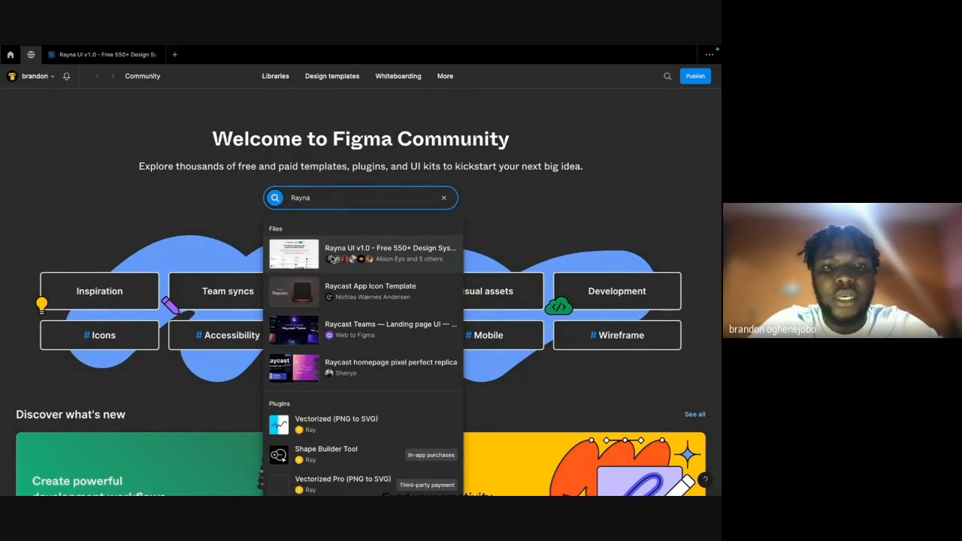
Open the Rayna UI v1.0 result from the community search and close the extra file tab.
left_click(306, 256)
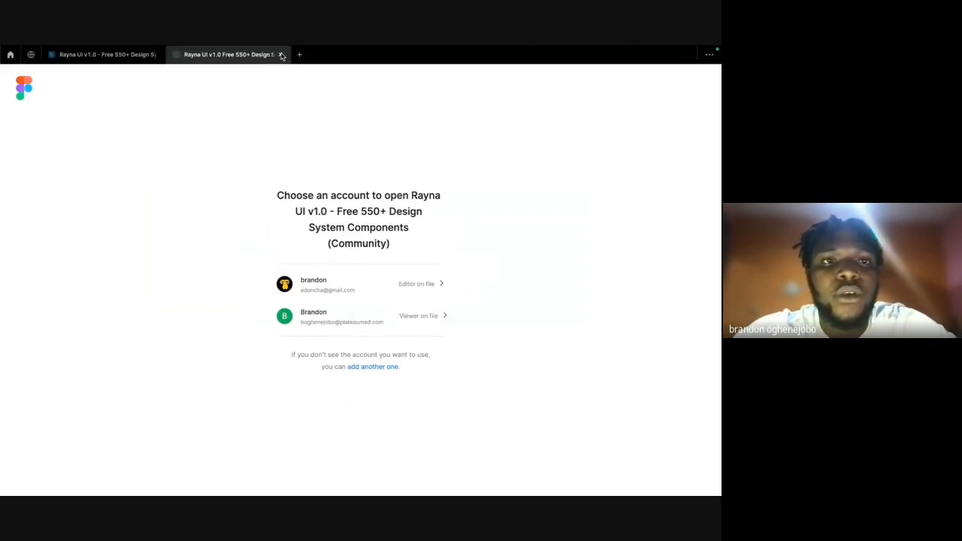
left_click(281, 54)
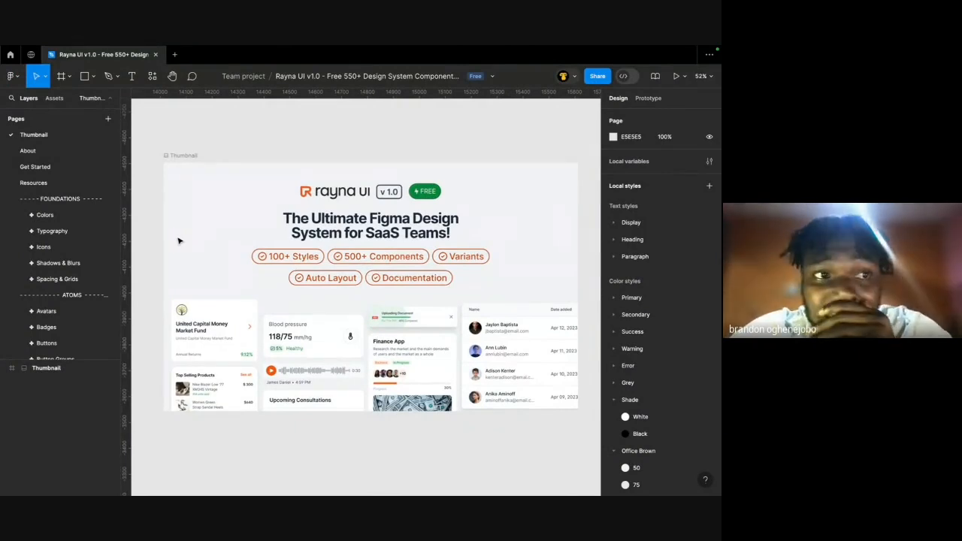
Look through the Foundations pages of the Rayna UI file, opening the Colors page and the Icons page.
scroll(24, 198, "down", 1)
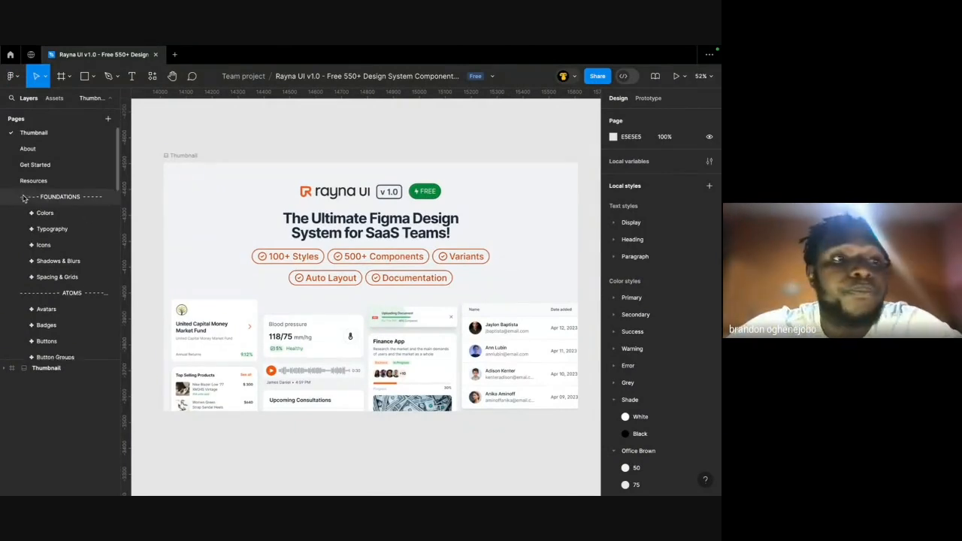
scroll(24, 199, "up", 1)
scroll(24, 198, "down", 1)
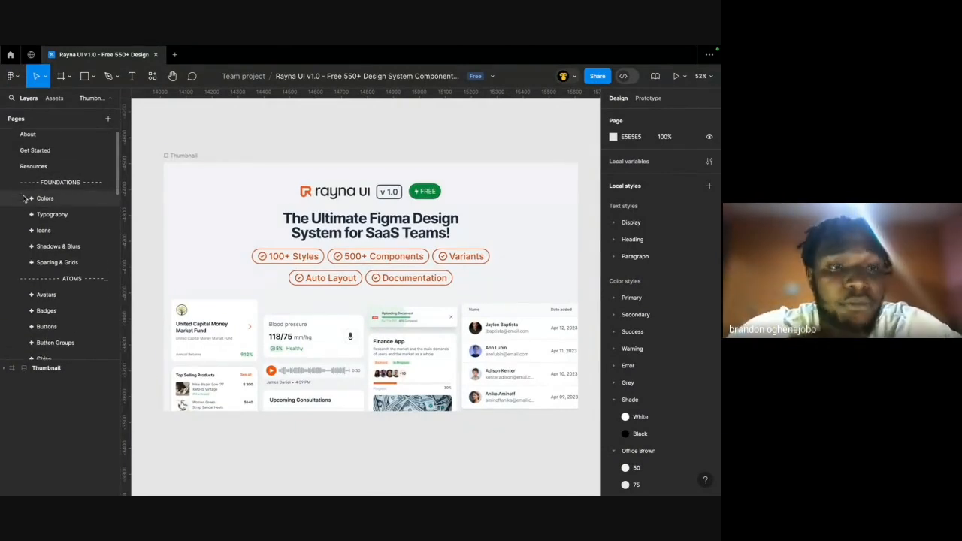
scroll(26, 197, "down", 1)
left_click(43, 190)
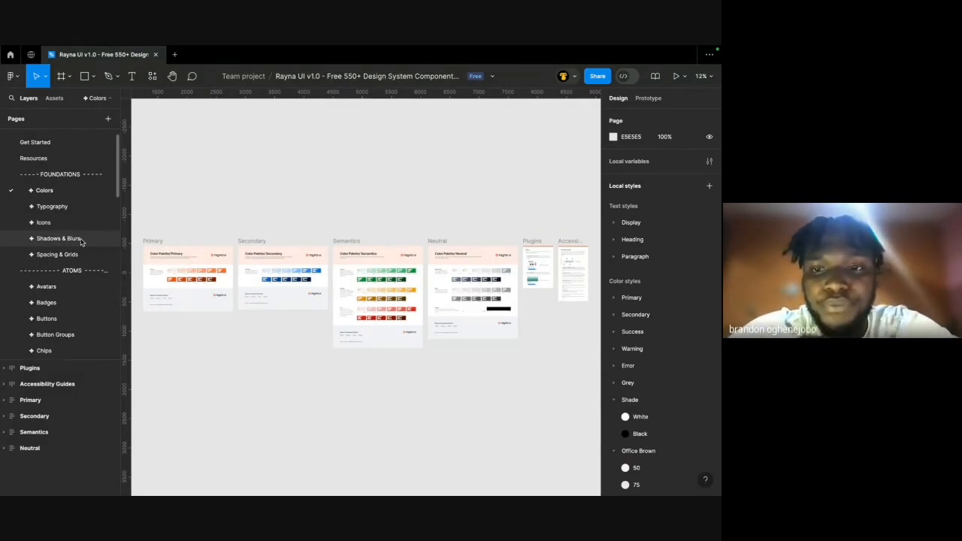
left_click(81, 239)
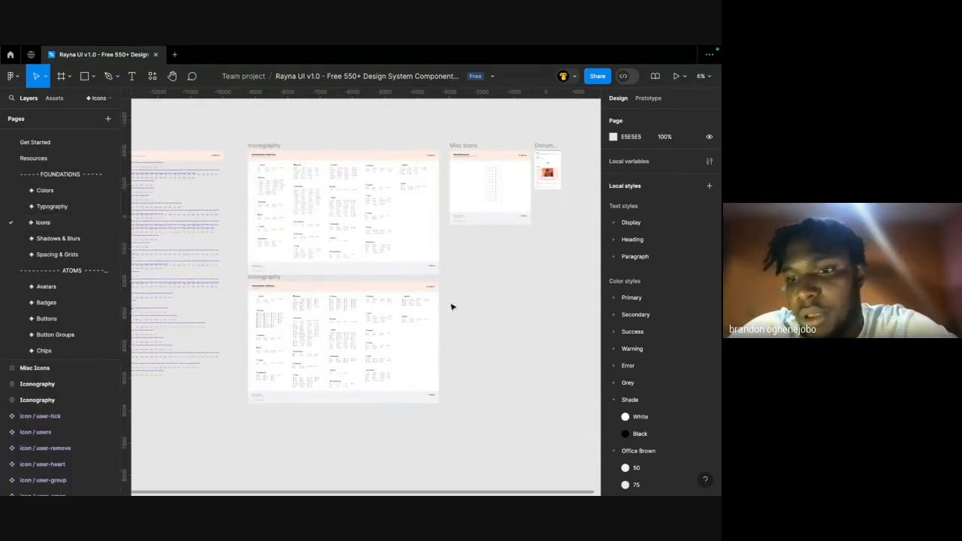
Review the file's local color, effect and grid styles, collapse the Focus effect group and select the Shade color group.
scroll(667, 399, "down", 8)
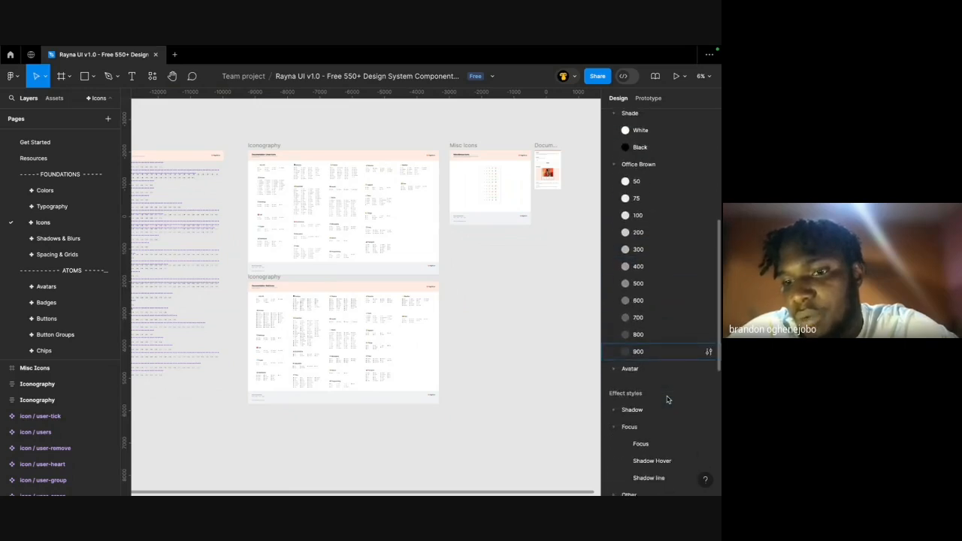
scroll(665, 387, "down", 2)
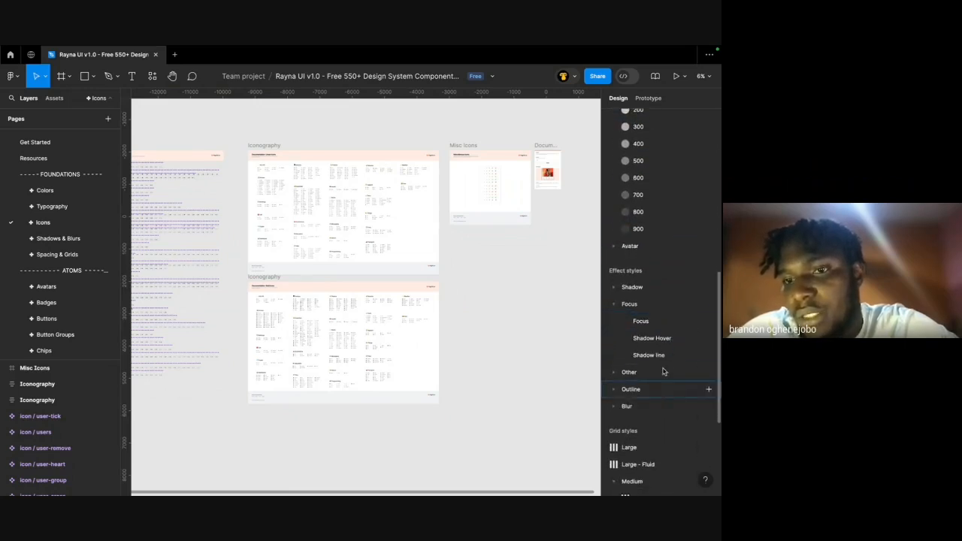
left_click(615, 304)
scroll(631, 312, "up", 3)
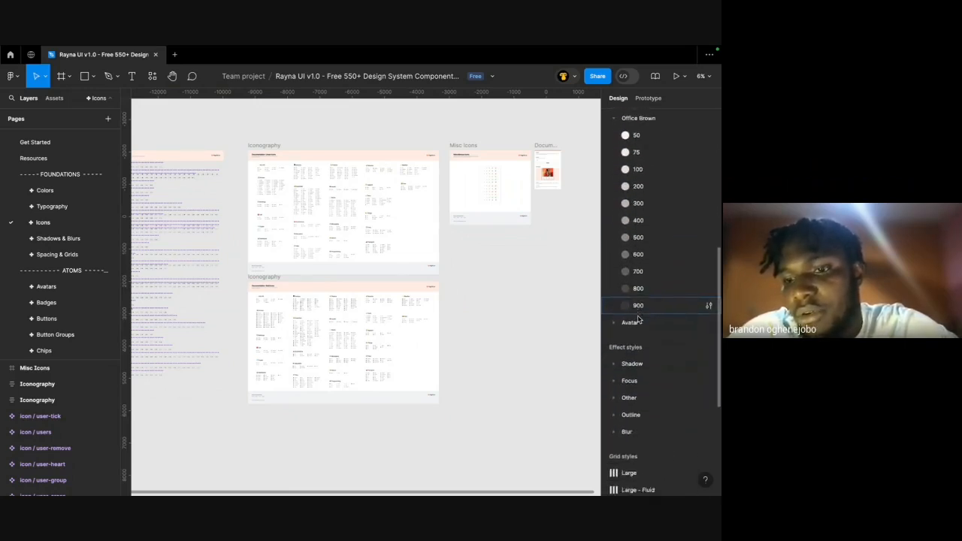
scroll(638, 320, "up", 8)
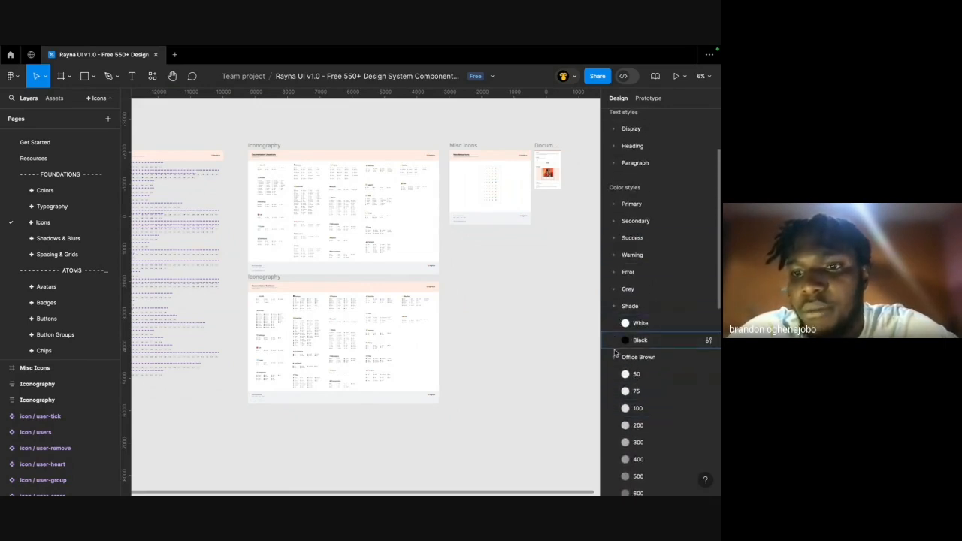
left_click(624, 307)
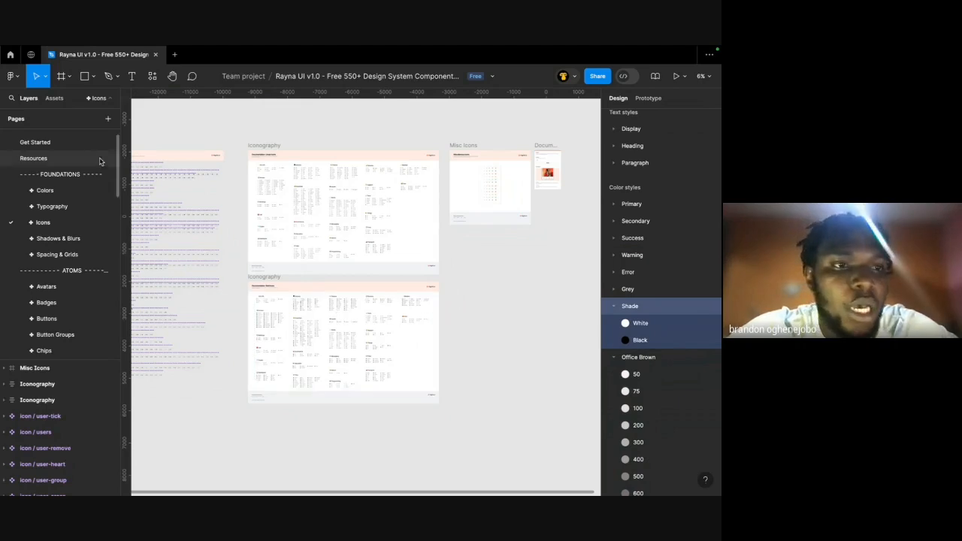
Examine the page list from the Foundations section through Atoms to the Application Components section.
scroll(75, 193, "up", 1)
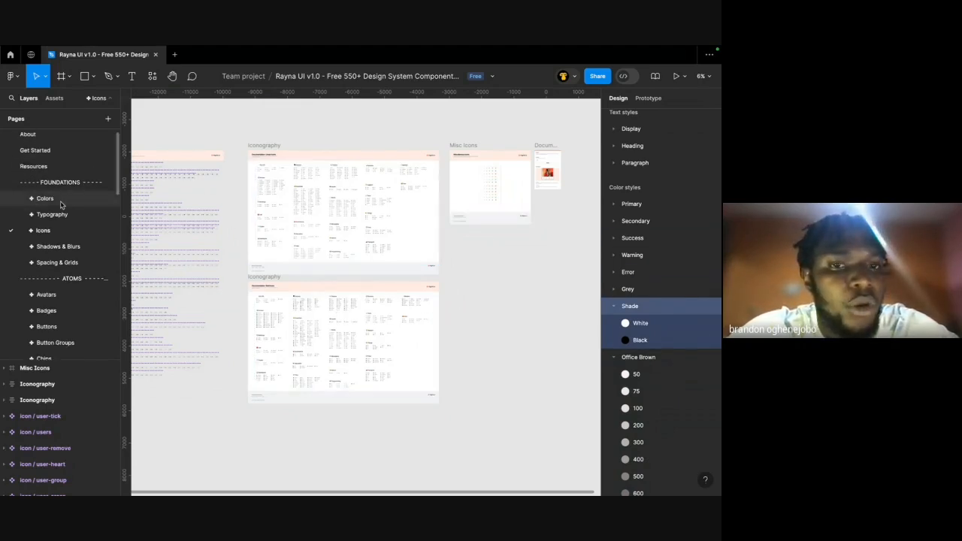
scroll(275, 251, "down", 2)
scroll(211, 238, "left", 1)
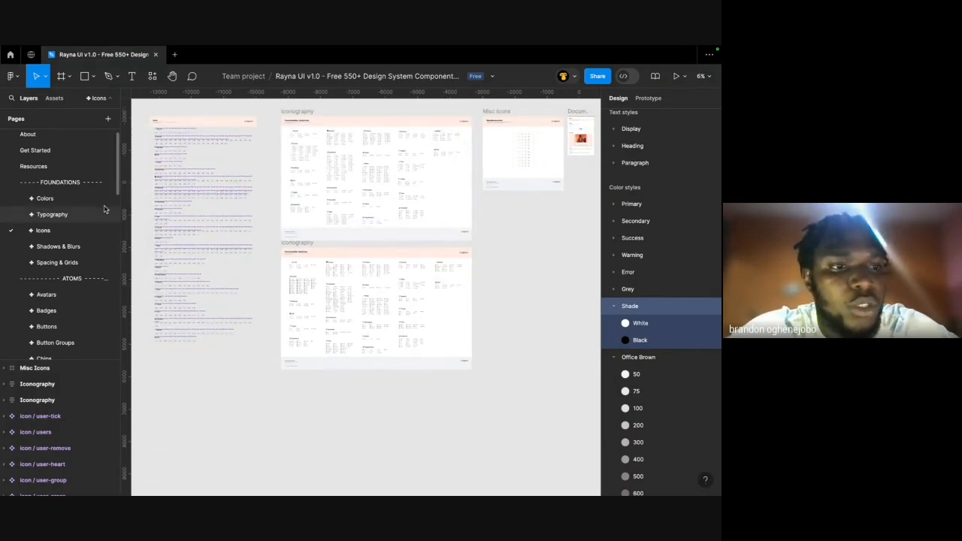
scroll(88, 271, "down", 3)
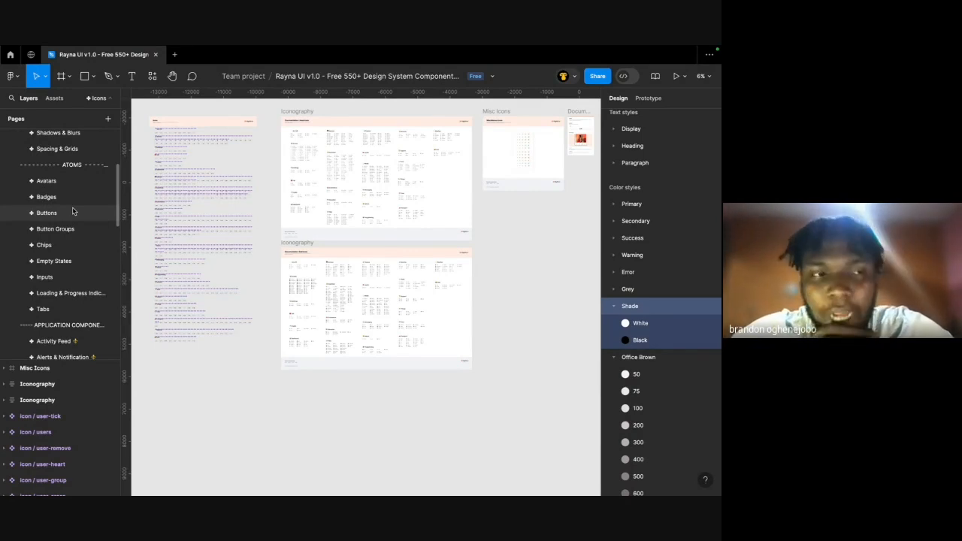
scroll(73, 211, "down", 1)
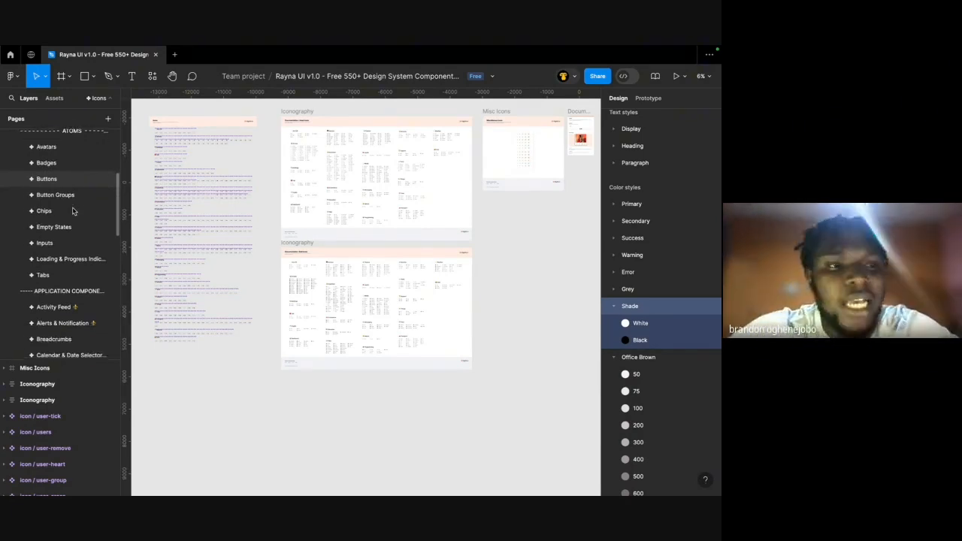
scroll(73, 212, "down", 1)
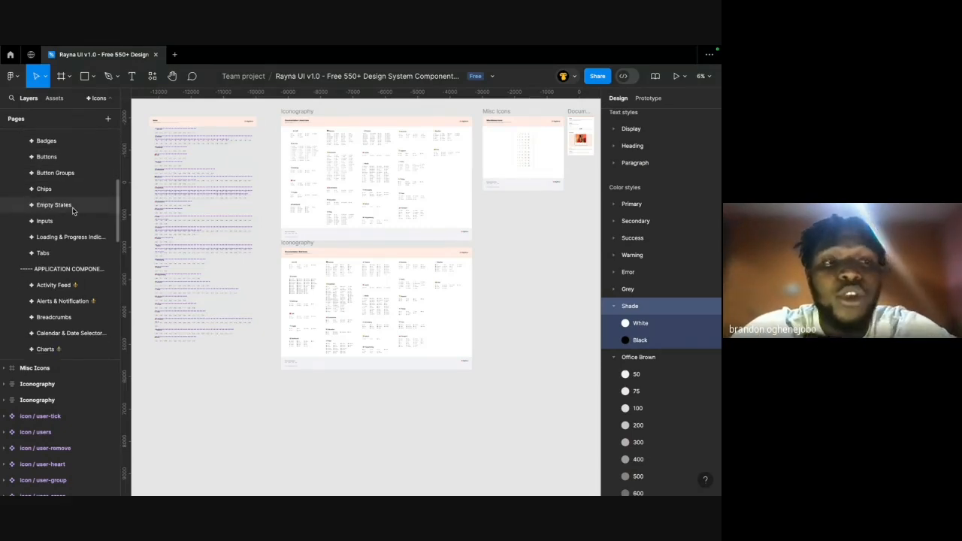
scroll(72, 211, "down", 2)
scroll(76, 206, "down", 2)
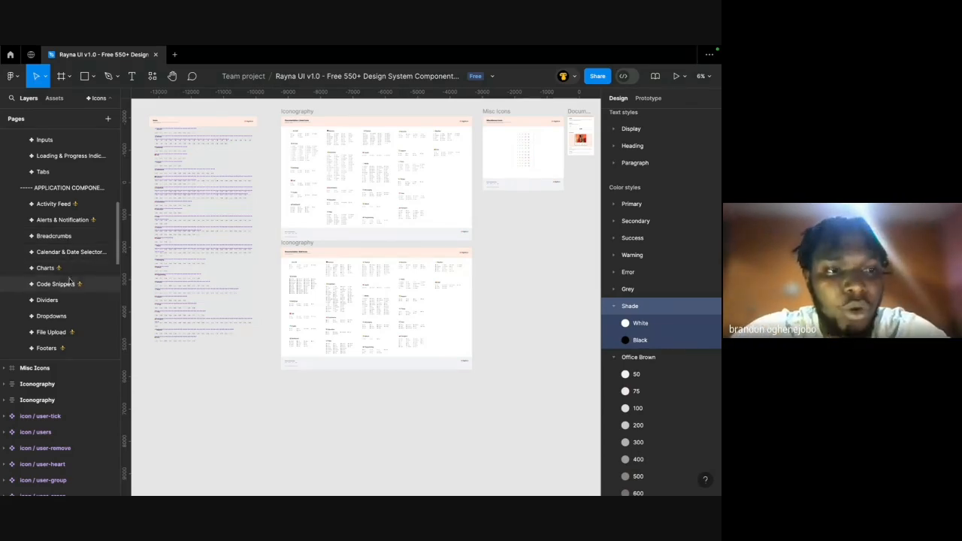
Open the Dropdowns page and inspect its Base components frame.
left_click(73, 320)
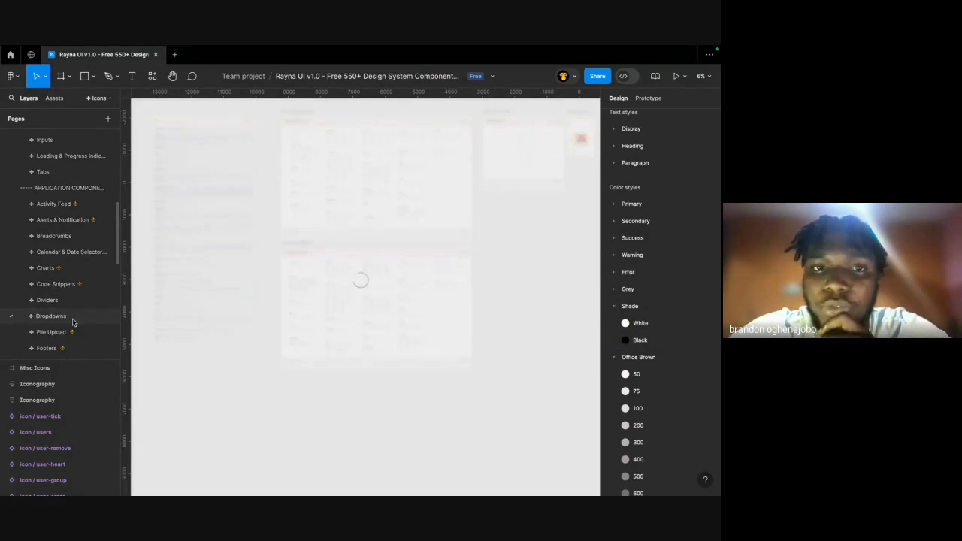
scroll(176, 294, "up", 5)
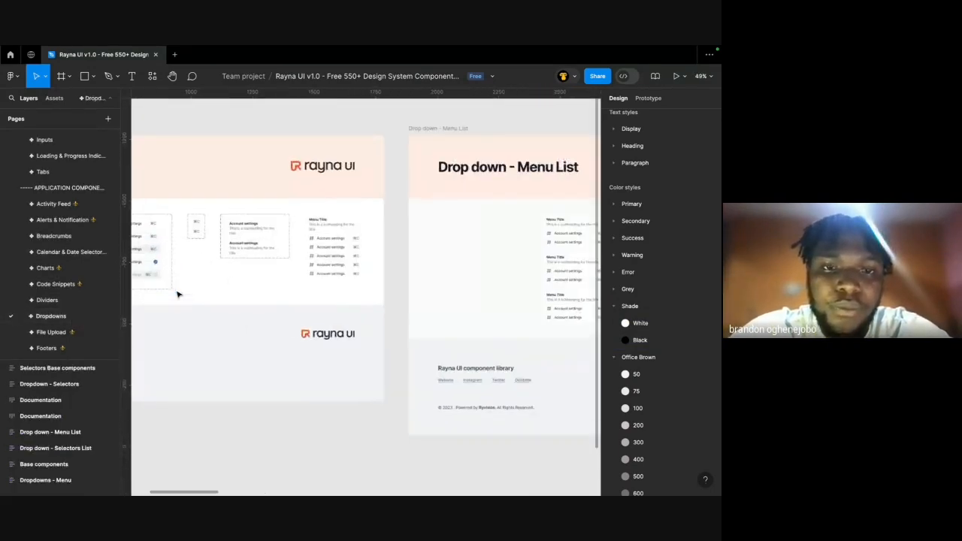
scroll(176, 293, "left", 3)
scroll(189, 275, "up", 2)
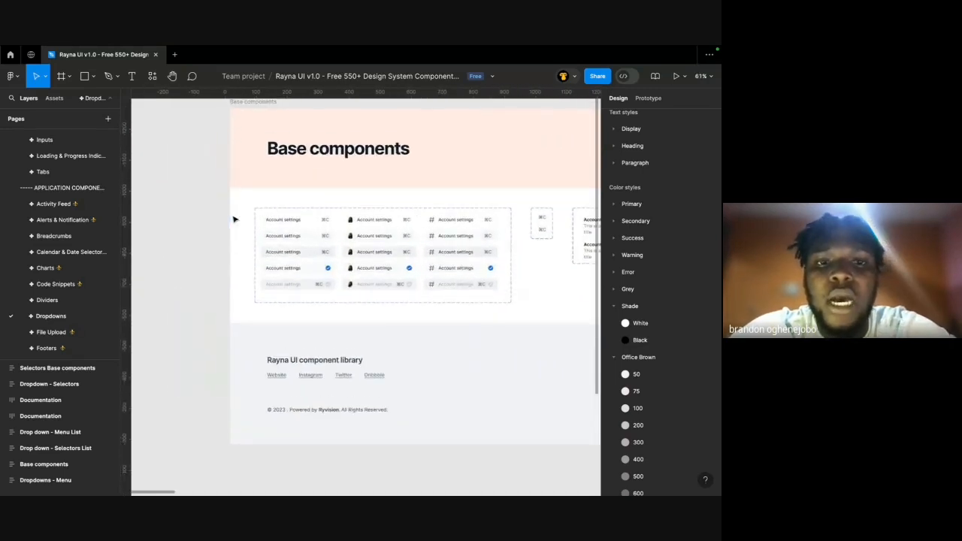
scroll(241, 235, "right", 3)
scroll(249, 251, "down", 3)
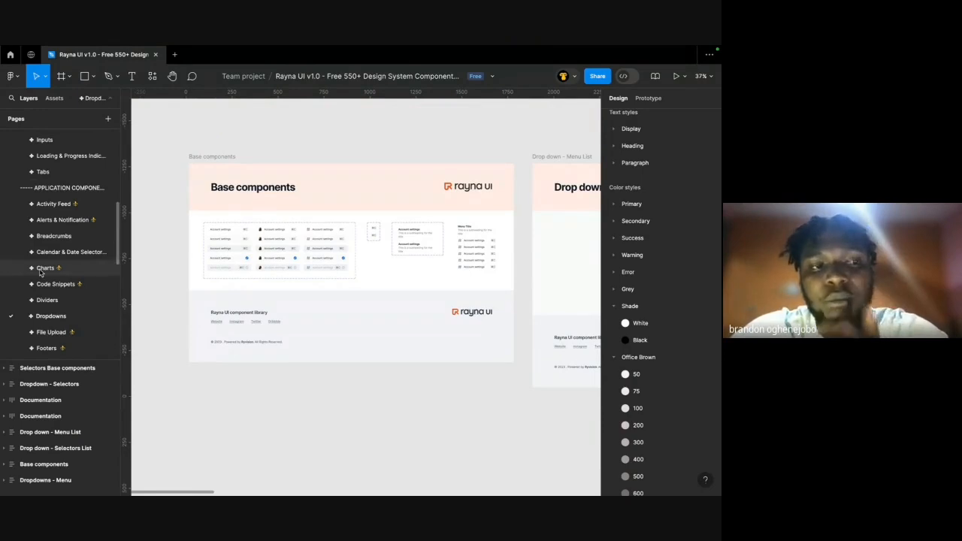
Open the Authentication page among the application templates and inspect the Log-In 1 screen.
scroll(41, 273, "down", 3)
scroll(40, 273, "down", 5)
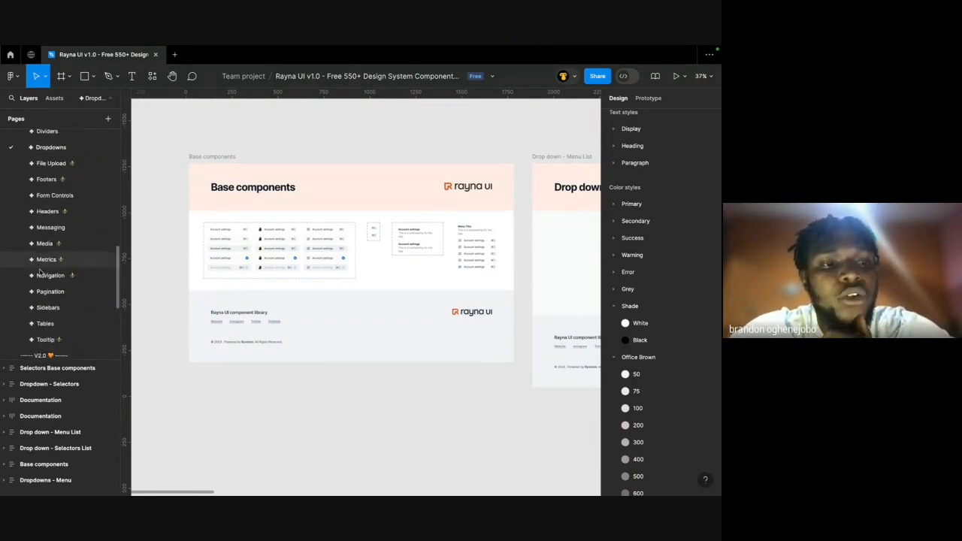
scroll(40, 274, "down", 2)
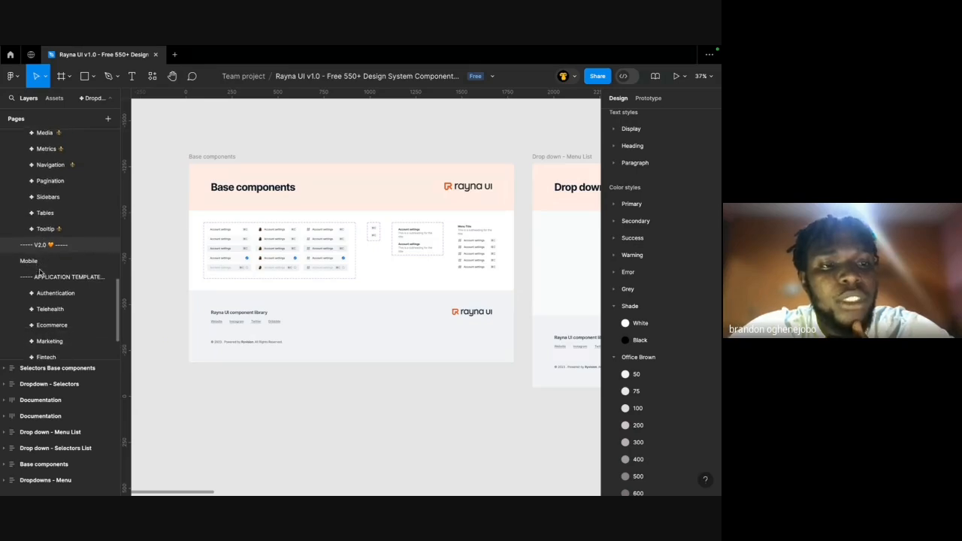
scroll(41, 274, "down", 1)
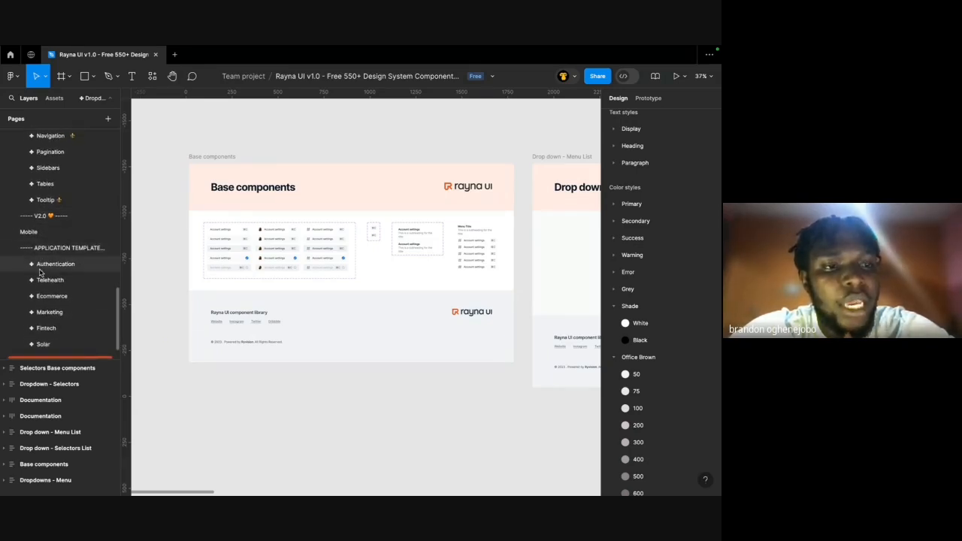
left_click(82, 268)
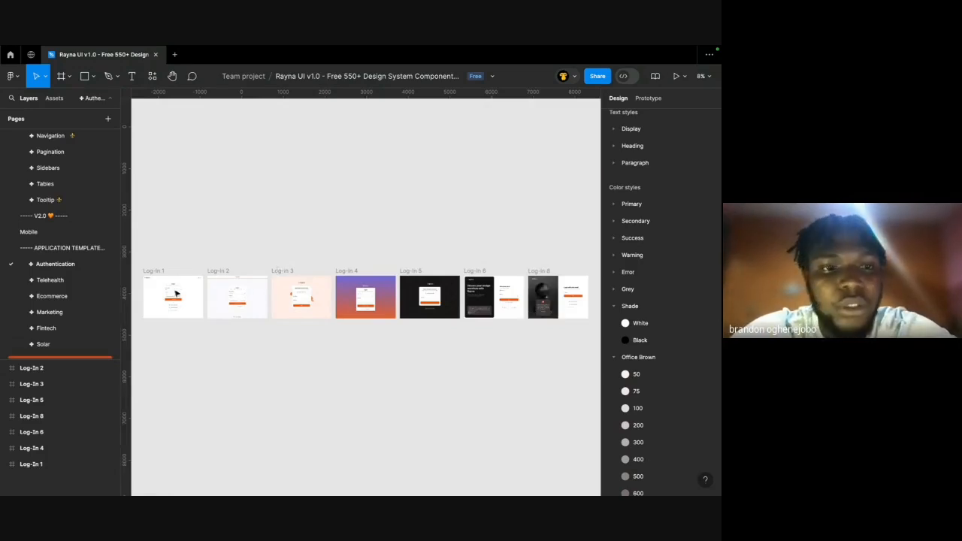
scroll(142, 305, "up", 5)
scroll(142, 306, "up", 3)
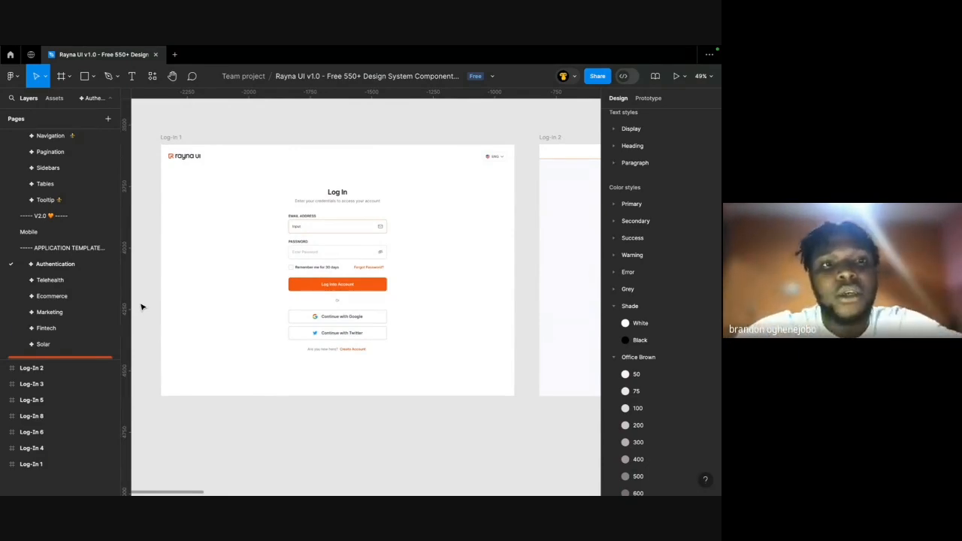
Hide the interface and review the login templates from Log-In 2 to Log-In 6, selecting the sign-in card of Log-In 5.
scroll(333, 307, "right", 5)
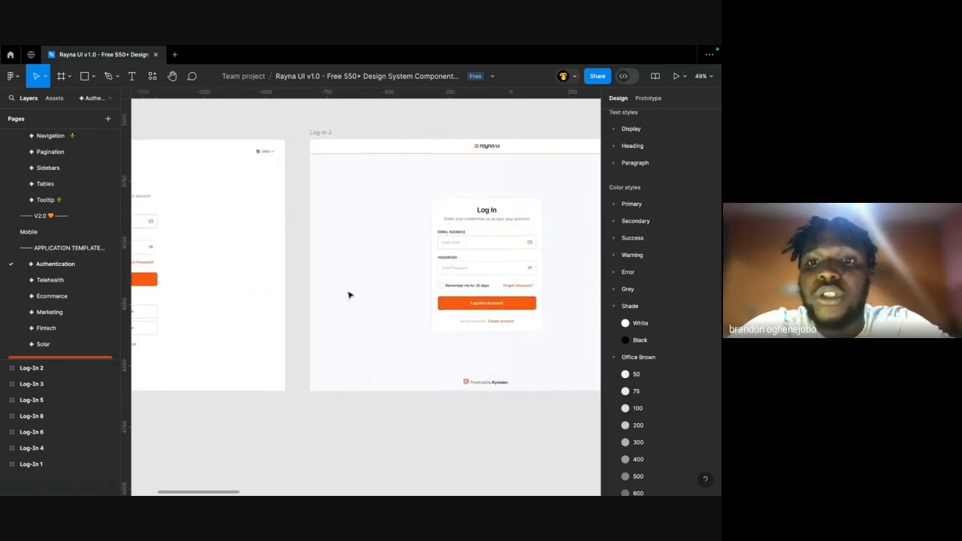
scroll(347, 293, "right", 10)
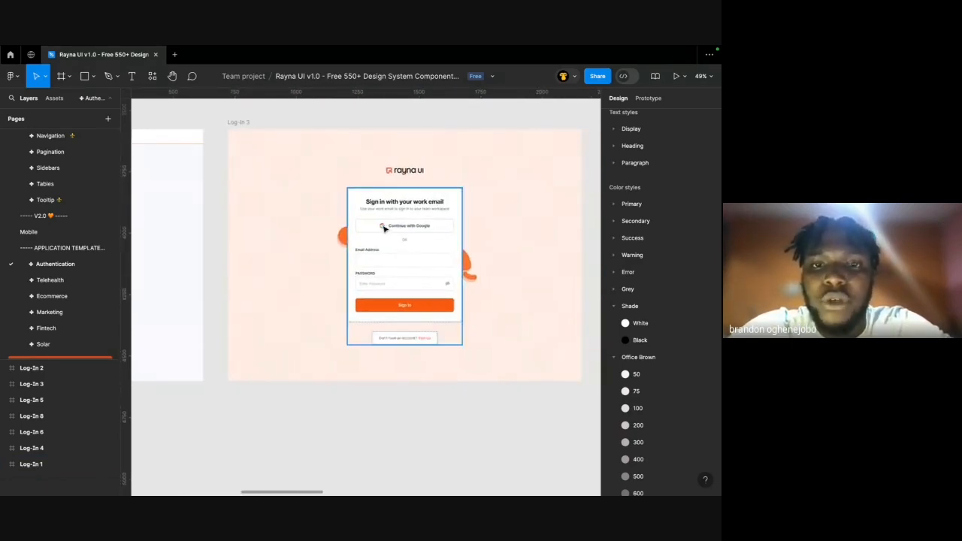
key("ctrl+backslash")
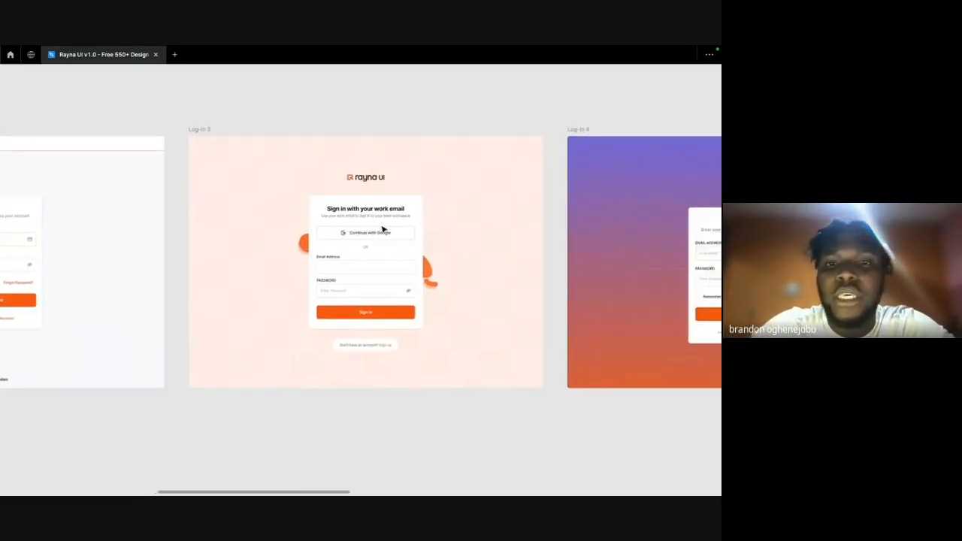
scroll(382, 229, "right", 17)
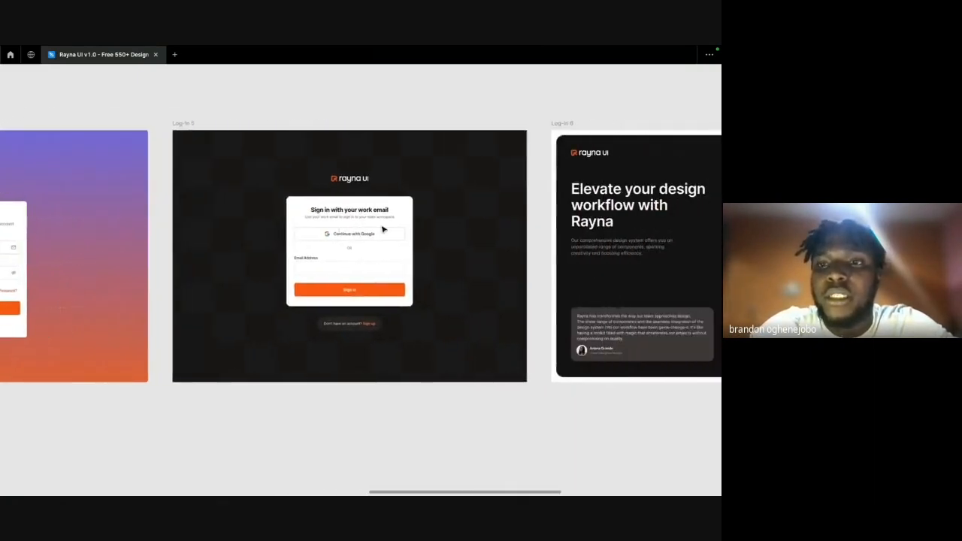
scroll(382, 229, "right", 4)
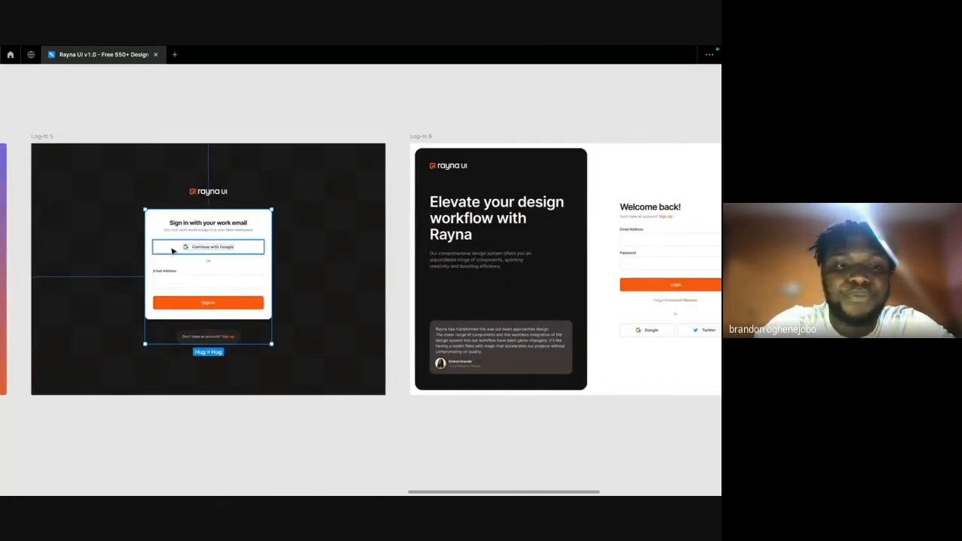
Show the interface again and open the Solar page of the application templates.
key("ctrl+backslash")
scroll(67, 284, "down", 1)
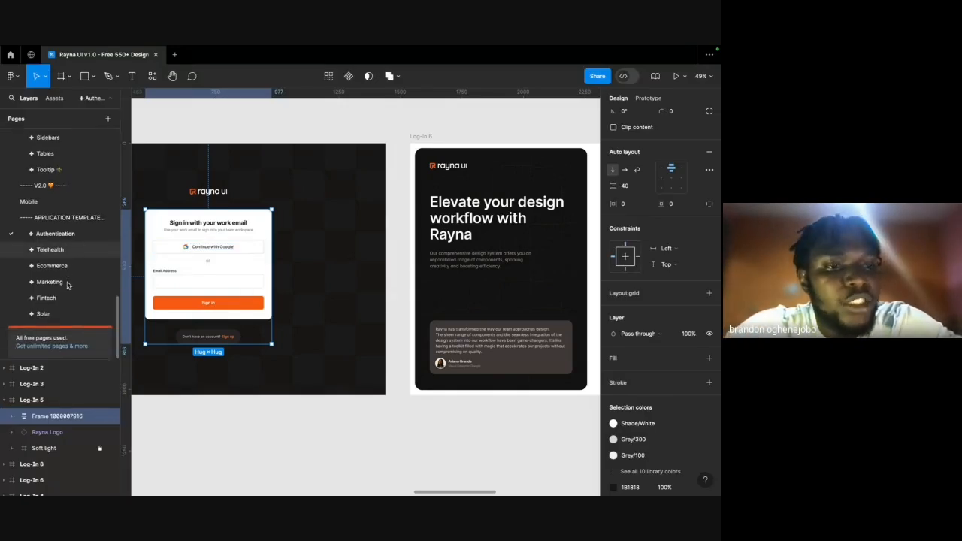
left_click(60, 316)
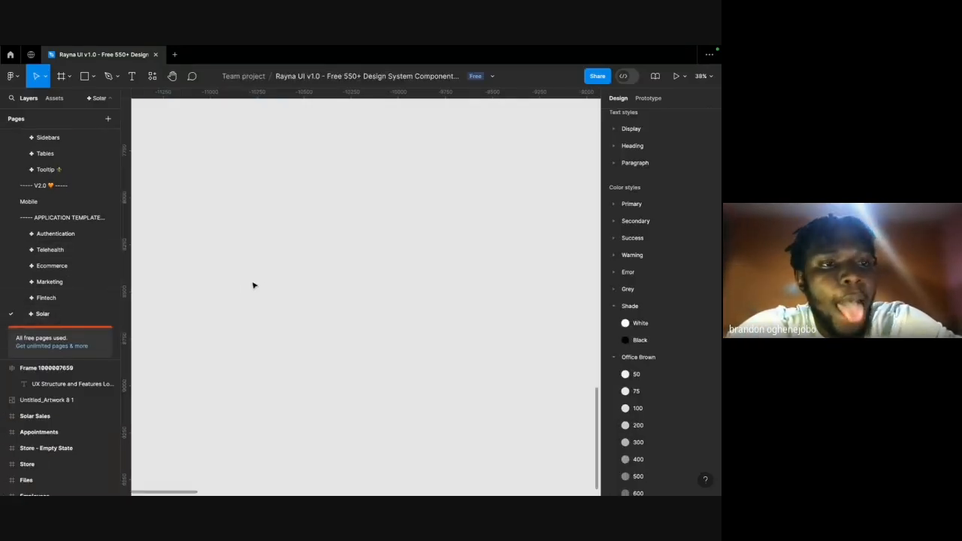
key("minus")
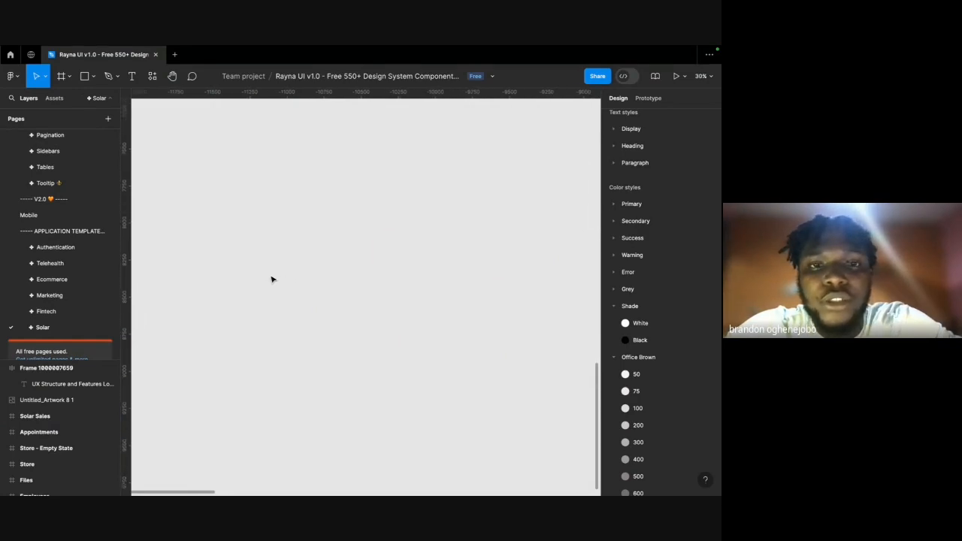
scroll(75, 193, "up", 15)
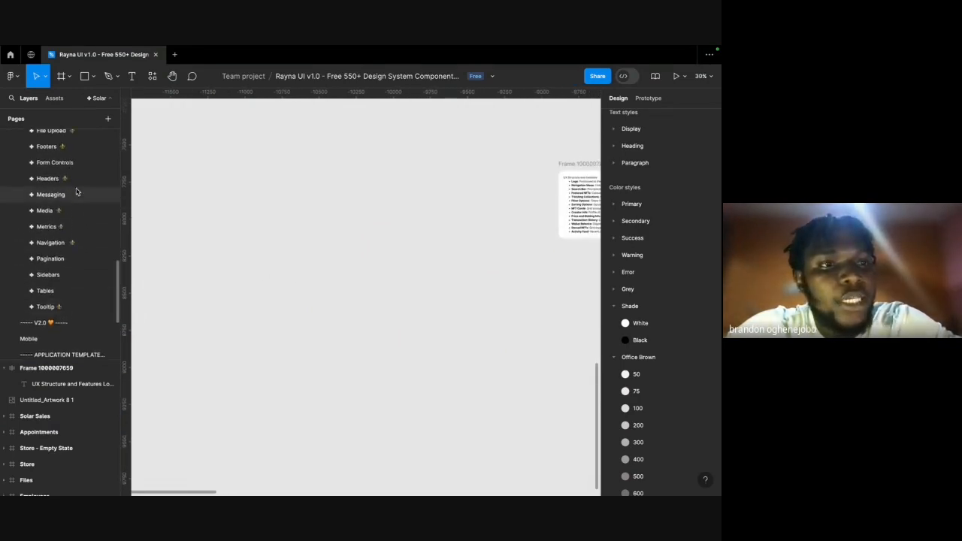
Look through the file's page list and the canvas around the UX structure frame on the Solar page.
scroll(76, 192, "up", 4)
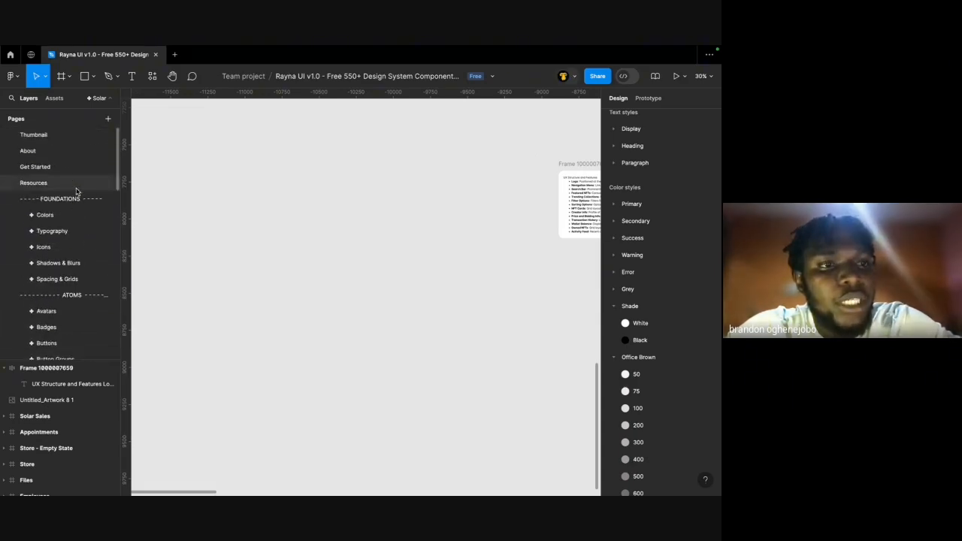
scroll(76, 190, "down", 10)
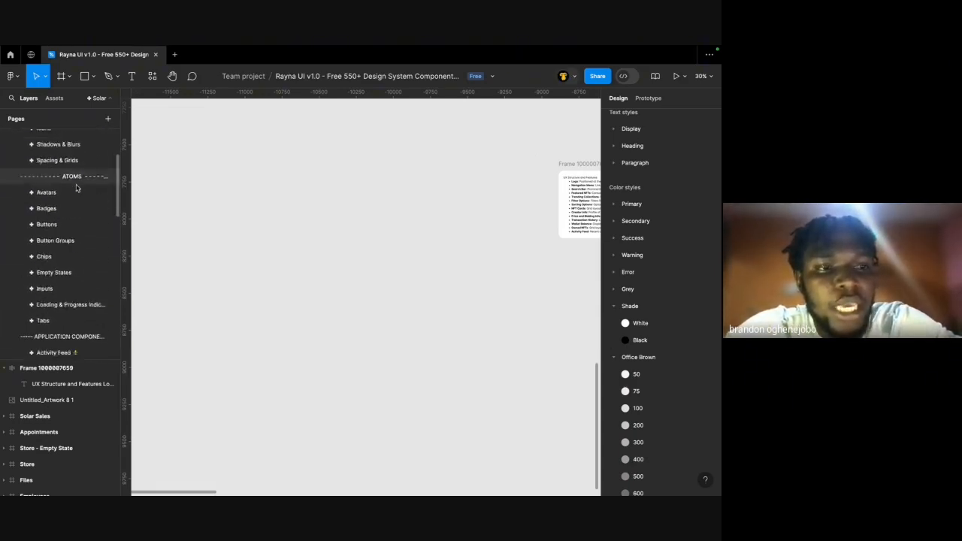
scroll(76, 188, "down", 8)
scroll(412, 218, "right", 2)
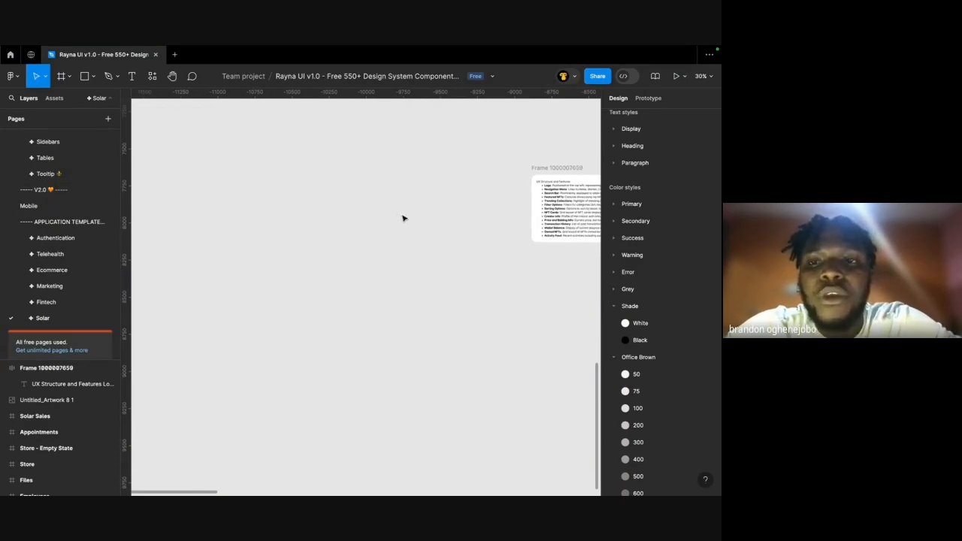
scroll(396, 216, "right", 2)
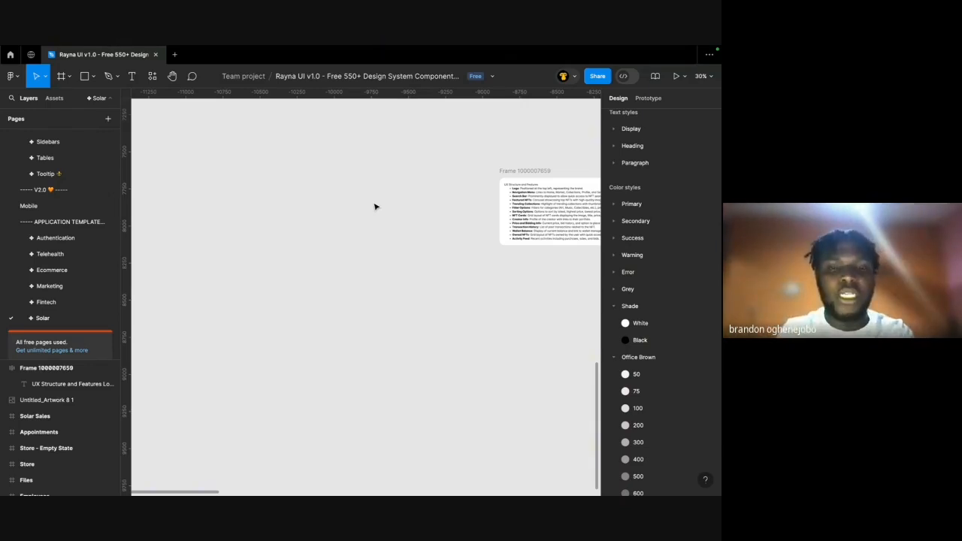
scroll(376, 207, "up", 9)
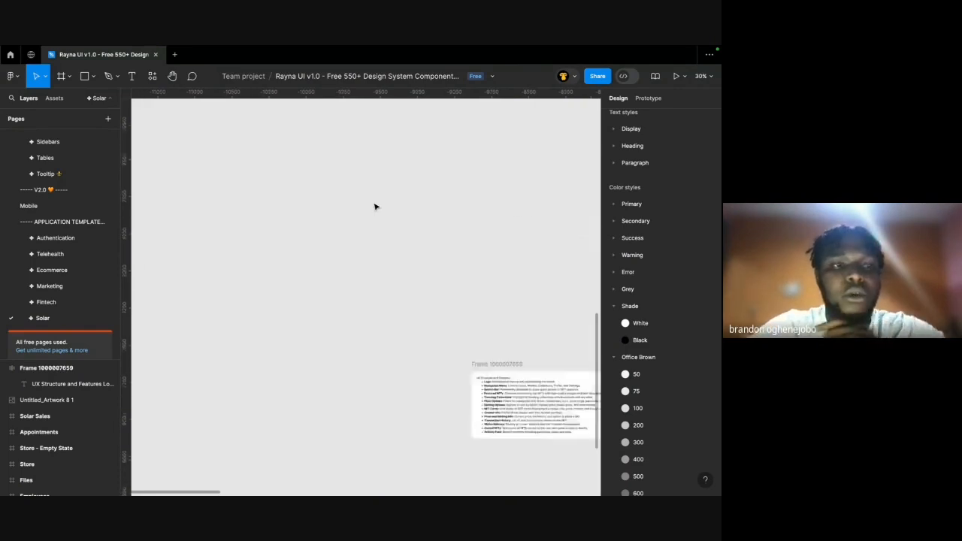
scroll(376, 207, "down", 10)
scroll(375, 207, "up", 2)
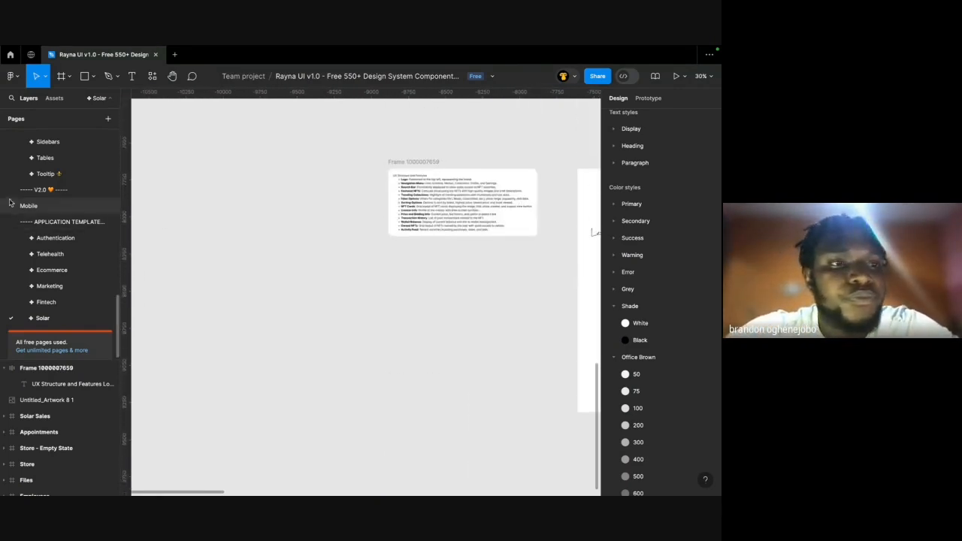
Open the Buttons page among the atoms and look over its button component sets.
scroll(2, 191, "up", 5)
scroll(2, 192, "up", 4)
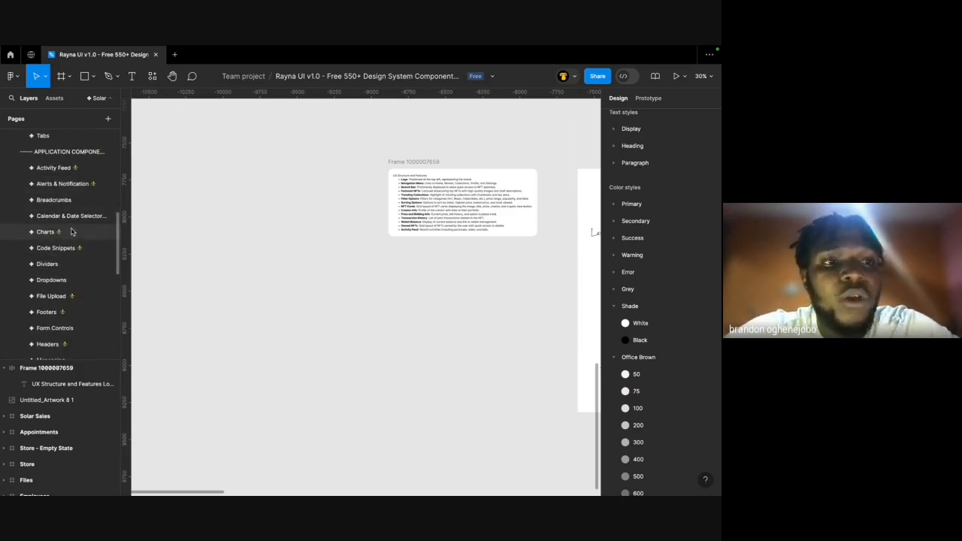
scroll(64, 248, "up", 5)
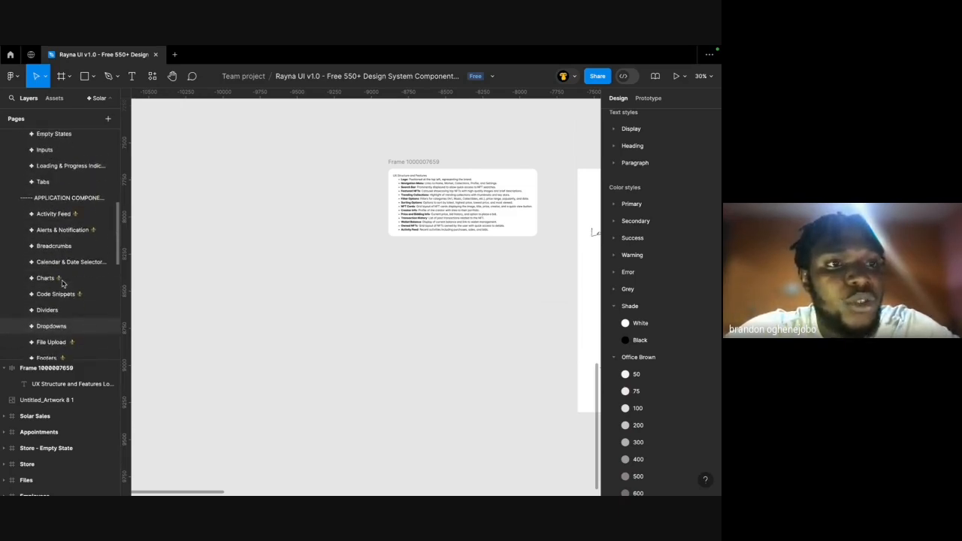
left_click(48, 187)
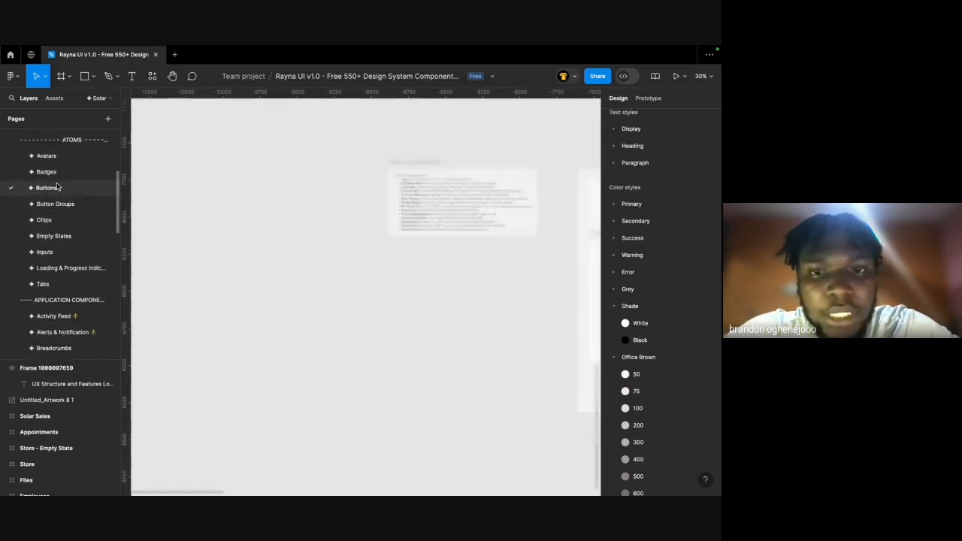
scroll(147, 238, "up", 6)
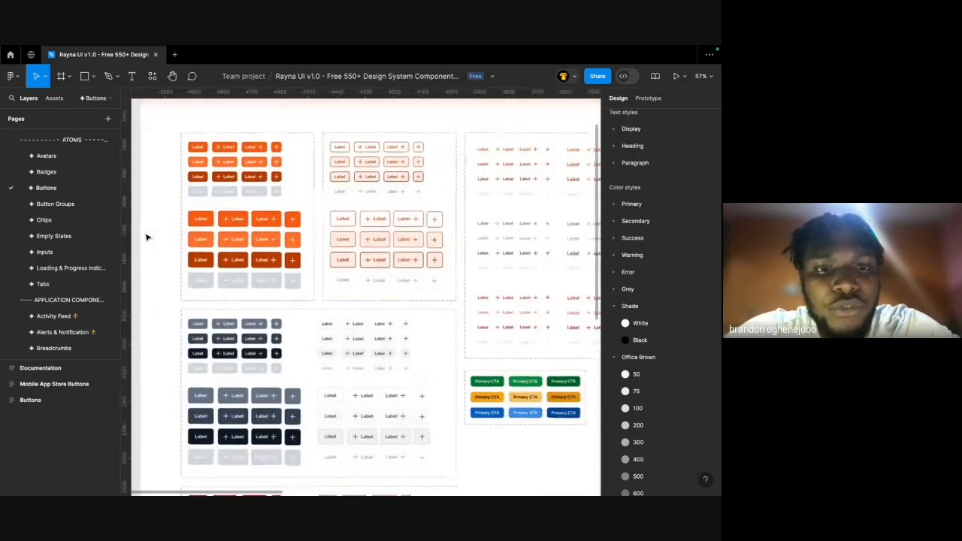
scroll(147, 238, "down", 3)
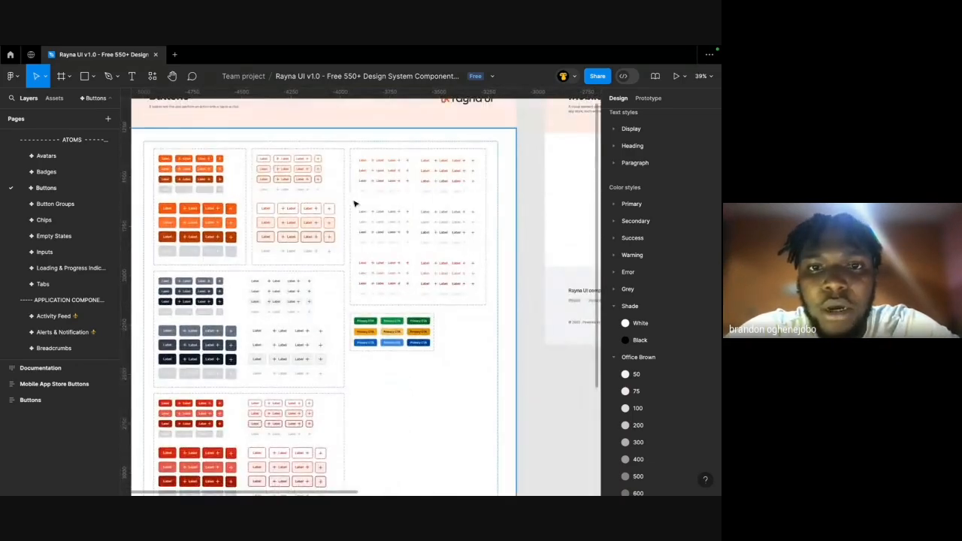
Inspect the small leading-icon variants of the text buttons, selecting the primary hover and the destructive ones in hover and default state.
left_click(382, 173)
double_click(376, 179)
scroll(375, 179, "up", 3)
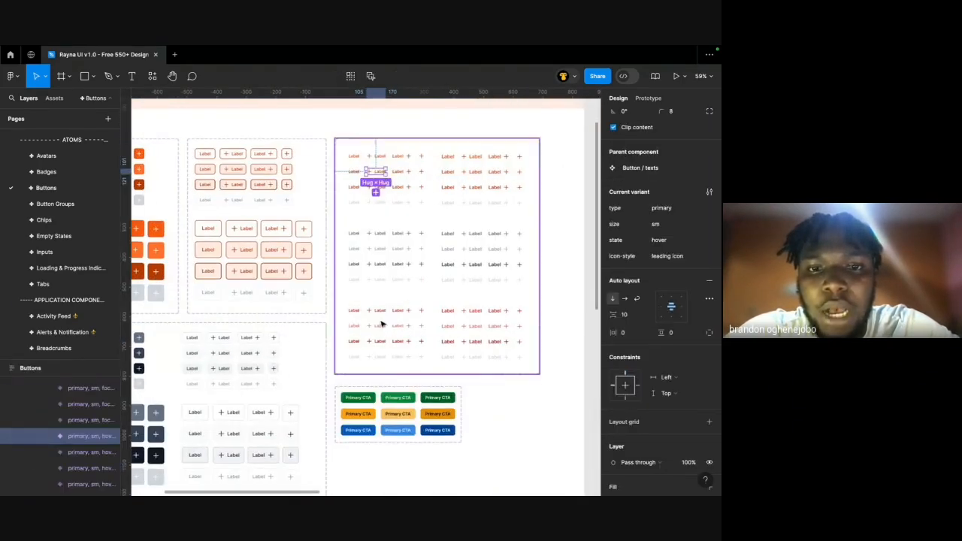
left_click(380, 326)
left_click(382, 312)
scroll(382, 312, "left", 2)
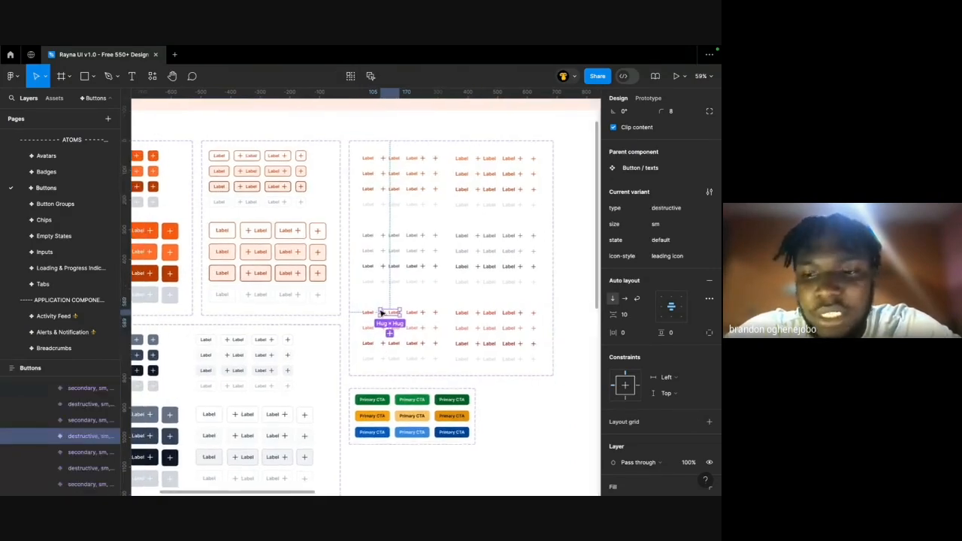
Inspect the small default-state text buttons, selecting the secondary leading-icon variant and the primary trailing-icon variant.
scroll(380, 313, "left", 1)
scroll(381, 319, "up", 2)
scroll(381, 320, "down", 2)
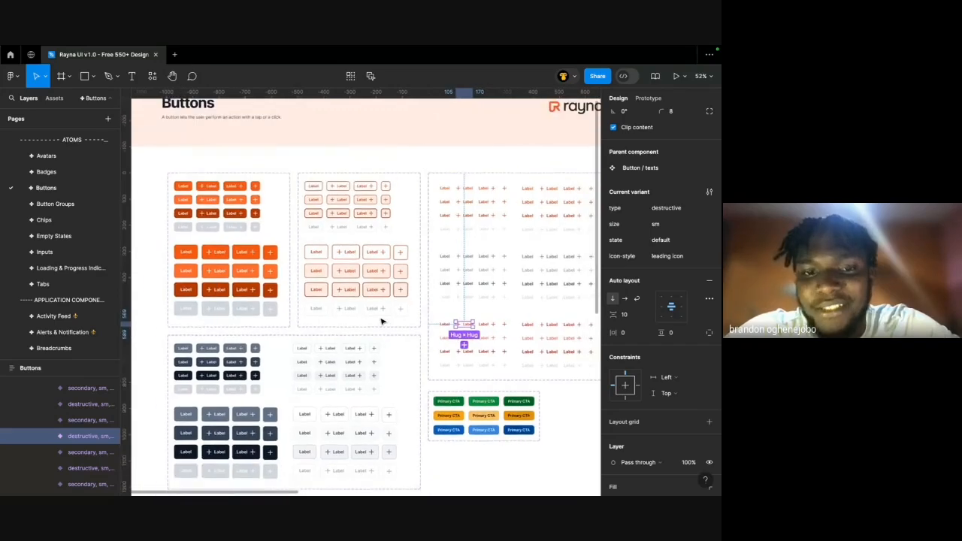
scroll(381, 322, "down", 2)
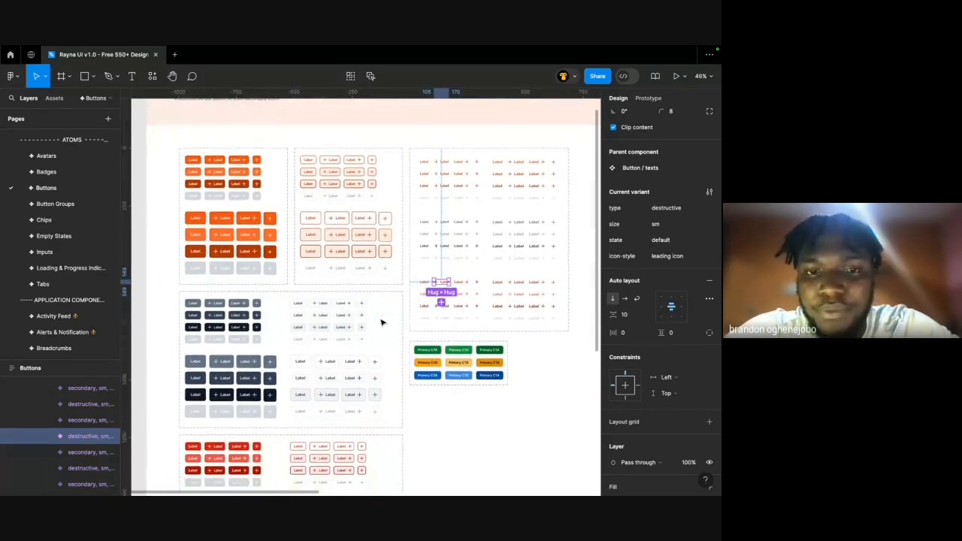
left_click(443, 220)
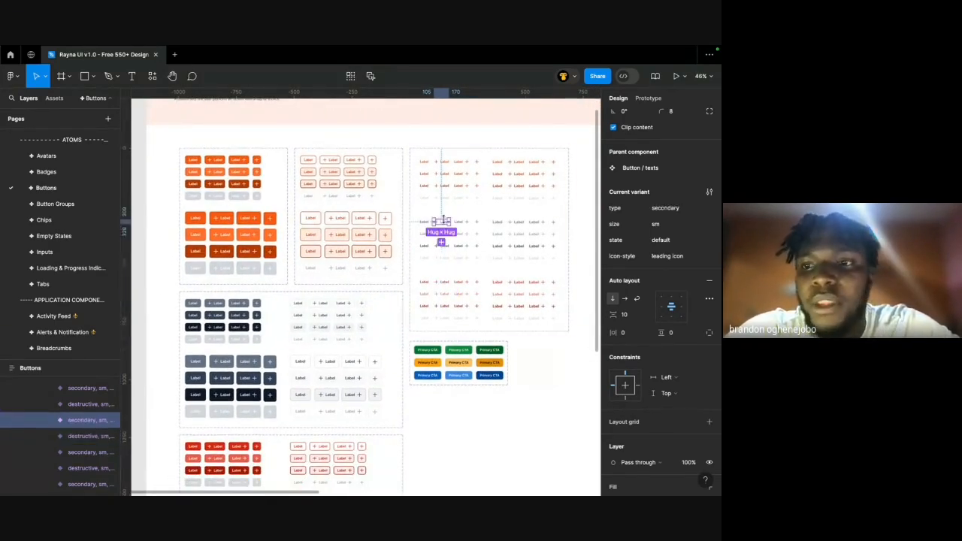
left_click(459, 161)
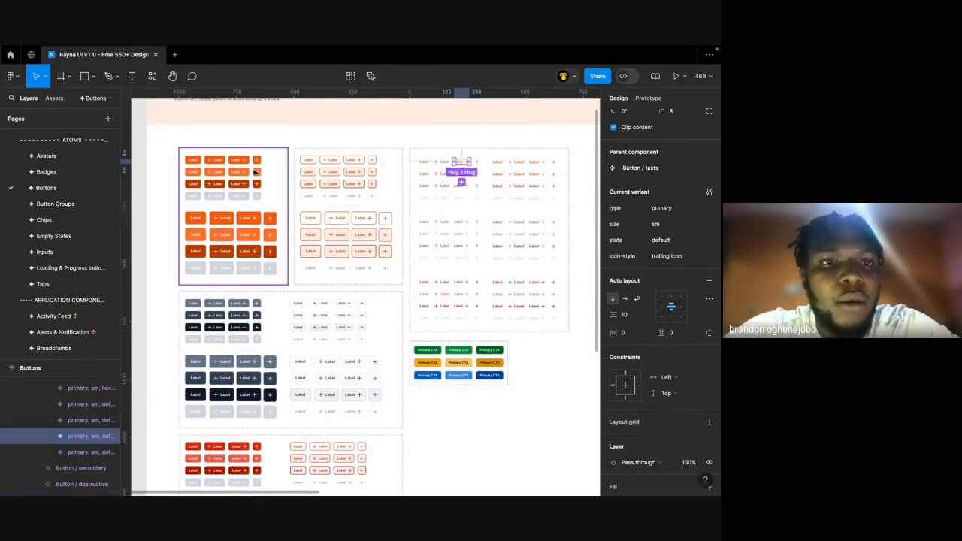
Select the Button / secondary, Button / texts and Button / destructive component sets in turn to inspect their properties.
left_click(353, 189)
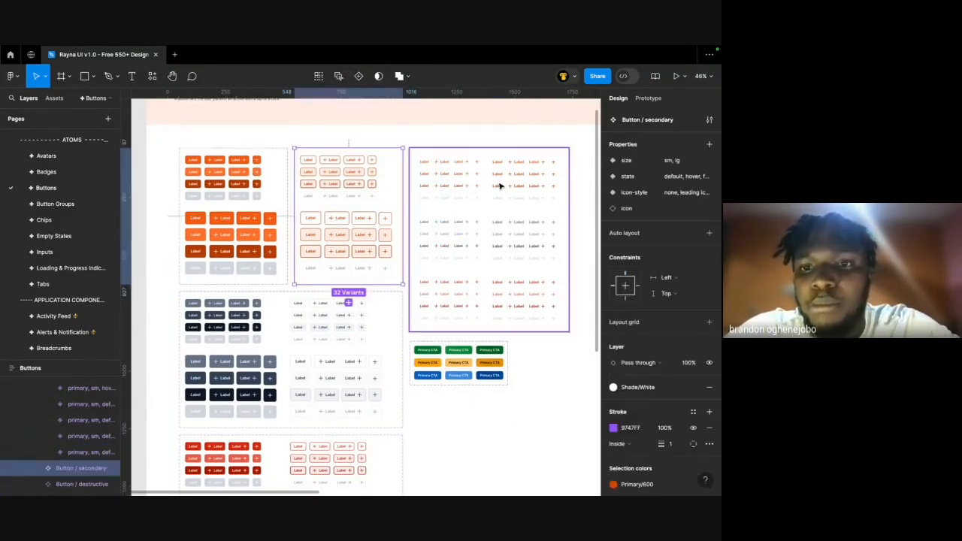
left_click(554, 204)
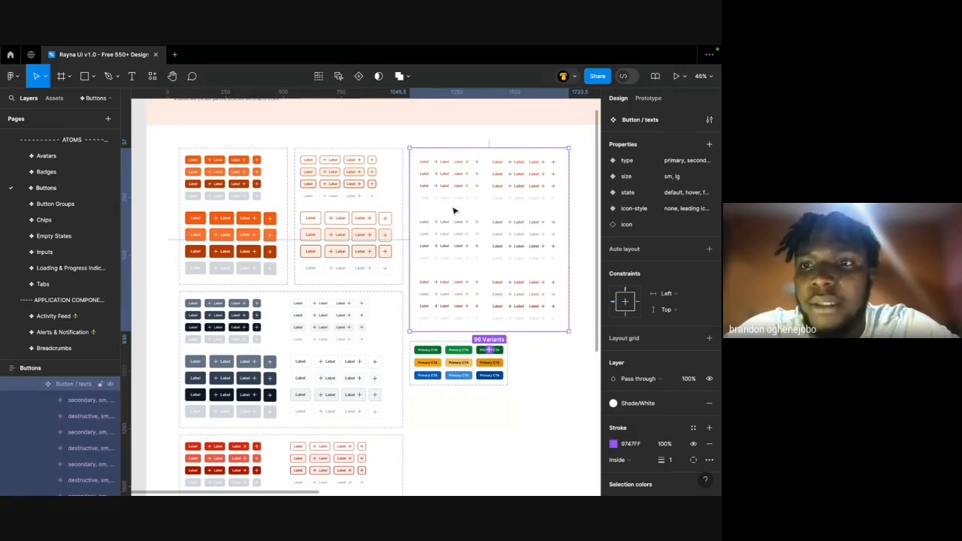
scroll(454, 210, "up", 1)
scroll(624, 189, "up", 2)
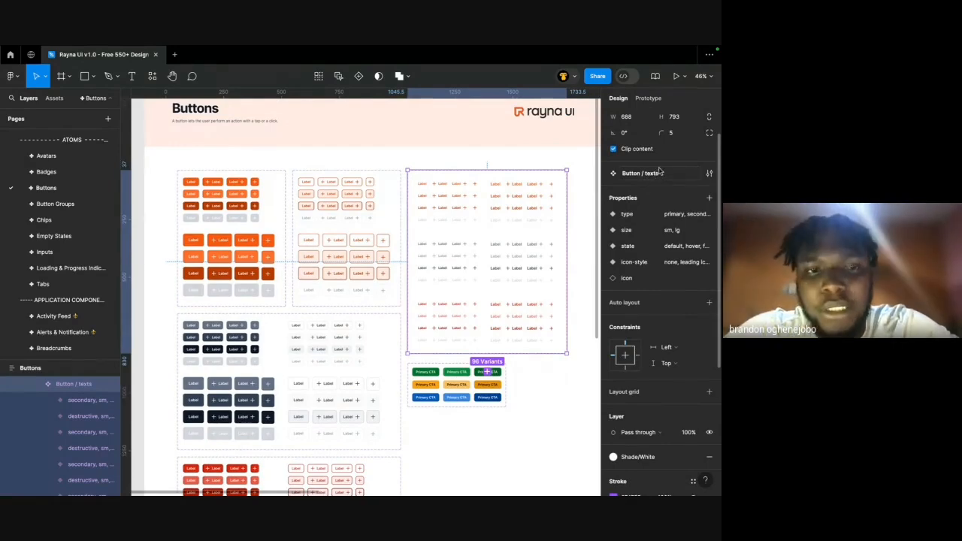
scroll(418, 211, "down", 5)
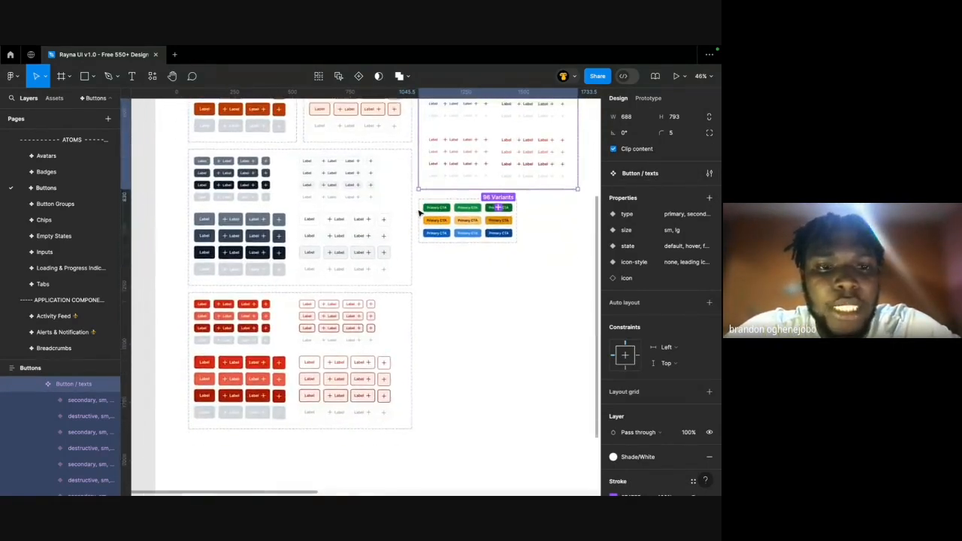
left_click(316, 327)
Browse the Button Groups, Chips and Empty States pages among the atoms.
scroll(51, 199, "down", 1)
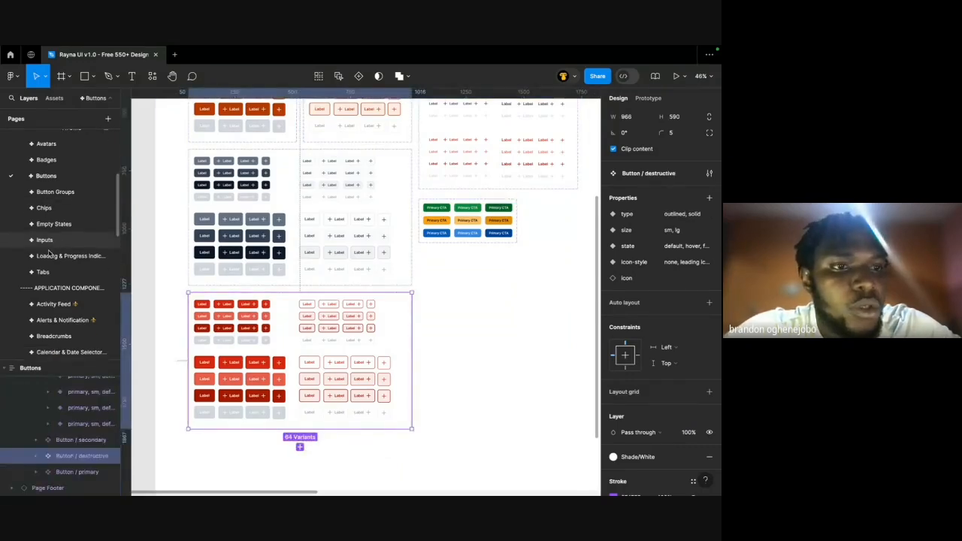
left_click(52, 192)
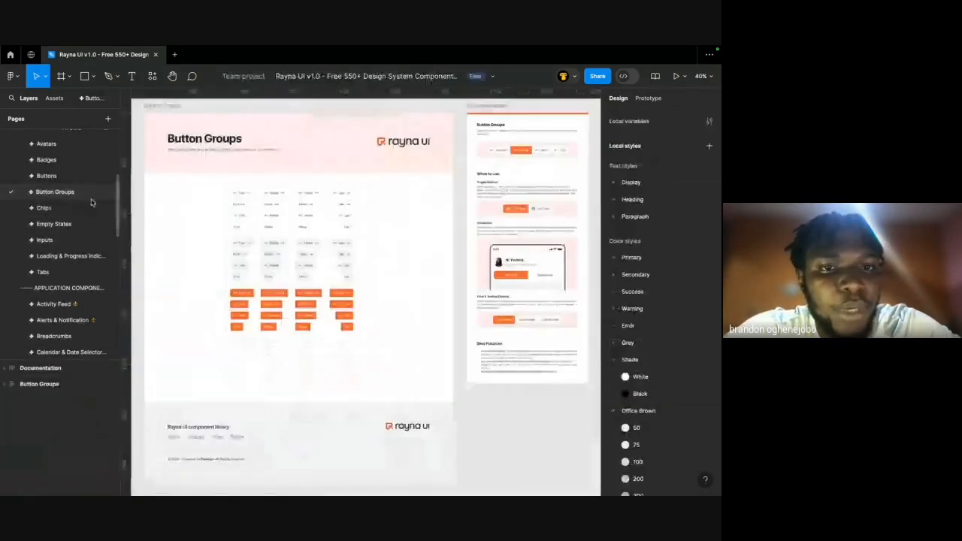
left_click(53, 212)
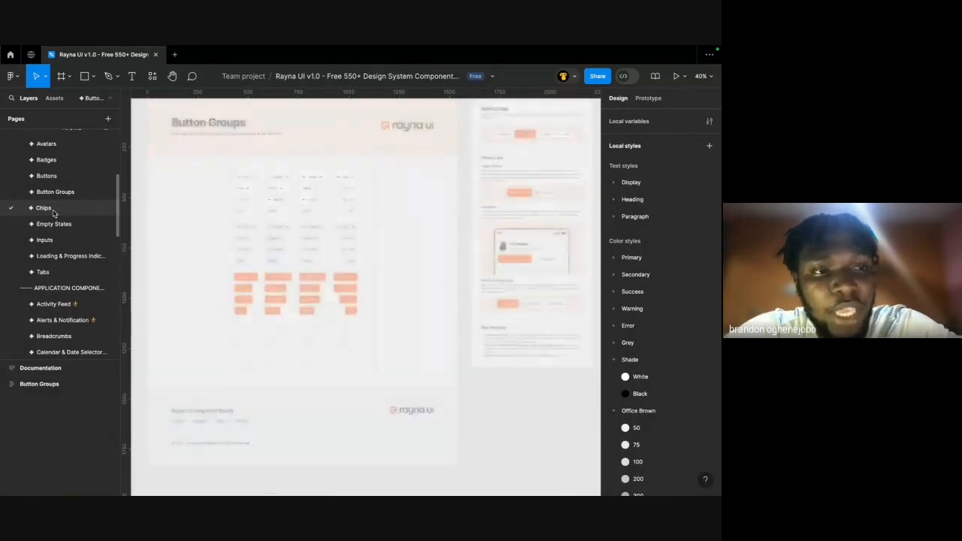
scroll(280, 273, "up", 3)
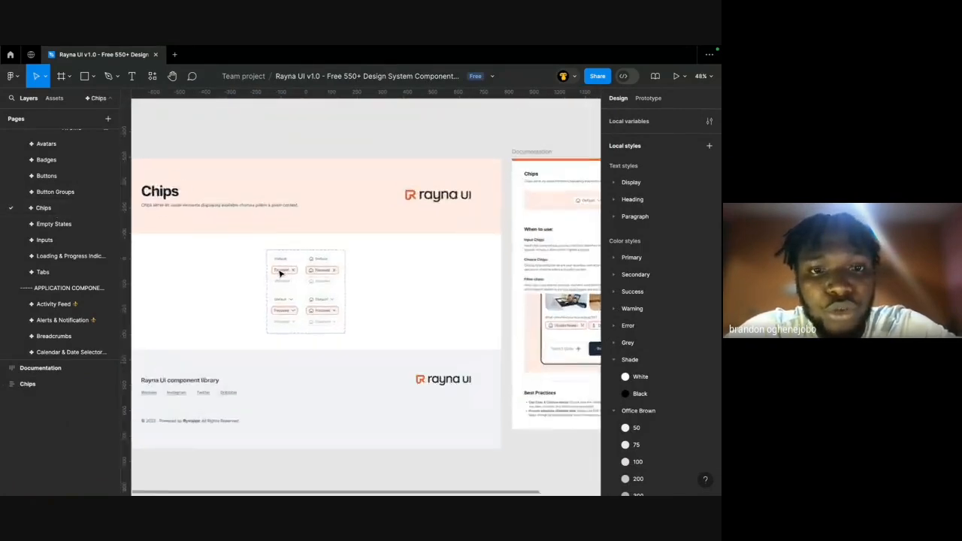
scroll(280, 273, "down", 2)
left_click(63, 227)
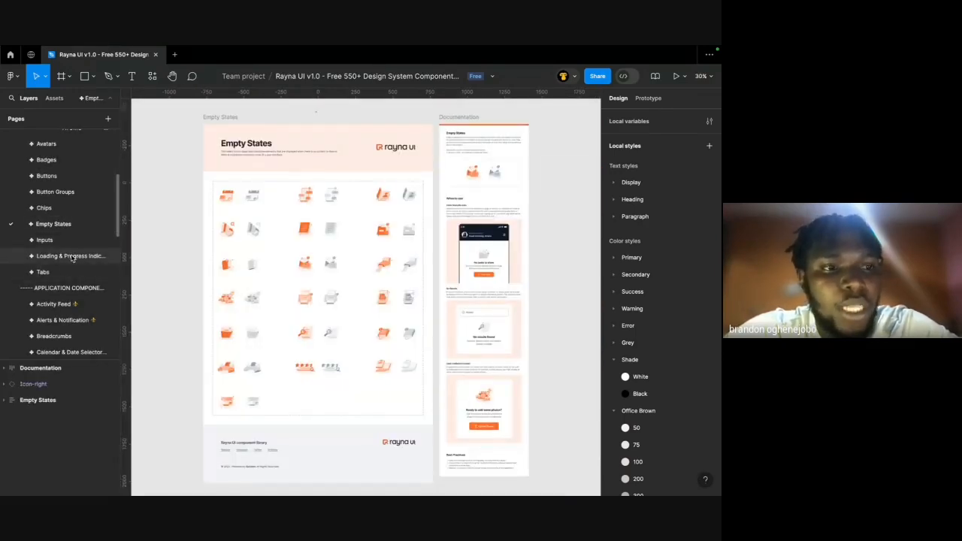
Return to the Solar page of the application templates.
scroll(73, 264, "down", 6)
scroll(72, 258, "down", 2)
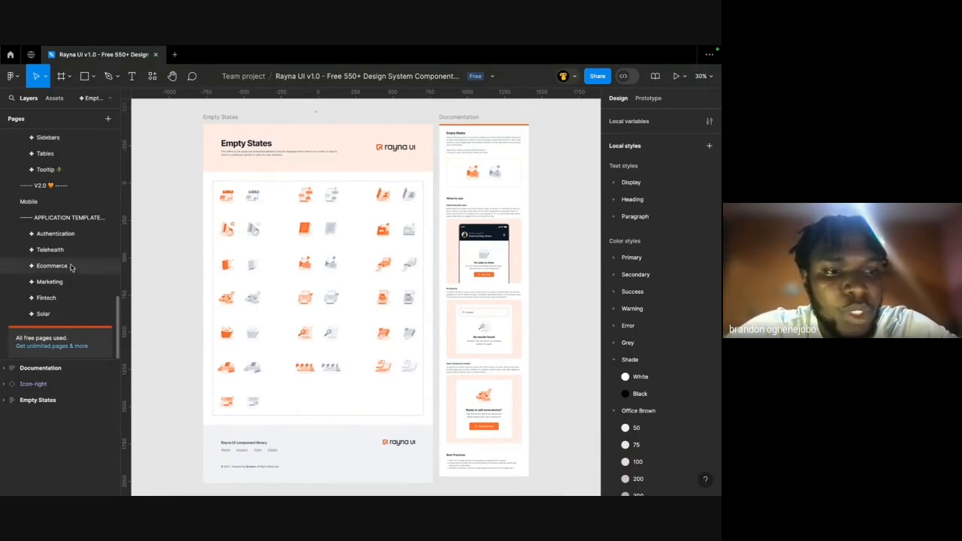
left_click(65, 313)
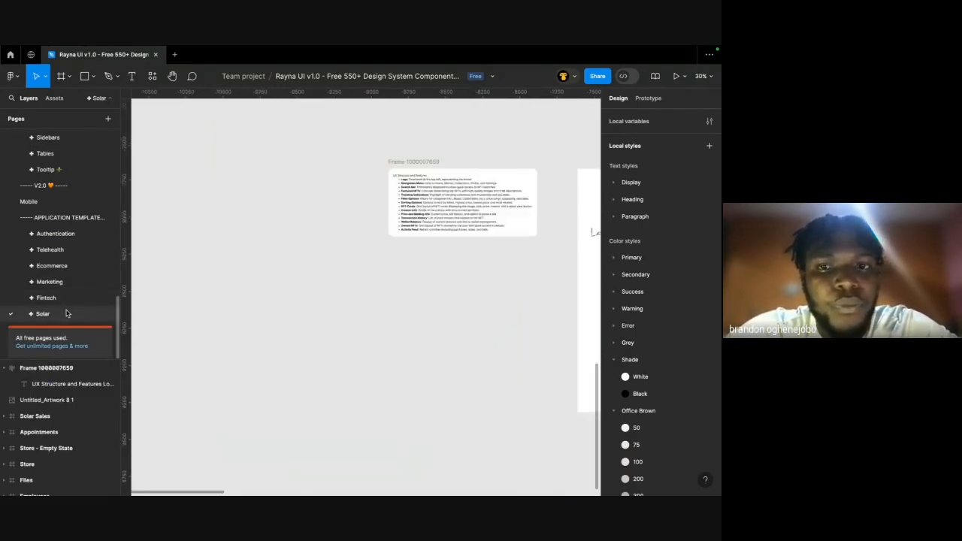
Examine the UX Structure and Features list for the NFT marketplace in its frame on the Solar page.
scroll(169, 248, "up", 3)
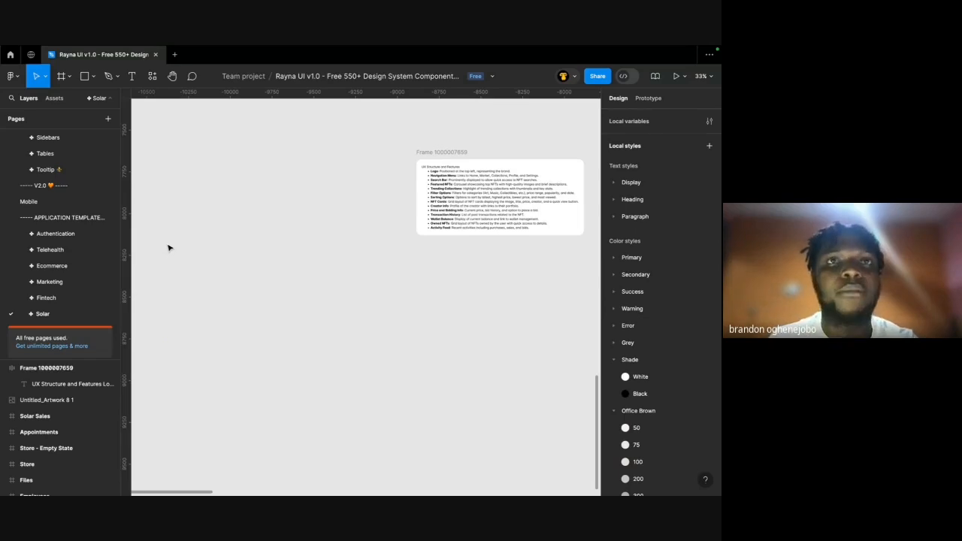
scroll(204, 221, "up", 3)
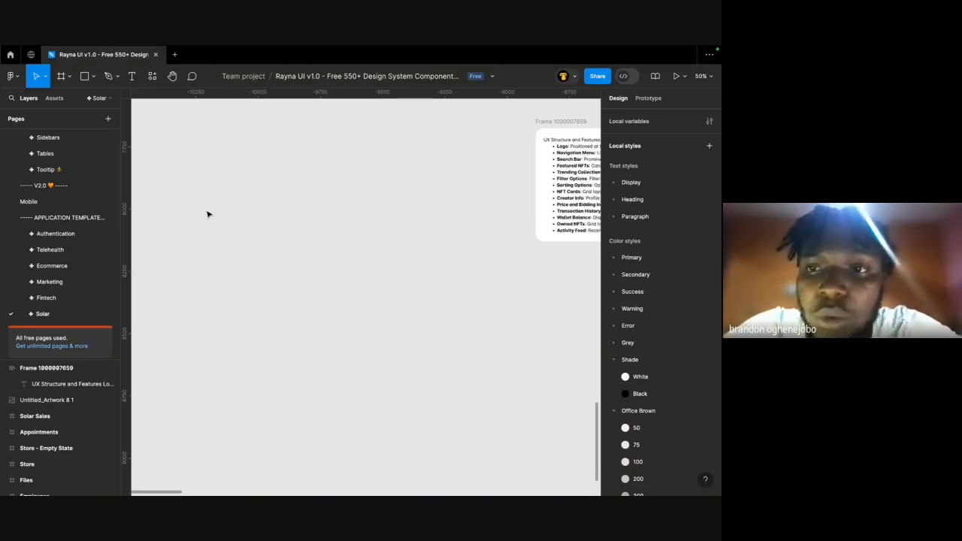
scroll(357, 174, "up", 3)
scroll(391, 170, "right", 2)
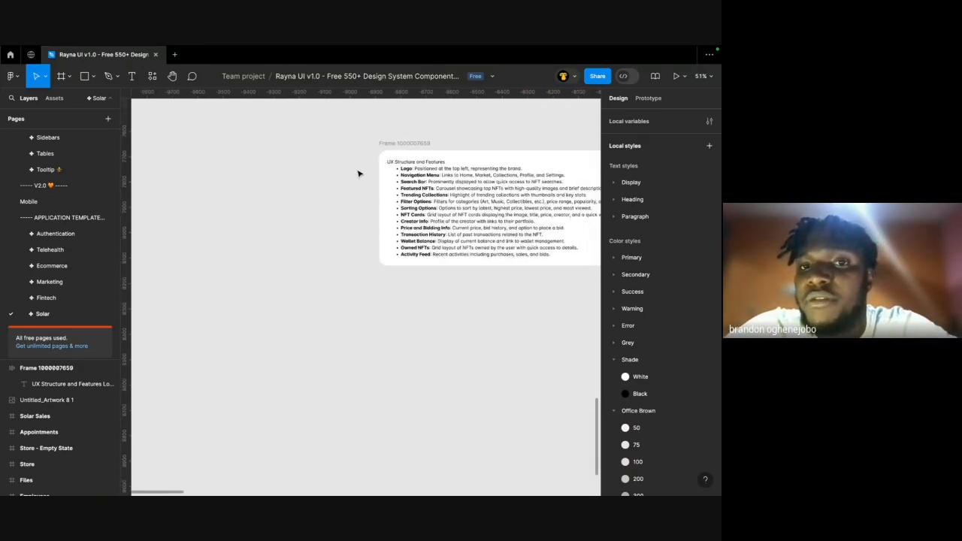
scroll(430, 167, "down", 3)
scroll(430, 167, "up", 5)
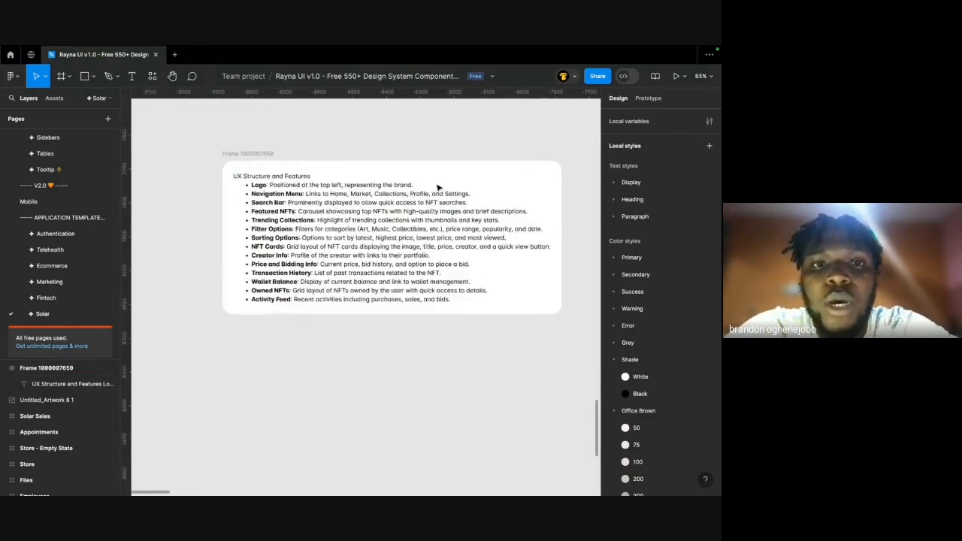
scroll(438, 188, "right", 1)
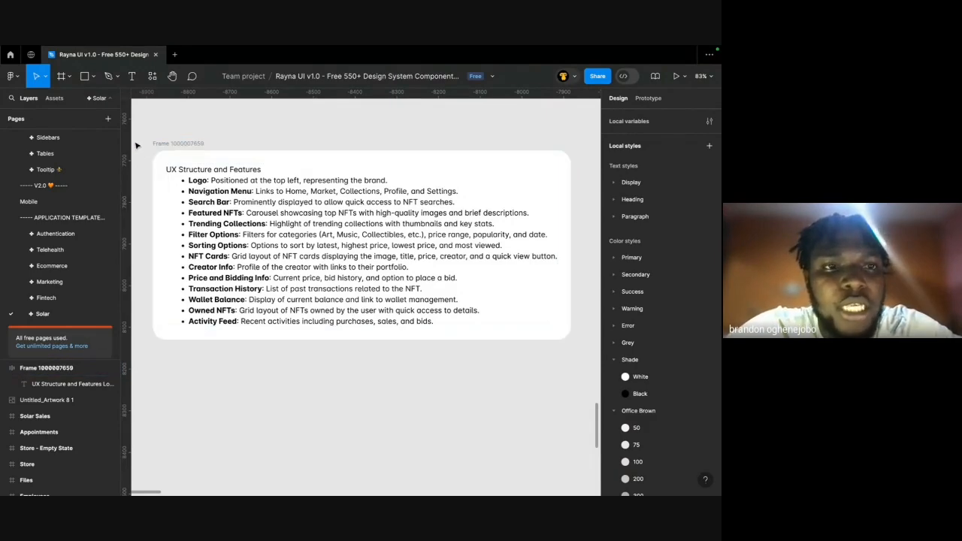
scroll(136, 145, "up", 3)
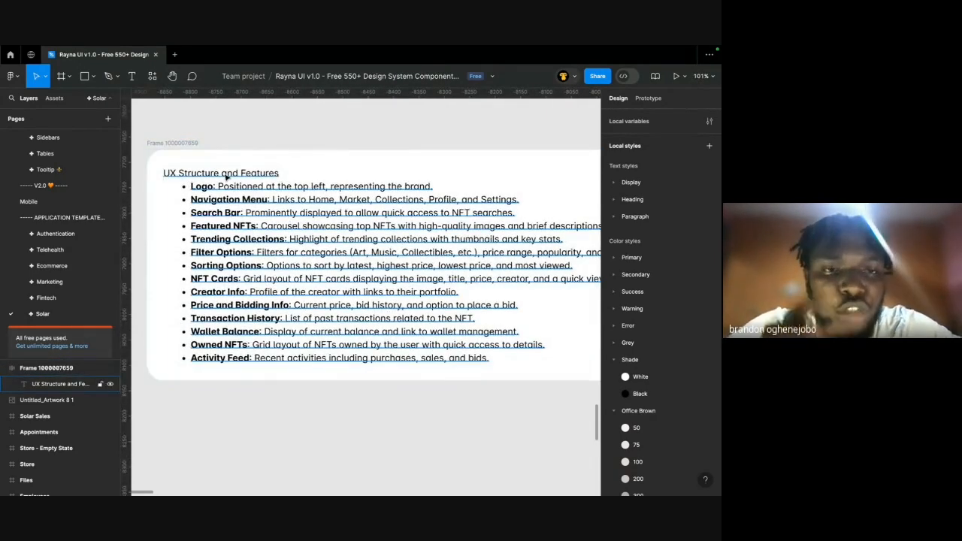
scroll(226, 177, "down", 3)
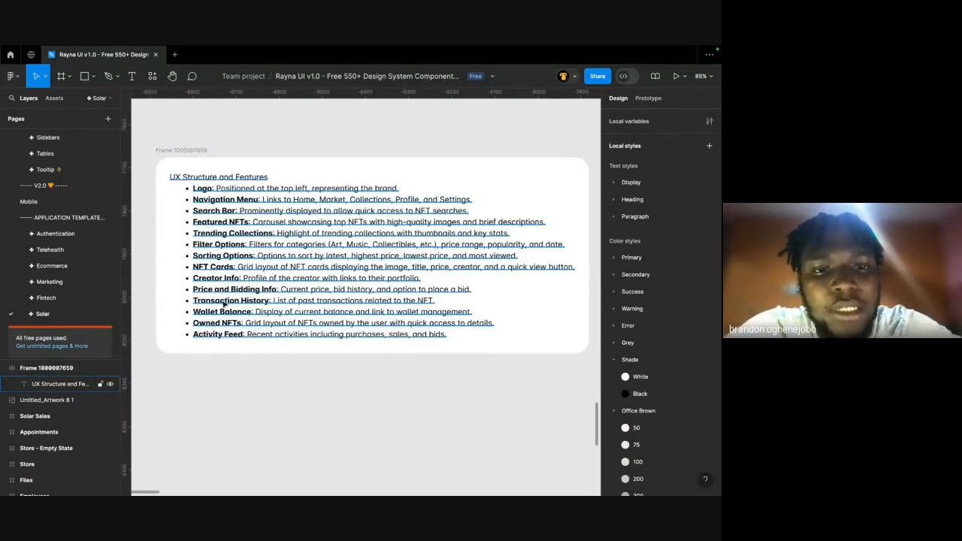
View the hand-drawn NFT dashboard wireframe beside the UX Structure and Features frame.
scroll(360, 379, "down", 2)
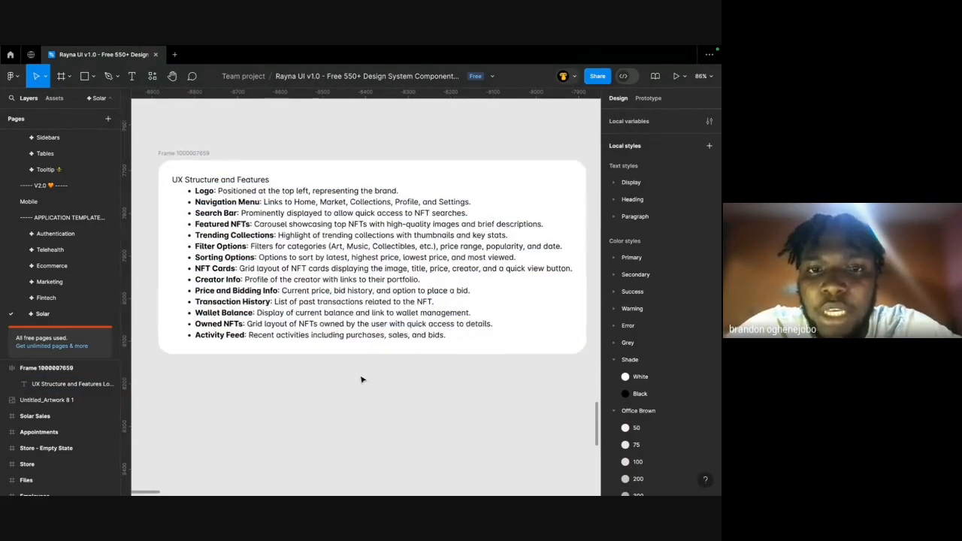
scroll(368, 392, "right", 3)
scroll(368, 394, "left", 1)
scroll(368, 394, "down", 2)
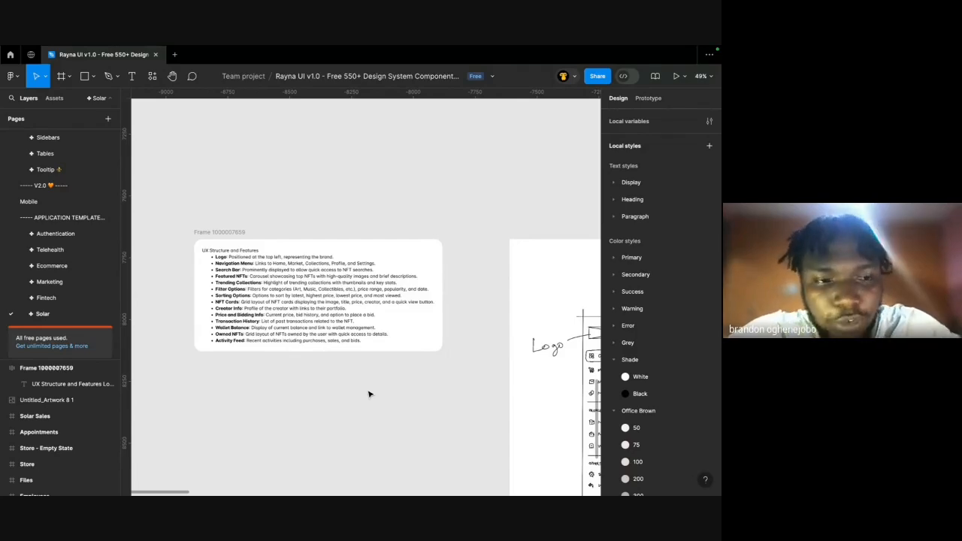
scroll(368, 394, "down", 1)
scroll(368, 393, "up", 2)
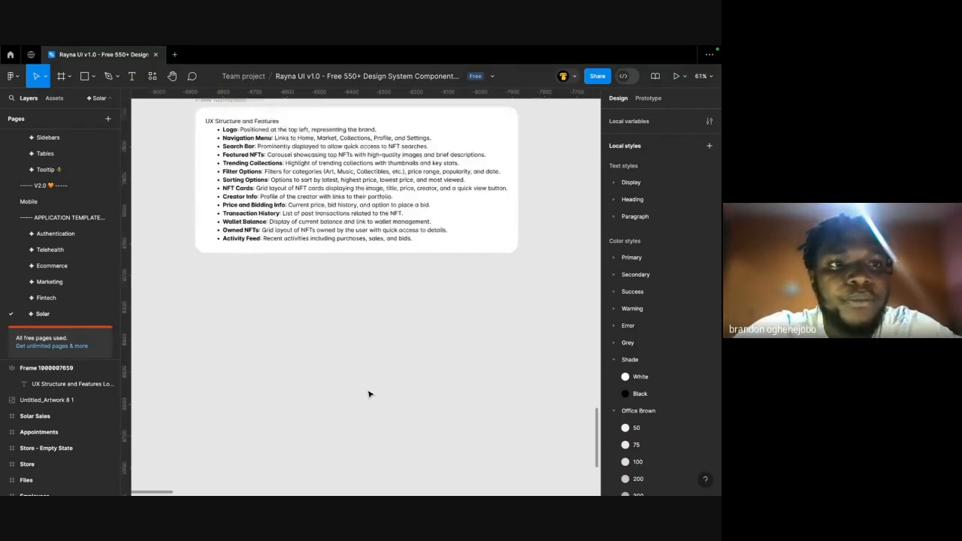
scroll(368, 394, "down", 3)
scroll(368, 394, "right", 10)
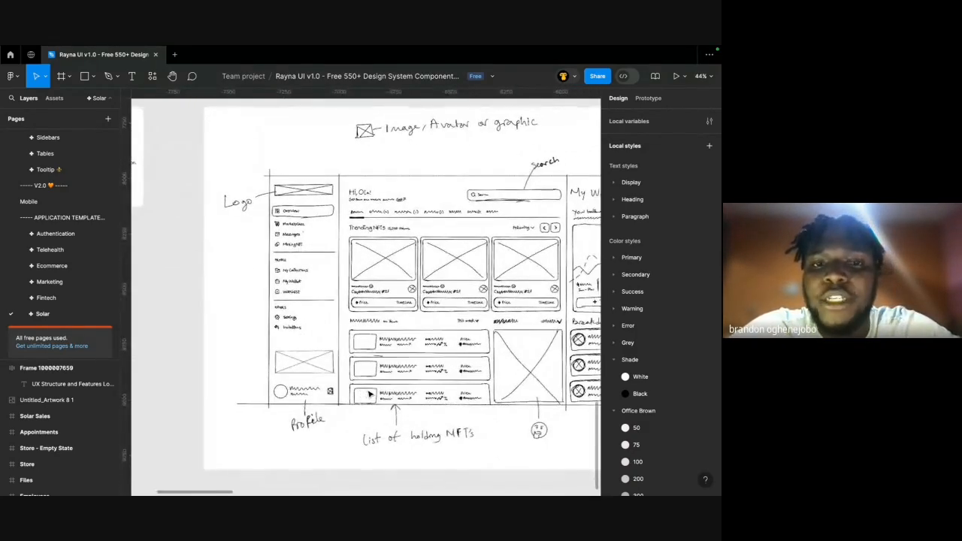
scroll(378, 423, "down", 2)
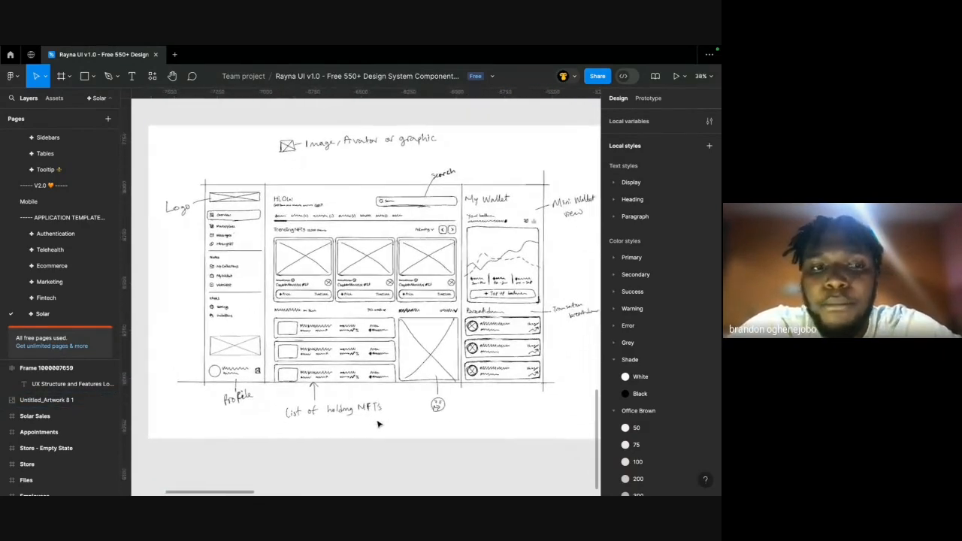
Hide the interface and examine the wireframe's navigation sidebar, trending NFTs, holdings list and wallet sections against the features list.
key("ctrl+backslash")
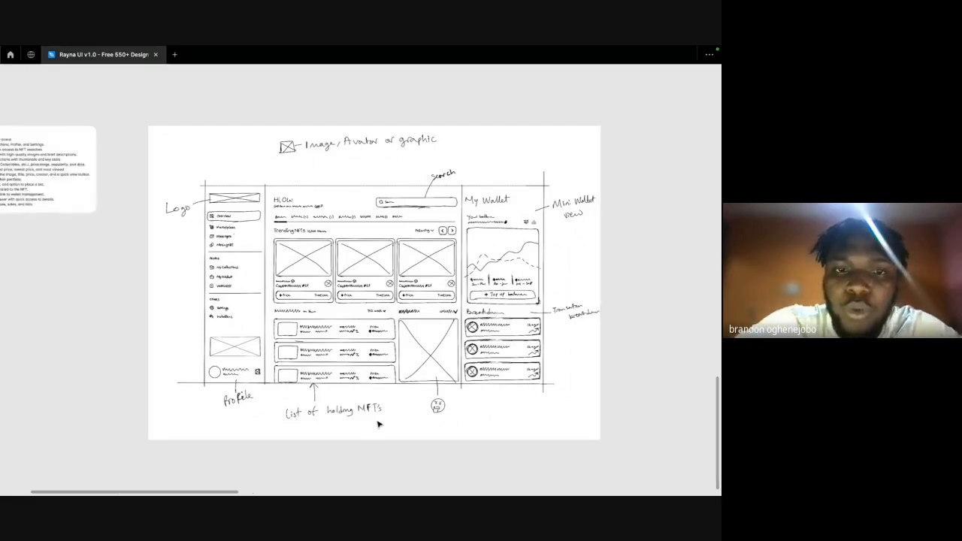
key("shift+1")
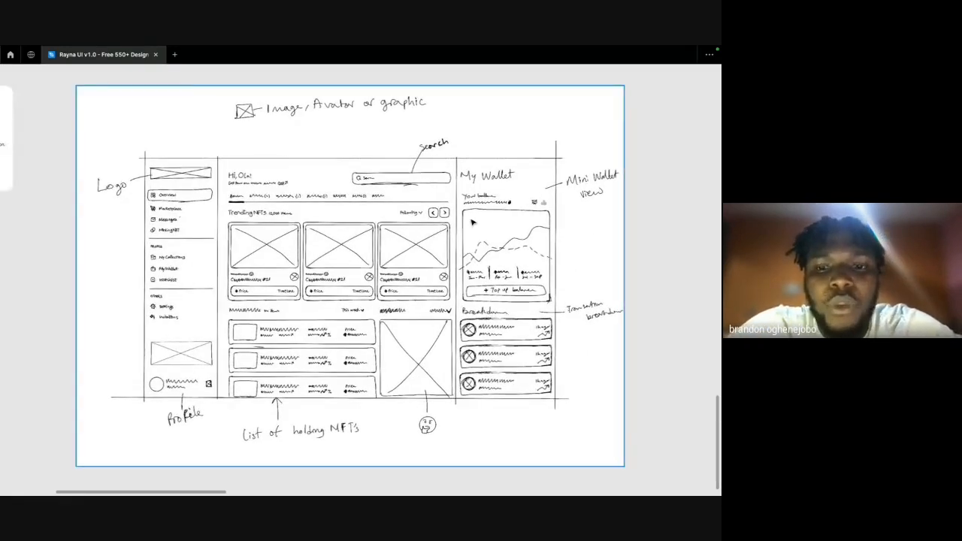
scroll(472, 222, "up", 2)
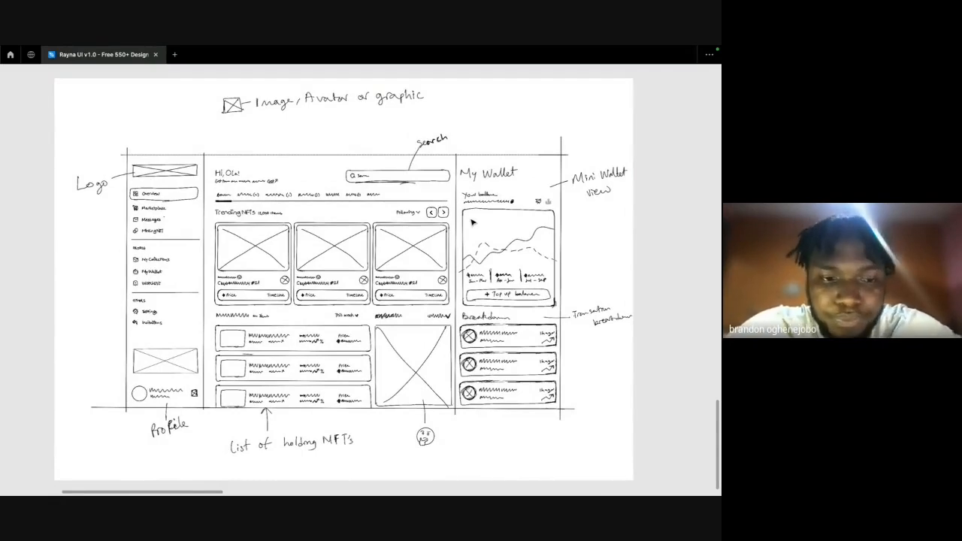
scroll(472, 222, "up", 4)
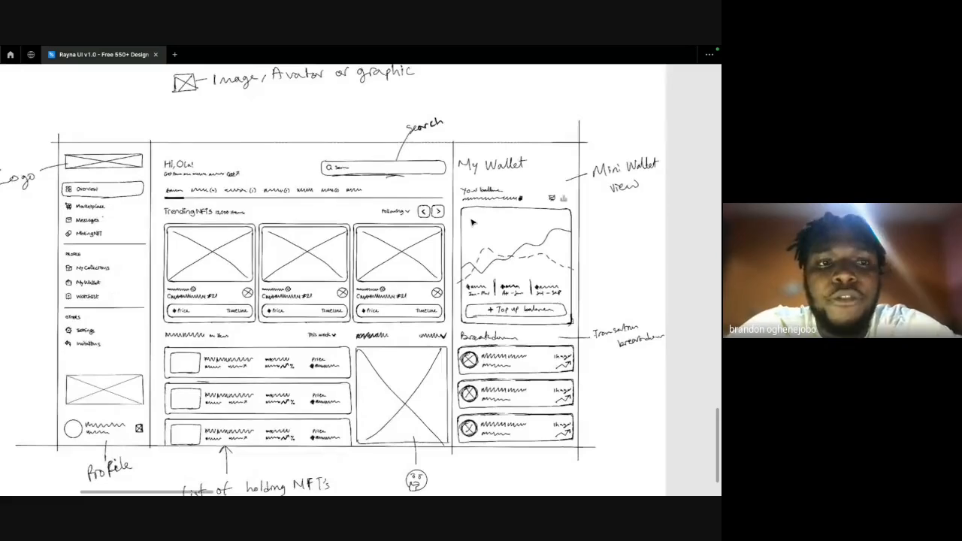
scroll(473, 222, "down", 4)
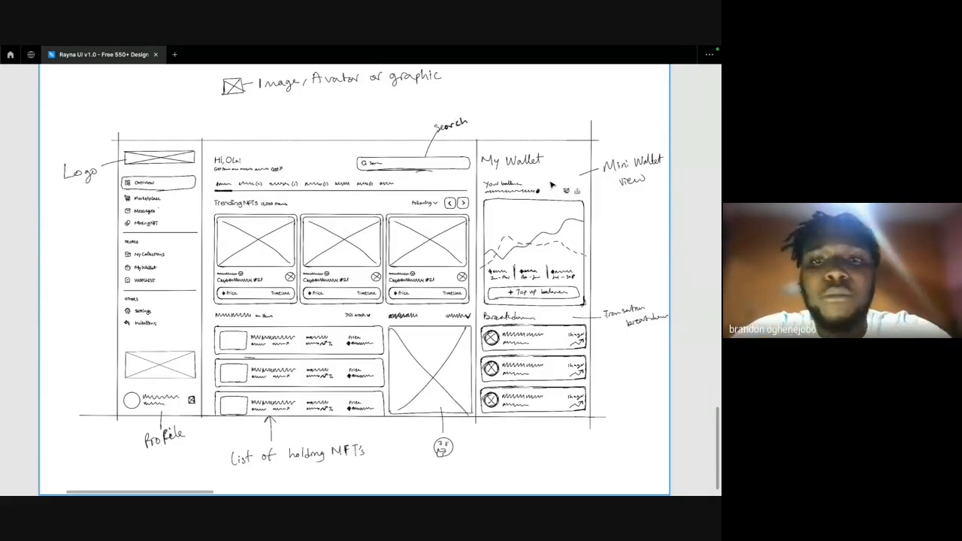
scroll(532, 200, "up", 1)
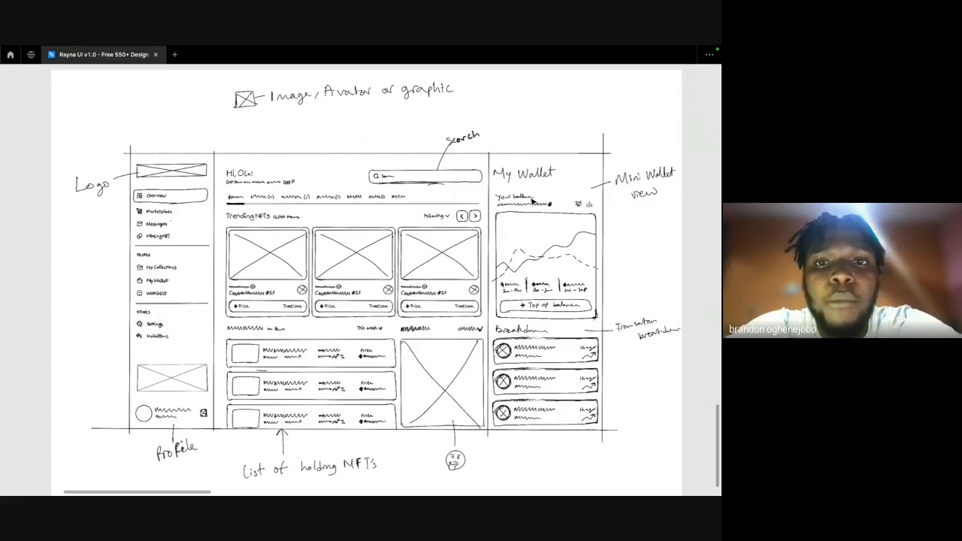
scroll(532, 201, "left", 6)
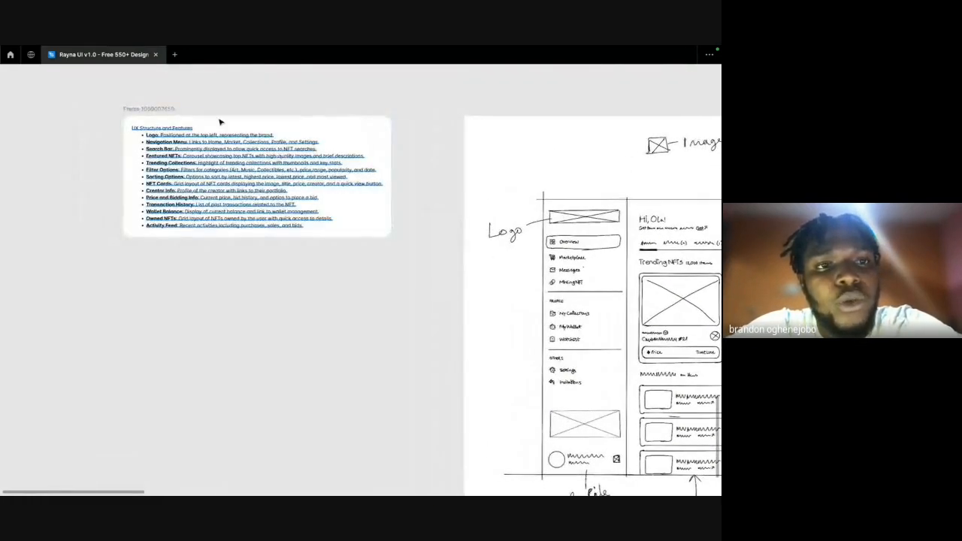
scroll(268, 154, "right", 6)
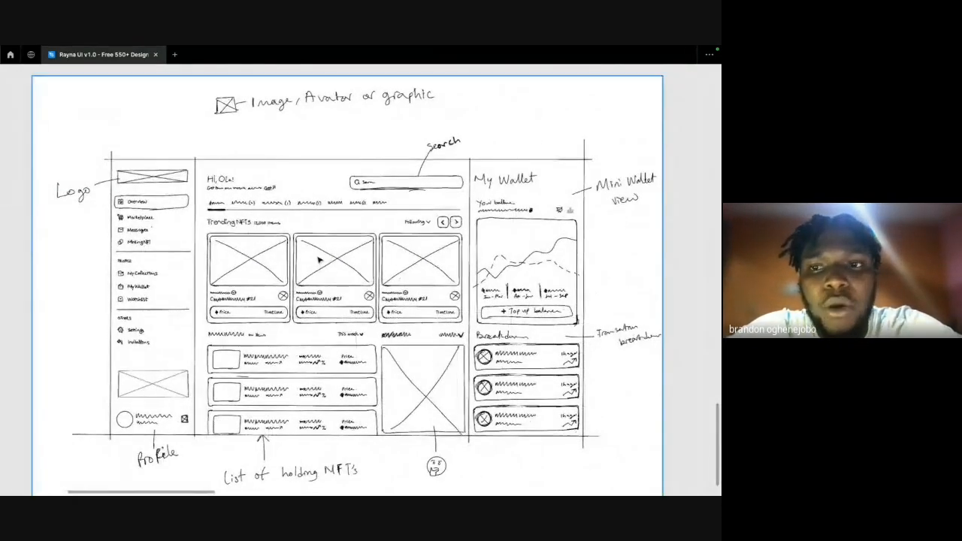
scroll(318, 259, "down", 1)
scroll(312, 256, "up", 1)
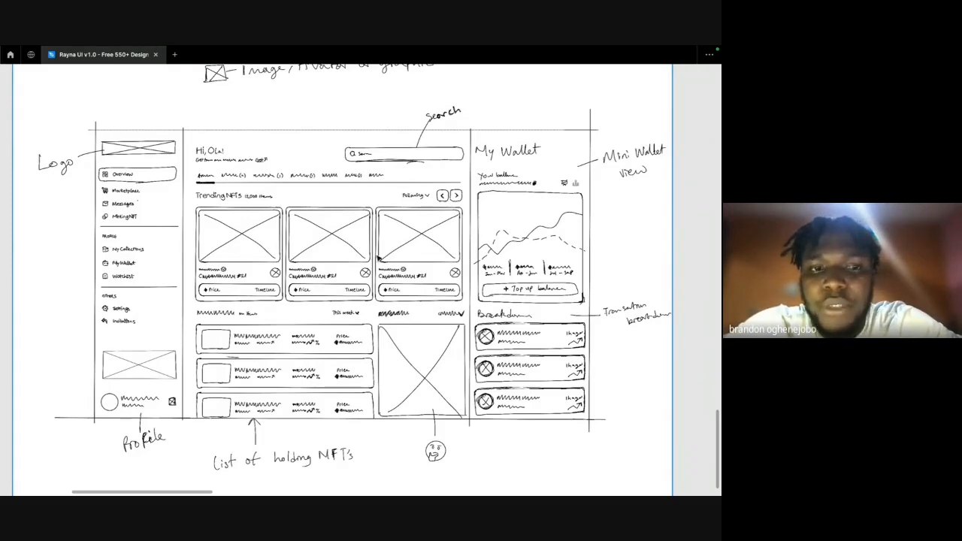
scroll(242, 143, "down", 5)
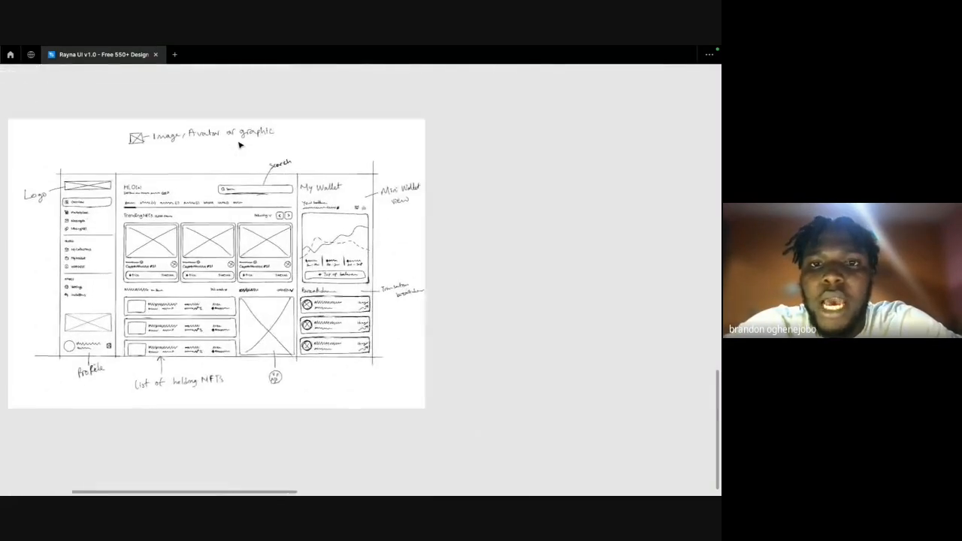
scroll(416, 131, "down", 2)
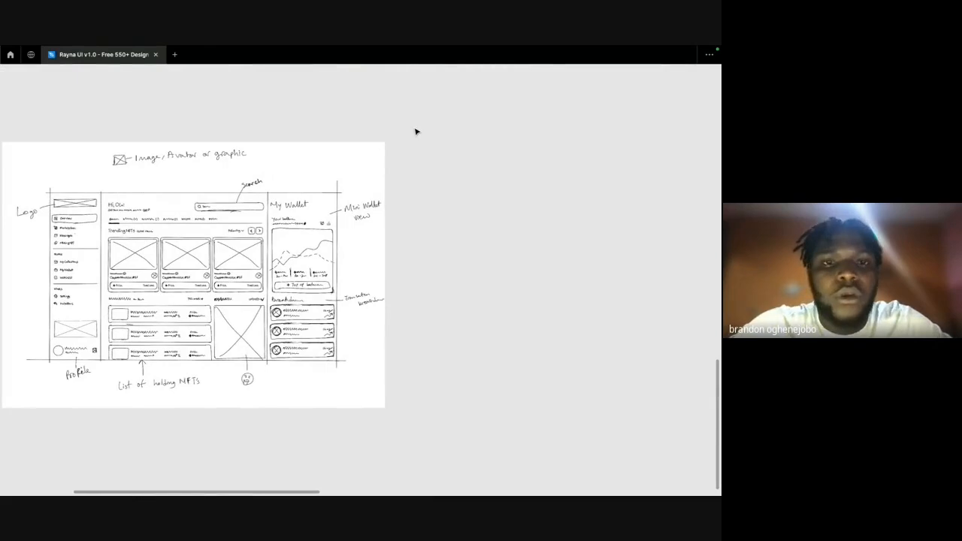
Show the interface again, add a 1440 × 1024 Desktop frame and place it right of the wireframe with their top edges aligned.
key("ctrl+backslash")
scroll(535, 170, "down", 3)
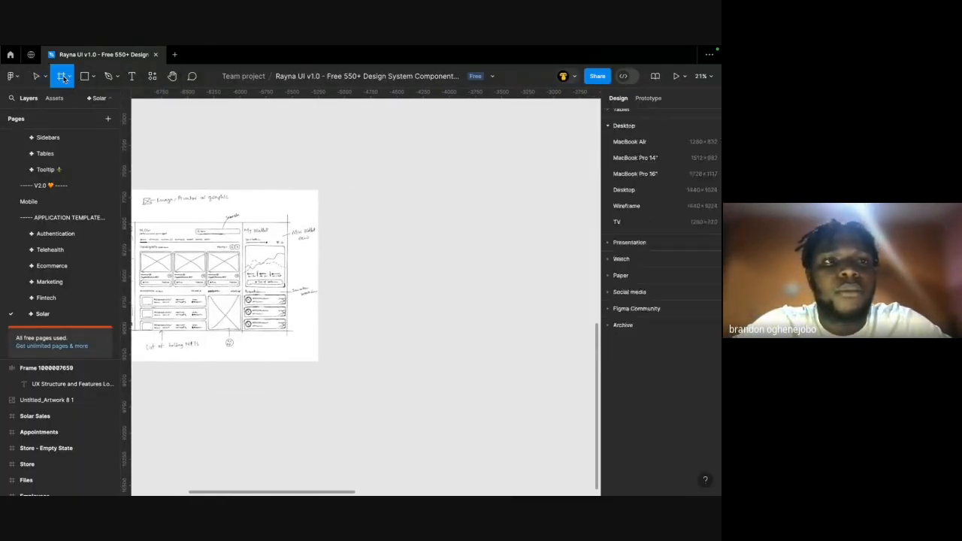
key("f")
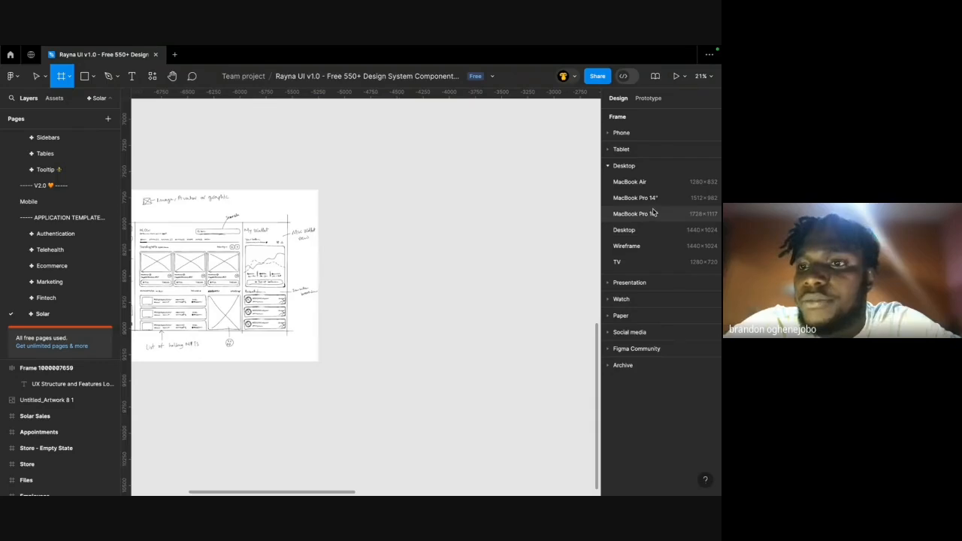
left_click(649, 235)
scroll(451, 188, "down", 3)
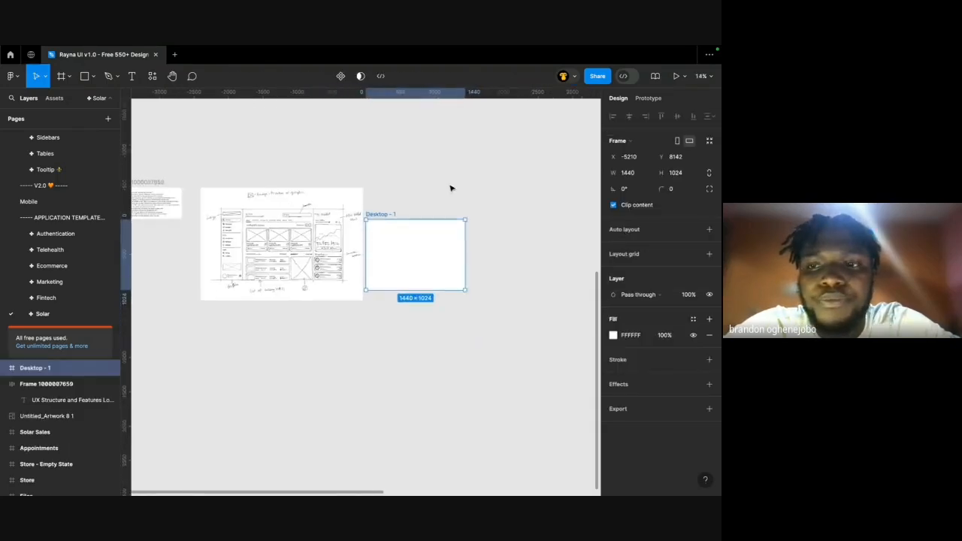
left_click_drag(417, 227, 433, 196)
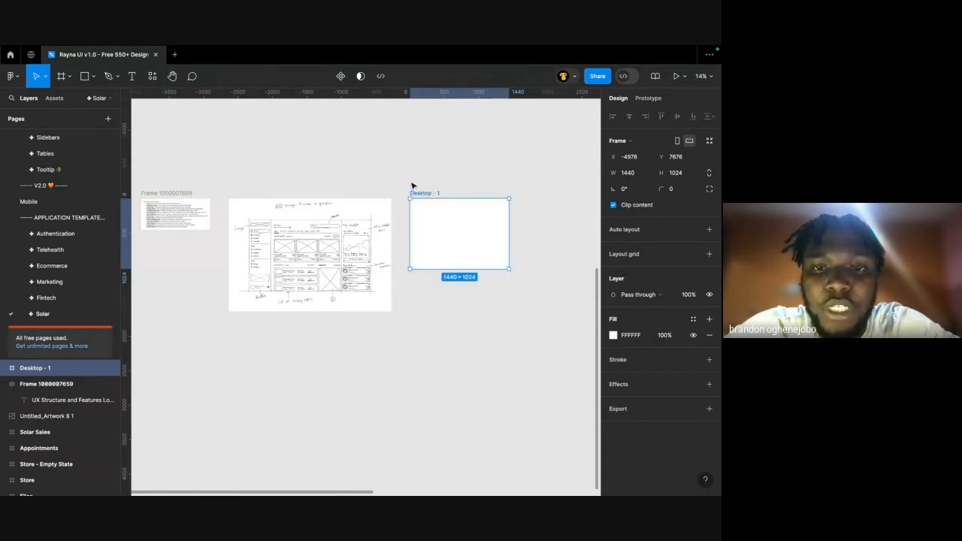
left_click(412, 185)
Search the assets for "Side" and place the light Sidebar component inside the empty desktop frame.
scroll(476, 219, "right", 1)
scroll(477, 220, "up", 5)
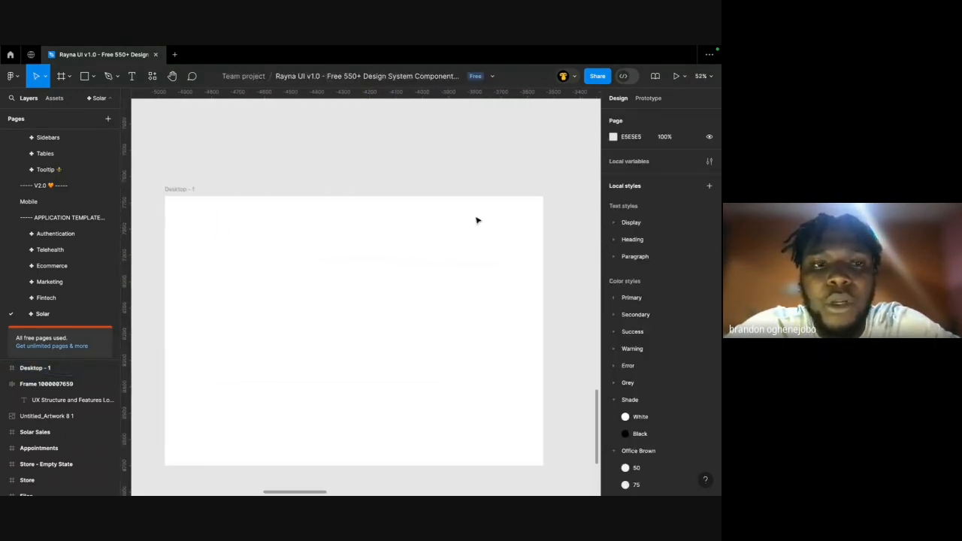
left_click(478, 226)
left_click(397, 143)
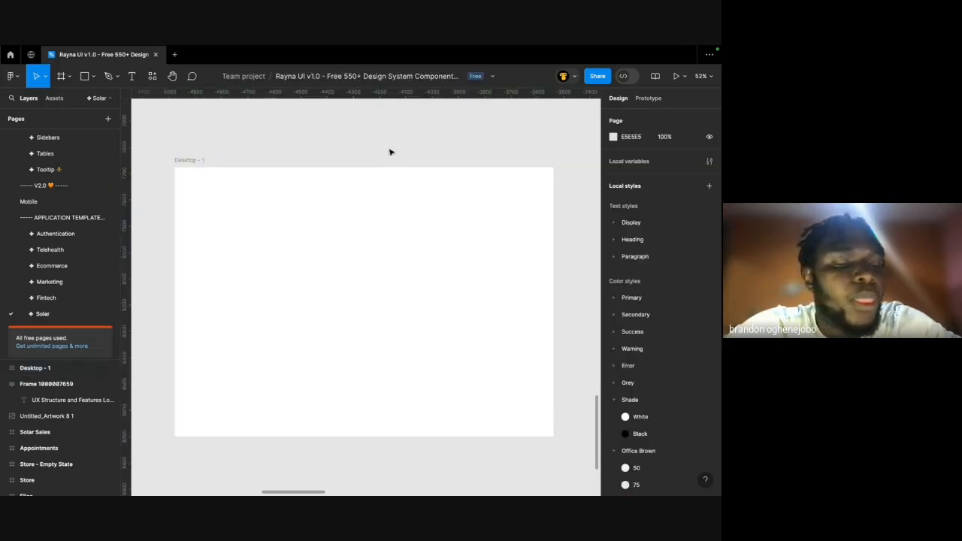
left_click(53, 98)
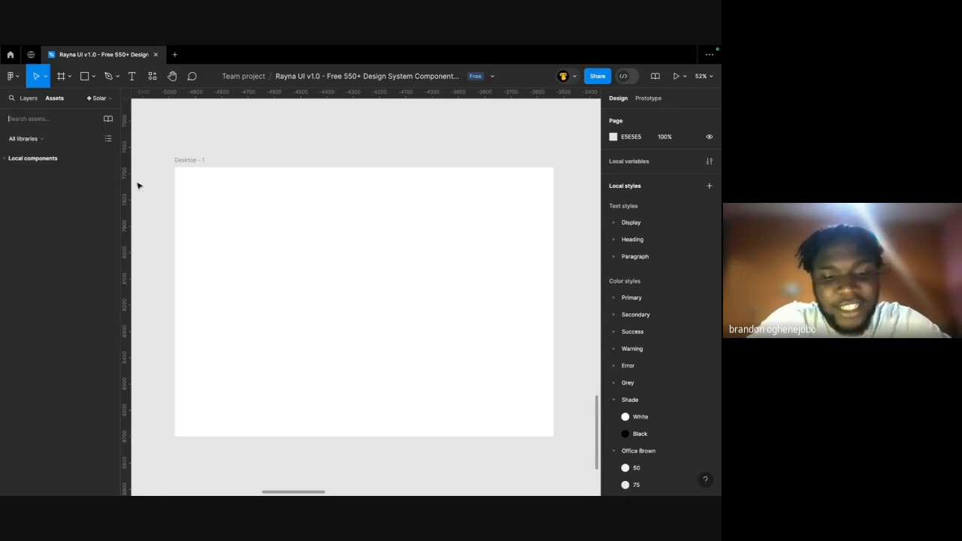
type("s")
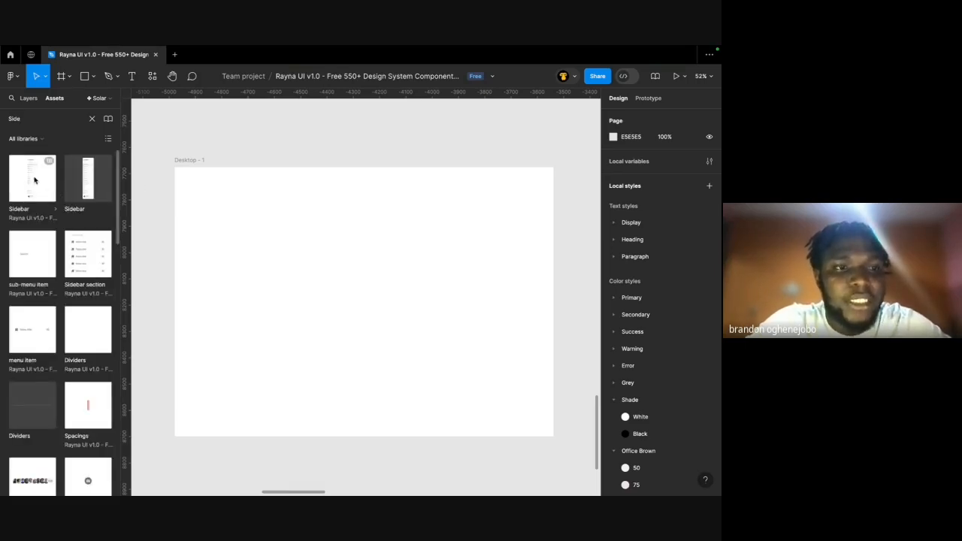
left_click_drag(40, 176, 265, 233)
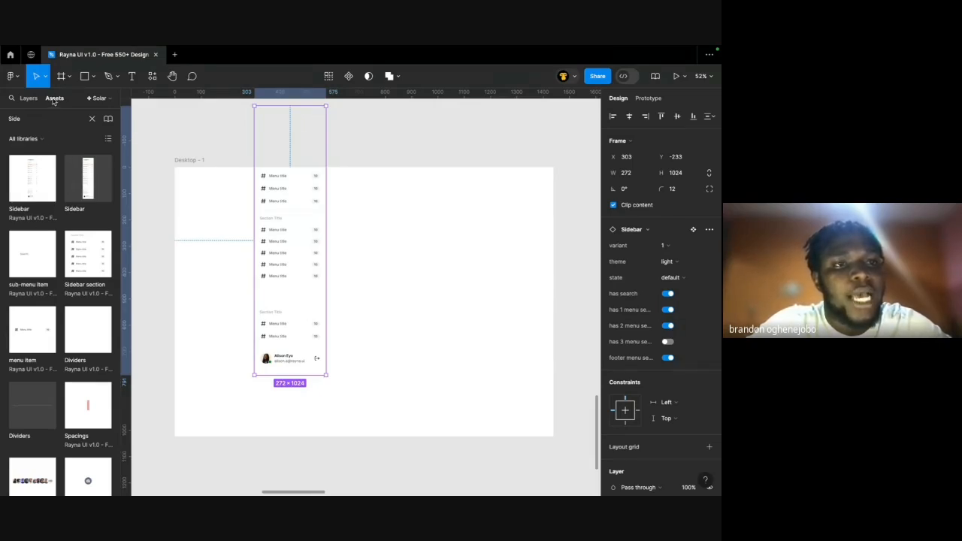
Search the assets for "Button" and "mevi", clear the search and deselect the sidebar.
left_click_drag(28, 118, 5, 118)
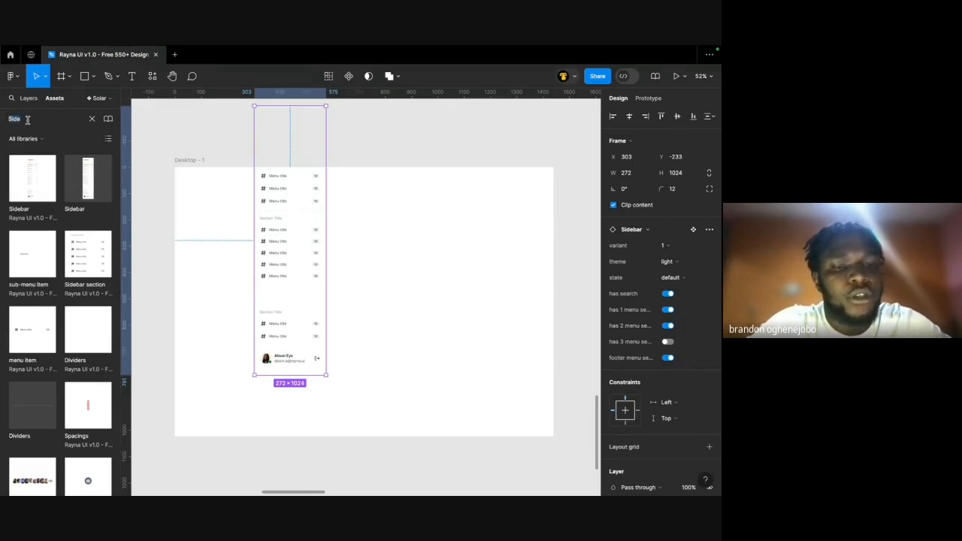
type("Button")
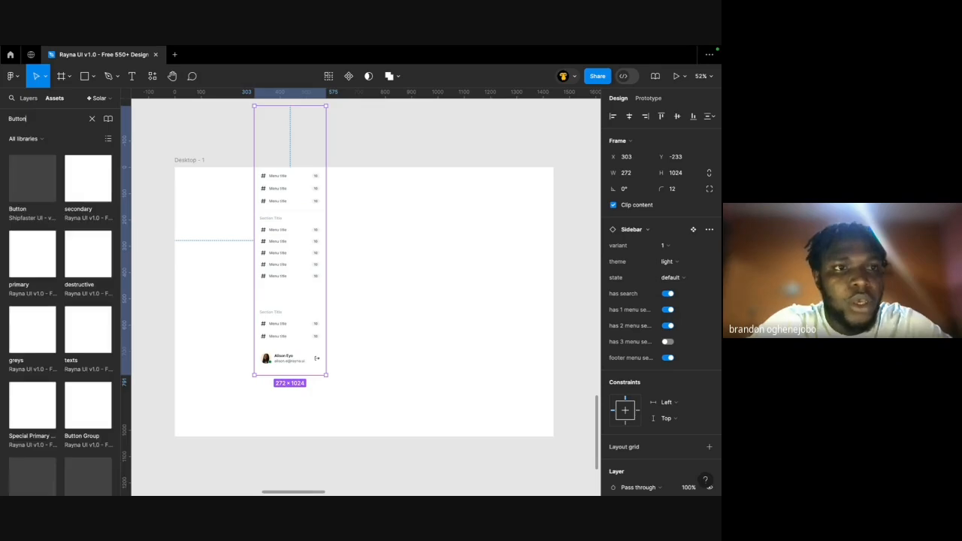
key("super+a")
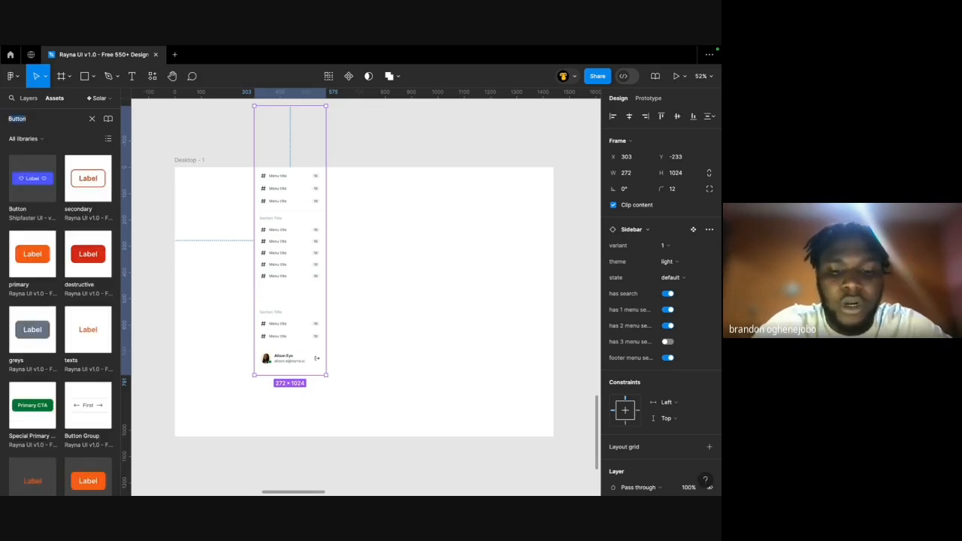
type("mevi")
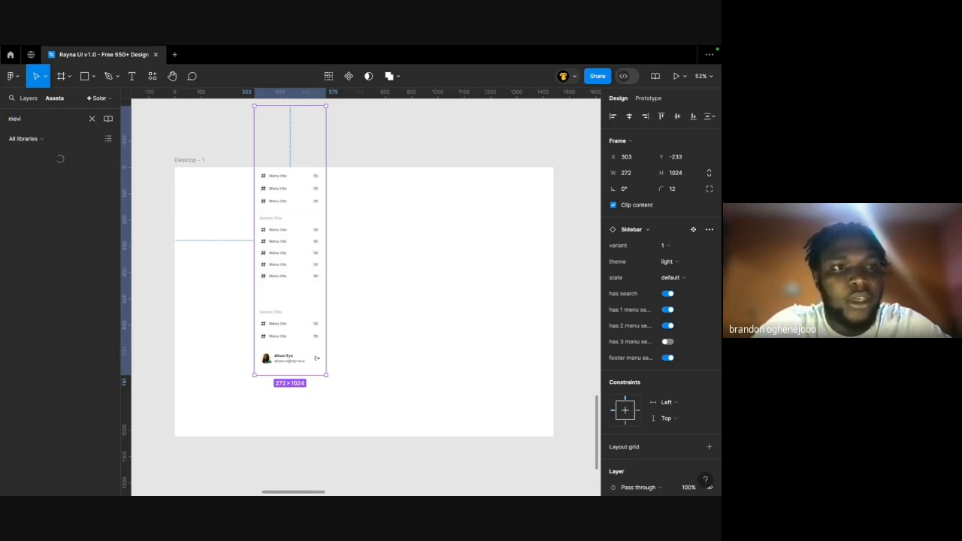
key("super+a")
key("BackSpace")
left_click(181, 142)
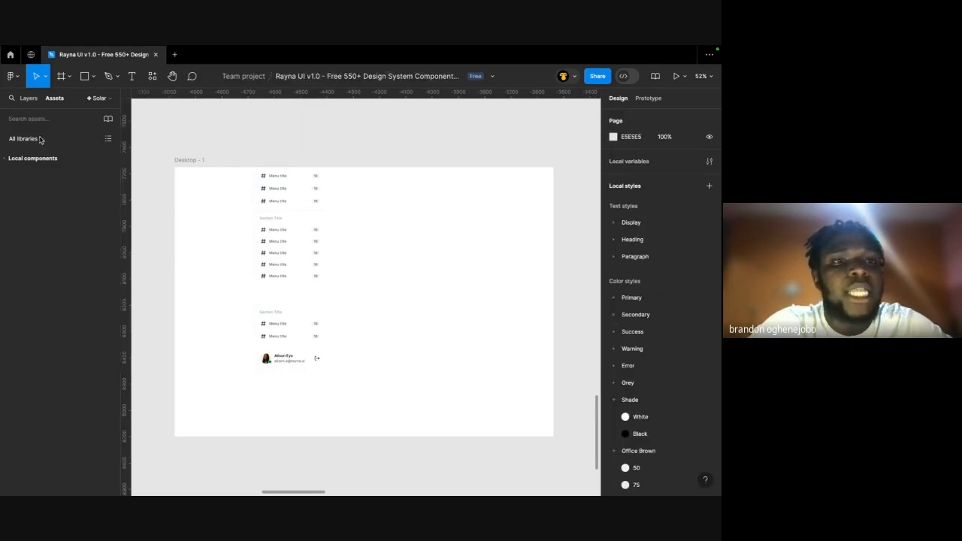
Return to the layers and look through the Foundations, Atoms and Application Components pages in the page list.
left_click(29, 98)
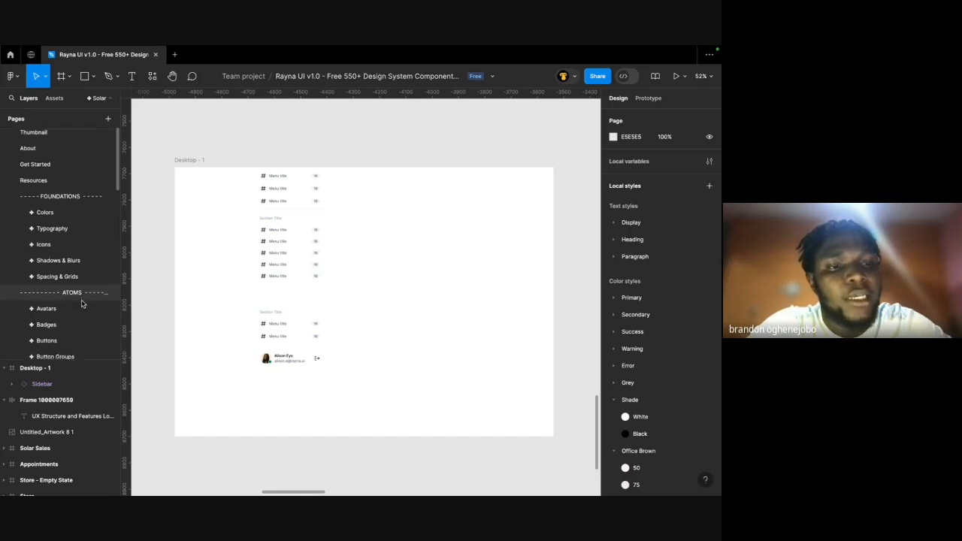
scroll(83, 303, "down", 4)
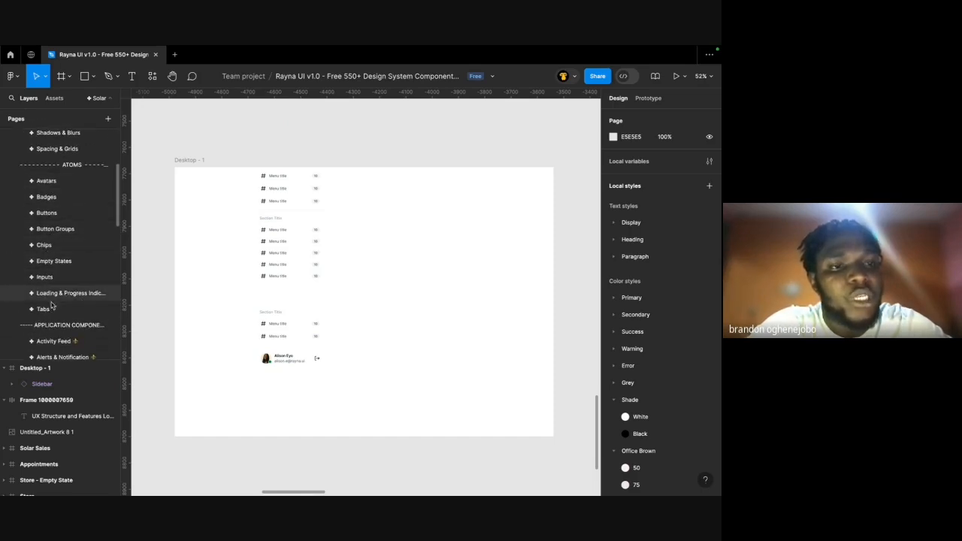
scroll(51, 305, "down", 2)
scroll(217, 262, "left", 3)
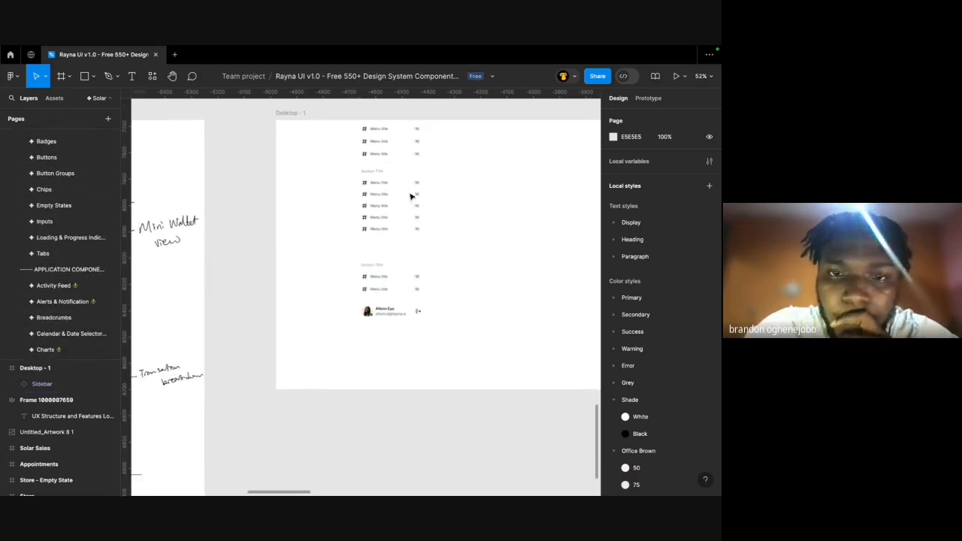
scroll(410, 196, "right", 2)
scroll(411, 196, "up", 1)
scroll(50, 236, "up", 2)
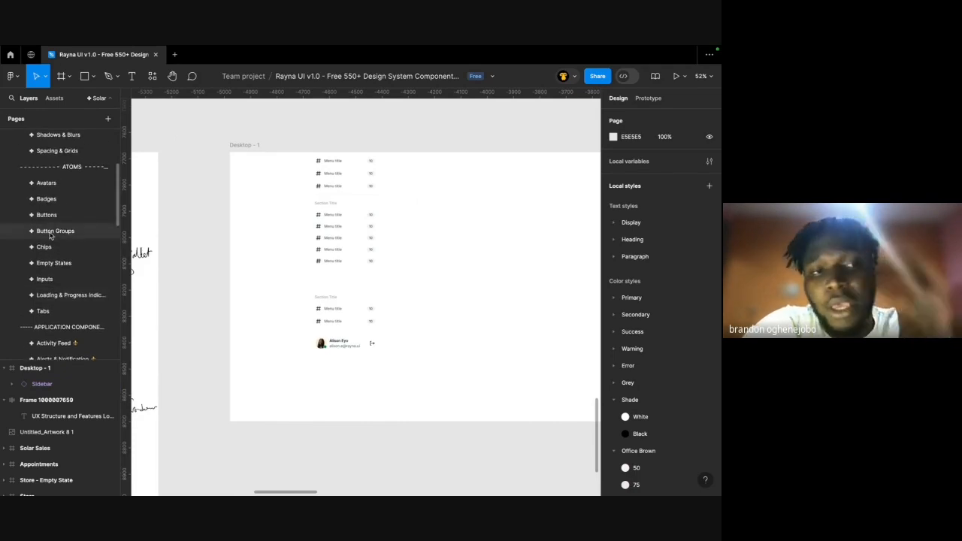
scroll(50, 236, "up", 1)
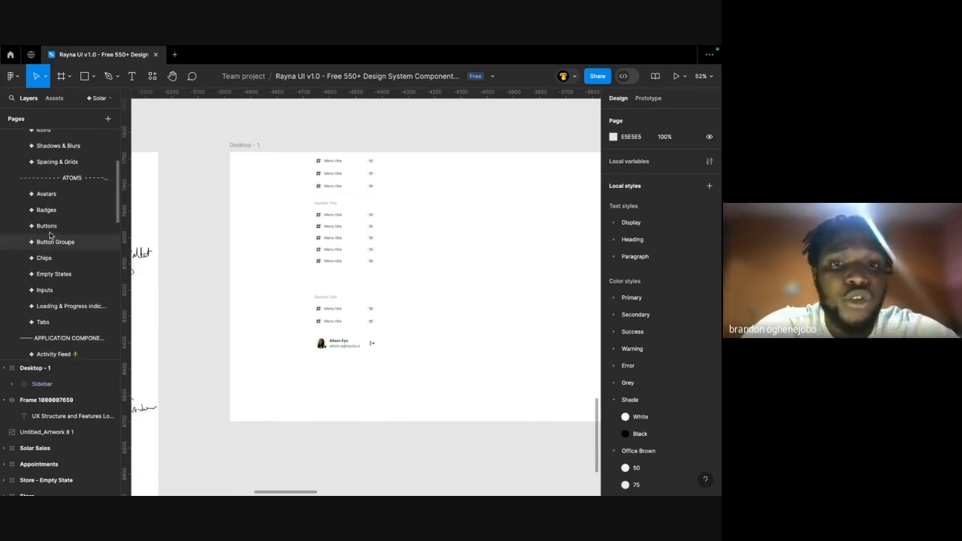
Align the sidebar flush with the left and top edges of the Desktop - 1 frame and deselect it.
scroll(44, 316, "up", 2)
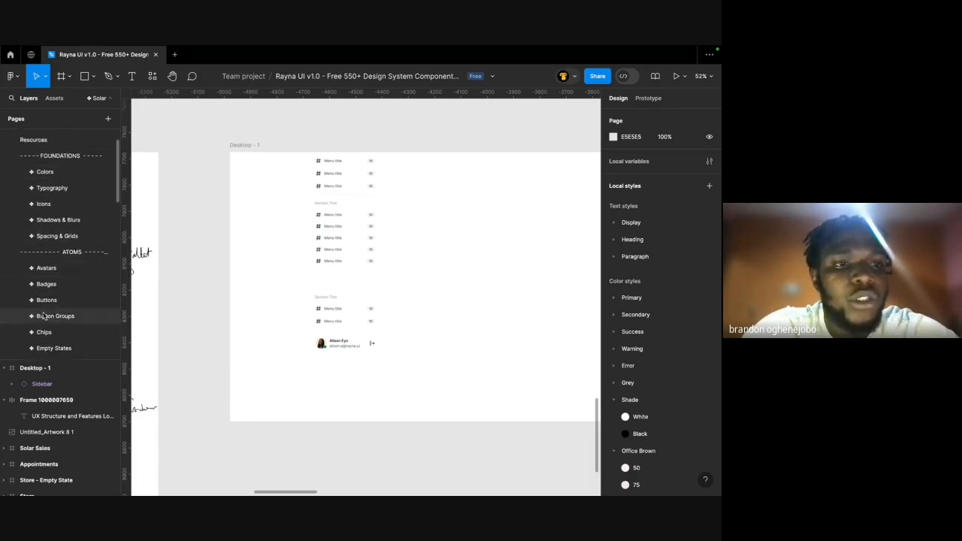
left_click(380, 264)
scroll(380, 264, "right", 1)
scroll(380, 264, "down", 1)
key("alt+a")
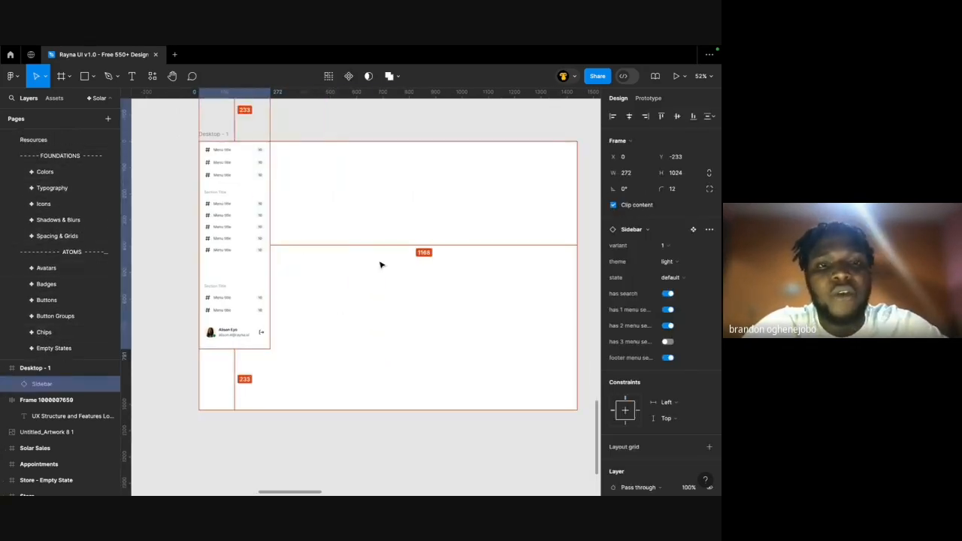
key("alt+w")
scroll(383, 264, "up", 1)
scroll(383, 264, "right", 1)
left_click(268, 175)
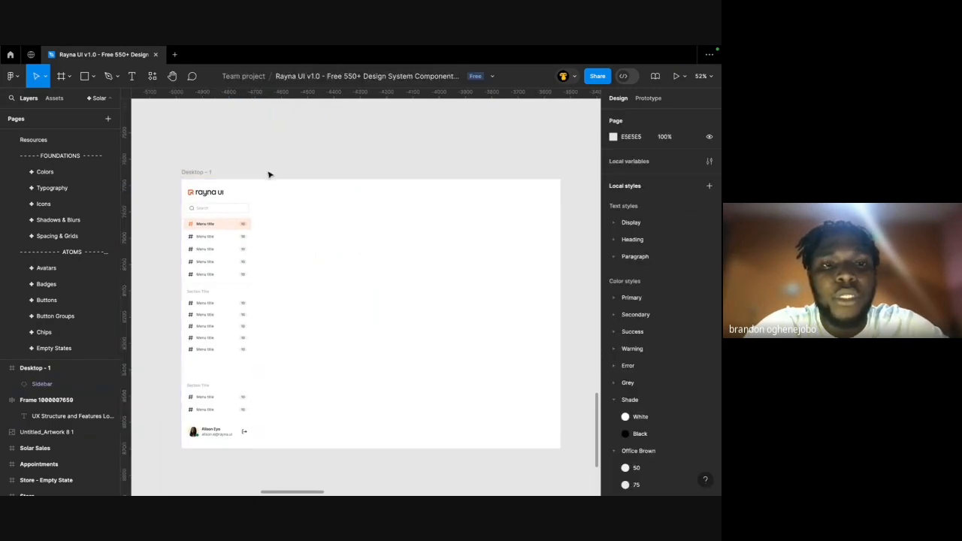
left_click(227, 243)
left_click(412, 136)
scroll(413, 136, "left", 1)
scroll(413, 136, "down", 1)
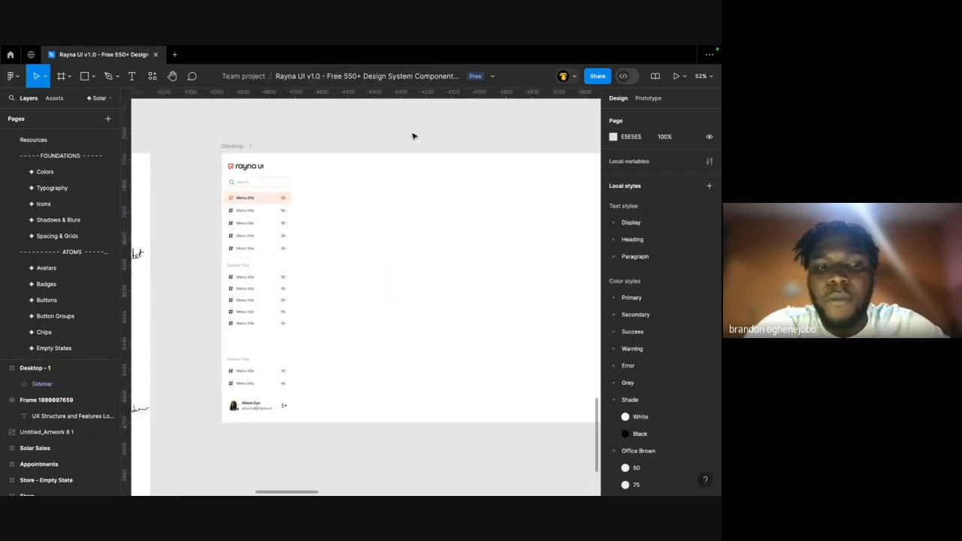
scroll(412, 146, "right", 1)
Switch the sidebar between variants 2 and 1 to compare their layouts, ending on variant 1.
left_click(227, 215)
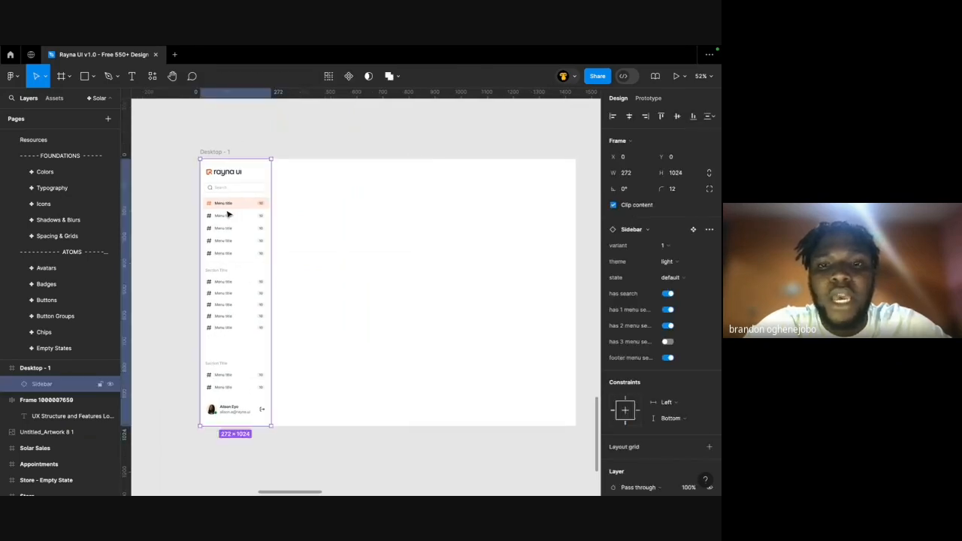
scroll(675, 349, "down", 1)
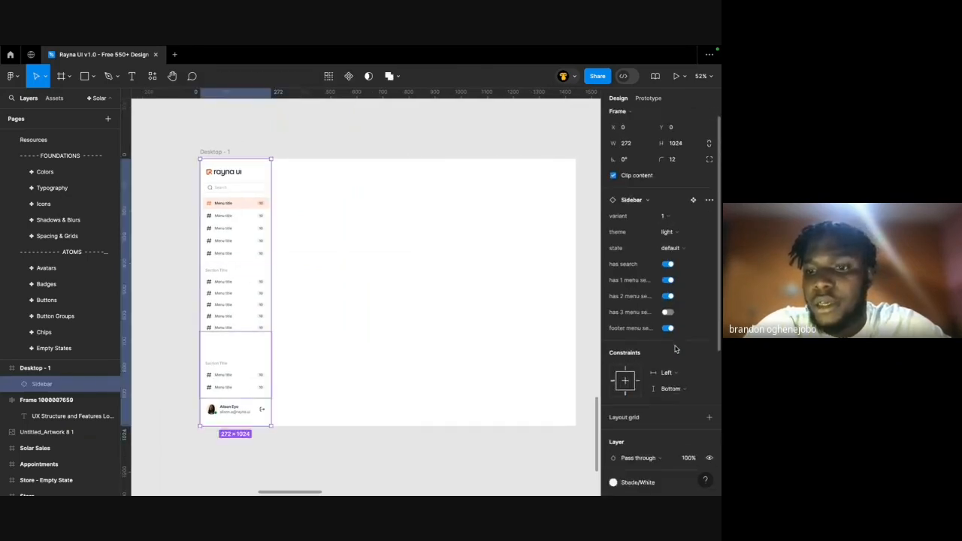
scroll(675, 349, "down", 4)
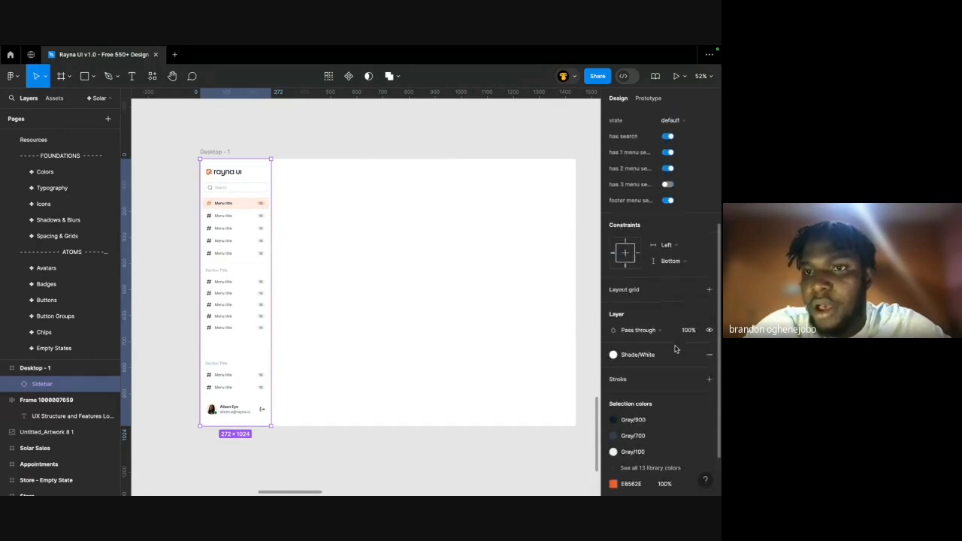
scroll(675, 349, "up", 4)
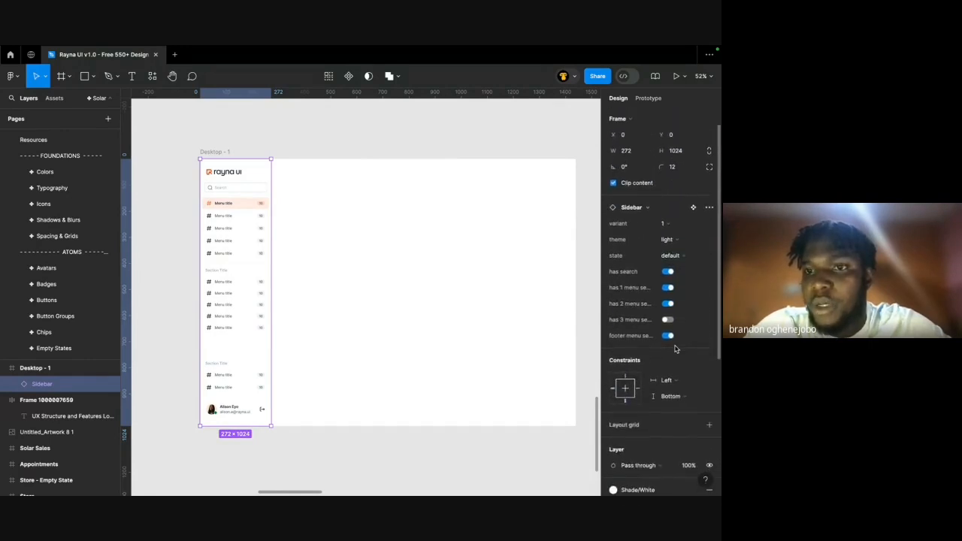
left_click(671, 226)
left_click(665, 236)
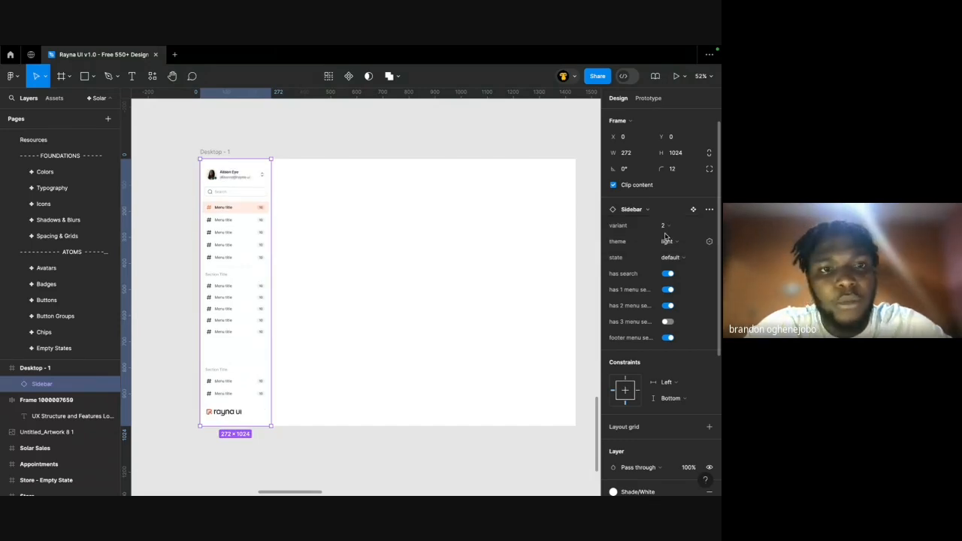
left_click(674, 227)
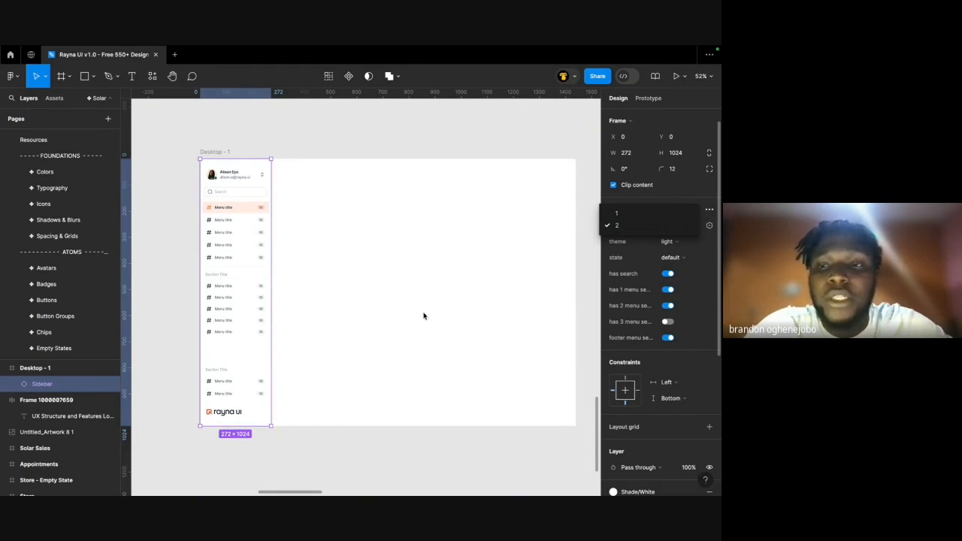
key("Return")
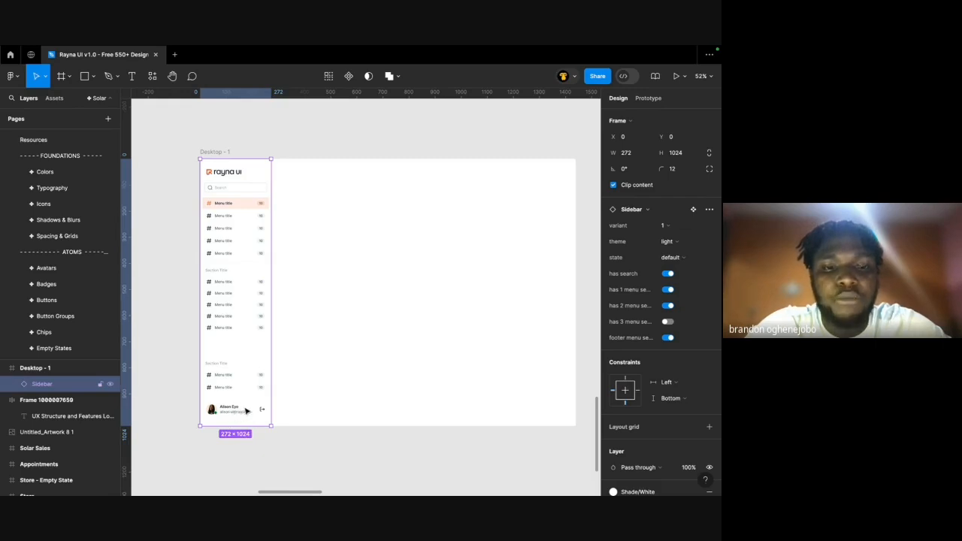
left_click(684, 225)
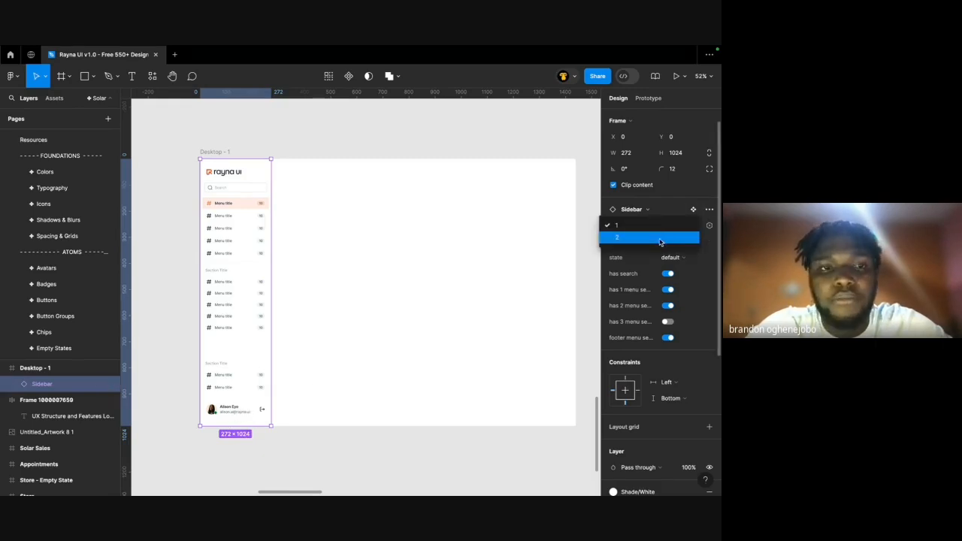
left_click(661, 239)
left_click(665, 226)
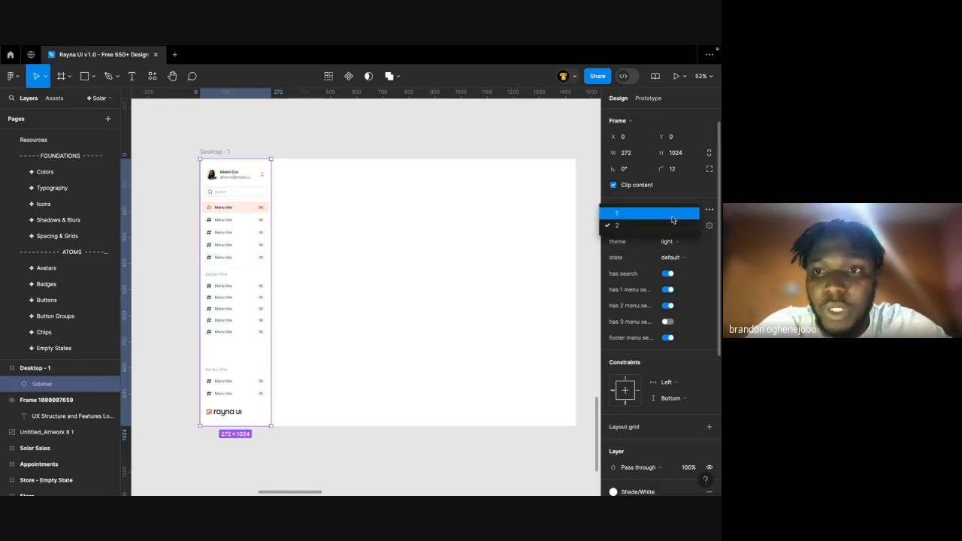
left_click(674, 215)
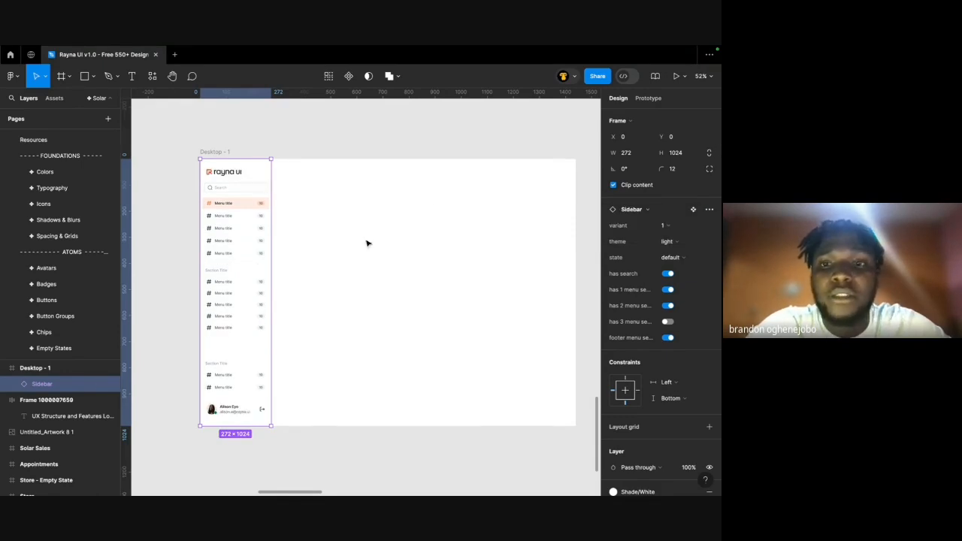
Review the UX Structure and Features list and compare it with the sidebar in the Desktop - 1 frame.
left_click(347, 128)
scroll(348, 127, "down", 5)
scroll(348, 128, "left", 15)
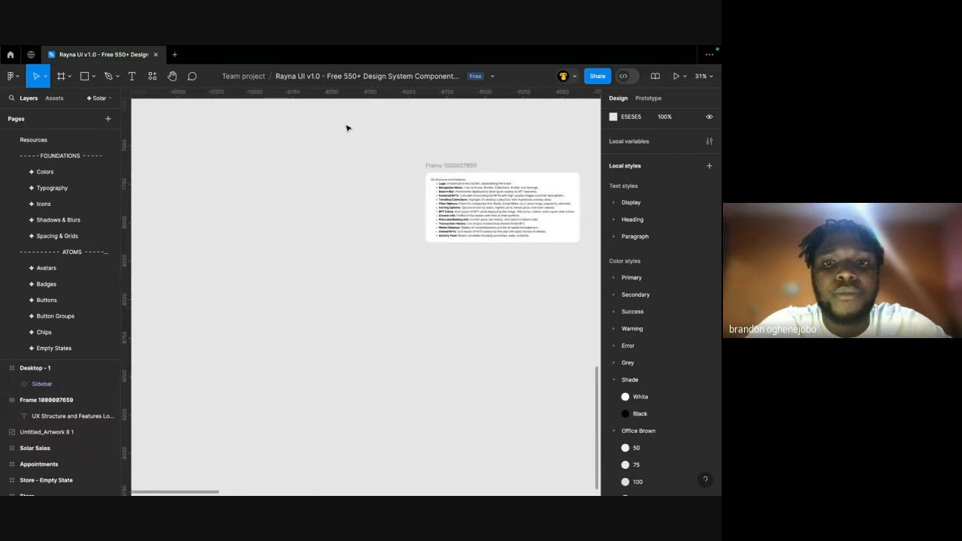
scroll(441, 136, "up", 5)
scroll(532, 246, "up", 8)
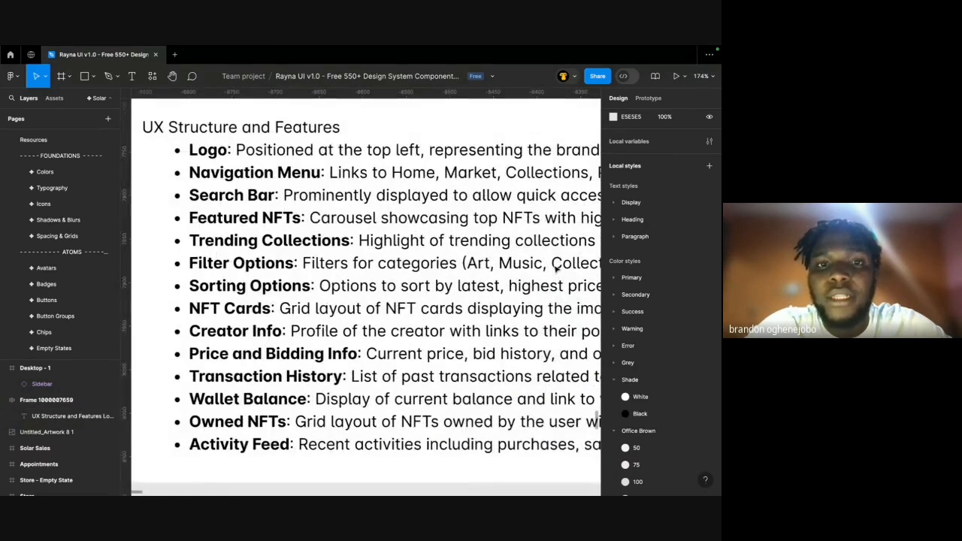
scroll(334, 169, "up", 1)
scroll(440, 185, "down", 5)
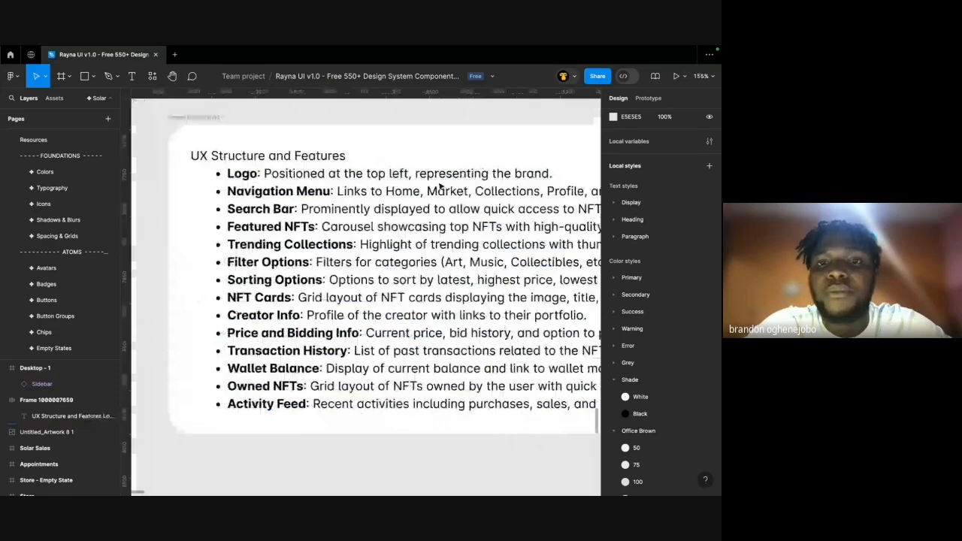
scroll(440, 185, "right", 15)
scroll(441, 185, "down", 3)
scroll(441, 186, "up", 3)
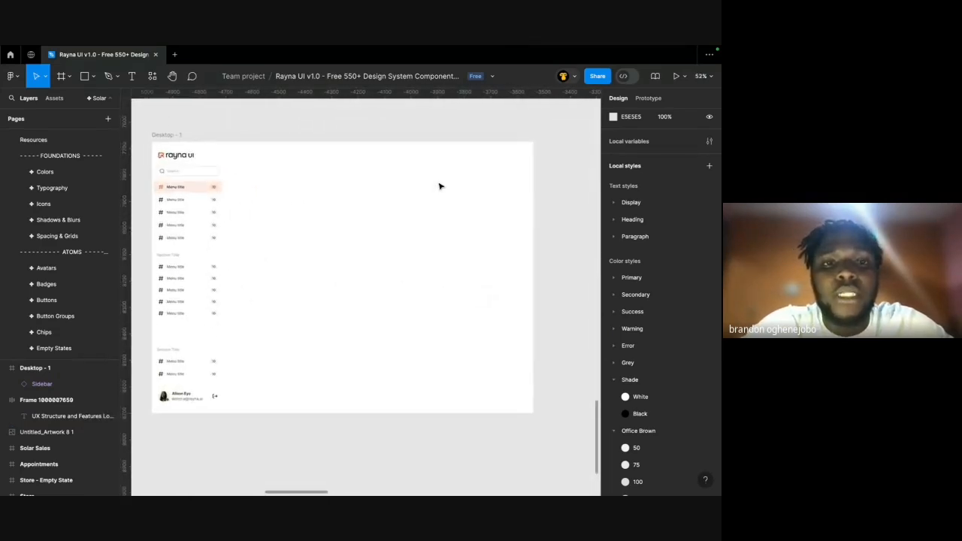
left_click(191, 237)
left_click(275, 210)
scroll(276, 210, "left", 1)
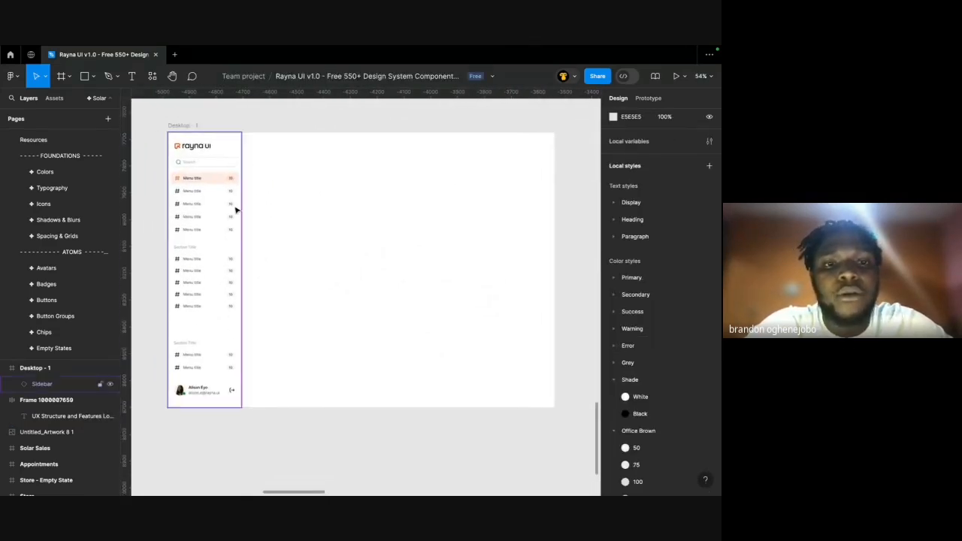
left_click(223, 162)
scroll(213, 188, "down", 1)
scroll(212, 187, "down", 1)
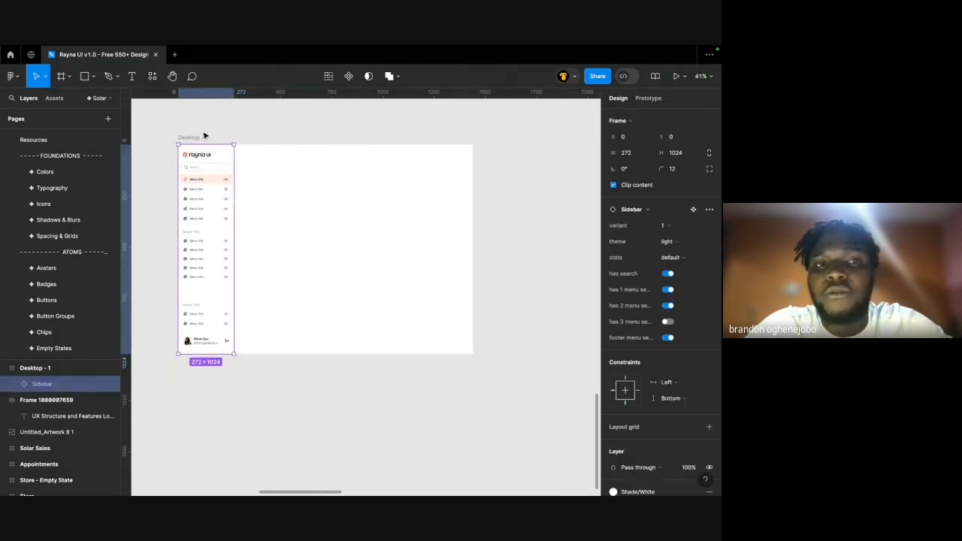
Check the hand-drawn wireframe and set the Desktop - 1 frame's fill to the Shade/Black library color.
left_click(202, 135)
scroll(198, 138, "left", 5)
scroll(196, 139, "left", 5)
scroll(196, 139, "down", 1)
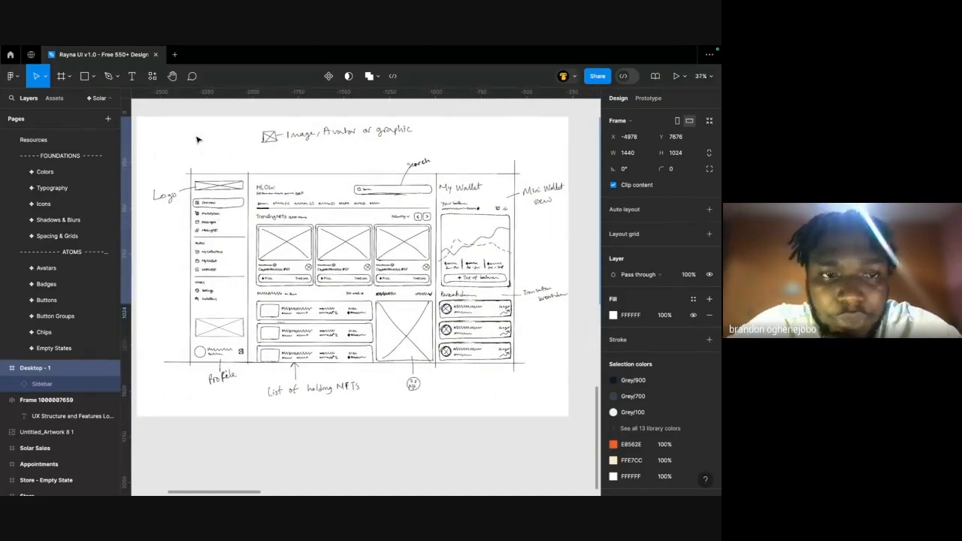
scroll(197, 139, "right", 8)
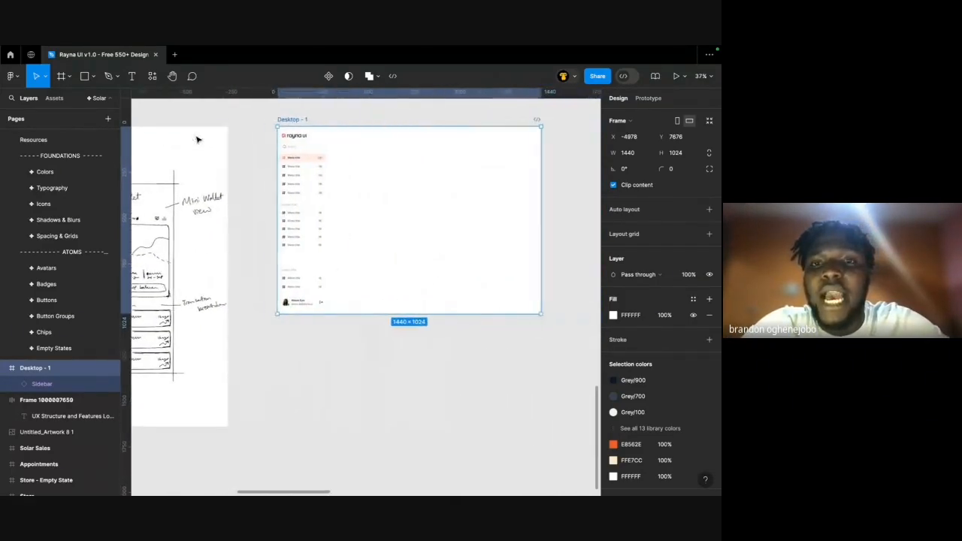
scroll(703, 229, "down", 3)
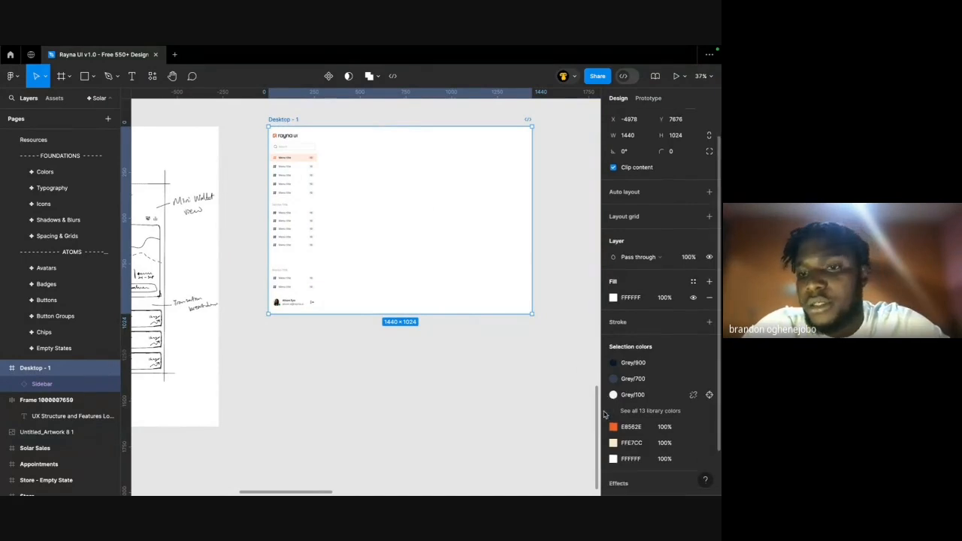
left_click(693, 233)
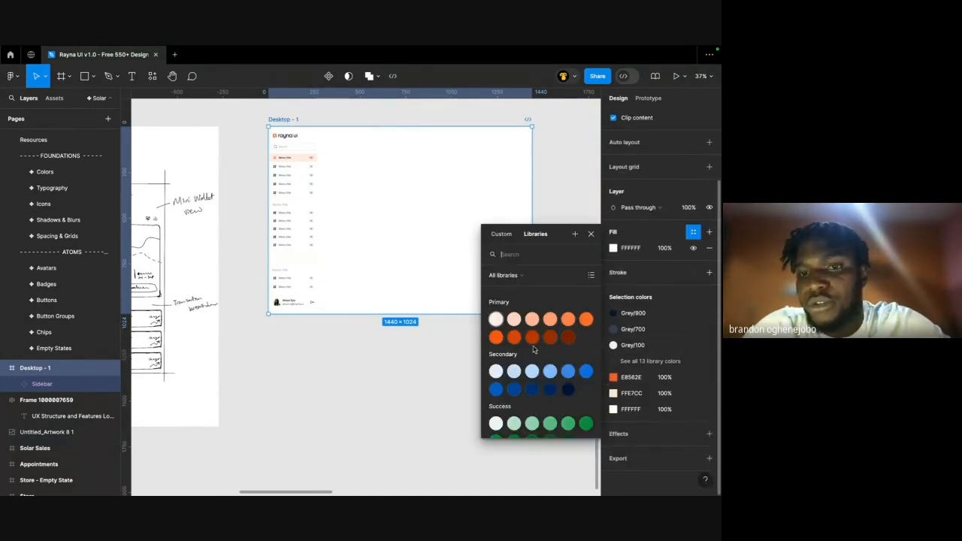
scroll(535, 391, "down", 6)
scroll(535, 391, "down", 5)
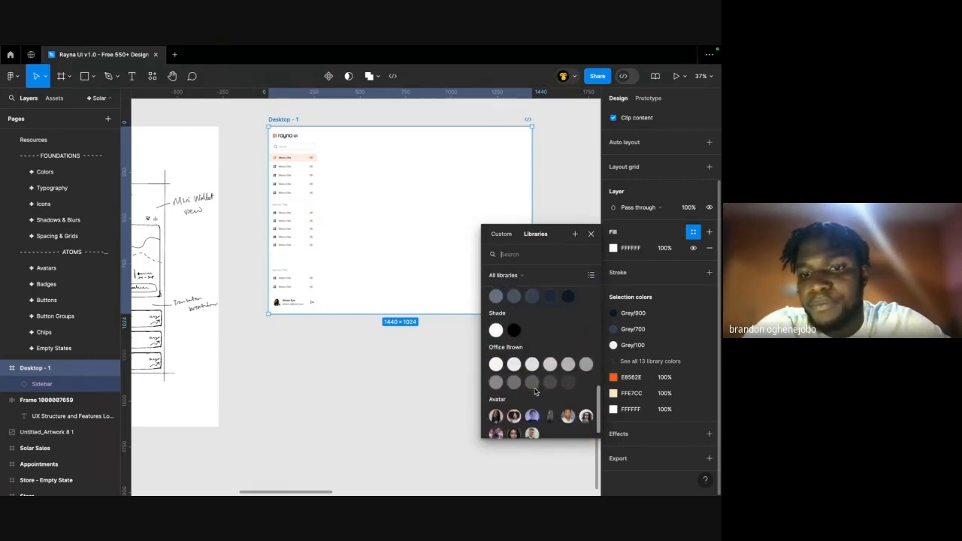
scroll(535, 392, "up", 2)
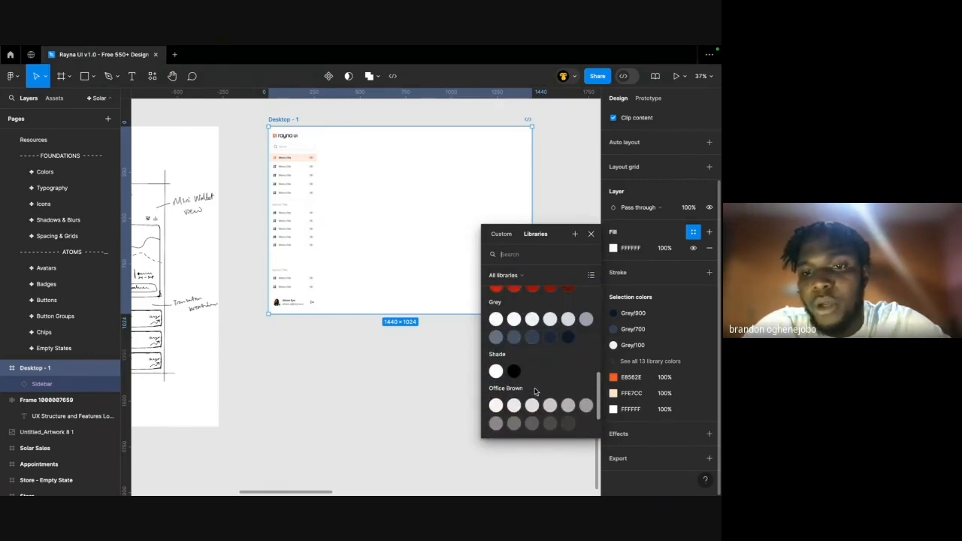
left_click(514, 382)
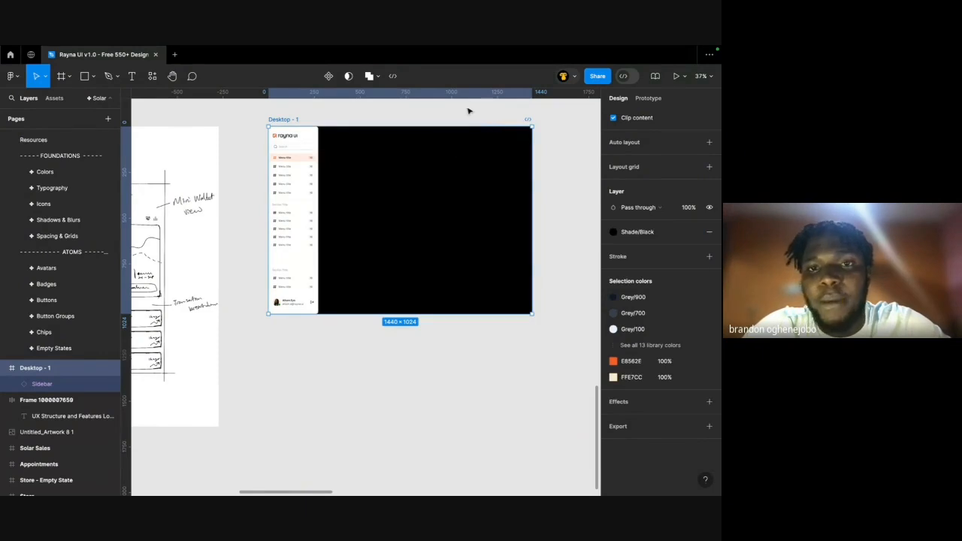
left_click(420, 116)
Set the sidebar's corner radius to 0 and deselect it.
scroll(420, 117, "up", 3)
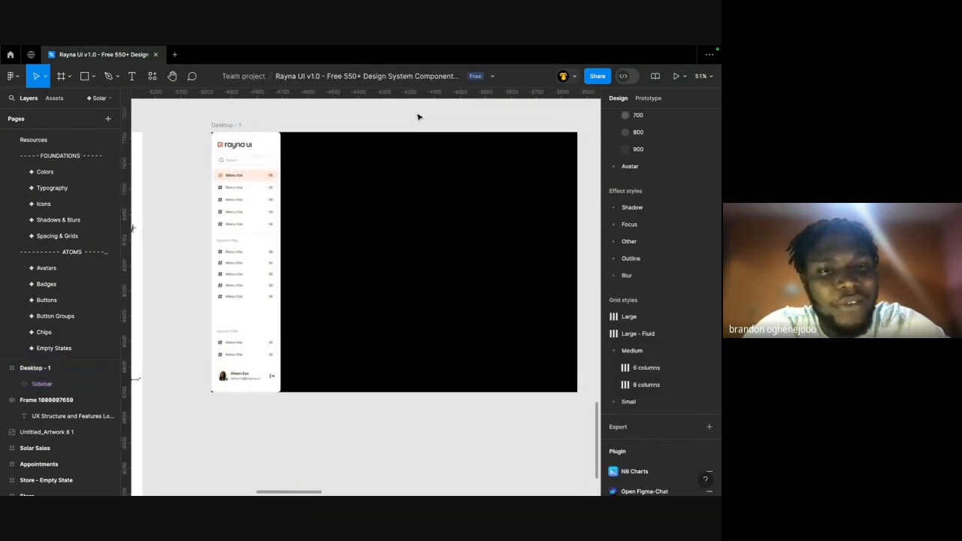
scroll(418, 117, "right", 1)
left_click(220, 199)
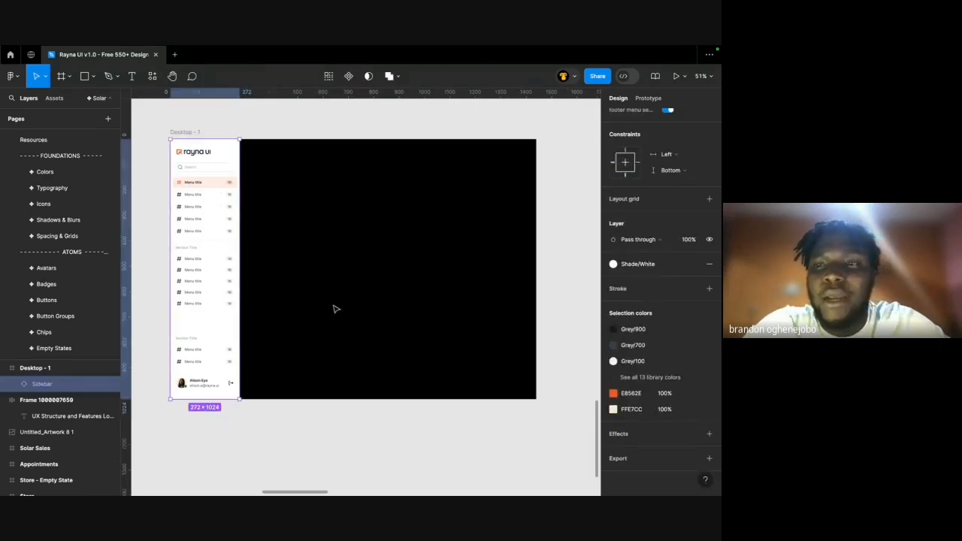
scroll(623, 238, "up", 5)
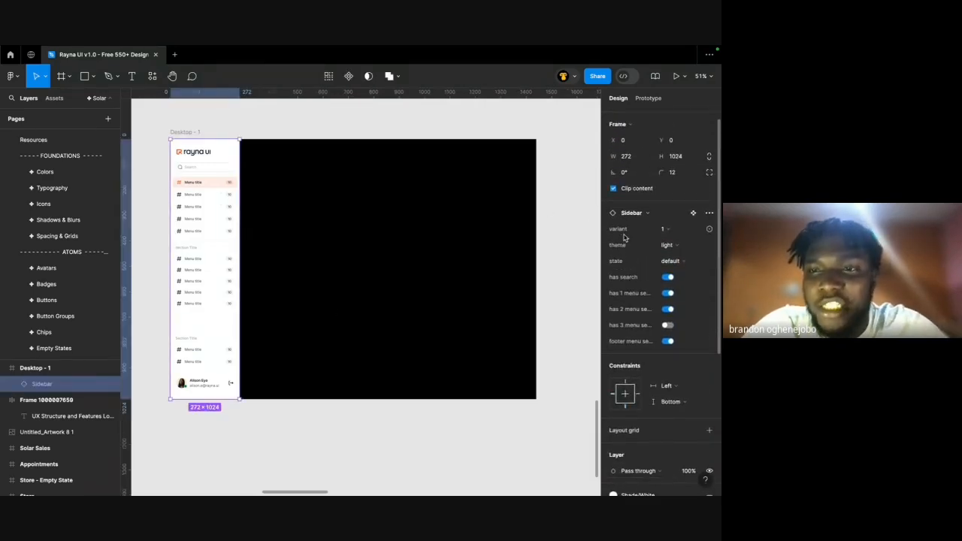
left_click(680, 174)
key("Return")
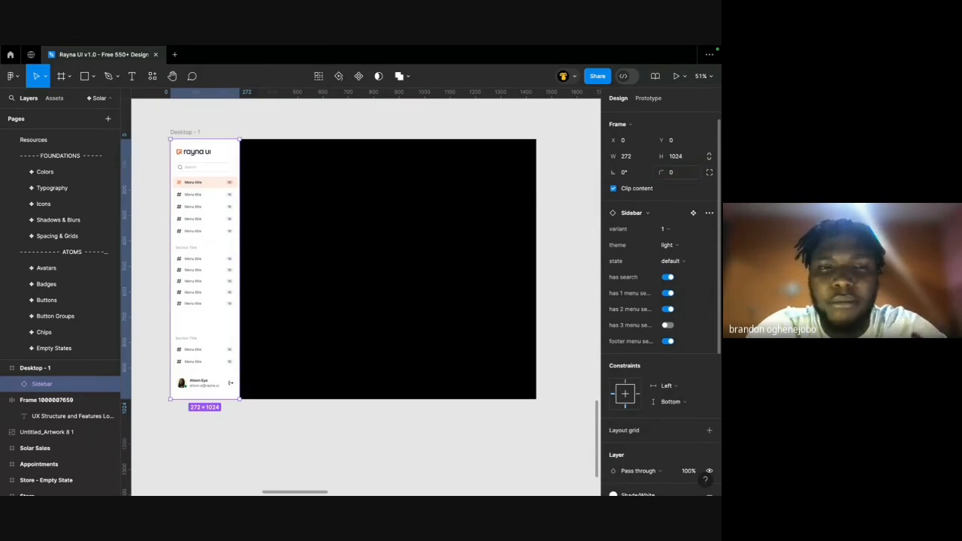
left_click(440, 130)
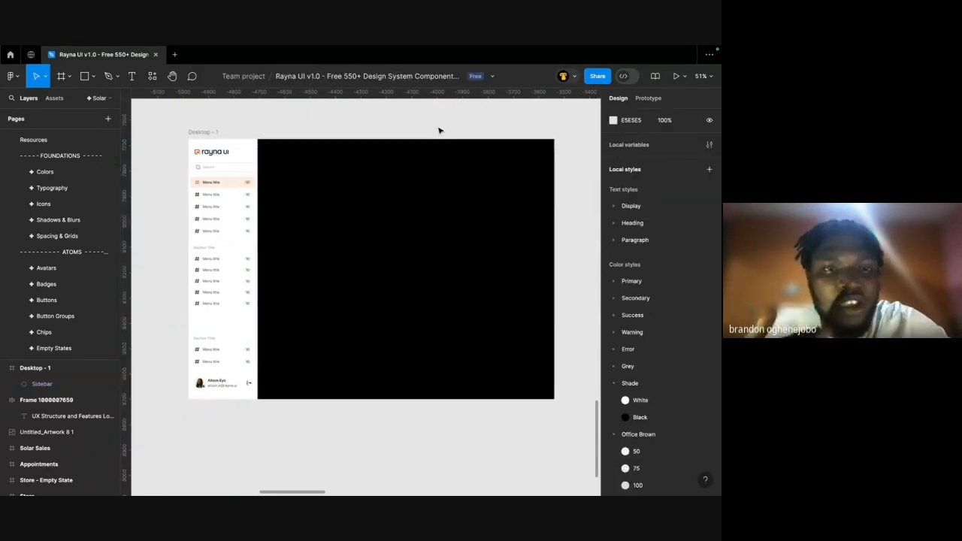
Set the sidebar component's theme to dark grey and deselect it.
left_click(223, 196)
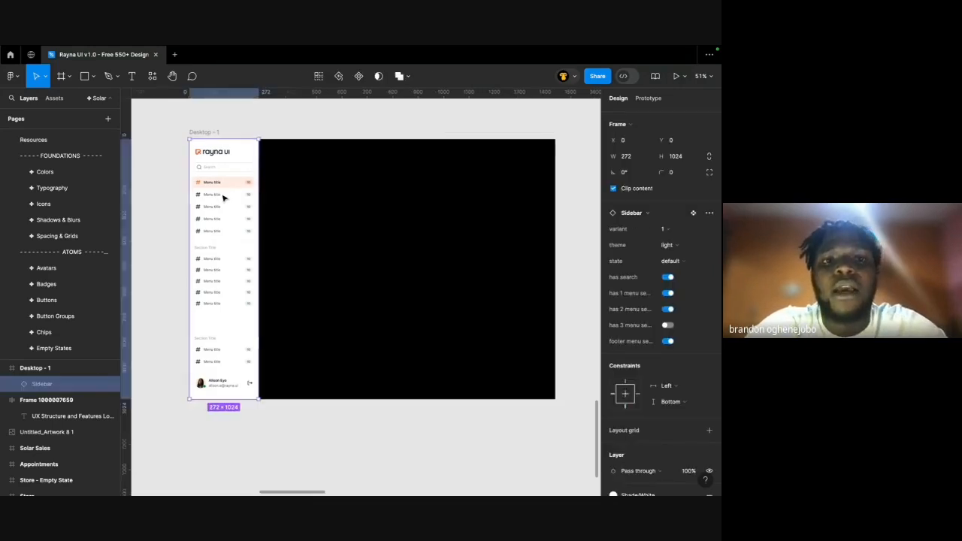
key("shift+2")
scroll(223, 198, "right", 3)
scroll(223, 199, "down", 1)
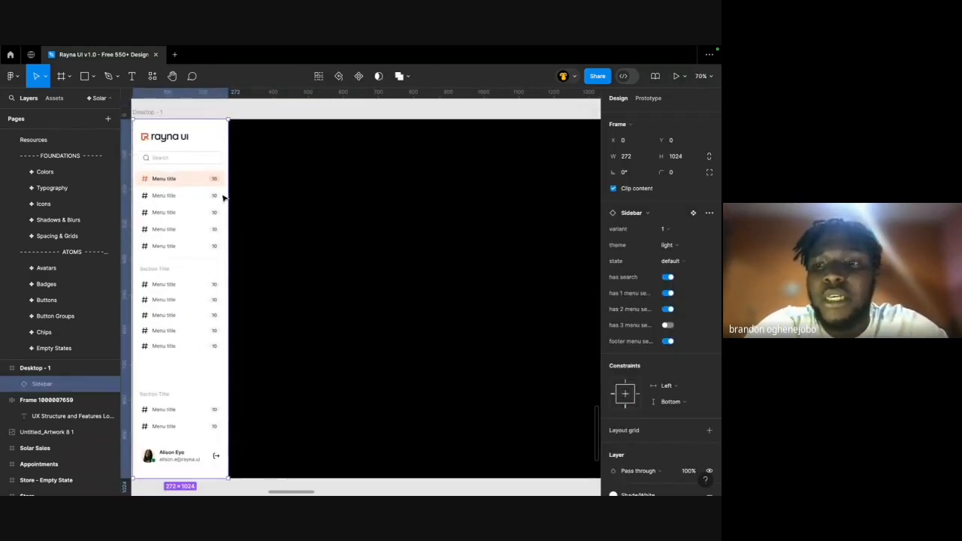
scroll(223, 197, "left", 1)
scroll(720, 346, "down", 3)
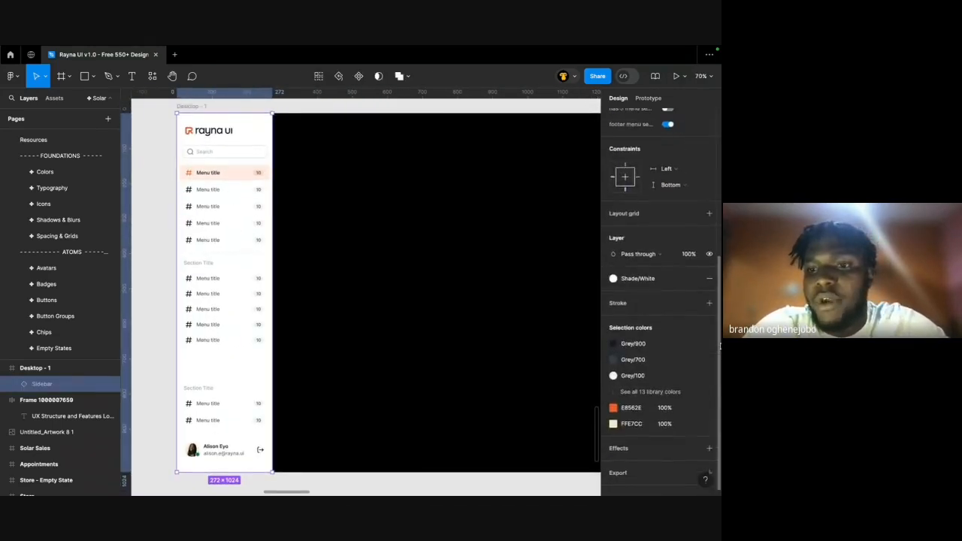
scroll(720, 346, "up", 3)
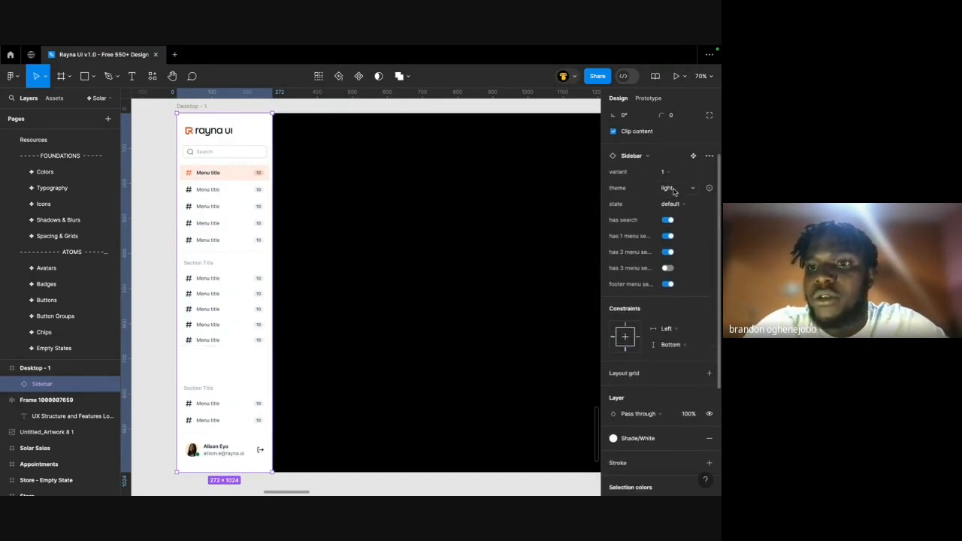
left_click(673, 190)
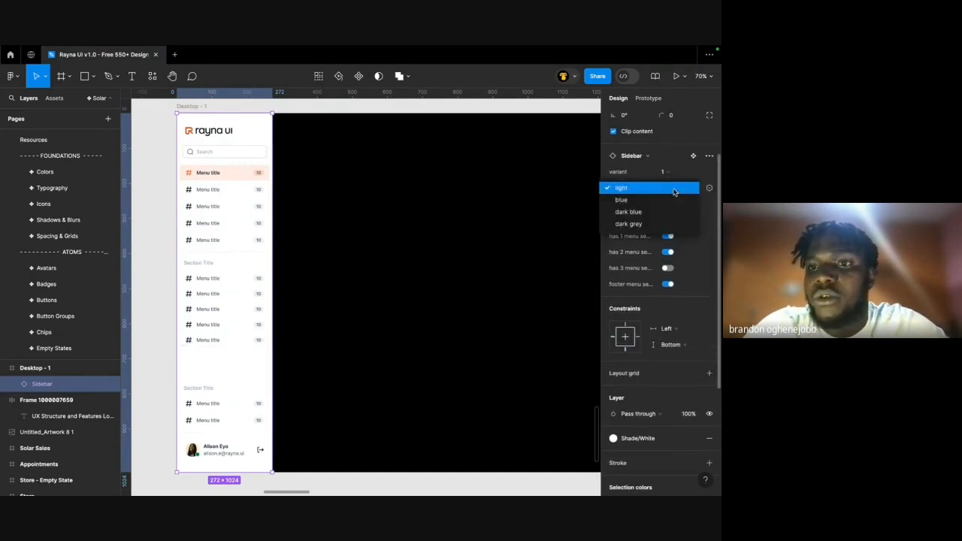
left_click(632, 224)
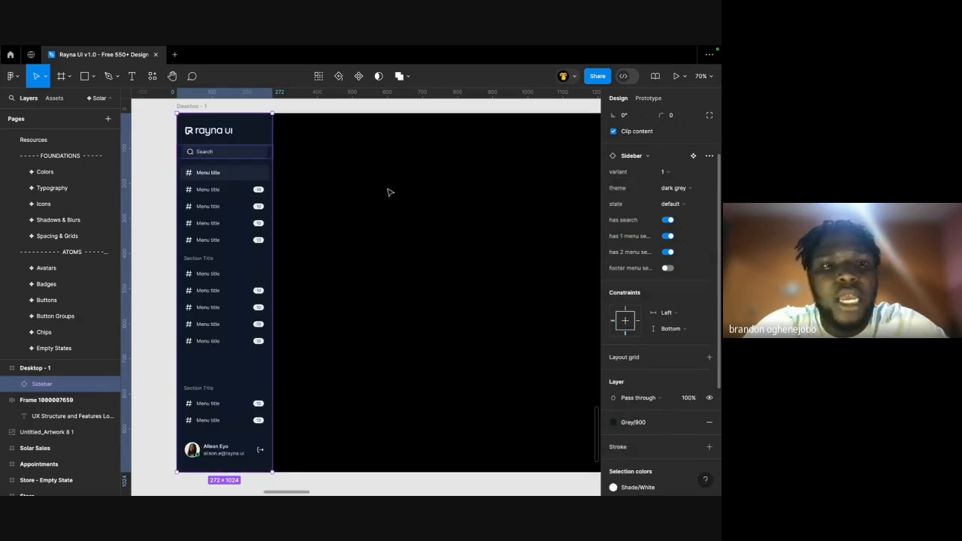
scroll(313, 168, "up", 1)
left_click(146, 177)
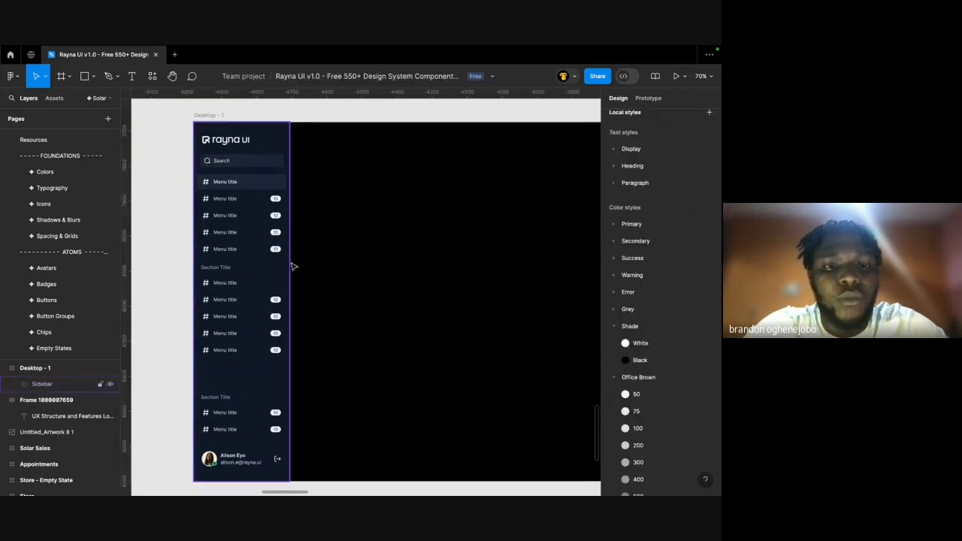
Examine how the dark grey sidebar sits against the black background of the Desktop - 1 frame.
scroll(293, 266, "down", 2)
scroll(305, 233, "up", 2)
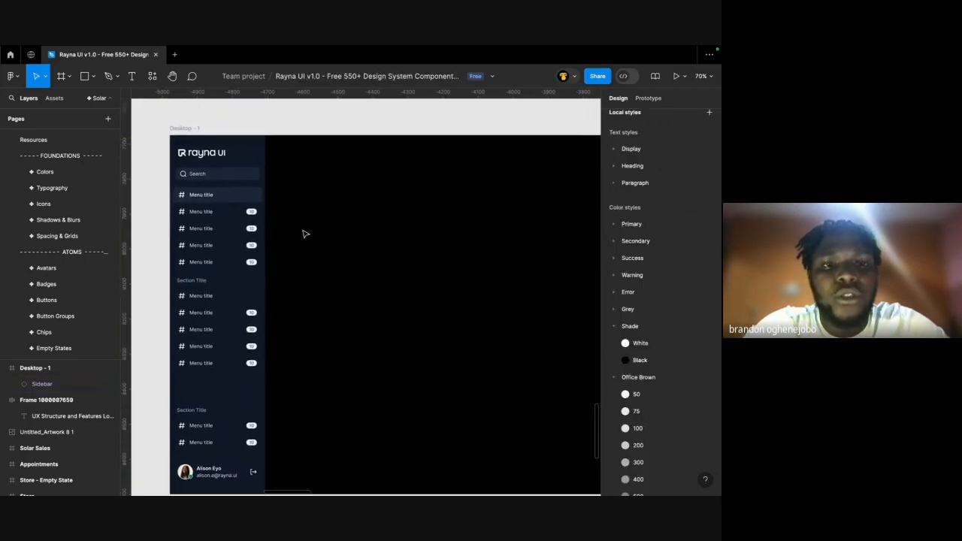
left_click(242, 198)
scroll(242, 200, "down", 2)
scroll(243, 201, "up", 1)
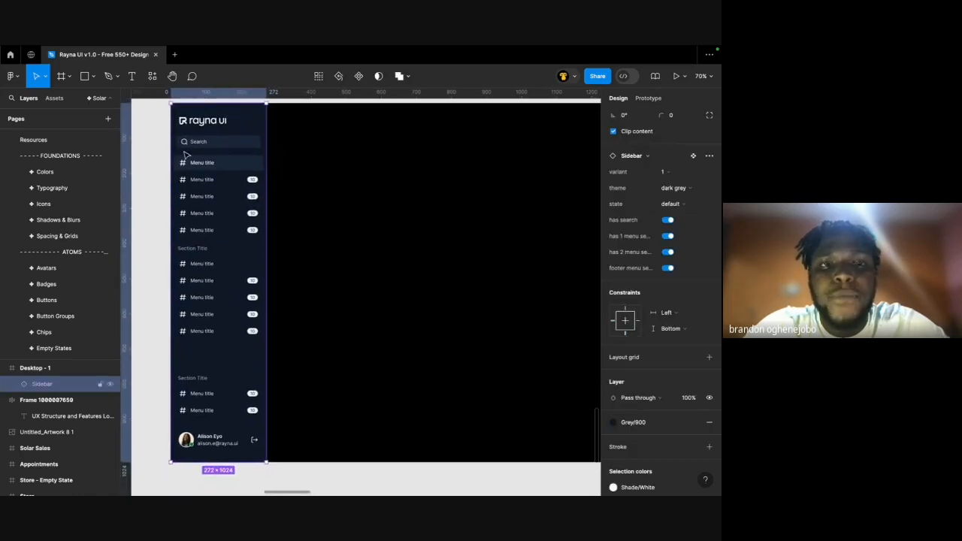
left_click(152, 158)
scroll(152, 158, "down", 1)
scroll(152, 157, "up", 1)
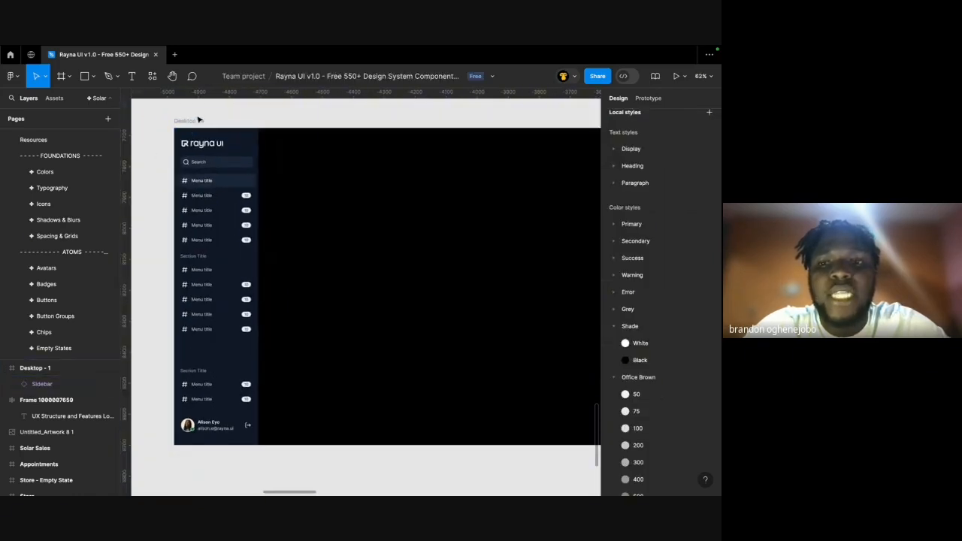
Set the Desktop - 1 frame's fill to the Grey/900 library color to match the sidebar.
left_click(187, 128)
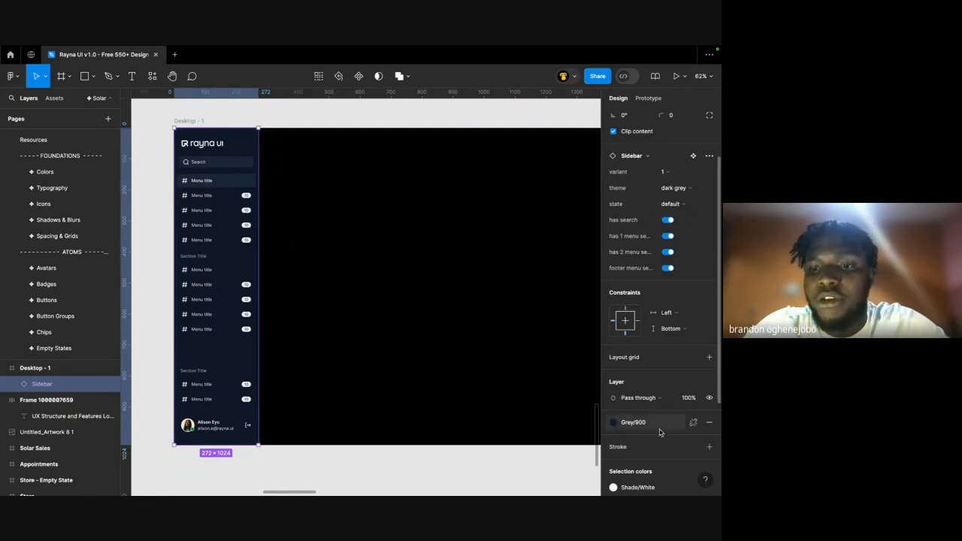
scroll(274, 205, "right", 2)
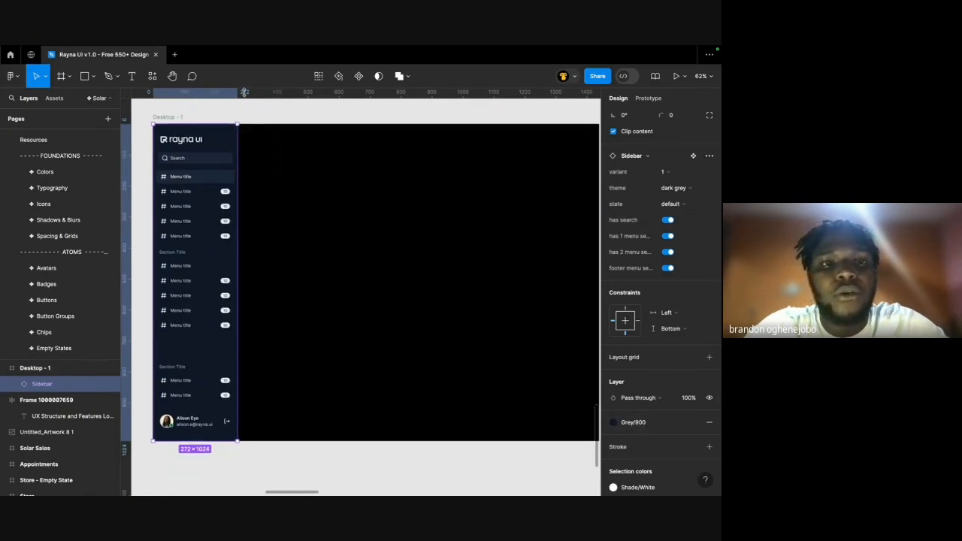
left_click(165, 116)
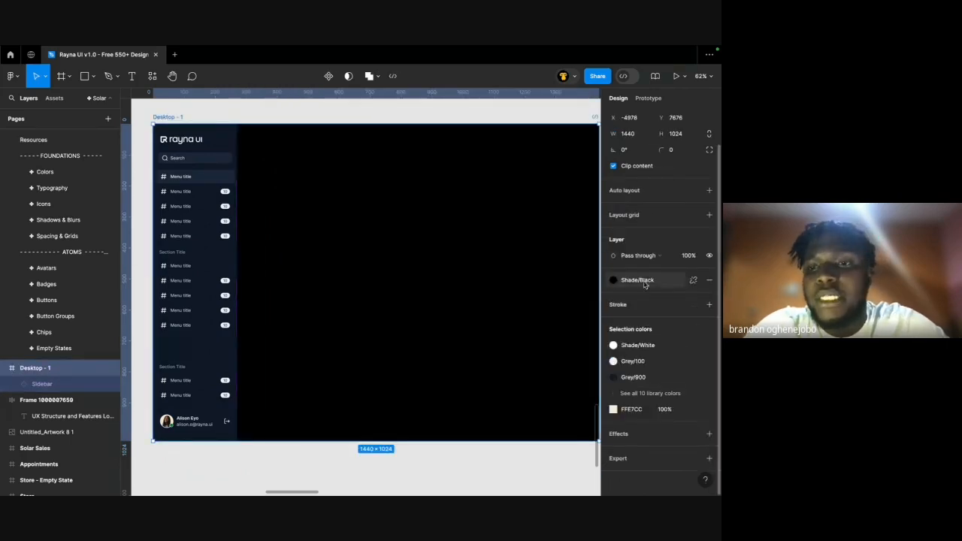
left_click(613, 279)
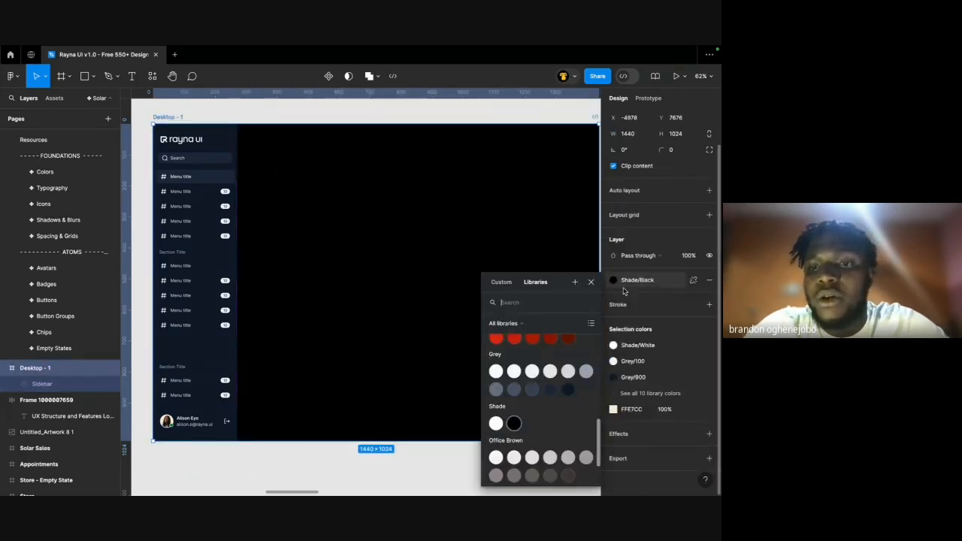
left_click(568, 390)
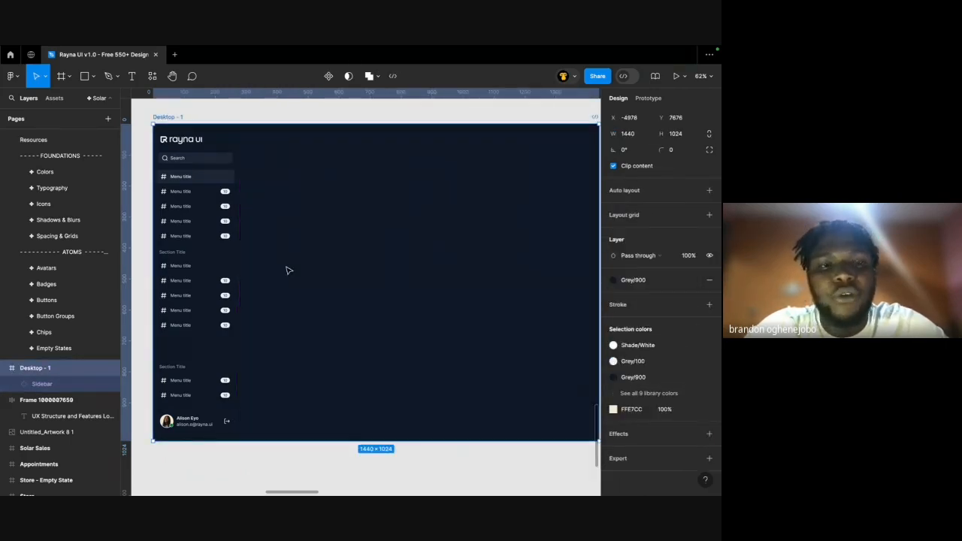
Inspect the boundary between the sidebar and the frame up close with the interface hidden, then restore the interface.
left_click(226, 186)
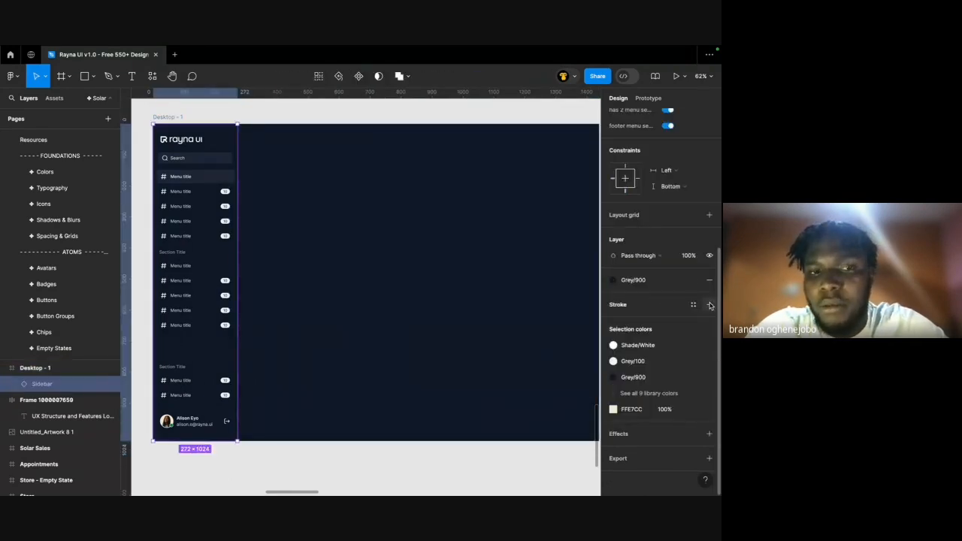
left_click(355, 117)
scroll(178, 116, "up", 5)
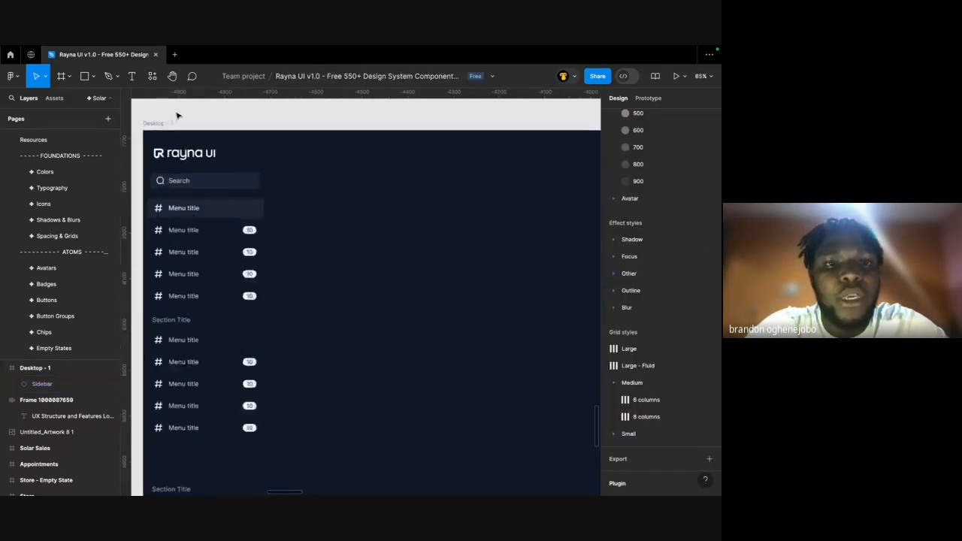
key("super+backslash")
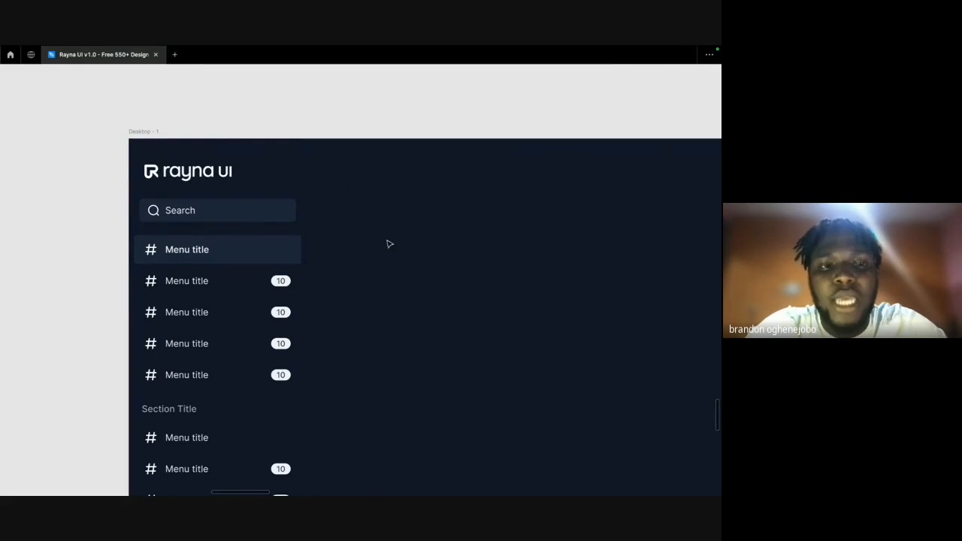
scroll(389, 243, "down", 5)
key("super+backslash")
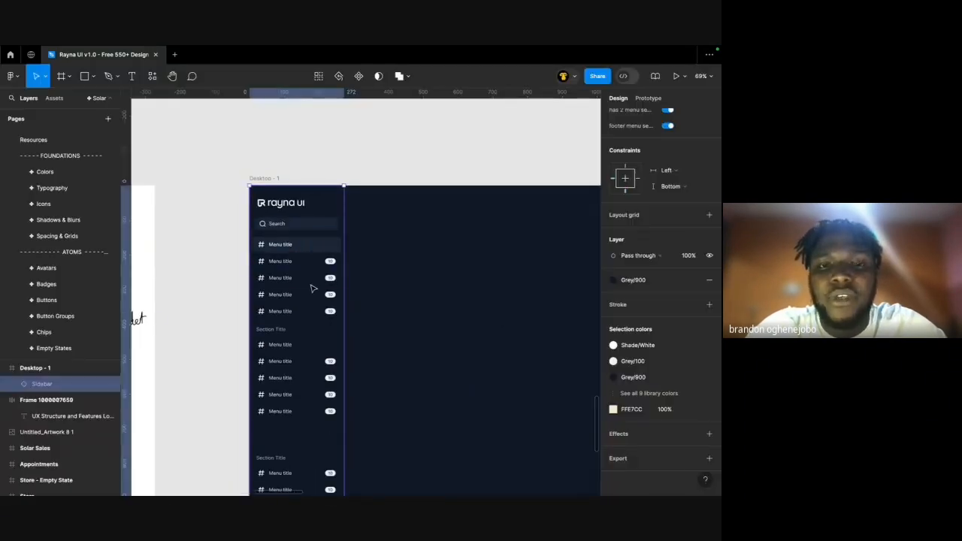
Add a 1 px inside stroke to the sidebar and limit it to the right side.
scroll(330, 293, "right", 3)
scroll(331, 293, "down", 2)
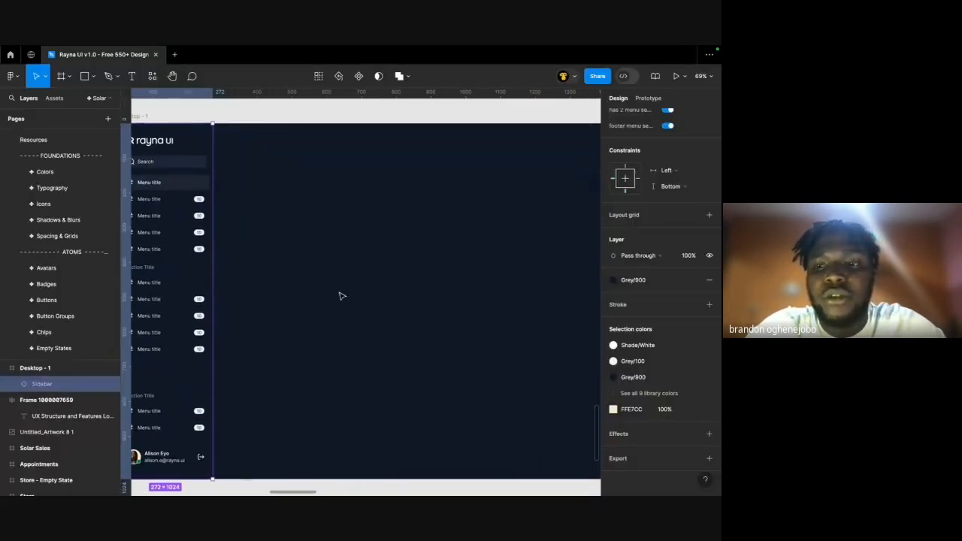
left_click(708, 305)
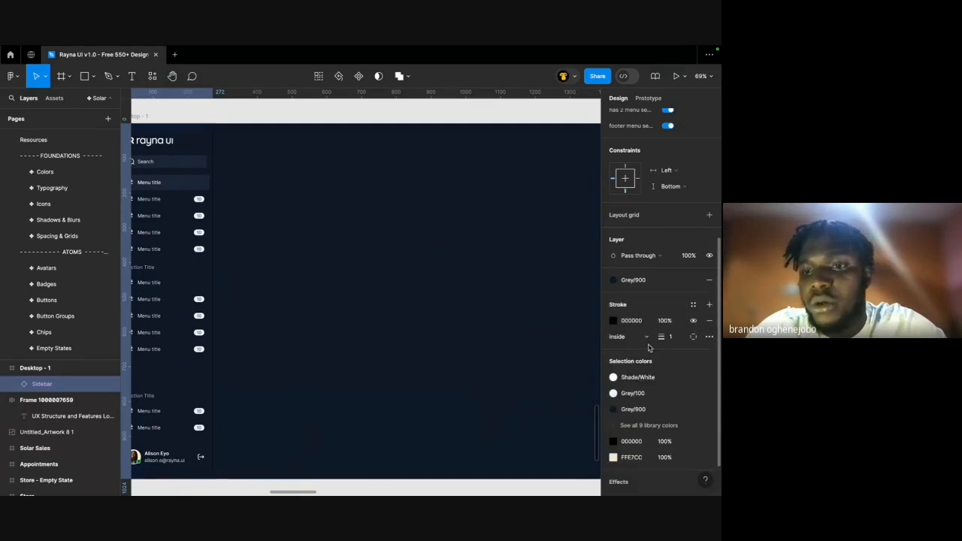
left_click(693, 305)
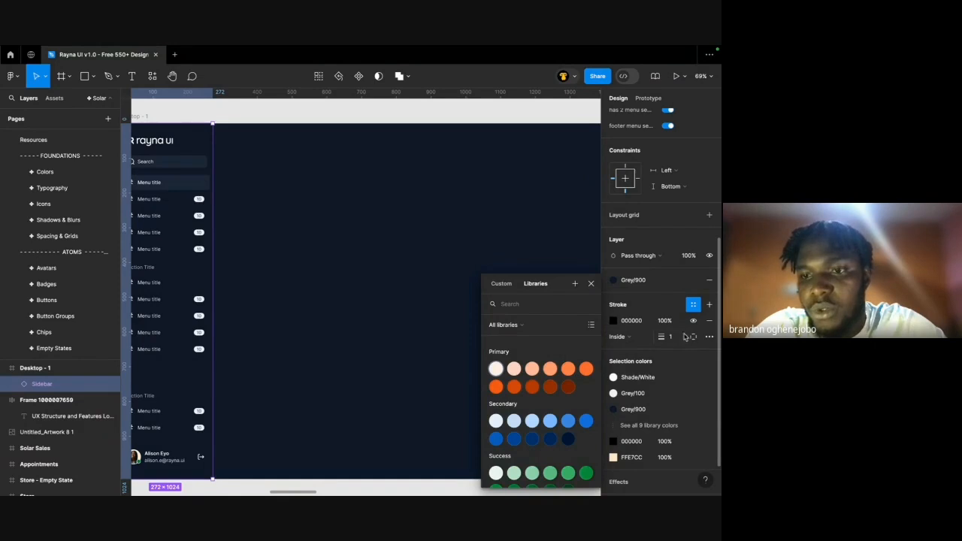
left_click(708, 337)
left_click(693, 337)
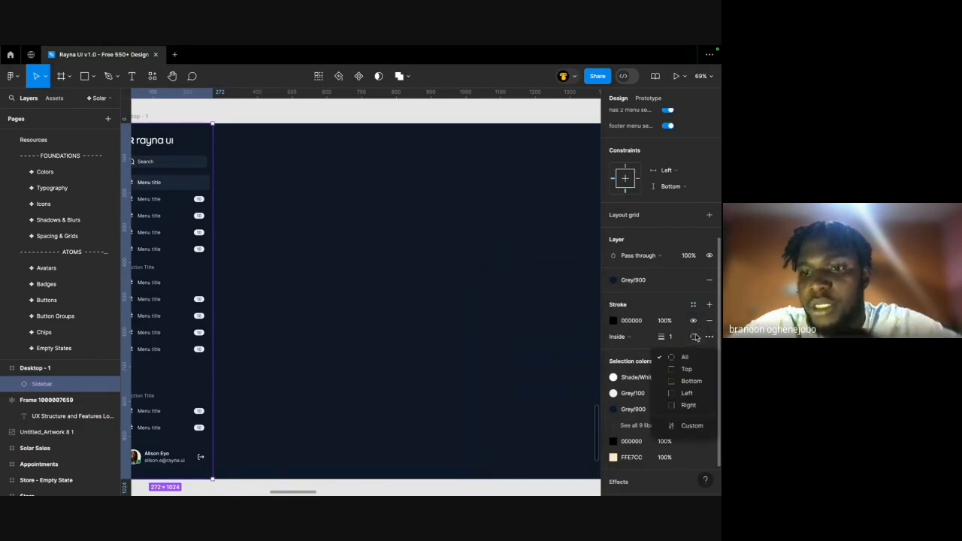
left_click(689, 405)
Apply the Grey/800 library color to the sidebar's stroke and deselect the sidebar.
left_click(693, 305)
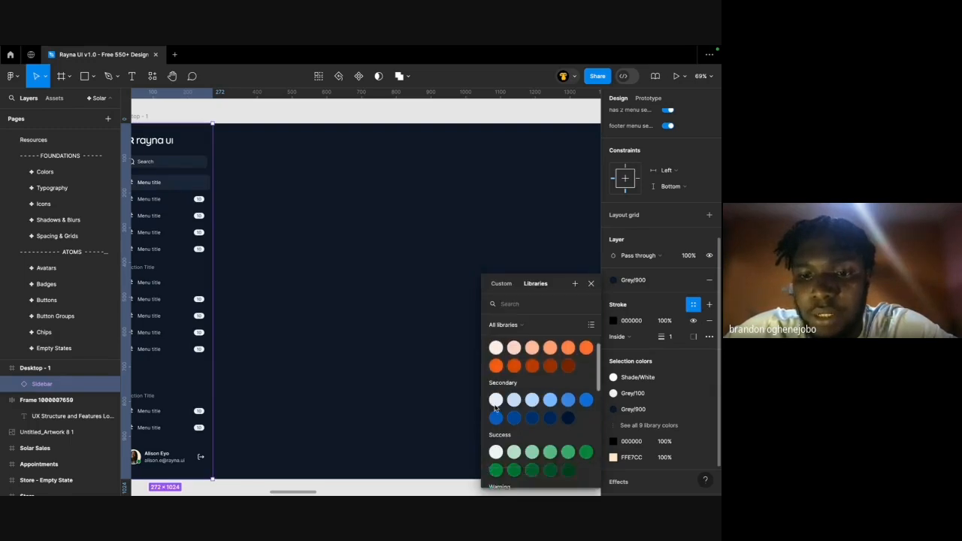
scroll(495, 408, "down", 10)
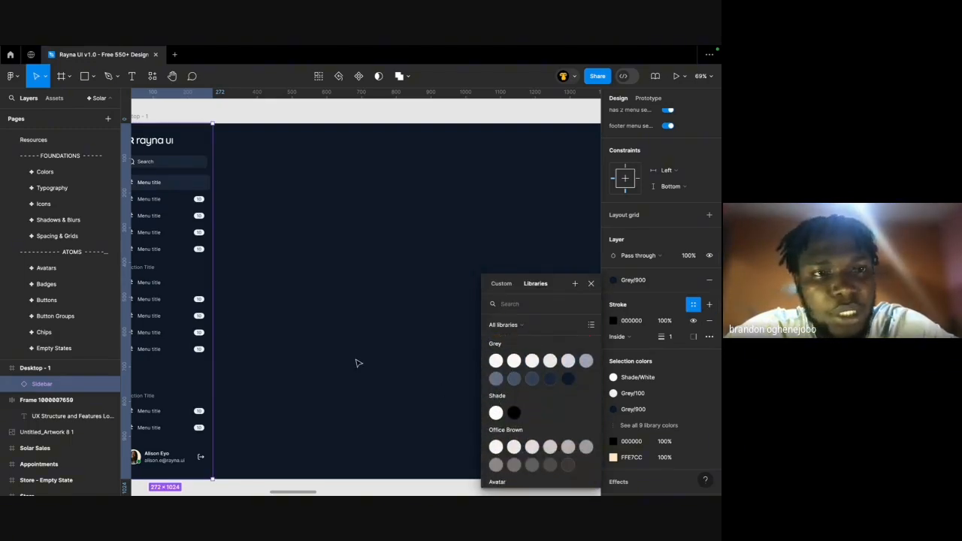
scroll(356, 360, "left", 2)
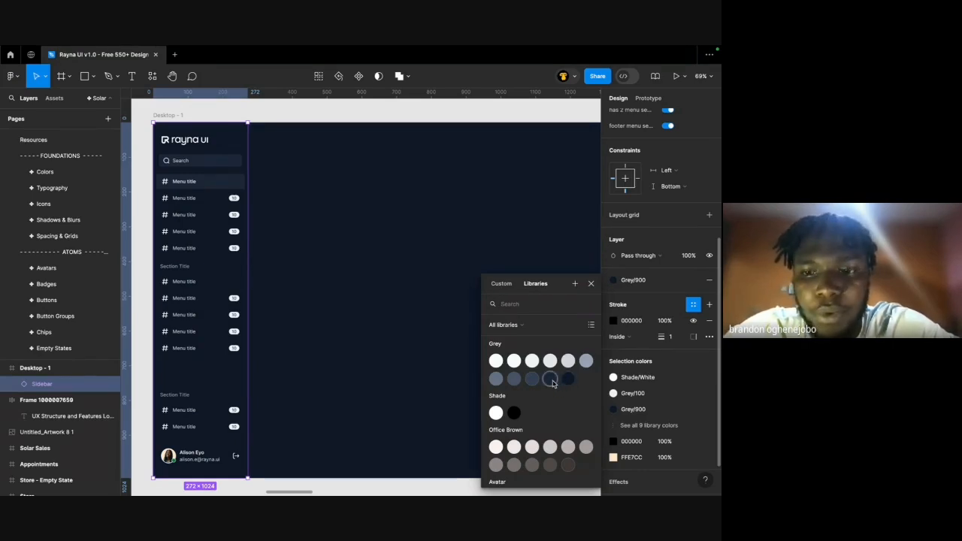
left_click(551, 379)
left_click(291, 109)
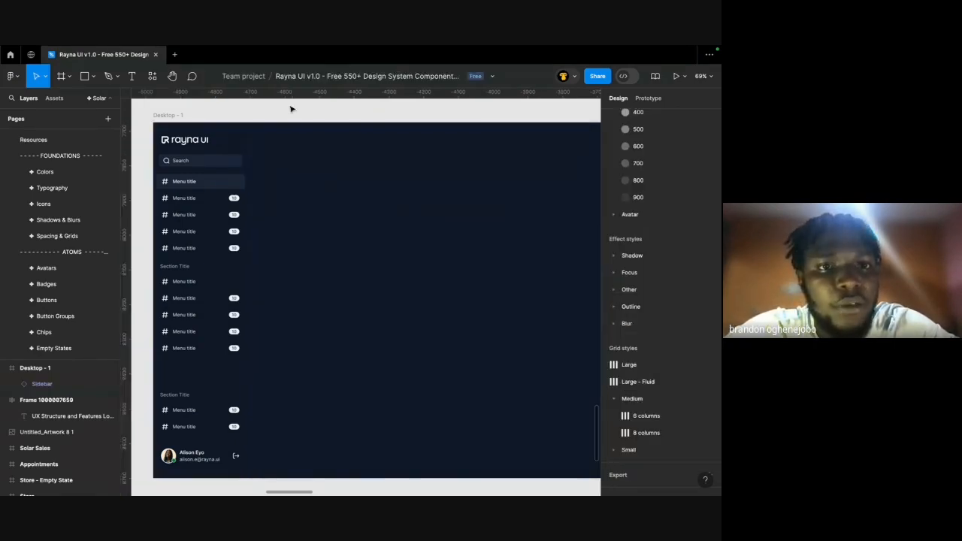
Try the Grey/700 library color on the sidebar's right-side stroke.
key("ctrl+z")
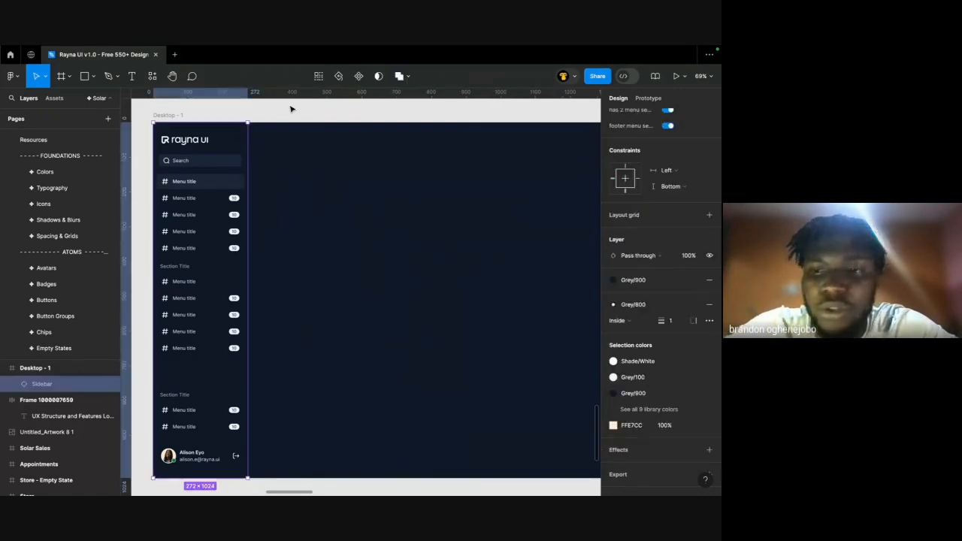
left_click(624, 306)
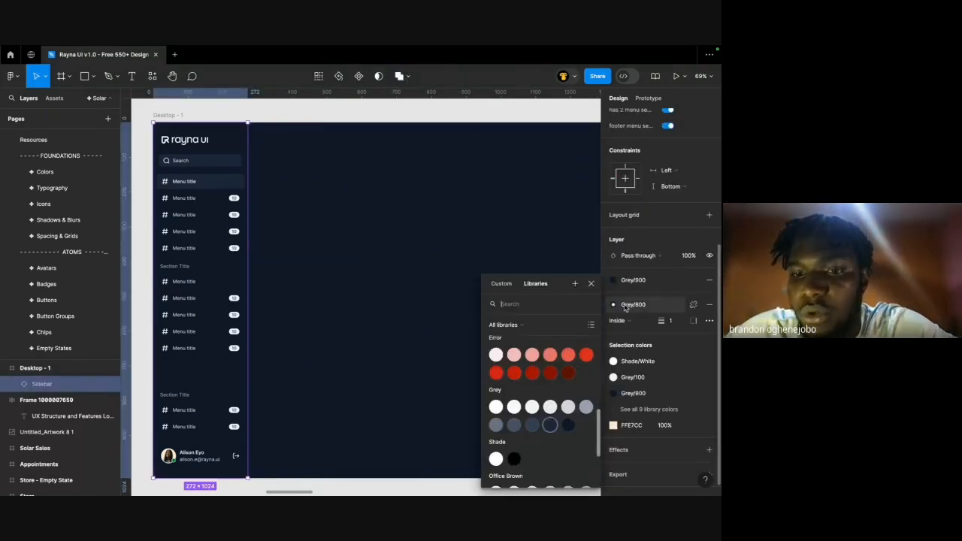
left_click(539, 433)
left_click(453, 192)
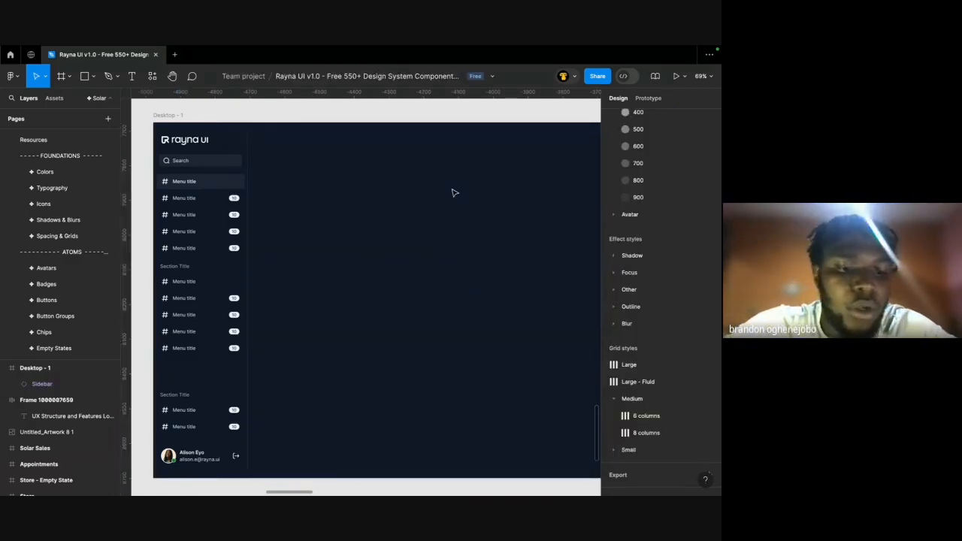
key("ctrl+z")
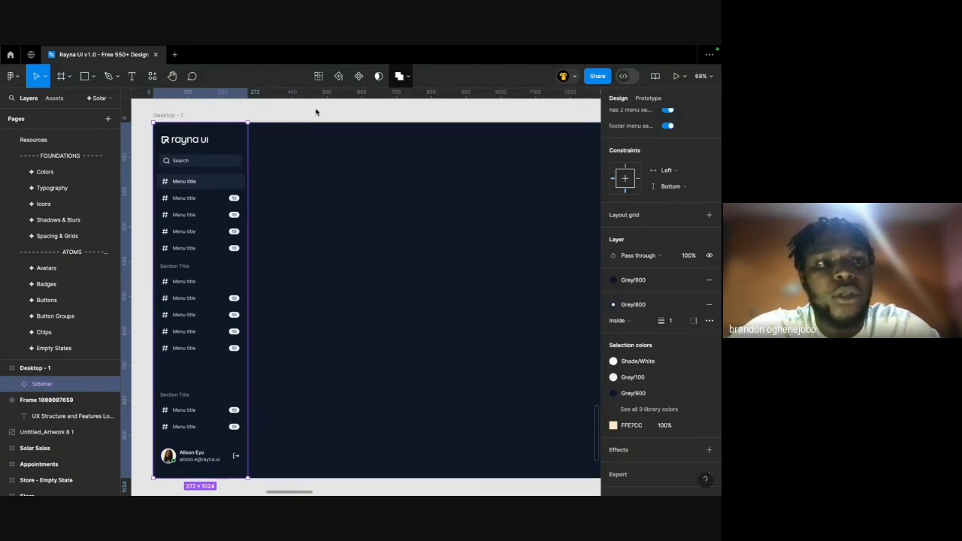
Undo the union applied to the sidebar in the Desktop - 1 frame.
key("ctrl+z")
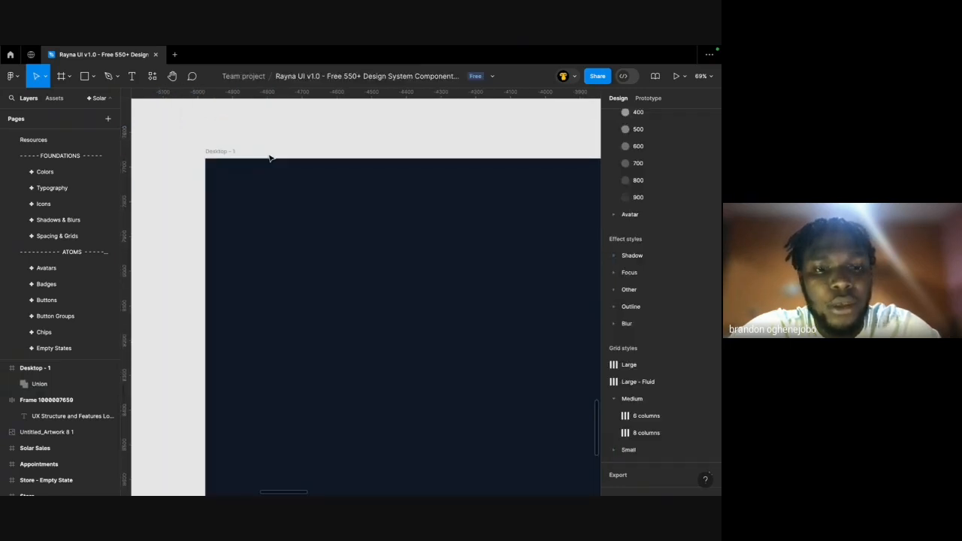
scroll(271, 159, "down", 2)
left_click(268, 157)
scroll(268, 156, "down", 4)
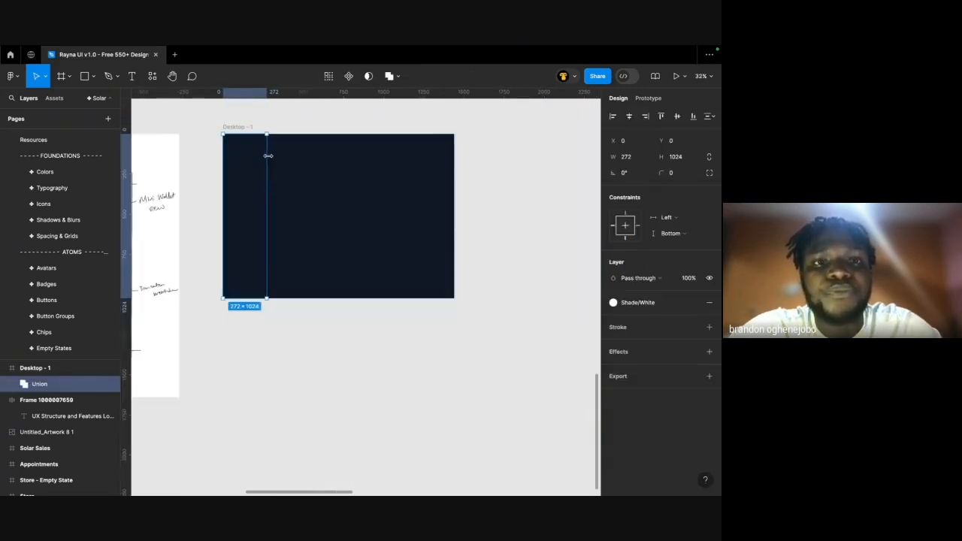
key("ctrl+z")
Compare the Desktop - 1 frame with the hand-drawn dashboard wireframe beside it.
scroll(313, 129, "up", 3)
left_click(312, 130)
scroll(312, 130, "down", 5)
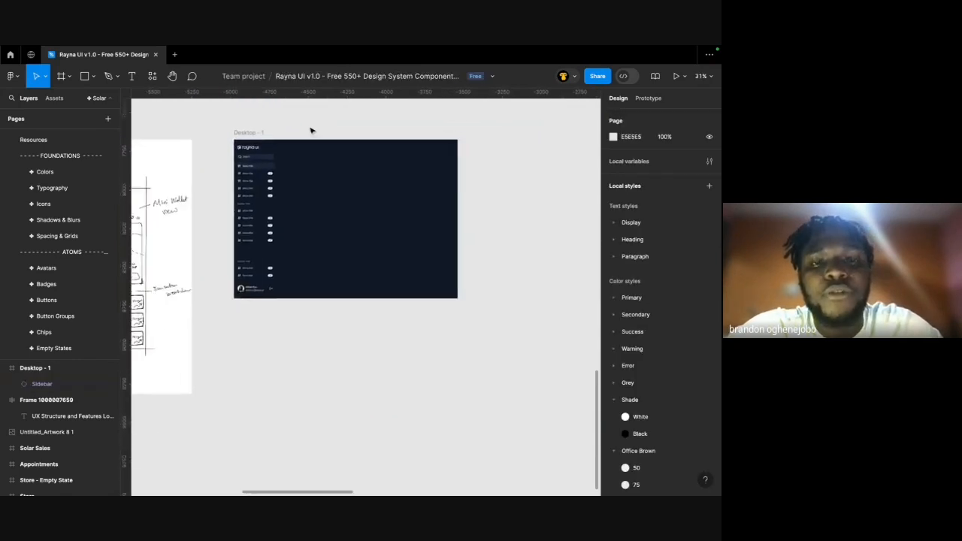
scroll(311, 131, "left", 1)
scroll(312, 128, "left", 2)
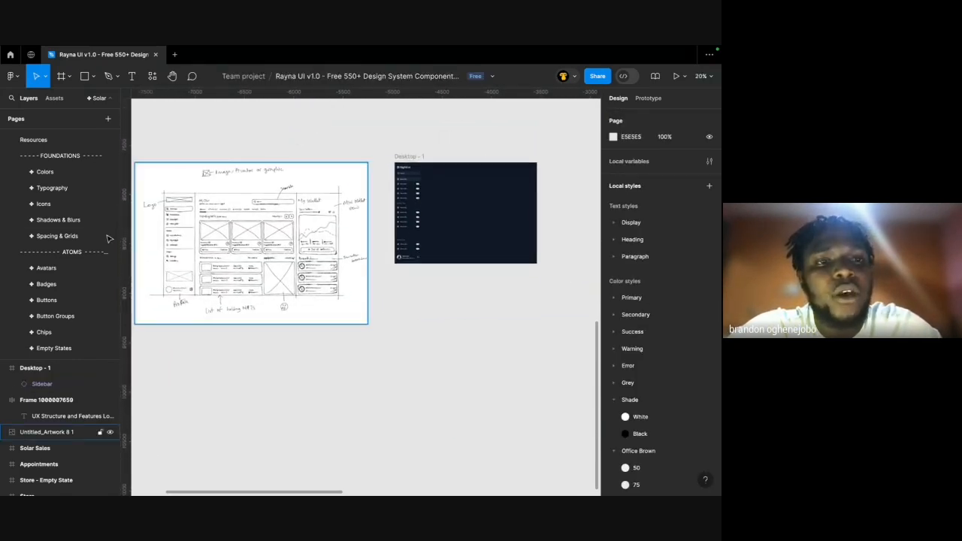
Turn off the search field of the sidebar in the Desktop - 1 frame, following the wireframe.
scroll(150, 203, "up", 5)
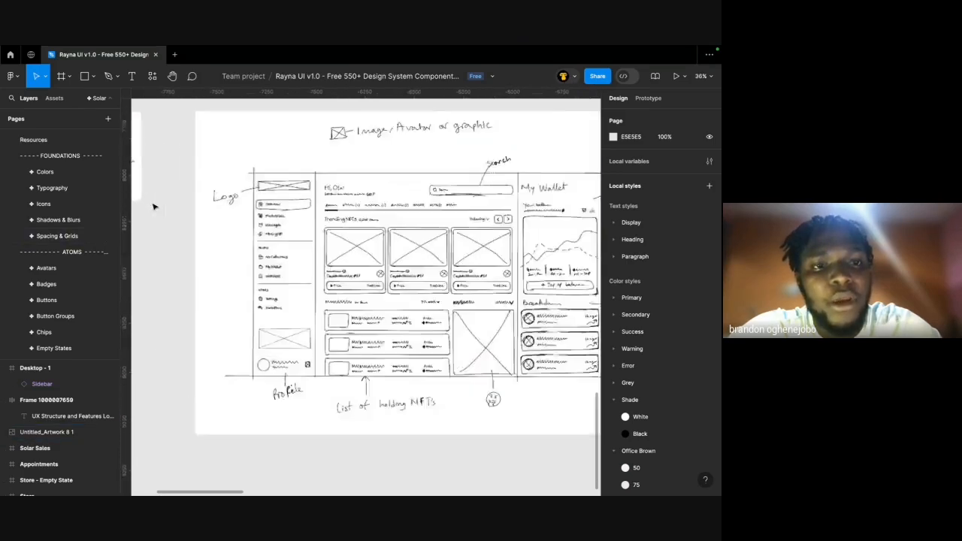
scroll(318, 133, "right", 1)
scroll(318, 133, "down", 1)
scroll(315, 207, "up", 3)
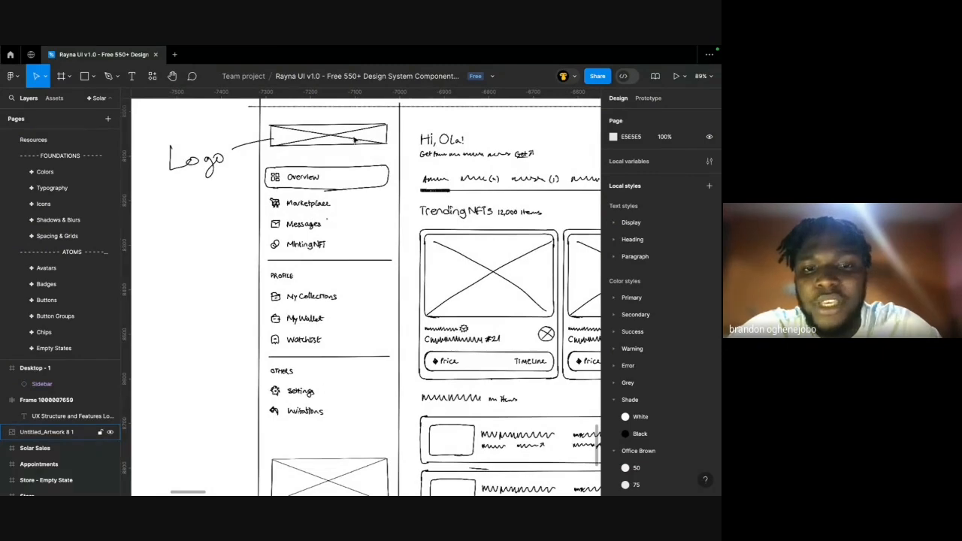
scroll(344, 330, "down", 5)
scroll(346, 328, "right", 5)
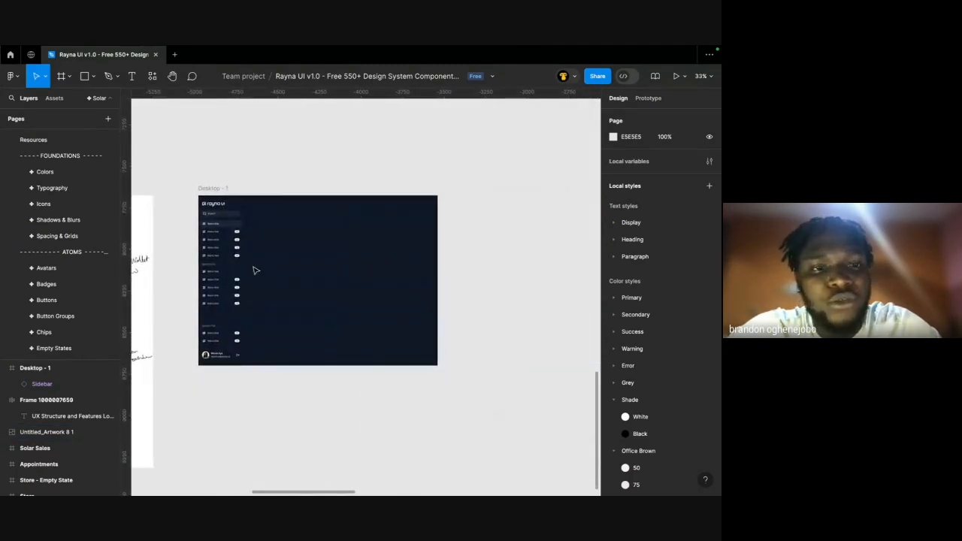
scroll(254, 271, "up", 5)
left_click(223, 228)
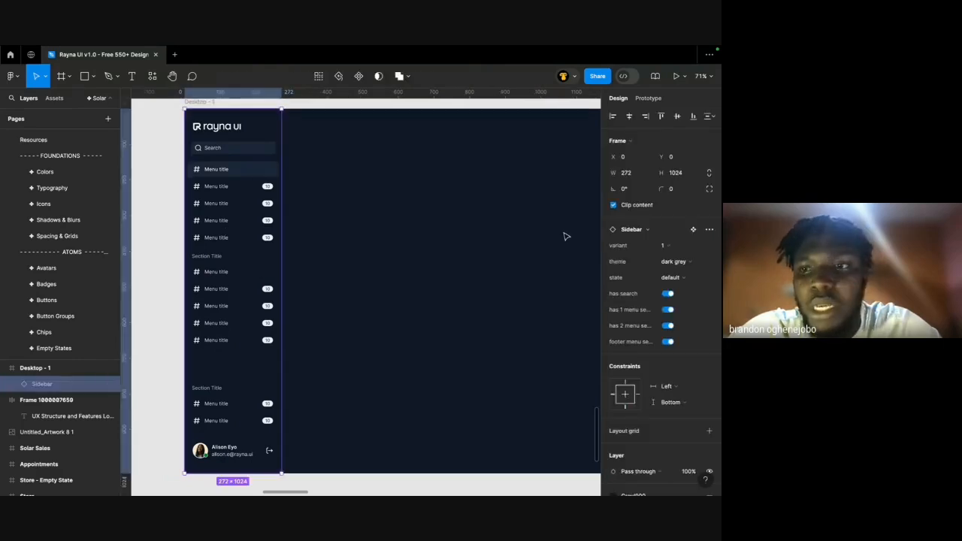
left_click(668, 294)
Look at the sidebar's state options, and try hiding its footer menu section before turning it back on.
scroll(316, 180, "down", 5)
scroll(309, 195, "left", 10)
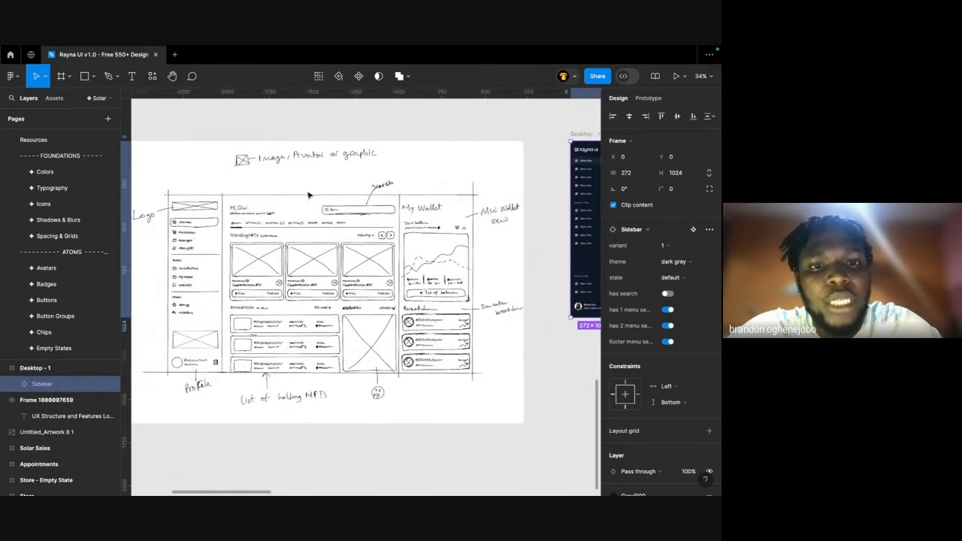
scroll(353, 204, "right", 10)
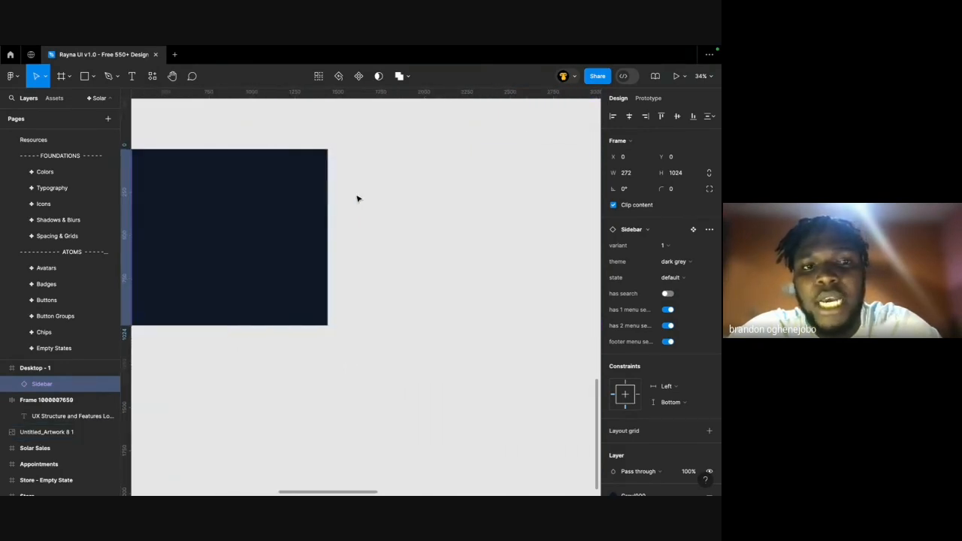
scroll(356, 200, "left", 3)
scroll(343, 211, "up", 5)
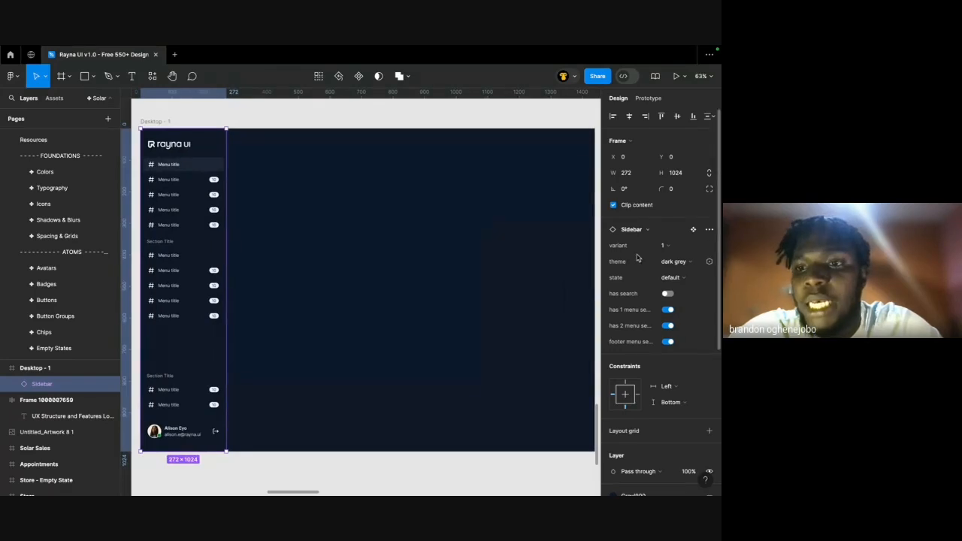
left_click(676, 279)
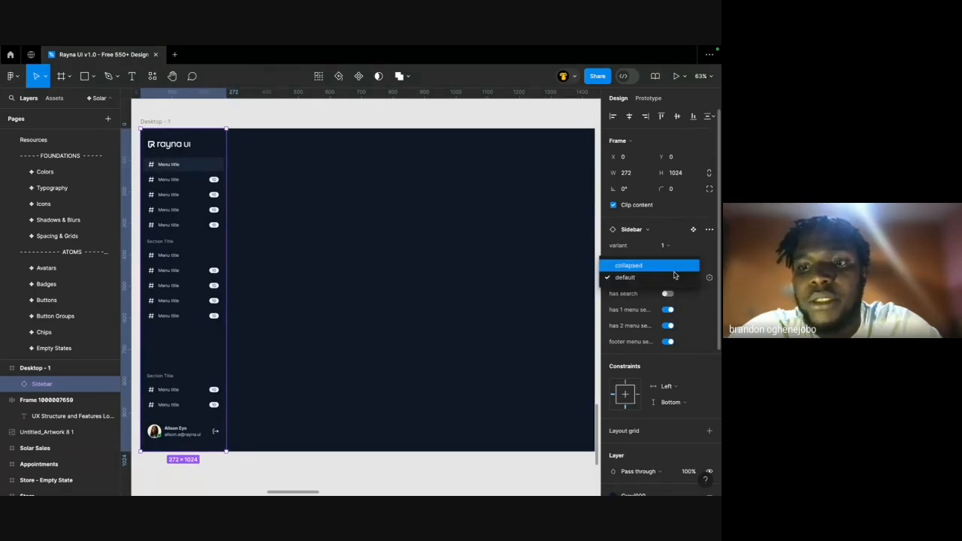
left_click(711, 296)
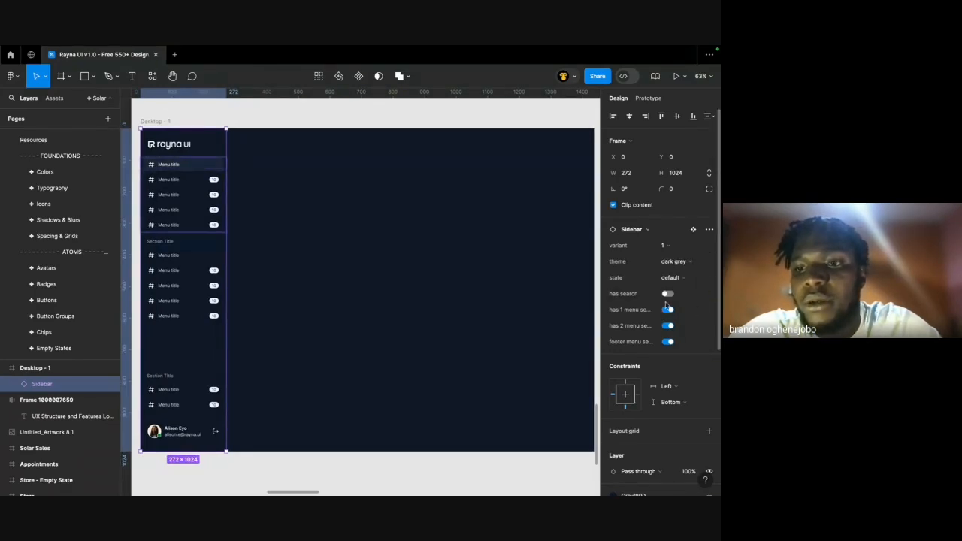
left_click(671, 345)
left_click(671, 345)
Examine the wireframe's sidebar groups, menu items and profile area, and compare them with the sidebar in Desktop - 1.
scroll(486, 243, "left", 10)
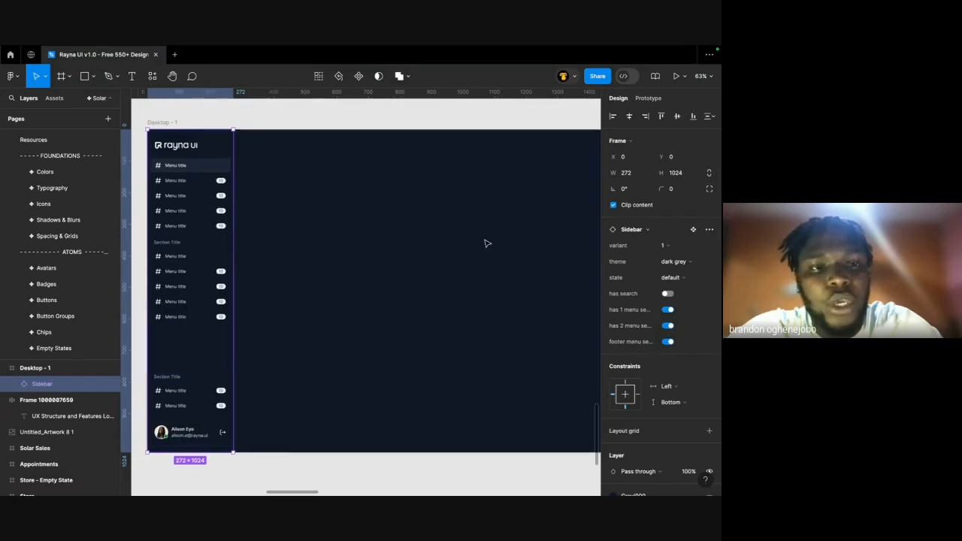
scroll(486, 243, "left", 5)
scroll(486, 243, "right", 5)
scroll(450, 240, "left", 4)
scroll(451, 240, "down", 1)
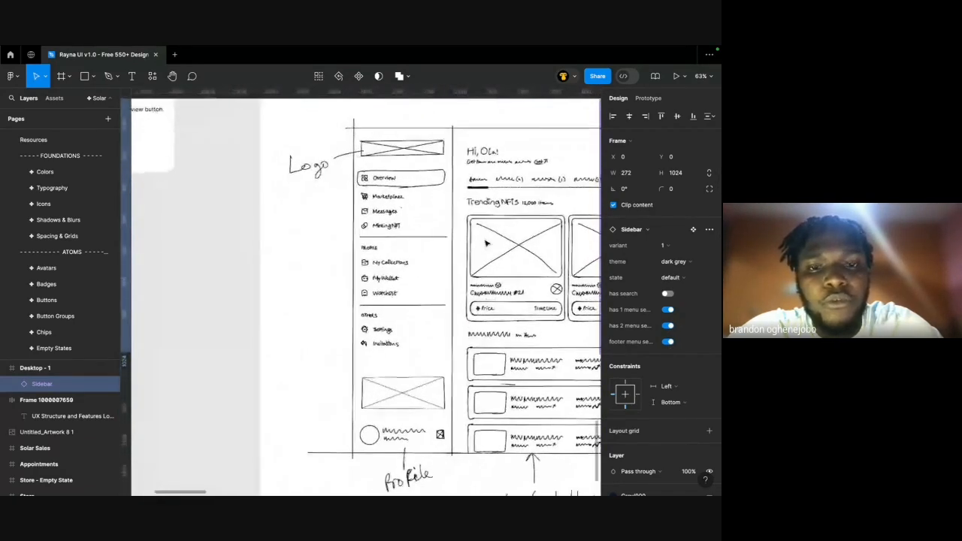
scroll(382, 339, "right", 15)
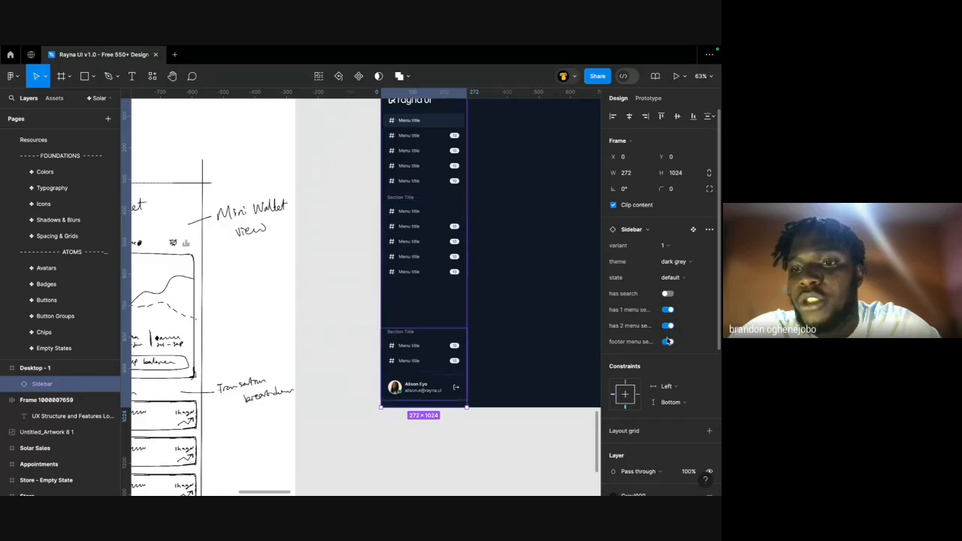
scroll(463, 256, "down", 5)
scroll(468, 262, "left", 2)
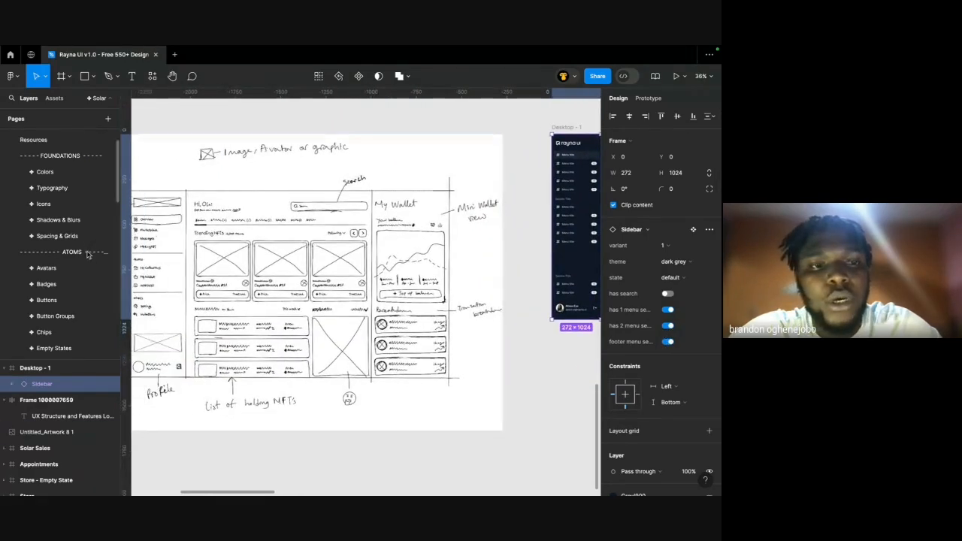
scroll(172, 242, "left", 2)
scroll(178, 240, "up", 5)
scroll(178, 240, "up", 1)
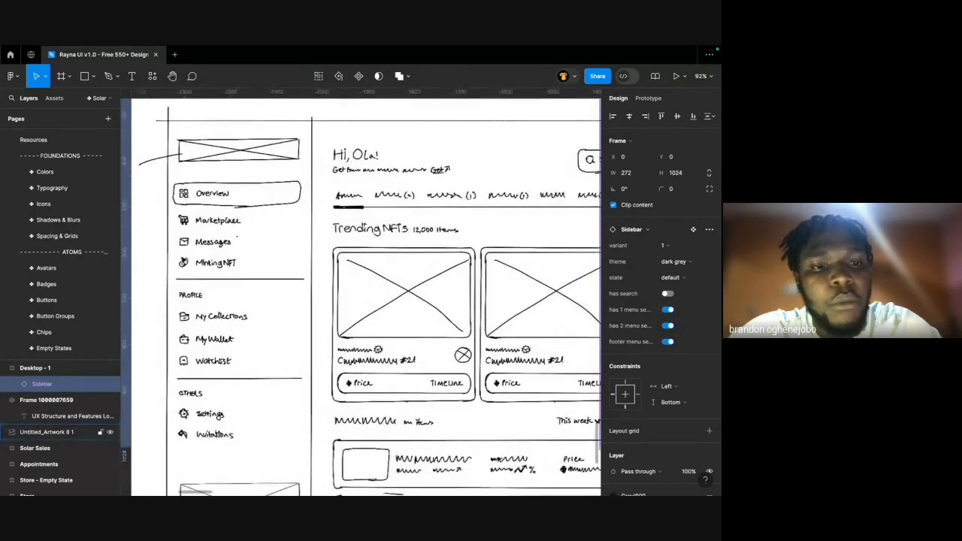
scroll(181, 244, "down", 1)
scroll(218, 386, "down", 1)
scroll(217, 387, "up", 3)
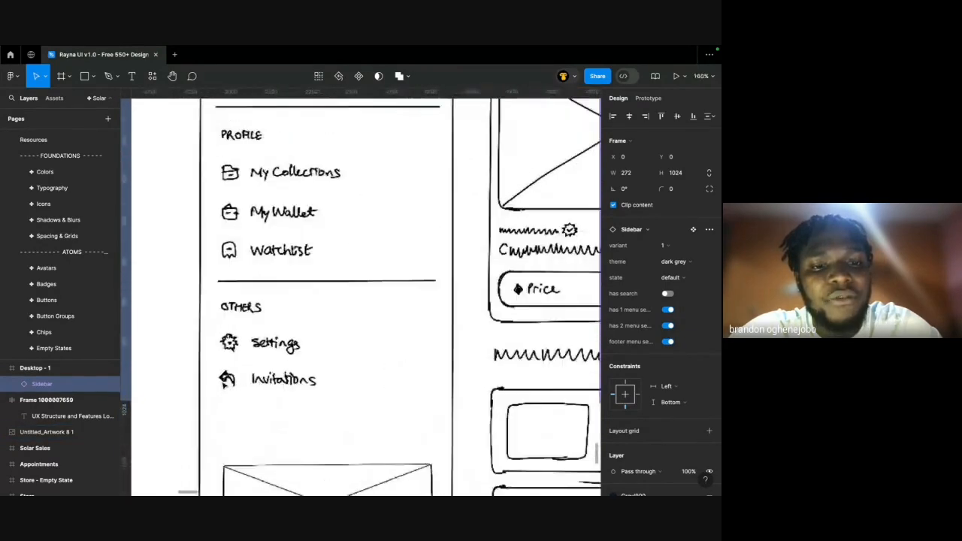
scroll(308, 350, "down", 1)
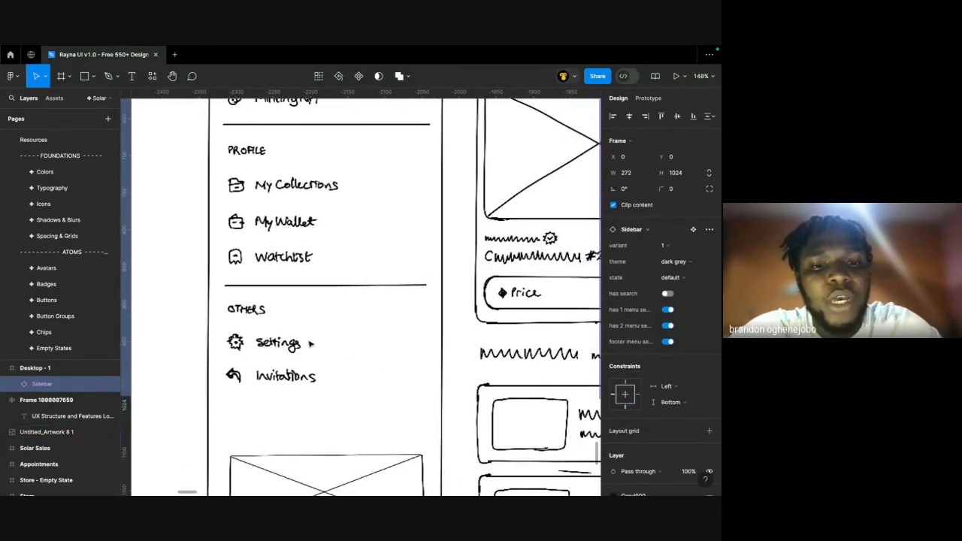
left_click(311, 340)
scroll(288, 374, "down", 5)
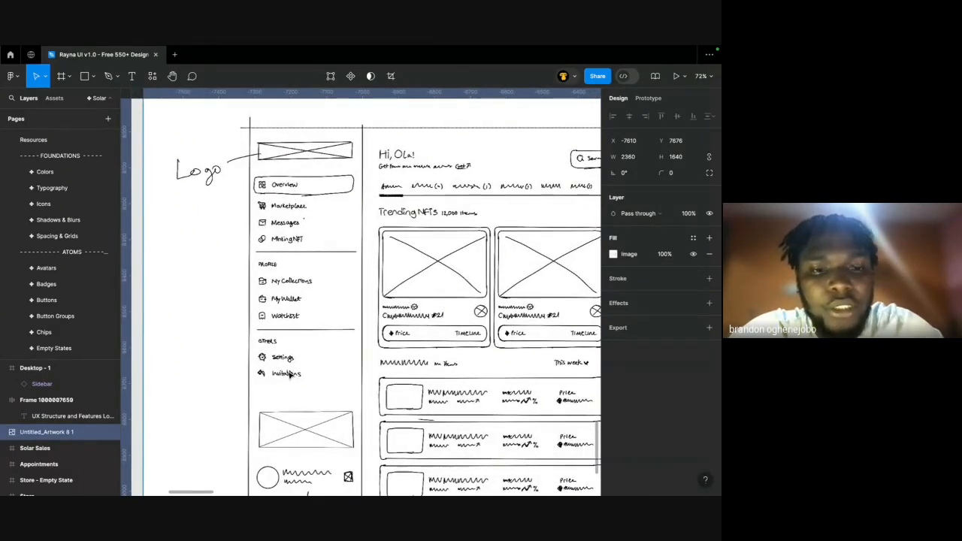
scroll(290, 381, "down", 2)
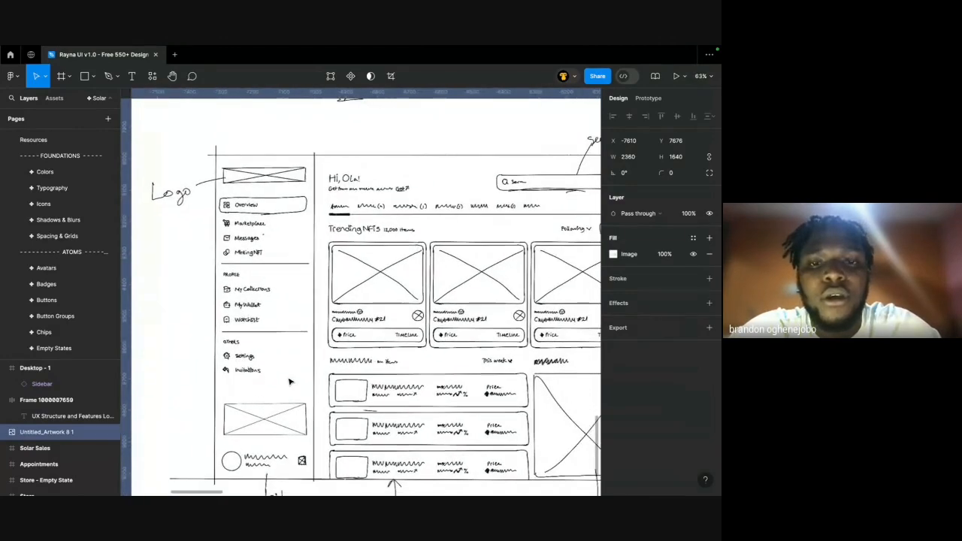
scroll(290, 382, "down", 5)
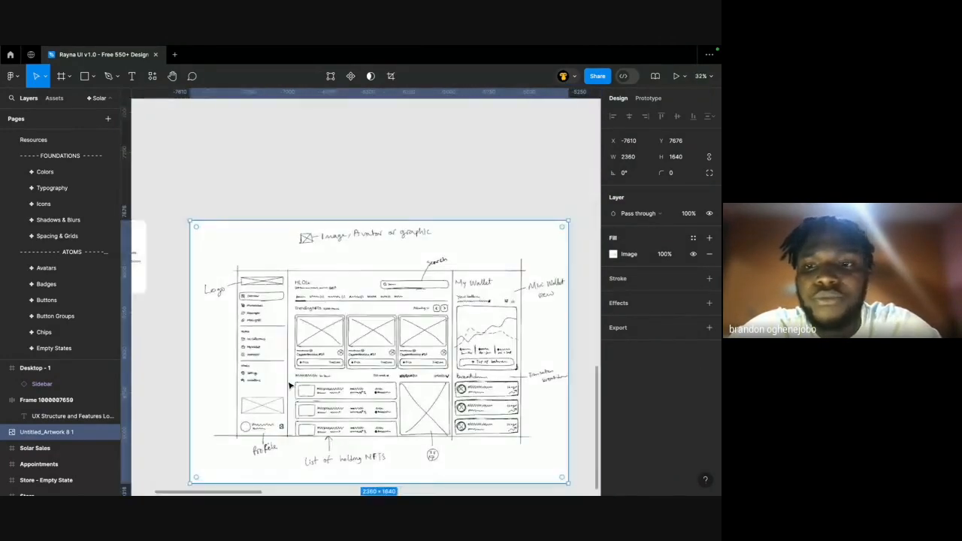
scroll(526, 315, "up", 7)
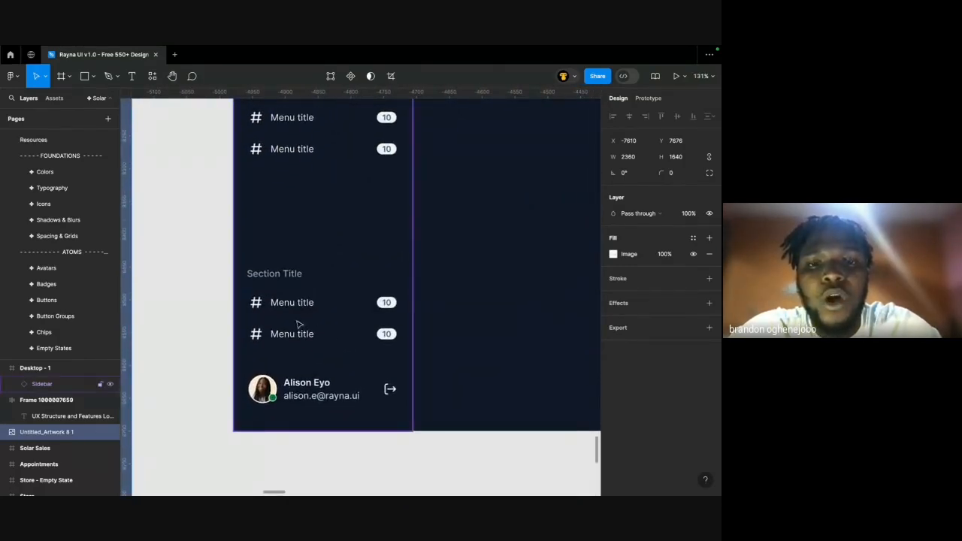
key("shift+2")
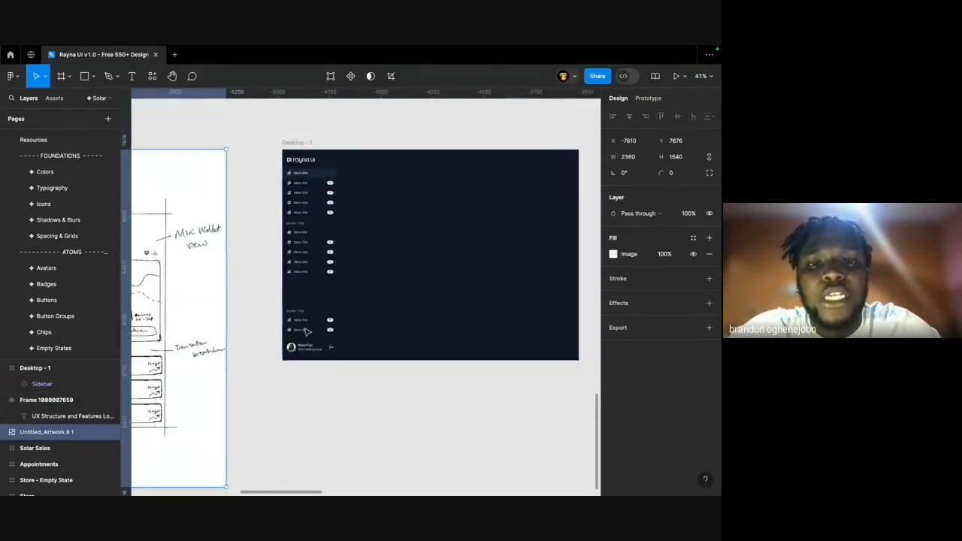
Draw a frame about 864 × 656 in the empty area beside the sidebar in Desktop - 1.
scroll(306, 332, "right", 5)
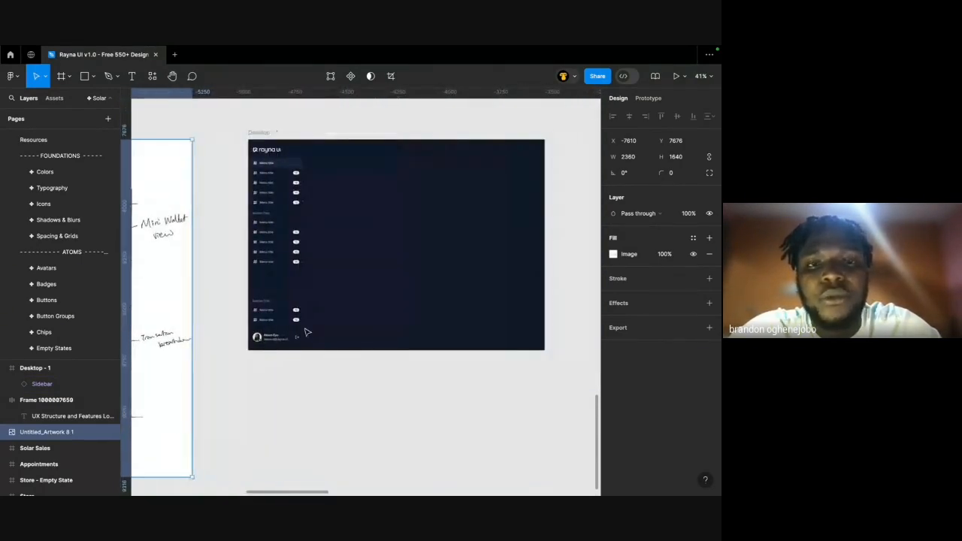
left_click(282, 183)
key("f")
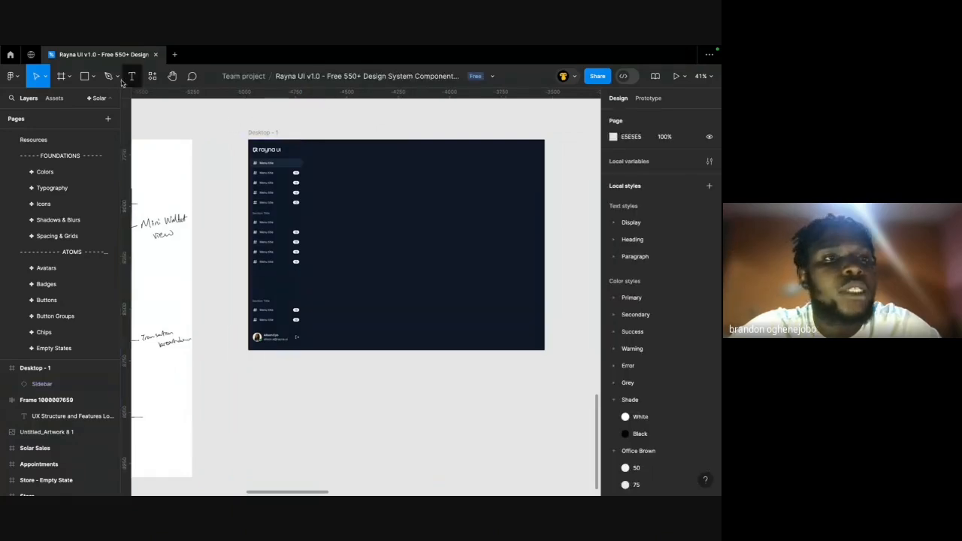
left_click_drag(330, 163, 506, 294)
scroll(427, 137, "up", 3)
scroll(427, 139, "down", 2)
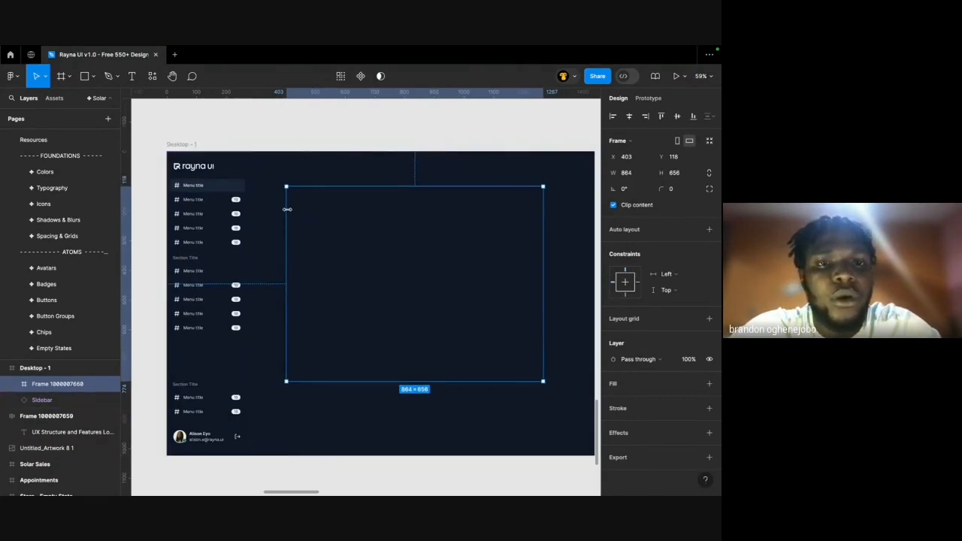
Resize the new frame to 1168 × 1024 so it fills all the space beside the sidebar in Desktop - 1.
left_click_drag(285, 208, 248, 213)
left_click_drag(275, 186, 275, 151)
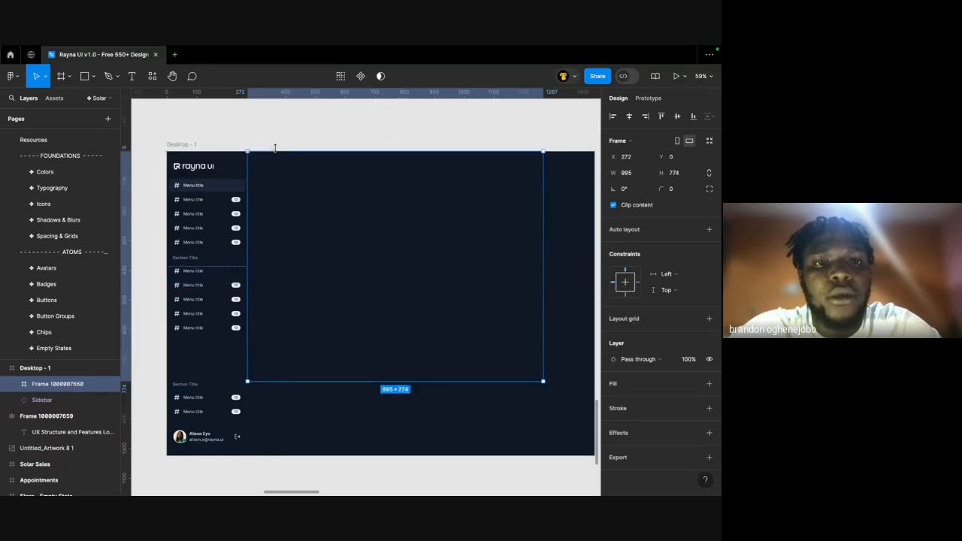
left_click(192, 146)
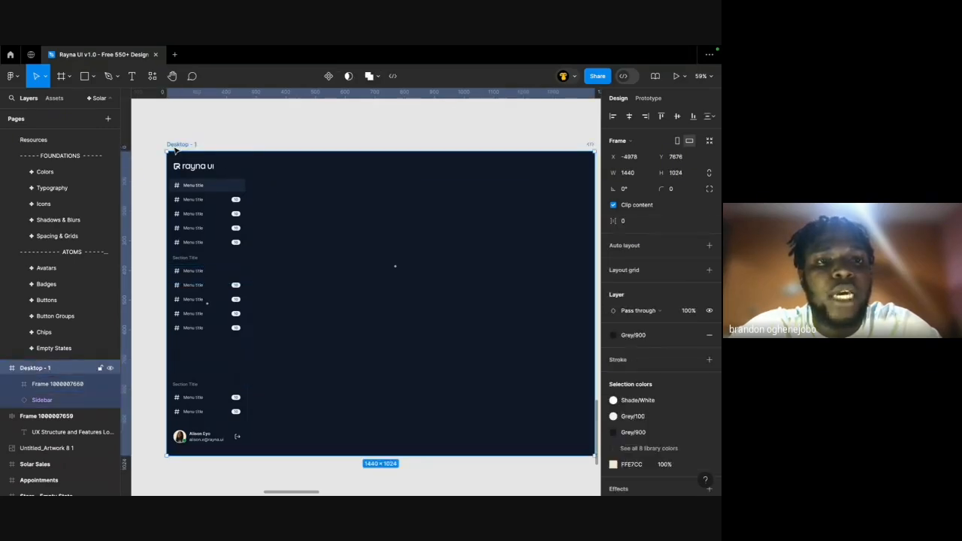
left_click(522, 310)
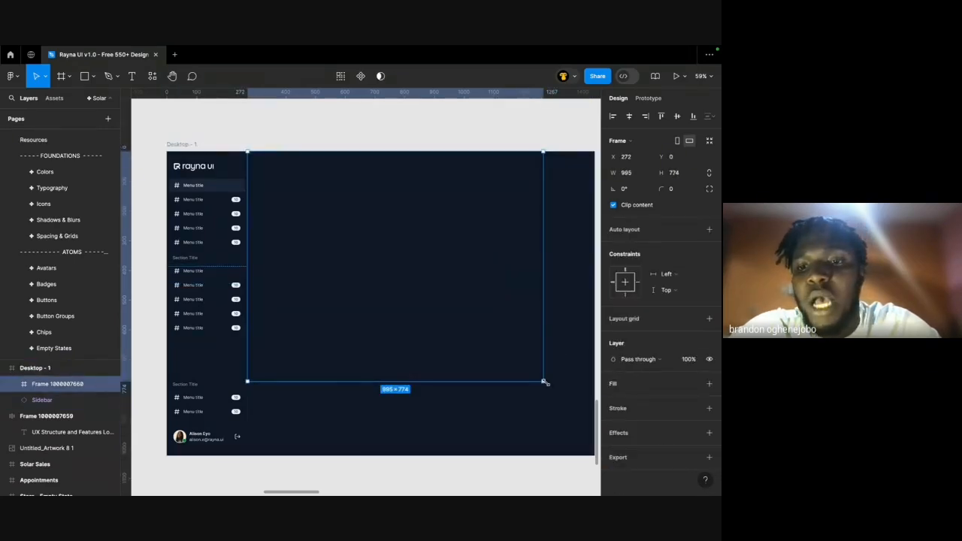
left_click_drag(544, 382, 580, 456)
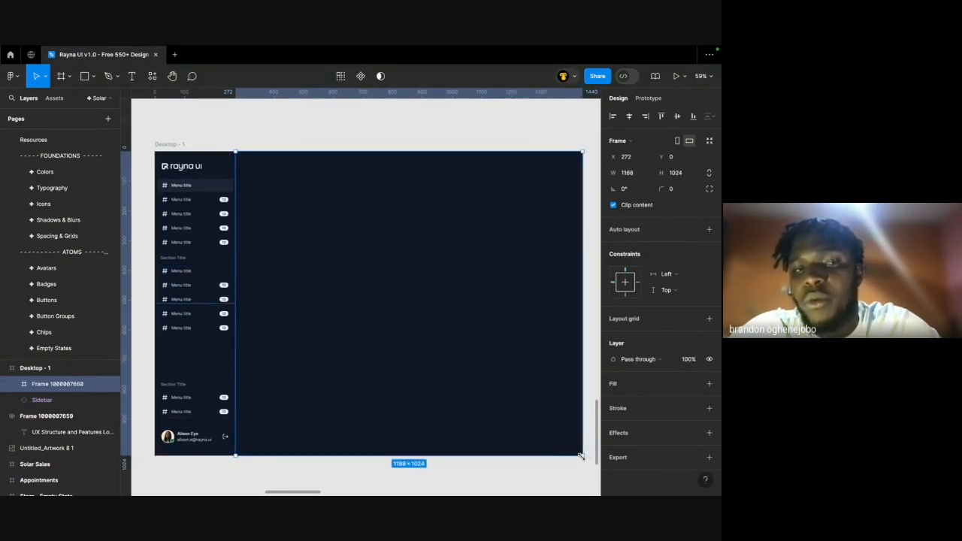
Apply auto layout to the Desktop - 1 frame containing the sidebar and the content frame.
left_click(167, 145)
key("shift+a")
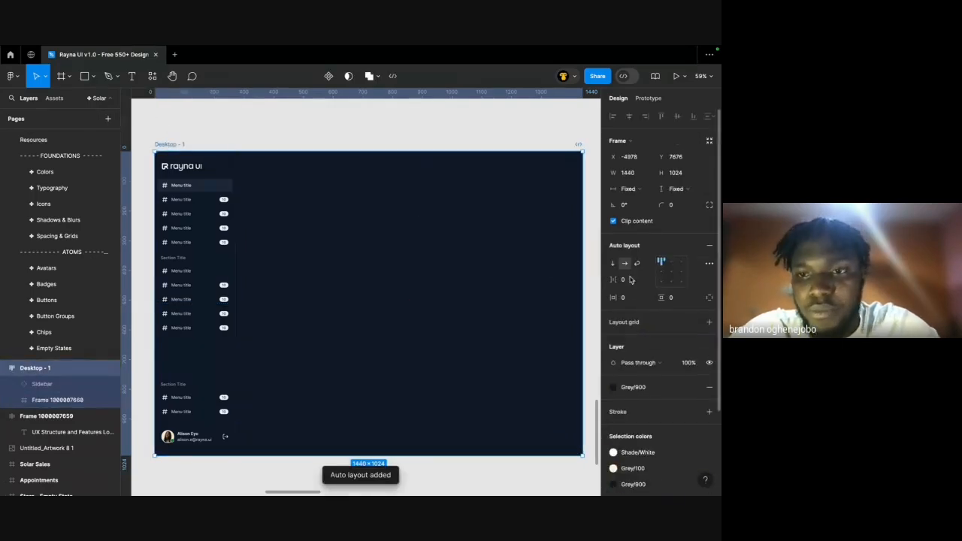
scroll(474, 207, "down", 1)
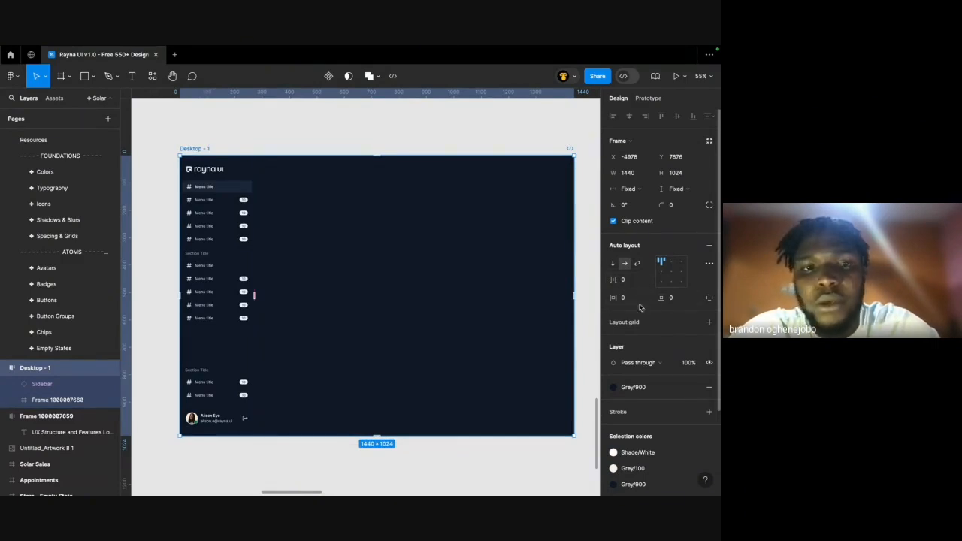
Add auto layout to the content frame beside the sidebar, with vertical and horizontal padding of 32.
left_click(382, 225)
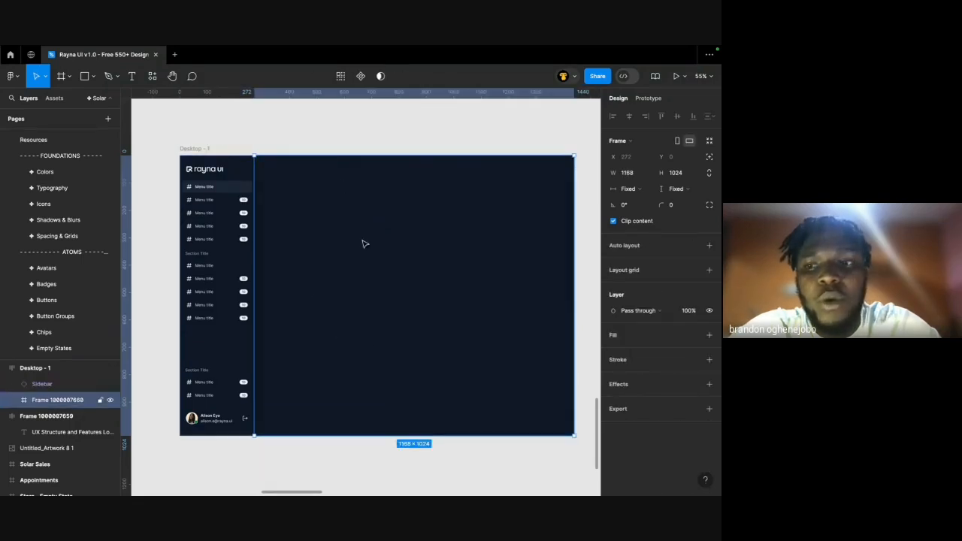
key("shift+a")
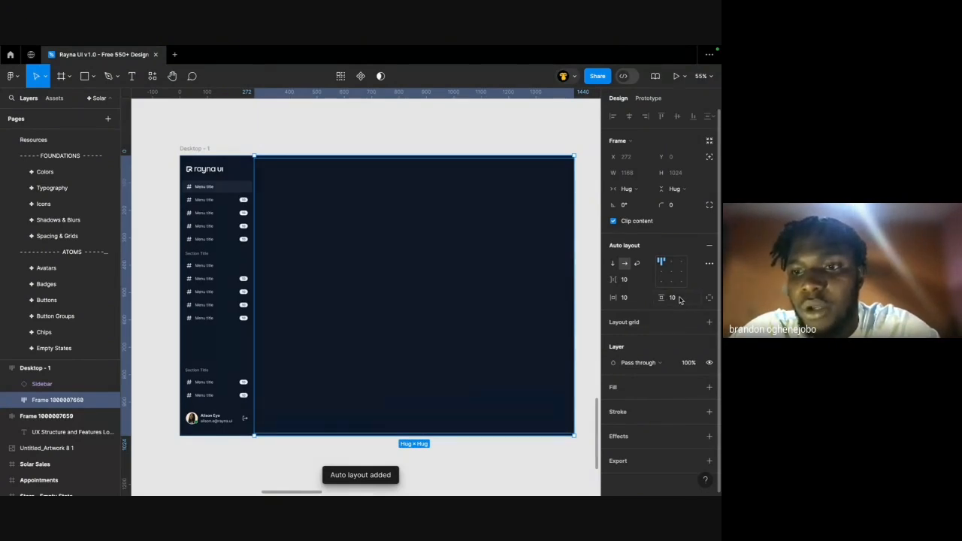
left_click(679, 298)
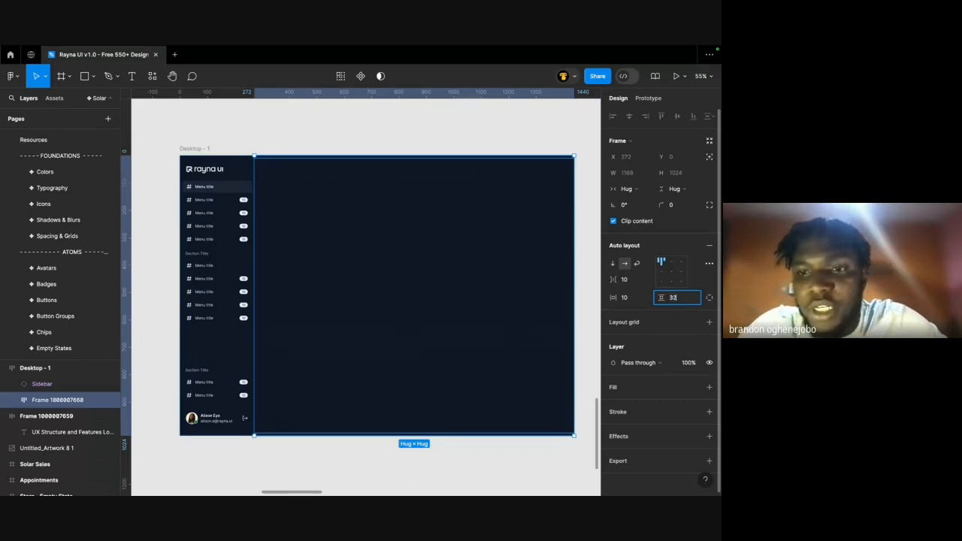
key("Return")
type("32\\")
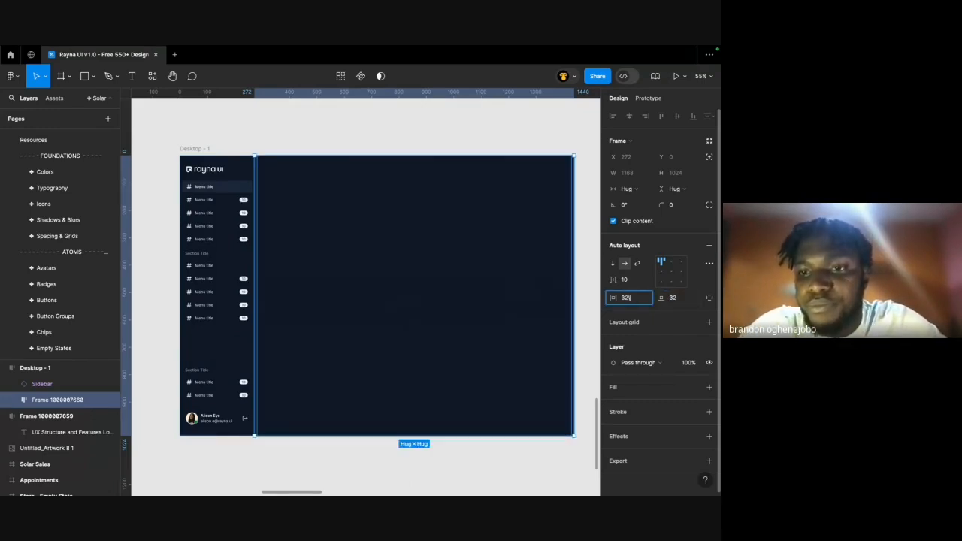
key("Return")
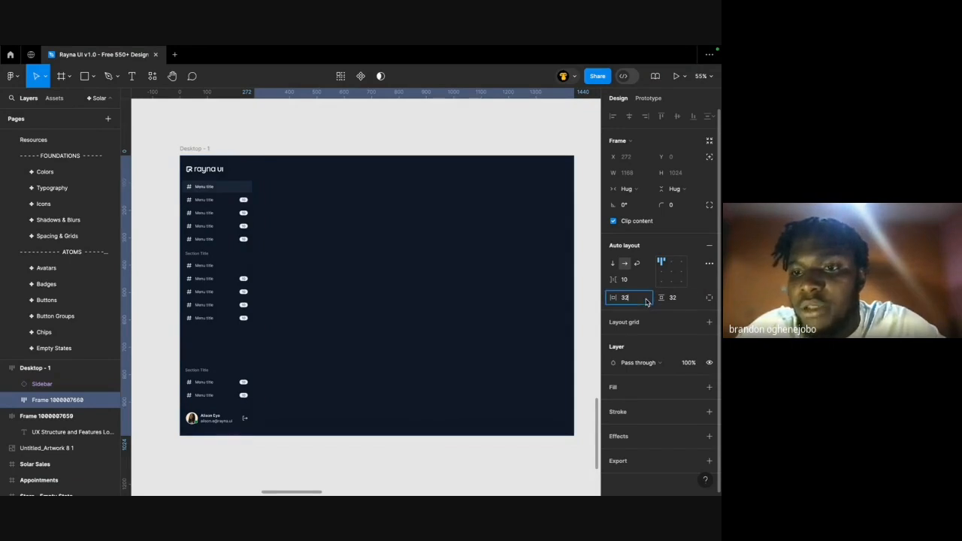
left_click(647, 300)
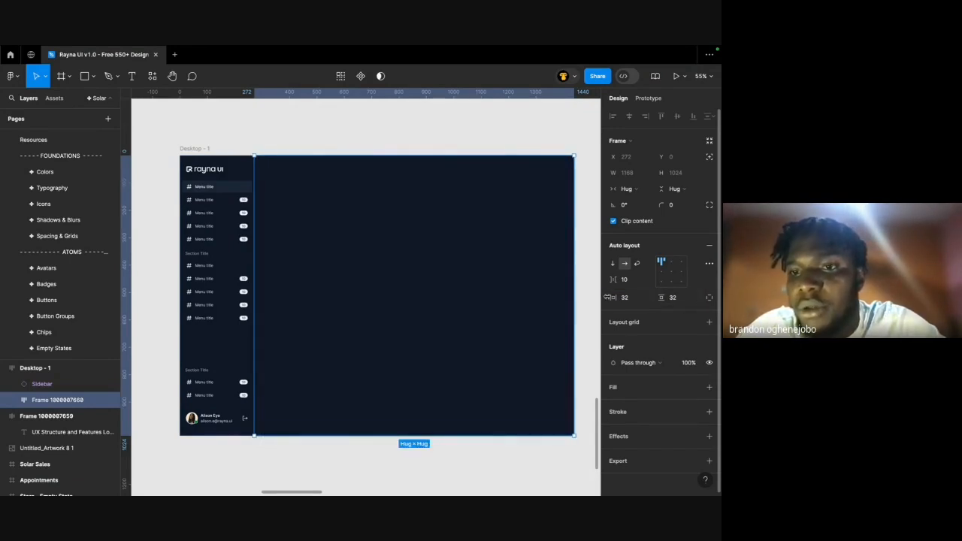
left_click(497, 130)
left_click(423, 196)
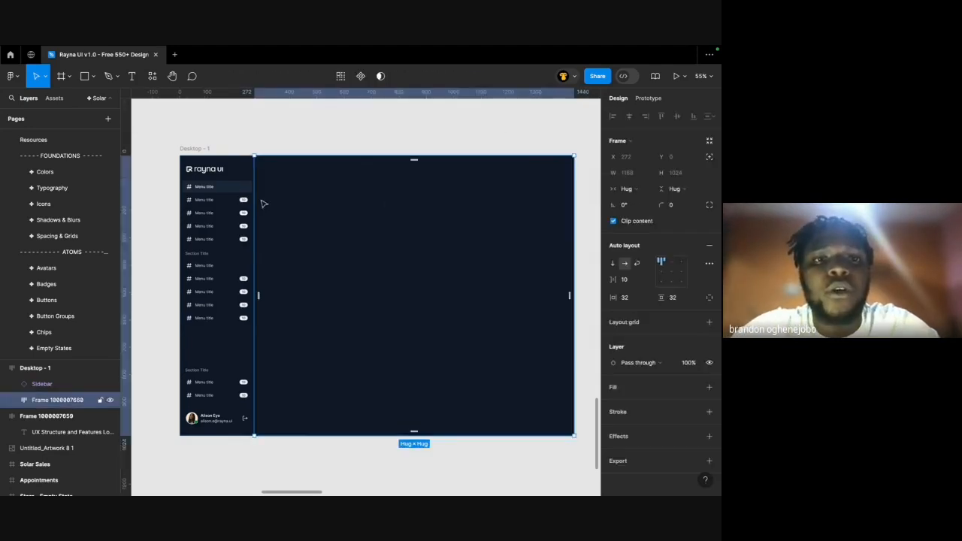
left_click(242, 204)
left_click(288, 196)
scroll(293, 180, "right", 1)
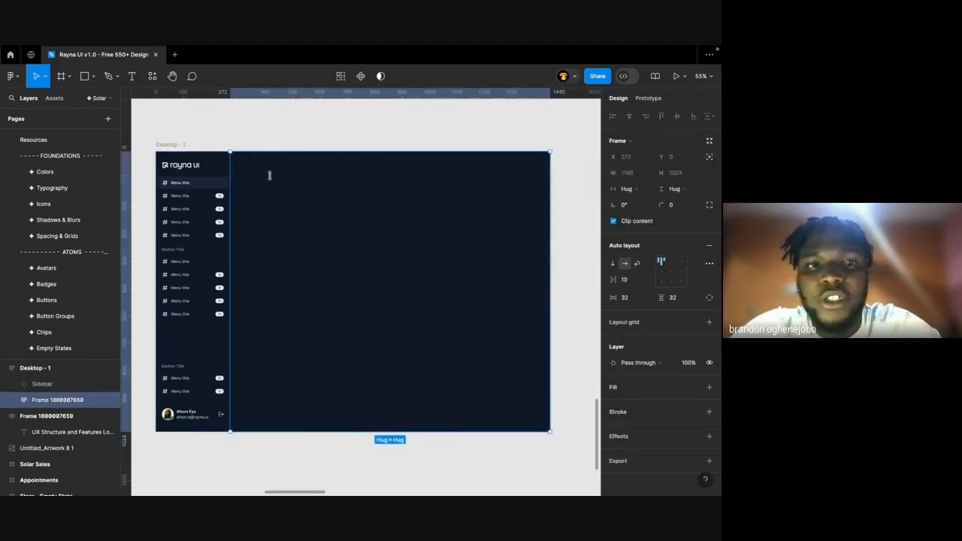
left_click(267, 193)
left_click(289, 194)
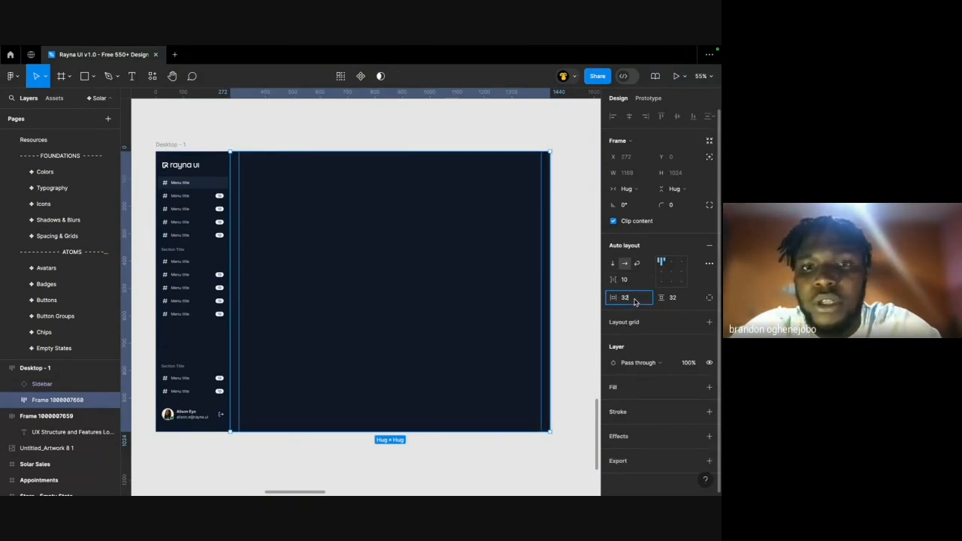
left_click(396, 138)
Examine the wireframe's header area, including the greeting, subtitle, search field and tabs, and compare it with the Desktop - 1 frame.
scroll(396, 138, "left", 3)
scroll(396, 137, "left", 4)
scroll(396, 137, "down", 3)
scroll(400, 146, "left", 1)
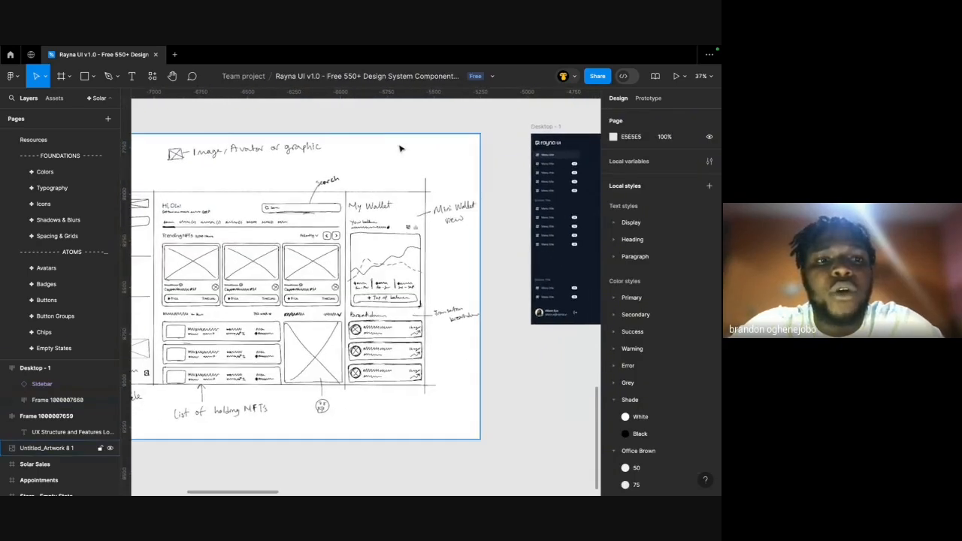
scroll(401, 148, "right", 3)
scroll(473, 117, "up", 3)
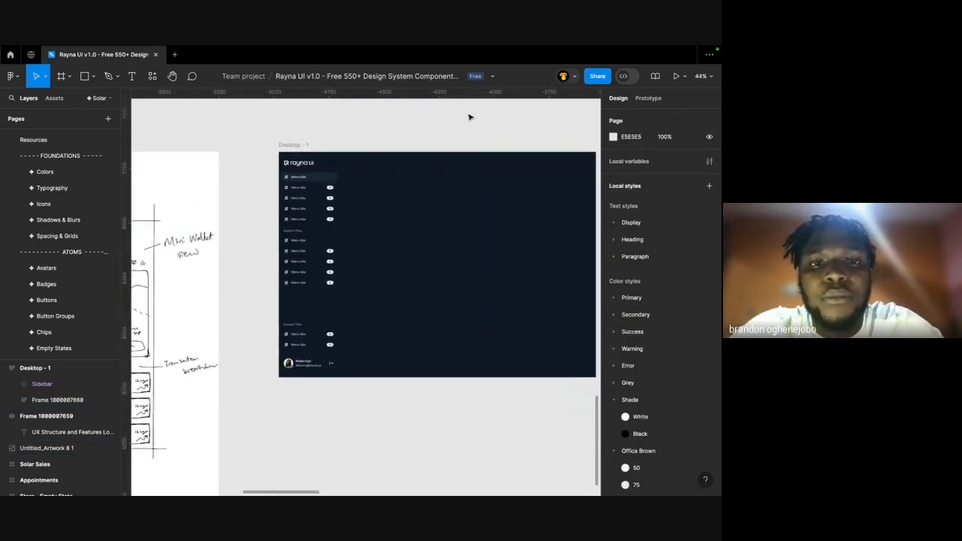
scroll(470, 114, "left", 5)
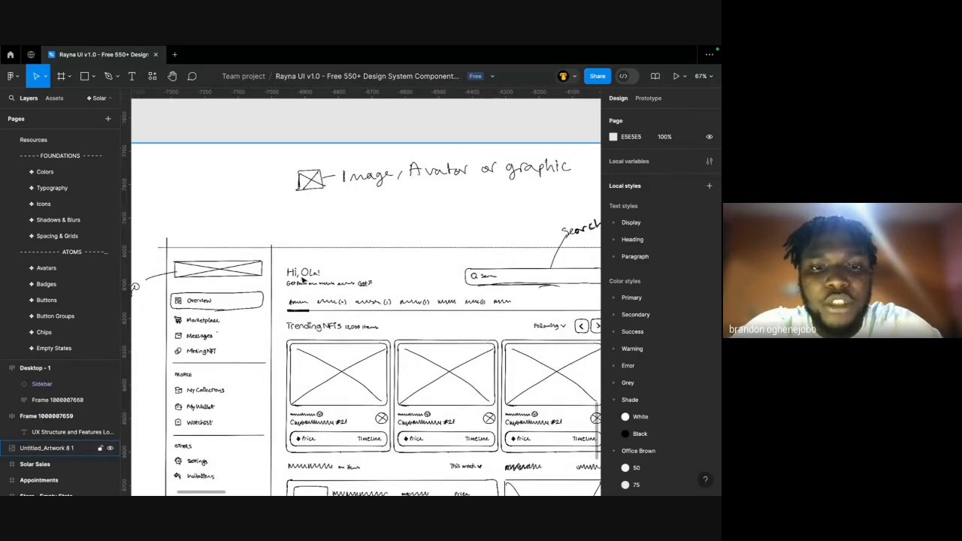
scroll(447, 148, "left", 1)
scroll(290, 272, "up", 4)
scroll(291, 273, "right", 2)
scroll(291, 272, "down", 1)
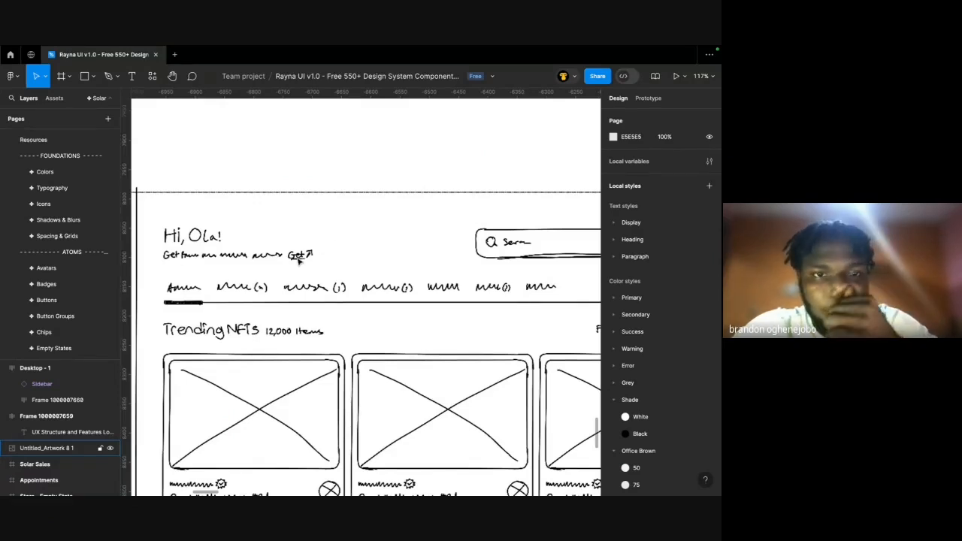
scroll(298, 259, "down", 3)
scroll(298, 262, "down", 1)
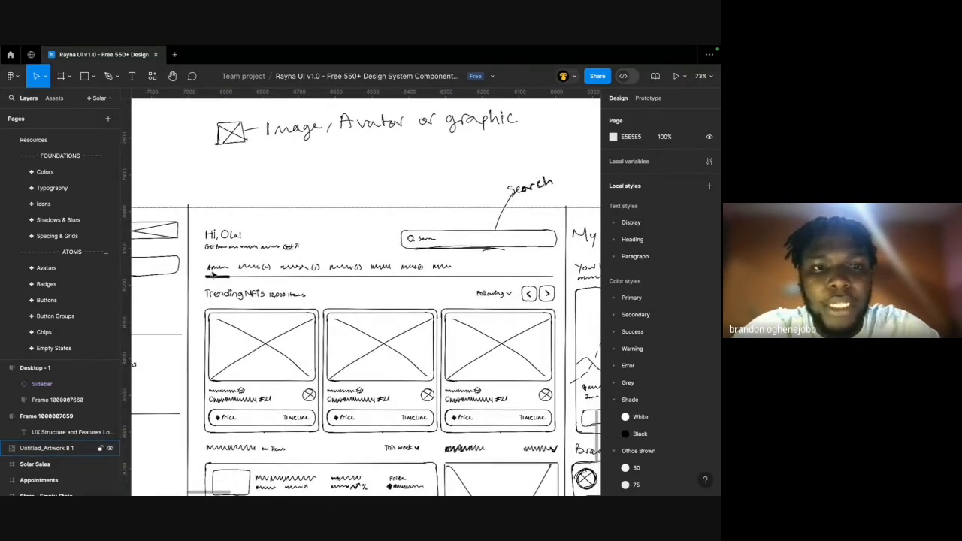
scroll(326, 277, "down", 4)
scroll(326, 277, "right", 5)
scroll(285, 174, "up", 3)
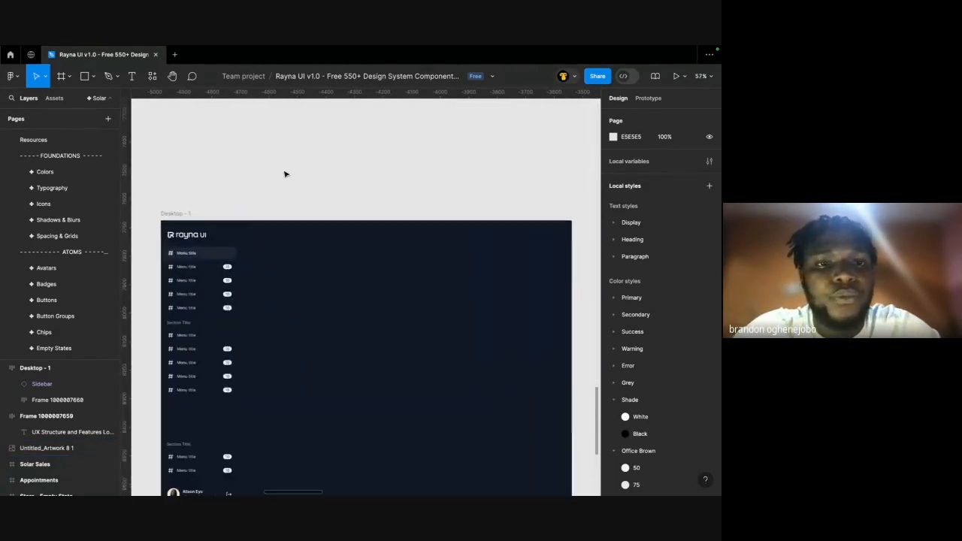
Add a greeting text on the empty canvas above Desktop - 1, worded like the wireframe's header.
left_click(132, 76)
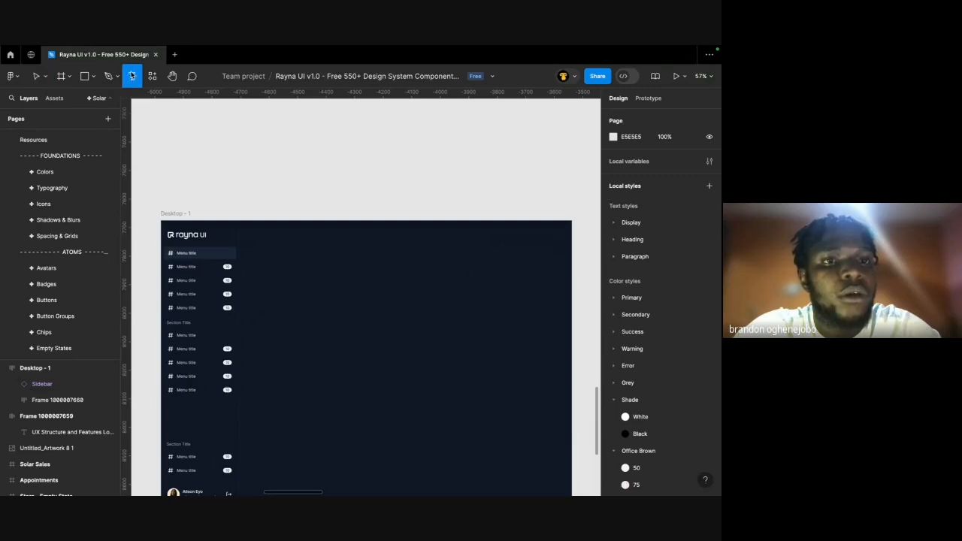
left_click(219, 173)
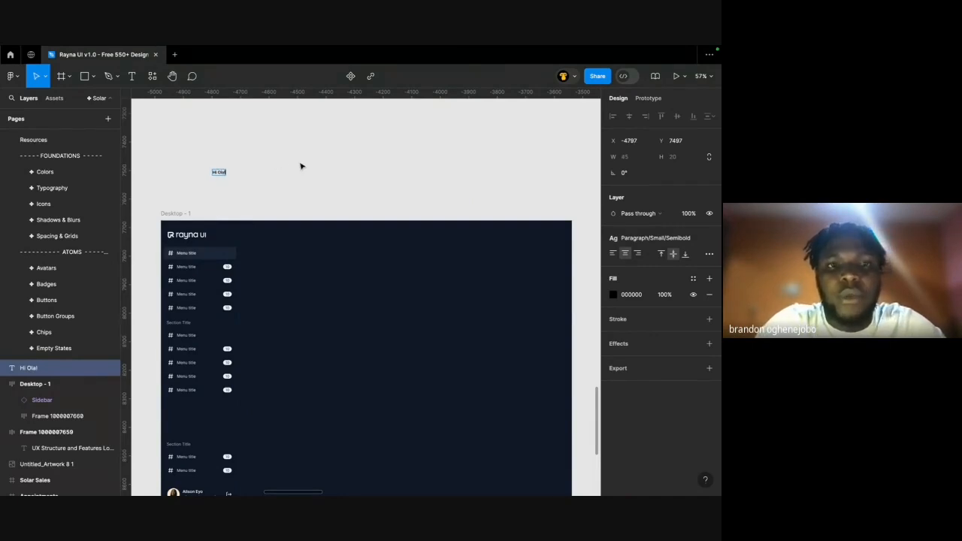
key("Escape")
Apply the Heading/H5 Bold 24/120 text style to the greeting text.
left_click(654, 237)
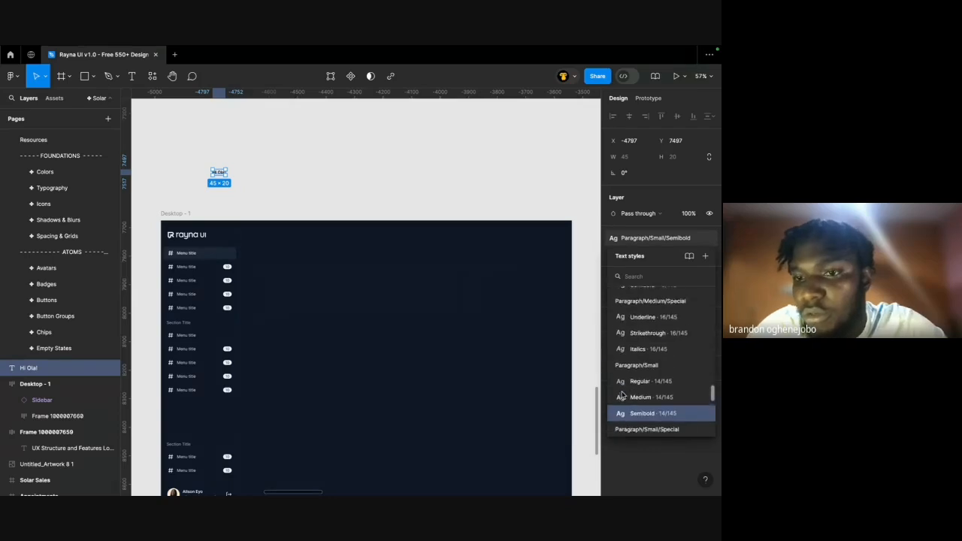
scroll(622, 394, "up", 5)
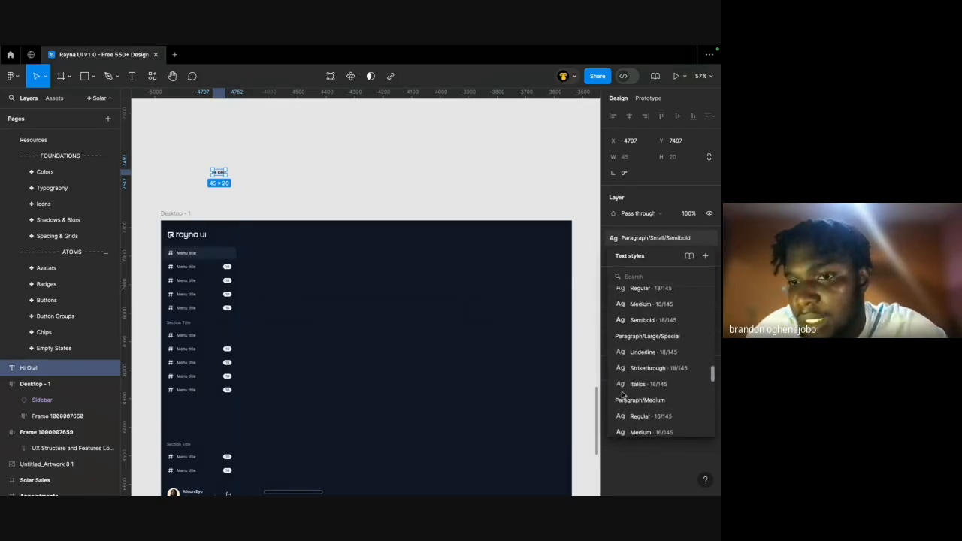
scroll(622, 394, "up", 4)
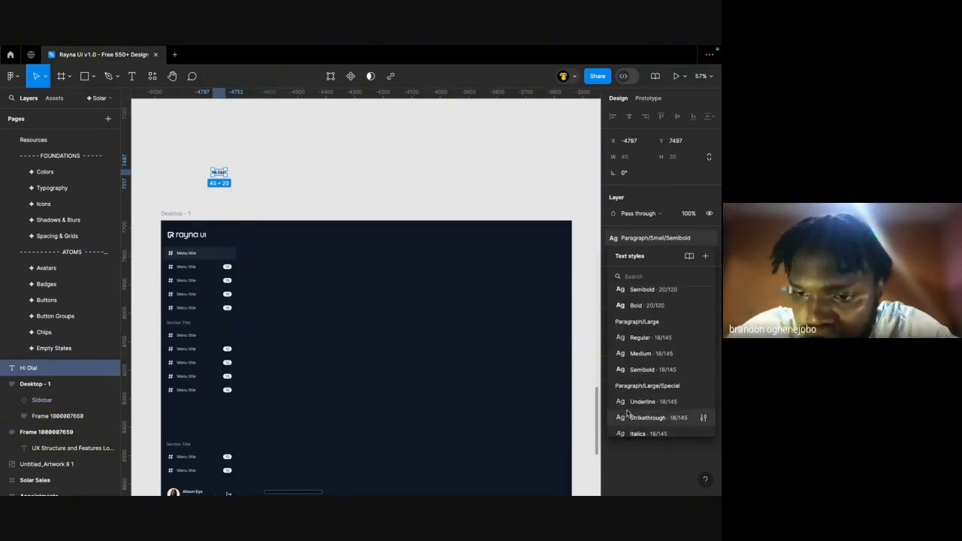
scroll(627, 413, "up", 3)
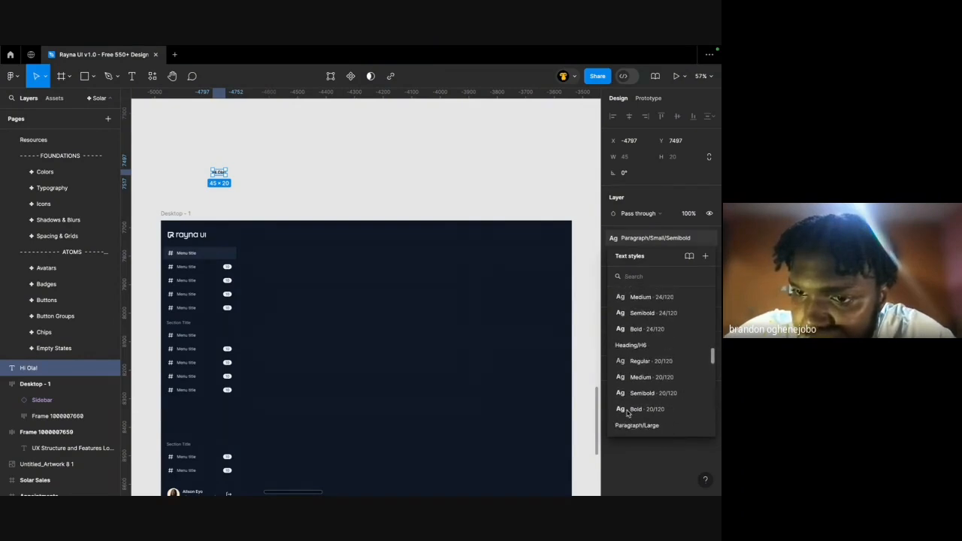
scroll(635, 383, "up", 3)
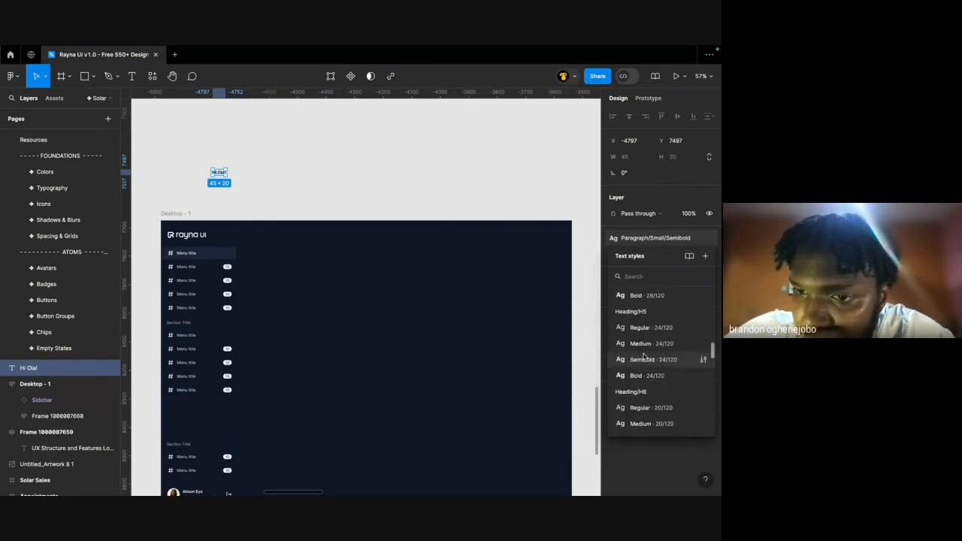
scroll(643, 332, "up", 1)
scroll(643, 333, "down", 1)
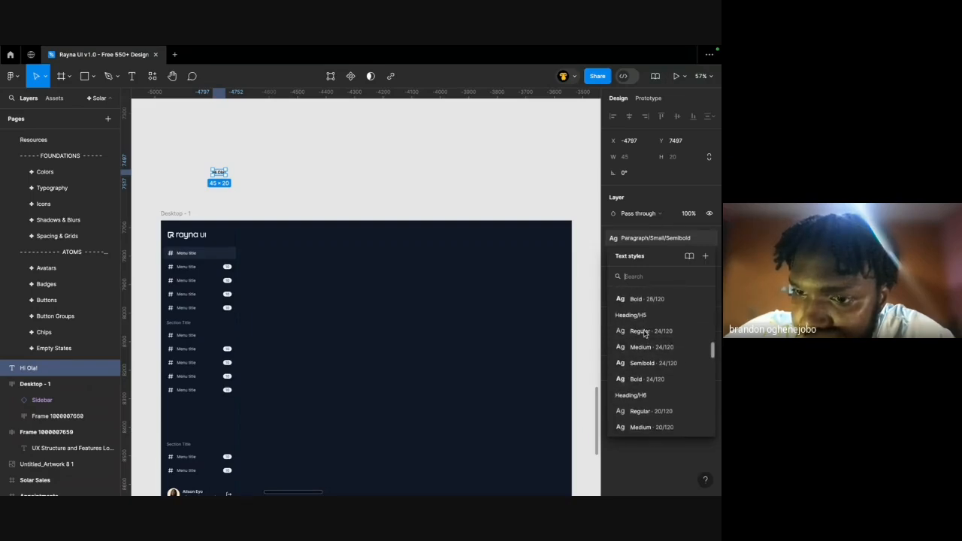
left_click(635, 380)
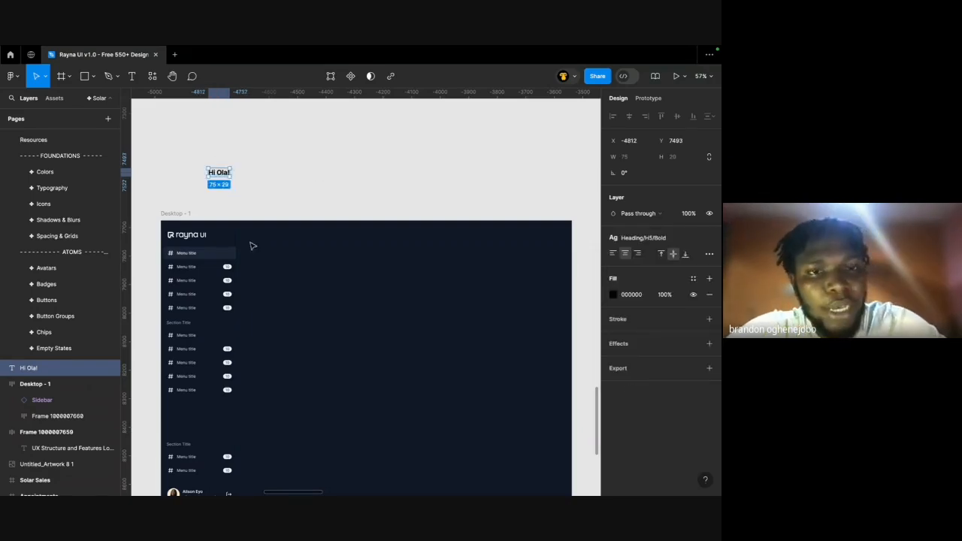
Move the greeting text from the canvas into the auto layout content frame beside the sidebar.
key("super+x")
left_click(274, 260)
key("super+v")
key("super+z")
double_click(242, 258)
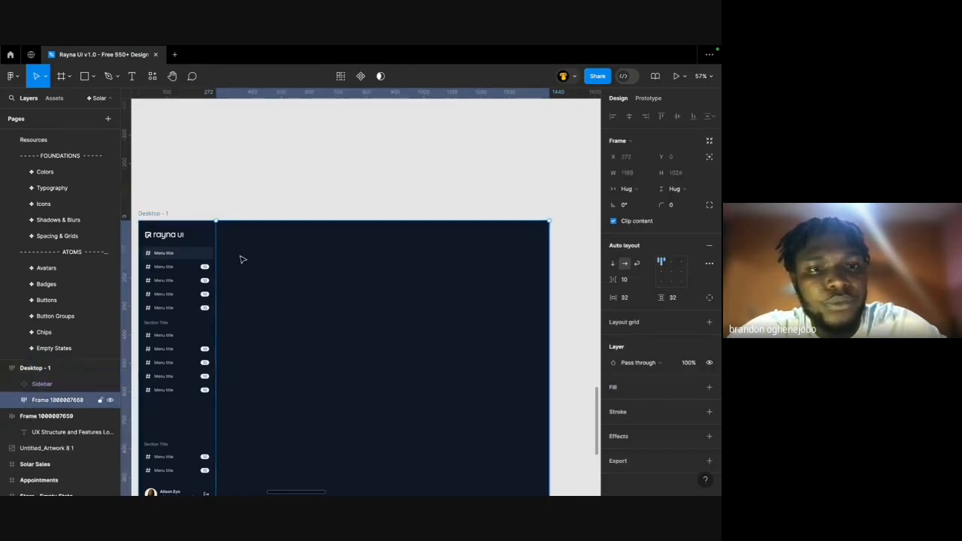
key("super+v")
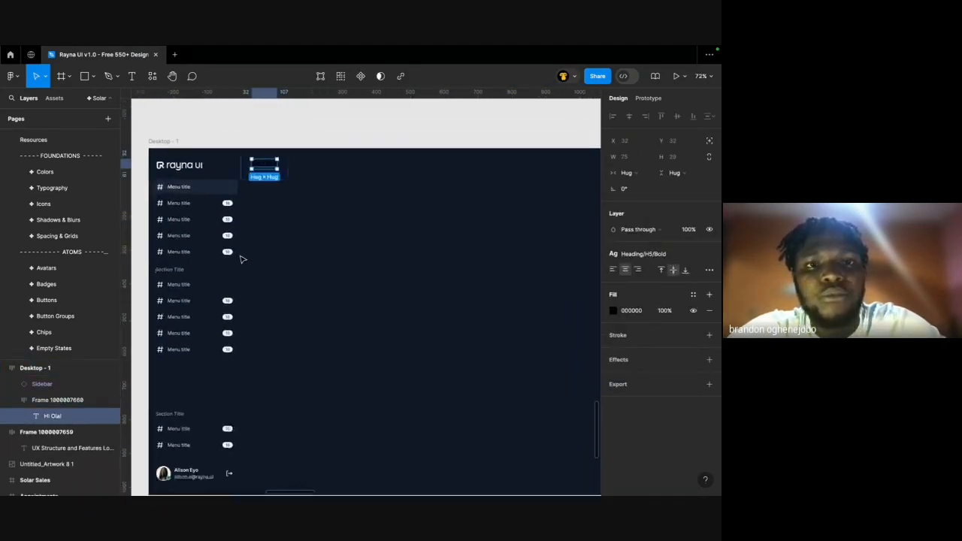
scroll(242, 259, "down", 3)
Set both the height and width of the content frame beside the sidebar to Fill container.
left_click(276, 178)
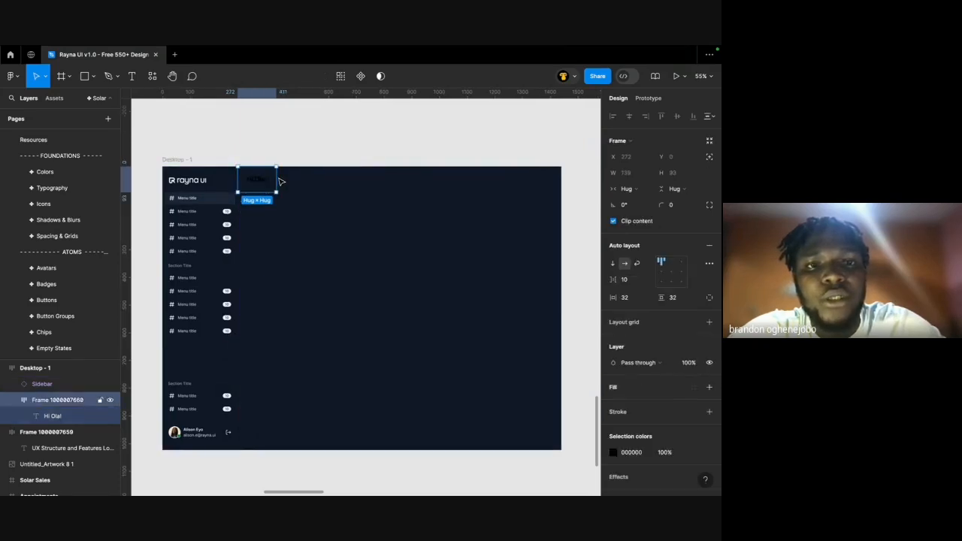
left_click(686, 193)
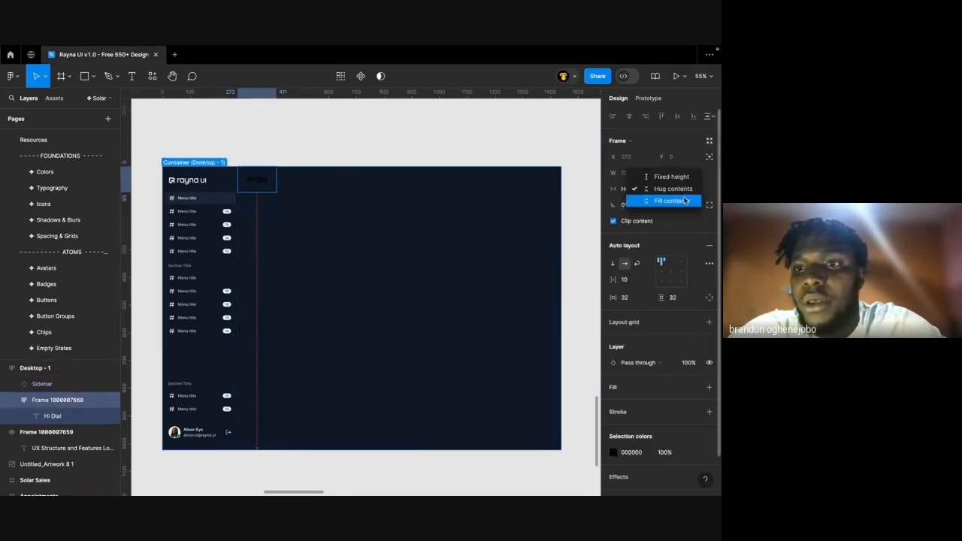
left_click(676, 201)
left_click(625, 187)
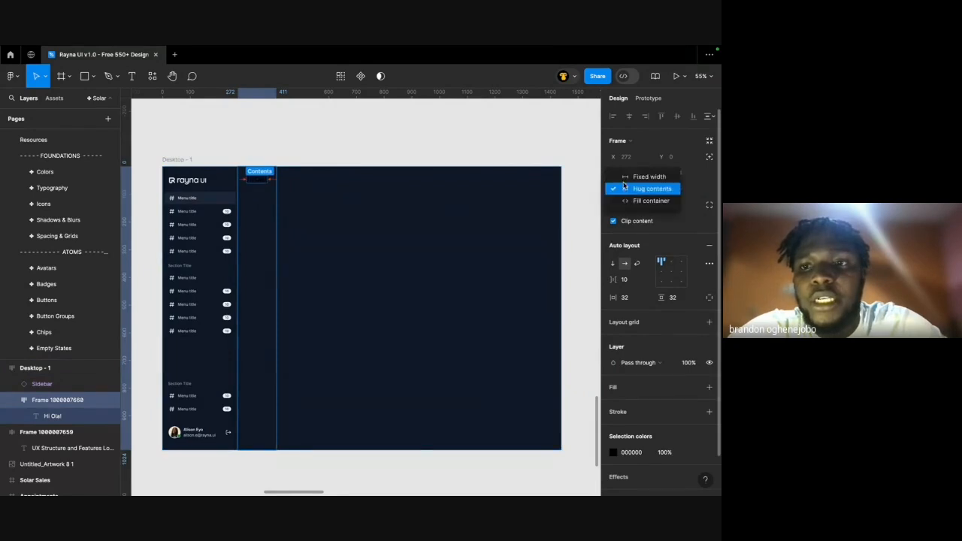
left_click(635, 200)
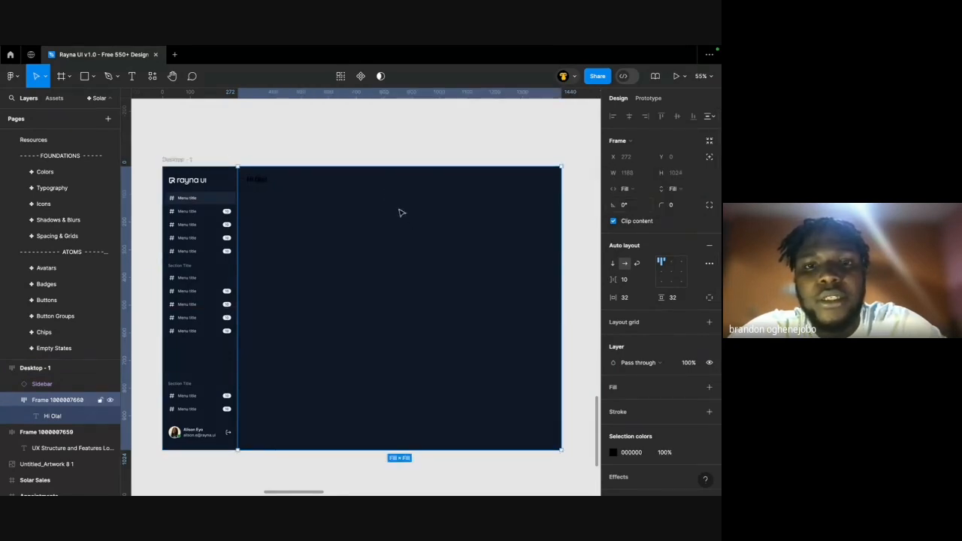
Change the fill of the greeting text in the content frame to the Shade/White color style.
left_click(254, 181)
scroll(255, 180, "up", 2)
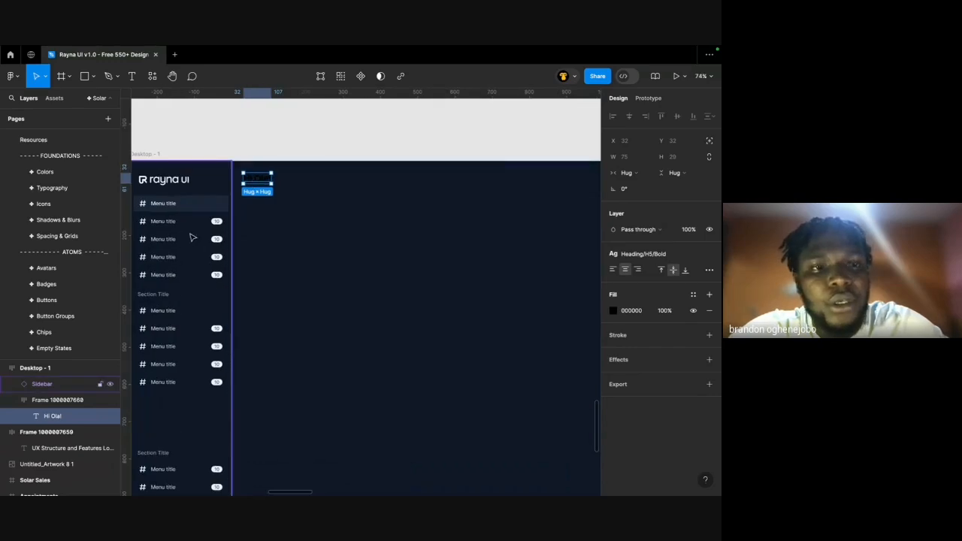
scroll(312, 208, "down", 3)
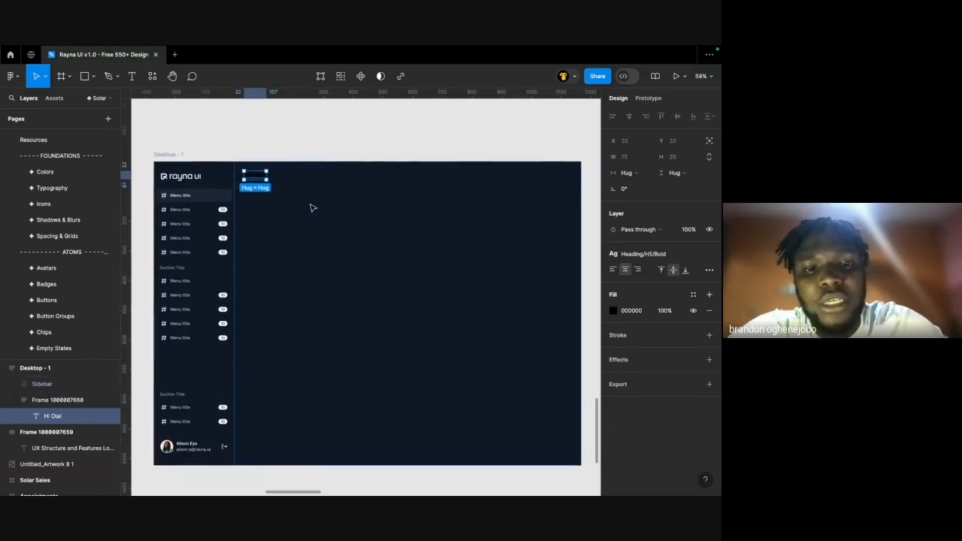
left_click(324, 138)
left_click(260, 173)
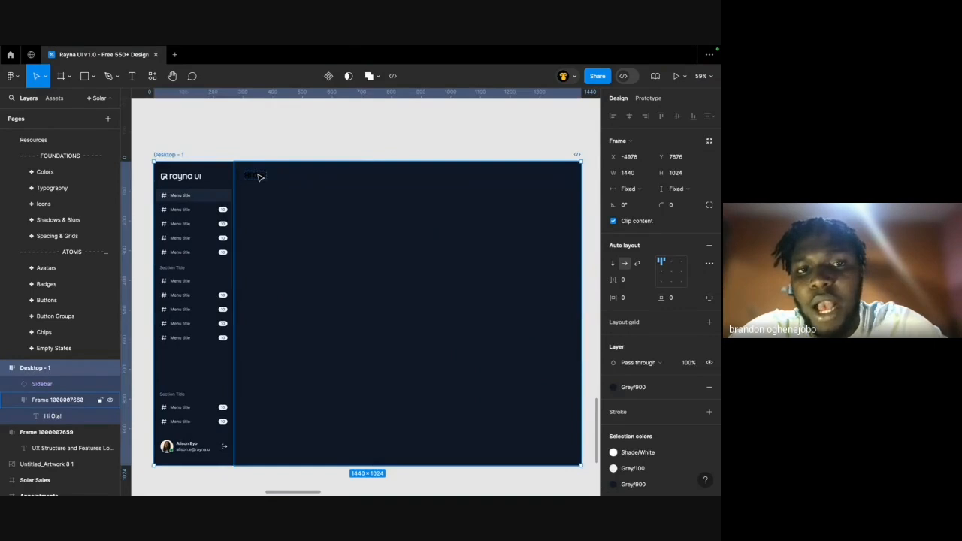
double_click(260, 177)
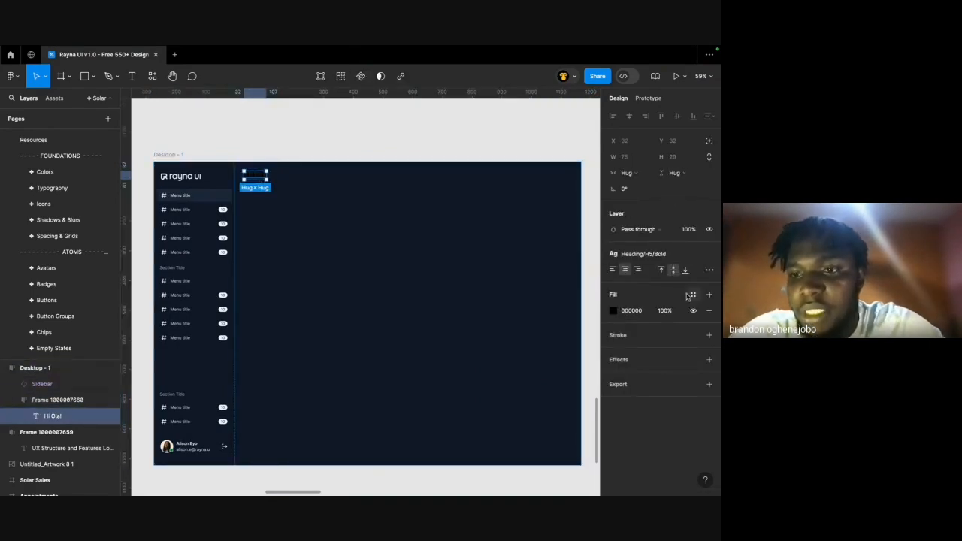
left_click(690, 295)
scroll(508, 481, "down", 5)
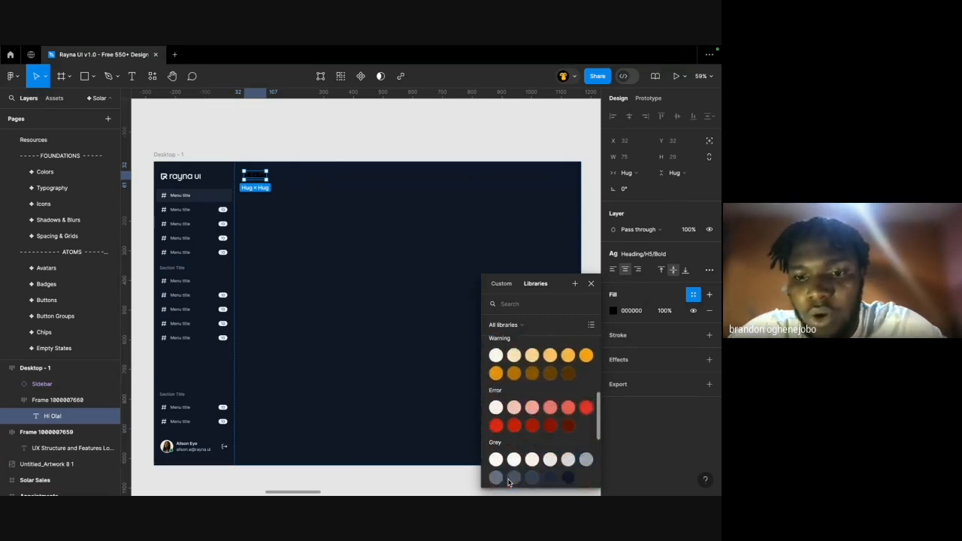
scroll(508, 481, "down", 3)
left_click(495, 412)
left_click(328, 146)
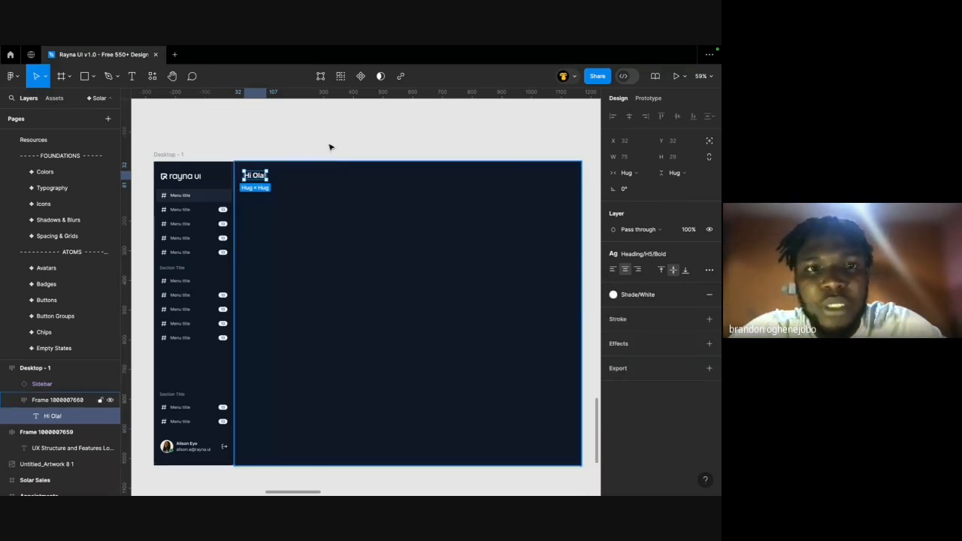
left_click(322, 135)
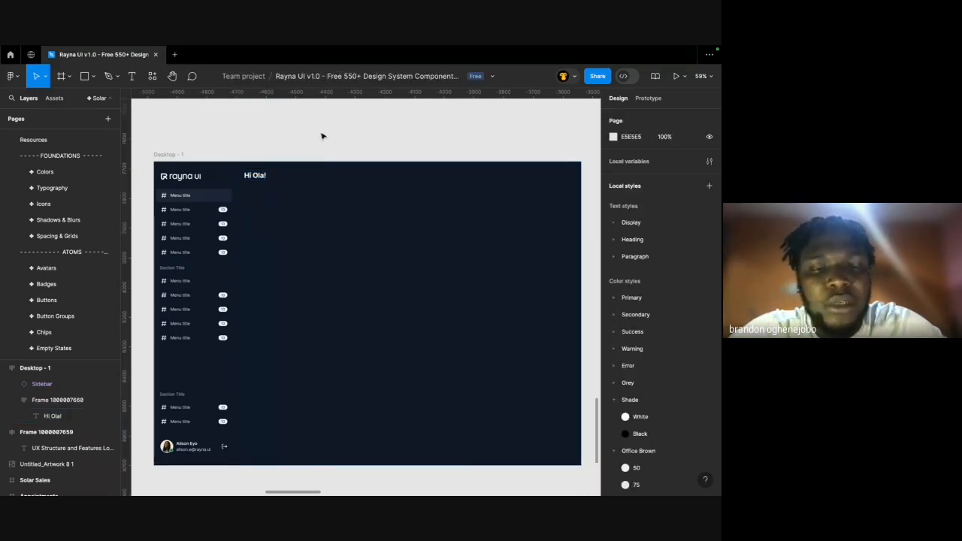
Apply the Heading/H4 Bold 28/120 text style to the greeting text in the content frame.
left_click(261, 178)
scroll(298, 188, "left", 9)
scroll(299, 191, "down", 3)
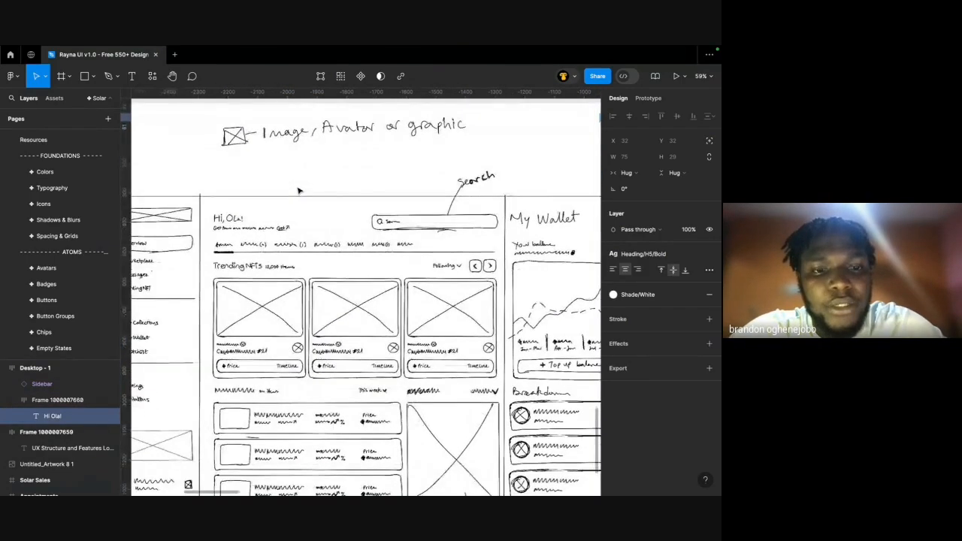
scroll(285, 203, "right", 5)
scroll(278, 211, "left", 8)
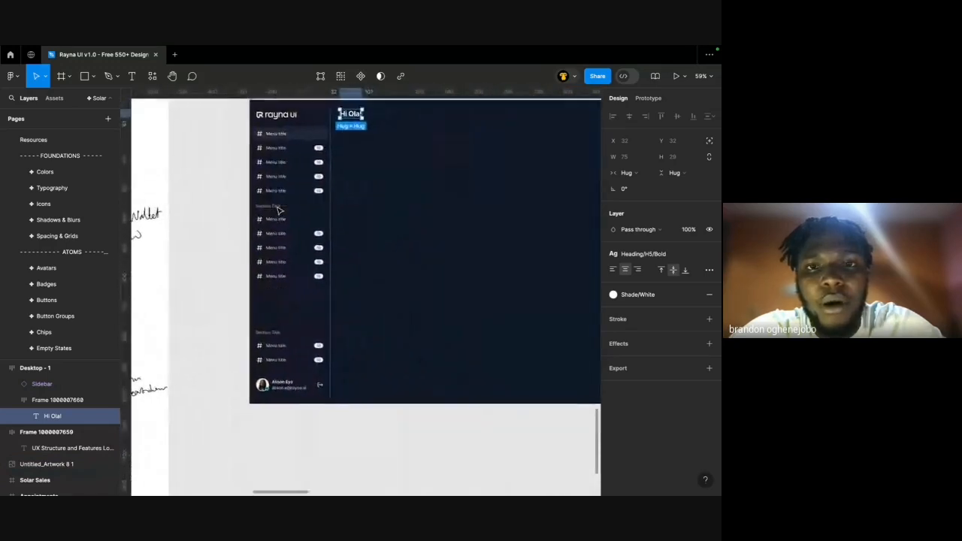
scroll(324, 215, "up", 2)
left_click(654, 254)
scroll(661, 360, "up", 5)
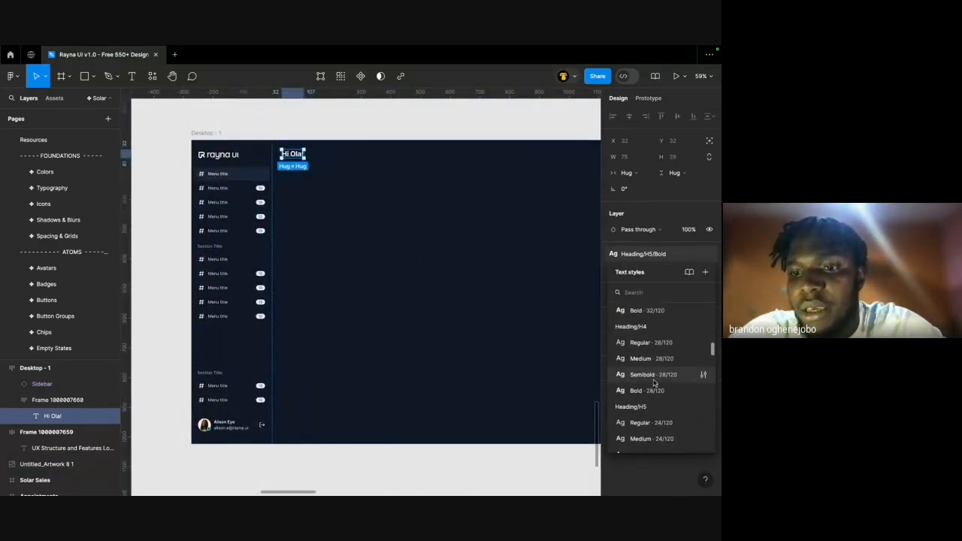
left_click(647, 394)
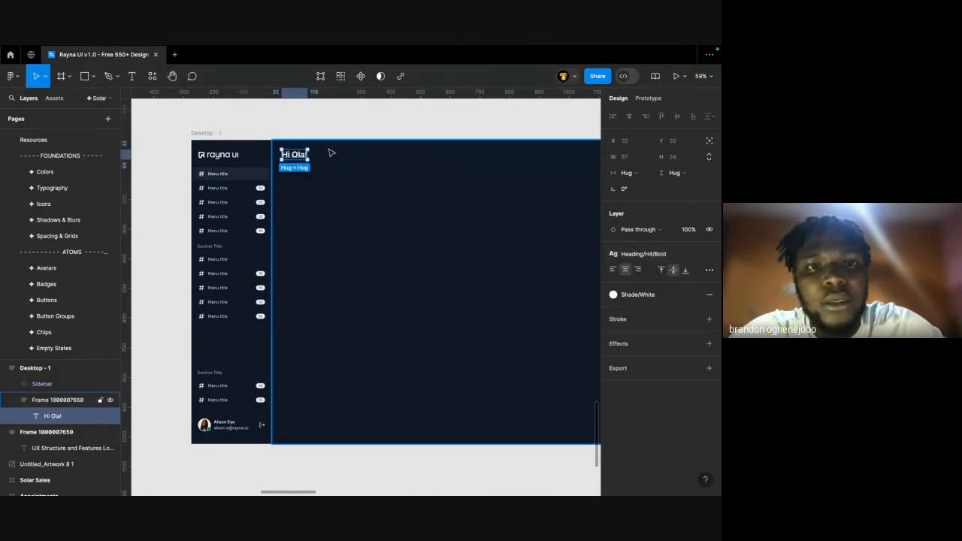
Wrap the greeting text in its own auto layout frame and set the item spacing to 4.
left_click(331, 132)
scroll(299, 150, "right", 3)
scroll(299, 150, "up", 1)
left_click(227, 172)
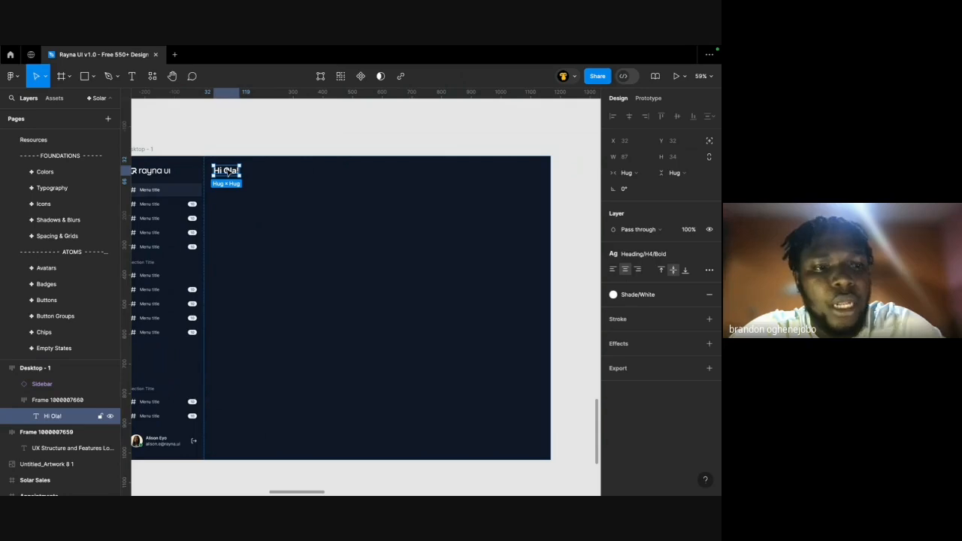
key("ctrl+g")
key("shift+a")
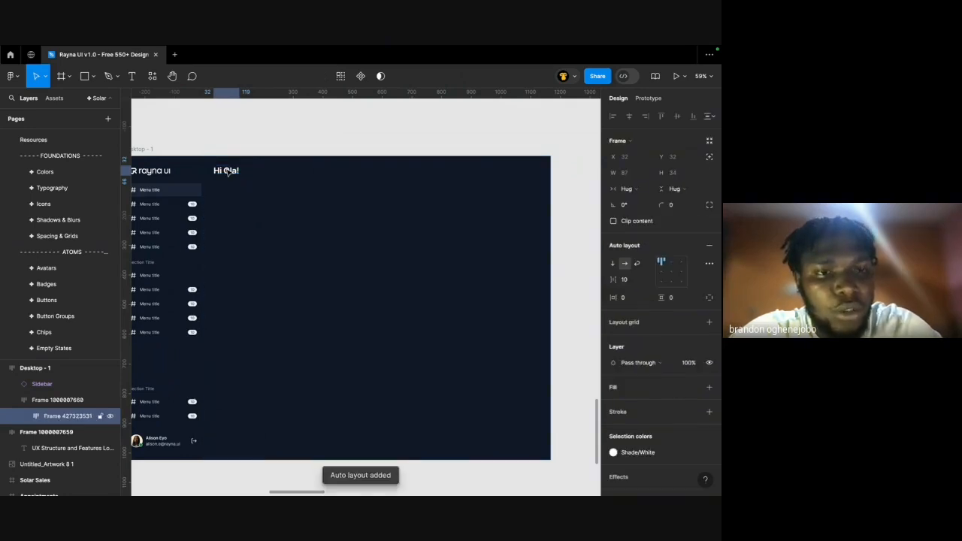
left_click(632, 280)
type("4")
key("Return")
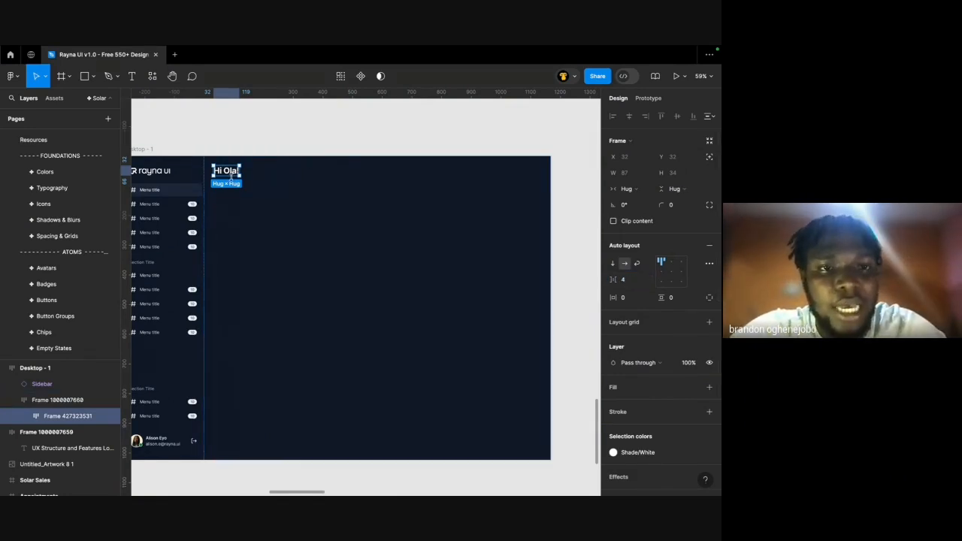
double_click(225, 171)
scroll(223, 176, "up", 5)
key("ctrl+backslash")
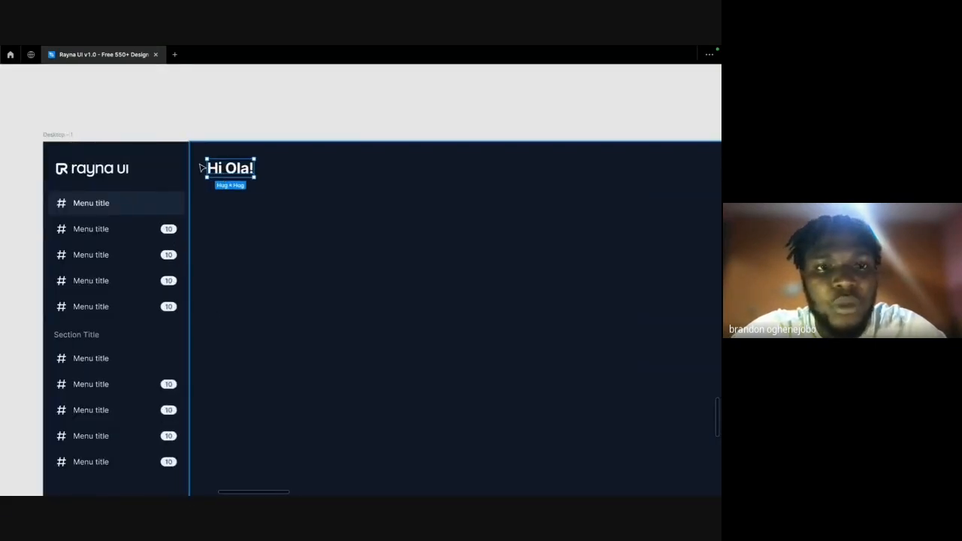
double_click(230, 173)
key("ctrl+backslash")
scroll(232, 178, "down", 3)
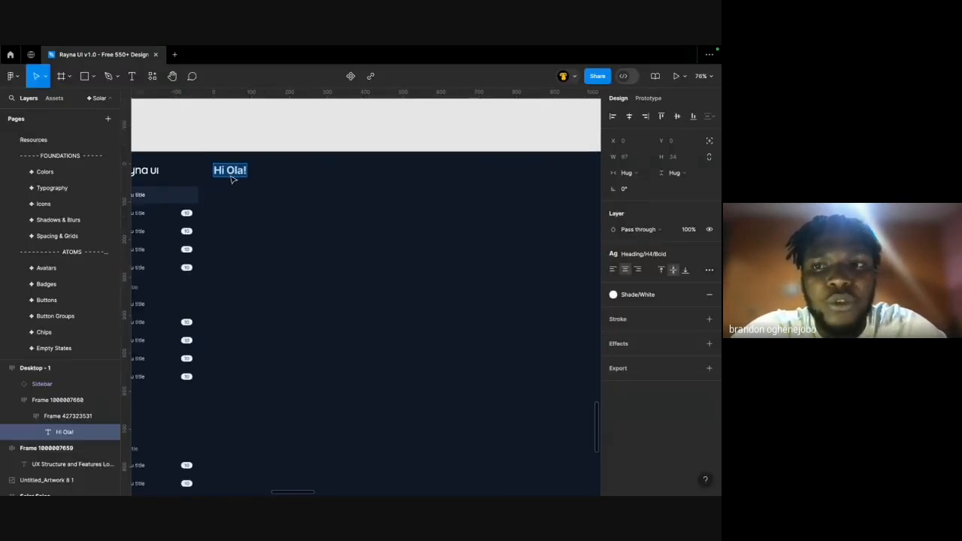
key("Escape")
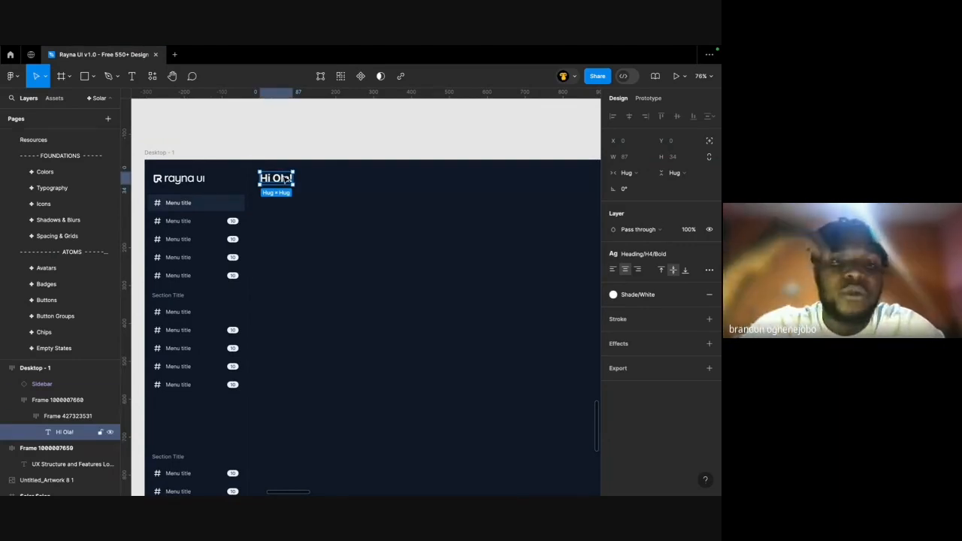
scroll(248, 199, "left", 3)
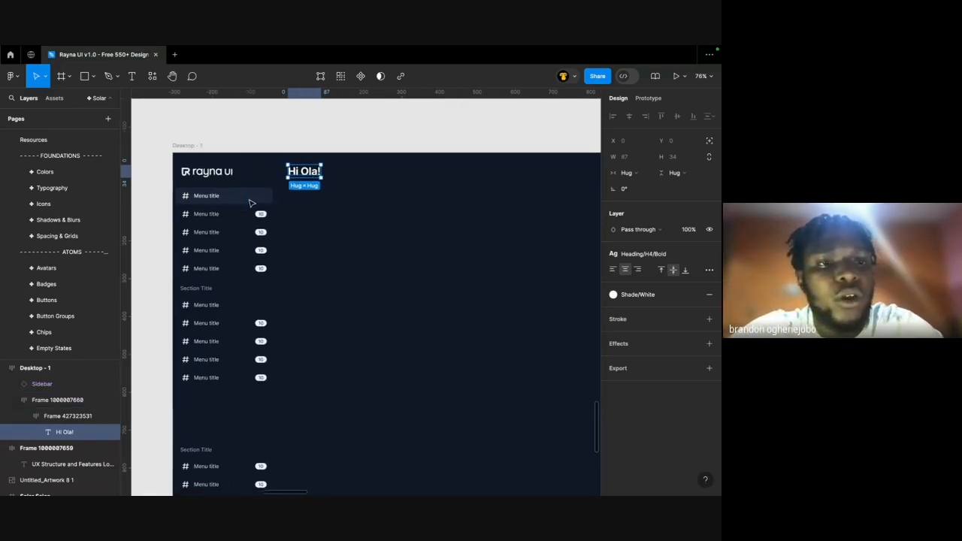
scroll(196, 283, "up", 2)
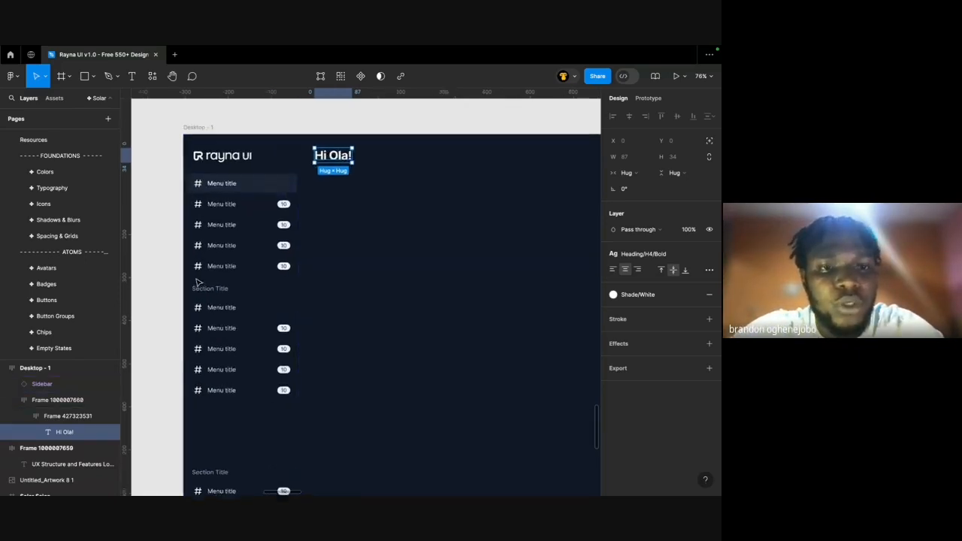
Inspect the auto layout and spacing of the last menu item in the sidebar's first section.
left_click(234, 248, "super")
double_click(232, 271)
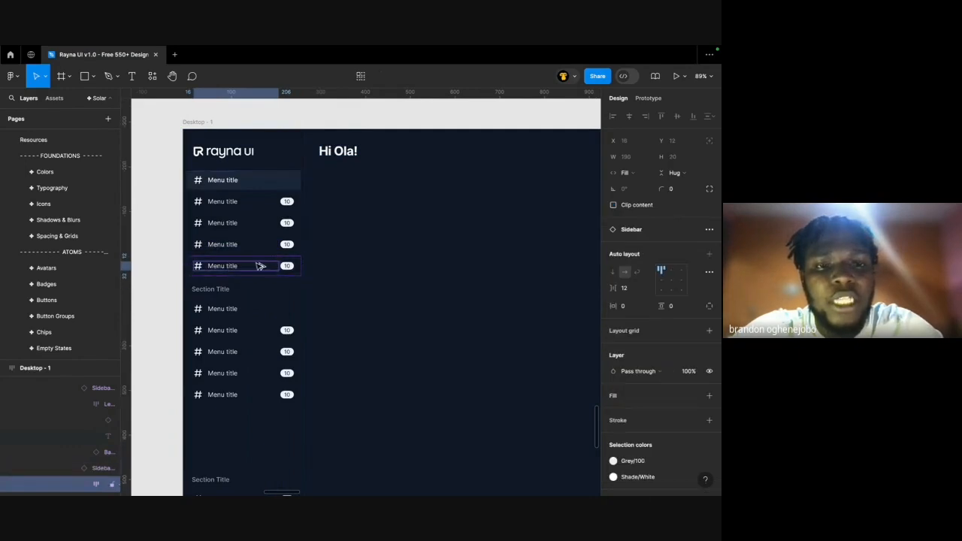
key("alt")
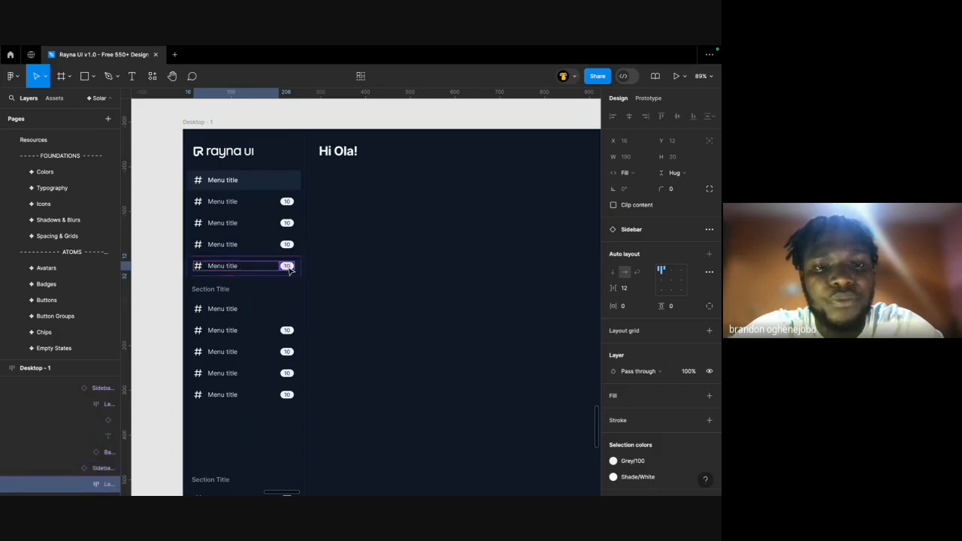
left_click(286, 265)
scroll(336, 194, "right", 3)
scroll(336, 194, "up", 2)
Duplicate the greeting text inside its auto layout frame and stack the two texts vertically.
left_click(311, 179)
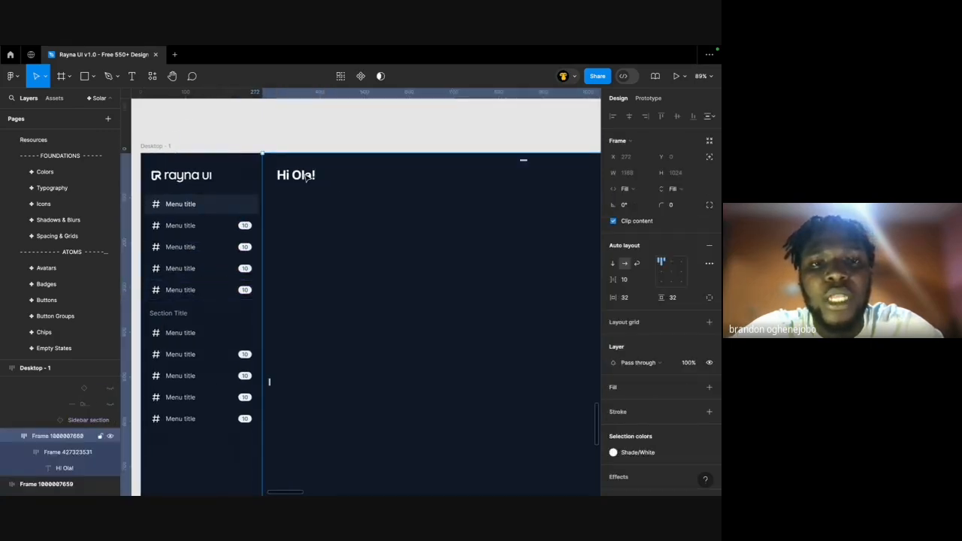
left_click(308, 178, "super")
scroll(308, 179, "right", 1)
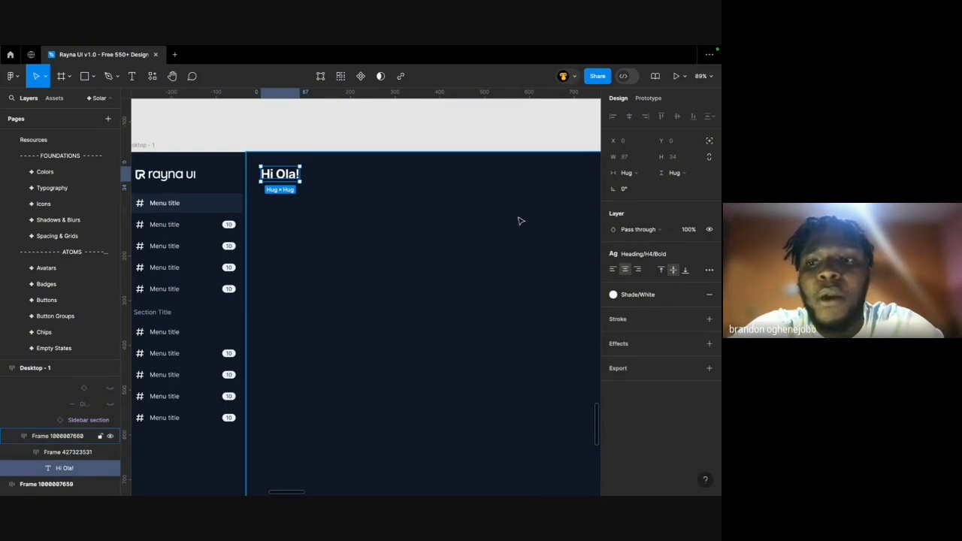
key("super+d")
left_click(289, 197)
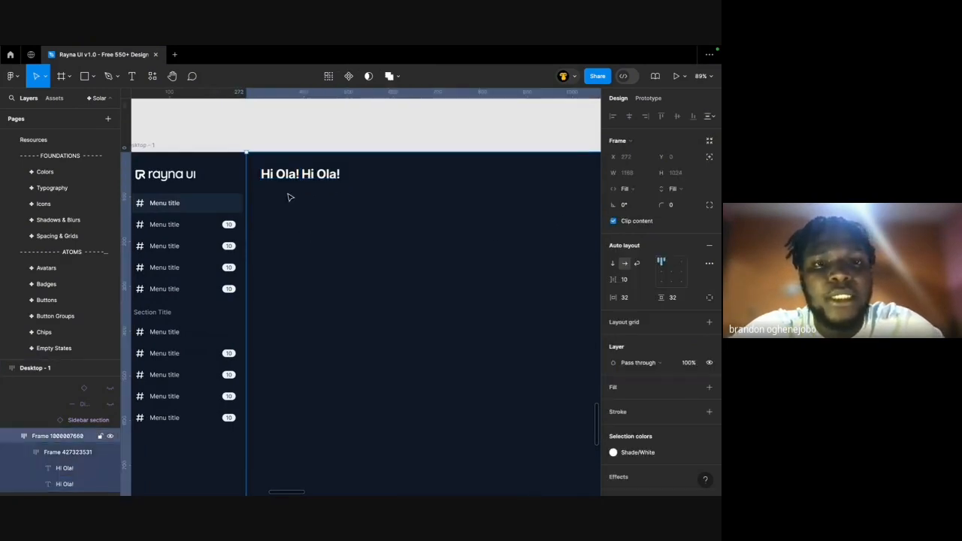
left_click(280, 185)
left_click(614, 263)
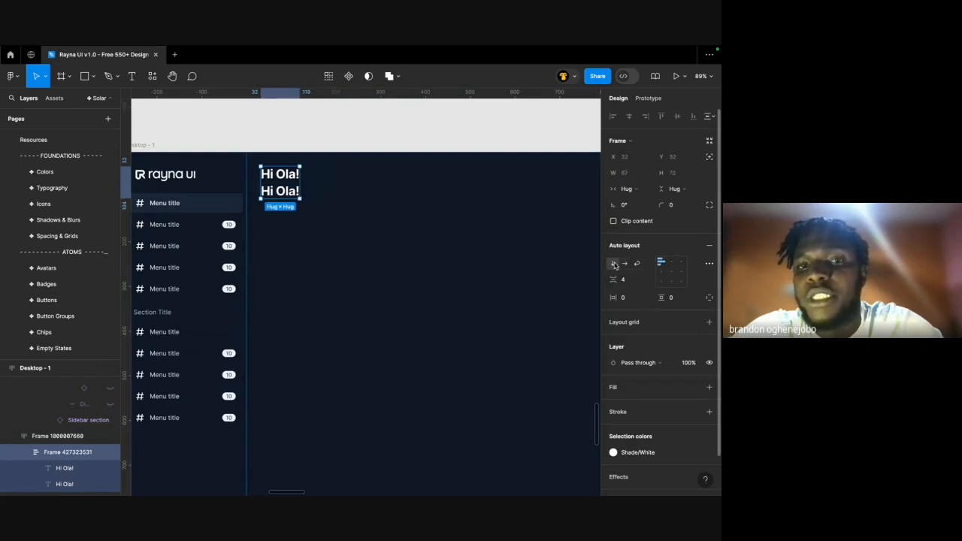
Apply the Paragraph/Medium Regular 16/145 text style to the lower copy of the greeting text.
left_click(400, 219)
left_click(293, 194, "super")
left_click(672, 254)
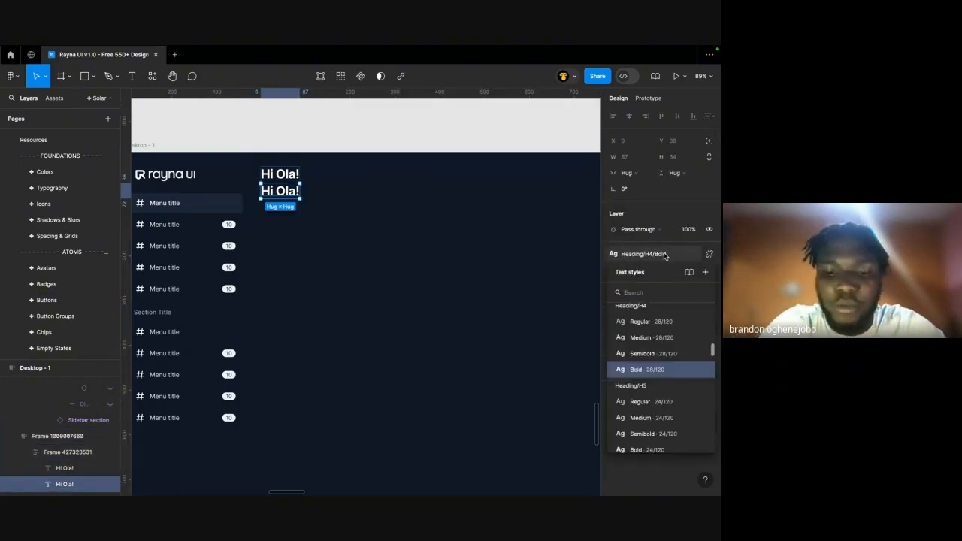
type("parag")
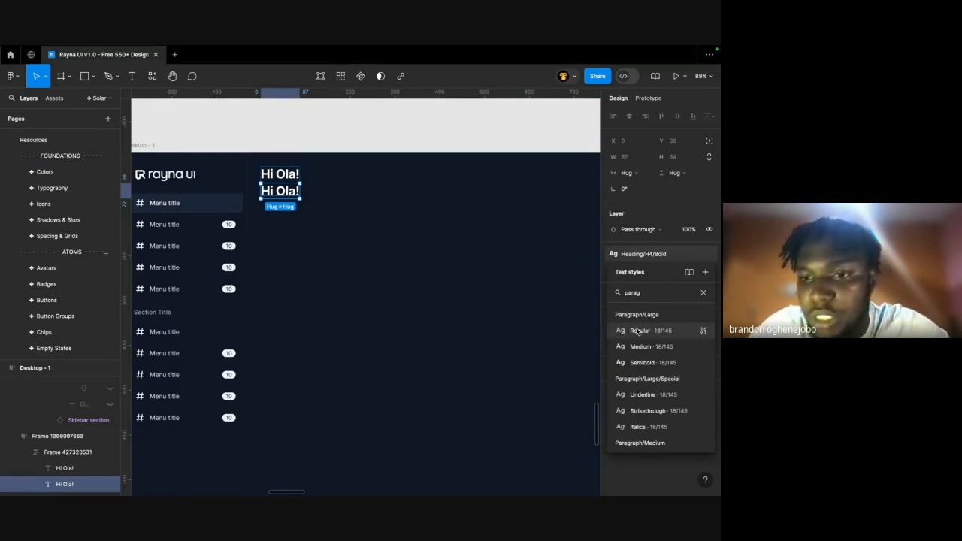
scroll(637, 331, "down", 3)
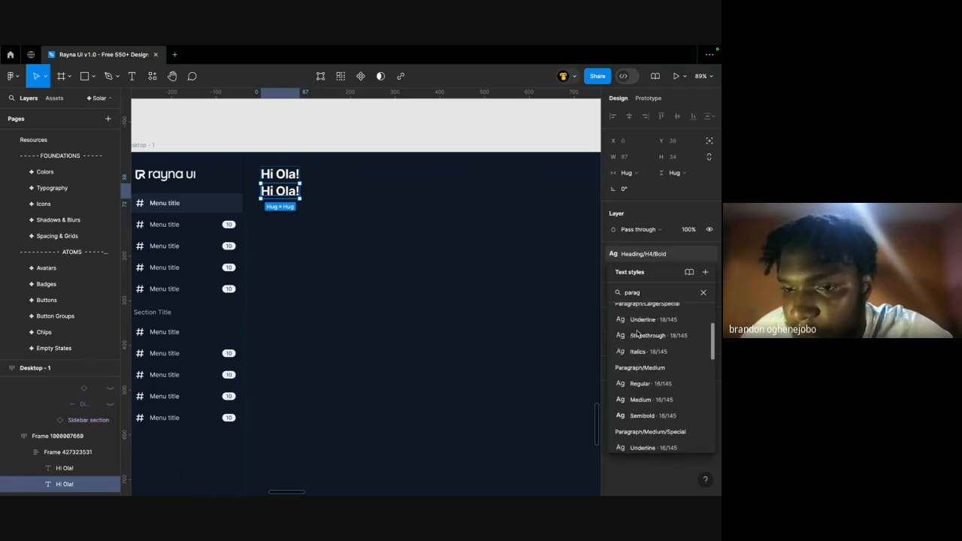
scroll(637, 332, "up", 3)
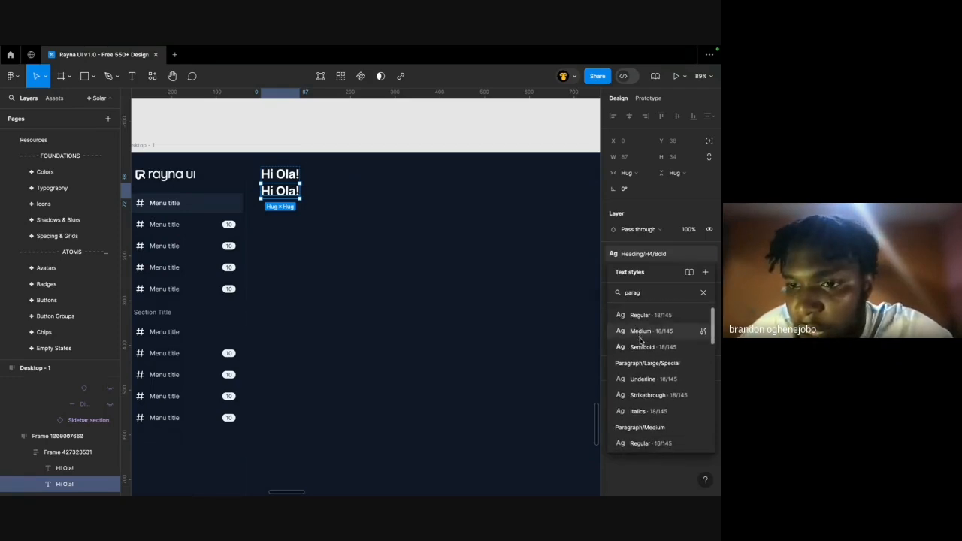
scroll(640, 340, "down", 4)
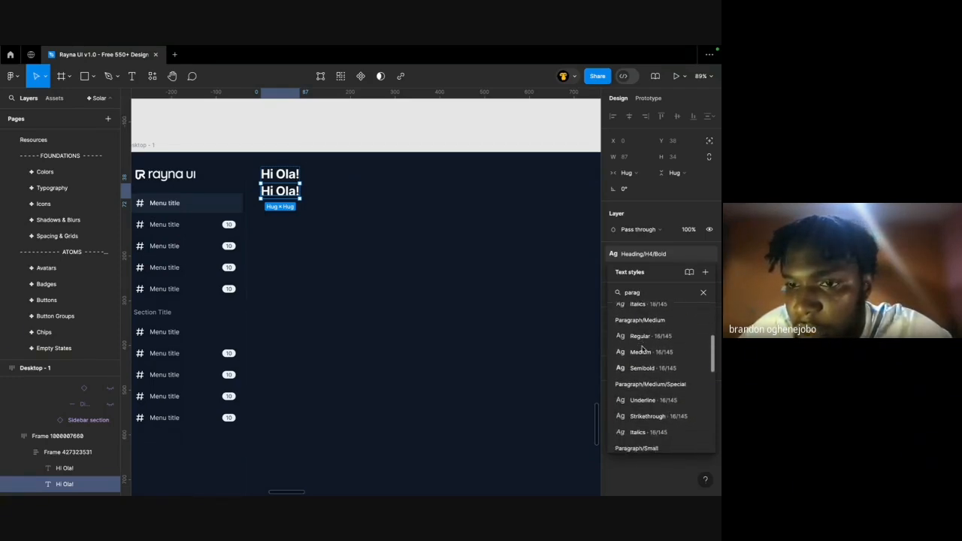
scroll(643, 348, "down", 3)
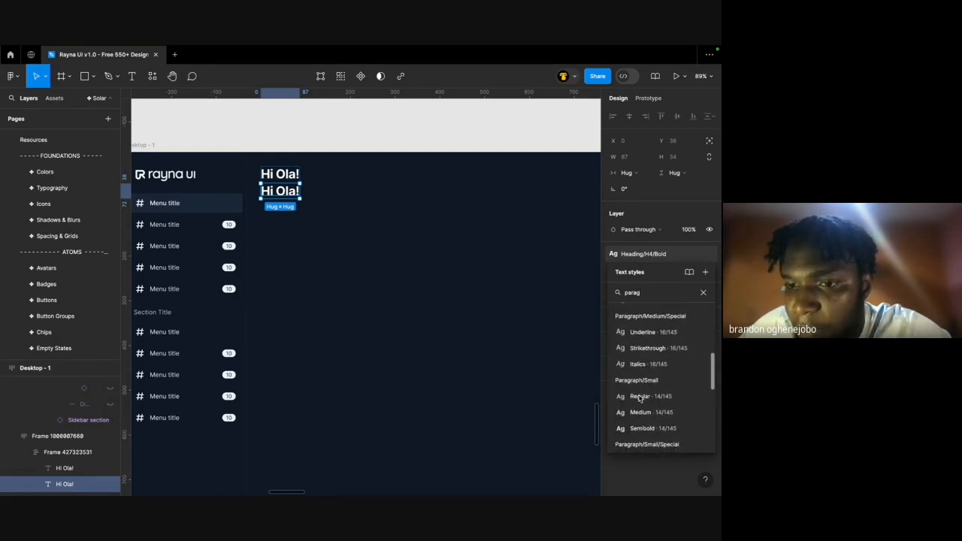
scroll(640, 395, "up", 3)
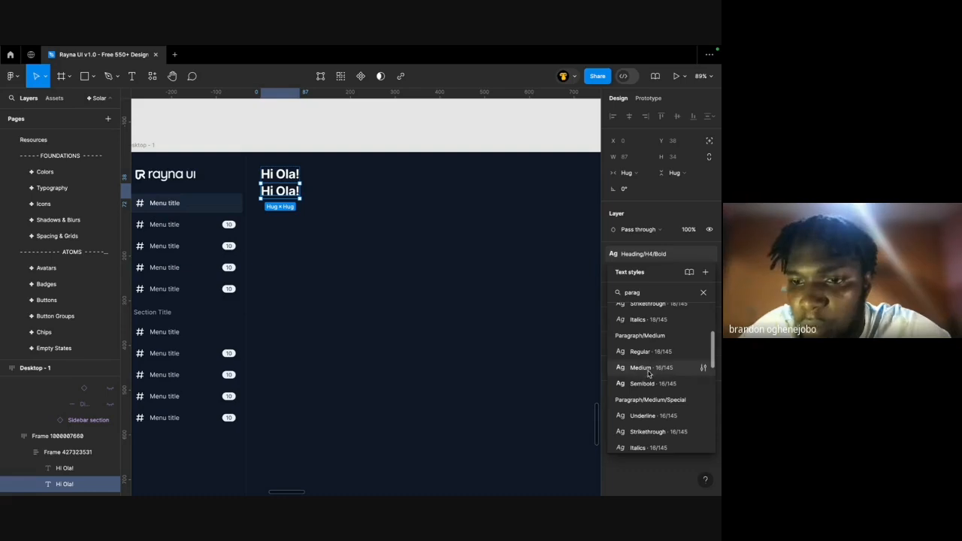
left_click(640, 352)
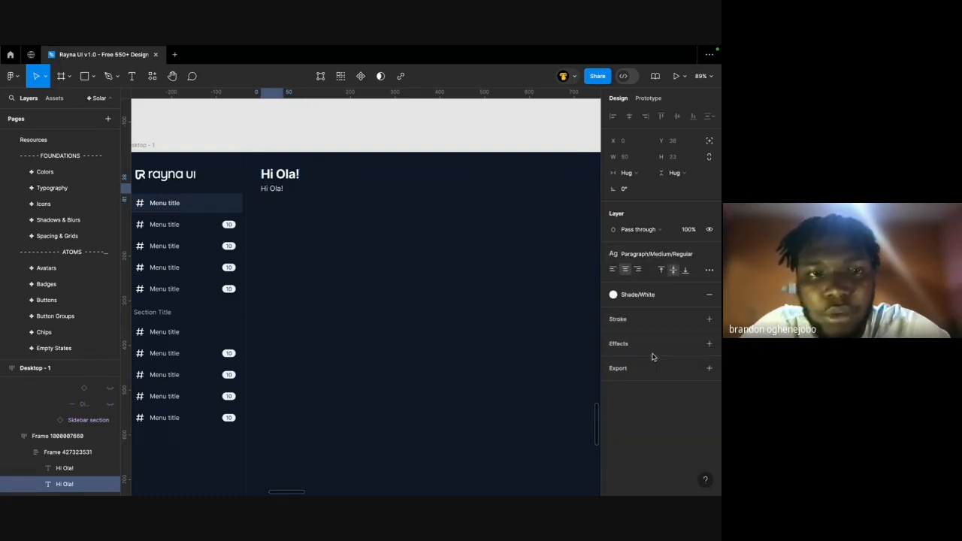
left_click(339, 154)
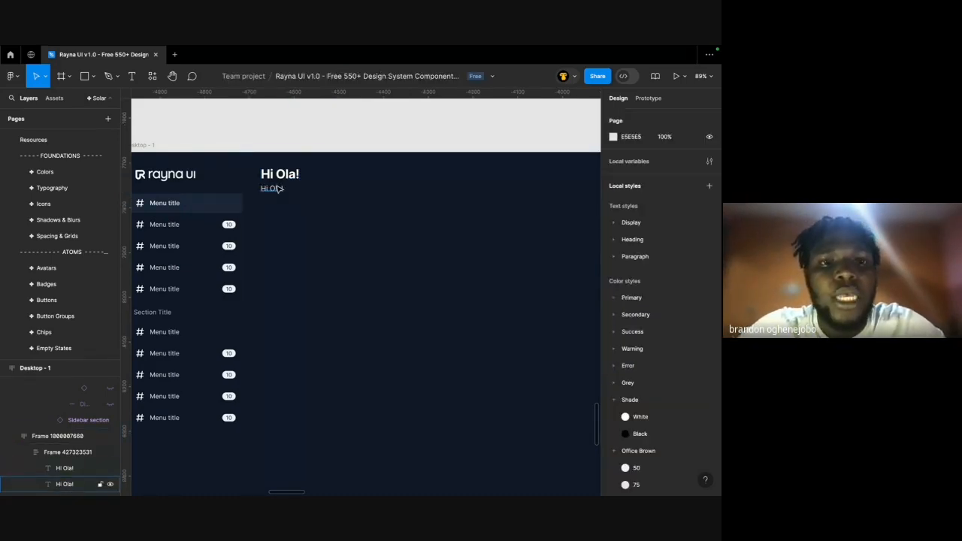
Replace the text of the line below the greeting with "Get di".
left_click(274, 190)
double_click(274, 189)
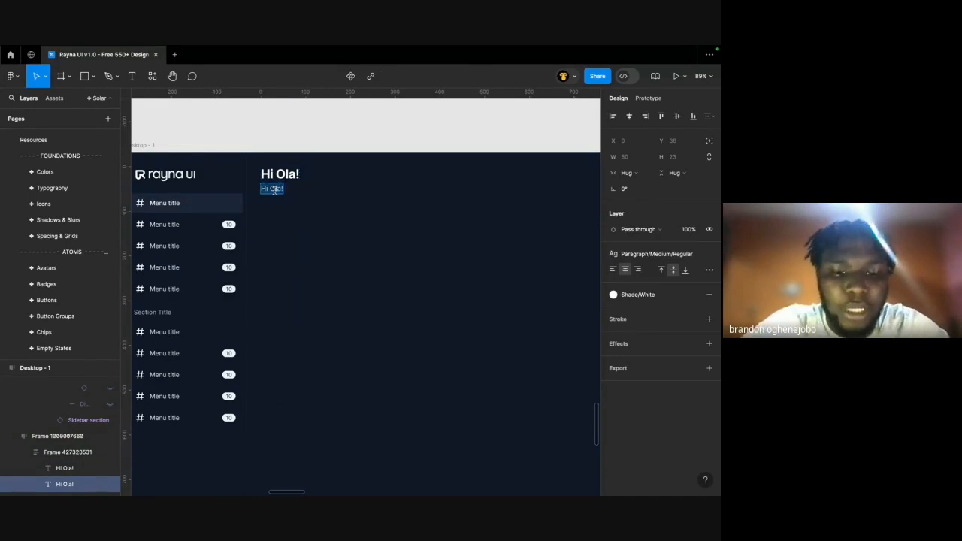
scroll(276, 193, "left", 2)
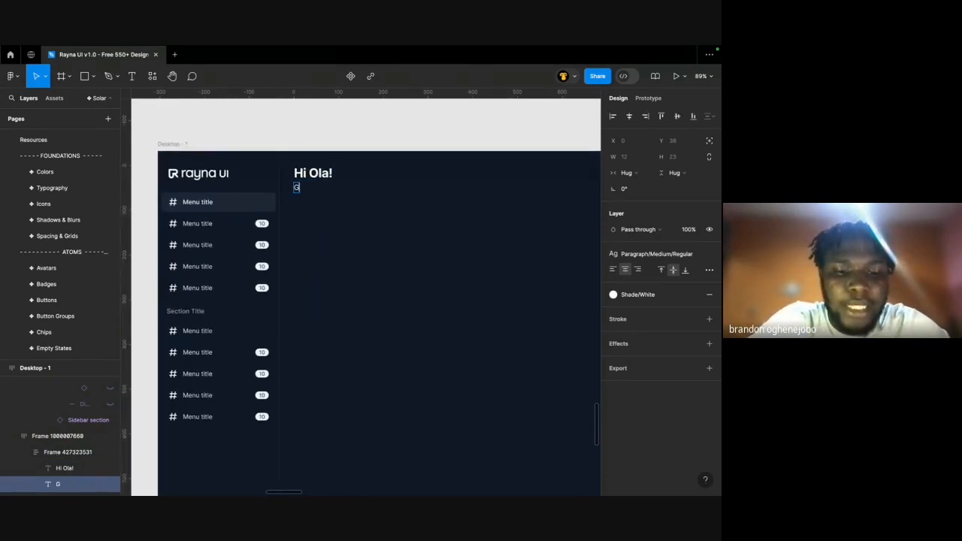
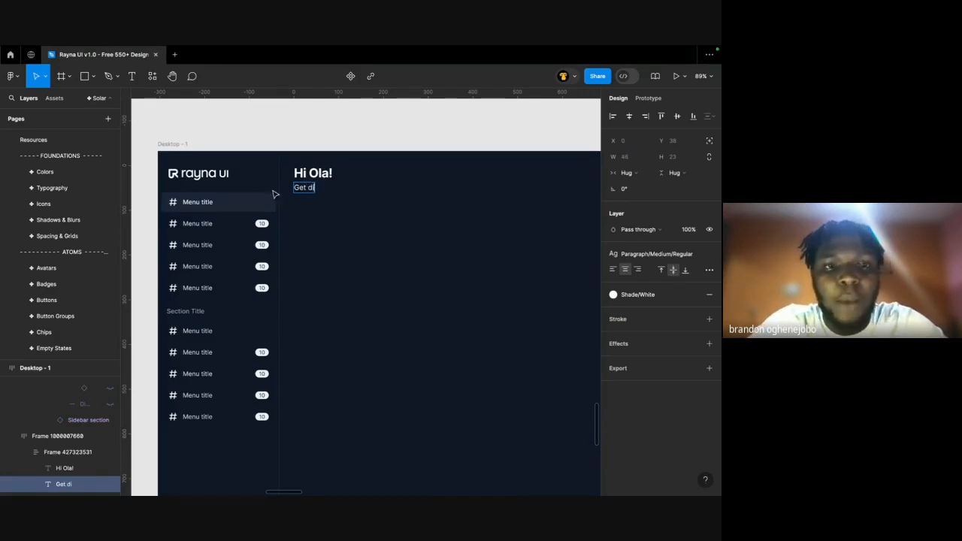
scroll(225, 177, "down", 3)
key("Escape")
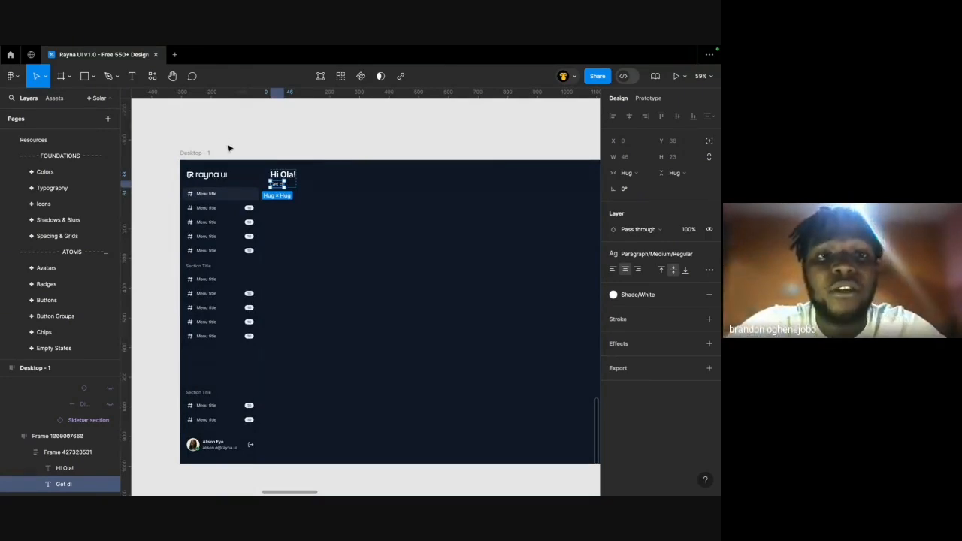
Rename the first menu item in the sidebar to "Dashboard".
scroll(225, 144, "down", 2)
left_click(200, 146)
scroll(272, 187, "up", 2)
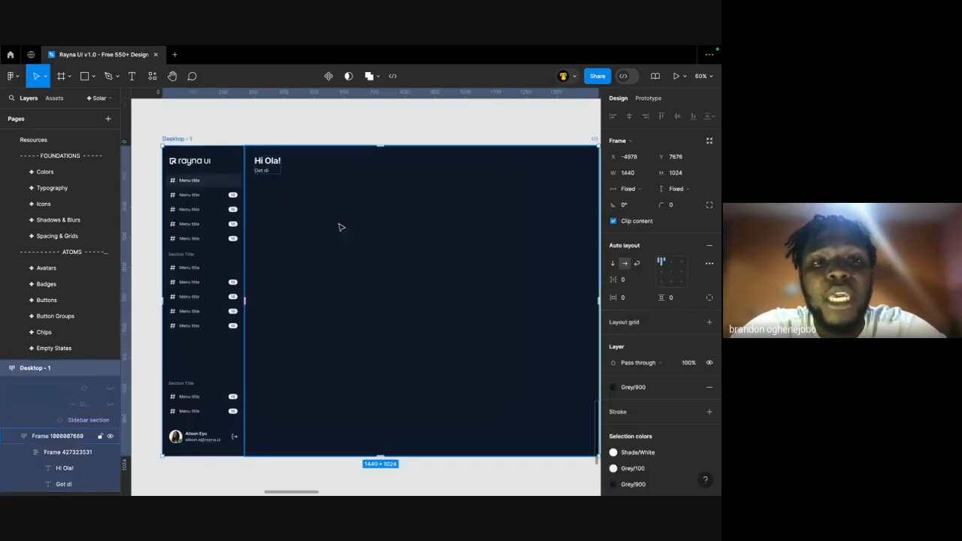
left_click(221, 195)
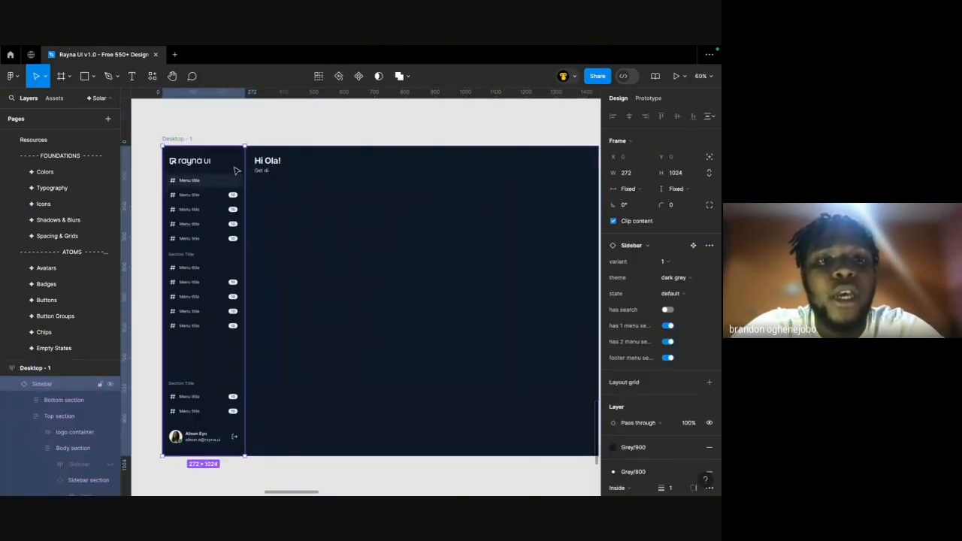
scroll(236, 168, "up", 5)
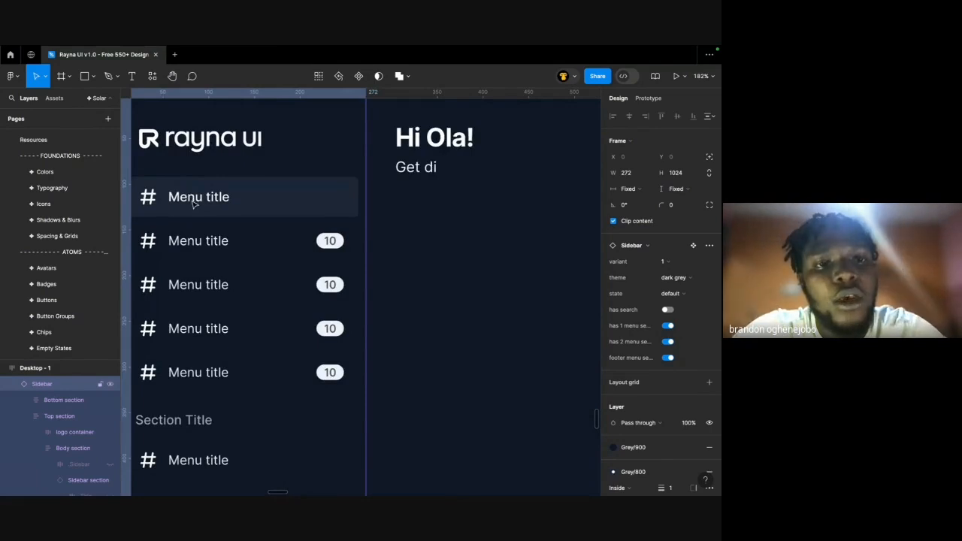
left_click(279, 236, "ctrl")
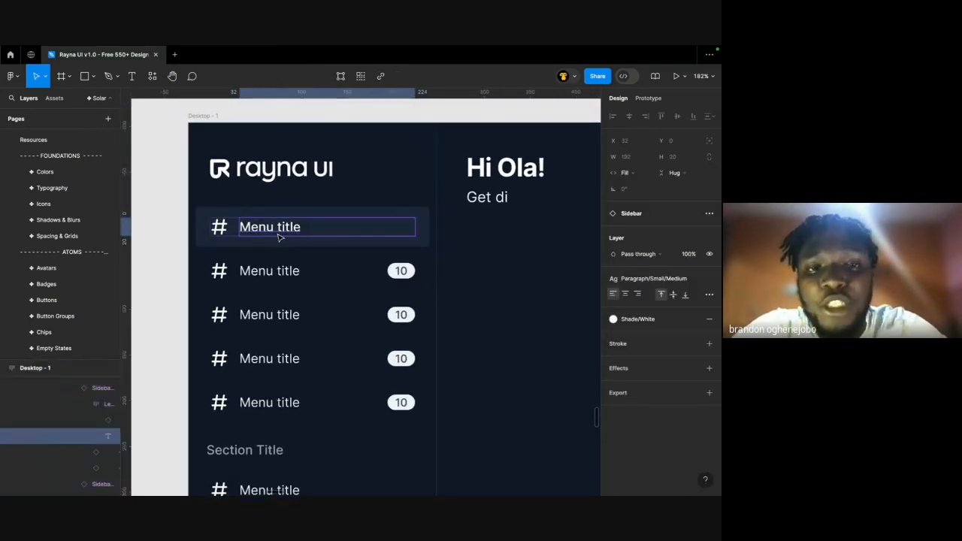
double_click(277, 233)
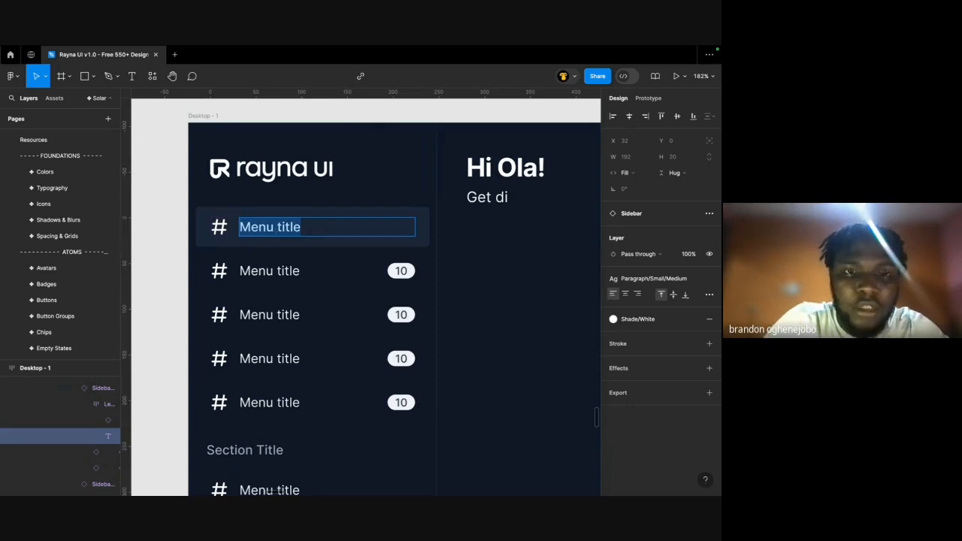
type("Dah")
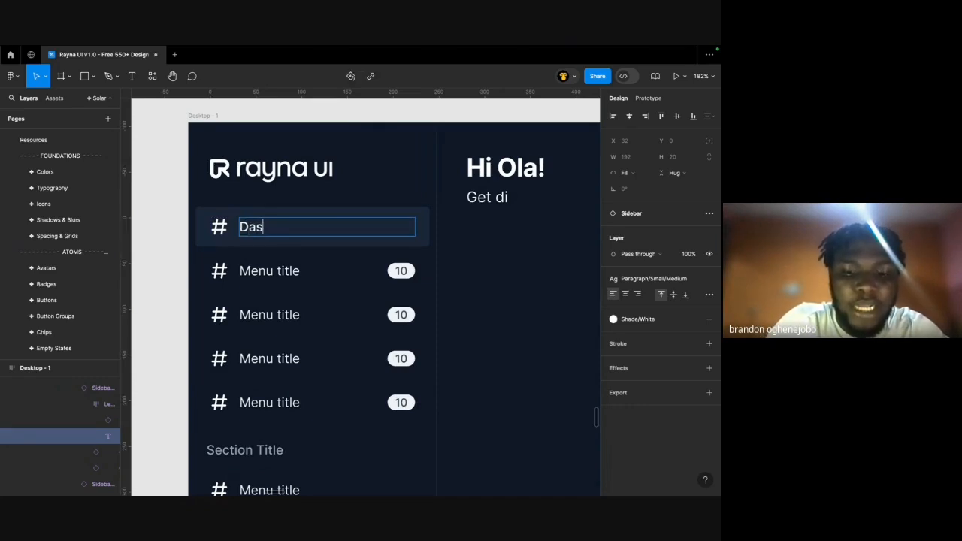
type("hboard")
scroll(336, 151, "down", 3)
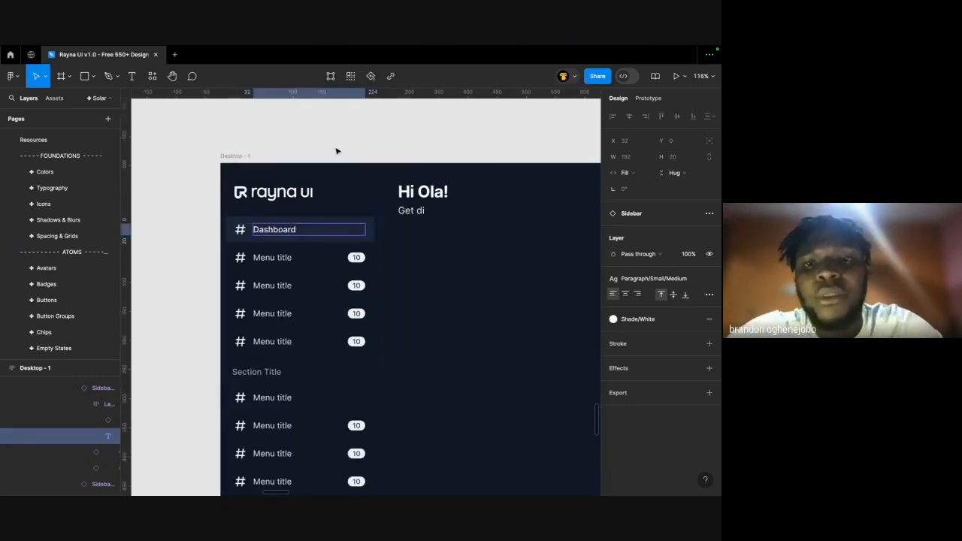
Open the Lorem Ipsum plugin for the "Get di" text below the greeting.
scroll(336, 151, "right", 4)
double_click(285, 216)
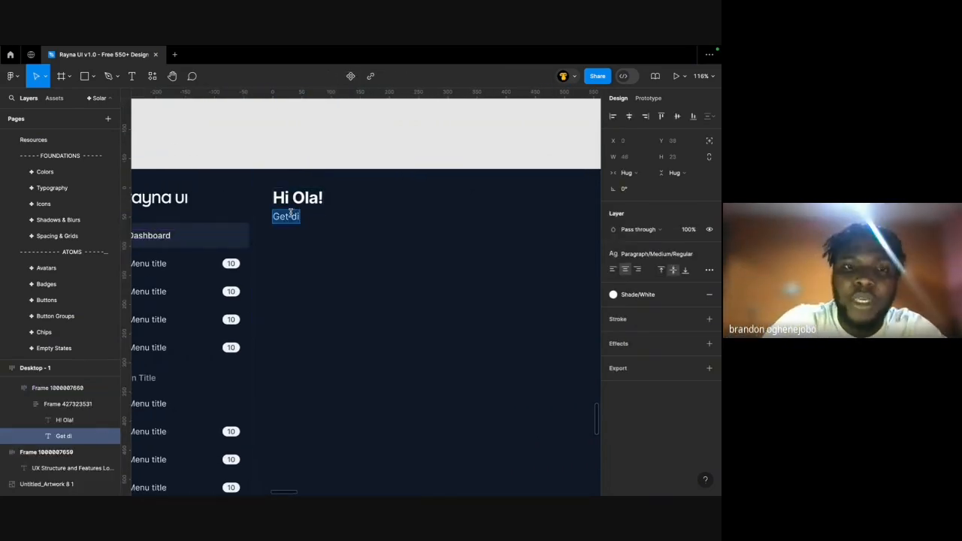
key("Escape")
right_click(276, 216)
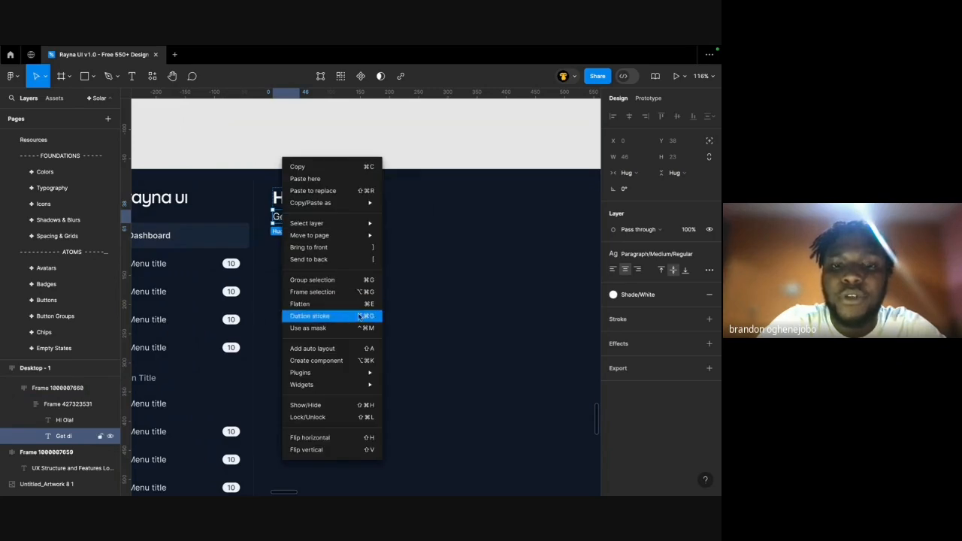
mouse_move(348, 386)
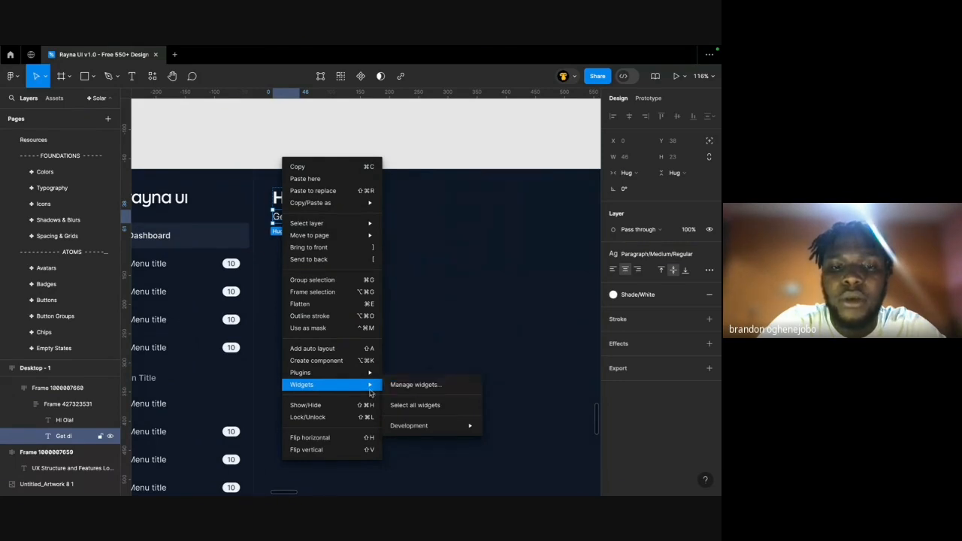
left_click(417, 254)
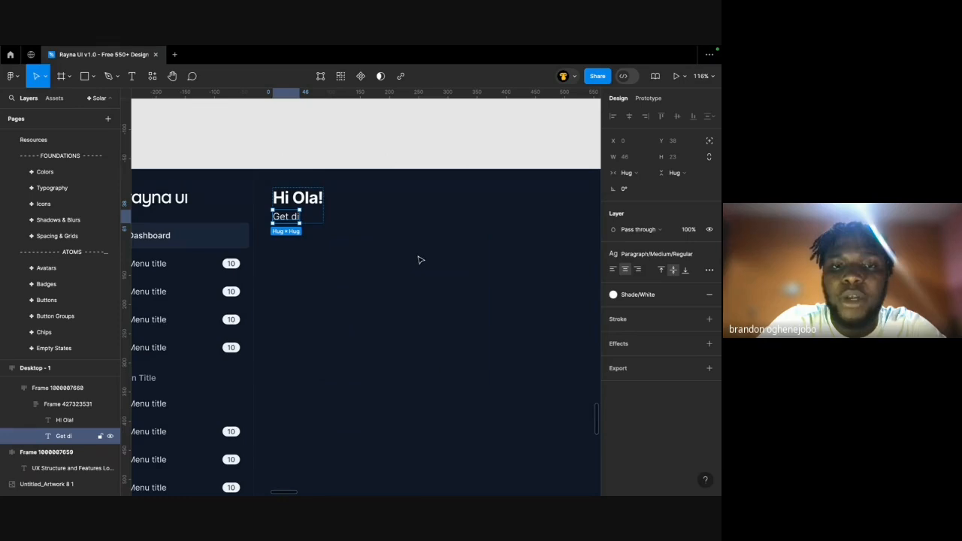
scroll(344, 212, "down", 3)
scroll(349, 221, "right", 1)
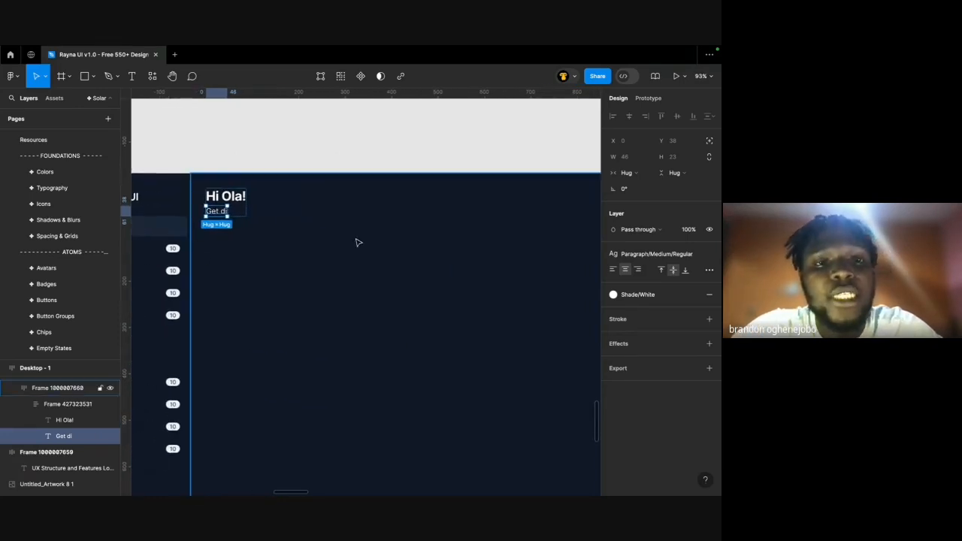
left_click(275, 142)
scroll(277, 143, "down", 4)
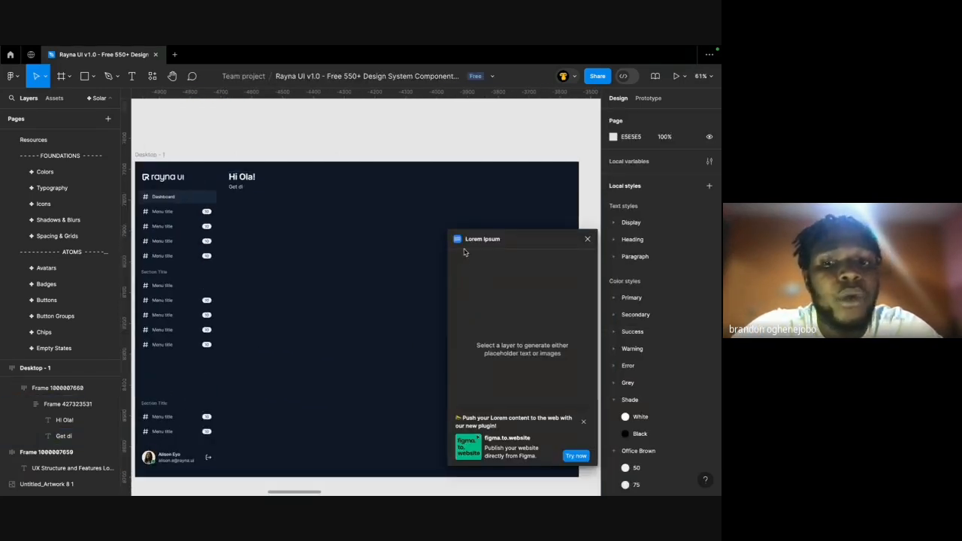
left_click(152, 76)
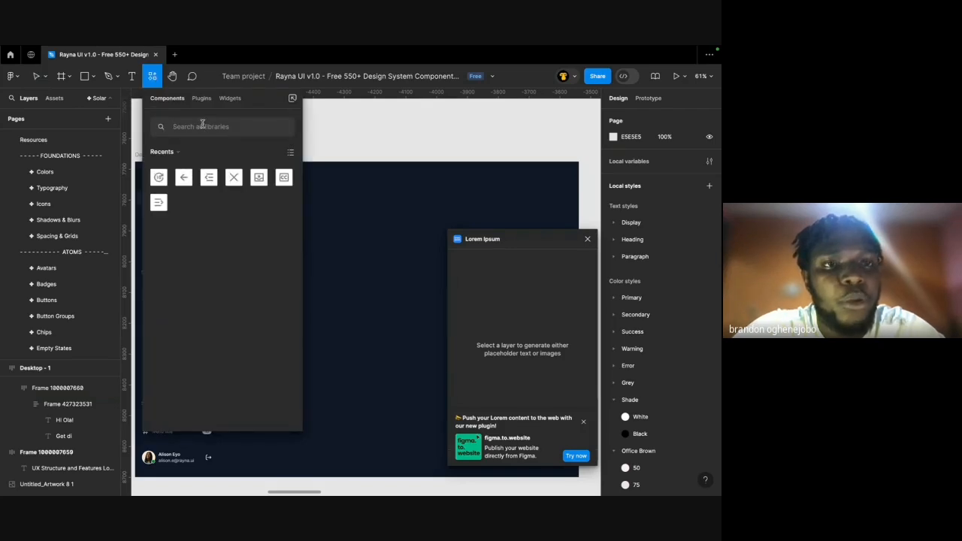
left_click(230, 99)
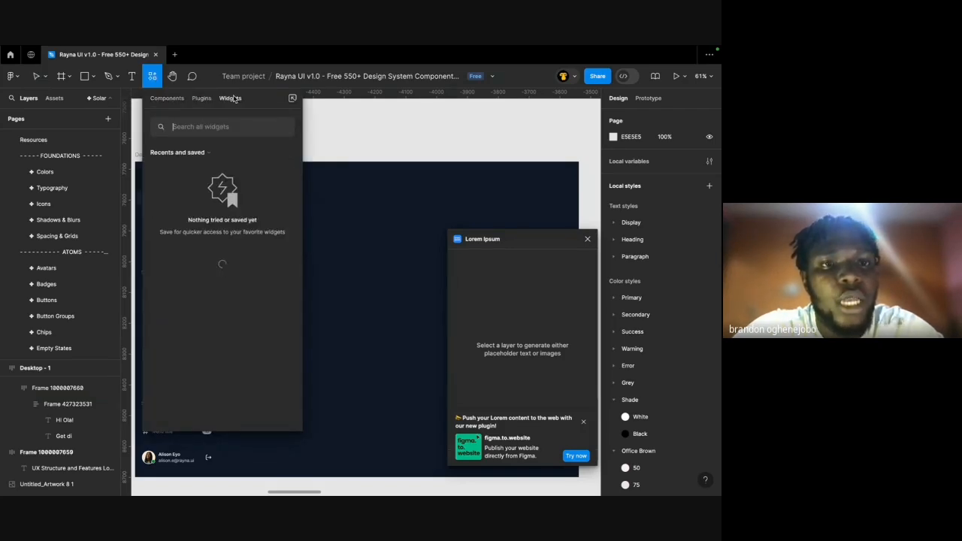
left_click(36, 76)
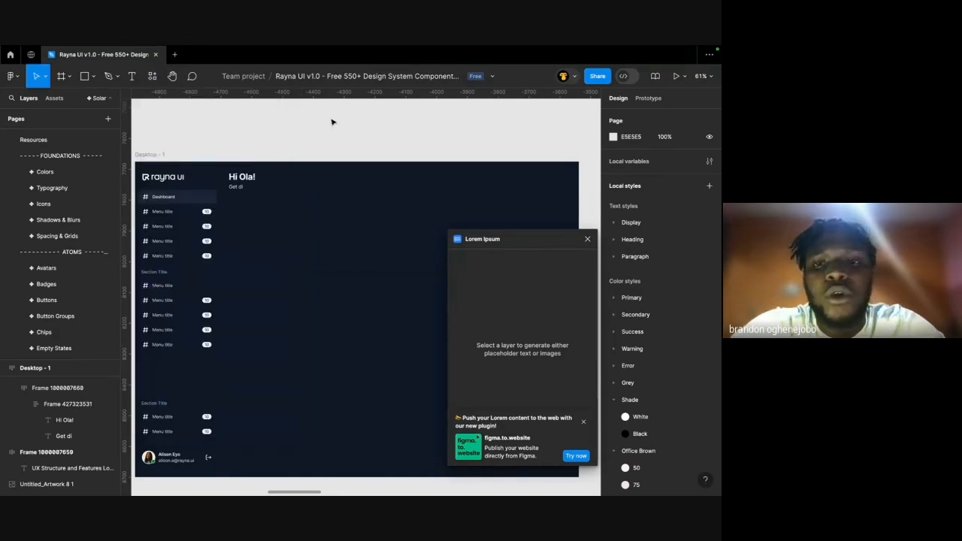
Try to fill the line below the greeting with 5 generated Lorem Ipsum sentences.
left_click(236, 187, "super")
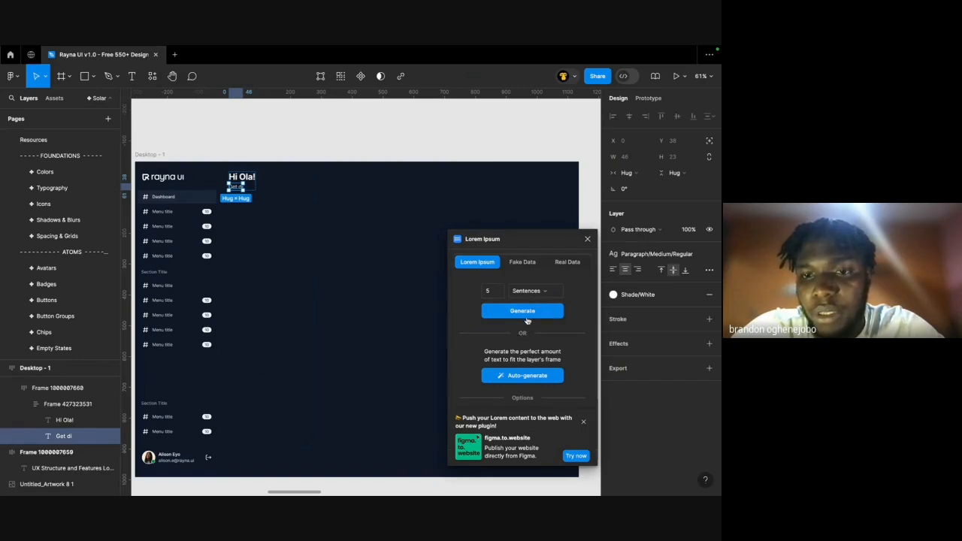
left_click(522, 310)
key("super+z")
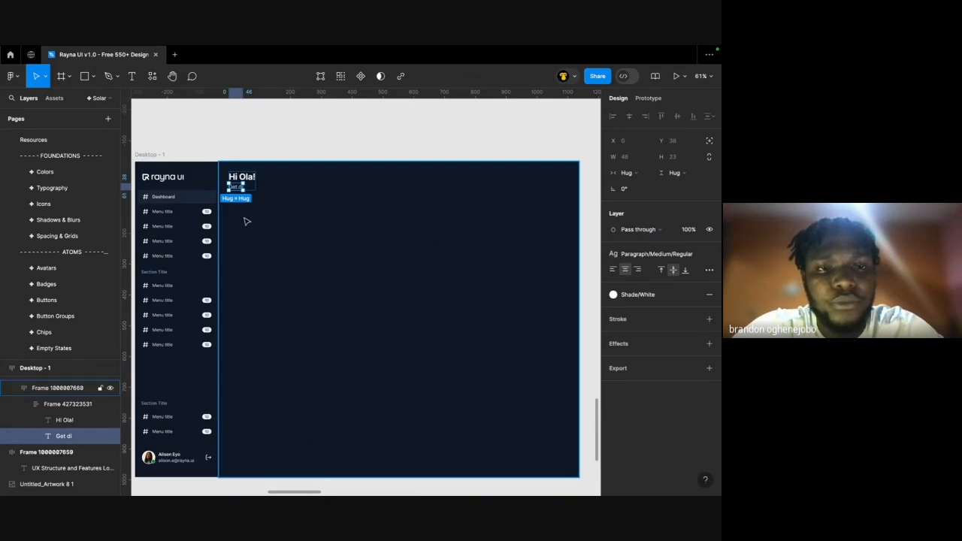
Replace the "Get di" line below the greeting with 2 sentences generated by the Lorem Ipsum plugin.
right_click(238, 188)
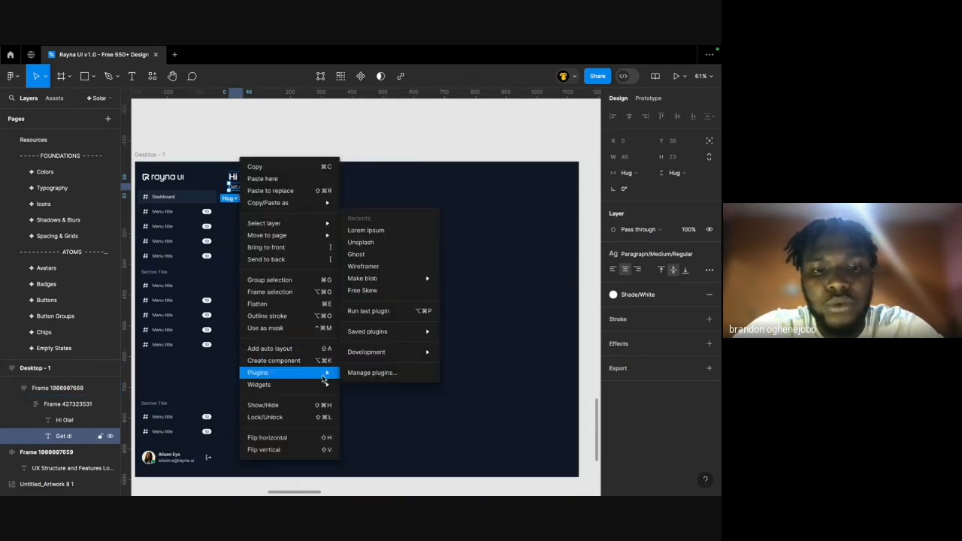
left_click(398, 231)
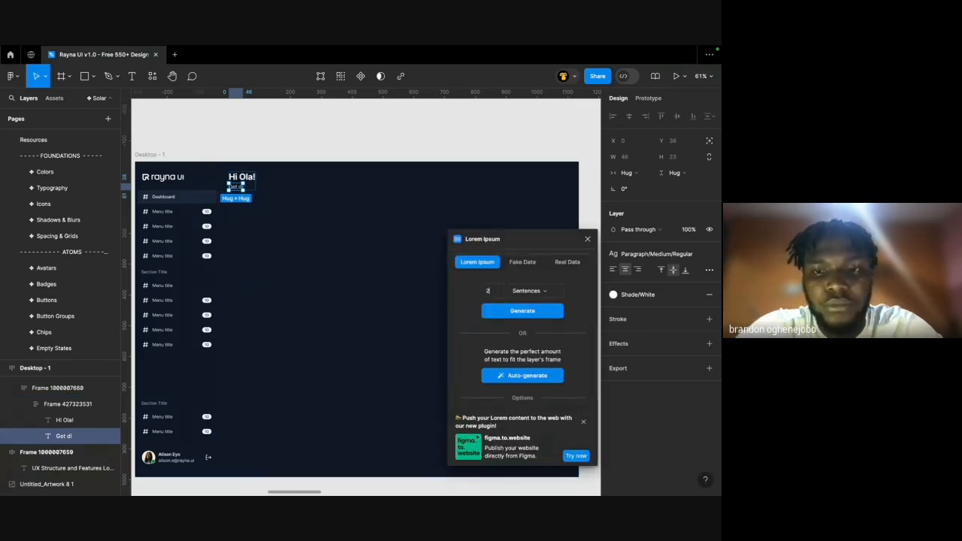
left_click(507, 316)
left_click(448, 133)
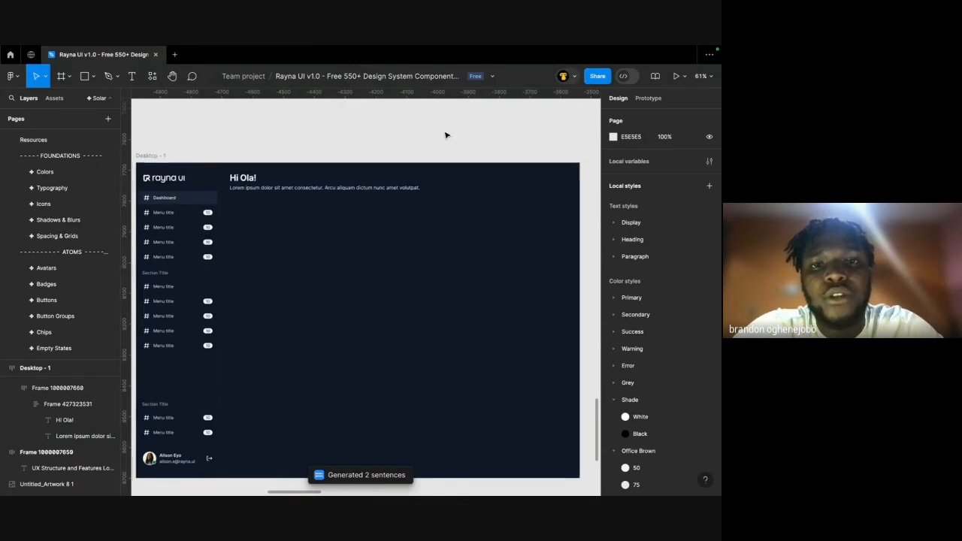
Wrap the lorem ipsum line below the greeting in its own auto layout frame with an item spacing of 8.
scroll(446, 135, "down", 1)
scroll(343, 188, "down", 4)
scroll(343, 189, "left", 4)
scroll(343, 189, "right", 3)
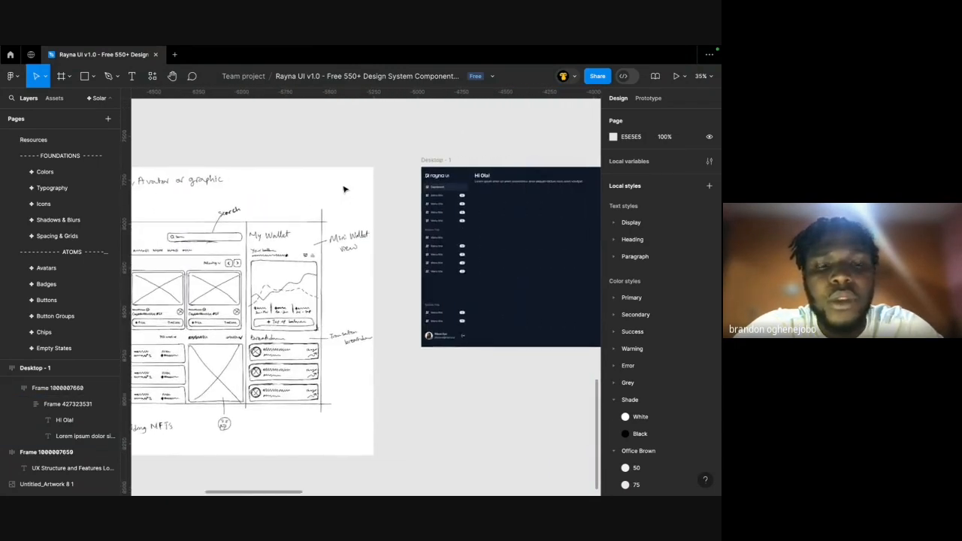
left_click(468, 185)
scroll(469, 188, "up", 3)
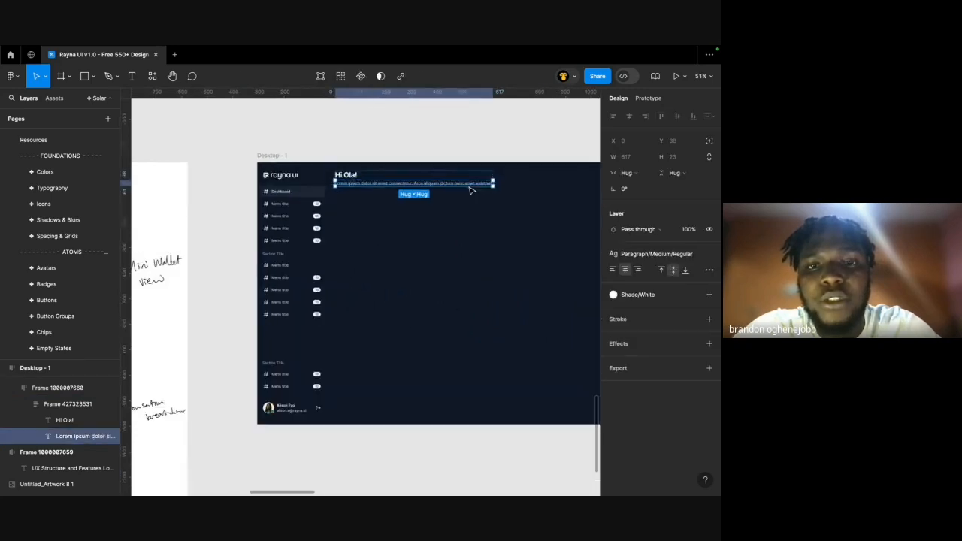
key("shift+a")
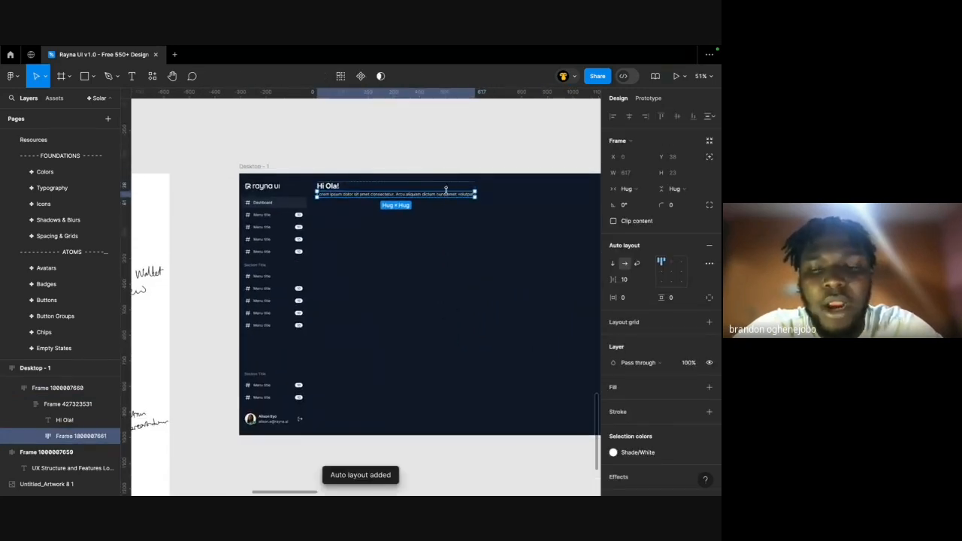
left_click(627, 281)
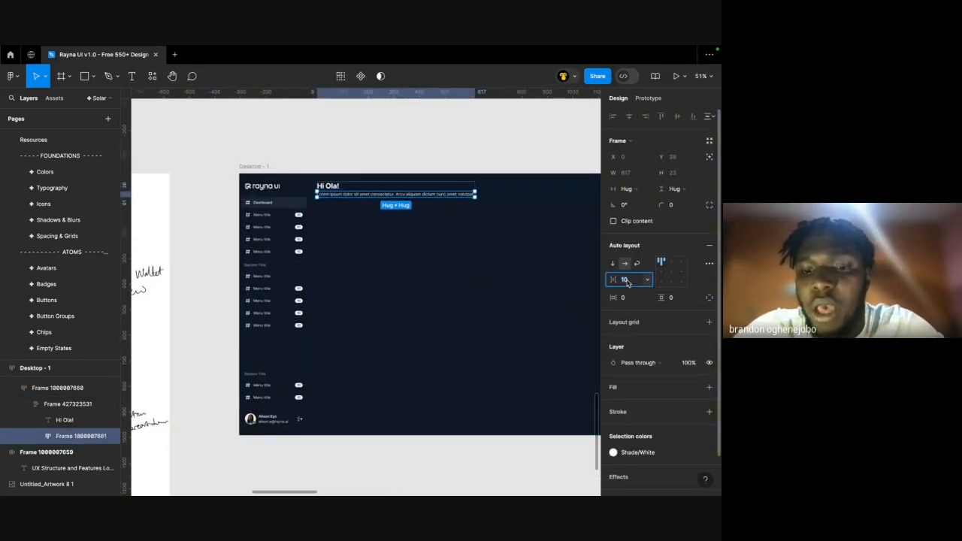
type("8")
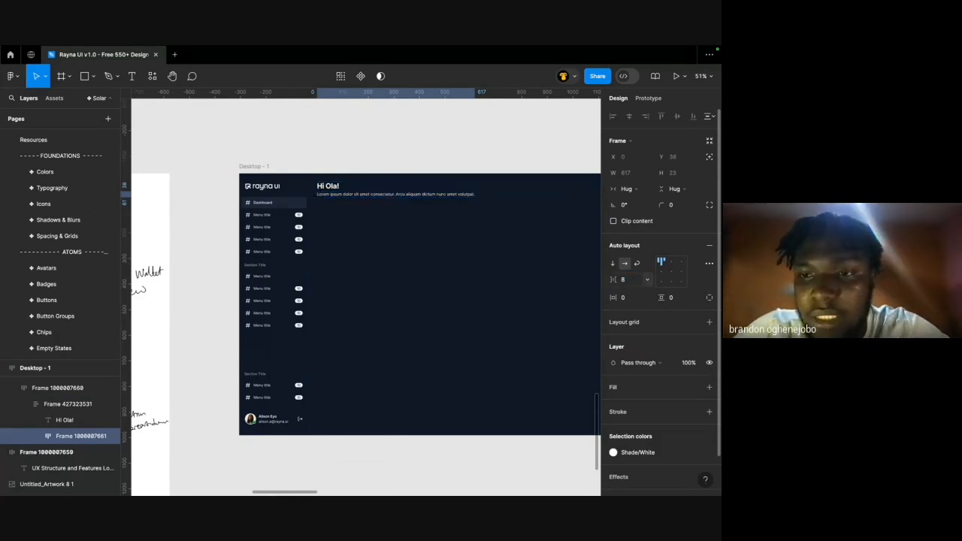
key("Return")
scroll(523, 212, "up", 3)
scroll(450, 184, "down", 2)
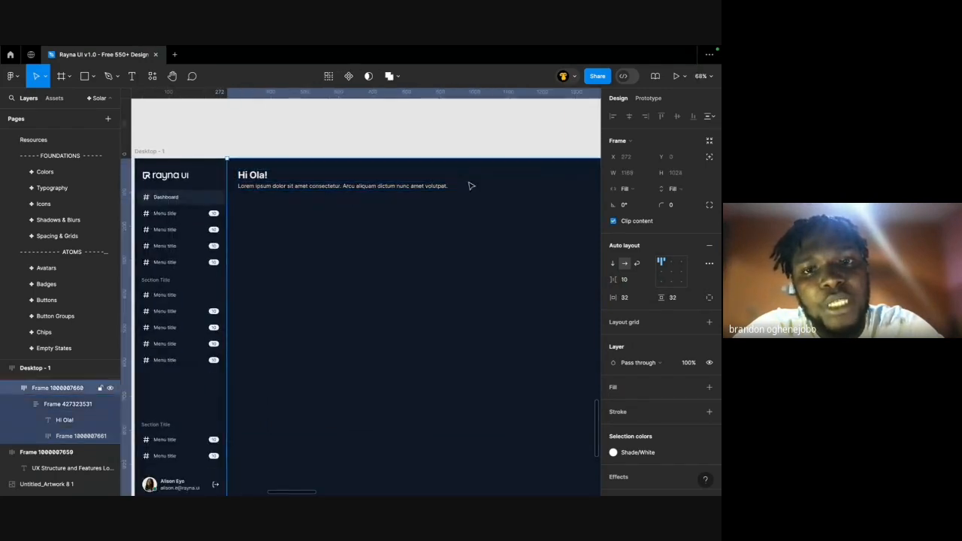
left_click(440, 129)
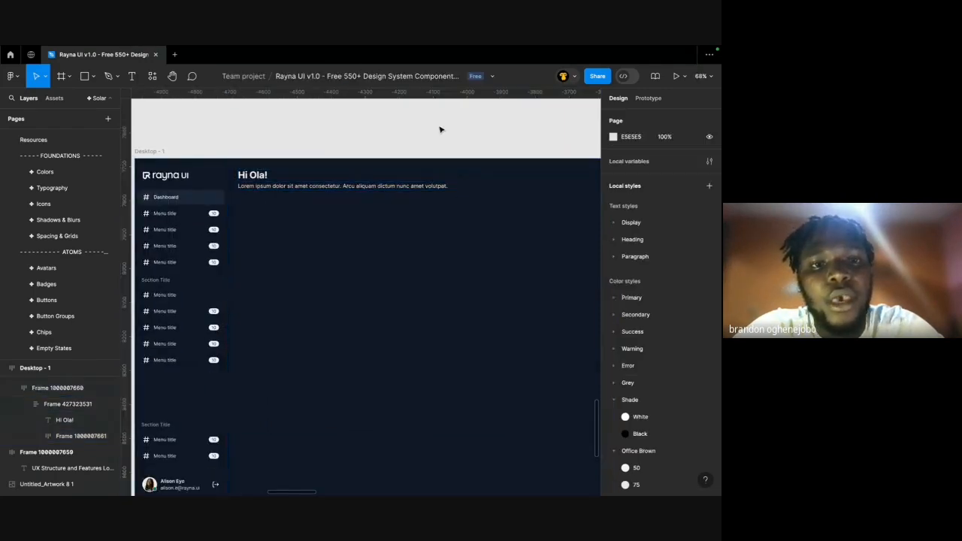
Search the assets for "button/text" and place the primary texts component on the canvas above the Desktop - 1 frame.
left_click(252, 175)
left_click(301, 188)
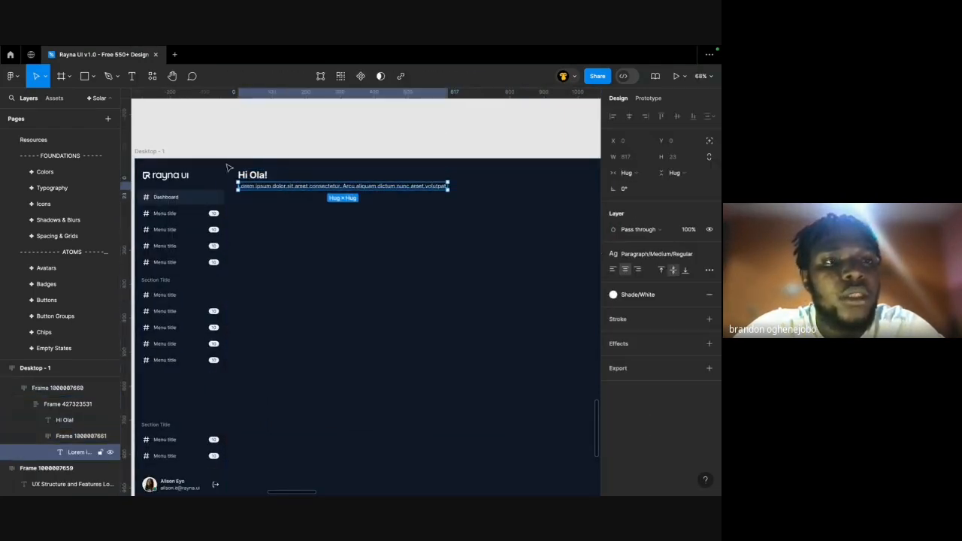
left_click(56, 100)
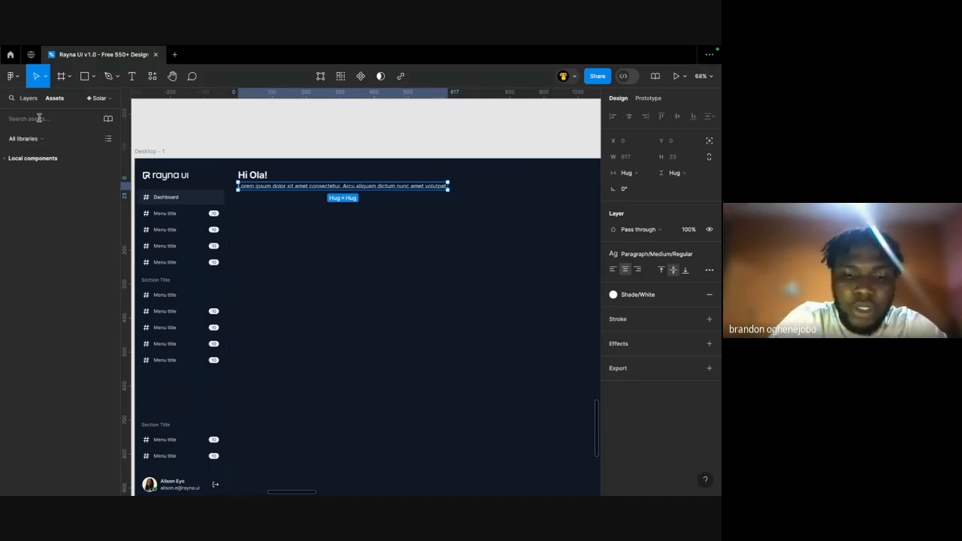
type("button/text")
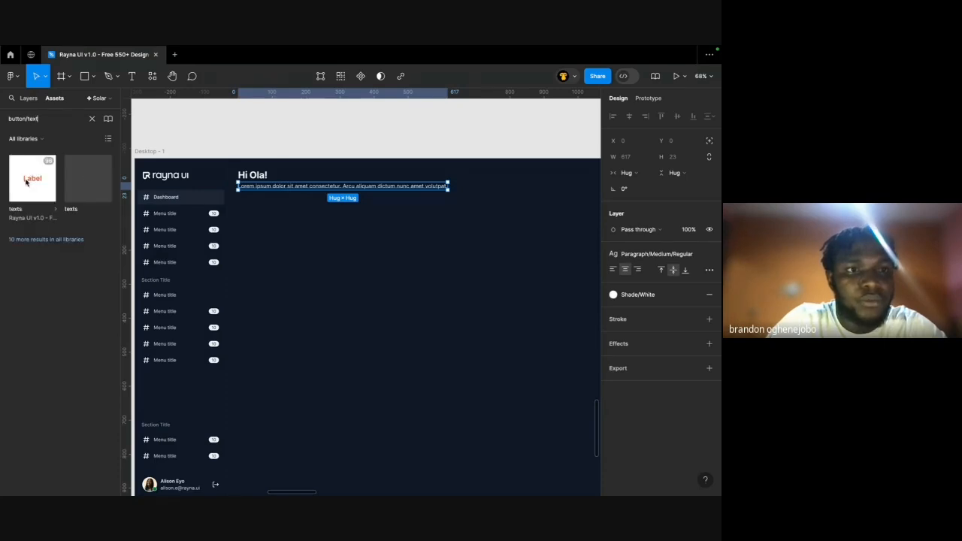
left_click_drag(30, 182, 358, 142)
scroll(363, 141, "up", 1)
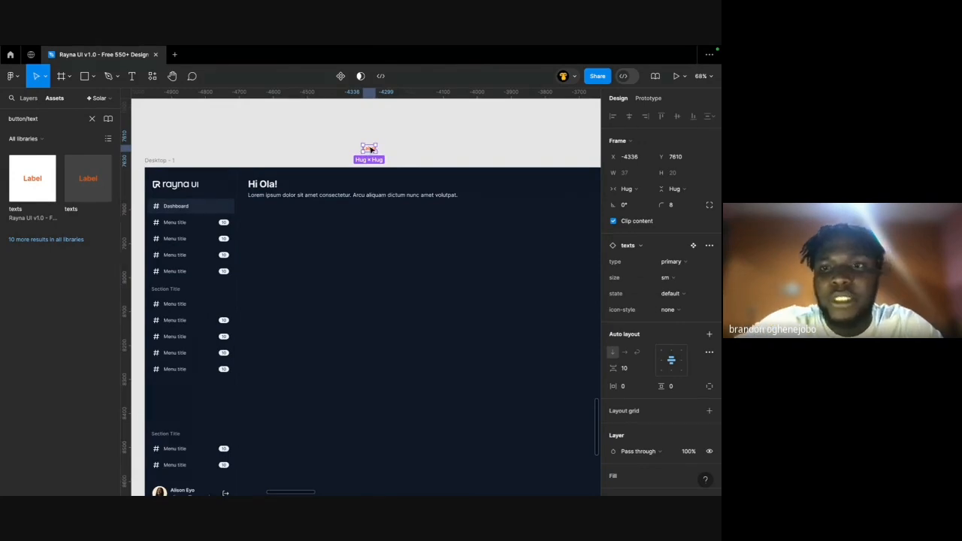
Check the size options of the placed texts component, delete it and reselect the lorem ipsum line.
left_click(669, 277)
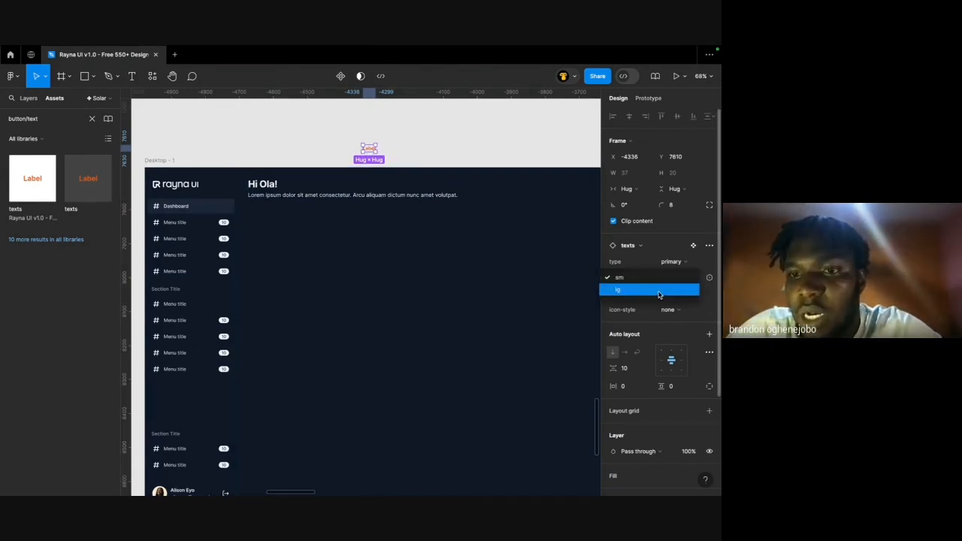
left_click(665, 278)
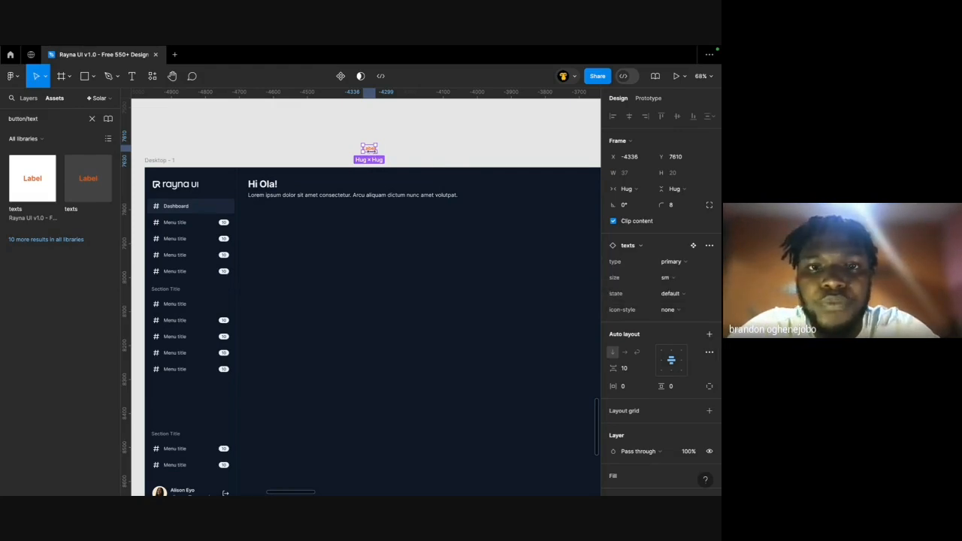
key("Delete")
left_click(369, 195)
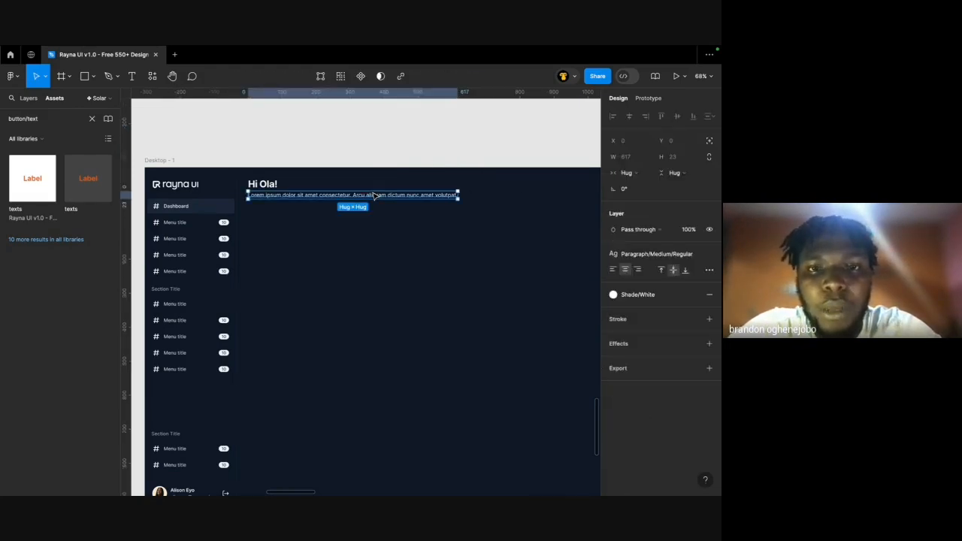
Paste the texts button after the lorem ipsum line inside its auto layout frame and centre the row's items vertically.
key("ctrl+v")
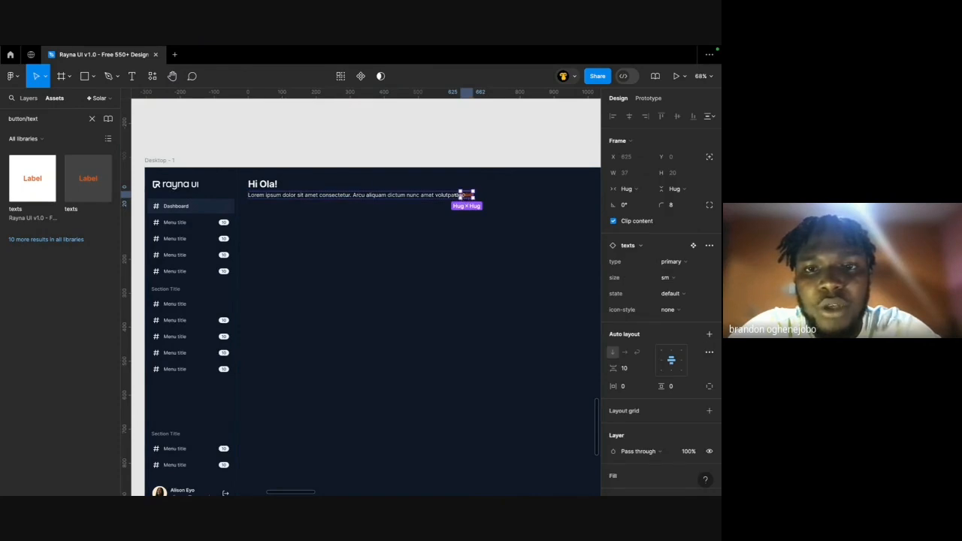
left_click(263, 184)
left_click(401, 195)
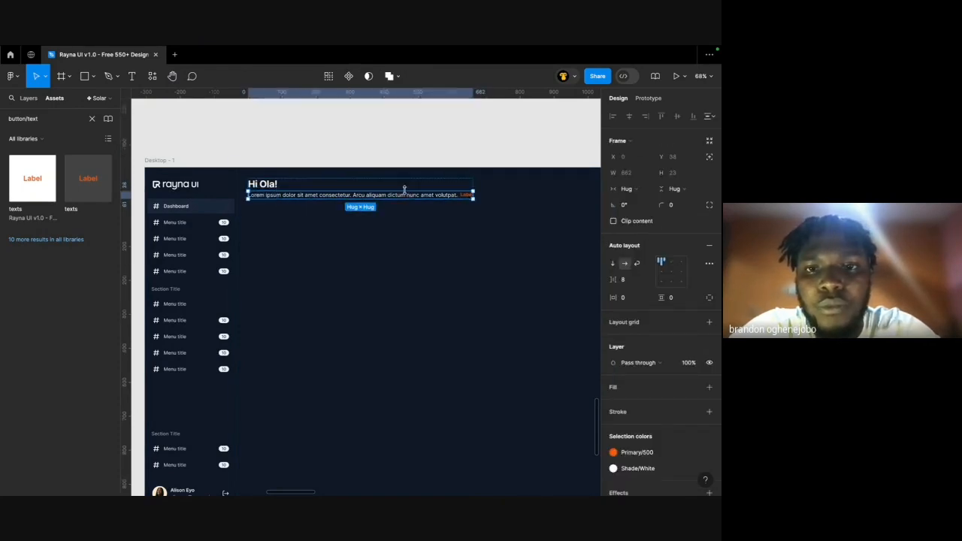
scroll(451, 194, "up", 10)
key("ctrl+backslash")
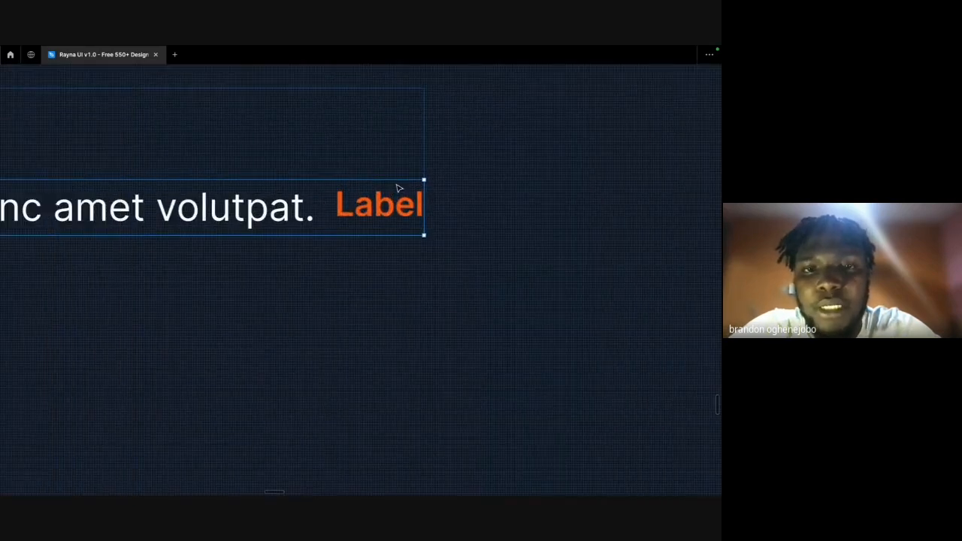
key("ctrl+backslash")
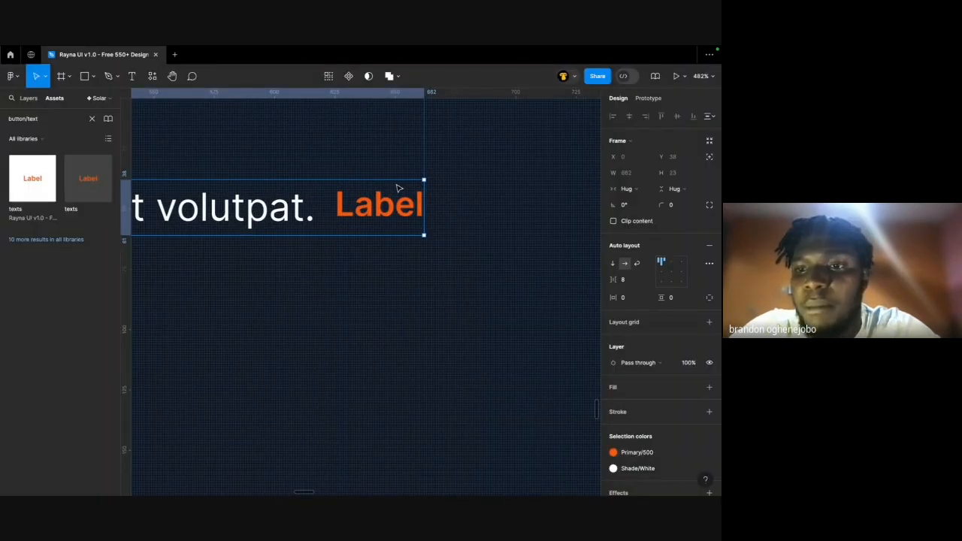
left_click(663, 272)
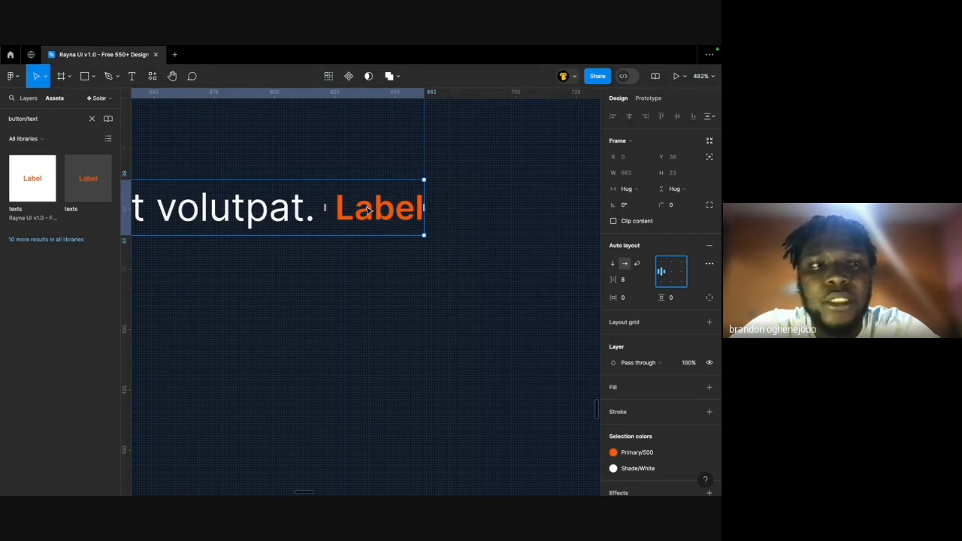
Set the icon-style of the text button beside the lorem ipsum line to trailing icon.
left_click(29, 99)
scroll(278, 180, "down", 5)
scroll(328, 193, "left", 1)
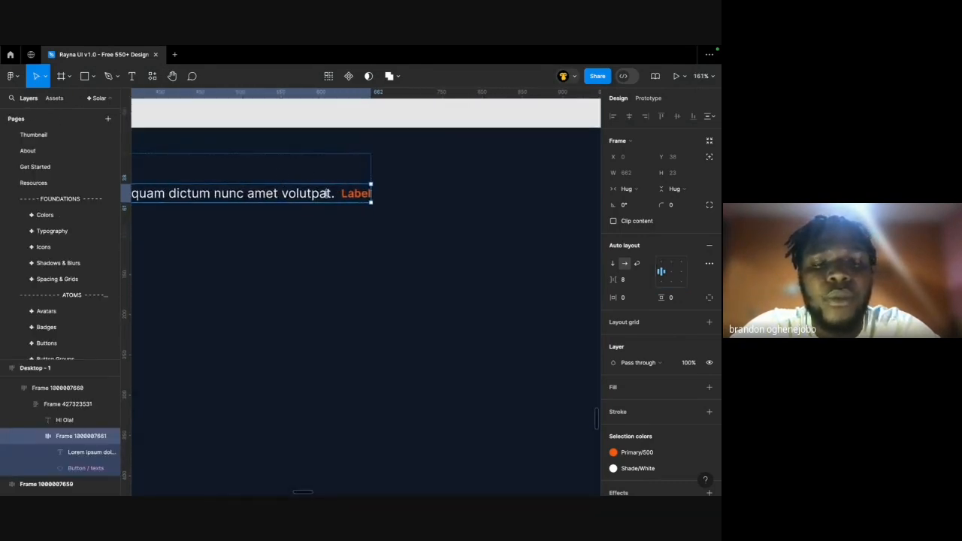
scroll(329, 194, "up", 4)
double_click(292, 196)
left_click(377, 197)
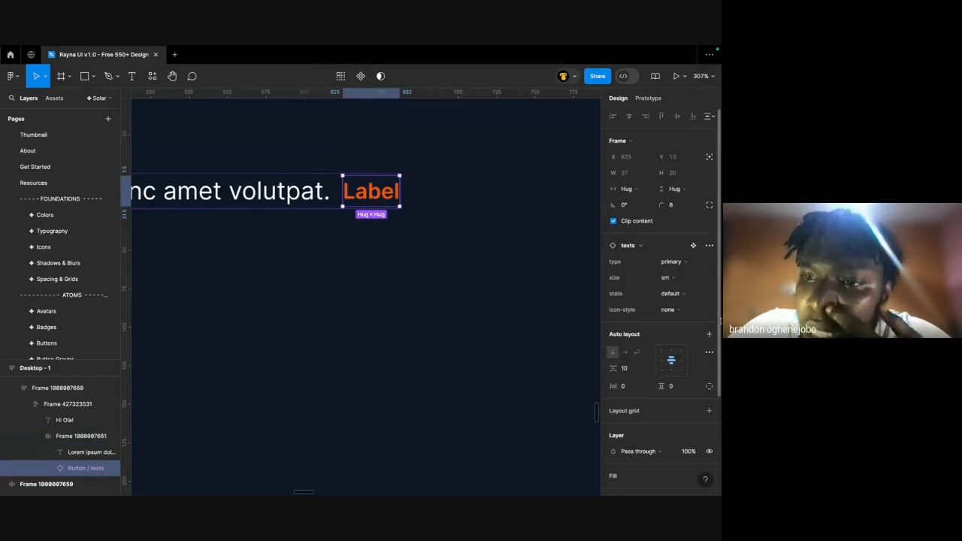
left_click(680, 310)
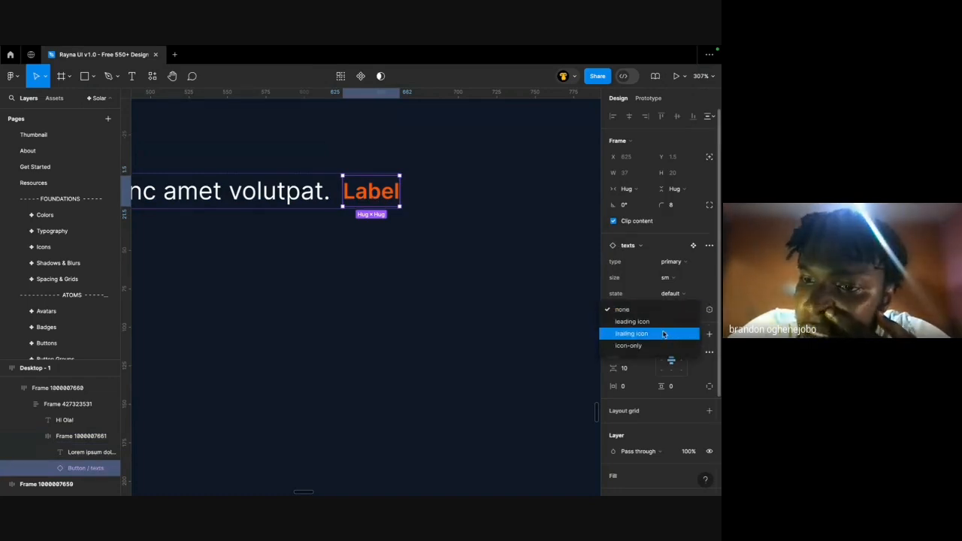
left_click(663, 334)
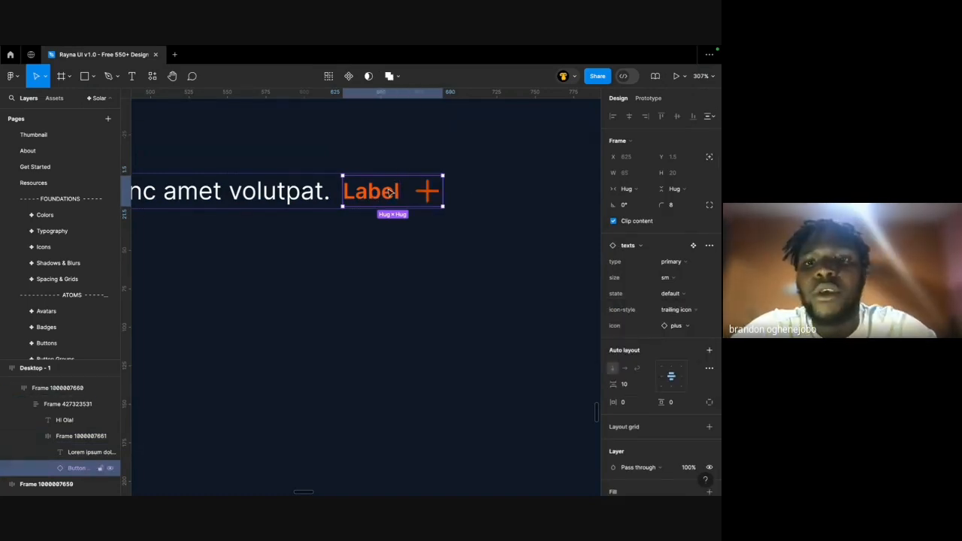
Search the icon instances for "Arrow" and swap the button's plus icon for the diagonal up-right arrow.
left_click(684, 330)
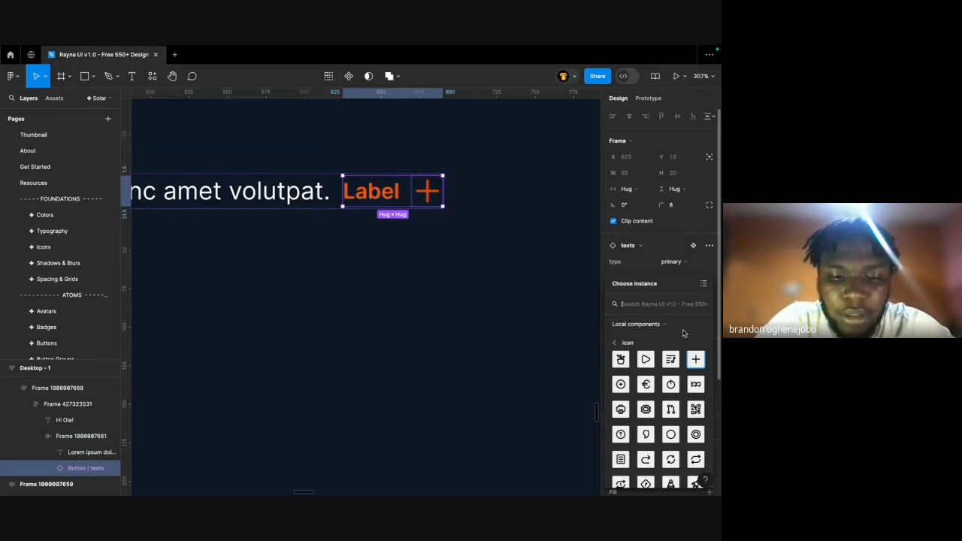
type("A")
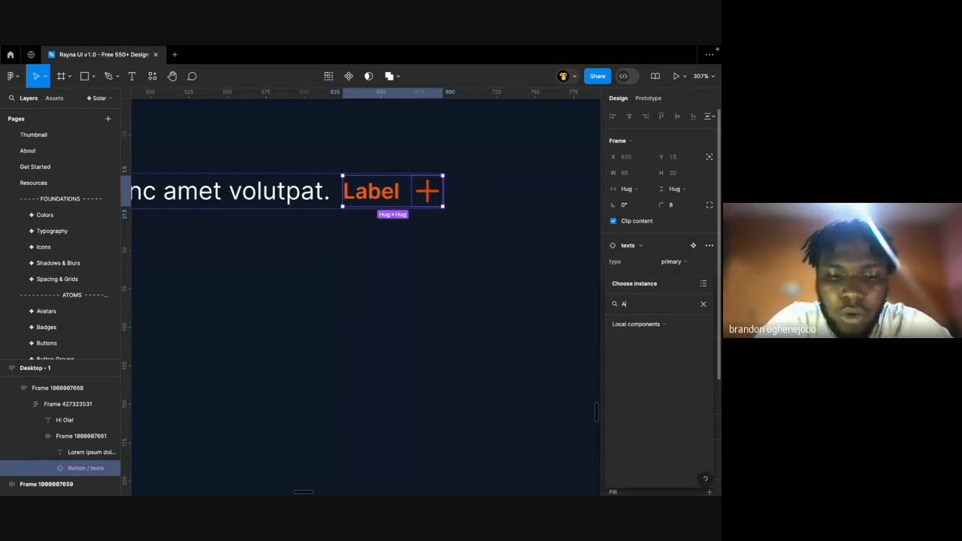
type("rrow")
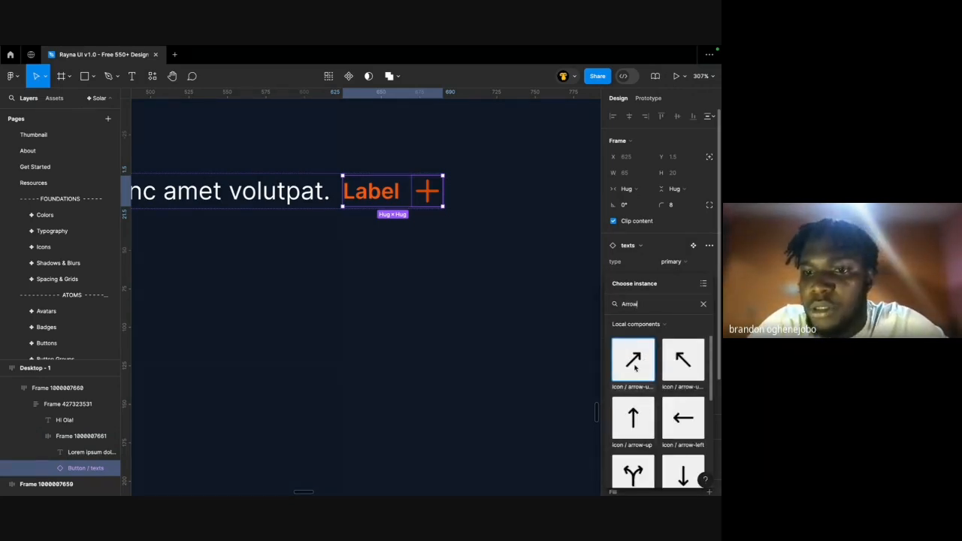
left_click(633, 359)
scroll(474, 248, "down", 5)
Change the text button's label to "Get".
double_click(440, 226)
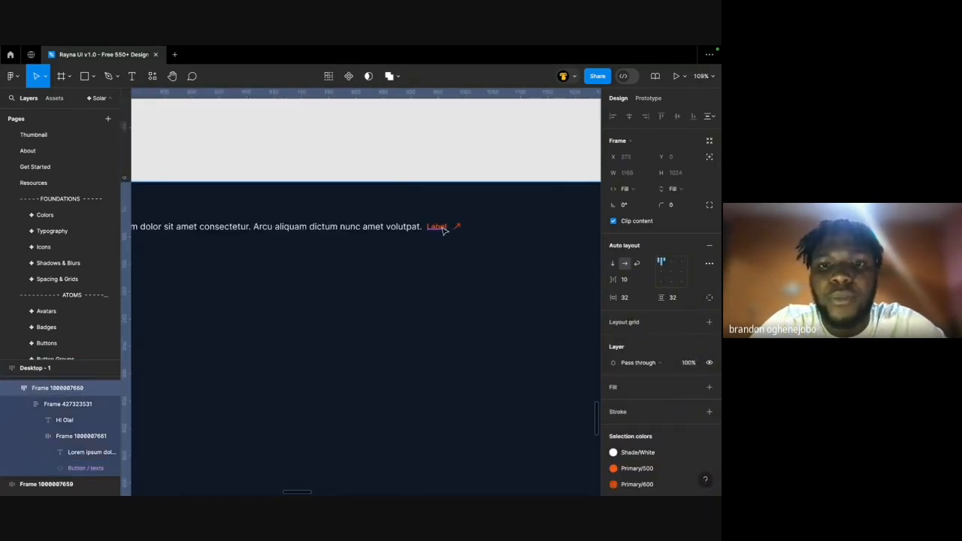
type("Get")
left_click(451, 103)
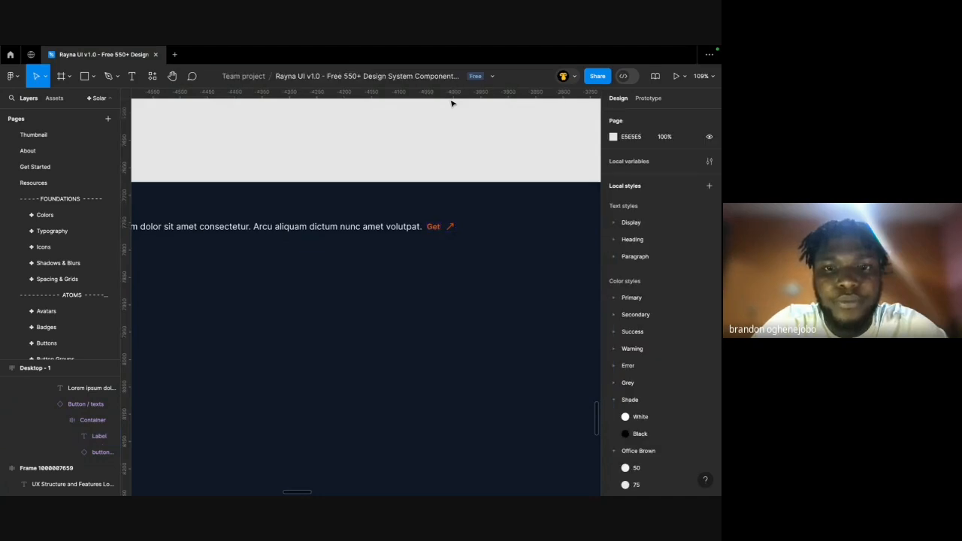
Replace the first word "Lorem" of the line below the greeting with "Get".
scroll(451, 101, "down", 3)
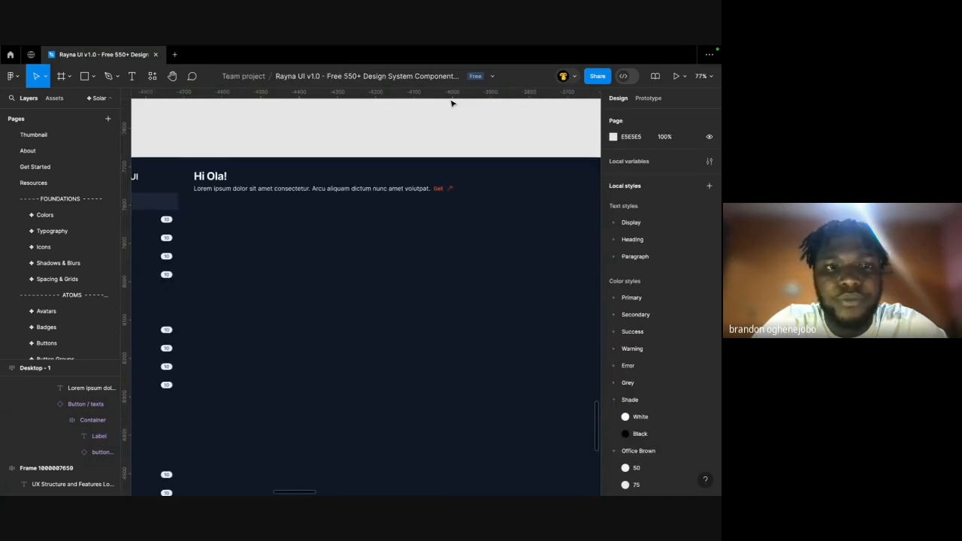
left_click(204, 187)
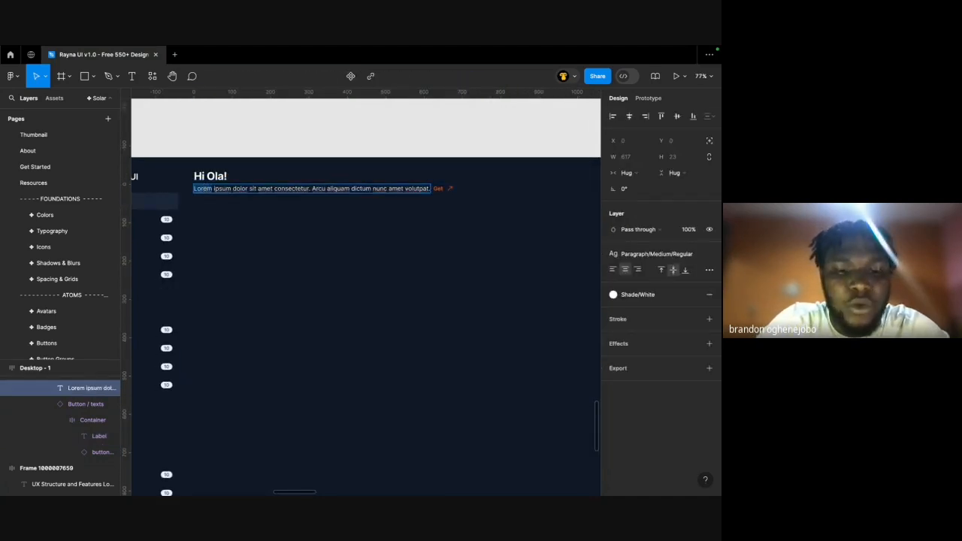
type("Get")
left_click(249, 112)
left_click(249, 112)
Examine the wireframe's header, search field, tabs, Trending NFTs cards and My Wallet sections, and compare them with the Desktop - 1 frame.
scroll(250, 112, "down", 8)
scroll(250, 112, "left", 4)
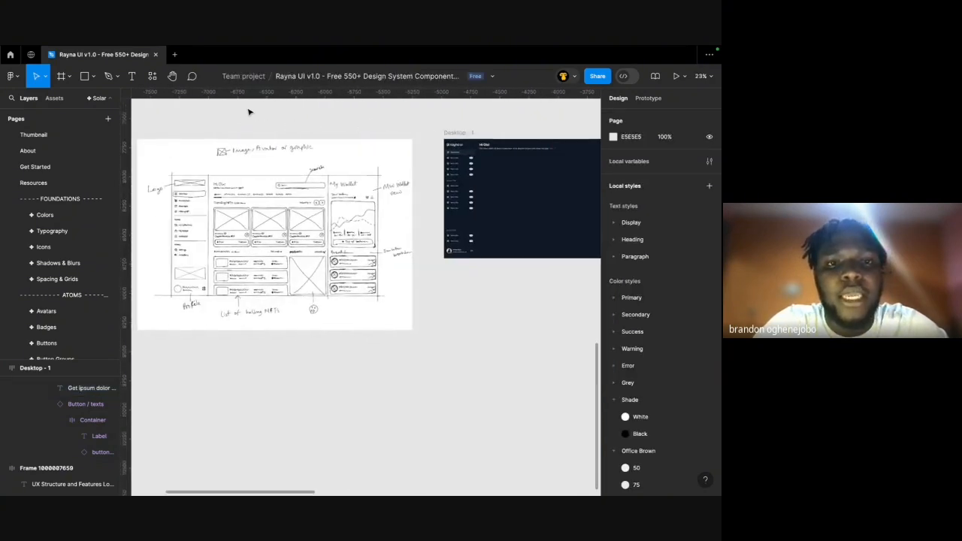
scroll(249, 111, "up", 10)
scroll(263, 193, "right", 2)
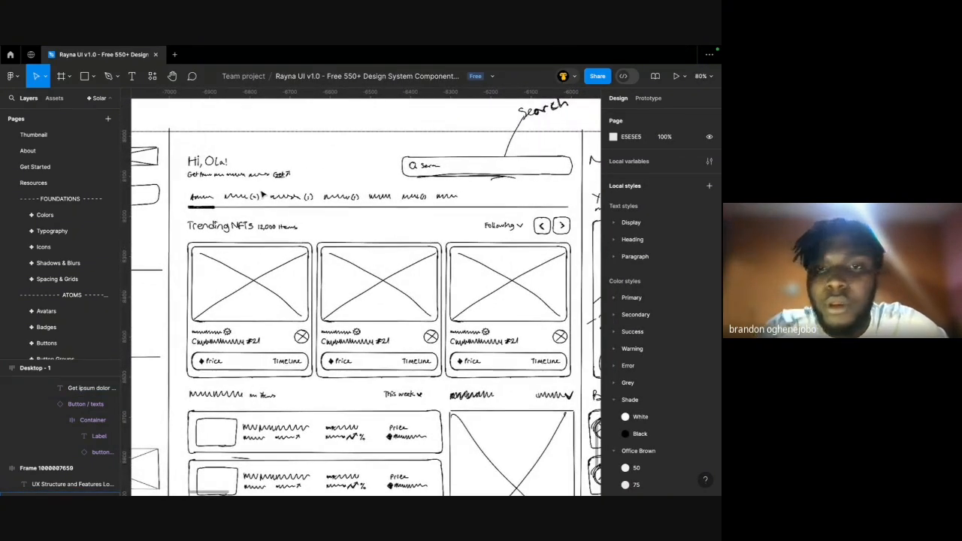
scroll(263, 194, "down", 5)
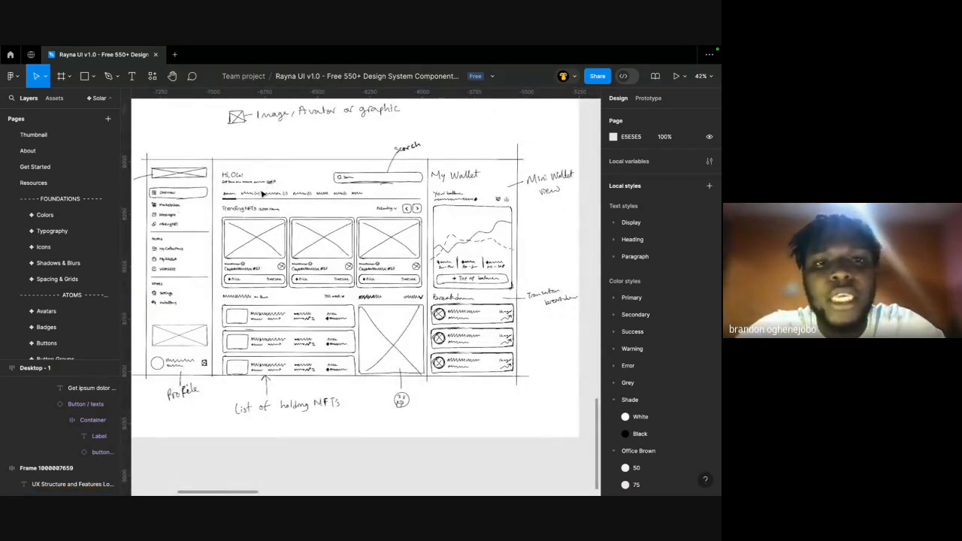
scroll(276, 179, "up", 5)
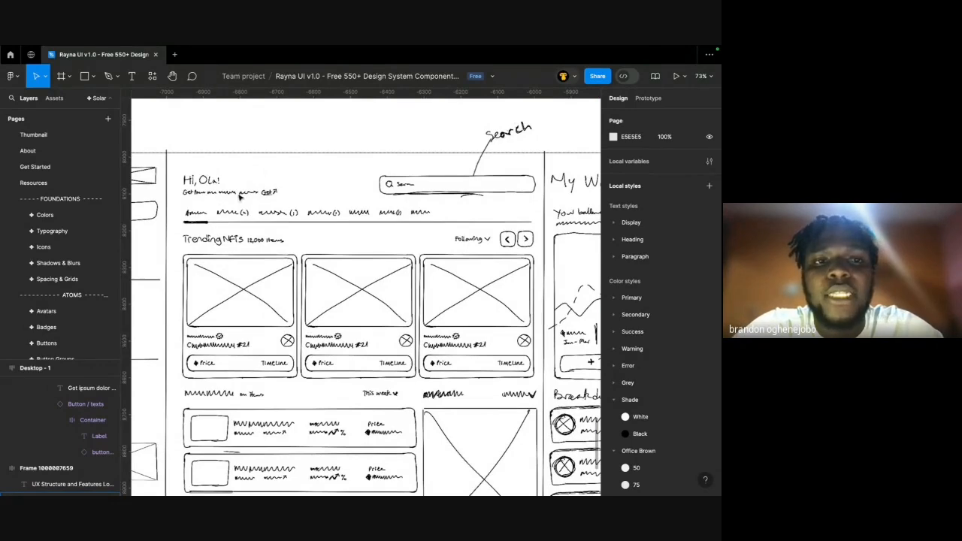
scroll(240, 196, "down", 3)
scroll(290, 201, "left", 3)
scroll(291, 200, "down", 1)
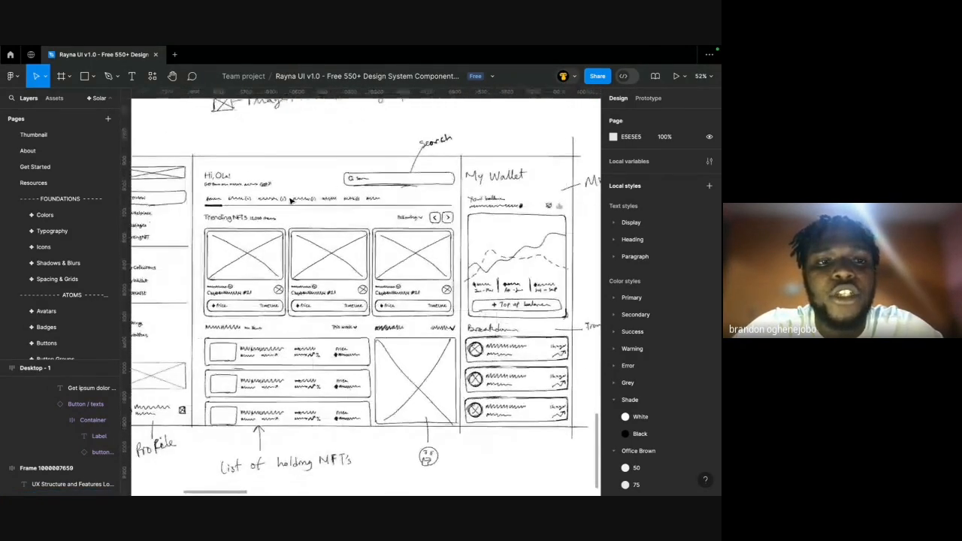
left_click(373, 196)
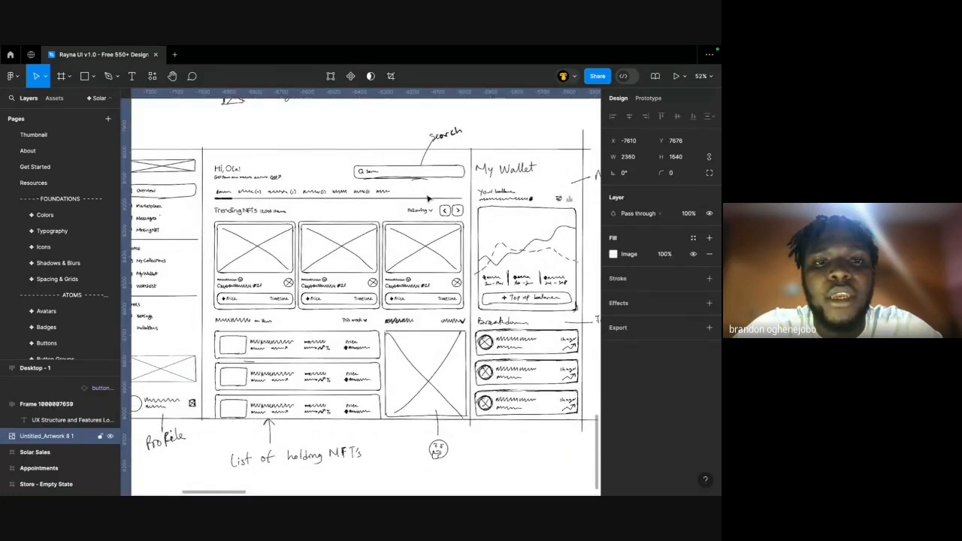
scroll(380, 203, "right", 2)
scroll(380, 203, "down", 1)
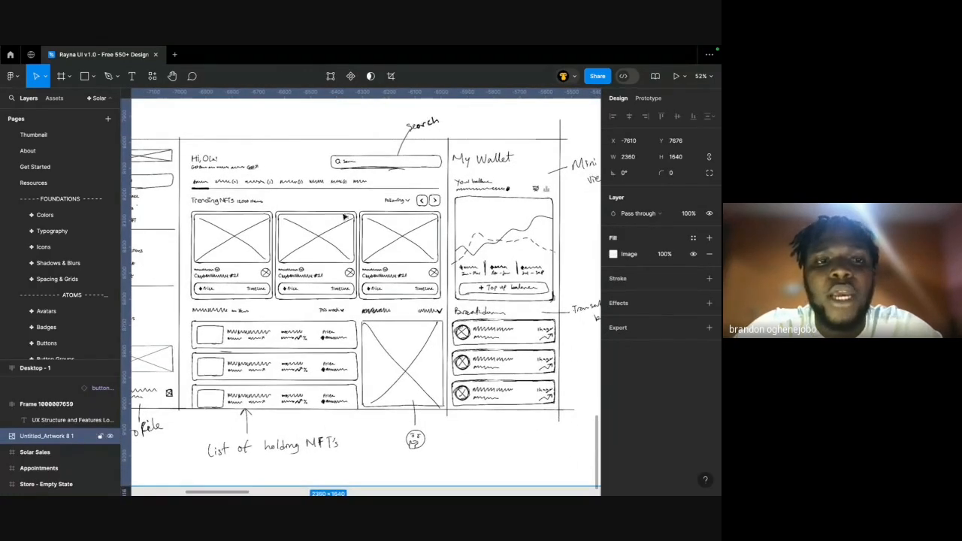
scroll(301, 312, "up", 3)
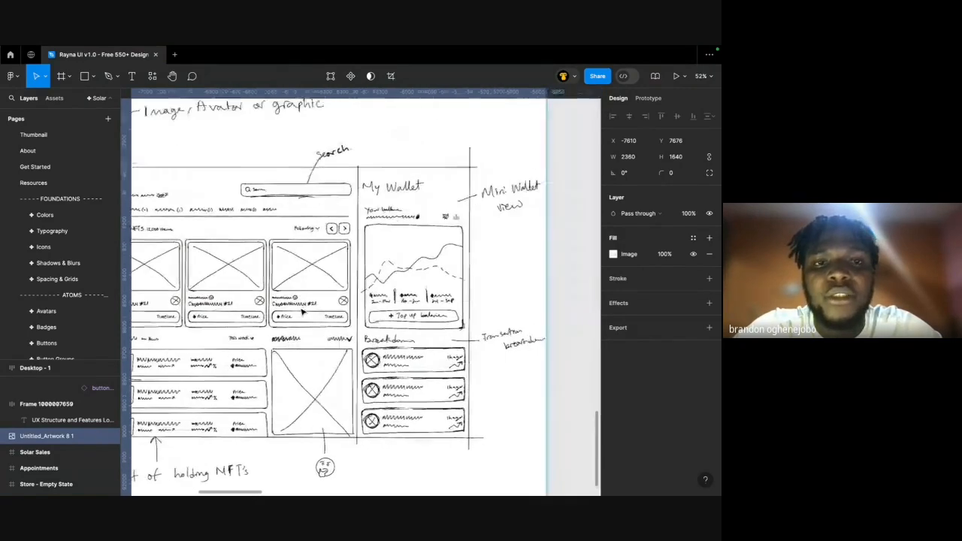
scroll(301, 311, "right", 10)
scroll(301, 311, "right", 3)
scroll(301, 311, "up", 1)
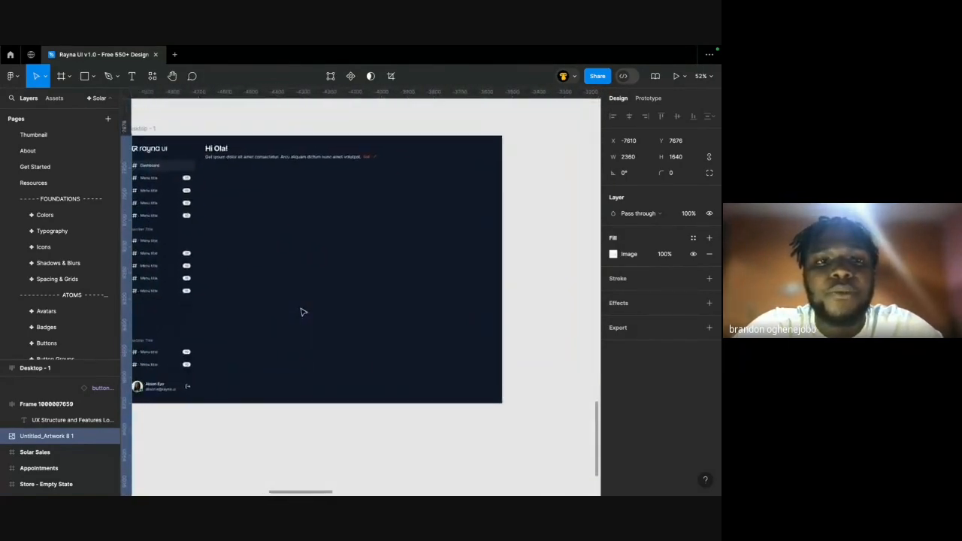
scroll(301, 311, "left", 2)
Search the assets for "Search" and "Input", and place the Input component on the canvas above the Desktop - 1 frame.
left_click(176, 134)
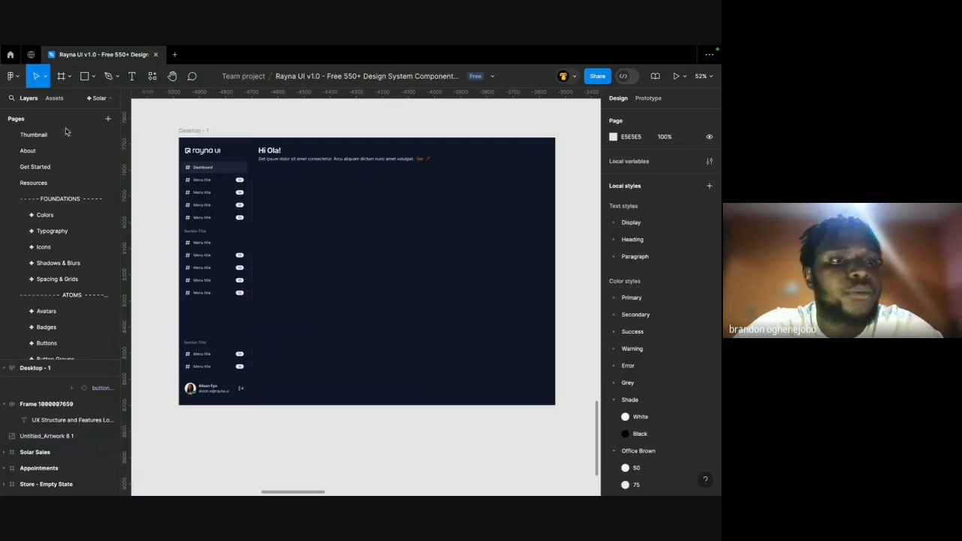
left_click(53, 100)
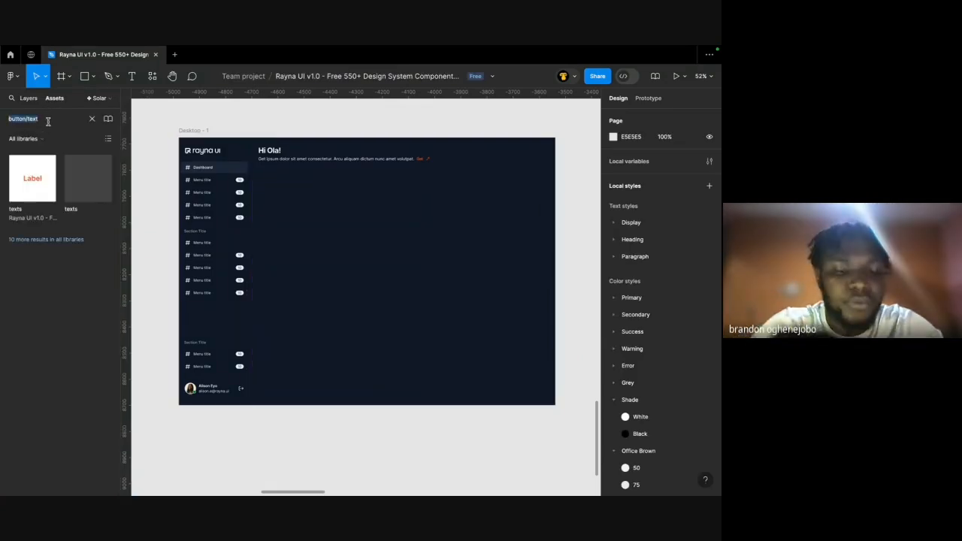
type("Search")
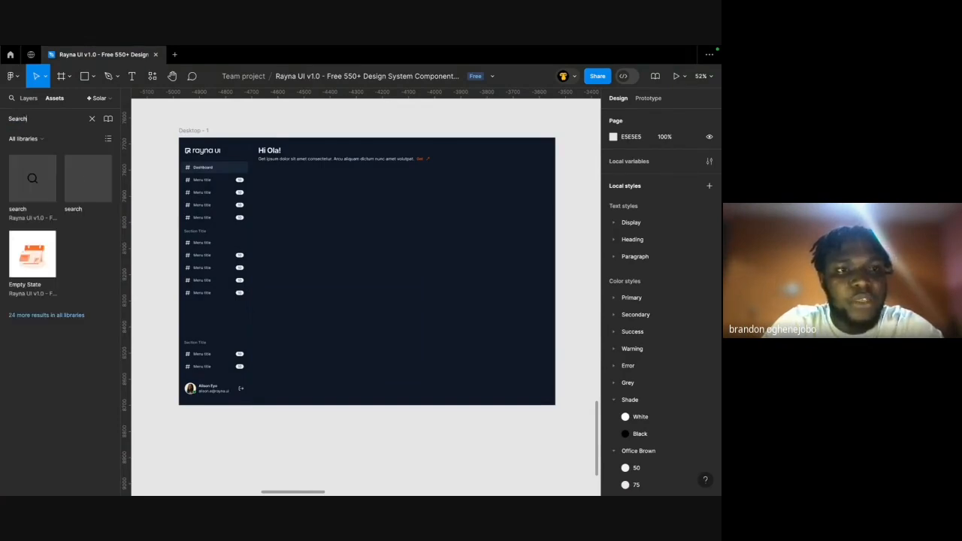
key("ctrl+a")
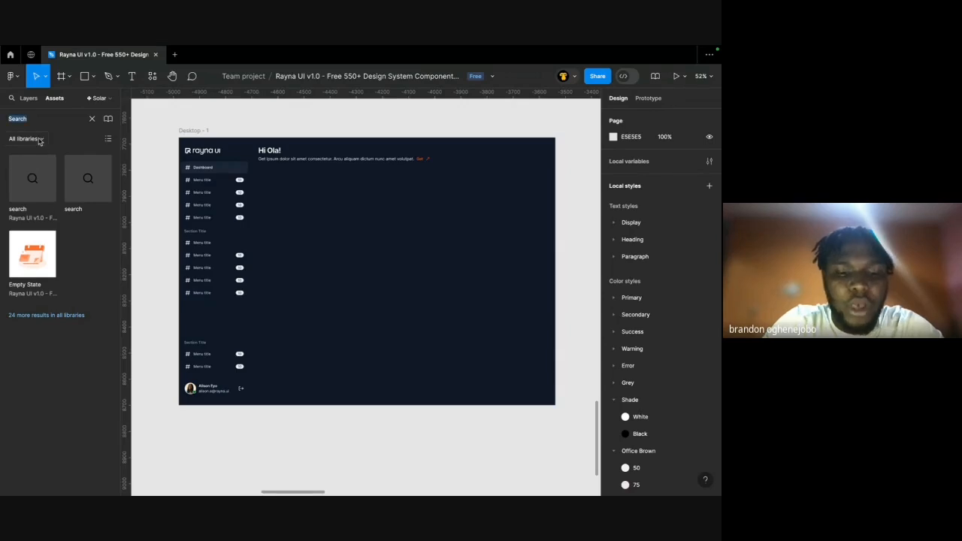
type("C")
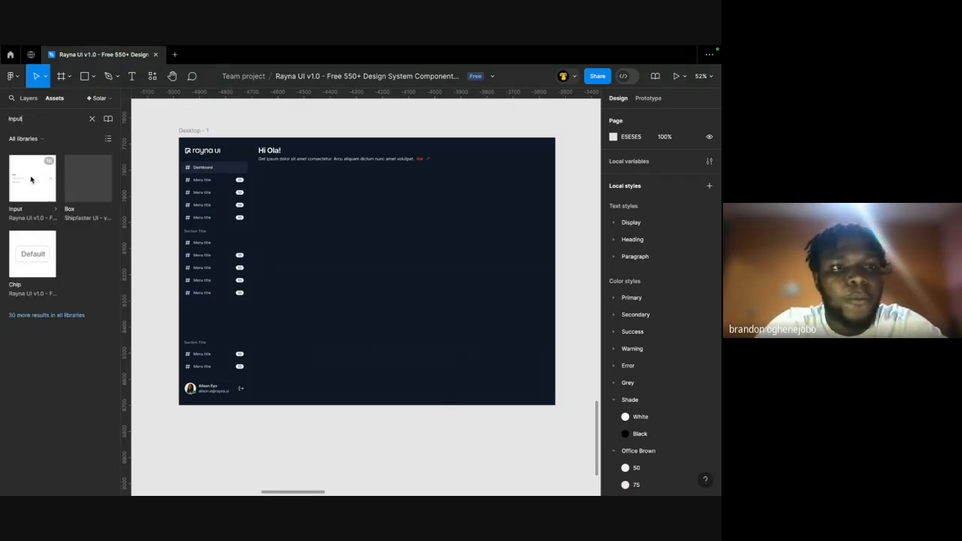
left_click_drag(45, 161, 354, 124)
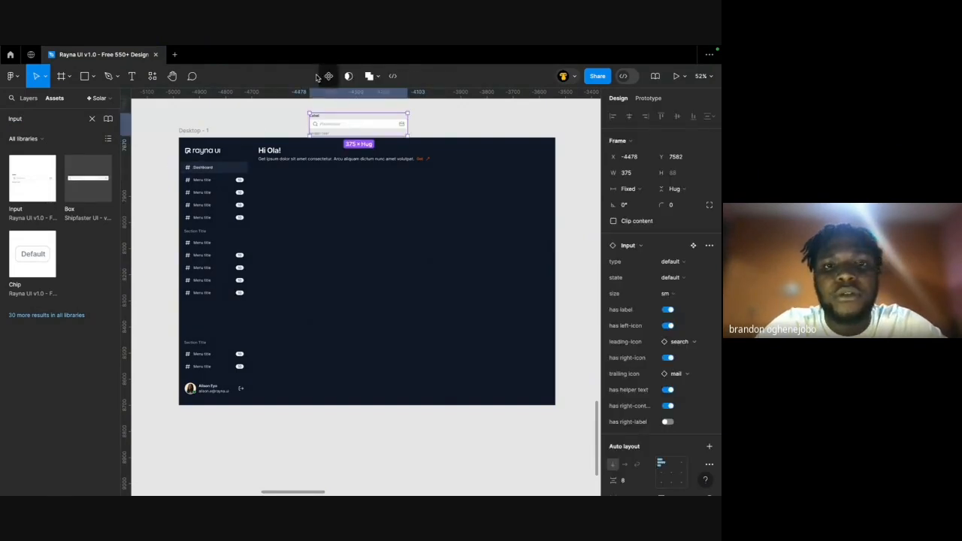
Clear the assets search and inspect the placed Input component above the Desktop - 1 frame.
scroll(309, 99, "up", 5)
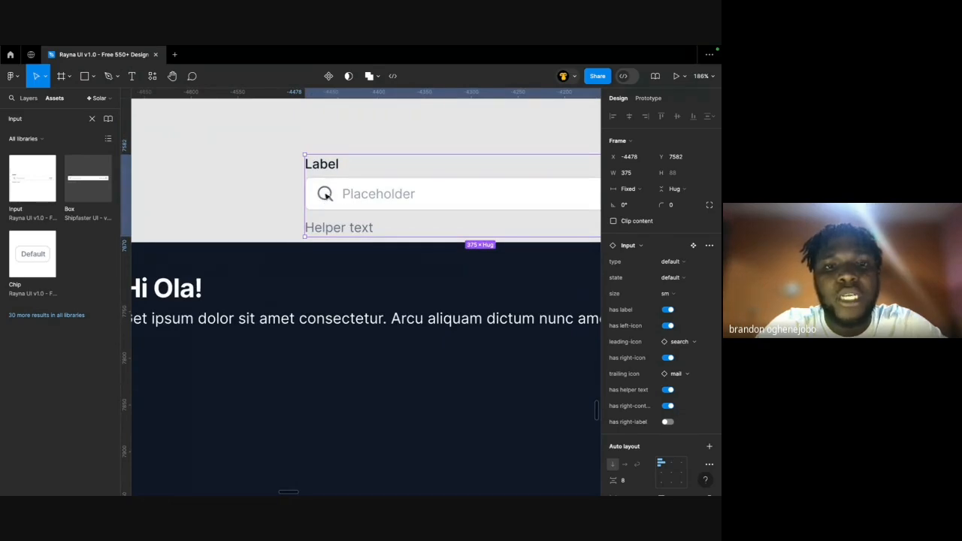
left_click(92, 120)
scroll(408, 253, "down", 5)
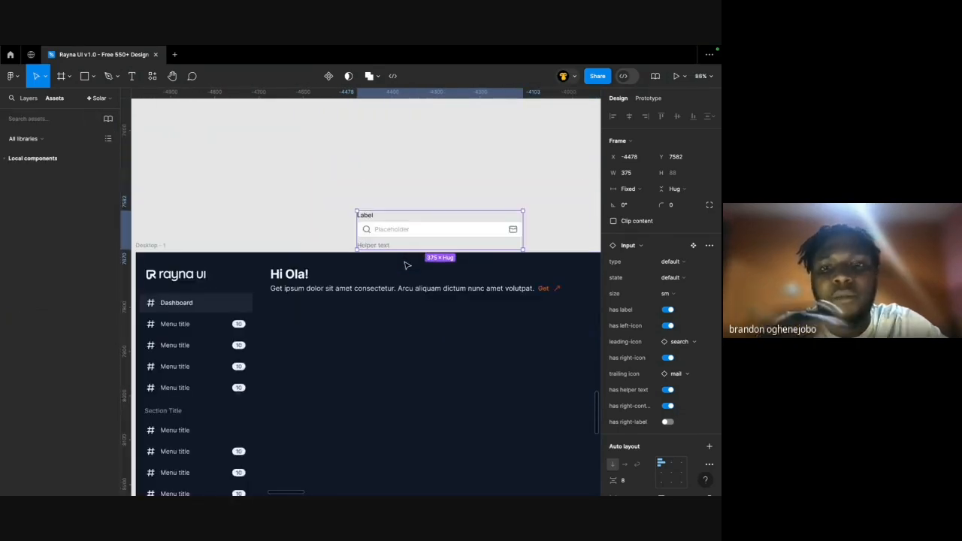
scroll(406, 264, "down", 3)
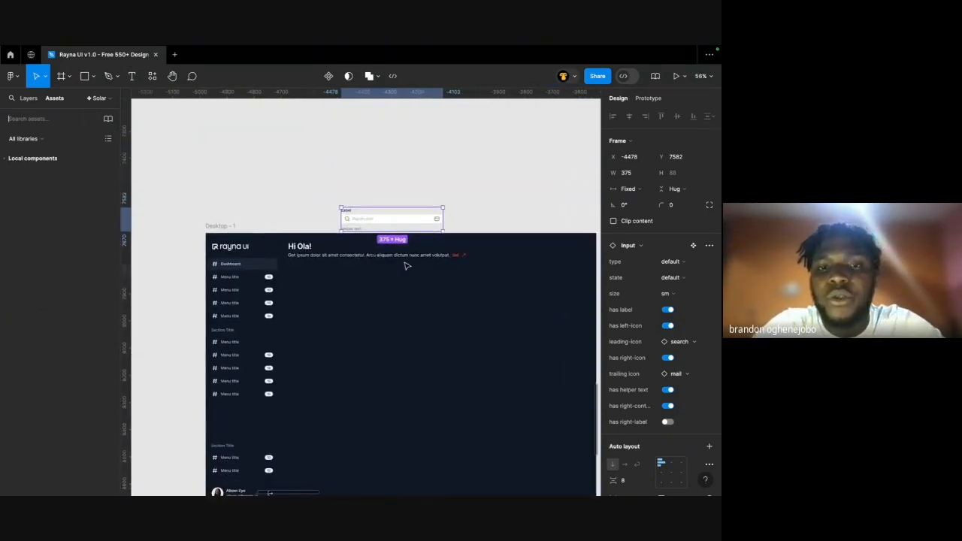
scroll(304, 203, "up", 5)
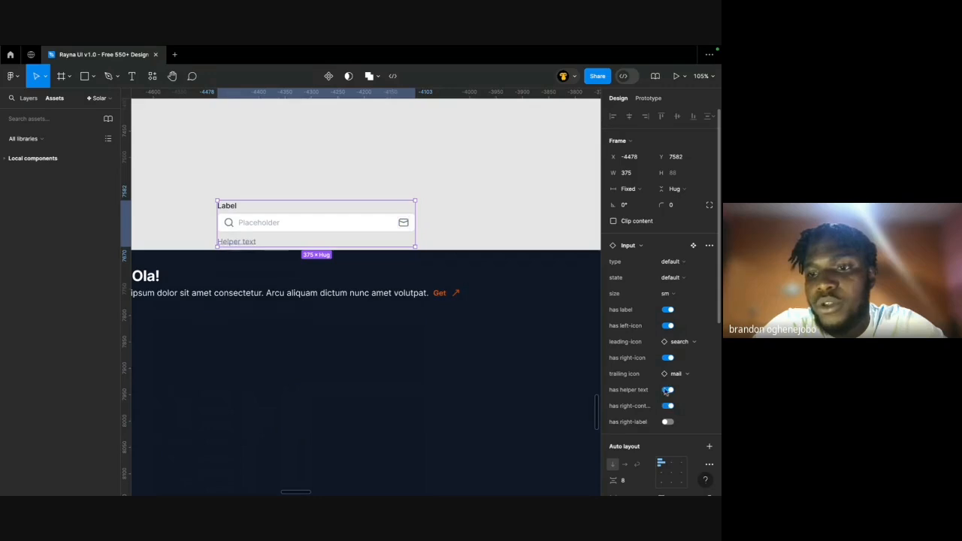
Turn off the label, helper text and right icon of the Input component above the Desktop - 1 frame.
left_click(667, 310)
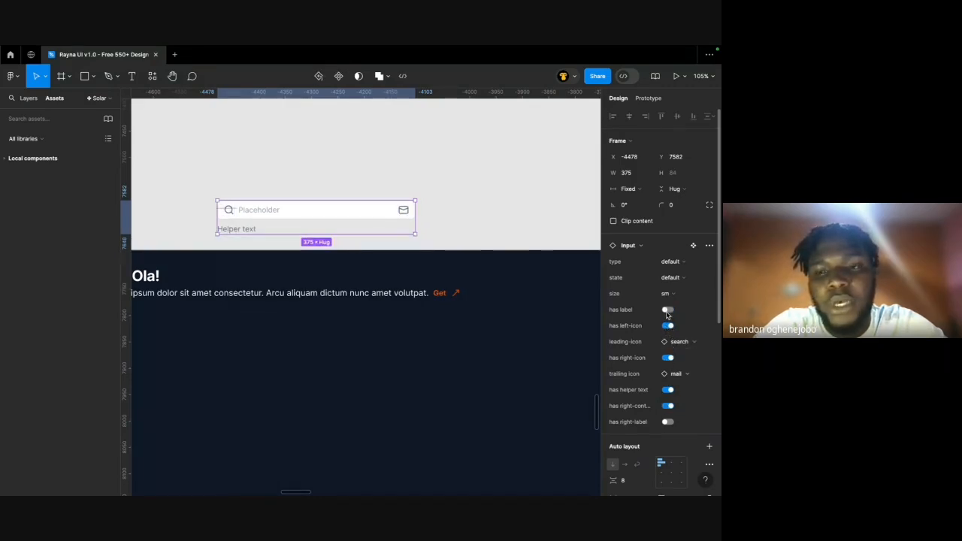
left_click(667, 391)
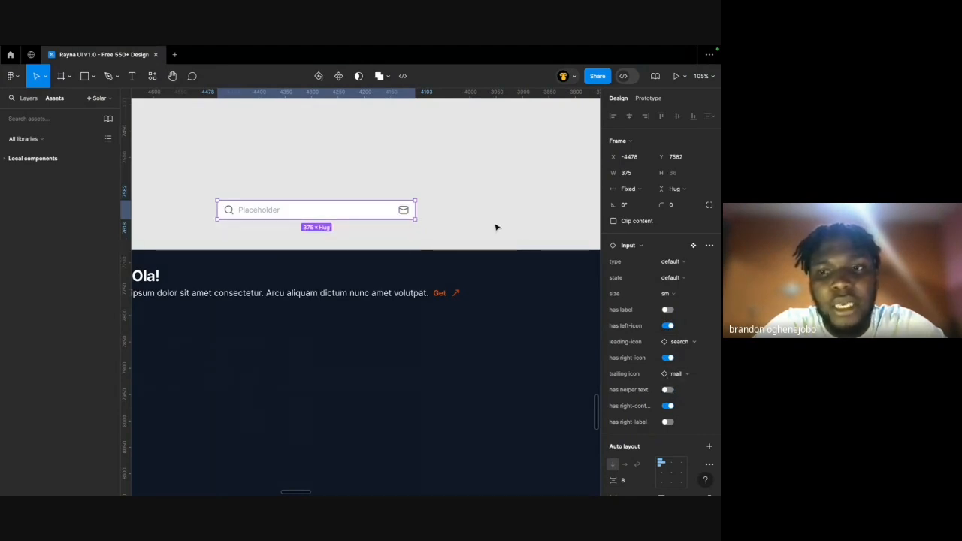
left_click(667, 359)
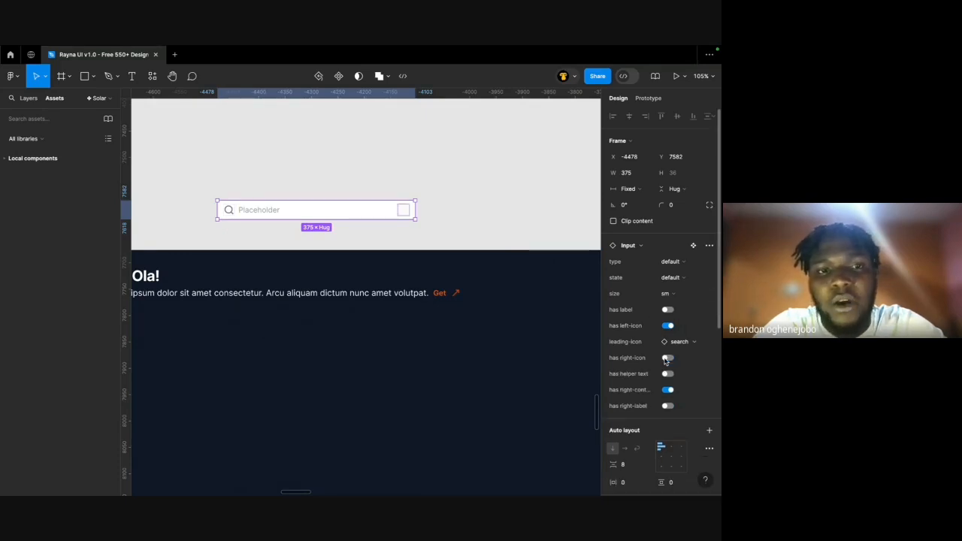
left_click(531, 208)
scroll(531, 209, "down", 3)
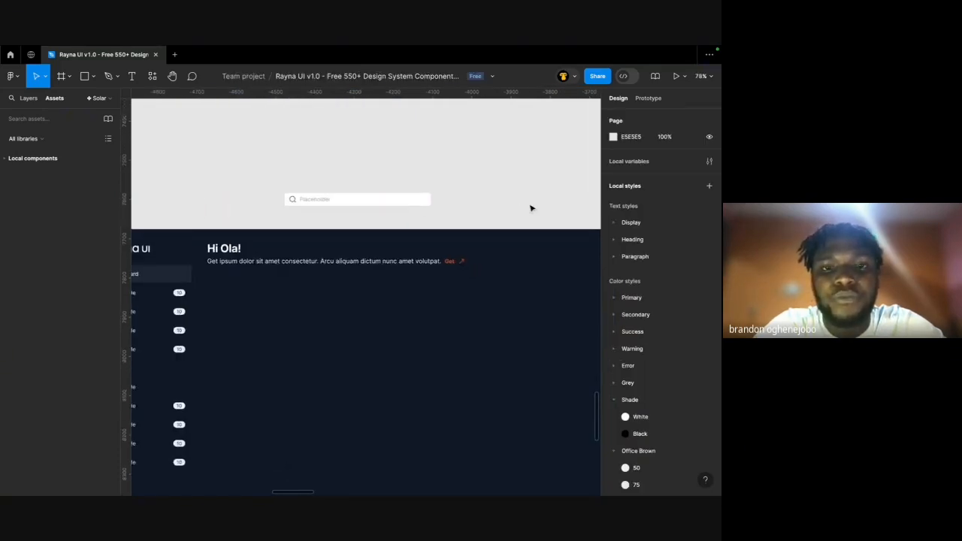
Reposition the Input component above the Desktop - 1 frame to X -4445, Y 7592.
left_click(340, 192)
left_click_drag(338, 190, 340, 184)
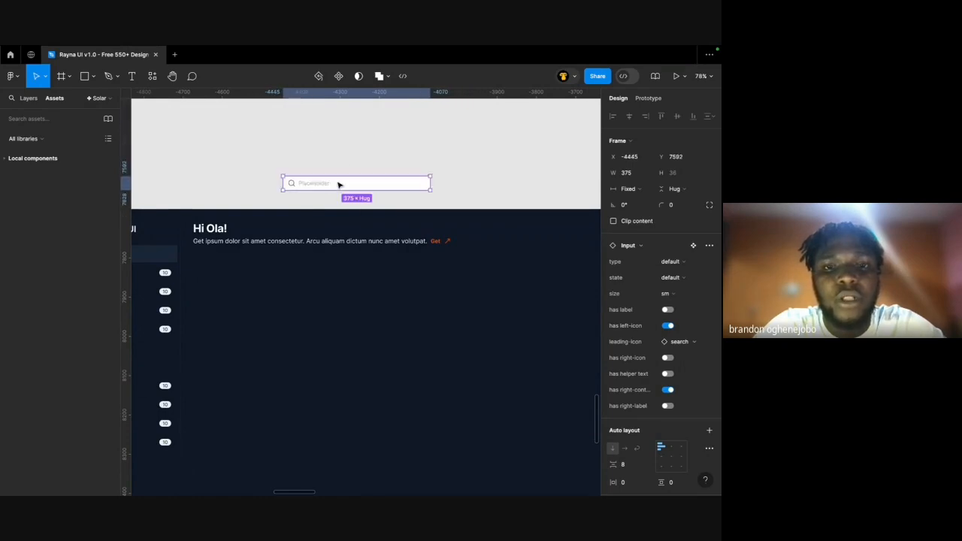
scroll(327, 204, "down", 2)
scroll(328, 203, "right", 2)
scroll(319, 204, "left", 1)
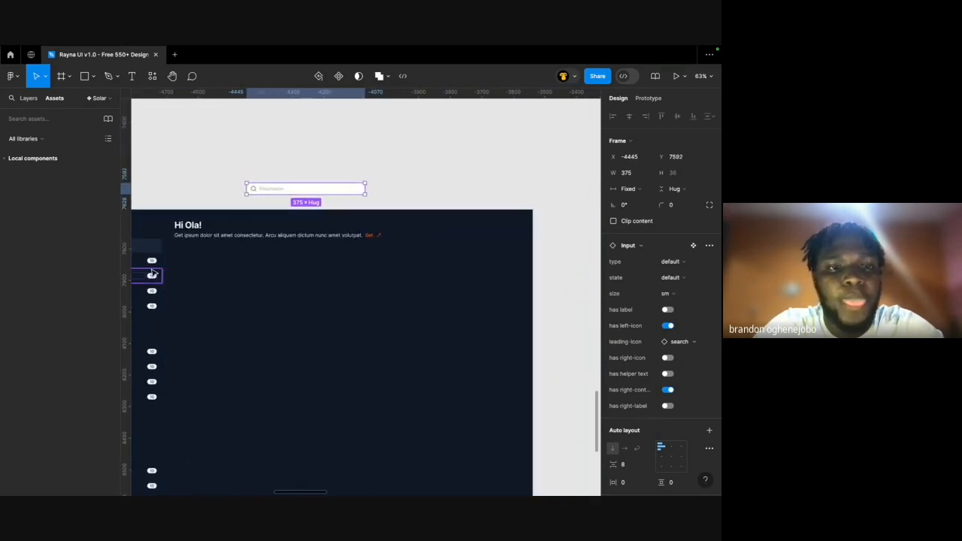
Wrap the "Hi Ola!" greeting block in an additional auto layout frame.
left_click(222, 230)
left_click(221, 230)
double_click(196, 238)
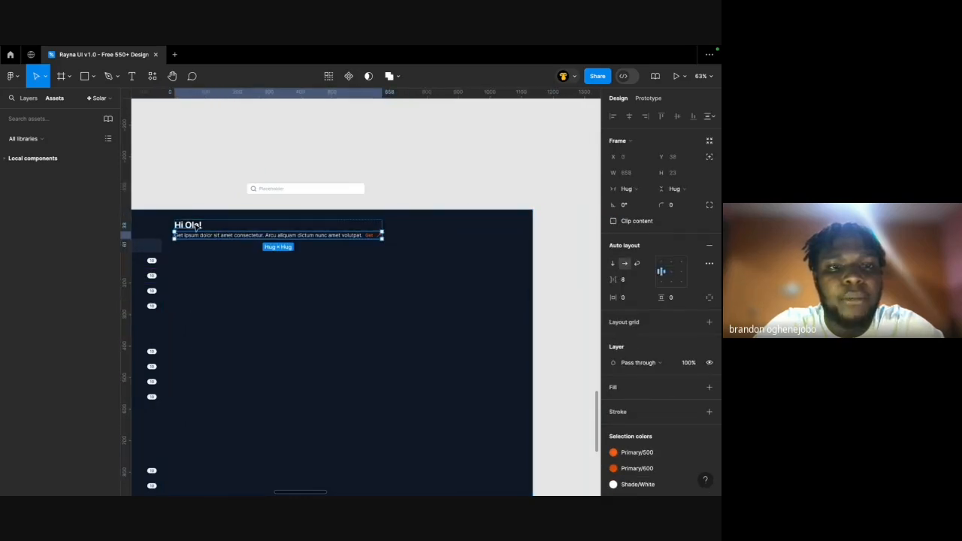
left_click(198, 226)
left_click(226, 263)
left_click(194, 229)
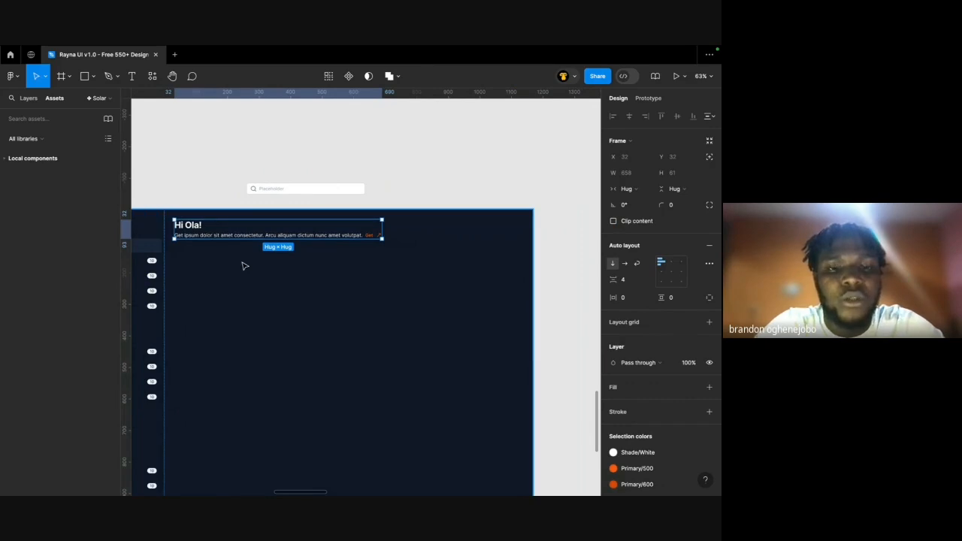
key("shift+alt+a")
key("shift+a")
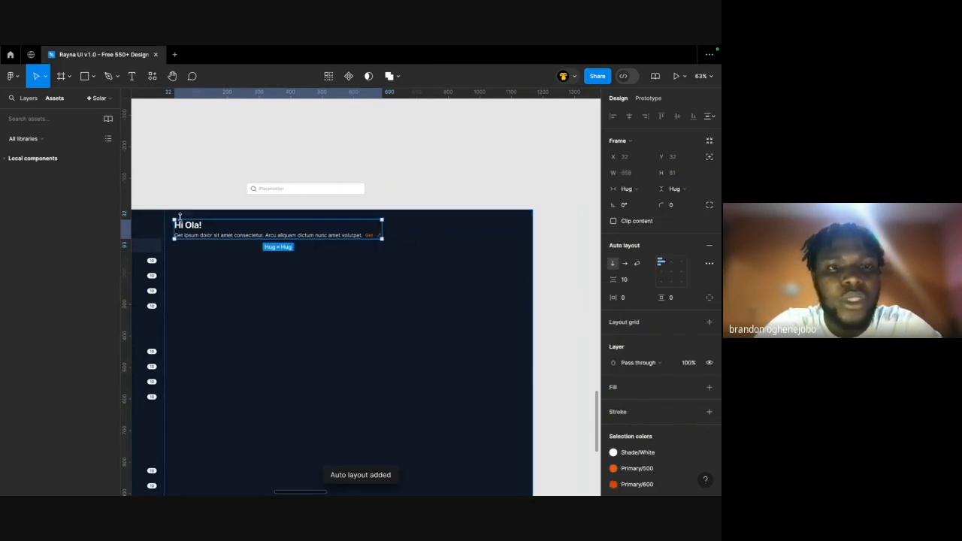
Show the layer list and set the new outer greeting frame's width to Fill container.
left_click(28, 97)
scroll(275, 226, "left", 3)
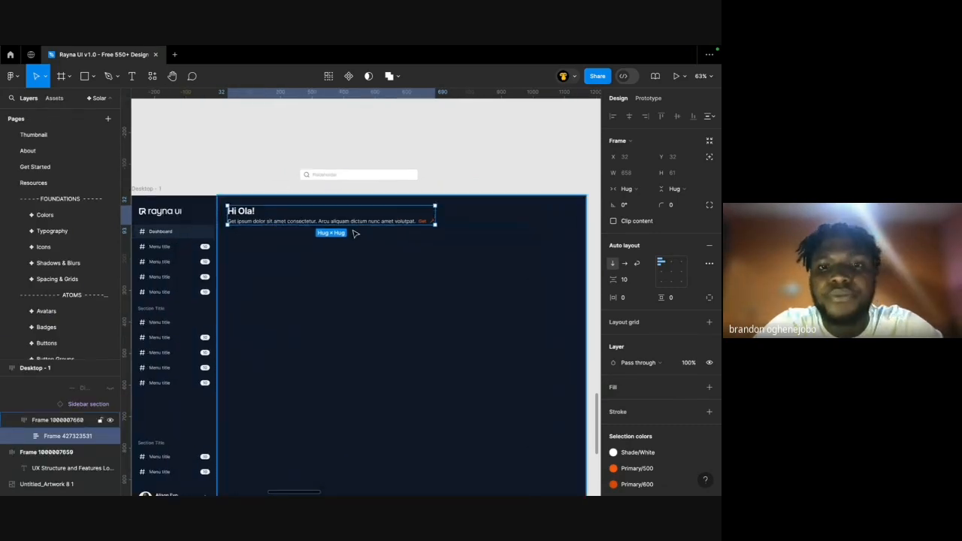
scroll(354, 228, "up", 1)
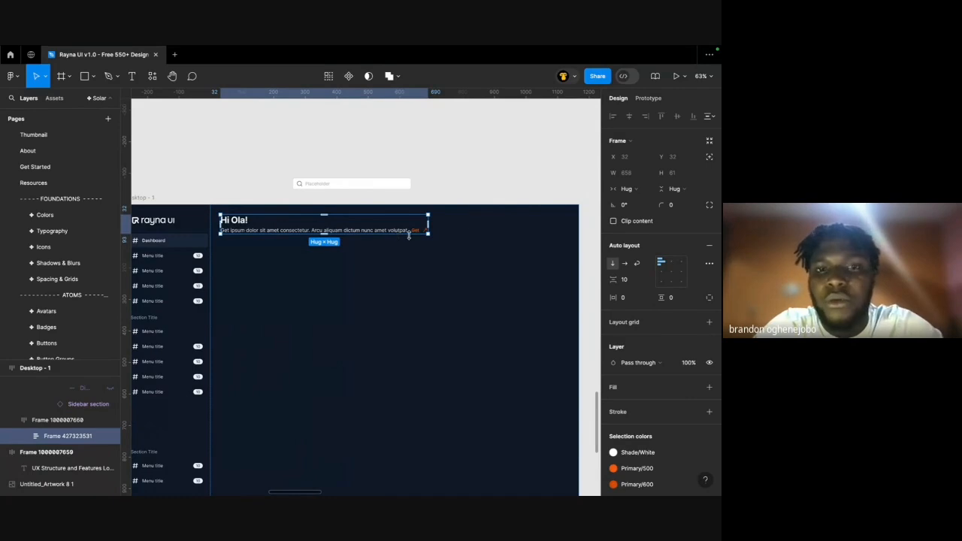
left_click(626, 189)
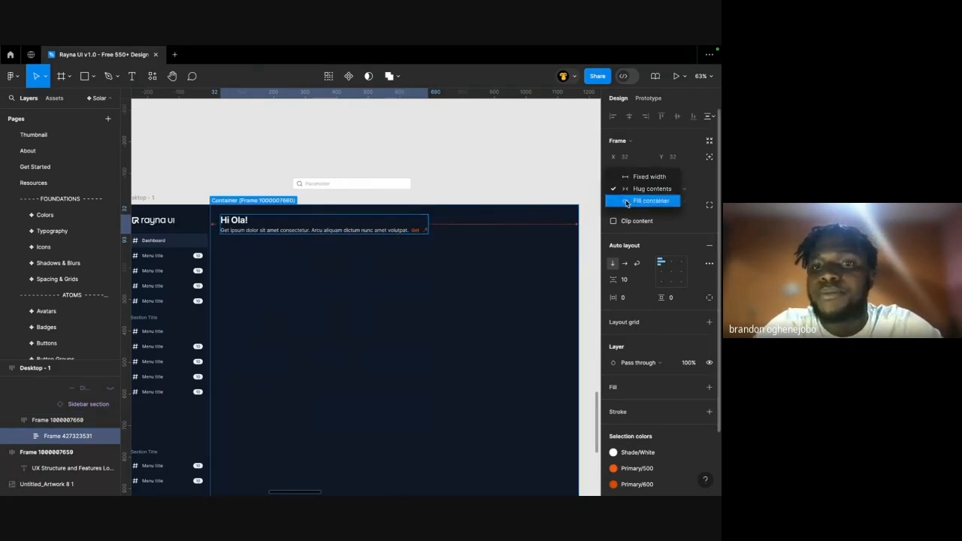
left_click(627, 202)
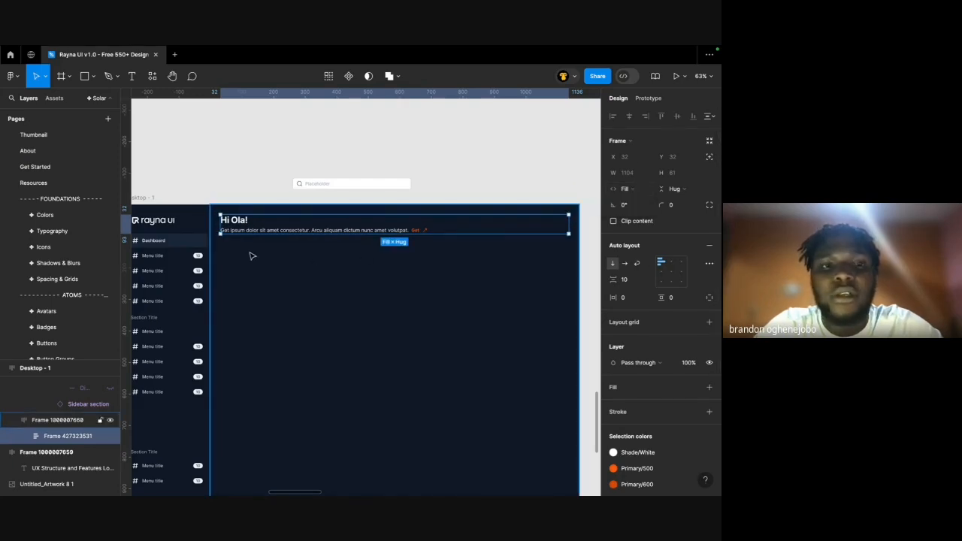
Examine the overall layout of the Desktop - 1 frame with its sidebar and header area.
scroll(384, 221, "down", 4)
left_click(265, 179)
scroll(275, 223, "up", 3)
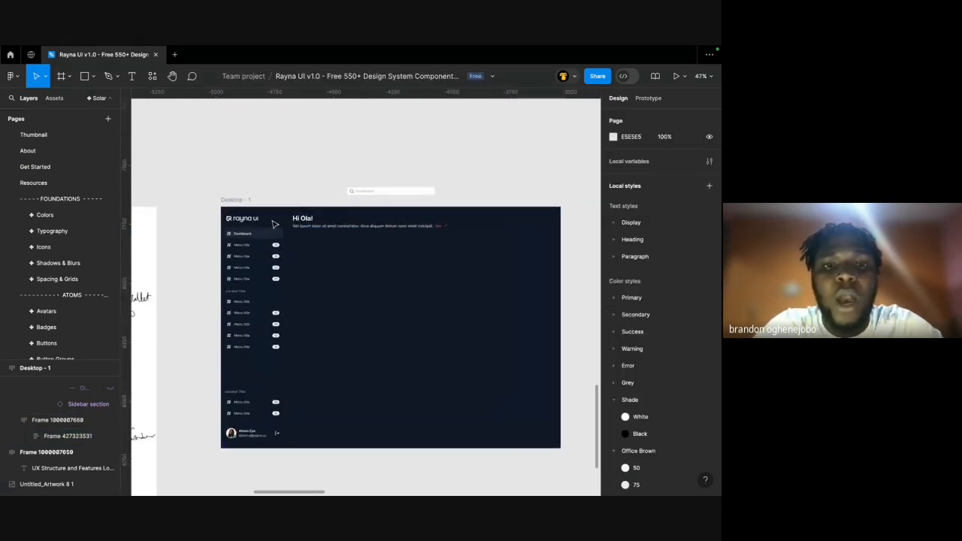
scroll(275, 224, "right", 1)
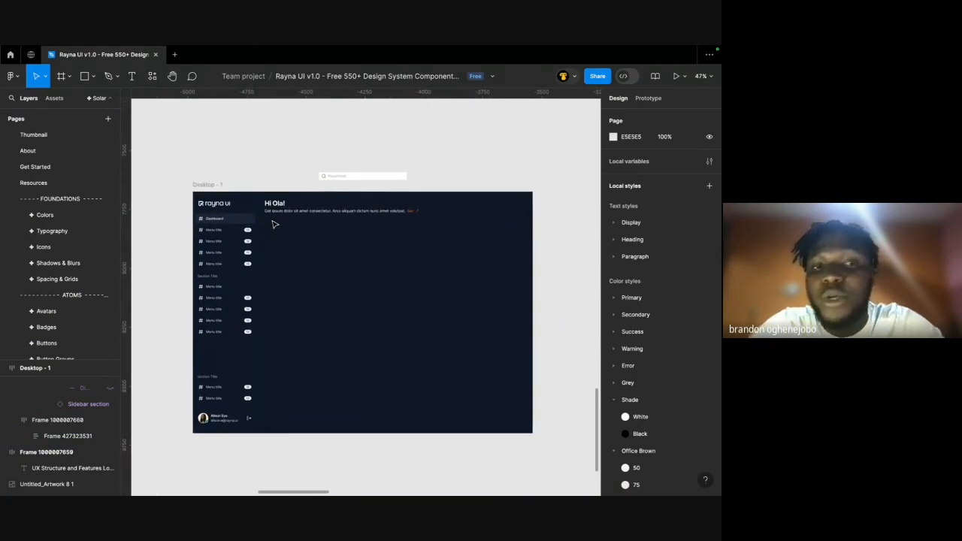
left_click(223, 194)
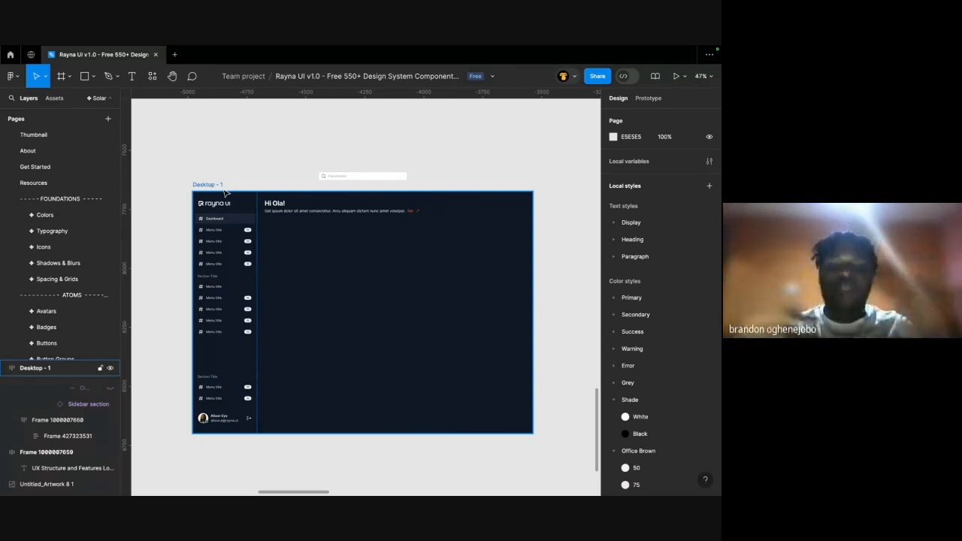
left_click(217, 190)
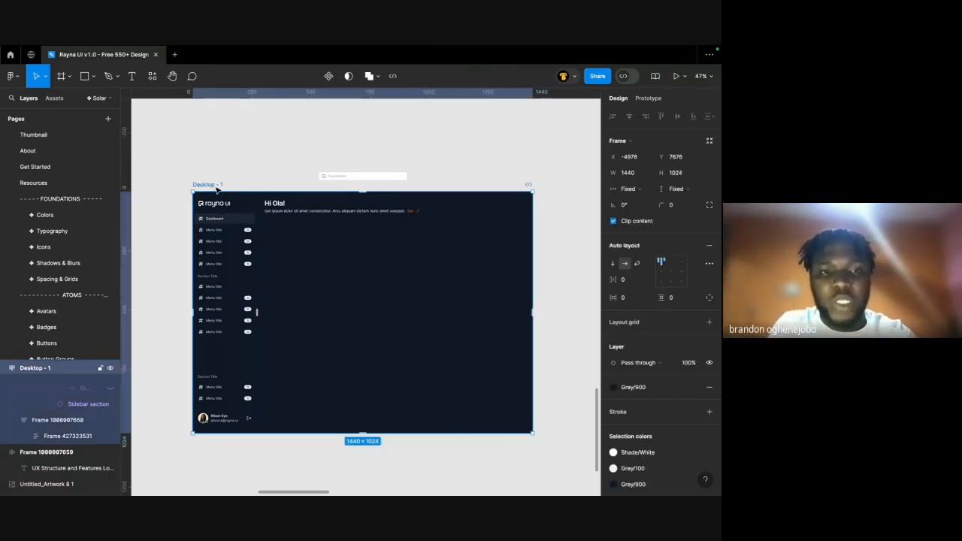
scroll(240, 210, "down", 1)
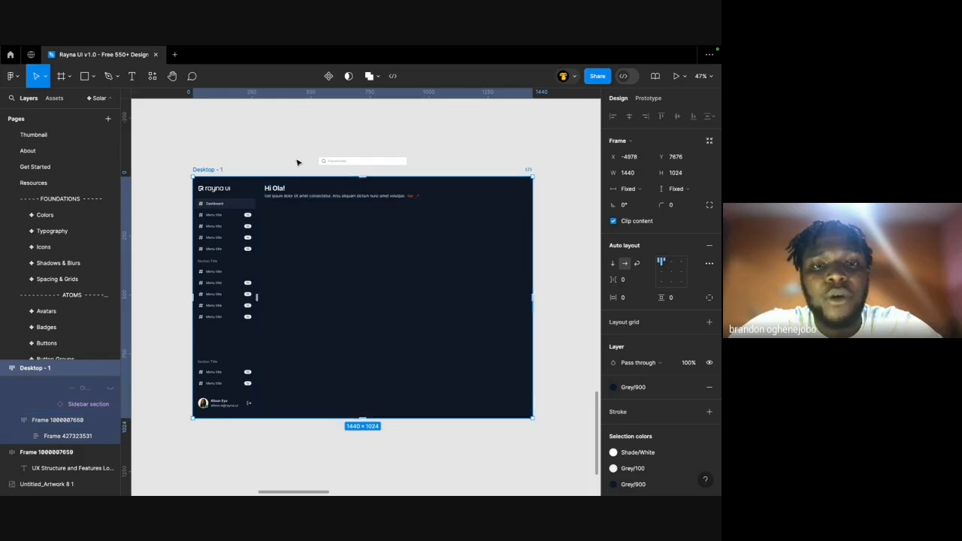
key("Escape")
scroll(371, 213, "up", 1)
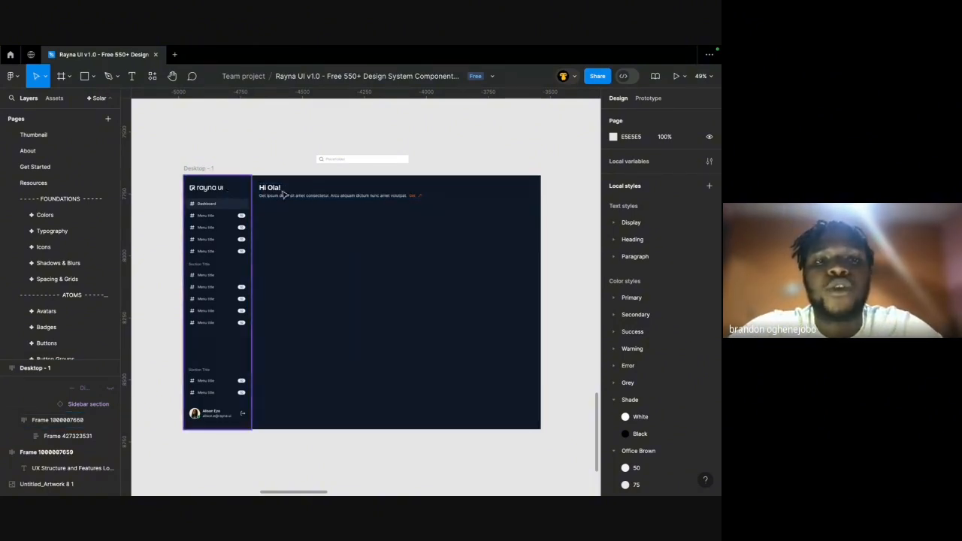
Try narrowing the Desktop - 1 frame from its right edge, and undo the resize.
left_click(305, 195)
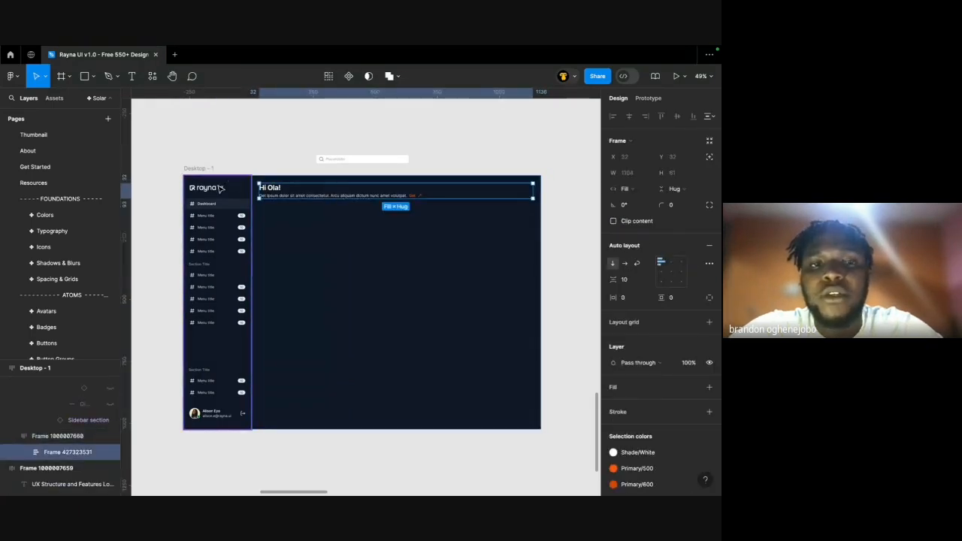
left_click(200, 169)
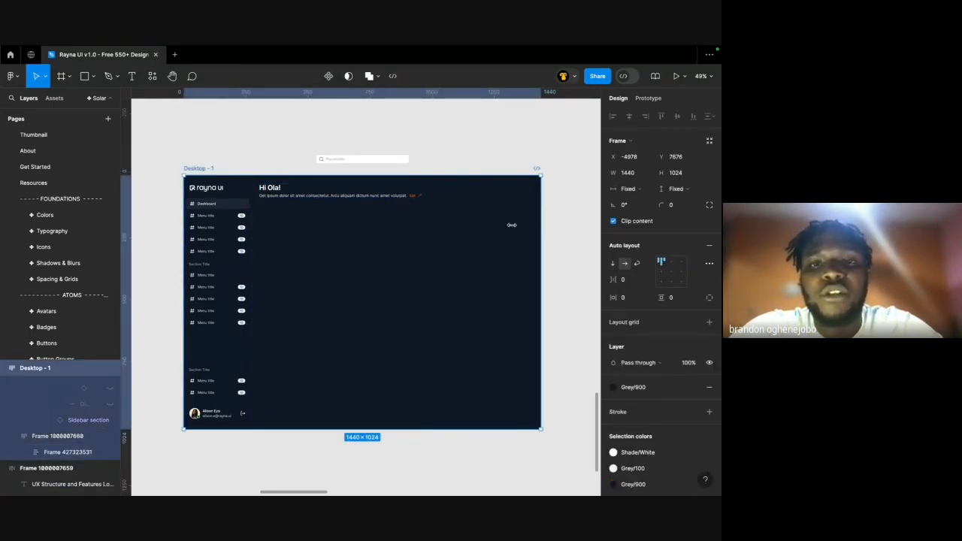
left_click_drag(540, 224, 397, 233)
key("super+z")
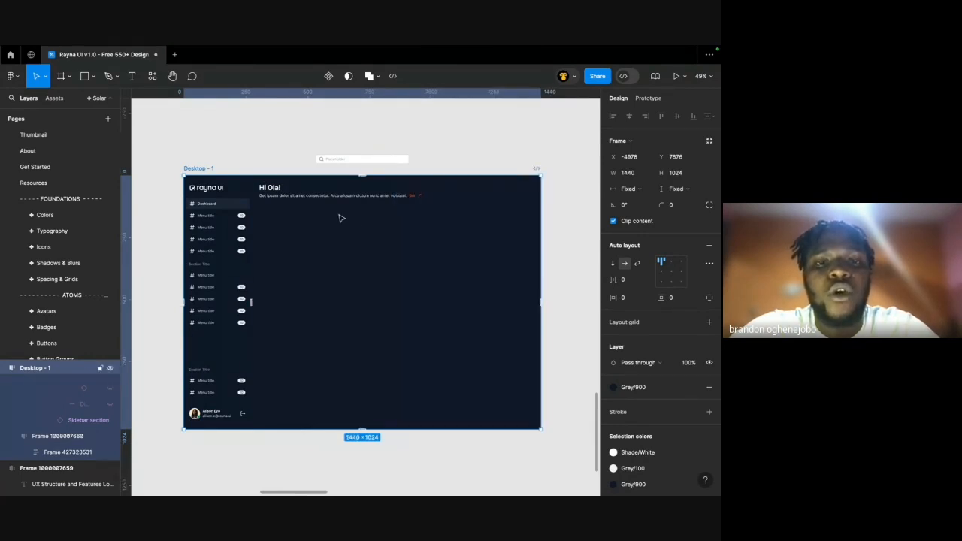
Set the width of the inner frame holding the greeting and its description to Fill container.
left_click(348, 195)
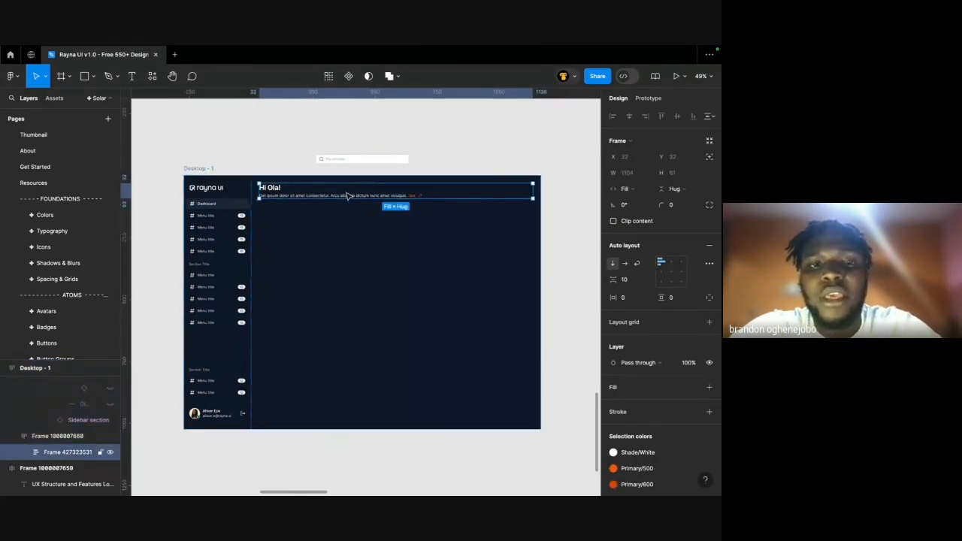
left_click(302, 195)
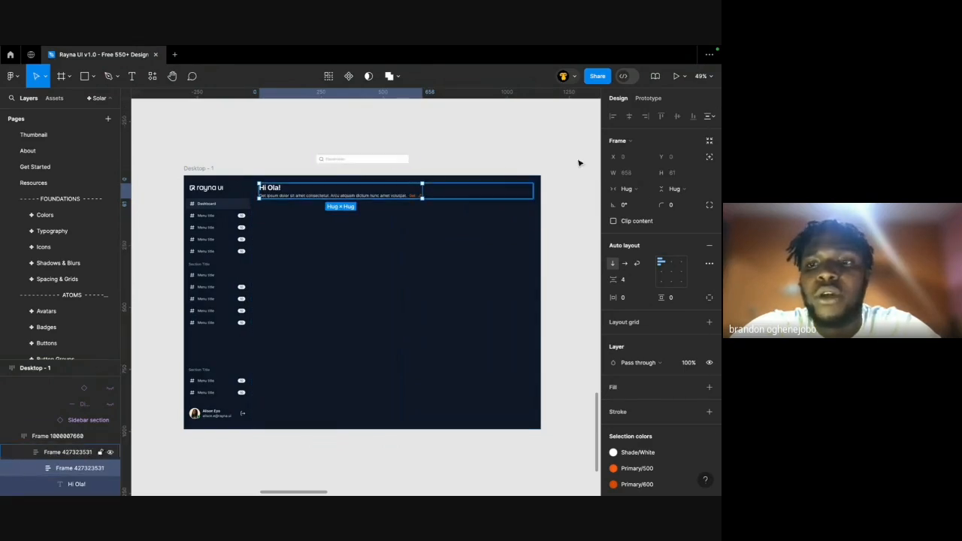
left_click(626, 188)
left_click(643, 200)
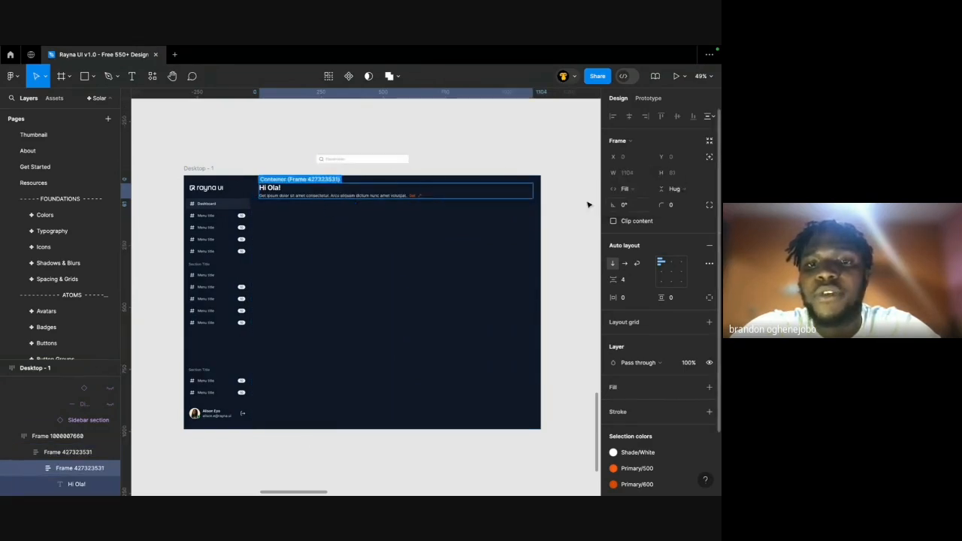
Set the width of the description row below "Hi Ola!" to Fill container.
left_click(302, 197)
left_click(631, 192)
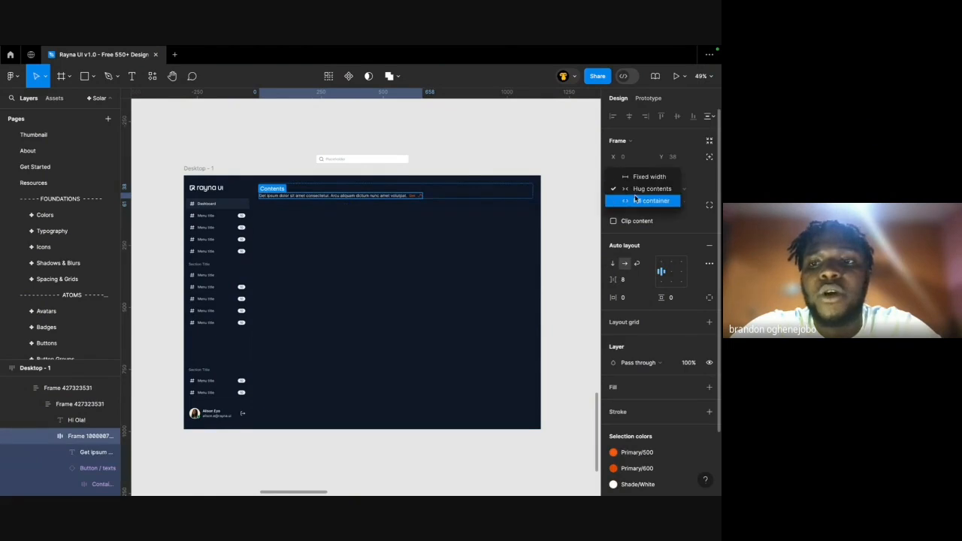
left_click(642, 200)
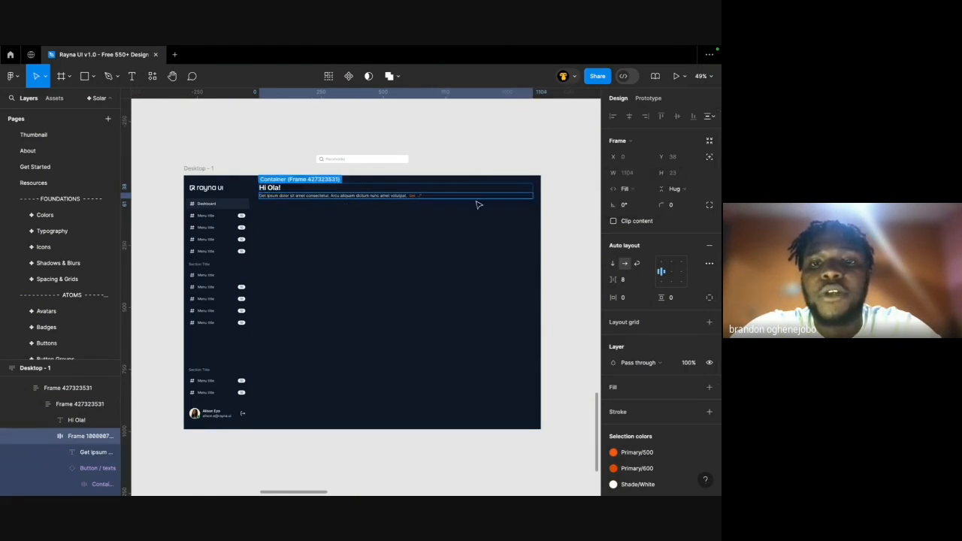
double_click(373, 197)
left_click(453, 197)
left_click(369, 159)
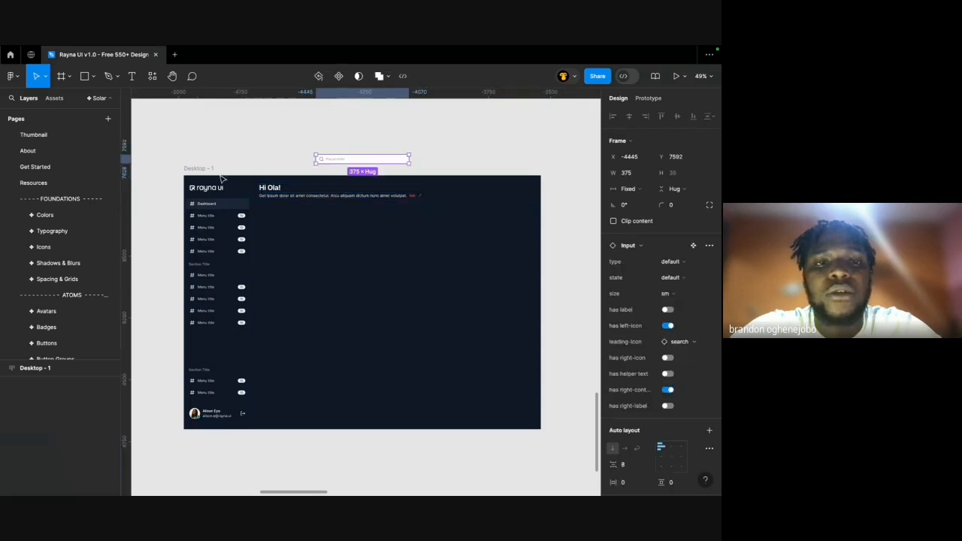
left_click(210, 169)
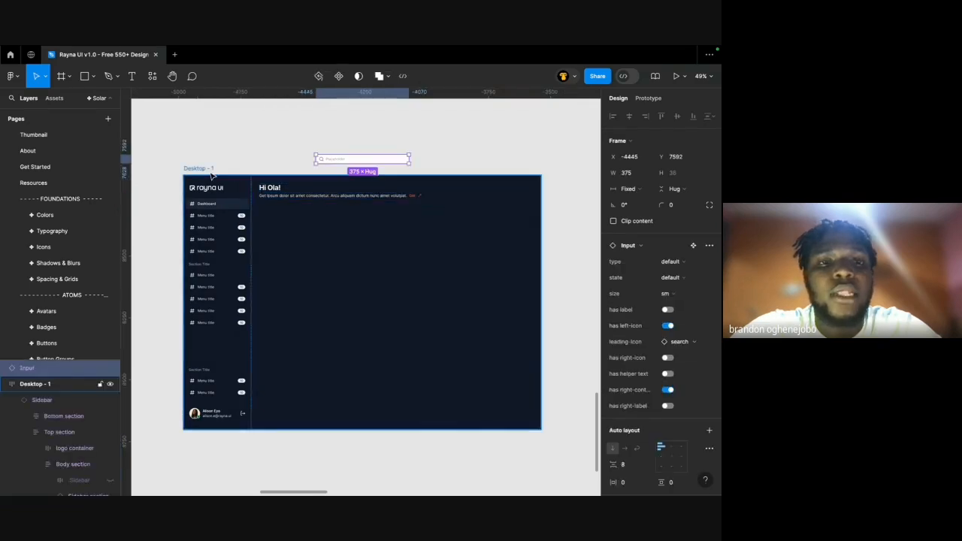
left_click(398, 199)
left_click(265, 189)
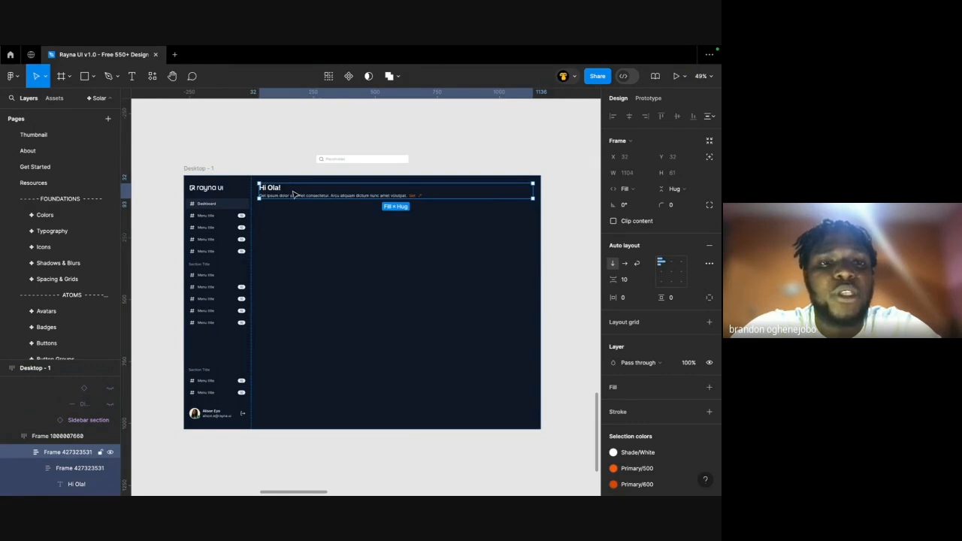
left_click(305, 172)
Move the Input component from above Desktop - 1 into the outer greeting frame, below the description row.
left_click(329, 158)
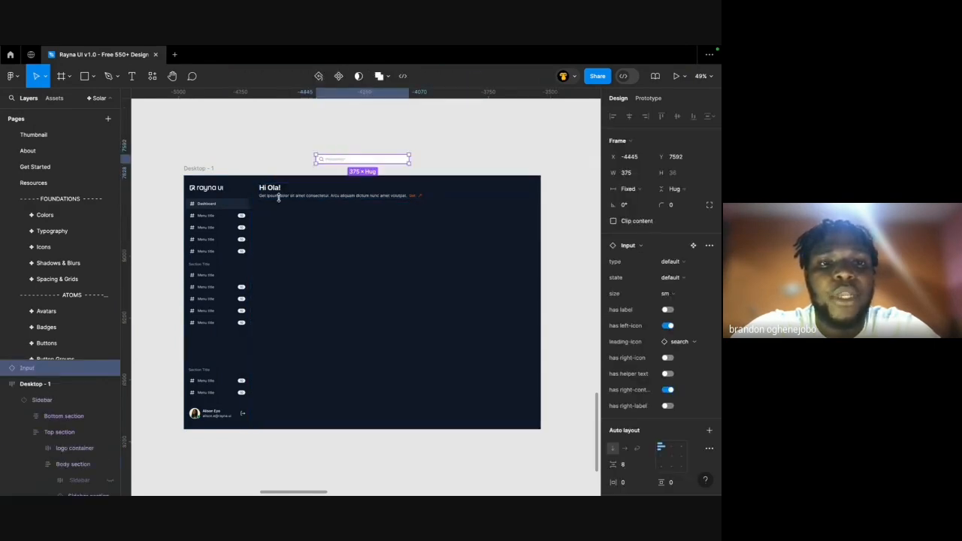
key("super+x")
left_click(274, 188, "super")
left_click(243, 200)
left_click(279, 197)
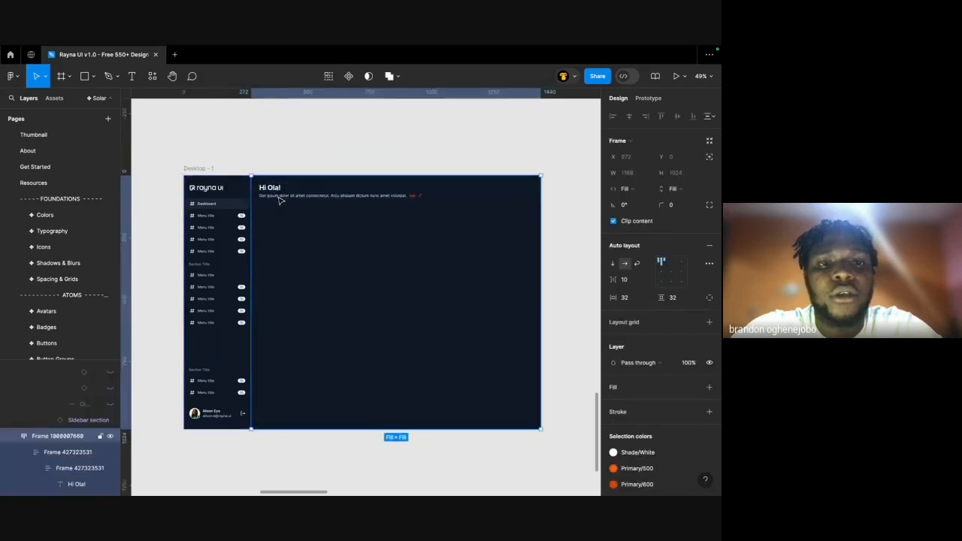
left_click(282, 198)
left_click(277, 212)
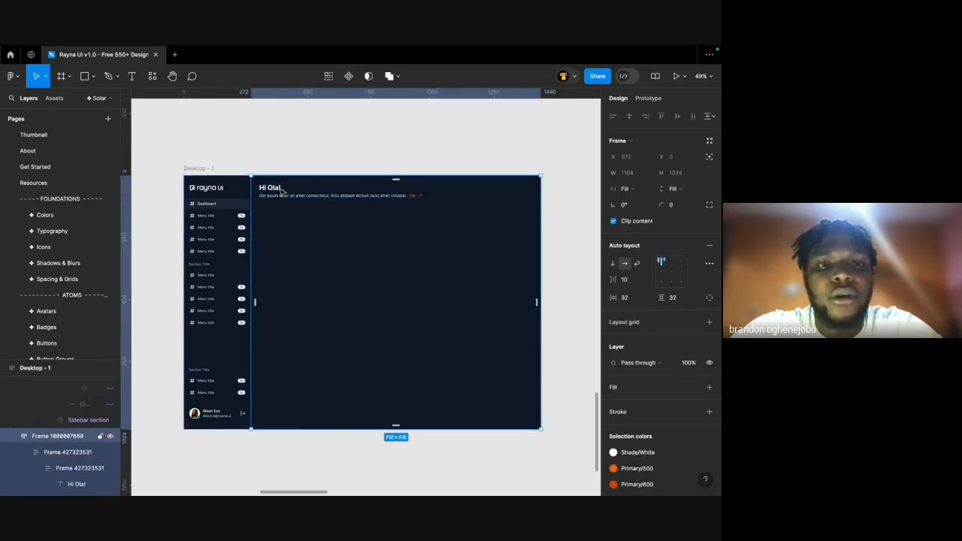
left_click(282, 192)
key("super+v")
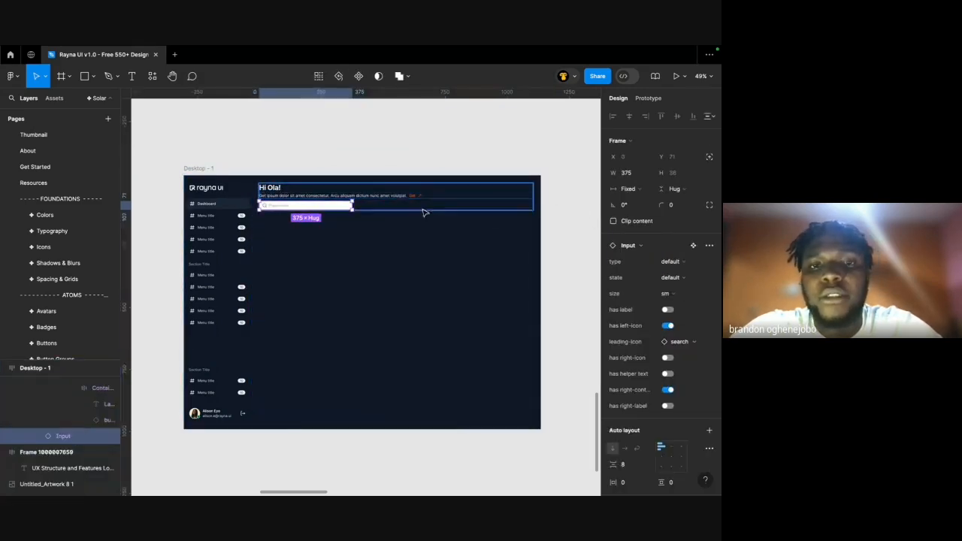
left_click(354, 226)
double_click(348, 208)
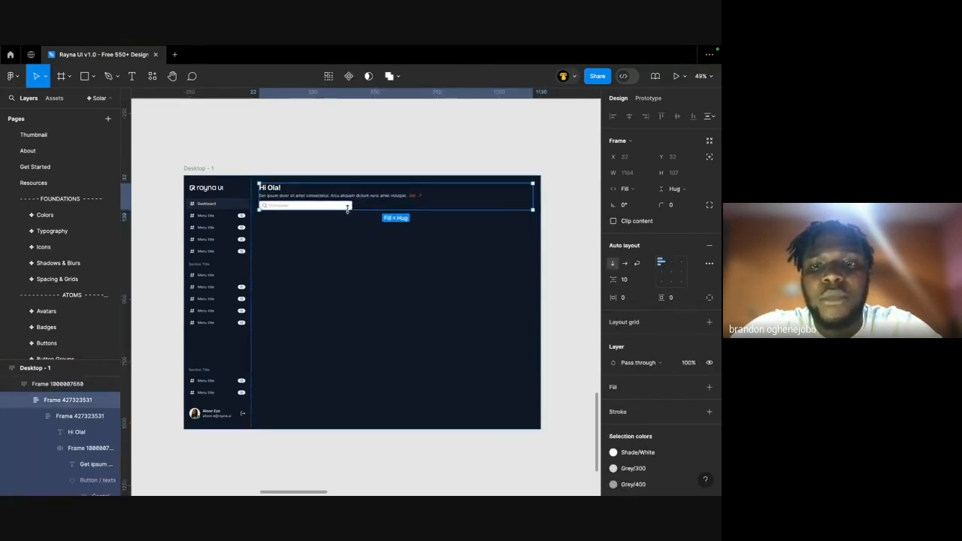
Set the outer greeting frame's auto layout to horizontal with left-centre alignment, and compare the search input's placement with the wireframe.
left_click(625, 265)
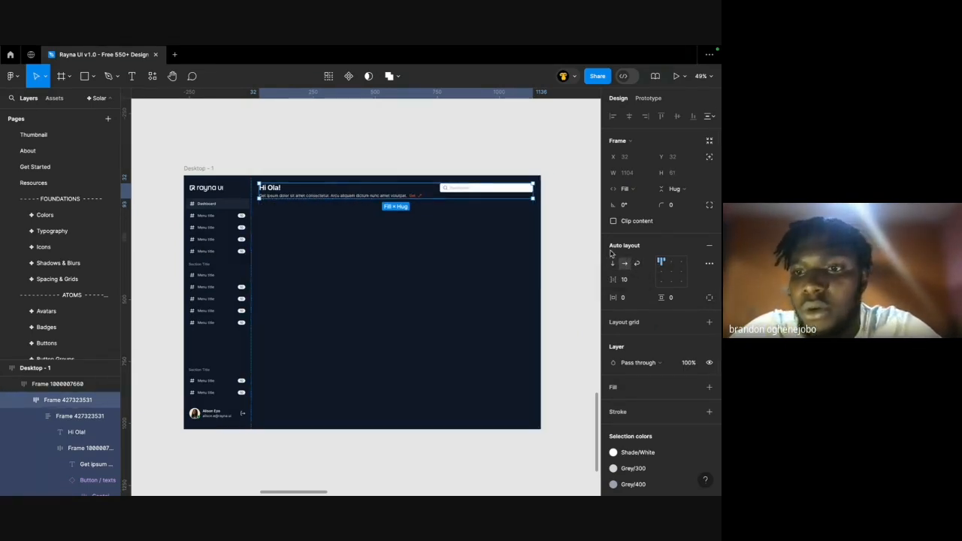
left_click(661, 271)
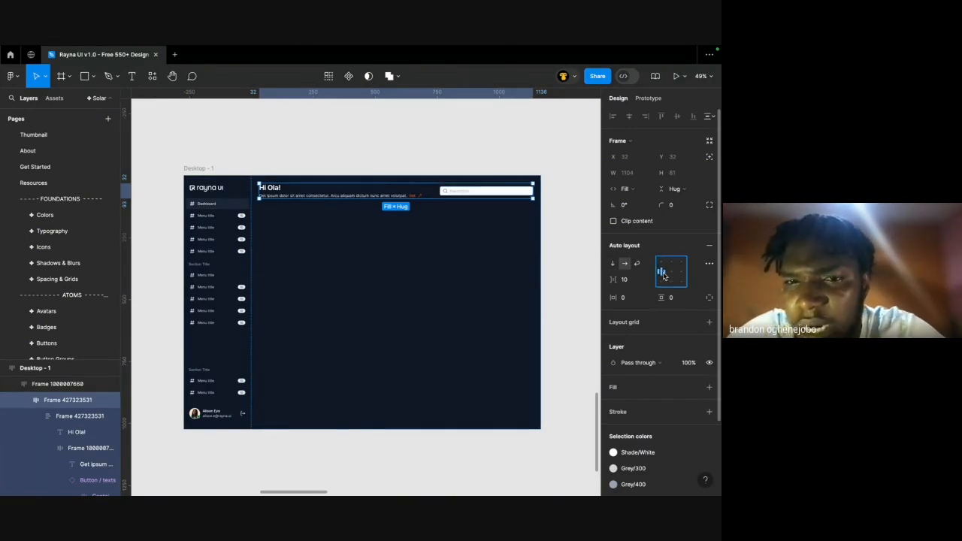
left_click(519, 142)
scroll(520, 143, "down", 5)
scroll(519, 142, "left", 4)
scroll(444, 178, "left", 3)
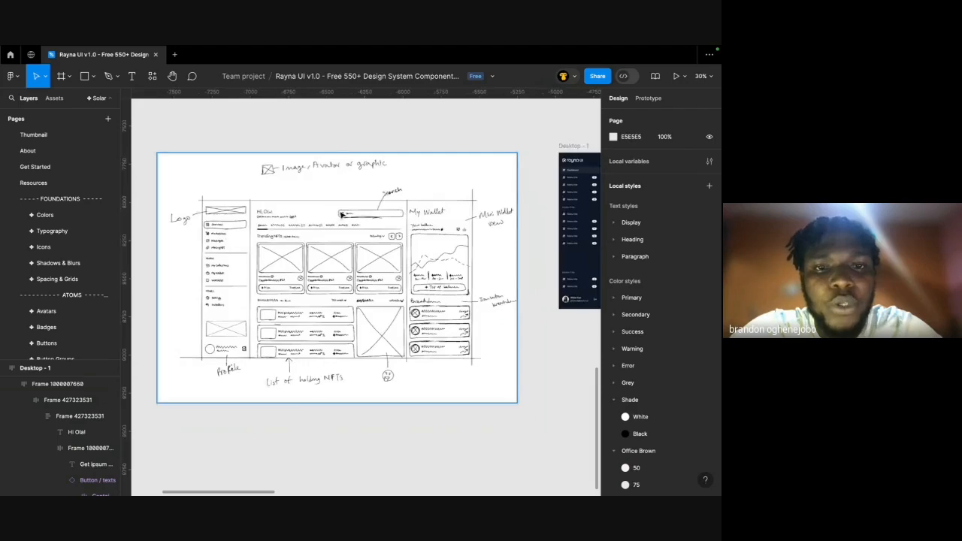
scroll(341, 214, "up", 3)
scroll(375, 218, "right", 10)
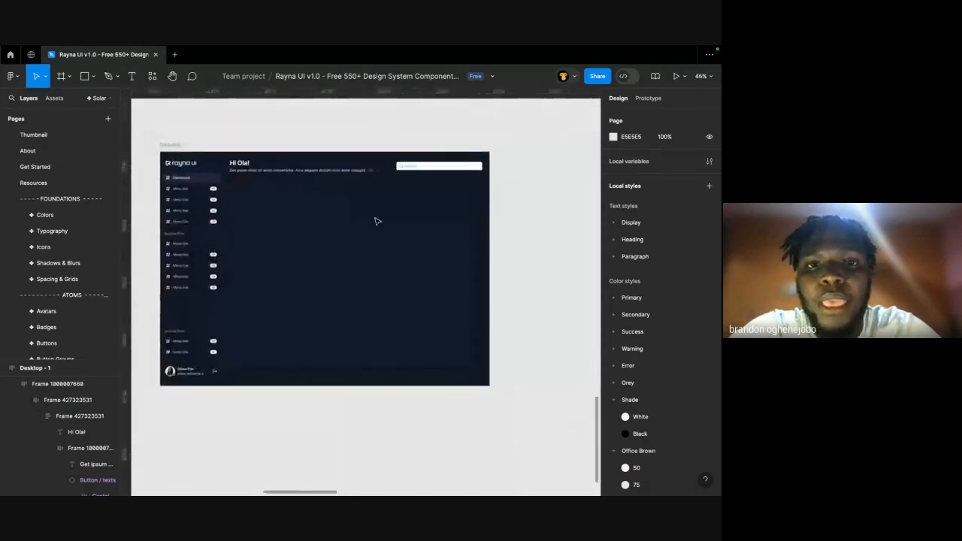
Open the library colour styles for the fill of the Input Frame inside the header's search input.
scroll(377, 222, "up", 8)
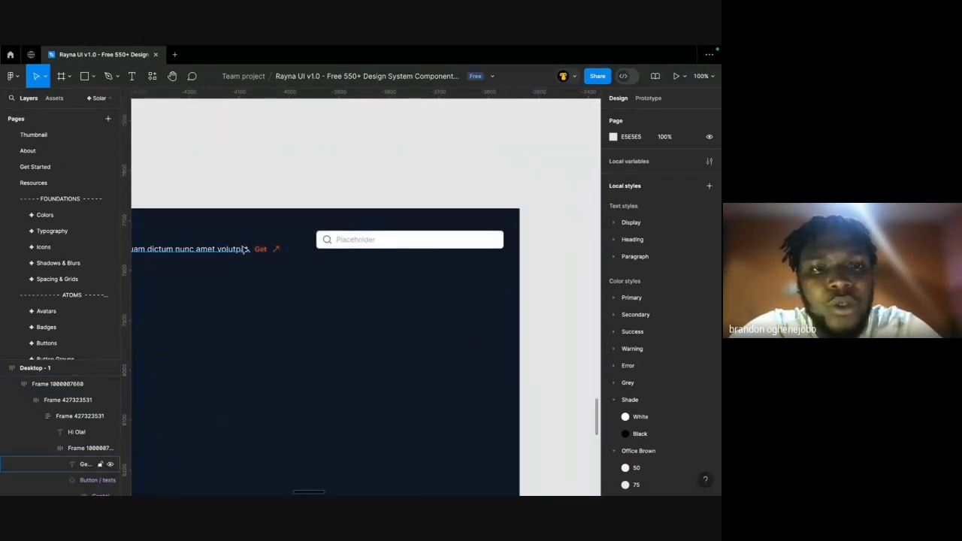
left_click(244, 249)
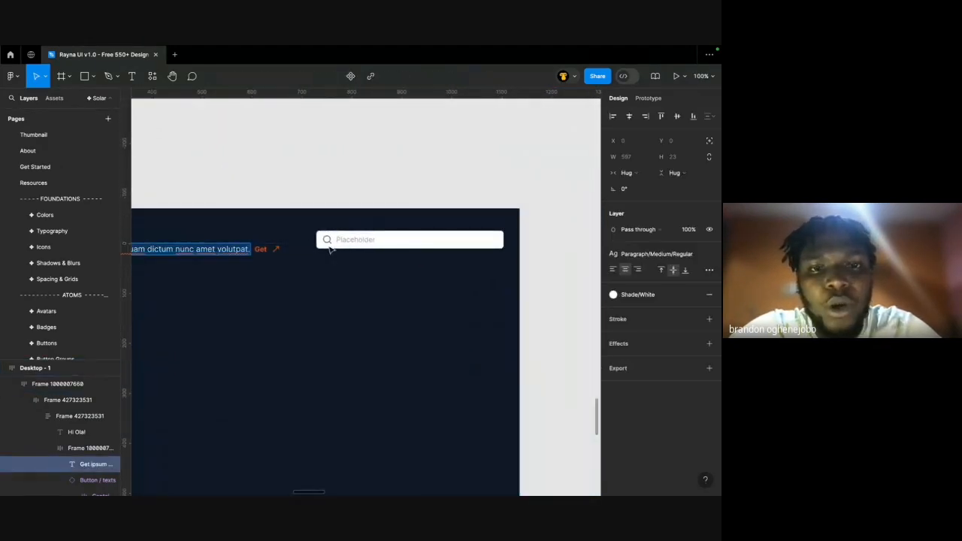
left_click(408, 240)
scroll(635, 331, "down", 5)
scroll(686, 422, "down", 2)
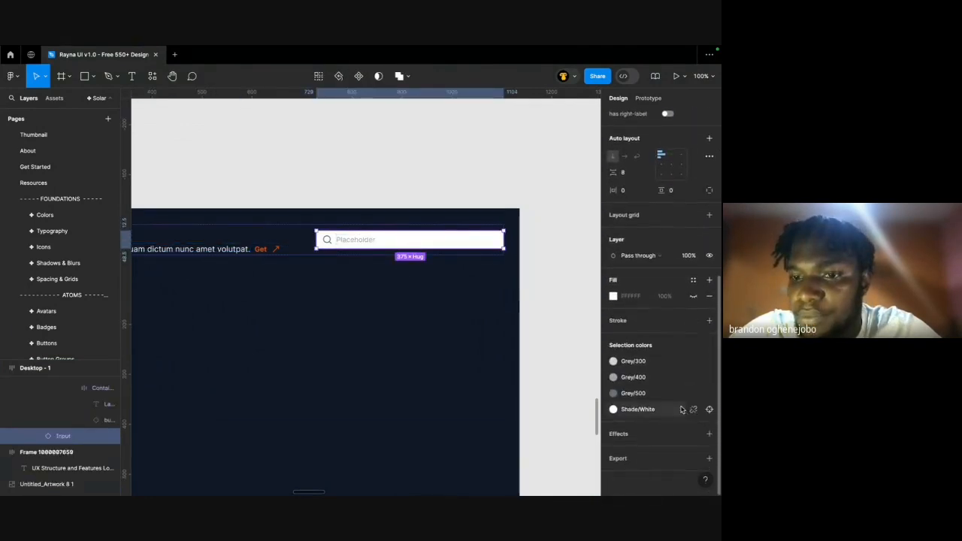
double_click(491, 242)
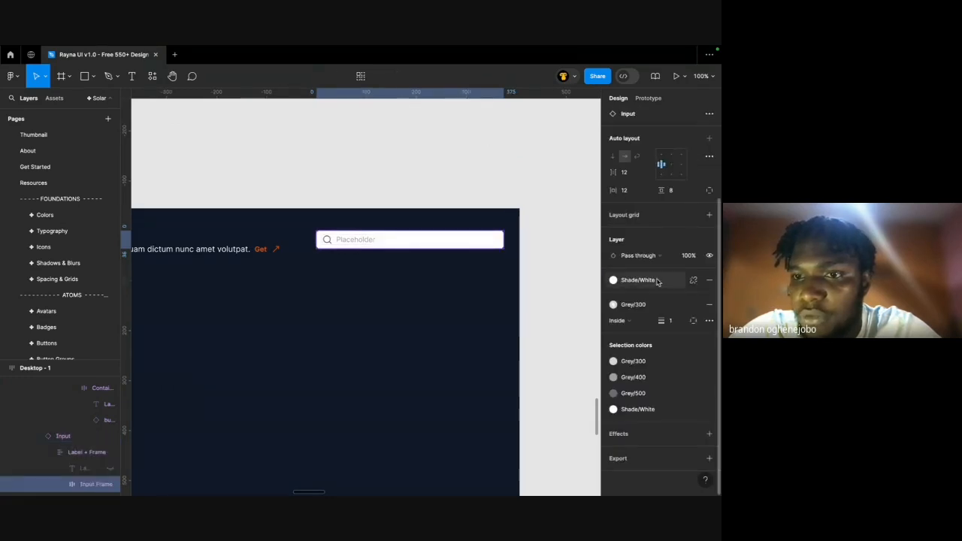
left_click(612, 280)
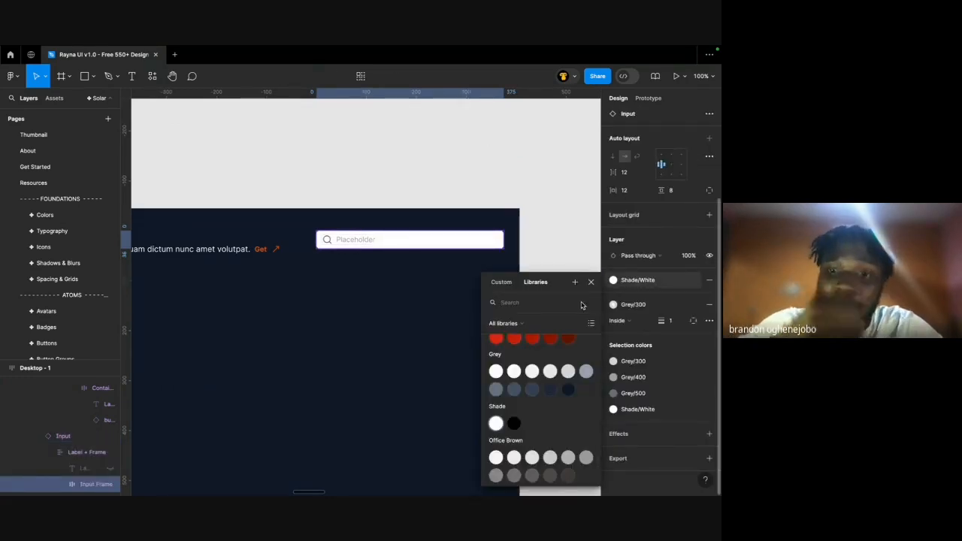
scroll(554, 364, "up", 1)
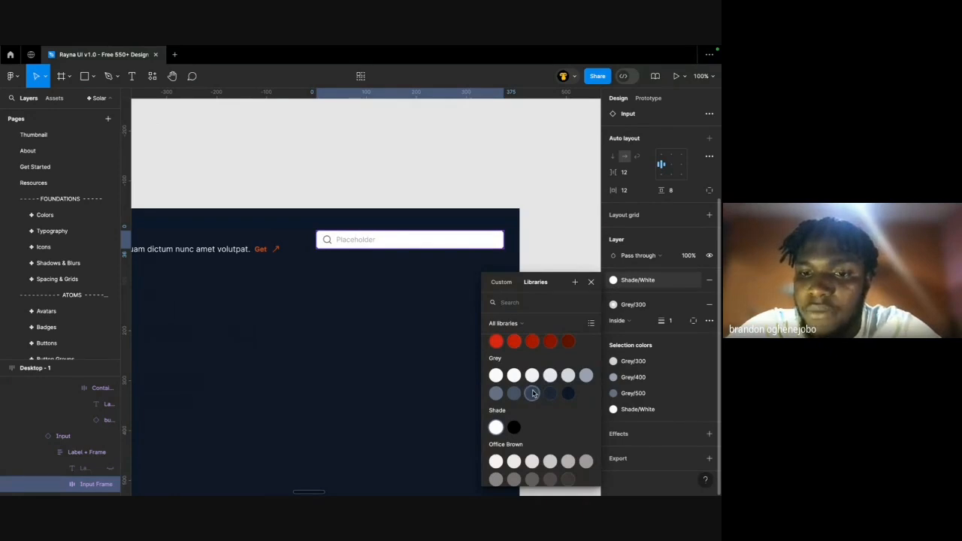
Set the fill of the search input frame in the dashboard header to Grey/700.
left_click(532, 393)
left_click(552, 179)
scroll(552, 179, "down", 5)
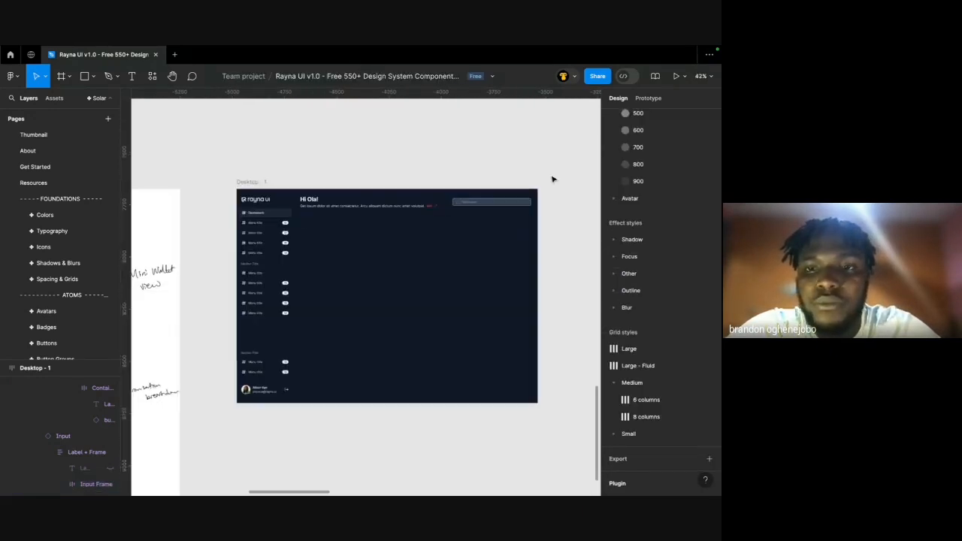
scroll(440, 195, "up", 5)
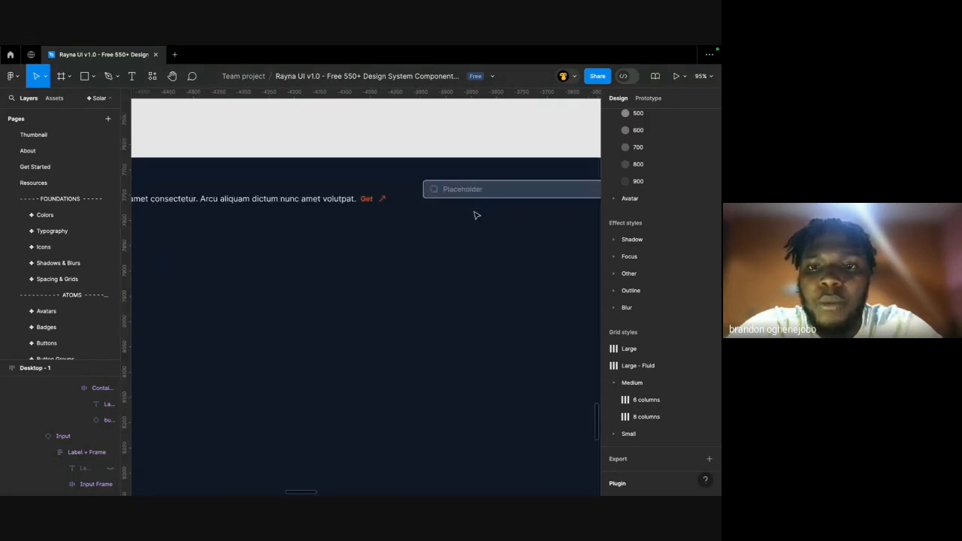
Set the fill of the header's search input frame to Grey/800.
left_click(477, 208)
scroll(526, 241, "right", 1)
left_click(612, 280)
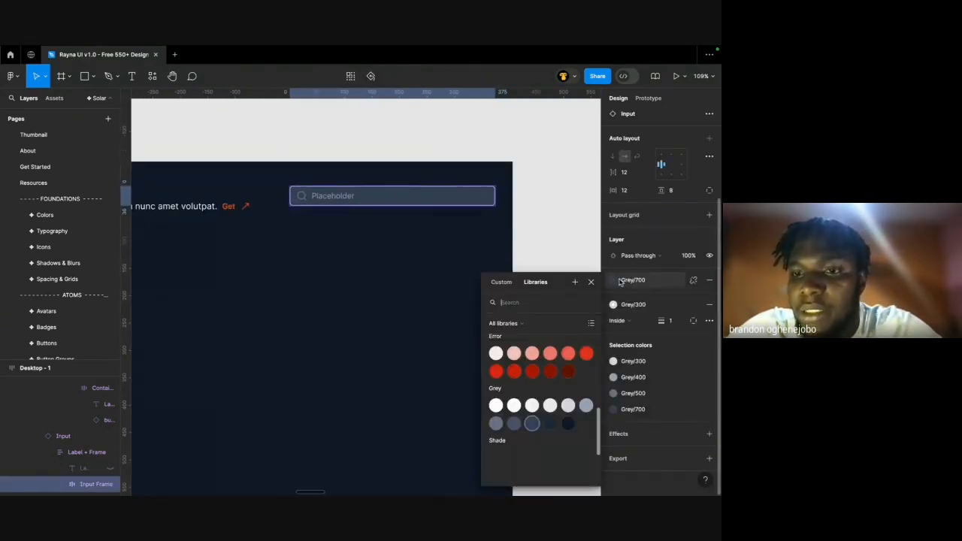
left_click(552, 426)
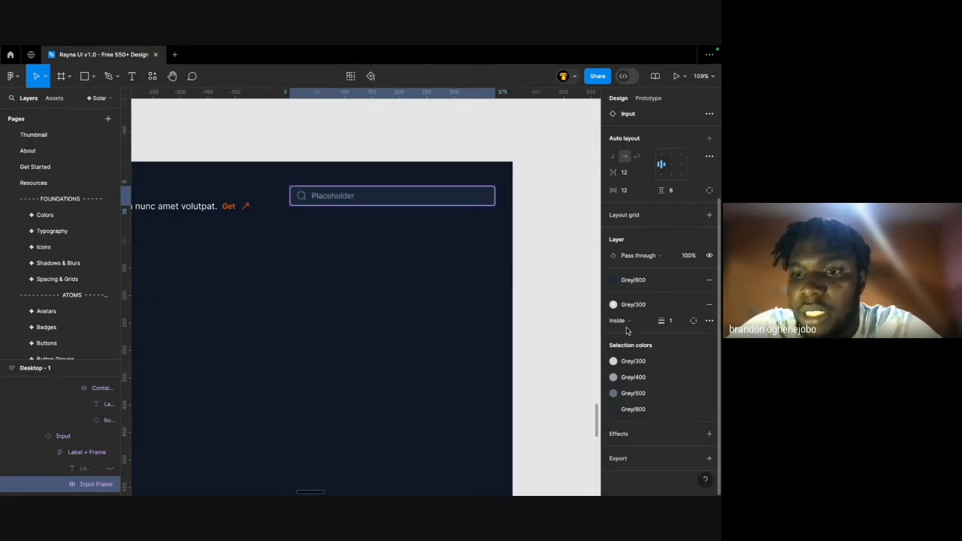
Set the search input frame's stroke colour to Grey/700.
left_click(613, 304)
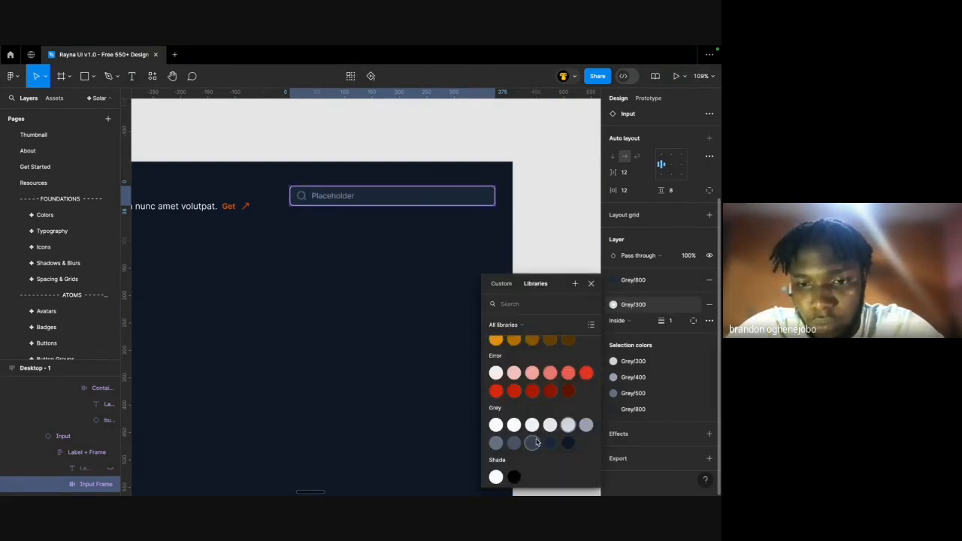
left_click(533, 445)
left_click(544, 214)
scroll(544, 214, "down", 2)
scroll(544, 212, "down", 3)
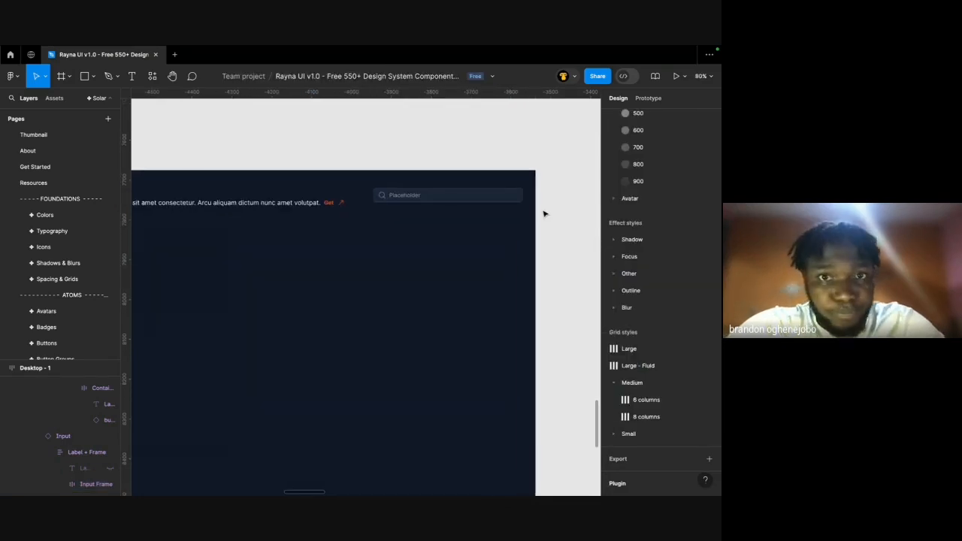
scroll(521, 208, "up", 2)
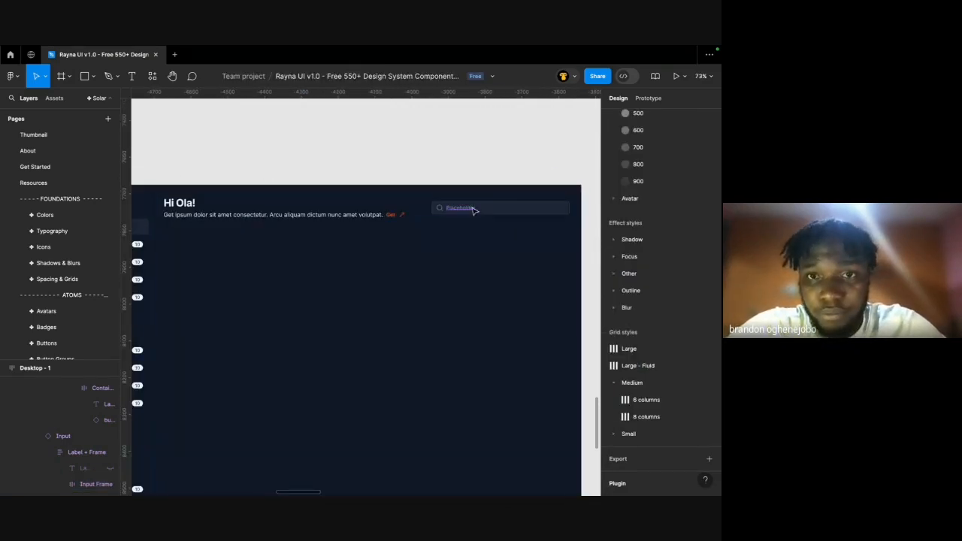
Replace the input's placeholder text with "Search".
double_click(471, 207)
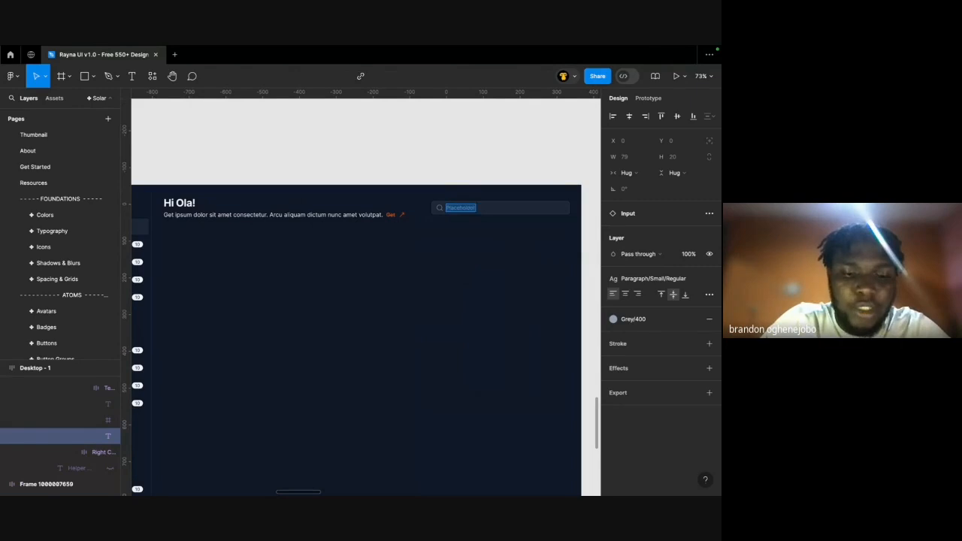
type("Search")
key("Escape")
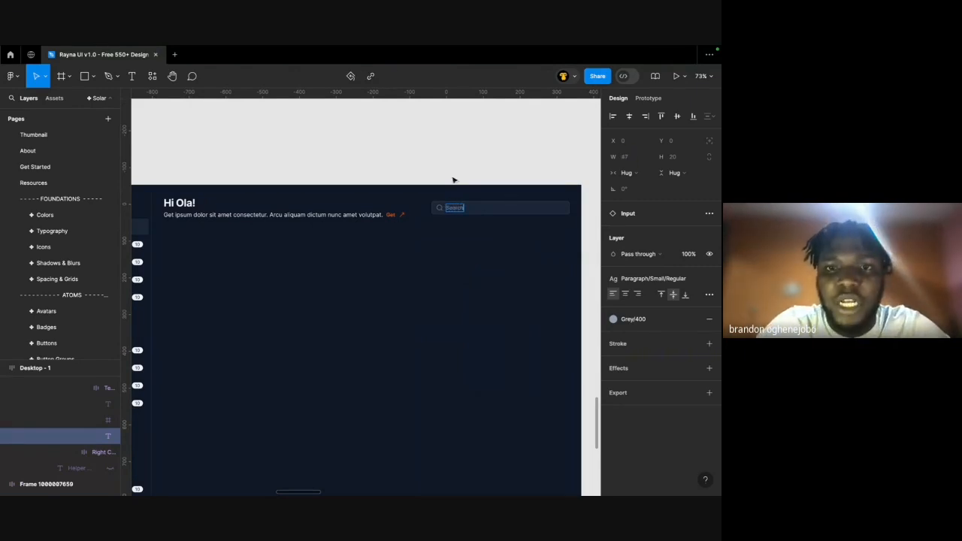
scroll(453, 179, "down", 3)
left_click(451, 170)
scroll(408, 176, "up", 1)
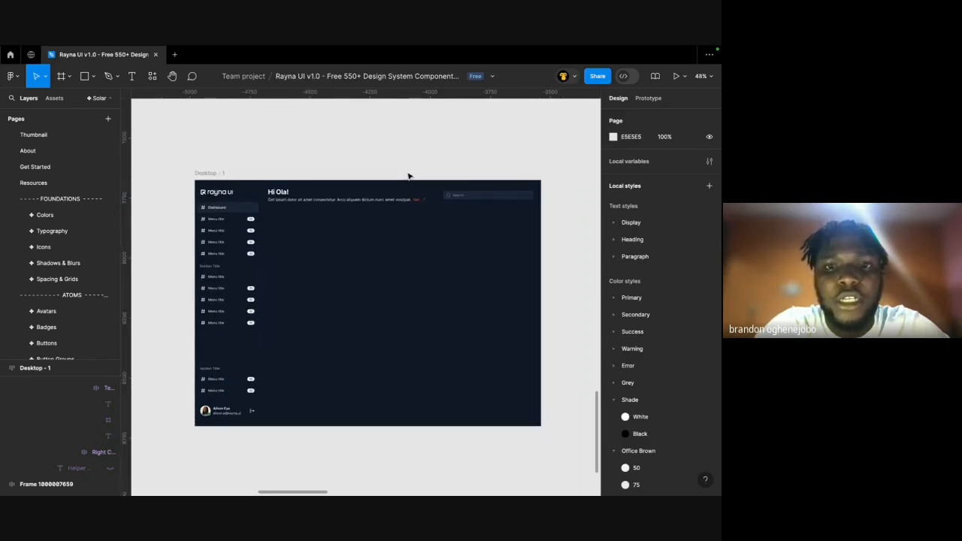
Shorten the subtitle under the greeting so that its second sentence reads "Arcu ac amet volutpat.".
scroll(408, 176, "down", 5)
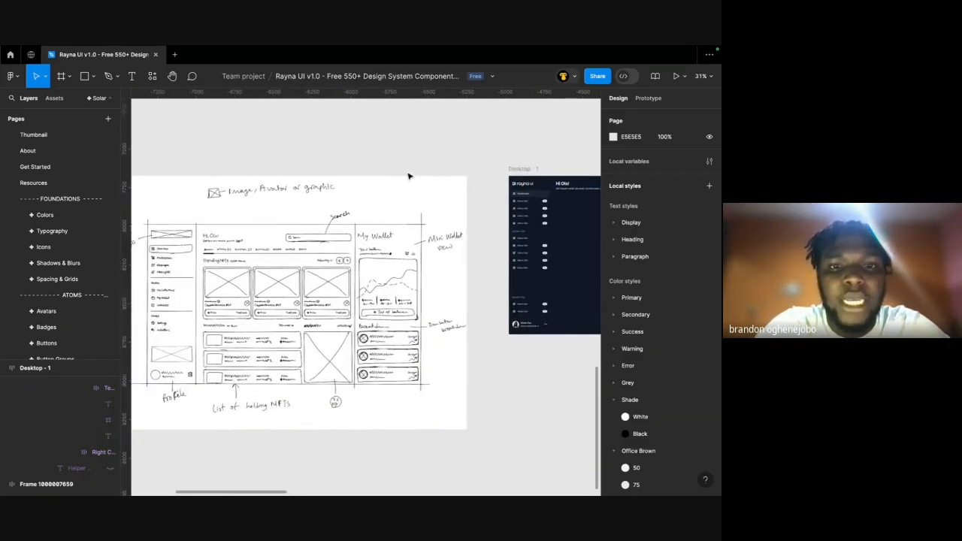
scroll(408, 176, "right", 3)
scroll(314, 186, "up", 5)
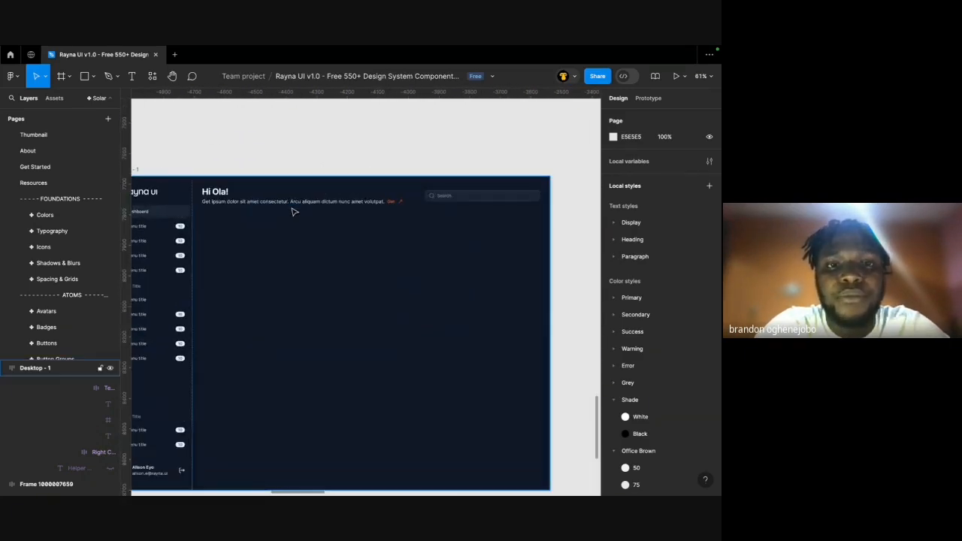
left_click(294, 211)
double_click(337, 202)
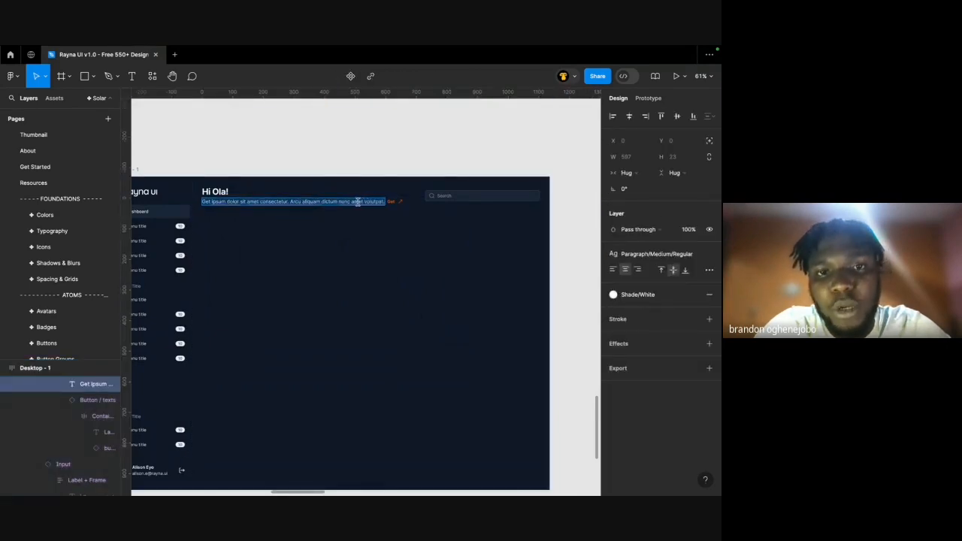
left_click(348, 202)
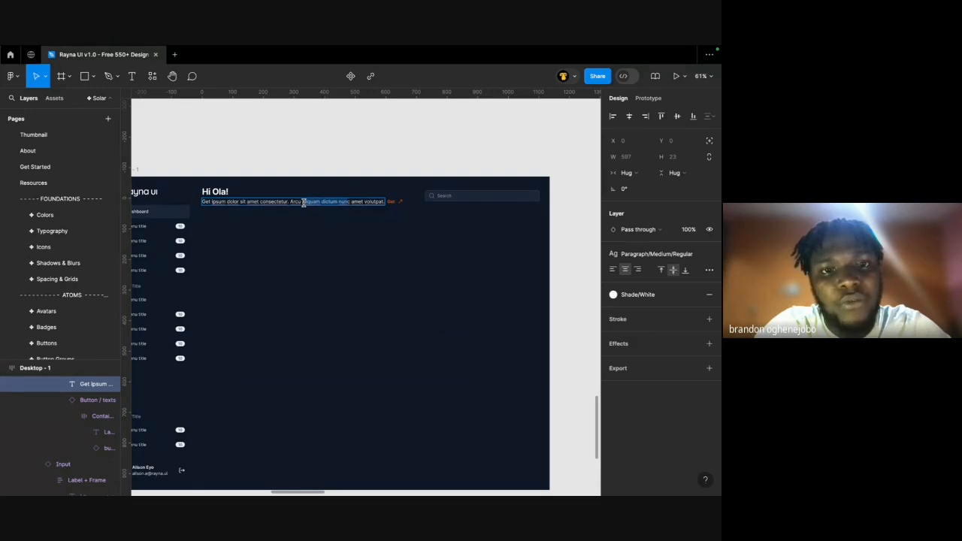
key("BackSpace")
left_click(335, 166)
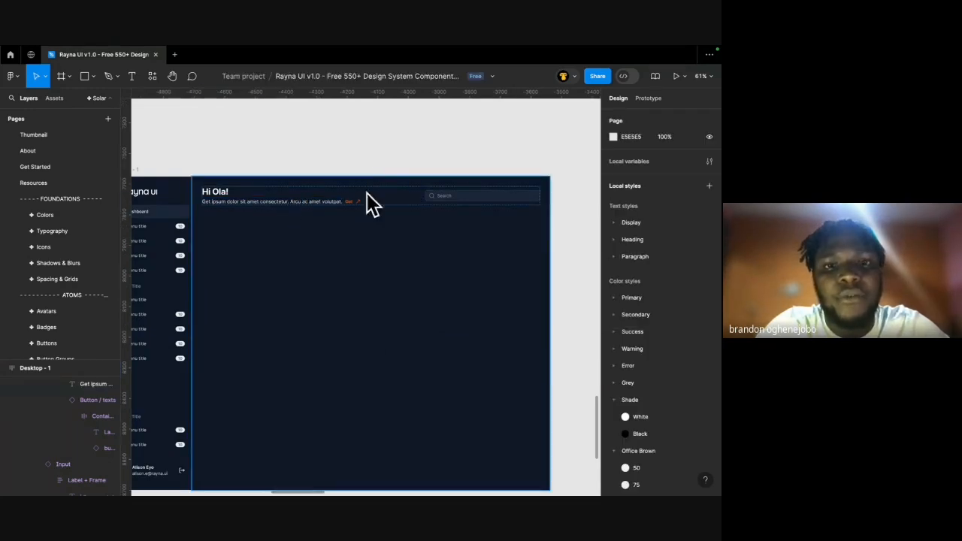
Examine the wireframe sketch for the row of tabs beneath the greeting and compare it with the Desktop - 1 frame.
scroll(375, 158, "down", 5)
scroll(438, 186, "left", 3)
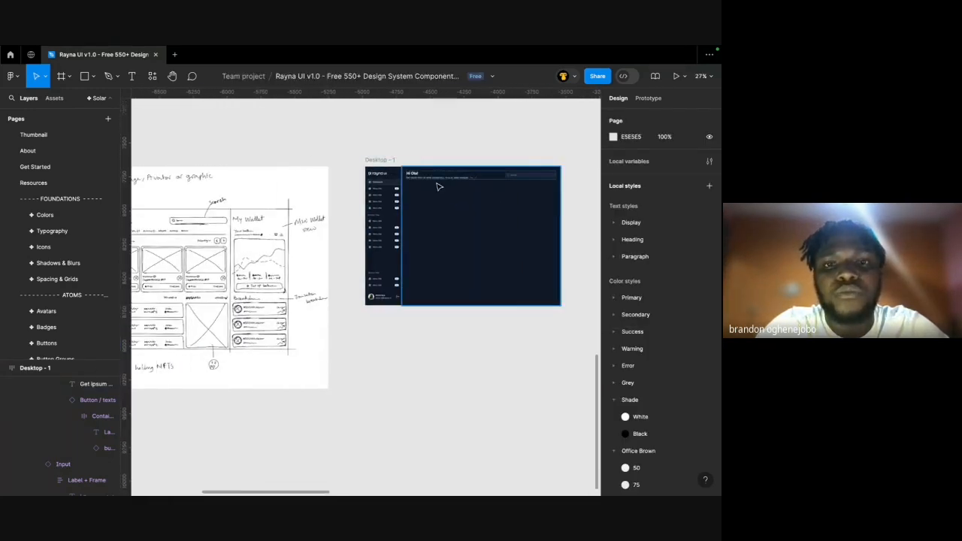
left_click(438, 186)
scroll(438, 187, "up", 5)
scroll(314, 210, "left", 3)
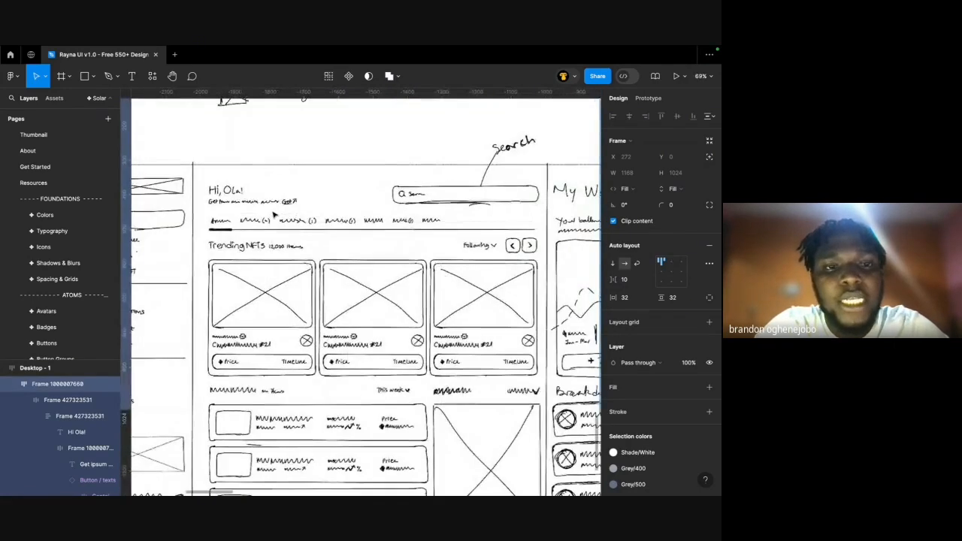
scroll(466, 213, "right", 1)
left_click(466, 213)
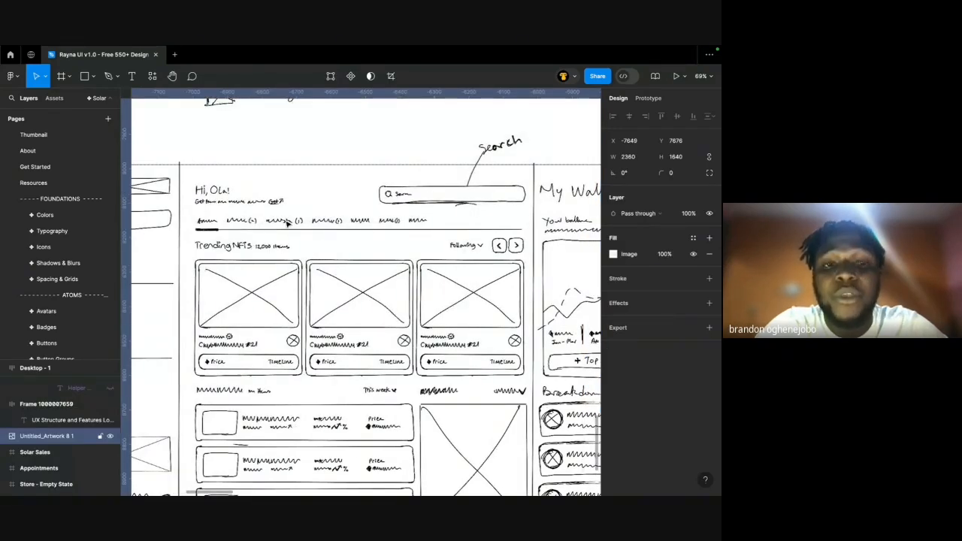
scroll(234, 228, "down", 1)
scroll(234, 233, "down", 4)
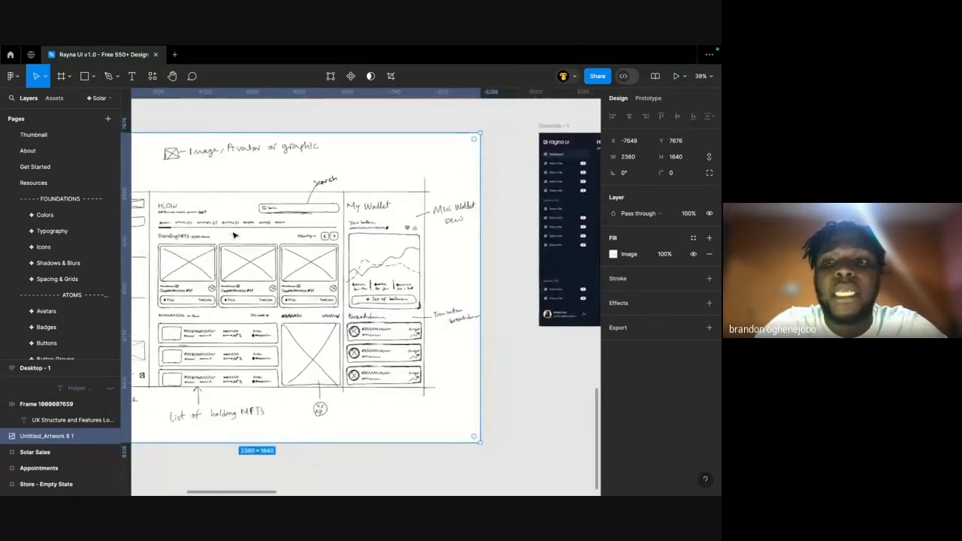
scroll(234, 232, "right", 4)
Find the Tab component by searching the assets for "Tabs" and place an instance just above the Desktop - 1 frame.
left_click(54, 98)
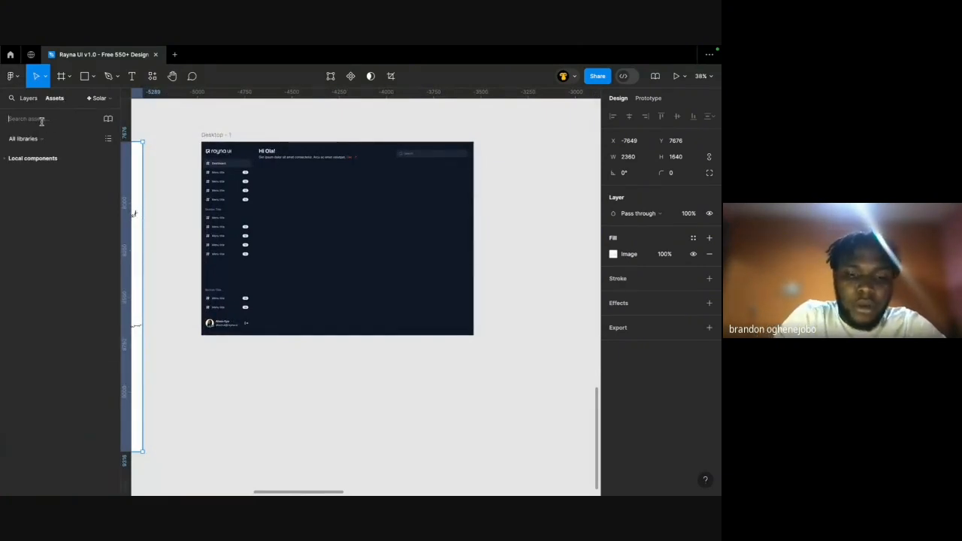
type("Tabs")
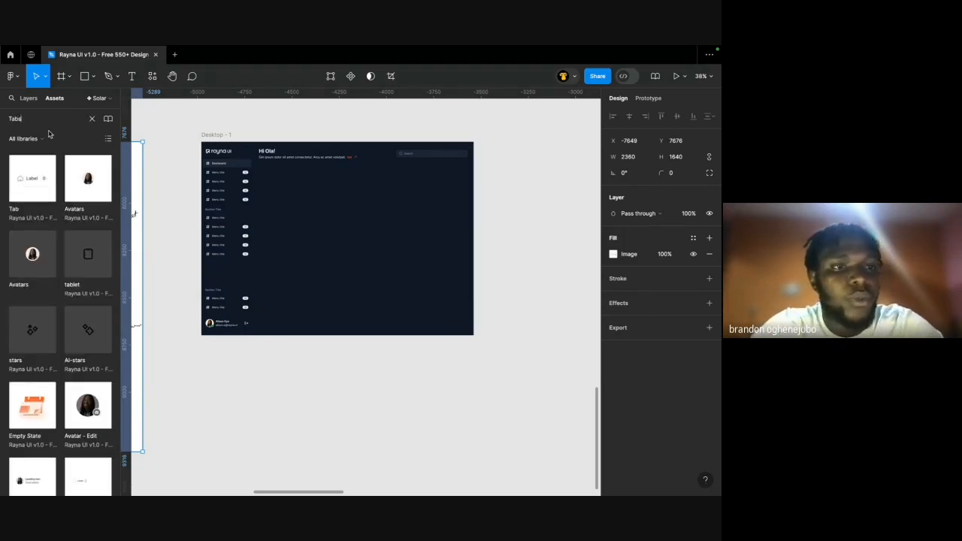
left_click_drag(21, 193, 273, 135)
scroll(275, 133, "up", 8)
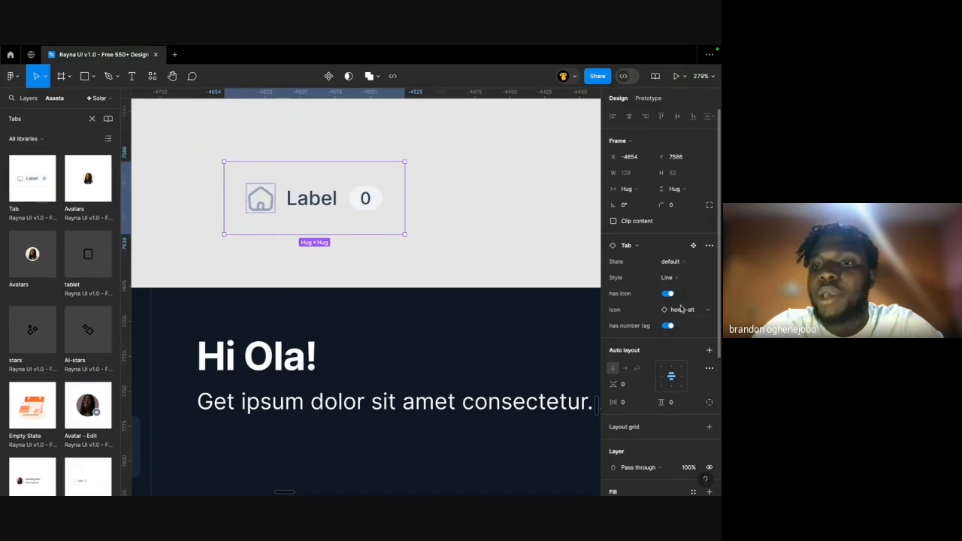
Review the state options and appearance of the placed Tab component.
left_click(682, 267)
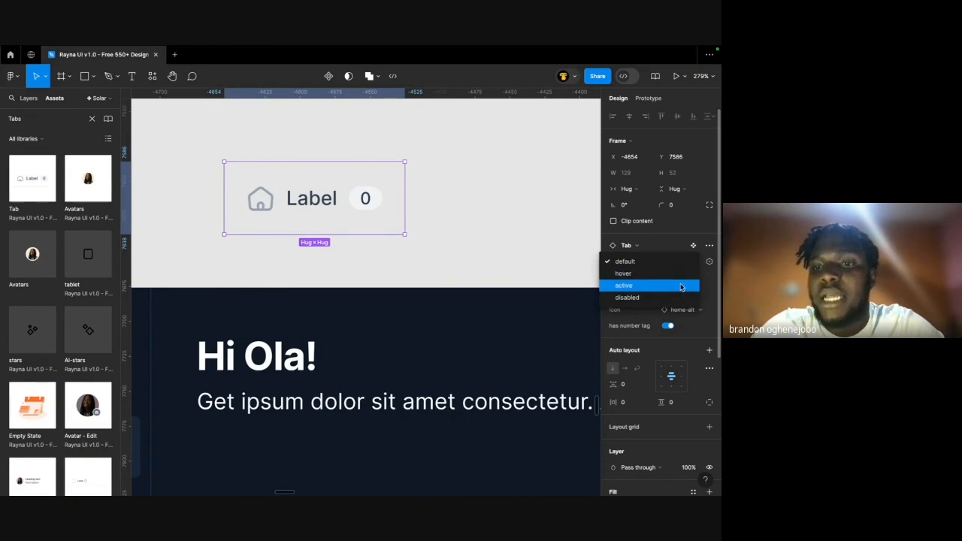
left_click(718, 274)
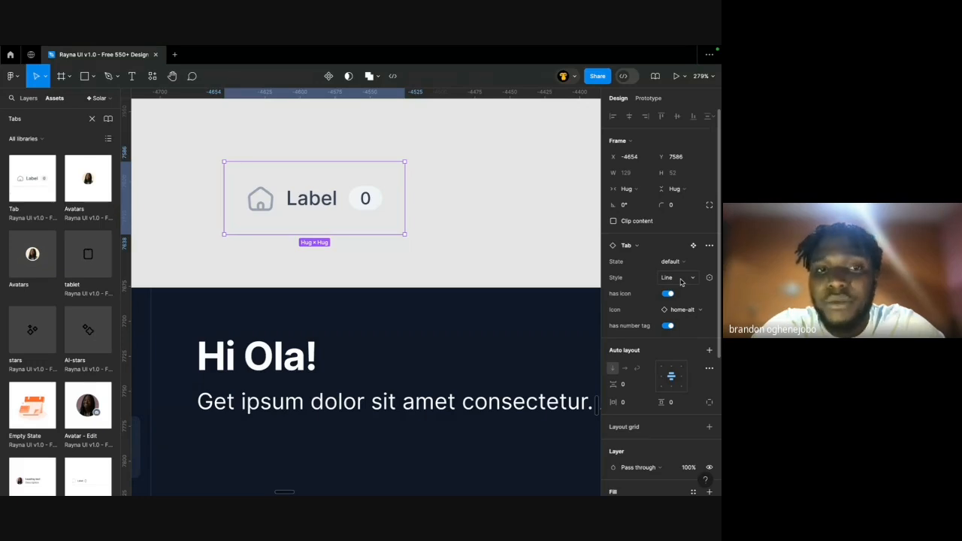
left_click(451, 228)
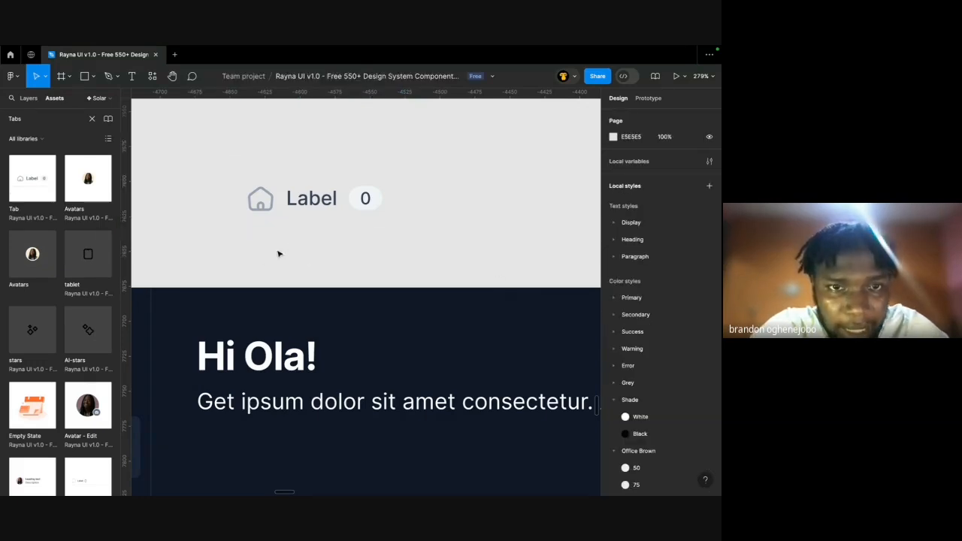
scroll(263, 259, "up", 5)
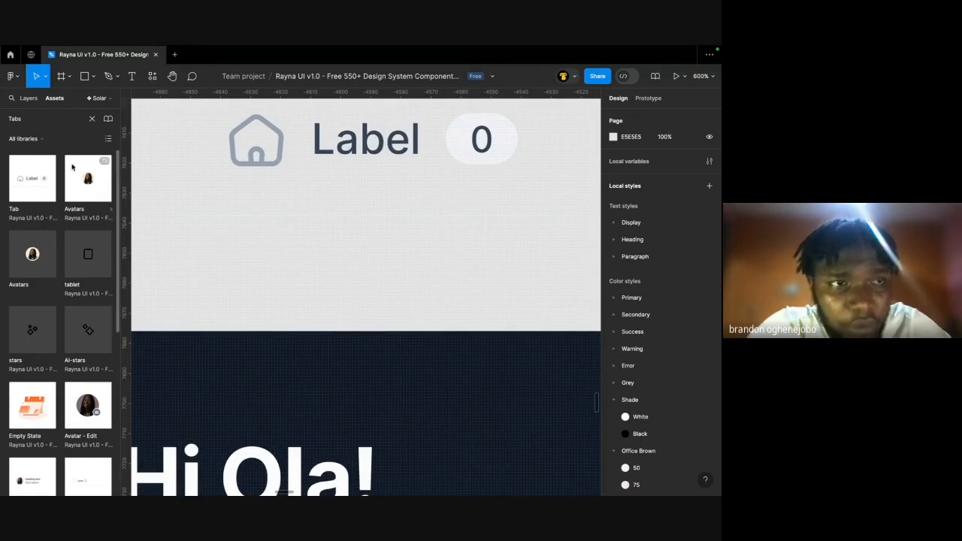
Darken the page background to A9A9A9 so the Tab's outline and badge stand out.
left_click(29, 98)
scroll(209, 183, "down", 5)
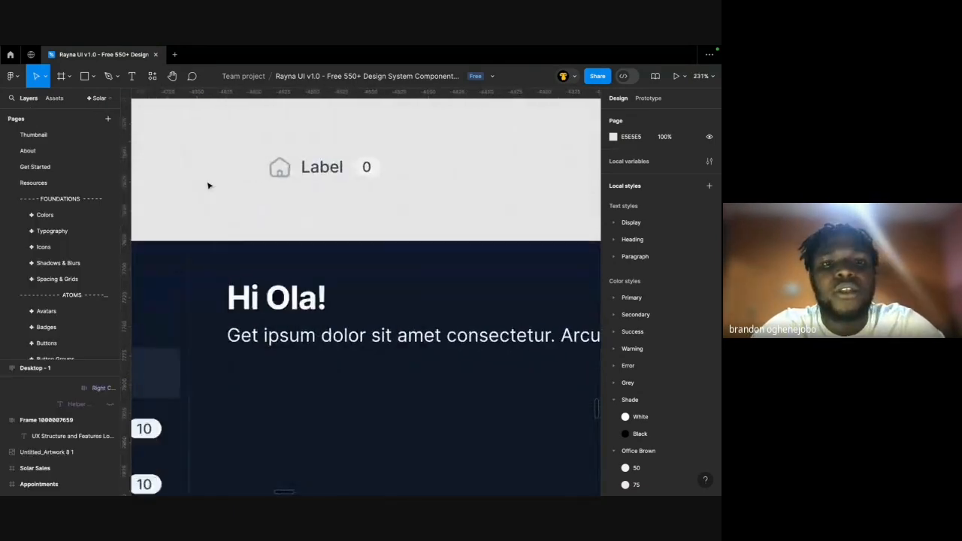
left_click(613, 137)
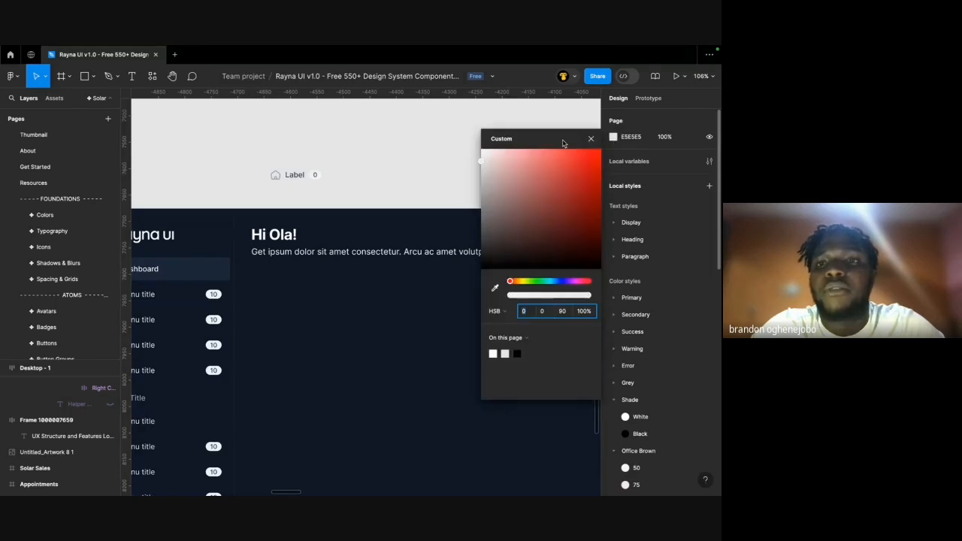
left_click_drag(480, 165, 479, 191)
left_click(449, 184)
scroll(290, 176, "up", 6)
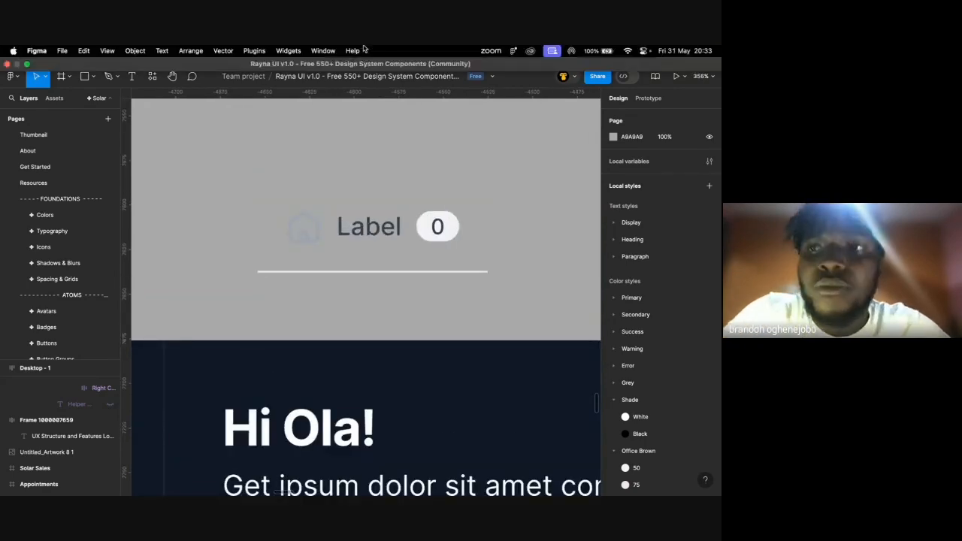
scroll(374, 209, "down", 3)
scroll(397, 153, "down", 6)
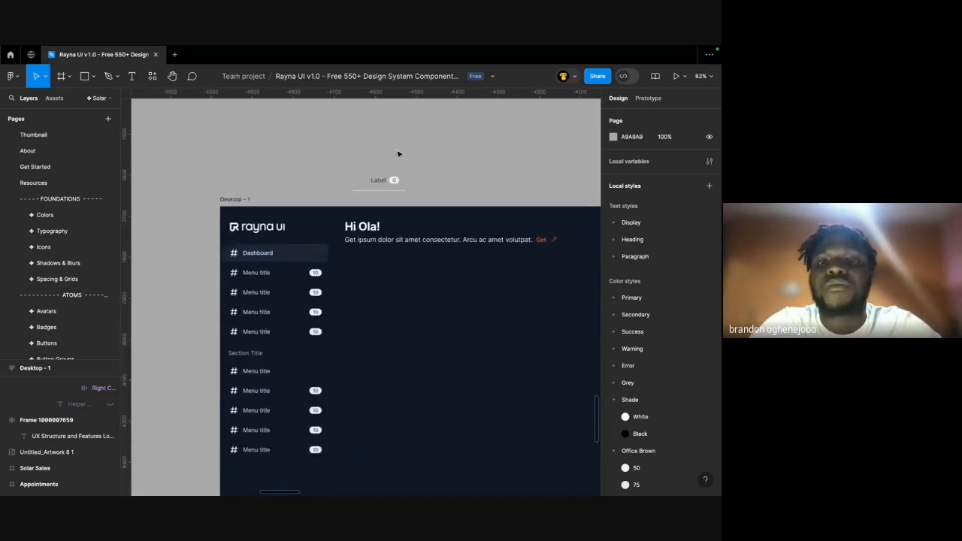
Change the Tab component's style to Pill.
left_click(390, 174)
scroll(390, 176, "right", 1)
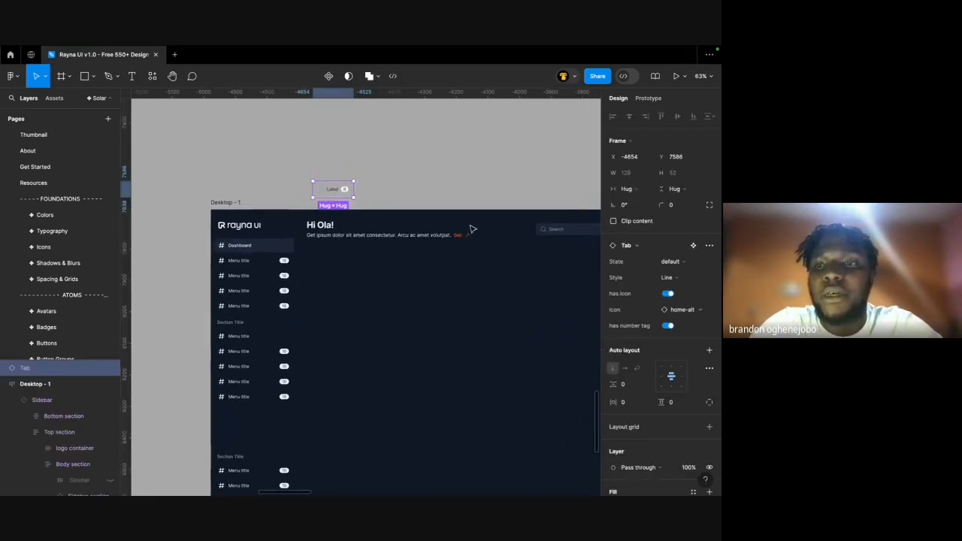
left_click(671, 277)
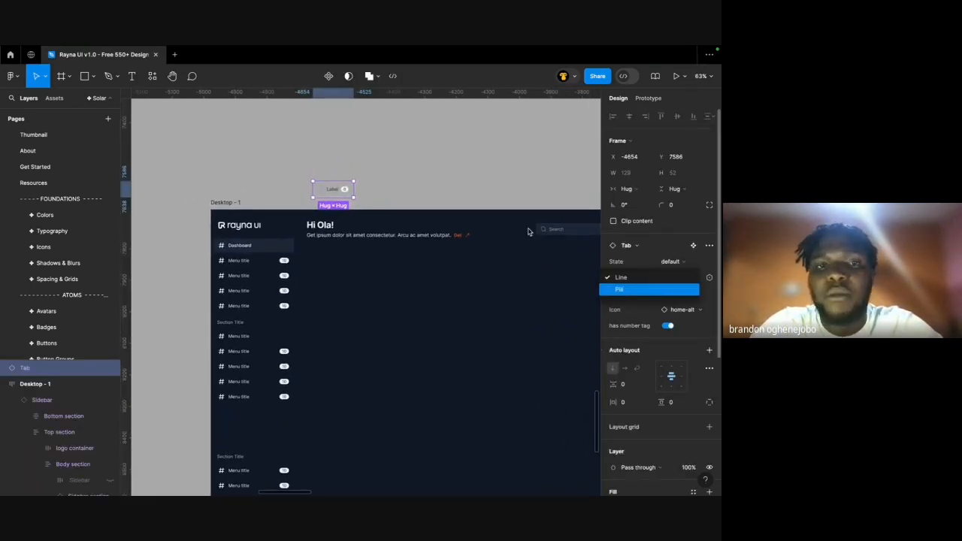
left_click(621, 289)
scroll(397, 215, "up", 3)
left_click(247, 138)
scroll(267, 142, "up", 4)
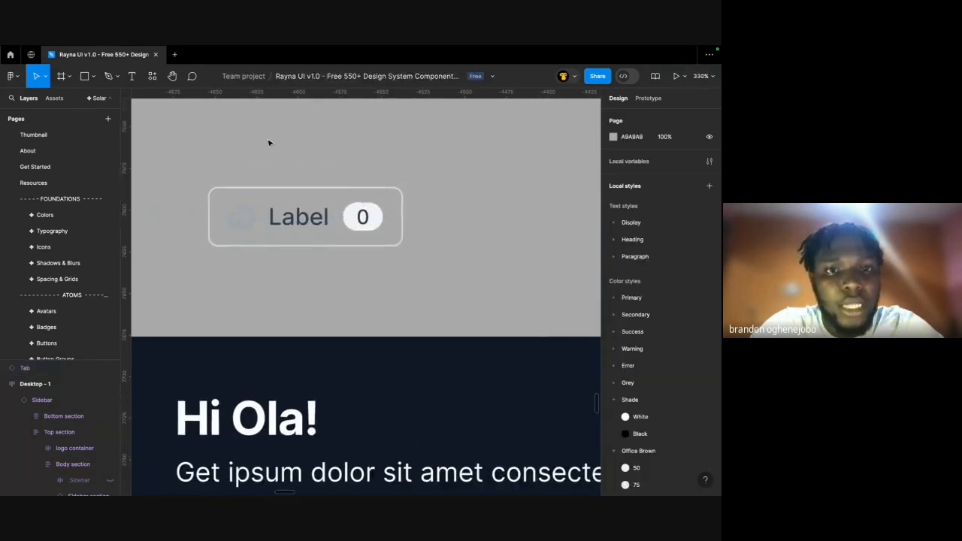
scroll(269, 143, "down", 1)
key("ctrl+z")
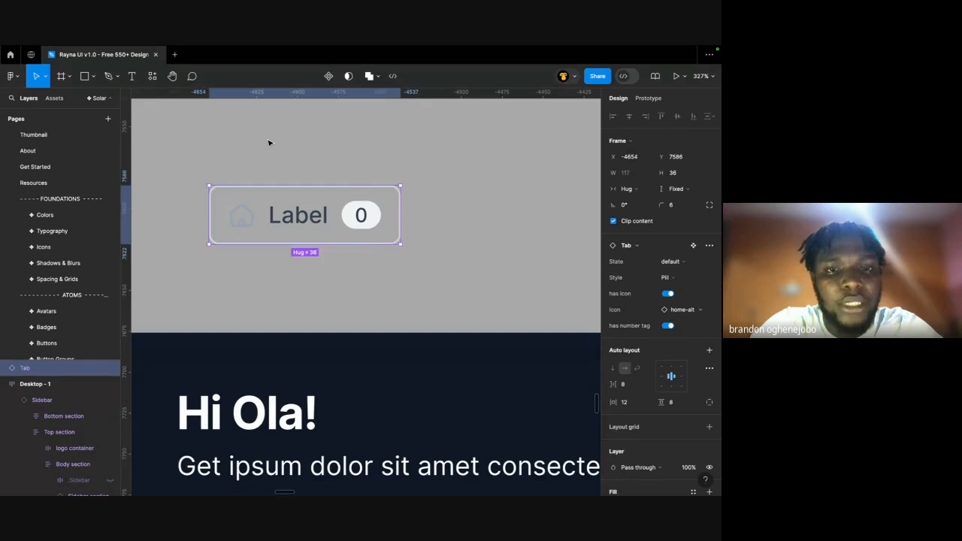
key("ctrl+shift+z")
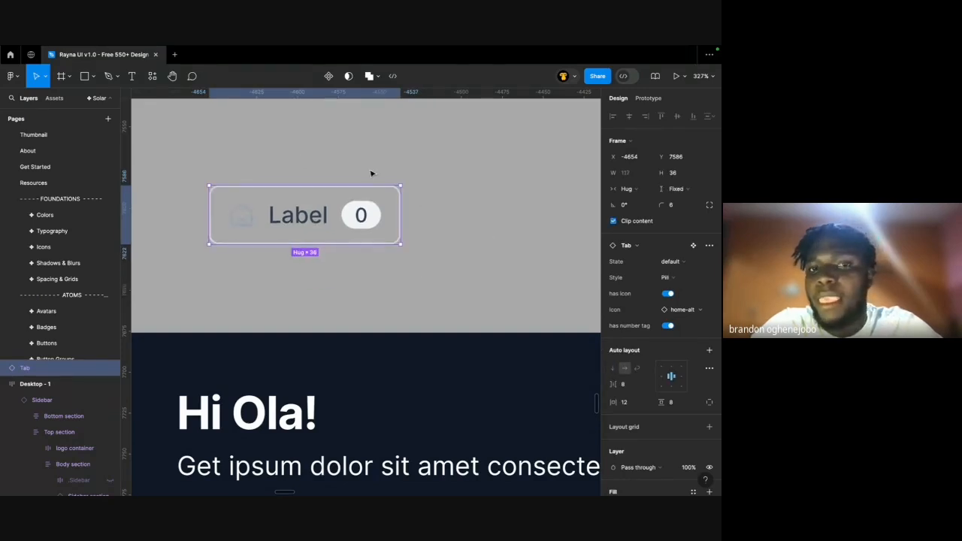
Compare the Tab's Pill and Line styles, then undo the Pill change to restore the Line style.
key("ctrl+z")
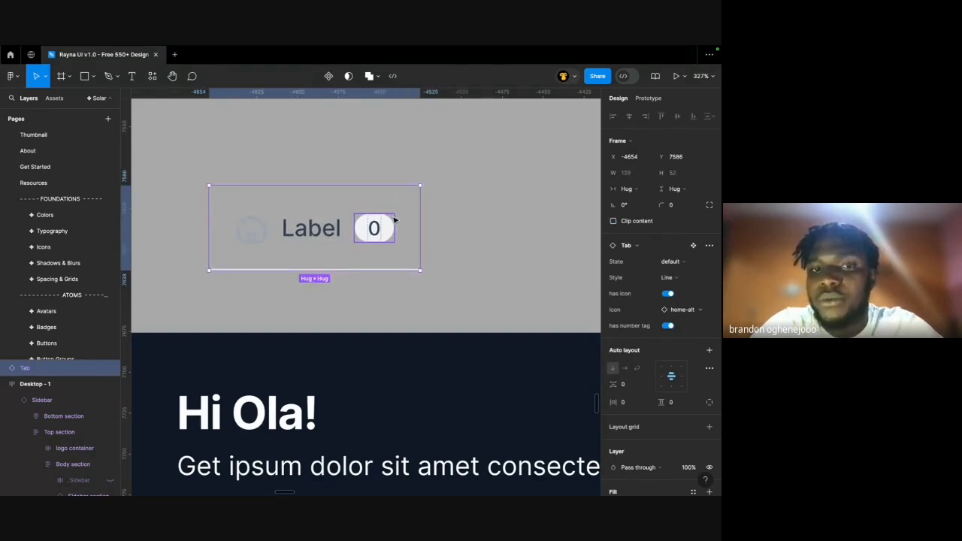
key("ctrl+shift+z")
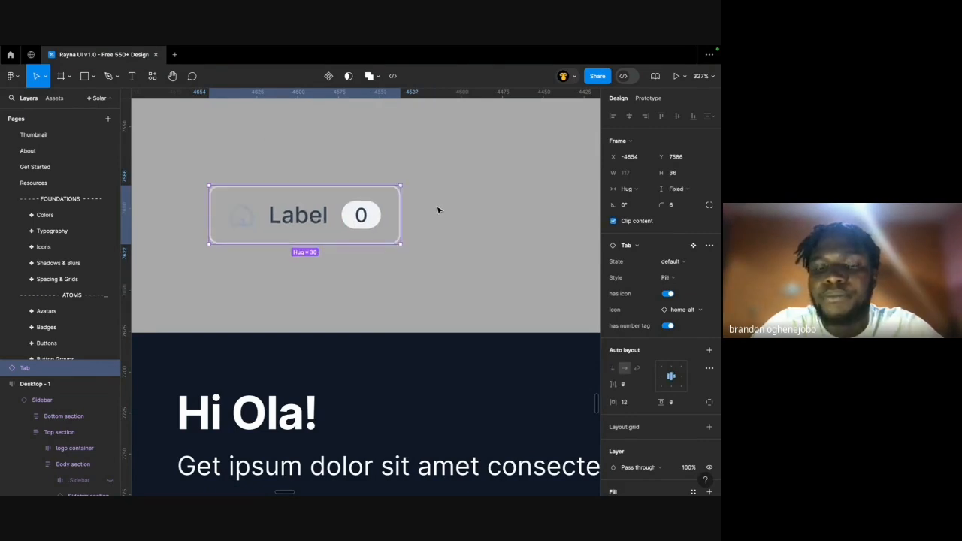
key("ctrl+z")
left_click(438, 210)
scroll(438, 210, "down", 4)
double_click(396, 224)
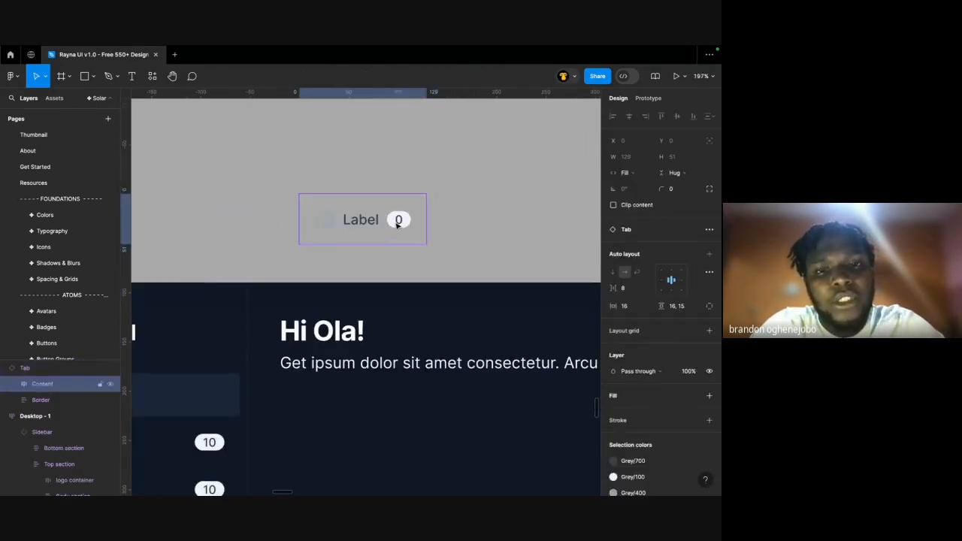
left_click(347, 177)
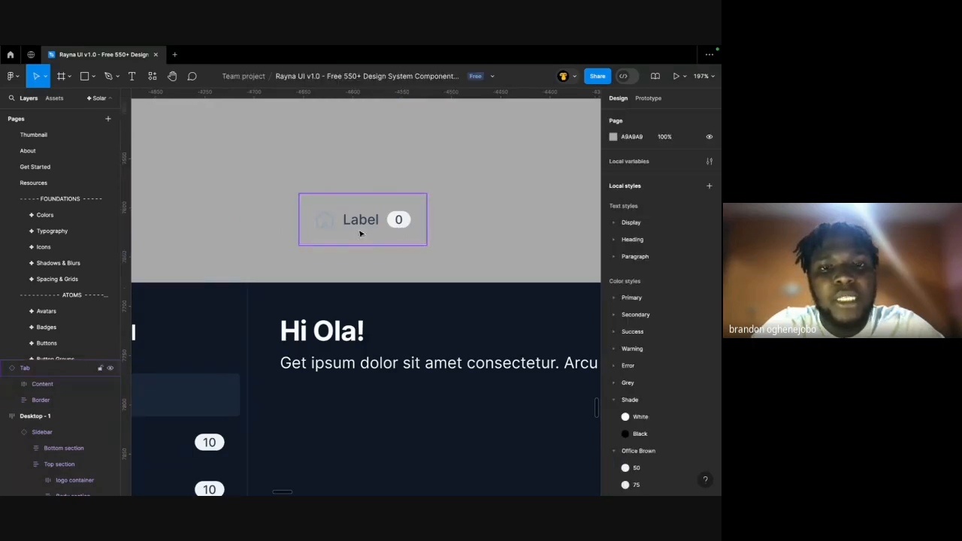
double_click(376, 207)
scroll(373, 206, "down", 5)
left_click(431, 163)
scroll(434, 160, "down", 3)
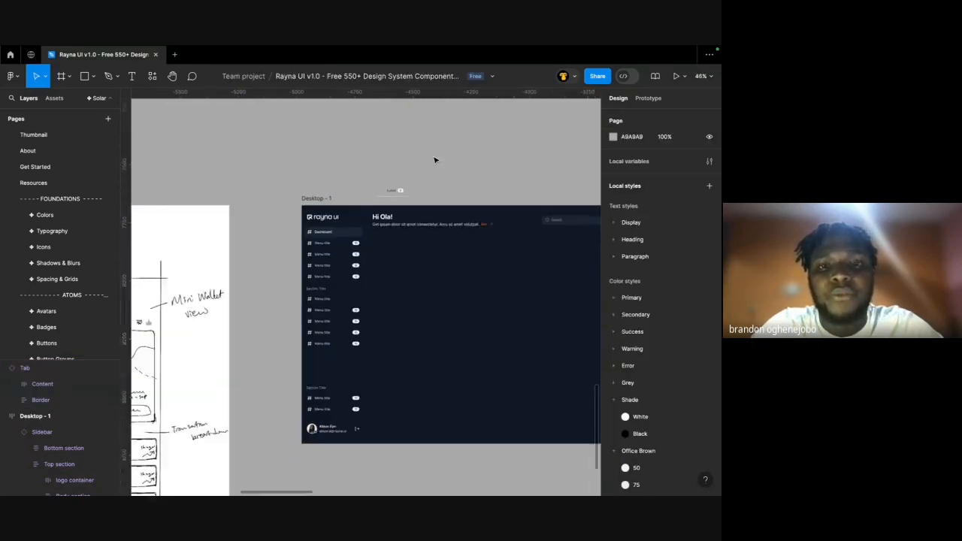
Wrap the Tab in a horizontal auto layout frame with 0 spacing between items, and cut that frame from the canvas.
scroll(436, 158, "right", 2)
scroll(287, 200, "up", 2)
left_click(293, 205)
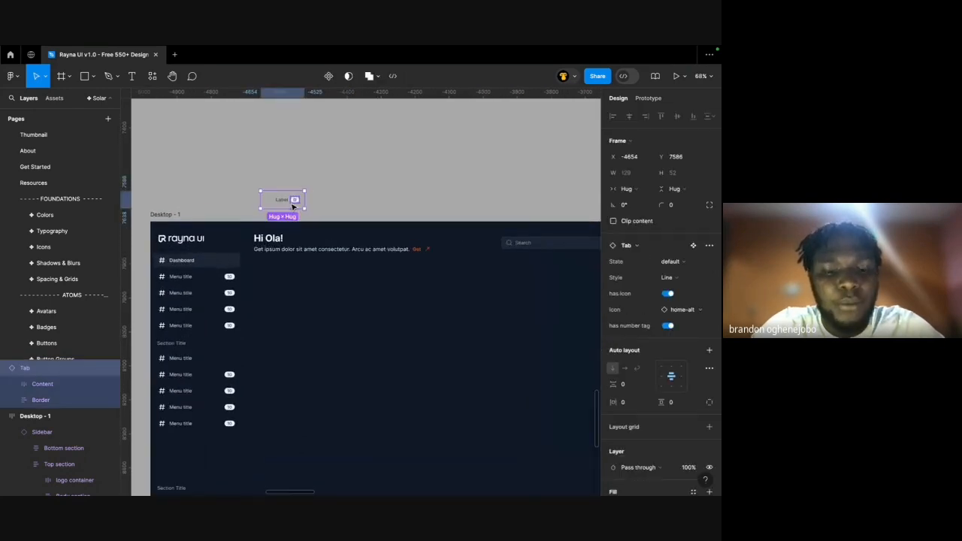
key("ctrl+alt+g")
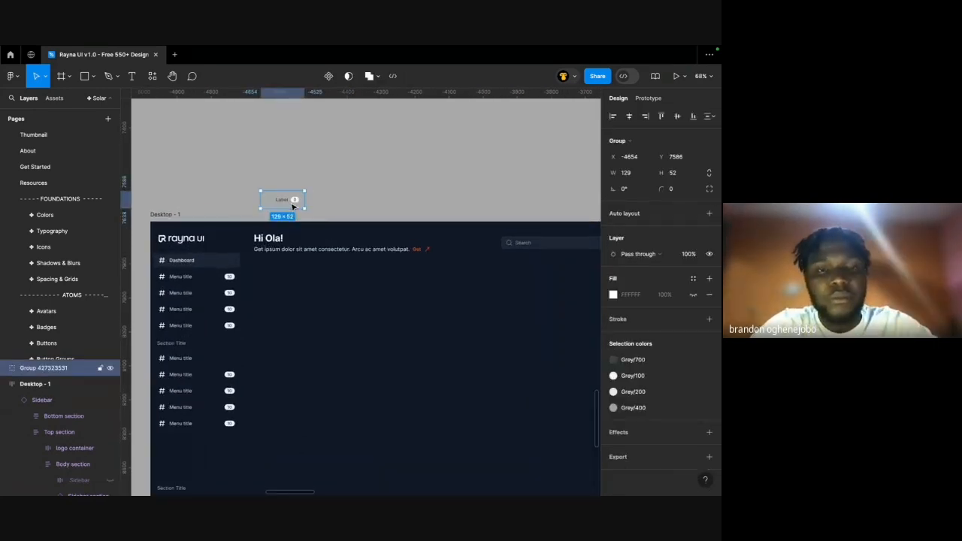
key("shift+a")
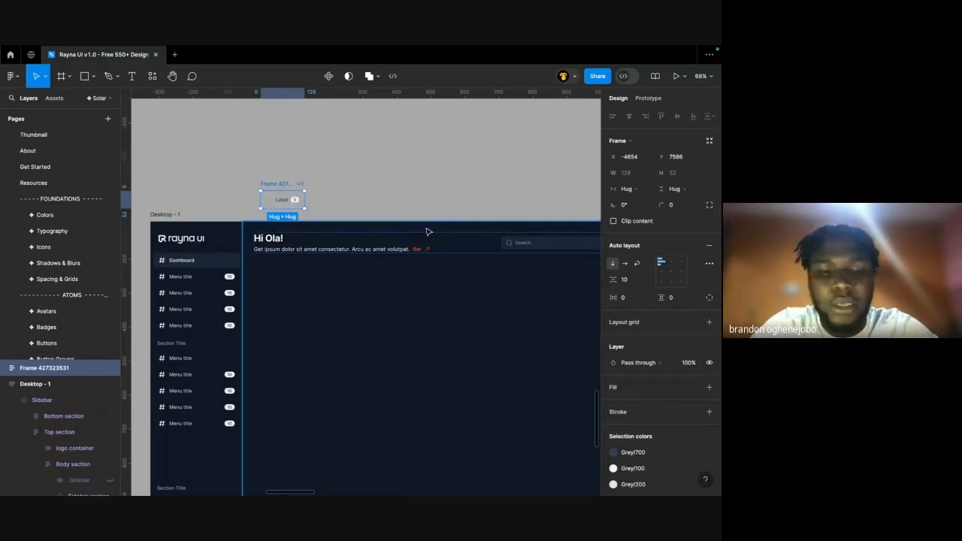
left_click(626, 265)
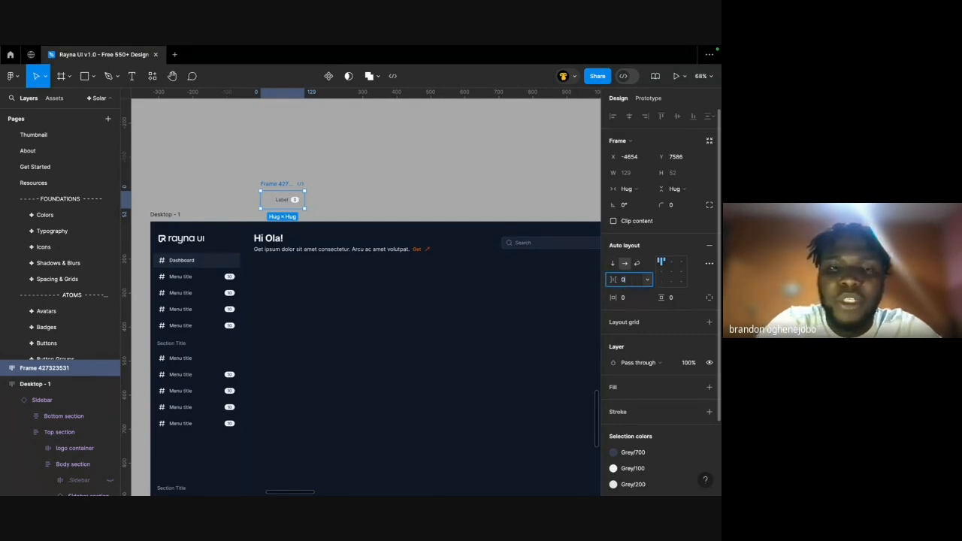
key("Return")
left_click(277, 183)
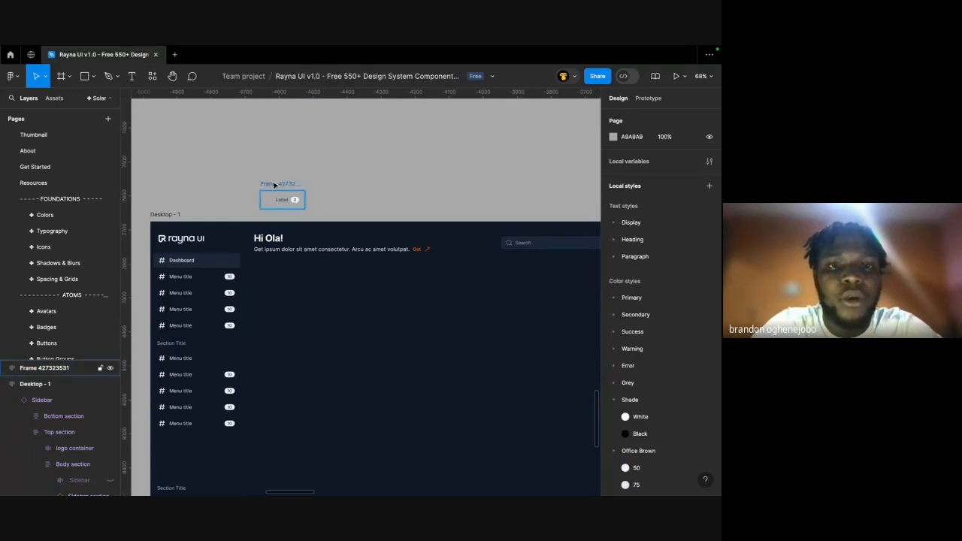
key("Delete")
left_click(247, 277)
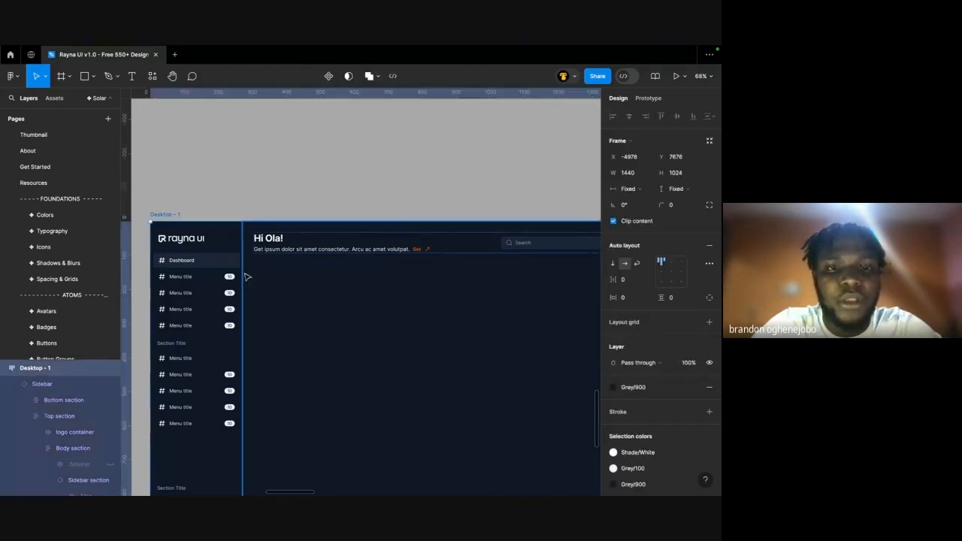
left_click(342, 269)
key("super+v")
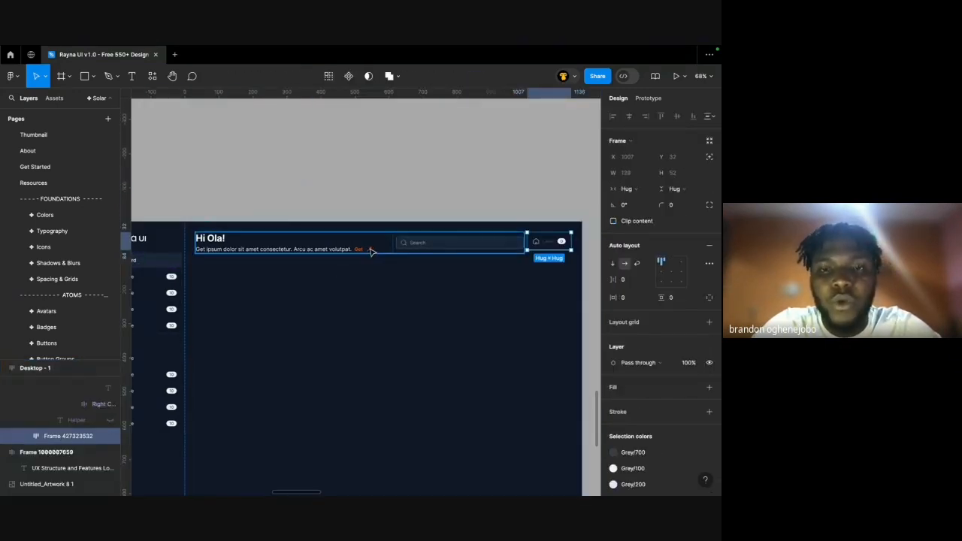
left_click(368, 275)
left_click(189, 272)
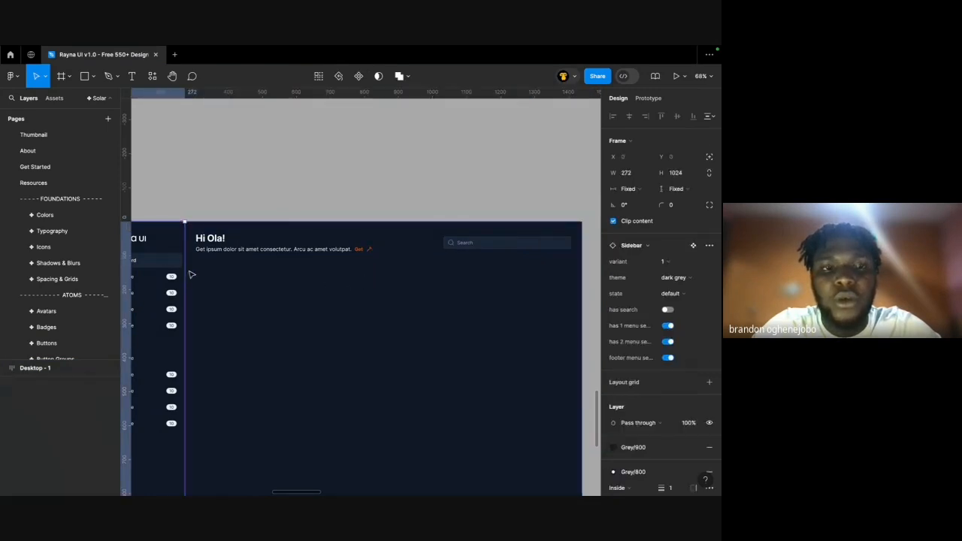
Give the content frame beside the sidebar a vertical auto layout with 24 spacing between its items.
left_click(495, 268)
left_click(613, 263)
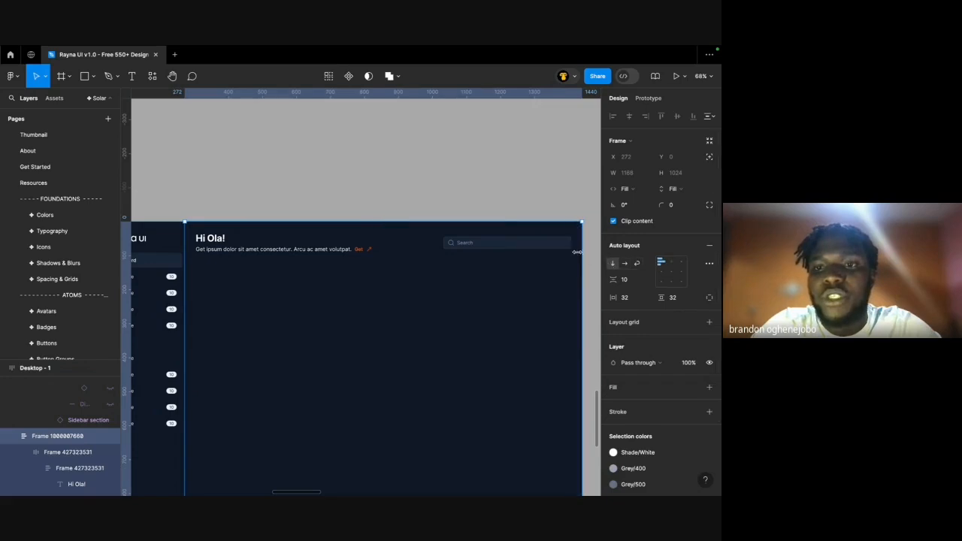
scroll(425, 283, "down", 3)
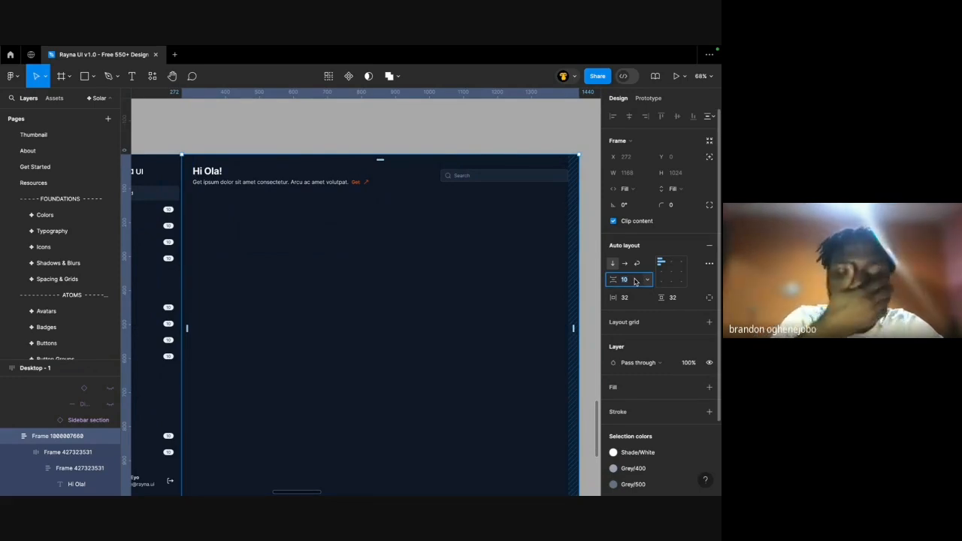
left_click(634, 281)
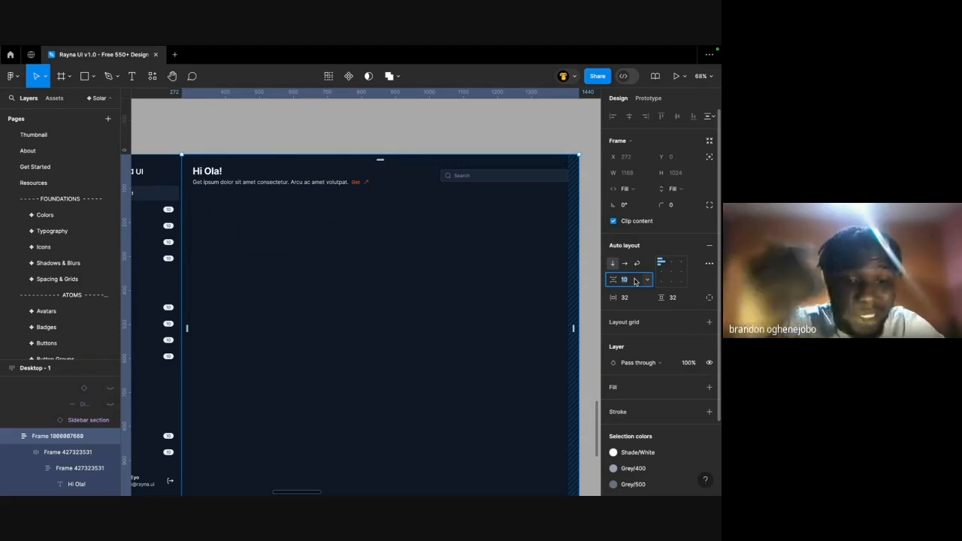
type("32")
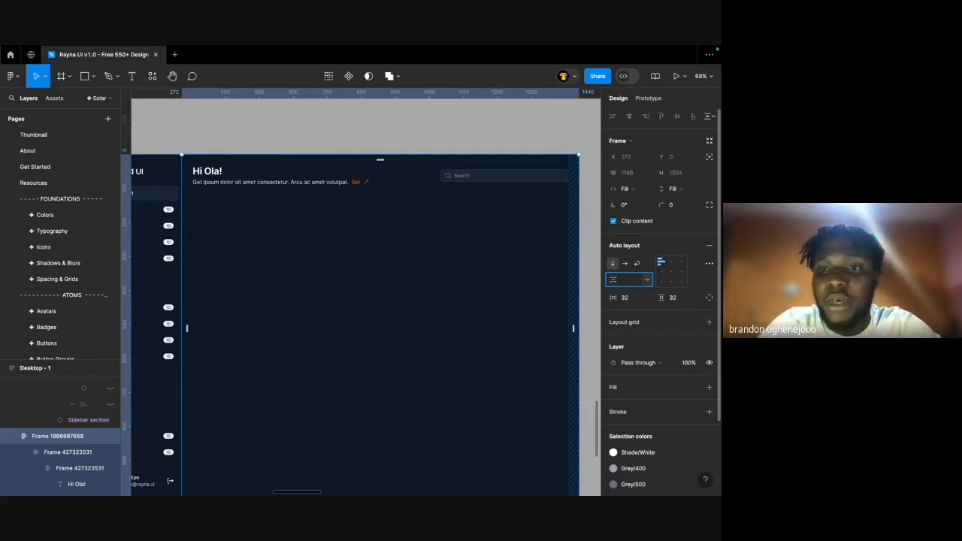
key("Return")
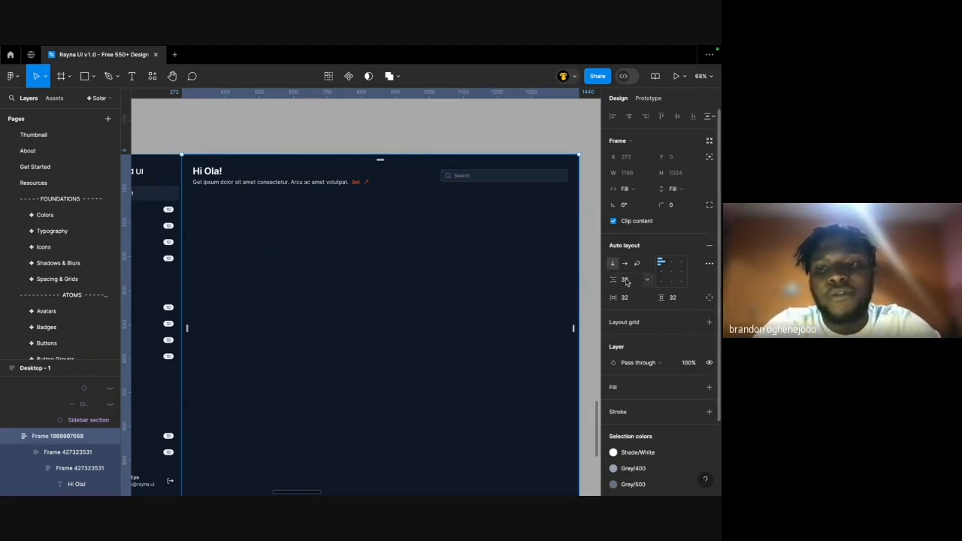
key("Return")
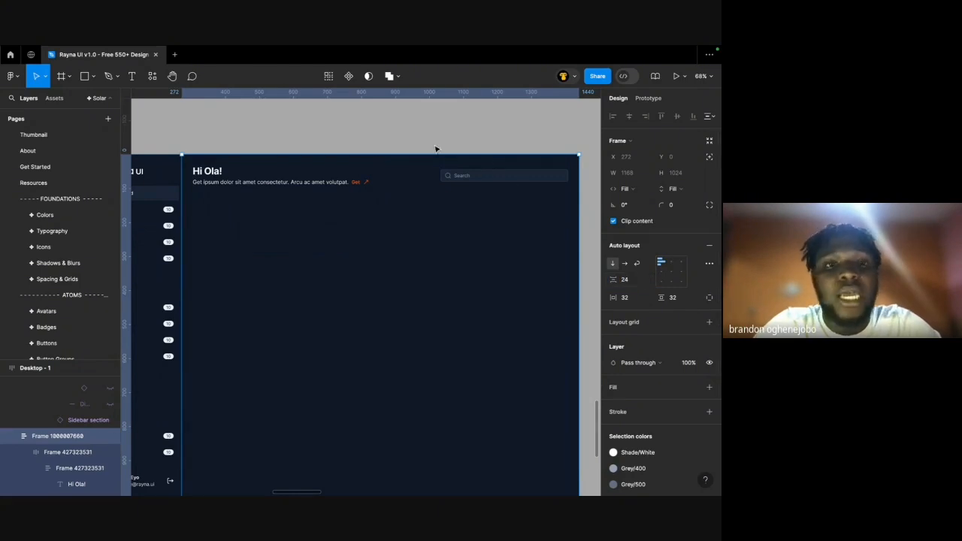
left_click(436, 149)
scroll(443, 153, "left", 1)
left_click(201, 234)
key("super+v")
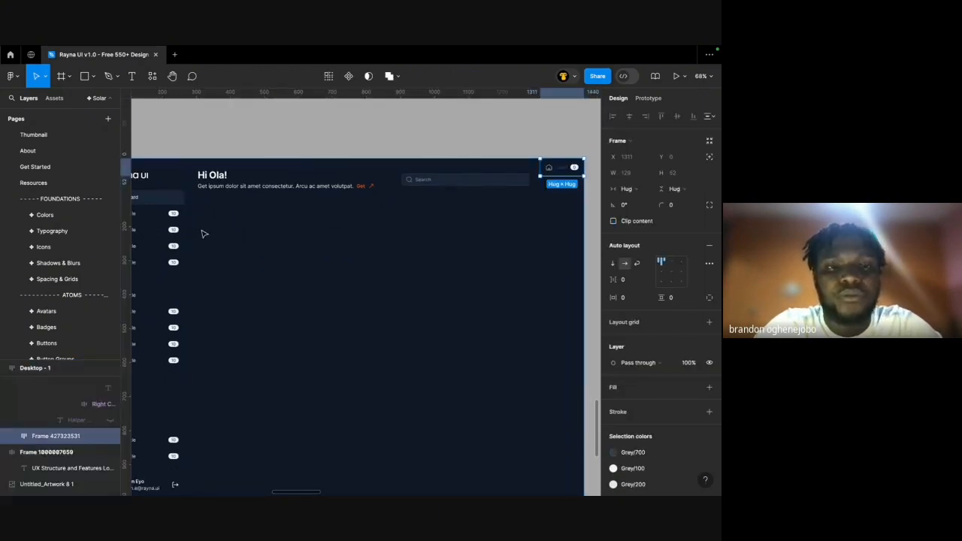
key("super+z")
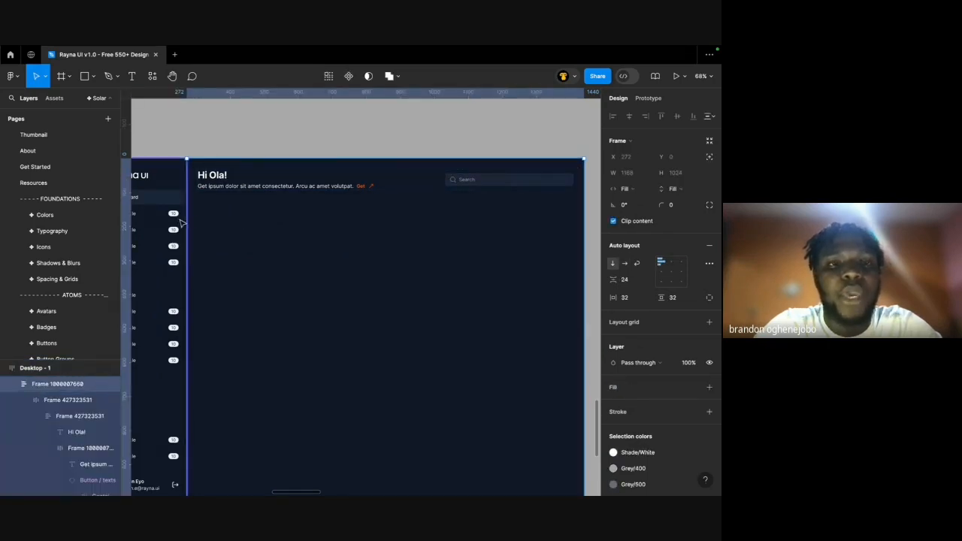
Paste the cut tab frame into the content frame, directly below the "Hi Ola!" header.
key("super+v")
left_click(241, 123)
scroll(241, 124, "left", 3)
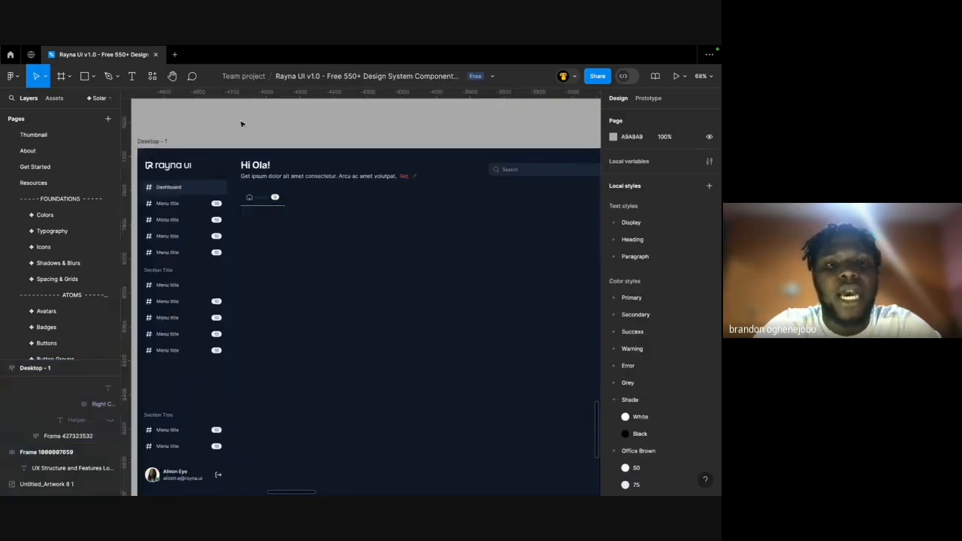
Duplicate the Tab three times inside its frame to make a row of four tabs below the header.
scroll(367, 145, "up", 5)
left_click(271, 197)
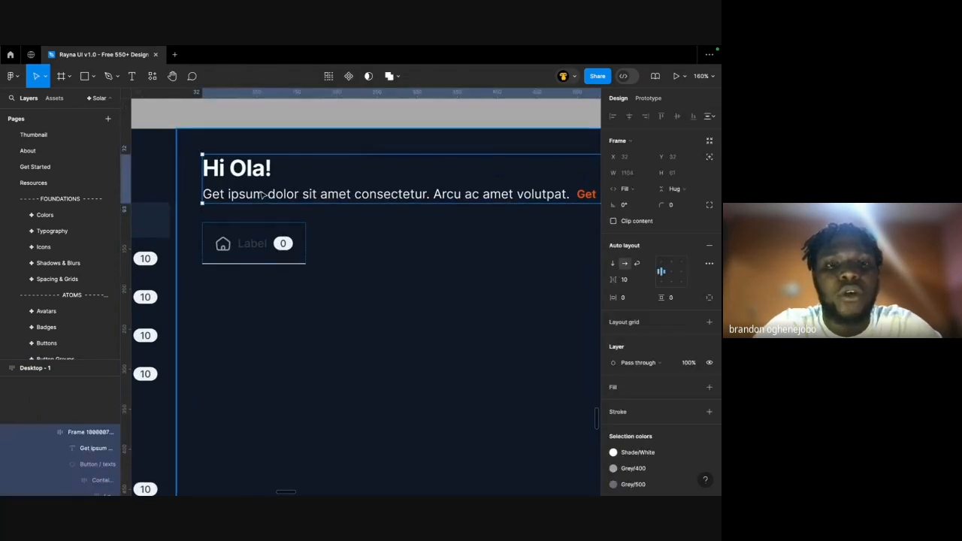
left_click(253, 247)
double_click(253, 250)
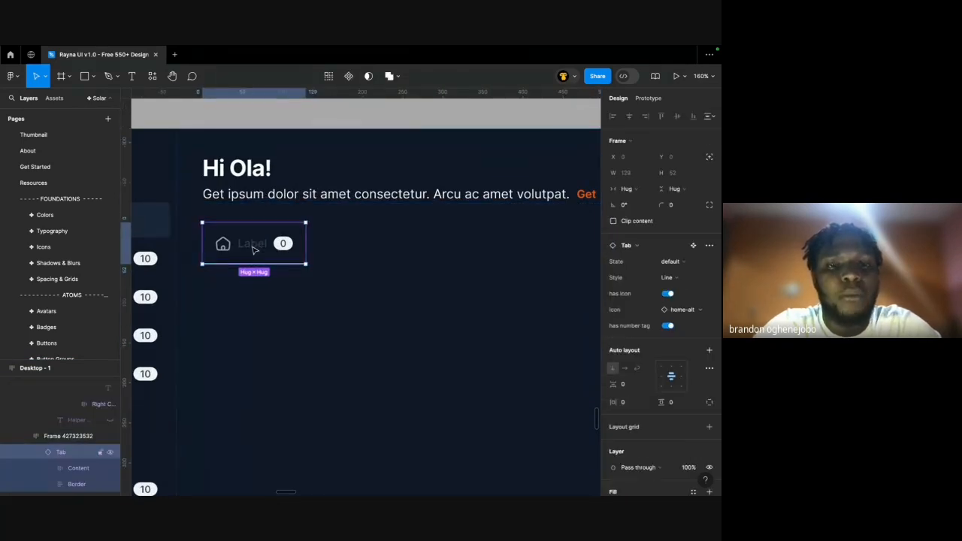
scroll(253, 249, "up", 4)
scroll(251, 246, "down", 4)
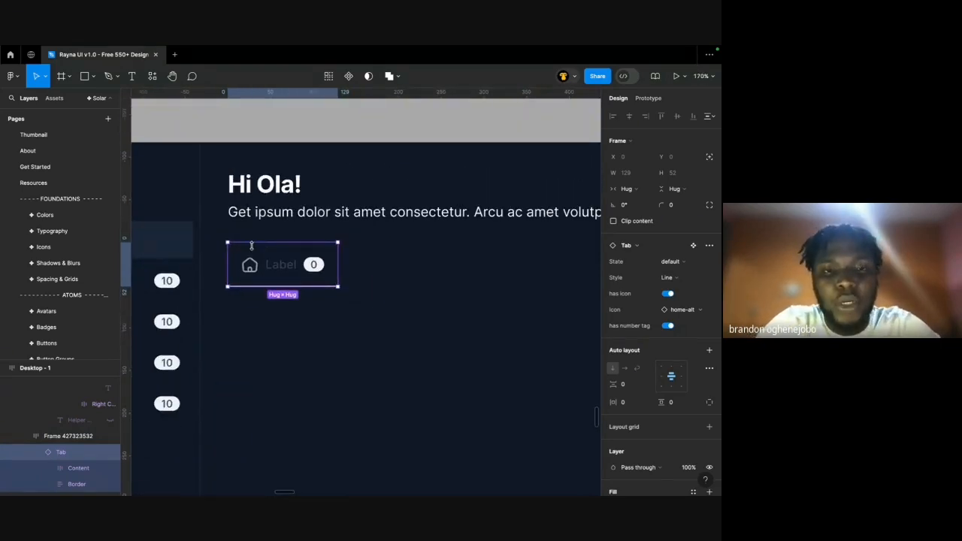
key("ctrl+d")
key("ctrl+d")
key("ctrl+d")
scroll(254, 251, "right", 1)
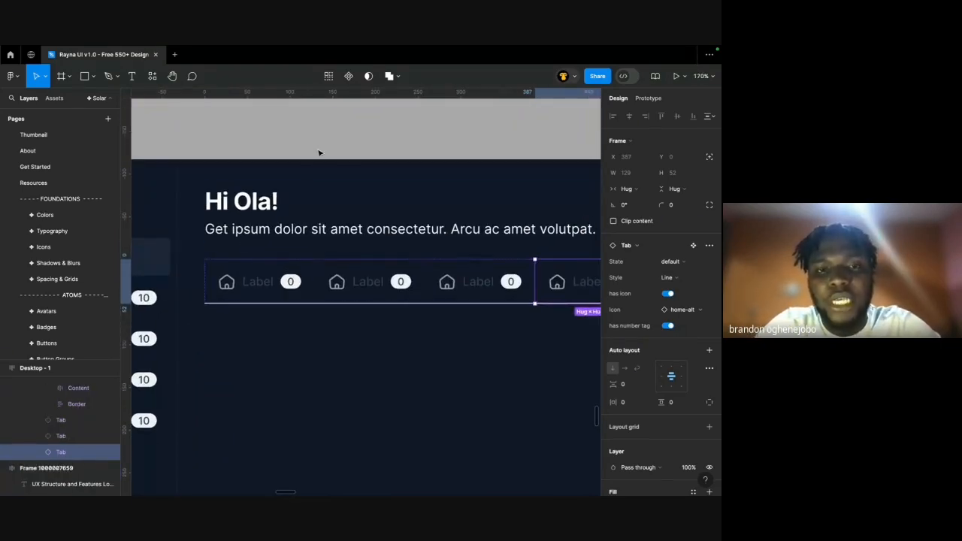
left_click(320, 153)
scroll(320, 153, "down", 4)
scroll(319, 153, "down", 3)
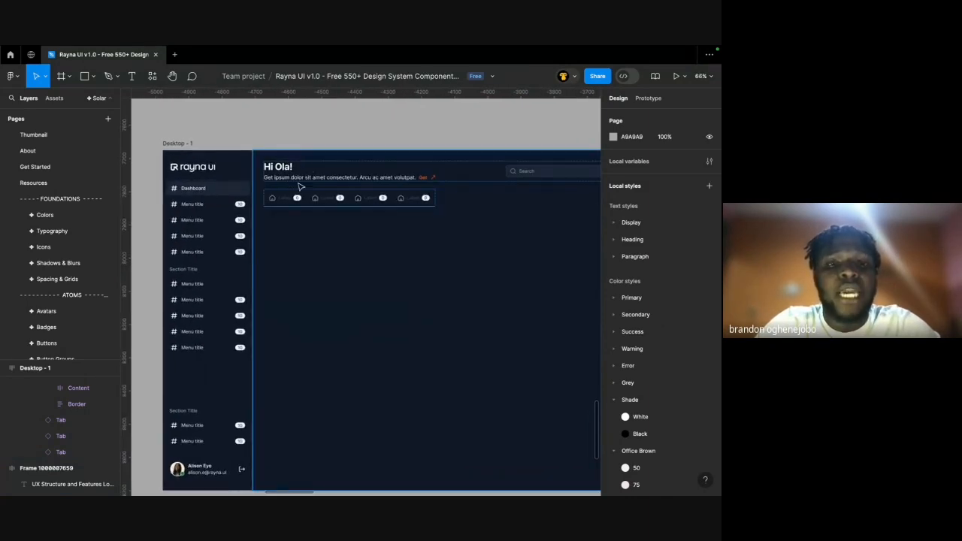
Examine the tabs in the row below the header, checking their icons, labels, badges, component properties and the row's auto layout spacing.
scroll(300, 185, "up", 5)
left_click(313, 249, "ctrl")
double_click(376, 250)
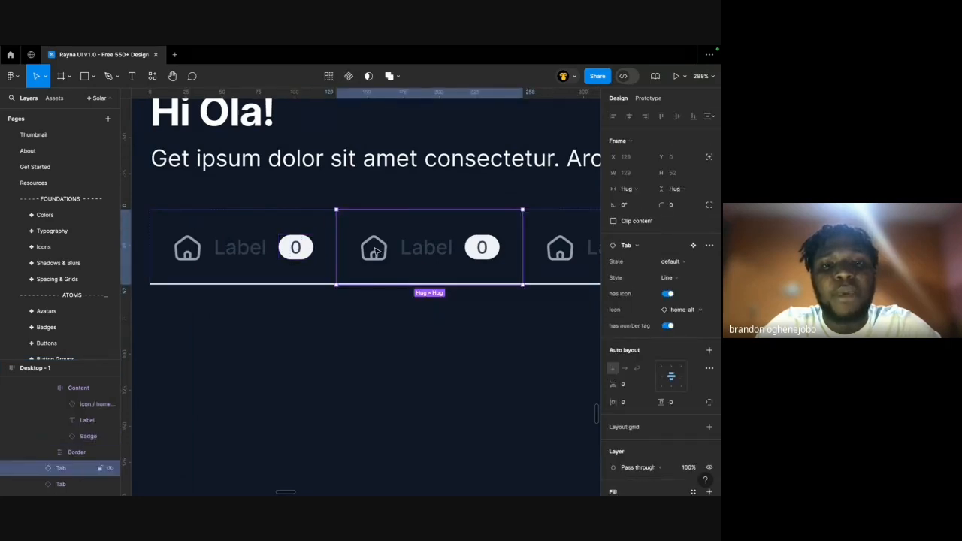
left_click(368, 356)
scroll(366, 269, "down", 2)
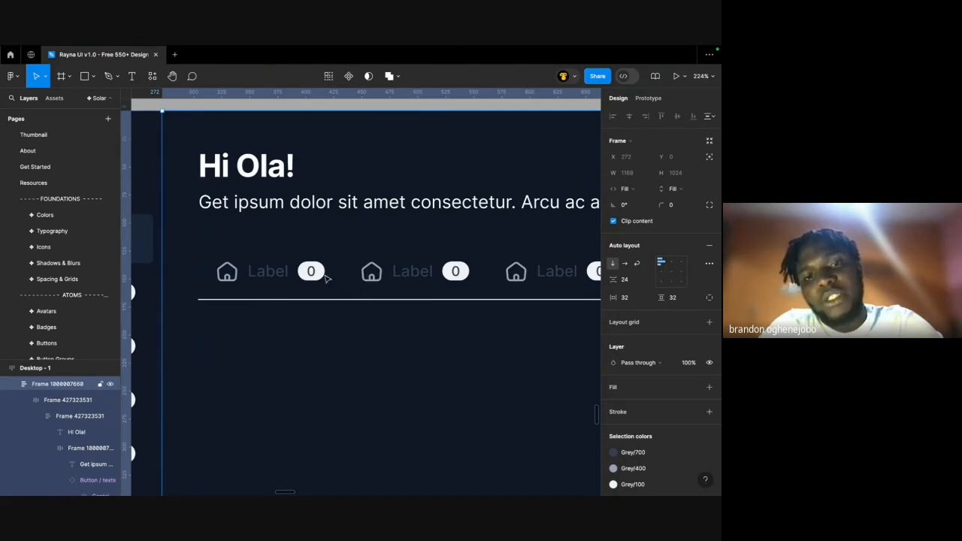
scroll(333, 270, "up", 3)
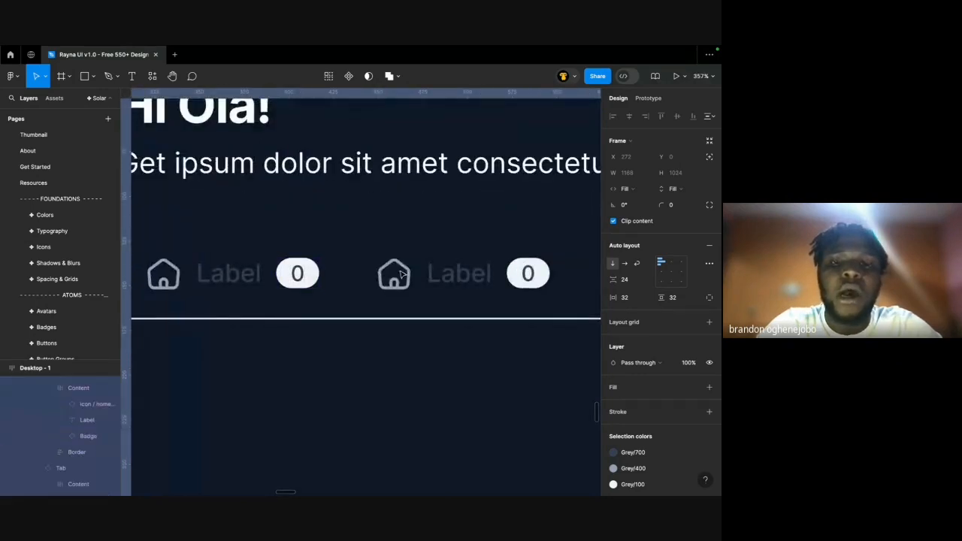
left_click(390, 277)
scroll(392, 277, "down", 3)
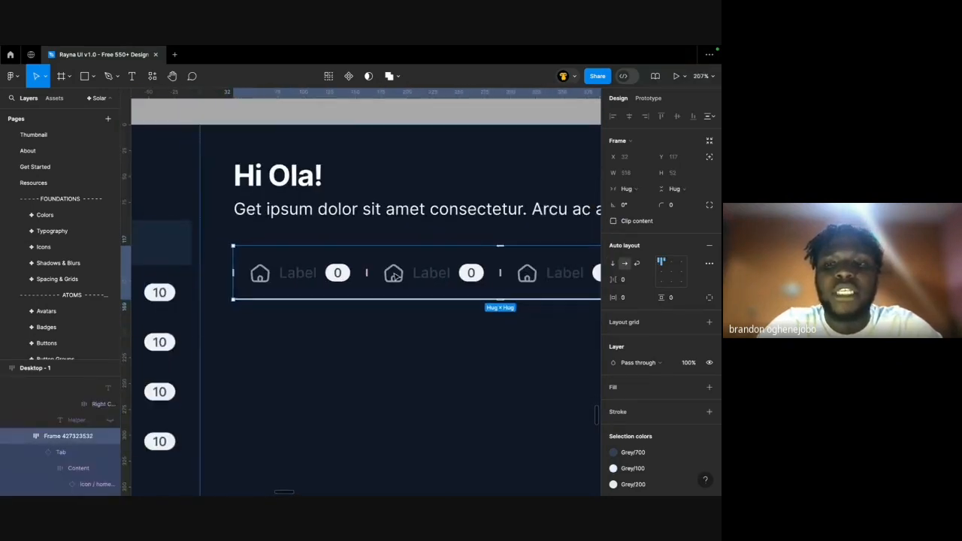
double_click(407, 275)
scroll(401, 203, "right", 1)
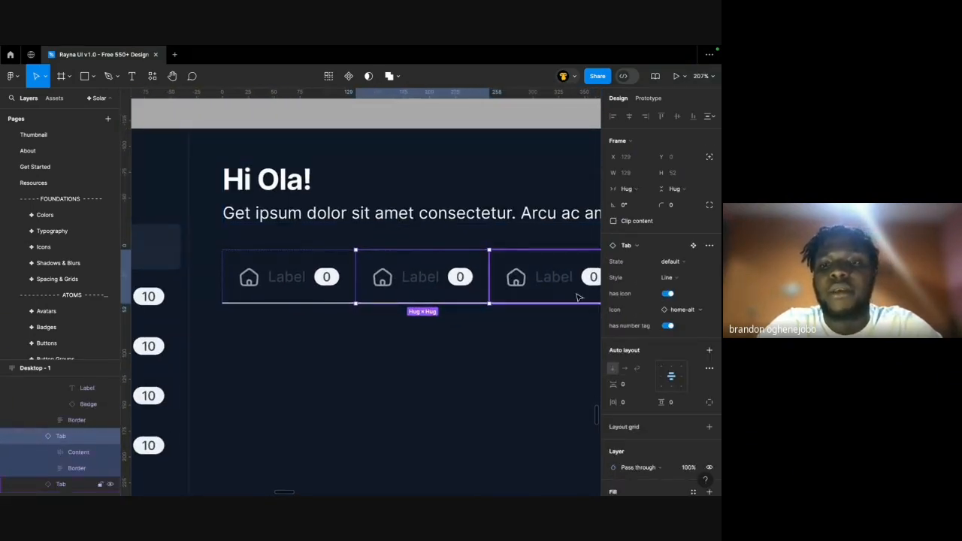
left_click(450, 282)
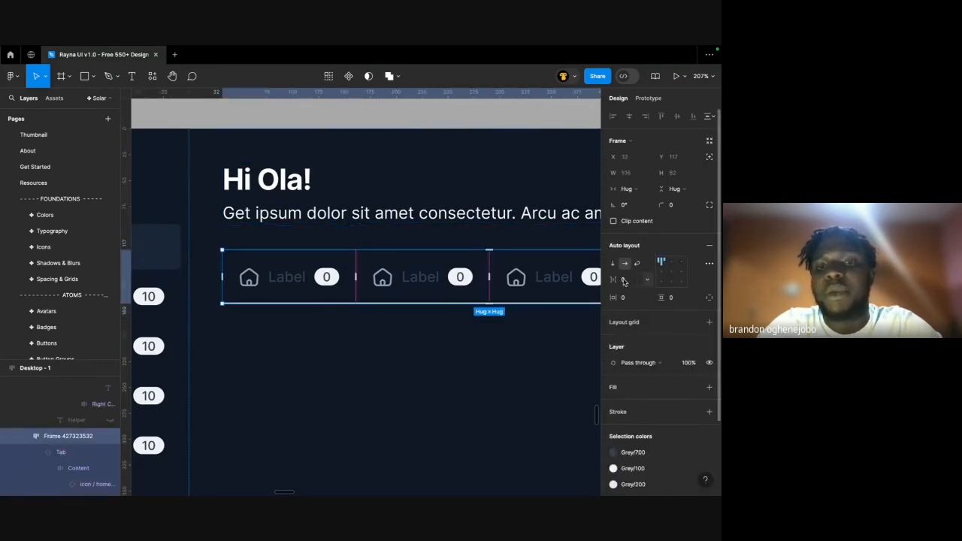
scroll(360, 277, "up", 3)
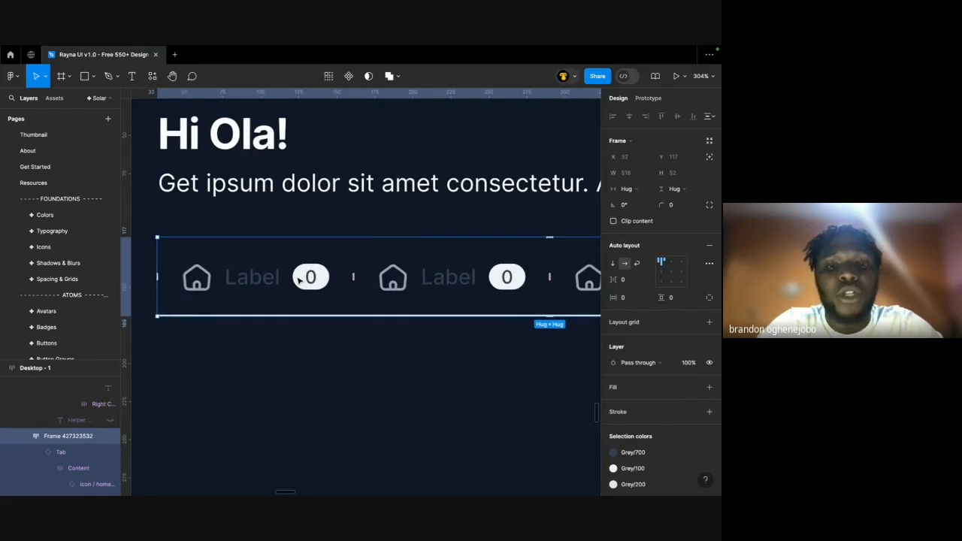
left_click(306, 275)
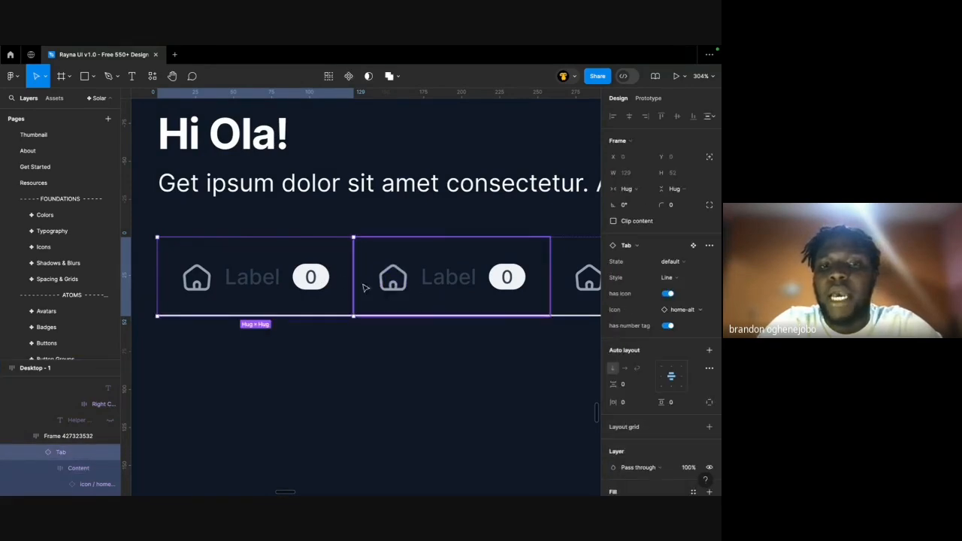
Inspect the content layer inside the first tab, checking its auto layout spacing and the padding on each side.
left_click(358, 289)
double_click(318, 291)
left_click(319, 220)
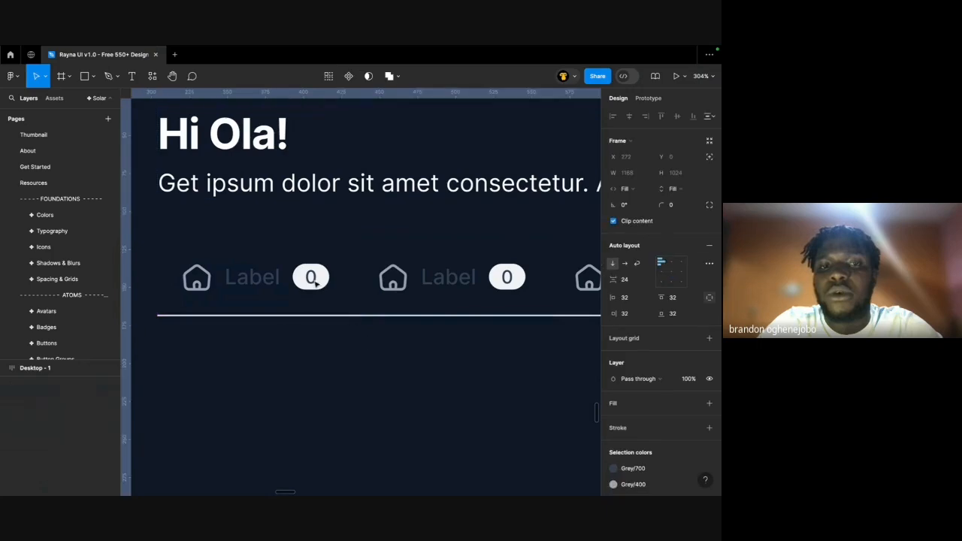
left_click(316, 280)
left_click(316, 280)
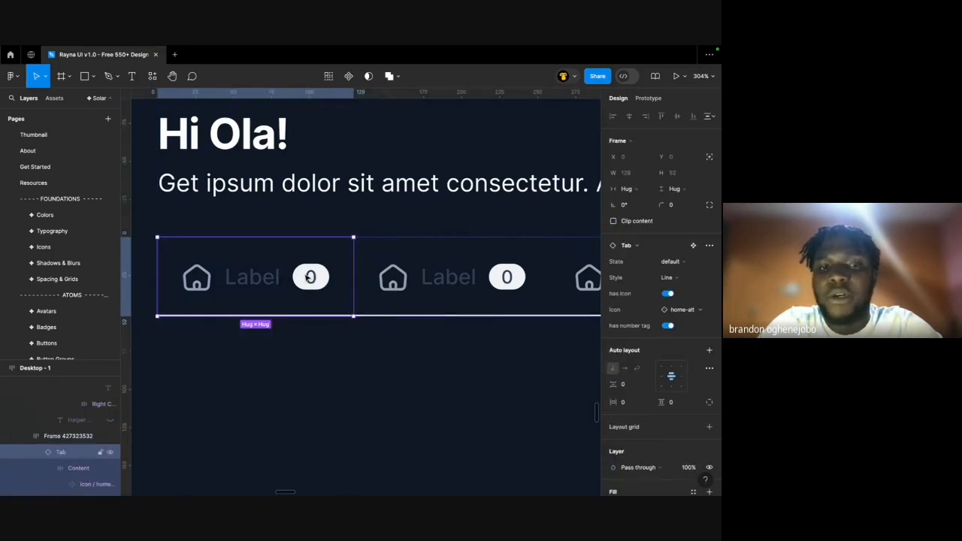
left_click(309, 278)
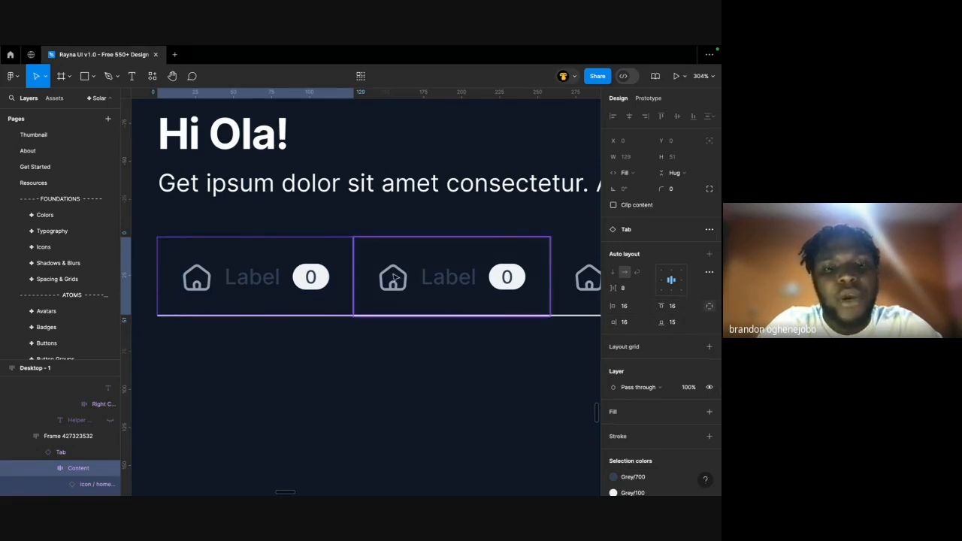
scroll(396, 278, "down", 2)
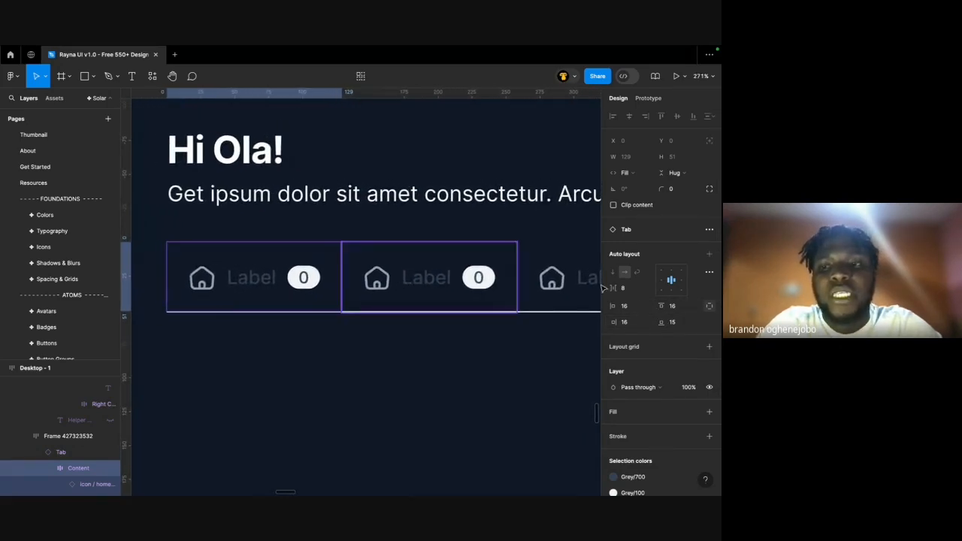
left_click(709, 306)
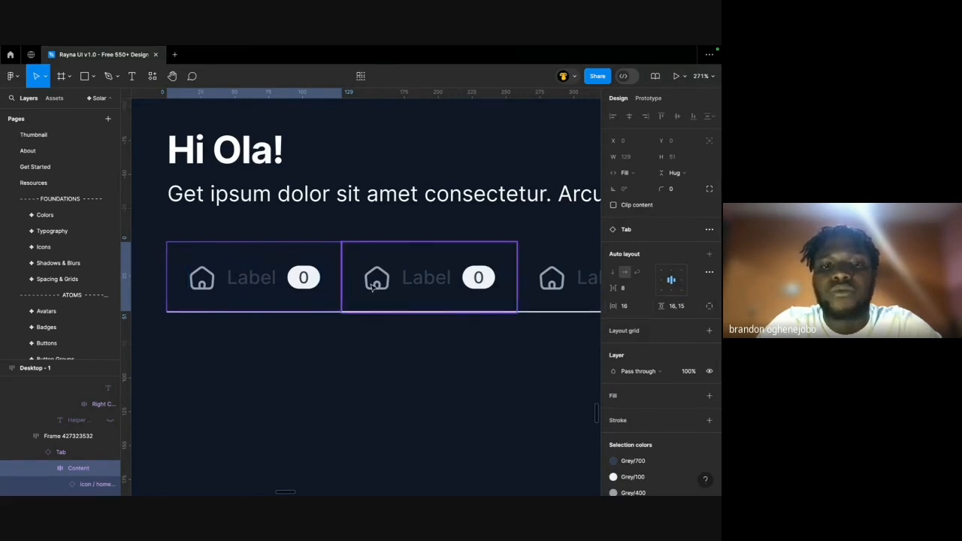
key("Escape")
scroll(353, 278, "down", 3)
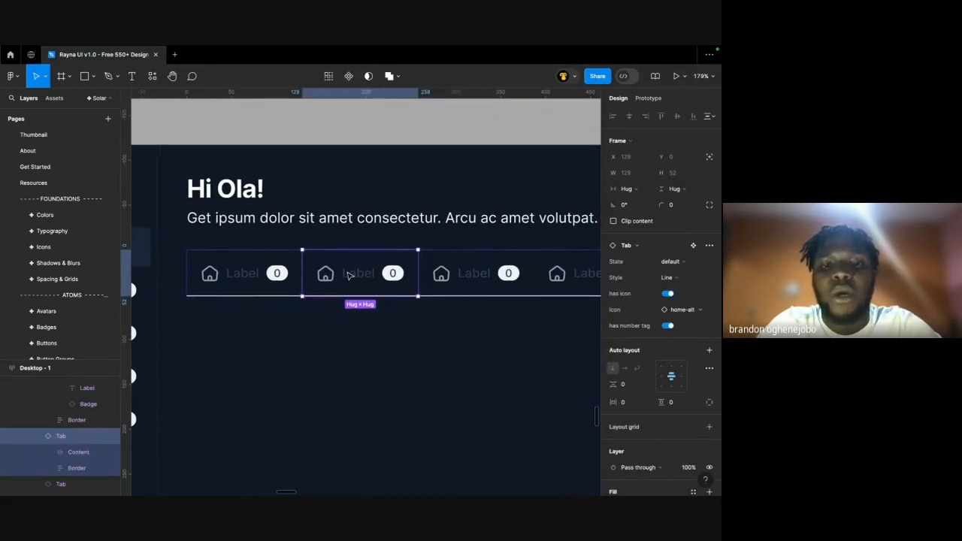
Select the inner layers of all four tabs together and examine their shared auto layout and individual padding settings.
left_click(290, 277)
left_click(335, 280)
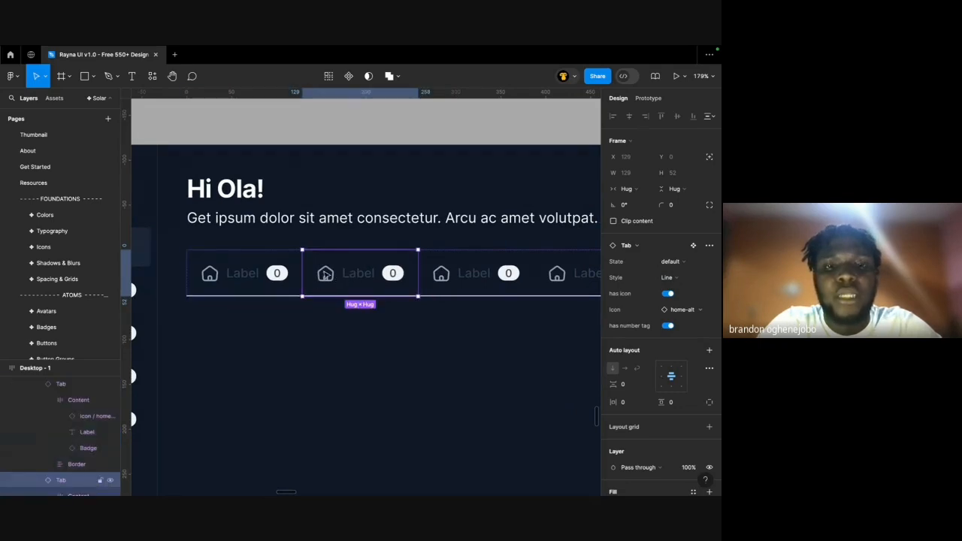
key("ctrl+a")
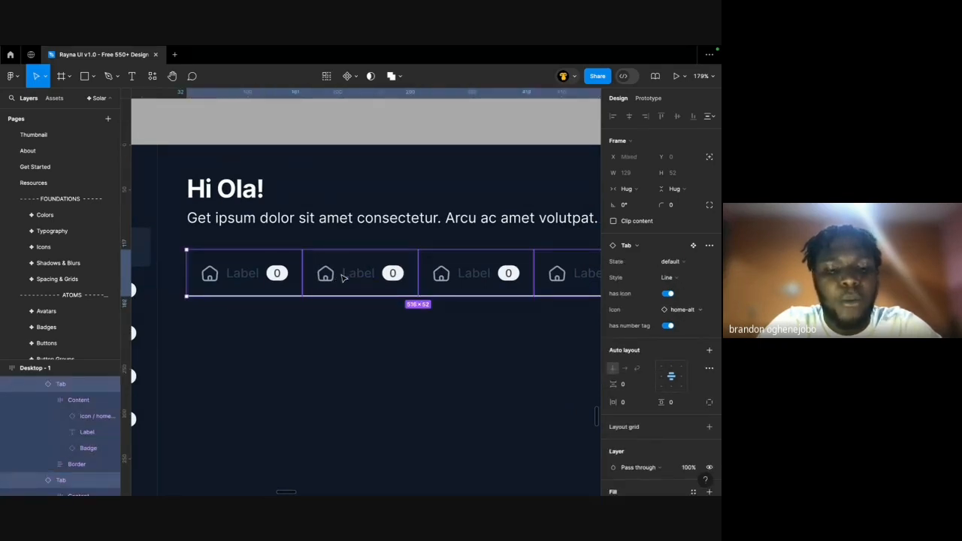
scroll(343, 279, "right", 2)
scroll(344, 279, "down", 5)
scroll(343, 279, "left", 1)
scroll(296, 266, "up", 5)
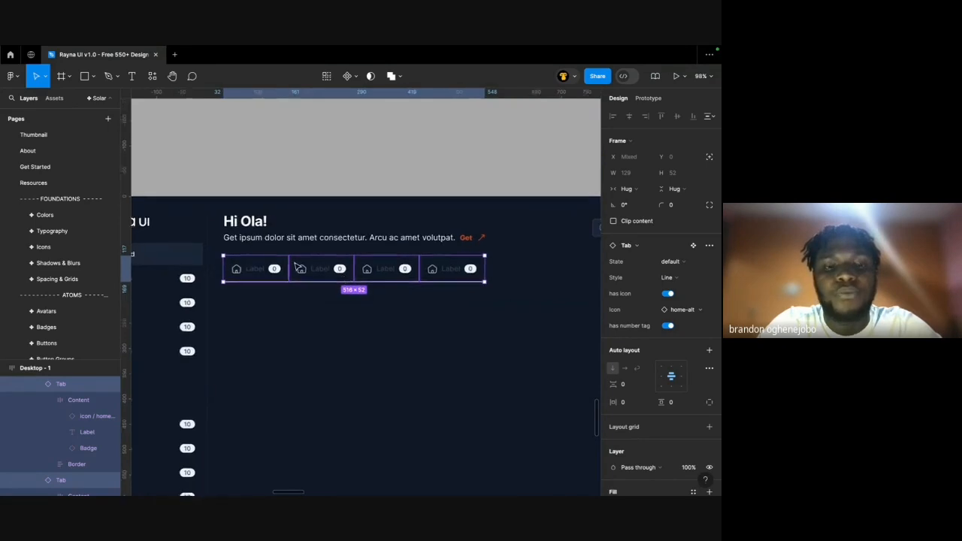
key("Return")
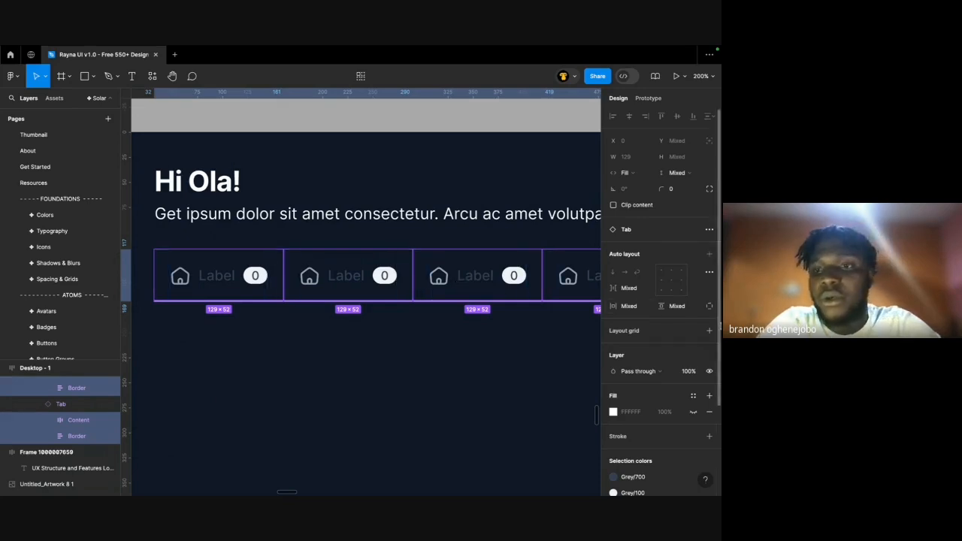
left_click(709, 308)
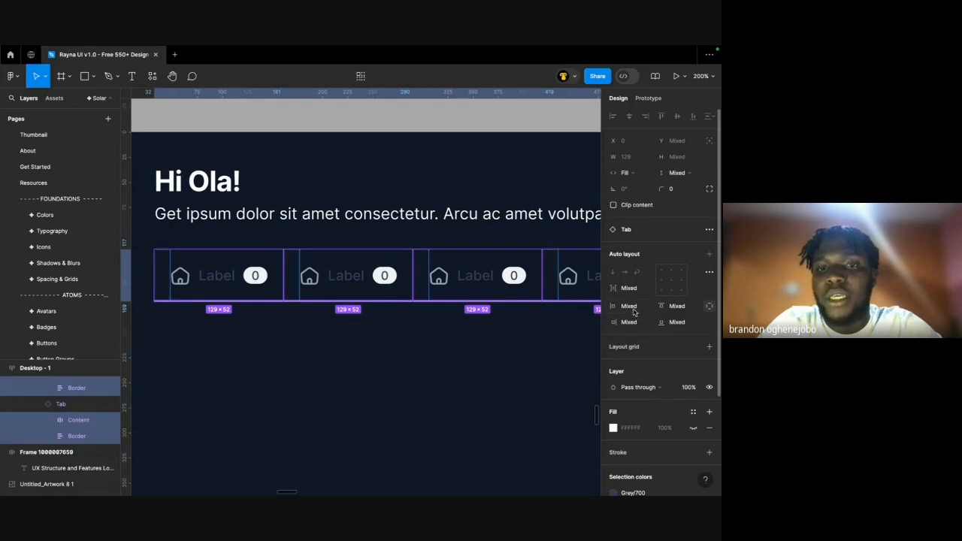
scroll(410, 284, "down", 2)
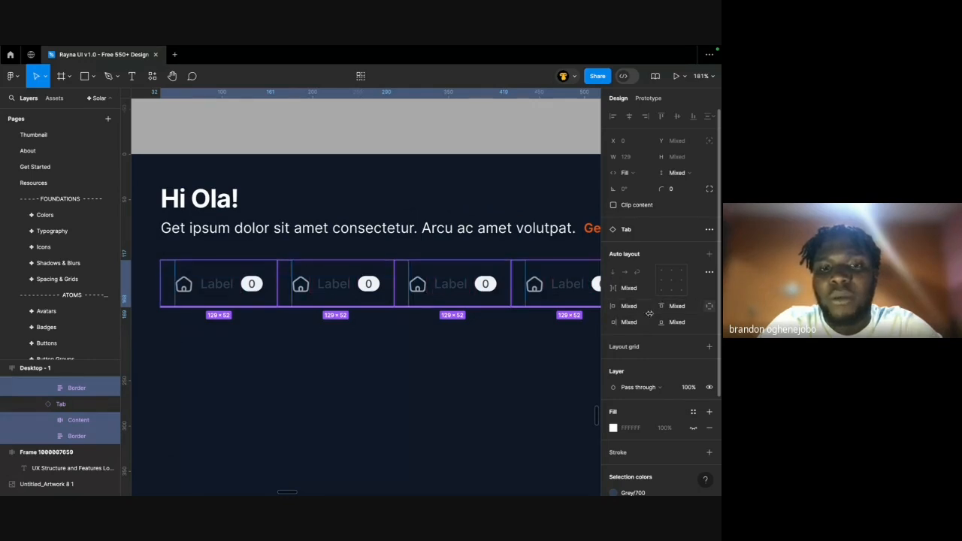
scroll(522, 302, "right", 1)
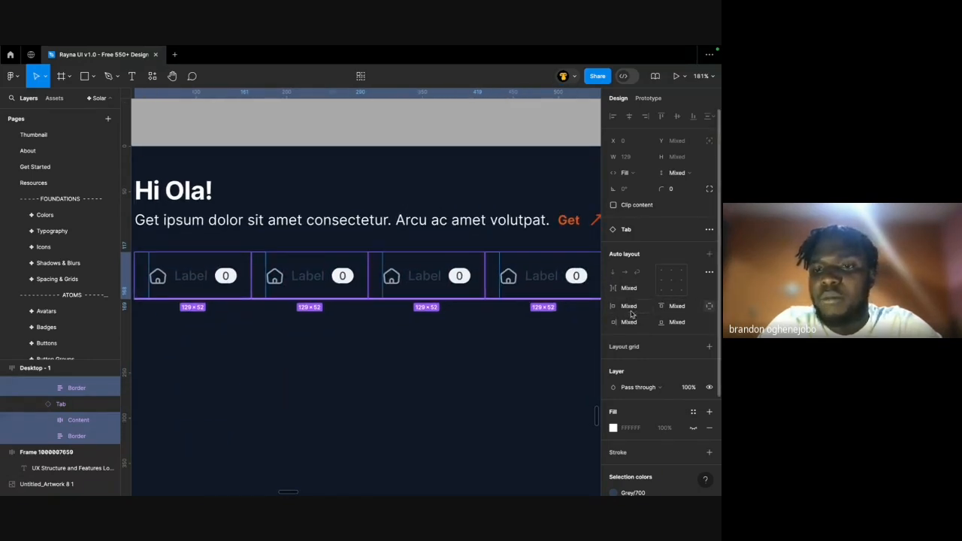
scroll(386, 245, "left", 2)
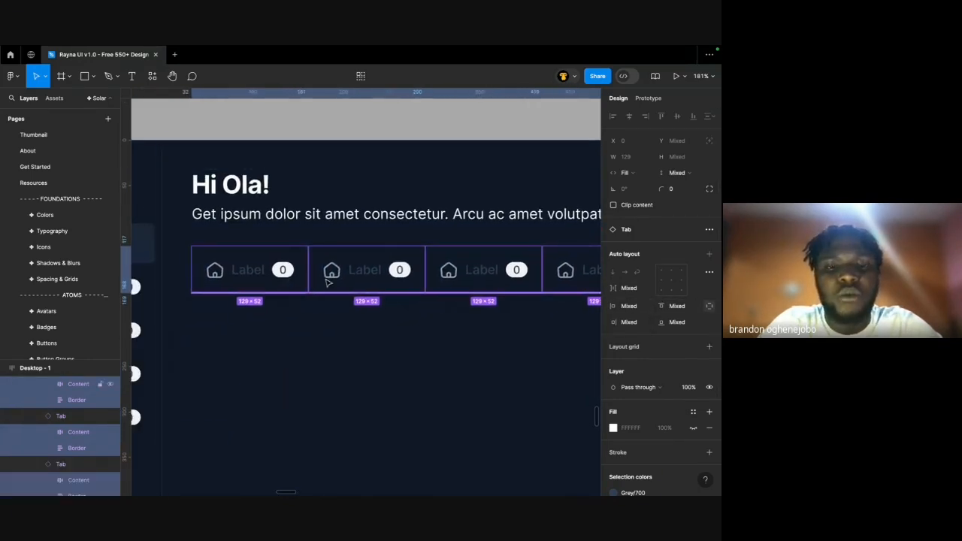
Compare the content padding of each of the four tabs, one tab at a time.
left_click(283, 272)
left_click(278, 273)
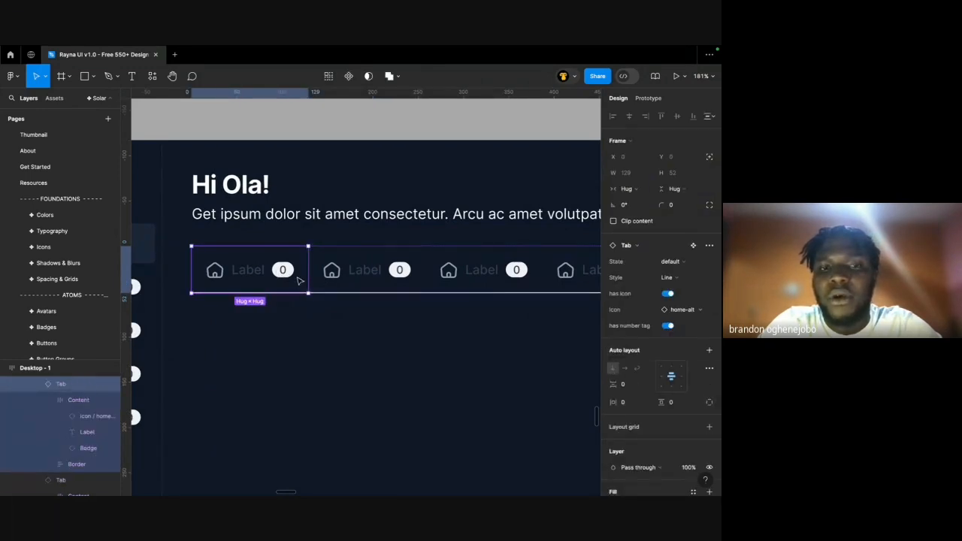
left_click(344, 273)
left_click(278, 274)
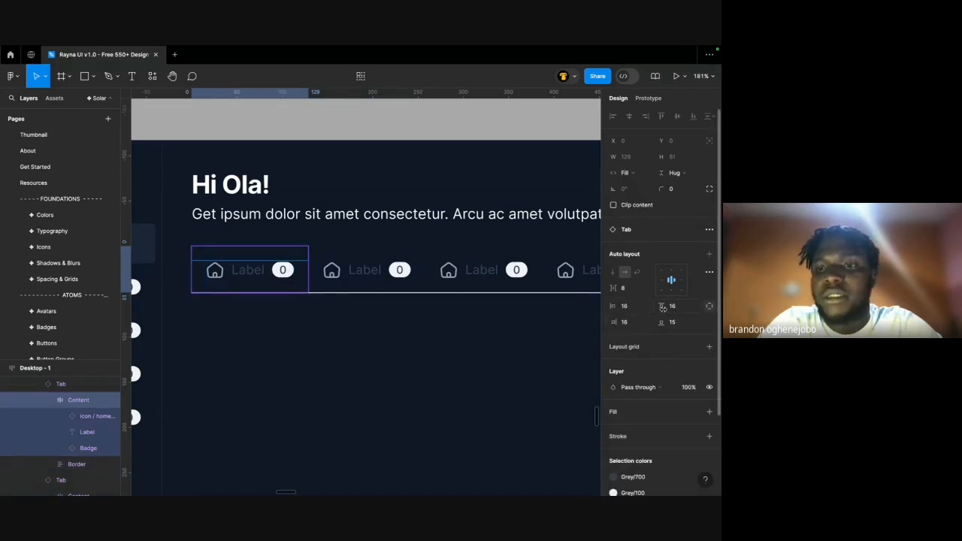
left_click(390, 264)
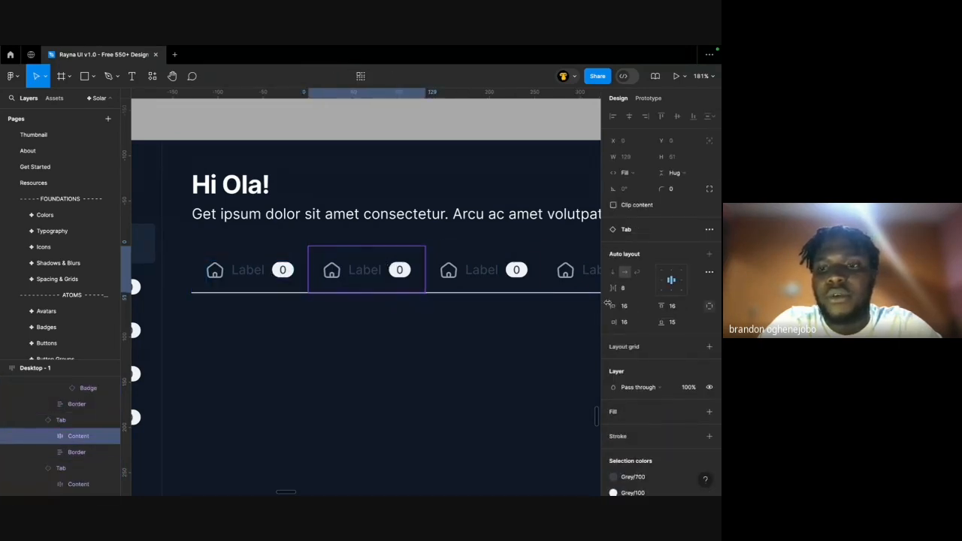
left_click(484, 269)
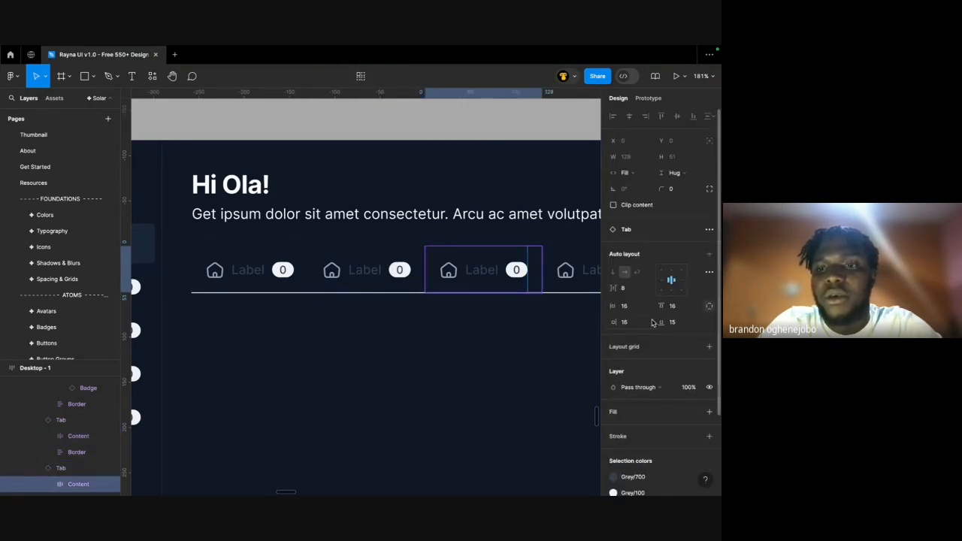
scroll(571, 301, "right", 2)
left_click(507, 256)
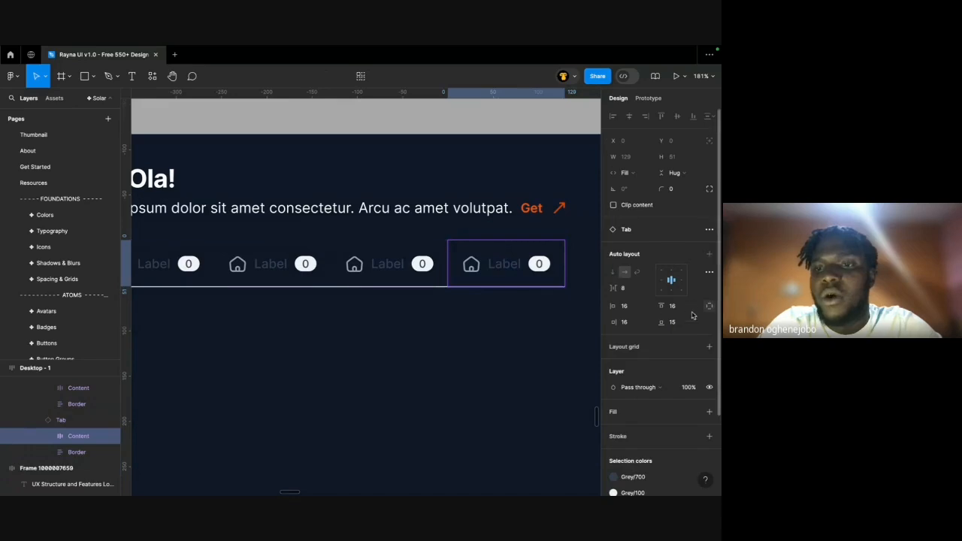
scroll(548, 287, "down", 3)
Set the horizontal padding of the content and border layers in all four tabs to 12.
left_click(440, 267)
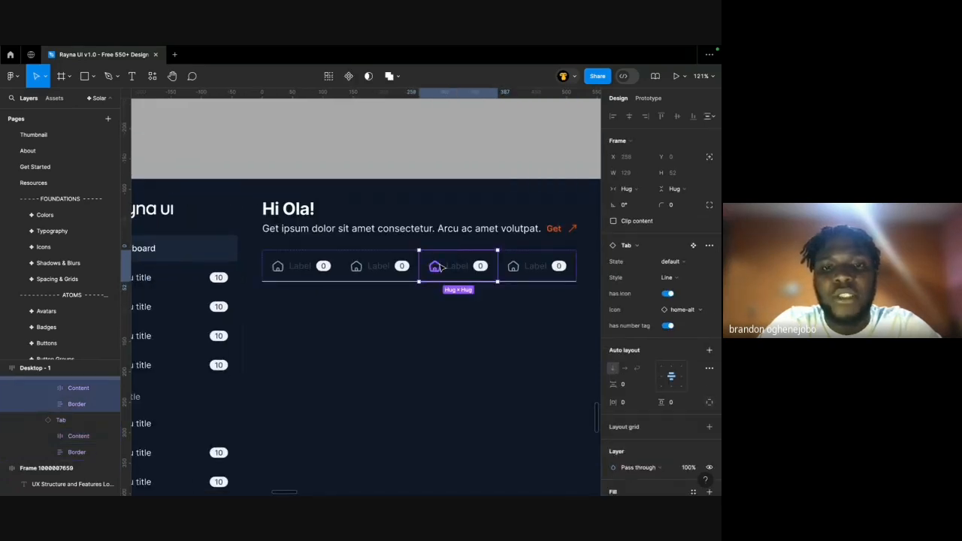
key("ctrl+a")
key("Return")
scroll(641, 306, "down", 1)
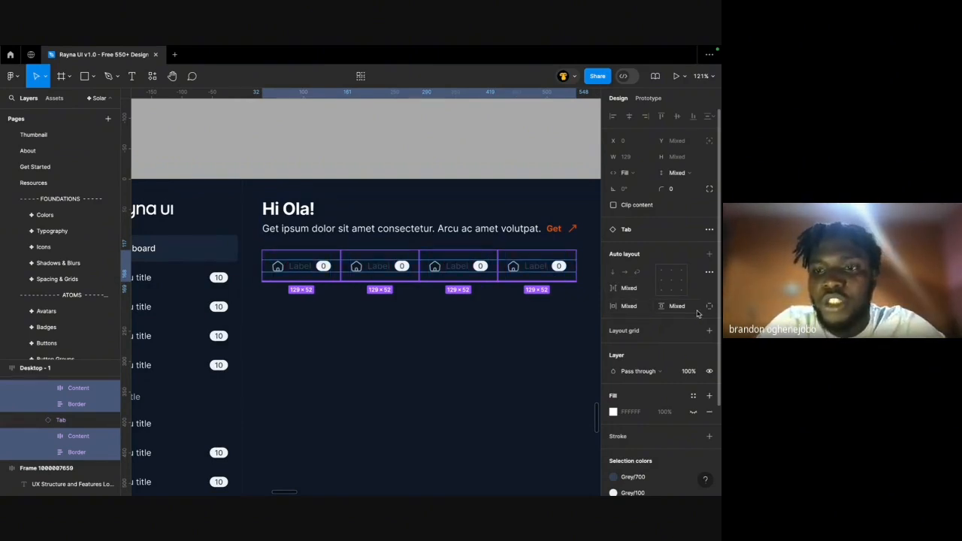
left_click(708, 307)
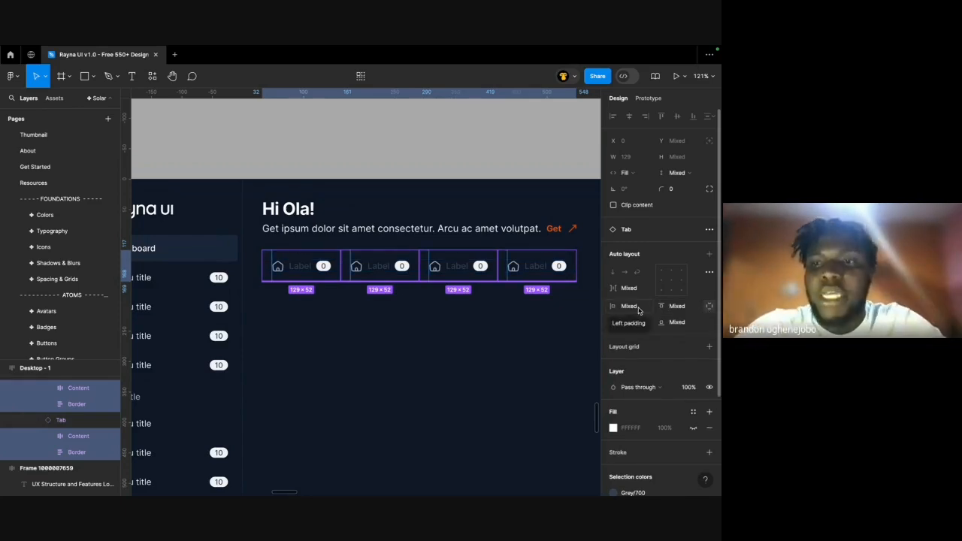
left_click(708, 307)
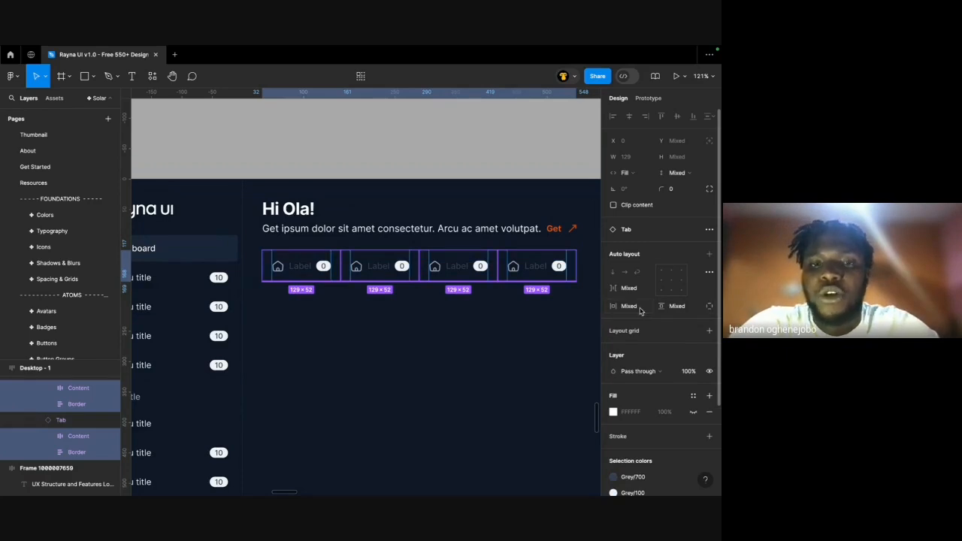
scroll(570, 276, "up", 3)
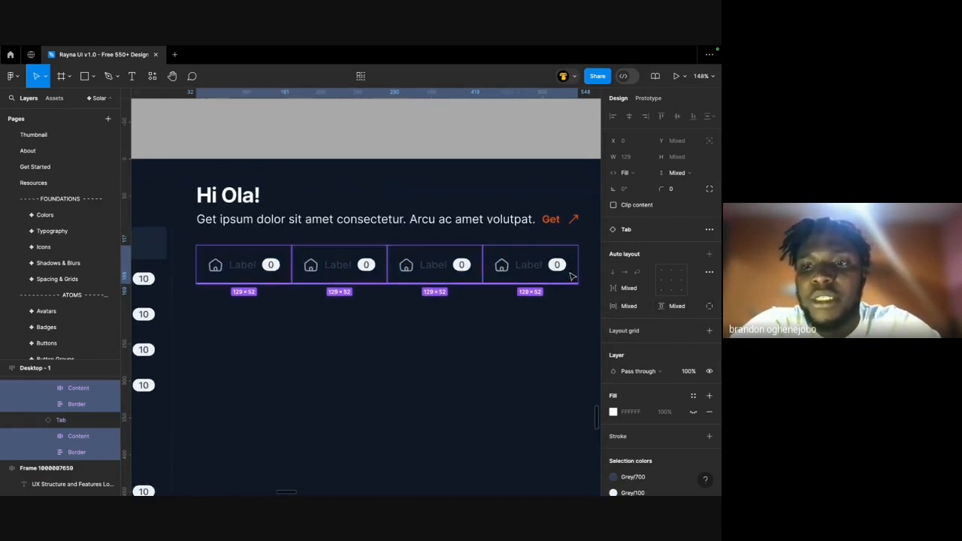
left_click(631, 306)
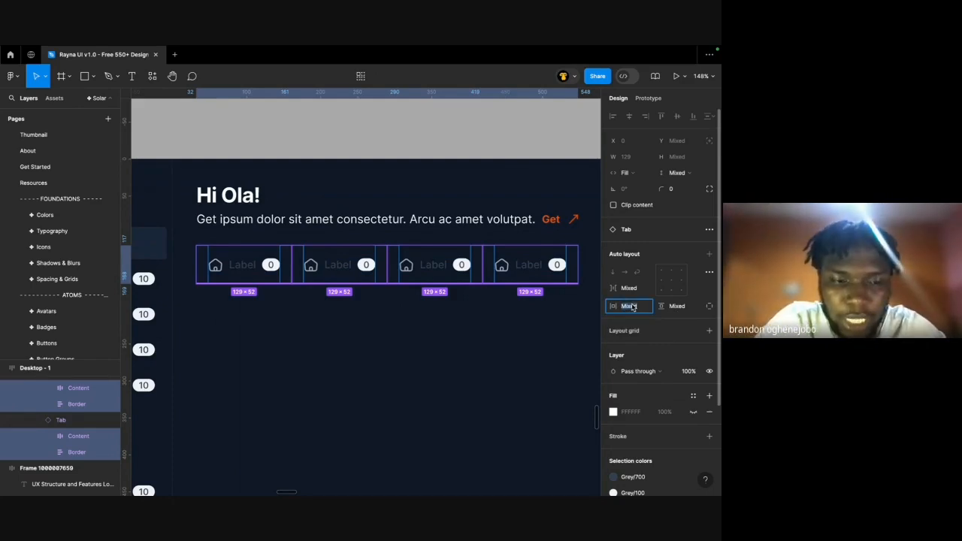
type("12")
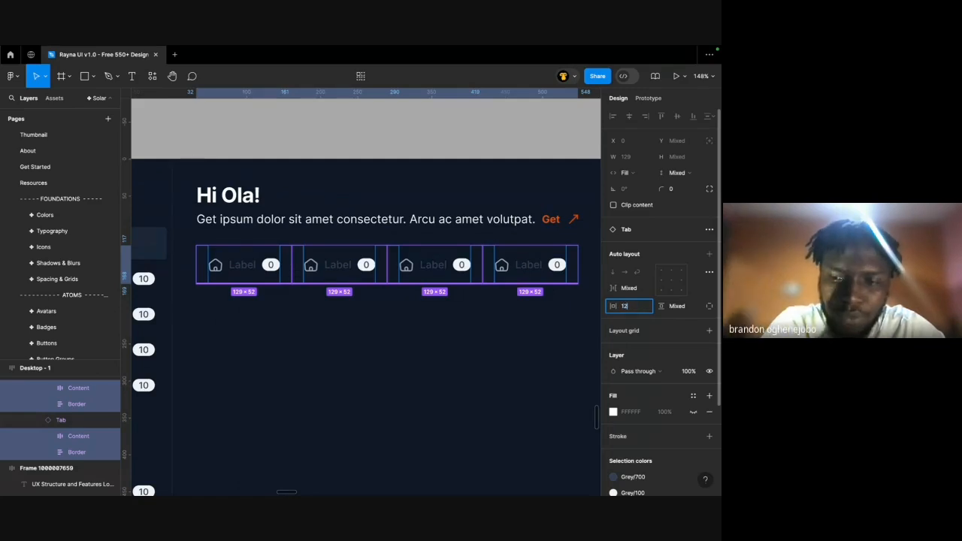
key("Return")
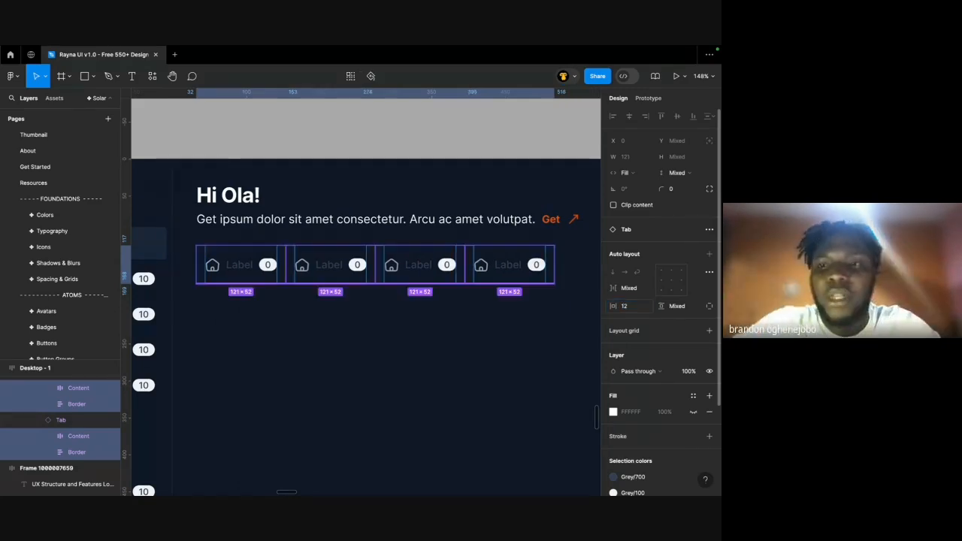
Examine the first tab's content and border layers up close, checking the padding of each.
scroll(263, 269, "up", 3)
left_click(226, 271)
scroll(226, 272, "up", 5)
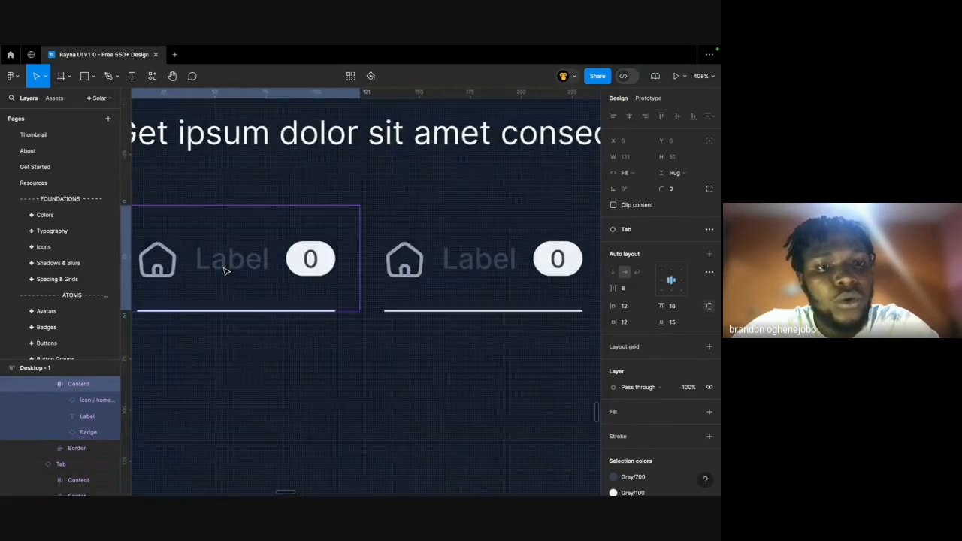
scroll(227, 272, "left", 1)
scroll(224, 271, "down", 2)
scroll(224, 272, "left", 1)
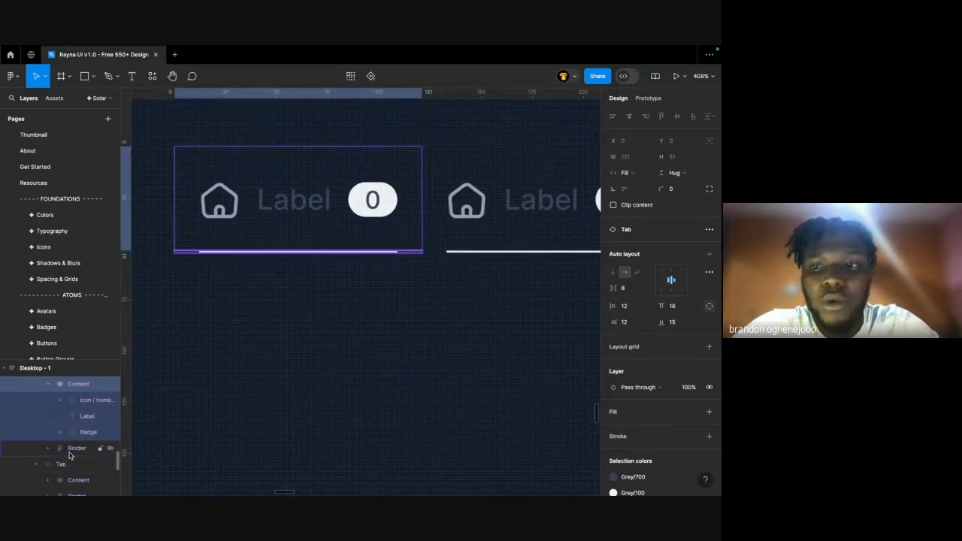
left_click(76, 448)
scroll(439, 348, "down", 4)
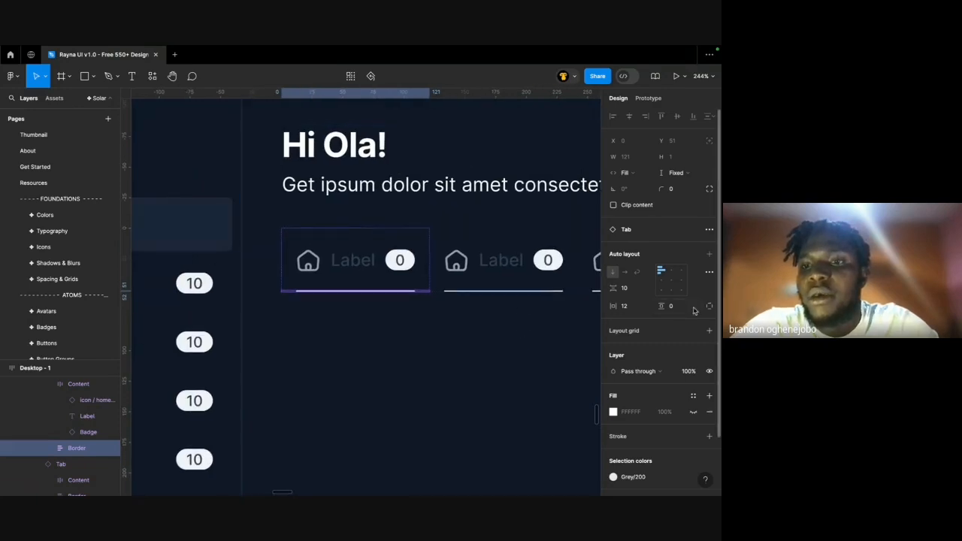
scroll(66, 443, "down", 1)
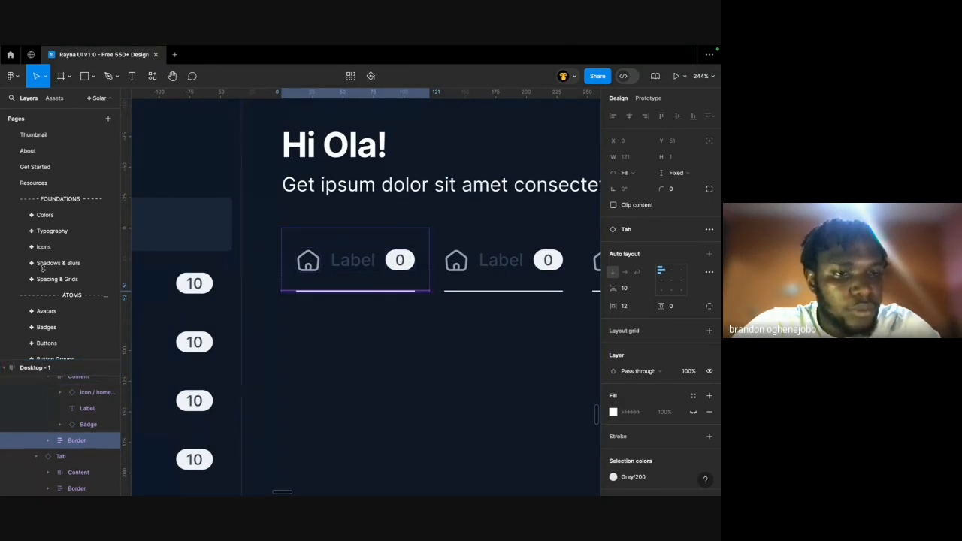
Rename the frame that holds the four tabs as Tabs.
left_click_drag(43, 268, 43, 212)
scroll(52, 313, "up", 2)
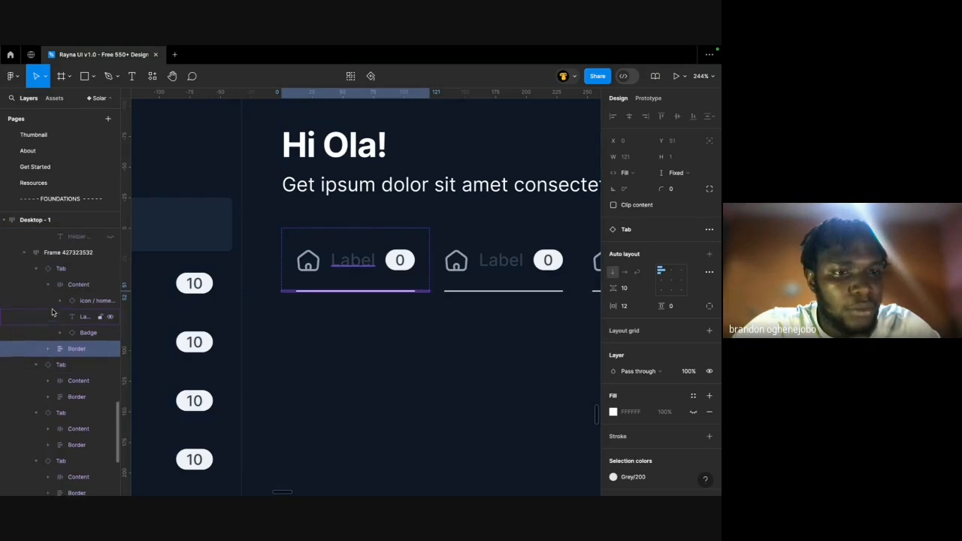
scroll(174, 281, "down", 5)
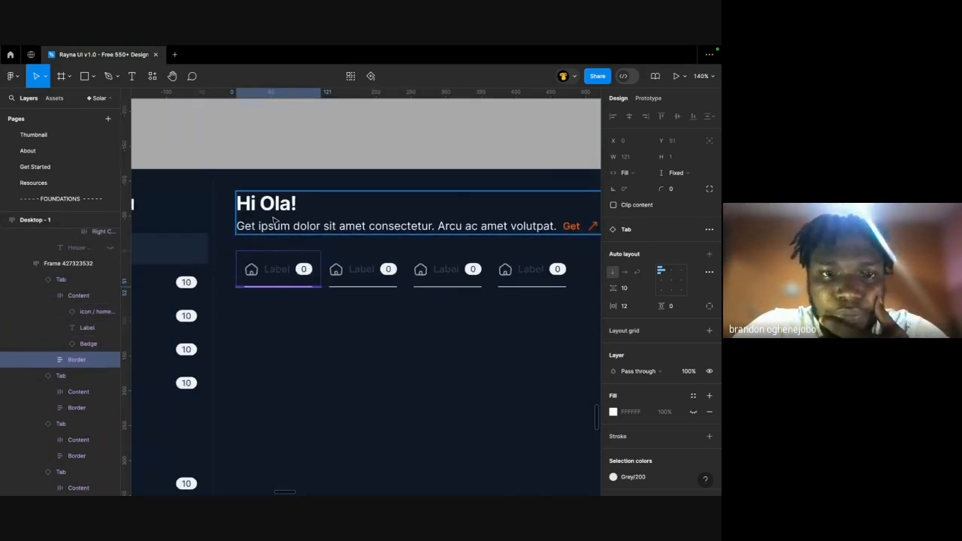
left_click(263, 278)
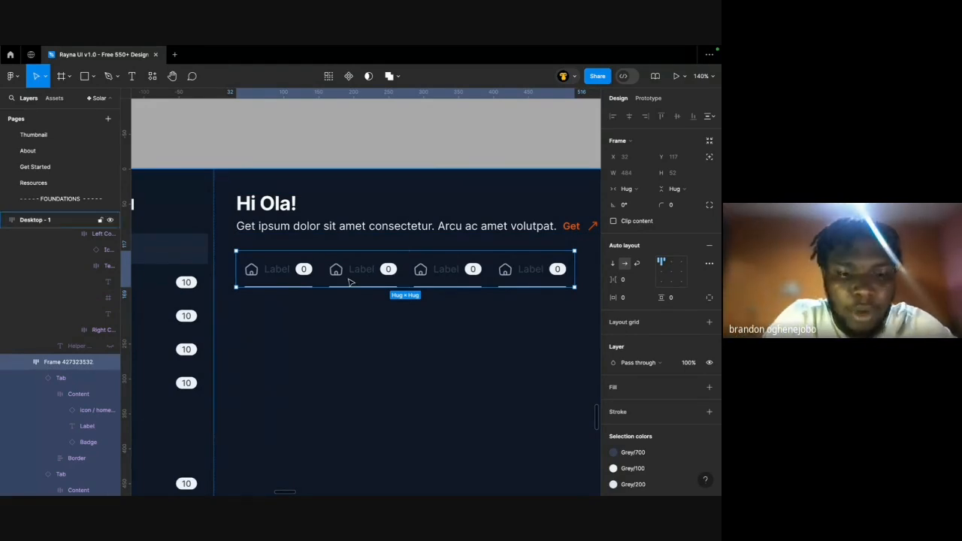
key("ctrl+r")
type("Tab")
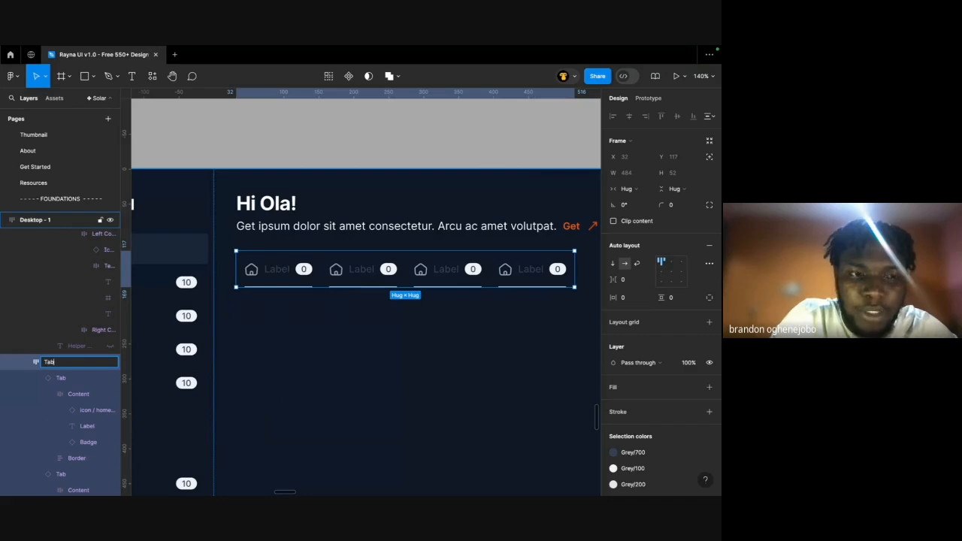
type("s")
key("Return")
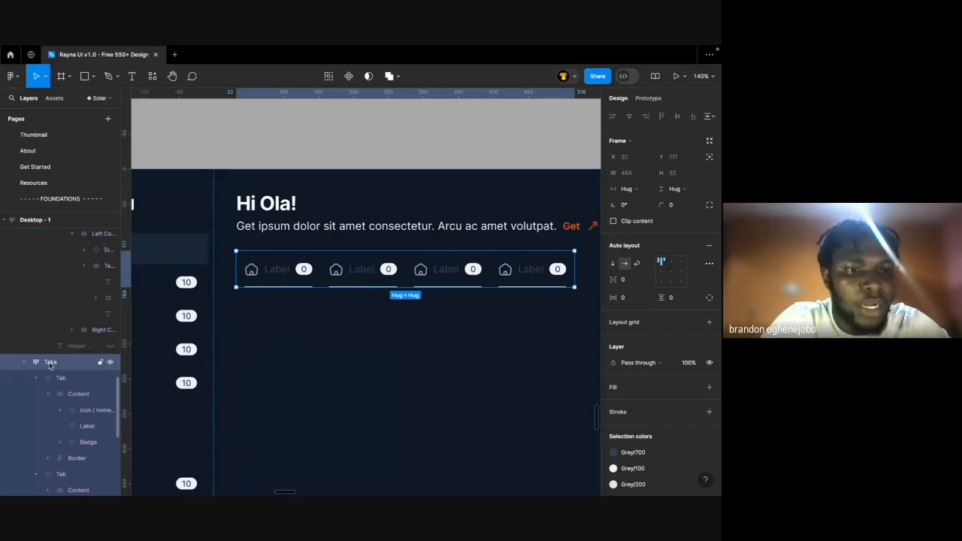
Collapse all four tab layers inside the Tabs frame in the layer list.
left_click(35, 378)
left_click(36, 393)
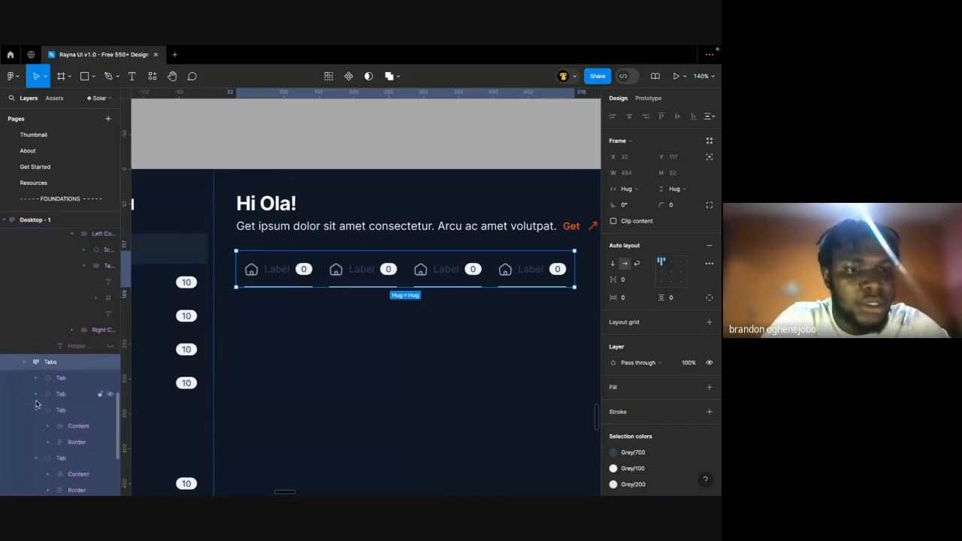
left_click(35, 410)
left_click(35, 426)
scroll(35, 426, "down", 1)
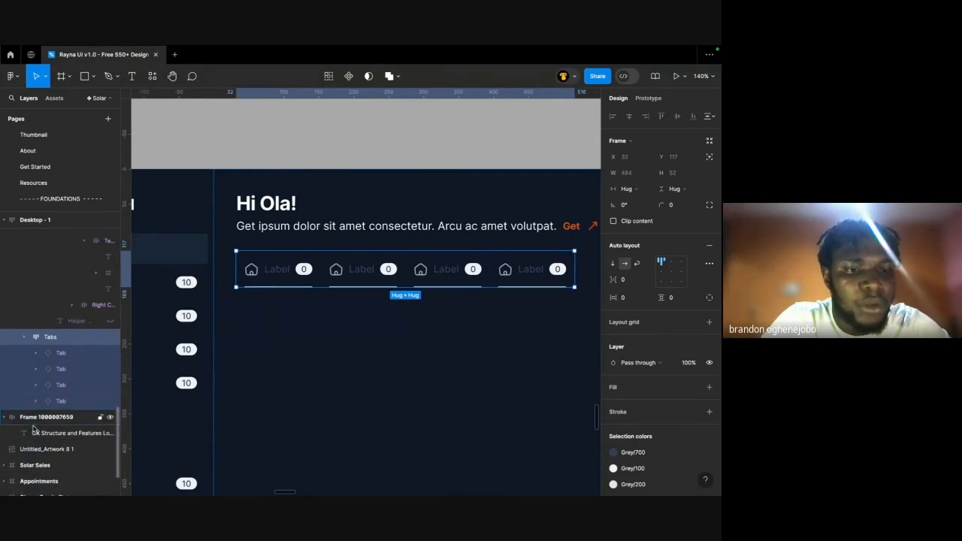
Examine the first tab's content and border layers up close, comparing their padding and the underline's extent with the neighbouring tab.
left_click(36, 348)
left_click(48, 364)
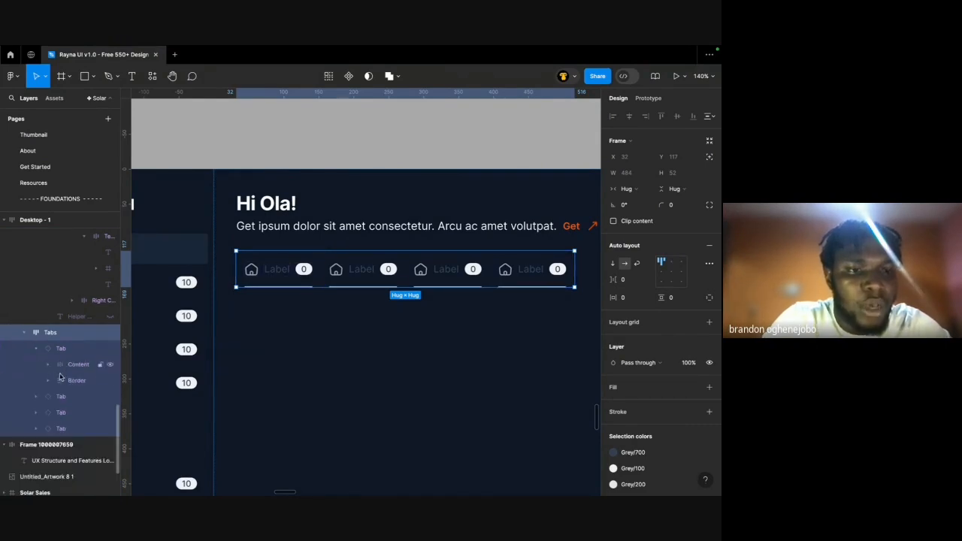
left_click(69, 365)
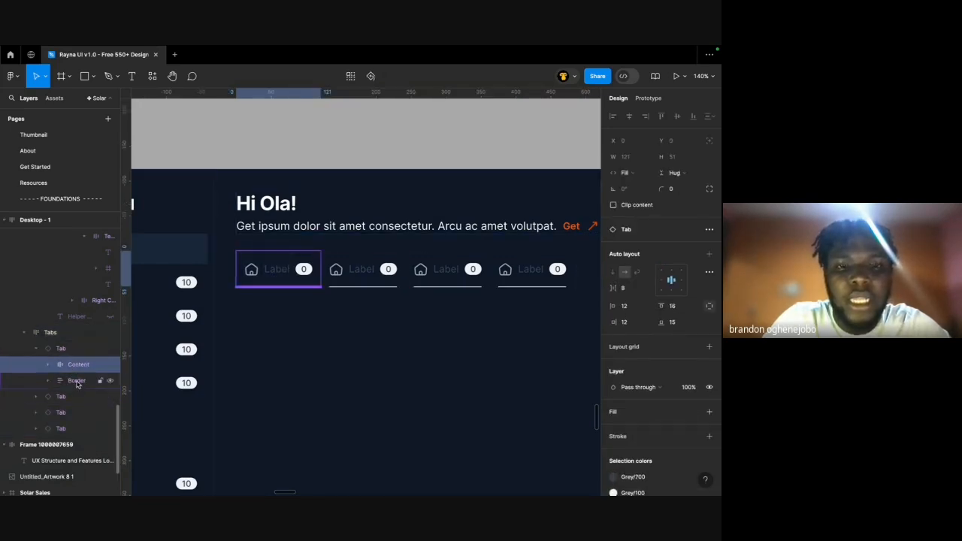
left_click(265, 286)
scroll(270, 287, "up", 5)
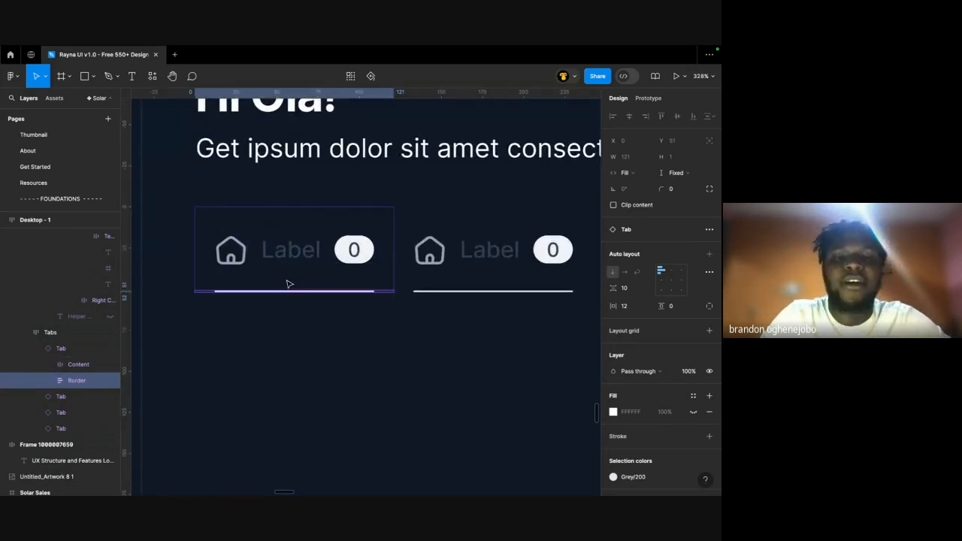
scroll(288, 284, "up", 4)
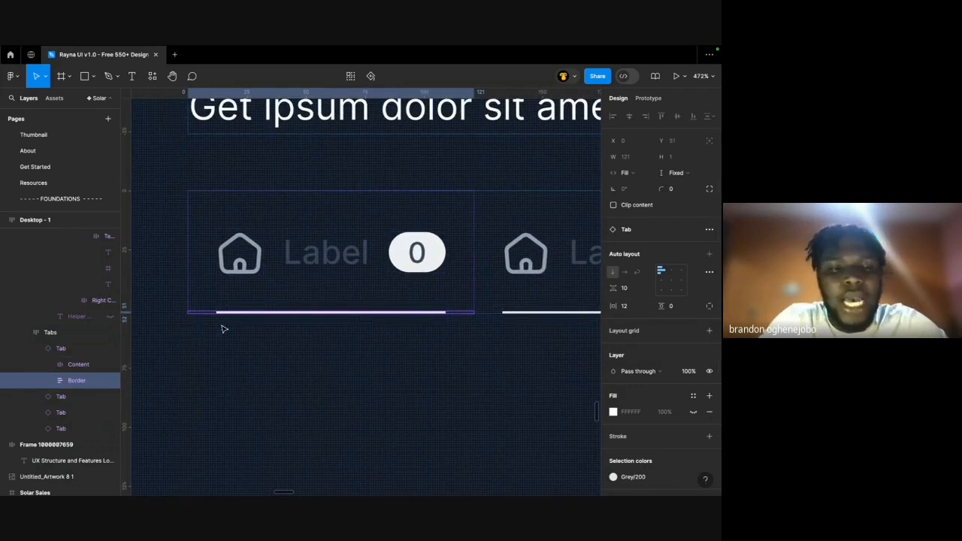
left_click(523, 274, "super")
scroll(516, 319, "right", 1)
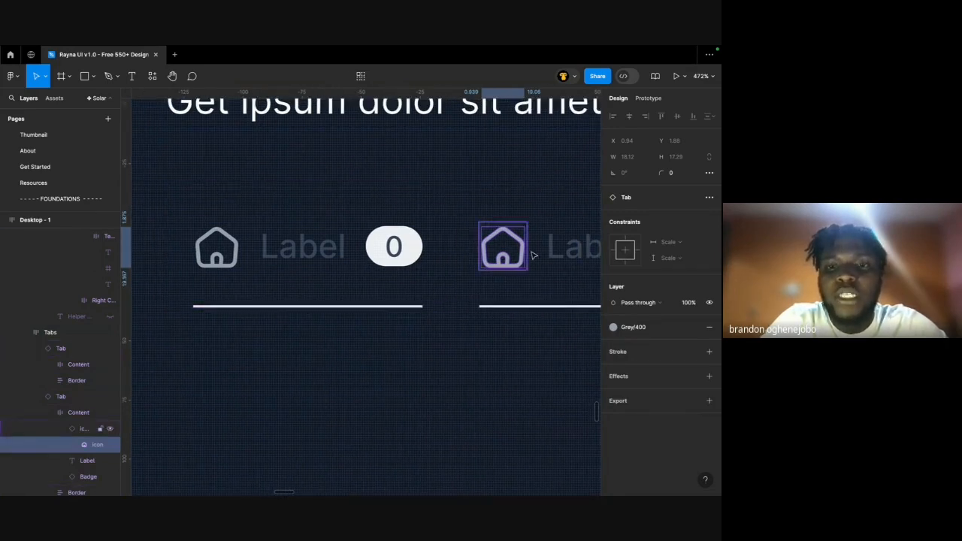
Reset all changes on the first tab instance.
left_click(376, 256)
left_click(358, 257)
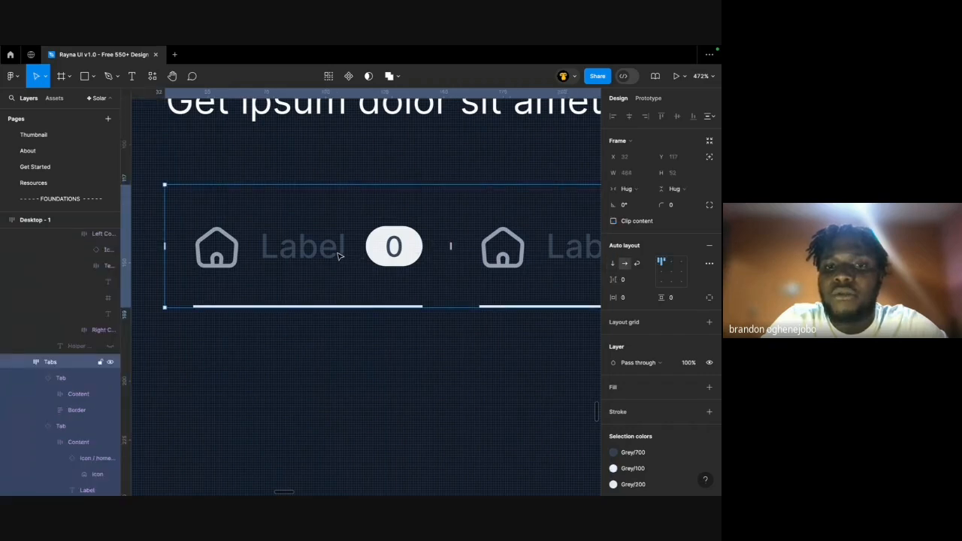
left_click(339, 256)
left_click(709, 245)
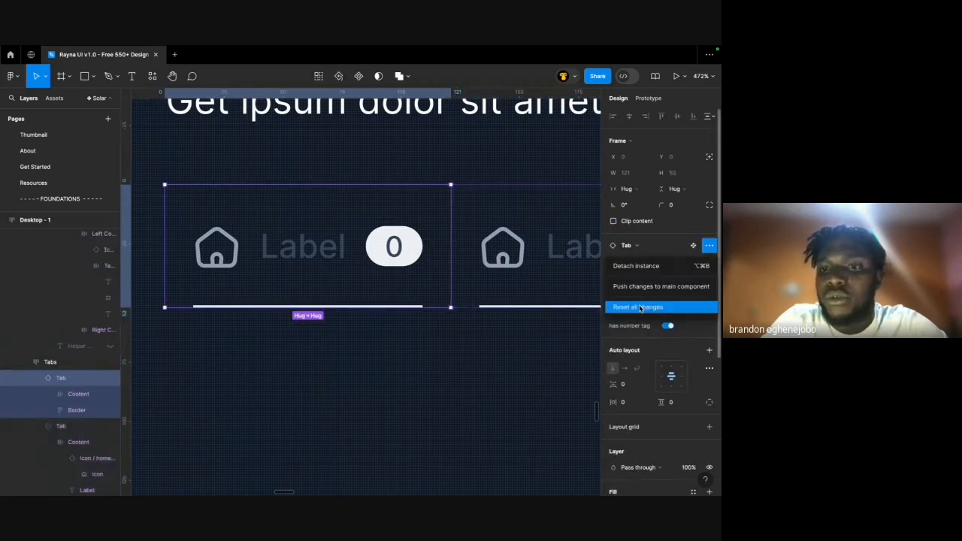
left_click(633, 307)
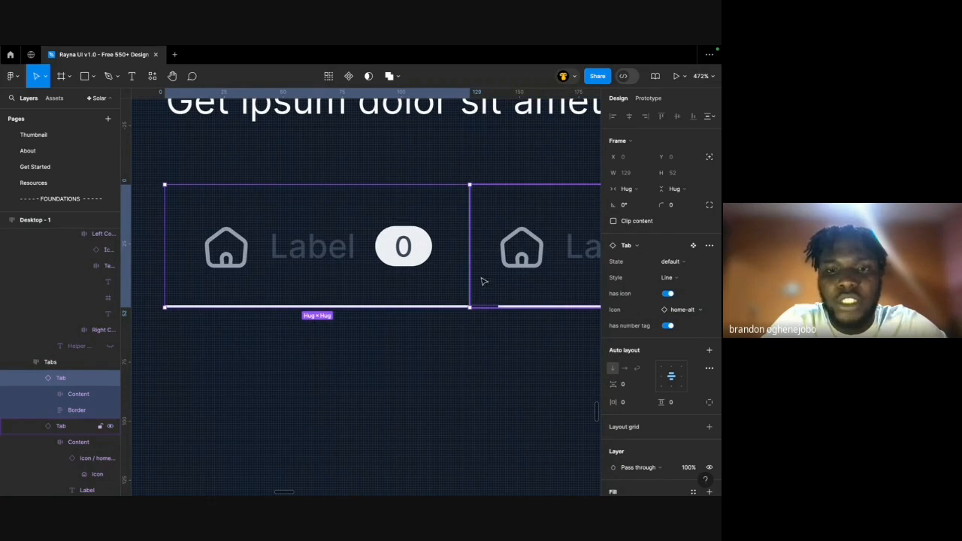
Compare the first tab's border padding with the content padding of the second tab.
double_click(404, 248)
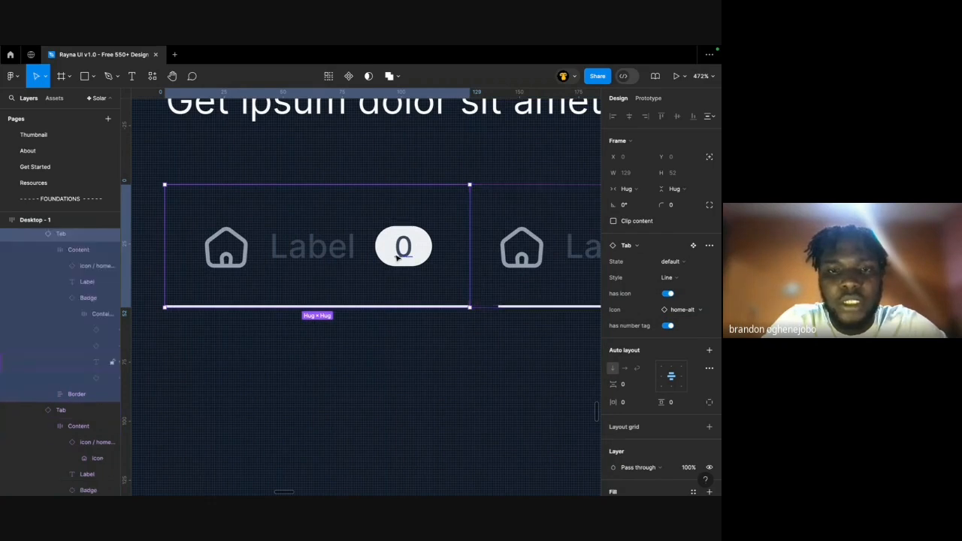
left_click(60, 298)
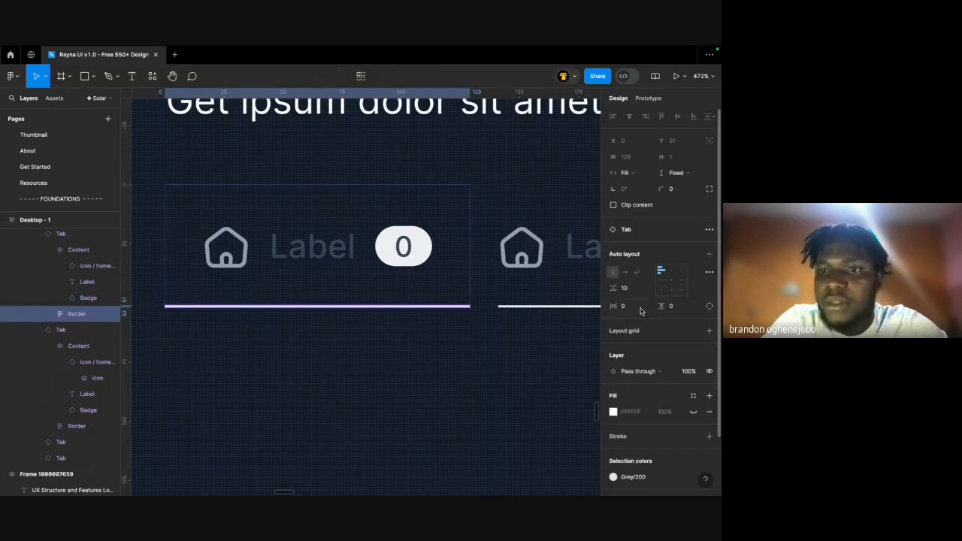
scroll(496, 339, "down", 5)
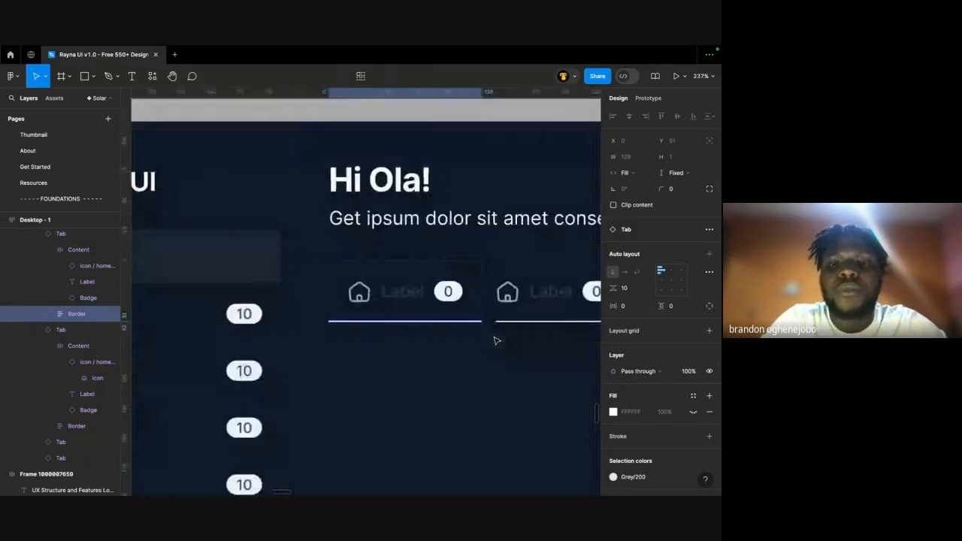
left_click(410, 308)
scroll(410, 308, "down", 2)
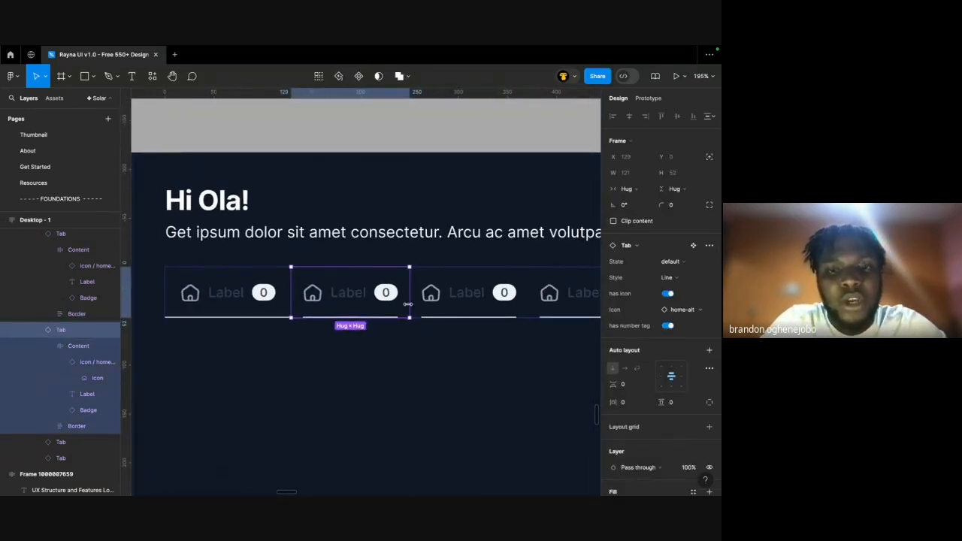
scroll(298, 333, "up", 2)
double_click(321, 295)
scroll(322, 295, "down", 2)
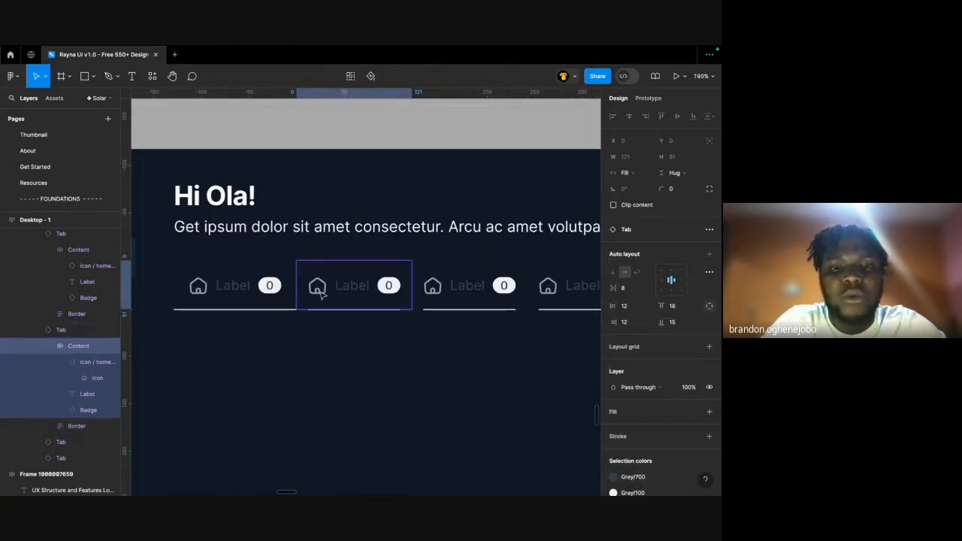
scroll(327, 294, "up", 3)
Select all four tab instances and reset all their changes.
left_click(276, 298)
left_click(294, 298)
scroll(294, 298, "down", 2)
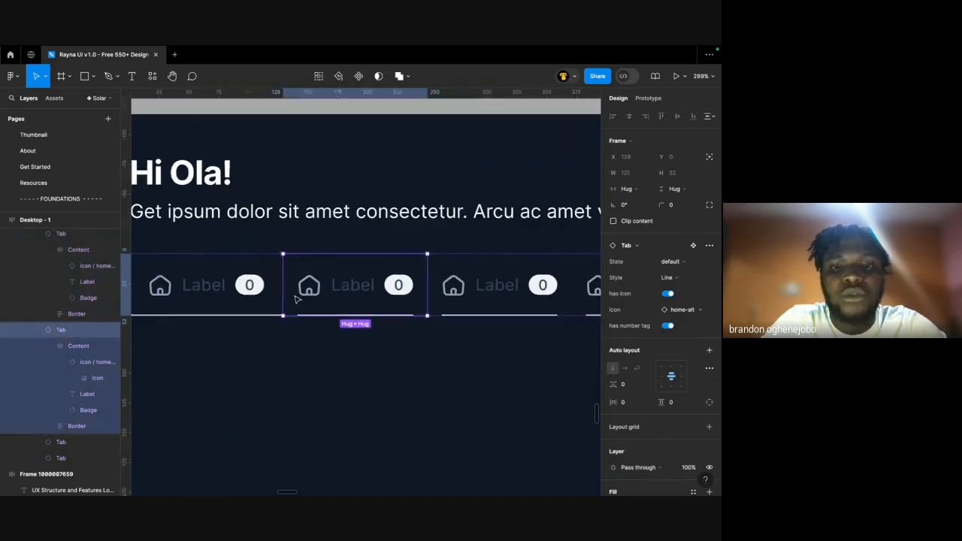
key("ctrl+a")
left_click(709, 245)
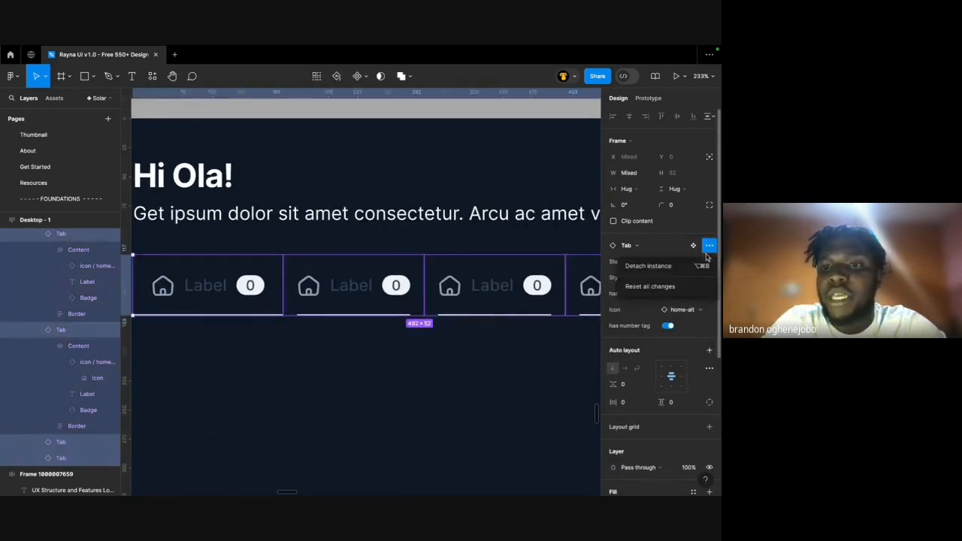
left_click(654, 286)
scroll(348, 336, "down", 3)
left_click(267, 335)
scroll(268, 335, "right", 1)
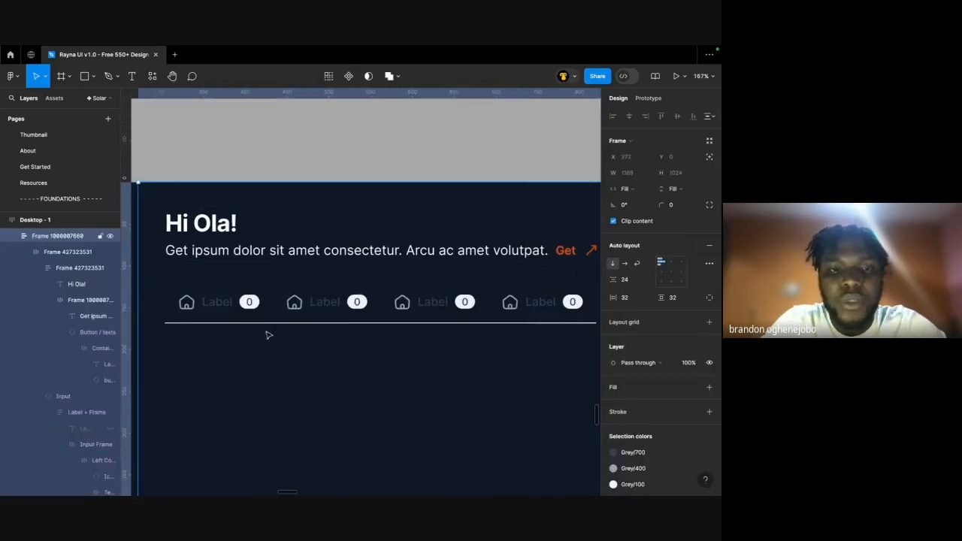
Set the horizontal padding of only the content layers in all four tabs to 12.
double_click(231, 298)
left_click(231, 298)
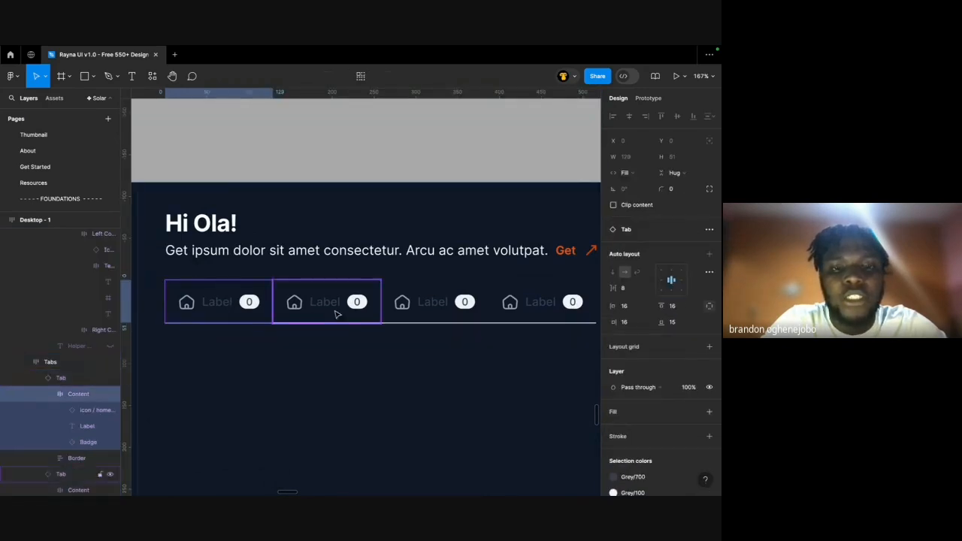
left_click(333, 307, "shift")
left_click(414, 300, "shift")
scroll(416, 300, "right", 2)
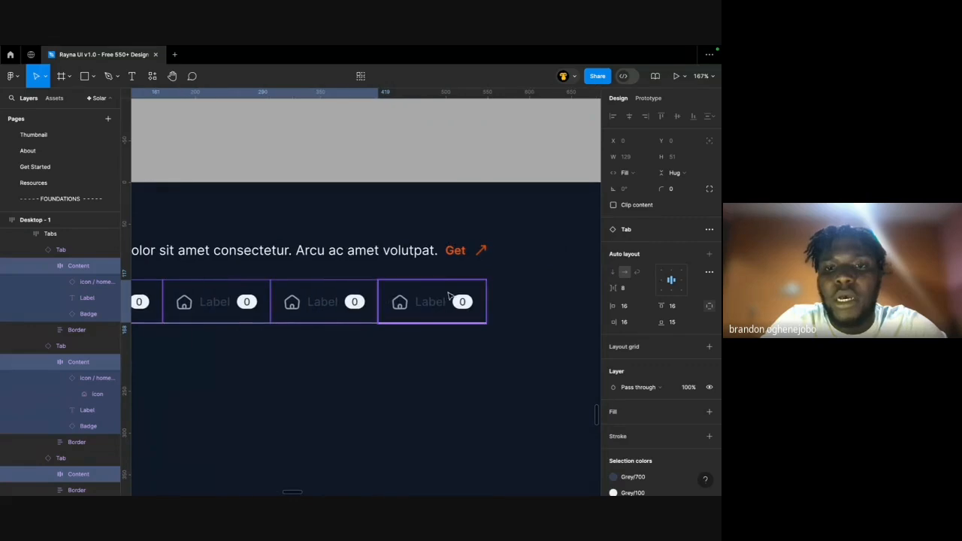
left_click(448, 299, "shift")
scroll(448, 300, "left", 1)
scroll(448, 300, "down", 3)
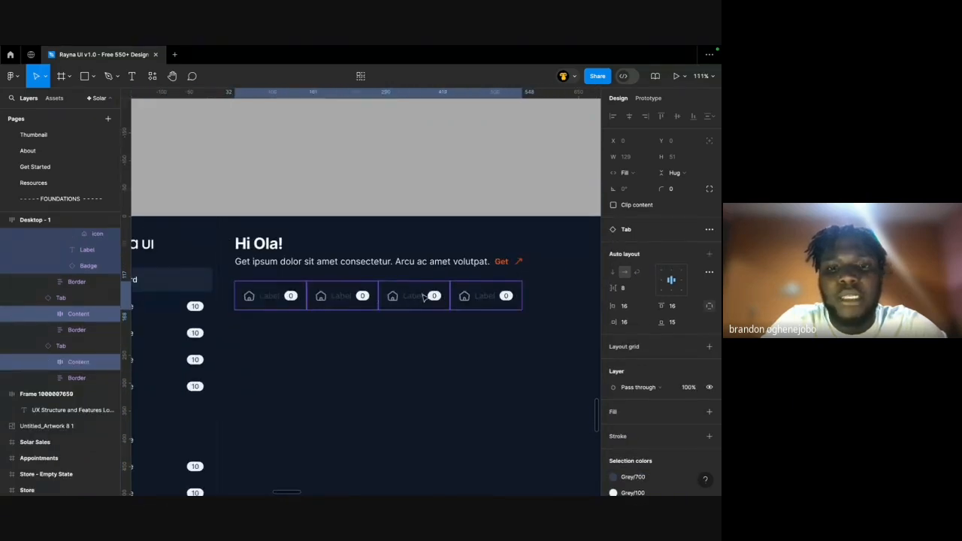
scroll(425, 296, "up", 5)
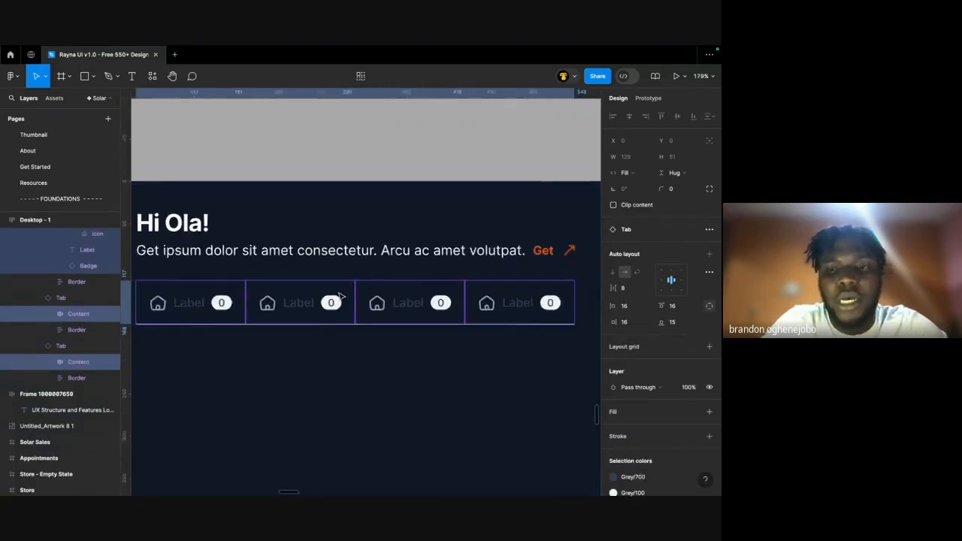
scroll(339, 293, "down", 2)
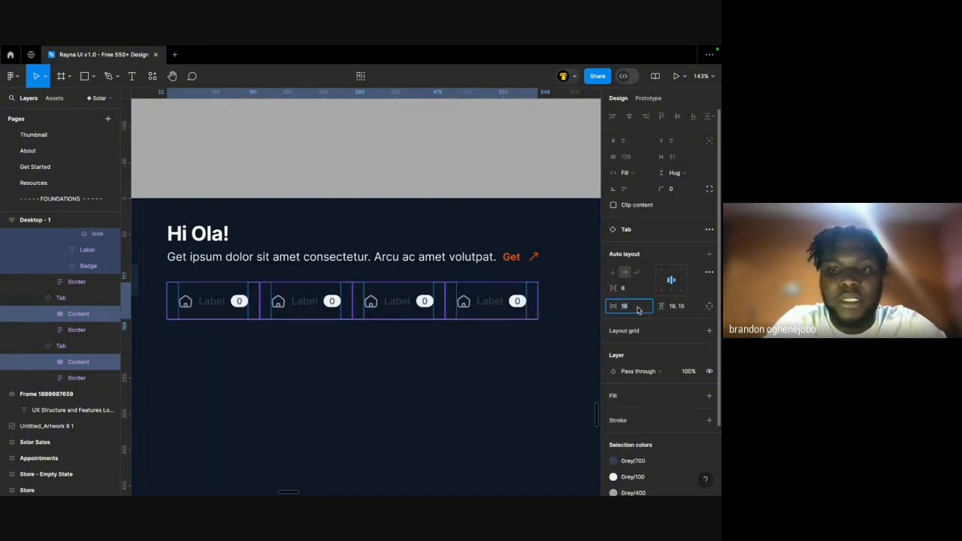
key("Return")
left_click(389, 396)
scroll(389, 396, "down", 5)
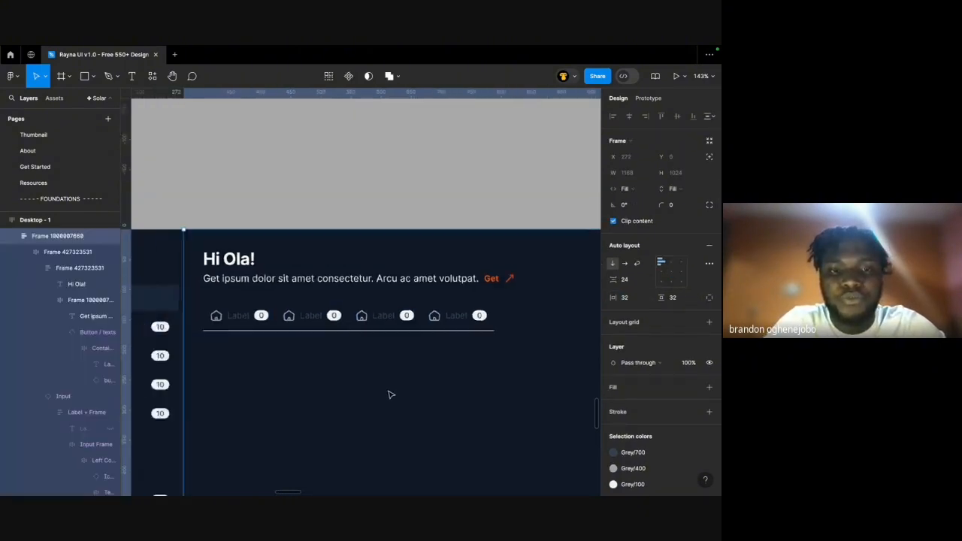
Turn off the has icon property for all four tabs.
scroll(428, 323, "up", 4)
scroll(428, 321, "up", 3)
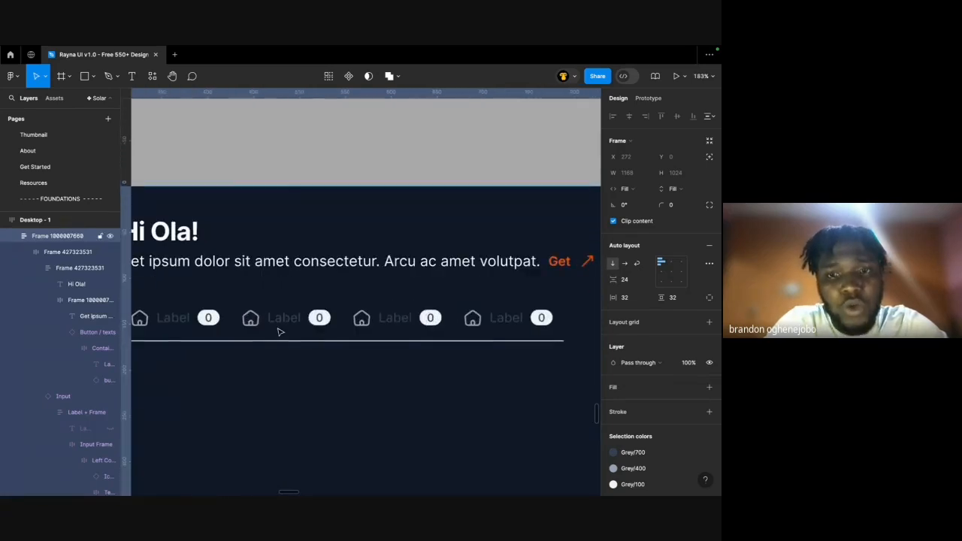
scroll(278, 332, "down", 2)
left_click(340, 322, "super")
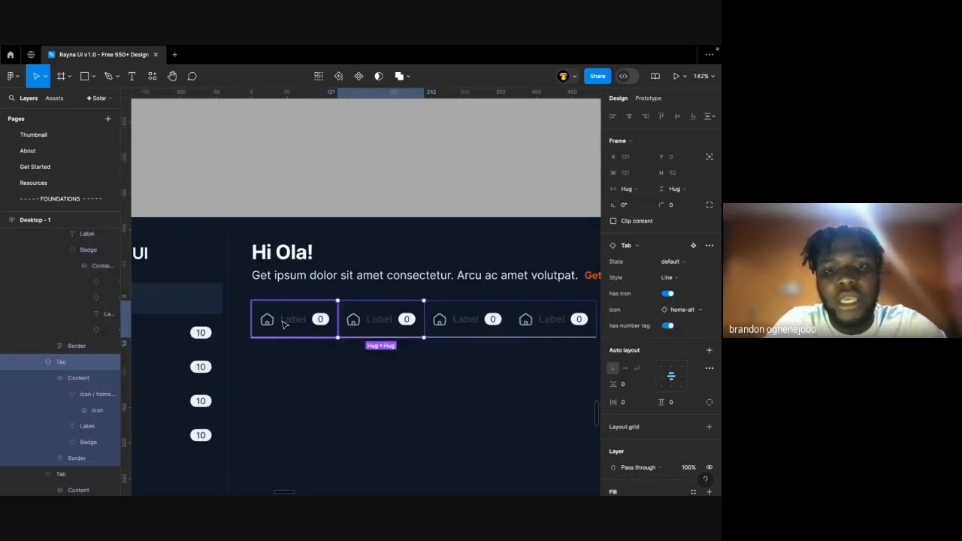
left_click_drag(281, 323, 577, 318)
scroll(461, 332, "right", 1)
scroll(461, 335, "right", 2)
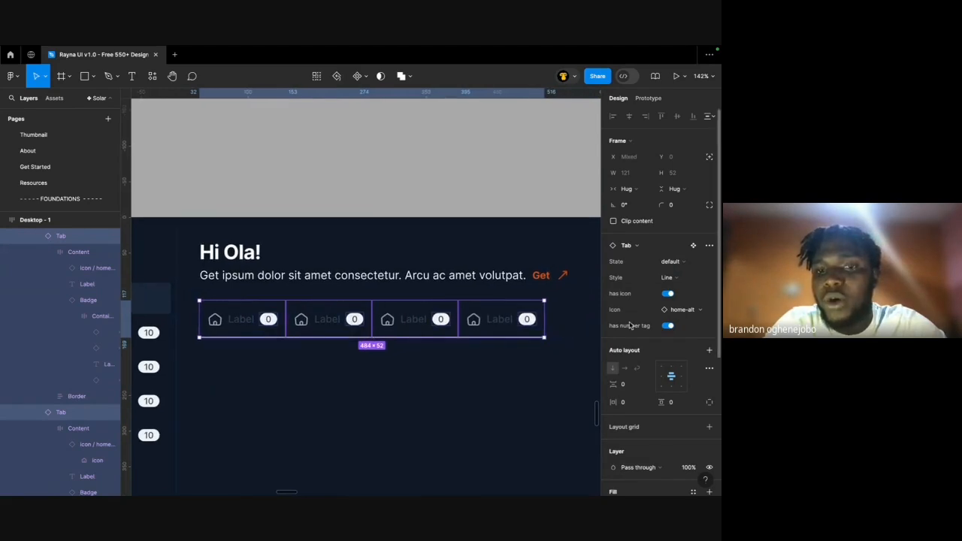
left_click(668, 293)
Examine the tab row below the header in the hand-drawn wireframe.
scroll(476, 366, "down", 6)
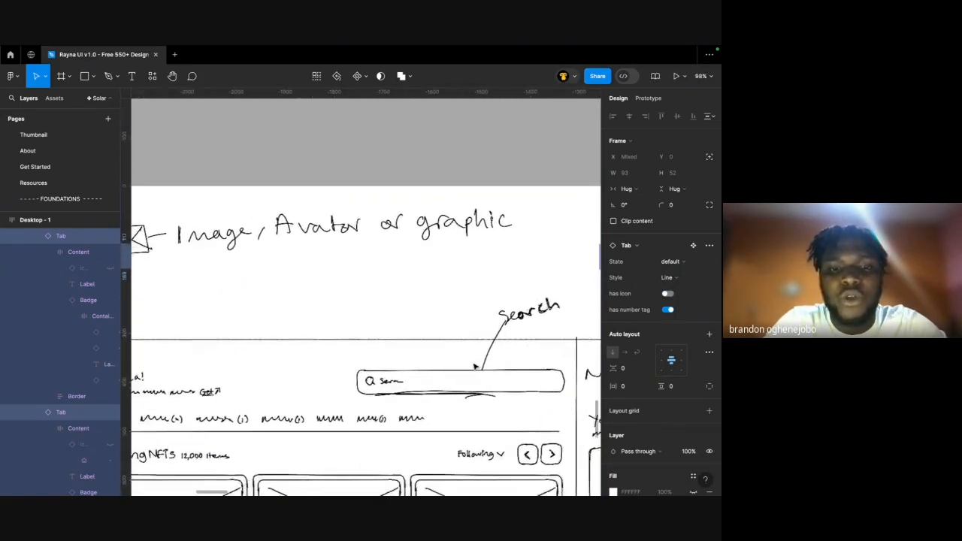
scroll(475, 366, "down", 5)
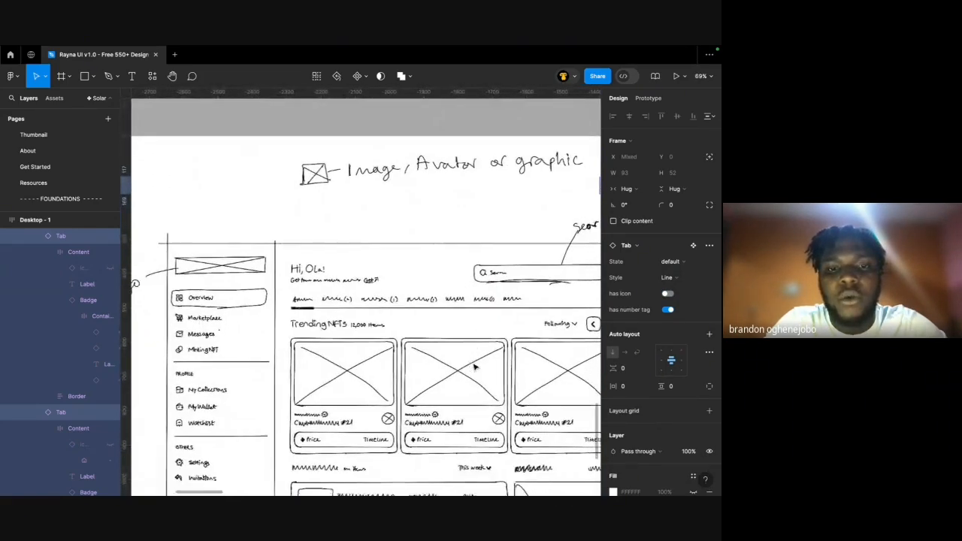
scroll(474, 367, "down", 2)
scroll(441, 255, "up", 3)
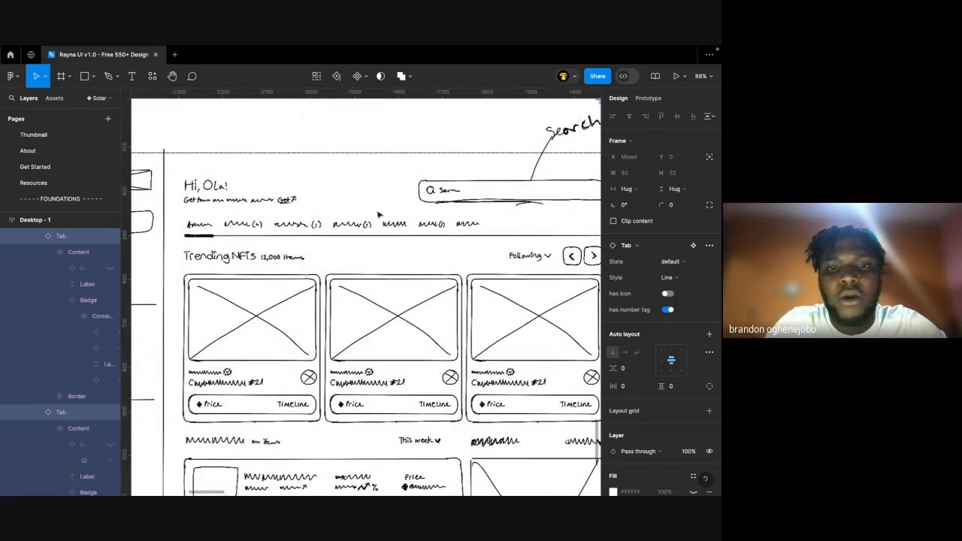
Compare the number badges on the sketched wireframe tabs with the tab row in the dashboard design.
scroll(252, 226, "up", 10)
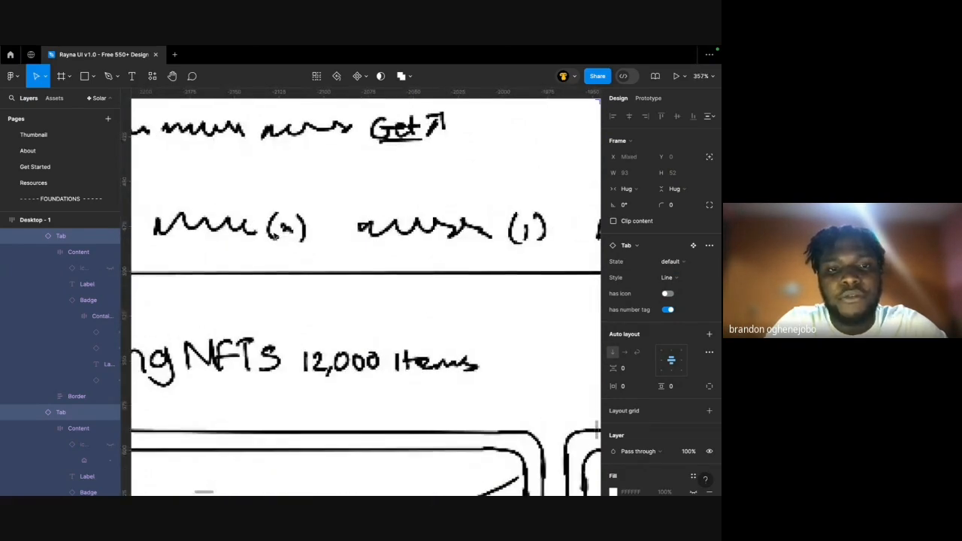
scroll(300, 237, "down", 12)
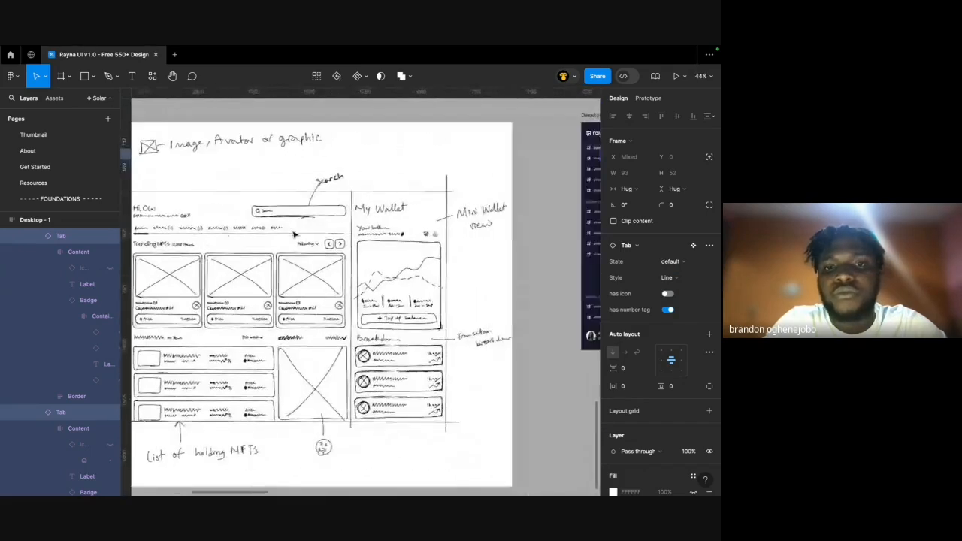
scroll(294, 235, "up", 8)
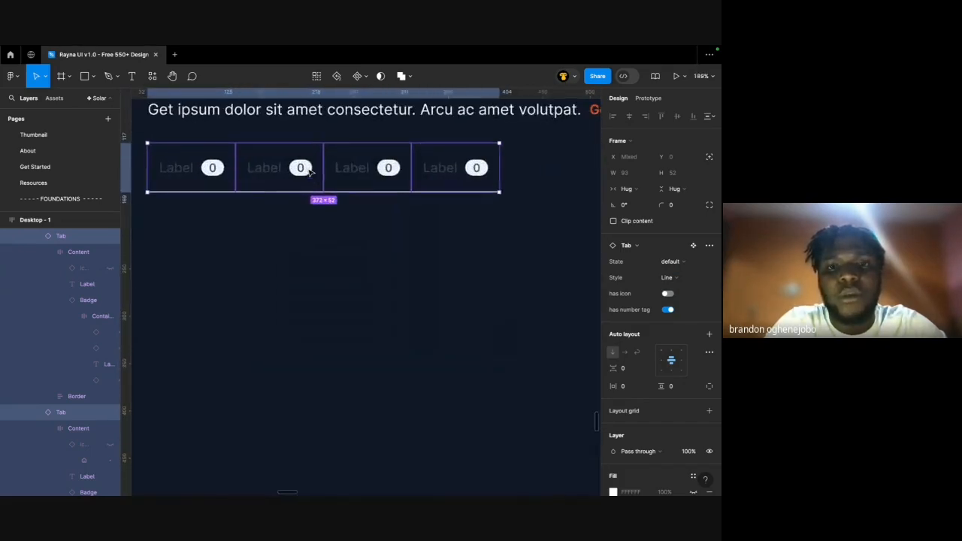
scroll(305, 171, "down", 6)
scroll(309, 172, "left", 10)
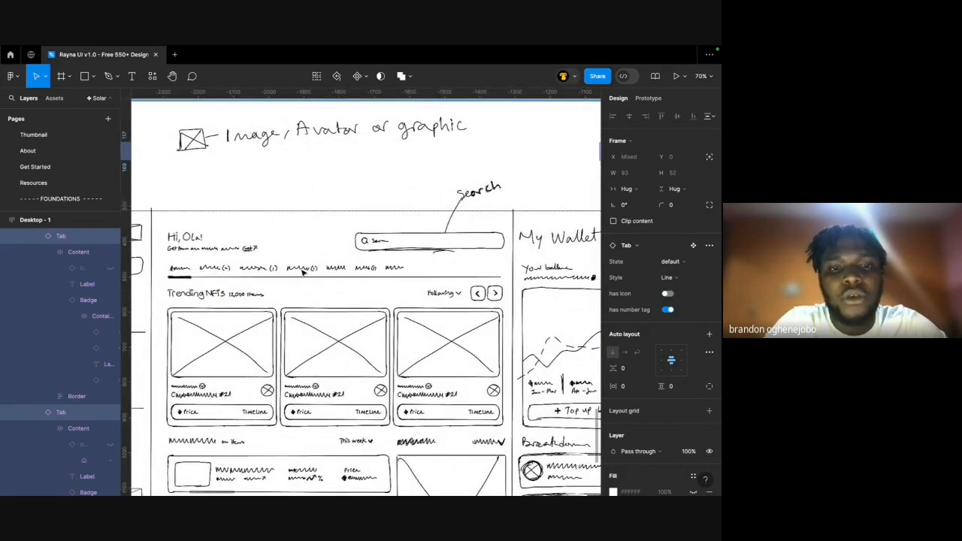
scroll(366, 269, "right", 12)
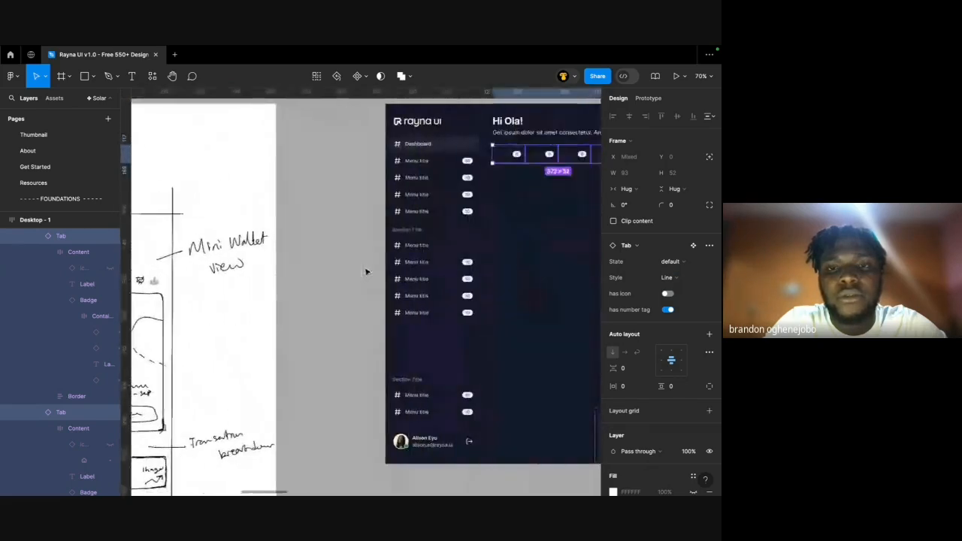
scroll(383, 144, "up", 5)
scroll(383, 144, "up", 2)
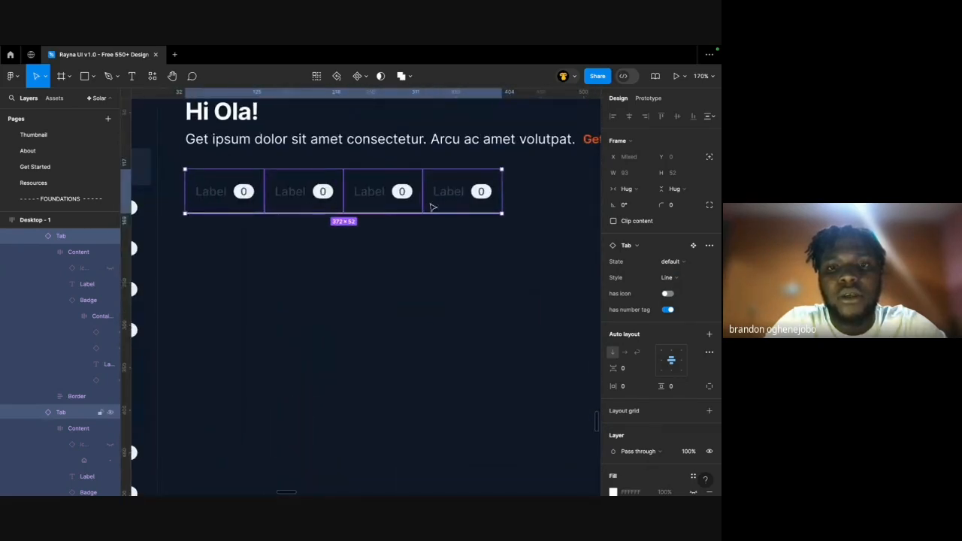
Duplicate the last tab twice to make six tabs, and turn off the has number tag property of the first and fifth tabs.
left_click(459, 195)
scroll(461, 195, "down", 4)
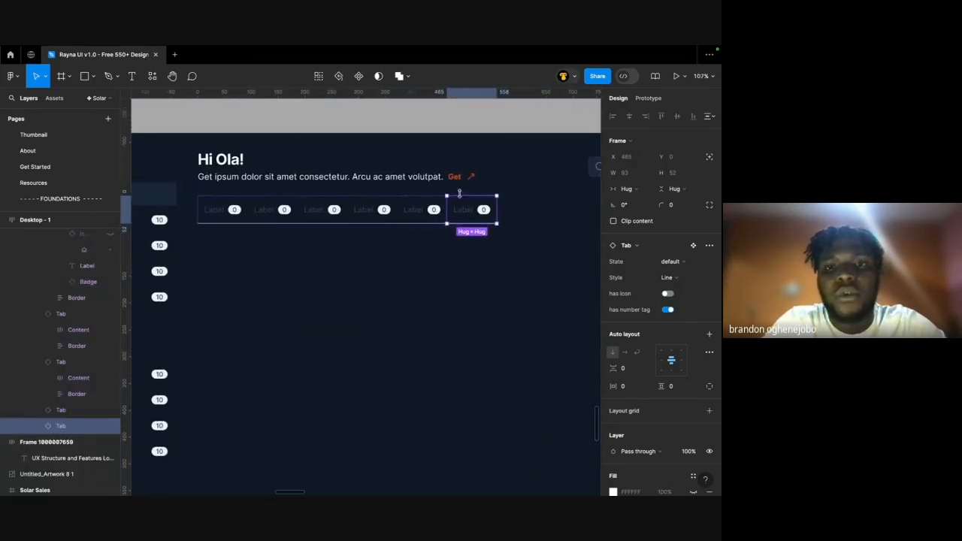
left_click(242, 212)
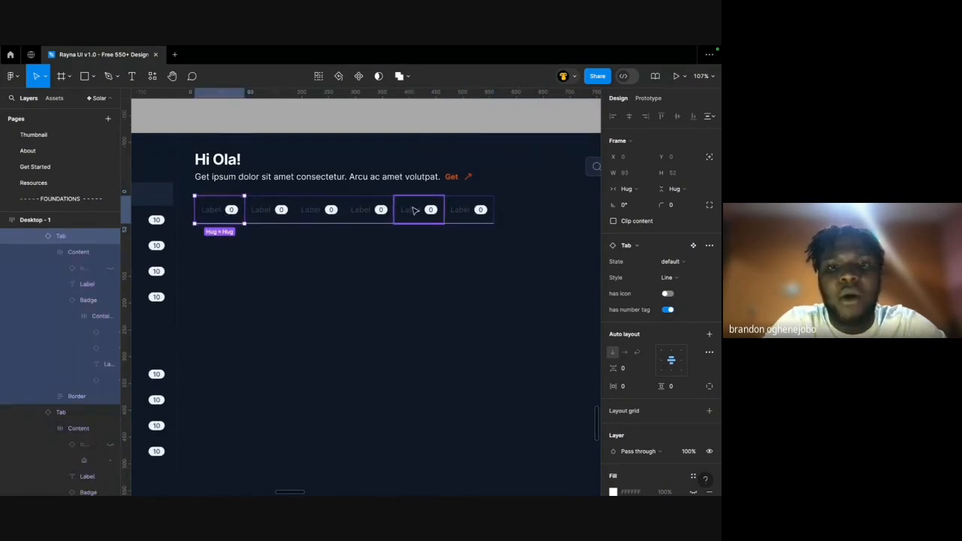
left_click(429, 213, "shift")
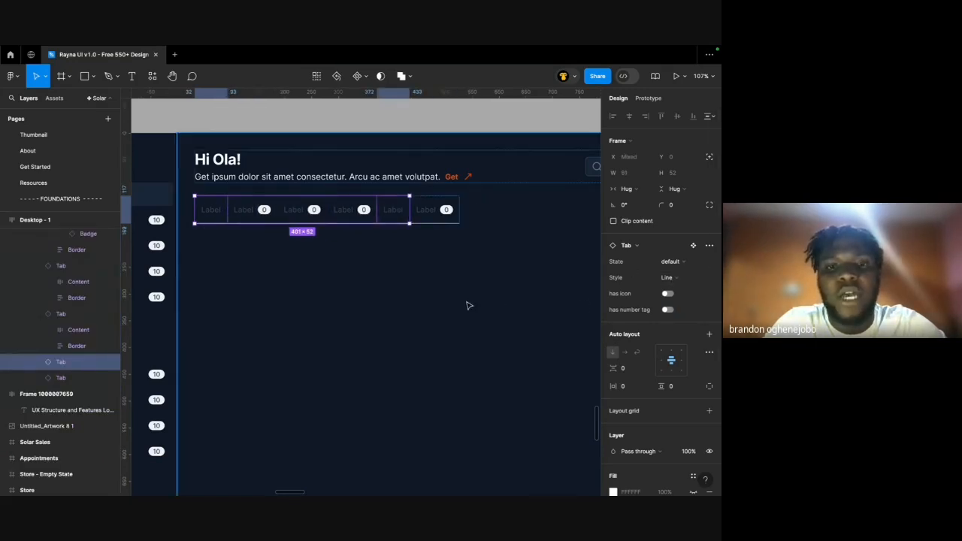
Check the number of tabs and their badges in the dashboard against the tab row in the wireframe.
left_click(466, 305)
scroll(468, 305, "down", 3)
scroll(469, 307, "left", 7)
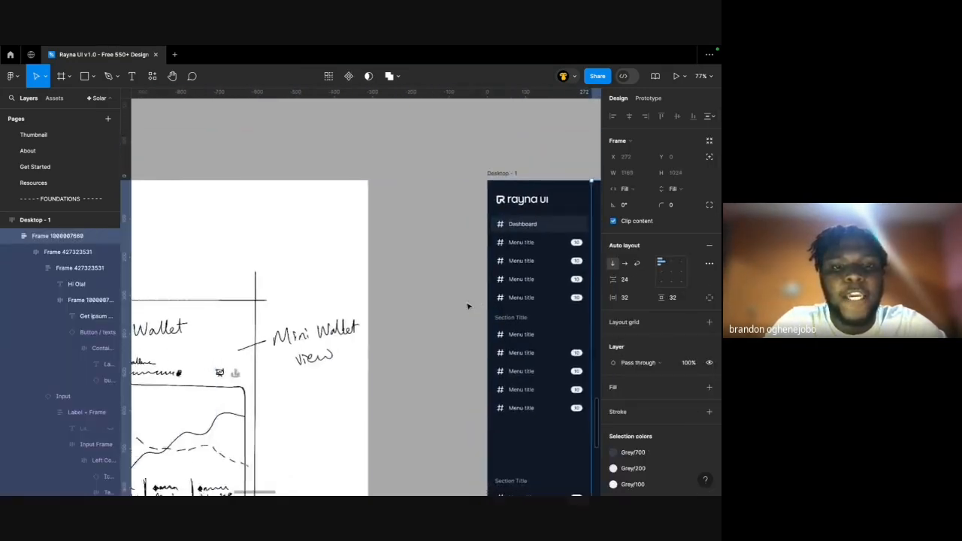
scroll(469, 306, "down", 1)
scroll(469, 307, "right", 6)
scroll(468, 306, "right", 3)
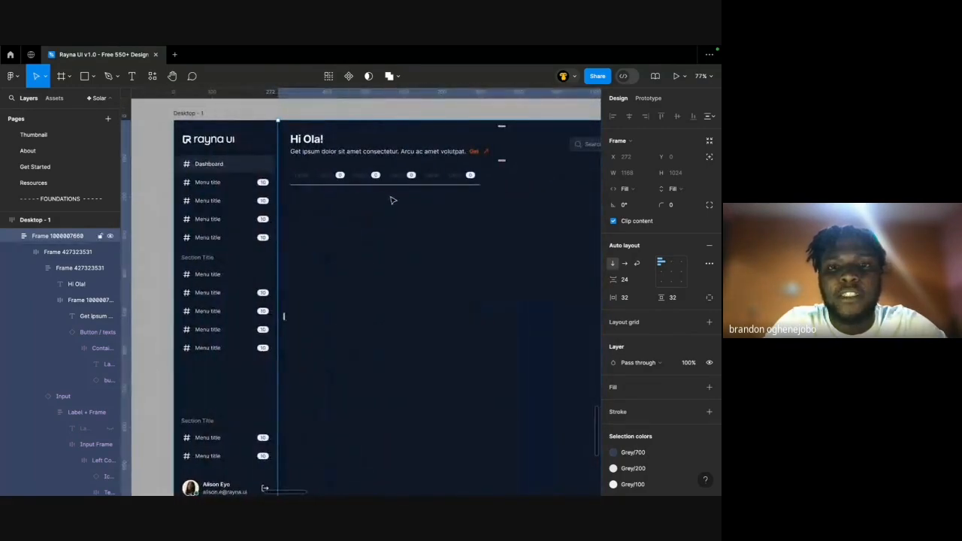
scroll(462, 183, "down", 2)
scroll(361, 225, "left", 8)
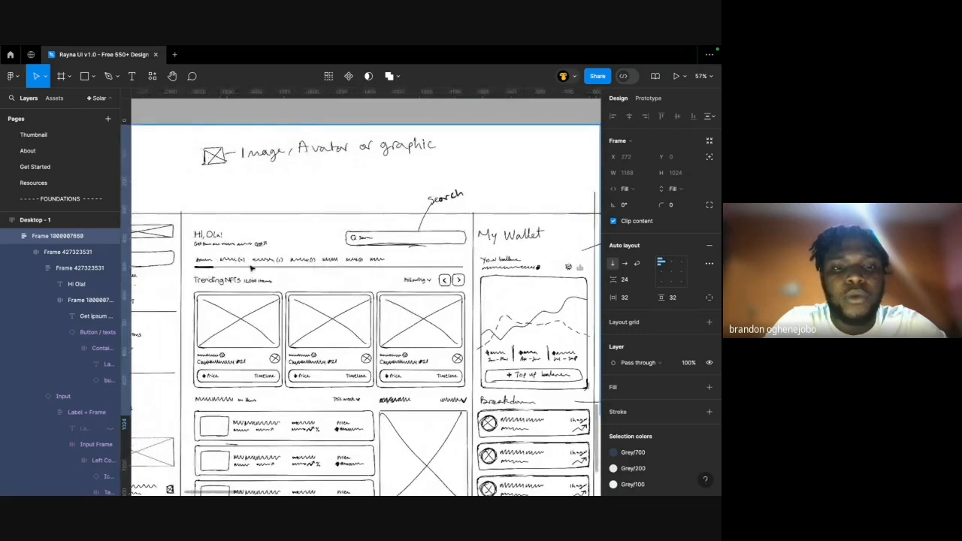
scroll(380, 268, "right", 10)
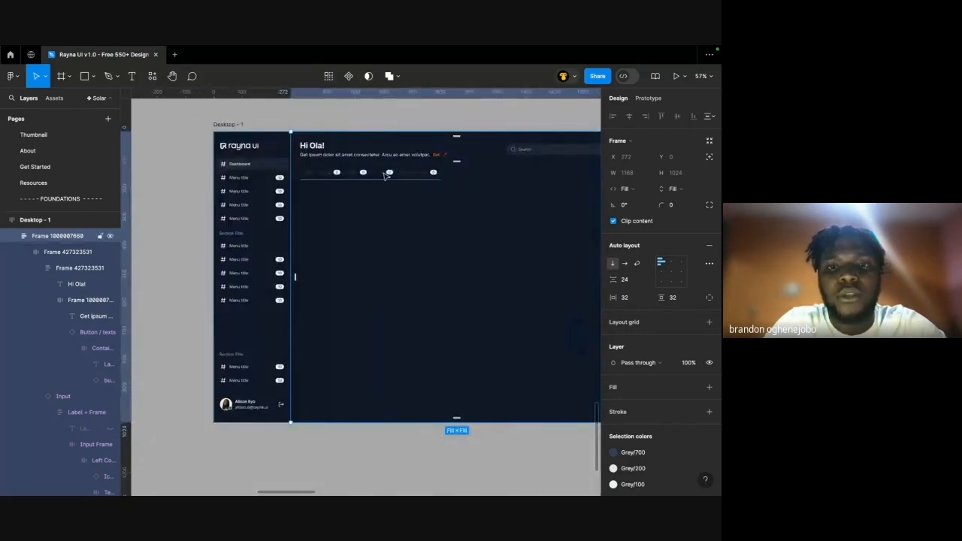
Copy the fifth tab, which has no number badge, and paste it as a seventh tab at the end of the row.
left_click(425, 177, "ctrl")
left_click(394, 177)
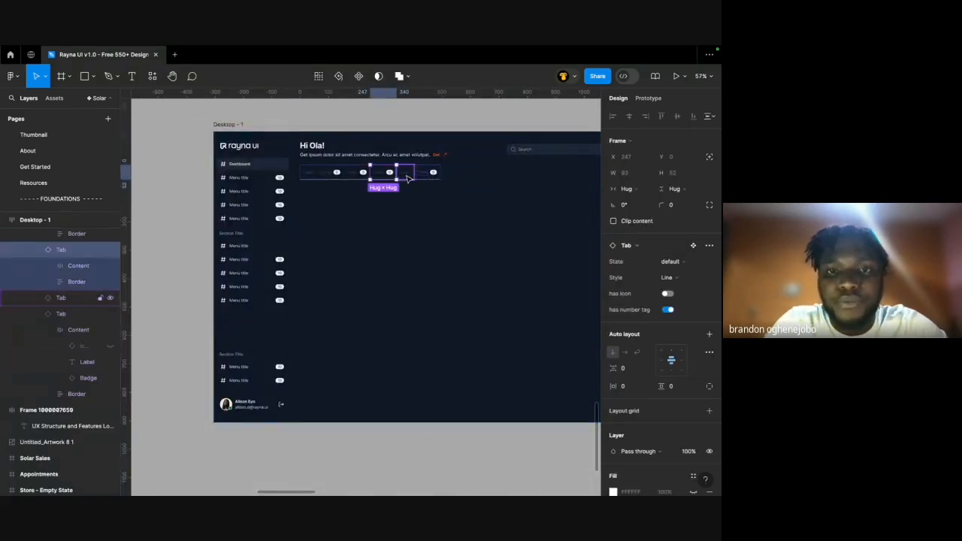
scroll(407, 177, "up", 3)
left_click(408, 178)
key("ctrl+c")
key("ctrl+v")
scroll(408, 181, "down", 5)
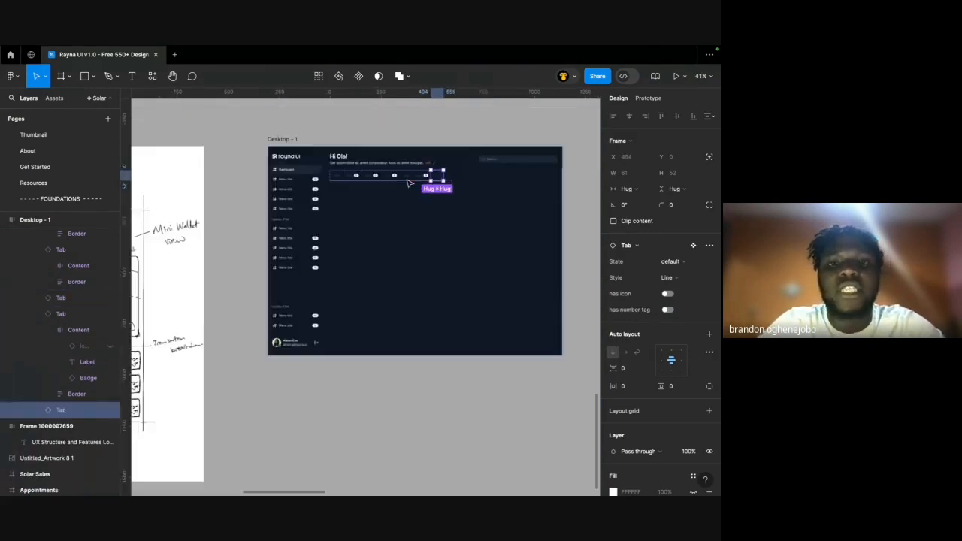
Examine the wireframe's overall layout alongside the dashboard frame to see what belongs below the tab row.
left_click(374, 229)
scroll(374, 229, "down", 4)
scroll(373, 229, "left", 2)
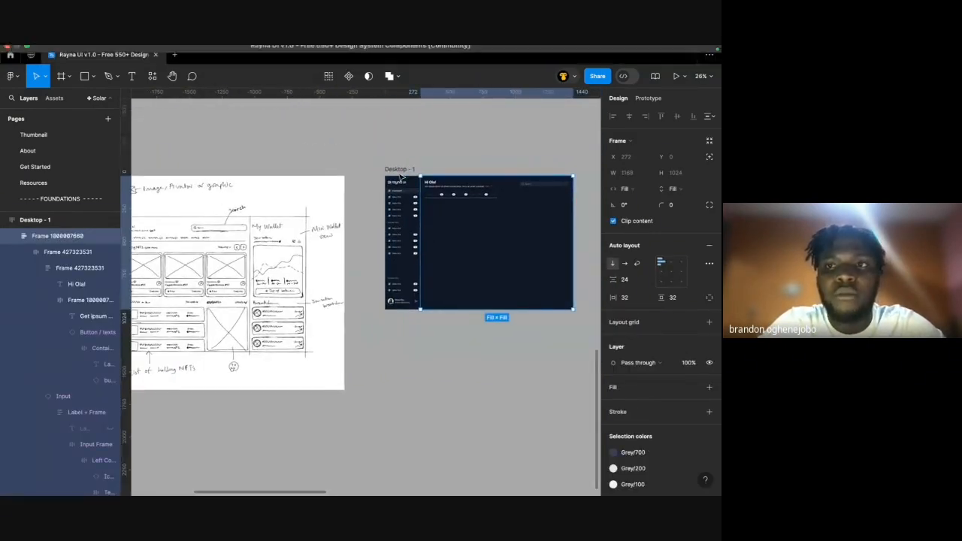
scroll(399, 176, "left", 2)
scroll(251, 258, "right", 1)
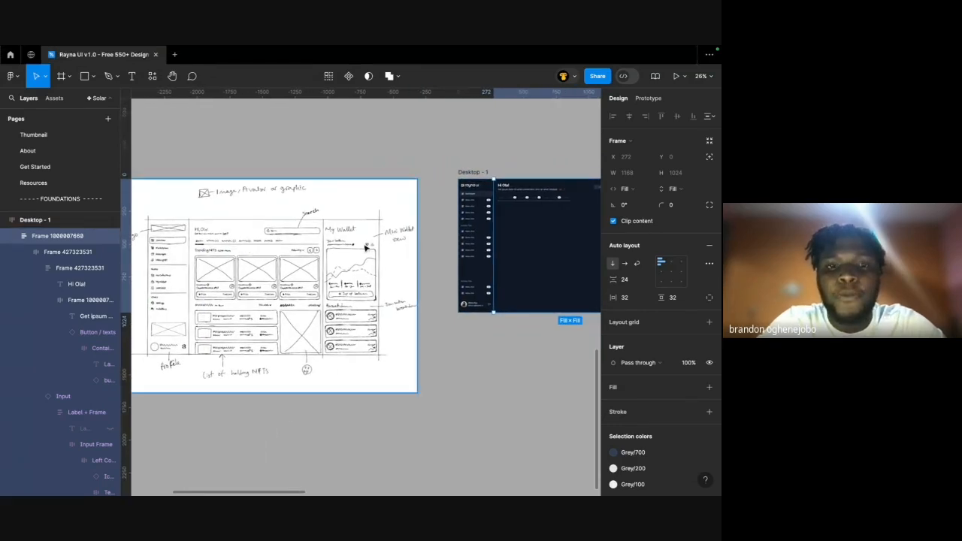
scroll(442, 206, "right", 2)
scroll(333, 133, "up", 2)
scroll(333, 133, "left", 5)
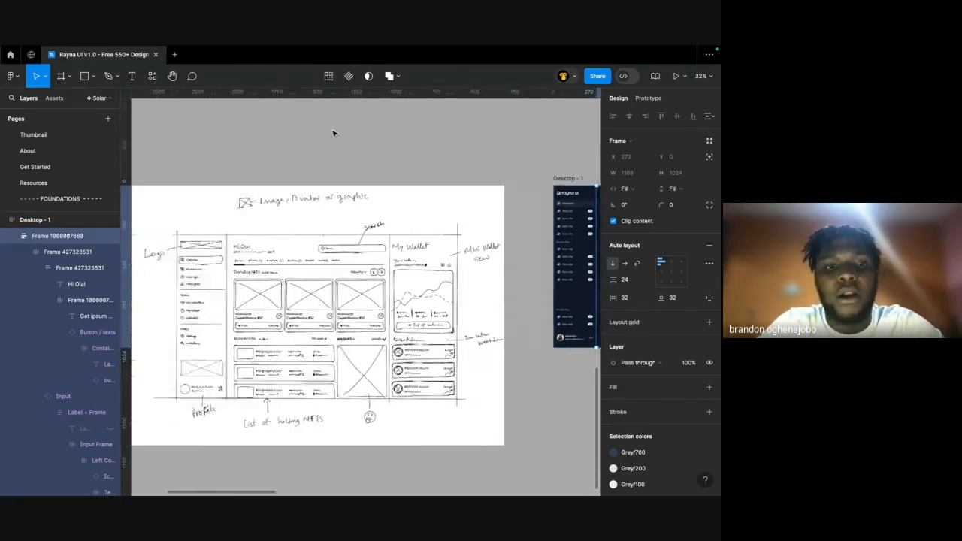
scroll(404, 275, "right", 6)
scroll(476, 232, "up", 5)
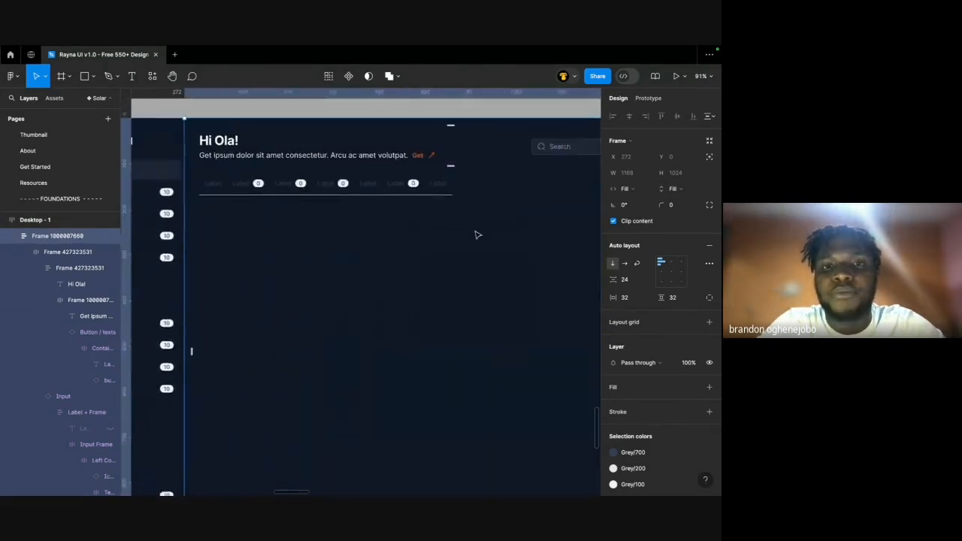
scroll(361, 185, "down", 3)
Copy the greeting heading and paste the copy into the main content frame below the tab row.
left_click(239, 156)
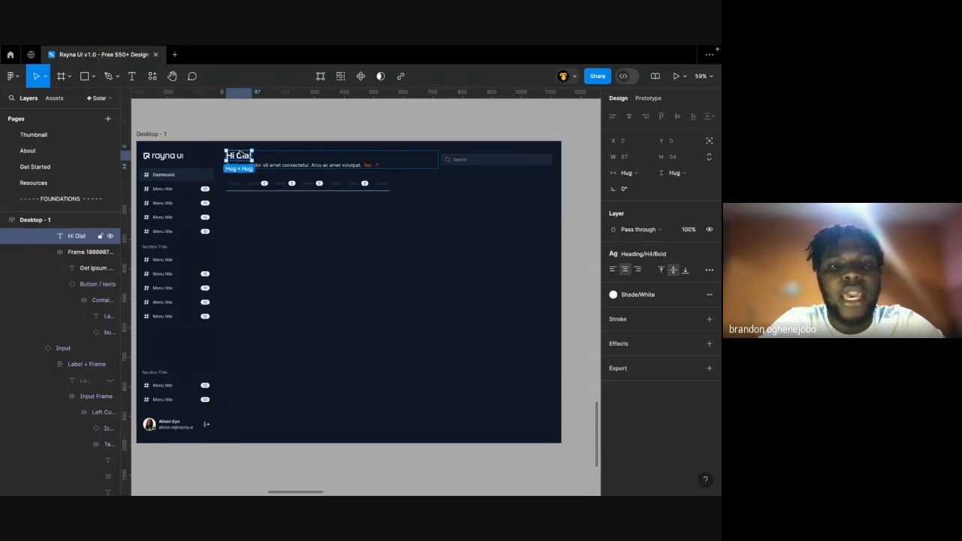
left_click(249, 235)
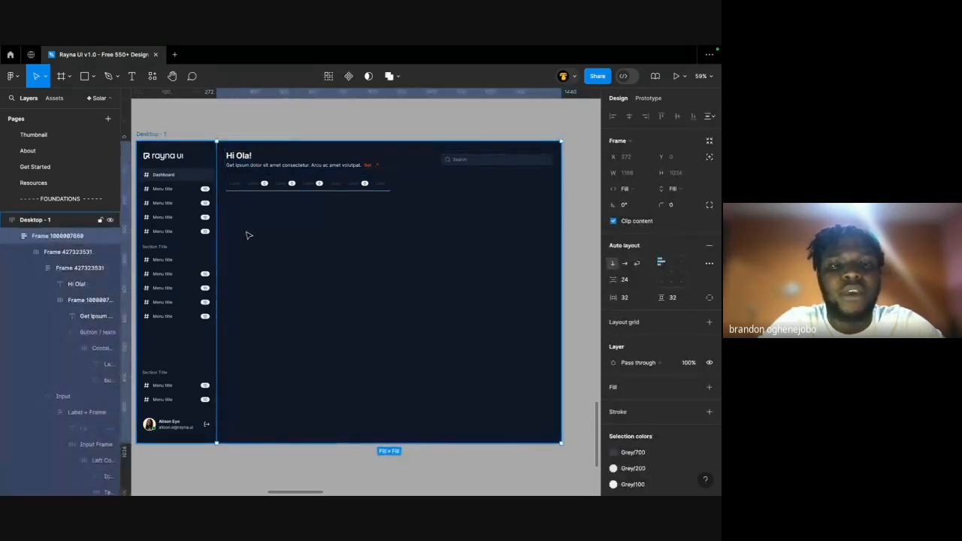
key("ctrl+v")
scroll(246, 195, "up", 3)
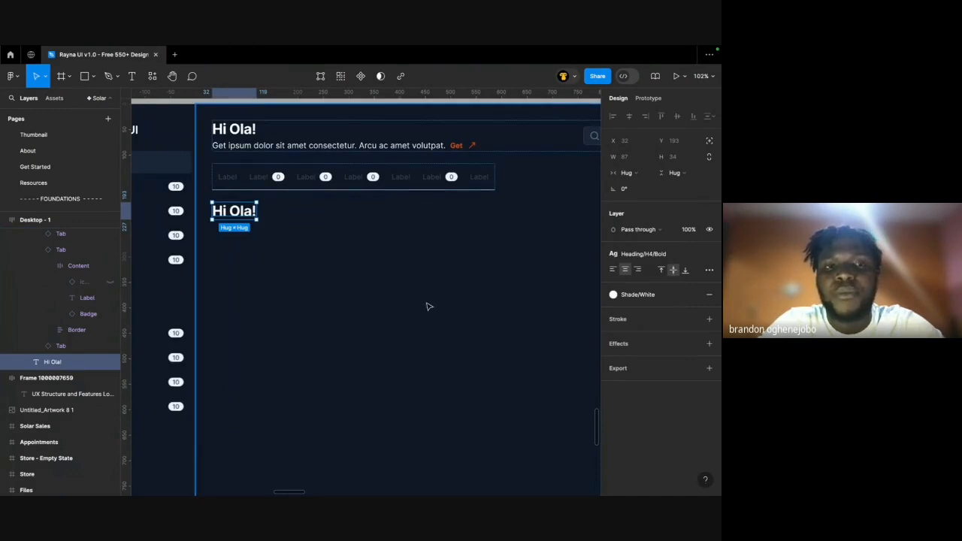
Apply the Heading/H5 Bold 24/120 text style to the copied heading below the tabs.
left_click(636, 254)
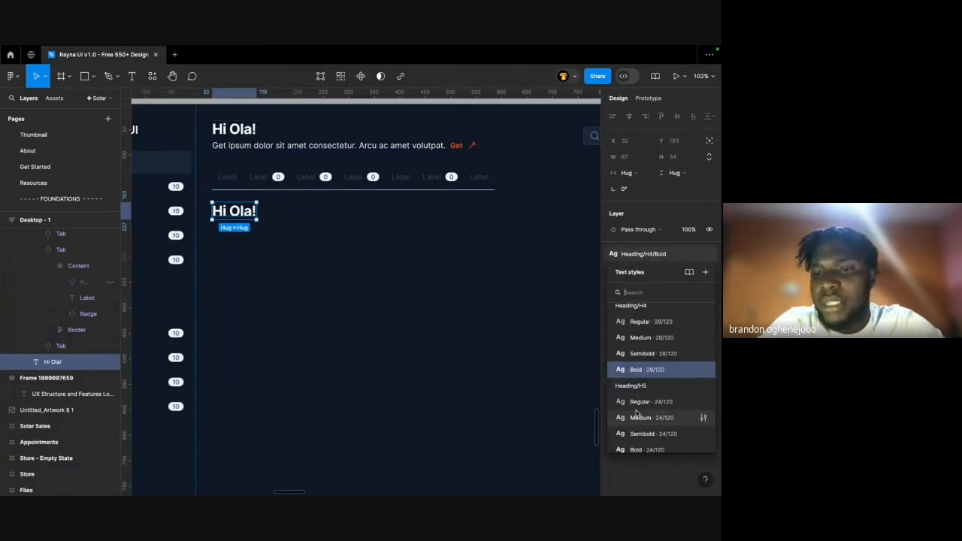
scroll(636, 412, "down", 1)
scroll(638, 410, "down", 1)
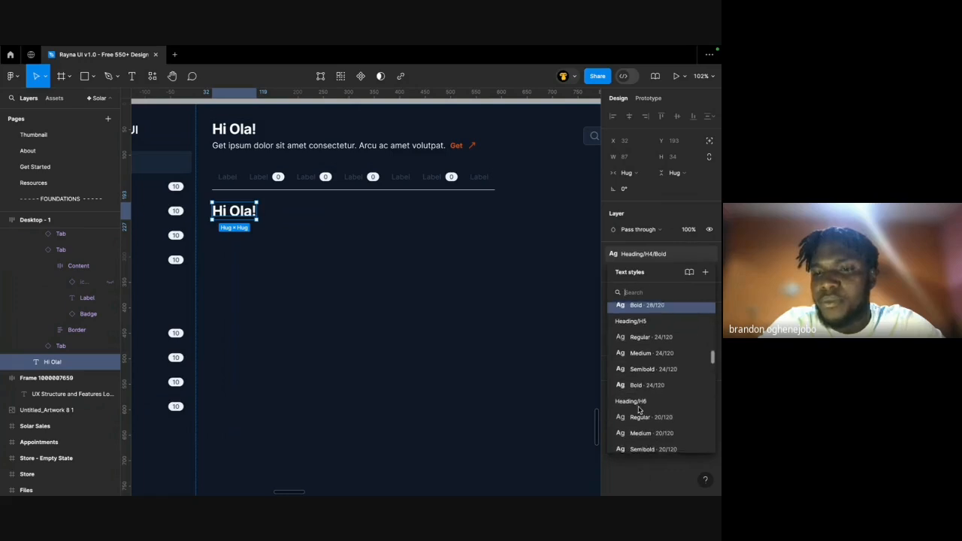
left_click(641, 388)
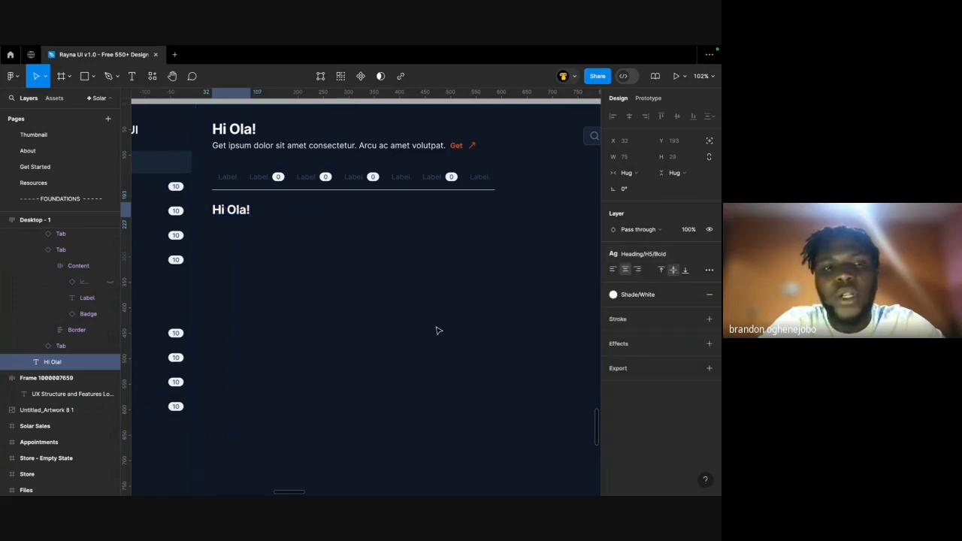
Review the wireframe's text hierarchy and sections with the interface hidden, then return to the dashboard and restore the interface.
scroll(436, 336, "down", 5)
scroll(433, 339, "left", 8)
scroll(434, 340, "up", 3)
scroll(434, 340, "down", 1)
scroll(434, 340, "up", 2)
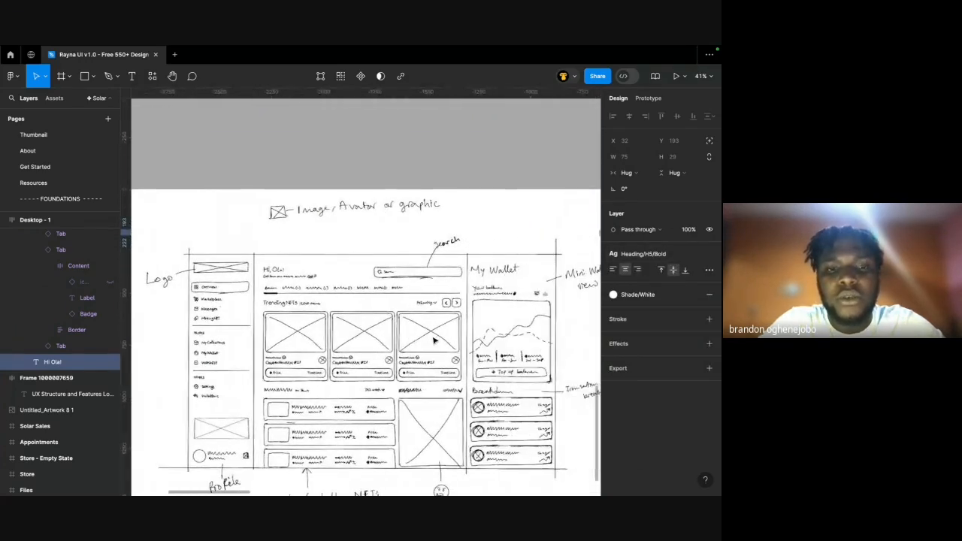
key("ctrl+backslash")
scroll(433, 338, "up", 5)
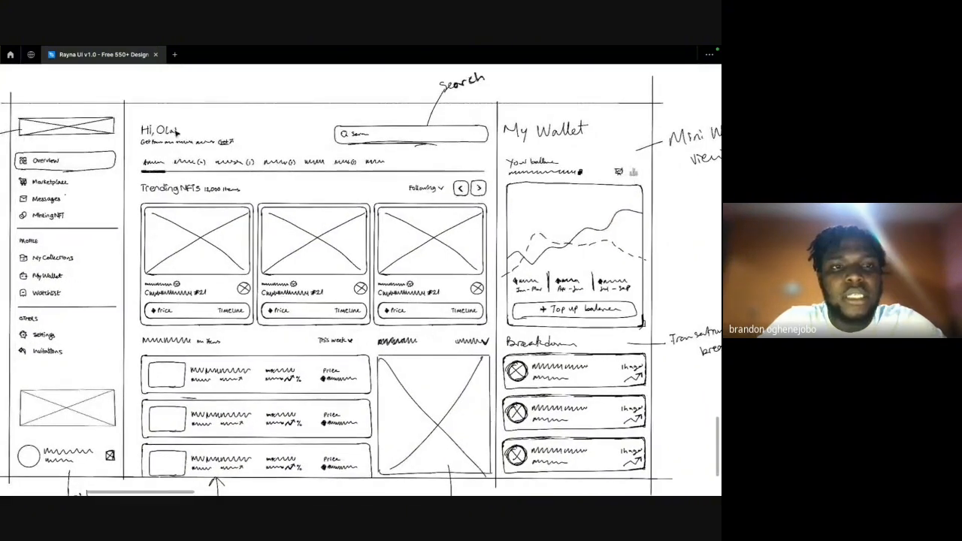
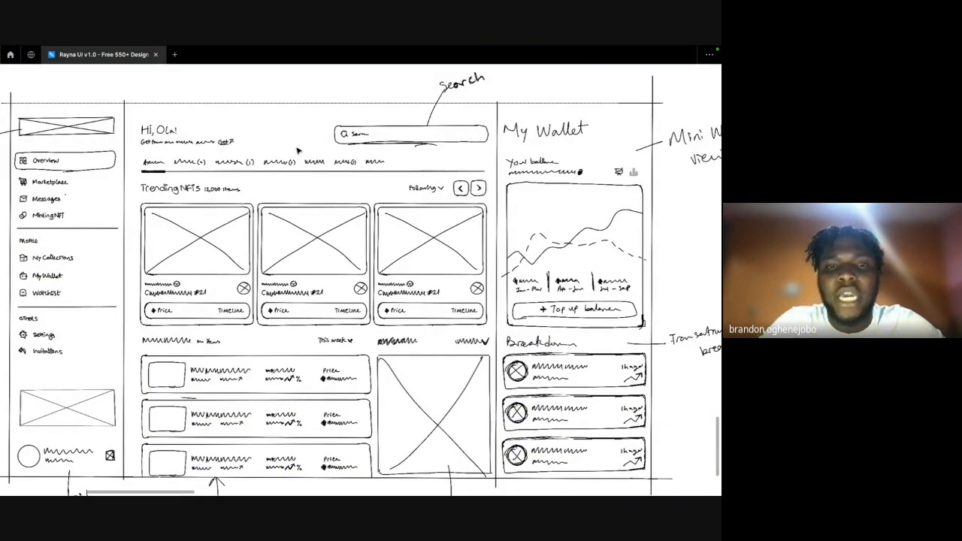
scroll(157, 135, "down", 1)
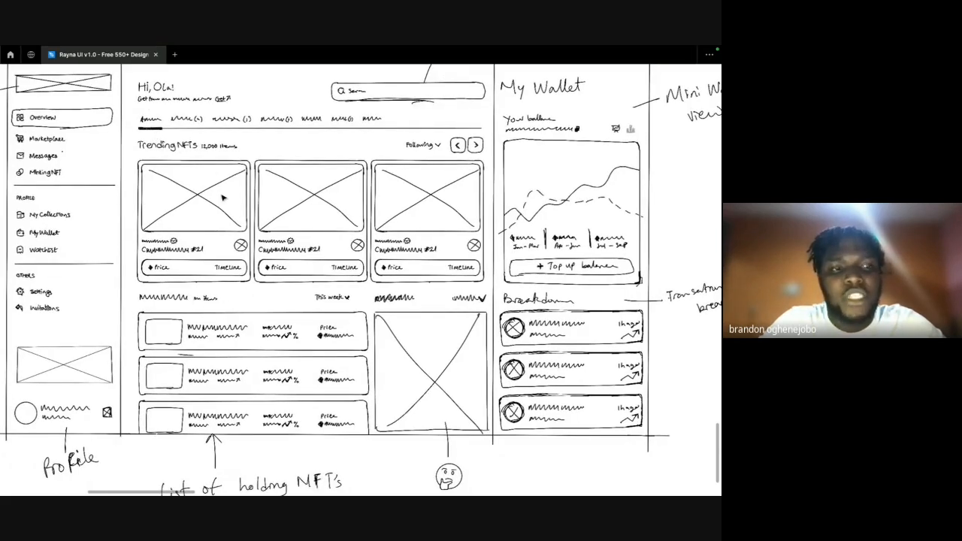
scroll(222, 197, "right", 15)
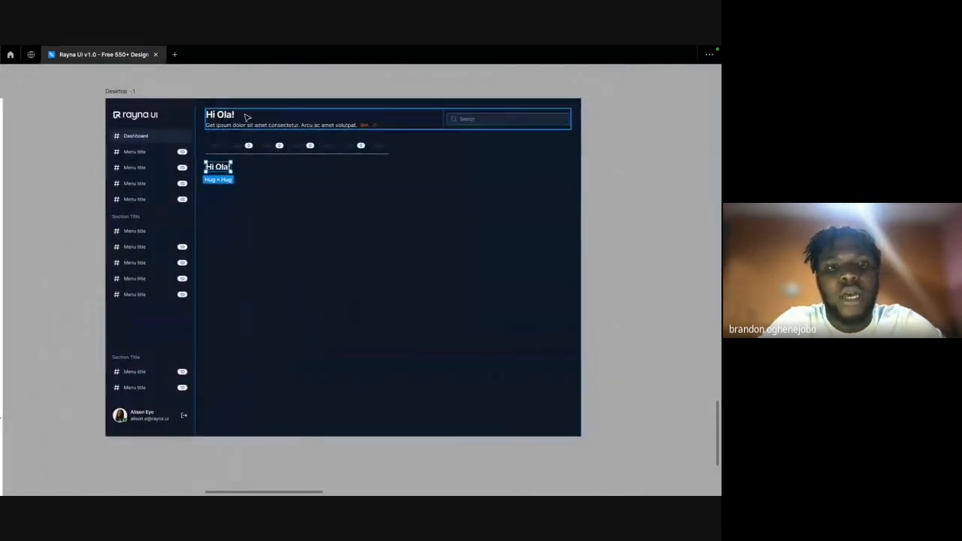
key("ctrl+backslash")
Apply the Heading/H6 Bold 20/120 text style to the copied heading below the tabs.
scroll(246, 115, "down", 2)
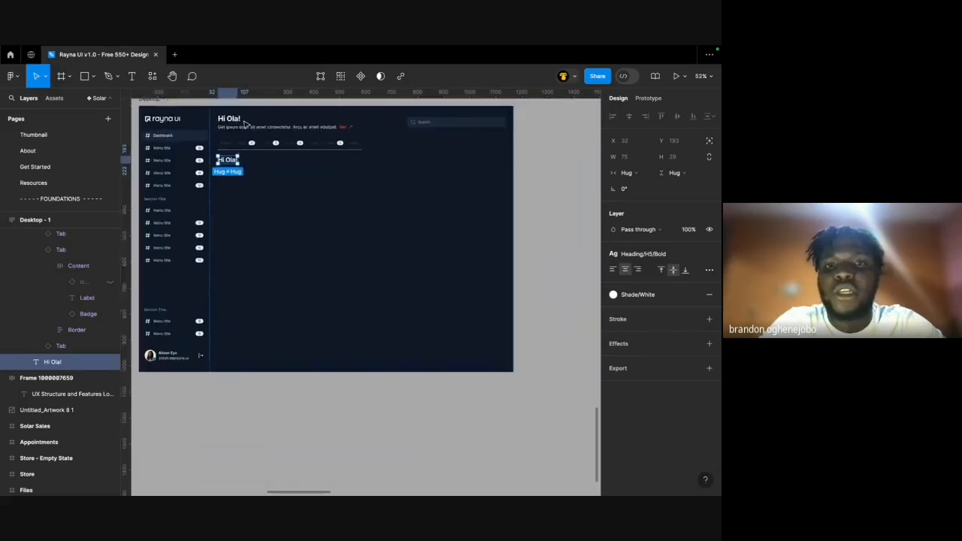
scroll(244, 123, "up", 2)
left_click(650, 256)
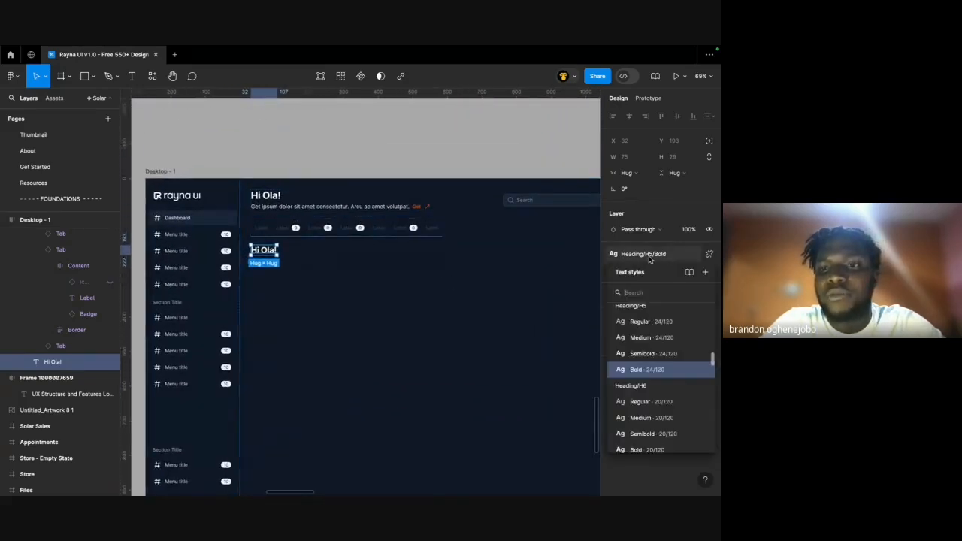
scroll(640, 388, "down", 2)
left_click(634, 415)
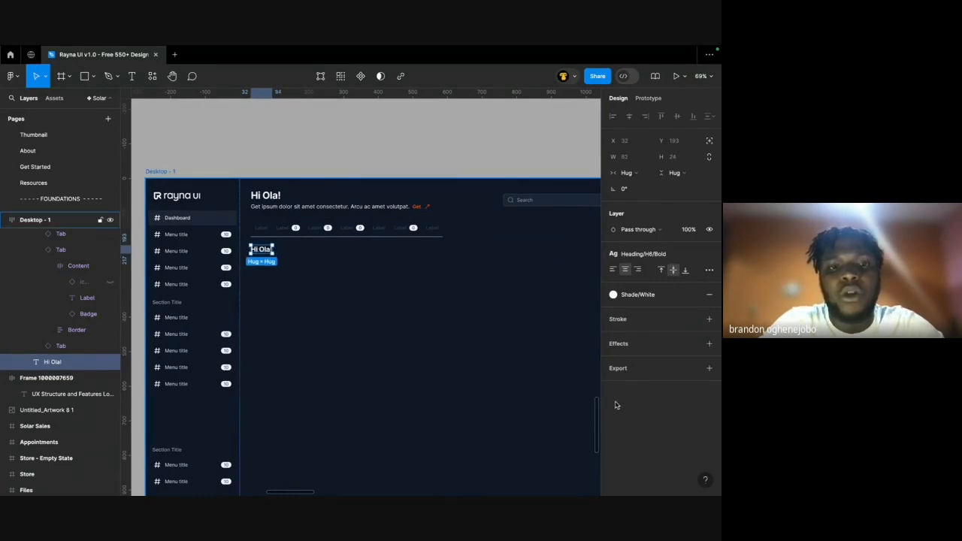
Change the text of the copied heading below the tabs to "Trending".
left_click(348, 165)
left_click(269, 254)
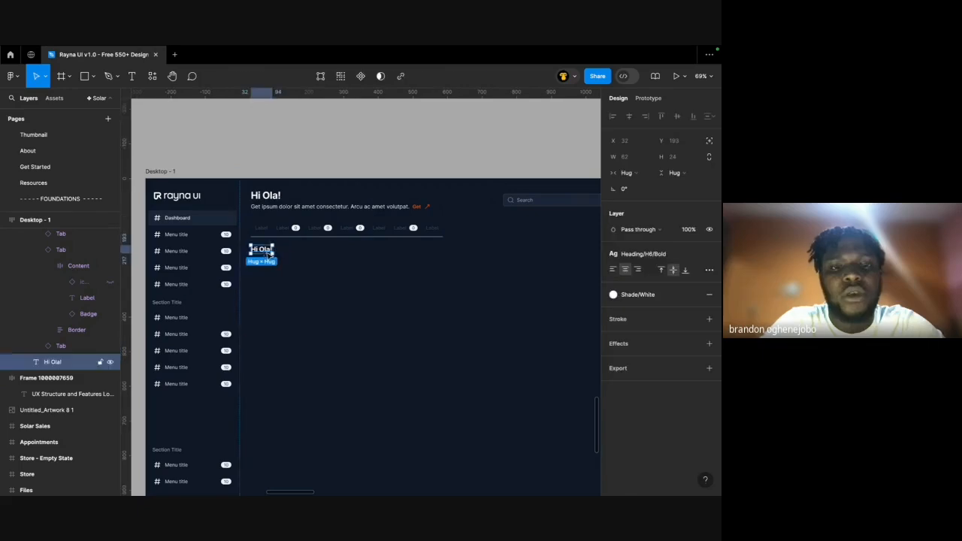
double_click(266, 253)
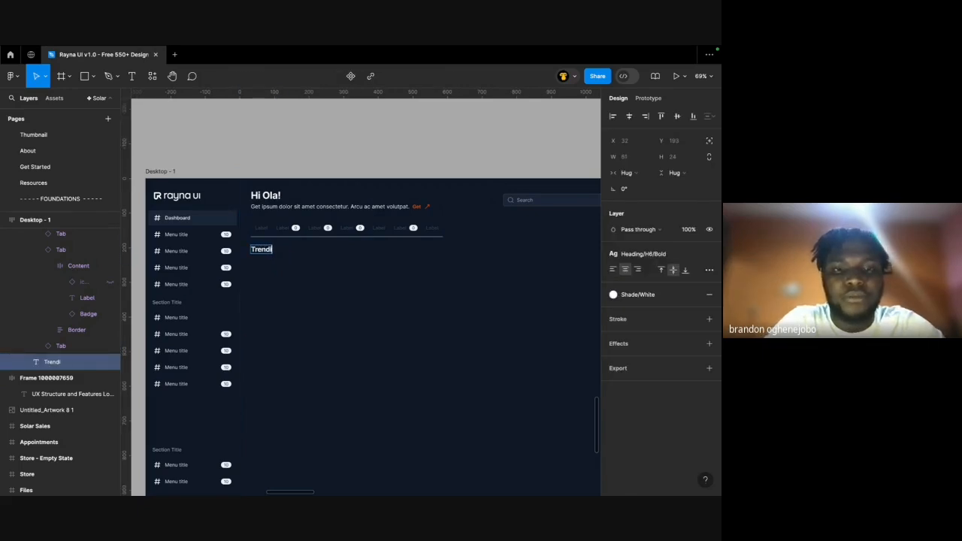
left_click(316, 164)
scroll(315, 166, "down", 5)
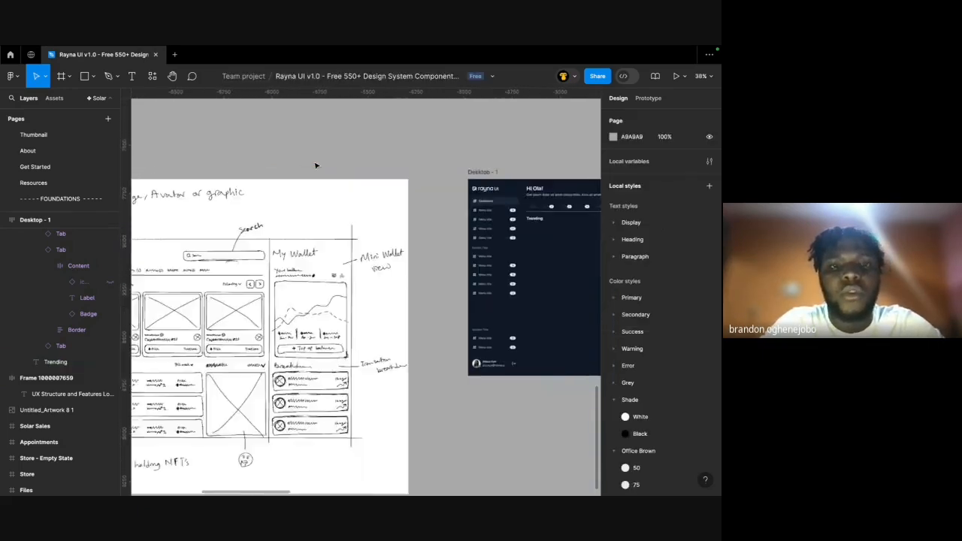
scroll(476, 212, "right", 2)
scroll(476, 213, "up", 6)
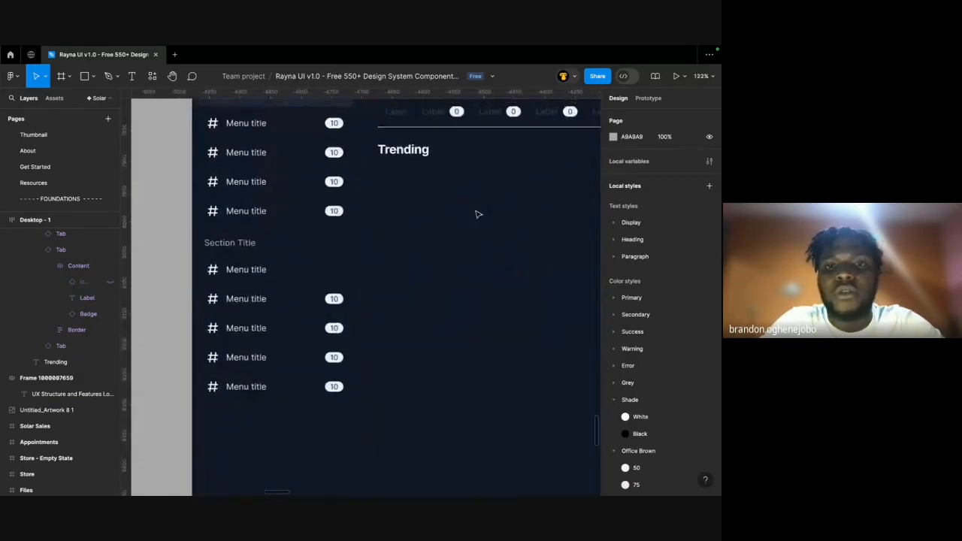
Wrap the Trending heading in a horizontal auto layout frame with an item spacing of 8.
left_click(327, 209)
key("shift+a")
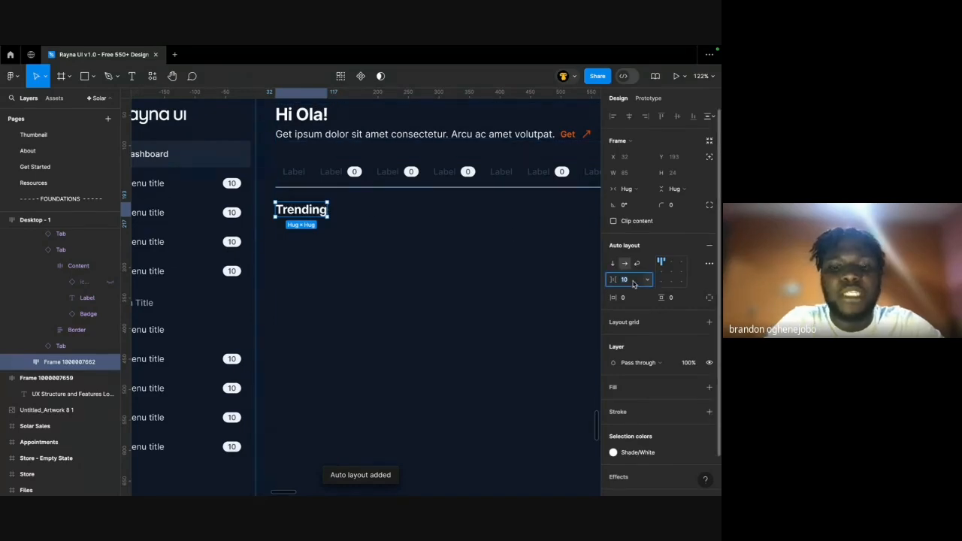
type("8")
key("Return")
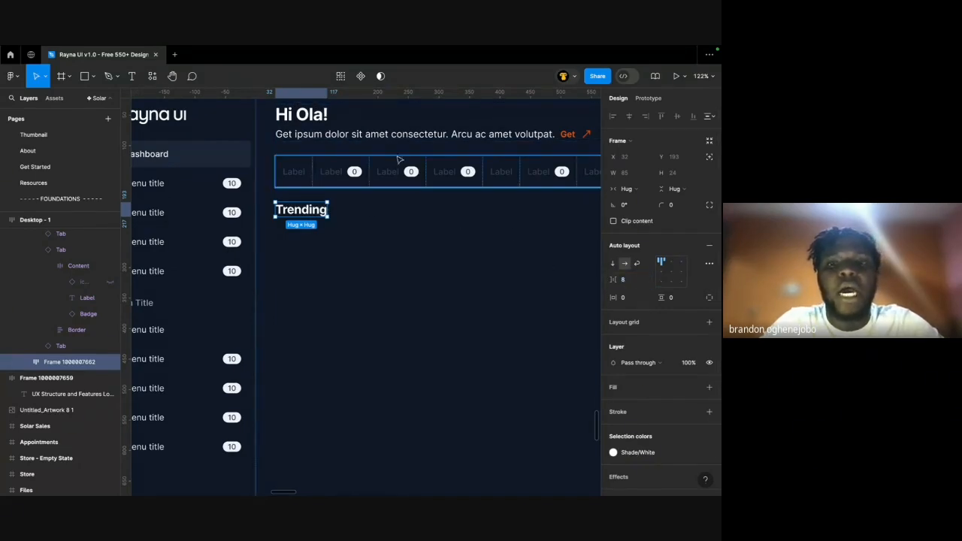
Copy the subtitle line under the greeting and paste it beside the Trending heading inside its auto layout frame.
left_click(356, 134)
left_click(323, 204)
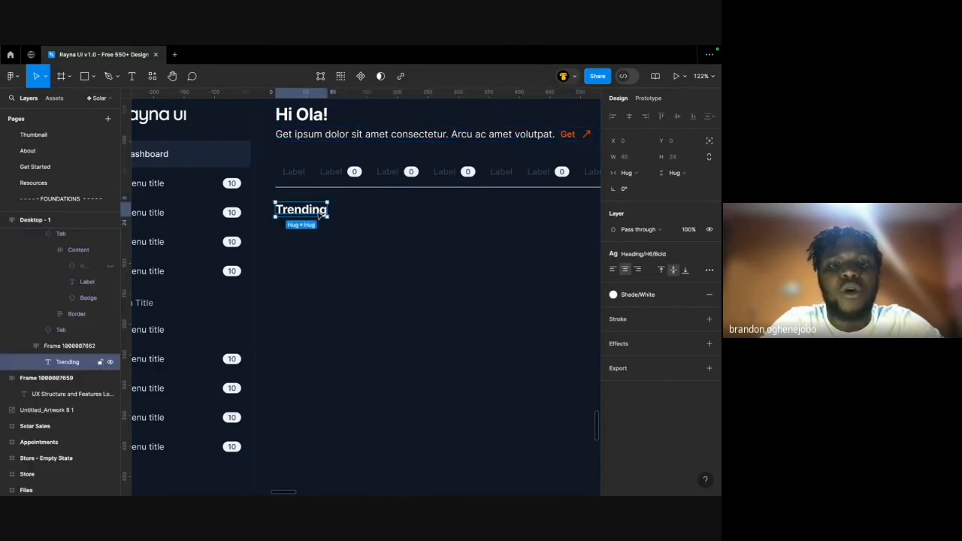
key("ctrl+v")
scroll(379, 241, "up", 2)
scroll(380, 241, "right", 2)
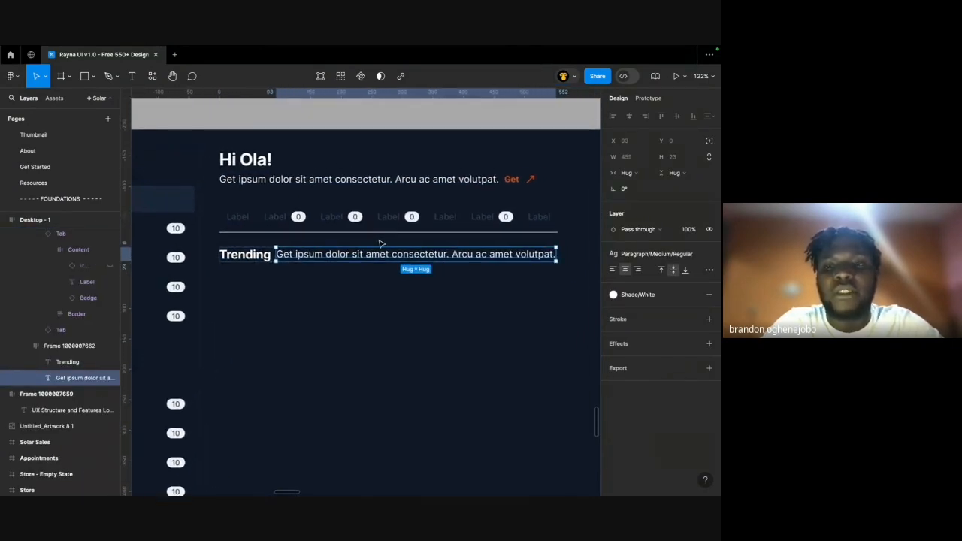
Apply the Paragraph/Small Regular 14/145 text style to the pasted line beside the Trending heading.
left_click(675, 257)
scroll(653, 393, "down", 4)
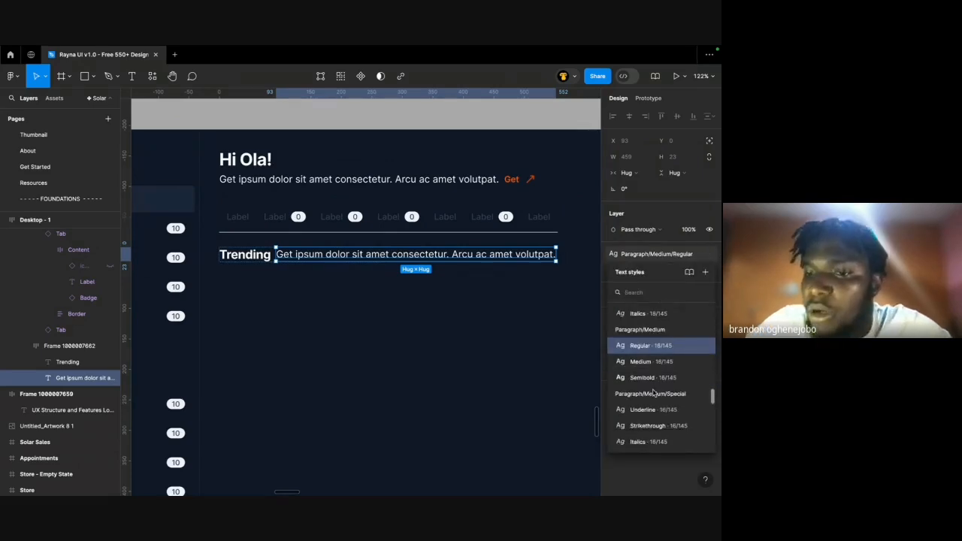
scroll(653, 392, "down", 2)
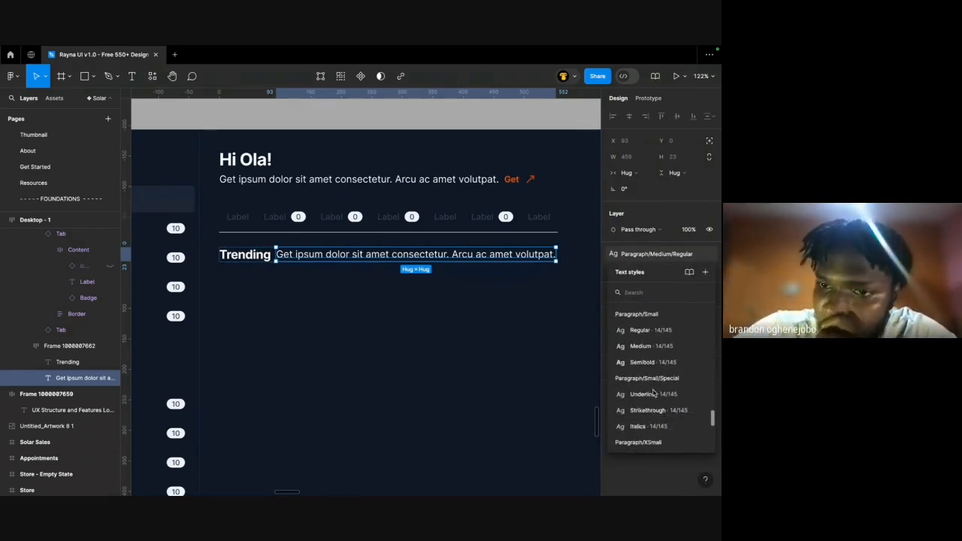
left_click(651, 333)
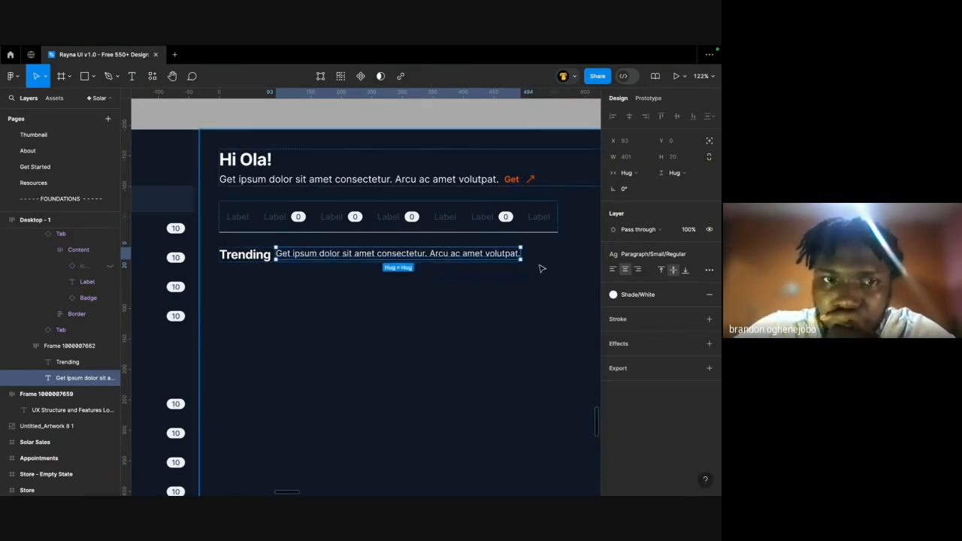
Align the contents of the Trending heading's auto layout frame to the bottom left.
left_click(309, 272)
double_click(307, 262)
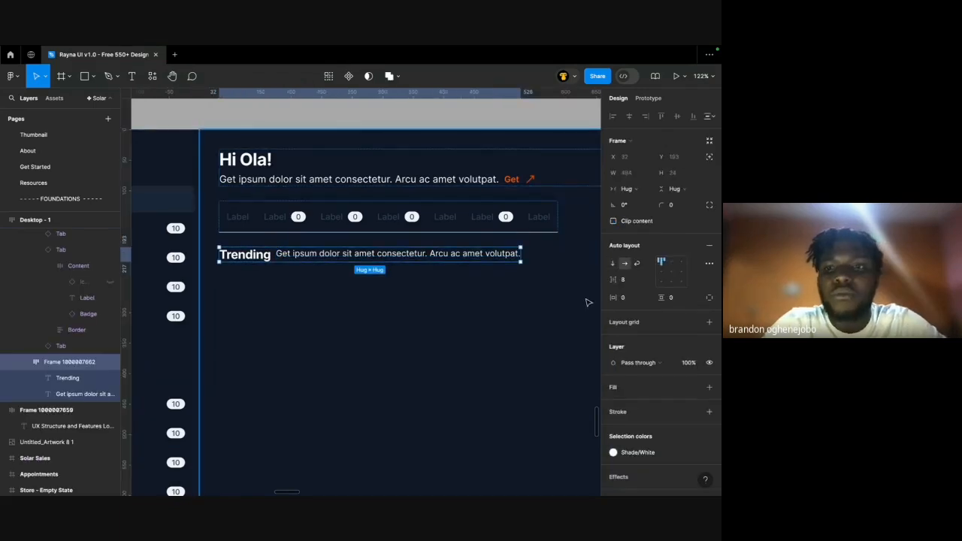
left_click(661, 281)
Apply the Grey/400 color style to the line of text beside the Trending heading.
left_click(294, 256)
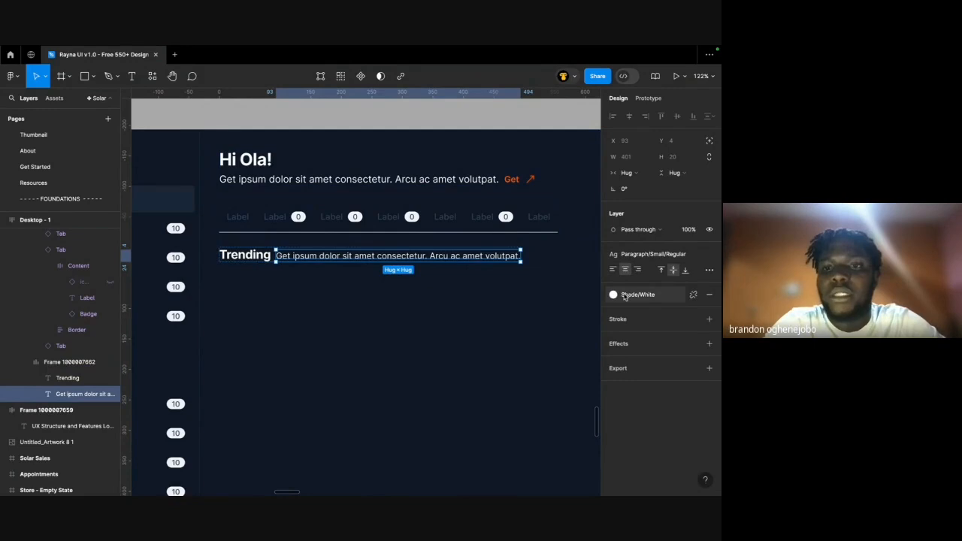
left_click(624, 296)
scroll(504, 446, "down", 2)
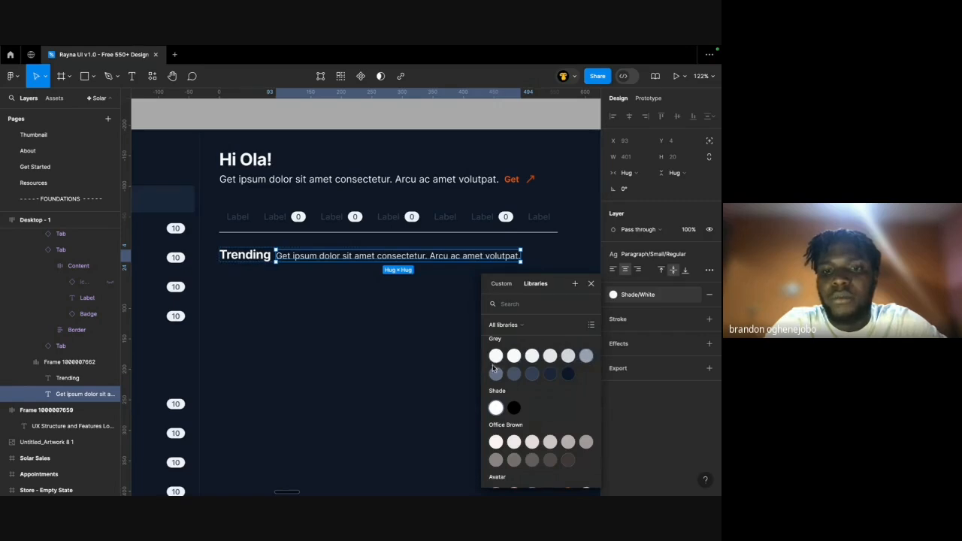
left_click(585, 355)
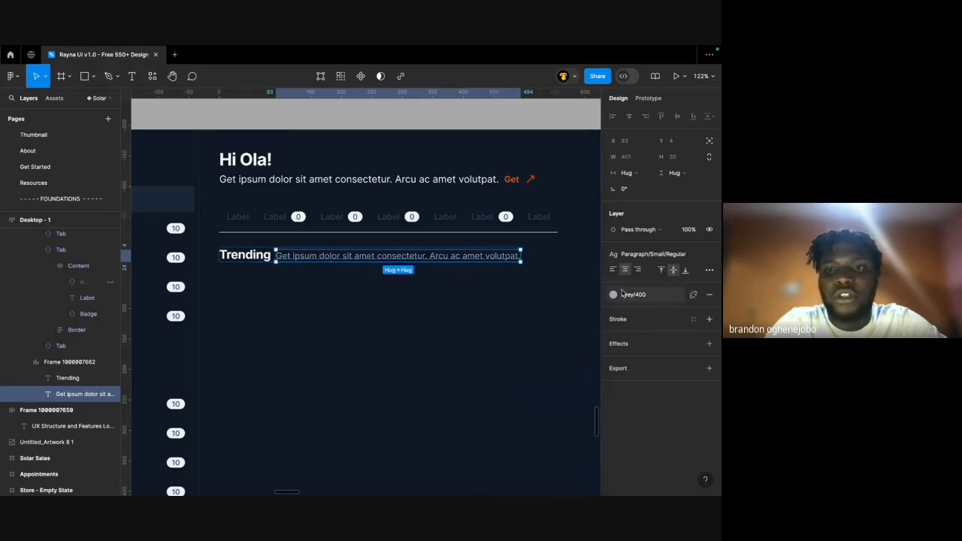
Try a lighter grey library color on the line of text beside the Trending heading.
left_click(623, 296)
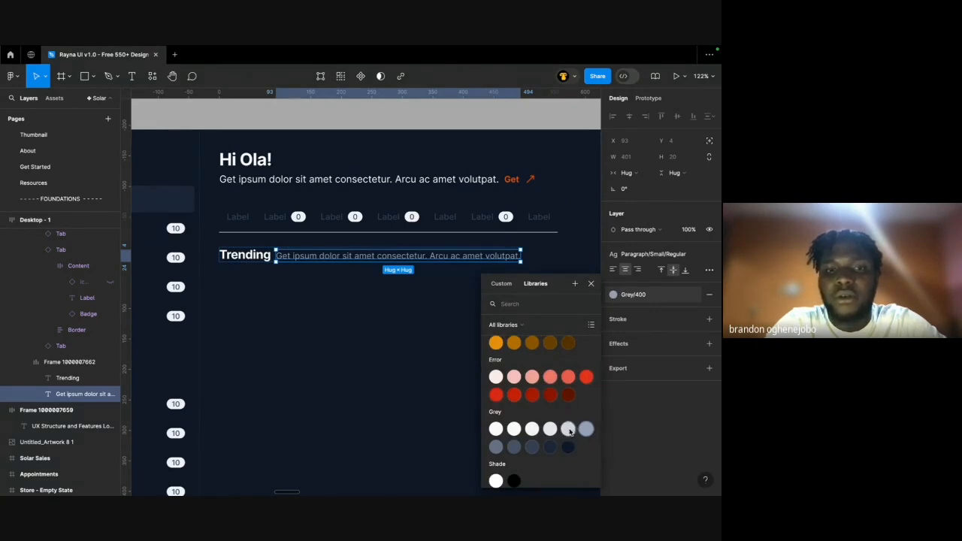
left_click(569, 430)
left_click(408, 332)
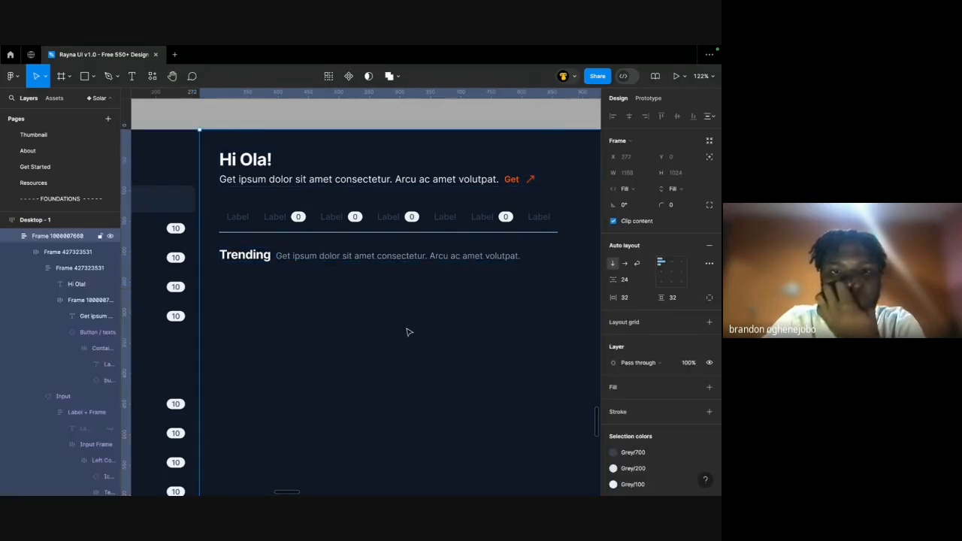
scroll(408, 332, "down", 5)
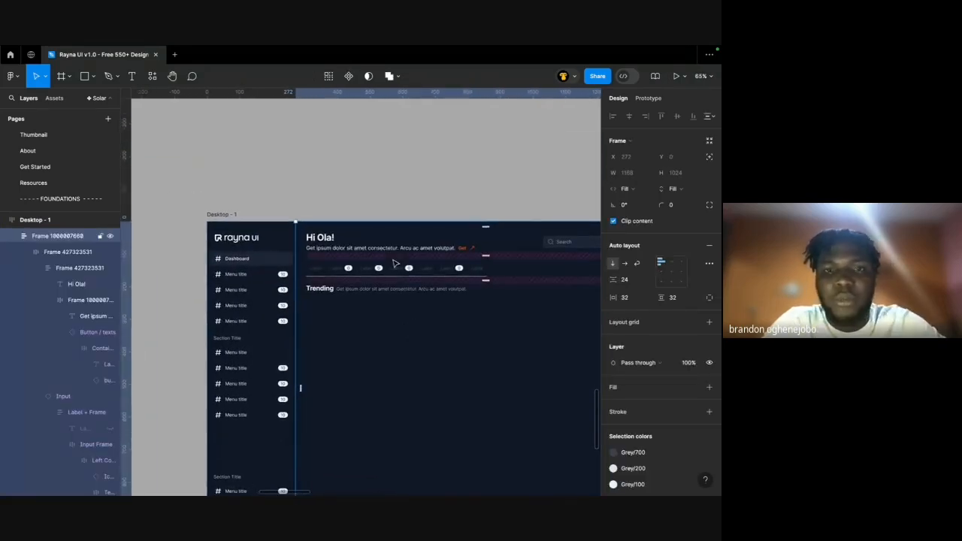
scroll(398, 307, "left", 7)
scroll(399, 308, "right", 6)
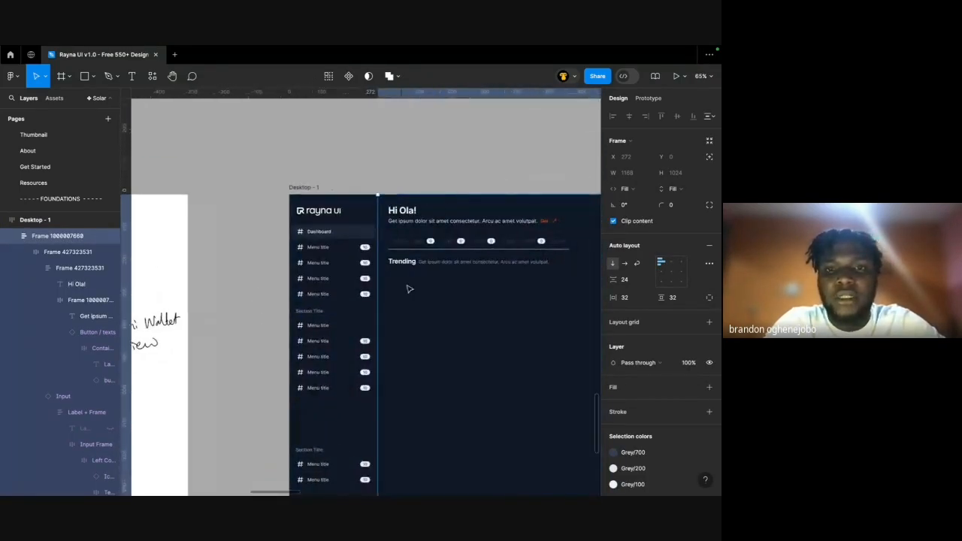
scroll(524, 205, "up", 5)
scroll(523, 208, "right", 2)
left_click(407, 317, "super")
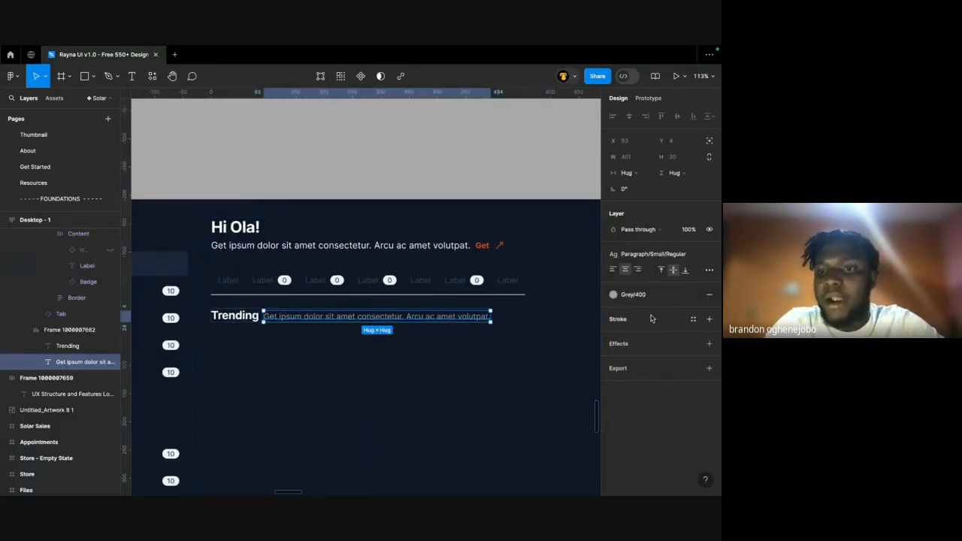
left_click(642, 296)
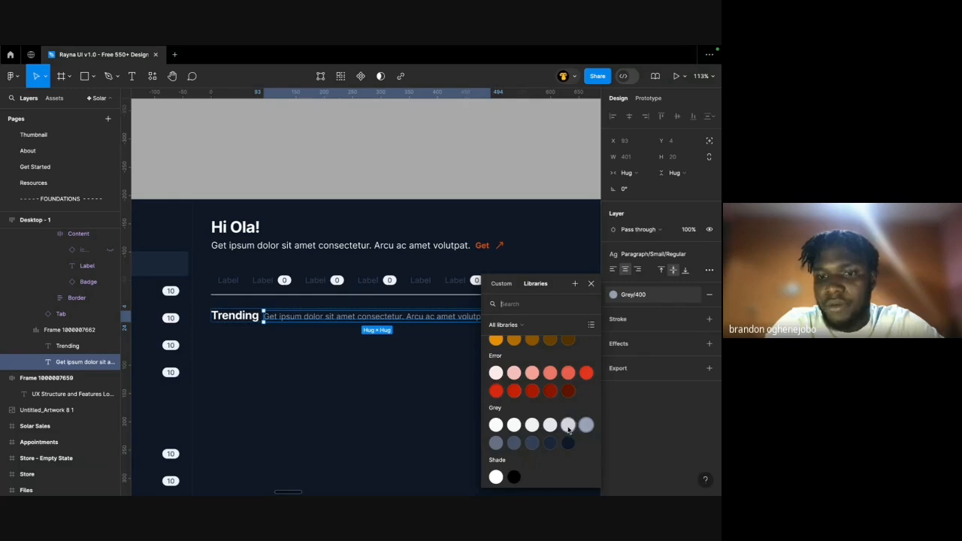
left_click(568, 427)
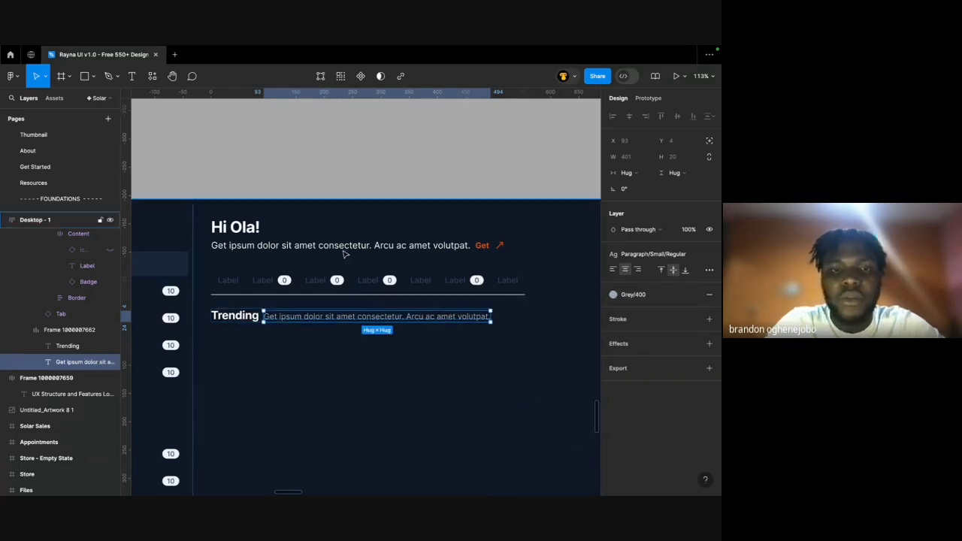
Apply the Grey/400 color style to the subtitle line under the Hi Ola! greeting.
left_click(375, 248, "super")
left_click(630, 297)
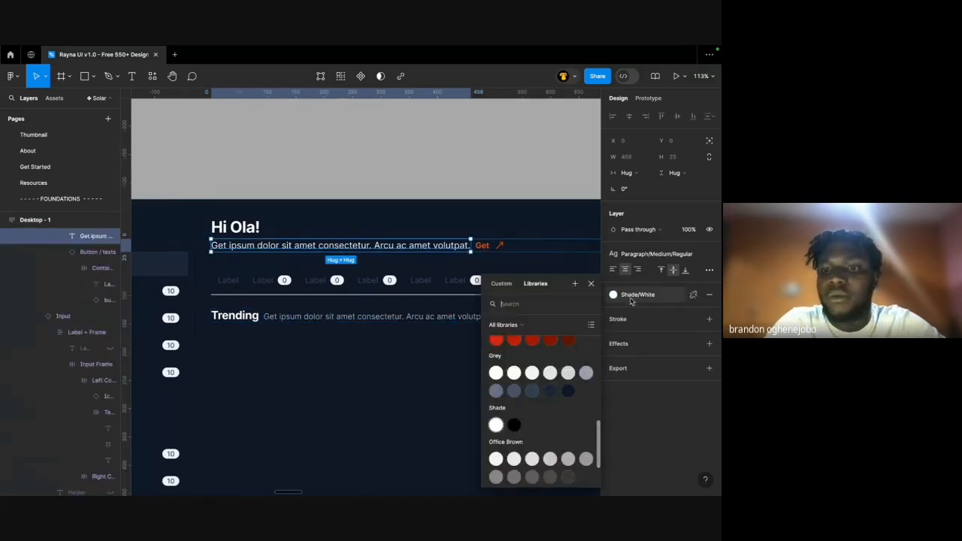
left_click(586, 374)
left_click(499, 378)
scroll(499, 378, "down", 3)
scroll(499, 385, "down", 2)
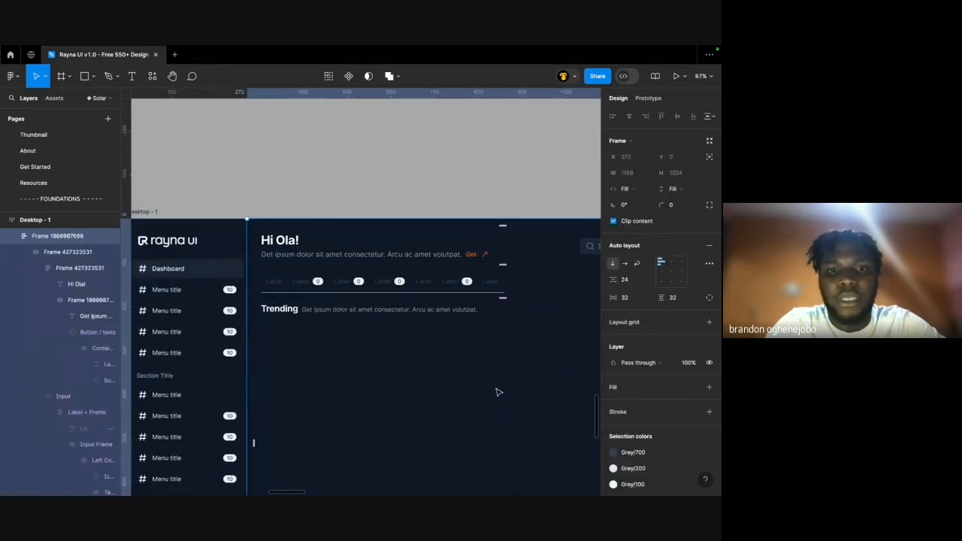
scroll(498, 404, "down", 1)
scroll(498, 405, "down", 3)
scroll(498, 404, "right", 1)
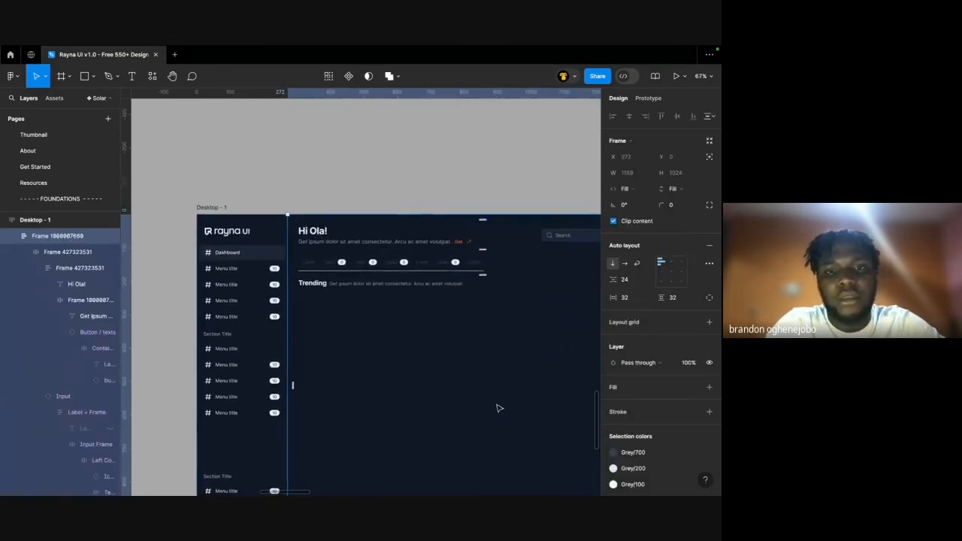
Check the wireframe's Trending NFTs header, then replace the grey text beside the Trending heading with "120".
left_click(442, 189)
scroll(442, 219, "down", 3)
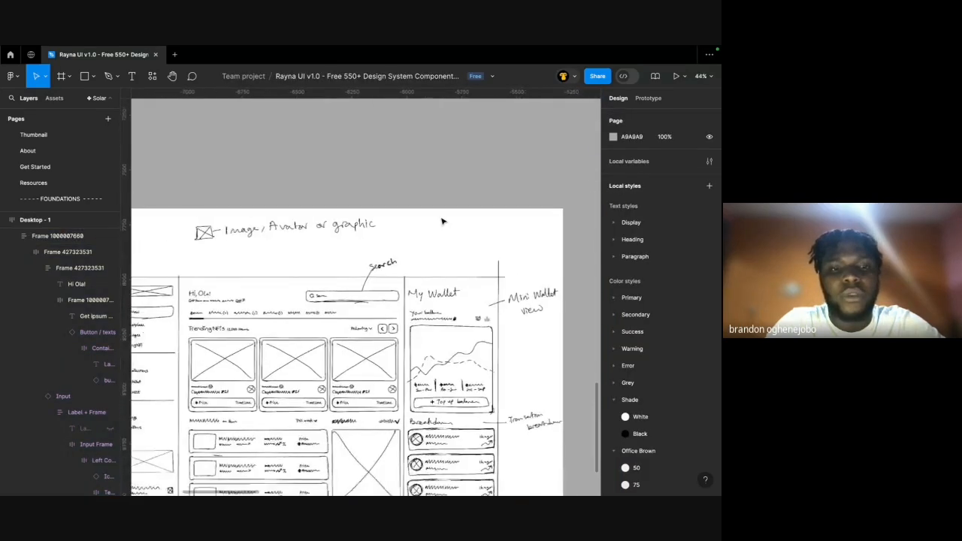
scroll(442, 221, "right", 2)
scroll(442, 221, "right", 5)
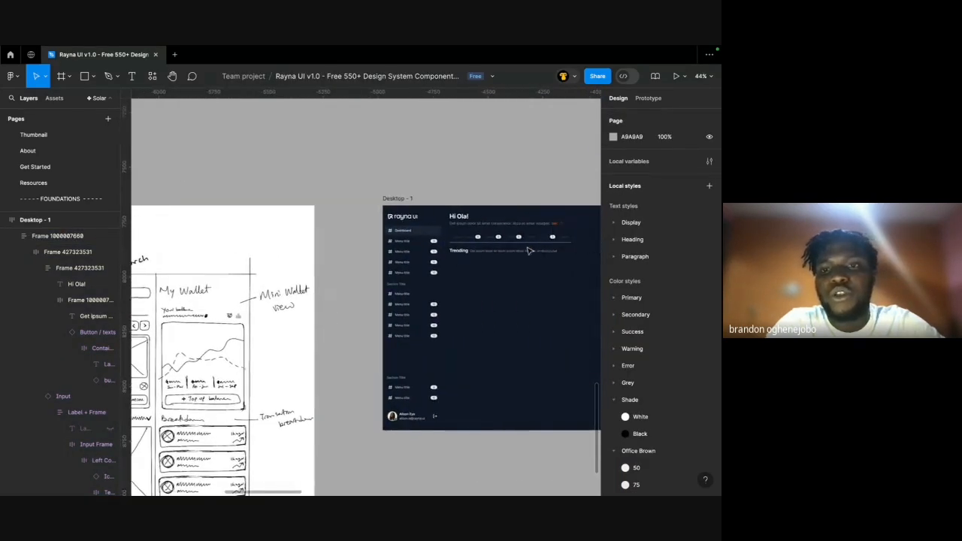
double_click(492, 253, "super")
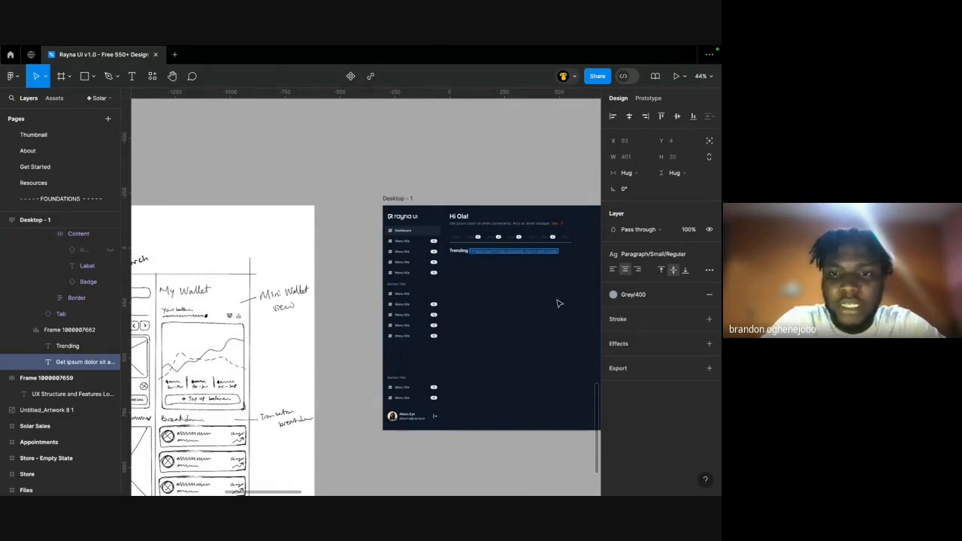
scroll(558, 304, "up", 5)
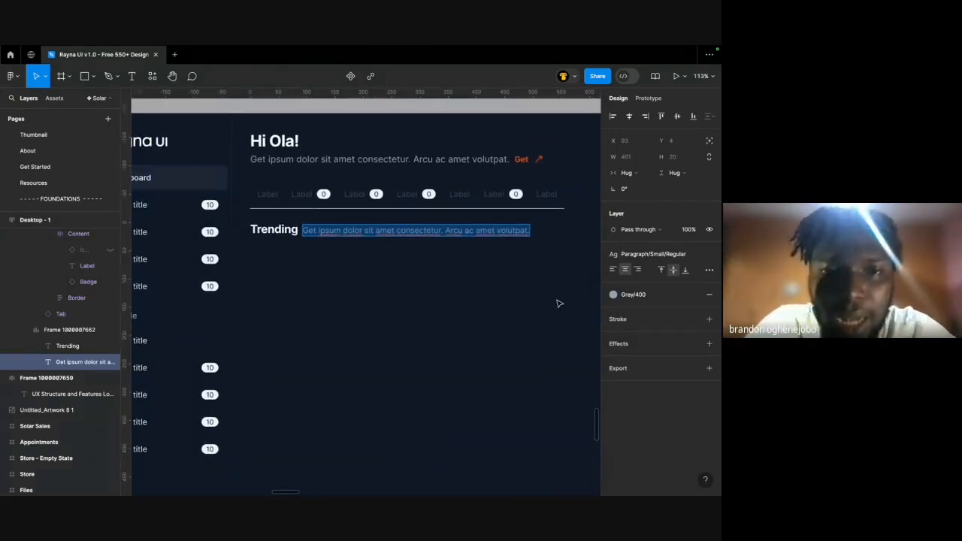
type("12")
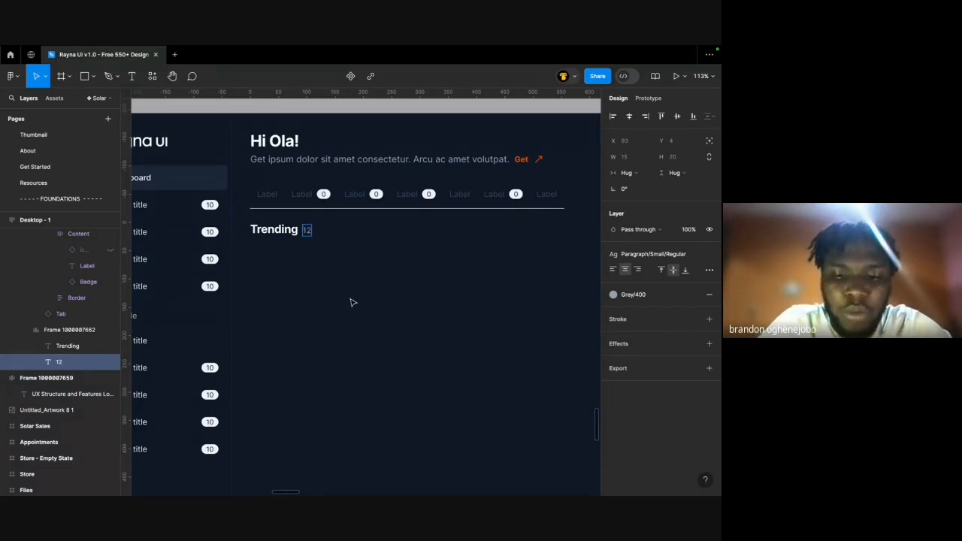
type("0")
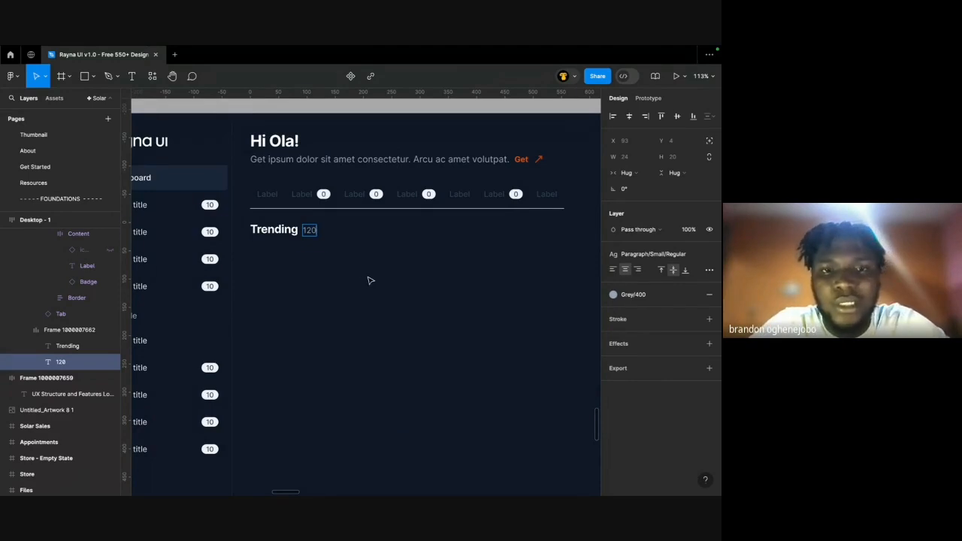
key("Escape")
key("Escape")
Compare the wireframe's Trending NFTs header row with the dashboard's tab row and Trending heading.
scroll(367, 281, "down", 5)
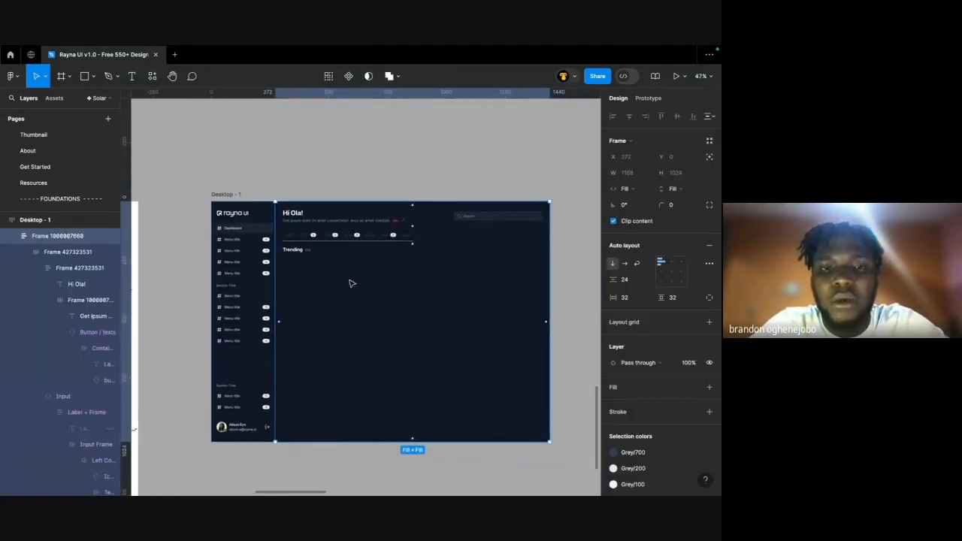
scroll(390, 295, "left", 6)
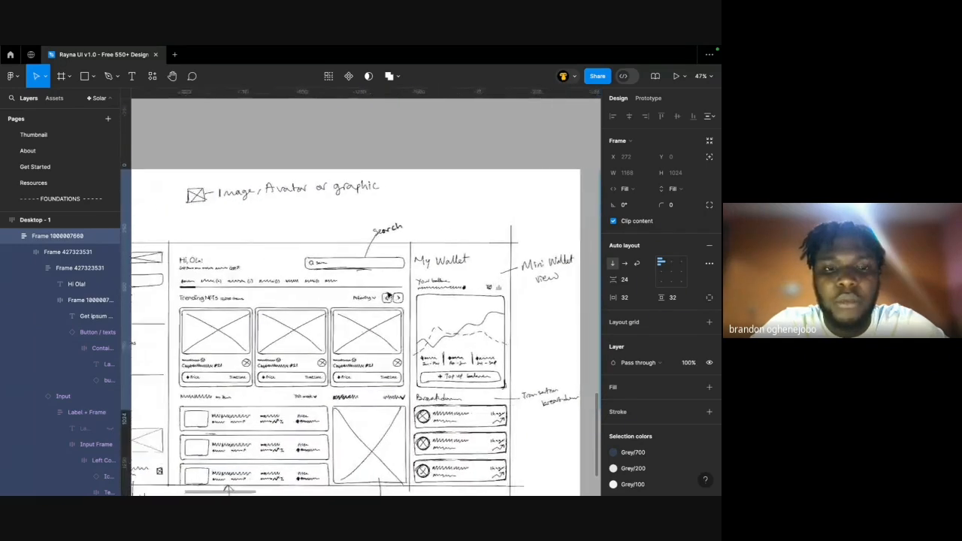
scroll(389, 293, "right", 6)
left_click(348, 215)
scroll(466, 215, "up", 6)
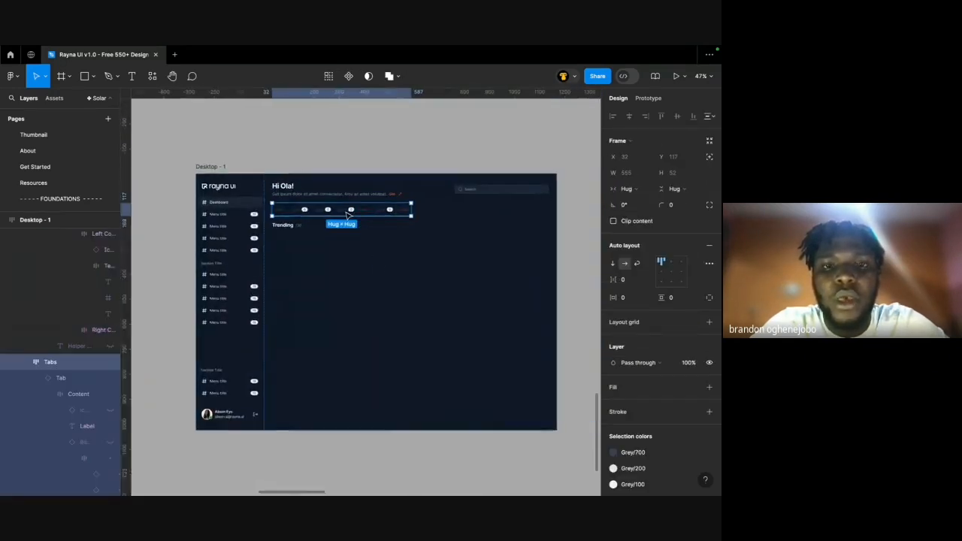
scroll(414, 210, "down", 6)
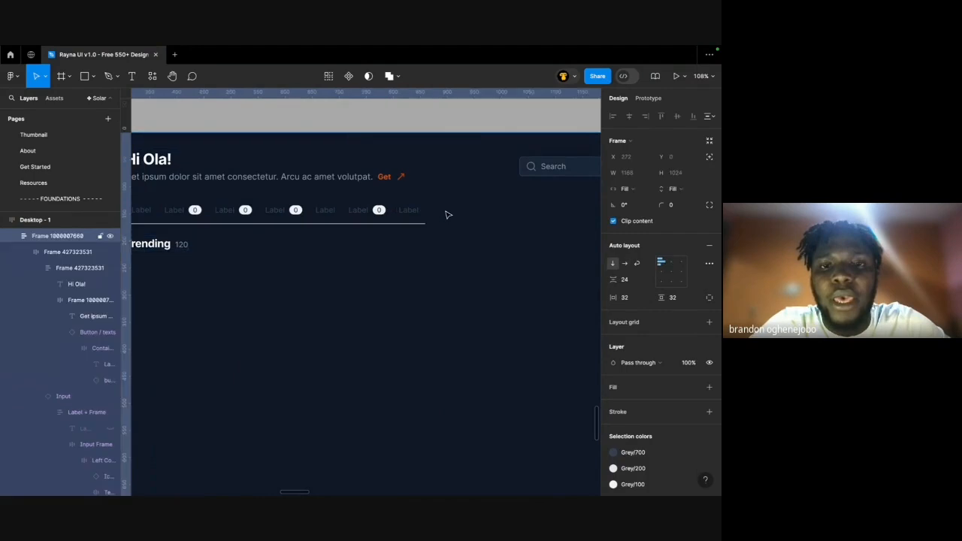
Expand the pages list and look through the design system's foundation and component pages.
left_click(294, 244)
left_click(304, 225)
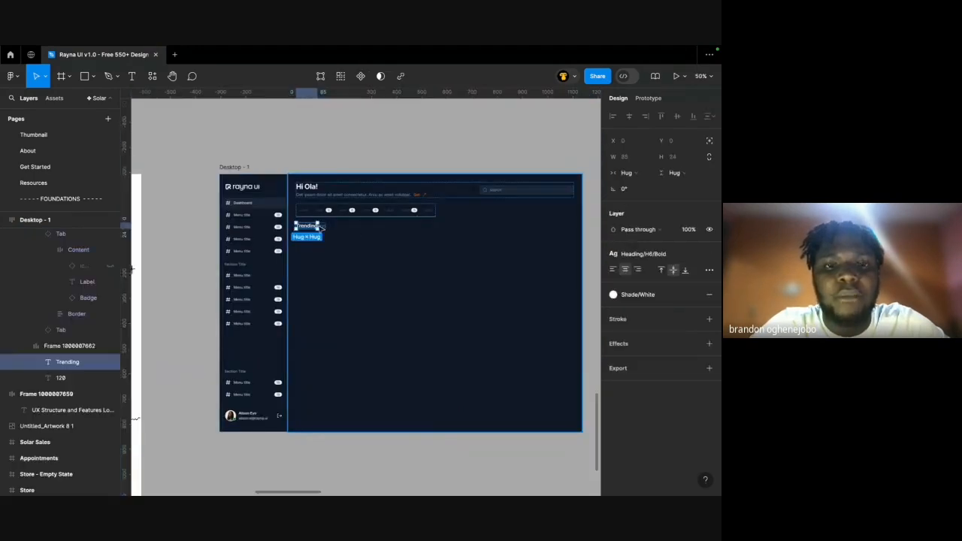
left_click(328, 156)
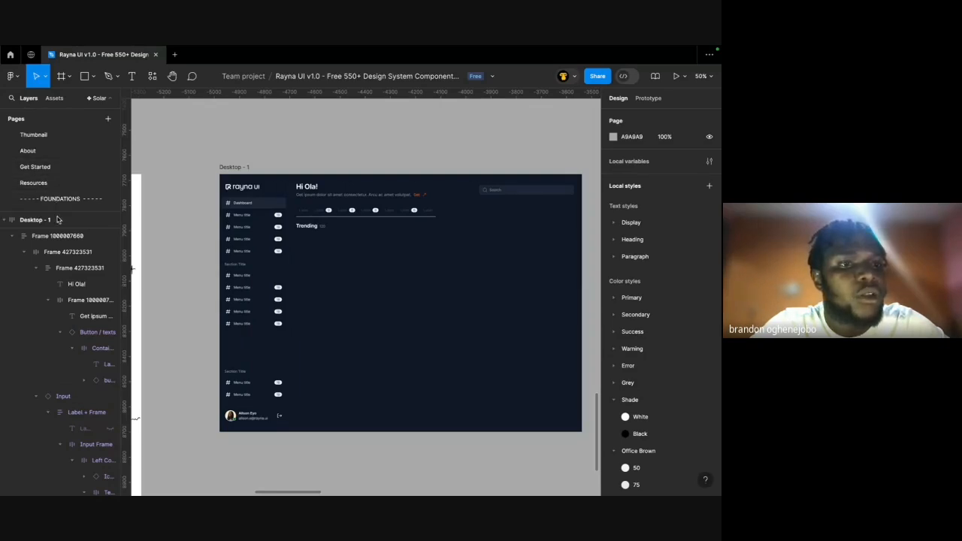
left_click_drag(52, 211, 58, 392)
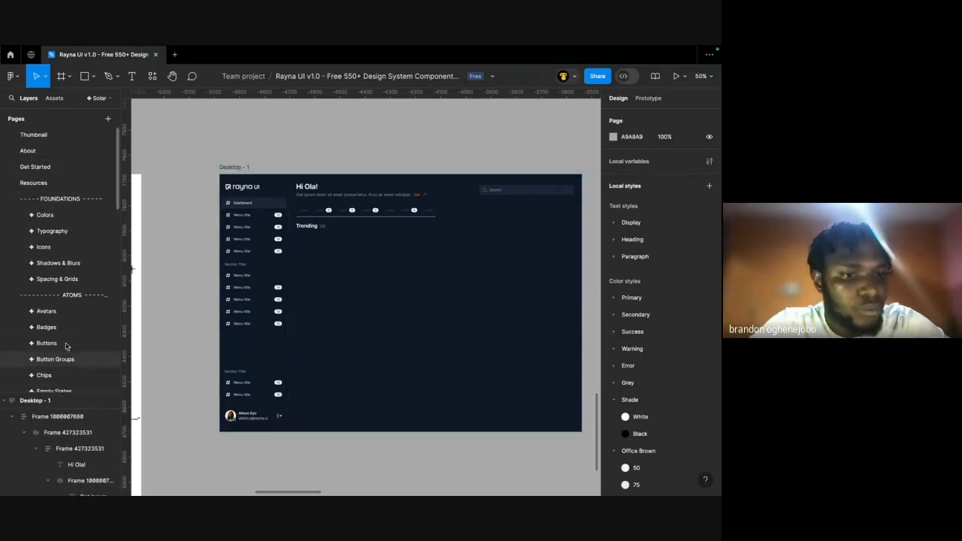
scroll(65, 342, "down", 3)
scroll(65, 341, "down", 3)
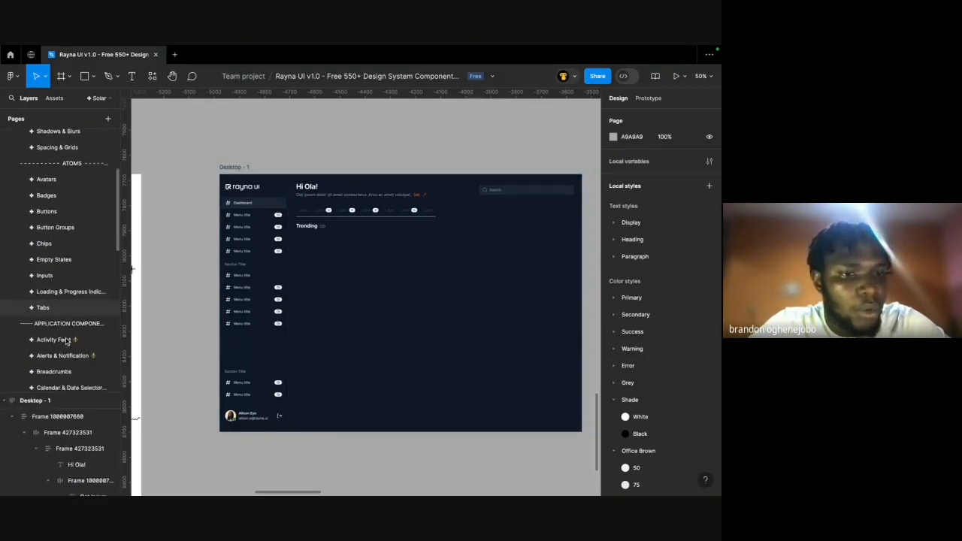
scroll(54, 382, "down", 4)
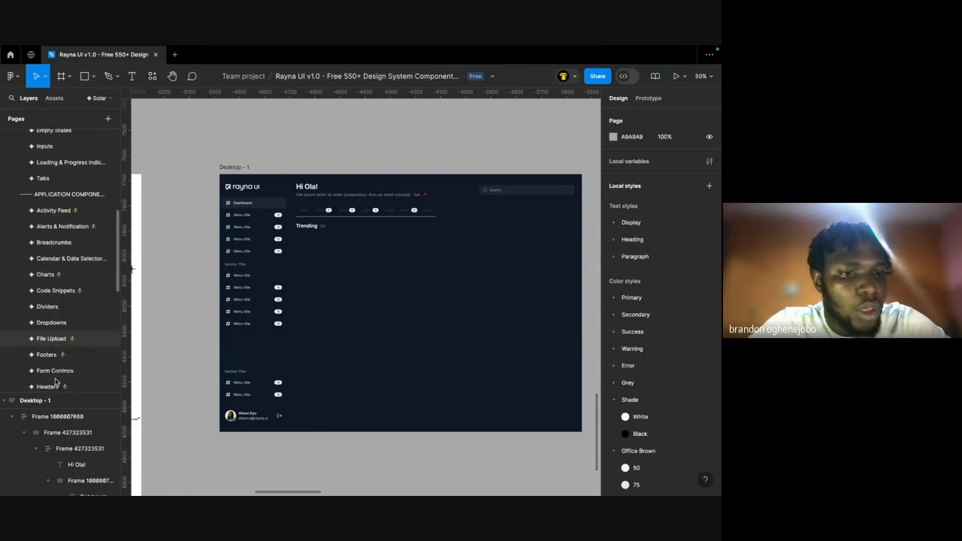
scroll(55, 369, "down", 4)
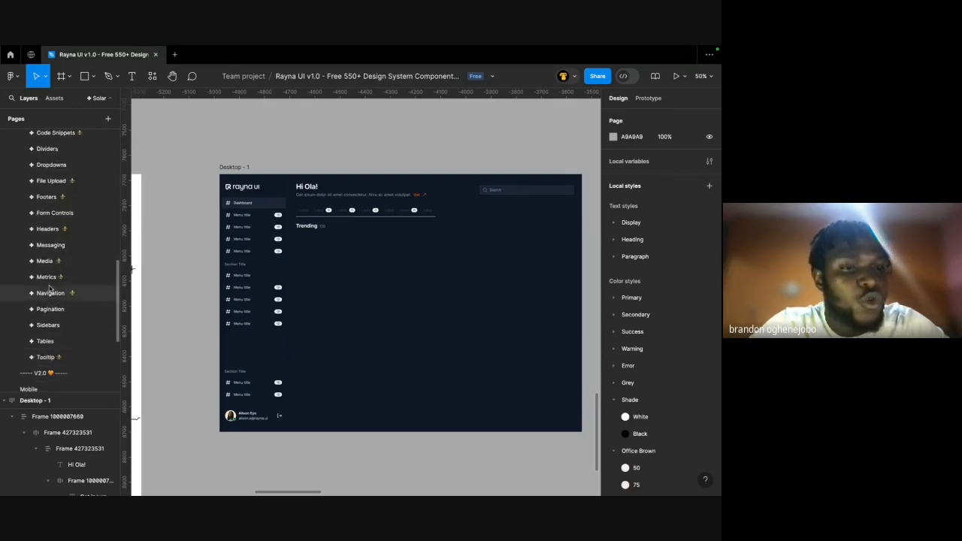
scroll(54, 231, "up", 2)
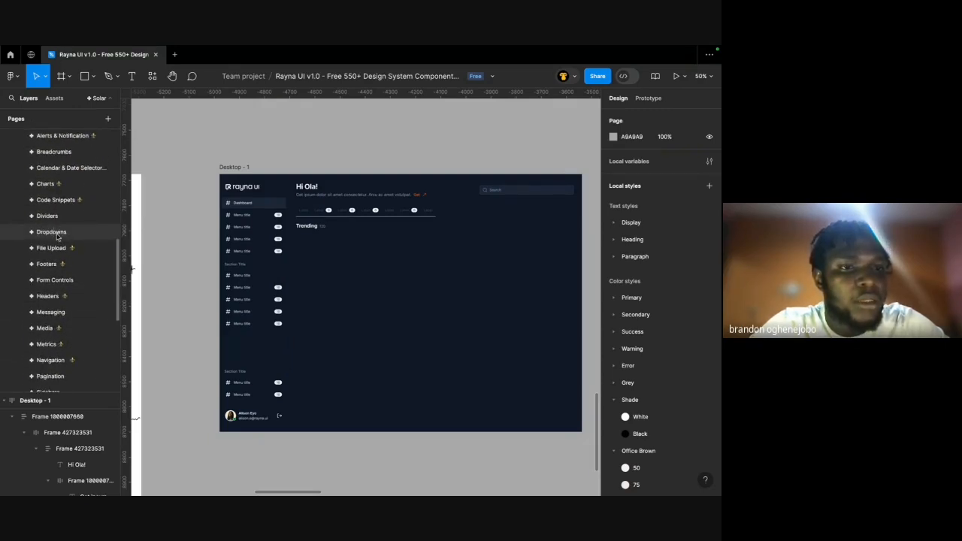
scroll(56, 237, "up", 8)
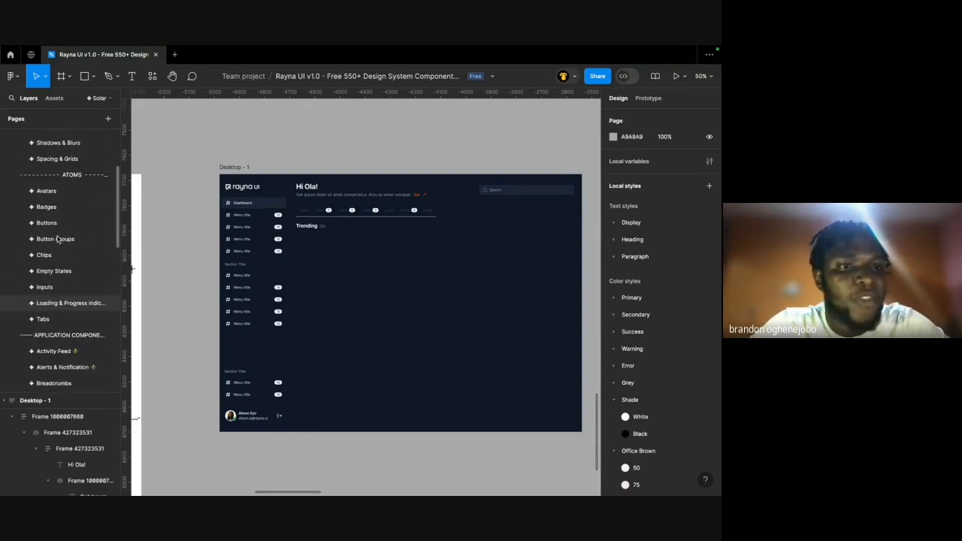
scroll(58, 239, "up", 2)
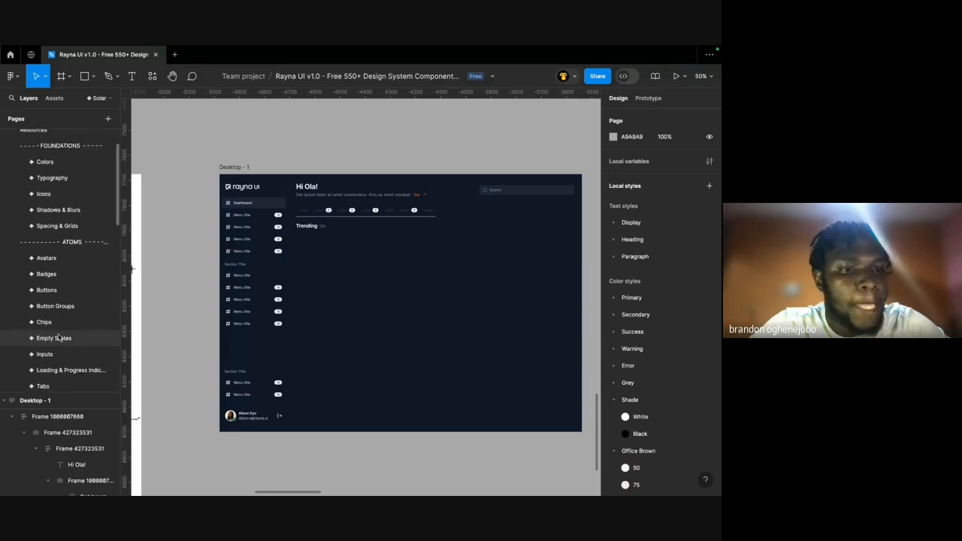
scroll(58, 331, "down", 1)
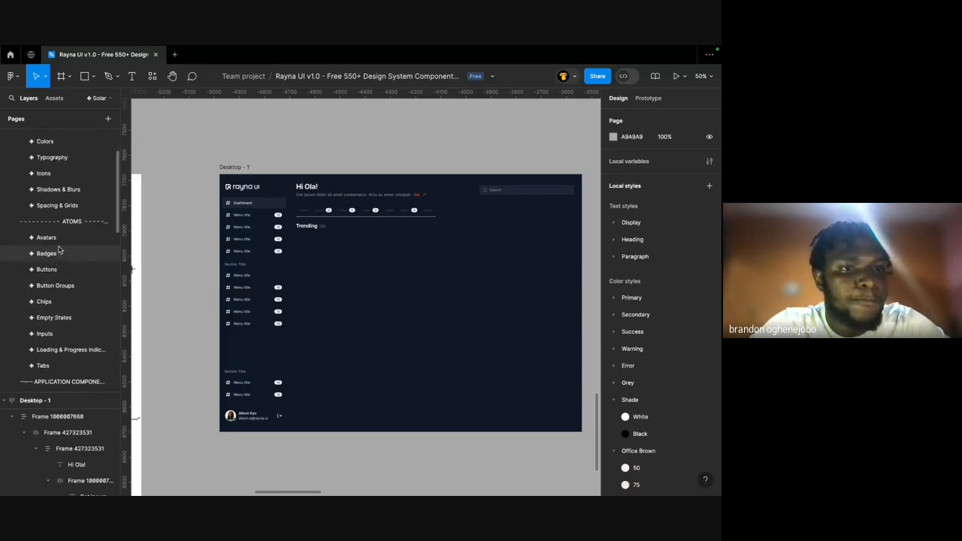
scroll(58, 249, "up", 1)
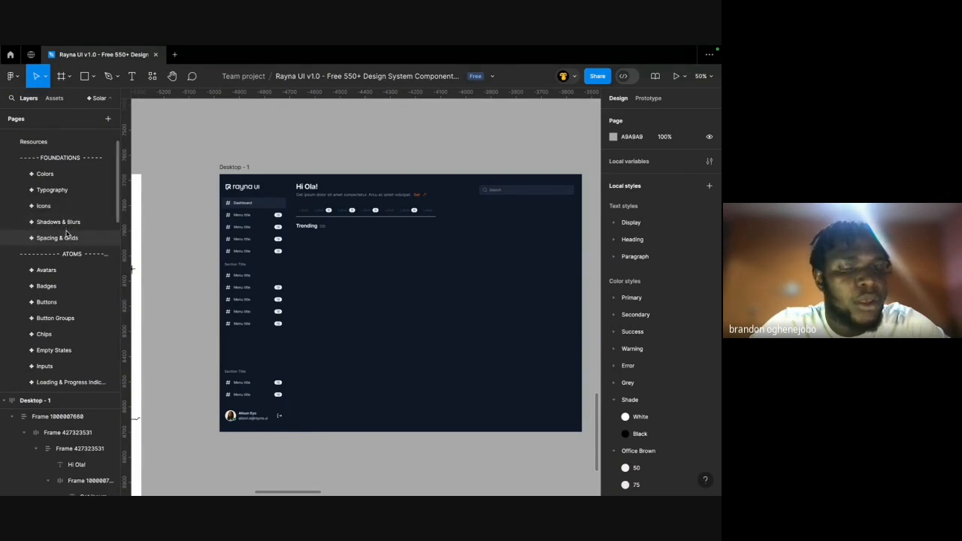
Examine the spacing scale on the Spacing & Grids page and return to the Solar page.
left_click(68, 238)
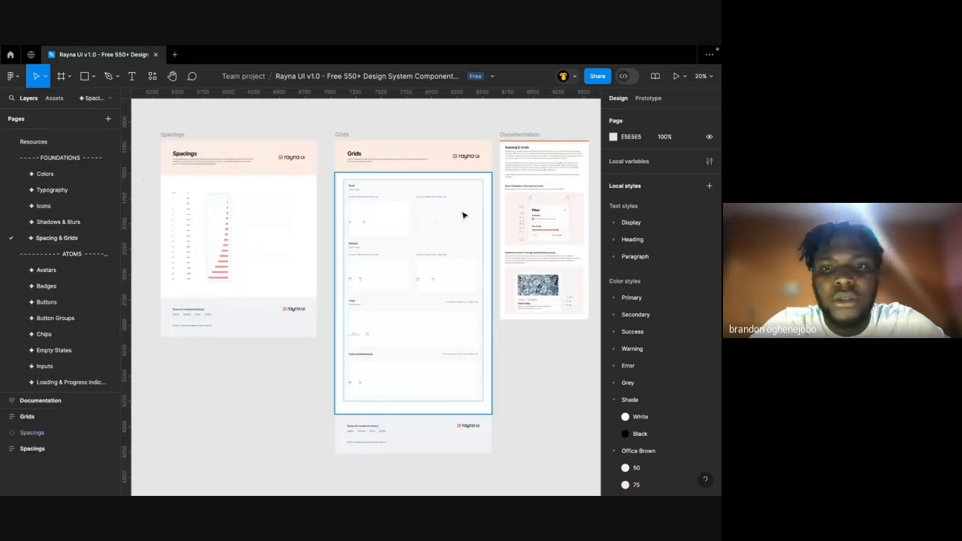
scroll(209, 221, "up", 5)
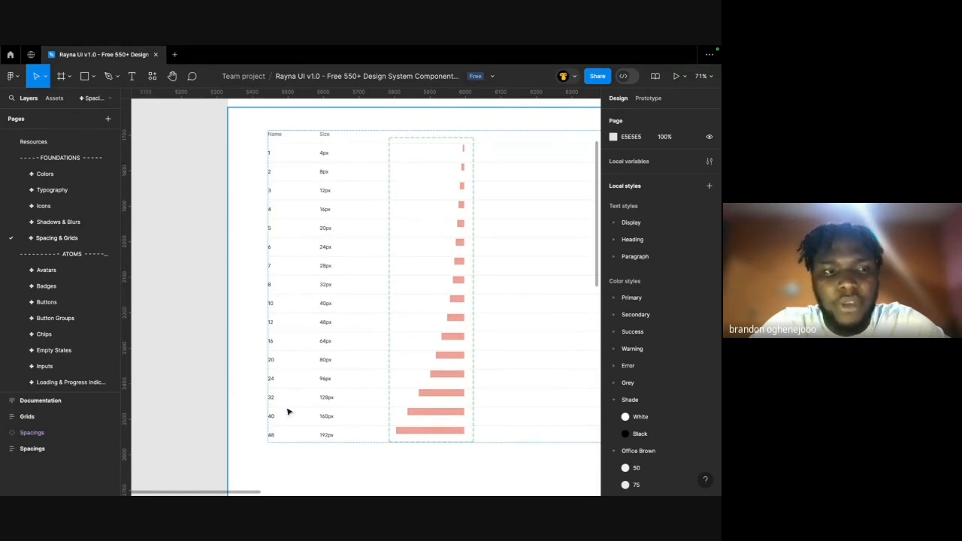
scroll(49, 229, "down", 5)
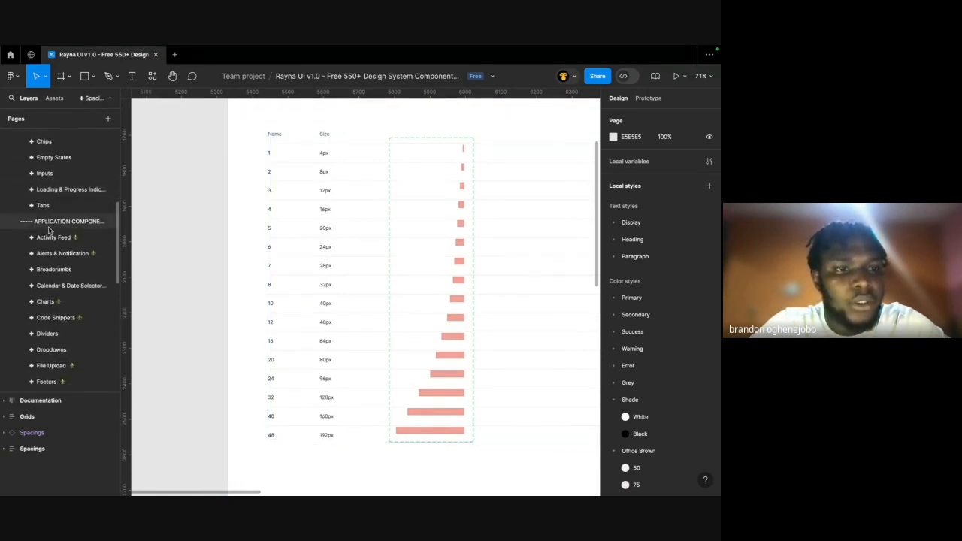
scroll(49, 230, "down", 5)
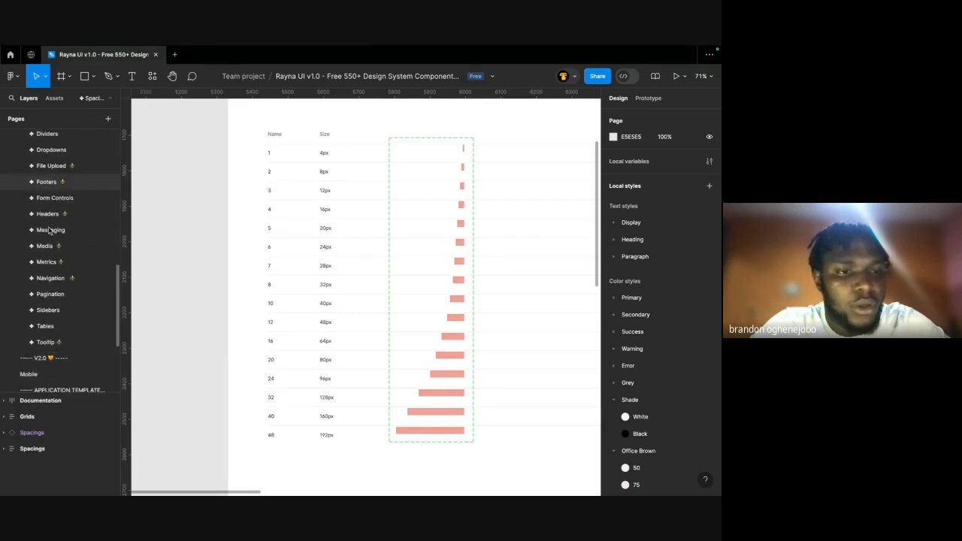
scroll(49, 229, "down", 1)
scroll(45, 241, "up", 1)
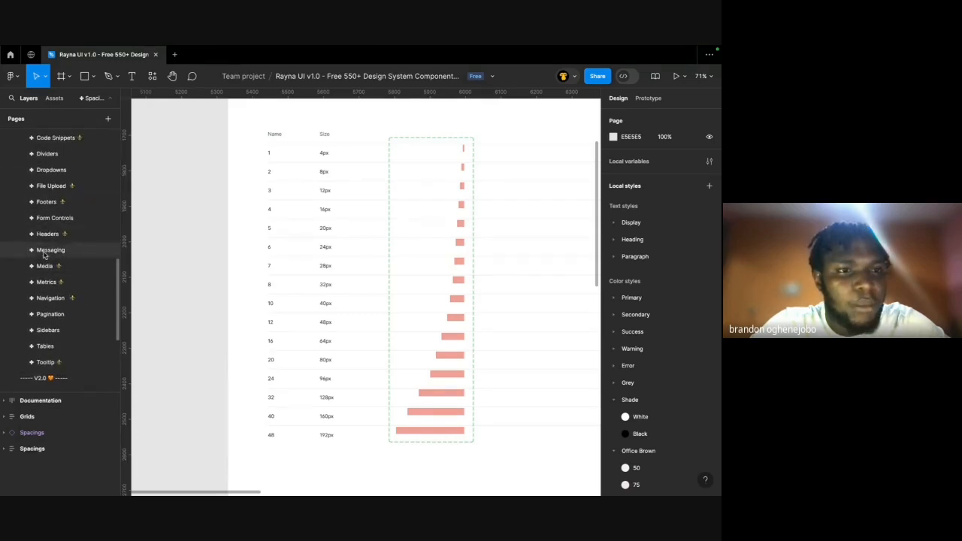
scroll(65, 181, "up", 2)
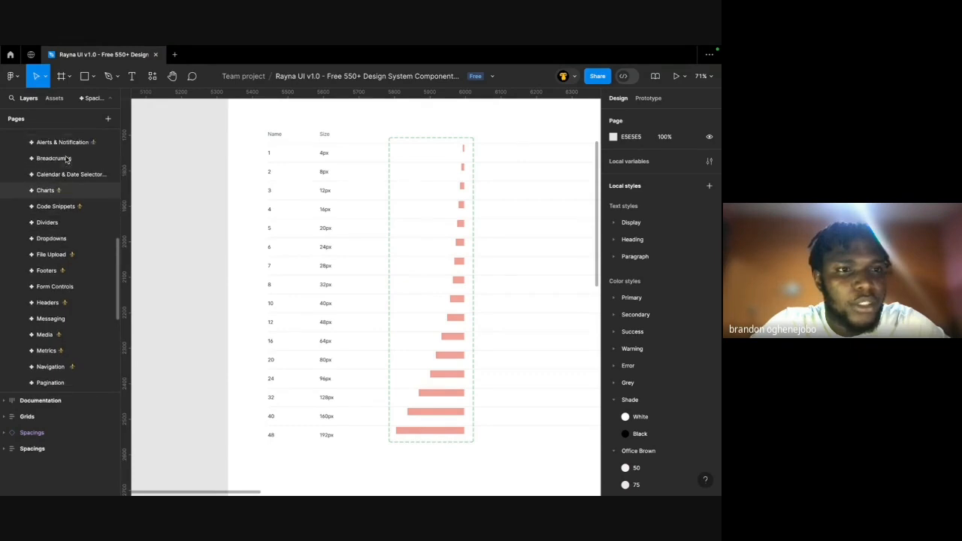
scroll(67, 161, "up", 2)
scroll(66, 196, "down", 6)
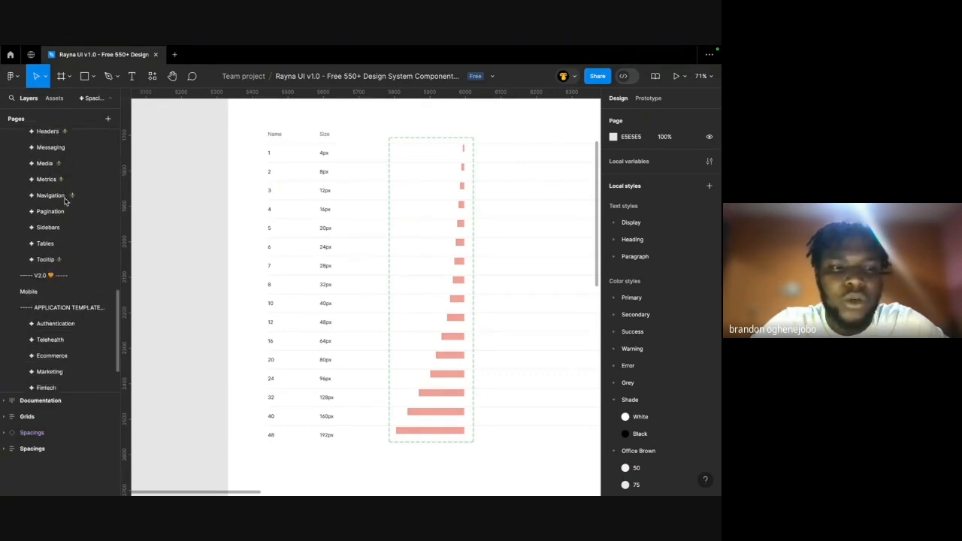
scroll(66, 197, "down", 2)
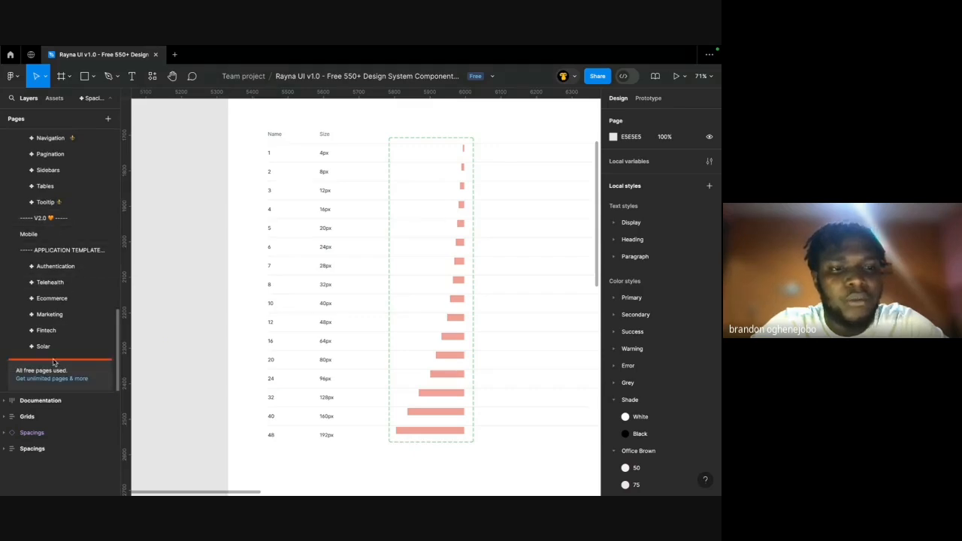
left_click(57, 347)
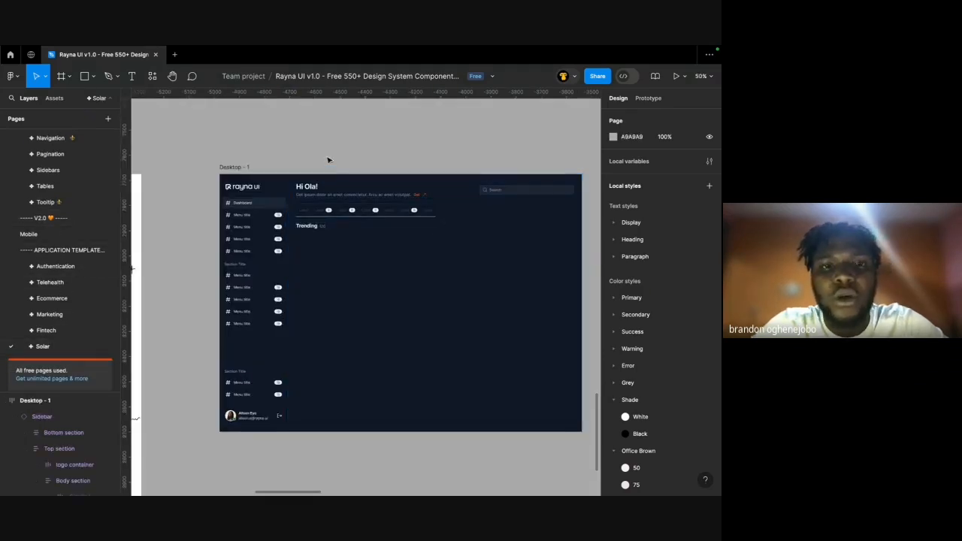
Draw a frame about 247 × 151 on the empty canvas above the Desktop - 1 dashboard.
scroll(328, 160, "up", 5)
scroll(328, 162, "up", 5)
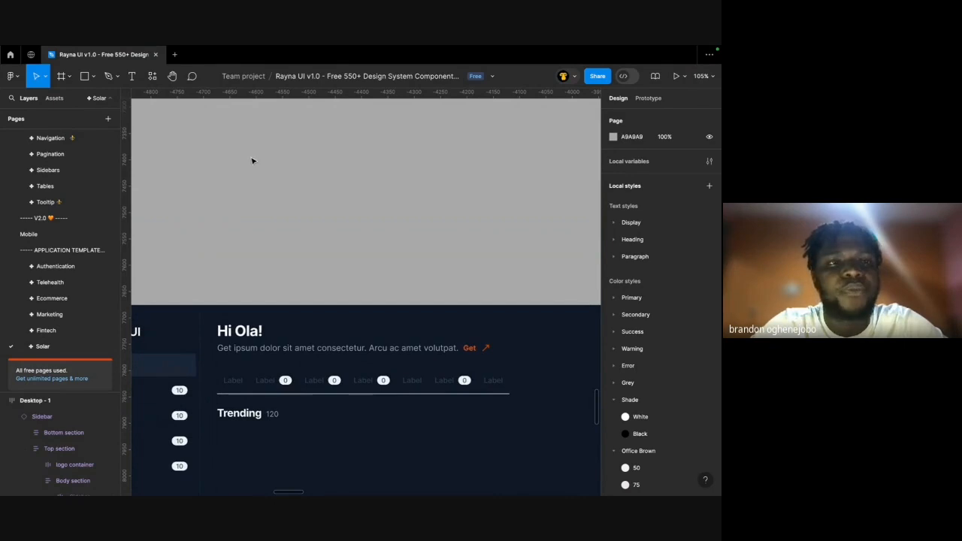
key("f")
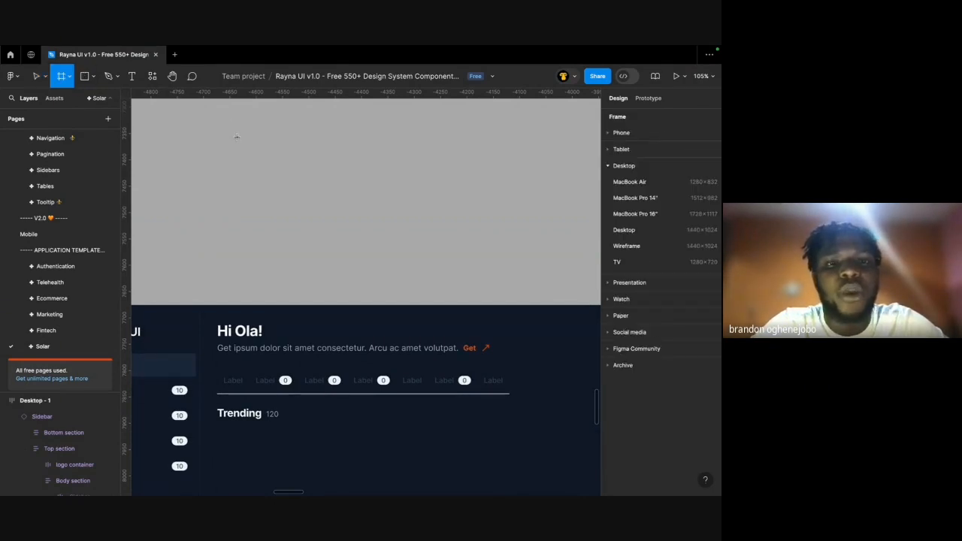
left_click_drag(237, 136, 367, 217)
scroll(303, 182, "up", 4)
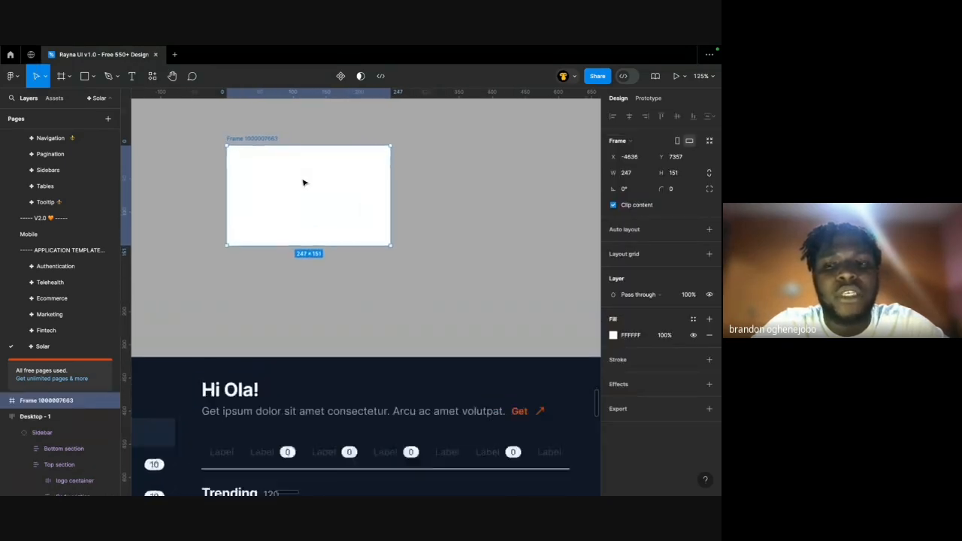
Change the new frame's fill from solid white to an image placeholder.
left_click(614, 335)
left_click(519, 227)
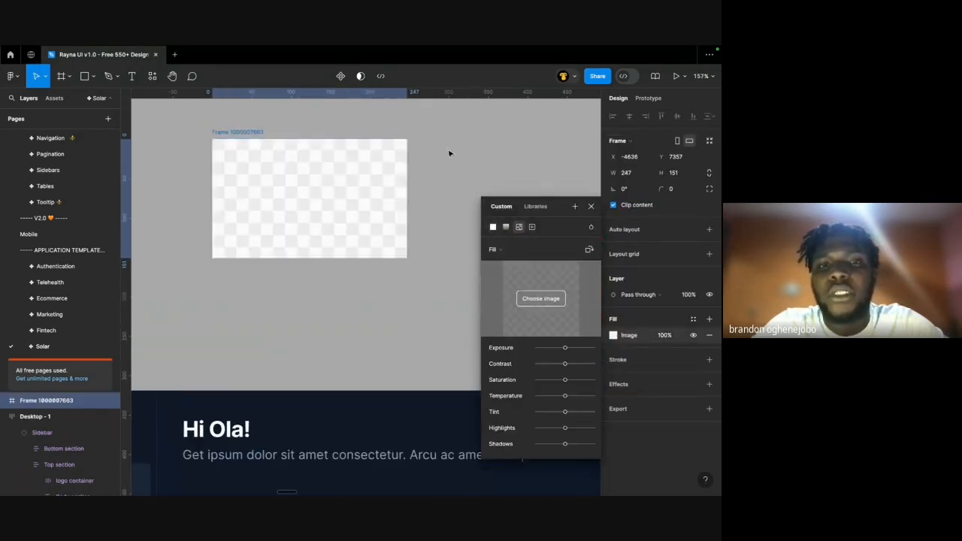
scroll(449, 153, "up", 1)
left_click(590, 206)
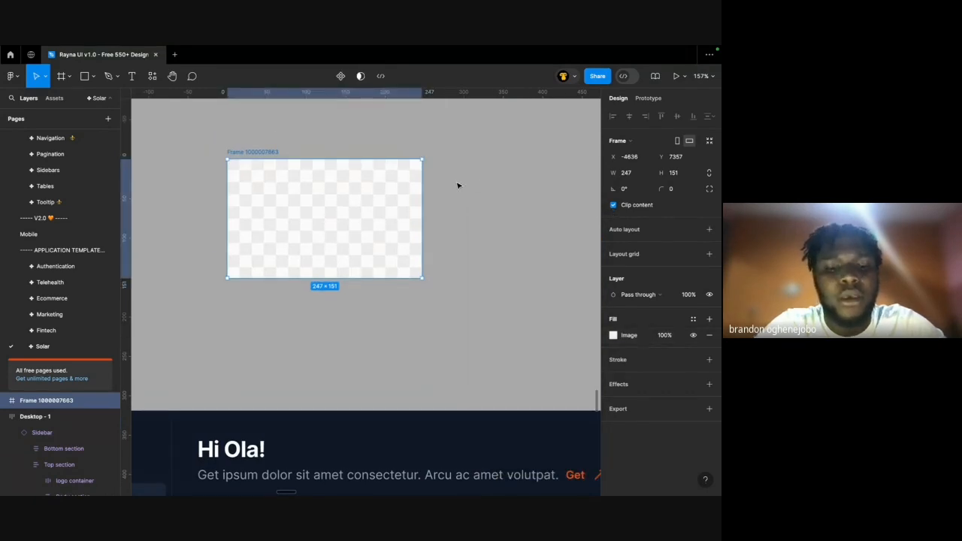
Wrap the image frame in an auto layout with horizontal and vertical padding of 4 and a corner radius of 16.
key("ctrl+g")
key("shift+a")
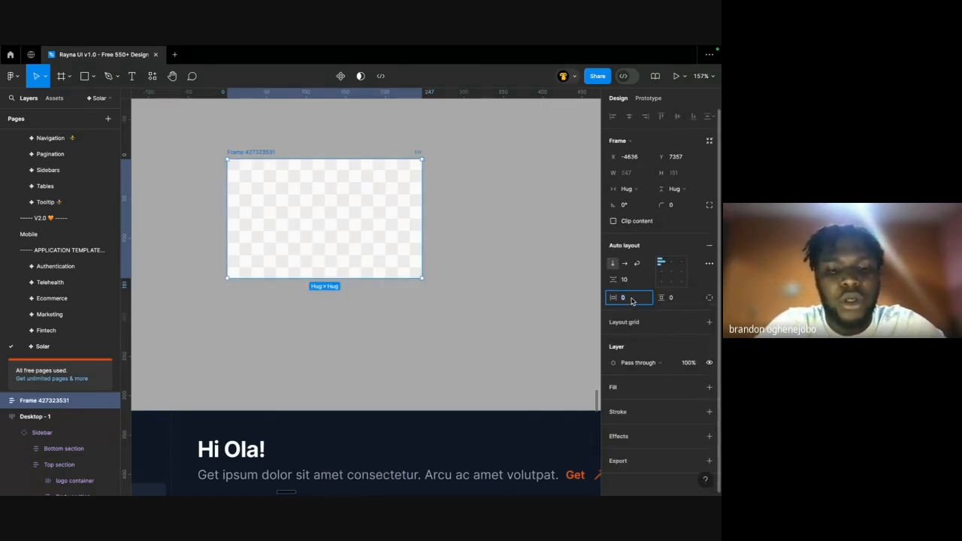
type("8")
key("Return")
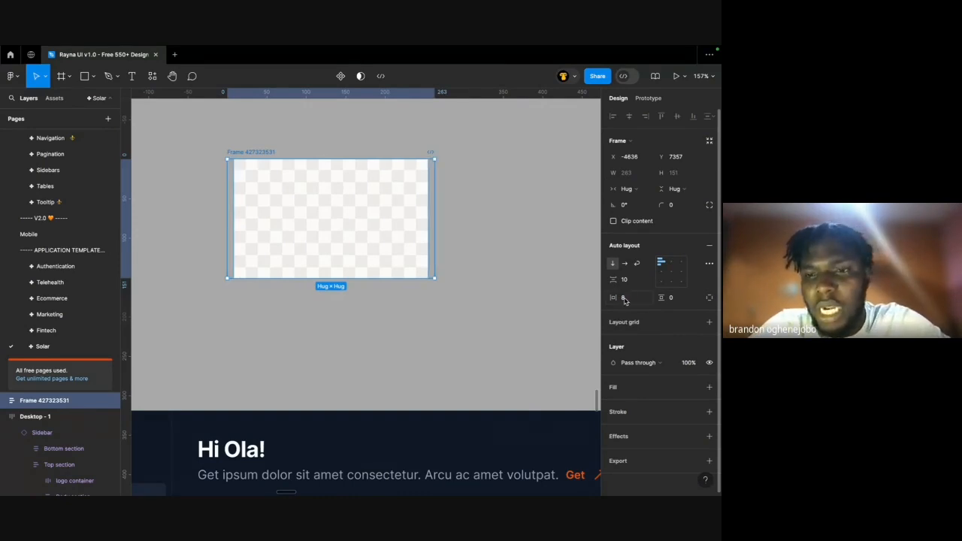
type("4")
key("Return")
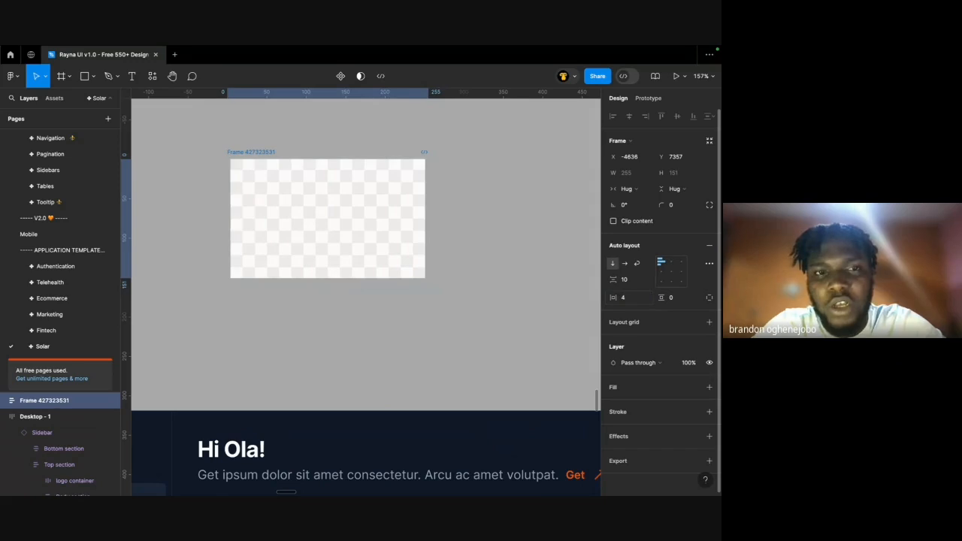
type("4")
key("Return")
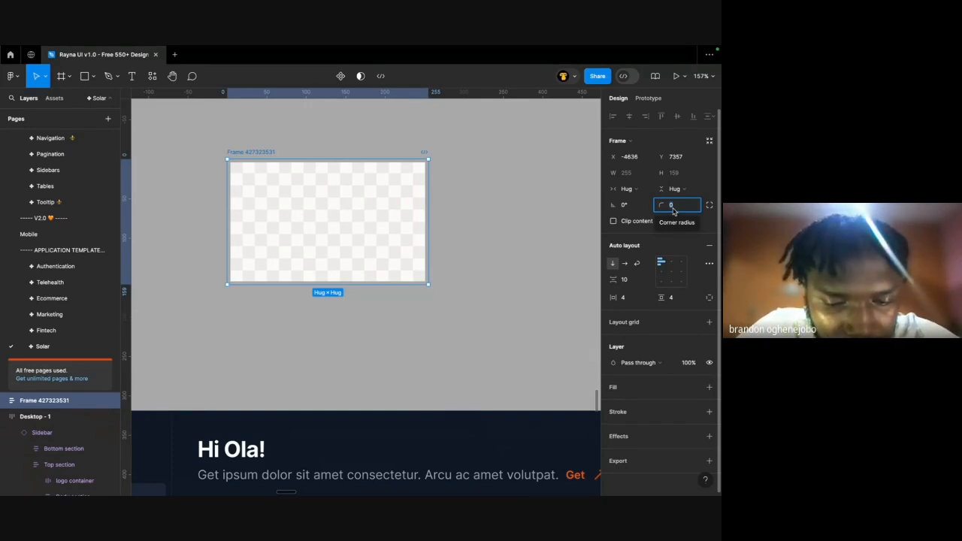
left_click(549, 221)
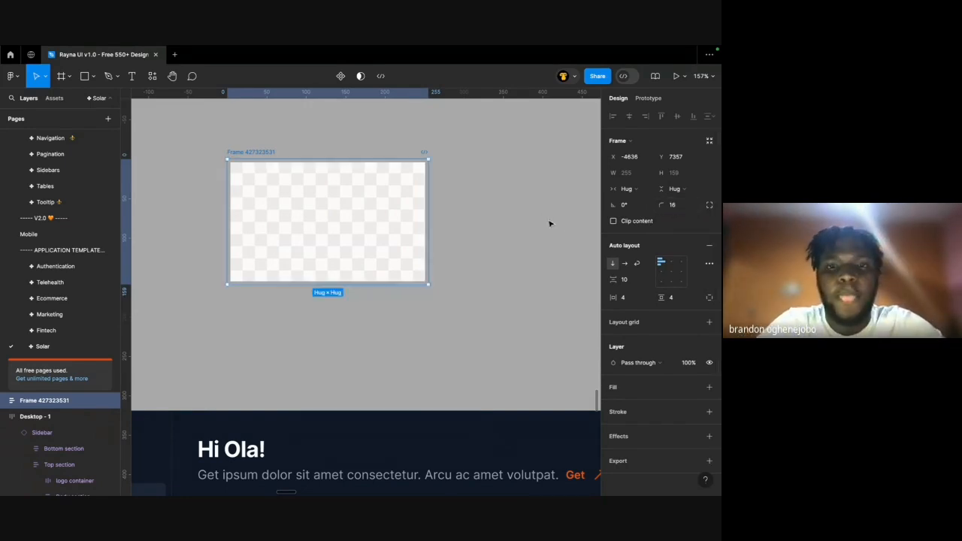
Move the padded image card from the canvas into the dashboard's content frame, directly beneath the Trending header row.
scroll(528, 185, "down", 5)
left_click(376, 142)
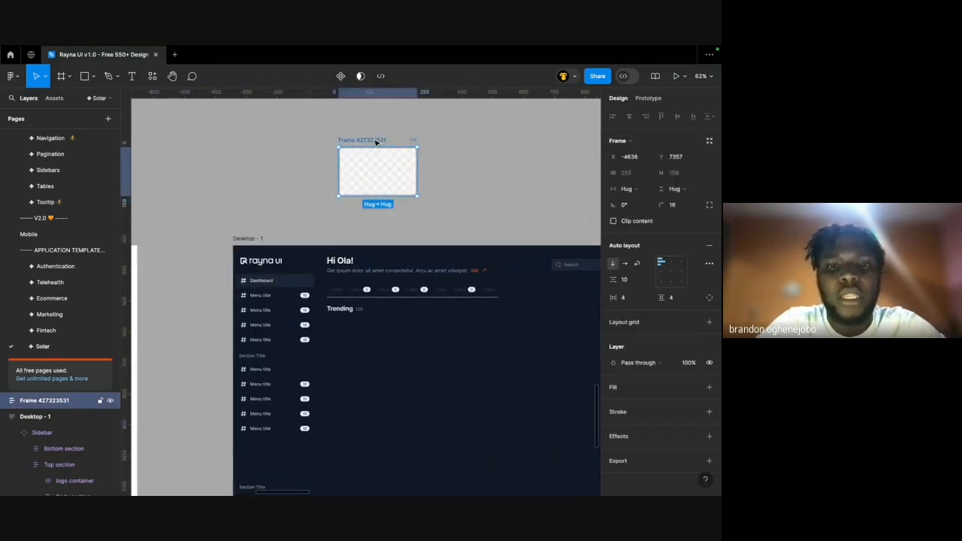
key("Delete")
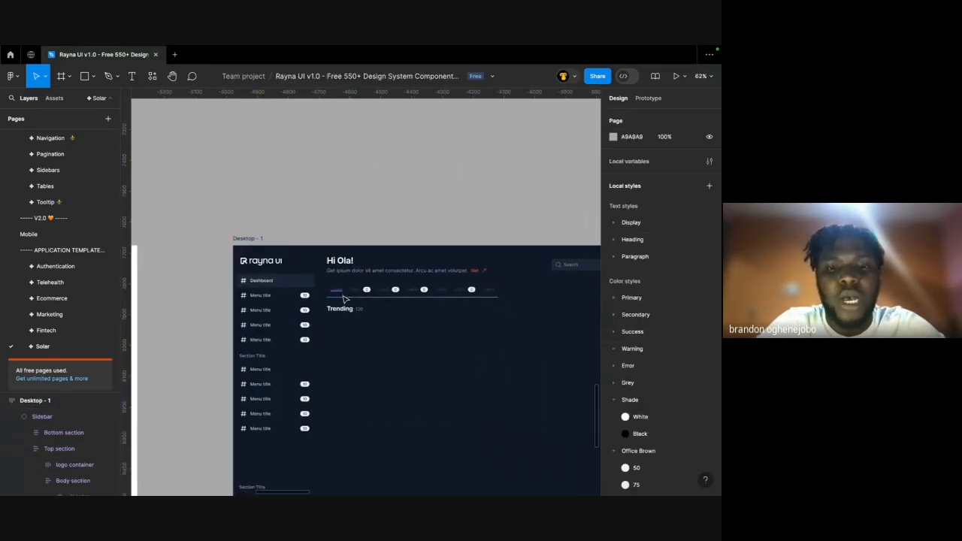
left_click(342, 294, "super")
left_click(344, 337)
key("super+v")
scroll(344, 337, "down", 1)
scroll(344, 337, "right", 1)
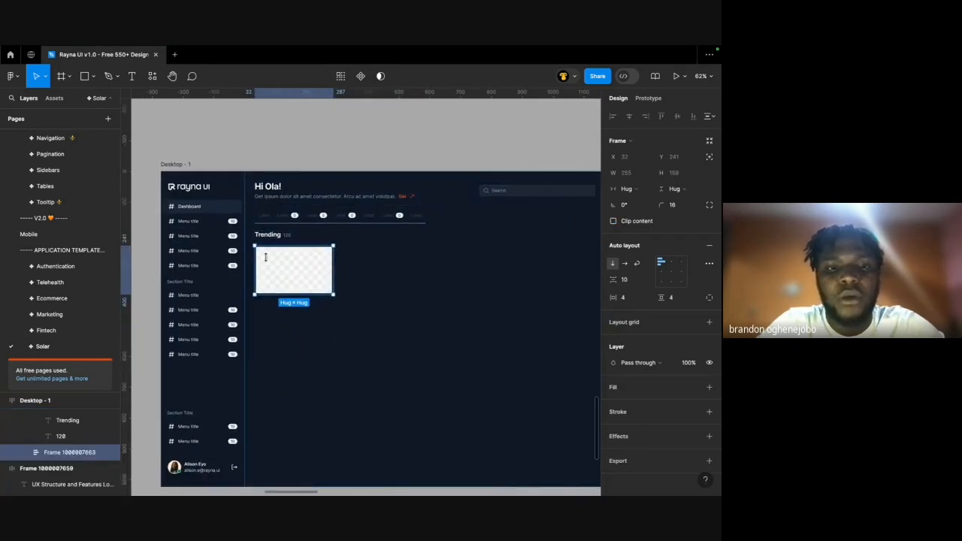
Fill the padded image card beneath the Trending header with the Grey/800 library colour.
scroll(265, 257, "up", 3)
left_click(403, 266)
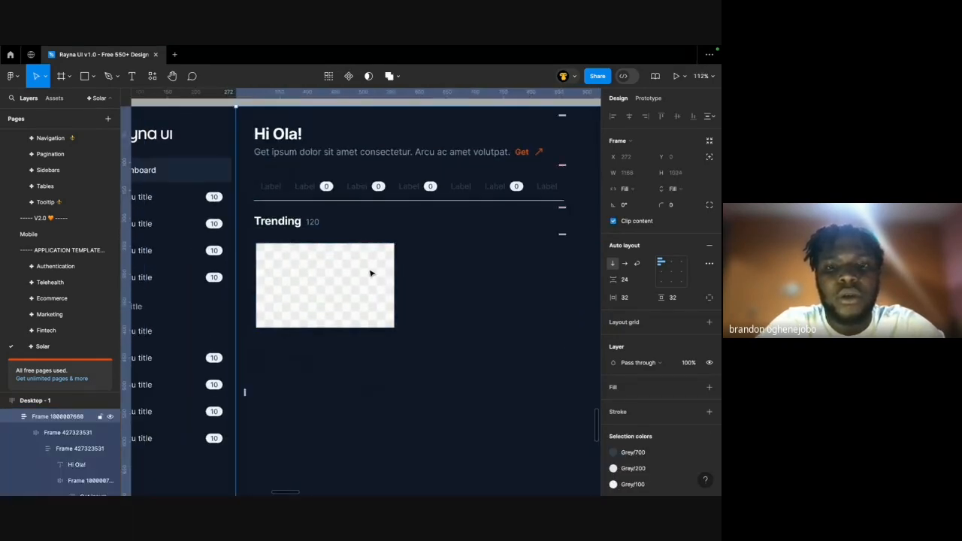
left_click(372, 273)
left_click(313, 221)
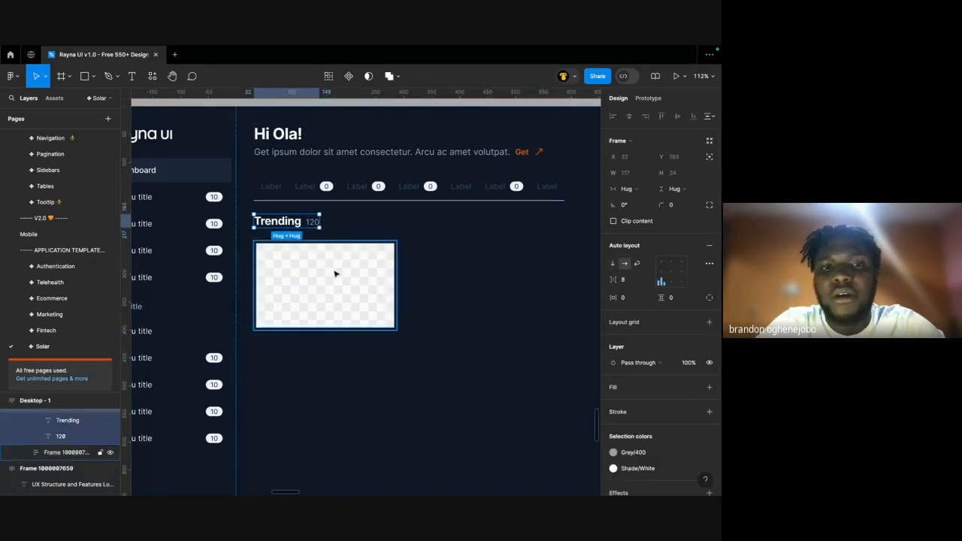
left_click(335, 274)
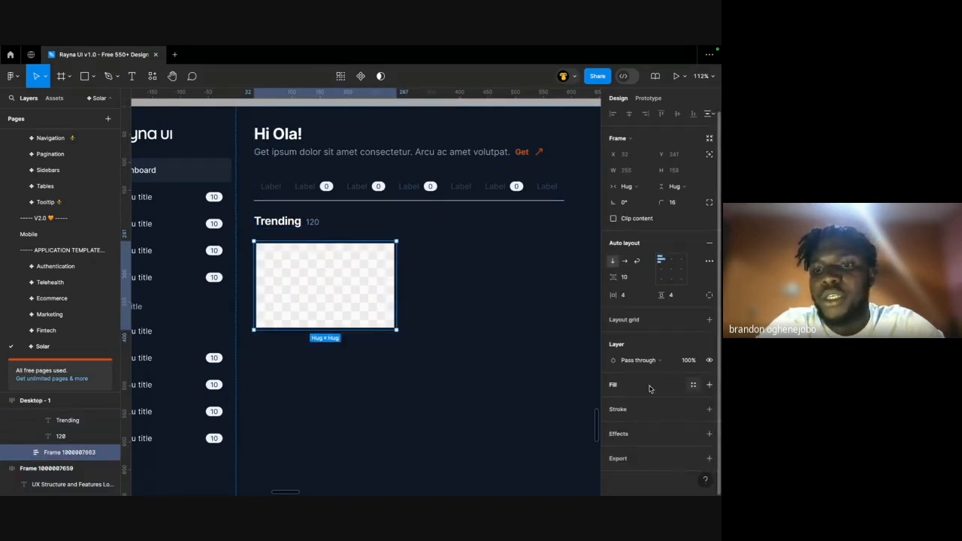
left_click(693, 384)
scroll(571, 403, "down", 10)
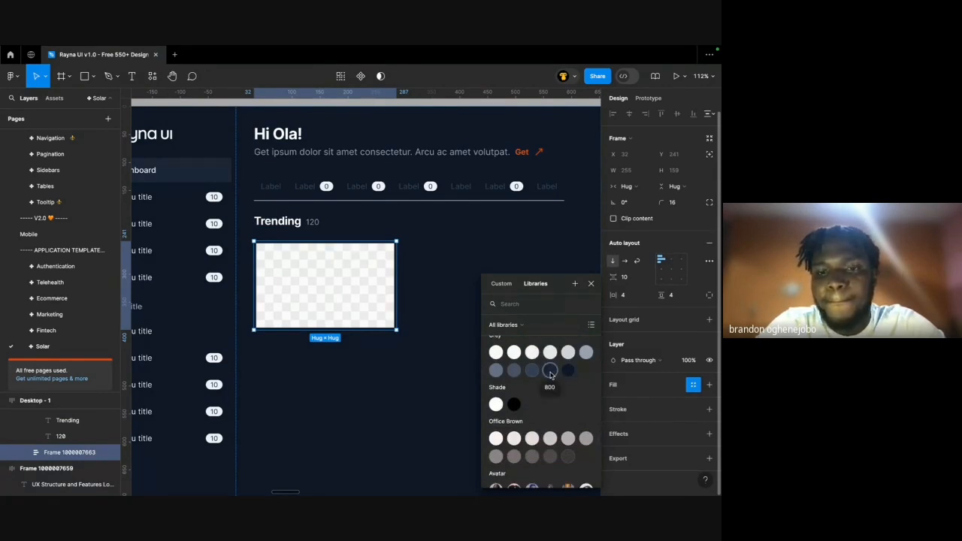
left_click(550, 372)
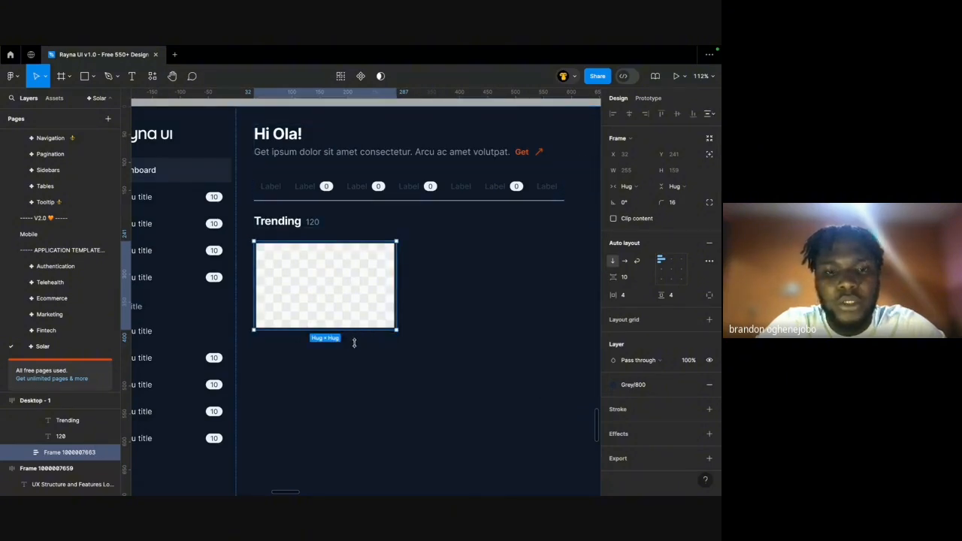
Stretch the card downward to a height of about 247, leaving room beneath the image.
left_click_drag(355, 330, 354, 378)
left_click(447, 328)
scroll(447, 328, "down", 3)
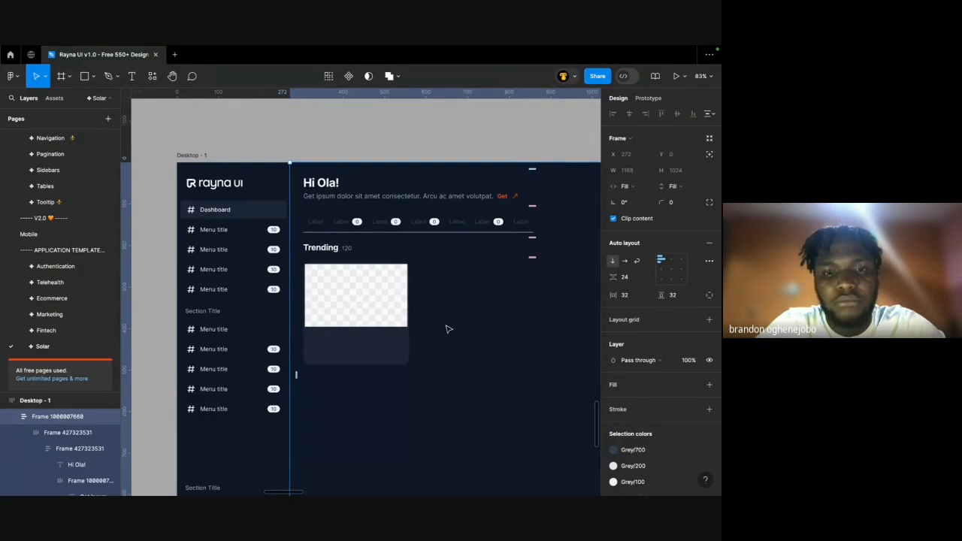
scroll(446, 328, "up", 3)
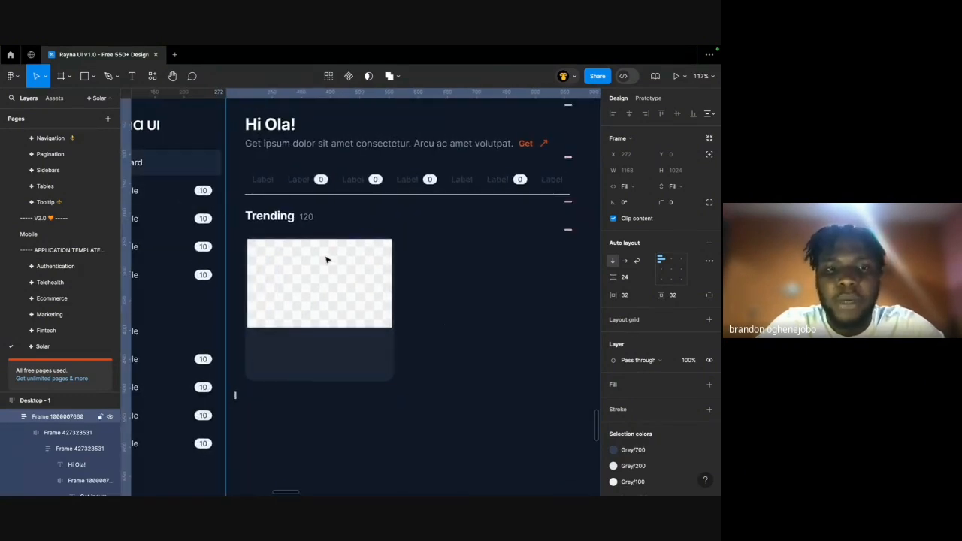
Set the corner radius of the image frame inside the card to 8.
double_click(316, 297)
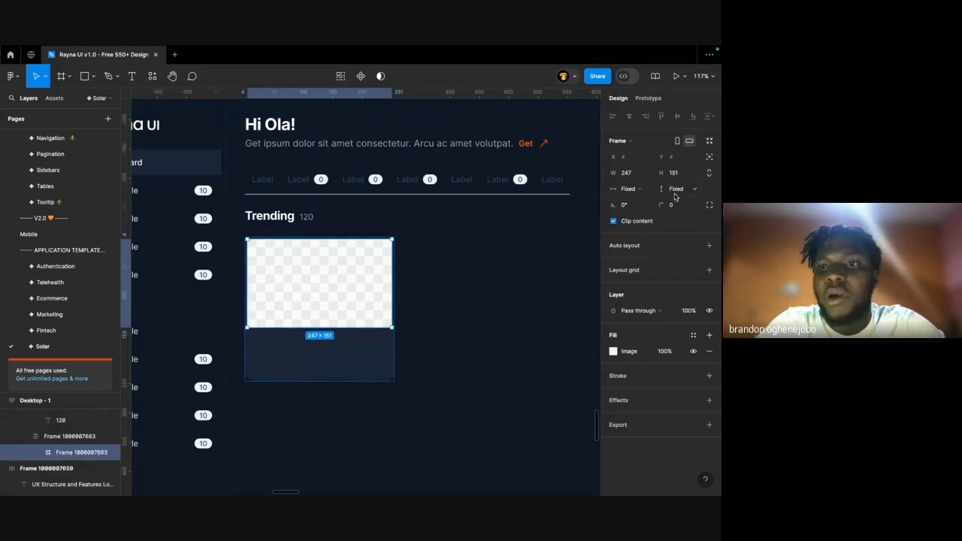
scroll(369, 271, "up", 15)
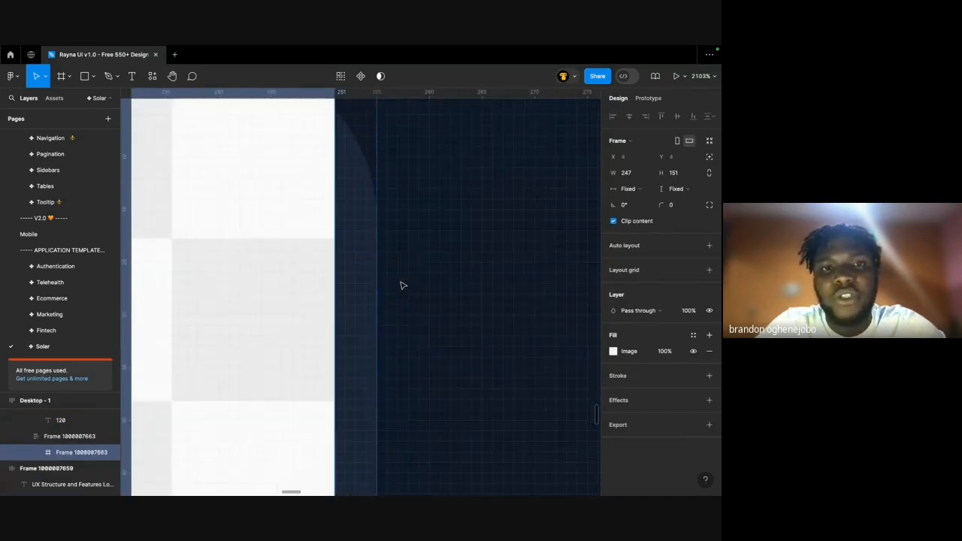
scroll(400, 285, "up", 3)
scroll(401, 285, "left", 1)
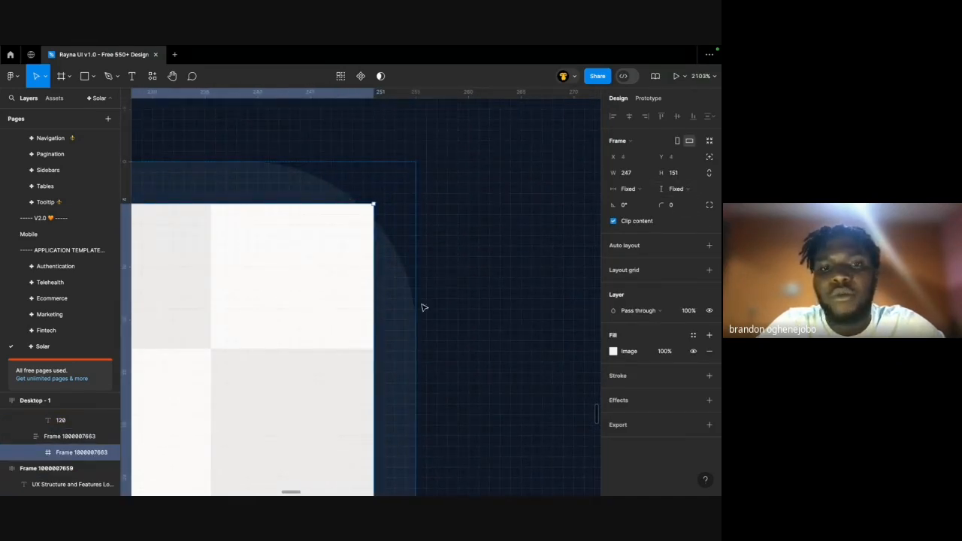
left_click(393, 333)
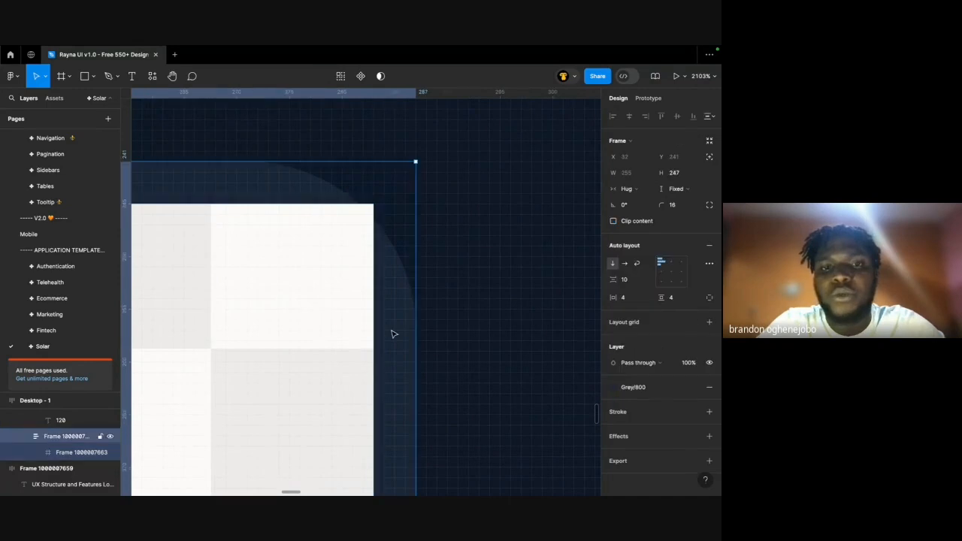
left_click(251, 318)
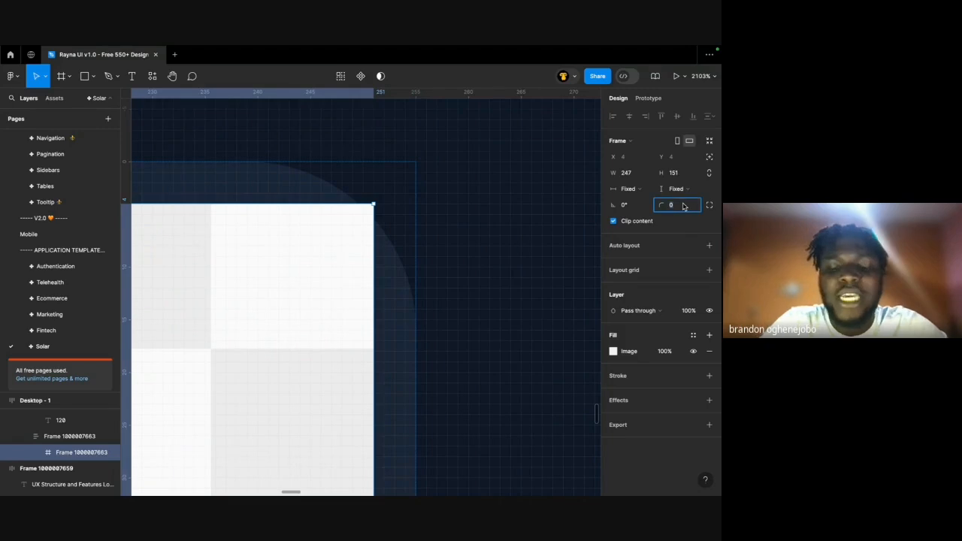
key("Return")
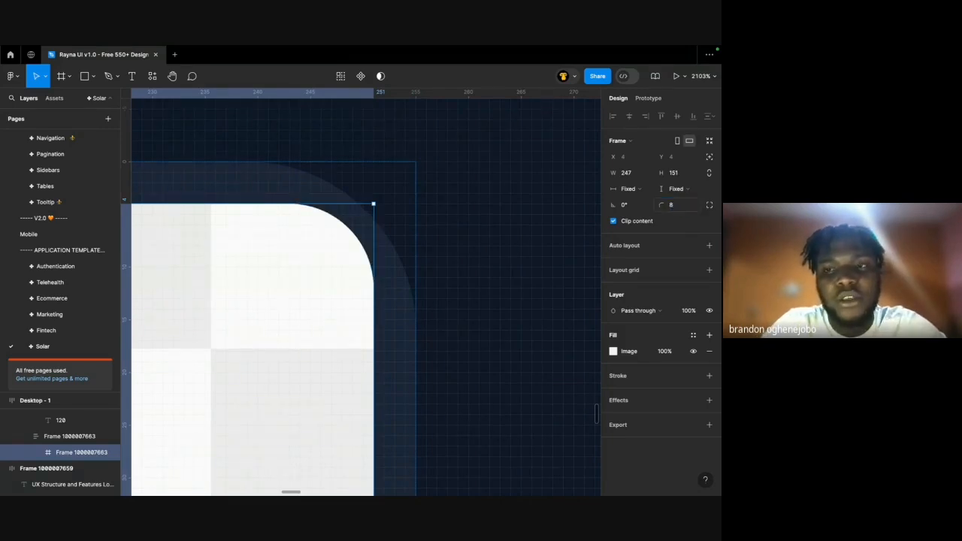
Change the inner image frame's corner radius to 12 so it follows the card's rounded corners.
scroll(485, 207, "down", 3)
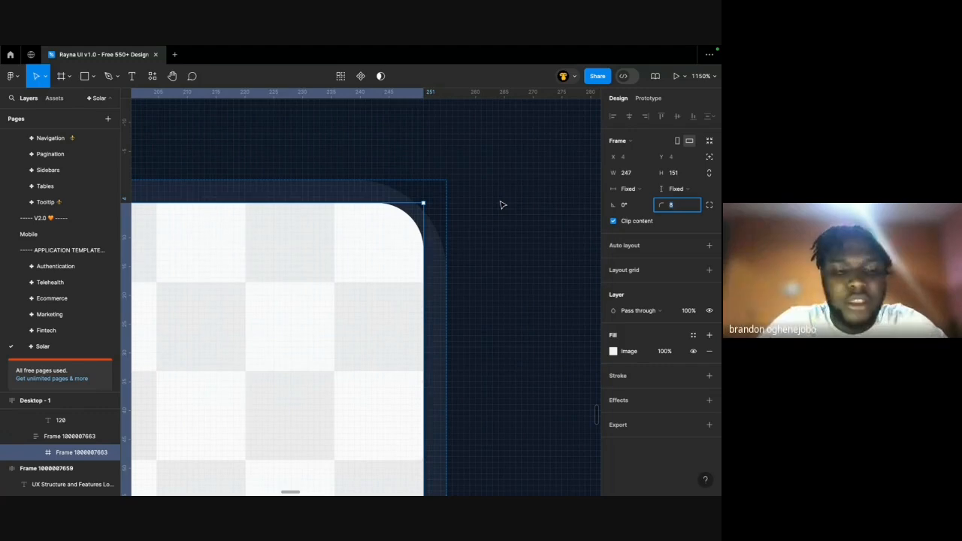
type("12")
key("Return")
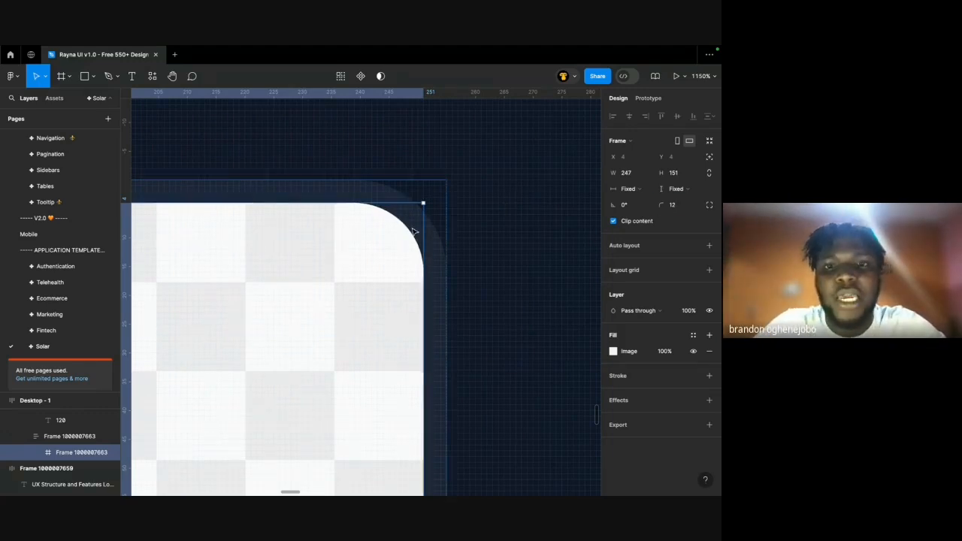
left_click(491, 187)
scroll(532, 271, "down", 5)
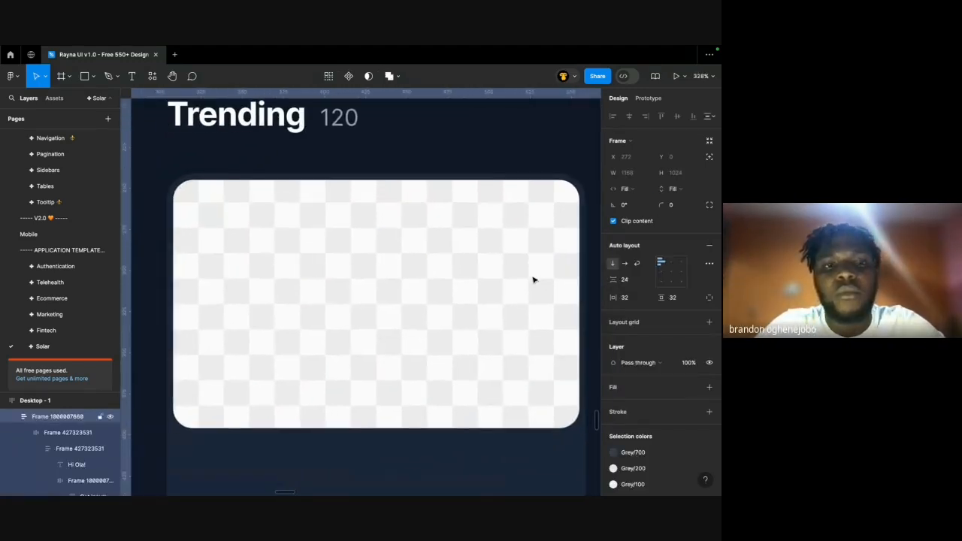
scroll(534, 280, "down", 3)
Inspect the image frame's placeholder fill and toggle its visibility off and back on.
left_click(423, 236)
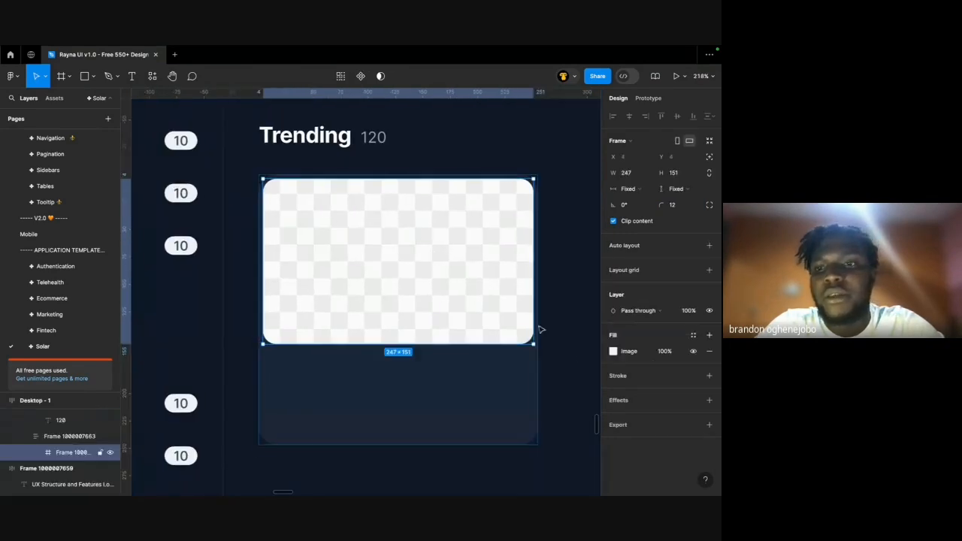
left_click(613, 351)
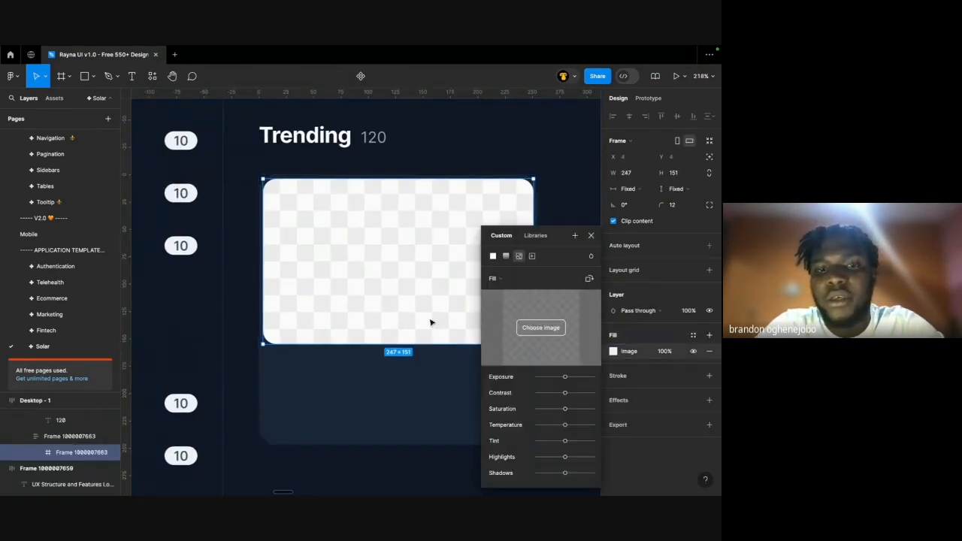
scroll(430, 323, "right", 3)
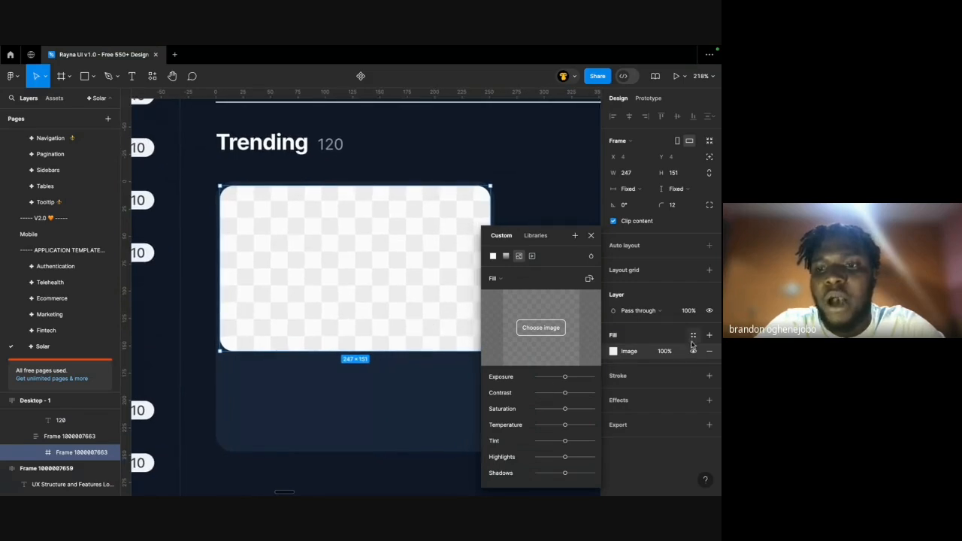
left_click(693, 350)
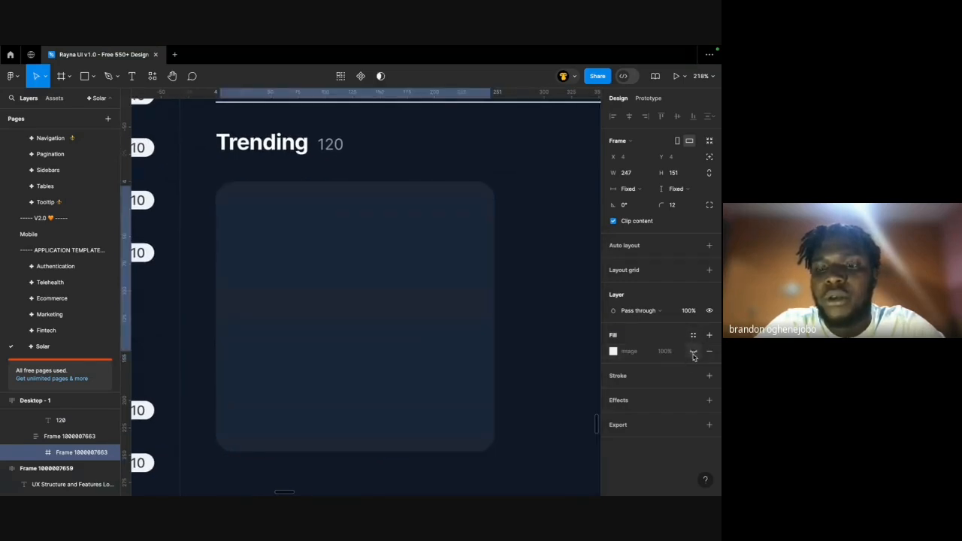
left_click(693, 351)
Replace the image frame's placeholder fill with a solid dark grey 1F1F1F.
left_click(614, 351)
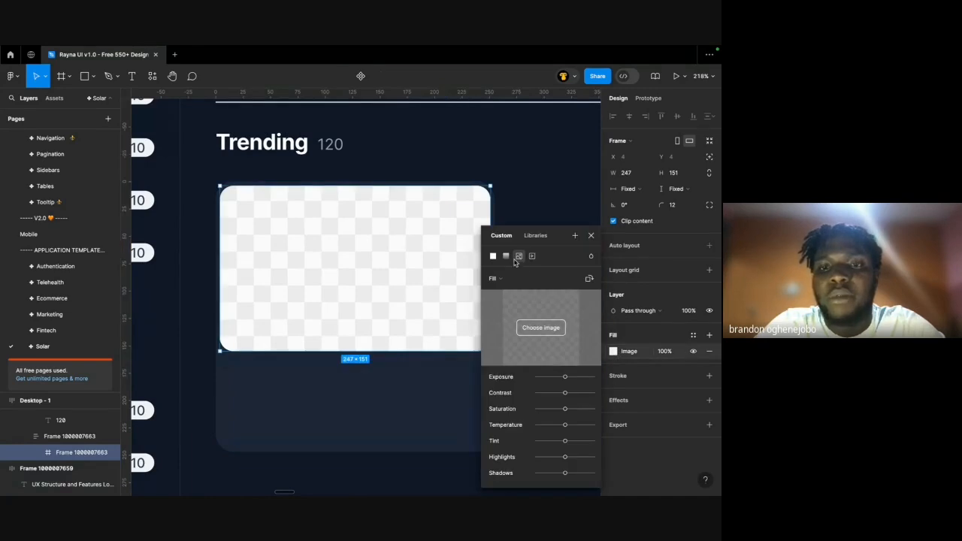
left_click(506, 256)
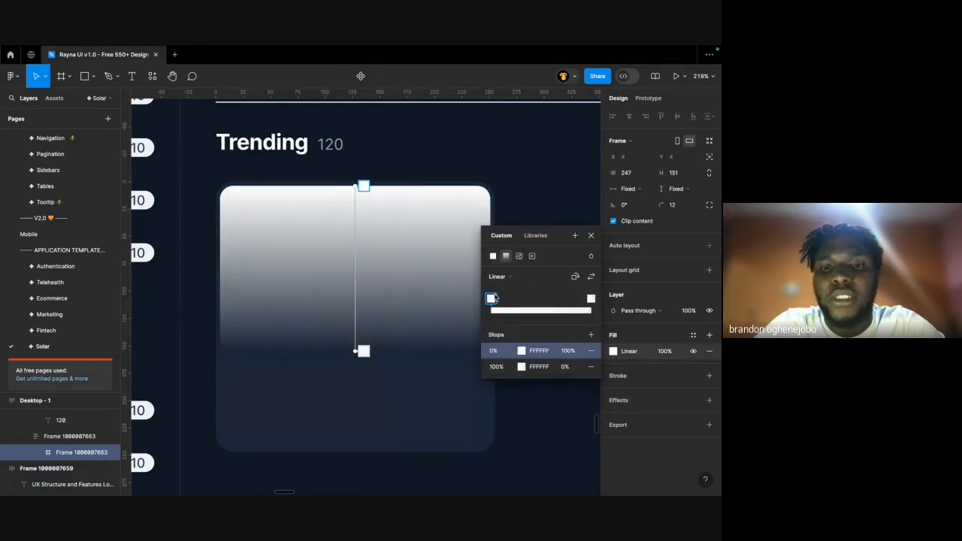
left_click(493, 256)
left_click_drag(483, 320, 466, 344)
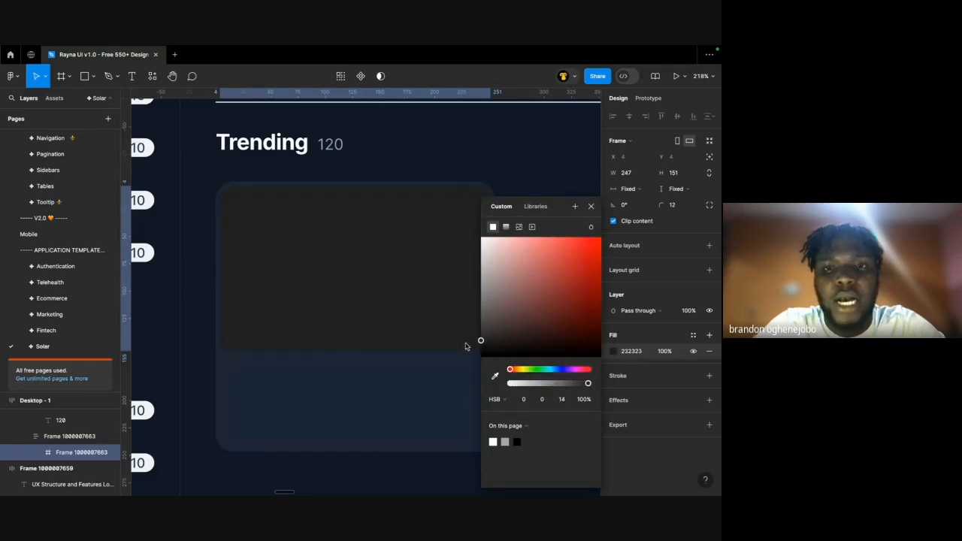
left_click(498, 166)
scroll(498, 165, "down", 5)
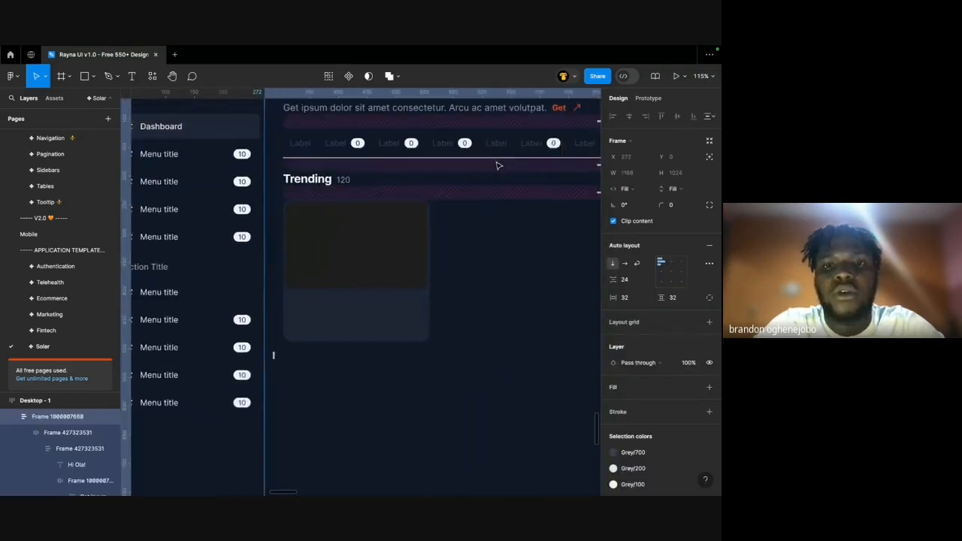
Duplicate the Trending heading text into the card, directly below the dark image frame.
scroll(497, 167, "up", 2)
left_click(332, 296)
scroll(335, 296, "down", 3)
scroll(329, 272, "up", 2)
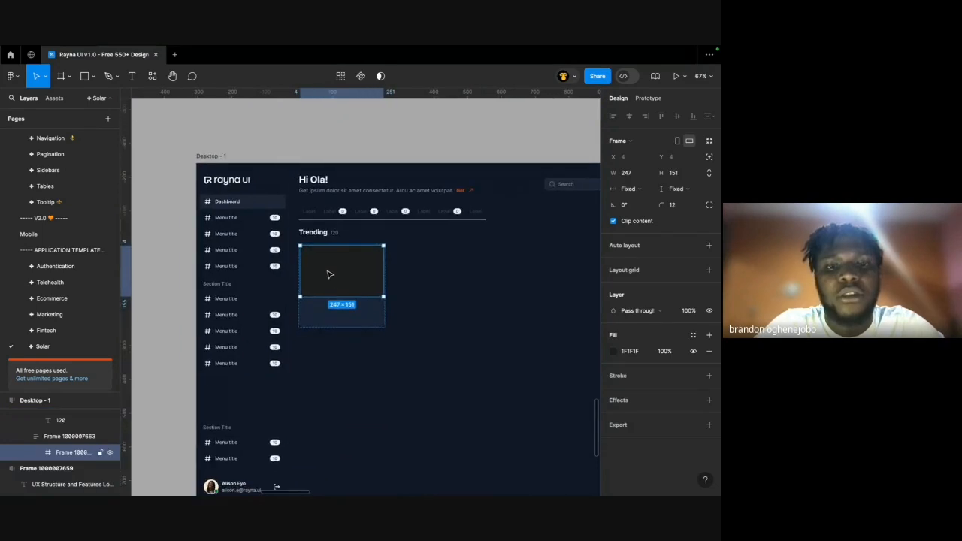
left_click_drag(328, 216, 339, 328)
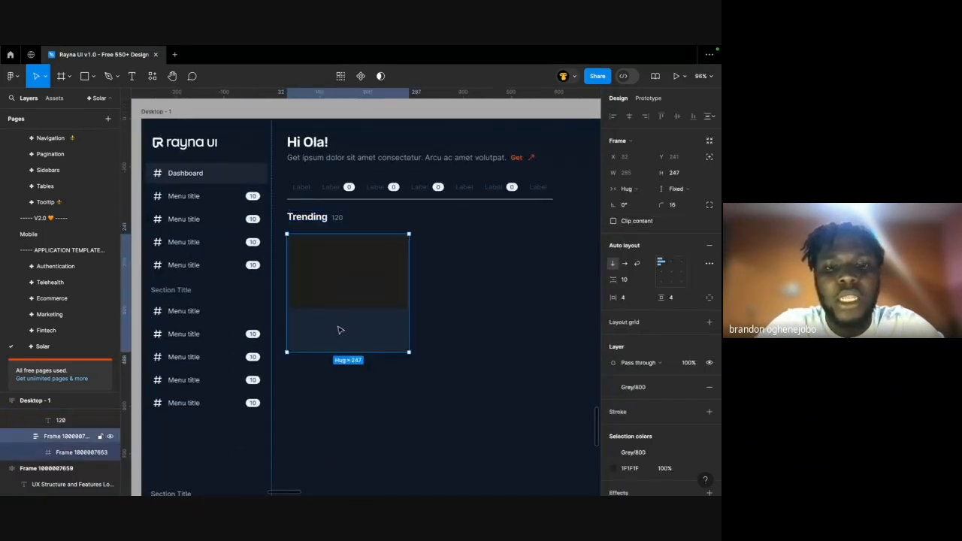
scroll(339, 328, "up", 1)
scroll(339, 329, "up", 3)
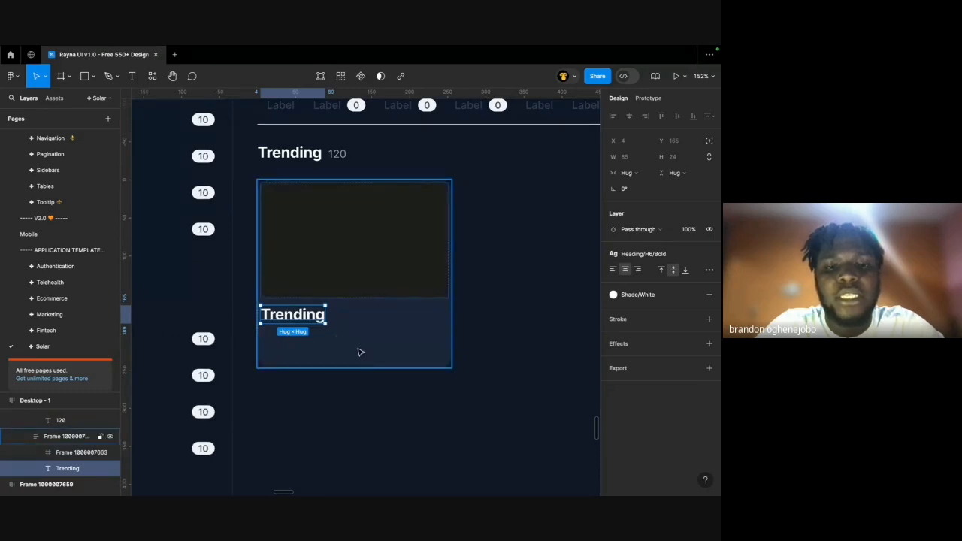
scroll(361, 352, "right", 1)
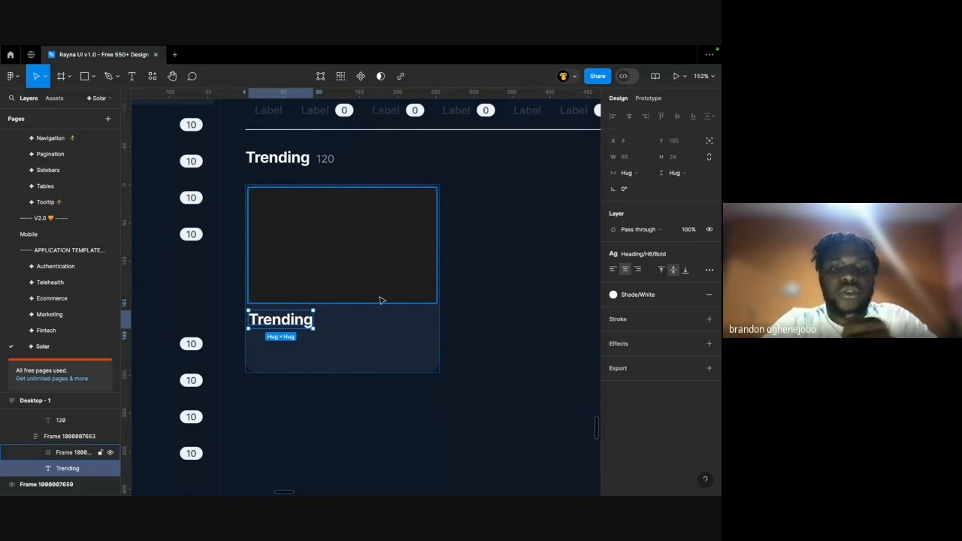
left_click(361, 325)
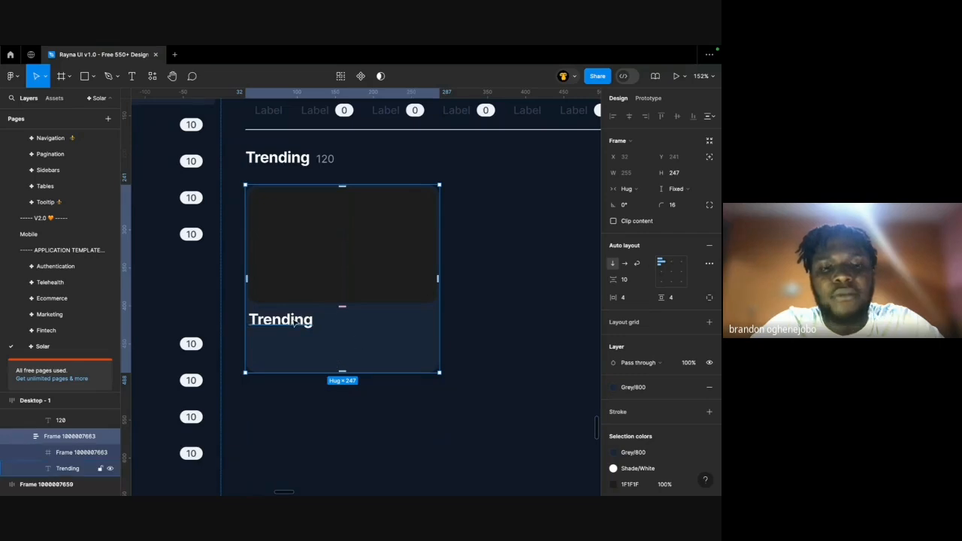
left_click(312, 165)
left_click(313, 272)
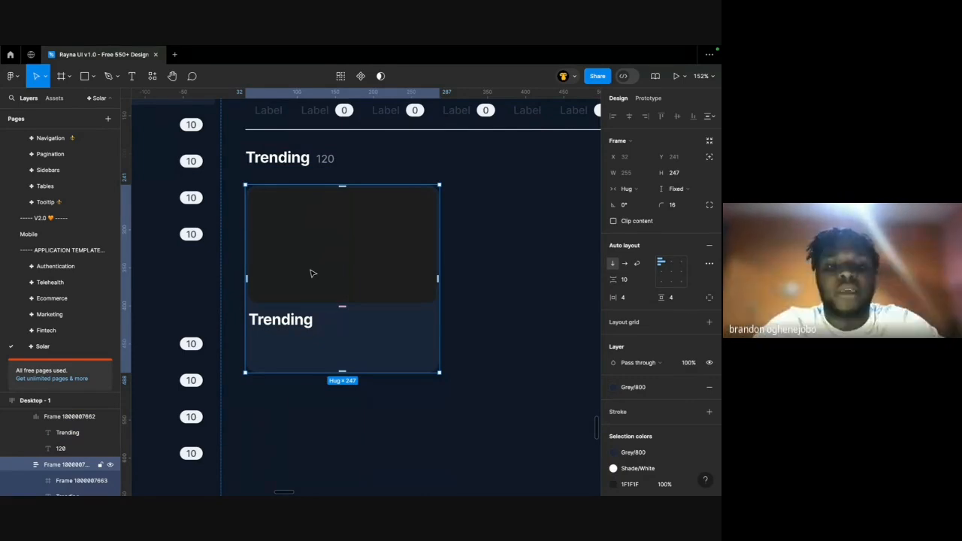
left_click(302, 317)
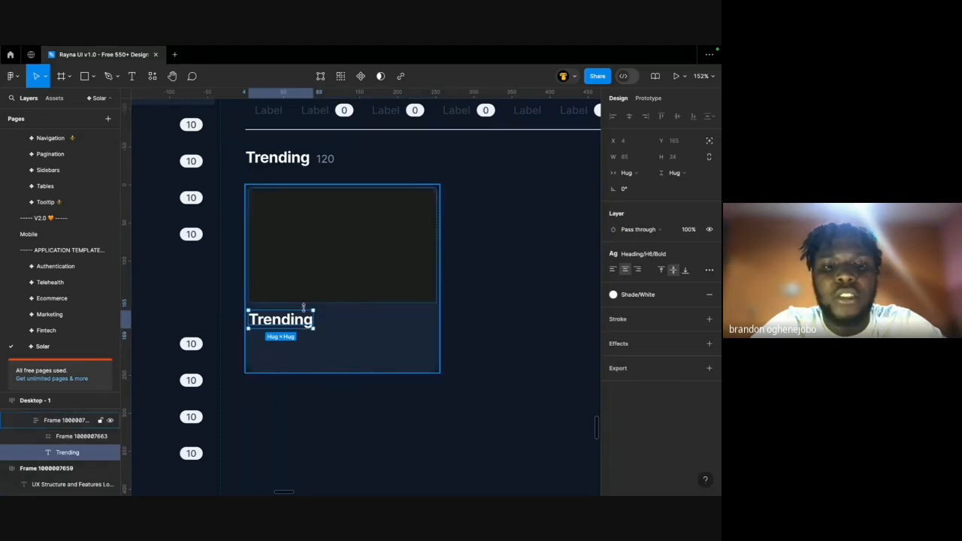
Wrap the dark image frame in an auto layout with horizontal and vertical padding of 8.
left_click(317, 271)
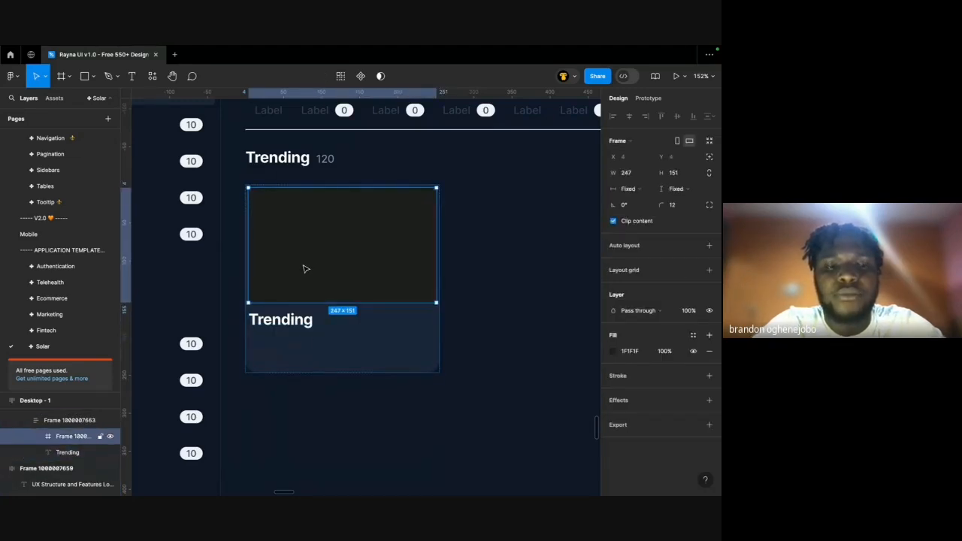
key("shift+a")
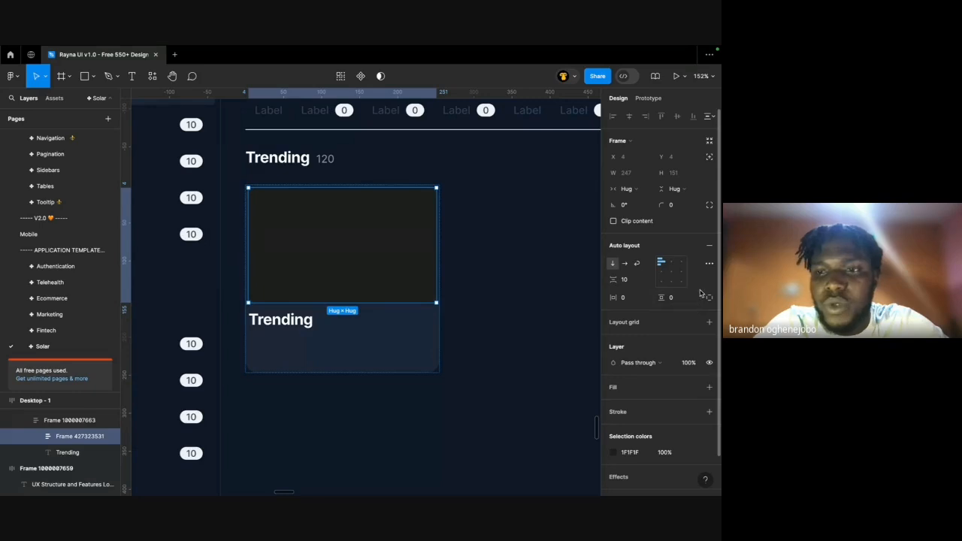
left_click(645, 301)
type("8")
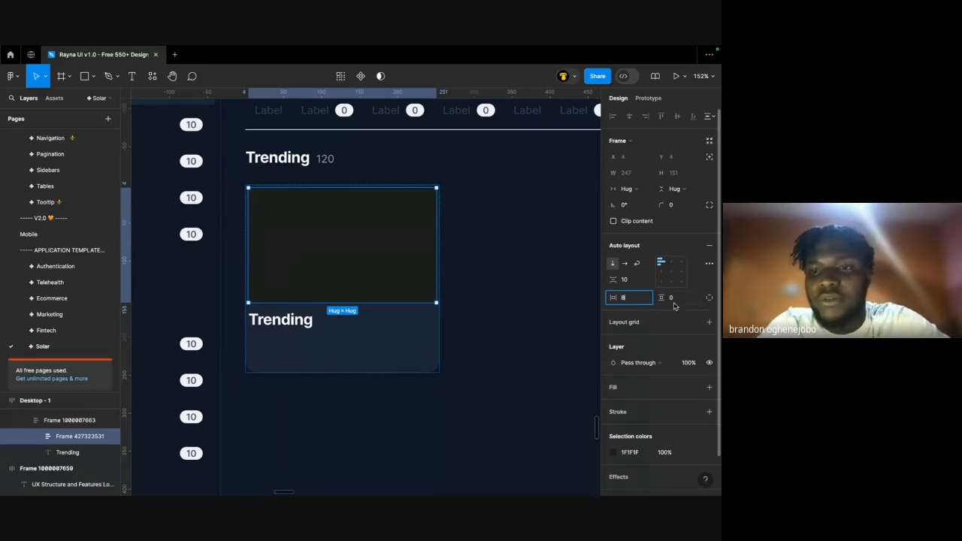
key("Tab")
type("8")
key("Return")
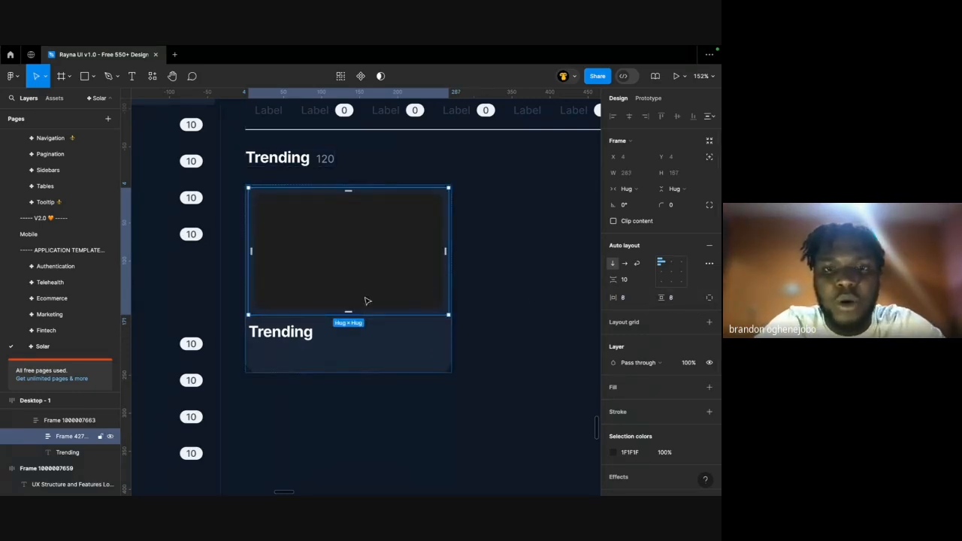
Inspect the spacing of the Trending card, its dark image wrapper and the section heading above it.
left_click(369, 343)
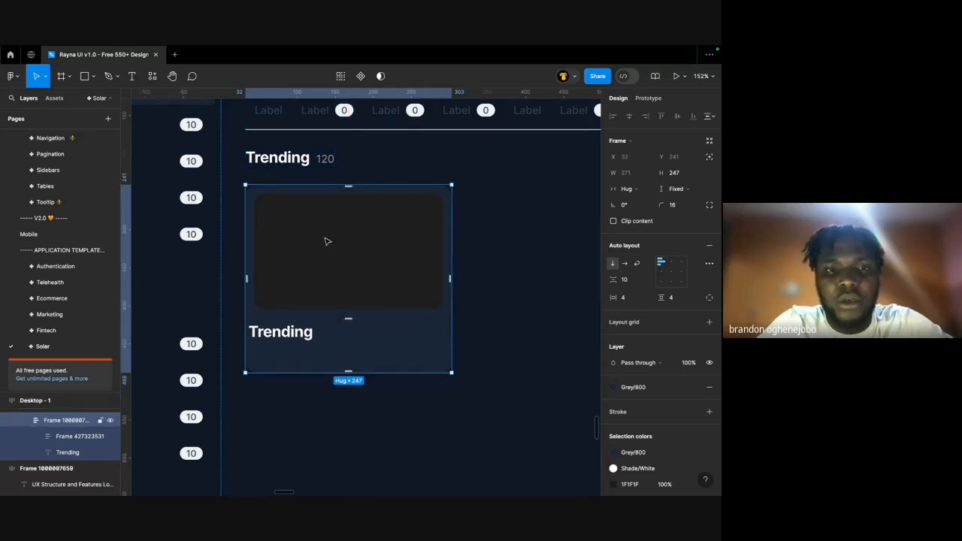
scroll(320, 184, "down", 3)
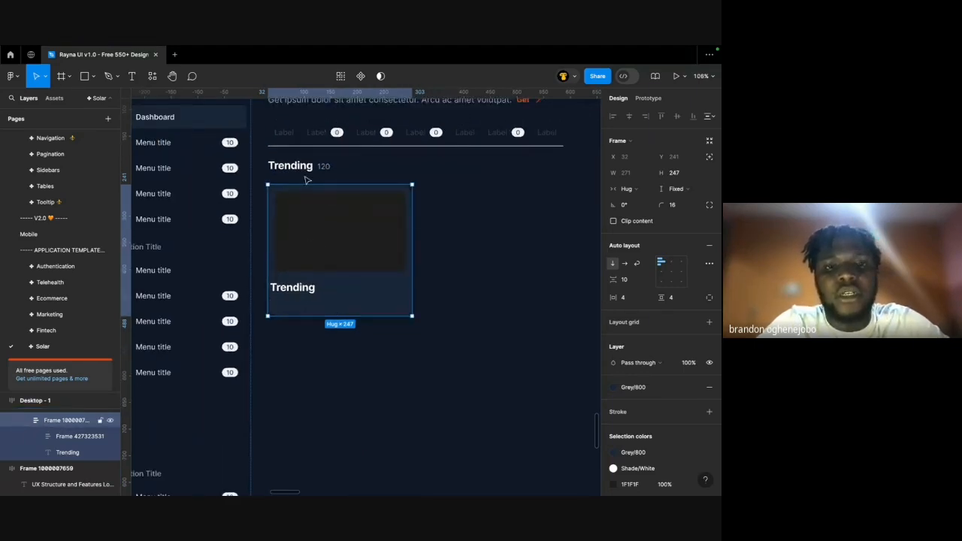
left_click(306, 171)
left_click(327, 229)
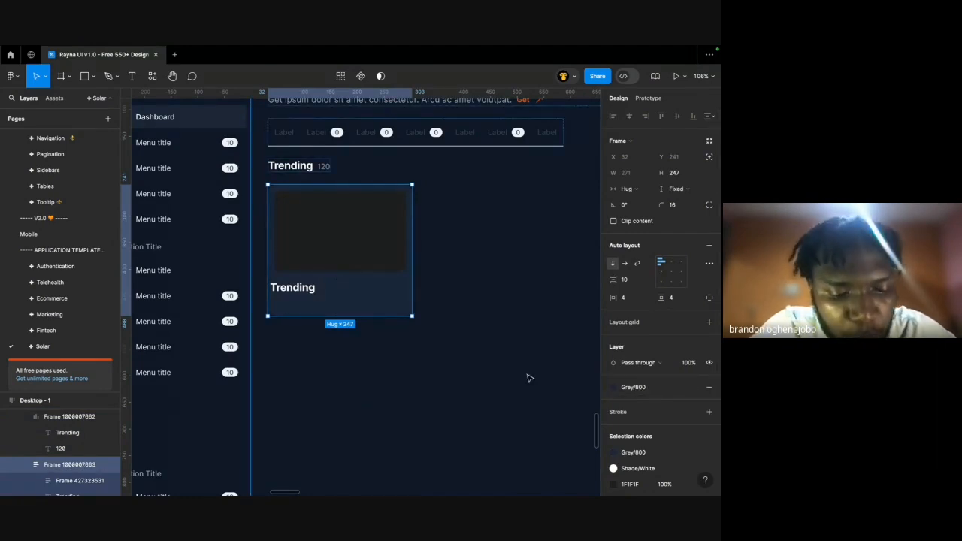
key("alt")
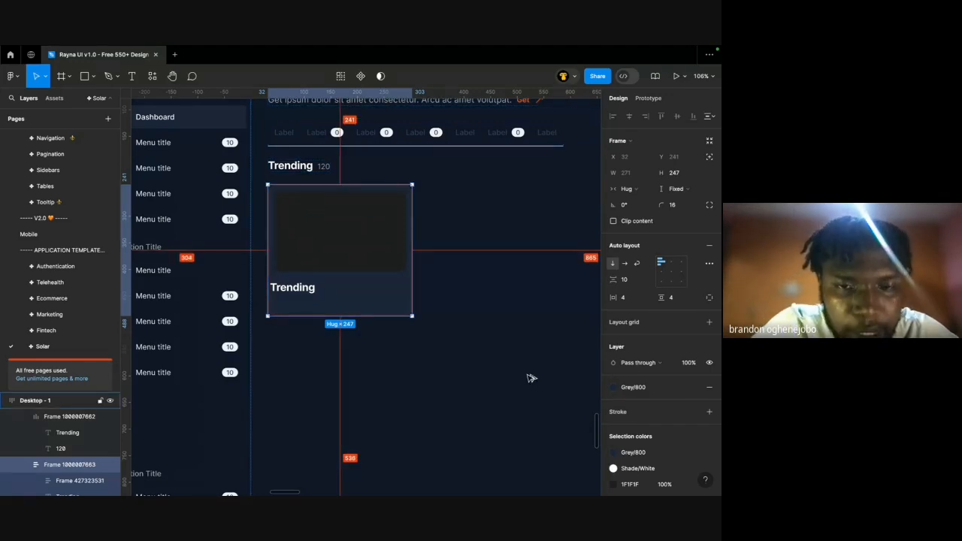
left_click(295, 290)
left_click(312, 230)
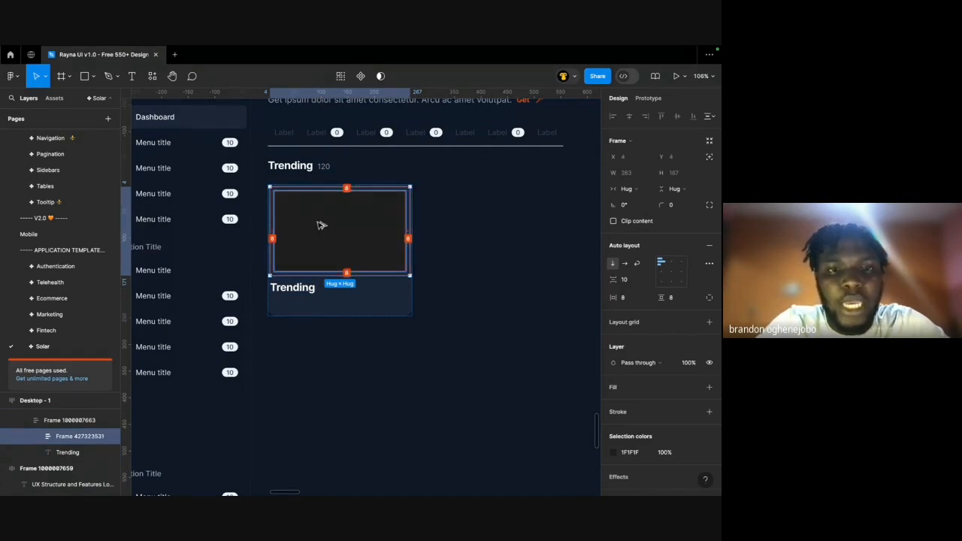
scroll(330, 194, "up", 2)
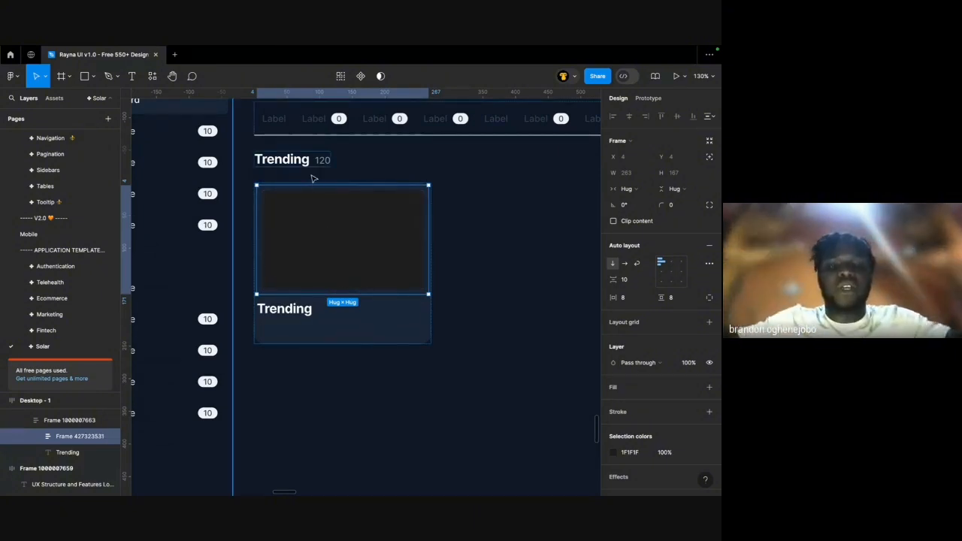
left_click(294, 160)
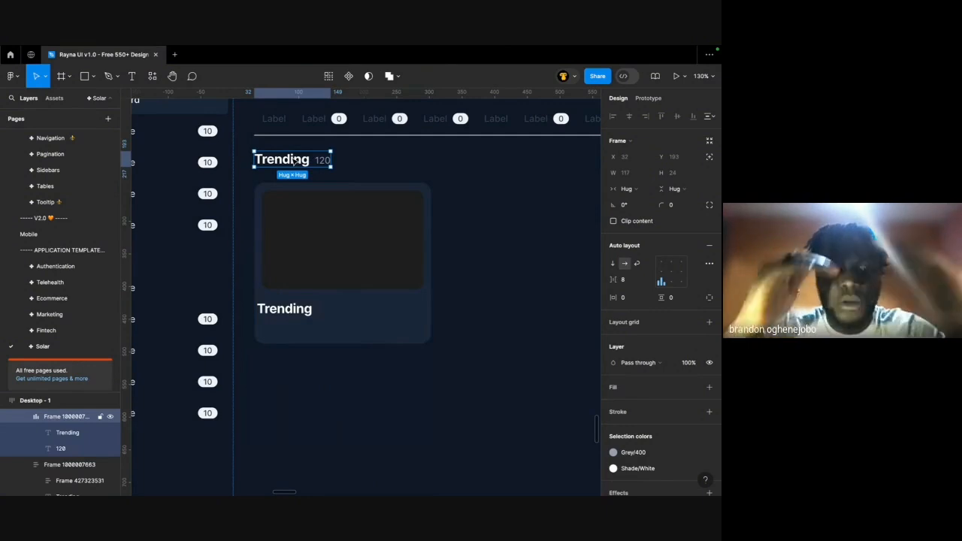
Try removing the Grey/800 fill from the whole card.
left_click(307, 317)
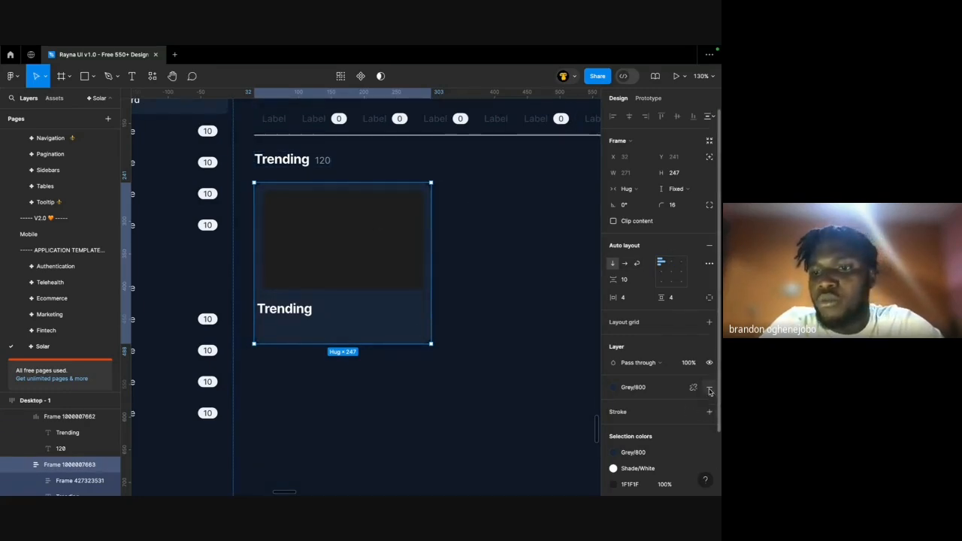
left_click(710, 391)
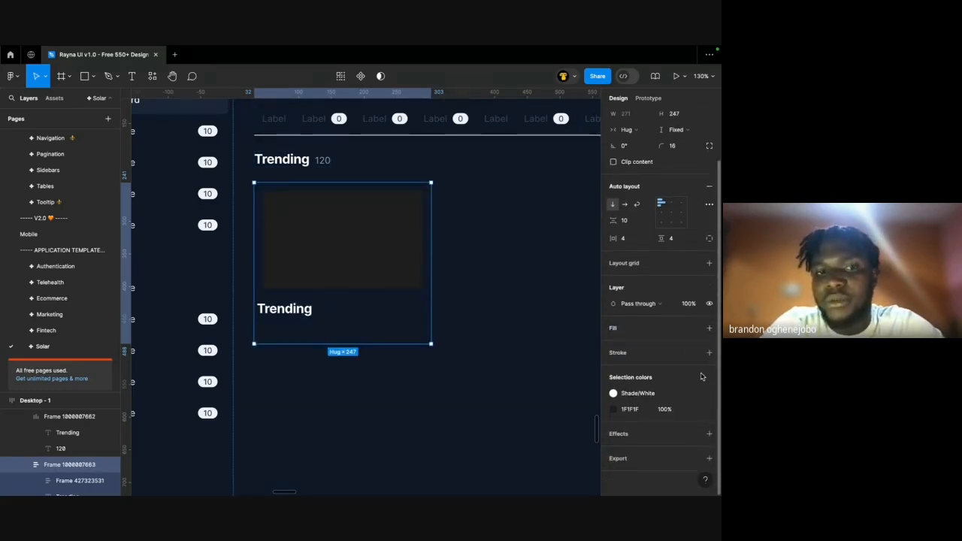
key("ctrl+z")
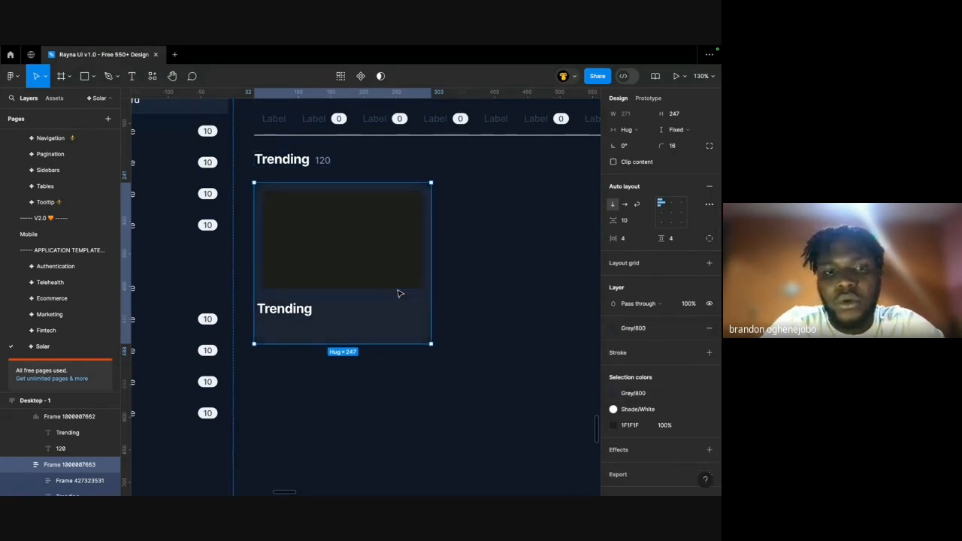
Copy the card's properties onto the image wrapper frame, giving it the Grey/800 fill and a corner radius of 16.
key("alt")
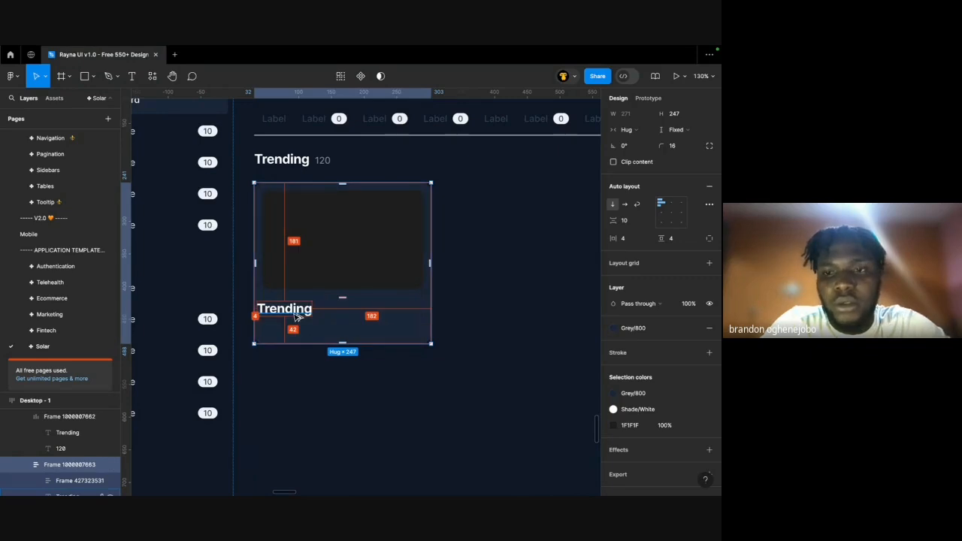
left_click(297, 277)
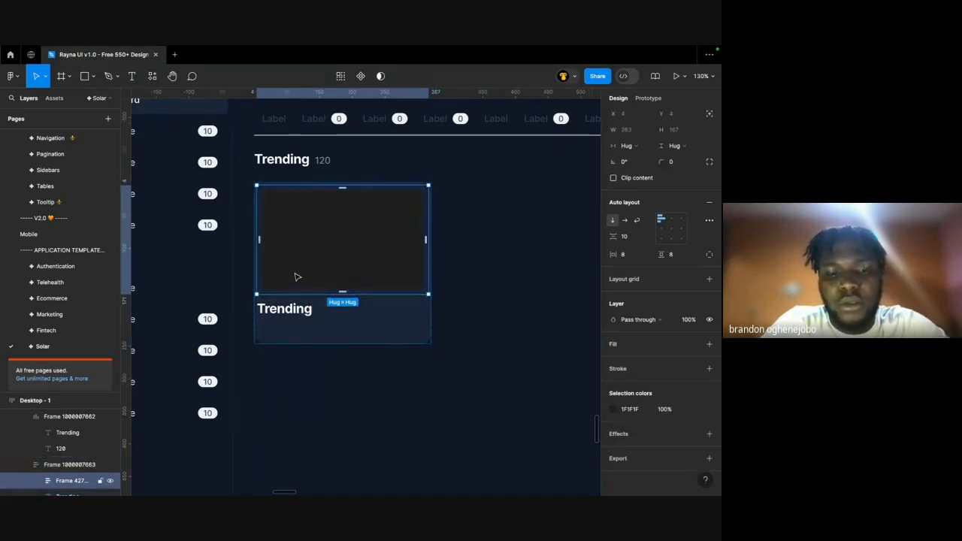
key("super+alt+v")
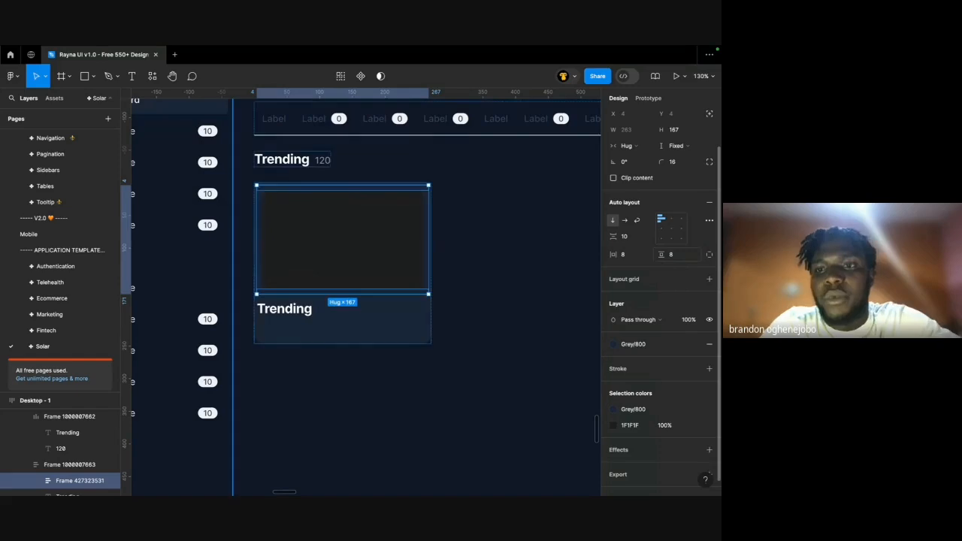
Remove the Grey/800 fill from the outer card frame.
left_click(402, 329)
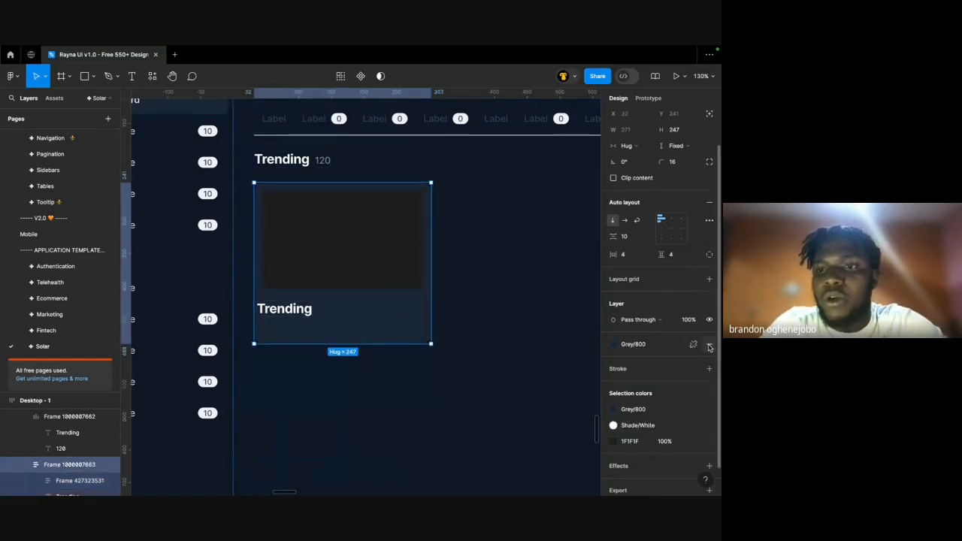
key("Return")
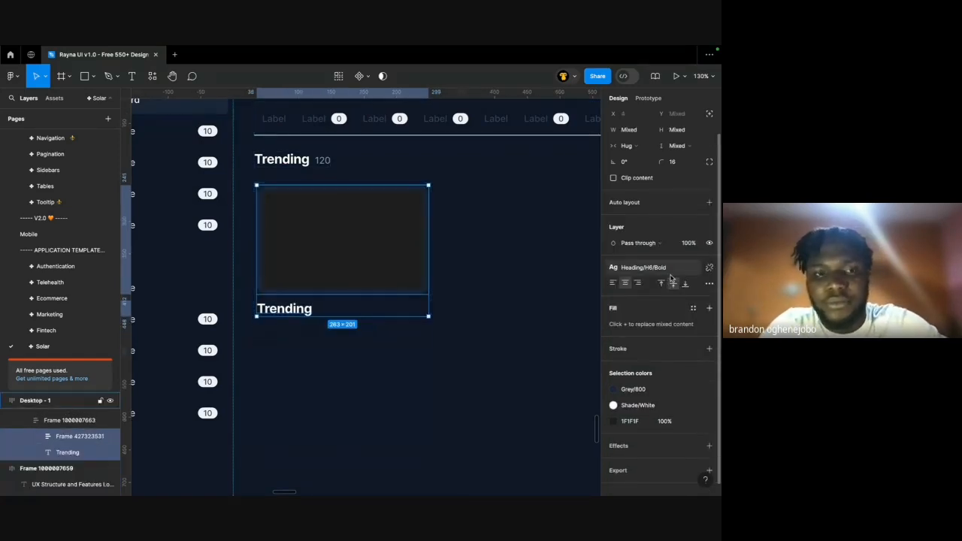
key("shift+Return")
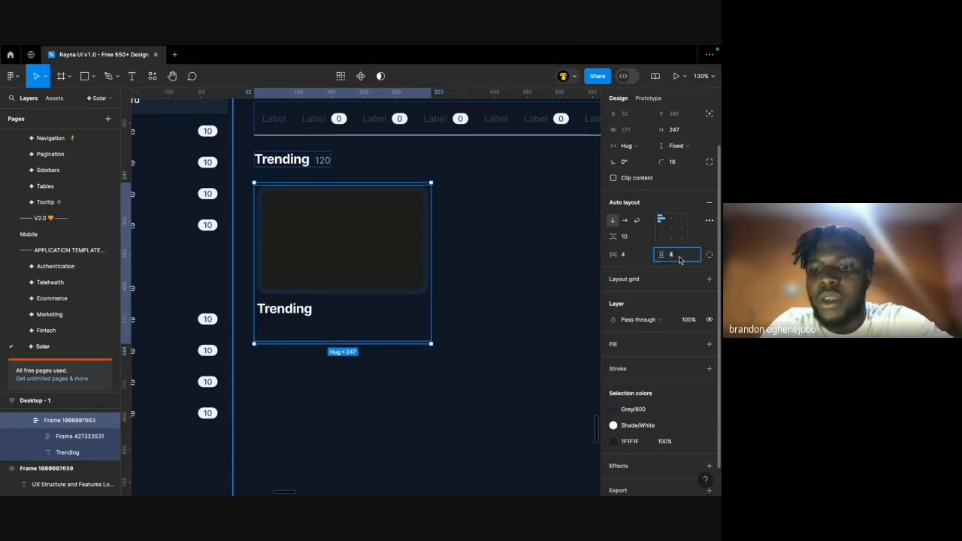
Set the outer card frame's vertical and horizontal padding to 0.
type("0")
key("Return")
left_click(636, 257)
type("0")
key("Return")
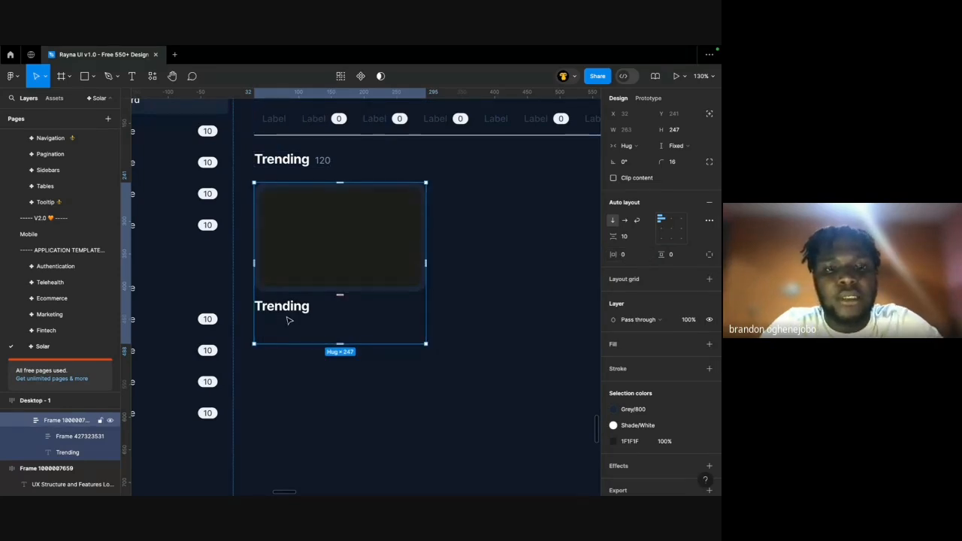
Wrap the card's Trending title in an auto layout with horizontal padding 12 and vertical padding 2.
left_click(290, 308)
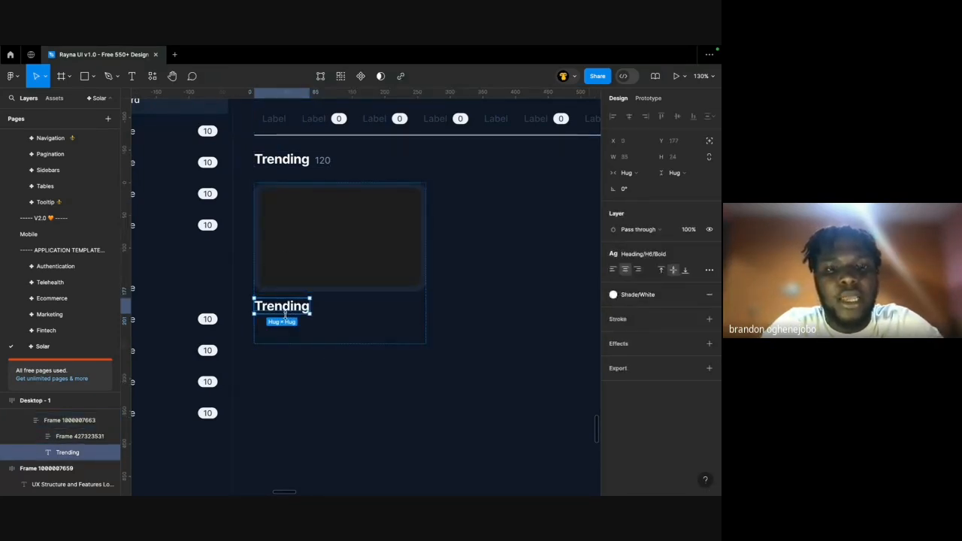
left_click(288, 261)
left_click(285, 312)
key("shift+a")
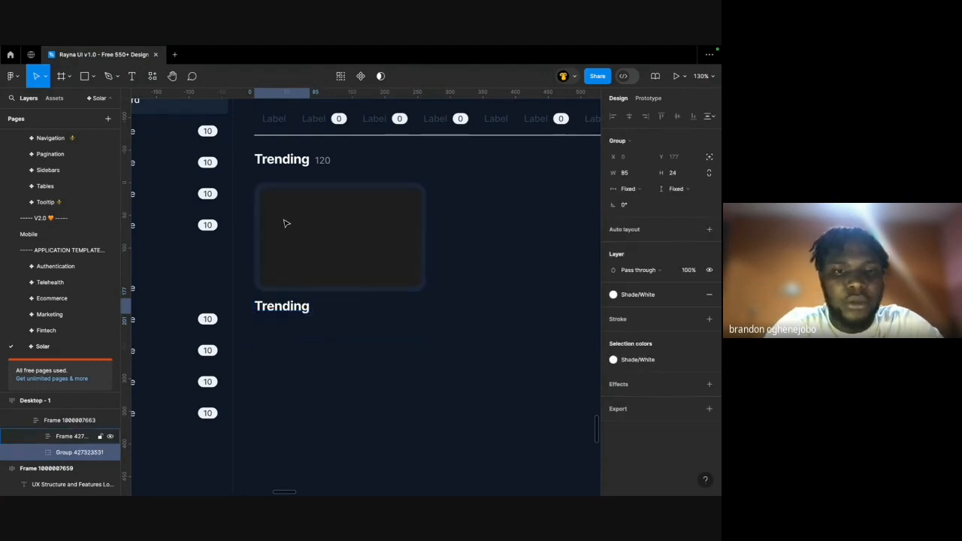
scroll(290, 343, "up", 5)
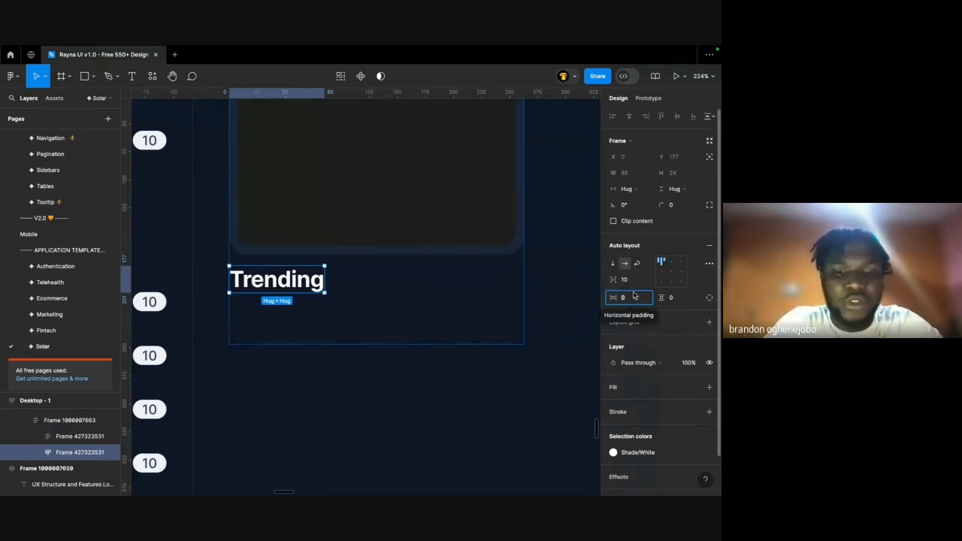
type("12")
key("Tab")
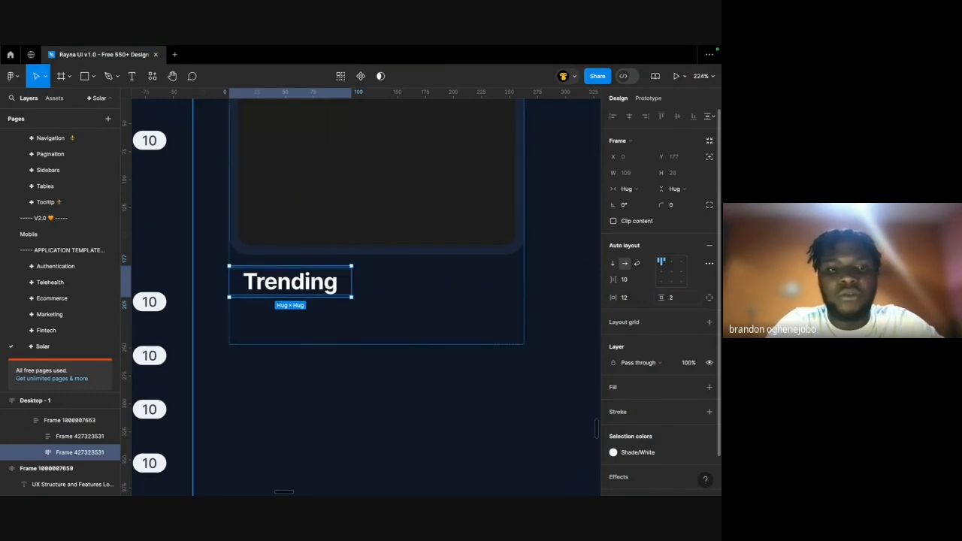
type("2")
key("Return")
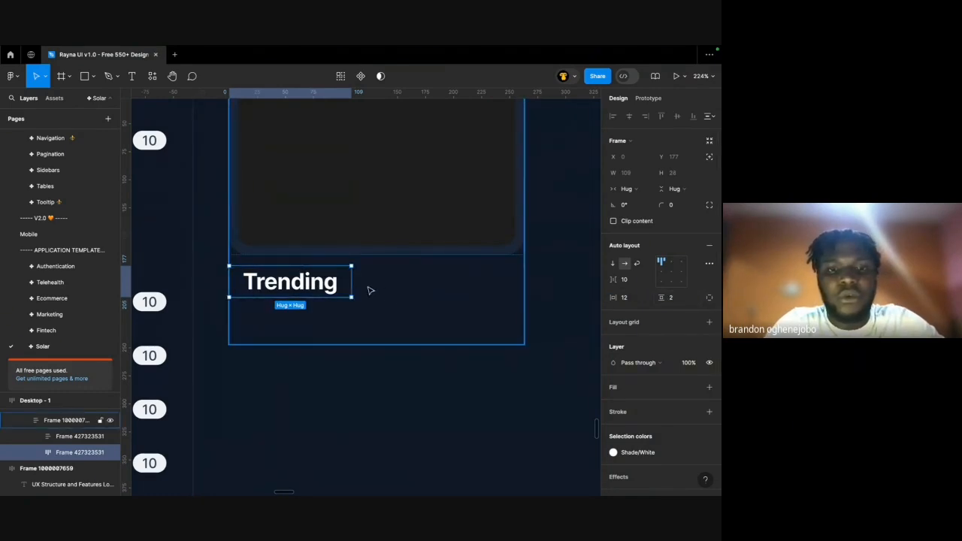
Make the title frame fill the card's width and hug its content in height.
left_click(674, 189)
left_click(654, 200)
left_click(626, 191)
left_click(629, 199)
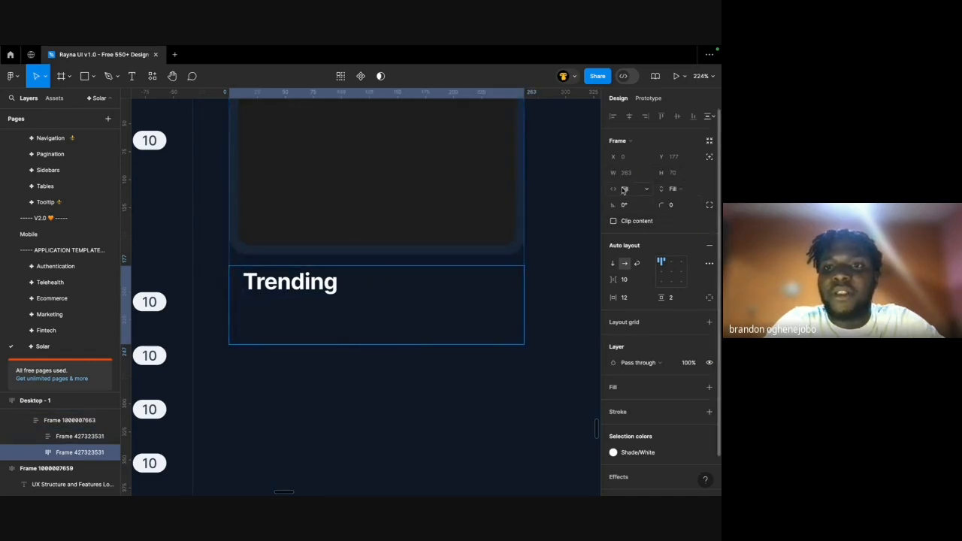
left_click(688, 189)
left_click(661, 175)
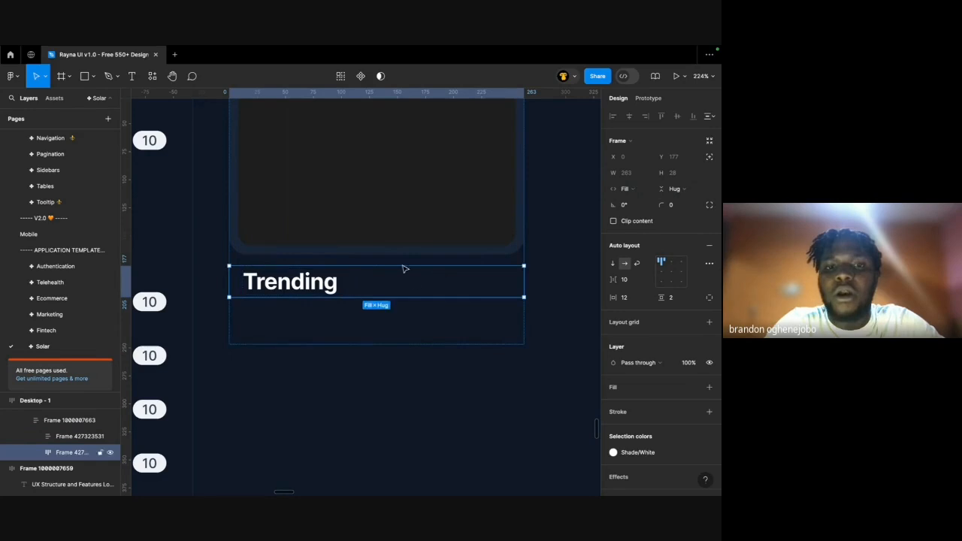
Set the gap between the image wrapper and the title frame in the card to 0.
scroll(374, 234, "down", 4)
left_click(374, 236)
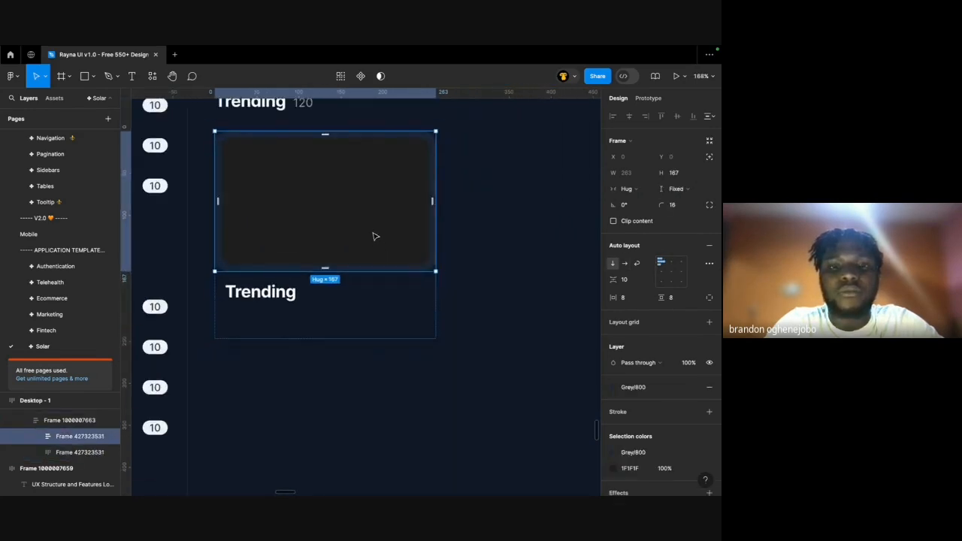
double_click(285, 114)
left_click(346, 258)
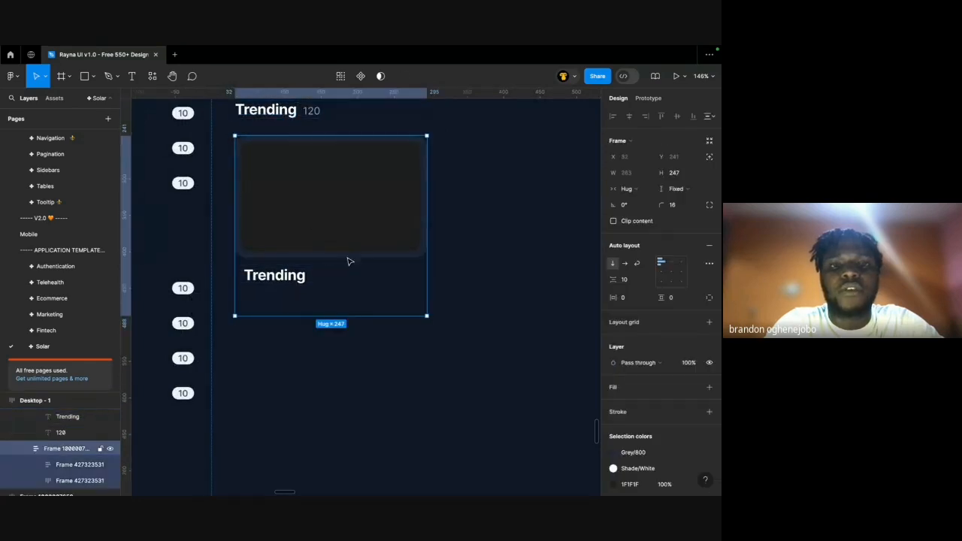
scroll(302, 186, "up", 2)
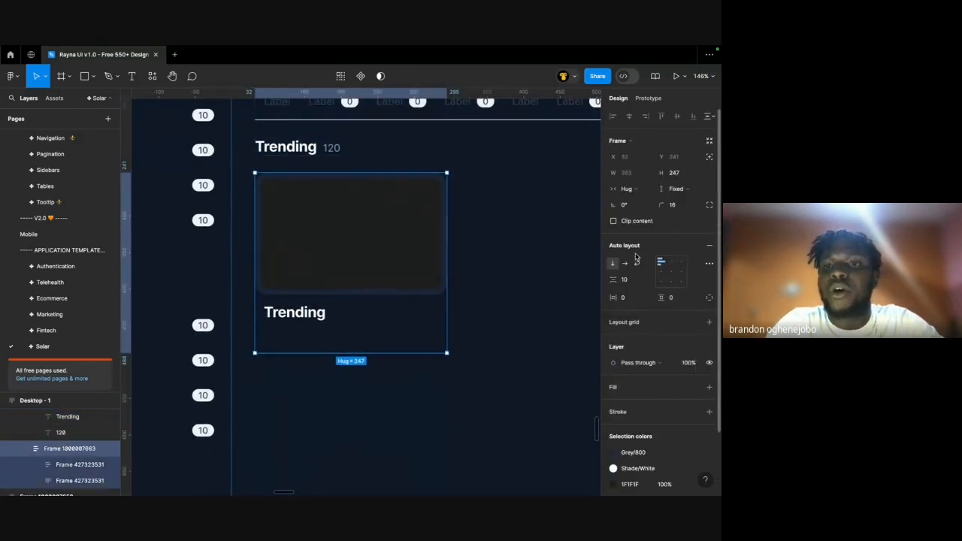
type("0")
key("Return")
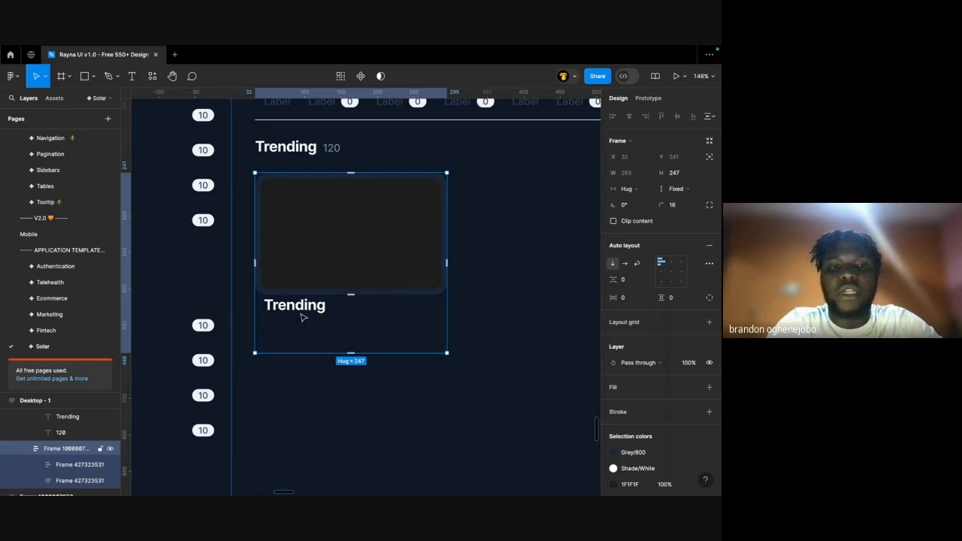
Fill the card's title frame with the Grey/800 library colour.
left_click(302, 273)
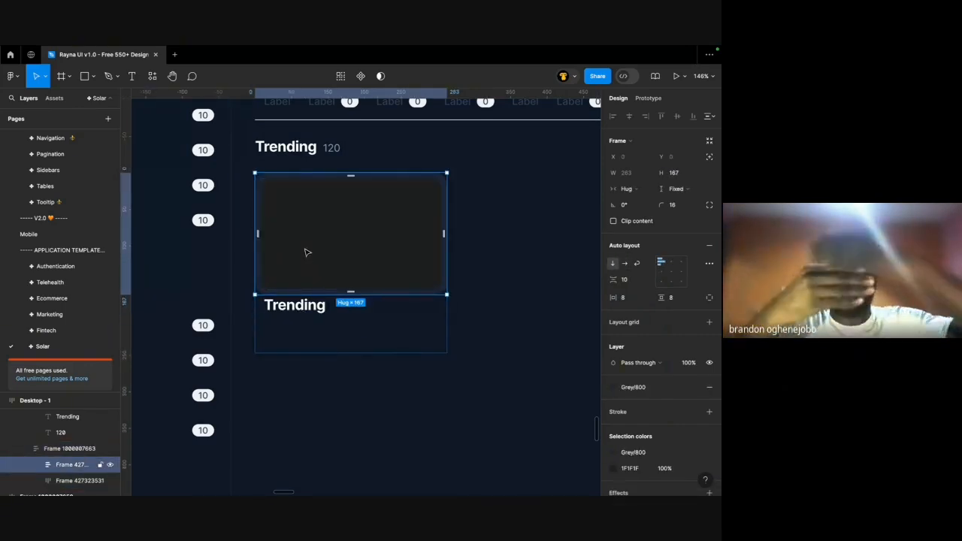
left_click(293, 310)
left_click(302, 295)
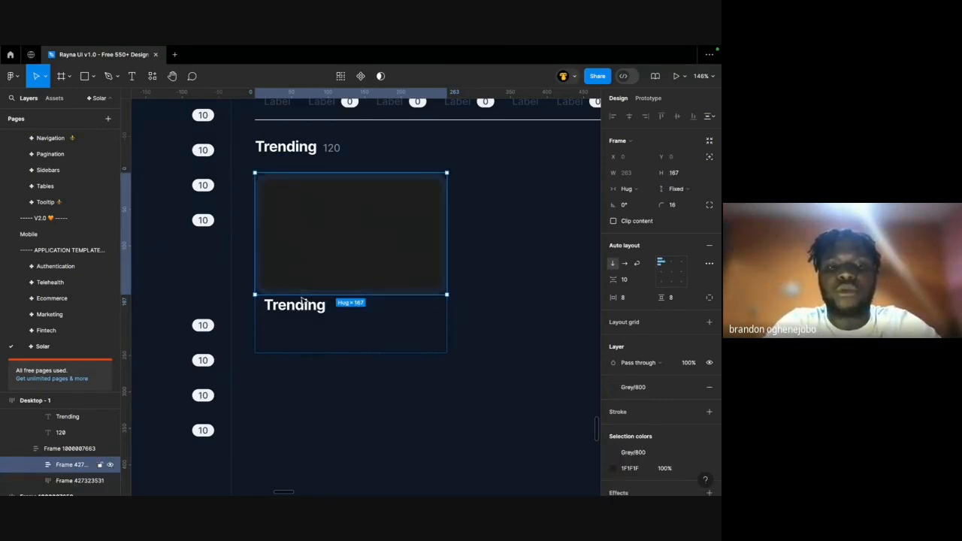
left_click(303, 305)
left_click(421, 263)
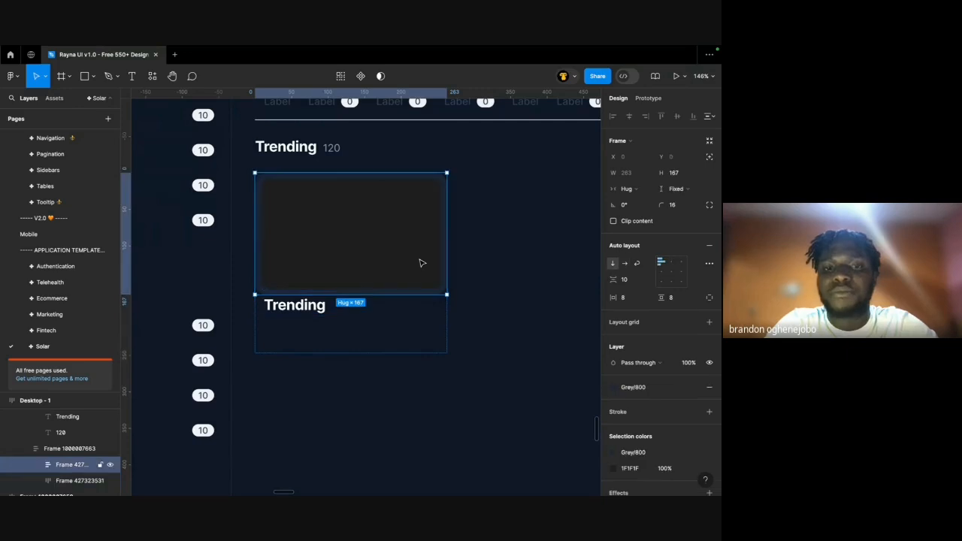
left_click(309, 315)
left_click(694, 388)
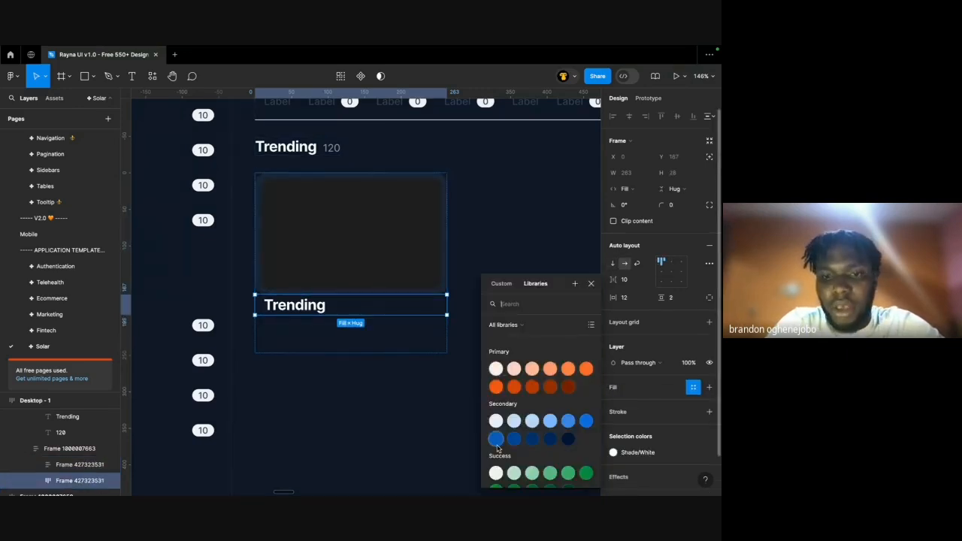
scroll(526, 406, "down", 5)
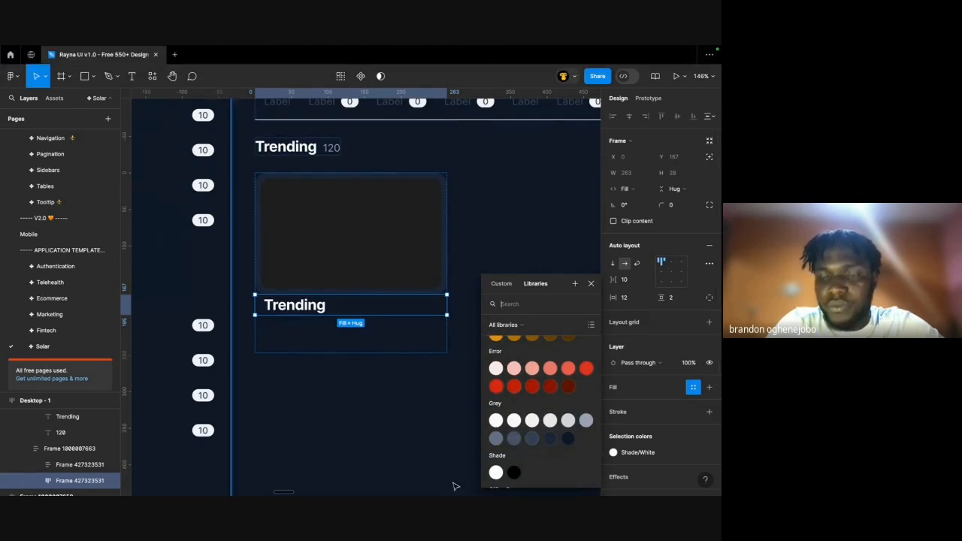
left_click(549, 439)
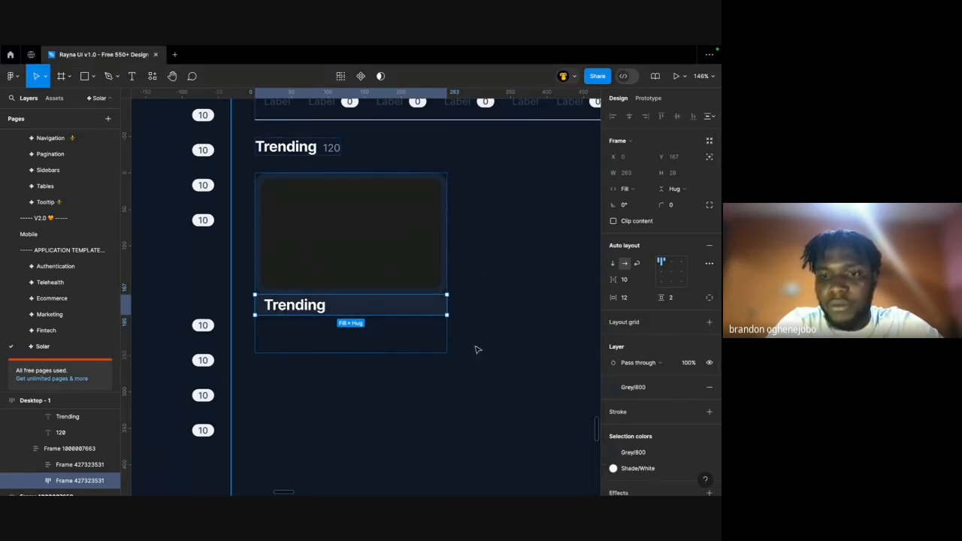
key("ctrl+Right")
key("ctrl+Left")
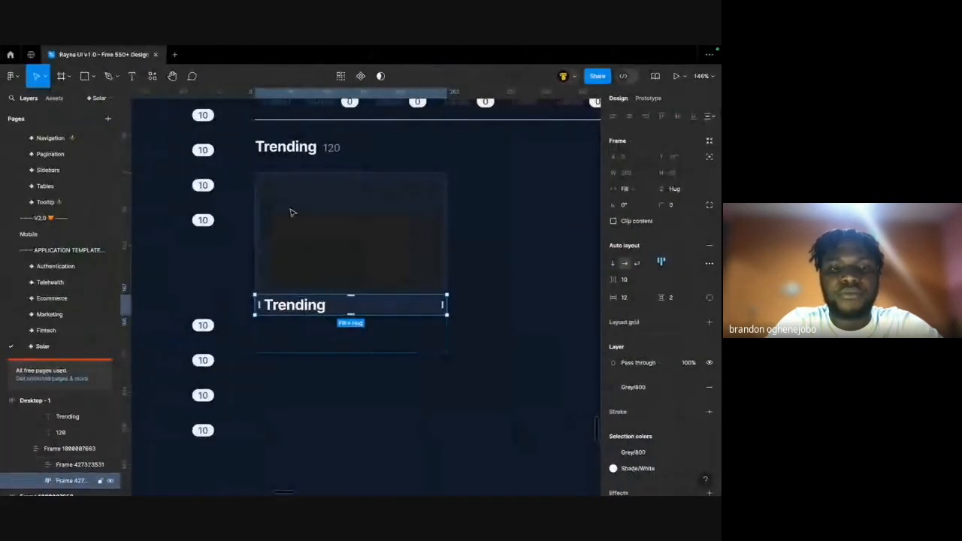
left_click(291, 212)
left_click(306, 312)
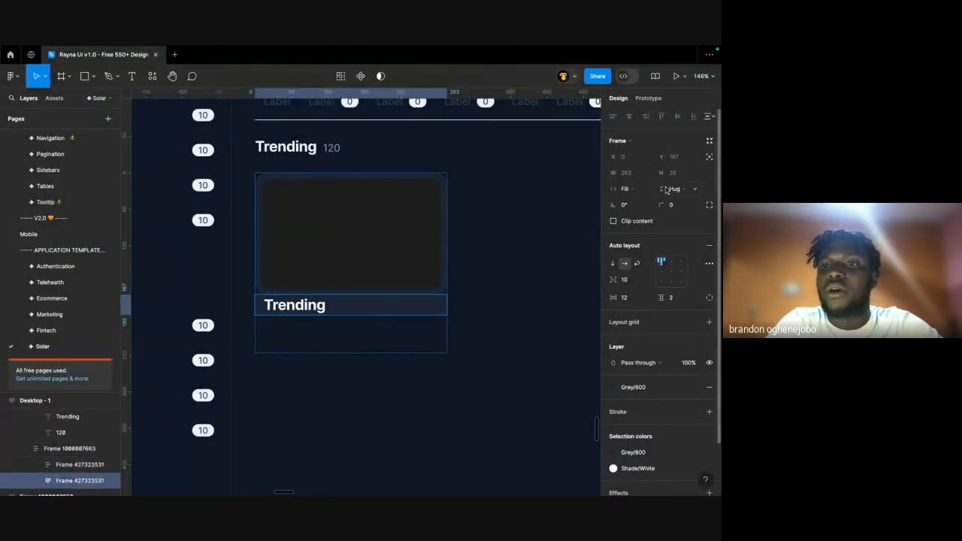
left_click(691, 193)
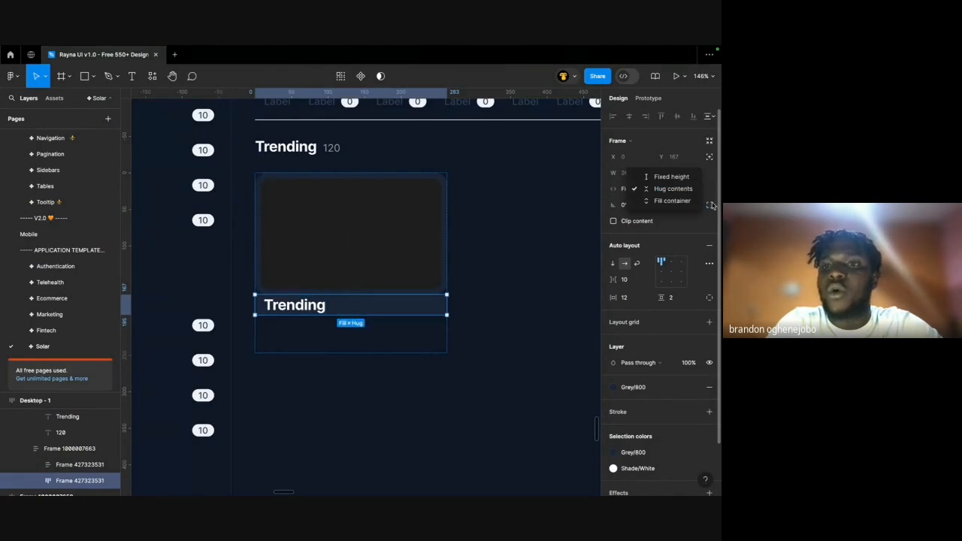
left_click(711, 206)
Set the corner radius of the card's image and title sections to 0.
left_click(286, 147)
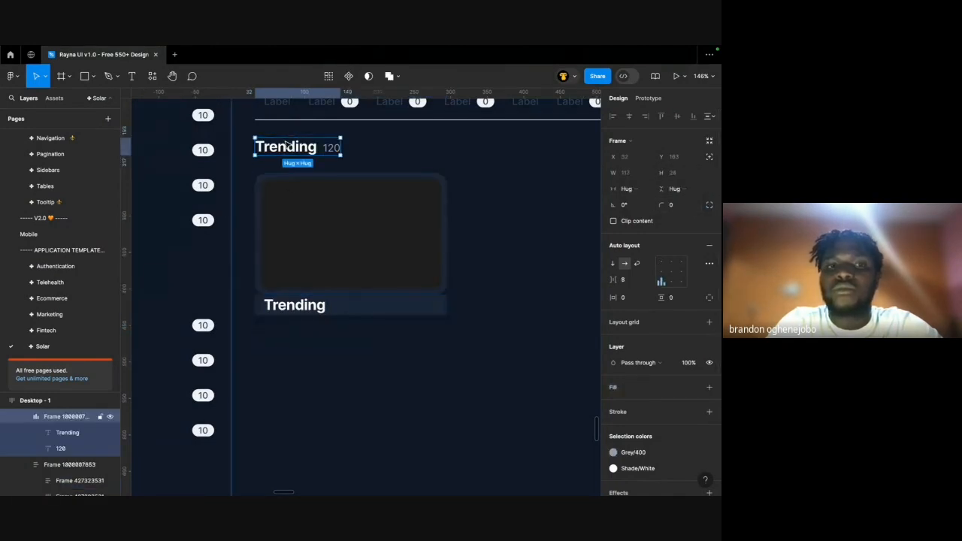
left_click(303, 242)
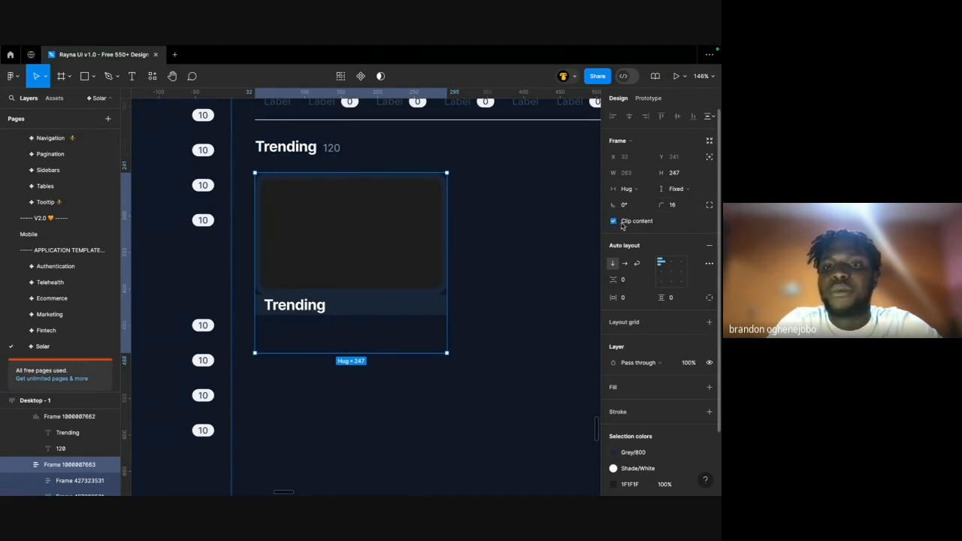
key("Return")
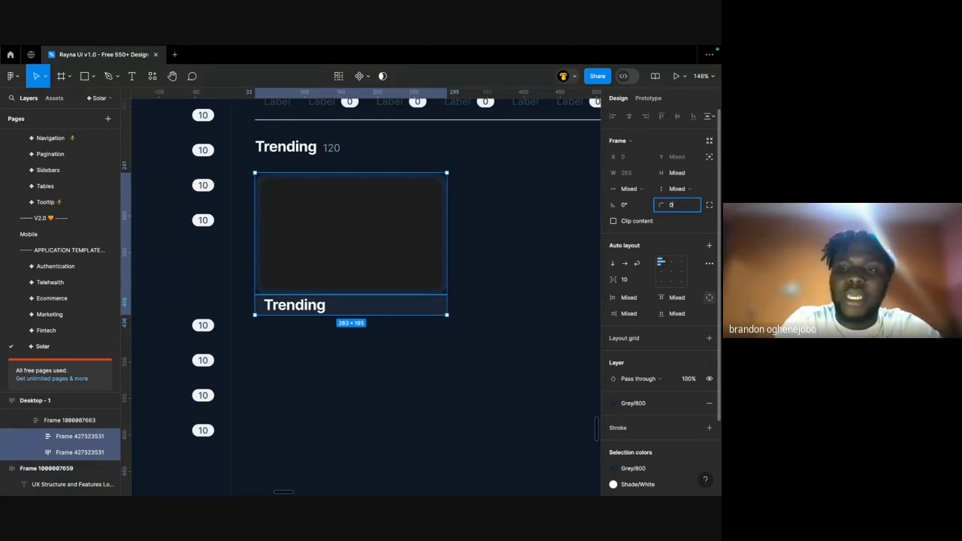
key("Return")
scroll(297, 146, "right", 1)
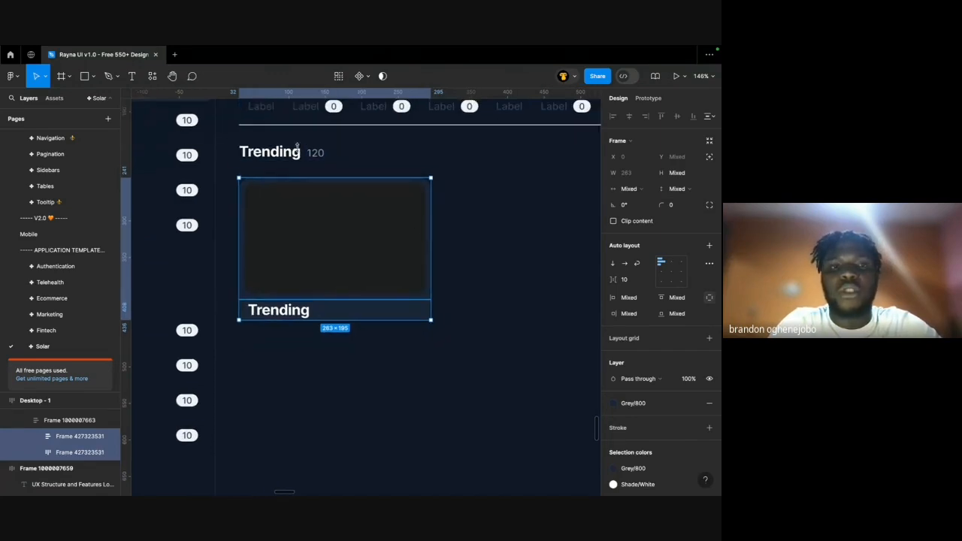
Make the card's title section fill the remaining height of the card.
left_click(280, 157)
scroll(273, 180, "up", 2)
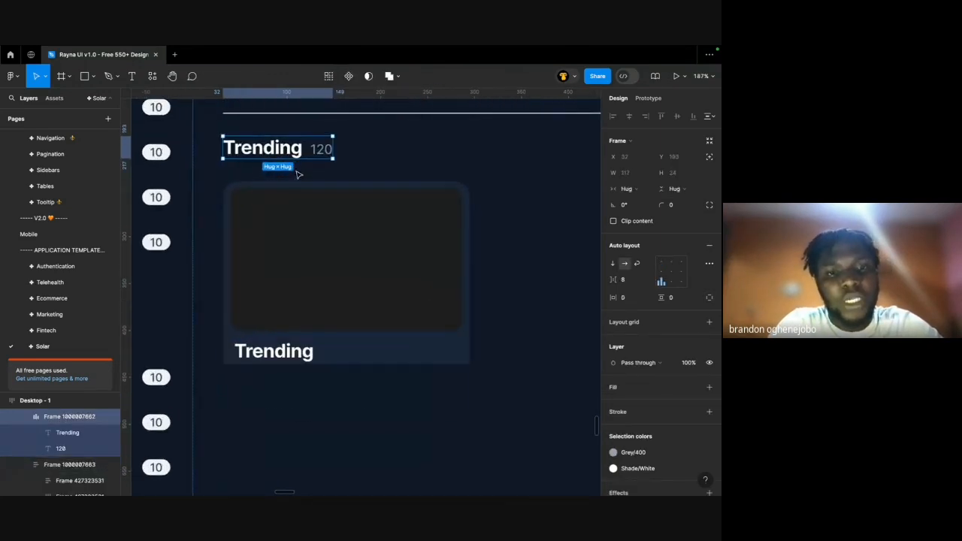
left_click(275, 190)
left_click(268, 353)
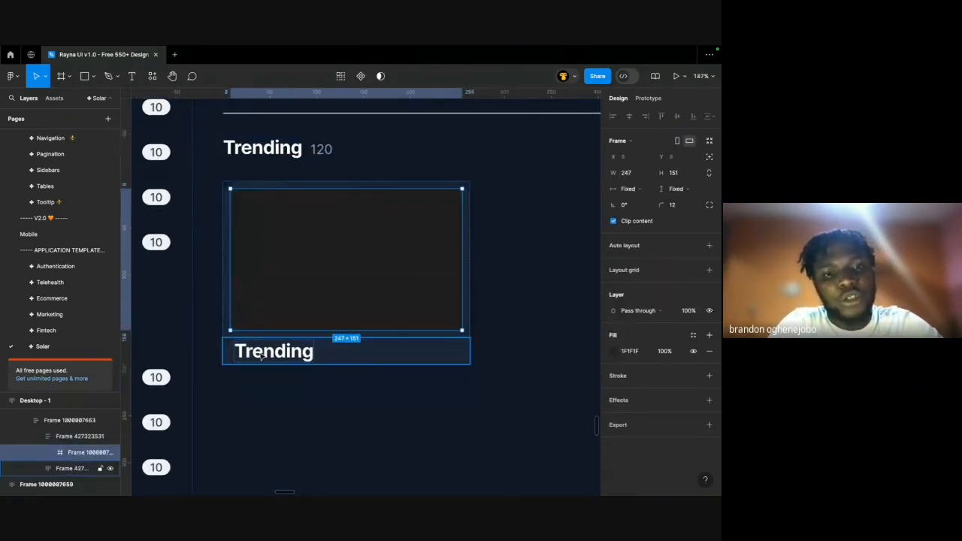
left_click(681, 192)
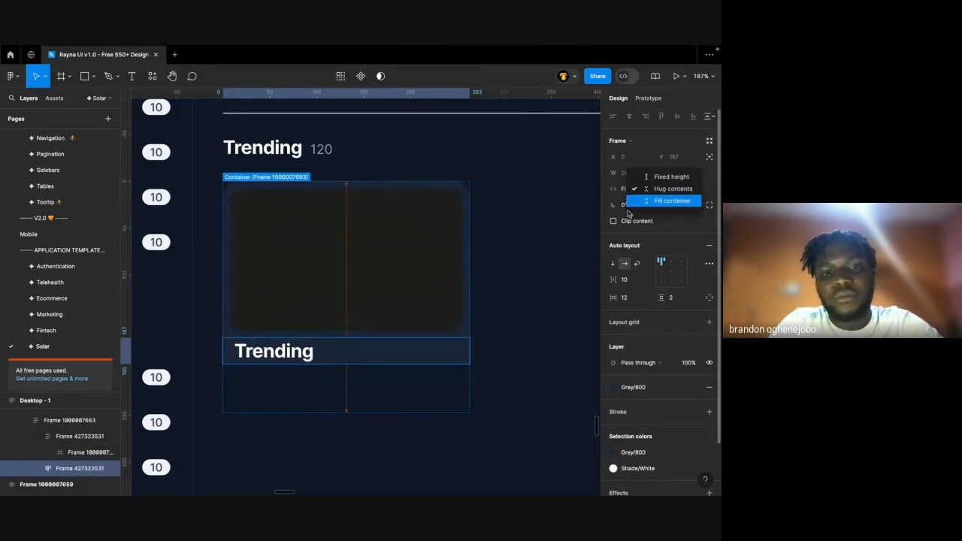
left_click(665, 201)
left_click(531, 226)
scroll(530, 227, "down", 2)
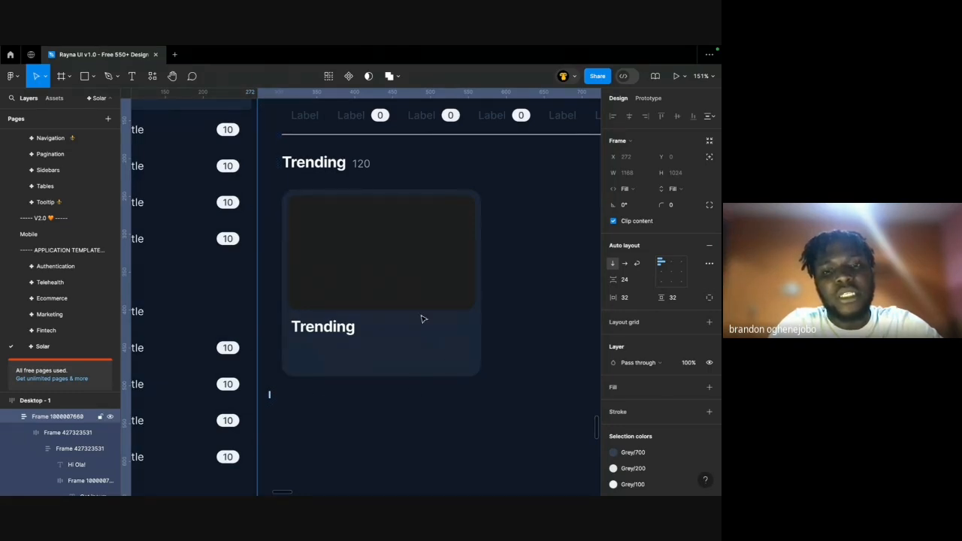
left_click(412, 281, "super")
left_click(405, 341, "super")
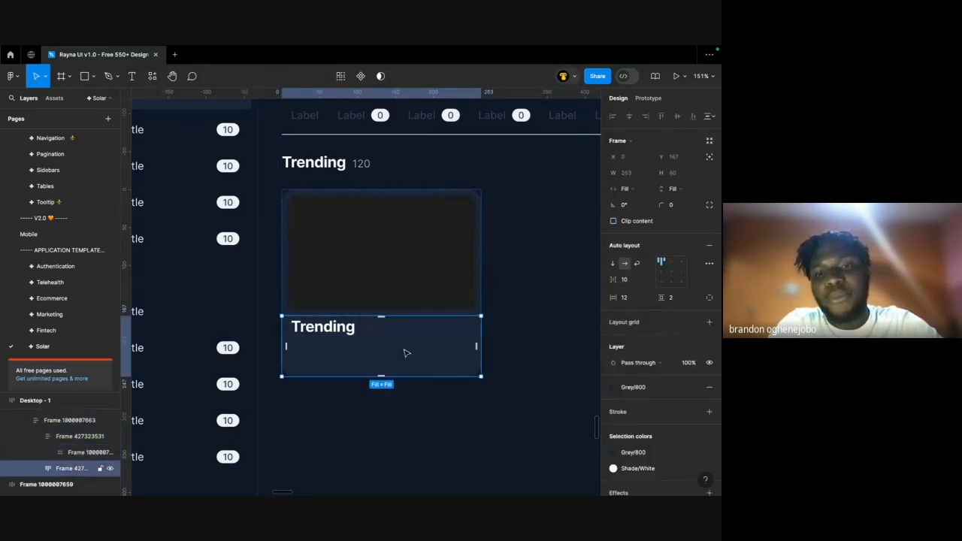
left_click(432, 264)
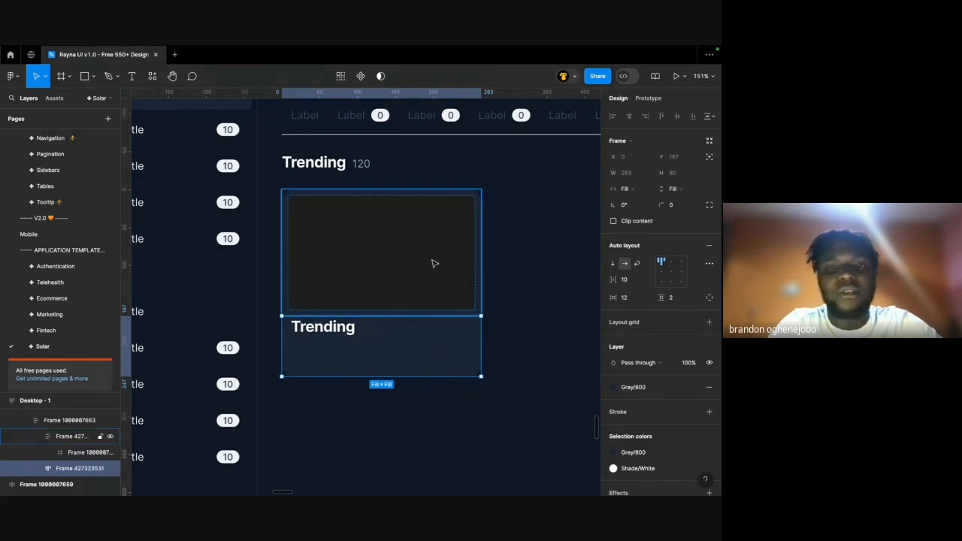
left_click(364, 163)
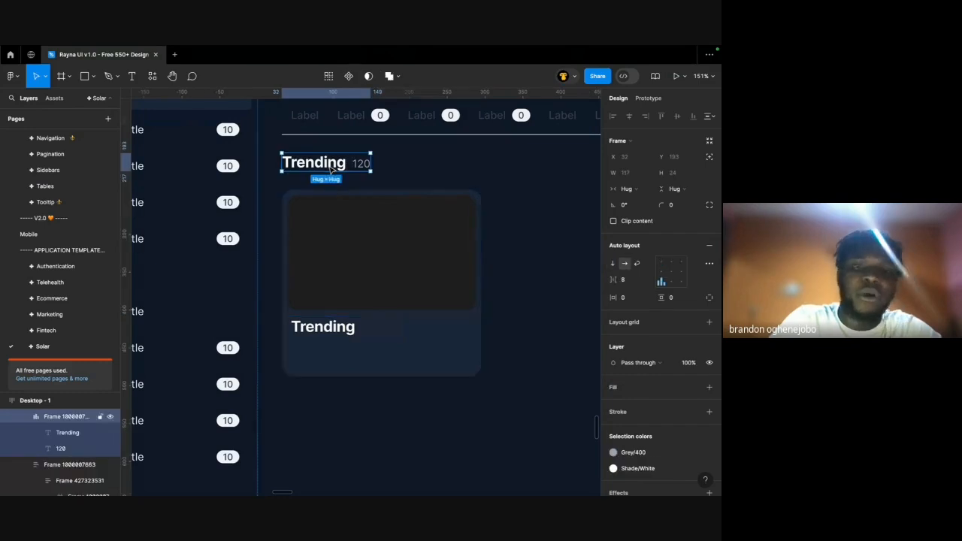
left_click(411, 254)
scroll(411, 255, "right", 1)
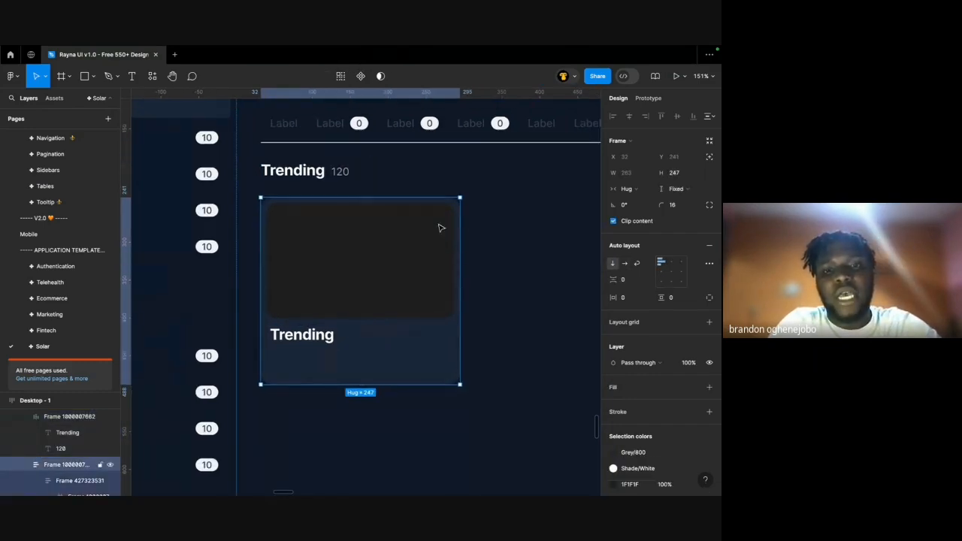
left_click(507, 230)
scroll(507, 230, "down", 2)
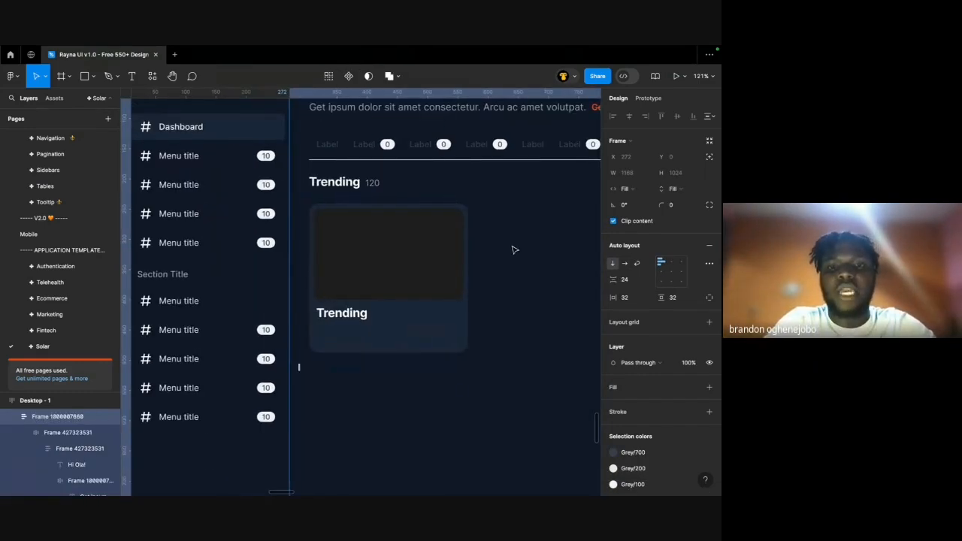
scroll(514, 250, "down", 5)
scroll(514, 248, "up", 8)
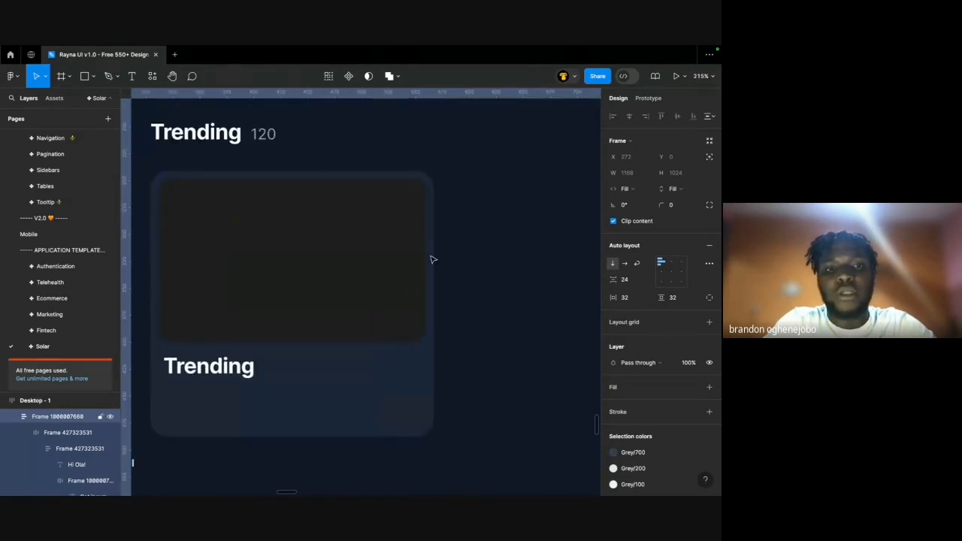
Set the vertical padding of the card's title section to 12.
left_click(239, 136, "super")
scroll(241, 136, "down", 3)
left_click(234, 309, "super")
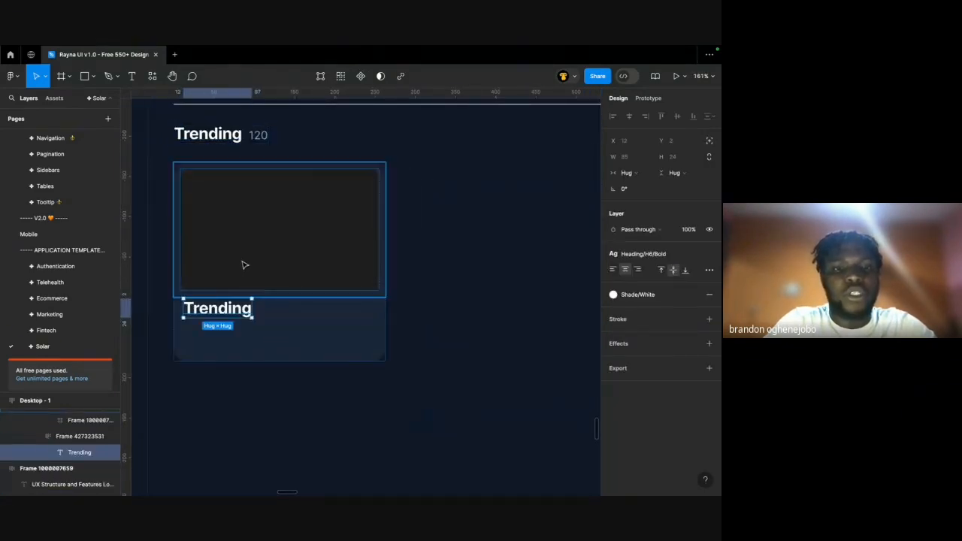
left_click(242, 263)
left_click(241, 318)
left_click(241, 279)
left_click(239, 331)
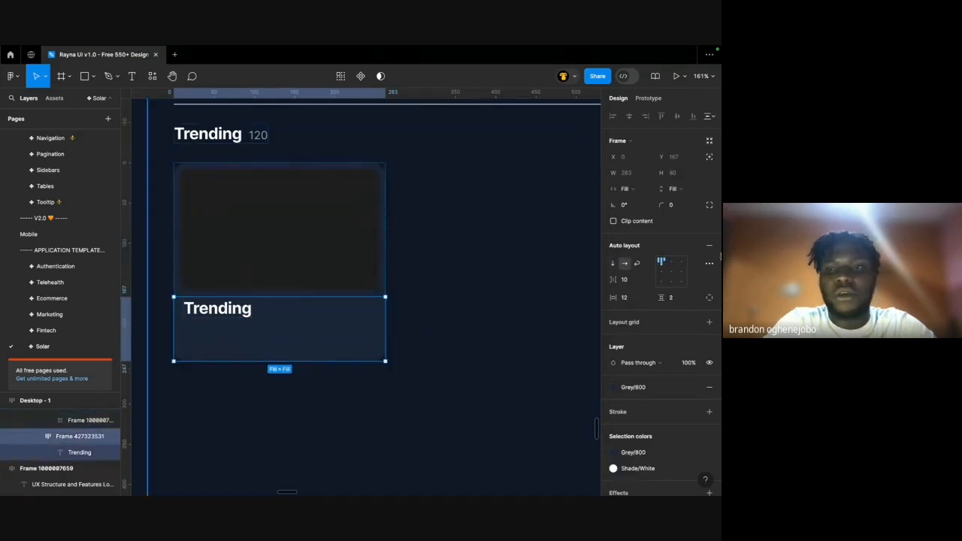
left_click(680, 300)
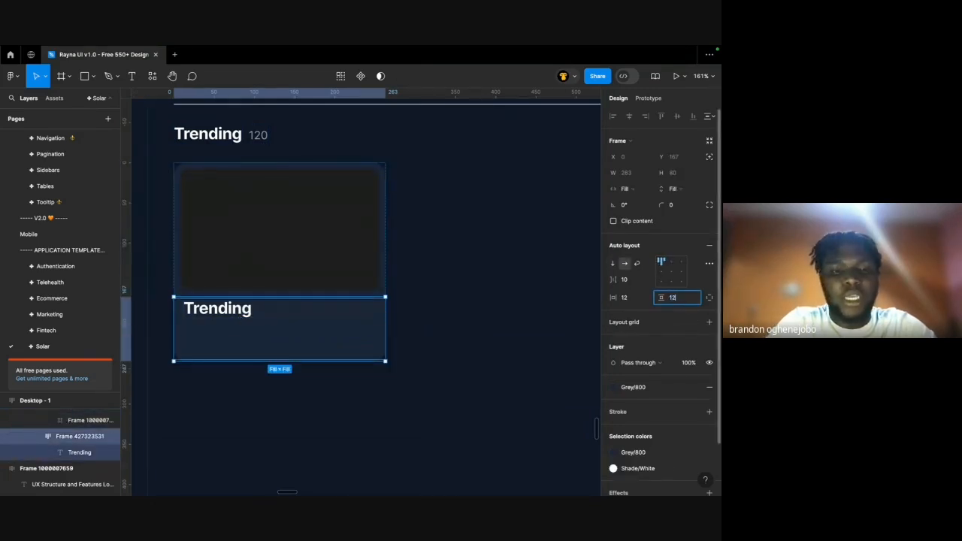
key("Return")
left_click(436, 293)
scroll(436, 292, "down", 3)
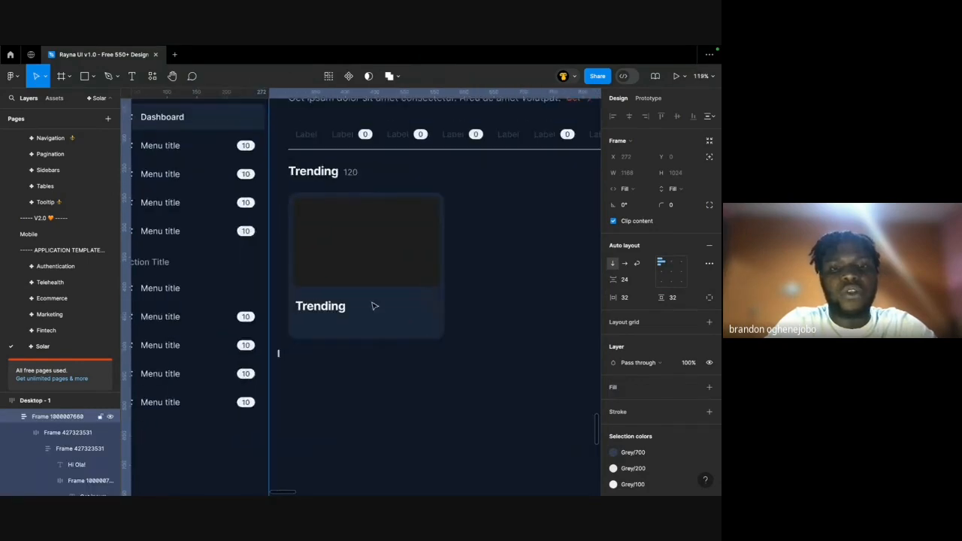
Compare the text settings of the card title, the Trending section heading and the Hi Ola! greeting.
left_click(334, 307)
scroll(334, 308, "up", 2)
scroll(328, 283, "up", 4)
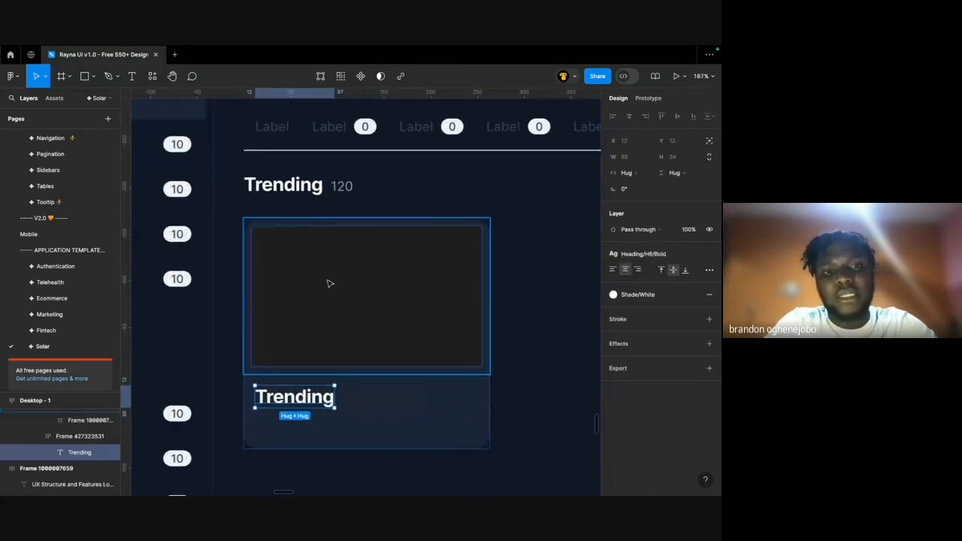
scroll(328, 283, "down", 3)
scroll(327, 268, "up", 1)
left_click(321, 233)
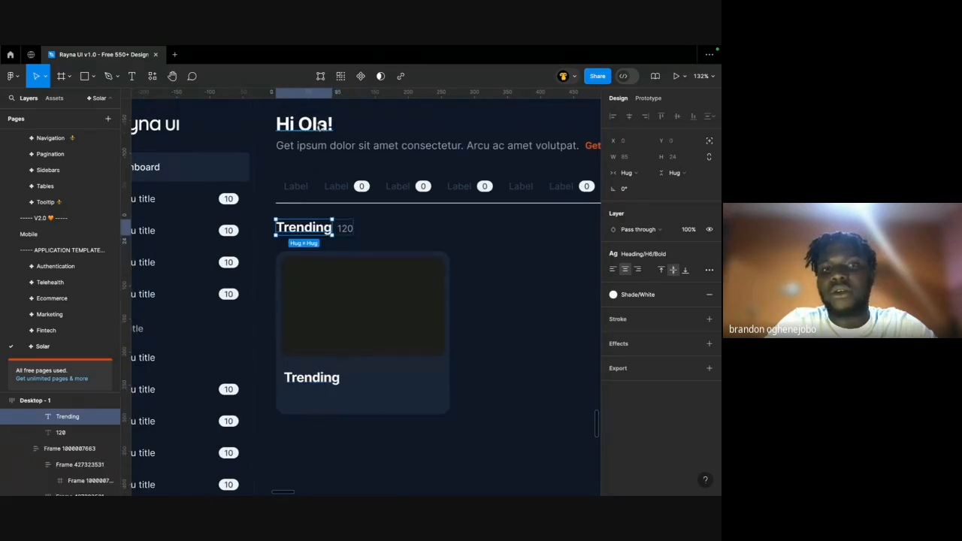
left_click(322, 126)
left_click(335, 392)
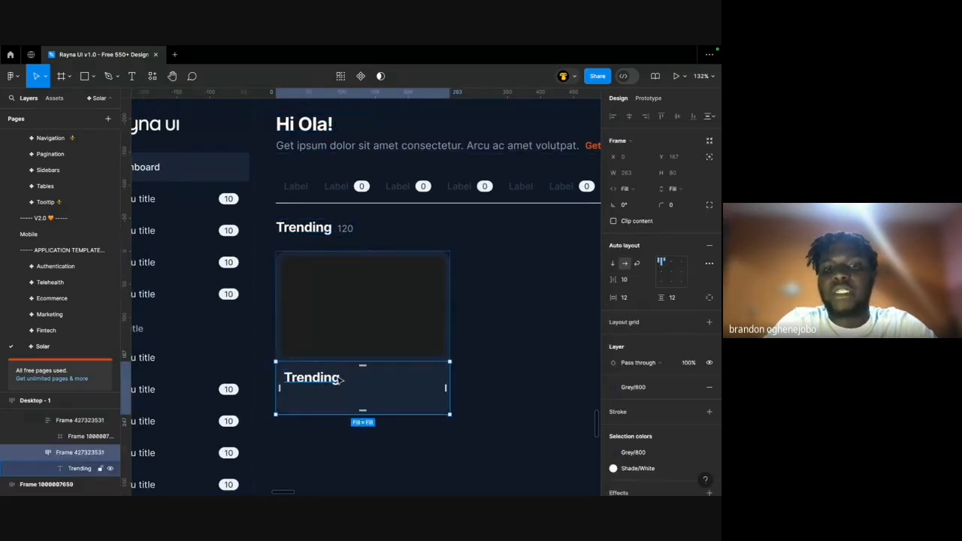
left_click(340, 379)
Examine the text, badge and price row layout below the image of the first Trending NFTs card in the hand-drawn wireframe.
scroll(595, 324, "down", 2)
scroll(596, 325, "left", 5)
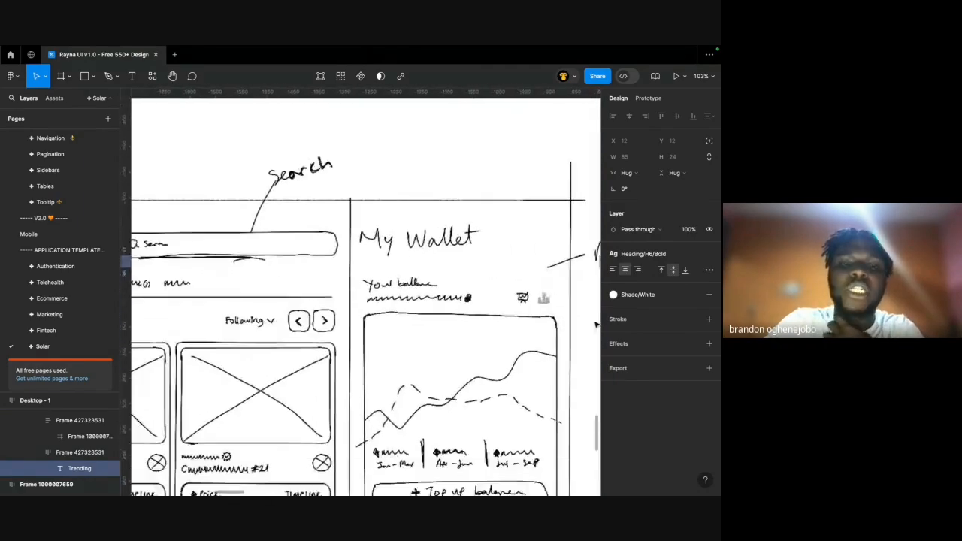
scroll(596, 325, "down", 3)
scroll(596, 325, "left", 3)
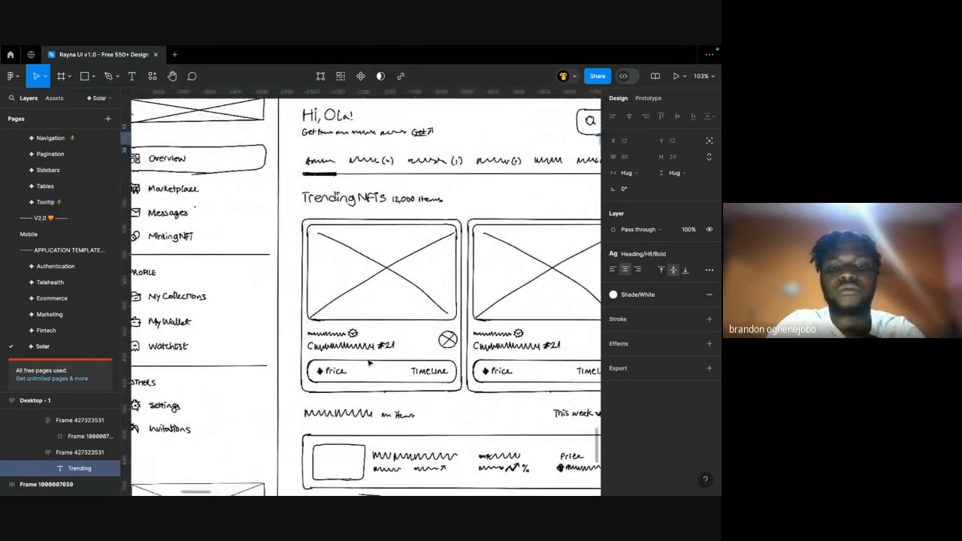
scroll(369, 363, "up", 5)
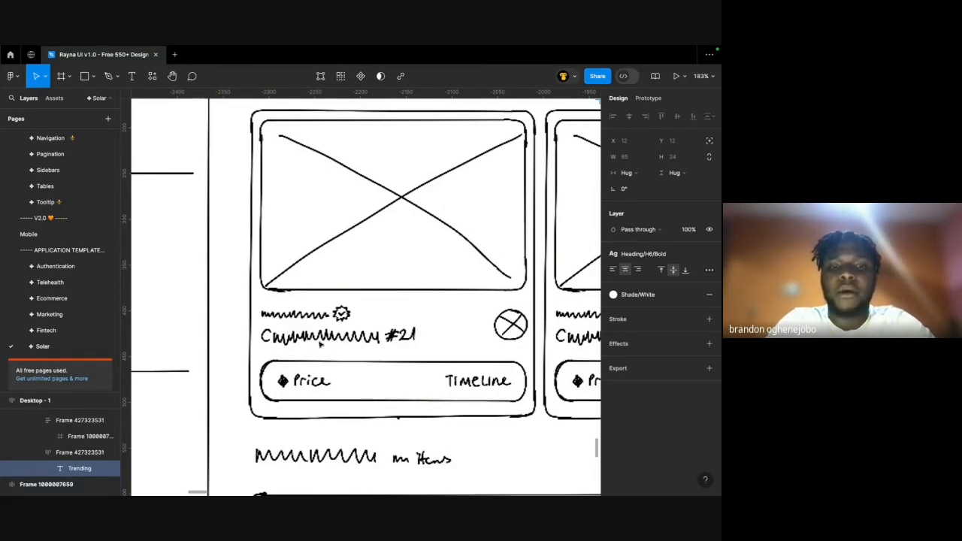
scroll(377, 333, "down", 5)
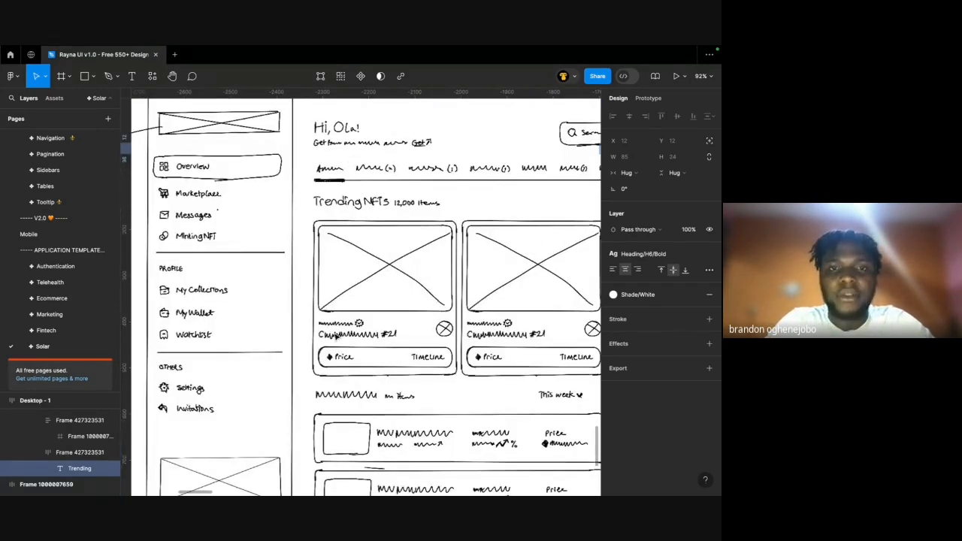
scroll(337, 337, "right", 12)
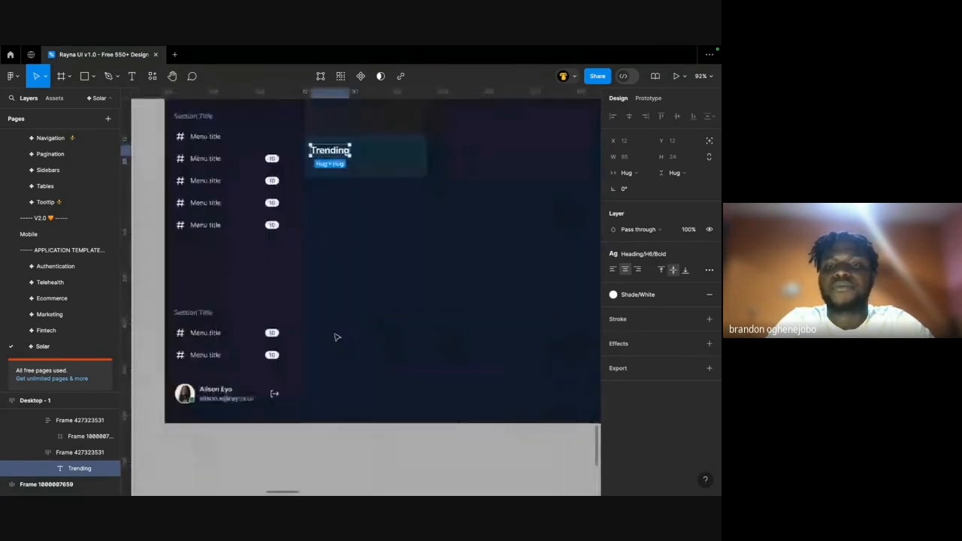
scroll(337, 337, "up", 2)
scroll(337, 337, "left", 8)
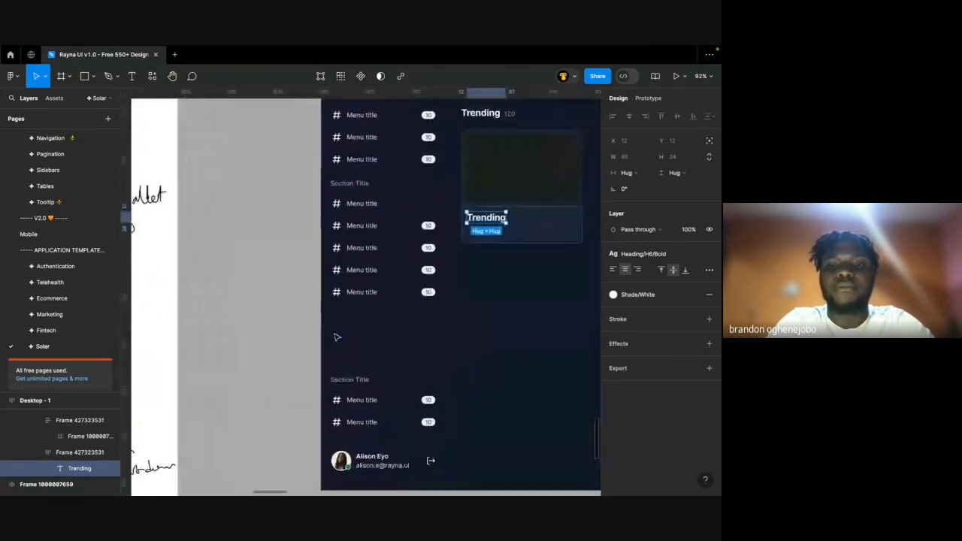
Duplicate the card's Trending title and stack the two texts vertically with a gap of 4.
scroll(336, 337, "up", 6)
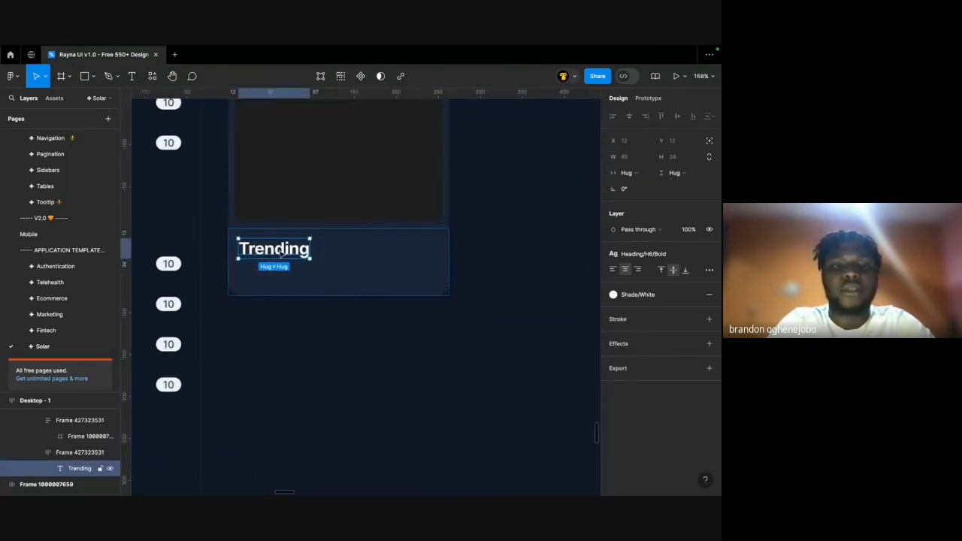
key("ctrl+d")
left_click(281, 293)
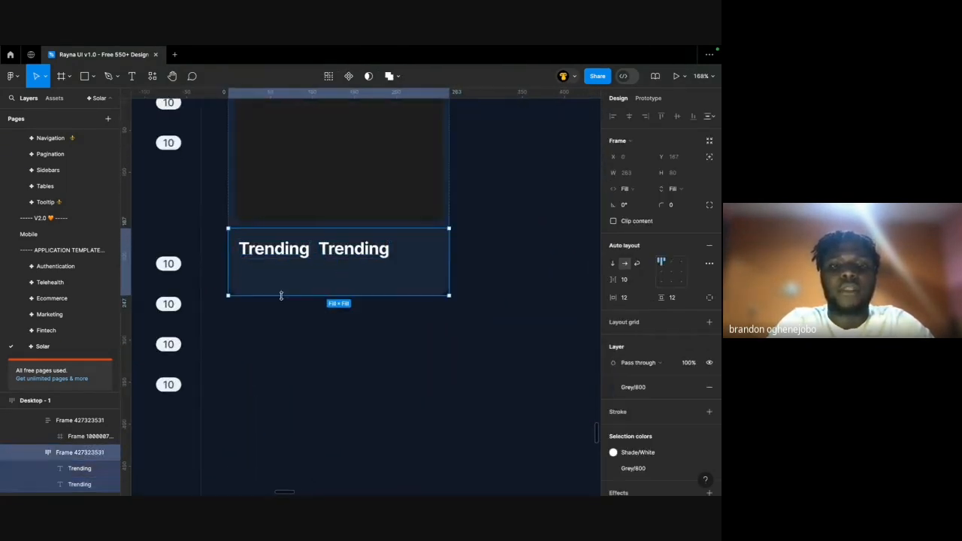
left_click(613, 264)
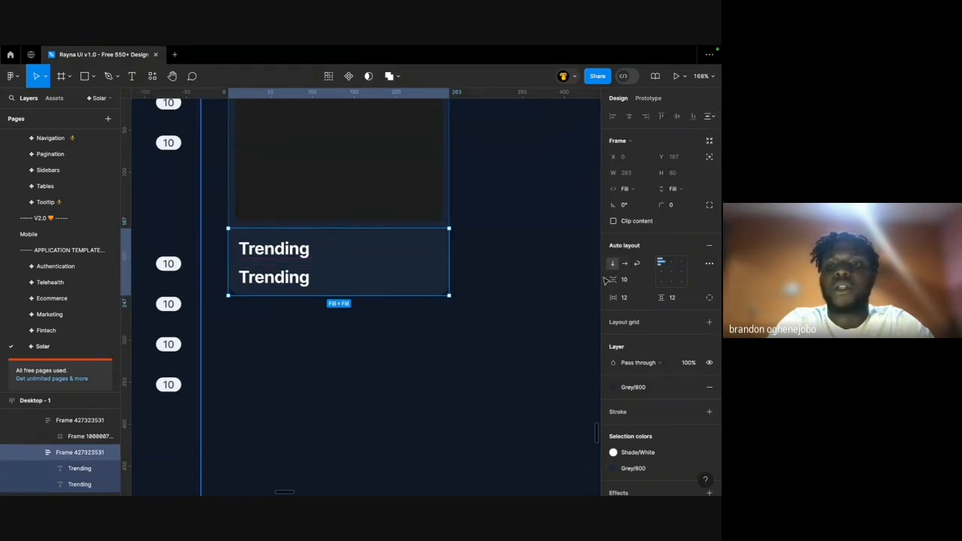
key("Return")
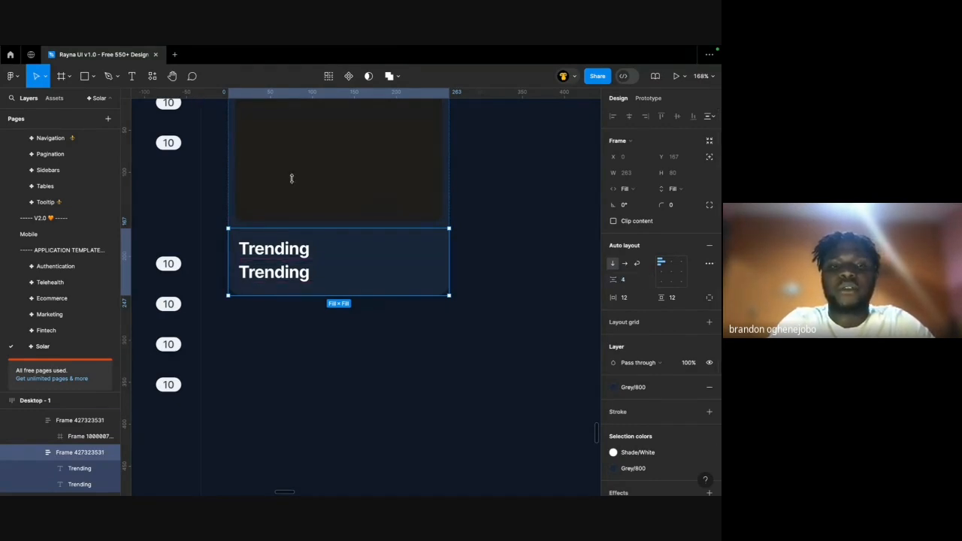
scroll(256, 253, "up", 1)
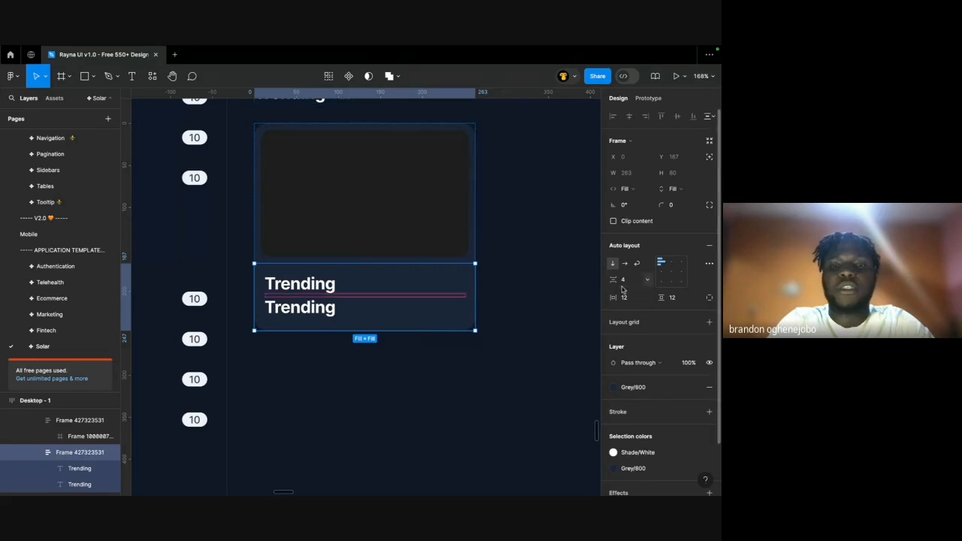
Apply the Paragraph/Small Medium 14/145 text style to the upper Trending text in the card's title section.
left_click(317, 287)
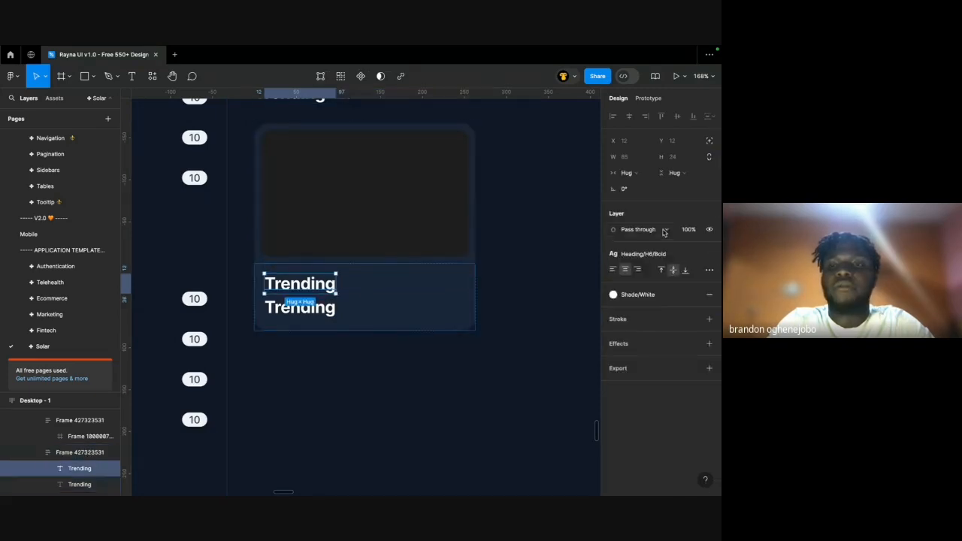
left_click(647, 254)
scroll(662, 447, "down", 1)
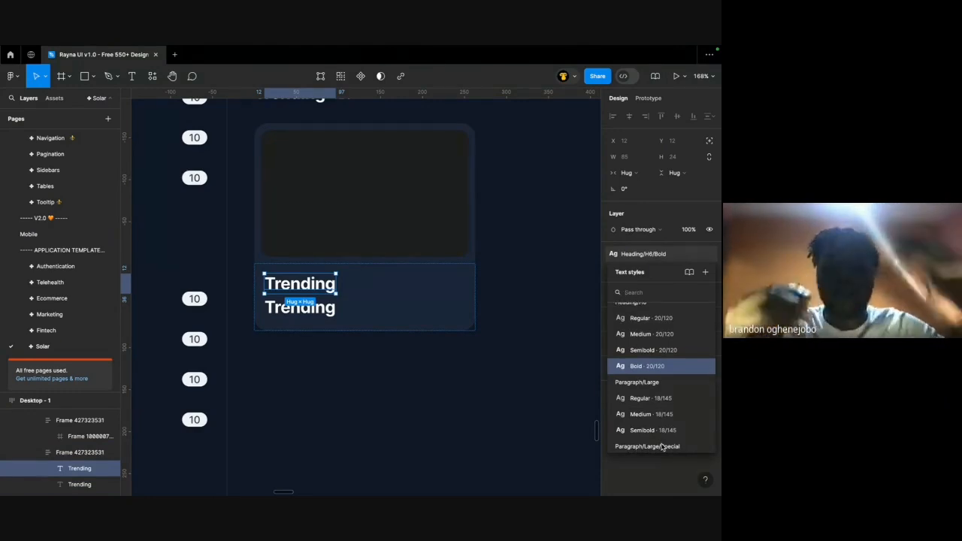
scroll(662, 447, "down", 1)
scroll(660, 445, "down", 5)
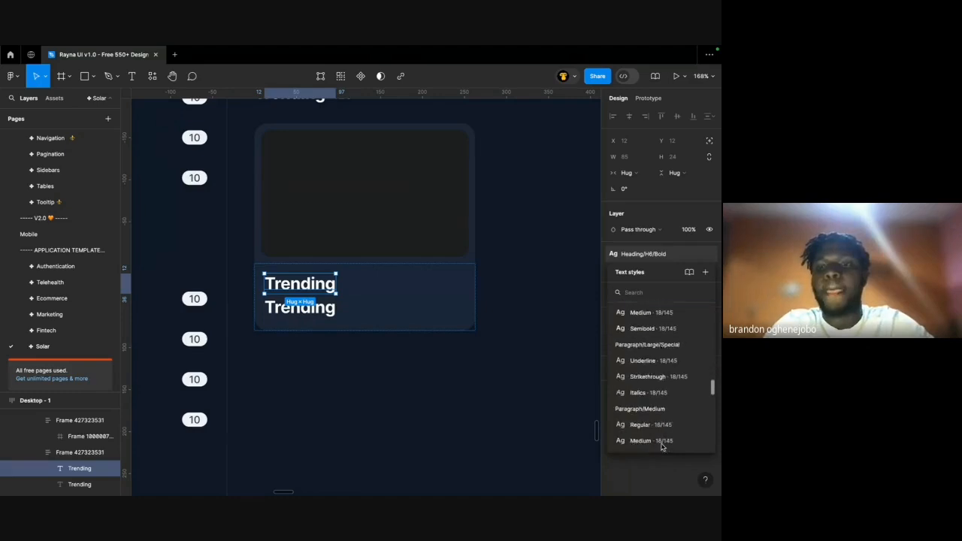
scroll(633, 356, "down", 2)
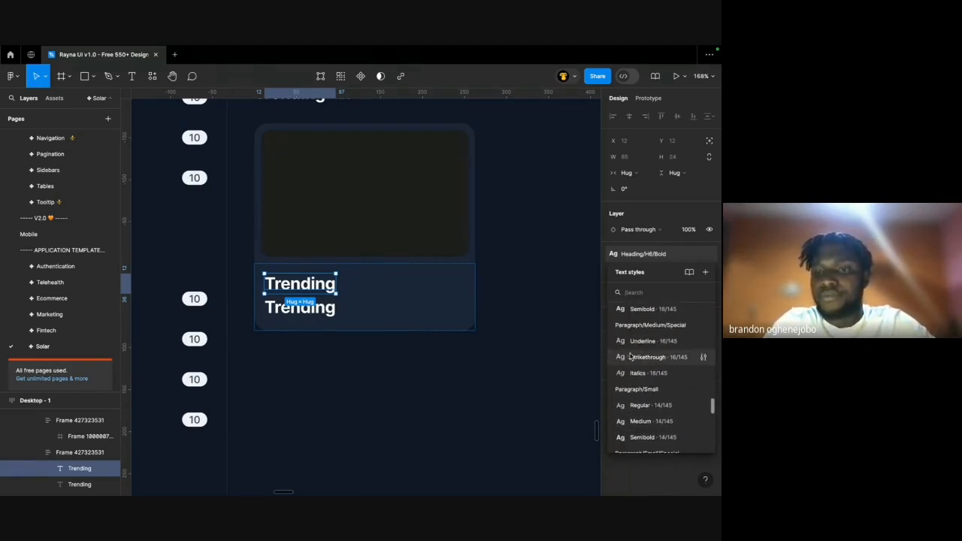
scroll(632, 376, "up", 2)
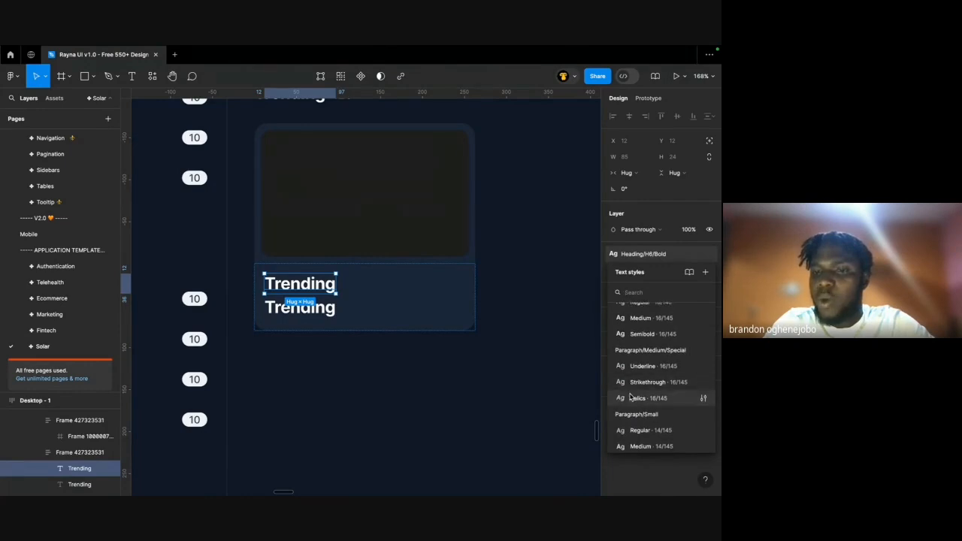
scroll(638, 350, "up", 1)
scroll(639, 349, "up", 1)
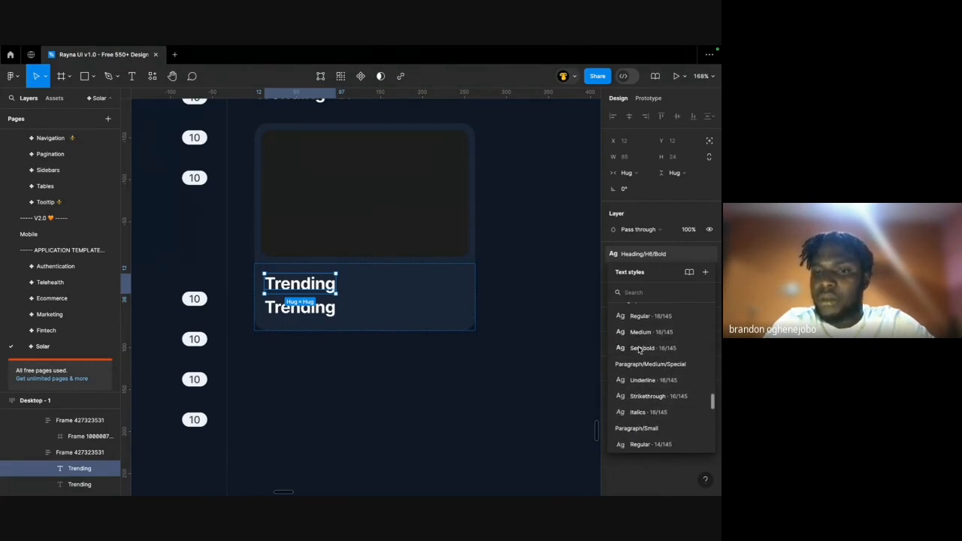
scroll(639, 351, "down", 4)
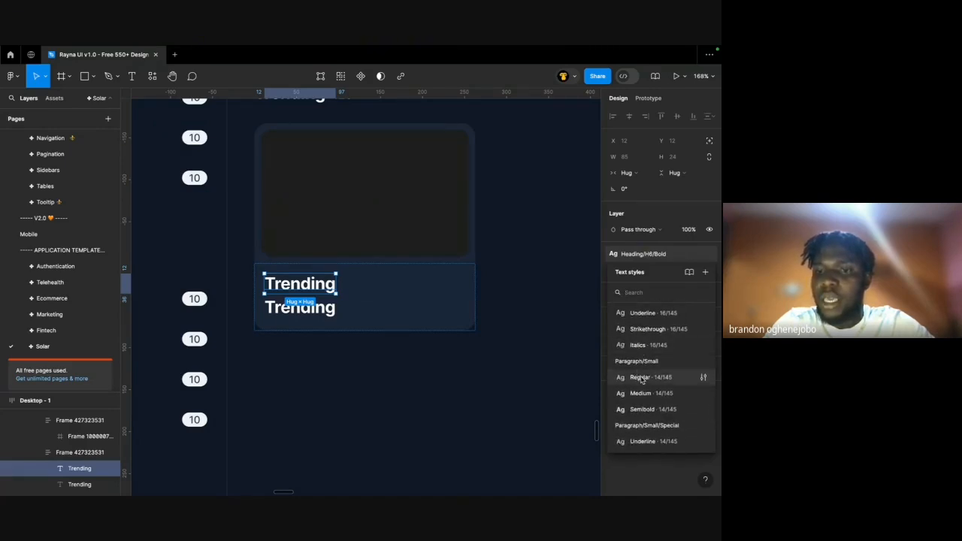
scroll(642, 387, "down", 1)
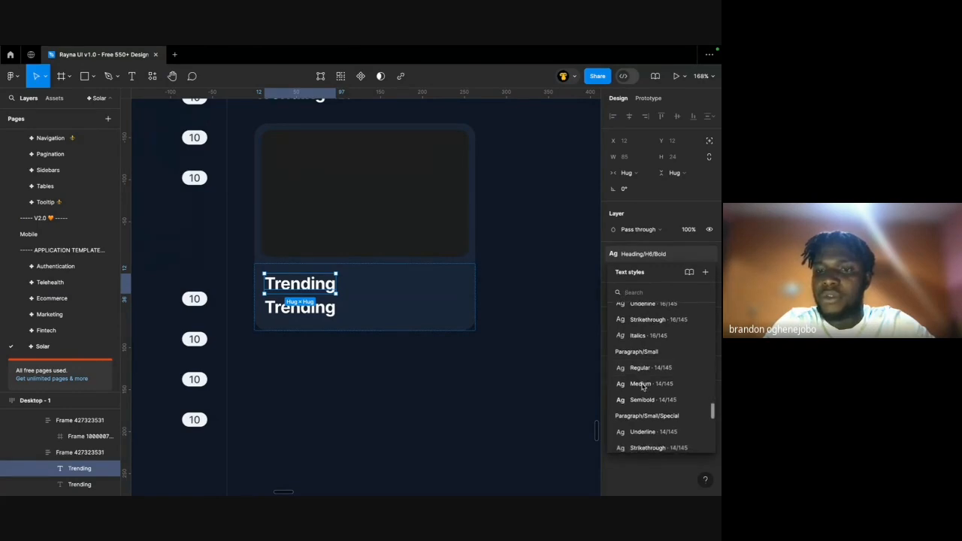
left_click(641, 384)
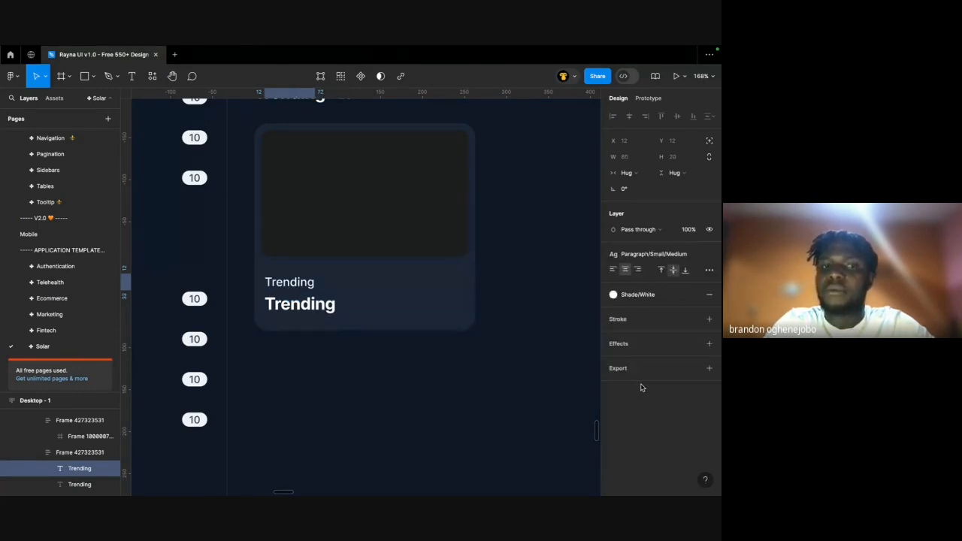
Apply the Paragraph/Large Medium 18/145 text style to the lower Trending text in the card's title section.
left_click(79, 484)
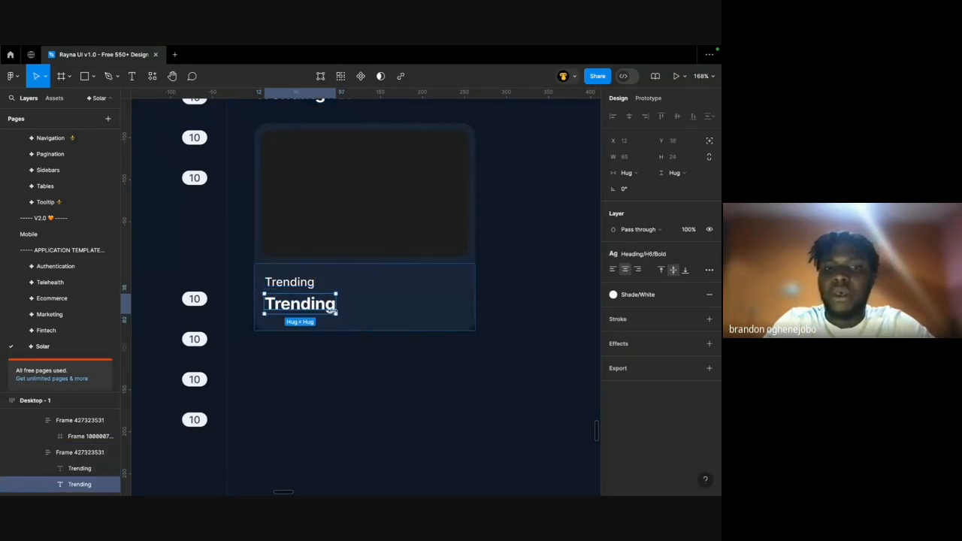
left_click(676, 259)
scroll(660, 392, "down", 8)
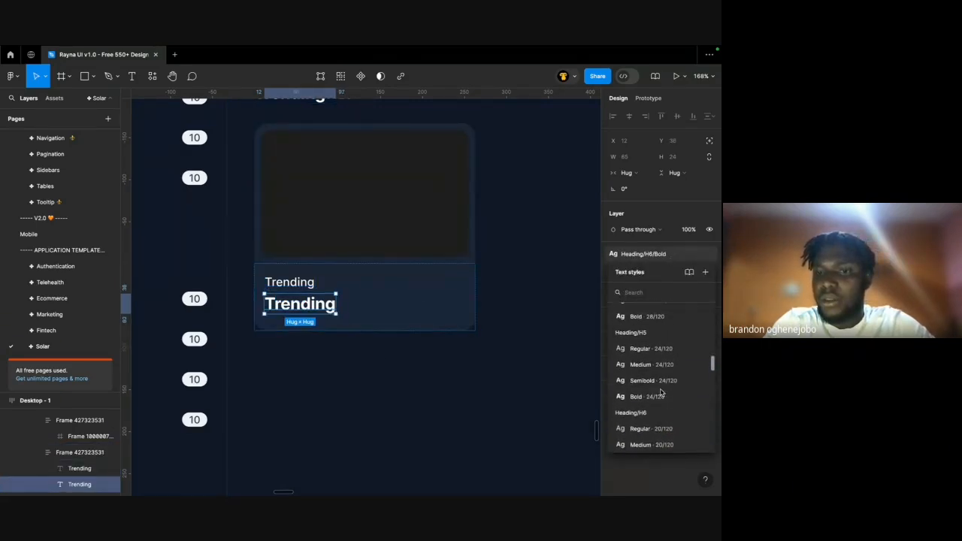
scroll(661, 391, "down", 1)
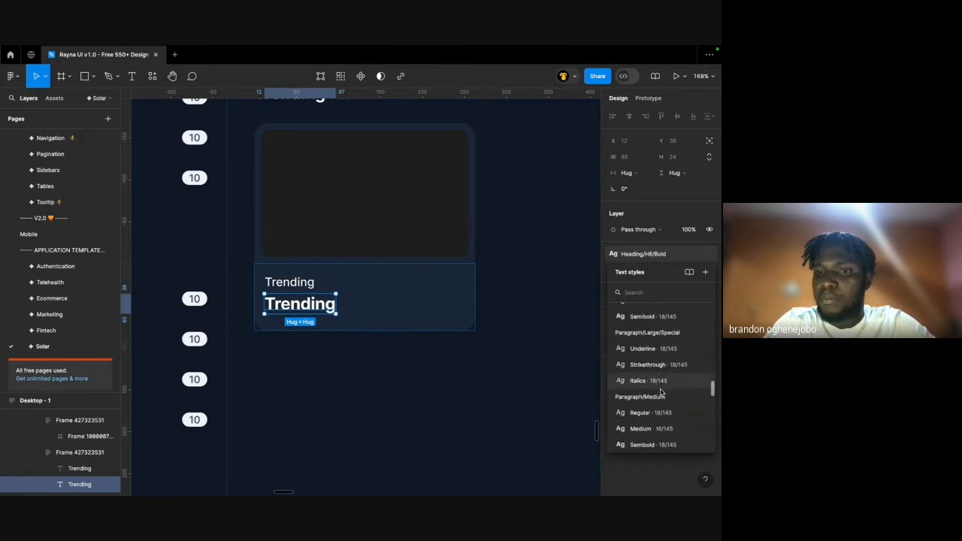
scroll(660, 368, "down", 3)
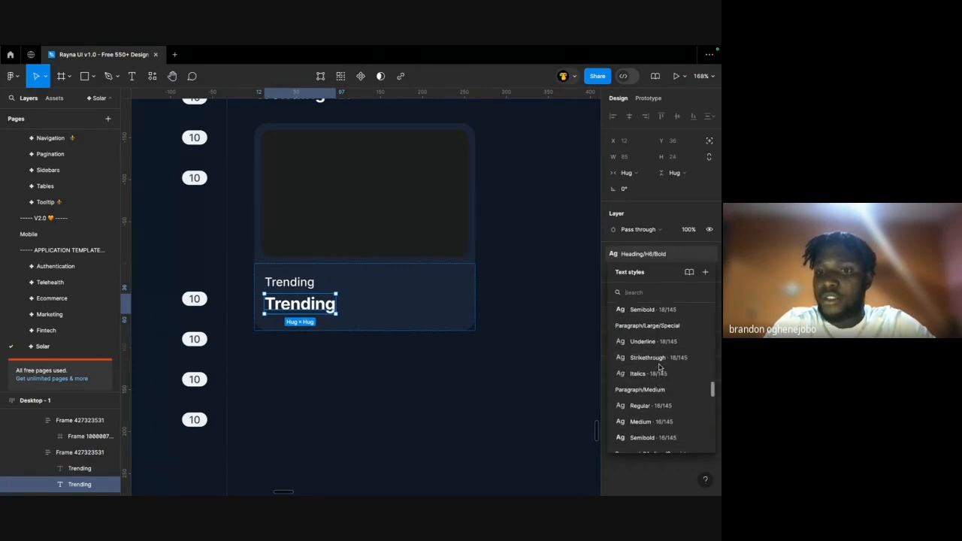
scroll(655, 387, "up", 5)
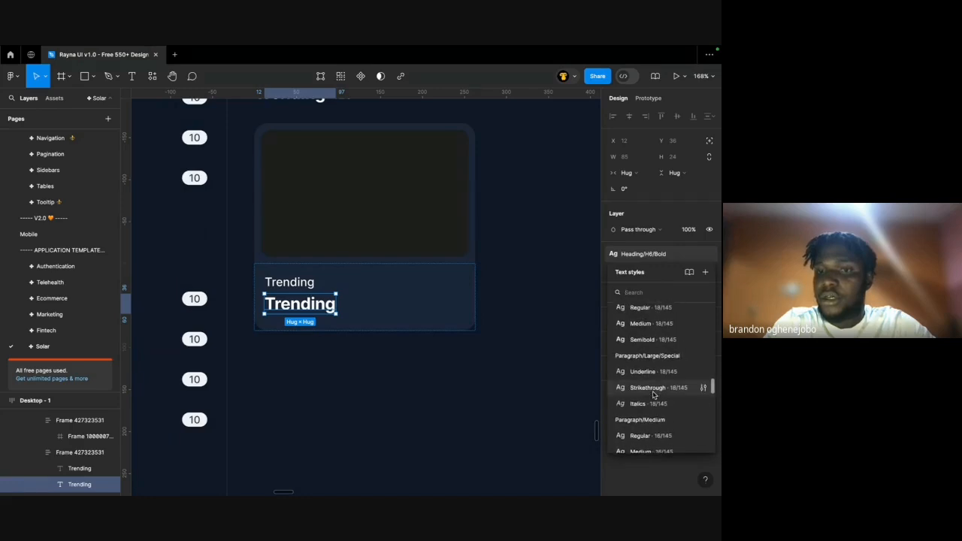
scroll(650, 376, "up", 2)
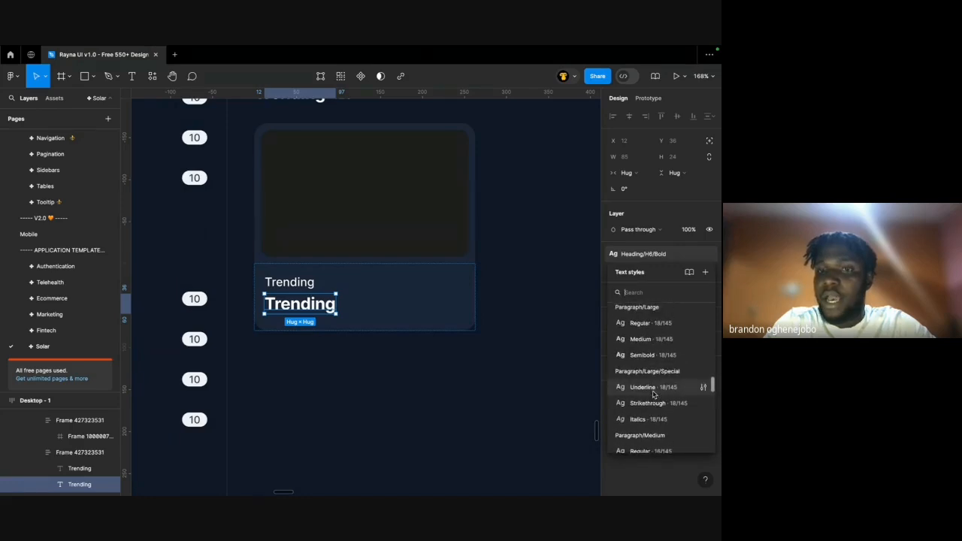
left_click(649, 340)
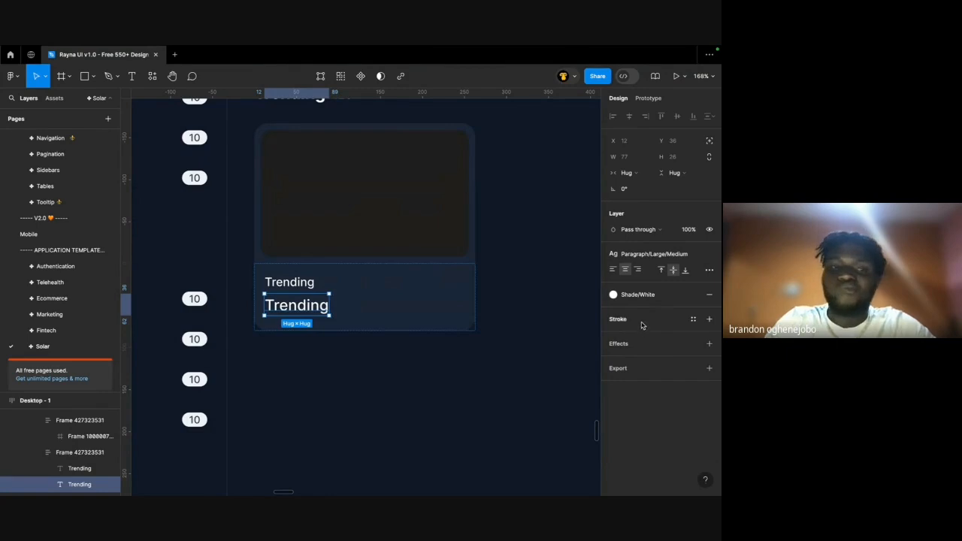
Recolour the card's upper Trending text to Grey 400, matching the subtitle under the Hi Ola! greeting.
left_click(459, 319)
scroll(451, 323, "down", 6, "ctrl")
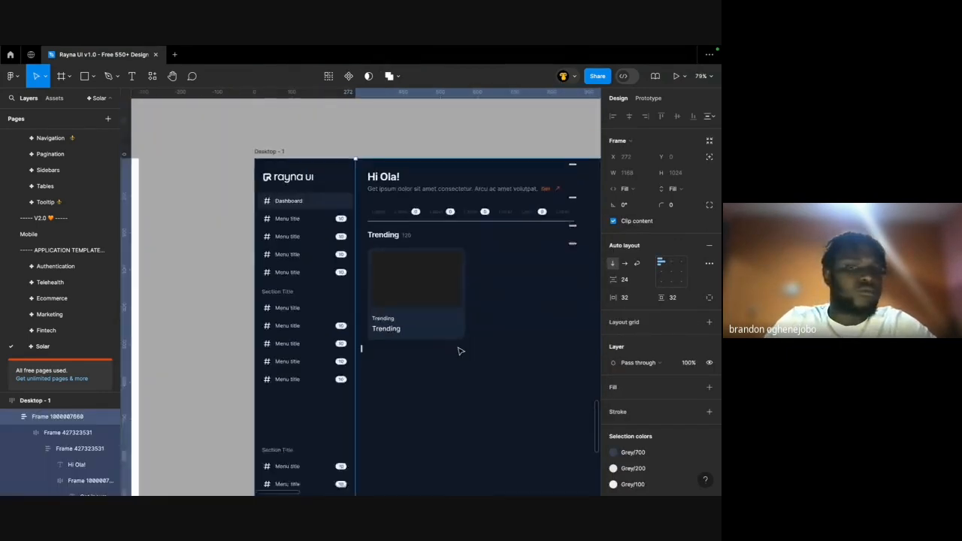
scroll(443, 326, "up", 5)
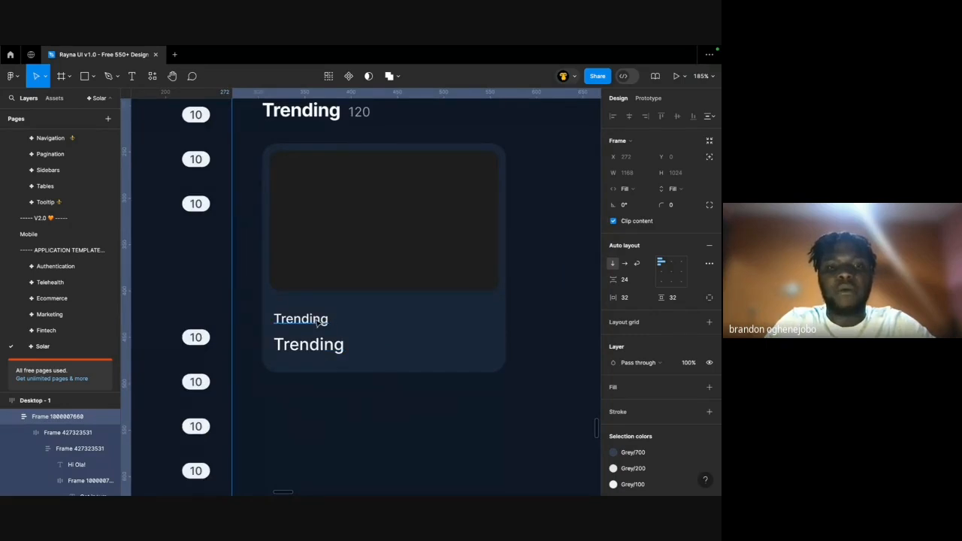
left_click(308, 319)
left_click(631, 297)
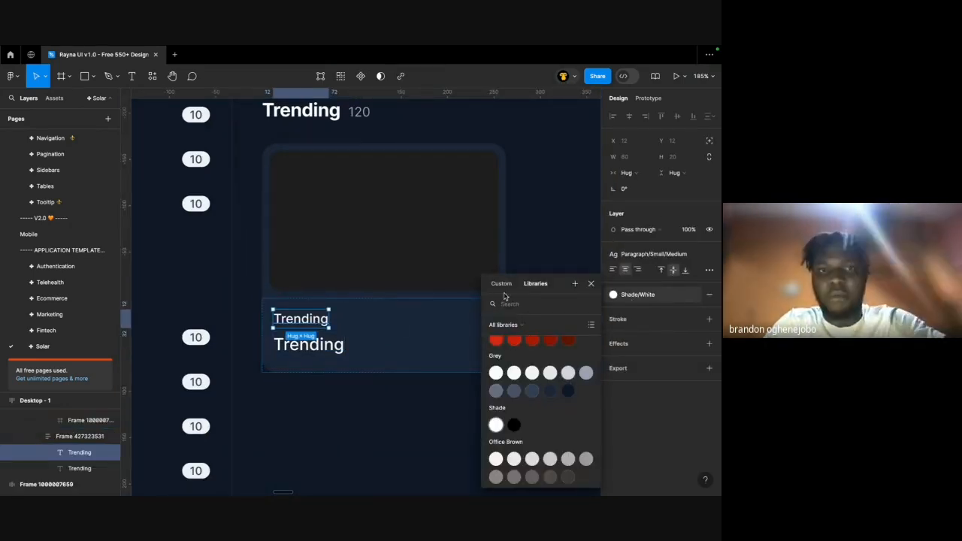
scroll(442, 243, "down", 3)
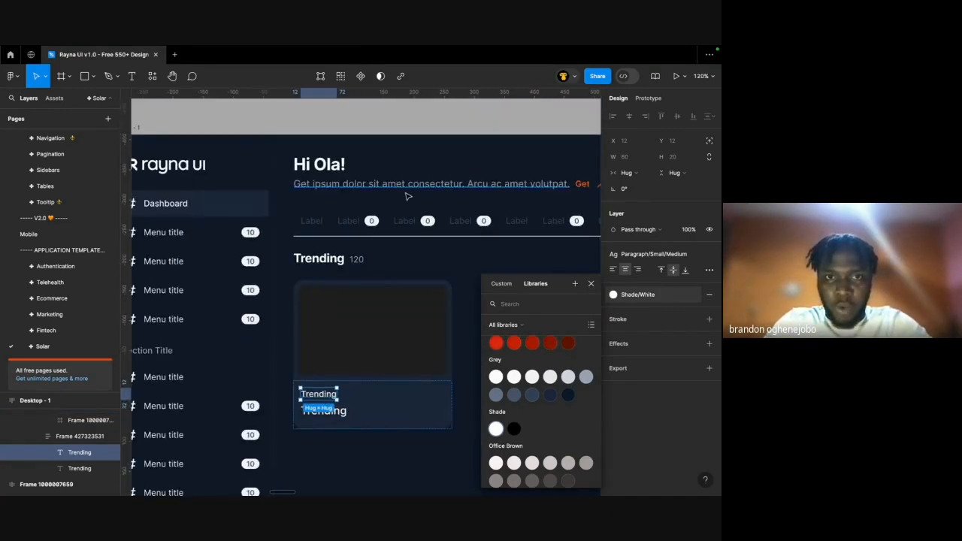
left_click(406, 183)
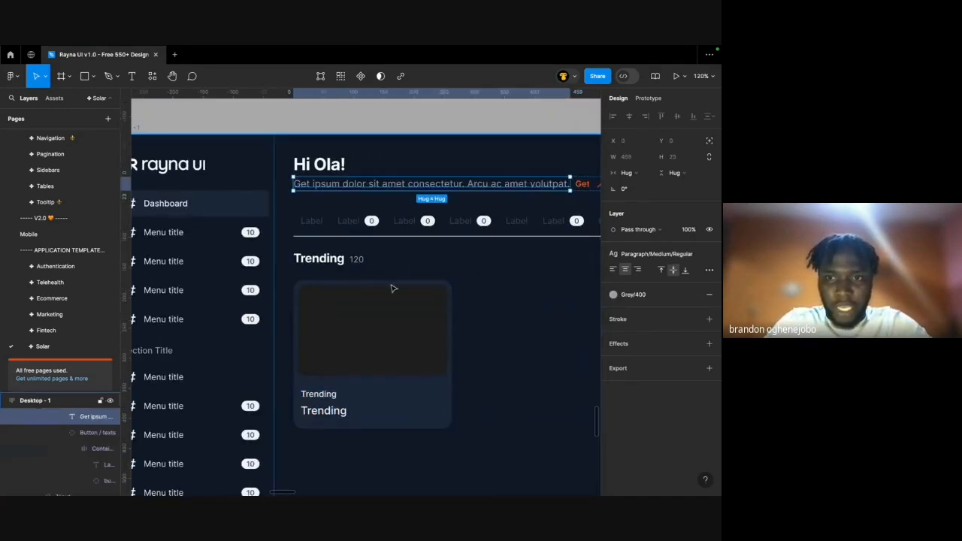
double_click(330, 395)
left_click(613, 294)
type("400")
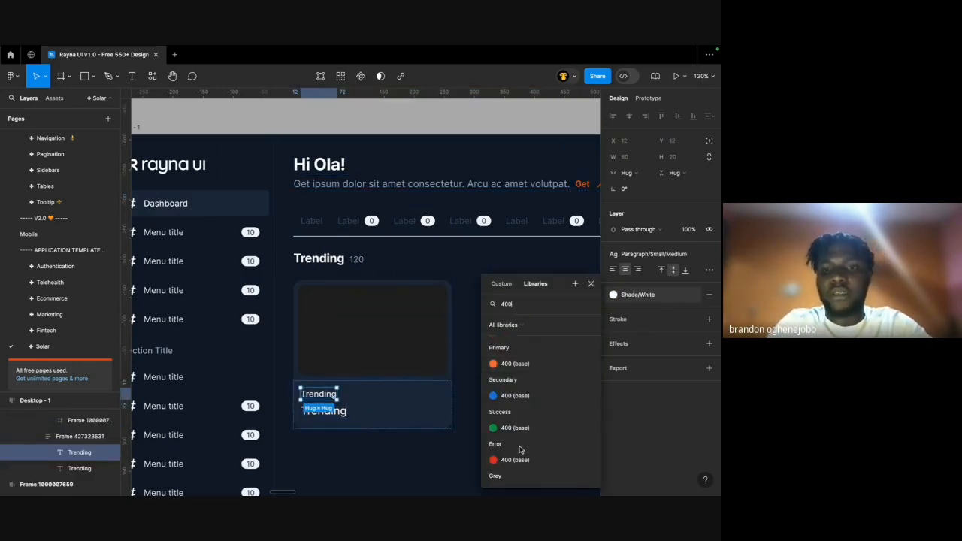
scroll(522, 449, "down", 3)
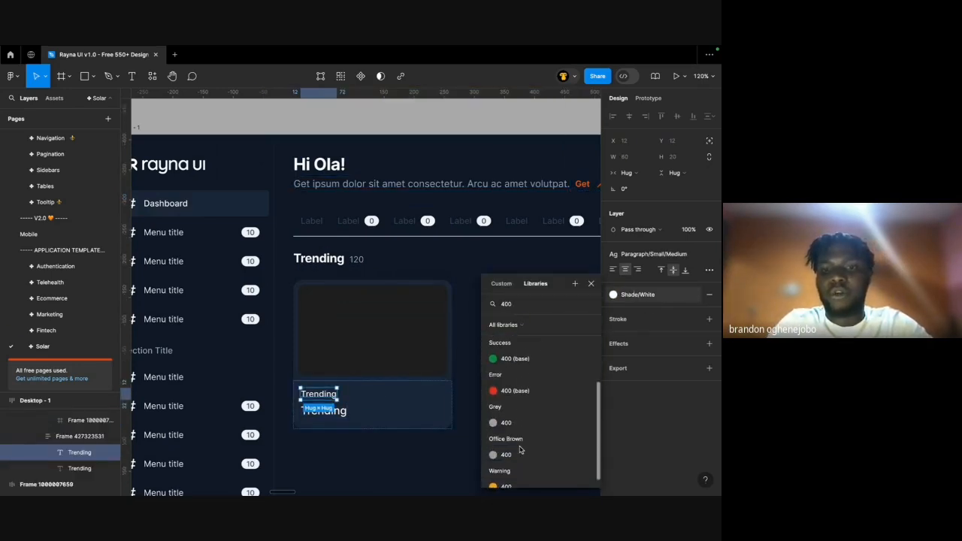
left_click(506, 411)
left_click(389, 438)
Examine the text rows of the NFT cards in the hand-drawn wireframe.
scroll(389, 438, "down", 1)
scroll(345, 371, "up", 5)
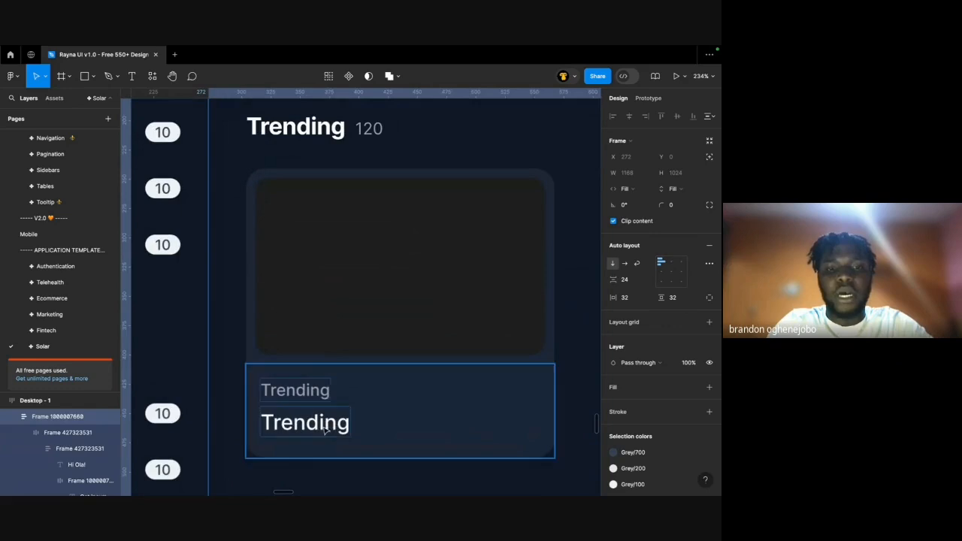
left_click(324, 428, "super")
scroll(324, 433, "down", 8)
scroll(324, 433, "left", 4)
scroll(324, 433, "down", 3)
scroll(324, 433, "left", 1)
scroll(323, 434, "down", 1)
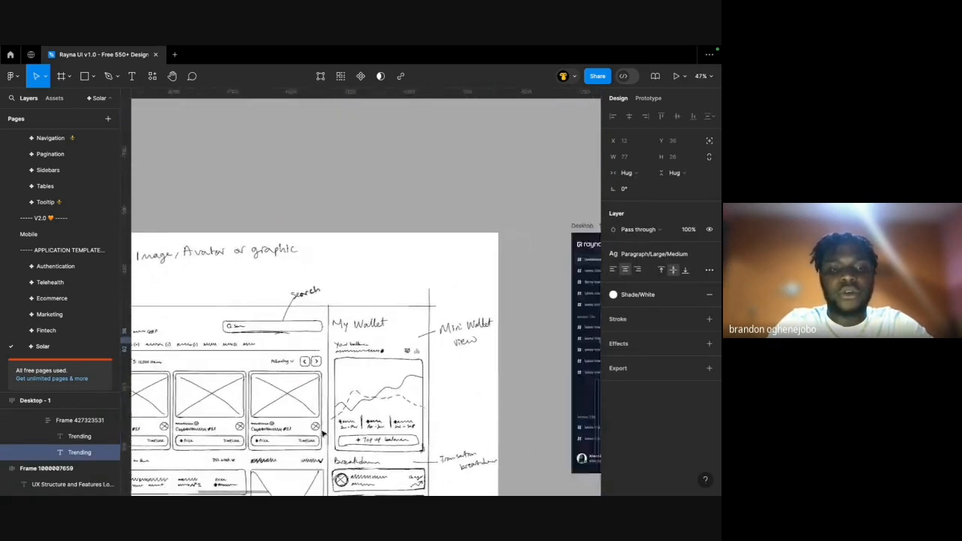
Replace the card's upper Trending text with "ipsum dolor si" copied from the greeting's subtitle.
scroll(324, 434, "right", 4)
scroll(404, 391, "up", 5)
scroll(316, 197, "up", 3)
scroll(316, 197, "up", 1)
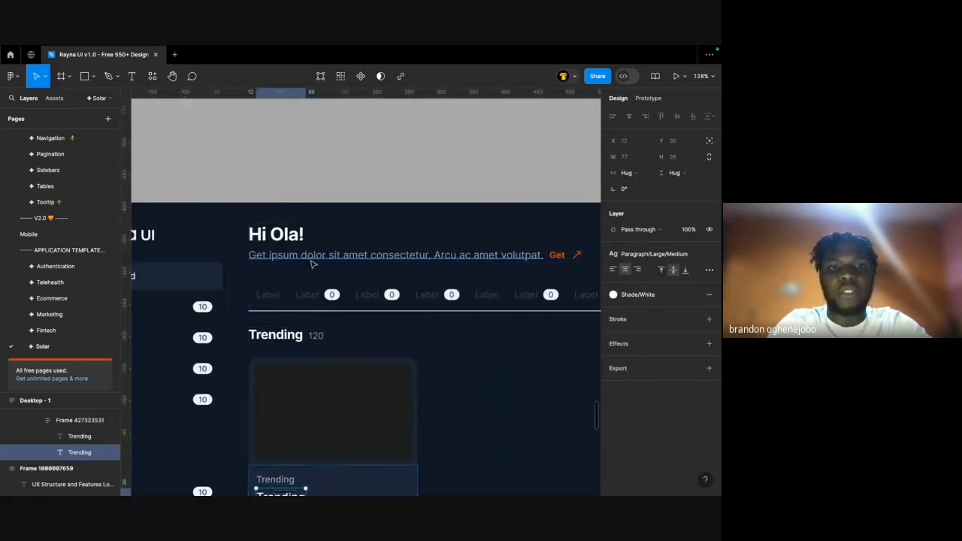
left_click(319, 261, "super")
double_click(320, 257)
left_click_drag(270, 255, 329, 255)
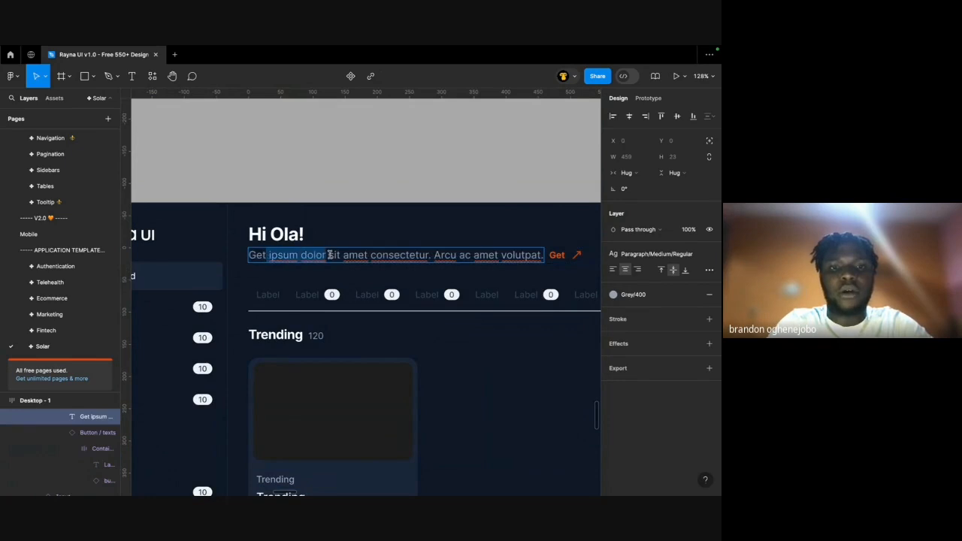
scroll(315, 301, "down", 4)
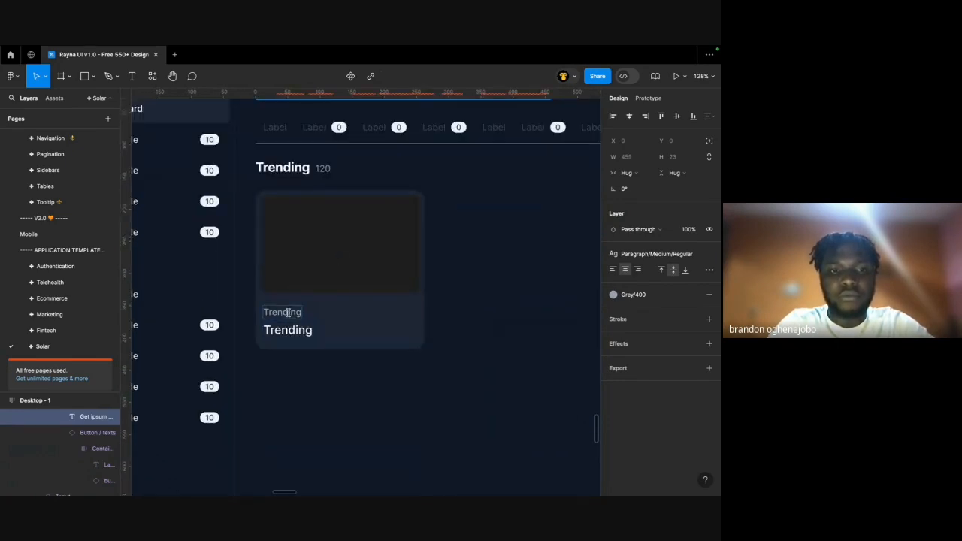
double_click(288, 313)
scroll(367, 312, "up", 3)
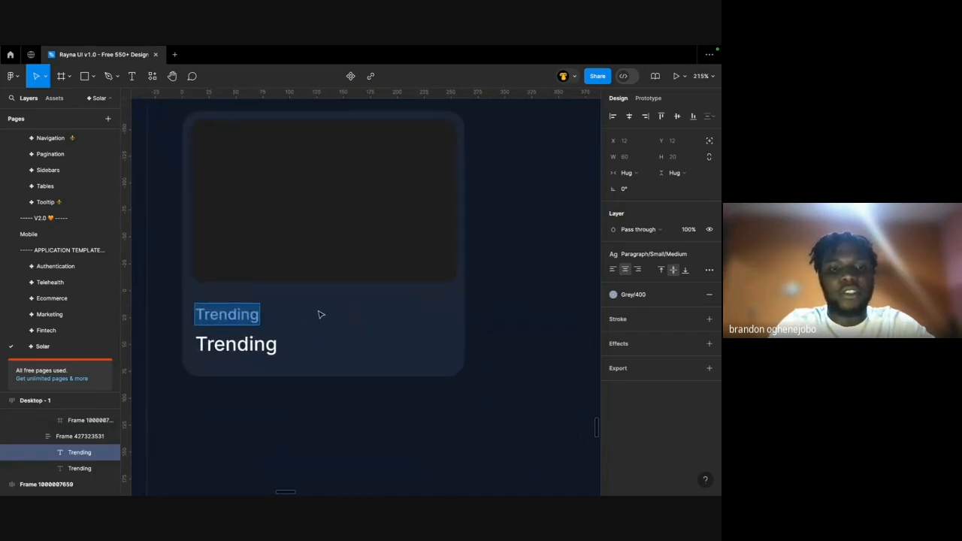
type("ipsum dolor si")
scroll(321, 314, "down", 3)
left_click(328, 314)
Change the first letter of the card's upper text so it reads "Lpsum dolor si".
double_click(238, 315)
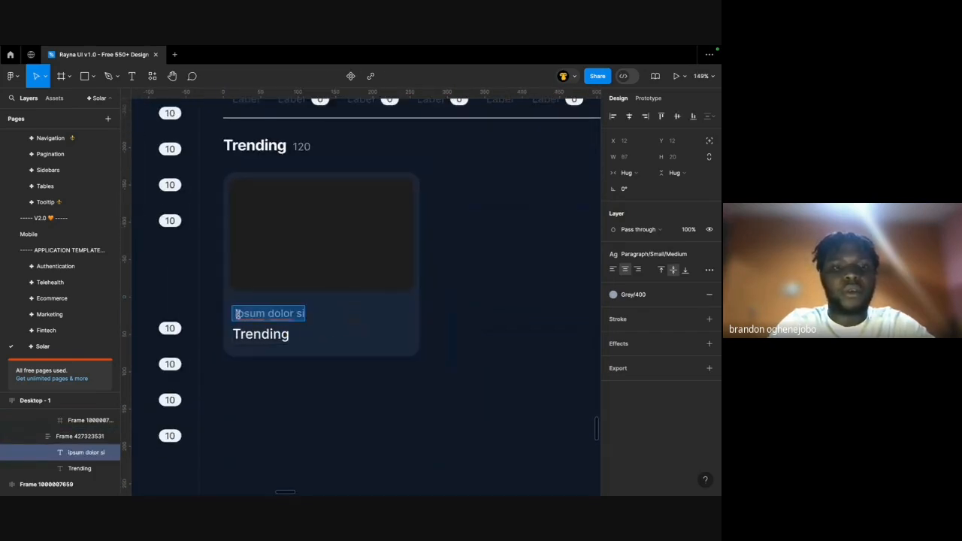
left_click(238, 314)
key("BackSpace")
key("BackSpace")
type("L")
left_click(343, 333)
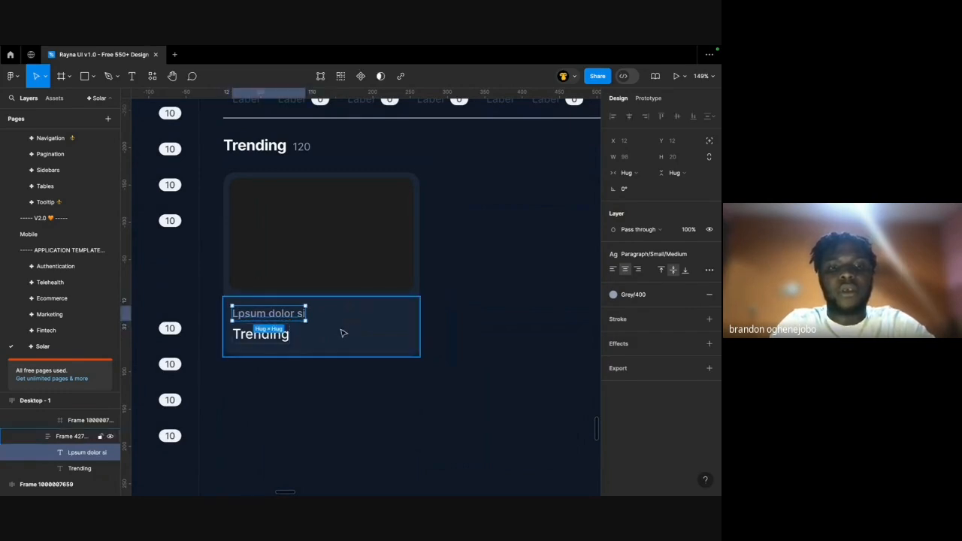
Replace the card's lower Trending text with "Dark NFT".
double_click(275, 335)
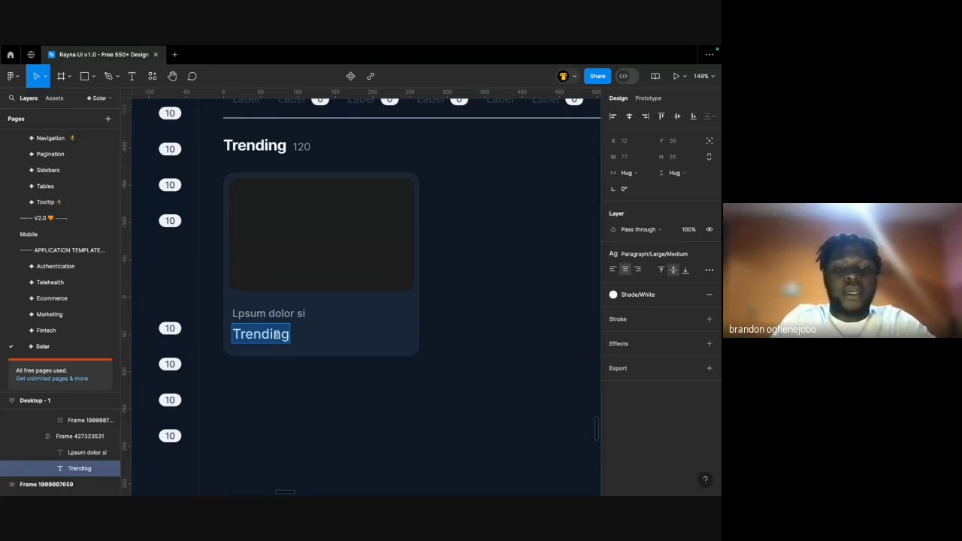
type("DA")
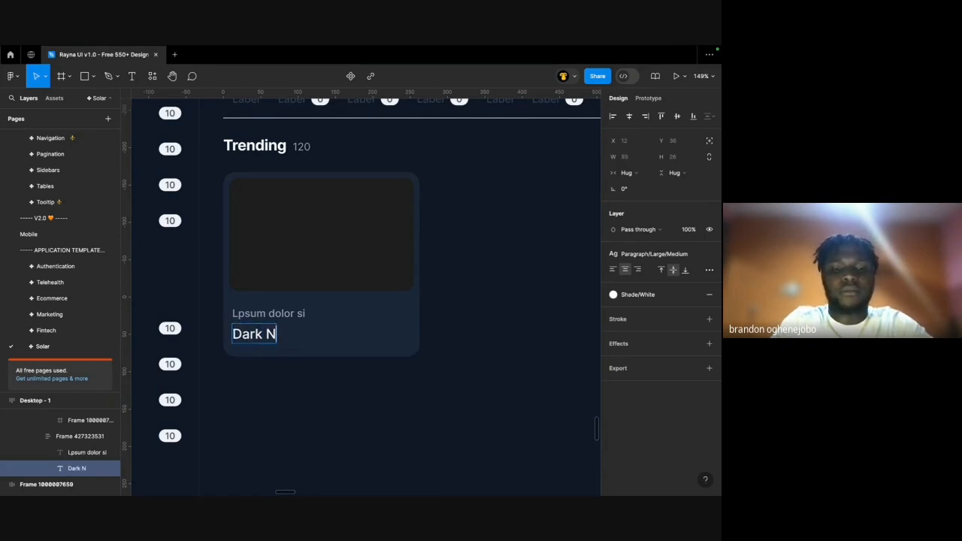
left_click(426, 315)
scroll(429, 316, "down", 5)
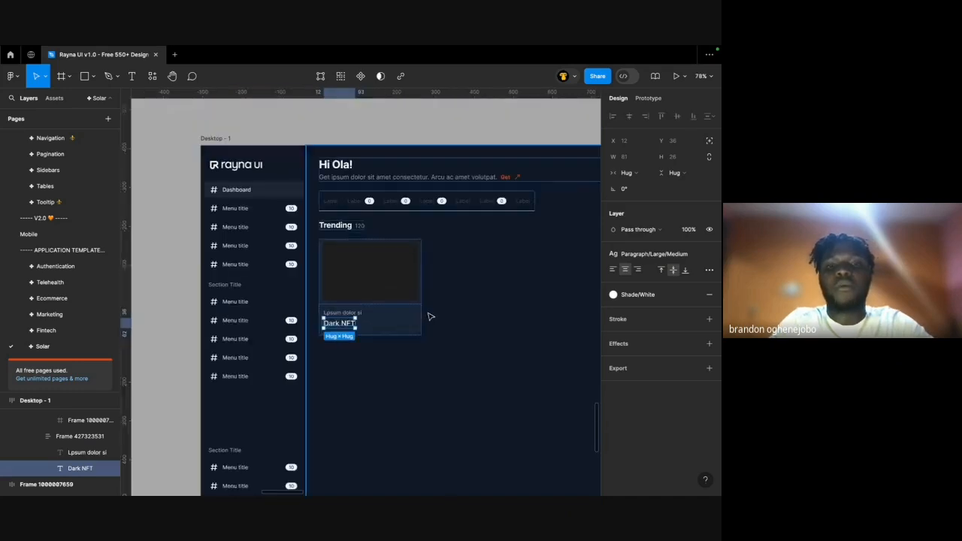
left_click(429, 315)
scroll(429, 316, "down", 3)
scroll(379, 311, "up", 5)
left_click(356, 332, "super")
scroll(352, 332, "right", 1)
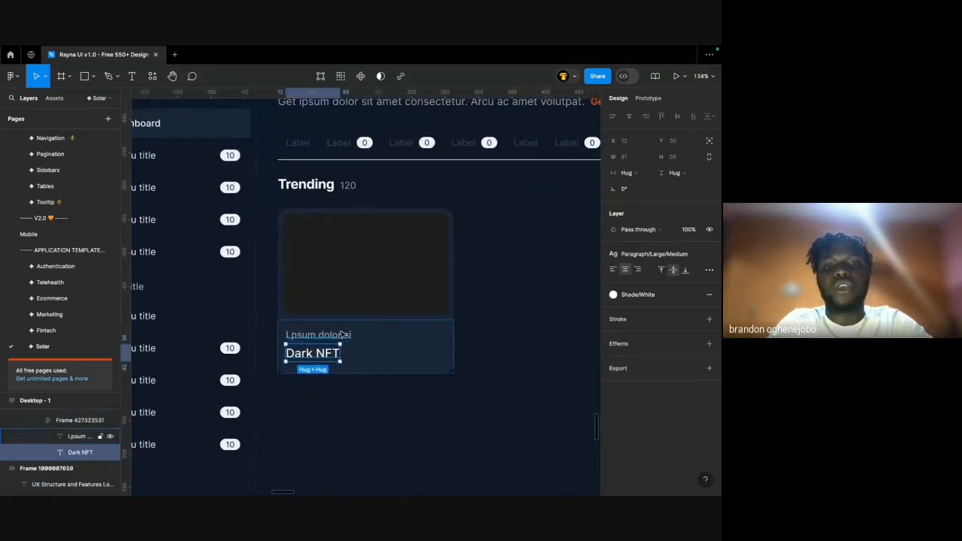
Examine the first NFT card in the hand-drawn wireframe, including its text rows, badge, avatar and price and timeline box.
left_click(346, 335)
scroll(376, 357, "right", 2)
scroll(464, 456, "left", 5)
scroll(466, 456, "down", 6)
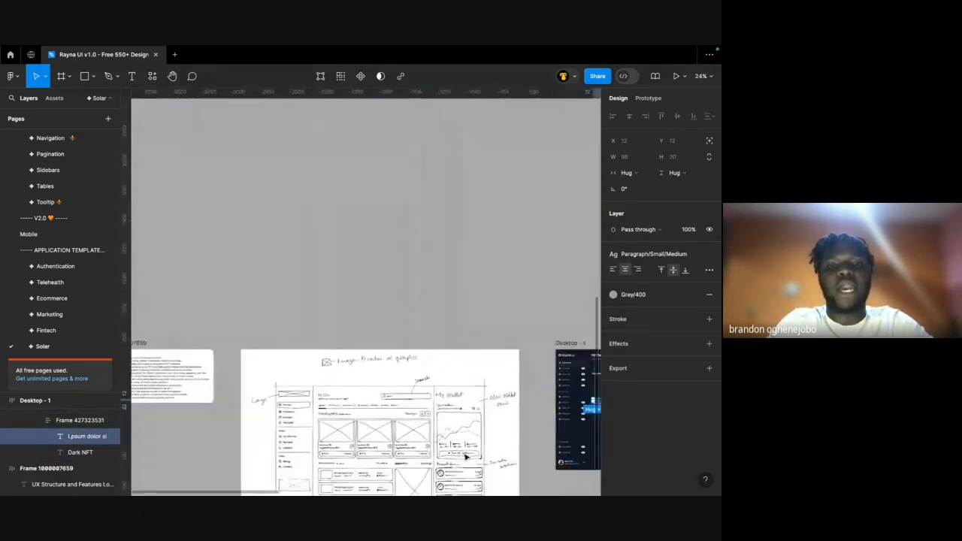
scroll(464, 444, "left", 1)
key("super+backslash")
scroll(463, 432, "up", 8)
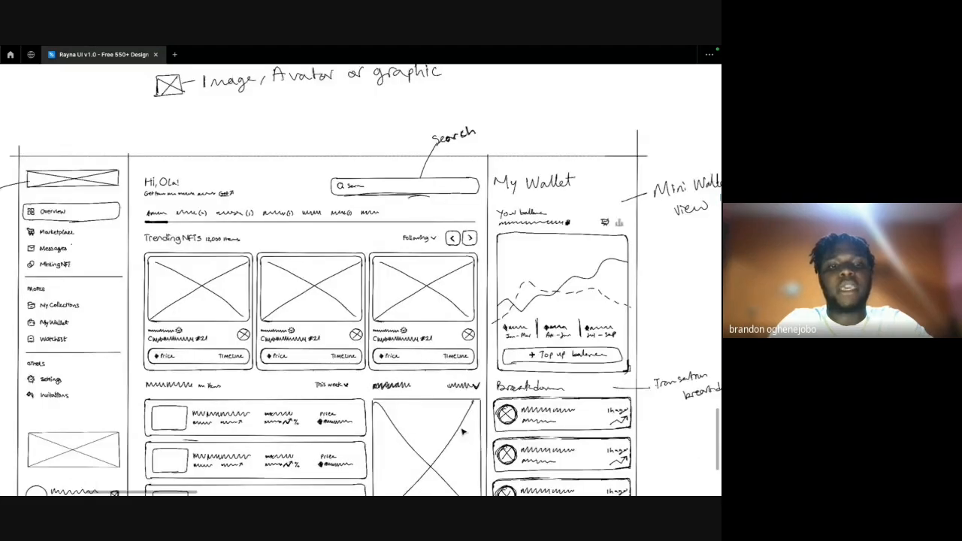
scroll(201, 260, "down", 2)
scroll(202, 259, "up", 10)
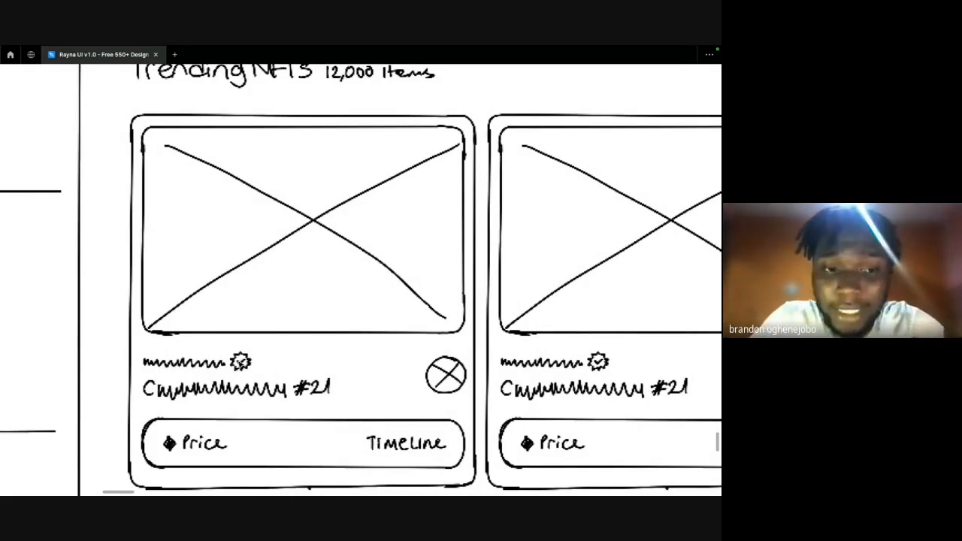
Examine the wireframe's Trending NFTs header row, covering the title with item count, the Following dropdown and the previous and next arrows.
scroll(259, 351, "down", 6)
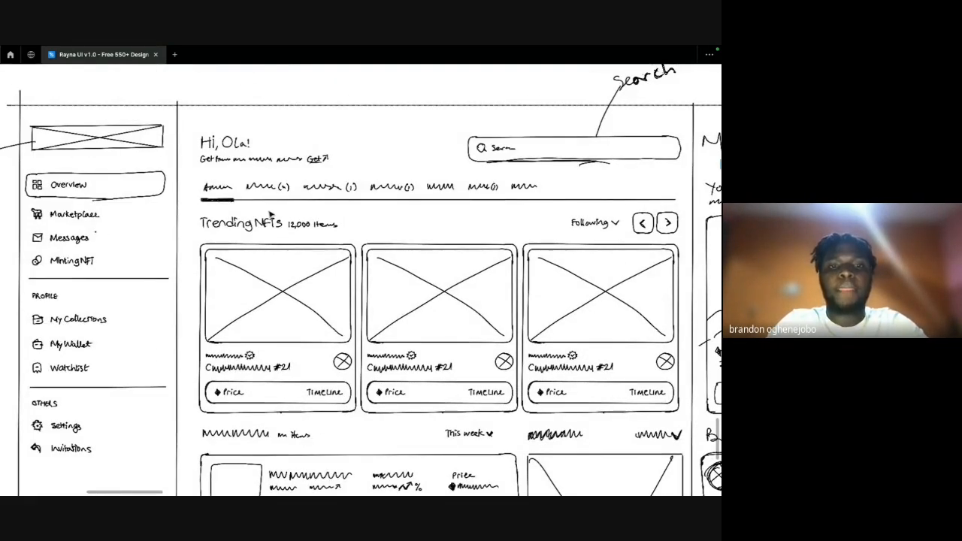
scroll(298, 222, "up", 6)
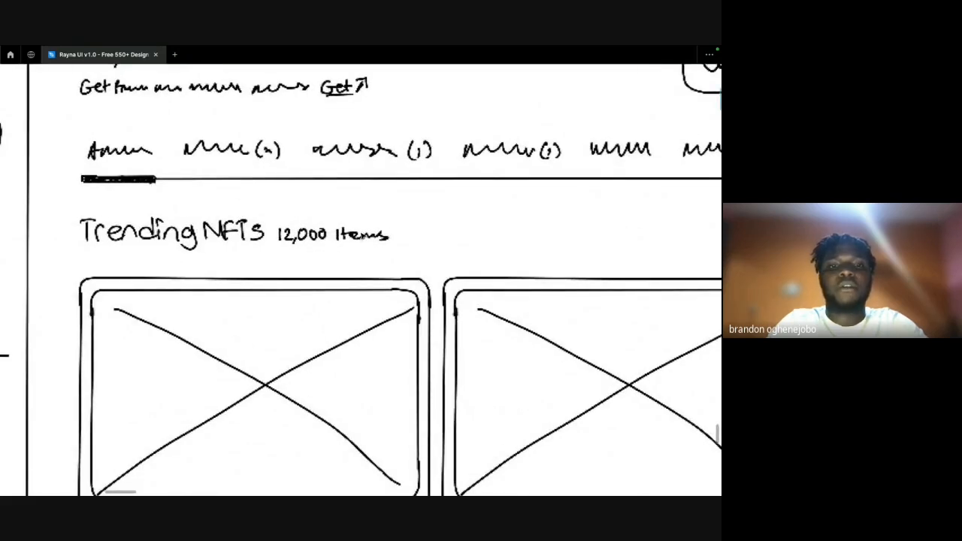
scroll(351, 239, "down", 6)
scroll(594, 232, "right", 4)
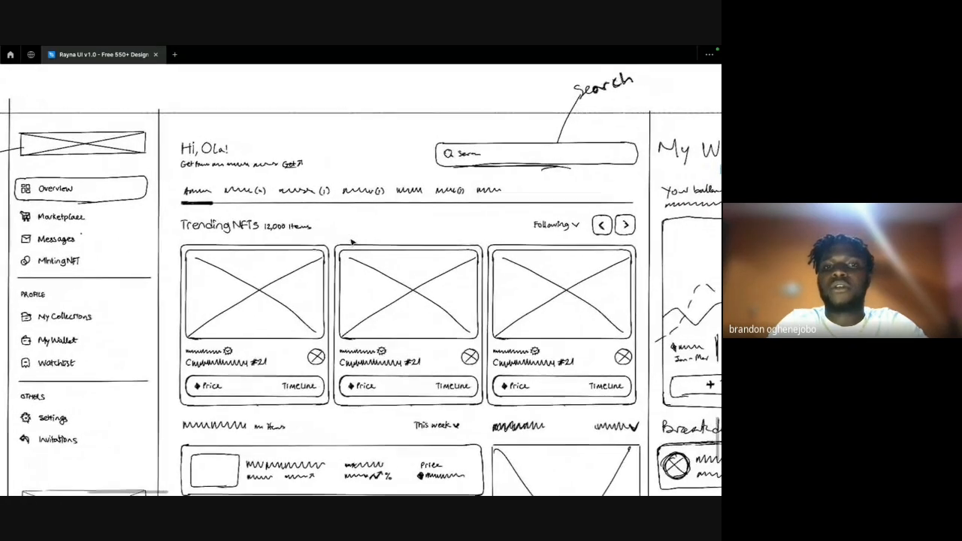
scroll(595, 232, "up", 5)
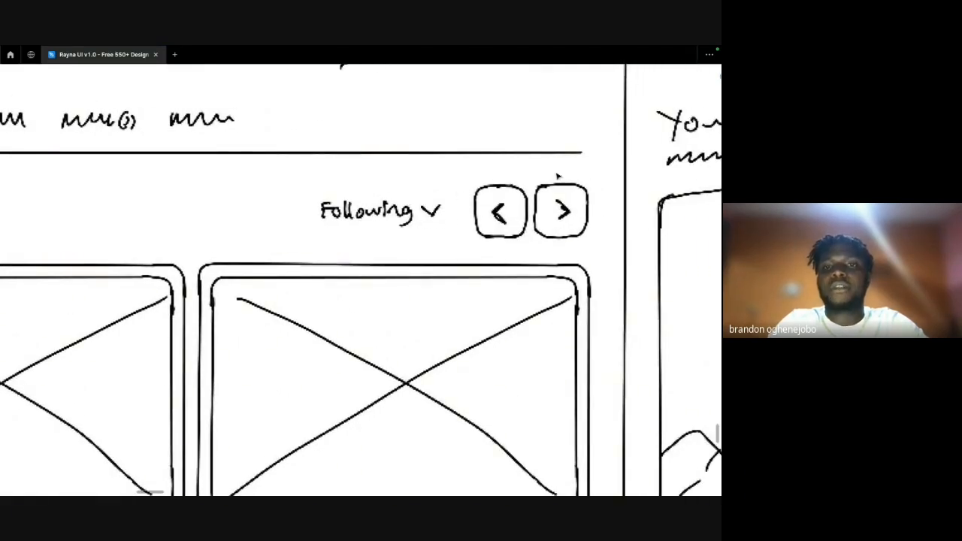
scroll(521, 233, "down", 5)
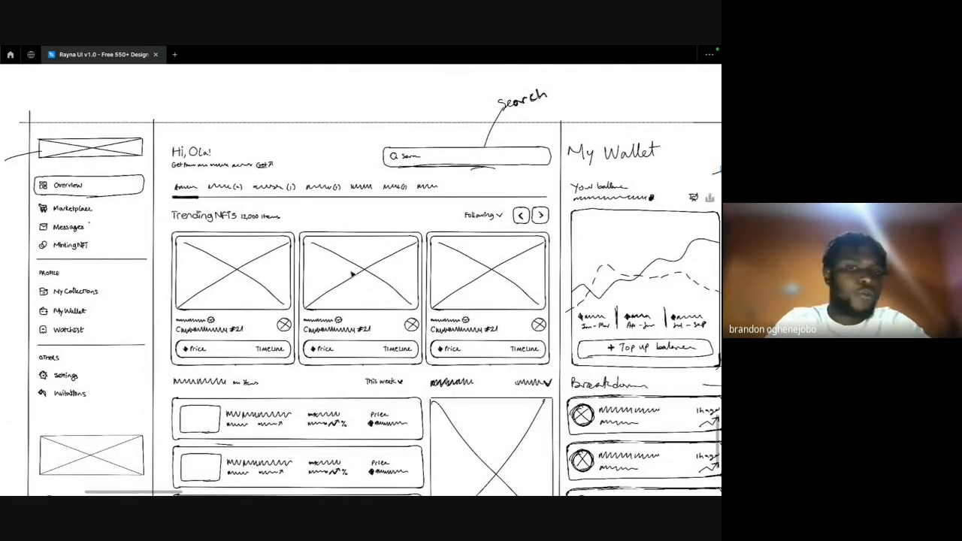
scroll(251, 314, "down", 5)
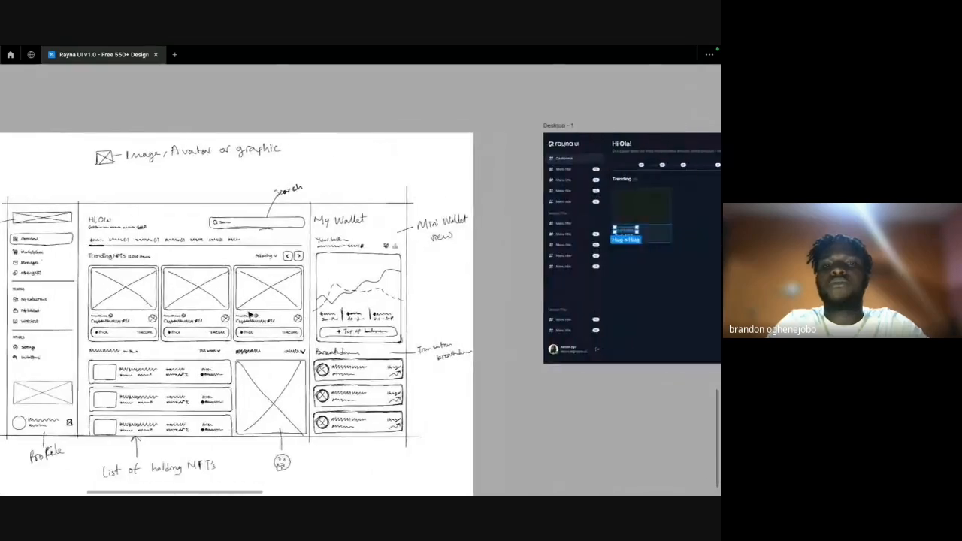
Extend the count label beside the Trending heading so it reads "120 items".
scroll(620, 205, "right", 5)
scroll(620, 205, "up", 5)
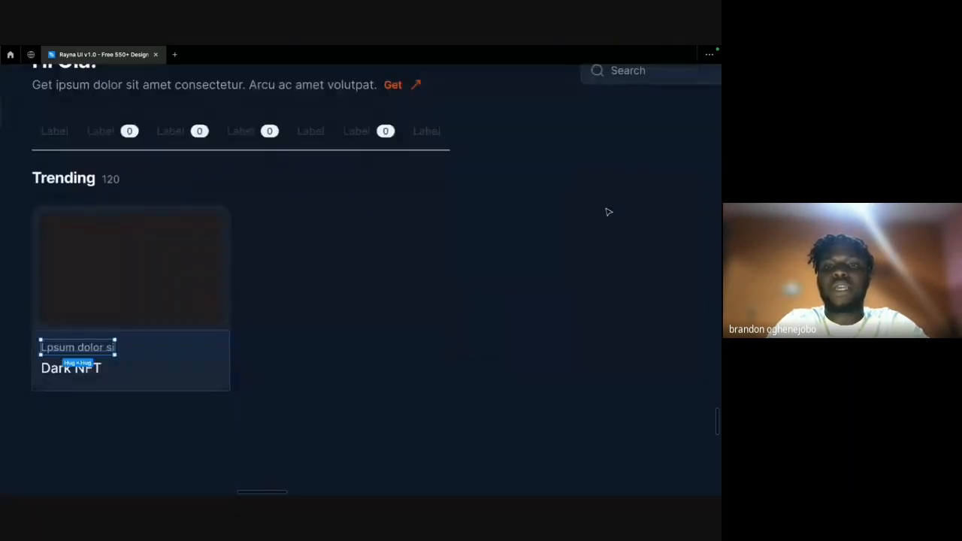
left_click(323, 244)
scroll(318, 246, "down", 3)
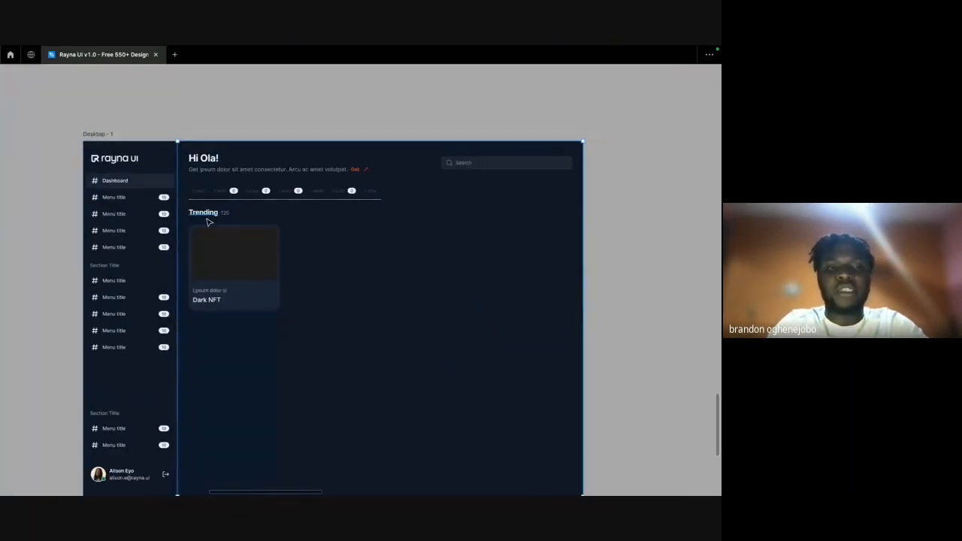
left_click(263, 246)
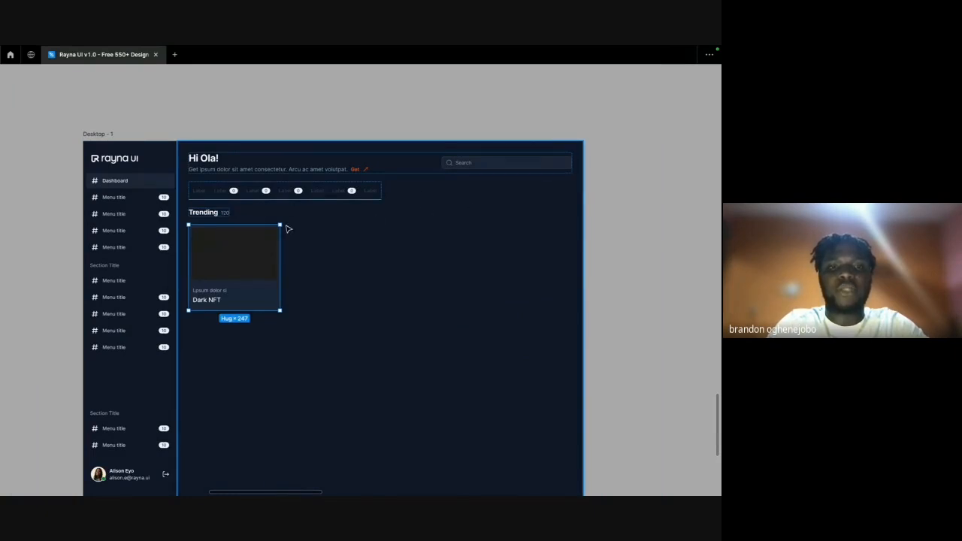
left_click(222, 212)
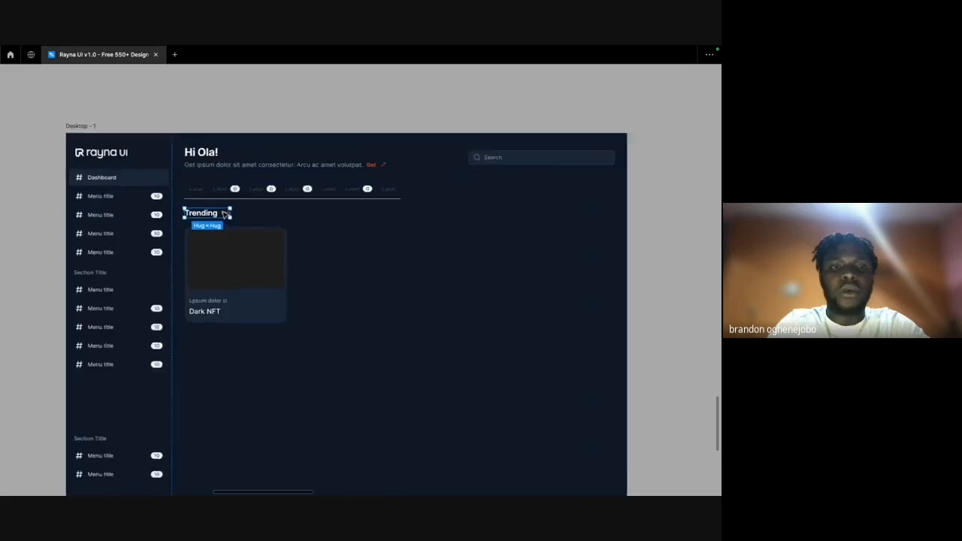
scroll(244, 215, "up", 5)
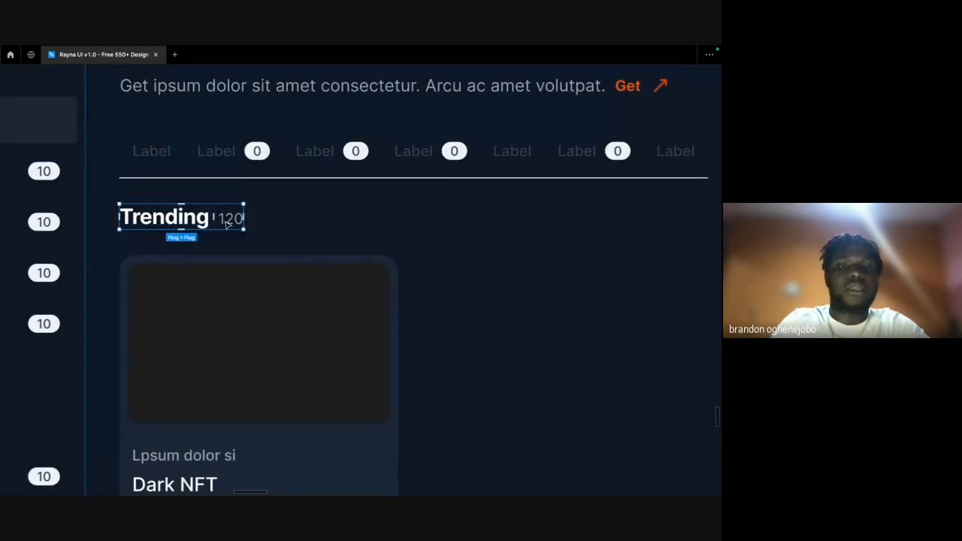
left_click(233, 223)
double_click(234, 223)
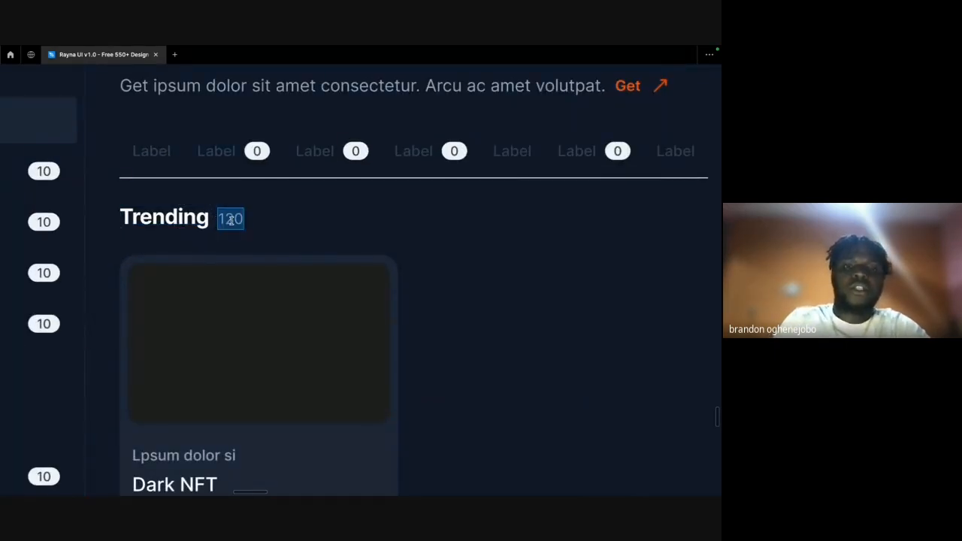
key("Right")
type("i")
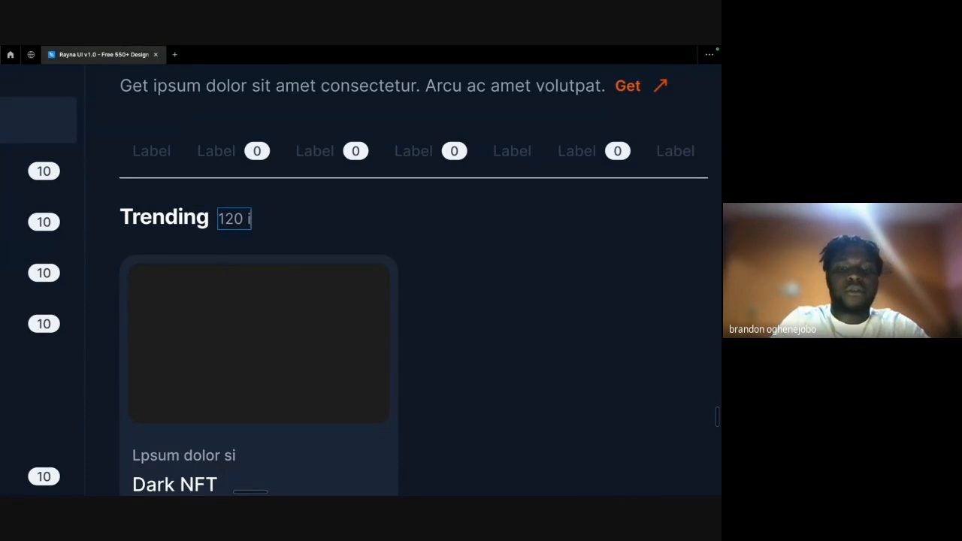
type("tems")
key("Escape")
scroll(309, 234, "down", 3)
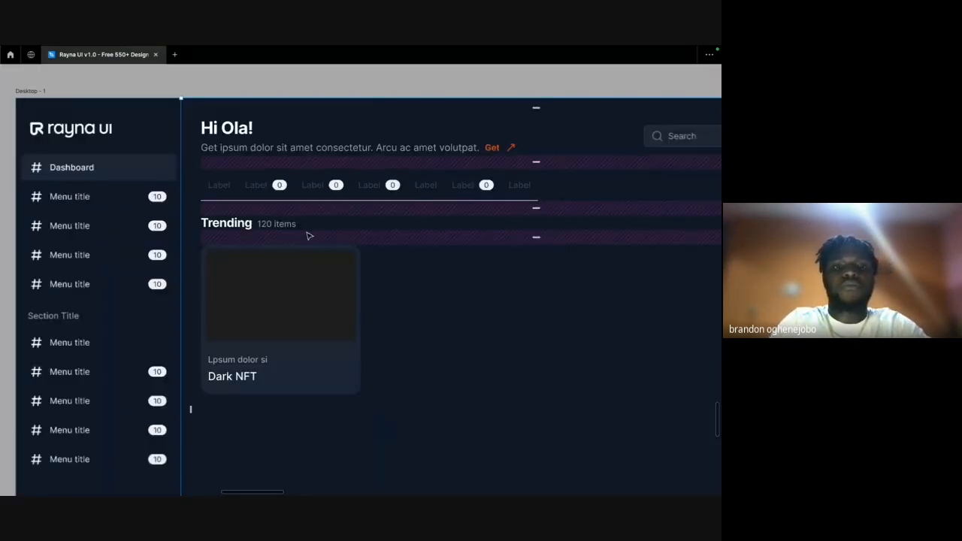
Restore the hidden interface and check the text style applied to the "120 items" label.
key("ctrl+backslash")
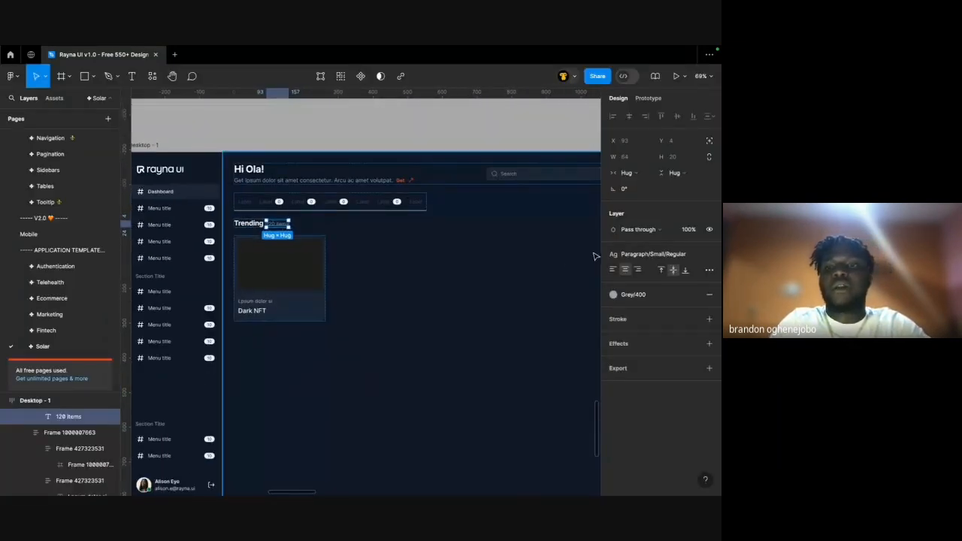
left_click(638, 254)
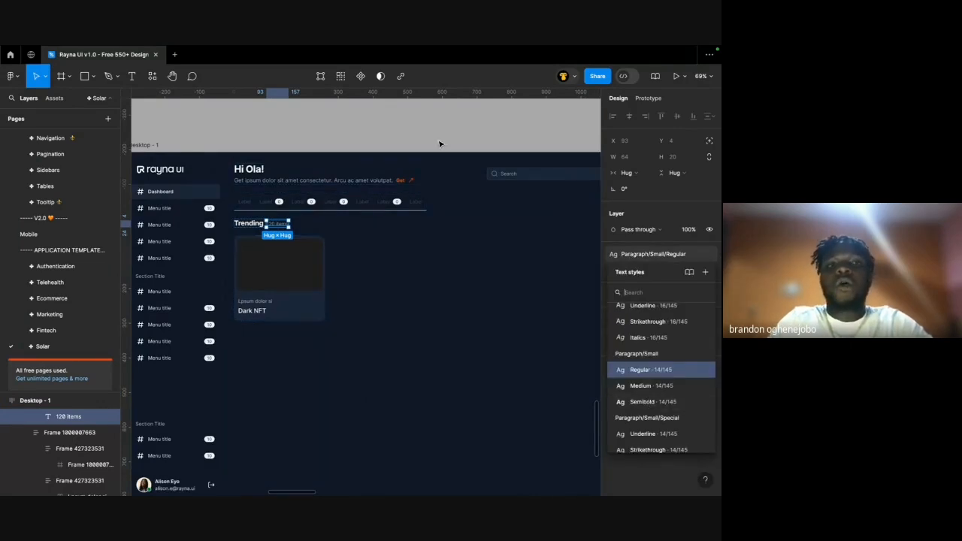
left_click(440, 143)
scroll(440, 143, "down", 3)
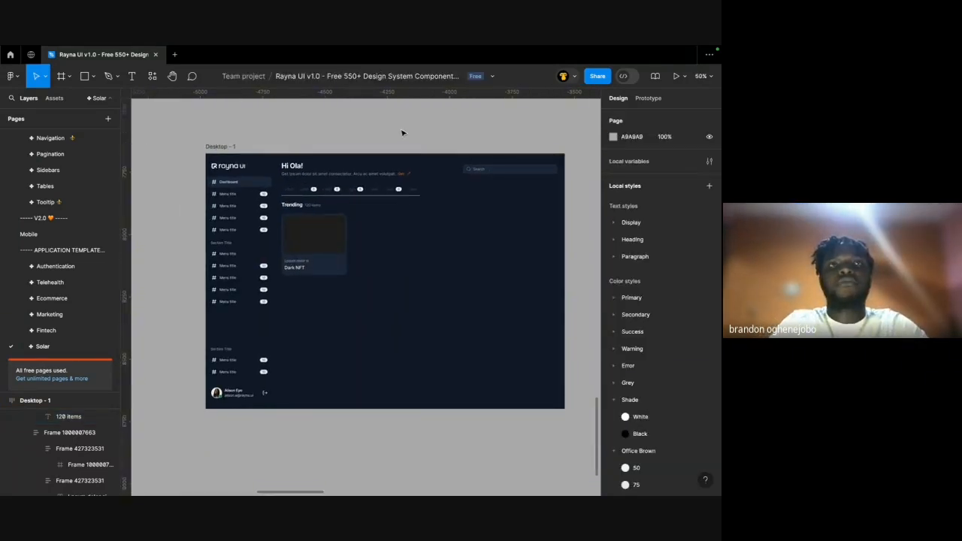
Present the Desktop - 1 frame as a prototype and move the presentation into its own window.
left_click(220, 148)
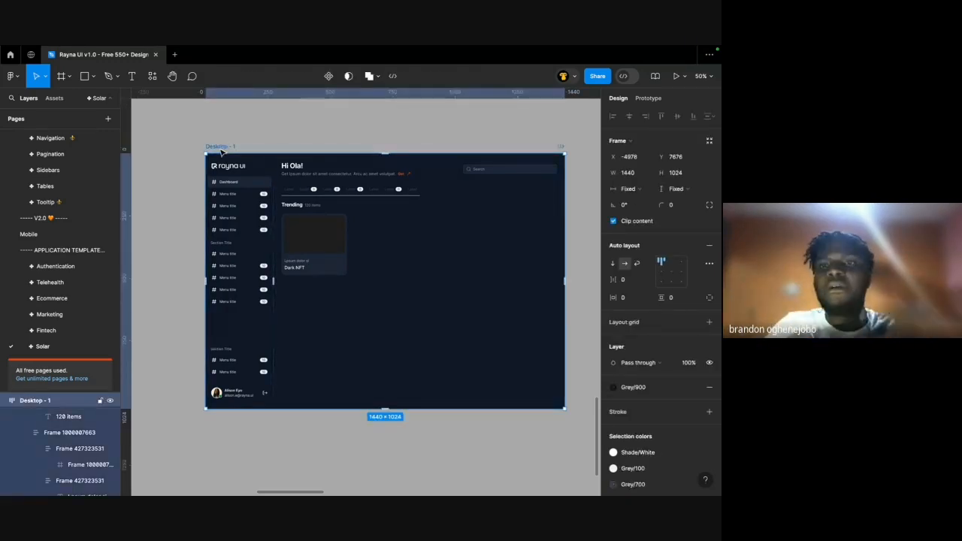
left_click(685, 77)
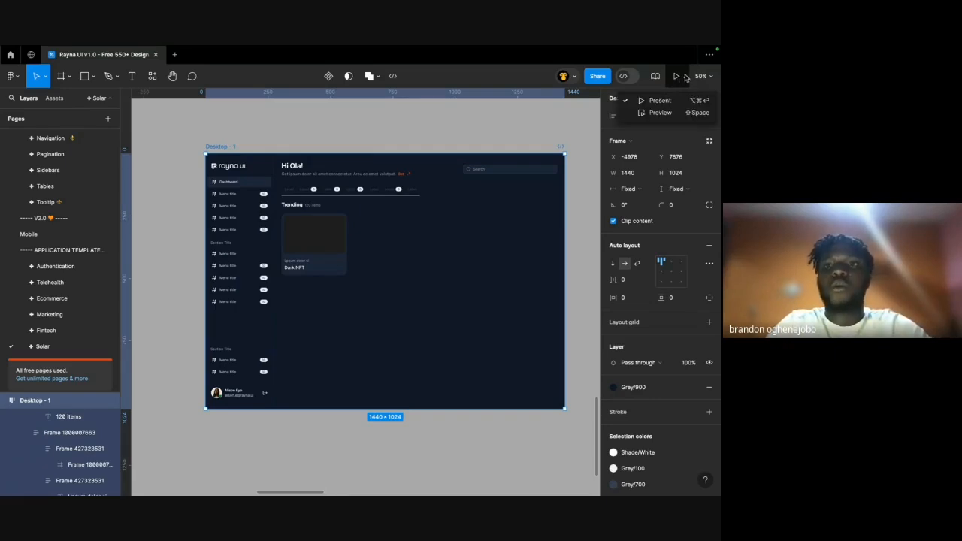
left_click(649, 112)
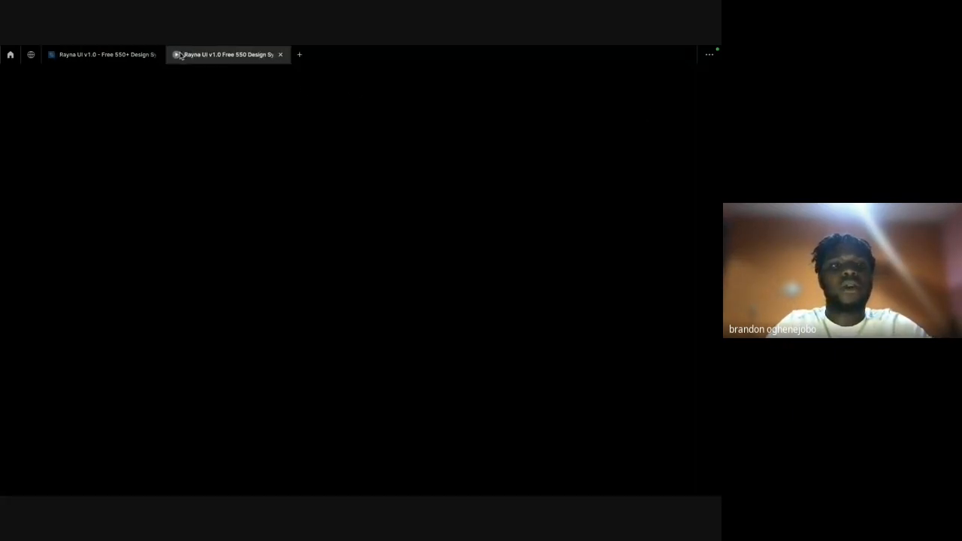
left_click_drag(210, 57, 79, 130)
key("ctrl+Right")
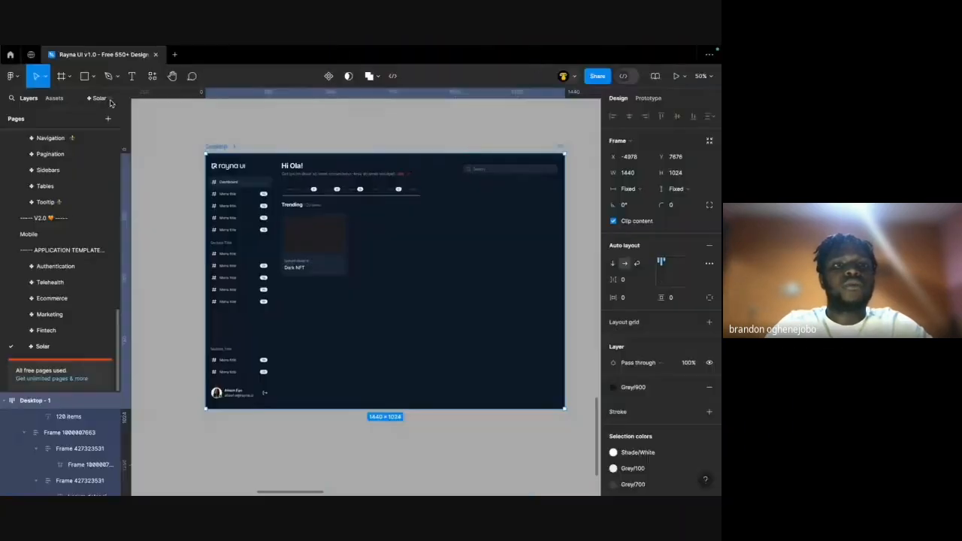
key("ctrl+Left")
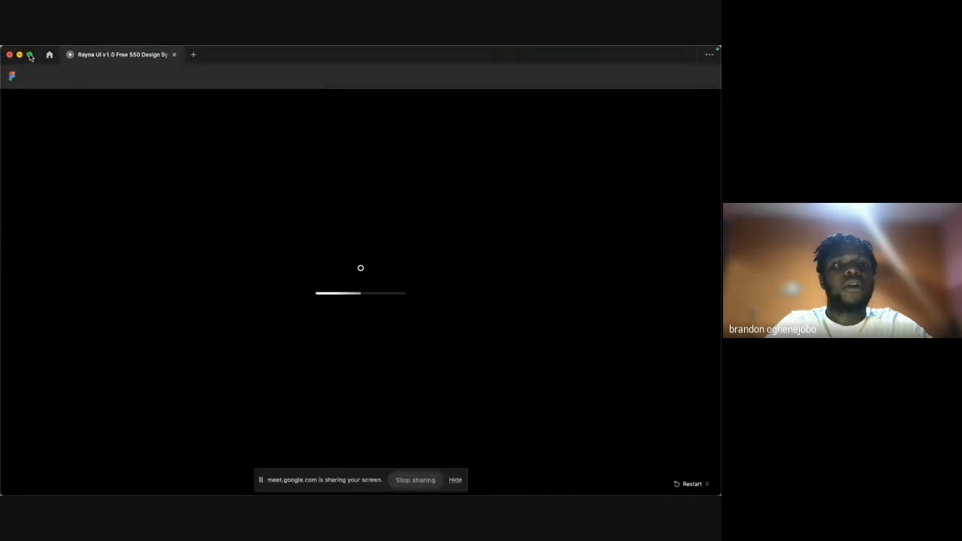
Show the prototype window full screen and hide the interface around the dashboard.
left_click(29, 55)
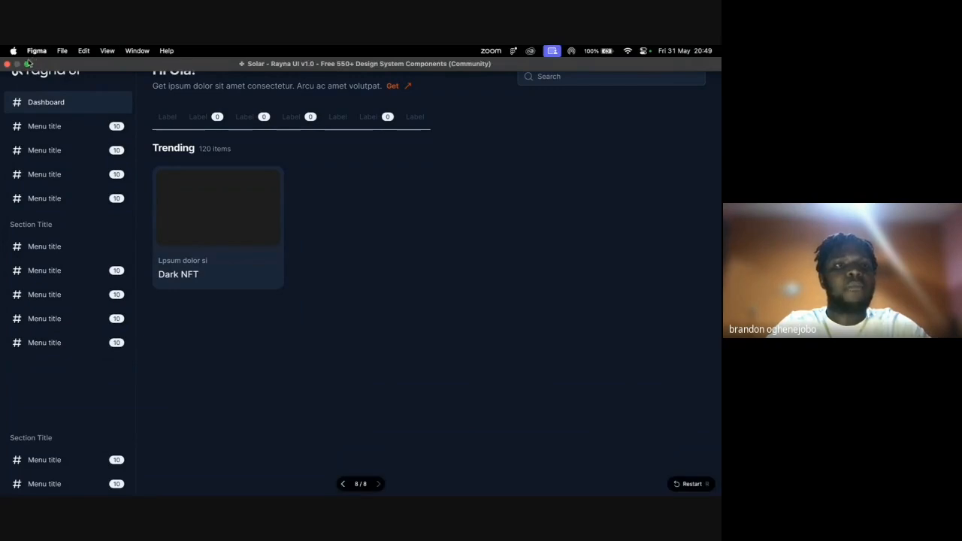
left_click(28, 65)
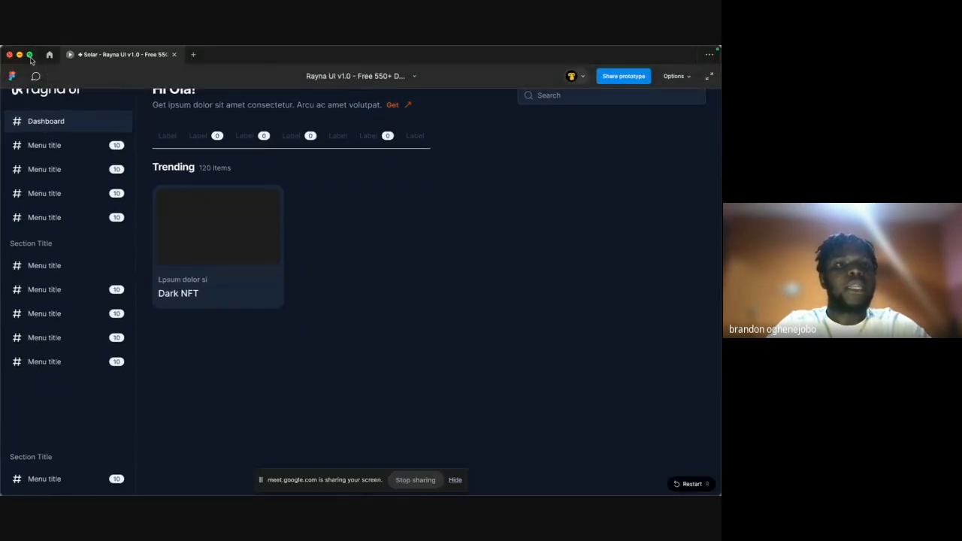
left_click(30, 57)
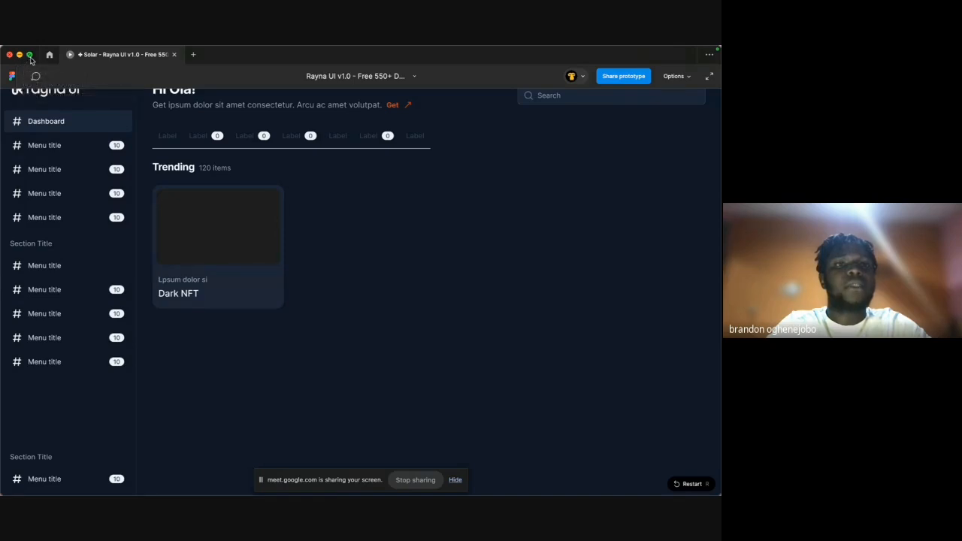
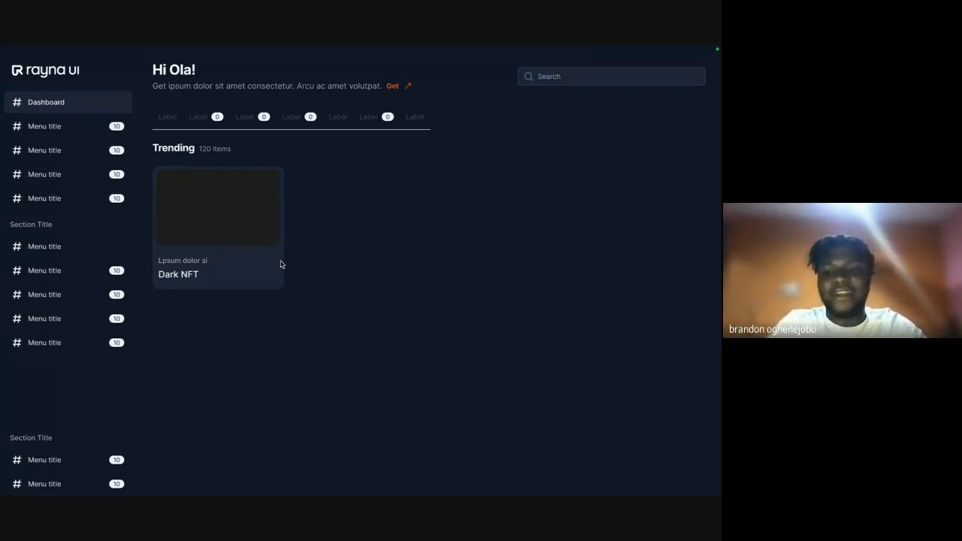
key("super+backslash")
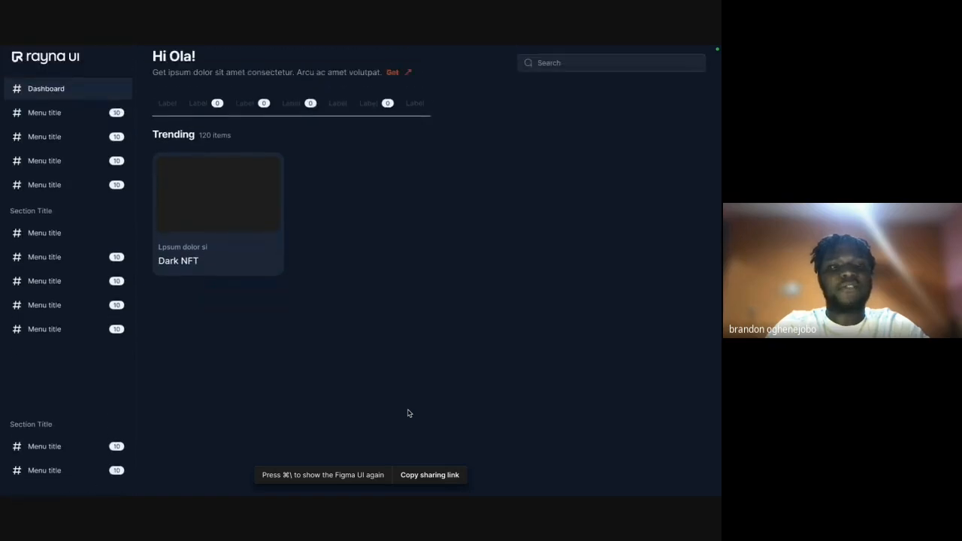
Review the presented dashboard and return to the design file.
scroll(406, 413, "down", 2)
scroll(339, 374, "up", 2)
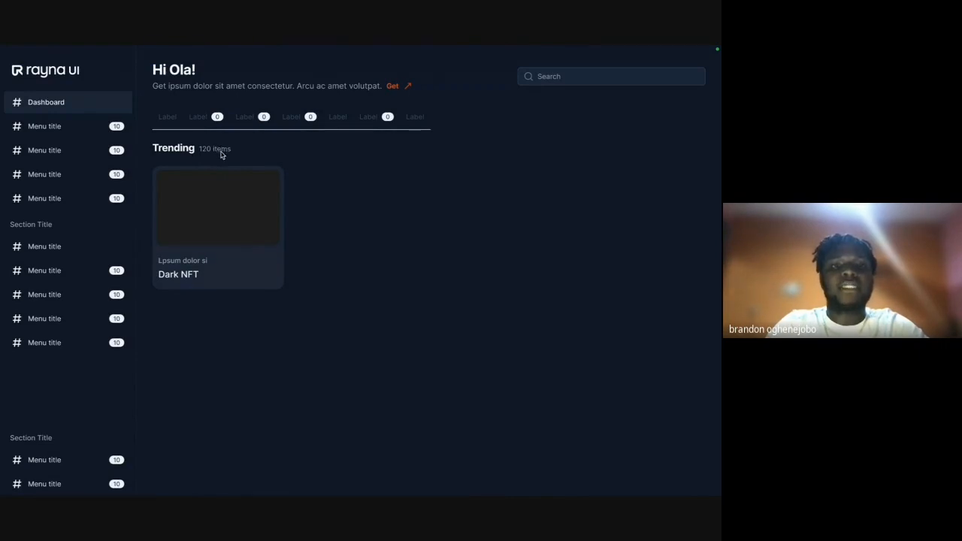
key("Escape")
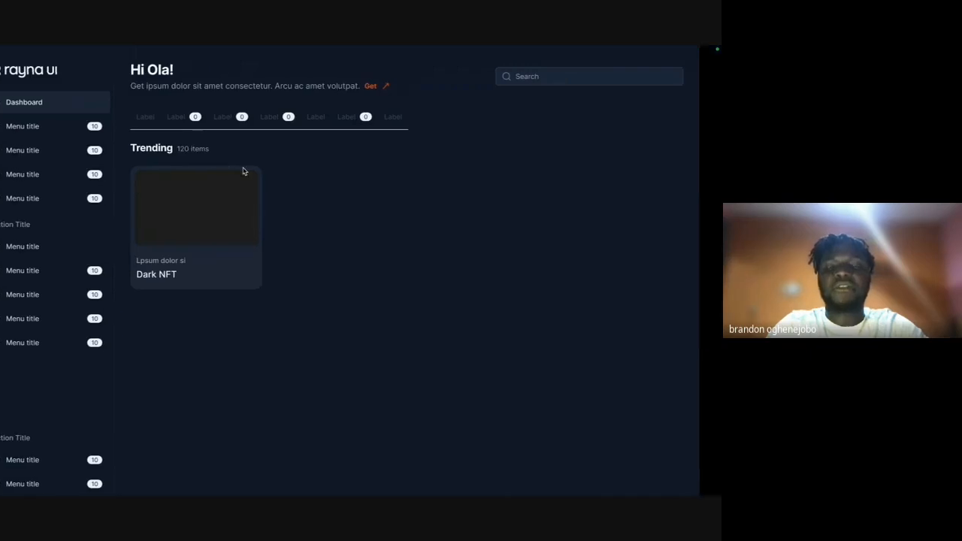
Wrap the Trending heading row in an auto layout frame and set the frame's width to Fill container.
scroll(352, 193, "up", 3)
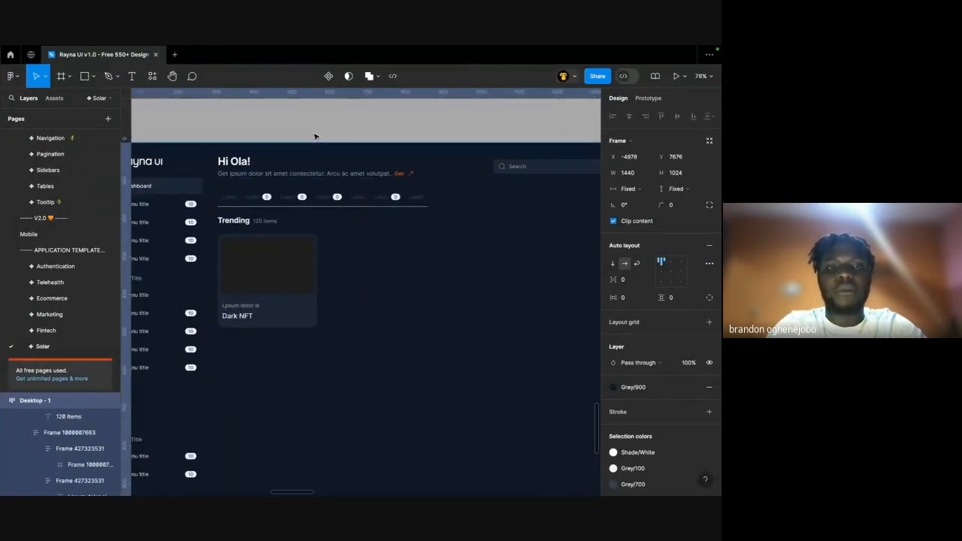
key("Escape")
scroll(270, 223, "right", 1)
left_click(249, 248, "super")
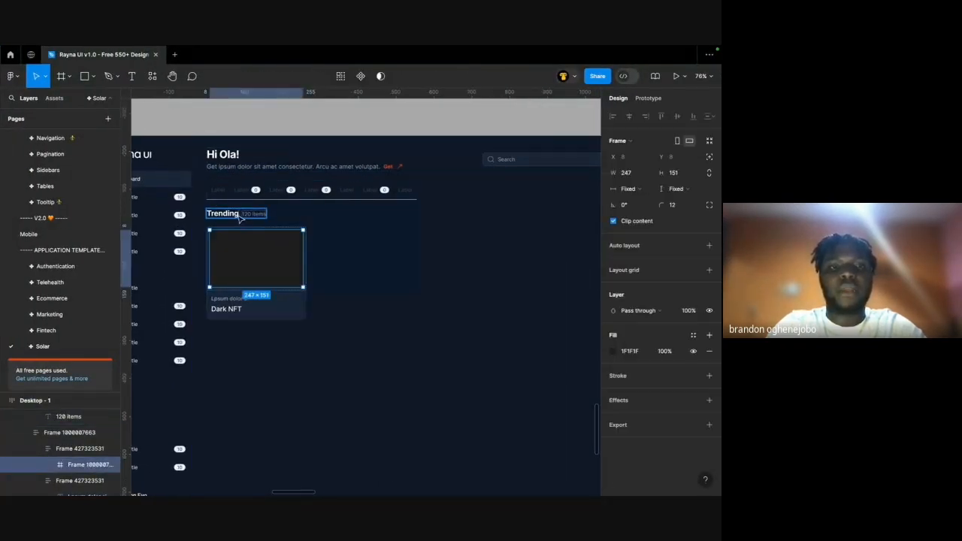
left_click(241, 218, "super")
key("shift+a")
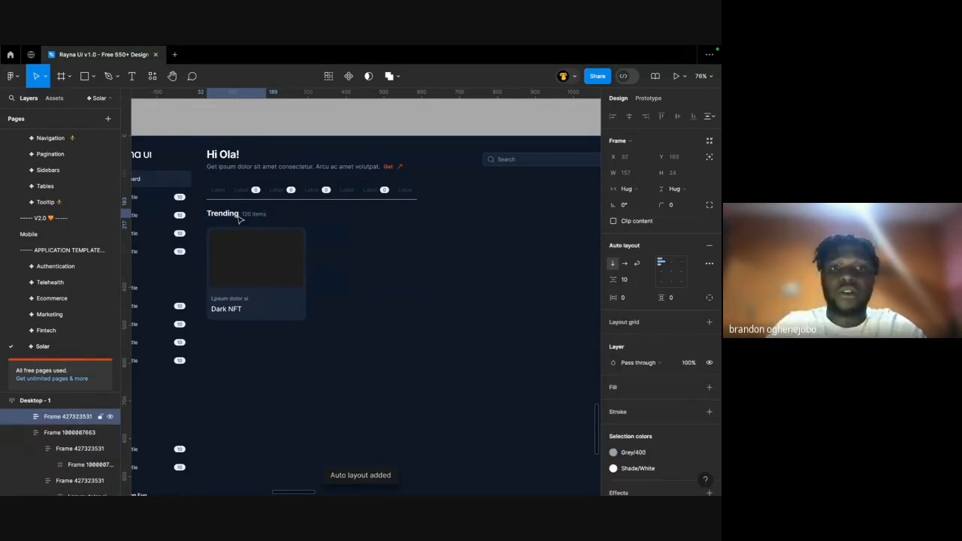
left_click(626, 189)
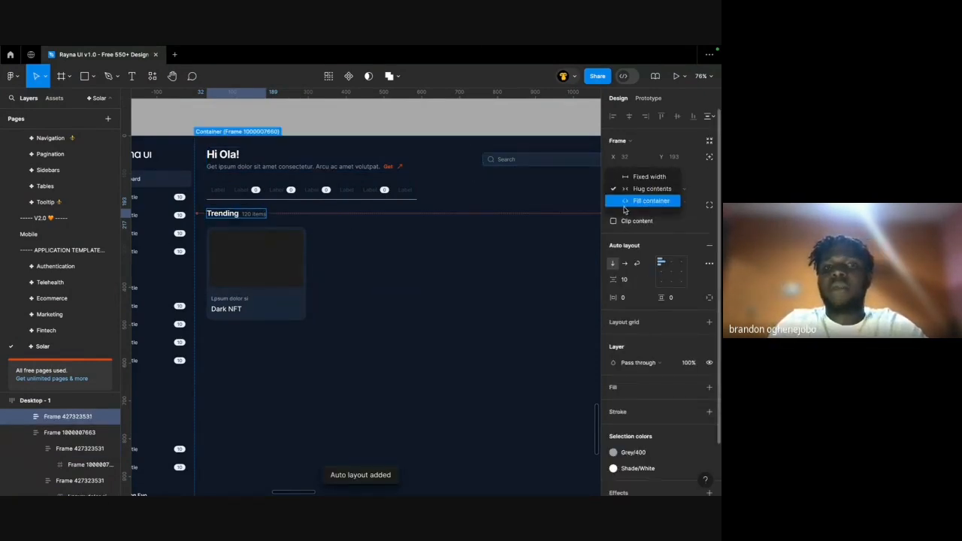
left_click(631, 199)
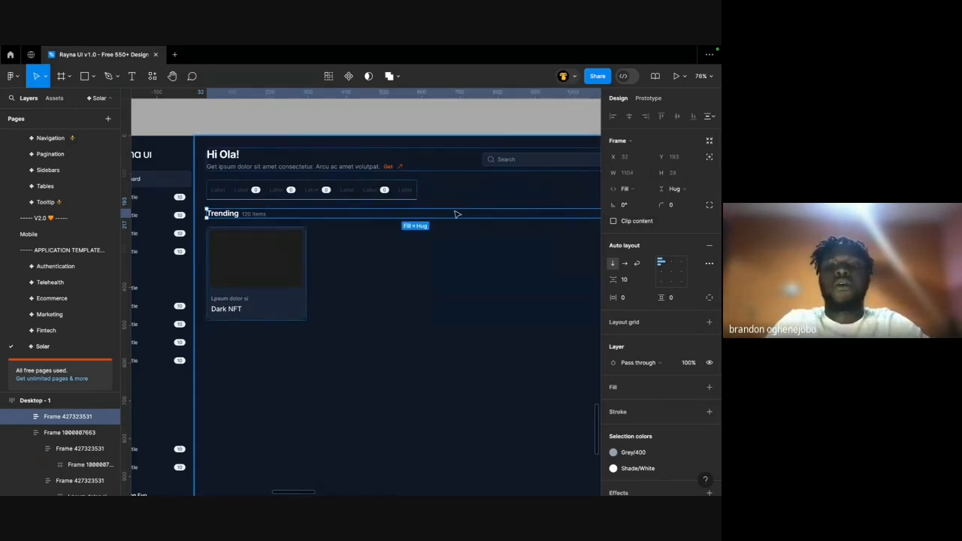
scroll(455, 214, "down", 3)
left_click(502, 127)
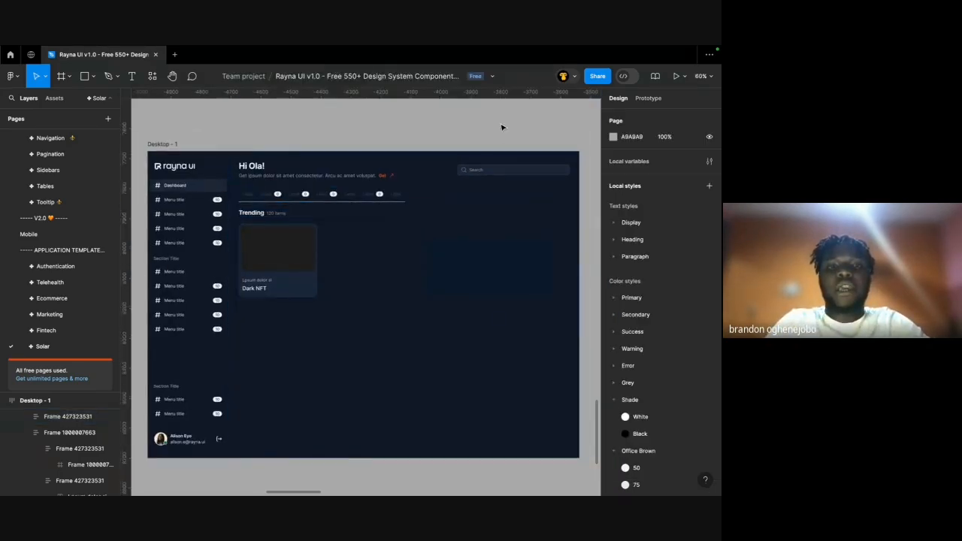
scroll(502, 127, "left", 3)
scroll(502, 127, "right", 6)
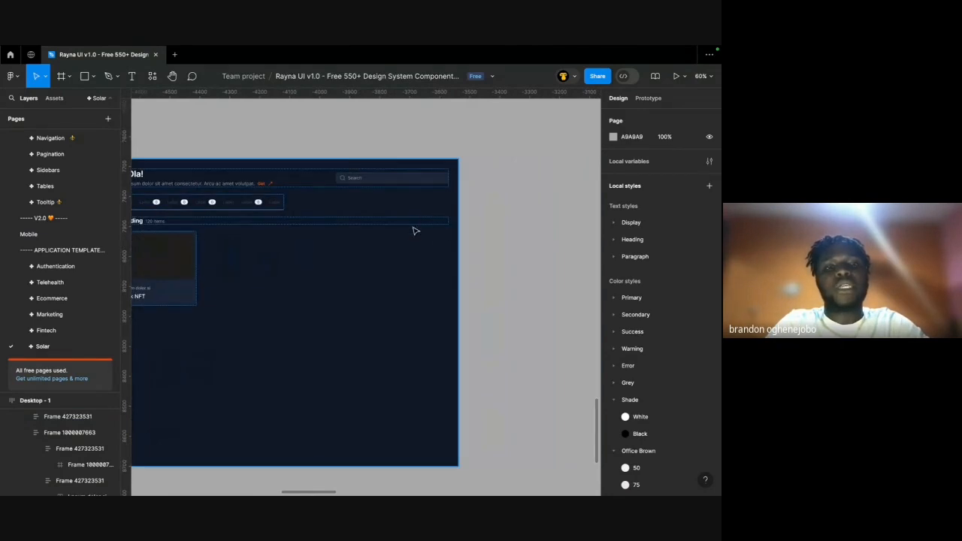
Copy the orange "Get" arrow button from the greeting's subtitle and paste it into the Trending heading frame.
scroll(354, 234, "left", 2)
scroll(165, 241, "up", 5)
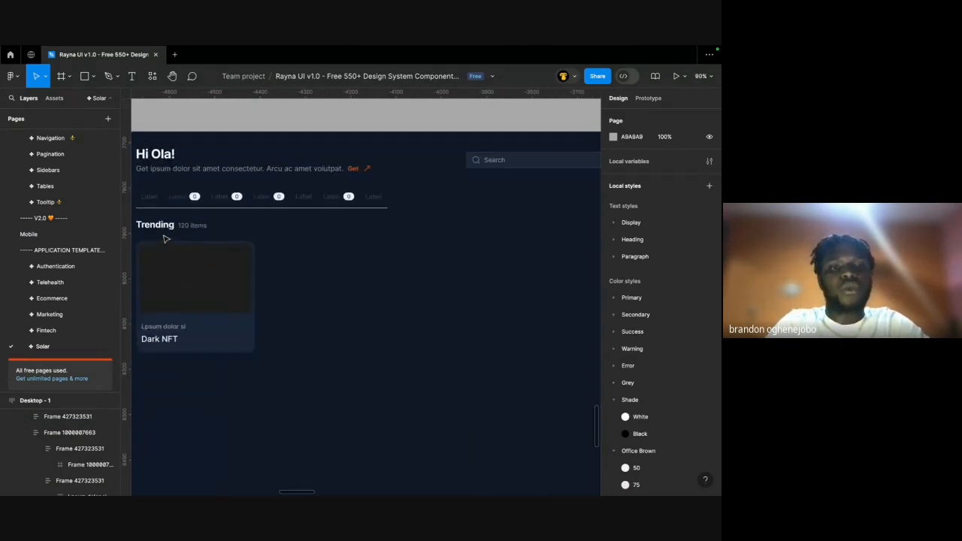
left_click(154, 225)
left_click(245, 246)
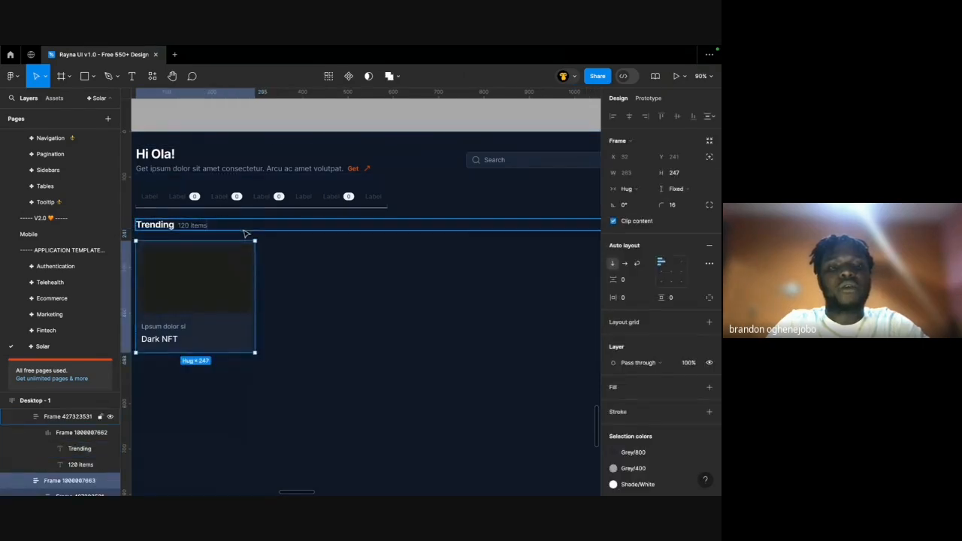
scroll(245, 231, "left", 2)
left_click(363, 167)
left_click(391, 164)
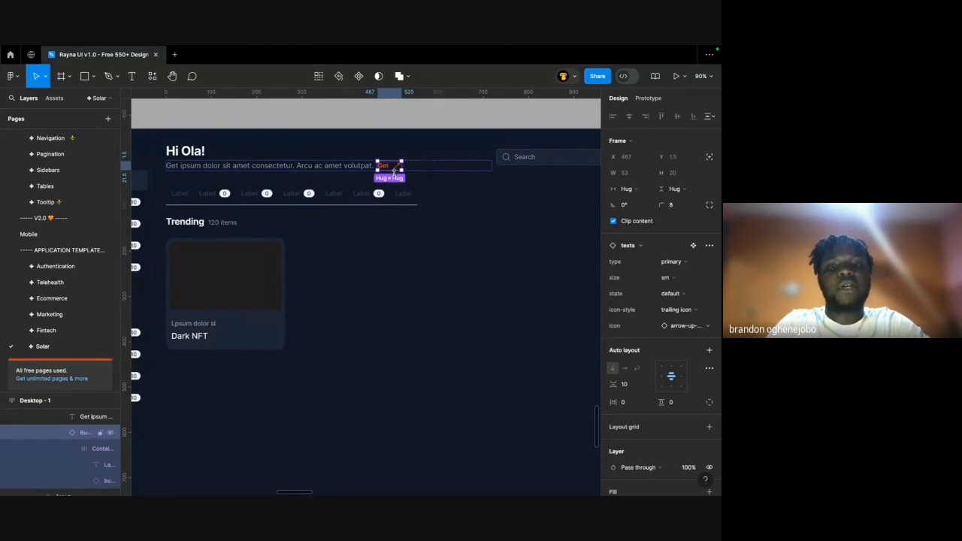
left_click(248, 270)
left_click(227, 223)
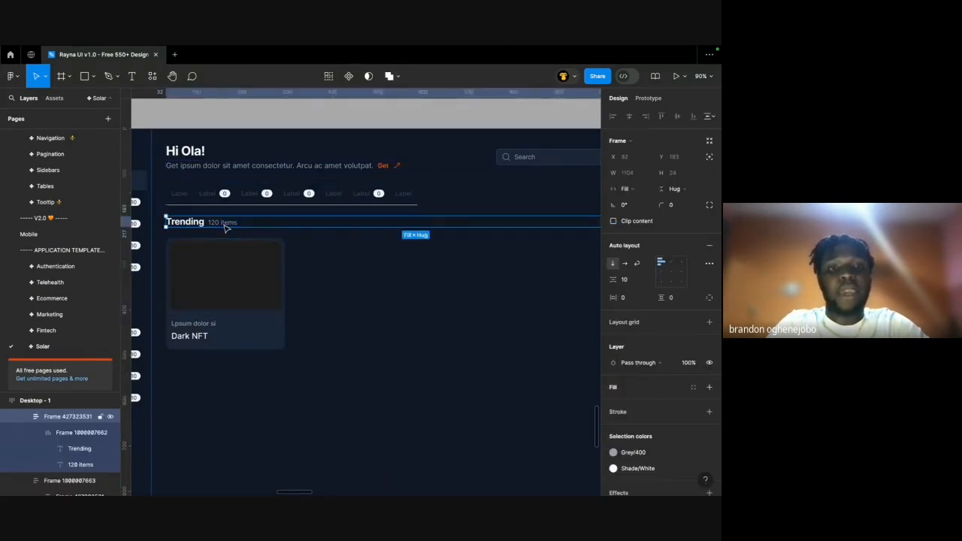
scroll(226, 227, "down", 3)
key("ctrl+v")
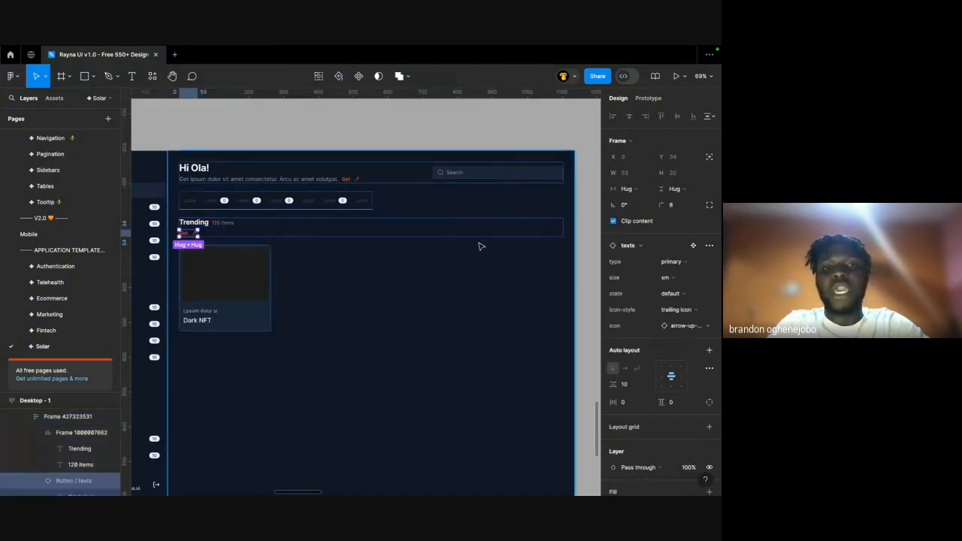
Set the Trending header frame to horizontal auto layout with Auto spacing and vertically centred items.
left_click(429, 234)
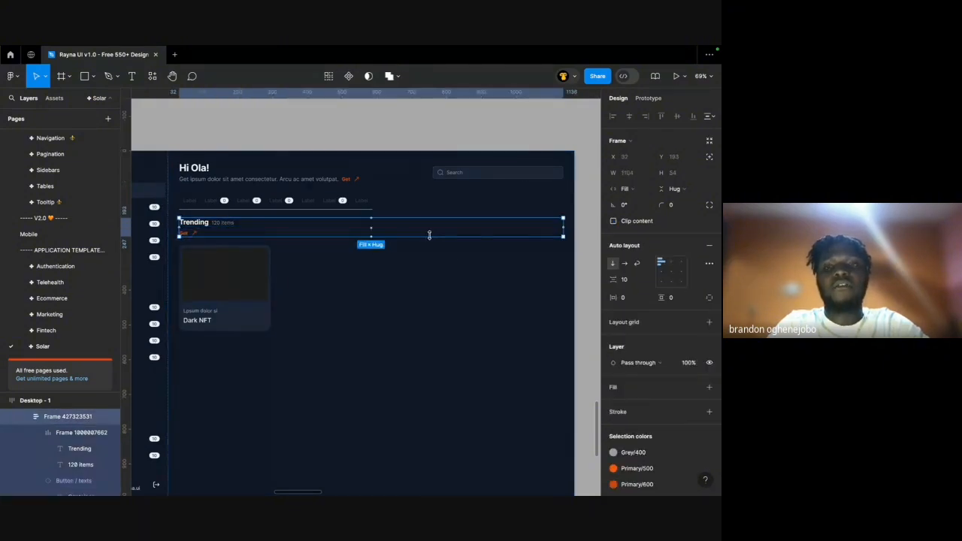
left_click(624, 264)
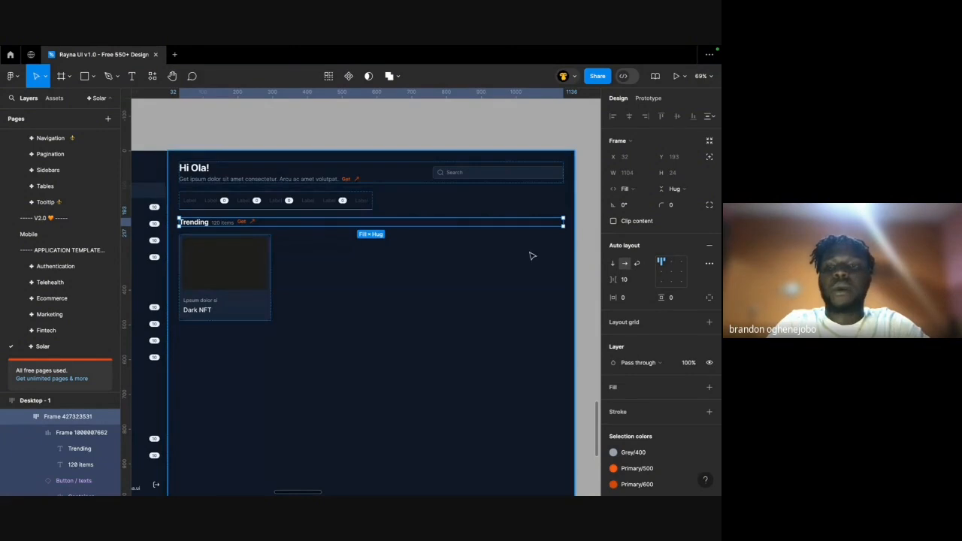
left_click(648, 281)
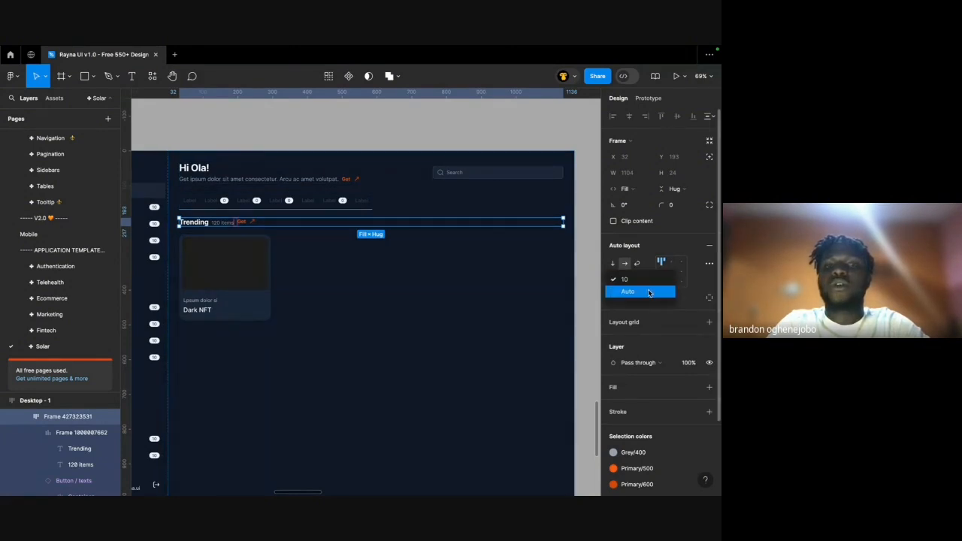
left_click(633, 290)
left_click(664, 276)
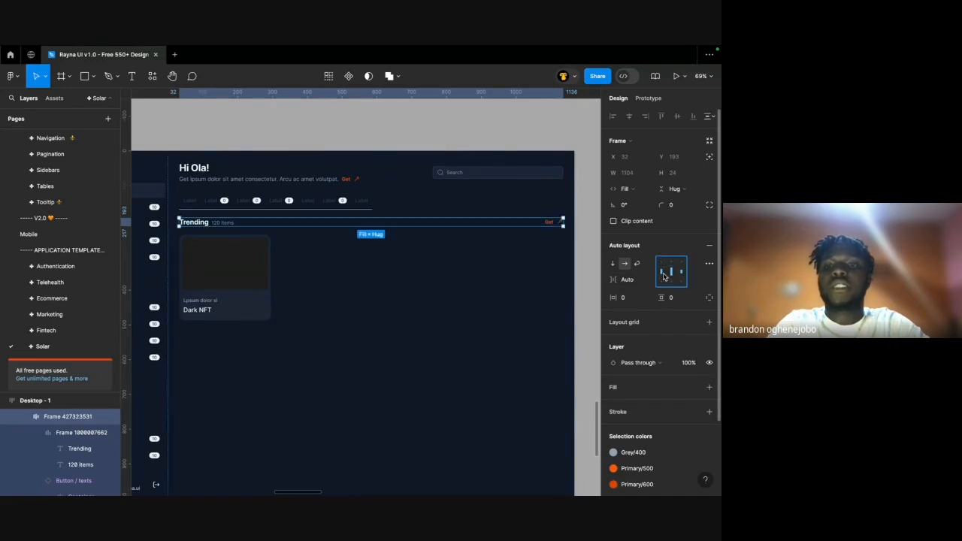
Preview the Trending header row in the full-screen prototype and return to the design file.
left_click(487, 139)
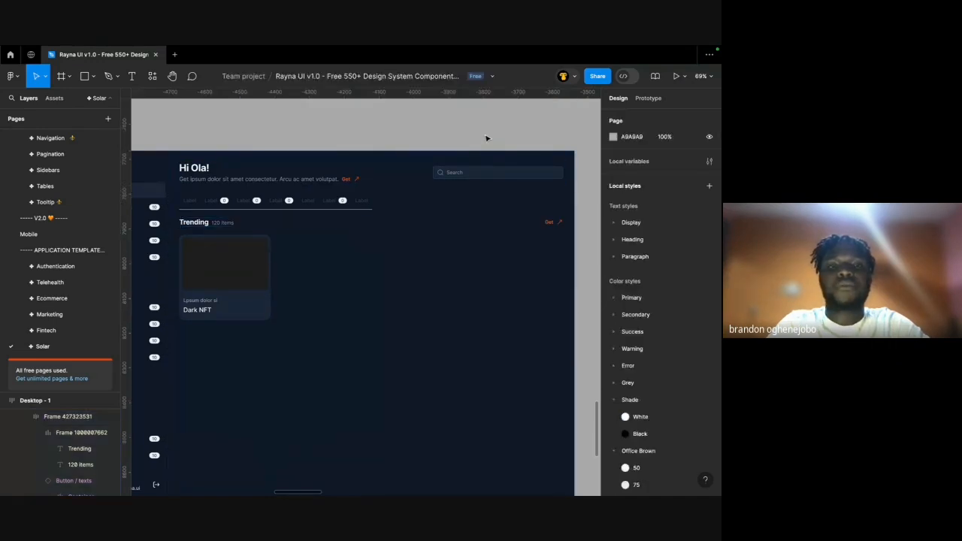
key("ctrl+Left")
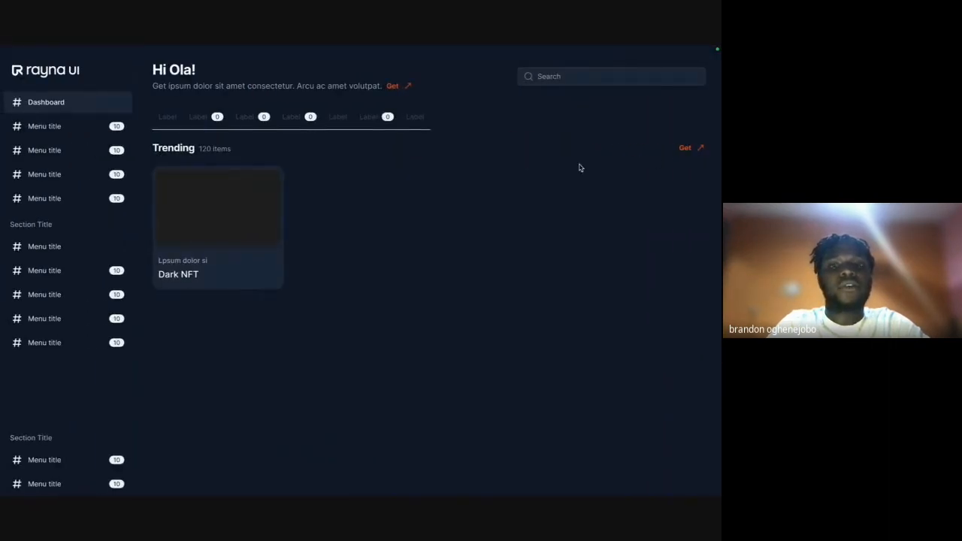
key("ctrl+Right")
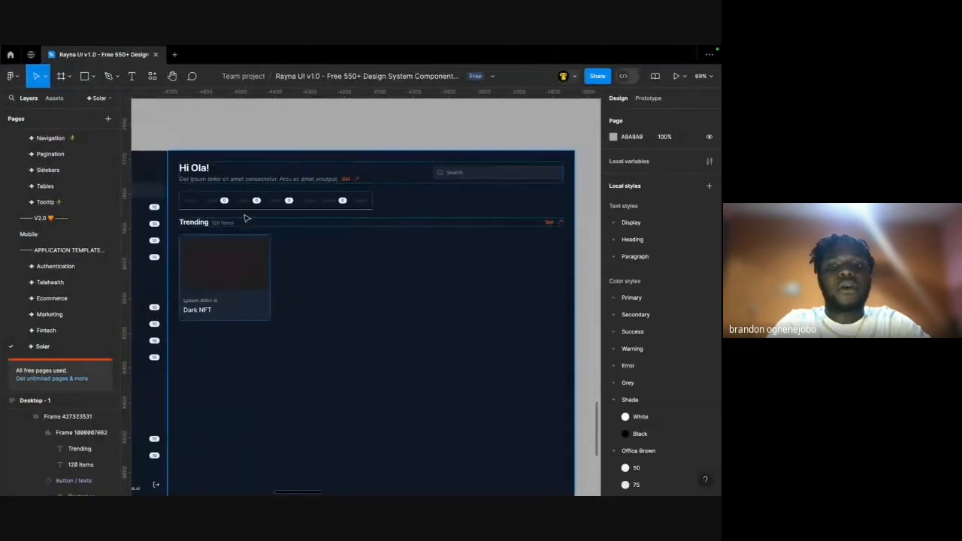
Compare the Trending header with the wireframe sketch, examining its Following dropdown and arrow buttons.
scroll(553, 225, "up", 5)
scroll(553, 236, "right", 5)
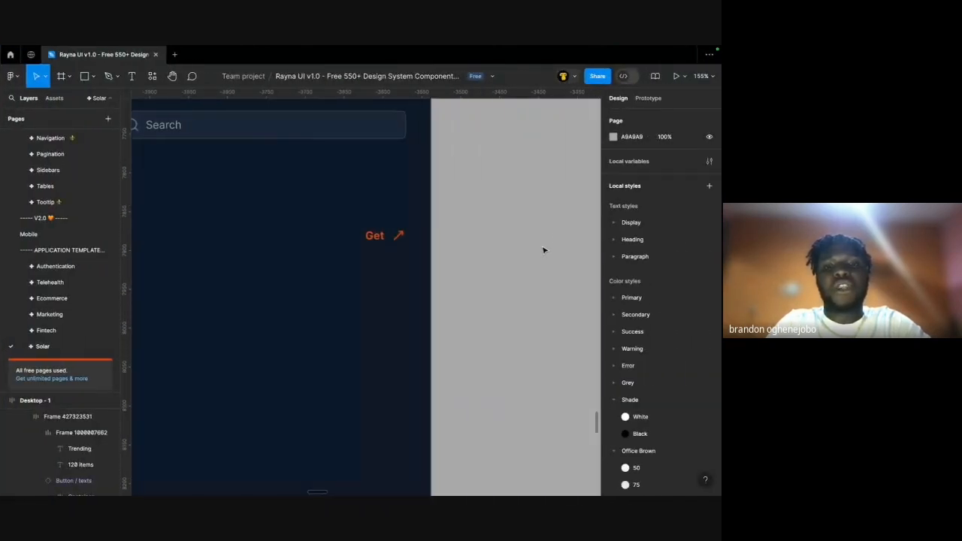
scroll(543, 249, "down", 10)
left_click(354, 239, "super")
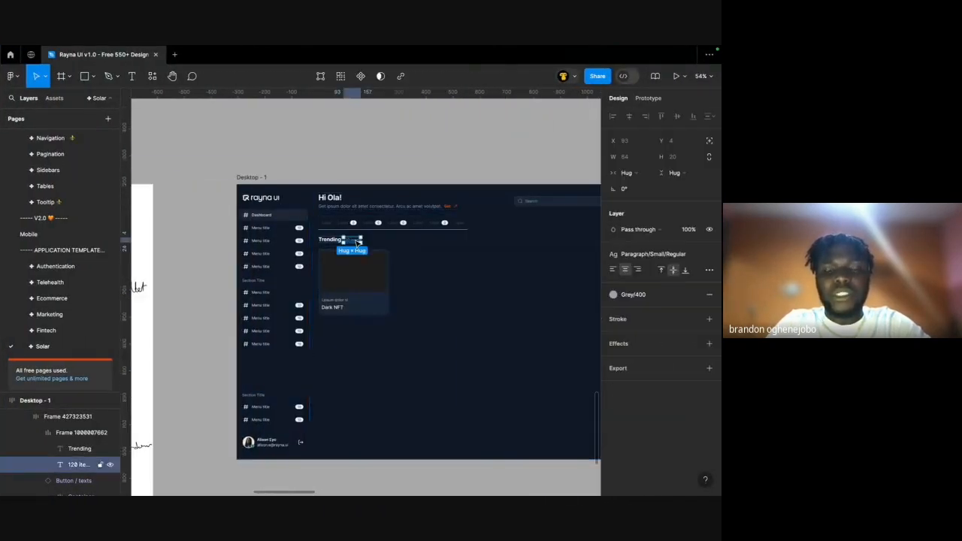
scroll(358, 242, "right", 3)
scroll(364, 244, "left", 9)
scroll(363, 243, "down", 2)
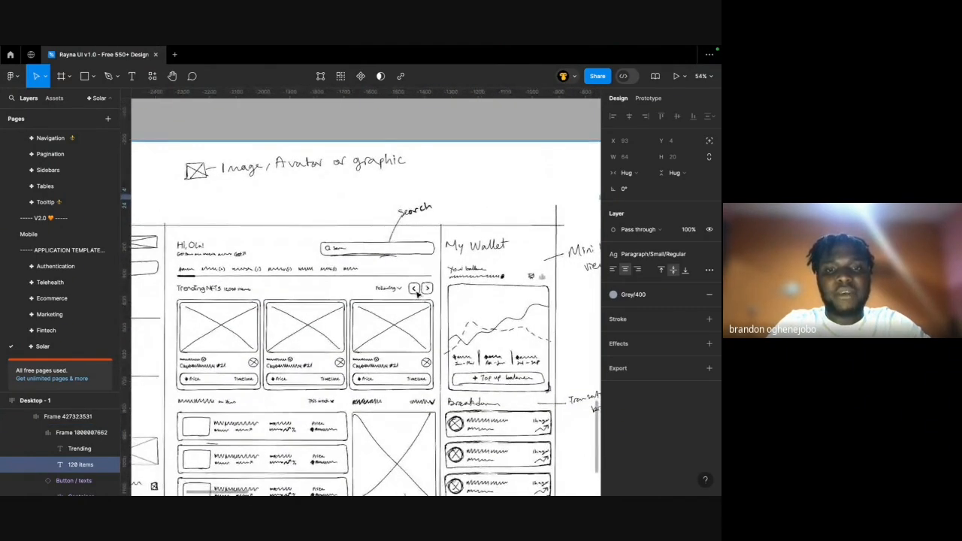
scroll(391, 249, "up", 8)
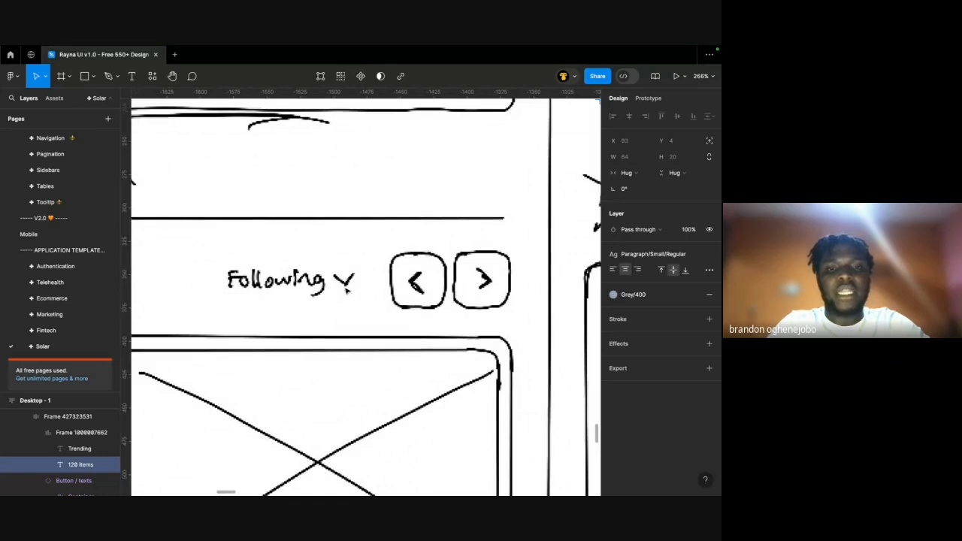
scroll(350, 281, "down", 2)
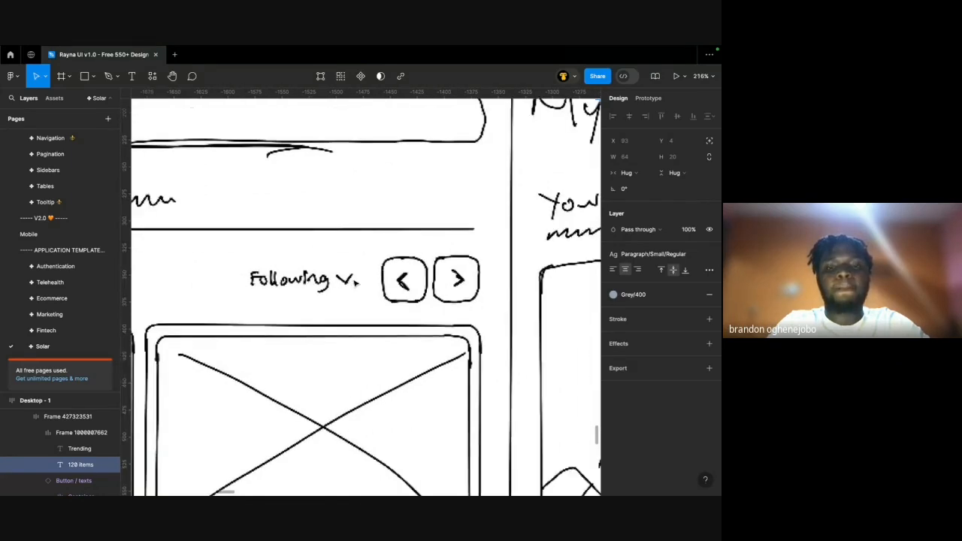
scroll(358, 280, "down", 5)
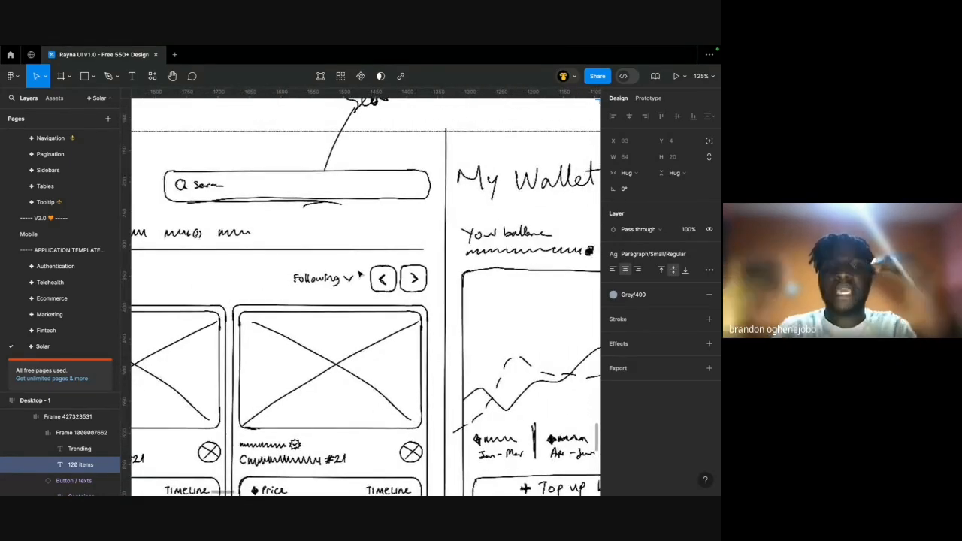
scroll(360, 274, "down", 4)
scroll(359, 275, "right", 10)
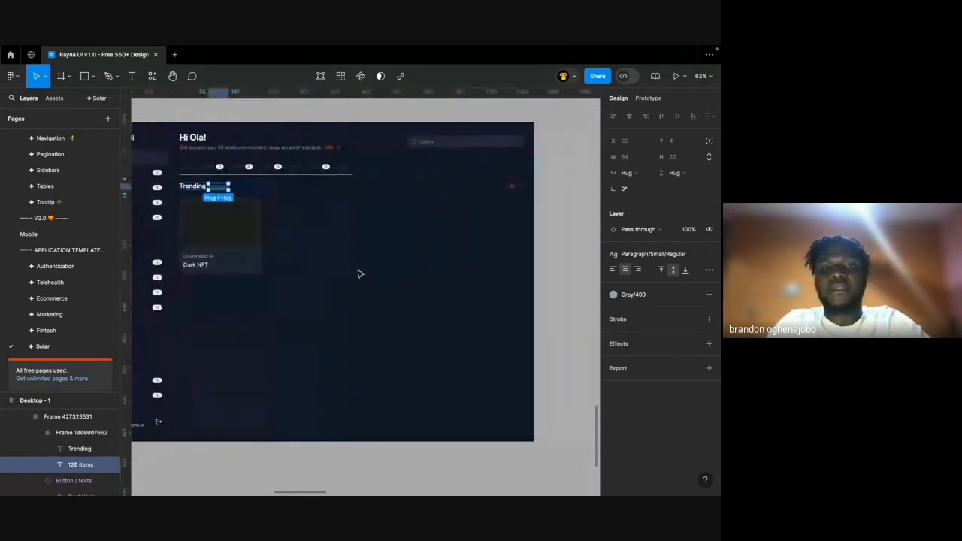
Copy the word "popularity" from the Filter Options line of the UX Structure and Features text.
scroll(526, 195, "up", 8)
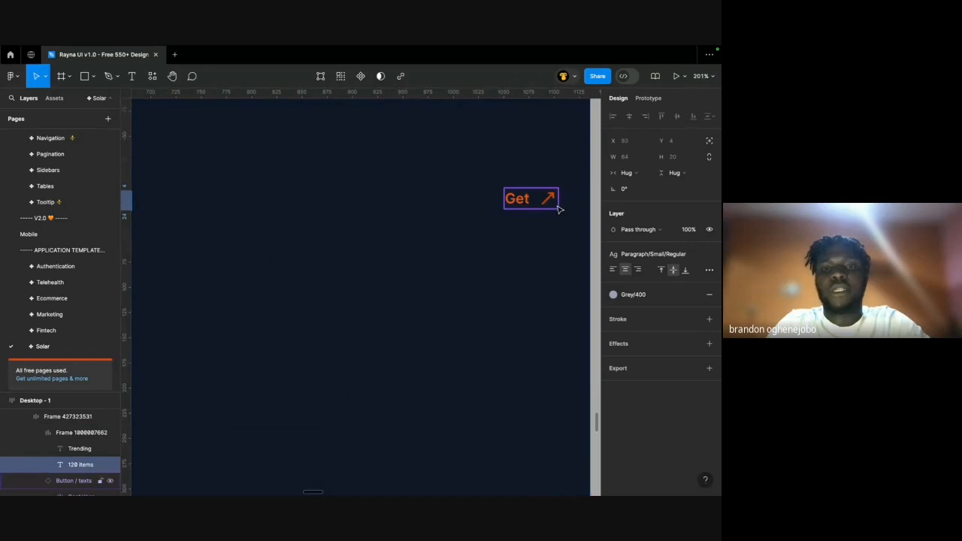
scroll(552, 213, "right", 3)
double_click(434, 199)
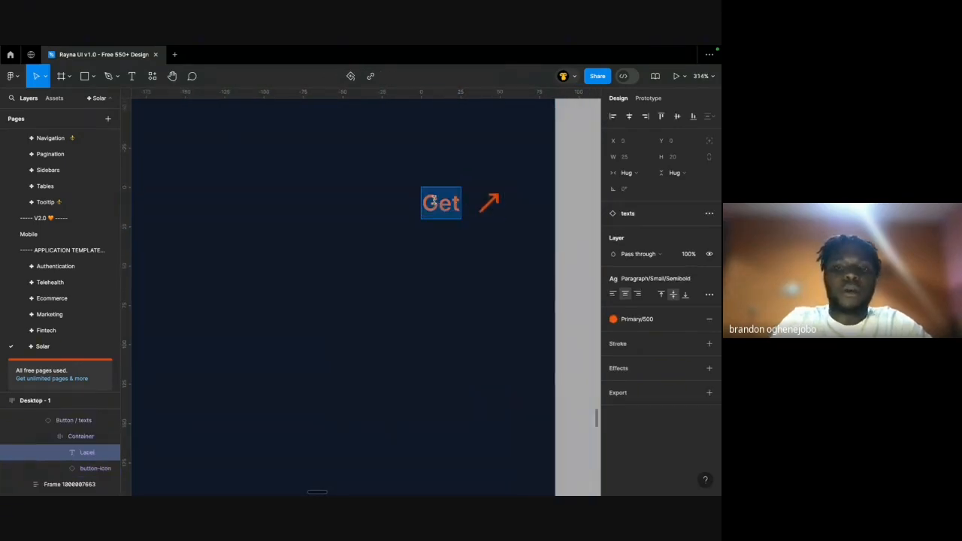
scroll(434, 200, "down", 8)
scroll(434, 199, "left", 10)
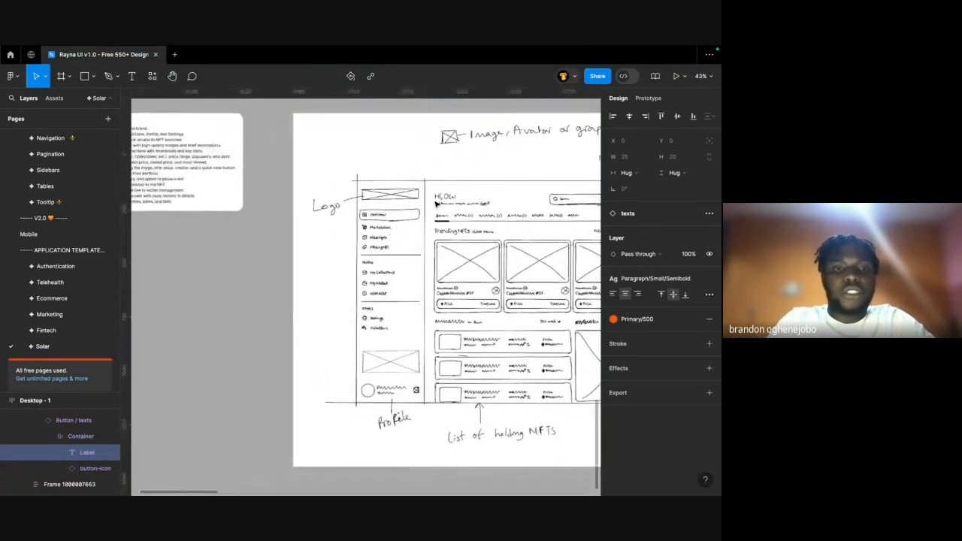
scroll(435, 204, "up", 6)
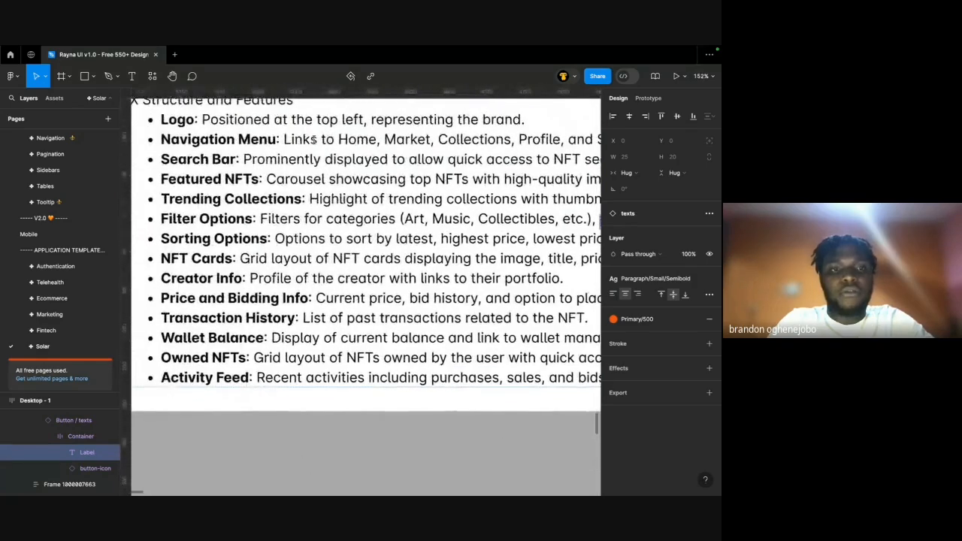
scroll(275, 177, "up", 4)
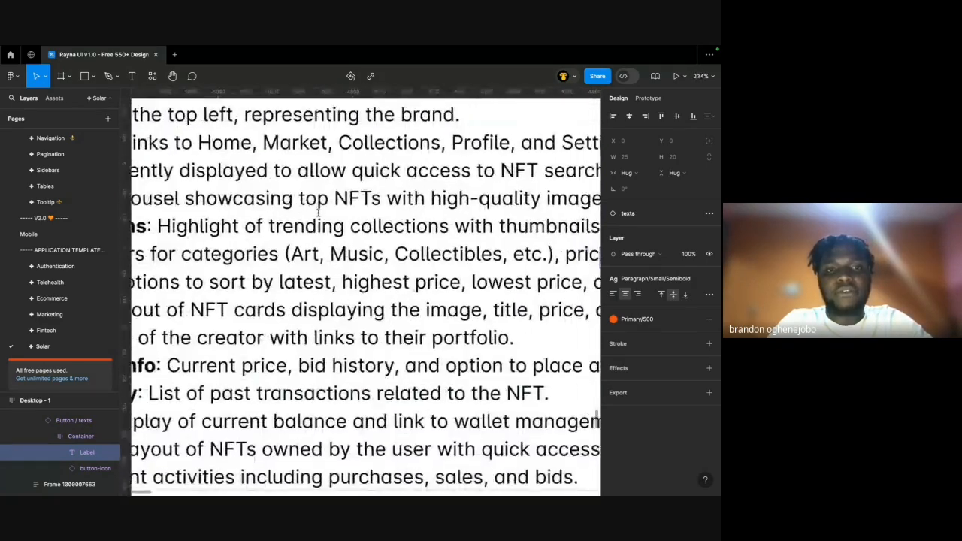
scroll(293, 261, "down", 4)
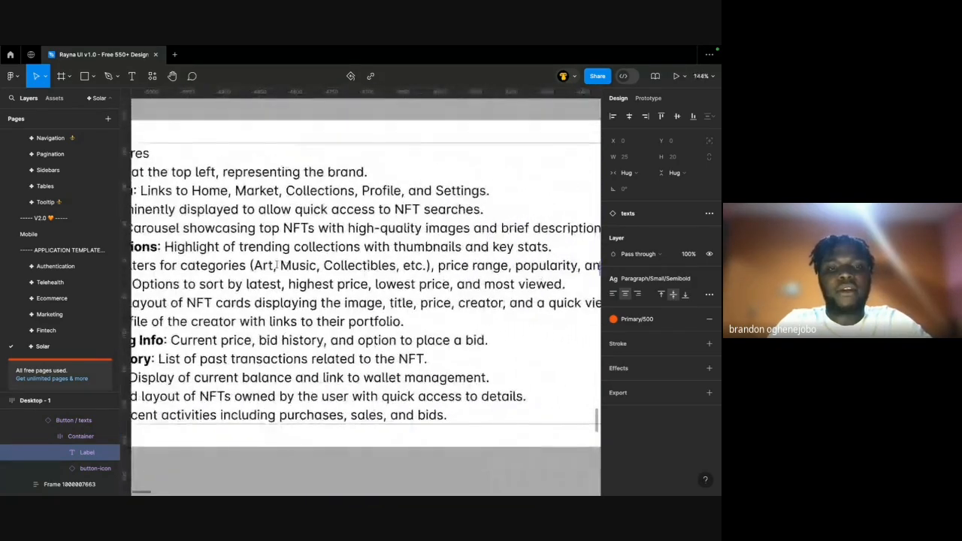
double_click(261, 264)
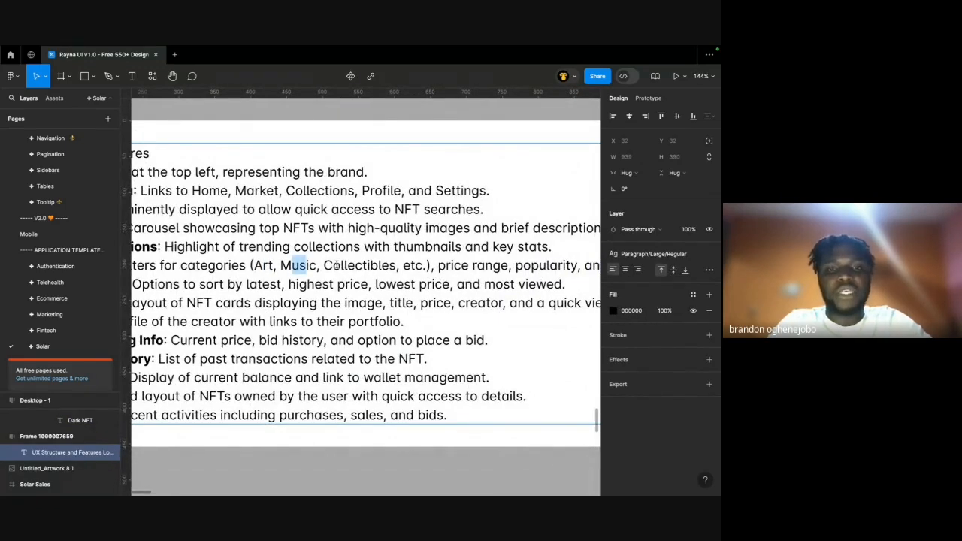
scroll(437, 278, "right", 3)
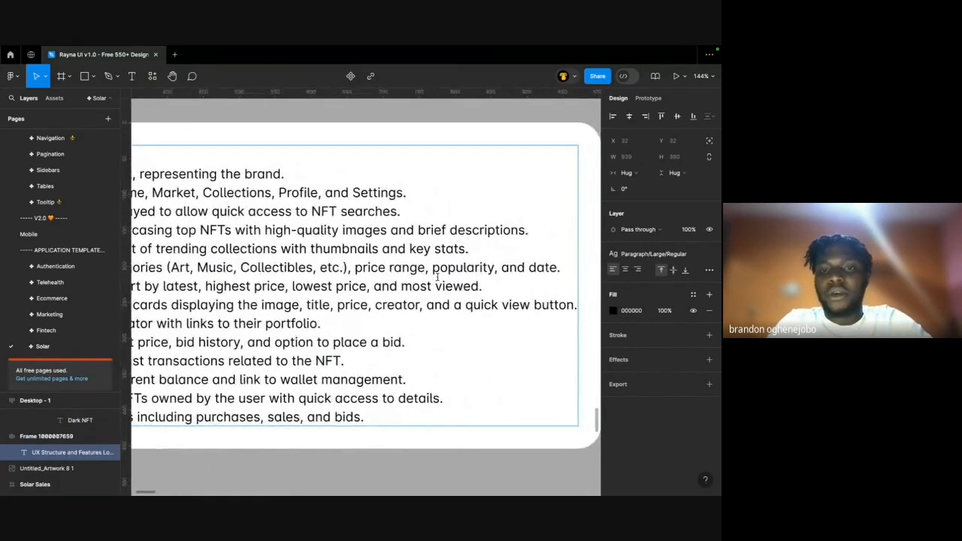
double_click(485, 260)
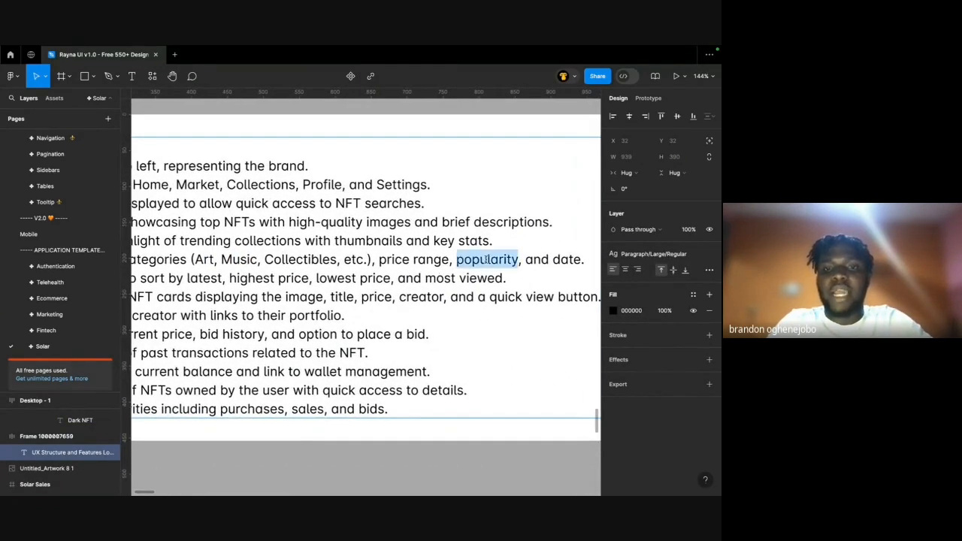
Replace the "Get" label of the Trending header's orange button with the copied word "popularity".
scroll(485, 259, "down", 6)
scroll(489, 263, "right", 3)
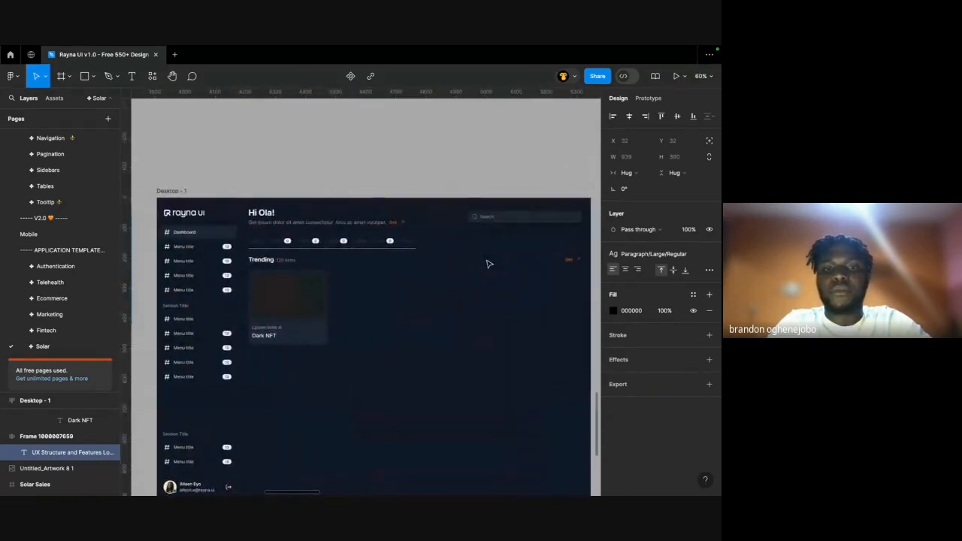
scroll(585, 239, "up", 5)
left_click(537, 307)
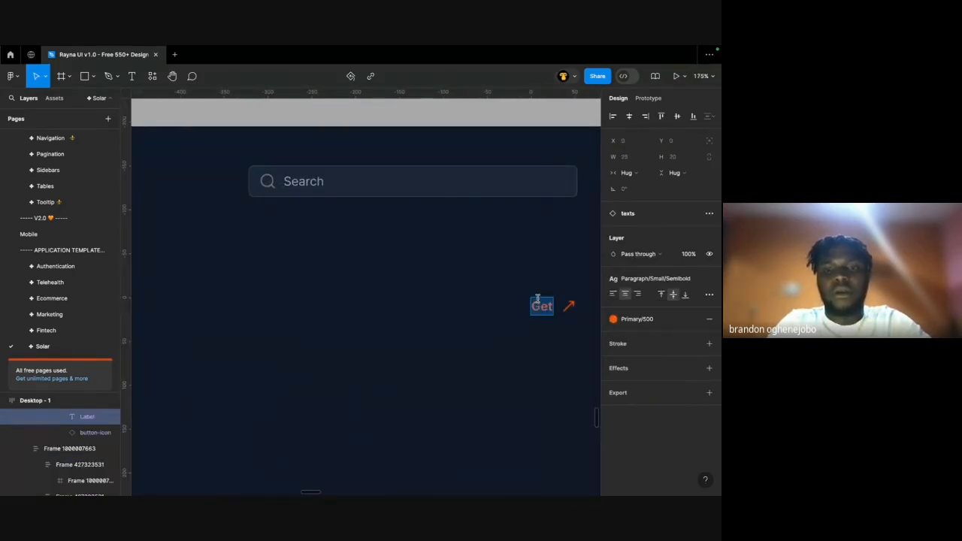
scroll(539, 300, "right", 3)
Search the icon components for "Down" and swap the popularity button's arrow icon for chevron-down.
left_click(443, 302)
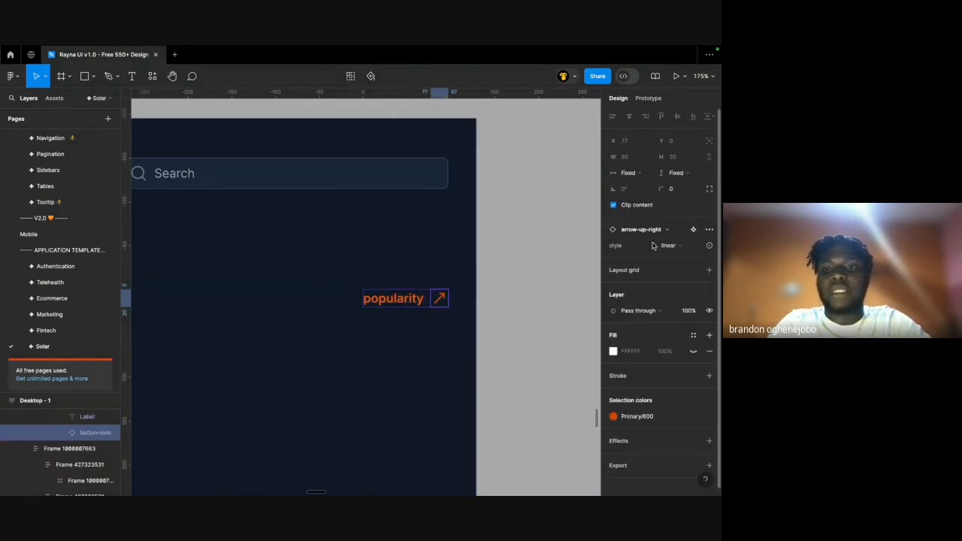
left_click(653, 230)
type("Down")
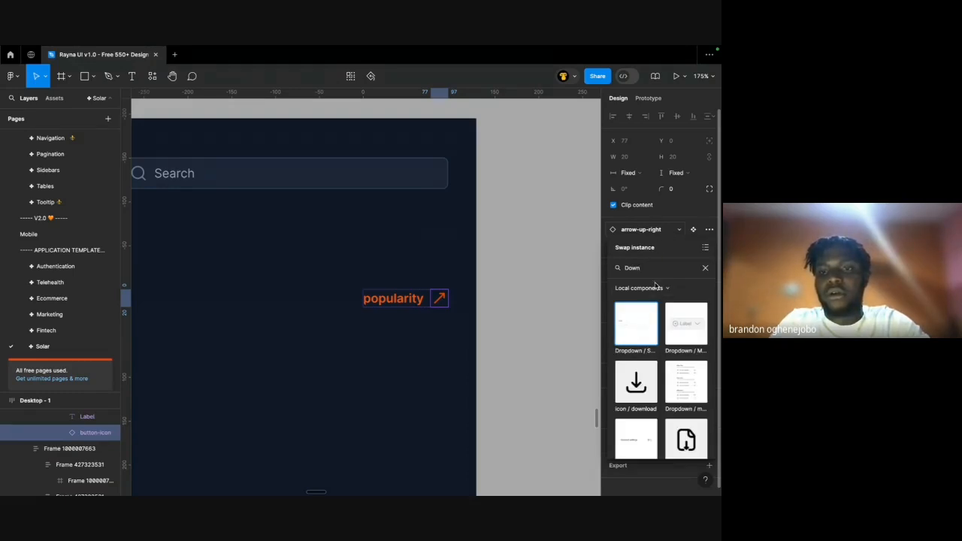
scroll(661, 393, "down", 2)
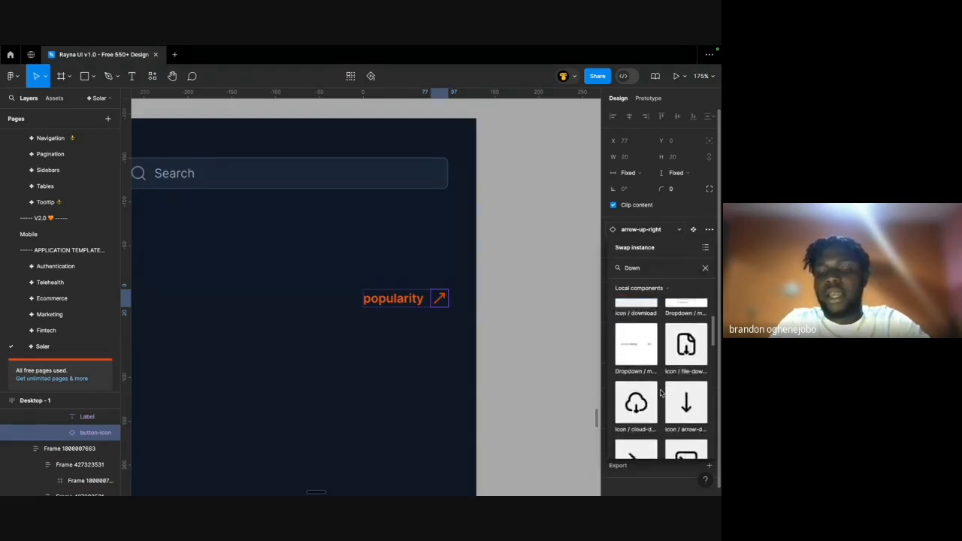
scroll(661, 393, "down", 6)
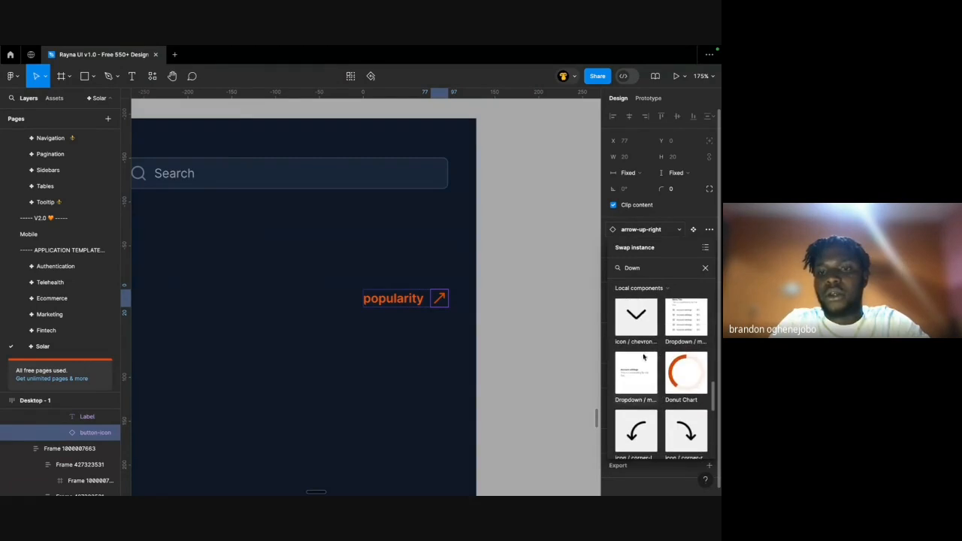
left_click(638, 320)
scroll(416, 293, "up", 3)
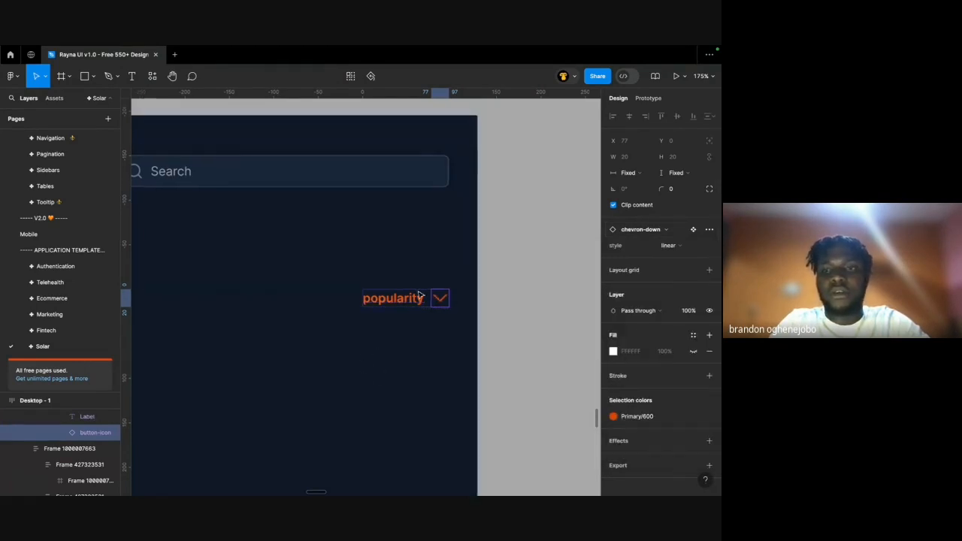
left_click(640, 229)
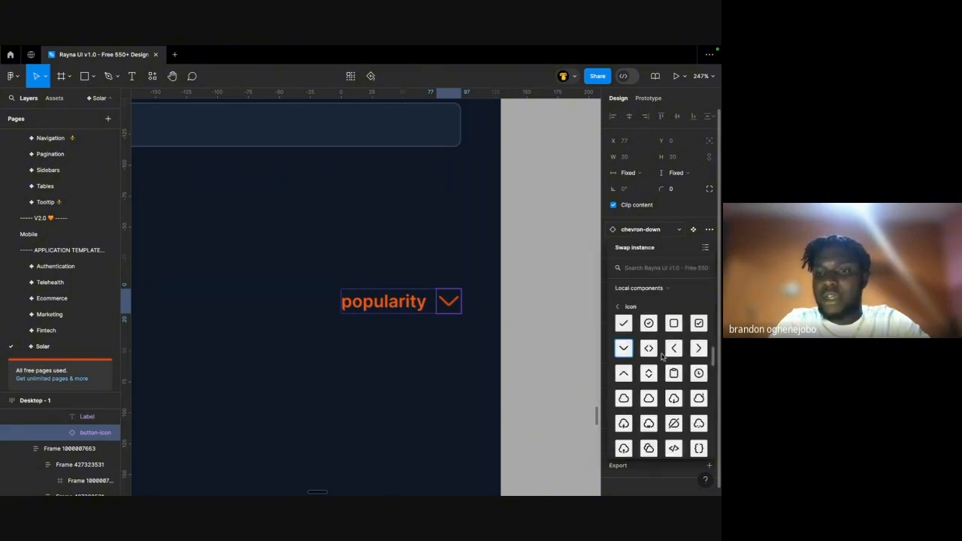
scroll(662, 378, "down", 10)
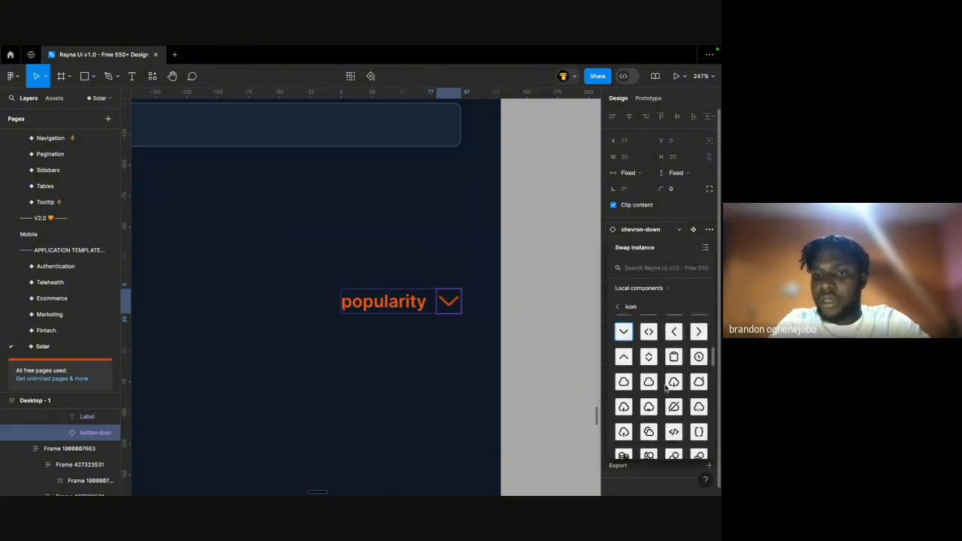
scroll(665, 387, "down", 10)
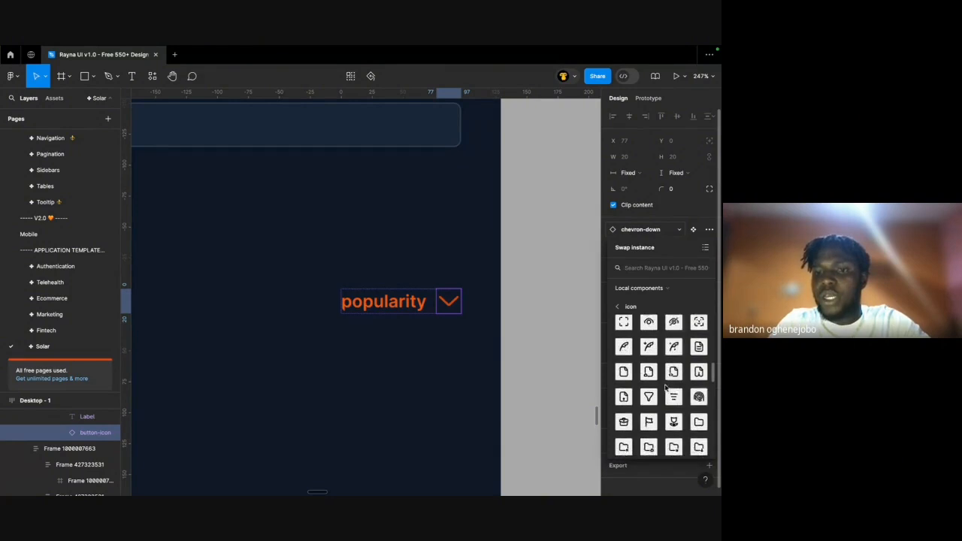
scroll(665, 387, "down", 5)
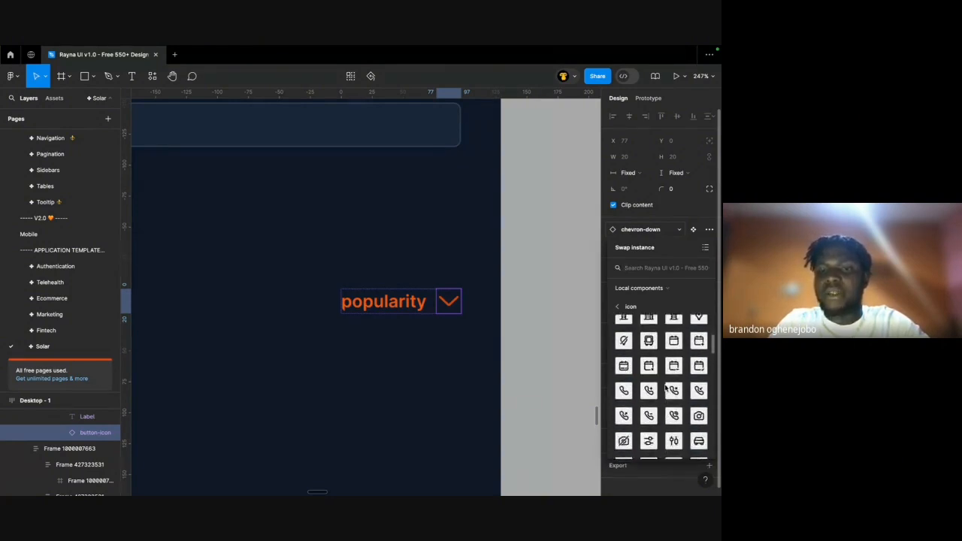
left_click(516, 290)
Capitalize the first letter of the Trending header button's label so it reads "Popularity".
left_click(408, 303)
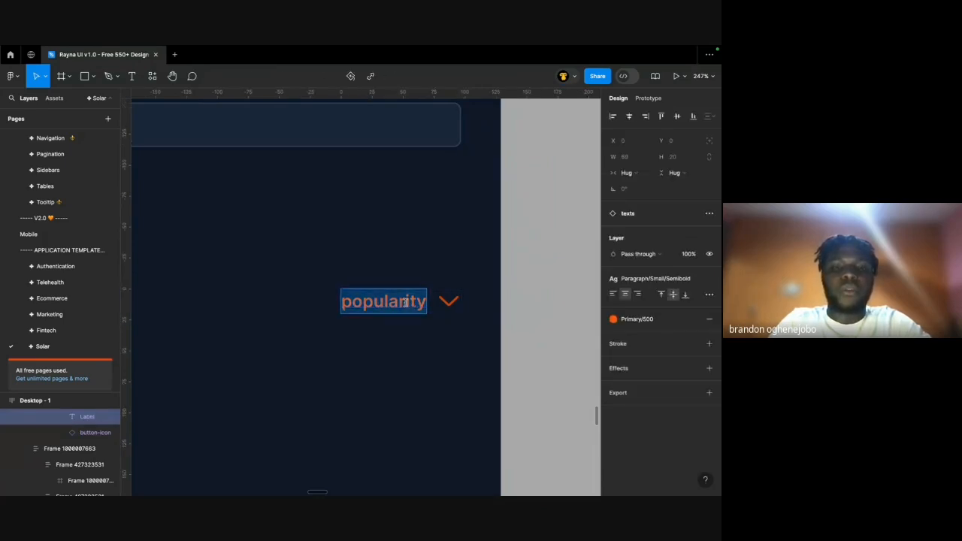
left_click(348, 303)
key("BackSpace")
type("P")
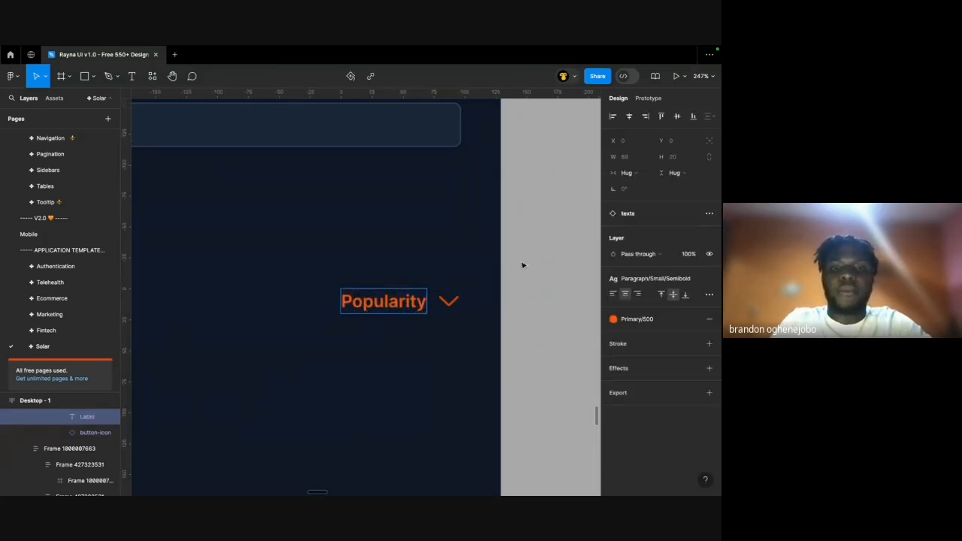
scroll(523, 265, "down", 5)
left_click(281, 286)
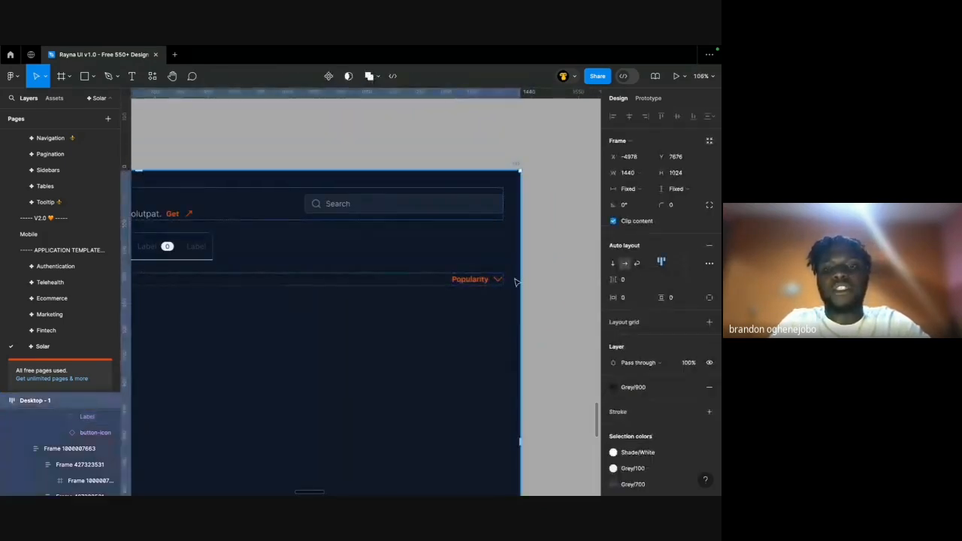
Recolor the Popularity button's label and chevron icon with the library's White shade style.
double_click(493, 280)
double_click(493, 280)
double_click(492, 280)
scroll(490, 279, "down", 4)
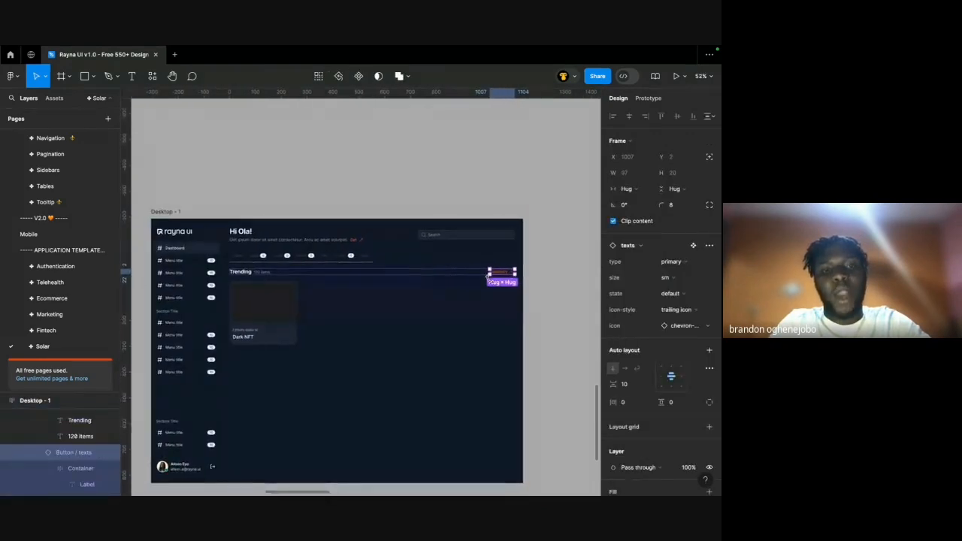
scroll(489, 275, "up", 2)
scroll(656, 472, "down", 4)
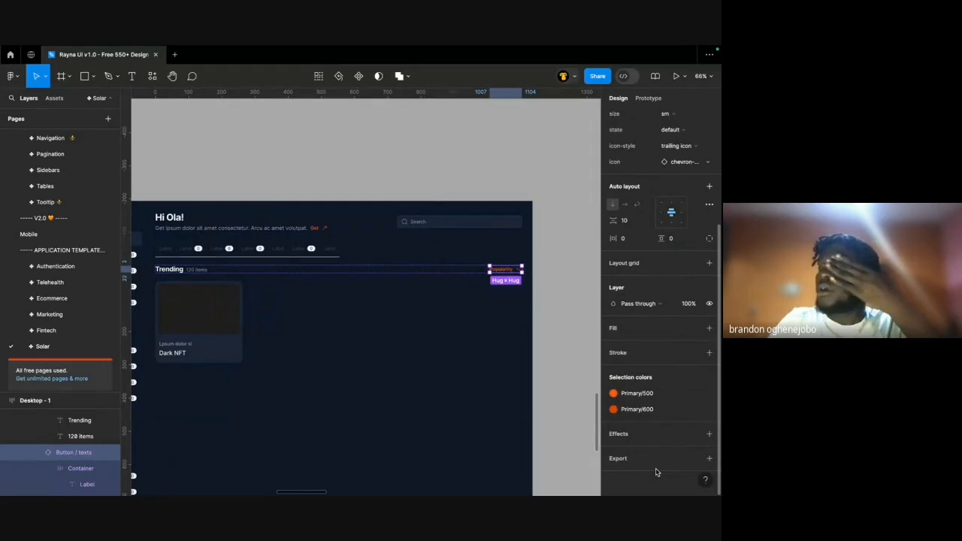
left_click(622, 396)
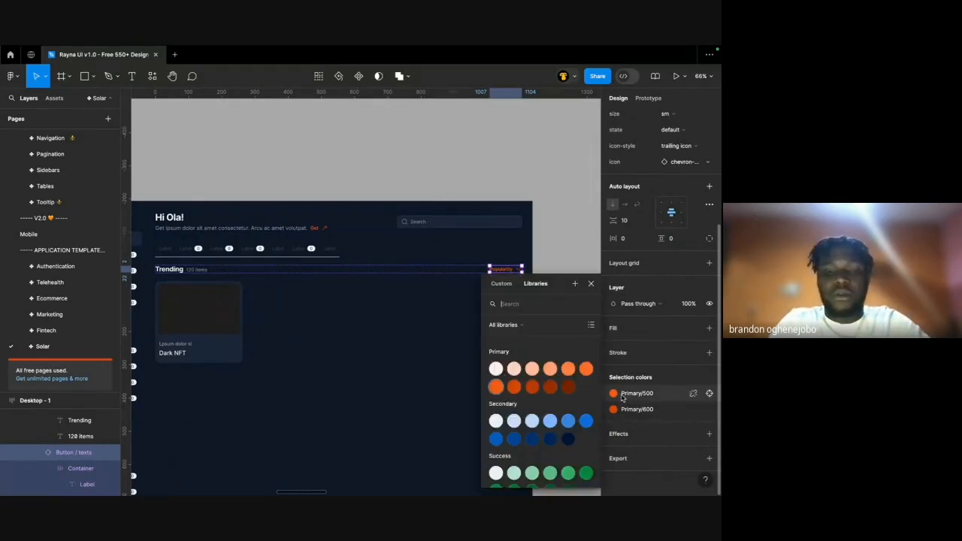
type("whi")
left_click(556, 367)
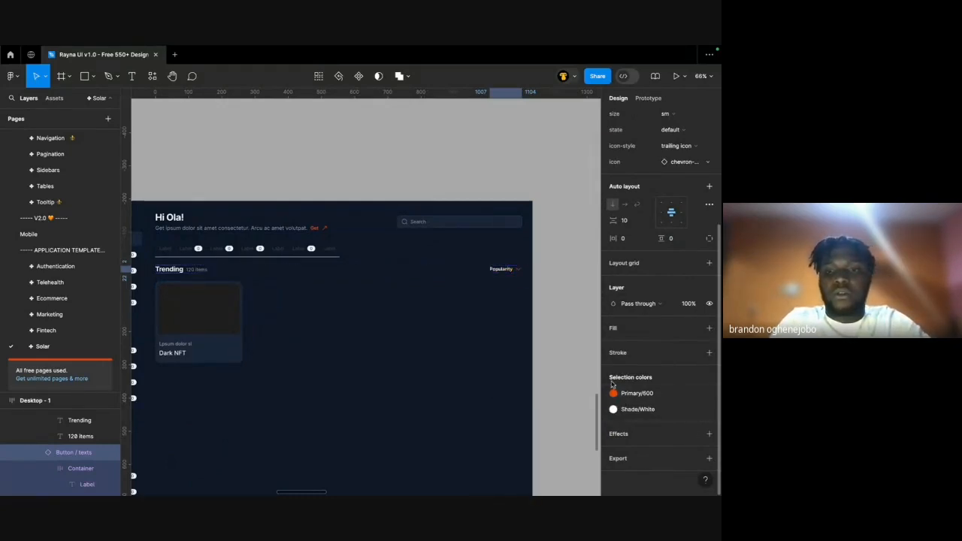
left_click(613, 393)
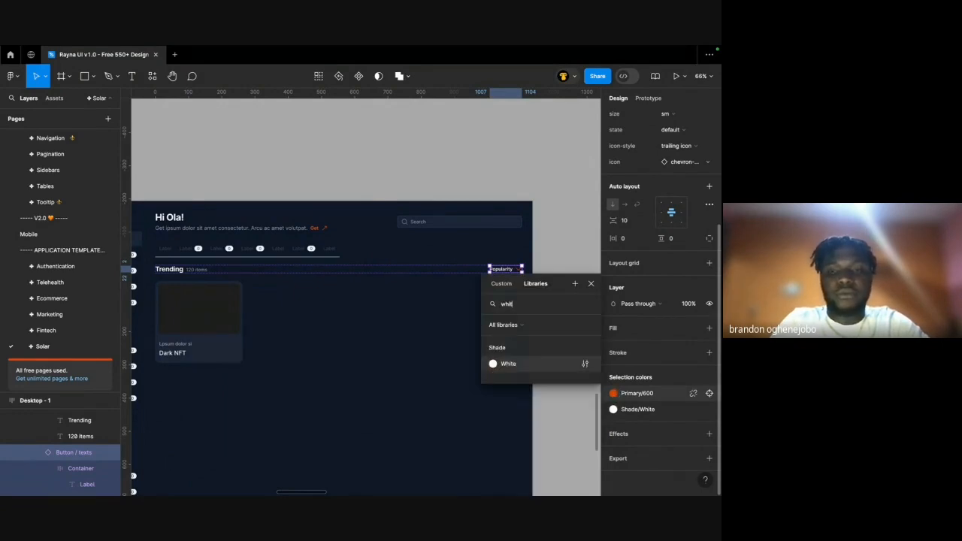
left_click(539, 365)
left_click(563, 357)
scroll(563, 357, "down", 2)
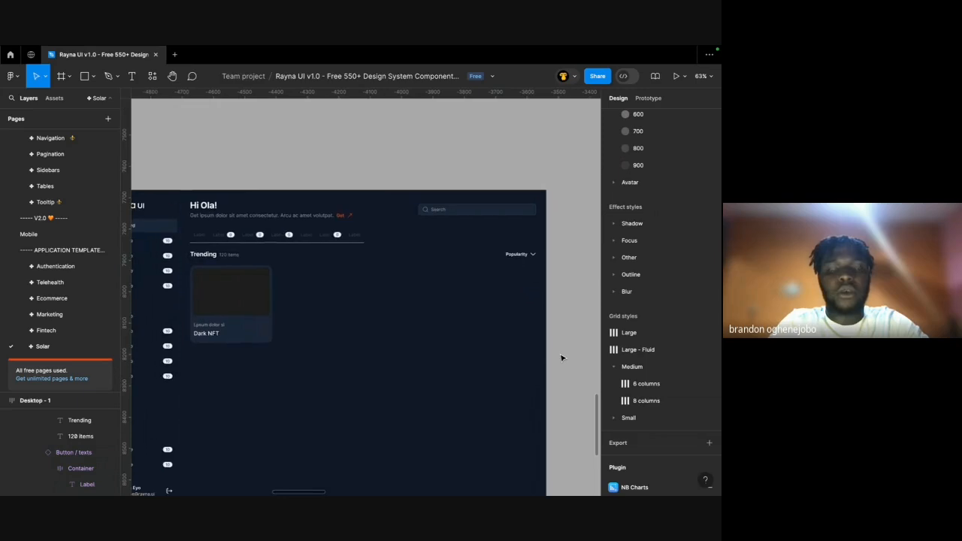
scroll(422, 310, "down", 1)
left_click(331, 197)
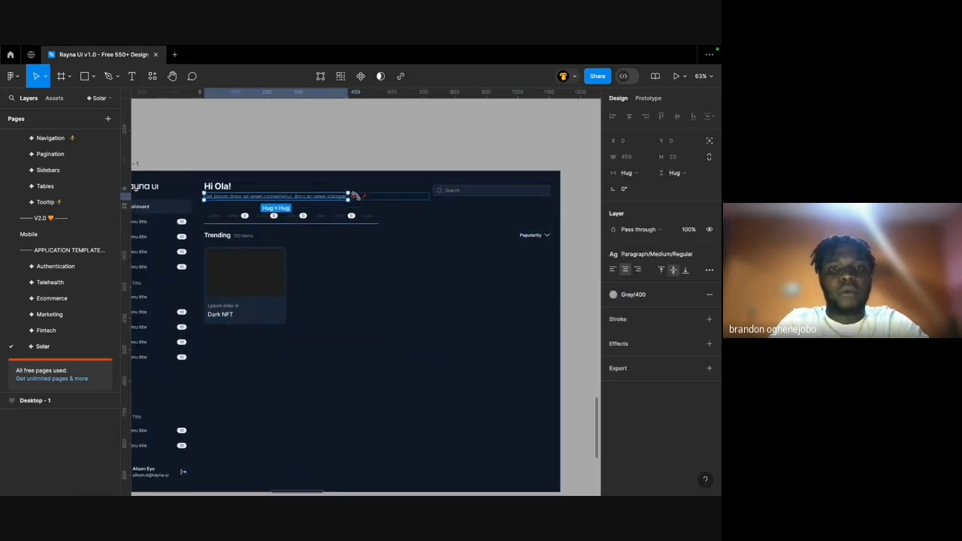
left_click(170, 274)
scroll(238, 242, "left", 2)
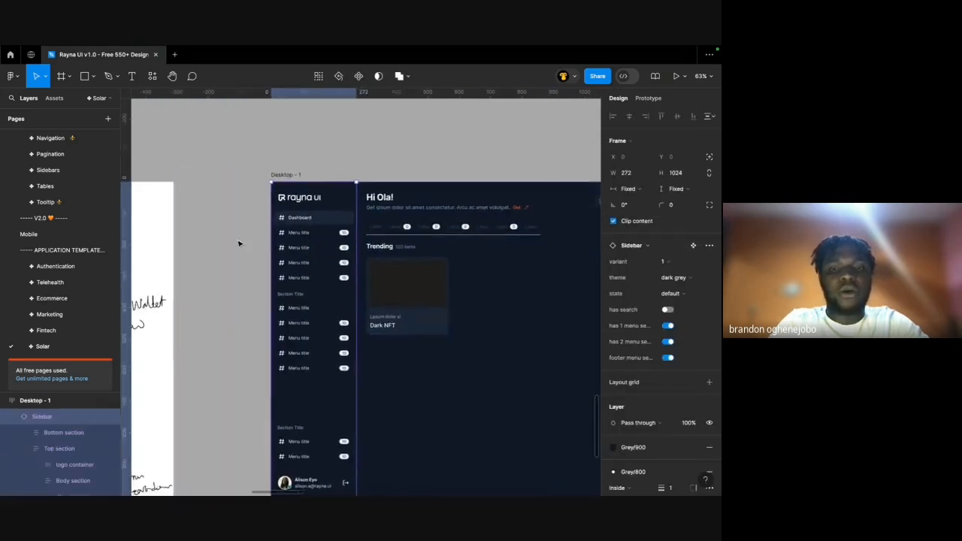
scroll(240, 244, "right", 3)
left_click(343, 169)
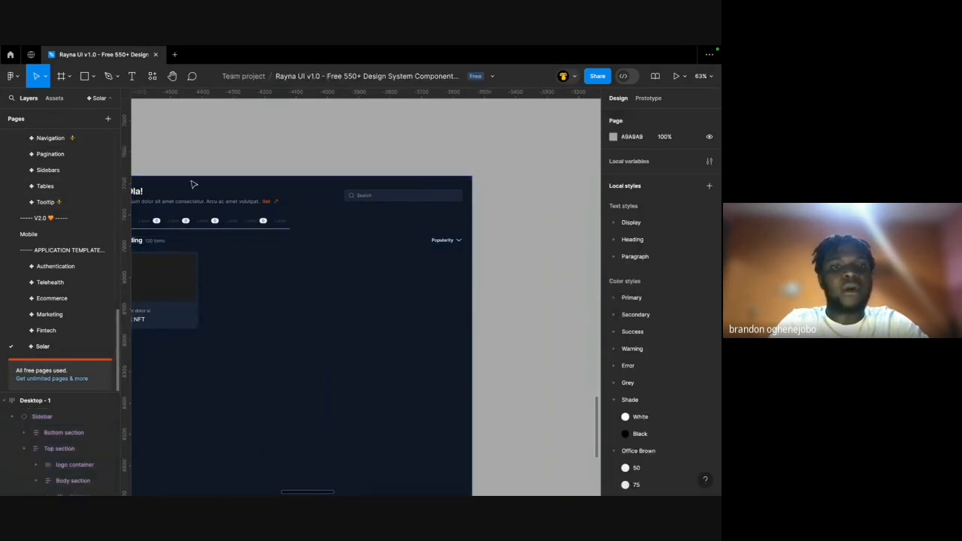
scroll(203, 185, "left", 2)
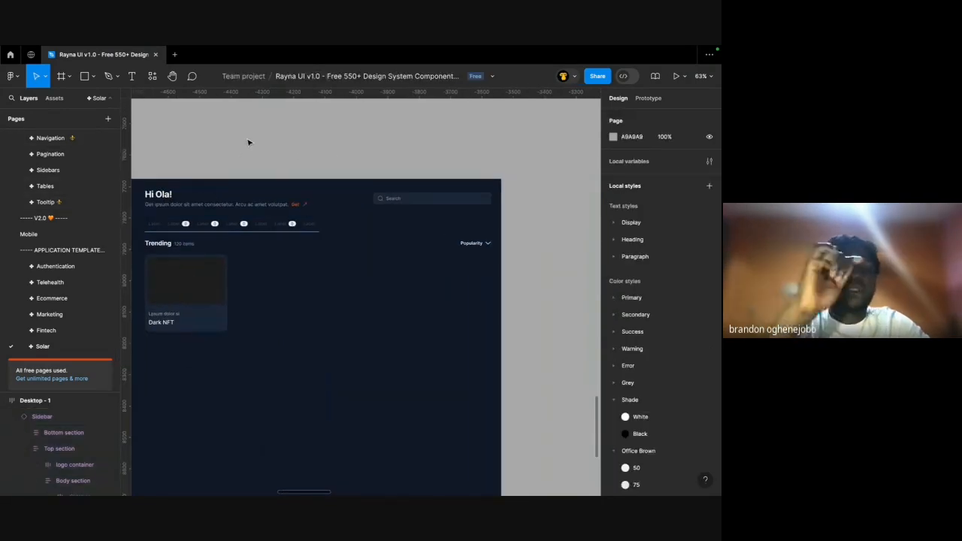
Search the component assets for "button" and place a greys button on the canvas above the Desktop - 1 frame.
left_click(43, 108)
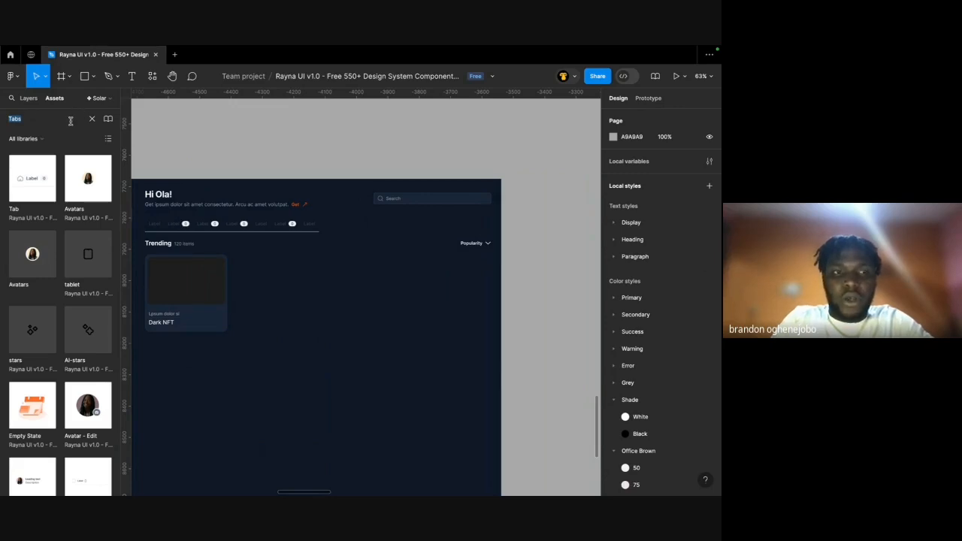
type("button")
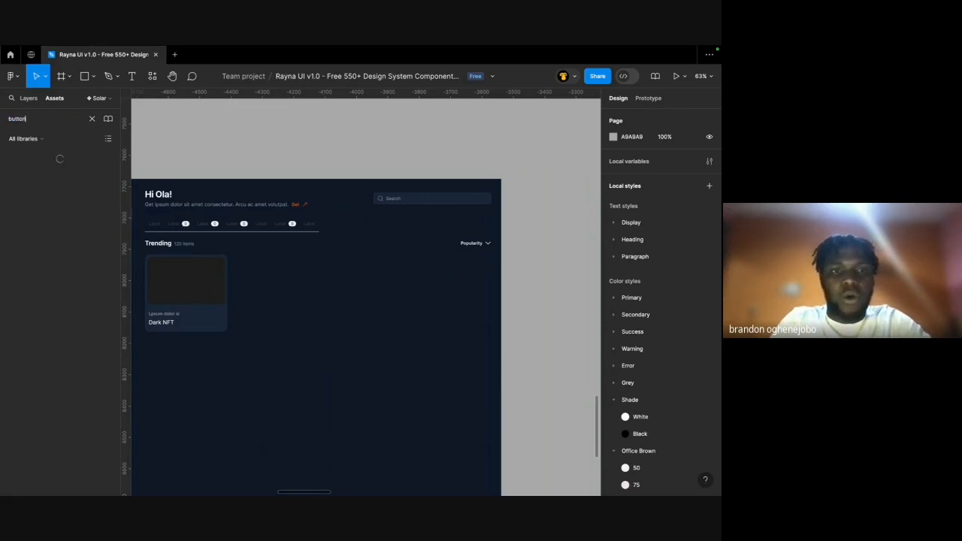
scroll(198, 165, "left", 1)
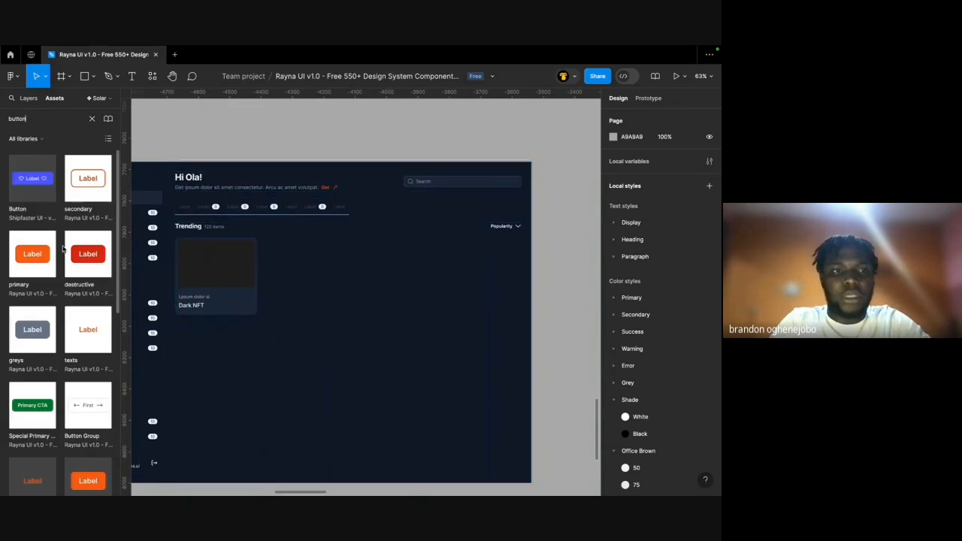
scroll(62, 335, "down", 2)
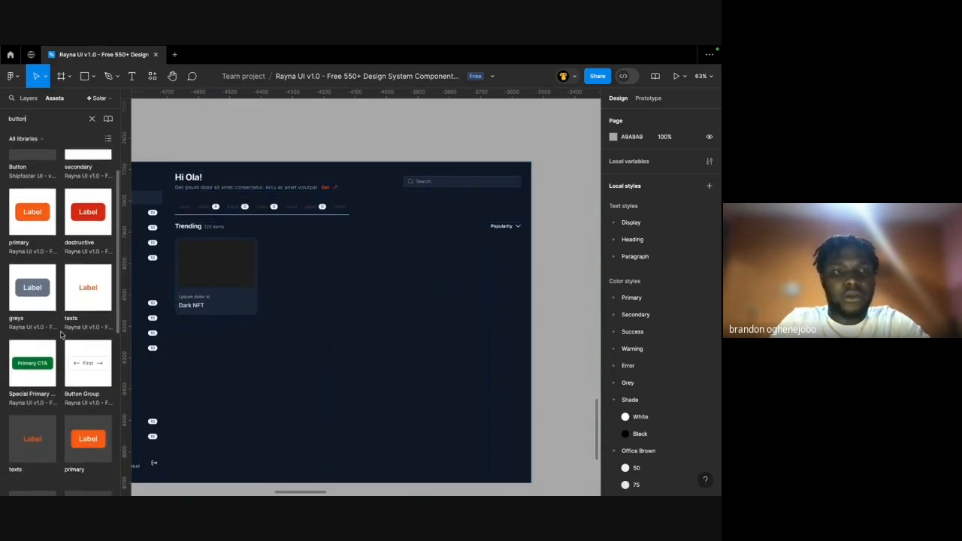
scroll(62, 335, "up", 2)
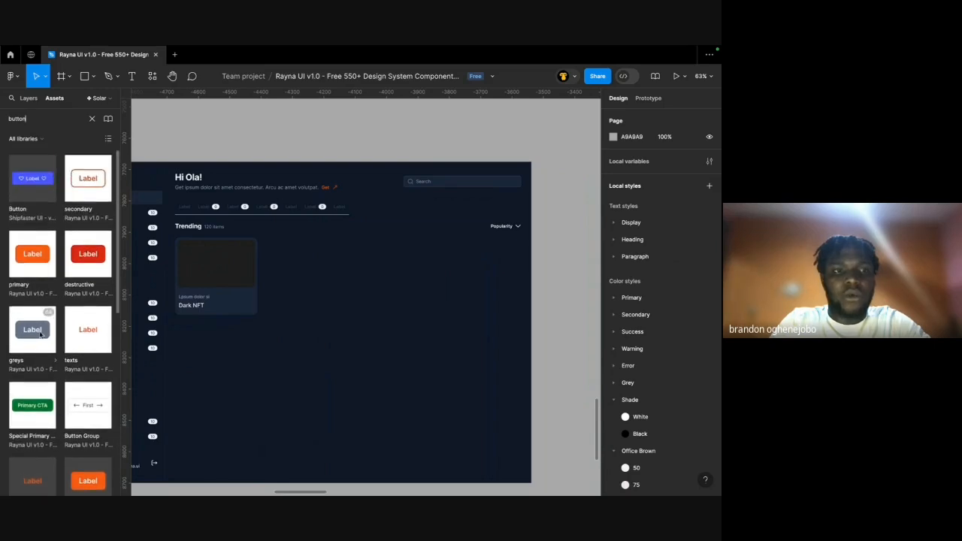
left_click_drag(33, 330, 295, 137)
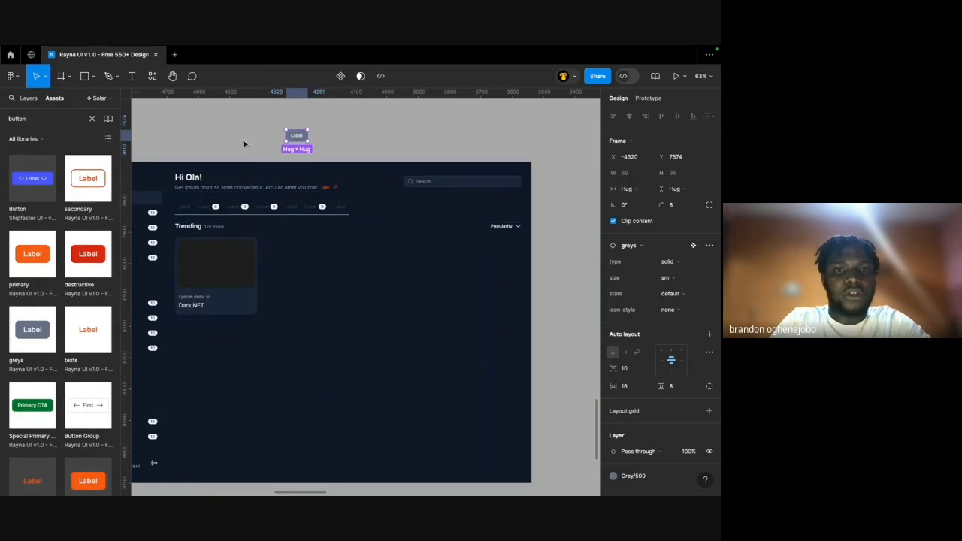
left_click(244, 143)
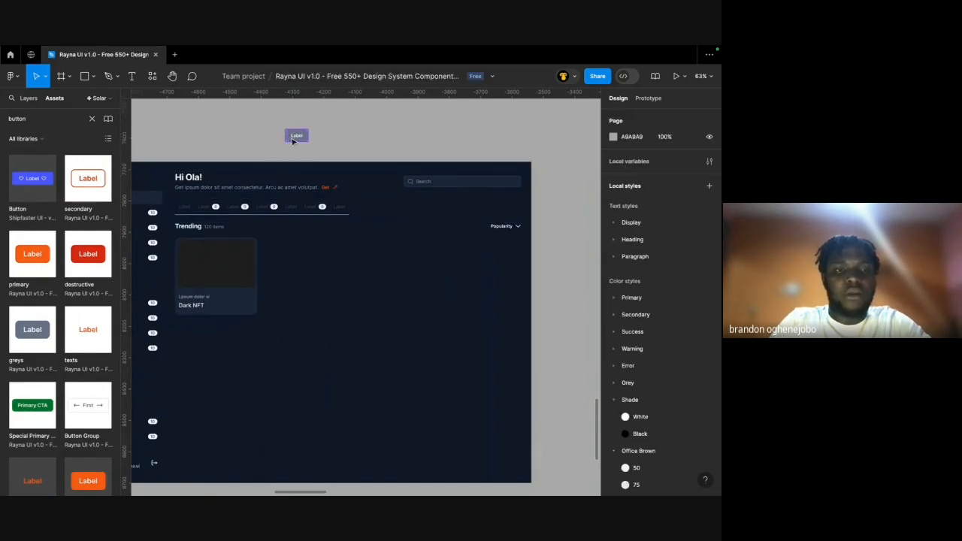
Go to the main component of the placed greys button on the Buttons page and hide the interface.
scroll(293, 140, "left", 2)
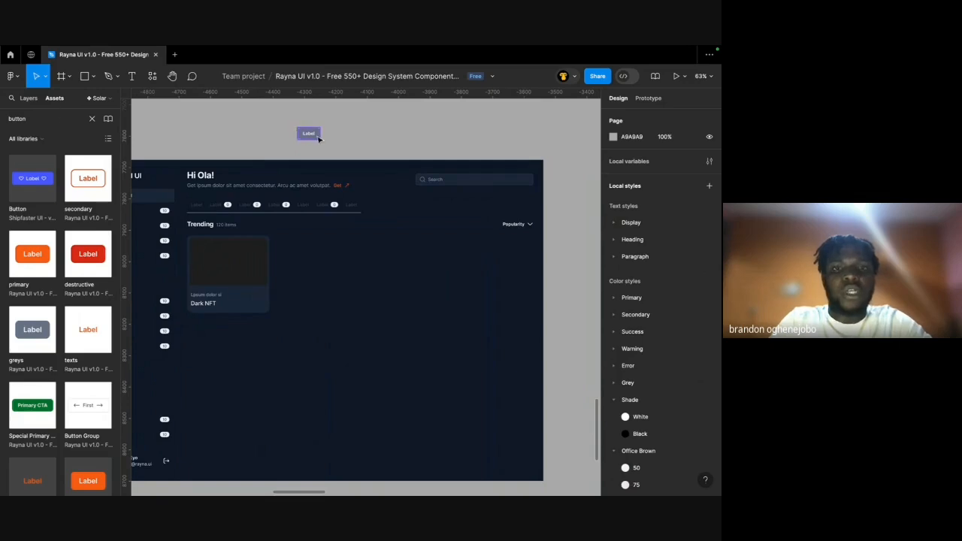
left_click(319, 139)
left_click(34, 100)
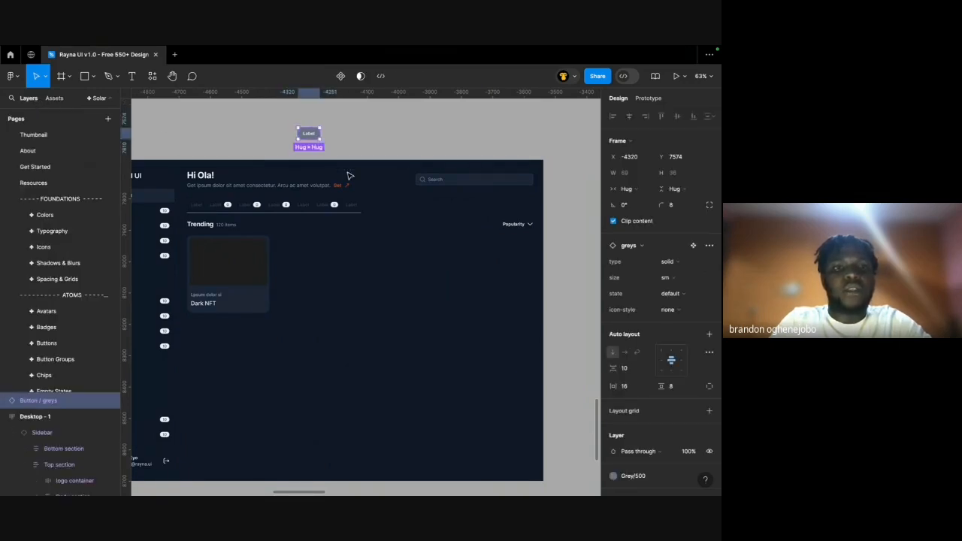
left_click(693, 247)
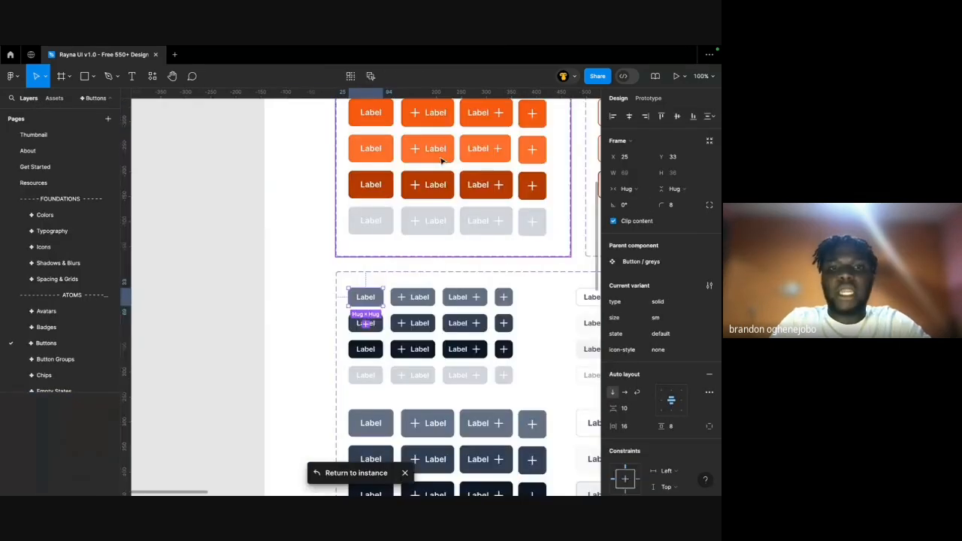
scroll(312, 275, "down", 6)
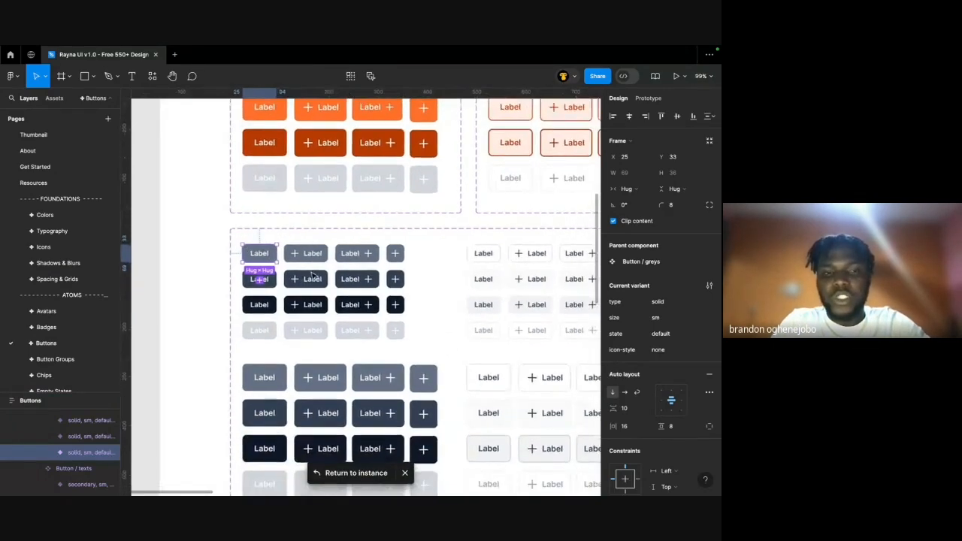
key("ctrl+backslash")
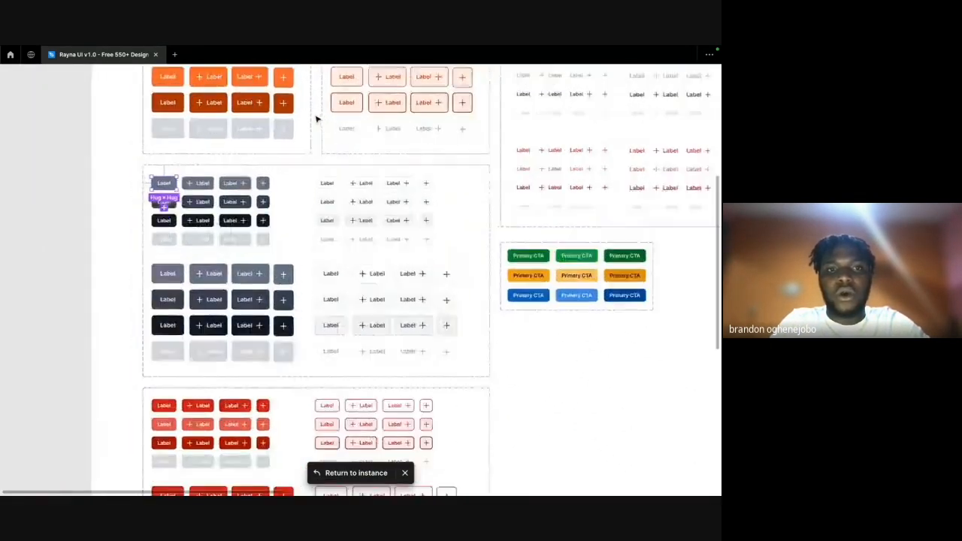
Examine the solid and outlined variants of the small greys buttons on the Buttons page.
scroll(315, 118, "up", 4)
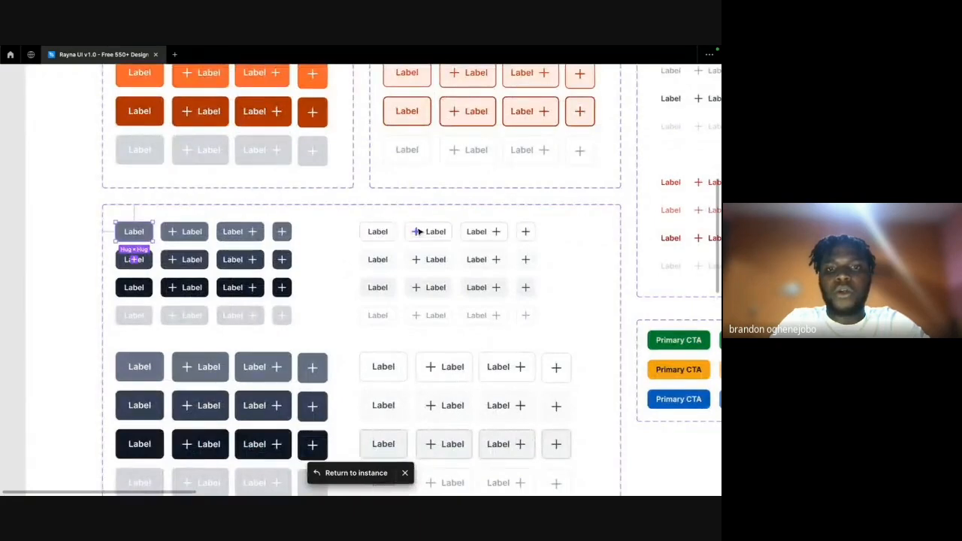
left_click(393, 232)
left_click(393, 232)
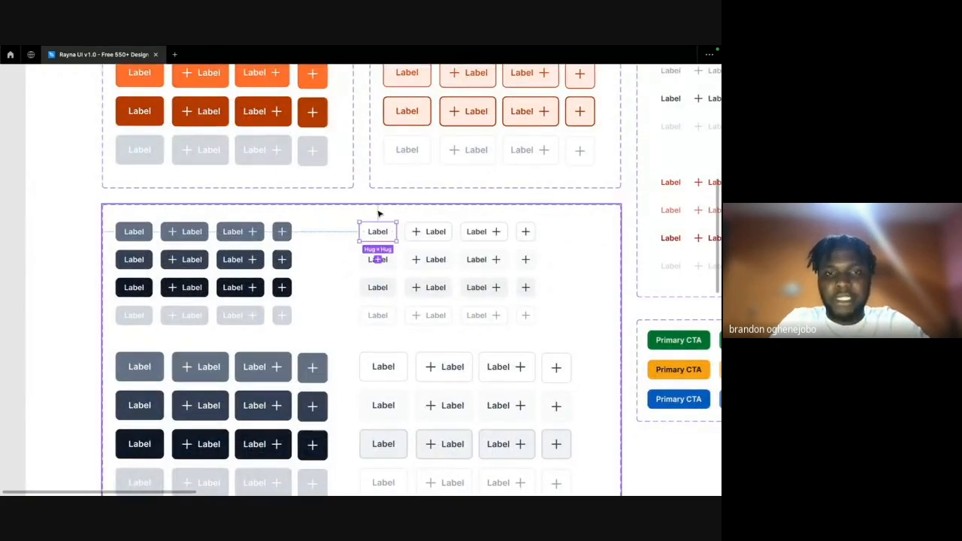
scroll(379, 214, "down", 5)
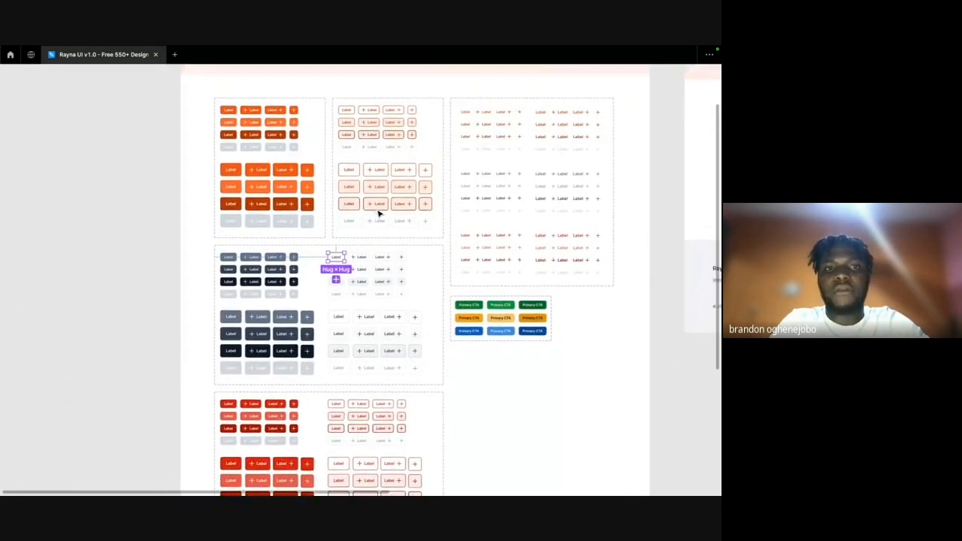
scroll(379, 214, "up", 4)
left_click(173, 334)
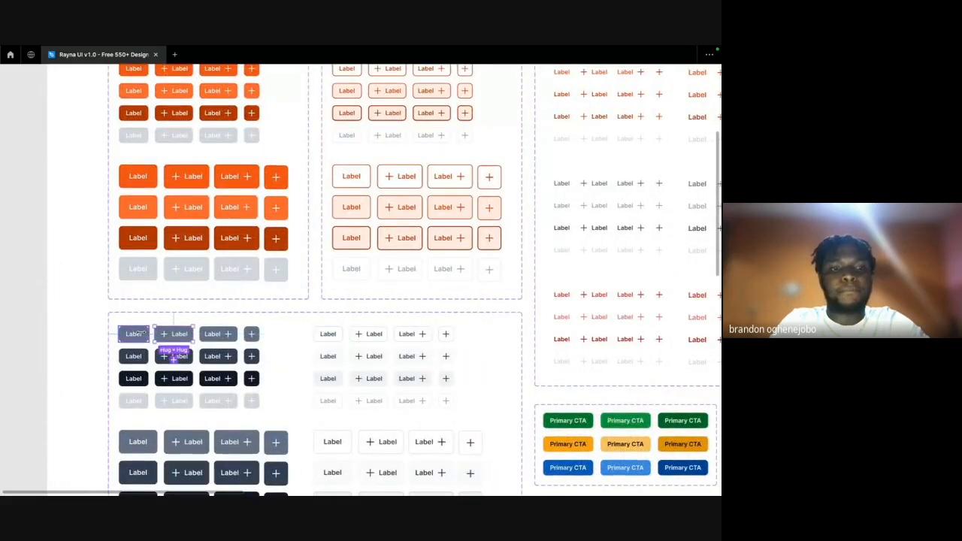
left_click(140, 333)
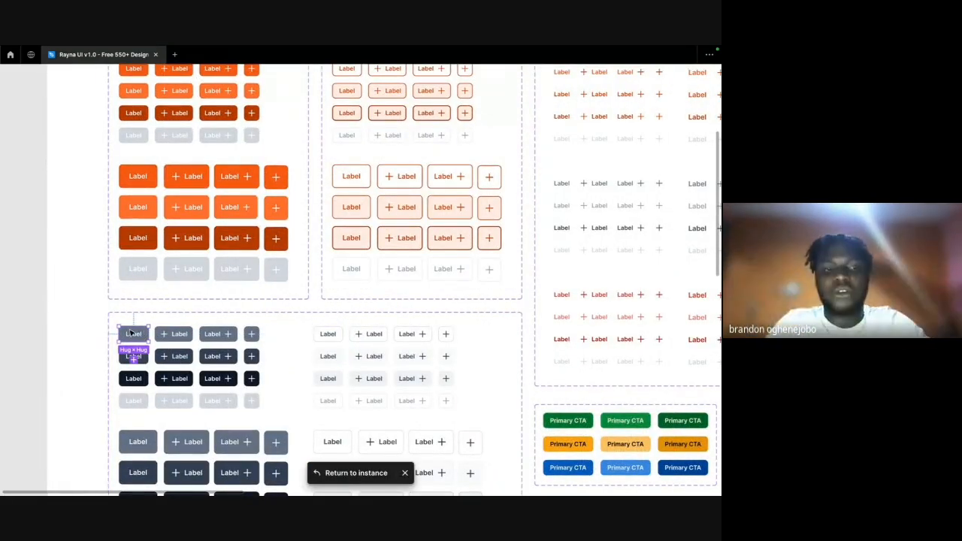
left_click(167, 338)
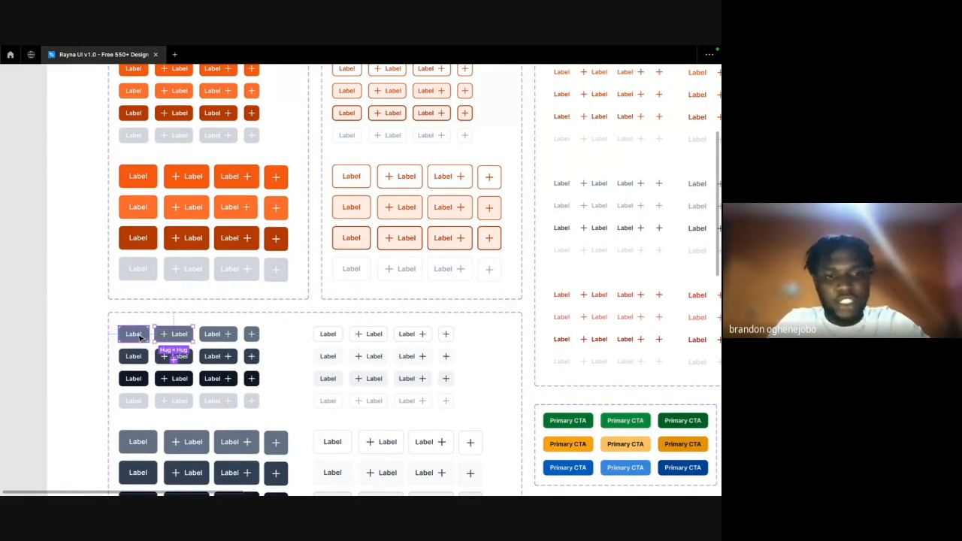
left_click(141, 336)
left_click(245, 333)
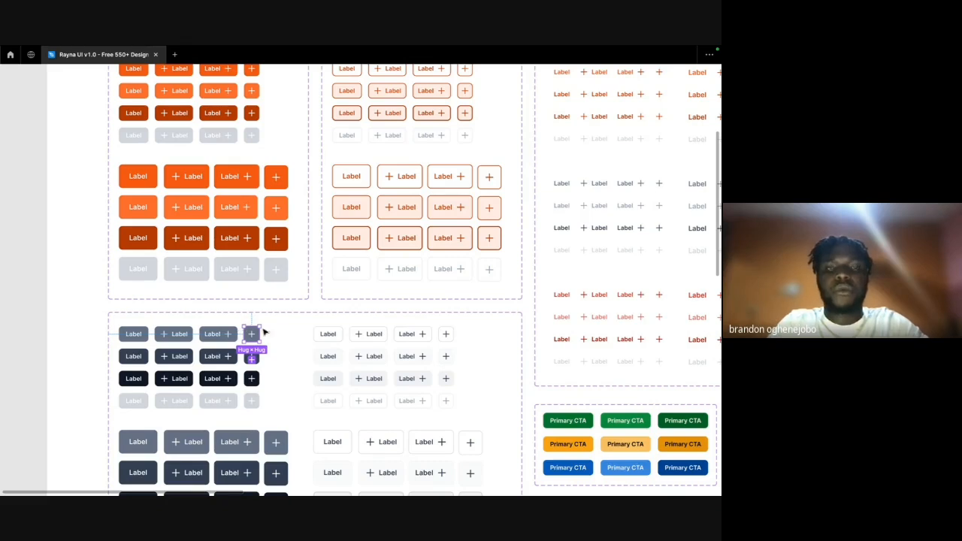
left_click(386, 341)
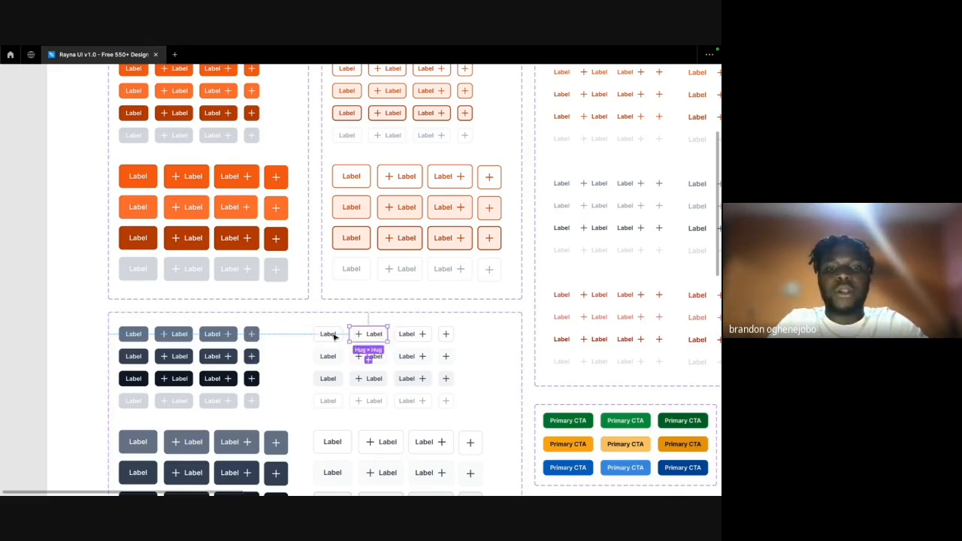
left_click(315, 333)
left_click(372, 334)
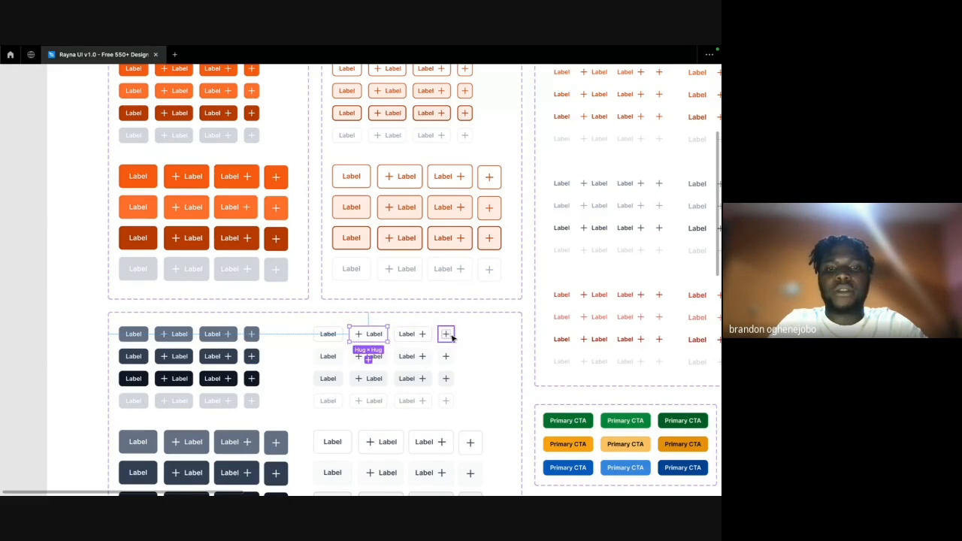
Duplicate the small outlined icon-only greys button to the empty canvas beside the sheet, cut the copy, and show the interface again.
left_click(448, 335)
scroll(449, 335, "down", 3)
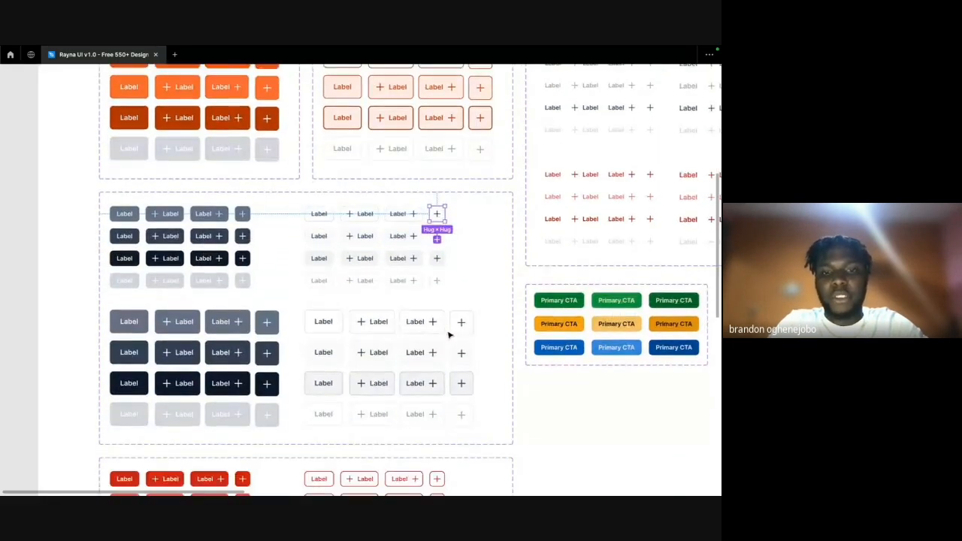
scroll(435, 209, "down", 2)
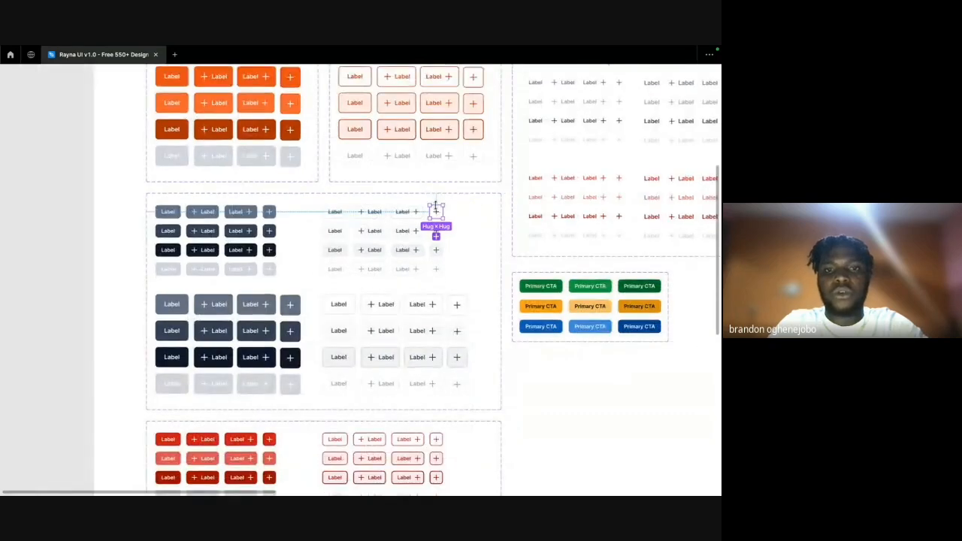
left_click_drag(436, 210, 64, 211)
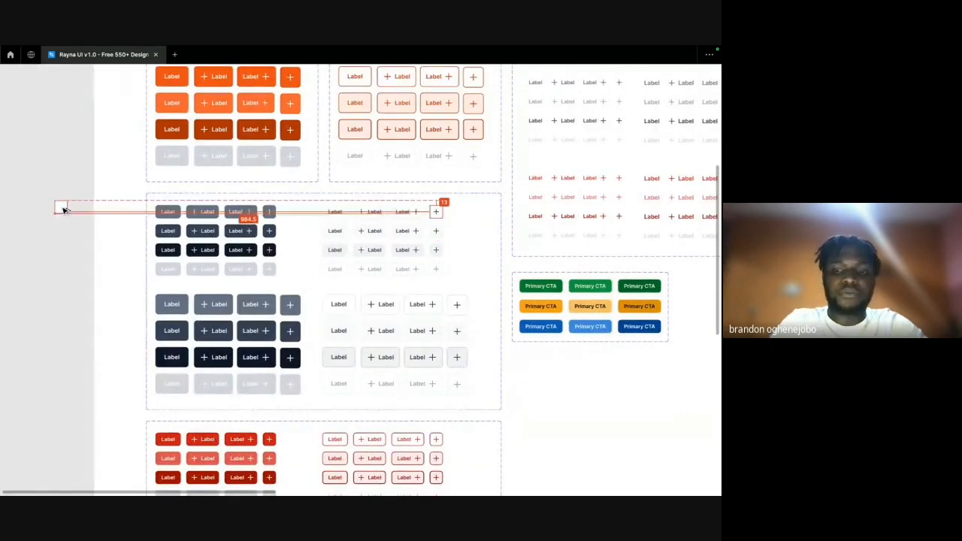
key("super+backslash")
key("Delete")
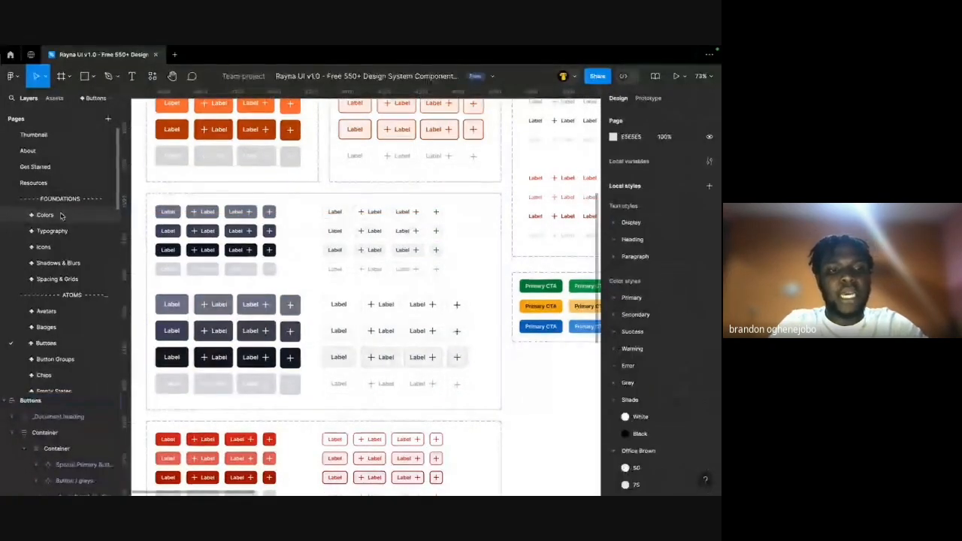
Return to the Solar page and paste the outlined plus button into the Trending header row.
scroll(71, 256, "down", 5)
scroll(71, 257, "down", 4)
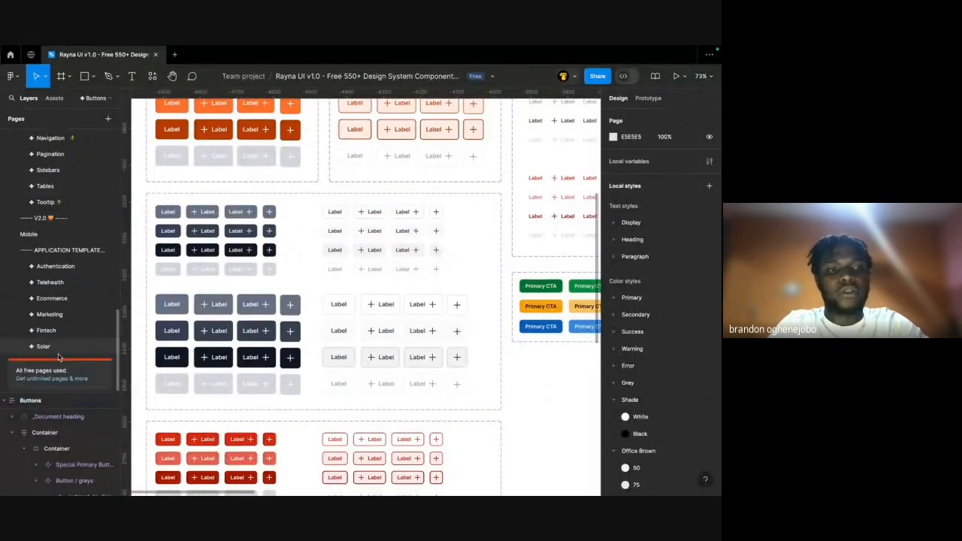
left_click(45, 346)
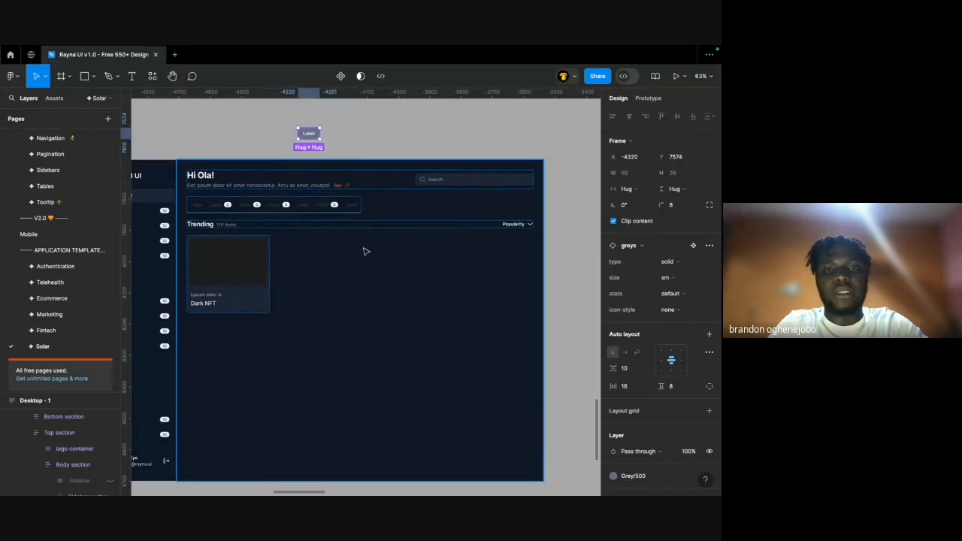
left_click(243, 260)
left_click(242, 225)
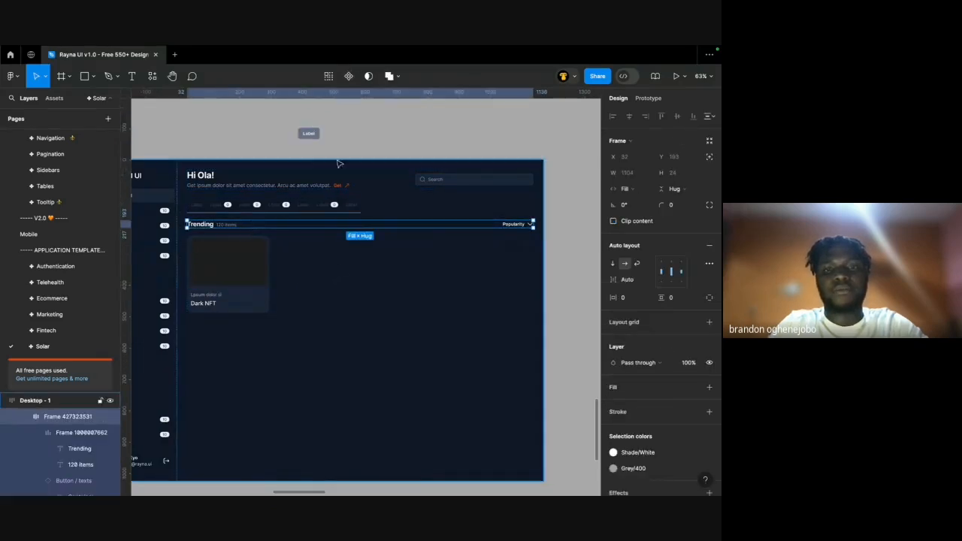
key("ctrl+v")
scroll(351, 124, "right", 2)
scroll(281, 145, "up", 5)
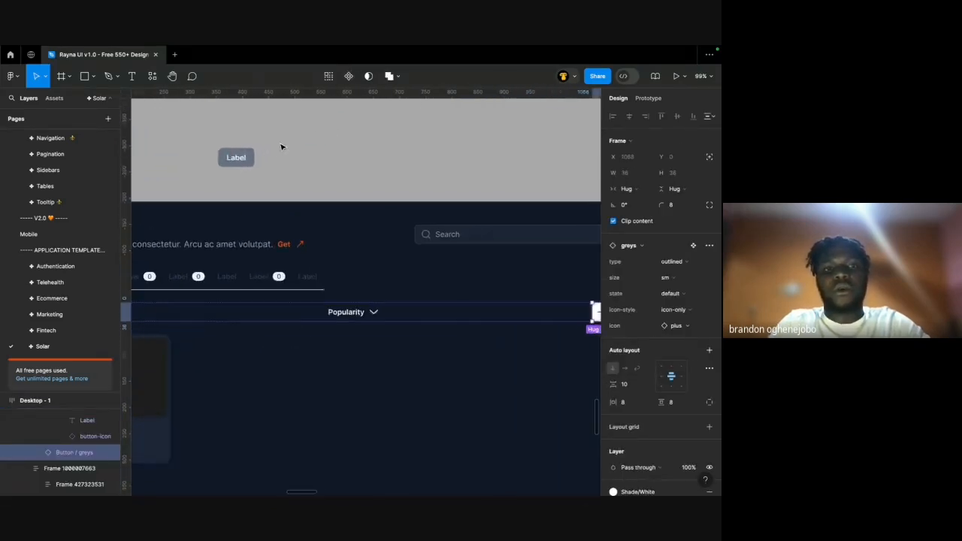
Move the solid greys Label button to just above the upper-right corner of the Desktop - 1 frame.
left_click(234, 165)
scroll(218, 159, "down", 4)
left_click(216, 160)
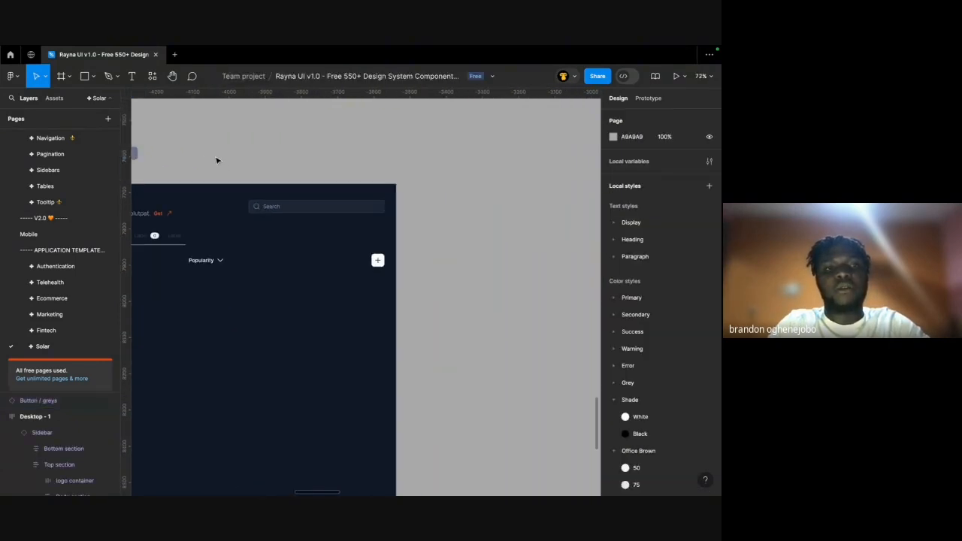
left_click(372, 166)
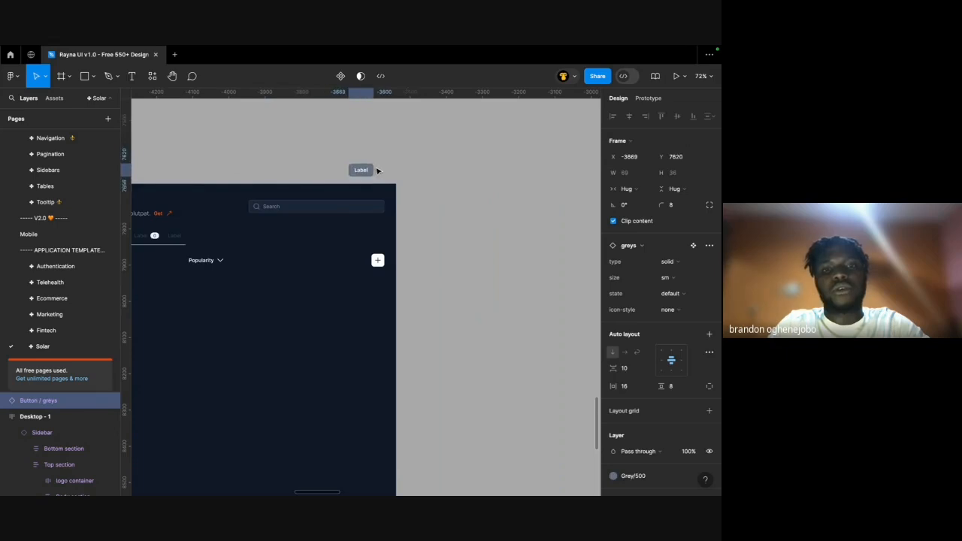
scroll(376, 164, "up", 2)
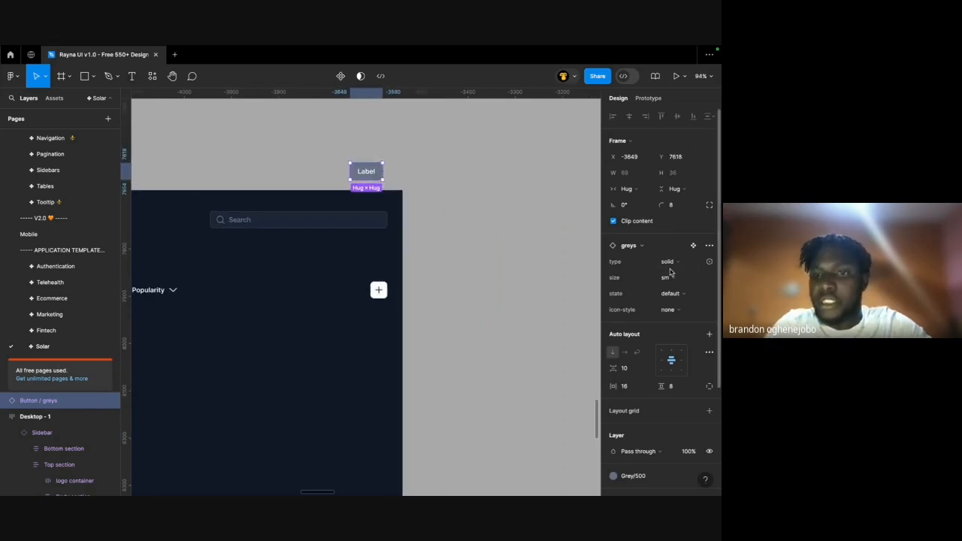
Compare the variant properties of the solid greys button with those of the outlined plus button in the Trending header.
left_click(678, 297)
left_click(681, 301)
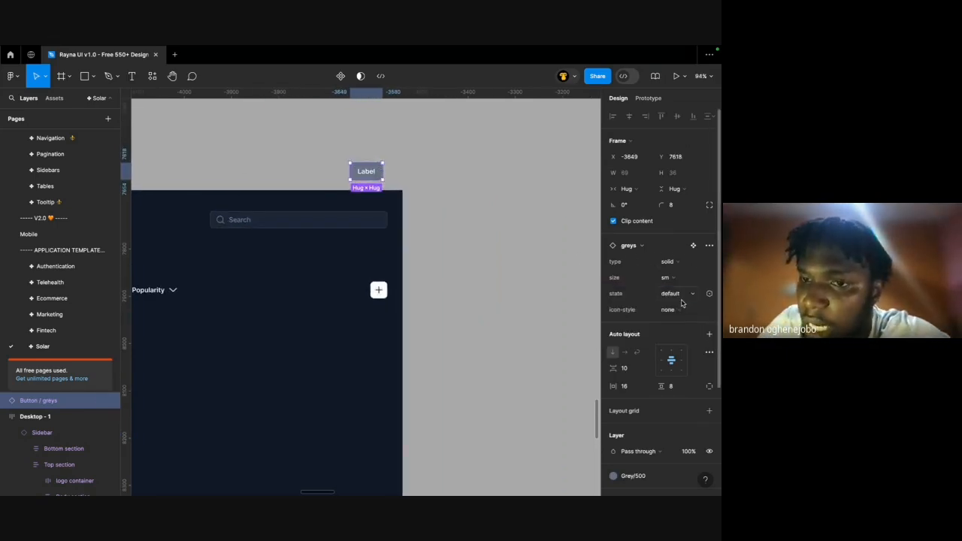
left_click(681, 309)
left_click(681, 308)
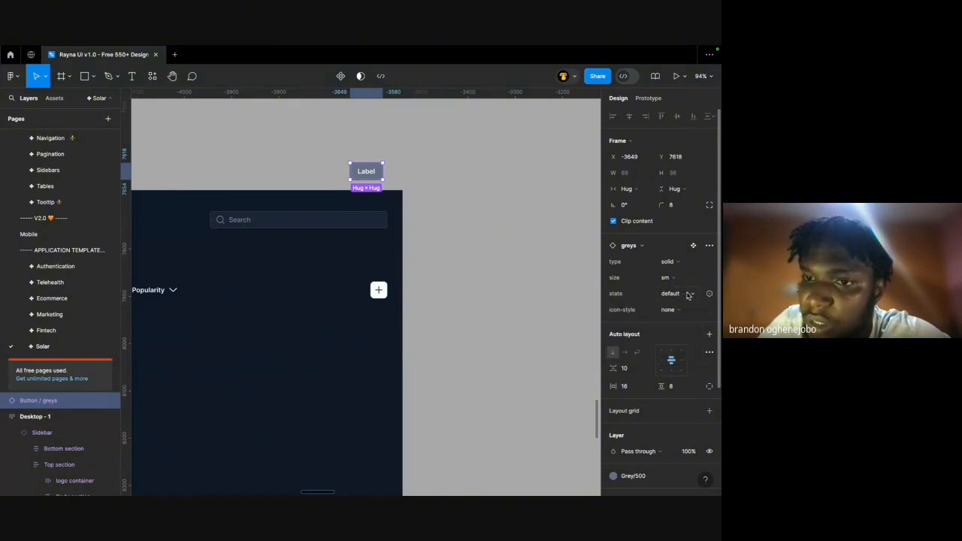
left_click(674, 281)
left_click(679, 269)
left_click(677, 263)
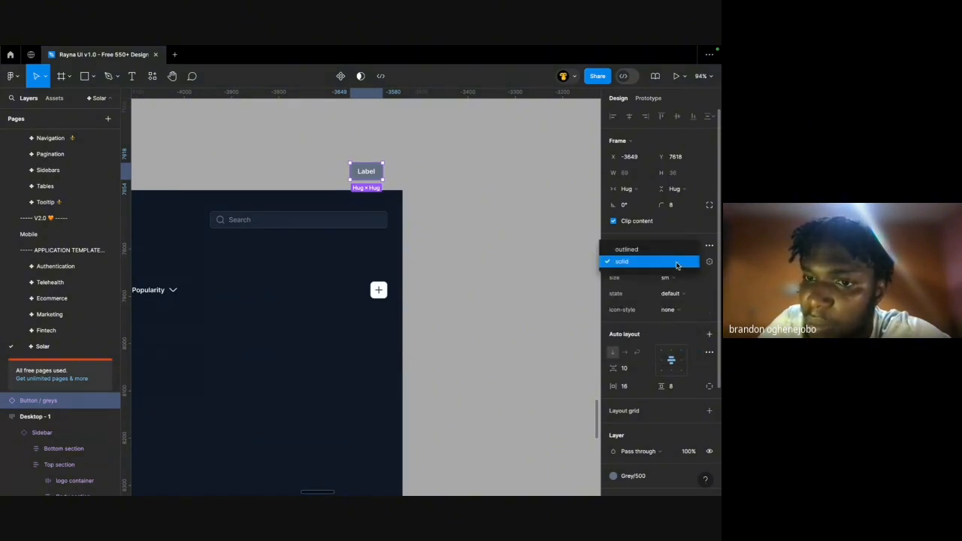
left_click(677, 265)
left_click(164, 290, "super")
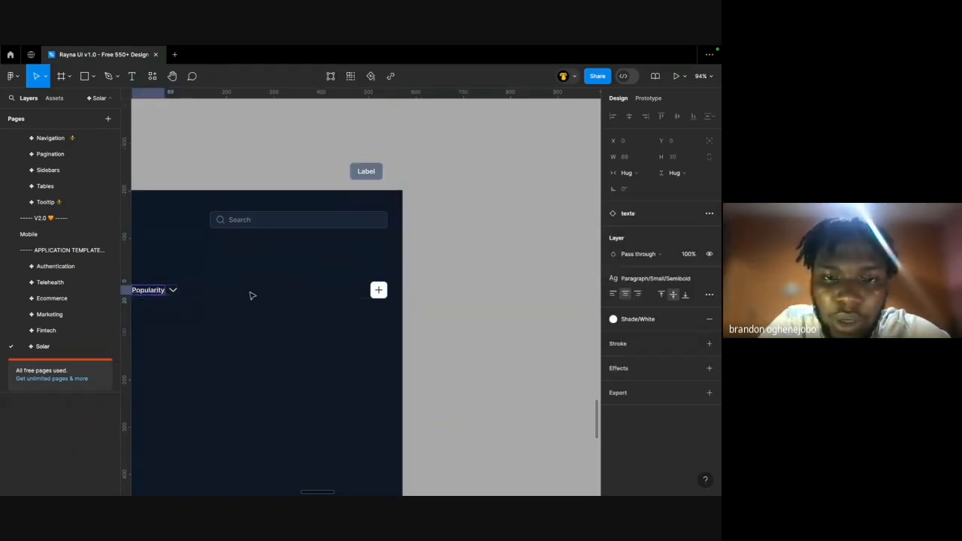
left_click(378, 290)
key("Escape")
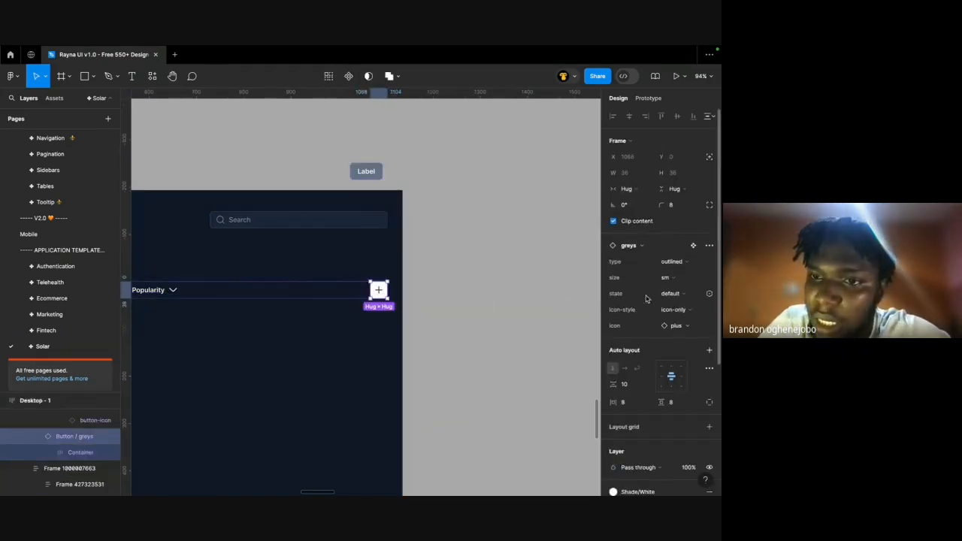
left_click(379, 170)
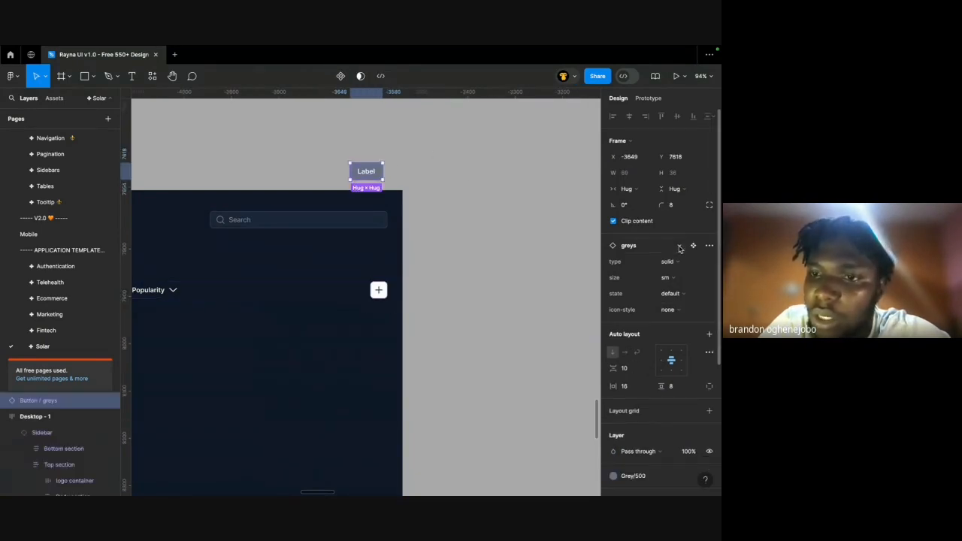
Set the icon style of the solid greys button above the frame to icon-only.
left_click(679, 308)
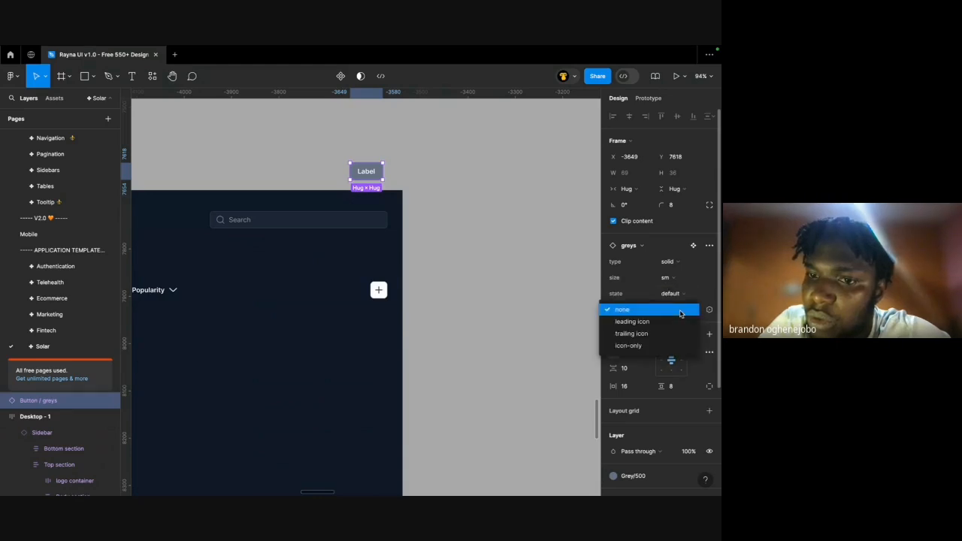
left_click(719, 299)
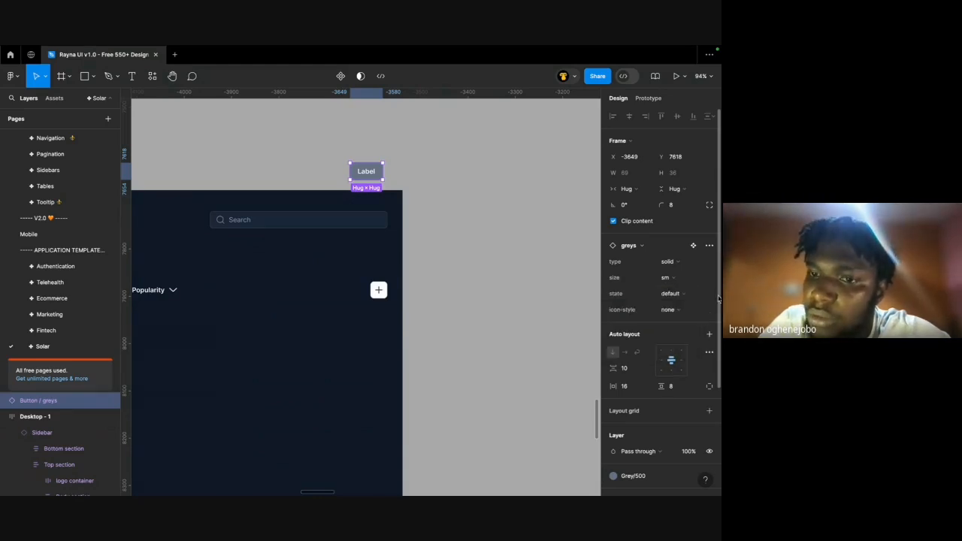
left_click(677, 310)
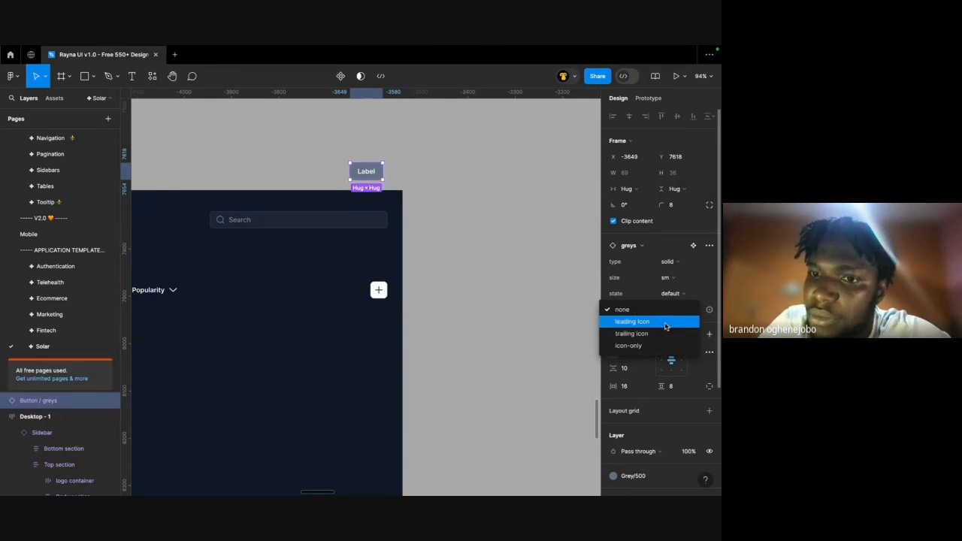
left_click(663, 346)
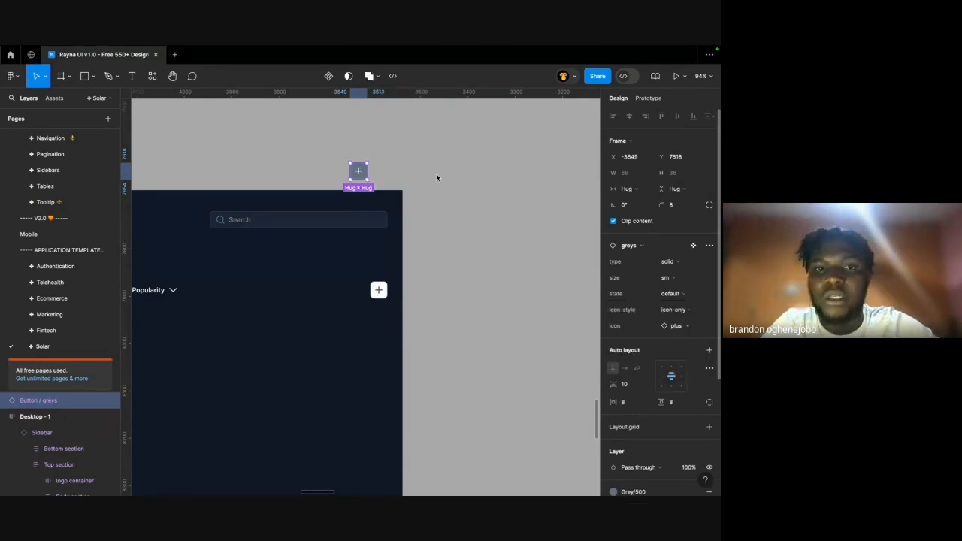
Delete the solid greys button above the Desktop - 1 frame.
left_click(438, 178)
left_click(354, 174)
key("Delete")
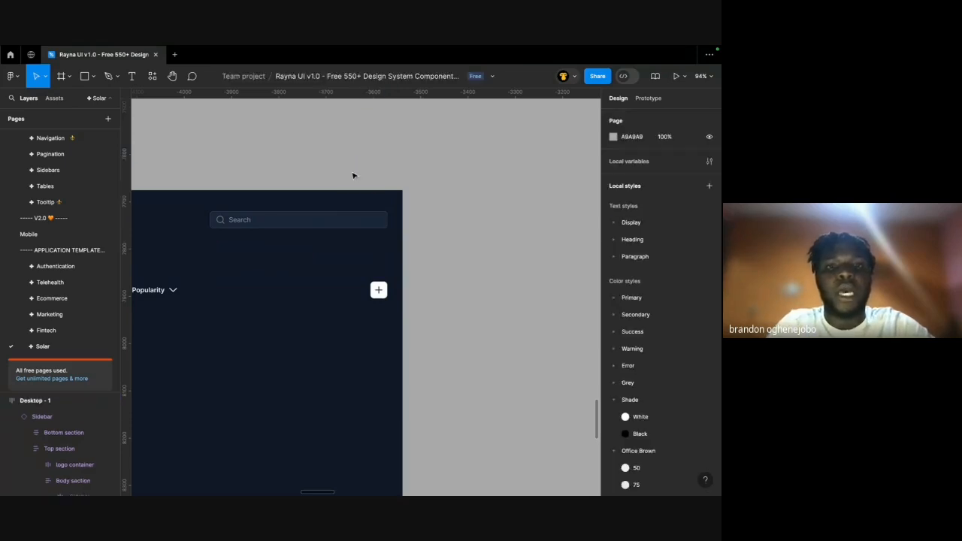
Search for "left" and swap the icon of the outlined greys button in the Trending header for the left chevron.
scroll(260, 258, "left", 2)
left_click(215, 293, "super")
left_click(438, 287, "super")
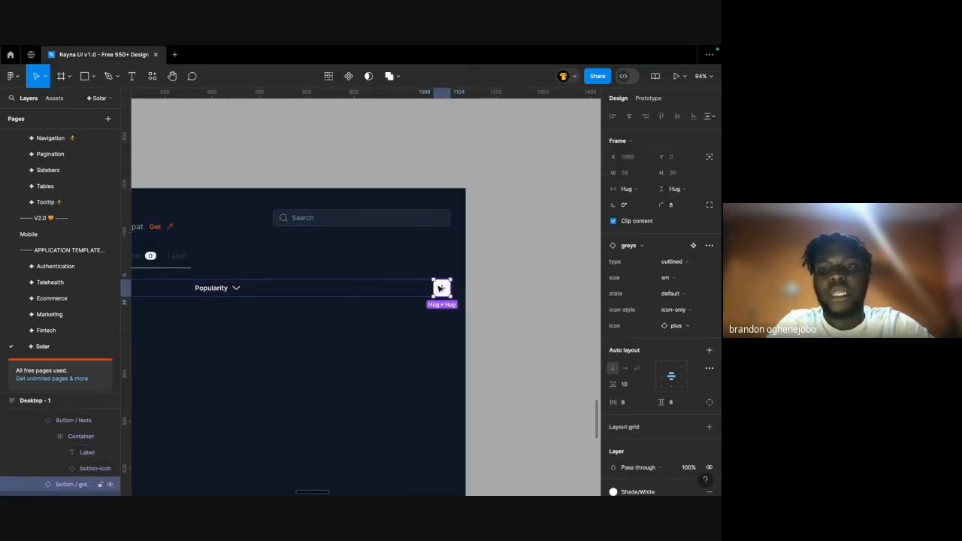
left_click(686, 328)
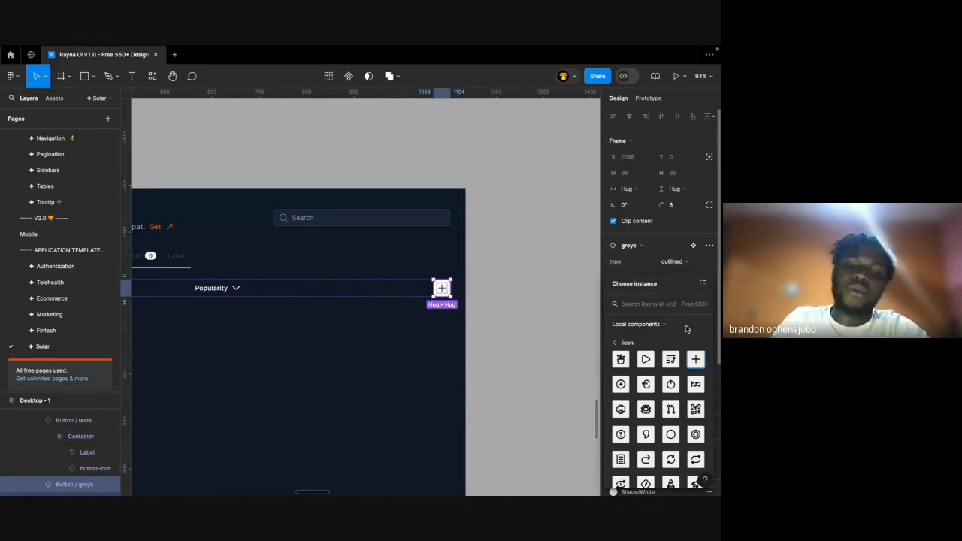
type("left")
scroll(646, 376, "down", 5)
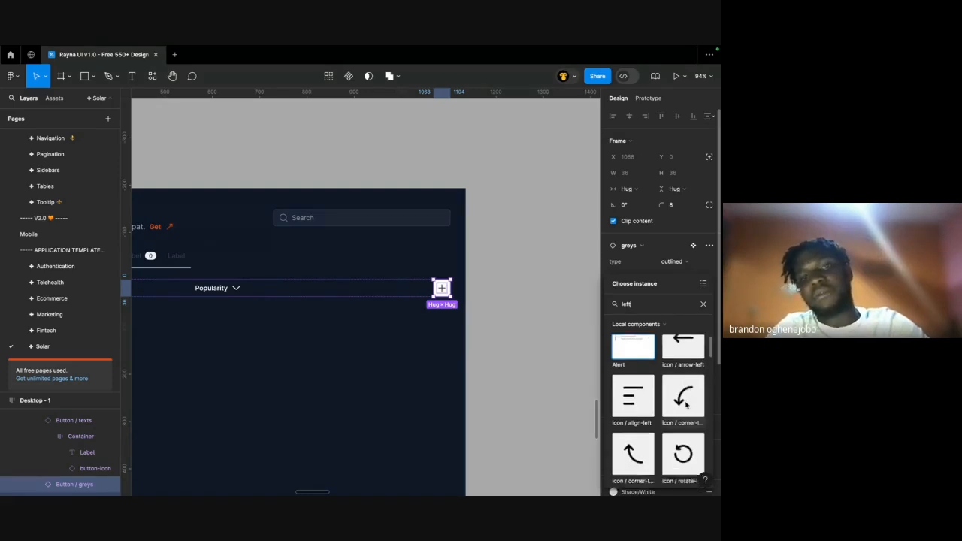
left_click(634, 359)
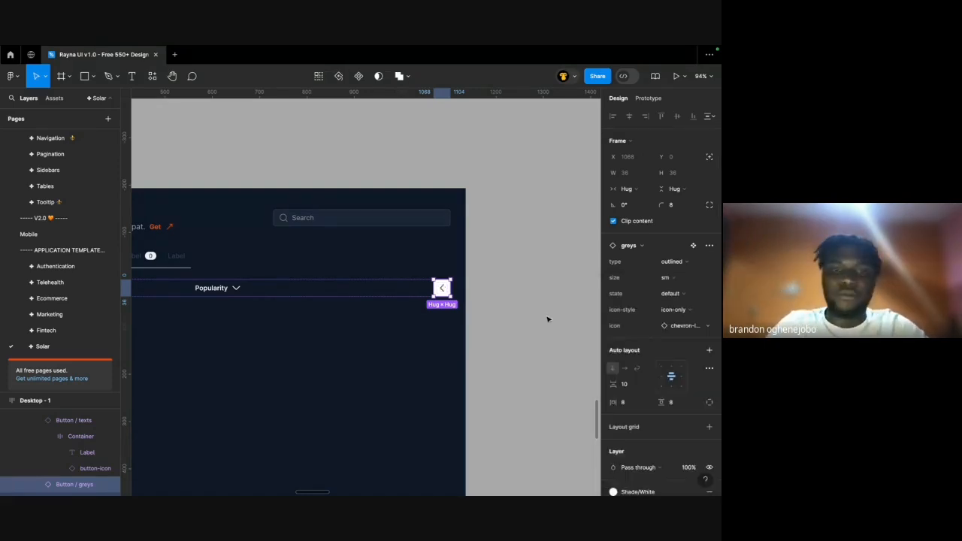
Wrap the left chevron button in the Trending header in an auto layout frame and duplicate the button inside it.
left_click(547, 317)
left_click(226, 287, "super")
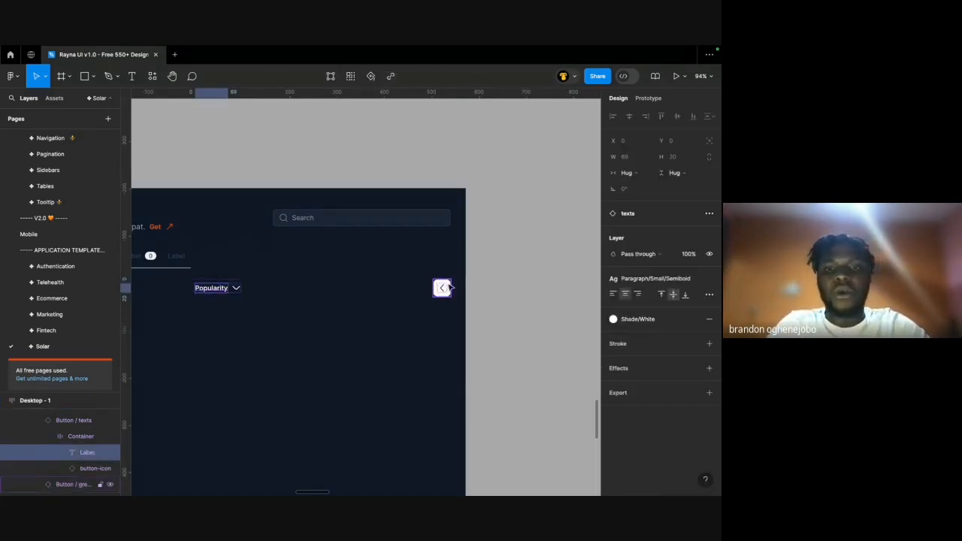
left_click(446, 289)
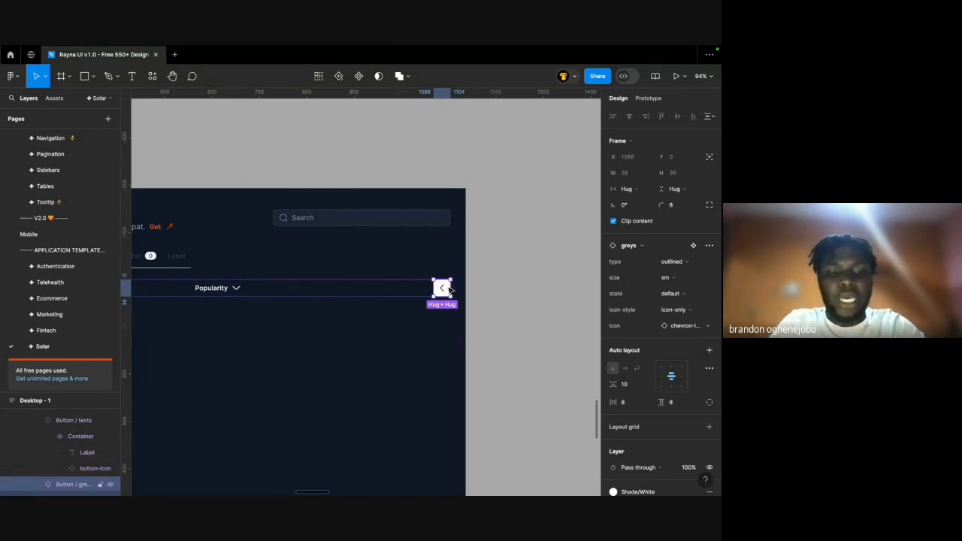
key("shift+a")
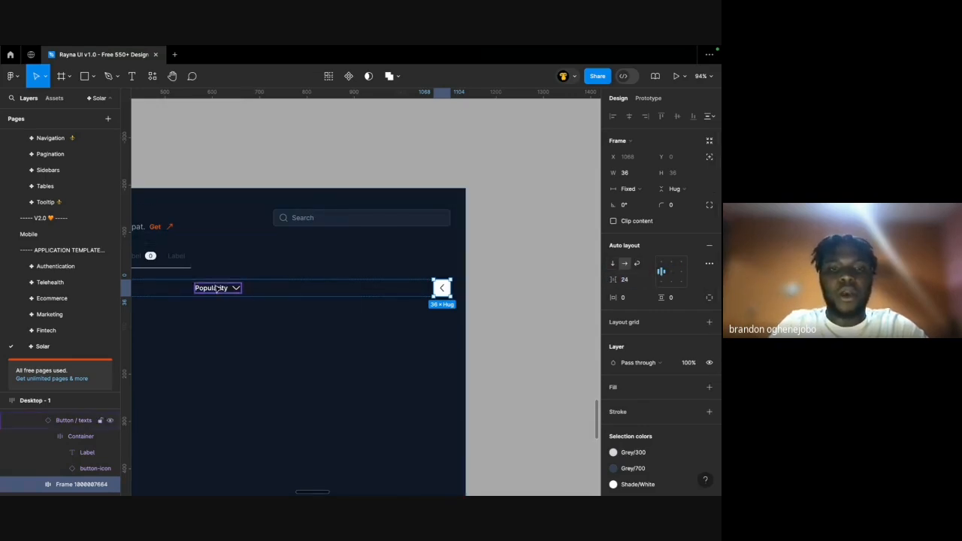
left_click(441, 288)
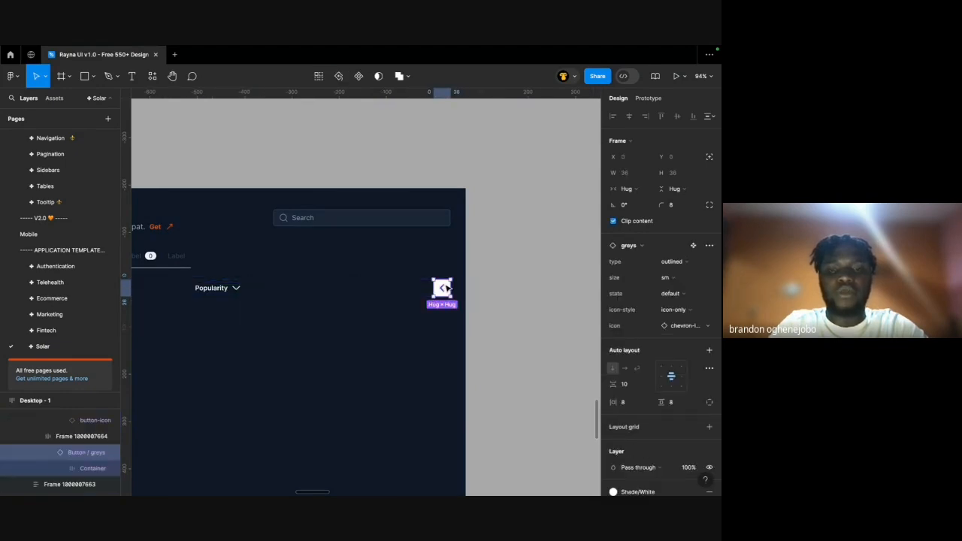
key("ctrl+d")
Set the width of the frame around the two chevron buttons to hug contents.
left_click(343, 305)
left_click(343, 305)
scroll(343, 305, "left", 2)
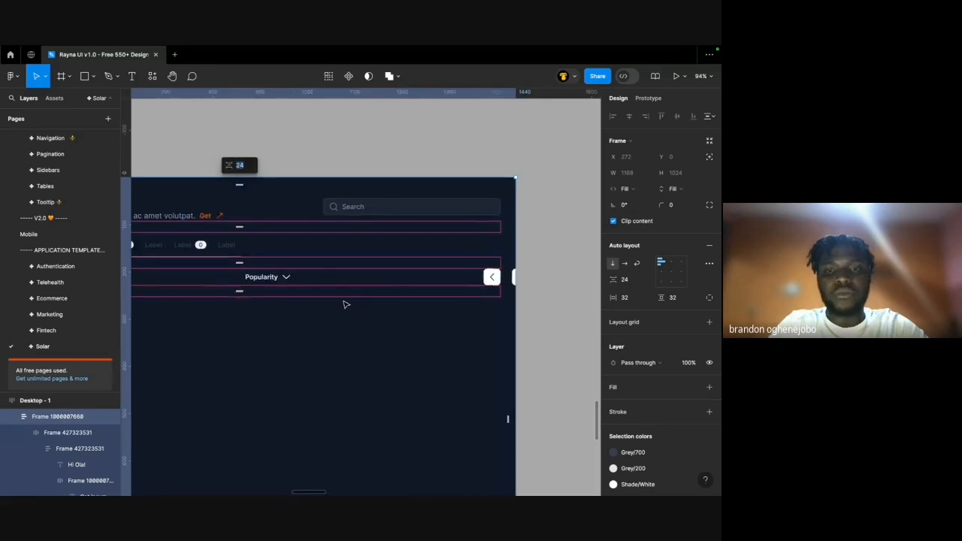
scroll(343, 305, "down", 1)
scroll(537, 282, "left", 4)
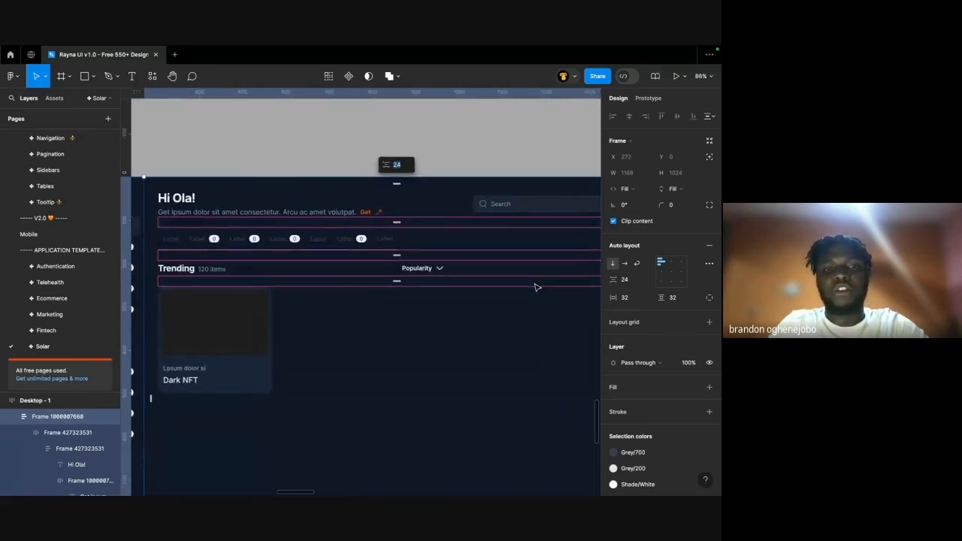
scroll(521, 281, "down", 3)
left_click(393, 270)
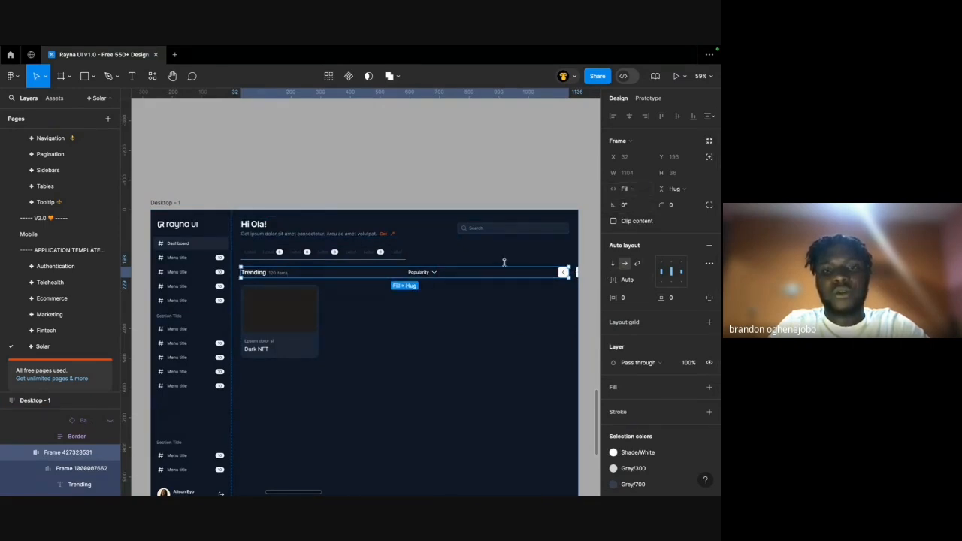
double_click(423, 274)
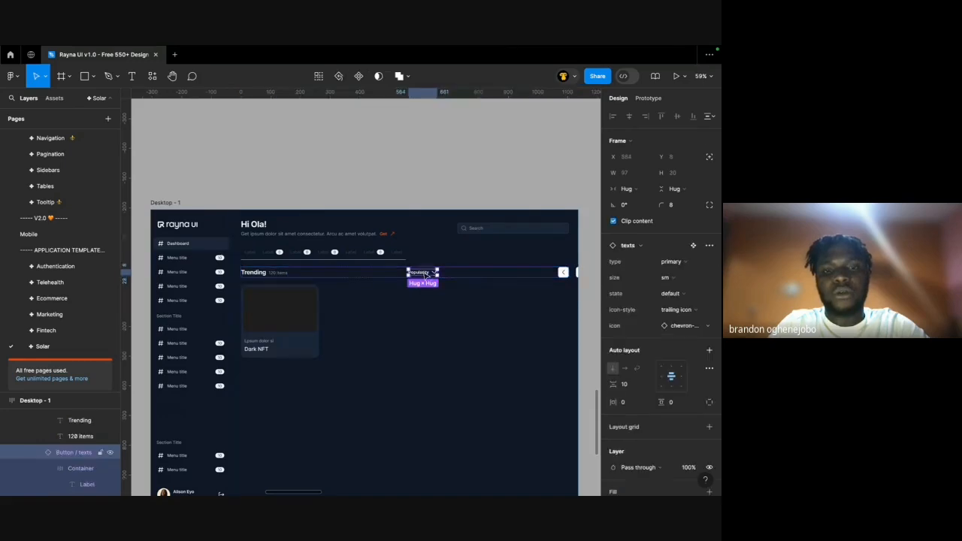
left_click(562, 273)
left_click(628, 189)
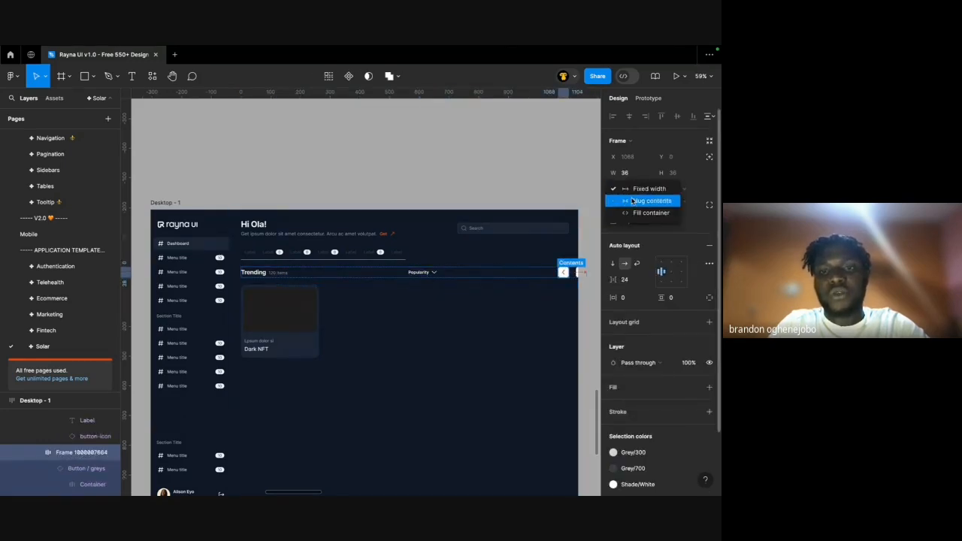
left_click(633, 200)
scroll(580, 275, "up", 3)
left_click(586, 281)
scroll(586, 281, "down", 2)
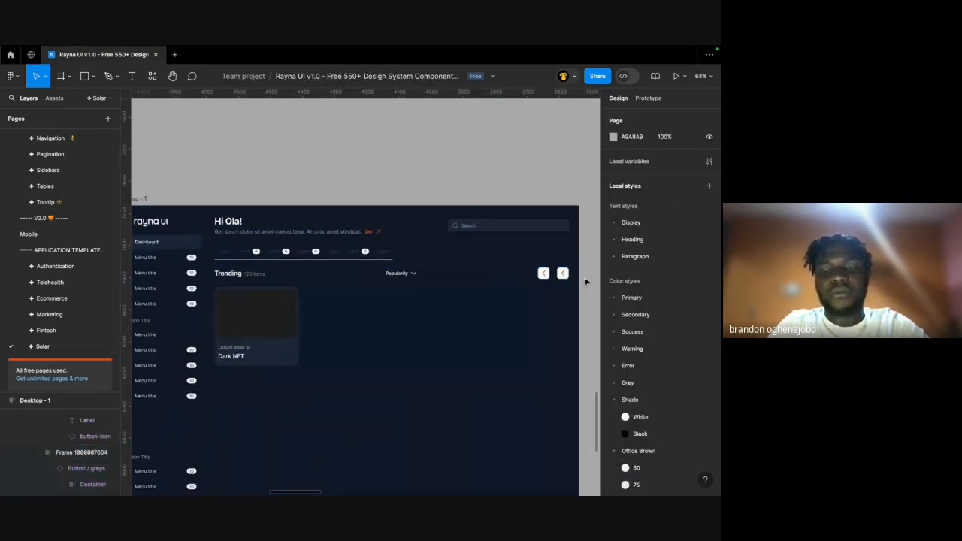
Set the horizontal gap between the two chevron buttons to 16.
key("ctrl+Left")
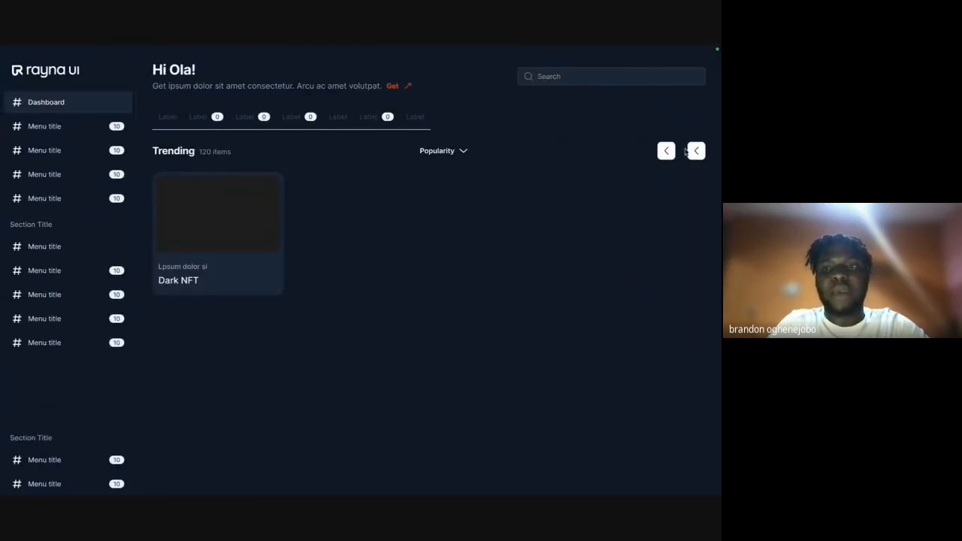
key("ctrl+Right")
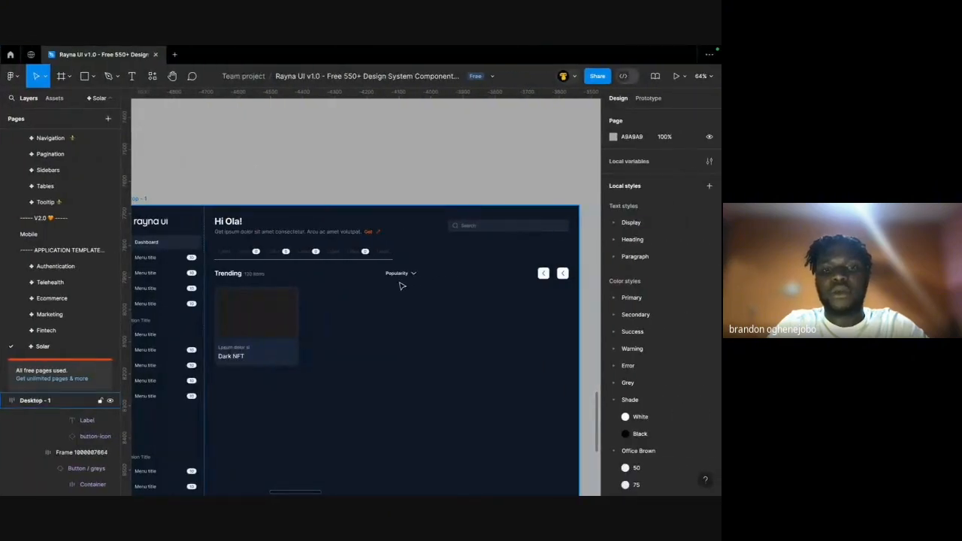
left_click(406, 280, "super")
left_click(408, 275, "super")
left_click(553, 275, "super")
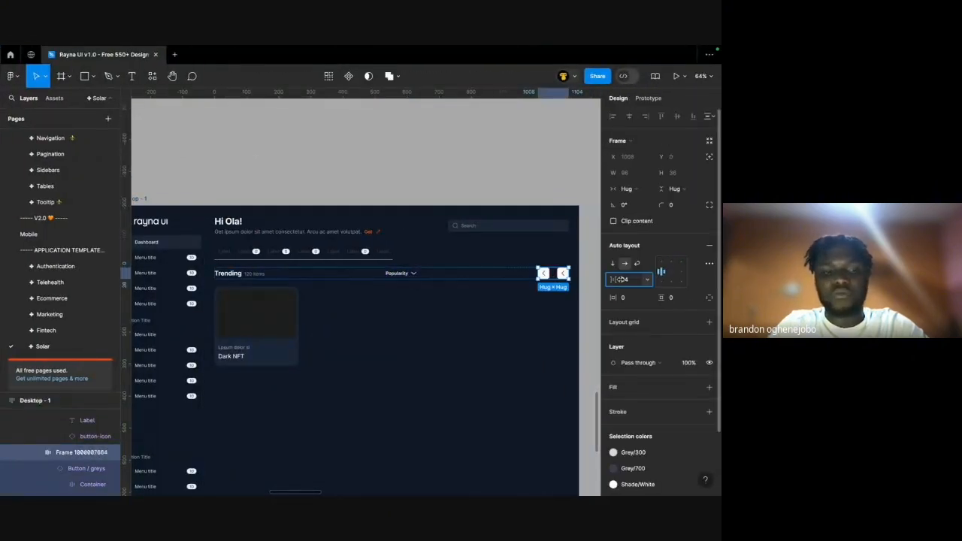
type("6")
key("Return")
key("ctrl+a")
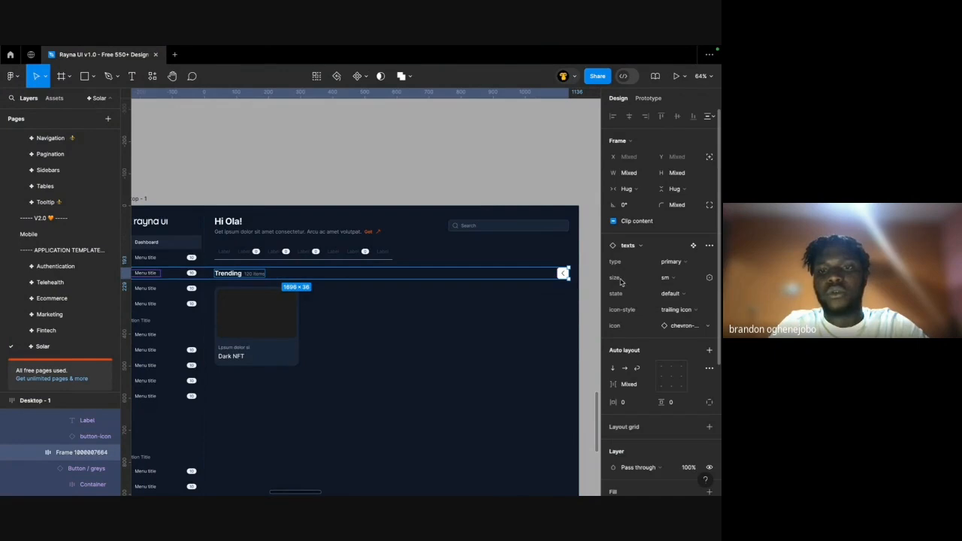
key("Escape")
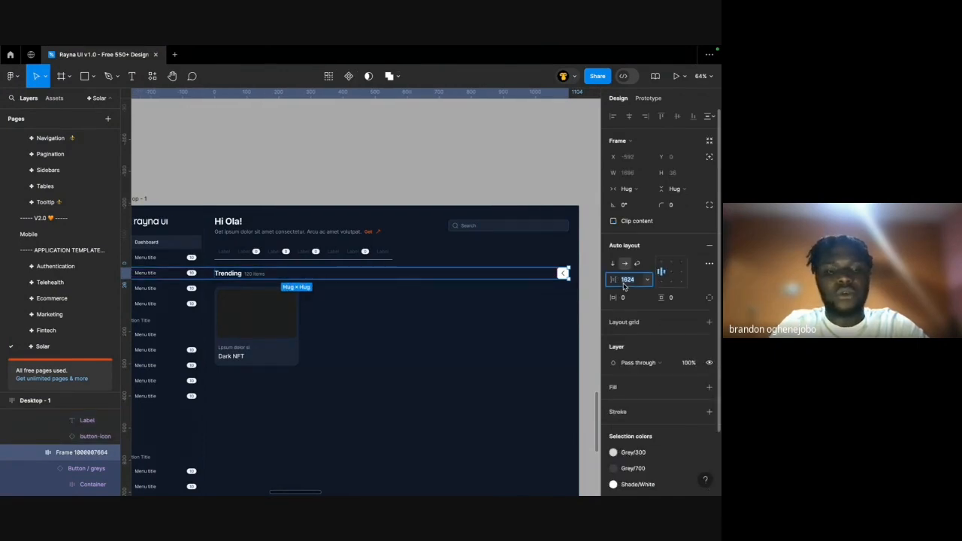
key("Return")
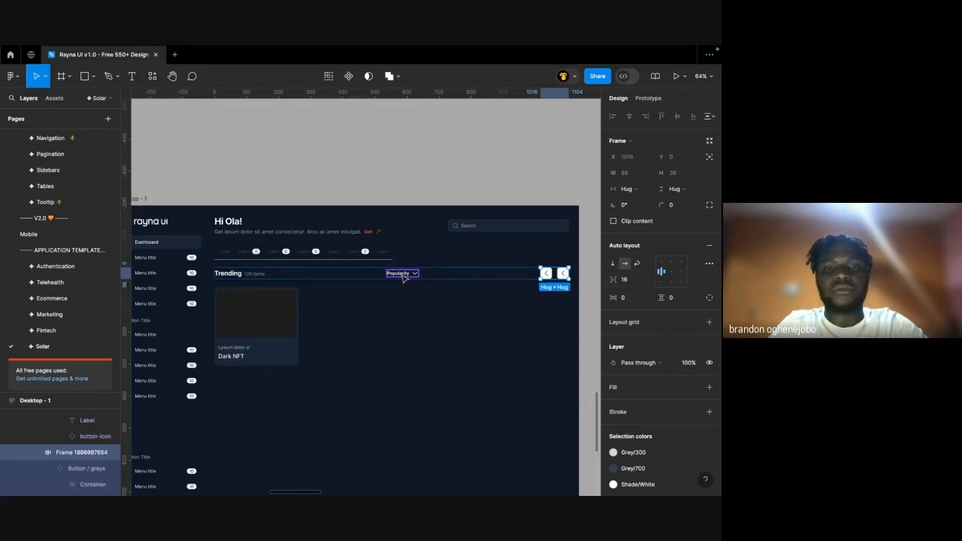
Group the Popularity button and the chevron pair in an auto layout frame with a horizontal gap of 24.
left_click(405, 276)
left_click(550, 276, "shift")
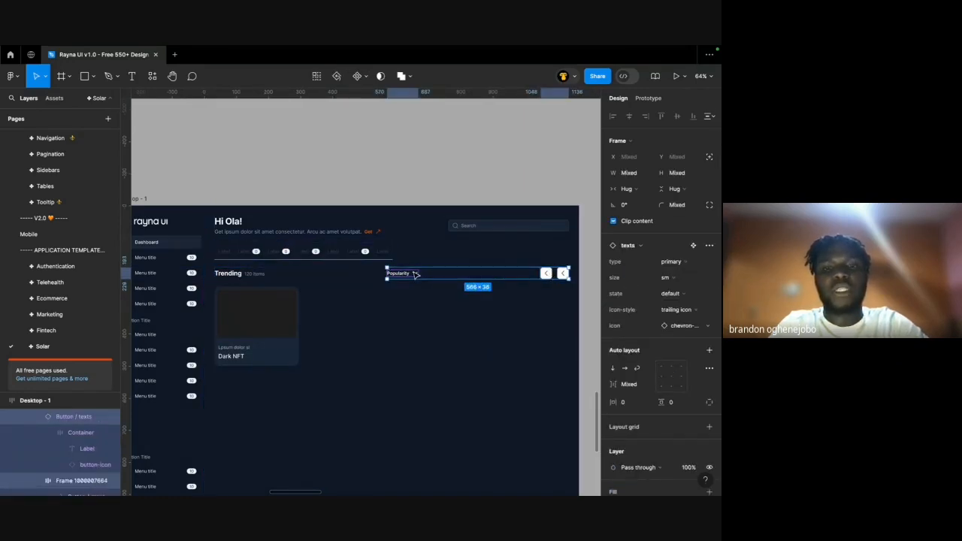
key("shift+a")
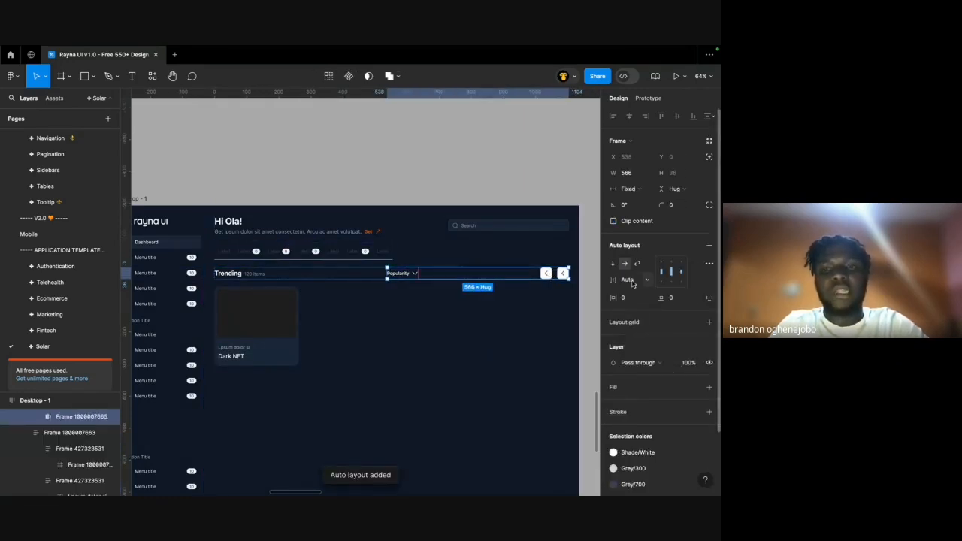
type("24")
key("Return")
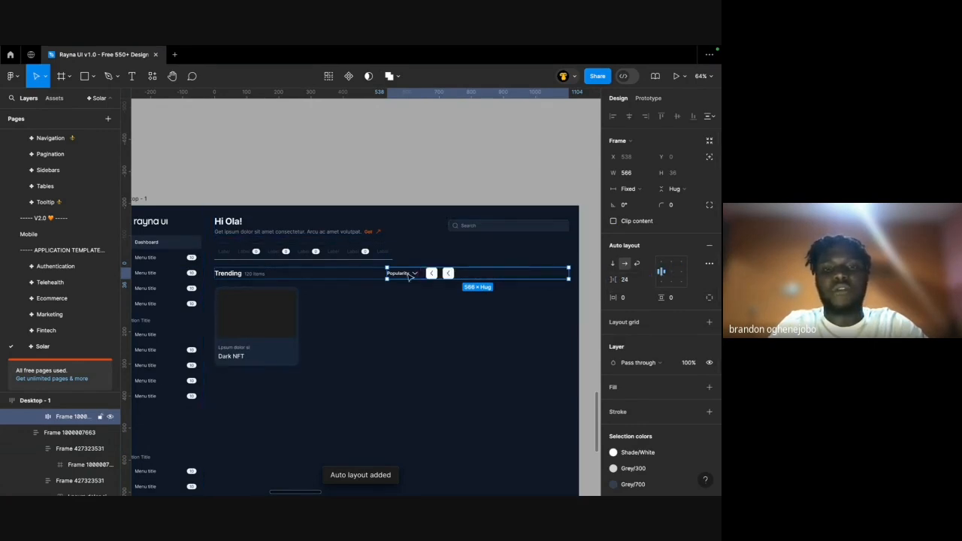
Set the width of the frame holding the Popularity button and chevron pair to hug contents.
left_click(629, 188)
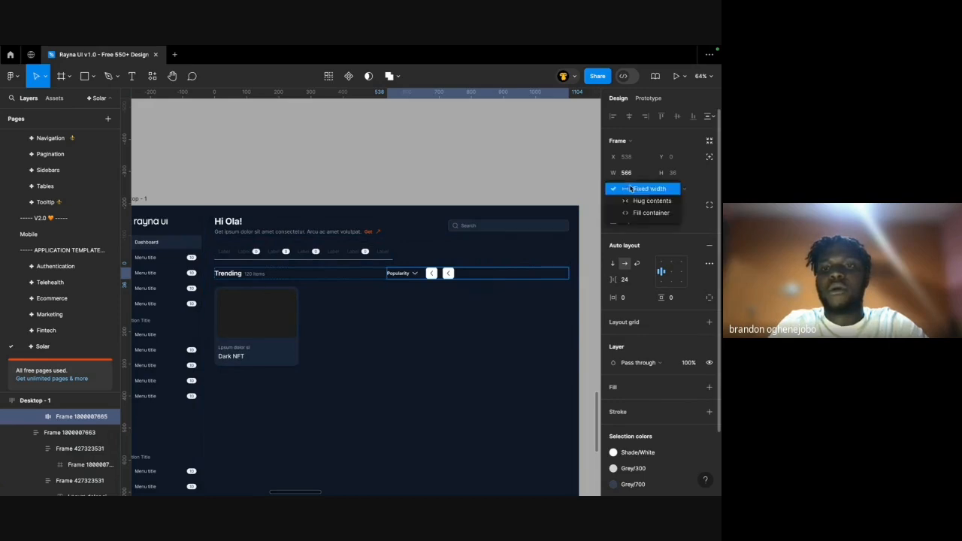
left_click(633, 213)
left_click(628, 190)
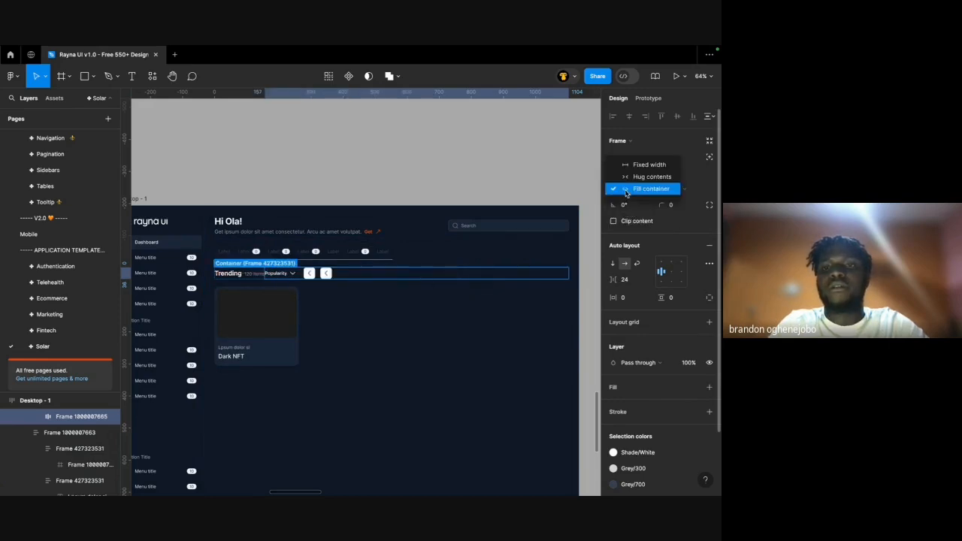
left_click(637, 176)
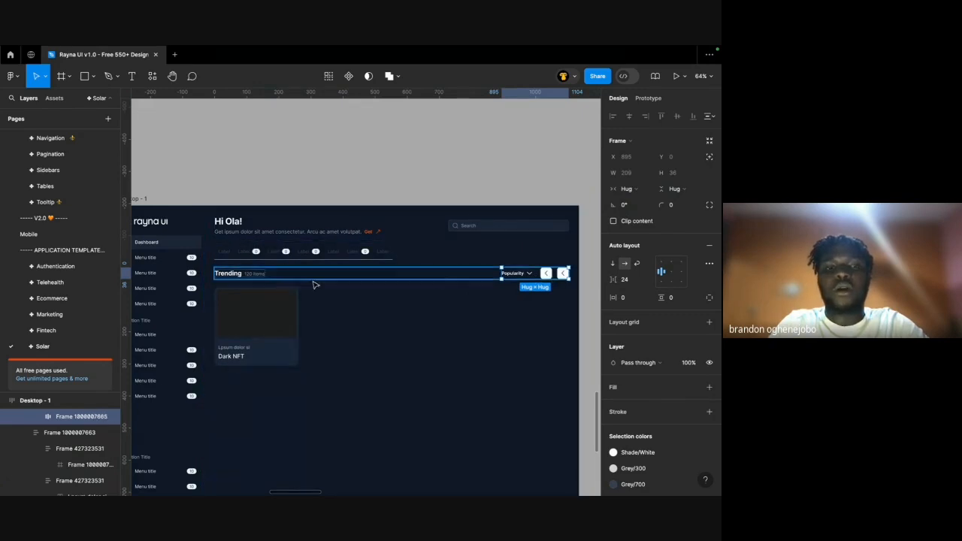
left_click(258, 276)
left_click(293, 275)
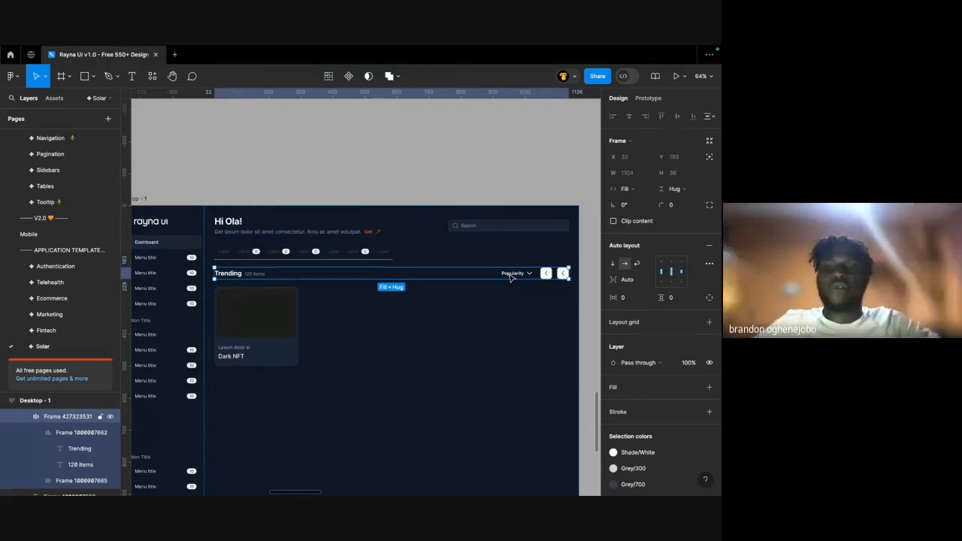
Compare the Desktop - 1 frame with the wireframe sketch, examining its Trending section and My Wallet column.
left_click(477, 180)
scroll(477, 181, "right", 1)
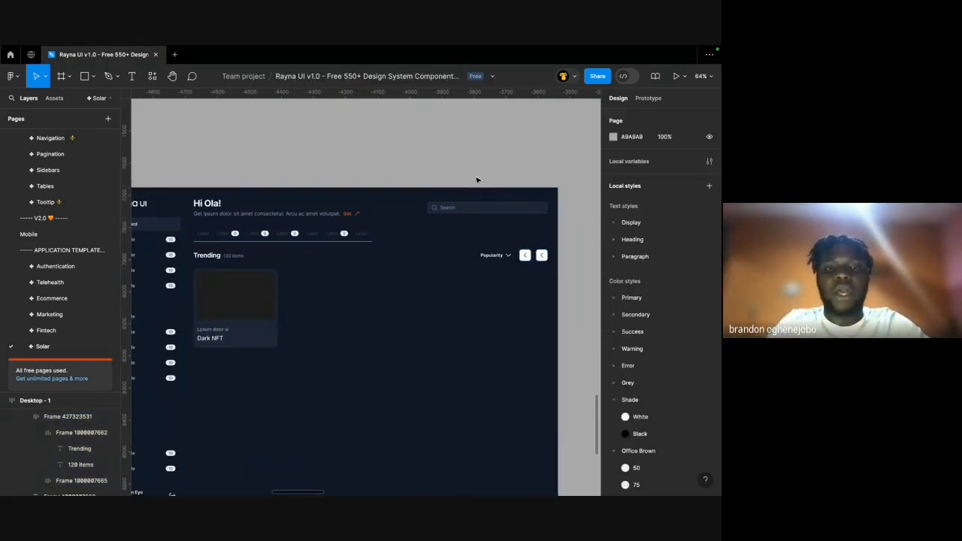
scroll(404, 165, "down", 5)
scroll(404, 164, "up", 1)
scroll(237, 178, "right", 2)
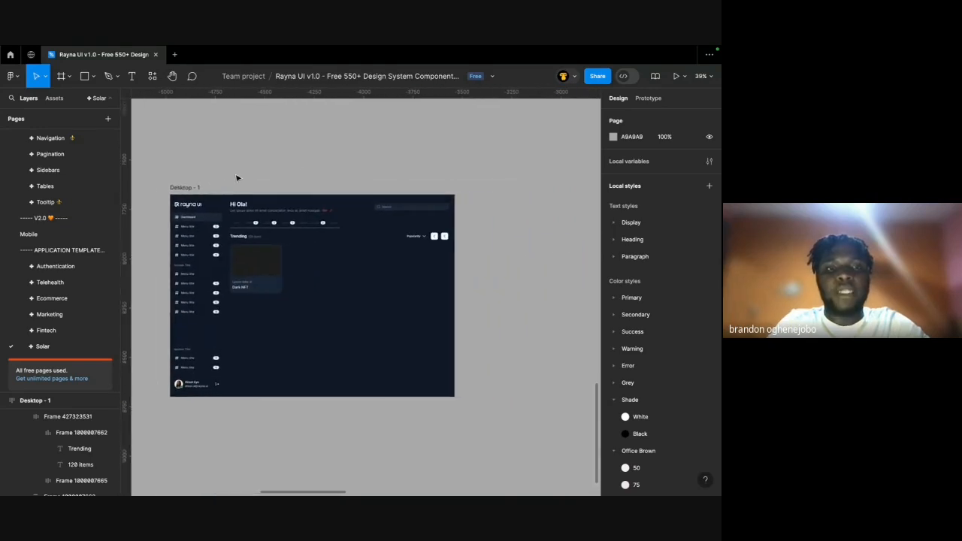
left_click(197, 186)
mouse_move(454, 248)
left_mouse_down()
mouse_move(529, 250)
mouse_move(429, 250)
mouse_move(569, 249)
mouse_move(441, 253)
mouse_move(453, 254)
left_mouse_up()
scroll(358, 253, "up", 3)
left_click(307, 163)
scroll(308, 165, "up", 3)
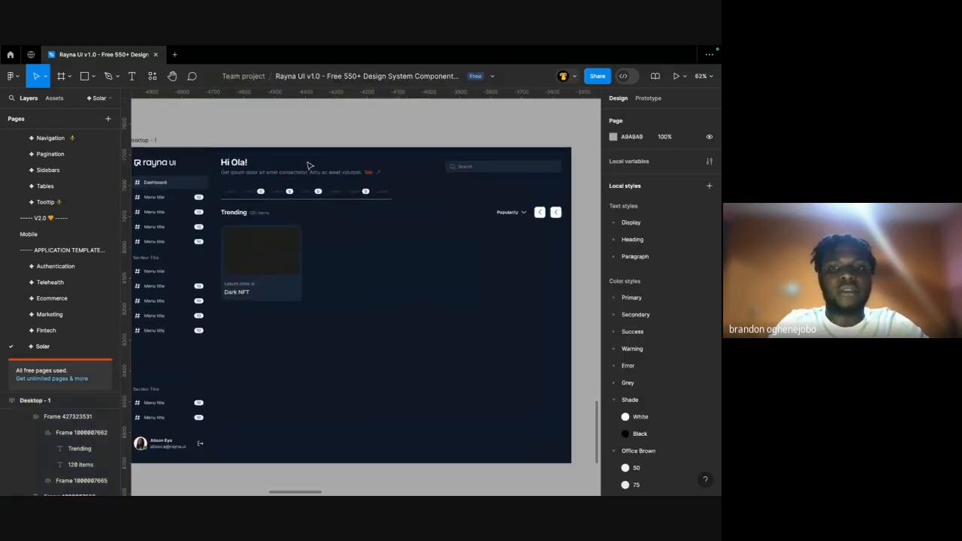
scroll(307, 163, "left", 10)
scroll(307, 163, "right", 5)
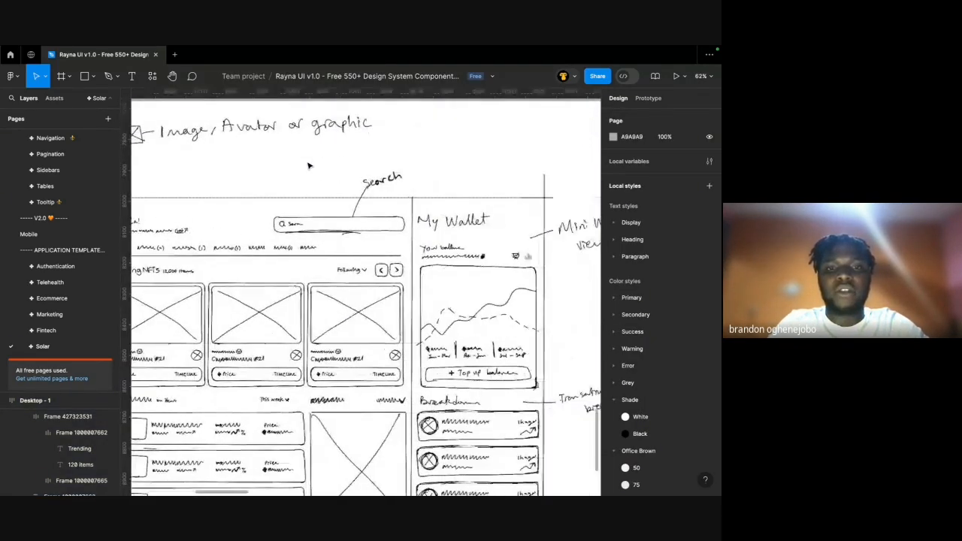
scroll(347, 282, "down", 5)
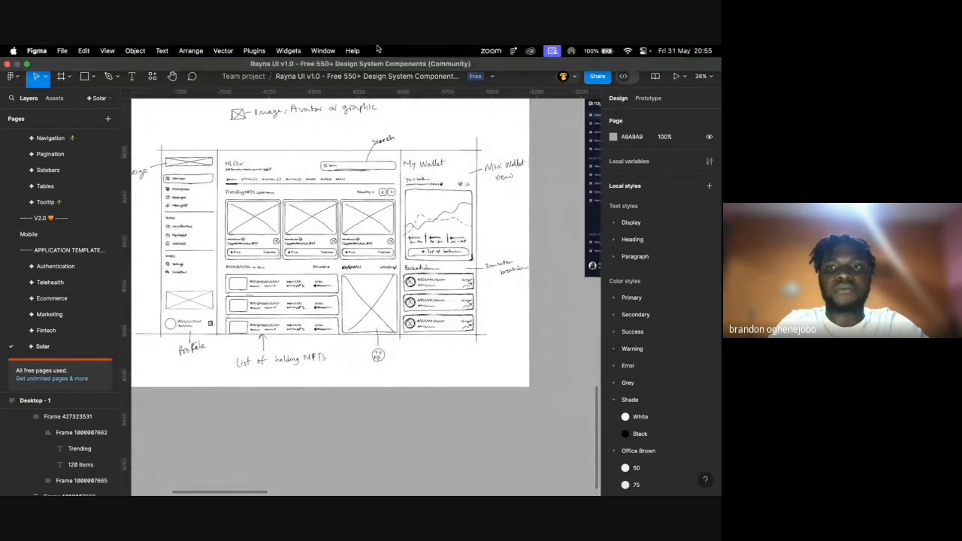
scroll(383, 225, "right", 10)
scroll(386, 227, "up", 6)
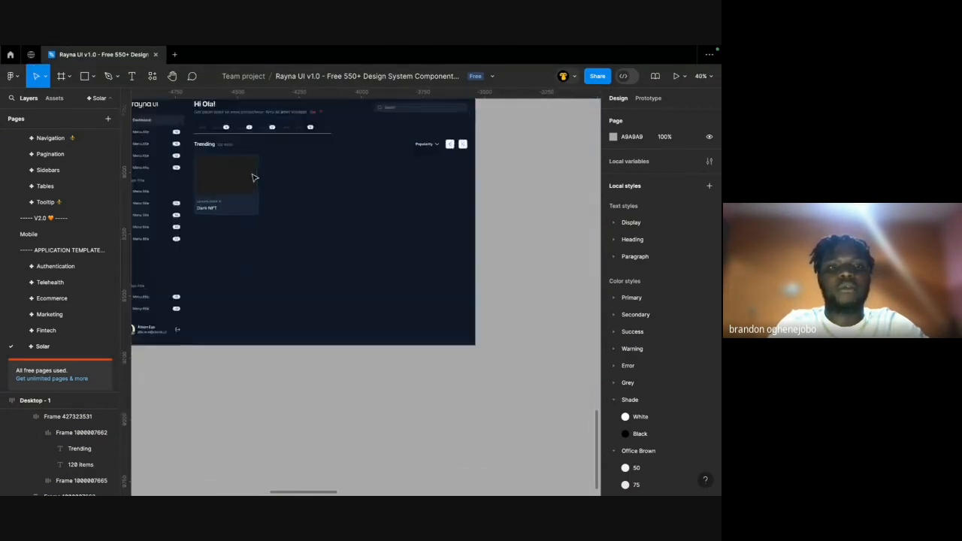
Group the Trending header and the NFT card section below it in a vertical auto layout frame with a gap of 16.
scroll(255, 178, "up", 1)
double_click(216, 190)
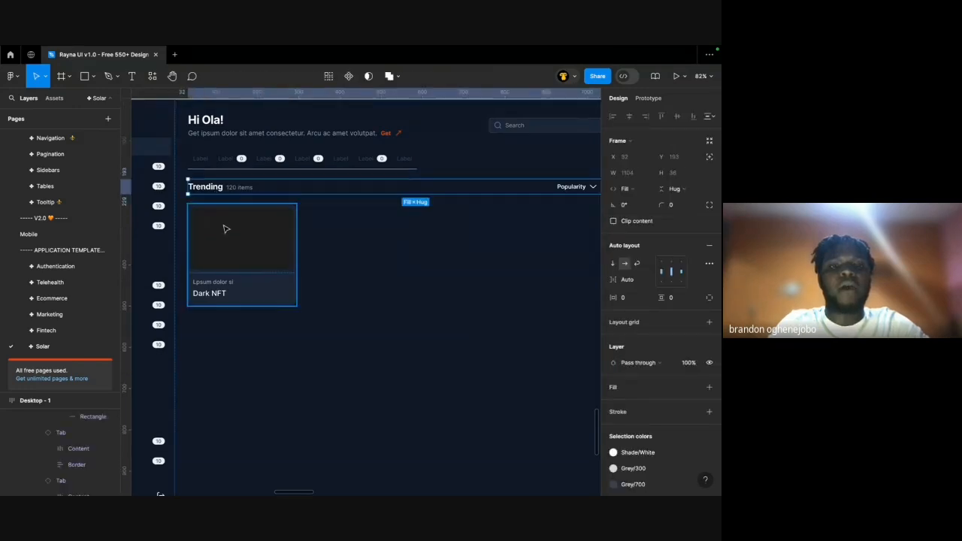
left_click(225, 227)
left_click(223, 190)
left_click(223, 242, "shift")
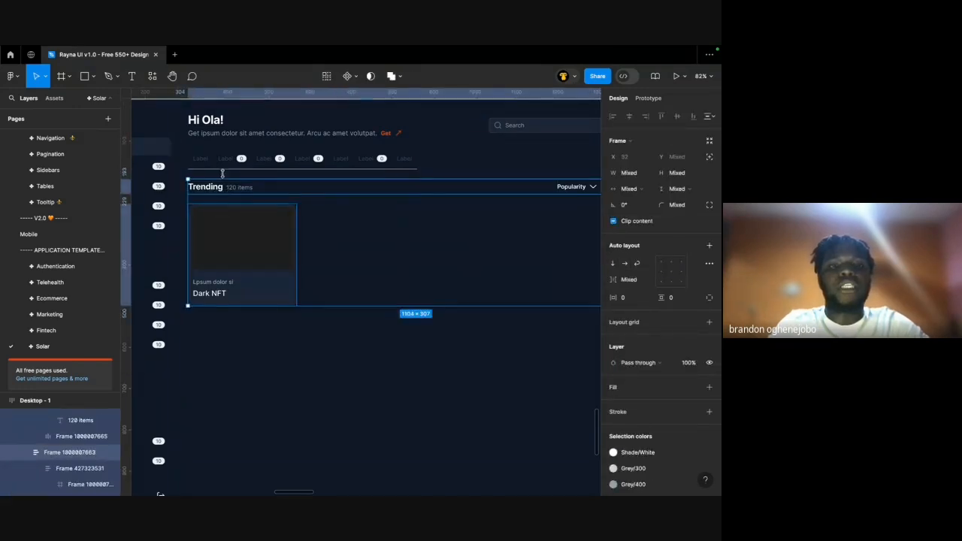
key("shift+a")
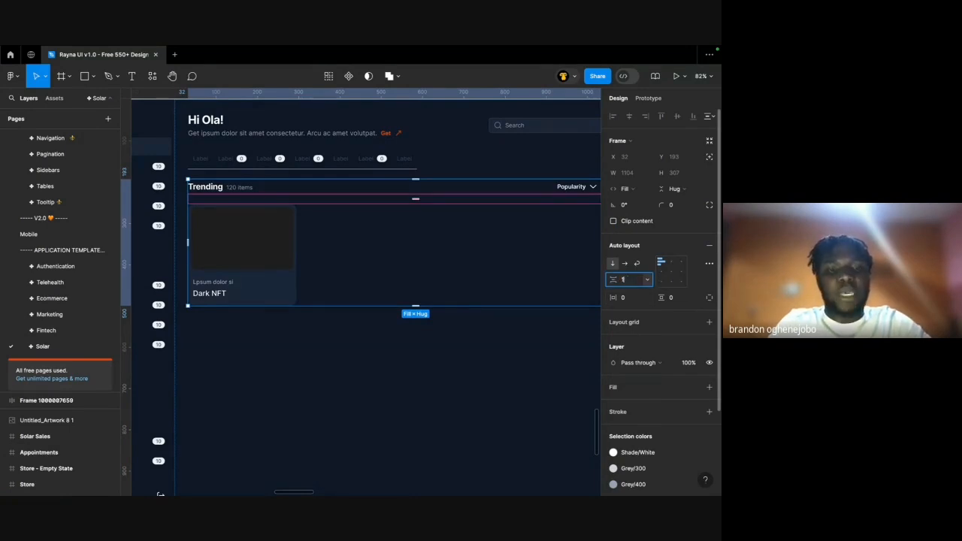
type("16")
key("Return")
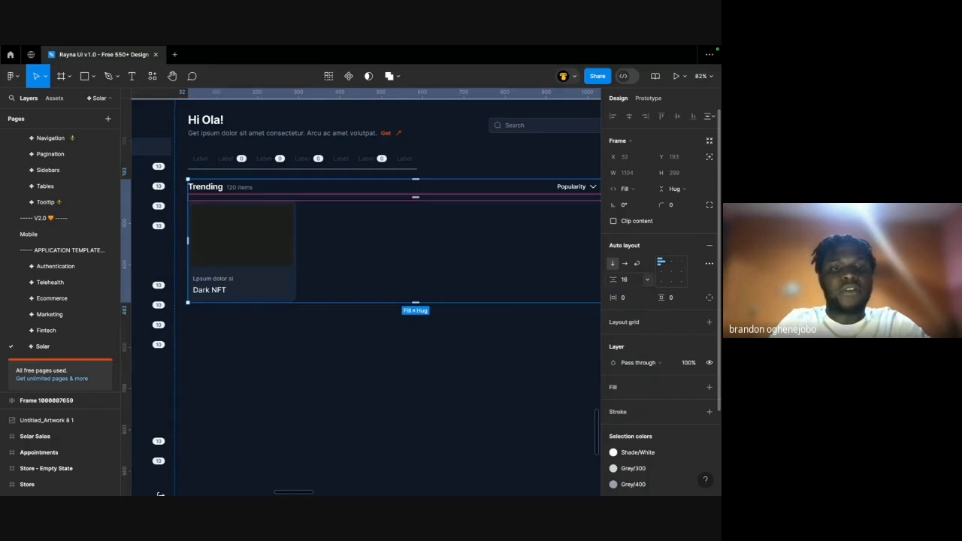
Measure the spacing between the tab row and the grouped Trending section.
left_click(361, 448)
scroll(362, 449, "down", 3)
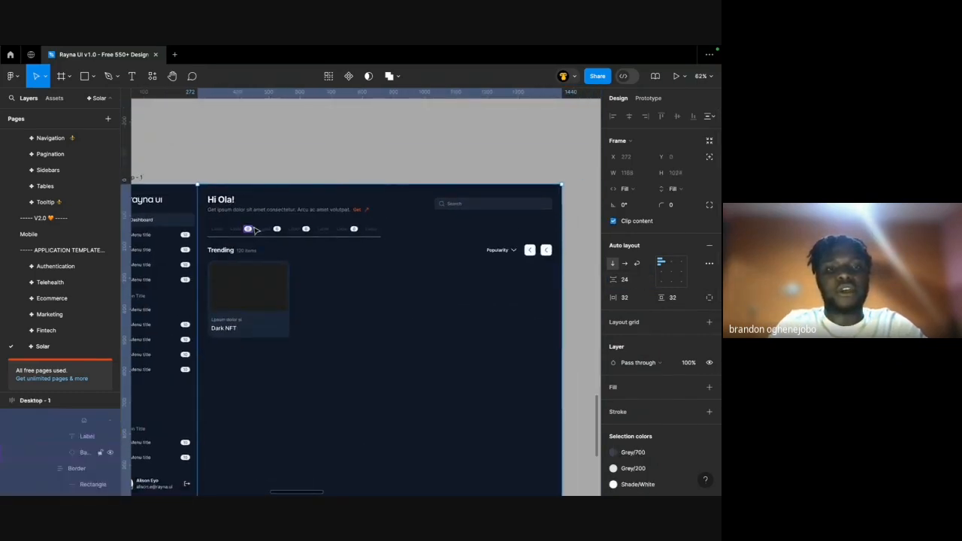
left_click(249, 281)
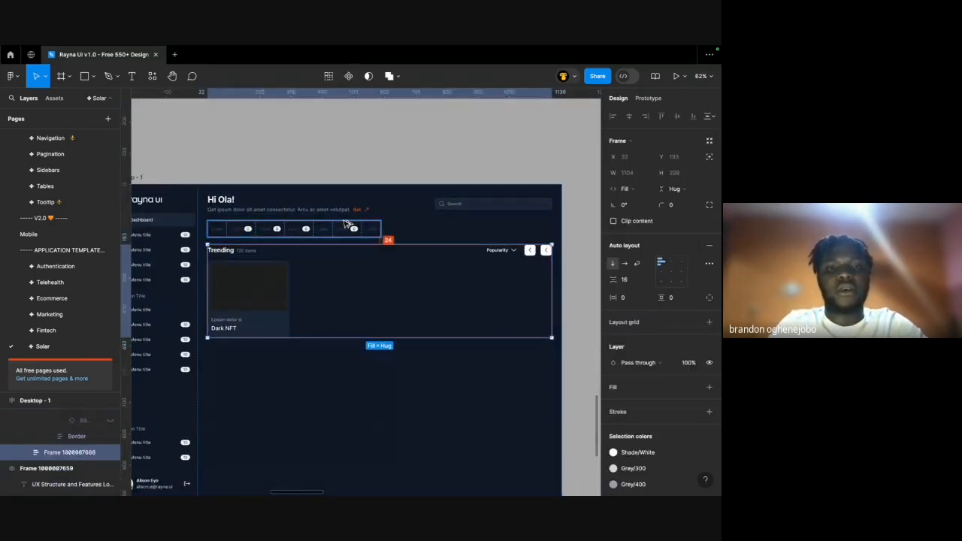
Compare the tab row and Trending section with the wireframe sketch and examine them in the full-screen preview.
left_click(292, 230)
scroll(292, 231, "left", 7)
scroll(293, 232, "left", 5)
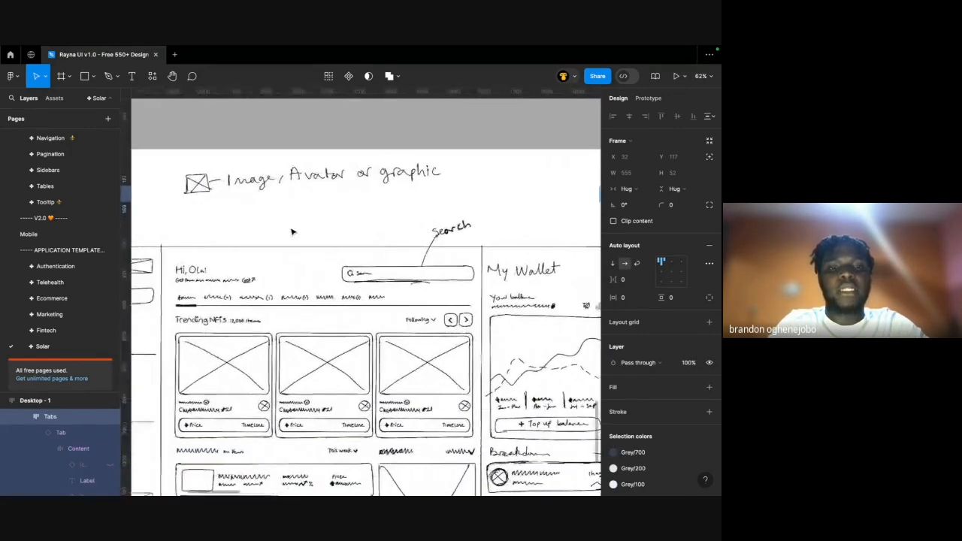
scroll(292, 231, "right", 12)
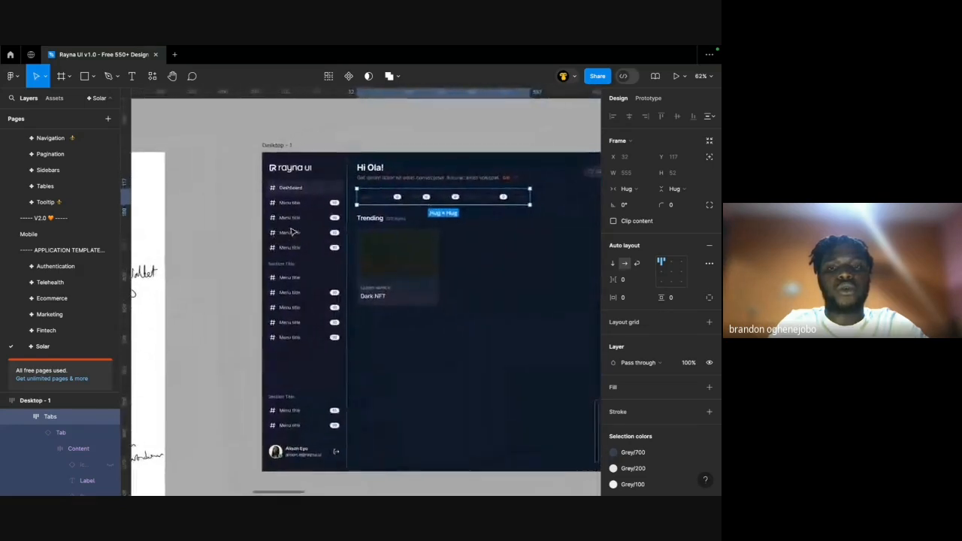
left_click(270, 216)
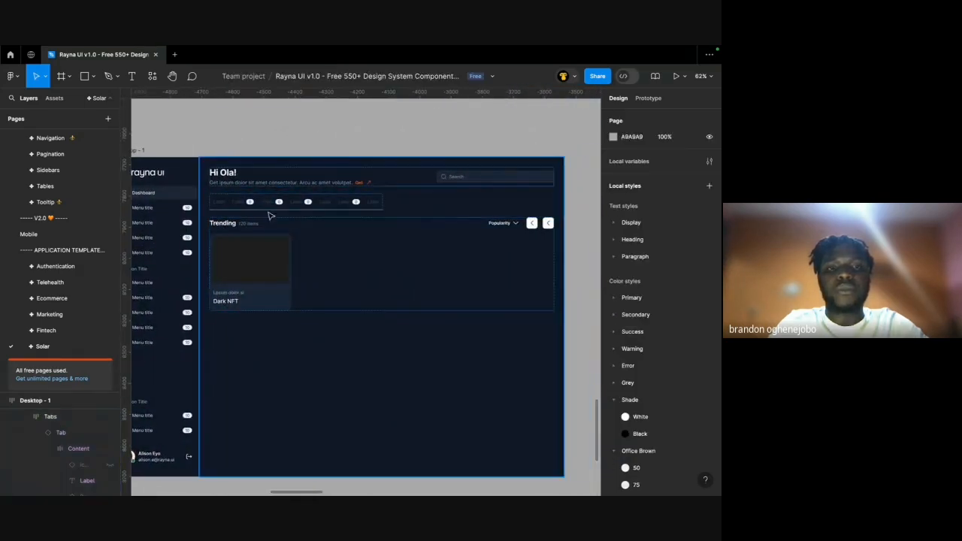
left_click(166, 203)
key("ctrl+Left")
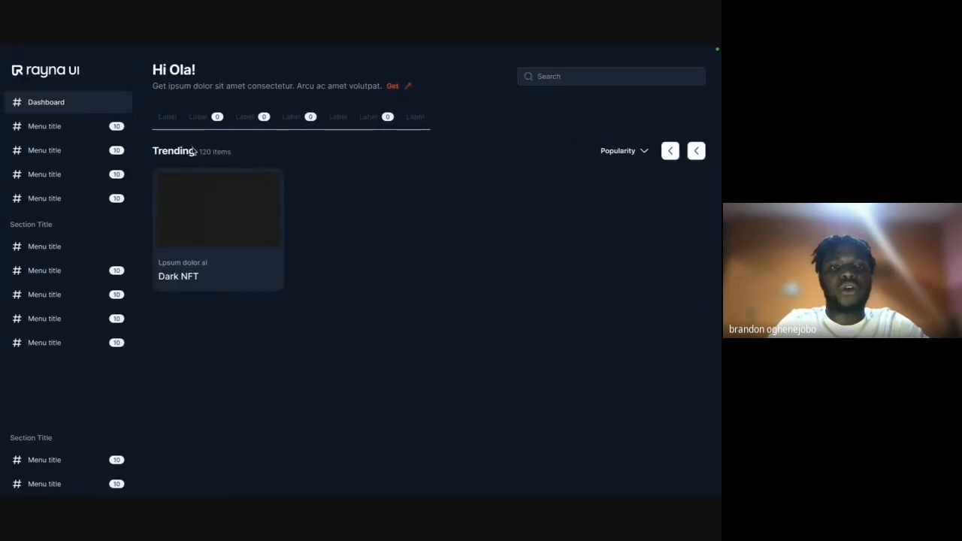
key("ctrl+Right")
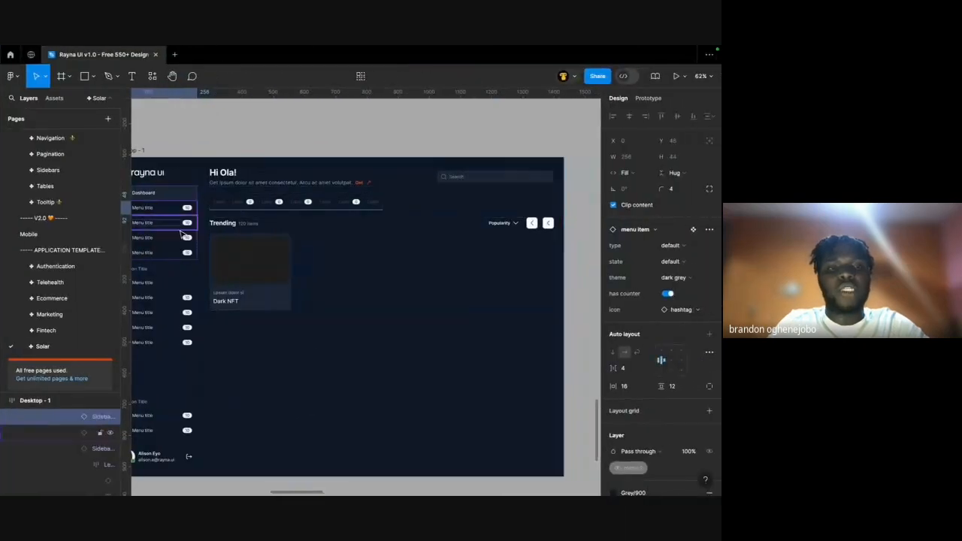
Wrap the "Lpsum dolor si" text on the Dark NFT card in its own auto layout frame.
left_click(282, 205)
left_click(248, 254, "super")
scroll(254, 261, "up", 5)
scroll(257, 262, "left", 3)
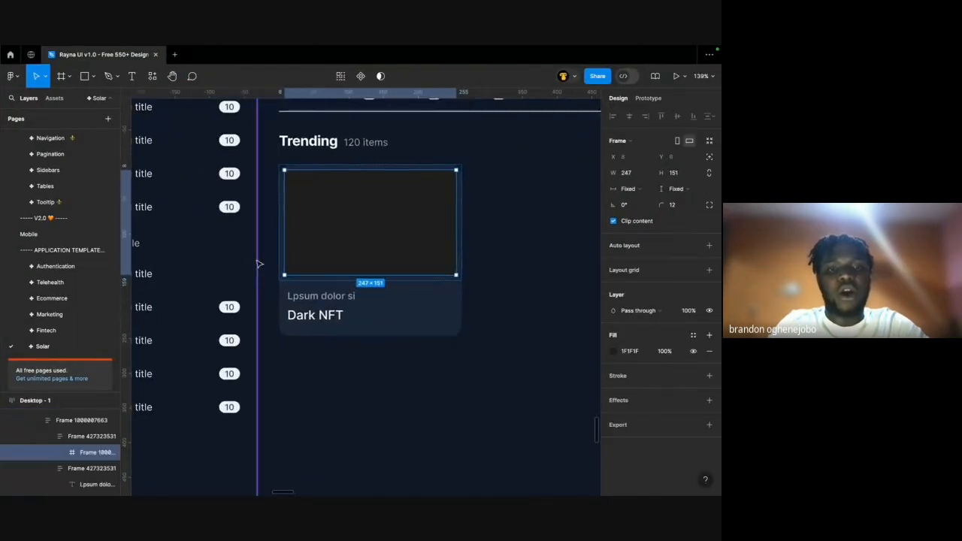
scroll(393, 298, "right", 2)
left_click(422, 298)
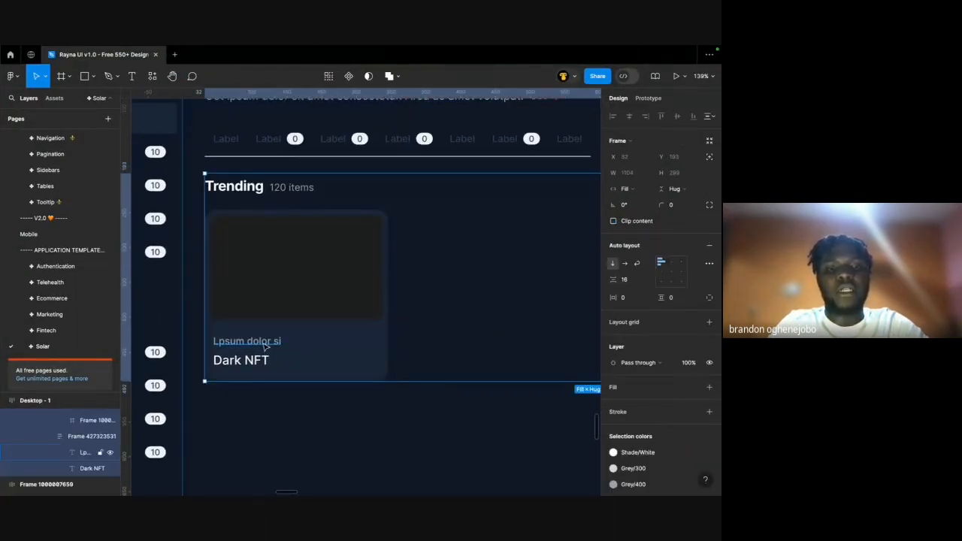
left_click(263, 343, "super")
left_click(225, 366)
left_click(230, 345)
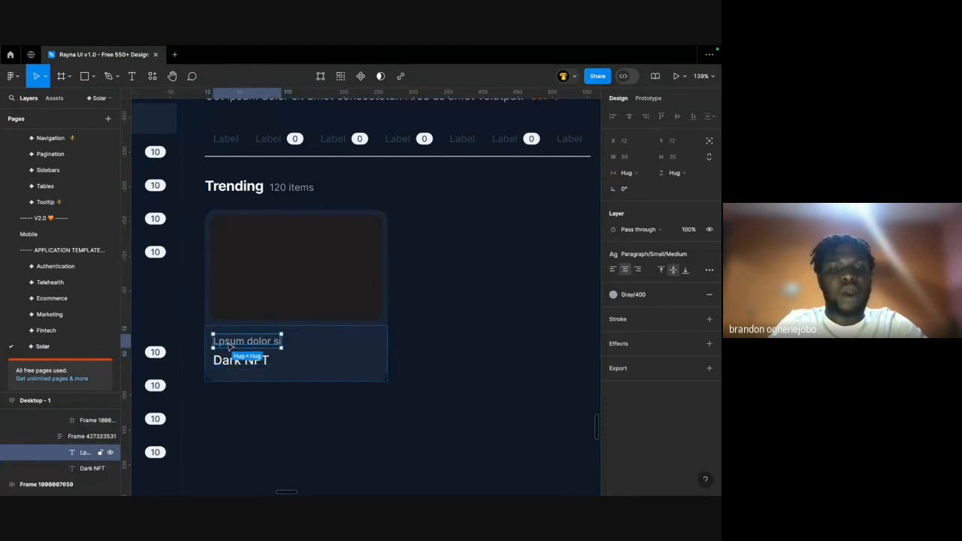
key("shift+a")
scroll(270, 345, "right", 5)
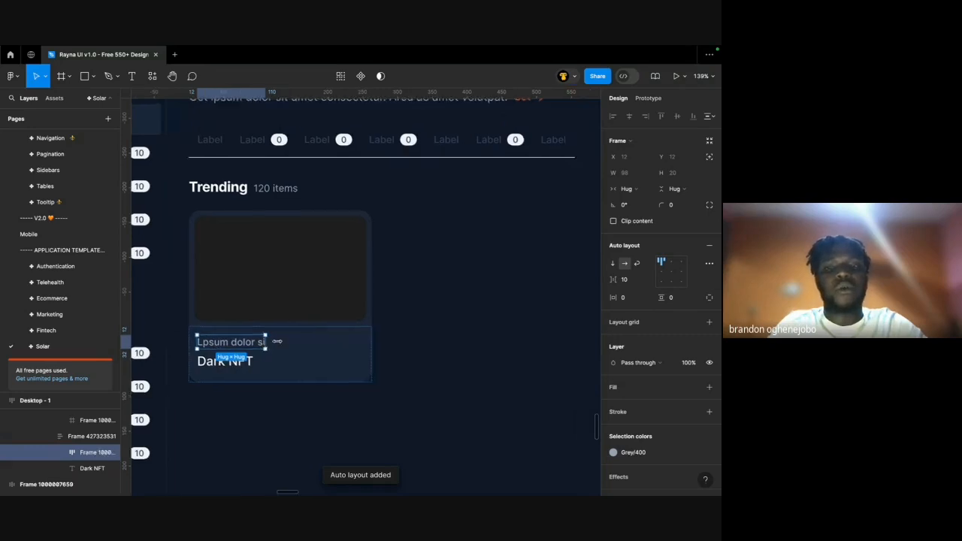
Search the component assets for "Verified" and insert the verified icon beside the "Lpsum dolor si" text on the card.
scroll(277, 346, "right", 3)
scroll(531, 225, "left", 10)
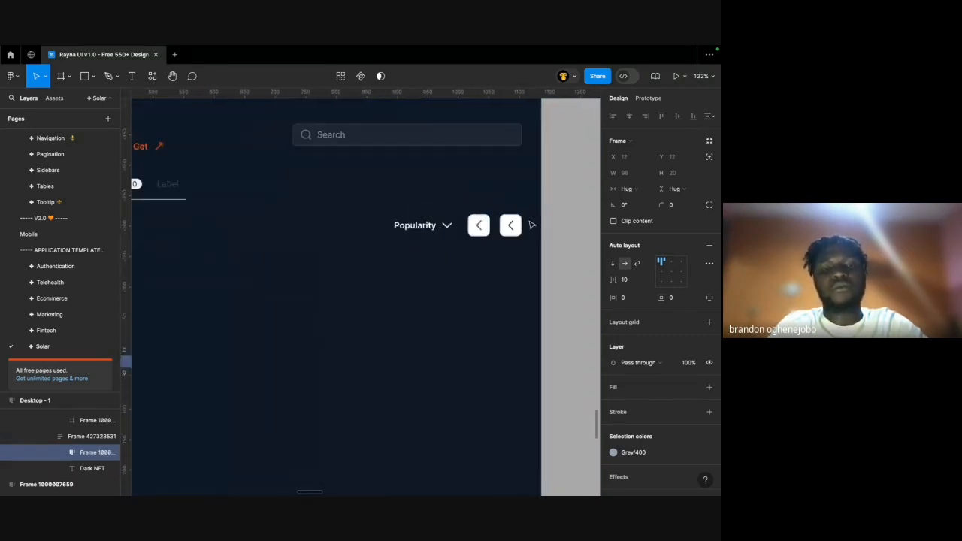
scroll(532, 225, "down", 1)
left_click(51, 98)
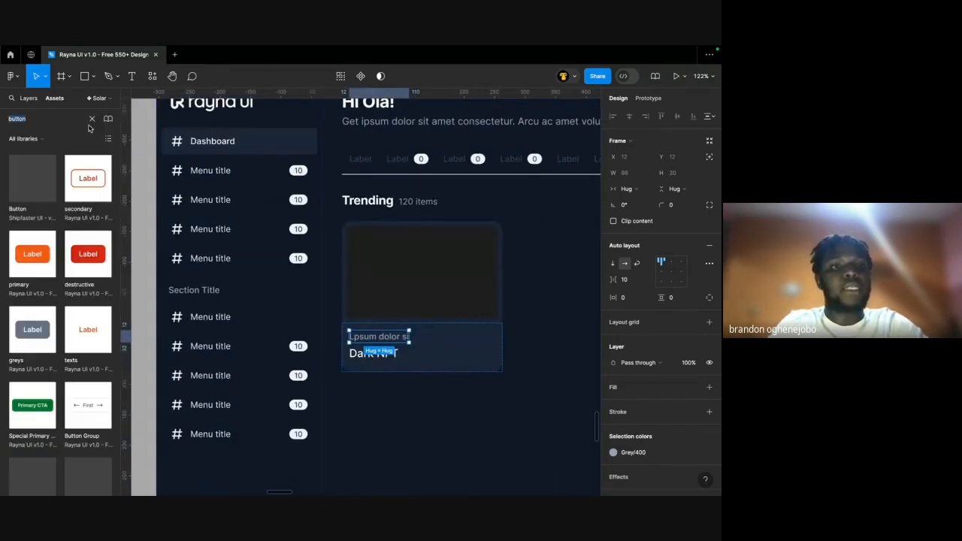
type("Ve")
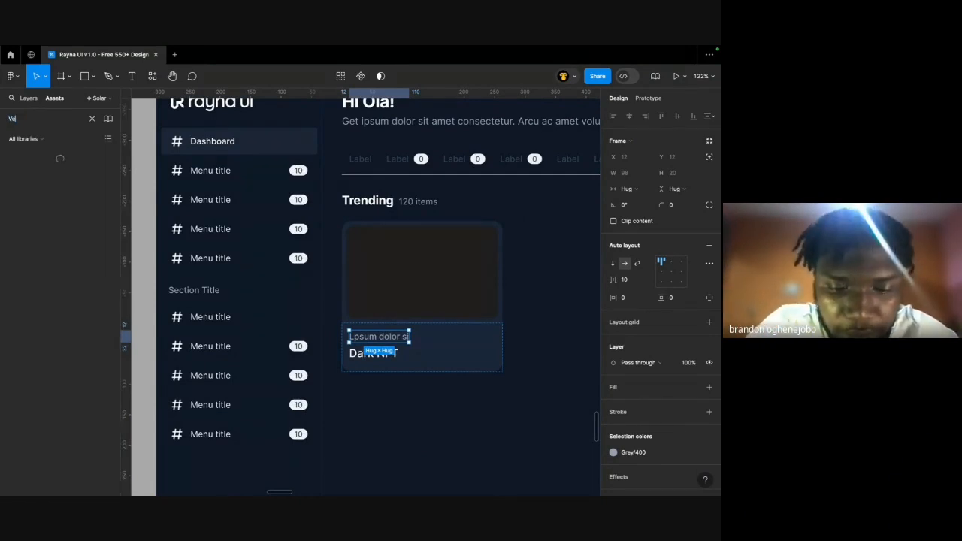
type("rified")
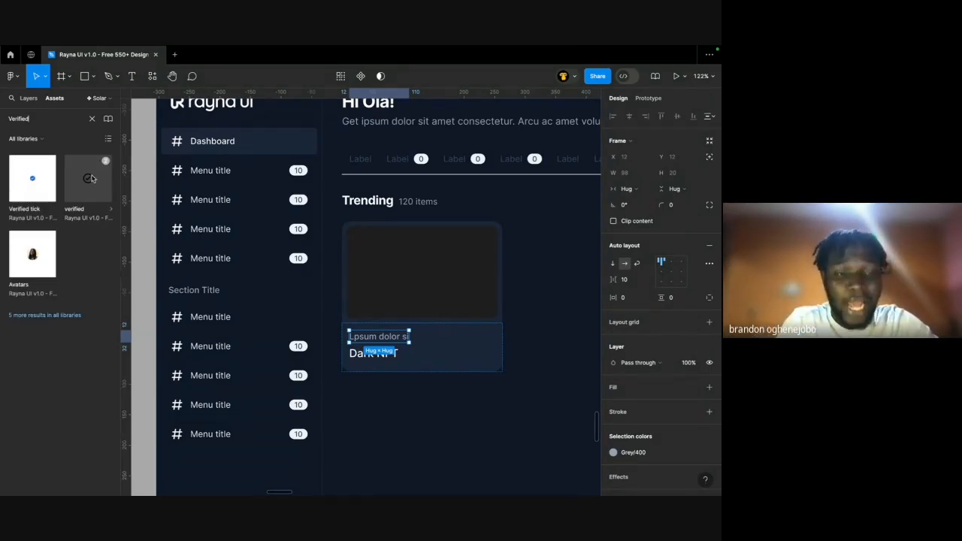
left_click_drag(93, 178, 411, 337)
scroll(411, 337, "up", 5)
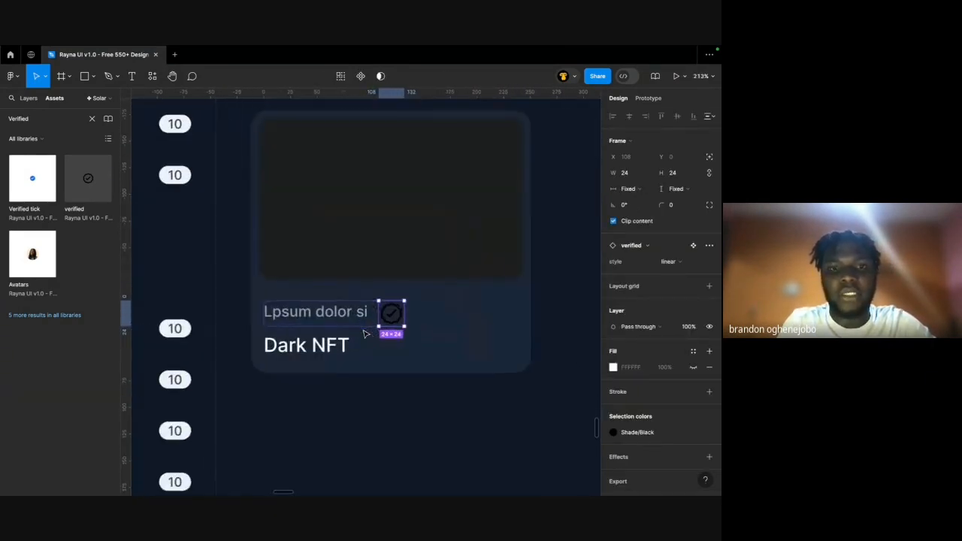
Scale the card's verified icon to 20 × 20 and switch its style to bold.
key("k")
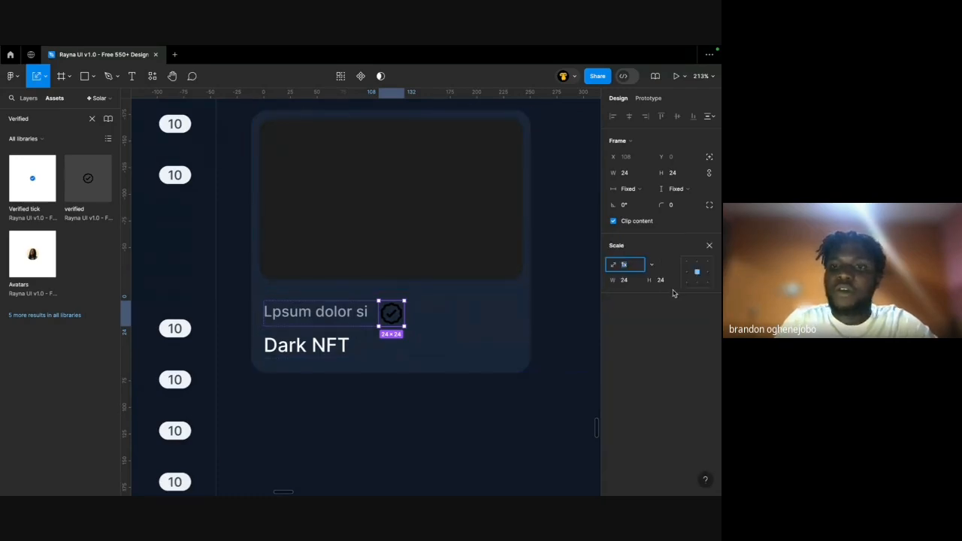
type("20")
key("Return")
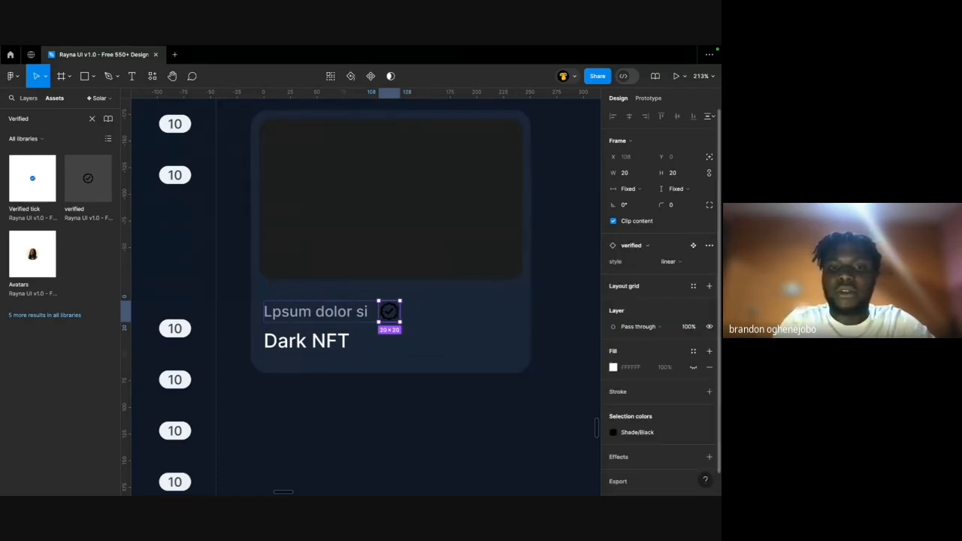
left_click(334, 310)
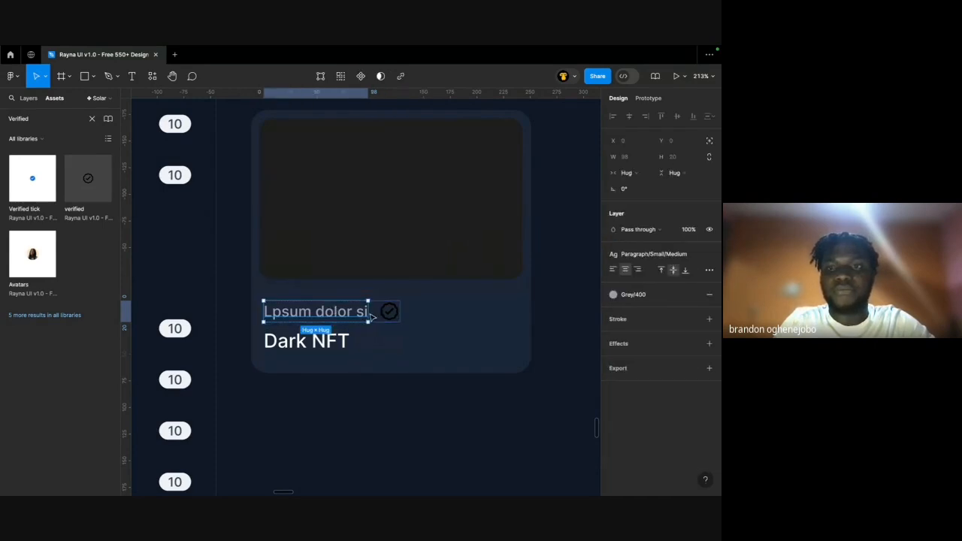
left_click(389, 311)
left_click(668, 261)
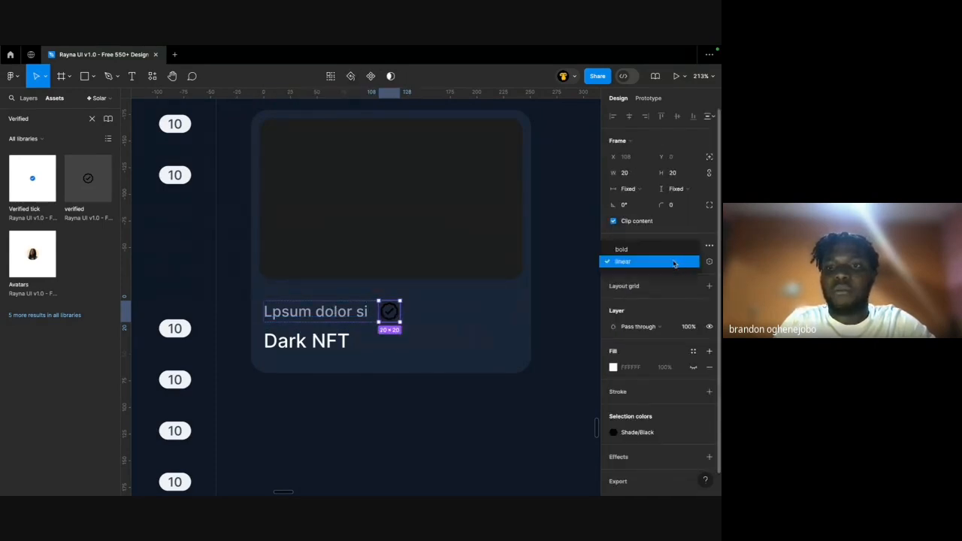
left_click(669, 256)
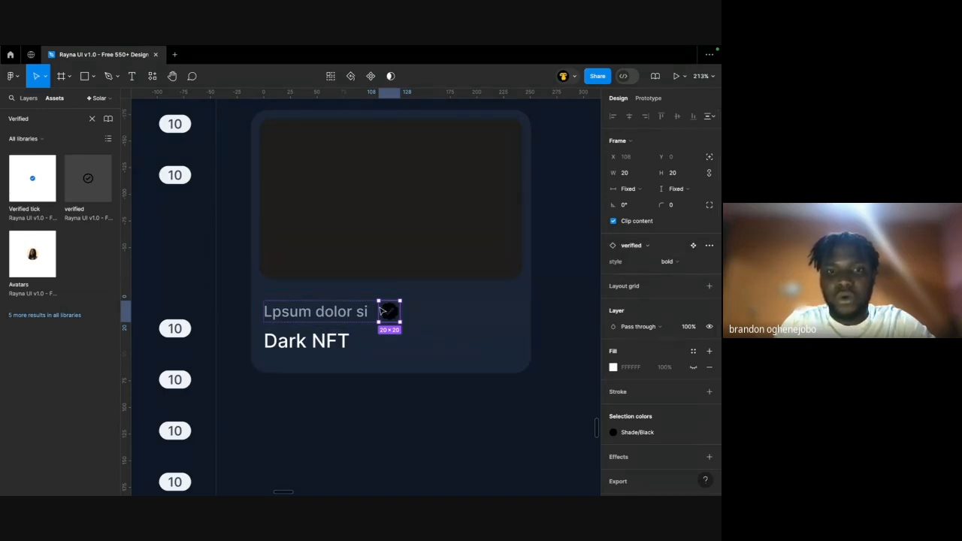
Recolor the card's verified icon with the Success/400 (base) library color.
left_click(613, 432)
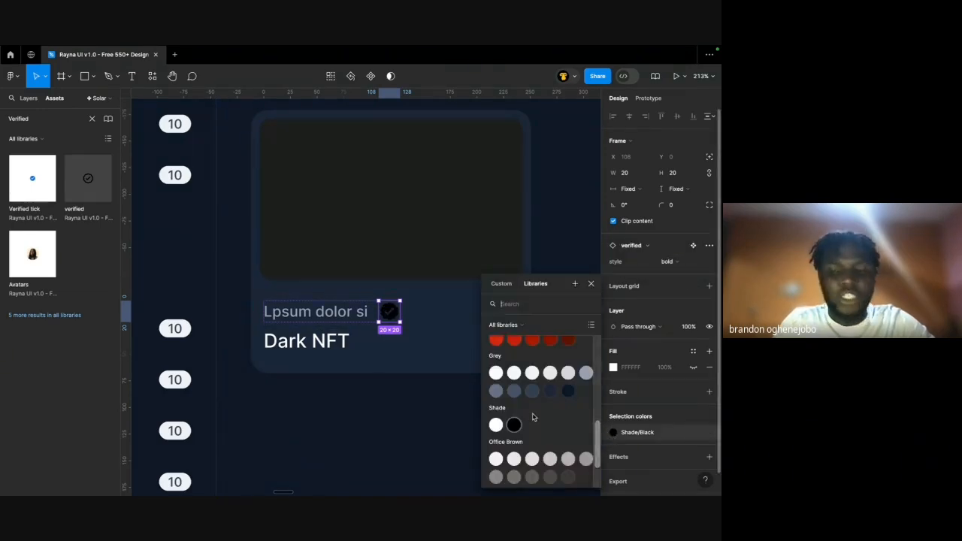
scroll(533, 419, "up", 3)
scroll(533, 418, "down", 1)
scroll(534, 419, "up", 3)
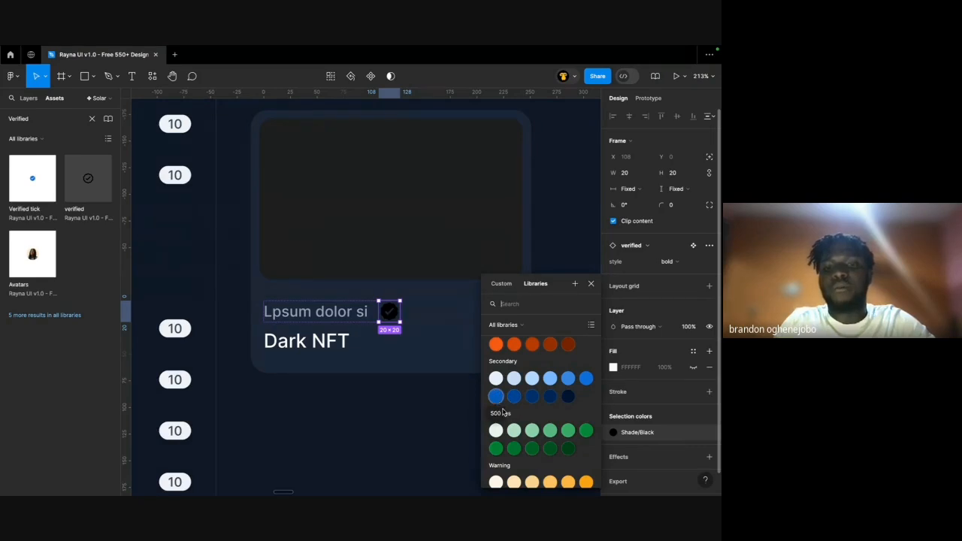
left_click(586, 431)
left_click(541, 330)
scroll(541, 330, "down", 8)
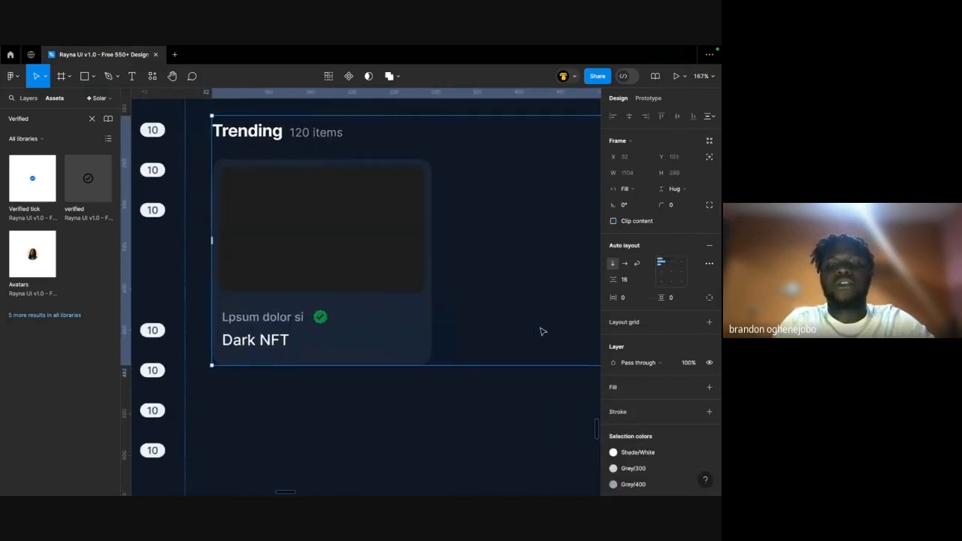
Review the dashboard in the full-screen preview and on the canvas, examining the NFT card and overall layout.
key("ctrl+Left")
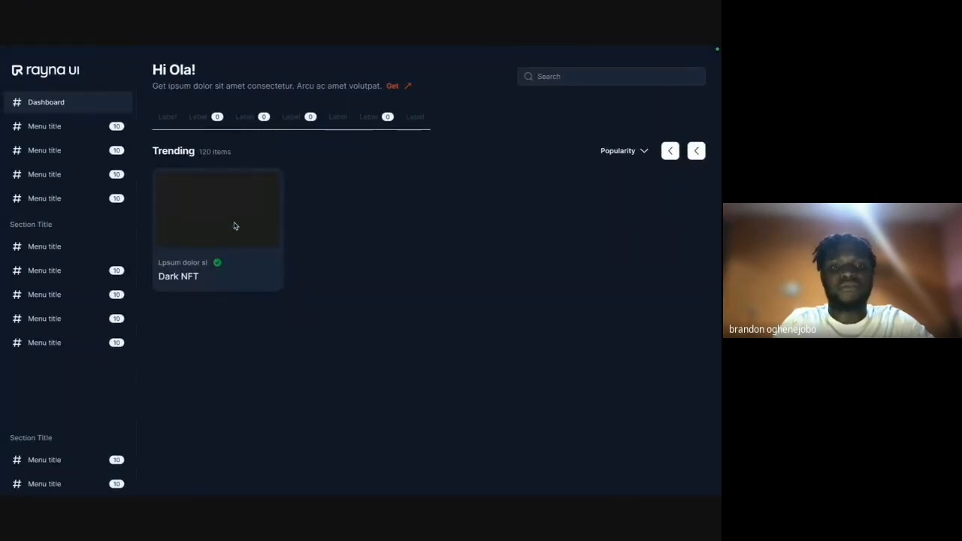
key("ctrl+Right")
scroll(292, 248, "right", 3)
scroll(292, 249, "down", 4)
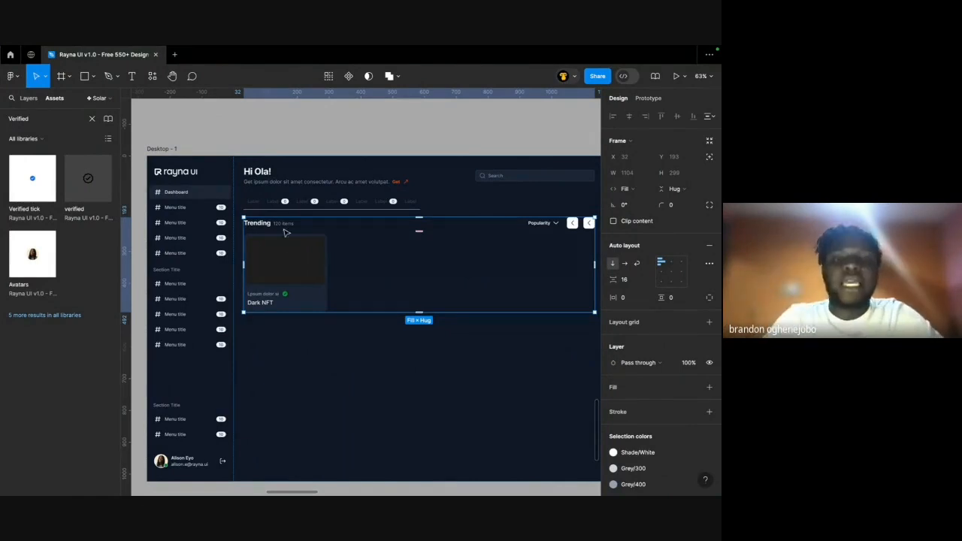
left_click(257, 143)
scroll(258, 144, "down", 3)
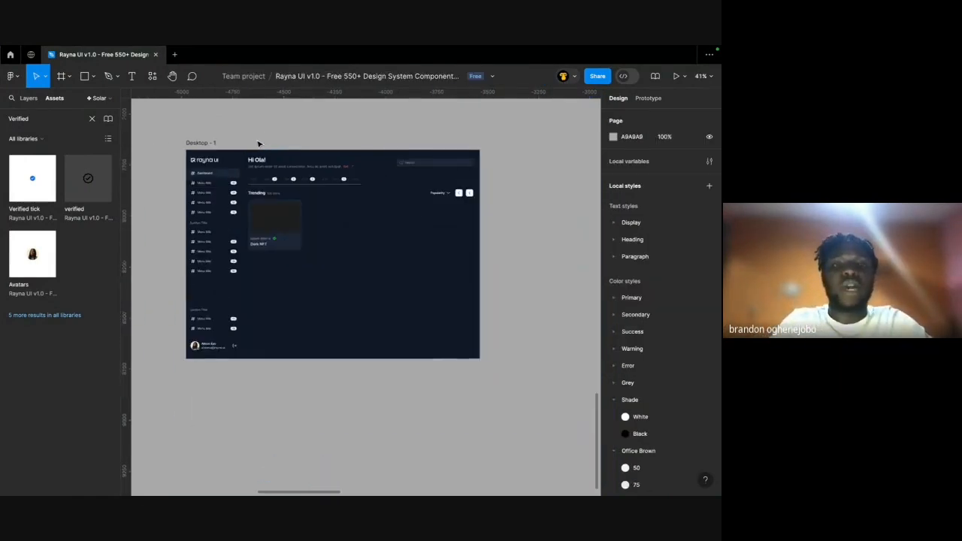
scroll(258, 144, "up", 4)
scroll(234, 156, "down", 3)
Try Shade/Black as the fill of the Desktop - 1 frame and undo the change.
left_click(196, 150)
scroll(198, 151, "up", 2)
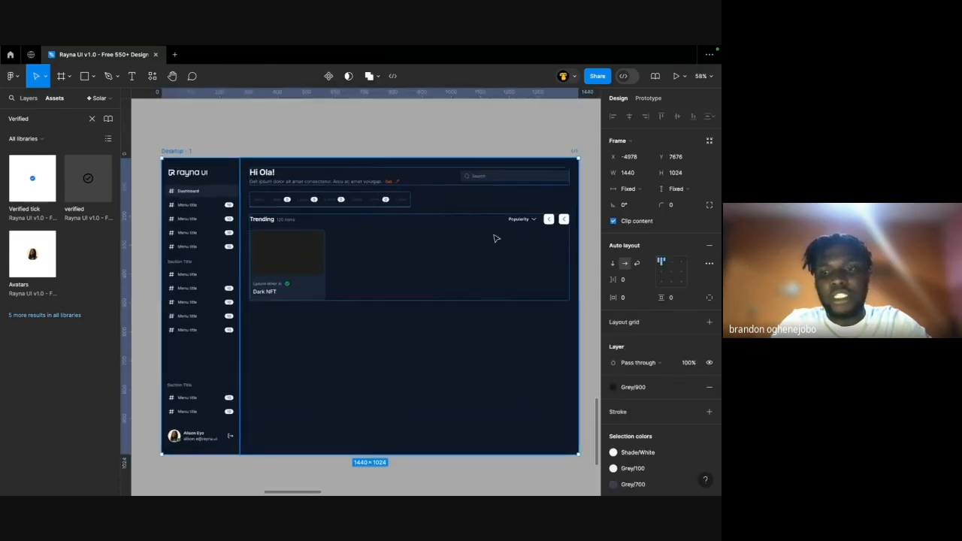
left_click(623, 388)
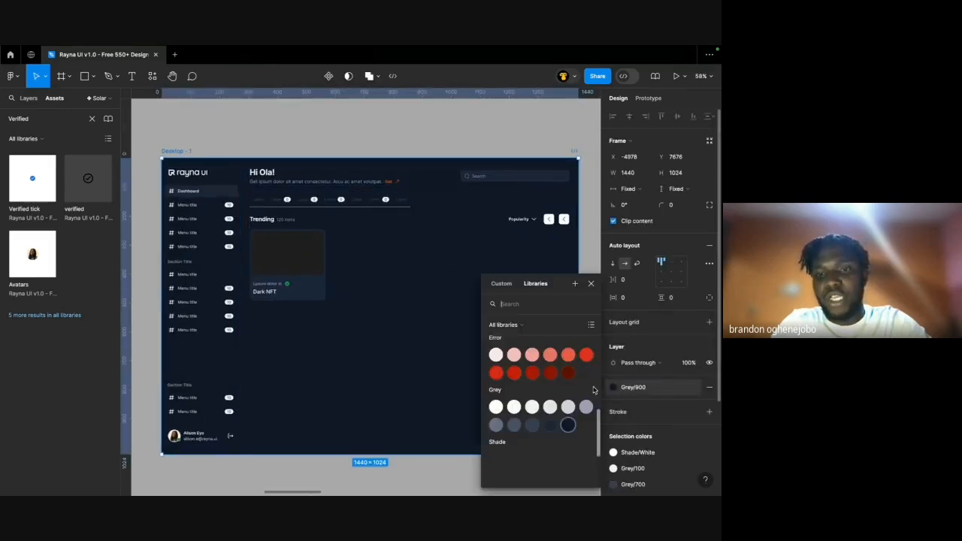
left_click(514, 460)
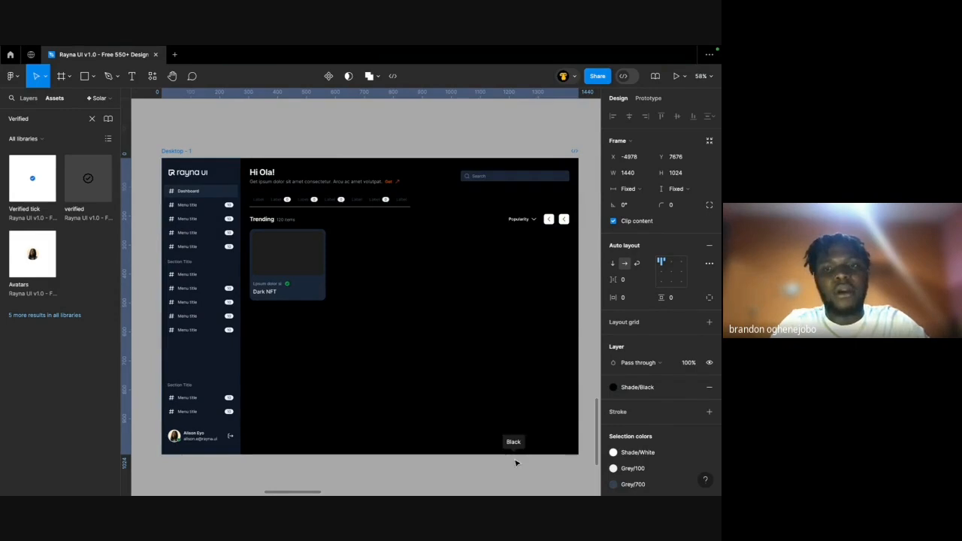
key("ctrl+z")
left_click(302, 141)
scroll(303, 146, "left", 1)
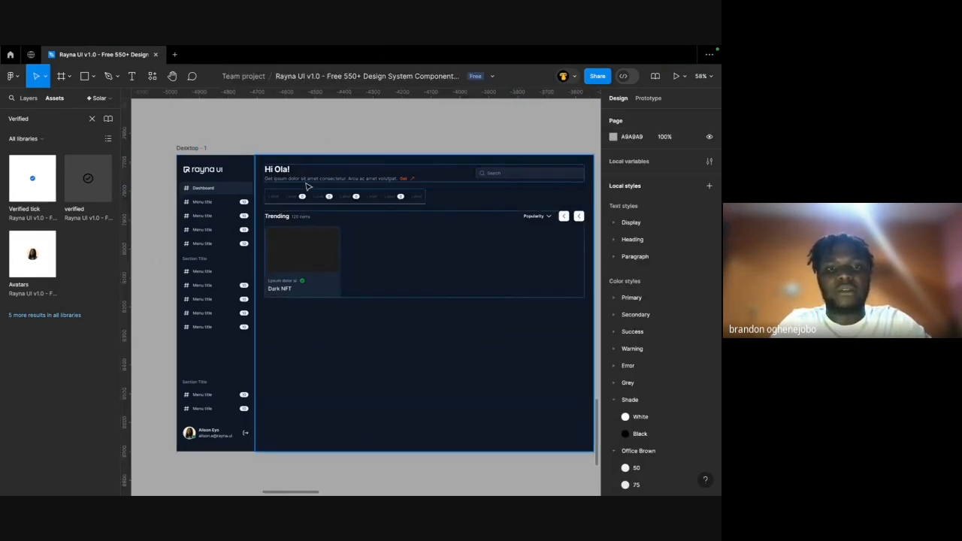
Wrap the Dark NFT card in its own vertical auto layout frame with a gap of 16.
scroll(307, 186, "up", 5)
left_click(286, 285)
scroll(283, 301, "right", 2)
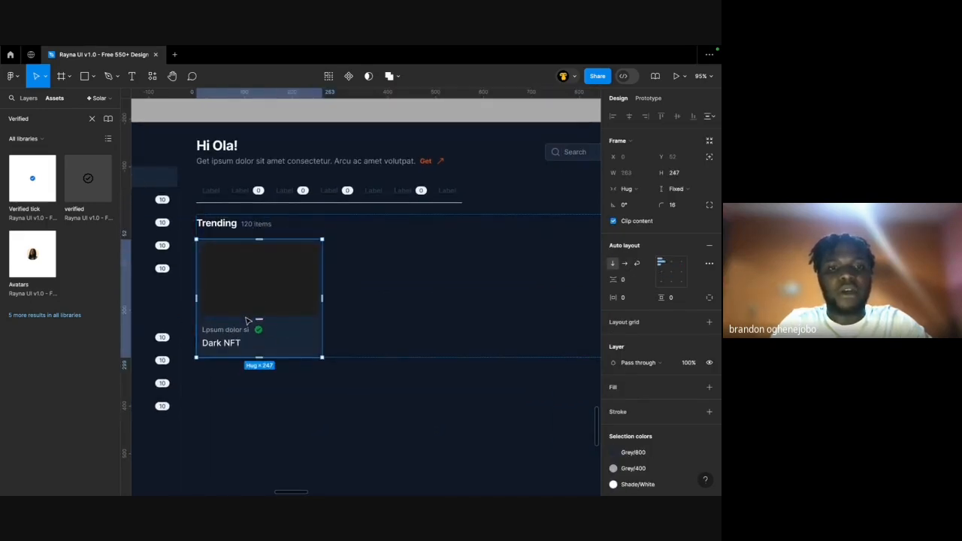
key("ctrl+g")
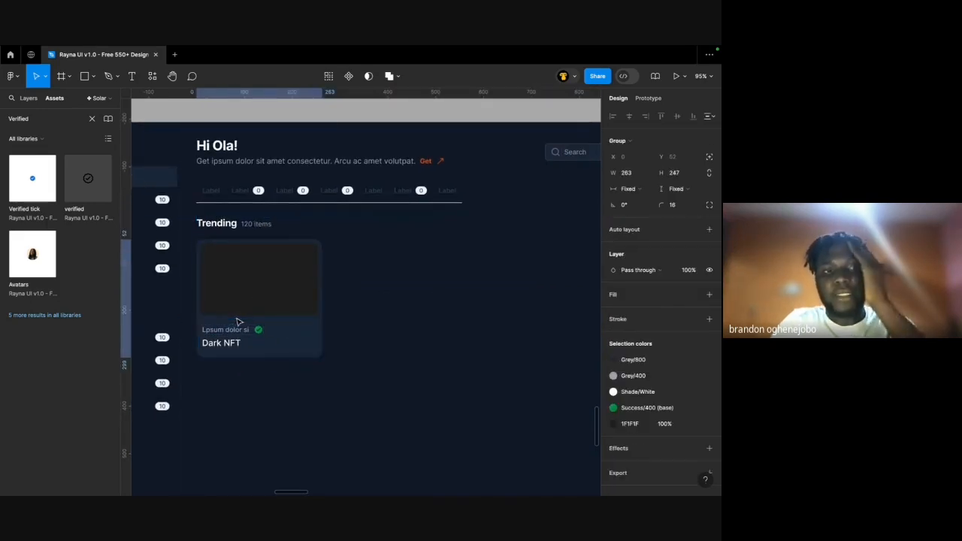
left_click(30, 99)
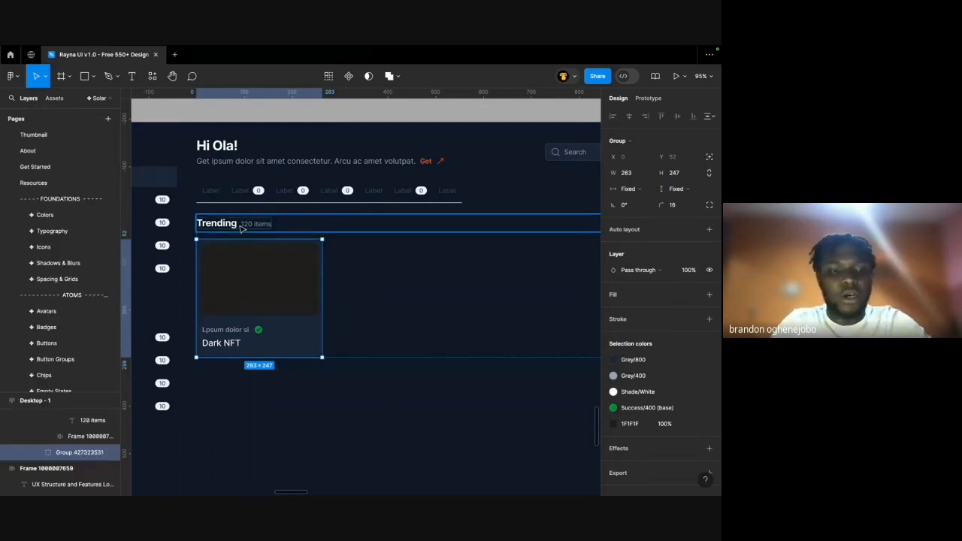
key("shift+a")
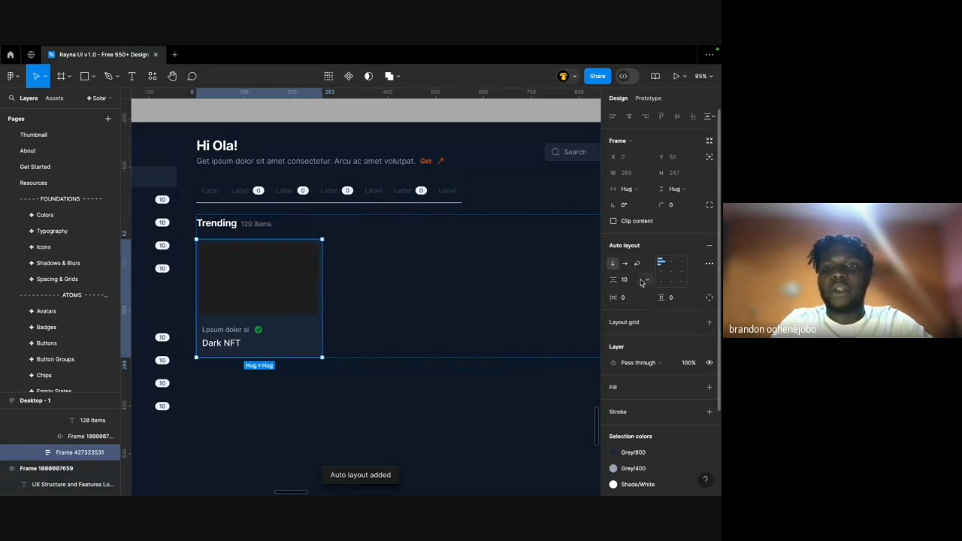
type("16")
key("Return")
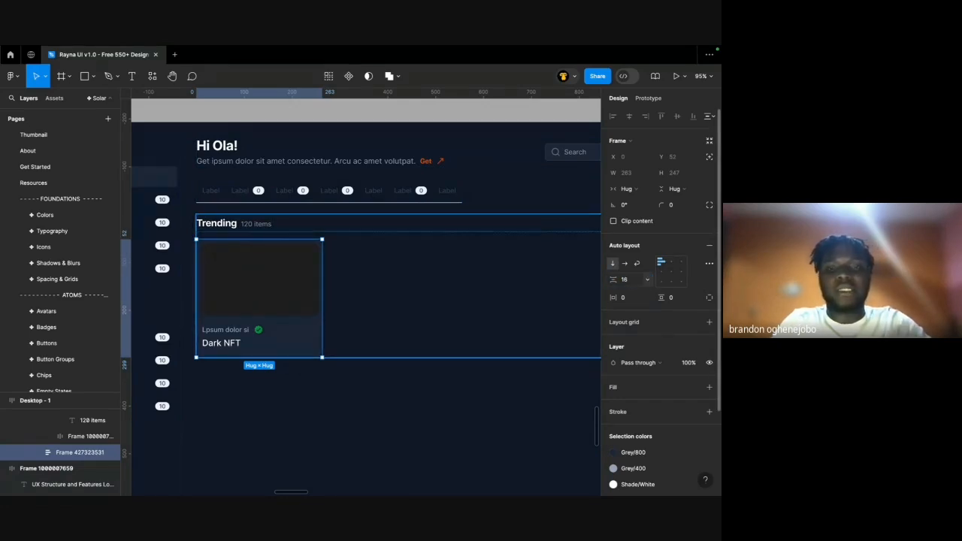
key("Return")
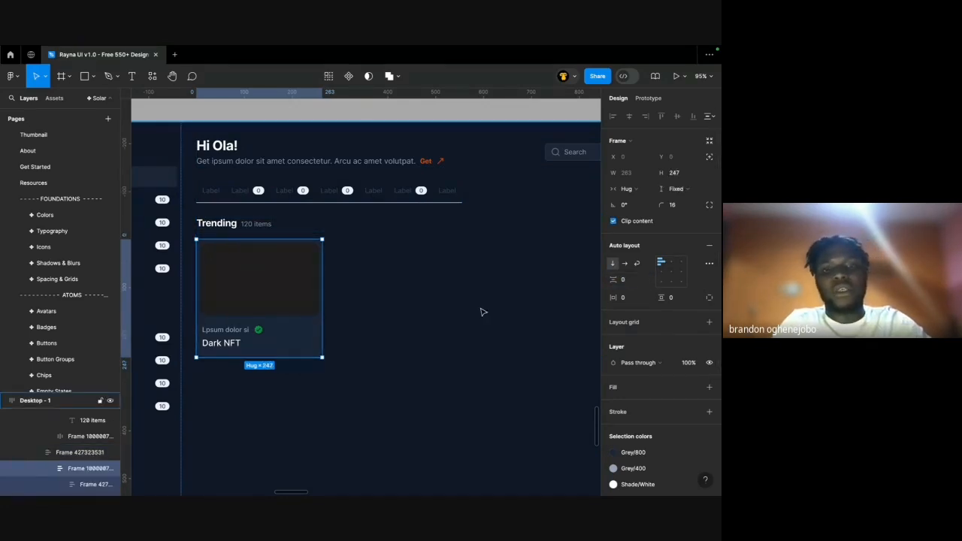
Duplicate the Dark NFT card and set its parent frame to a horizontal auto layout.
key("ctrl+d")
left_click(278, 220)
left_click(475, 292)
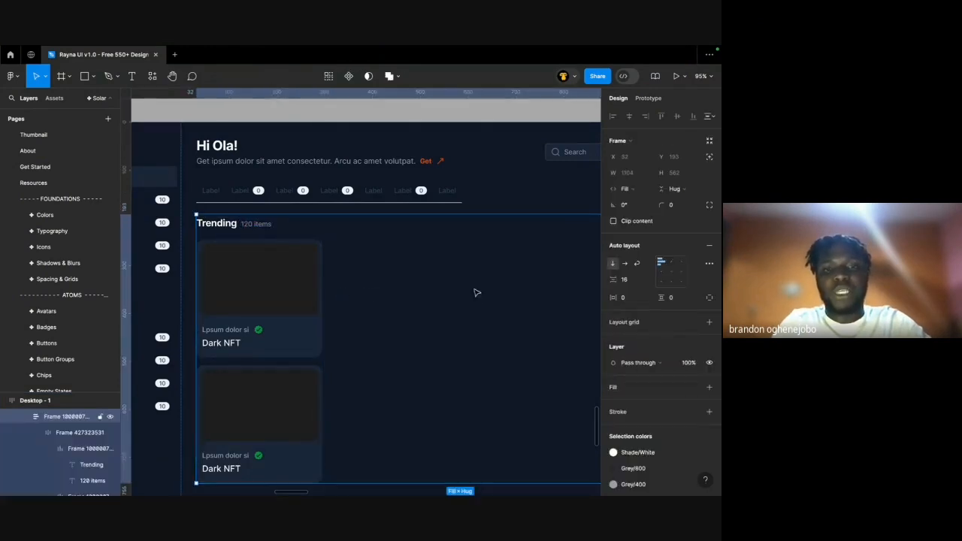
left_click(271, 303)
left_click(625, 263)
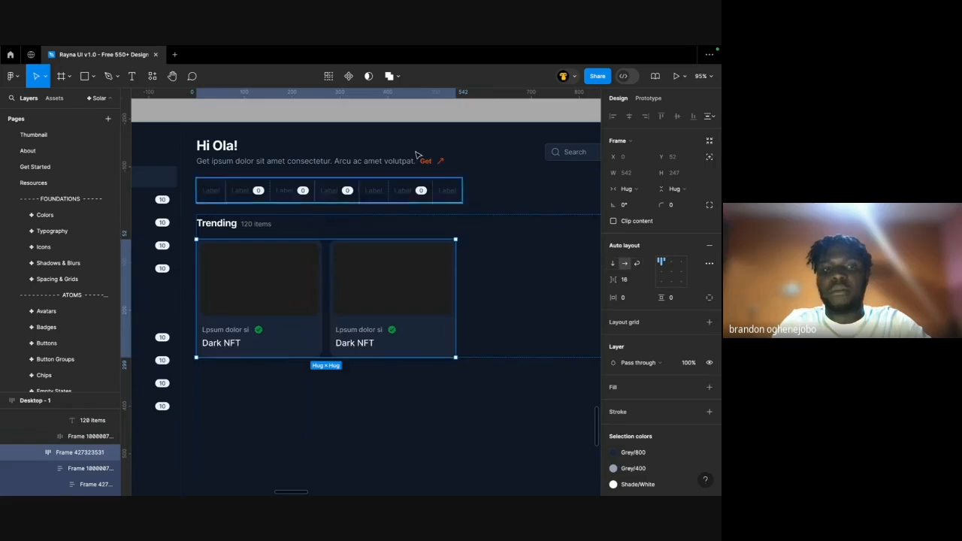
Compare the dashboard's card row with the Trending NFTs cards in the wireframe sketch, examining the lower part of each card.
scroll(413, 132, "down", 3)
left_click(413, 132)
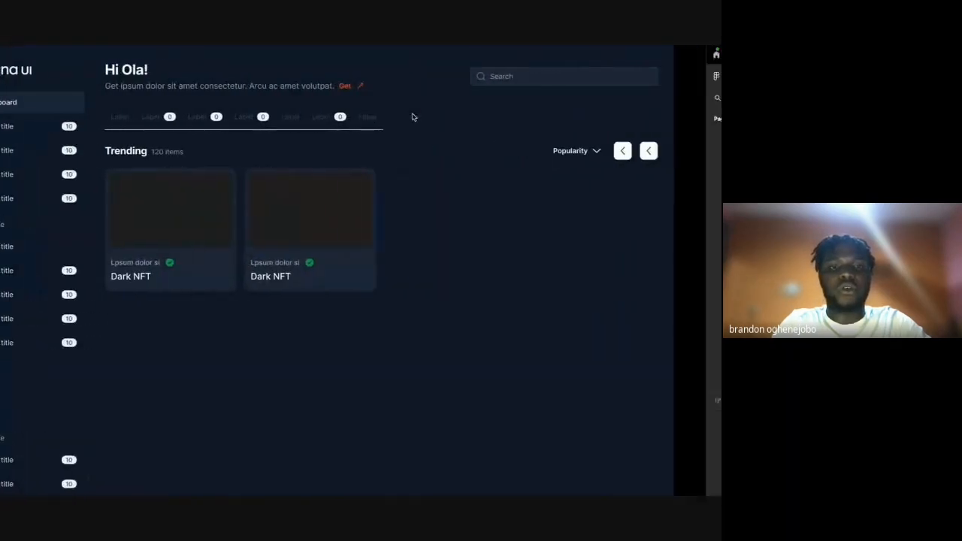
scroll(402, 254, "left", 10)
scroll(401, 254, "down", 2)
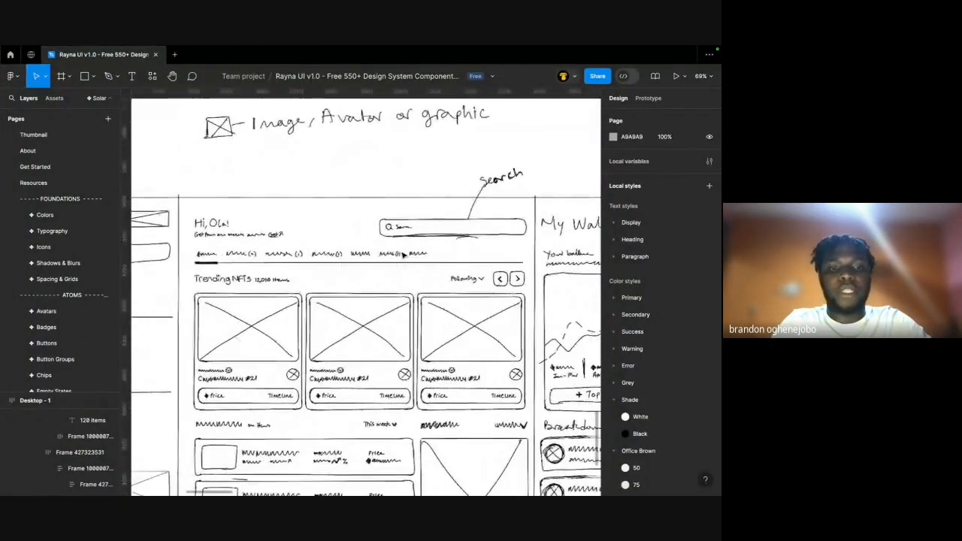
scroll(350, 280, "up", 5)
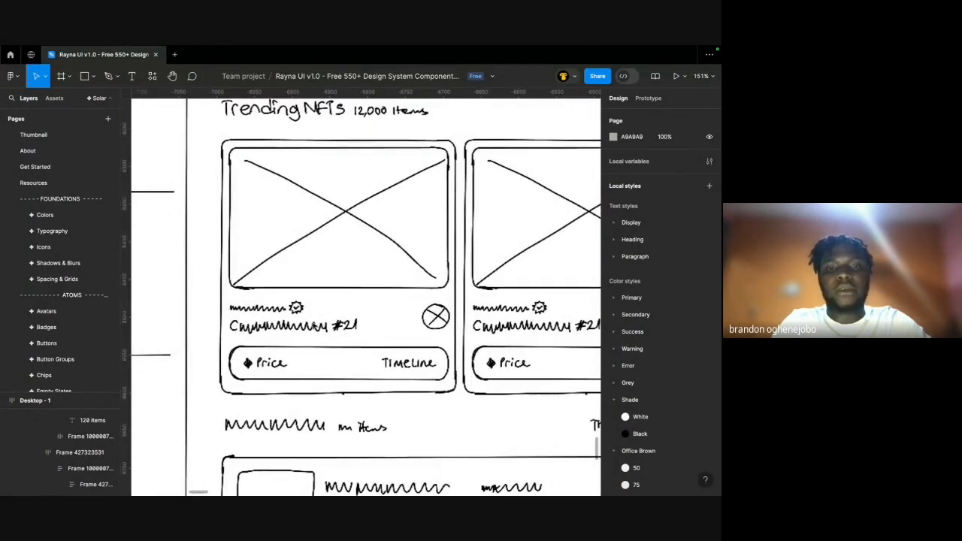
left_click(449, 337)
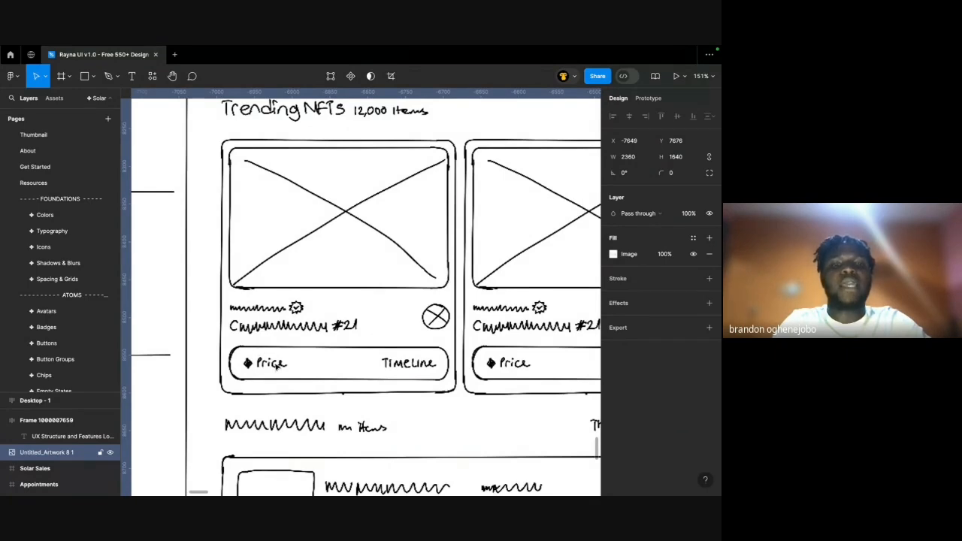
scroll(418, 363, "down", 6)
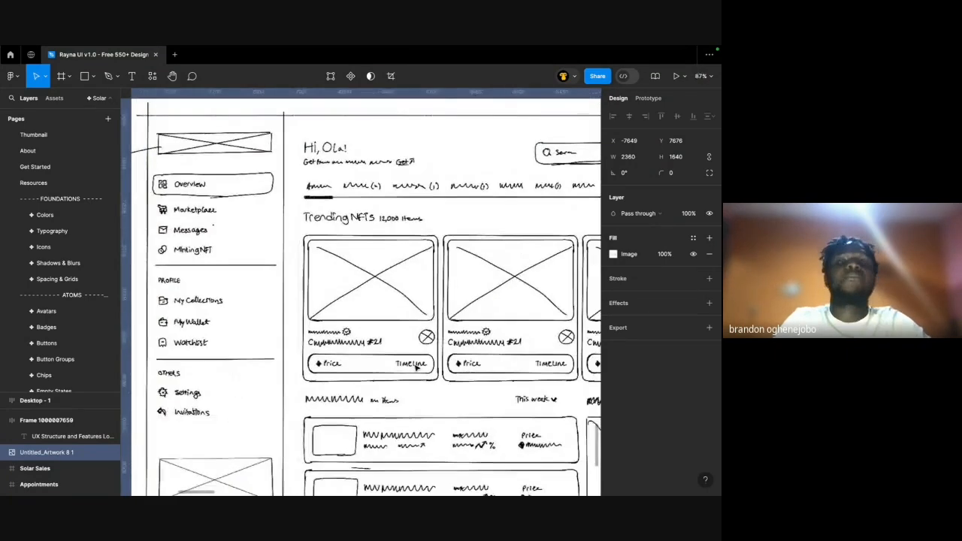
scroll(418, 368, "right", 10)
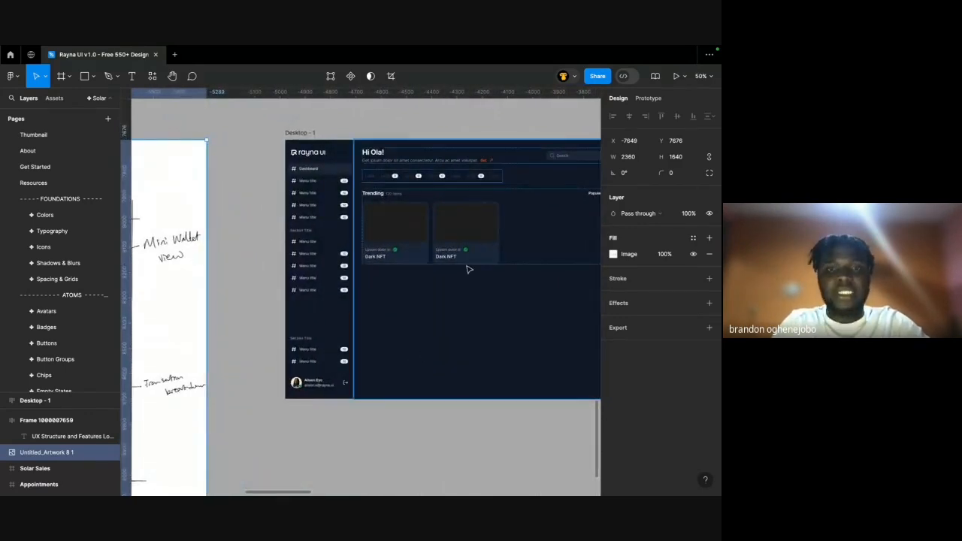
scroll(466, 266, "up", 5)
left_click(396, 282)
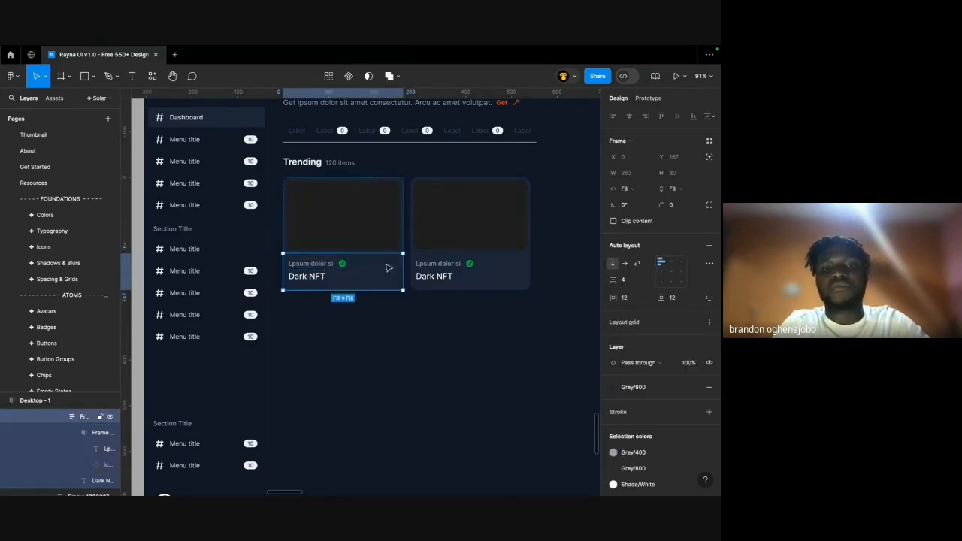
left_click(308, 275)
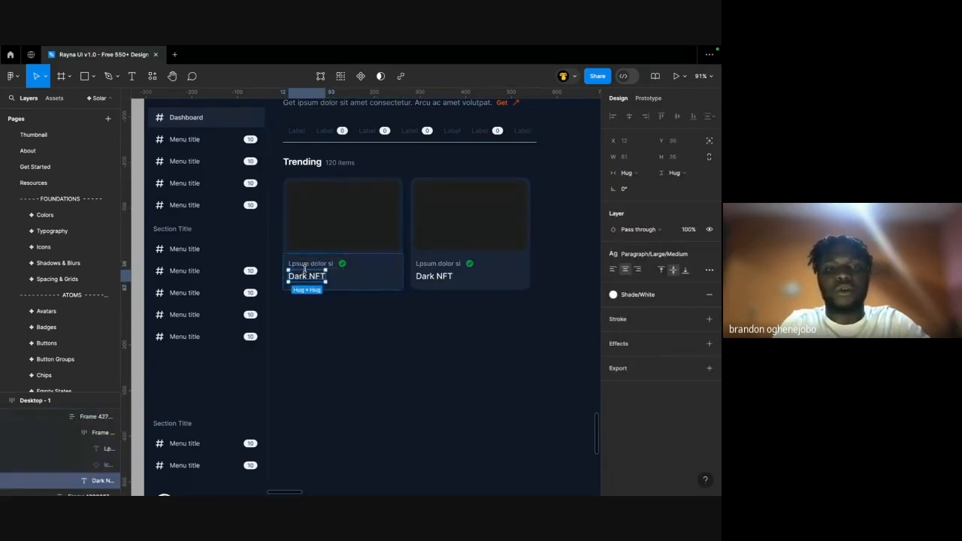
scroll(325, 276, "left", 15)
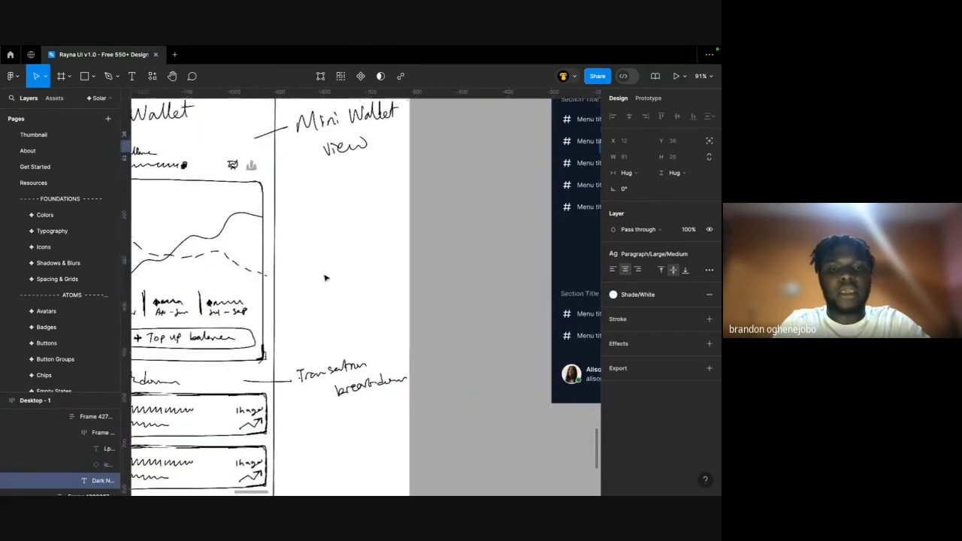
scroll(325, 277, "right", 15)
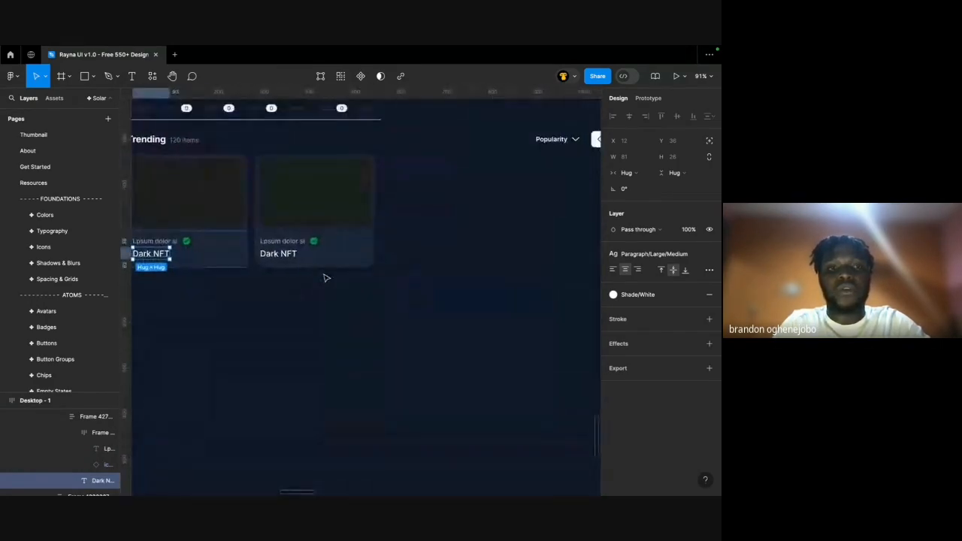
Delete the second Dark NFT card from the Trending row.
scroll(325, 277, "left", 2)
left_click(299, 213)
left_click(393, 222)
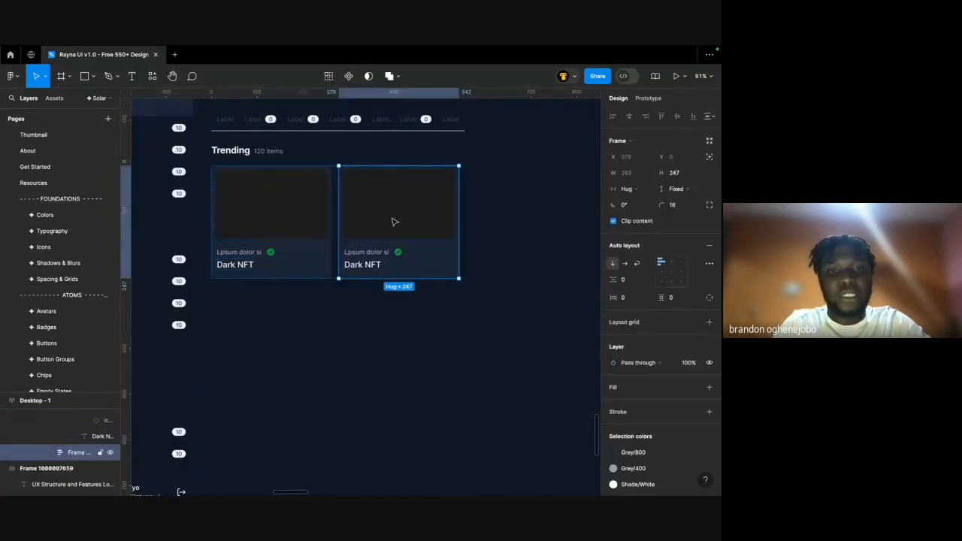
key("Delete")
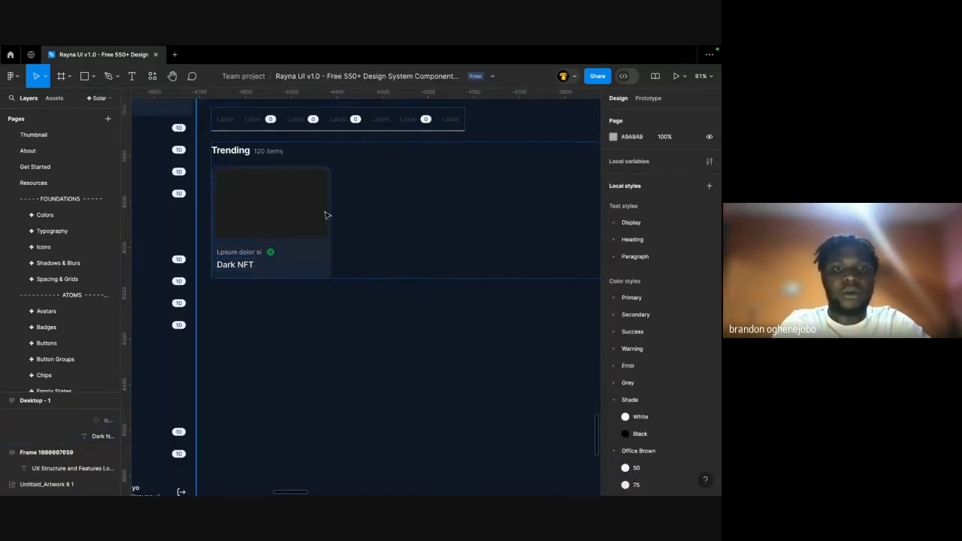
Wrap the card's verified label row and its Dark NFT title in one vertical auto layout frame with a gap of 4.
scroll(307, 214, "up", 5)
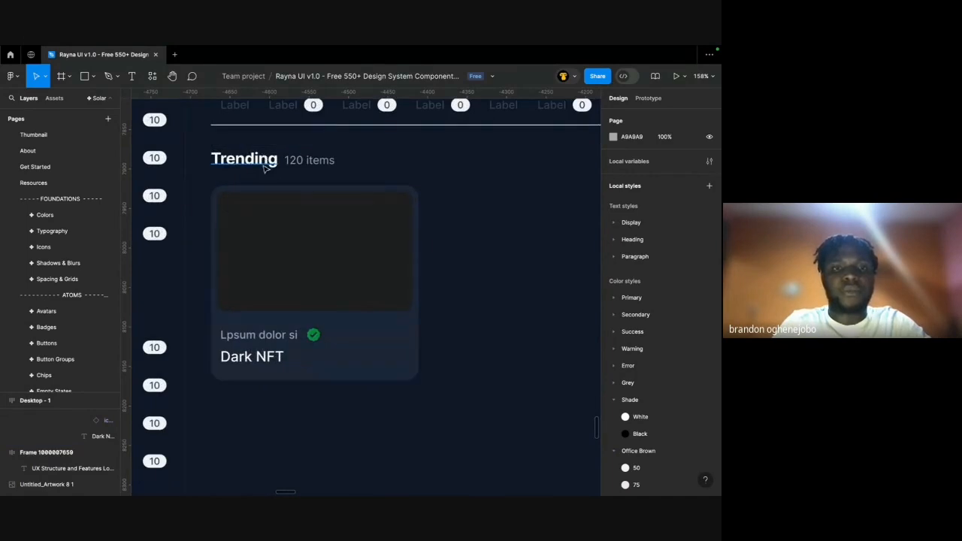
left_click(263, 256)
left_click(262, 256)
double_click(254, 317)
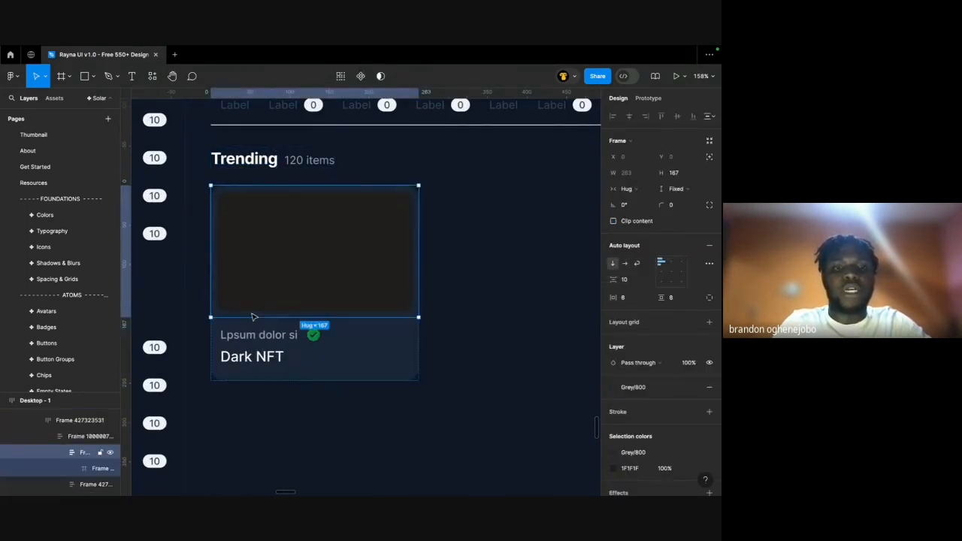
left_click(250, 359)
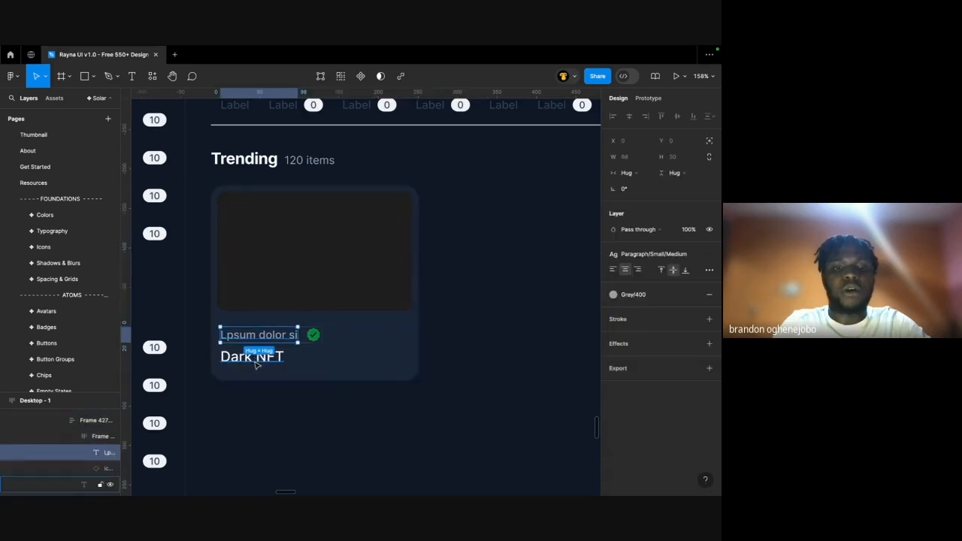
left_click(248, 325)
left_click(242, 338)
left_click(251, 355, "shift")
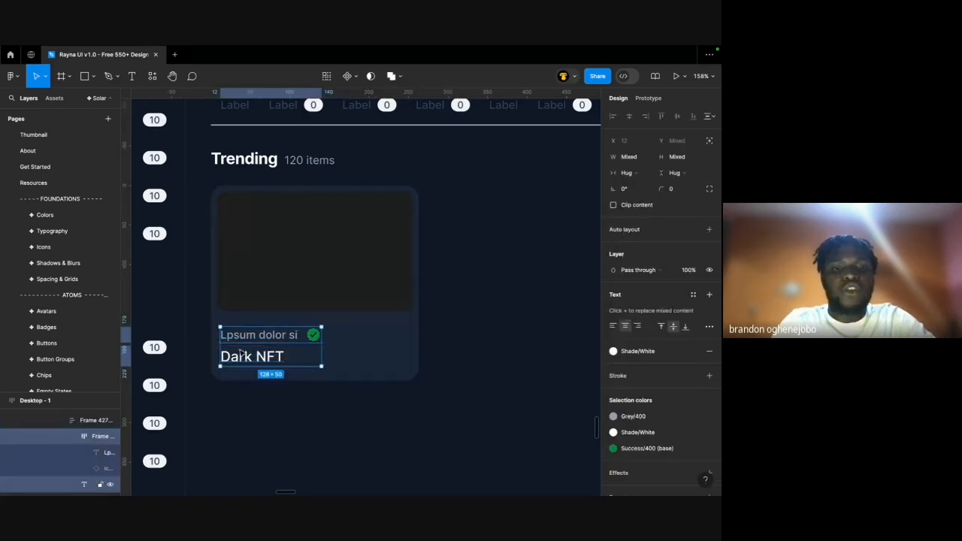
key("shift+a")
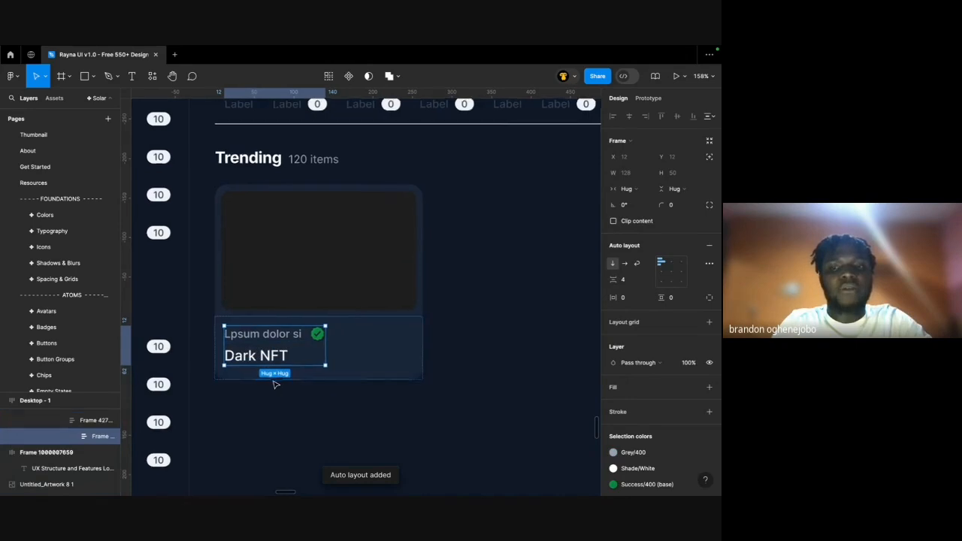
Make the card's text frame fill the container width and group it.
scroll(278, 383, "down", 1)
scroll(278, 383, "left", 1)
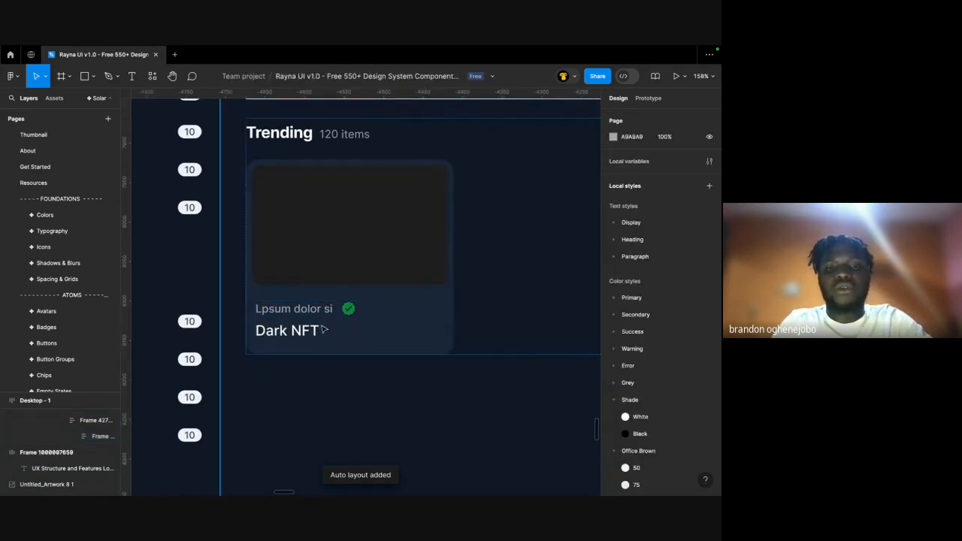
left_click(420, 310)
left_click(287, 330)
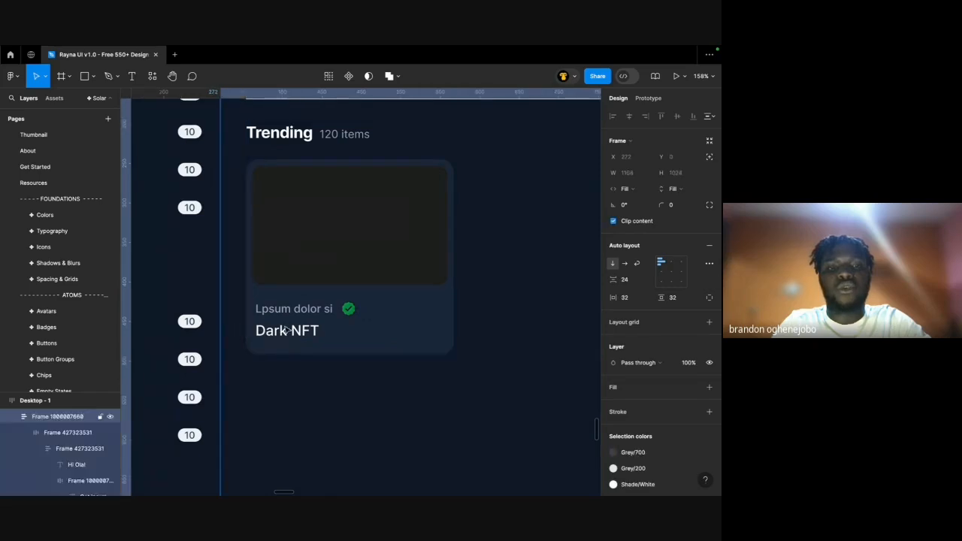
double_click(287, 331)
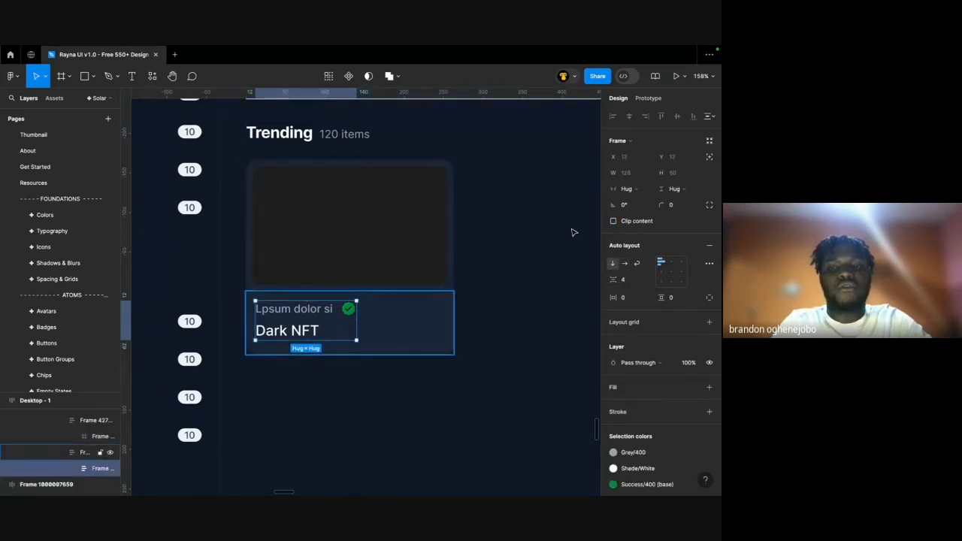
left_click(626, 189)
left_click(630, 200)
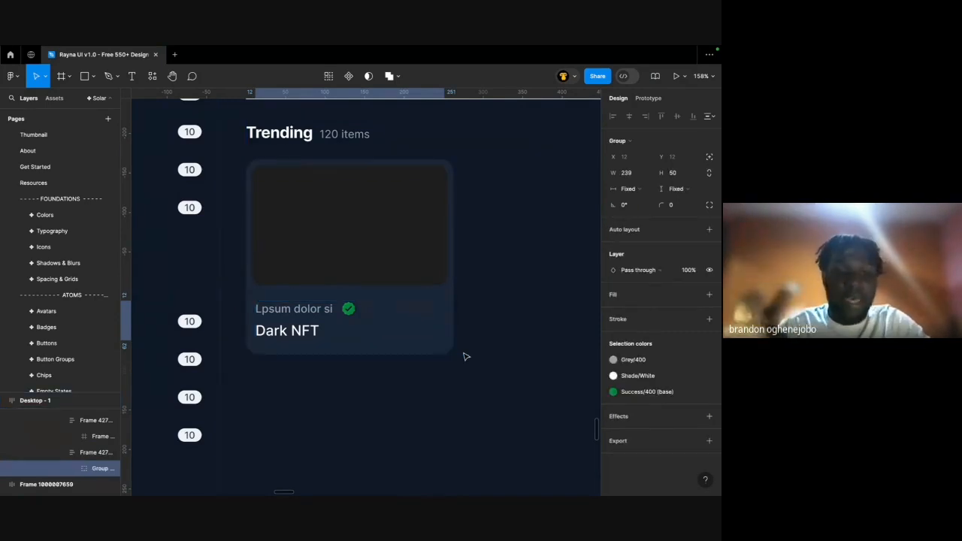
Turn the card's text group into a vertical auto layout frame with its gap set to Auto.
key("shift+a")
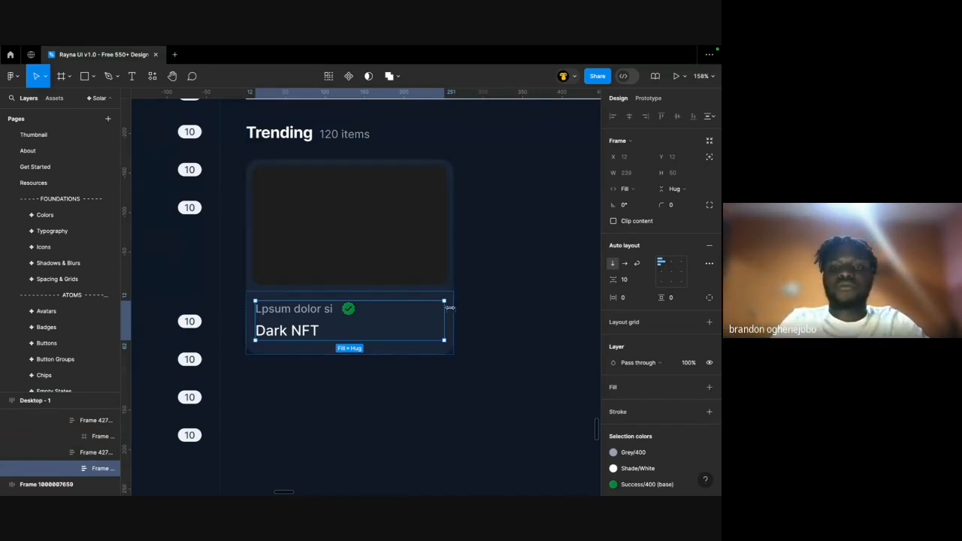
left_click(647, 280)
left_click(640, 290)
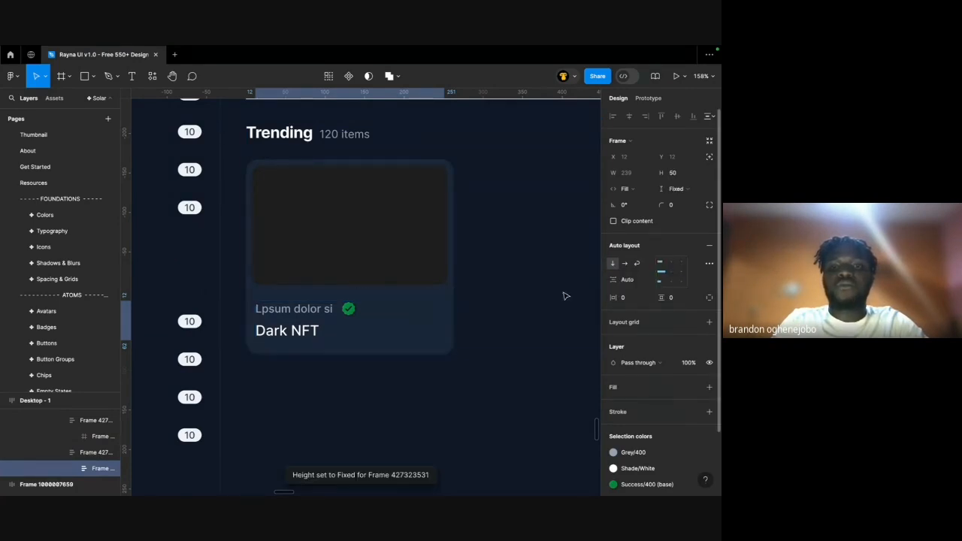
Set the auto layout gap of the card's lower text section to 16.
left_click(340, 296)
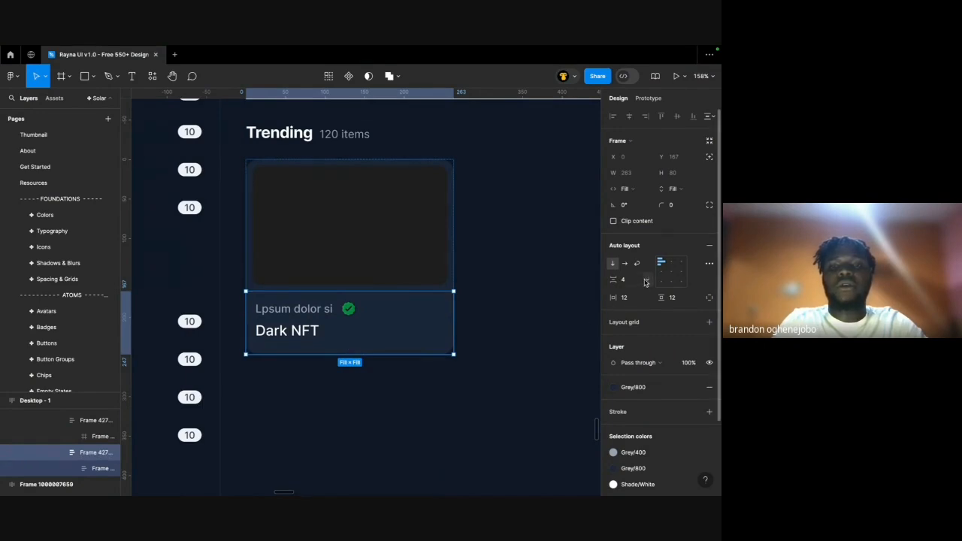
left_click(647, 282)
left_click(639, 281)
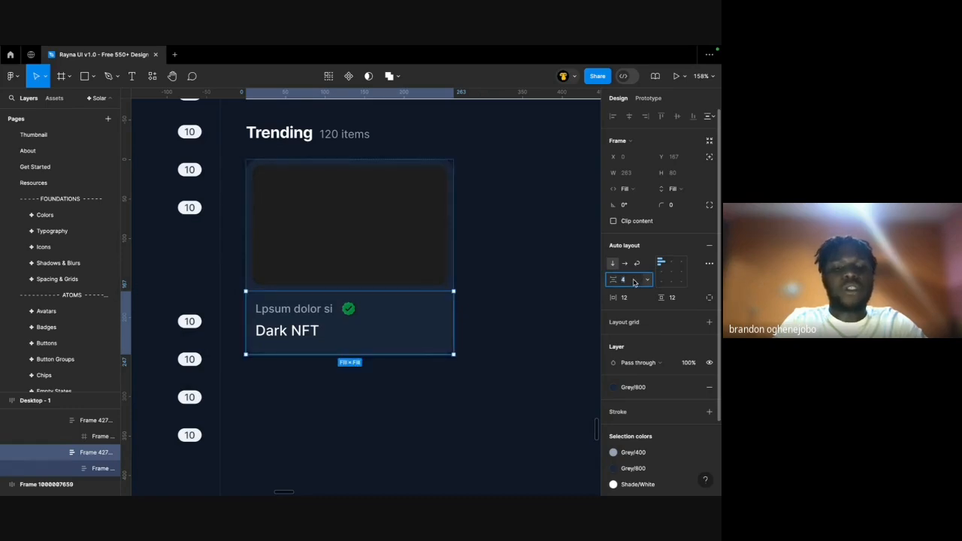
type("16")
key("Return")
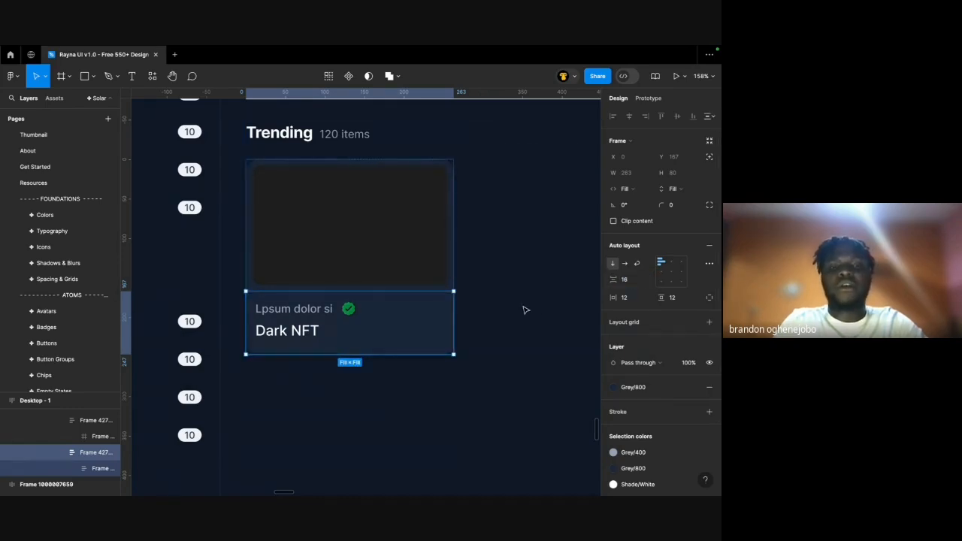
Search the library assets for Button and place a greys button on the canvas above the Desktop - 1 frame.
scroll(524, 307, "down", 5)
left_click(284, 297)
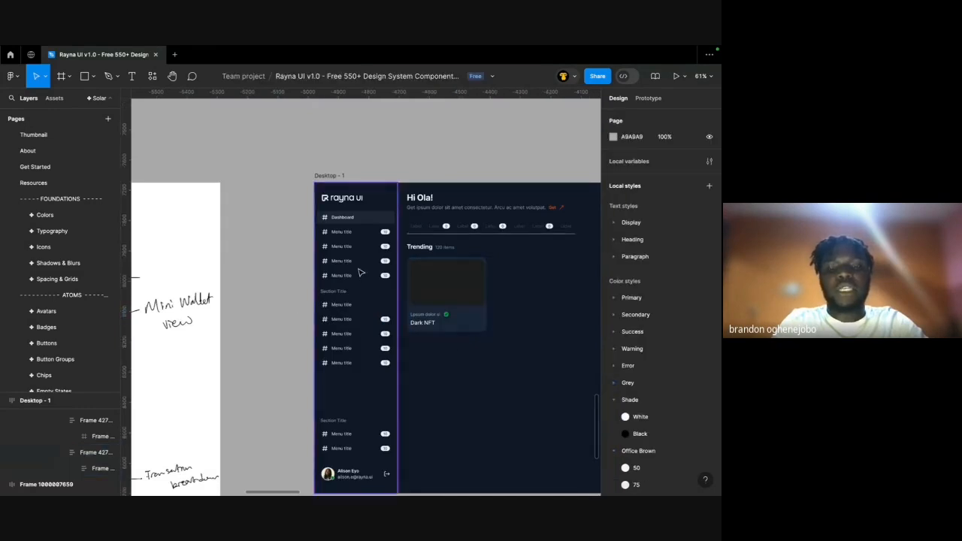
scroll(357, 277, "up", 3)
scroll(353, 283, "left", 3)
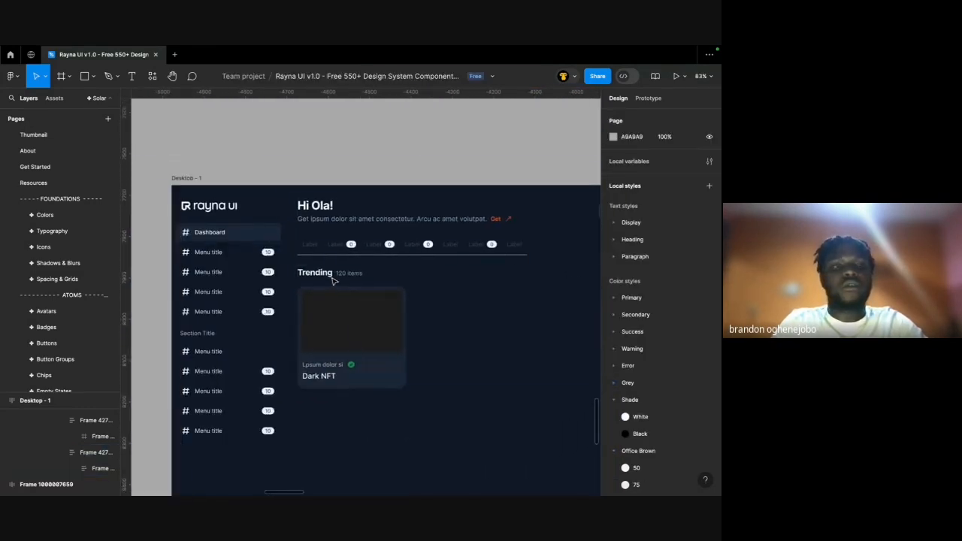
left_click(54, 97)
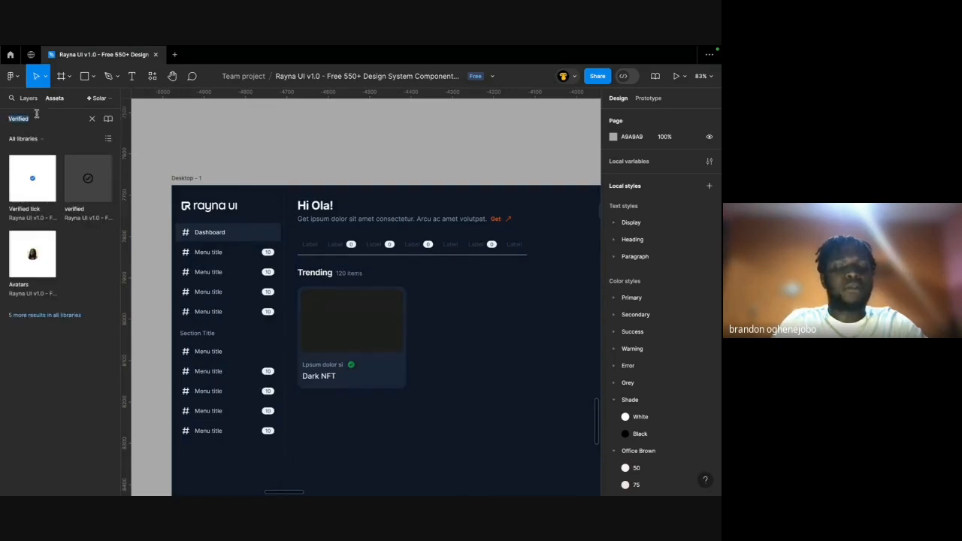
type("Button")
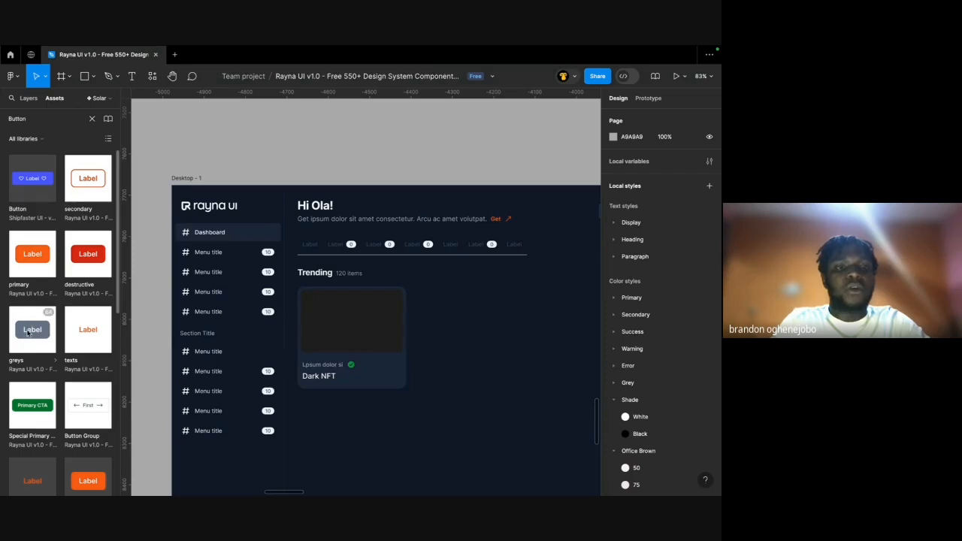
left_click_drag(28, 333, 307, 151)
scroll(307, 151, "right", 3)
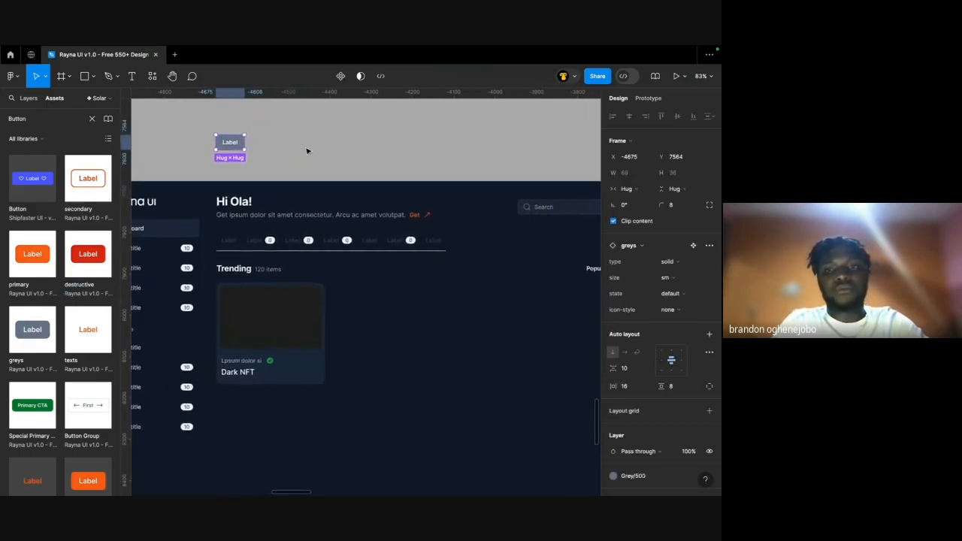
scroll(307, 152, "right", 5)
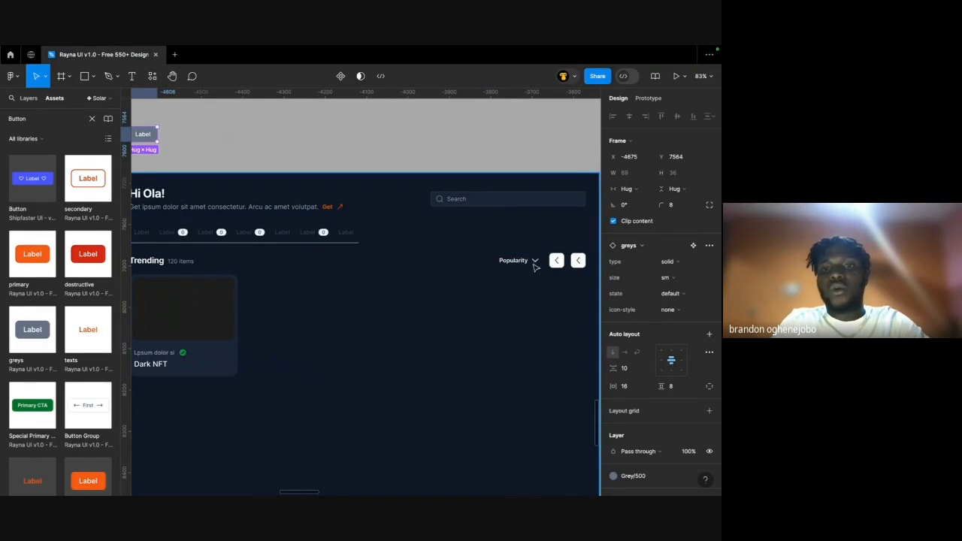
left_click(535, 265, "super")
scroll(533, 262, "right", 3)
scroll(526, 265, "up", 5)
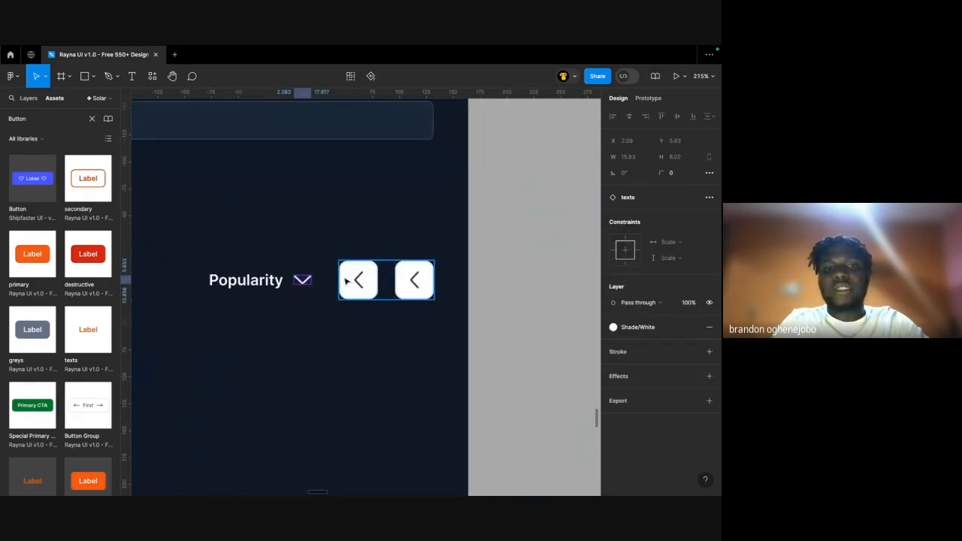
key("shift+a")
double_click(410, 277)
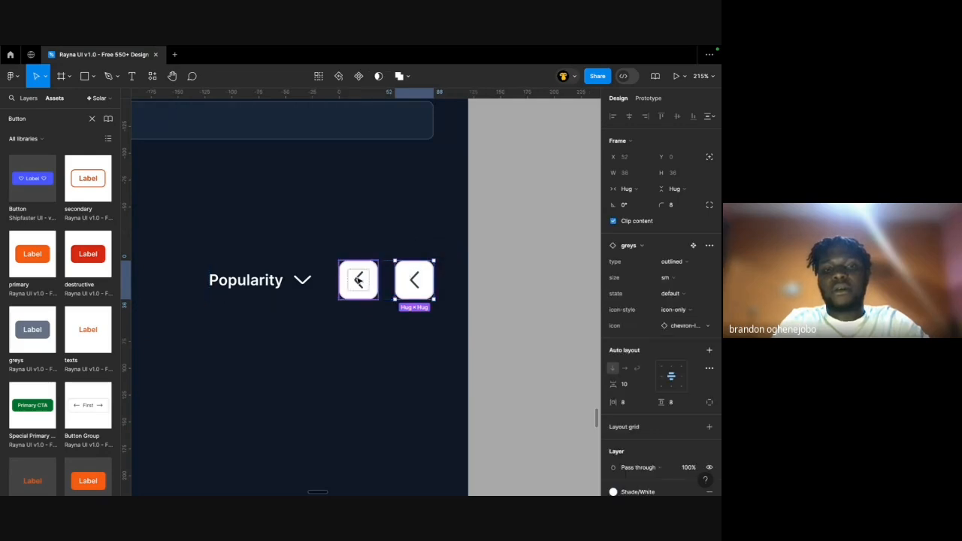
left_click(359, 279, "shift")
scroll(630, 402, "down", 3)
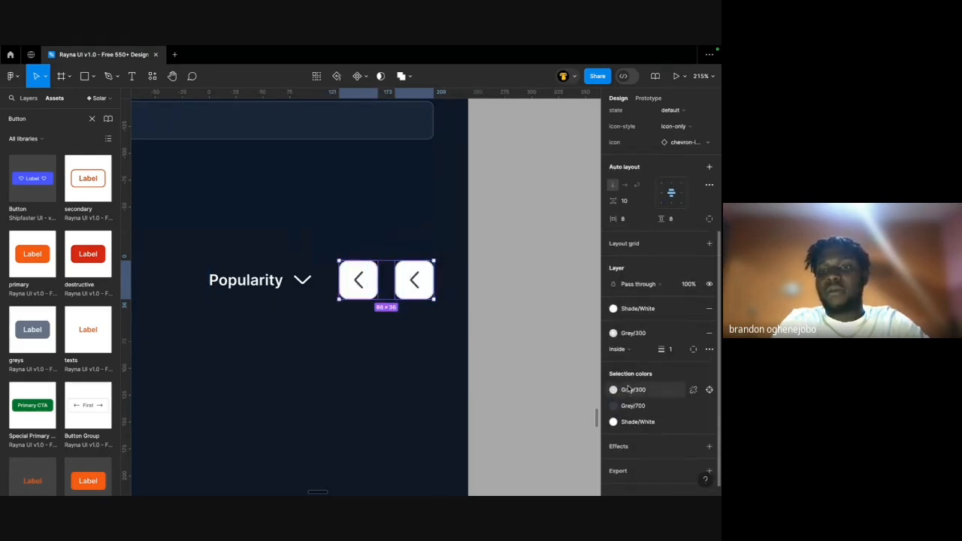
left_click(634, 309)
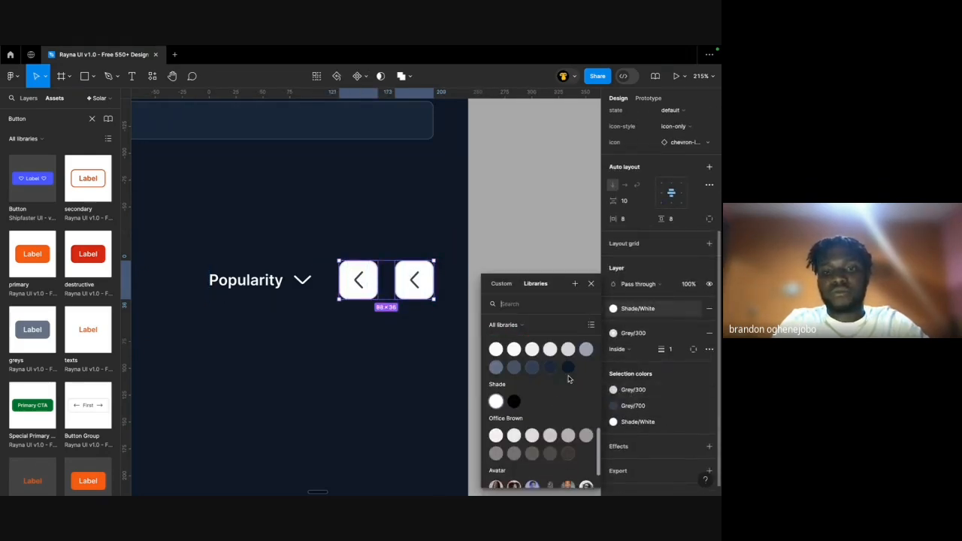
left_click(474, 241)
Inspect the main component of the small outlined icon-only greys button on the Buttons page and return to the Solar page.
left_click(360, 284, "super")
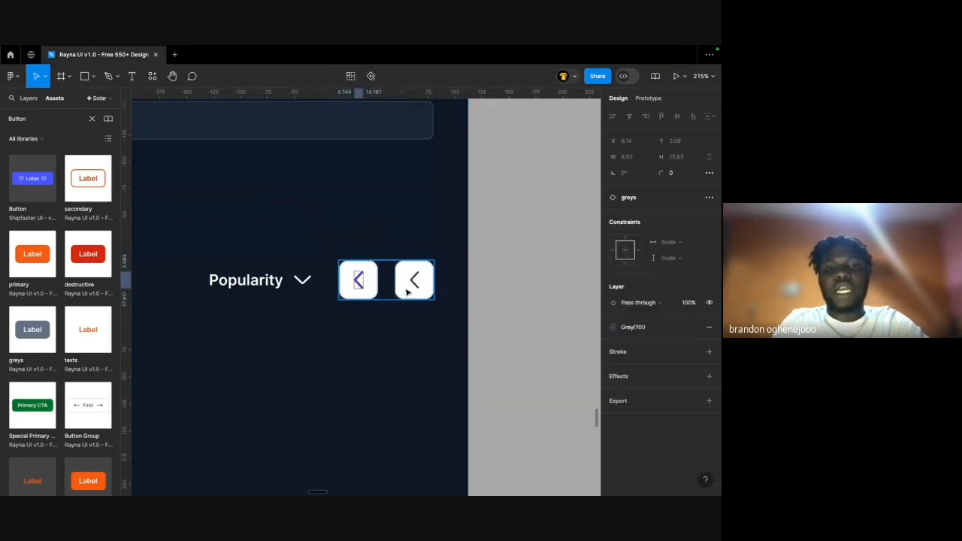
left_click(407, 291)
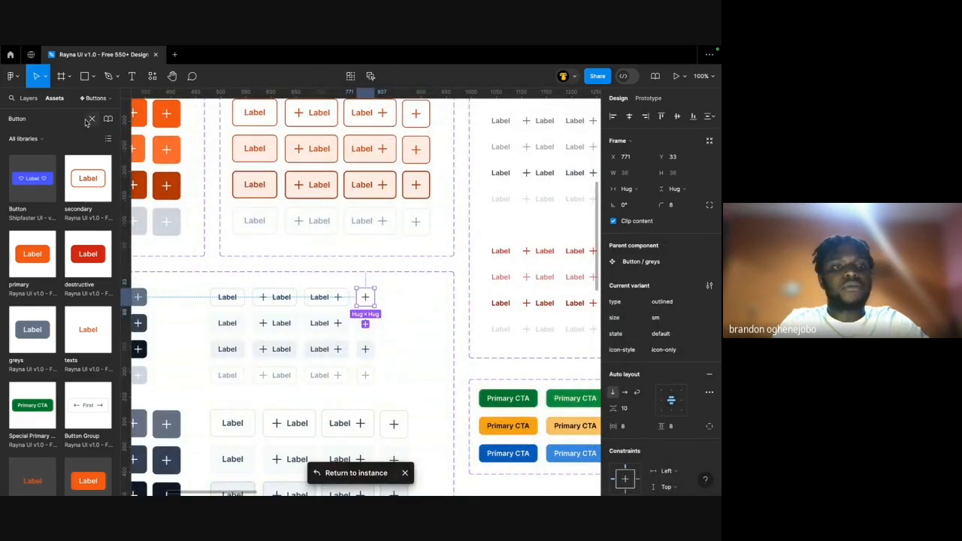
left_click(89, 121)
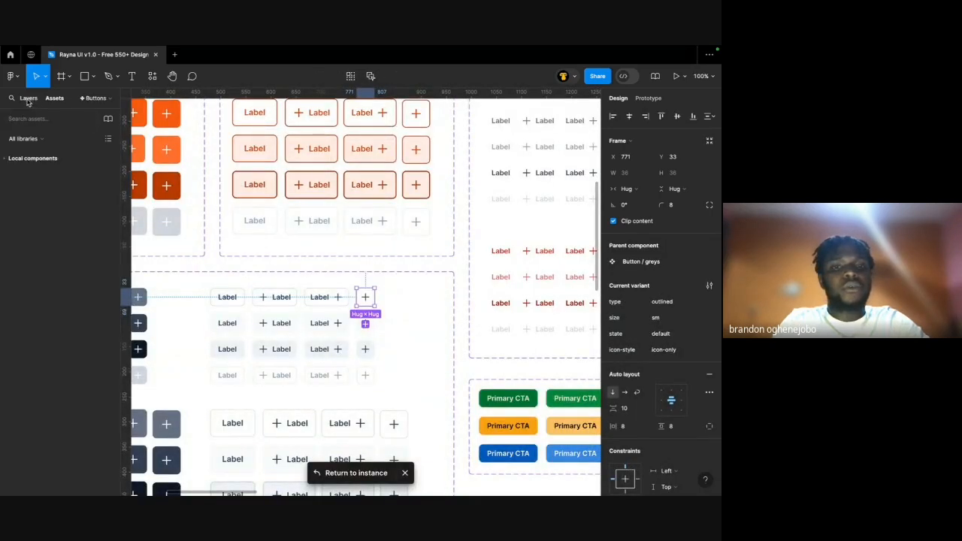
left_click(28, 98)
scroll(303, 256, "down", 3)
left_click(301, 288)
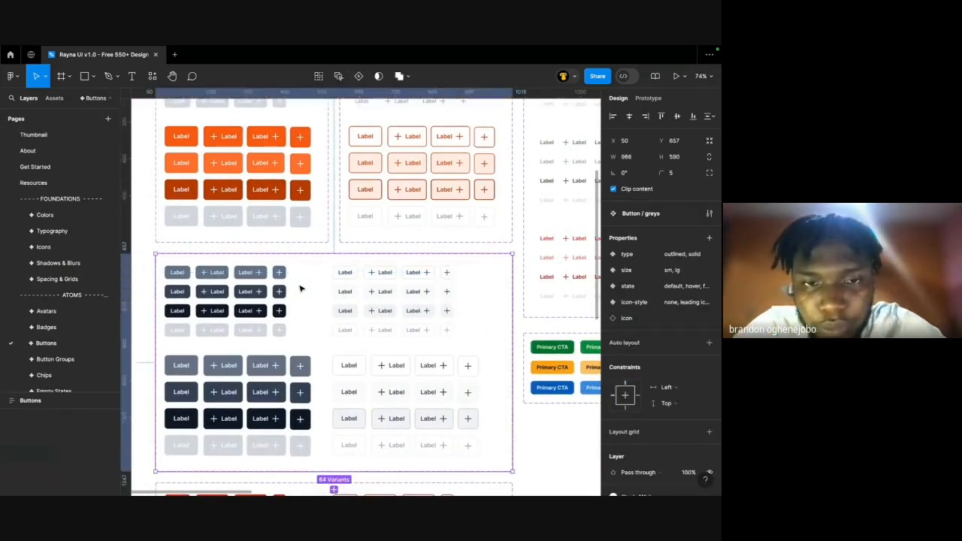
scroll(440, 264, "up", 5)
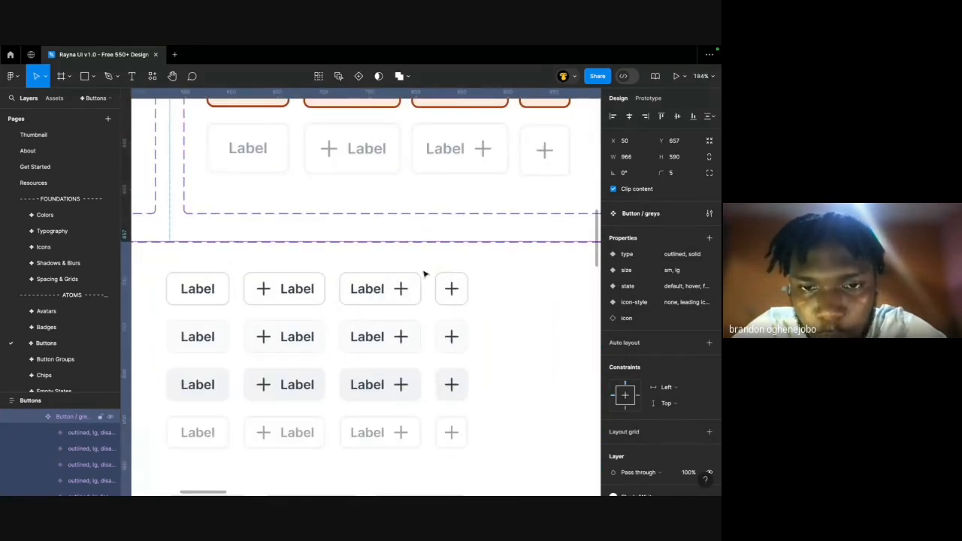
double_click(451, 288)
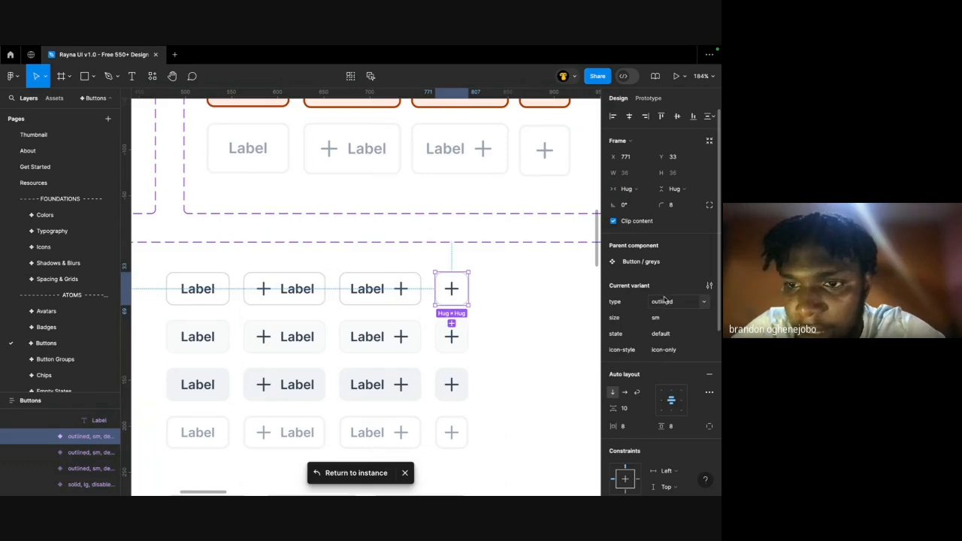
scroll(472, 303, "down", 5)
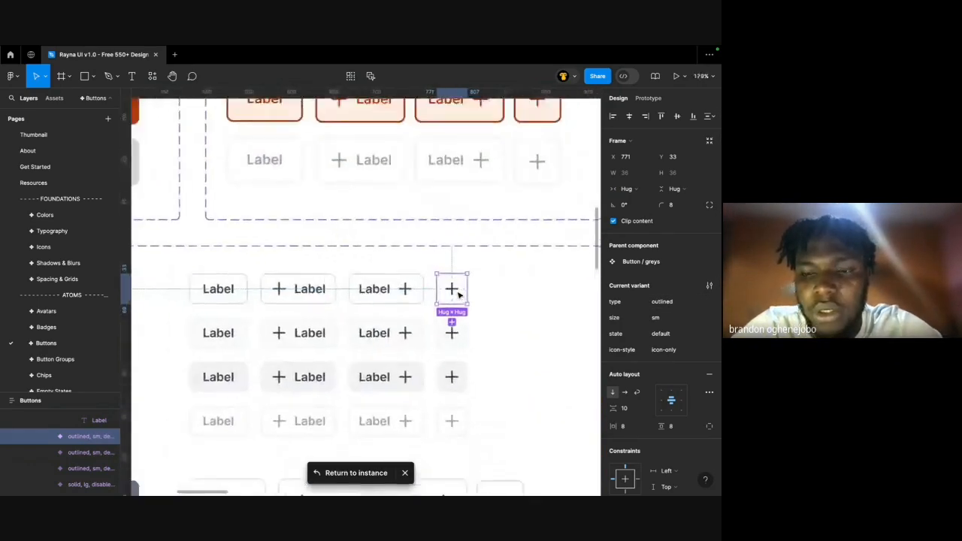
scroll(458, 295, "down", 4)
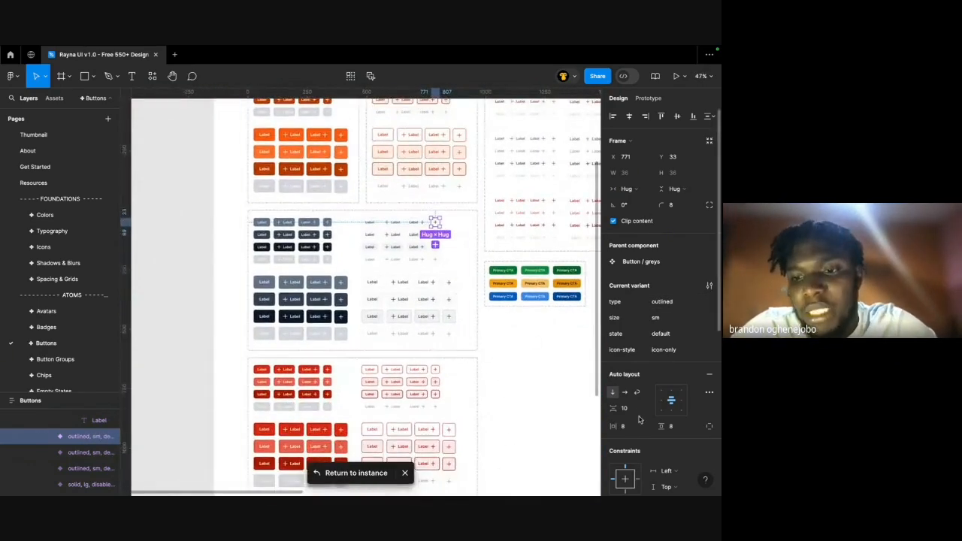
scroll(640, 419, "down", 2)
scroll(639, 419, "down", 1)
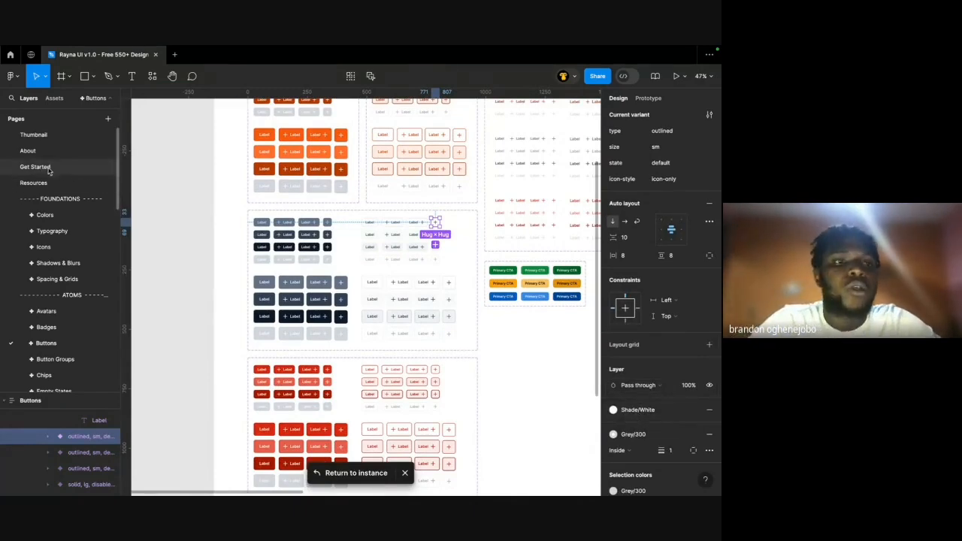
scroll(46, 239, "down", 8)
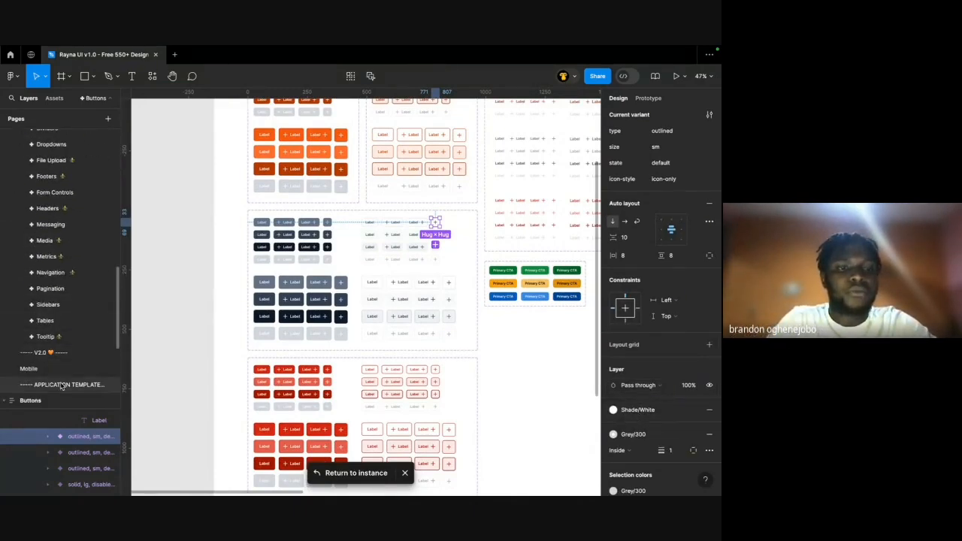
scroll(60, 386, "down", 2)
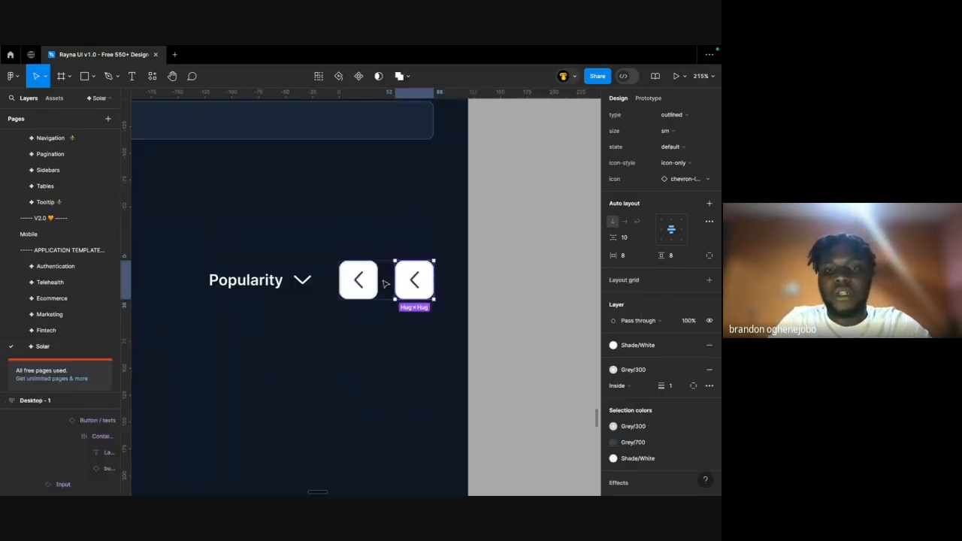
Remove the Shade/White fill from both chevron buttons beside Popularity.
left_click(357, 279)
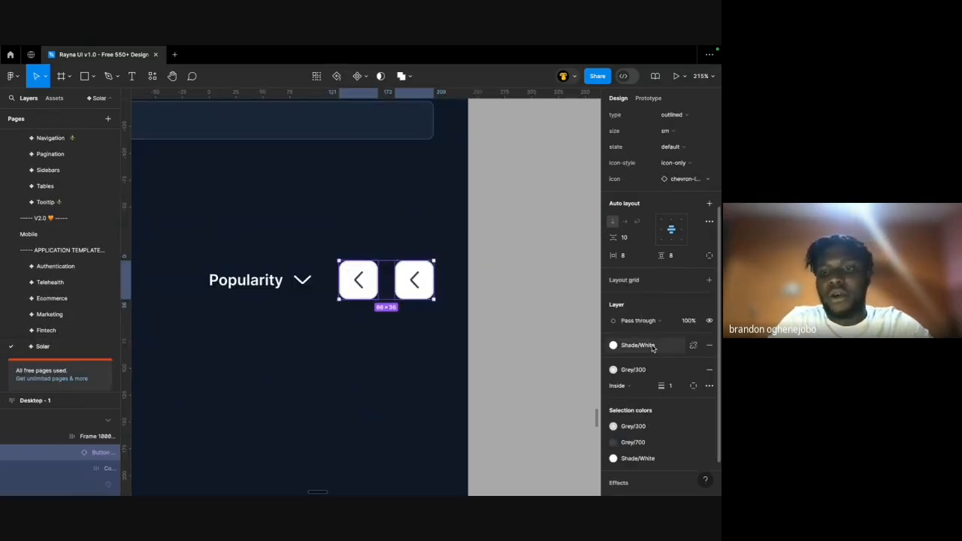
left_click(709, 347)
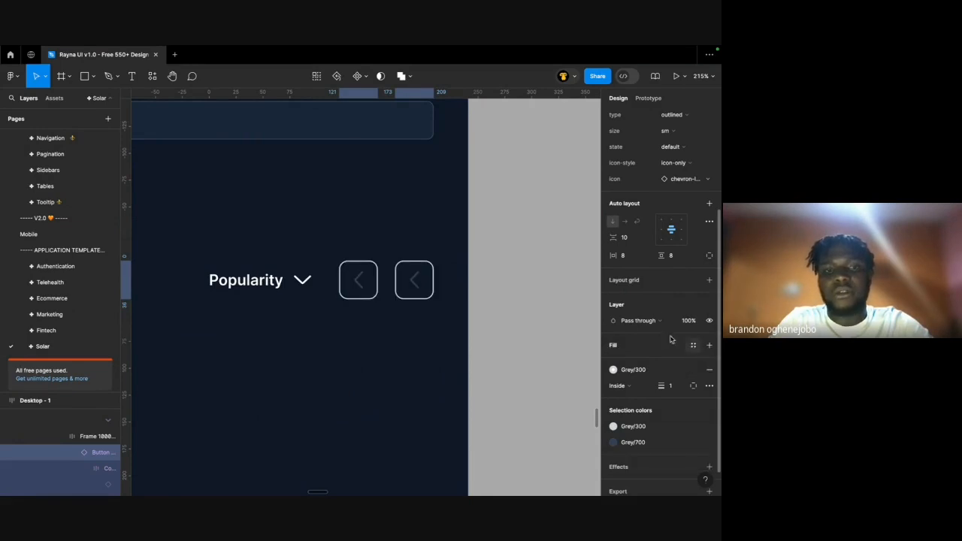
scroll(473, 293, "down", 5)
scroll(423, 292, "up", 5)
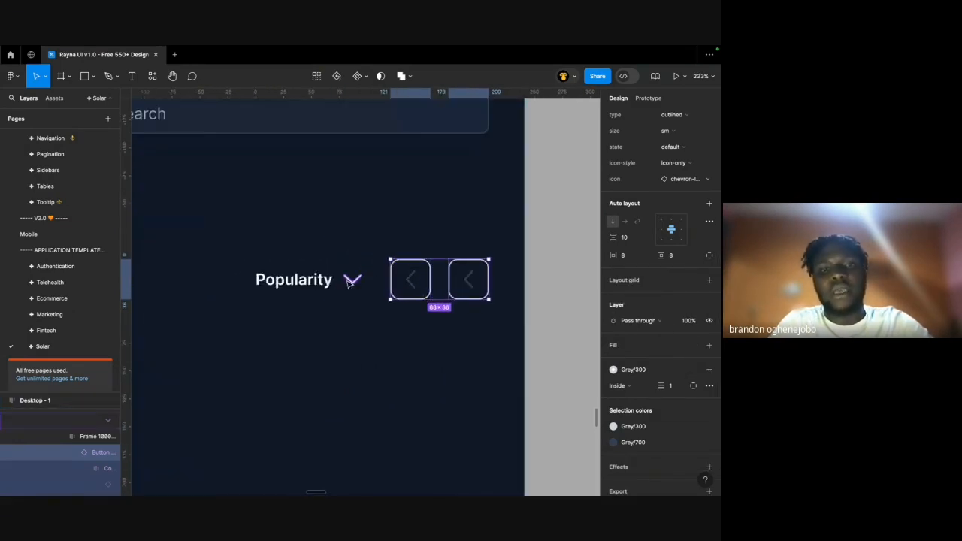
Recolour the icons of the two chevron buttons from the Grey library colours to Grey/100.
left_click(376, 297)
left_click(410, 280)
double_click(410, 281)
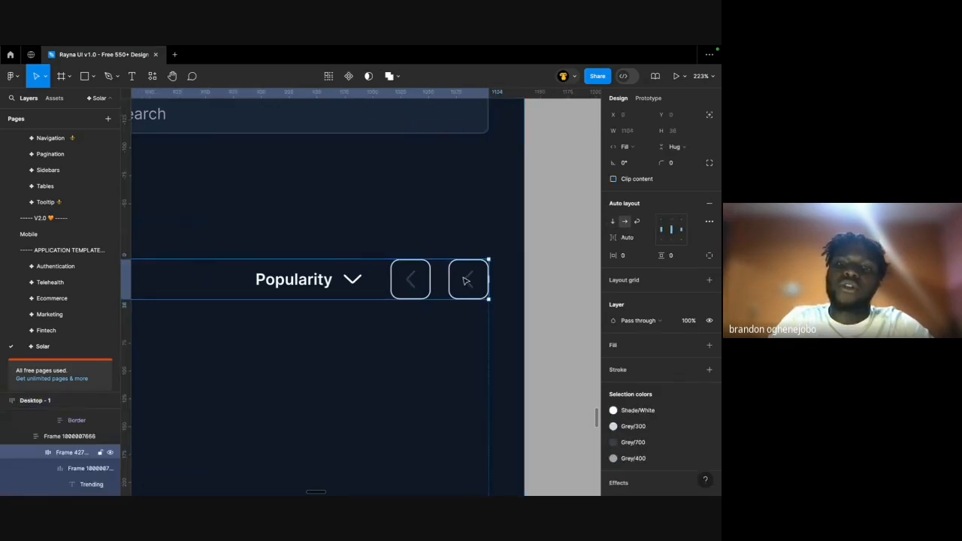
double_click(404, 281)
key("Escape")
left_click(461, 281)
double_click(466, 281)
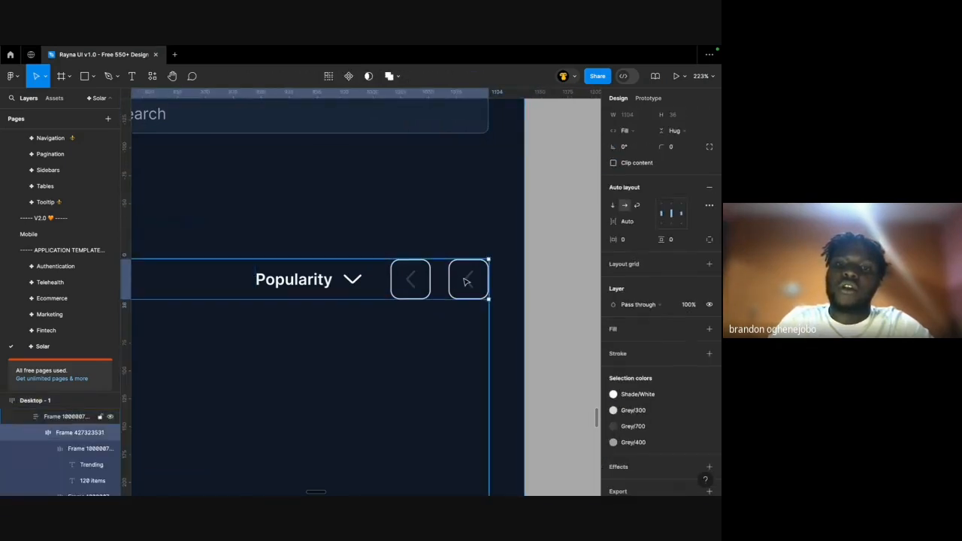
double_click(466, 281)
left_click(414, 279)
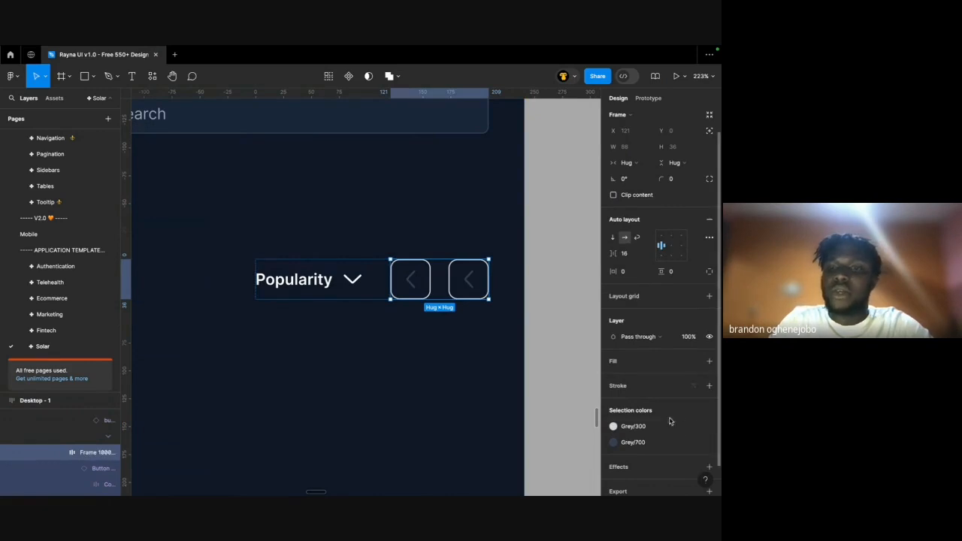
left_click(631, 444)
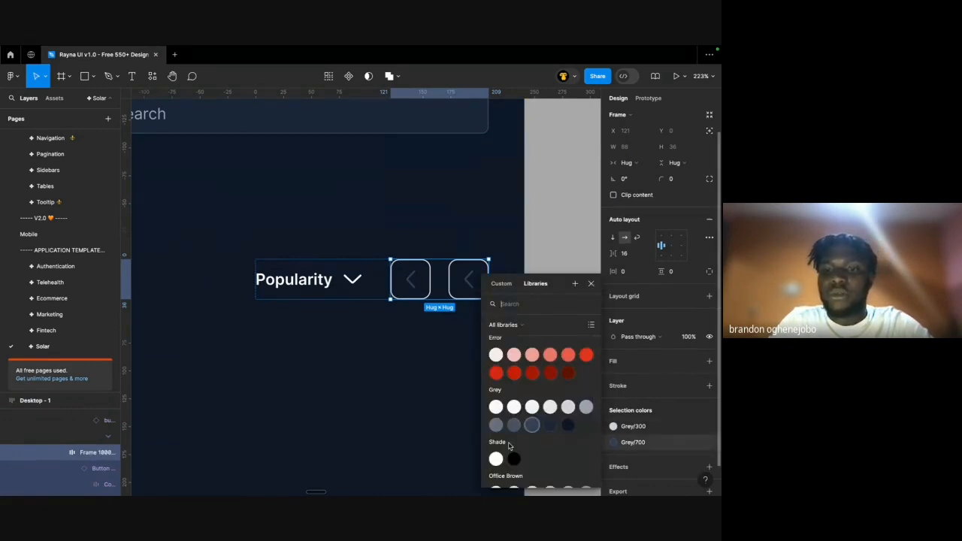
left_click(526, 412)
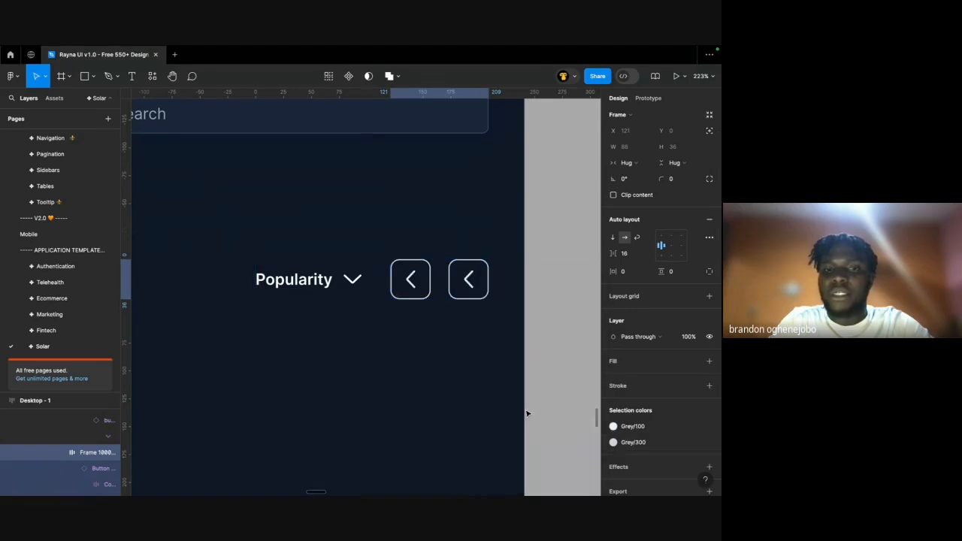
Swap the icon of the second chevron button for the right-pointing chevron.
double_click(468, 281)
left_click(468, 281)
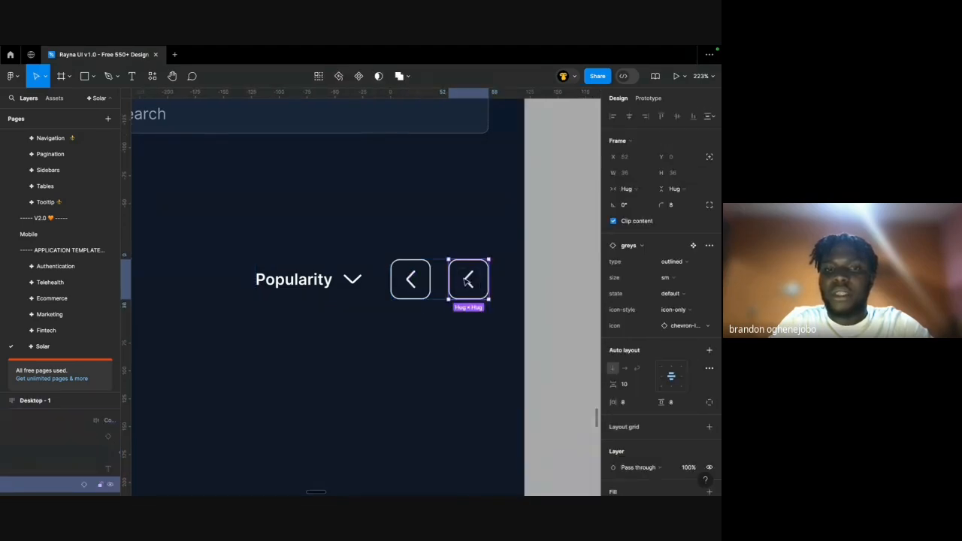
left_click(412, 281)
left_click(473, 283)
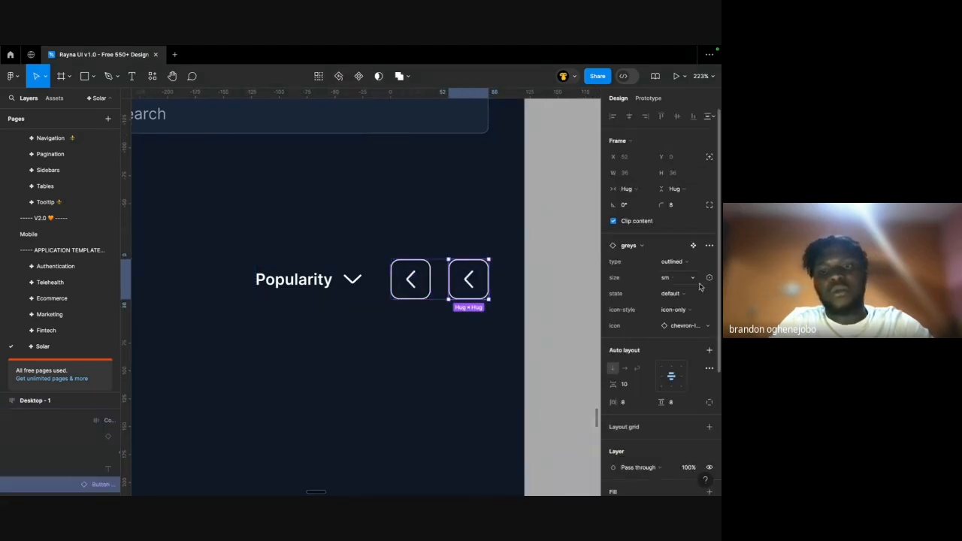
left_click(682, 325)
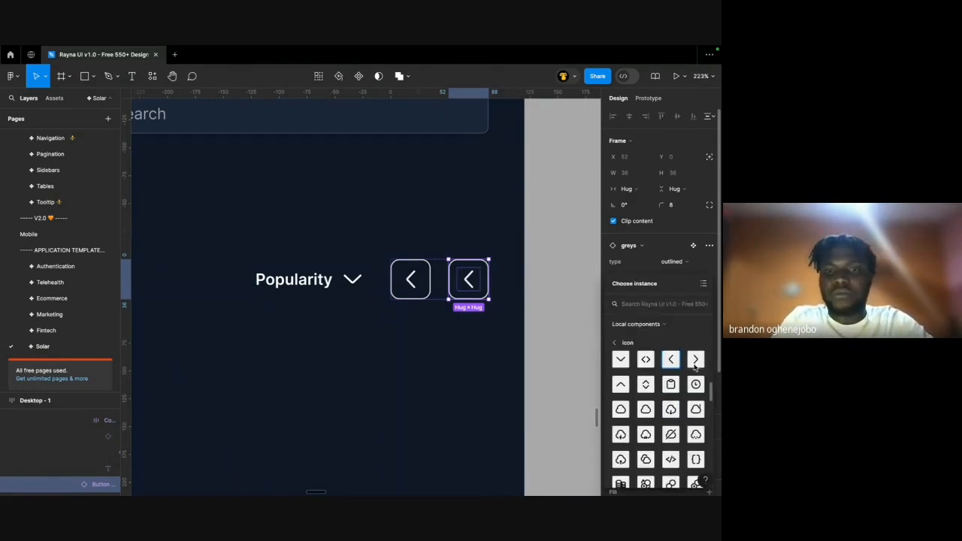
left_click(695, 359)
left_click(541, 301)
Compare the Trending header row of Desktop - 1 with the Trending NFTs section of the wireframe sketch.
scroll(541, 300, "down", 5)
scroll(495, 299, "up", 3)
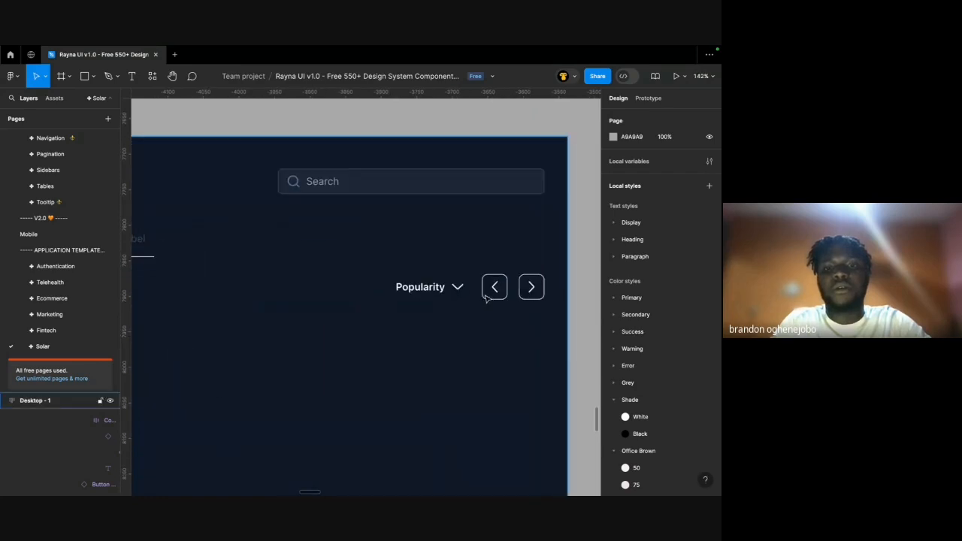
double_click(519, 297)
scroll(523, 278, "down", 5)
scroll(511, 280, "down", 5)
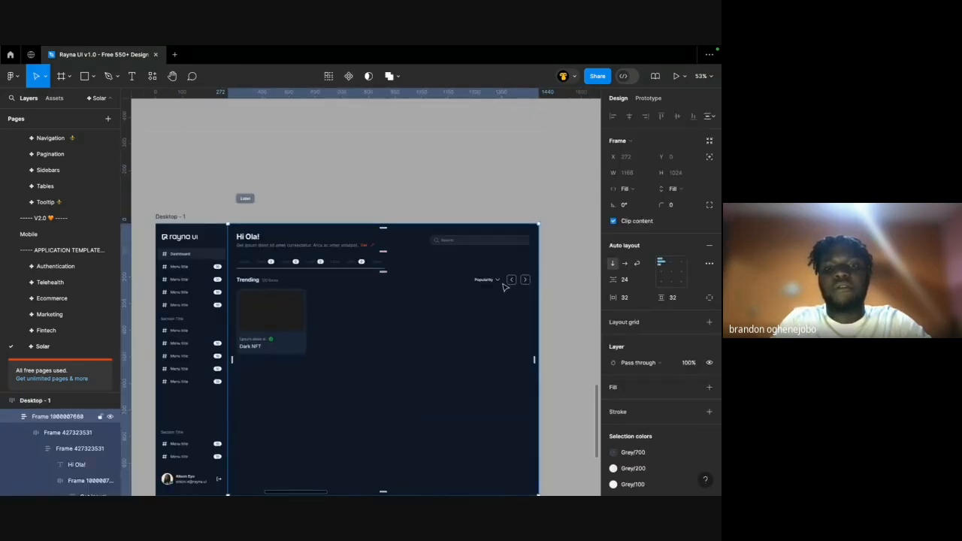
scroll(505, 277, "left", 5)
scroll(511, 278, "up", 3)
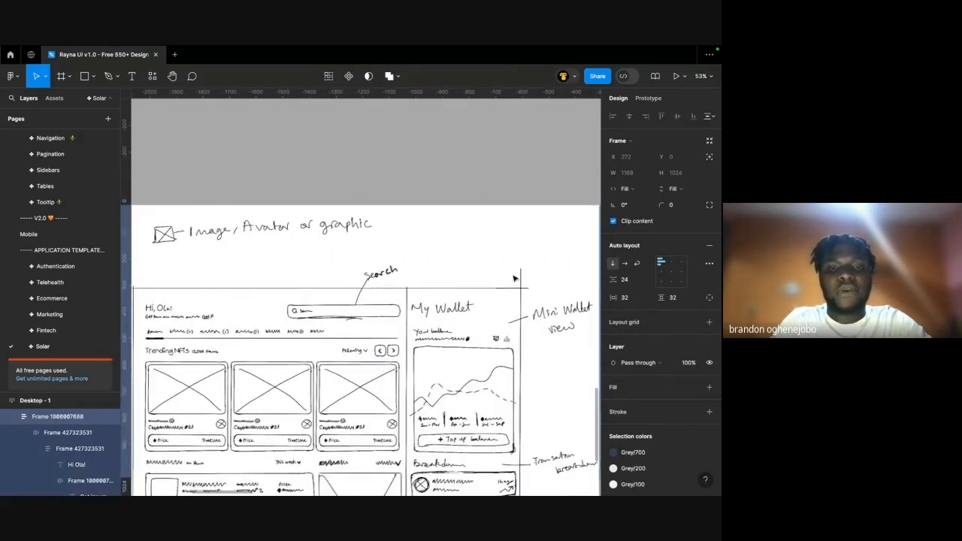
scroll(514, 279, "right", 10)
left_click(514, 242)
scroll(514, 241, "left", 3)
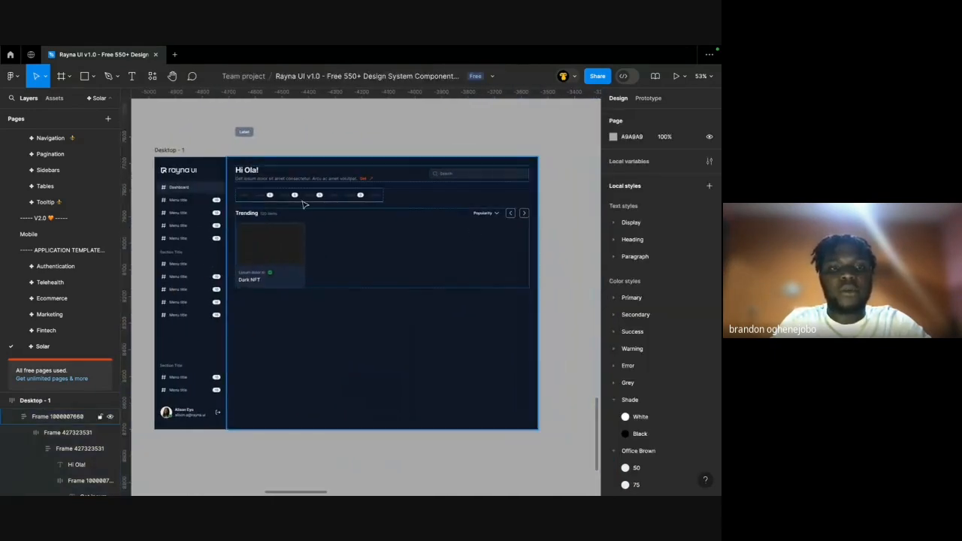
Examine the Dark NFT card's container, its info section and the text style of its grey label.
left_click(272, 266)
scroll(272, 264, "up", 5)
scroll(272, 264, "left", 2)
scroll(272, 265, "up", 1)
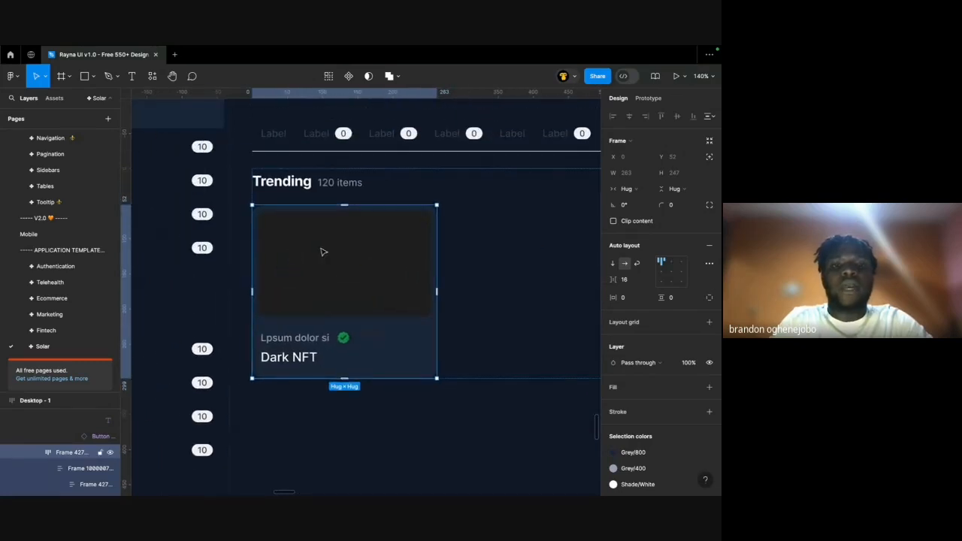
double_click(323, 251)
scroll(323, 251, "down", 2)
left_click(303, 316)
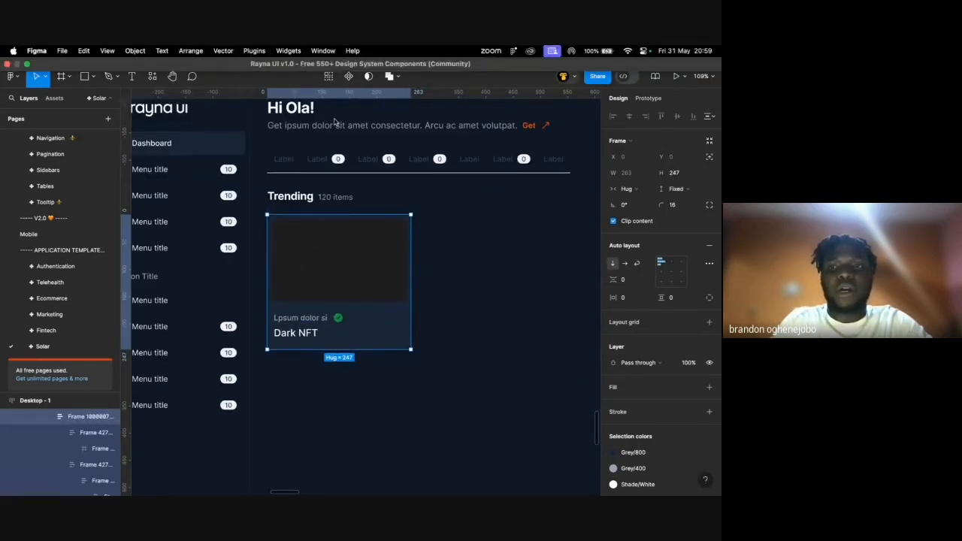
scroll(336, 280, "up", 5)
left_click(273, 376, "super")
scroll(273, 377, "down", 4)
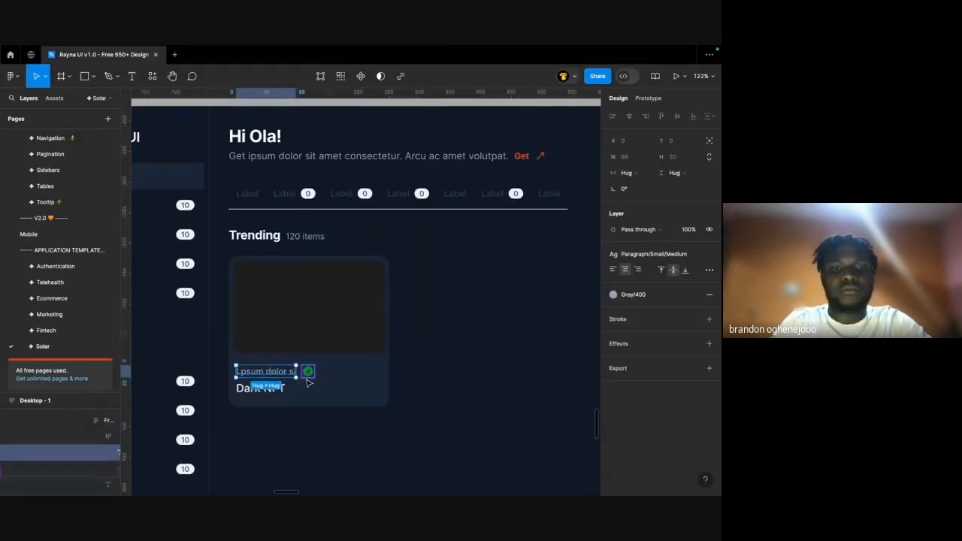
scroll(301, 372, "up", 4)
left_click(380, 399)
scroll(379, 400, "down", 5)
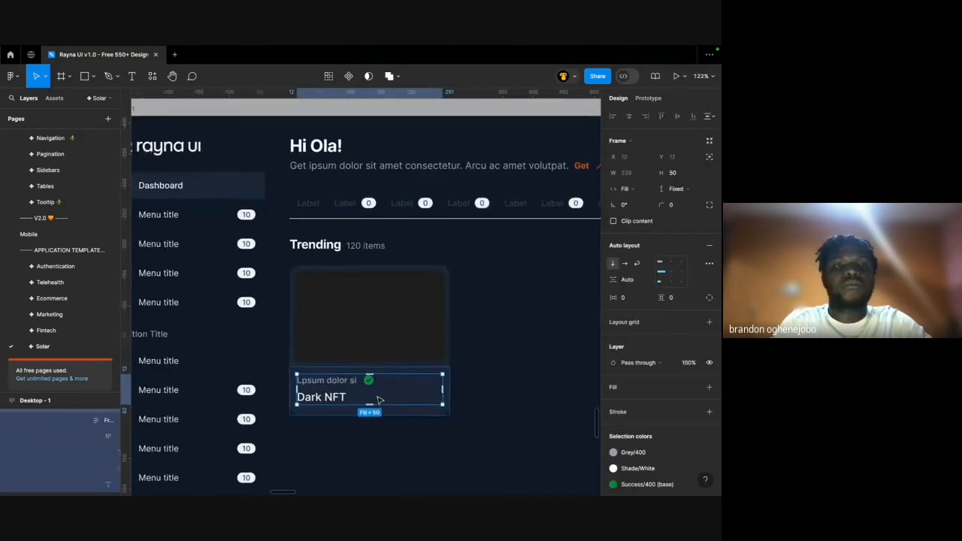
scroll(346, 248, "left", 1)
Search the assets for Avatar and place an Avatars instance on the empty canvas above Desktop - 1.
left_click(308, 114)
left_click(64, 102)
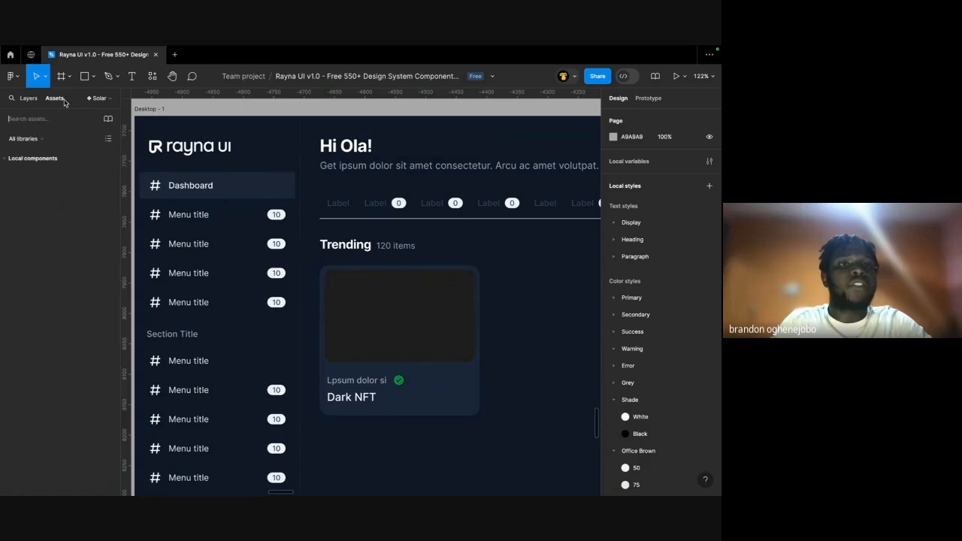
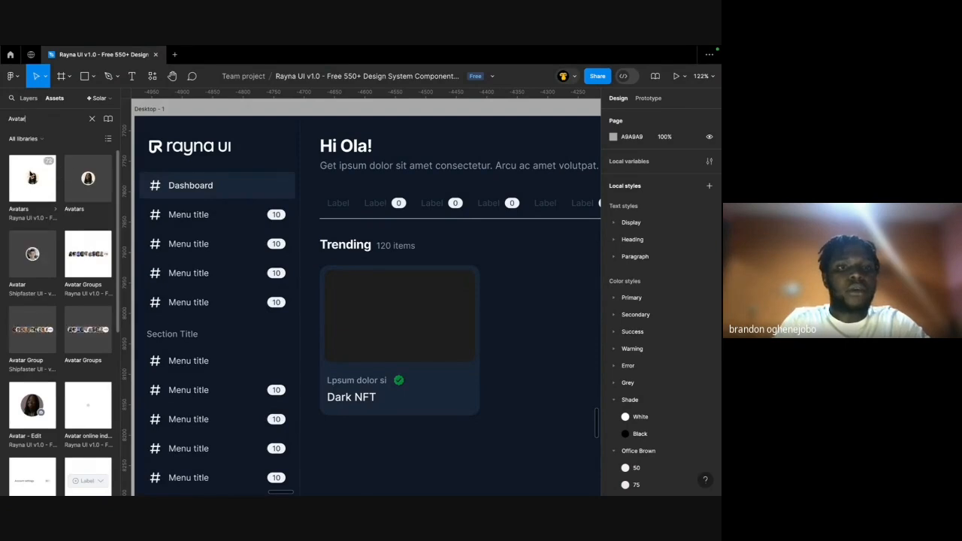
scroll(323, 189, "up", 3)
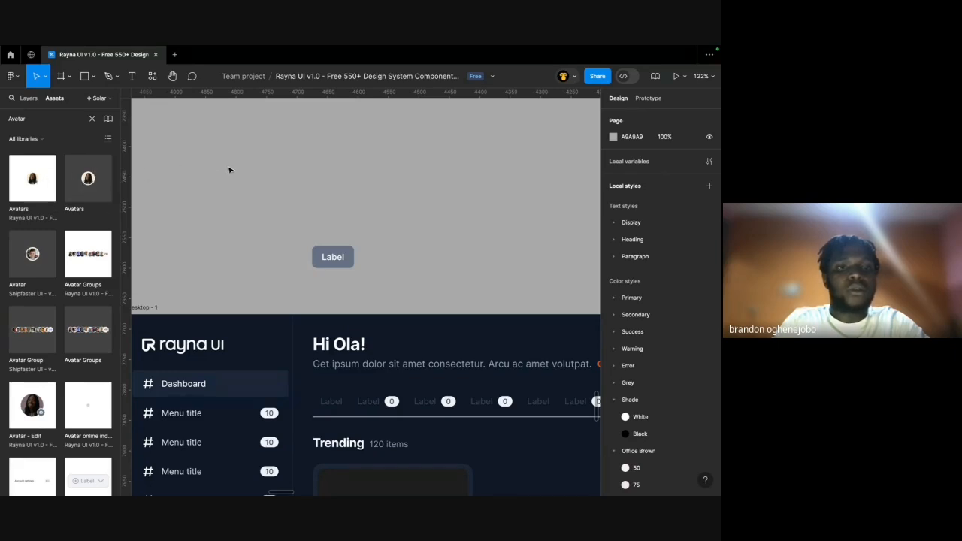
left_click_drag(130, 170, 235, 162)
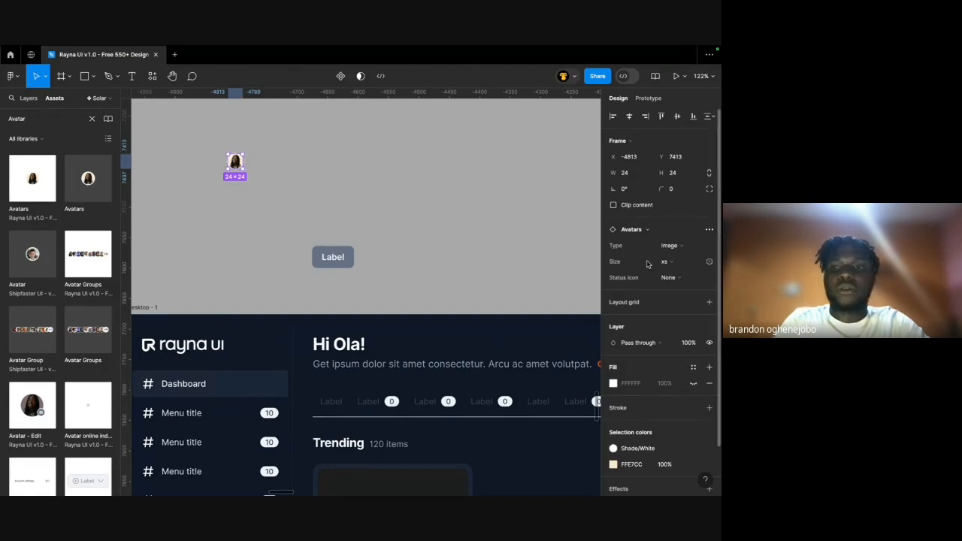
left_click(308, 163)
left_click(235, 163)
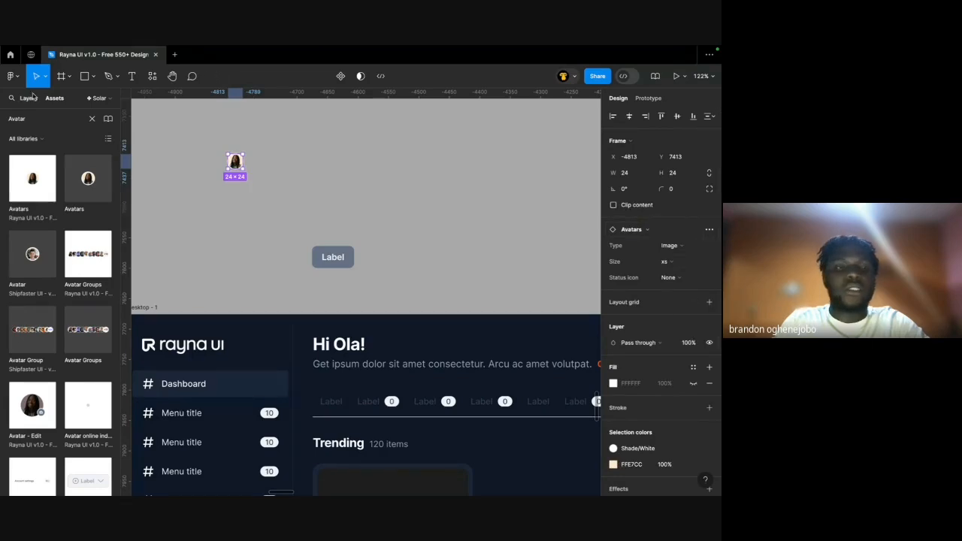
Place a second Avatars instance from the Rayna UI library beside the first and delete the first after comparing their properties.
left_click_drag(42, 173, 252, 163)
left_click(308, 165)
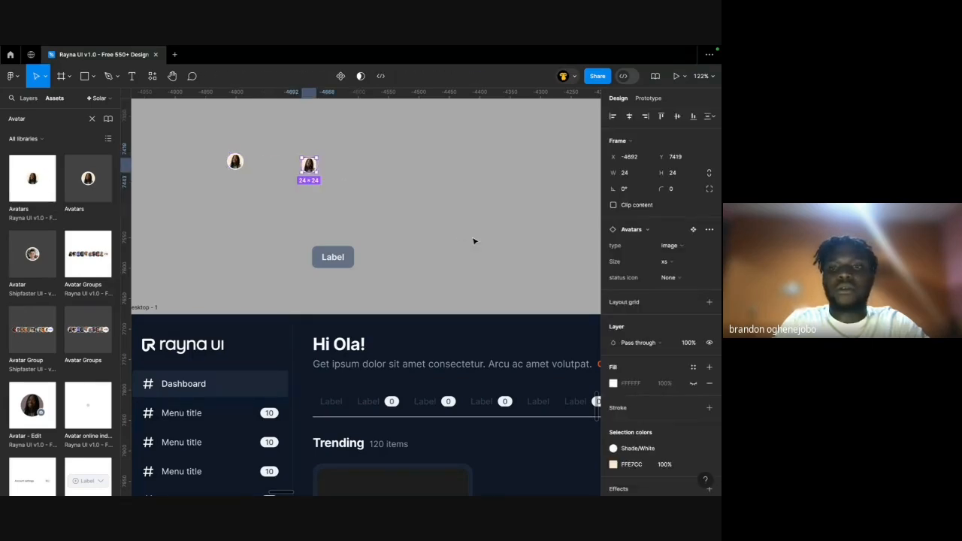
left_click(236, 161)
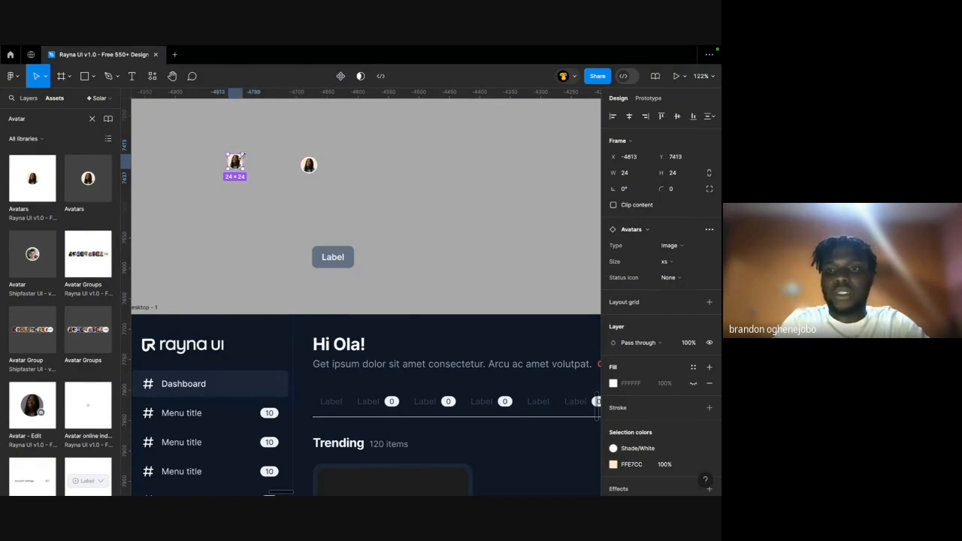
left_click(310, 166)
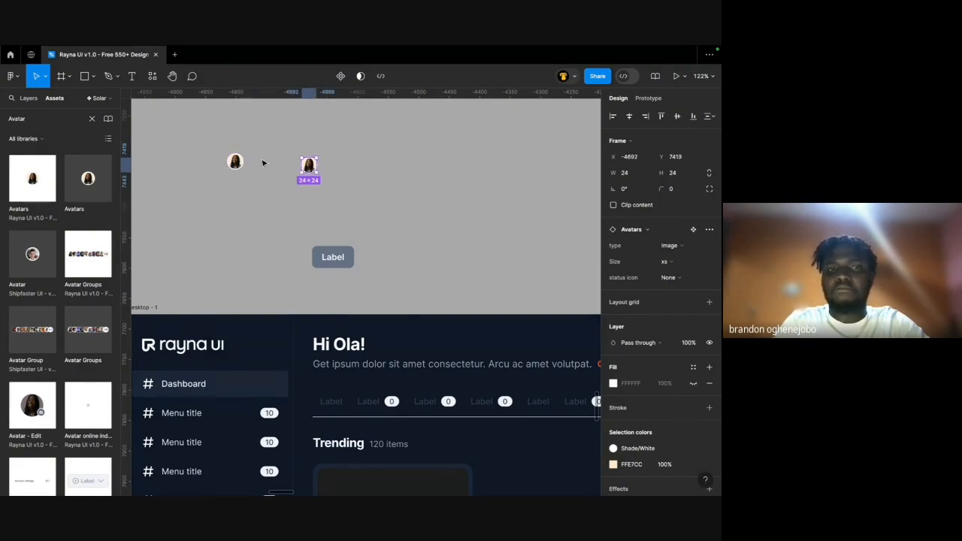
left_click(239, 165)
left_click(309, 166)
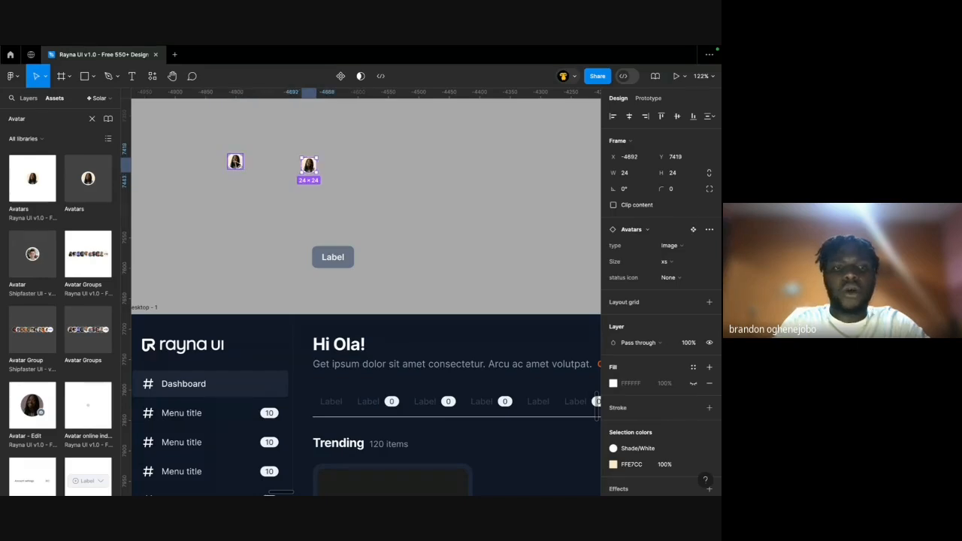
left_click(235, 163)
left_click(309, 165)
left_click(233, 164)
key("Delete")
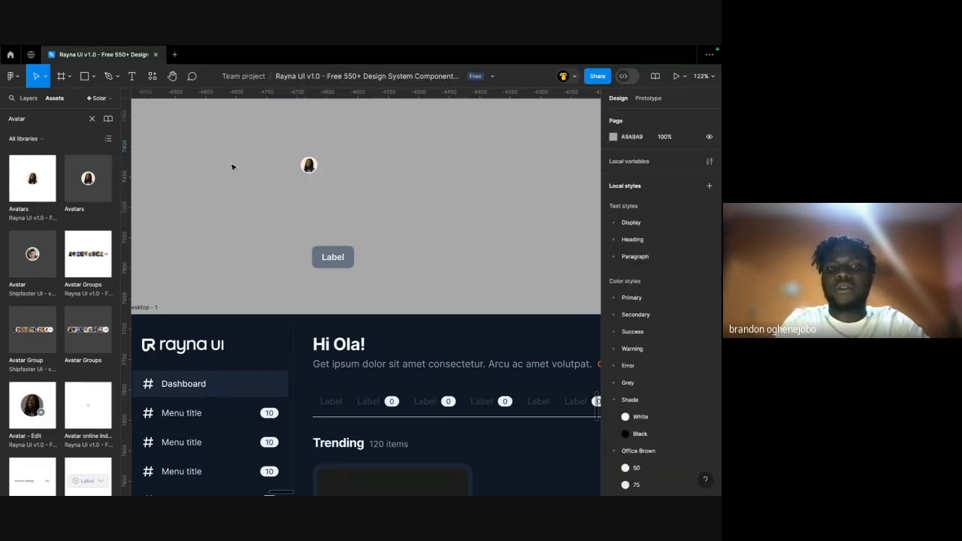
Move the remaining avatar from the canvas into the text frame of the Dark NFT card.
left_click(309, 165)
scroll(308, 165, "down", 3, "ctrl")
scroll(309, 165, "down", 2)
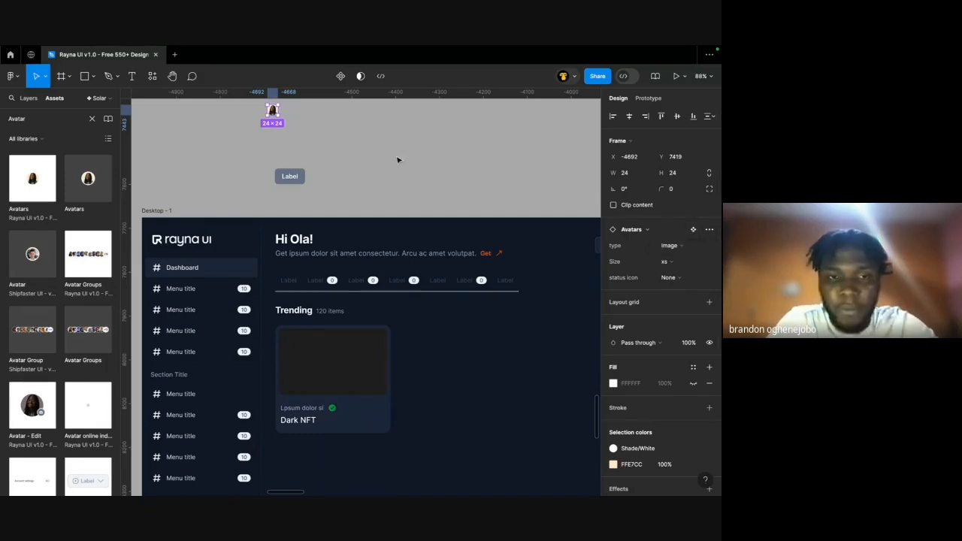
scroll(399, 159, "up", 1)
scroll(398, 159, "right", 1)
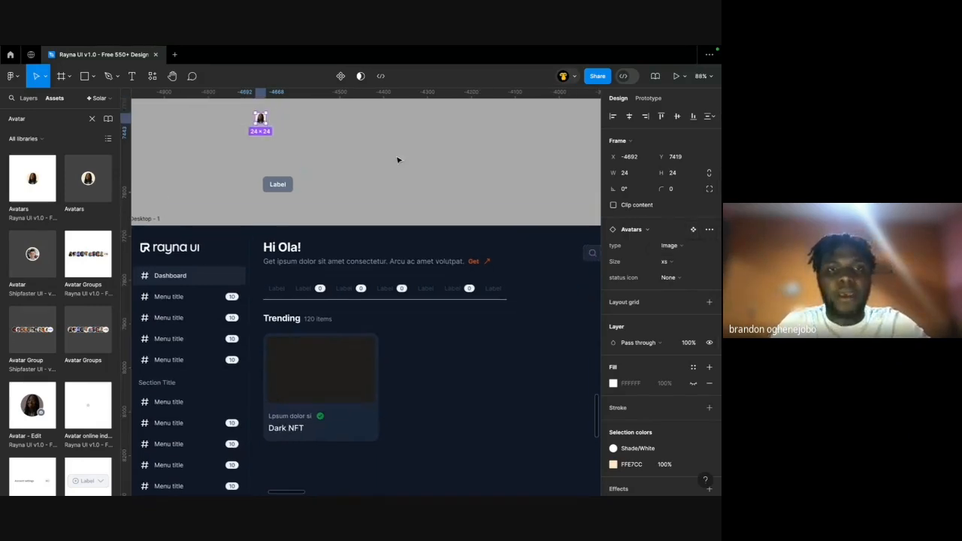
left_click(288, 142)
left_click(260, 121)
key("ctrl+x")
scroll(291, 391, "up", 5, "ctrl")
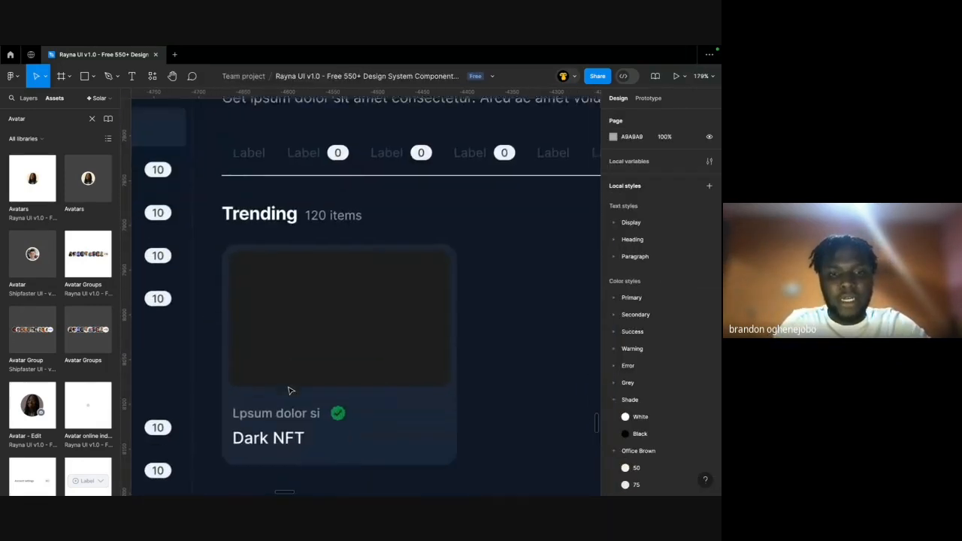
scroll(293, 394, "down", 1)
left_click(306, 355)
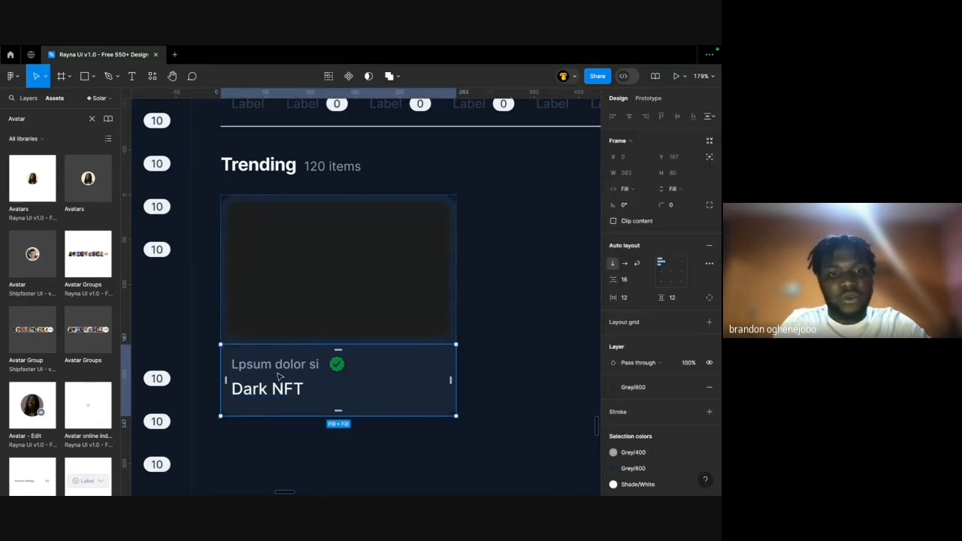
key("ctrl+v")
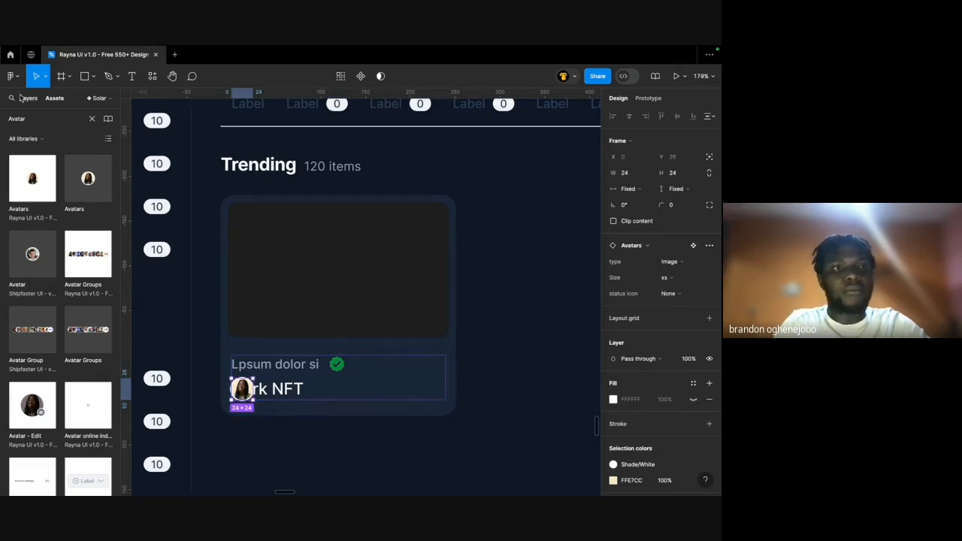
Stack the label row and Dark NFT title together and lay their parent frame out horizontally with the avatar at the far end.
left_click(23, 98)
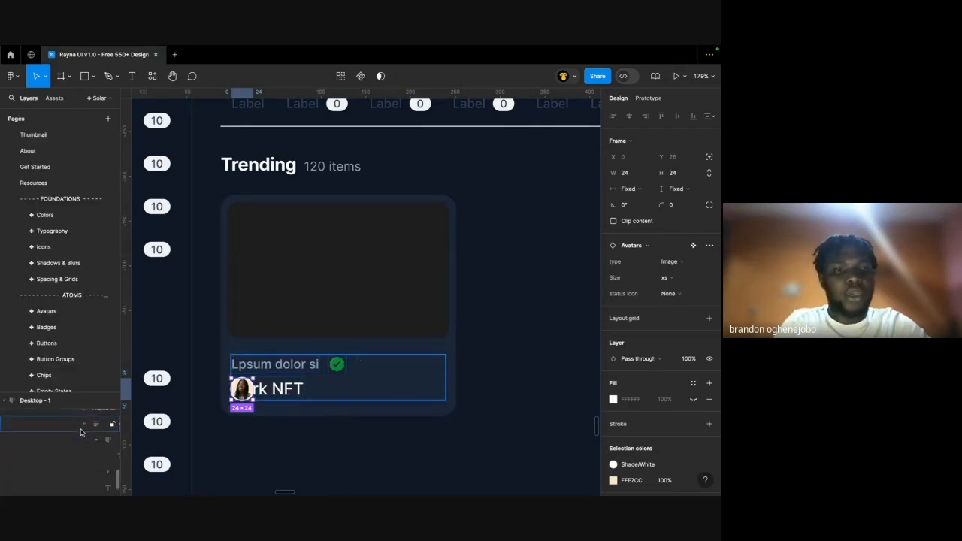
left_click(295, 375)
left_click(623, 264)
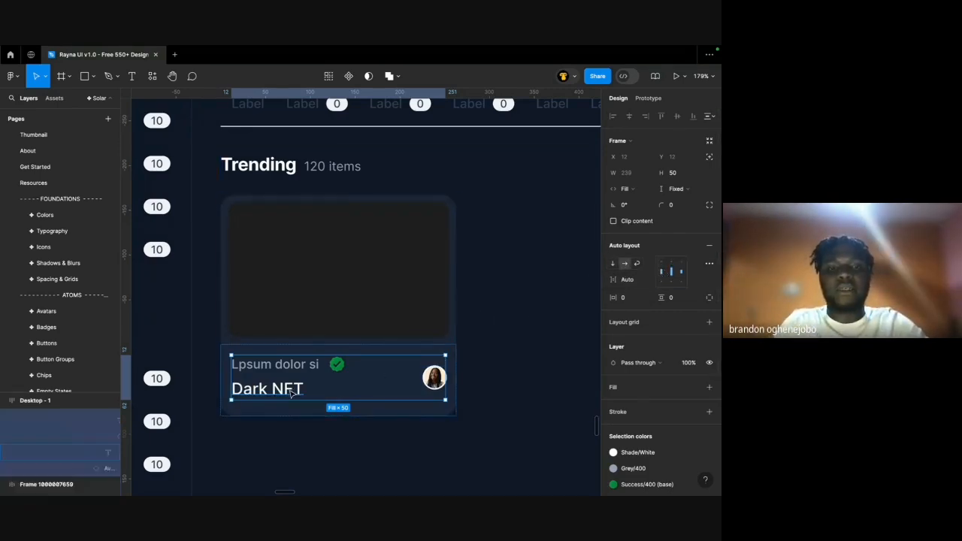
left_click(301, 388)
Try the lg and md sizes on the card's avatar, settling on the sm size.
left_click(434, 377)
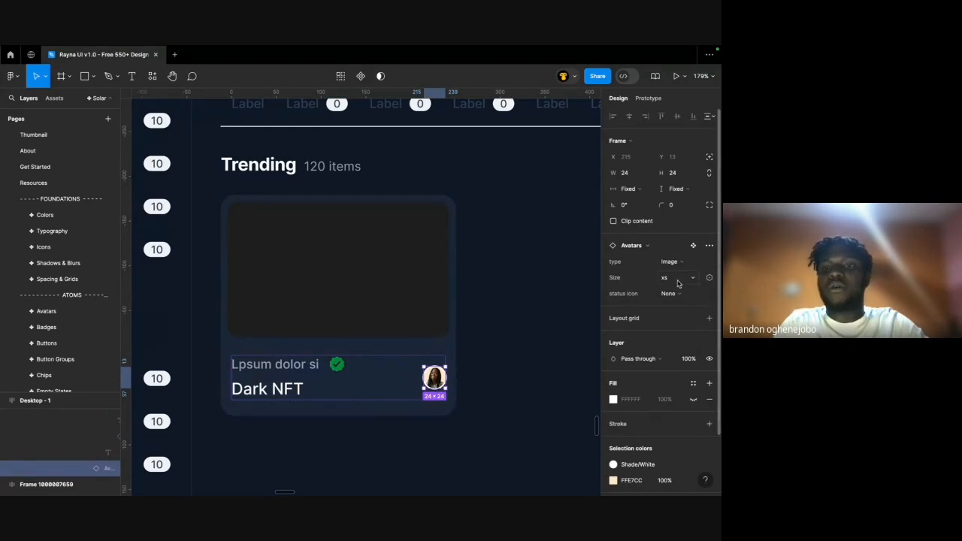
left_click(677, 280)
left_click(658, 314)
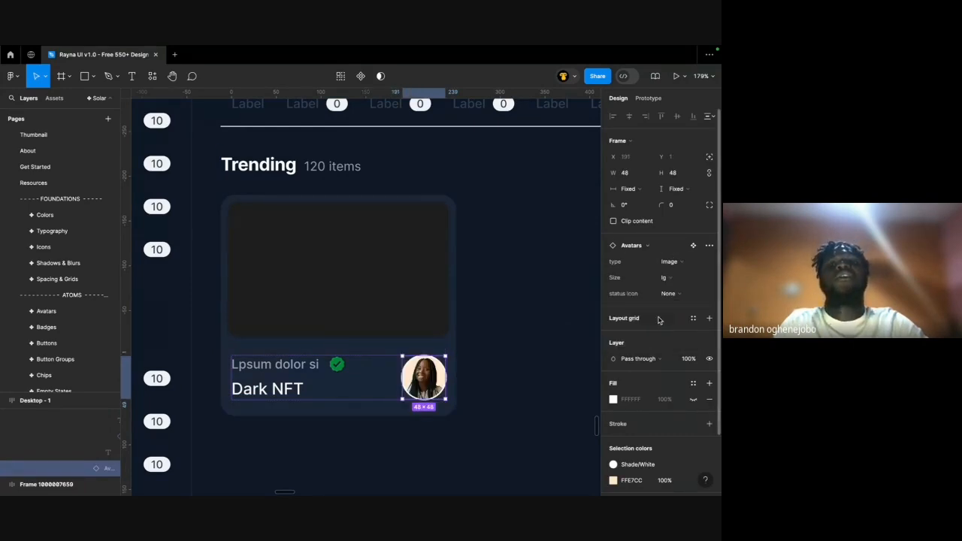
left_click(665, 277)
left_click(661, 272)
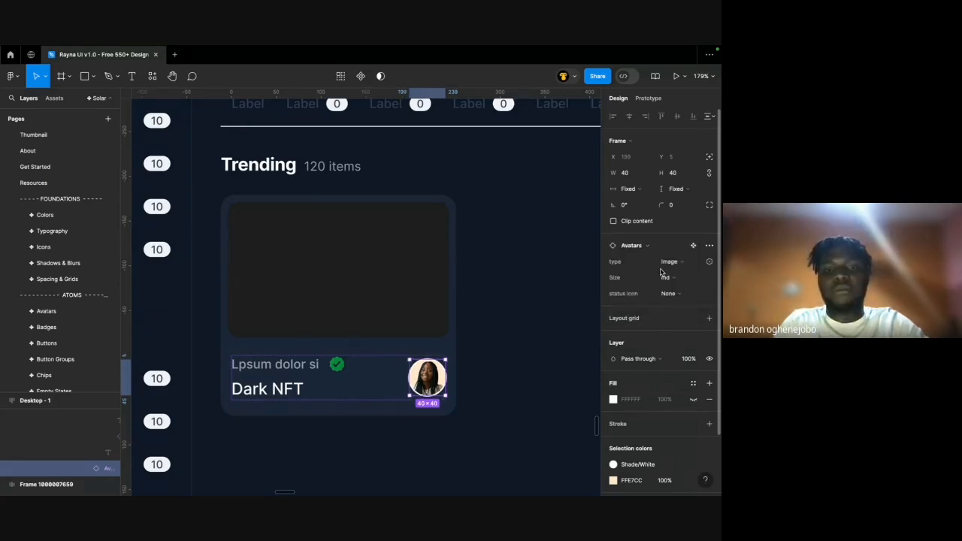
left_click(661, 278)
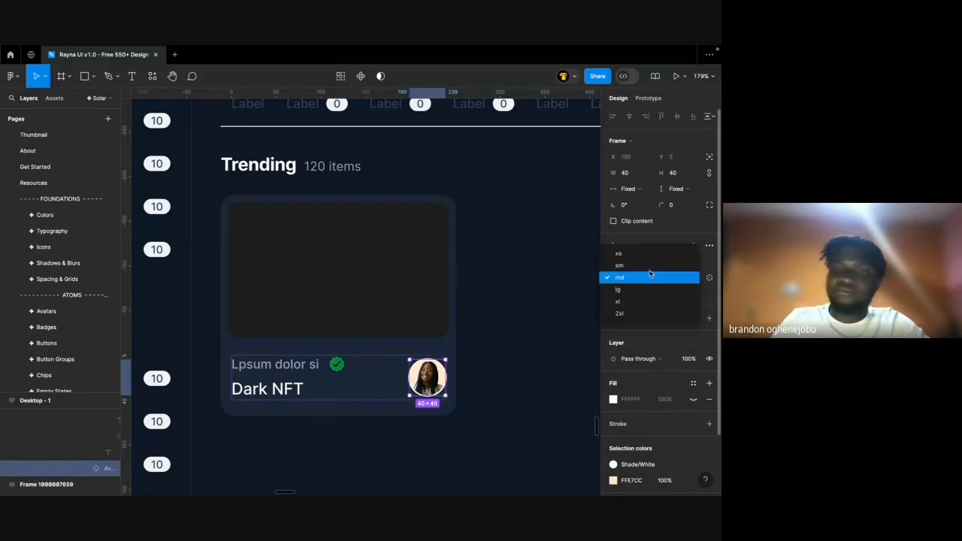
left_click(651, 264)
left_click(531, 303)
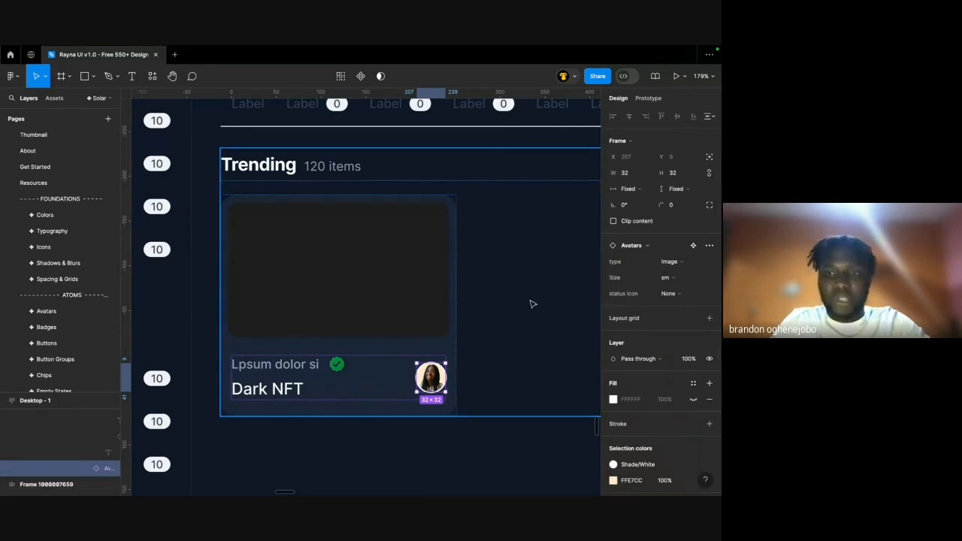
Review the Dark NFT card with its avatar against the Trending heading and the rest of the screen.
scroll(531, 302, "down", 3)
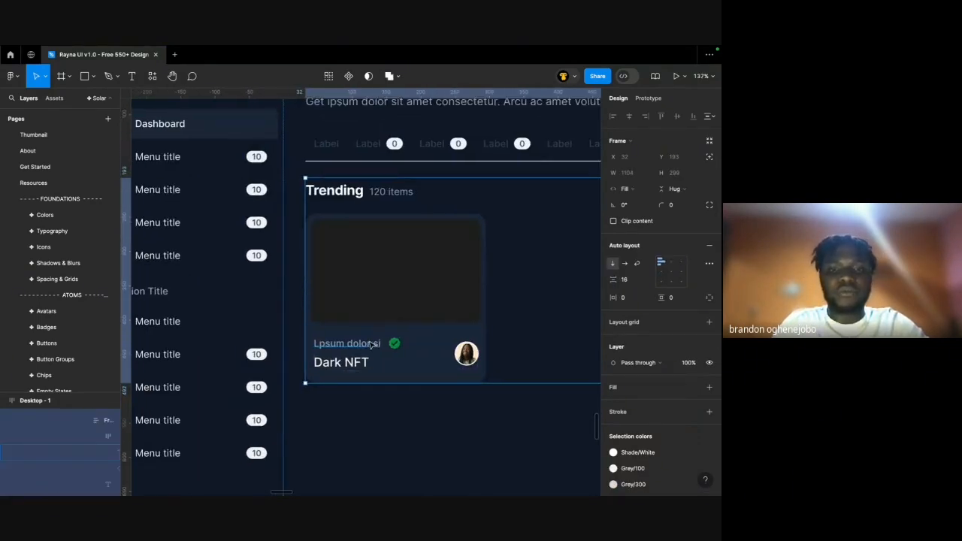
left_click(338, 367, "super")
scroll(455, 372, "right", 2)
left_click(322, 194, "super")
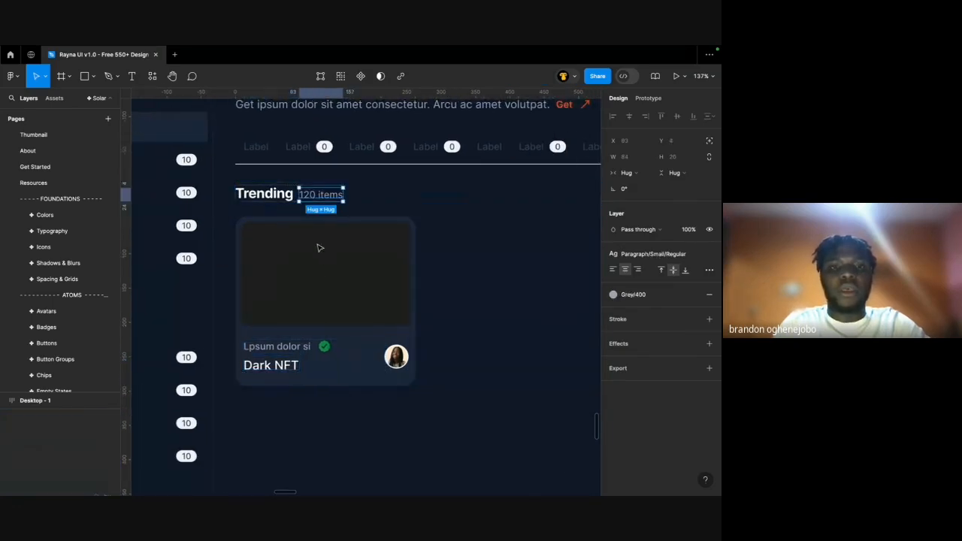
left_click(323, 263)
scroll(324, 274, "down", 4)
scroll(382, 326, "left", 1)
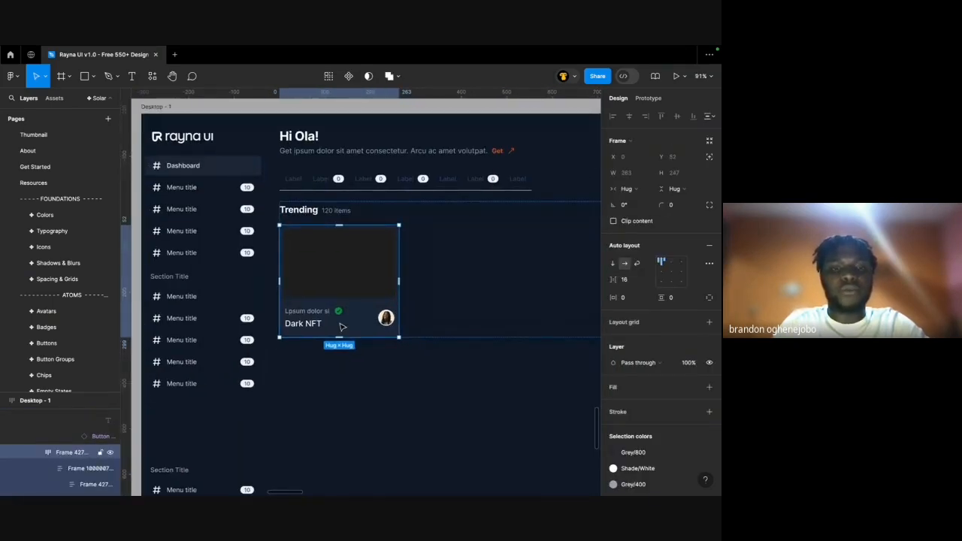
scroll(254, 219, "up", 3)
scroll(252, 219, "down", 6)
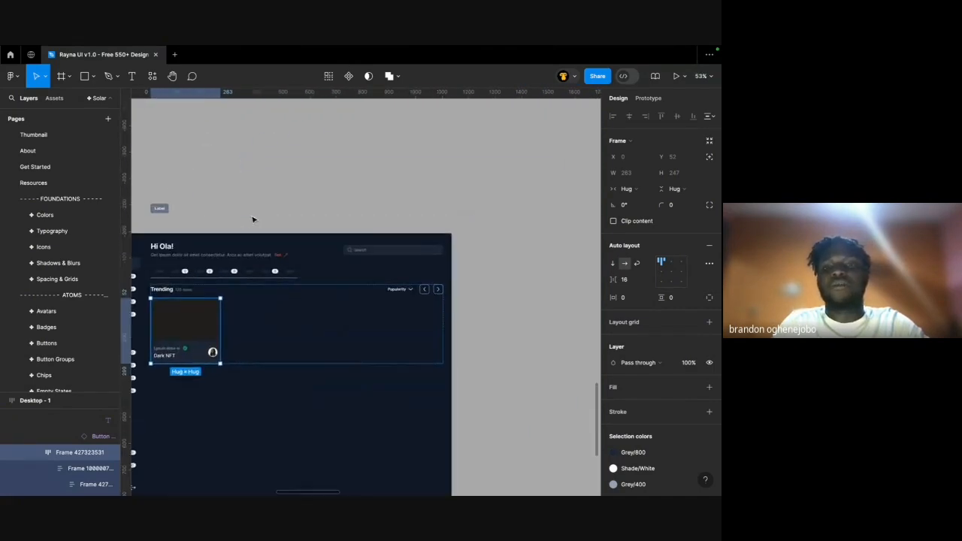
Put the grey Label button from above Desktop - 1 into the Dark NFT card's info section beneath the title row.
scroll(253, 219, "left", 2)
scroll(227, 191, "up", 2)
left_click(242, 197)
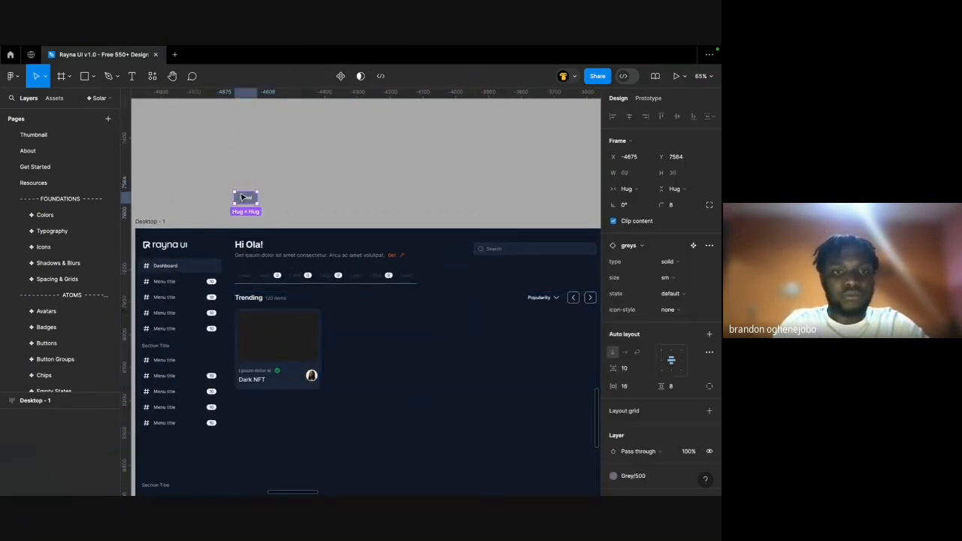
scroll(242, 380, "up", 5)
left_click(245, 363)
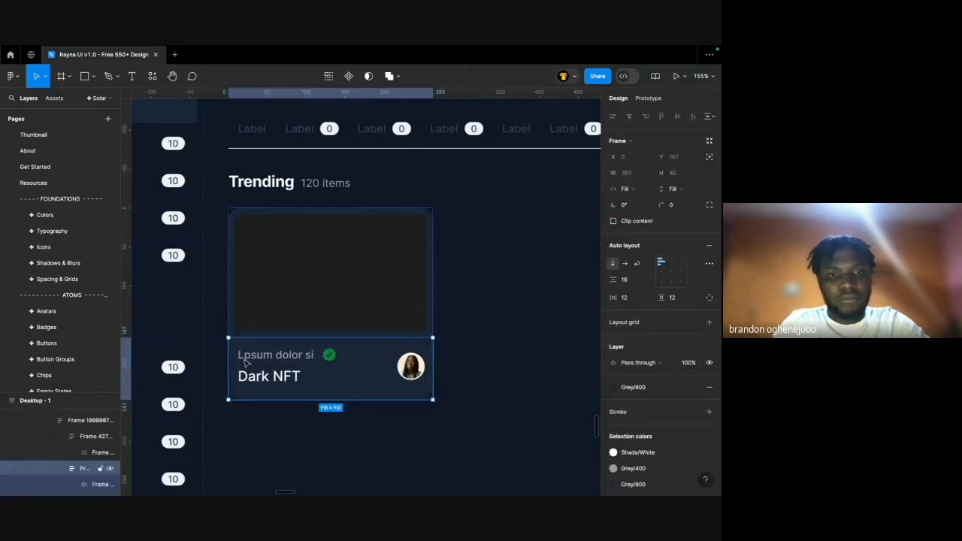
key("ctrl+v")
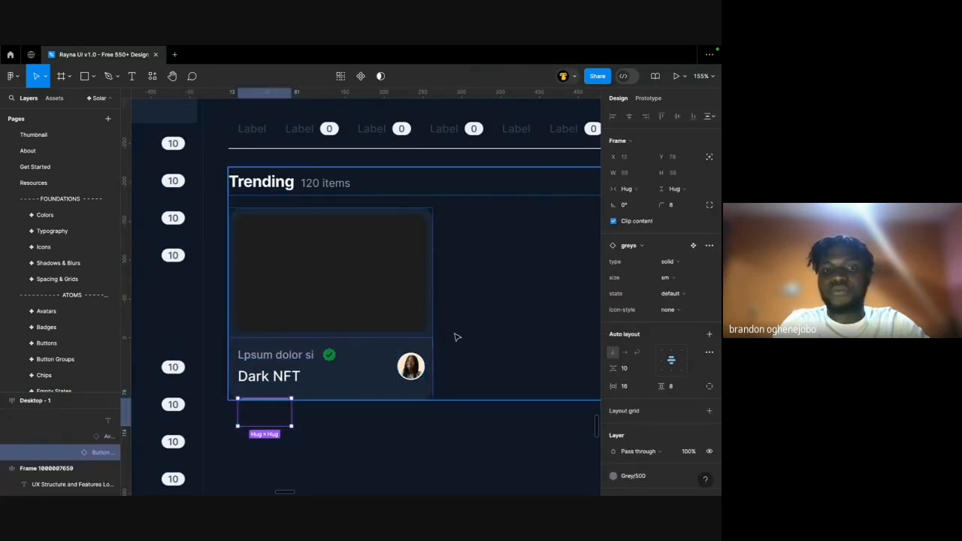
Set the height of the Dark NFT card's info section to hug its contents.
left_click(429, 342)
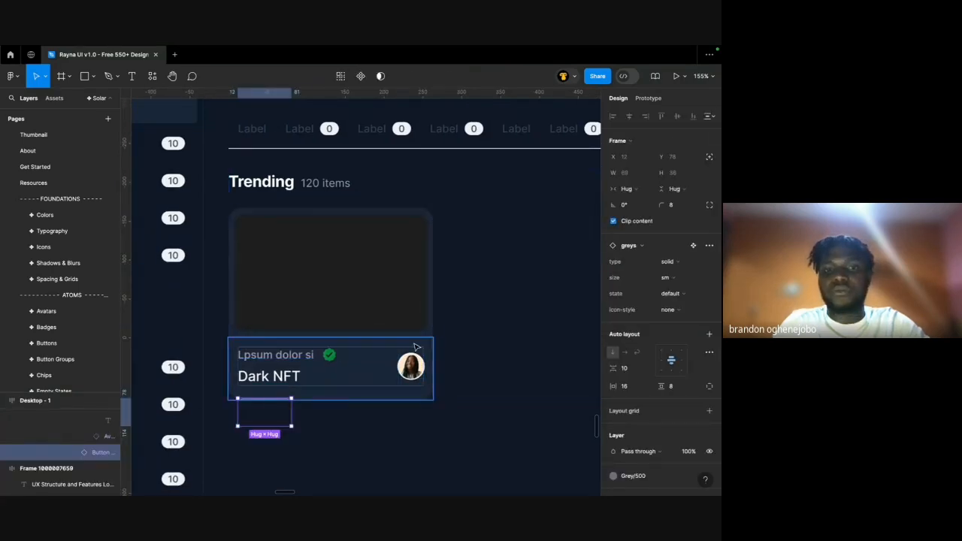
left_click(683, 188)
left_click(683, 178)
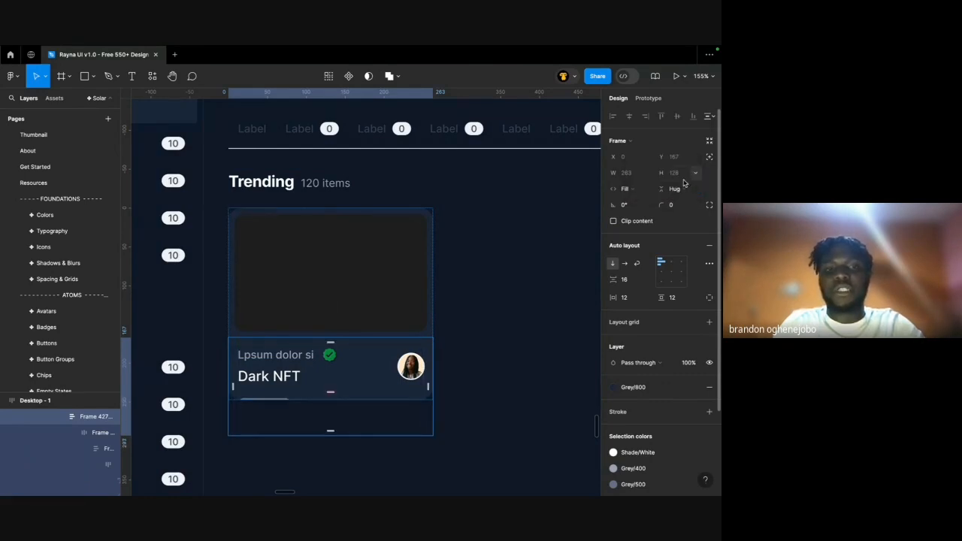
Set the height of the whole Dark NFT card frame to hug its contents.
left_click(317, 279)
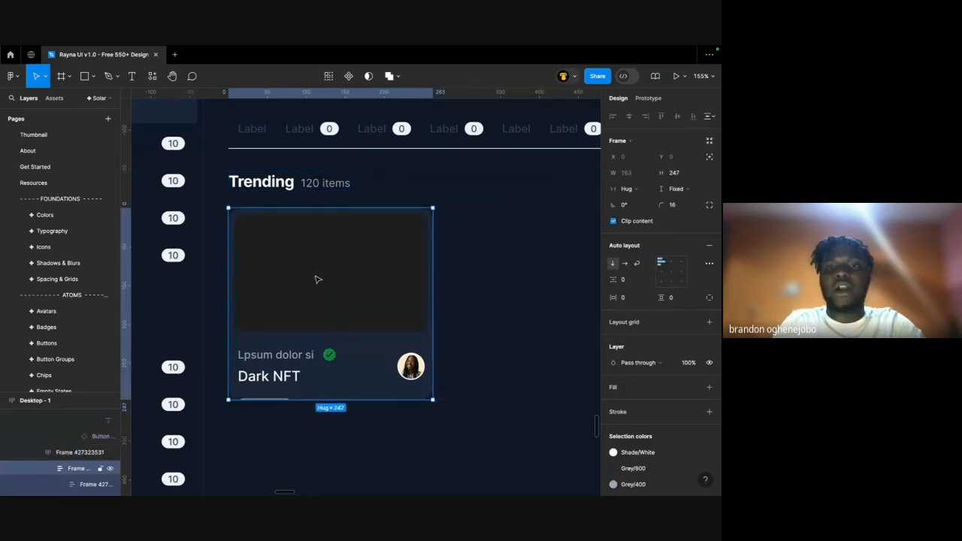
left_click(676, 189)
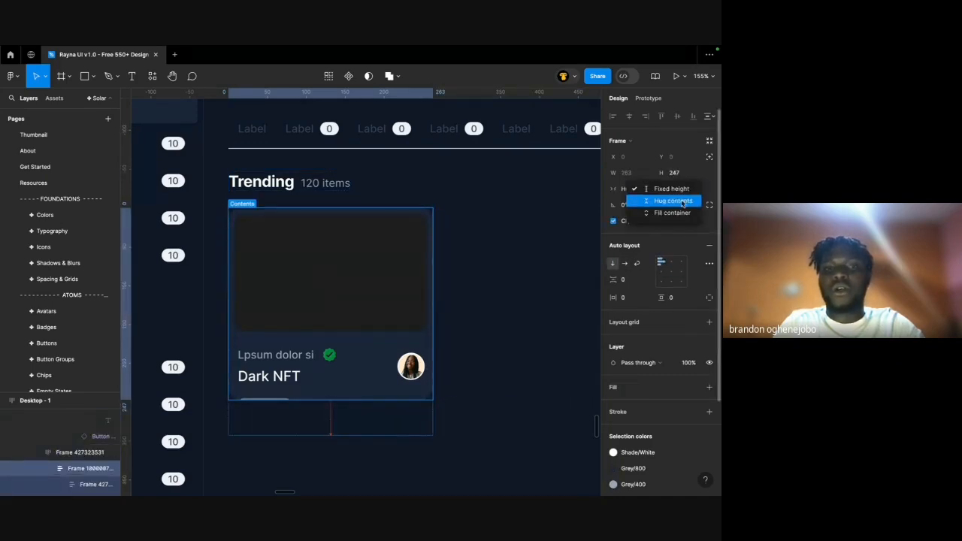
left_click(680, 199)
left_click(277, 191)
left_click(282, 268)
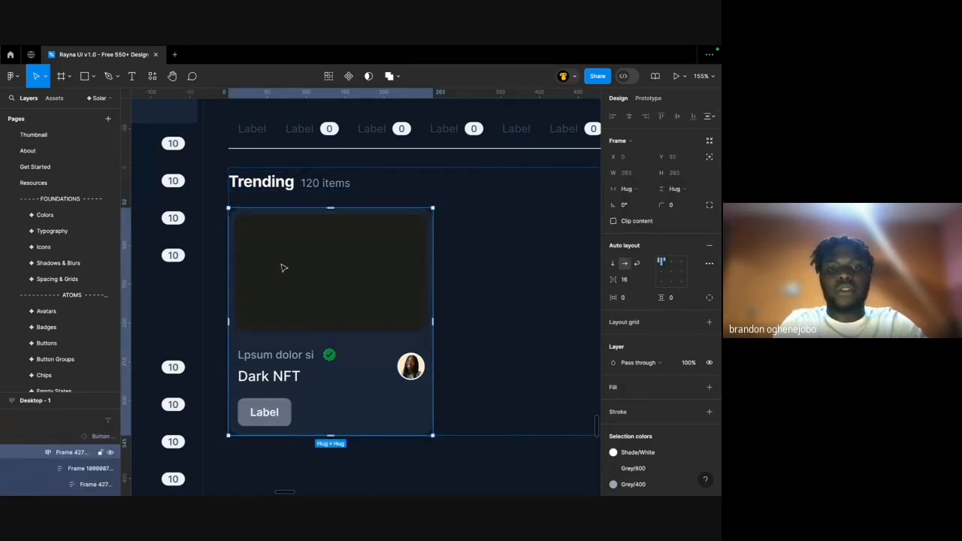
Set the grey Label button to fill the width of the Dark NFT card's info section.
scroll(278, 276, "down", 1)
double_click(275, 351)
left_click(244, 396)
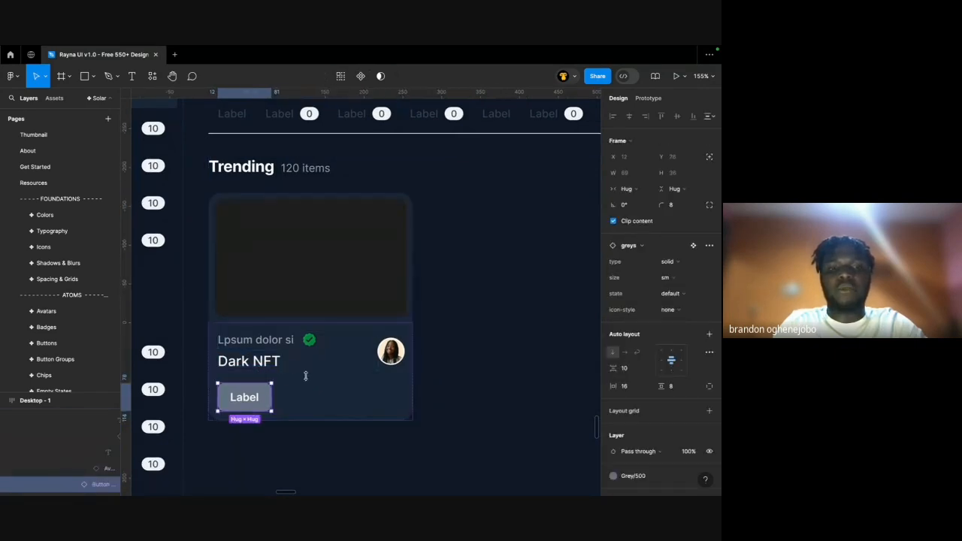
left_click(626, 189)
left_click(631, 202)
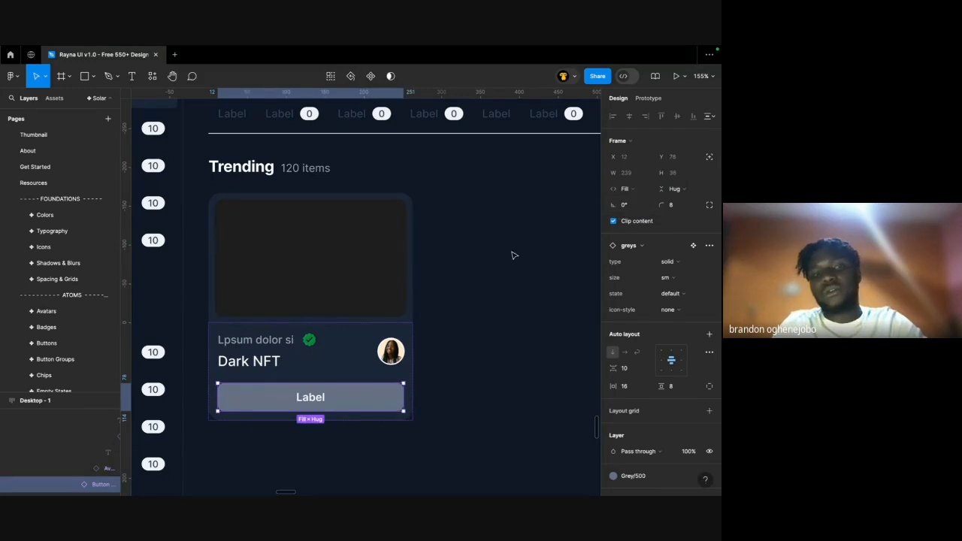
left_click(443, 374)
Switch the card's Label button to the outlined type and remove its Shade/White fill.
scroll(442, 374, "down", 1)
scroll(442, 374, "up", 1)
scroll(443, 374, "down", 3)
scroll(443, 374, "up", 5)
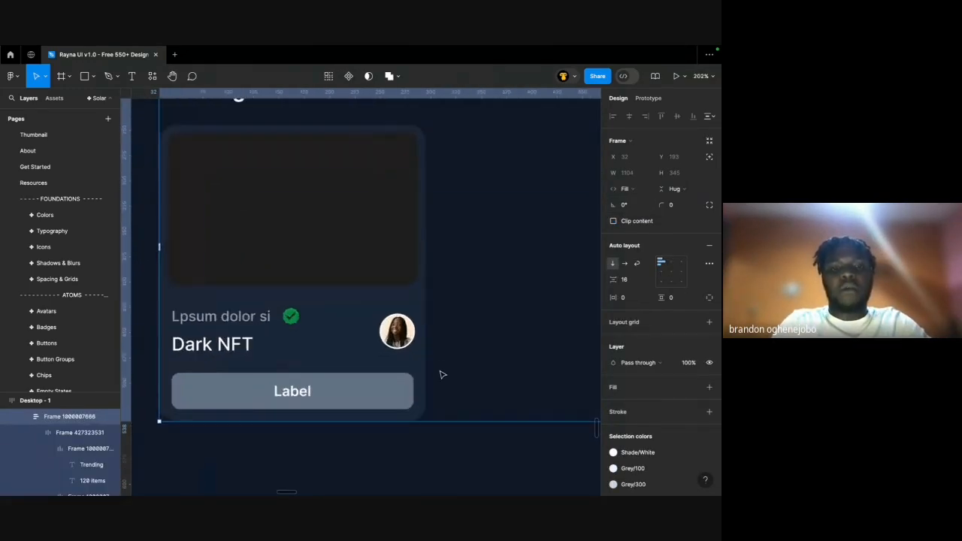
left_click(239, 348, "super")
left_click(230, 391, "super")
scroll(230, 391, "left", 1)
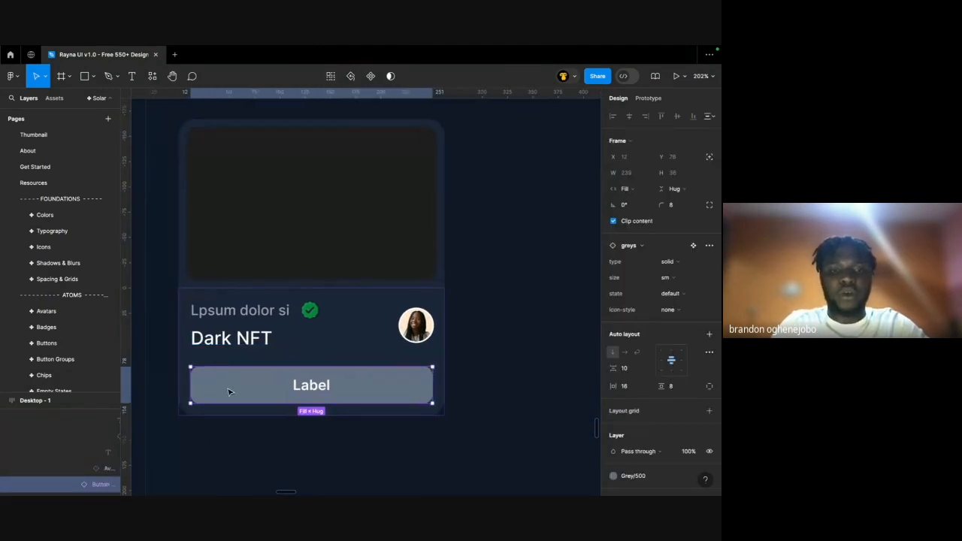
left_click(268, 332)
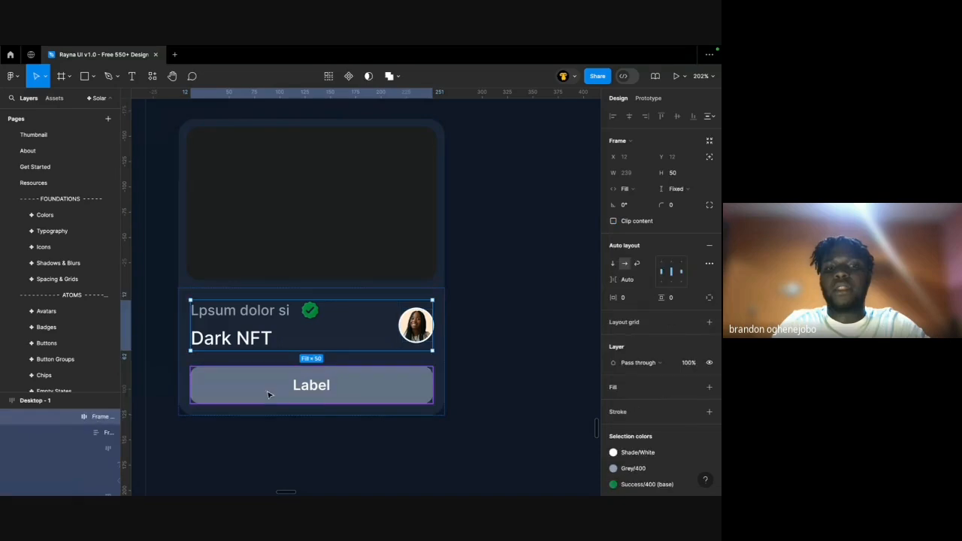
left_click(269, 393)
left_click(679, 269)
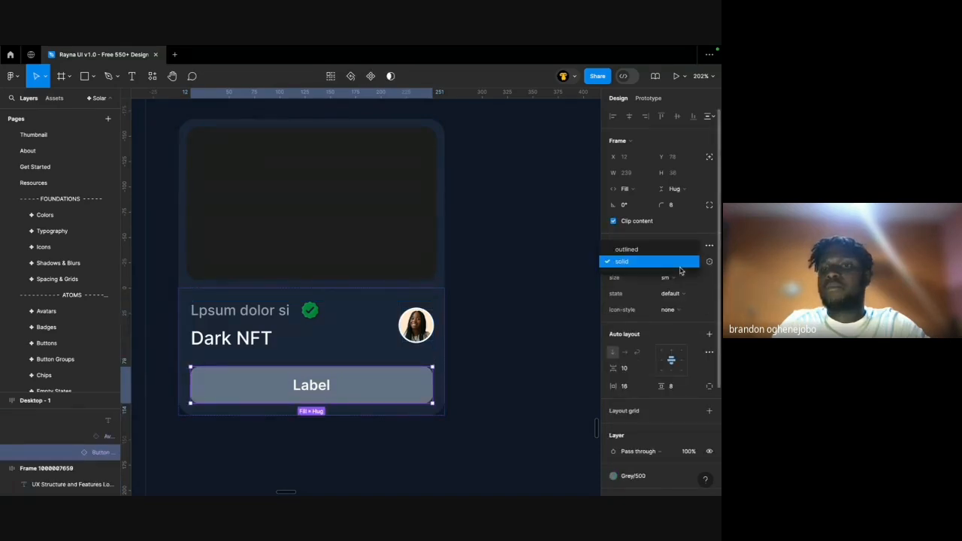
left_click(685, 250)
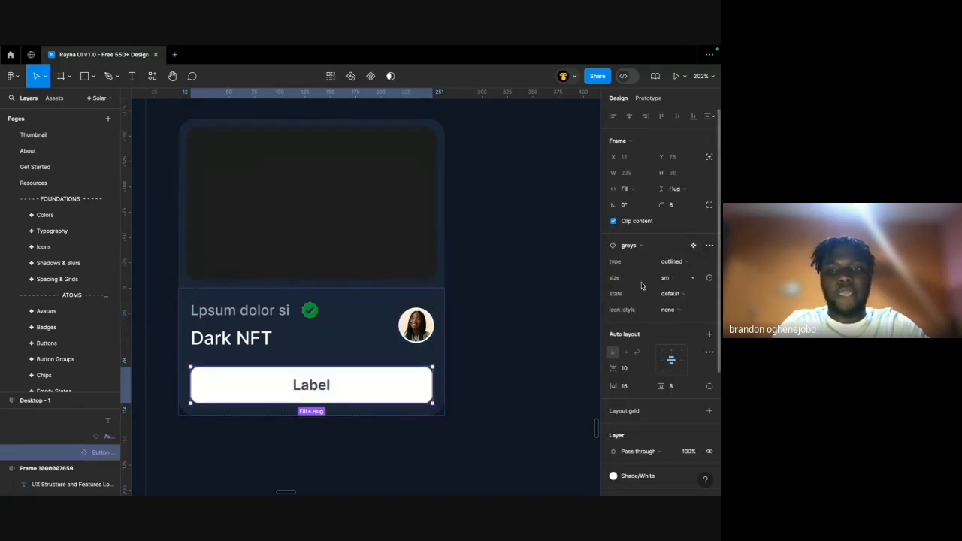
scroll(699, 429, "down", 2)
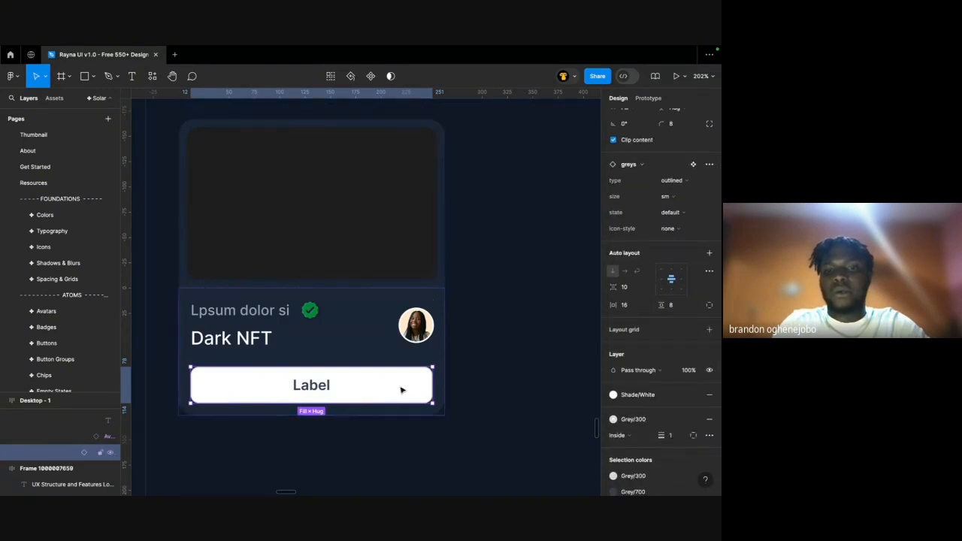
left_click(706, 398)
scroll(492, 399, "down", 3)
left_click(493, 399)
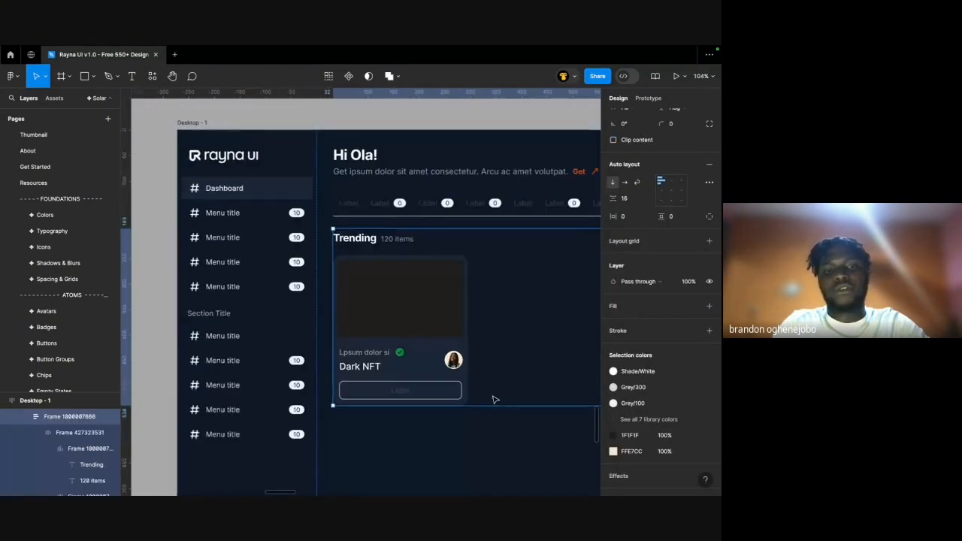
Recolour the outlined button's Label text from the Grey library colours to Grey/100.
scroll(477, 392, "up", 1)
left_click(383, 376)
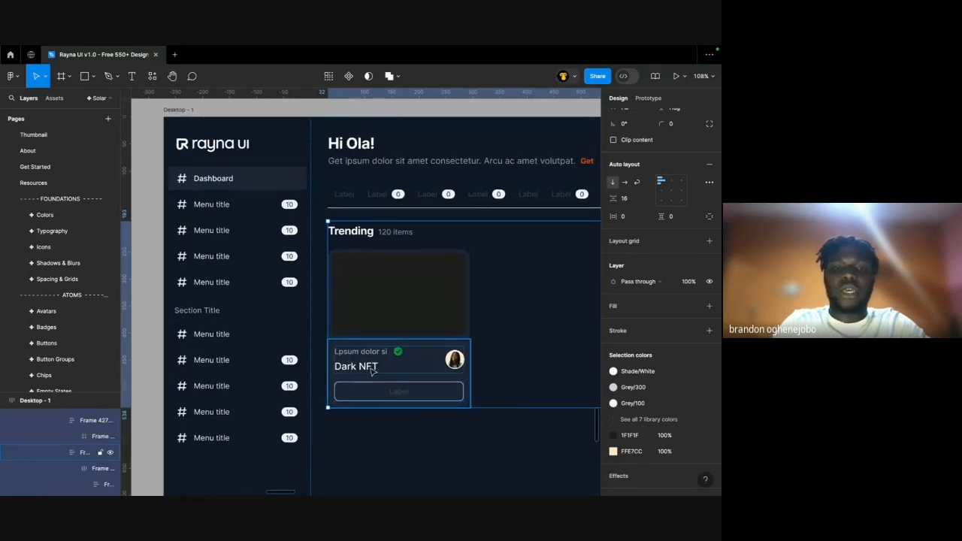
left_click(398, 390)
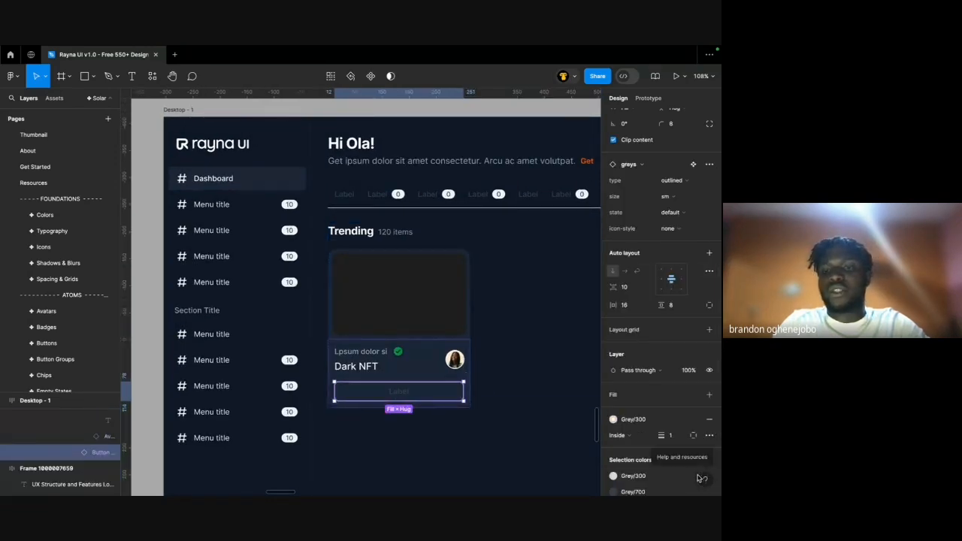
scroll(642, 436, "down", 2)
left_click(614, 408)
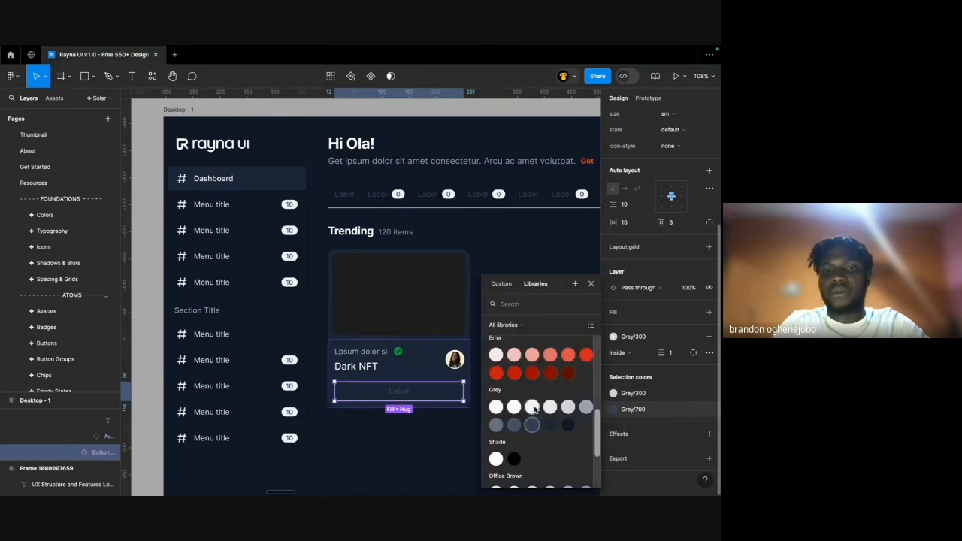
left_click(533, 408)
left_click(419, 459)
Review the Dark NFT card with its outlined button in the context of the whole Desktop - 1 screen.
scroll(418, 460, "down", 5)
scroll(417, 458, "down", 1)
scroll(418, 458, "right", 1)
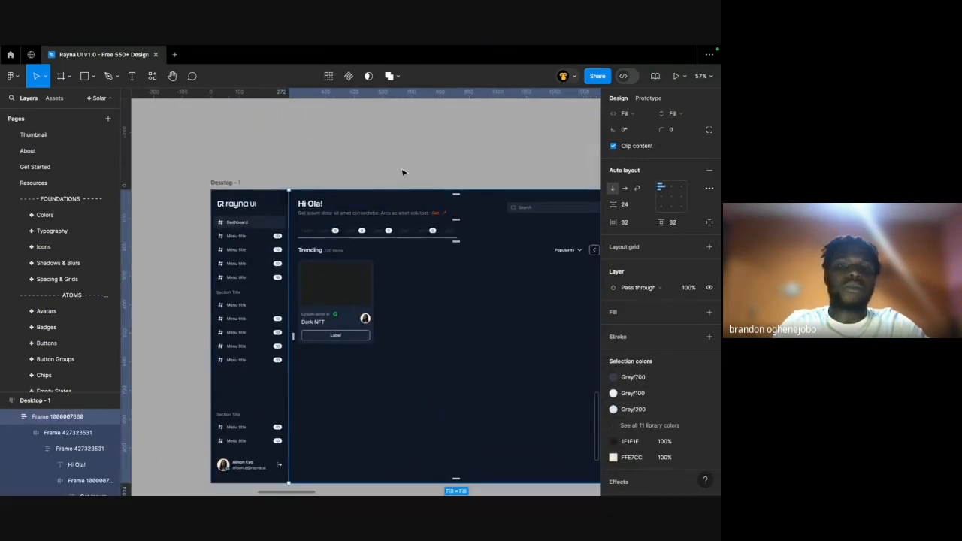
scroll(402, 172, "right", 3)
left_click(390, 198)
scroll(310, 289, "up", 4)
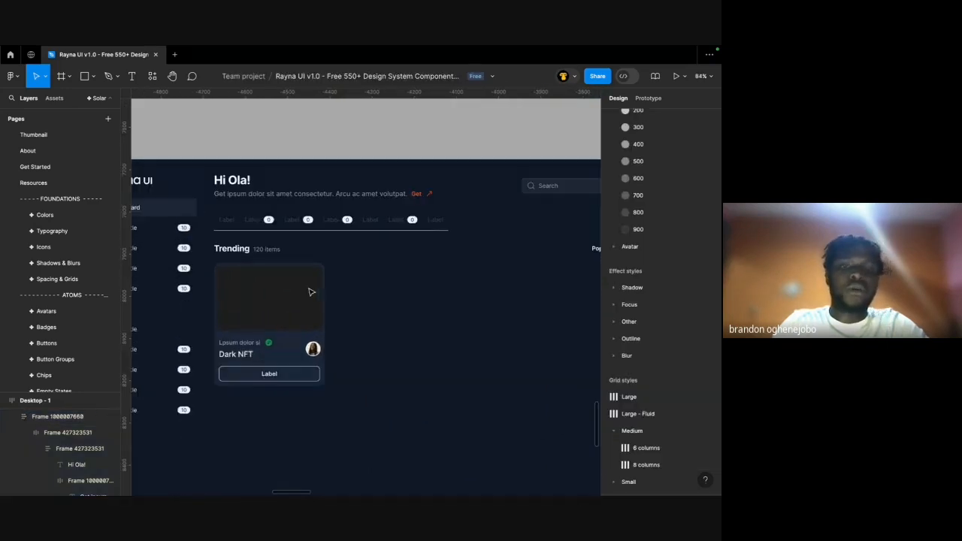
left_click(269, 249, "super")
left_click(264, 358)
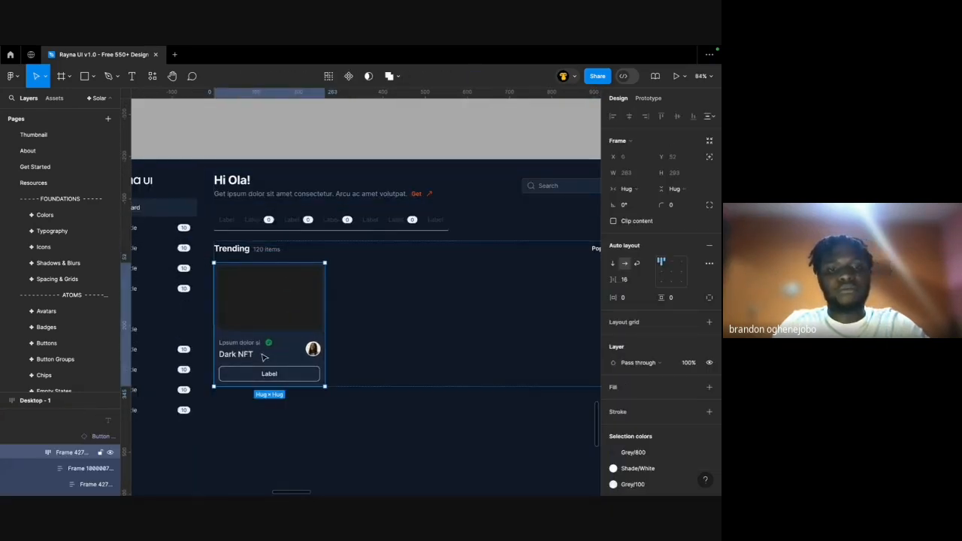
double_click(285, 354)
scroll(284, 354, "down", 3)
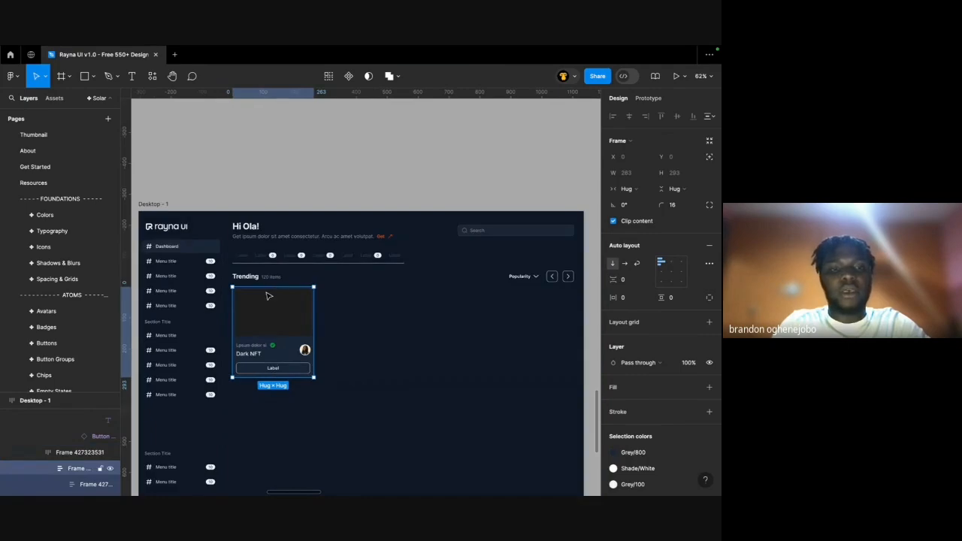
Compare the card's outlined button with the Price and Timeline bar on the wireframe sketch's NFT cards.
scroll(269, 295, "left", 15)
scroll(269, 295, "right", 1)
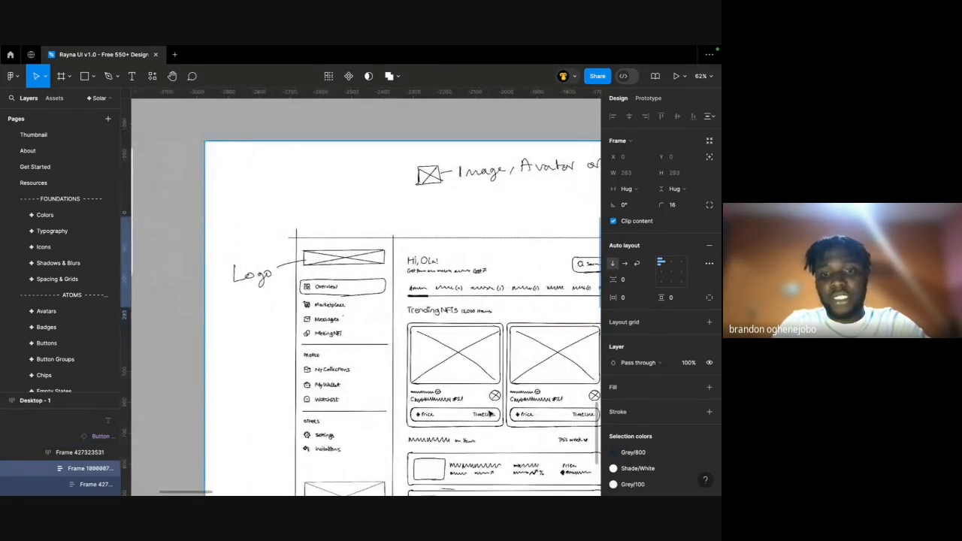
scroll(489, 412, "right", 15)
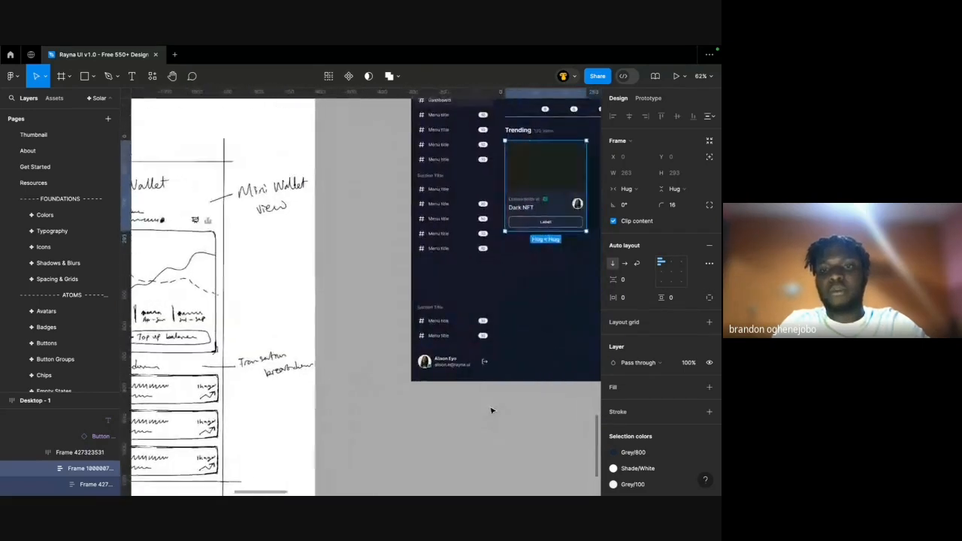
scroll(331, 269, "up", 5)
left_click(335, 275)
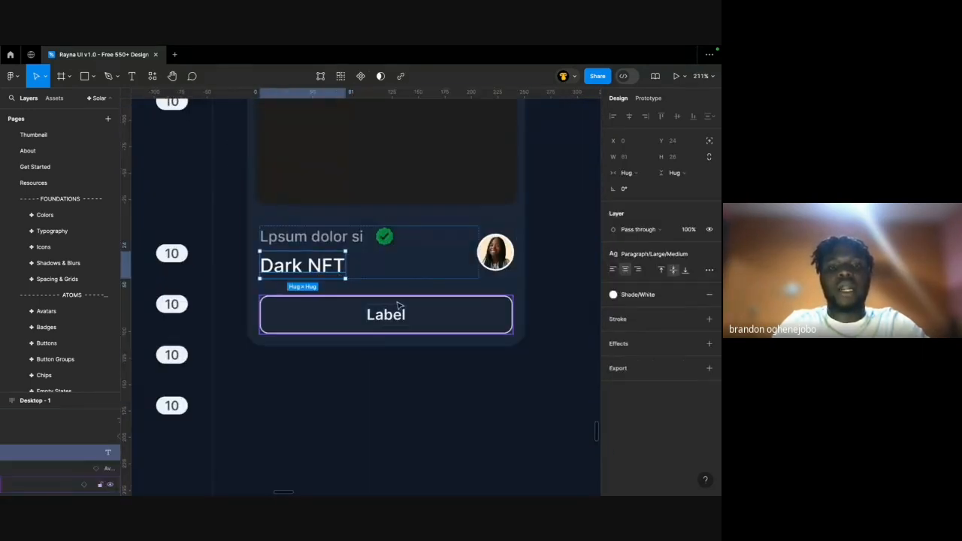
left_click(385, 315)
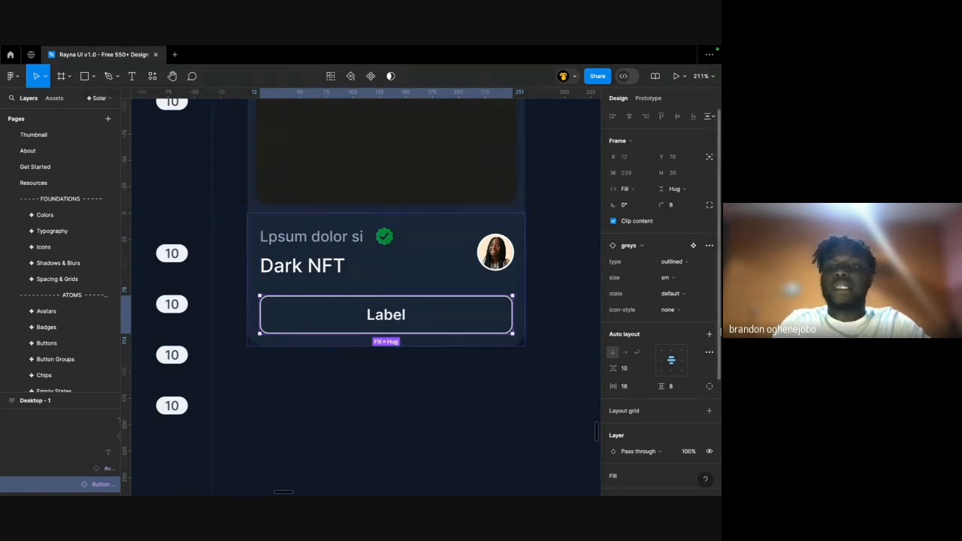
scroll(455, 429, "left", 15)
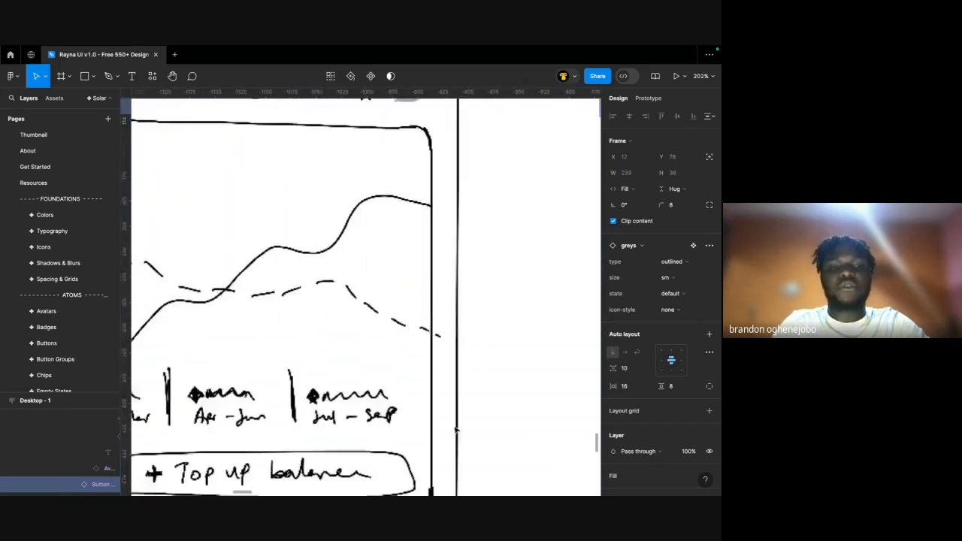
scroll(455, 429, "left", 5)
scroll(341, 313, "up", 3)
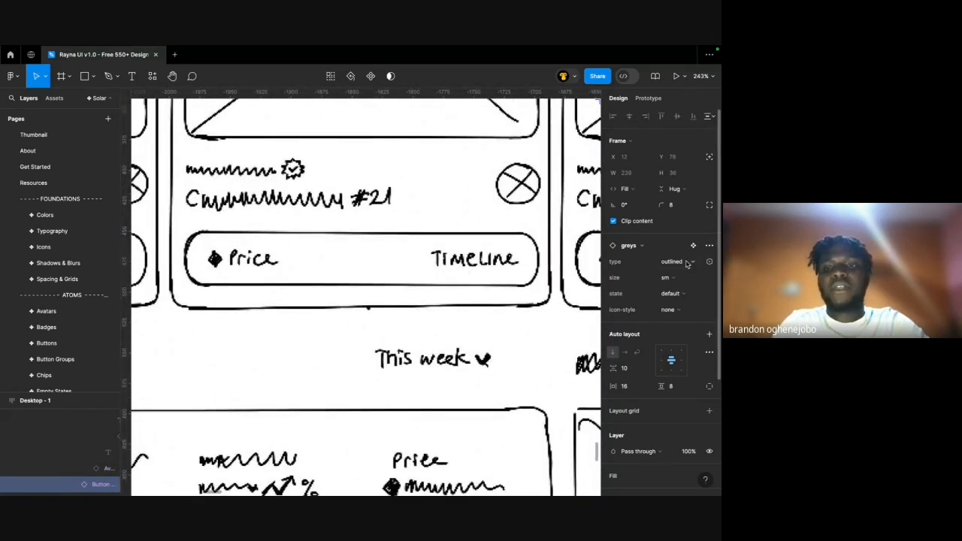
Go to the button's main component and examine the available variants on the Buttons page.
scroll(233, 268, "down", 5)
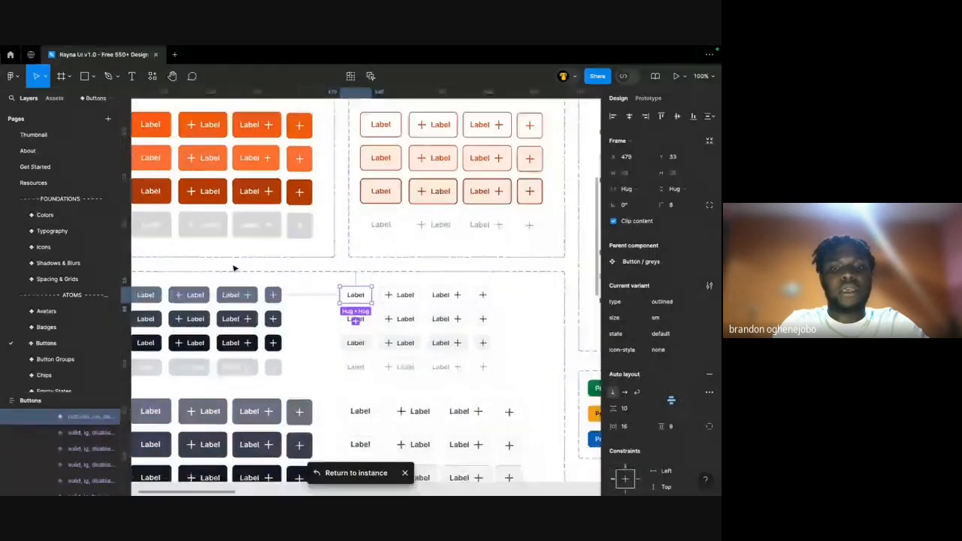
scroll(234, 268, "up", 1)
scroll(234, 269, "down", 8)
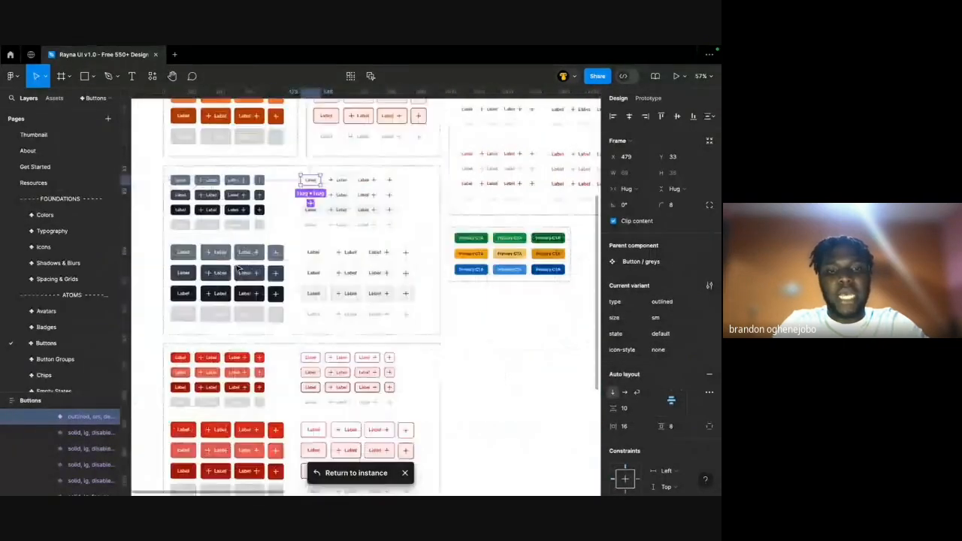
scroll(236, 267, "up", 8)
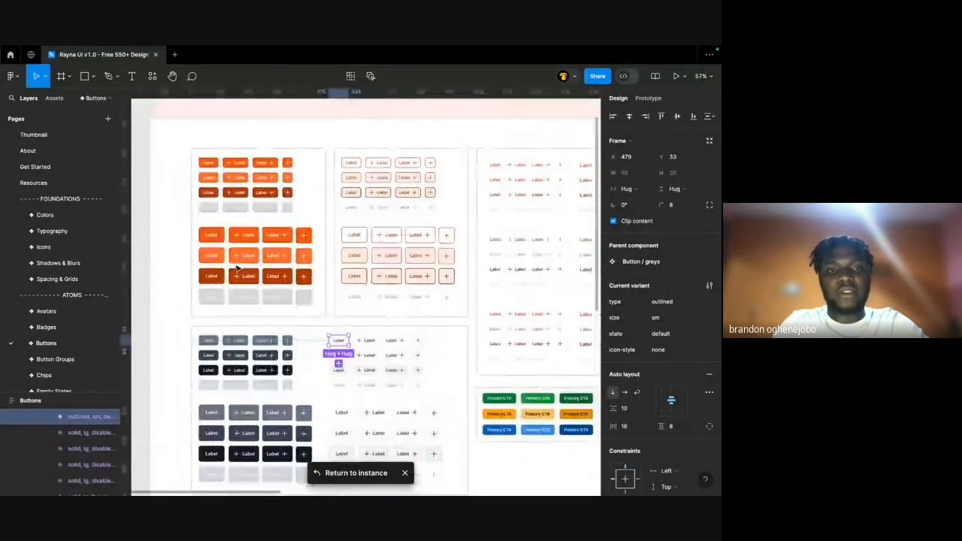
scroll(236, 267, "down", 4)
scroll(69, 281, "down", 3)
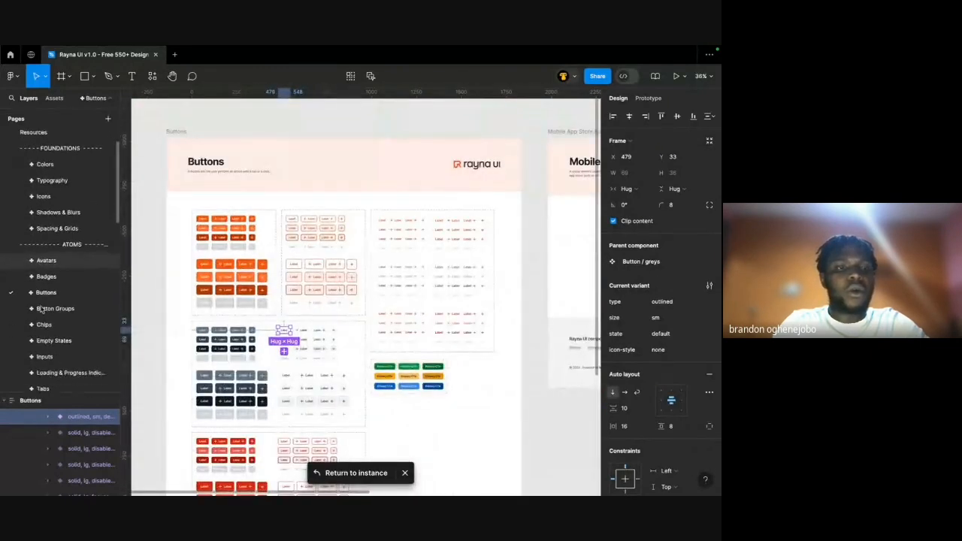
Open the Button Groups page and examine its component variants as an option for the card's price and timeline bar.
left_click(69, 278)
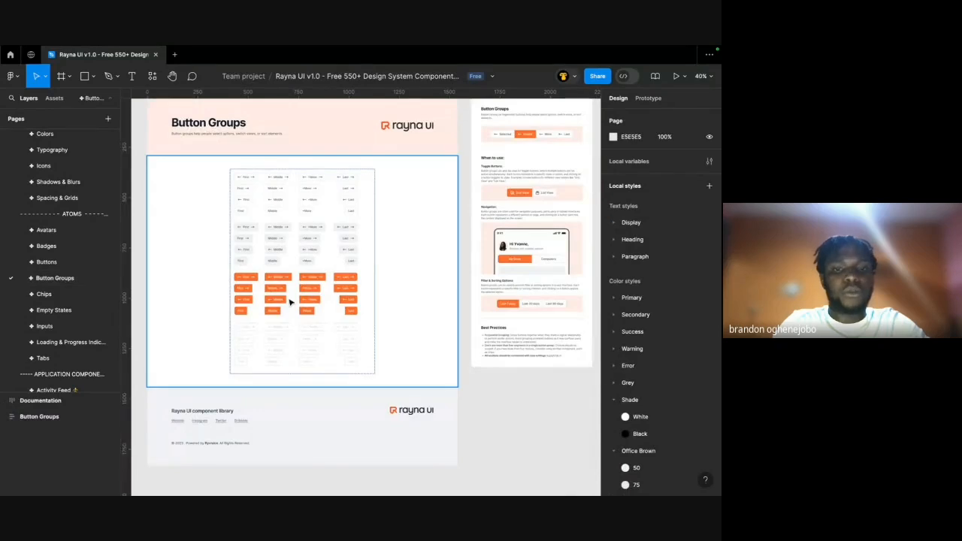
scroll(290, 302, "up", 5)
scroll(290, 302, "up", 5)
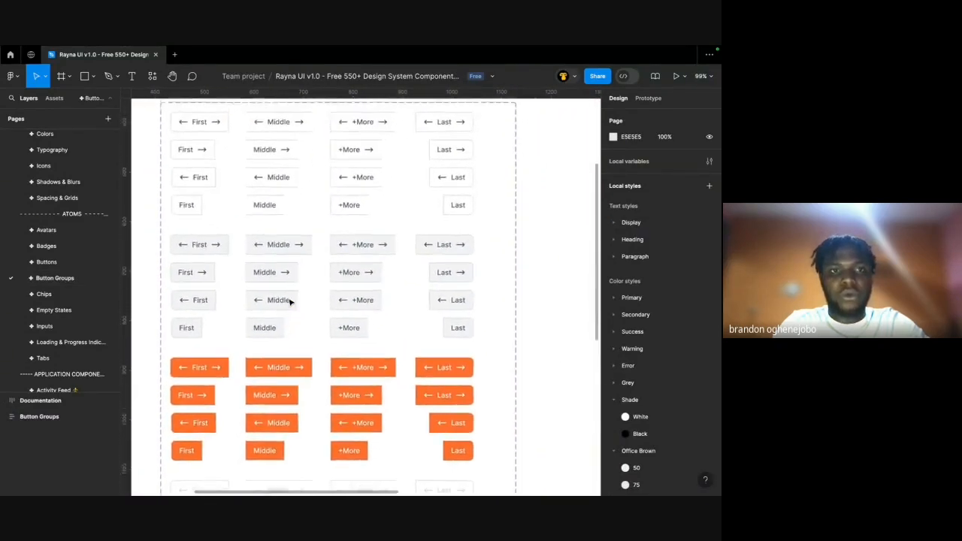
scroll(290, 302, "down", 3)
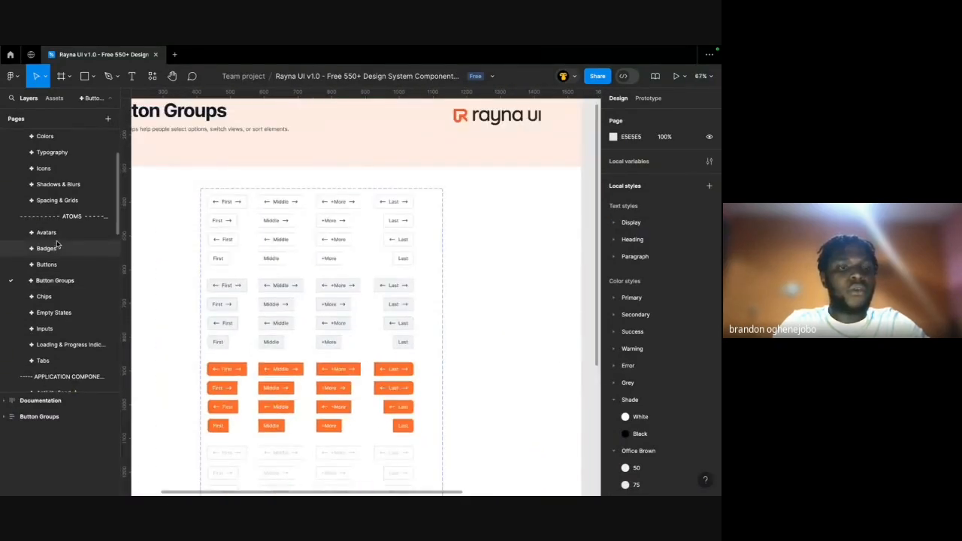
scroll(60, 251, "down", 1)
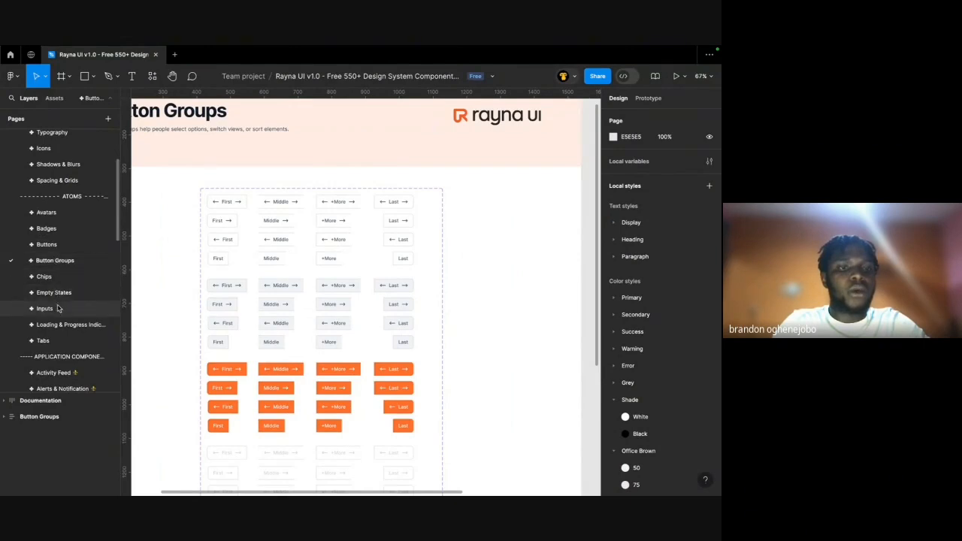
scroll(59, 301, "down", 2)
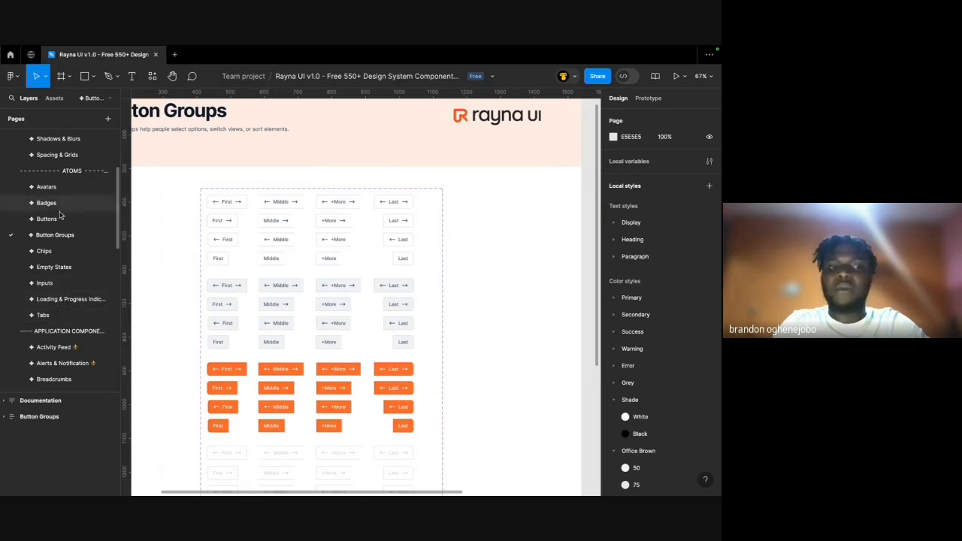
Return to the Solar page and change the Dark NFT card's outlined button label to $35.
scroll(66, 325, "down", 10)
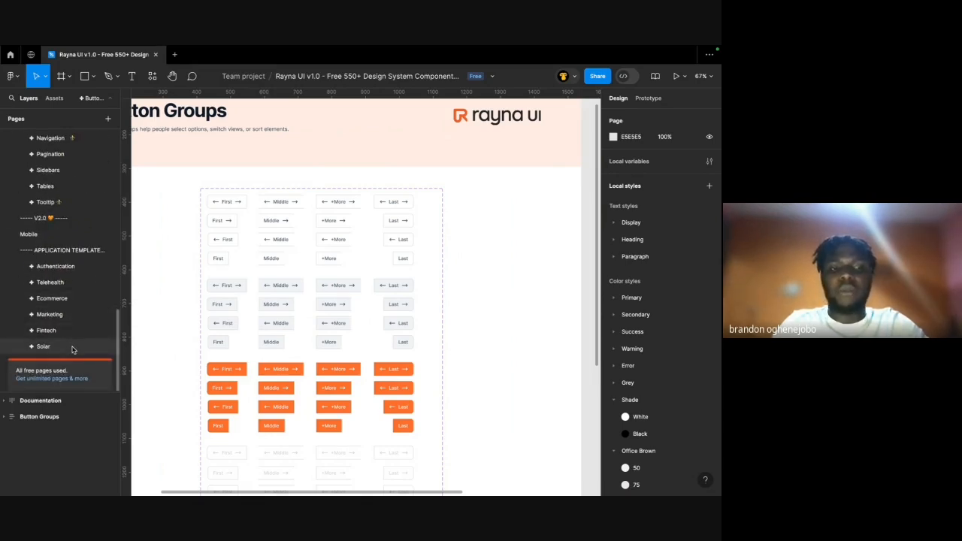
scroll(346, 294, "down", 5)
scroll(345, 293, "right", 10)
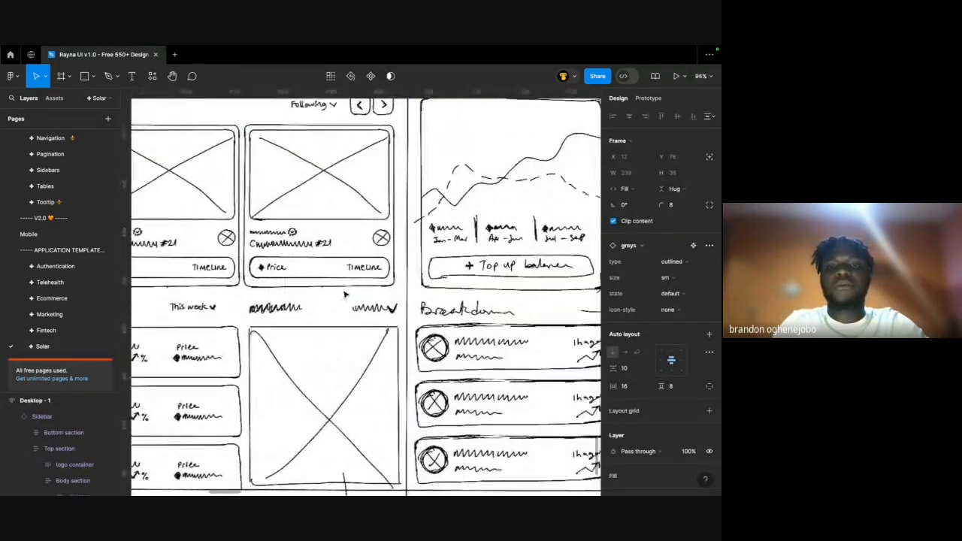
scroll(345, 293, "right", 5)
scroll(344, 293, "up", 3)
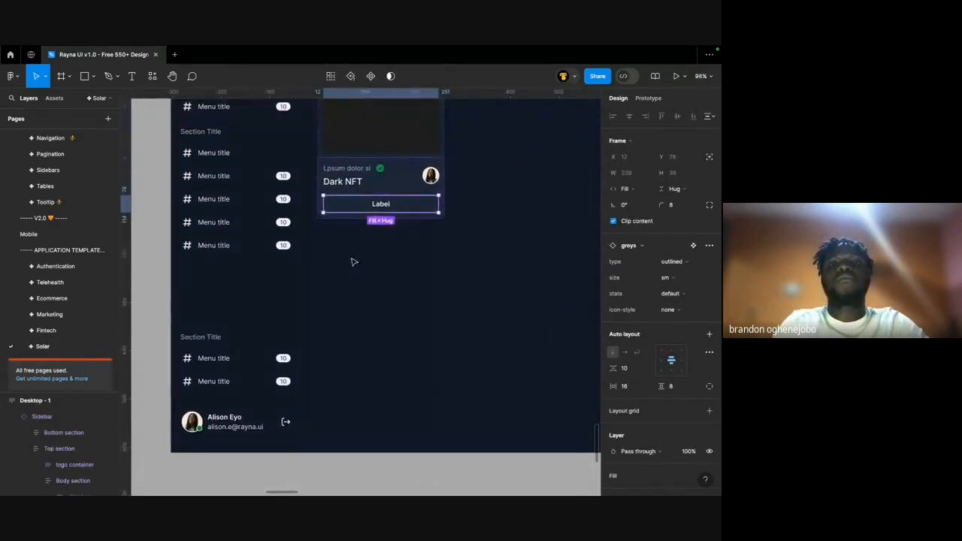
scroll(449, 135, "up", 5)
scroll(416, 161, "up", 3)
left_click(237, 345, "super")
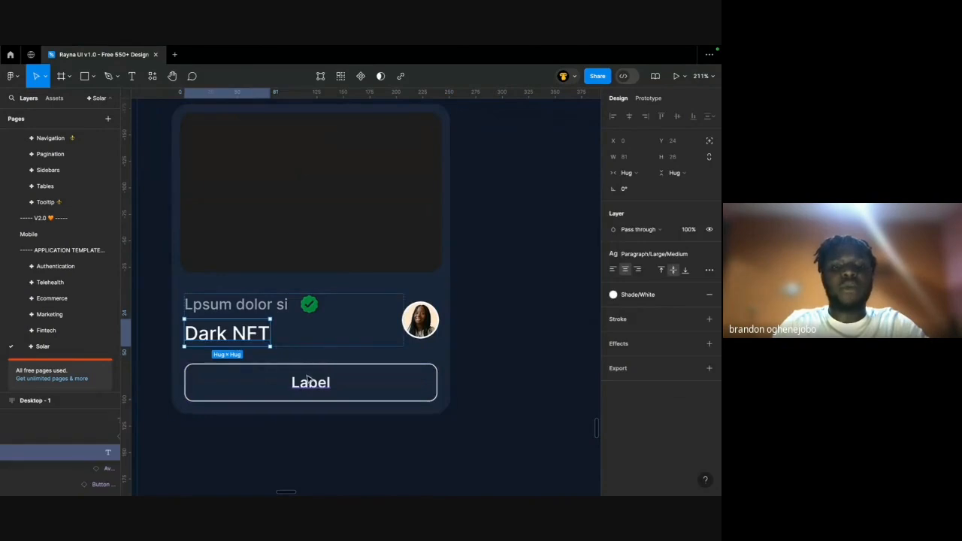
double_click(304, 382, "super")
type("$")
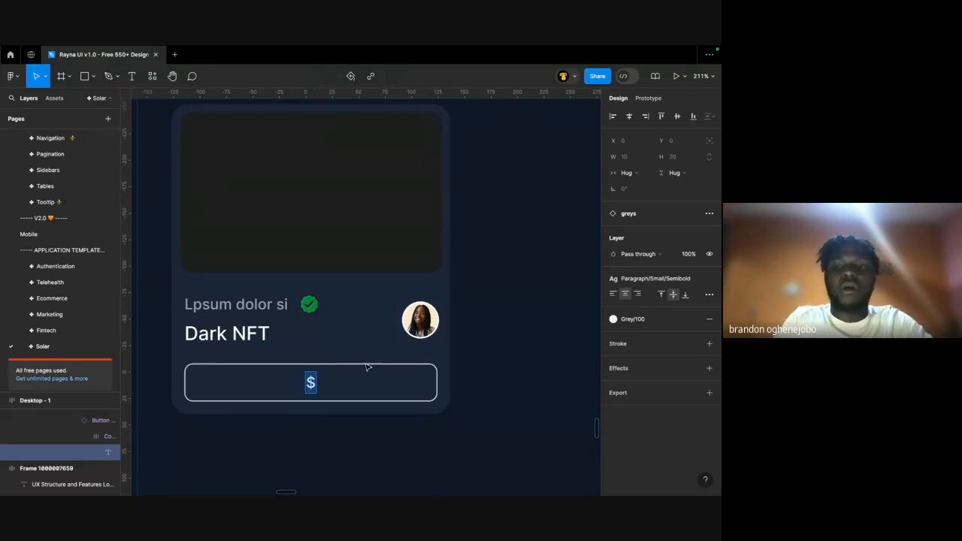
scroll(367, 367, "down", 3)
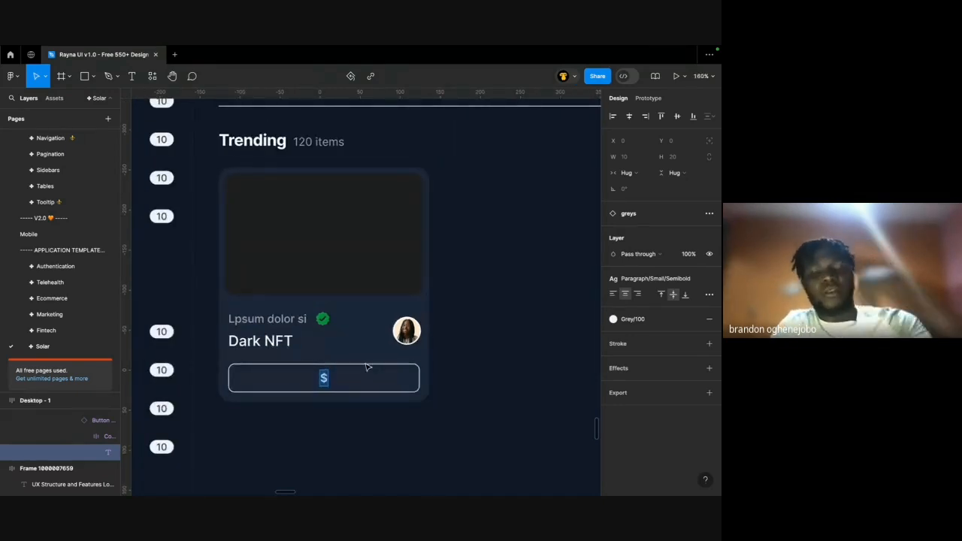
scroll(275, 381, "up", 3)
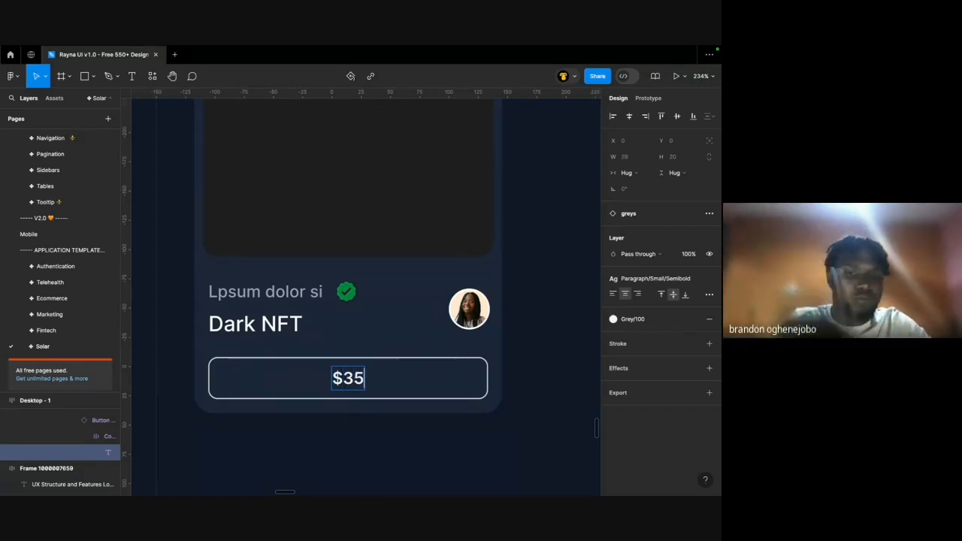
left_click(421, 371)
Duplicate the Dark NFT card within its row under Trending to make three cards in total.
scroll(421, 371, "down", 5)
left_click(473, 343)
scroll(466, 342, "right", 3)
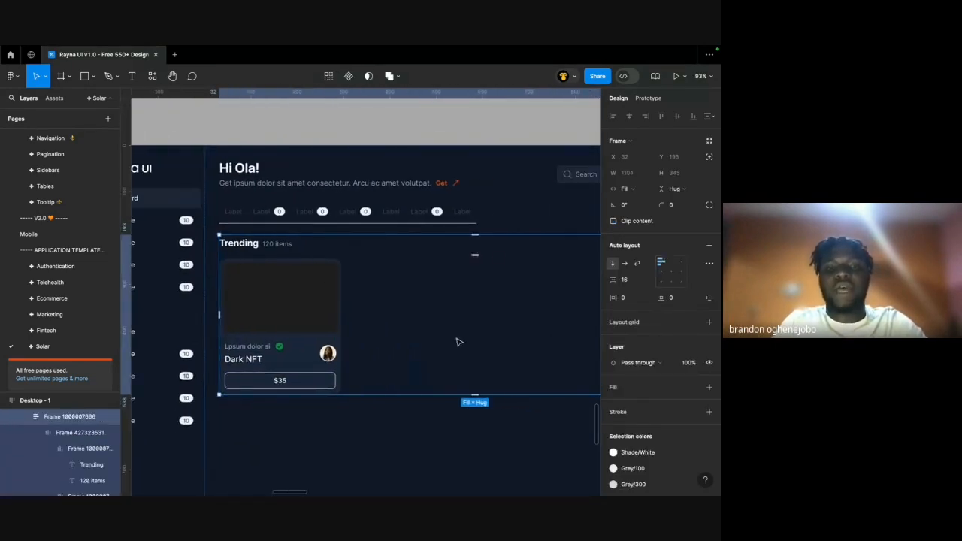
left_click(283, 319)
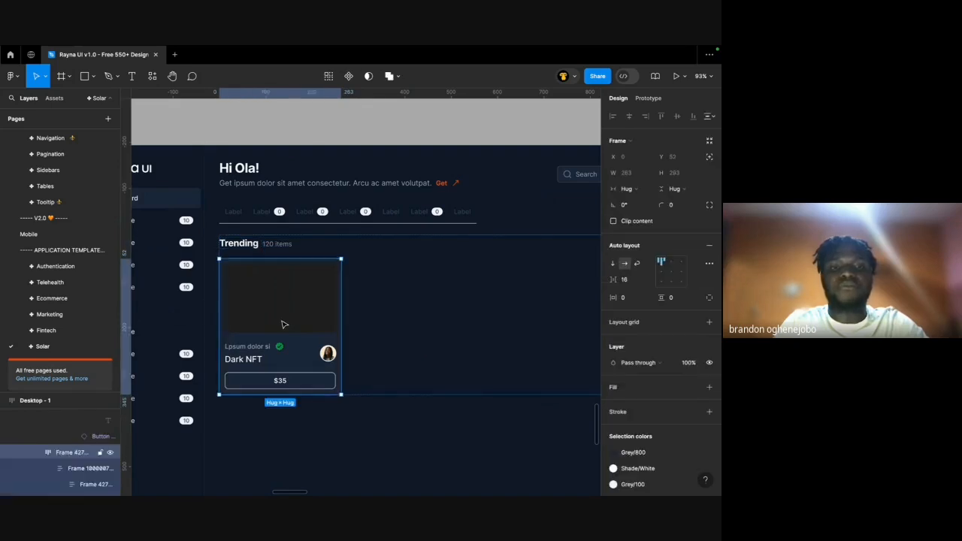
key("ctrl+d")
key("ctrl+d")
key("ctrl+d")
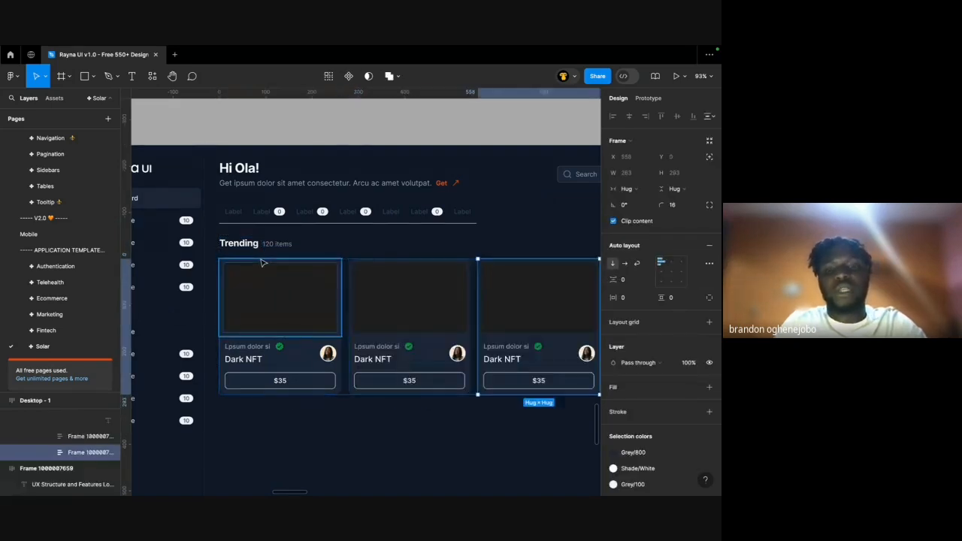
scroll(361, 284, "right", 3)
key("ctrl+z")
scroll(359, 283, "down", 2)
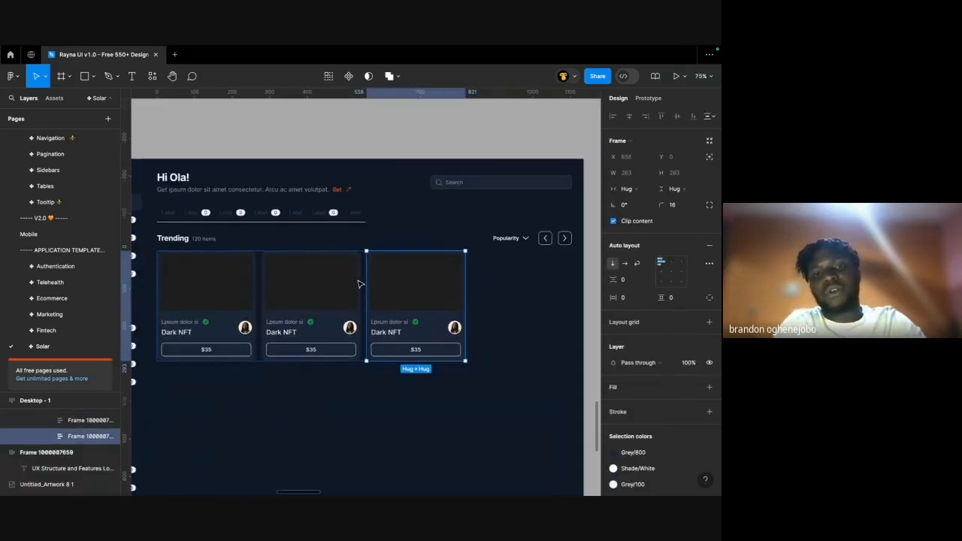
Set the width of the frame holding the three NFT cards to fill its container.
left_click(202, 242)
left_click(211, 293)
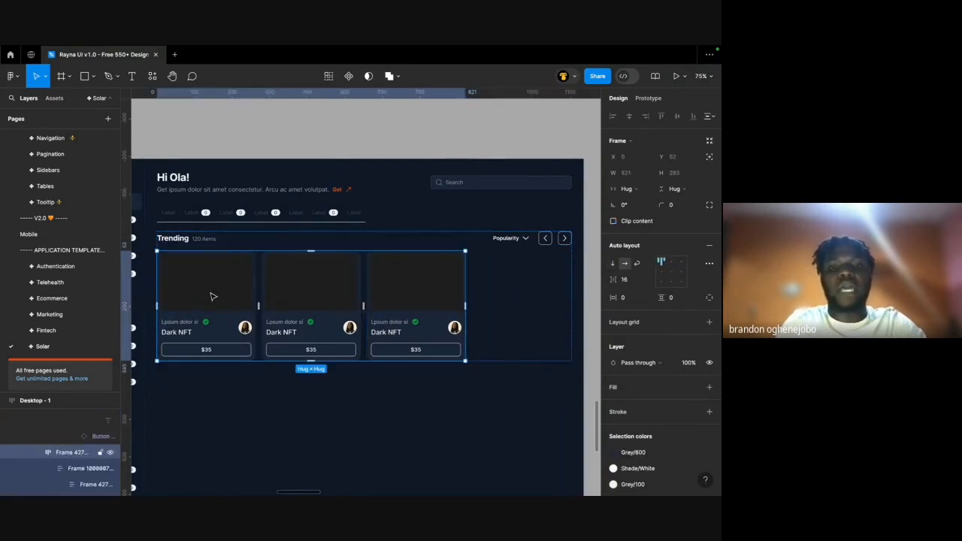
key("Return")
key("shift+a")
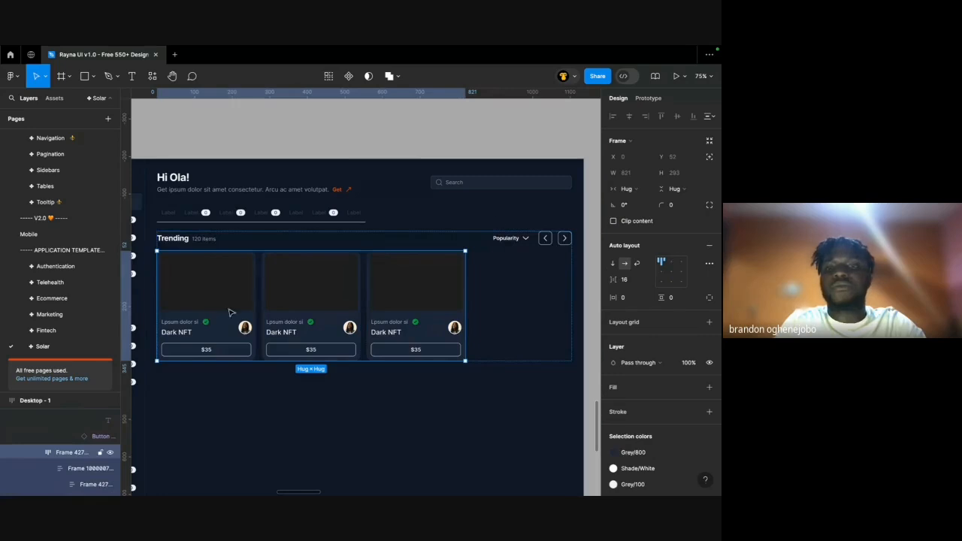
left_click(625, 188)
left_click(626, 200)
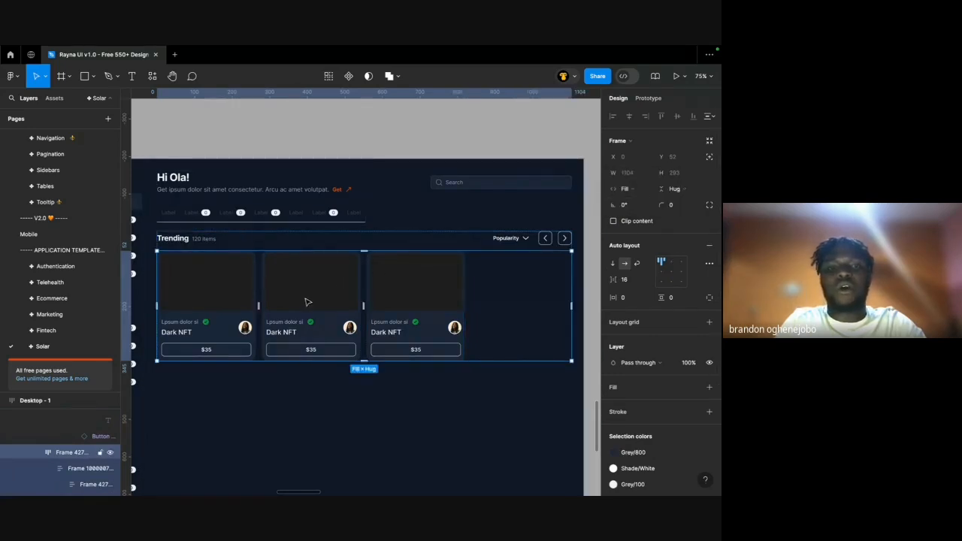
Set all three NFT cards to fill container width so they share the row equally.
key("Return")
left_click(628, 189)
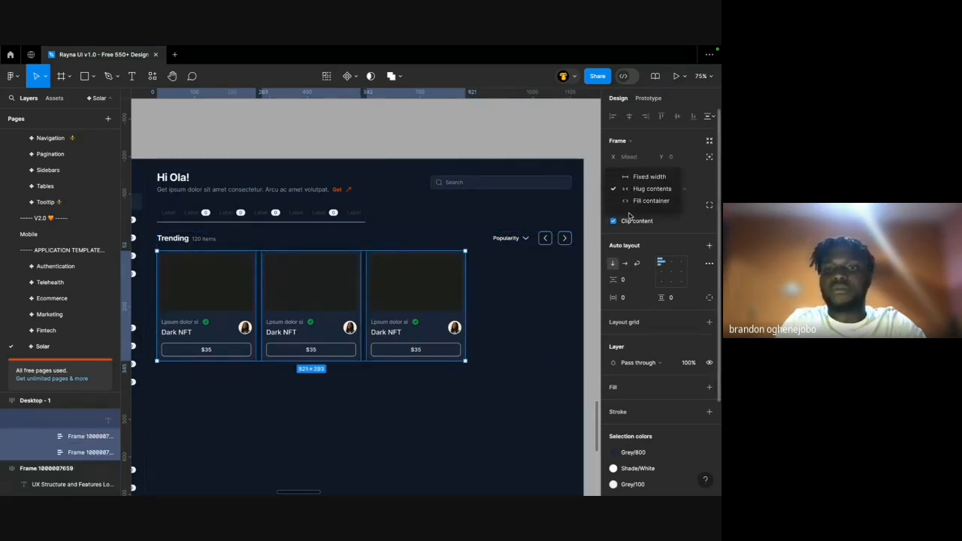
left_click(637, 202)
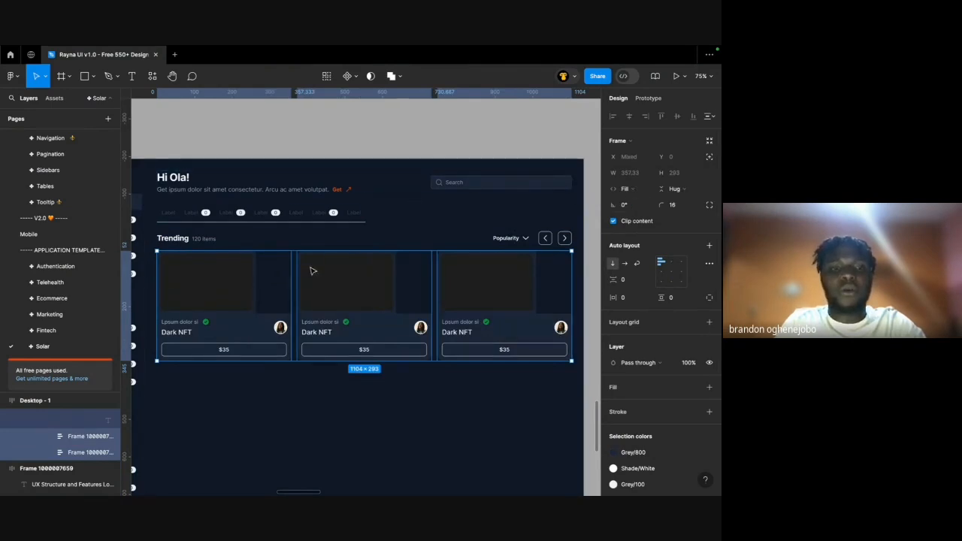
Set the padded image wrapper frames of all three NFT cards to fill container width.
left_click(249, 299)
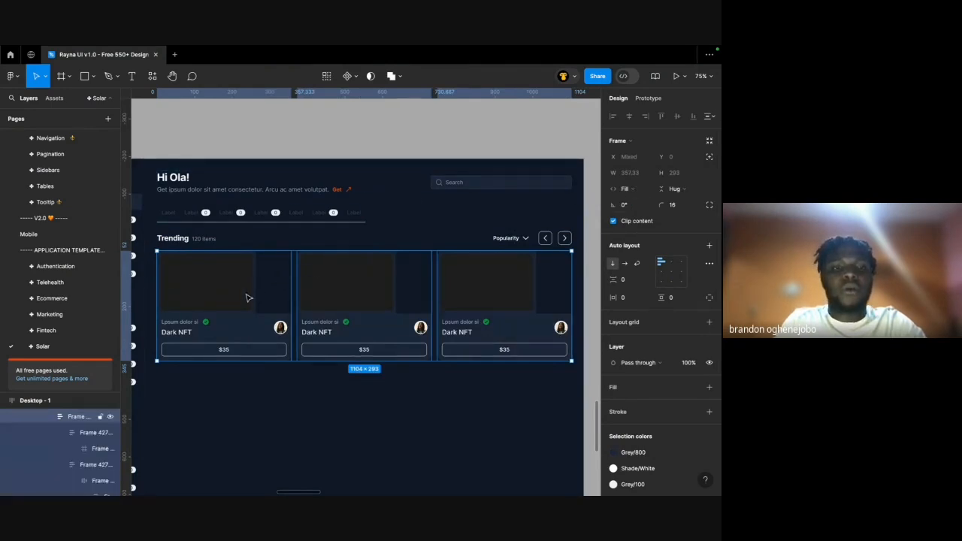
left_click(386, 283, "shift")
left_click(470, 277, "shift")
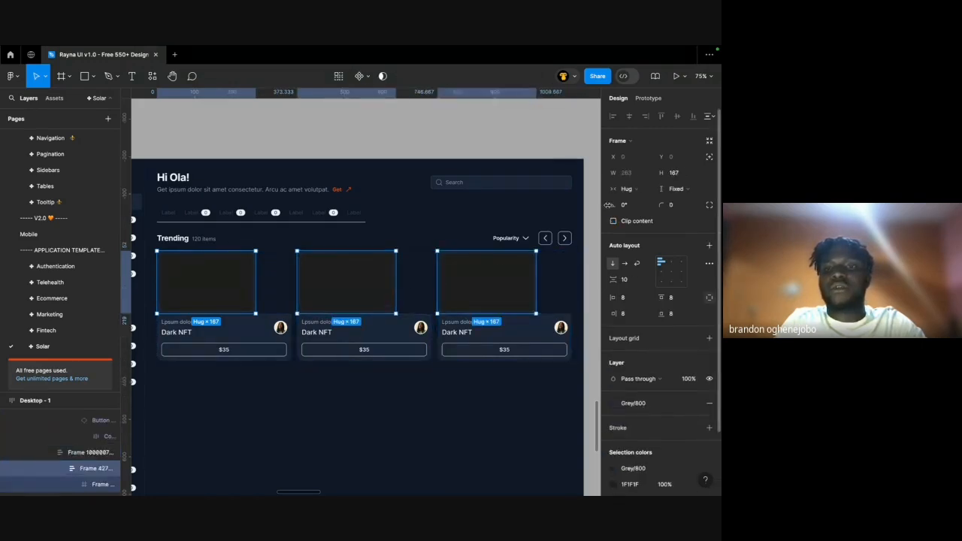
left_click(626, 189)
left_click(626, 201)
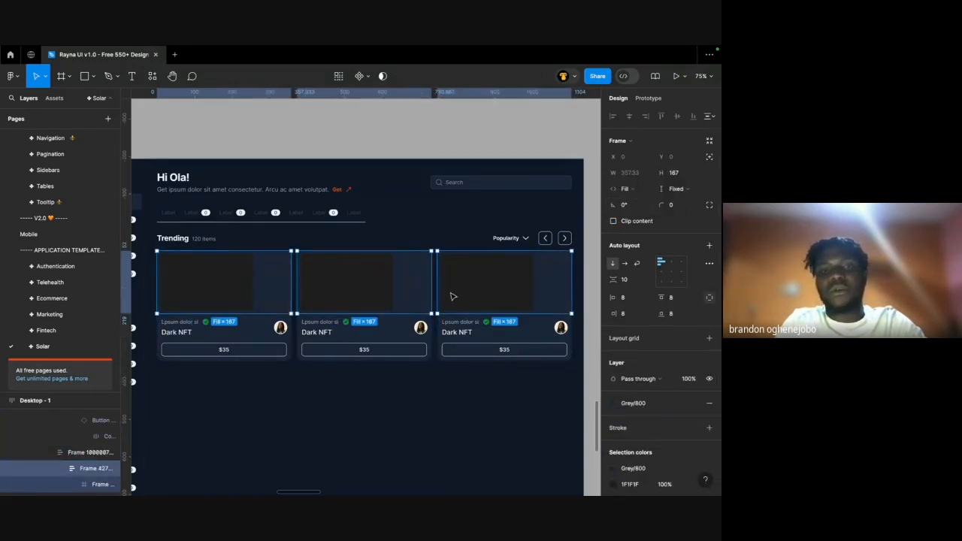
Set the dark image placeholders inside the three NFT cards to fill container width.
double_click(474, 286)
left_click(367, 294, "shift")
left_click(229, 288, "shift")
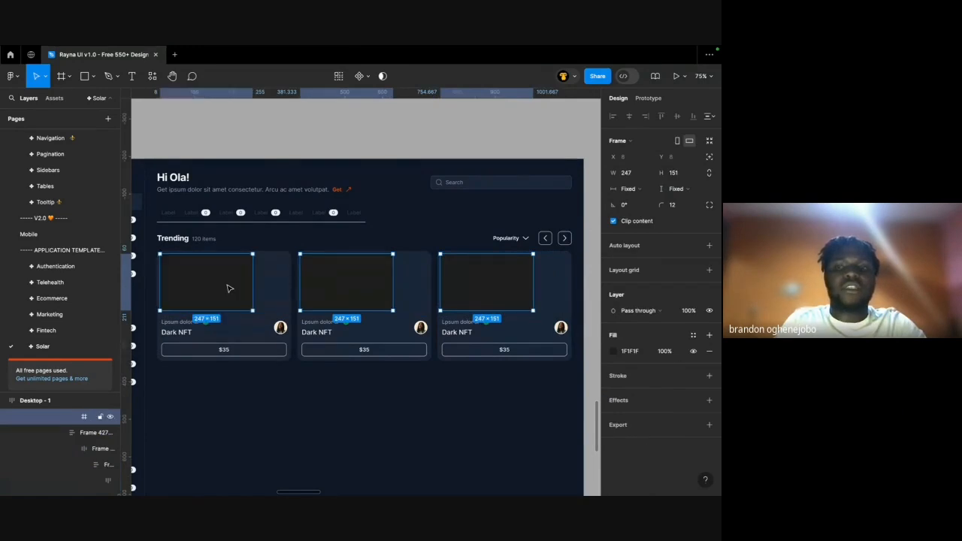
left_click(628, 189)
left_click(625, 200)
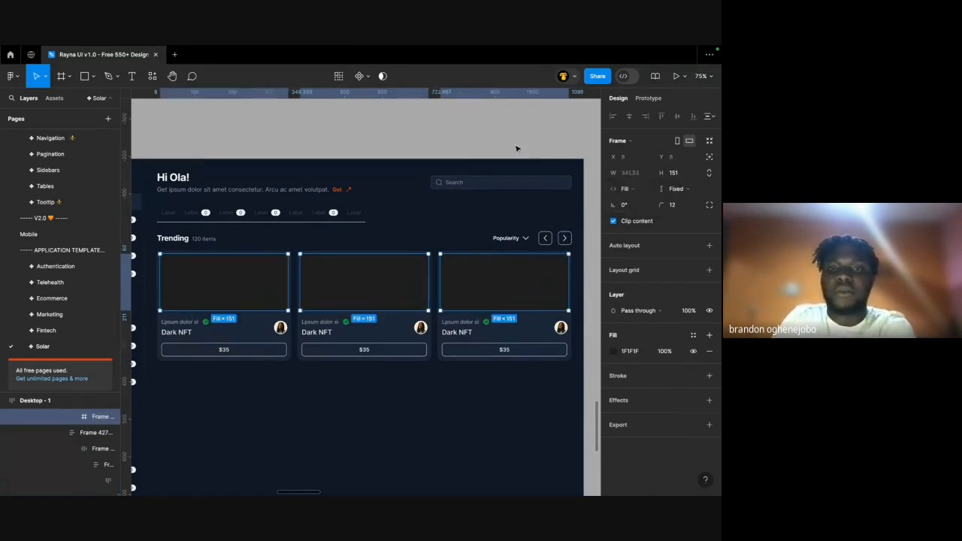
left_click(510, 138)
Compare the Desktop - 1 screen with the wireframe sketch, checking its Trending NFTs row and My Wallet column.
scroll(473, 223, "down", 3)
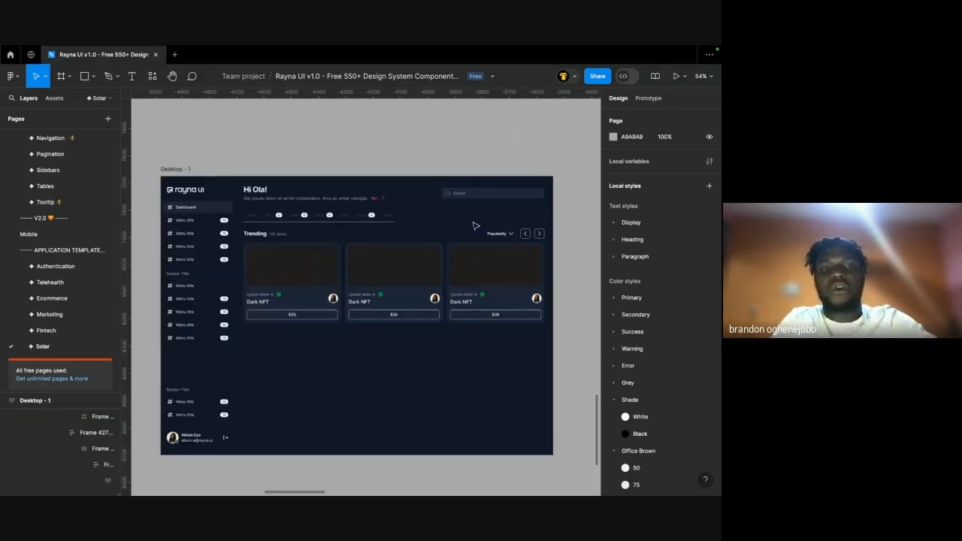
scroll(400, 320, "down", 3)
scroll(400, 319, "left", 10)
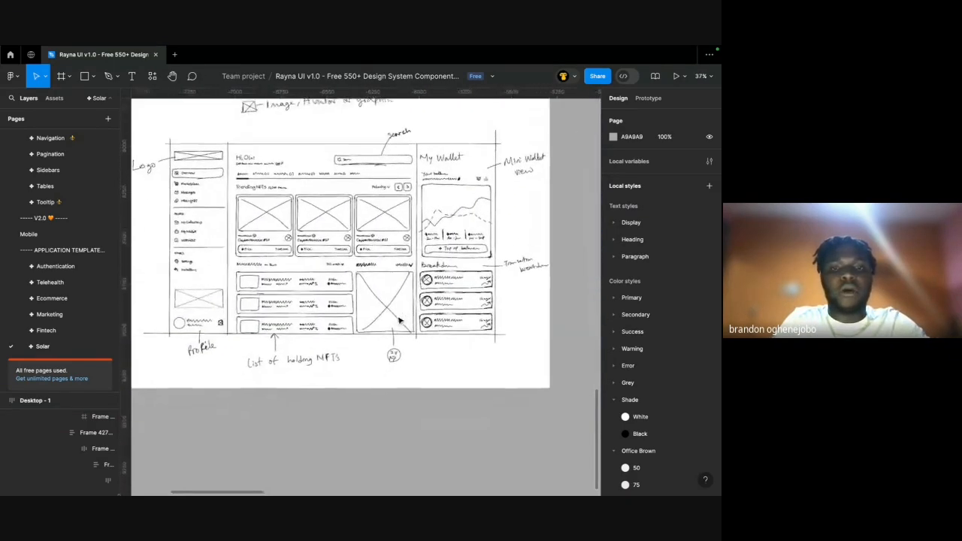
scroll(367, 240, "up", 3)
scroll(368, 240, "down", 2)
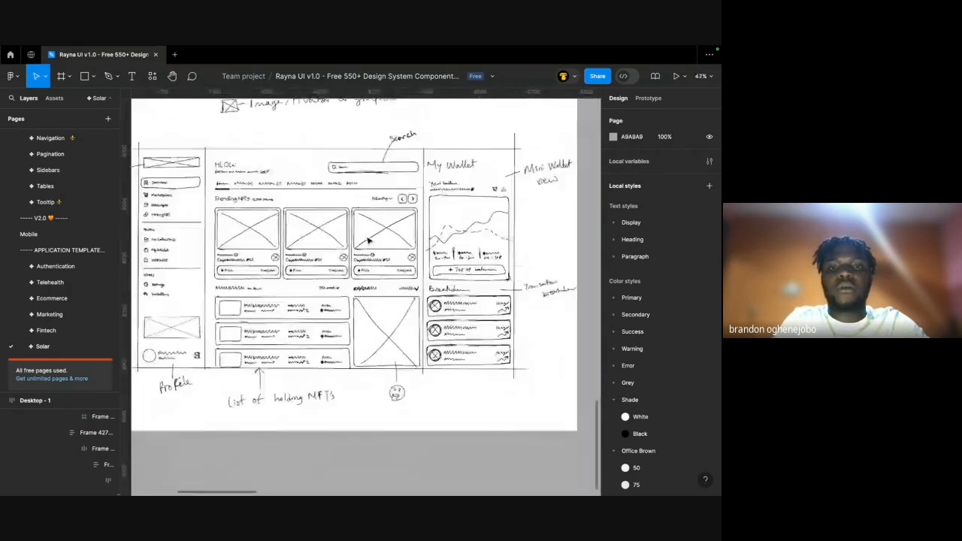
scroll(367, 240, "up", 1)
scroll(368, 240, "up", 3)
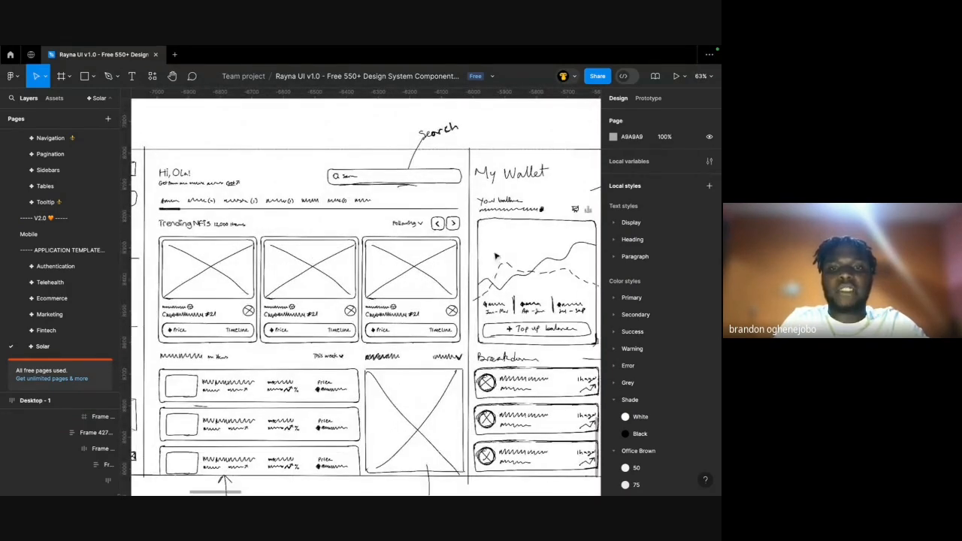
scroll(507, 186, "right", 3)
scroll(506, 186, "up", 3)
scroll(506, 187, "down", 3)
scroll(507, 188, "left", 2)
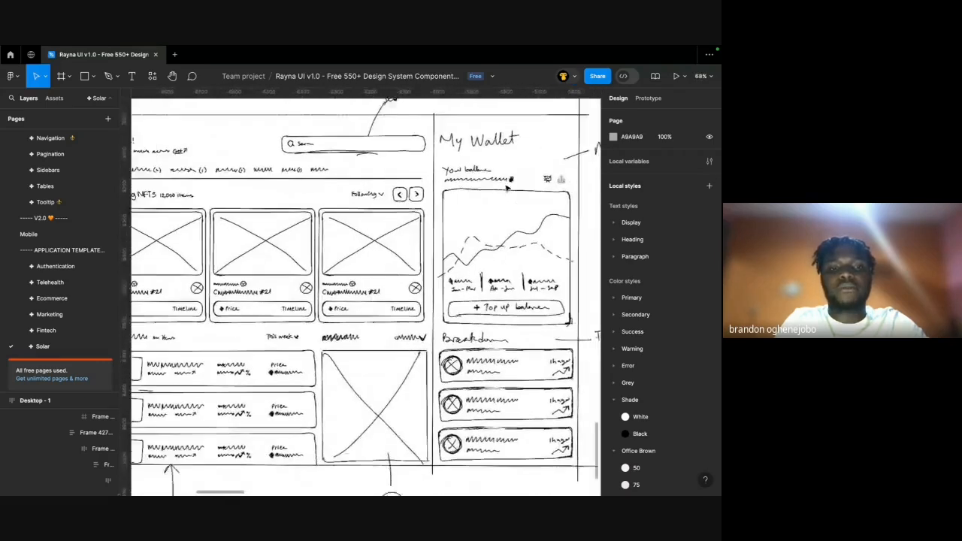
Examine the sketch's list of holding NFTs and the image block beside it, and compare them with Desktop - 1.
scroll(507, 188, "left", 3)
scroll(481, 218, "down", 2)
scroll(382, 296, "up", 4)
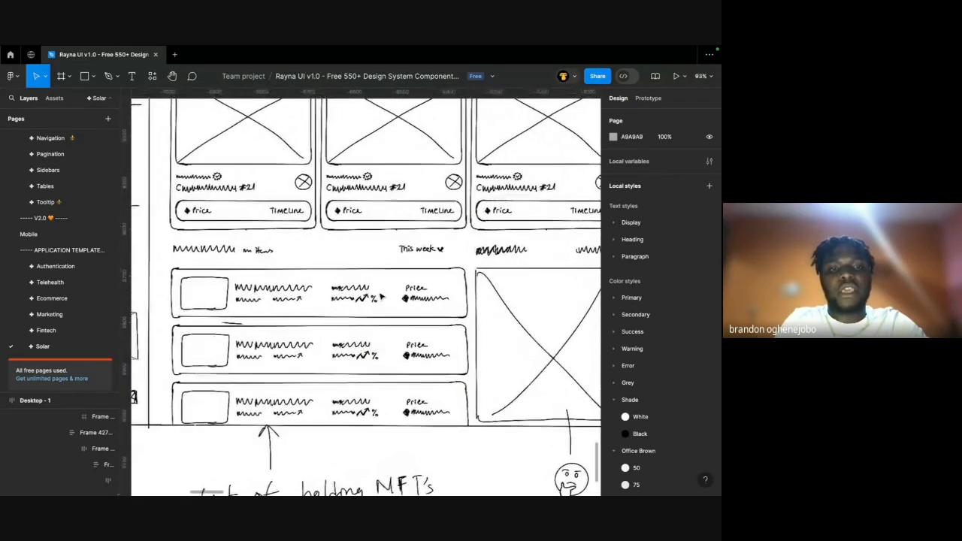
scroll(231, 289, "down", 2)
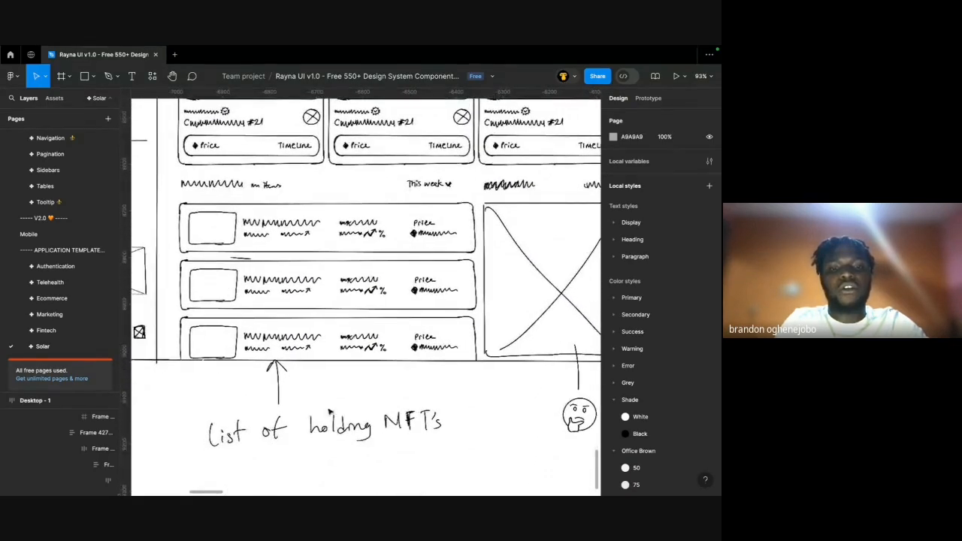
scroll(382, 423, "down", 5)
scroll(382, 423, "right", 3)
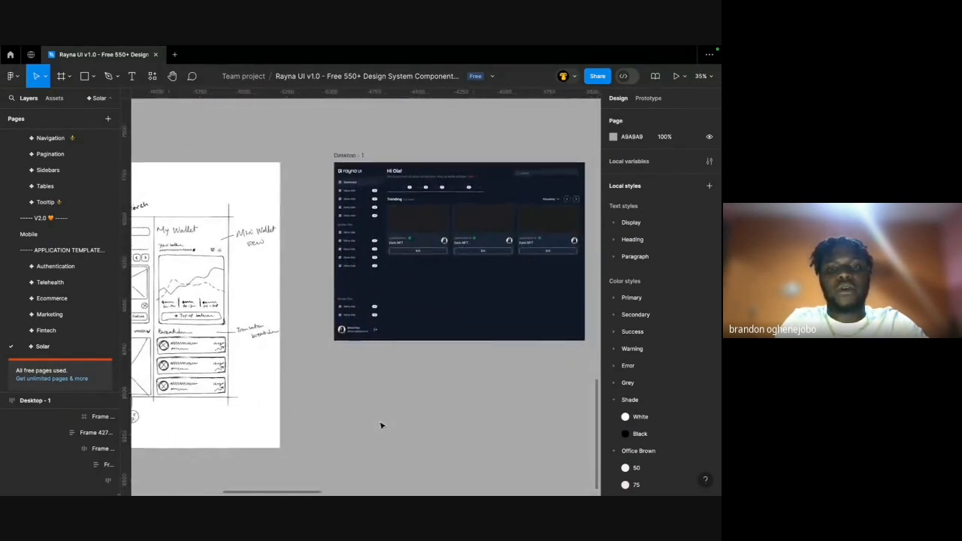
scroll(478, 298, "up", 4)
scroll(480, 298, "left", 10)
scroll(479, 299, "down", 2)
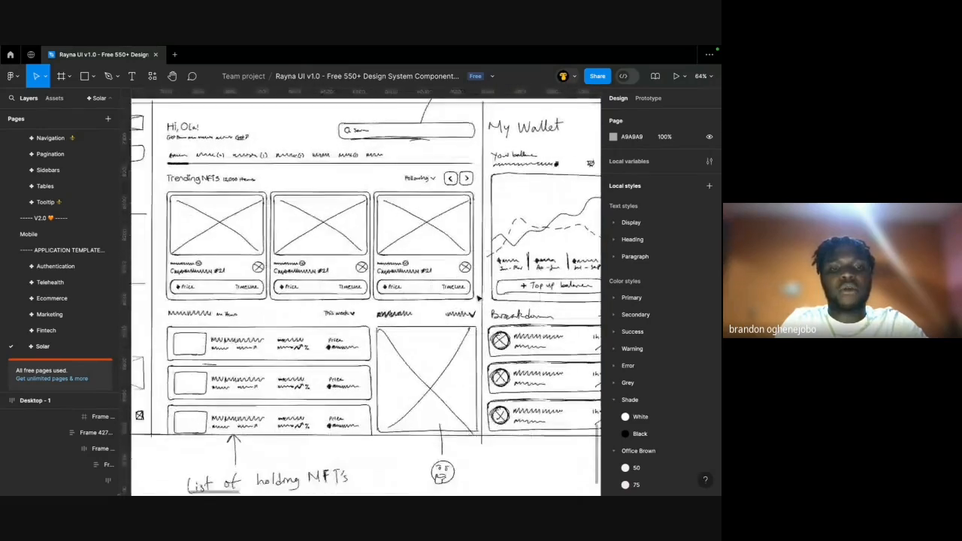
Duplicate the Trending section with its header and three NFT cards inside Desktop - 1, placing the copy below the original.
scroll(337, 456, "right", 1)
scroll(333, 456, "right", 10)
scroll(333, 455, "up", 3)
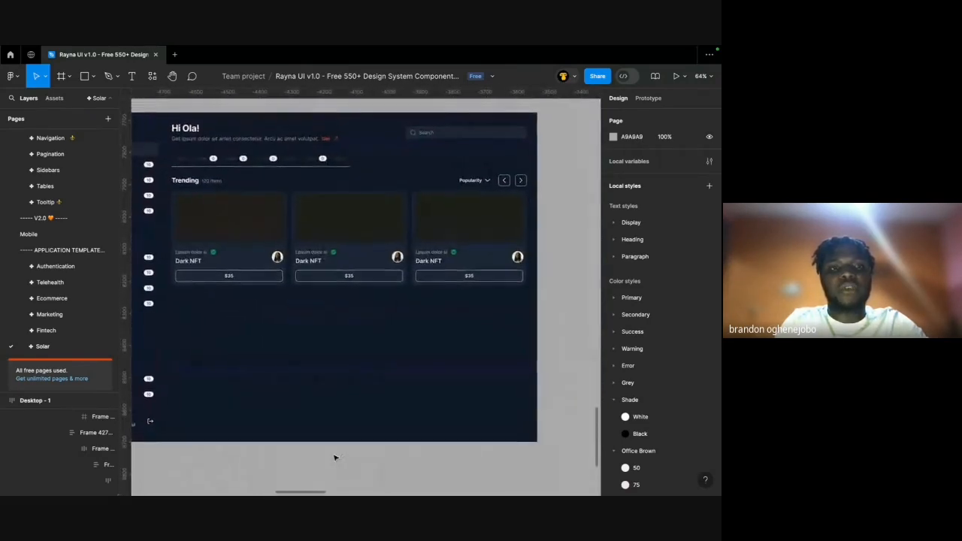
left_click(200, 188)
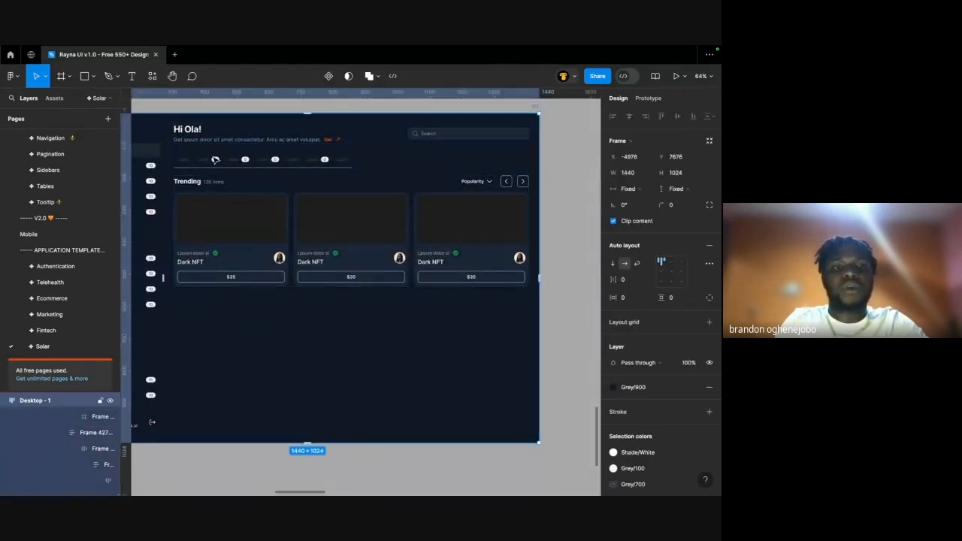
left_click(211, 200)
key("super+d")
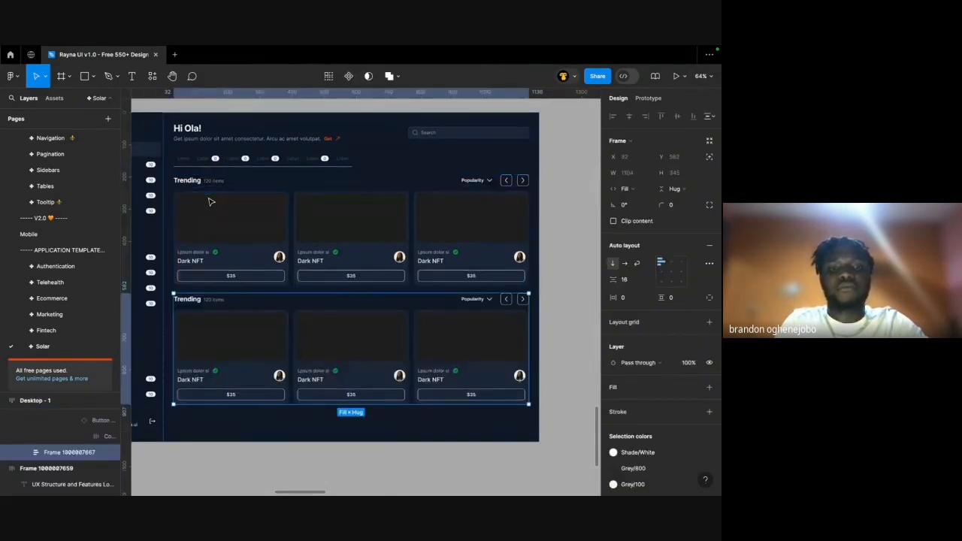
scroll(211, 201, "down", 5)
scroll(211, 201, "left", 4)
scroll(274, 201, "right", 5)
scroll(274, 201, "up", 5)
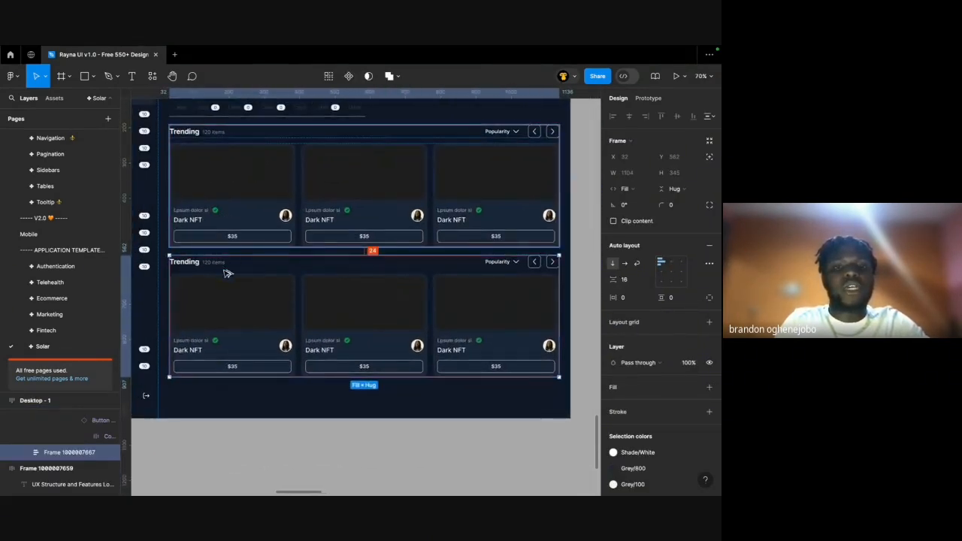
Check the two stacked Trending sections in the full-size preview of the screen.
key("ctrl+Left")
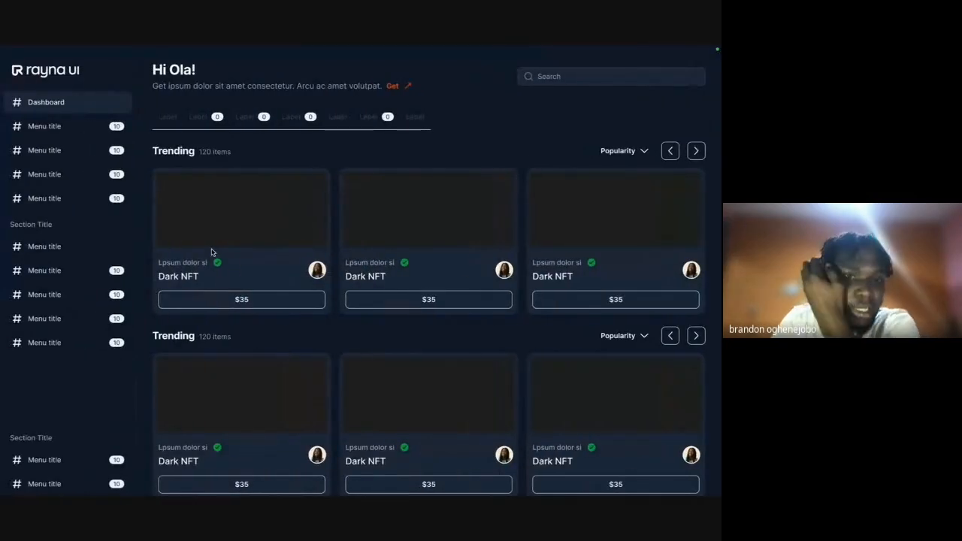
scroll(229, 294, "down", 2)
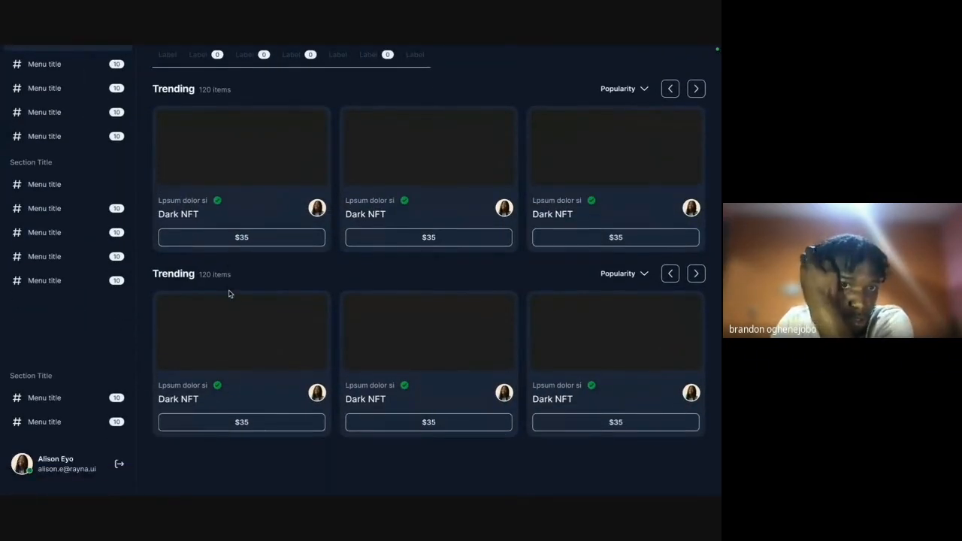
scroll(229, 294, "up", 2)
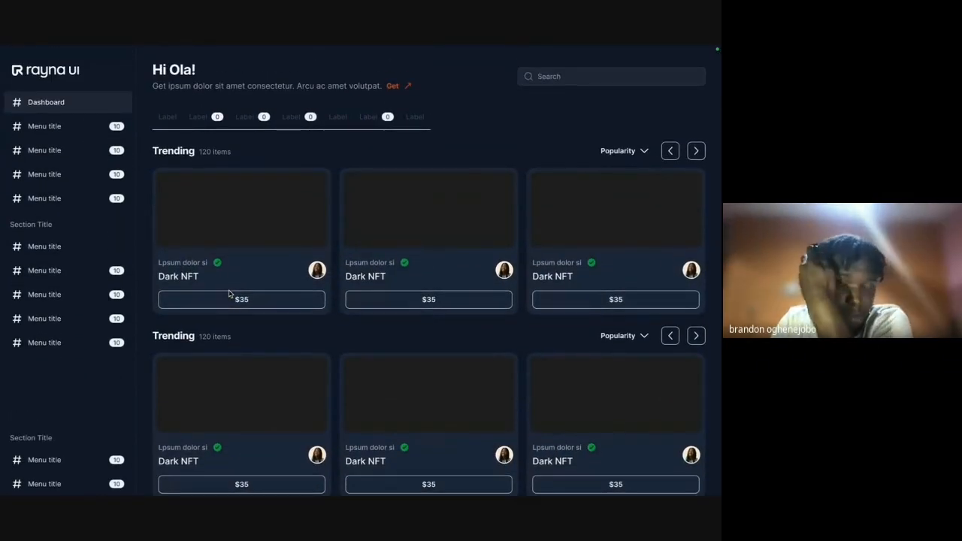
key("ctrl+Right")
scroll(311, 284, "up", 2)
scroll(311, 284, "left", 2)
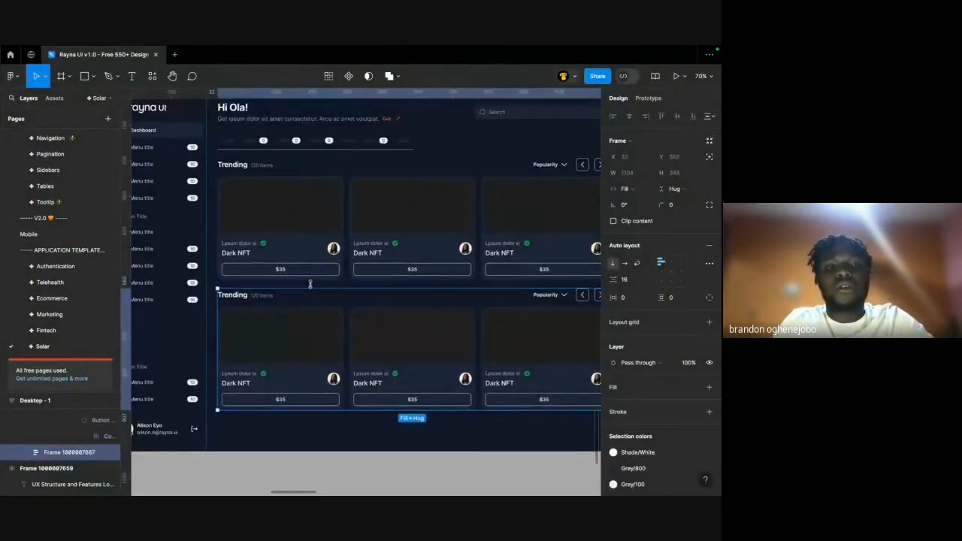
left_click(321, 106)
key("ctrl+Left")
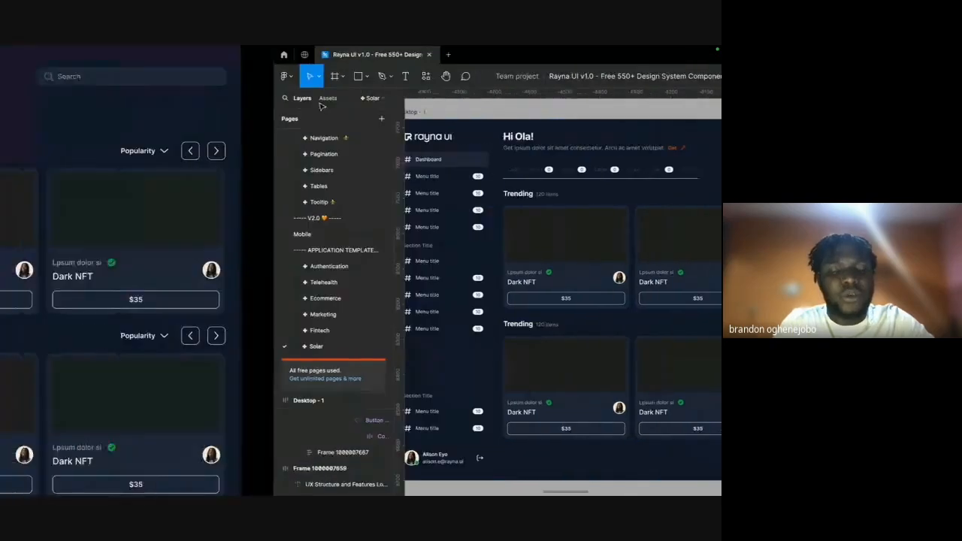
key("ctrl+Right")
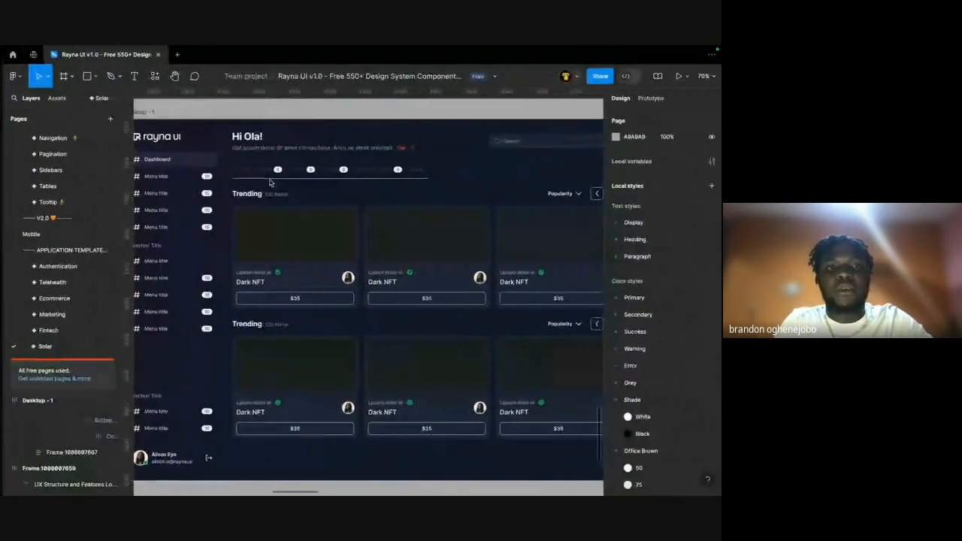
Try a vertical gap of 32 between the sections of the main content frame and preview the spacing.
double_click(272, 181)
left_click(302, 187)
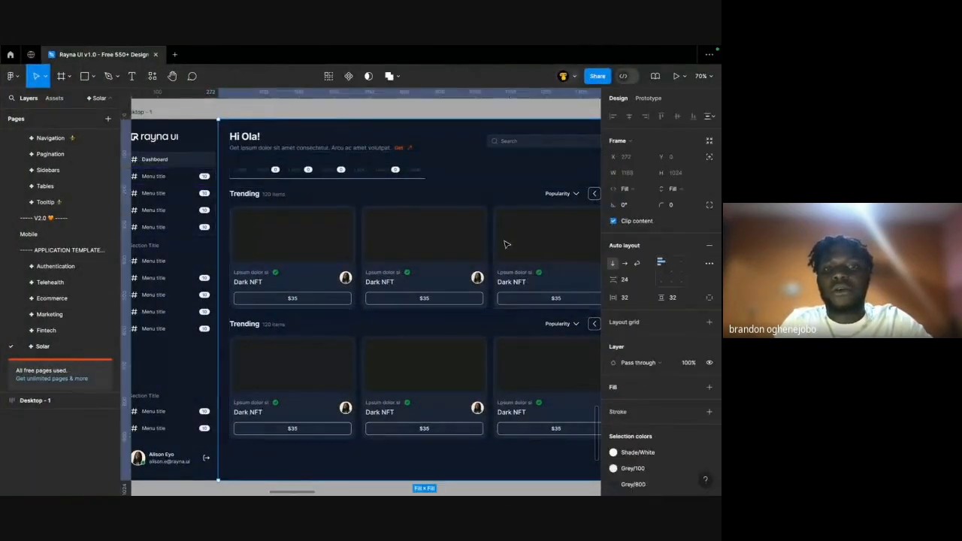
left_click(624, 279)
type("32")
key("Return")
key("ctrl+Left")
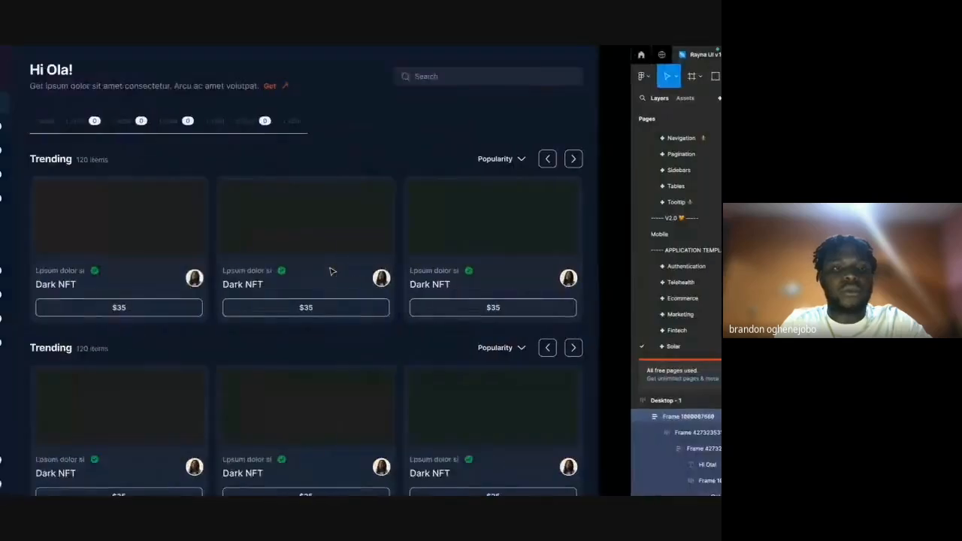
scroll(329, 272, "down", 3)
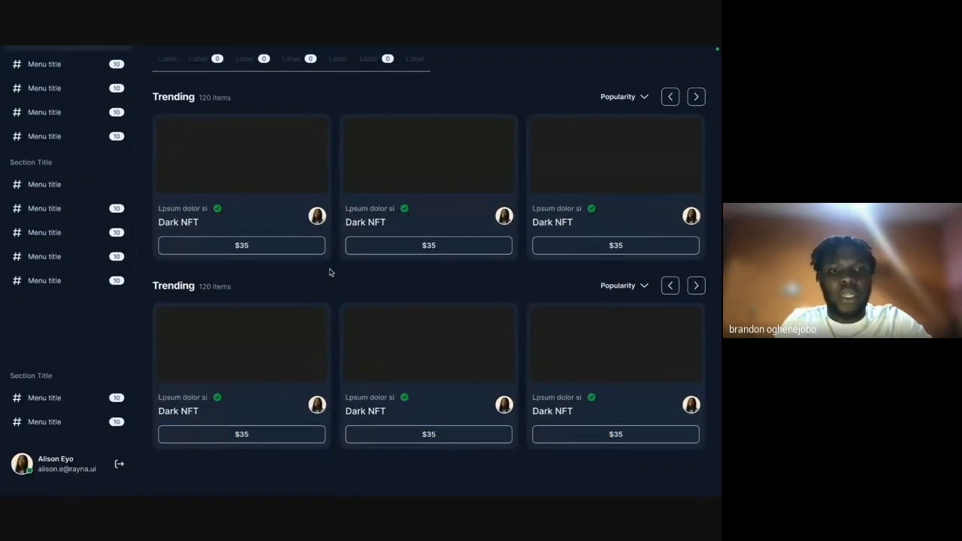
scroll(329, 272, "up", 3)
key("ctrl+Right")
scroll(462, 222, "down", 3)
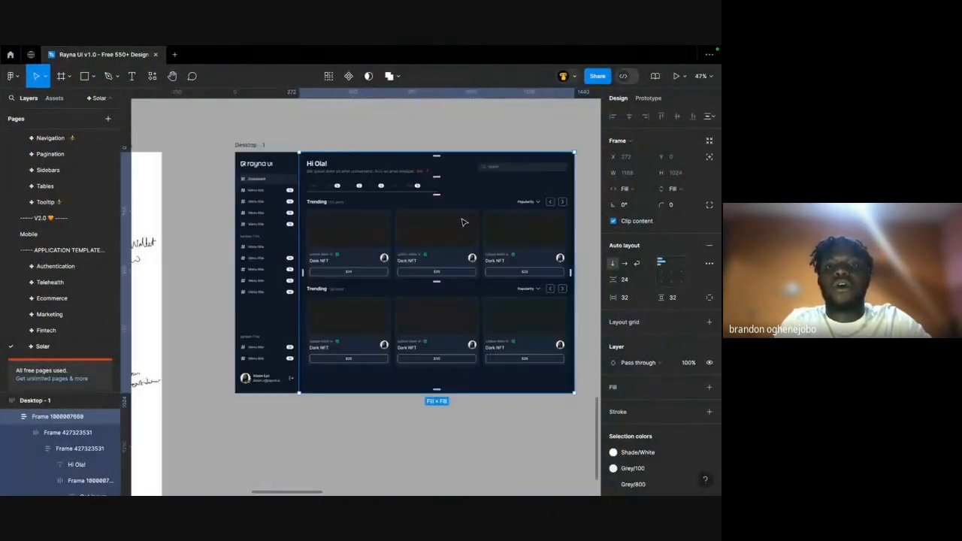
Inspect the three NFT cards in the first Trending row one by one.
scroll(461, 221, "right", 1)
left_click(457, 140)
scroll(435, 350, "up", 3)
scroll(434, 350, "down", 1)
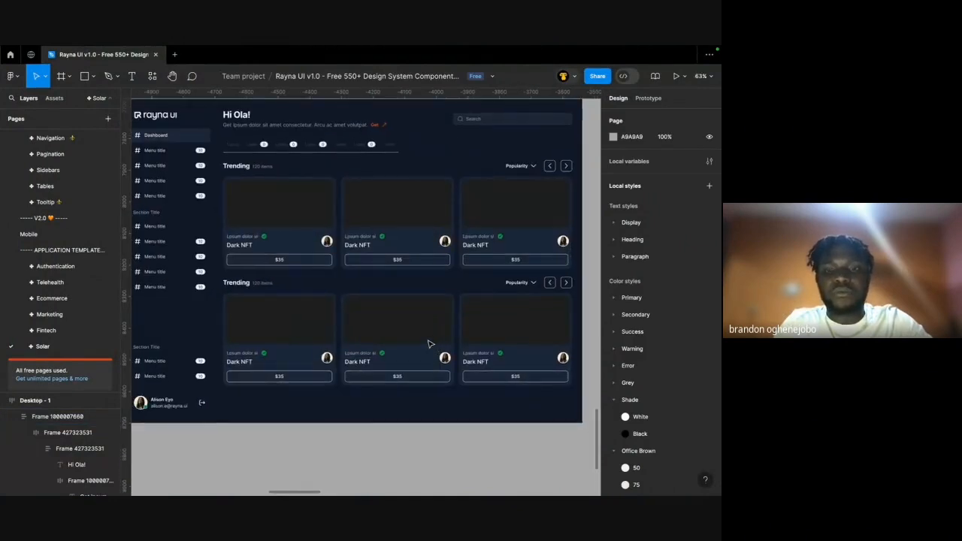
left_click(427, 324)
left_click(317, 241, "super")
left_click(380, 239)
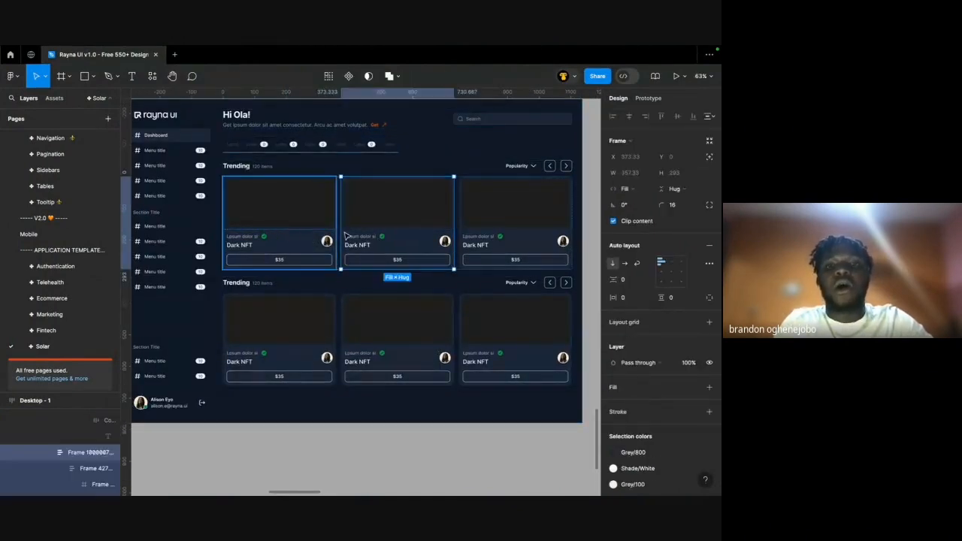
left_click(330, 238)
left_click(391, 238)
left_click(496, 238)
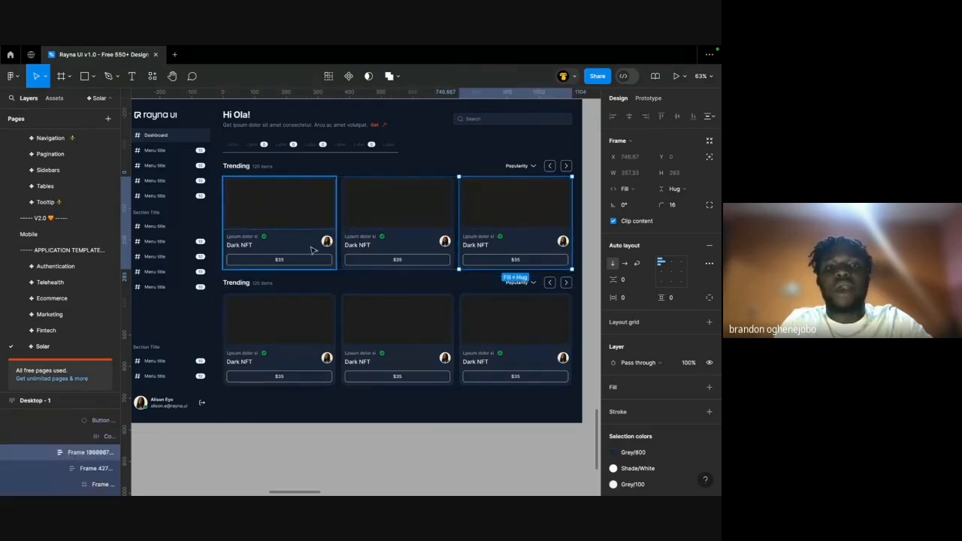
Study the wireframe's lower row, covering the holding NFTs list, the image block and the Breakdown list.
scroll(279, 359, "left", 2)
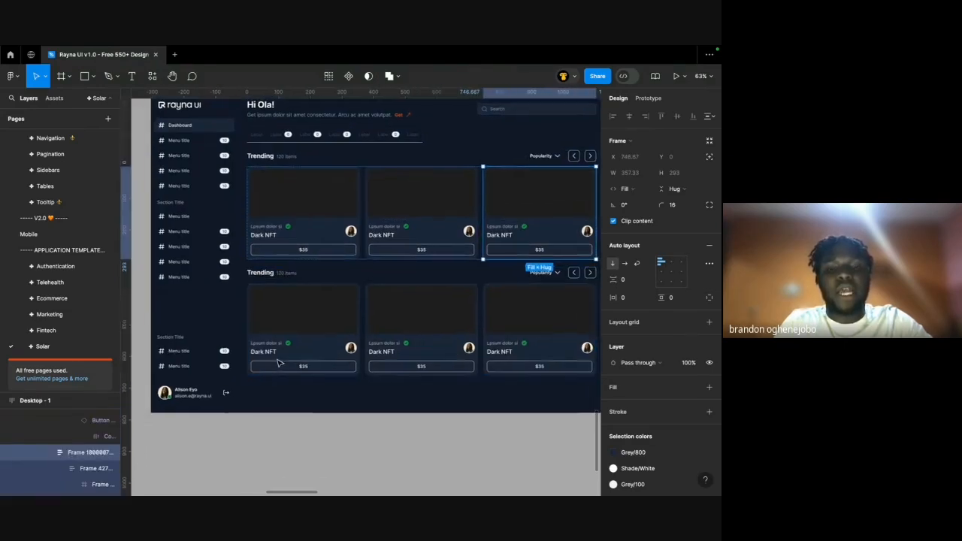
scroll(513, 261, "down", 3)
scroll(512, 261, "left", 5)
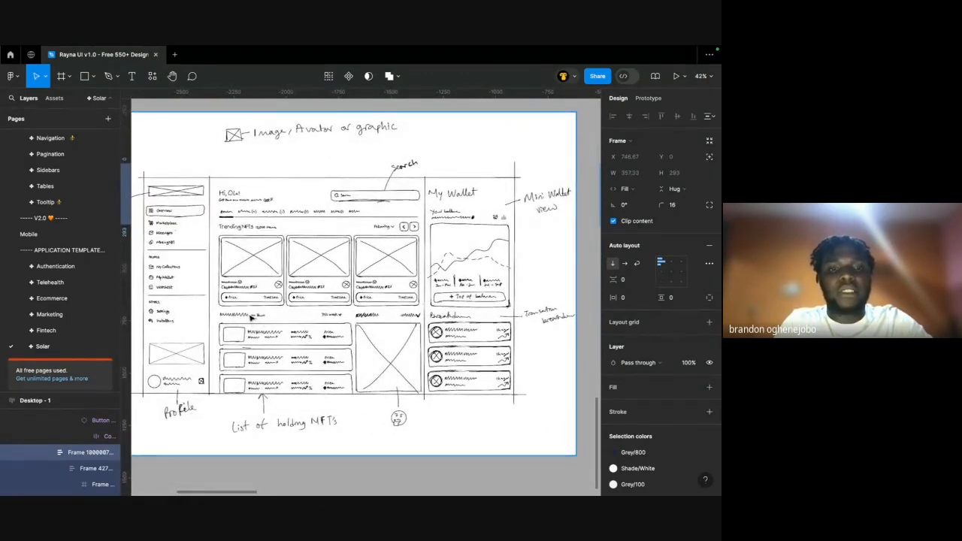
scroll(264, 322, "right", 5)
scroll(265, 322, "left", 5)
scroll(202, 325, "up", 3)
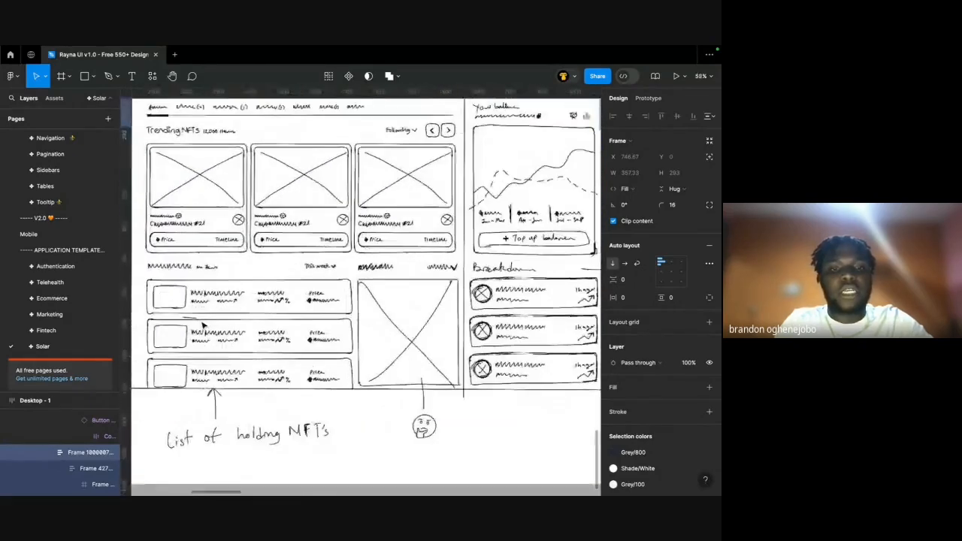
scroll(201, 324, "up", 1)
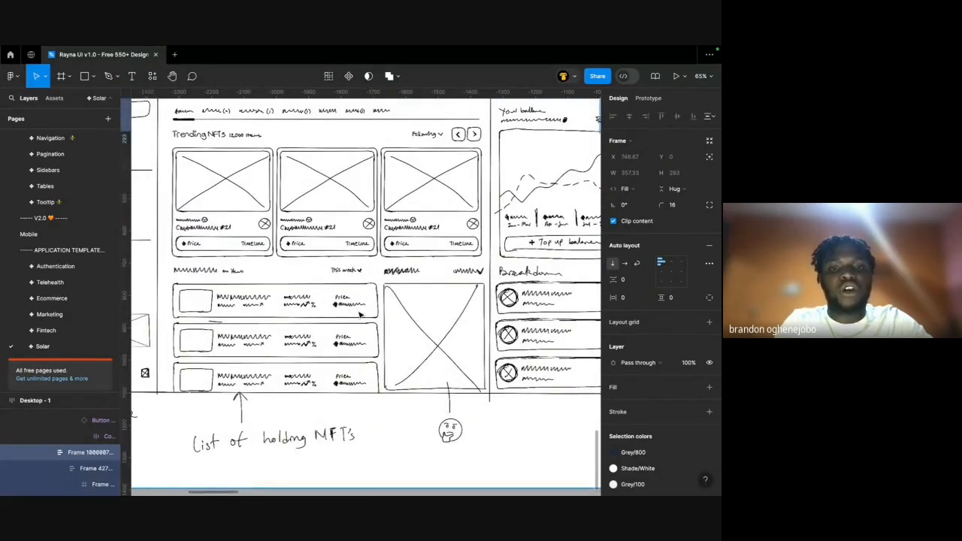
scroll(421, 323, "right", 5)
scroll(421, 323, "left", 4)
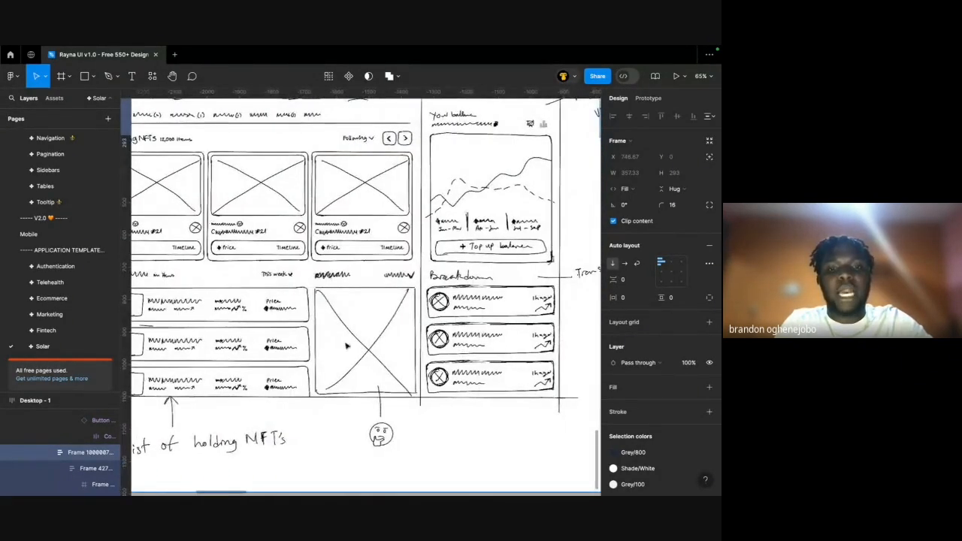
scroll(370, 416, "up", 5)
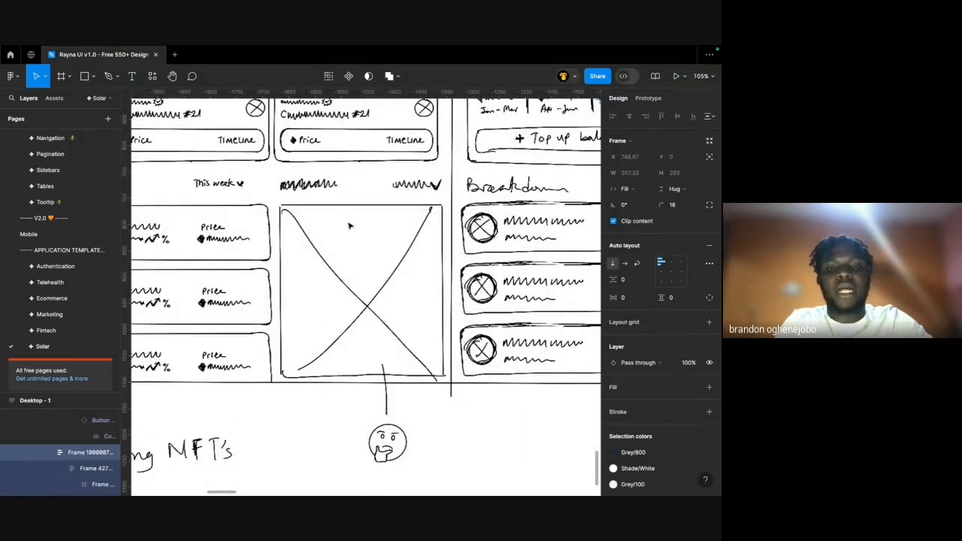
Examine the hand-drawn dashboard wireframe, including its sidebar menu, NFT cards and lower content sections.
scroll(349, 225, "down", 5)
scroll(349, 226, "up", 2)
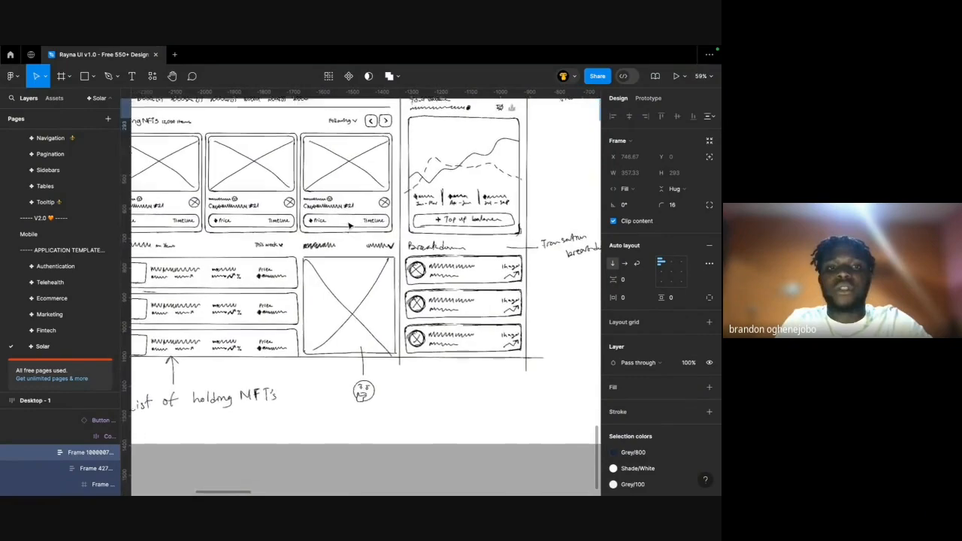
scroll(348, 225, "left", 7)
scroll(349, 225, "up", 1)
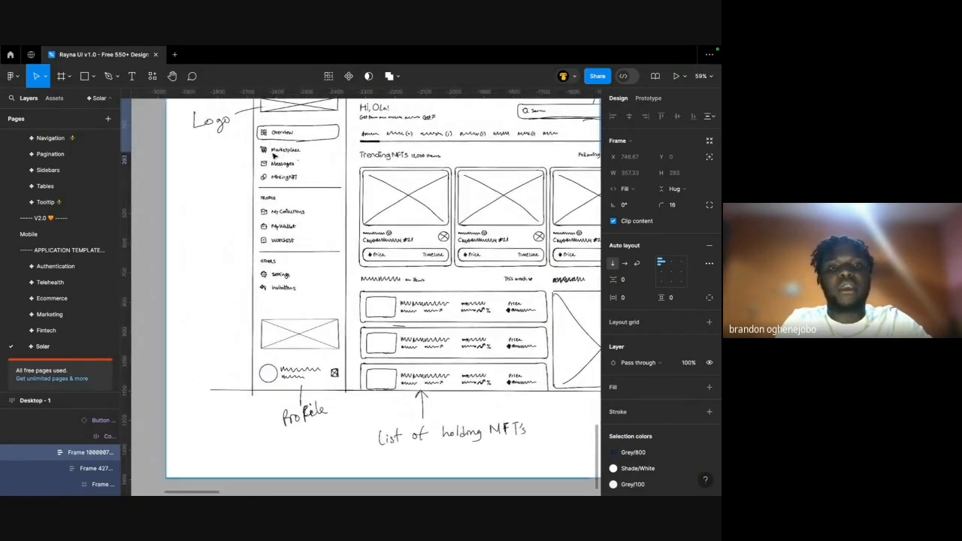
scroll(275, 156, "up", 8)
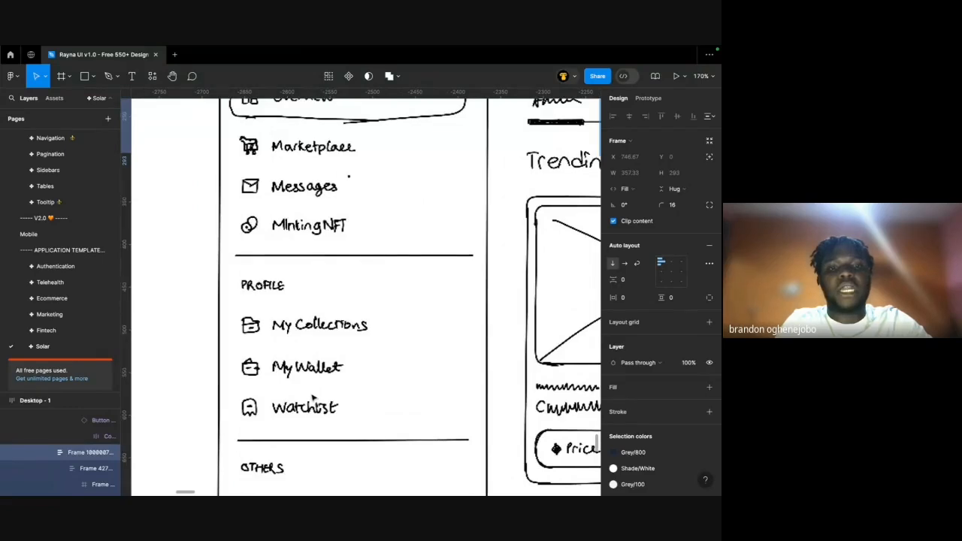
scroll(312, 386, "up", 2)
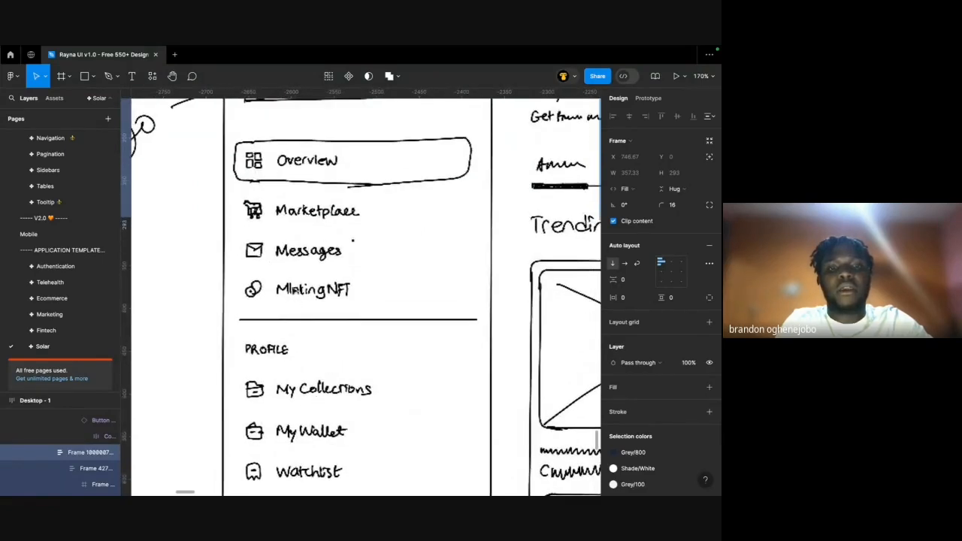
scroll(331, 210, "up", 1)
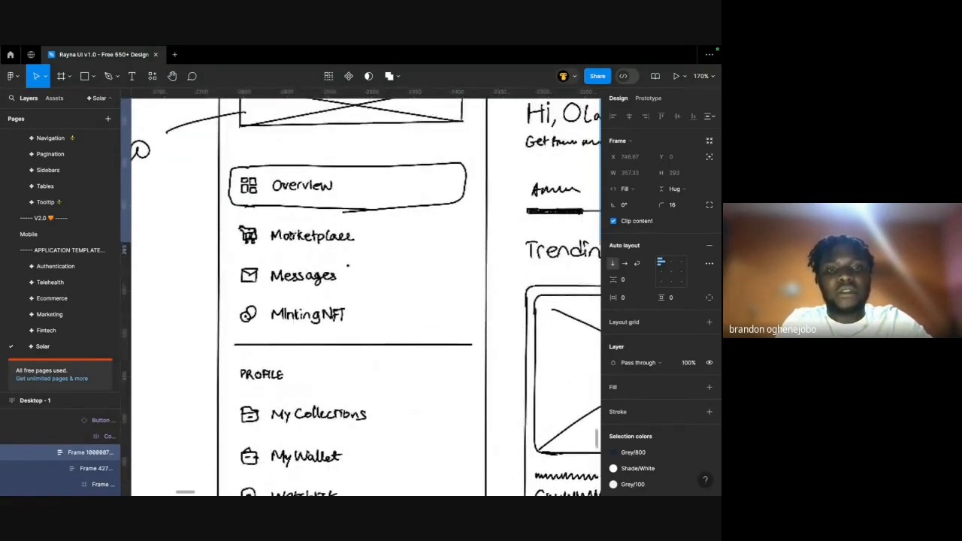
scroll(333, 208, "down", 8)
scroll(333, 208, "right", 14)
scroll(333, 208, "left", 8)
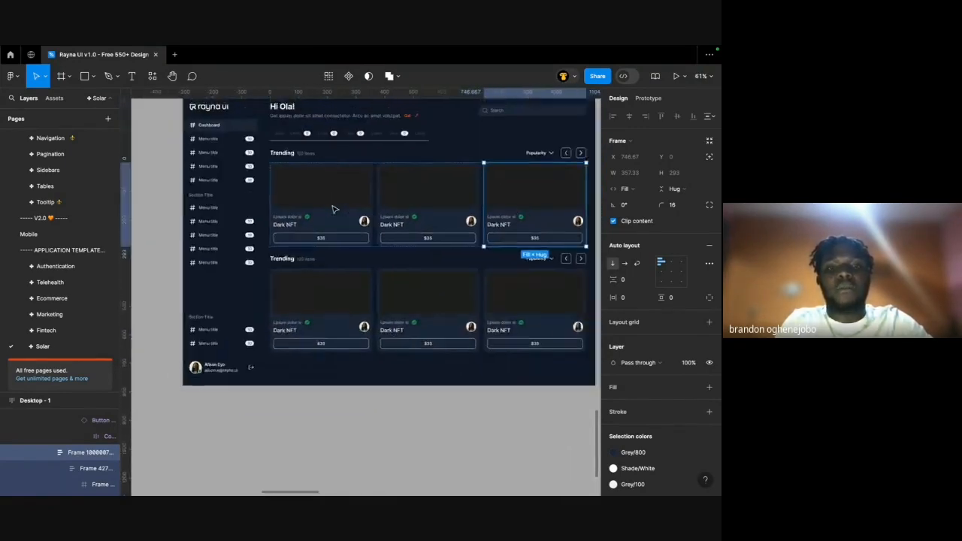
Group the lower Trending section and turn the group into an auto layout frame with a spacing of 24.
scroll(333, 208, "down", 2)
left_click(343, 286)
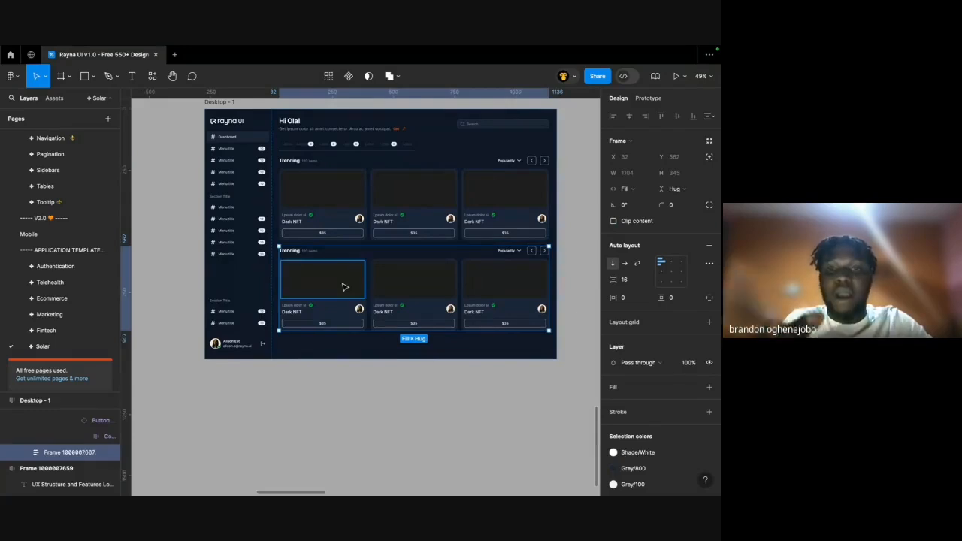
key("ctrl+g")
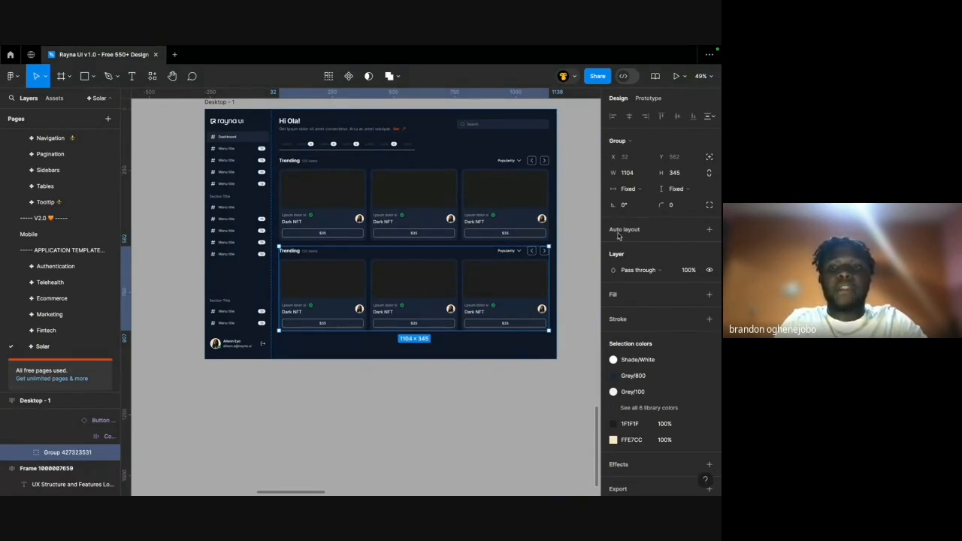
key("shift+a")
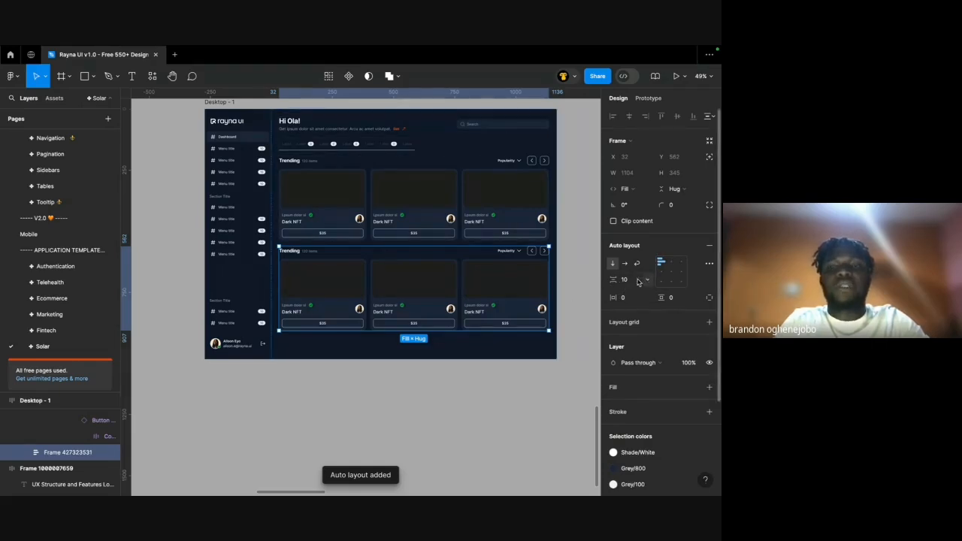
type("24")
Duplicate the lower Trending section inside its wrapper frame and arrange the two copies side by side in a horizontal layout.
scroll(392, 330, "left", 10)
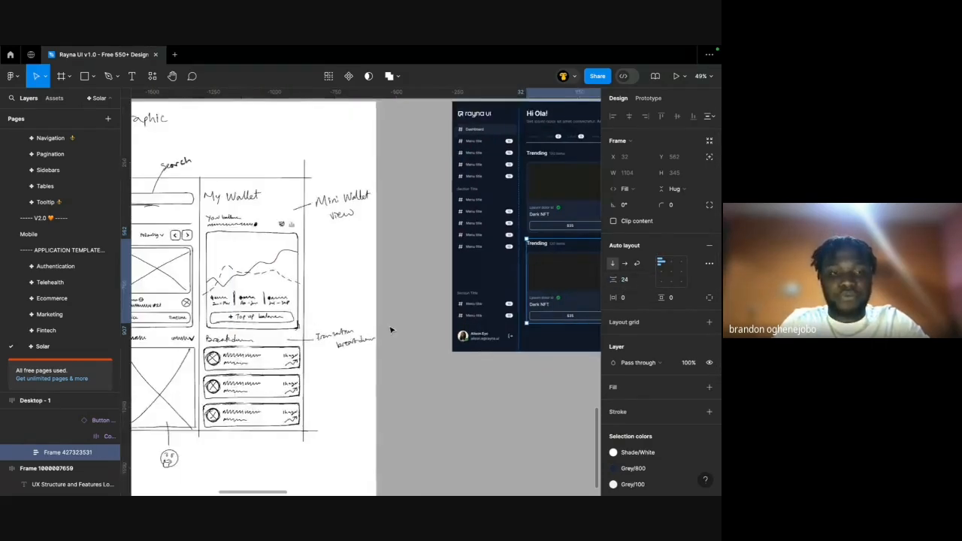
scroll(406, 357, "right", 10)
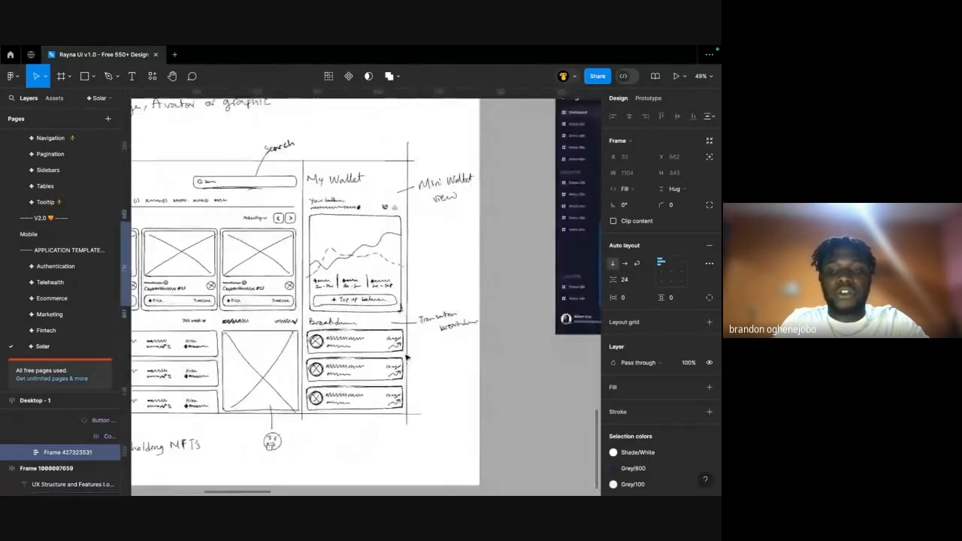
scroll(353, 300, "up", 2)
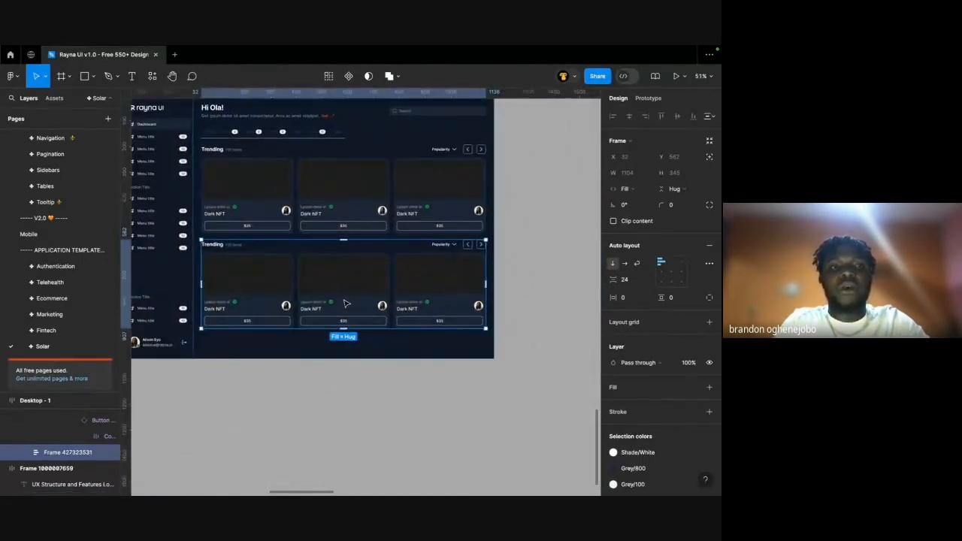
key("super+d")
key("super+z")
double_click(272, 288)
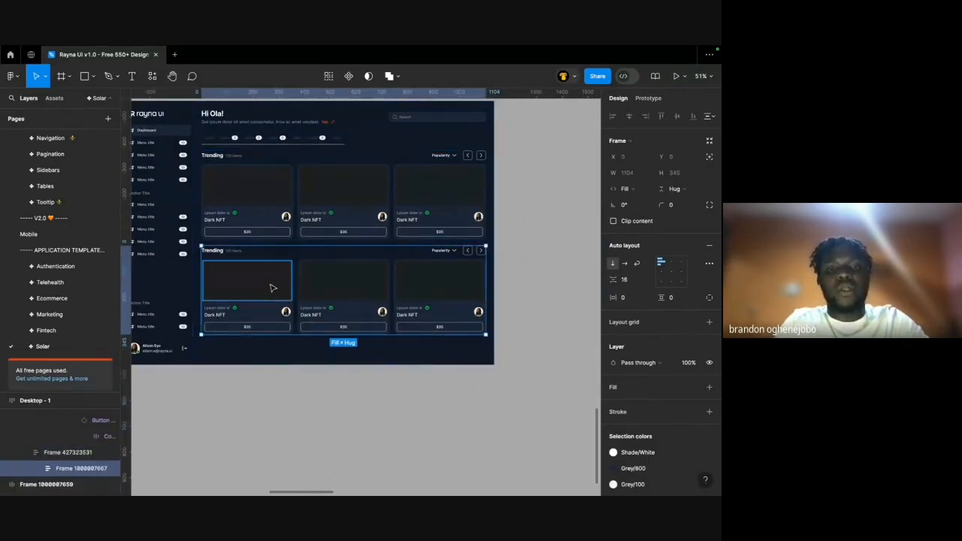
key("super+d")
left_click(284, 238)
left_click(281, 295)
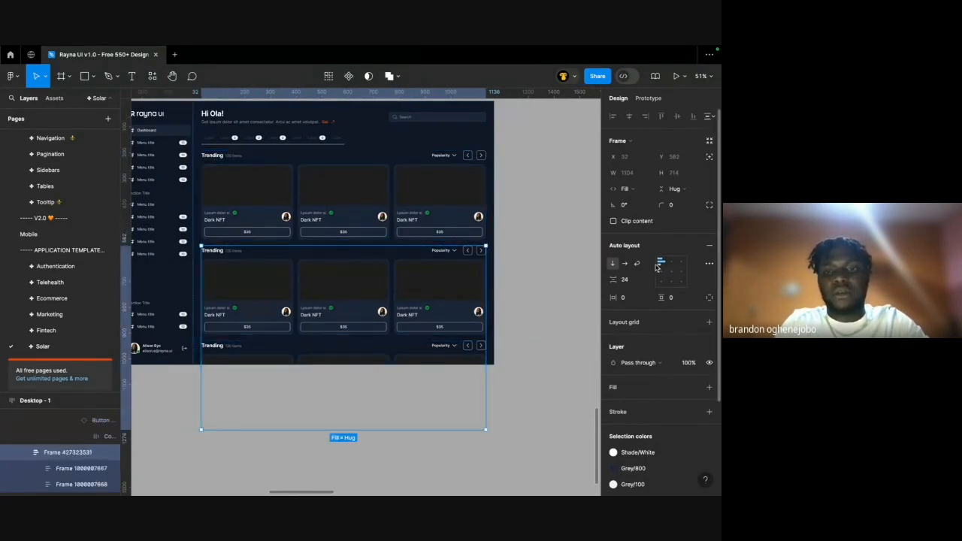
left_click(623, 264)
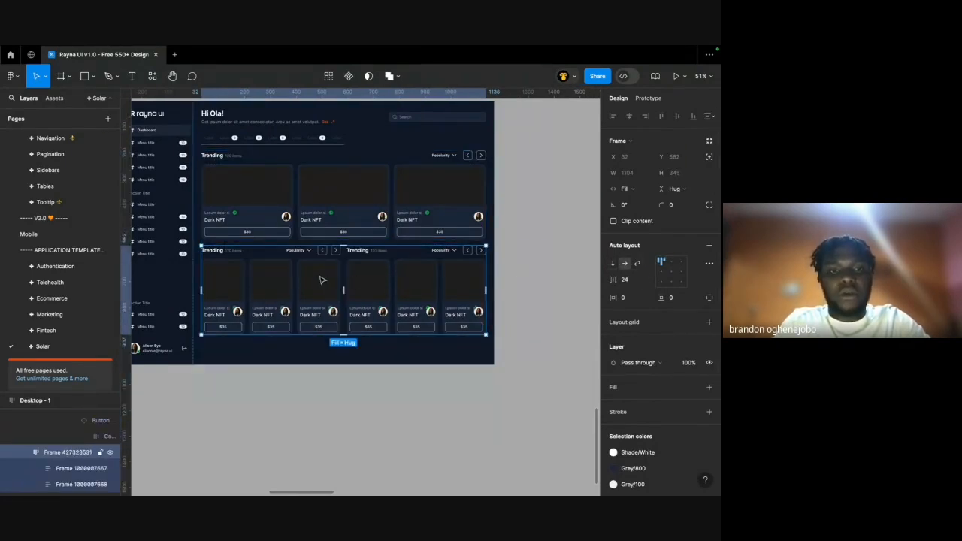
Delete the second and third NFT cards from the right-hand copy of the lower Trending section, leaving a single card.
scroll(321, 280, "up", 5)
scroll(322, 279, "right", 2)
left_click(354, 268, "super")
left_click(432, 279)
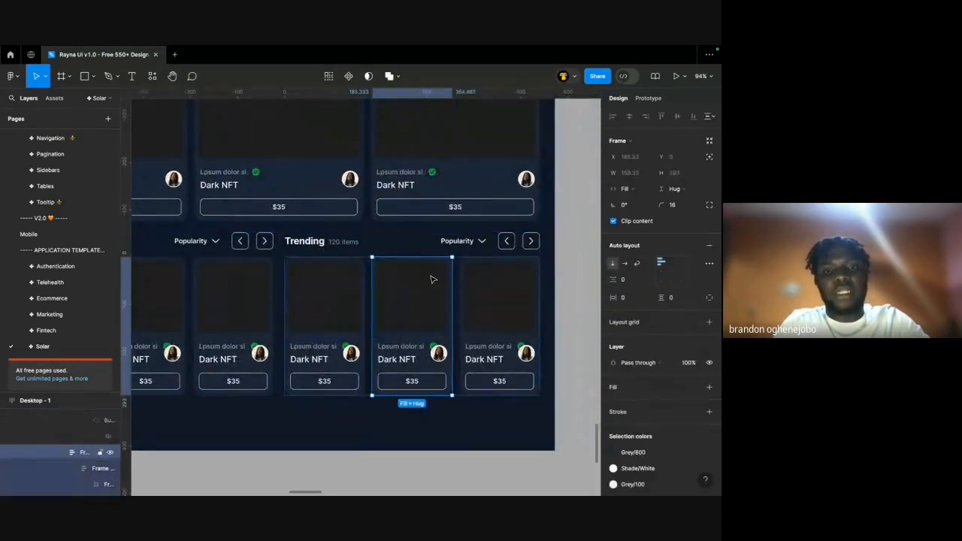
left_click(484, 287, "shift")
key("Delete")
Narrow the lower single-card Trending section to a width of about 359.
left_click(266, 293)
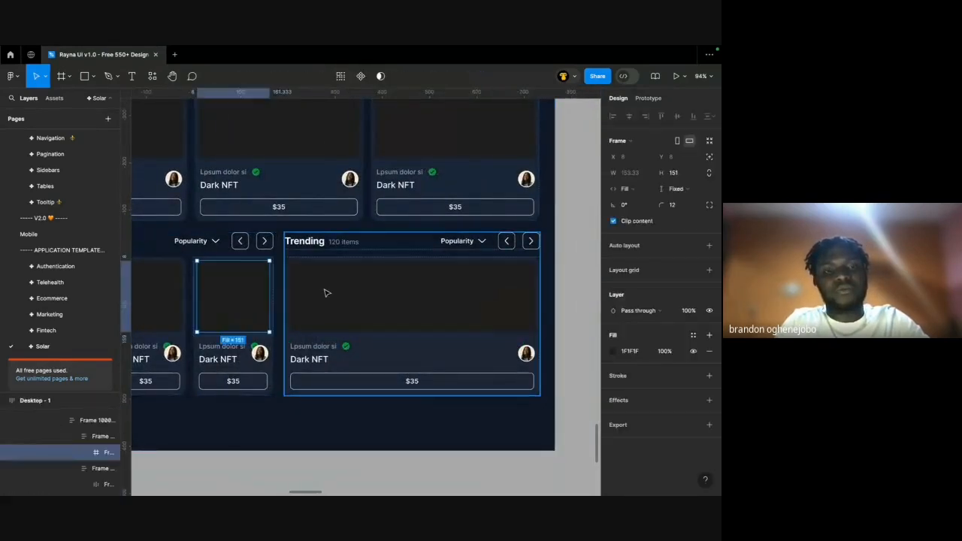
left_click(292, 288)
left_click_drag(293, 285, 373, 286)
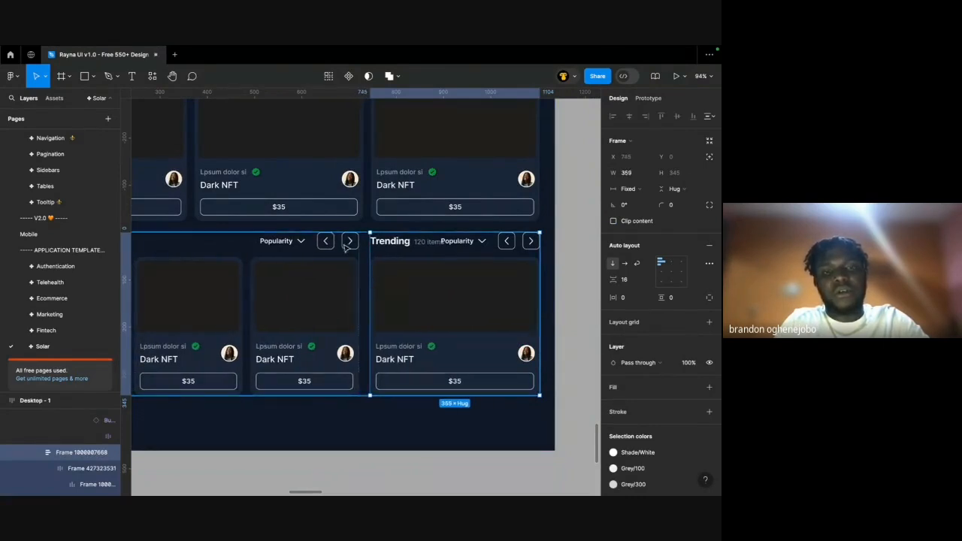
Check the width of the card above and set the single-card Trending section's width to 375.
left_click(338, 193)
left_click(407, 205)
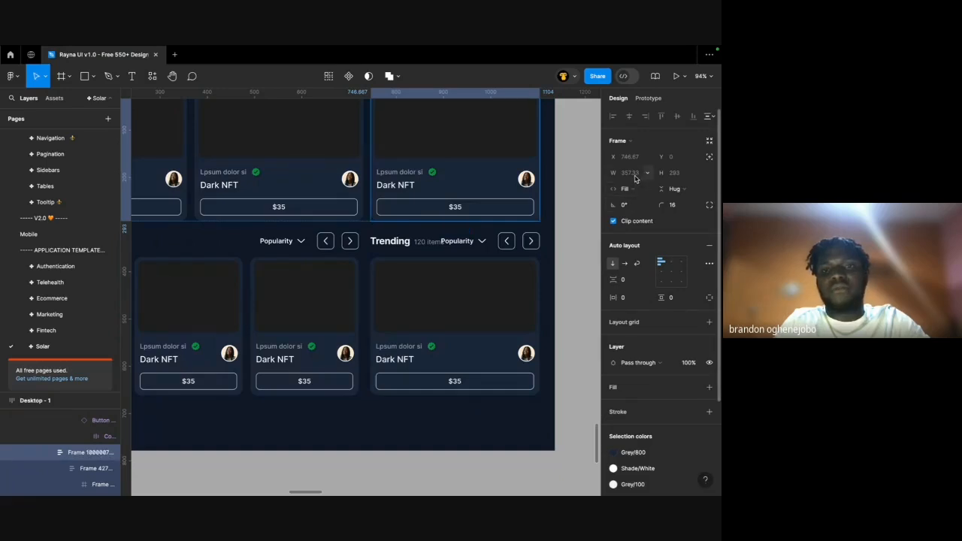
scroll(448, 189, "right", 1)
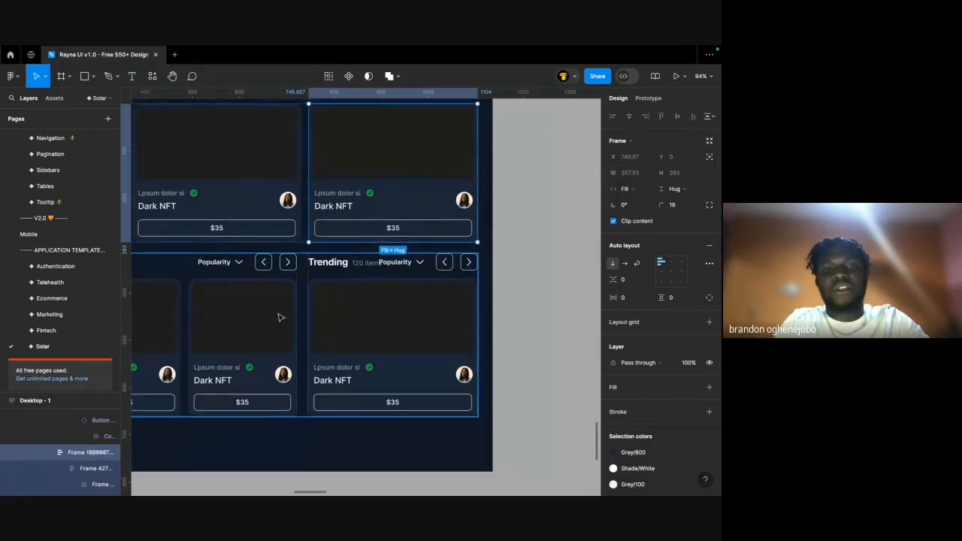
left_click(271, 317)
left_click(368, 312)
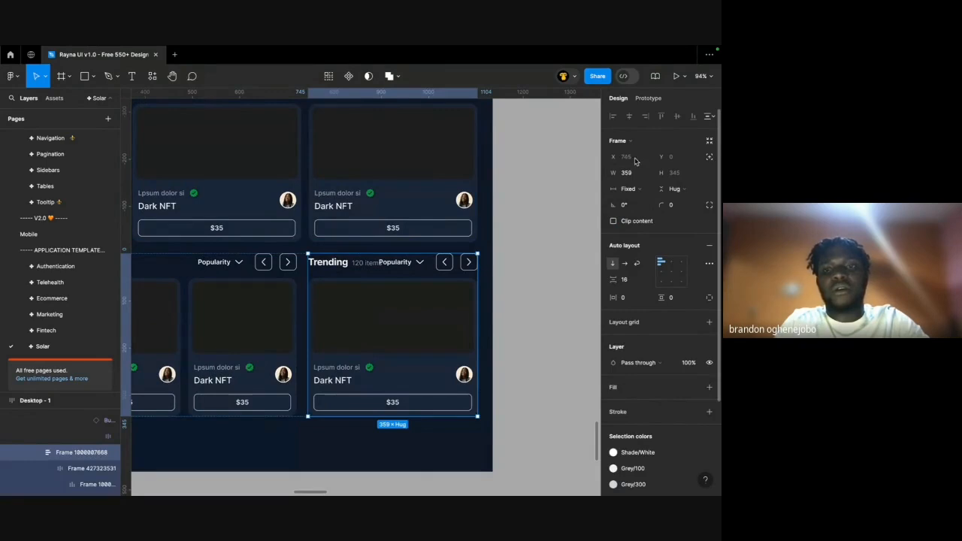
type("375")
key("Return")
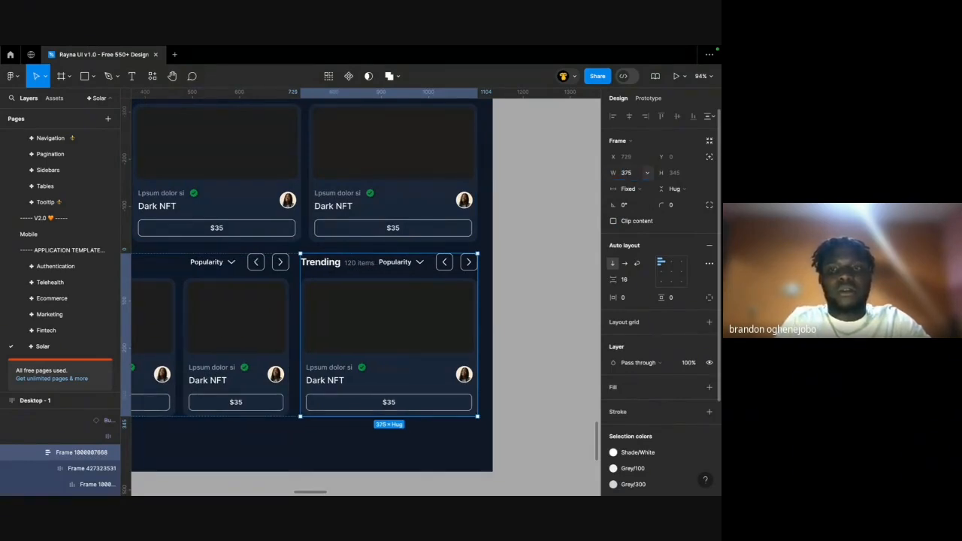
Recheck the width of the card above and set the single-card Trending section's width to 357.
left_click(356, 216)
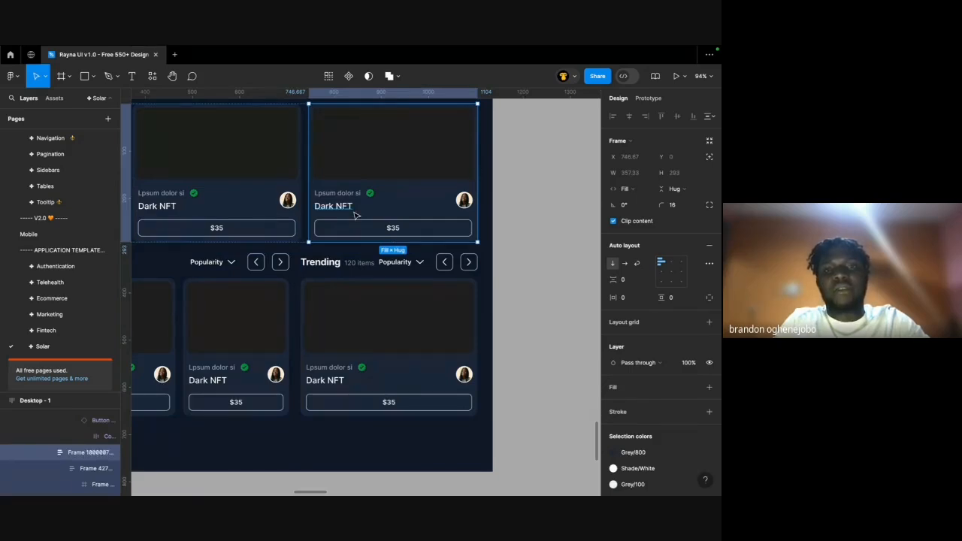
key("shift+Return")
left_click(475, 269)
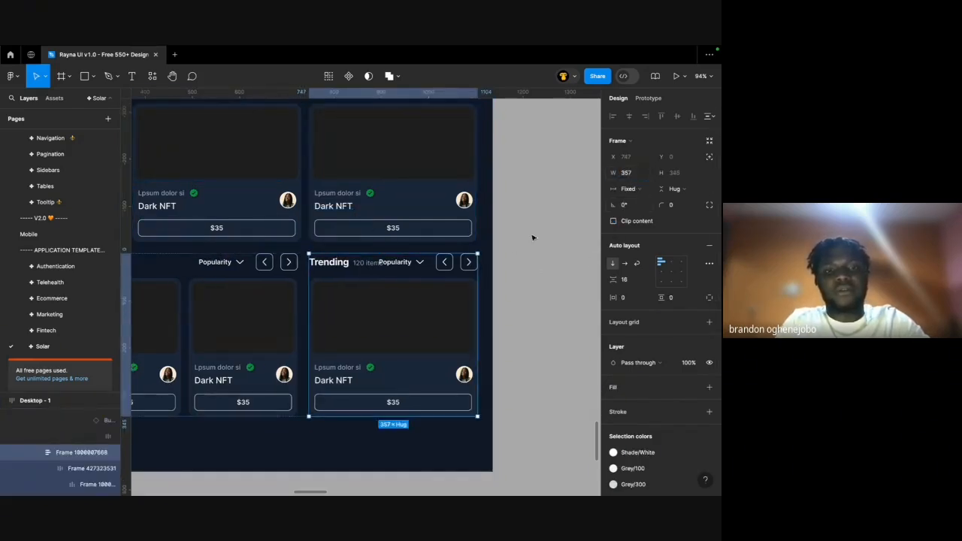
left_click(509, 262)
Compare the lower single-card section with the large placeholder box and its heading in the hand-drawn wireframe.
scroll(508, 262, "down", 5)
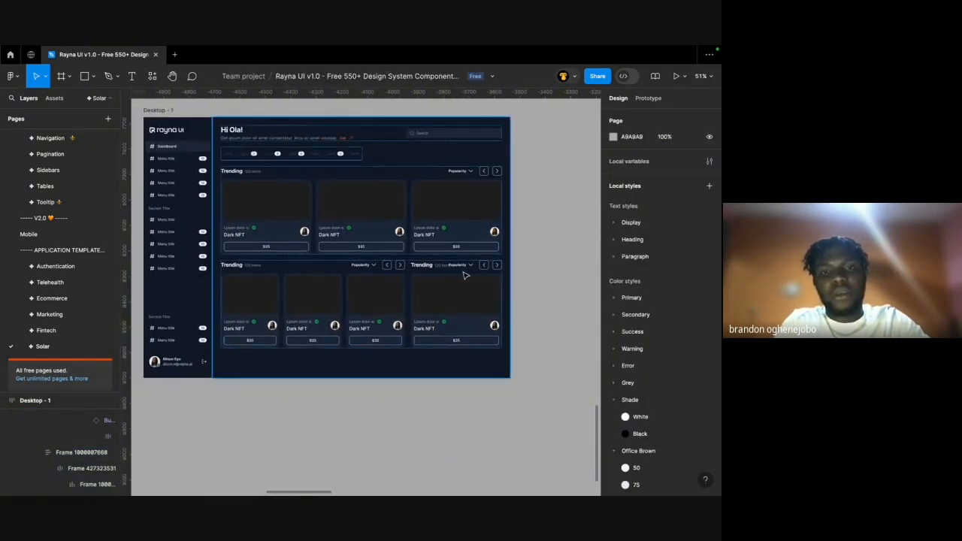
scroll(463, 276, "up", 5)
scroll(395, 309, "down", 1)
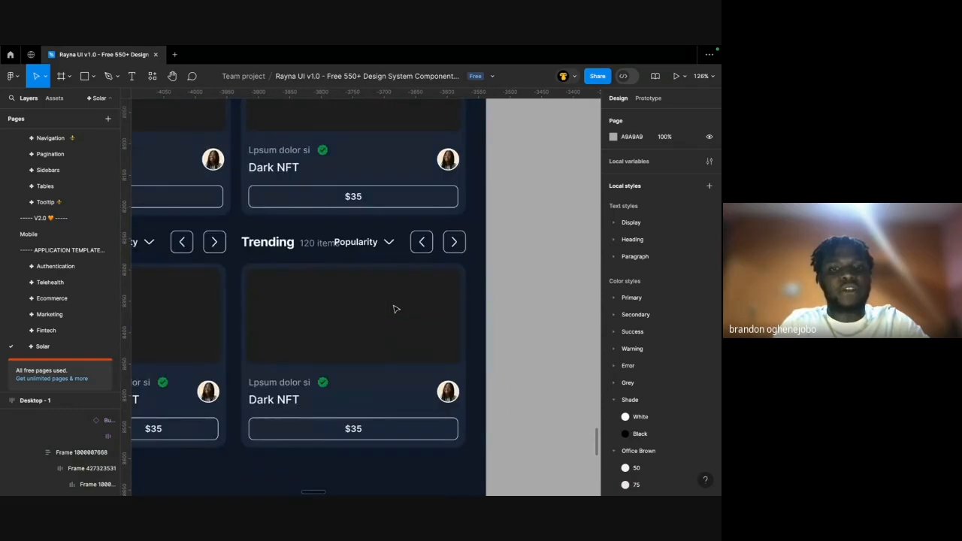
scroll(396, 309, "down", 5)
scroll(397, 312, "left", 10)
scroll(398, 313, "down", 1)
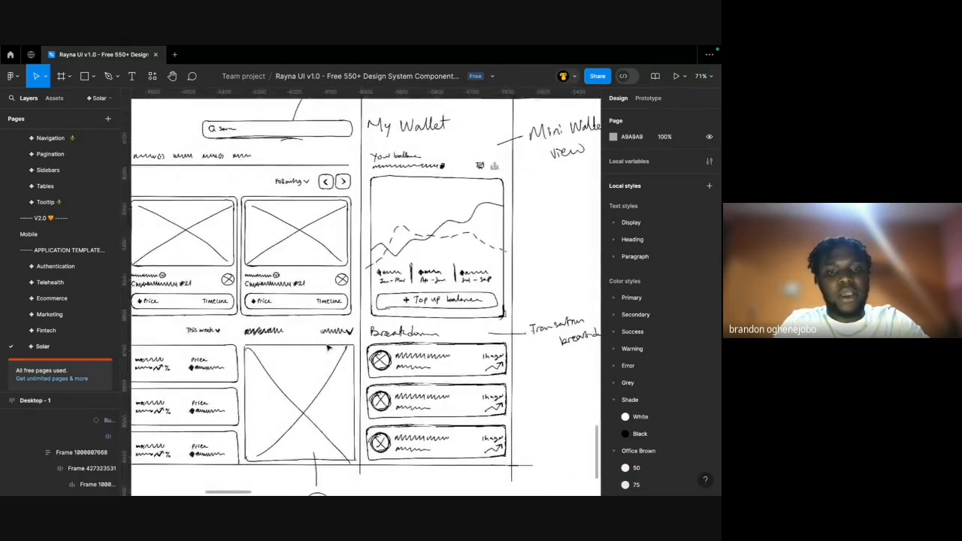
scroll(328, 347, "up", 4)
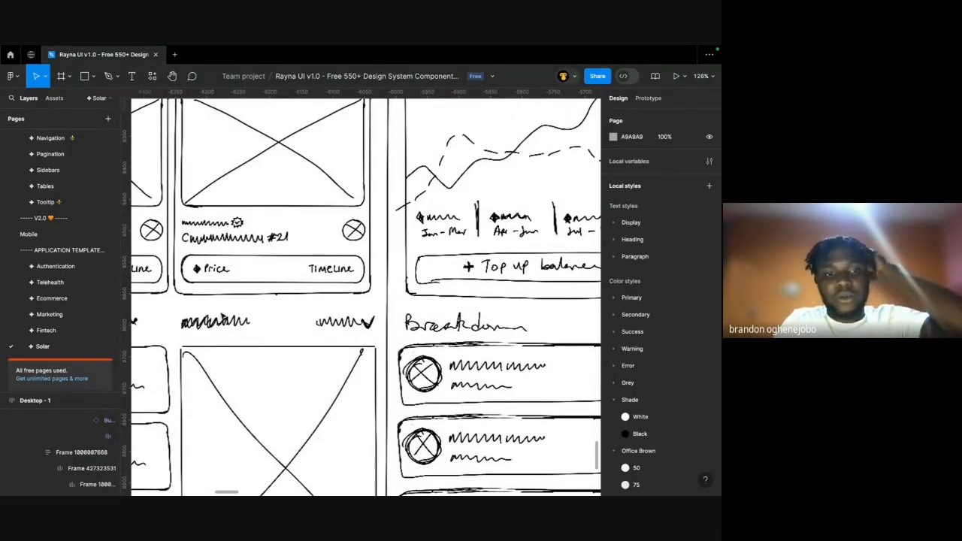
scroll(224, 351, "down", 4)
scroll(305, 257, "right", 10)
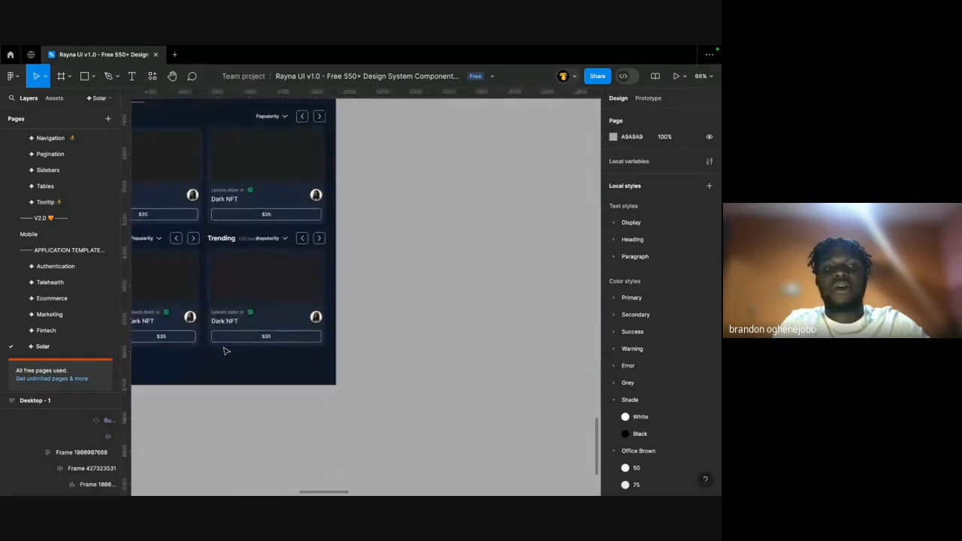
Ungroup the Popularity filter and arrows in the single-card Trending header, and delete the previous and next arrow buttons.
scroll(305, 257, "up", 4)
double_click(328, 227)
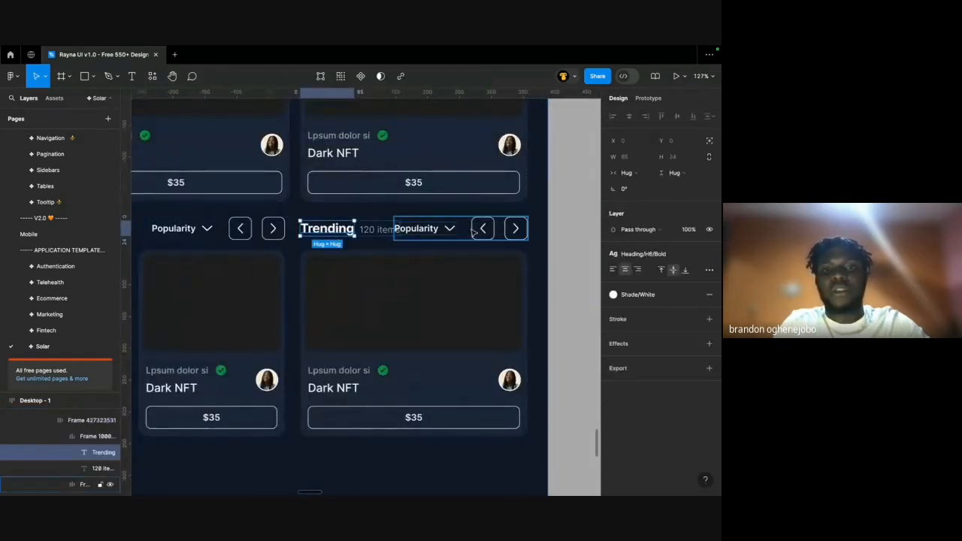
left_click(481, 229)
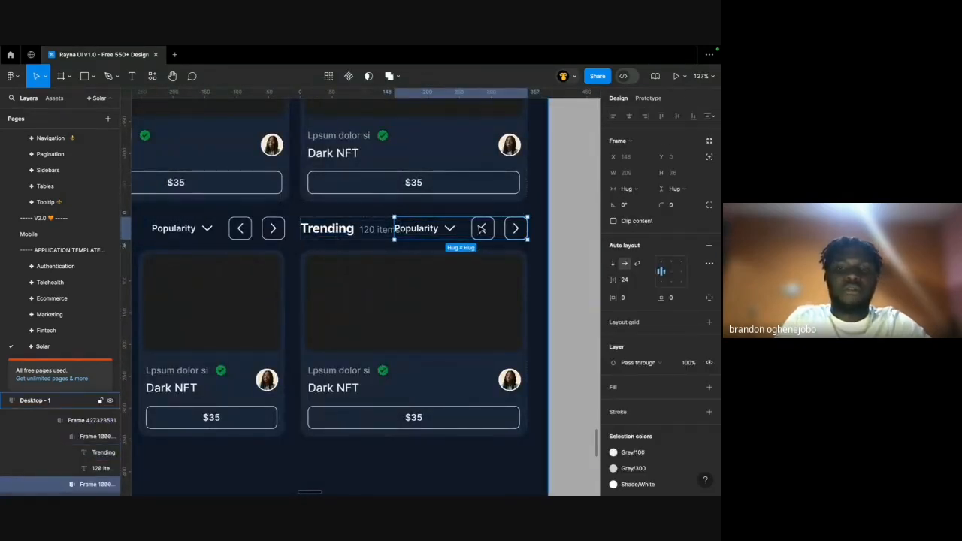
key("super+shift+g")
left_click(475, 231)
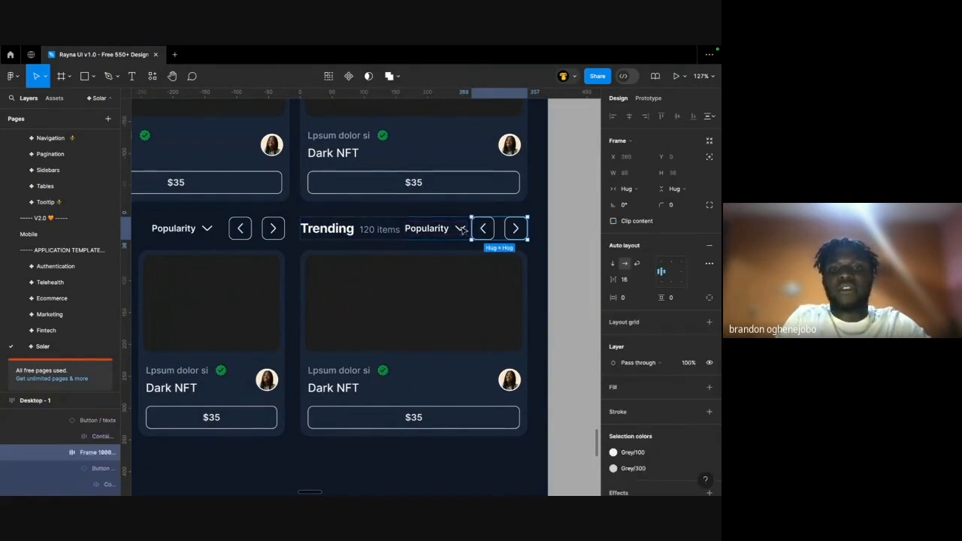
key("Delete")
Rename the lower three-card Trending section's header layer as Sub-heading.
scroll(417, 224, "up", 1)
left_click(368, 270)
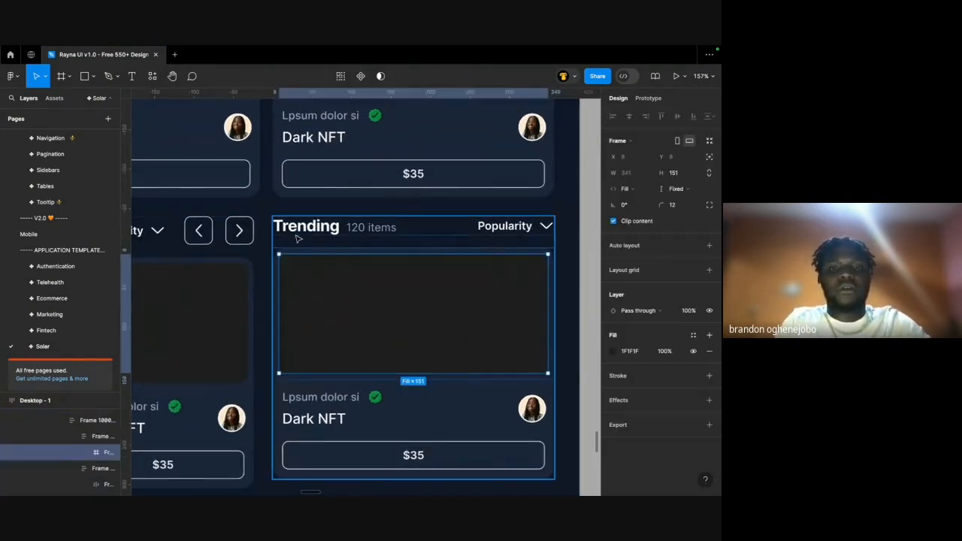
scroll(368, 252, "left", 2)
left_click(341, 298, "super")
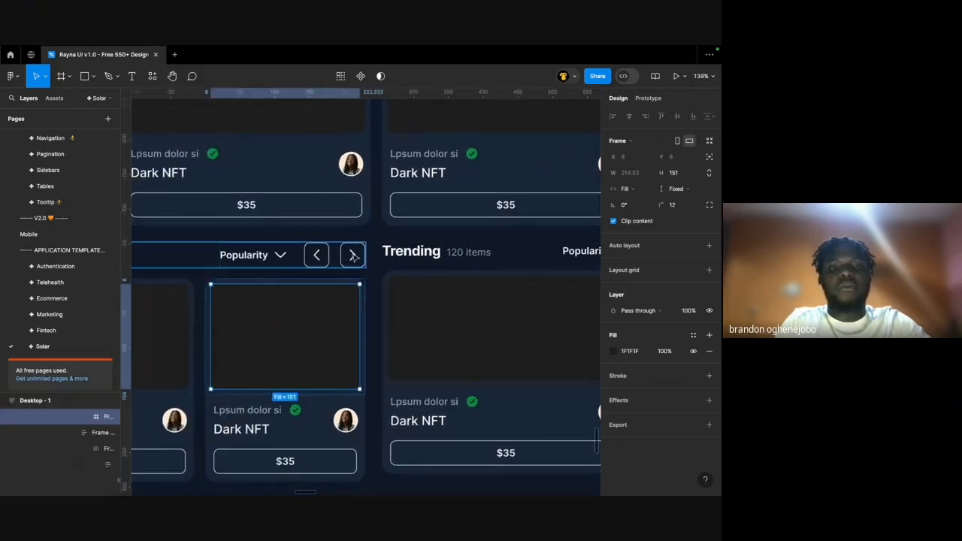
left_click(354, 254)
scroll(354, 253, "down", 6)
scroll(331, 259, "left", 2)
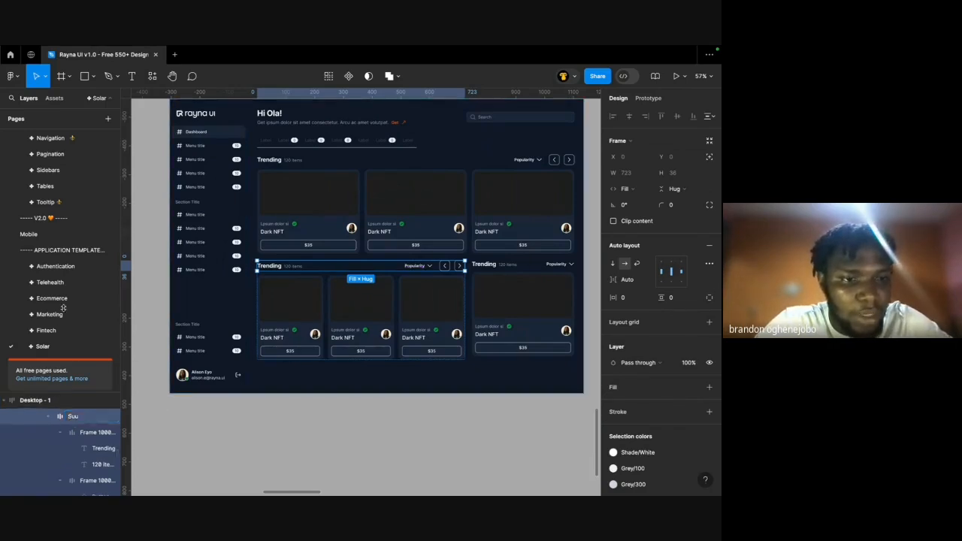
left_click_drag(64, 308, 78, 241)
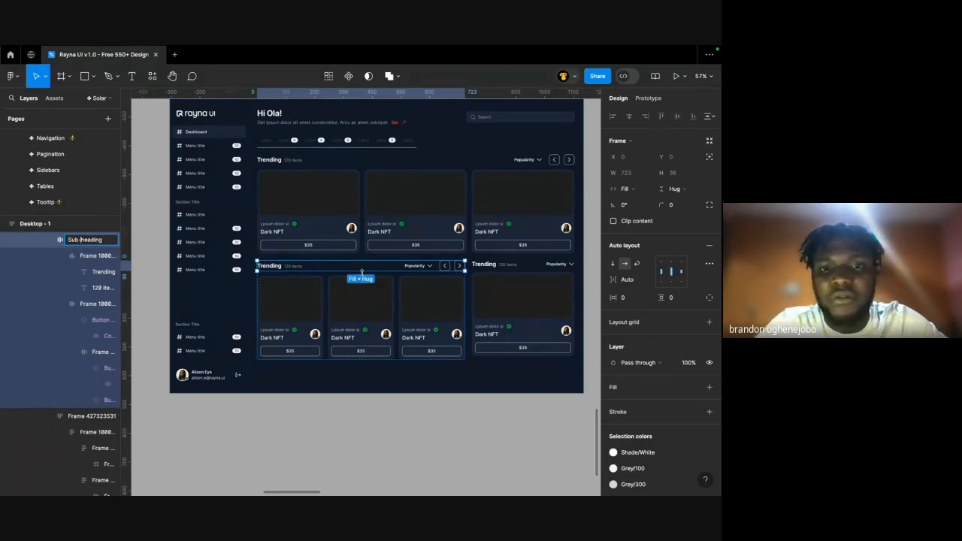
key("Return")
Switch the lower three-card Trending header to a fixed height and check the height of the single-card header beside it.
left_click(283, 307, "super")
left_click(287, 268)
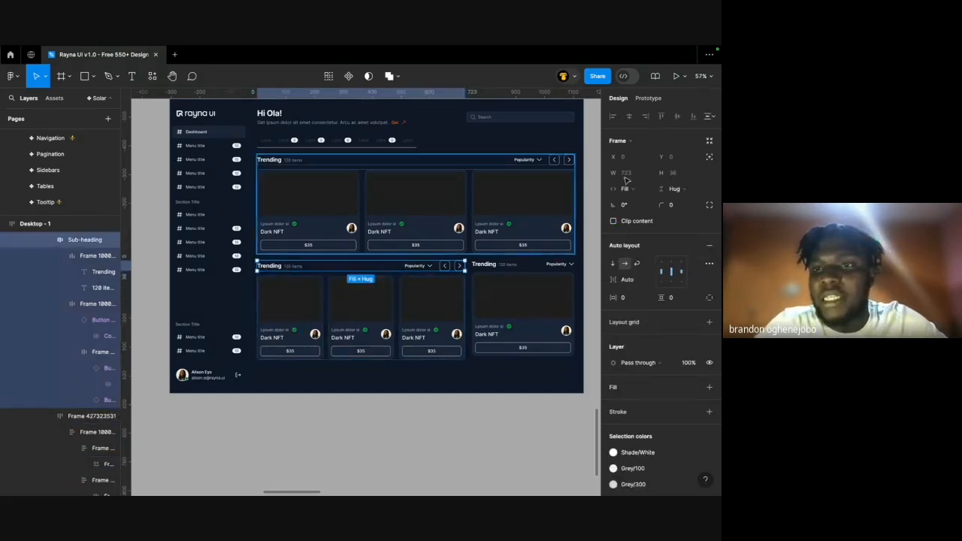
left_click(672, 190)
left_click(676, 178)
left_click(520, 279, "super")
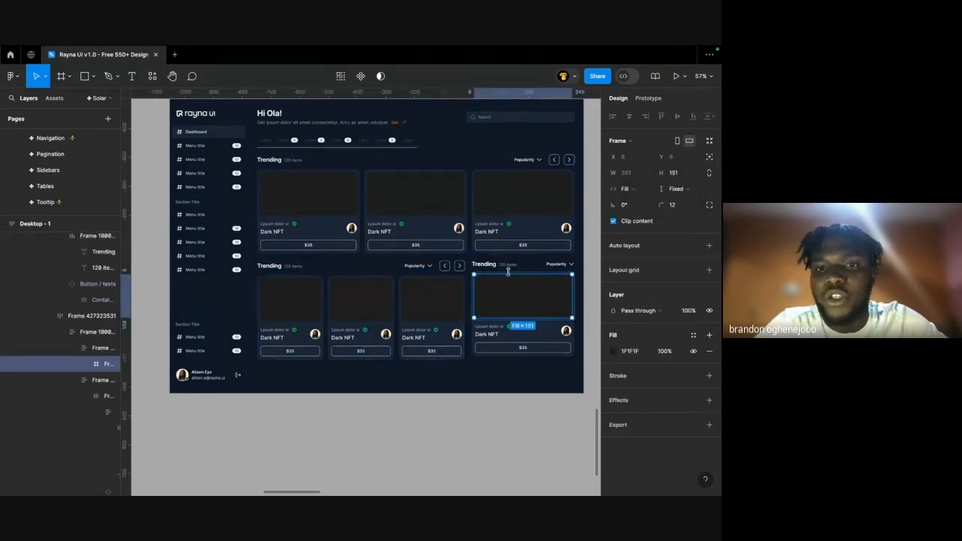
left_click(508, 266)
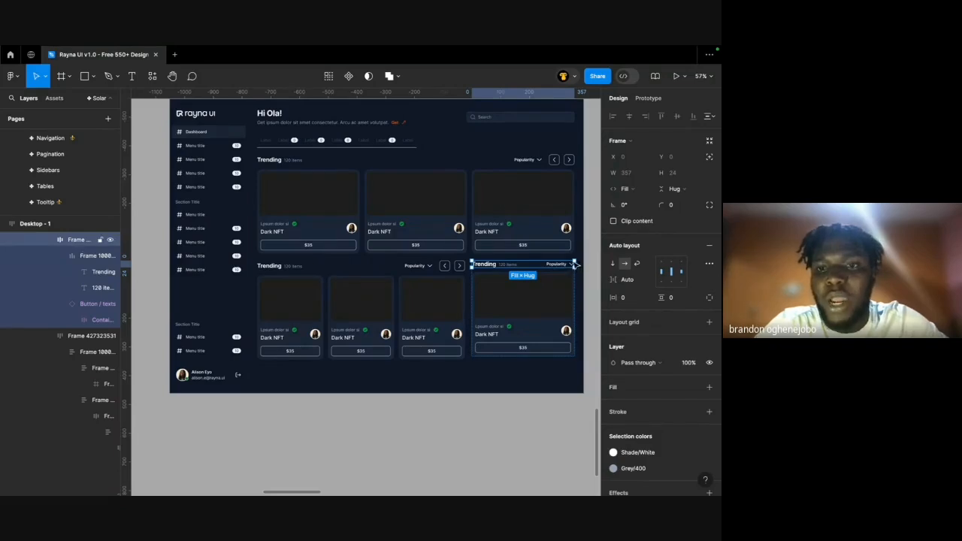
left_click(419, 303, "super")
left_click(438, 266)
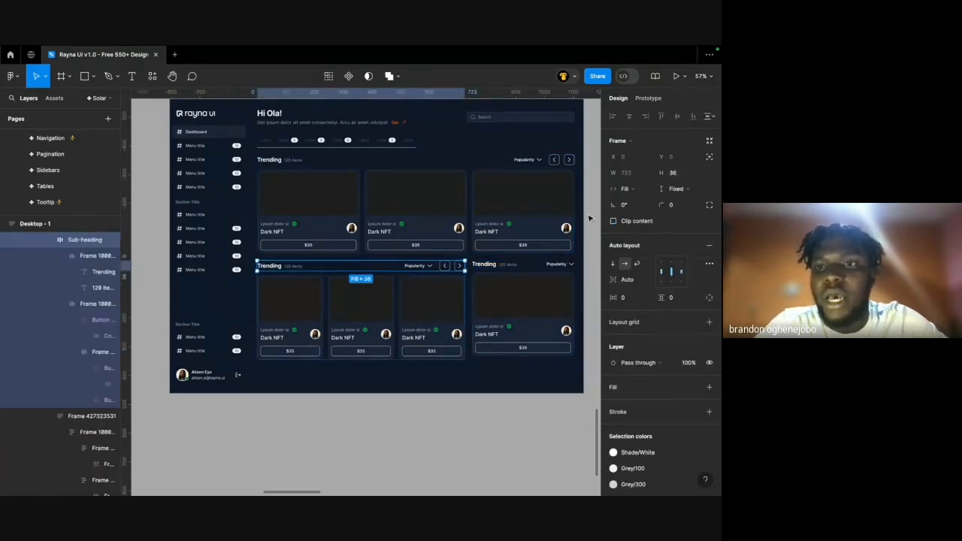
Set the height of the top Trending header and the single-card Trending header to 36.
left_click(519, 208, "super")
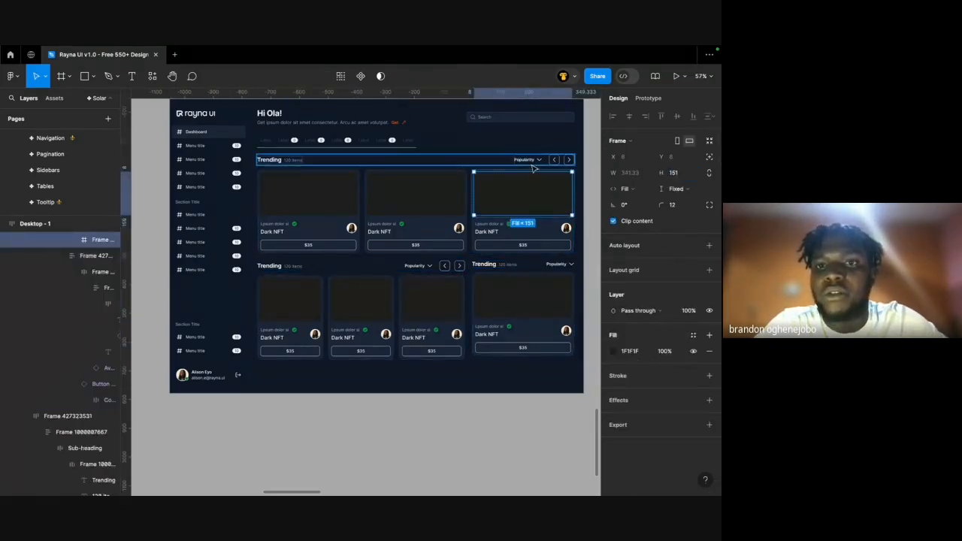
left_click(533, 164)
left_click(485, 265, "shift")
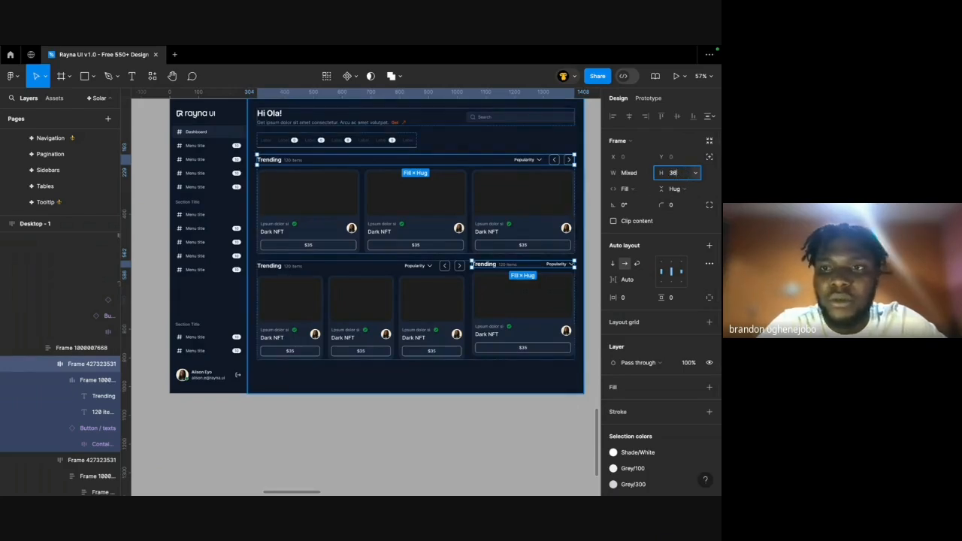
key("Return")
Change the lower three-card row's auto layout direction to vertical so its cards stack.
left_click(405, 328)
scroll(420, 312, "right", 1)
scroll(440, 294, "up", 3)
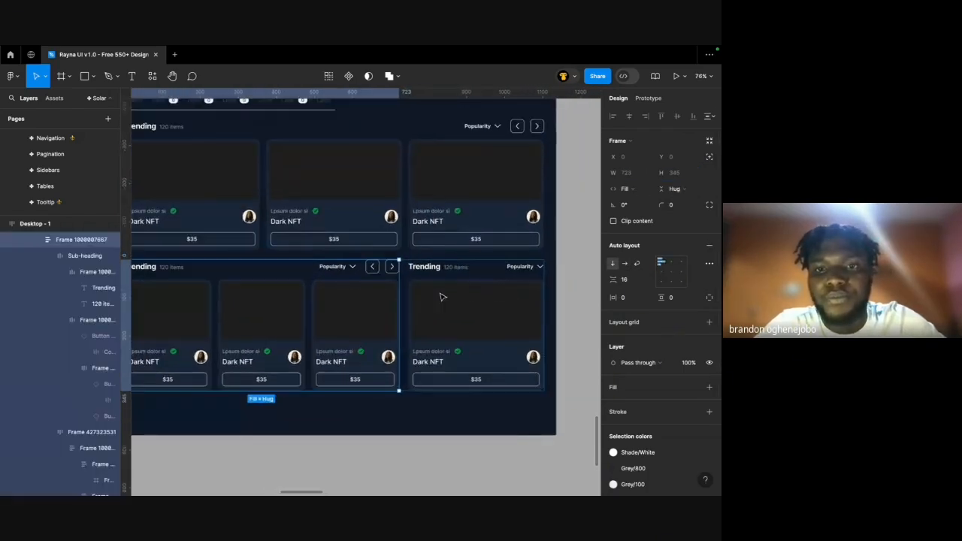
left_click(442, 297, "super")
left_click(449, 270)
left_click(372, 334)
scroll(374, 335, "left", 2)
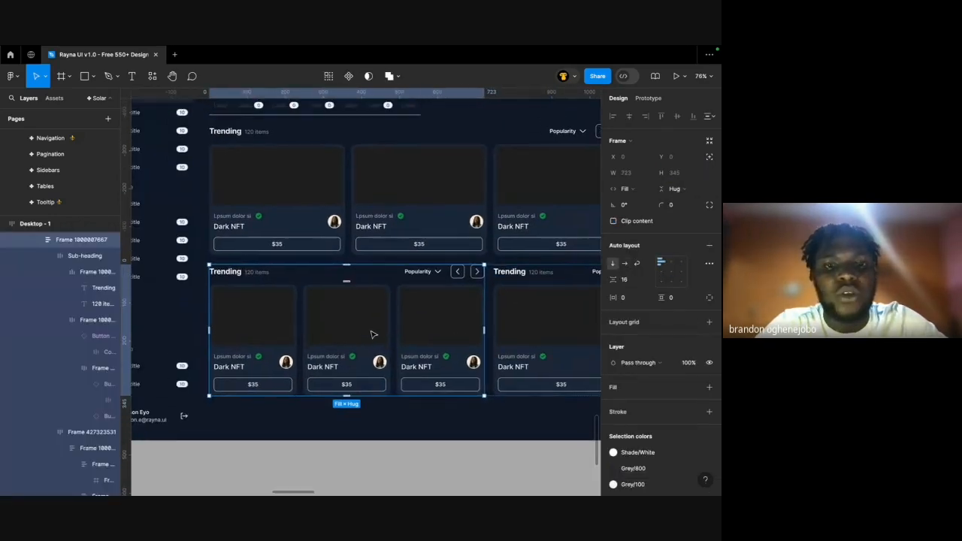
left_click(265, 275, "super")
left_click(273, 337)
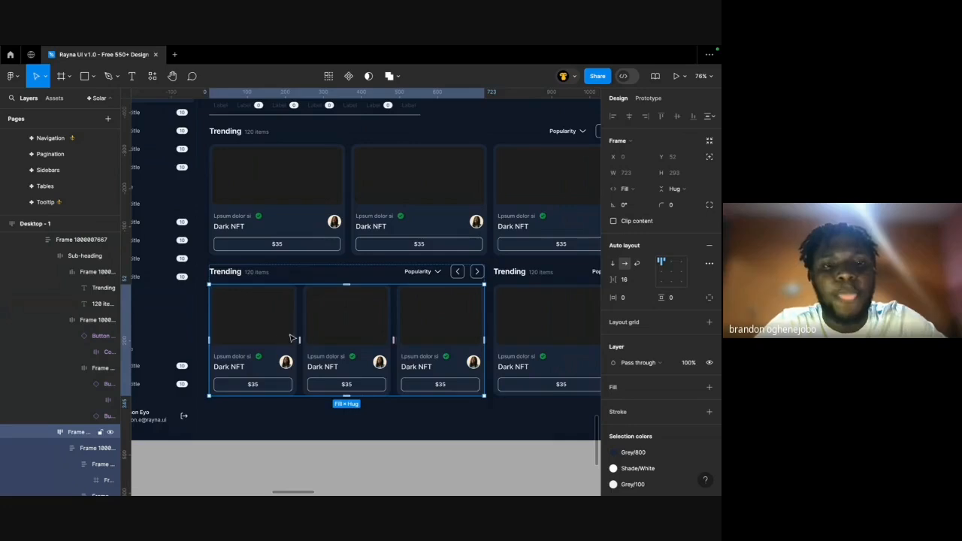
scroll(321, 339, "left", 3)
scroll(323, 339, "right", 4)
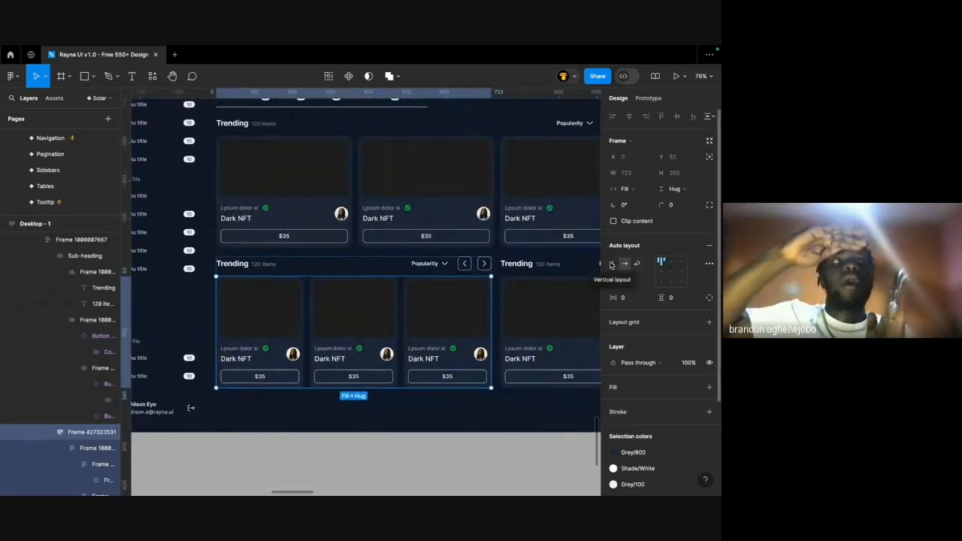
left_click(611, 264)
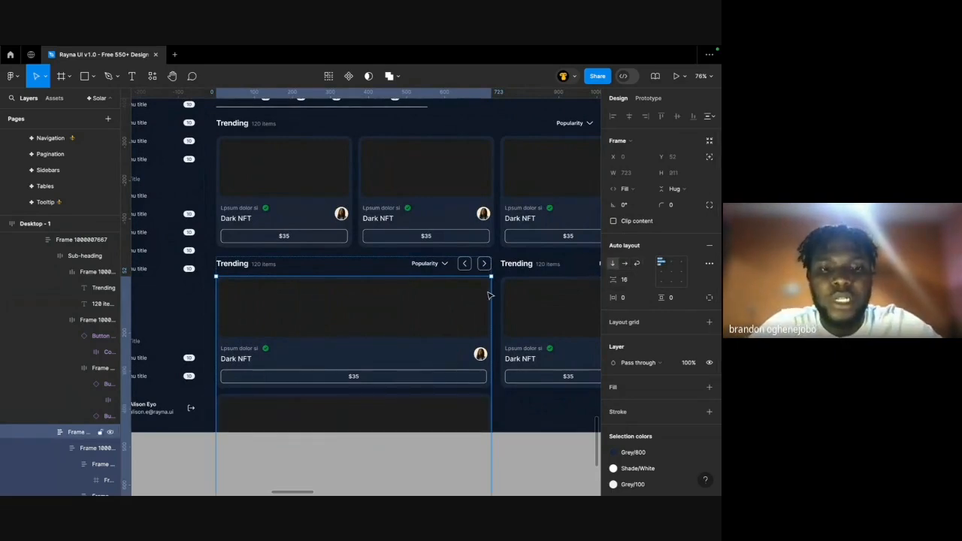
scroll(489, 295, "down", 2)
Compare the stacked card's image and details areas with the rows of the holding NFTs list in the wireframe.
key("Return")
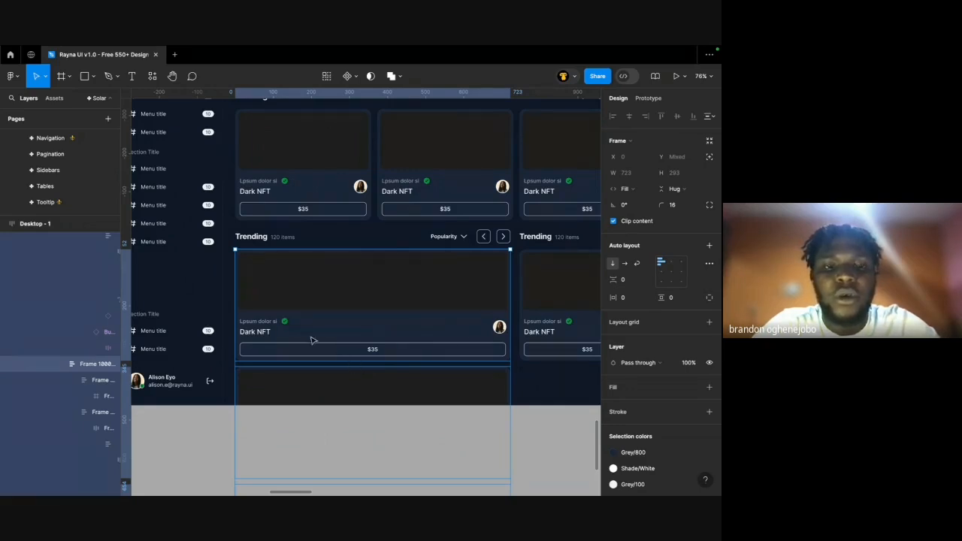
left_click(284, 291)
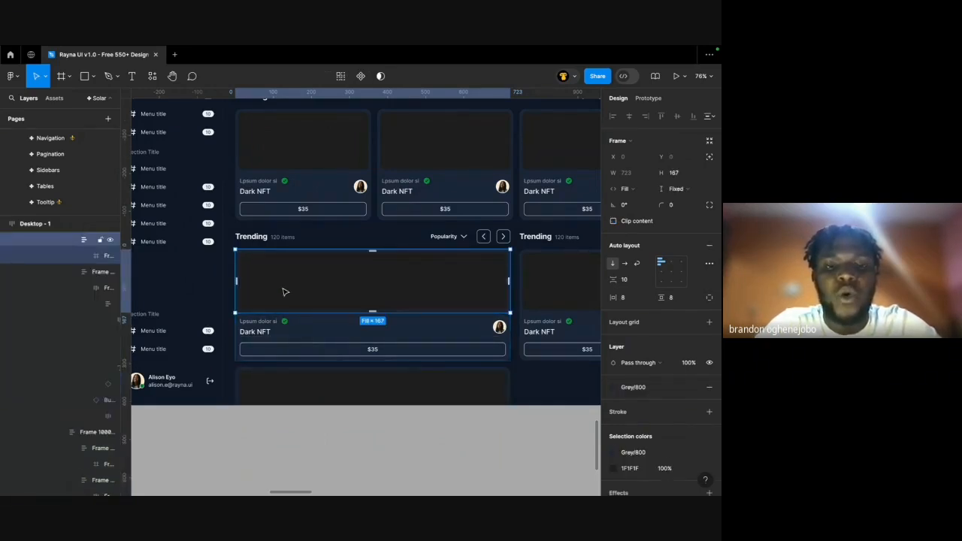
left_click(264, 338)
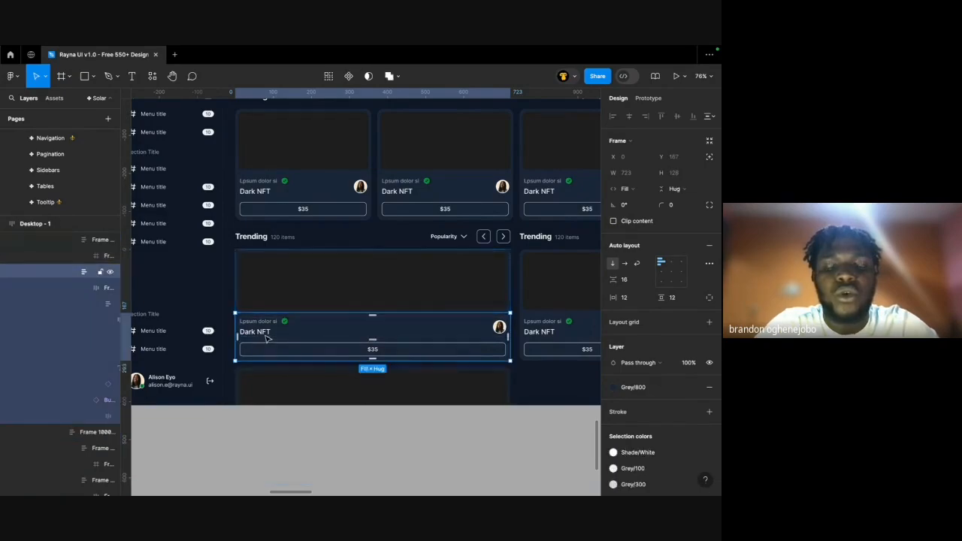
scroll(266, 339, "left", 8)
scroll(266, 339, "left", 10)
scroll(266, 339, "right", 4)
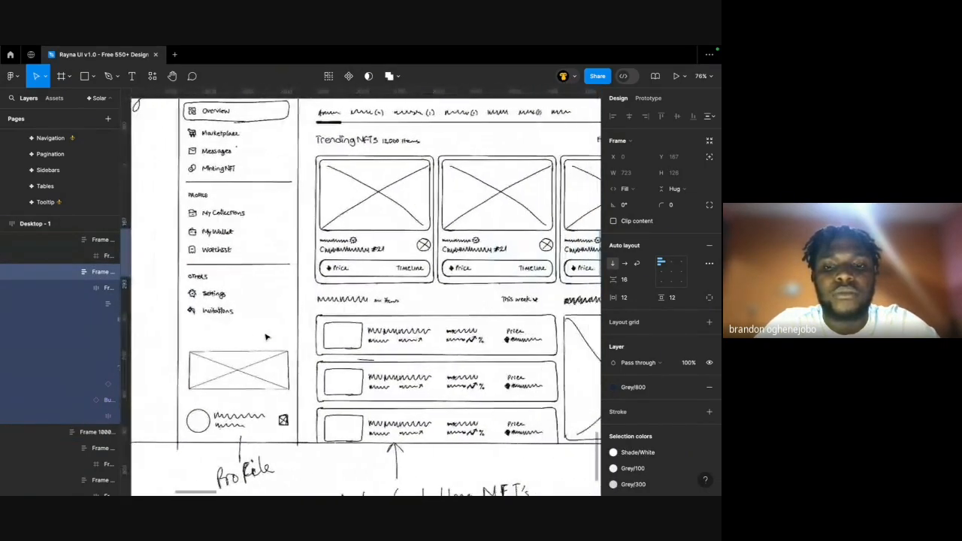
scroll(266, 338, "right", 10)
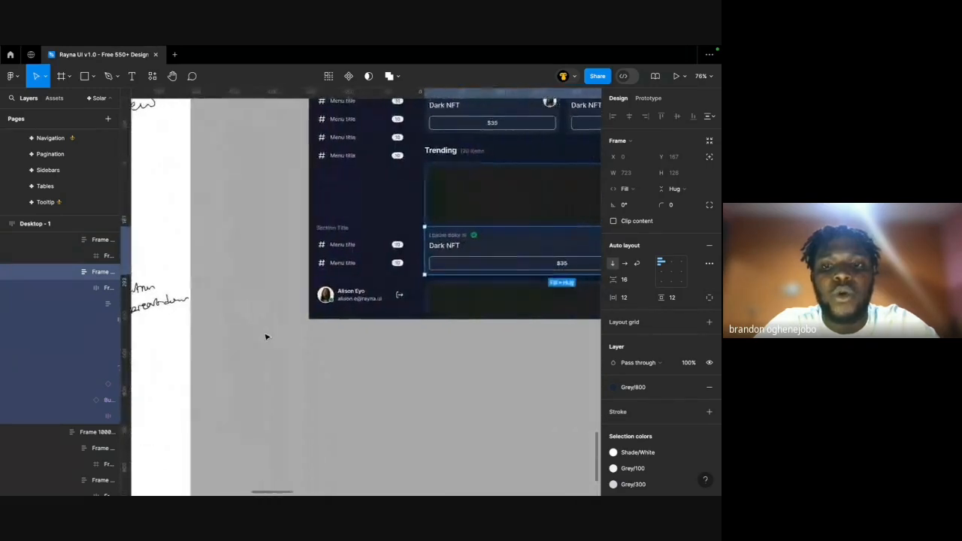
scroll(265, 336, "left", 6)
scroll(266, 338, "left", 4)
scroll(266, 338, "down", 2)
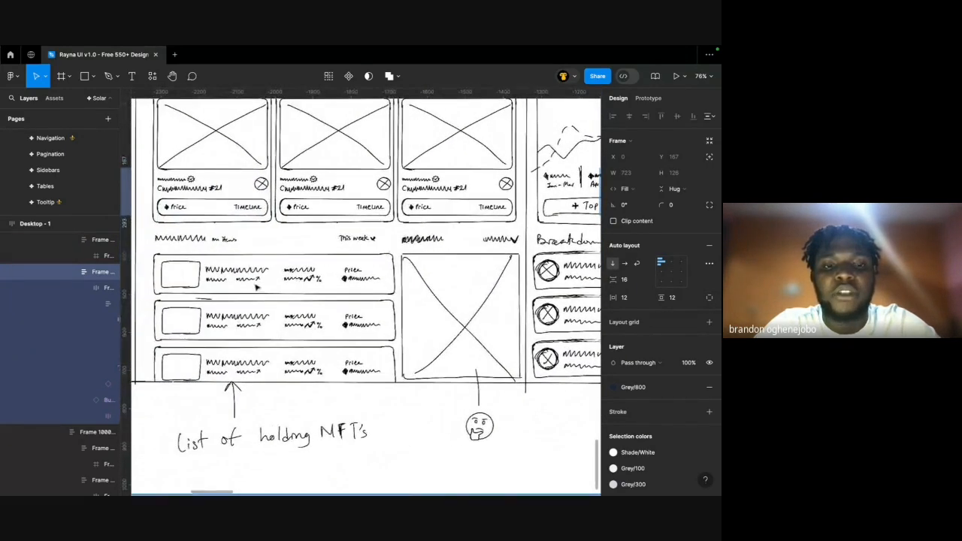
scroll(259, 274, "right", 10)
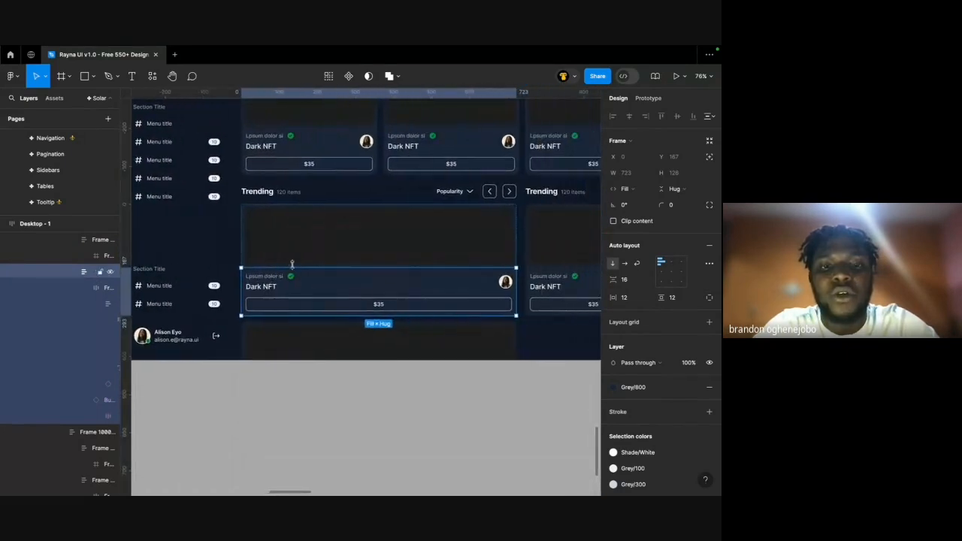
Place one of the stacked NFT cards on the empty canvas below the wireframe's "List of holding NFT's" note.
left_click(334, 231)
scroll(333, 231, "right", 1)
left_click(279, 333)
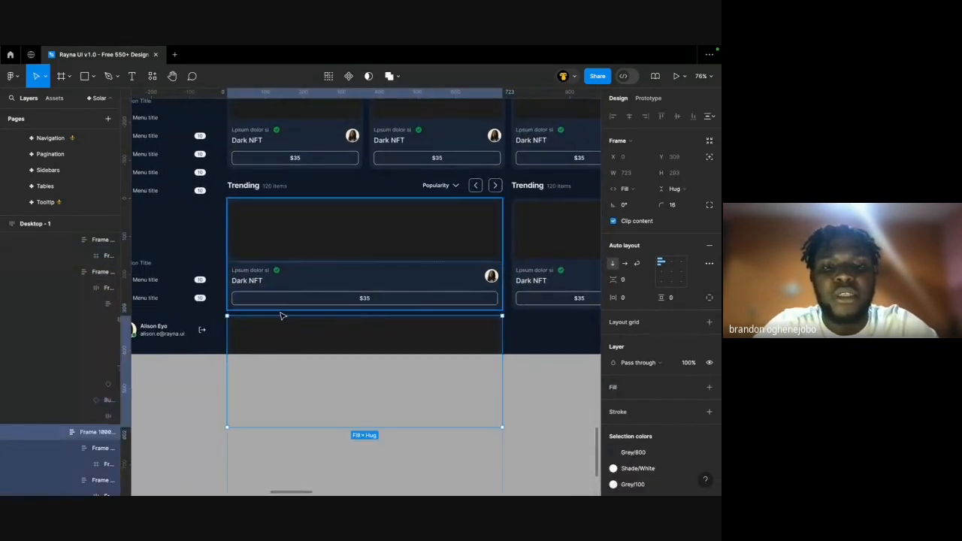
scroll(281, 315, "down", 3)
scroll(293, 284, "down", 6)
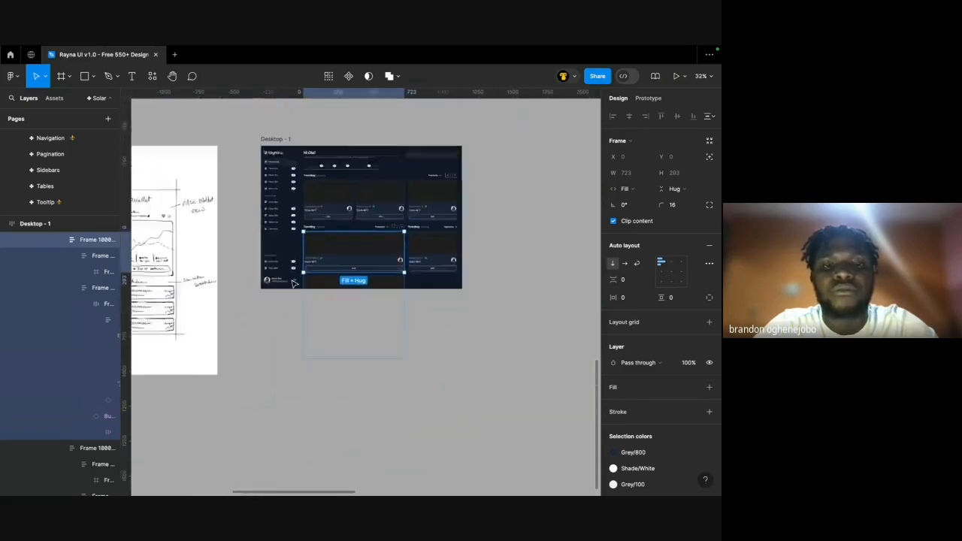
mouse_move(172, 403)
left_mouse_down()
mouse_move(204, 380)
mouse_move(232, 381)
left_mouse_up()
scroll(230, 381, "up", 8)
scroll(231, 382, "left", 3)
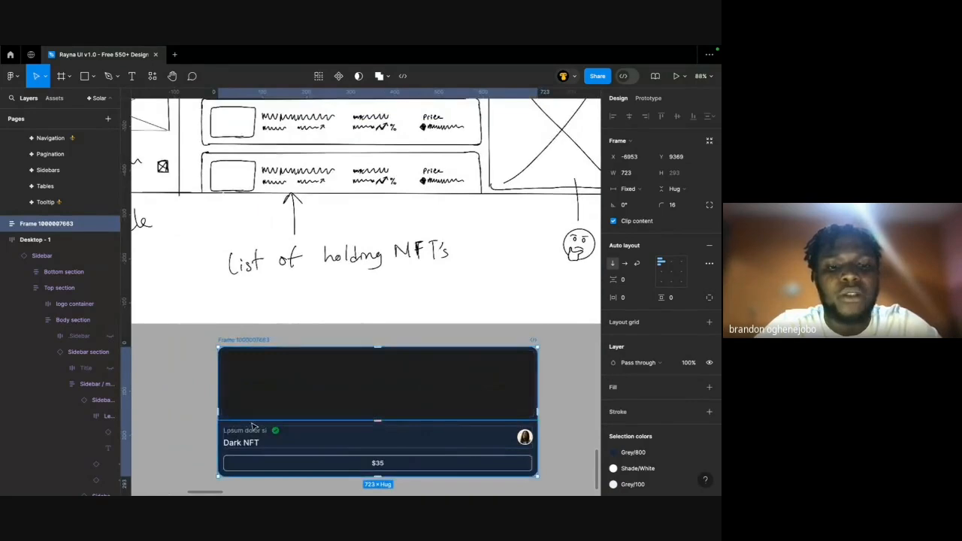
Try removing the image area from the standalone NFT card, and undo the deletion.
key("Escape")
left_click(275, 364)
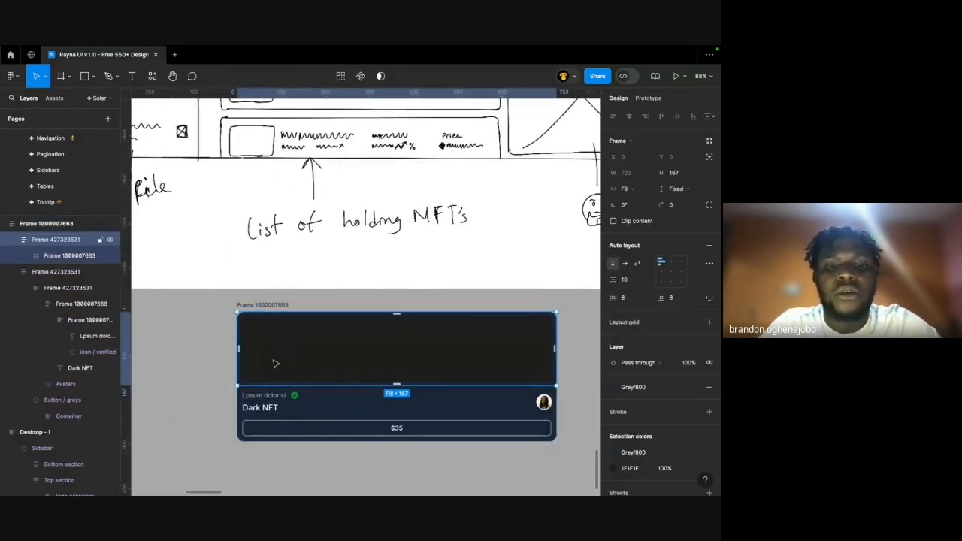
key("Delete")
scroll(275, 363, "up", 2)
left_click(277, 363)
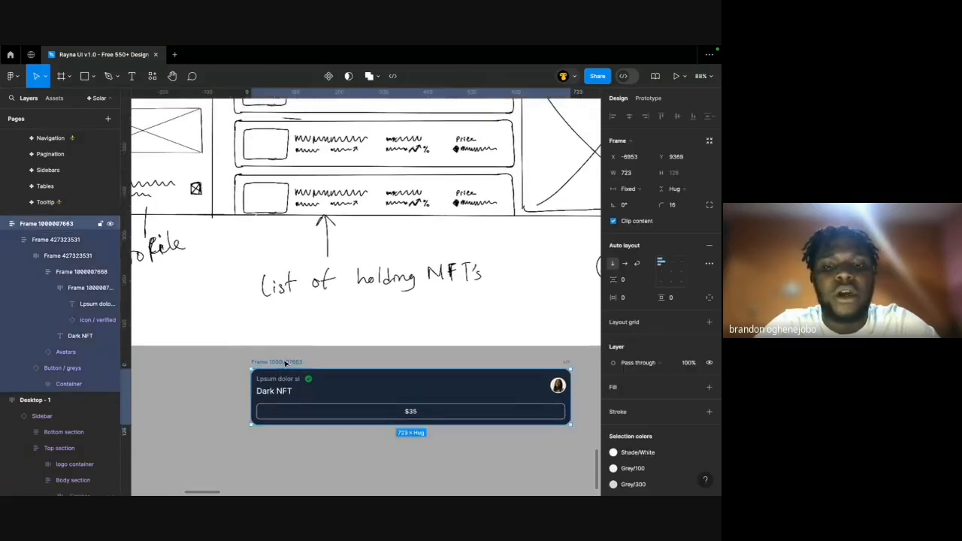
scroll(279, 363, "right", 1)
key("Escape")
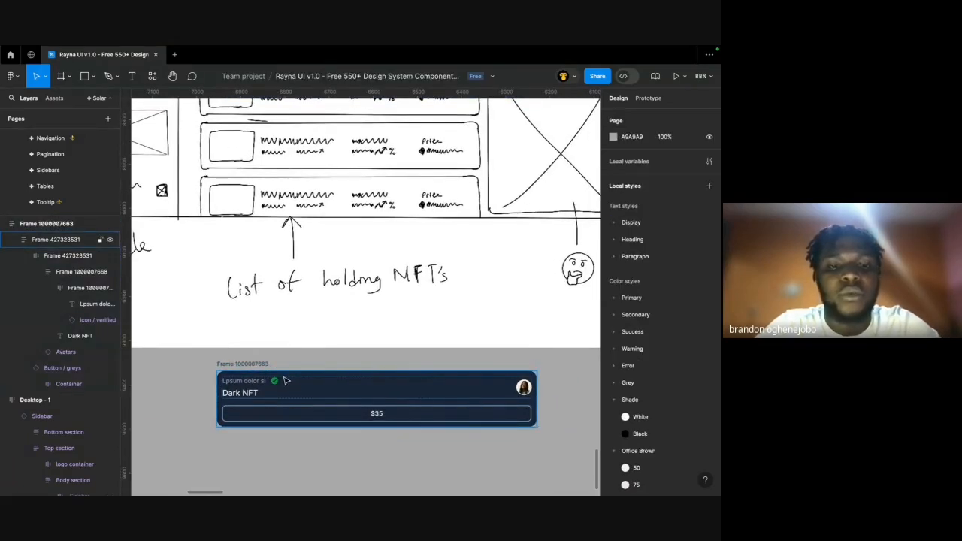
key("ctrl+z")
scroll(278, 387, "down", 1)
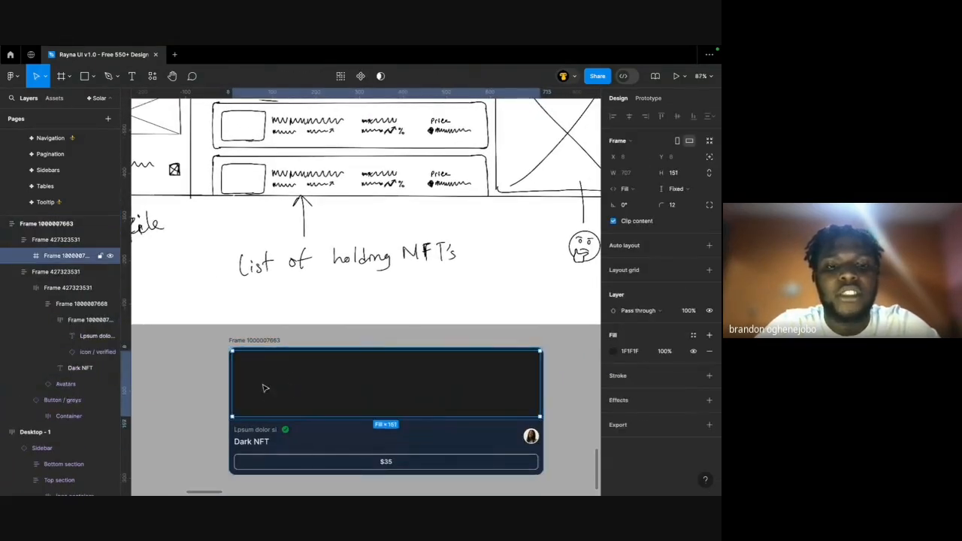
Delete the image area frame, including its padding container, from the standalone NFT card.
left_click(299, 430)
left_click(295, 389)
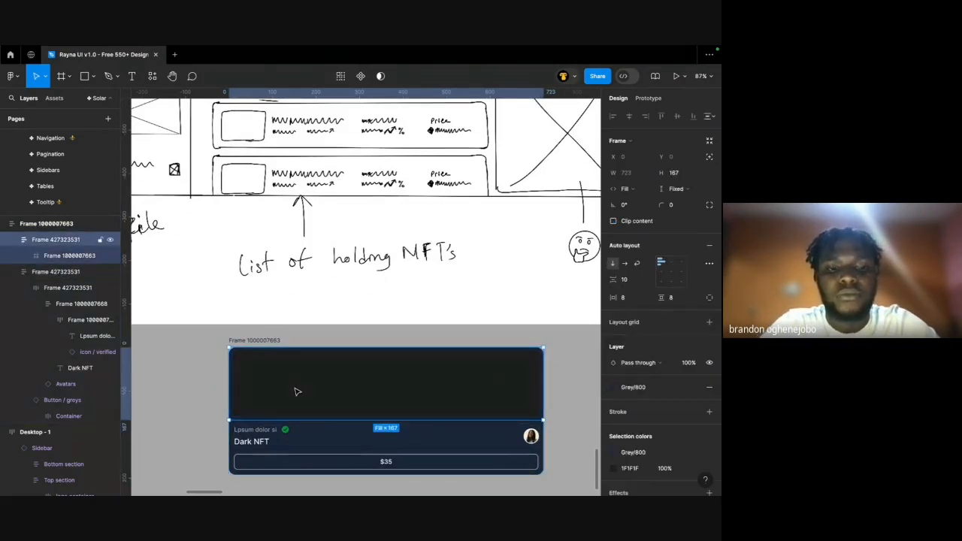
key("Delete")
Apply the Grey/800 library color as the fill of the standalone card's outer frame, and select its inner details frame.
left_click(268, 344)
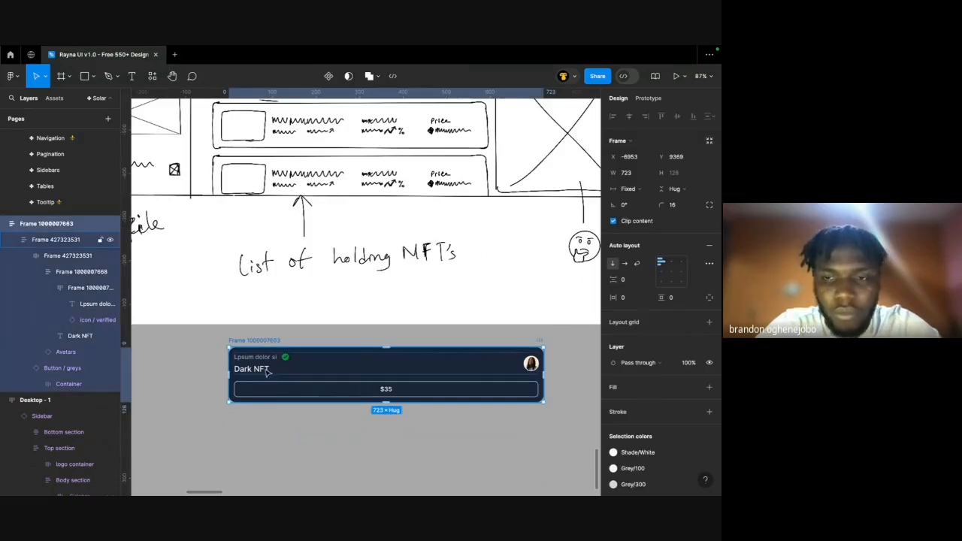
scroll(279, 367, "right", 1)
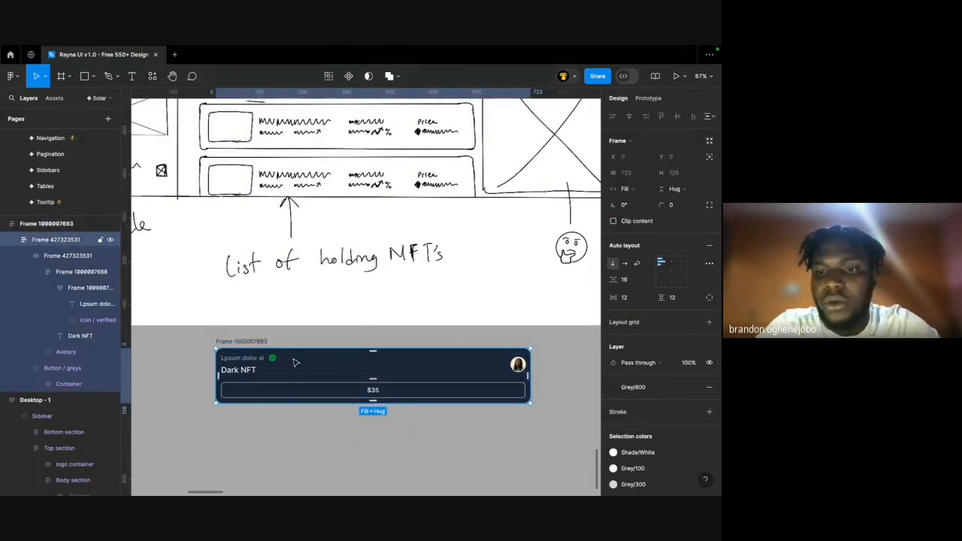
key("Escape")
left_click(691, 388)
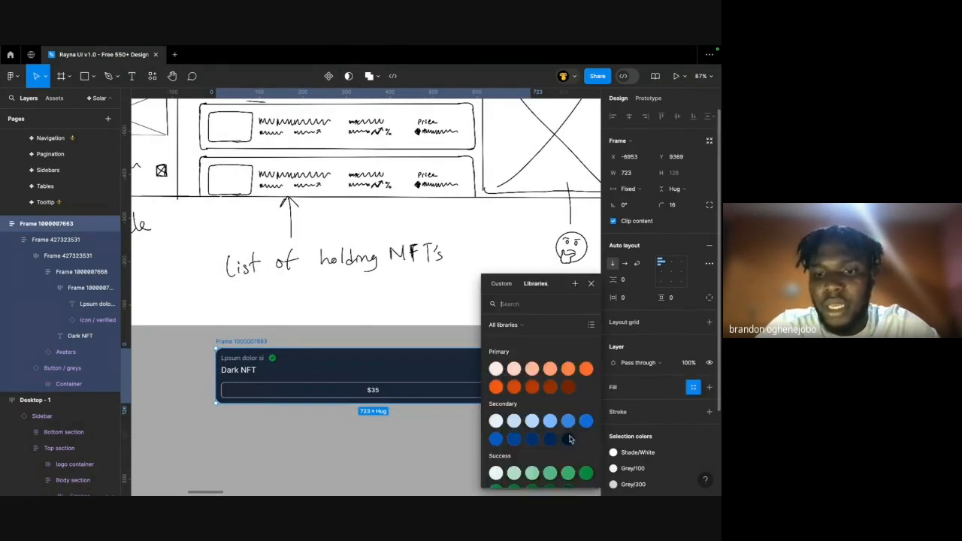
scroll(565, 443, "down", 5)
scroll(562, 449, "down", 1)
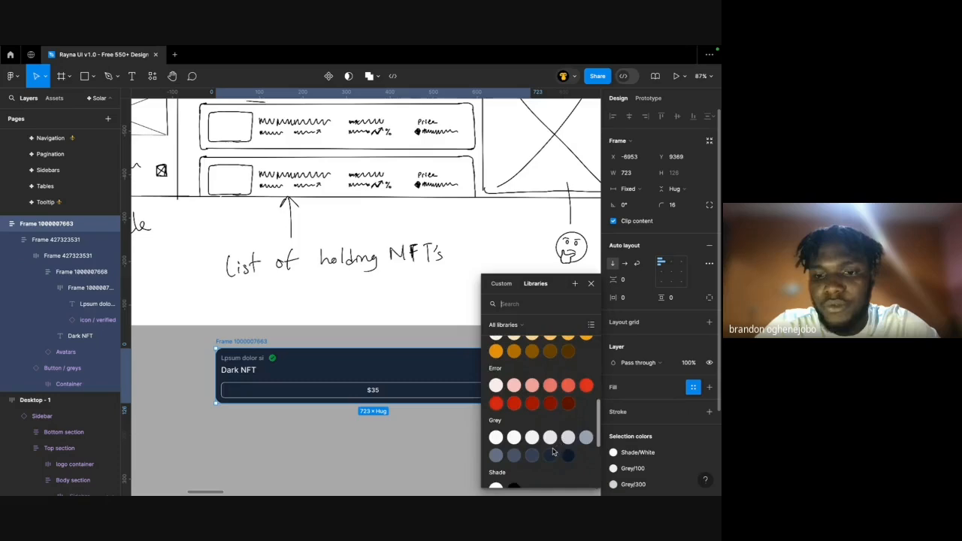
left_click(550, 455)
left_click(290, 386)
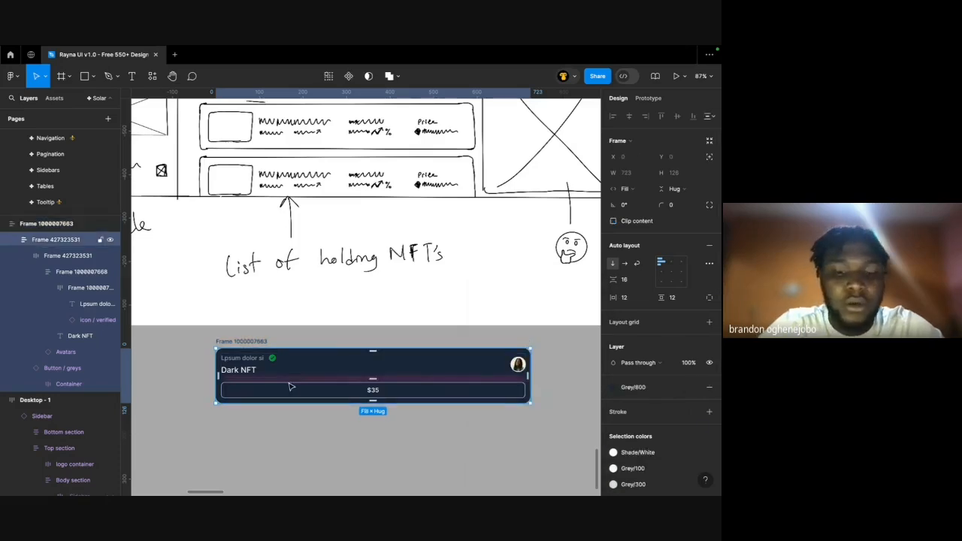
Ungroup the details frame inside the standalone card and lay out the outer frame horizontally with a 16 gap between items.
key("super+shift+g")
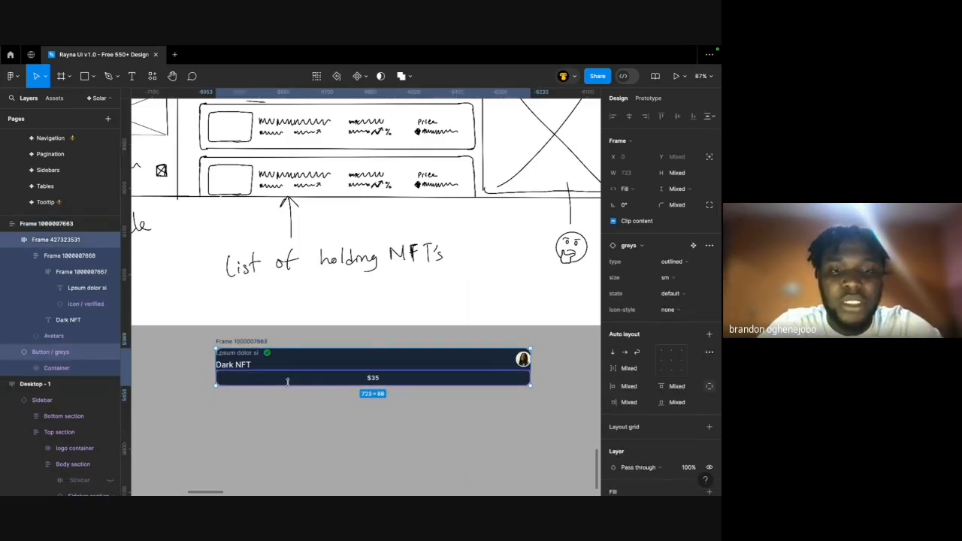
left_click(255, 347)
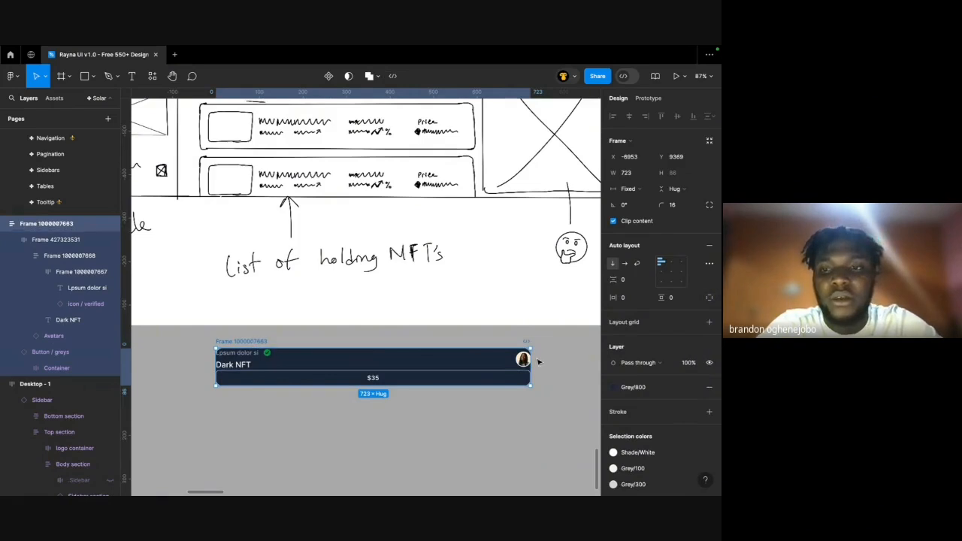
left_click(624, 264)
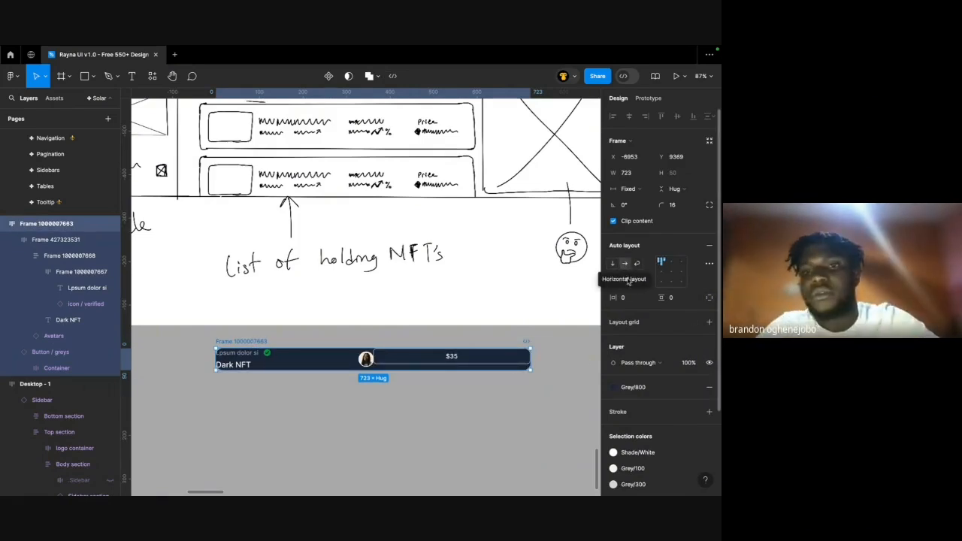
left_click(633, 281)
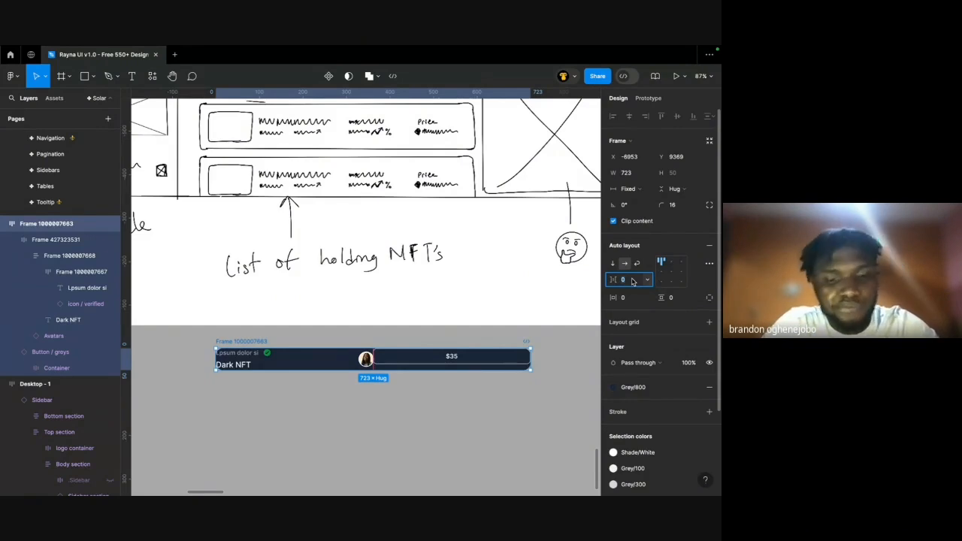
type("16")
key("Return")
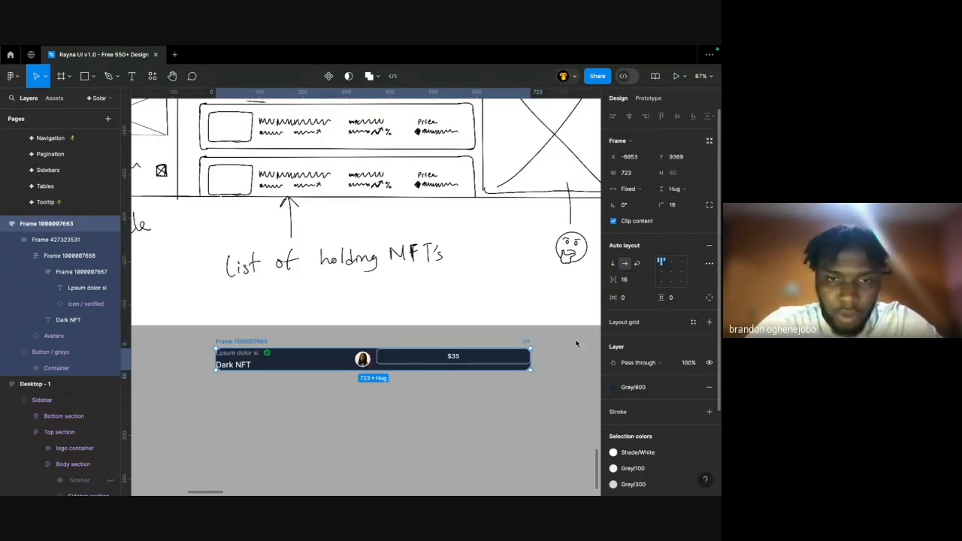
scroll(379, 371, "right", 6)
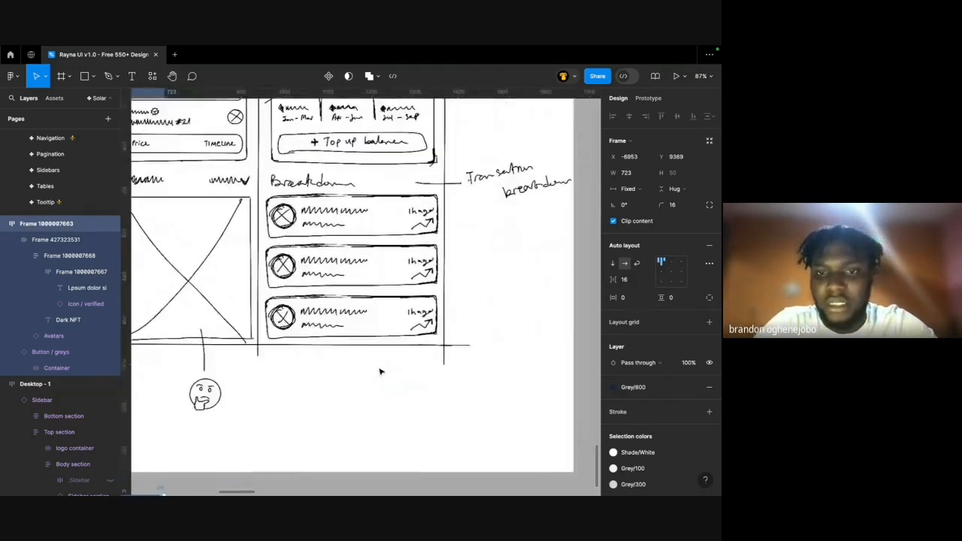
scroll(380, 371, "down", 5)
scroll(380, 372, "right", 2)
scroll(379, 371, "right", 2)
scroll(198, 402, "left", 8)
scroll(198, 402, "down", 4)
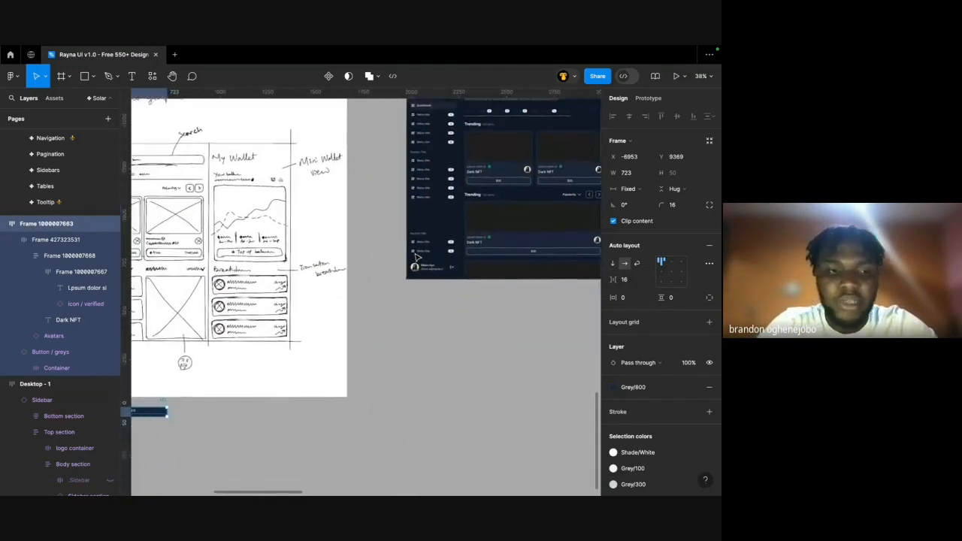
scroll(198, 402, "up", 5)
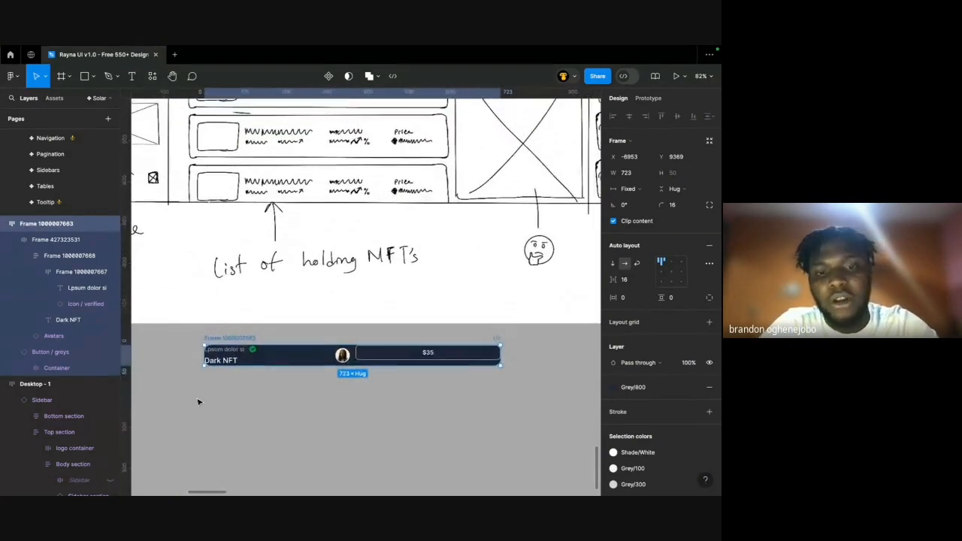
Paste the dark image frame into the row with a width of 120 and make it the row's first item.
left_click(269, 351)
left_click(372, 356)
scroll(320, 360, "up", 1)
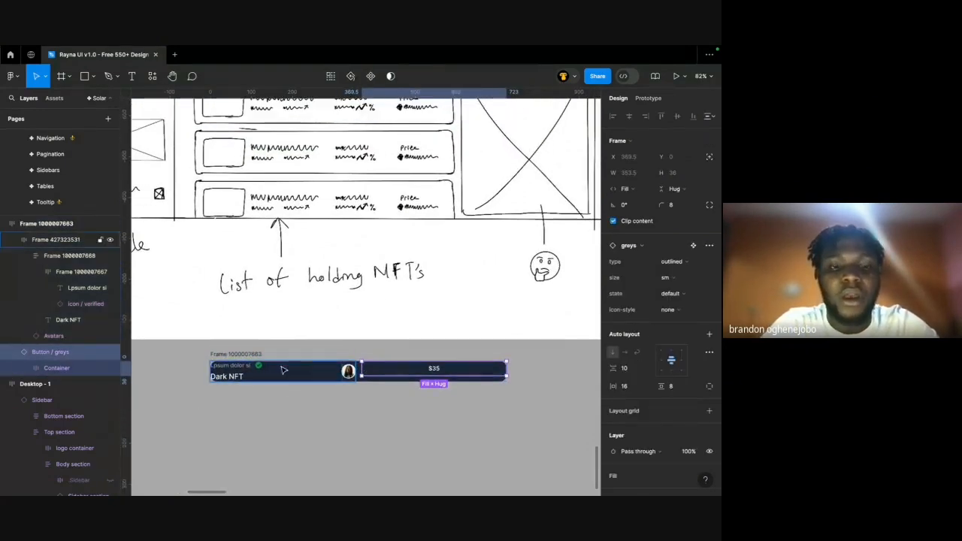
left_click(247, 354)
key("super+v")
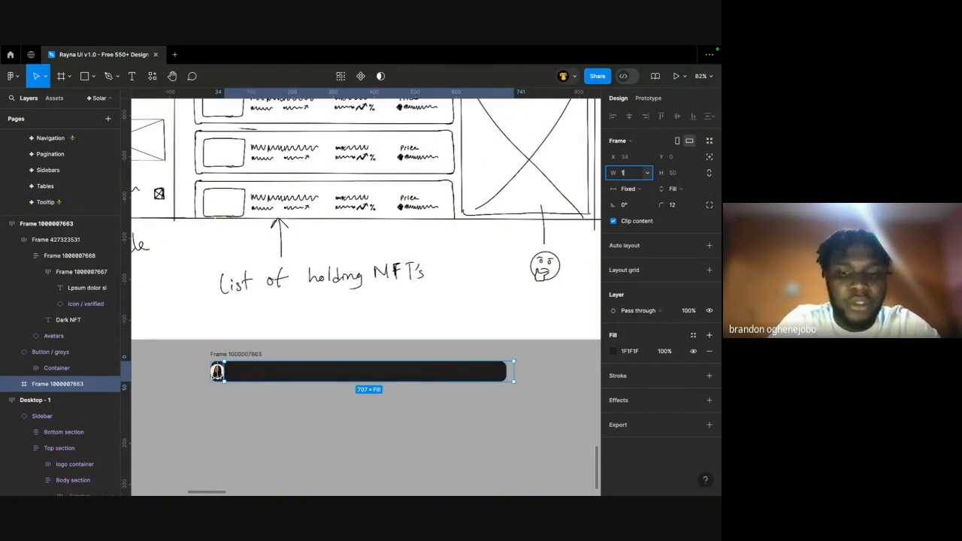
key("Return")
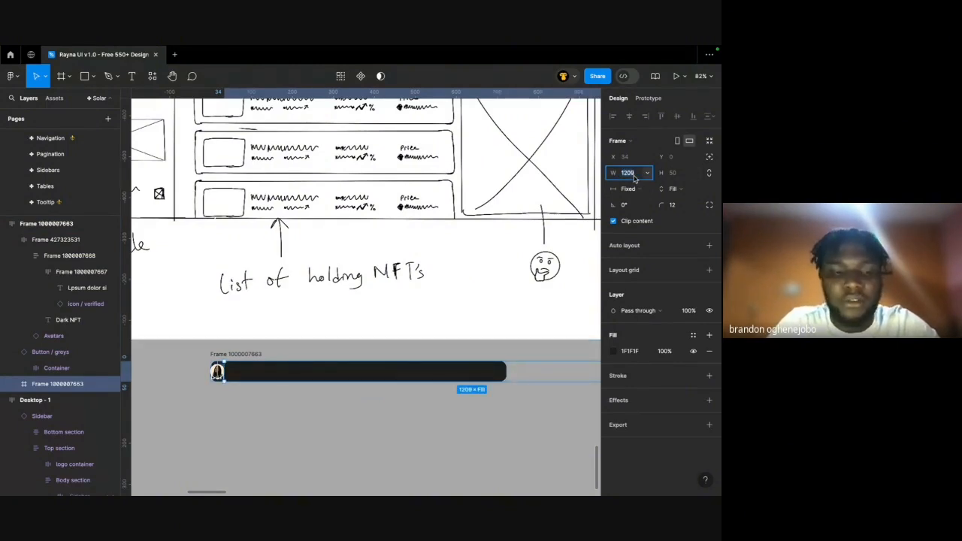
type("120")
key("Return")
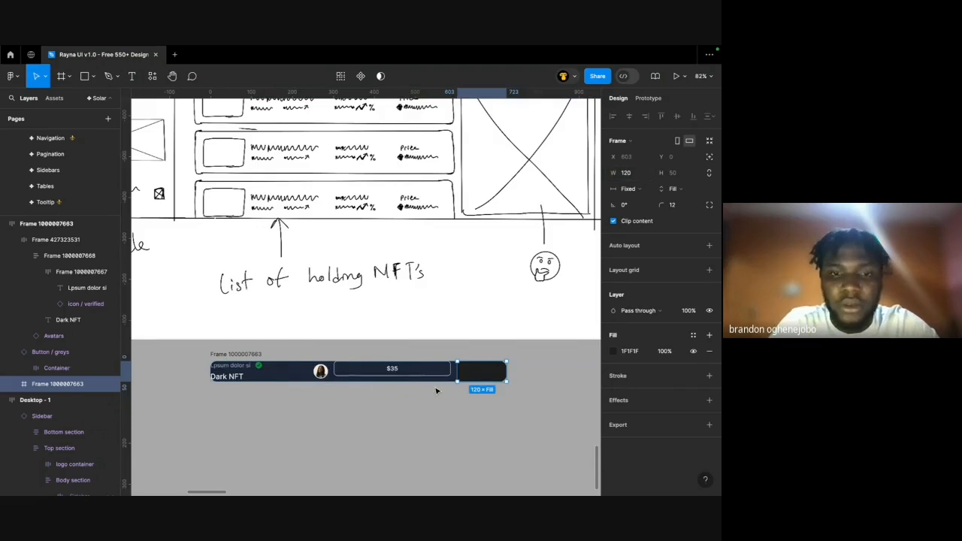
key("Left")
key("Left")
scroll(401, 399, "up", 1)
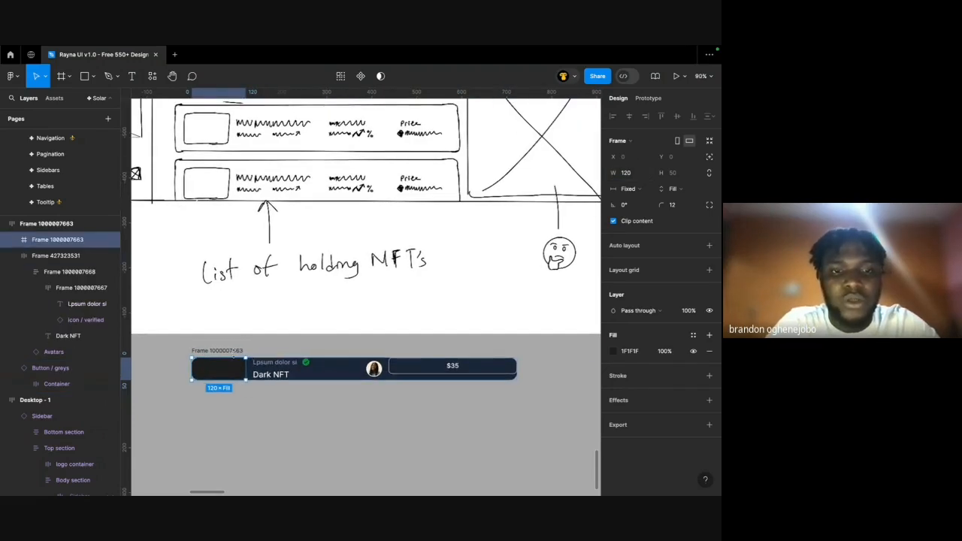
Set the row frame's vertical padding to 12 and its width to hug contents.
key("Escape")
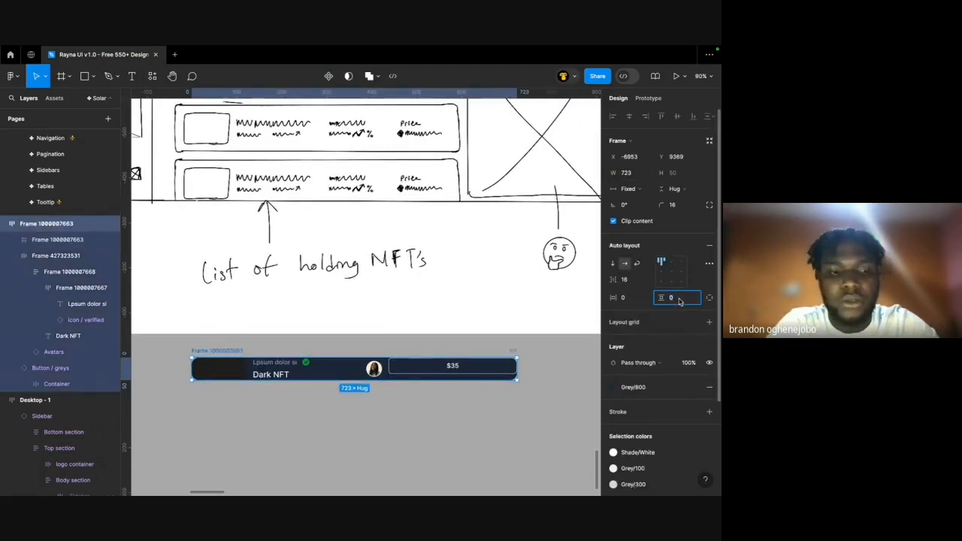
type("12")
key("Return")
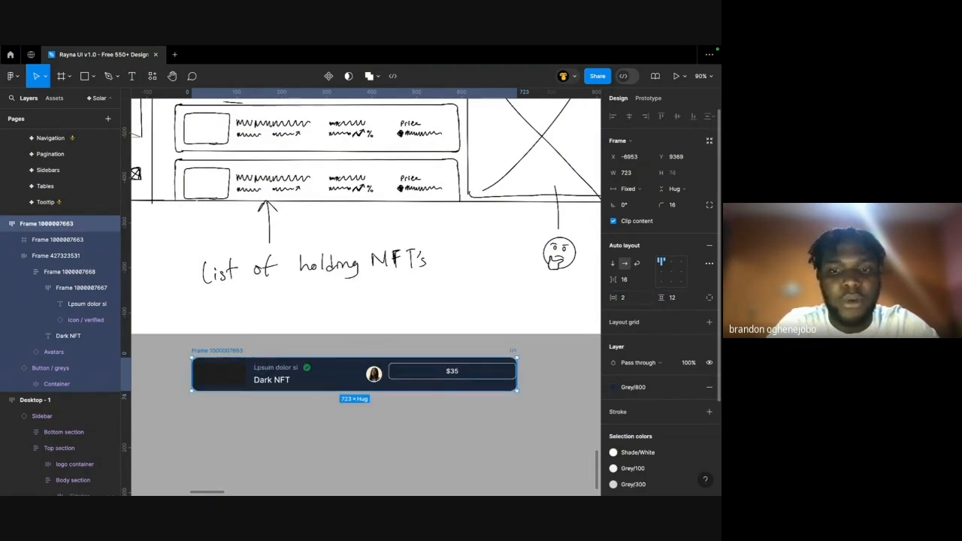
left_click(639, 190)
left_click(639, 201)
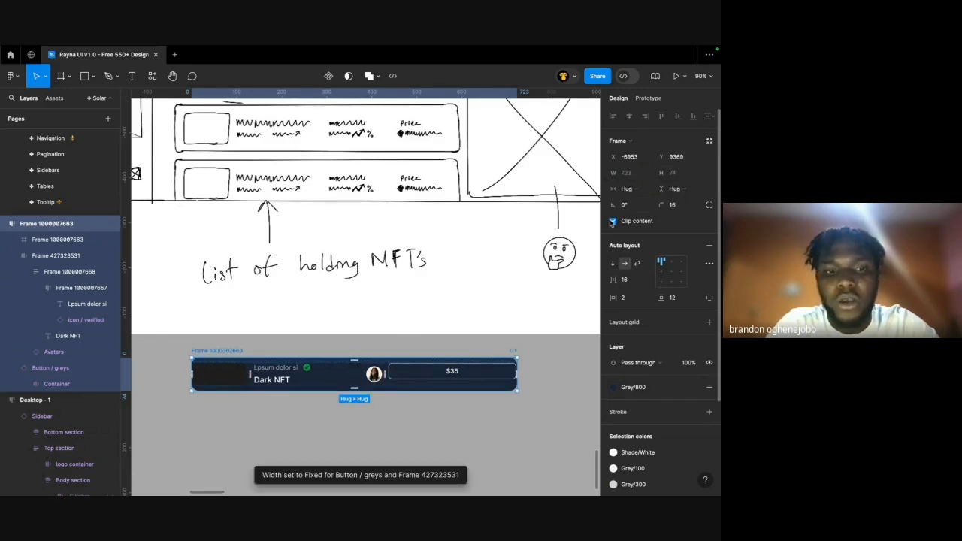
left_click(242, 380)
key("super+a")
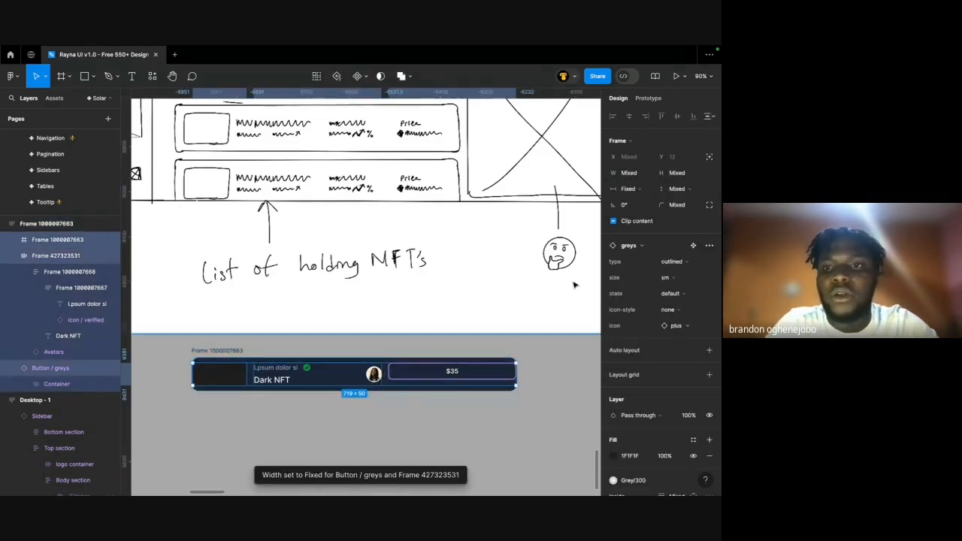
left_click(638, 192)
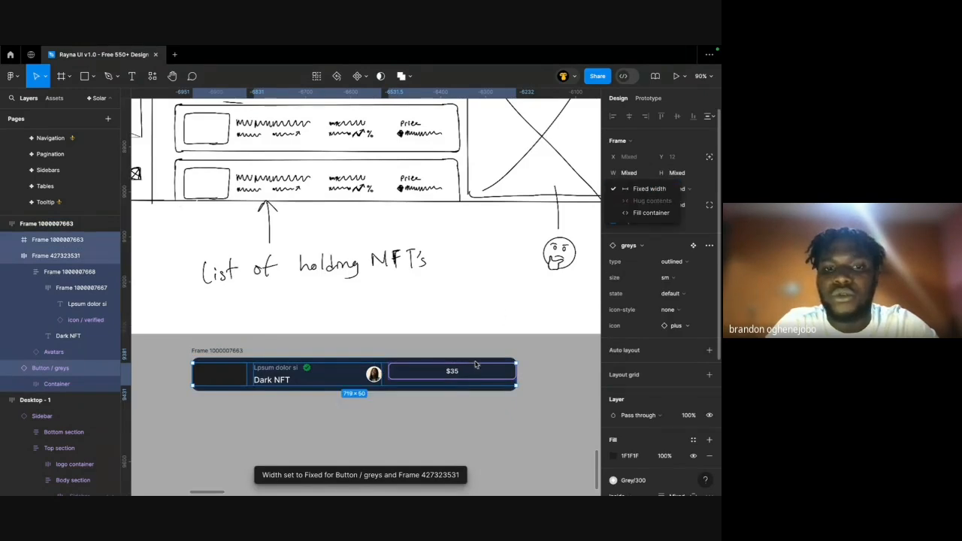
left_click(452, 402)
left_click(327, 384)
left_click(225, 346)
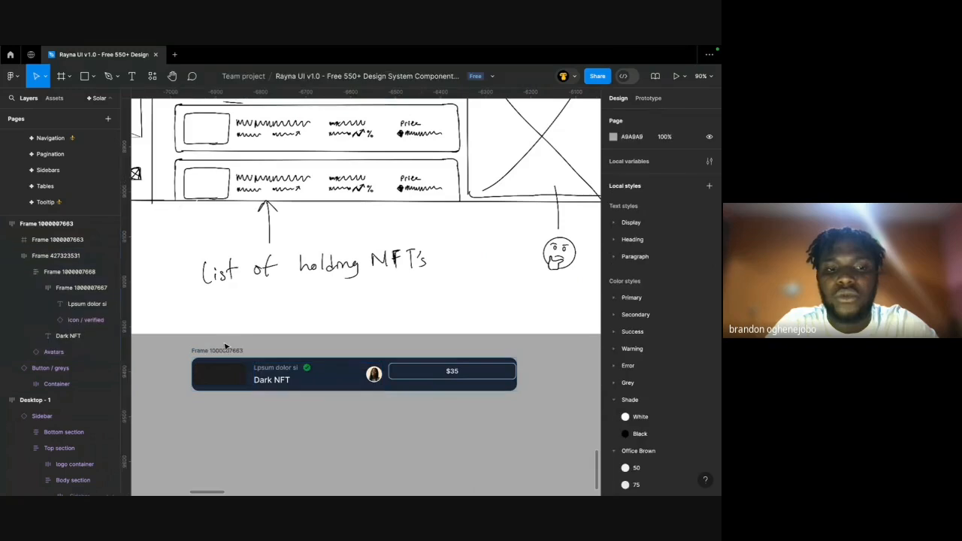
Set the row frame's horizontal padding to 12.
left_click(226, 348)
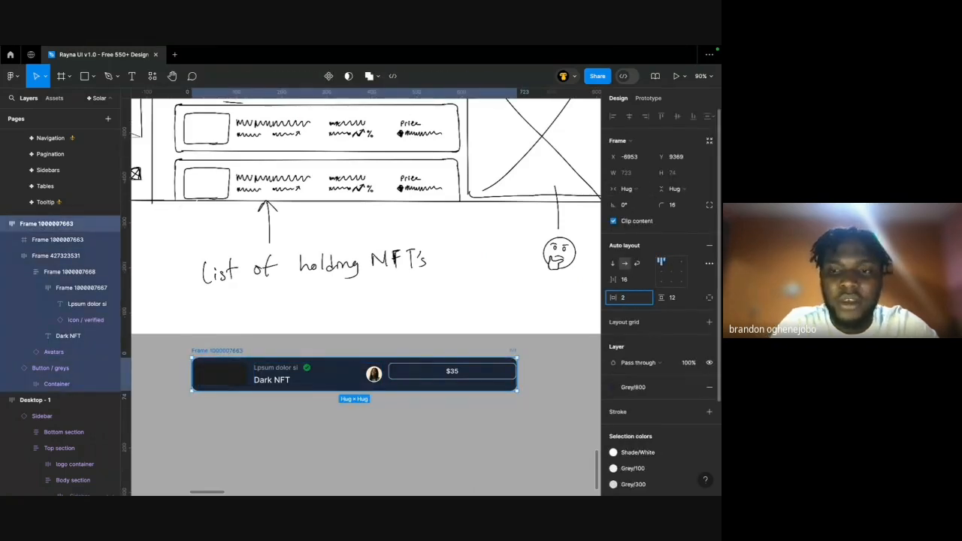
type("12")
key("Return")
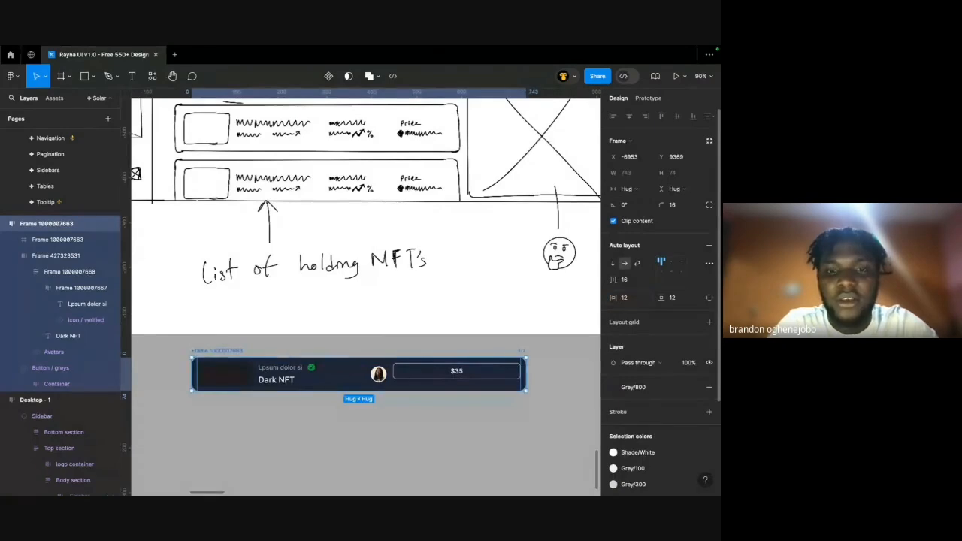
Set the corner radius of the row's outer frame to 8.
left_click(250, 373)
scroll(250, 373, "up", 5)
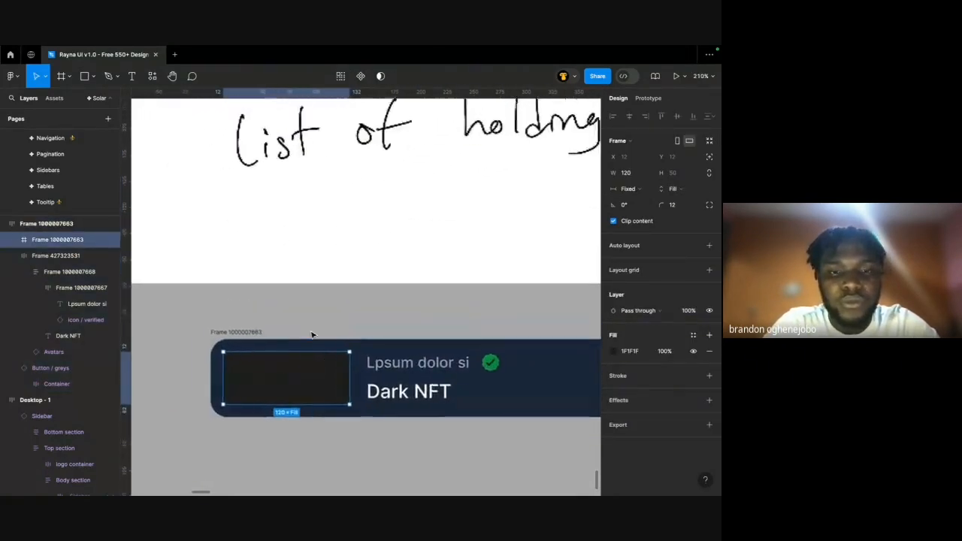
scroll(312, 335, "down", 4)
scroll(312, 335, "up", 2)
scroll(312, 335, "down", 2)
scroll(313, 335, "up", 4)
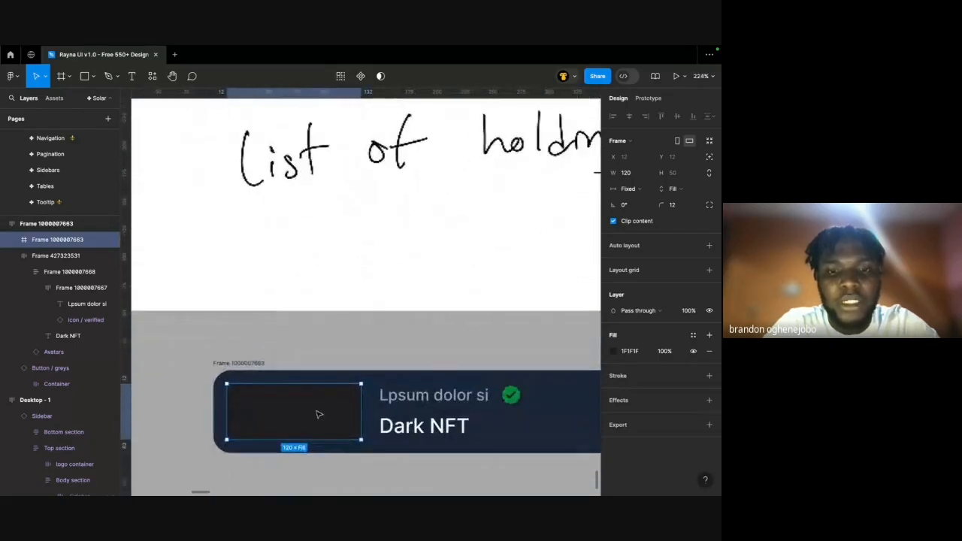
left_click(398, 382)
scroll(354, 373, "up", 5)
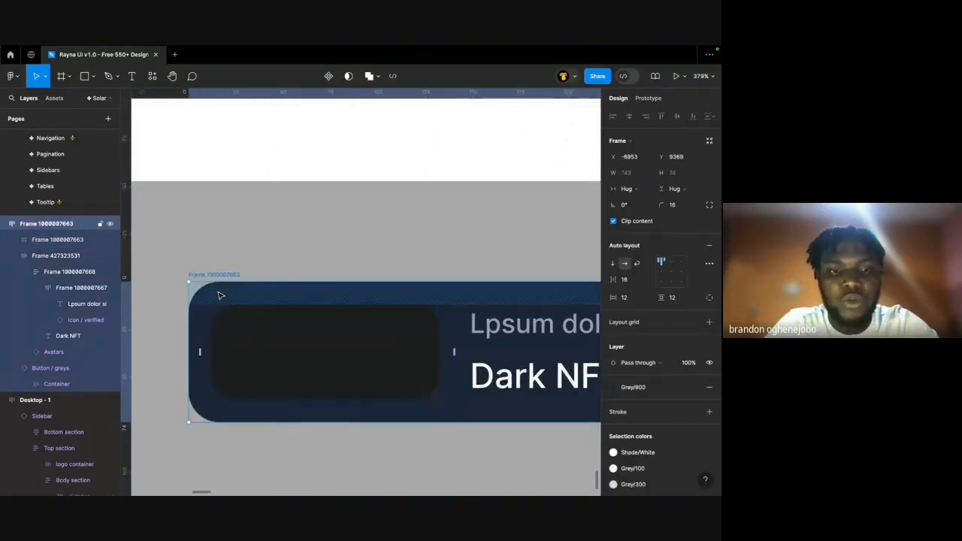
left_click(679, 208)
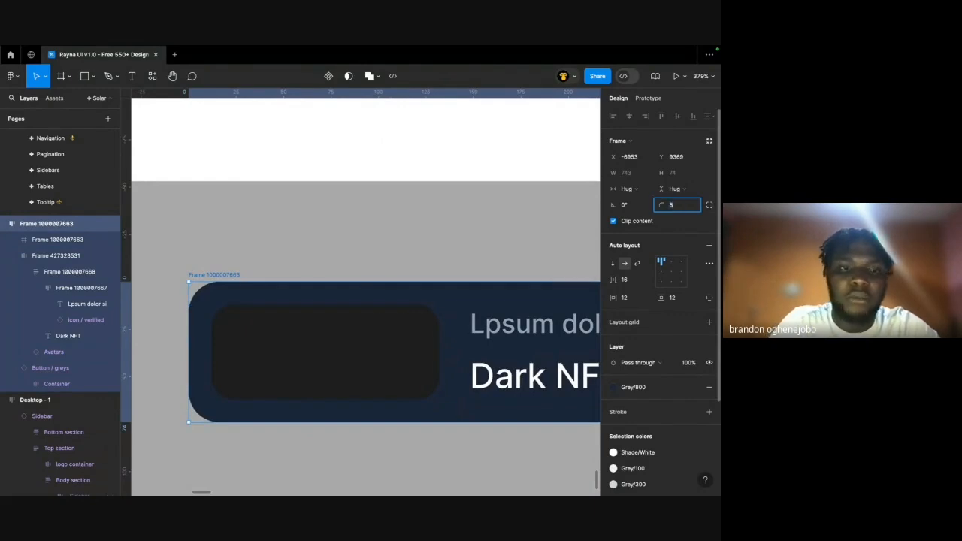
Set the corner radius of the dark image frame inside the row to 8.
left_click(299, 368)
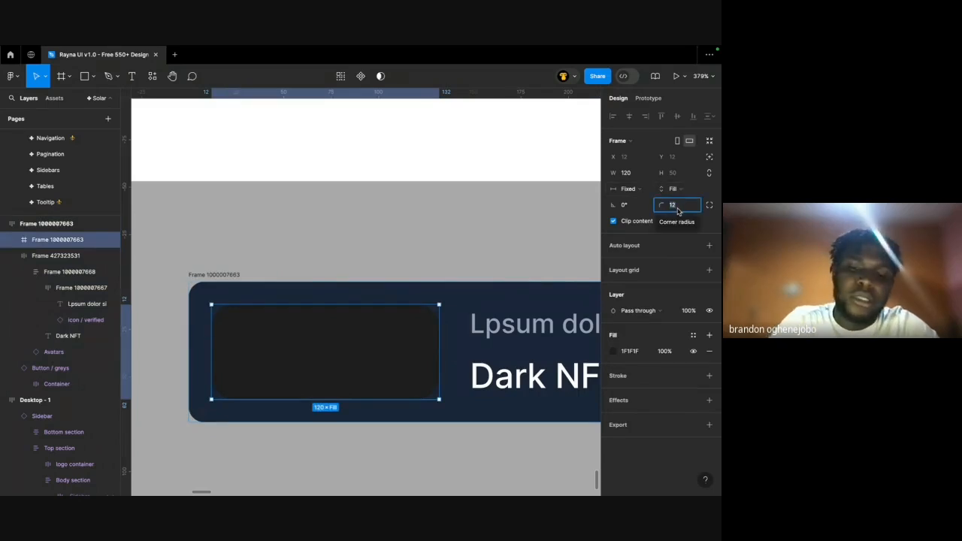
type("8")
key("Return")
left_click(305, 243)
scroll(282, 251, "left", 1)
scroll(282, 250, "down", 1)
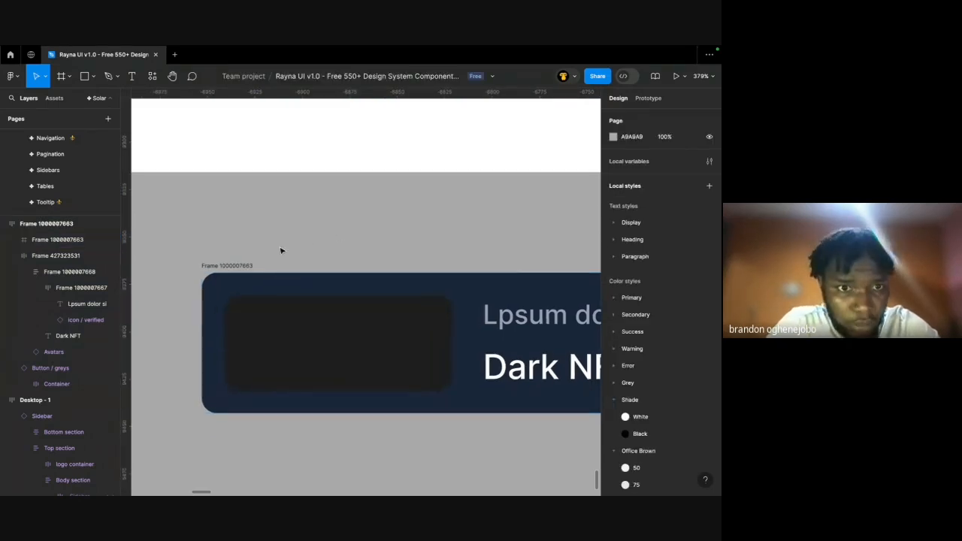
Try a corner radius of 4 on the row's dark image frame and inspect its corners against the outer frame.
scroll(194, 298, "up", 4)
left_click(318, 346)
scroll(318, 348, "down", 4)
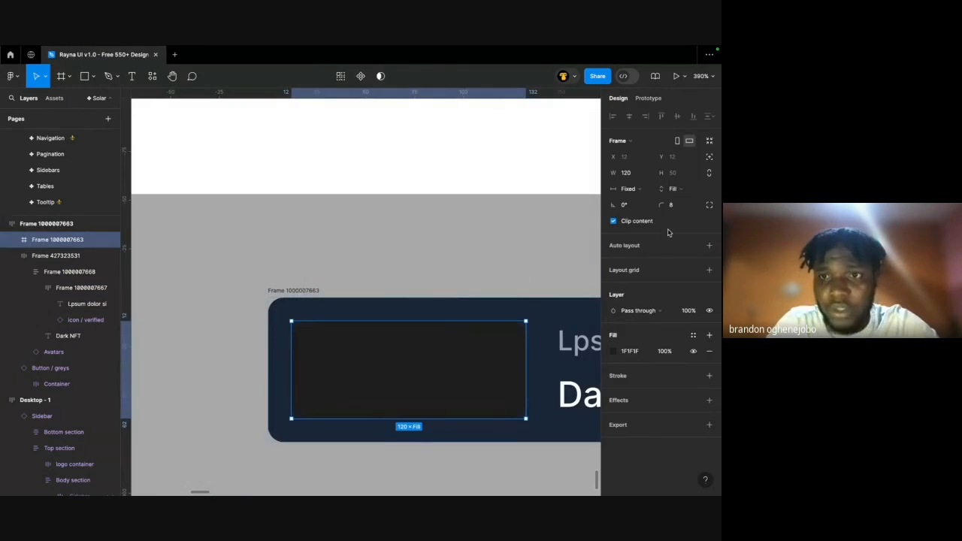
left_click(677, 204)
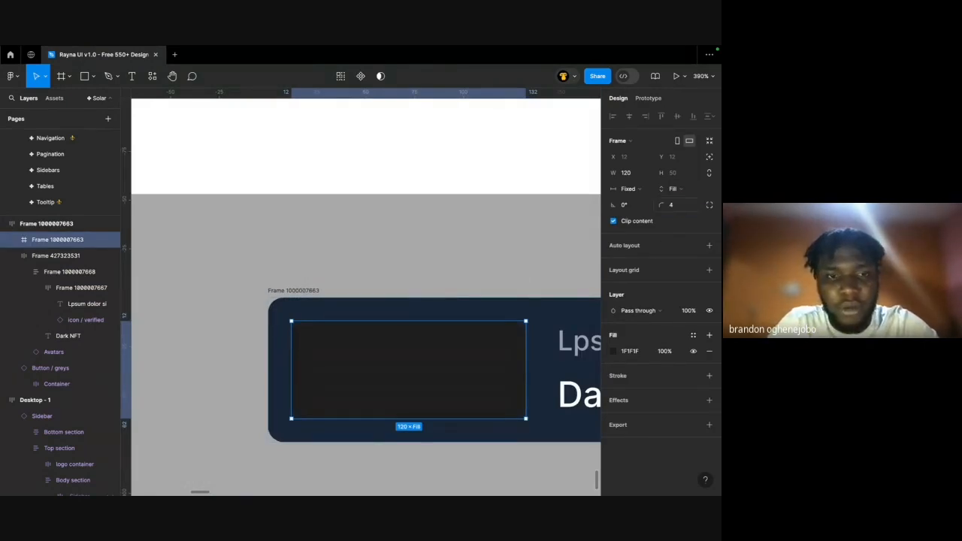
left_click(410, 260)
scroll(308, 329, "up", 5)
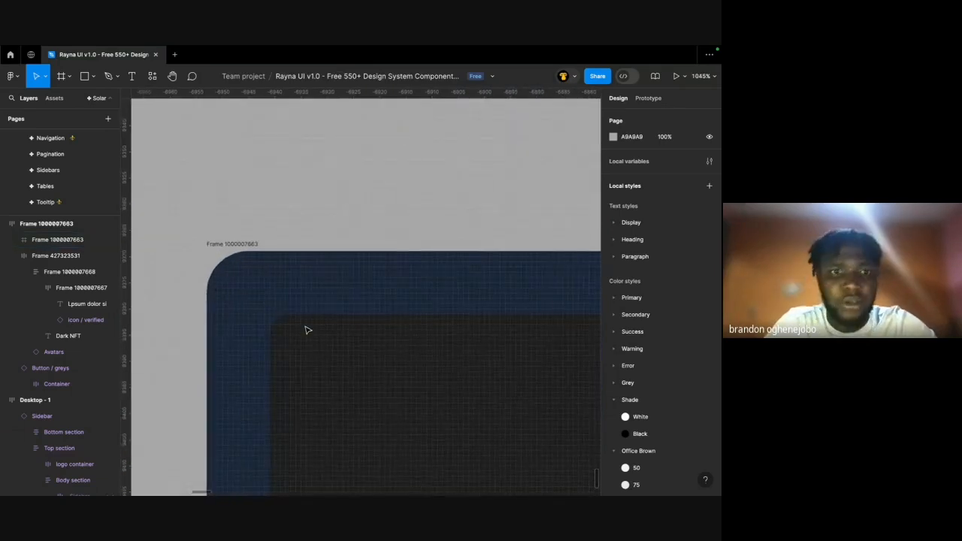
scroll(307, 330, "down", 5)
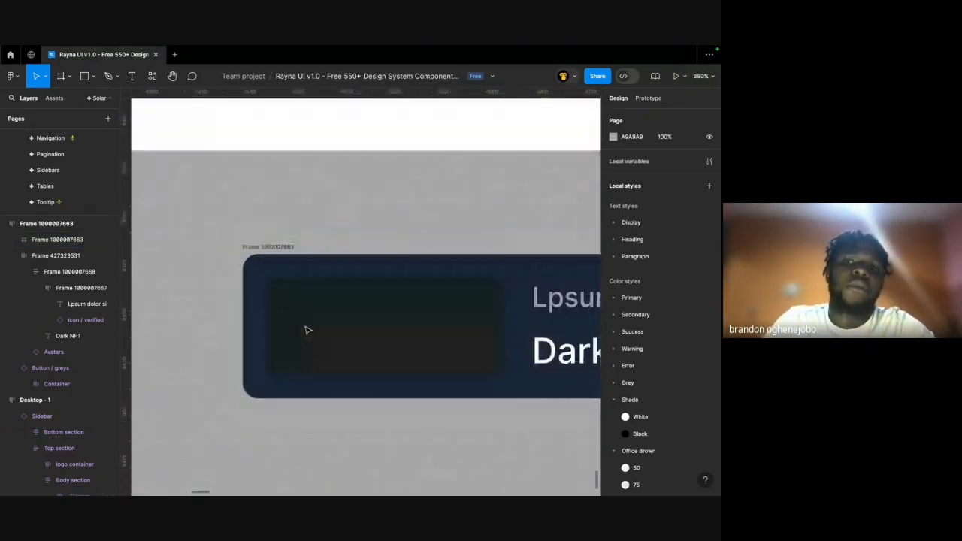
left_click(307, 330)
Move the Dark NFT title above the Lpsum dolor si line in the row's text stack.
left_click(309, 262)
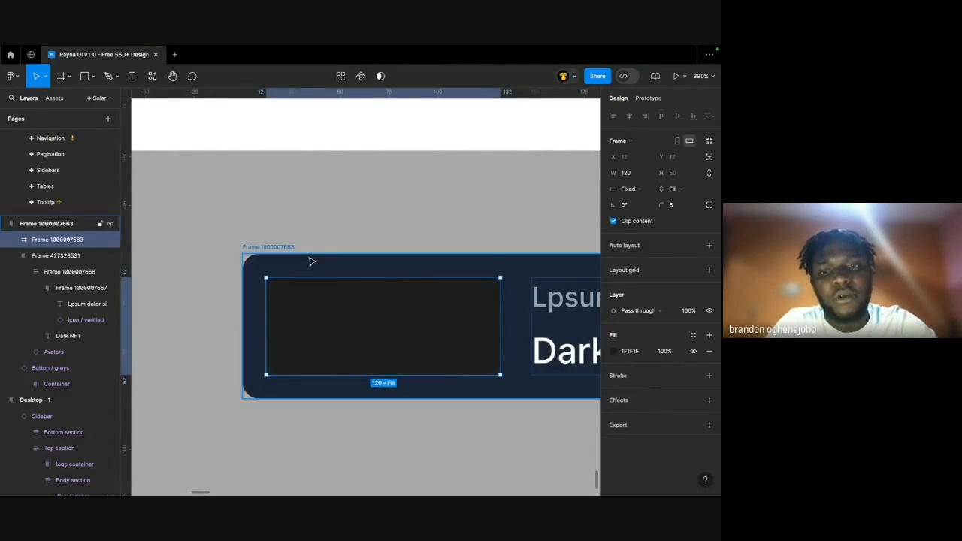
scroll(310, 261, "down", 5)
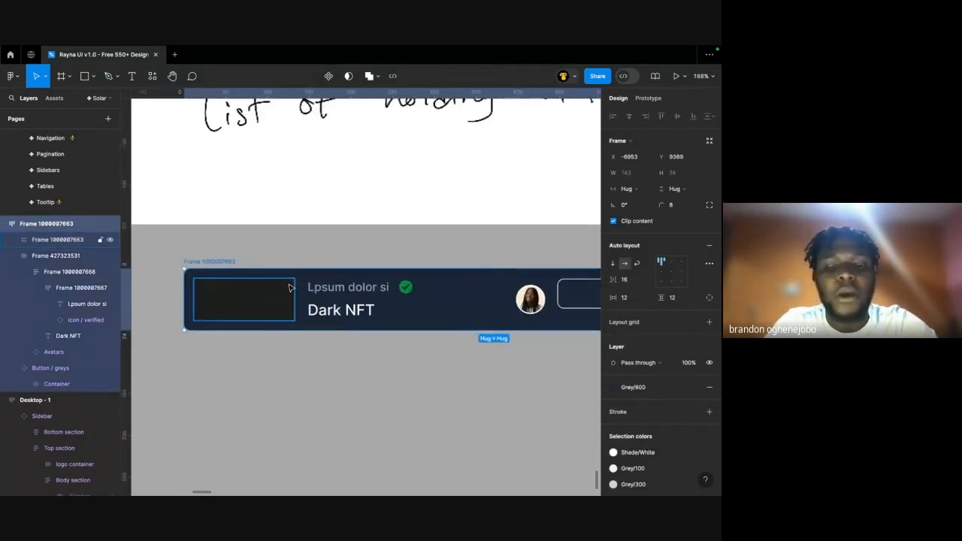
scroll(300, 329, "down", 3)
scroll(299, 327, "up", 2)
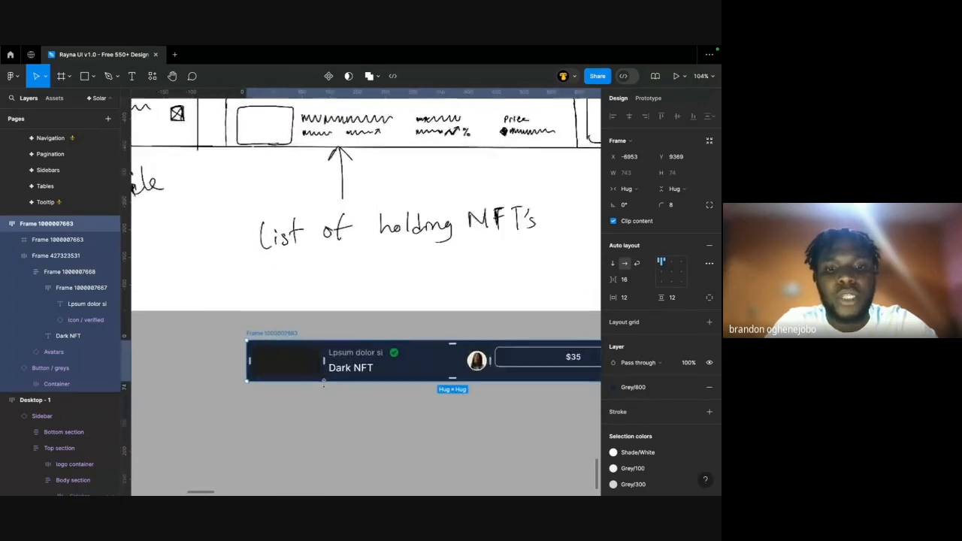
left_click(305, 369)
left_click(312, 399)
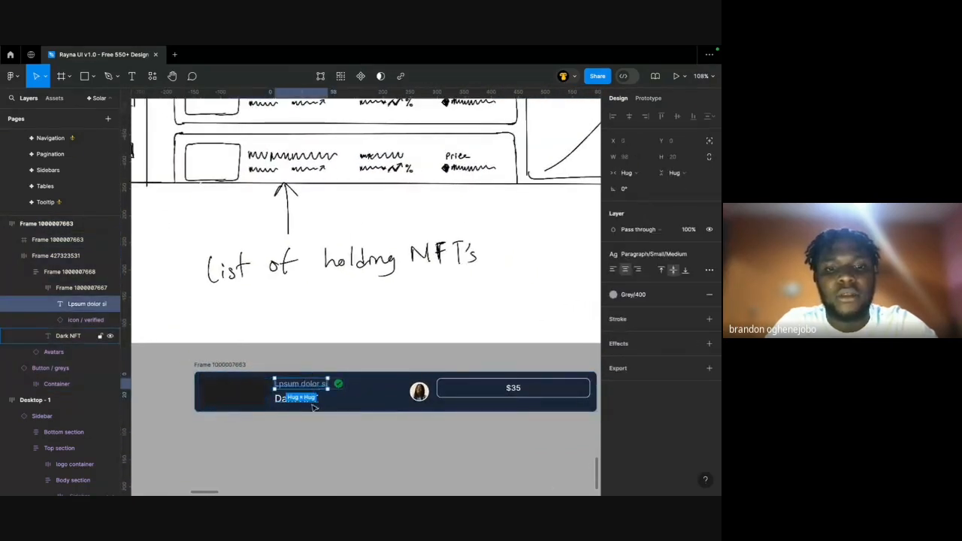
left_click(314, 404)
key("Up")
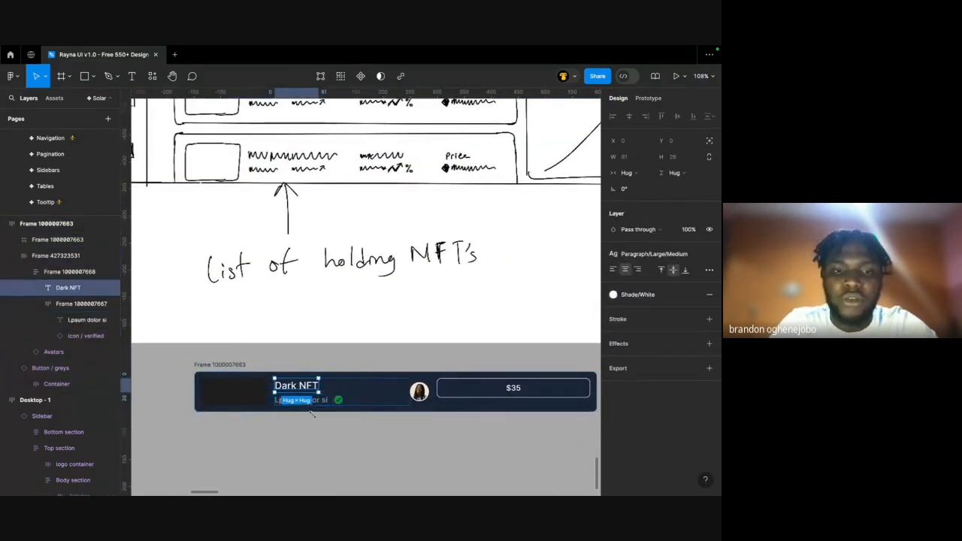
left_click(331, 403)
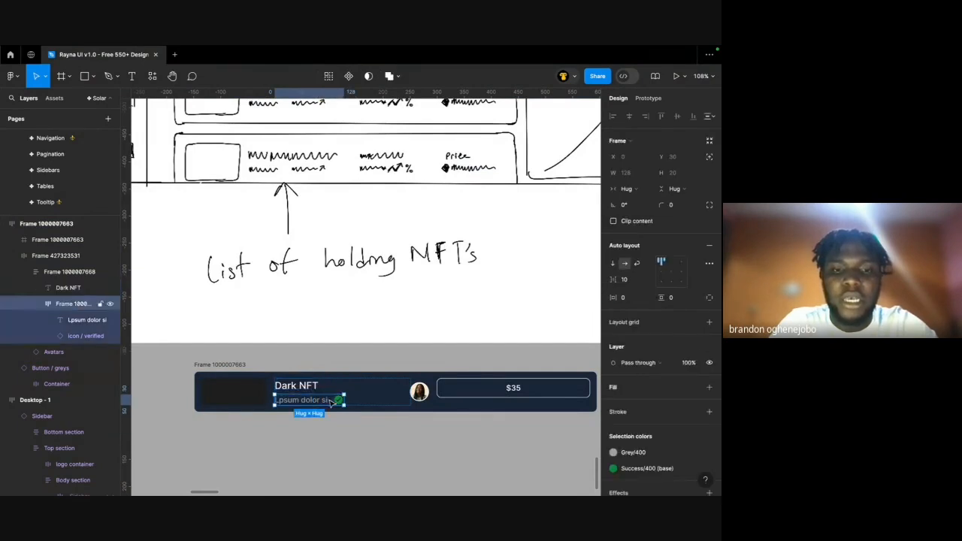
left_click(311, 386)
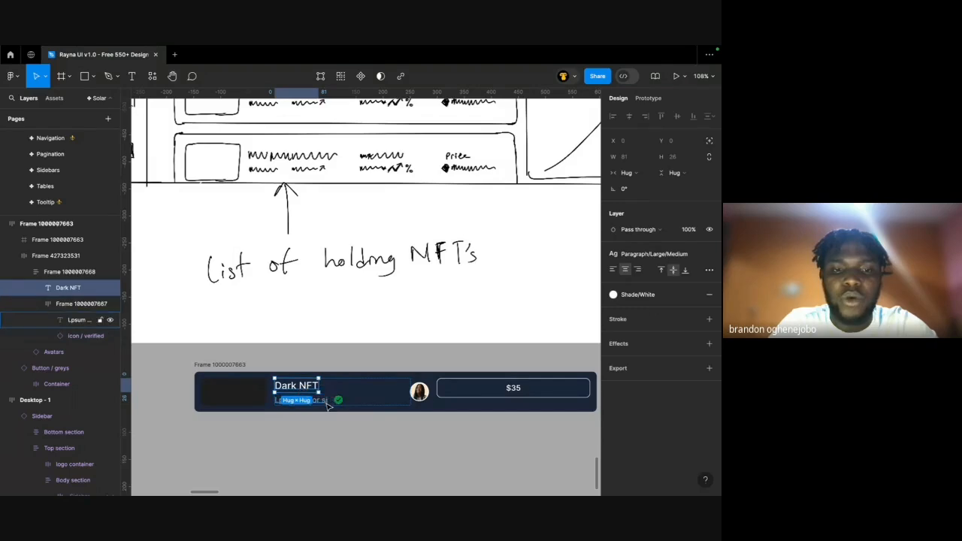
left_click(327, 403)
left_click(309, 388)
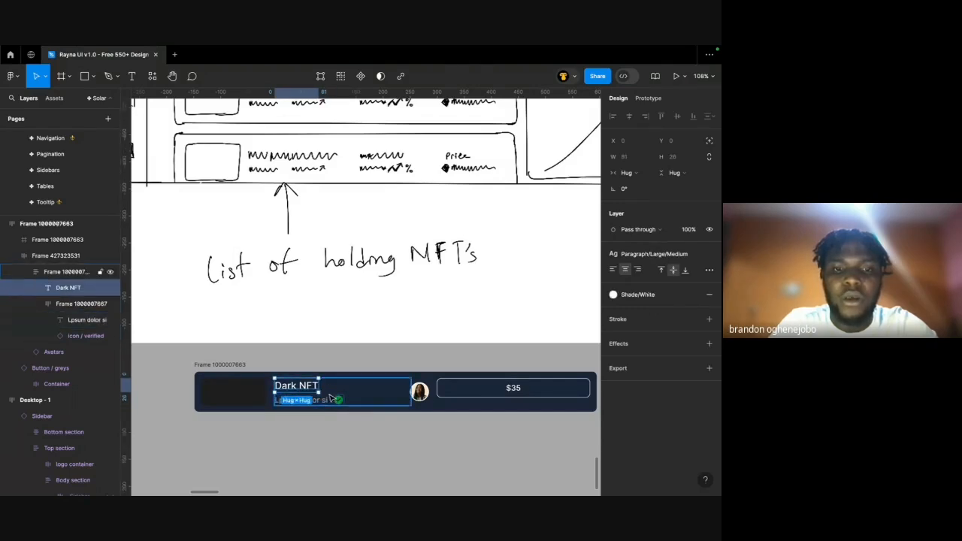
left_click(332, 403)
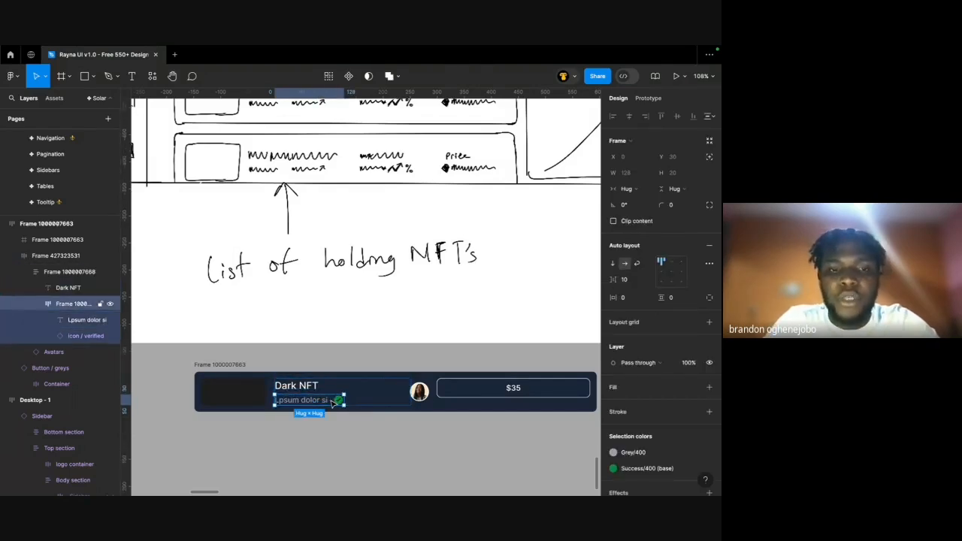
Copy the orange Get arrow link from the dashboard header and paste it after the Lpsum dolor si text in the row.
scroll(323, 403, "right", 3)
scroll(367, 440, "down", 2)
scroll(368, 439, "right", 10)
scroll(368, 440, "up", 5)
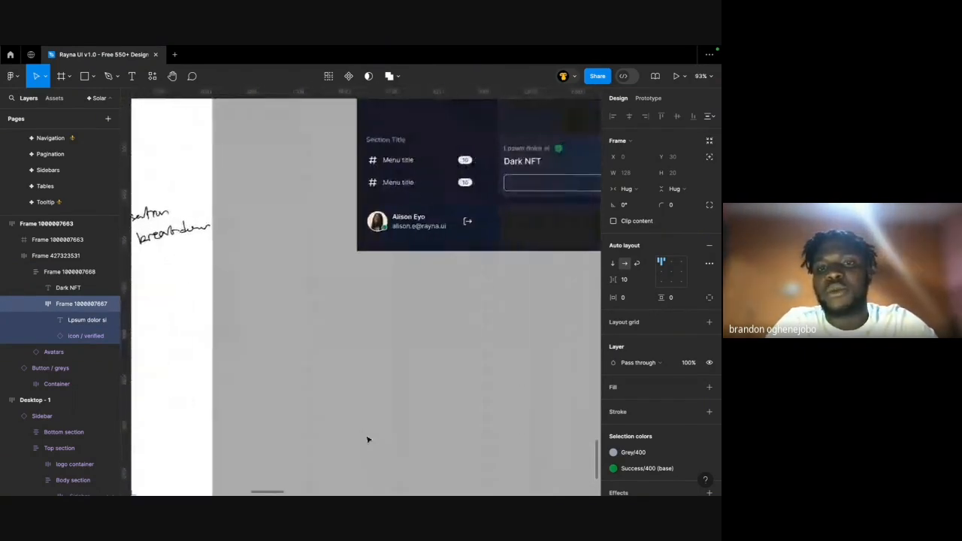
scroll(368, 440, "up", 5)
scroll(402, 275, "up", 5)
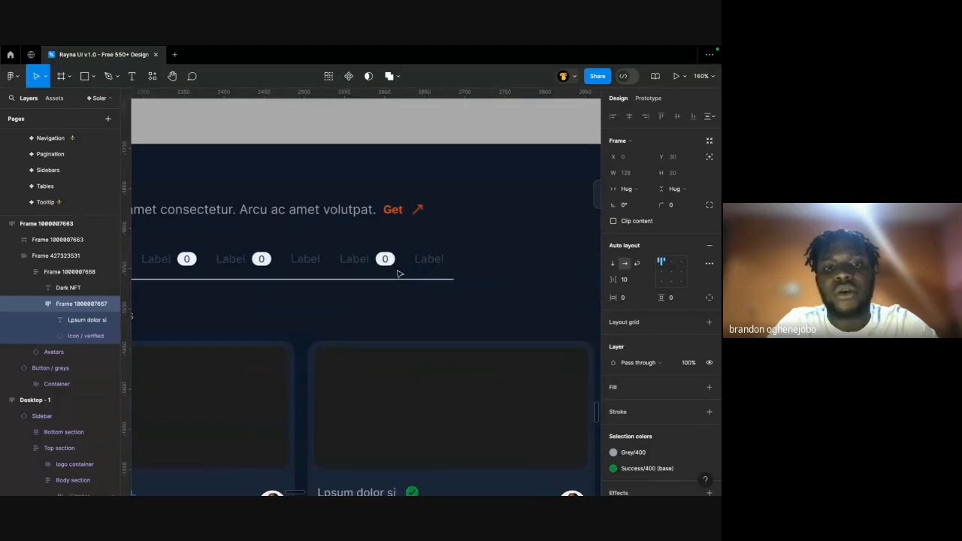
left_click(356, 211)
left_click(409, 216)
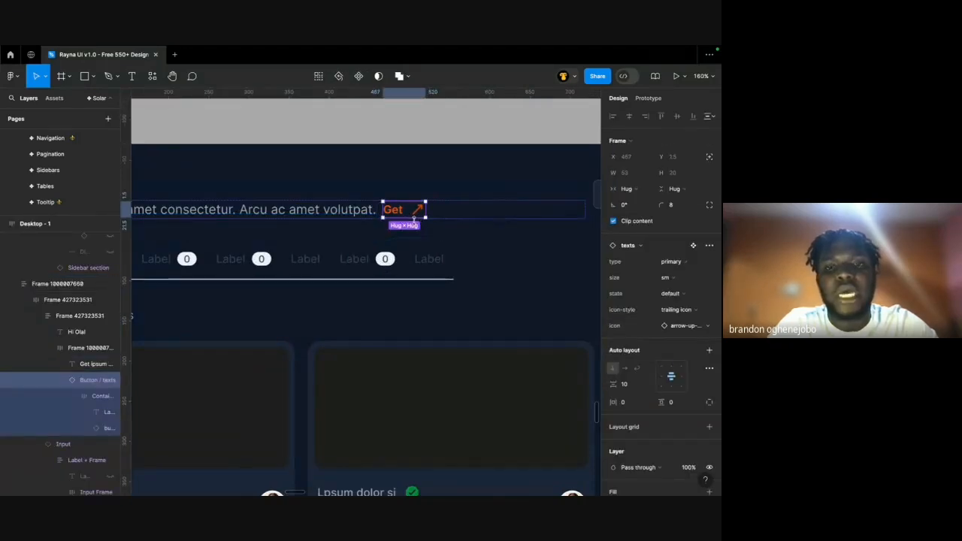
scroll(410, 216, "down", 10)
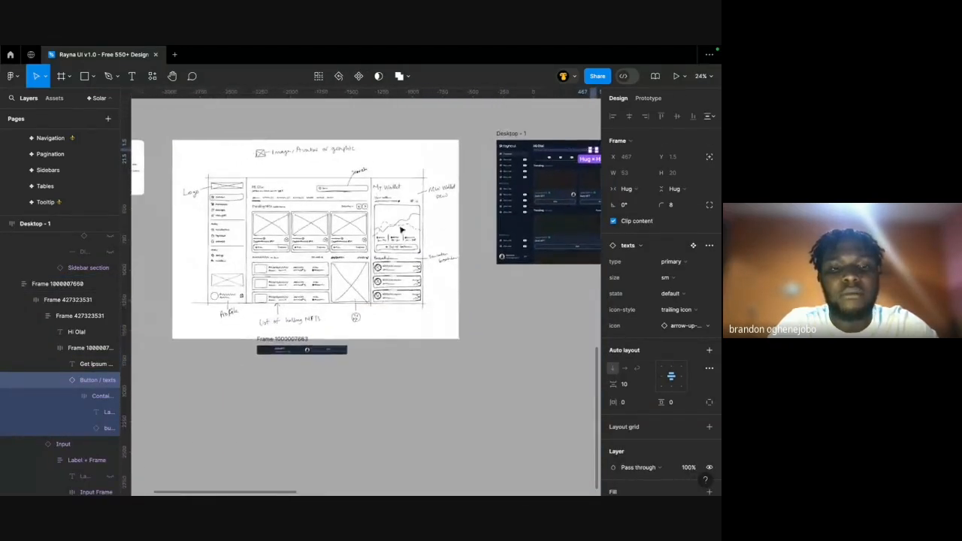
scroll(299, 319, "up", 10)
left_click(273, 437)
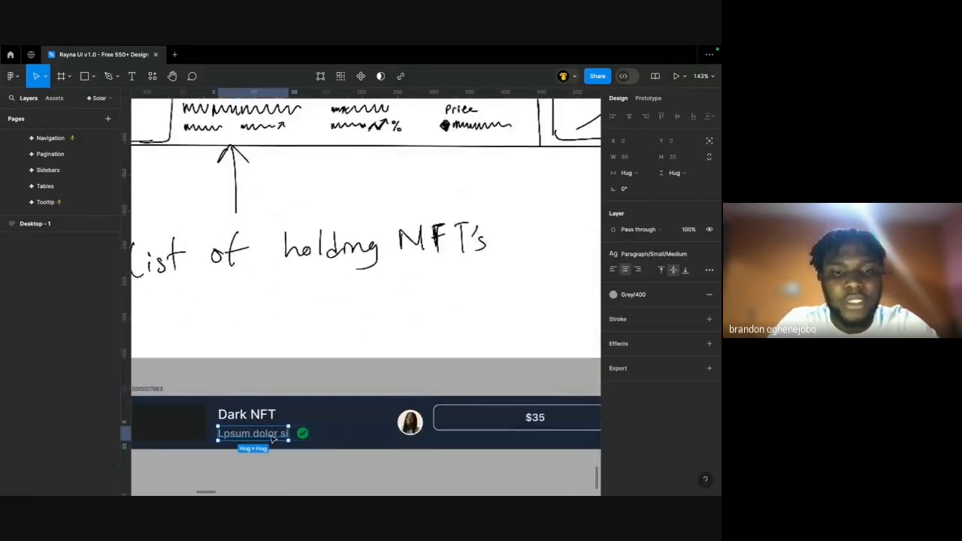
scroll(270, 436, "up", 5)
Delete the green verified icon from the row's second text line.
left_click(457, 428)
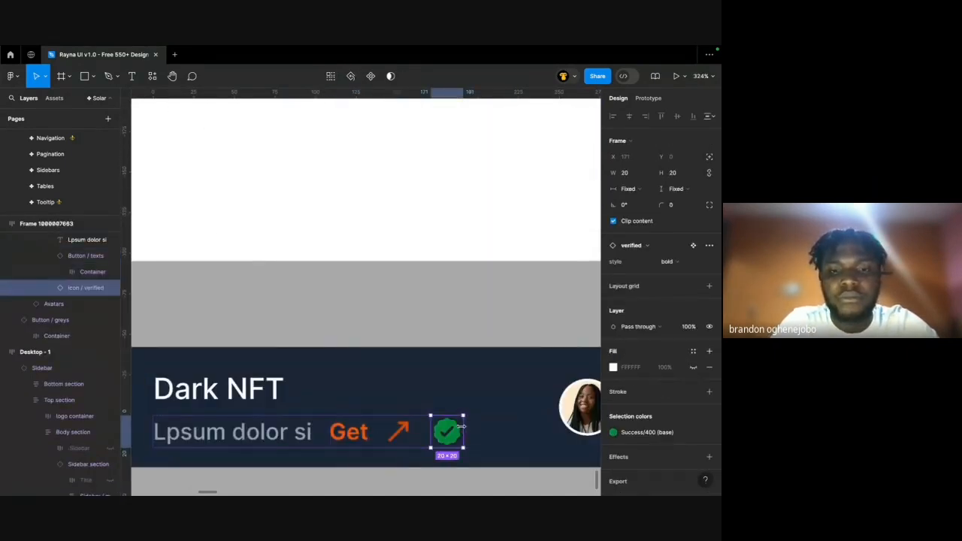
key("Escape")
scroll(460, 426, "down", 7)
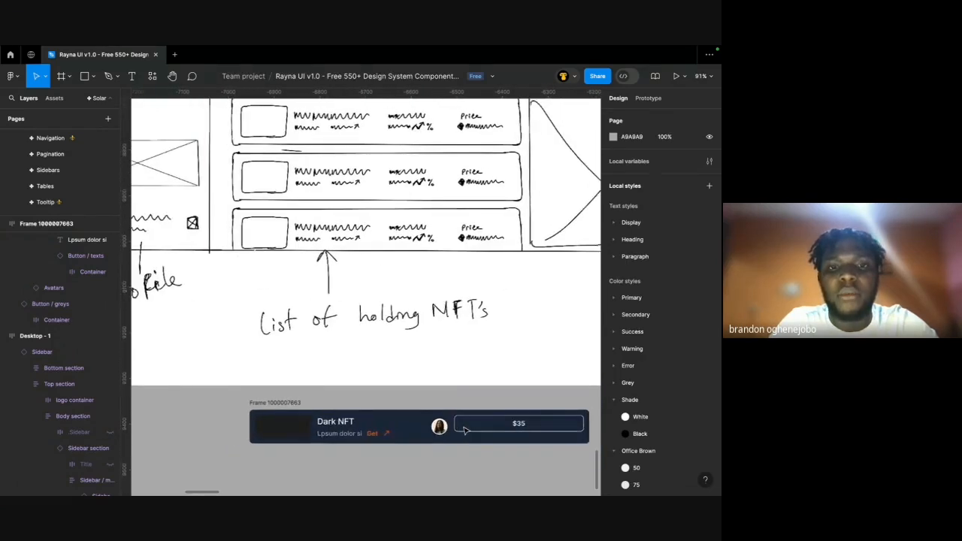
Set the width of the frame holding the row's text stack and avatar to hug its contents.
scroll(465, 431, "right", 1)
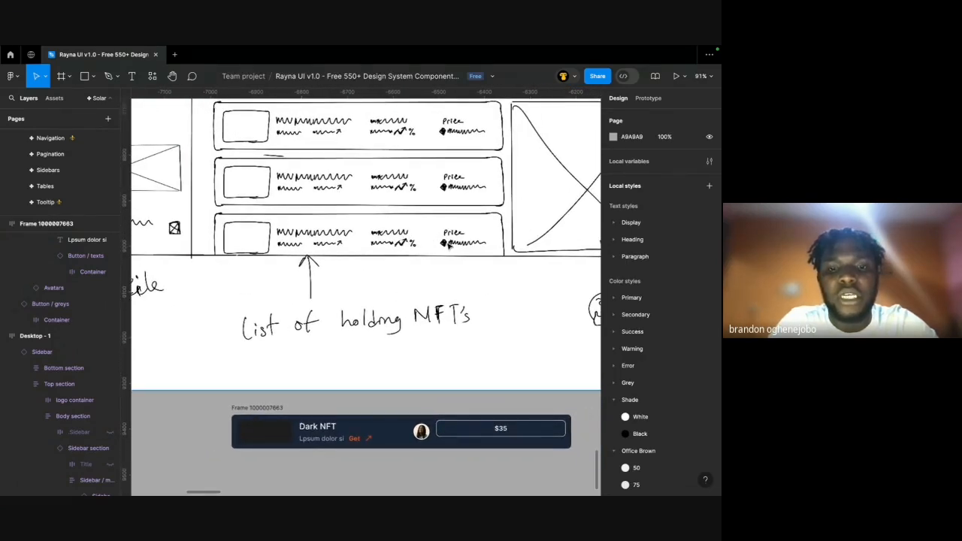
scroll(448, 245, "right", 2)
left_click(285, 416)
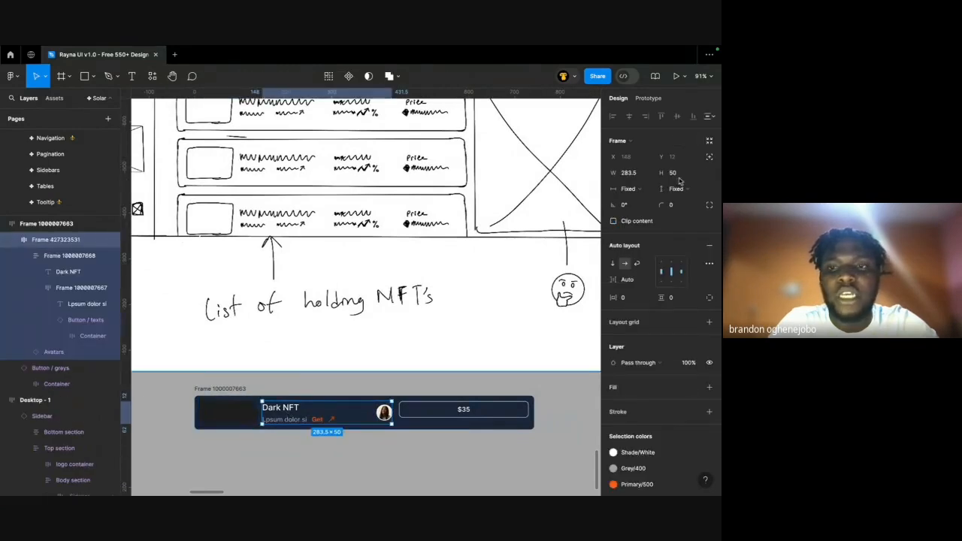
left_click(628, 189)
left_click(639, 200)
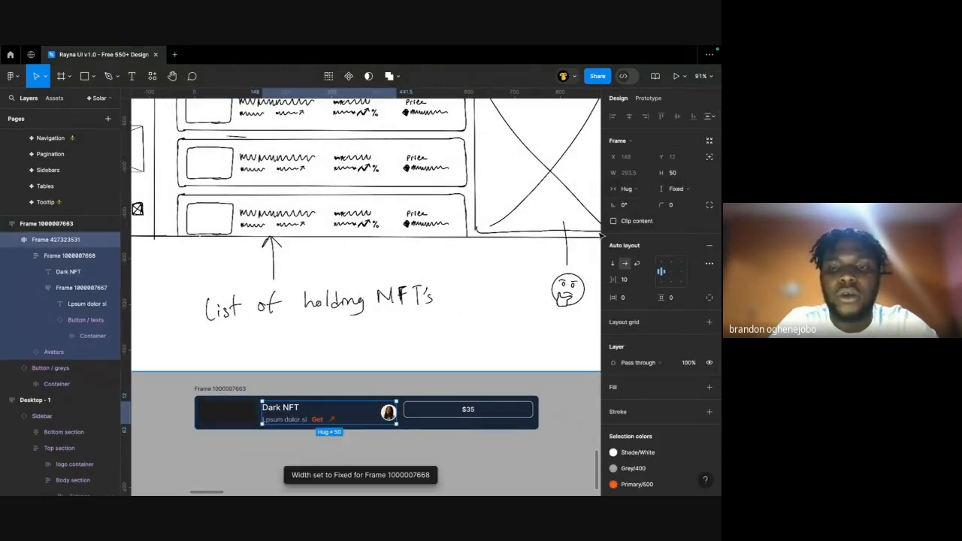
key("Return")
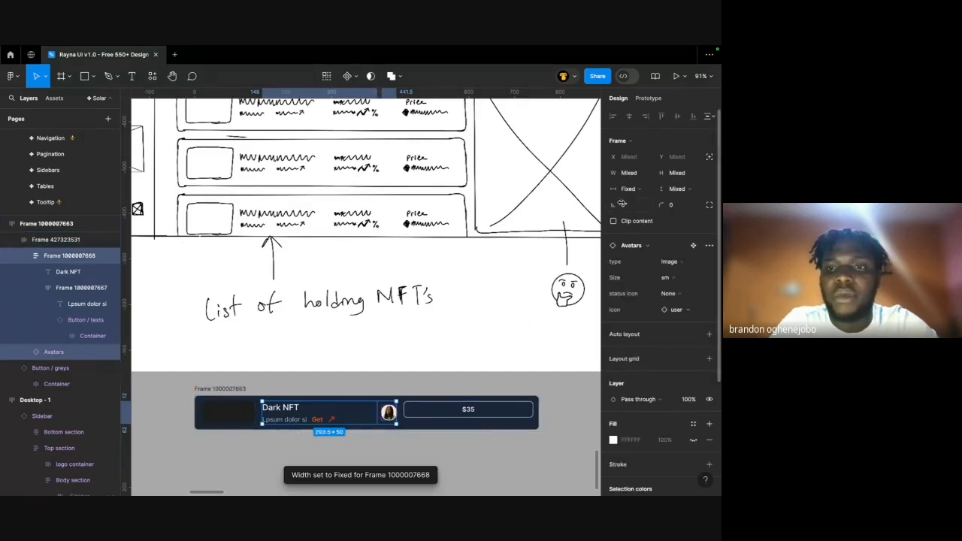
key("Escape")
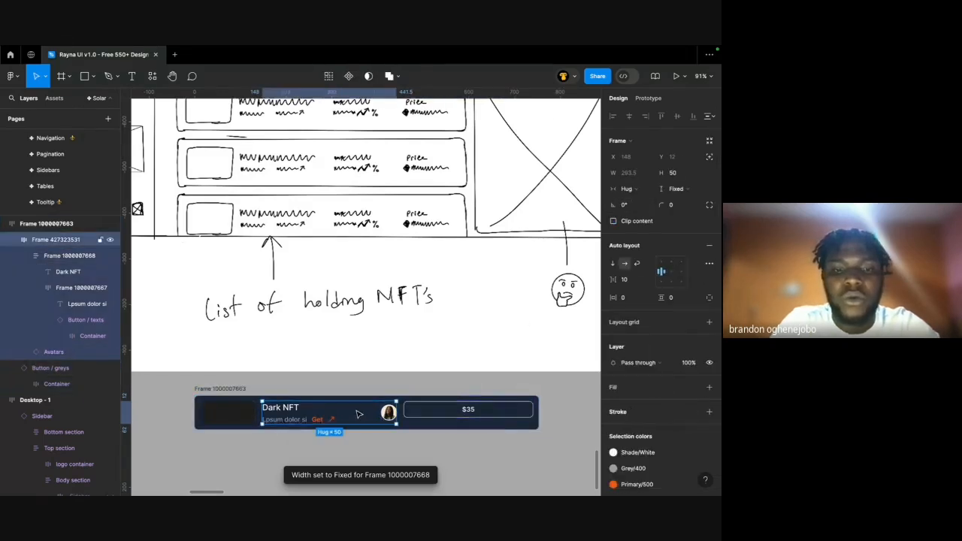
Ungroup the frame around the text stack and avatar, and delete the avatar from the row.
key("Escape")
key("shift+super+g")
left_click(282, 415, "shift")
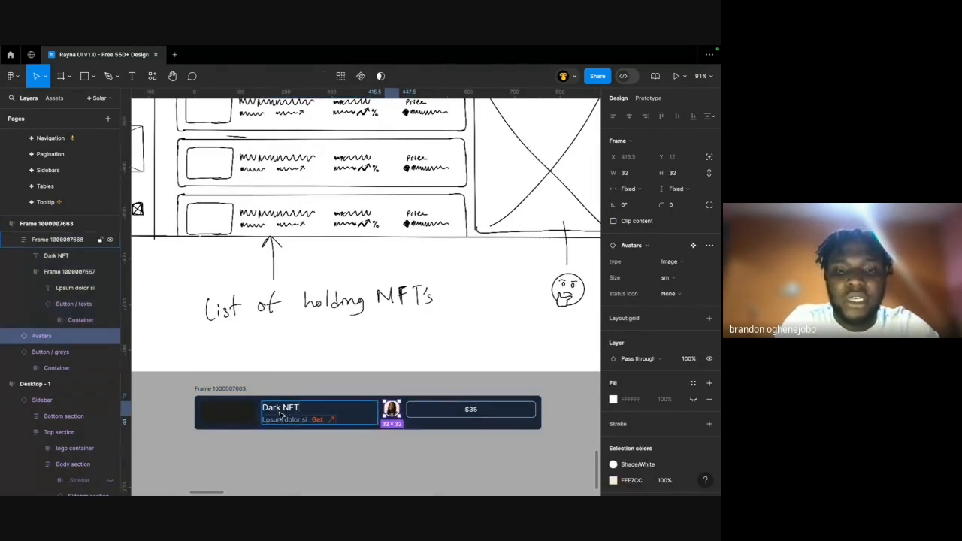
key("Delete")
Set the width of the Dark NFT text stack to hug its contents.
left_click(360, 418)
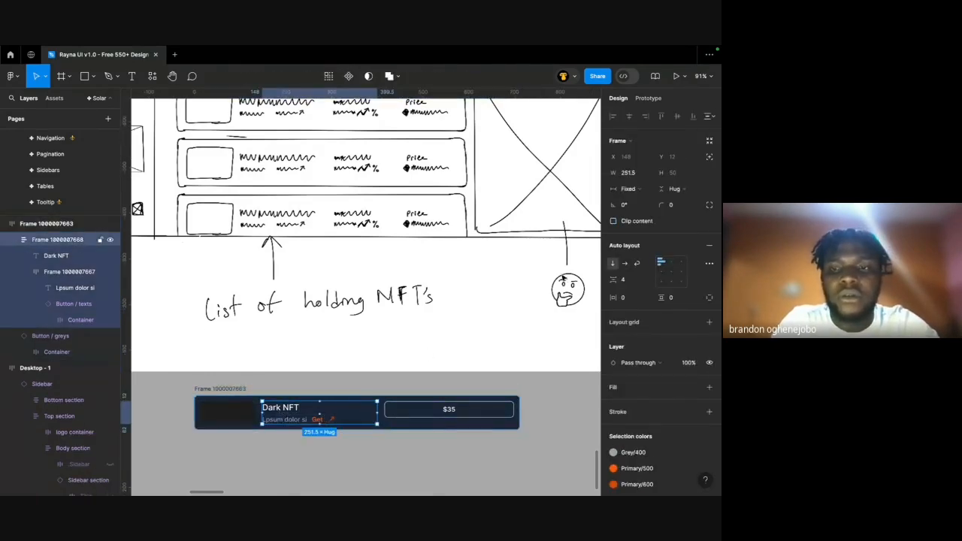
left_click(635, 193)
left_click(635, 205)
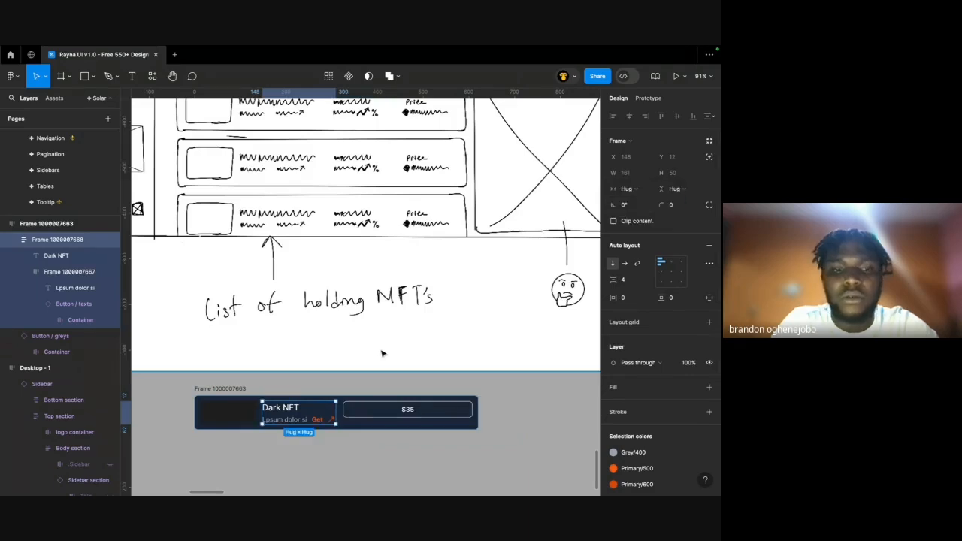
Duplicate the Dark NFT text stack beside the original and delete the $35 button from the row.
left_click(292, 410)
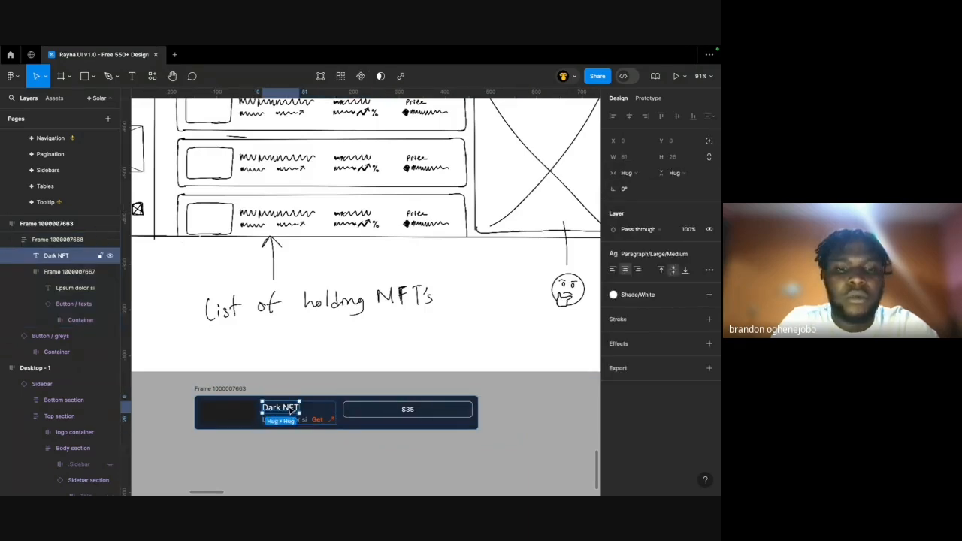
left_click(327, 418)
left_click(380, 414)
scroll(316, 408, "right", 1)
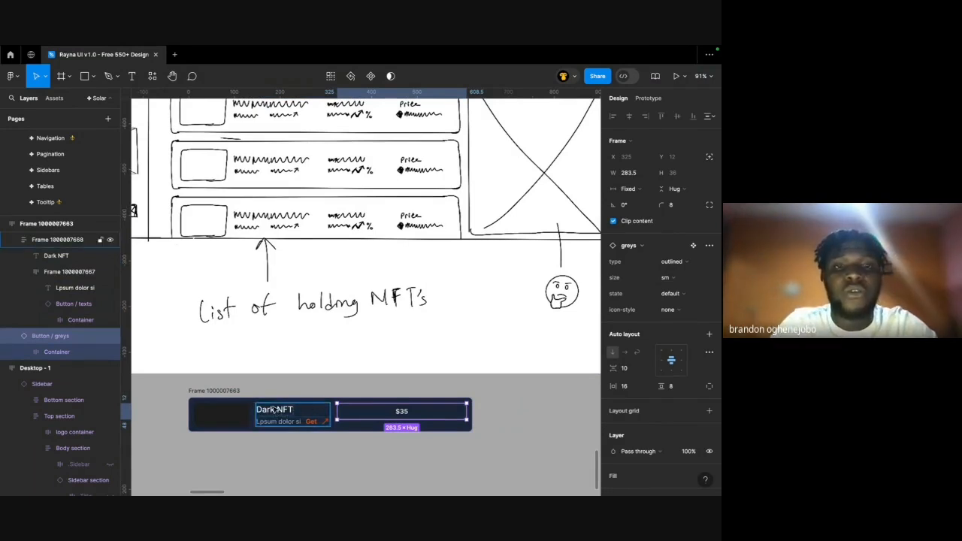
left_click(282, 410)
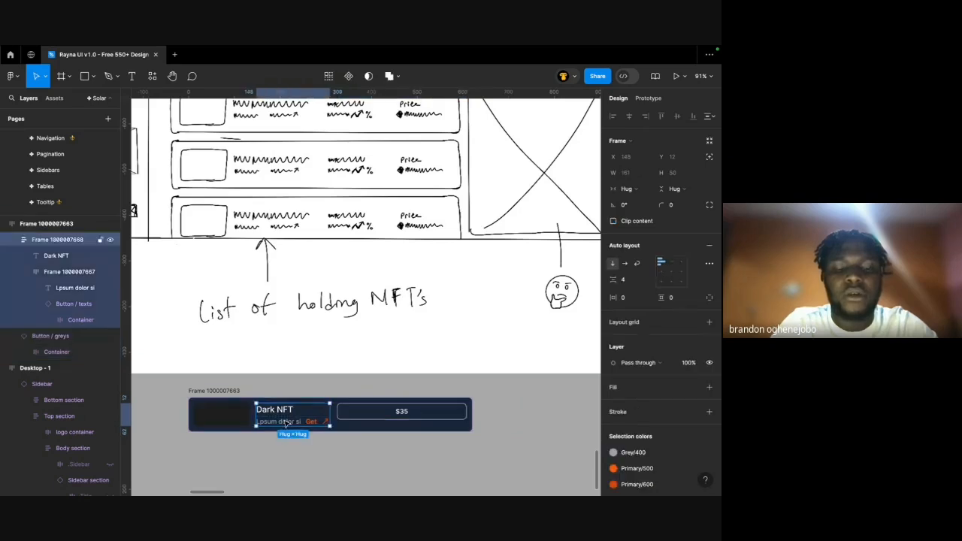
key("ctrl+d")
left_click(453, 415)
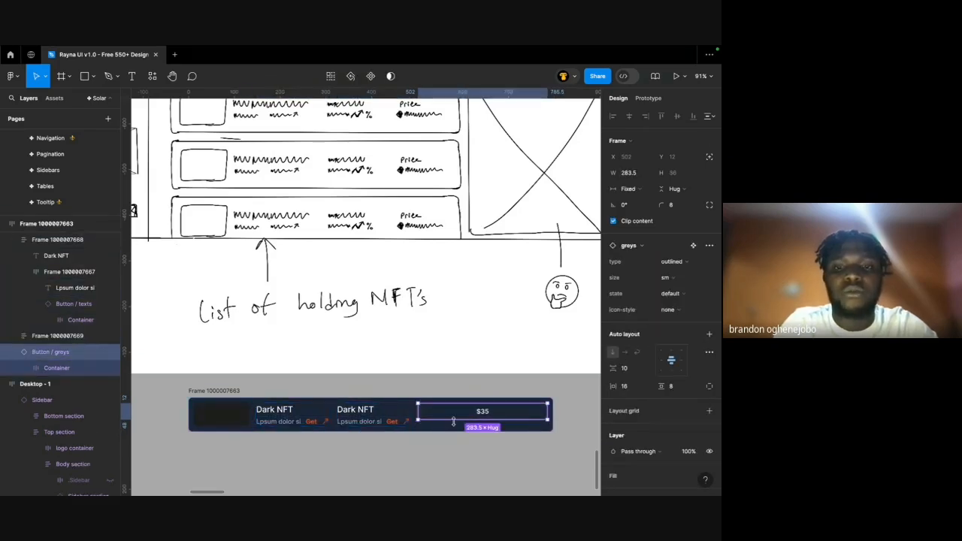
key("Delete")
Compare the duplicated text stack's second line with the middle column of the holding NFTs rows in the sketch.
left_click(358, 415)
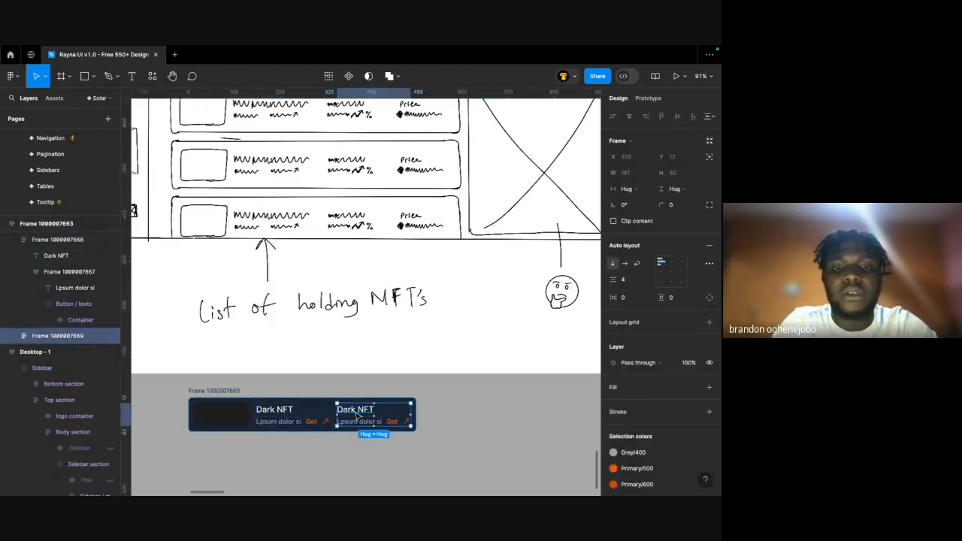
double_click(357, 413)
left_click(384, 425)
scroll(387, 425, "up", 5)
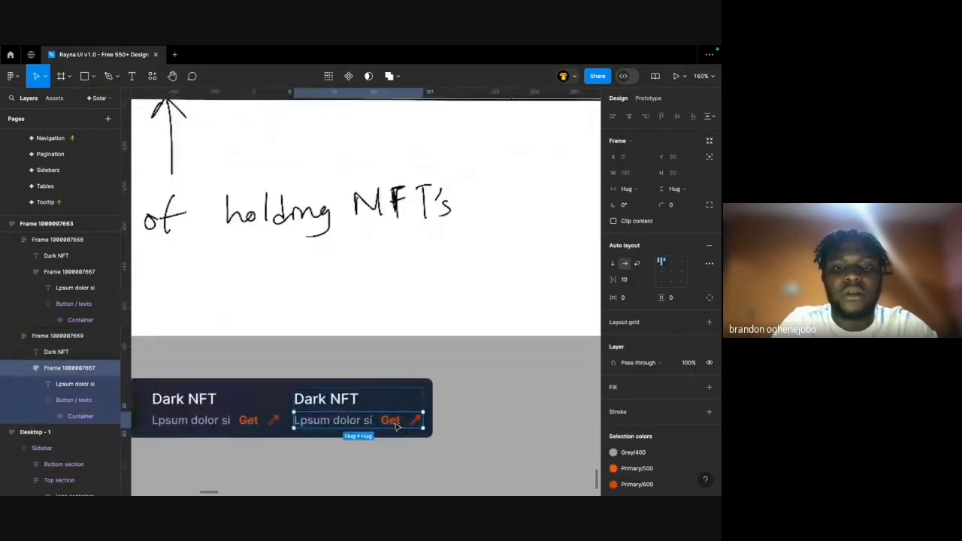
double_click(343, 425)
scroll(368, 417, "up", 5)
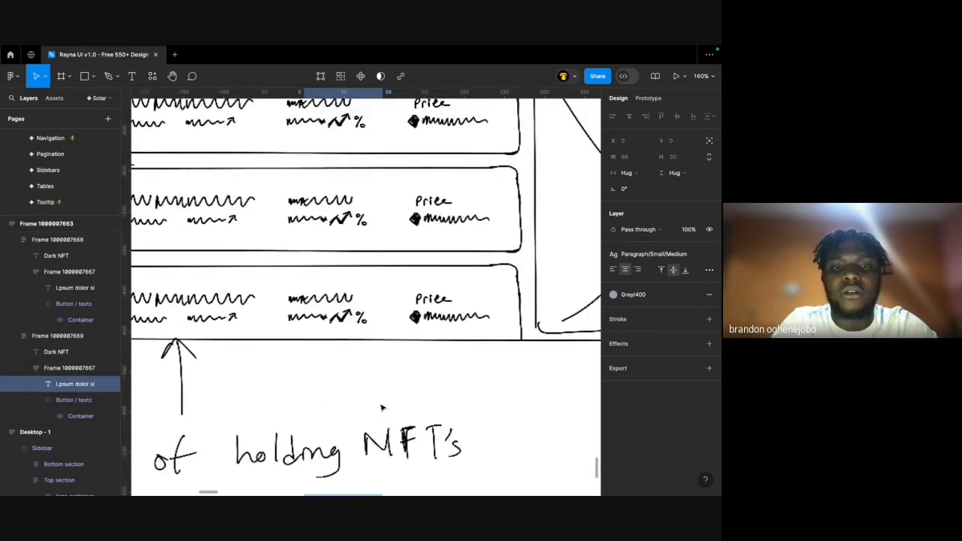
scroll(356, 268, "down", 5)
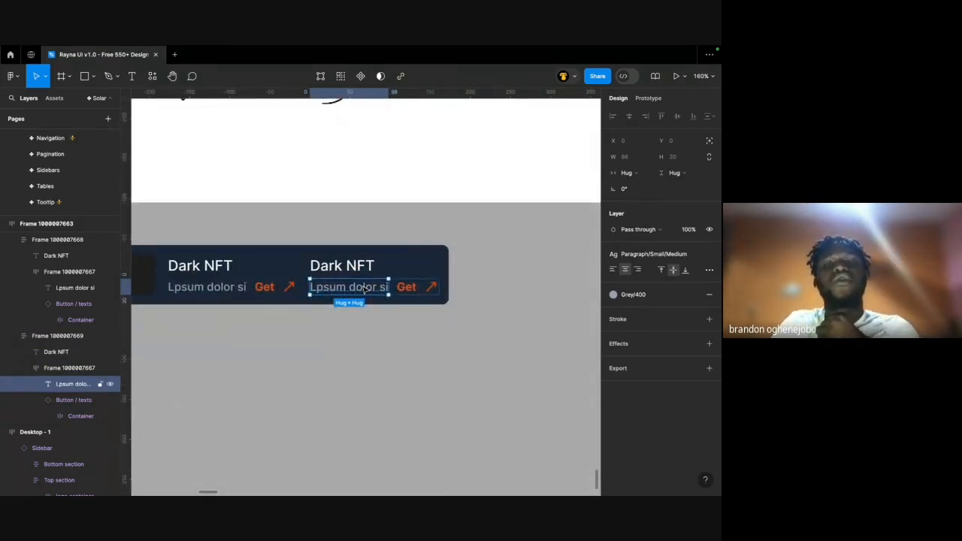
scroll(364, 289, "up", 5)
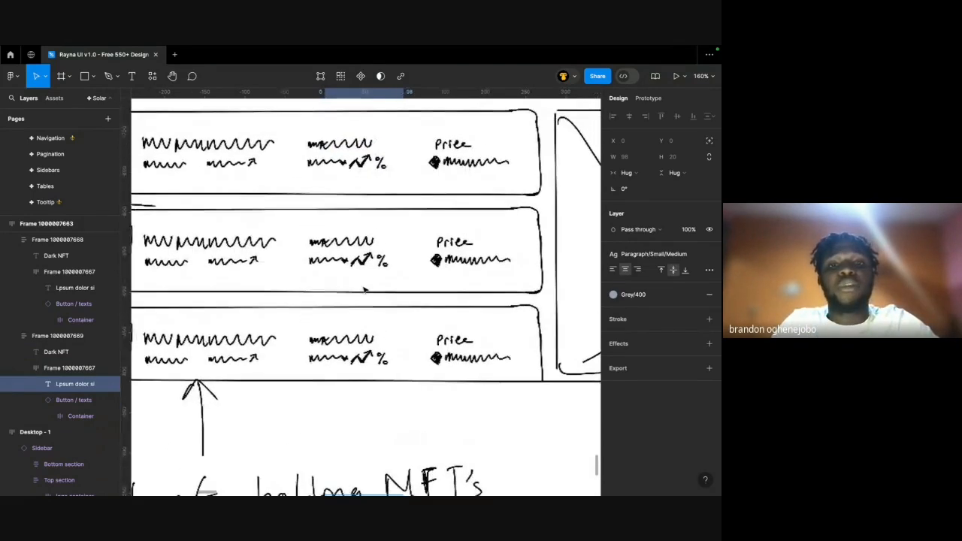
scroll(369, 283, "down", 5)
scroll(405, 364, "up", 5, "ctrl")
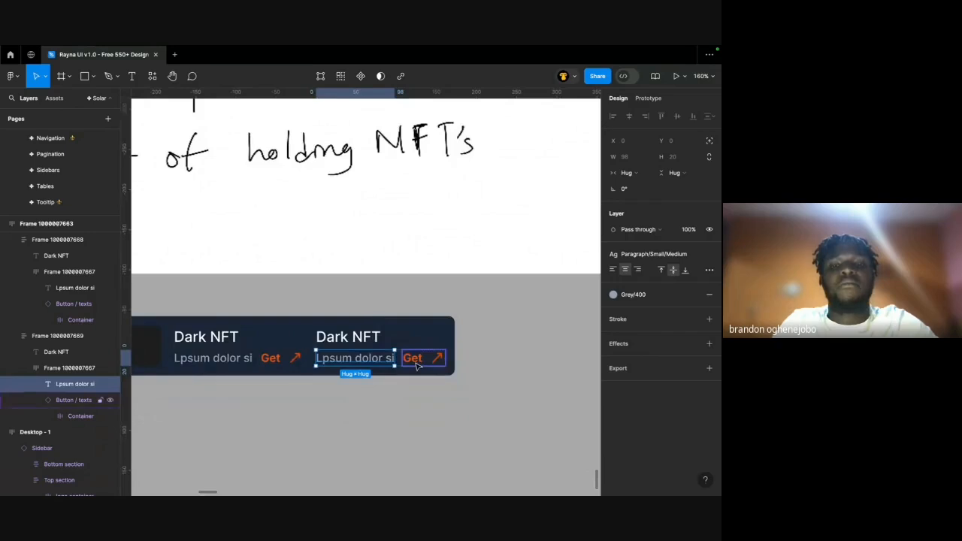
left_click(396, 245)
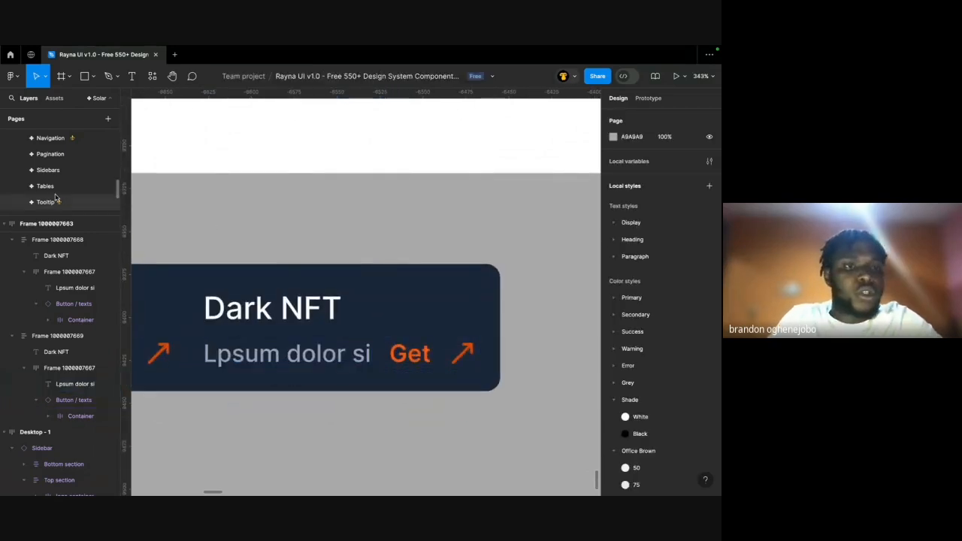
Enlarge the page list and open the Badges component page.
scroll(54, 197, "up", 3)
scroll(55, 197, "up", 5)
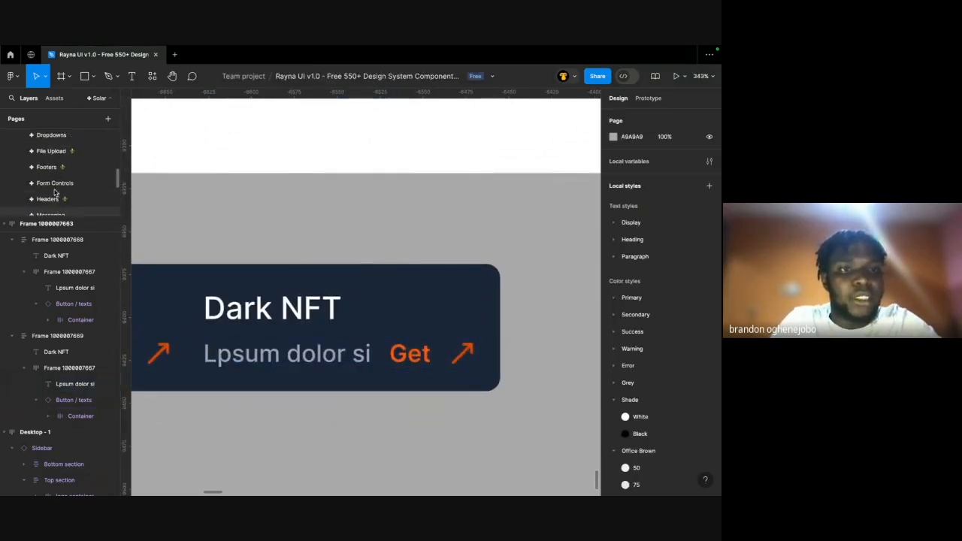
scroll(54, 193, "up", 3)
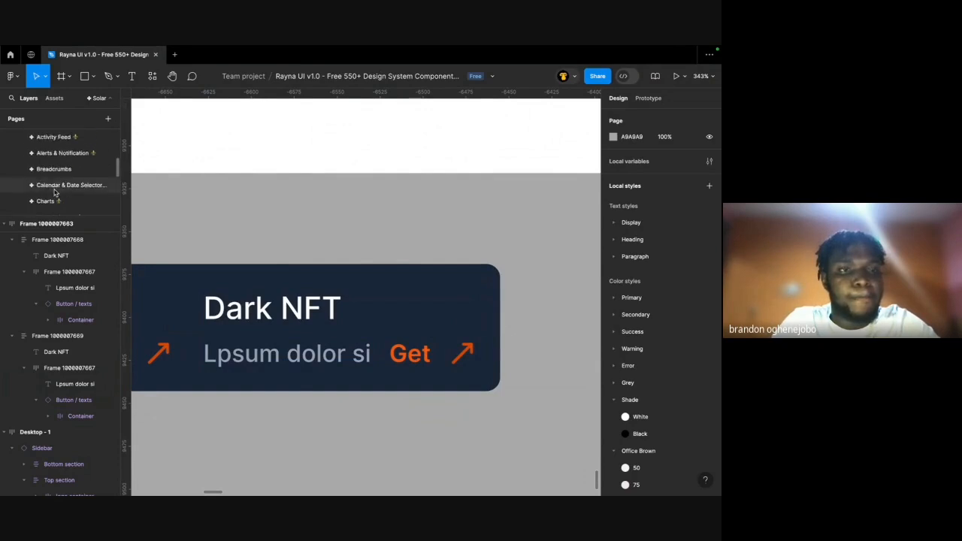
scroll(54, 193, "down", 5)
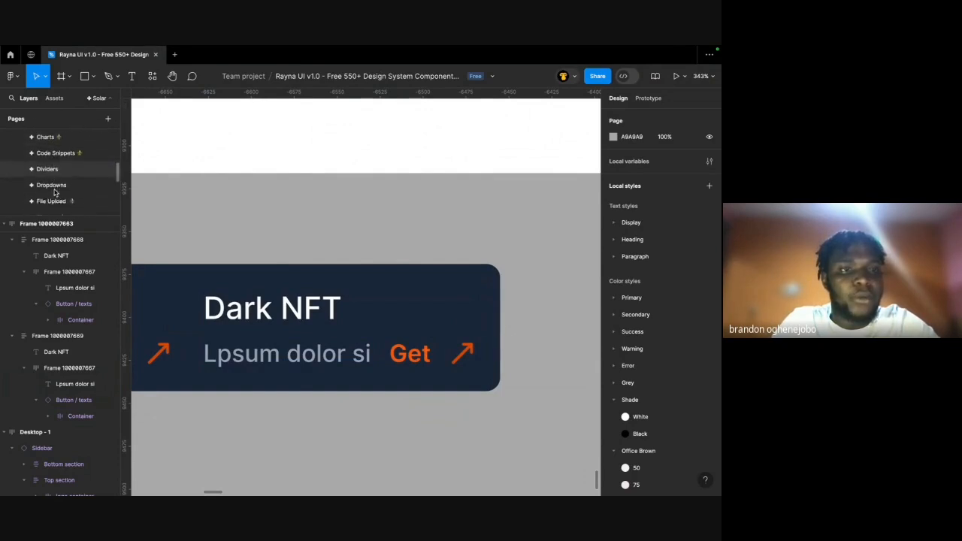
scroll(54, 193, "down", 5)
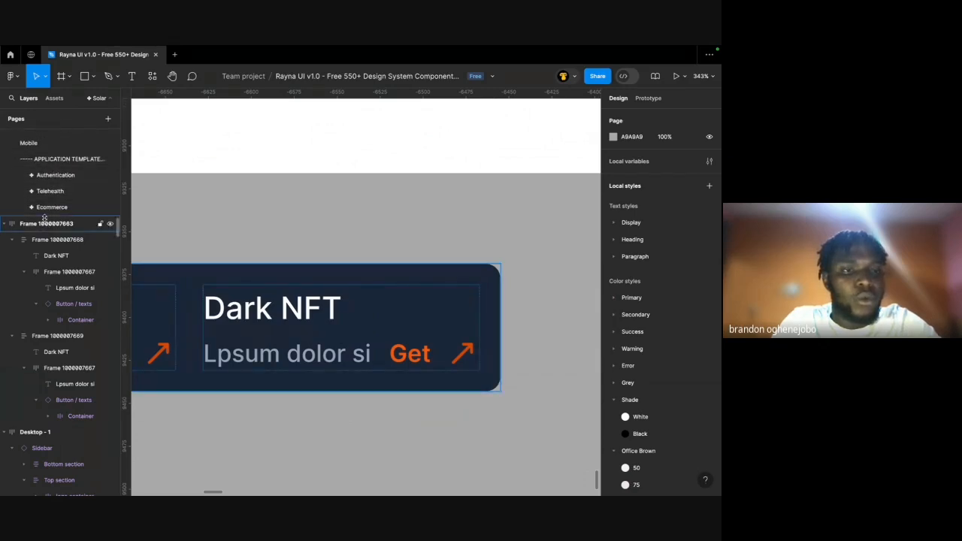
left_click_drag(45, 218, 52, 427)
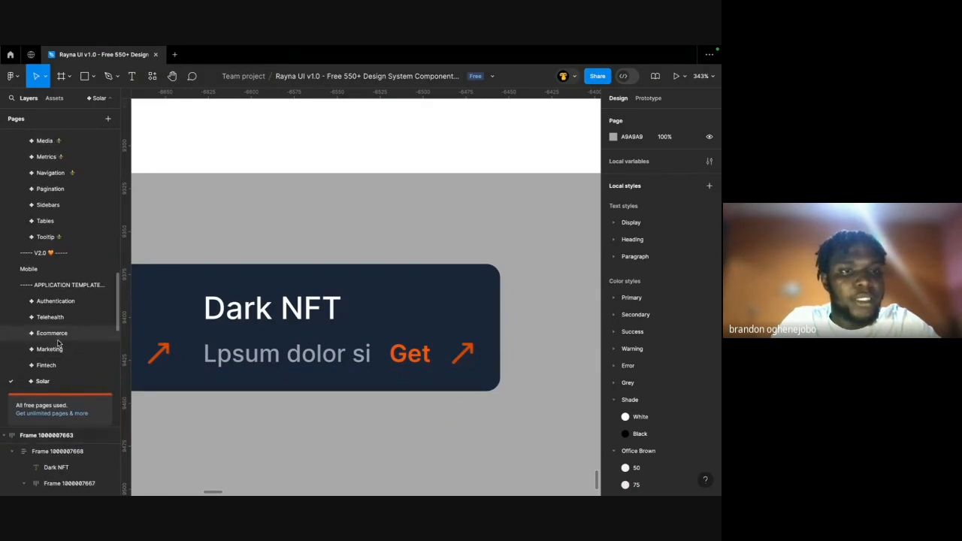
scroll(59, 343, "up", 6)
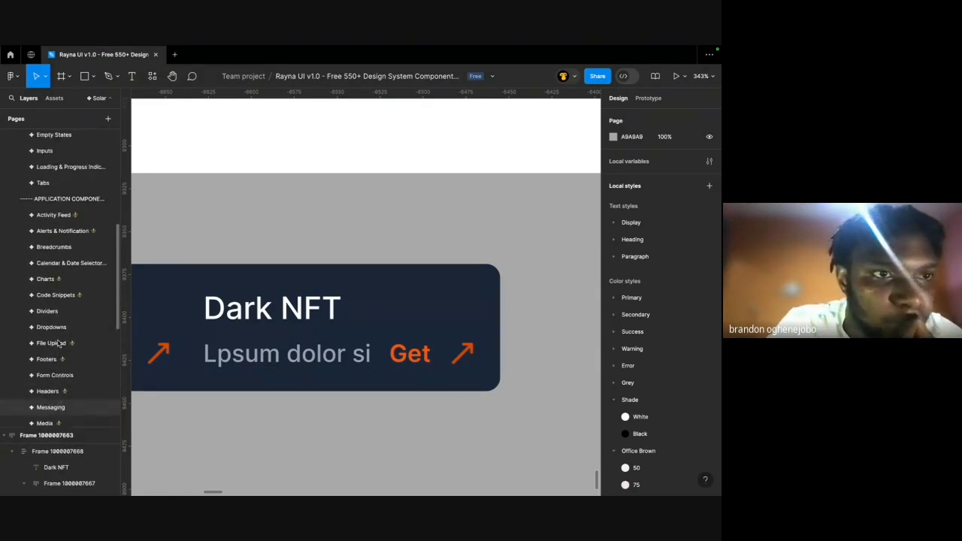
scroll(58, 343, "up", 3)
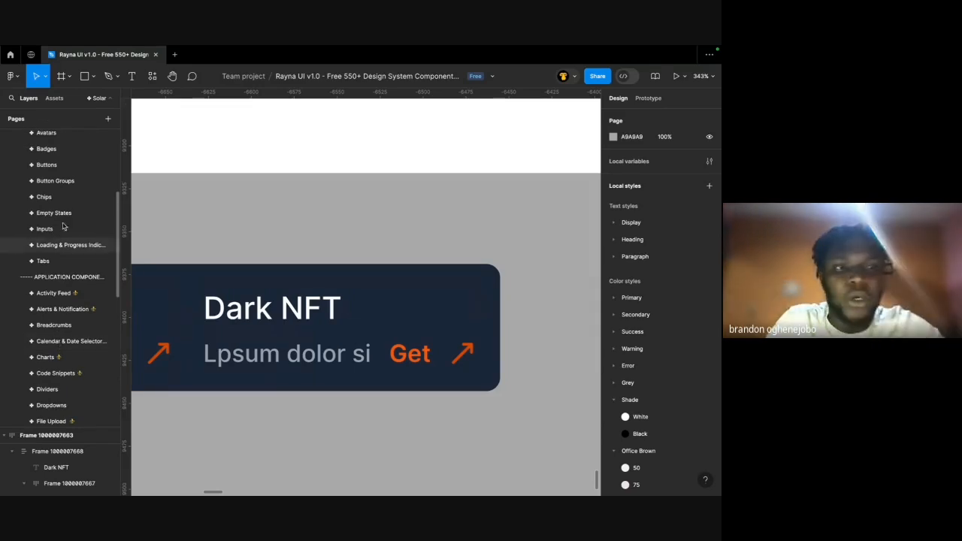
left_click(77, 149)
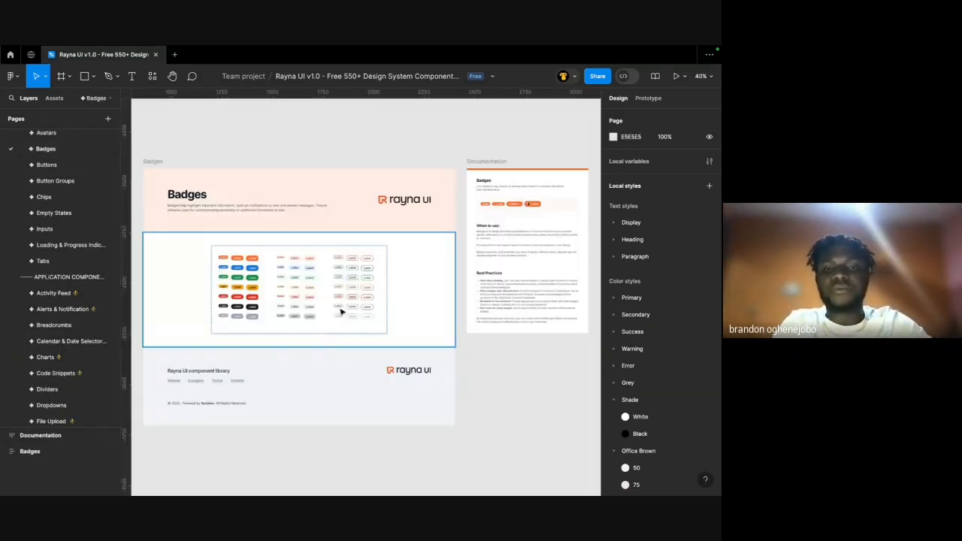
Copy the small disabled outline badge from the Badges component set.
scroll(301, 282, "up", 5)
scroll(261, 254, "down", 2)
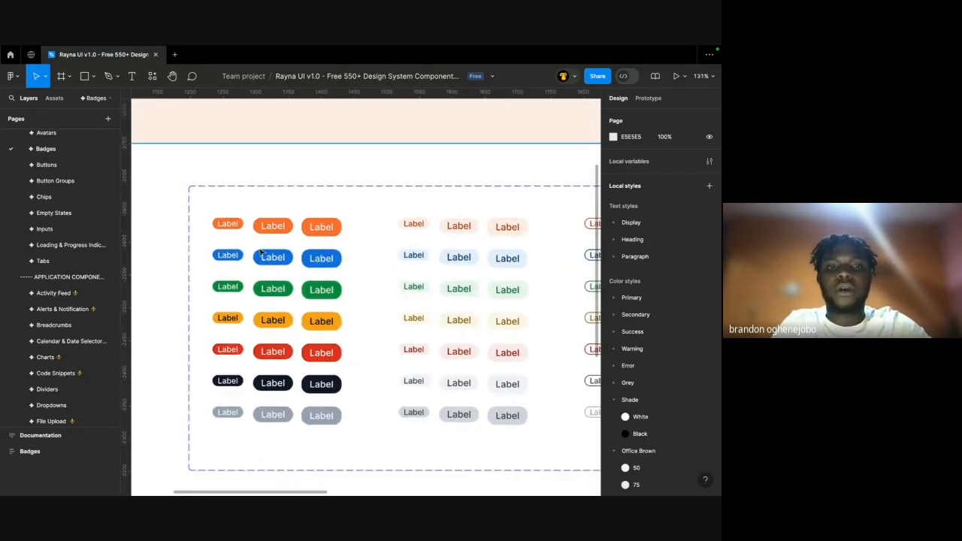
scroll(525, 230, "up", 3)
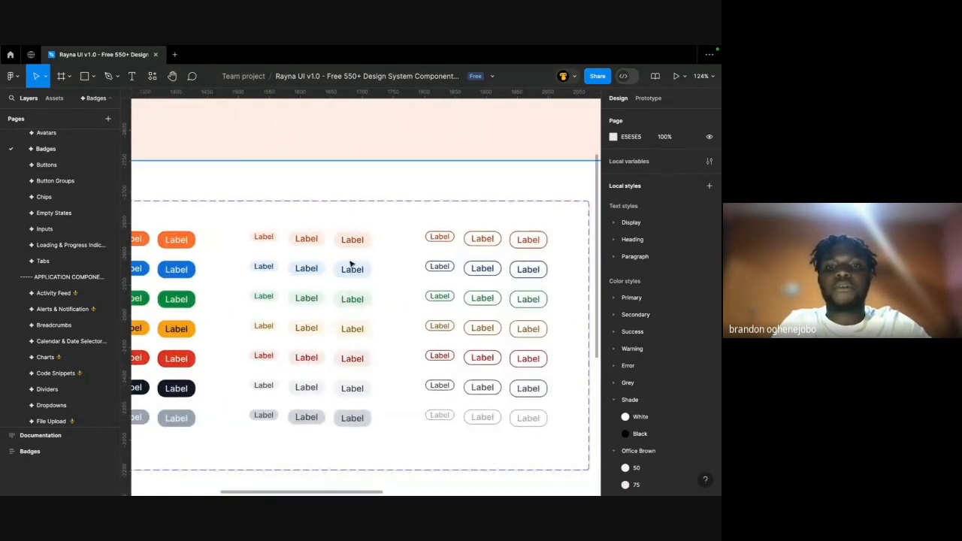
left_click(441, 387, "super")
left_click(479, 418, "super")
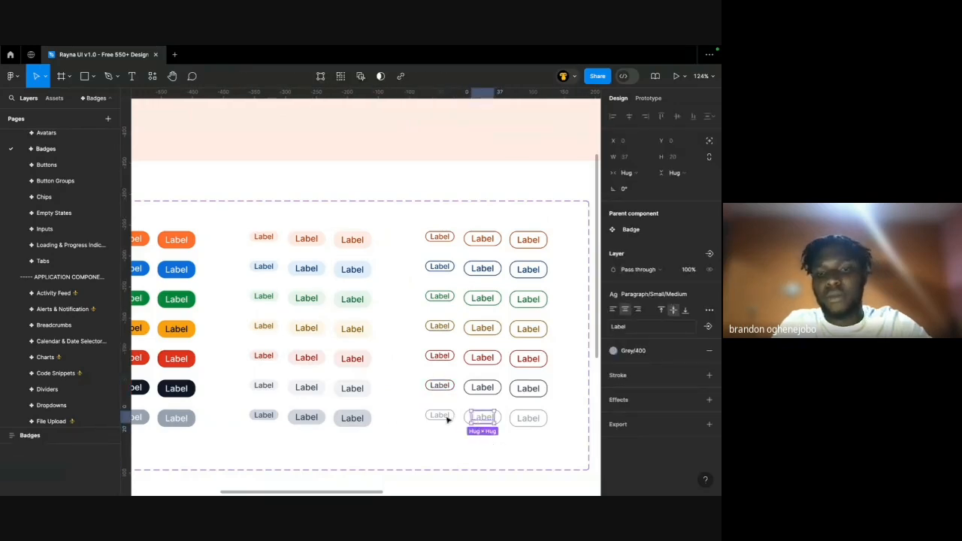
left_click(442, 417, "super")
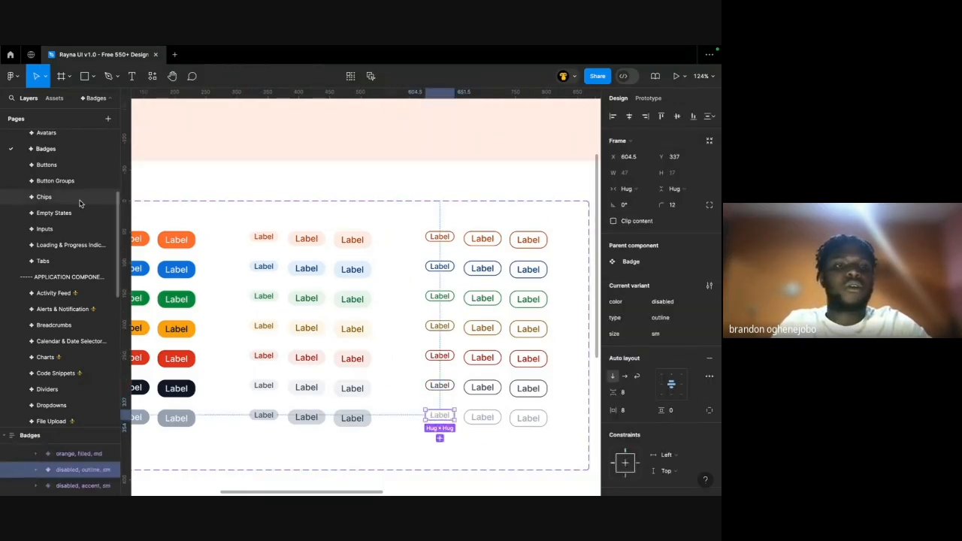
Return to the Solar page and paste the badge into the holding NFTs row after the second Dark NFT stack.
scroll(59, 381, "down", 6)
left_click(59, 383)
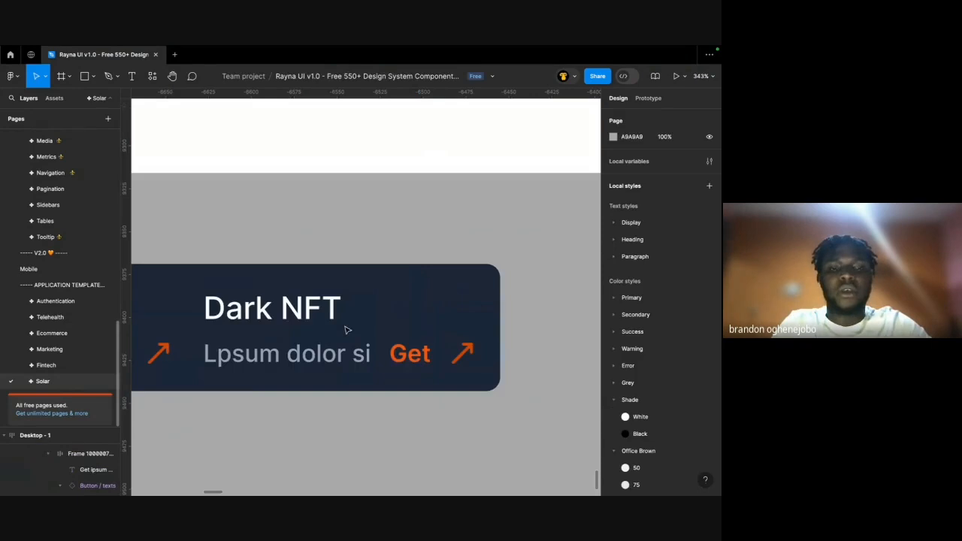
scroll(78, 161, "up", 2)
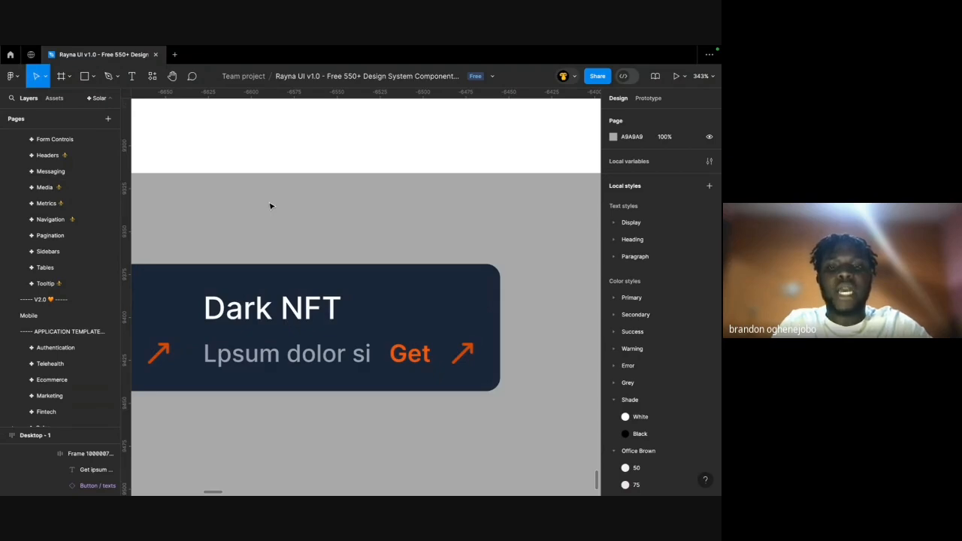
key("ctrl+v")
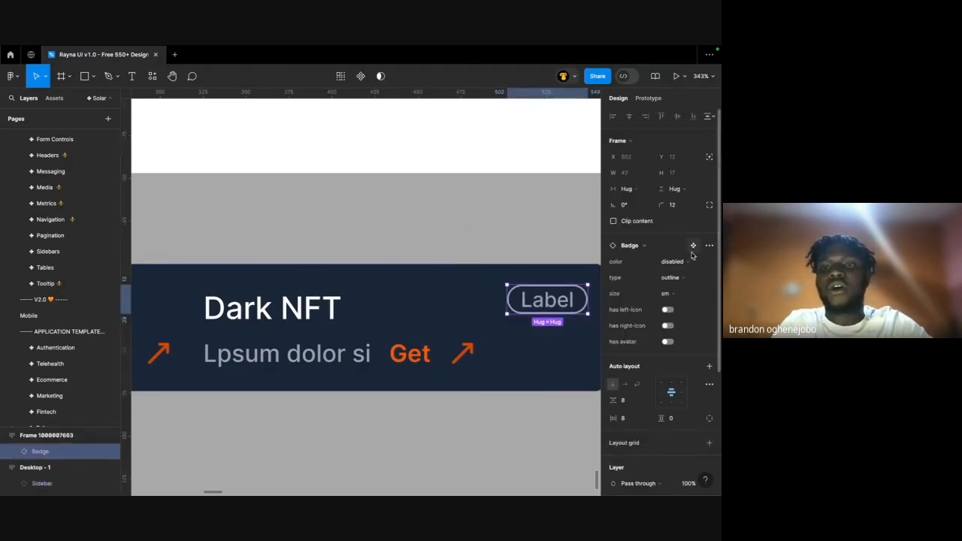
scroll(547, 274, "right", 3)
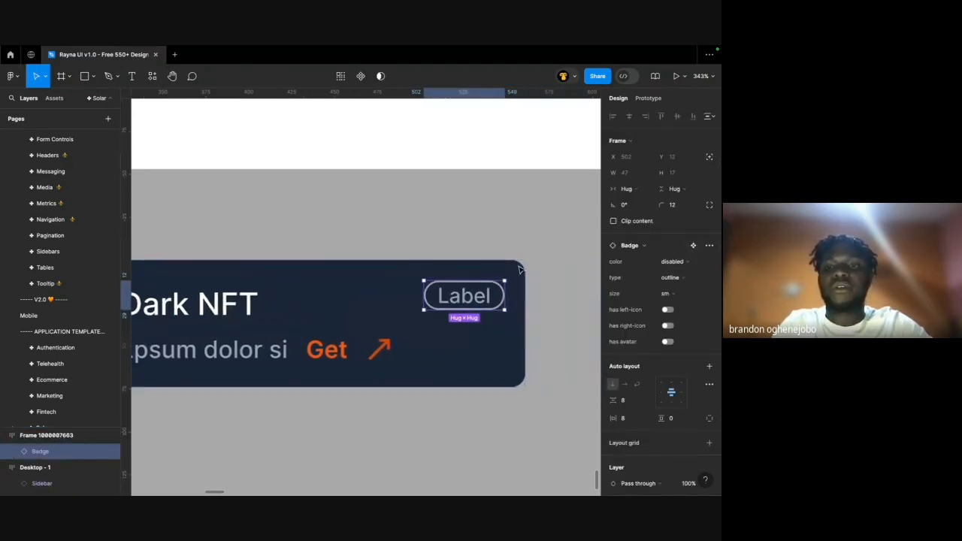
Set the badge's color variant to neutral and recolor its label and outline with Grey/100.
left_click(667, 266)
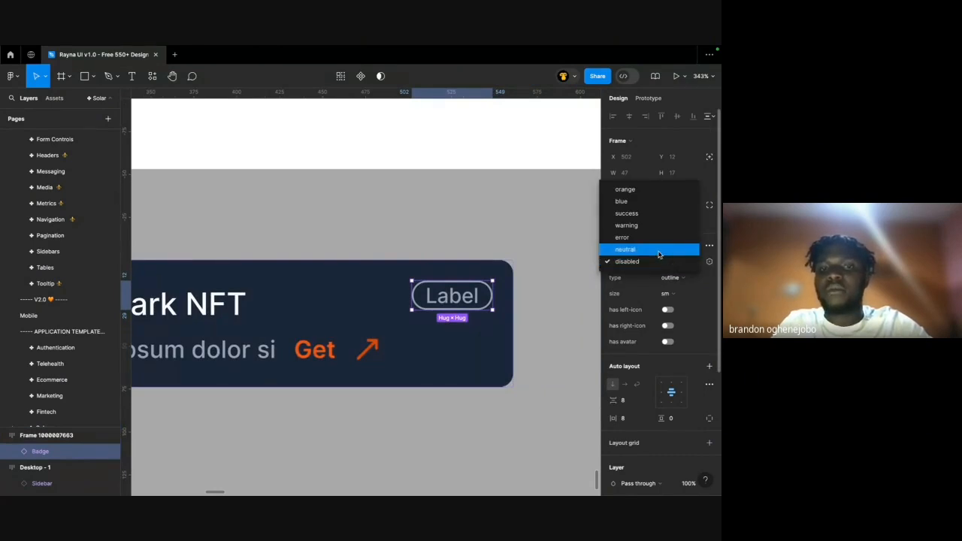
left_click(658, 250)
scroll(709, 455, "down", 4)
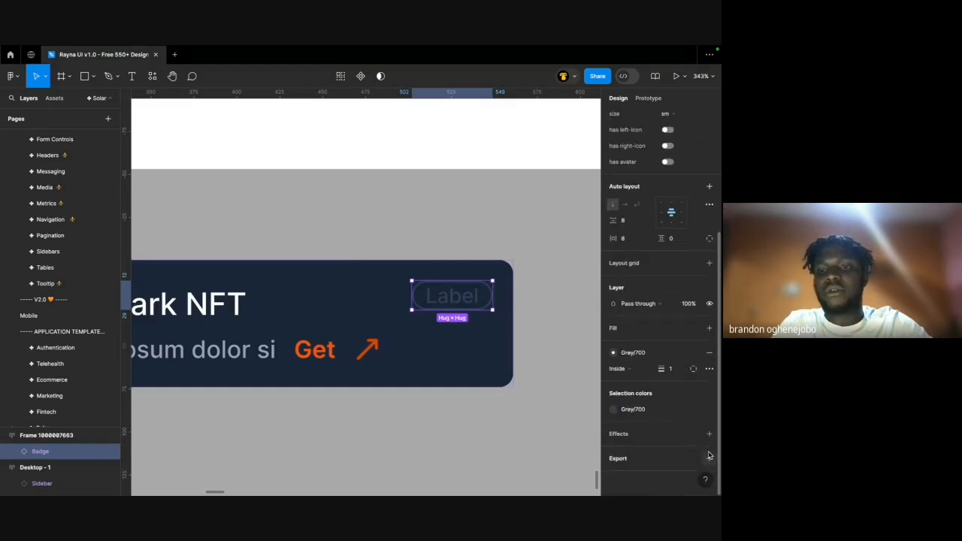
left_click(614, 409)
left_click(531, 406)
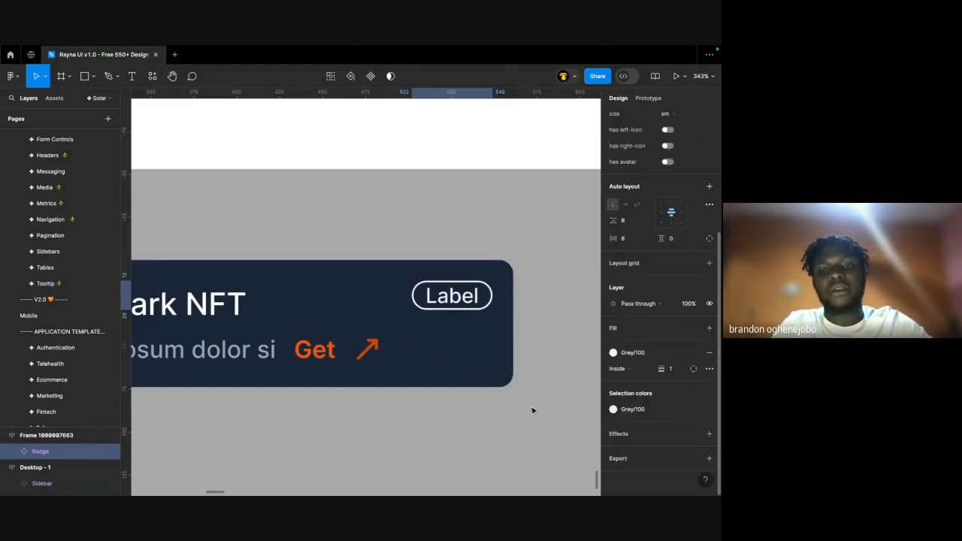
Change the badge's label and outline color to Grey/300.
scroll(481, 376, "left", 3)
scroll(481, 376, "down", 2)
scroll(481, 376, "down", 2)
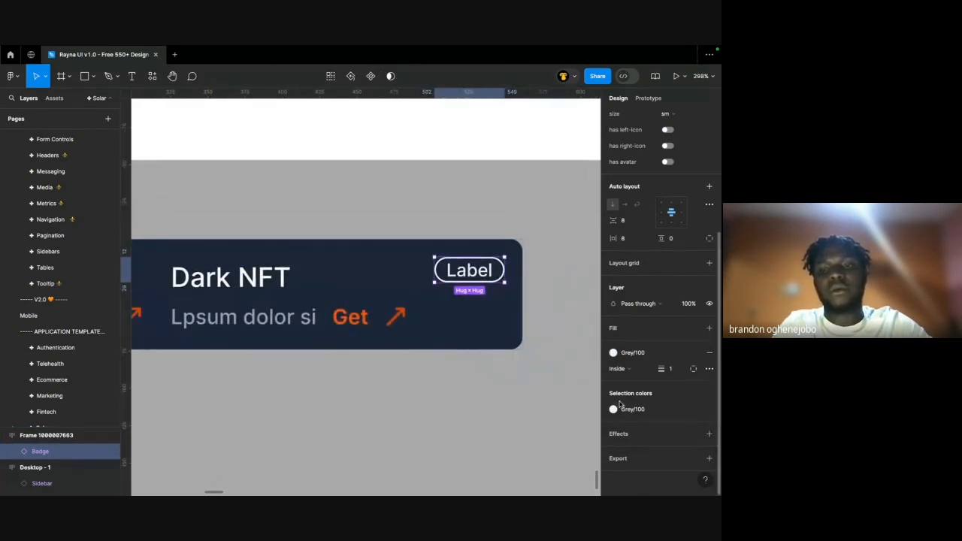
left_click(613, 409)
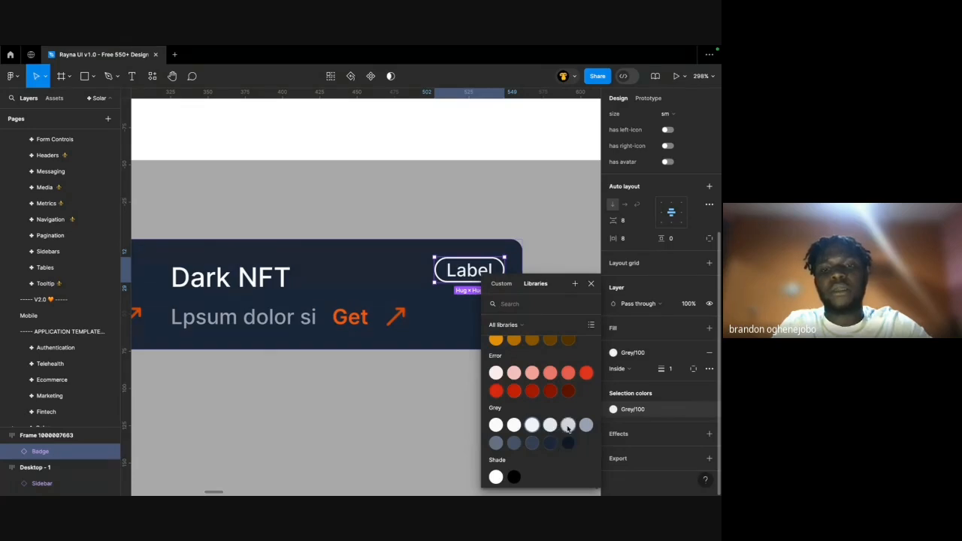
left_click(569, 428)
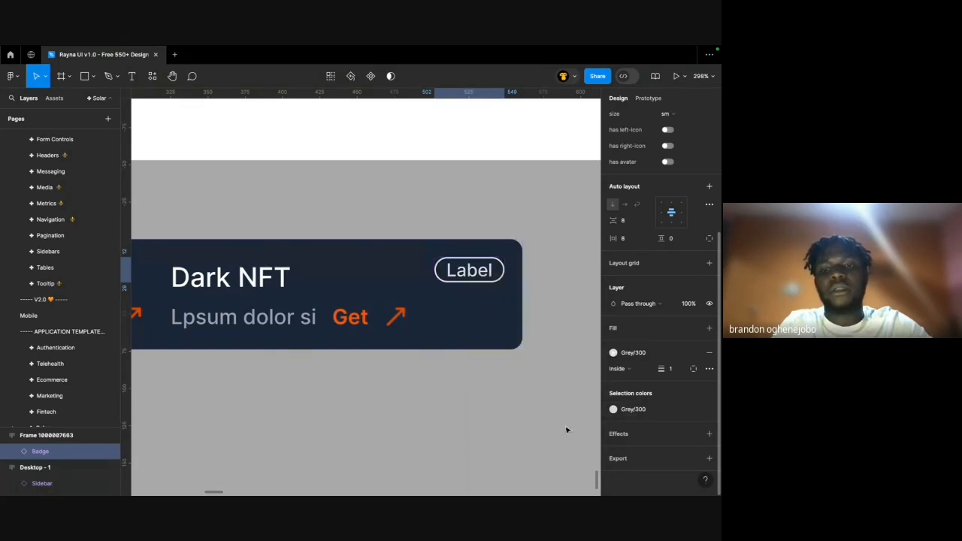
Check the color of the Lpsum dolor si text and recolor the badge's label and outline with Grey/400 to match.
left_click(286, 319)
scroll(340, 315, "down", 5)
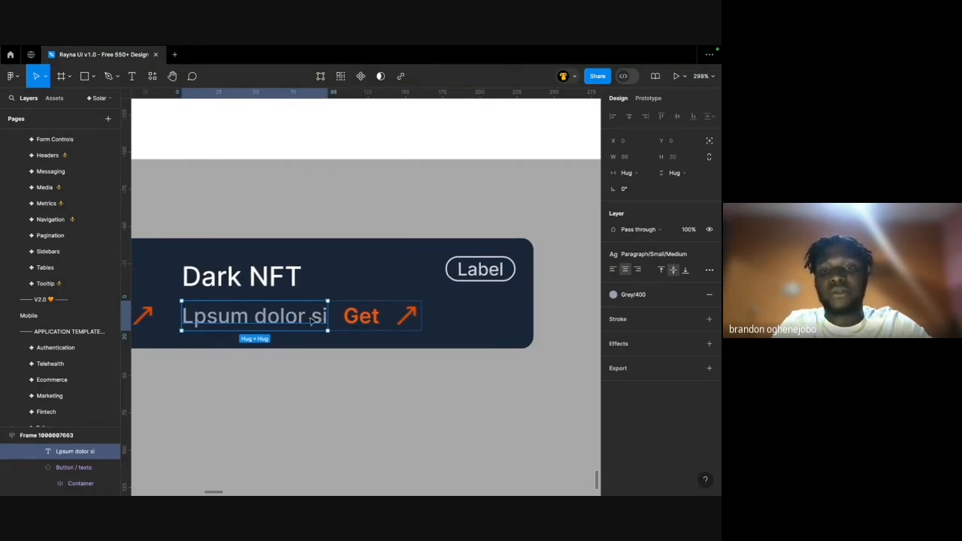
left_click(323, 301)
left_click(417, 300)
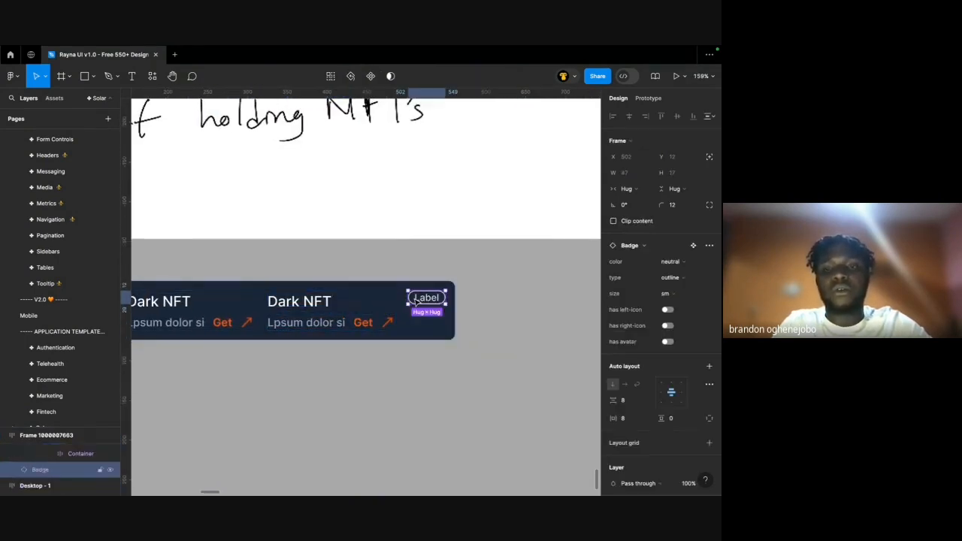
scroll(657, 406, "down", 3)
left_click(613, 409)
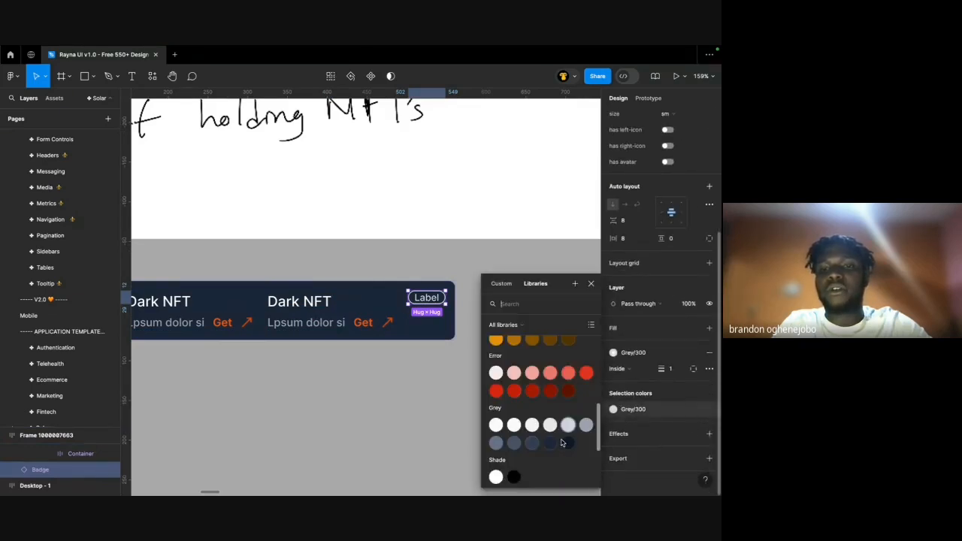
left_click(457, 397)
left_click(446, 397)
scroll(446, 398, "left", 2)
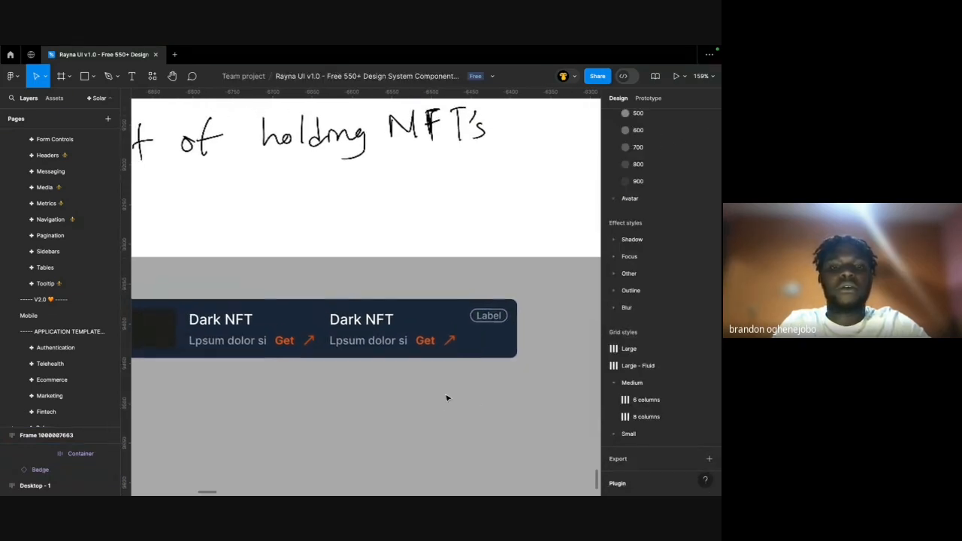
key("super+z")
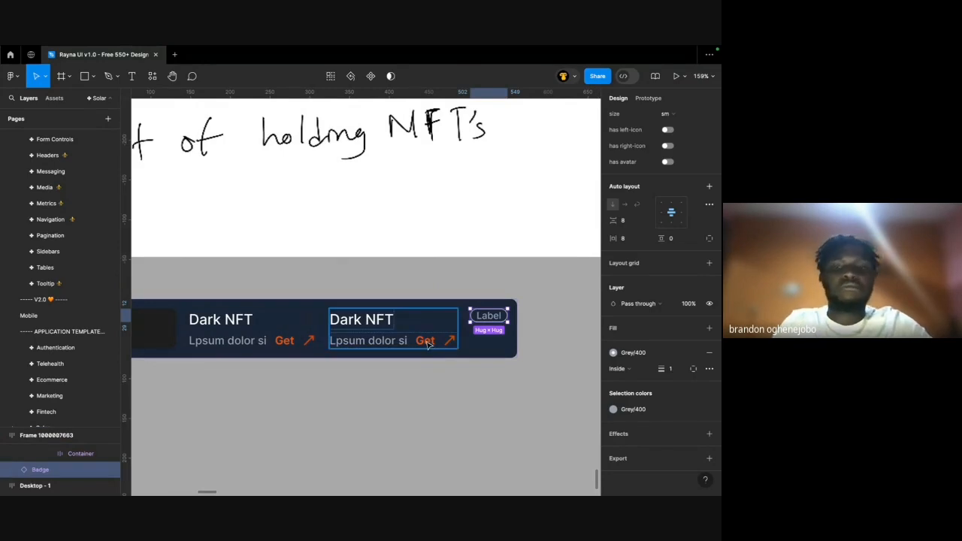
Move the badge under the title in the second Dark NFT stack and delete that stack's Lpsum dolor si line with its Get button.
key("BackSpace")
left_click(380, 328)
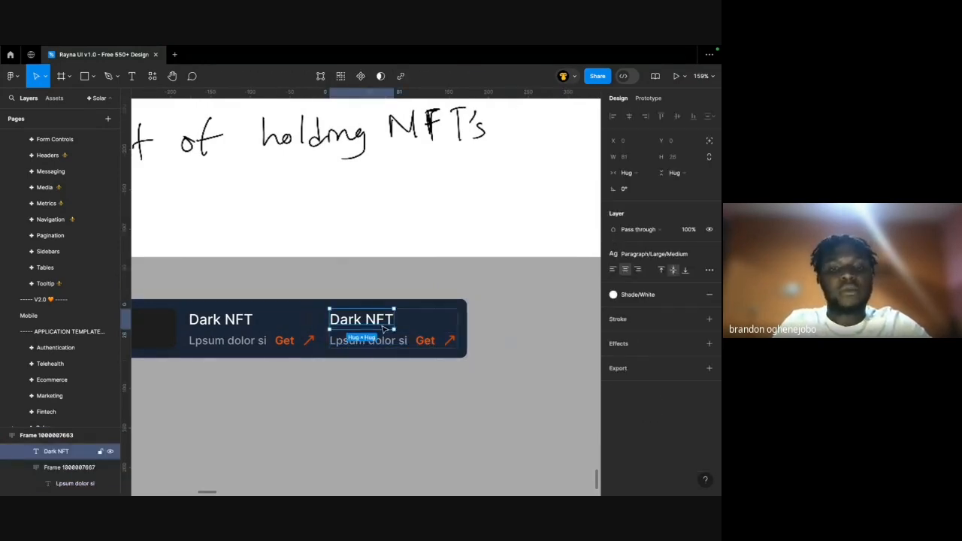
key("super+z")
scroll(383, 353, "up", 5)
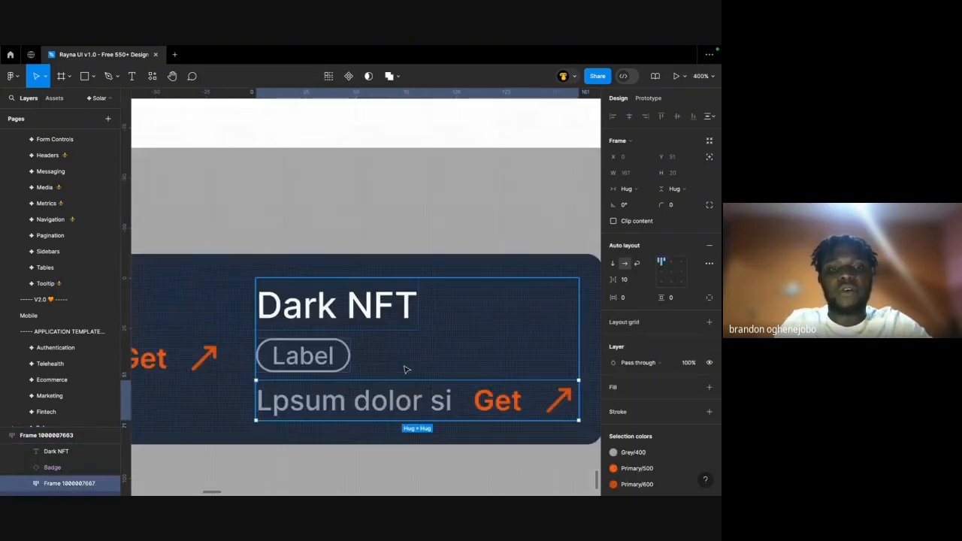
key("BackSpace")
Set the size of the badge in the second Dark NFT stack to md.
left_click(338, 342)
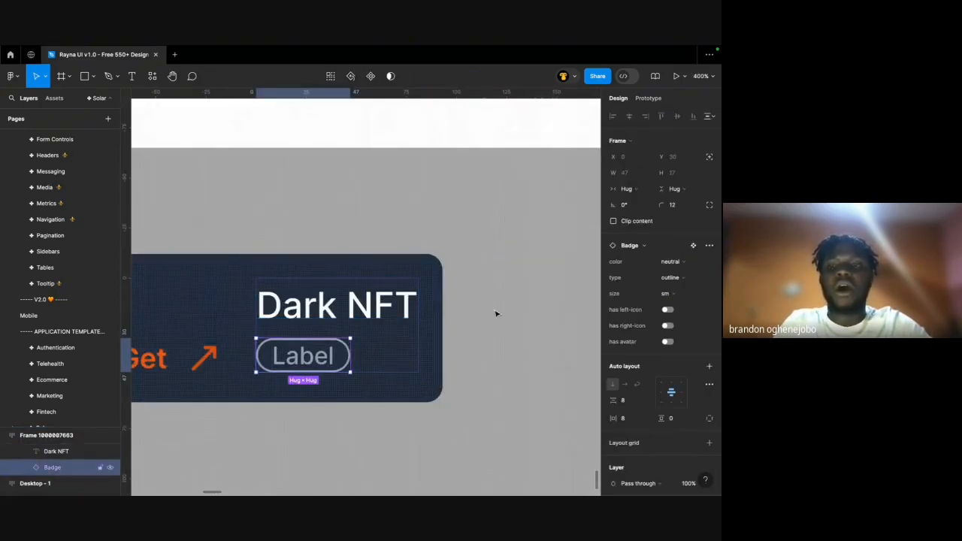
left_click(668, 292)
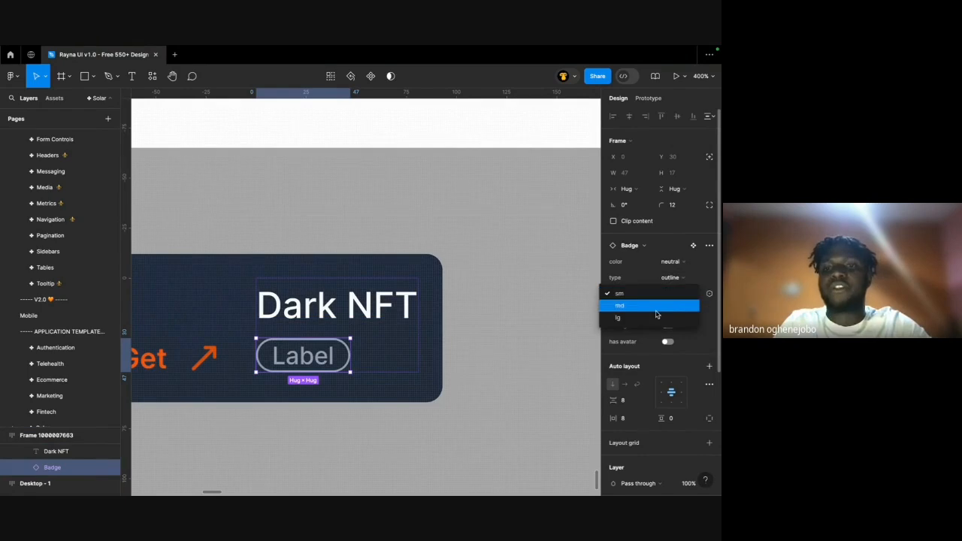
left_click(656, 310)
scroll(438, 315, "down", 3)
scroll(421, 340, "up", 3)
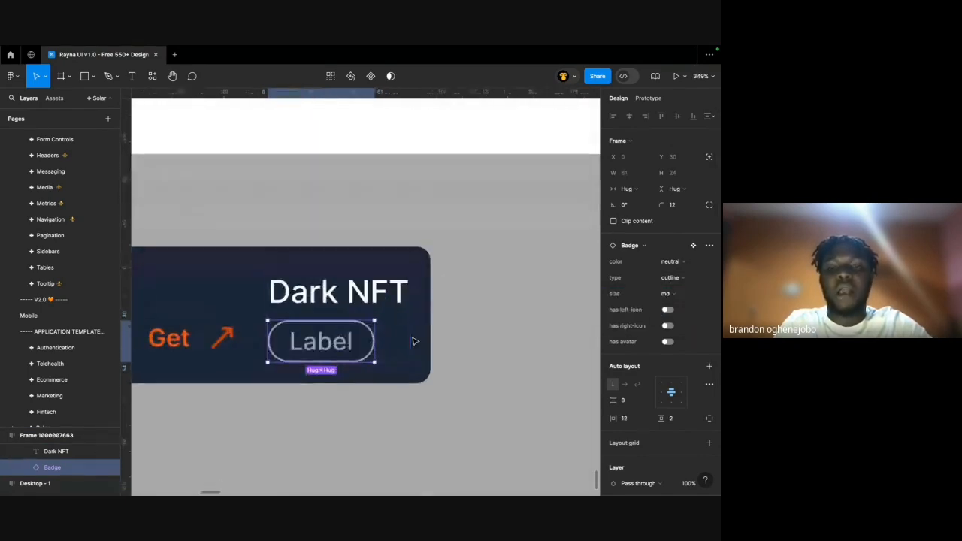
Enable the badge's right icon and browse the local icon components for another trailing icon.
left_click(667, 325)
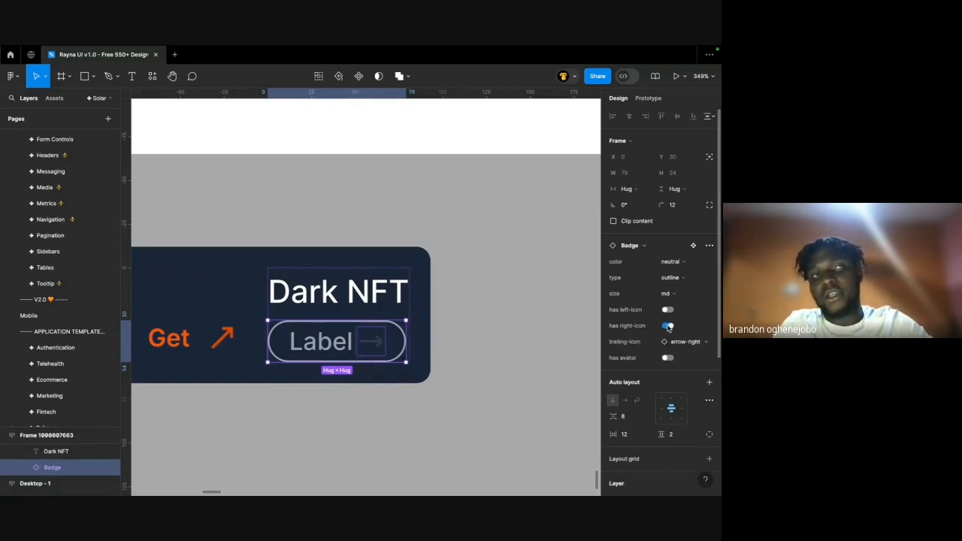
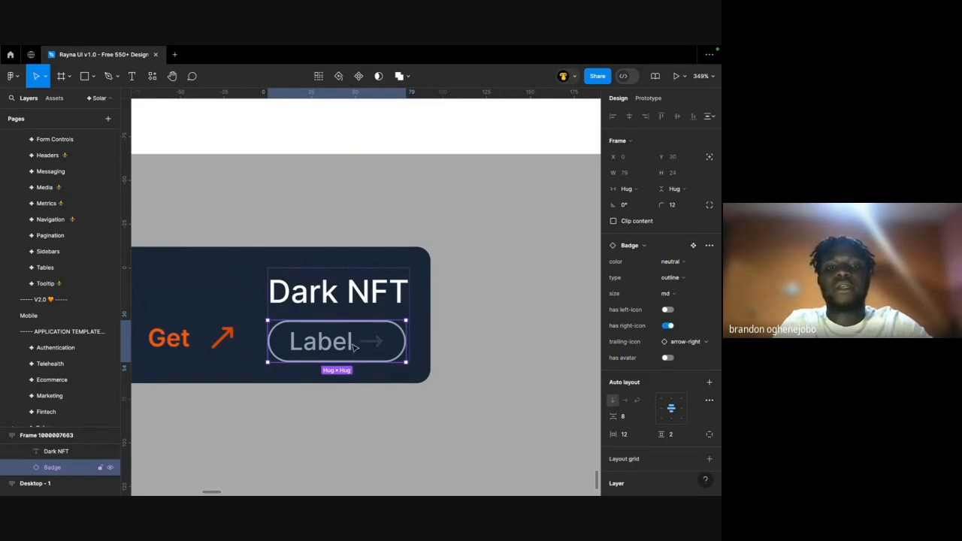
left_click(669, 344)
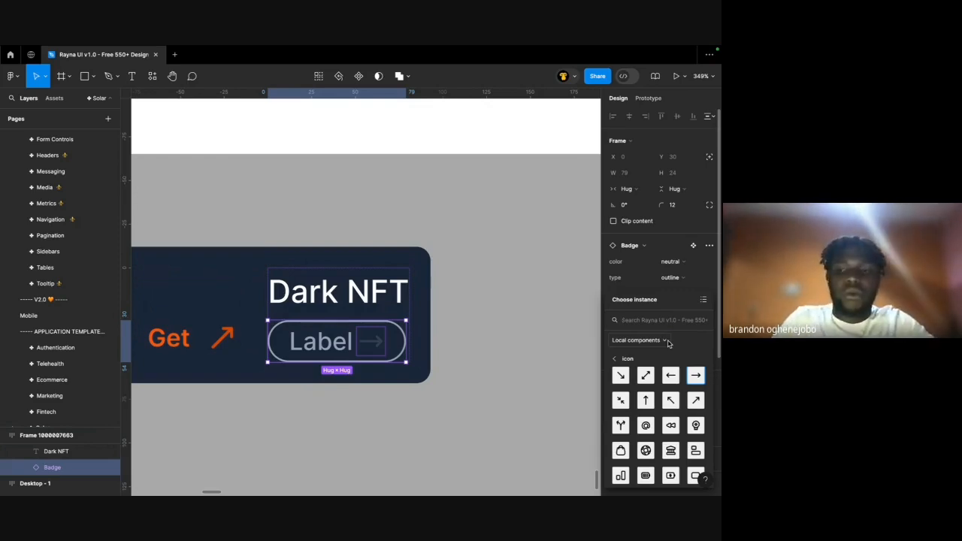
scroll(665, 394, "down", 10)
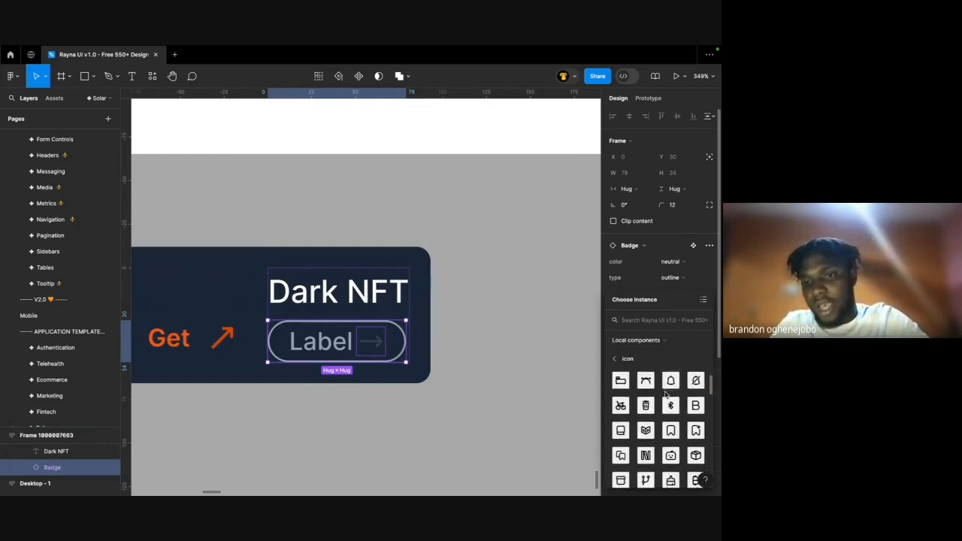
scroll(665, 395, "down", 2)
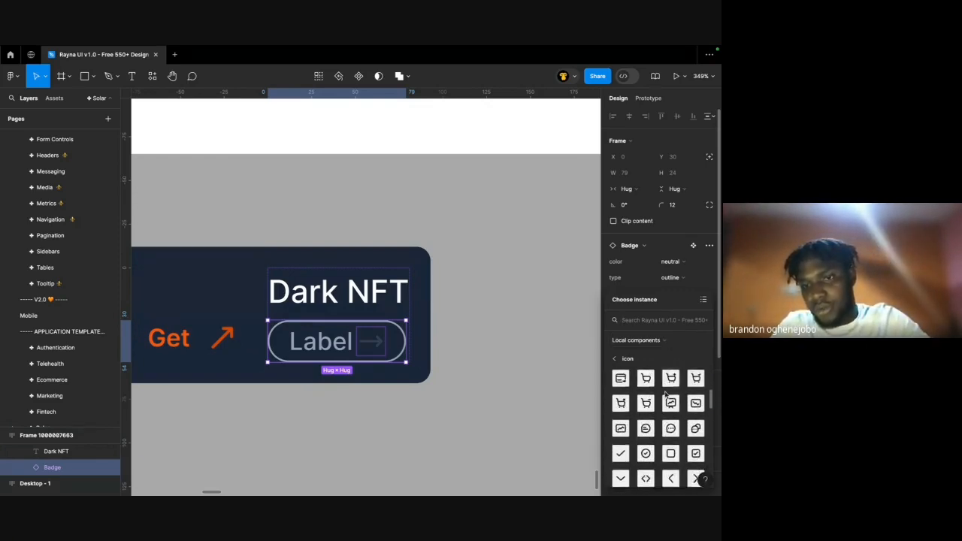
scroll(666, 394, "down", 2)
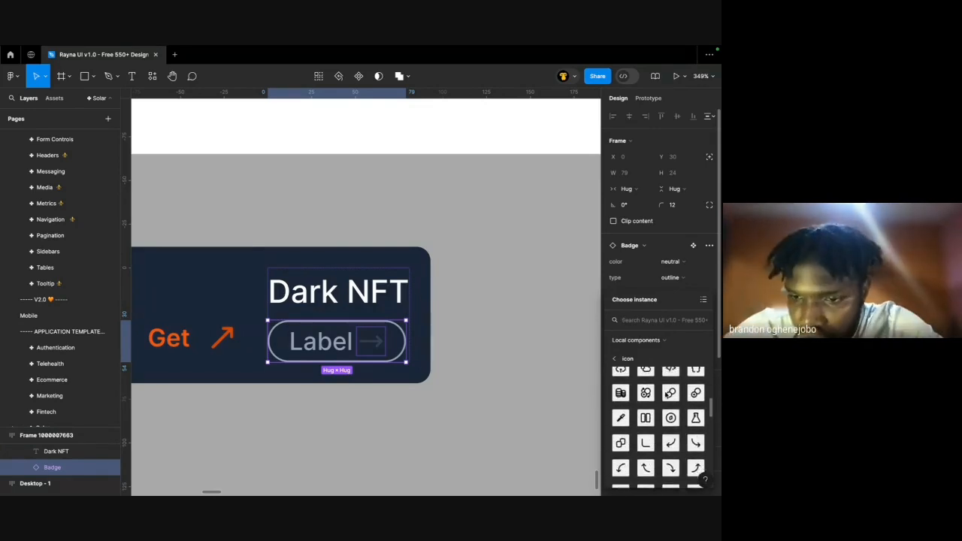
scroll(665, 395, "down", 3)
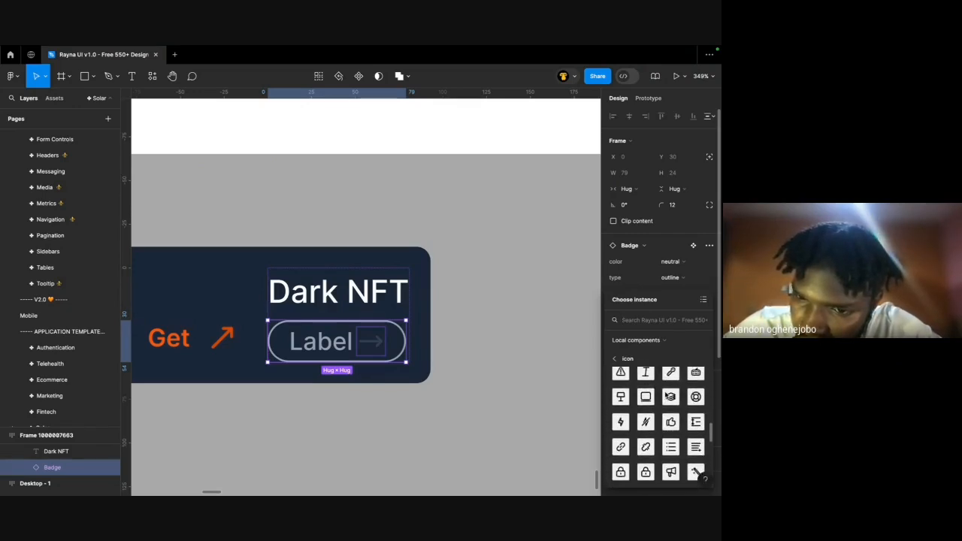
scroll(665, 394, "down", 2)
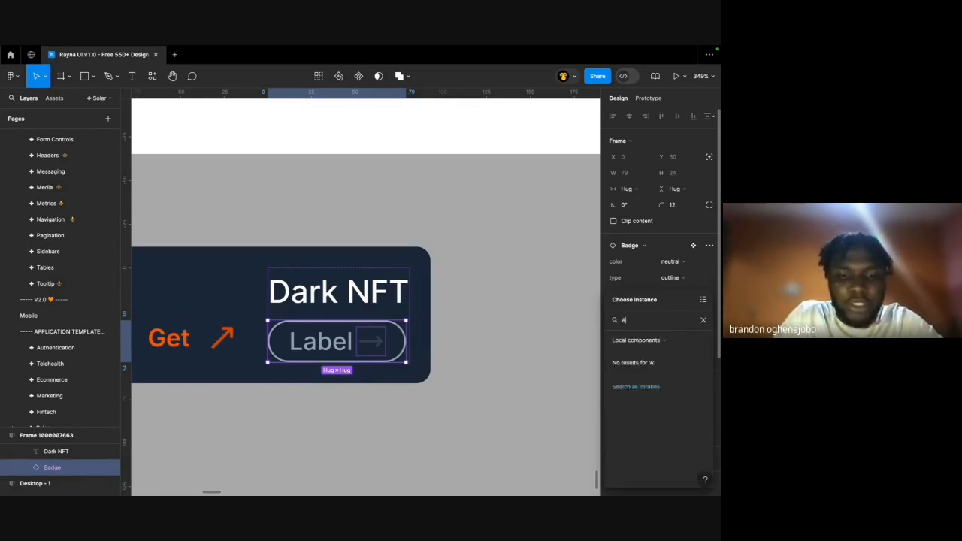
Search the icon components for arrows and choose the diagonal up-right arrow as the badge's trailing icon.
type("ow")
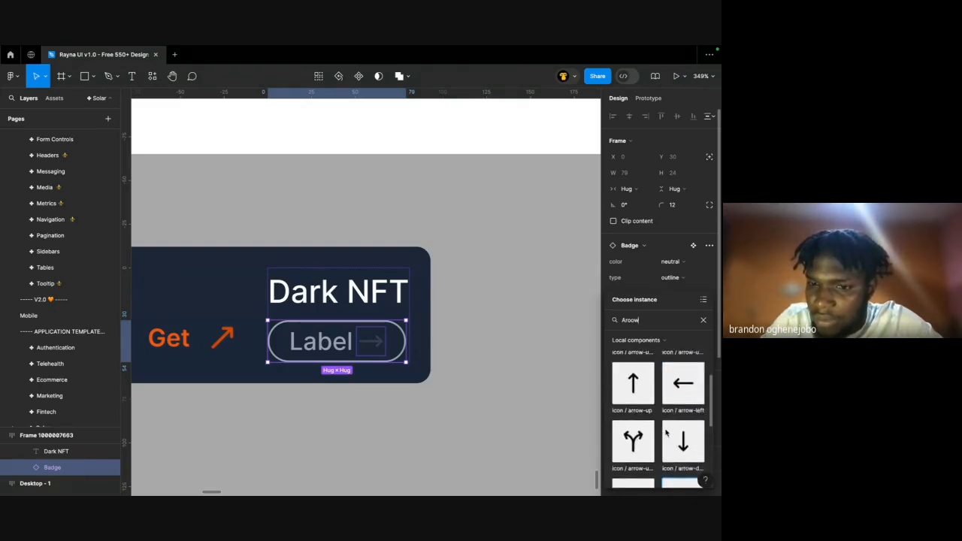
scroll(663, 432, "up", 1)
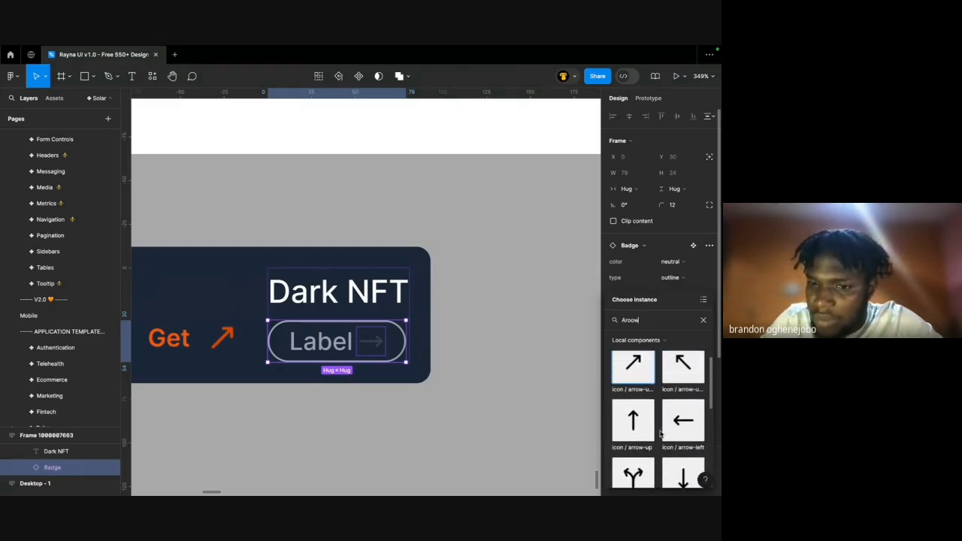
left_click(633, 376)
Go to the badge's main component, then open the Icons page with the interface hidden.
left_click(693, 246)
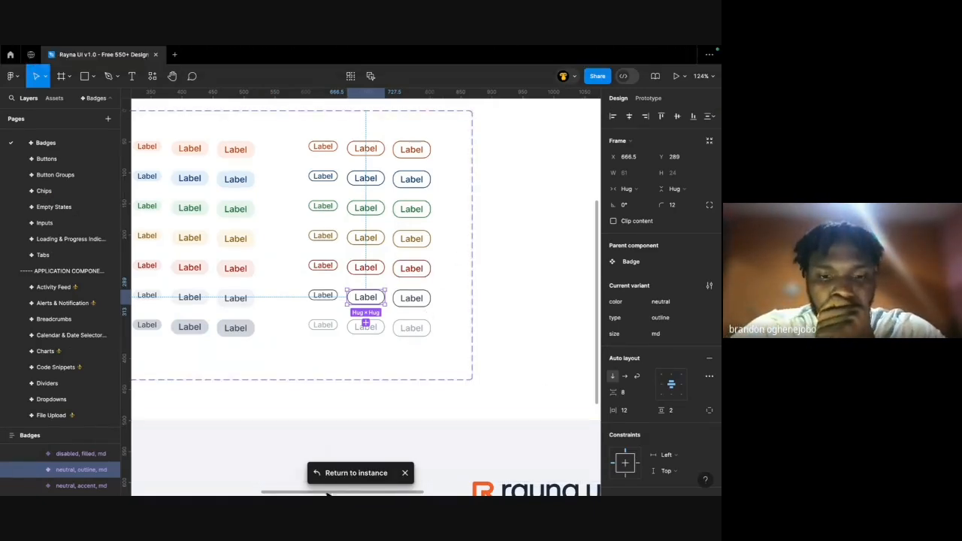
scroll(75, 222, "up", 4)
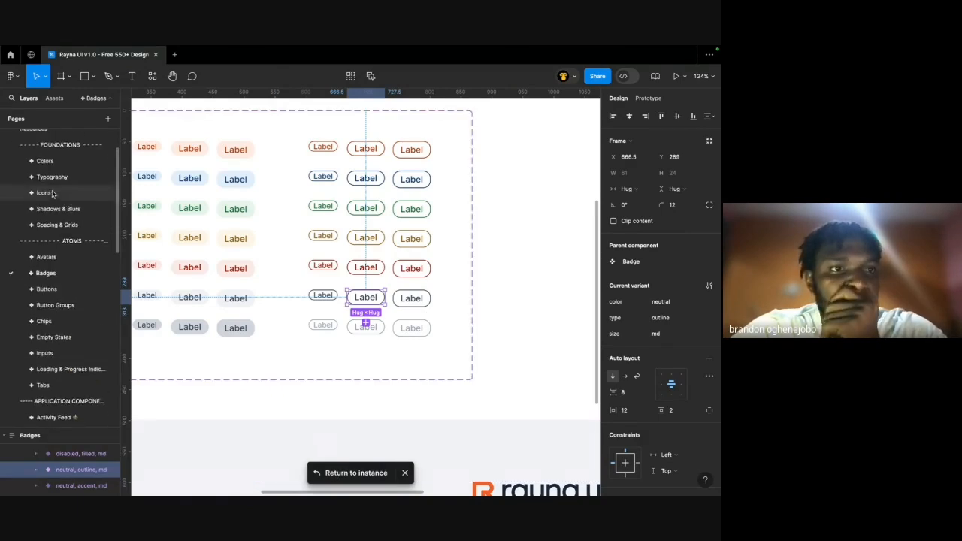
left_click(42, 207)
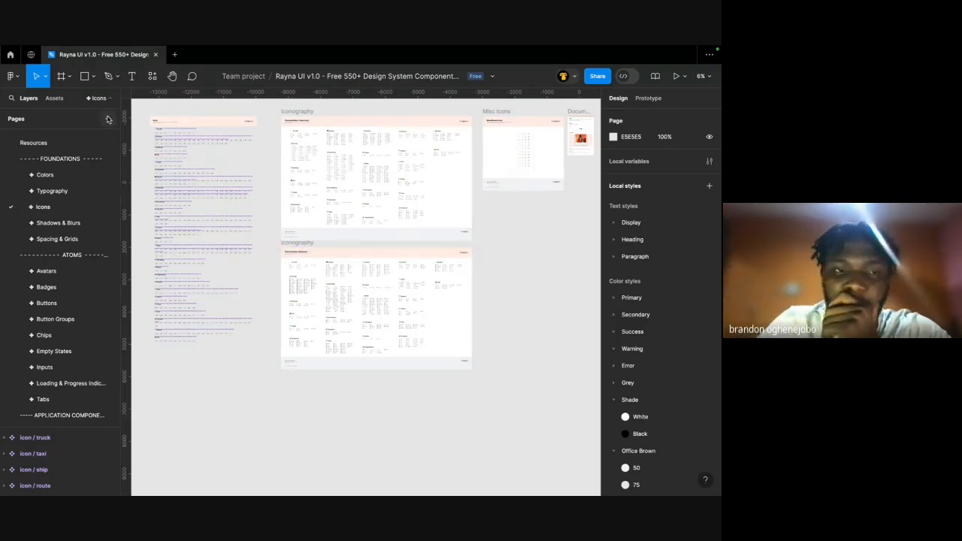
key("ctrl+backslash")
Look through the icon library's categories down to User for a suitable badge icon.
scroll(173, 136, "up", 5)
scroll(174, 136, "down", 10)
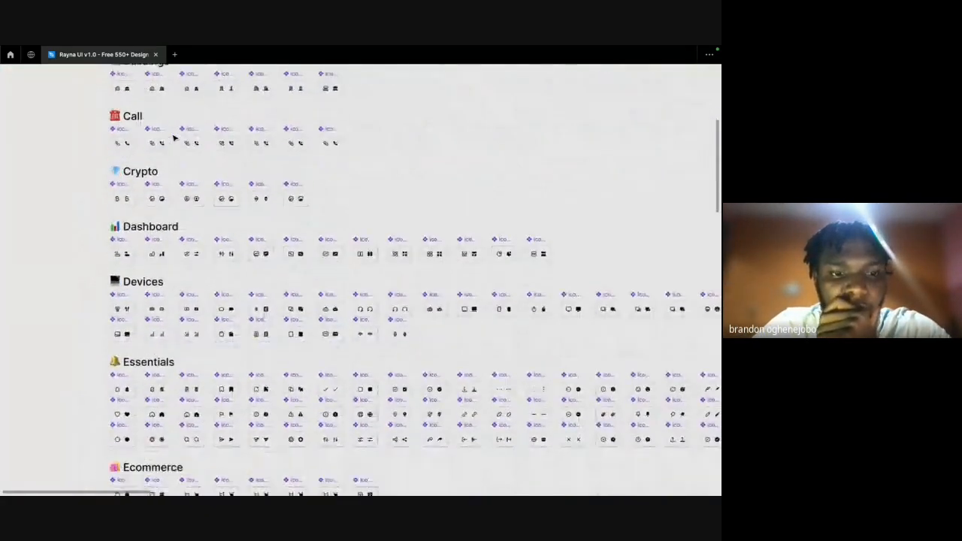
scroll(174, 136, "down", 8)
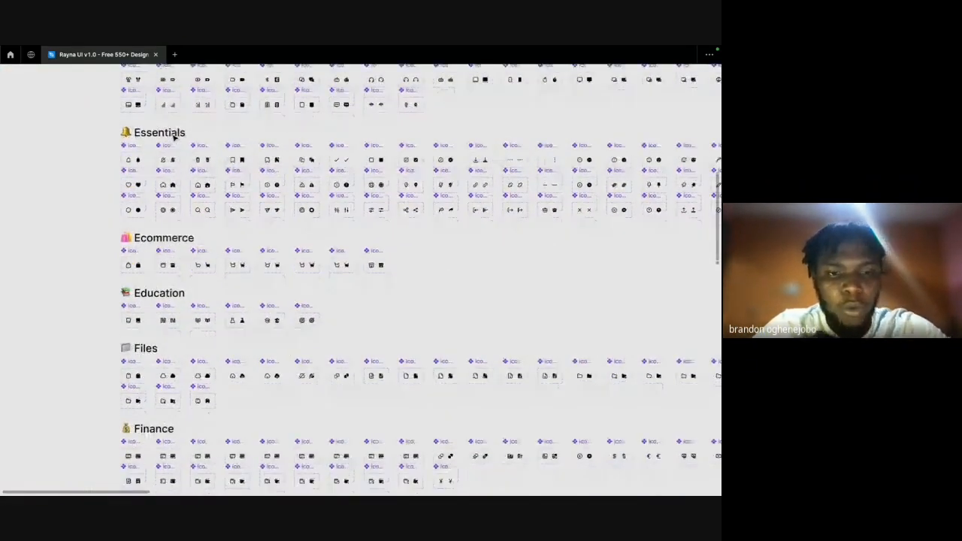
scroll(173, 136, "down", 3)
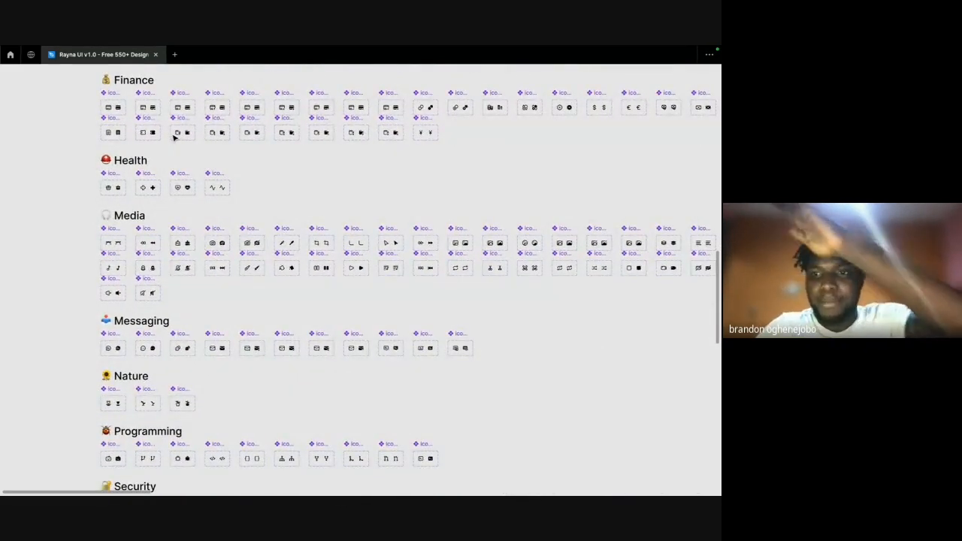
scroll(174, 136, "down", 1)
scroll(111, 118, "up", 5)
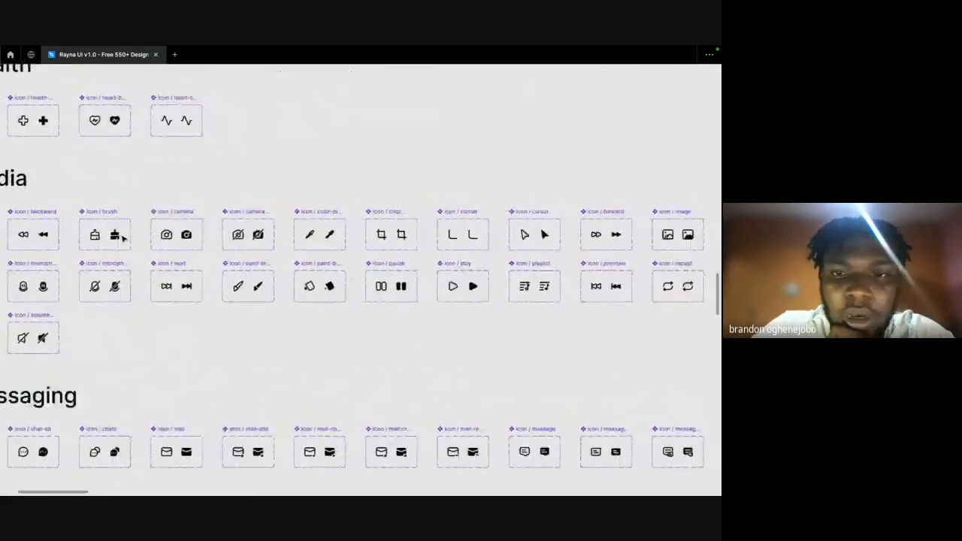
scroll(376, 251, "right", 5)
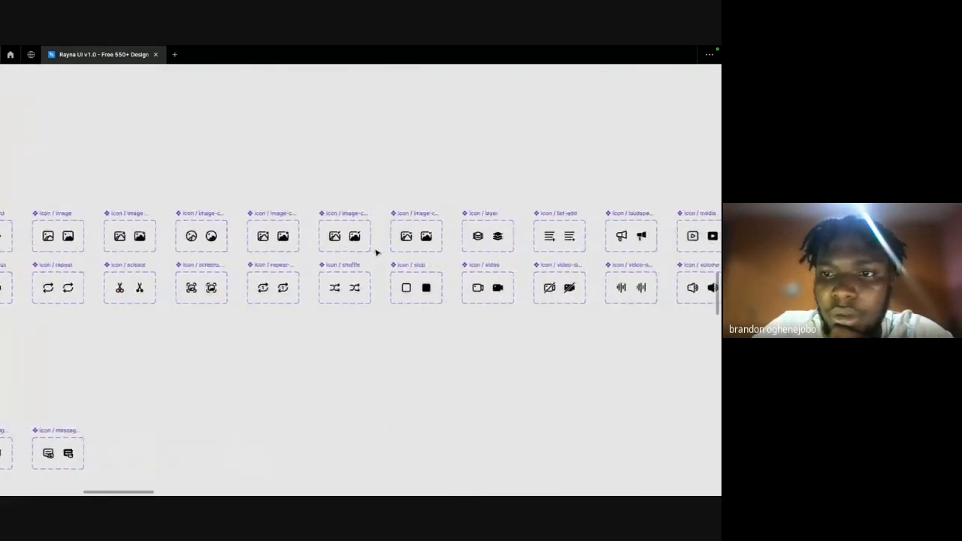
scroll(375, 252, "down", 5)
scroll(375, 253, "down", 5)
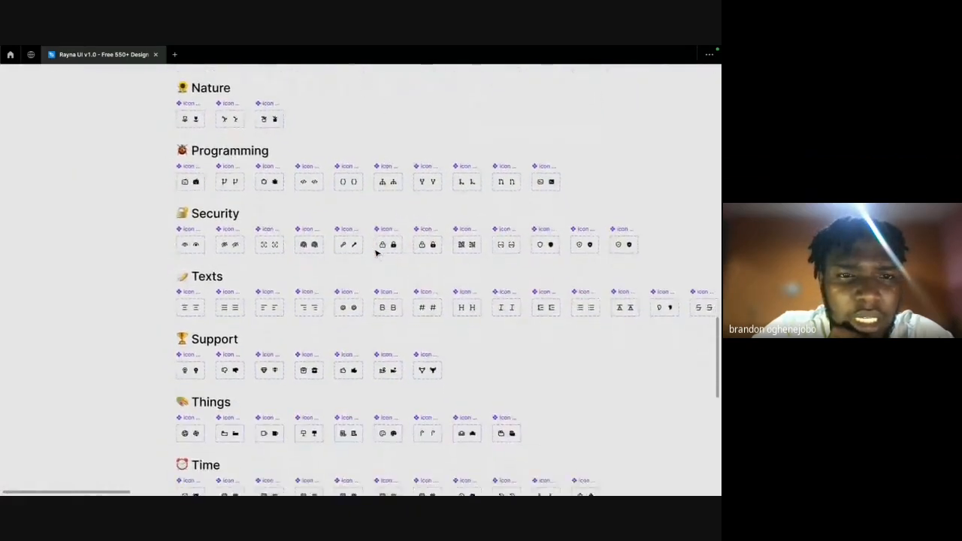
scroll(376, 253, "down", 3)
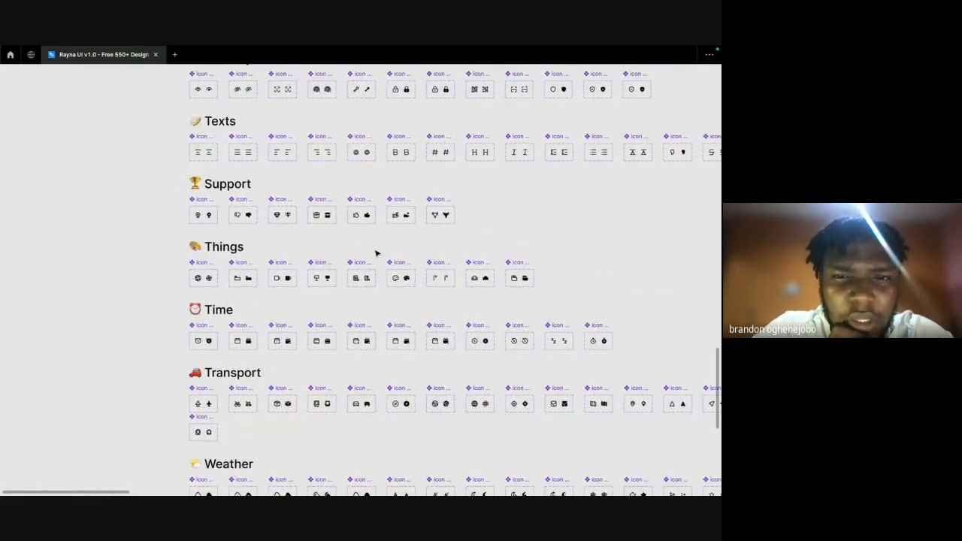
scroll(376, 253, "down", 1)
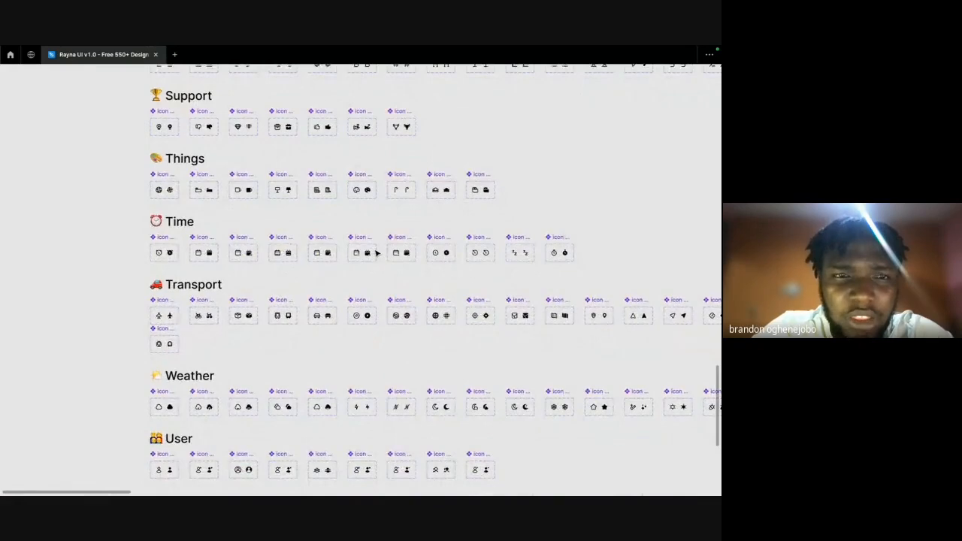
scroll(375, 254, "down", 3)
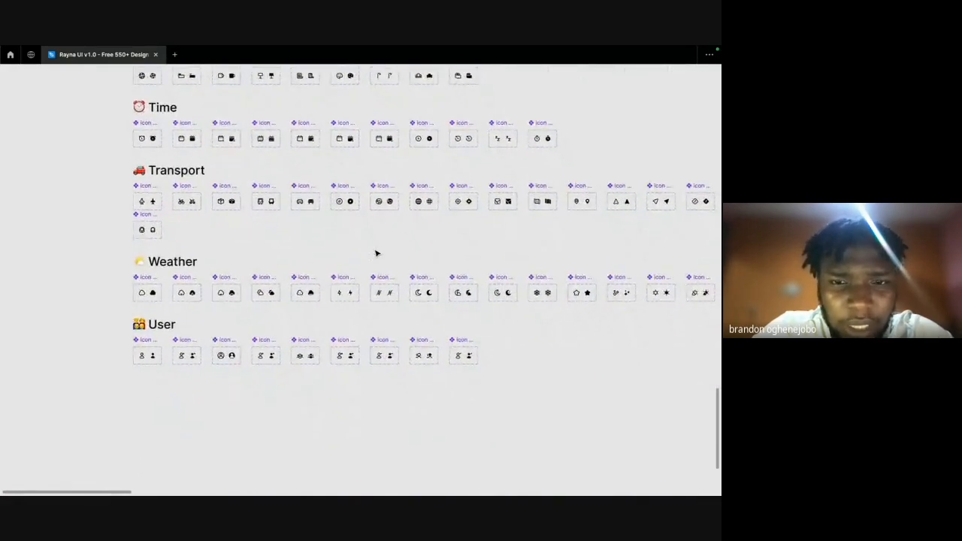
Review the icon categories back up from Finance to AI & VR, checking the Essentials, Devices, Dashboard and Crypto icons.
scroll(375, 254, "up", 15)
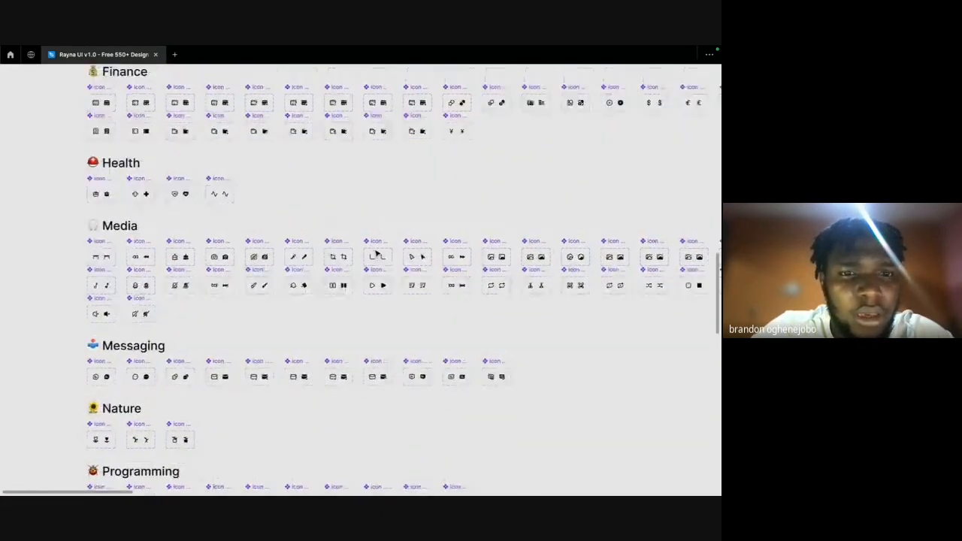
scroll(376, 253, "up", 12)
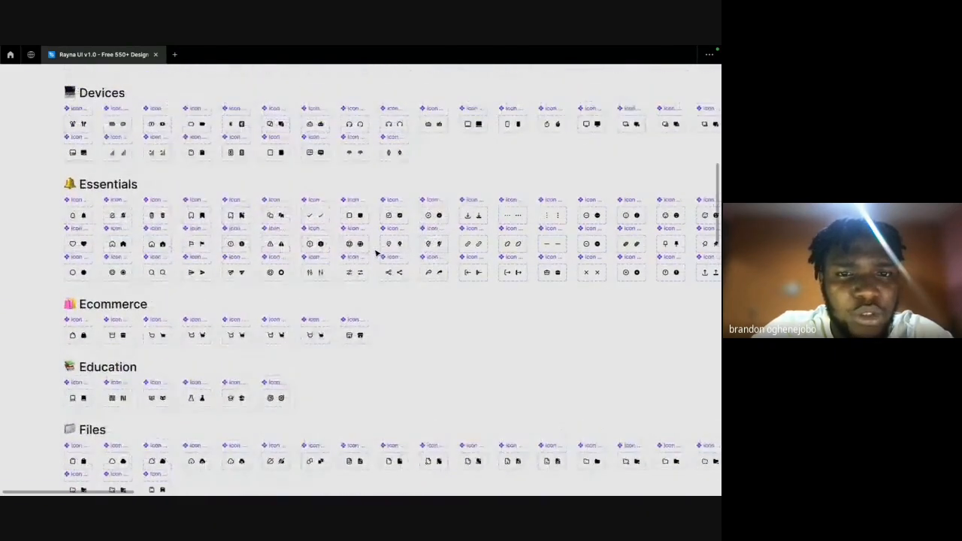
scroll(412, 239, "right", 8)
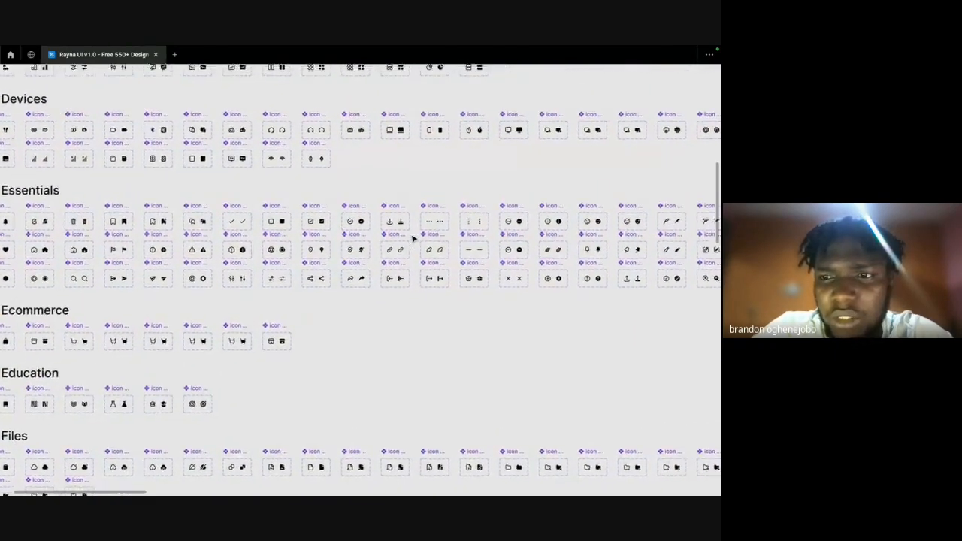
scroll(406, 235, "left", 7)
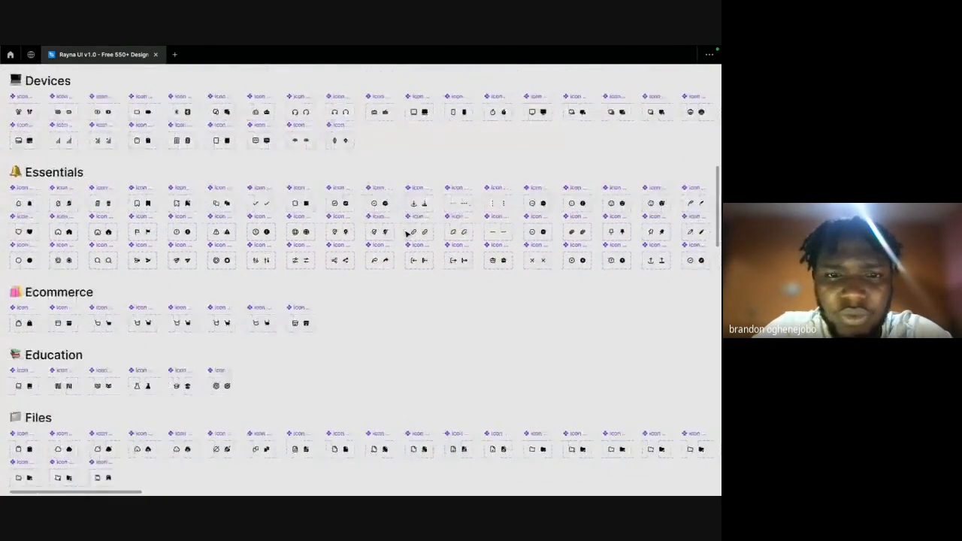
scroll(188, 227, "up", 2)
scroll(103, 193, "left", 2)
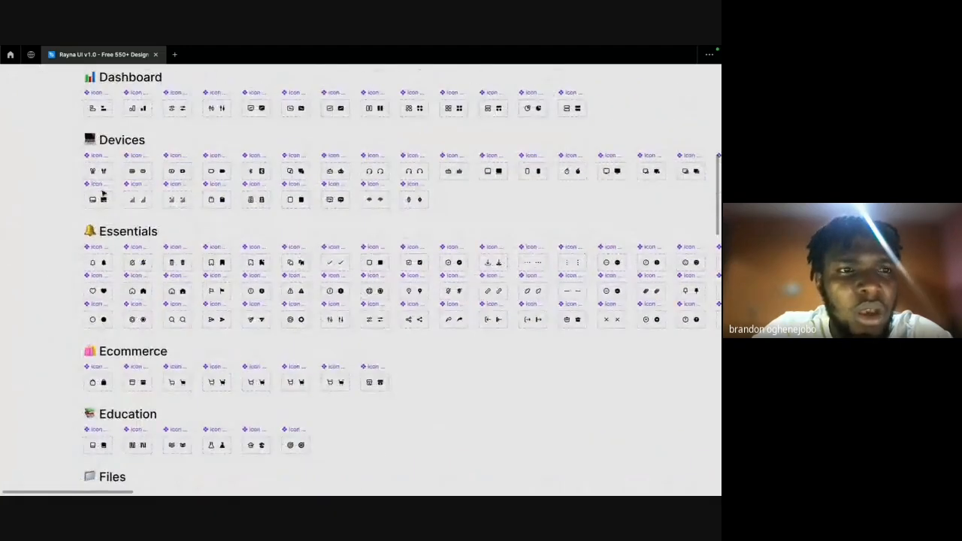
scroll(161, 172, "up", 4)
scroll(161, 172, "right", 1)
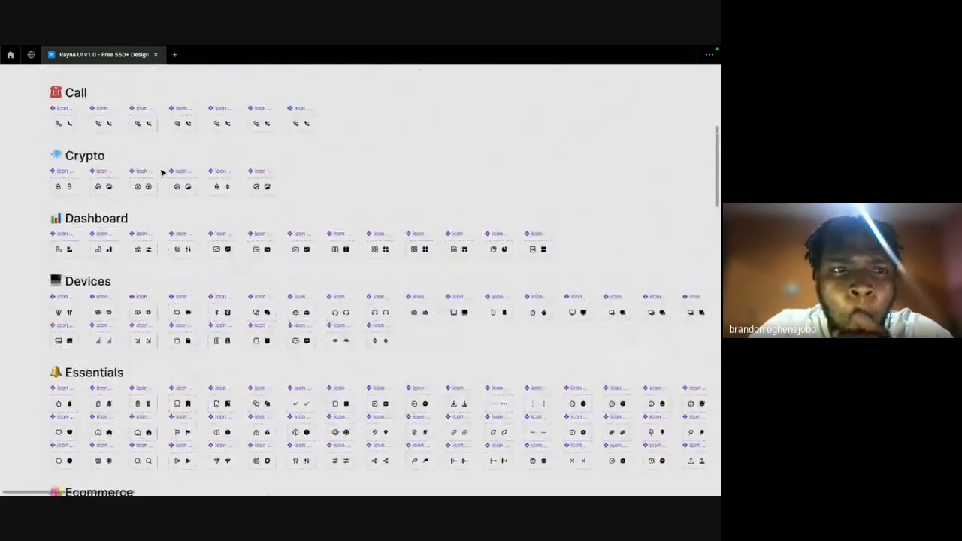
scroll(162, 172, "up", 5)
scroll(161, 172, "left", 2)
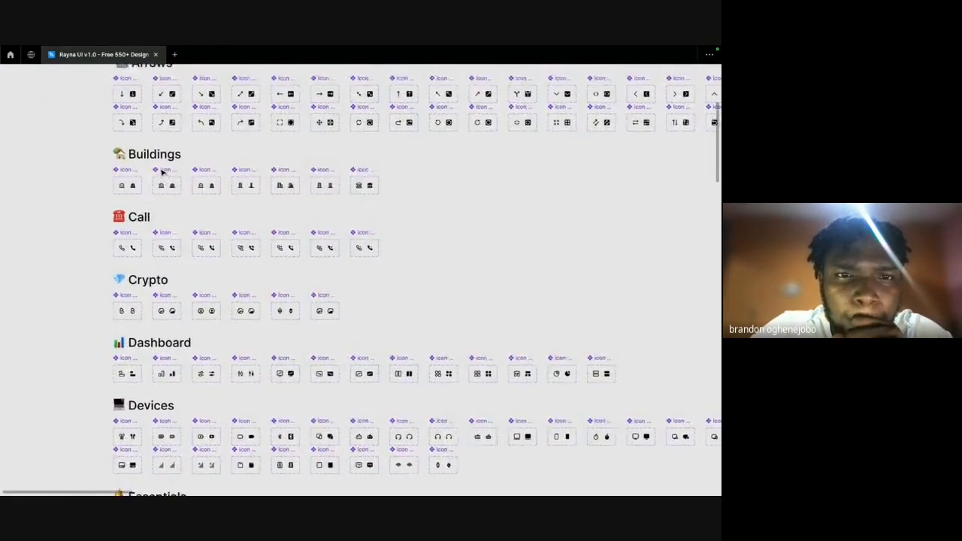
scroll(161, 172, "up", 1)
scroll(210, 175, "right", 4)
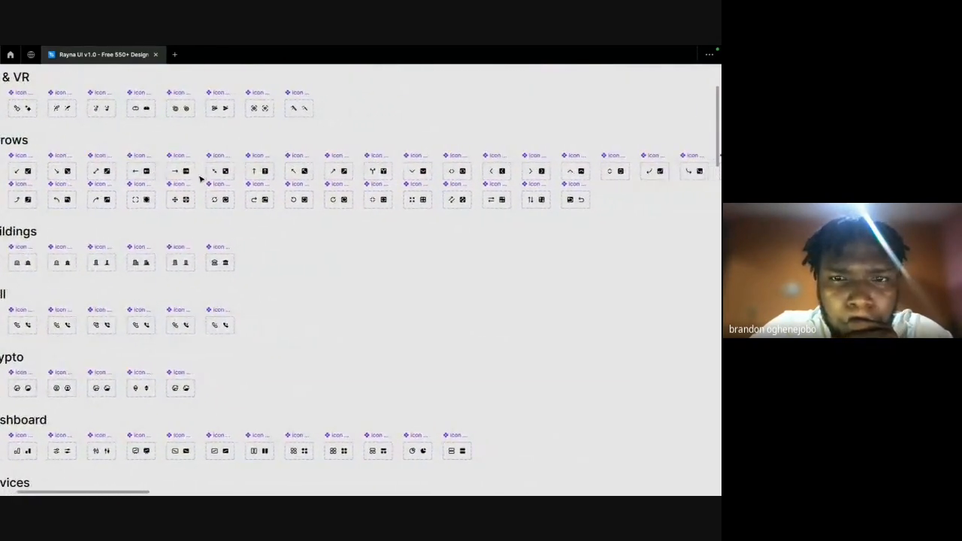
scroll(259, 180, "left", 5)
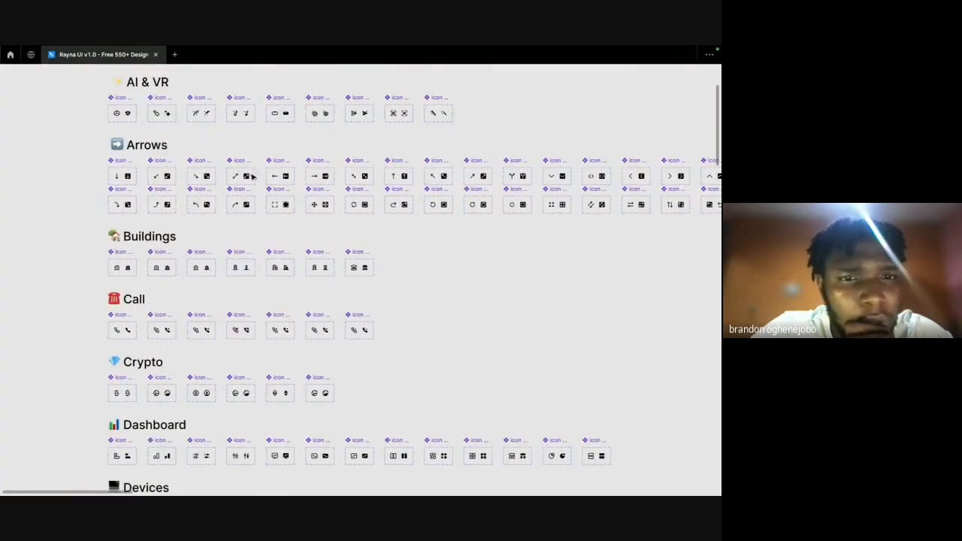
Examine both rows of the Arrows icon category up close for a suitable icon.
scroll(252, 177, "up", 3)
scroll(264, 172, "right", 6)
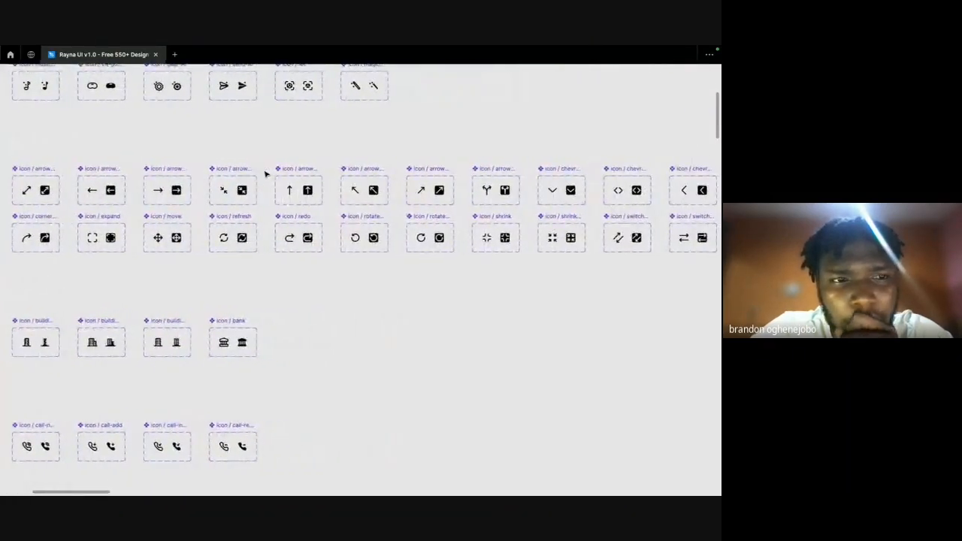
scroll(264, 173, "right", 12)
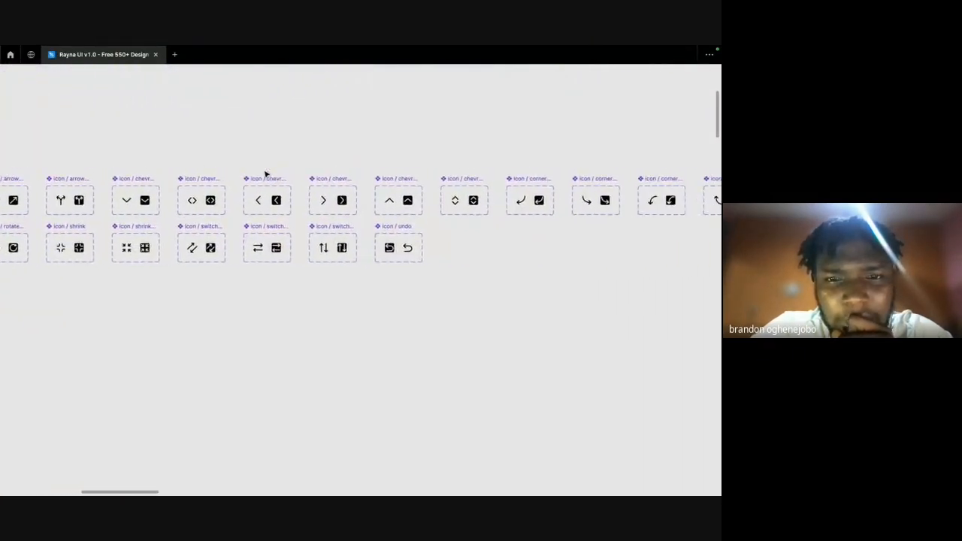
scroll(264, 174, "right", 5)
scroll(264, 173, "left", 15)
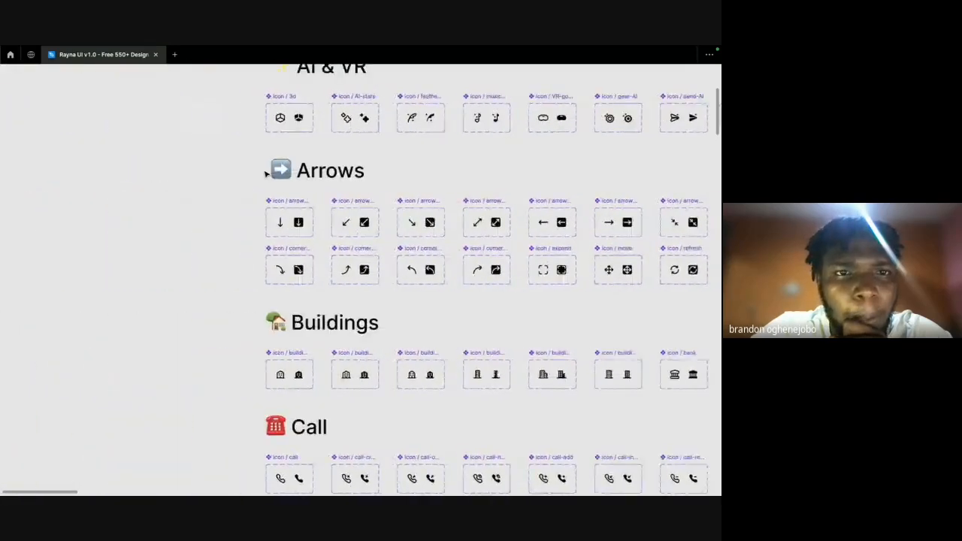
scroll(264, 173, "up", 2)
scroll(264, 174, "right", 3)
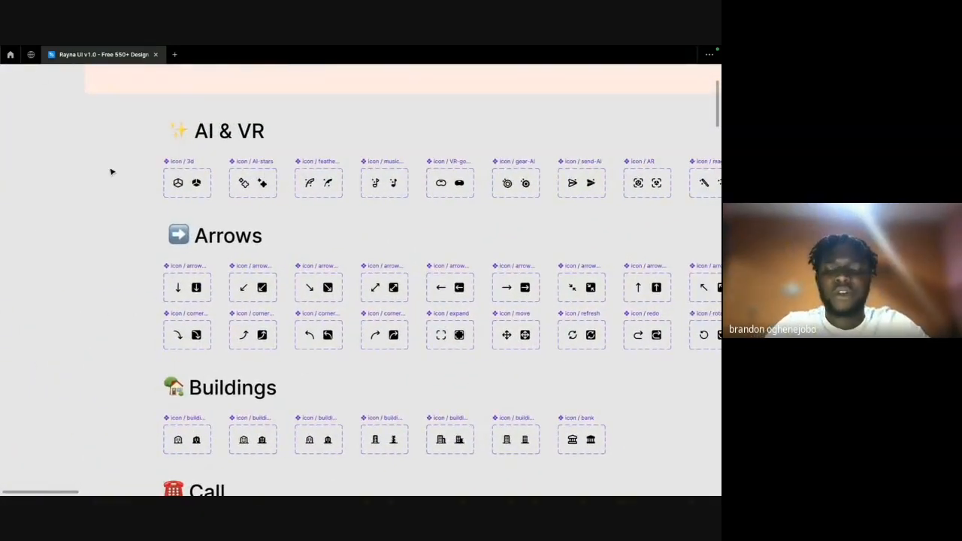
Restore the hidden interface and go back from the icon library to the Solar page with the badge.
key("ctrl+backslash")
scroll(60, 281, "down", 5)
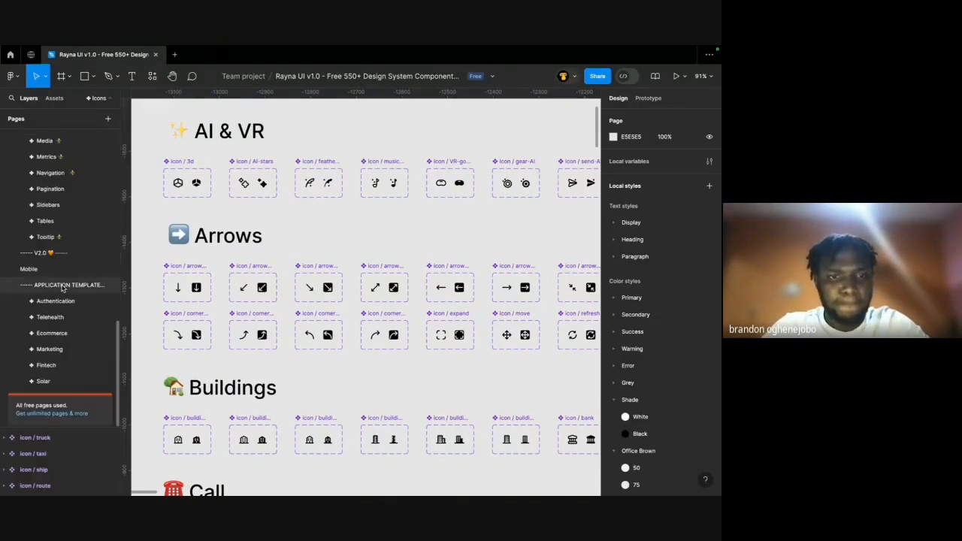
scroll(323, 280, "down", 1)
scroll(323, 280, "right", 2)
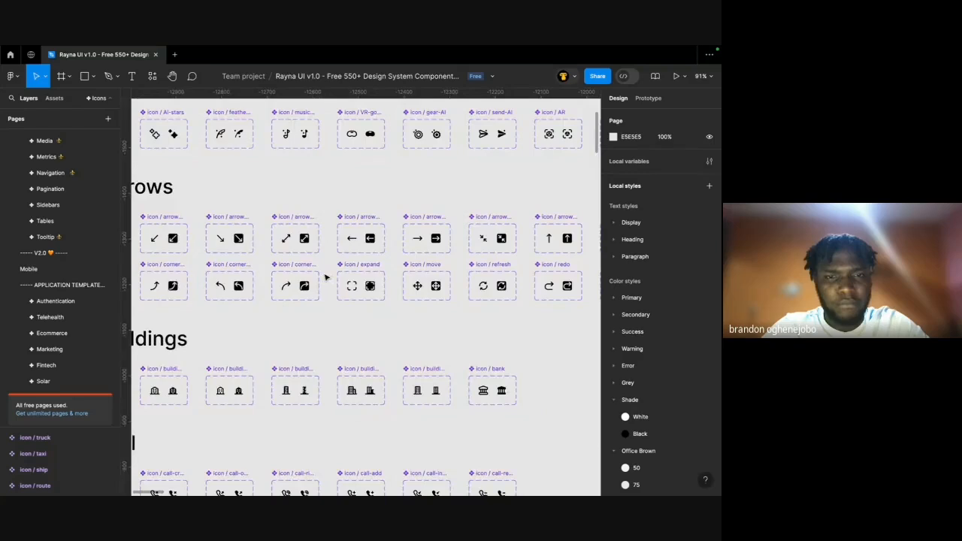
scroll(325, 278, "left", 3)
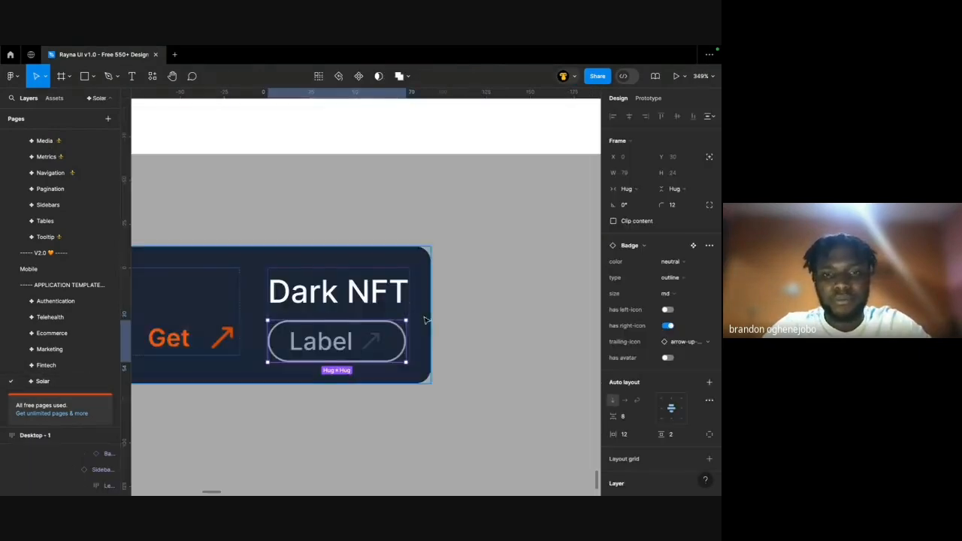
Swap the badge's trailing arrow-up-right icon for the arrow-up icon.
left_click(371, 342)
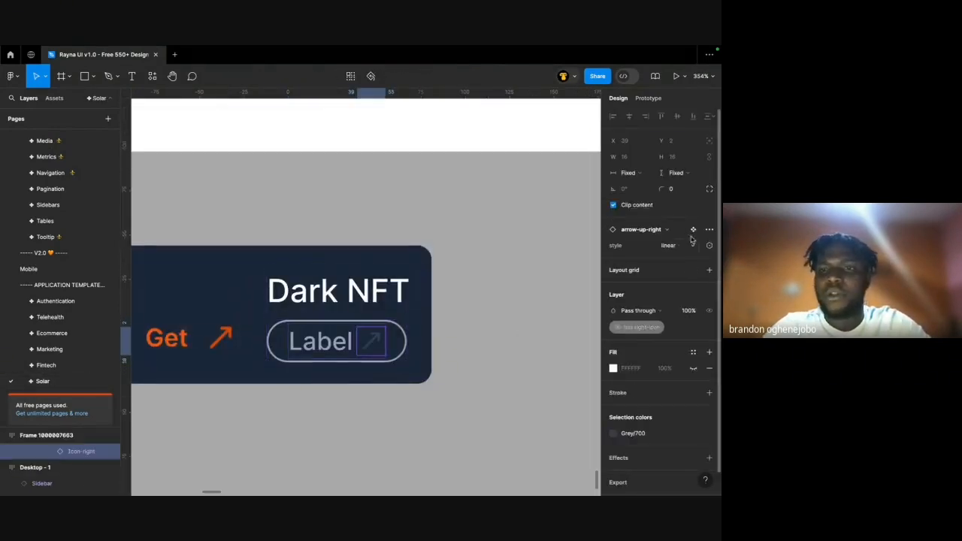
left_click(682, 249)
left_click(681, 232)
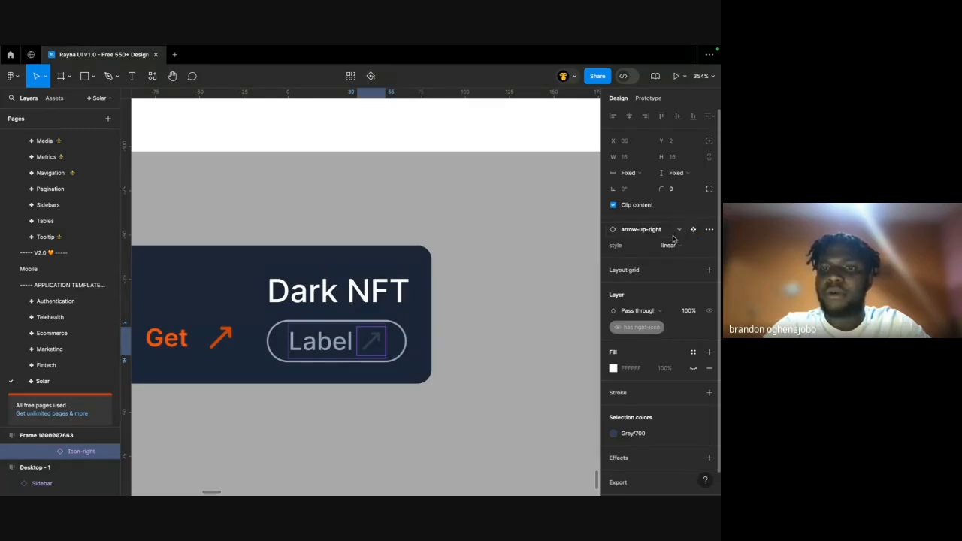
left_click(678, 230)
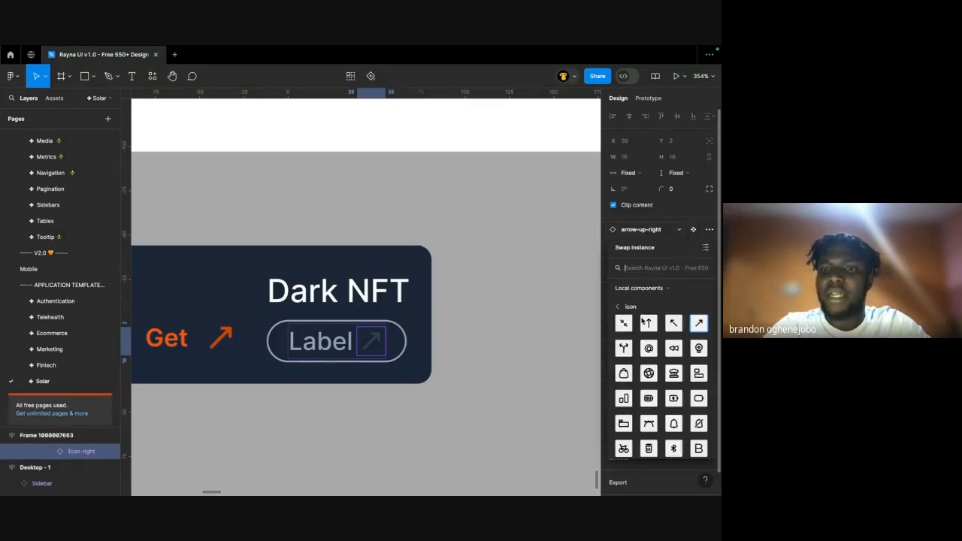
Change the badge's label text to 0.72948 %.
double_click(323, 349)
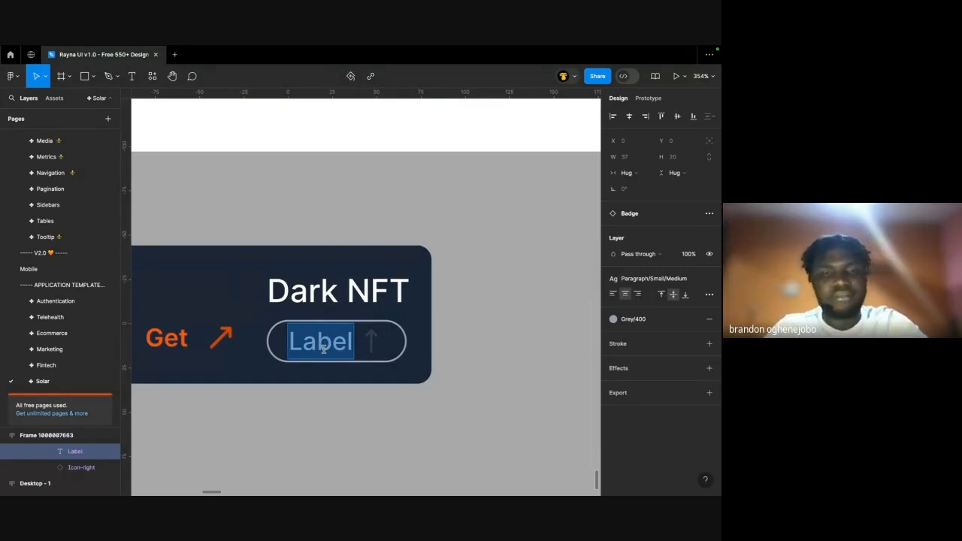
scroll(322, 342, "down", 5, "ctrl")
scroll(323, 345, "up", 2)
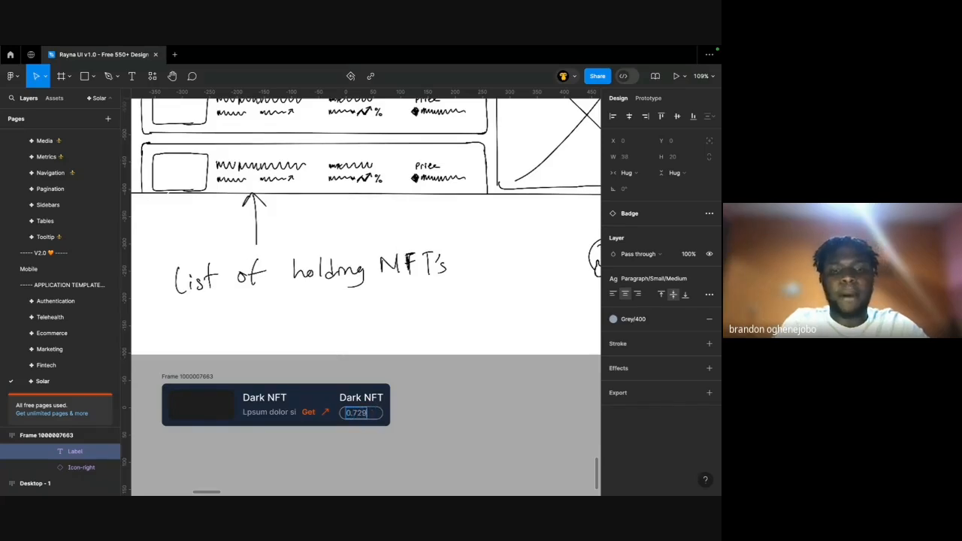
left_click(425, 378)
Recolour the badge's dark arrow icon with the Grey/400 library colour.
scroll(348, 426, "up", 4, "ctrl")
left_click(369, 372)
left_click(367, 401)
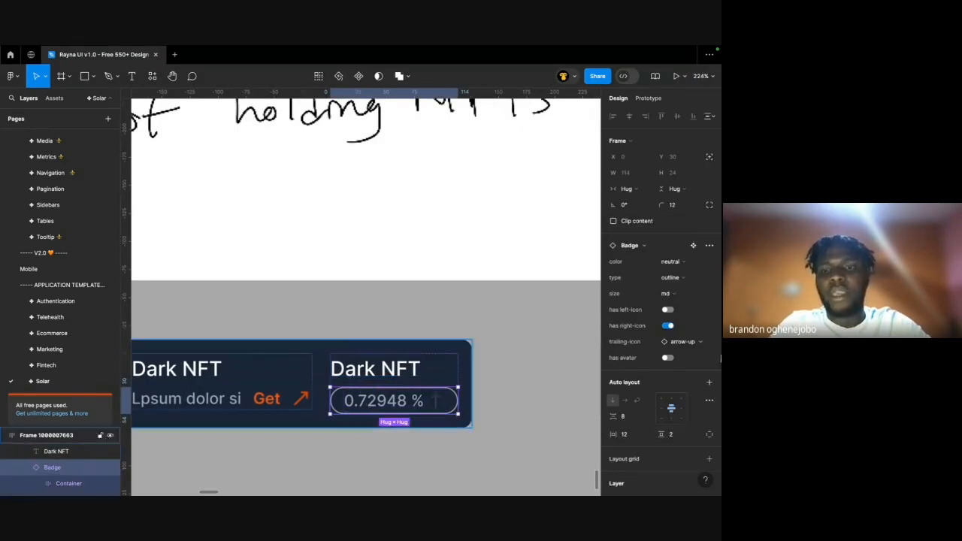
scroll(661, 391, "down", 5)
left_click(627, 411)
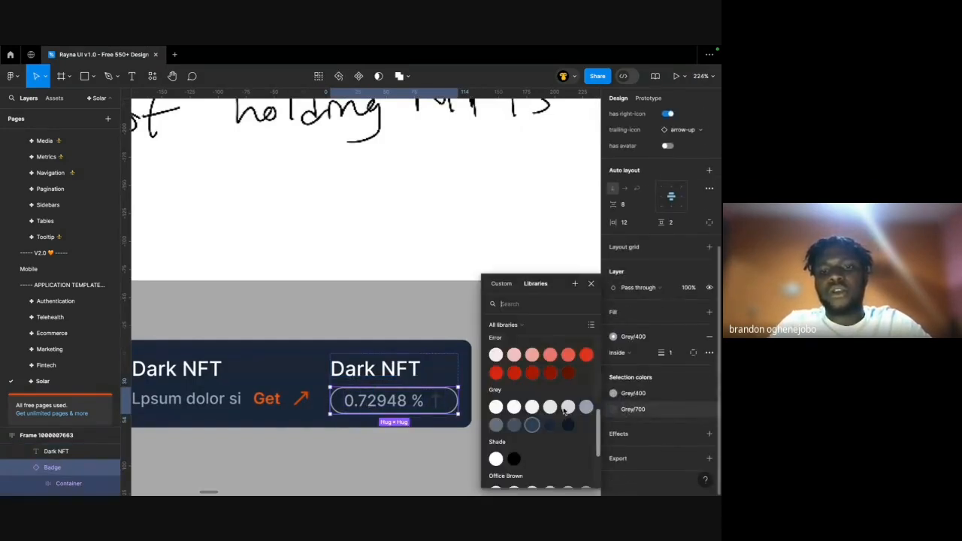
left_click(585, 407)
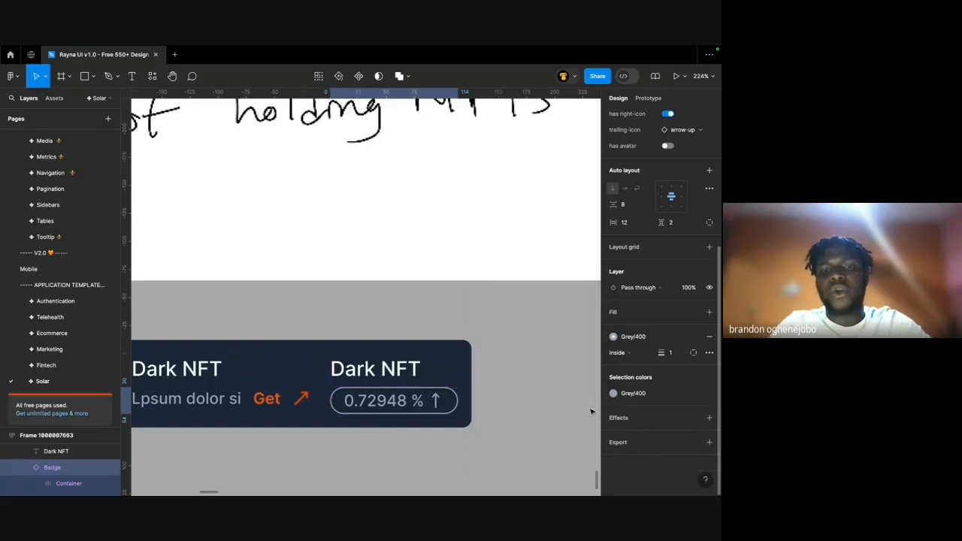
Lighten the badge's outline, label and icon to the Grey/300 library colour.
left_click(632, 392)
left_click(546, 419)
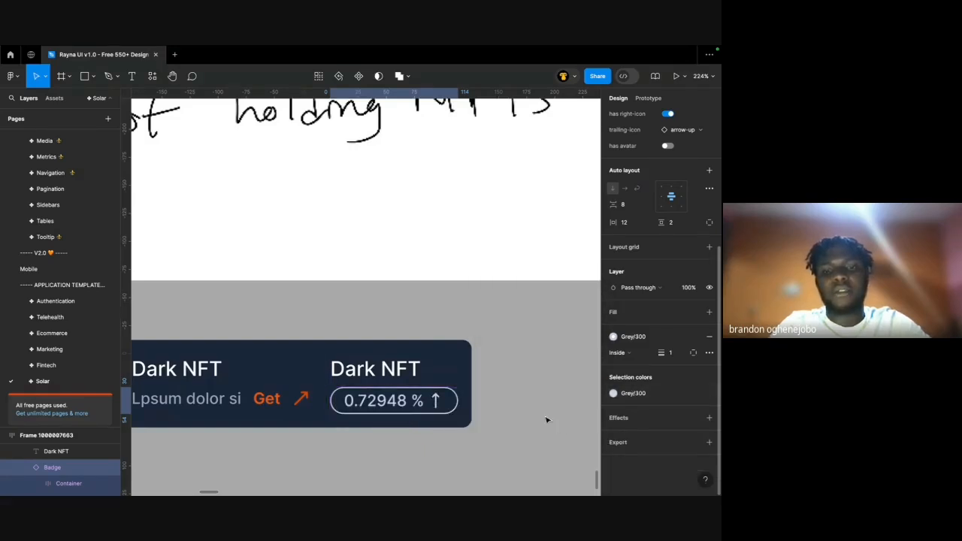
left_click(546, 420)
scroll(498, 366, "down", 4)
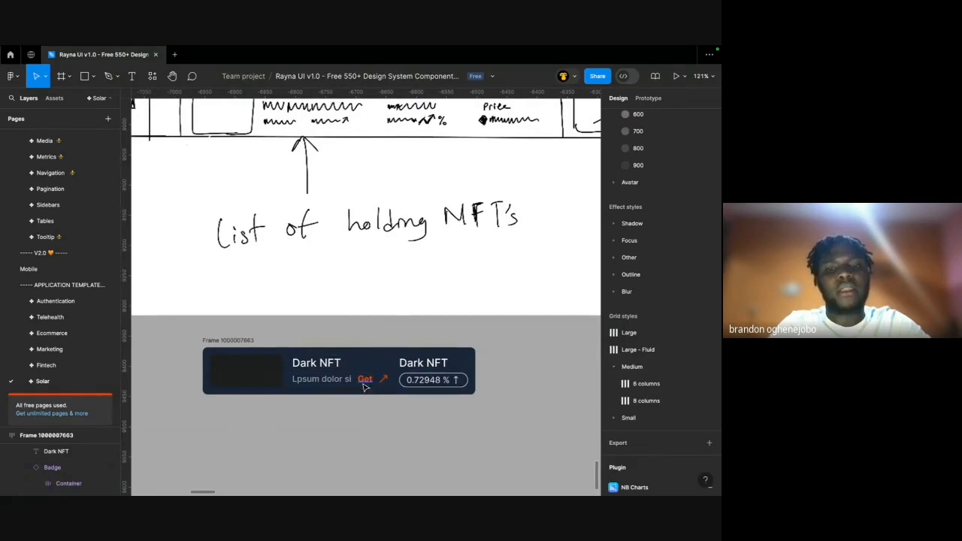
left_click(411, 383)
scroll(424, 382, "down", 3)
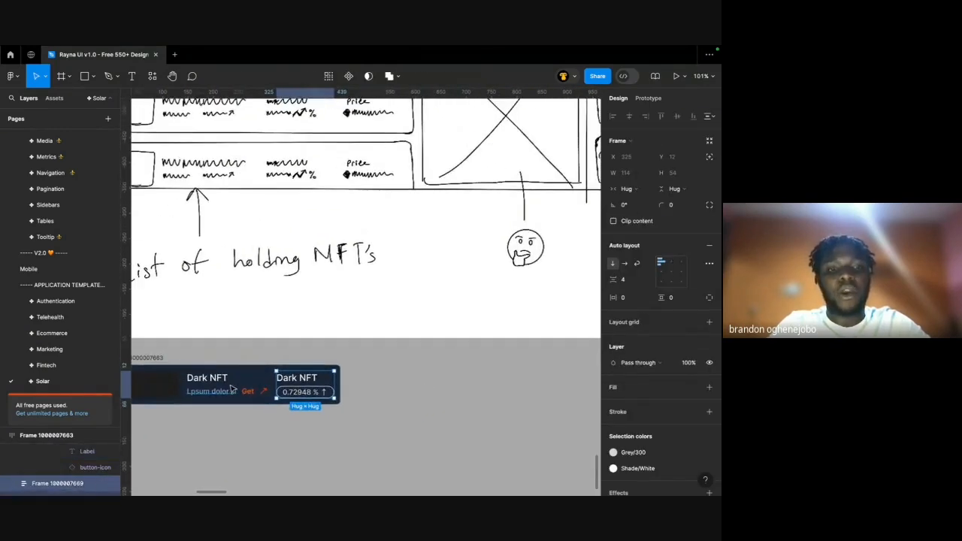
left_click(217, 380, "super")
left_click(285, 382, "shift+super")
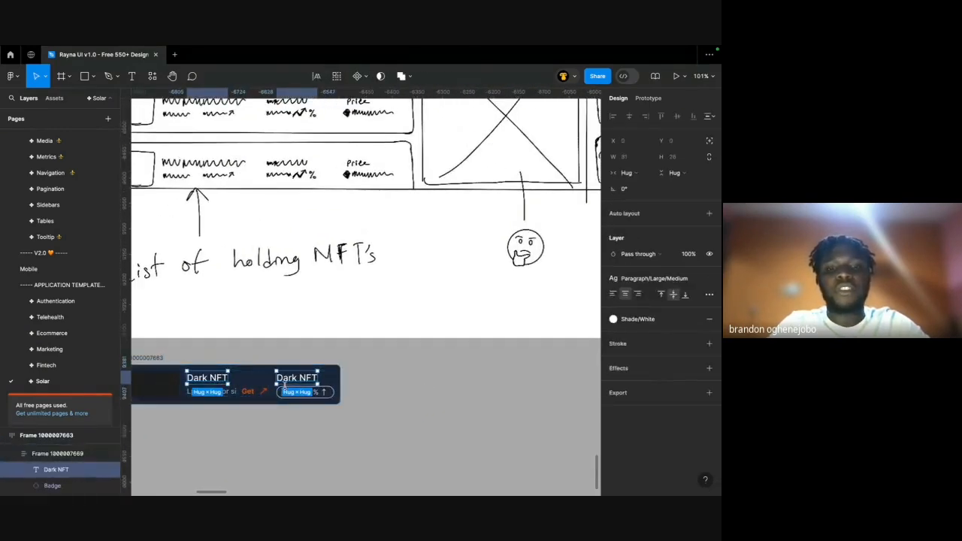
left_click(654, 278)
scroll(660, 398, "down", 4)
scroll(659, 398, "down", 2)
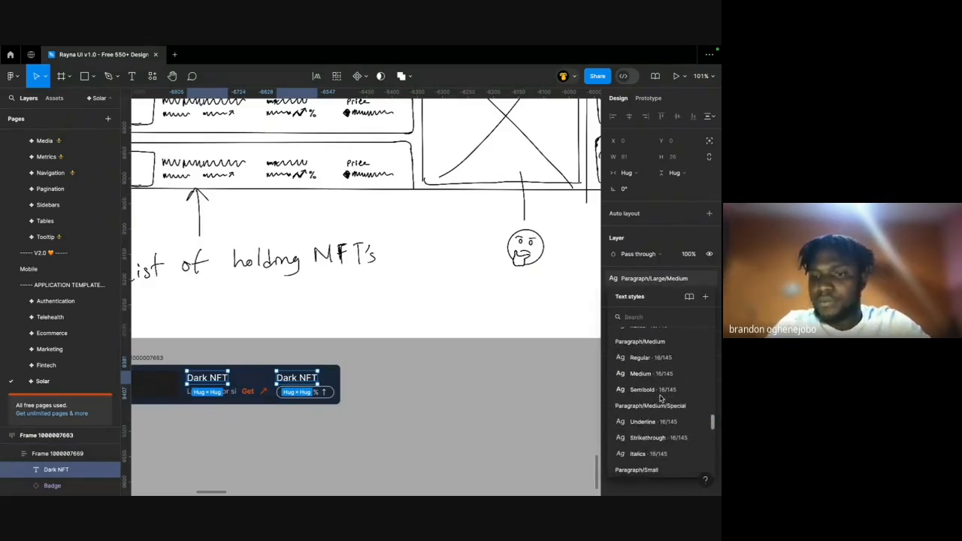
left_click(428, 430)
Duplicate the row's name and description column and move the copy to the end of the row, after the badge column.
scroll(424, 435, "down", 3)
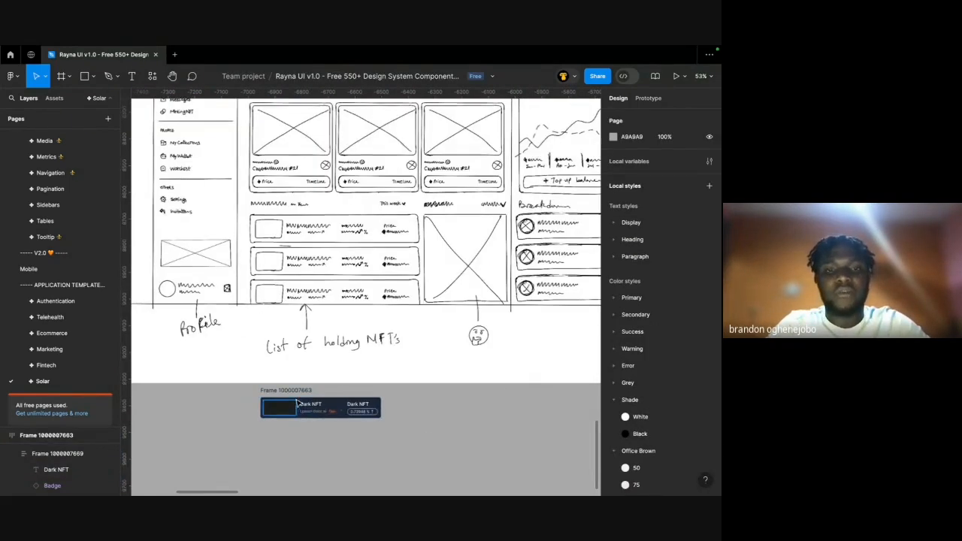
left_click(333, 414)
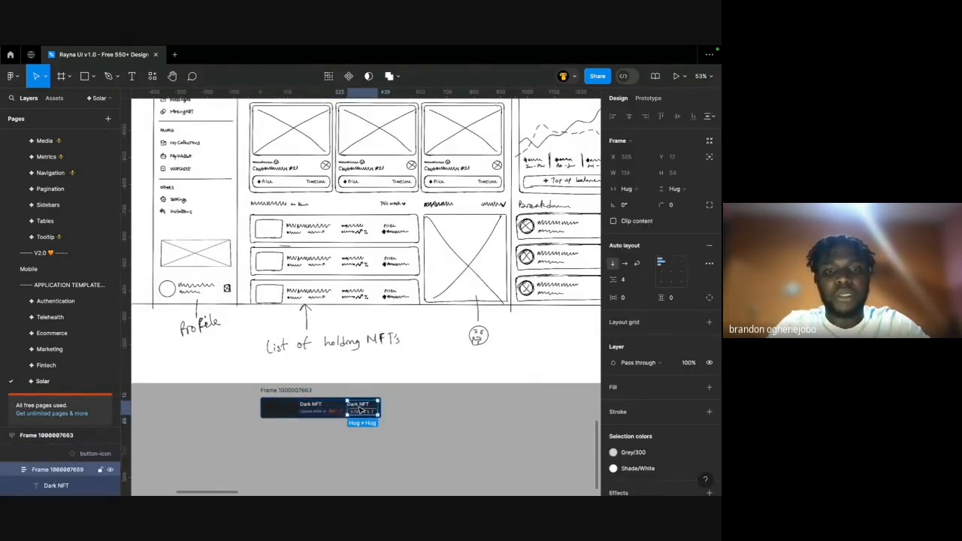
scroll(353, 409, "up", 4)
key("super+d")
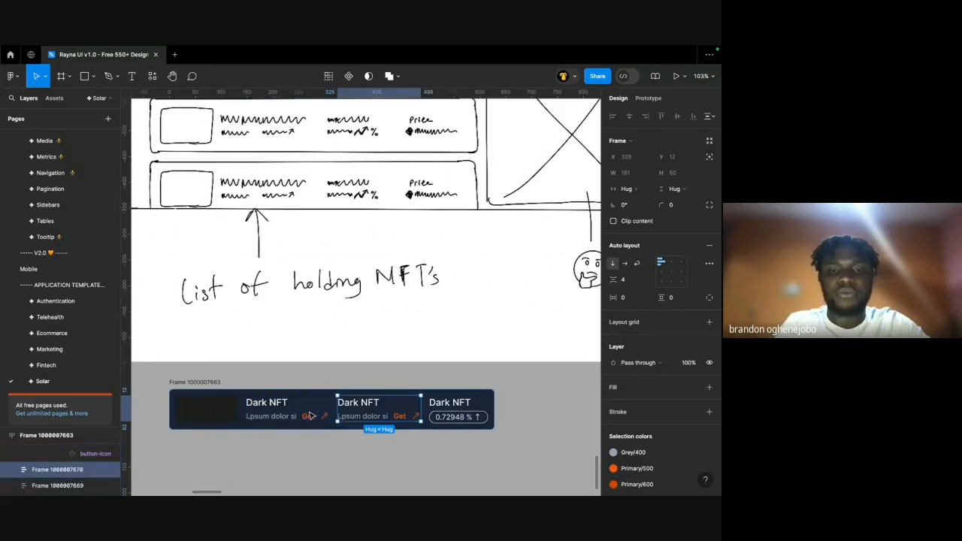
key("Right")
Replace the heading of the row's last column with Price.
double_click(424, 406)
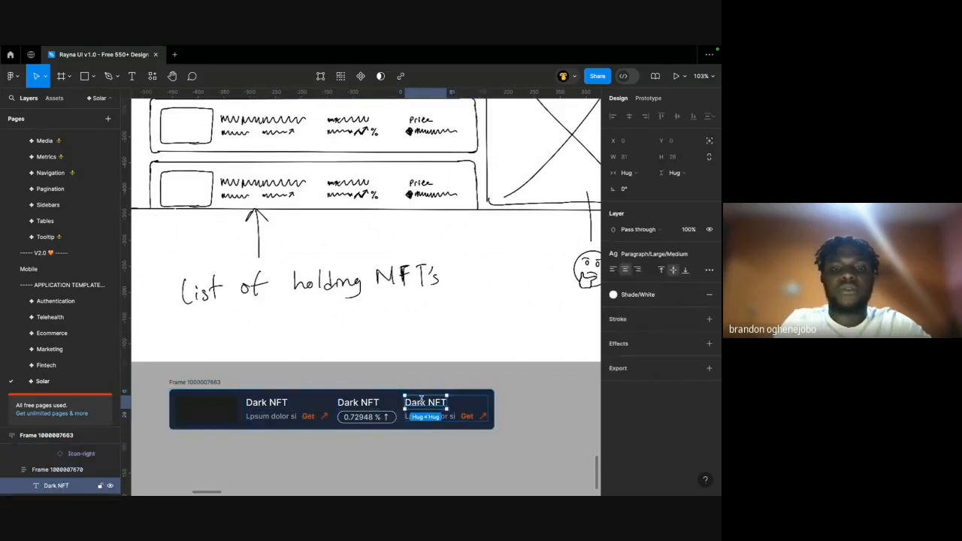
double_click(421, 401)
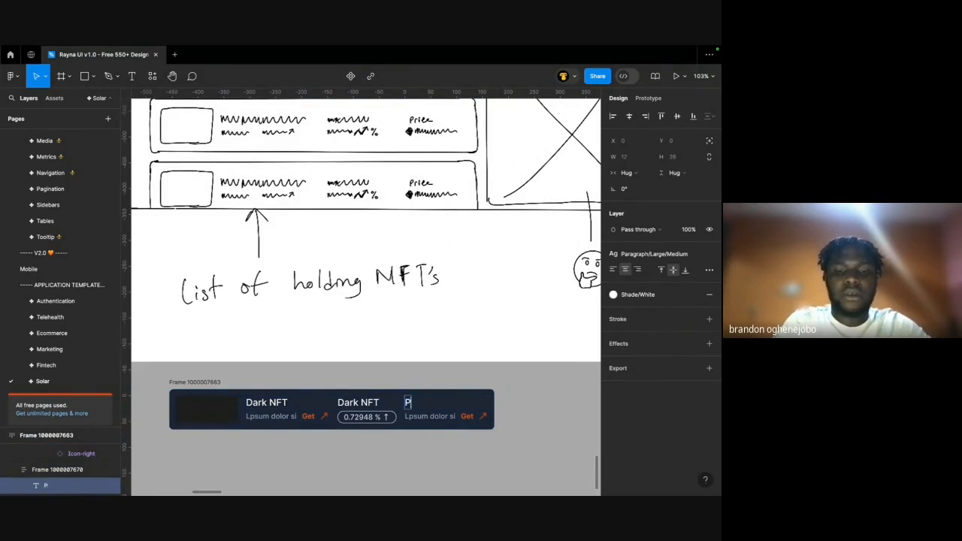
left_click(440, 417)
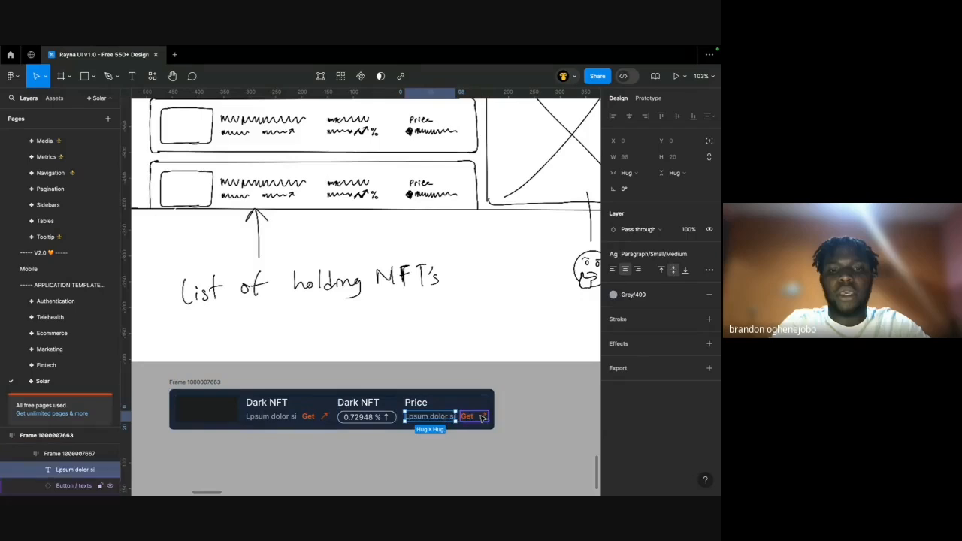
Ungroup the description line in the Price column and delete its Get button.
left_click(467, 417)
left_click(418, 405)
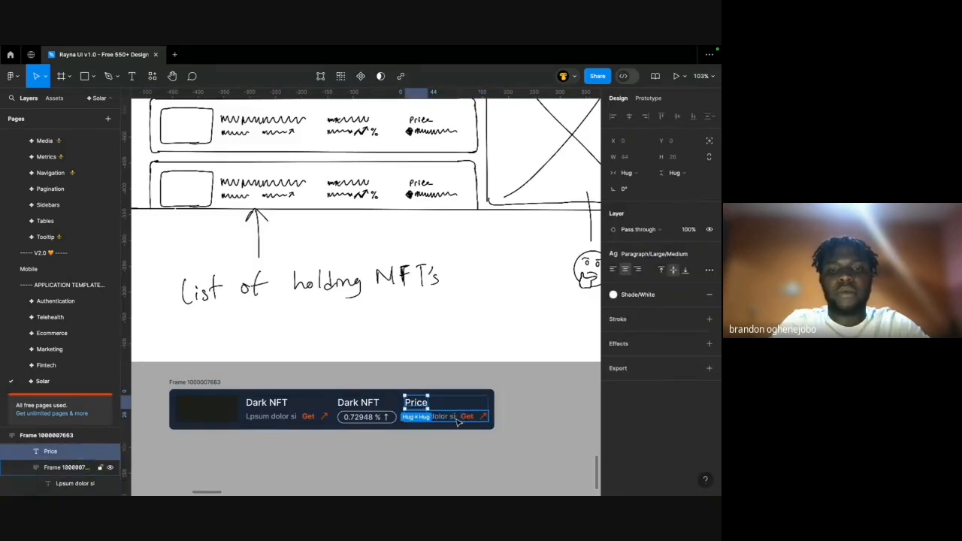
left_click(459, 421)
key("super+shift+g")
left_click(421, 428)
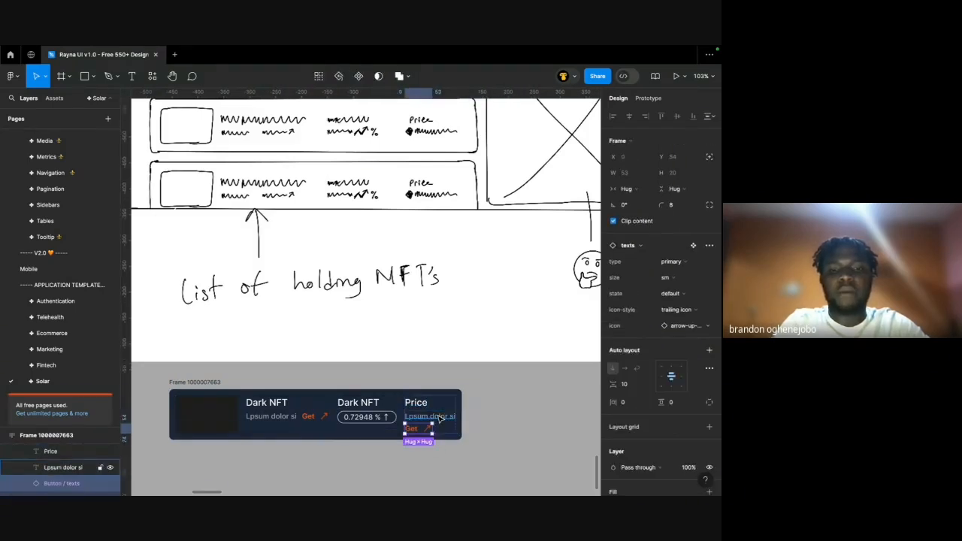
key("Delete")
Cut the holding NFT row from beneath the wireframe and paste it into the dashboard's lower wide Trending list.
scroll(432, 381, "down", 5)
left_click(331, 385)
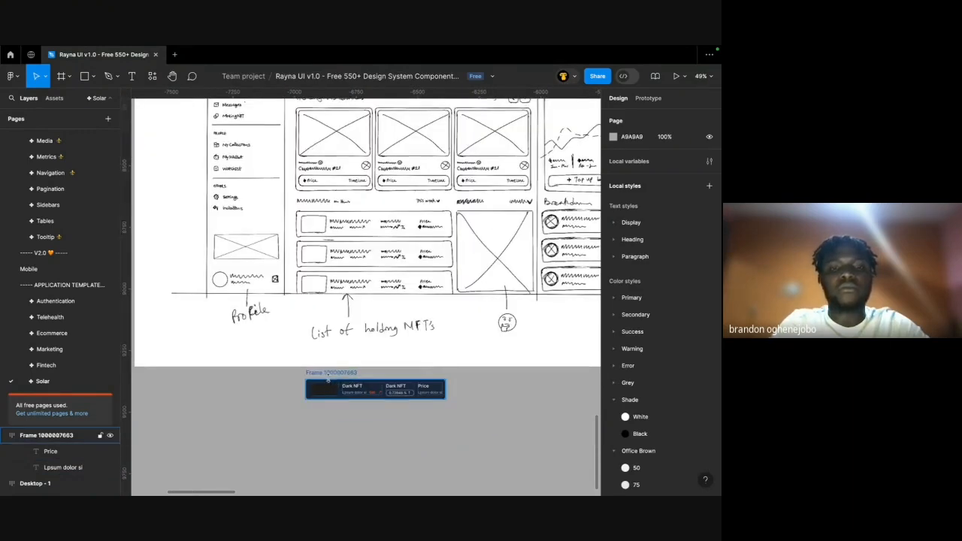
left_click(327, 380)
key("super+x")
scroll(343, 384, "right", 9)
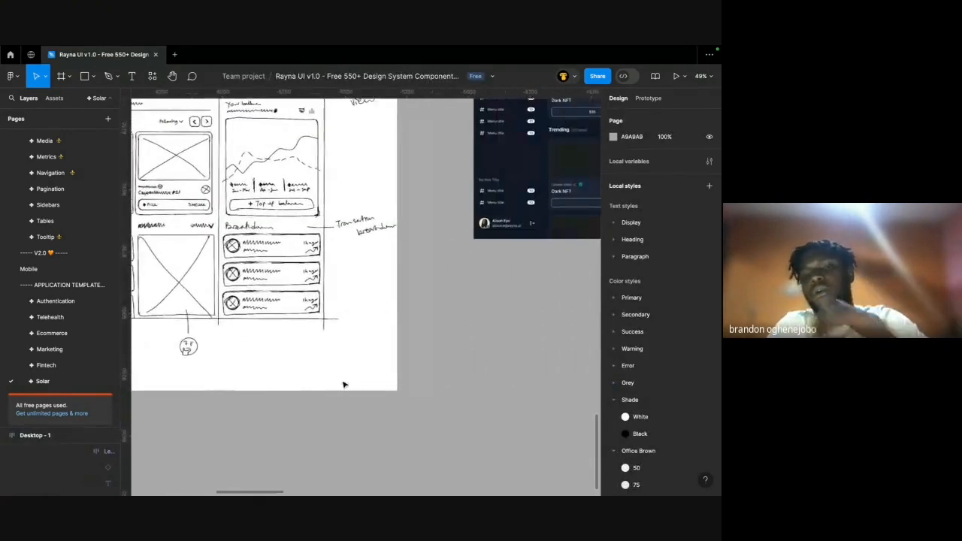
scroll(343, 384, "up", 1)
scroll(293, 301, "up", 4)
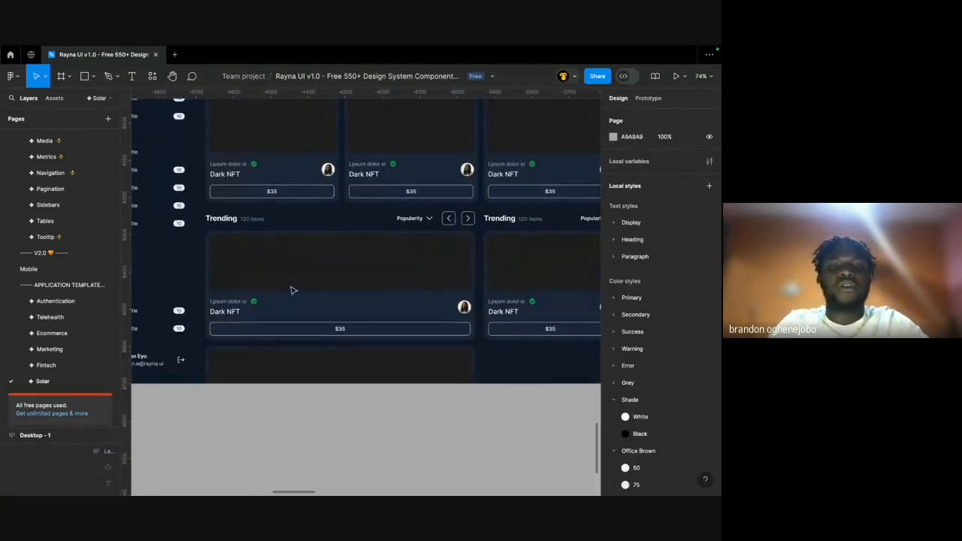
left_click(444, 279)
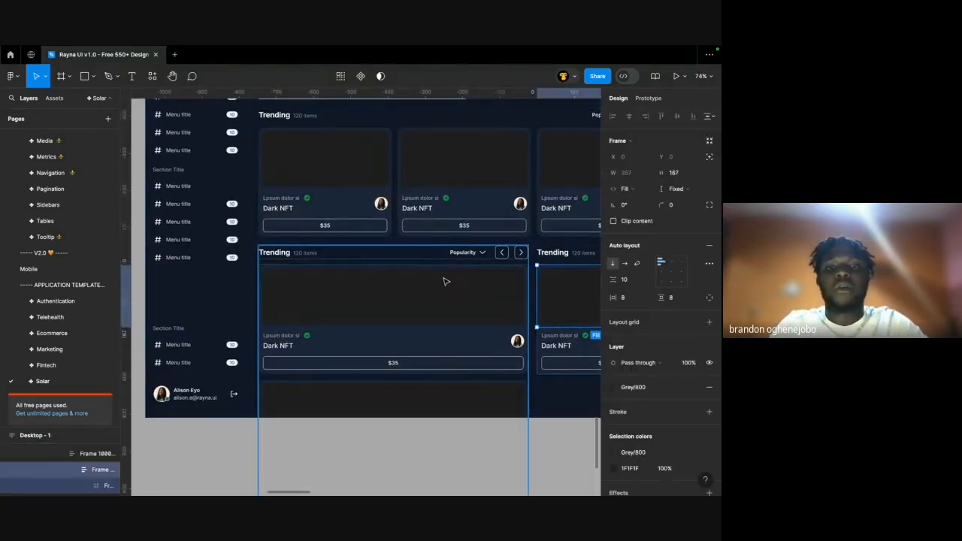
double_click(445, 281)
key("super+v")
Delete two of the three wide NFT cards above the pasted row in the lower Trending list.
key("super+a")
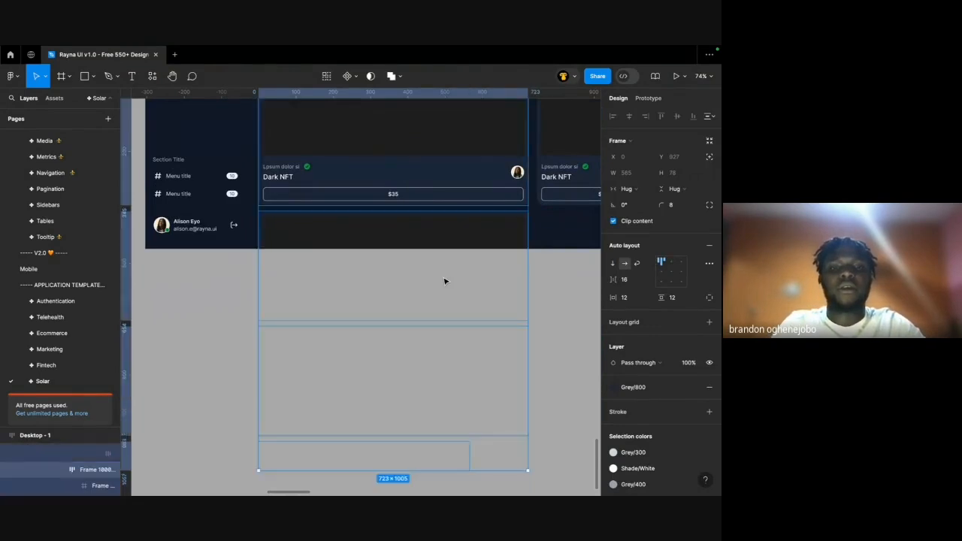
scroll(445, 281, "up", 2)
scroll(445, 281, "right", 1)
scroll(443, 281, "down", 1)
scroll(443, 281, "left", 1)
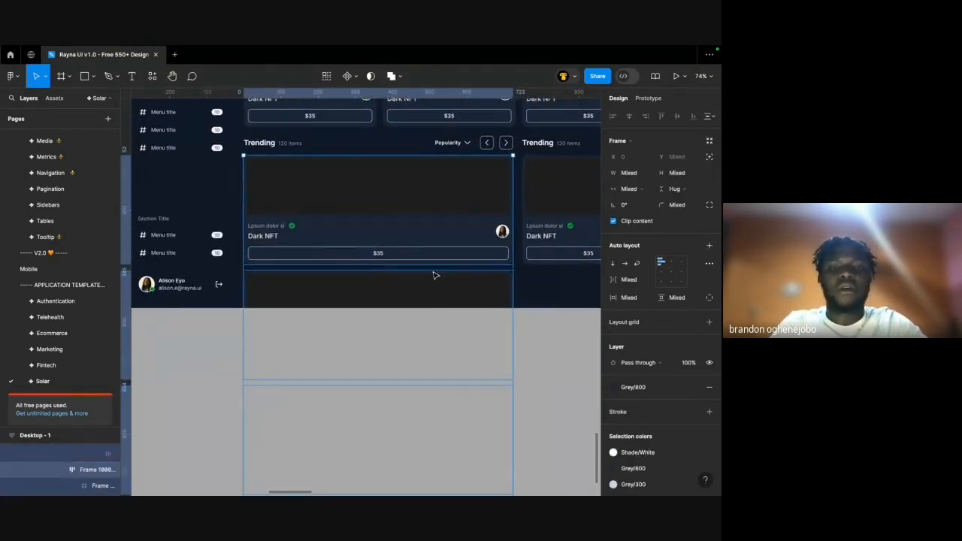
left_click(397, 217)
key("Escape")
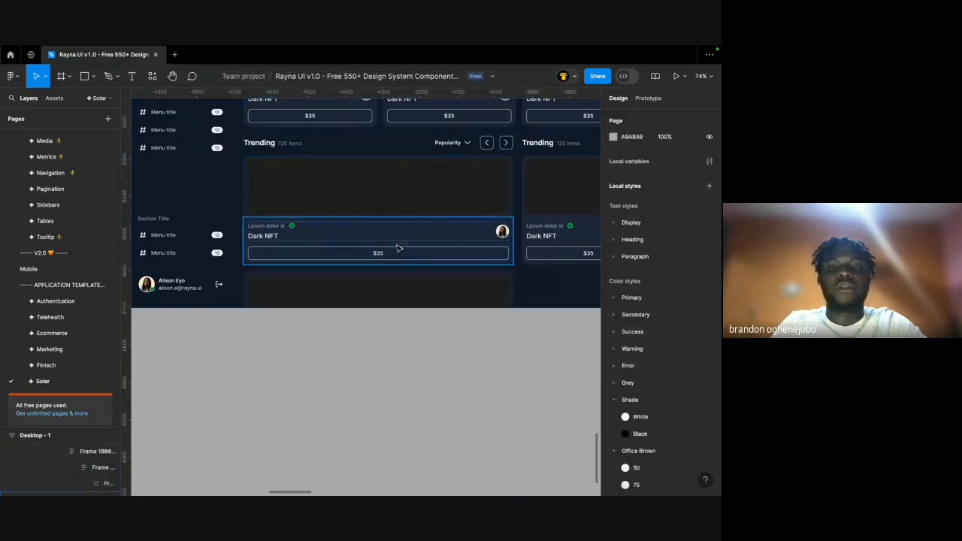
left_click(562, 214, "super")
double_click(408, 219)
double_click(407, 219)
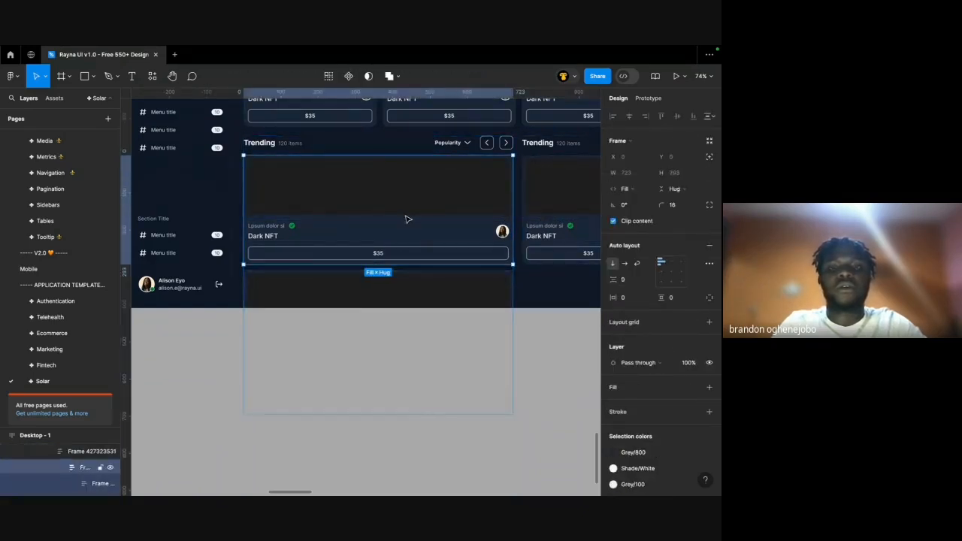
key("Delete")
Delete the last wide NFT card in that list and select the frame holding the pasted row.
left_click(547, 233, "super")
left_click(380, 280, "super")
left_click(383, 234)
key("shift+0")
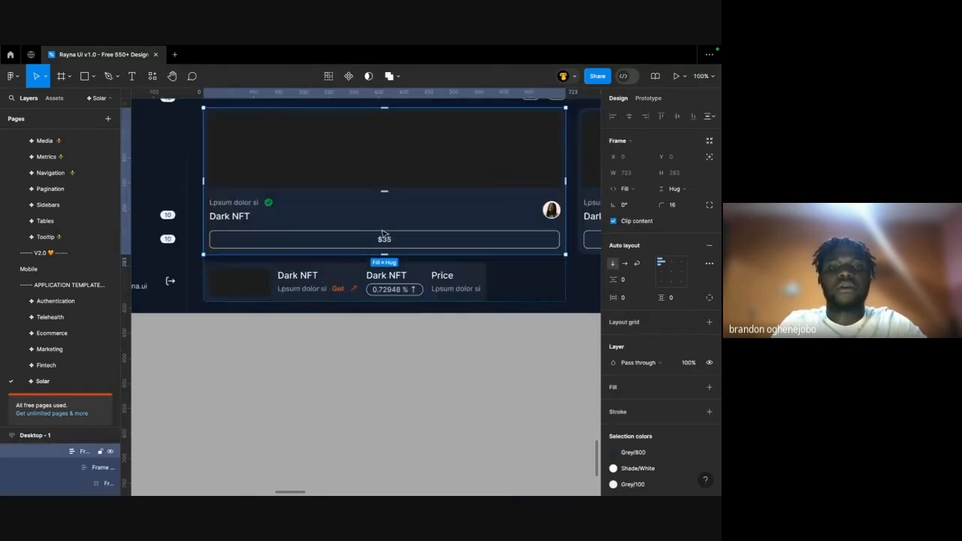
scroll(357, 232, "down", 2)
key("Delete")
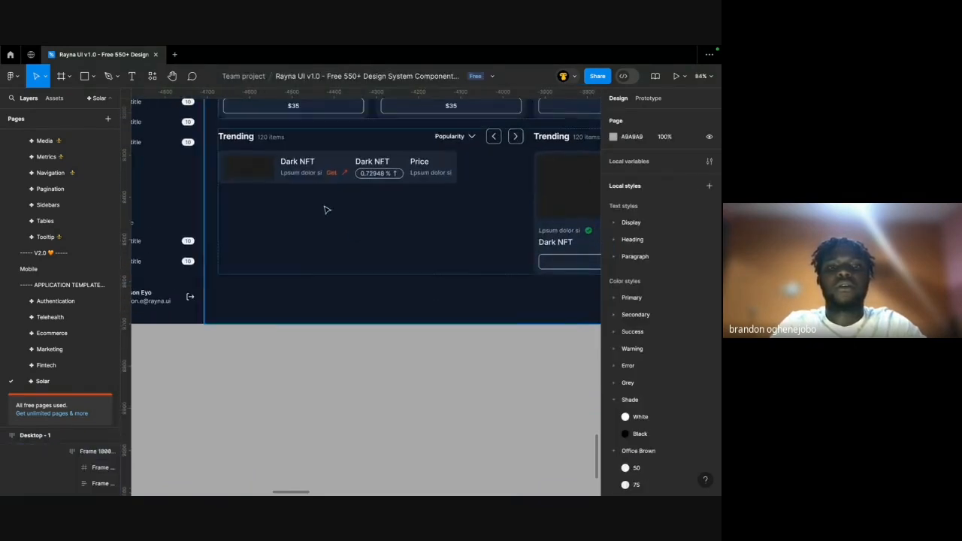
left_click(252, 164)
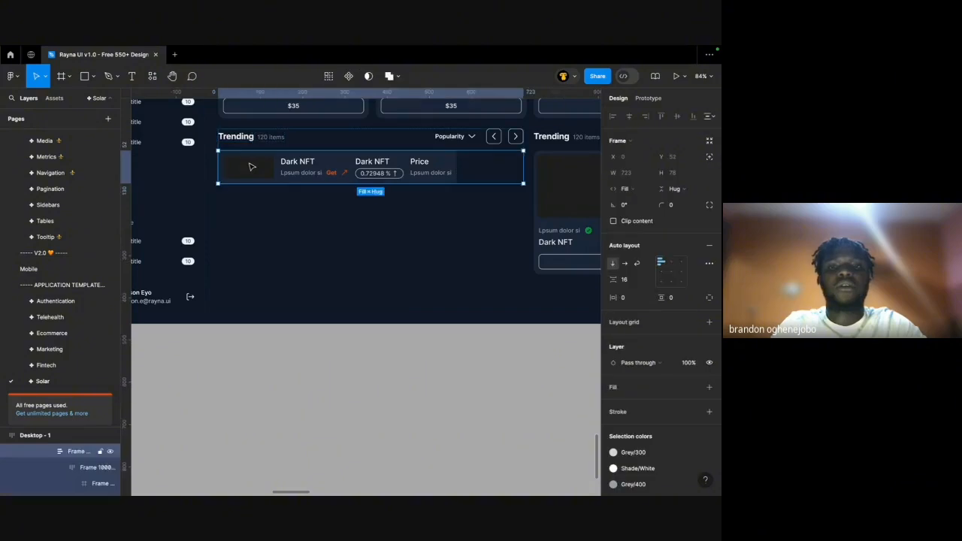
Set the three text columns of the holding NFT row to Fill width, leaving the thumbnail's width fixed.
left_click(626, 188)
scroll(427, 202, "up", 4)
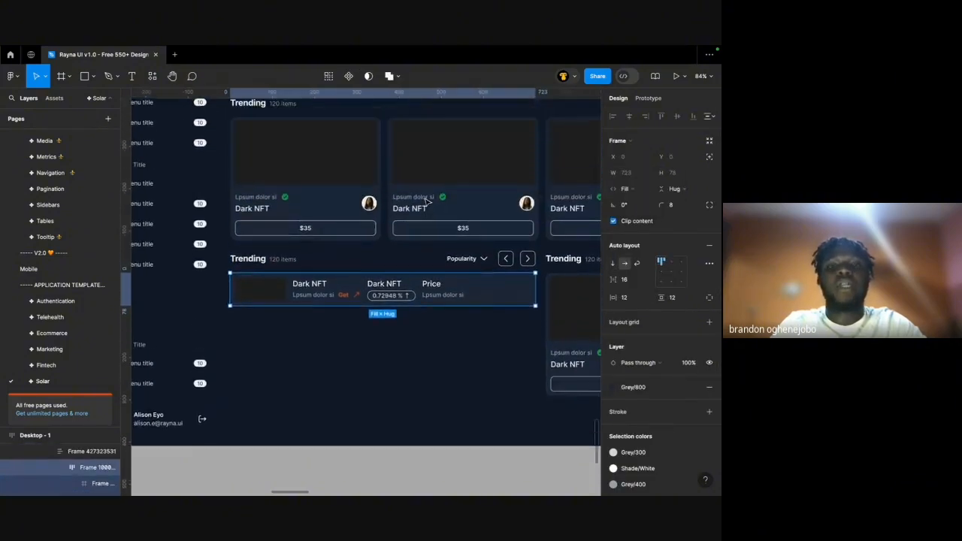
key("Return")
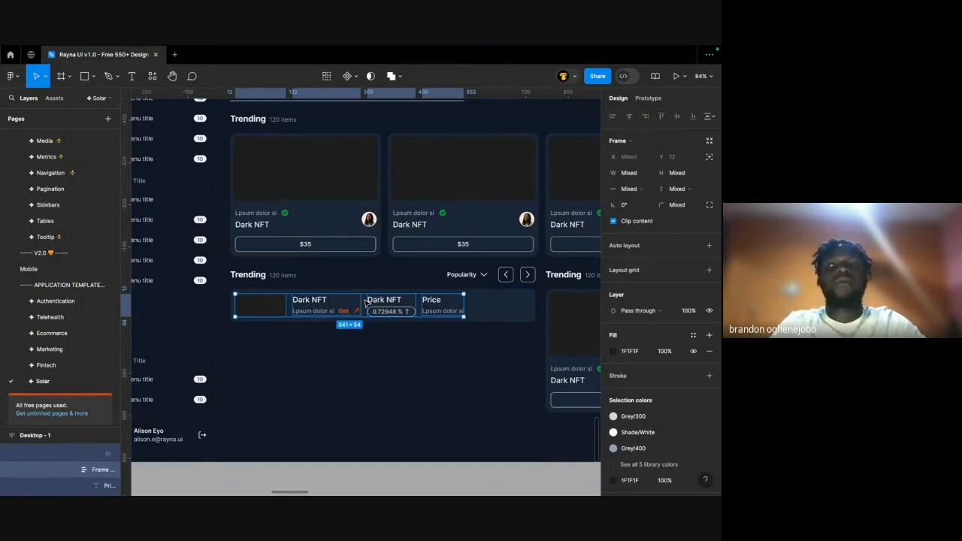
left_click(265, 311, "shift")
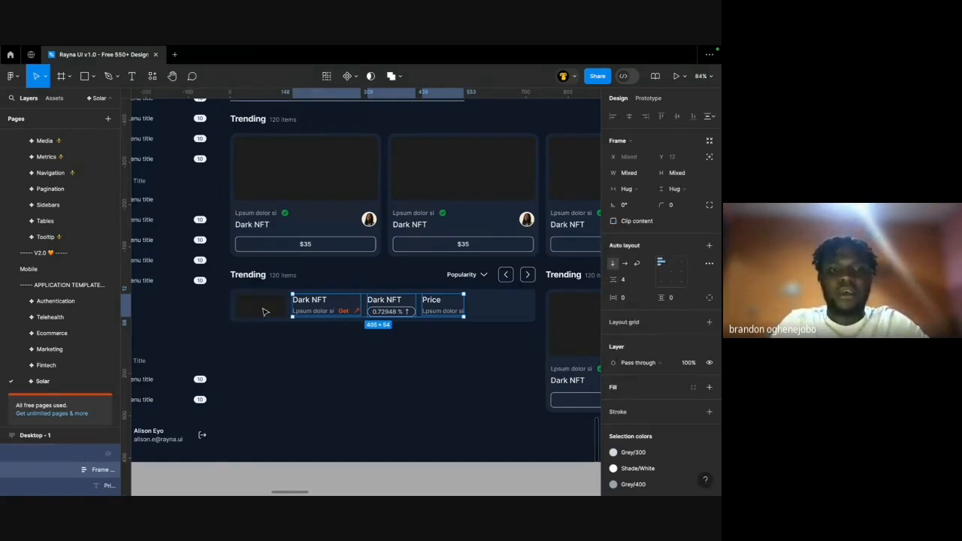
left_click(635, 189)
left_click(637, 201)
scroll(309, 337, "up", 4)
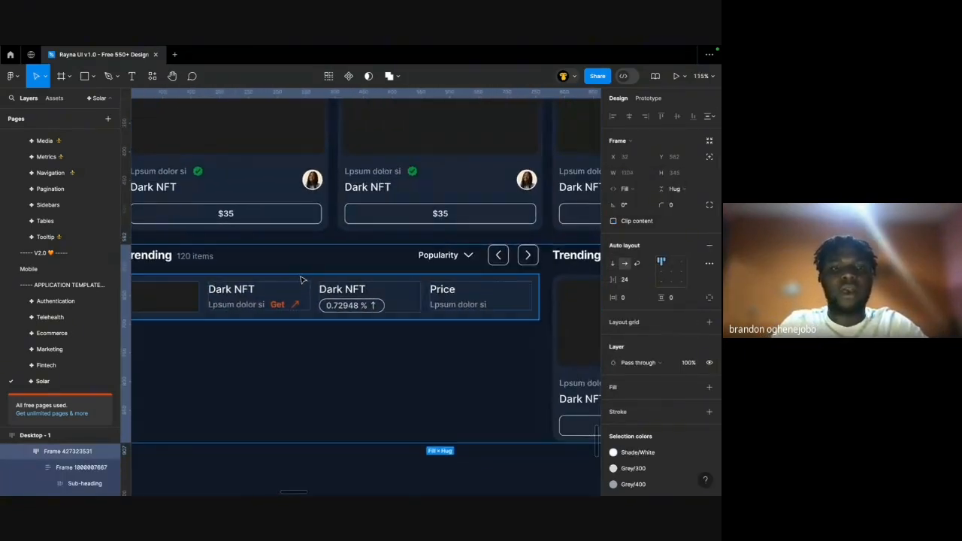
left_click(296, 299)
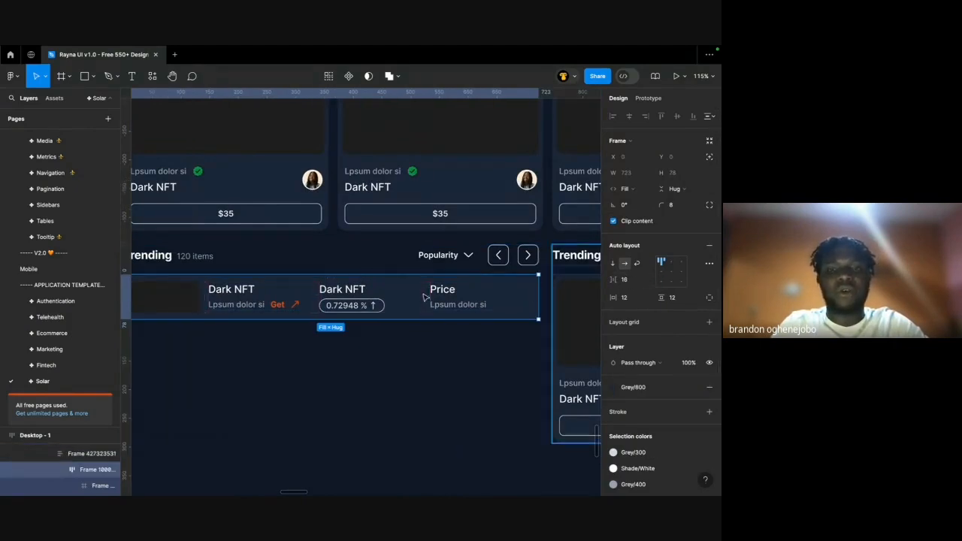
scroll(421, 300, "left", 2)
left_click(246, 315)
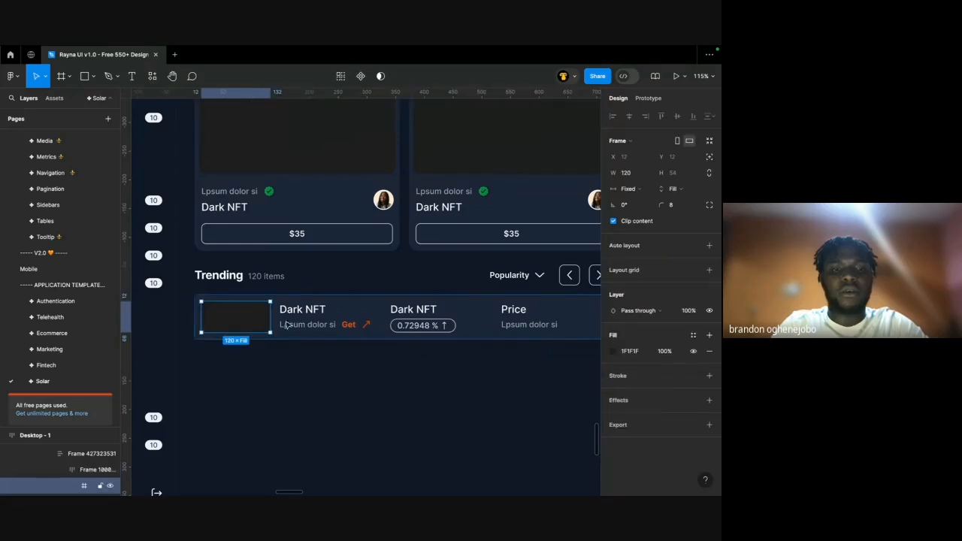
Duplicate the holding NFT row three times in the lower wide Trending list.
left_click(305, 360)
scroll(305, 361, "down", 5)
scroll(382, 378, "up", 3)
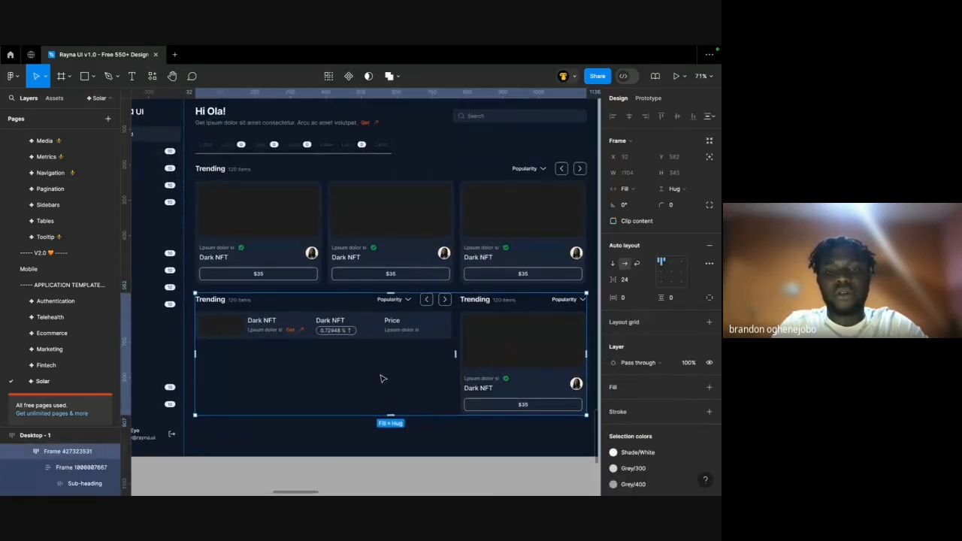
left_click(238, 305)
left_click(243, 331)
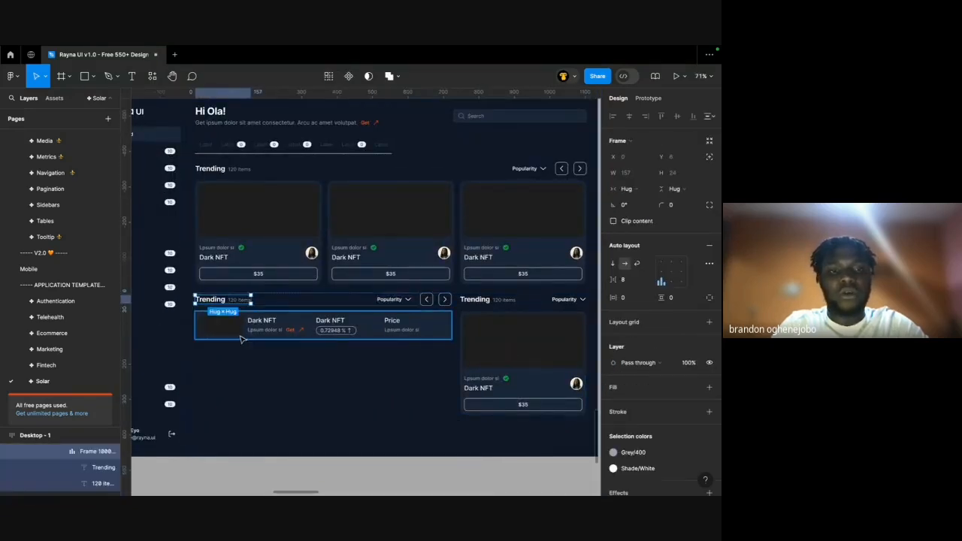
key("ctrl+d")
key("ctrl+d")
key("ctrl+d")
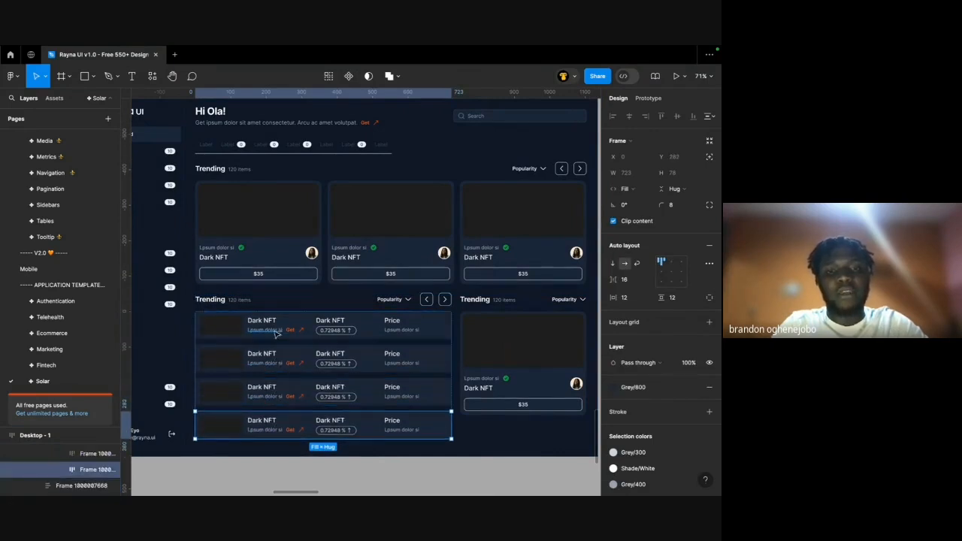
Compare the dashboard's lower section with the hand-drawn wireframe.
scroll(288, 457, "down", 1)
left_click(290, 459)
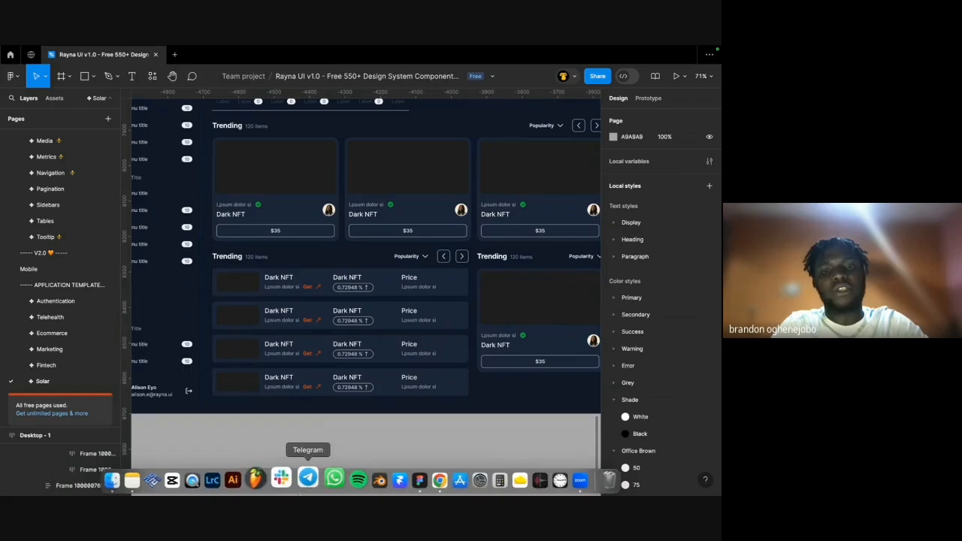
scroll(339, 336, "up", 1)
scroll(338, 337, "right", 1)
scroll(365, 331, "down", 4)
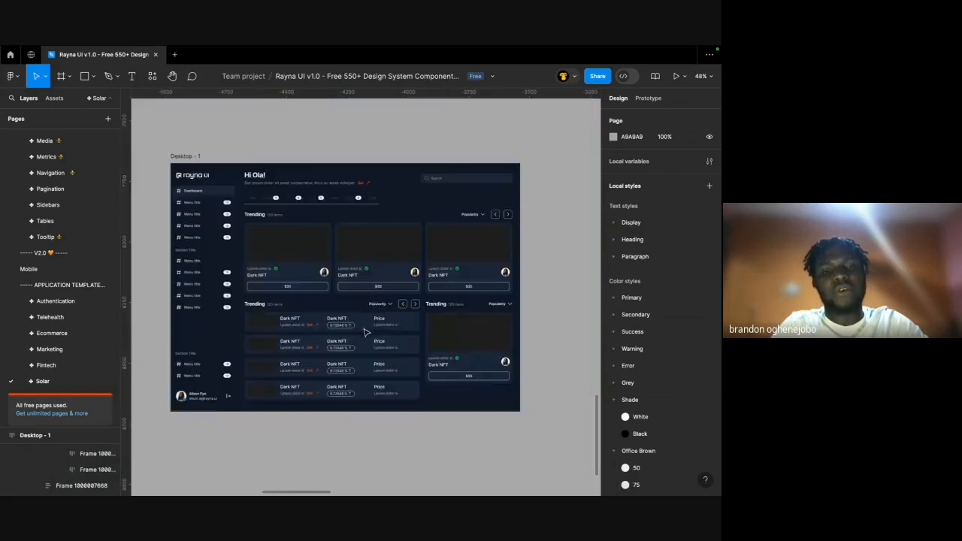
scroll(365, 331, "left", 10)
scroll(366, 332, "right", 2)
scroll(366, 332, "right", 10)
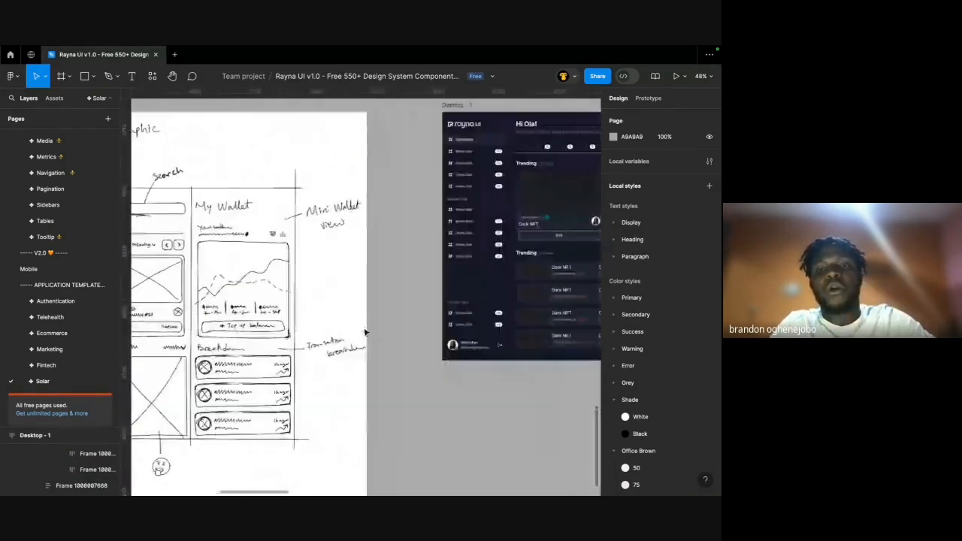
Delete the previous and next arrow buttons from the header of the lower wide Trending list.
scroll(413, 296, "up", 5)
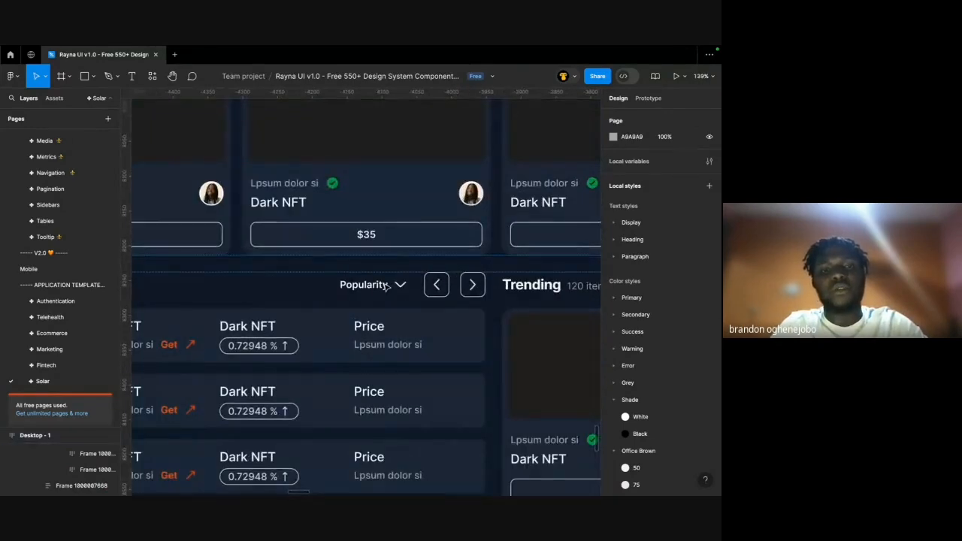
scroll(257, 286, "down", 3)
scroll(257, 286, "left", 1)
left_click(212, 288, "super")
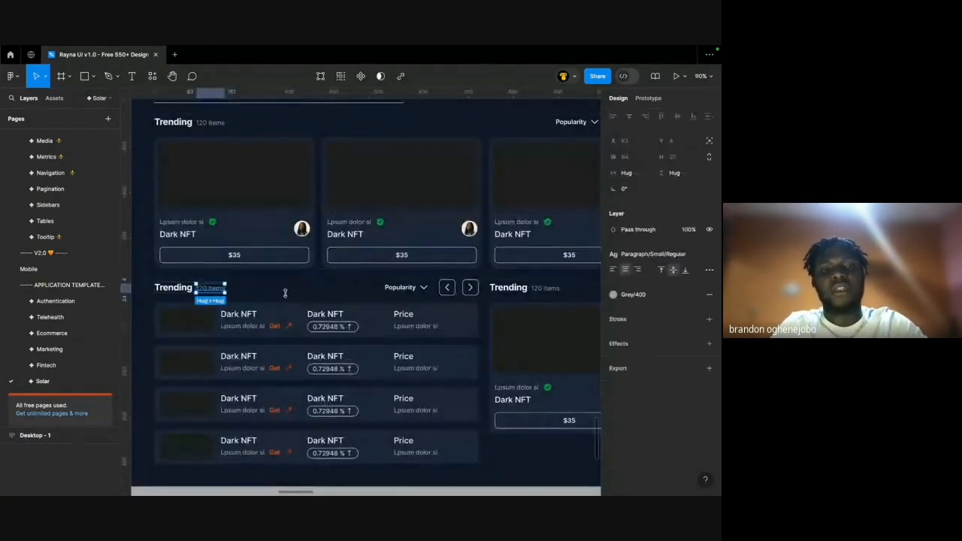
left_click(457, 287)
key("super+shift+g")
left_click(347, 290, "shift")
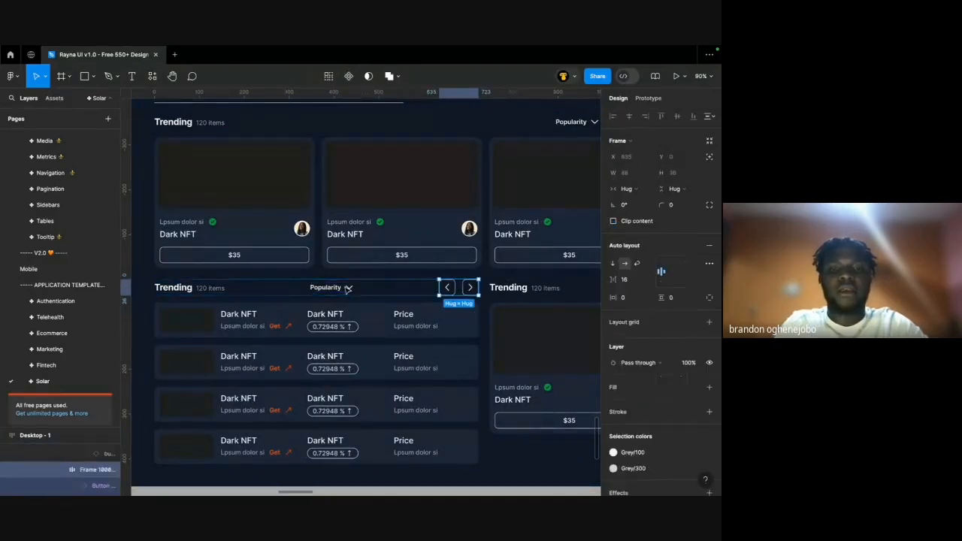
key("Escape")
scroll(345, 287, "down", 5)
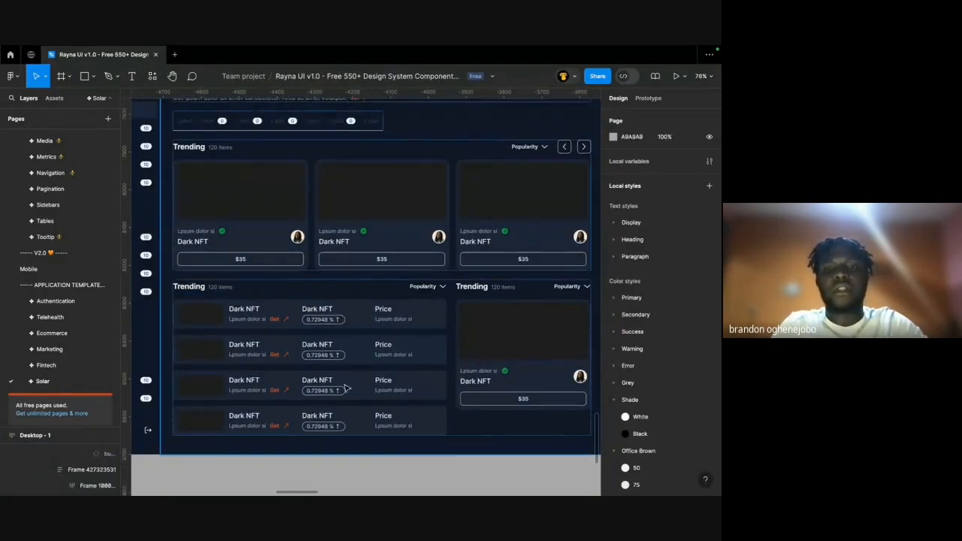
Check the wireframe's holding NFTs, wallet and transaction breakdown areas against the dashboard.
scroll(340, 474, "down", 1)
scroll(340, 474, "left", 1)
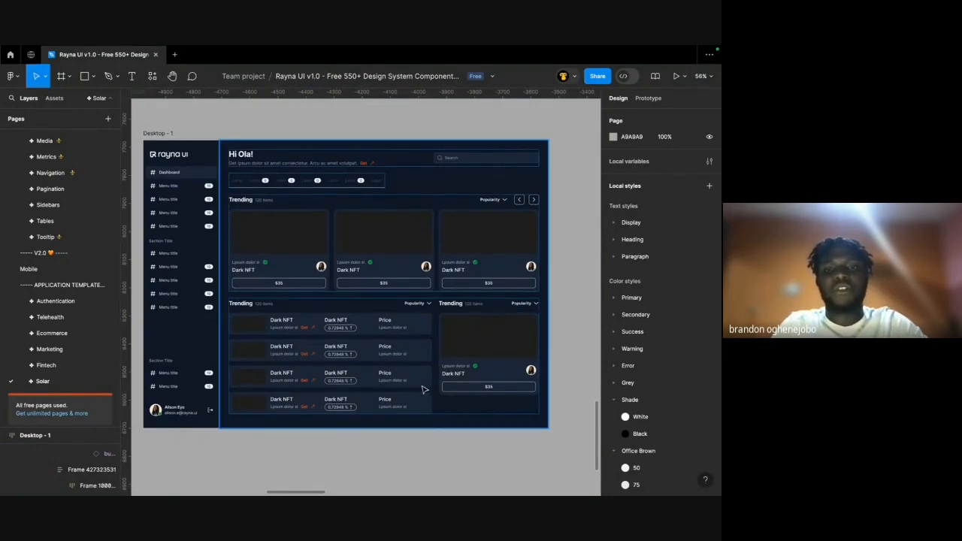
scroll(423, 389, "down", 3)
scroll(423, 389, "left", 10)
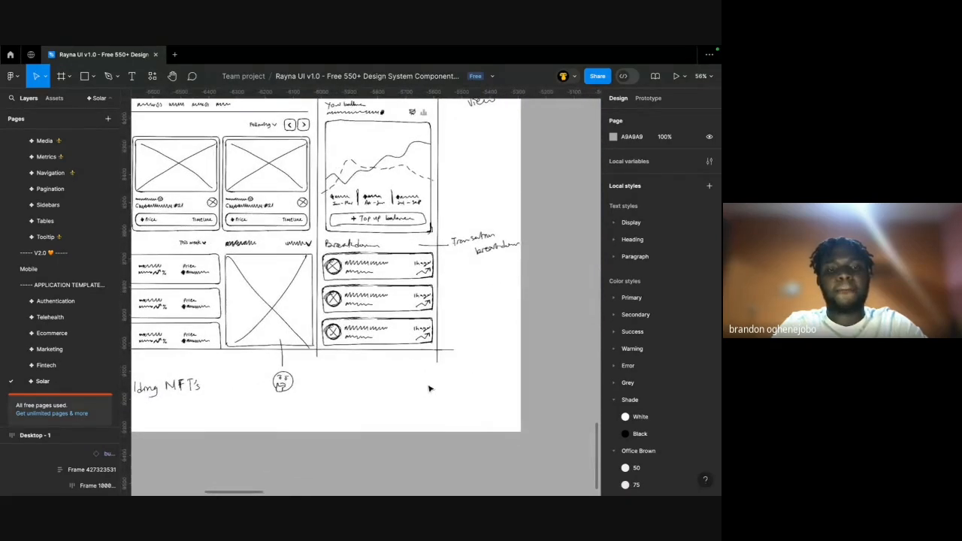
scroll(436, 388, "down", 1)
scroll(437, 388, "up", 1)
scroll(439, 388, "right", 8)
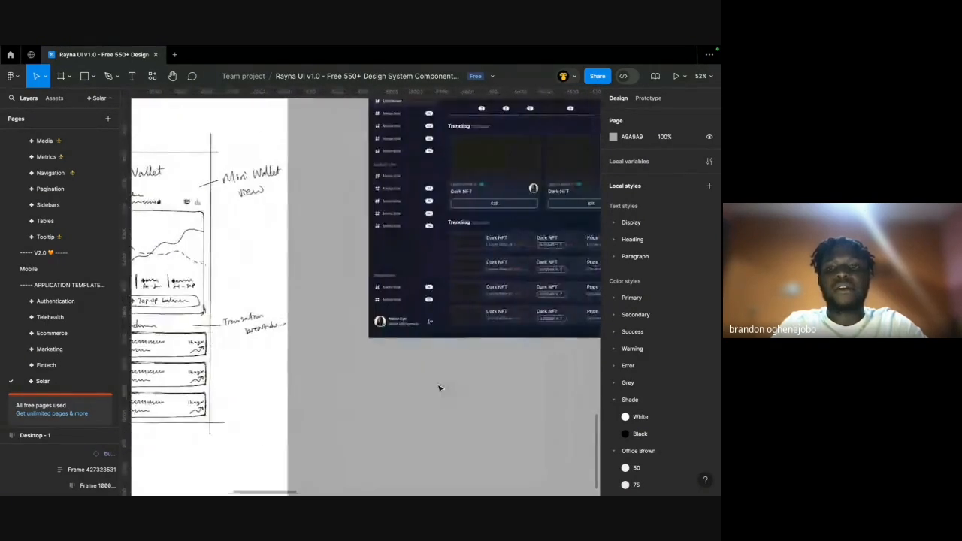
scroll(440, 388, "right", 4)
scroll(440, 388, "up", 1)
Review the dashboard in the full-screen prototype preview and compare it with the wireframe's sidebar and NFT cards.
key("ctrl+Left")
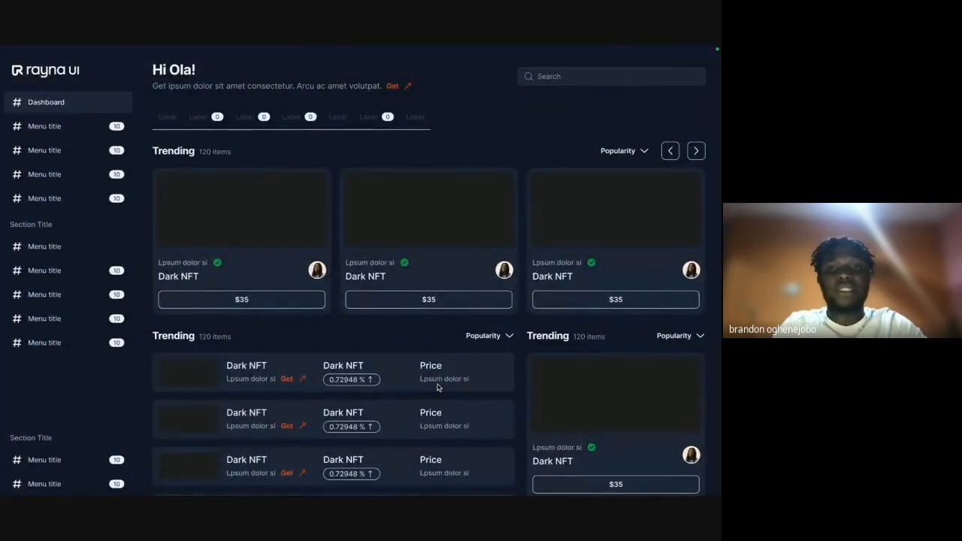
scroll(392, 344, "down", 2)
scroll(381, 323, "up", 2)
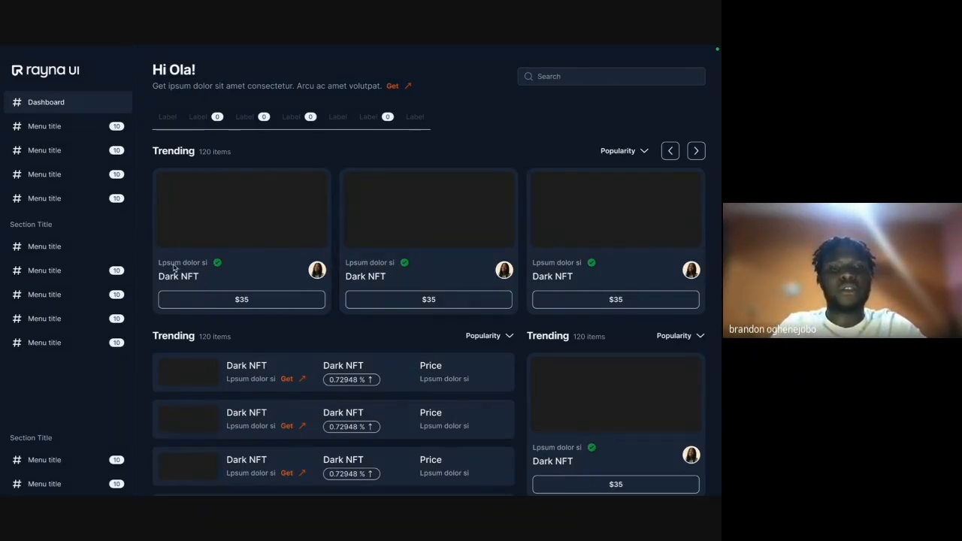
key("ctrl+Right")
scroll(305, 442, "up", 1)
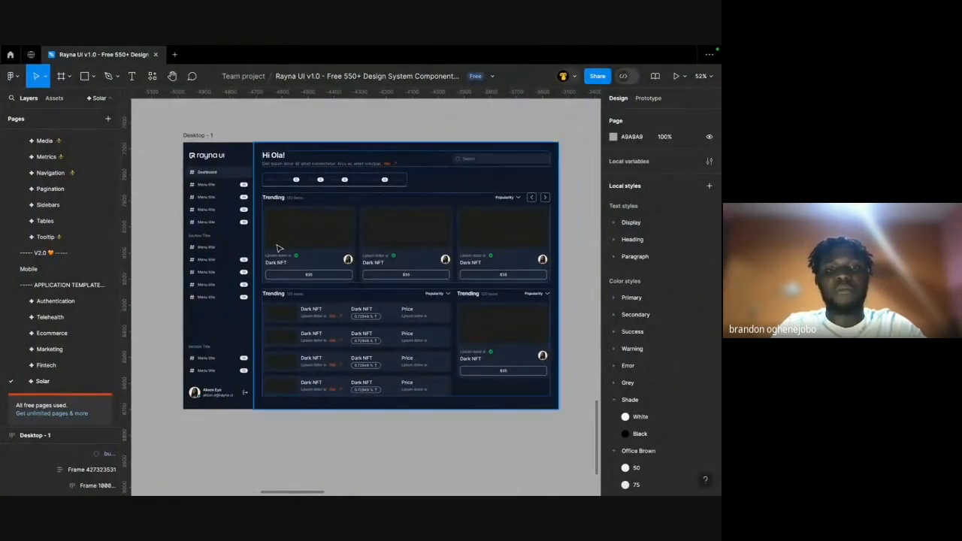
scroll(278, 247, "up", 2)
scroll(279, 248, "right", 1)
scroll(278, 248, "left", 10)
scroll(279, 248, "down", 1)
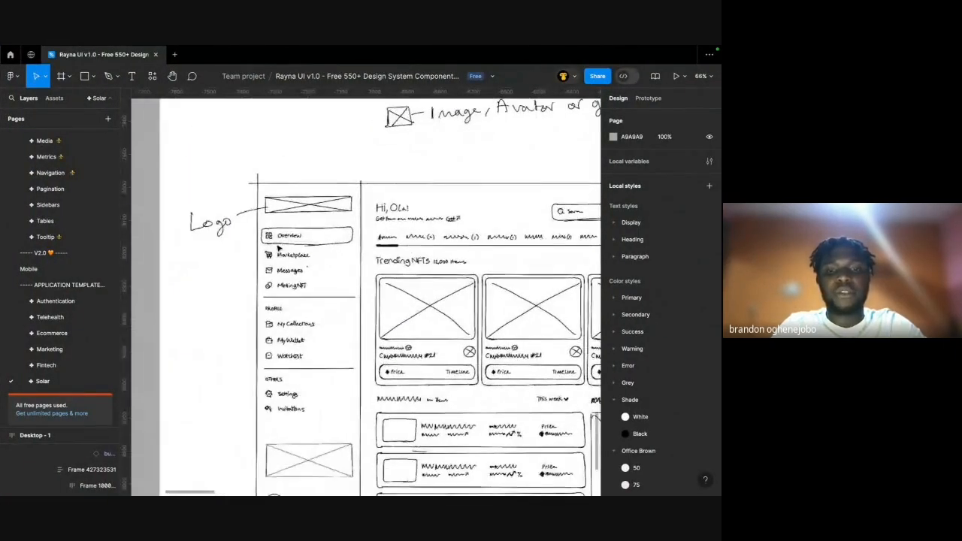
scroll(279, 249, "right", 10)
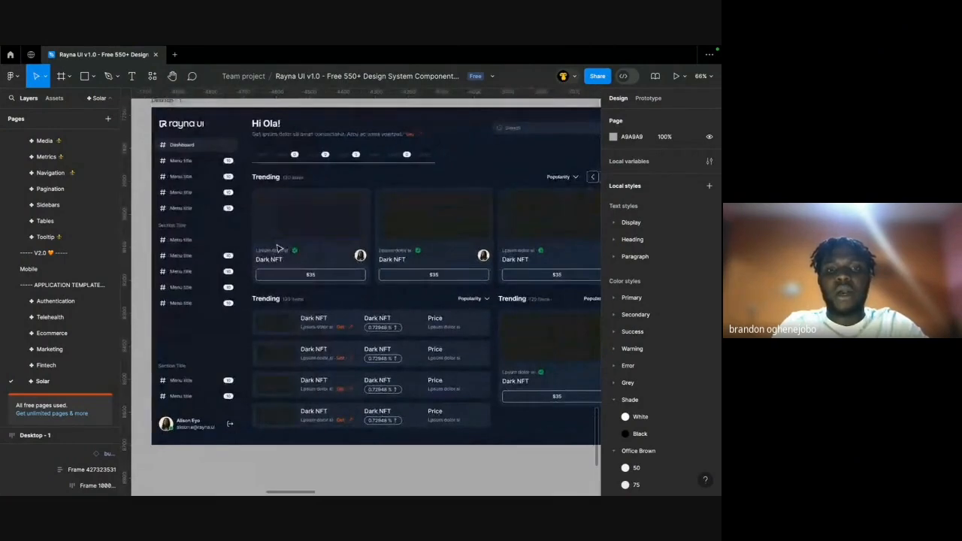
Hide the editor interface and review the complete dashboard layout on the canvas.
key("super+backslash")
scroll(263, 241, "right", 1)
scroll(262, 241, "up", 3)
scroll(262, 242, "down", 3)
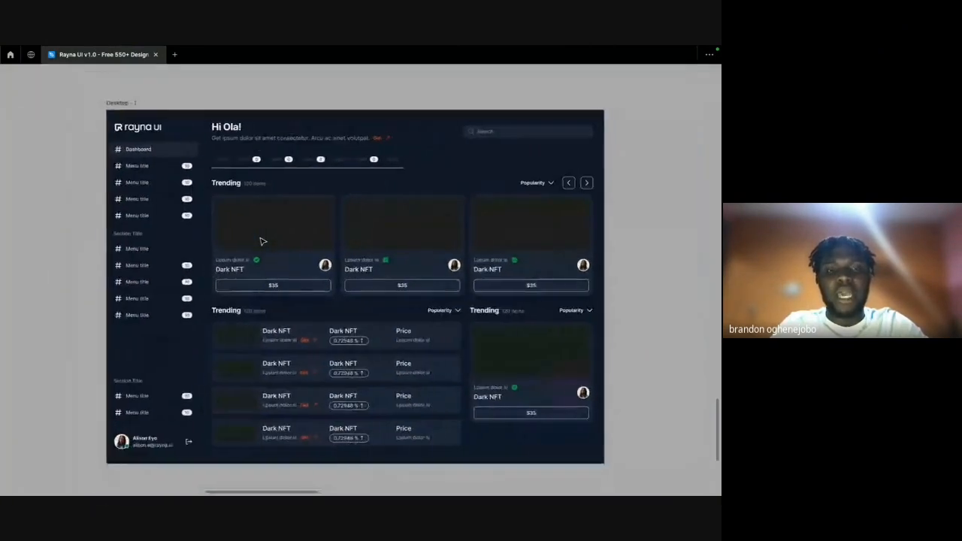
scroll(262, 241, "right", 1)
scroll(262, 242, "up", 1)
scroll(259, 237, "right", 1)
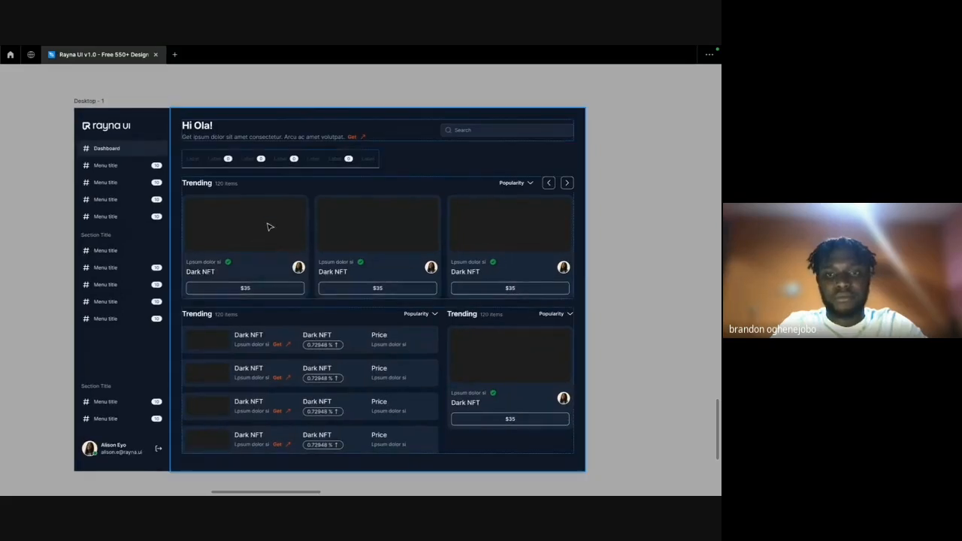
Restore the editor interface and inspect the text style of the first Trending card's title.
double_click(214, 261)
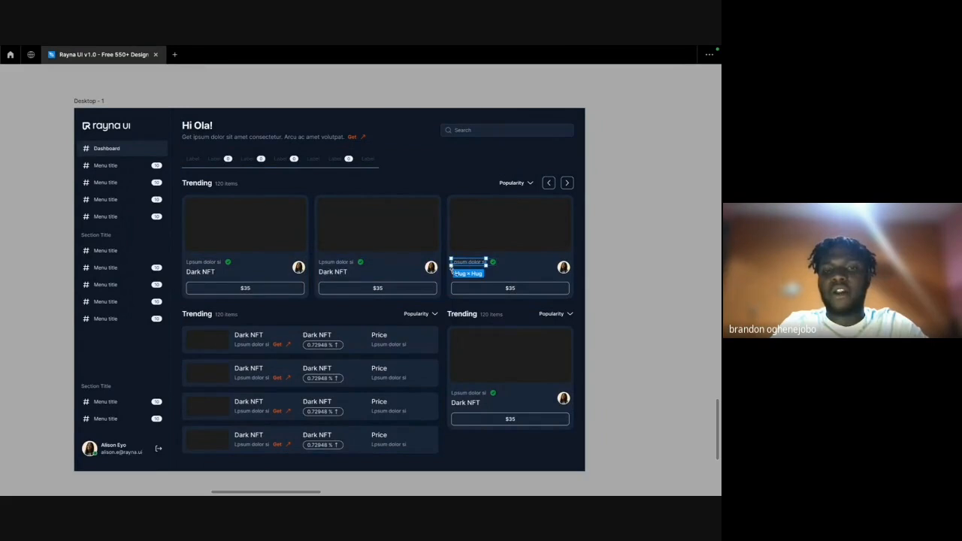
left_click(200, 271)
key("ctrl+backslash")
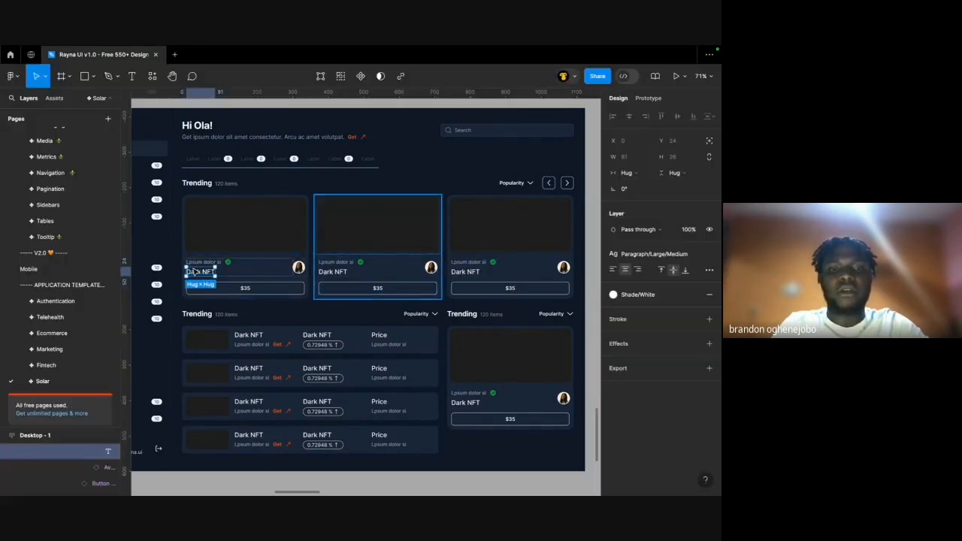
scroll(195, 271, "up", 2, "ctrl")
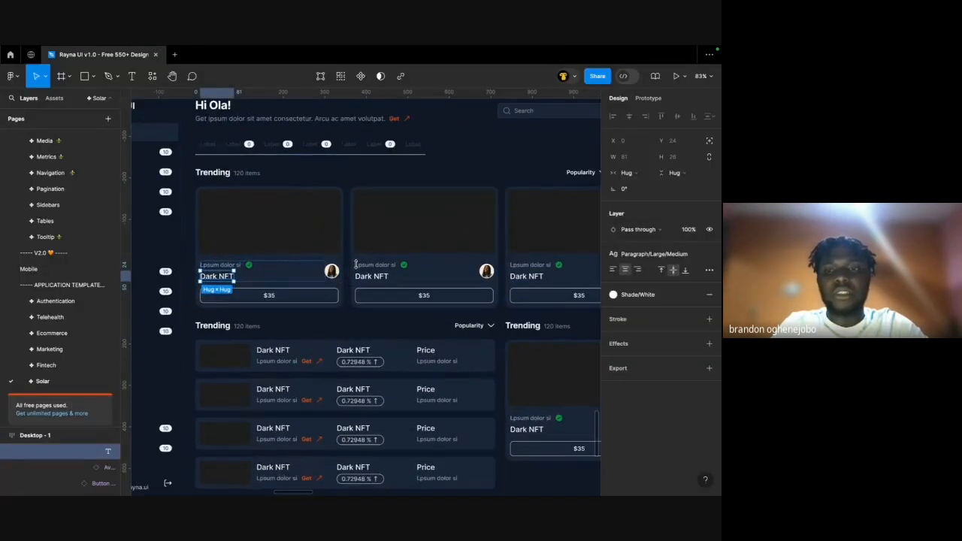
left_click(655, 254)
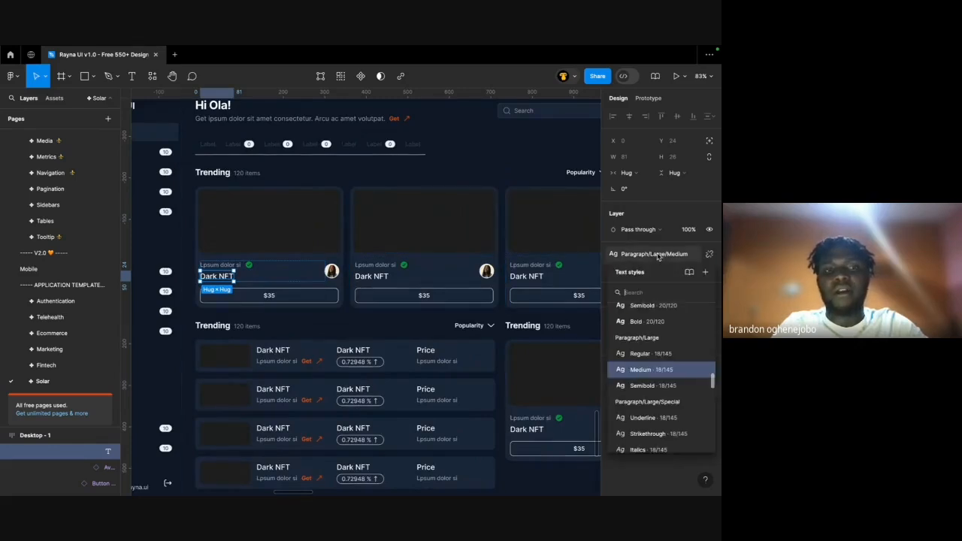
left_click(213, 172)
left_click(215, 277)
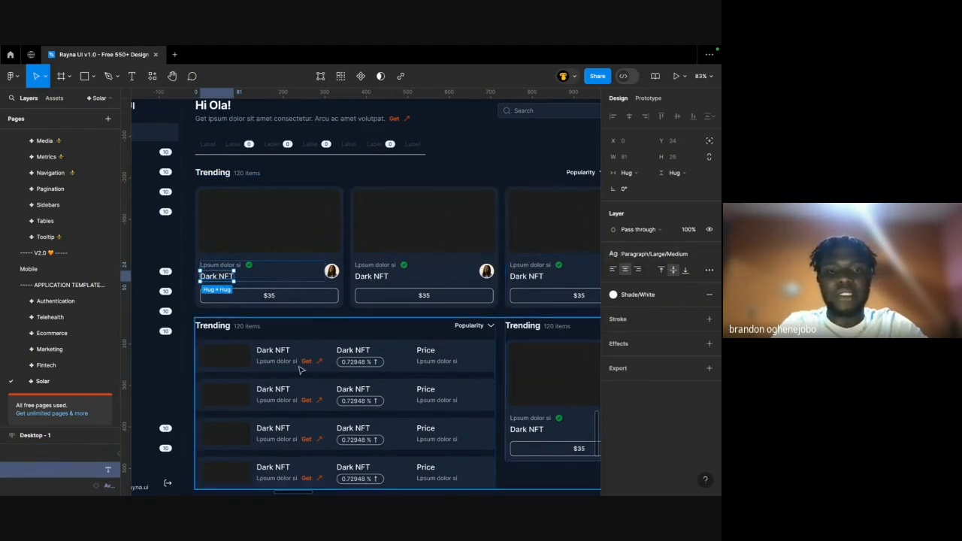
Apply the Paragraph/Medium/Medium text style to both Dark NFT titles and the Price title in the first holding NFTs row.
left_click(273, 350)
left_click(286, 353)
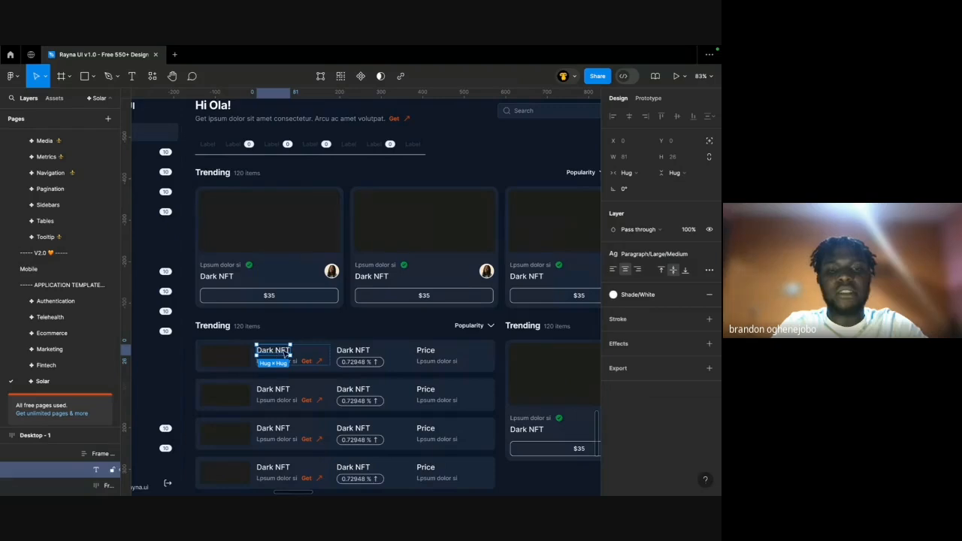
left_click(354, 351, "shift")
left_click(426, 351, "shift")
left_click(636, 280)
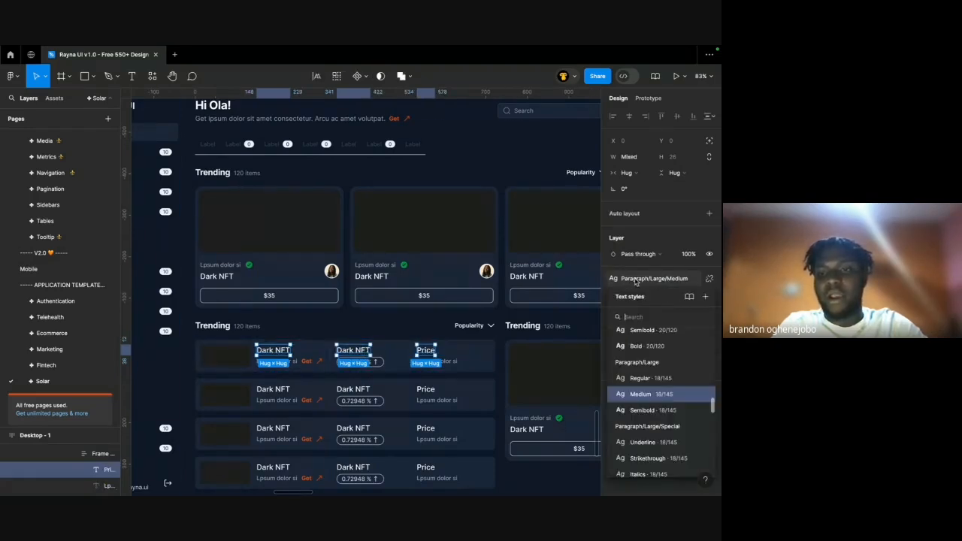
scroll(638, 376, "down", 4)
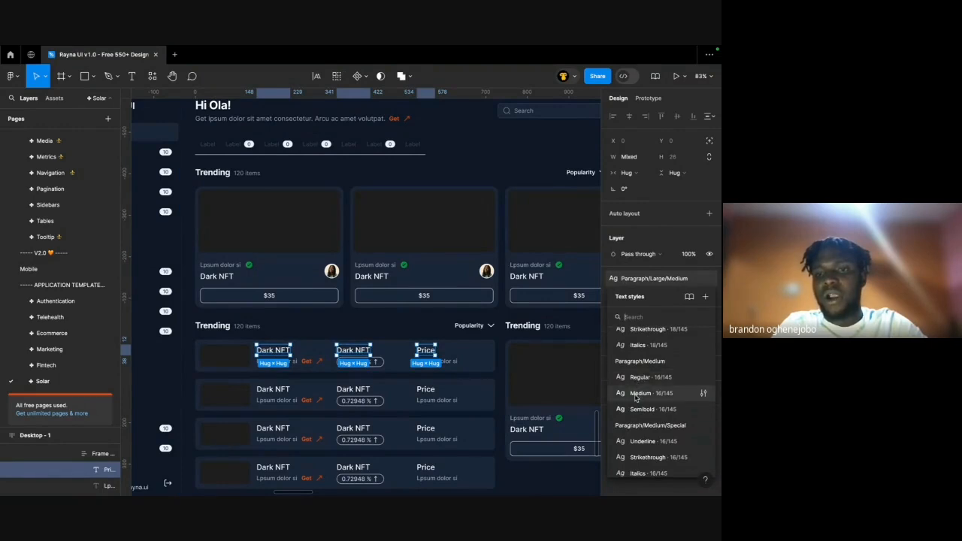
scroll(636, 399, "down", 1)
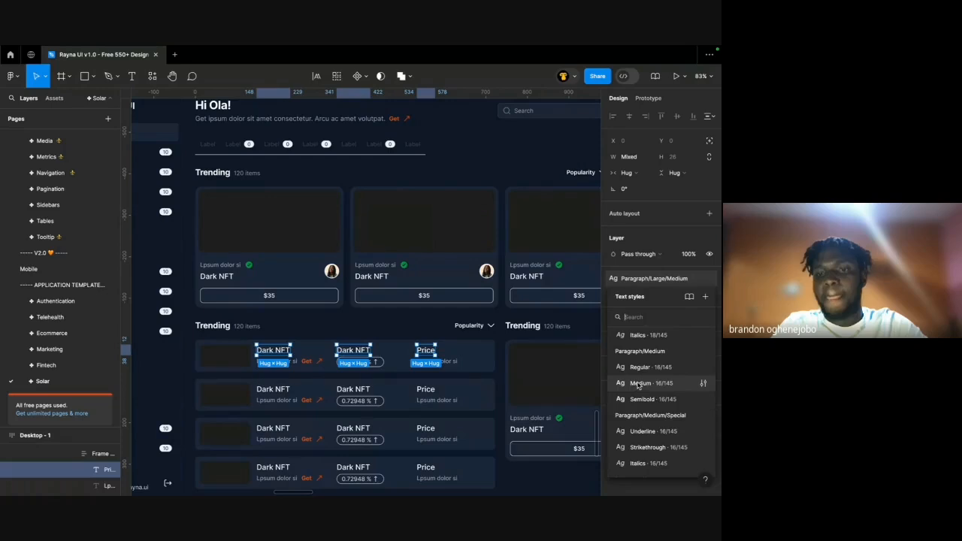
left_click(638, 384)
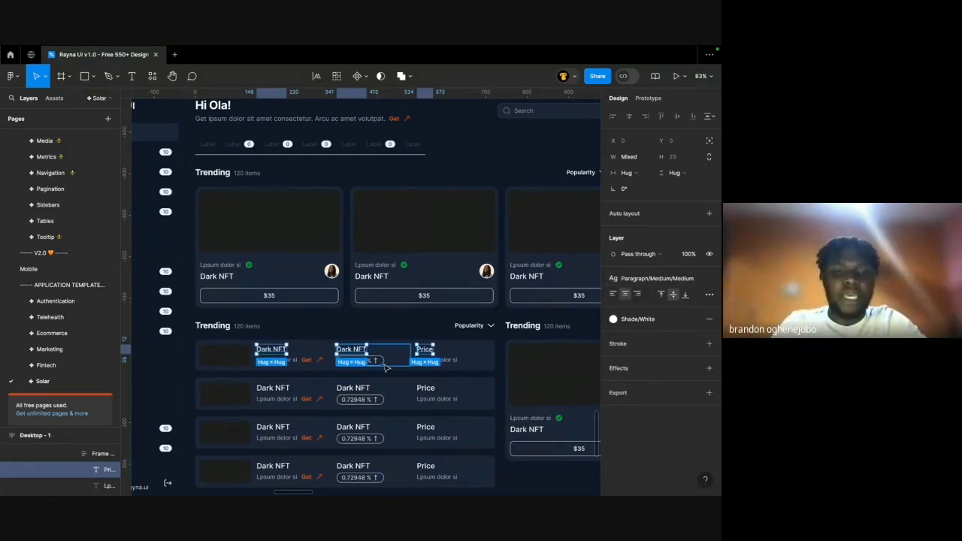
Duplicate the restyled NFT row within the list and delete the old rows with the larger titles.
left_click(292, 400, "super")
left_click(319, 400, "super")
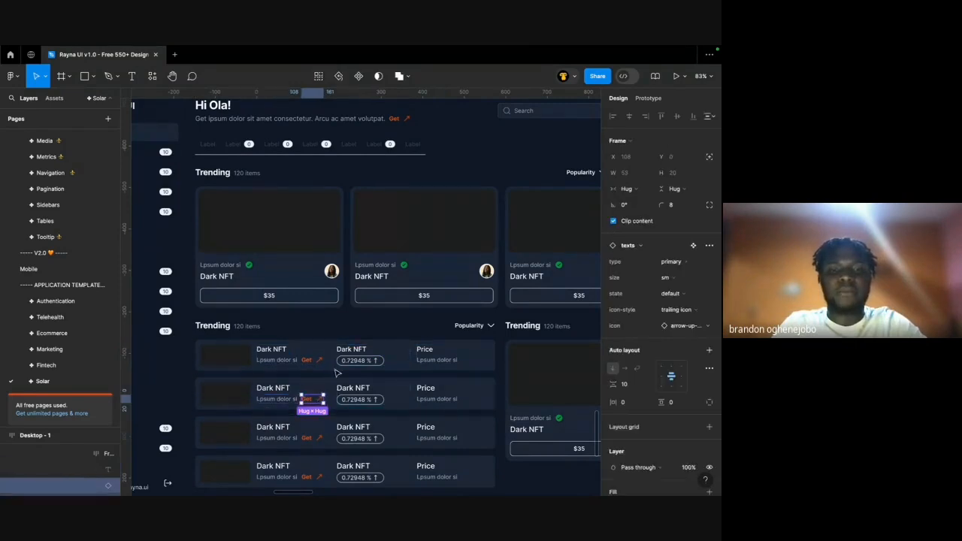
left_click(337, 368)
key("super+d")
left_click(277, 442)
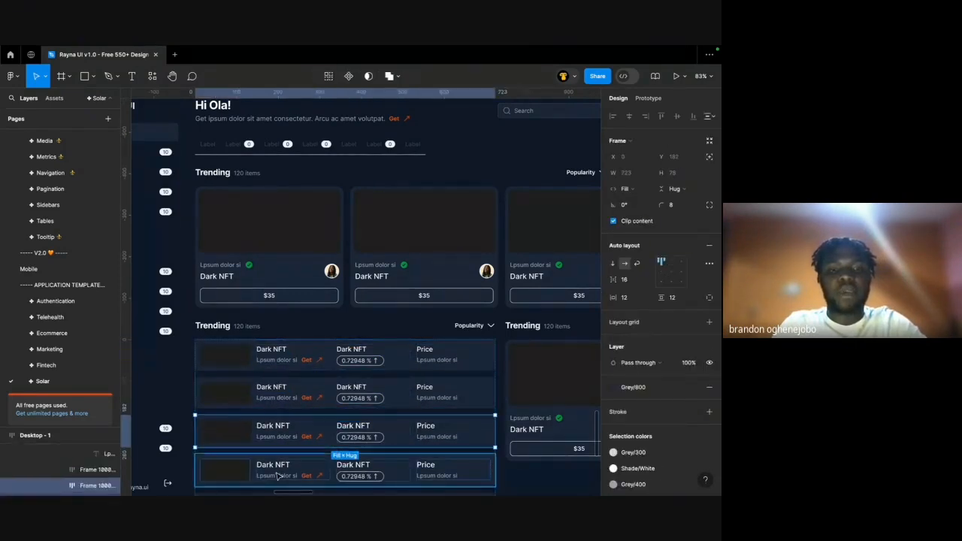
key("Delete")
left_click(279, 425)
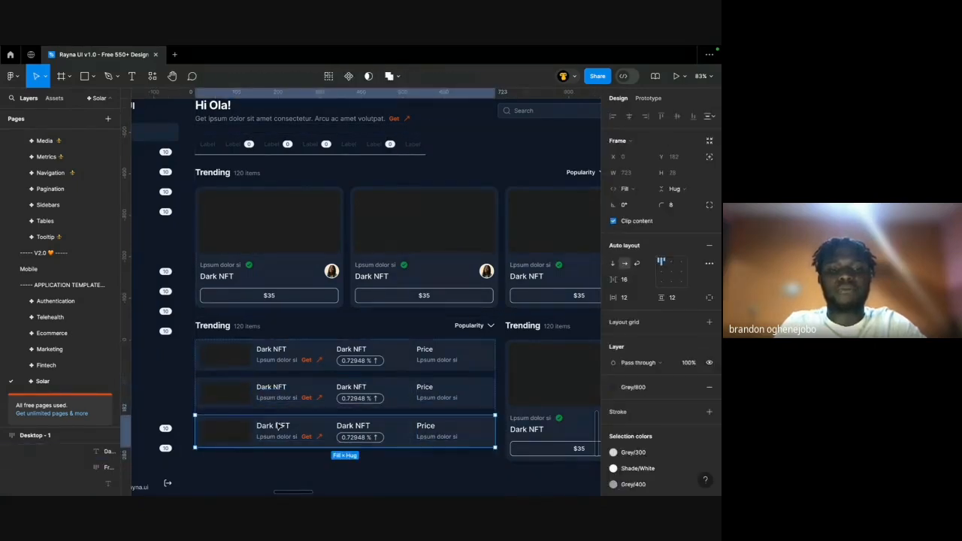
Check the updated NFT list in the prototype preview and review the complete dashboard frame on the canvas.
key("ctrl+Left")
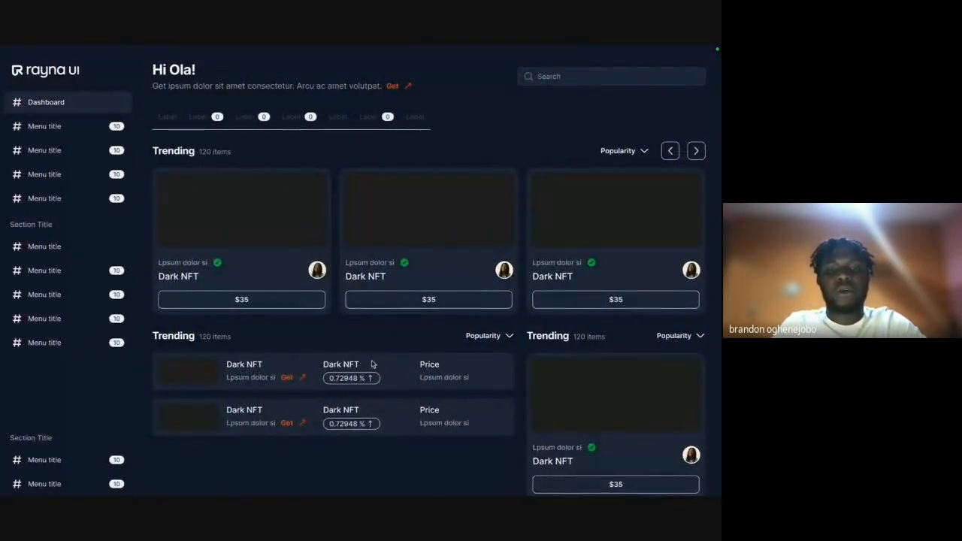
key("ctrl+Right")
scroll(376, 364, "down", 5)
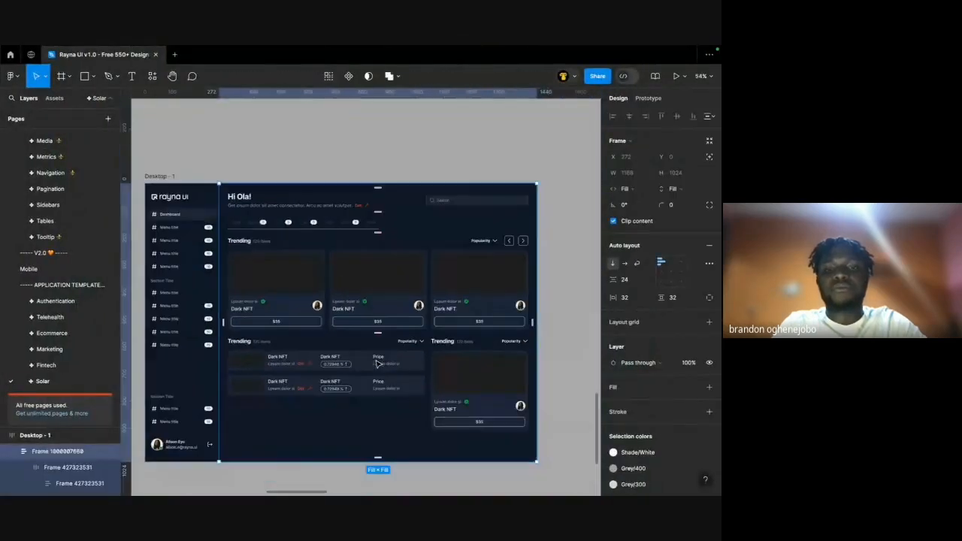
scroll(378, 364, "right", 1)
scroll(436, 354, "up", 3)
scroll(436, 354, "down", 4)
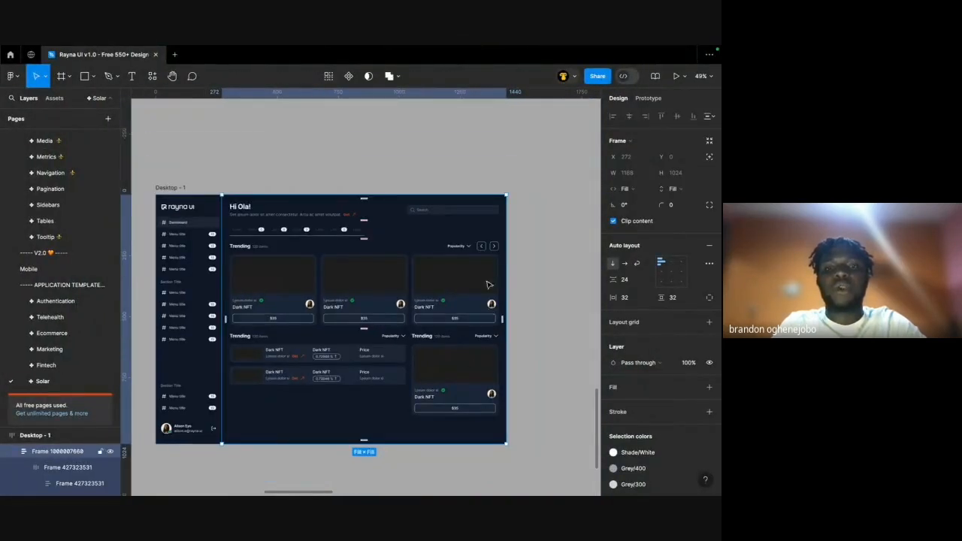
left_click(429, 117)
scroll(402, 123, "left", 1)
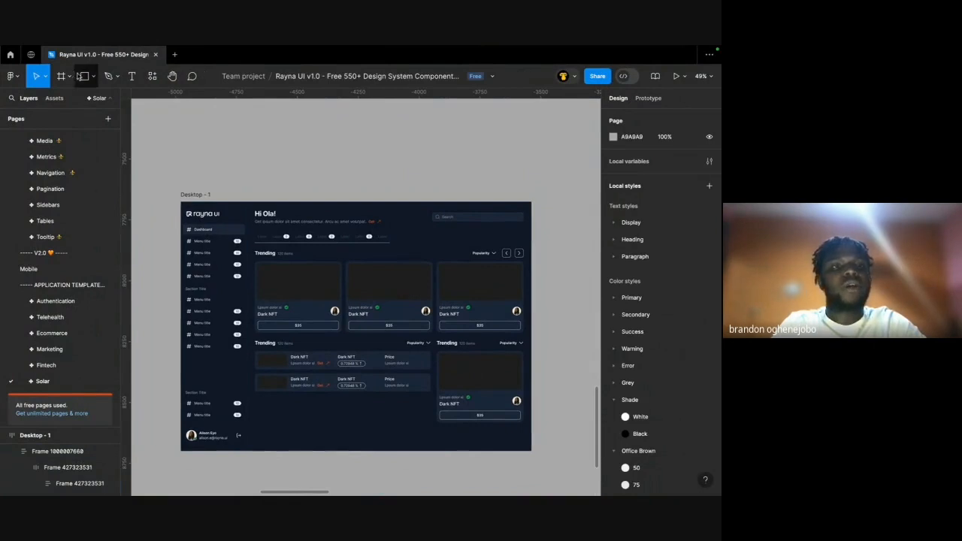
Draw a frame about 452 × 673 overlapping the dashboard's upper edge, add vertical auto layout and hide its white fill.
left_click(73, 84)
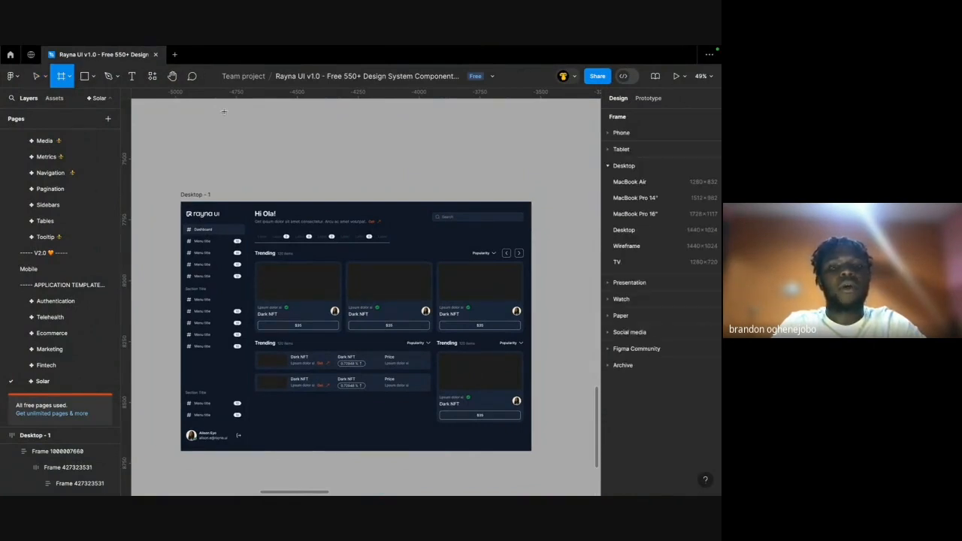
left_click_drag(223, 111, 333, 275)
scroll(335, 280, "up", 2)
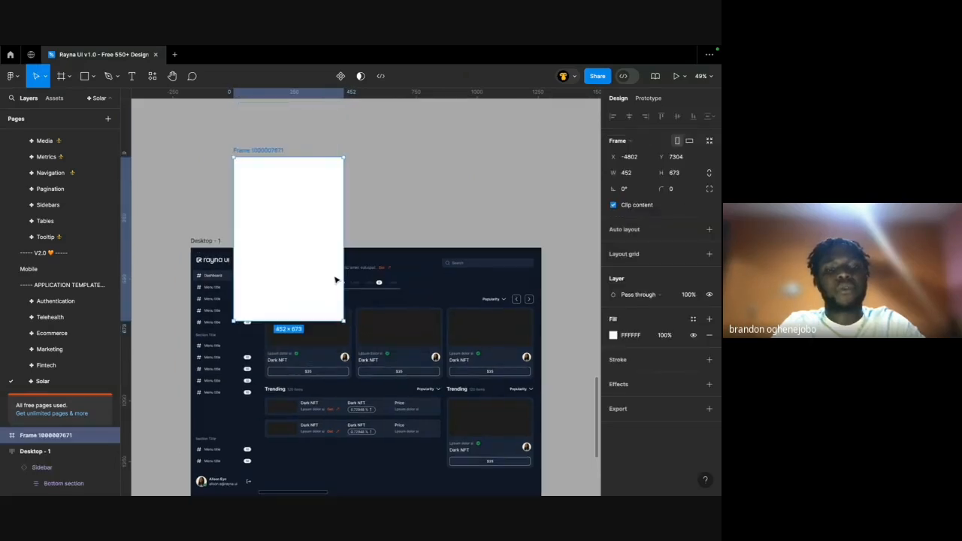
key("shift+a")
scroll(335, 279, "down", 2)
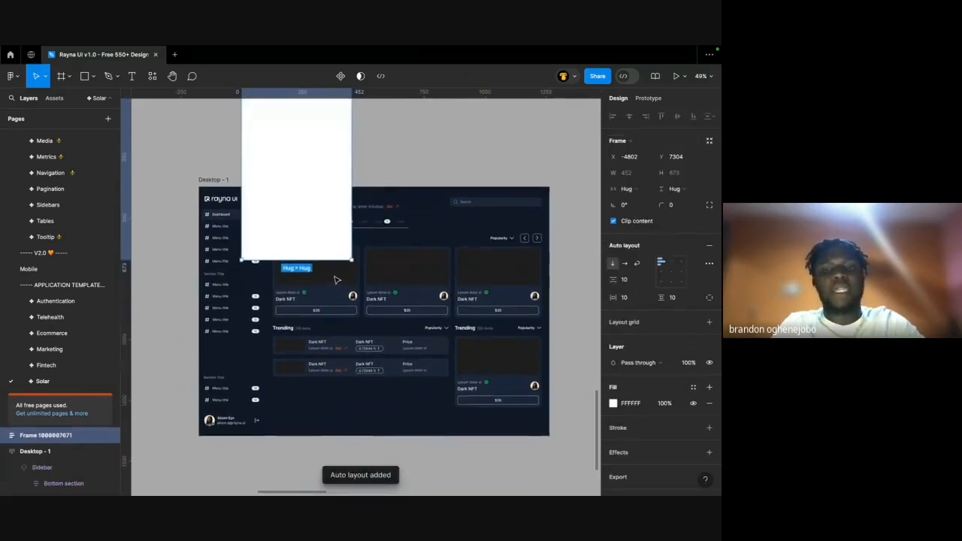
left_click(694, 404)
scroll(481, 377, "up", 1)
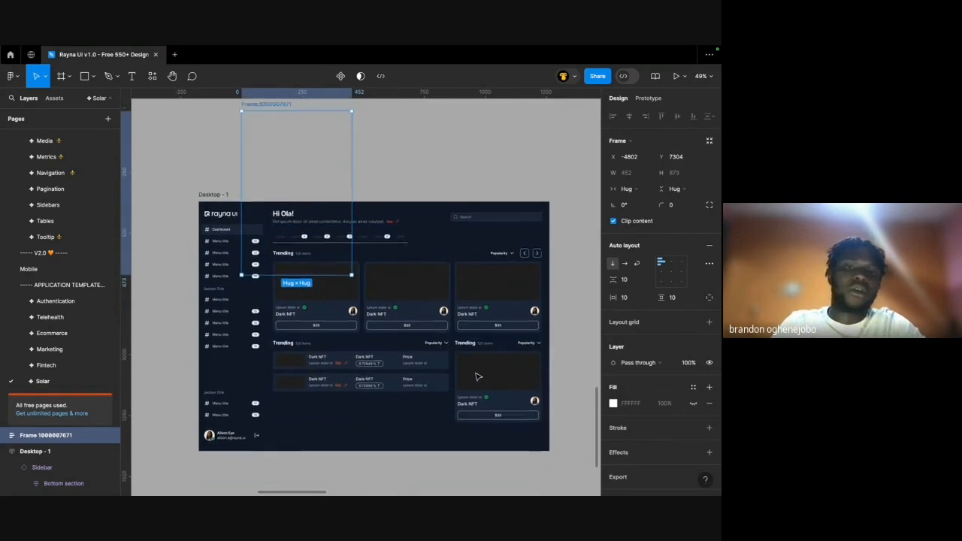
Move the new frame into the Desktop - 1 auto layout as a column to the right of the main content.
key("Delete")
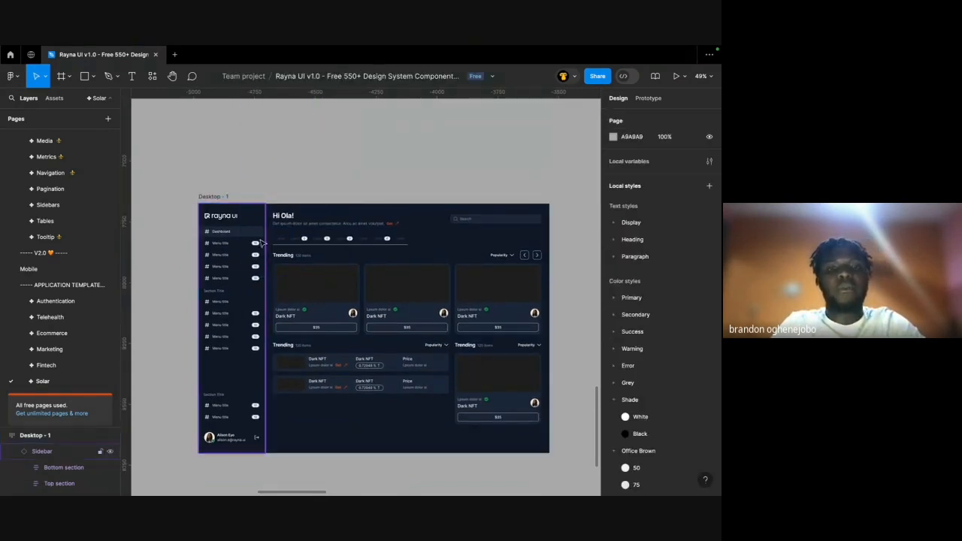
left_click(222, 199)
key("ctrl+z")
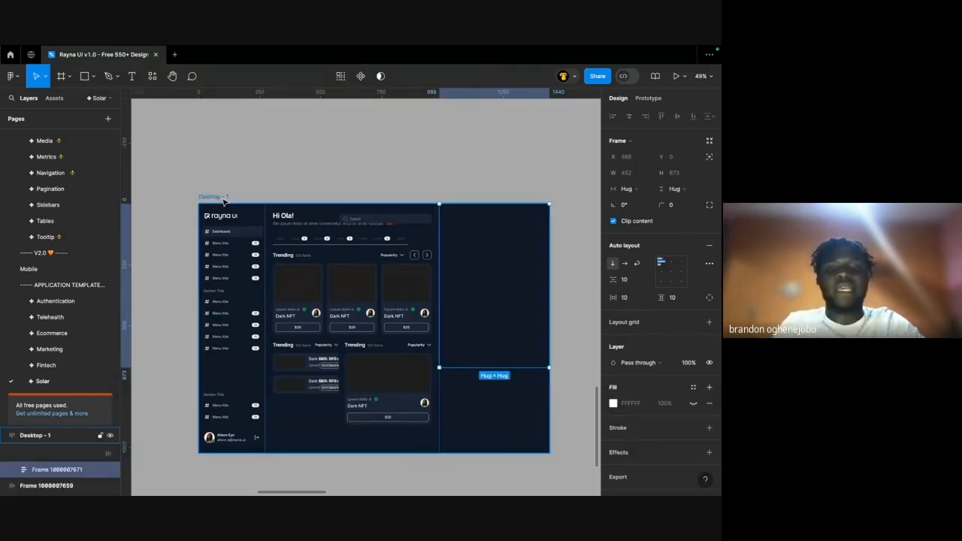
Examine the dashboard layout with the added column, both up close and with the editor interface hidden.
scroll(338, 313, "up", 5)
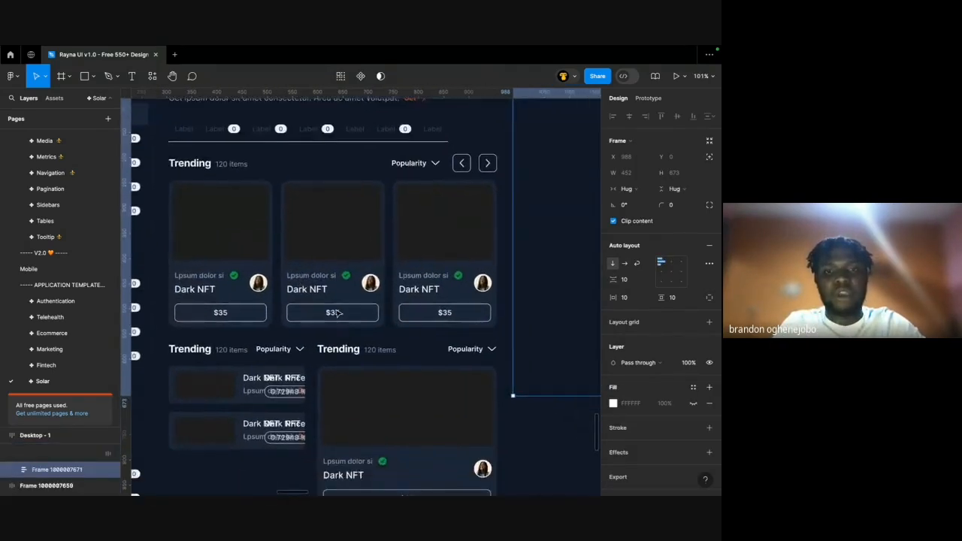
scroll(337, 313, "down", 3)
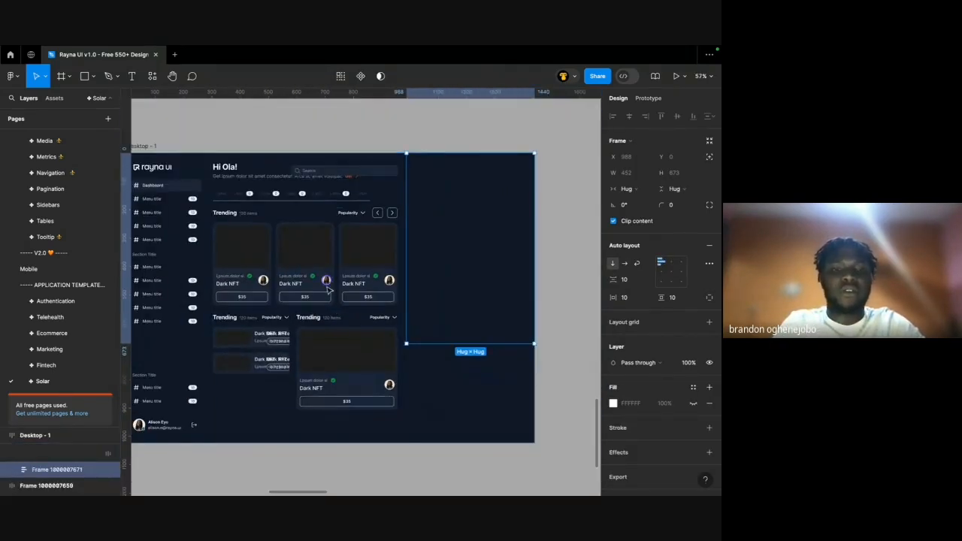
key("Delete")
key("super+z")
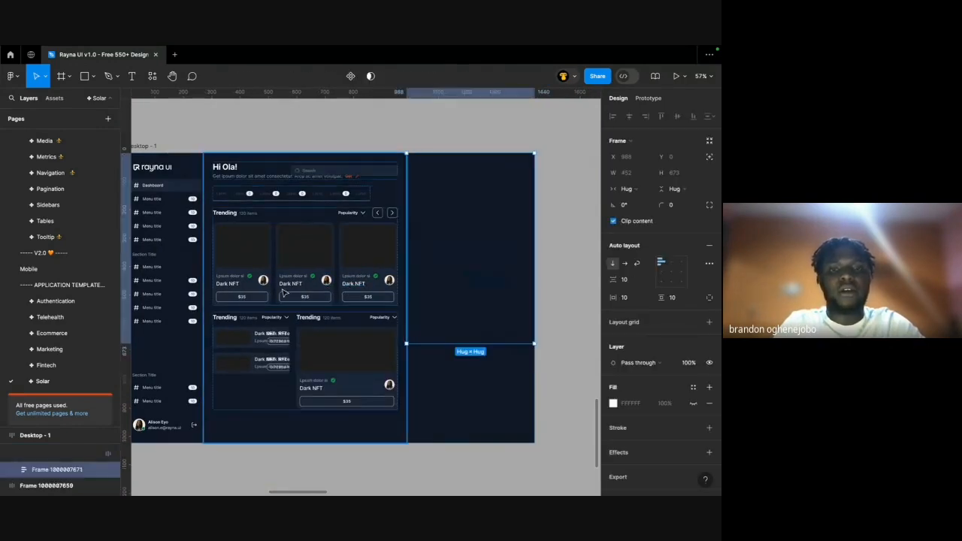
key("Delete")
key("super+z")
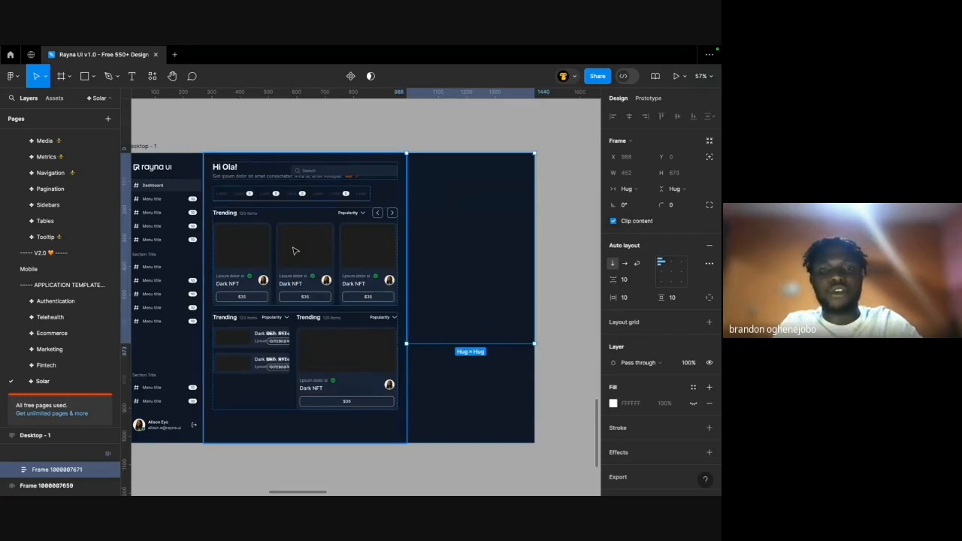
scroll(372, 236, "up", 5)
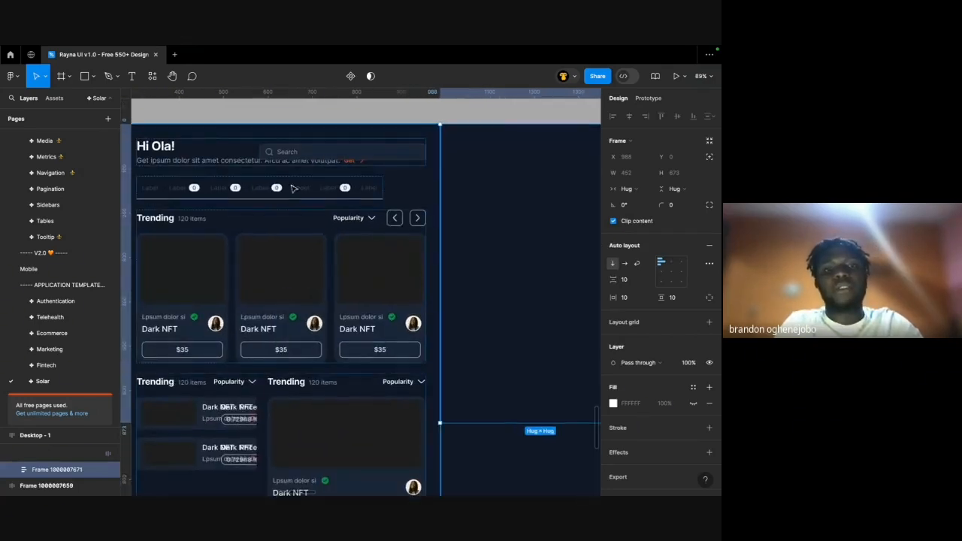
scroll(285, 313, "down", 3)
key("ctrl+backslash")
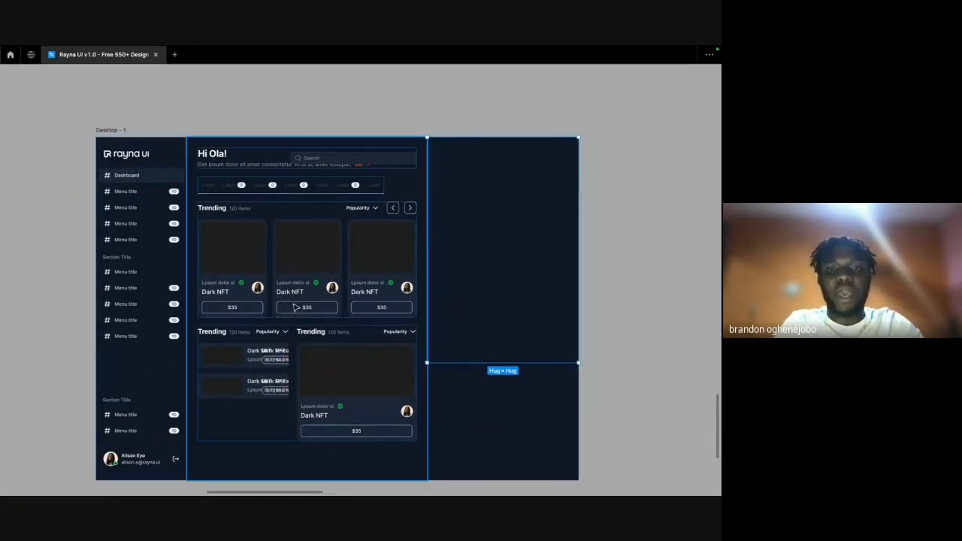
key("Escape")
key("ctrl+backslash")
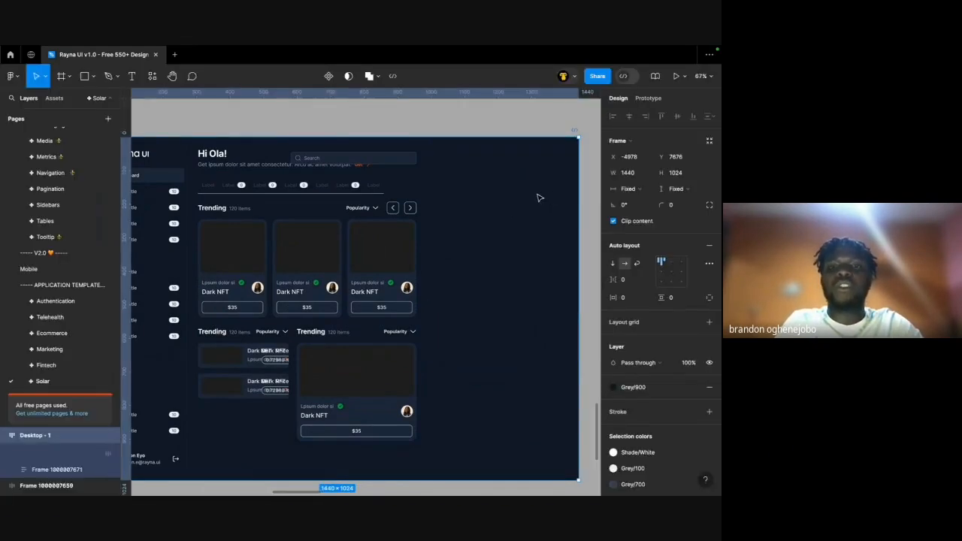
Set the new right-hand column's width to 300.
scroll(529, 238, "down", 2)
left_click(516, 209)
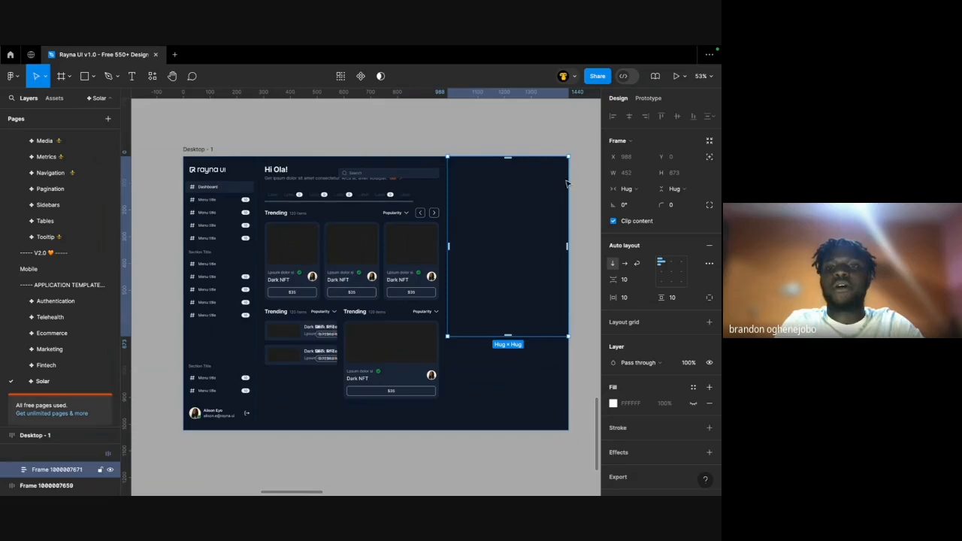
type("300")
key("Return")
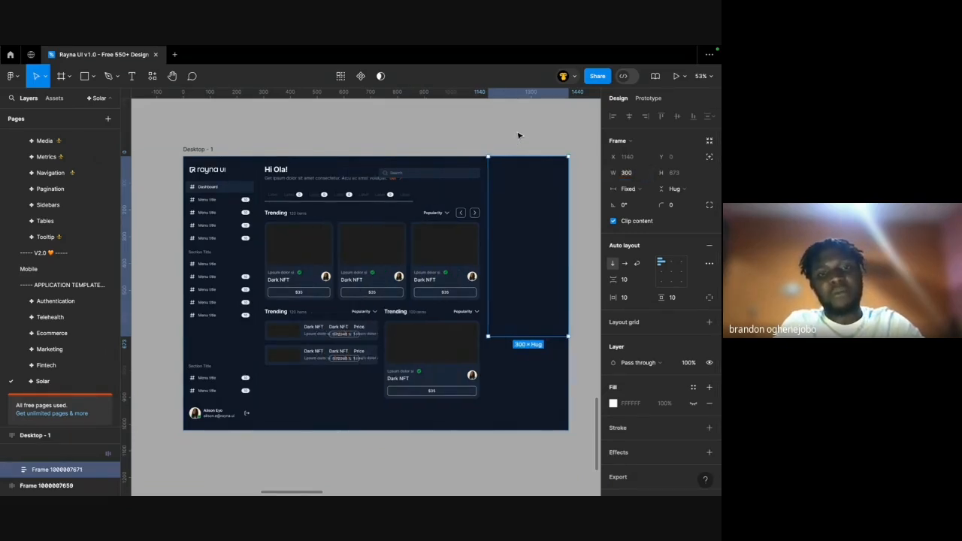
Compare the new column with the wireframe's My Wallet area and check the sidebar's width.
scroll(518, 135, "left", 8)
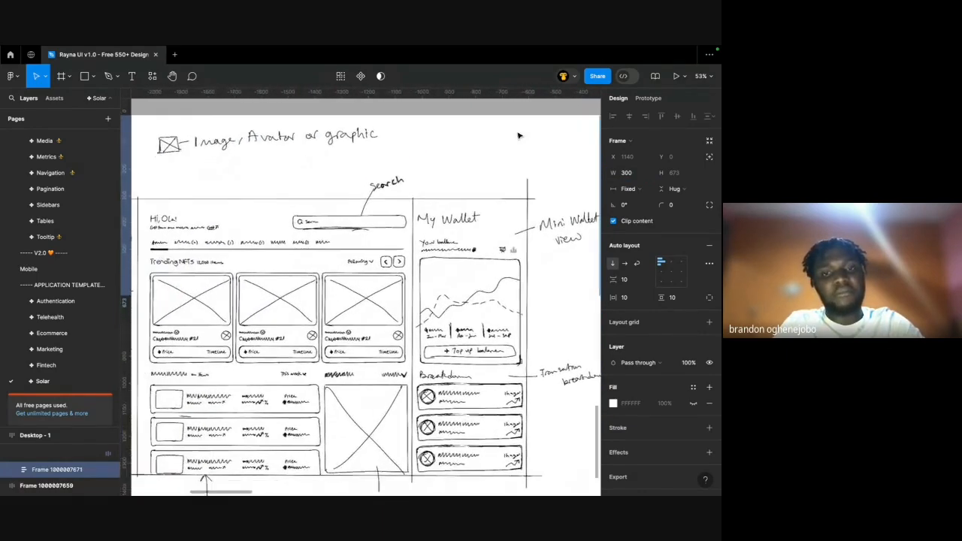
scroll(518, 135, "left", 3)
scroll(519, 136, "right", 10)
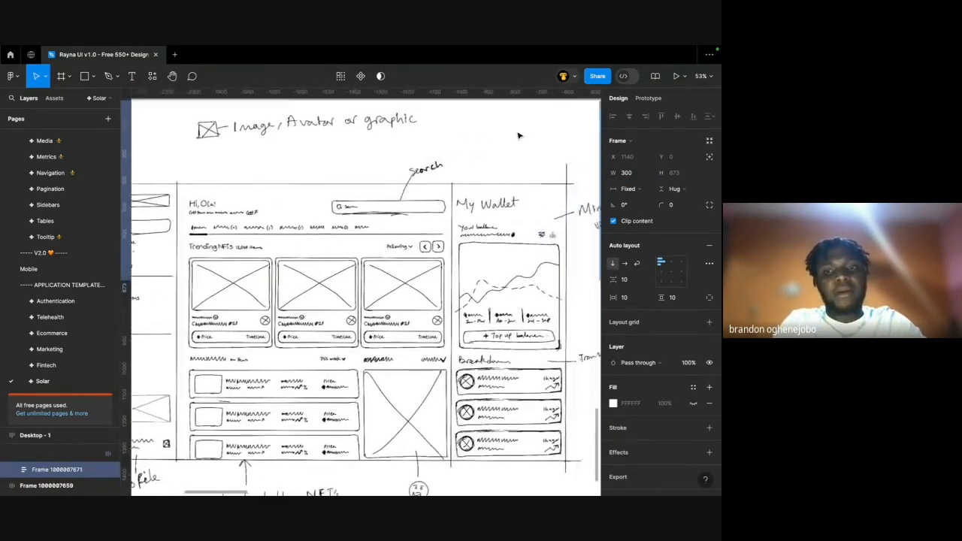
scroll(518, 135, "right", 5)
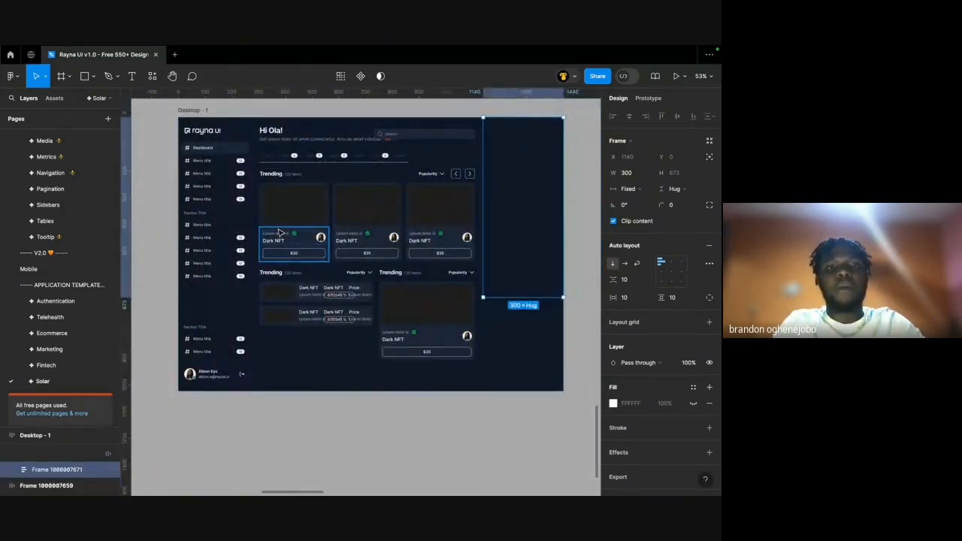
left_click(229, 207)
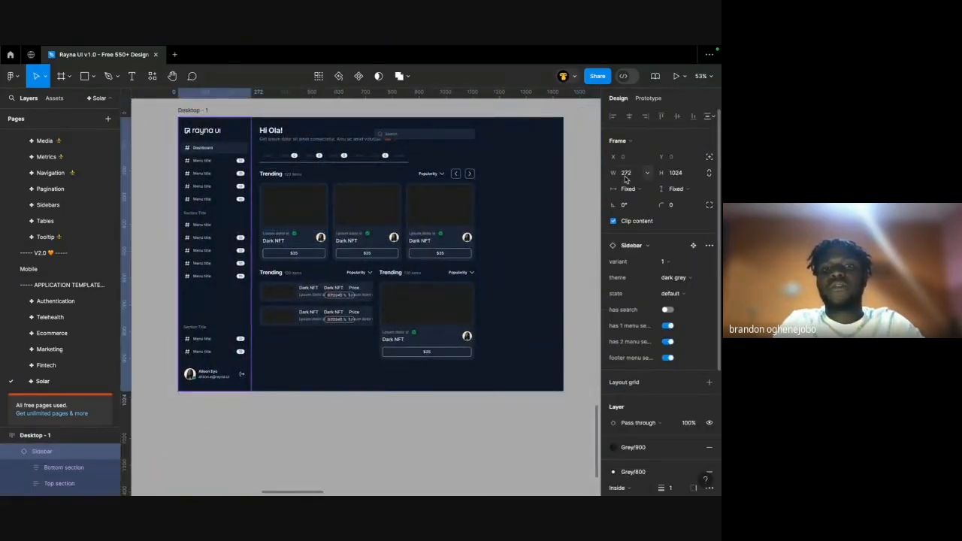
Set the right-hand column to fill the dashboard's height and give it a fixed width of 350.
left_click(485, 181)
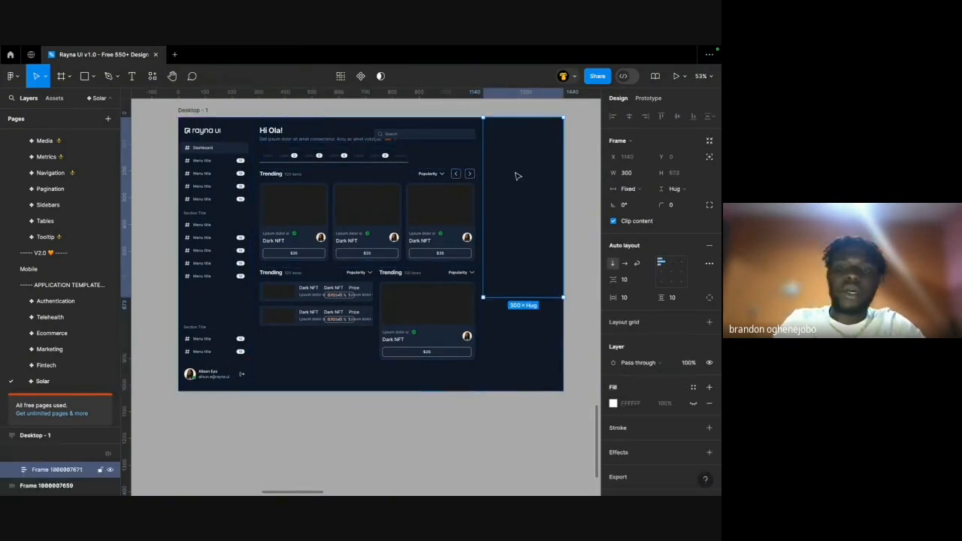
left_click(674, 188)
left_click(669, 201)
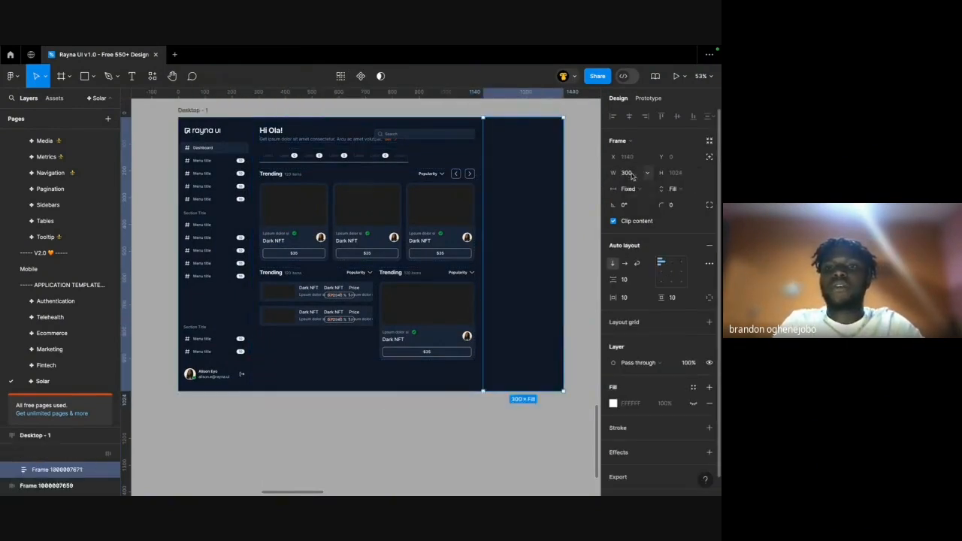
key("Return")
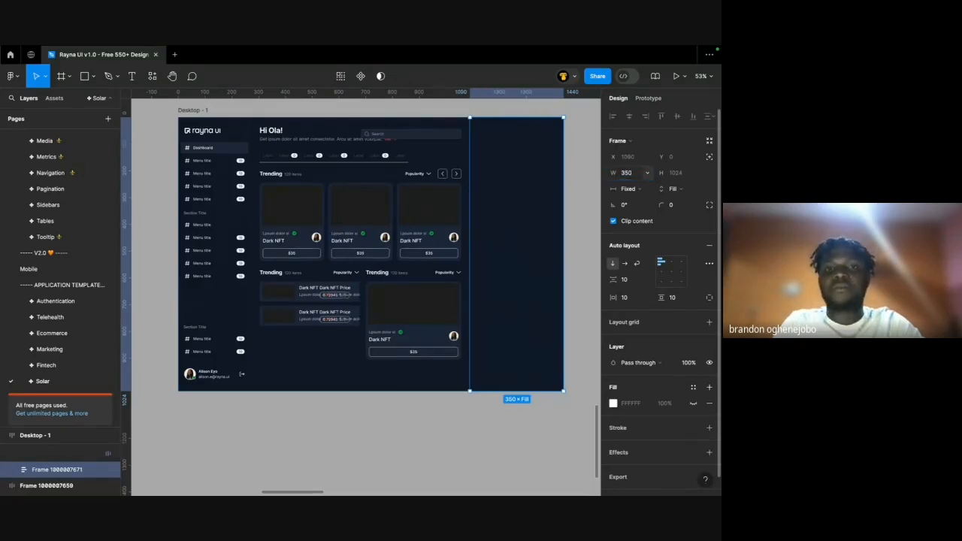
left_click(573, 178)
scroll(383, 201, "up", 4)
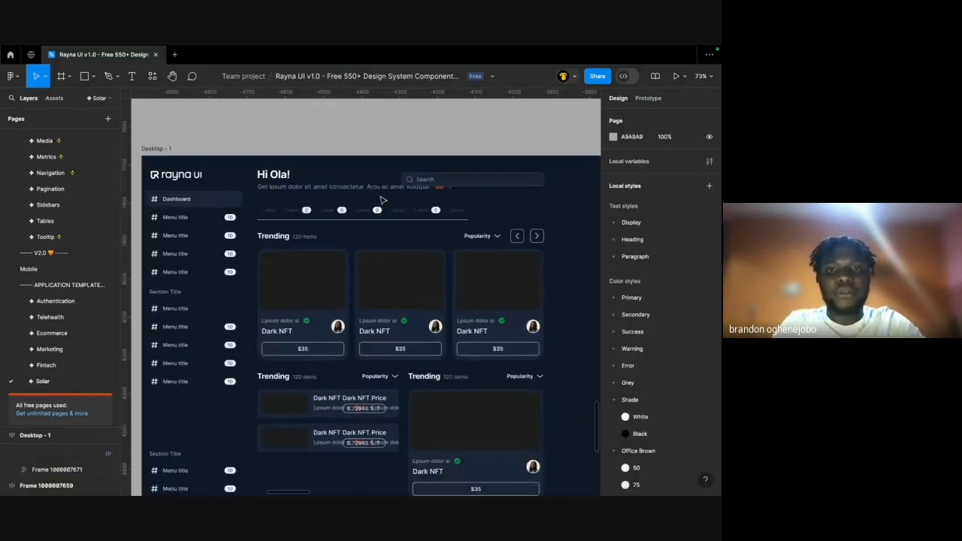
Make the subtitle text under the "Hi Ola!" heading fill its container's width and align it left.
left_click(354, 187, "ctrl")
scroll(353, 187, "up", 3)
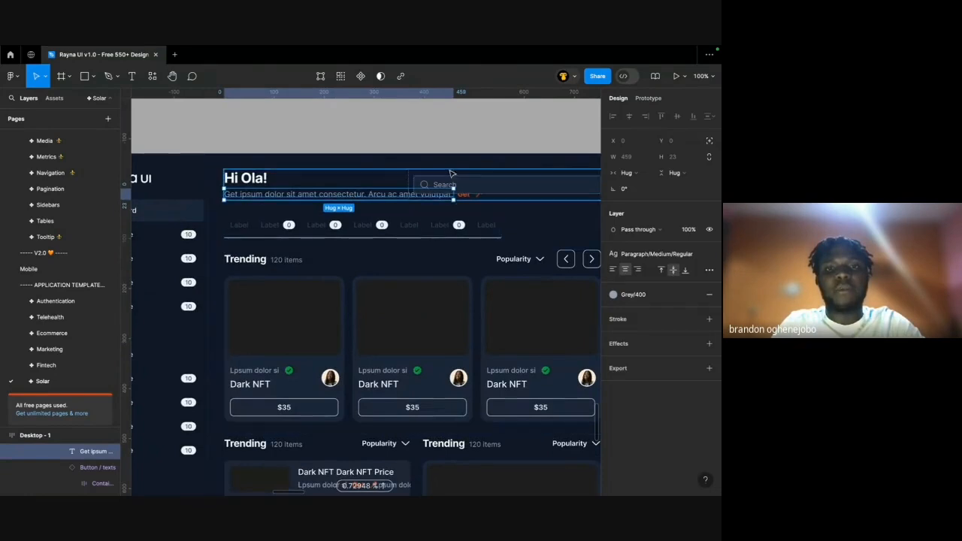
left_click(350, 183)
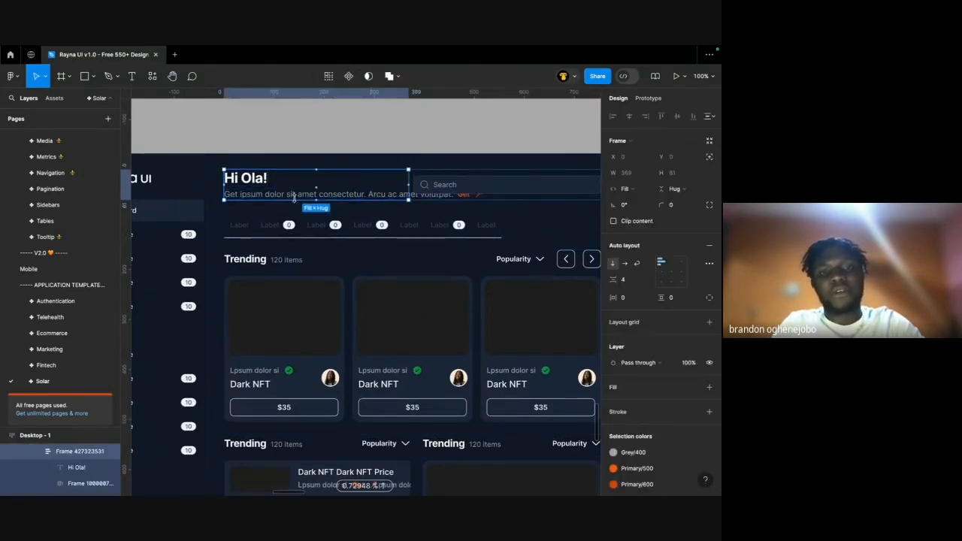
left_click(294, 197)
left_click(298, 198)
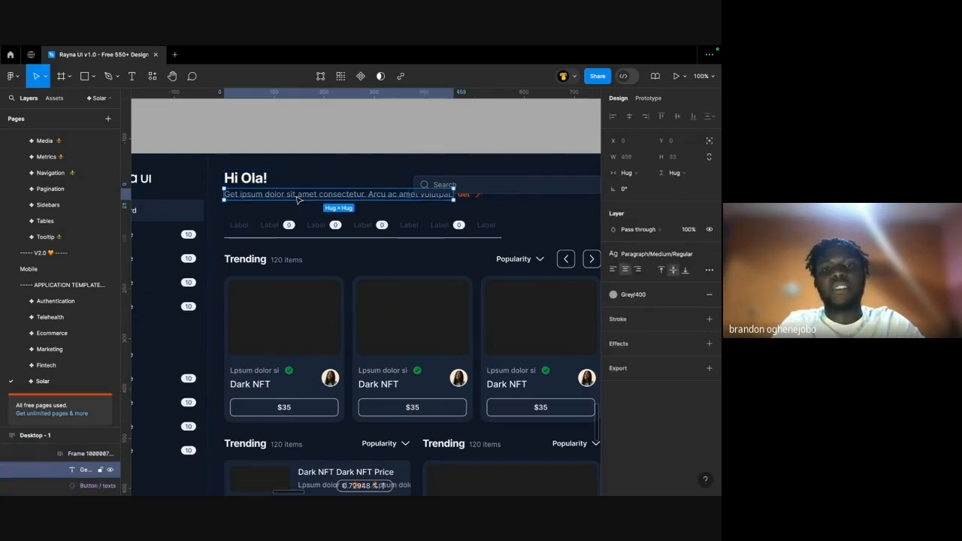
left_click(644, 177)
left_click(646, 187)
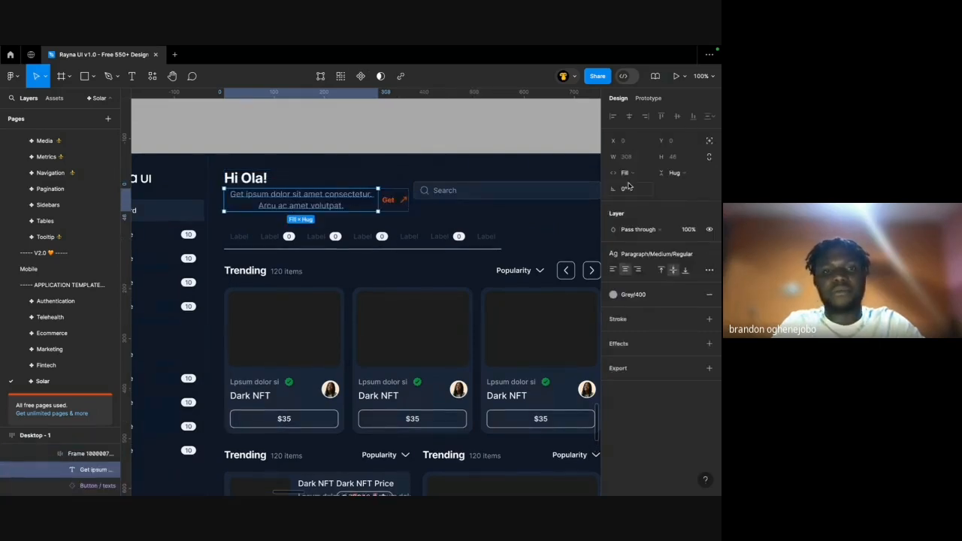
left_click(612, 270)
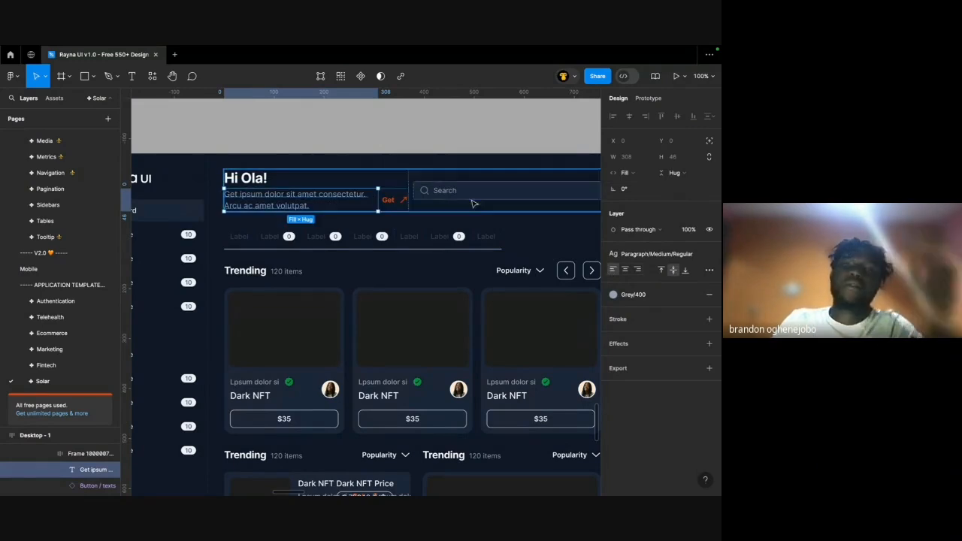
left_click(421, 199)
double_click(389, 200)
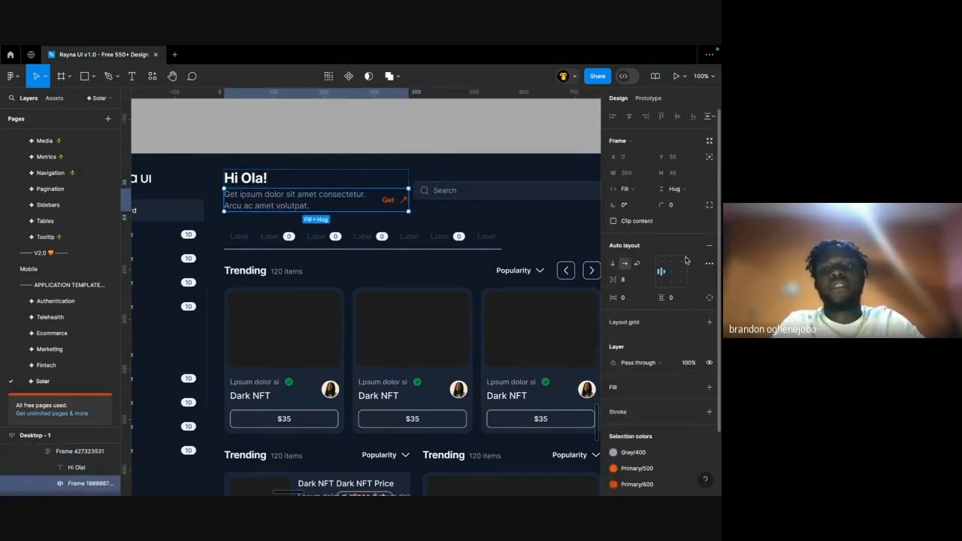
Set the spacing between the greeting block and the search field in the header row to 32.
left_click(469, 142)
scroll(469, 142, "down", 1)
left_click(381, 189)
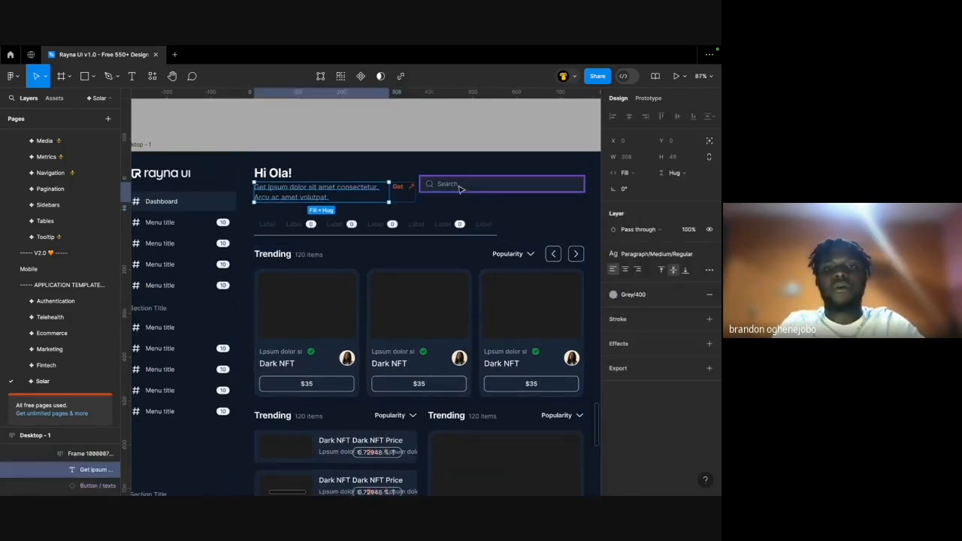
left_click(457, 187)
key("alt")
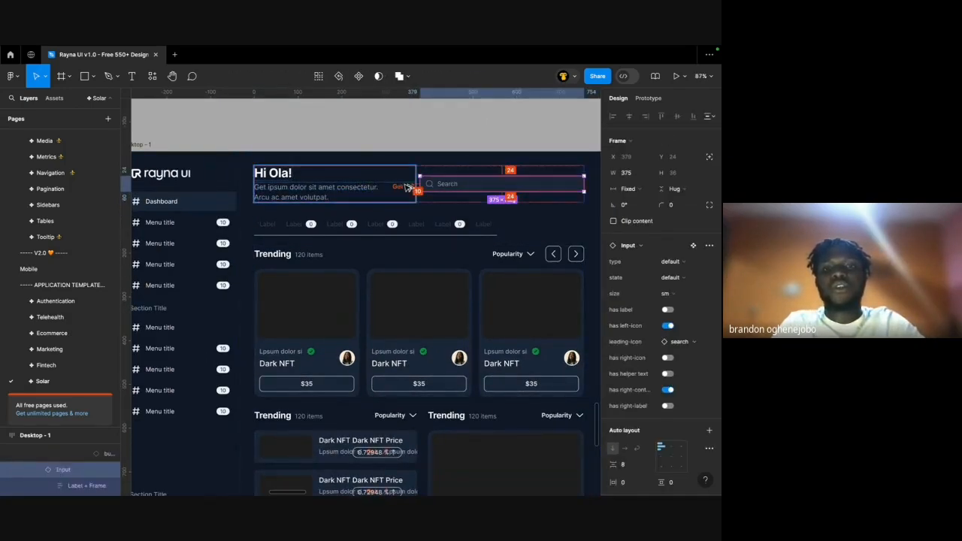
left_click(409, 182, "shift")
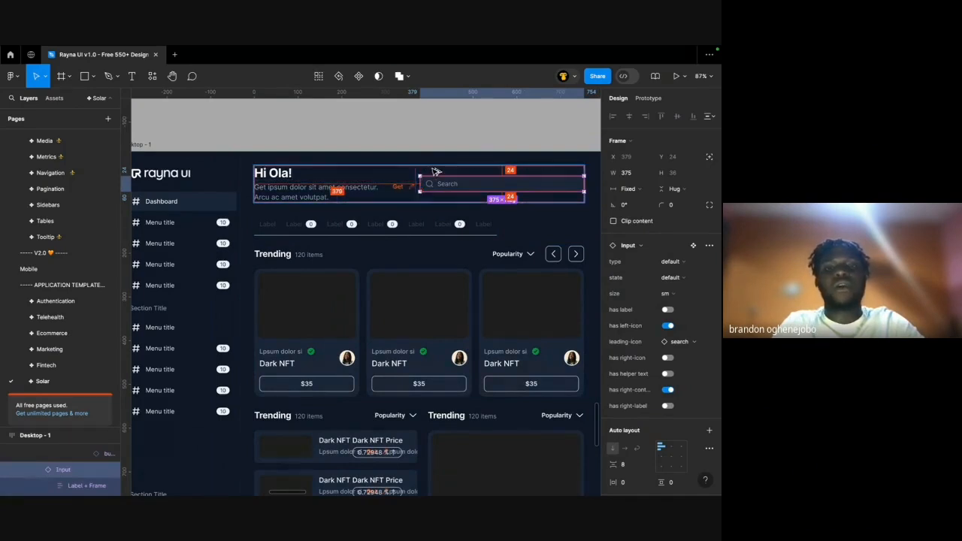
key("shift+a")
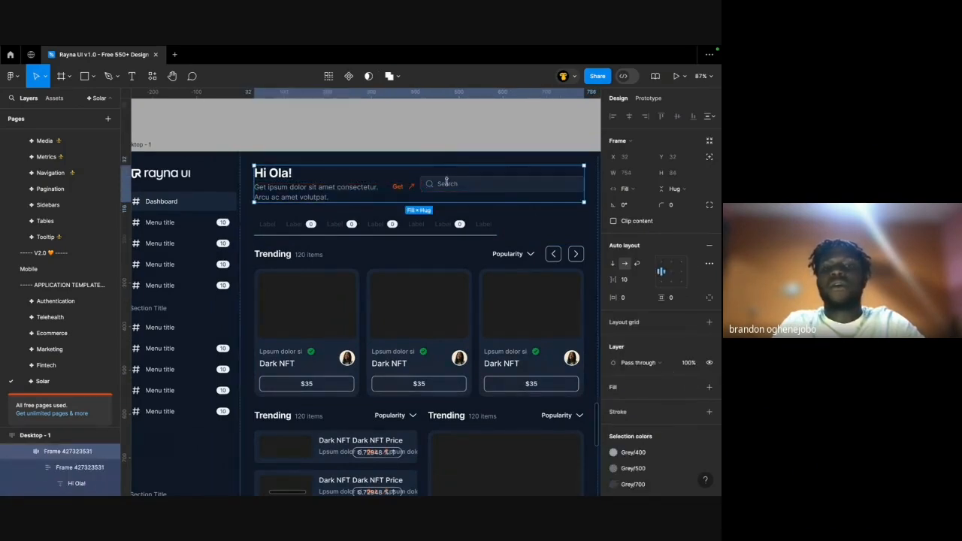
left_click(628, 279)
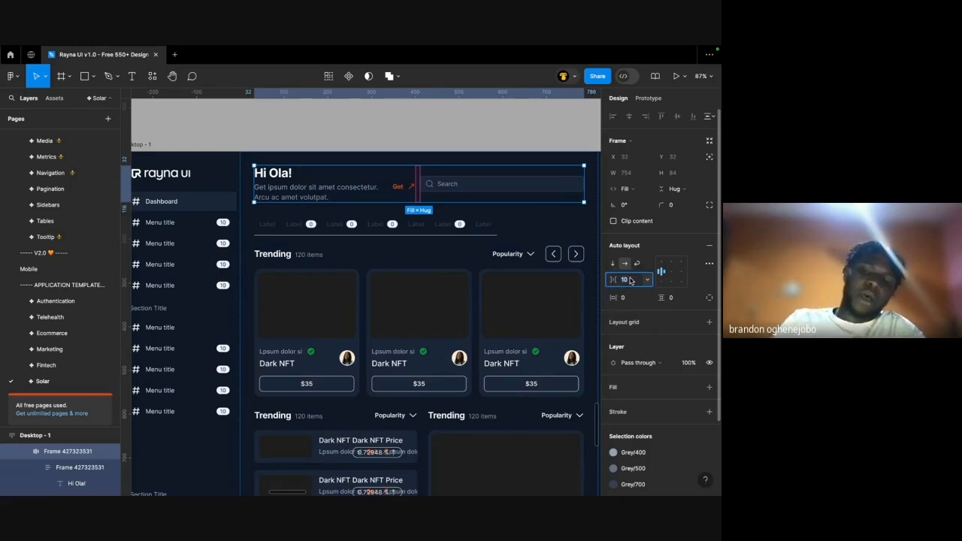
type("32")
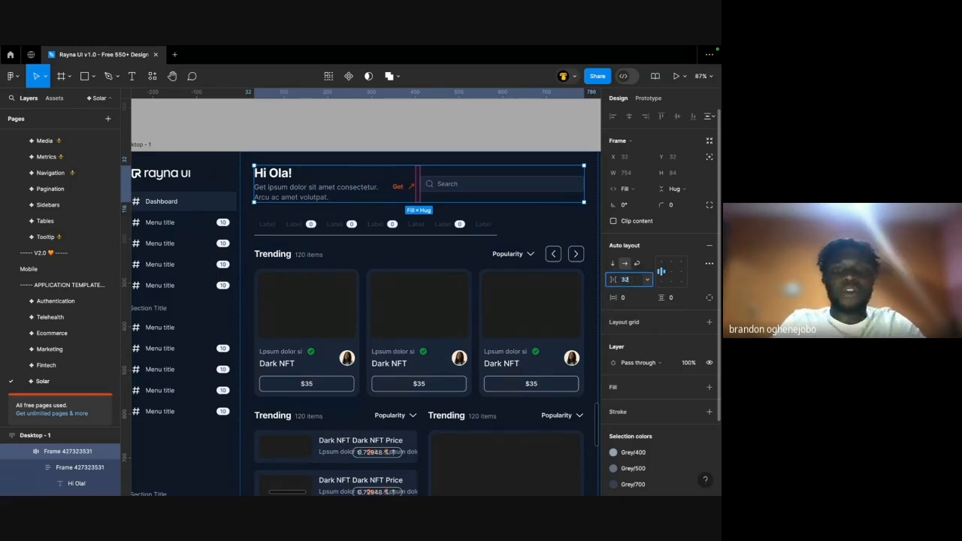
key("Return")
key("Escape")
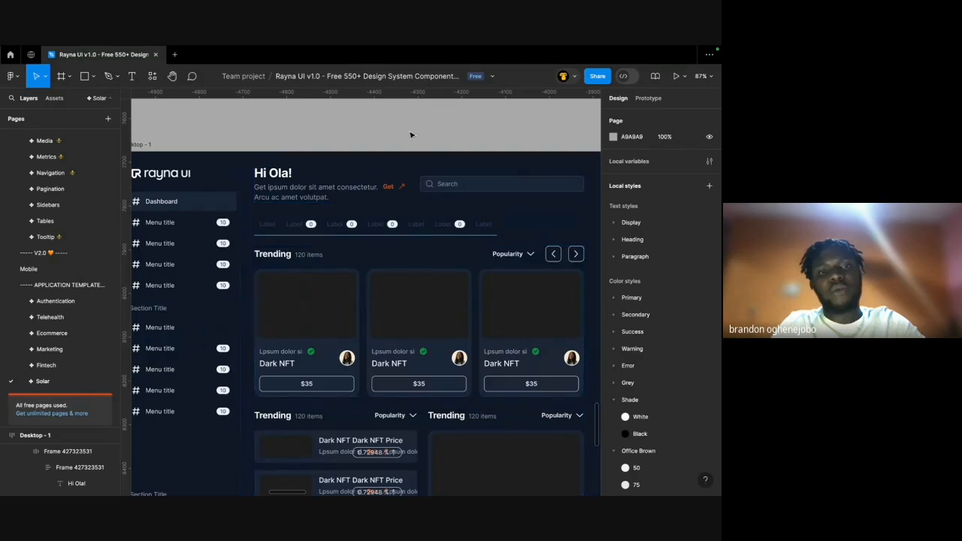
Add a stroke in the Grey/800 library color to the main content column, matching the sidebar's stroke color.
key("shift+1")
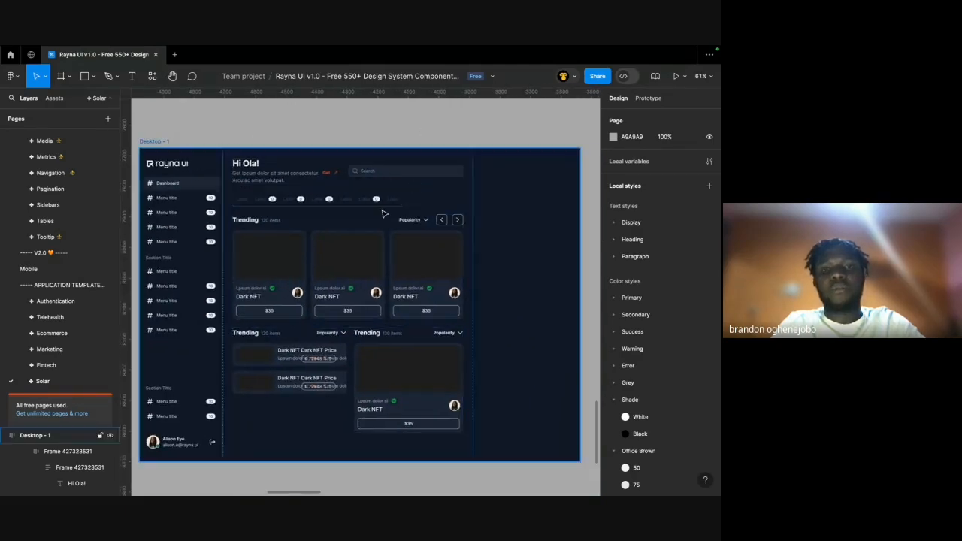
left_click(382, 215)
left_click(518, 193)
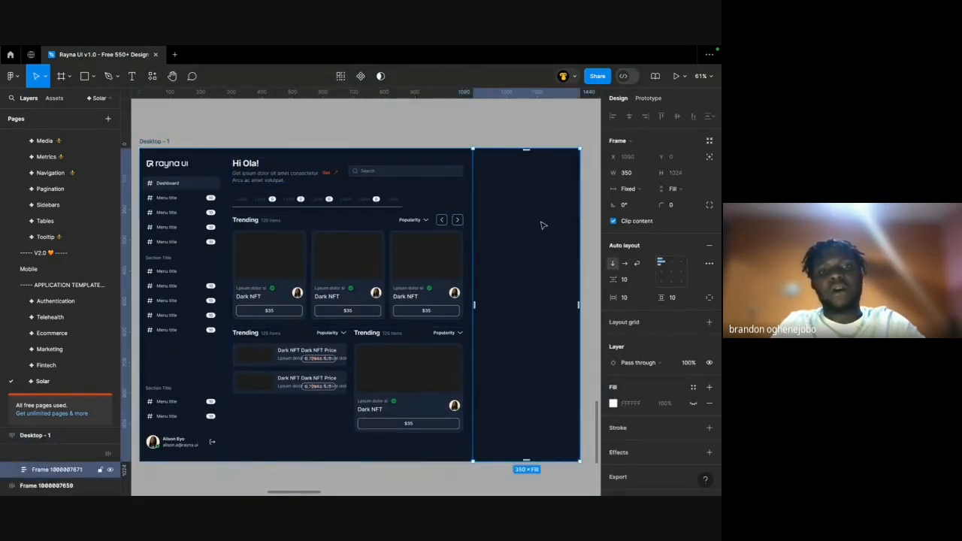
left_click(430, 301)
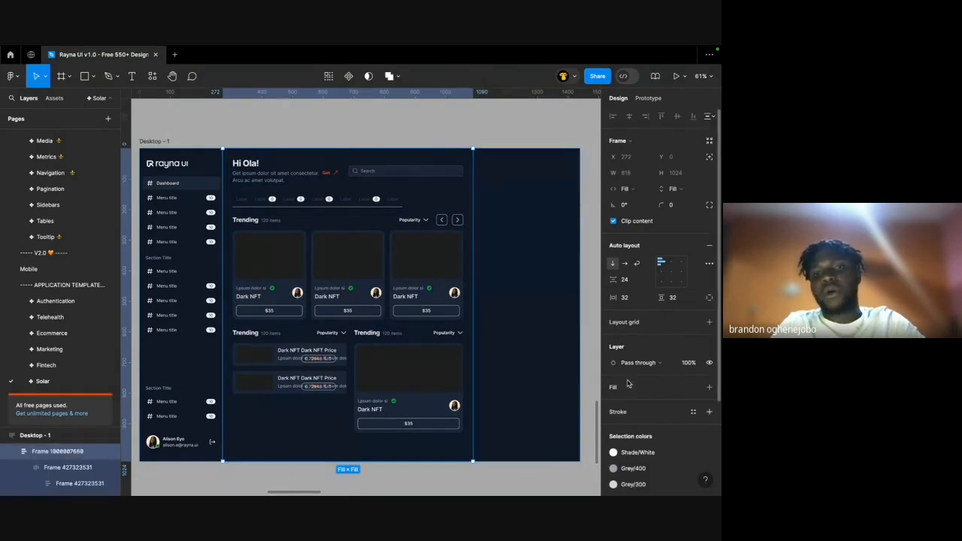
left_click(209, 234)
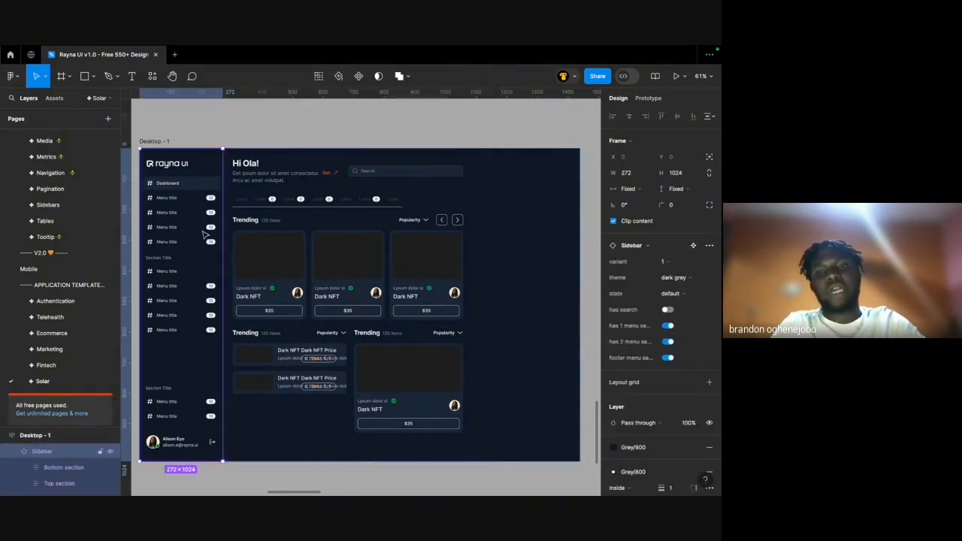
left_click(417, 295)
scroll(694, 323, "down", 2)
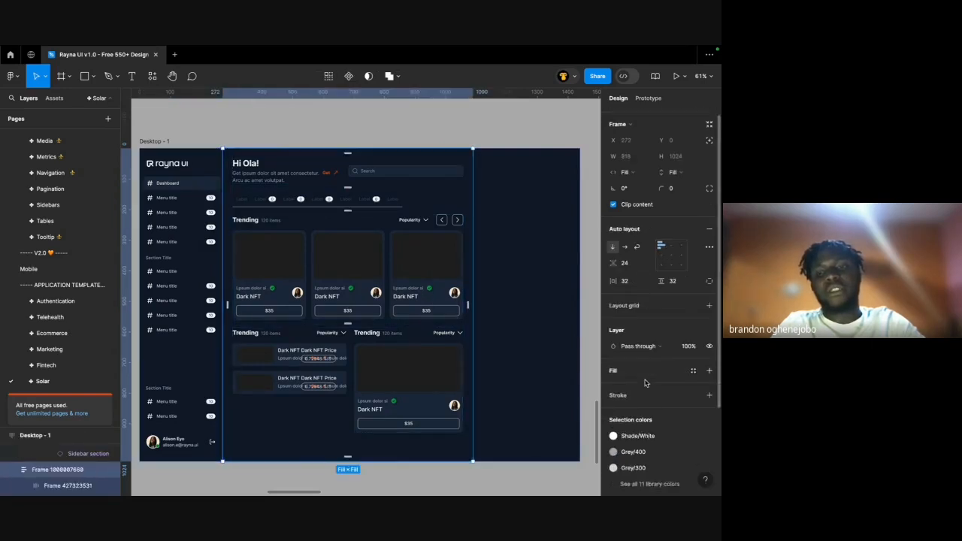
left_click(708, 337)
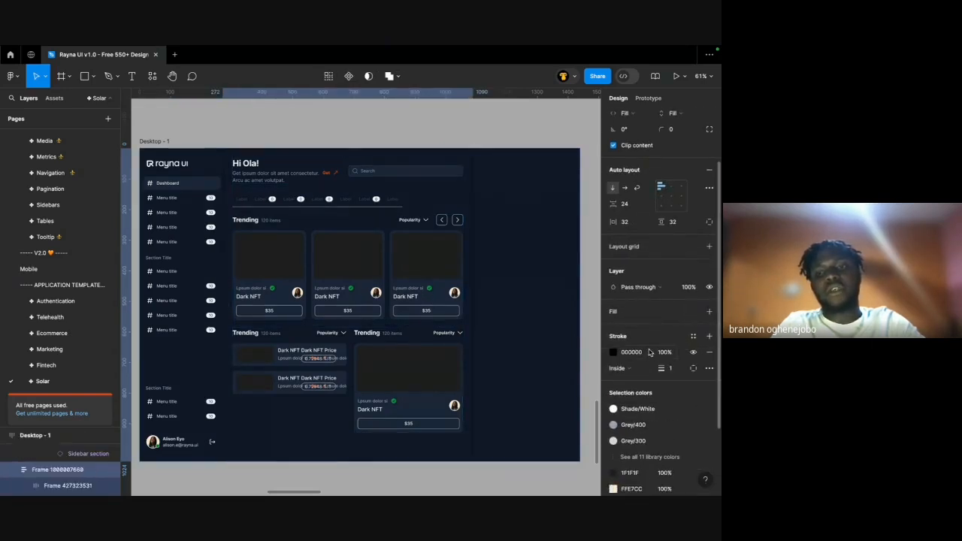
left_click(694, 336)
scroll(547, 423, "down", 10)
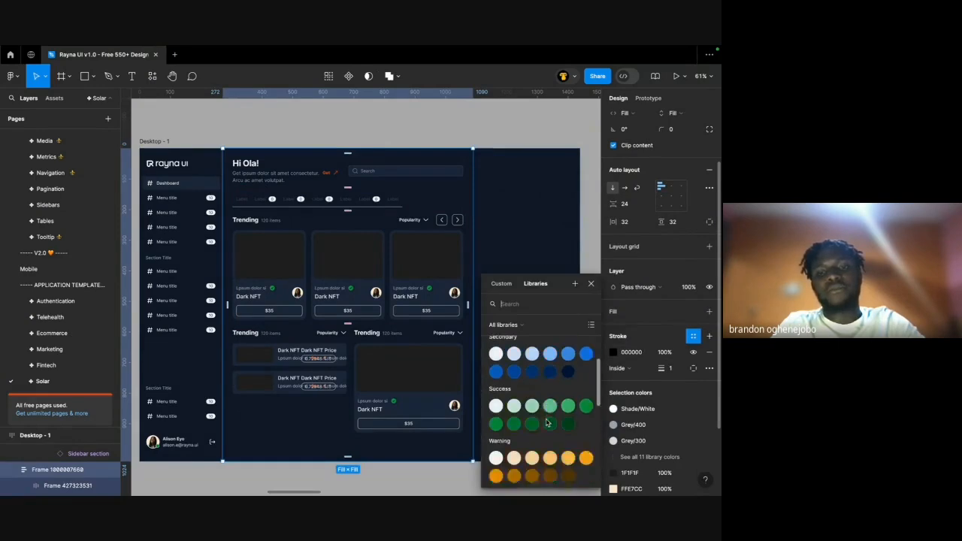
left_click(550, 410)
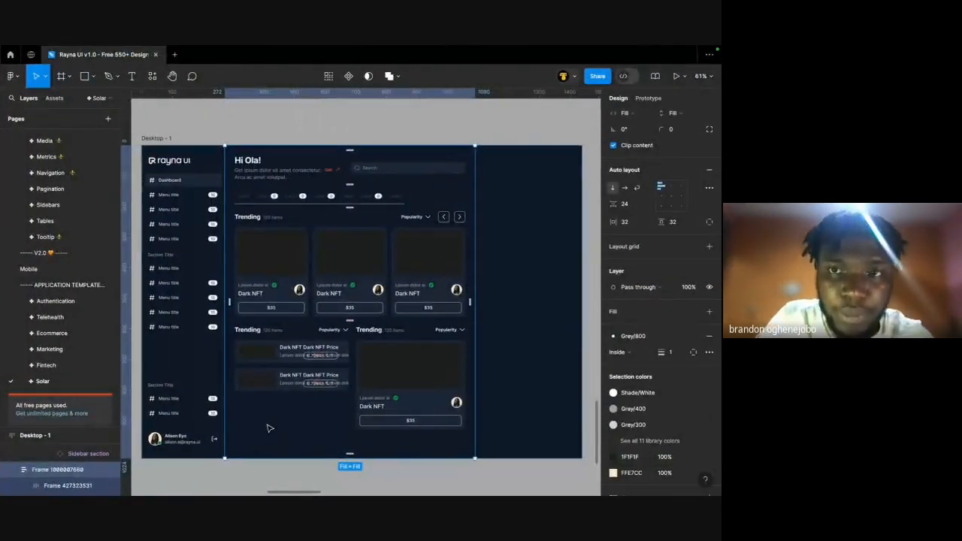
Inspect the title, percentage and price elements inside the two NFT list rows of the lower Trending section.
scroll(268, 426, "down", 1)
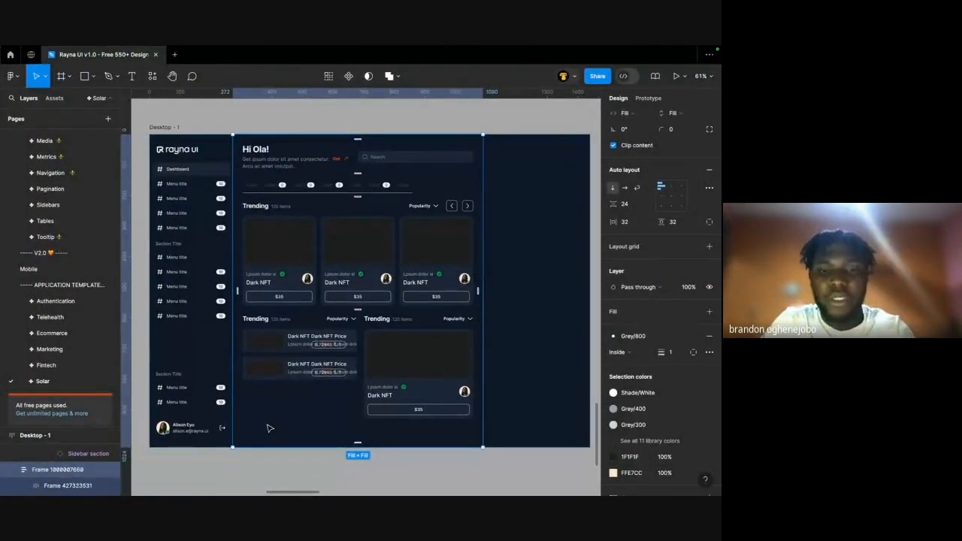
scroll(296, 398, "up", 5)
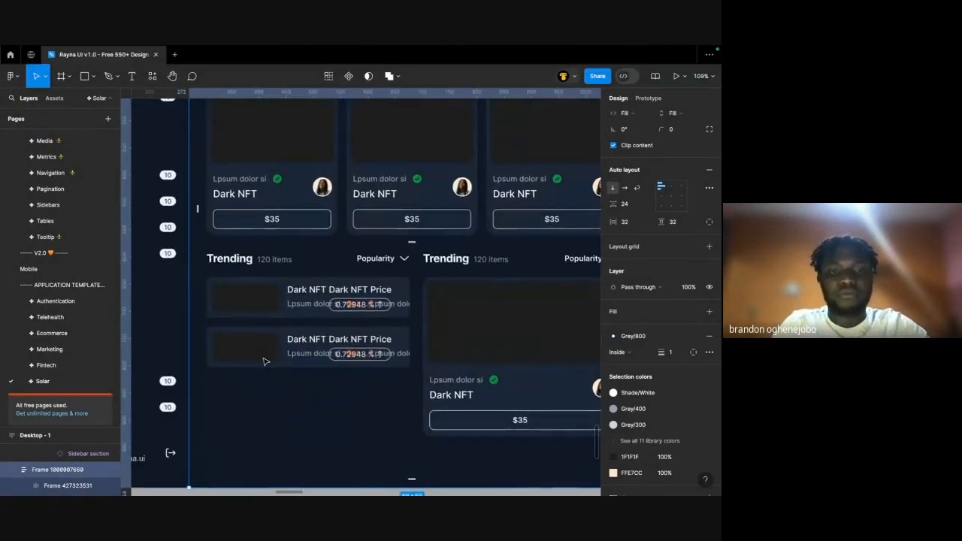
scroll(264, 361, "up", 5)
key("ctrl+Right")
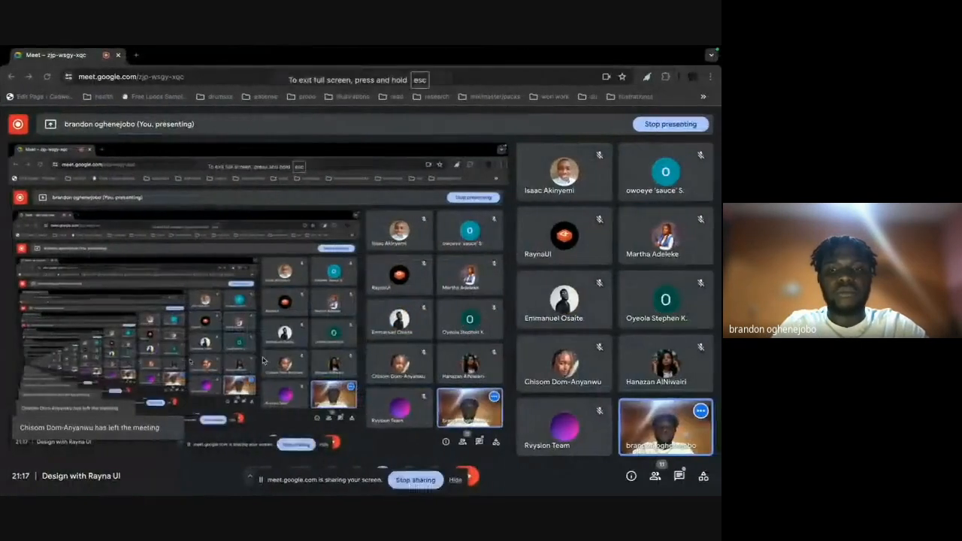
key("ctrl+Left")
scroll(351, 297, "left", 1)
left_click(340, 254)
scroll(341, 254, "down", 2)
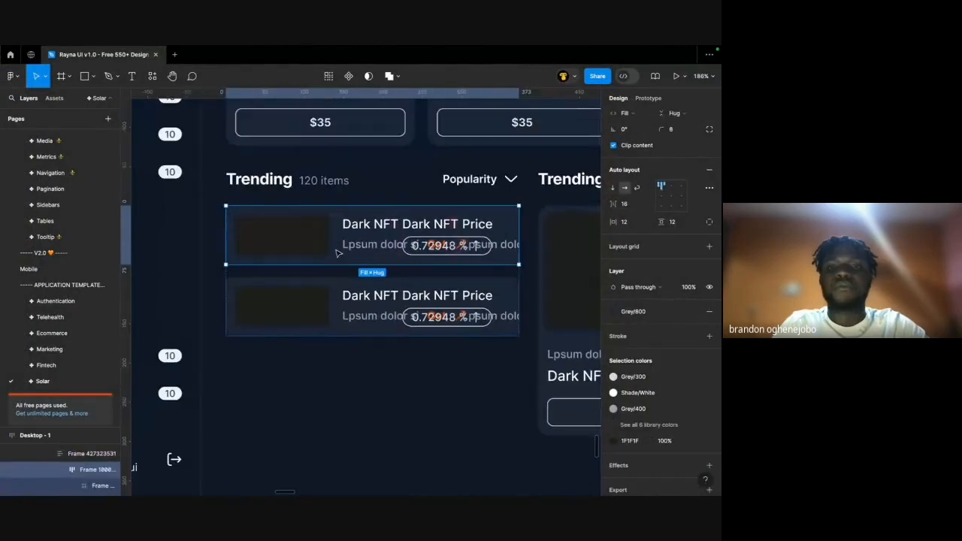
left_click(374, 295)
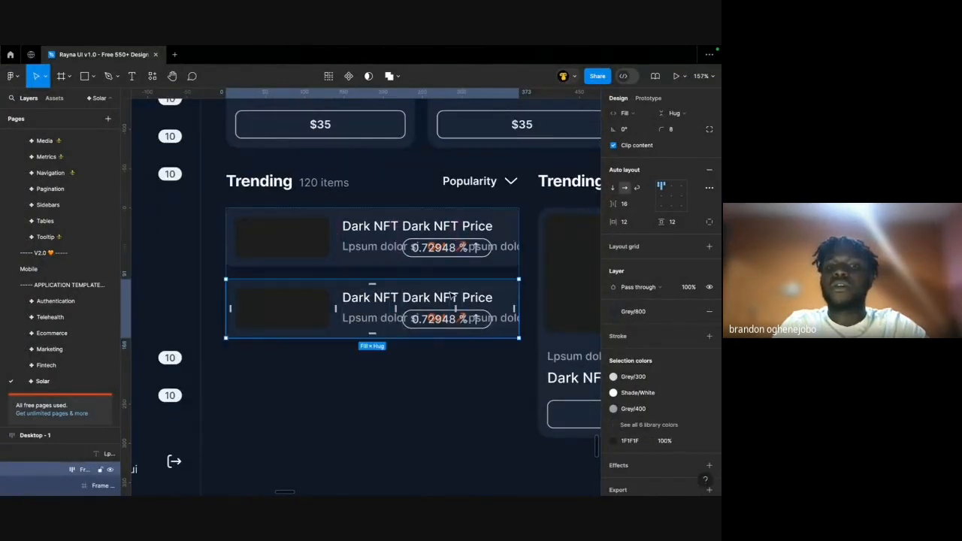
double_click(426, 300)
left_click(442, 307)
double_click(445, 302)
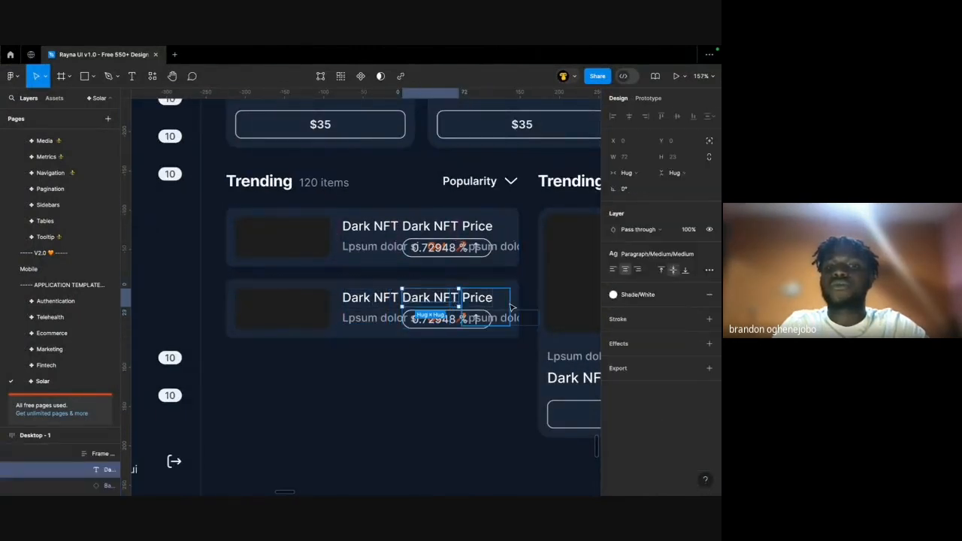
left_click(507, 309)
scroll(406, 266, "up", 1)
scroll(395, 260, "up", 3)
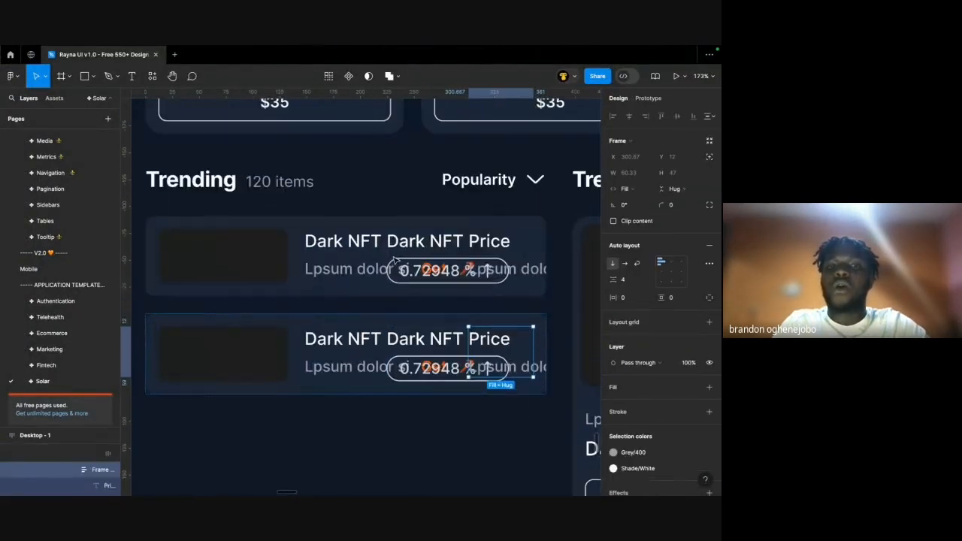
left_click(339, 278)
left_click(517, 266)
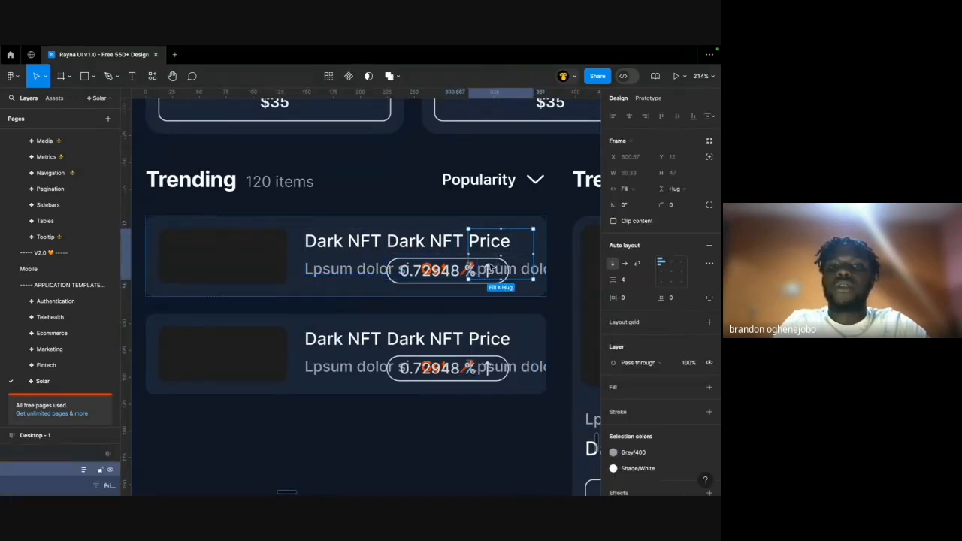
Compare the dashboard's lower Trending section with the wireframe's NFT list and image card, viewing the wireframe with the editor interface hidden.
scroll(494, 323, "down", 10)
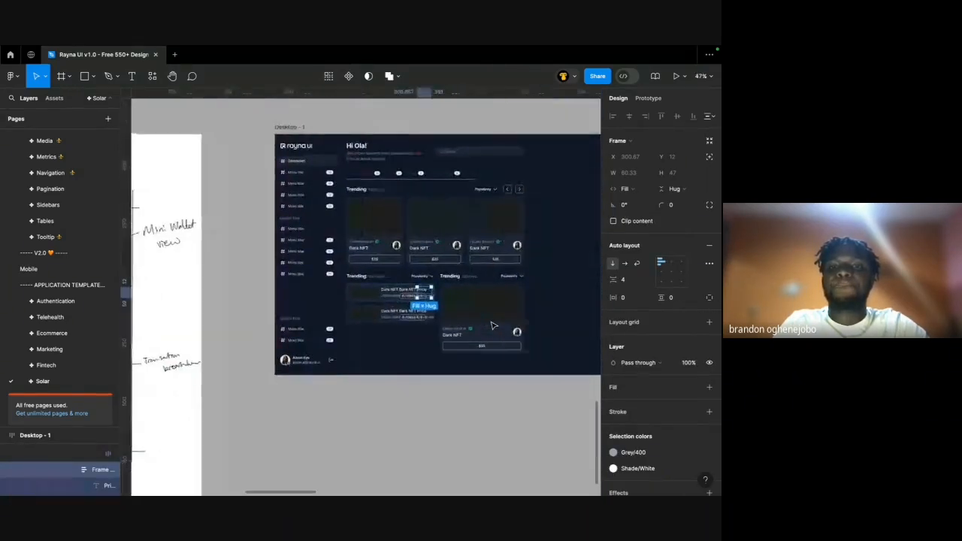
scroll(492, 324, "up", 6)
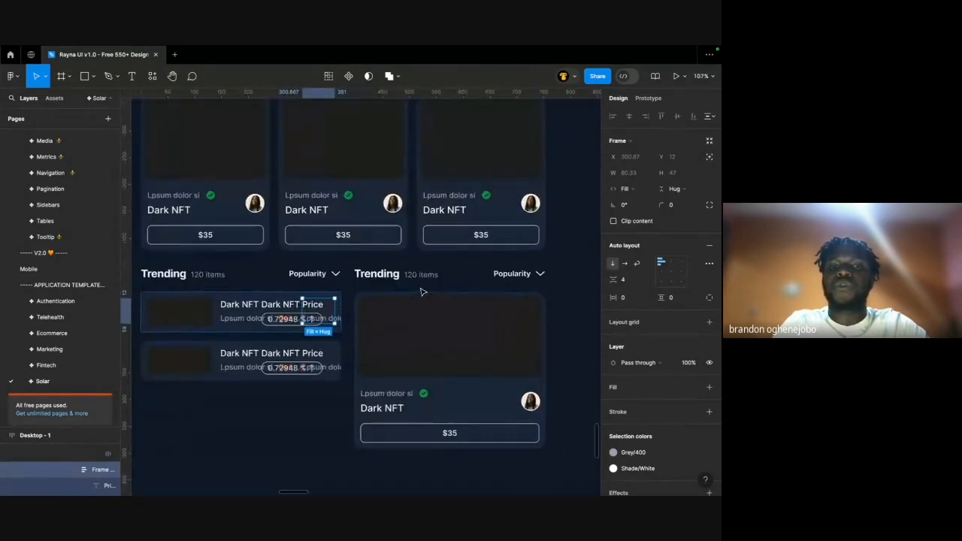
scroll(421, 292, "down", 6)
scroll(391, 291, "left", 5)
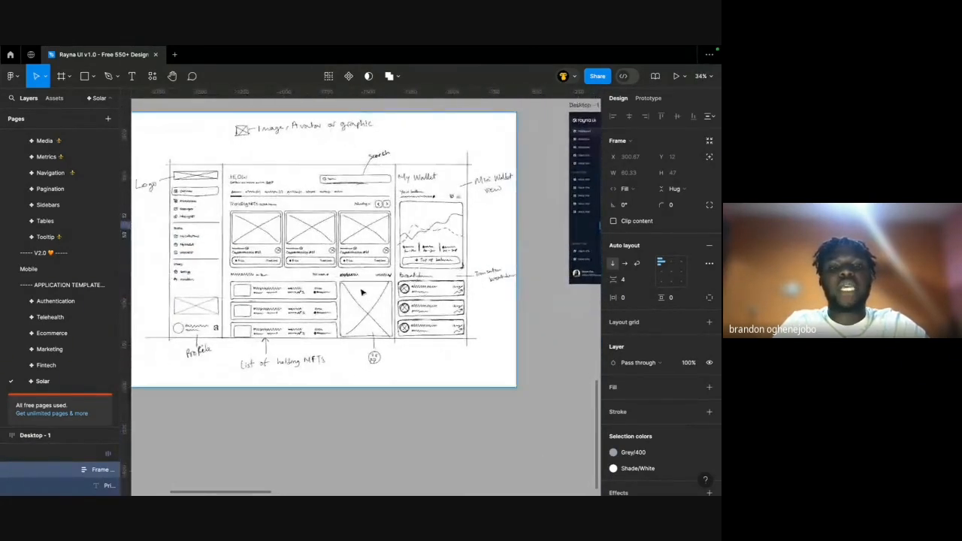
scroll(361, 292, "up", 4)
key("super+backslash")
scroll(362, 293, "up", 1)
scroll(376, 298, "up", 2)
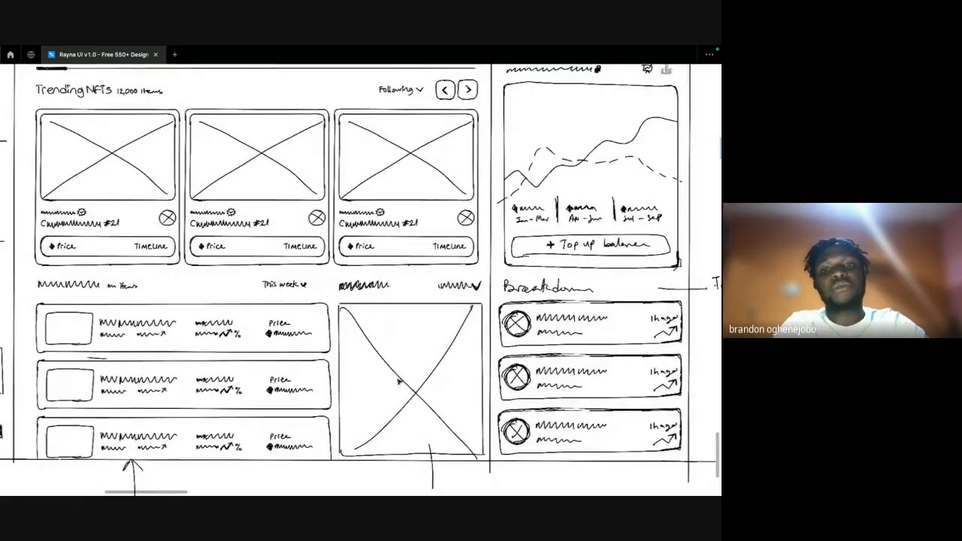
scroll(404, 375, "down", 2)
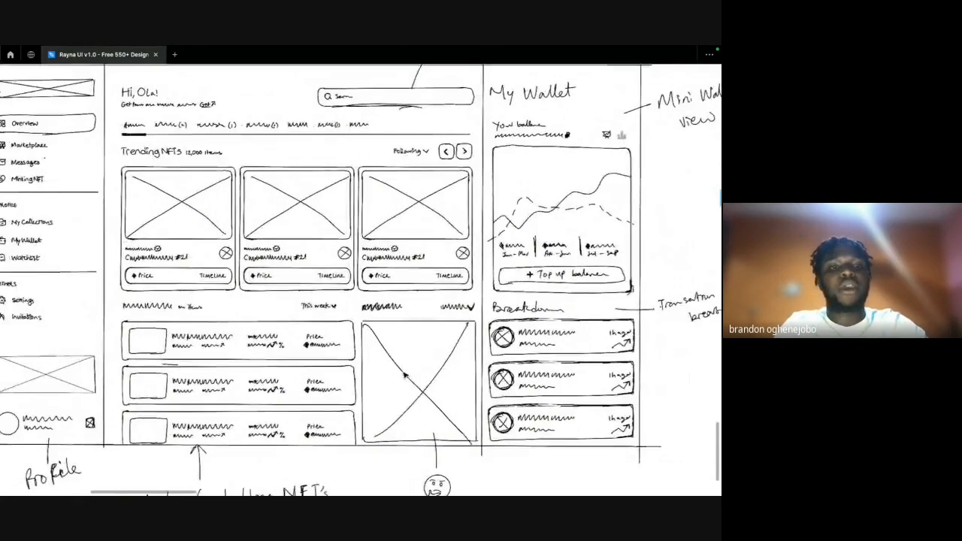
scroll(405, 375, "left", 2)
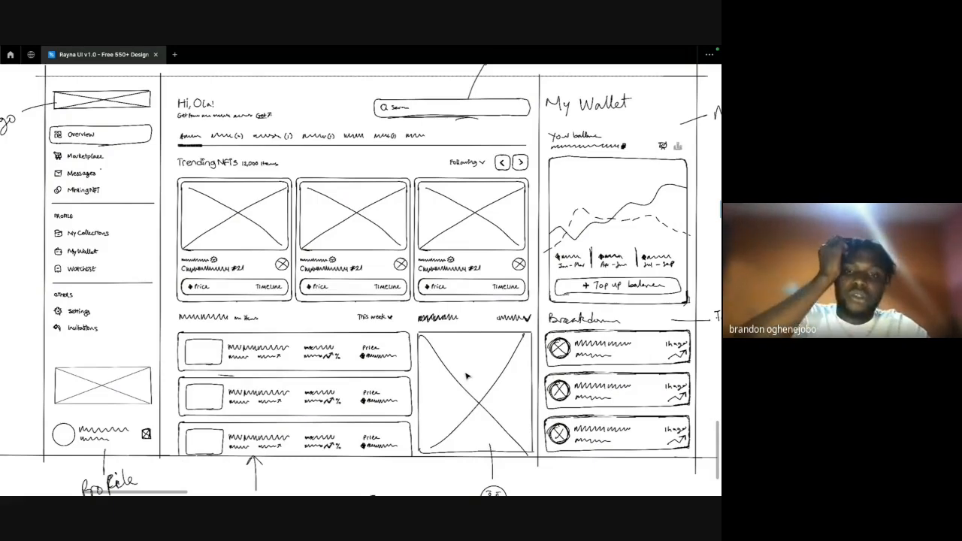
Ungroup the two-column lower Trending section and delete its NFT image card, keeping only the list of NFT rows.
scroll(468, 376, "right", 10)
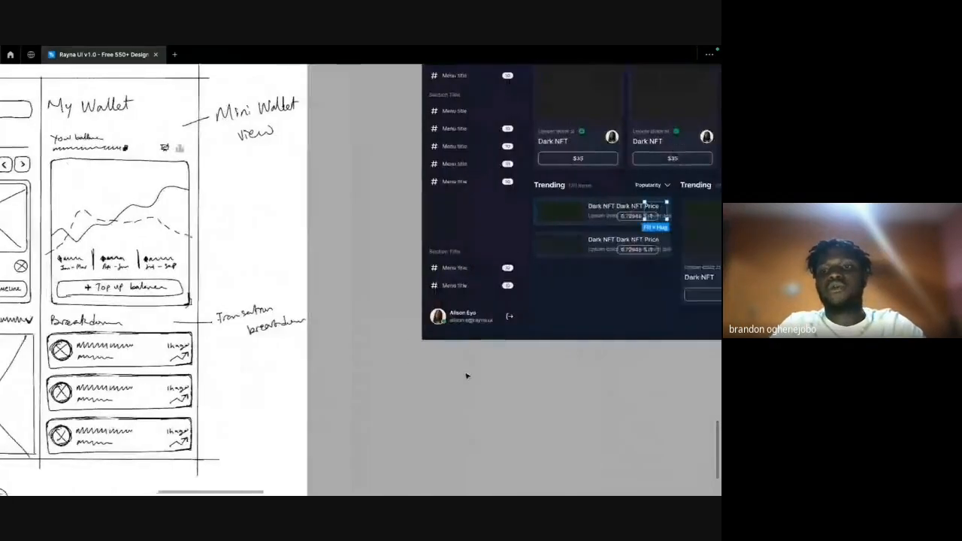
scroll(467, 376, "up", 2)
left_click(366, 246)
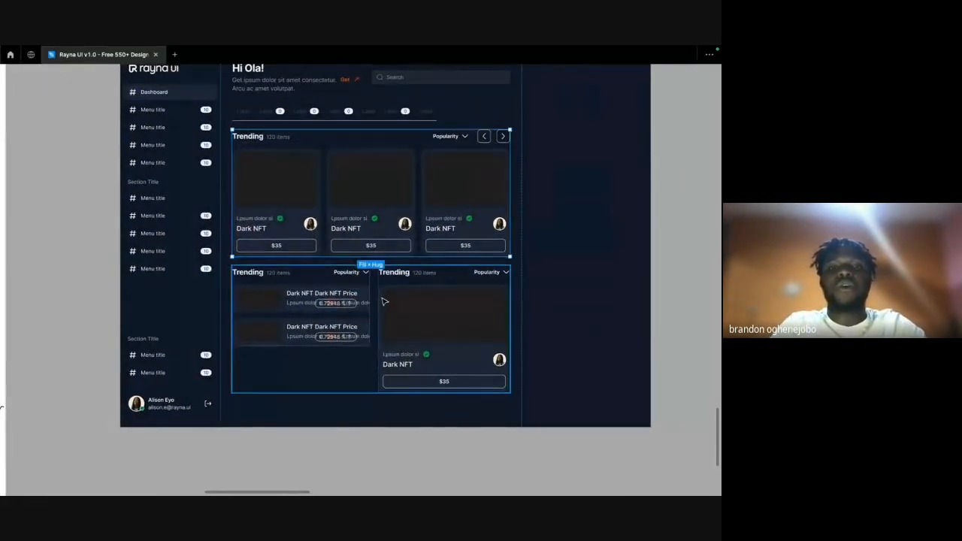
left_click(384, 300)
key("ctrl+shift+g")
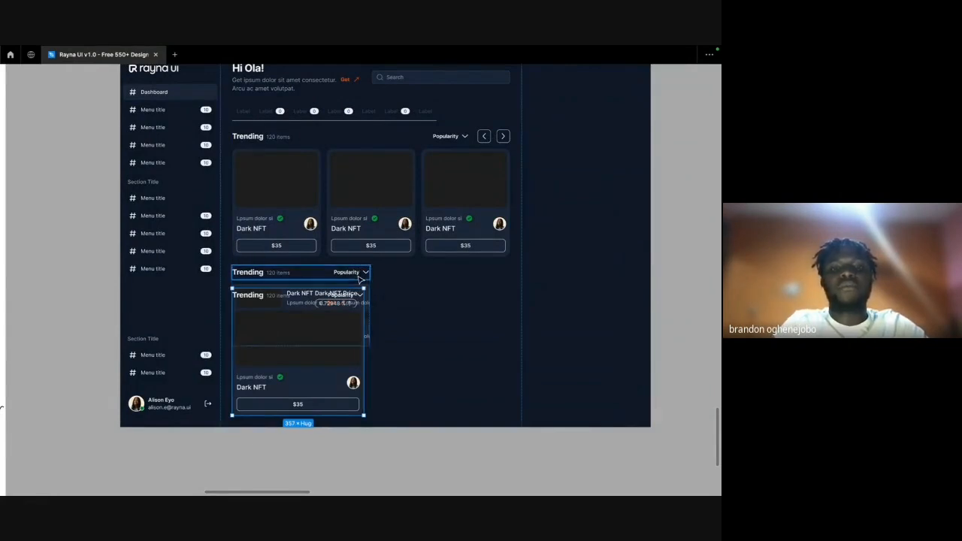
key("ctrl+z")
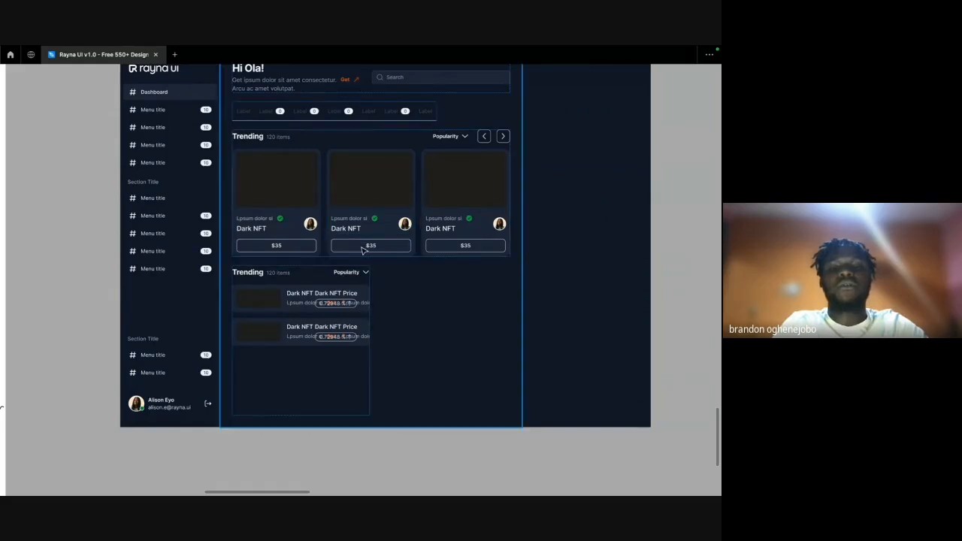
Set the lower Trending list frame's horizontal resizing to Fill so it spans the main content column.
left_click(338, 316)
key("ctrl+backslash")
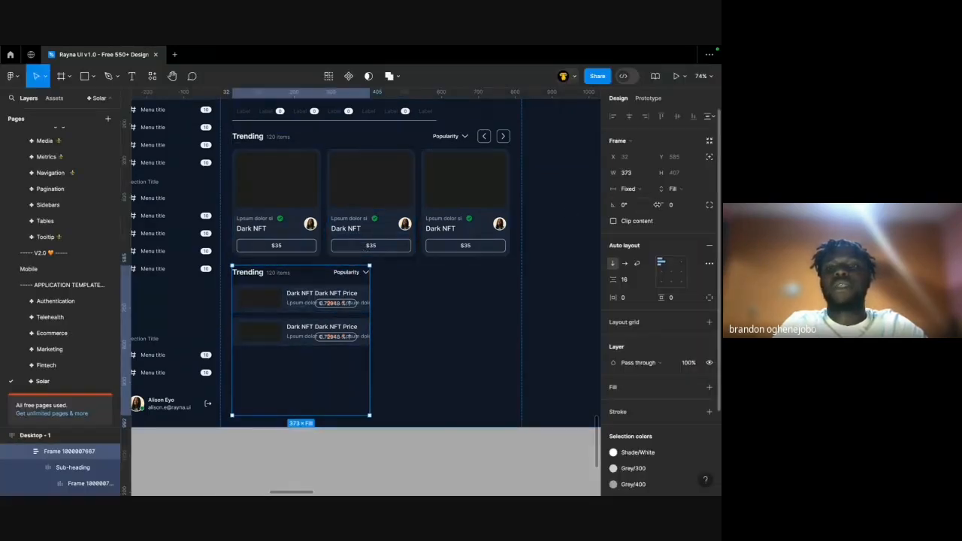
left_click(628, 189)
left_click(640, 211)
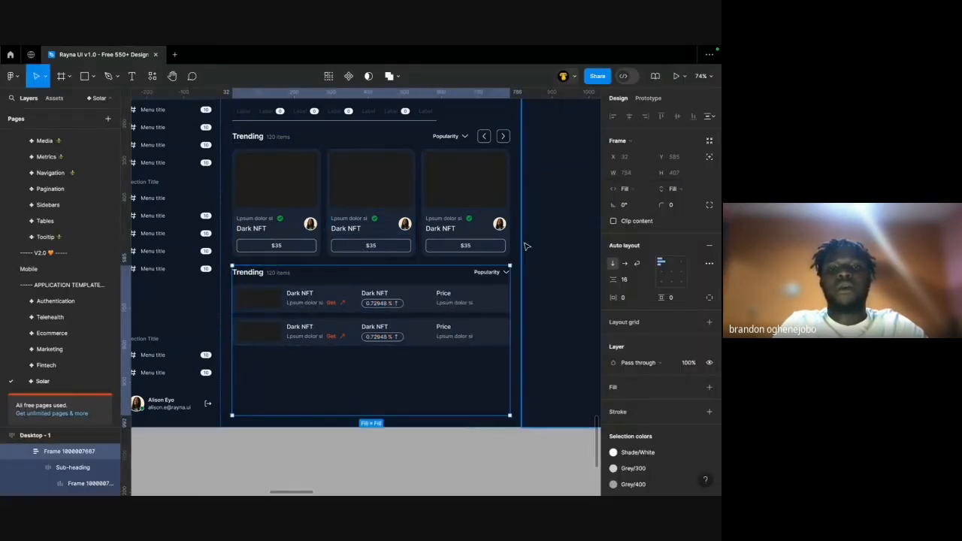
Review the lower Trending list's rows and compare the dashboard with the wireframe's My Wallet section, with the editor interface hidden.
double_click(366, 314)
double_click(448, 307)
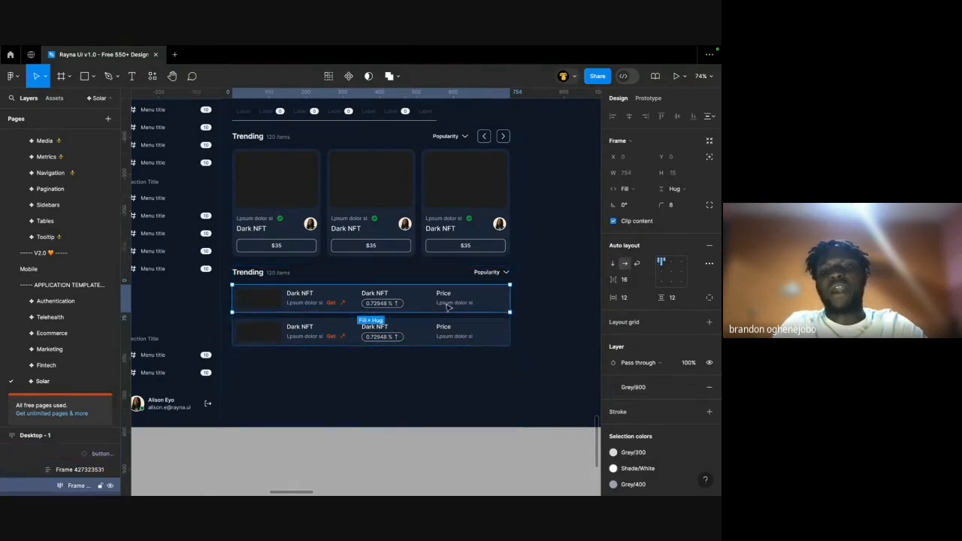
scroll(451, 303, "down", 2)
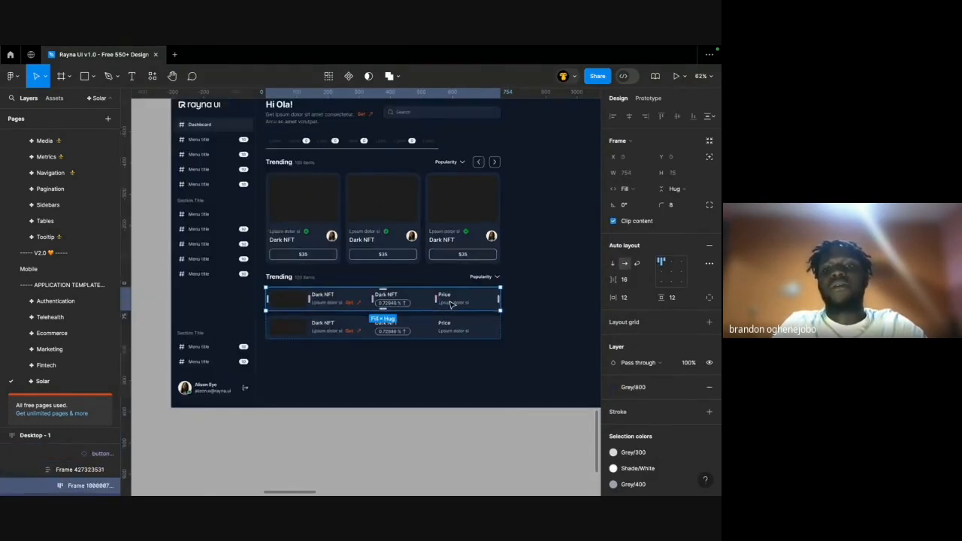
left_click(363, 465)
key("ctrl+backslash")
scroll(329, 320, "up", 2)
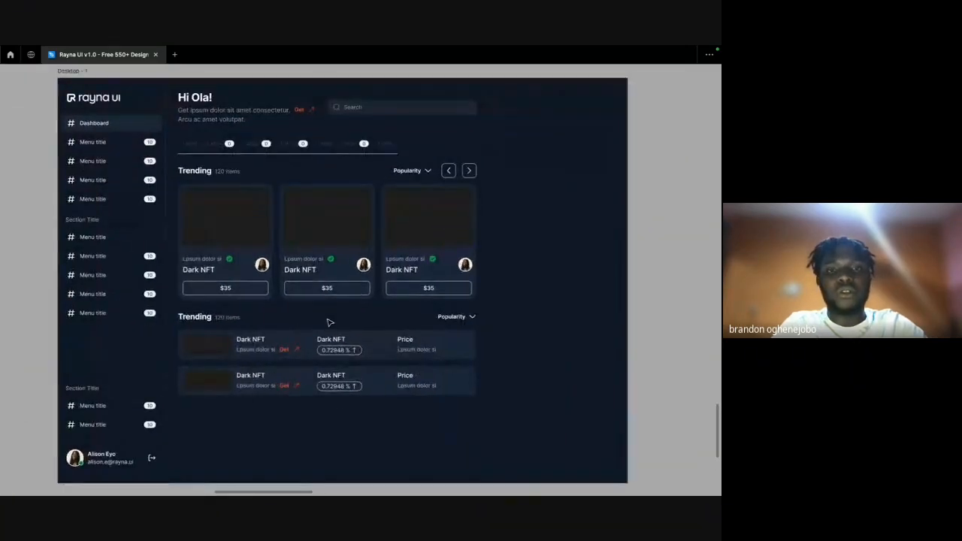
scroll(329, 321, "left", 9)
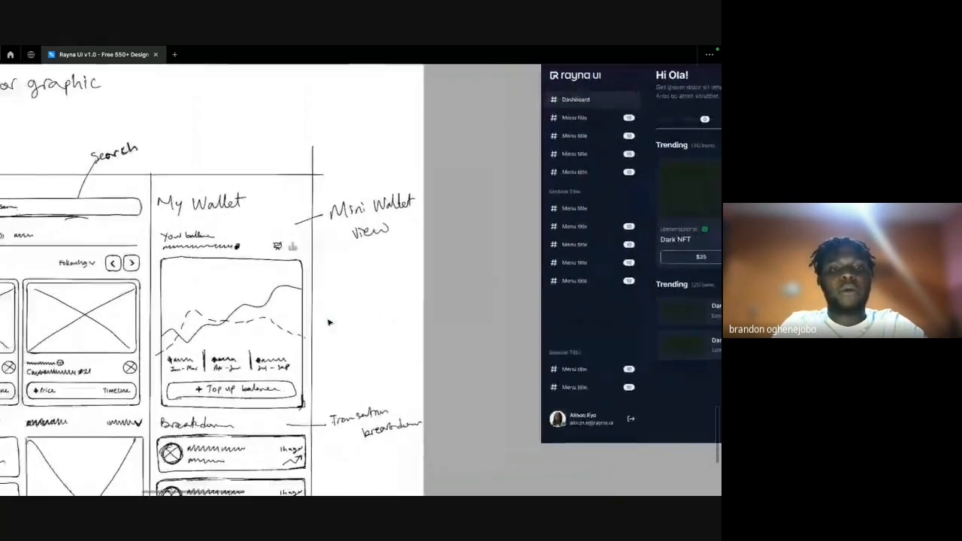
scroll(420, 218, "right", 9)
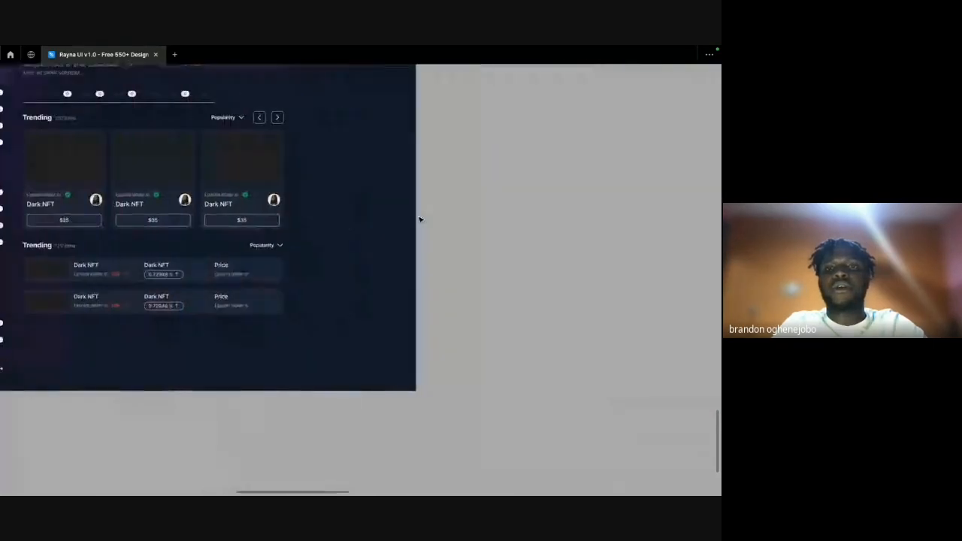
scroll(421, 220, "up", 3)
scroll(421, 220, "down", 1)
scroll(420, 225, "left", 2)
left_click(341, 247)
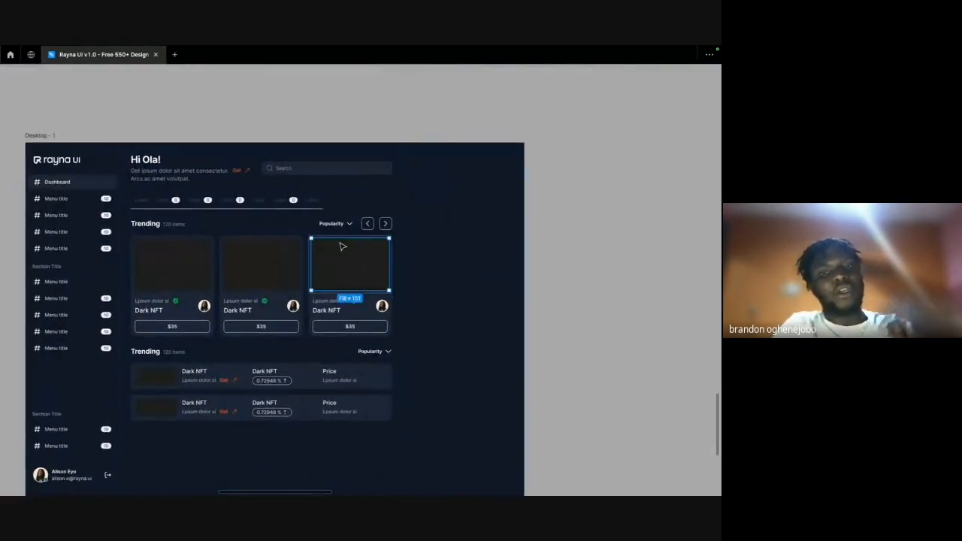
left_click(461, 202)
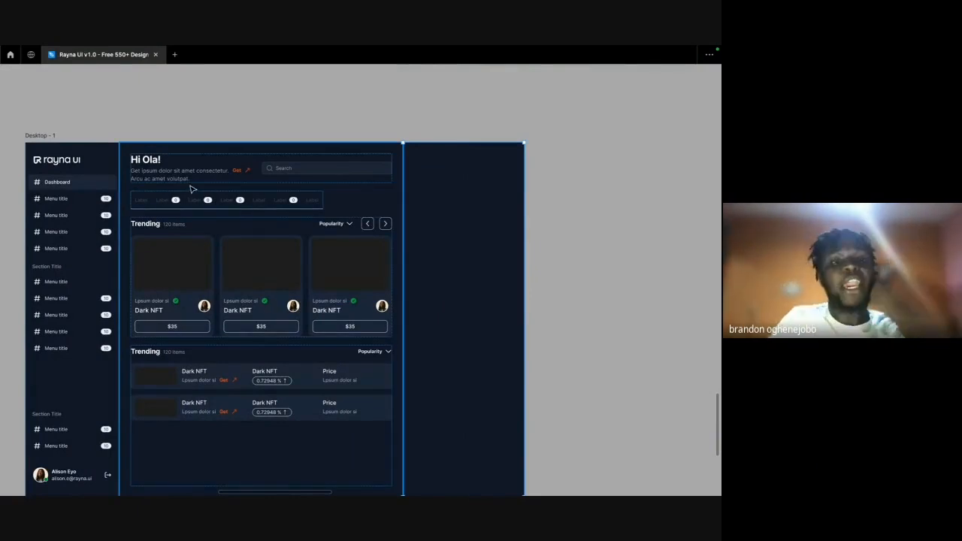
Check which text style is applied to the greeting heading in the main content header.
left_click(154, 161, "super")
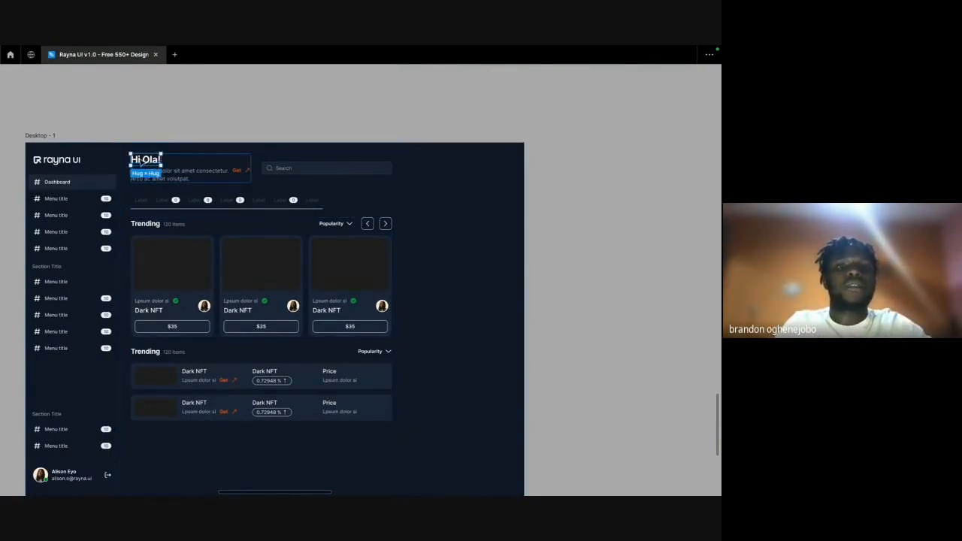
key("ctrl+backslash")
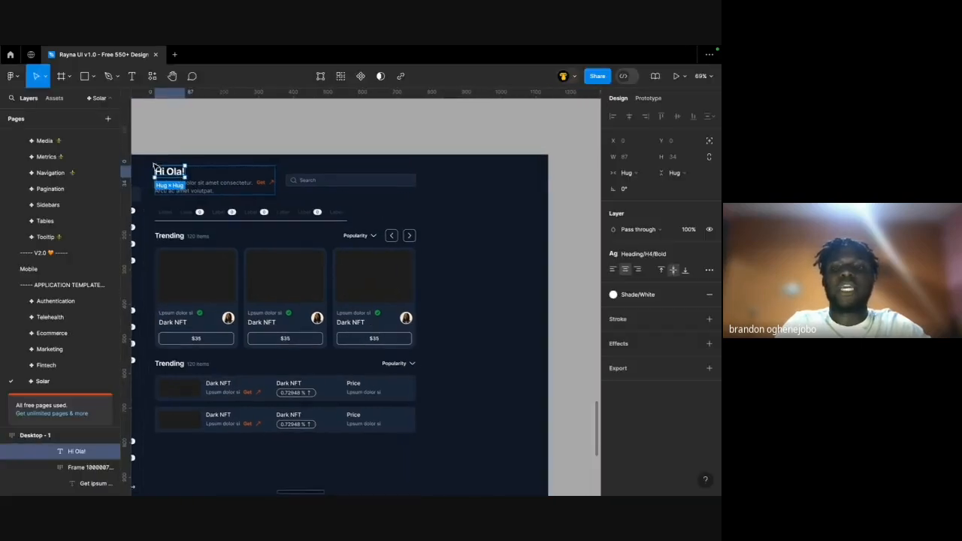
left_click(641, 254)
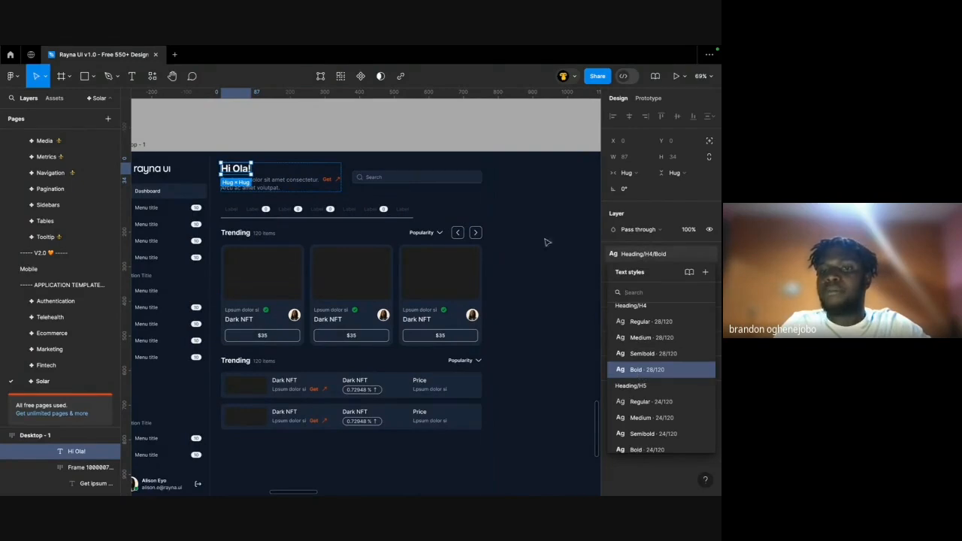
left_click(351, 127)
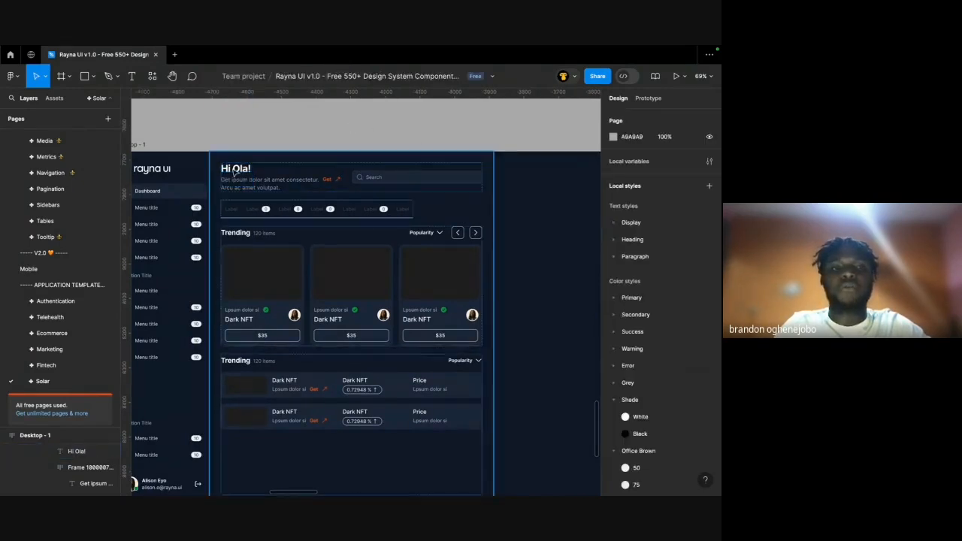
Copy the greeting heading from the main content header and paste it into the empty wallet column.
left_click(236, 171, "super")
scroll(235, 172, "right", 3)
left_click(401, 192)
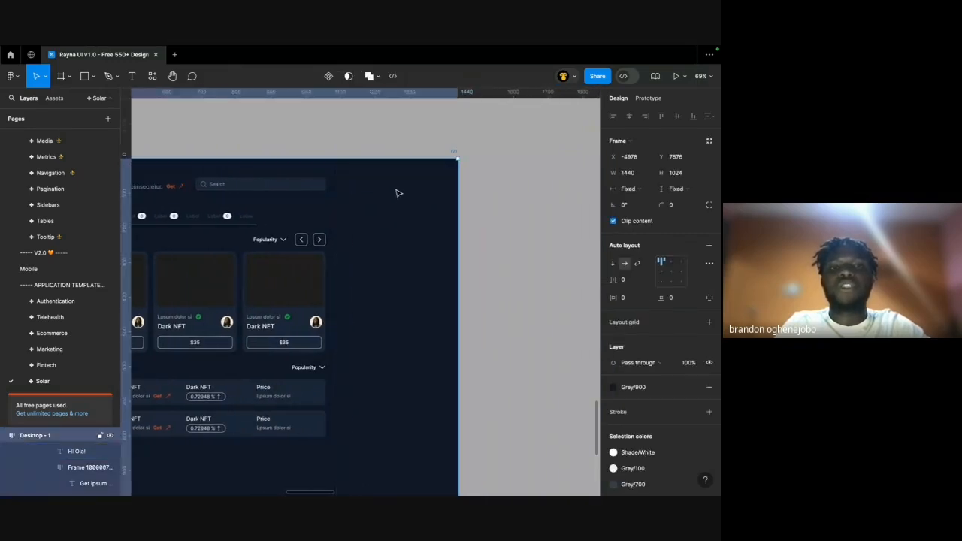
left_click(308, 189, "super")
left_click(403, 193)
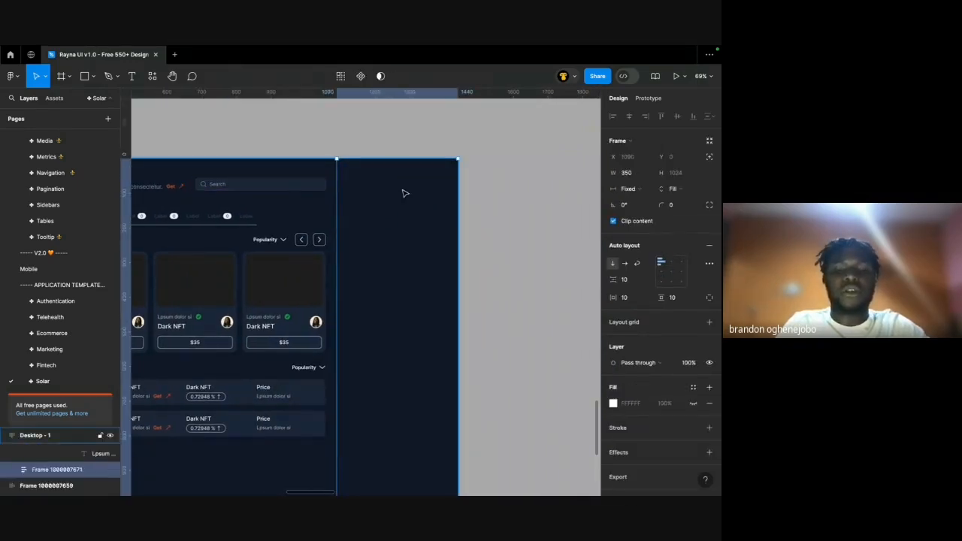
key("super+v")
key("super+backslash")
scroll(404, 193, "left", 1)
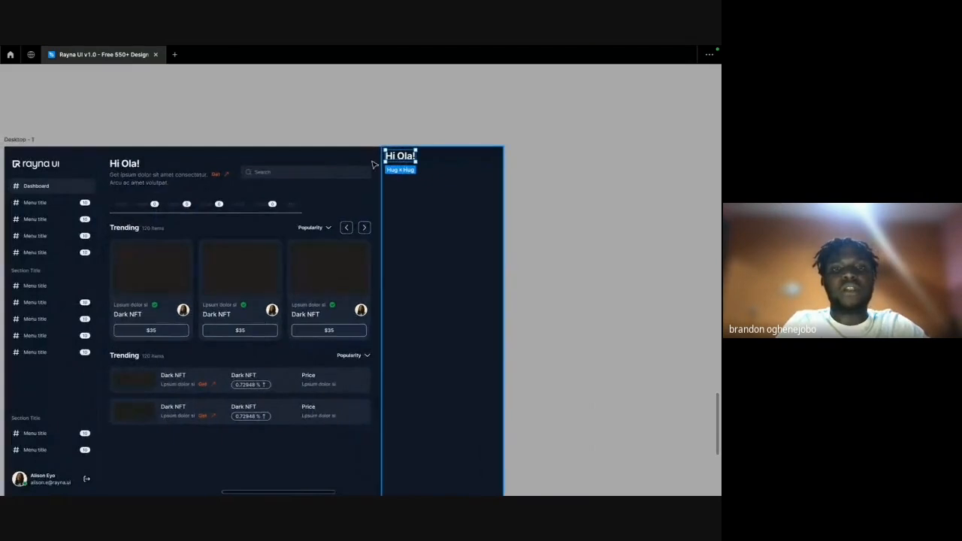
Copy the main content column's properties and apply them to the wallet column so its padding matches.
left_click(372, 161)
left_click(290, 171)
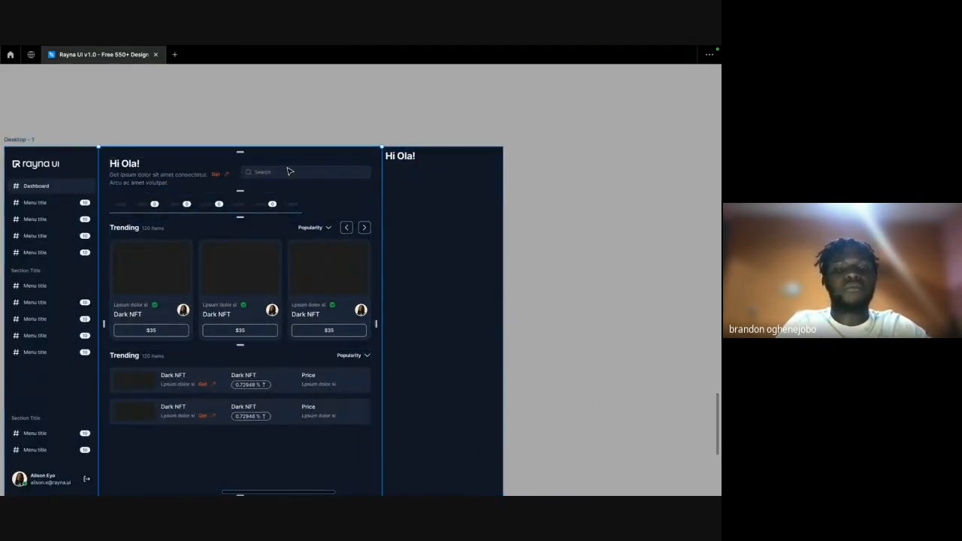
left_click(406, 214)
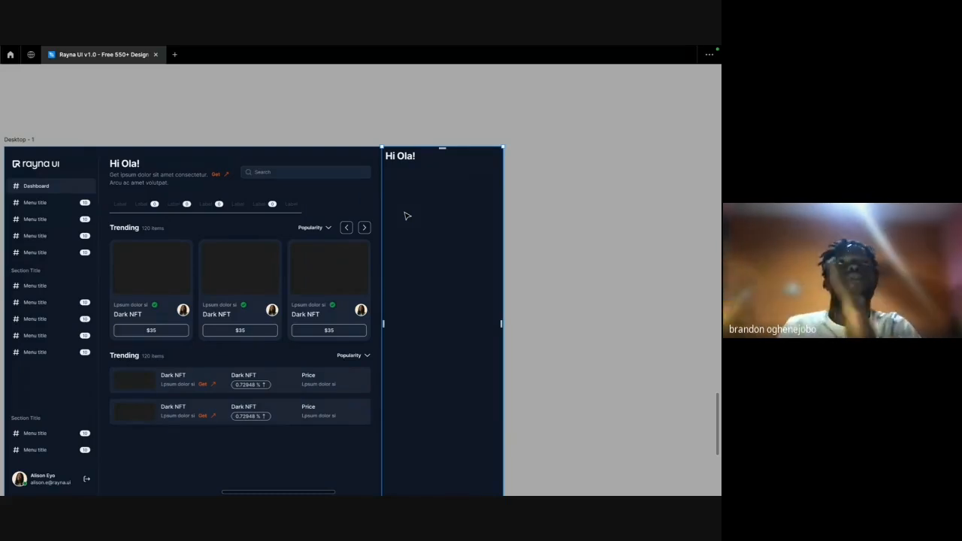
key("alt+super+v")
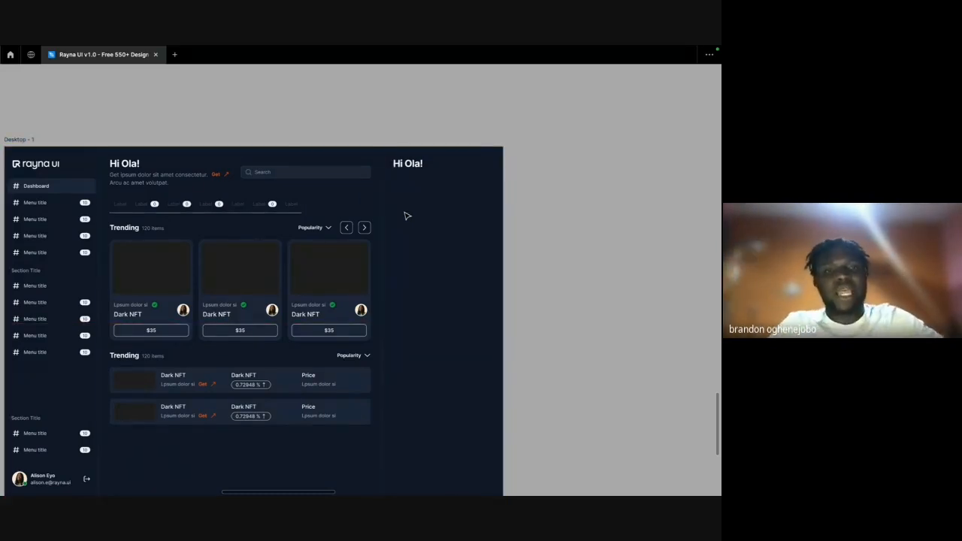
Change the wallet column's heading text to "My Wallet", following the wireframe.
scroll(408, 216, "left", 1)
scroll(408, 215, "down", 1)
scroll(406, 217, "down", 2)
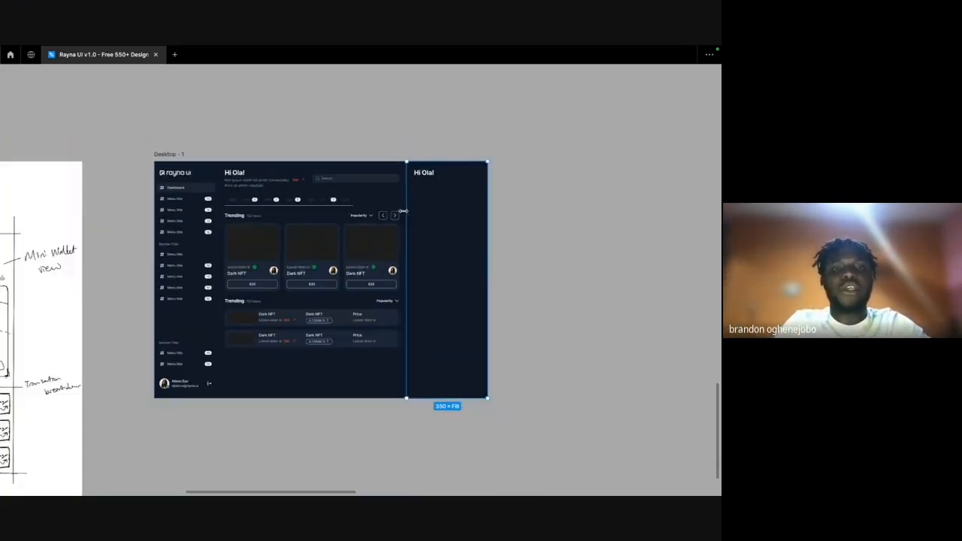
scroll(406, 217, "left", 1)
scroll(406, 217, "up", 1)
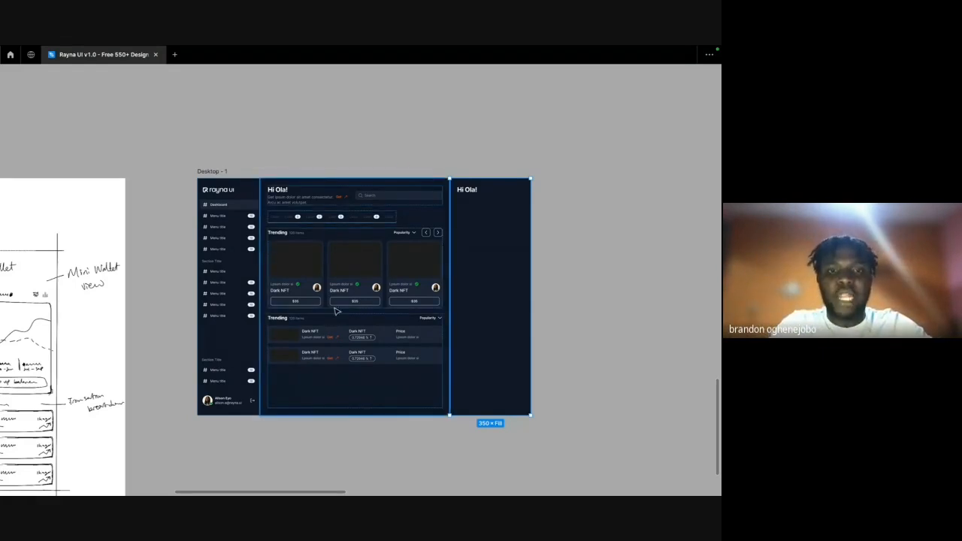
scroll(376, 188, "up", 3)
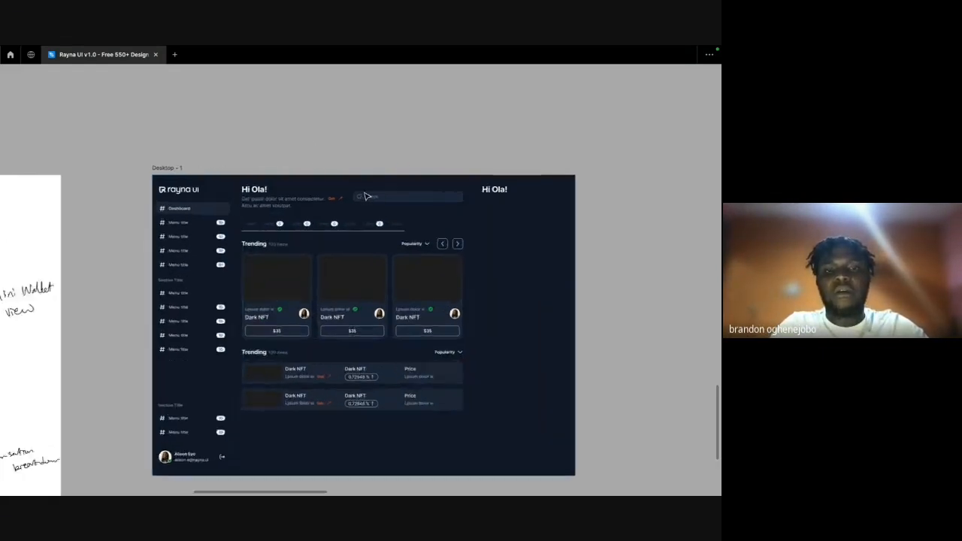
left_click(529, 203)
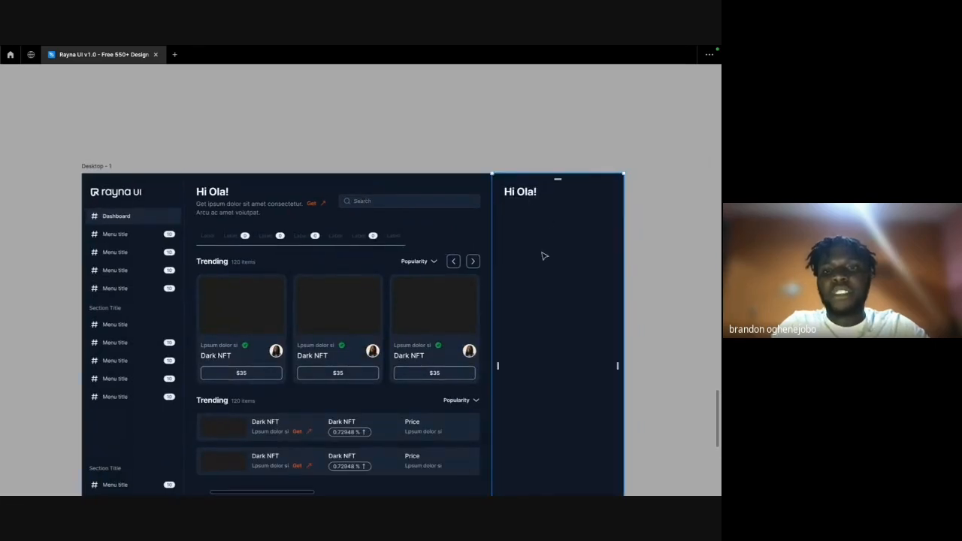
double_click(526, 193)
double_click(526, 194)
scroll(525, 199, "left", 7)
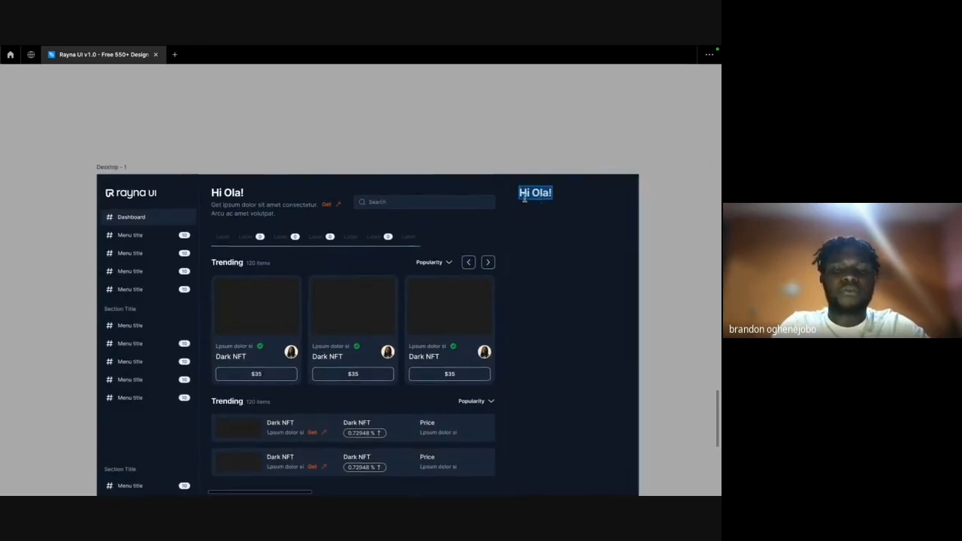
scroll(527, 201, "down", 1)
scroll(527, 201, "left", 1)
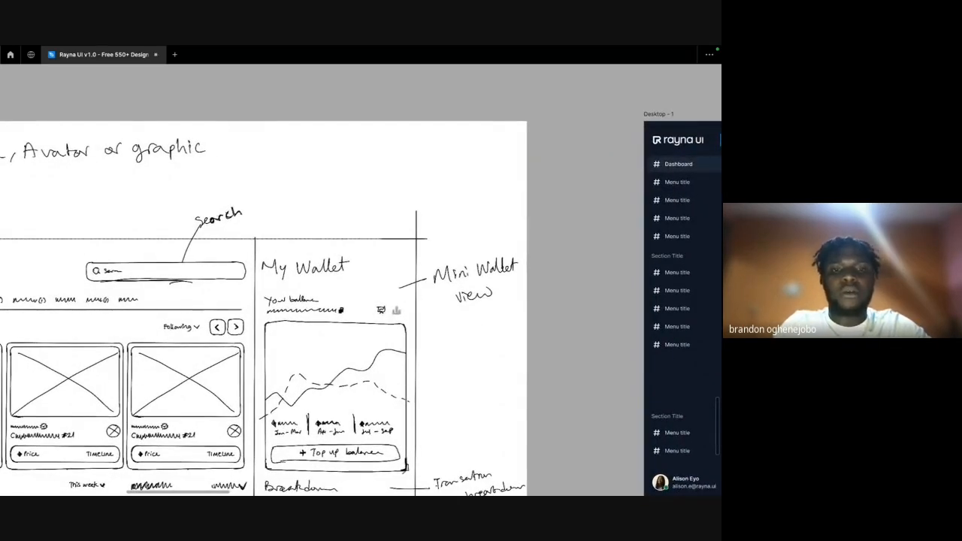
scroll(565, 203, "right", 5)
scroll(565, 202, "down", 1)
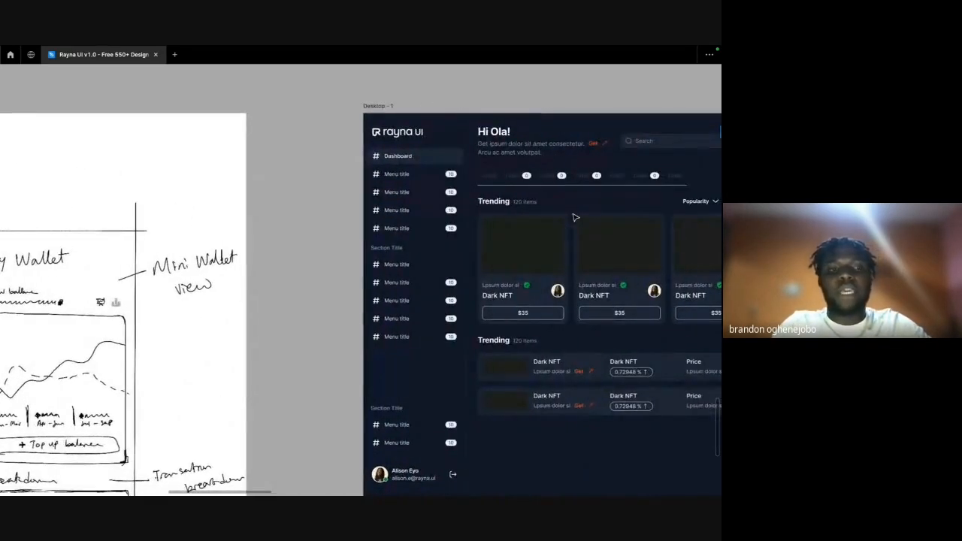
scroll(575, 217, "down", 2, "ctrl")
scroll(334, 269, "right", 4)
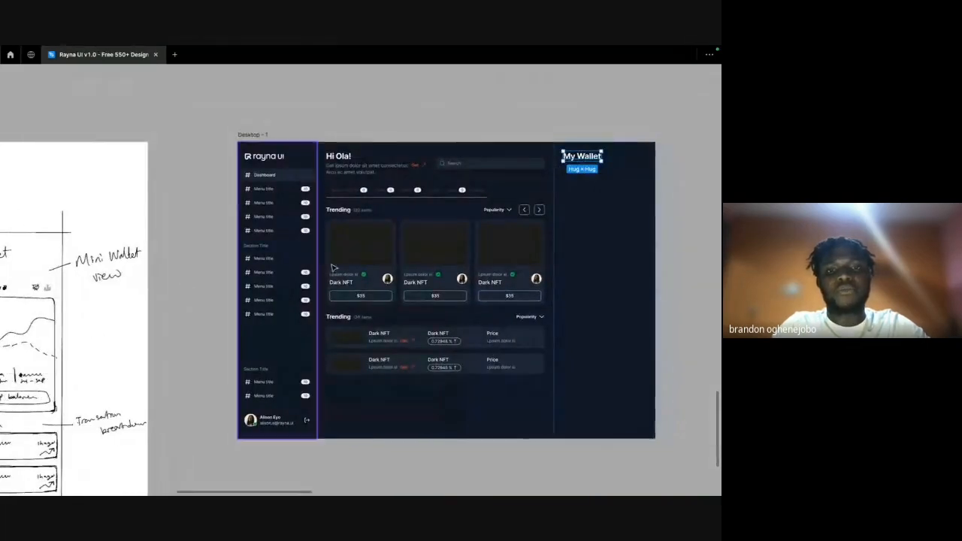
Inspect the search field, the first NFT list row's title block and the wallet column frame.
left_click(369, 242, "ctrl")
left_click(453, 163, "ctrl")
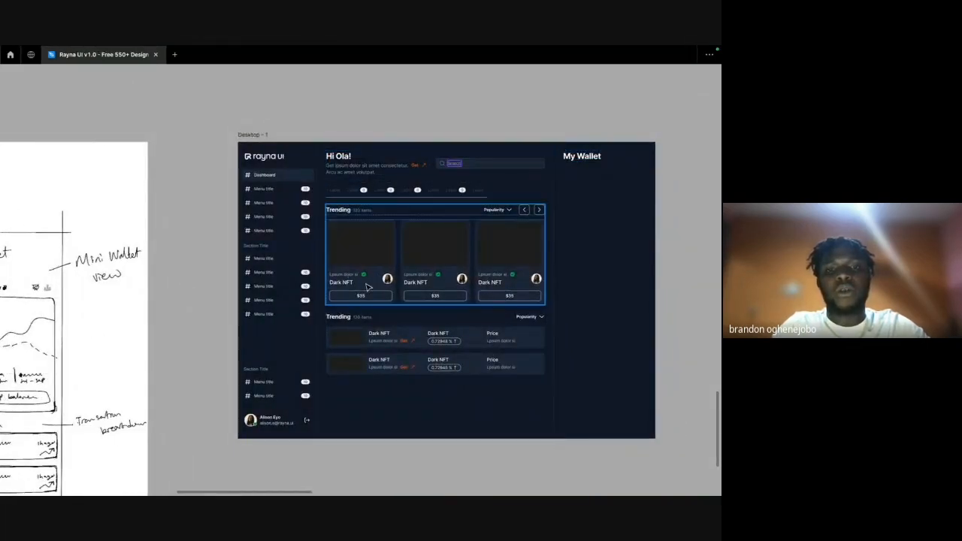
left_click(385, 342, "ctrl")
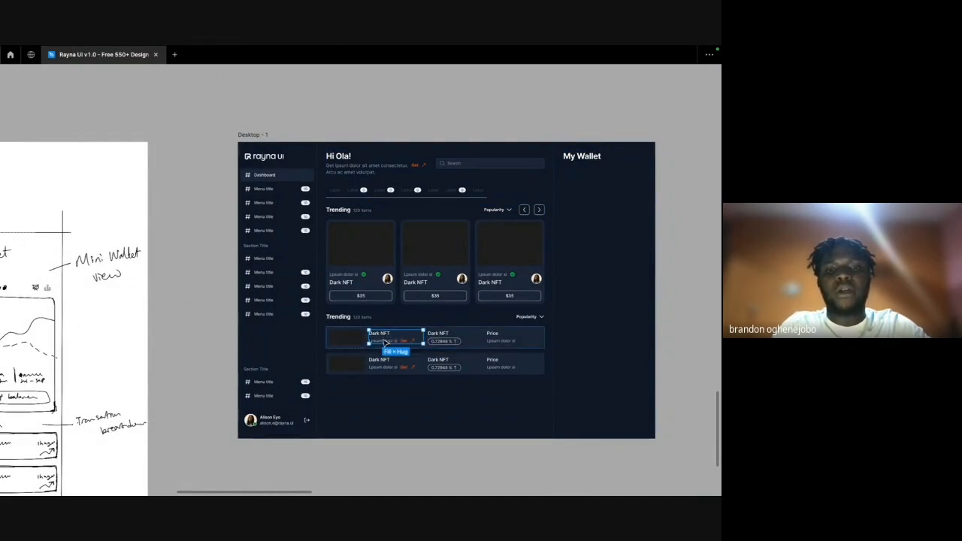
left_click(586, 172)
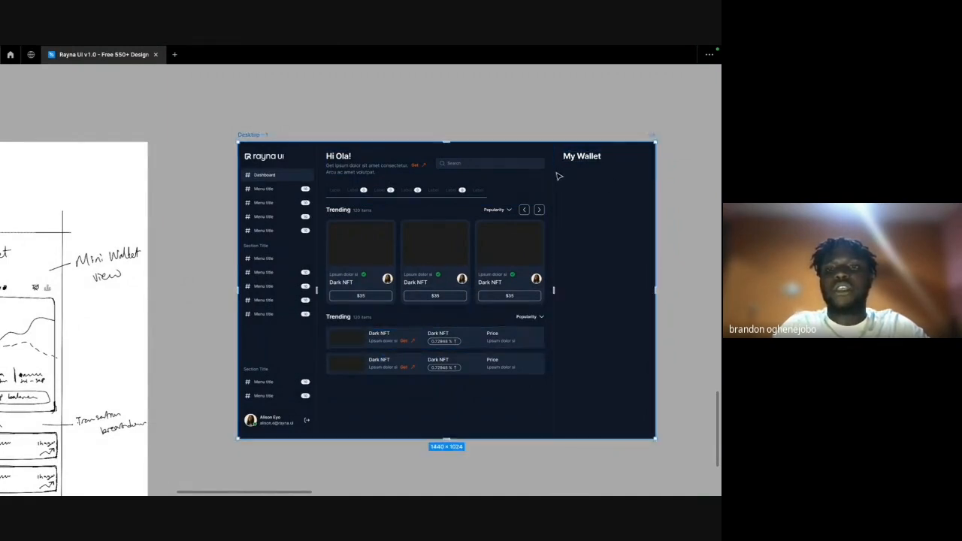
left_click(633, 171)
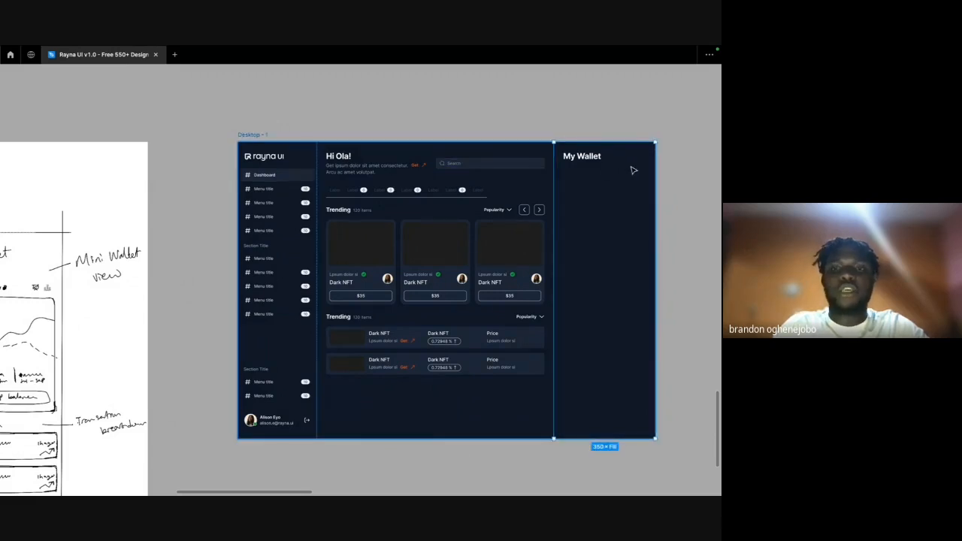
Paste the copied NFT title block below the My Wallet heading and set its height to hug contents.
key("ctrl+v")
scroll(569, 213, "left", 1)
key("ctrl+backslash")
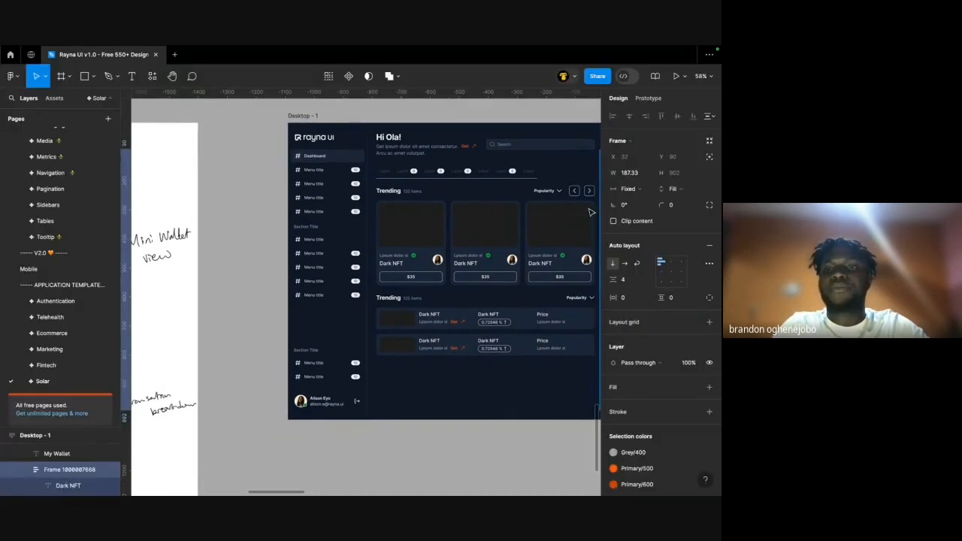
left_click(673, 188)
left_click(676, 173)
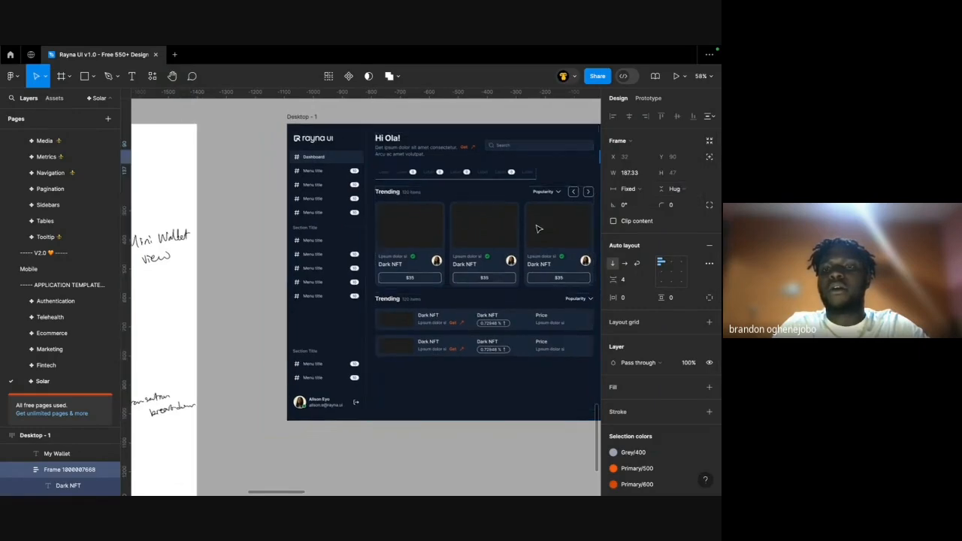
Make the My Wallet heading and the pasted title block fill the column's width, and left-align the heading text.
scroll(538, 229, "right", 2)
scroll(559, 129, "up", 5)
scroll(555, 139, "right", 3)
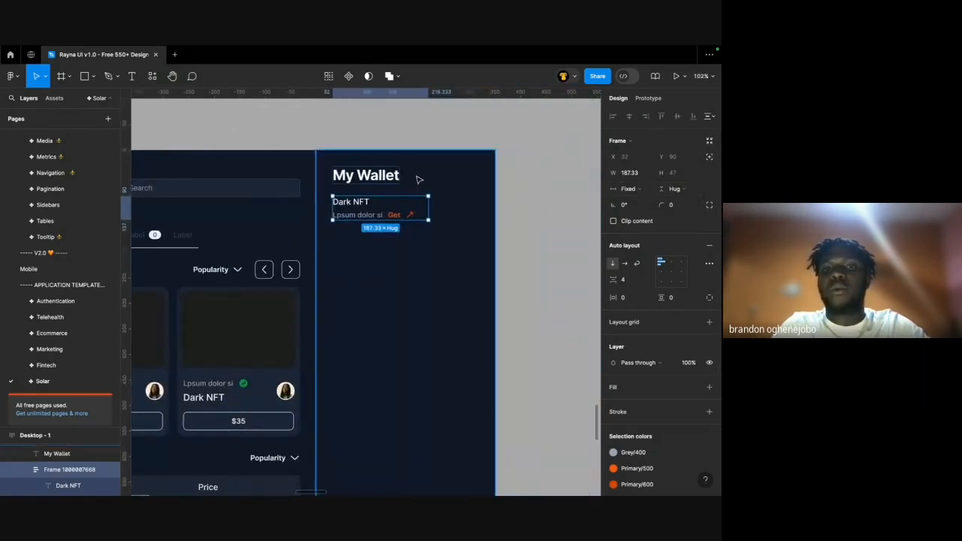
left_click(372, 175, "shift")
left_click(623, 173)
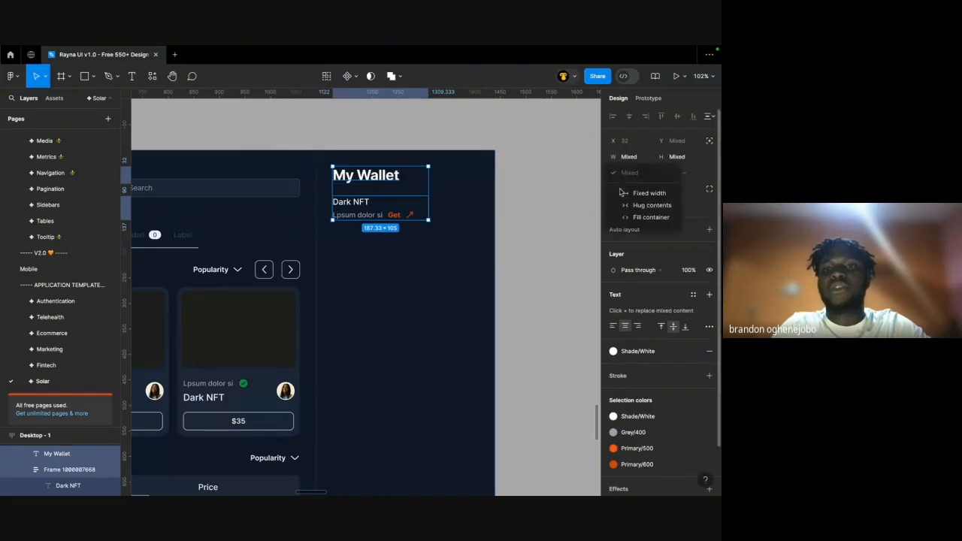
left_click(647, 217)
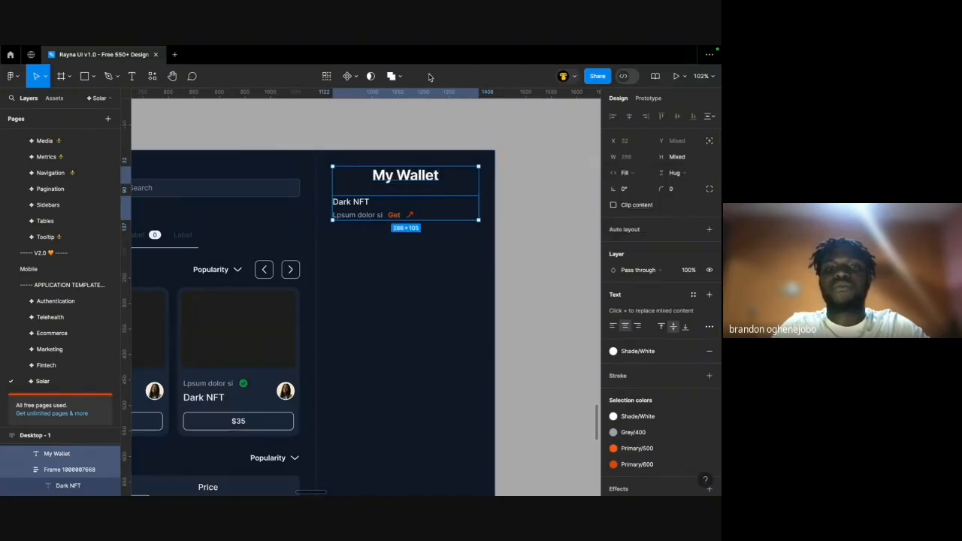
left_click(613, 326)
left_click(440, 155)
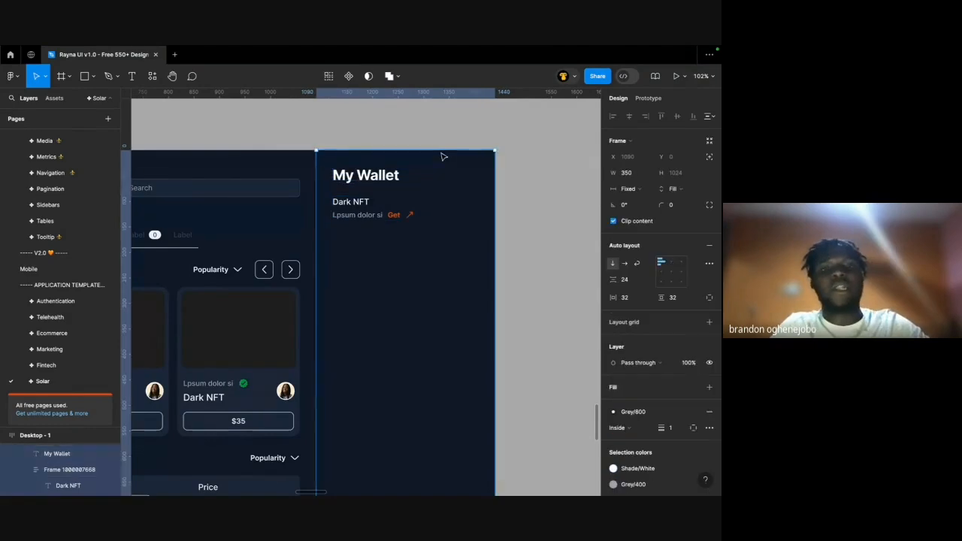
Examine the wireframe's My Wallet section, including the balance row, chart card and breakdown list, and compare it with the wallet column.
scroll(441, 155, "down", 3, "ctrl")
scroll(440, 155, "down", 4, "ctrl")
scroll(441, 157, "left", 9)
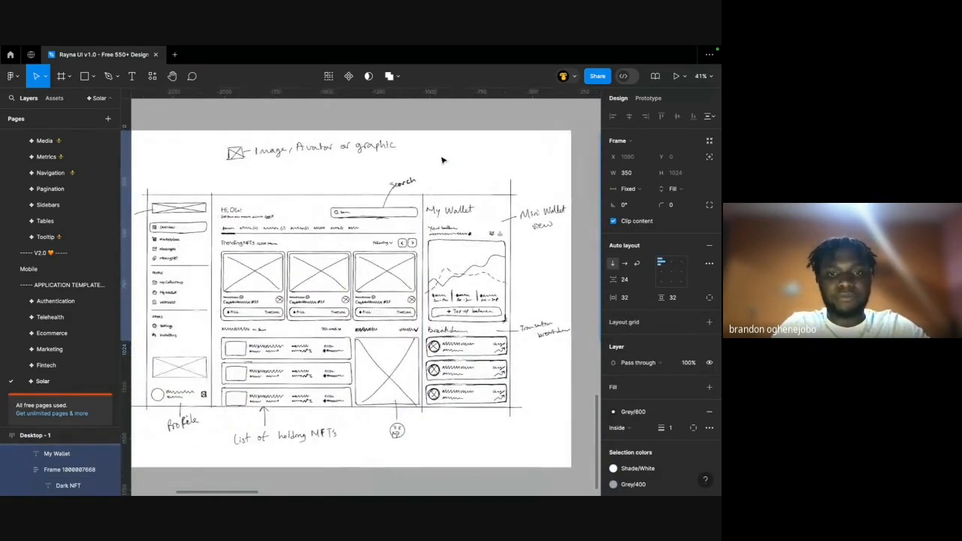
scroll(451, 250, "up", 10, "ctrl")
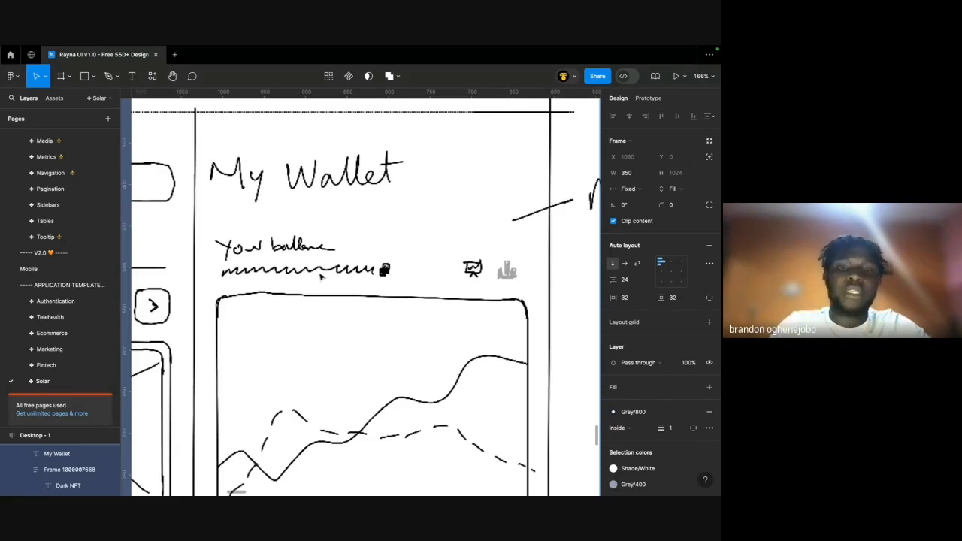
scroll(321, 276, "down", 3, "ctrl")
scroll(315, 259, "right", 3)
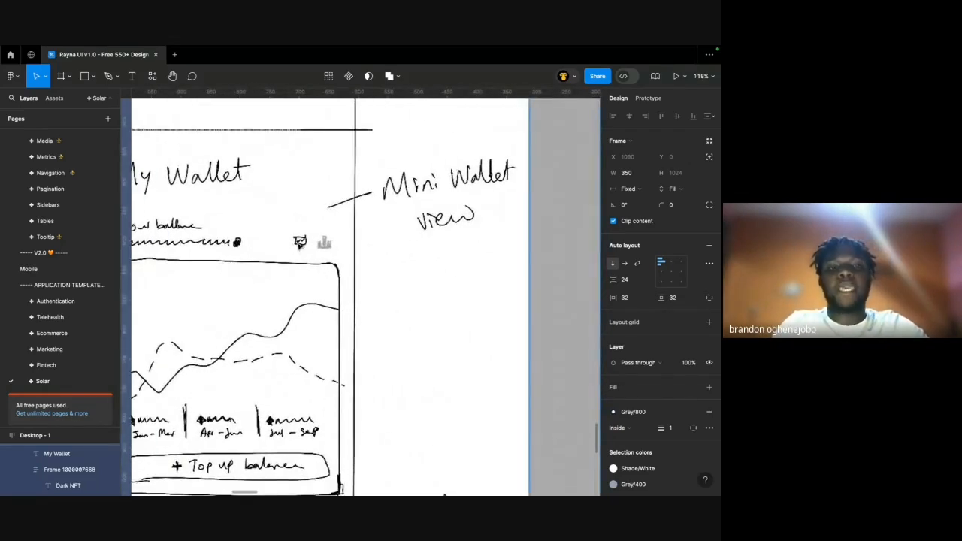
scroll(315, 235, "left", 3)
scroll(315, 235, "down", 1)
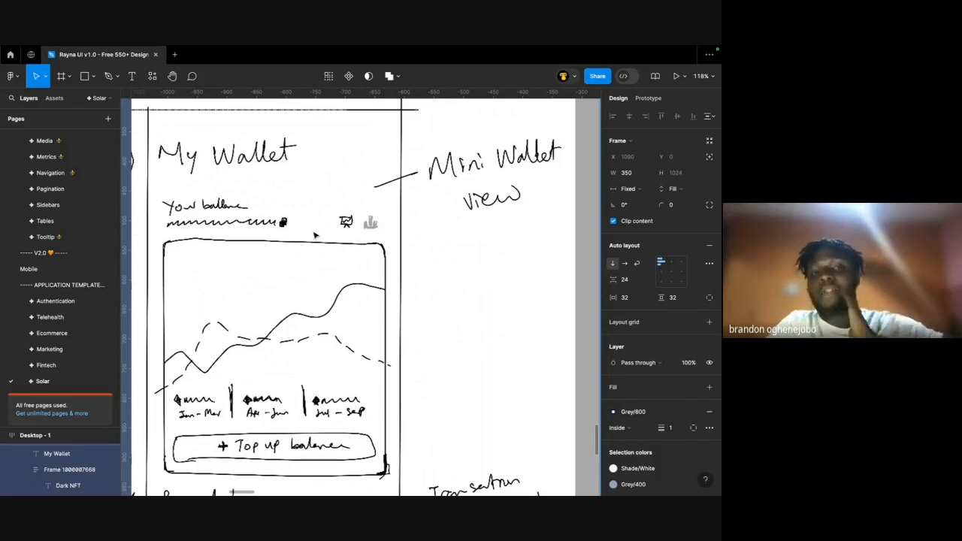
scroll(314, 235, "down", 5)
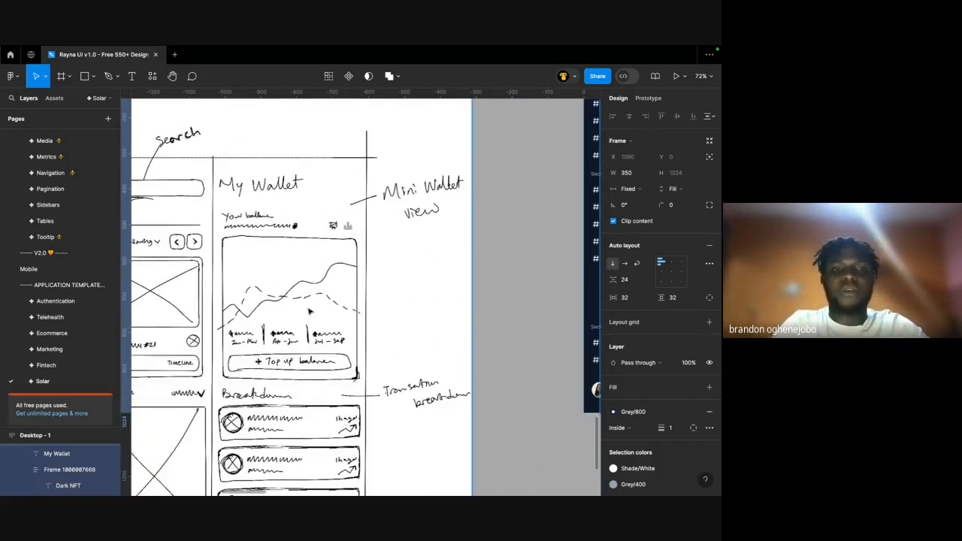
scroll(249, 327, "up", 5)
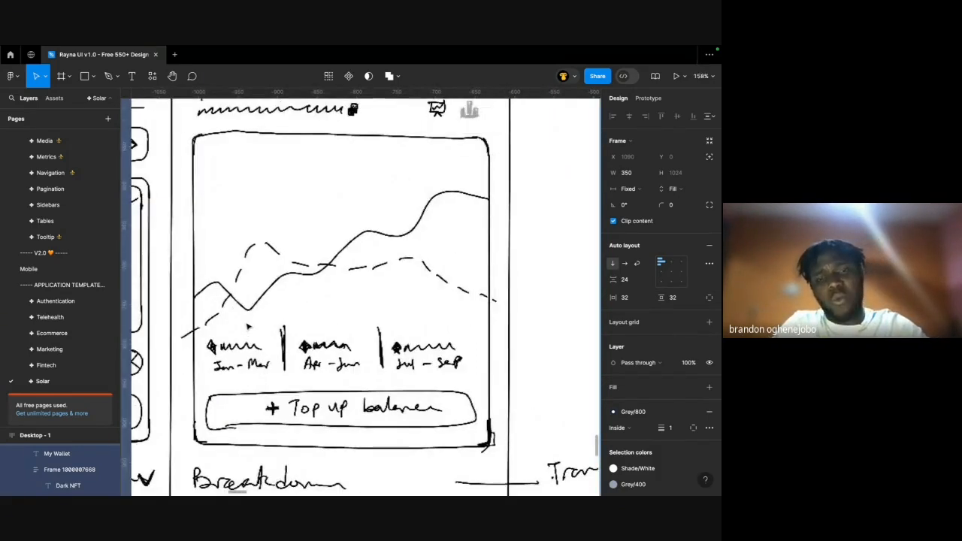
scroll(275, 328, "down", 5)
scroll(274, 328, "right", 5)
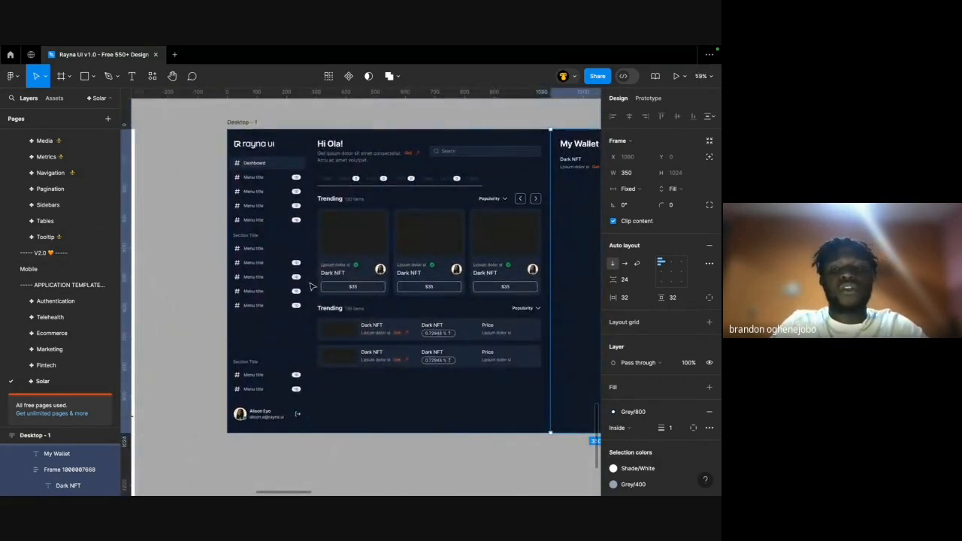
scroll(380, 199, "up", 5)
scroll(380, 199, "down", 5)
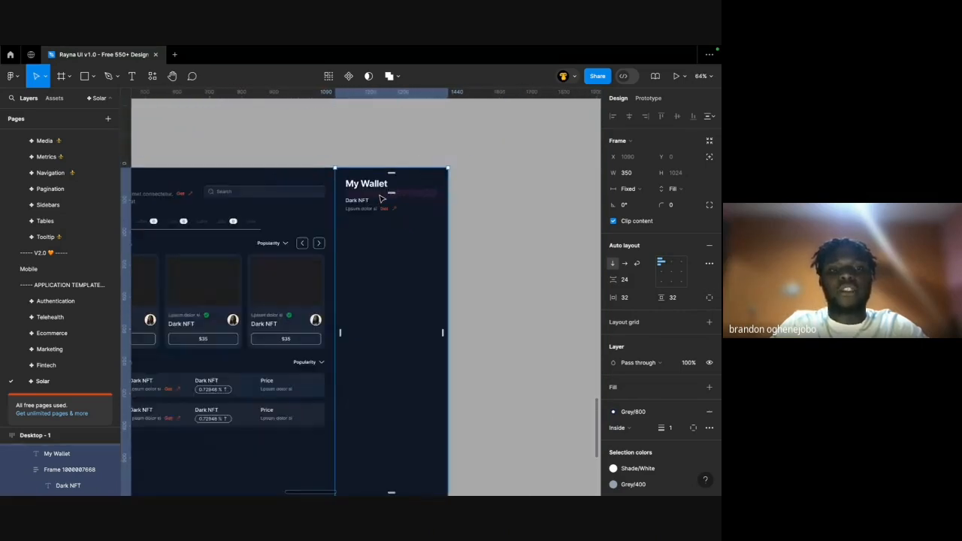
Compare the text style of the Trending heading with that of the Dark NFT label under My Wallet.
scroll(361, 207, "left", 3)
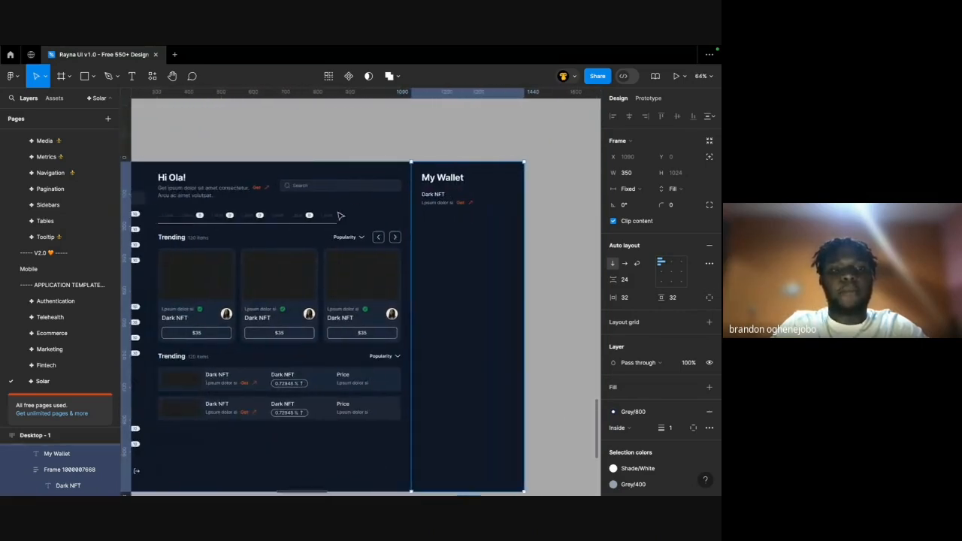
left_click(194, 239)
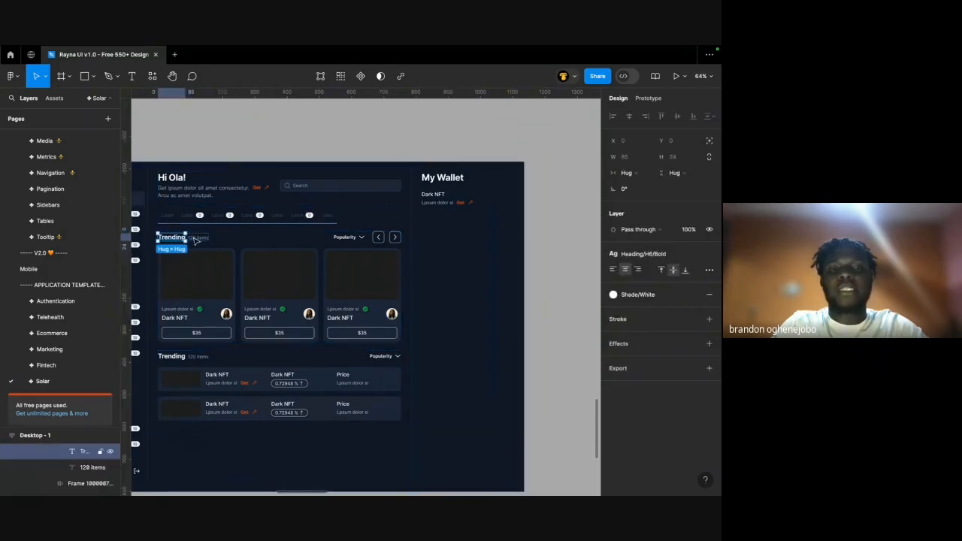
left_click(640, 256)
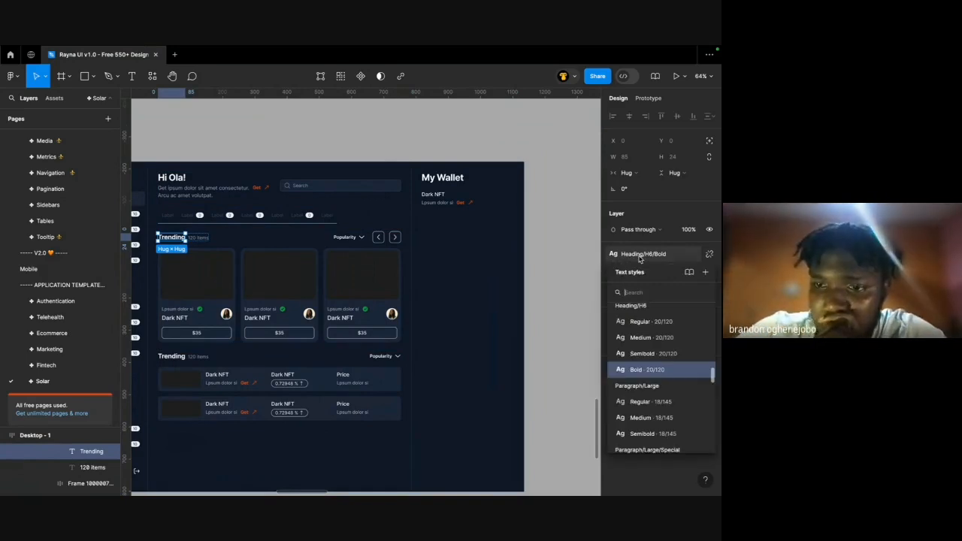
scroll(639, 327, "up", 1)
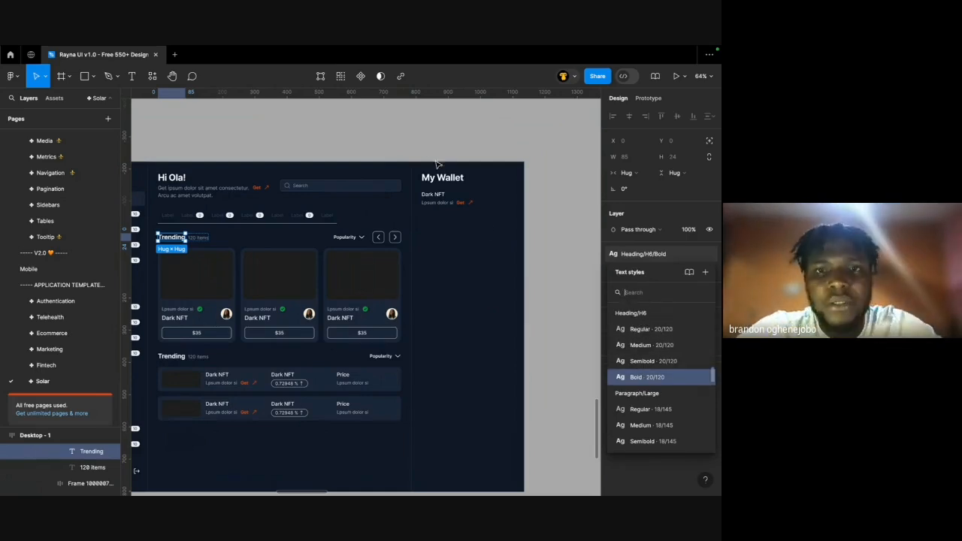
left_click(444, 197)
left_click(657, 254)
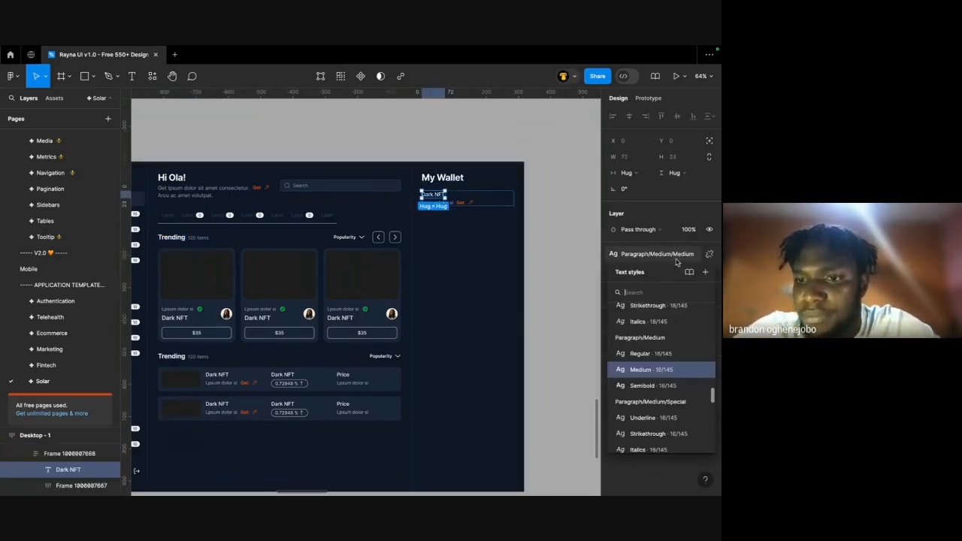
scroll(676, 361, "up", 3)
scroll(665, 376, "up", 4)
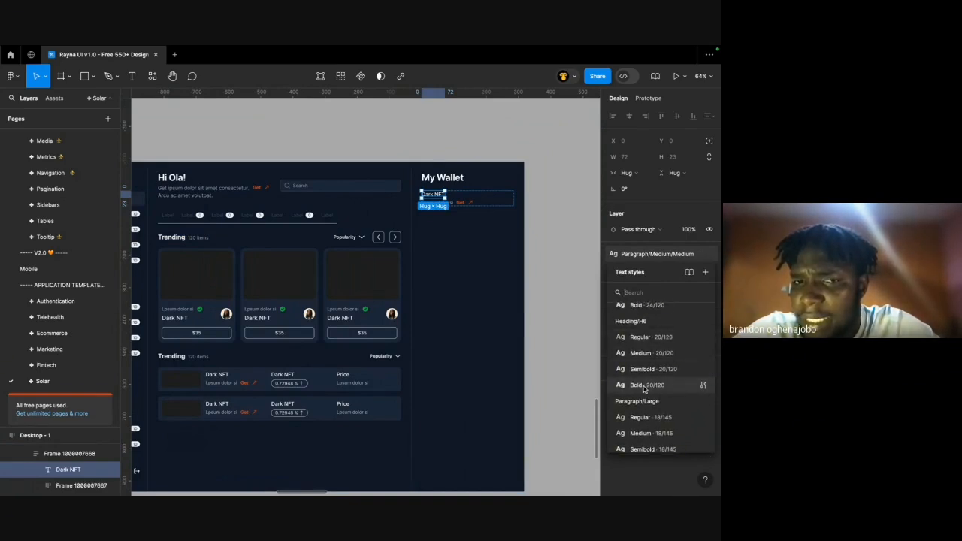
left_click(171, 238)
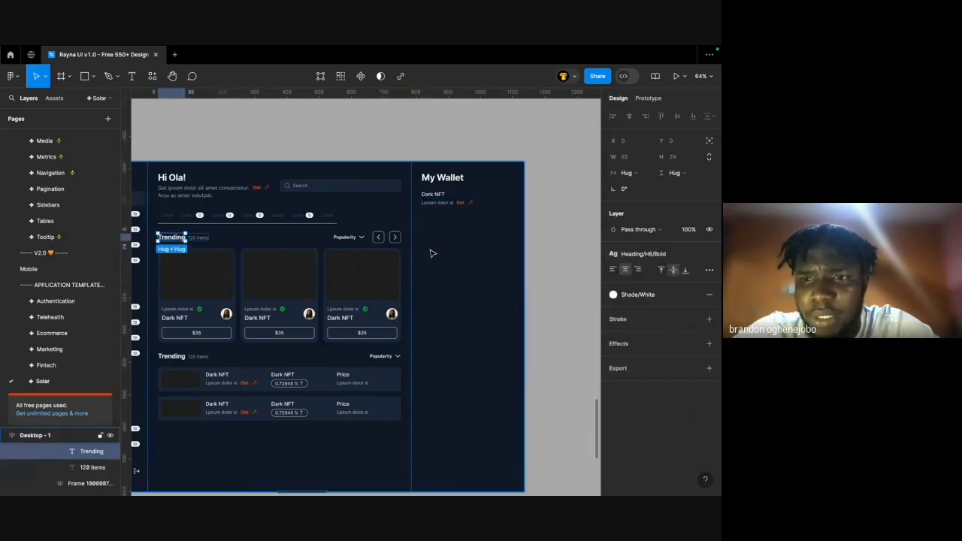
left_click(646, 254)
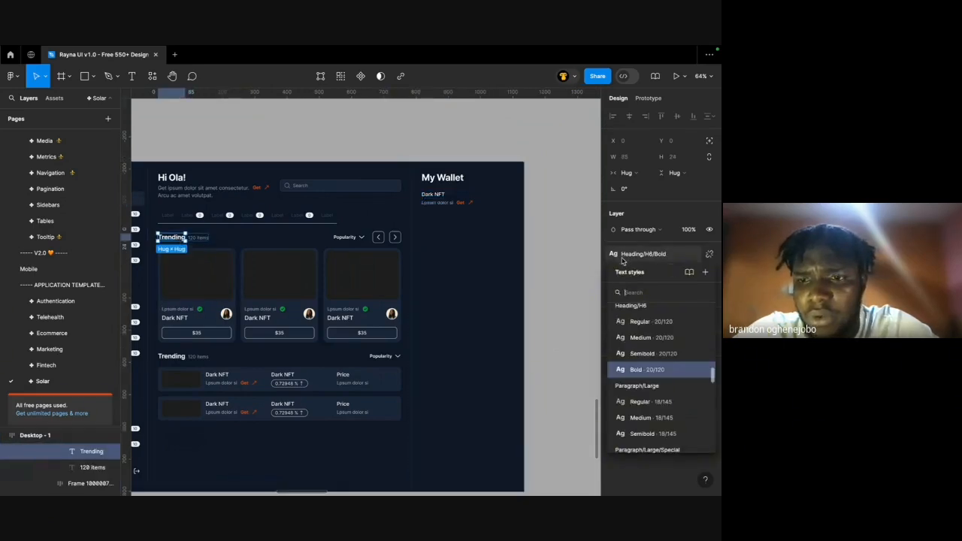
Apply the Paragraph/Large Semibold 18/145 text style to the Dark NFT label under My Wallet.
left_click(439, 198)
left_click(647, 254)
scroll(665, 391, "down", 2)
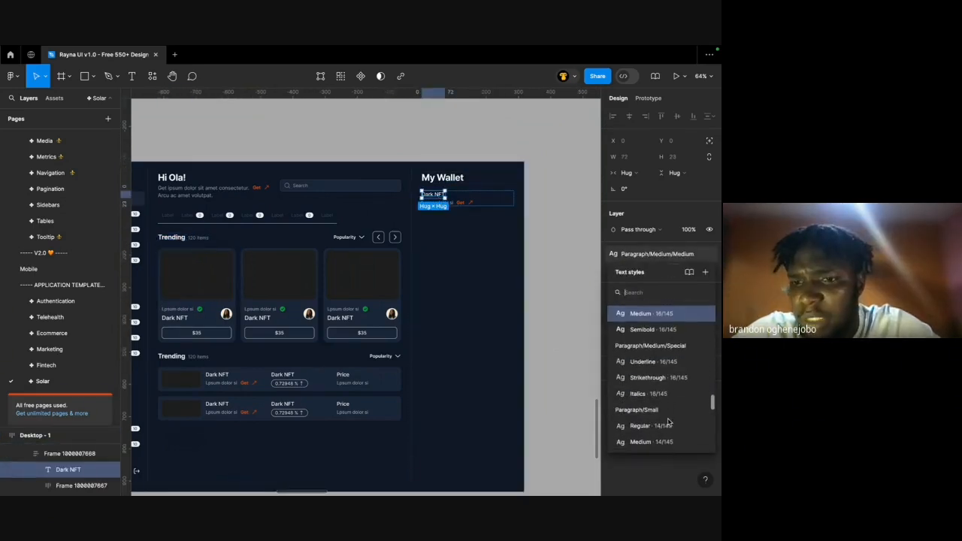
scroll(668, 423, "down", 4)
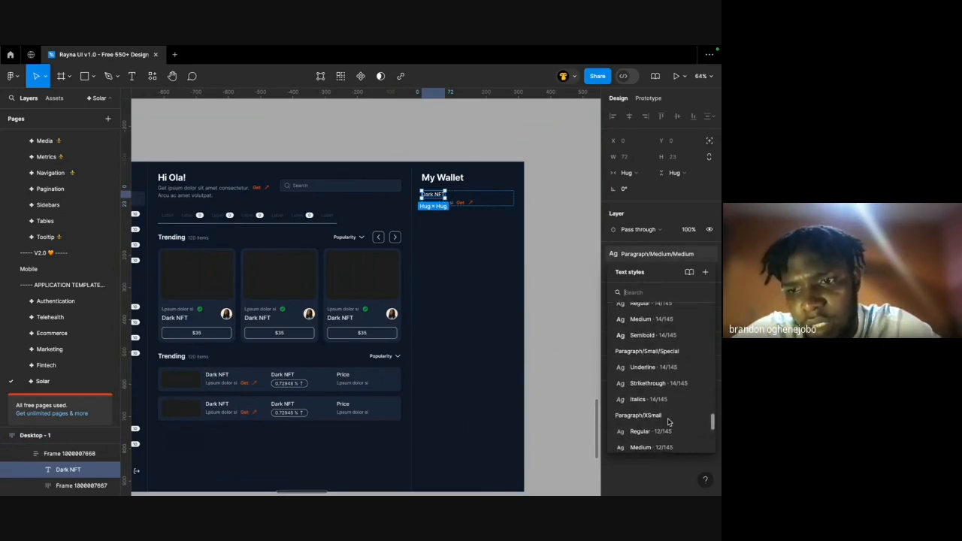
scroll(667, 423, "up", 2)
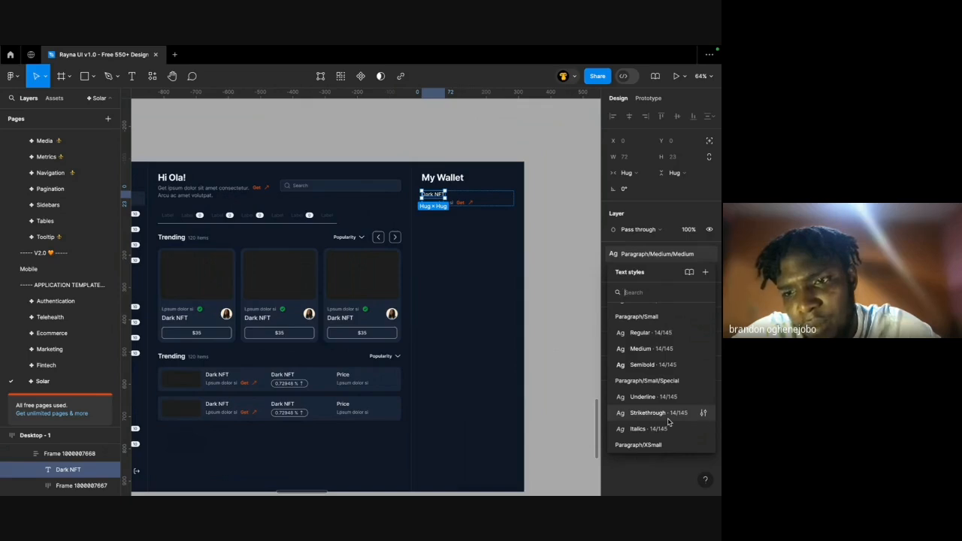
scroll(668, 423, "up", 6)
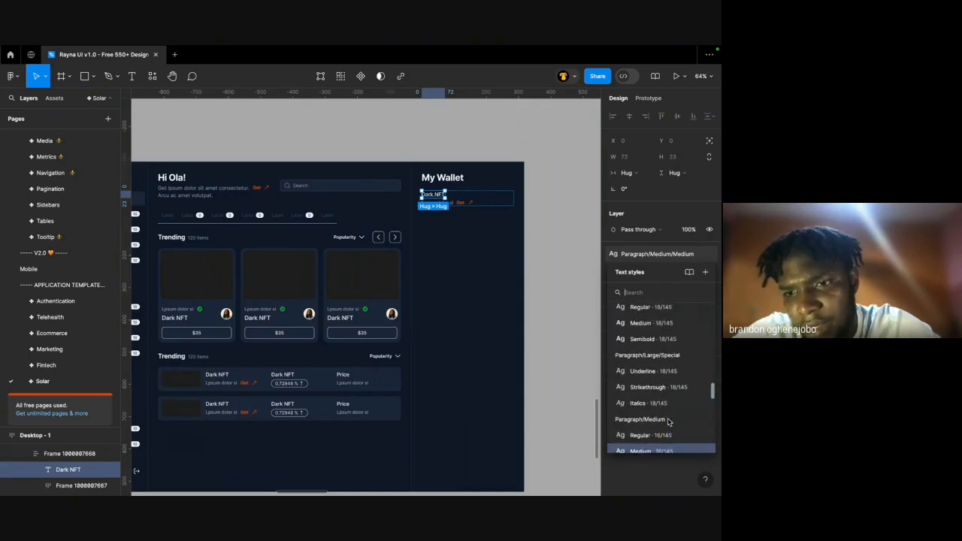
scroll(670, 421, "up", 3)
left_click(665, 397)
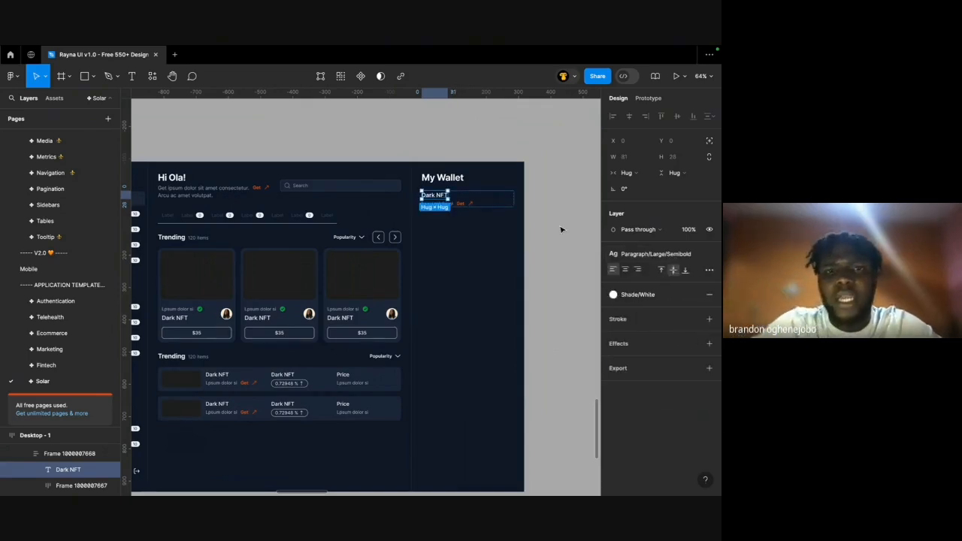
Replace the Dark NFT text under the My Wallet heading with 0.00.
scroll(447, 183, "up", 5)
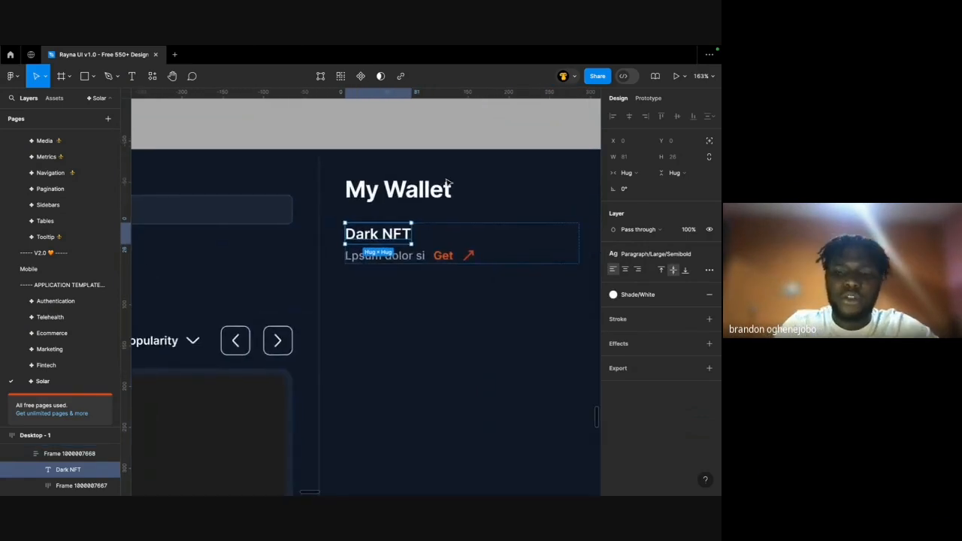
key("Return")
type("0")
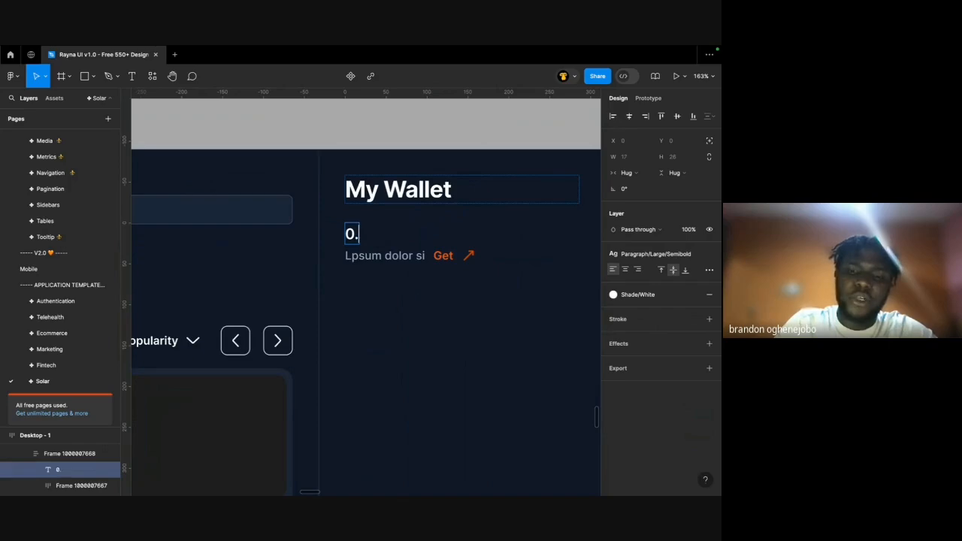
type(".00")
left_click(408, 133)
Compare the dashboard's My Wallet column with the mini wallet view in the wireframe sketch.
key("ctrl+Left")
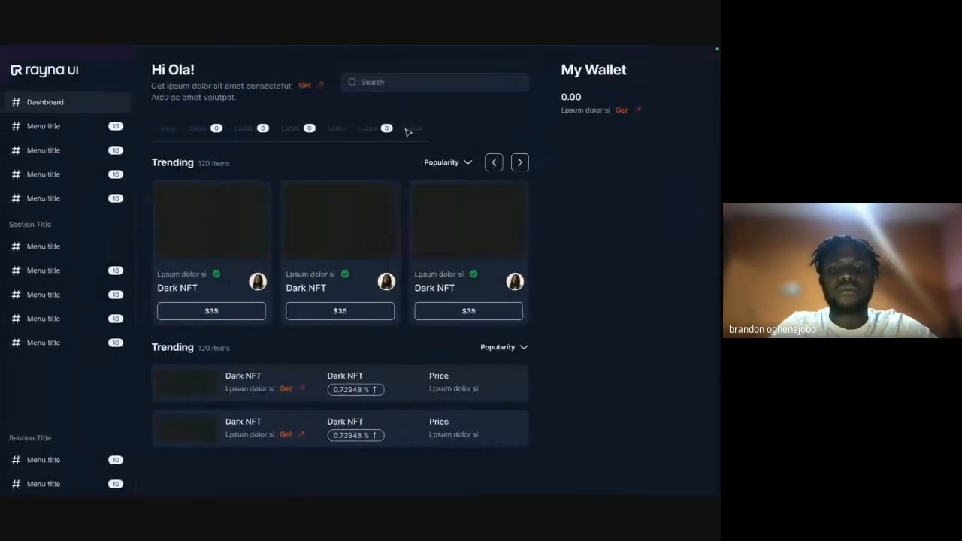
key("ctrl+Right")
scroll(402, 165, "down", 5)
scroll(402, 165, "left", 8)
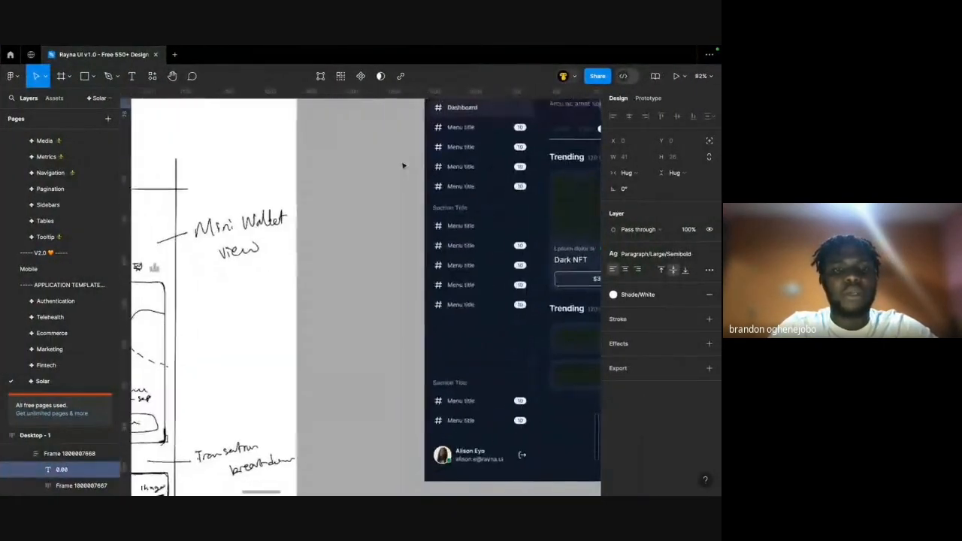
scroll(402, 165, "left", 5)
scroll(402, 165, "down", 1)
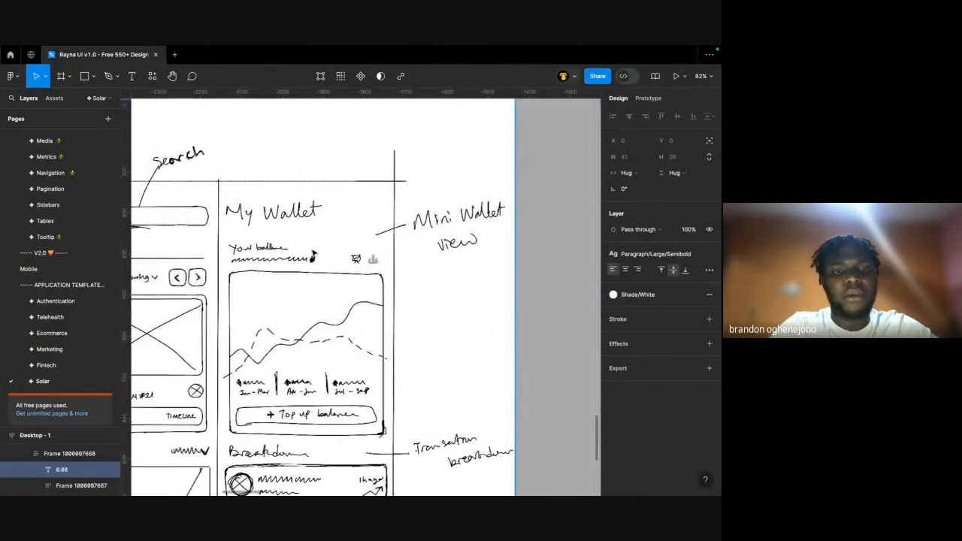
scroll(314, 254, "right", 2)
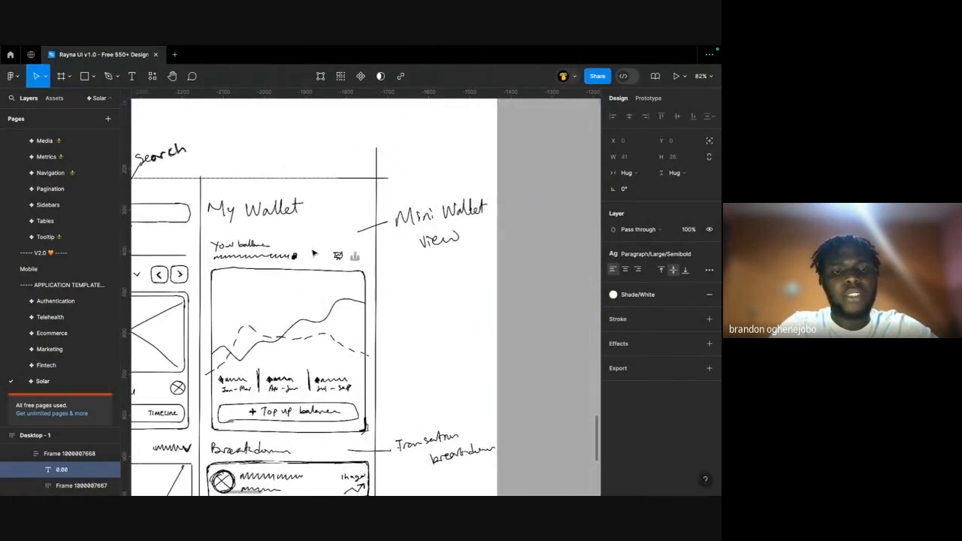
scroll(313, 254, "up", 1)
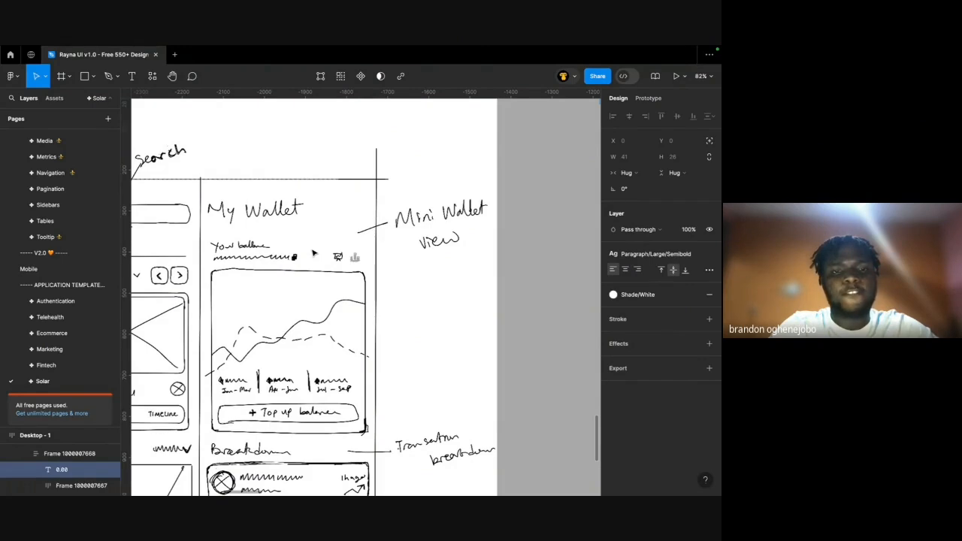
scroll(313, 254, "up", 1)
scroll(313, 254, "down", 3)
scroll(313, 254, "left", 3)
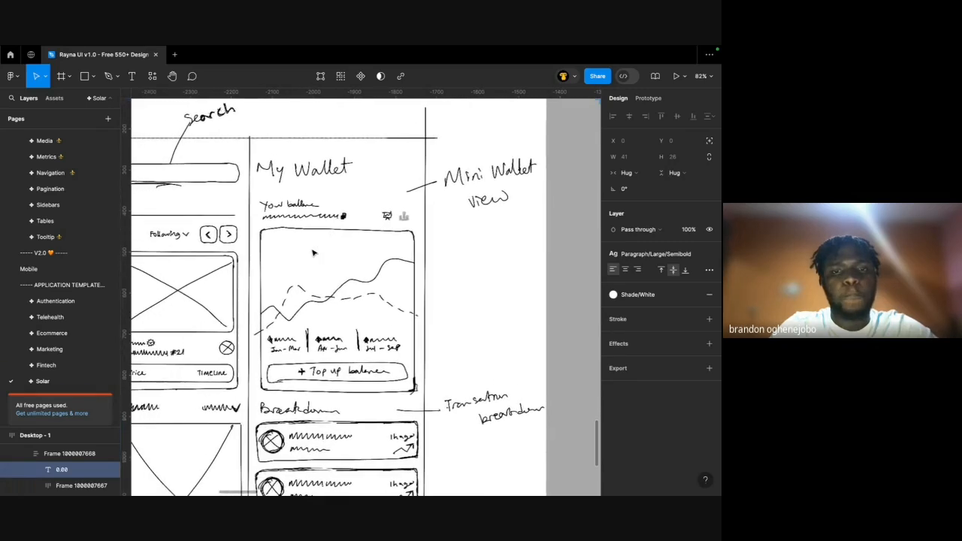
scroll(314, 253, "up", 1)
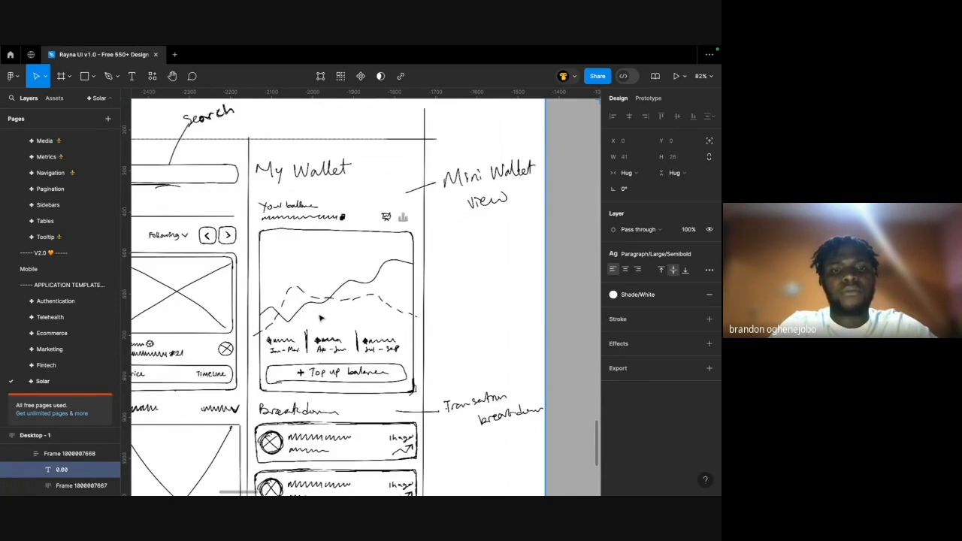
scroll(320, 317, "down", 2)
key("shift+2")
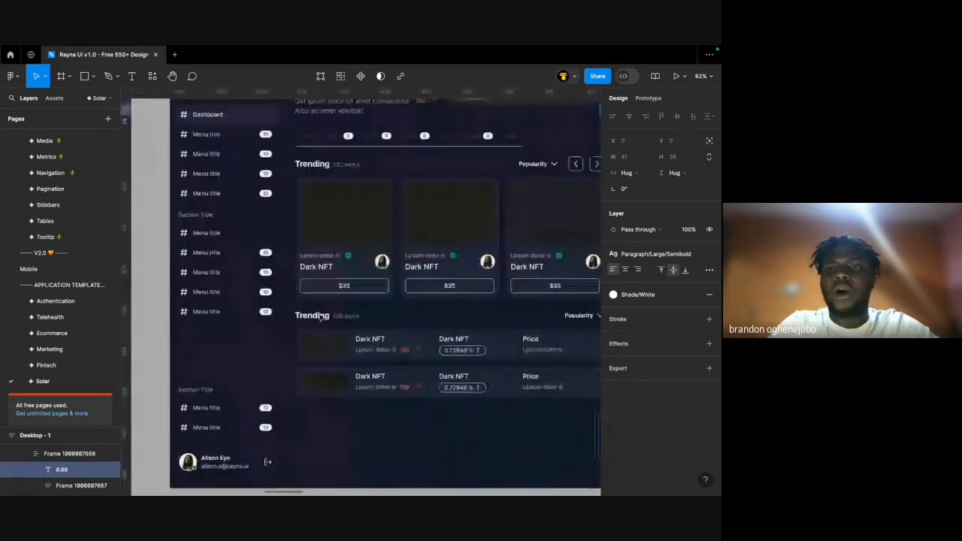
scroll(321, 318, "left", 1)
scroll(369, 213, "up", 5)
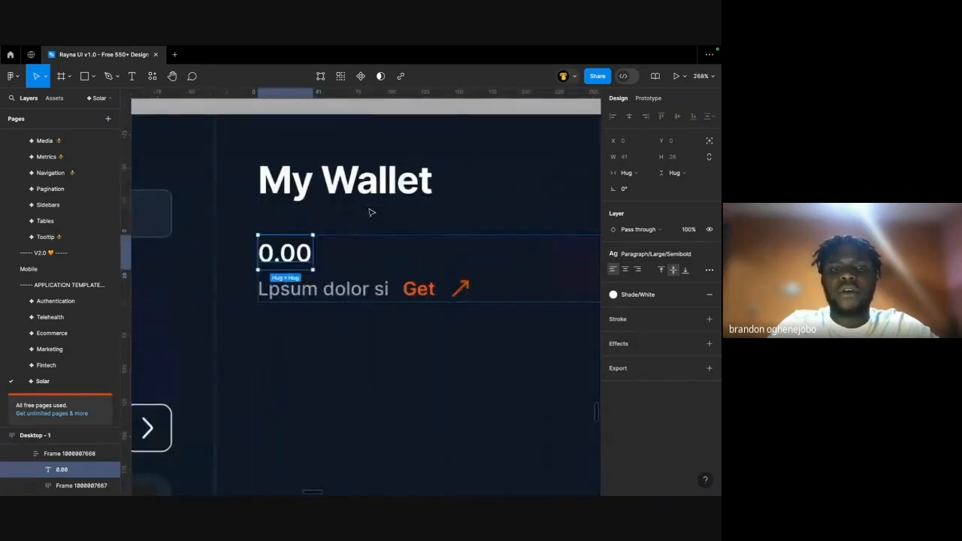
Examine the balance label, value line and chart icons close up in the sketch's My Wallet section.
scroll(369, 211, "down", 5)
scroll(370, 212, "left", 4)
scroll(371, 212, "left", 10)
scroll(380, 197, "down", 1)
scroll(495, 231, "up", 5)
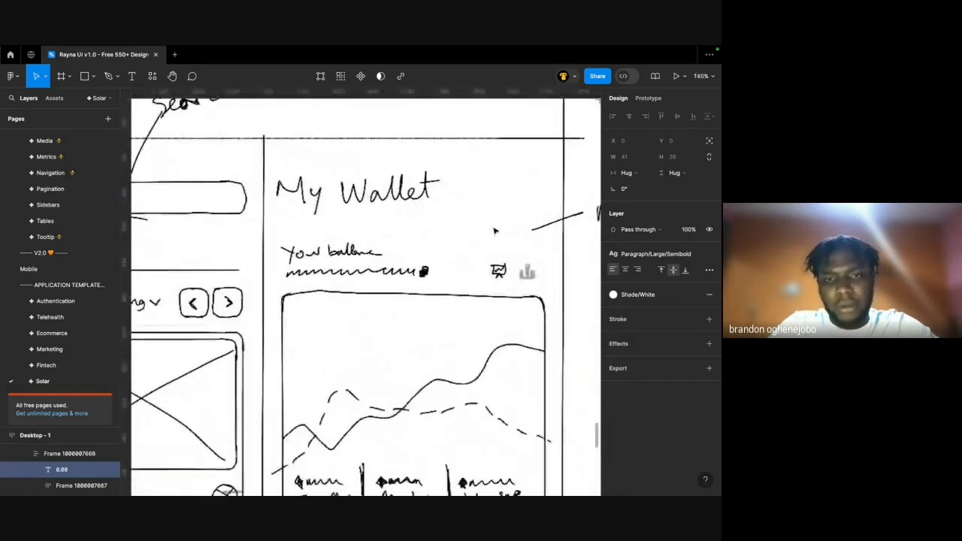
scroll(495, 231, "down", 1)
scroll(377, 246, "down", 2)
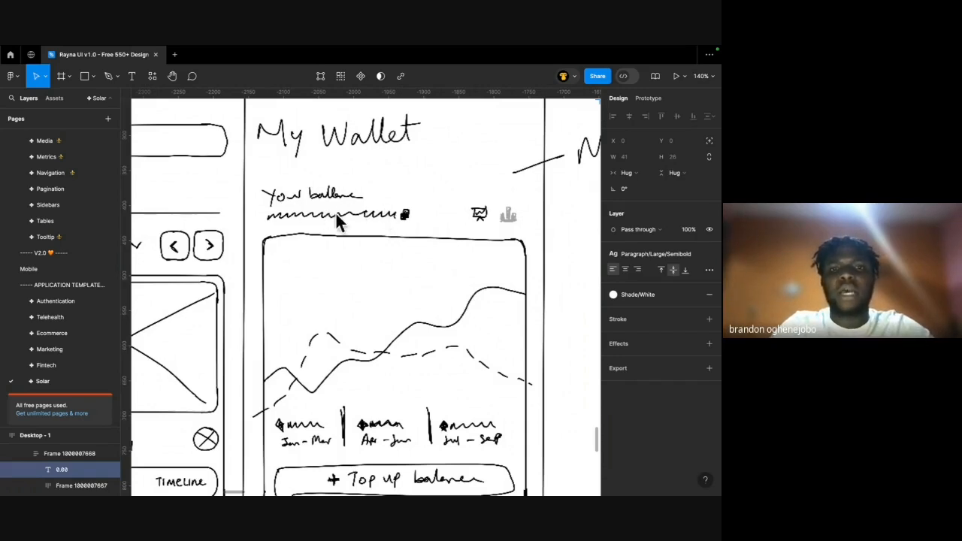
scroll(338, 215, "down", 4, "ctrl")
scroll(338, 214, "right", 12)
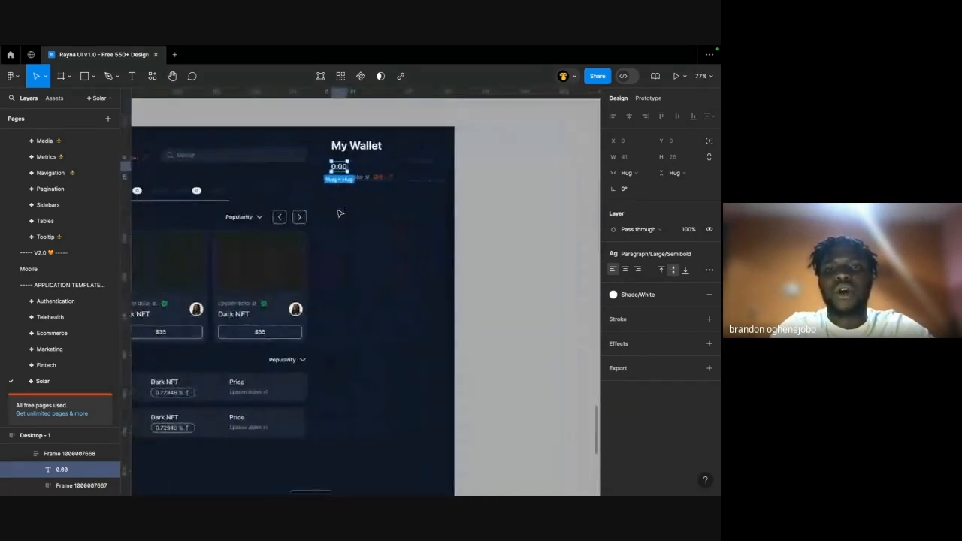
Duplicate the "Lpsum dolor si Get" row in the wallet column and move the copy above the 0.00 value.
scroll(365, 161, "up", 4, "ctrl")
scroll(362, 161, "up", 3, "ctrl")
left_click(282, 236)
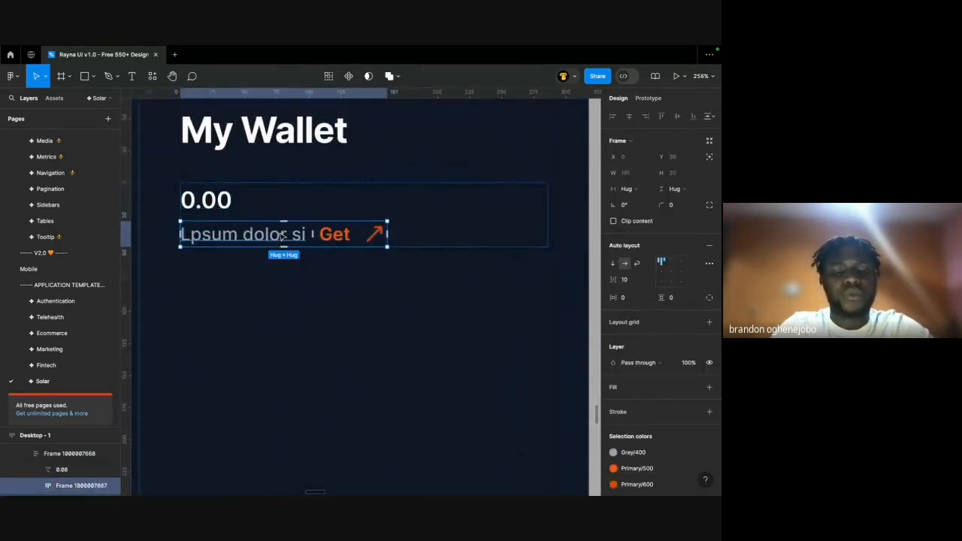
key("ctrl+d")
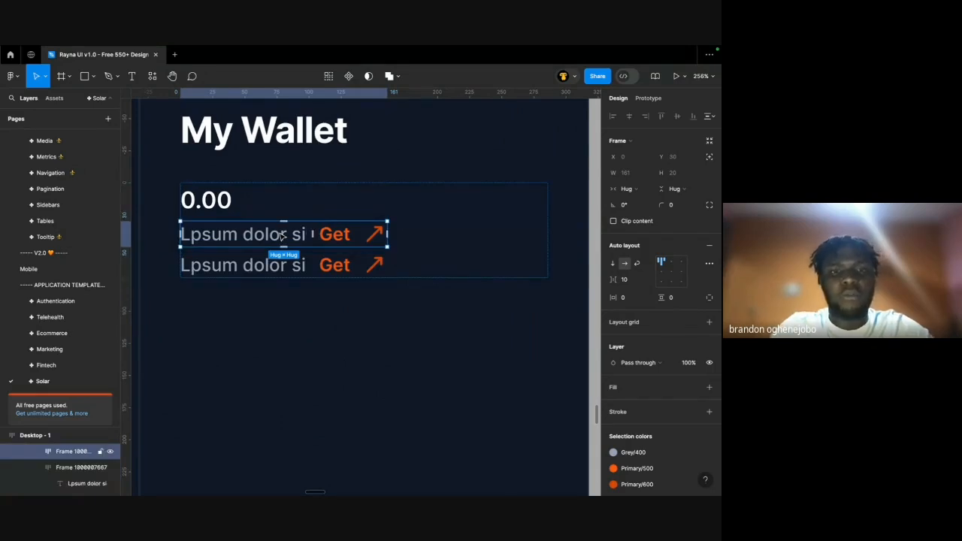
key("Up")
left_click(189, 255)
scroll(190, 253, "left", 2)
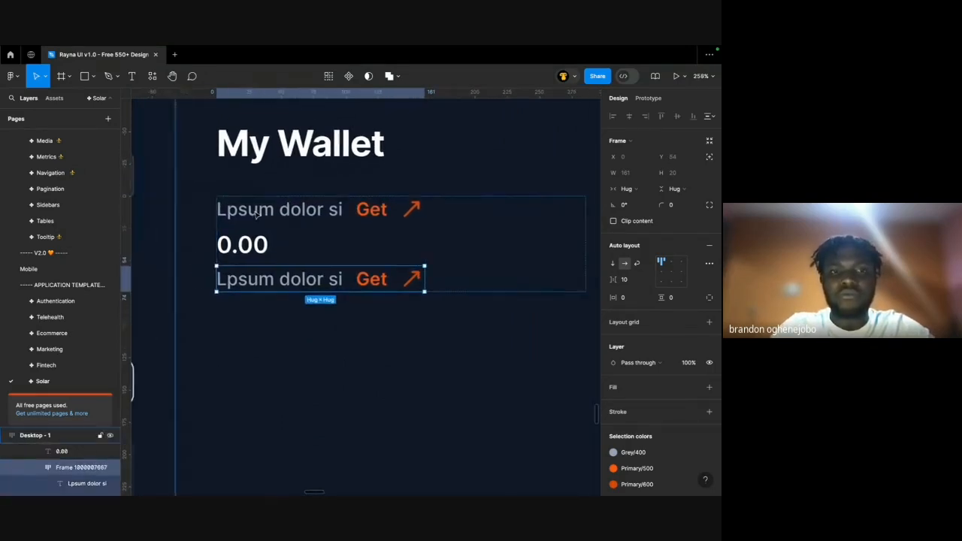
Check the text style of the caption above 0.00 and review the wireframe's wallet section.
double_click(282, 212)
left_click(653, 253)
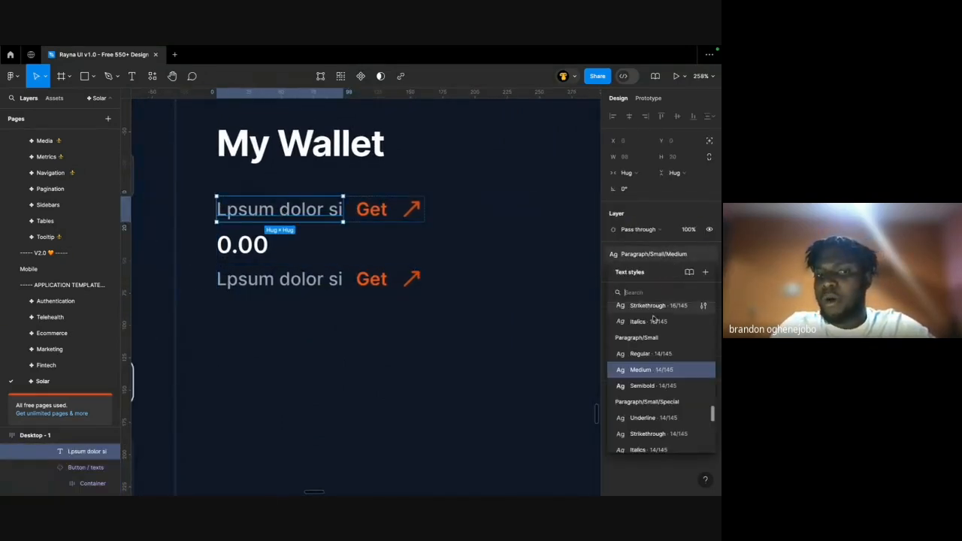
scroll(453, 291, "down", 10)
scroll(452, 292, "left", 5)
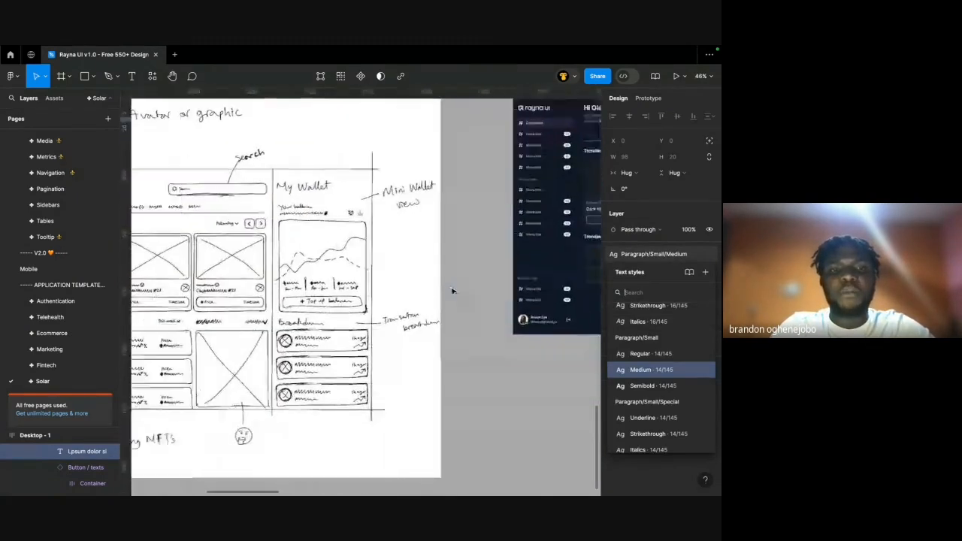
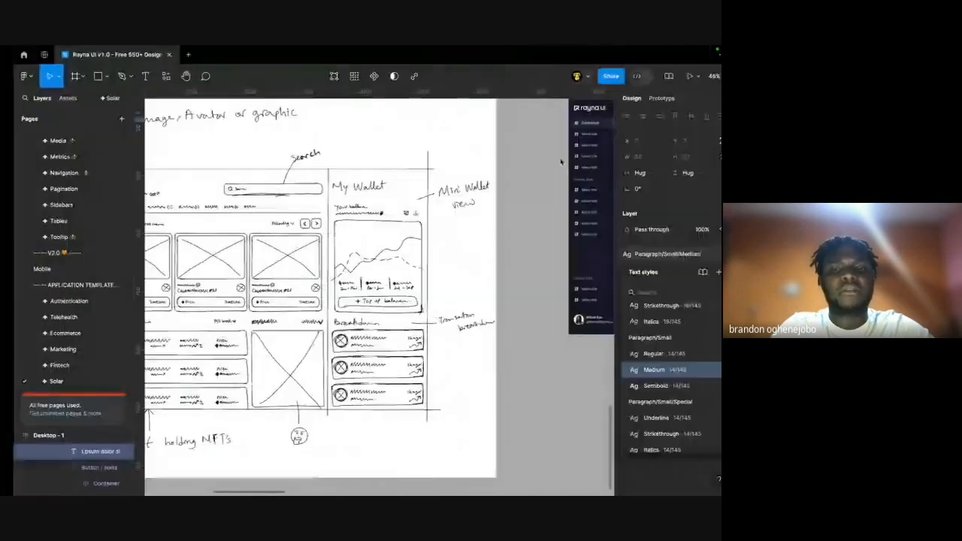
Apply the Trending title's Heading/H6/Bold text style to the 0.00 value in the My Wallet column.
scroll(559, 167, "right", 10)
scroll(559, 166, "right", 2)
scroll(559, 166, "up", 3)
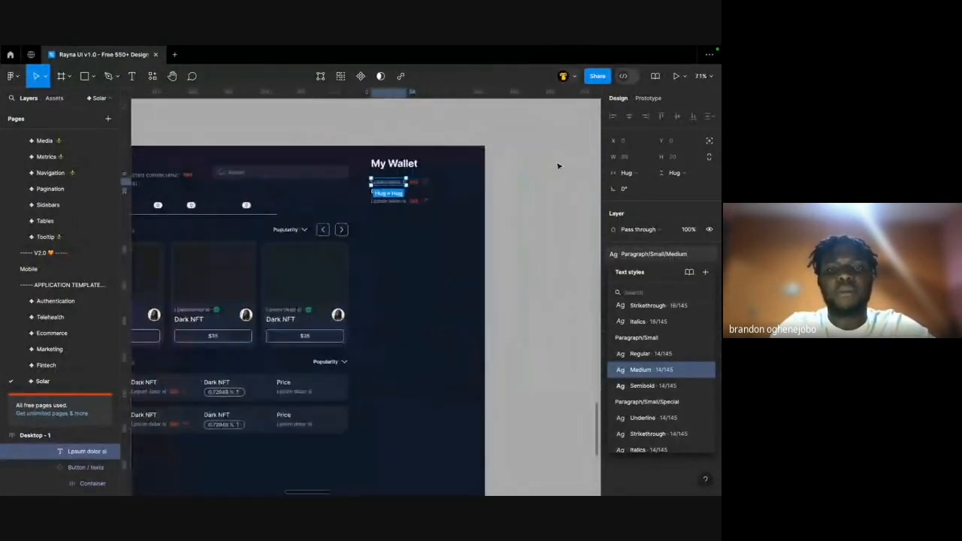
scroll(559, 166, "left", 3)
left_click(406, 133)
left_click(207, 219)
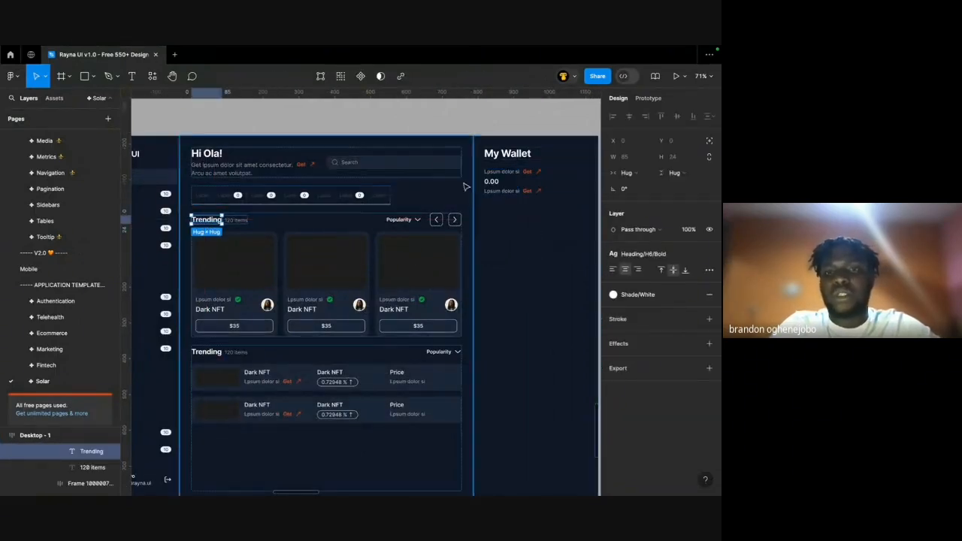
left_click(491, 181)
left_click(676, 256)
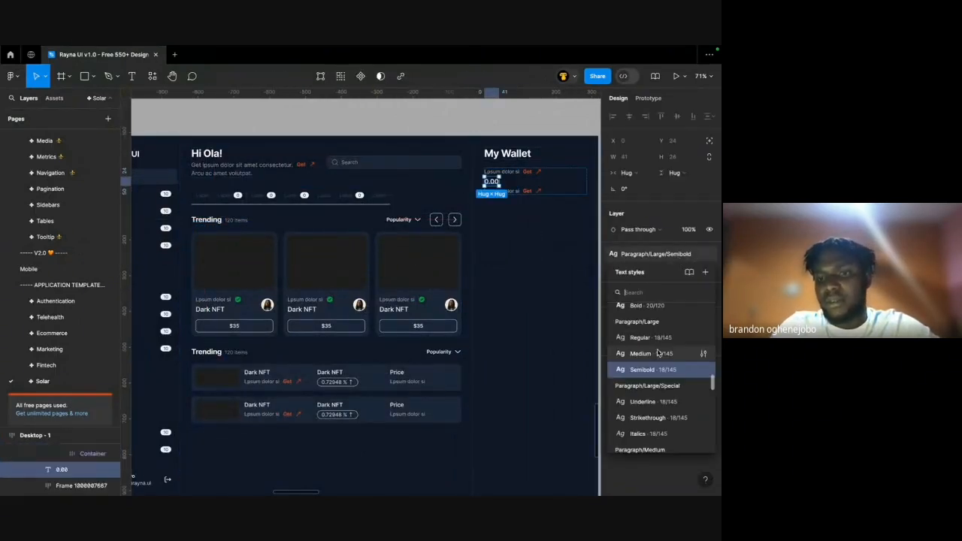
scroll(646, 338, "up", 3)
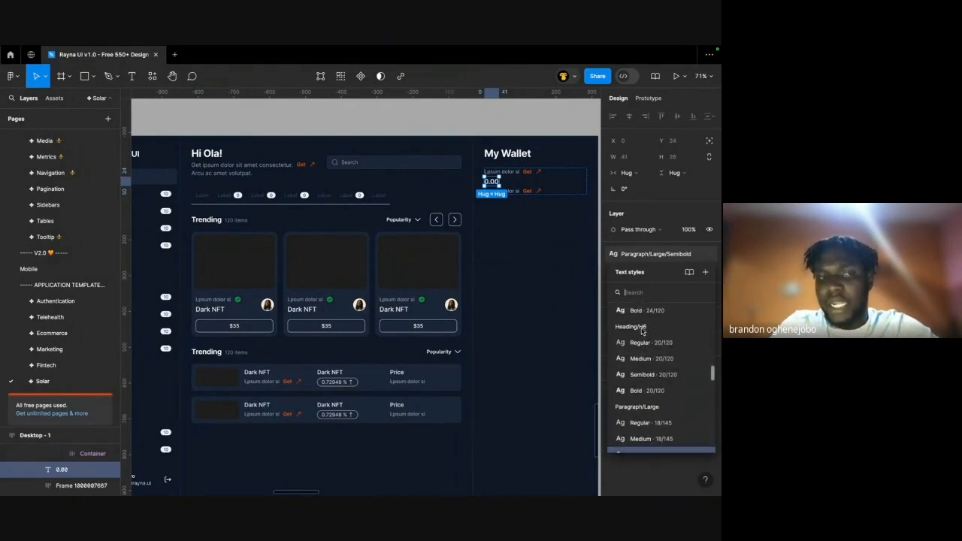
left_click(206, 222)
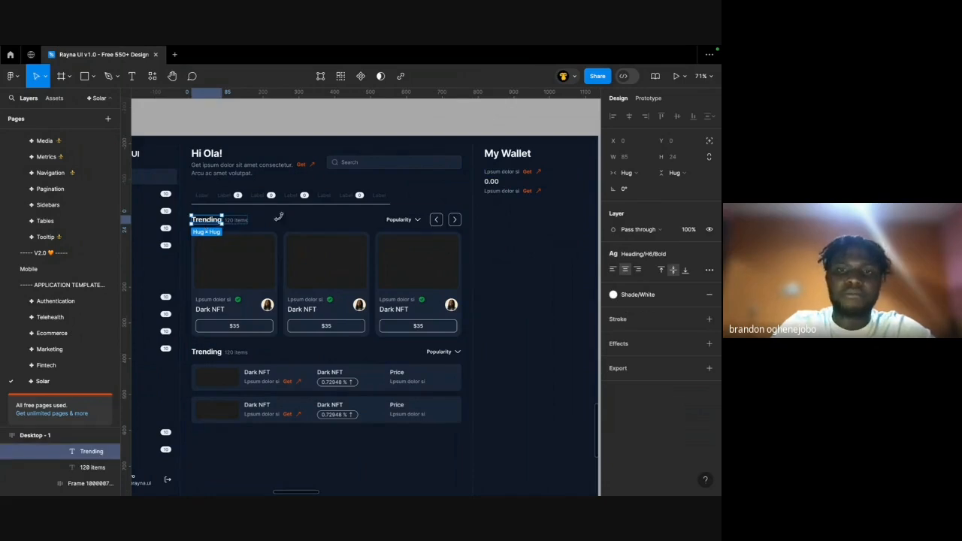
left_click(491, 181)
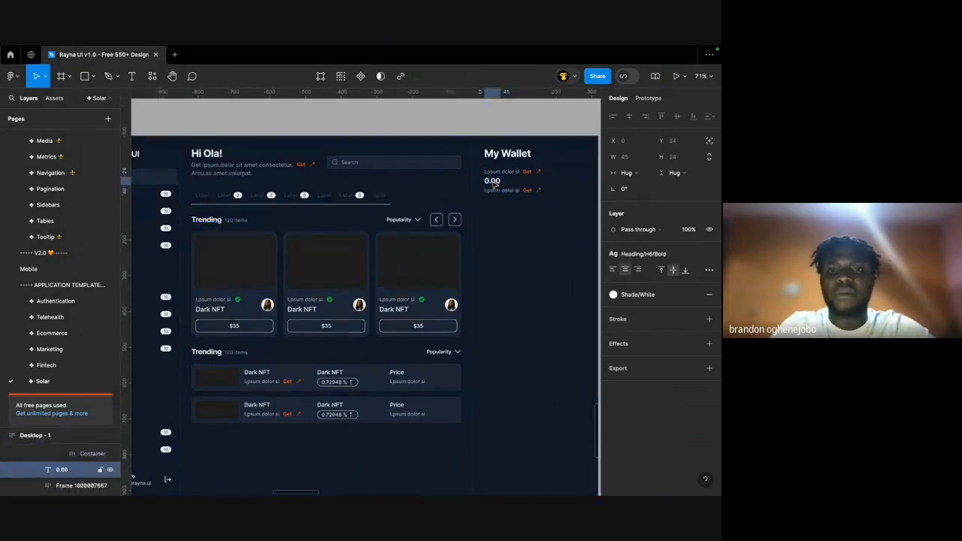
key("ctrl+Left")
key("ctrl+Right")
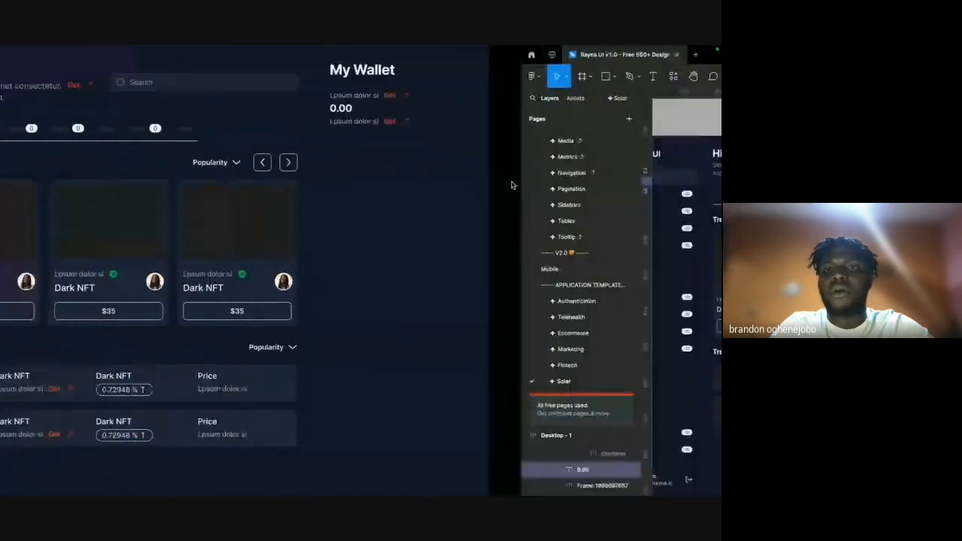
Set the vertical spacing of the auto layout frame holding the 0.00 value and its captions to 8.
left_click(678, 174)
left_click(679, 173)
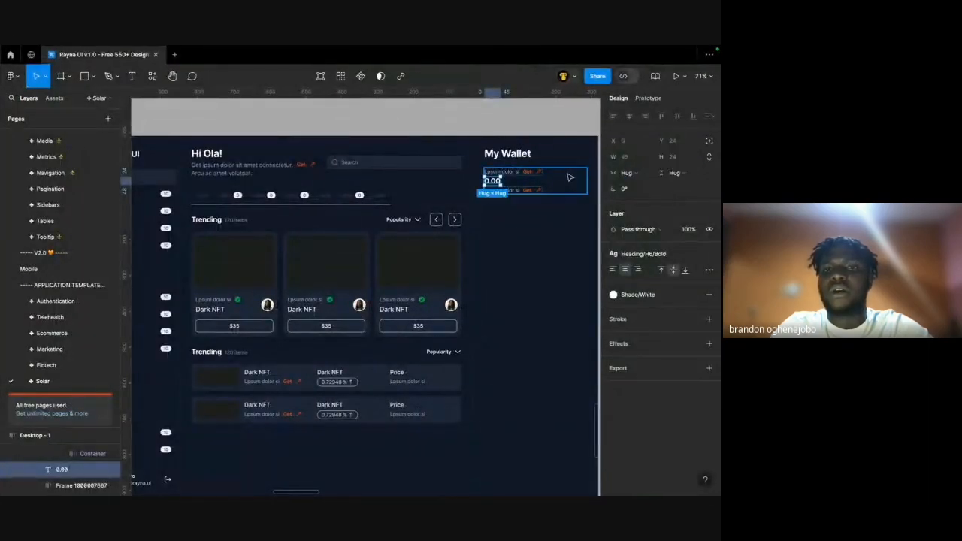
key("shift+Return")
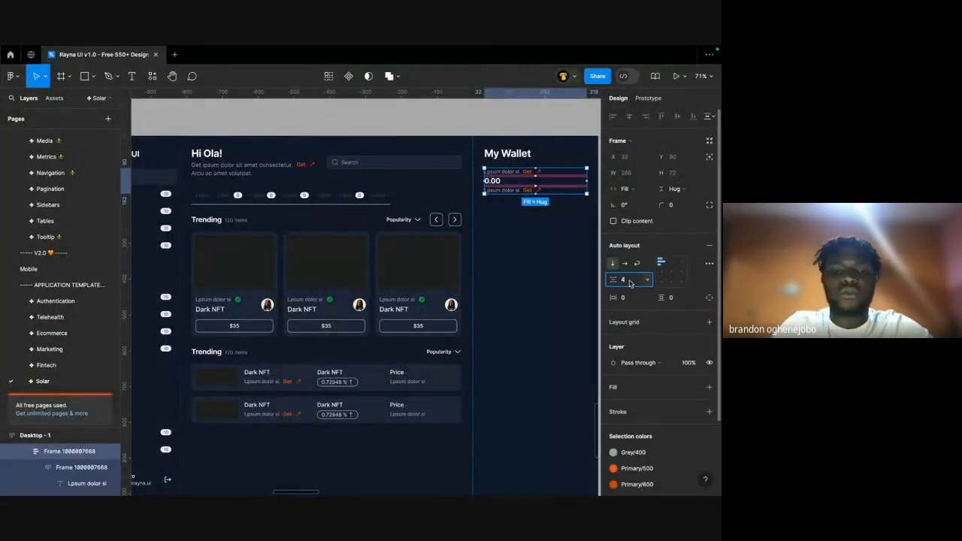
key("ctrl+Left")
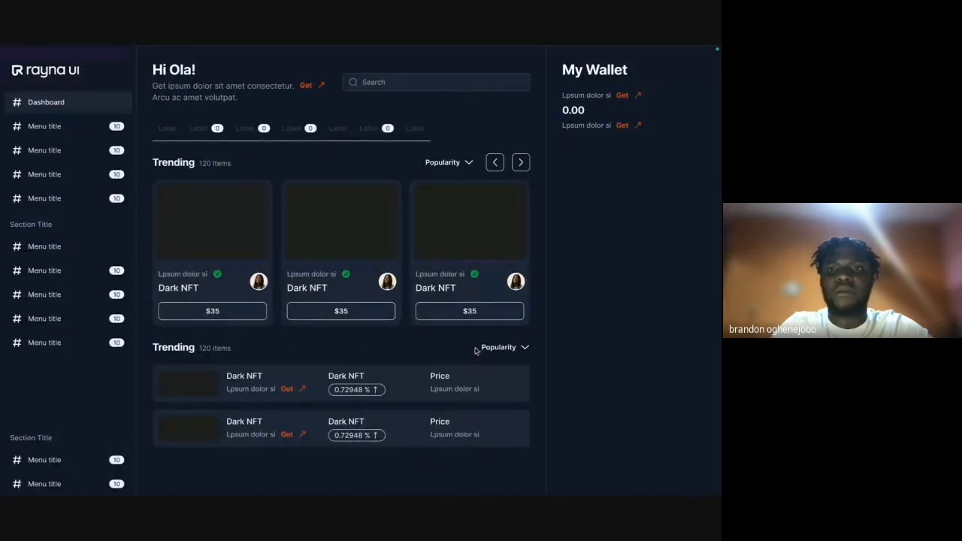
key("ctrl+Right")
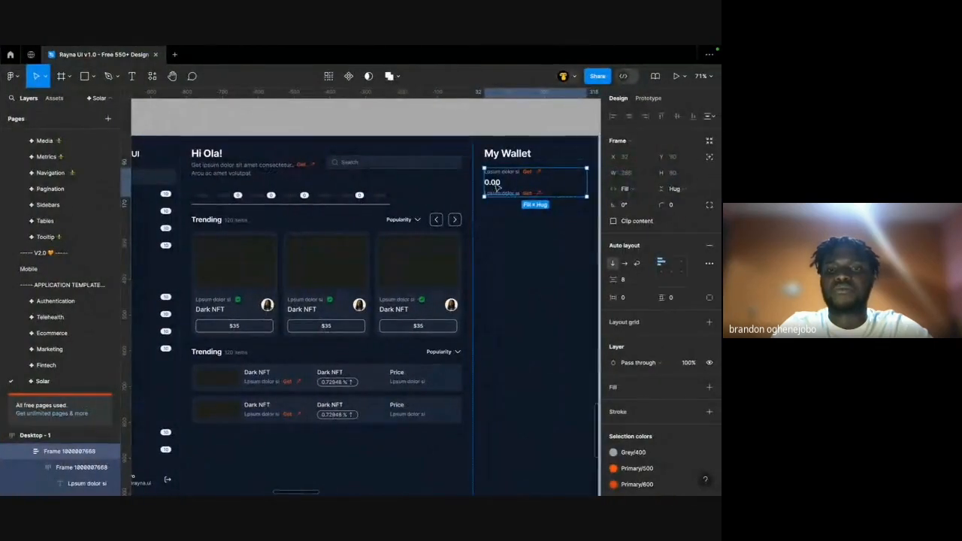
Change the text style of the "Lpsum dolor si" caption above 0.00 to Paragraph/XSmall/Medium.
double_click(496, 185)
scroll(496, 185, "right", 1)
scroll(496, 185, "up", 5)
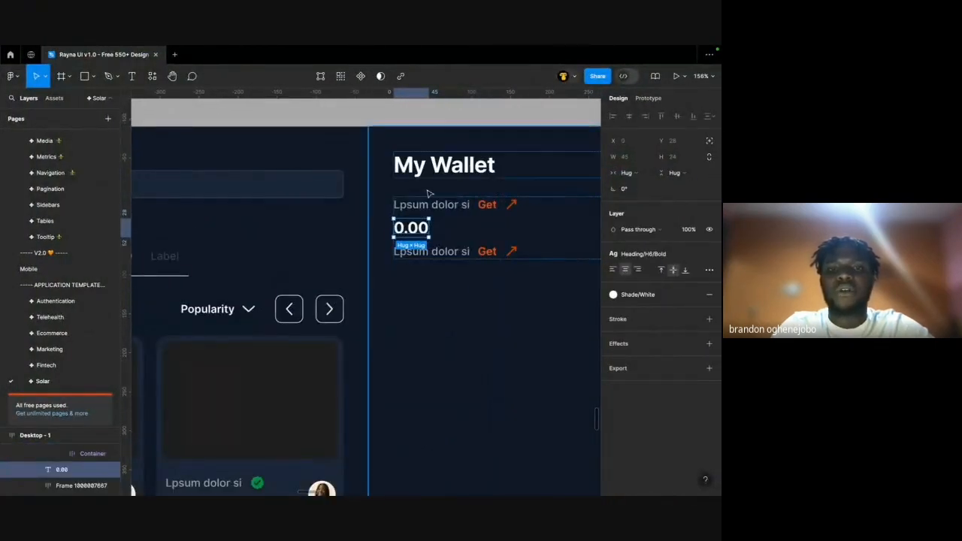
left_click(486, 177)
left_click(650, 255)
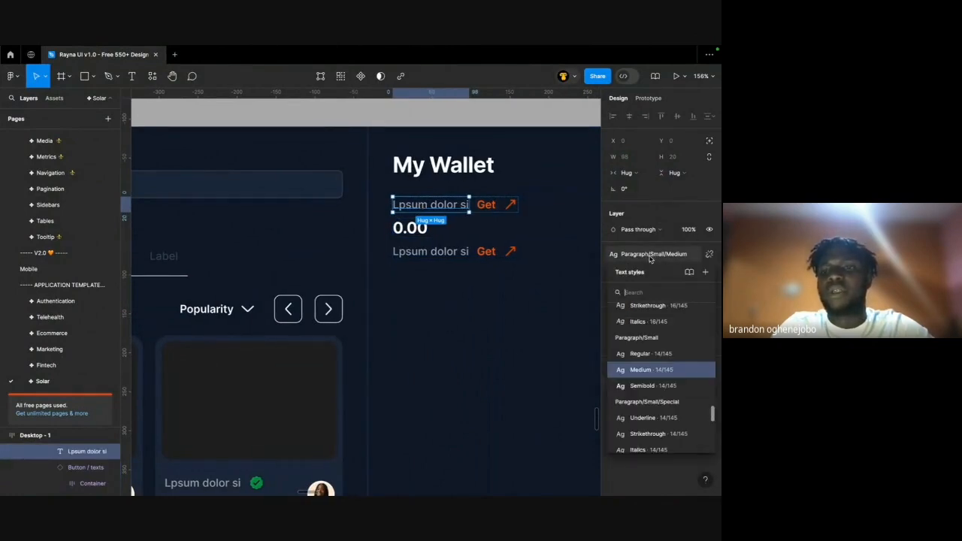
scroll(648, 403, "down", 8)
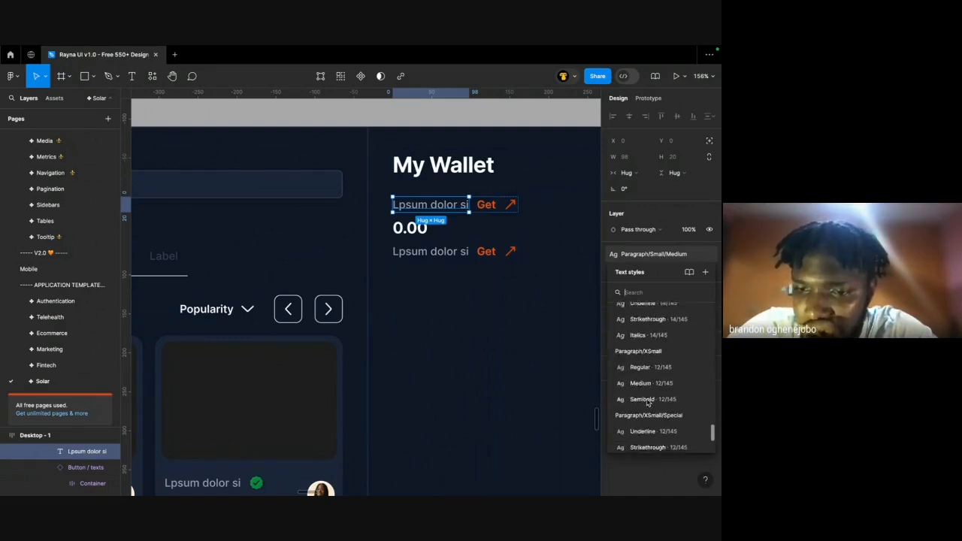
scroll(648, 402, "down", 1)
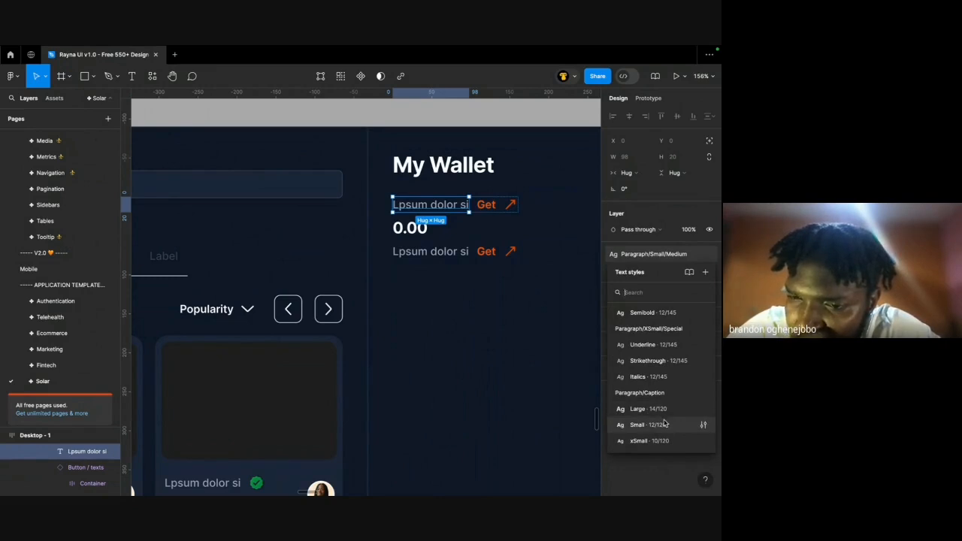
scroll(665, 423, "up", 4)
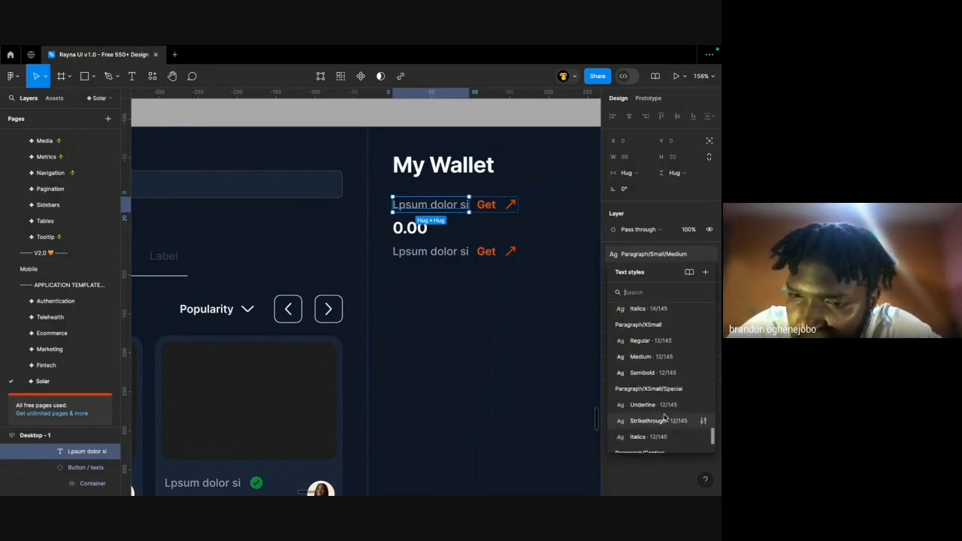
scroll(664, 418, "up", 3)
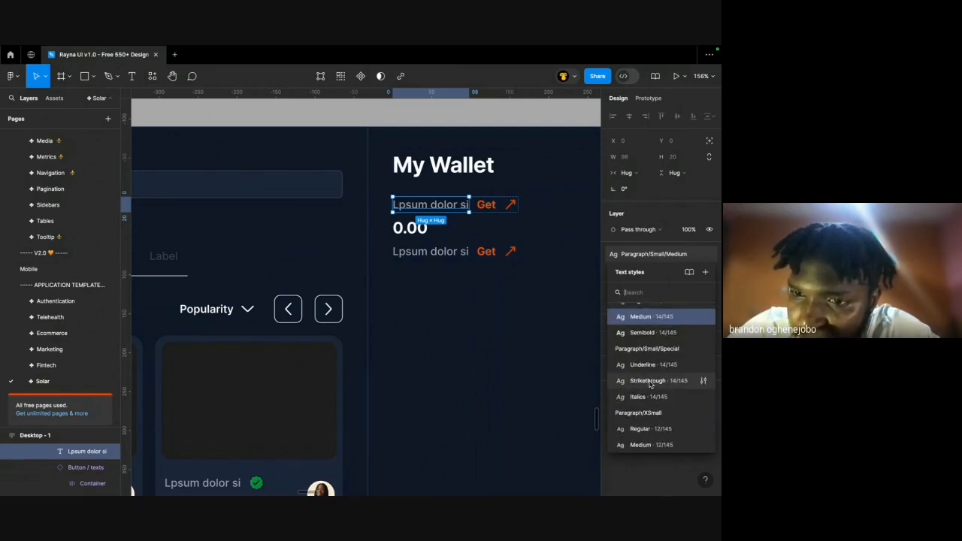
scroll(651, 385, "down", 2)
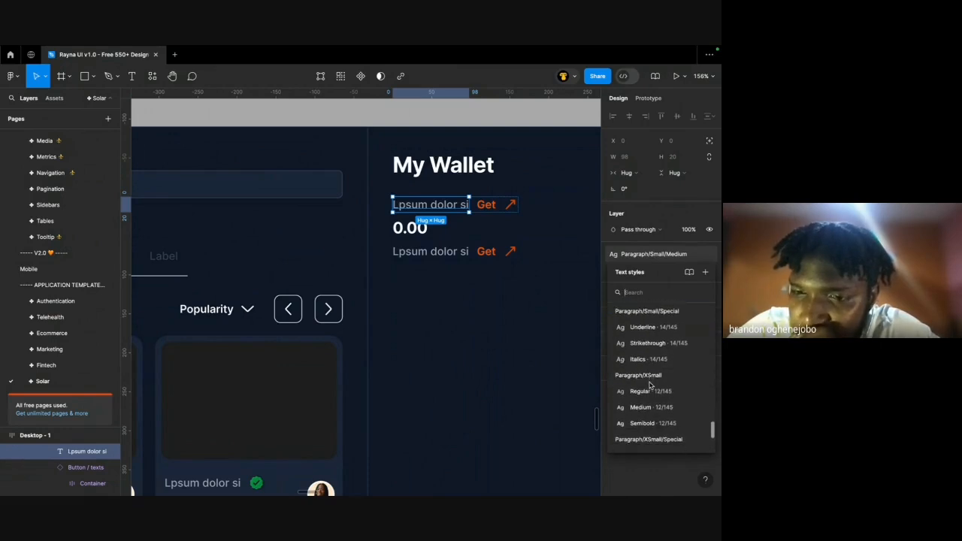
left_click(641, 406)
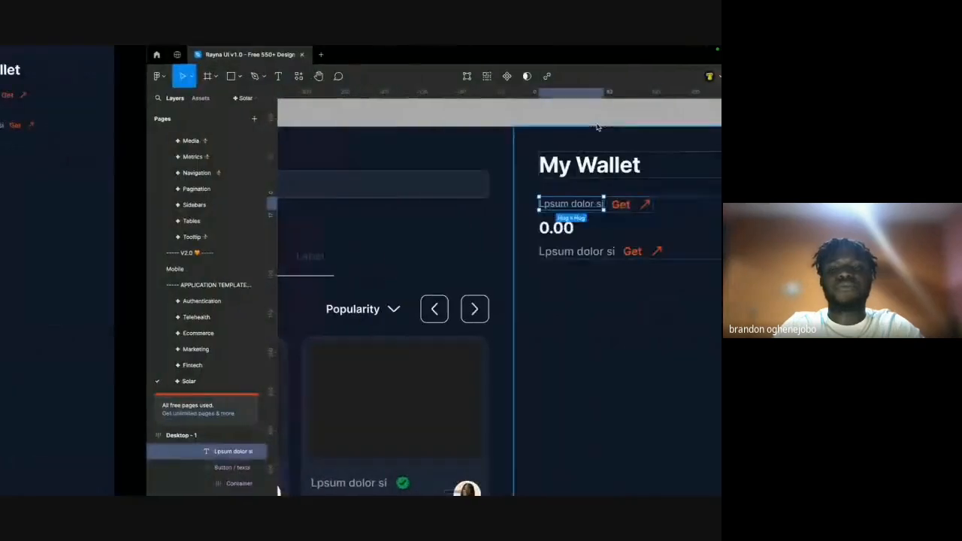
Replace the caption text above the 0.00 value with "Your balance".
scroll(511, 140, "right", 3)
scroll(483, 139, "down", 2)
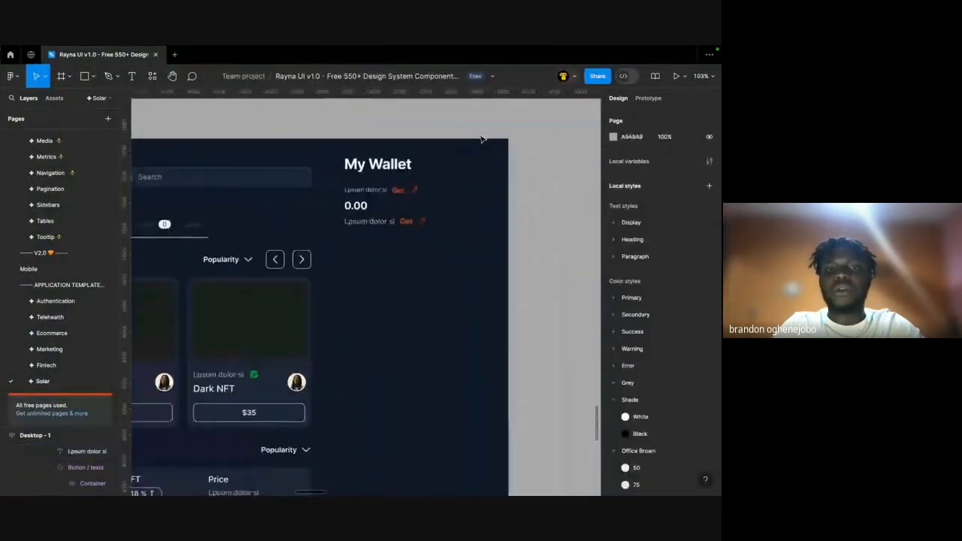
left_click(352, 195)
double_click(352, 194)
type("Your balance")
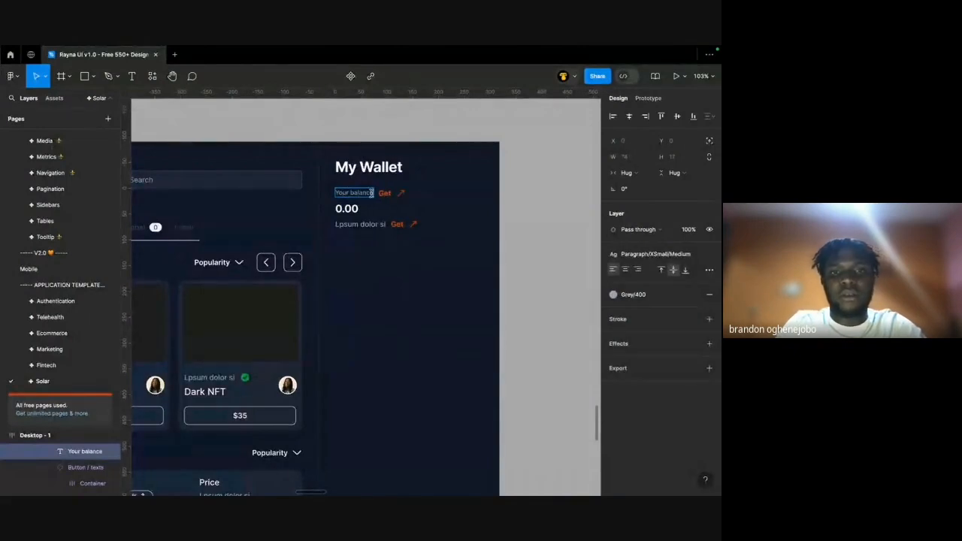
key("Escape")
Ungroup the "Your balance" row and delete its Get link, leaving only the caption above 0.00.
left_click(388, 196)
left_click(354, 210)
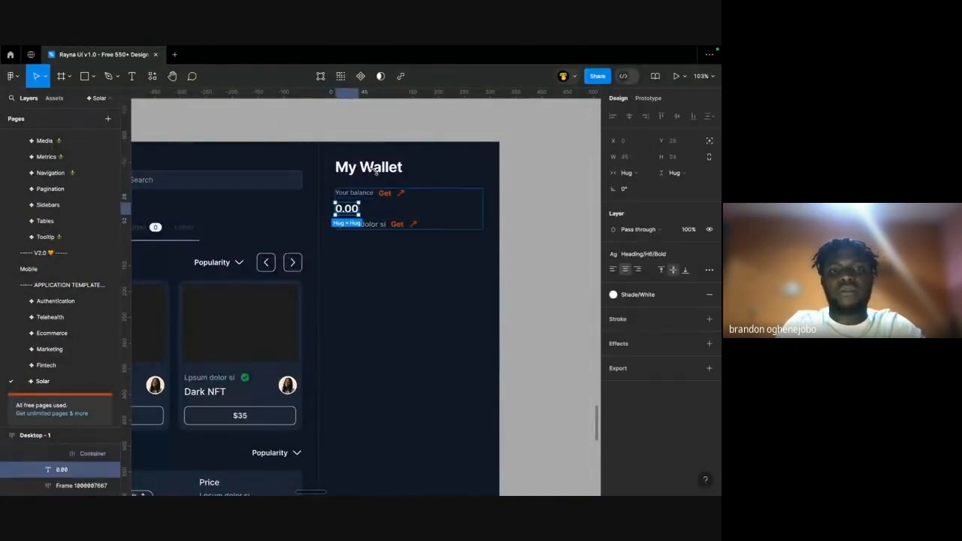
left_click(370, 171)
left_click(358, 212)
left_click(371, 197)
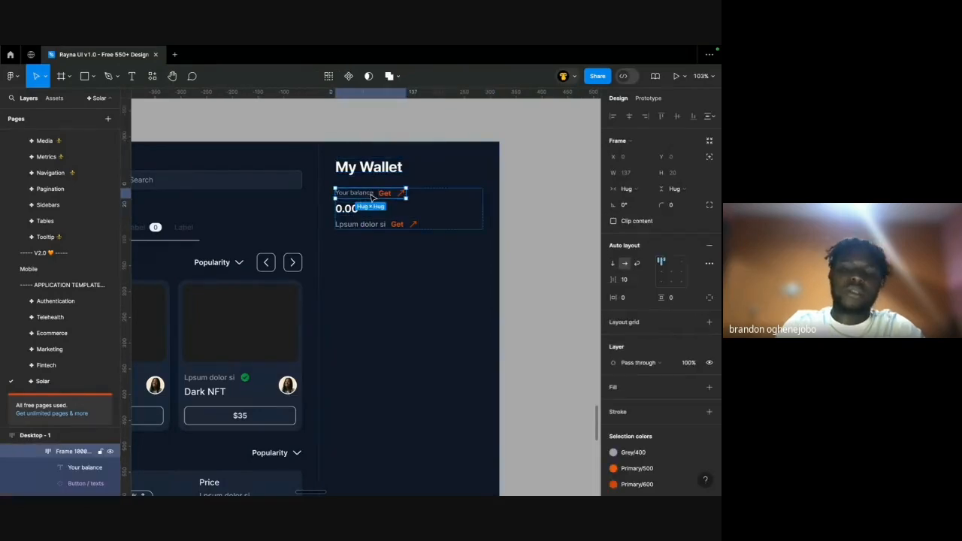
key("super+shift+g")
left_click(360, 205)
key("Delete")
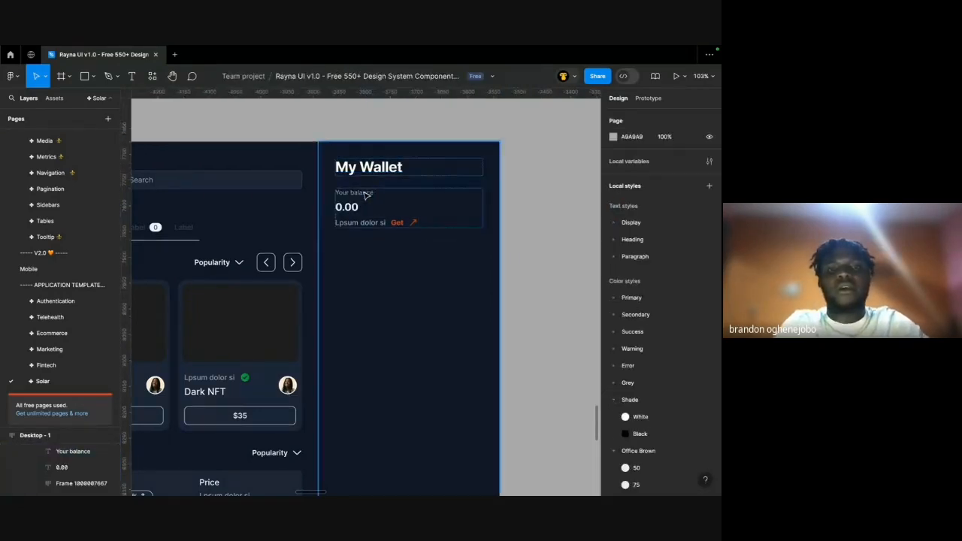
Copy the arrow icon out of the Get link below 0.00, paste it beside "Lpsum dolor si", and delete the Get link.
scroll(368, 196, "down", 5)
left_click(382, 213)
scroll(381, 214, "up", 8)
left_click(383, 218, "super")
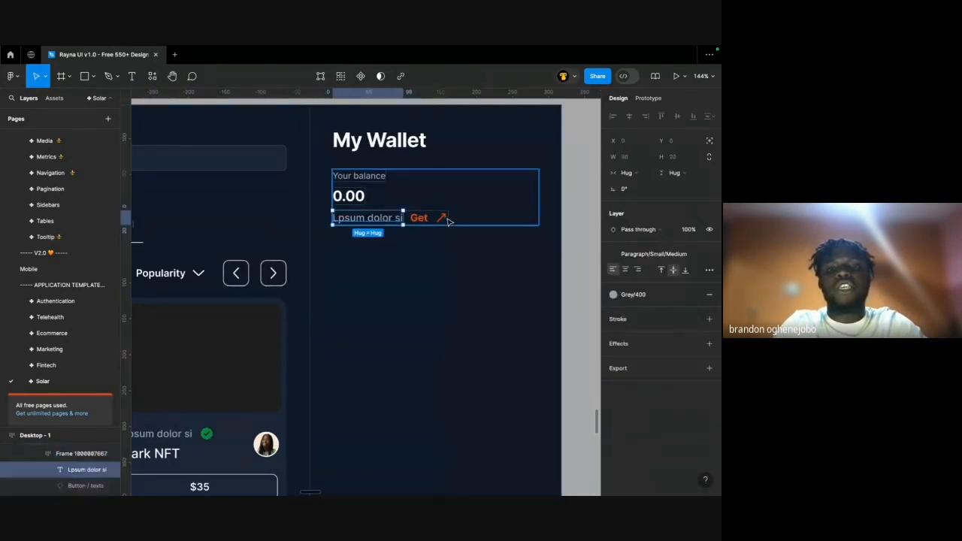
left_click(446, 220, "super")
left_click(421, 225, "super")
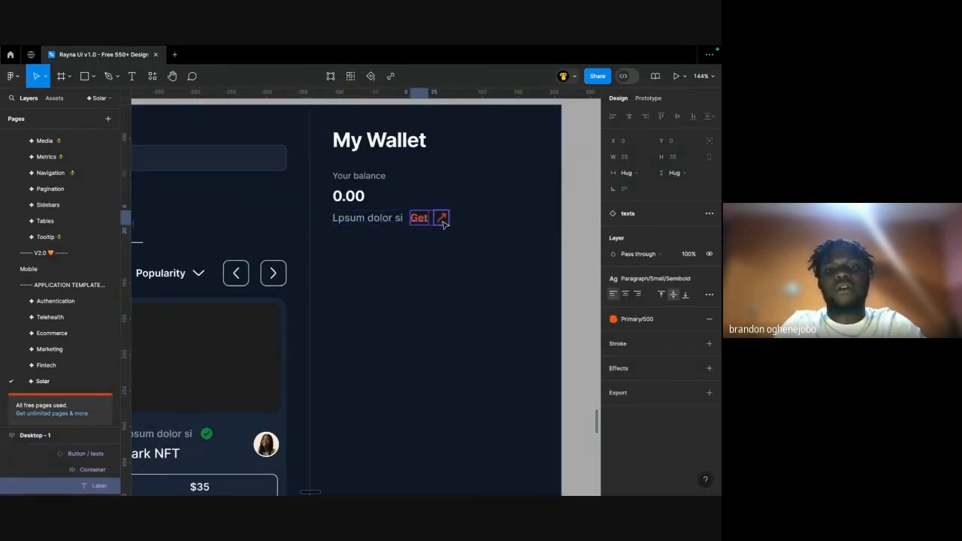
left_click(444, 223, "super")
left_click(389, 224, "super")
key("super+v")
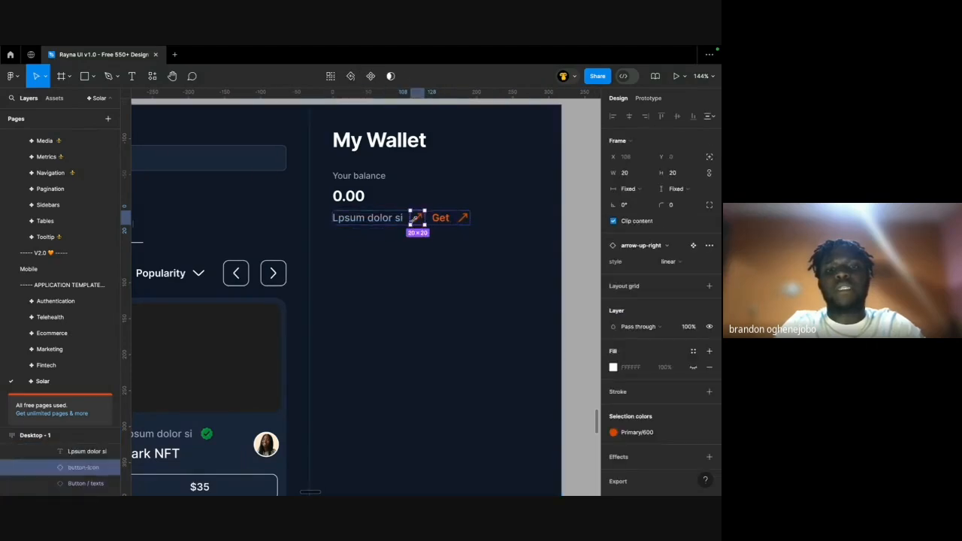
left_click(446, 223)
key("Delete")
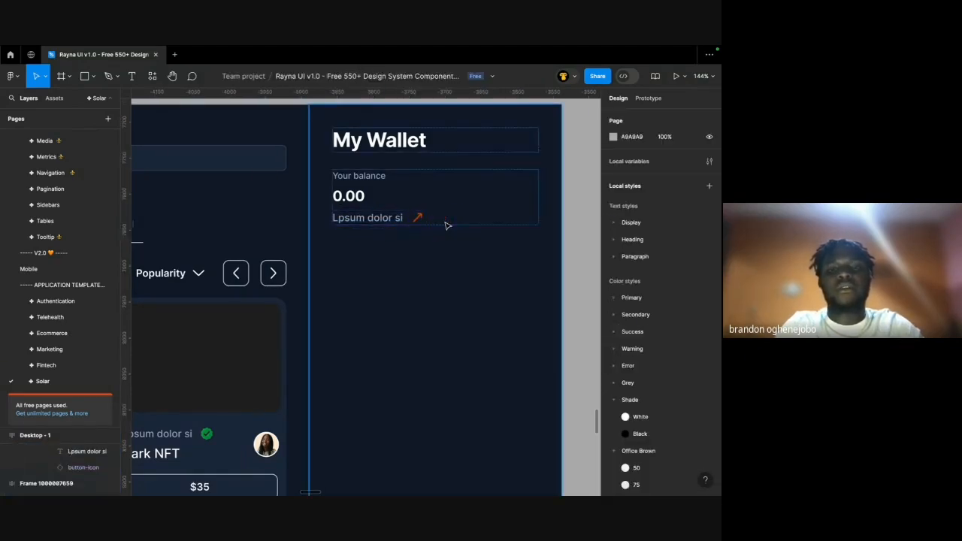
Compare the wallet balance block with the balance line and its trailing icon in the wireframe's My Wallet section.
scroll(445, 225, "down", 4)
key("ctrl+Left")
key("ctrl+Right")
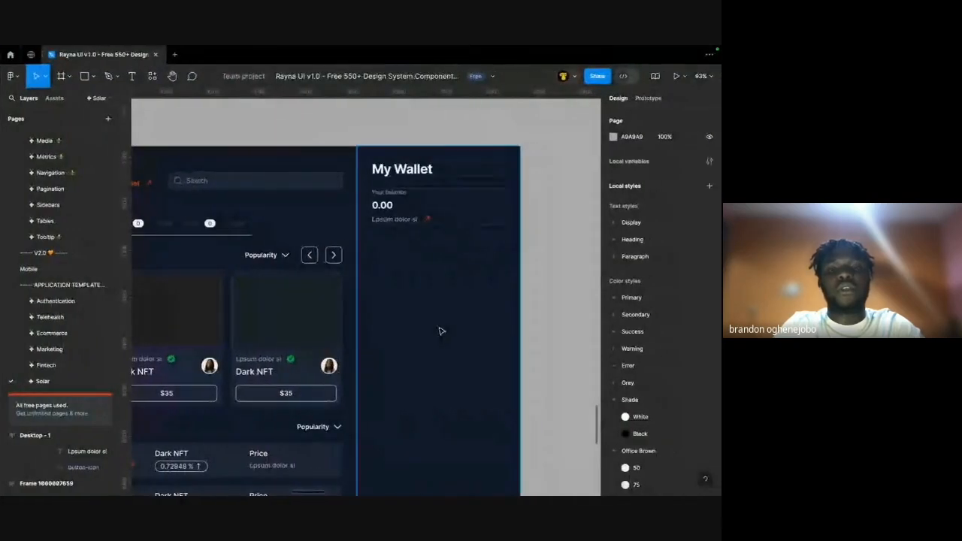
scroll(440, 328, "left", 10)
scroll(440, 331, "up", 5)
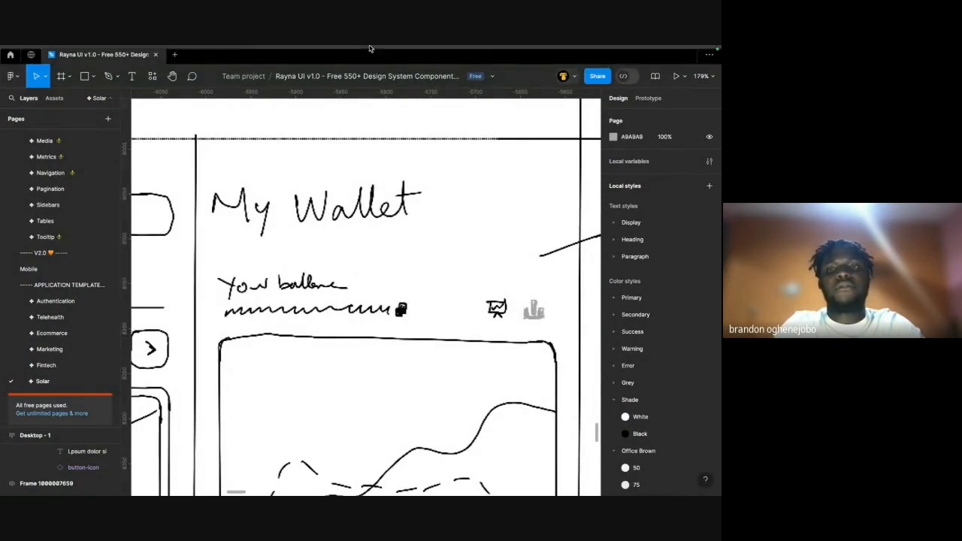
scroll(343, 261, "down", 4)
scroll(344, 261, "right", 3)
scroll(342, 260, "right", 10)
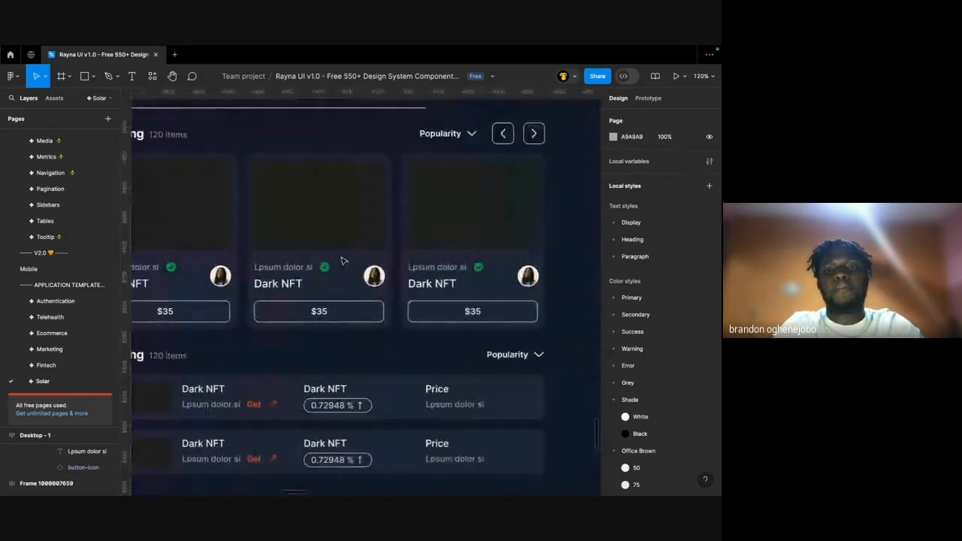
Swap the arrow icon beside "Lpsum dolor si" in the My Wallet column for the linear copy icon.
scroll(425, 263, "up", 4)
left_click(424, 265)
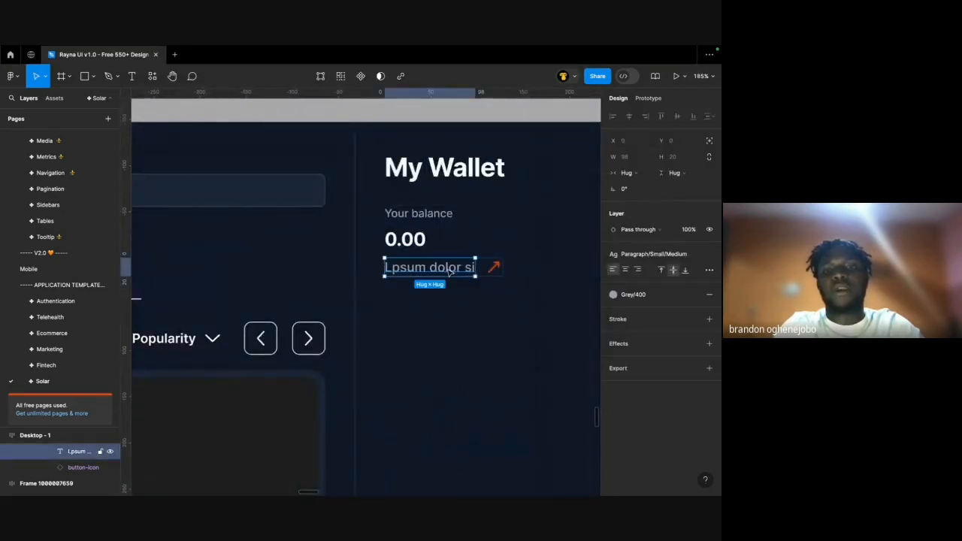
left_click(493, 266)
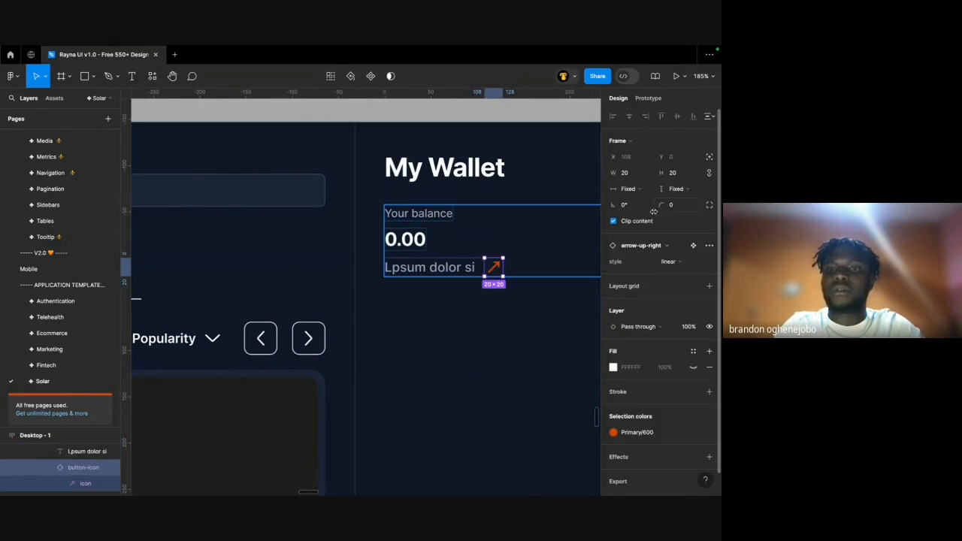
left_click(652, 245)
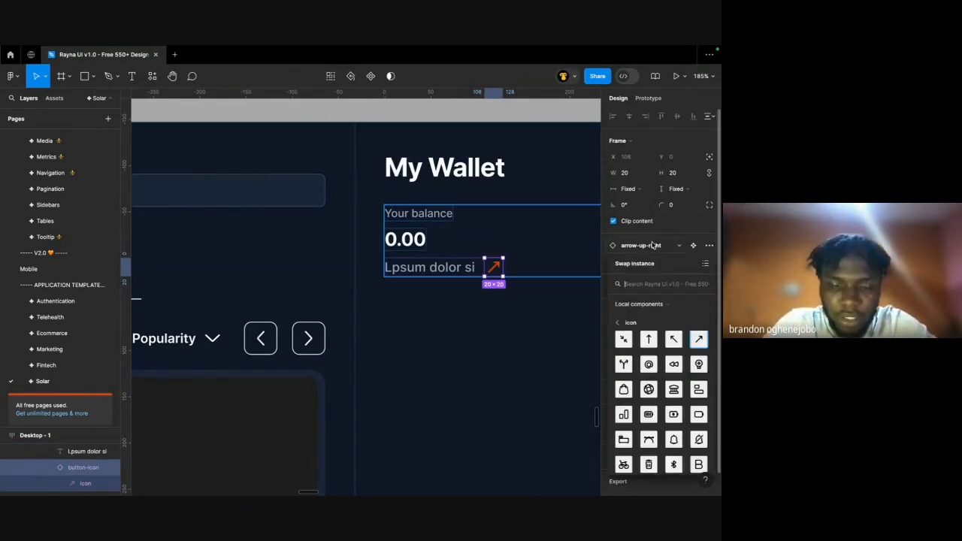
type("copy")
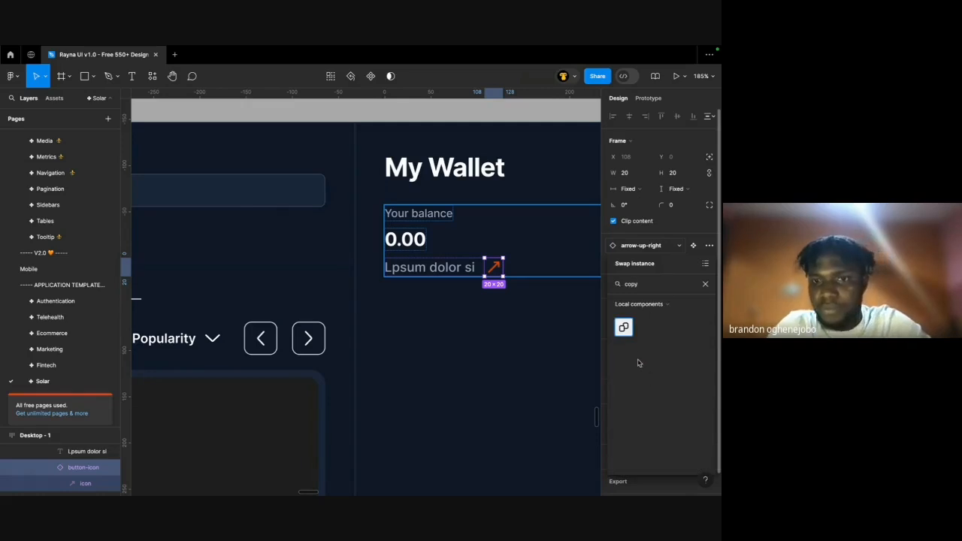
left_click(624, 328)
scroll(644, 441, "down", 2)
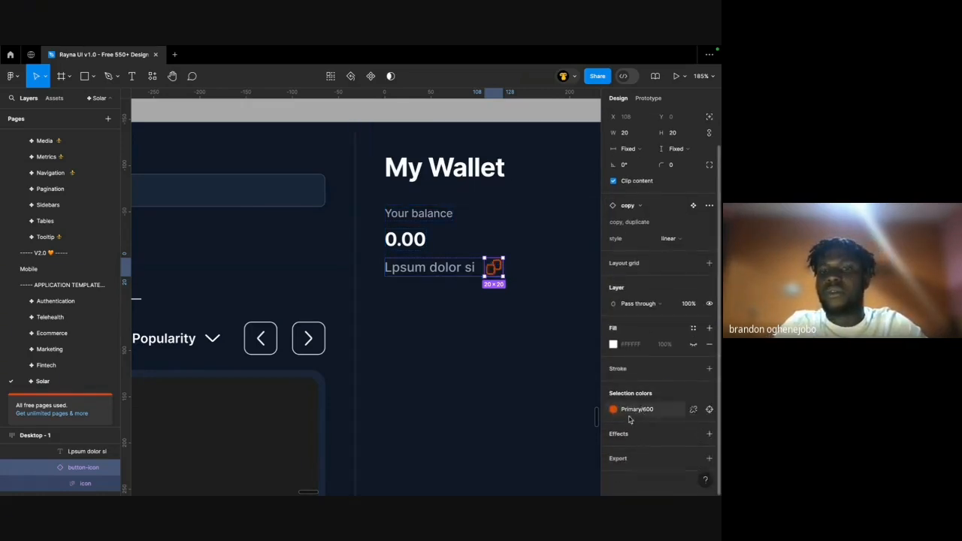
left_click(614, 410)
left_click(466, 339)
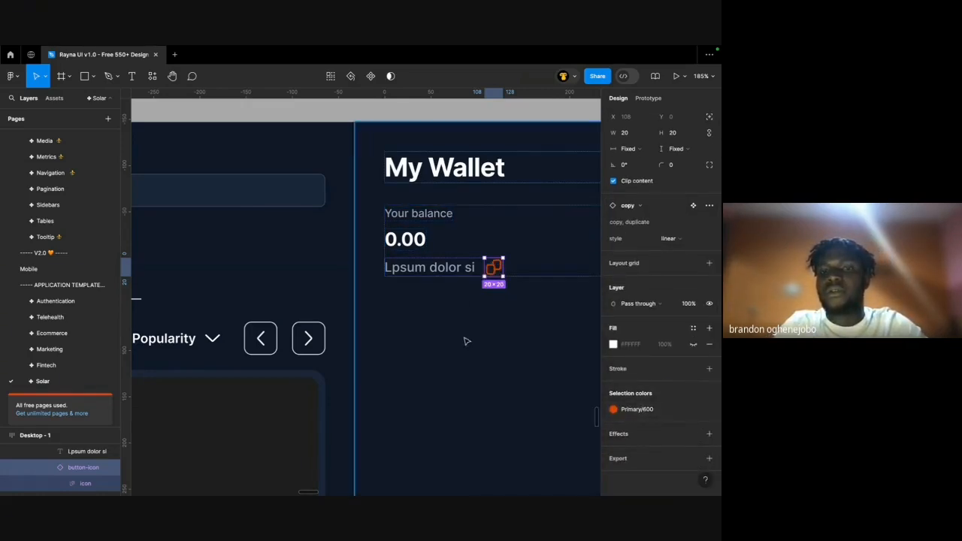
Replace the "Lpsum dolor si" text below 0.00 with a long placeholder wallet address of mixed letters and digits.
scroll(467, 339, "down", 5)
left_click(468, 341)
scroll(469, 340, "down", 2)
scroll(460, 327, "down", 2)
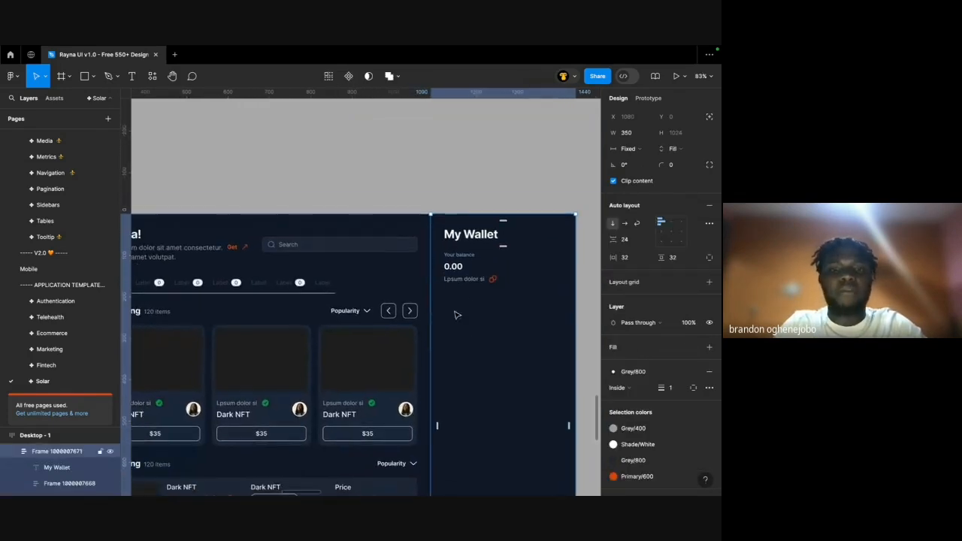
double_click(470, 279)
scroll(474, 281, "down", 3)
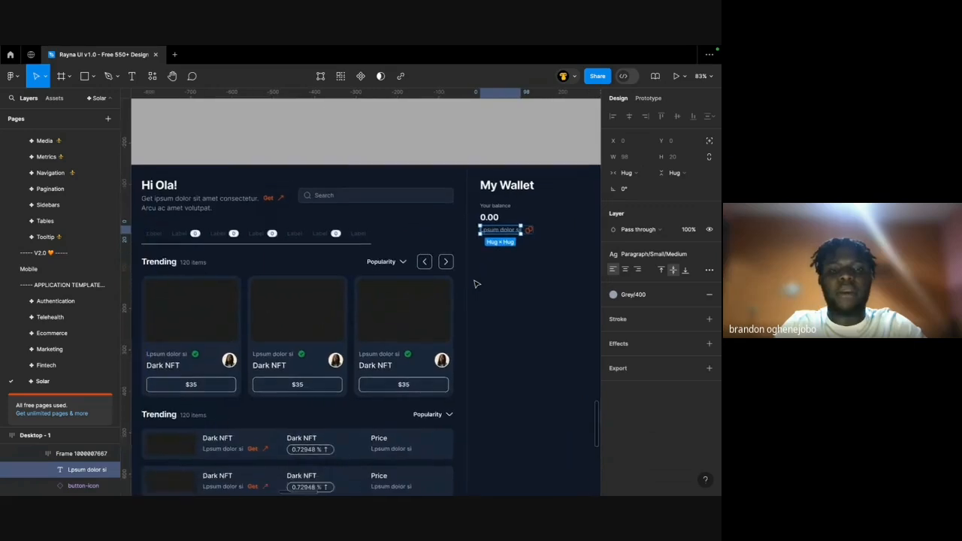
scroll(475, 285, "down", 3)
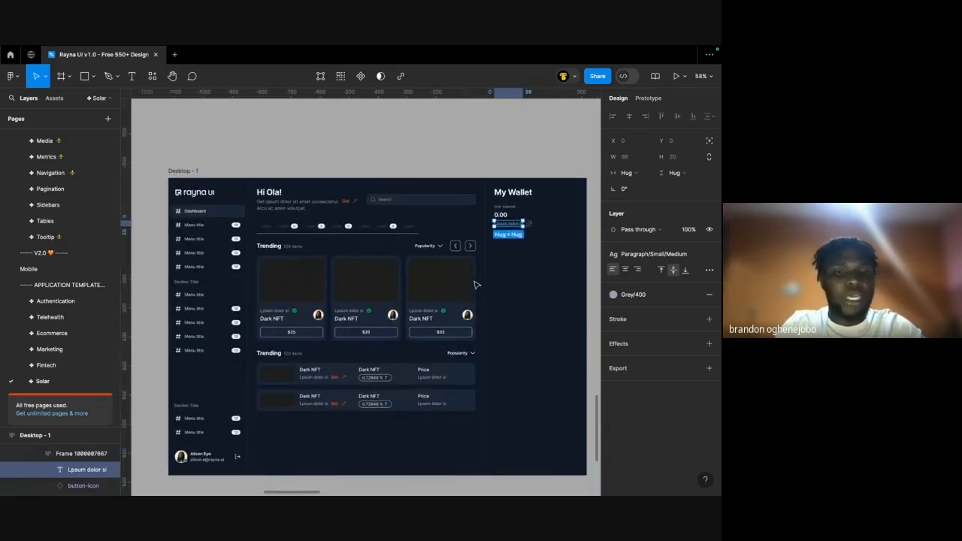
scroll(553, 236, "up", 5)
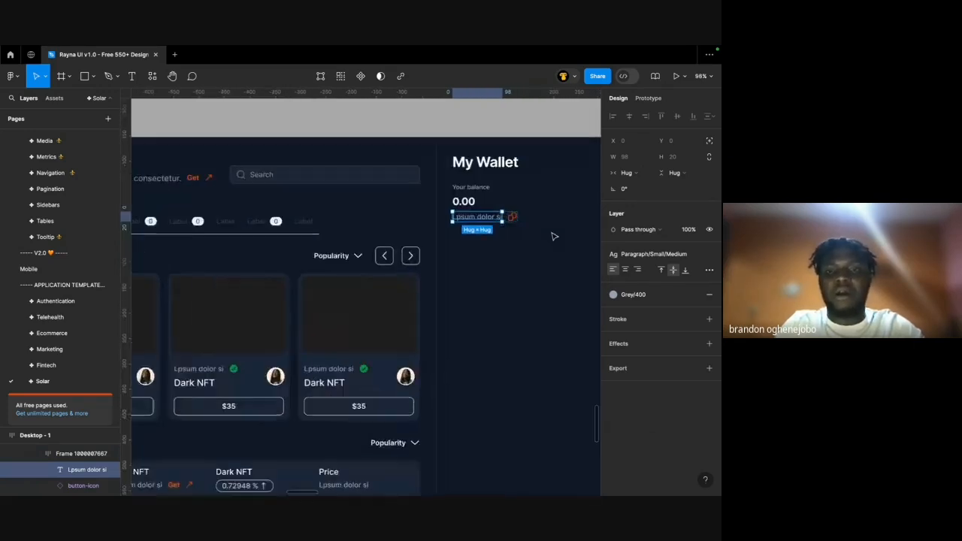
scroll(554, 236, "left", 2)
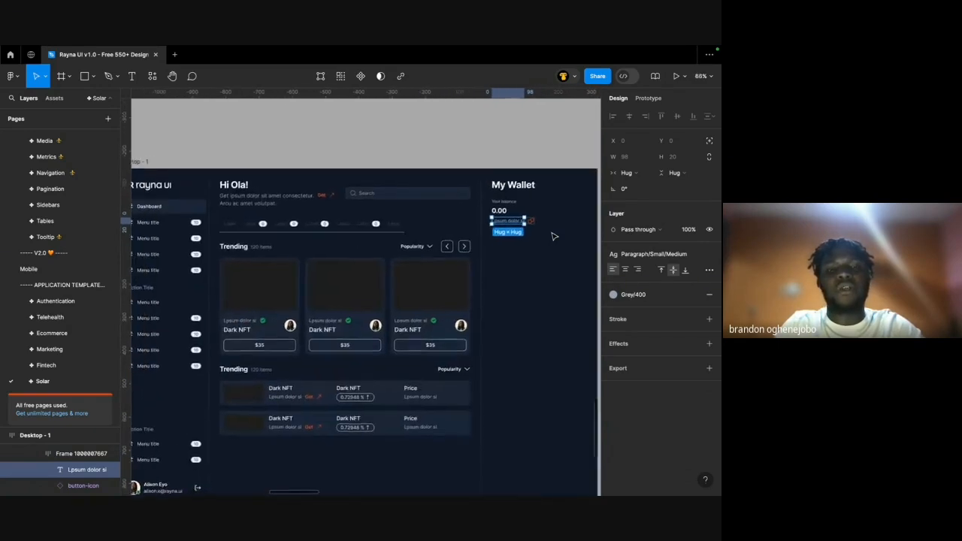
scroll(576, 189, "up", 6)
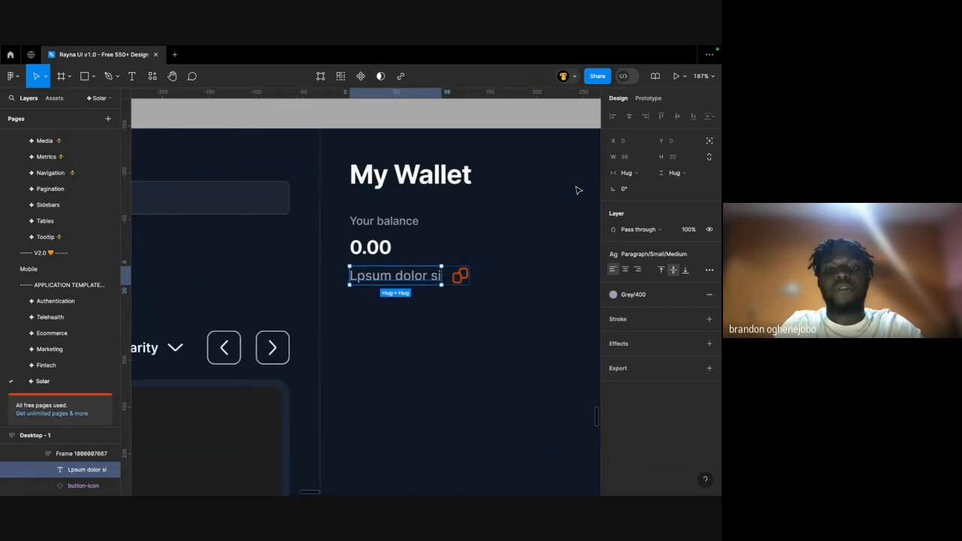
scroll(575, 190, "down", 6)
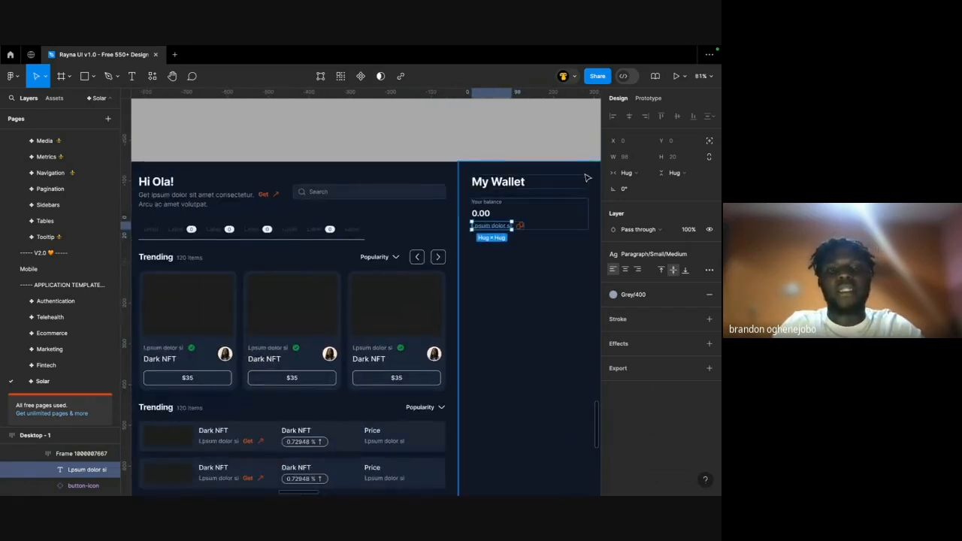
scroll(584, 181, "up", 4)
scroll(585, 243, "up", 2)
key("Return")
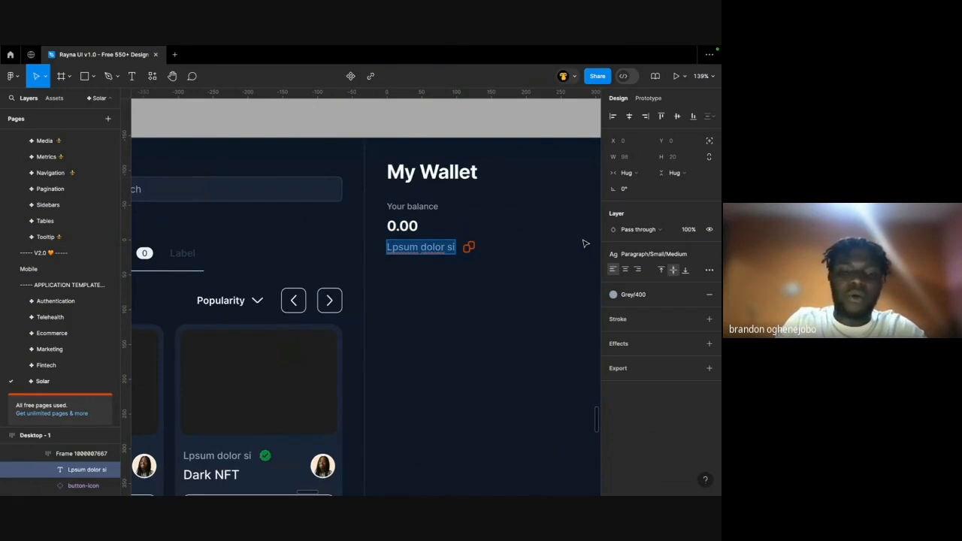
type("734fb7rb37fhfdhjvbsf7834")
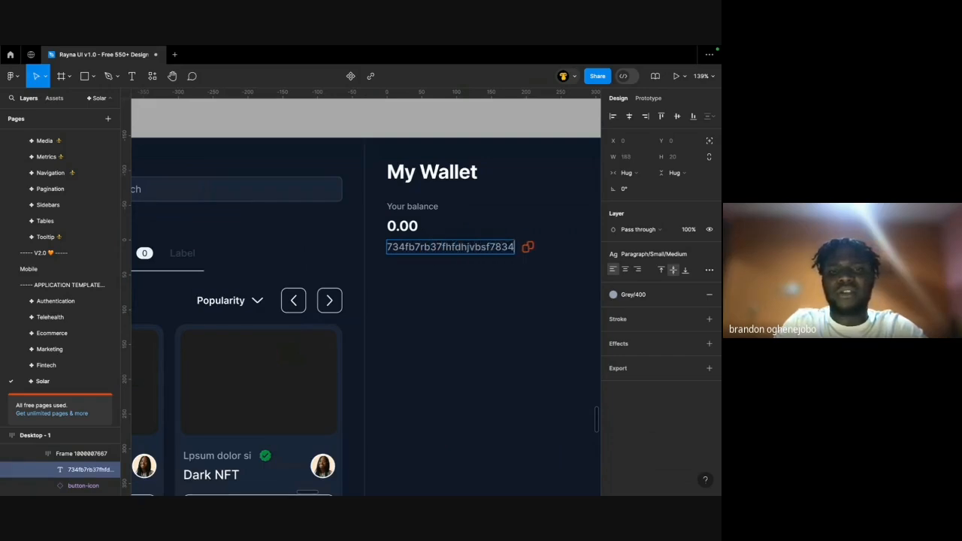
Shorten the placeholder wallet address below 0.00 by removing its last four characters.
scroll(575, 240, "right", 3)
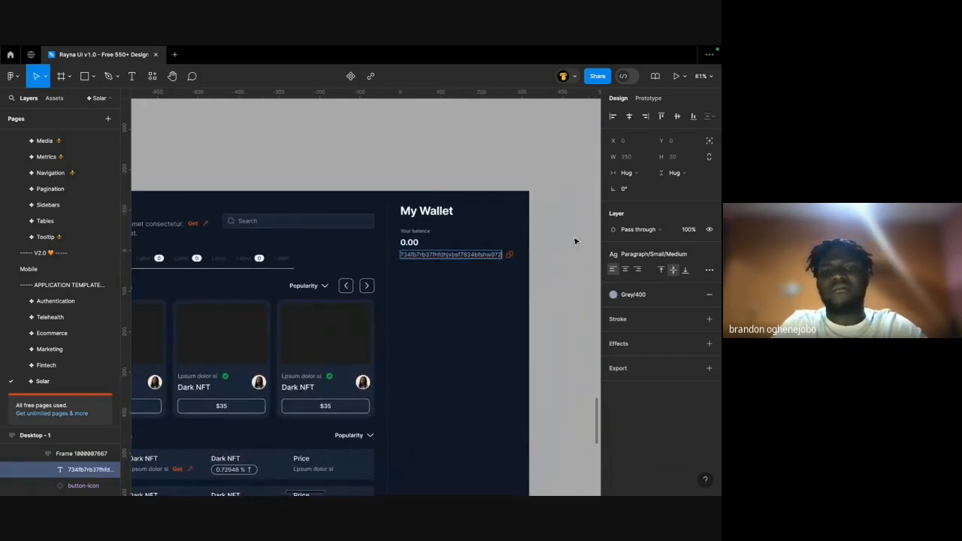
scroll(436, 286, "up", 4)
key("BackSpace")
key("BackSpace")
key("BackSpace")
key("BackSpace")
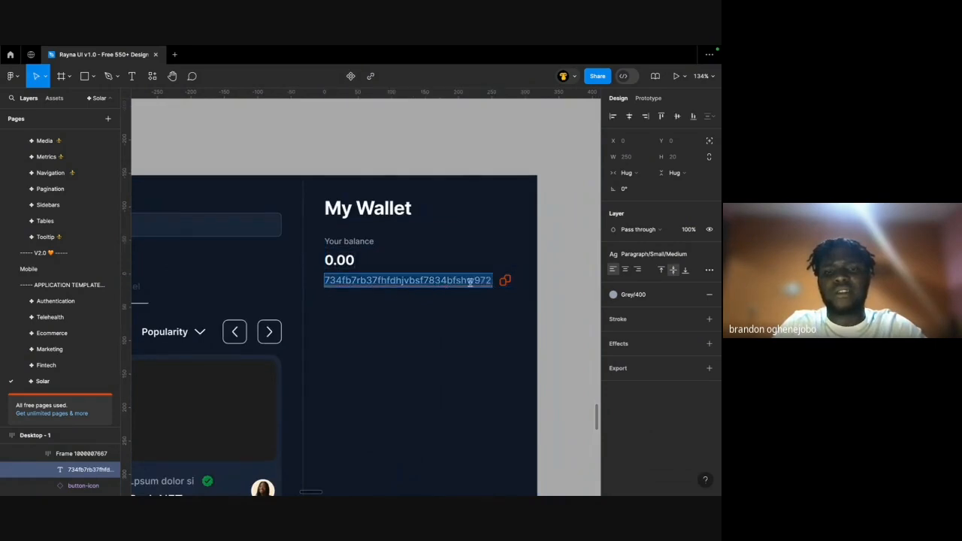
key("Escape")
key("Escape")
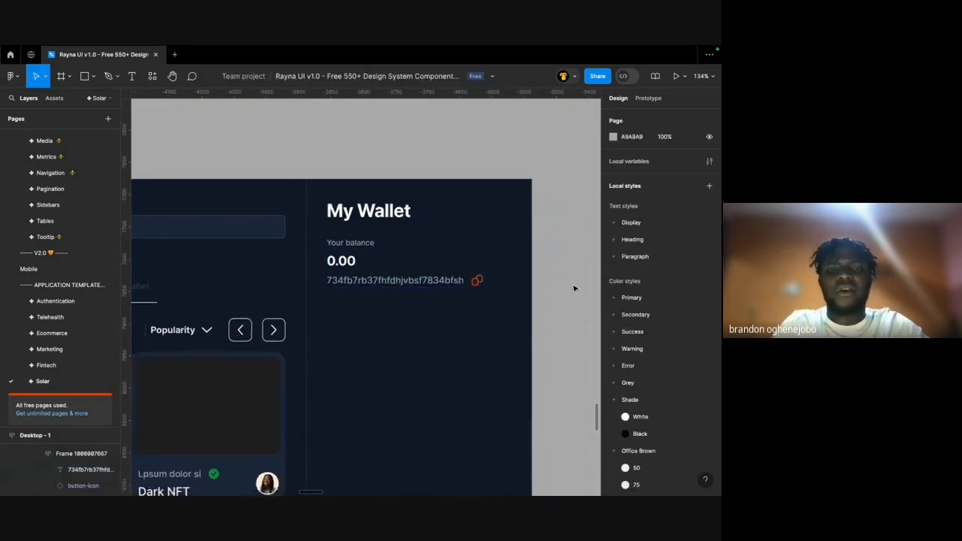
Examine the two icons beside the balance and the chart card in the wireframe's wallet section against the My Wallet column.
scroll(573, 285, "down", 3)
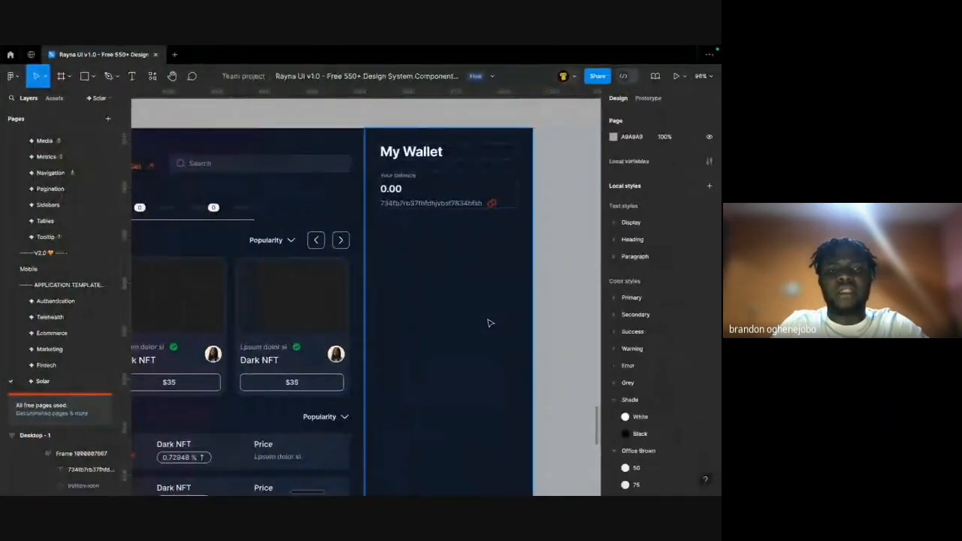
scroll(542, 323, "down", 5)
scroll(542, 322, "left", 4)
scroll(472, 262, "up", 5)
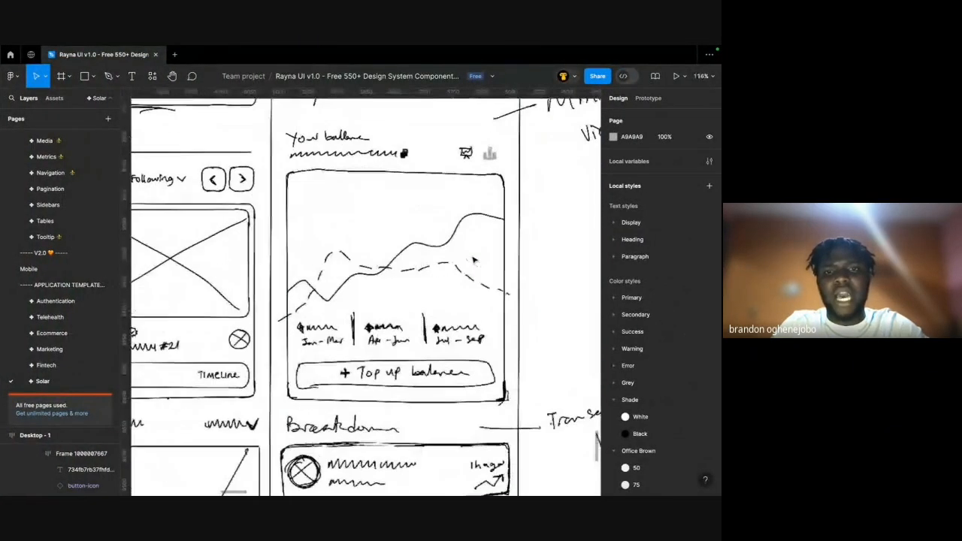
scroll(491, 152, "right", 8)
scroll(492, 153, "up", 3)
scroll(492, 153, "right", 4)
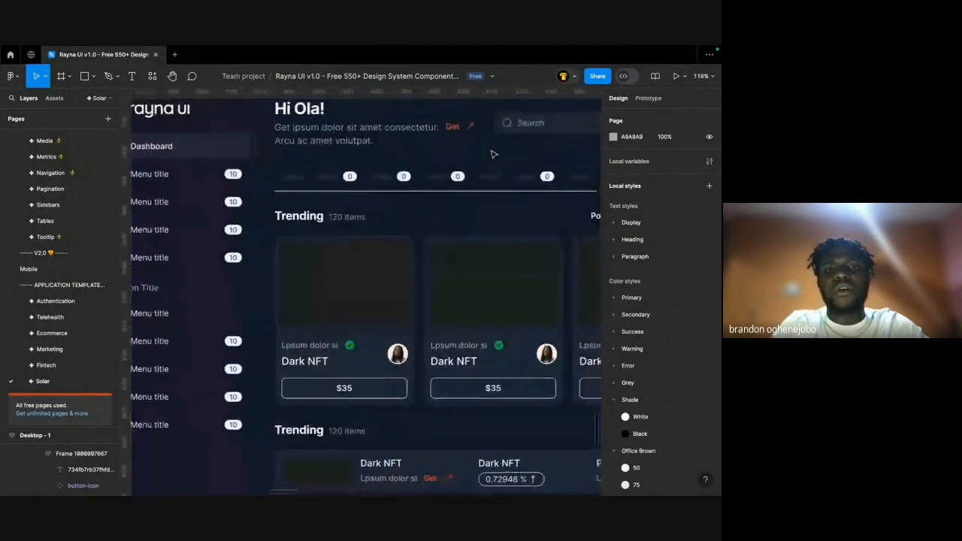
scroll(473, 146, "down", 3)
scroll(454, 139, "right", 3)
scroll(451, 138, "up", 3)
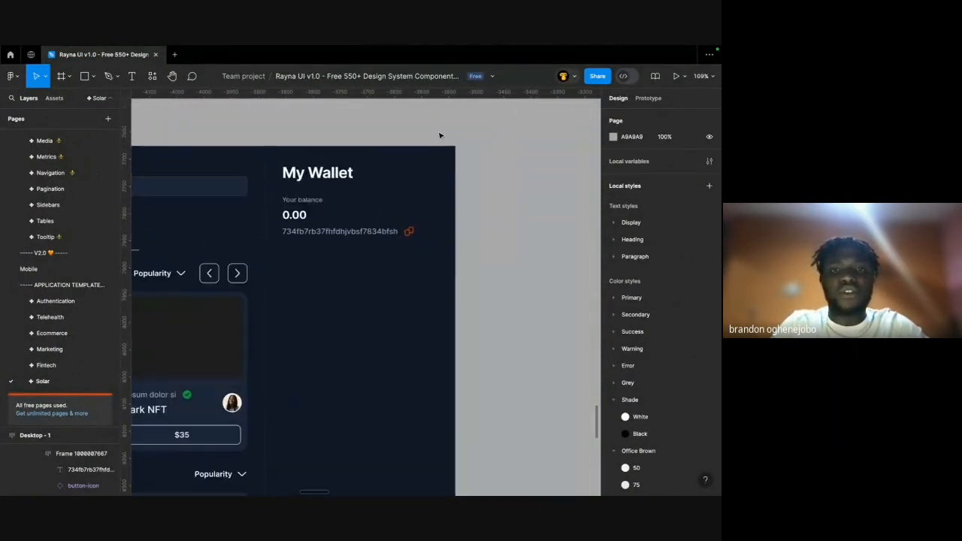
Search the component assets for "toggle", clear the search and return to the list of pages.
left_click(54, 98)
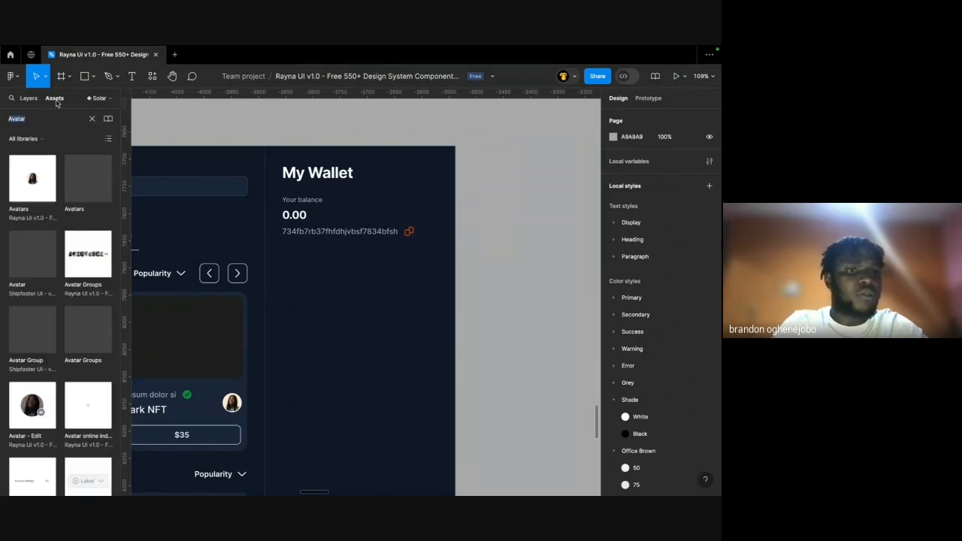
type("io")
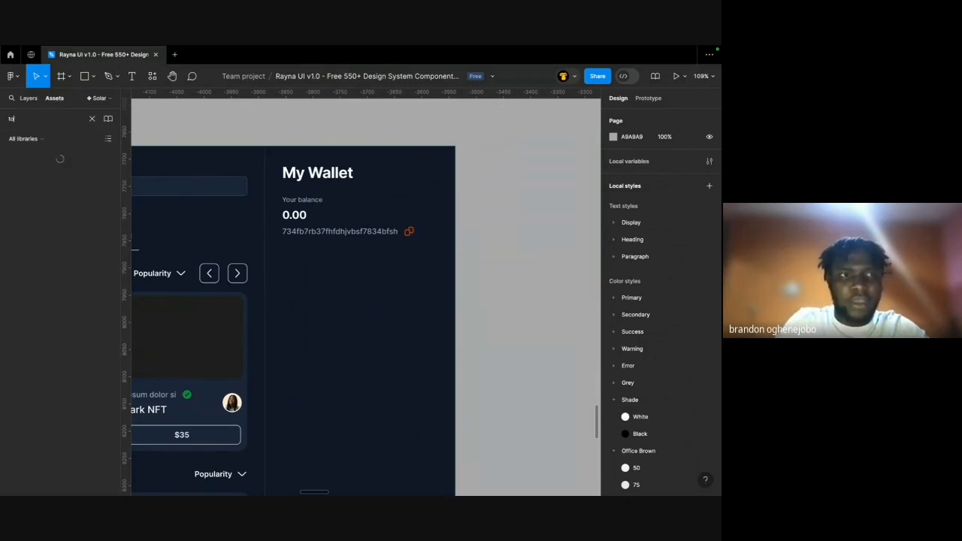
type("ggle")
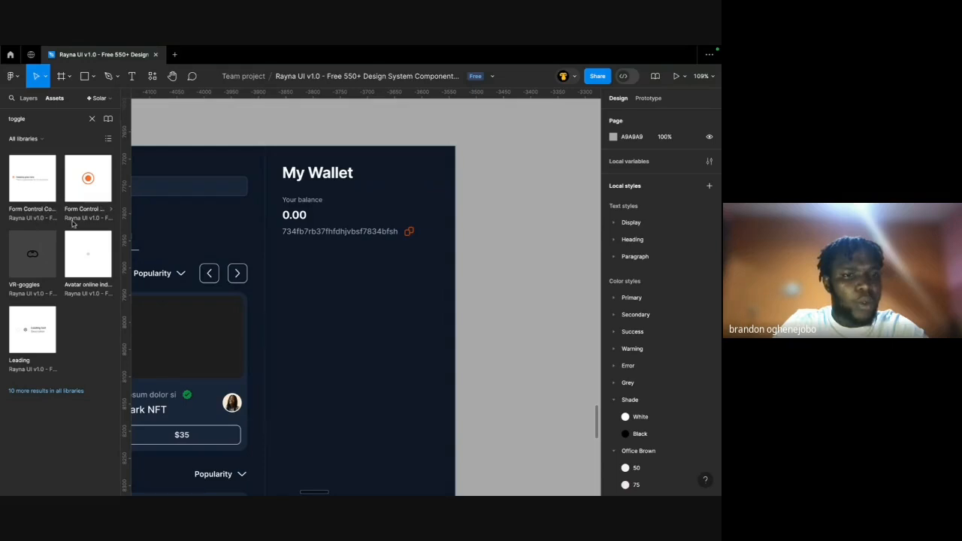
left_click(92, 120)
left_click(29, 97)
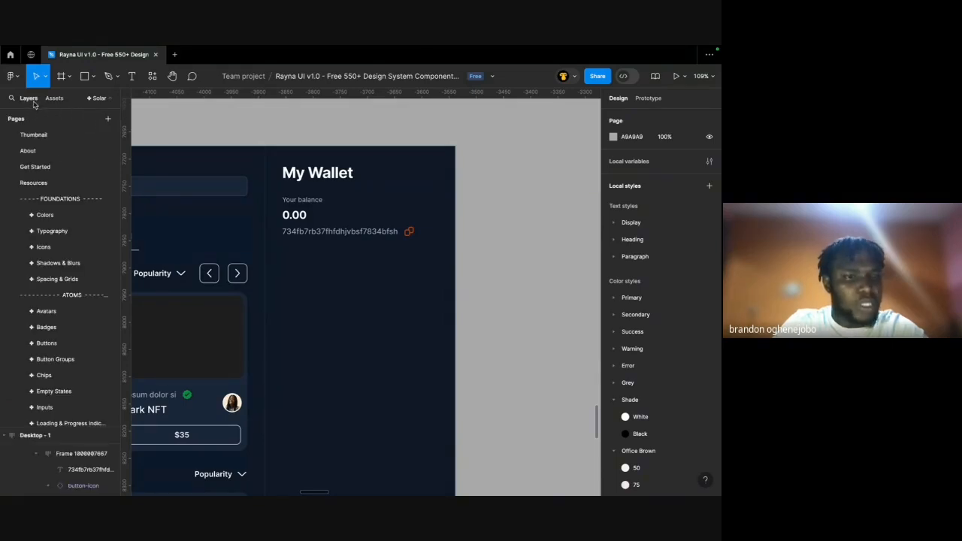
Look through the design system's atoms and application component pages for a toggle component suited to the wallet header.
scroll(62, 290, "down", 3)
scroll(62, 291, "down", 2)
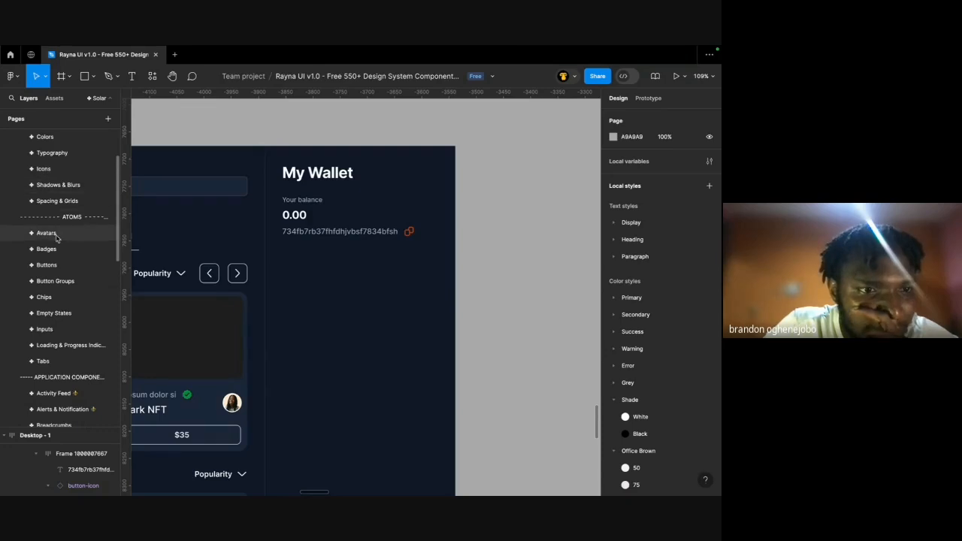
scroll(56, 267, "down", 3)
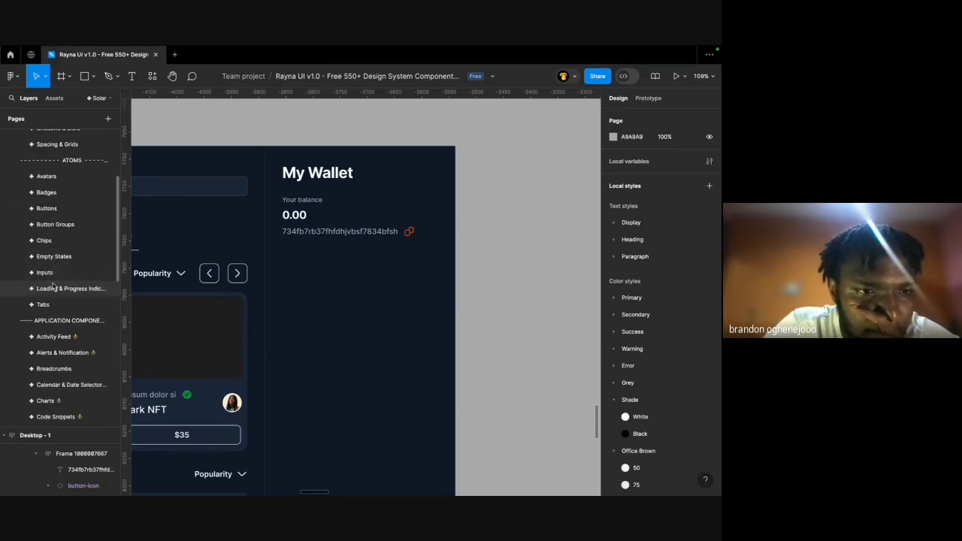
scroll(45, 333, "down", 2)
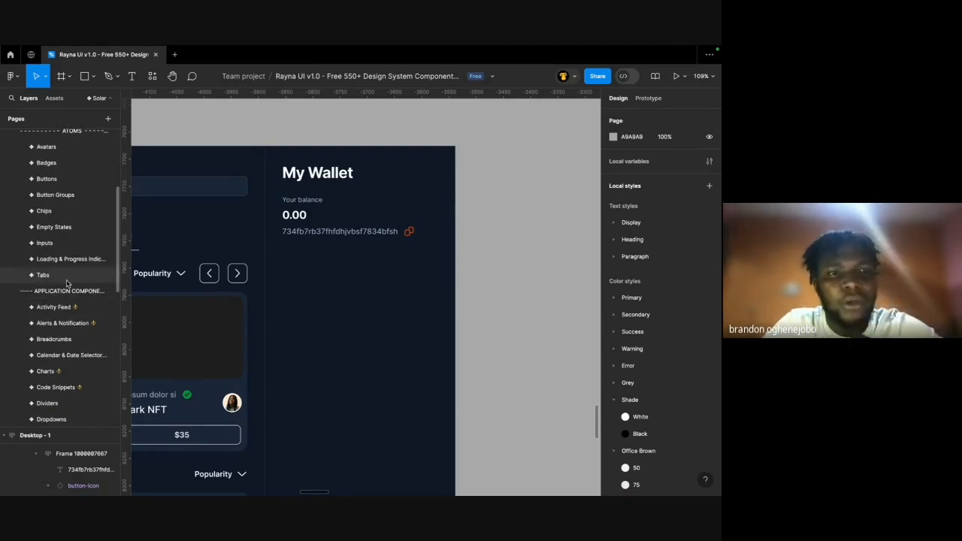
scroll(66, 283, "down", 2)
scroll(66, 284, "down", 3)
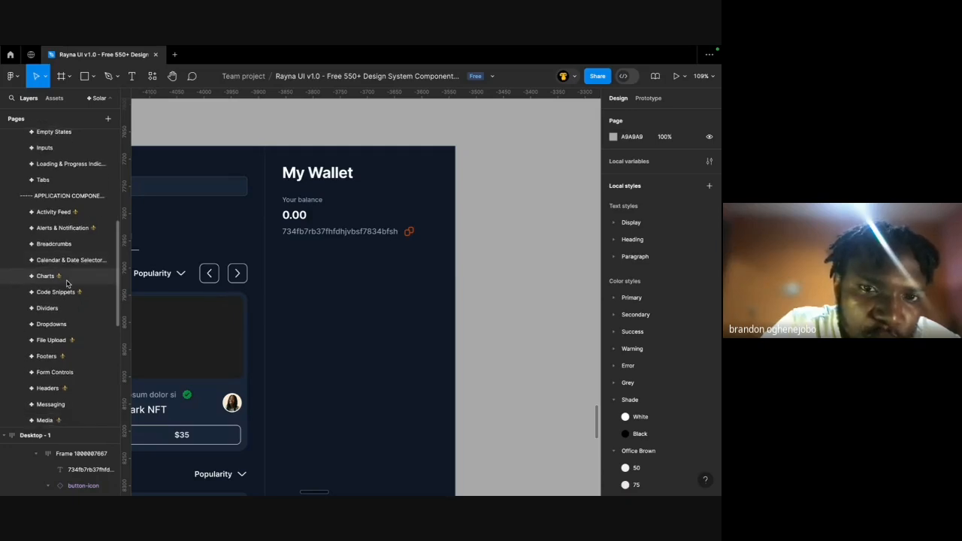
scroll(66, 283, "down", 3)
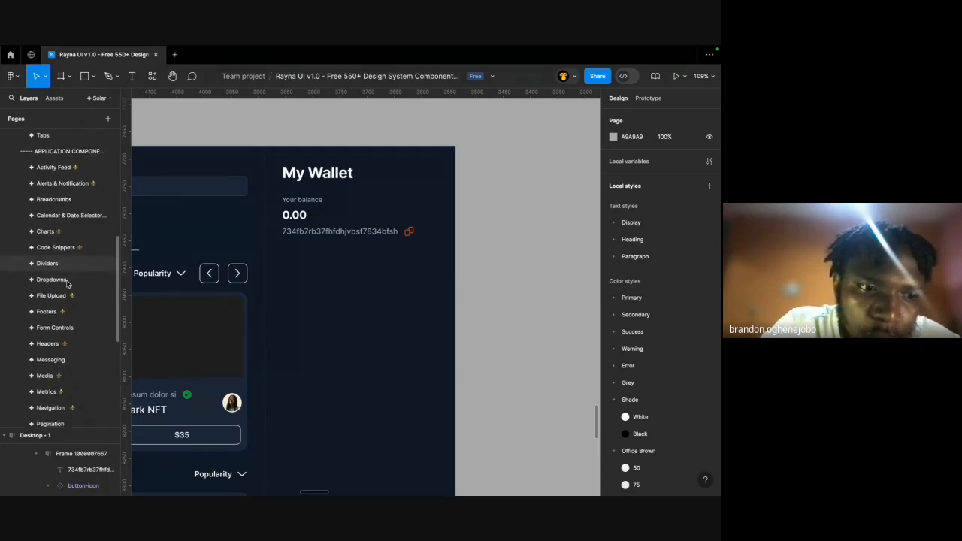
scroll(66, 283, "down", 3)
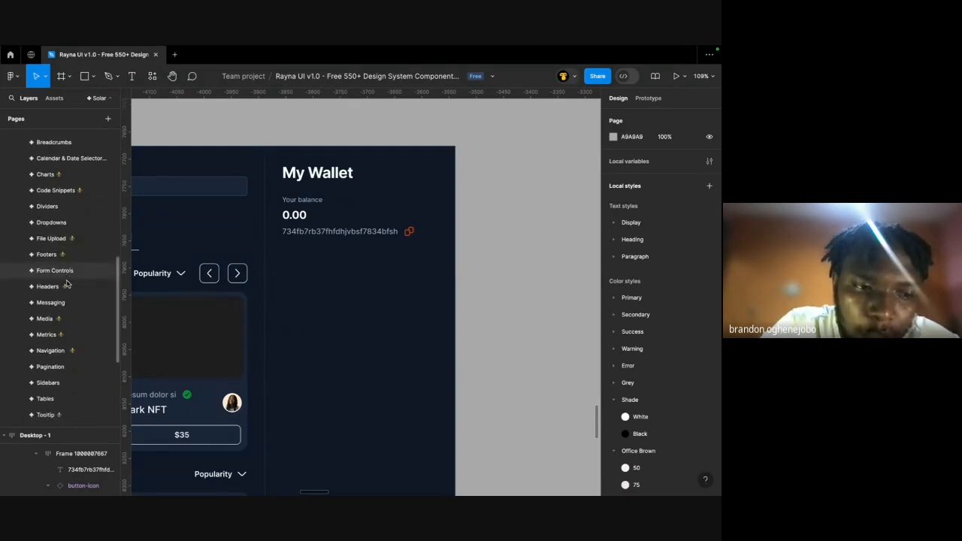
scroll(66, 283, "down", 1)
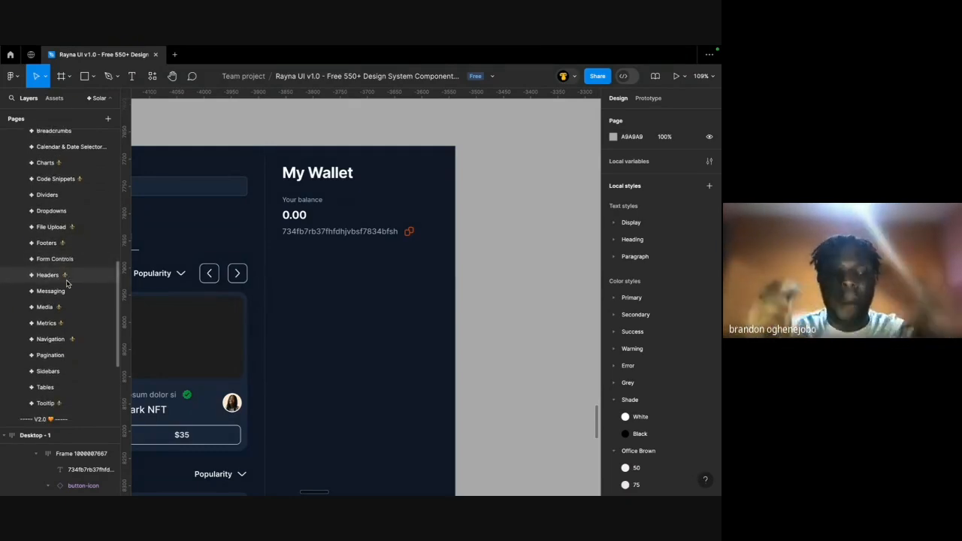
scroll(66, 284, "up", 1)
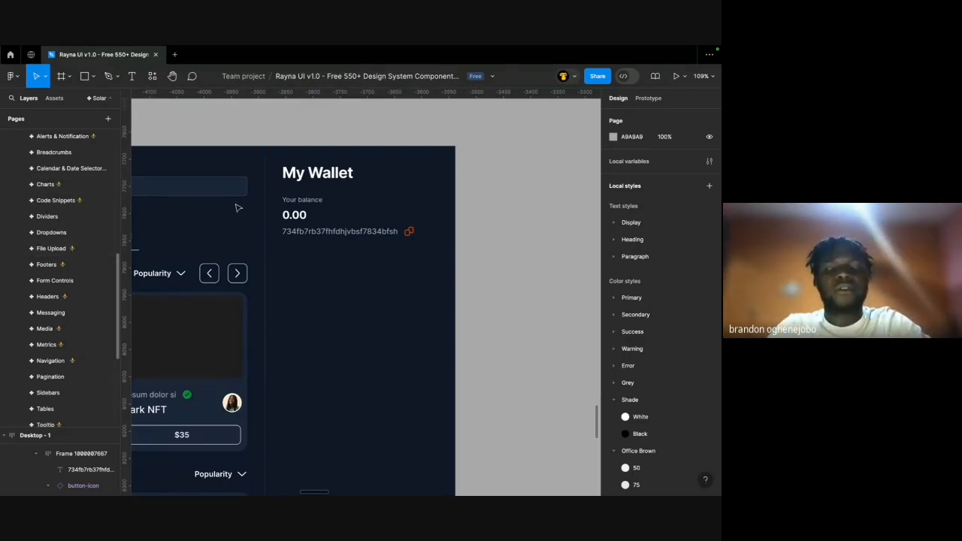
scroll(278, 216, "down", 4)
scroll(278, 215, "down", 5)
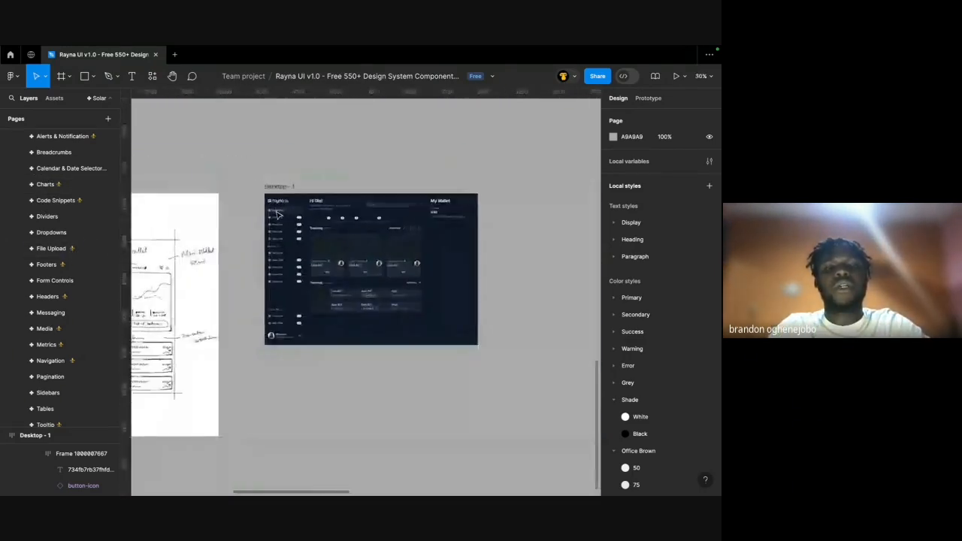
Copy the previous/next arrow button pair beside the Popularity dropdown above the Dark NFT cards for use in the wallet header.
scroll(275, 217, "up", 6)
scroll(425, 288, "up", 5)
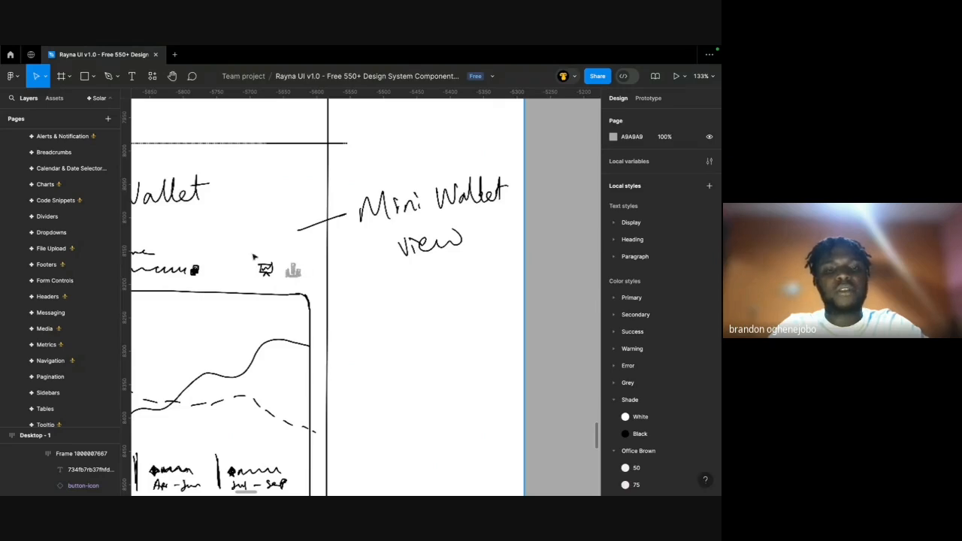
scroll(276, 295, "down", 3)
scroll(277, 295, "right", 7)
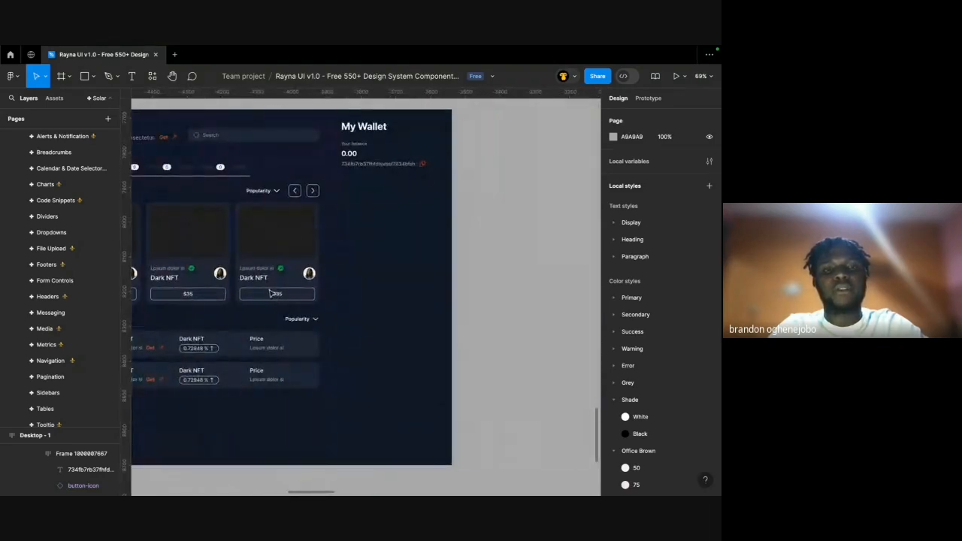
left_click(278, 190)
double_click(298, 195)
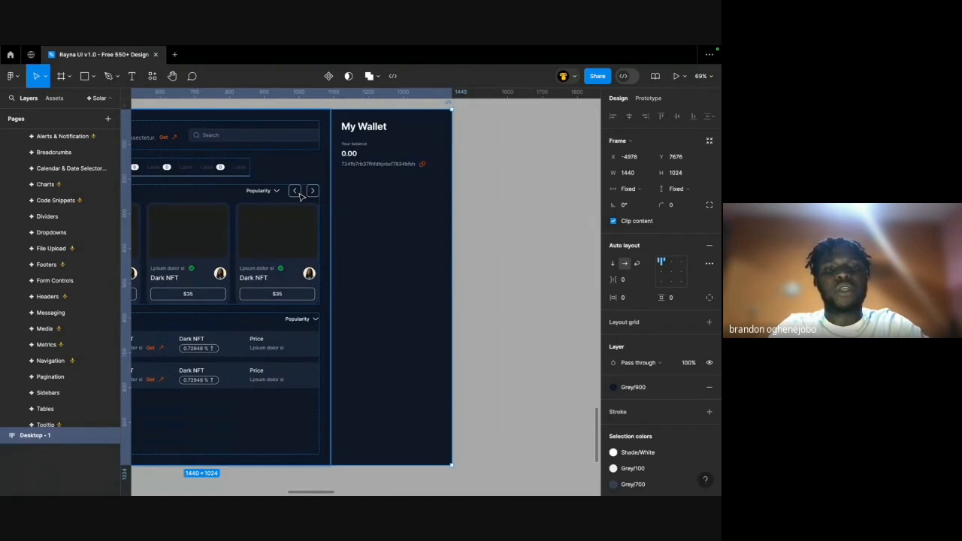
double_click(297, 196)
double_click(297, 195)
left_click(281, 196)
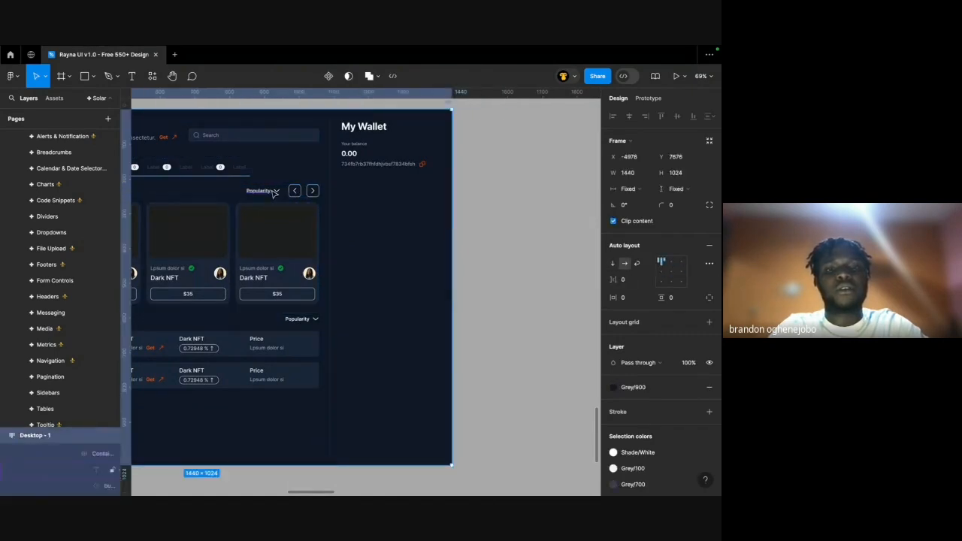
left_click(269, 192, "super")
left_click(303, 192)
scroll(389, 170, "up", 5)
scroll(396, 169, "up", 1)
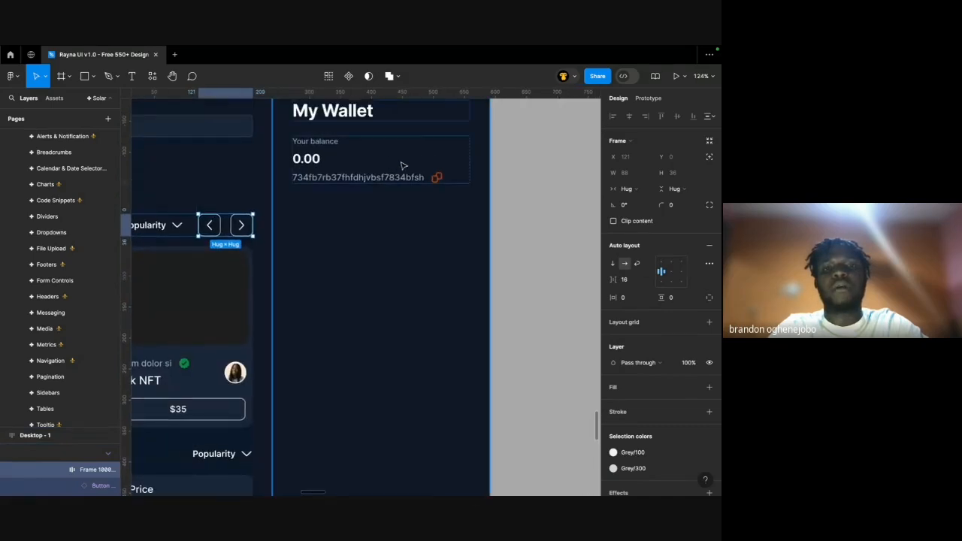
Wrap the My Wallet balance block in a horizontal auto layout with a gap of 12 and paste the arrow button pair beside it.
scroll(402, 165, "down", 8)
scroll(390, 239, "up", 4)
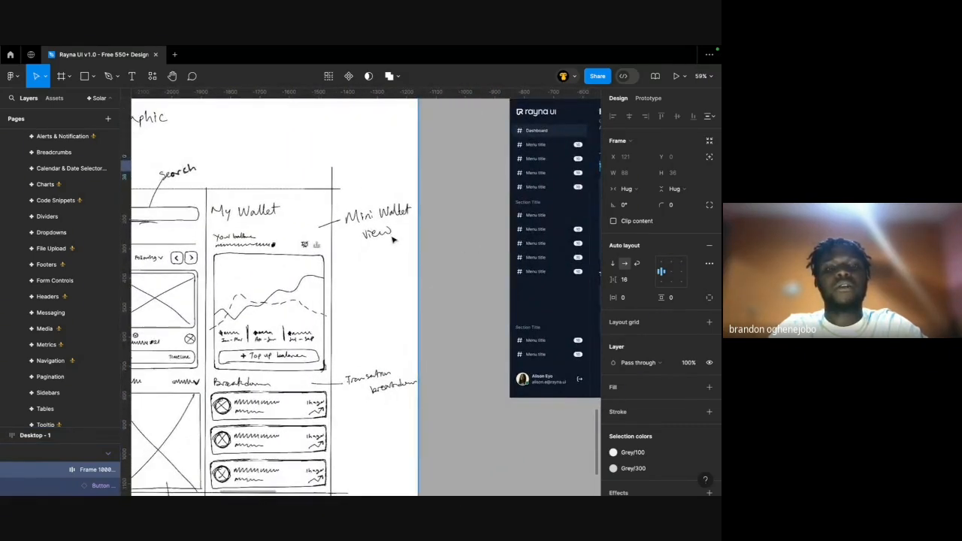
scroll(391, 239, "right", 5)
scroll(391, 241, "up", 3)
scroll(391, 240, "up", 6)
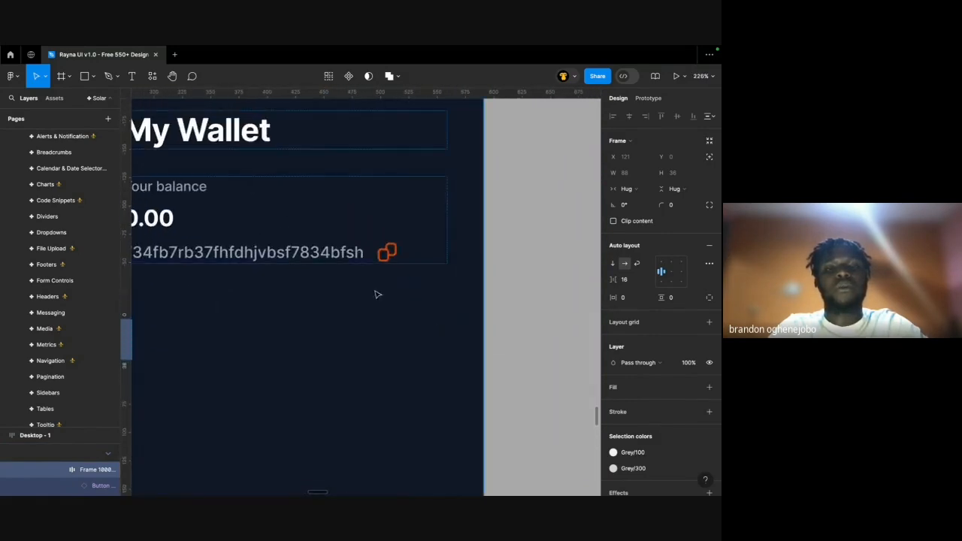
scroll(338, 270, "left", 1)
left_click(233, 256)
scroll(233, 255, "left", 3)
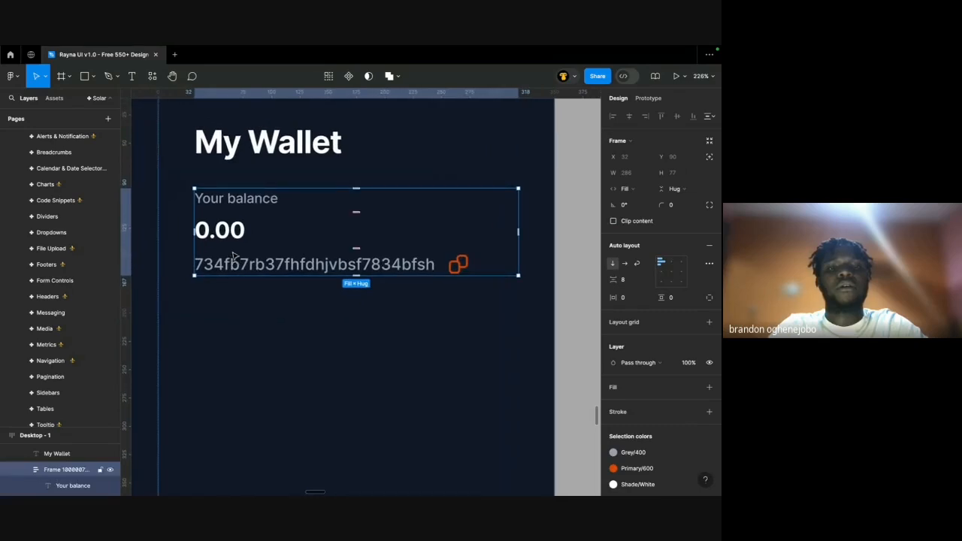
left_click(229, 237)
left_click(235, 154)
left_click(237, 235)
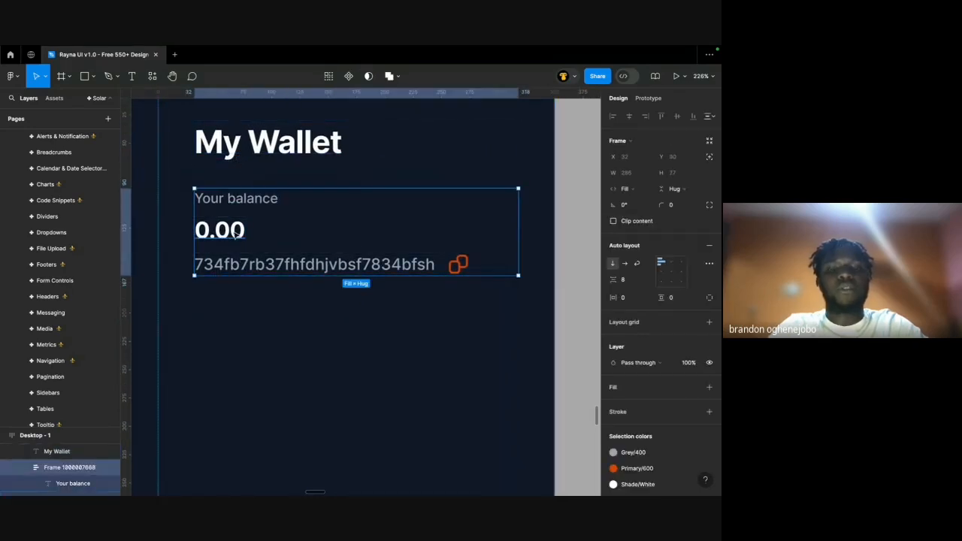
key("shift+a")
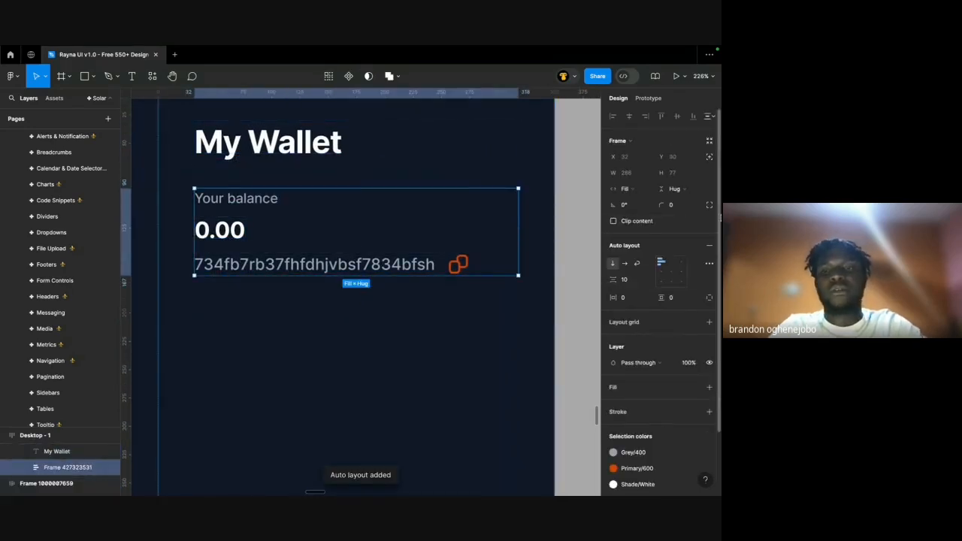
left_click(625, 263)
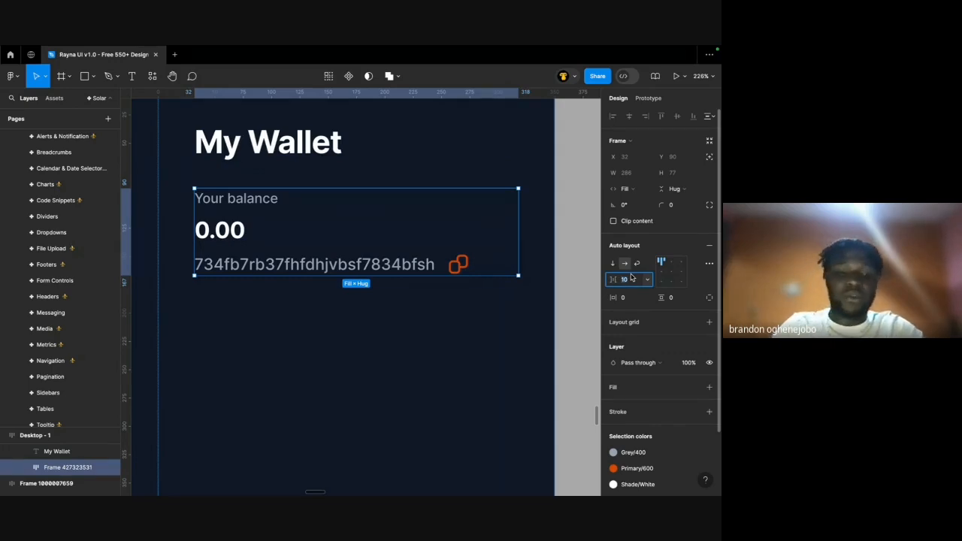
type("12")
key("Return")
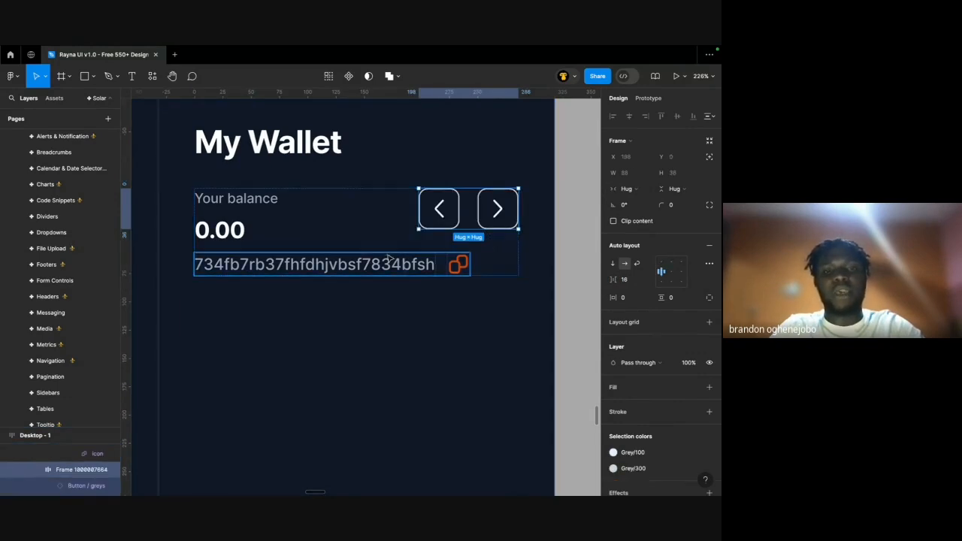
Turn on text truncation for the wallet address below 0.00.
double_click(363, 269)
scroll(488, 211, "down", 5)
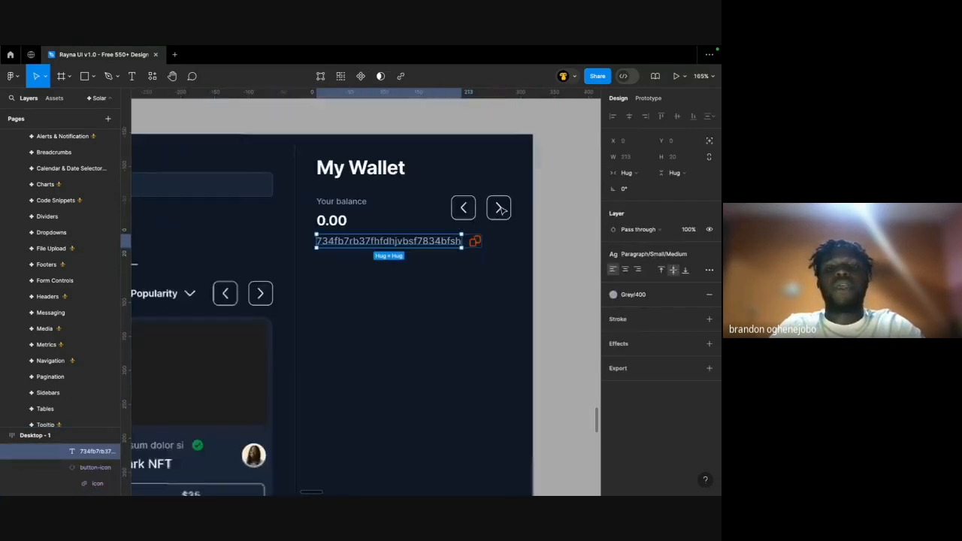
scroll(466, 218, "left", 1)
scroll(463, 218, "up", 4)
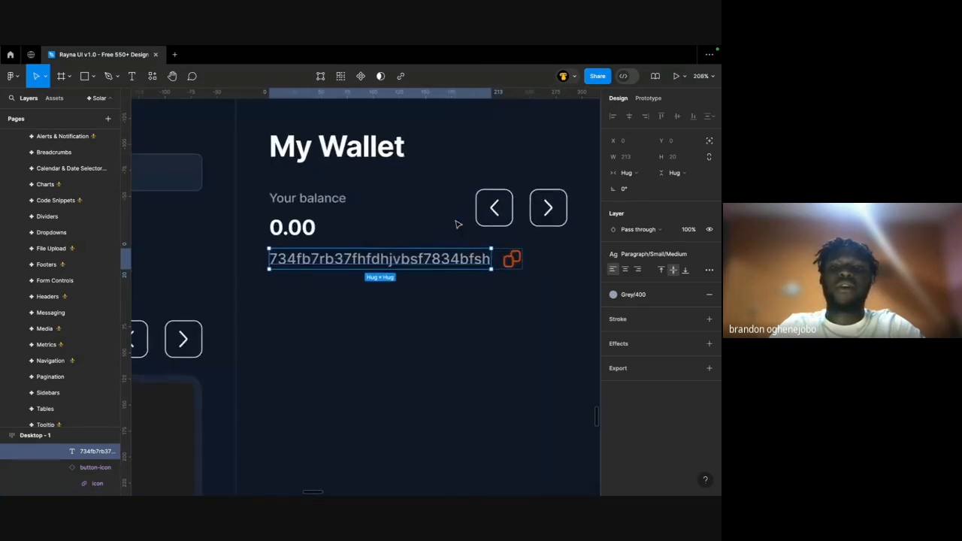
left_click(707, 272)
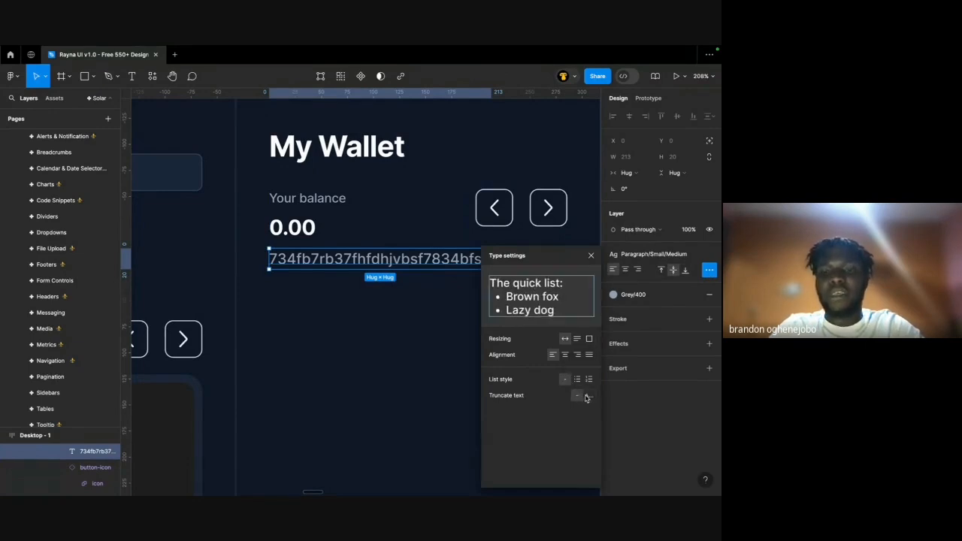
left_click(590, 256)
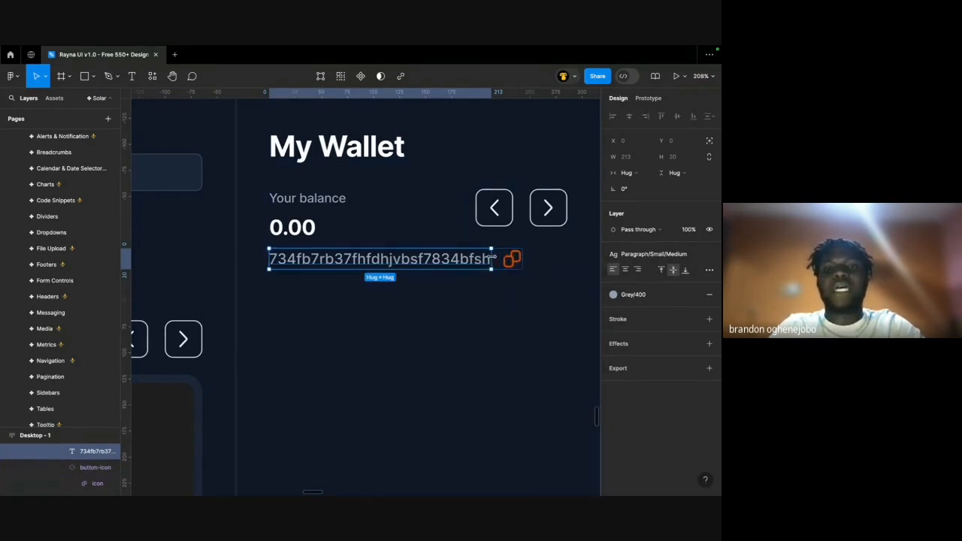
Set the wallet address row and its address text to fill the container width.
left_click(344, 227)
double_click(306, 230)
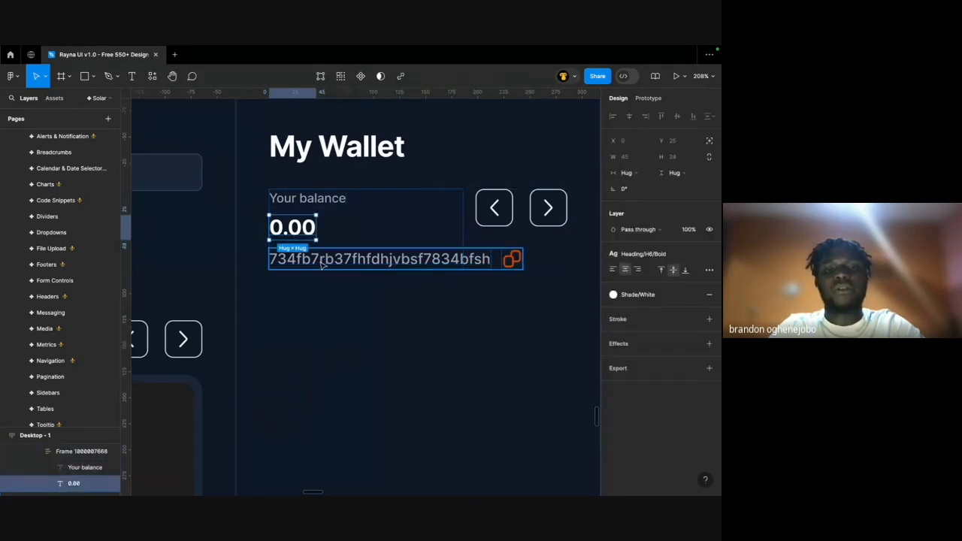
left_click(323, 261)
left_click(626, 189)
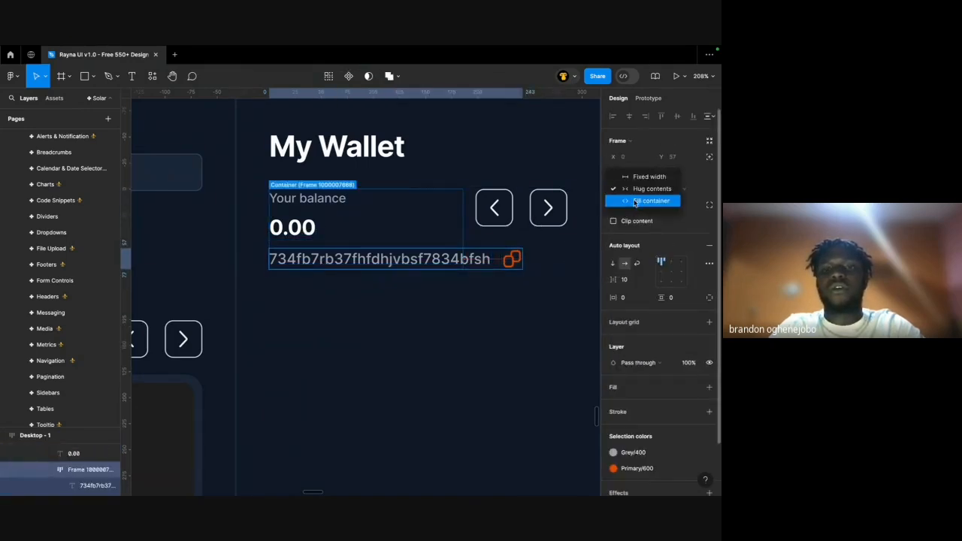
left_click(645, 200)
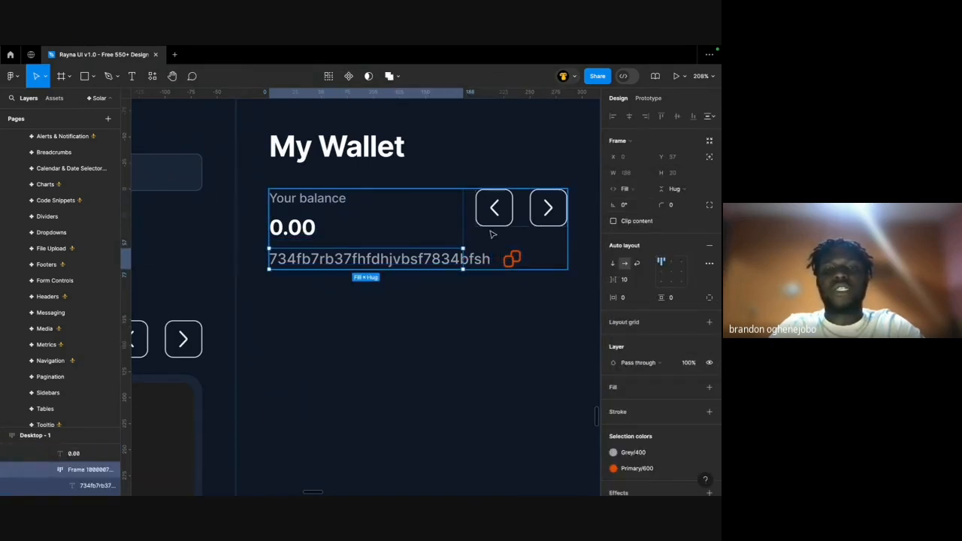
left_click(419, 258)
left_click(623, 176)
left_click(626, 191)
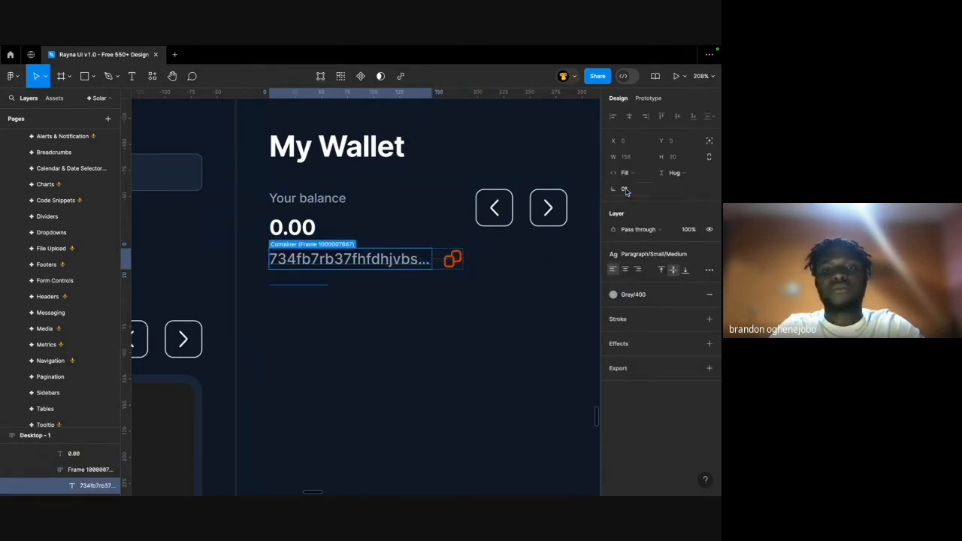
left_click(417, 302)
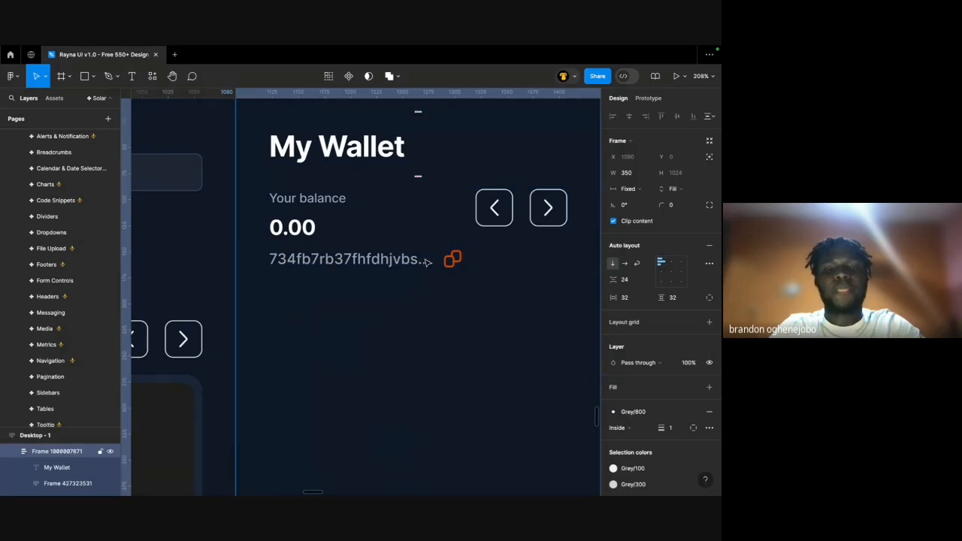
Align the contents of the balance row to the bottom, so the arrow buttons sit level with the wallet address.
left_click(453, 258)
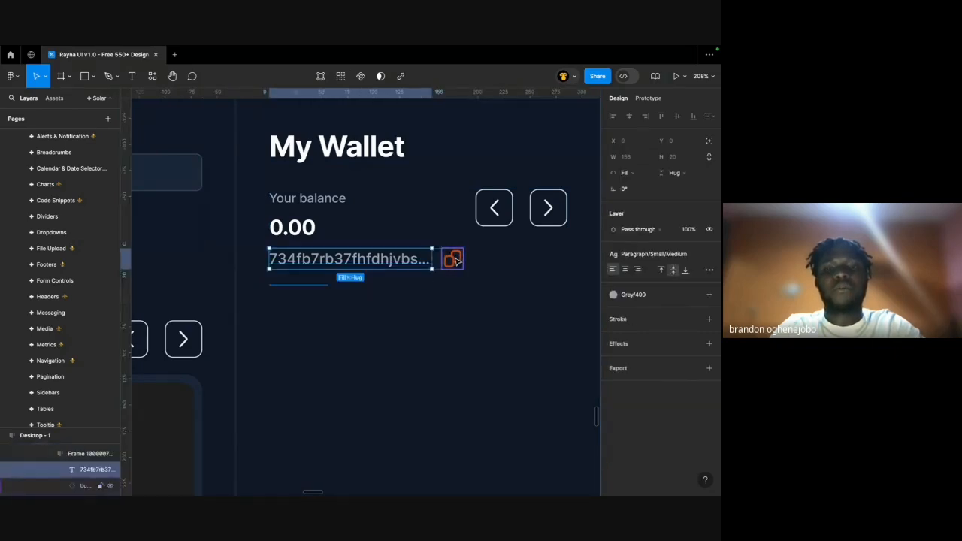
left_click(453, 258)
scroll(455, 260, "down", 4)
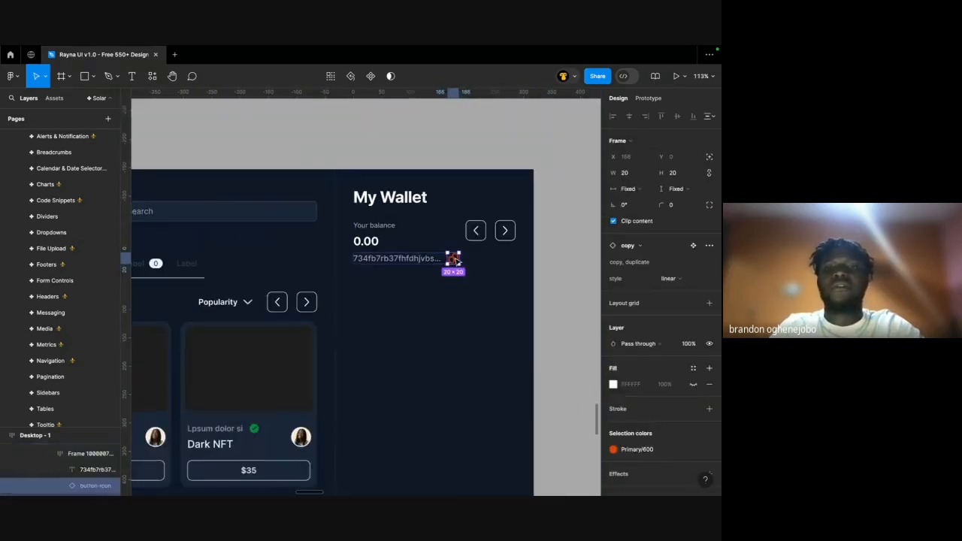
left_click(502, 249)
left_click(671, 283)
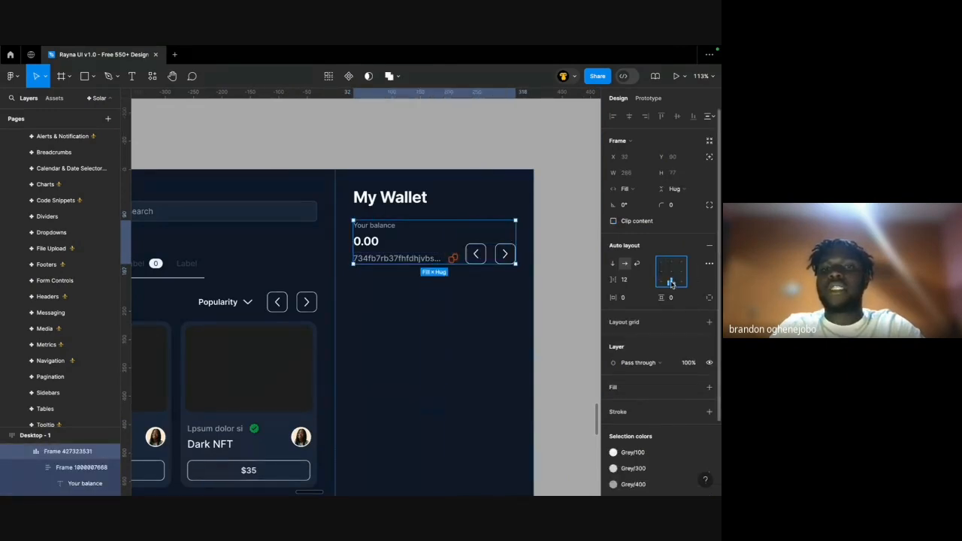
left_click(549, 239)
left_click(454, 257, "super")
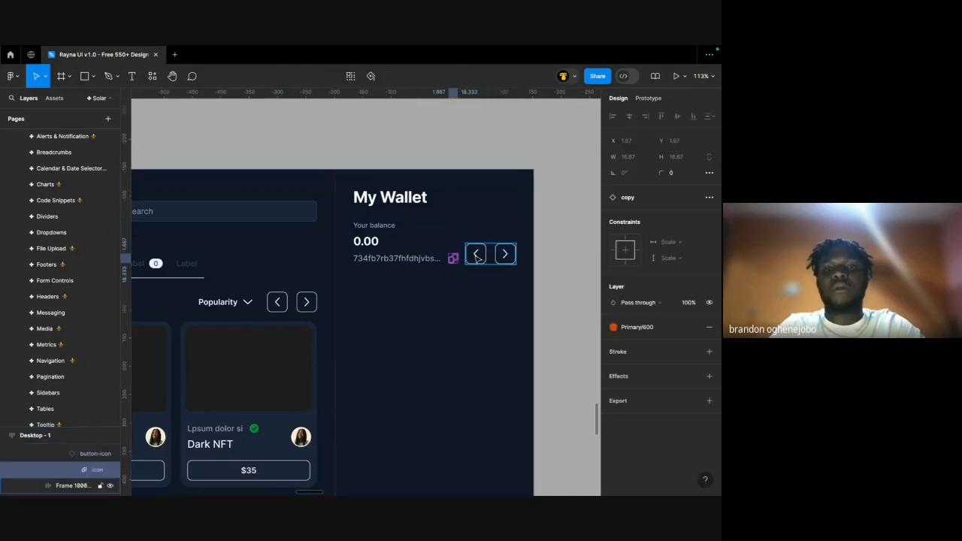
Add a fill to the frame around the wallet's two arrow buttons and apply the Grey/800 colour style.
scroll(475, 255, "up", 5)
left_click(516, 251)
scroll(517, 250, "right", 1)
scroll(516, 250, "up", 4)
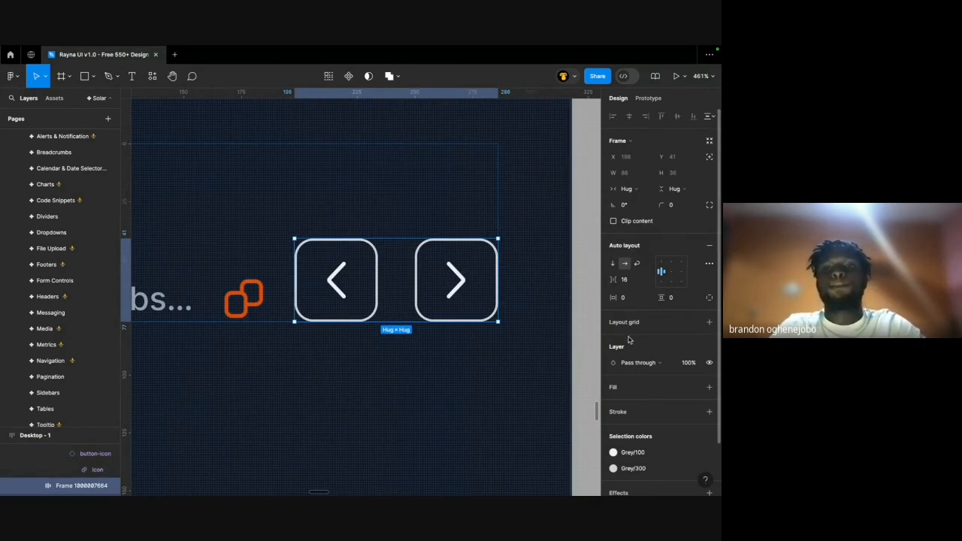
scroll(654, 398, "down", 1)
left_click(709, 375)
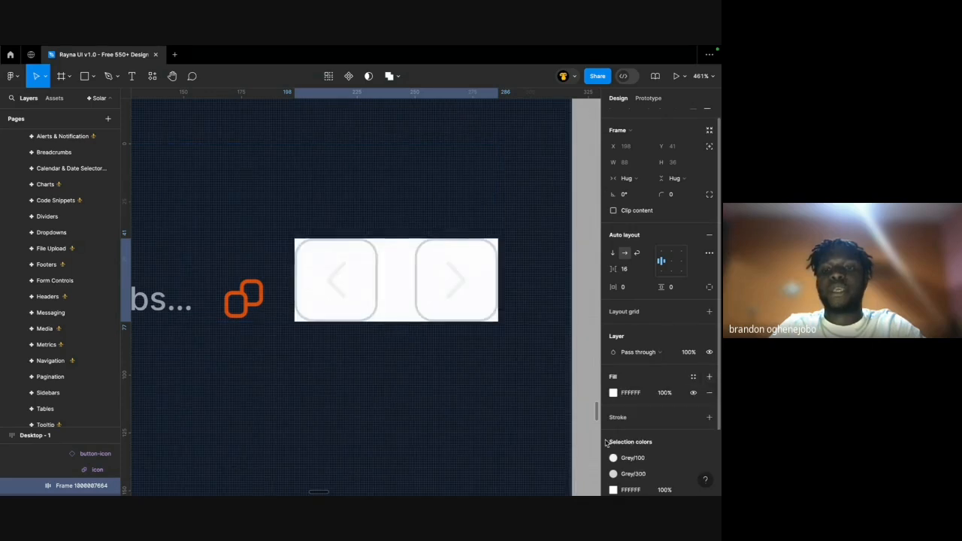
scroll(660, 371, "down", 3)
left_click(693, 339)
scroll(570, 417, "down", 5)
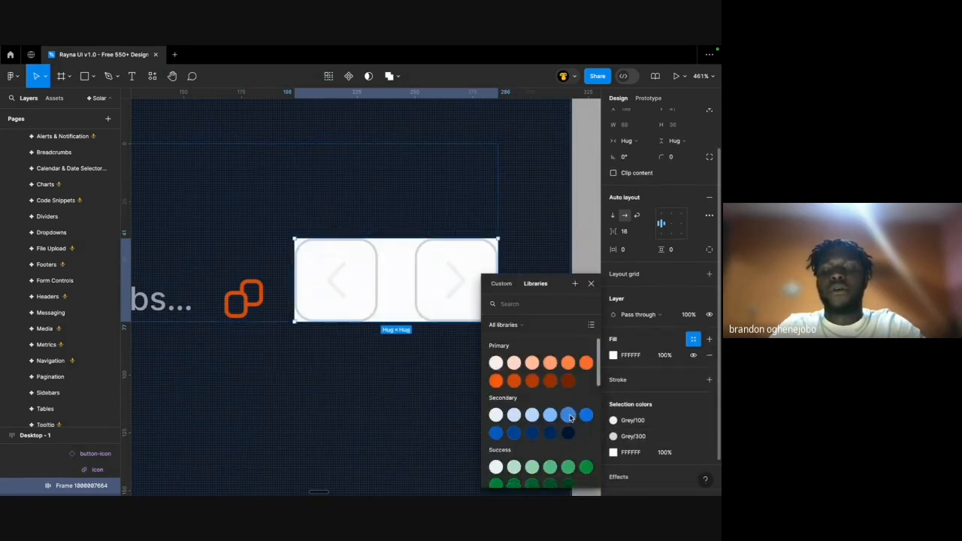
left_click(551, 373)
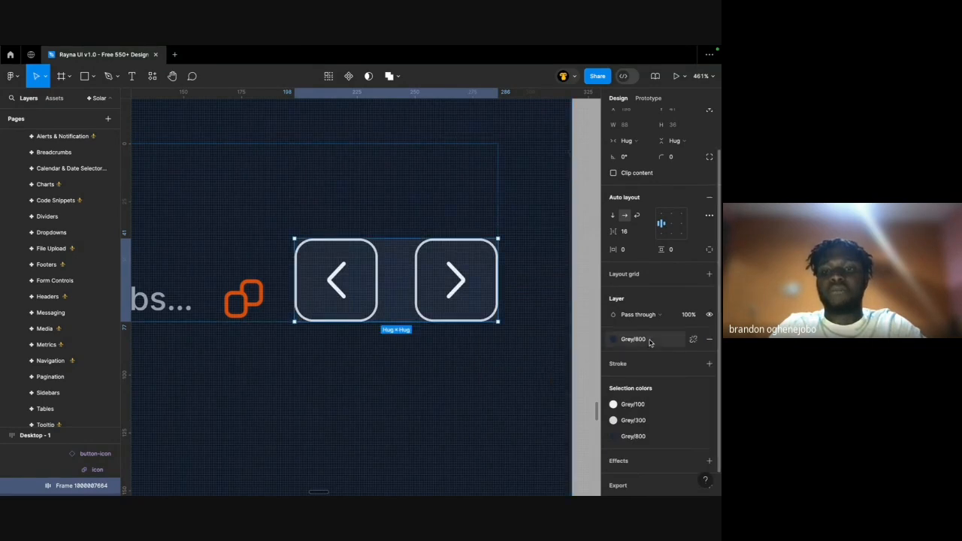
Set the arrow button frame's vertical and horizontal padding to 2.
type("2")
key("Return")
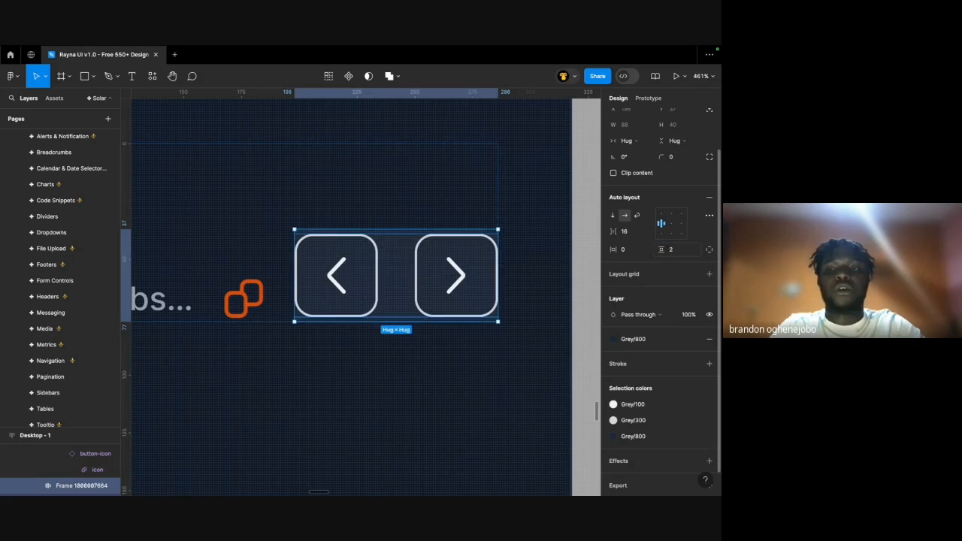
type("2")
key("Return")
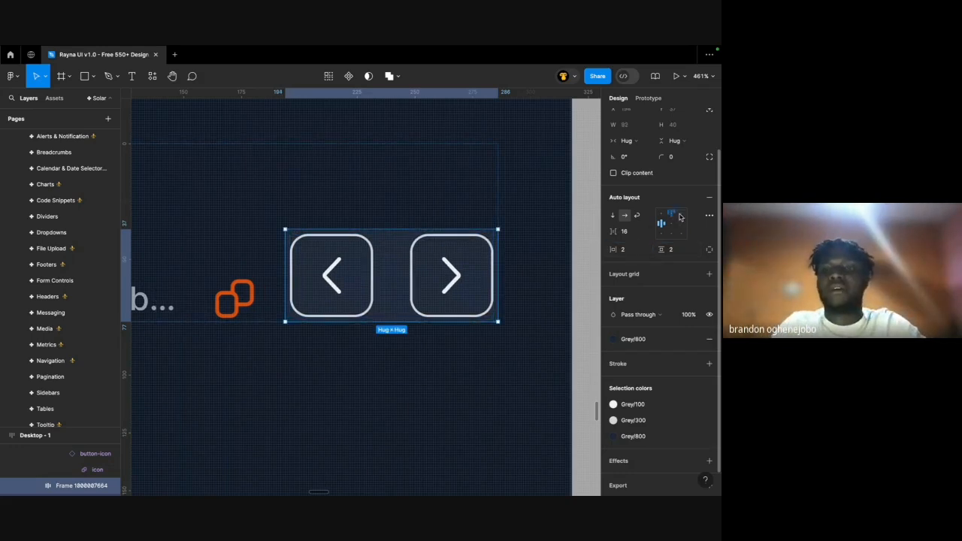
Fully round the corners of the arrow button frame with a radius of 999.
type("4")
key("Return")
left_click(676, 158)
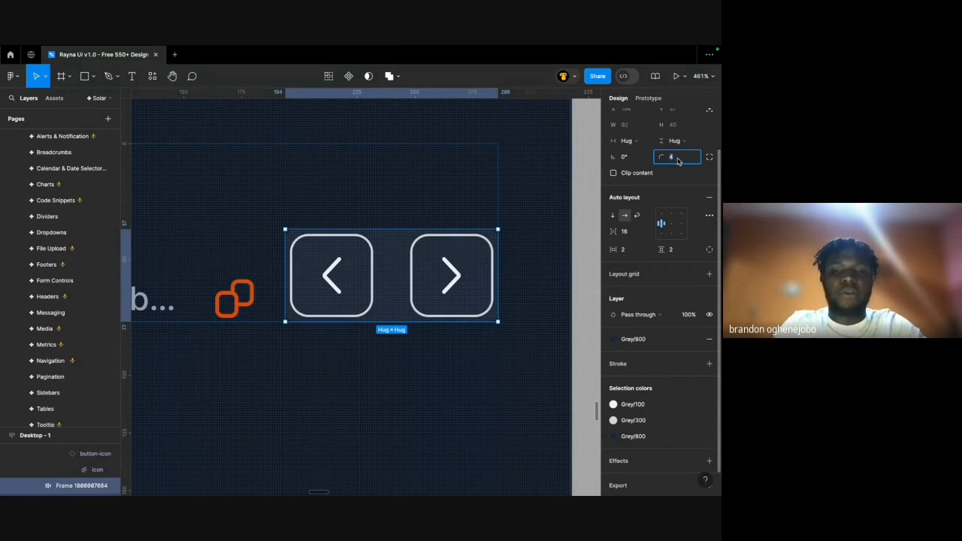
type("999")
key("Return")
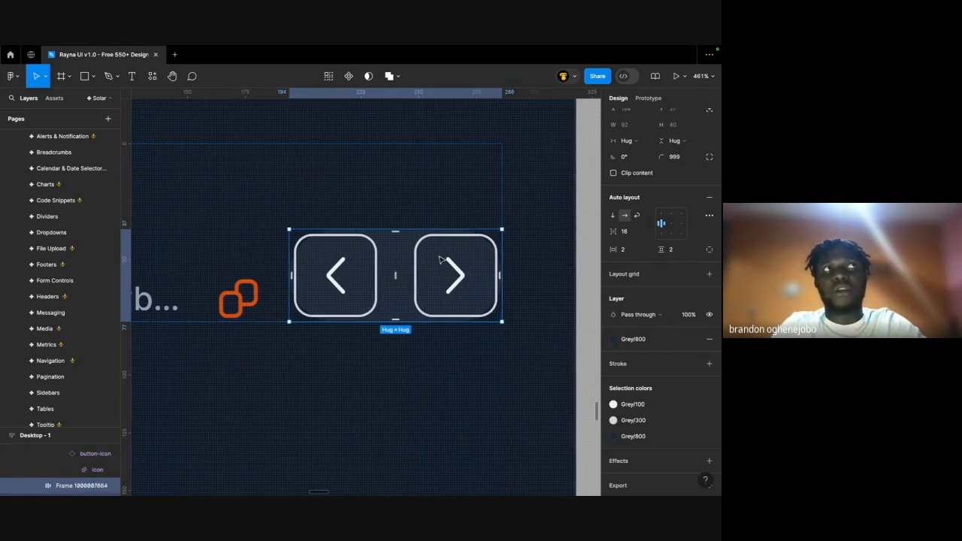
Remove the Grey/300 stroke from both arrow buttons in the wallet toggle.
left_click(342, 276)
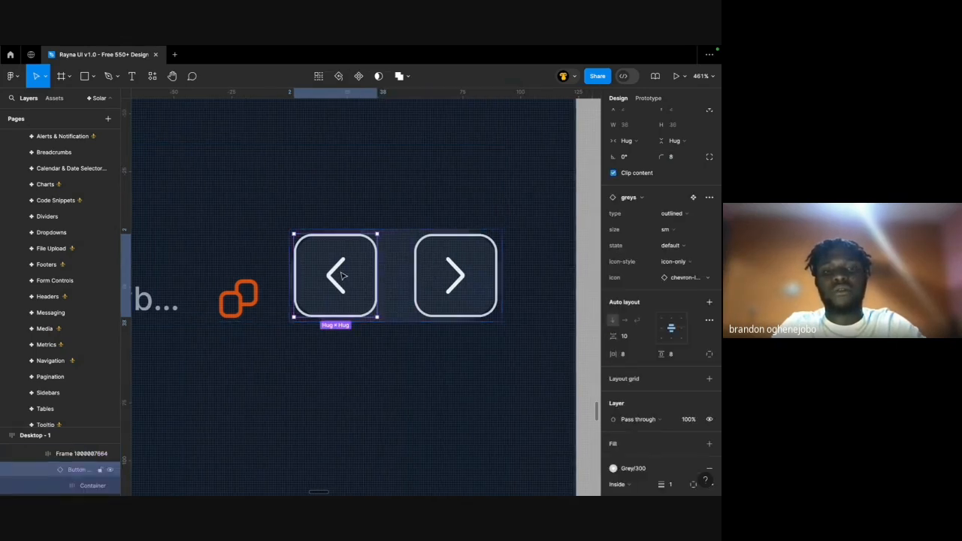
left_click(479, 266, "shift")
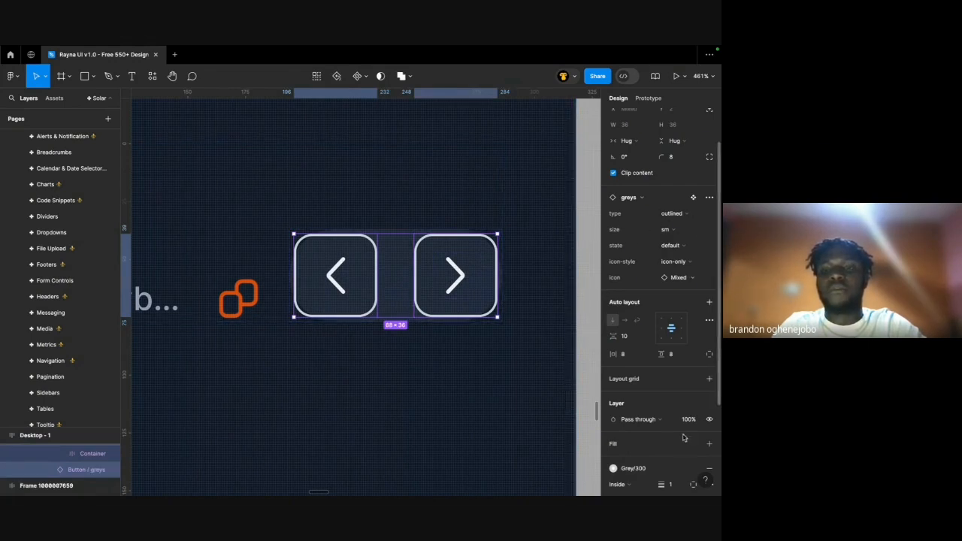
scroll(687, 463, "down", 2)
left_click(711, 415)
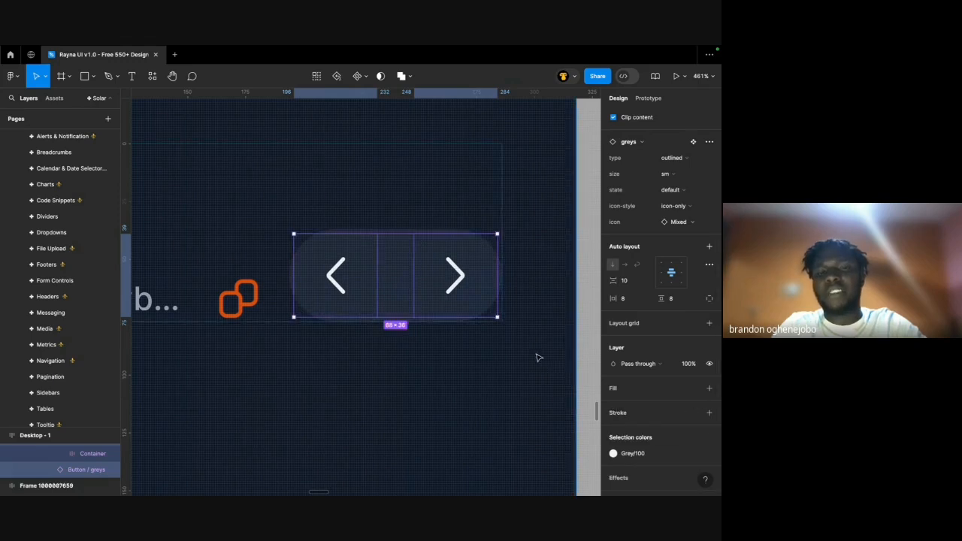
Set the gap between the two arrow buttons in the toggle frame to 2.
left_click(238, 298)
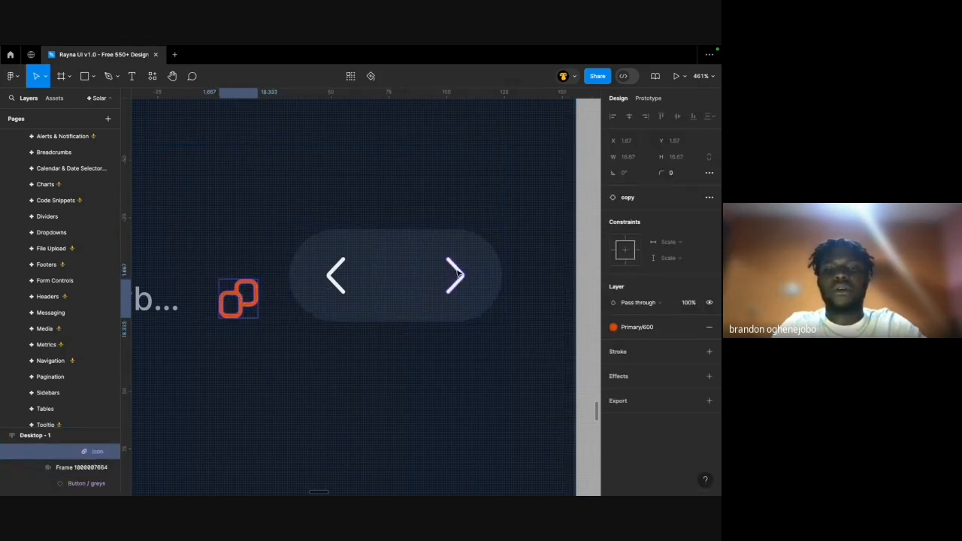
left_click(457, 275, "super")
left_click(338, 273)
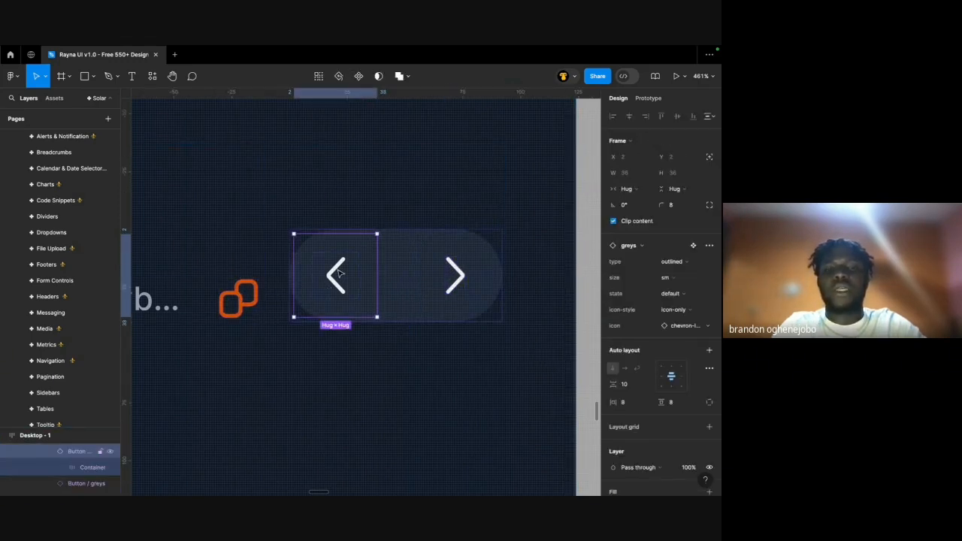
left_click(474, 264, "shift")
key("shift+a")
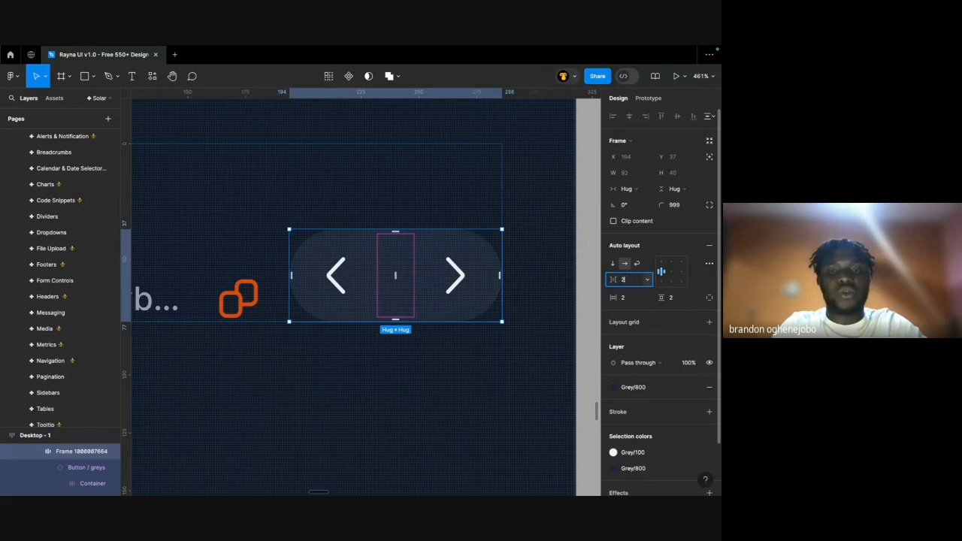
key("Return")
left_click(323, 359)
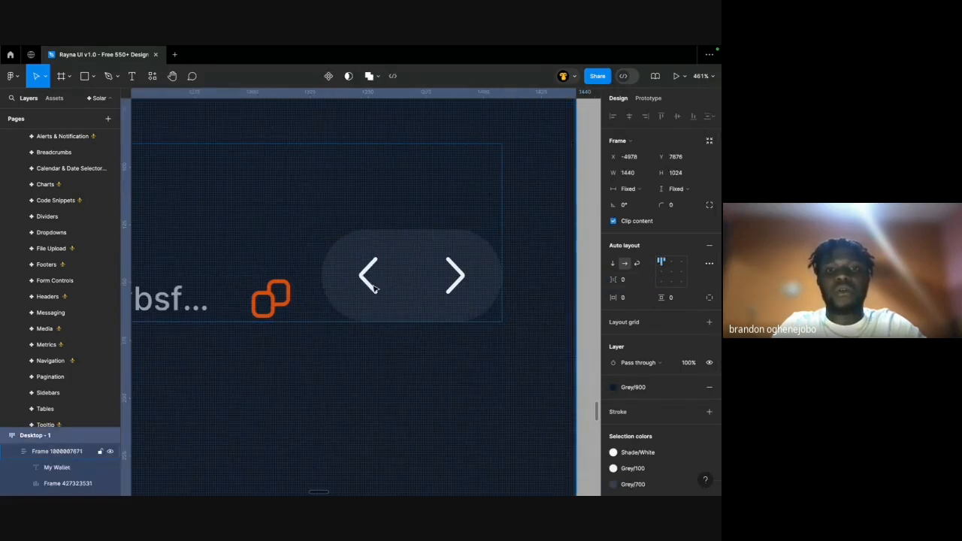
Switch the toggle's left arrow button to the solid type and fully round its corners with a radius of 9999.
left_click(472, 288)
double_click(366, 288)
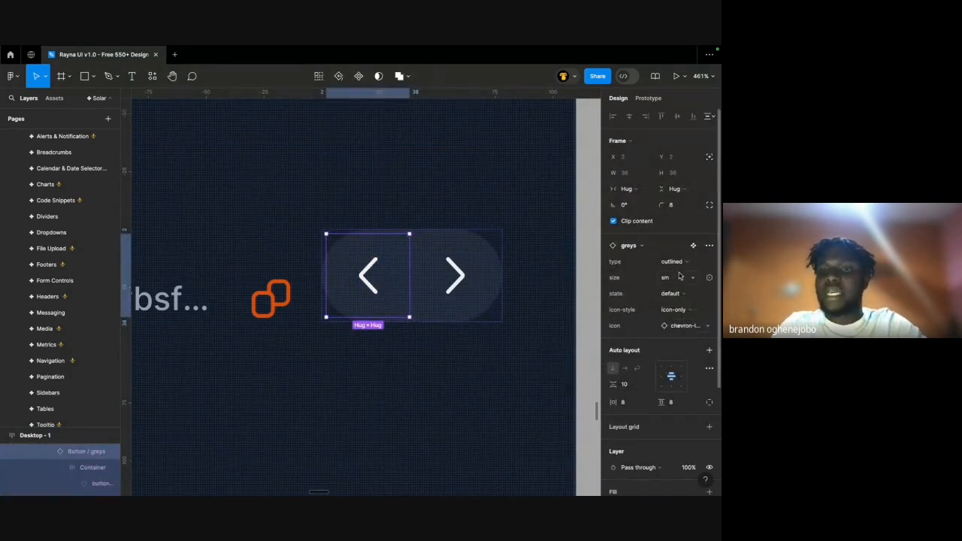
left_click(681, 262)
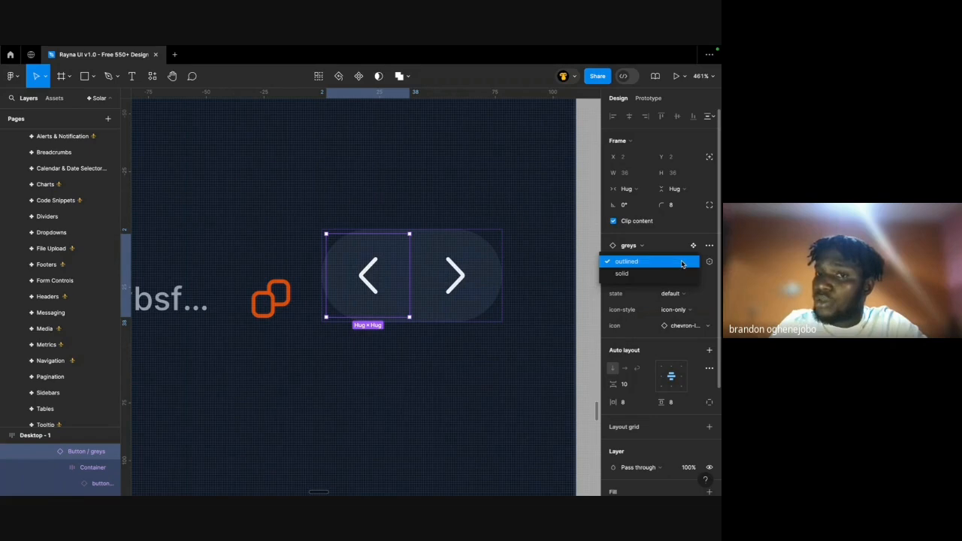
left_click(680, 274)
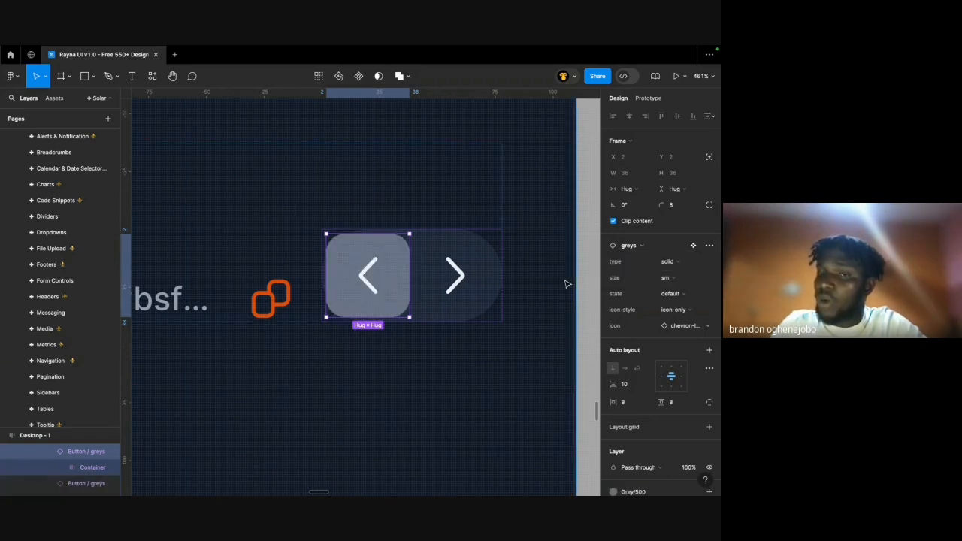
left_click(683, 208)
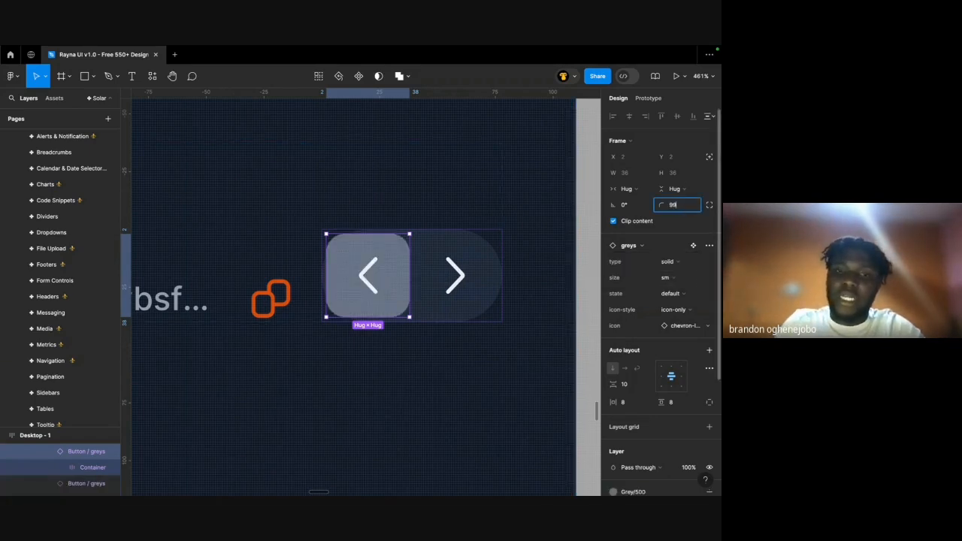
key("Return")
key("Escape")
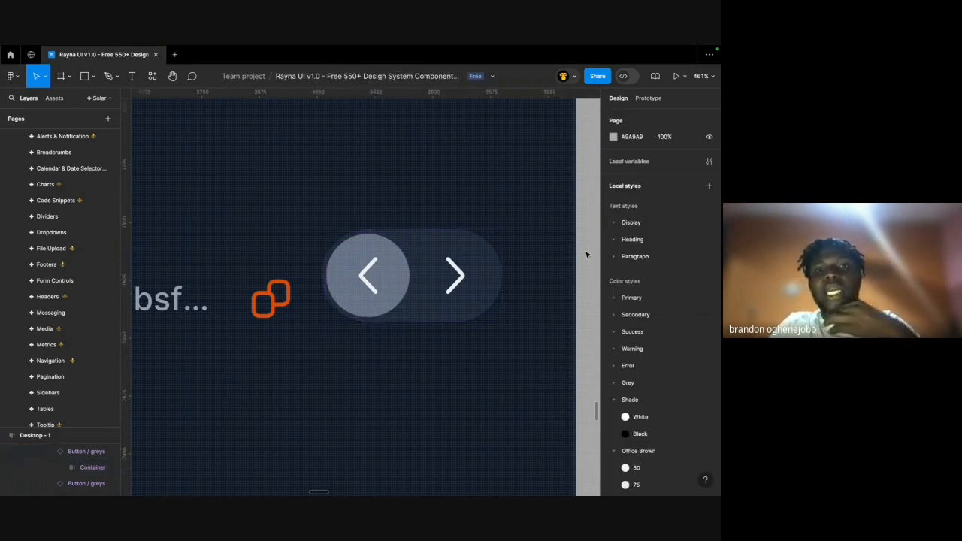
Try recolouring the left arrow icon in the toggle with the Shade/Black colour style.
left_click(456, 279)
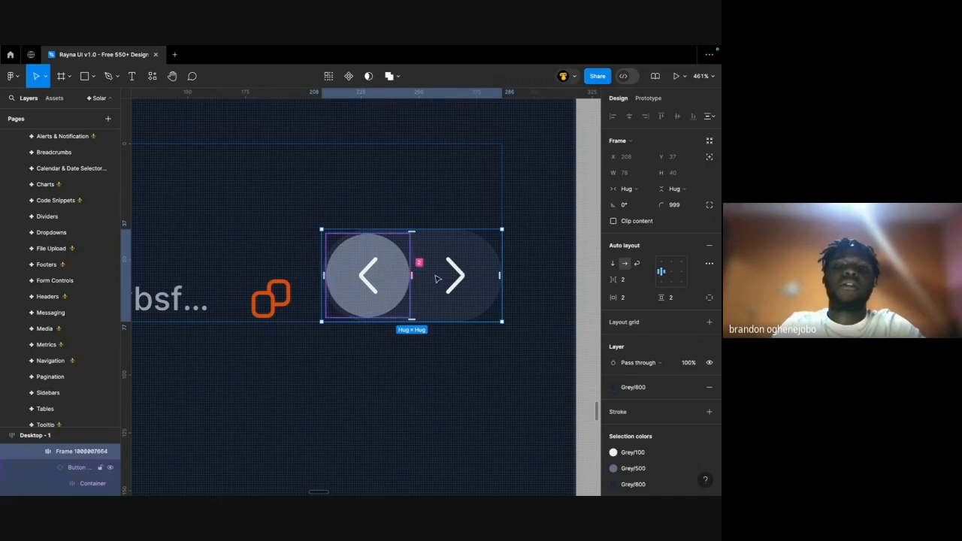
left_click(369, 275)
left_click(247, 309)
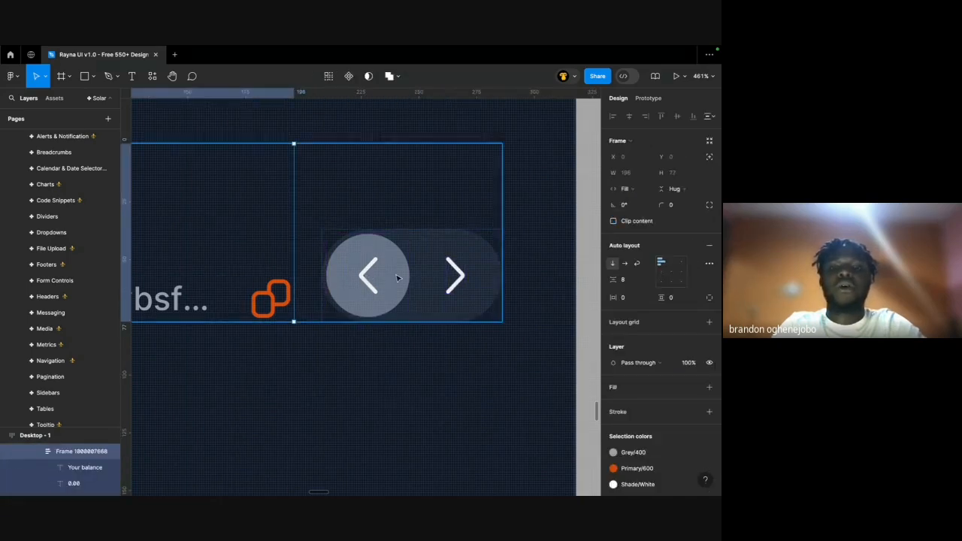
left_click(397, 278)
double_click(385, 281)
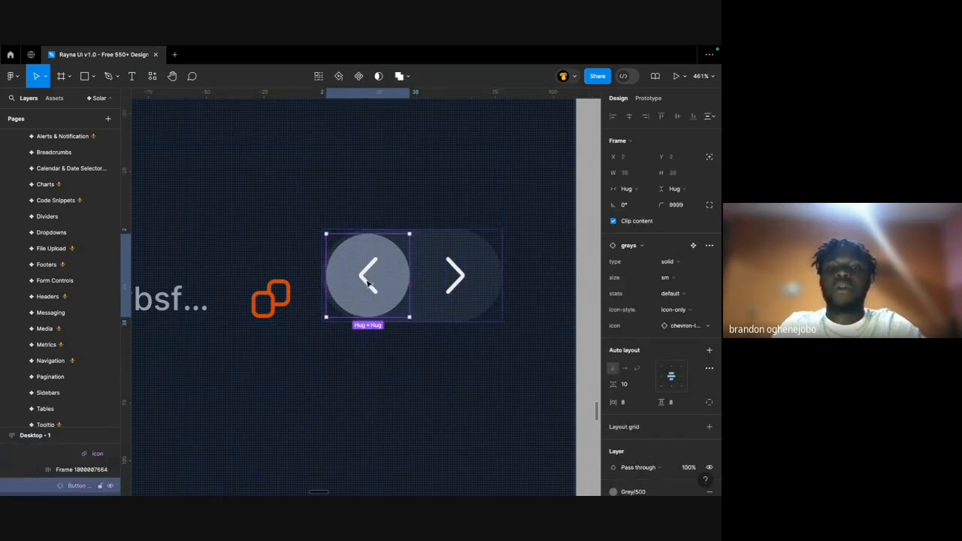
double_click(367, 281)
scroll(640, 413, "down", 3)
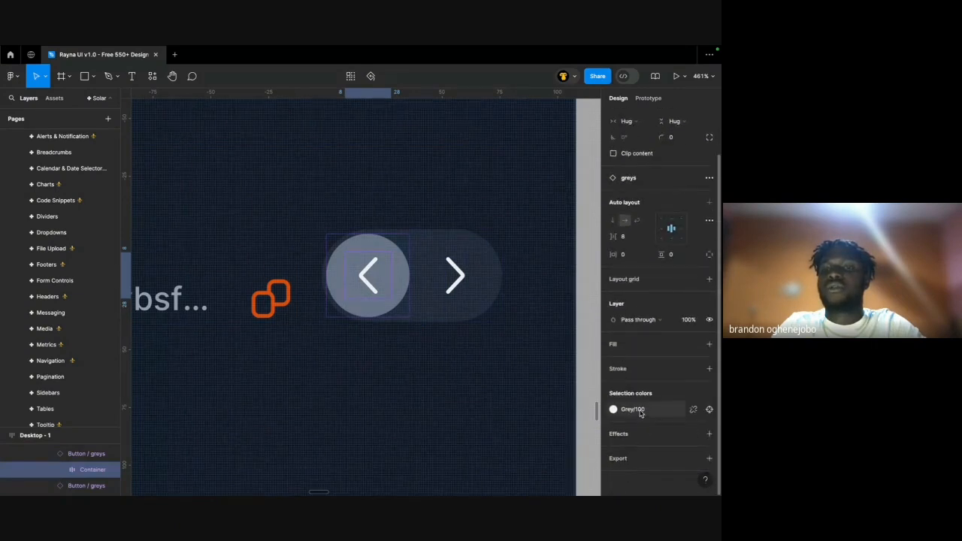
left_click(707, 177)
left_click(675, 203)
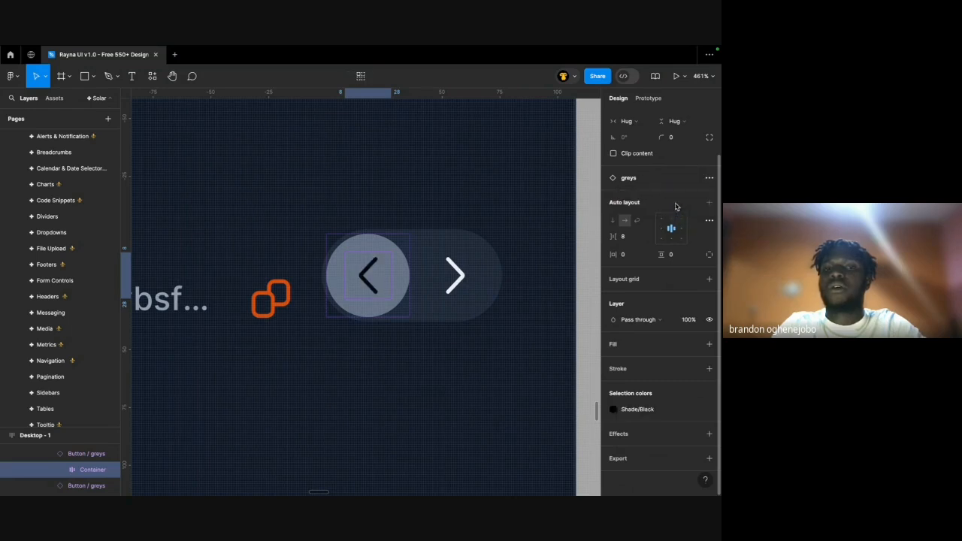
key("Escape")
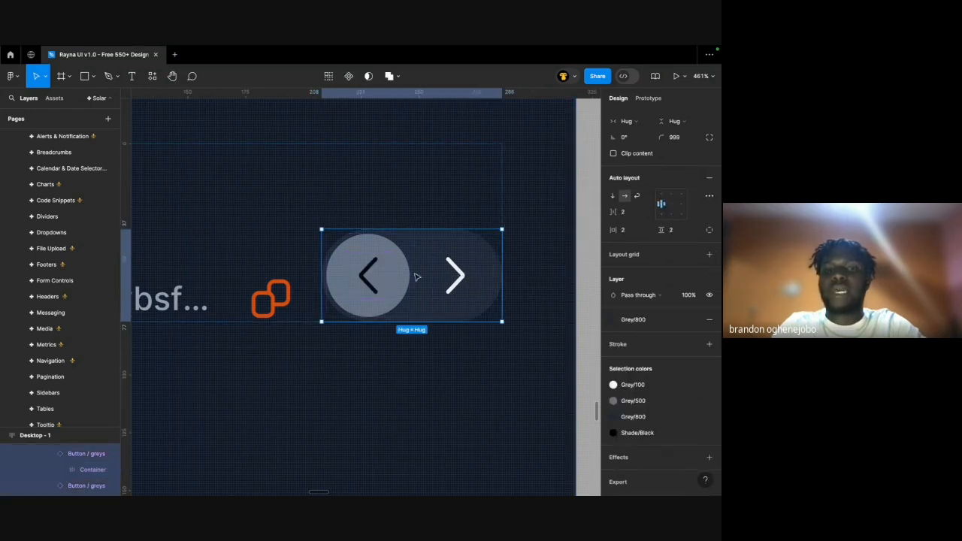
Examine the main component of the solid grey icon-only button and the colour style of its icon.
left_click(380, 281)
key("Escape")
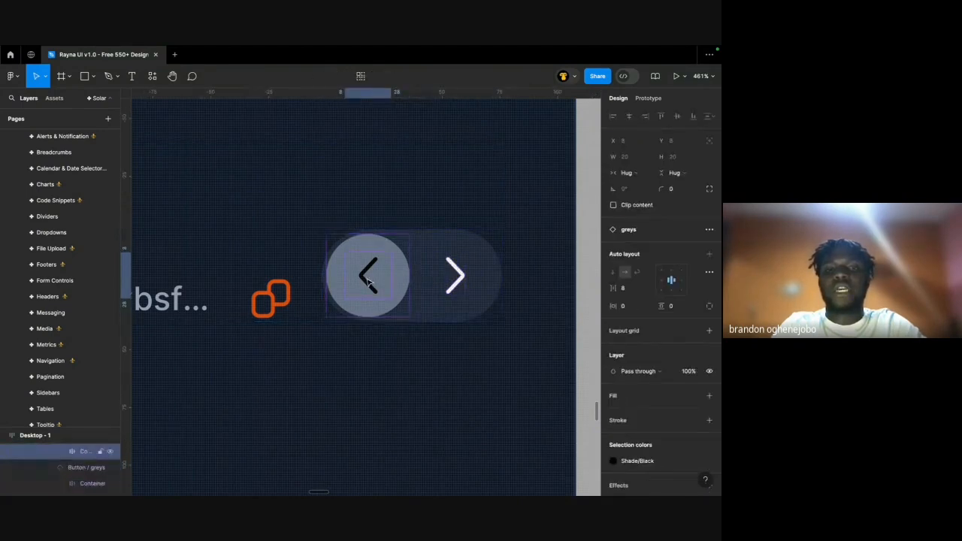
key("Escape")
left_click(379, 281)
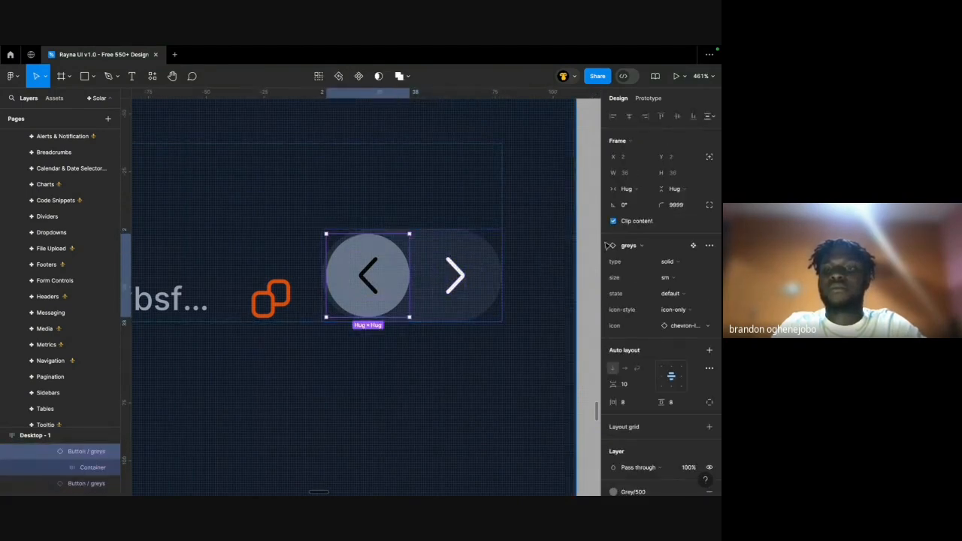
left_click(693, 246)
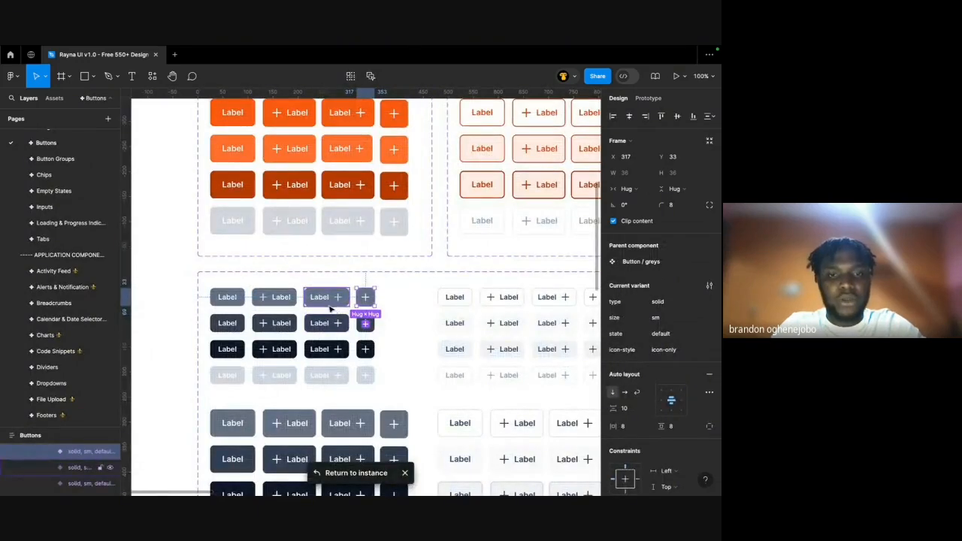
scroll(329, 308, "up", 5)
double_click(402, 292)
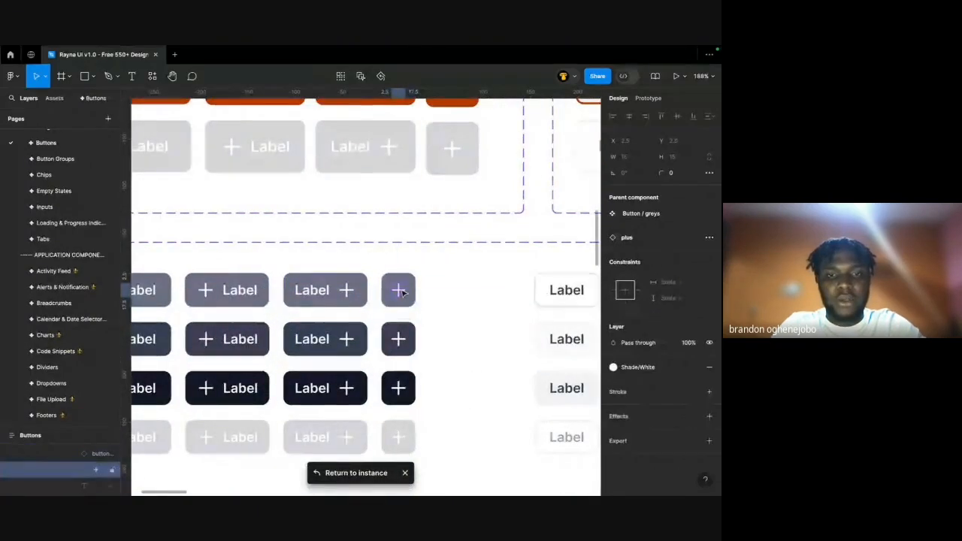
scroll(402, 291, "down", 5)
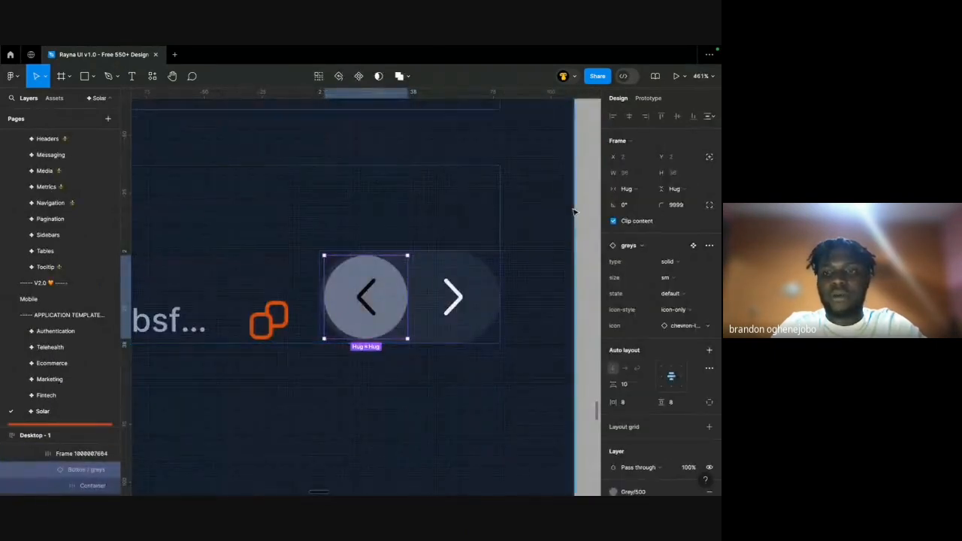
left_click(693, 243)
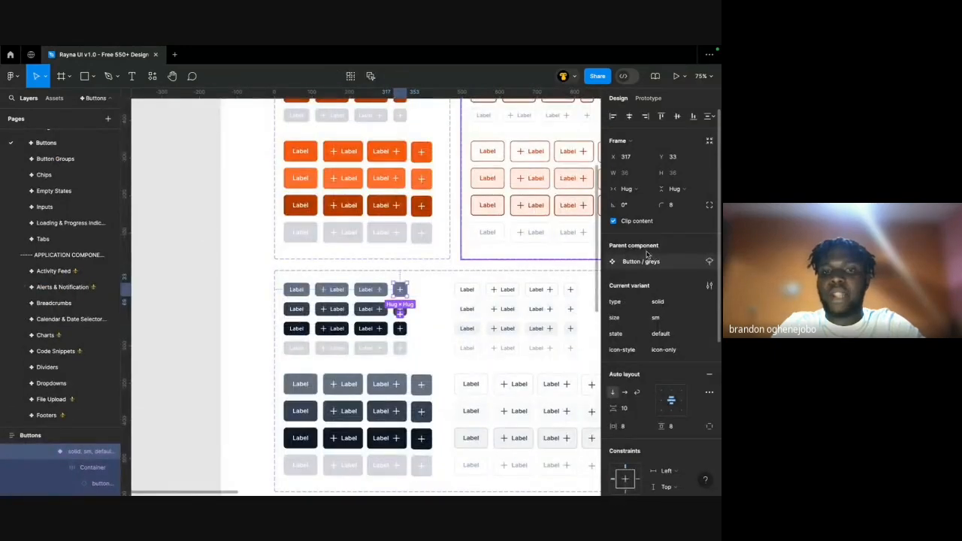
Undo the Shade/Black recolouring of the toggle's left arrow icon.
key("ctrl+z")
key("ctrl+z")
key("ctrl+z")
key("ctrl+z")
key("ctrl+z")
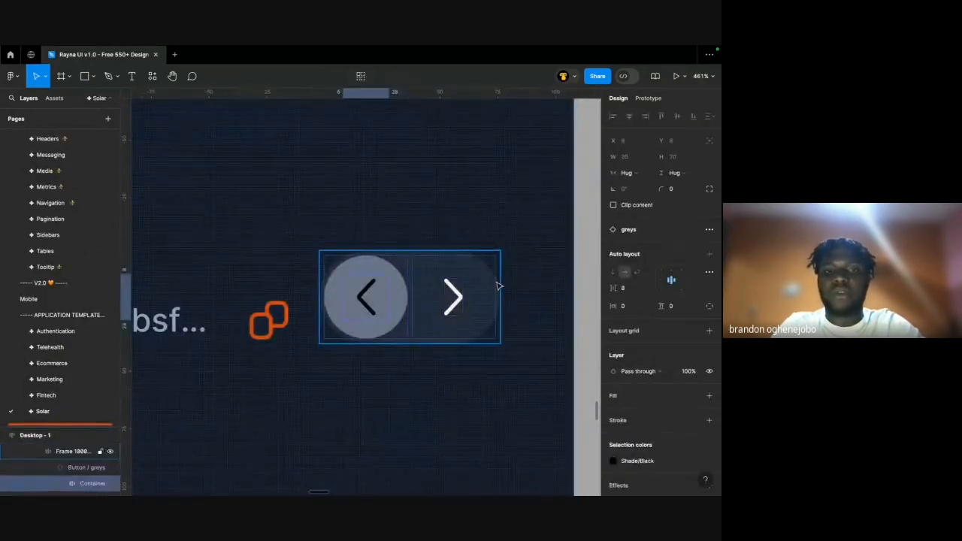
Swap the icon of the toggle's left button for Icon / chart, searching the local components for "chart".
left_click(427, 301)
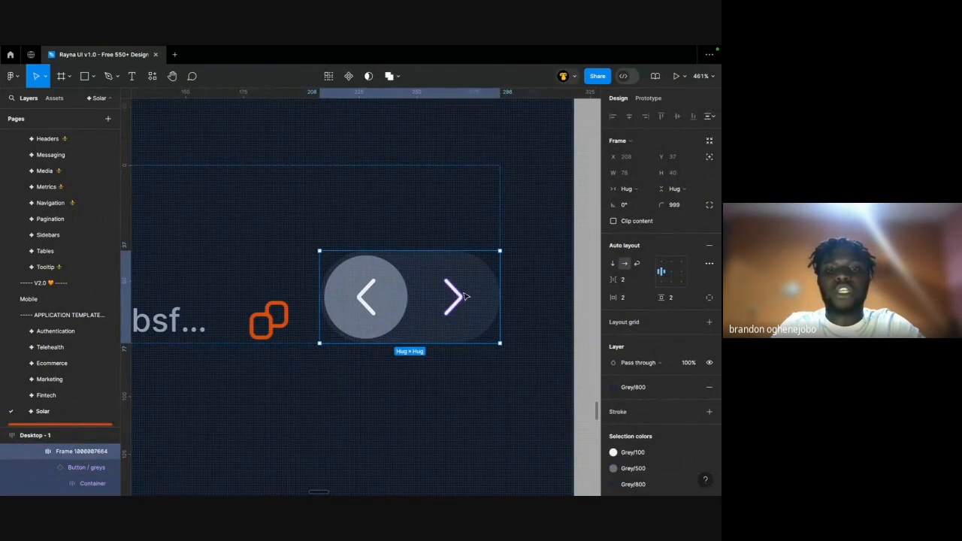
left_click(372, 297)
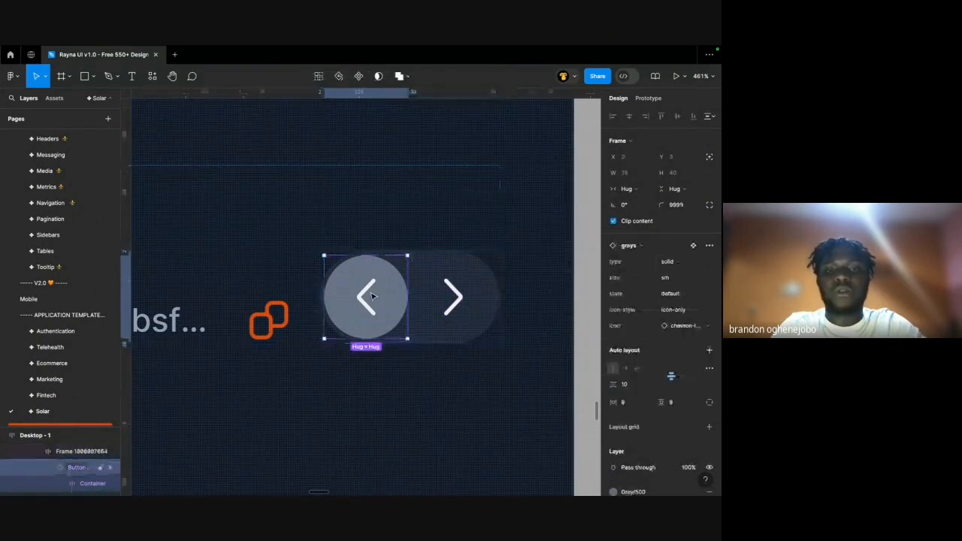
left_click(685, 331)
type("chart")
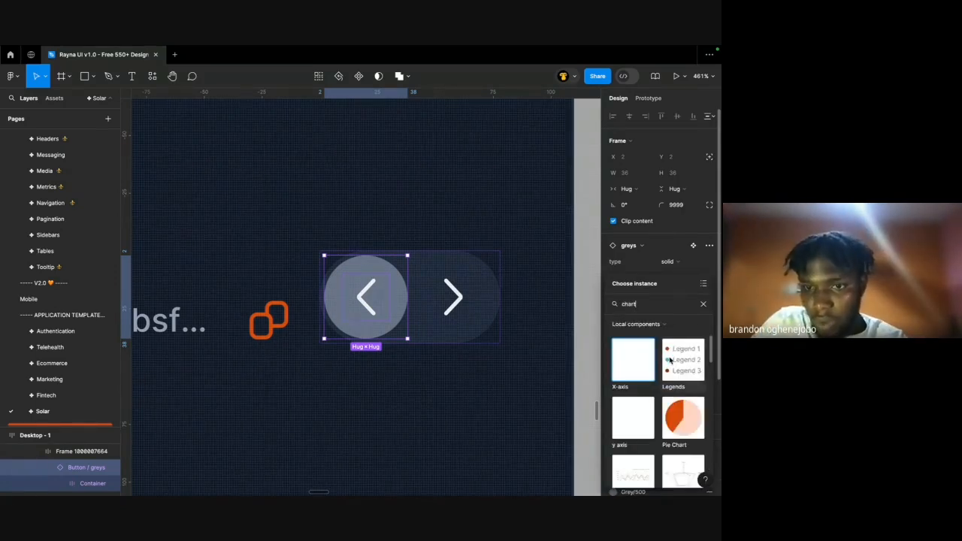
scroll(670, 360, "down", 4)
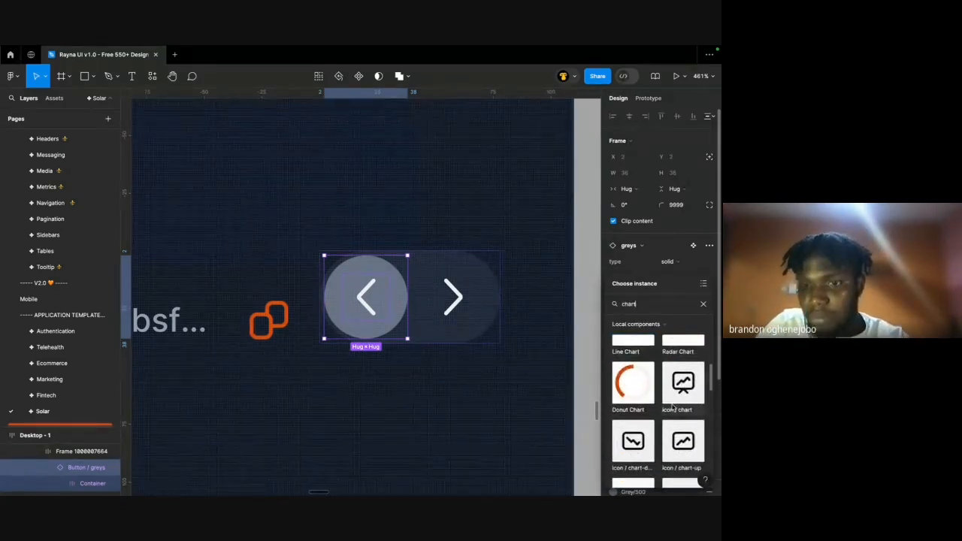
left_click(682, 368)
Examine the two toggle icons drawn beside the balance in the My Wallet wireframe.
scroll(424, 296, "down", 5)
scroll(423, 295, "left", 10)
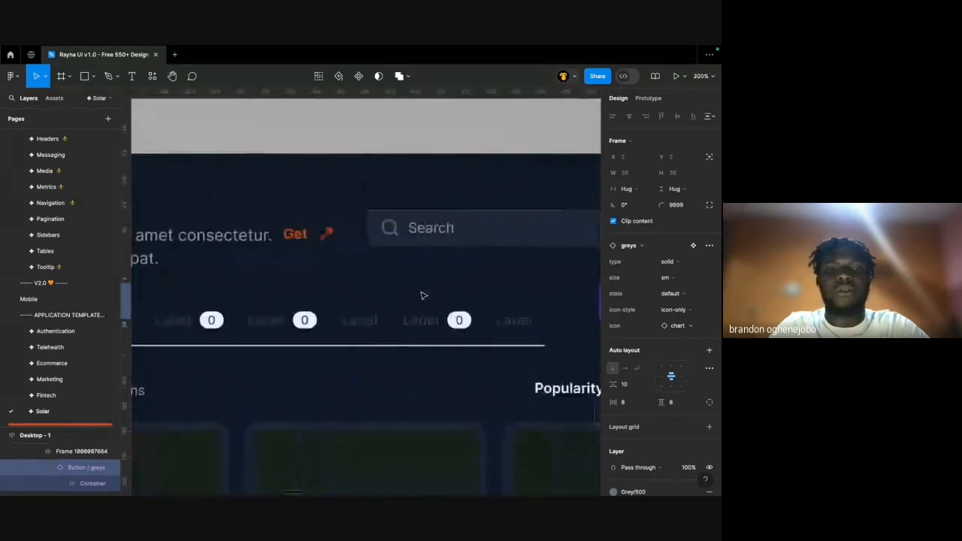
scroll(423, 295, "down", 5)
scroll(423, 293, "up", 3)
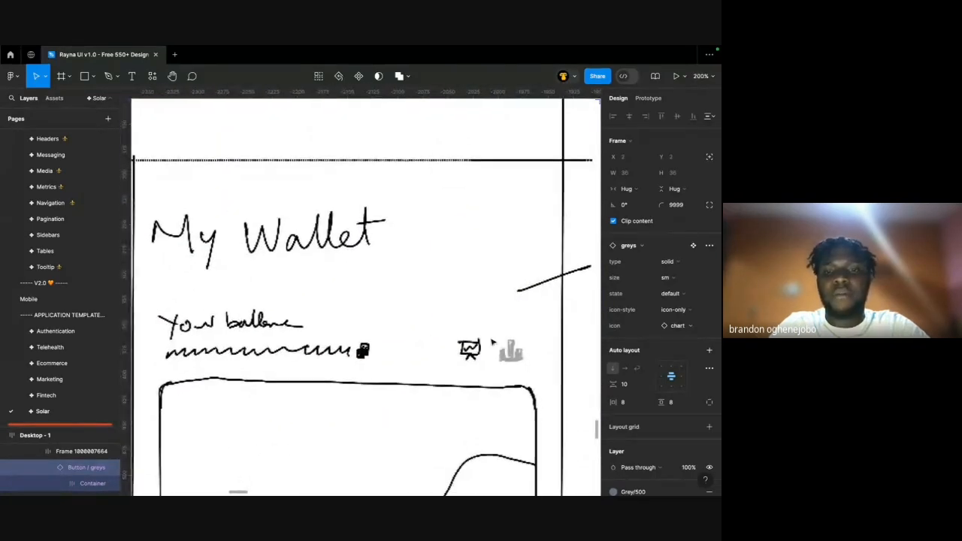
scroll(468, 369, "up", 5)
scroll(445, 344, "right", 4)
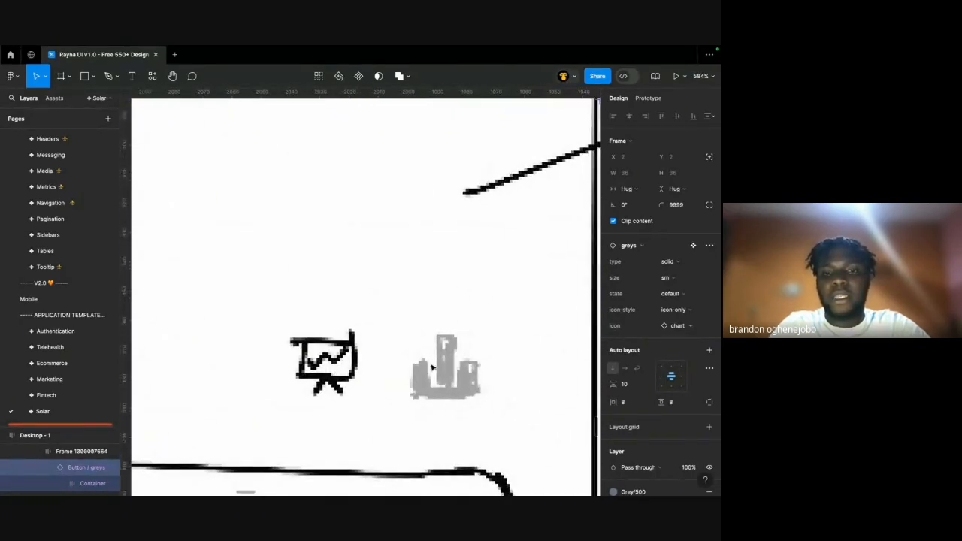
scroll(474, 269, "down", 10)
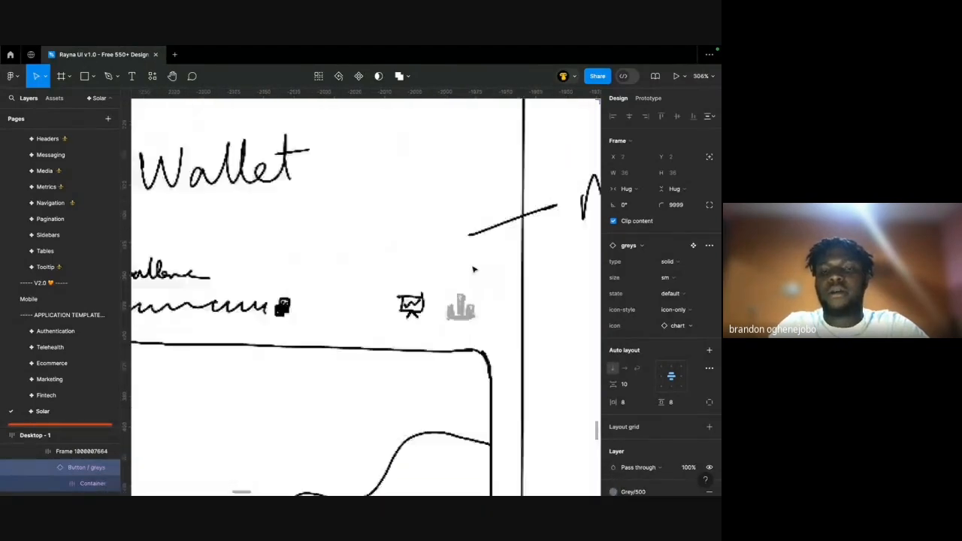
Swap the chevron of the toggle's second button for the vertical bar-chart icon, searching the local components for "bar".
scroll(474, 269, "right", 10)
scroll(366, 165, "up", 5)
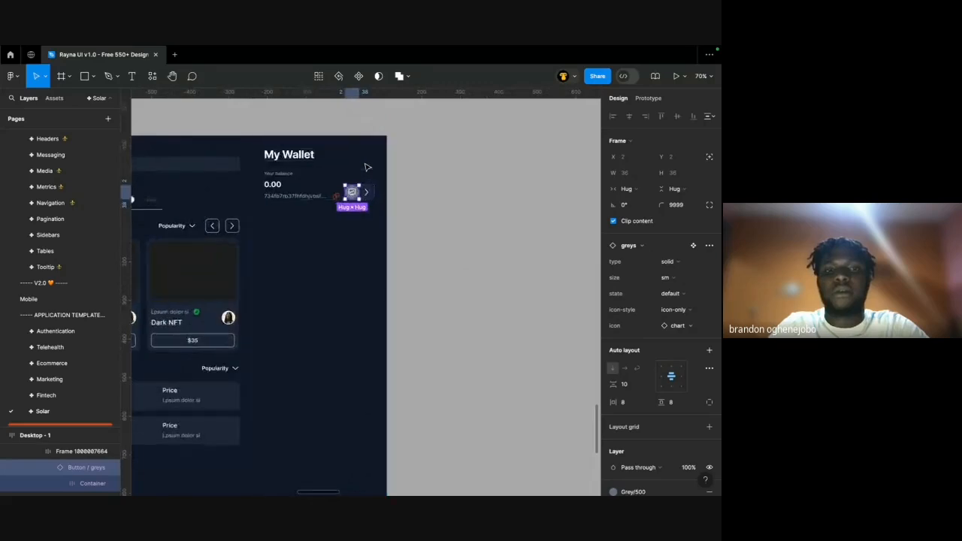
scroll(332, 208, "up", 5)
left_click(476, 211)
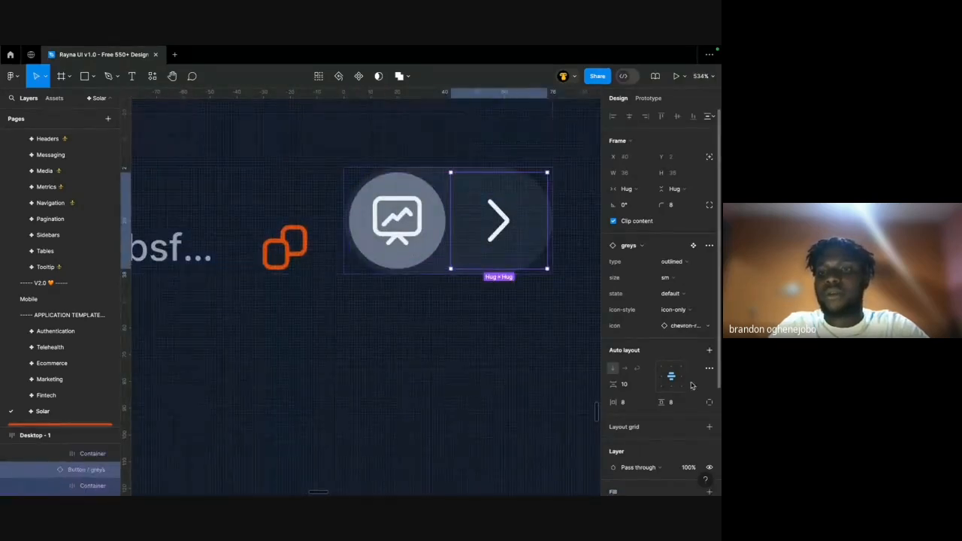
left_click(683, 326)
type("bar")
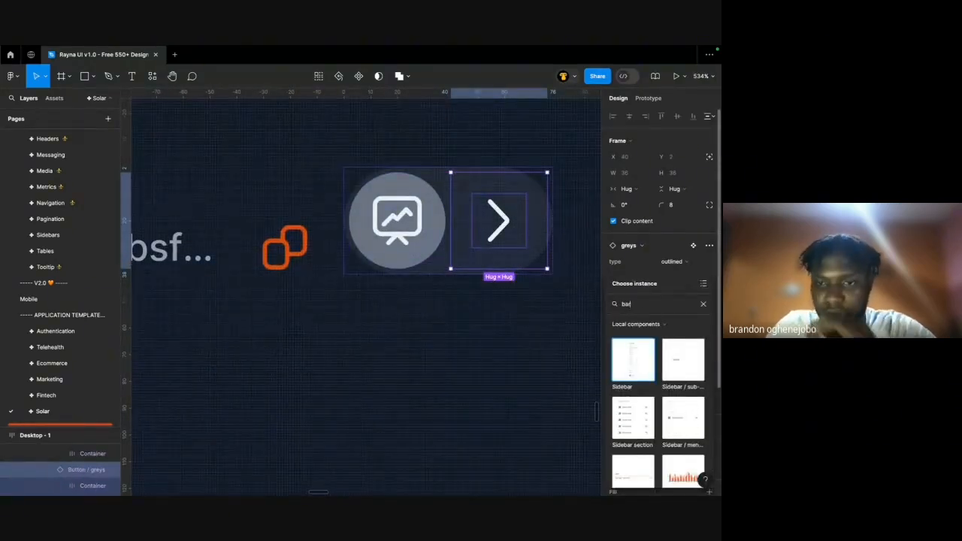
scroll(662, 432, "down", 5)
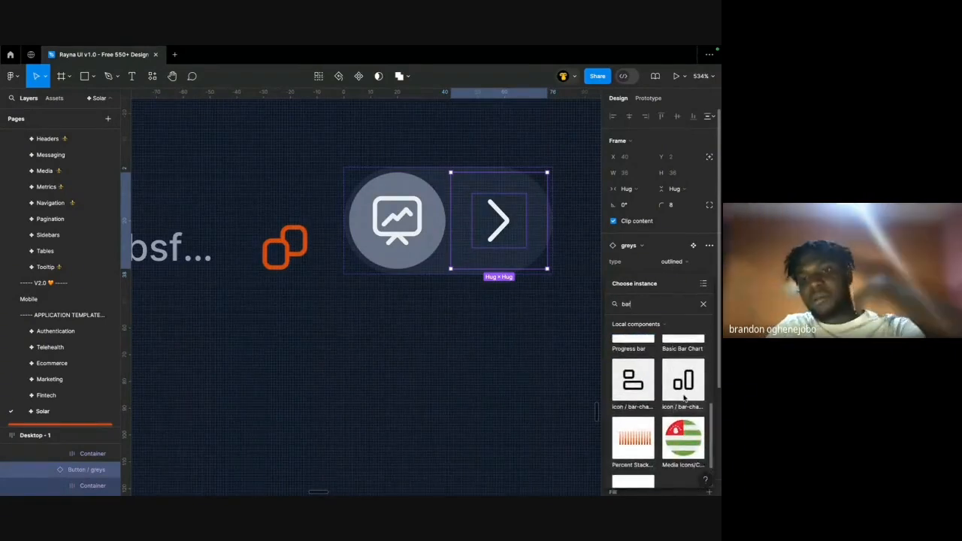
left_click(685, 392)
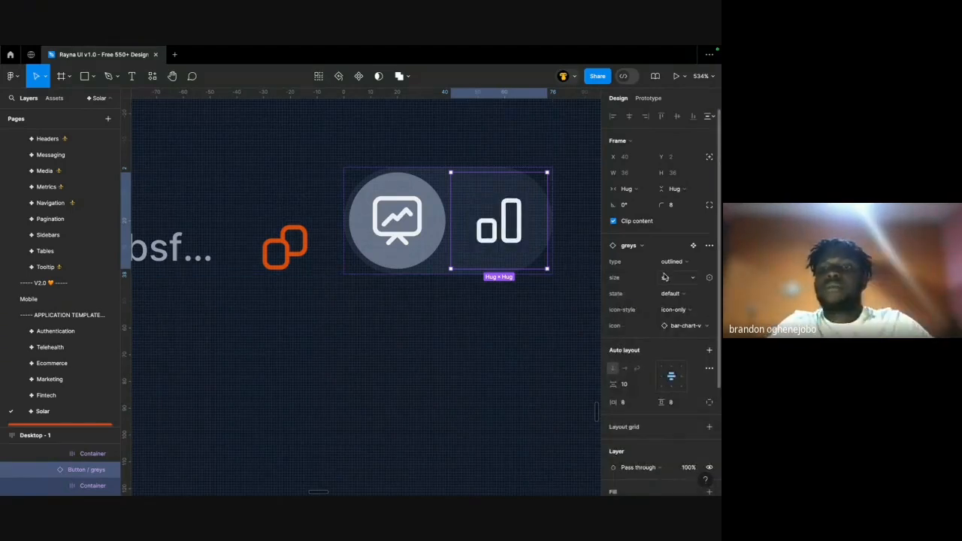
Search the local components for "chart" and look through the alternative icons for the toggle's bar-chart button.
left_click(680, 325)
type("chart")
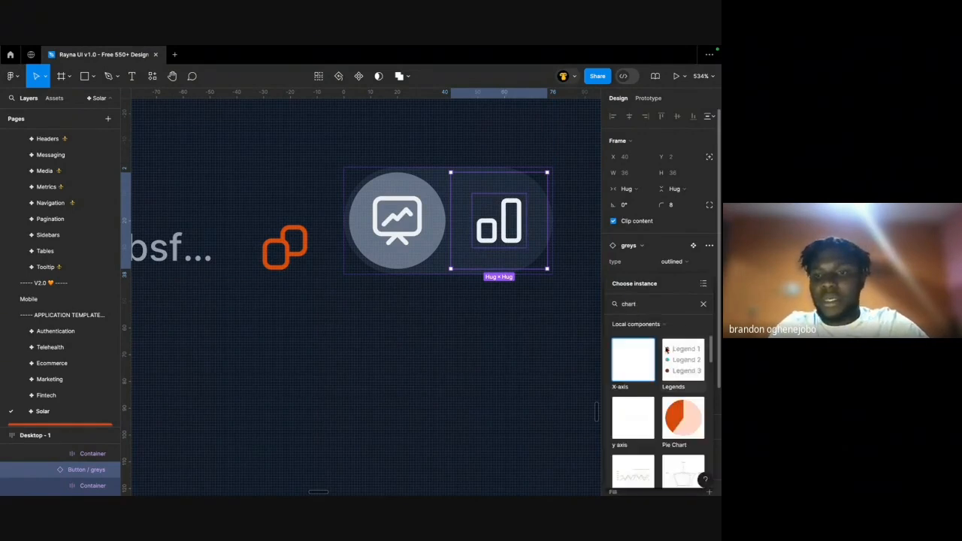
scroll(665, 362, "down", 5)
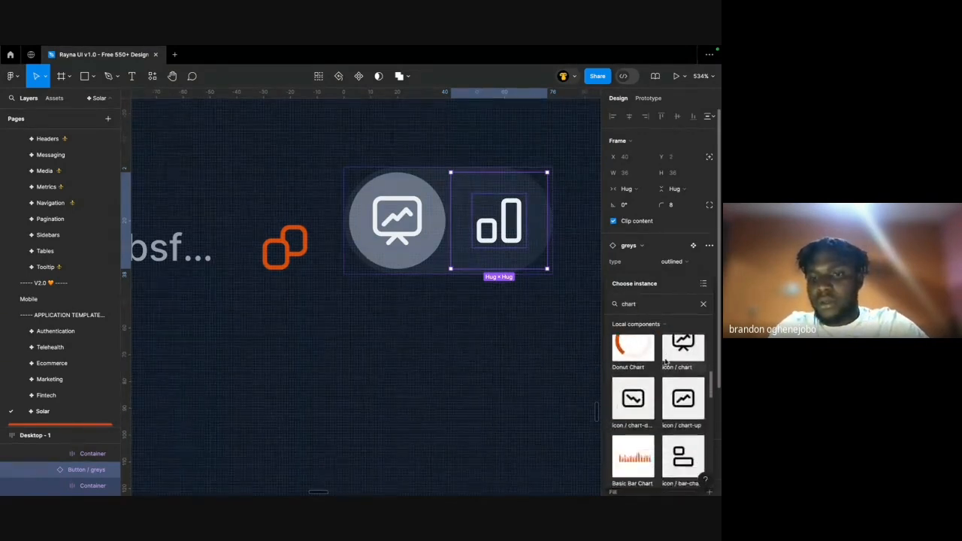
scroll(665, 362, "down", 5)
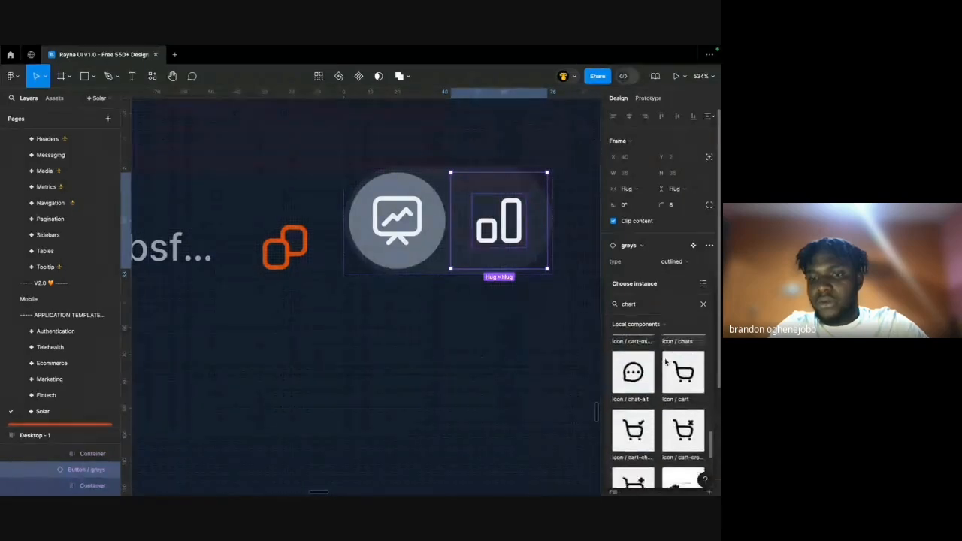
scroll(665, 362, "down", 4)
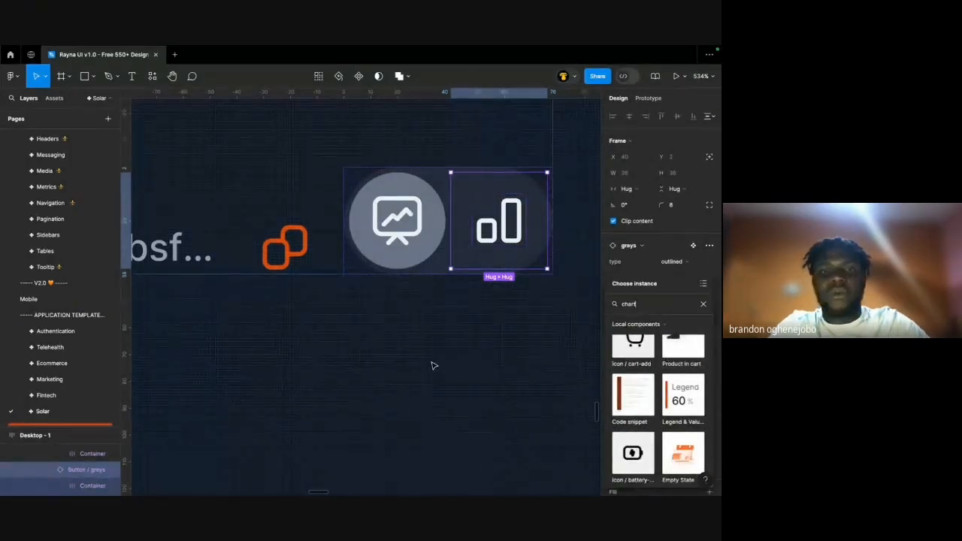
left_click(433, 366)
Examine the wireframe's sidebar menu, its section headings and item icons, and compare them with the sidebar of the dashboard design.
scroll(434, 365, "down", 5)
scroll(433, 365, "down", 5)
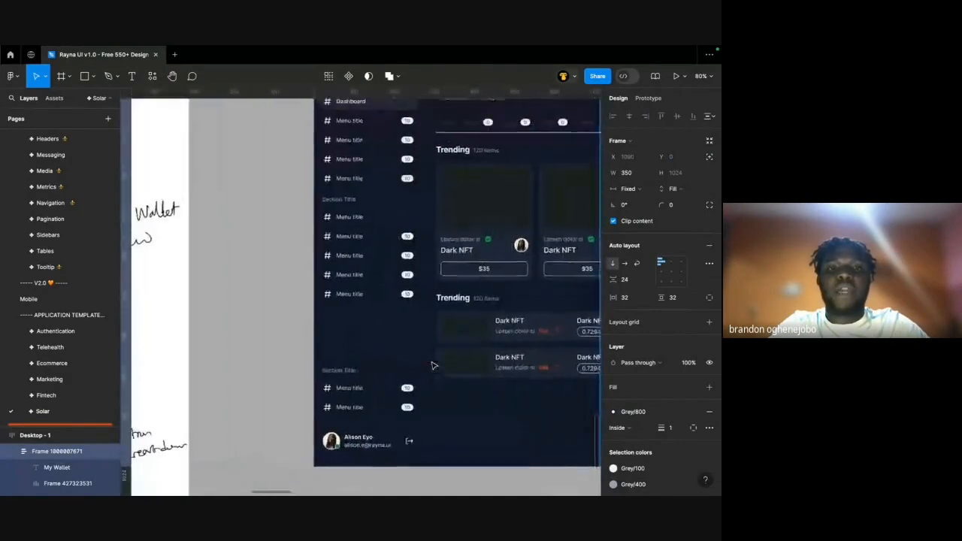
scroll(433, 365, "down", 3)
left_click(355, 342)
scroll(354, 342, "left", 5)
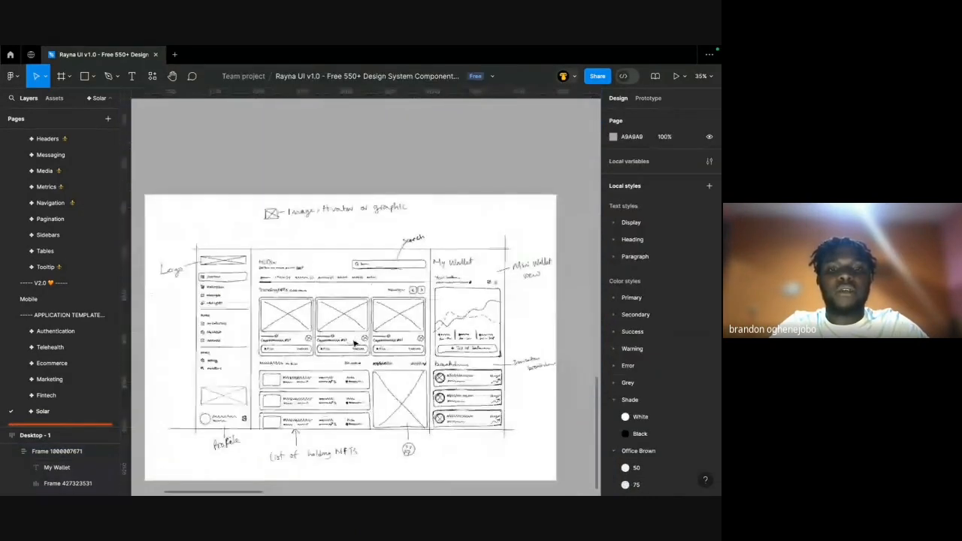
scroll(414, 320, "up", 5)
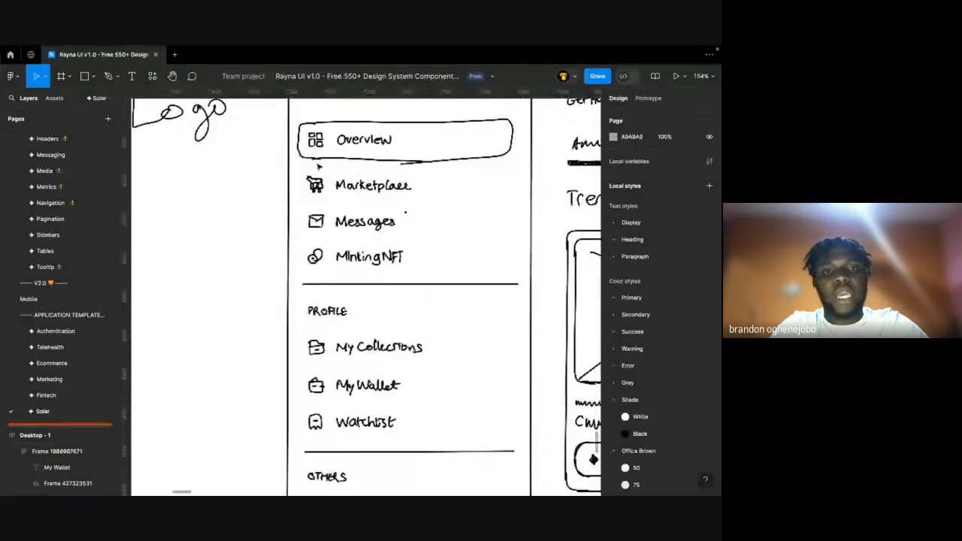
scroll(319, 166, "down", 2)
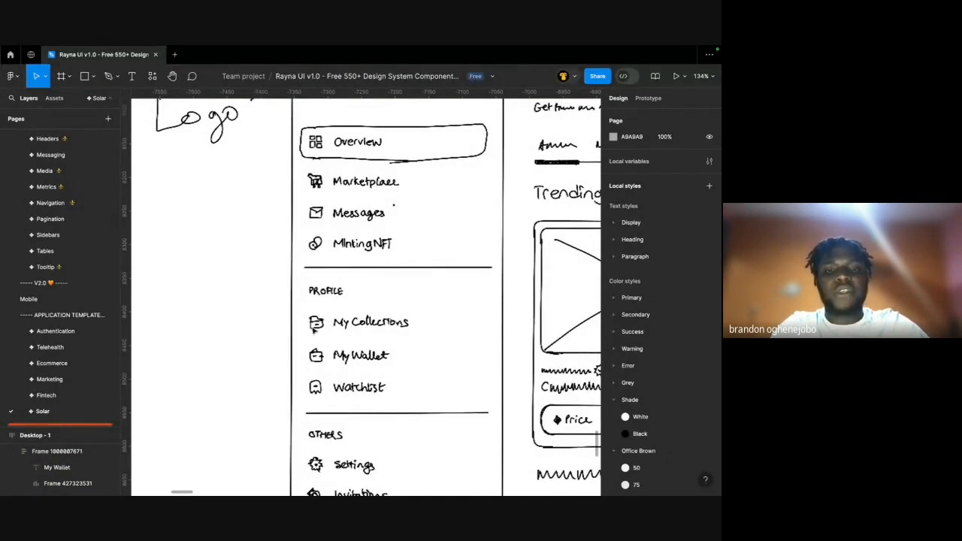
scroll(329, 451, "down", 3)
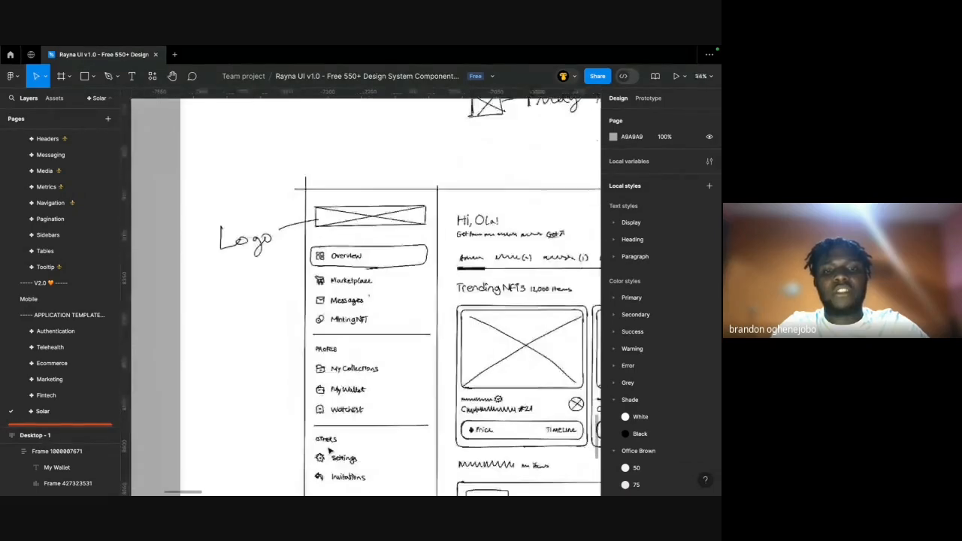
scroll(328, 450, "right", 14)
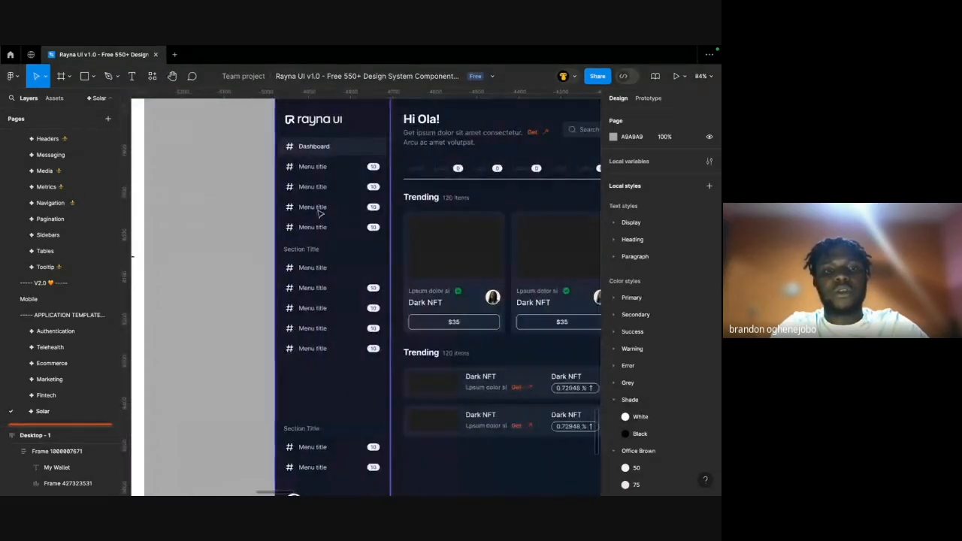
scroll(318, 210, "up", 3)
scroll(318, 210, "up", 3)
scroll(251, 355, "down", 5)
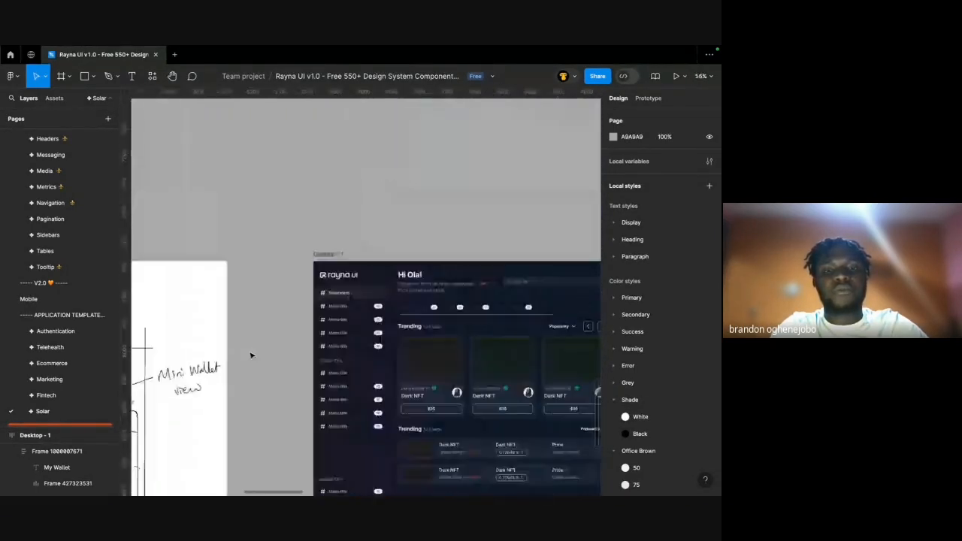
scroll(250, 355, "left", 10)
scroll(251, 355, "right", 10)
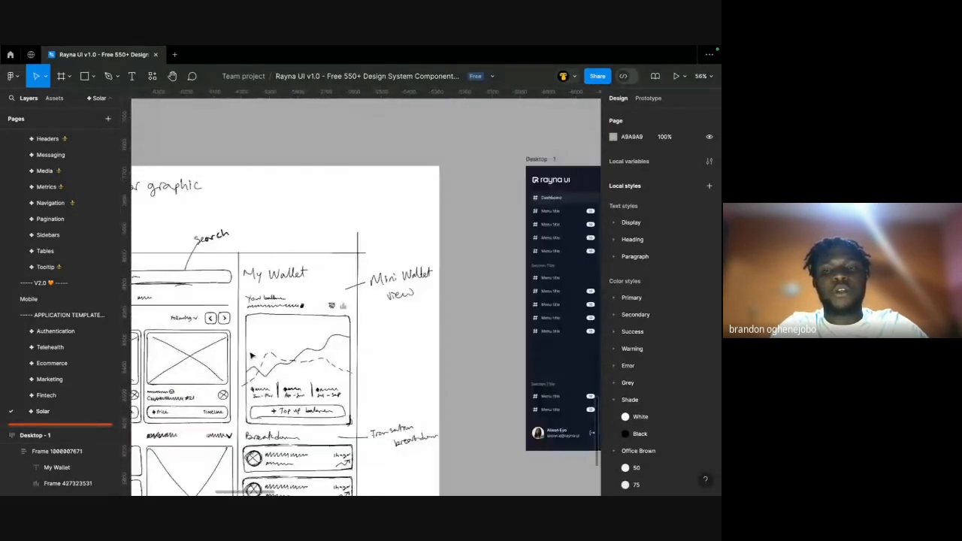
Delete the fourth Menu title item below Dashboard in the sidebar's first section.
scroll(285, 240, "up", 3)
left_click(282, 260)
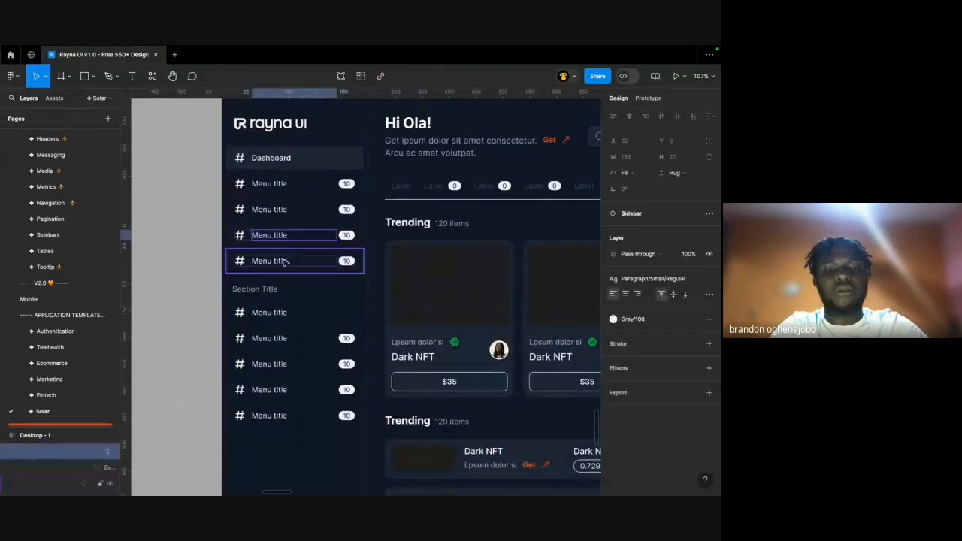
key("Delete")
Rename the sidebar's first Section Title heading as "Profile", following the wireframe.
scroll(284, 263, "down", 2)
scroll(284, 263, "left", 10)
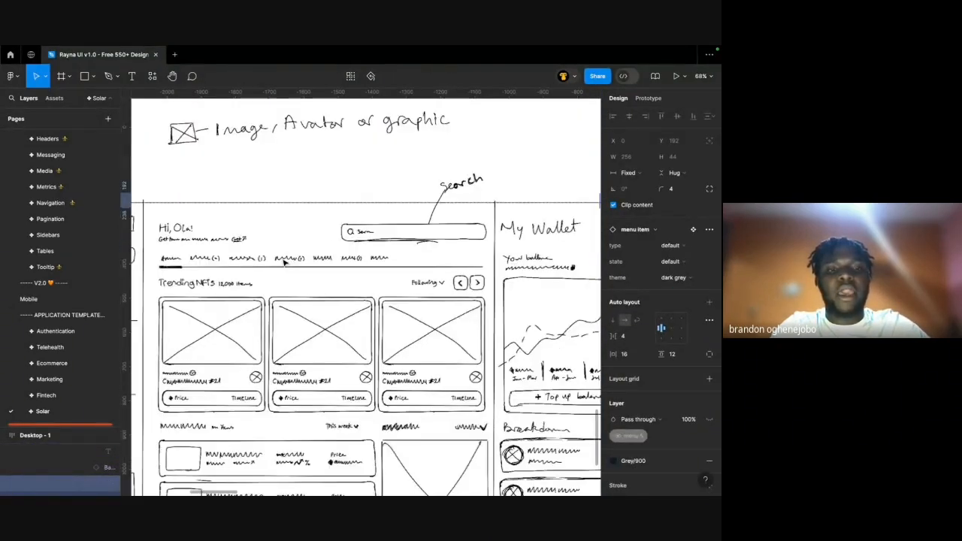
scroll(284, 260, "left", 3)
scroll(284, 261, "right", 10)
scroll(301, 261, "up", 2)
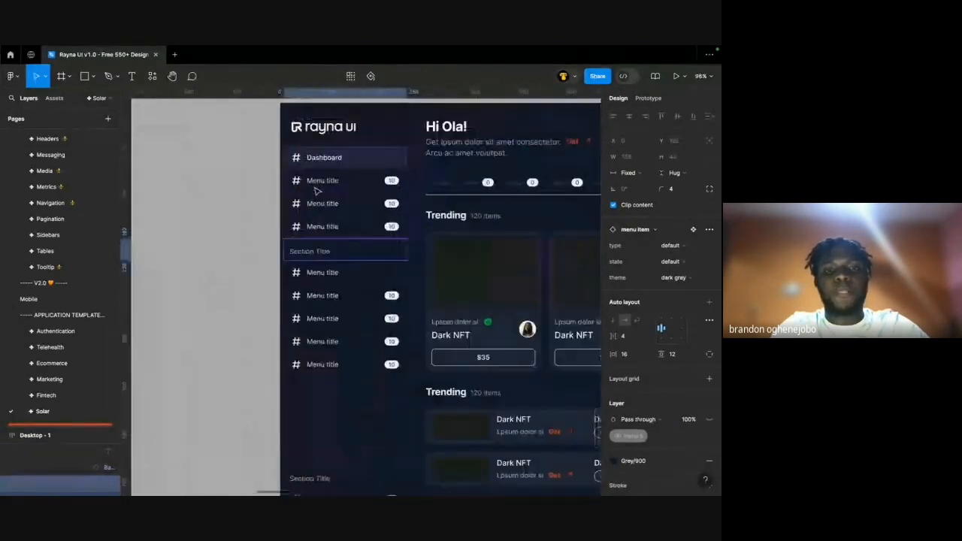
double_click(310, 259)
double_click(309, 257)
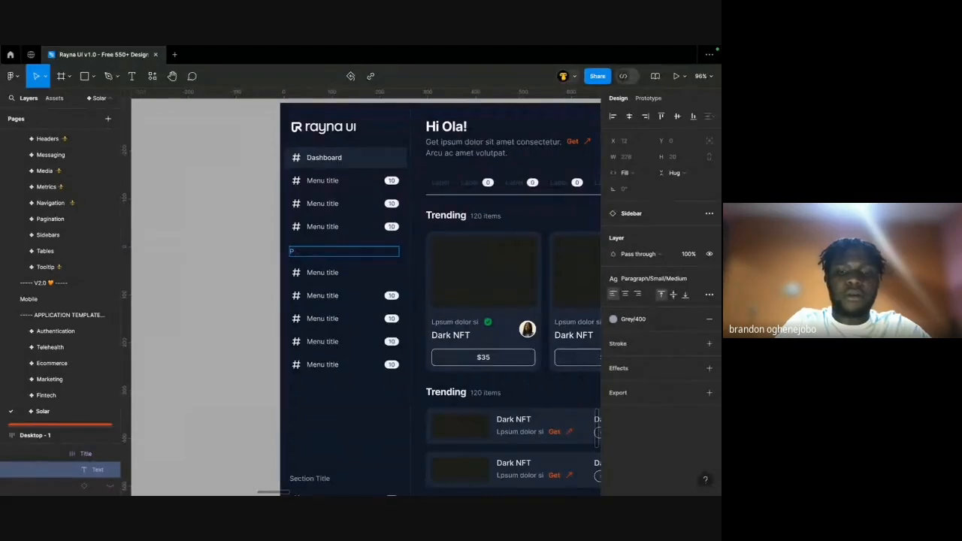
type("Profile")
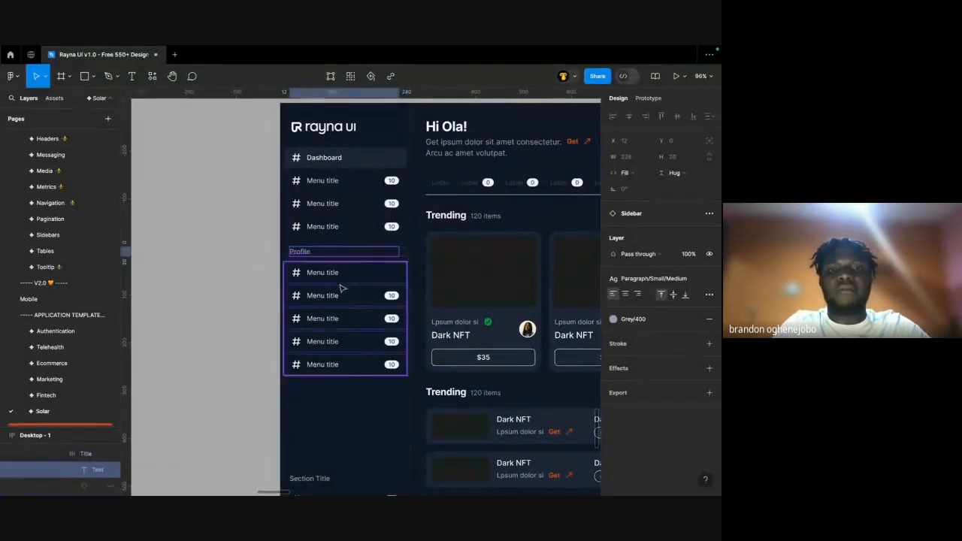
Delete the first and fourth menu items from the sidebar's Profile section to match the wireframe.
double_click(328, 302)
left_click(331, 276)
scroll(331, 277, "left", 10)
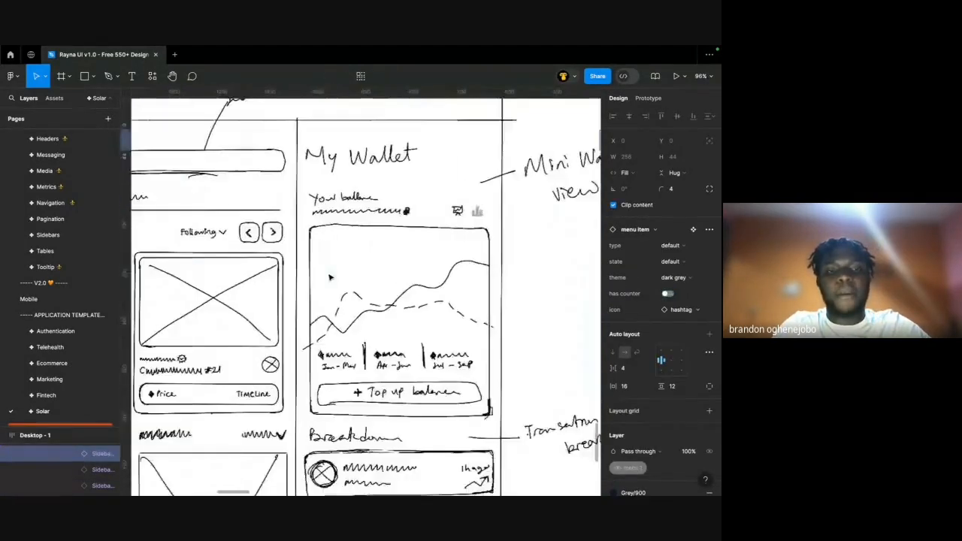
scroll(329, 278, "left", 2)
scroll(329, 277, "right", 10)
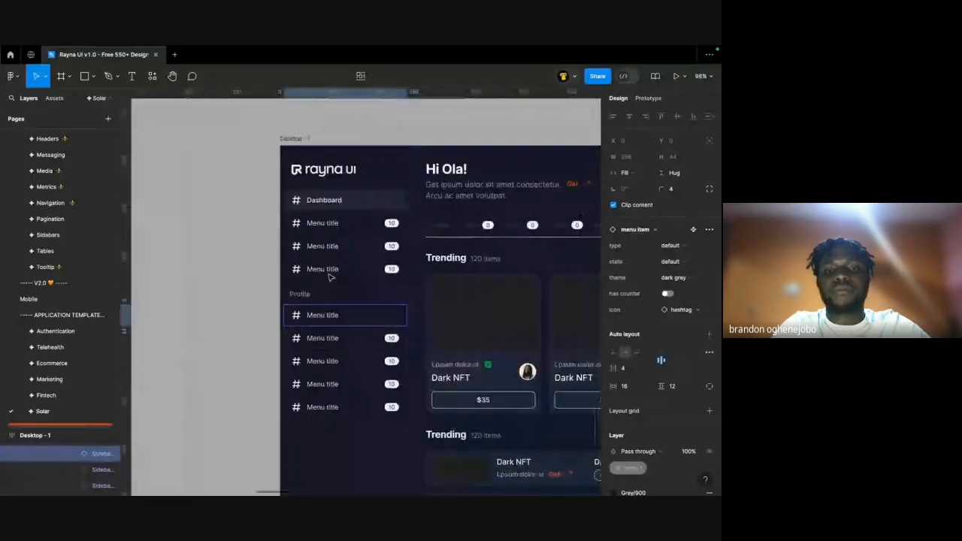
left_click(322, 396, "shift")
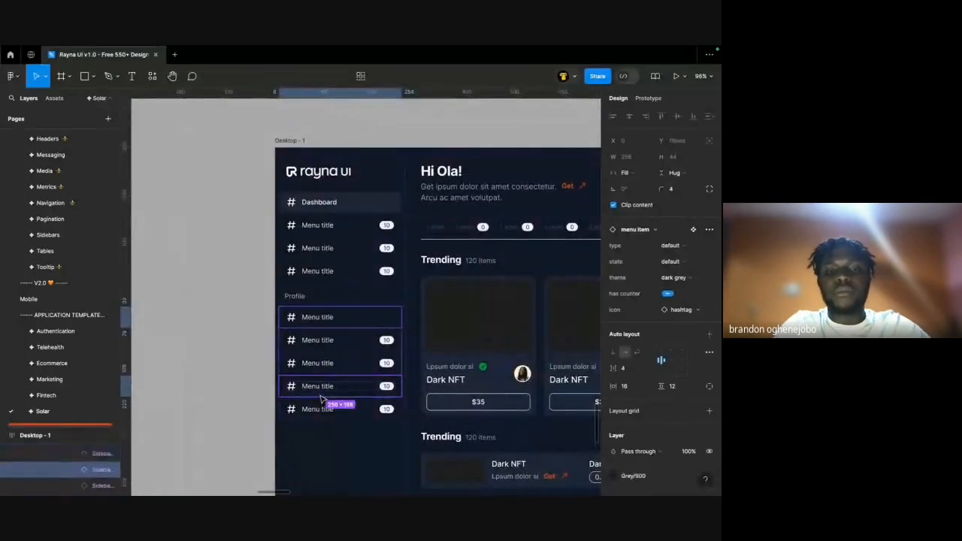
key("Delete")
Swap the hashtag icon of the sidebar's Dashboard item for the grid icon, searching the local components for "grid".
scroll(338, 337, "up", 3)
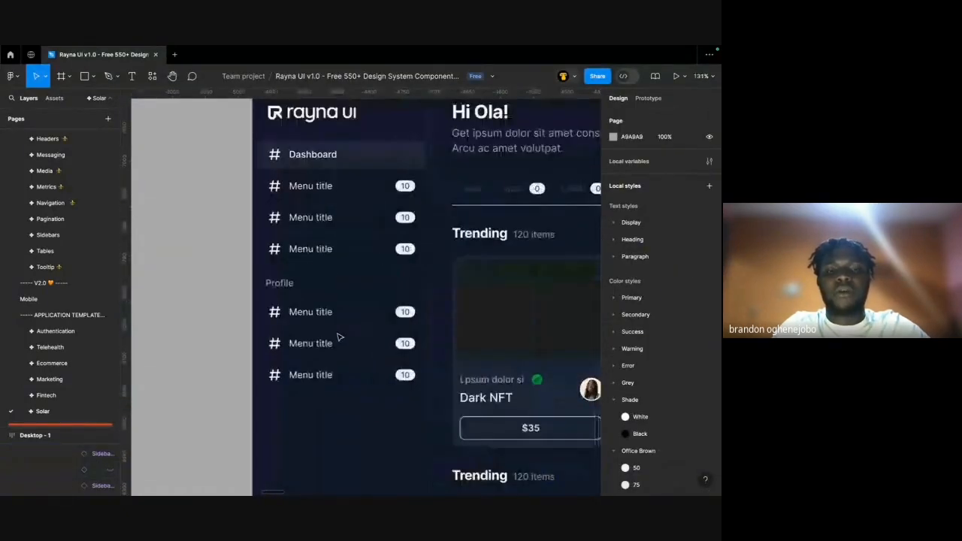
left_click(301, 348, "super")
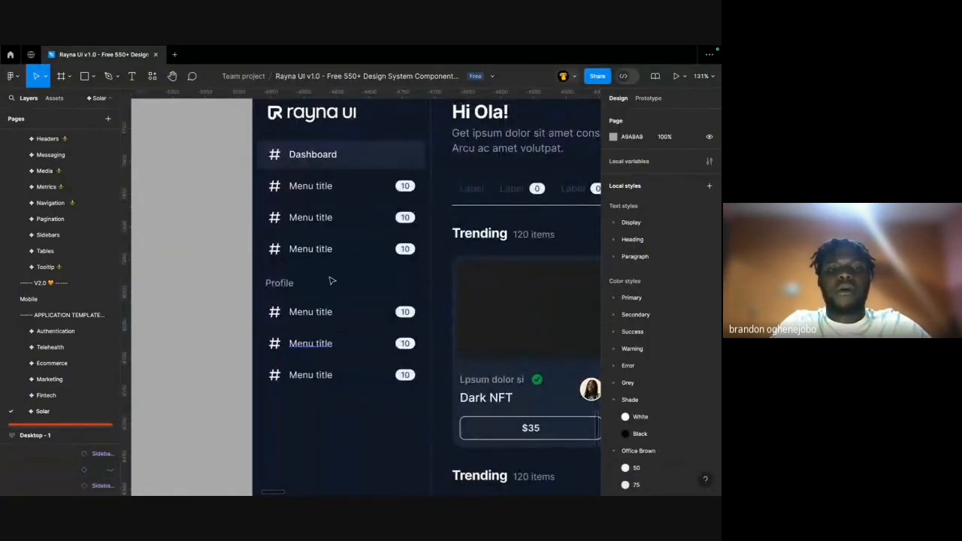
double_click(292, 155)
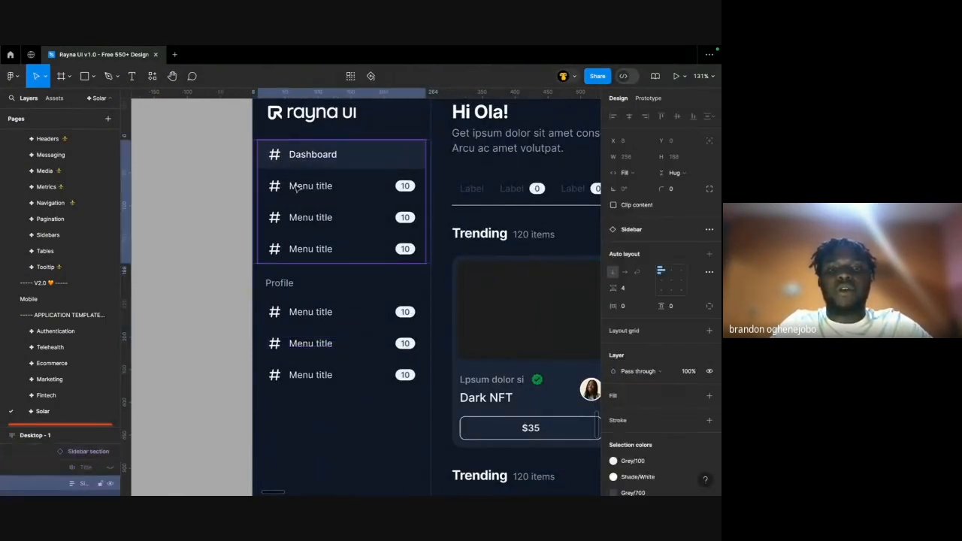
double_click(313, 162)
left_click(672, 311)
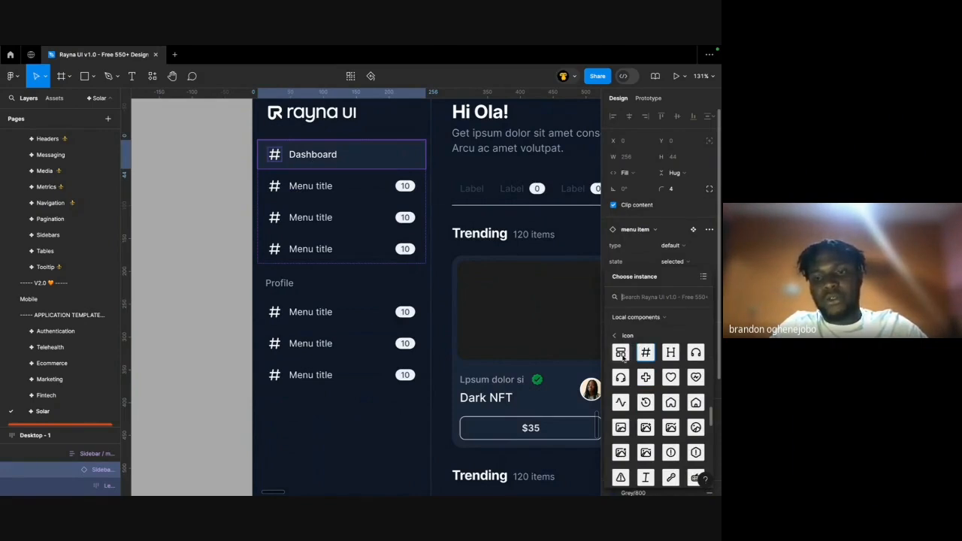
type("grid")
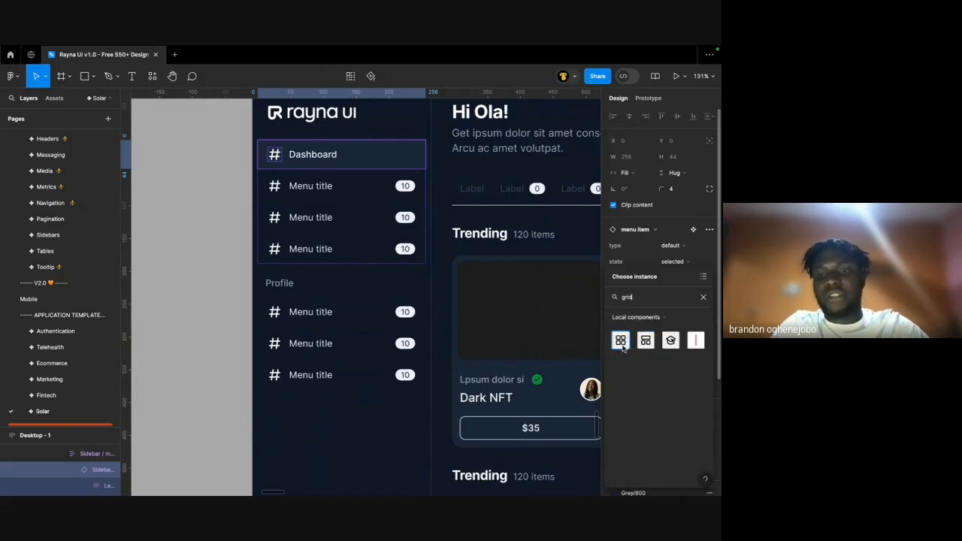
left_click(621, 344)
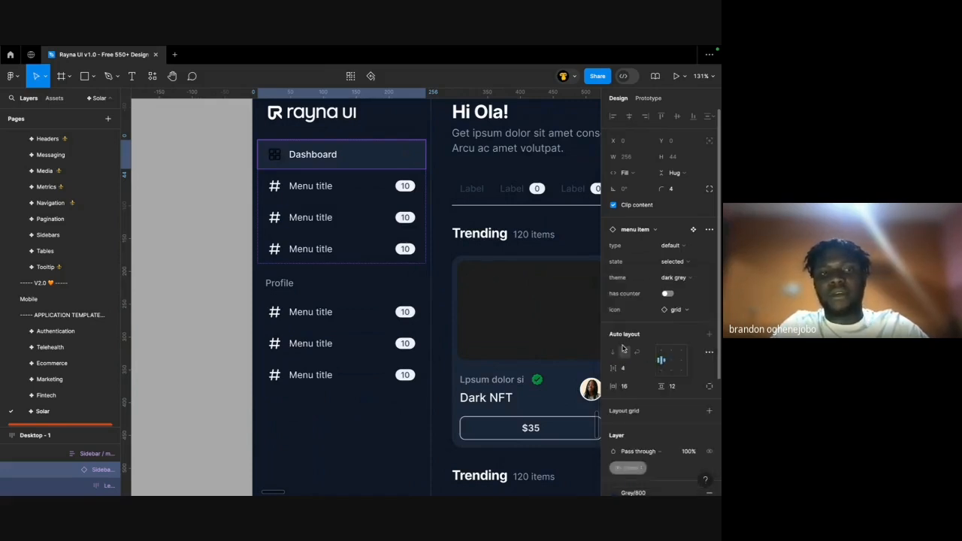
Recolour the Dashboard item's grid icon from Shade/Black to the Shade/White colour style.
scroll(666, 424, "down", 3)
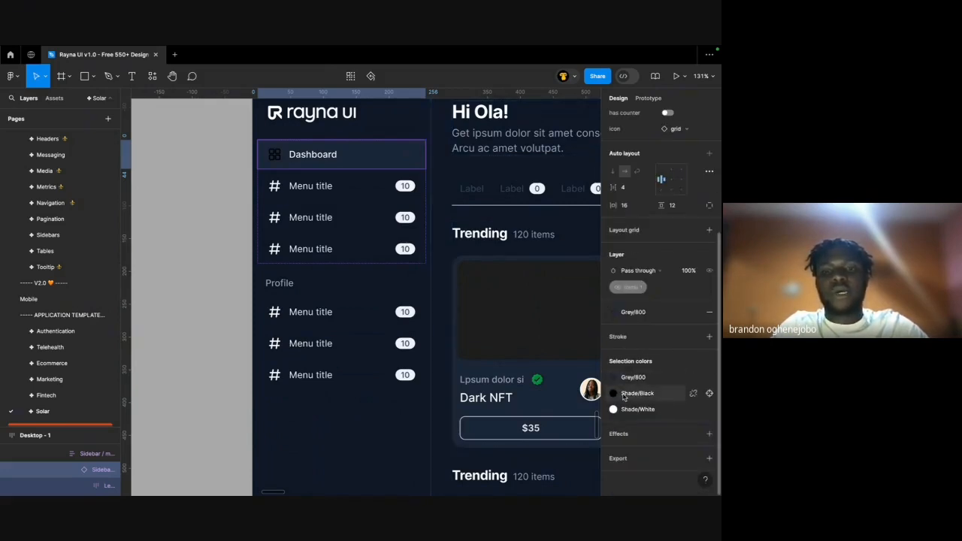
left_click(623, 397)
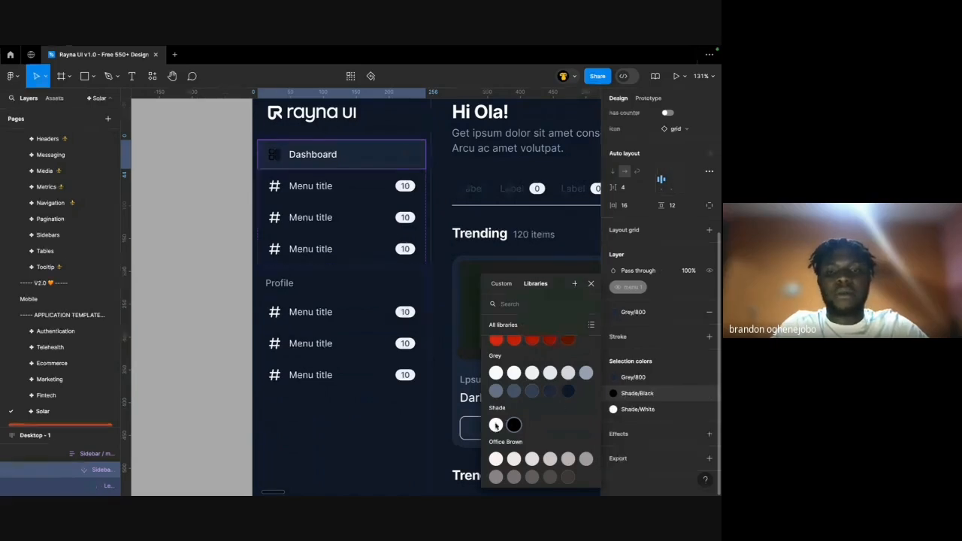
key("Escape")
Swap the hashtag icon of the menu item below Dashboard for the cart icon, searching the local components for "chart".
double_click(297, 188)
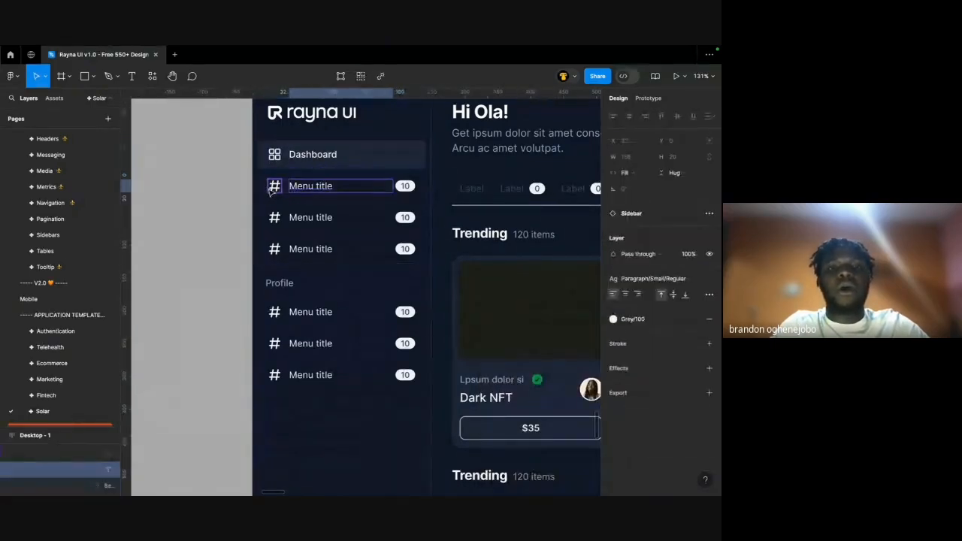
left_click(316, 177)
scroll(647, 368, "down", 4)
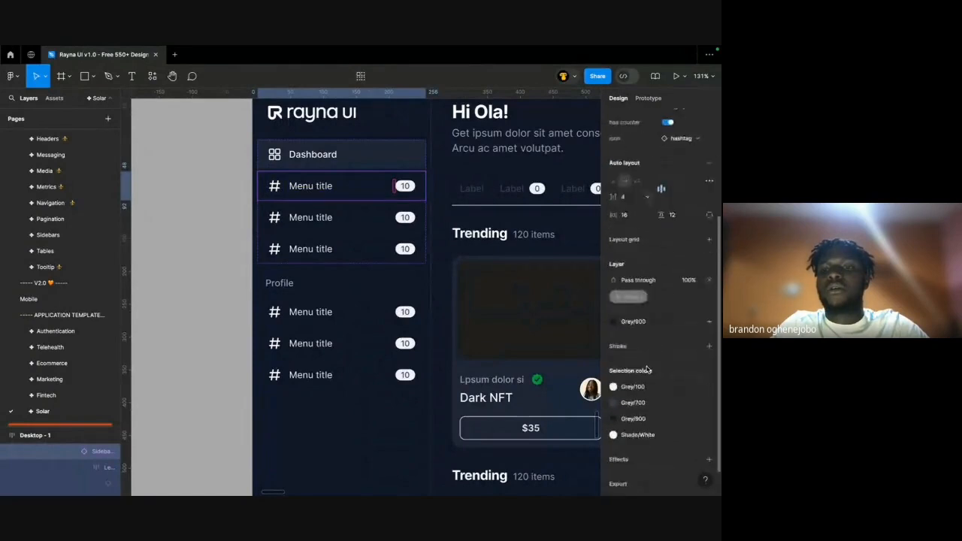
scroll(646, 369, "up", 3)
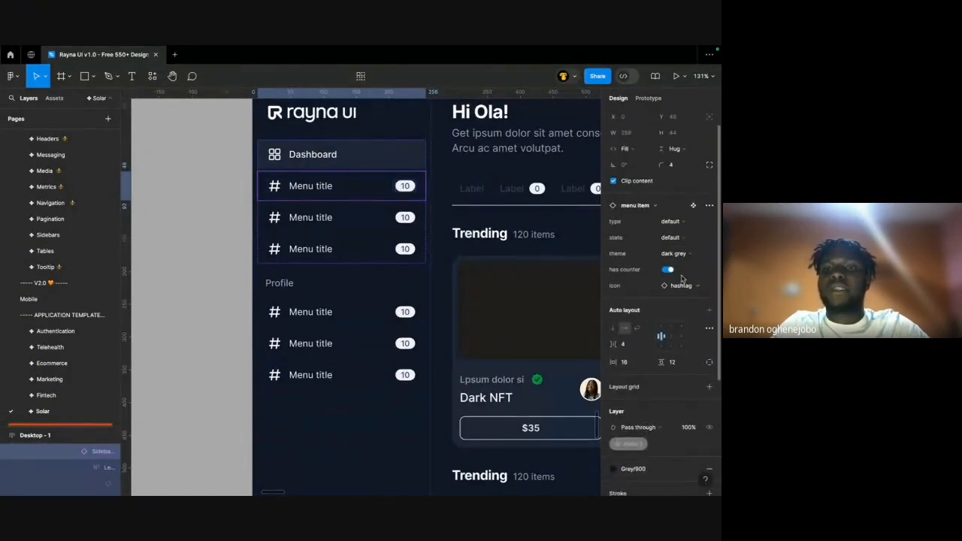
left_click(680, 282)
left_click(680, 282)
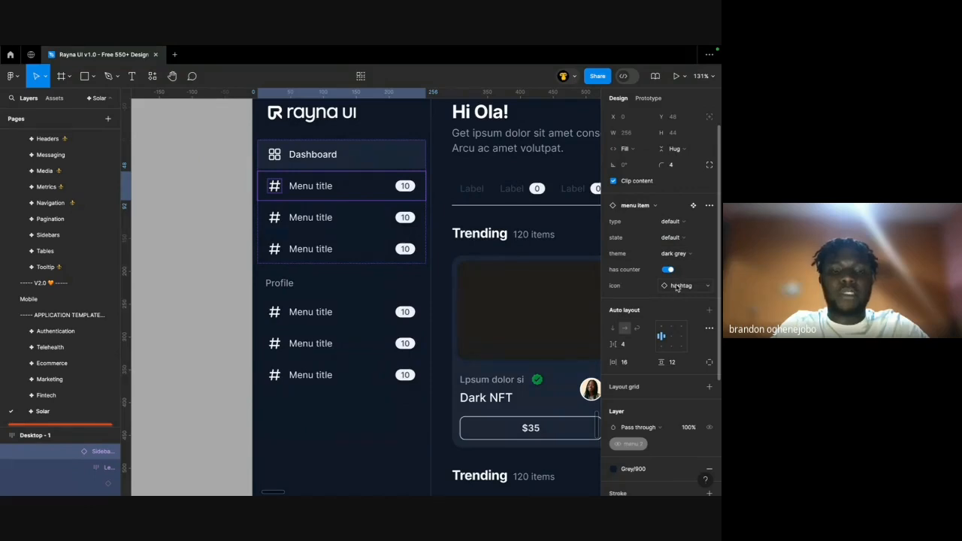
left_click(679, 285)
type("sho")
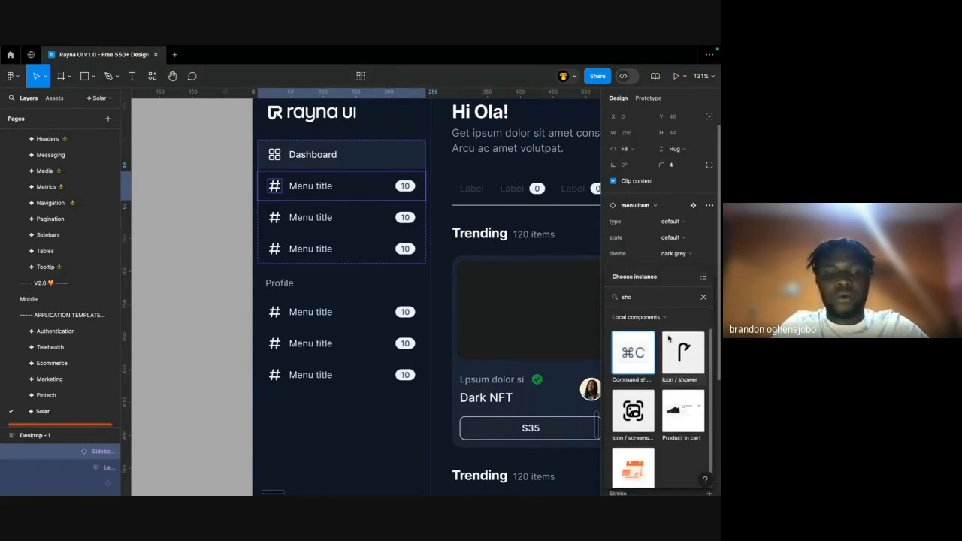
type("rt")
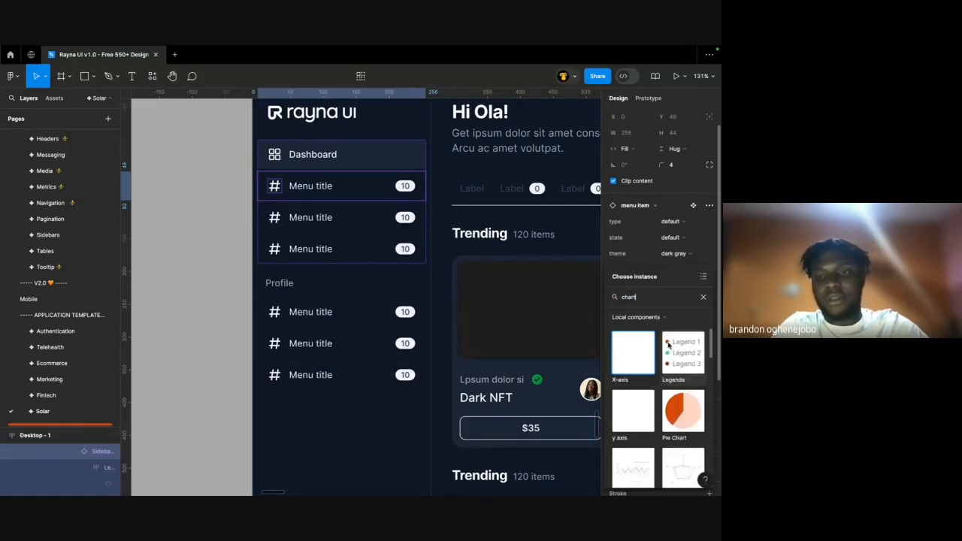
scroll(667, 417, "down", 5)
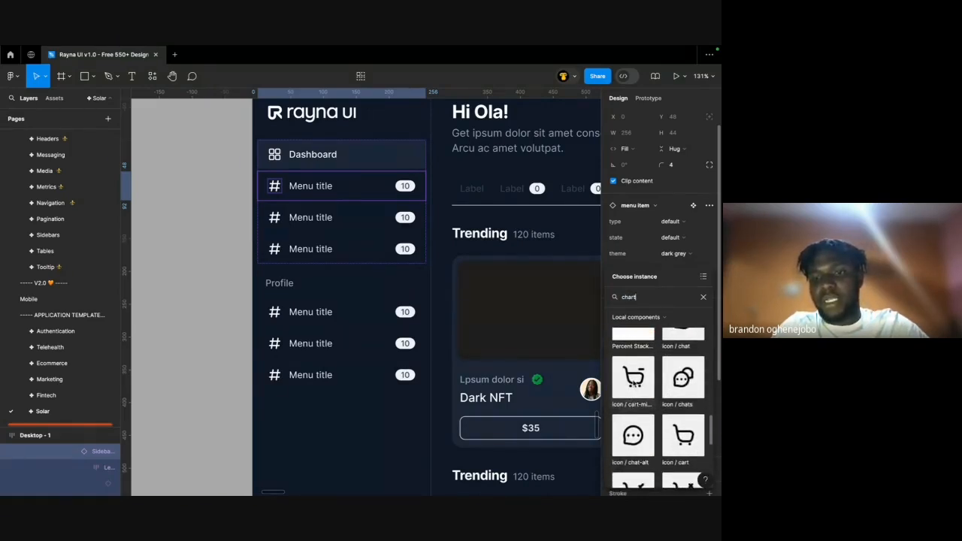
scroll(634, 381, "down", 1)
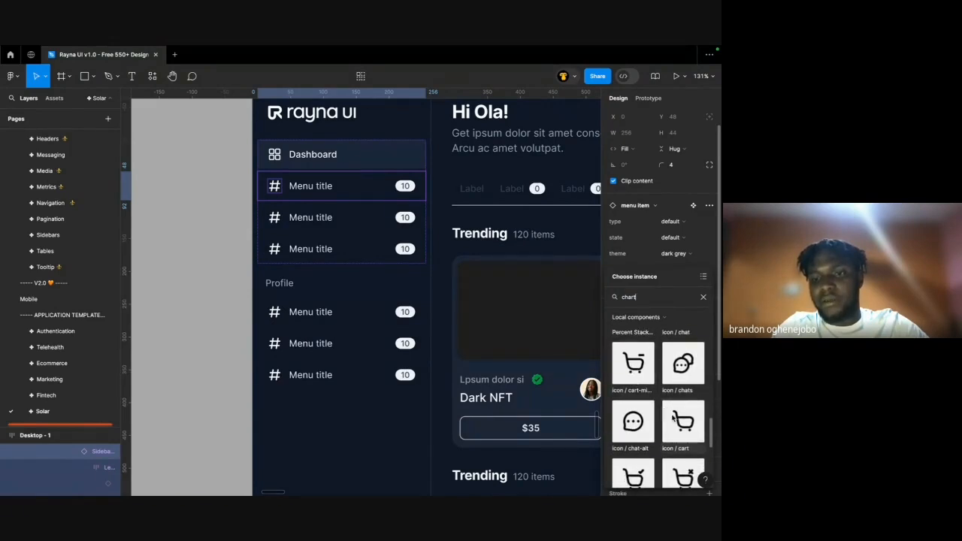
scroll(634, 367, "down", 2)
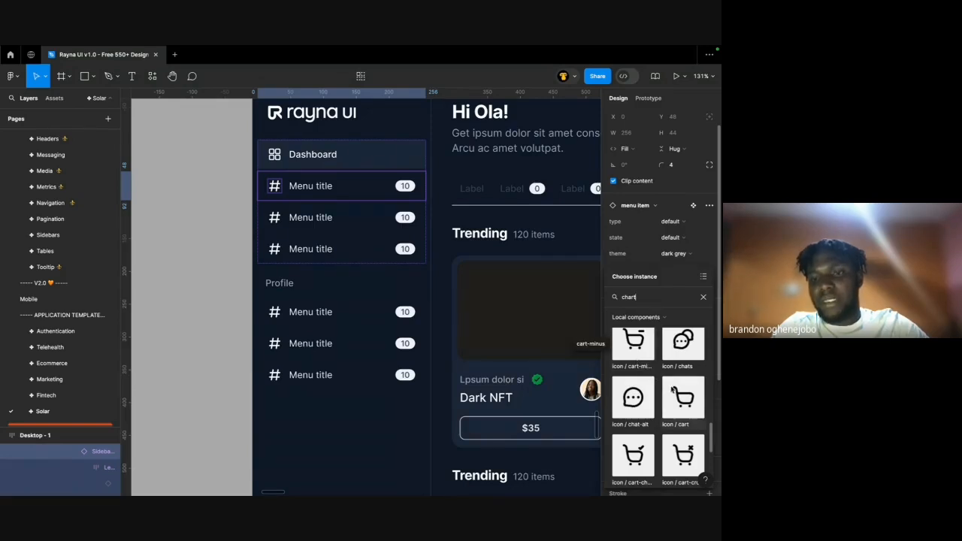
scroll(675, 398, "down", 1)
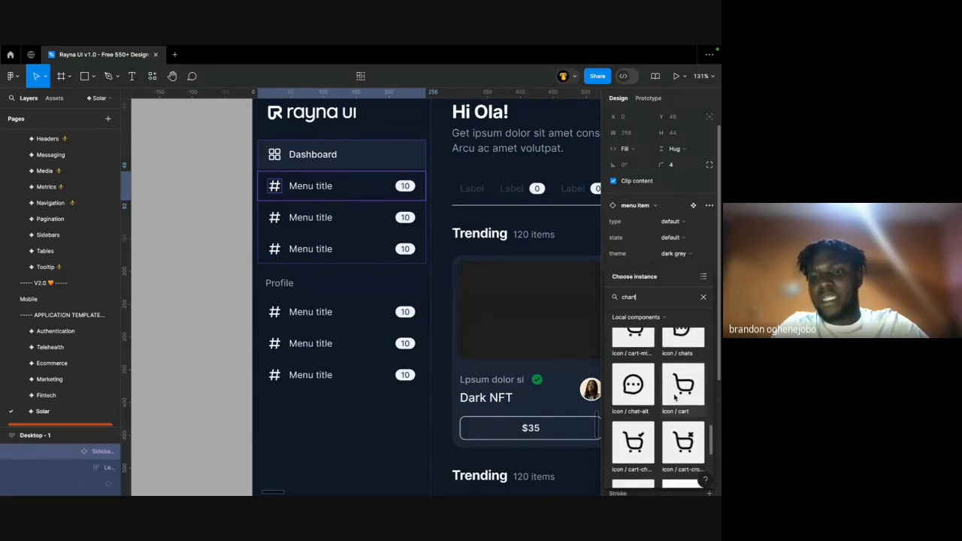
scroll(676, 412, "down", 3)
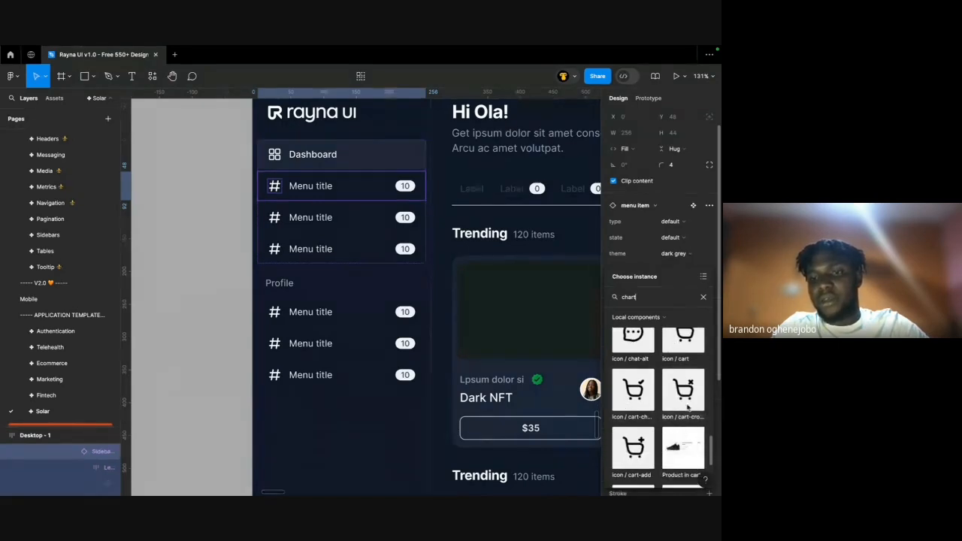
scroll(687, 407, "down", 3)
scroll(686, 340, "up", 4)
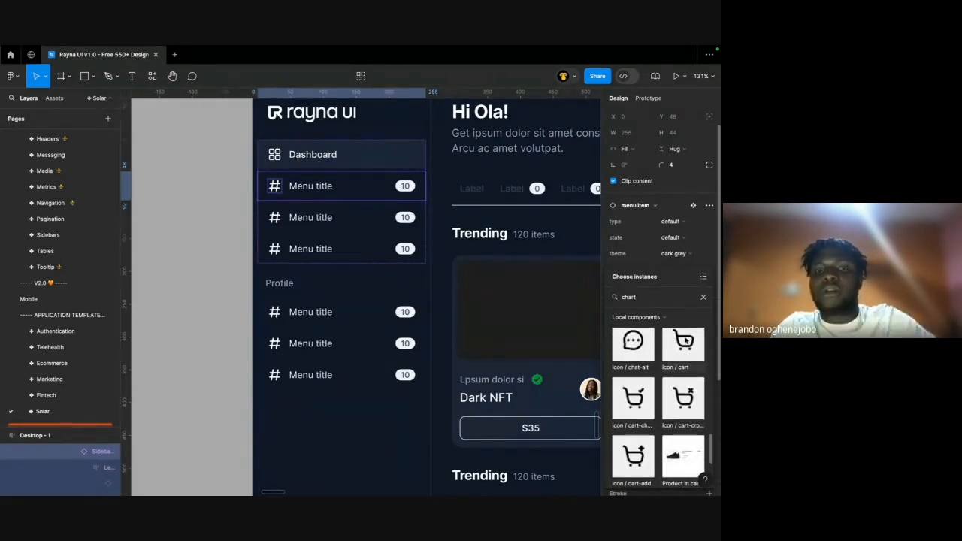
left_click(685, 341)
Recolour the sidebar's cart icon from Shade/Black to the Shade/White colour style.
scroll(618, 406, "down", 1)
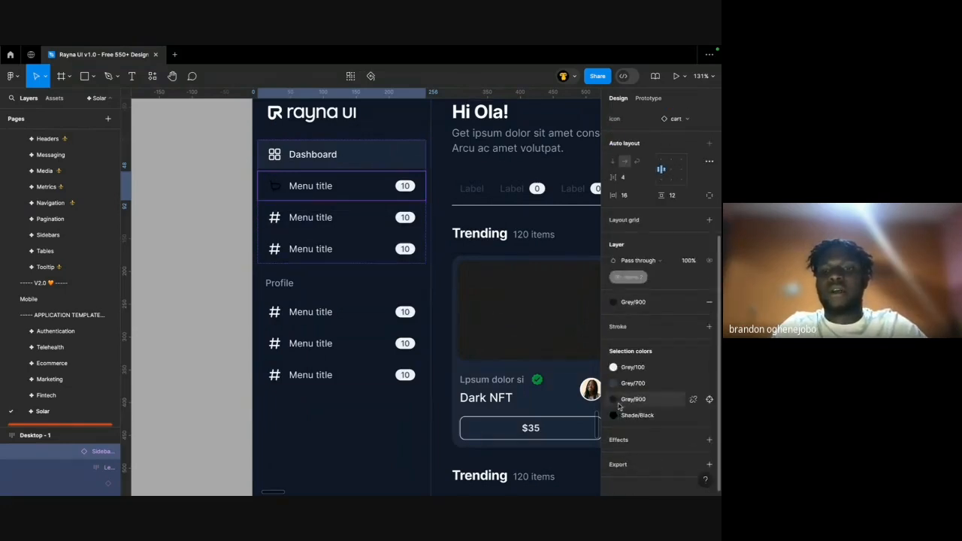
left_click(614, 415)
left_click(496, 425)
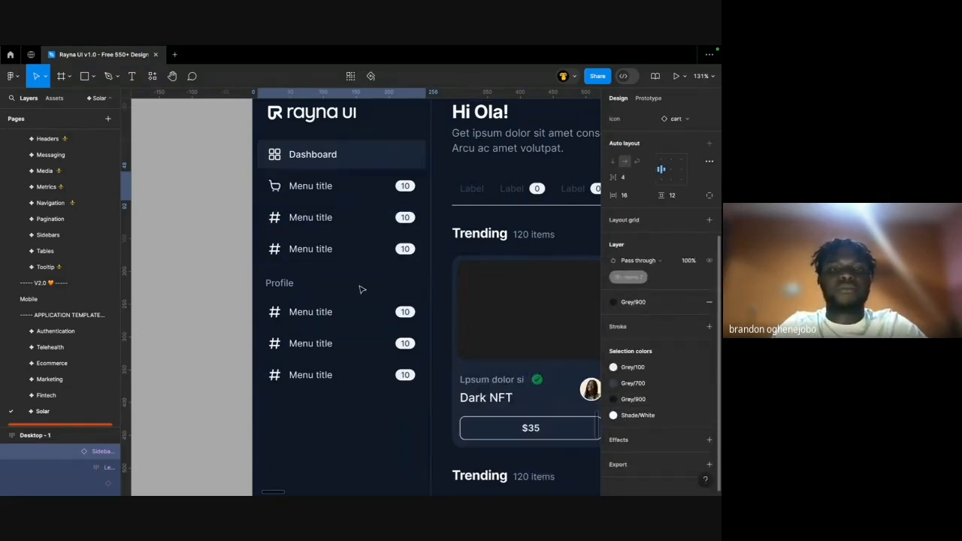
Swap the hashtag icon of the menu item below the cart item for the message icon, searching the local components for "message".
left_click(315, 217)
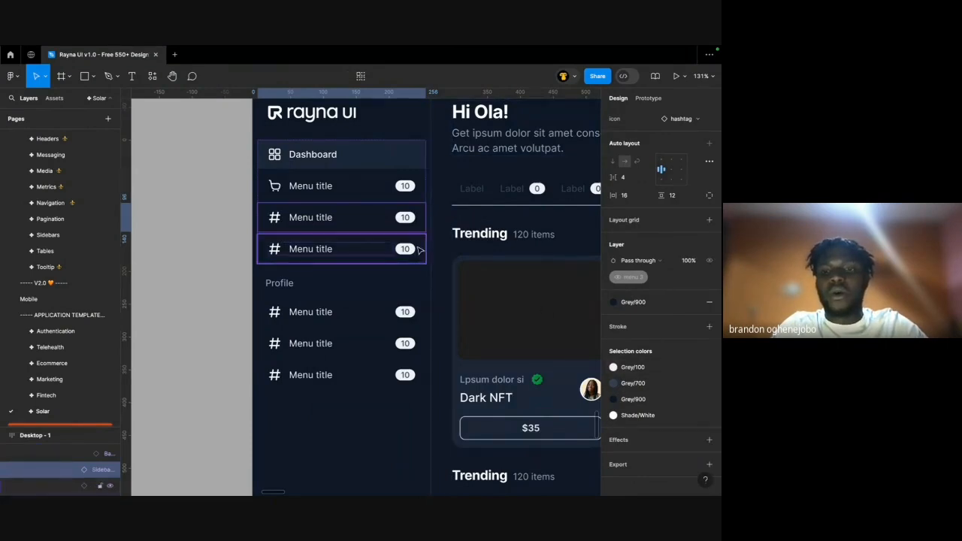
double_click(274, 218)
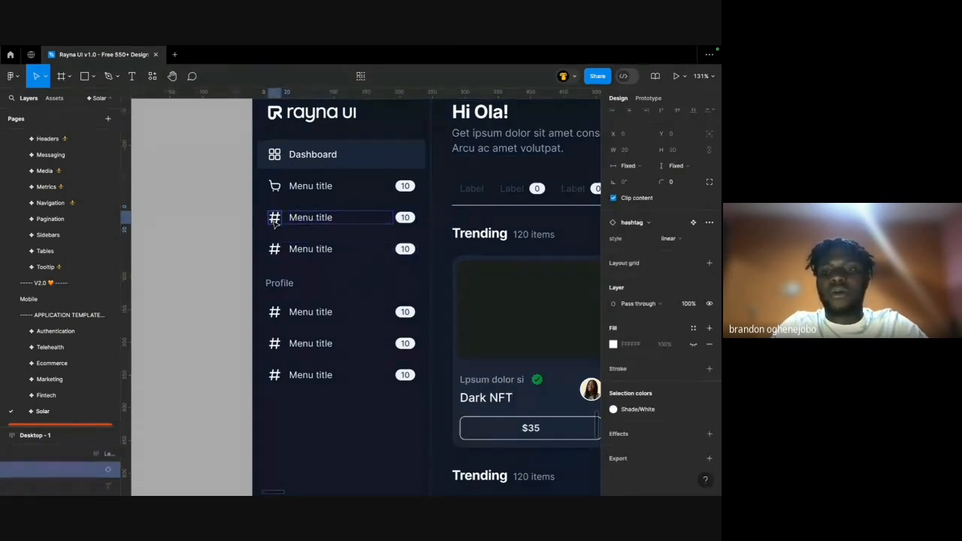
left_click(299, 249)
left_click(313, 218)
scroll(662, 395, "down", 3)
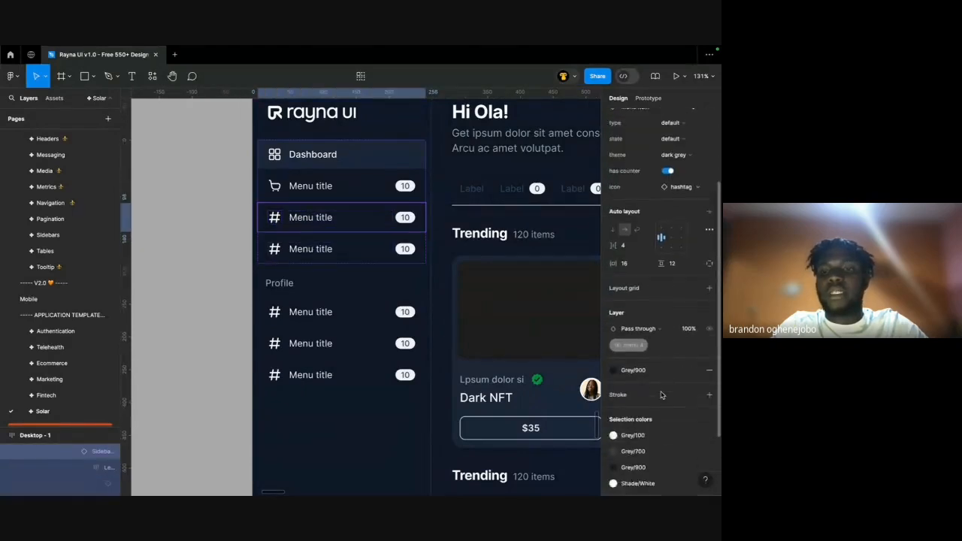
scroll(662, 395, "up", 2)
scroll(662, 394, "up", 1)
left_click(671, 290)
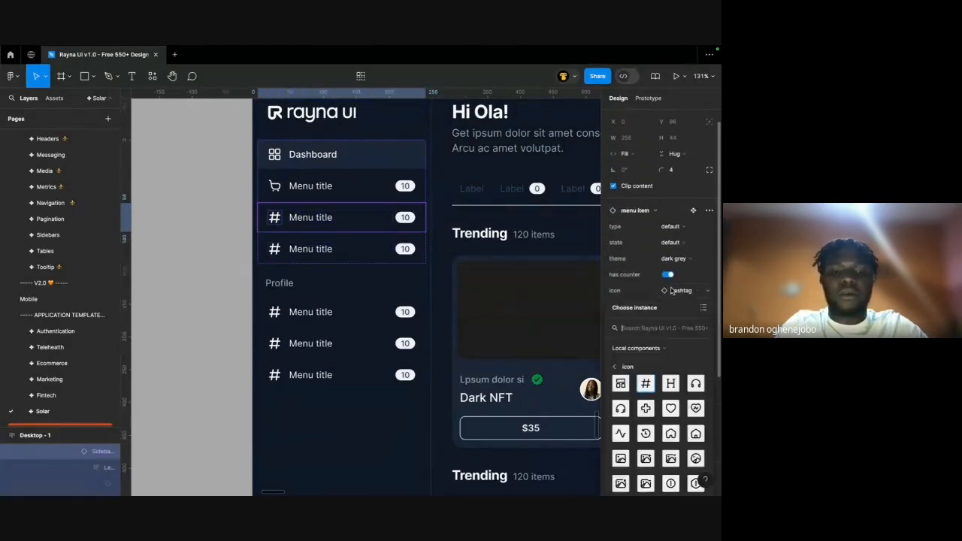
type("message")
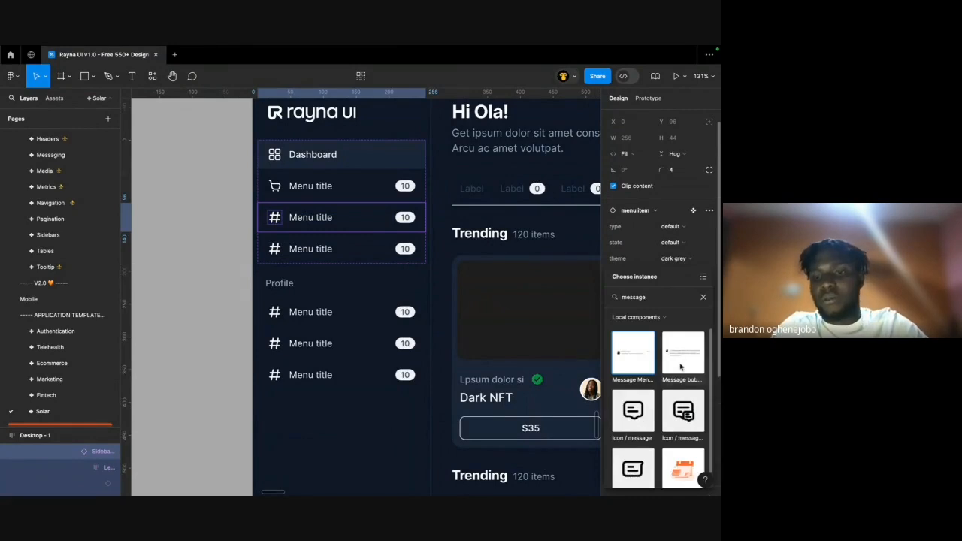
scroll(680, 366, "down", 1)
left_click(633, 394)
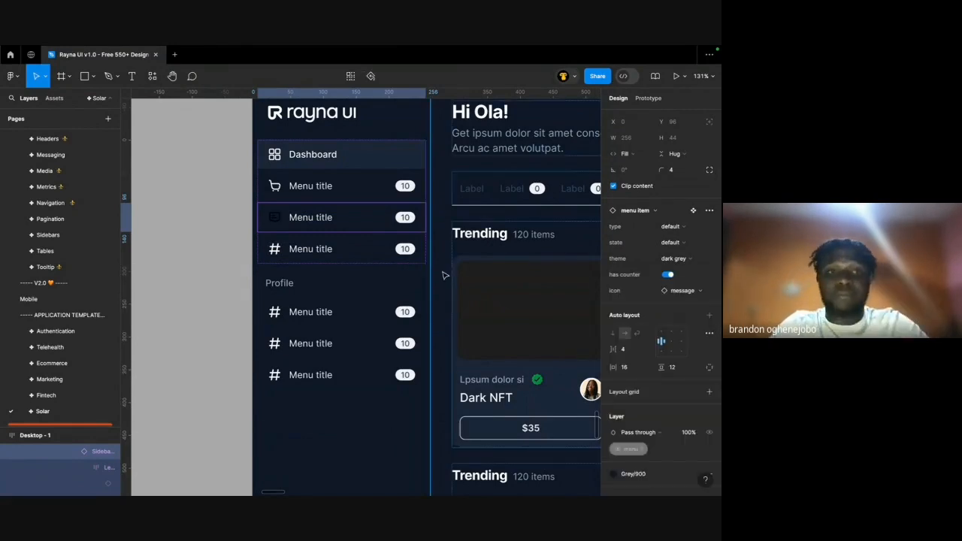
Recolour the sidebar's message icon from Shade/Black to the Shade/White colour style.
scroll(635, 421, "down", 4)
left_click(613, 437)
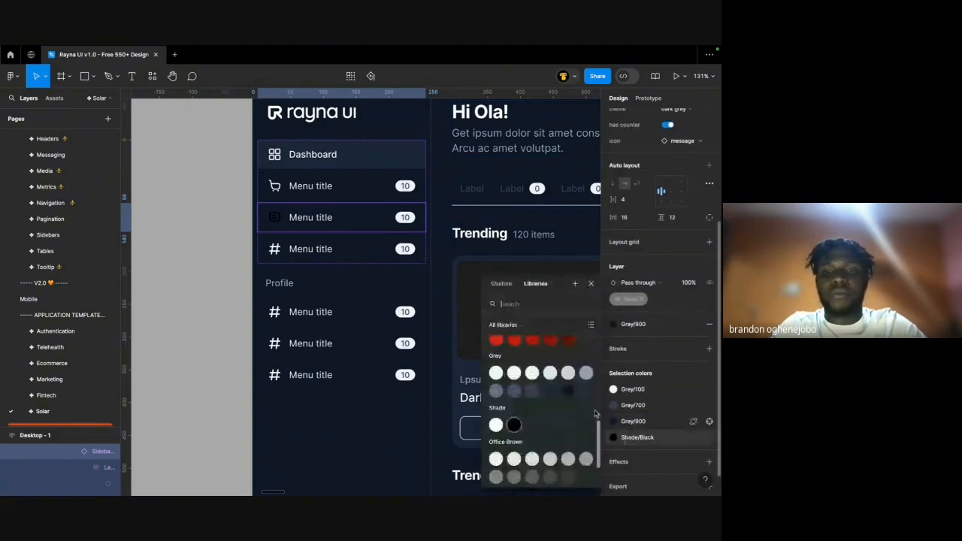
left_click(496, 425)
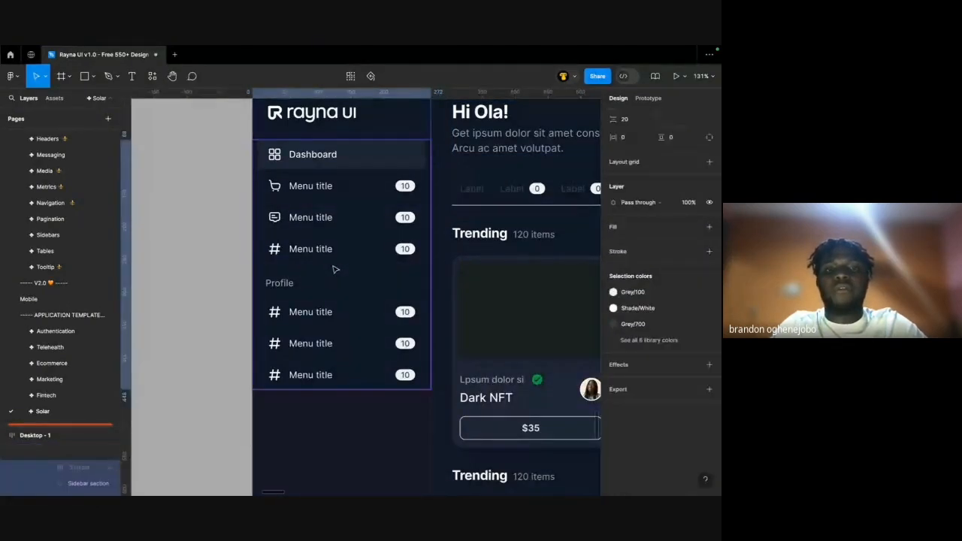
Following the wireframe's Minting NFT item, swap the fourth menu item's hashtag icon for coins-alt, searching the local components for "coin".
left_click(322, 245)
double_click(323, 249)
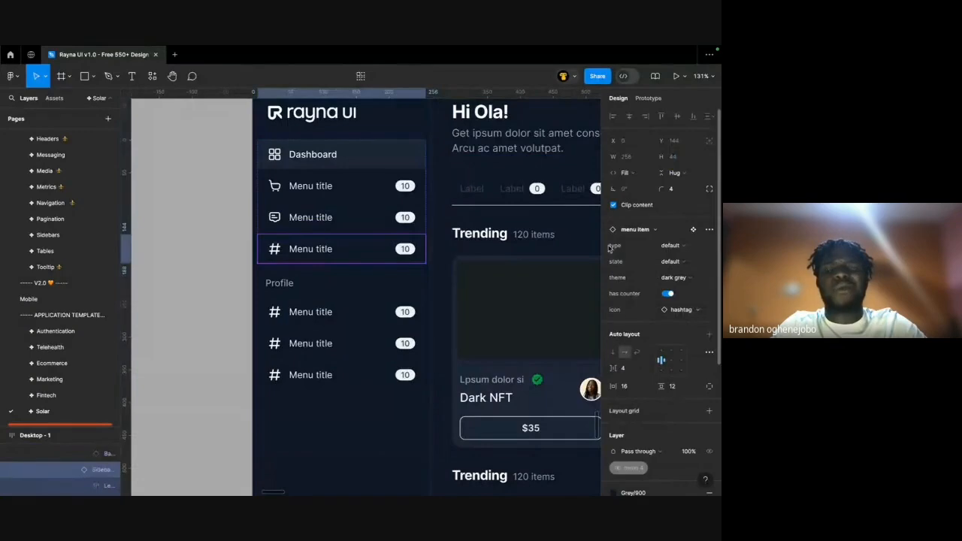
scroll(295, 295, "left", 5)
scroll(295, 295, "left", 10)
scroll(297, 292, "down", 3)
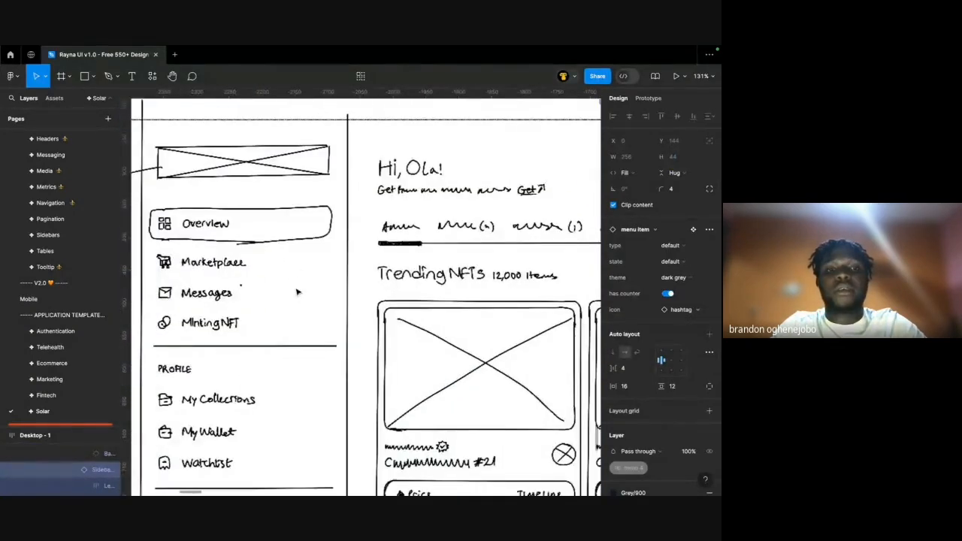
scroll(298, 291, "right", 10)
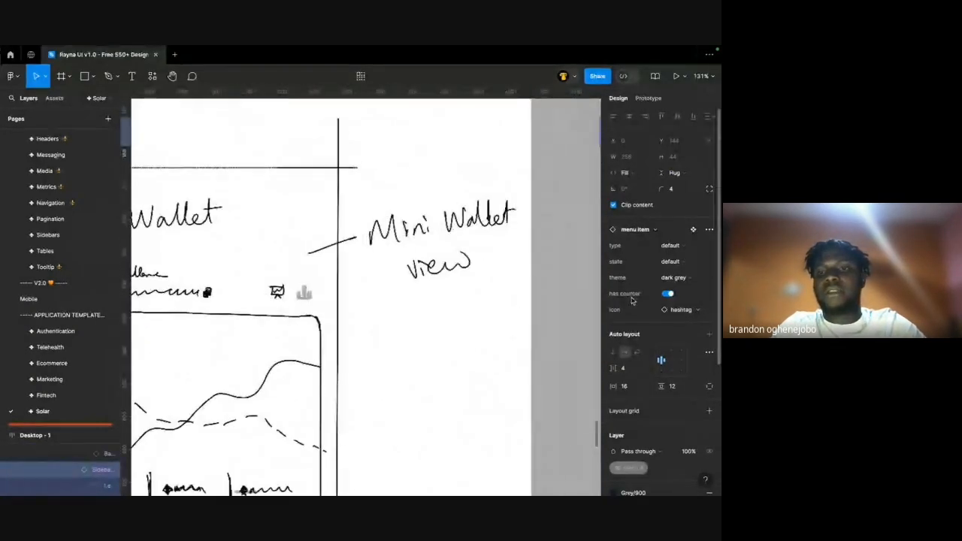
left_click(665, 312)
type("d")
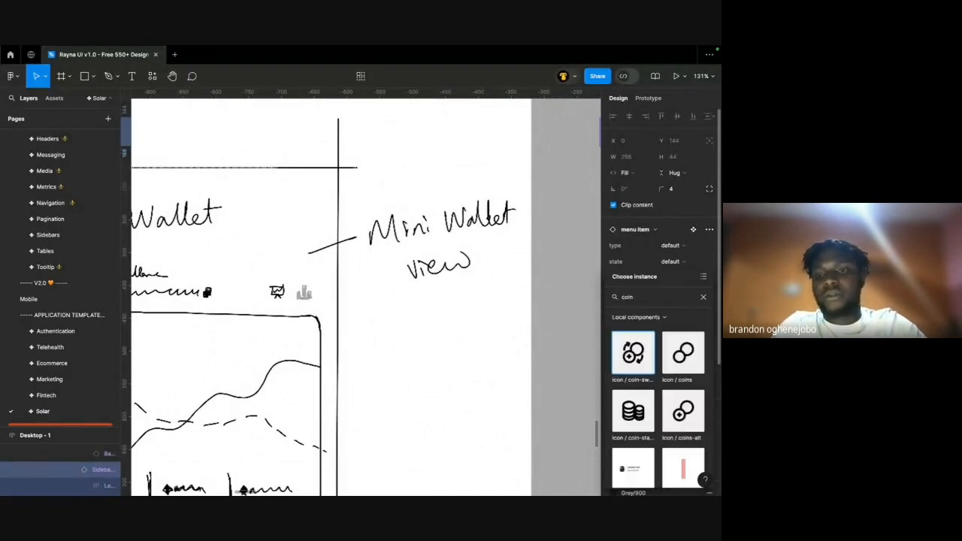
scroll(683, 381, "down", 1)
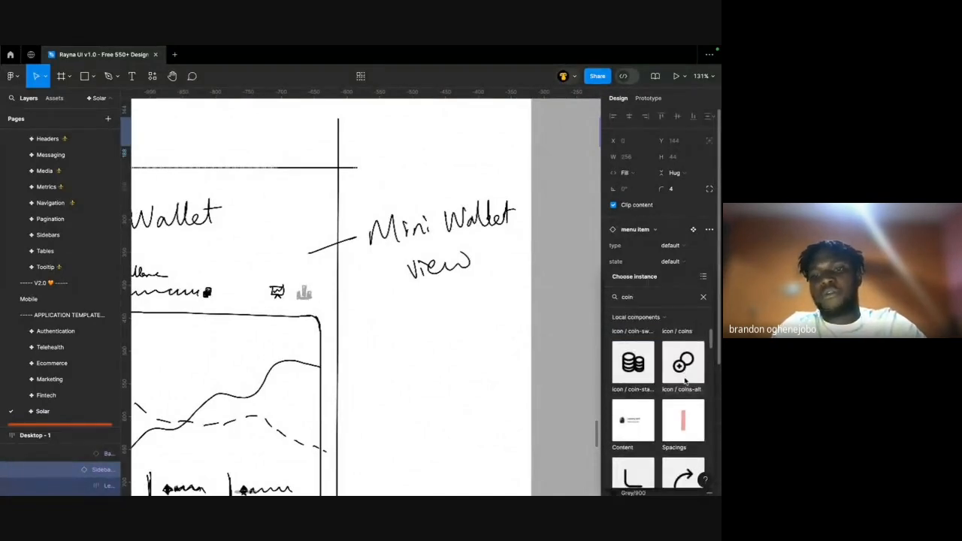
left_click(684, 380)
scroll(446, 321, "right", 3)
scroll(446, 321, "right", 10)
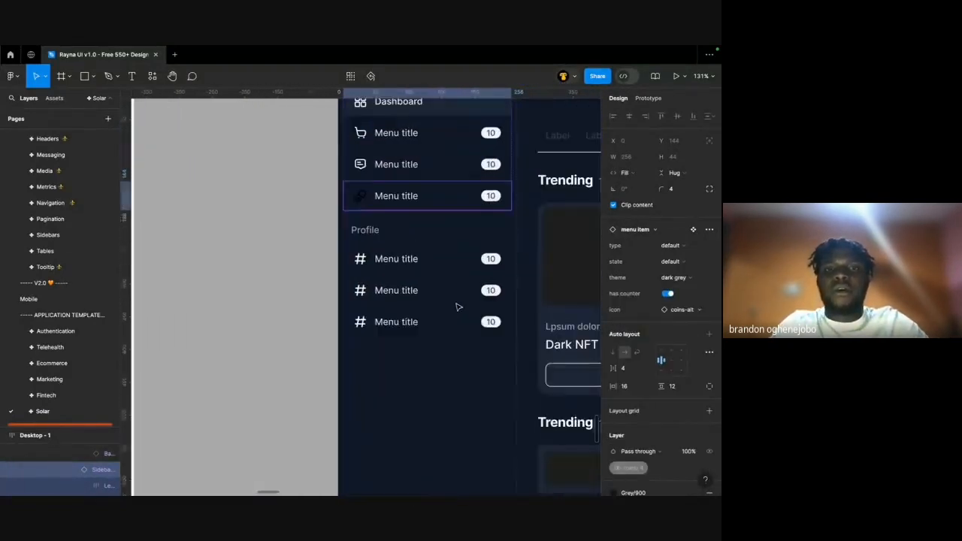
Recolour the fourth menu item's coins-alt icon from Shade/Black to the Shade/White colour style.
left_click(389, 246)
left_click(380, 269)
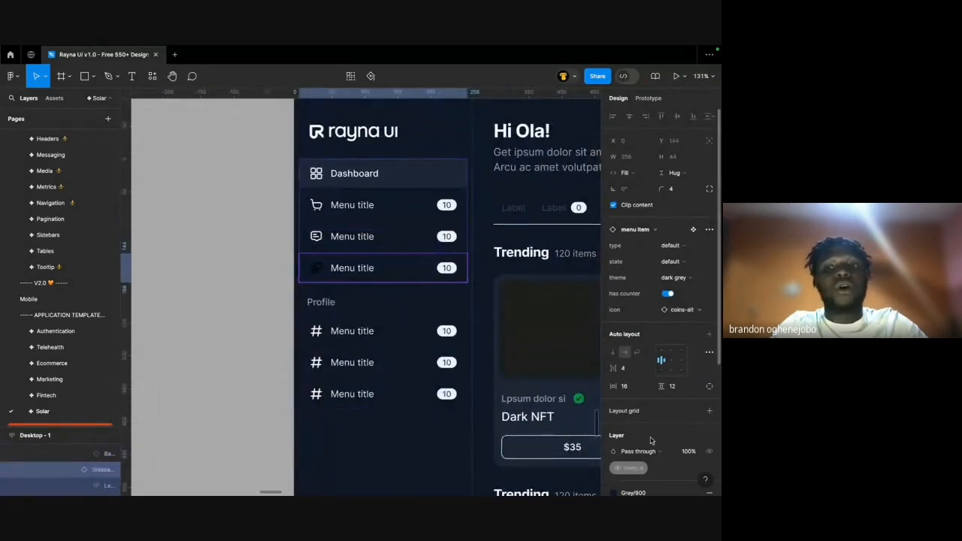
scroll(654, 338, "down", 5)
left_click(636, 407)
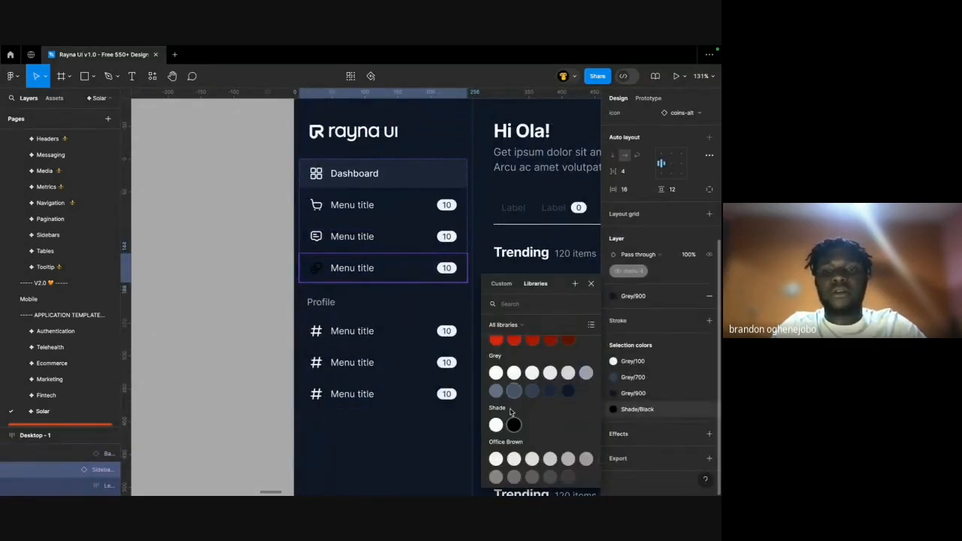
left_click(496, 426)
left_click(238, 354)
scroll(360, 249, "up", 5)
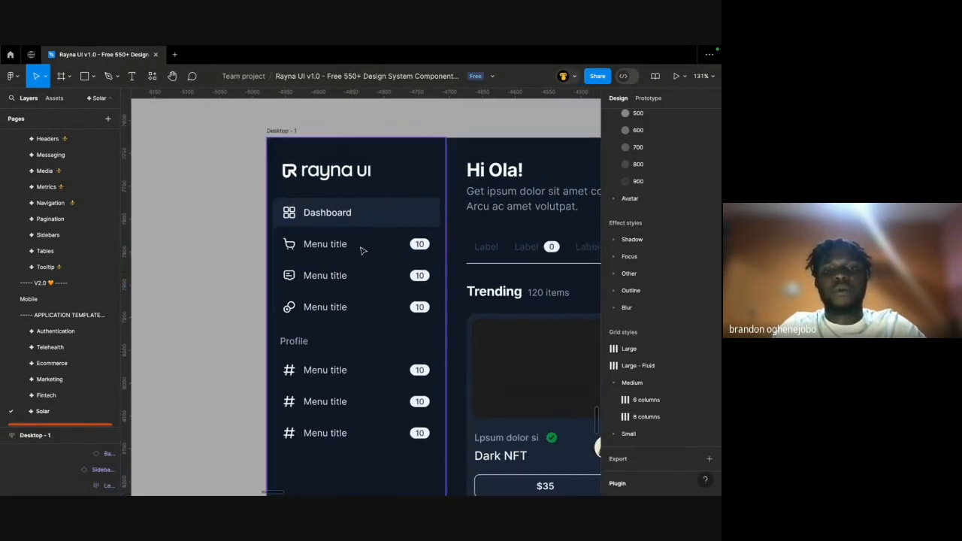
Examine the menu items and icons in the Profile section of the wireframe's sidebar.
scroll(363, 251, "down", 5)
scroll(363, 251, "left", 10)
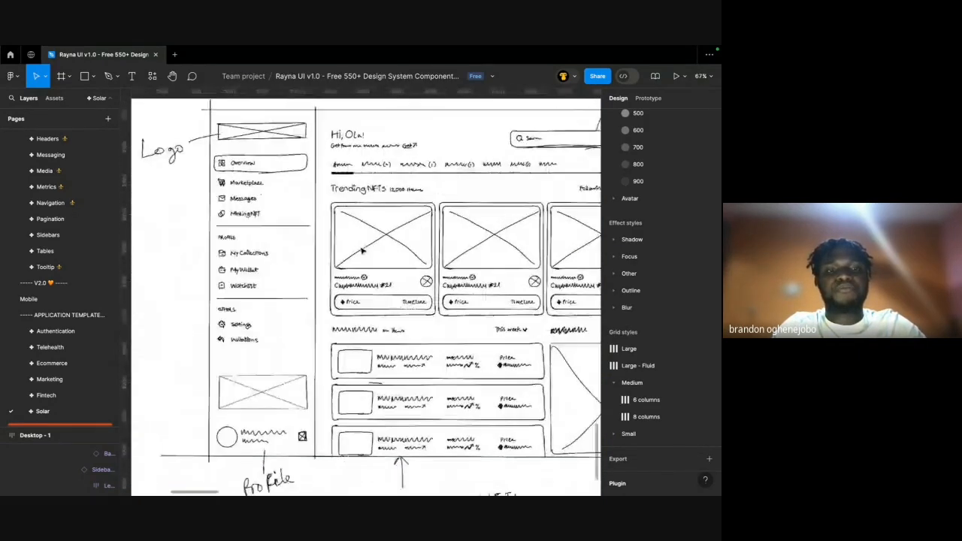
scroll(313, 225, "up", 3)
scroll(313, 226, "up", 2)
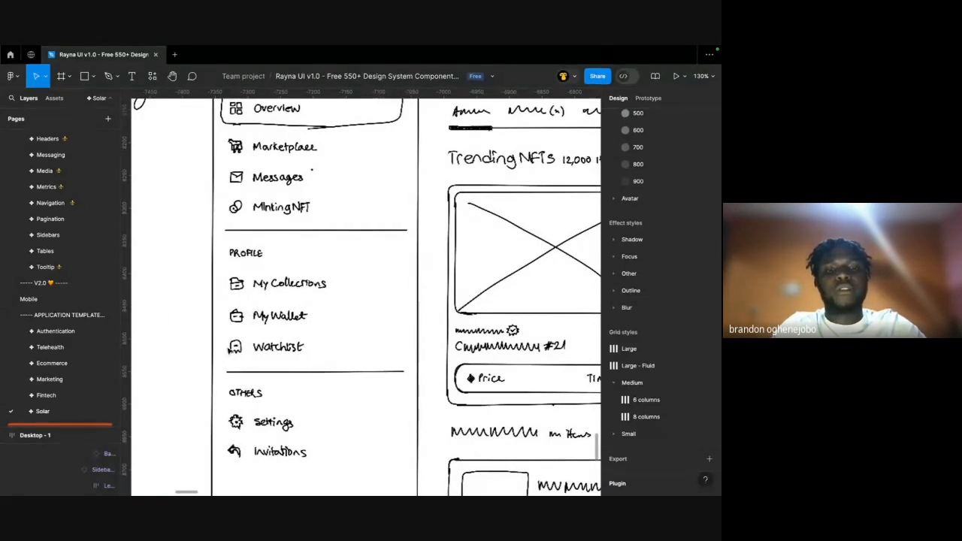
scroll(226, 347, "up", 5)
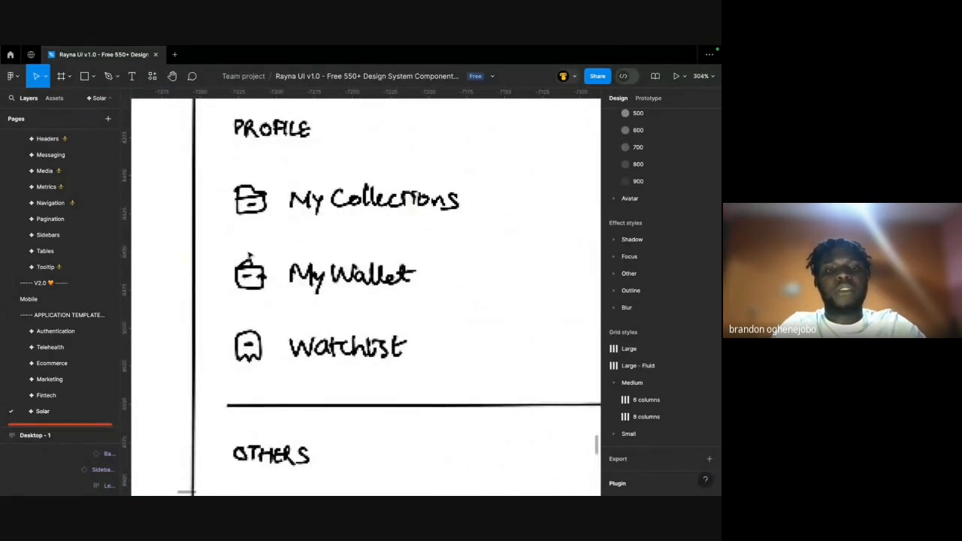
scroll(263, 197, "down", 5)
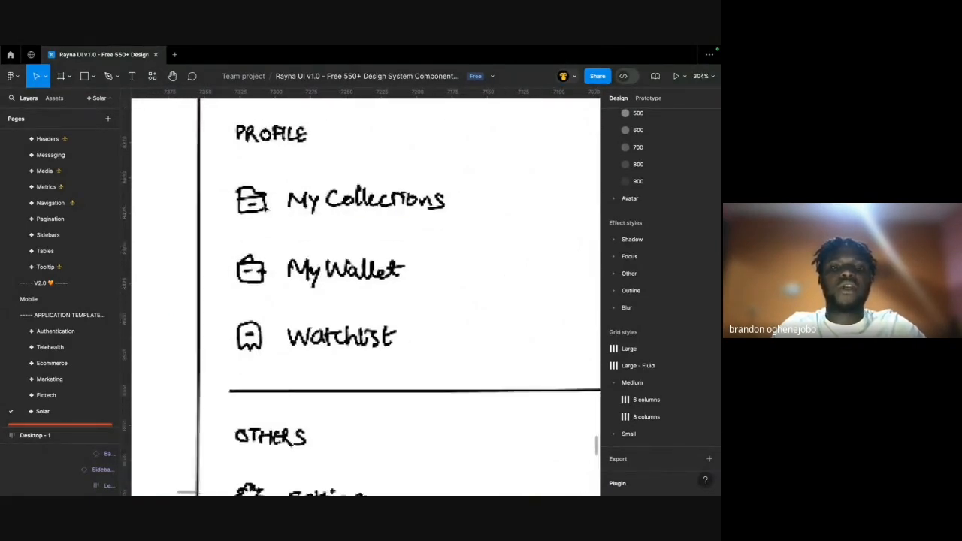
Following the wireframe's My Collections item, swap the first Profile menu item's hashtag icon for folder, searching the local components for "folder".
scroll(265, 209, "right", 15)
scroll(264, 209, "right", 3)
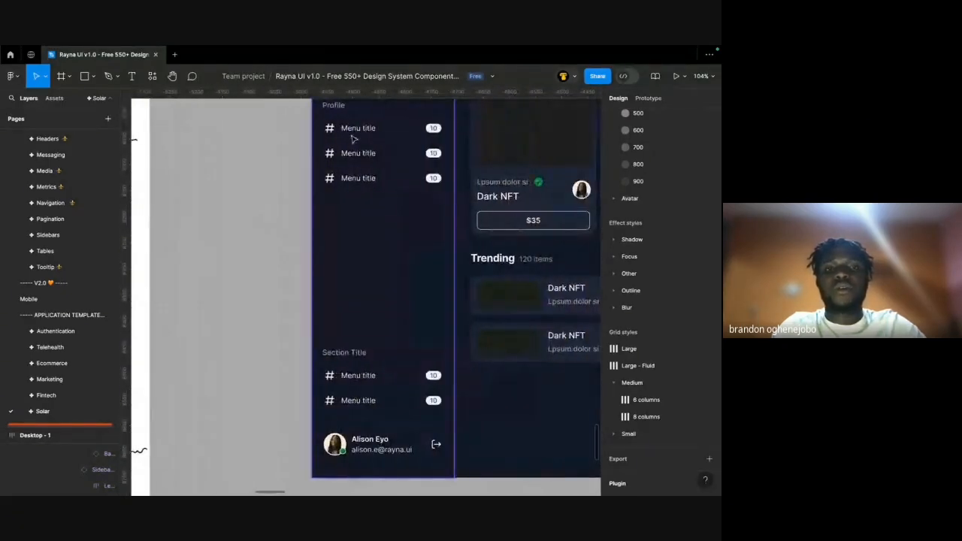
scroll(356, 133, "up", 4)
left_click(362, 186, "super")
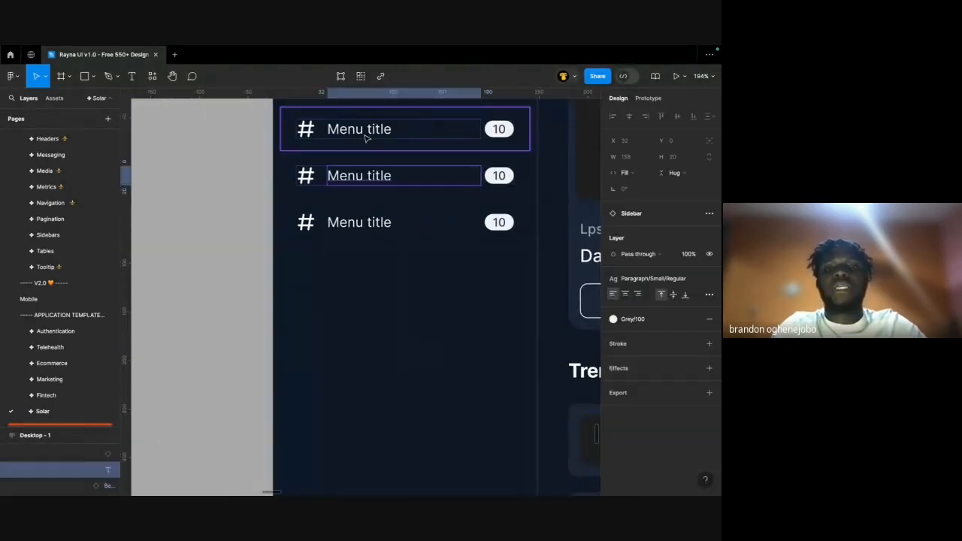
left_click(366, 139)
left_click(677, 309)
type("file")
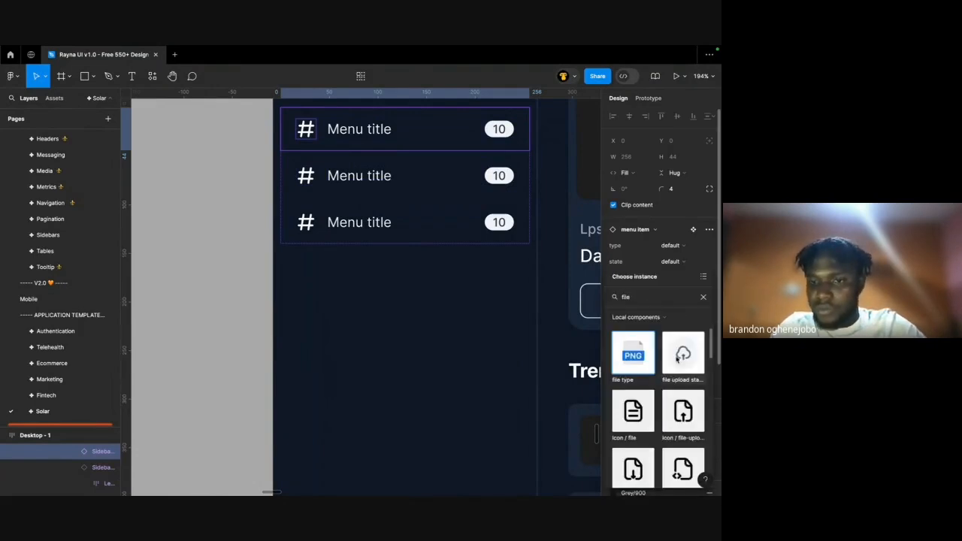
scroll(677, 358, "down", 5)
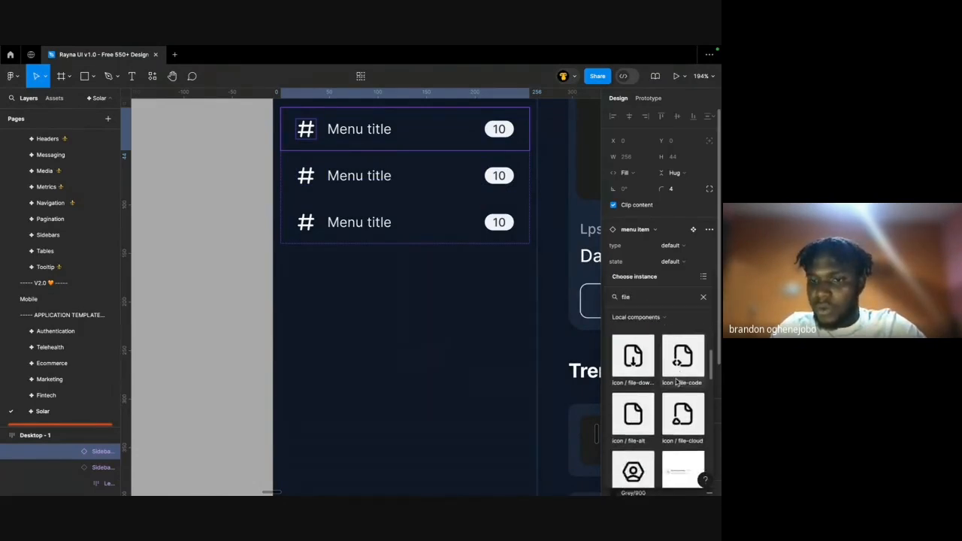
key("BackSpace")
key("BackSpace")
key("BackSpace")
type("older")
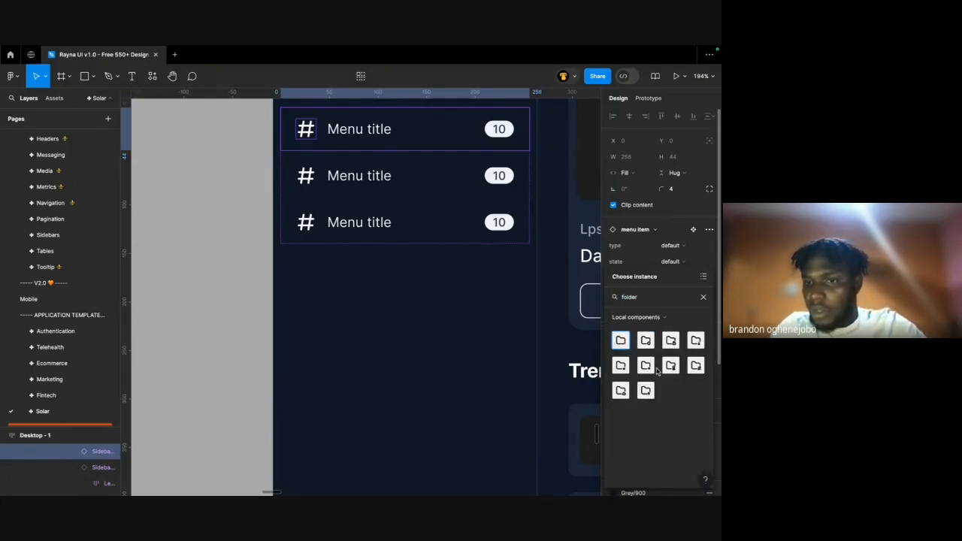
left_click(620, 341)
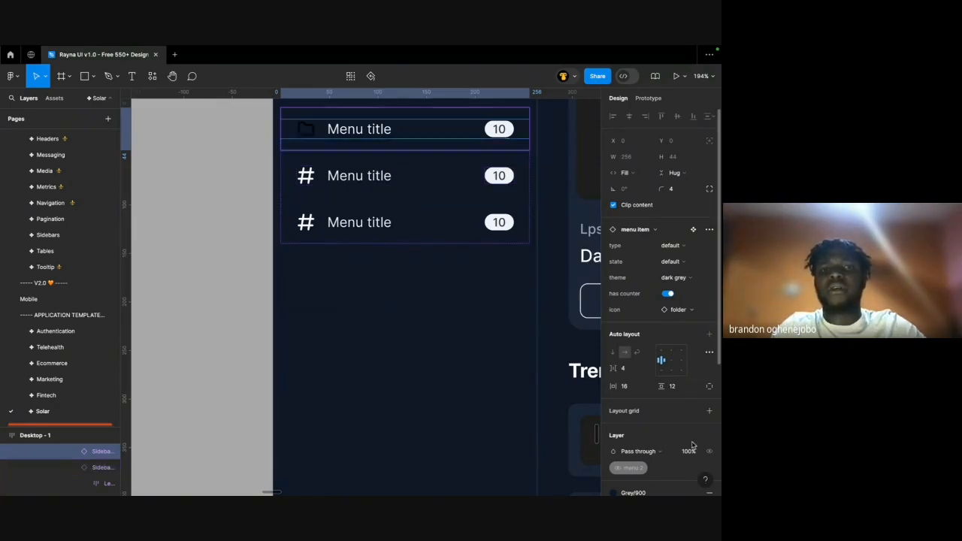
scroll(692, 446, "down", 3)
Swap the second Profile menu item's hashtag icon for wallet, searching the local components for "wallet".
left_click(403, 185)
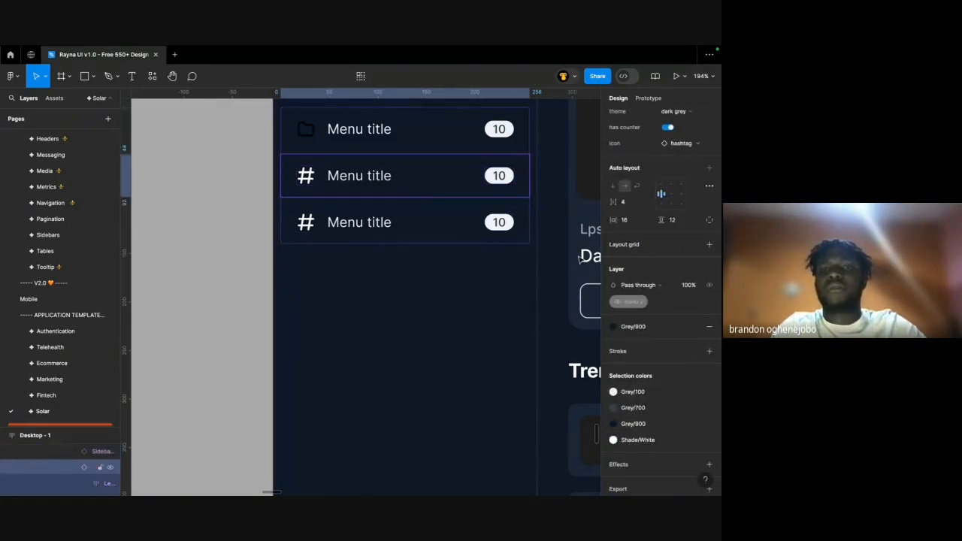
scroll(634, 325, "down", 1)
scroll(518, 293, "down", 10)
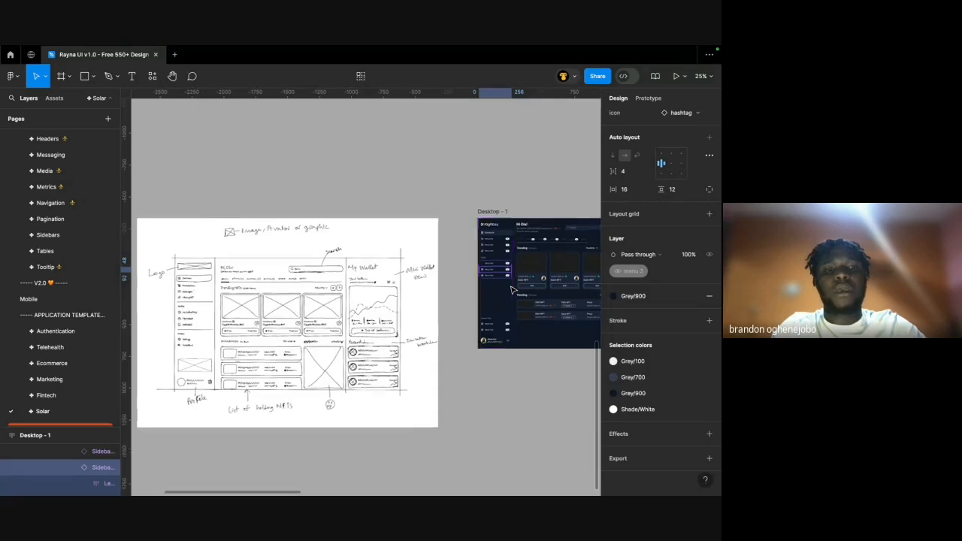
scroll(511, 288, "up", 10)
scroll(654, 286, "up", 2)
scroll(644, 225, "up", 3)
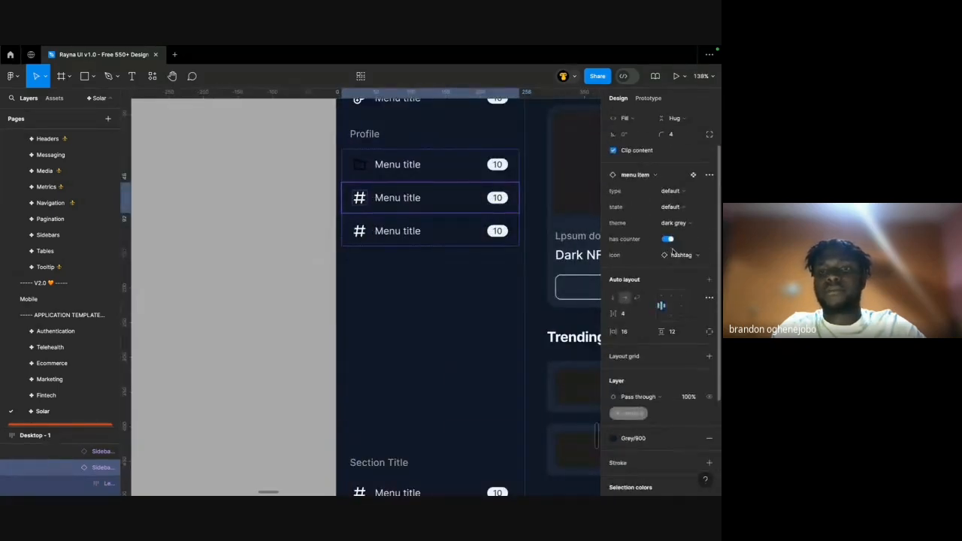
left_click(681, 255)
type("wallet")
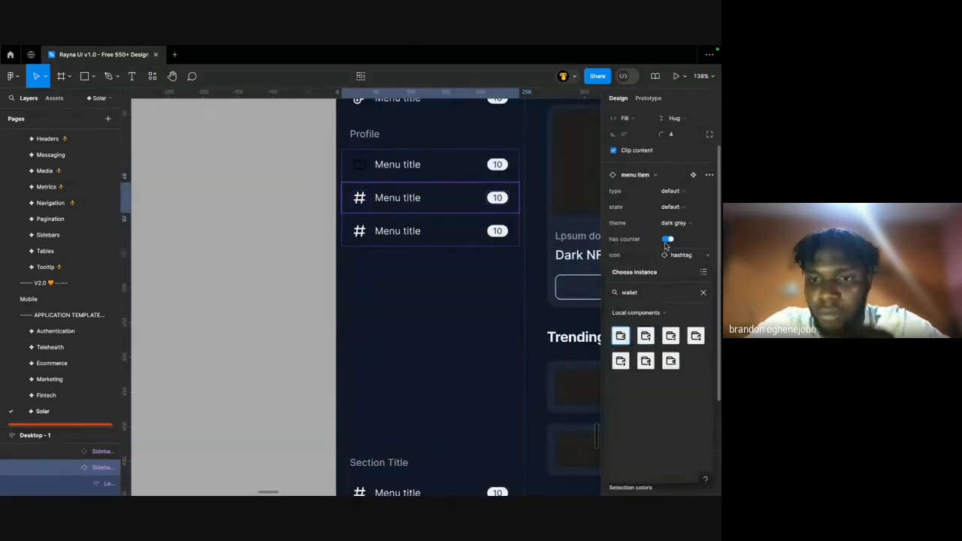
left_click(645, 336)
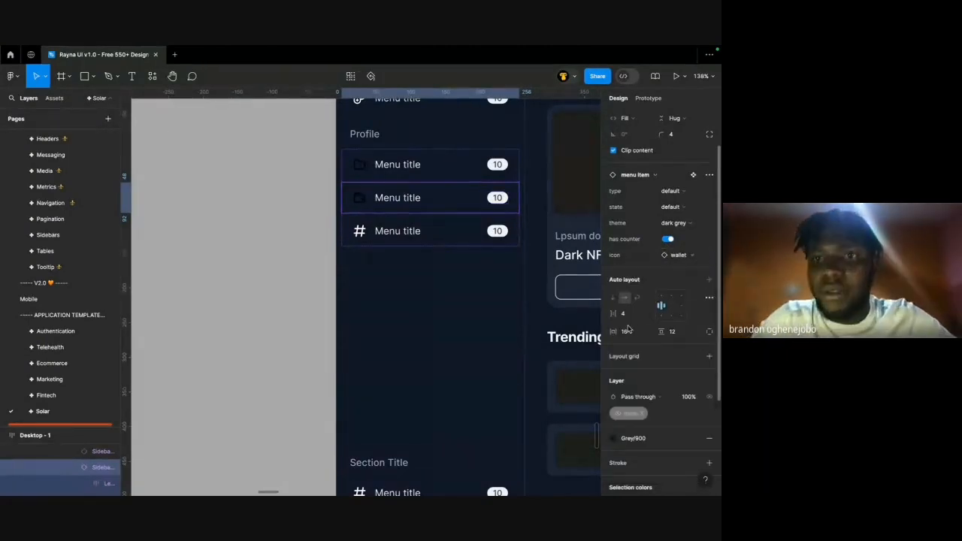
Swap the third Profile menu item's hashtag icon for bookmark, searching the local components for "bookmar".
left_click(425, 225)
left_click(704, 258)
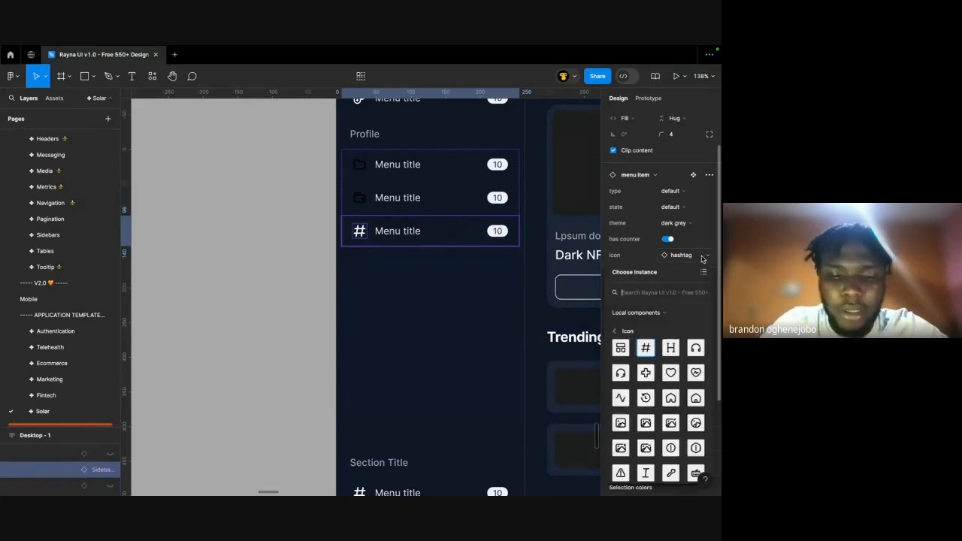
type("bookmar")
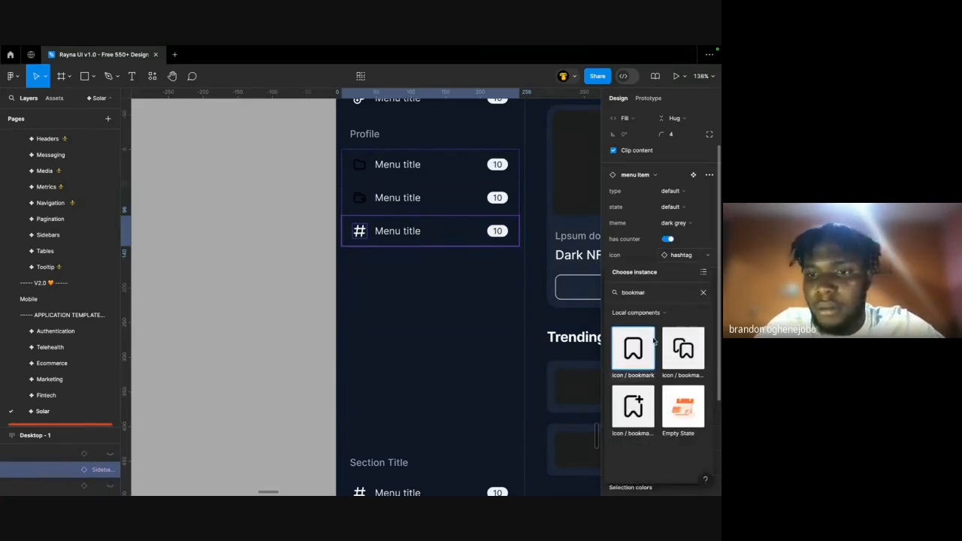
left_click(632, 349)
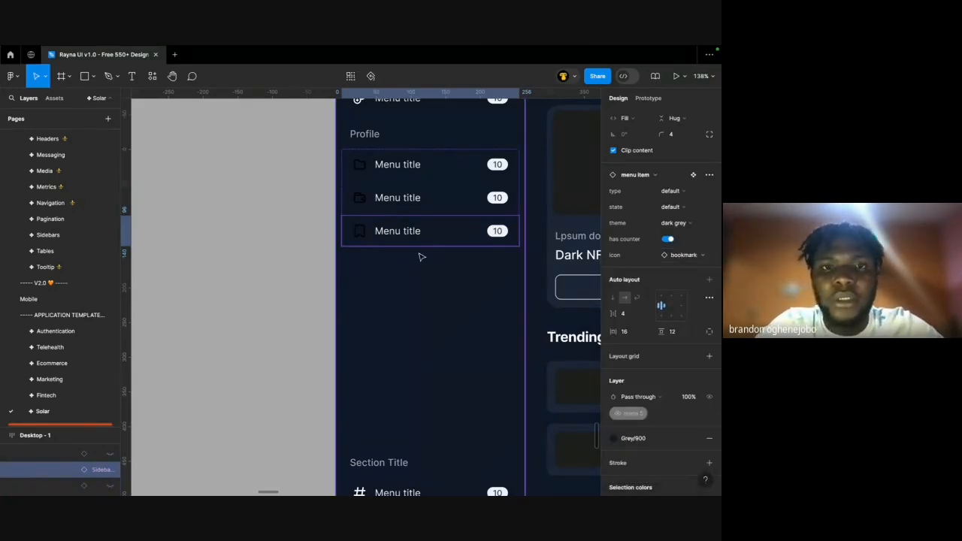
Recolour the three Profile menu icons together from Shade/Black to the Shade/White colour style.
left_click(397, 188)
scroll(646, 436, "down", 1)
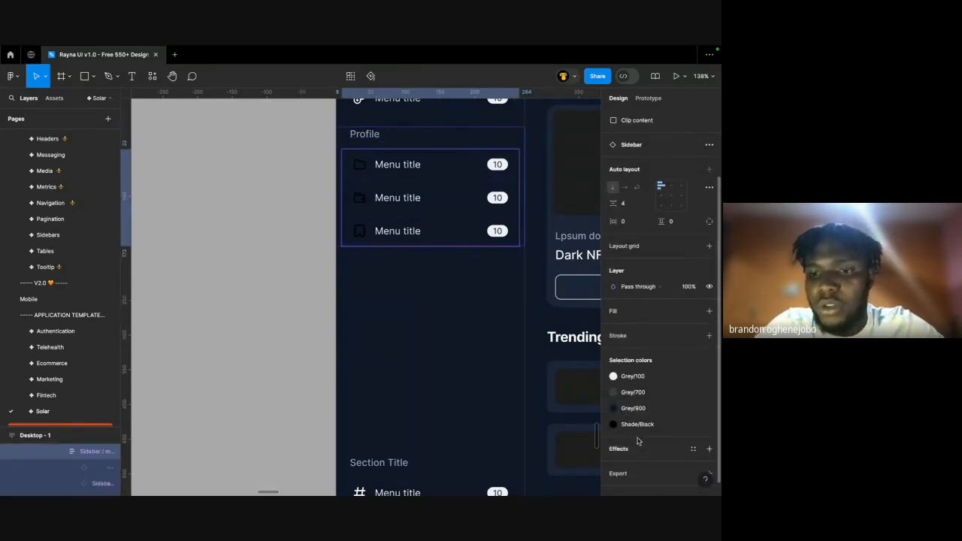
left_click(613, 408)
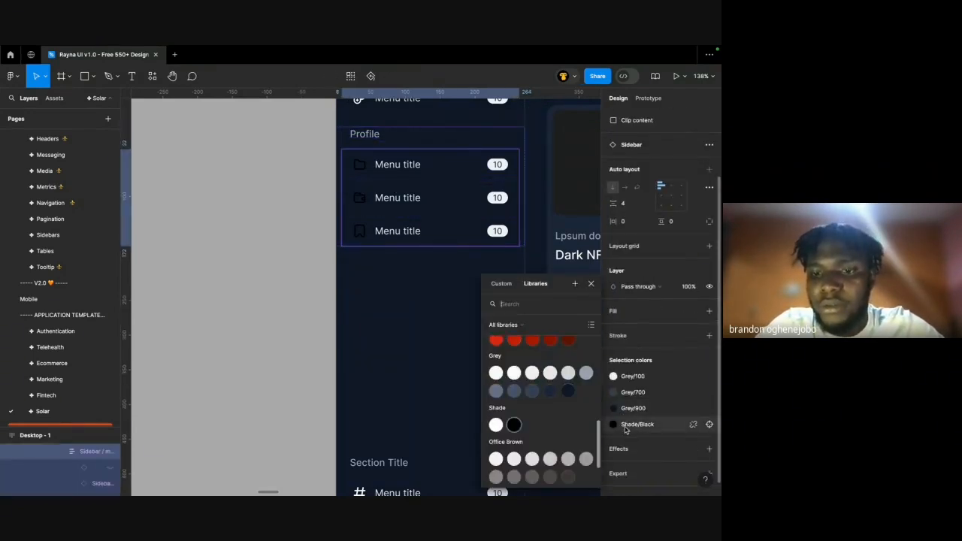
left_click(500, 425)
left_click(293, 305)
Examine the dashboard in the full-screen preview and on the canvas, checking how its height and sidebar fit the screen.
scroll(294, 305, "up", 2)
scroll(294, 305, "right", 2)
scroll(294, 304, "down", 3)
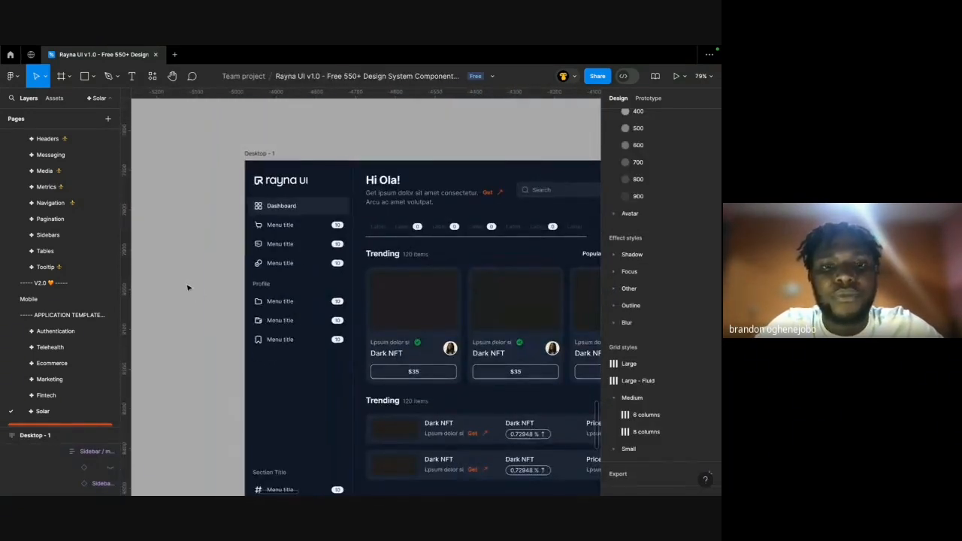
scroll(189, 288, "right", 1)
key("ctrl+Left")
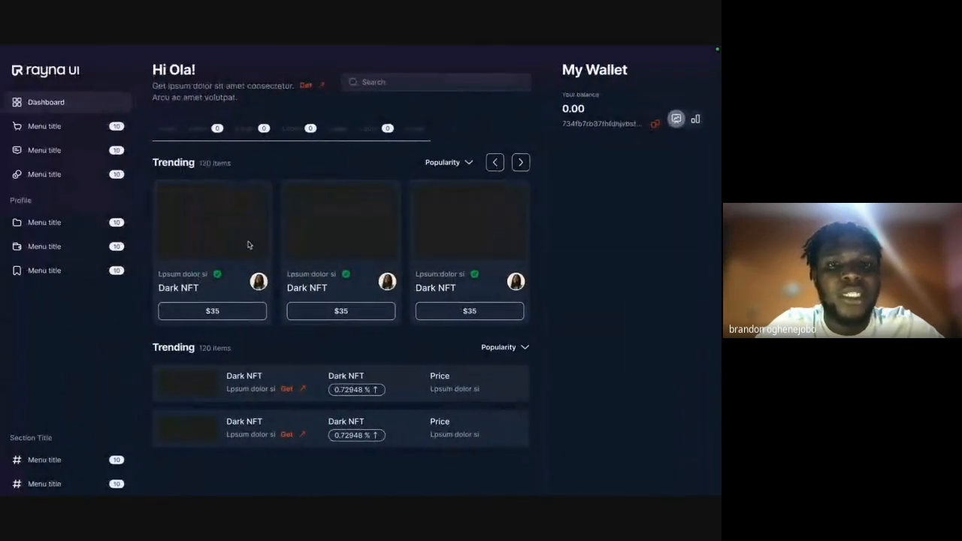
scroll(249, 264, "down", 2)
scroll(249, 264, "up", 2)
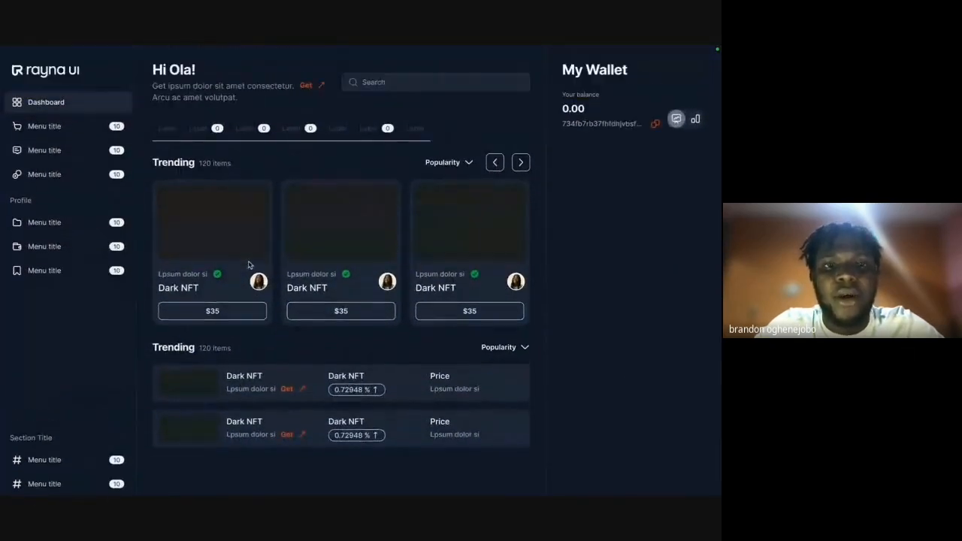
scroll(249, 265, "down", 2)
scroll(249, 264, "up", 2)
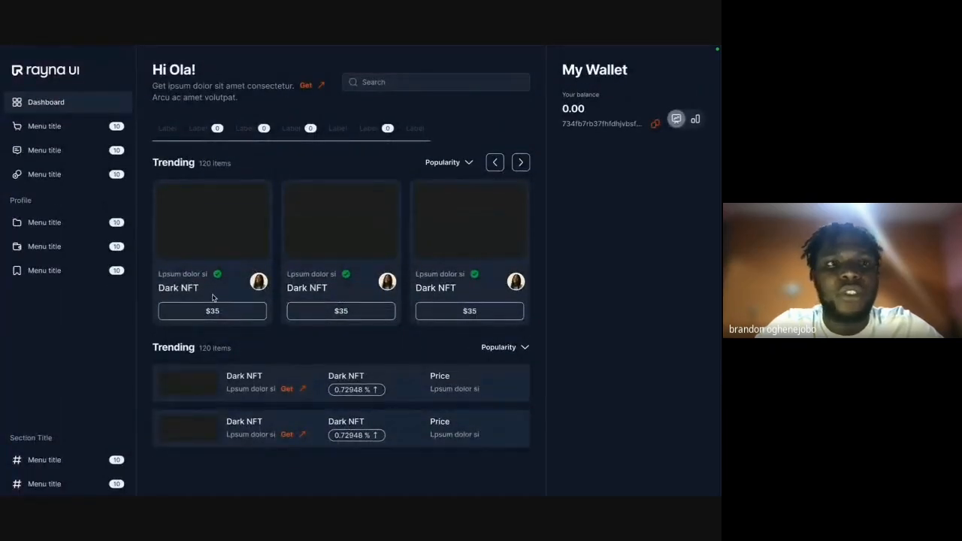
key("ctrl+Right")
scroll(390, 235, "down", 3)
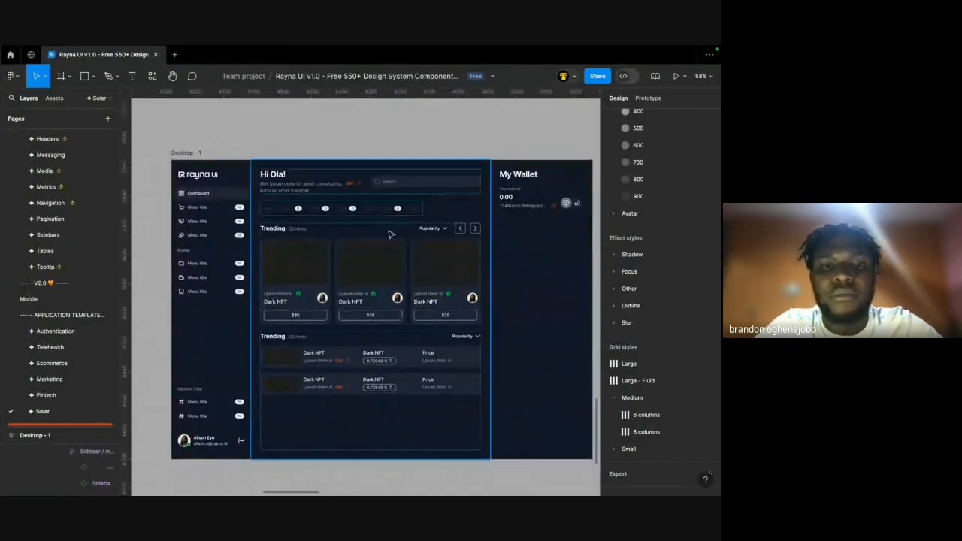
left_click(373, 219)
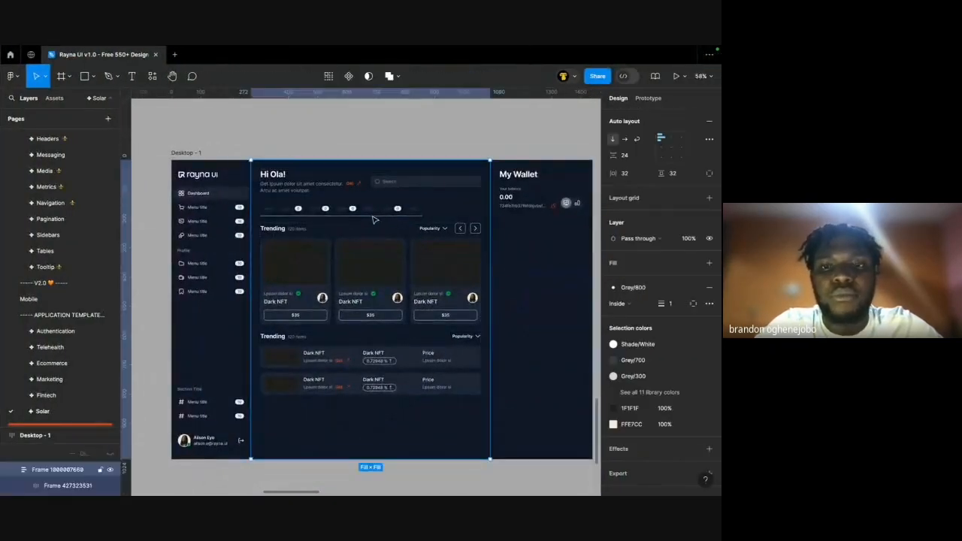
left_click(207, 234)
left_click(376, 234)
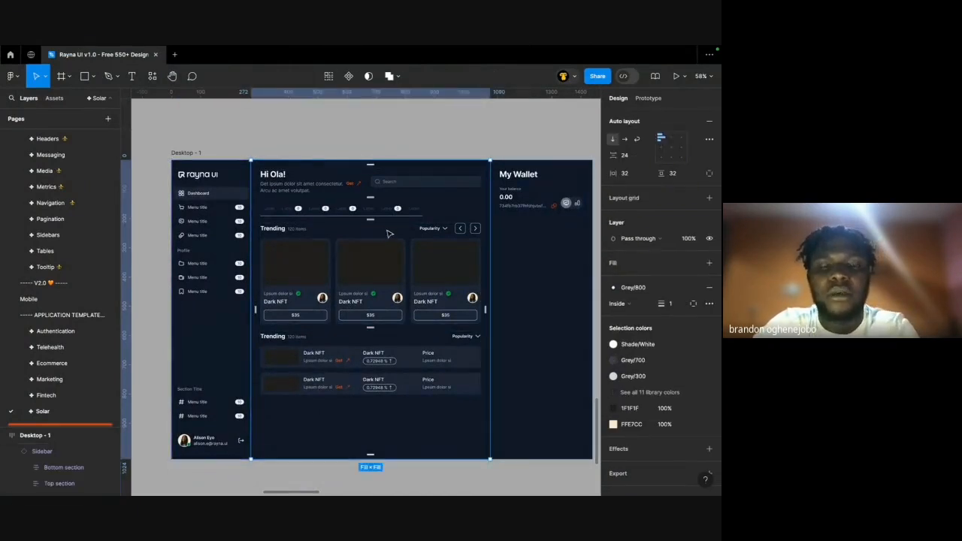
key("ctrl+Left")
scroll(305, 198, "down", 2)
scroll(305, 199, "up", 2)
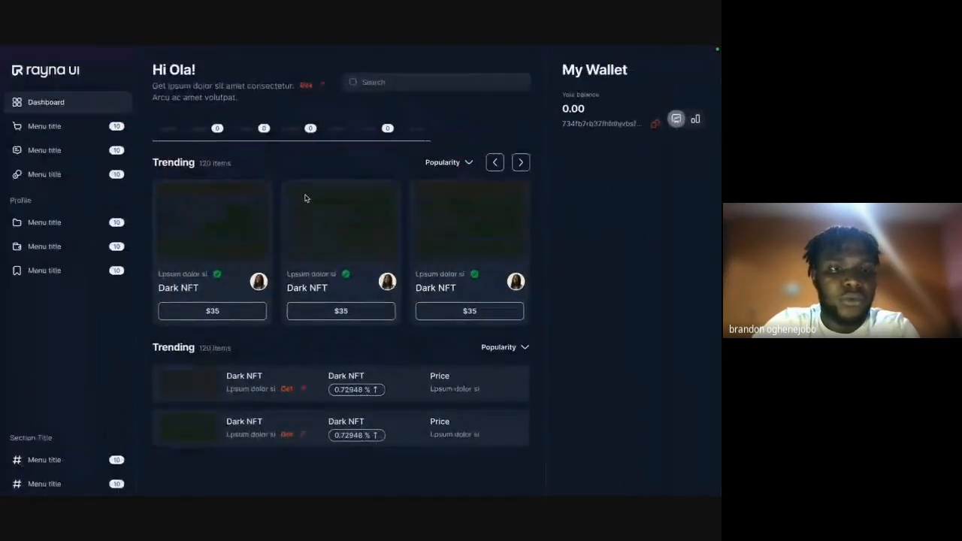
scroll(306, 197, "down", 2)
scroll(306, 197, "up", 2)
key("ctrl+Right")
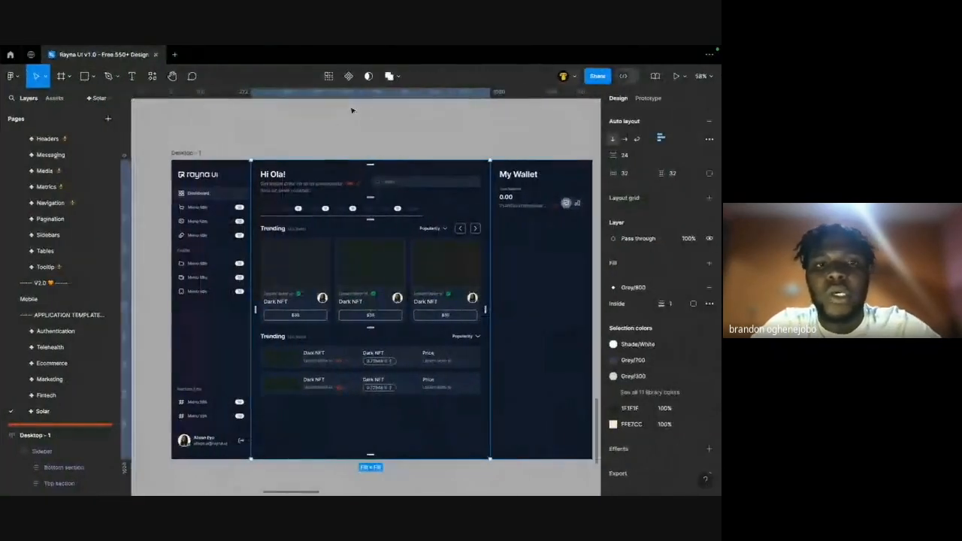
Set the Desktop - 1 frame's height to 900.
left_click(332, 124)
left_click(187, 153)
scroll(659, 203, "up", 1)
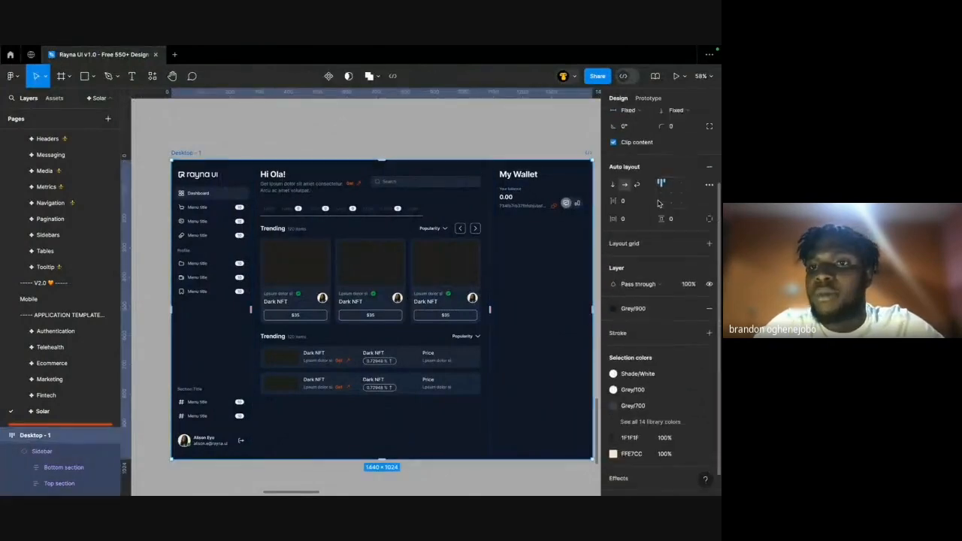
scroll(658, 203, "up", 2)
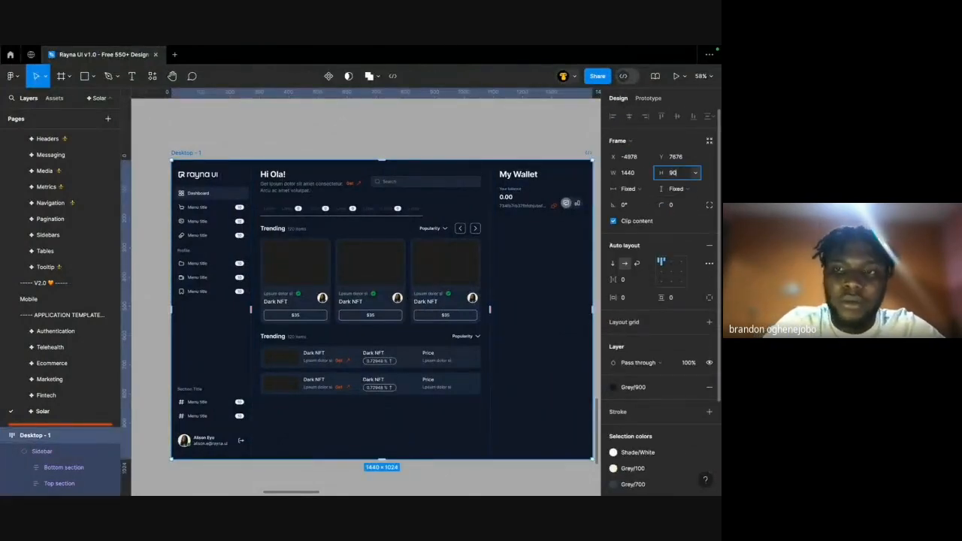
key("Return")
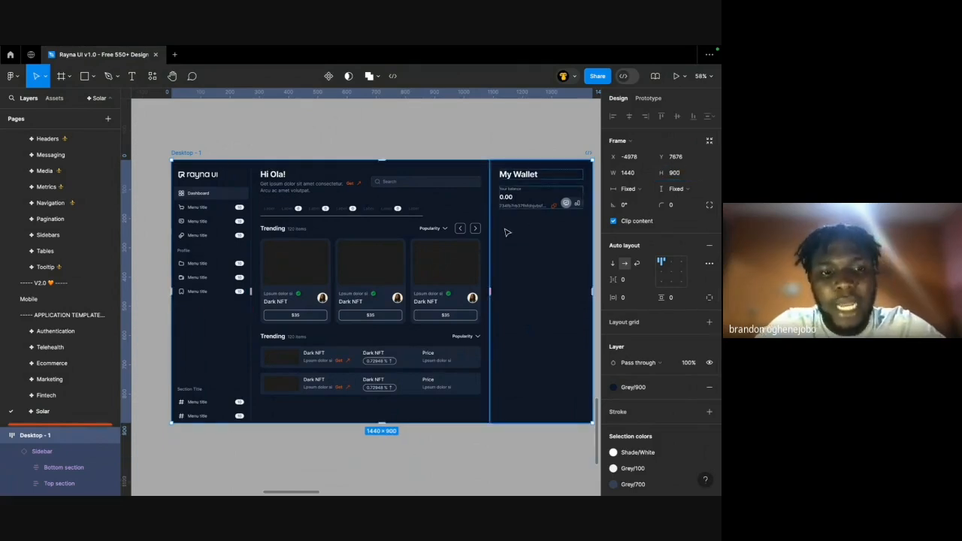
Set the sidebar's vertical resizing to Fill and check the dashboard in the full-screen preview.
key("shift+2")
left_click(225, 316)
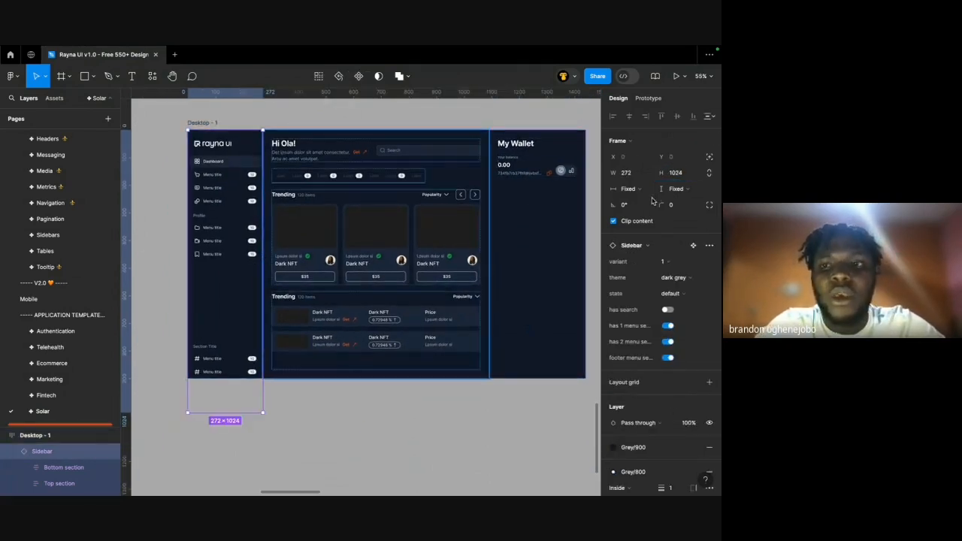
left_click(675, 188)
left_click(681, 201)
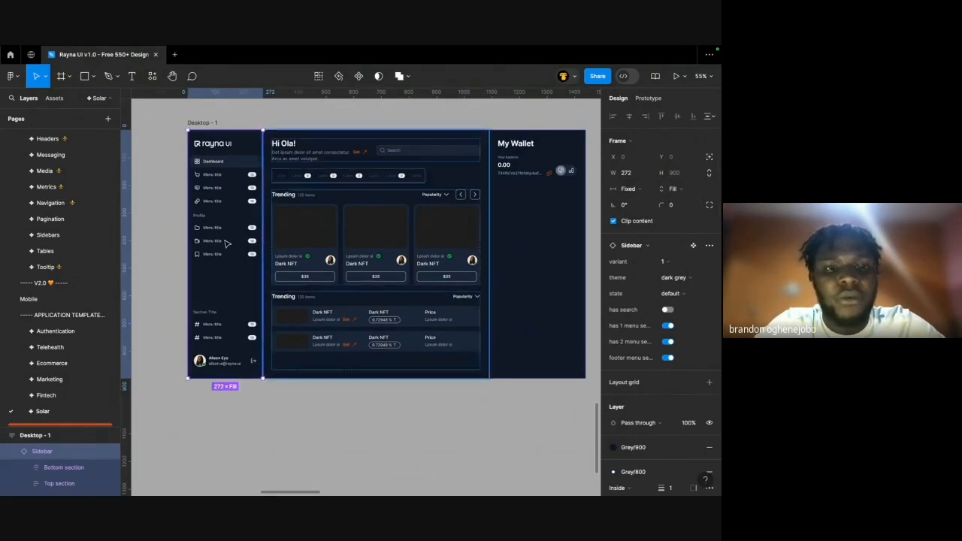
scroll(227, 284, "up", 1)
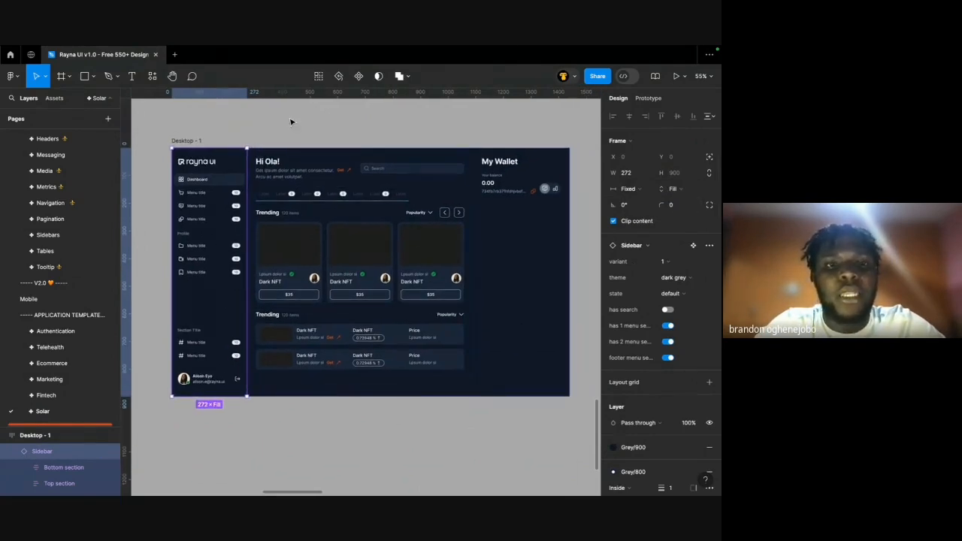
key("ctrl+Left")
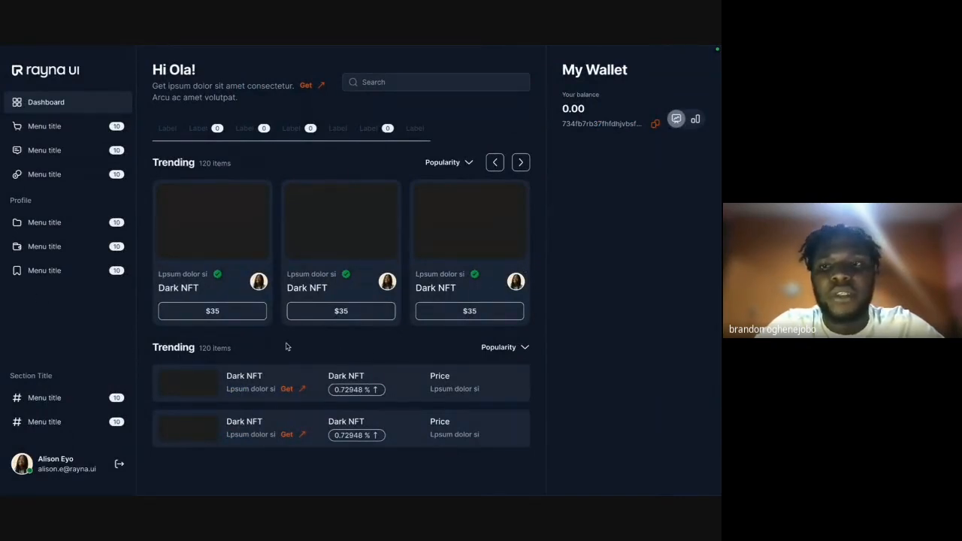
key("ctrl+Right")
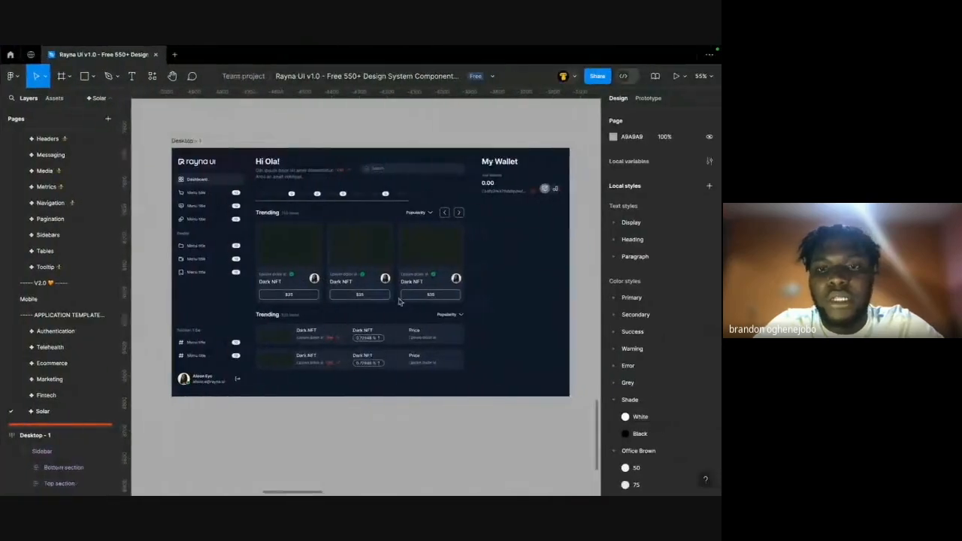
Set the gap between the balance details and the chart icons in the My Wallet panel to 16 and check the full-screen preview.
scroll(399, 303, "down", 3)
scroll(324, 115, "left", 2)
scroll(324, 115, "left", 2)
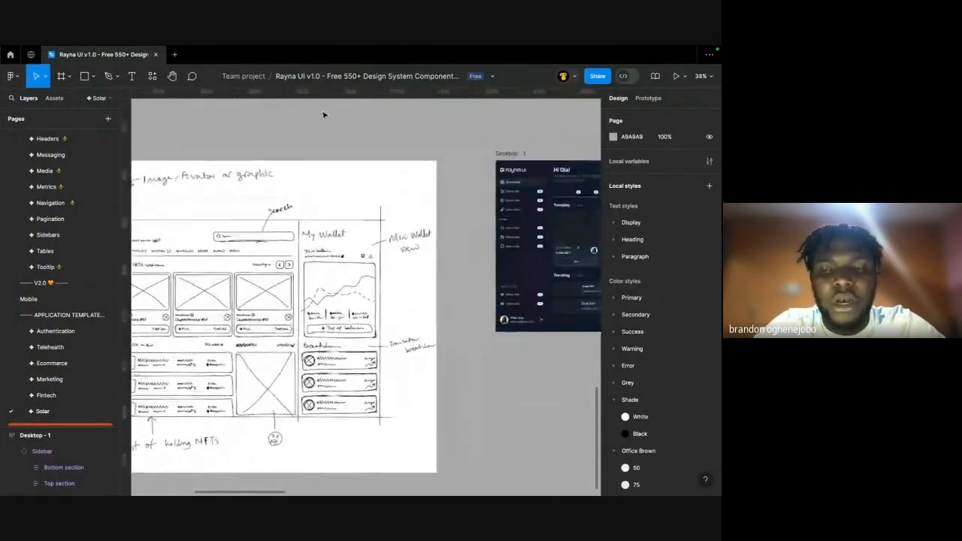
scroll(324, 115, "right", 5)
scroll(378, 197, "up", 5)
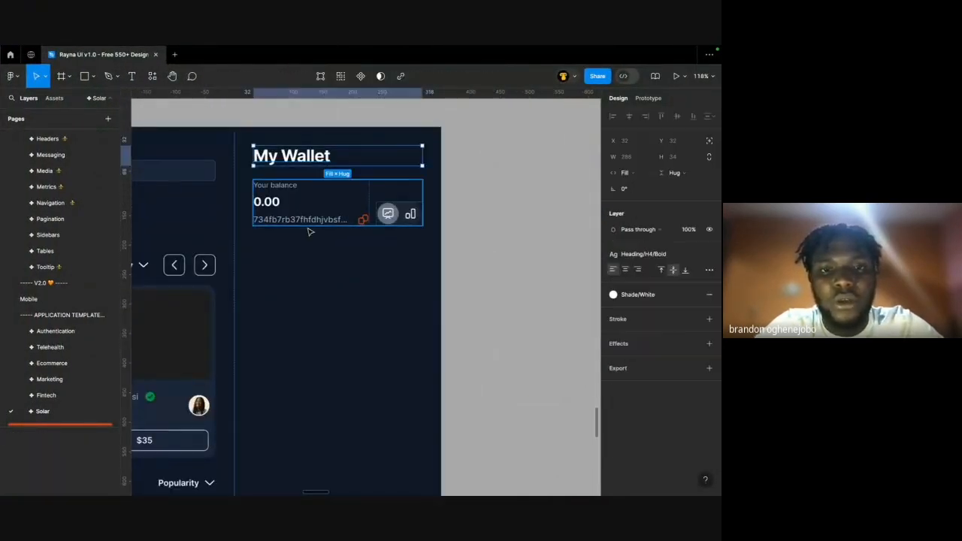
left_click(308, 227)
left_click(386, 212)
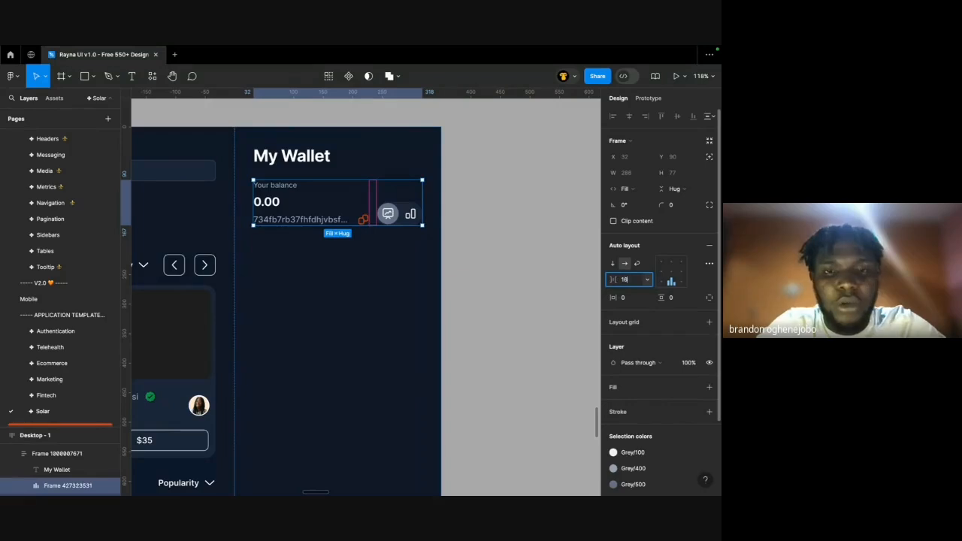
left_click(489, 293)
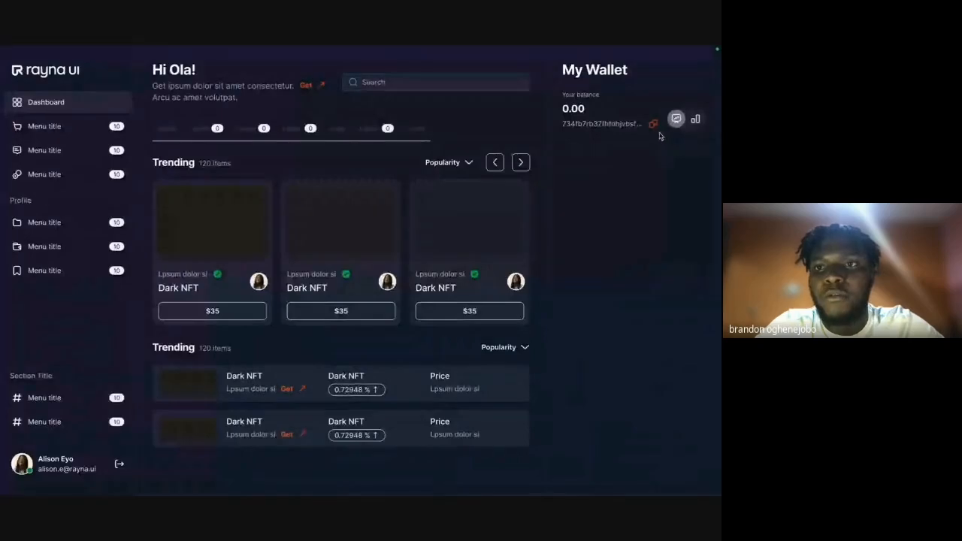
key("ctrl+Right")
scroll(541, 248, "down", 10)
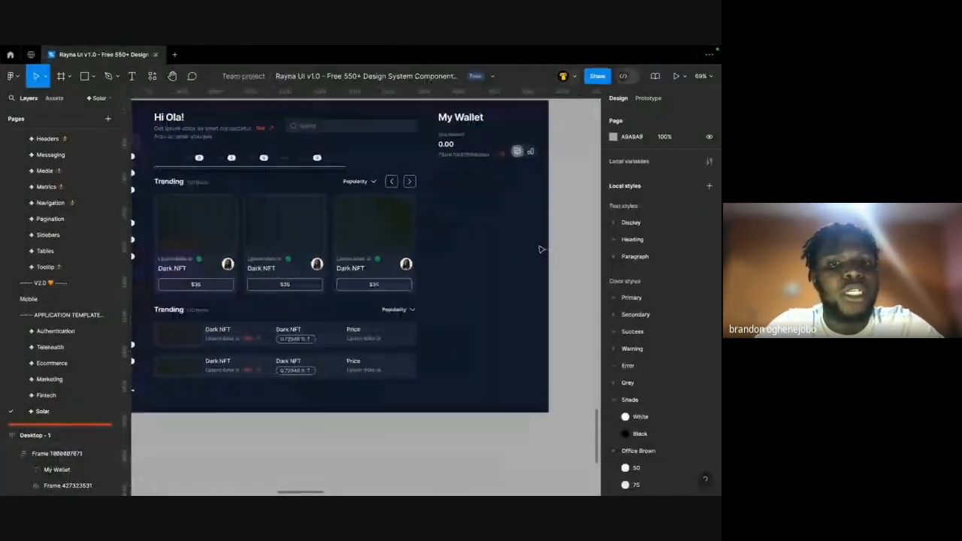
Open the Charts page of the component library and examine the available line chart variants.
scroll(75, 218, "up", 5)
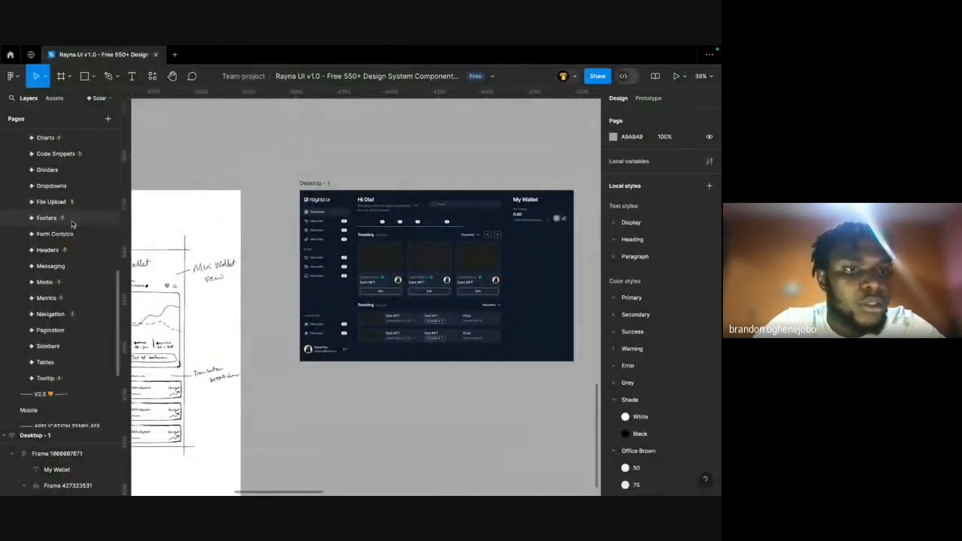
left_click(63, 213)
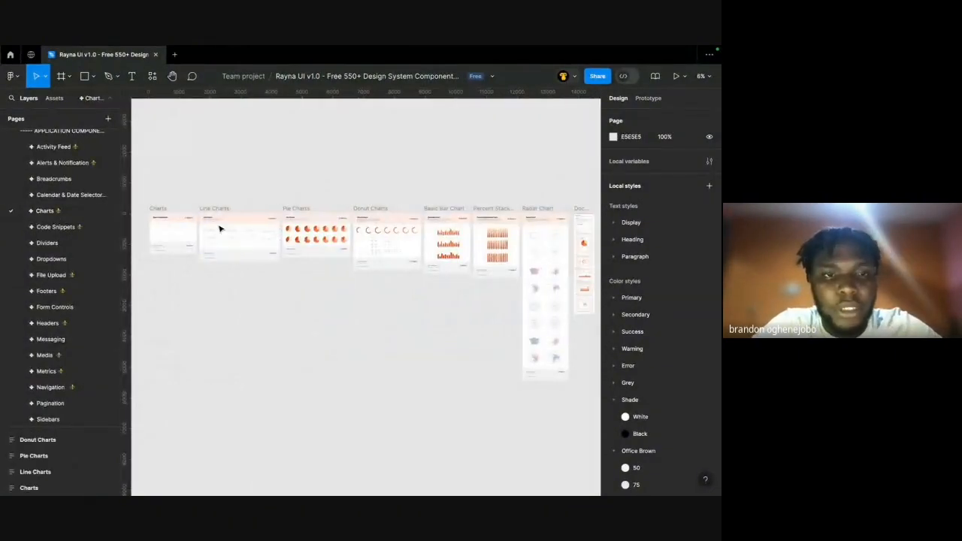
scroll(175, 232, "up", 10)
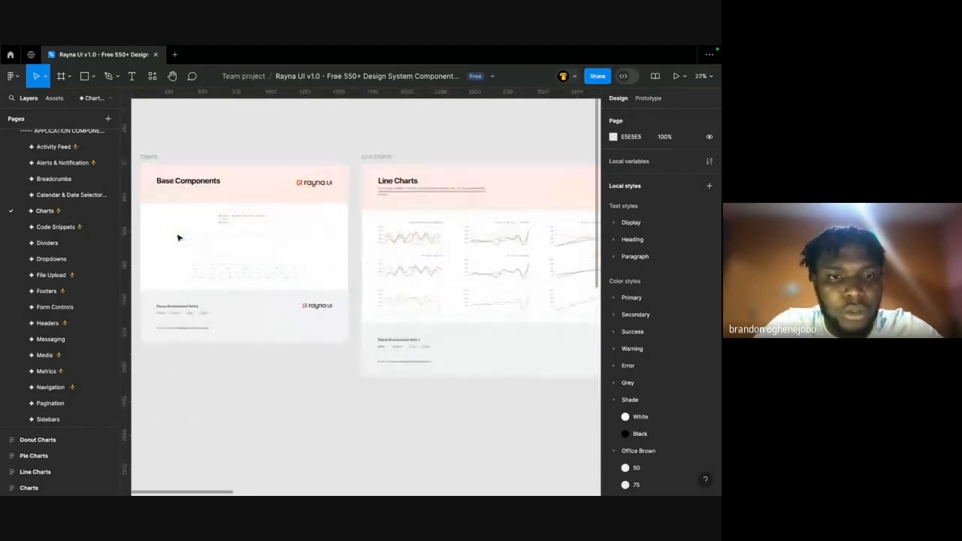
scroll(204, 235, "right", 6)
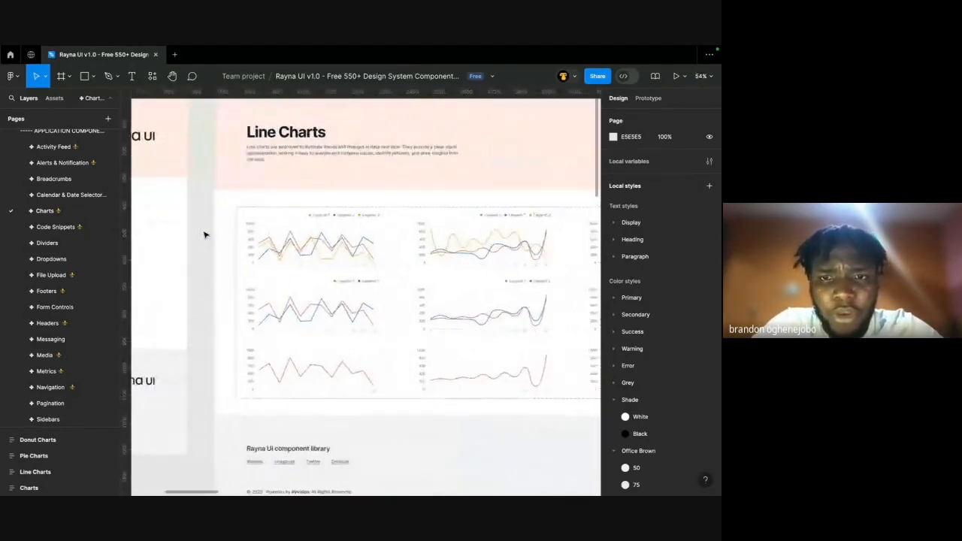
key("ctrl+backslash")
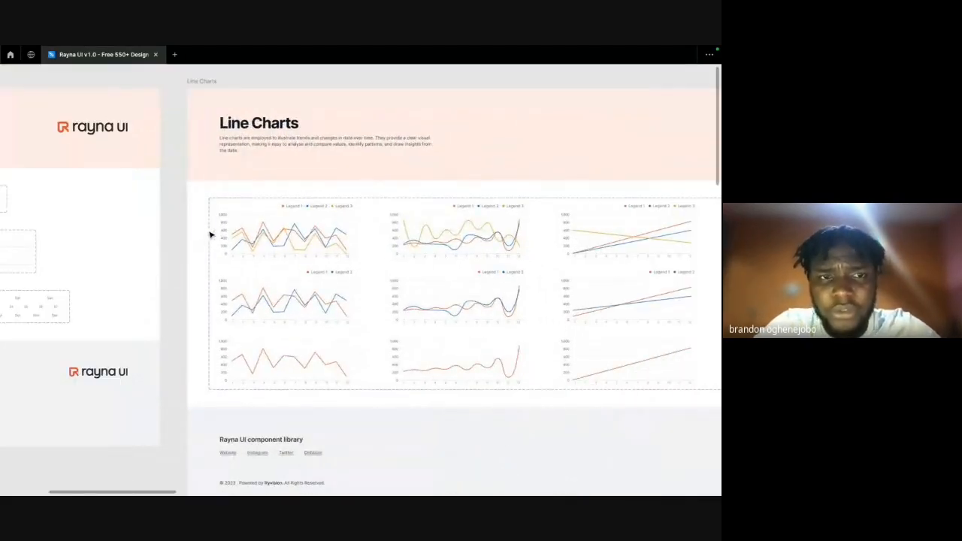
scroll(273, 236, "up", 5)
scroll(273, 236, "right", 5)
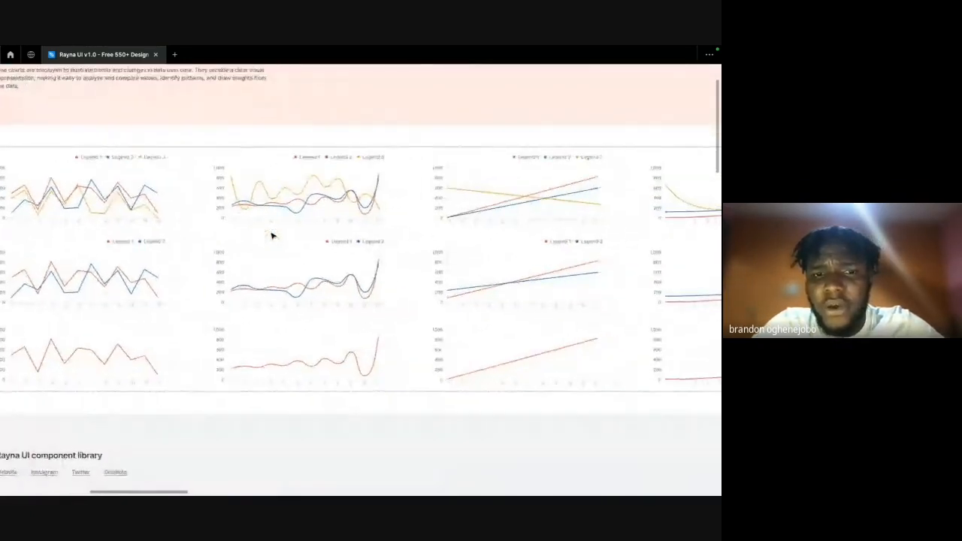
scroll(273, 236, "right", 10)
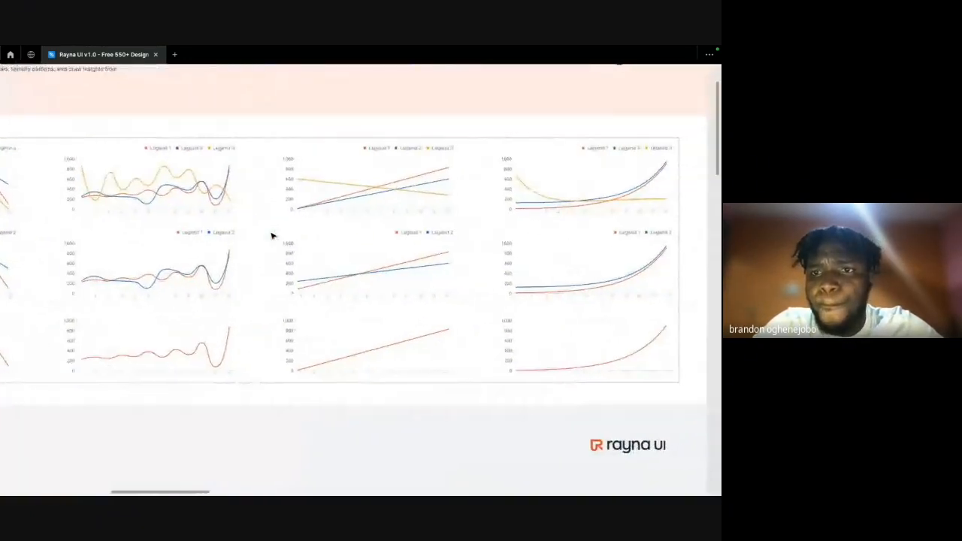
Examine the pie, donut, bar, stacked bar and radar chart components on the Charts page.
scroll(273, 236, "down", 5)
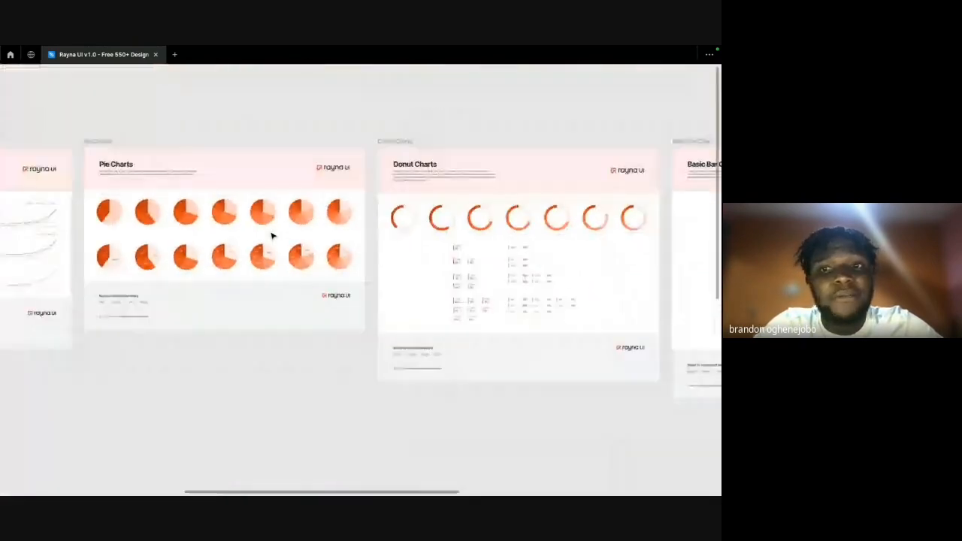
scroll(273, 237, "right", 10)
scroll(368, 221, "up", 5)
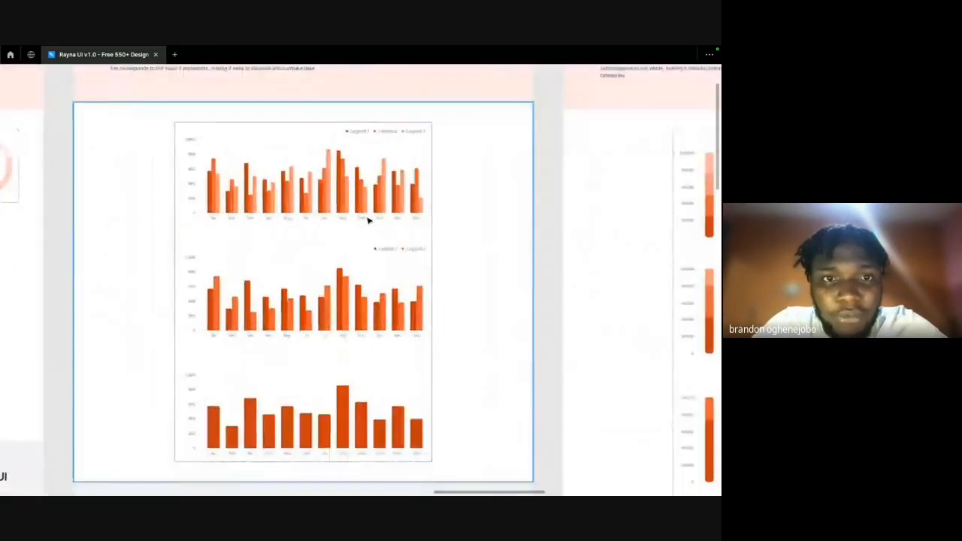
scroll(369, 221, "down", 2)
scroll(368, 221, "right", 5)
scroll(369, 221, "right", 3)
scroll(368, 220, "right", 5)
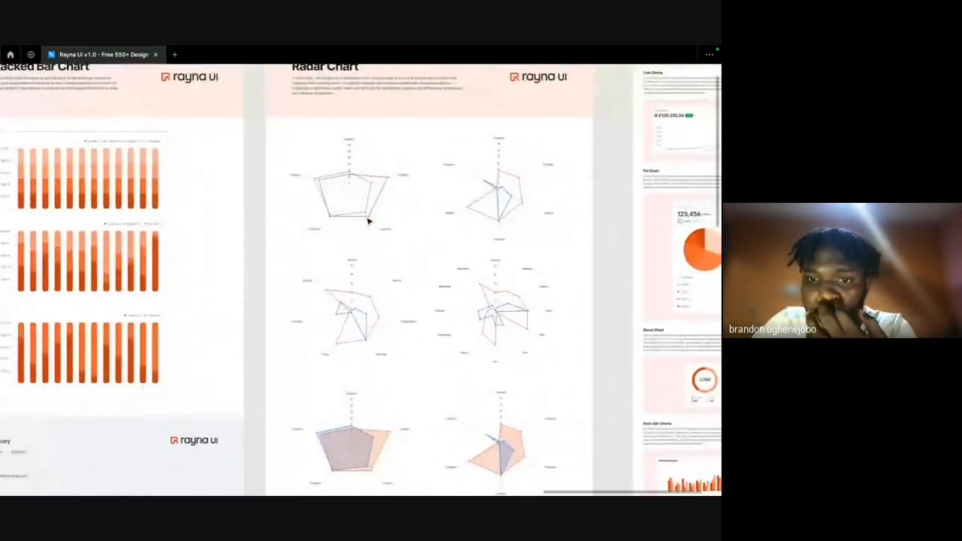
scroll(368, 220, "down", 4)
scroll(368, 221, "left", 15)
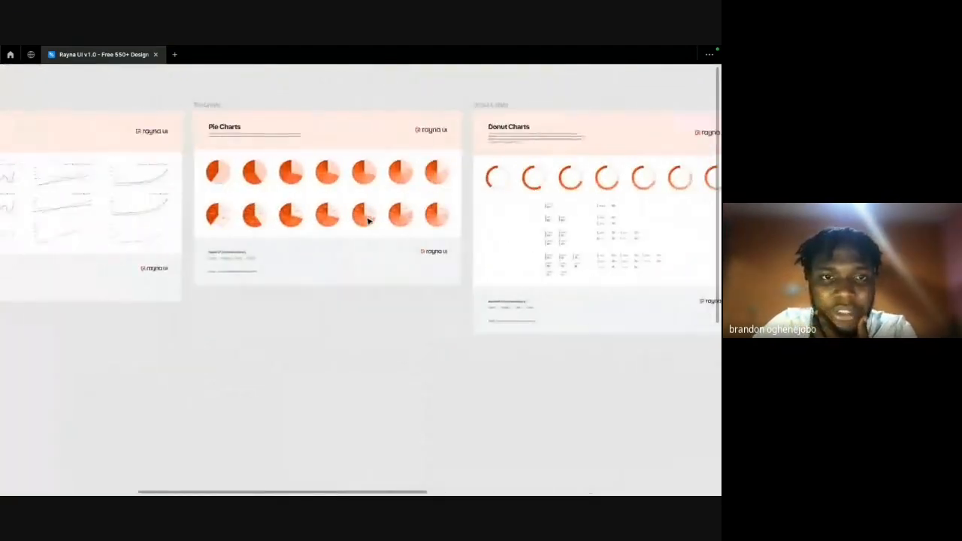
Place an instance of the Basic, Three line chart on the empty canvas below the Line Charts frame.
scroll(406, 185, "up", 5)
scroll(407, 184, "up", 5)
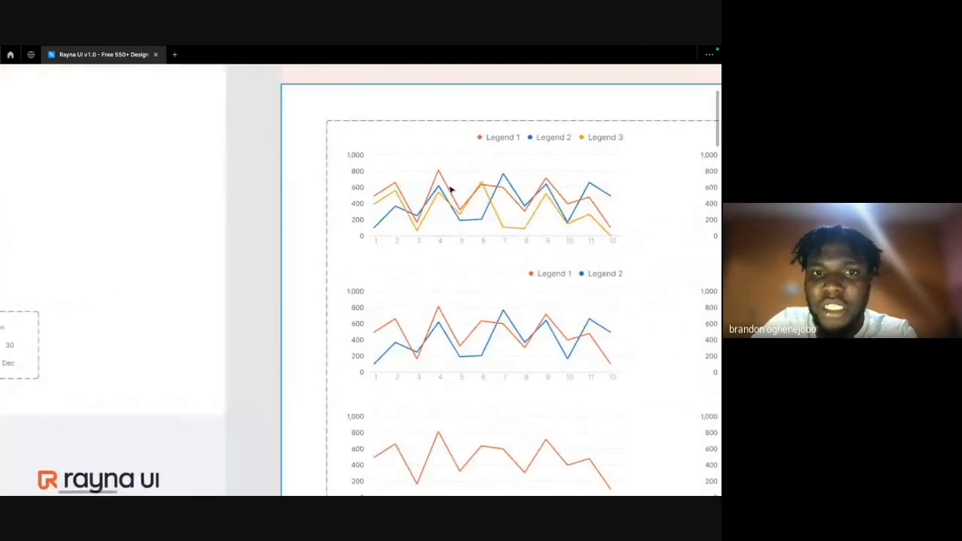
scroll(451, 189, "right", 3)
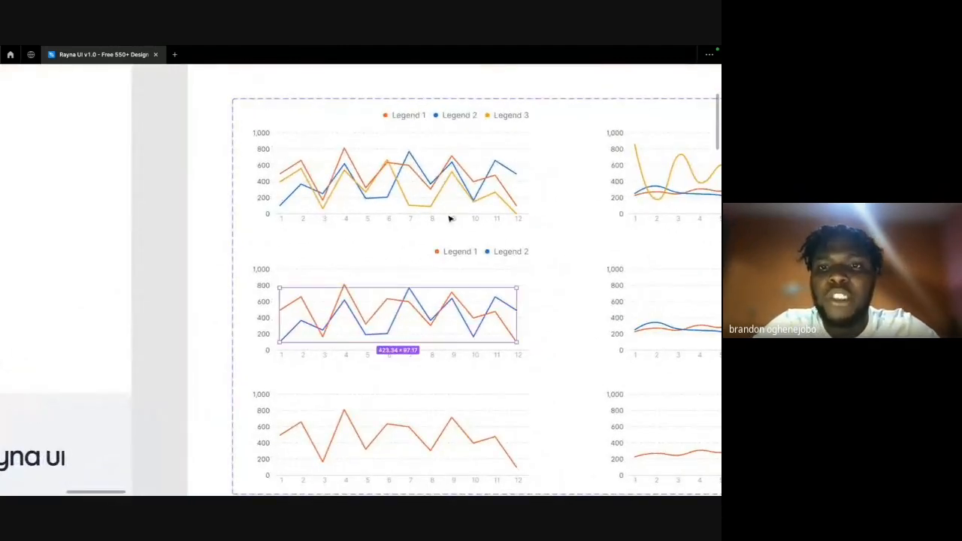
left_click(455, 196)
key("ctrl+backslash")
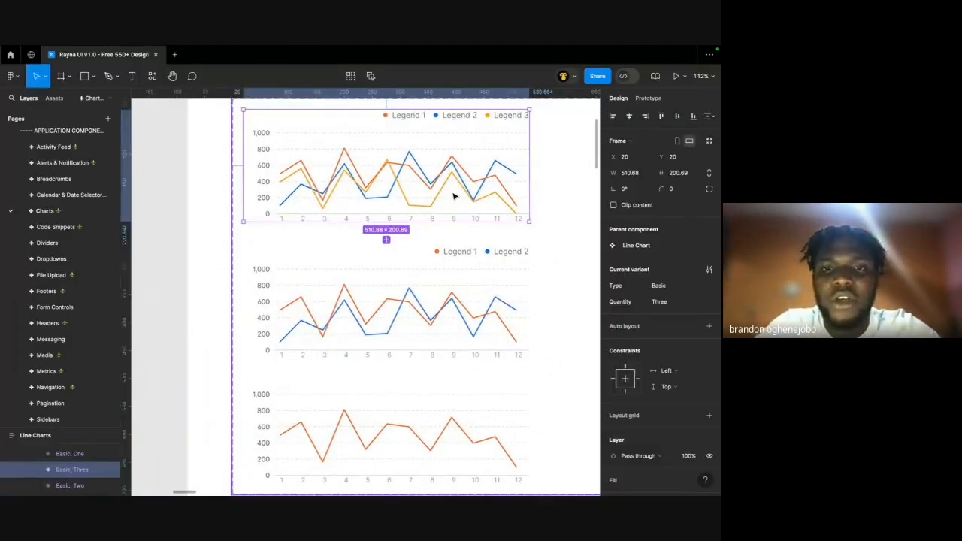
scroll(455, 195, "down", 6)
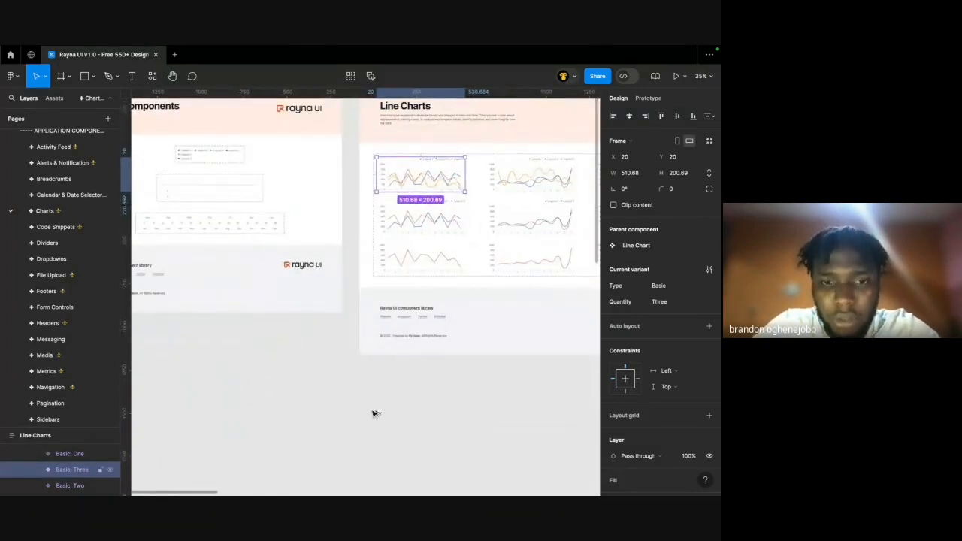
left_click_drag(373, 411, 350, 467)
scroll(350, 467, "up", 5)
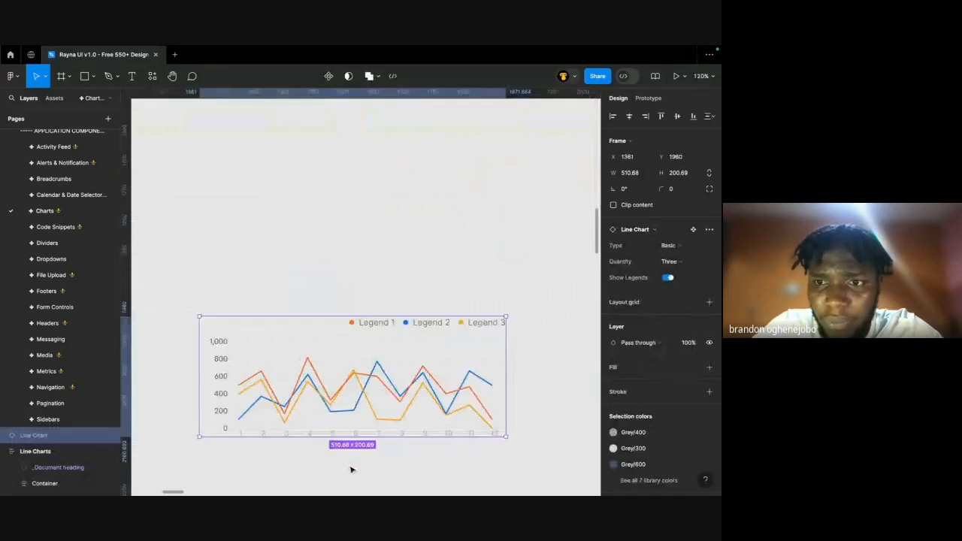
Try quantity One on the line chart instance, and the Slope type with quantities Two and Three.
left_click(671, 261)
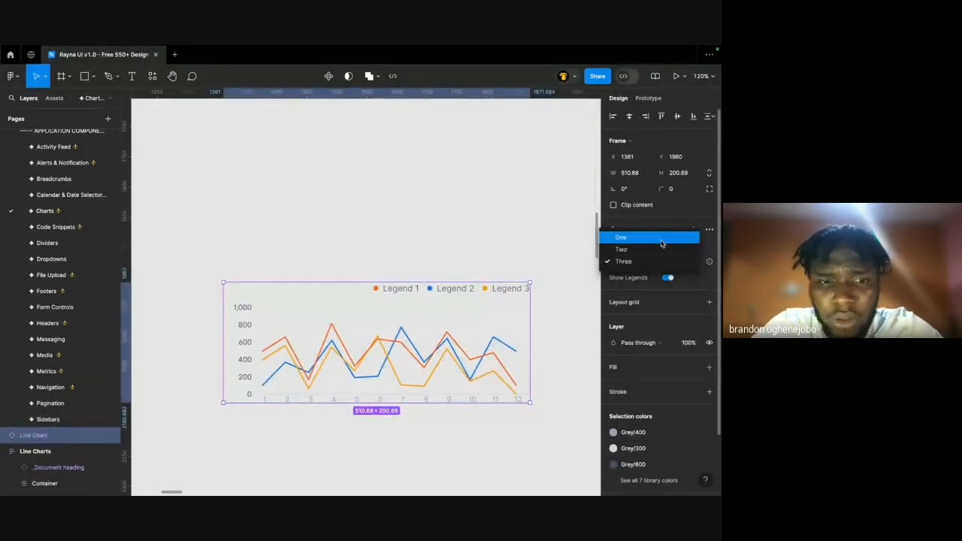
left_click(661, 239)
left_click(666, 247)
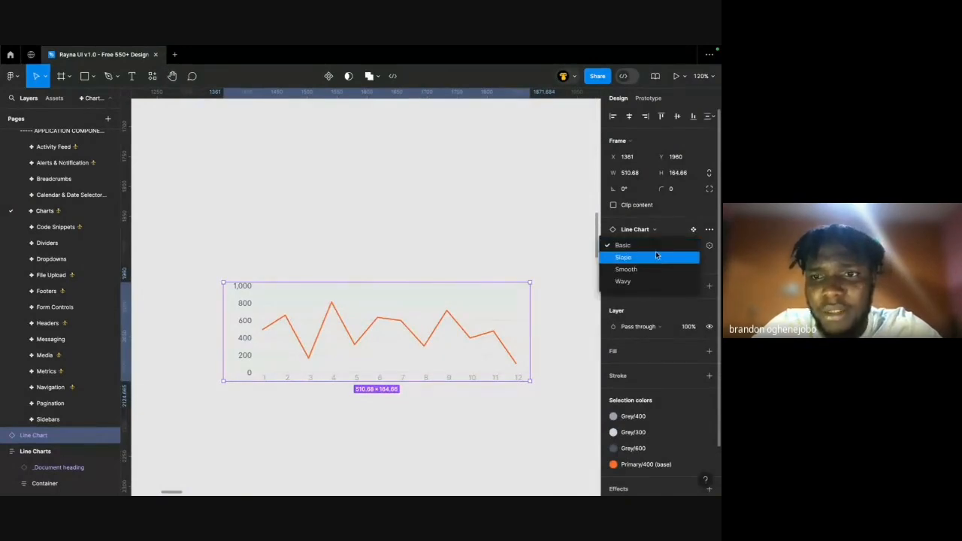
left_click(656, 256)
key("ctrl+z")
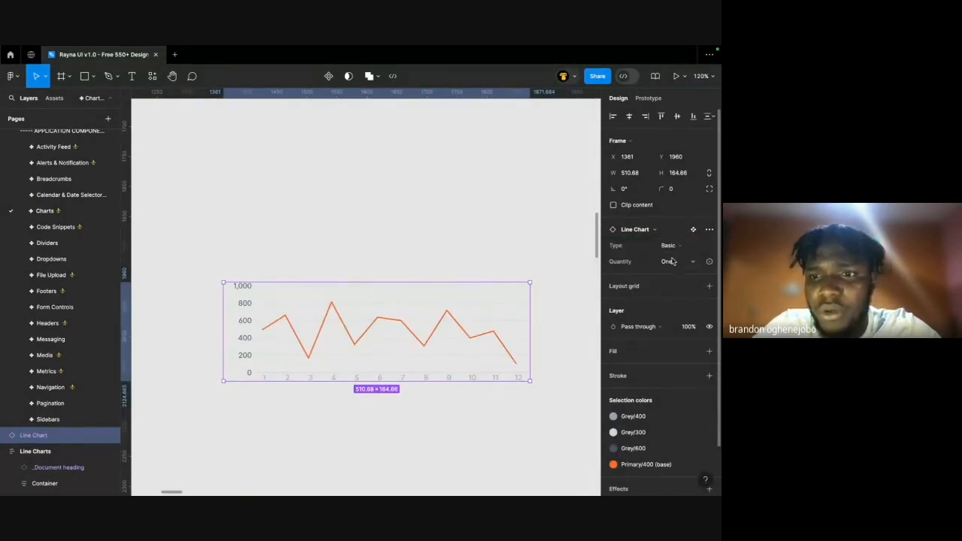
left_click(673, 261)
left_click(672, 272)
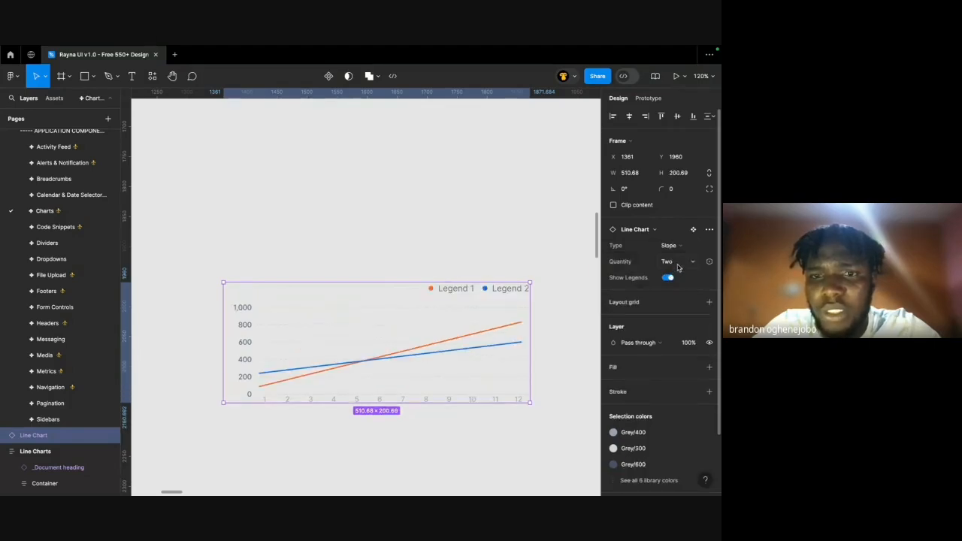
left_click(677, 266)
left_click(677, 273)
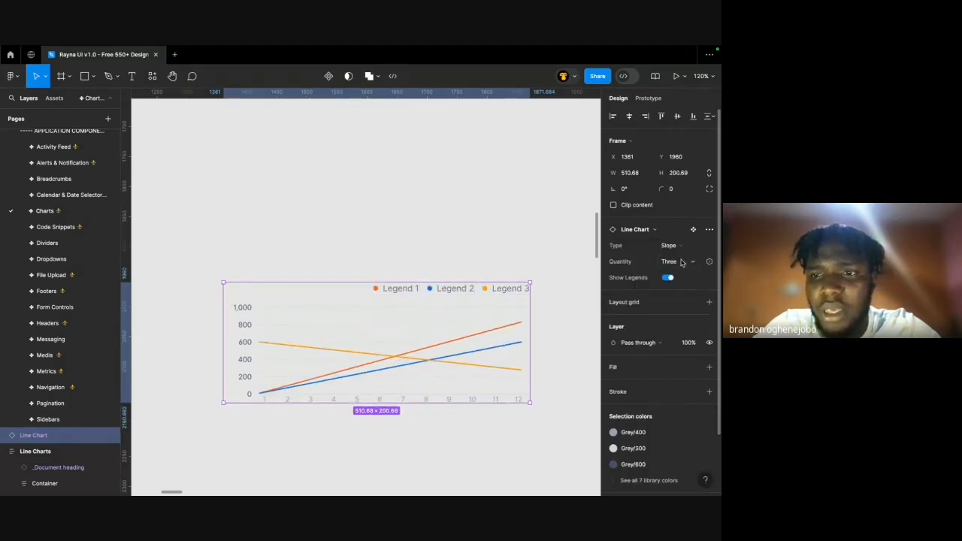
left_click(682, 261)
left_click(681, 260)
Try the Smooth, Wavy and Basic types on the three-line chart instance and undo the change to Basic.
left_click(682, 245)
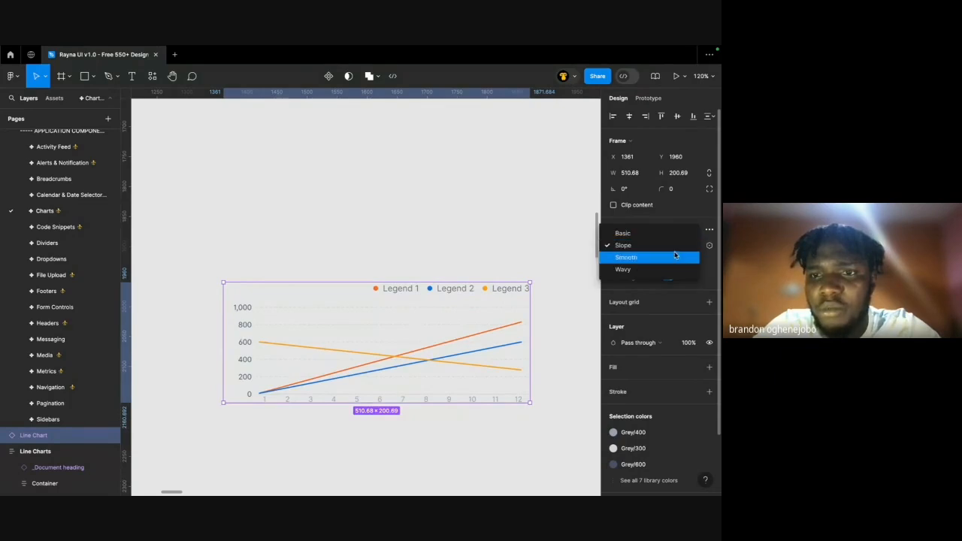
left_click(680, 258)
left_click(688, 245)
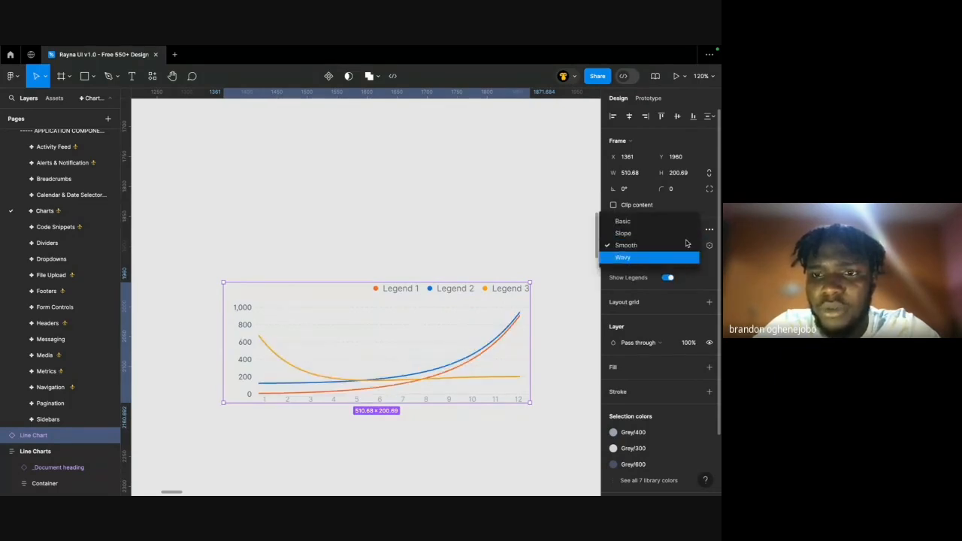
left_click(686, 257)
left_click(677, 245)
left_click(680, 209)
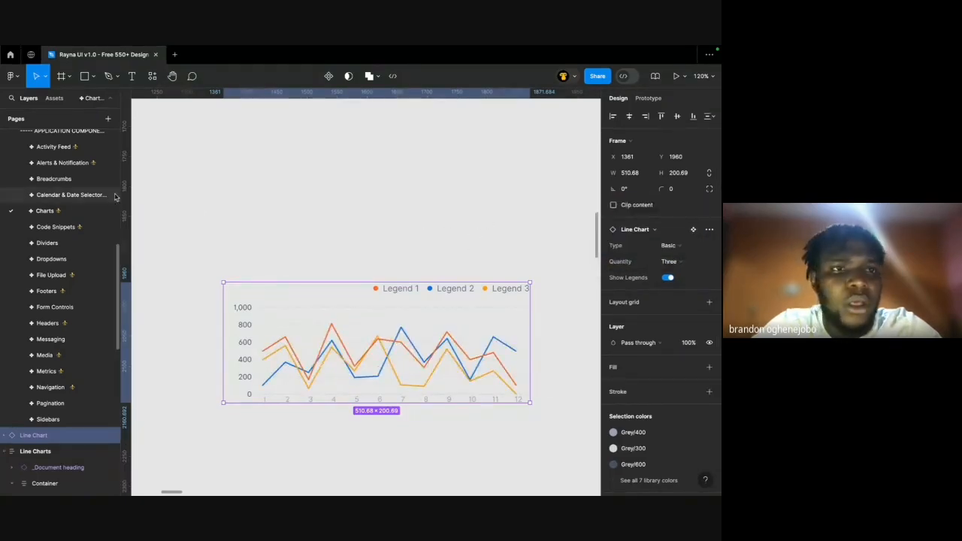
key("ctrl+z")
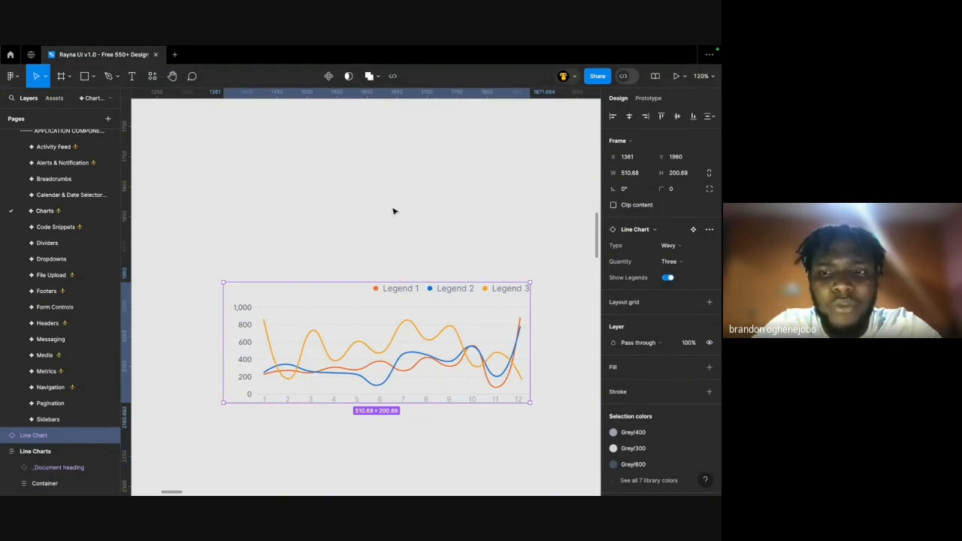
Set the line chart instance to the Smooth type with quantity Two.
left_click(668, 246)
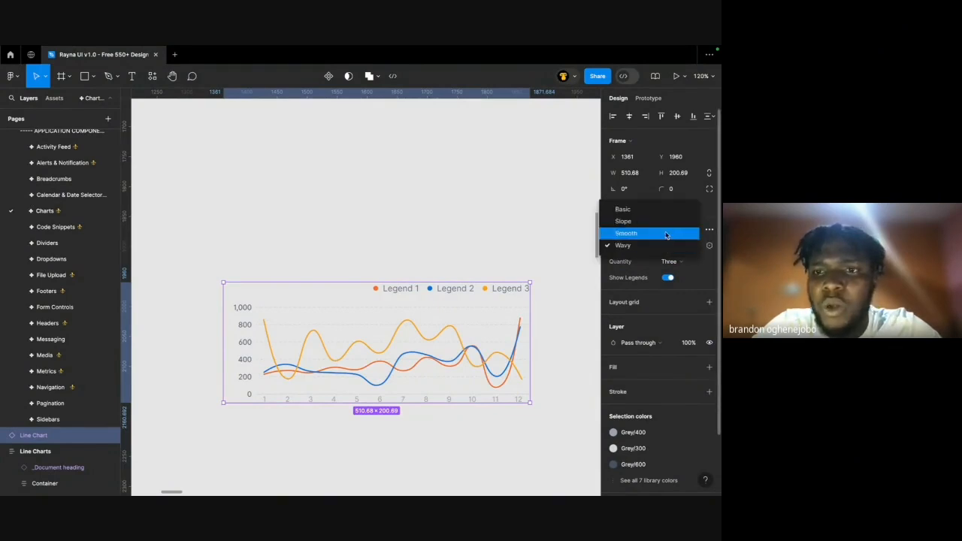
left_click(673, 234)
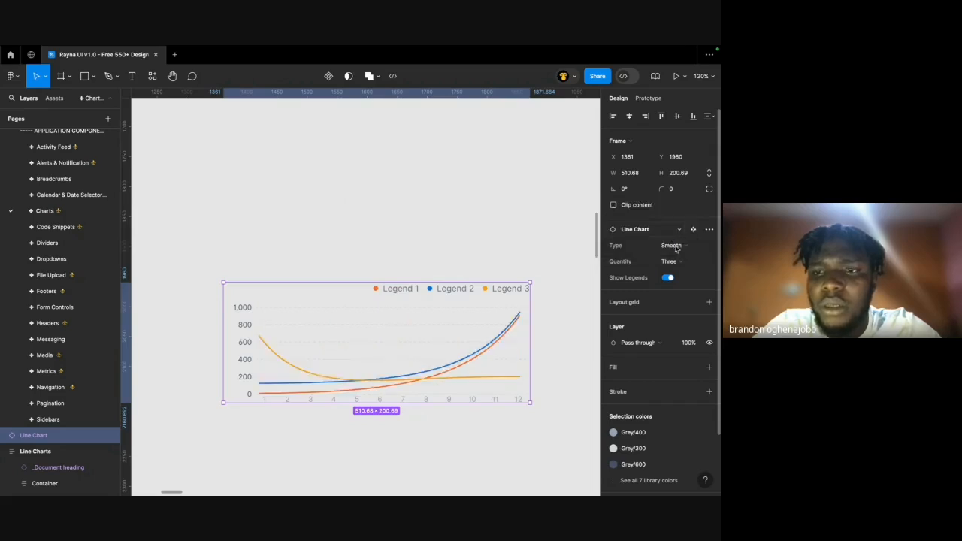
key("ctrl+z")
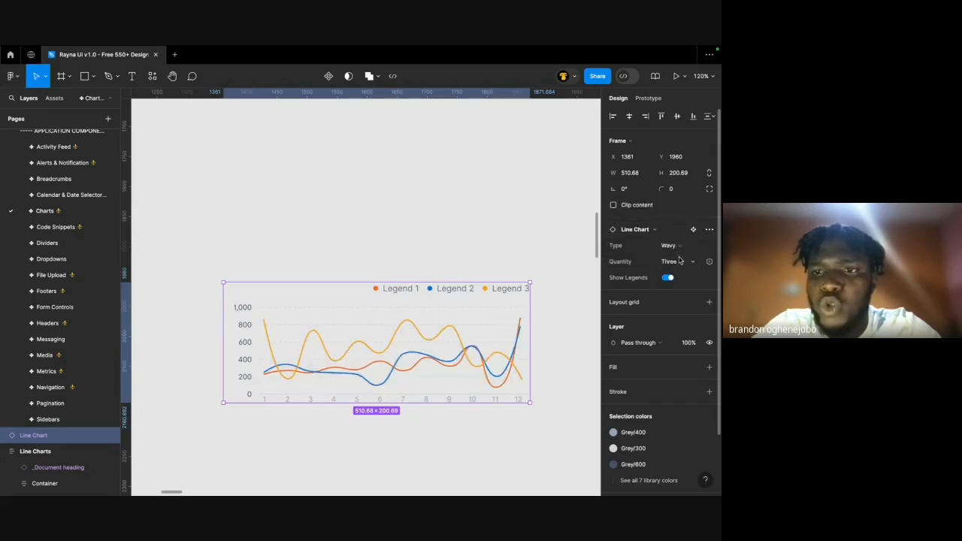
left_click(679, 259)
left_click(673, 249)
left_click(330, 232)
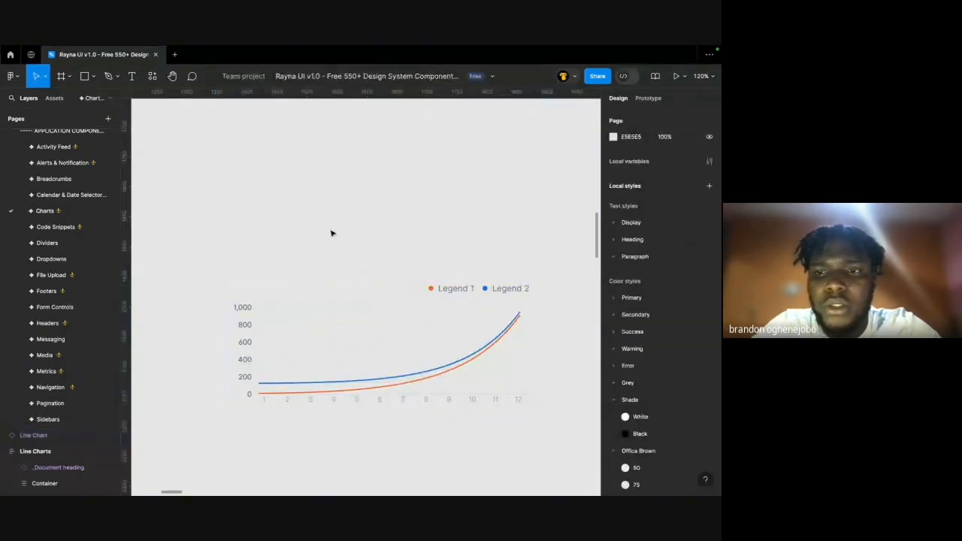
left_click(441, 326)
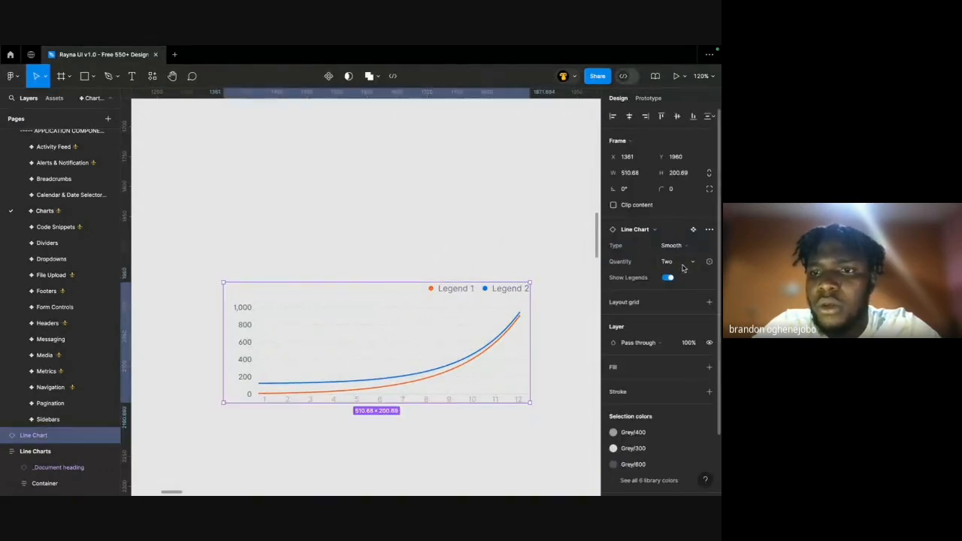
Set the line chart instance to the Wavy type, keeping quantity Two.
left_click(683, 267)
left_click(683, 264)
left_click(685, 248)
left_click(683, 257)
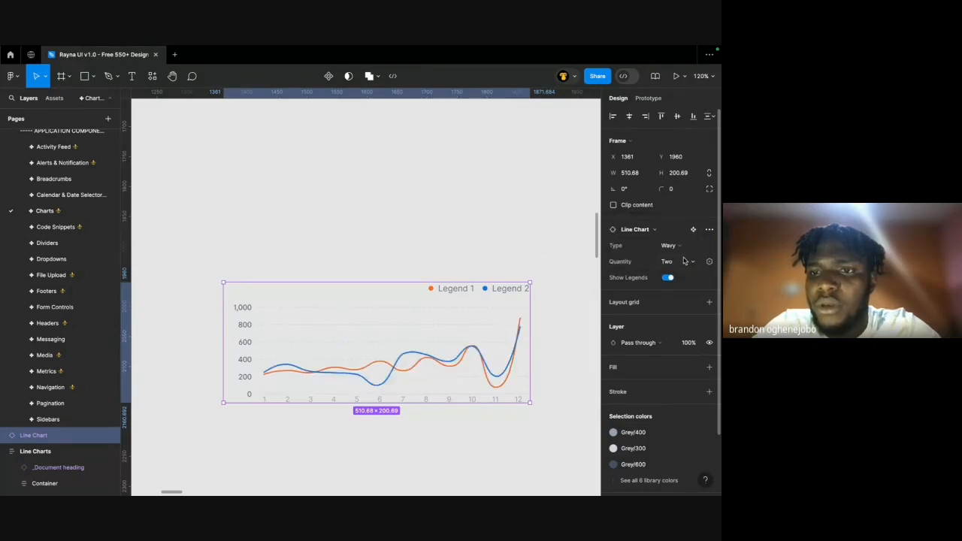
left_click(490, 258)
scroll(490, 259, "right", 1)
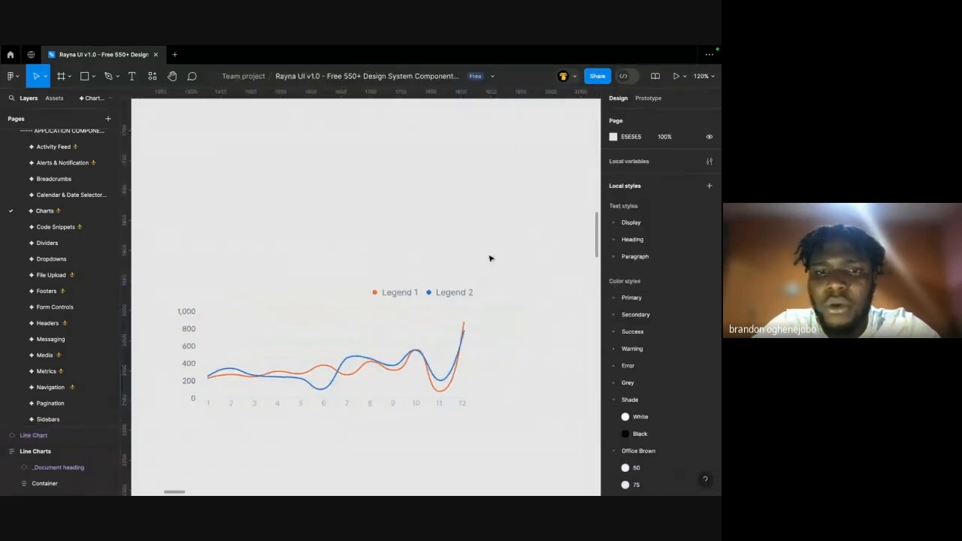
Hide the legends on the wavy line chart instance.
left_click(454, 323)
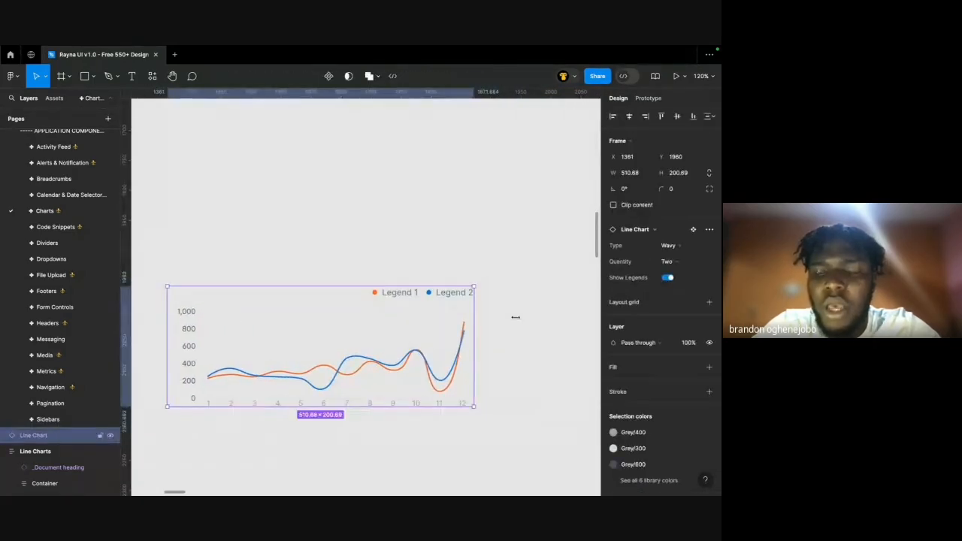
left_click(668, 278)
left_click(461, 216)
scroll(463, 223, "down", 3)
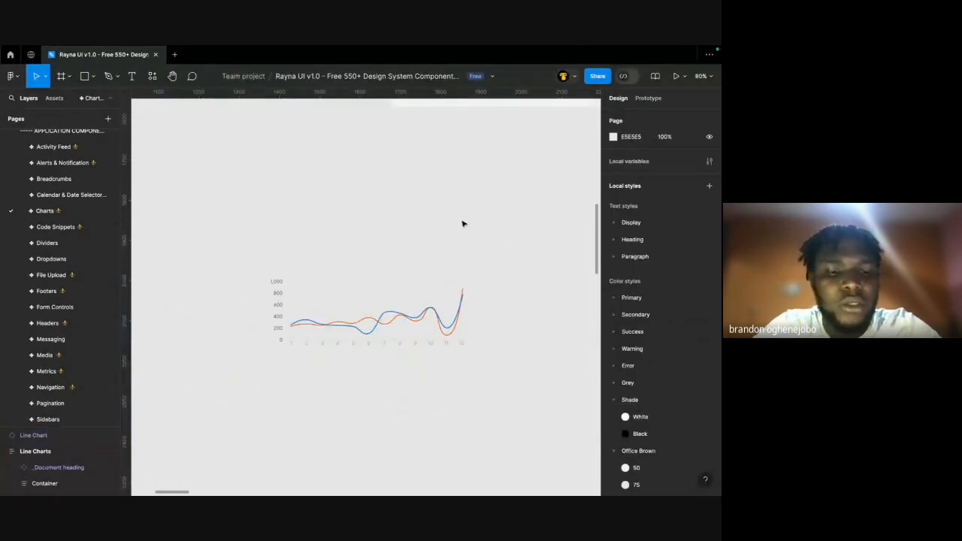
Open the Solar page and examine the balance chart section of the wireframe's My Wallet column.
scroll(63, 316, "down", 5)
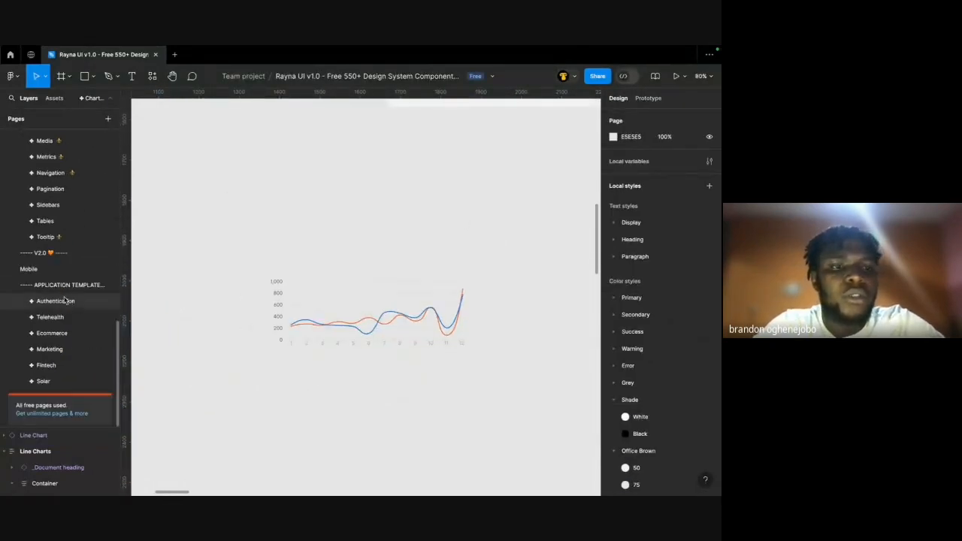
left_click(45, 381)
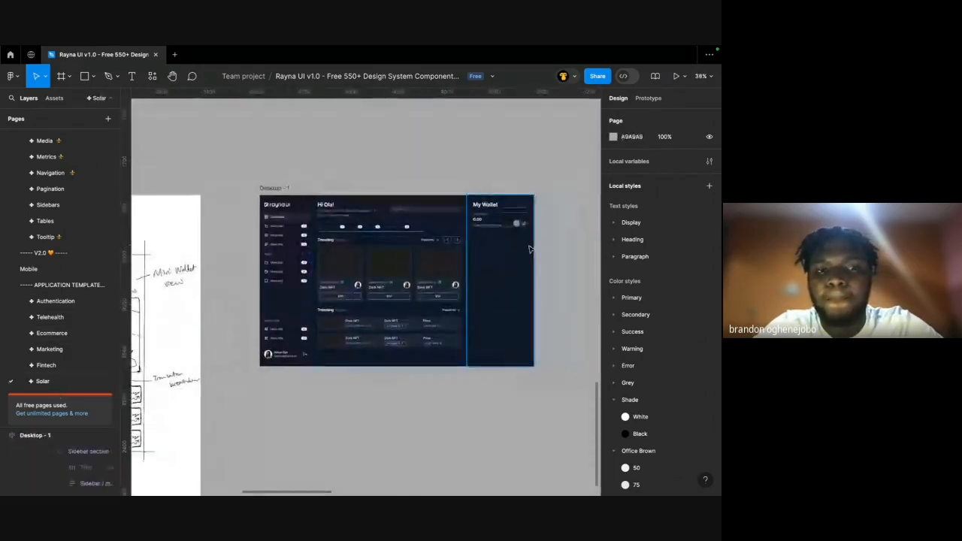
scroll(530, 250, "up", 3)
scroll(486, 213, "up", 10)
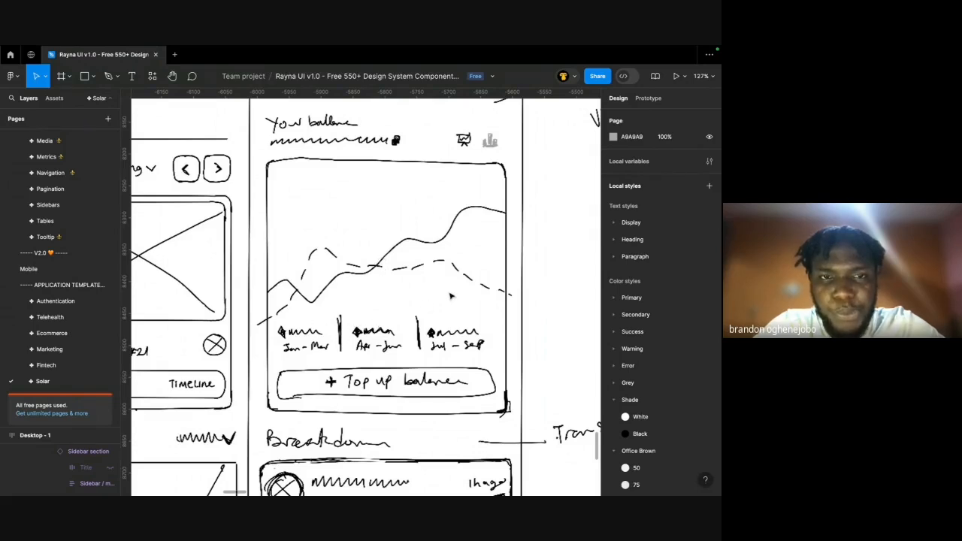
scroll(451, 296, "right", 3)
scroll(451, 296, "up", 1)
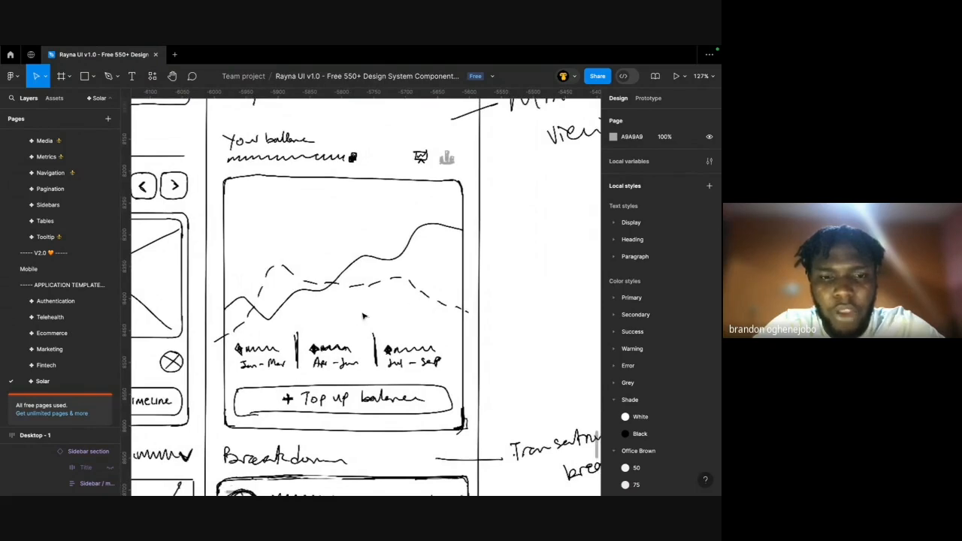
scroll(363, 316, "down", 5)
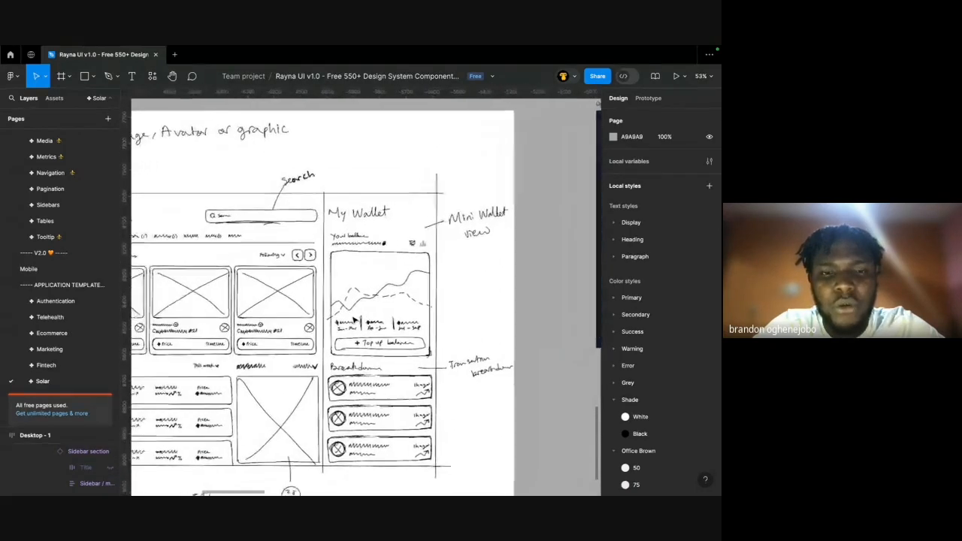
scroll(356, 321, "left", 5)
scroll(356, 321, "down", 1)
scroll(353, 319, "right", 4)
scroll(354, 319, "up", 1)
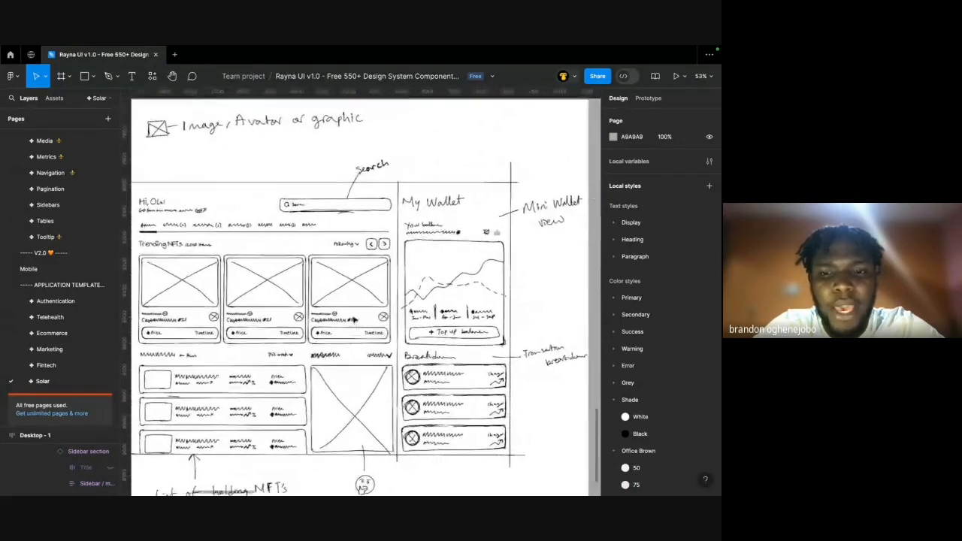
Compare the wireframe's wallet chart, quarter figures and top-up area with the My Wallet panel in the Desktop - 1 frame.
scroll(499, 284, "up", 5)
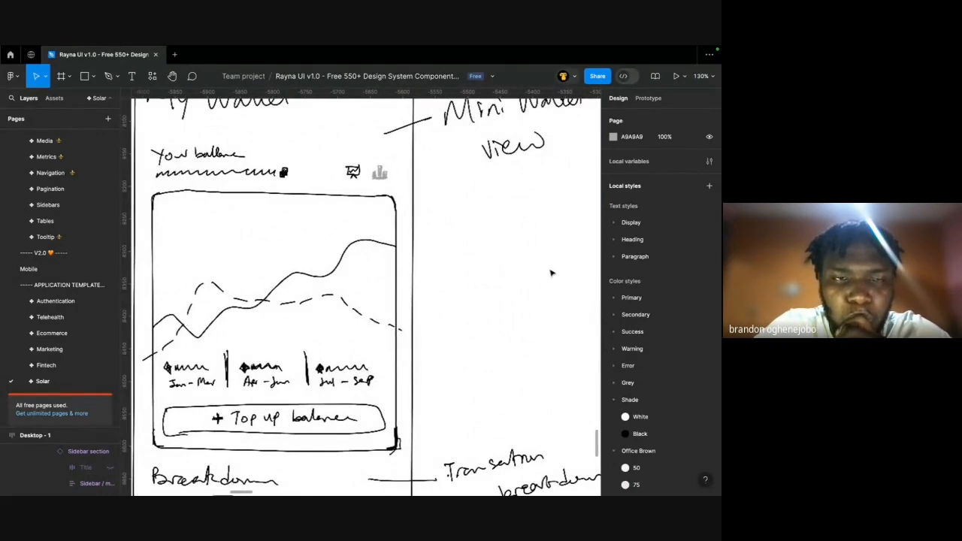
scroll(551, 272, "left", 2)
scroll(551, 272, "down", 2)
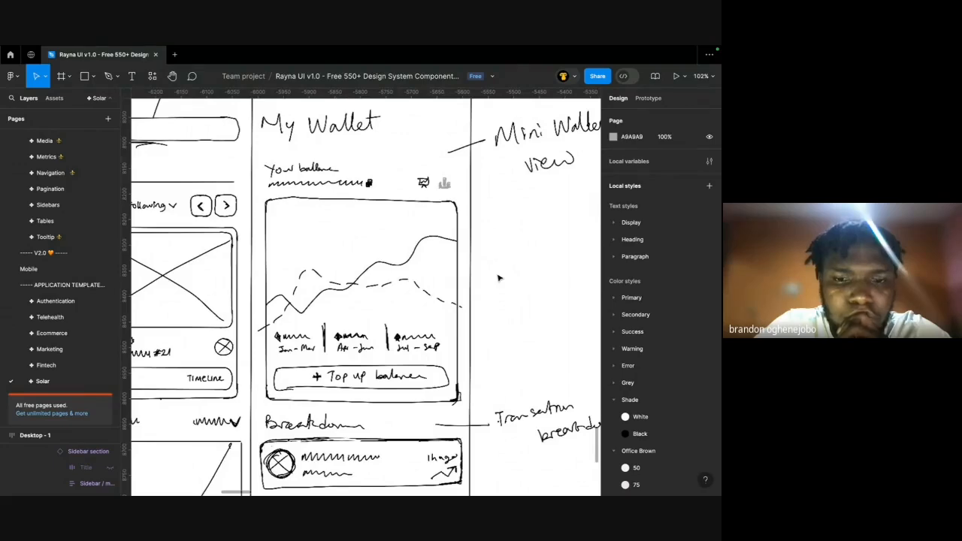
scroll(481, 271, "down", 5)
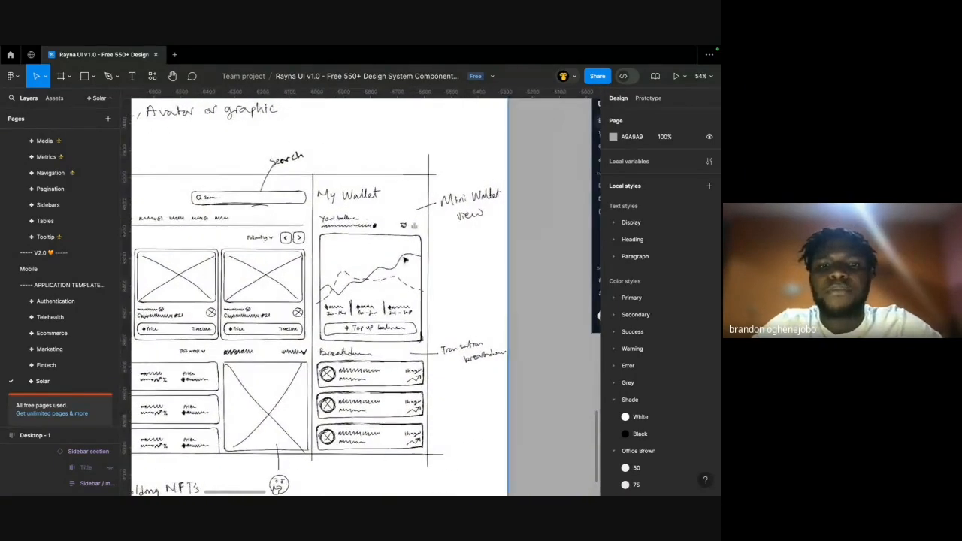
scroll(404, 259, "up", 4)
scroll(405, 259, "down", 4)
scroll(404, 259, "right", 15)
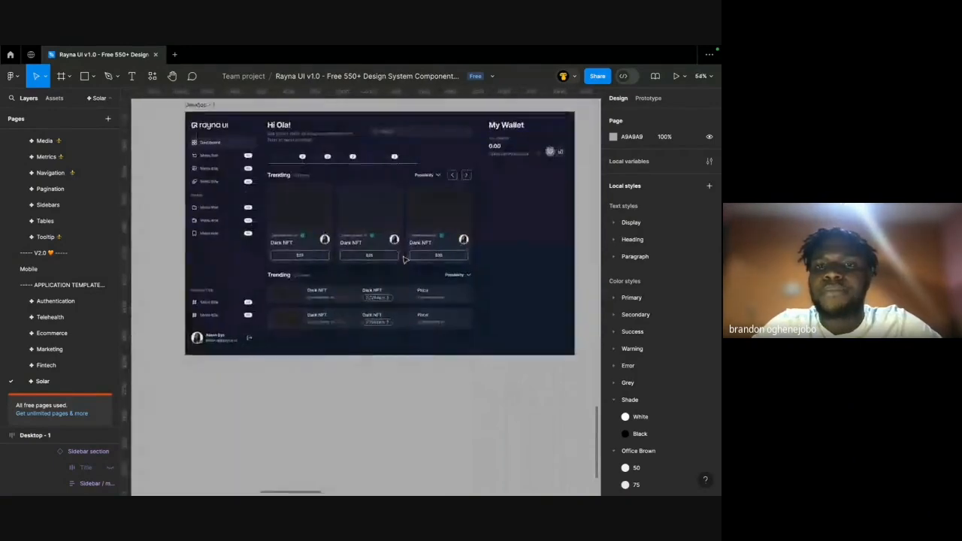
scroll(359, 201, "up", 4)
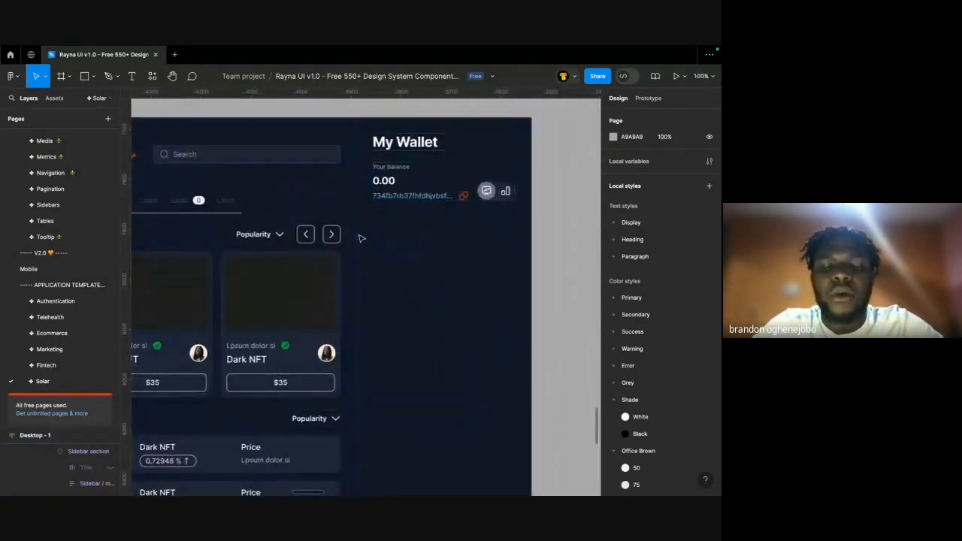
scroll(361, 236, "left", 10)
scroll(360, 238, "left", 6)
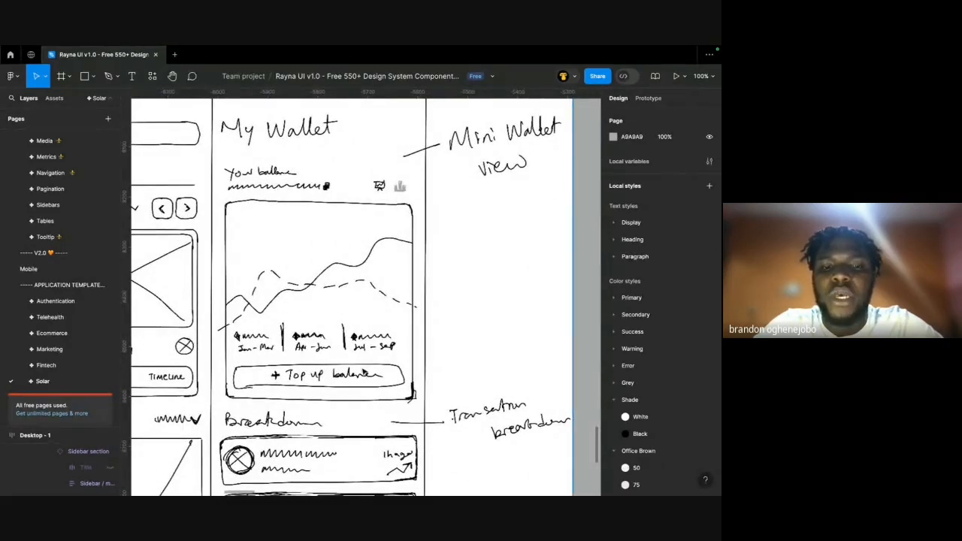
scroll(357, 364, "down", 3)
scroll(357, 363, "up", 1)
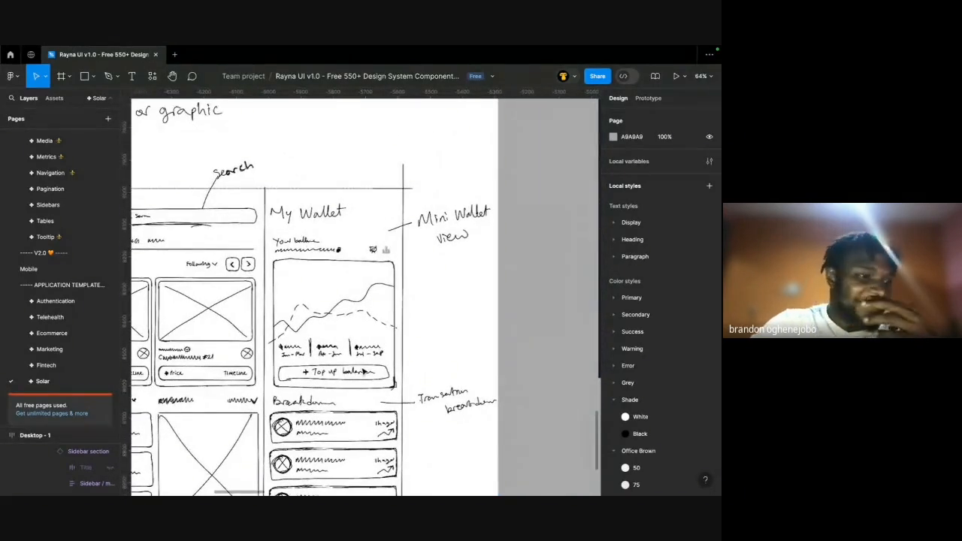
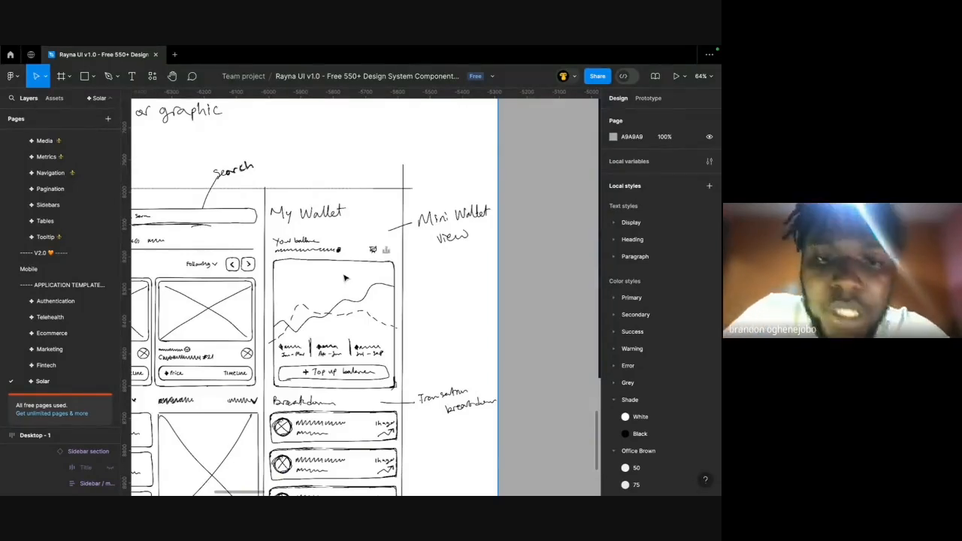
scroll(300, 298, "up", 5)
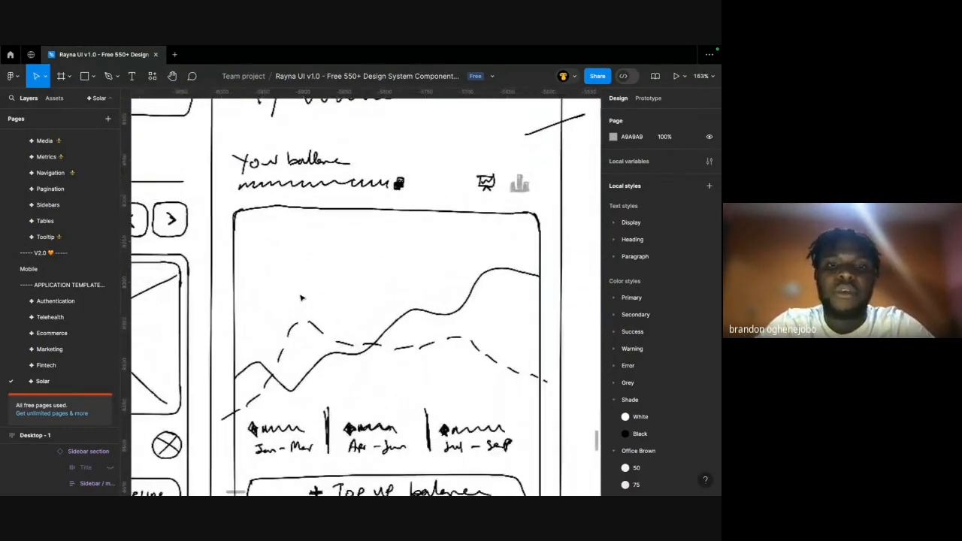
scroll(300, 298, "down", 3)
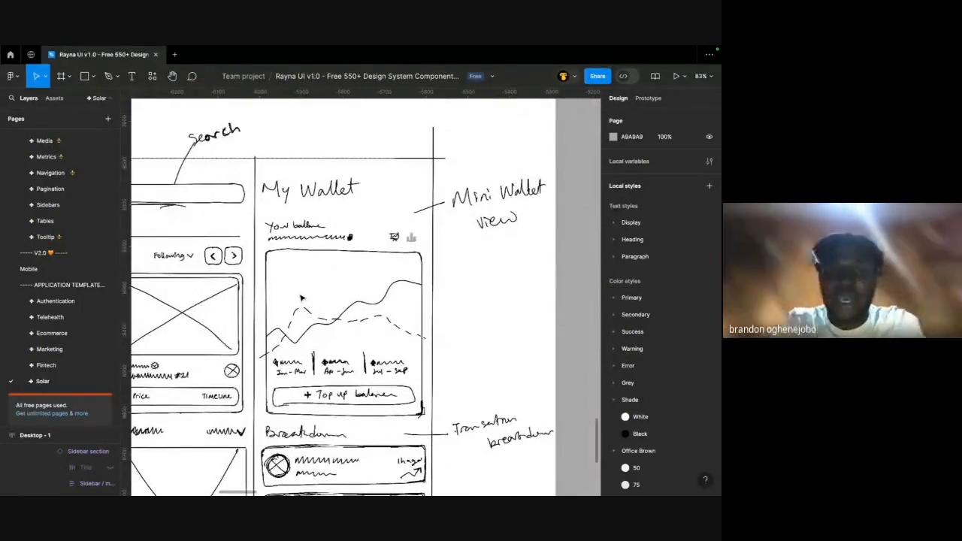
scroll(429, 260, "right", 4)
scroll(428, 259, "down", 3)
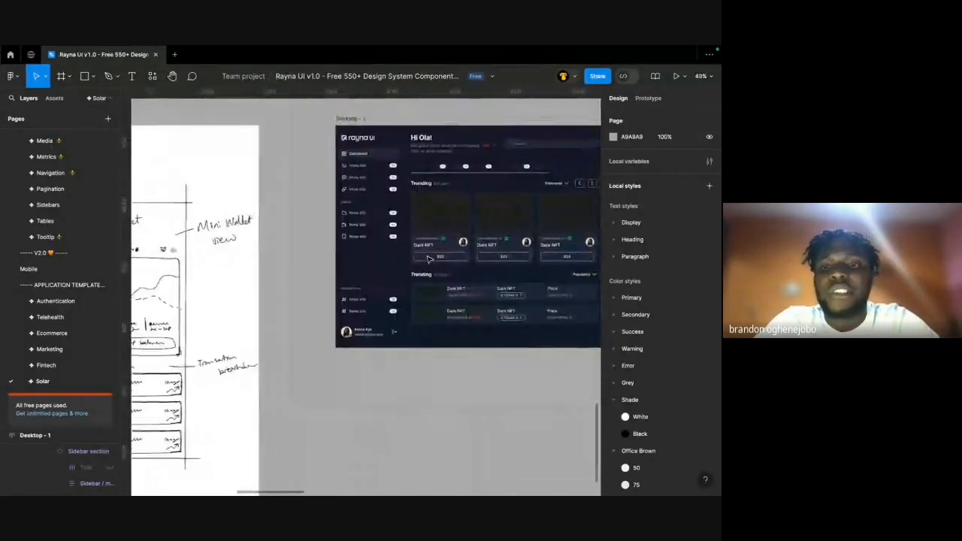
scroll(428, 259, "right", 4)
scroll(292, 228, "up", 4)
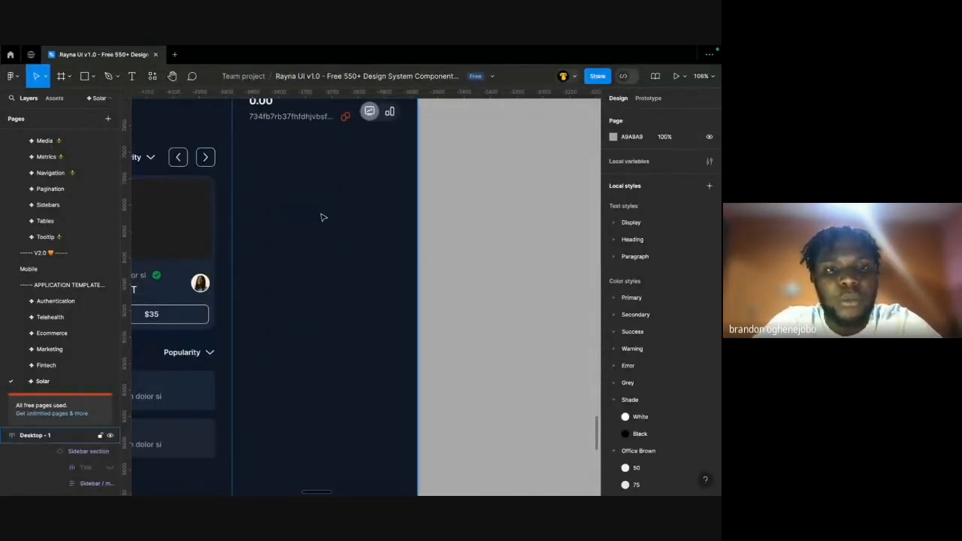
left_click(323, 217)
key("super+v")
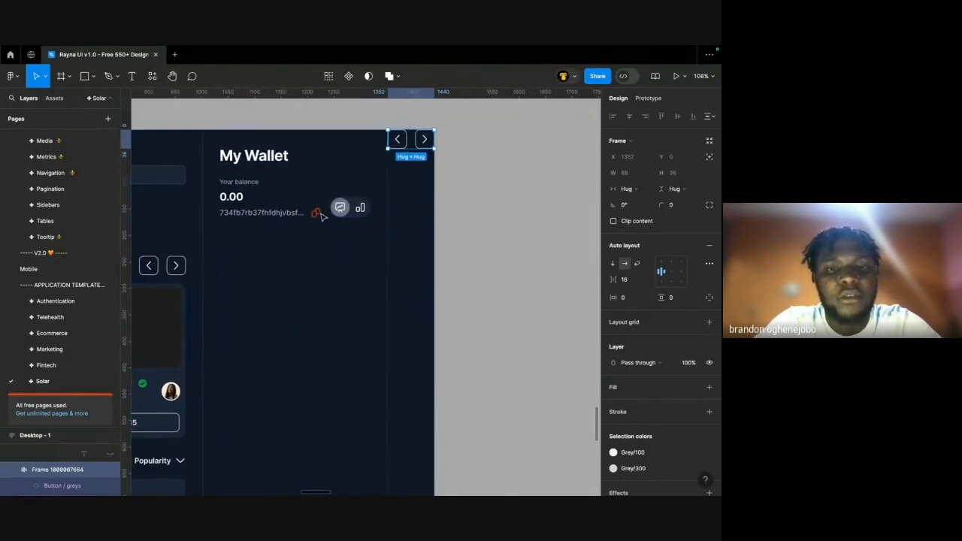
key("super+z")
Cut the wavy line chart instance from the Charts page and return to the Solar page.
scroll(60, 194, "up", 1)
scroll(60, 194, "up", 3)
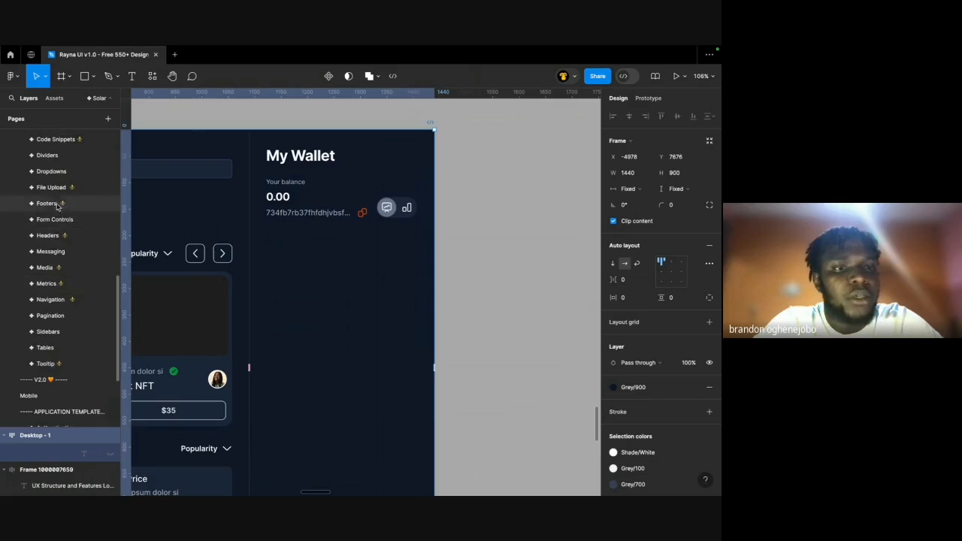
scroll(63, 244, "up", 1)
scroll(61, 226, "up", 2)
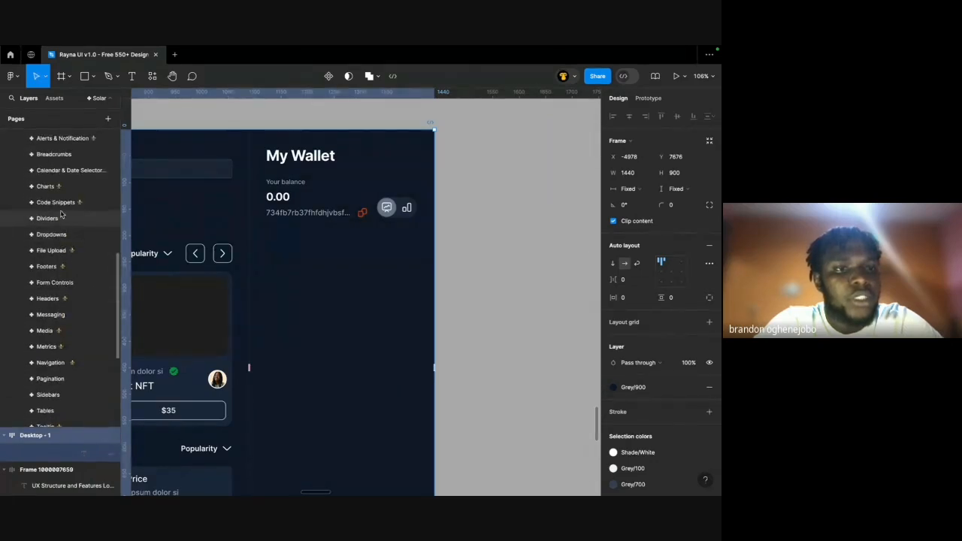
left_click(60, 200)
left_click(61, 187)
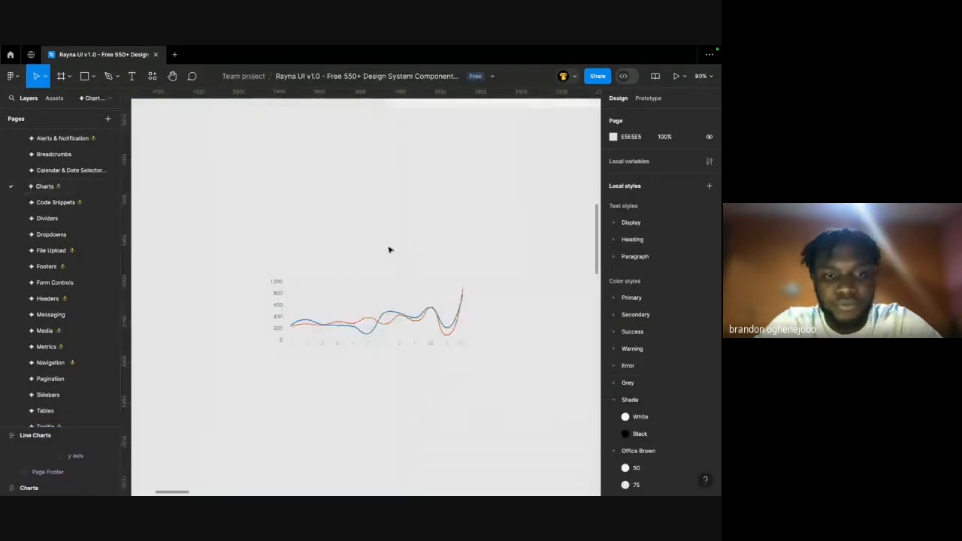
left_click(359, 284)
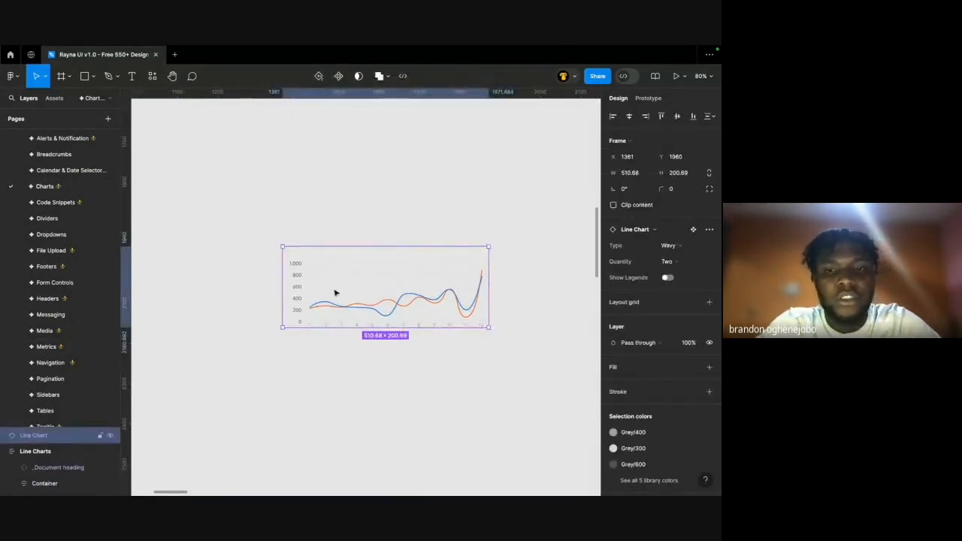
scroll(333, 290, "down", 5)
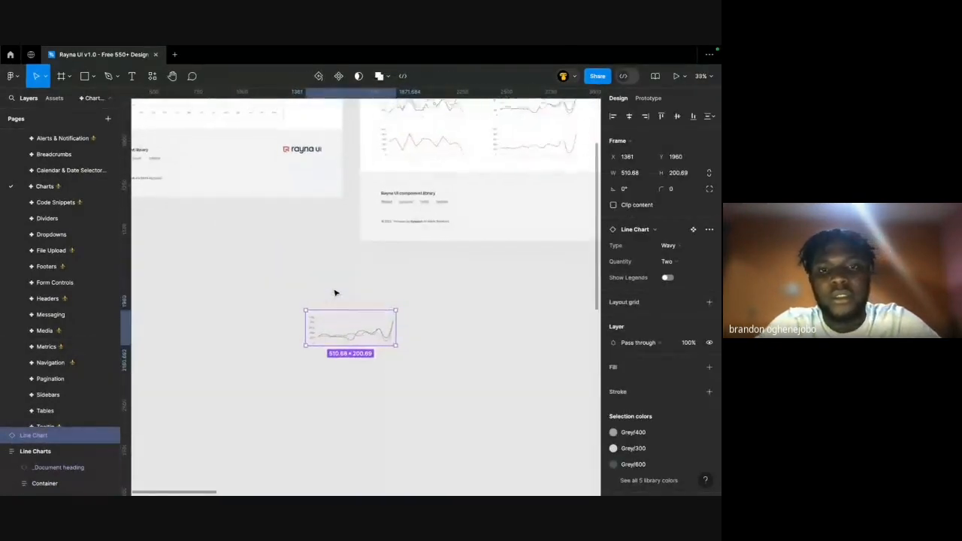
scroll(67, 393, "down", 5)
key("Delete")
left_click(66, 381)
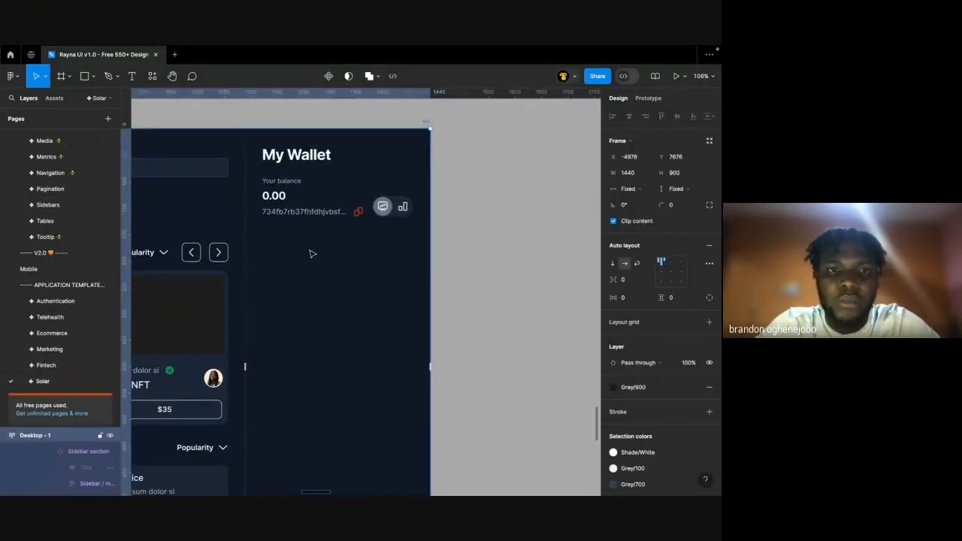
Try pasting the line chart inside the My Wallet panel below the balance row, and undo the paste.
left_click(326, 262)
key("ctrl+v")
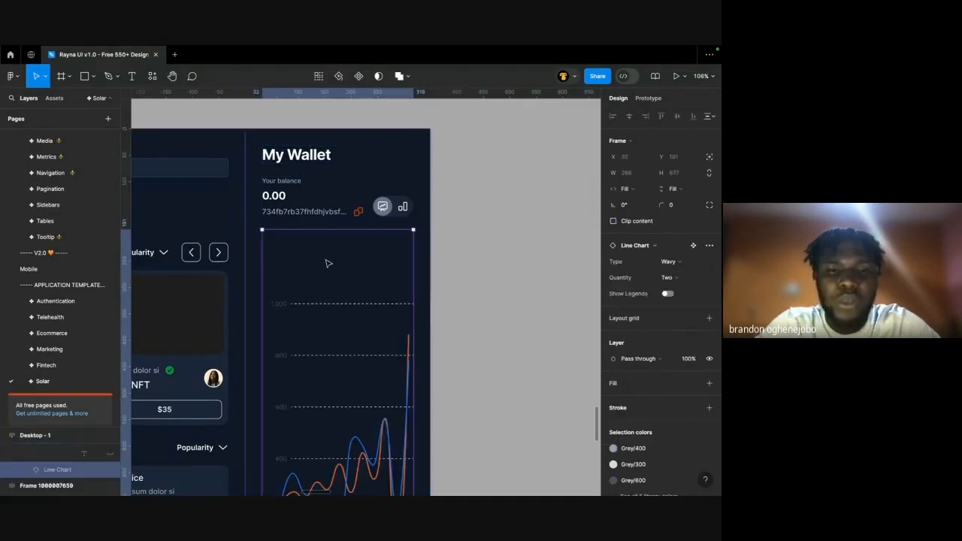
scroll(326, 263, "down", 4)
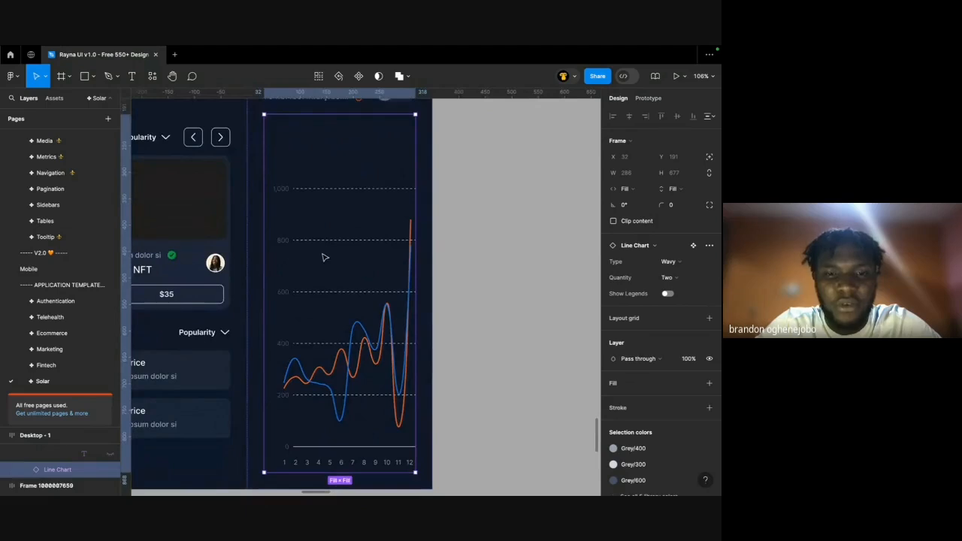
scroll(324, 258, "up", 1)
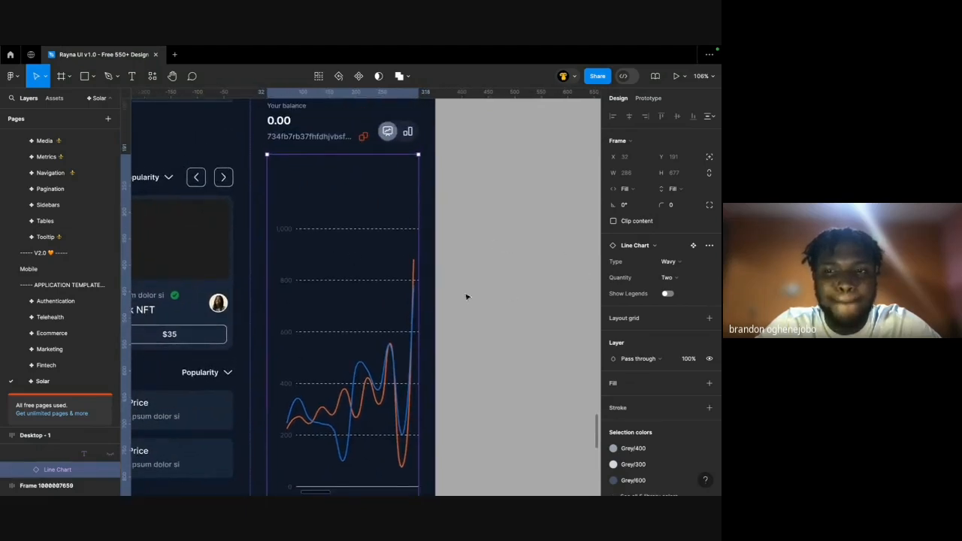
scroll(373, 262, "down", 5)
scroll(371, 262, "right", 2)
key("ctrl+z")
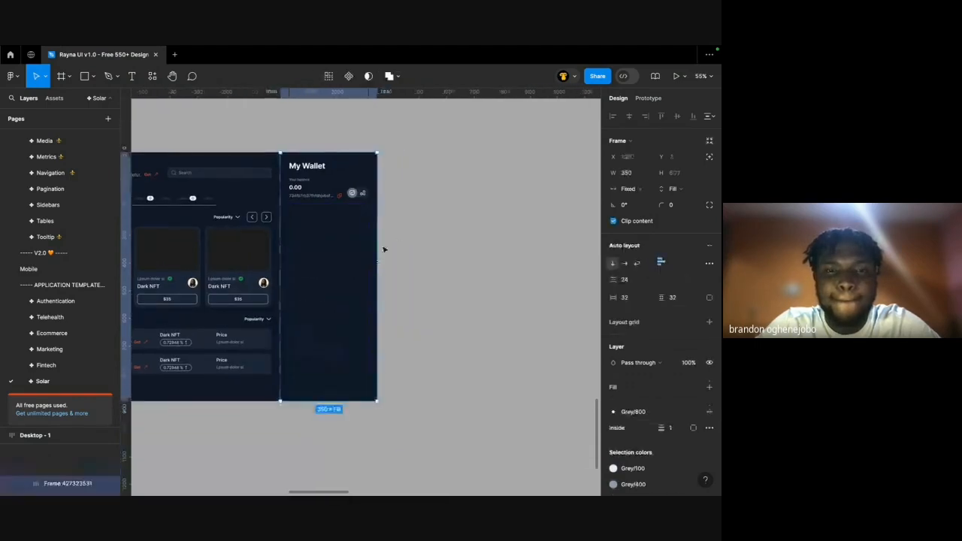
Paste the line chart on the empty canvas beside the Desktop - 1 frame and widen it to about 582 px.
right_click(395, 230)
left_click(414, 236)
scroll(465, 265, "right", 2)
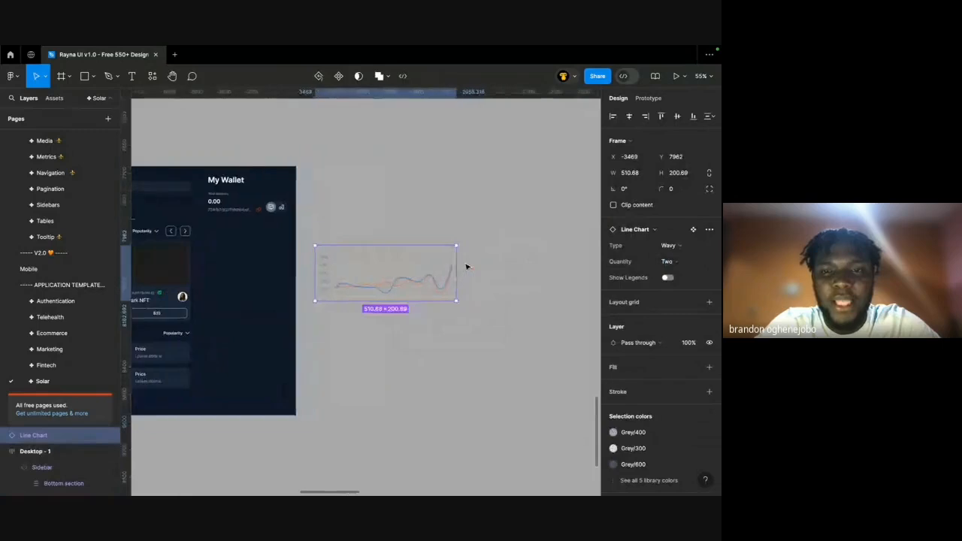
scroll(466, 266, "up", 3)
left_click_drag(424, 263, 490, 274)
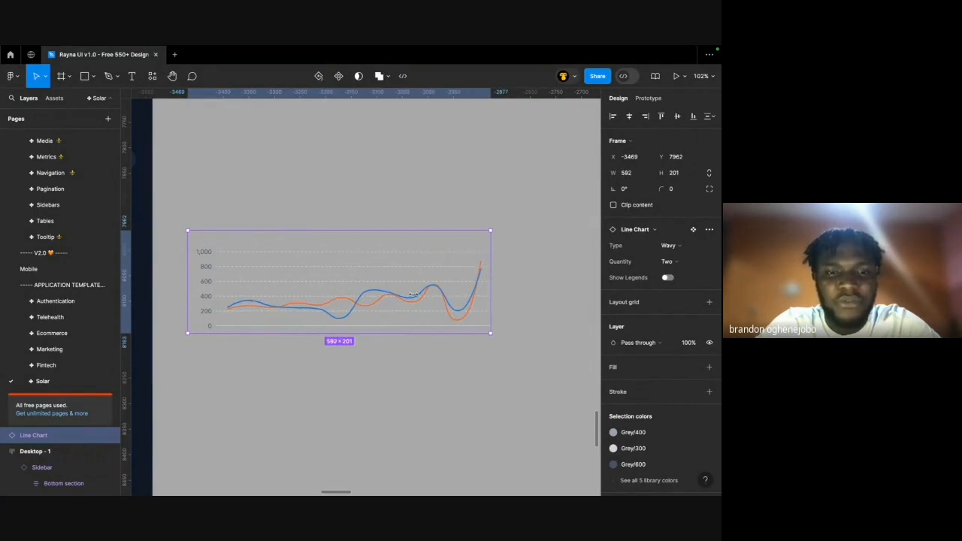
Try narrowing the line chart to about 255 px wide, and undo the resize.
left_click_drag(412, 294, 321, 311)
scroll(321, 311, "left", 5)
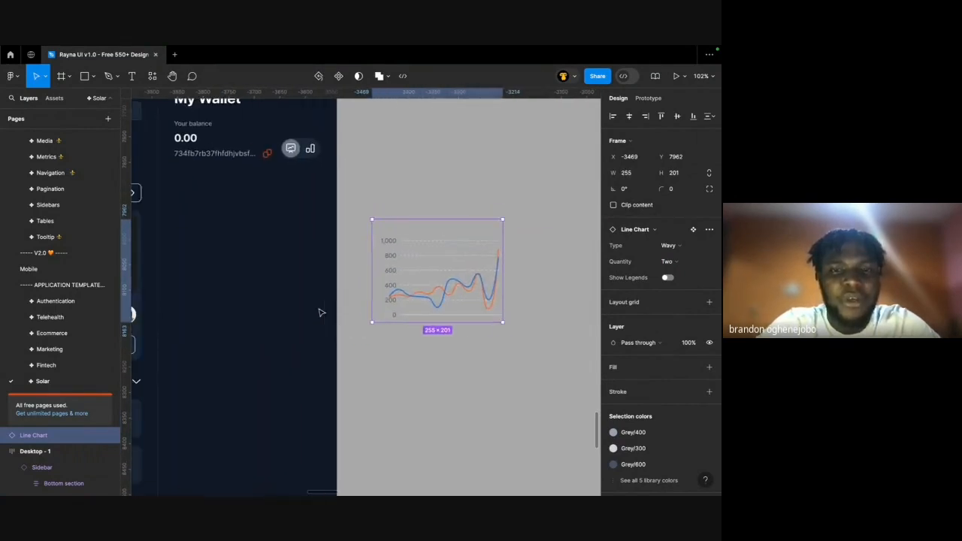
key("ctrl+z")
scroll(321, 312, "left", 3)
scroll(321, 312, "down", 3)
scroll(321, 311, "right", 2)
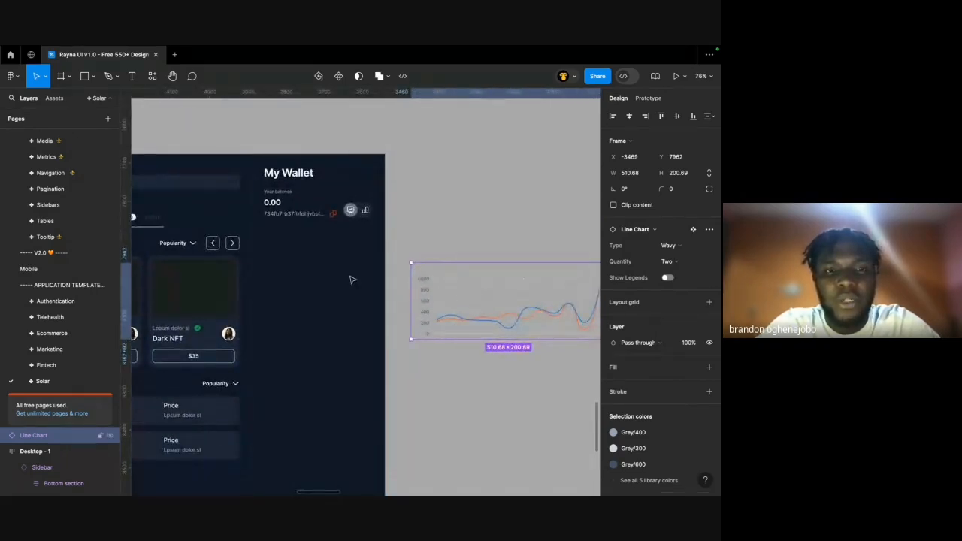
Move the line chart up beside the My Wallet panel and set its width to 286 to match the balance row.
left_click_drag(483, 299, 474, 248)
scroll(495, 248, "right", 2)
left_click(565, 243)
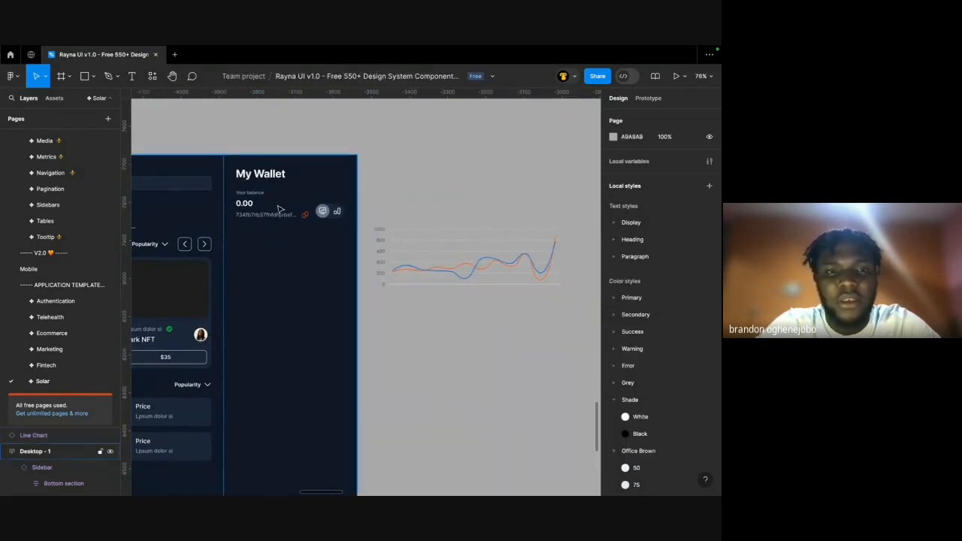
left_click(256, 197)
left_click(257, 216)
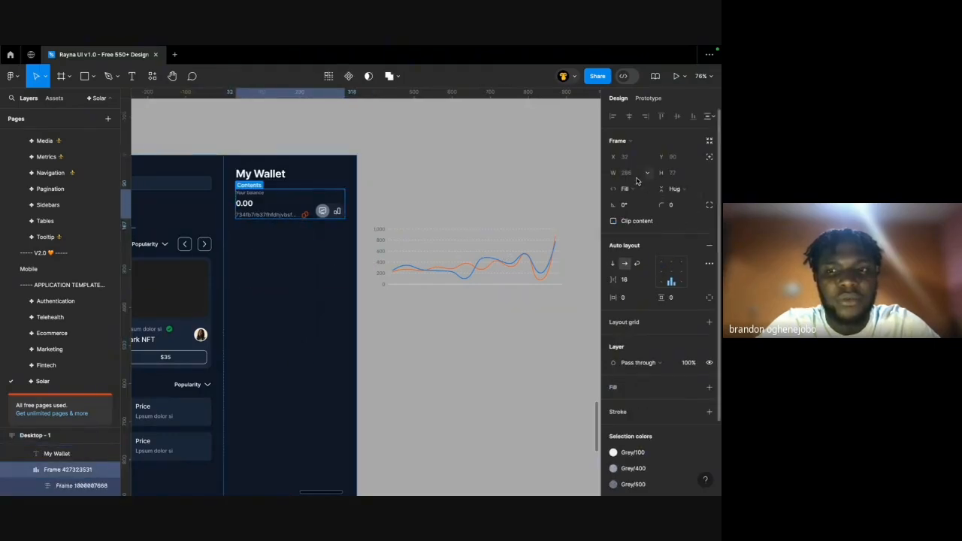
left_click(492, 264)
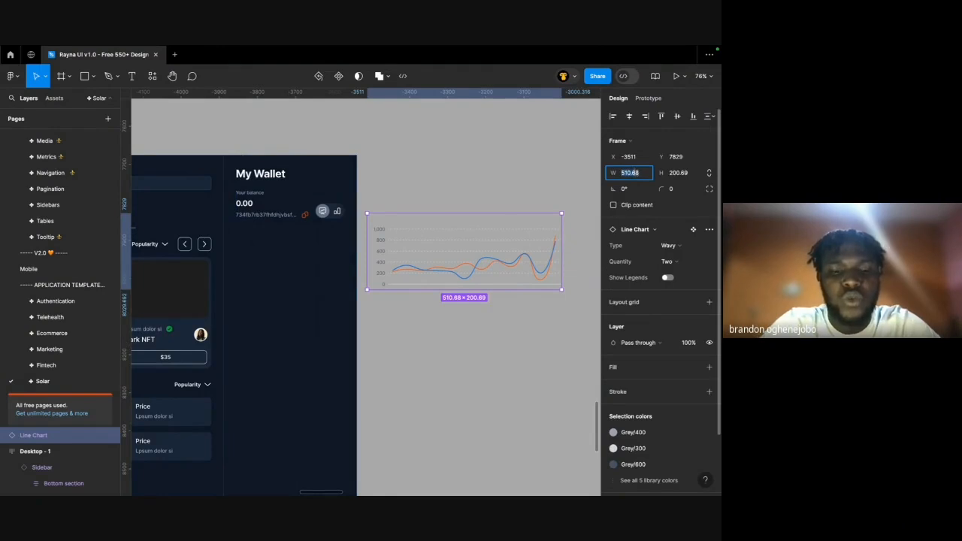
type("286")
key("Return")
Place the line chart inside the My Wallet panel directly below the balance row.
scroll(538, 208, "left", 2)
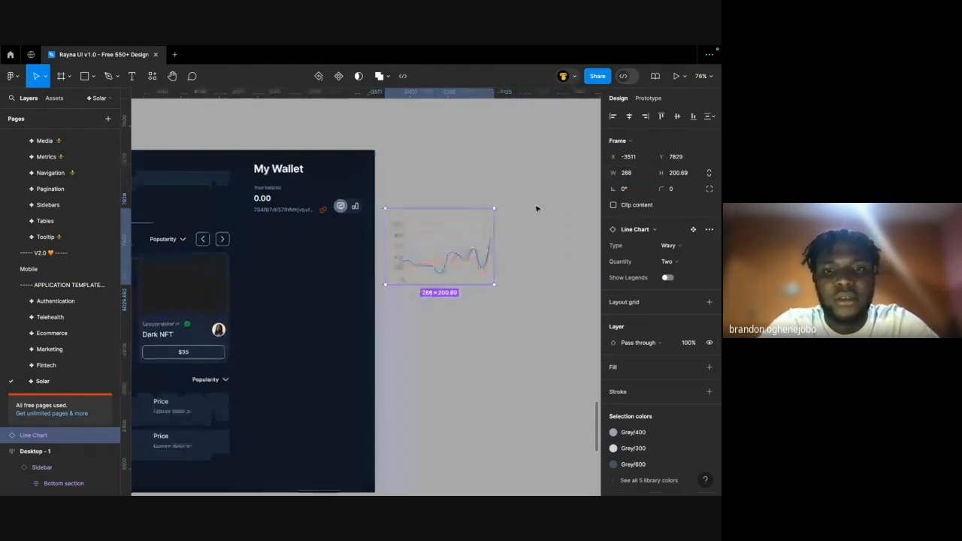
left_click_drag(499, 220, 361, 258)
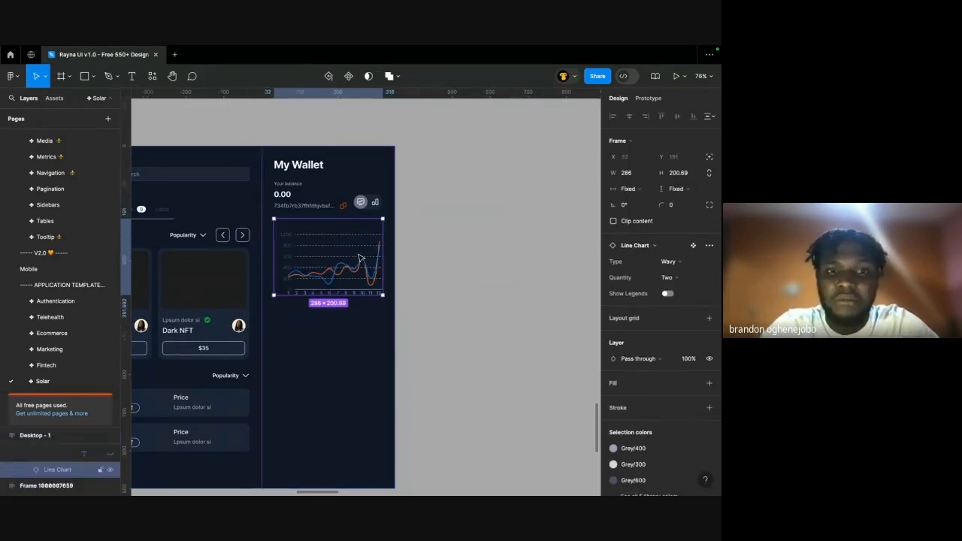
left_click(419, 226)
scroll(450, 226, "up", 5)
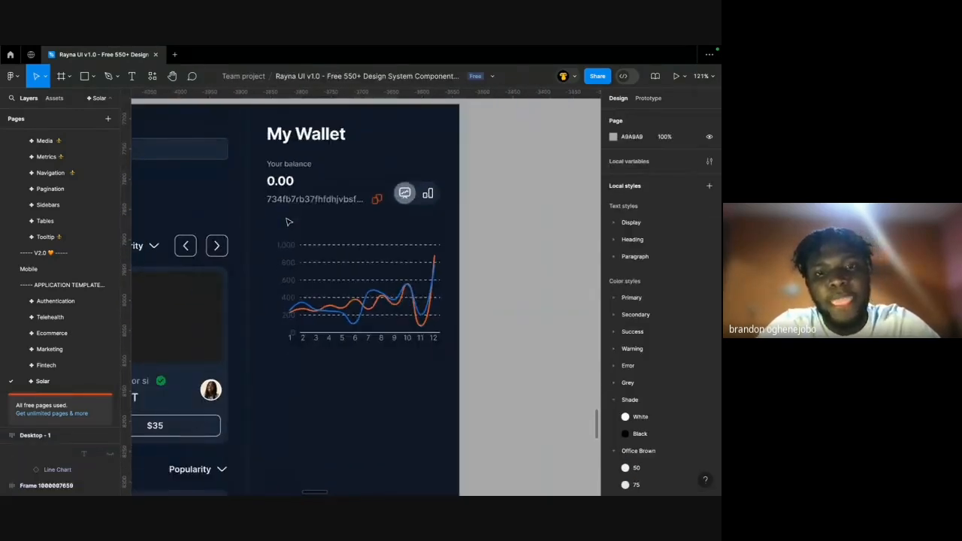
Examine the wireframe's wallet card, including its quarter figures, top-up button and breakdown list, against the My Wallet panel.
scroll(502, 229, "left", 2)
scroll(506, 234, "down", 8)
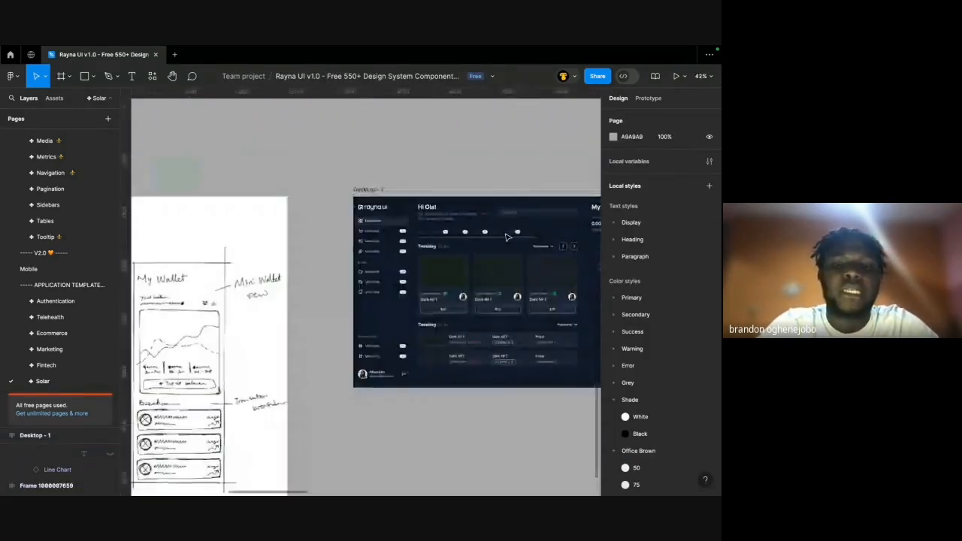
scroll(506, 234, "left", 4)
scroll(355, 290, "up", 6)
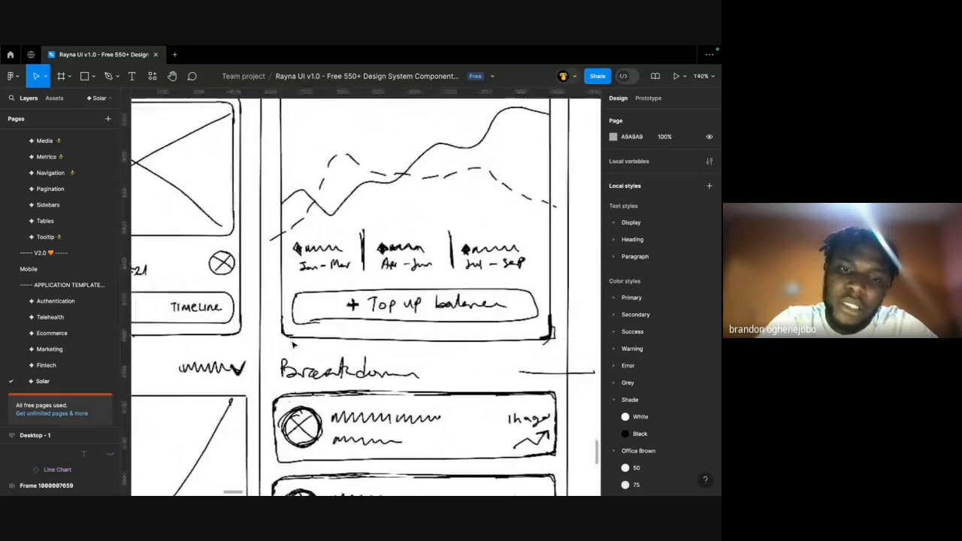
scroll(293, 344, "down", 1)
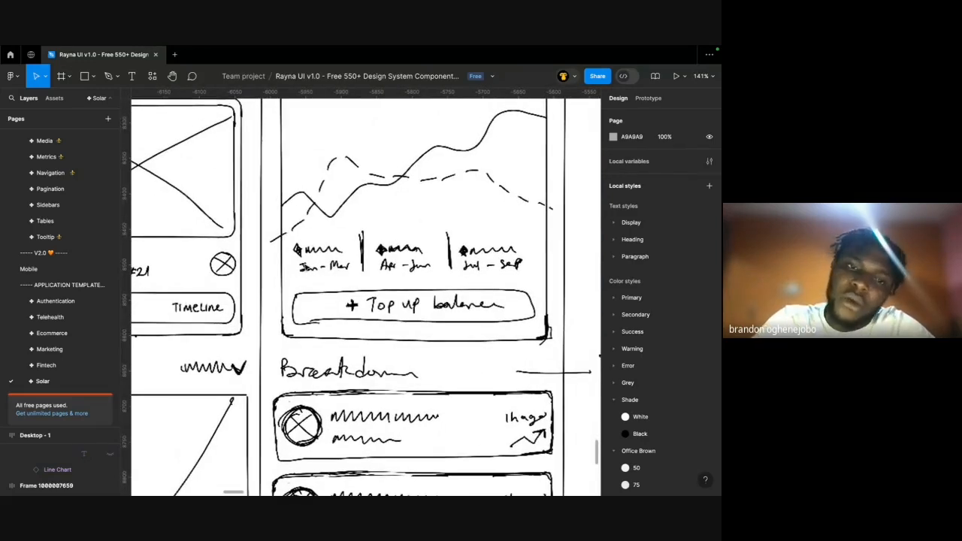
scroll(350, 261, "down", 1)
scroll(345, 270, "up", 2)
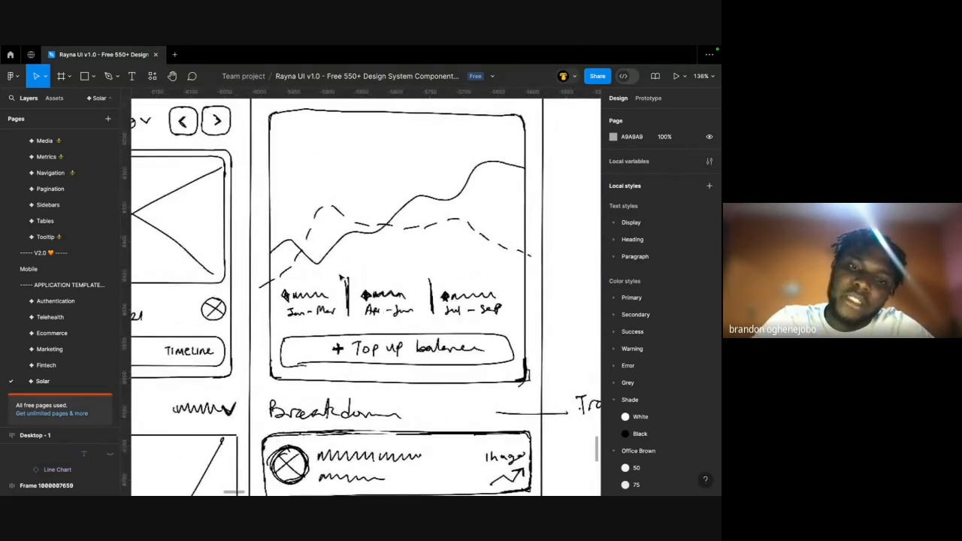
scroll(392, 292, "down", 5)
scroll(391, 292, "up", 1)
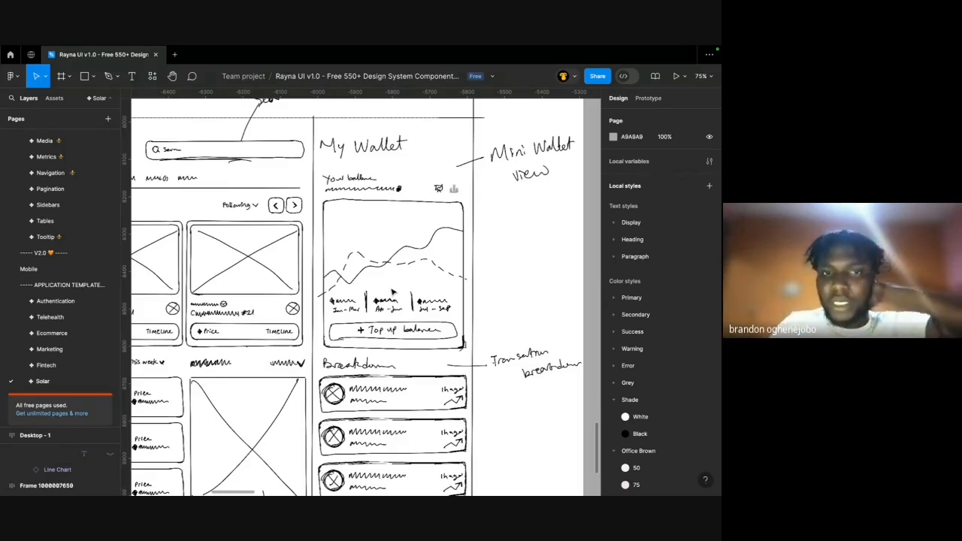
scroll(392, 291, "right", 10)
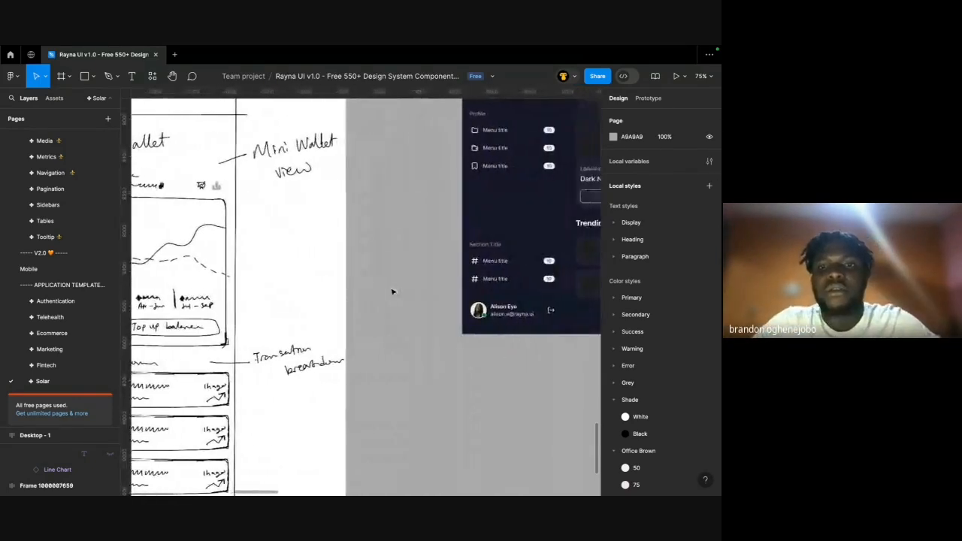
scroll(392, 291, "up", 5)
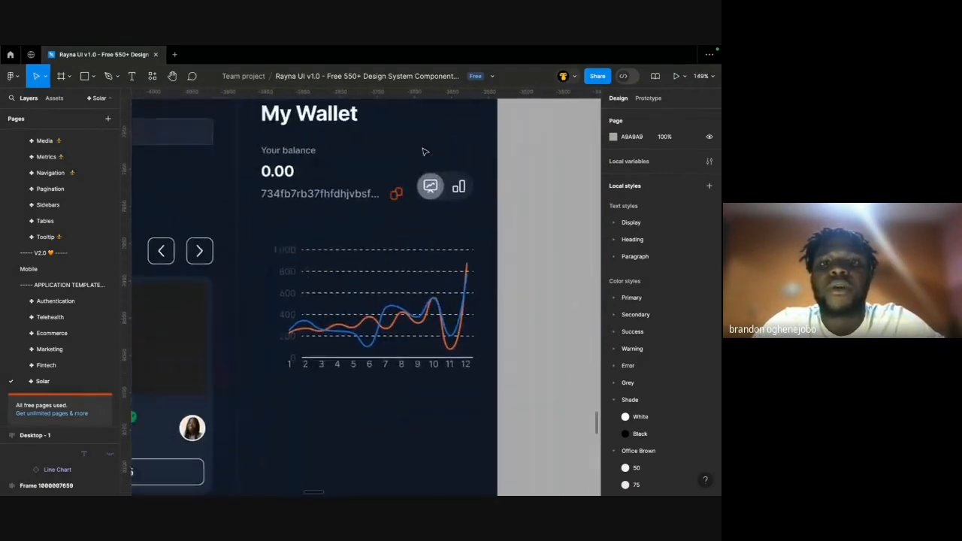
Compare the line chart in the My Wallet panel with the axis-free wavy lines in the wireframe's chart box.
left_click(290, 305)
scroll(290, 305, "left", 15)
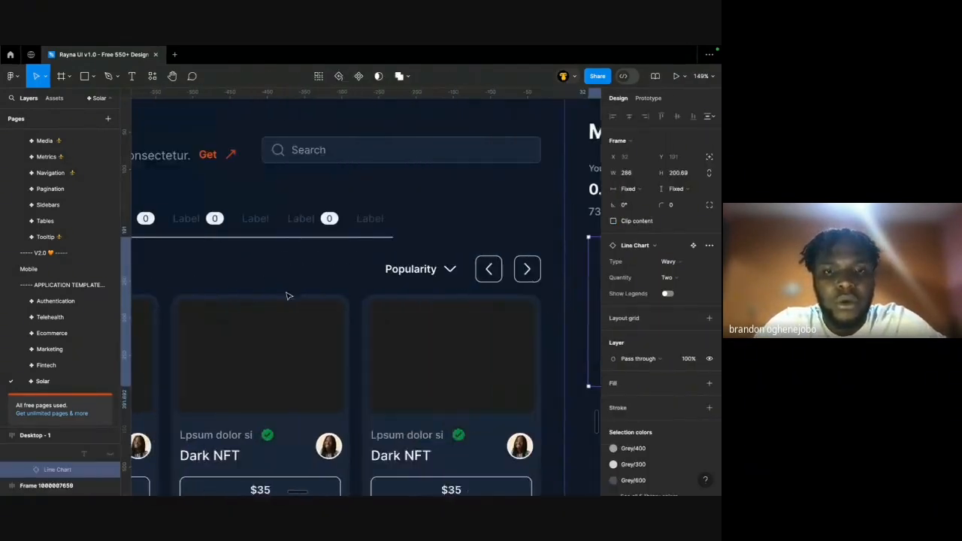
scroll(325, 351, "left", 5)
scroll(324, 351, "down", 4)
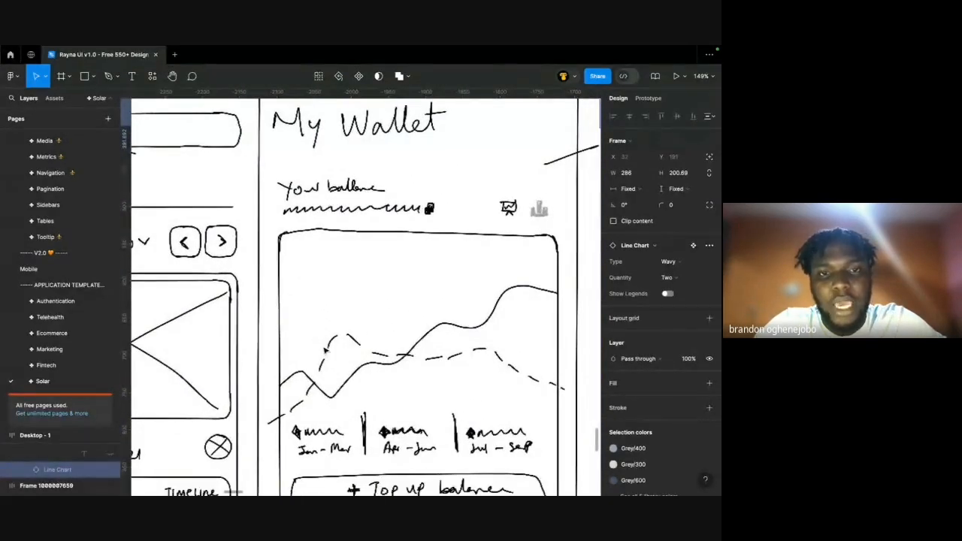
scroll(325, 355, "down", 4)
scroll(325, 355, "right", 4)
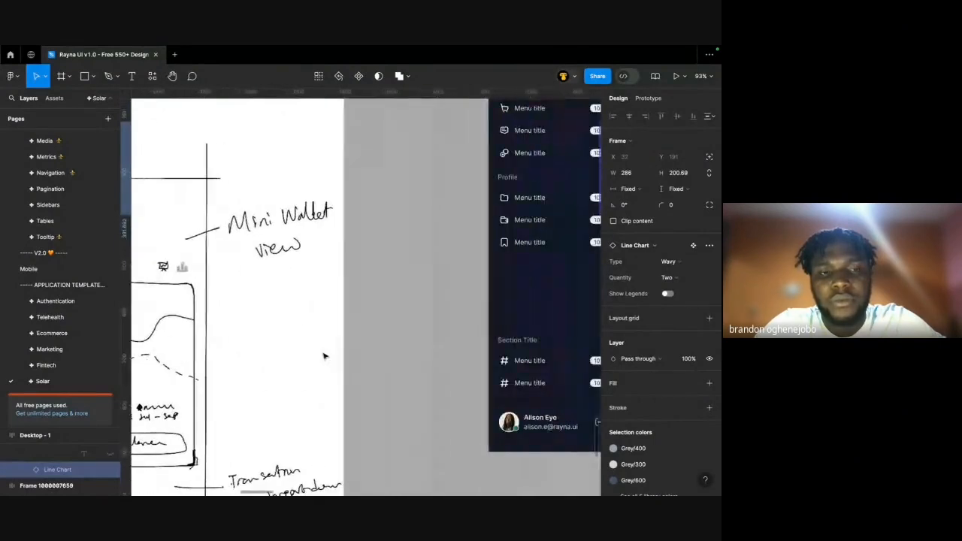
scroll(325, 355, "left", 4)
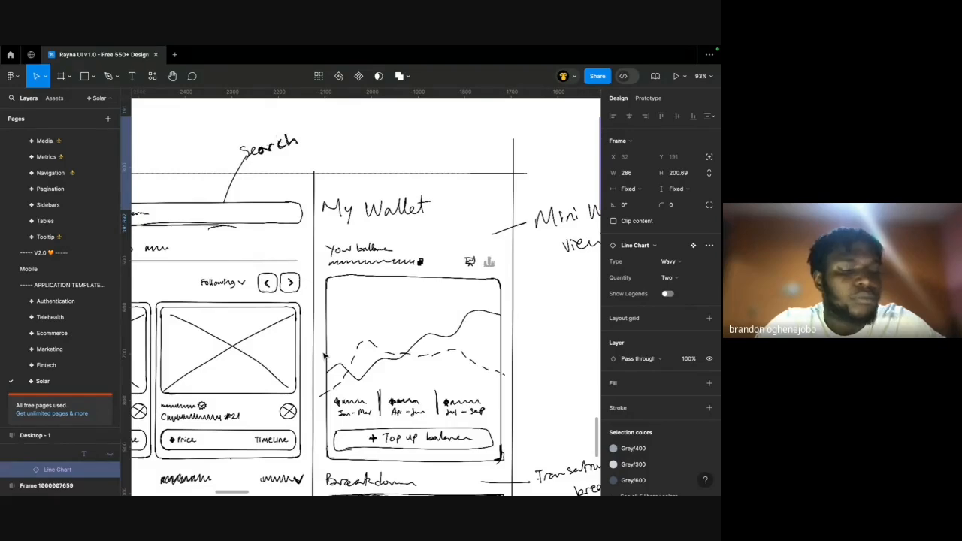
scroll(325, 356, "right", 10)
scroll(325, 355, "up", 3)
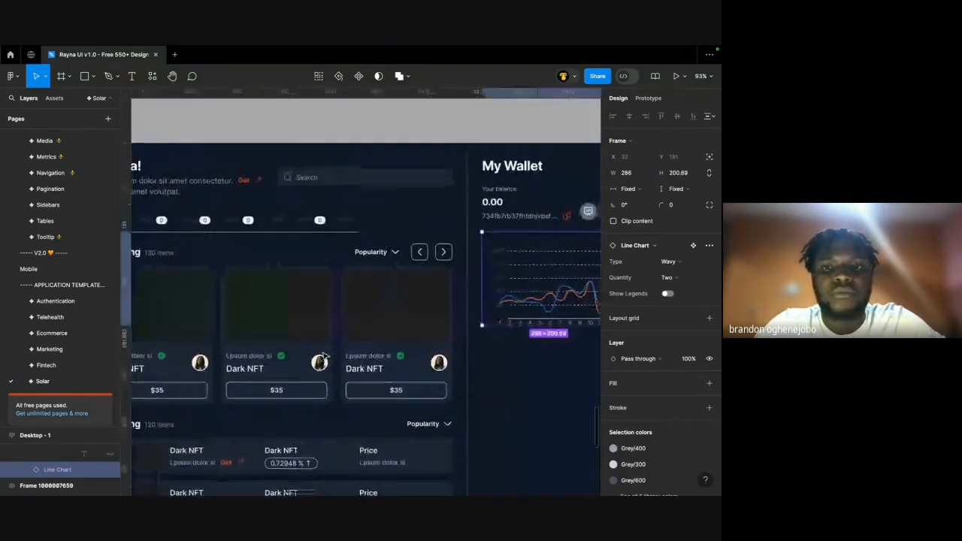
scroll(325, 358, "right", 5)
scroll(470, 284, "up", 3)
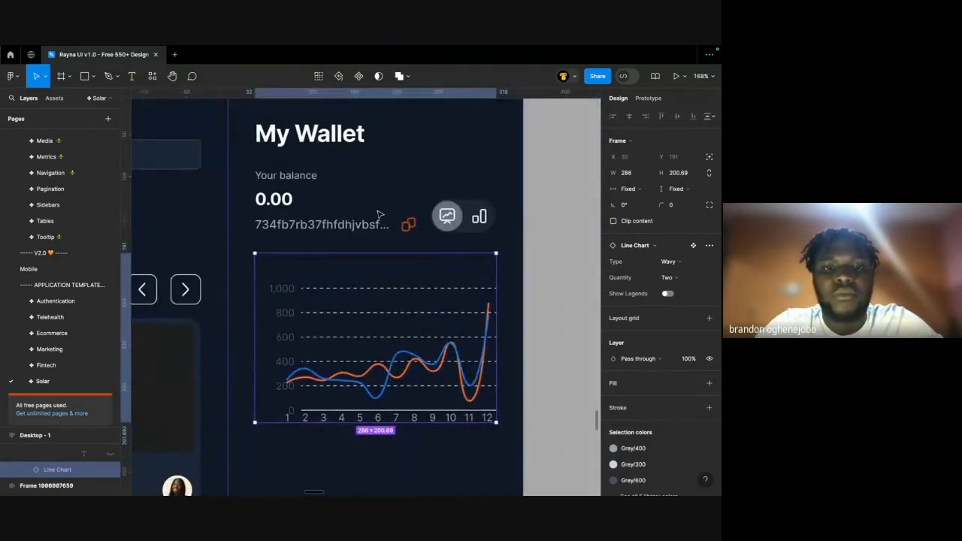
Delete the 1,000 label from the line chart's y axis.
left_click(306, 344)
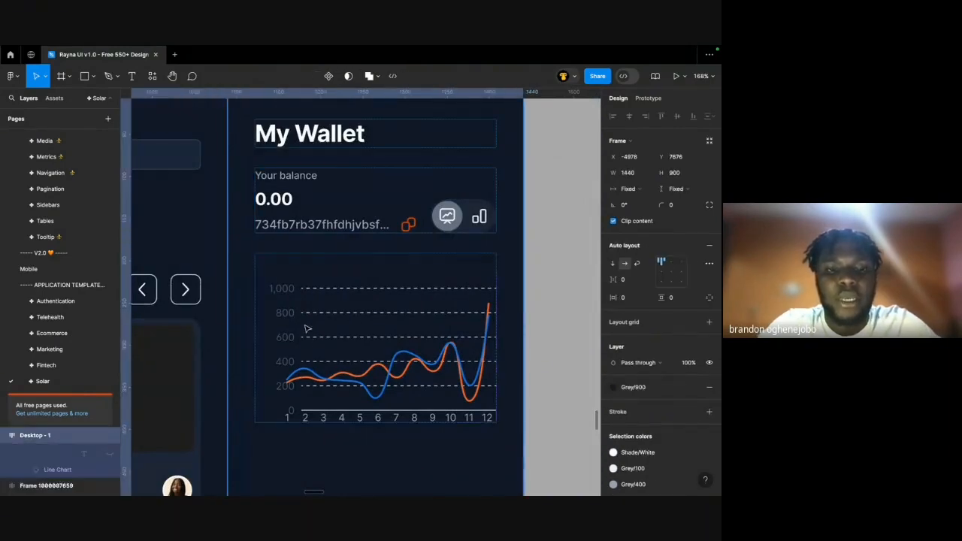
left_click(291, 292)
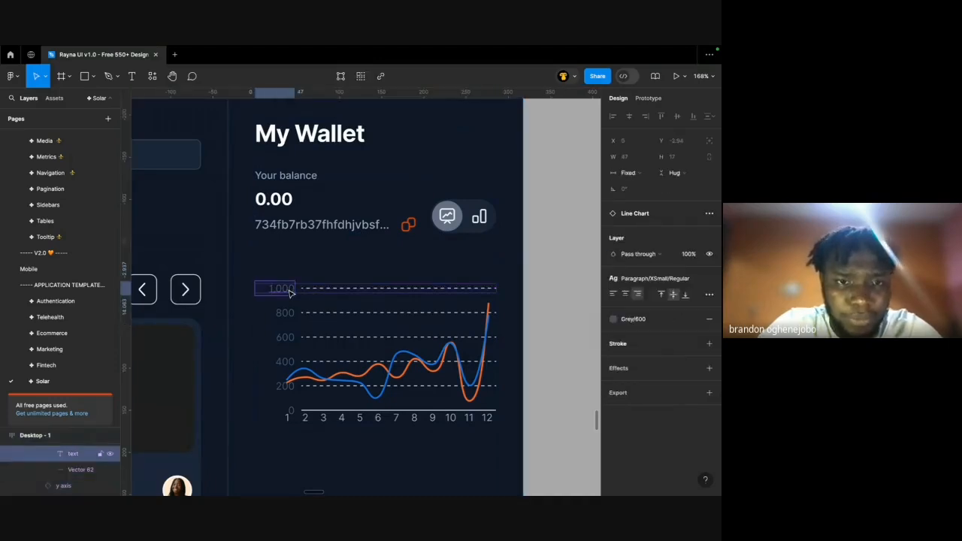
key("Delete")
Try selecting all layers that match the chart's 800 y-axis label.
left_click(304, 314)
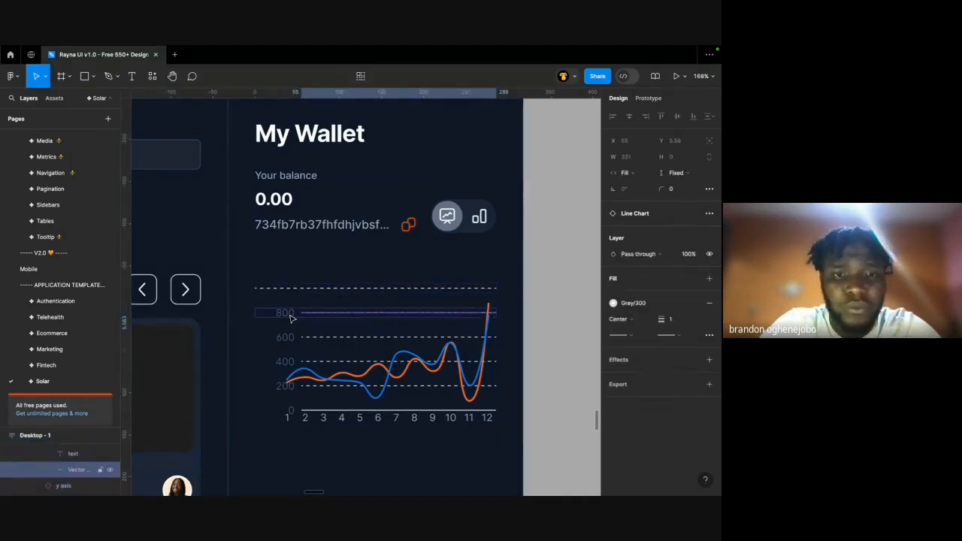
double_click(290, 314)
key("Escape")
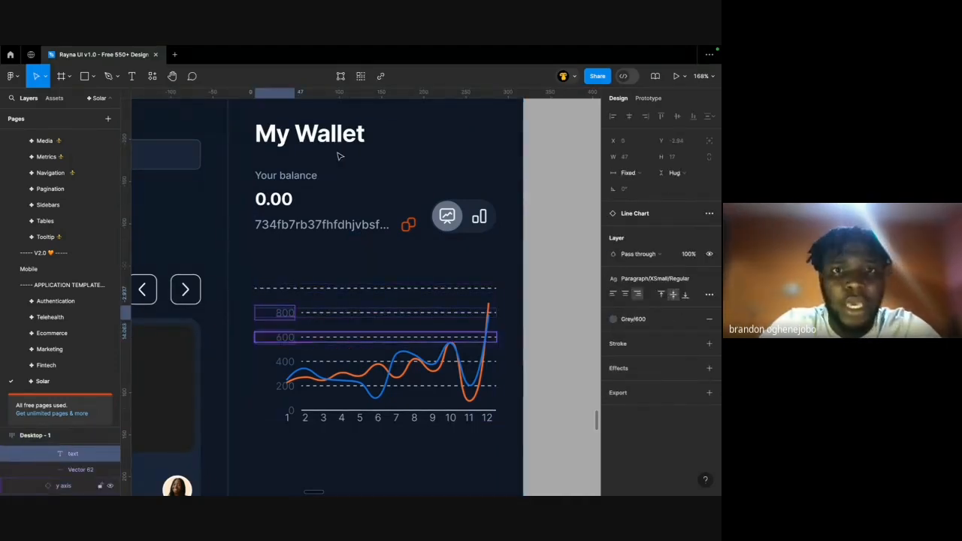
key("ctrl+alt+a")
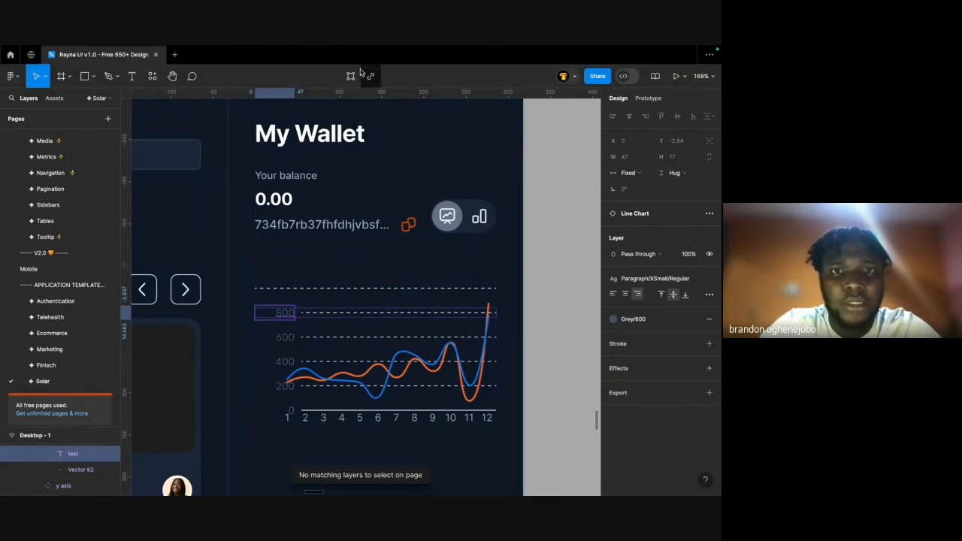
Select the 800, 600, 400, 200 and 0 labels on the chart's y axis together and delete them.
left_click(291, 337)
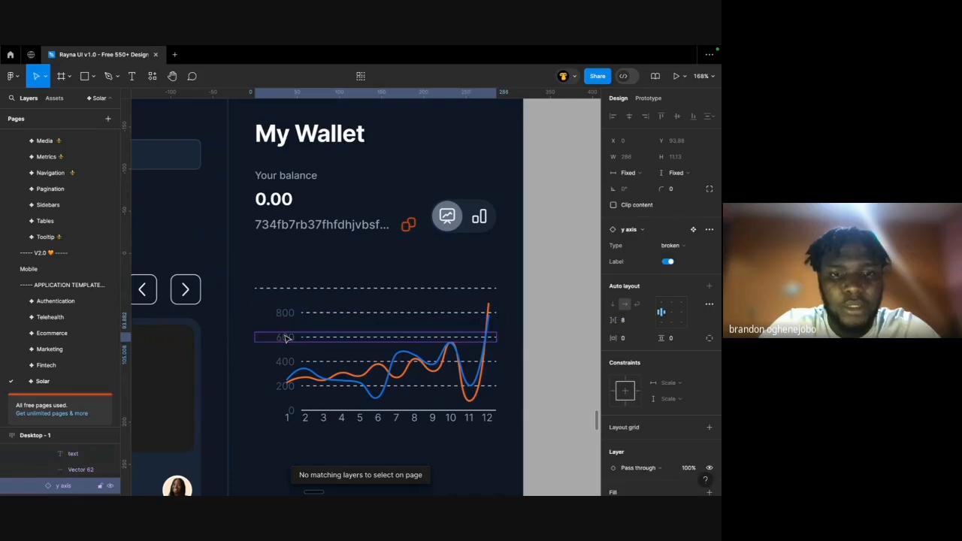
left_click(291, 336)
double_click(291, 311, "shift")
double_click(284, 363, "shift")
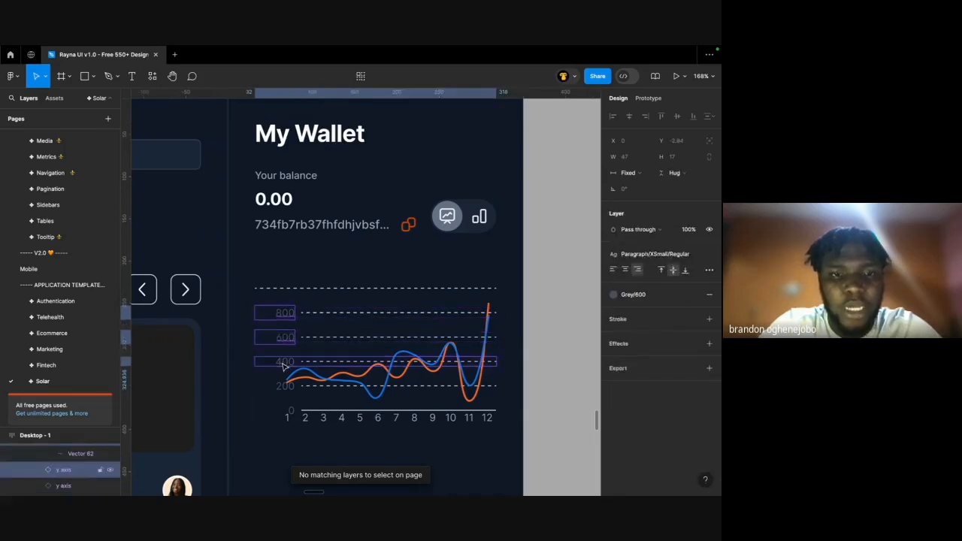
double_click(278, 387, "shift")
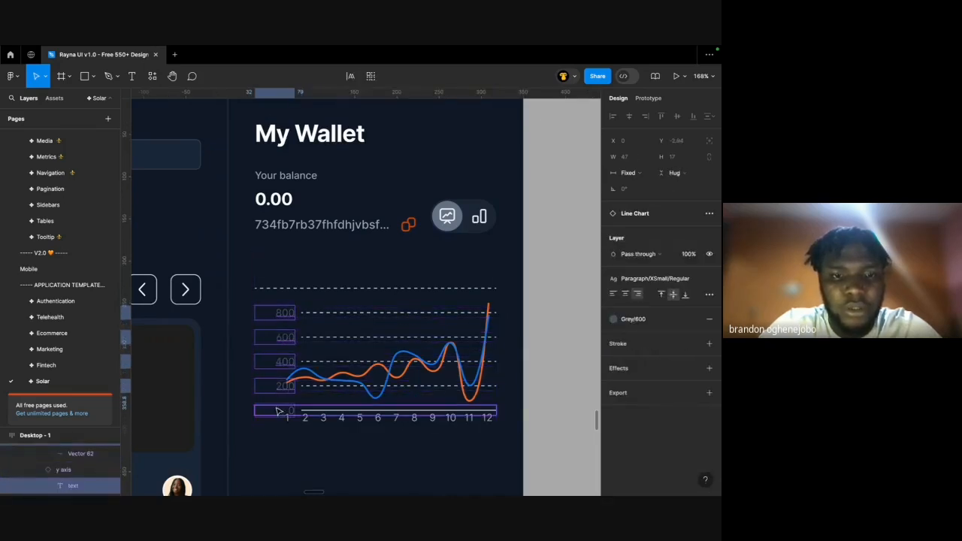
double_click(280, 411, "shift")
scroll(281, 412, "up", 5)
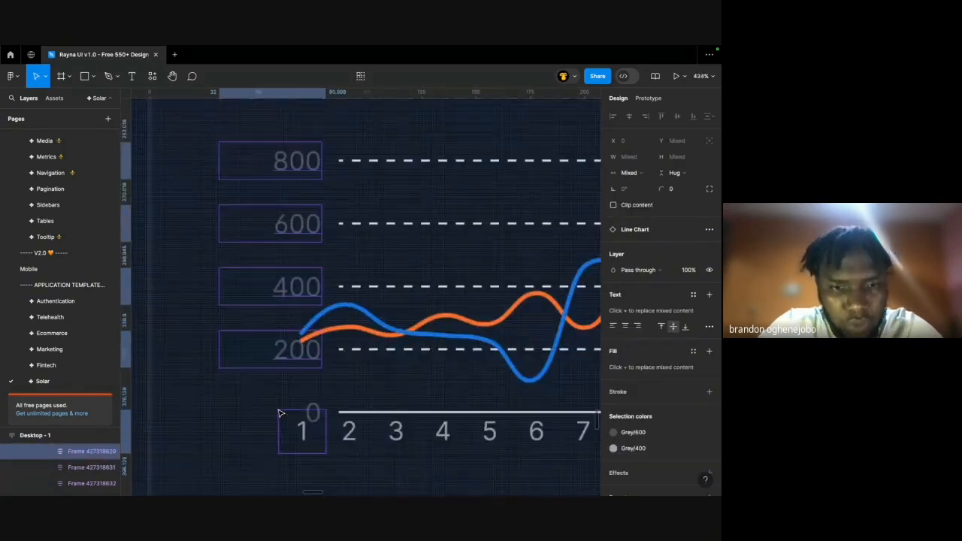
left_click(293, 435, "shift")
double_click(268, 414, "shift")
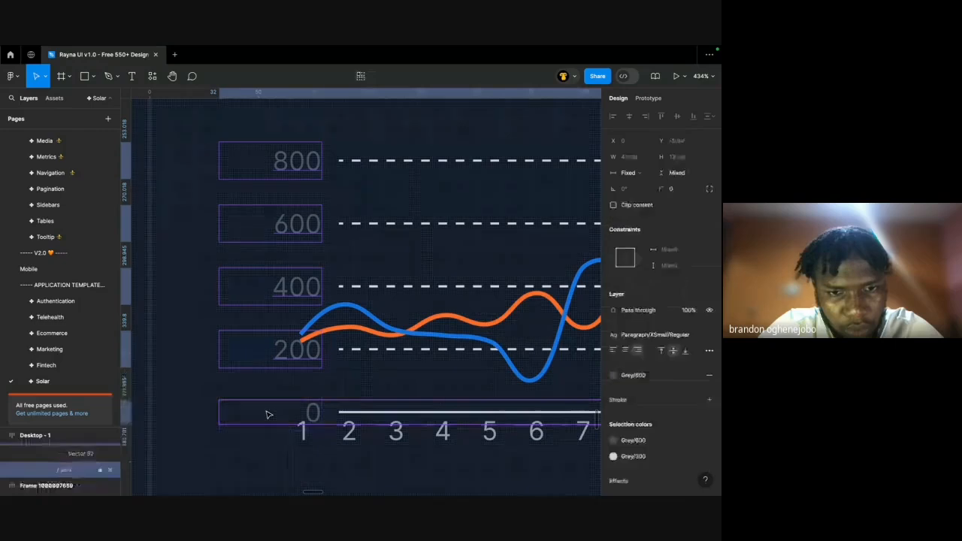
double_click(272, 414, "shift")
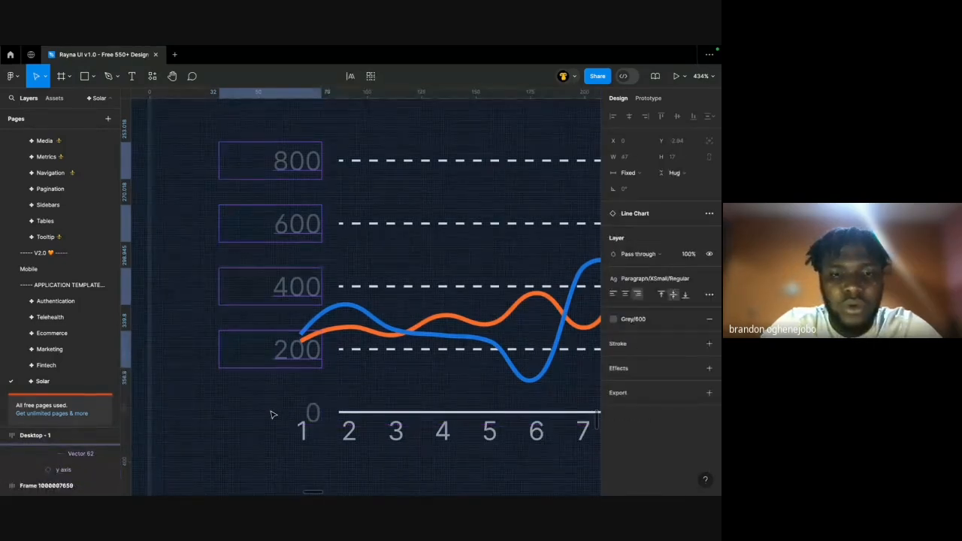
left_click(308, 407, "shift")
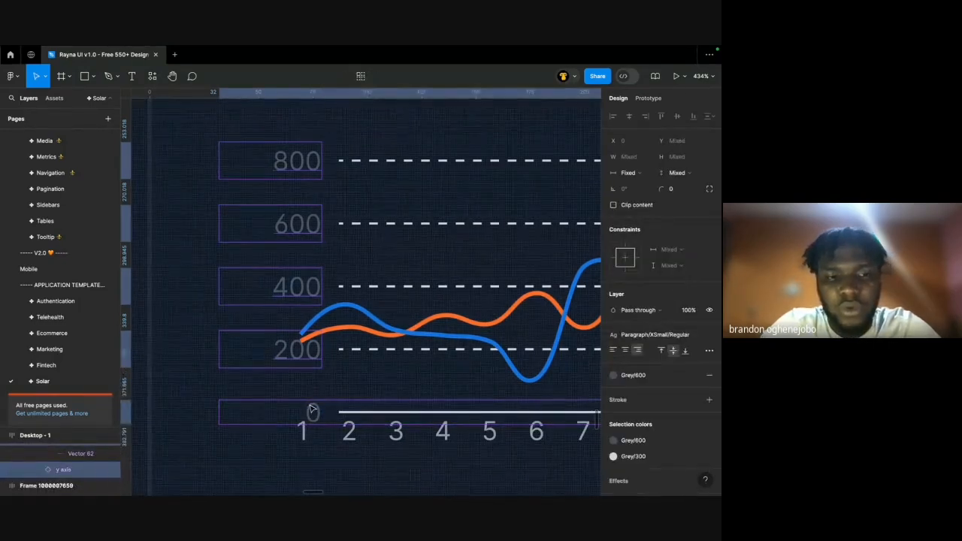
left_click(312, 408)
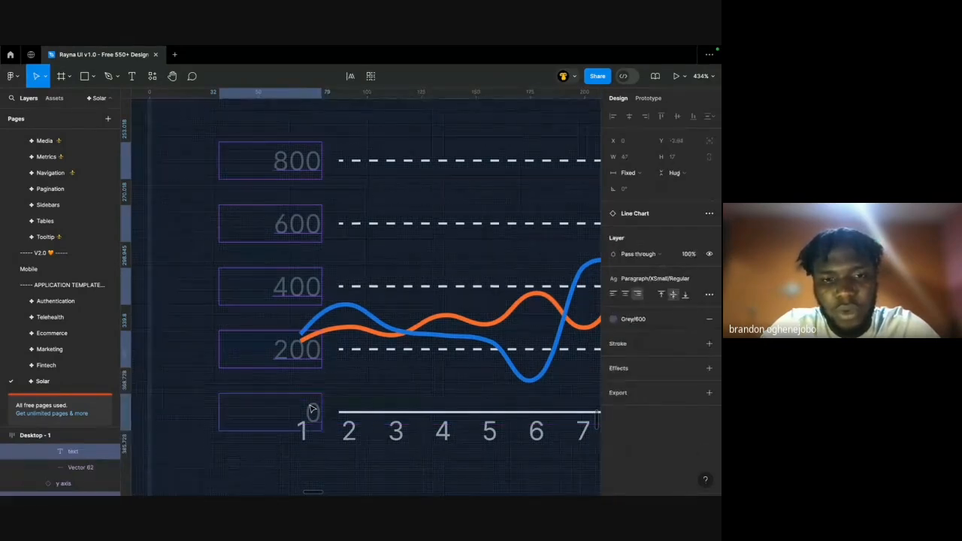
key("Delete")
scroll(312, 408, "down", 4)
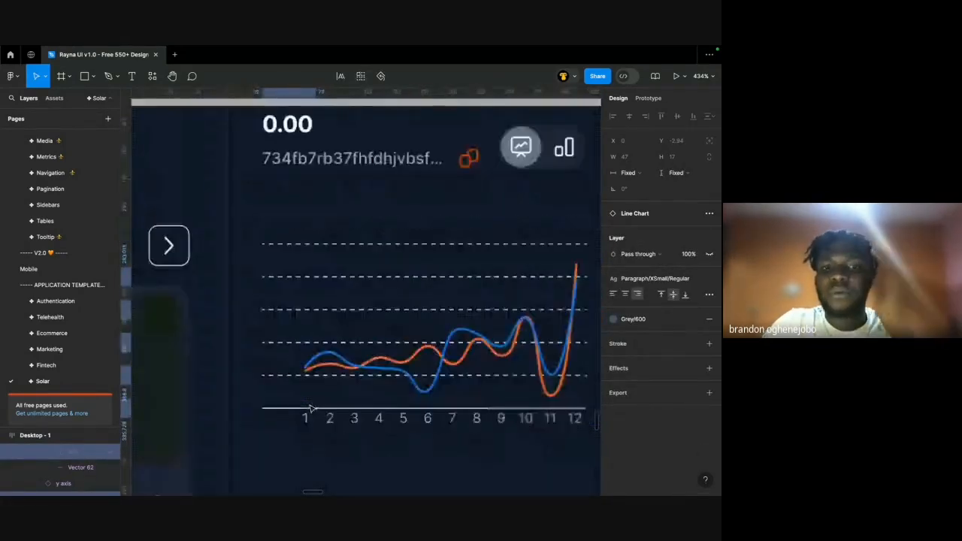
Inspect the layers and remaining axis elements of the line chart in the My Wallet panel.
left_click(379, 383)
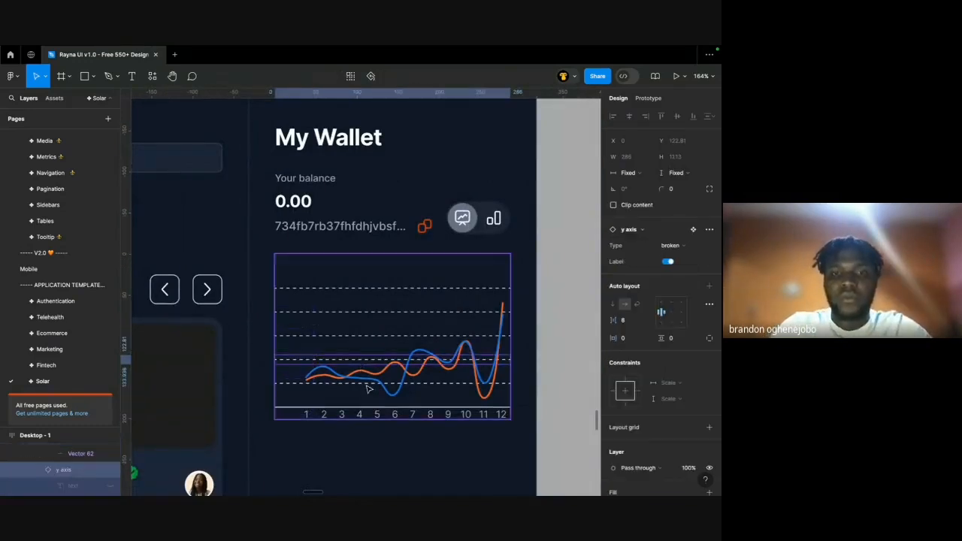
left_click(388, 374)
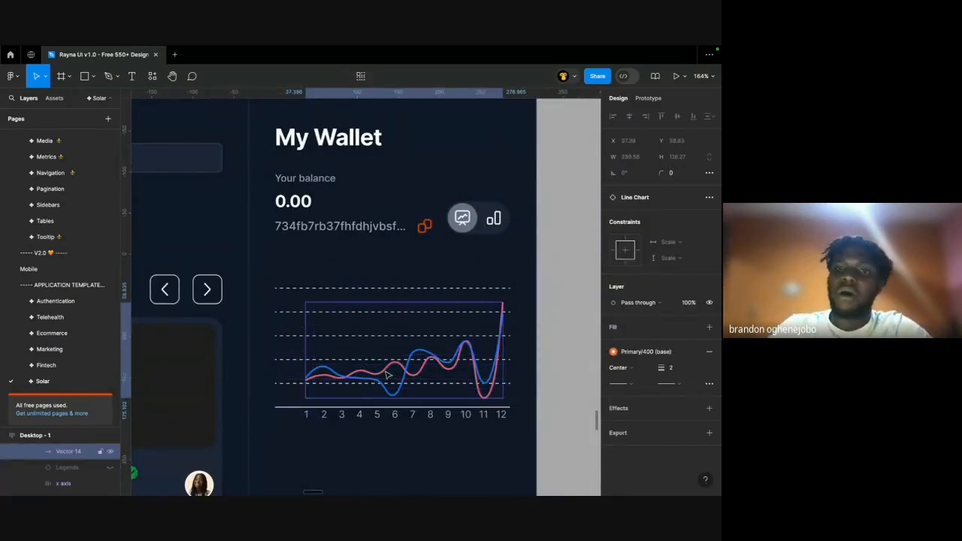
left_click(557, 293)
scroll(558, 293, "down", 2)
scroll(558, 293, "right", 1)
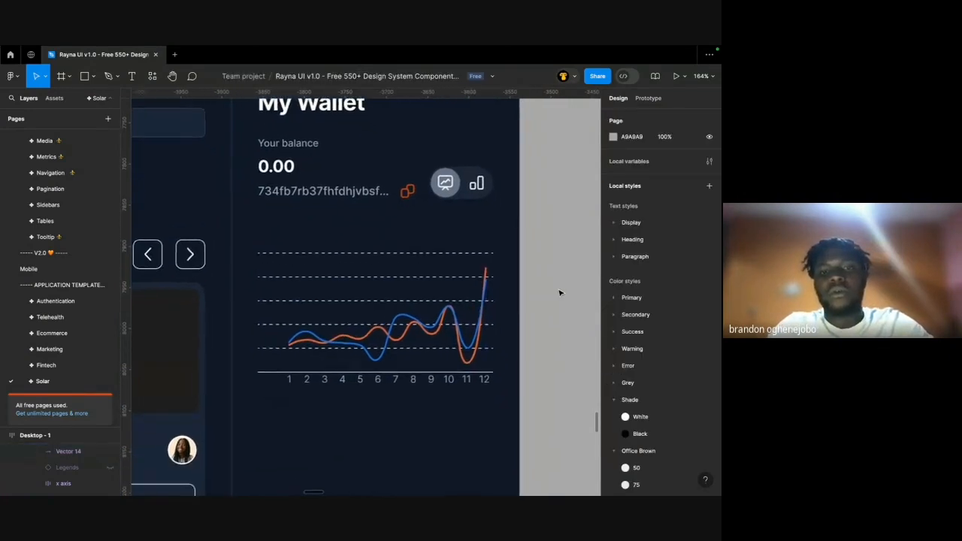
scroll(559, 293, "left", 2)
scroll(560, 293, "down", 1)
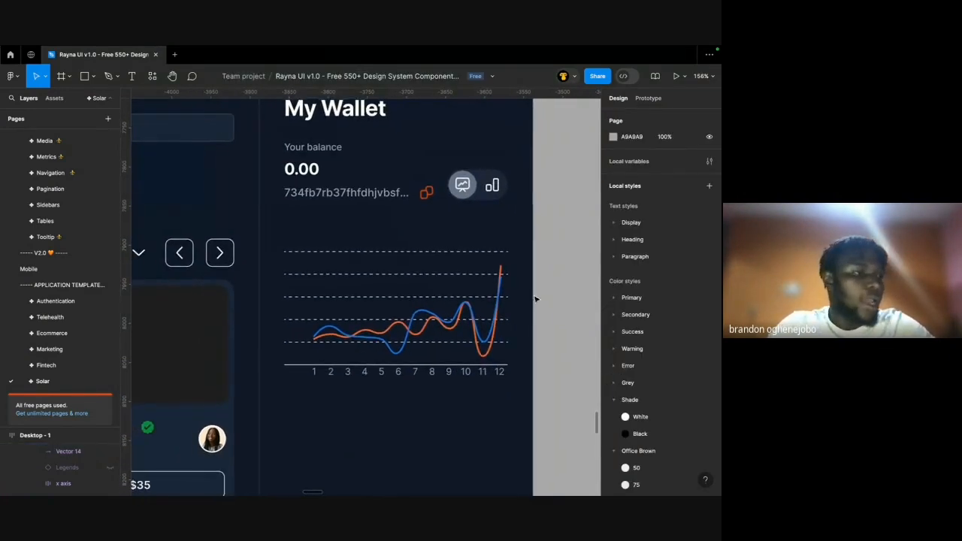
scroll(447, 352, "up", 3)
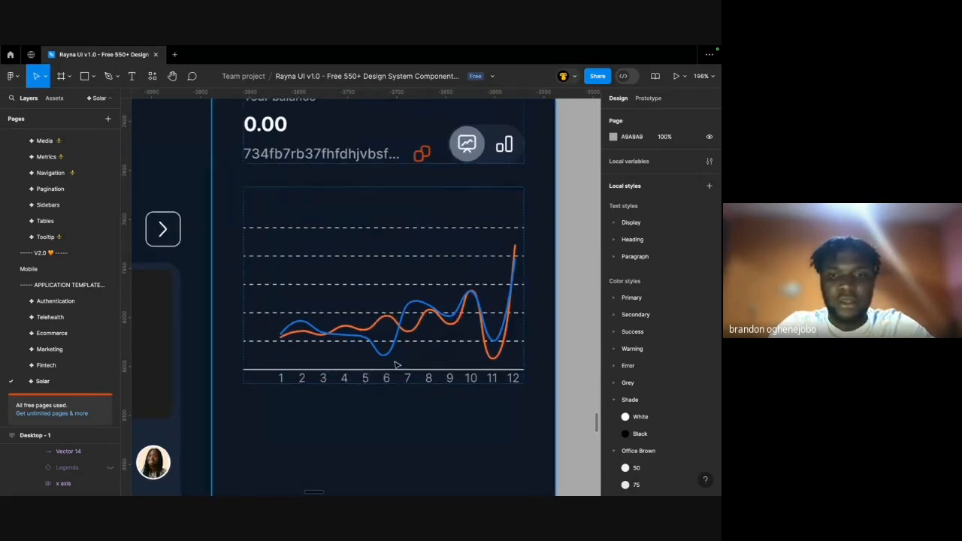
Delete the row of x-axis labels 1 to 12 from the My Wallet line chart.
left_click(333, 390)
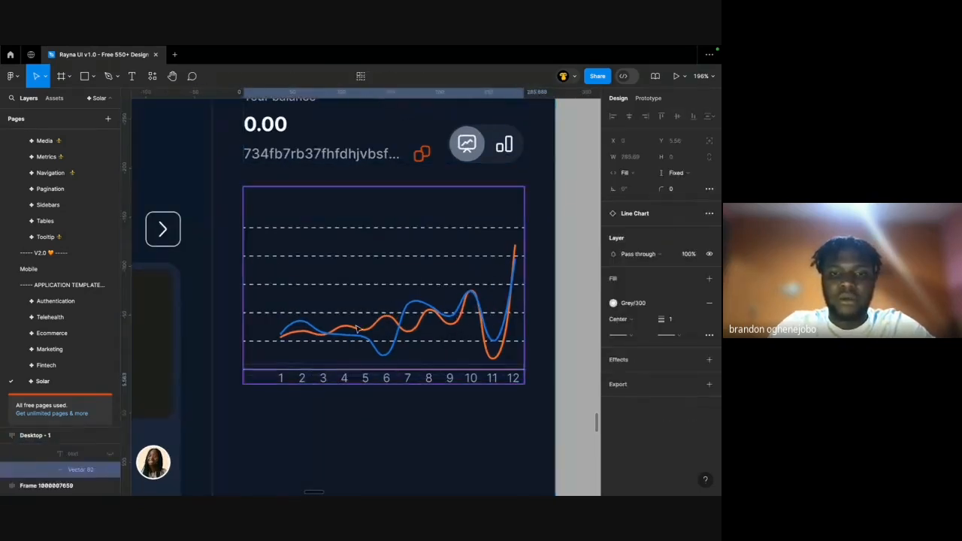
left_click(339, 368)
left_click(323, 379)
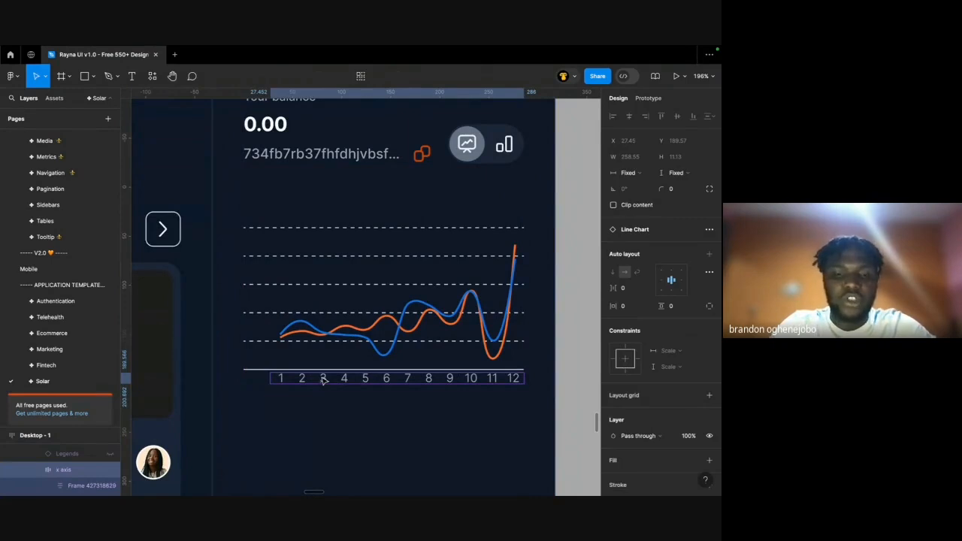
key("Delete")
left_click(356, 423)
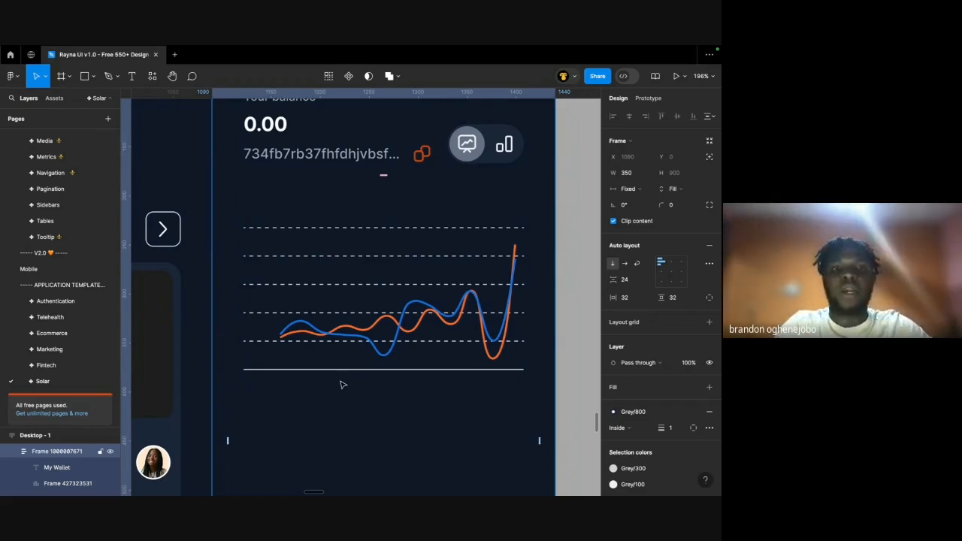
Select the orange wavy line inside the My Wallet line chart.
left_click(344, 284)
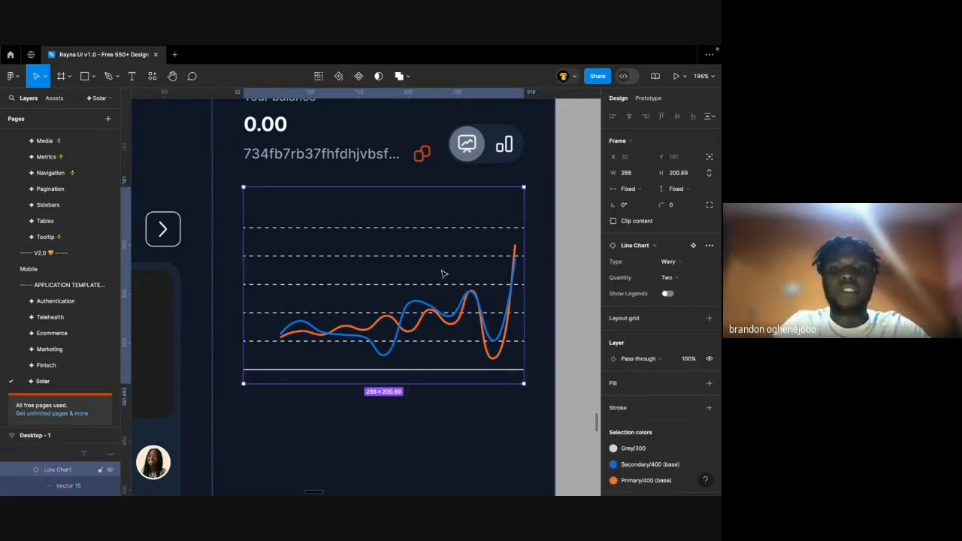
scroll(443, 274, "up", 1)
left_click(281, 337)
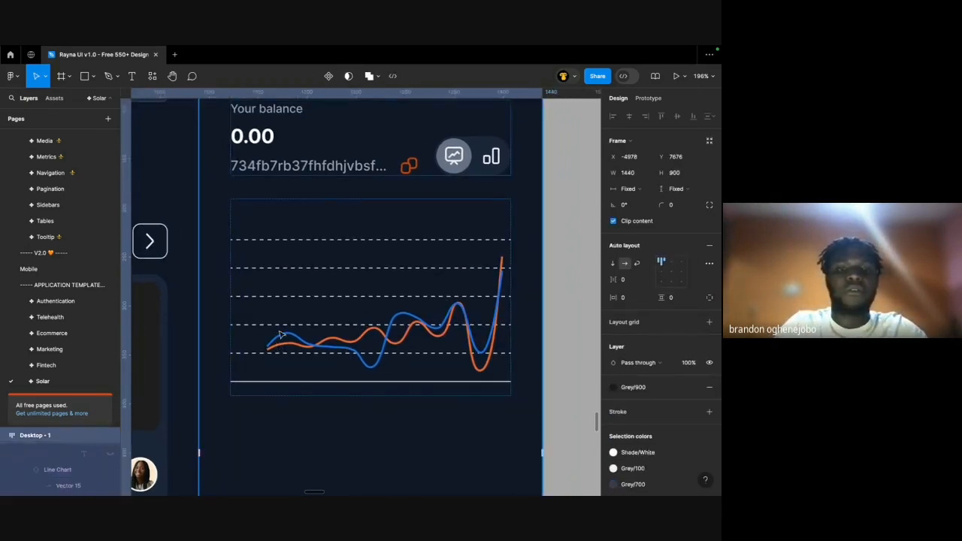
double_click(285, 334)
scroll(286, 336, "up", 1)
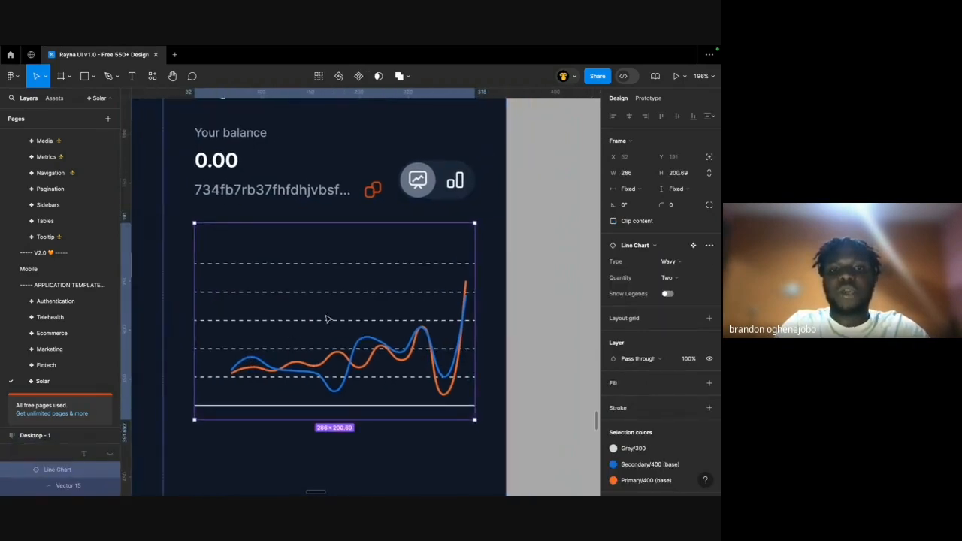
left_click(535, 271)
scroll(531, 271, "down", 3)
scroll(416, 291, "up", 5)
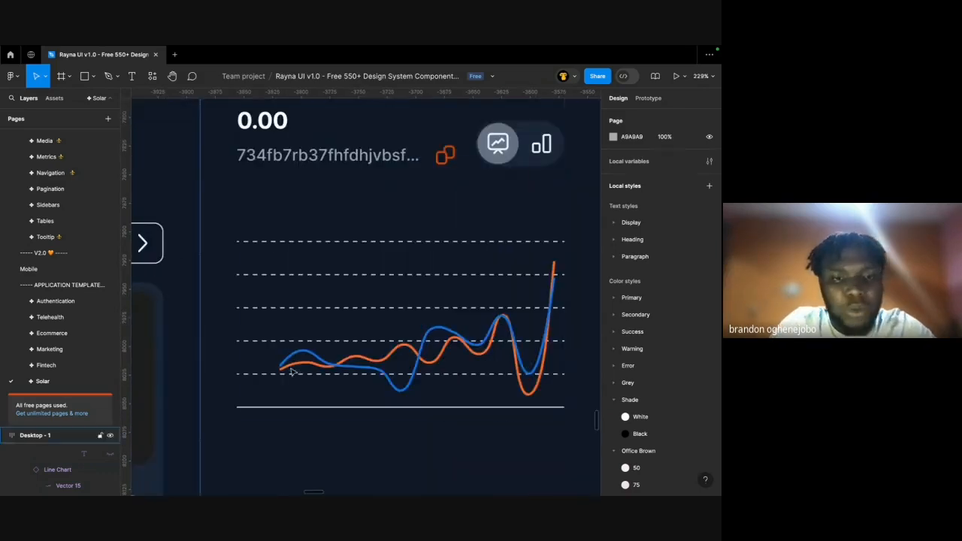
double_click(289, 365)
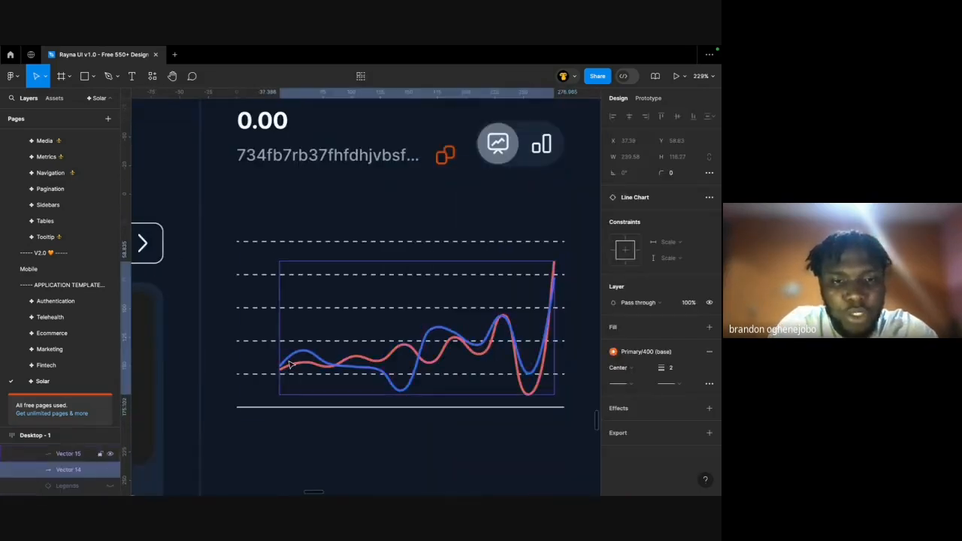
left_click(286, 305)
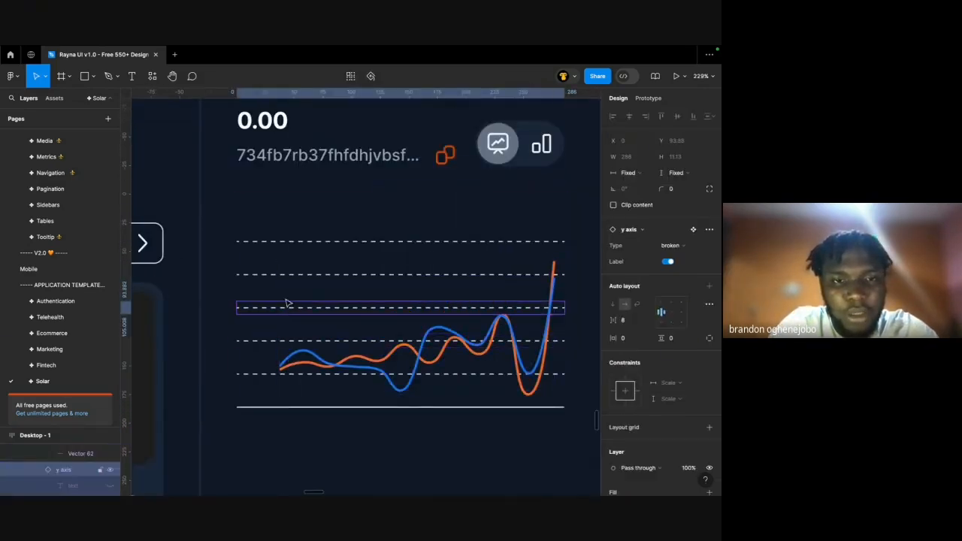
left_click(293, 364)
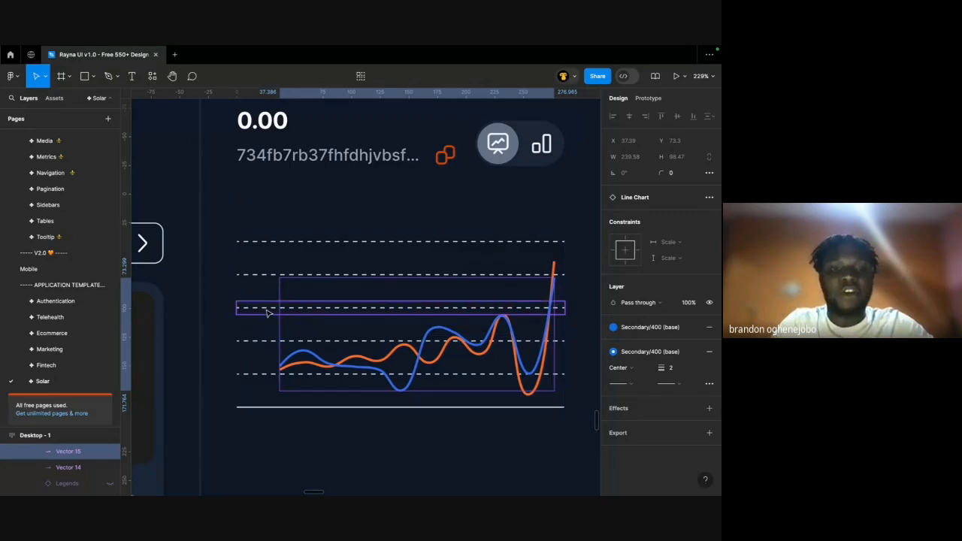
scroll(267, 312, "down", 3)
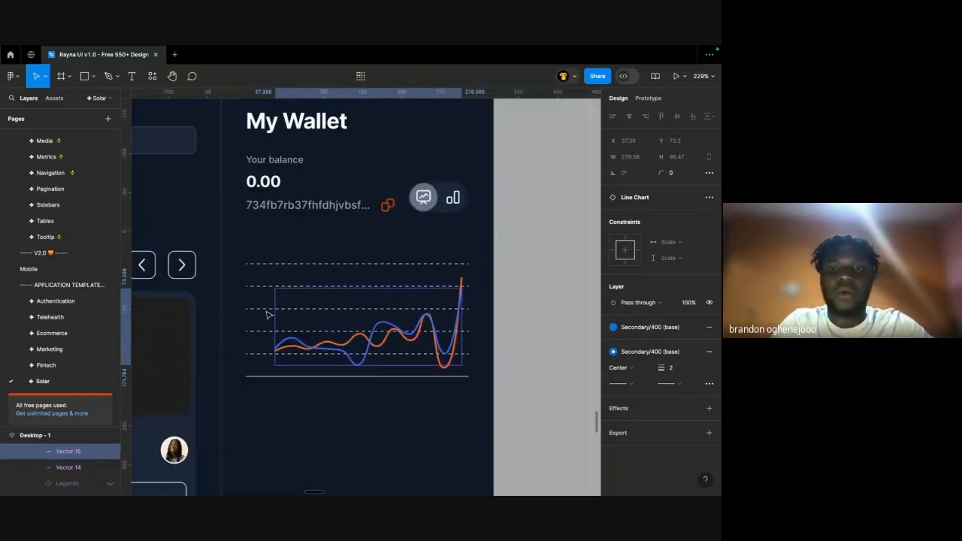
Group the line chart in the My Wallet column and wrap it in an auto layout frame.
left_click(295, 214)
scroll(292, 291, "down", 3)
left_click(331, 289)
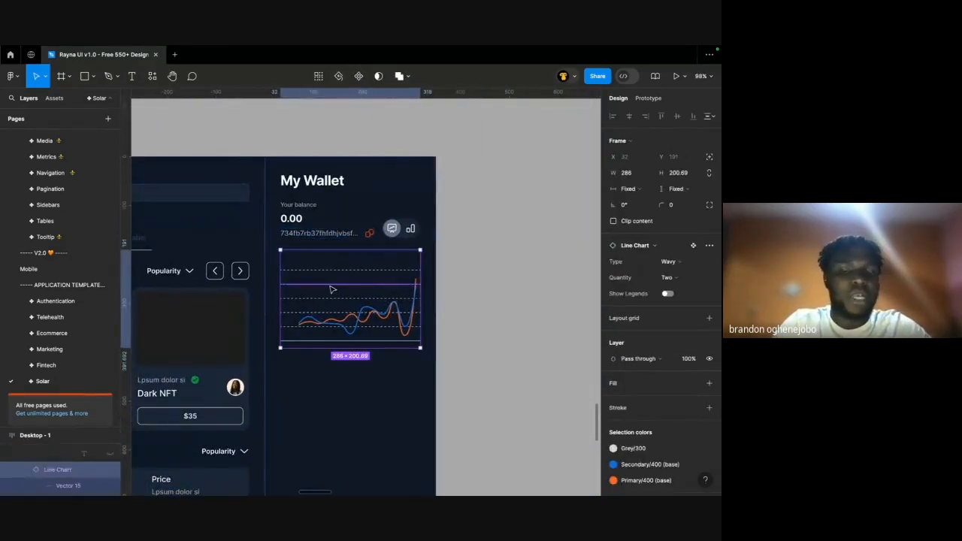
scroll(330, 289, "left", 1)
key("super+g")
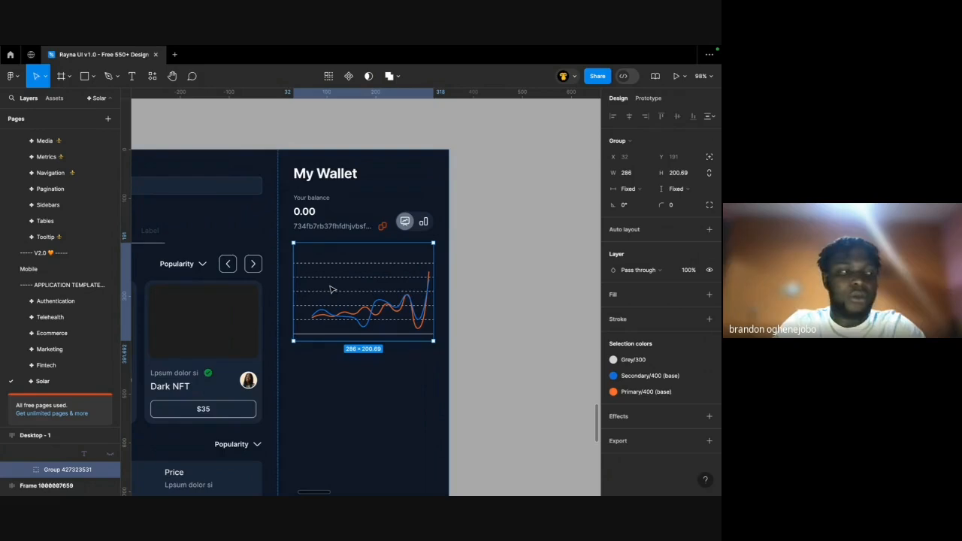
key("shift+a")
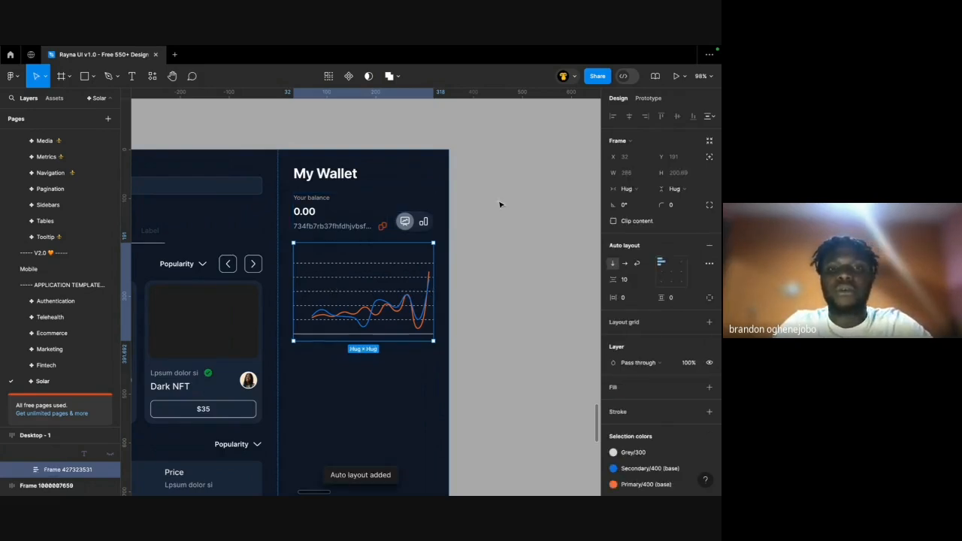
Examine the My Wallet section of the hand-drawn wireframe, including the elements below the chart, and compare it with the dashboard design.
left_click(552, 279)
scroll(551, 278, "left", 10)
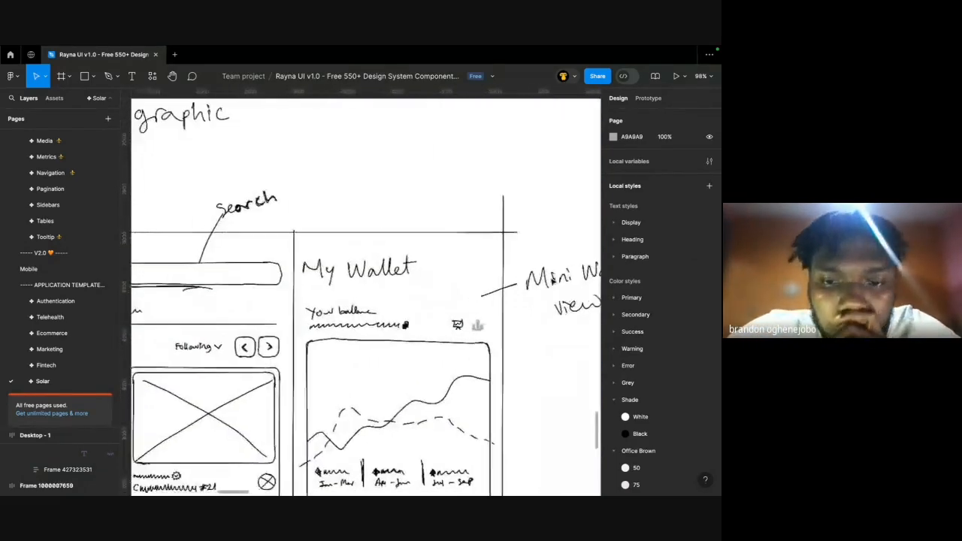
scroll(551, 279, "down", 5)
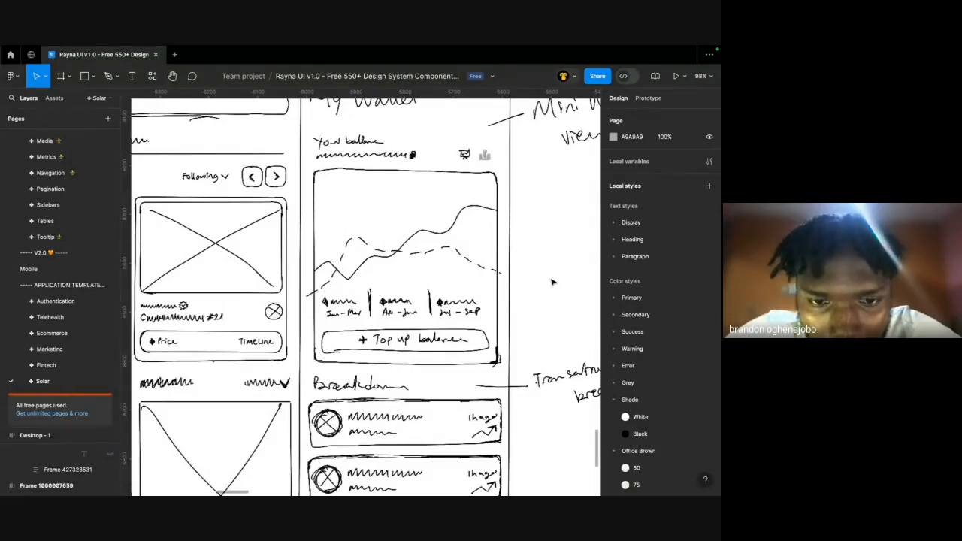
scroll(551, 281, "down", 3)
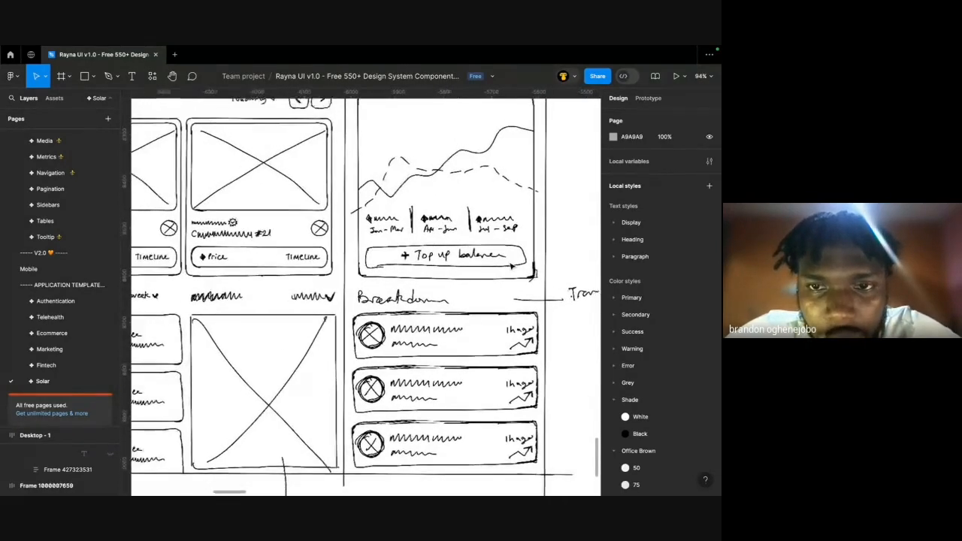
scroll(552, 282, "left", 5)
scroll(503, 289, "down", 5)
scroll(496, 310, "up", 3)
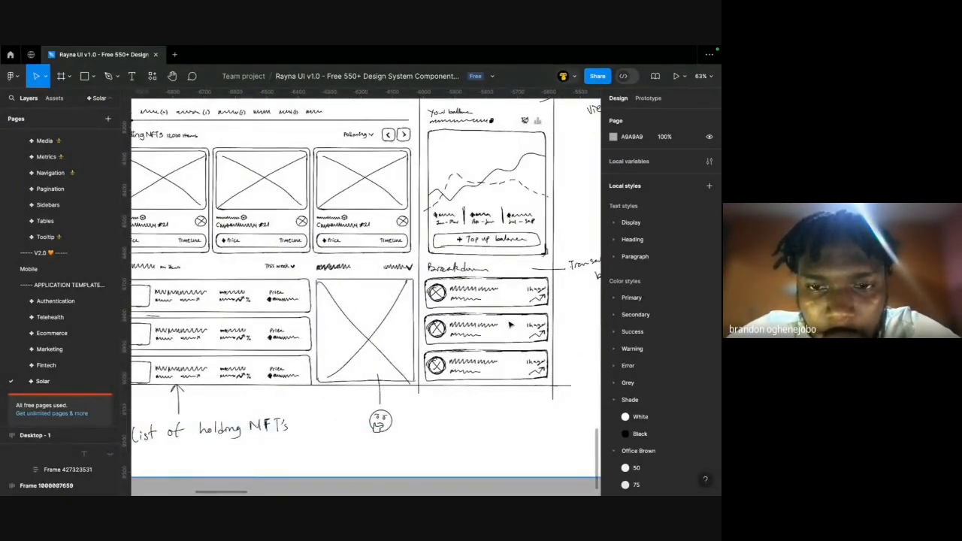
scroll(500, 302, "down", 3)
scroll(501, 302, "right", 10)
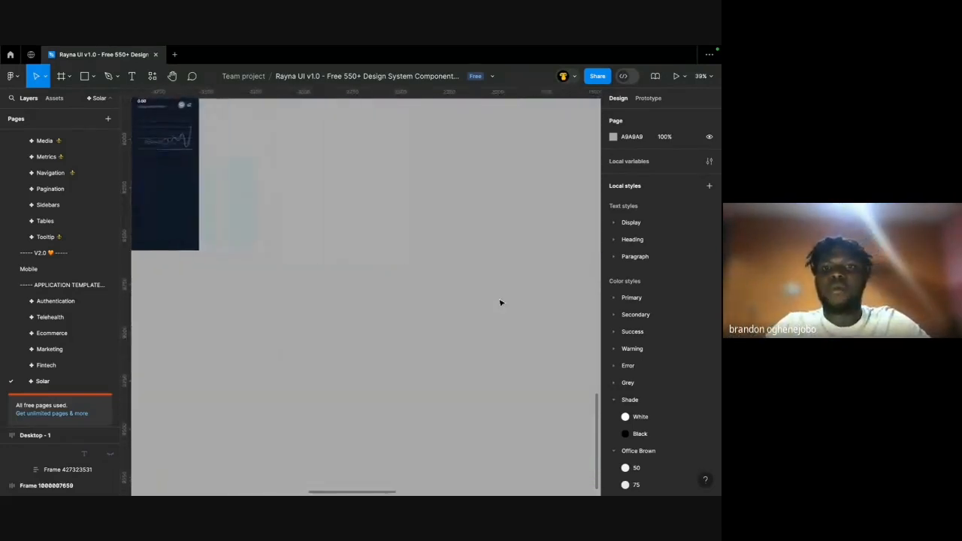
scroll(500, 302, "left", 10)
scroll(500, 301, "up", 3)
scroll(500, 301, "right", 5)
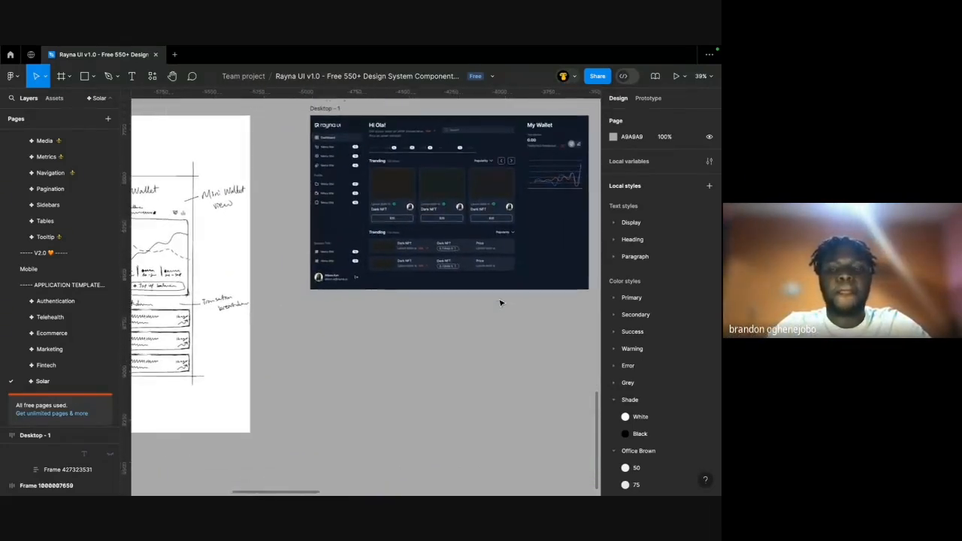
scroll(374, 284, "up", 3)
Set the chart frame's vertical gap to 24 and paste a copy of the Dark NFT card's $35 button beneath the chart.
left_click(303, 318)
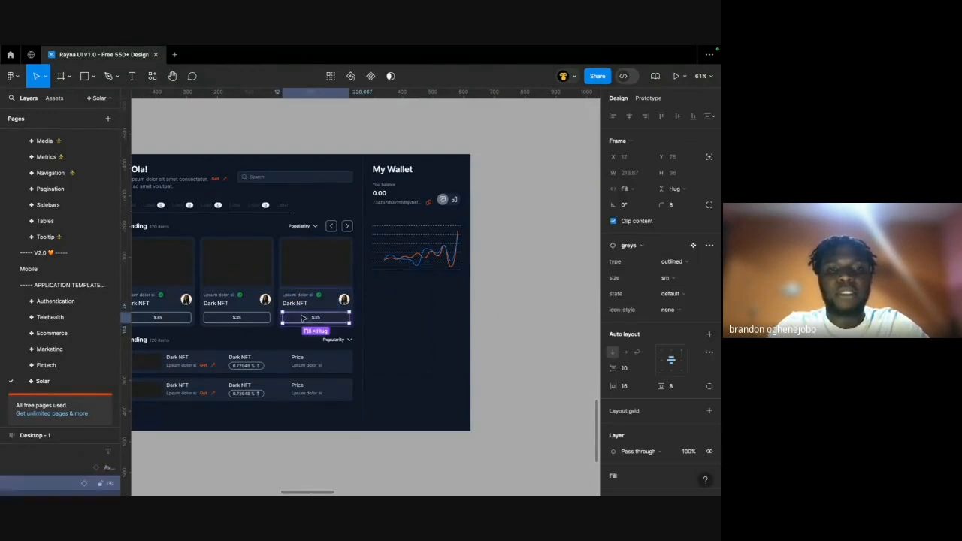
left_click(414, 244)
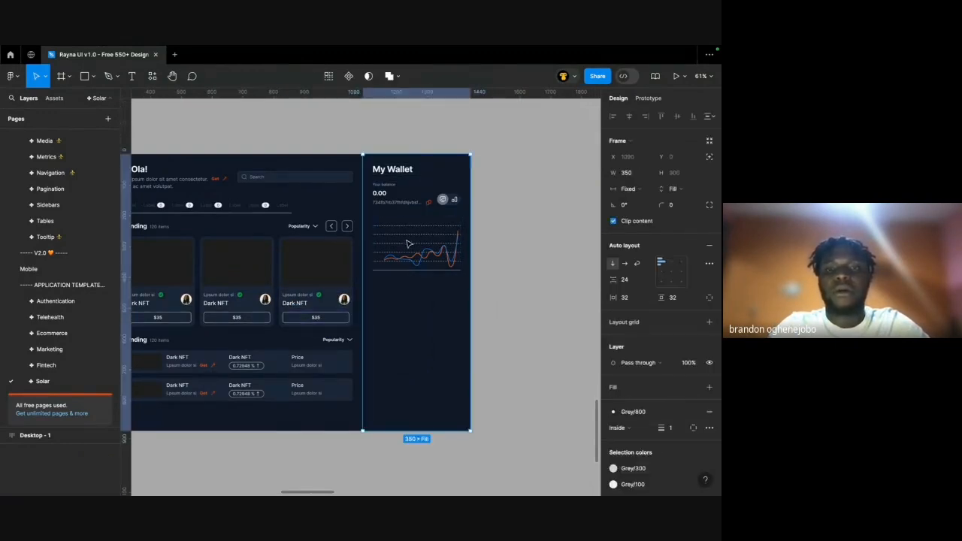
left_click(414, 244)
key("shift+a")
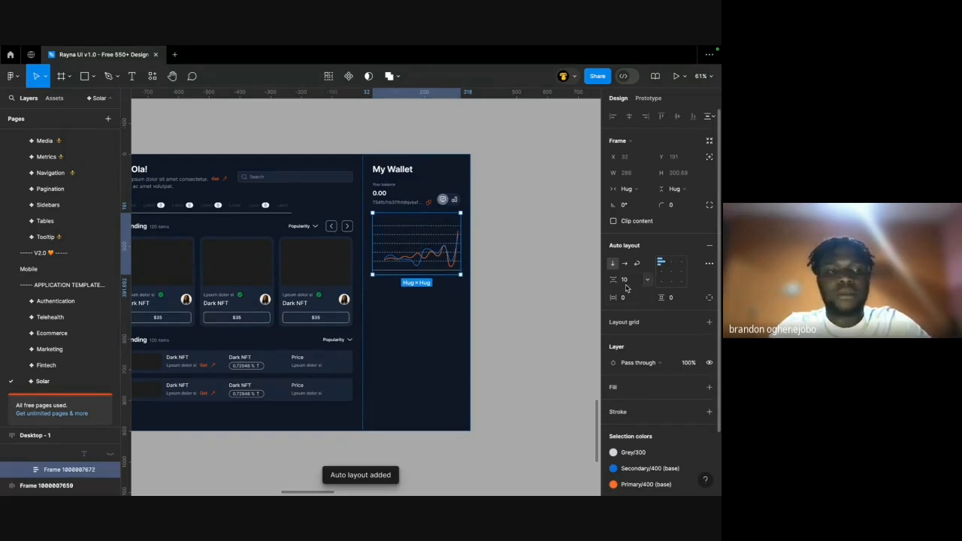
type("2")
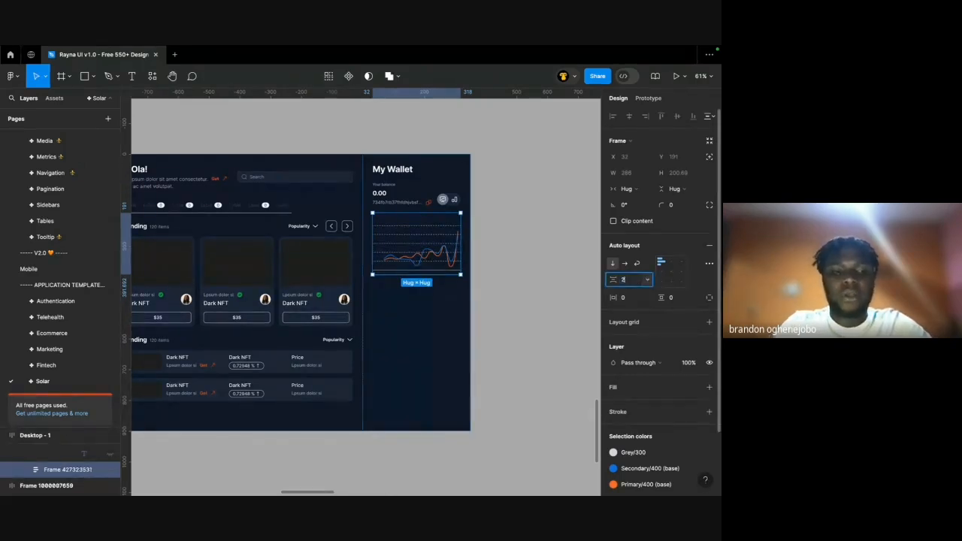
type("4")
key("Return")
key("super+v")
scroll(420, 252, "up", 5)
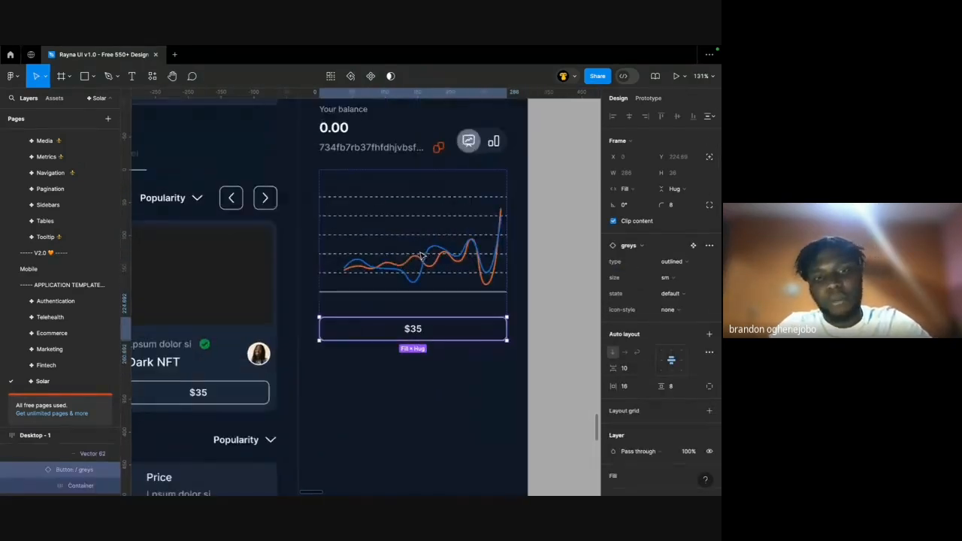
Copy the properties of the Dark NFT card's details frame and paste them onto the wallet chart frame.
left_click(269, 291, "super")
left_click(263, 206)
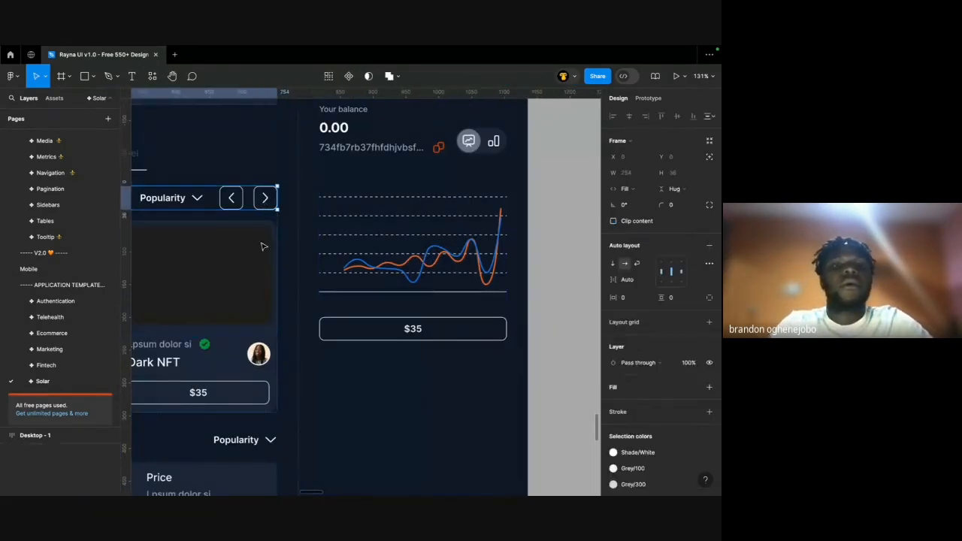
left_click(270, 335)
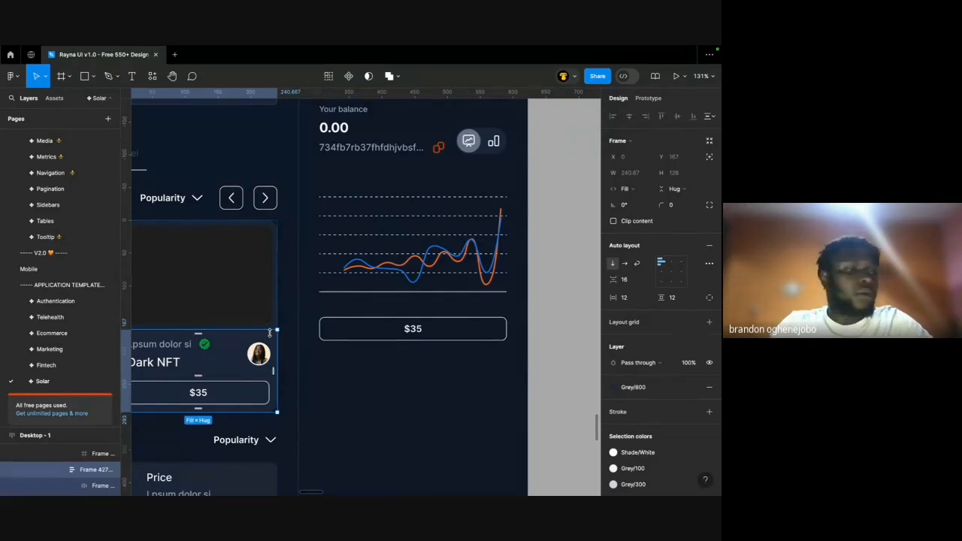
scroll(530, 366, "down", 3)
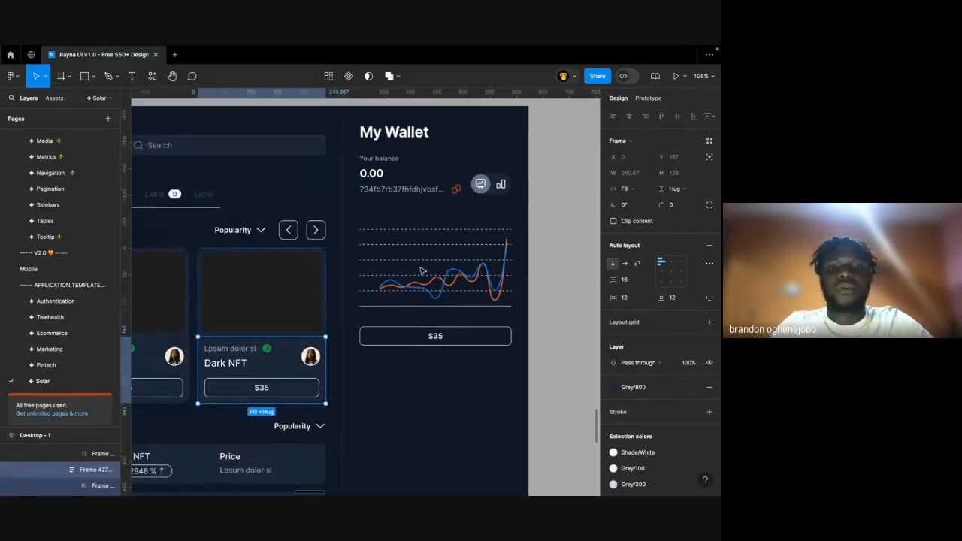
left_click(417, 244)
left_click(401, 240)
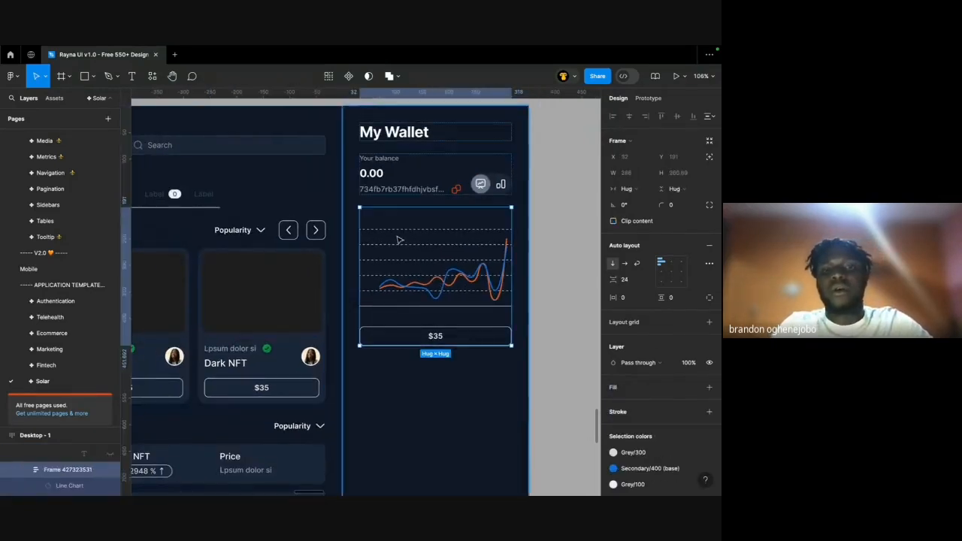
key("alt+super+v")
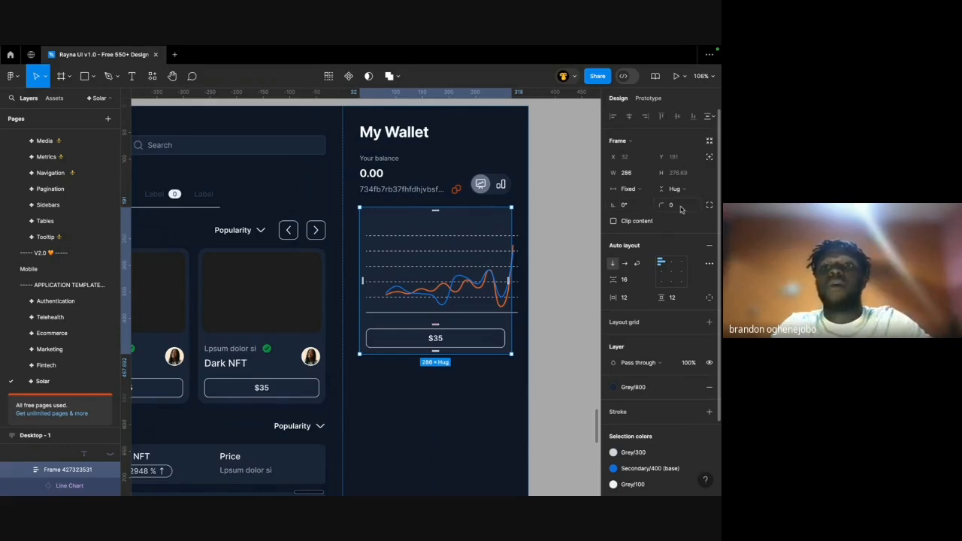
Check the Dark NFT card's corner radius and round the wallet chart frame's corners to match.
left_click(286, 249)
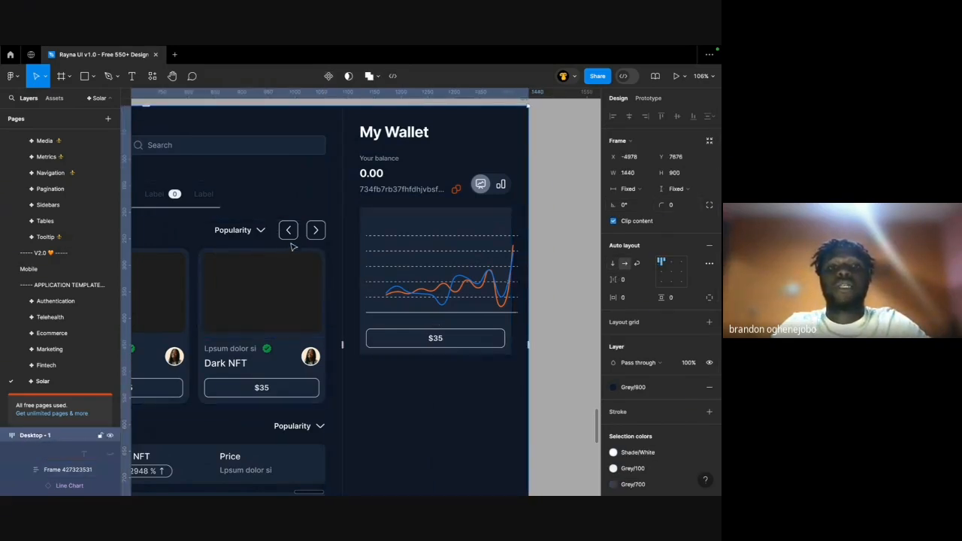
left_click(288, 286)
double_click(288, 286)
double_click(288, 287)
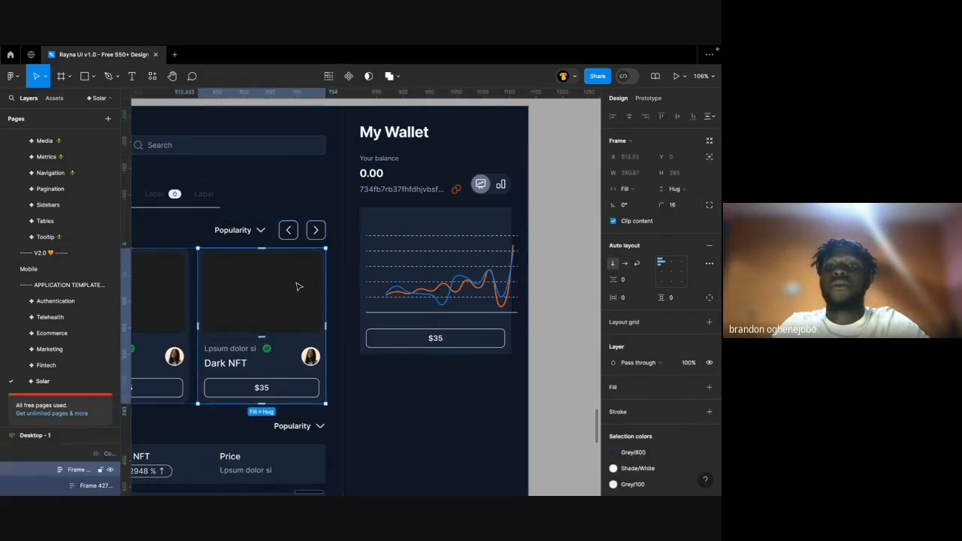
left_click(439, 192, "super")
key("Tab")
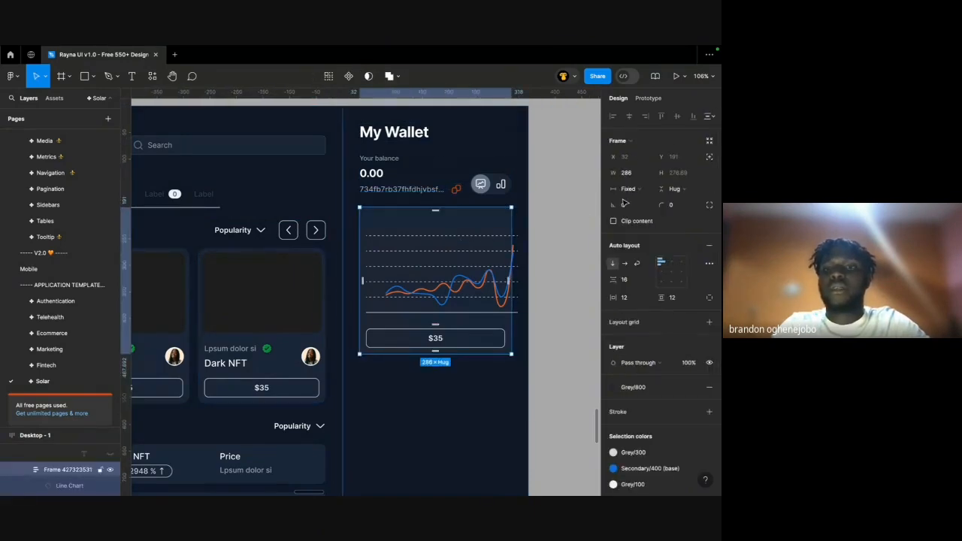
left_click(672, 205)
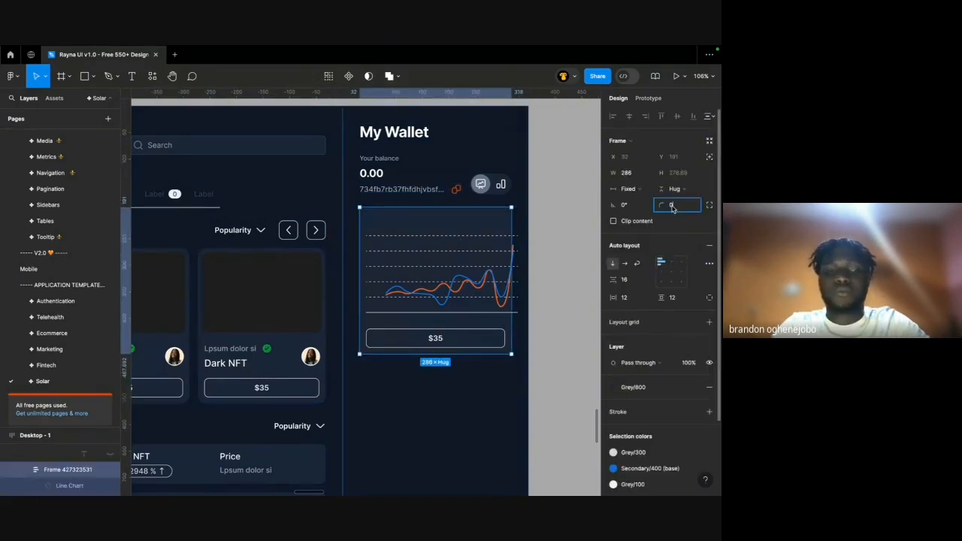
key("Return")
Set the line chart's width to Fill container inside its frame.
left_click(635, 190)
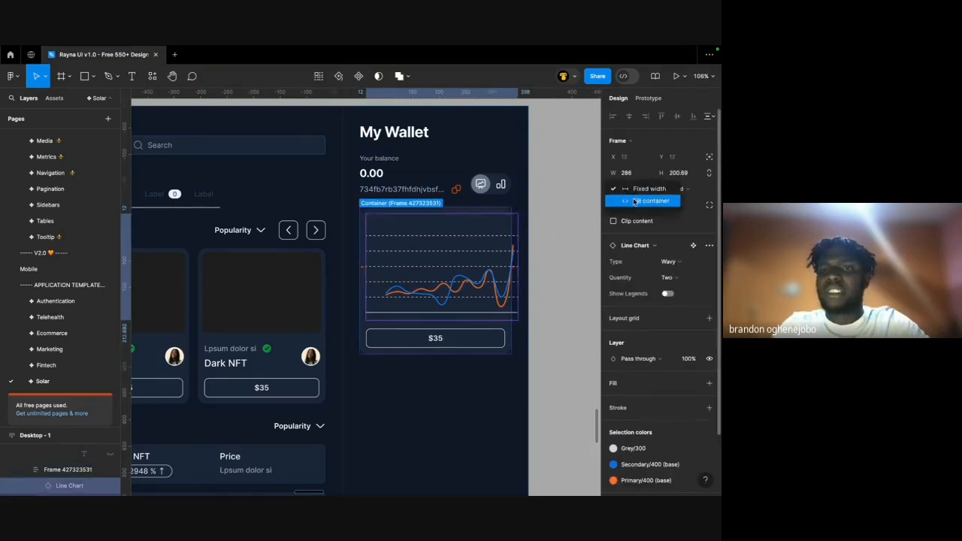
left_click(635, 202)
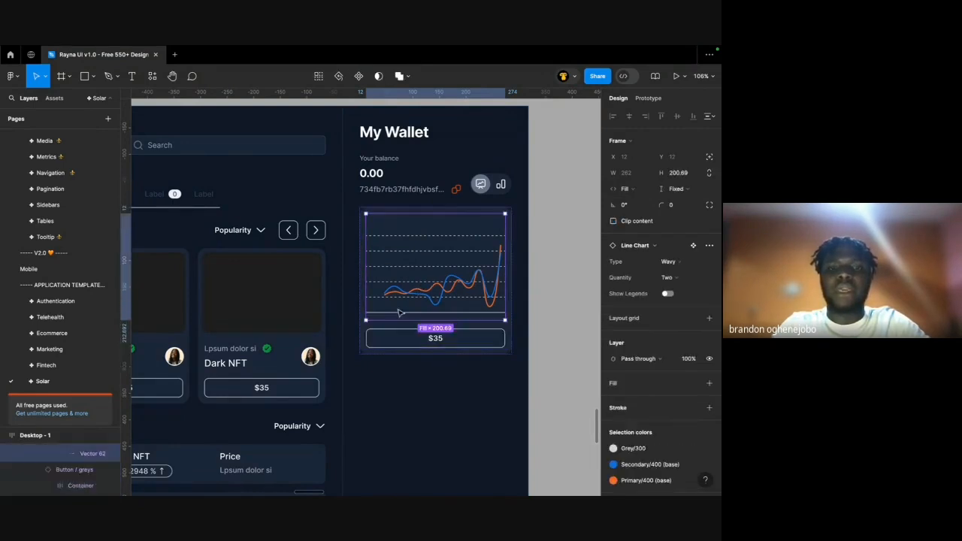
Relabel the $35 button beneath the wallet chart as "Top up balnce", using the wireframe's top-up button as reference.
left_click(384, 336)
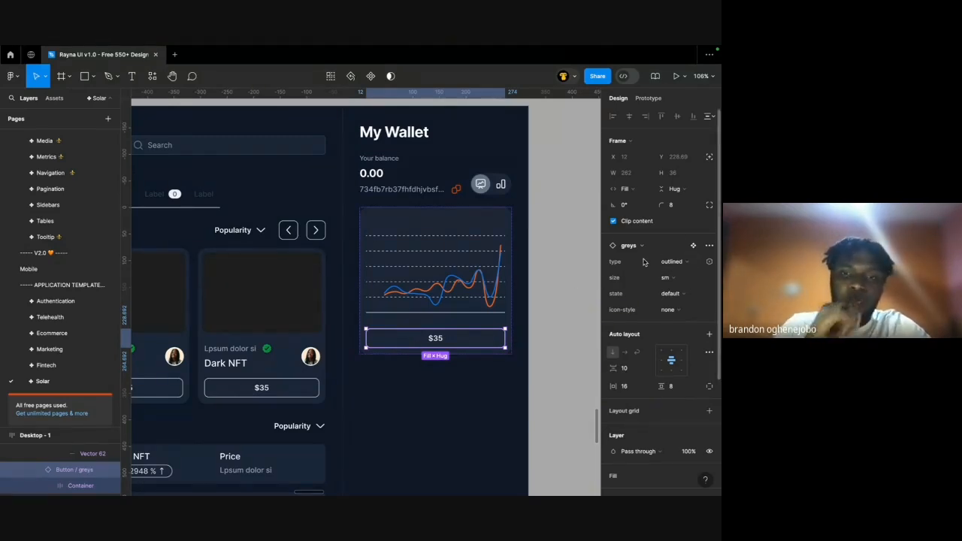
scroll(429, 200, "down", 5)
scroll(429, 200, "left", 5)
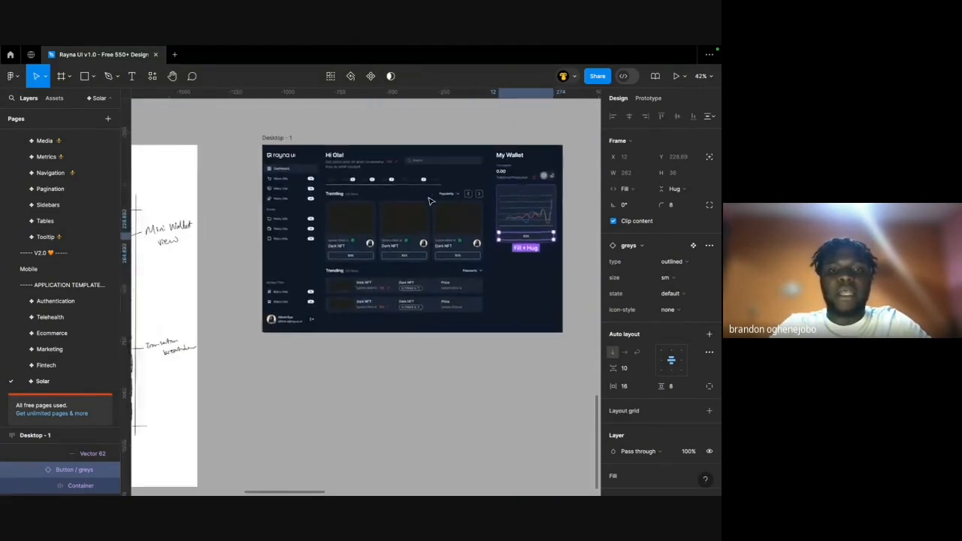
scroll(297, 276, "up", 5)
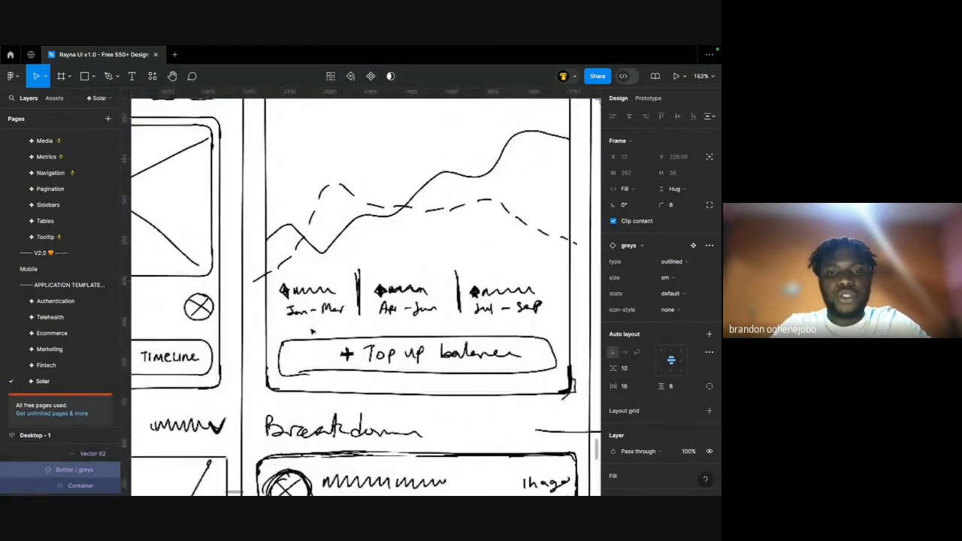
scroll(487, 367, "down", 5)
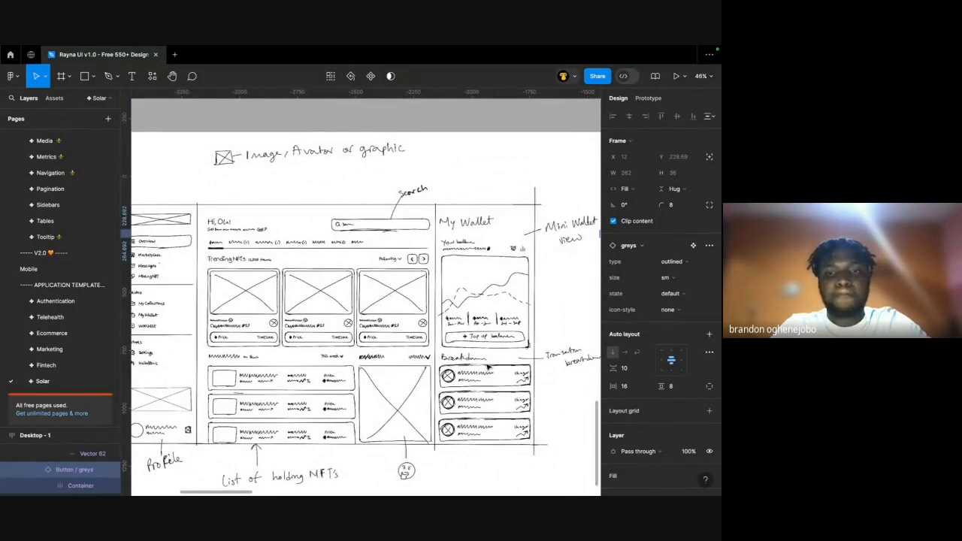
scroll(487, 367, "right", 10)
scroll(466, 237, "up", 5)
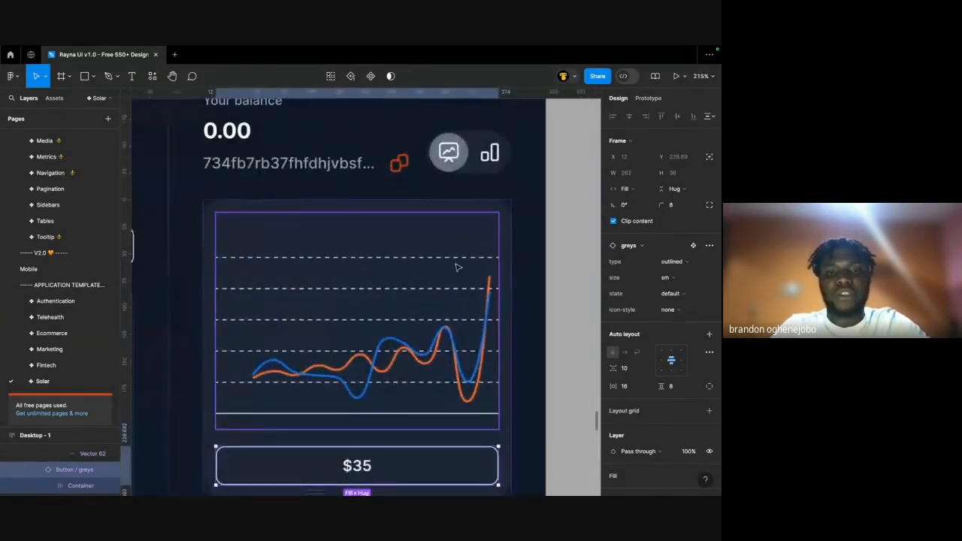
scroll(455, 264, "down", 2)
double_click(390, 415)
double_click(389, 418)
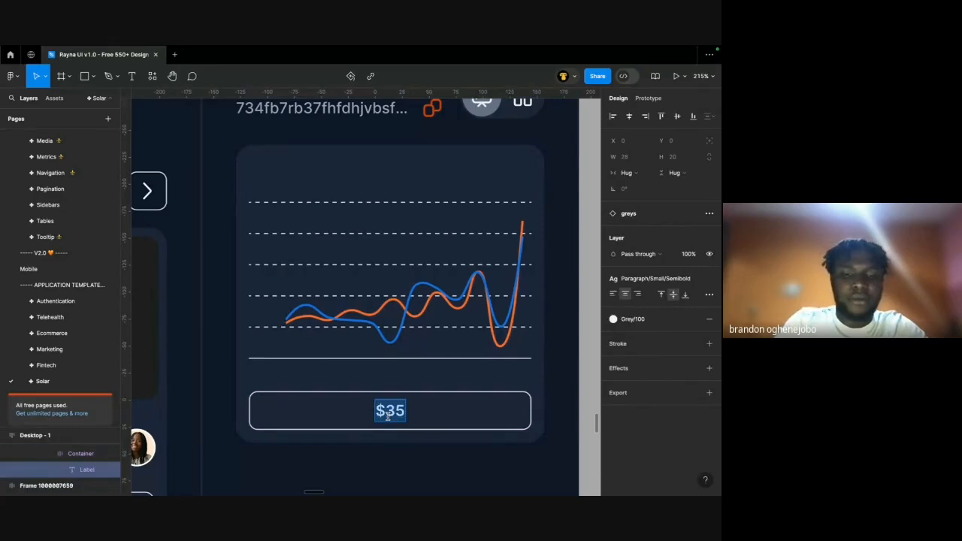
type("Top u")
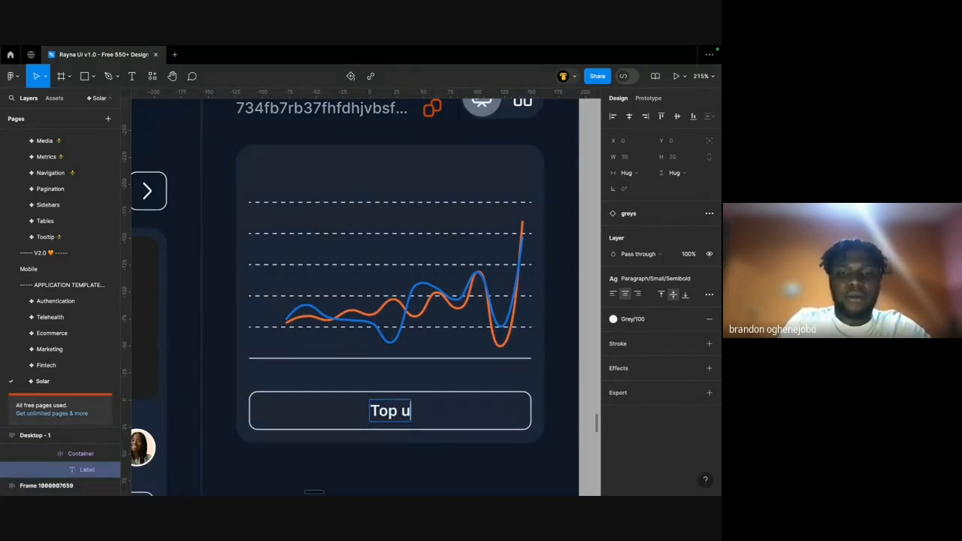
type("p")
scroll(387, 418, "down", 4)
scroll(388, 418, "down", 3)
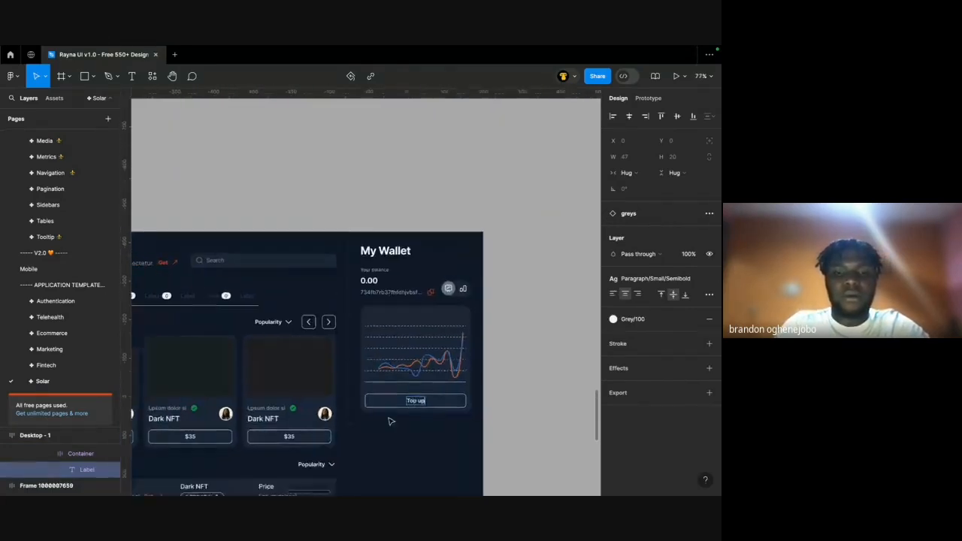
scroll(389, 421, "down", 2)
scroll(390, 420, "left", 8)
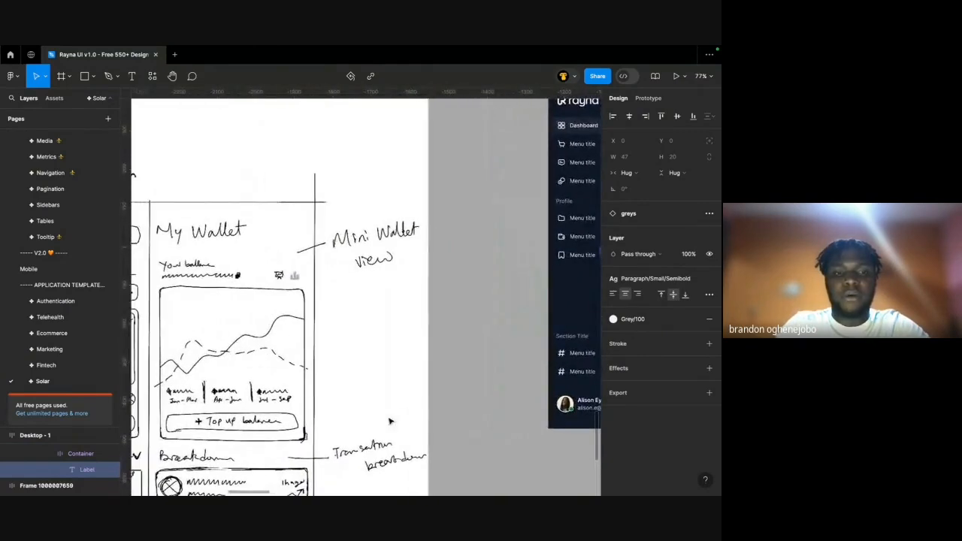
scroll(389, 421, "right", 6)
scroll(390, 421, "left", 6)
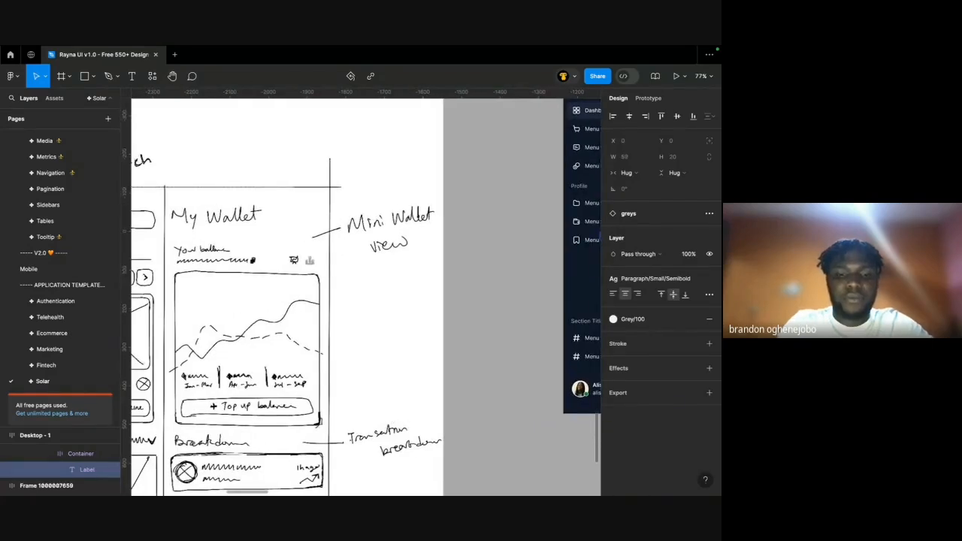
scroll(339, 343, "right", 10)
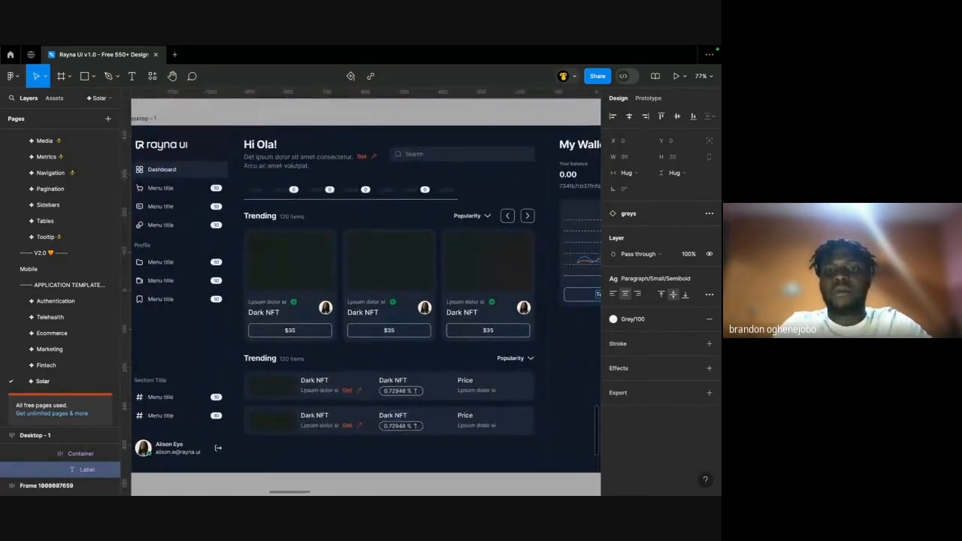
Set the top-up button's icon style to leading icon.
scroll(339, 343, "up", 5)
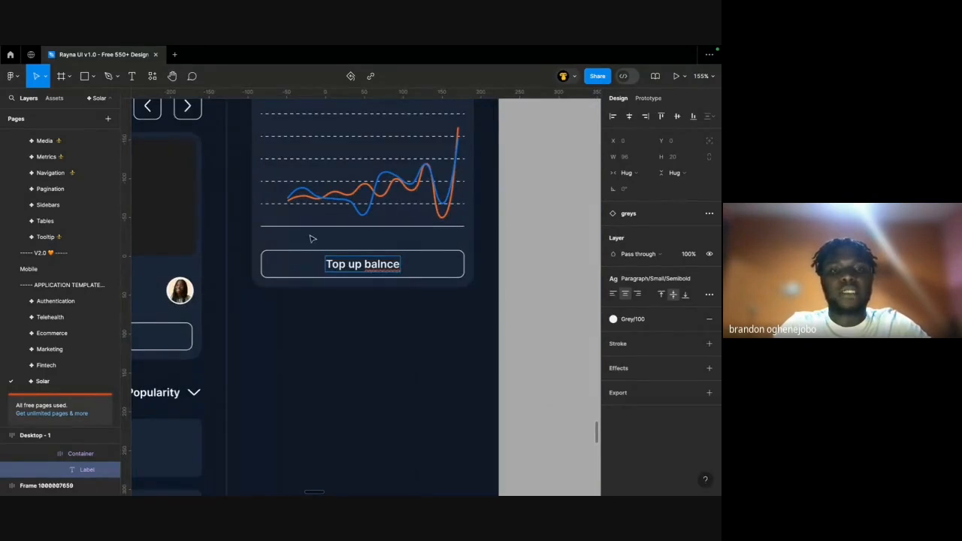
left_click(307, 267)
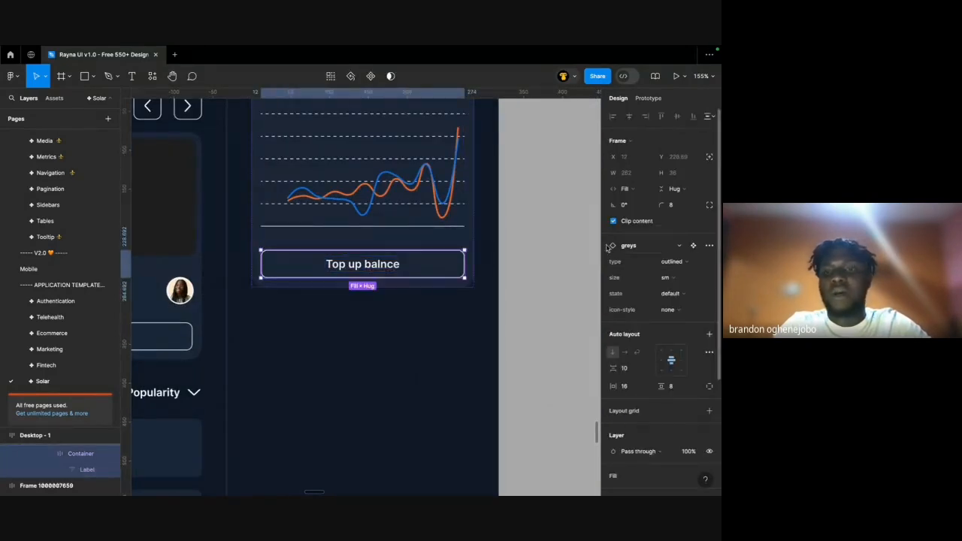
left_click(676, 308)
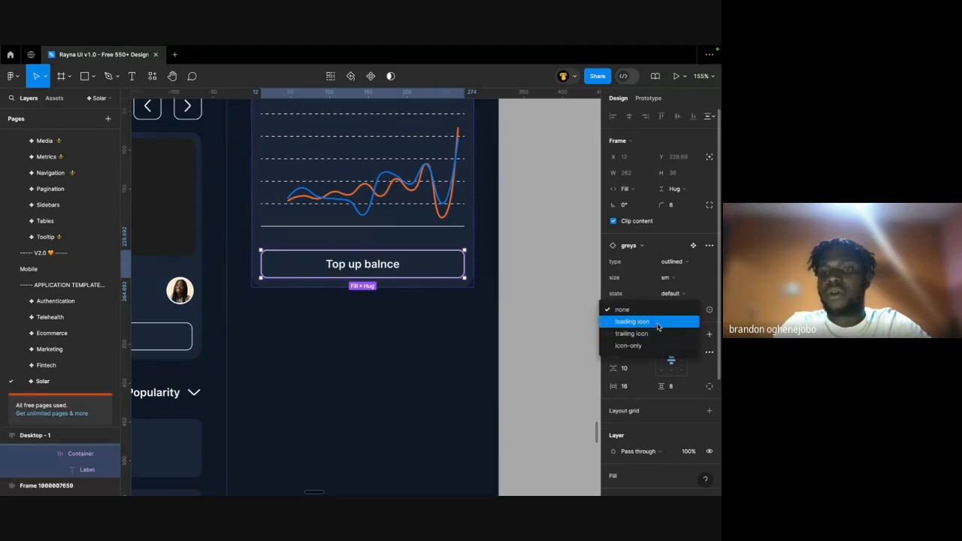
left_click(658, 323)
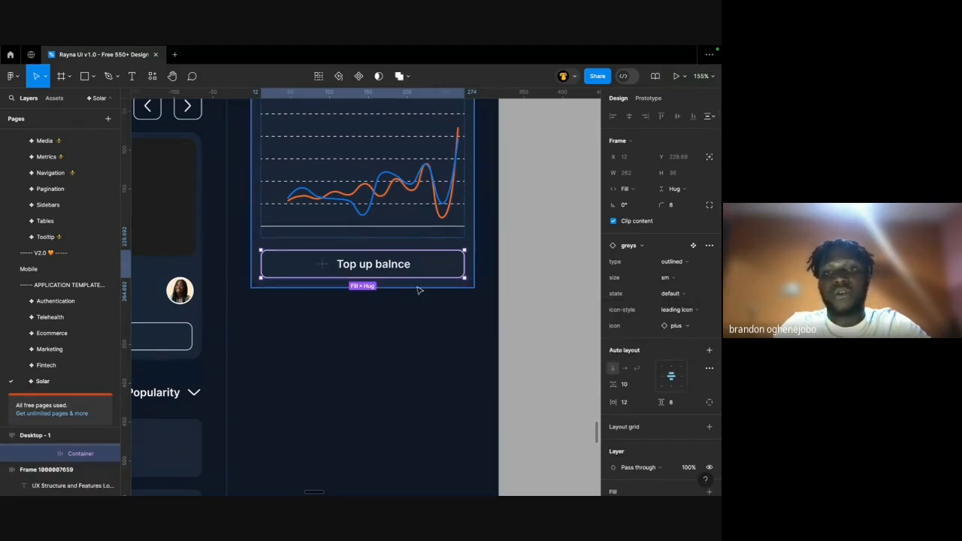
Recolour the top-up button's plus icon to a light grey style.
scroll(639, 385, "down", 5)
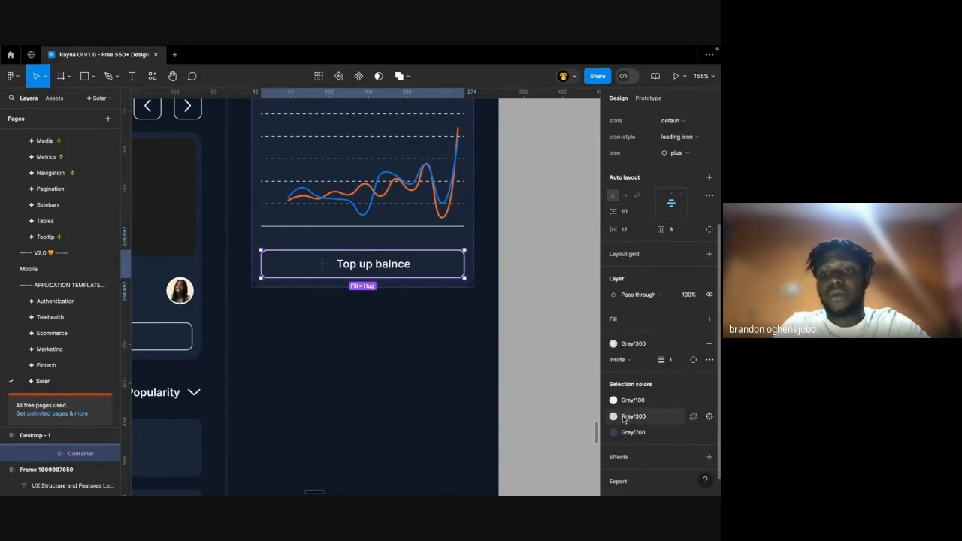
left_click(614, 432)
left_click(531, 409)
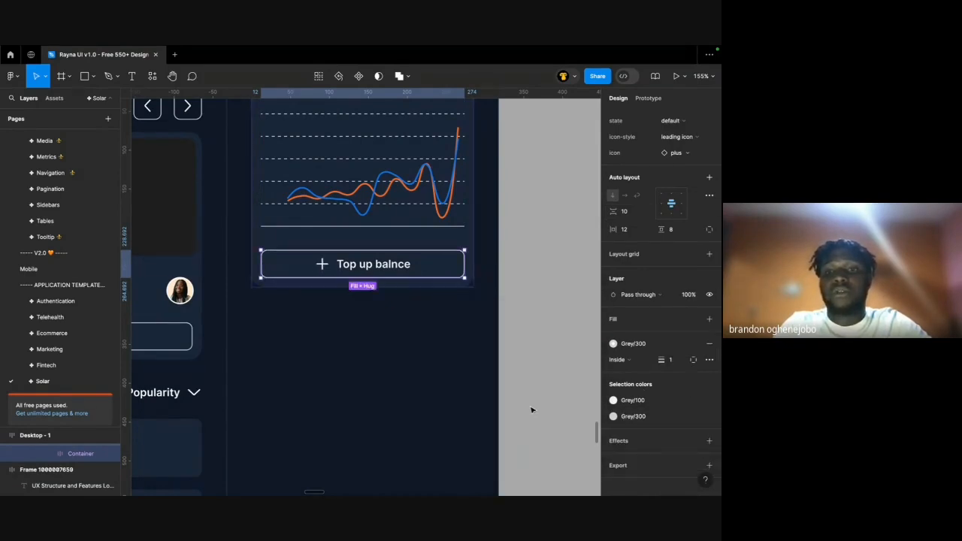
left_click(524, 305)
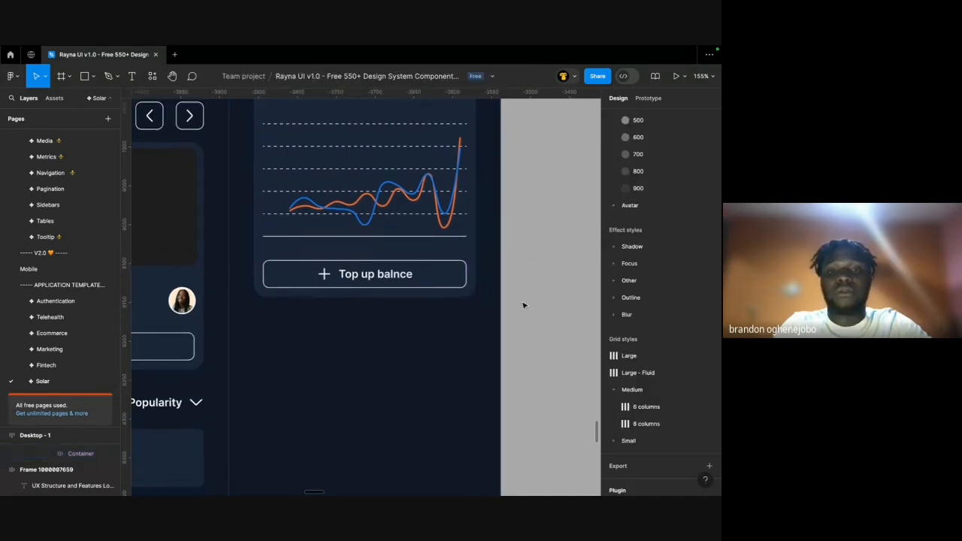
Compare the wallet line chart with the chart card in the hand-drawn wireframe.
scroll(524, 305, "down", 5)
scroll(526, 301, "up", 5)
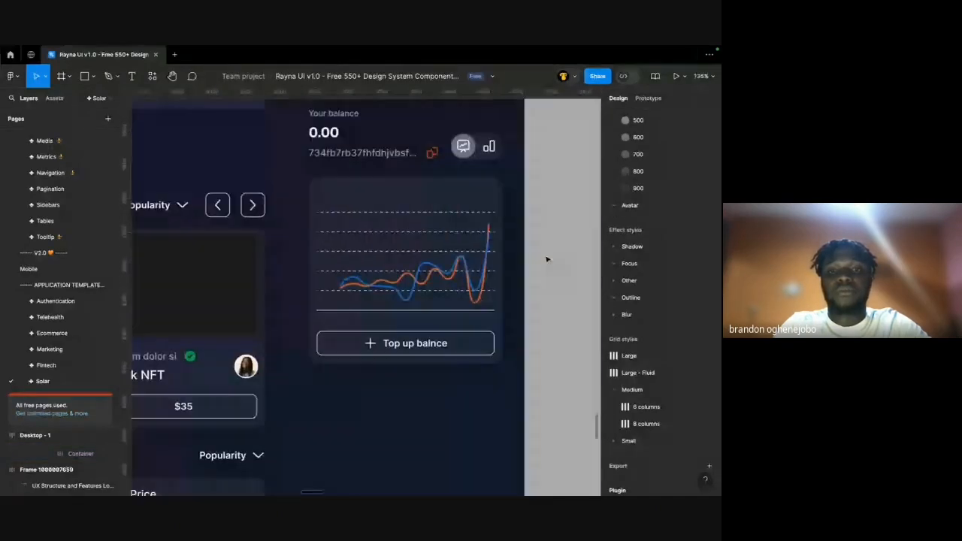
left_click(414, 262)
scroll(414, 263, "down", 5)
scroll(414, 263, "left", 1)
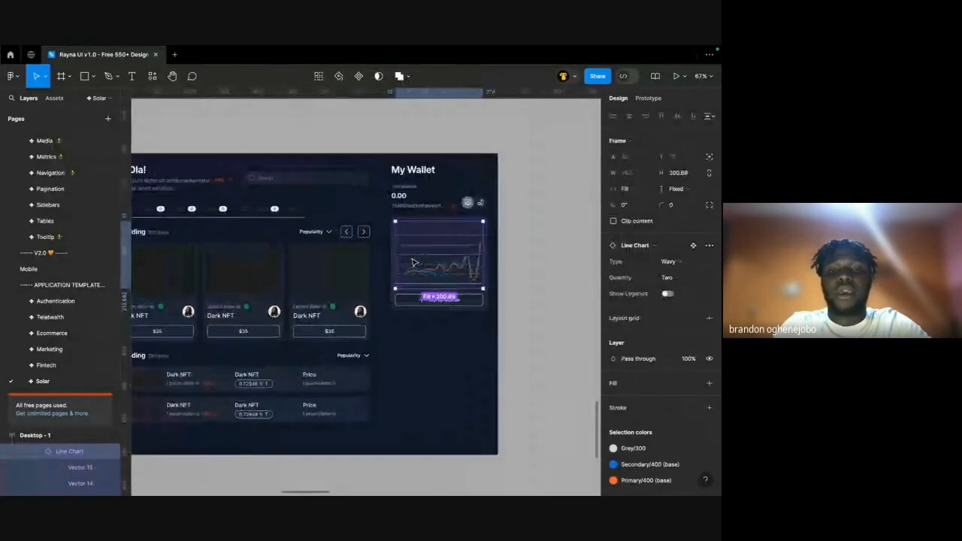
scroll(412, 262, "left", 10)
scroll(413, 261, "down", 1)
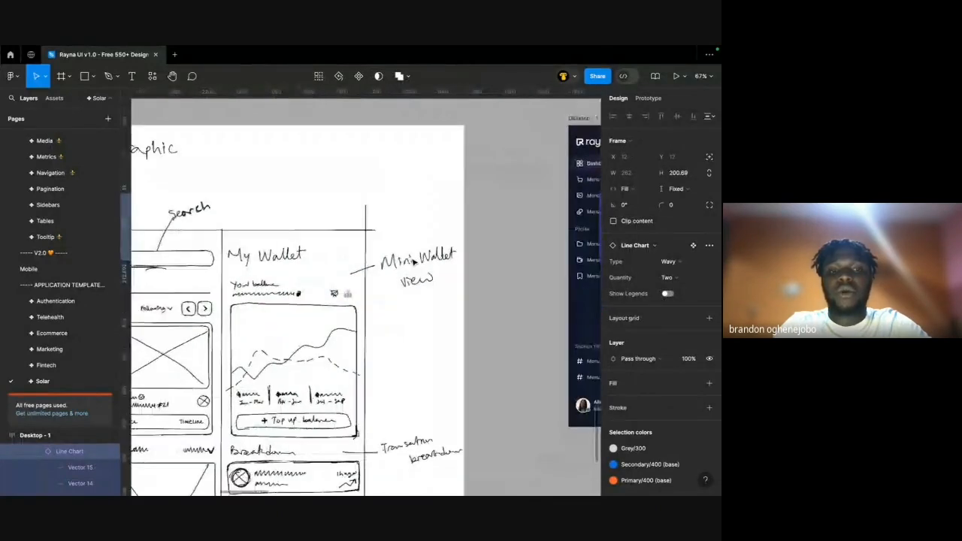
scroll(412, 262, "right", 10)
scroll(444, 268, "up", 6)
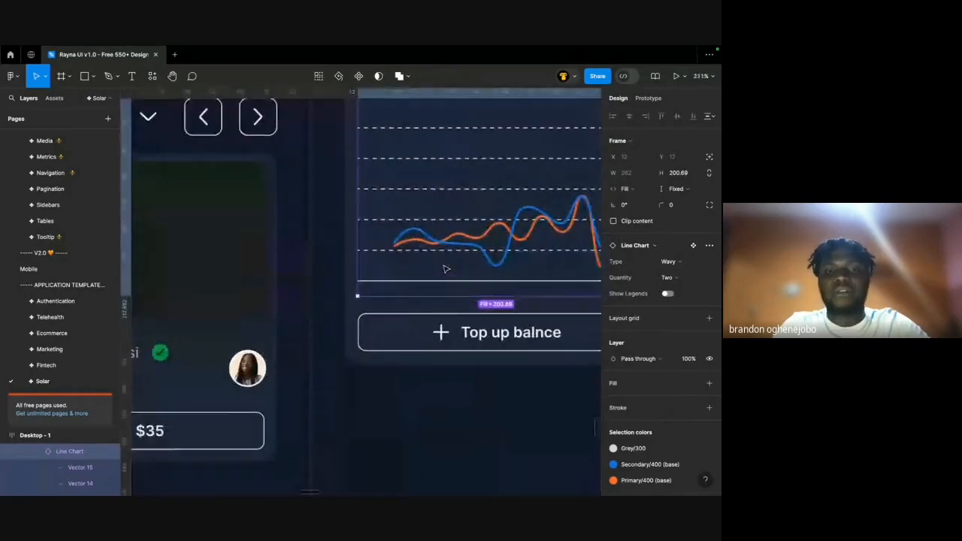
scroll(444, 268, "down", 1)
Select the top-up button and examine the wireframe's quarterly legend between the chart and its top-up button.
left_click(354, 338)
scroll(383, 423, "down", 2)
scroll(423, 477, "down", 3)
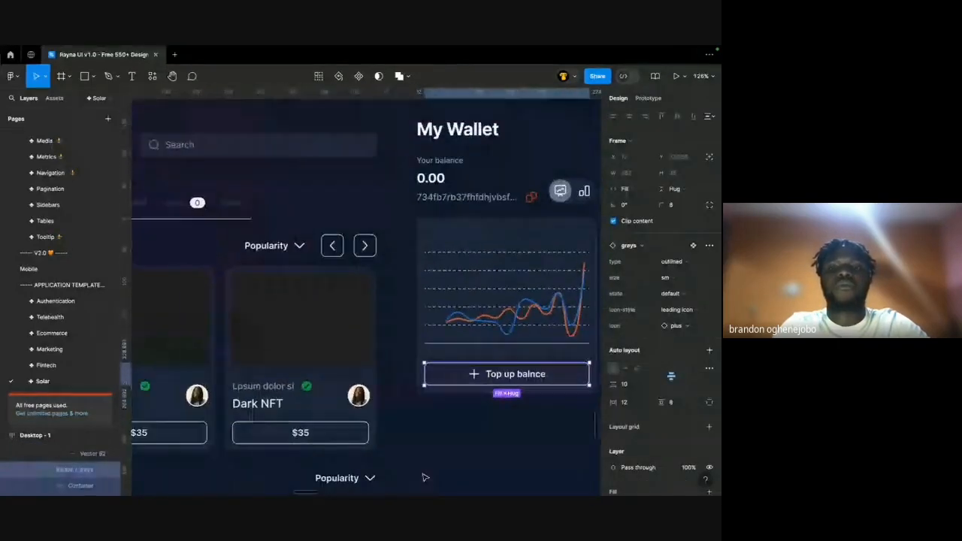
scroll(423, 477, "down", 3)
scroll(424, 476, "left", 10)
scroll(423, 476, "down", 1)
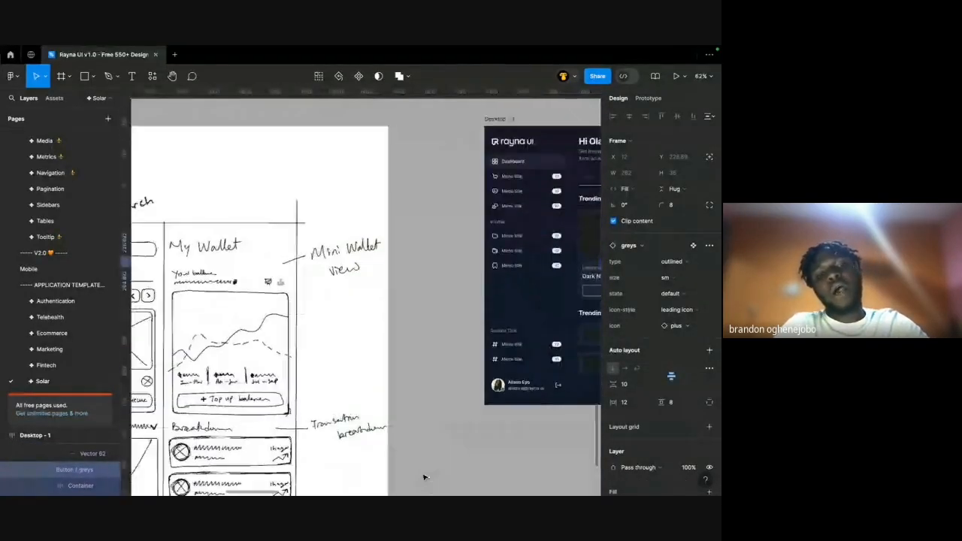
scroll(421, 477, "right", 10)
scroll(419, 337, "up", 6)
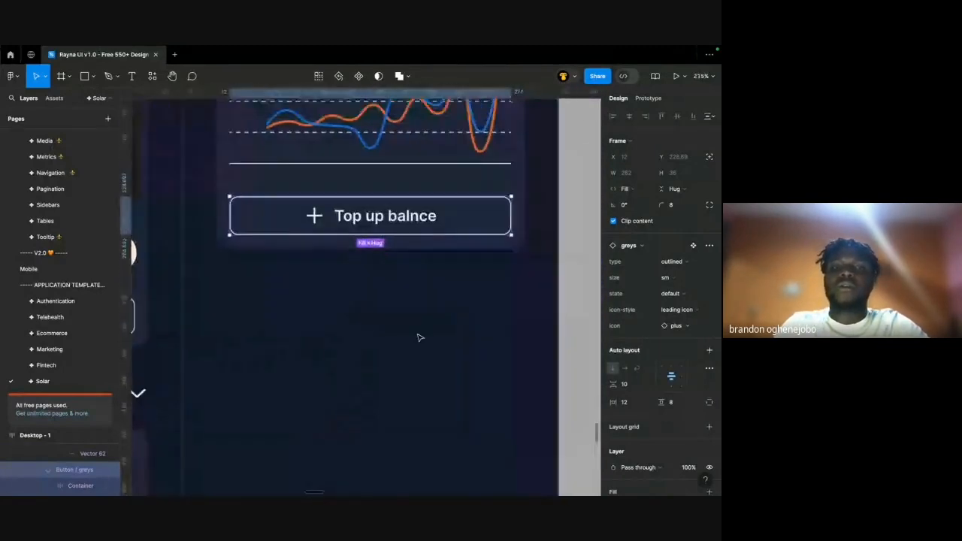
scroll(419, 337, "up", 3)
scroll(402, 298, "left", 15)
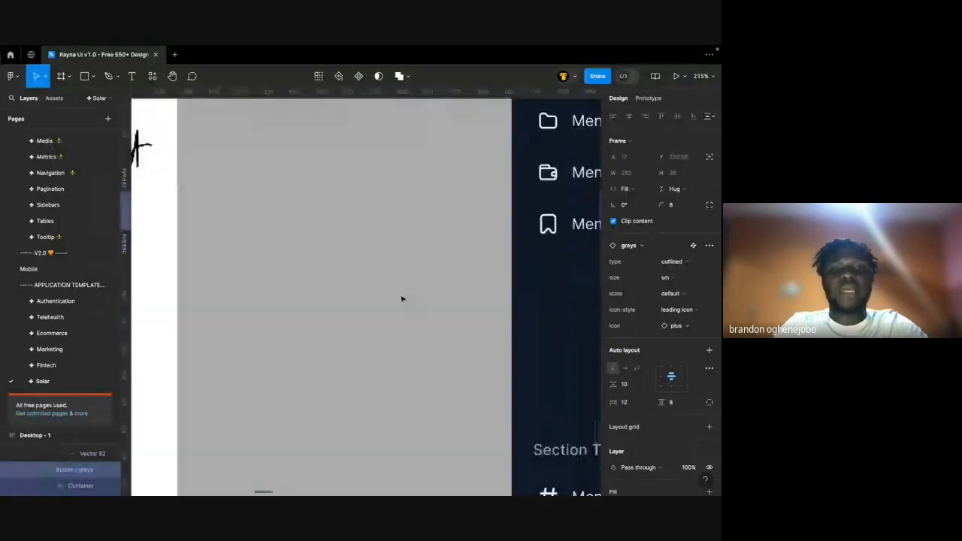
scroll(407, 296, "down", 3)
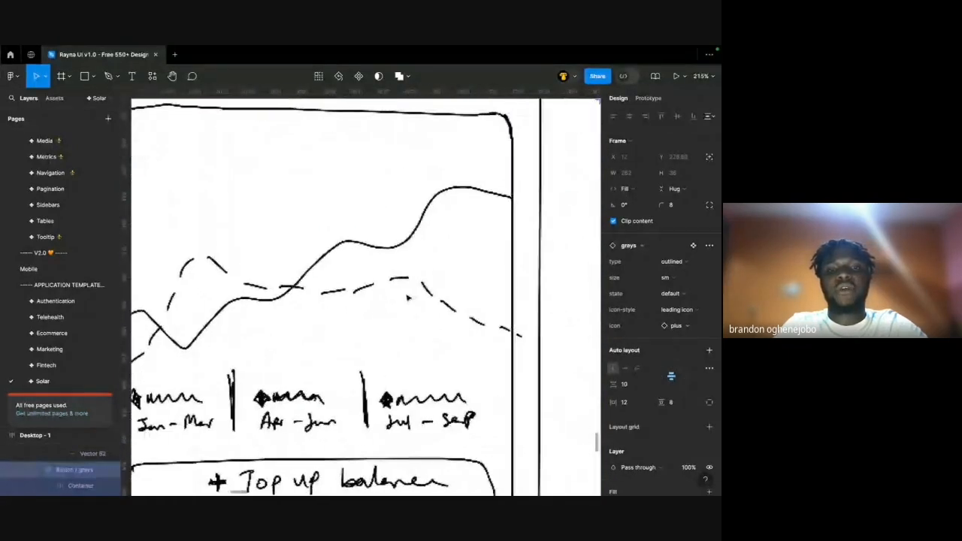
scroll(407, 298, "down", 3)
scroll(408, 299, "down", 1)
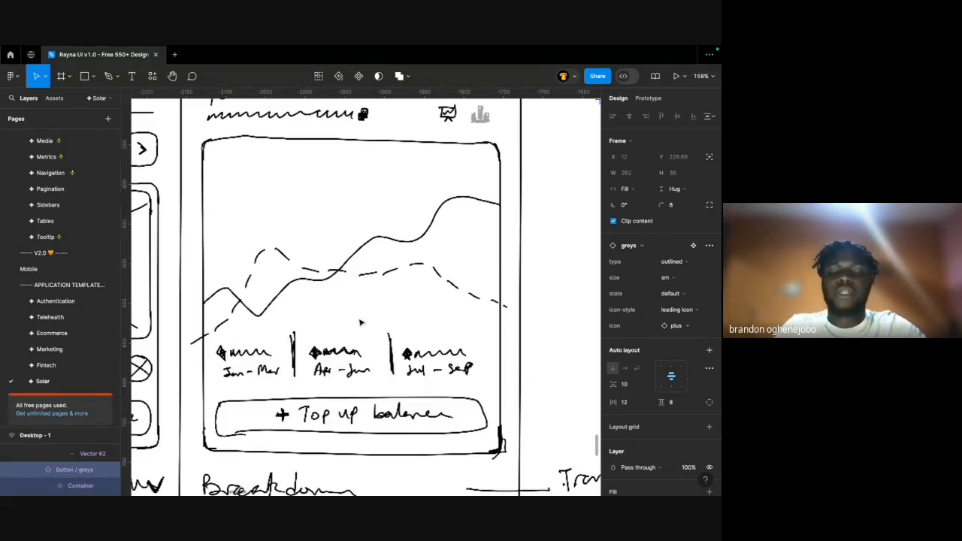
Try the Slope, Basic and Smooth types on the wallet line chart and restore Wavy.
scroll(355, 344, "down", 4)
scroll(354, 344, "right", 18)
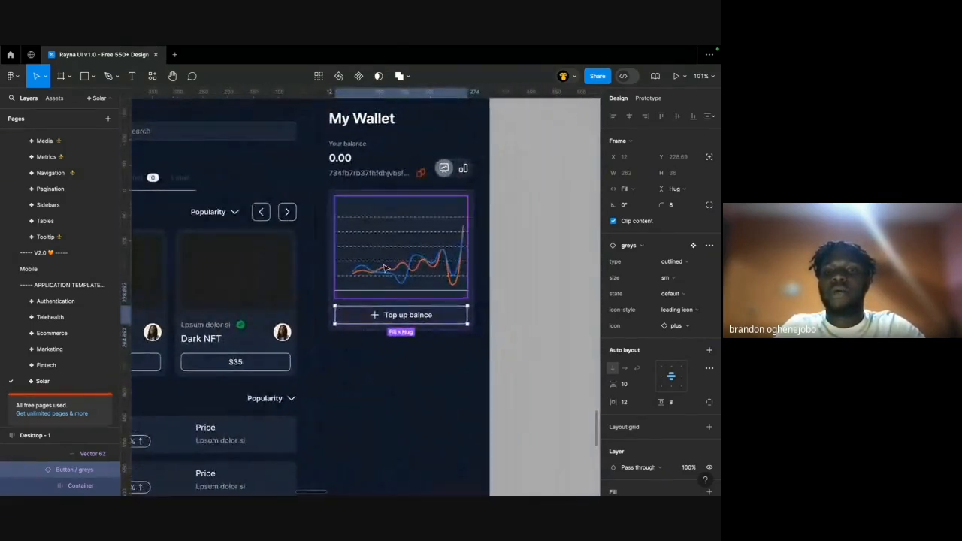
left_click(384, 268)
left_click(662, 261)
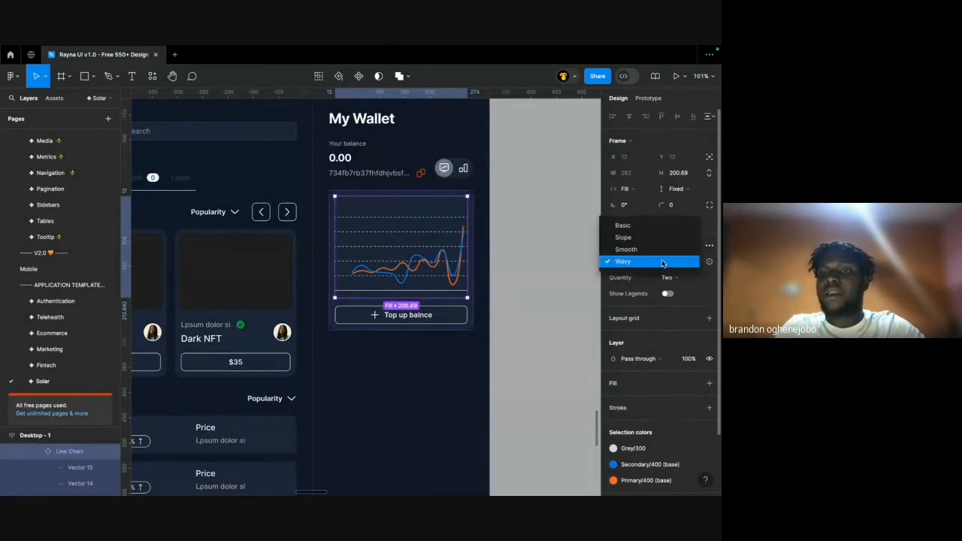
left_click(659, 239)
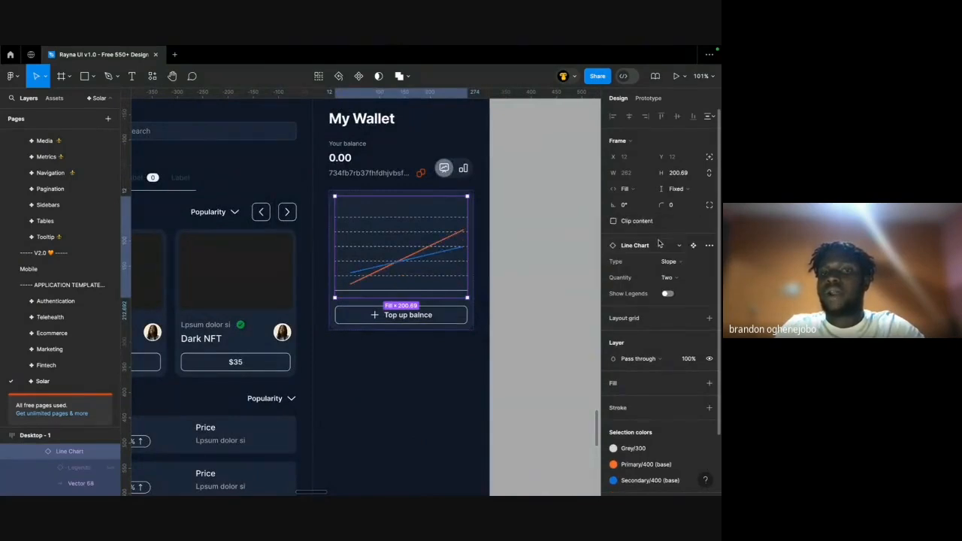
left_click(674, 260)
left_click(671, 250)
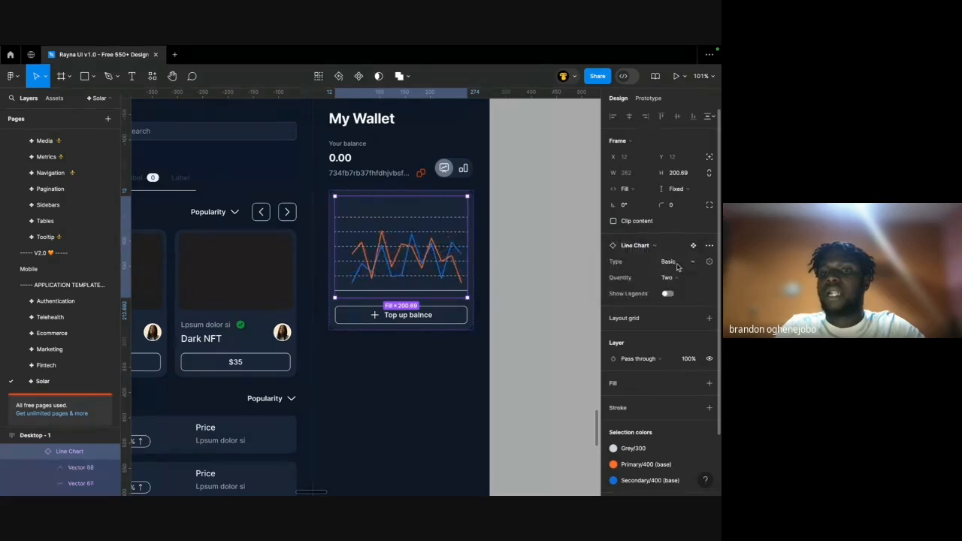
left_click(678, 263)
left_click(673, 287)
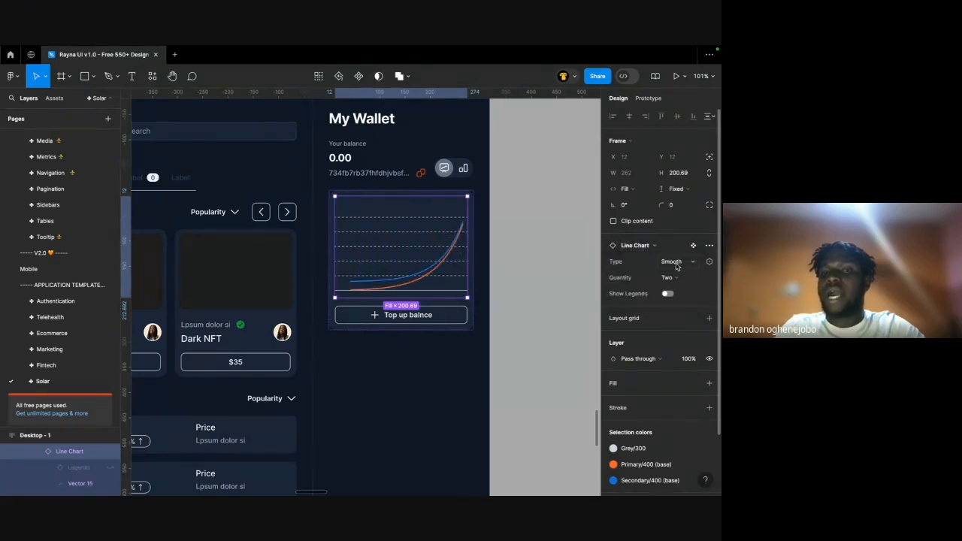
left_click(675, 264)
left_click(675, 275)
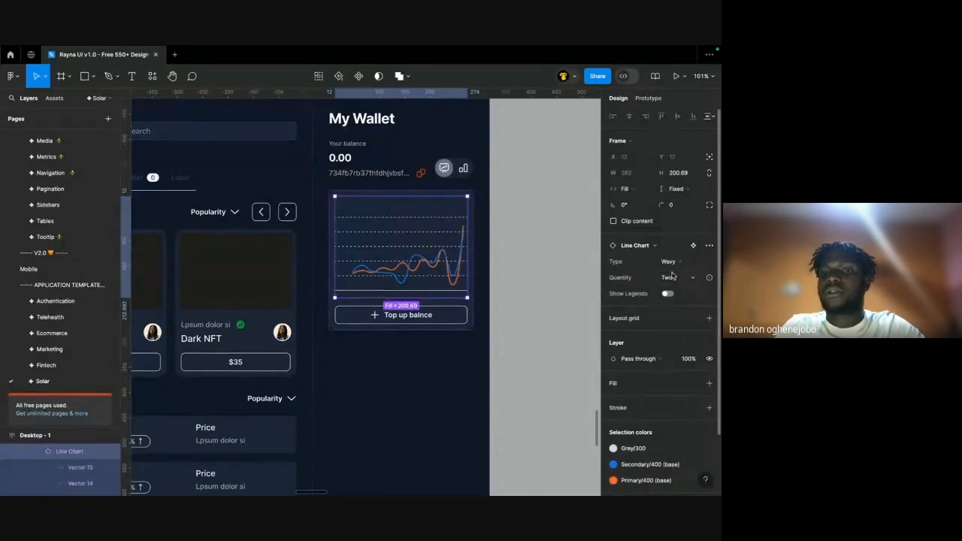
scroll(436, 265, "up", 6)
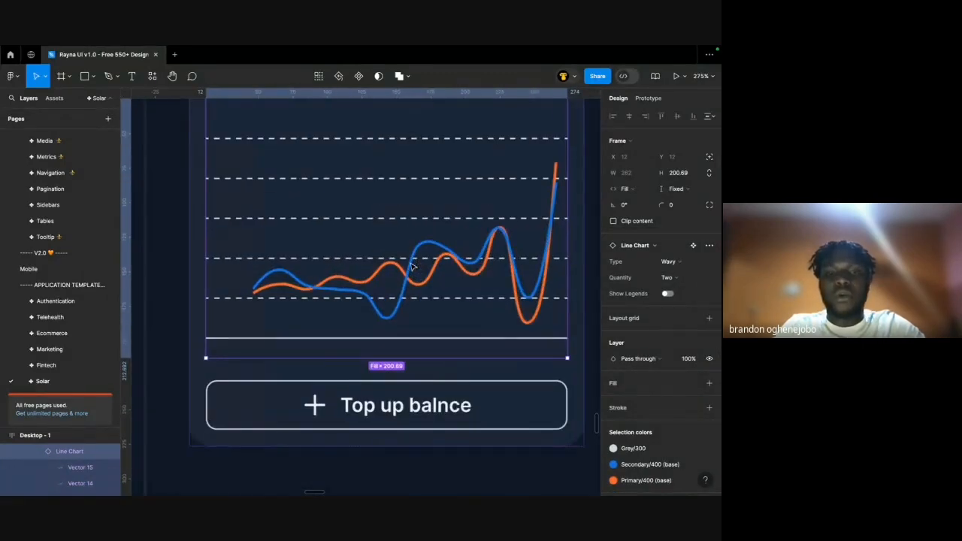
Examine the wallet's line chart card and its top-up button label within the My Wallet column.
left_click(421, 345)
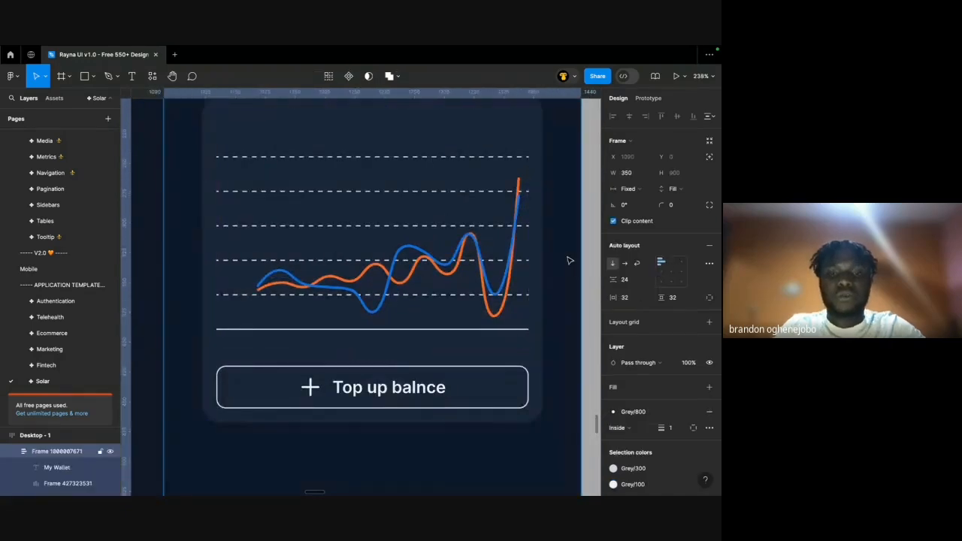
scroll(566, 256, "down", 2)
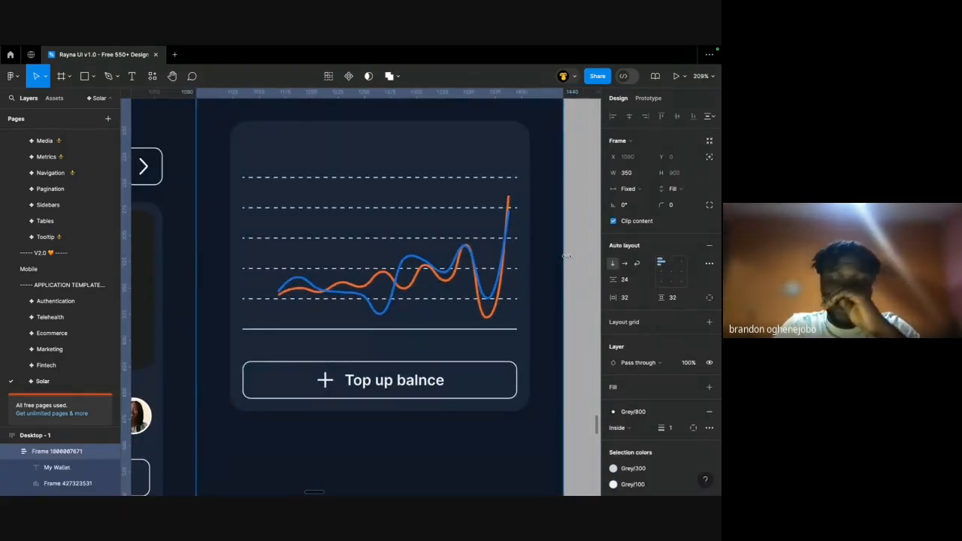
scroll(559, 256, "down", 2)
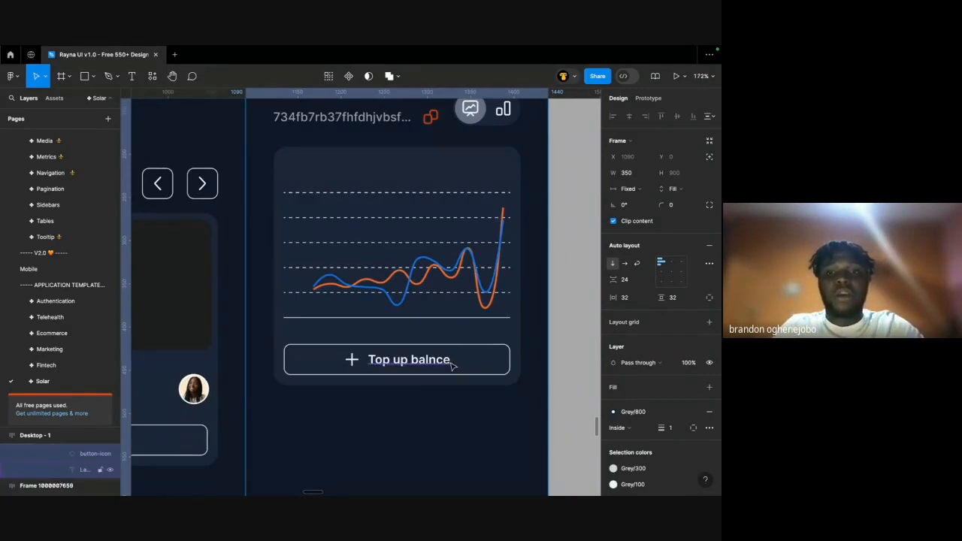
left_click(450, 256)
left_click(537, 202)
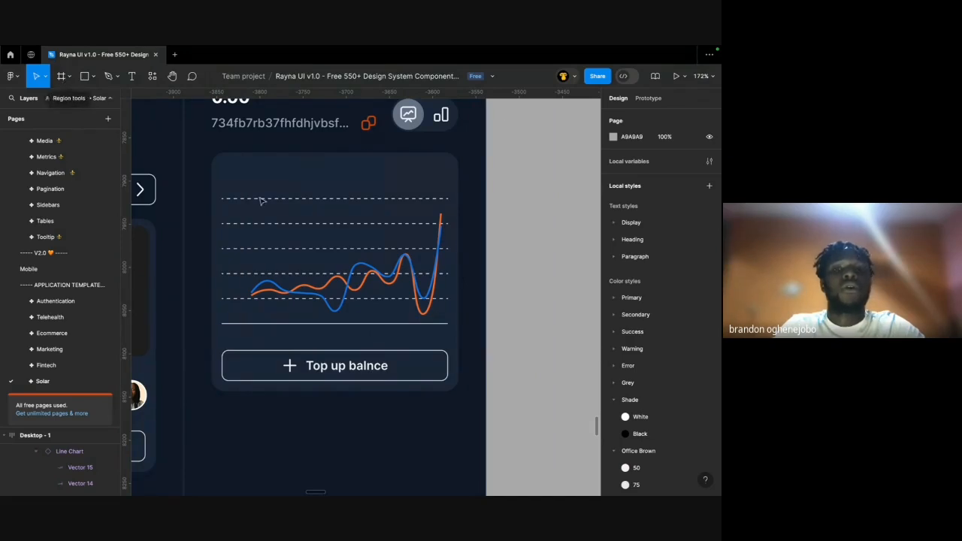
left_click(330, 365)
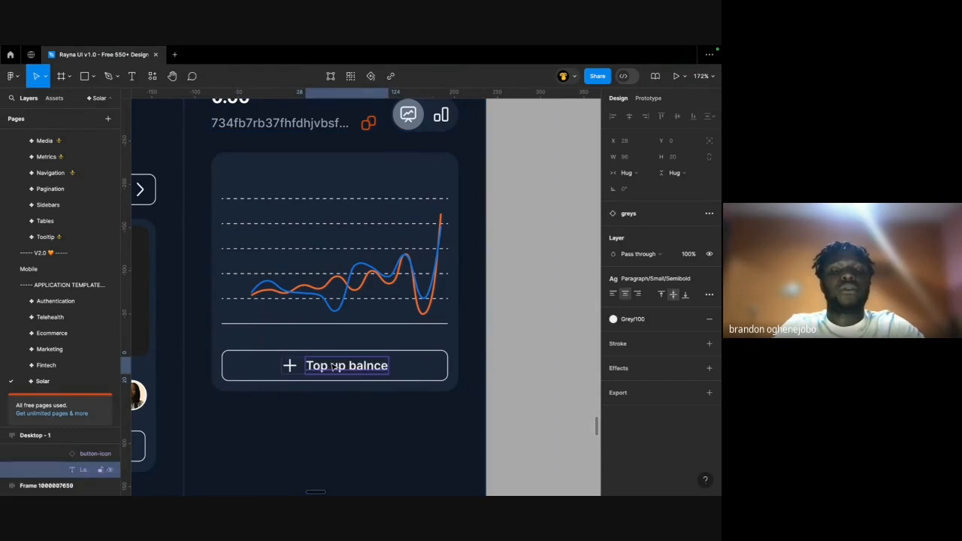
Examine the wireframe's quarterly legend, with values above date ranges and dividers between them, above its top-up button.
scroll(334, 367, "down", 5)
scroll(334, 367, "left", 15)
scroll(333, 366, "right", 3)
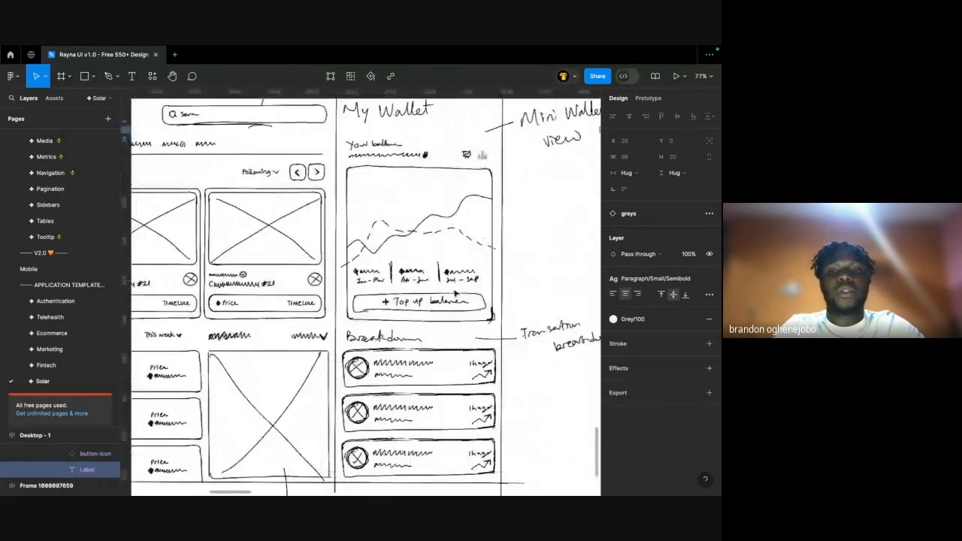
scroll(453, 294, "up", 5)
scroll(454, 294, "up", 2)
left_click(508, 256)
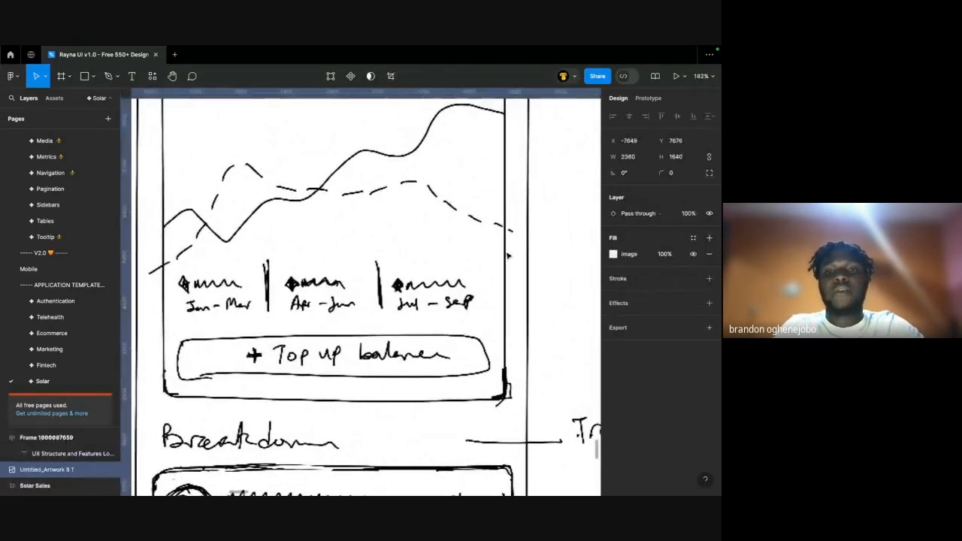
scroll(530, 243, "down", 3)
Copy the "Dark NFT" title-and-subtitle text stack from the first Trending row onto the empty canvas beside the wireframe.
scroll(451, 241, "right", 10)
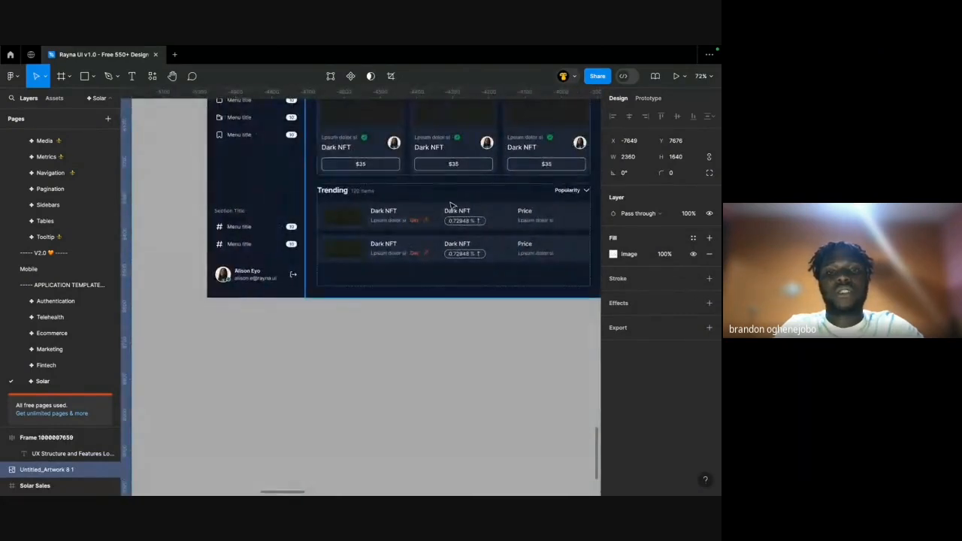
scroll(423, 233, "up", 2)
left_click(385, 226, "ctrl")
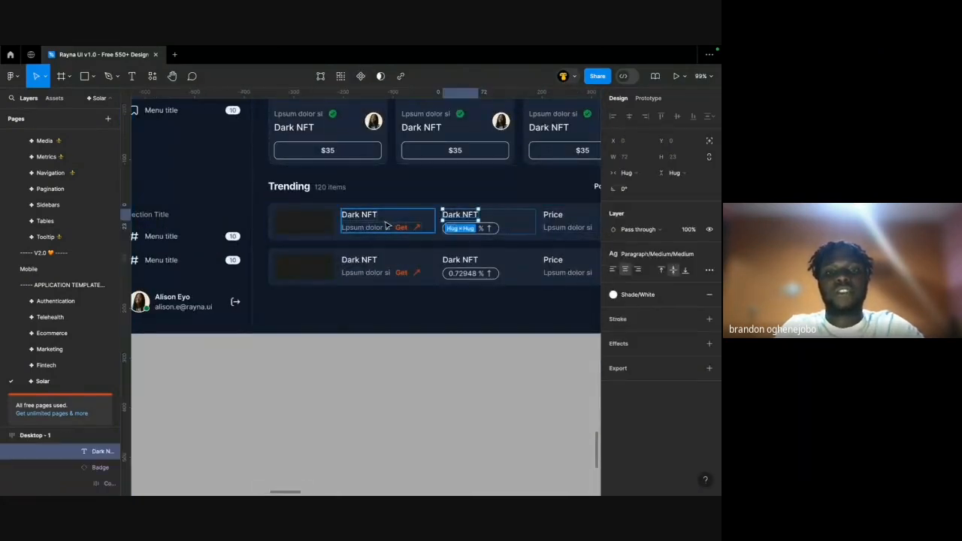
scroll(387, 225, "left", 10)
scroll(387, 226, "right", 3)
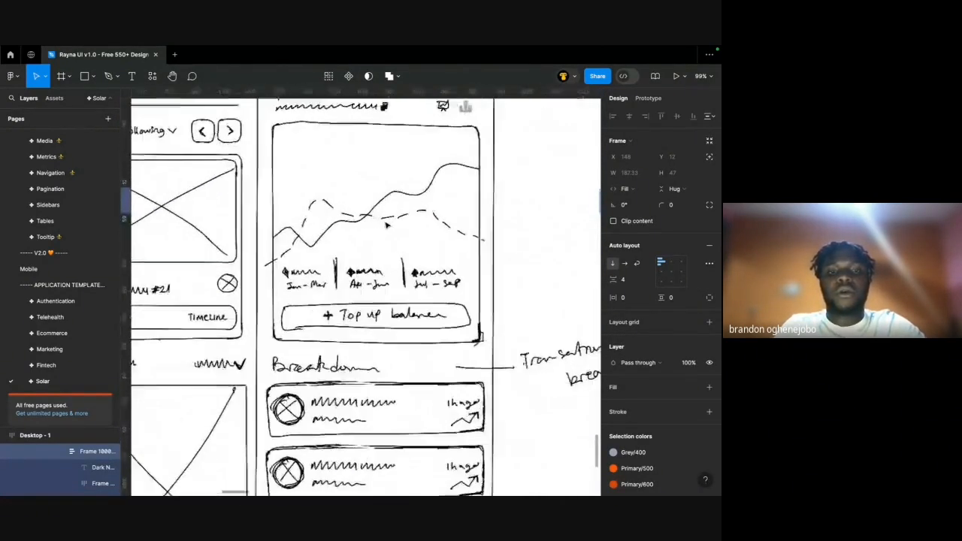
scroll(387, 225, "up", 3)
scroll(387, 225, "up", 3)
key("ctrl+v")
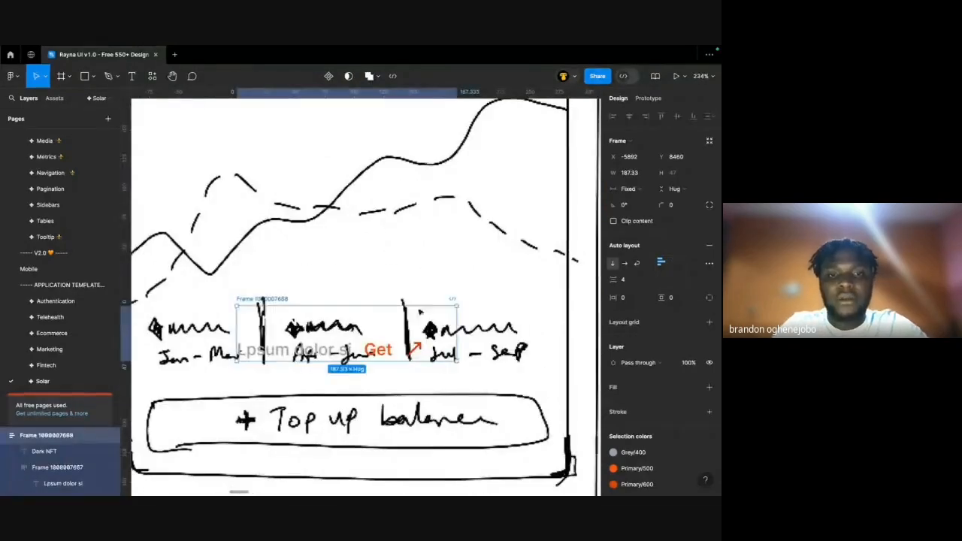
scroll(391, 387, "down", 6)
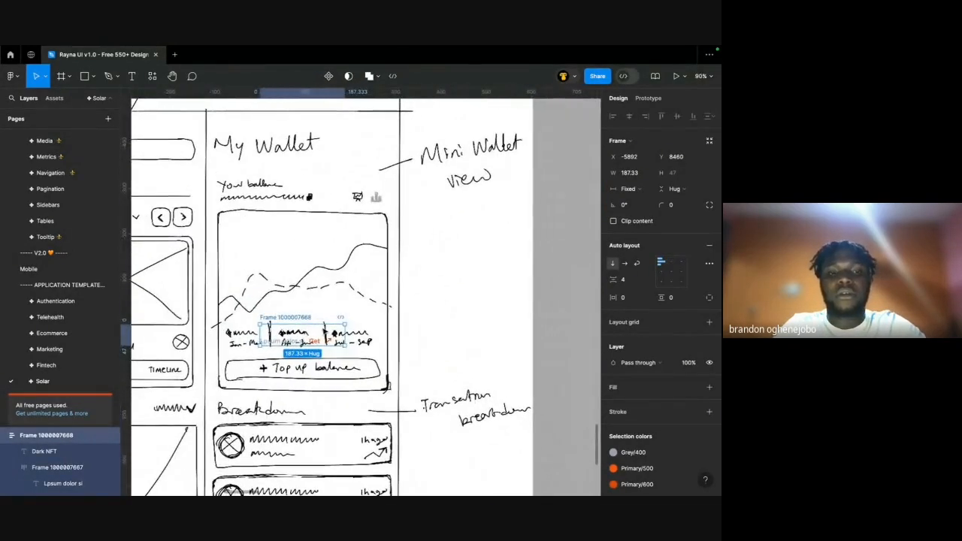
left_click_drag(532, 314, 585, 306)
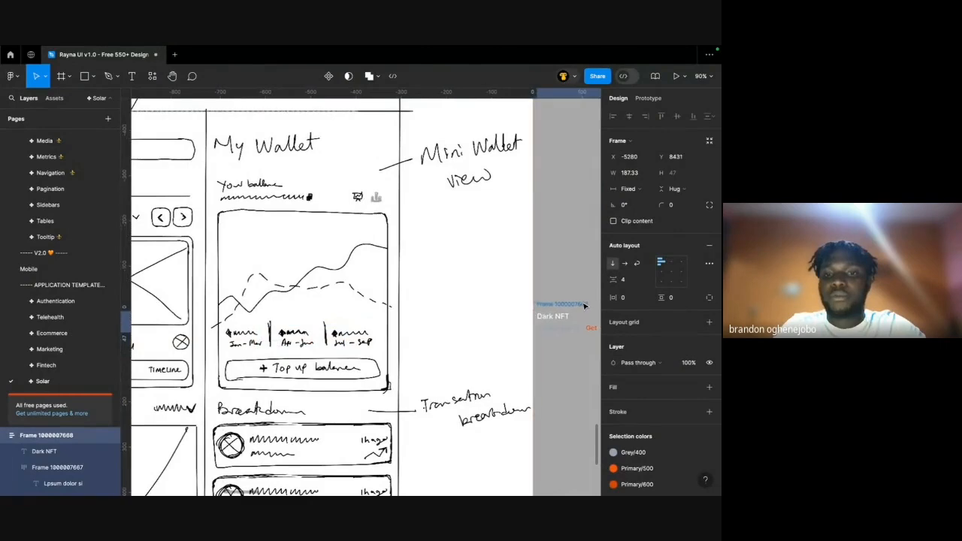
Change the page background colour to dark grey 4B4B4B.
scroll(584, 306, "down", 2)
scroll(584, 306, "right", 2)
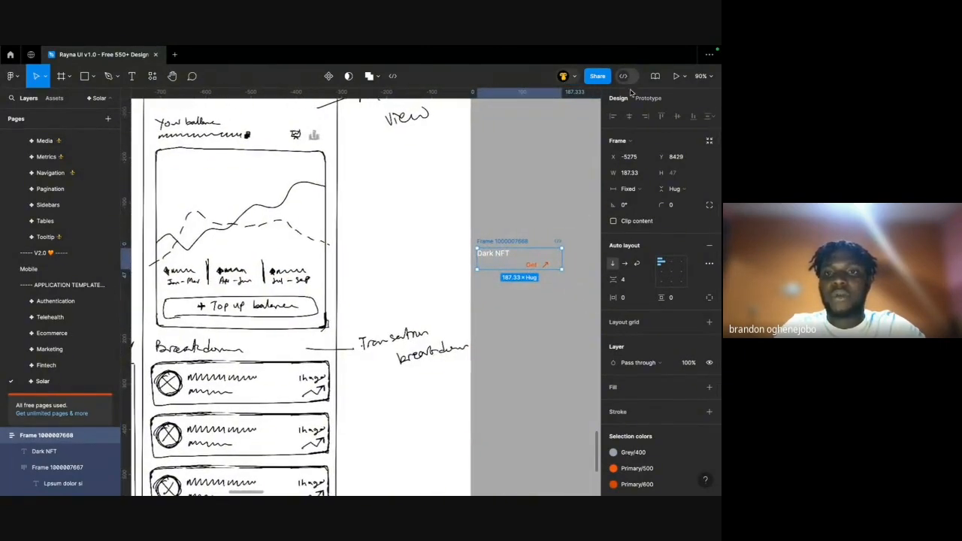
key("Escape")
left_click(613, 137)
left_click_drag(511, 188, 466, 239)
left_click(505, 118)
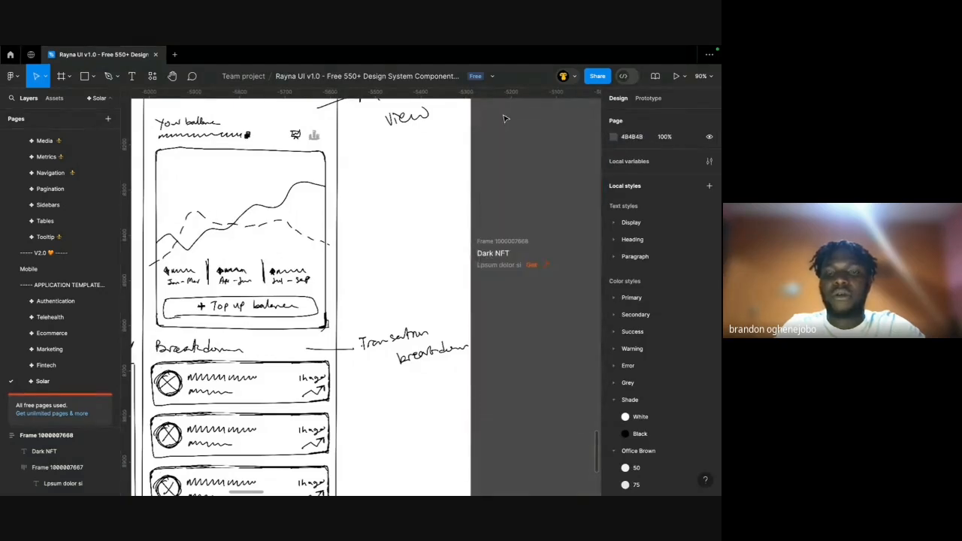
Hide the layers sidebar to free canvas space around the copied text stack, keeping the design properties visible.
key("ctrl+backslash")
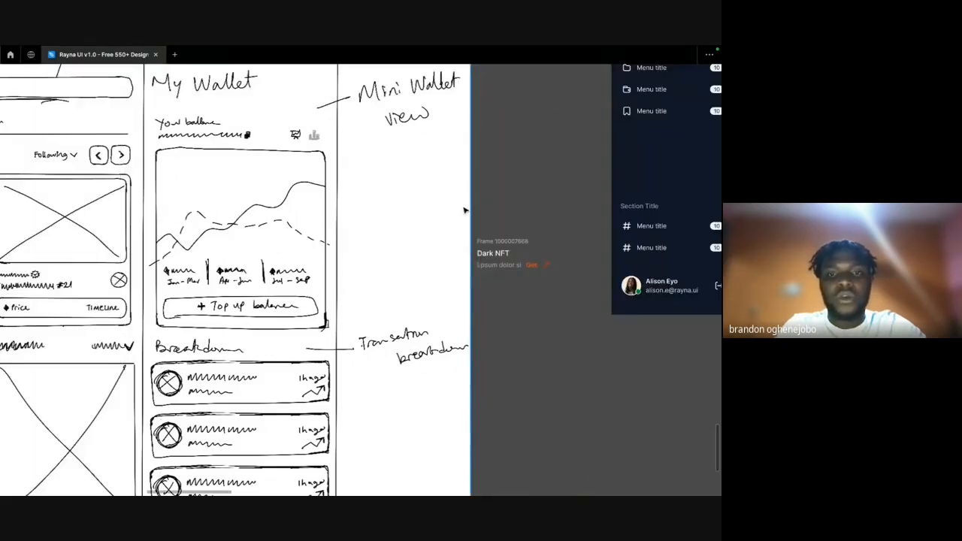
scroll(489, 249, "up", 5)
scroll(489, 249, "down", 3)
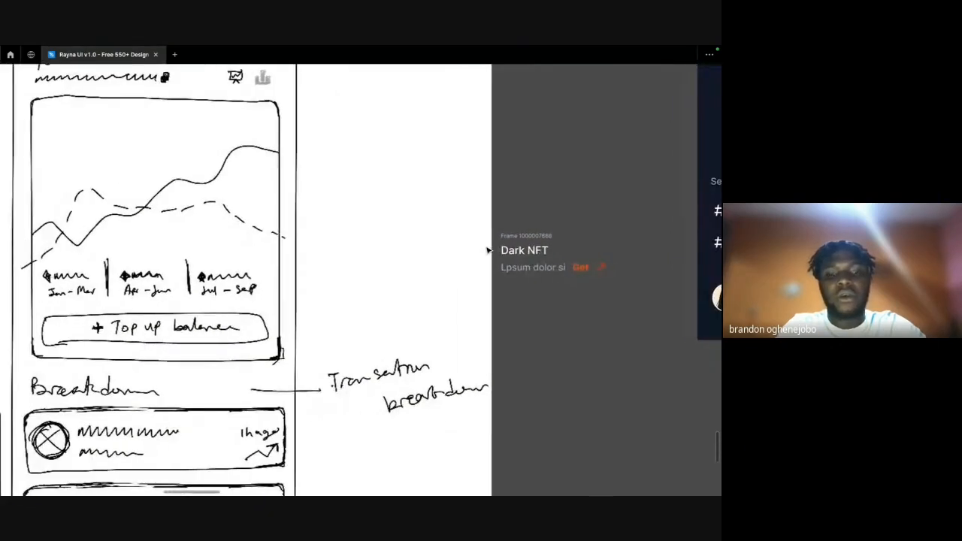
scroll(488, 250, "right", 2)
key("ctrl+backslash")
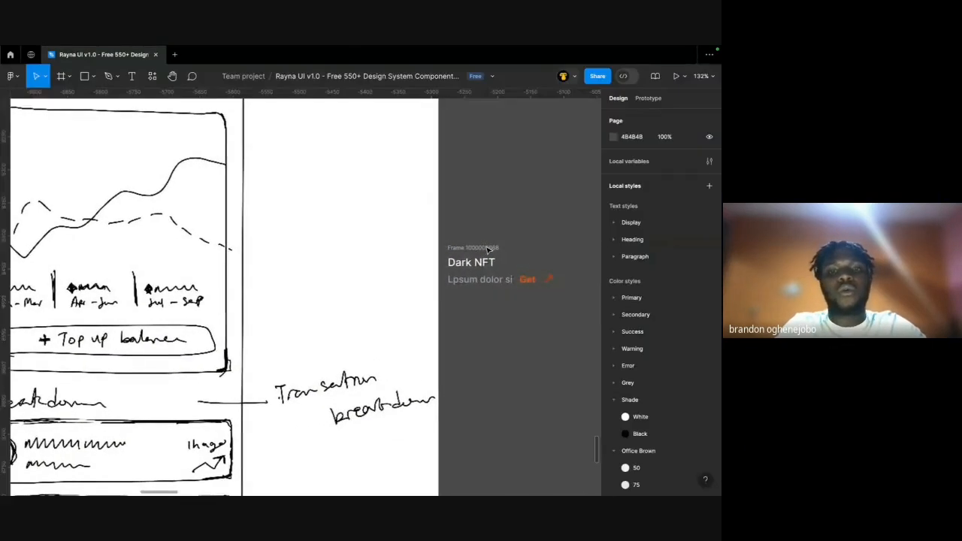
Give the copied stack's "Dark NFT" title the Paragraph/Small/Medium text style and Grey/400 fill.
scroll(487, 251, "left", 1)
left_click(497, 258)
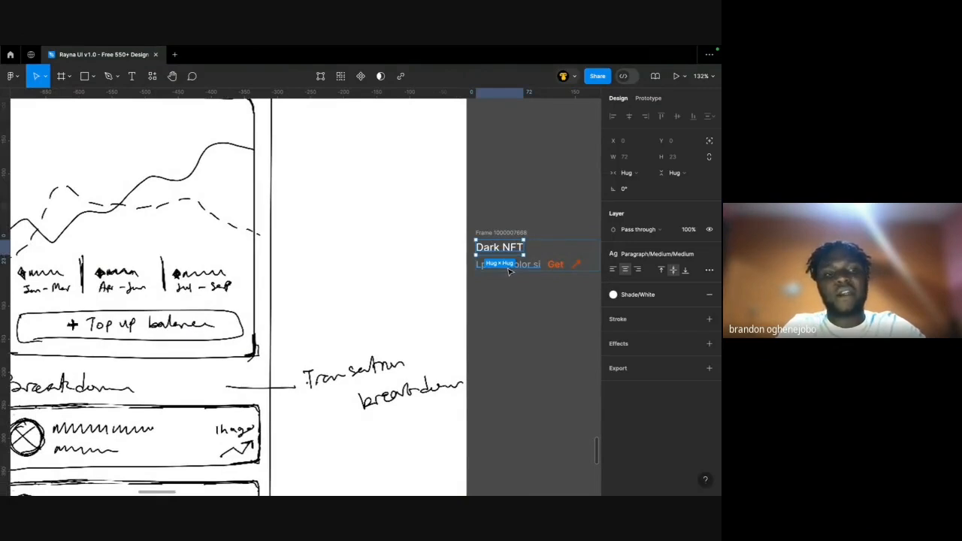
left_click(522, 268)
left_click(514, 251)
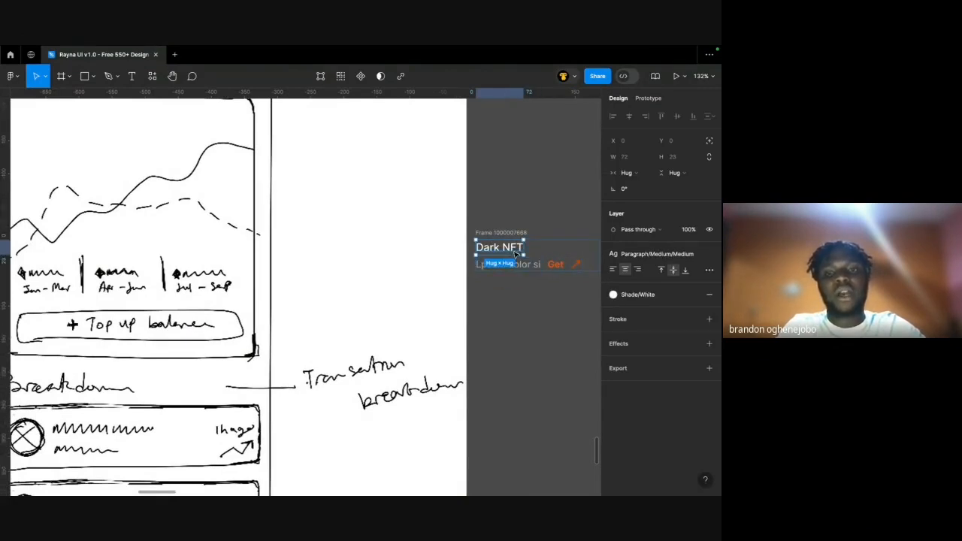
left_click(513, 265, "shift")
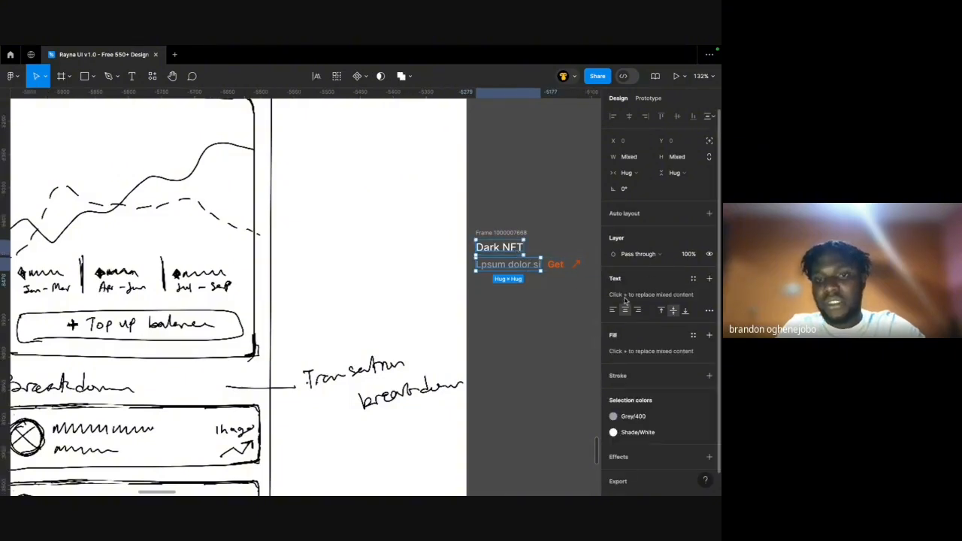
left_click(496, 250)
left_click(508, 262)
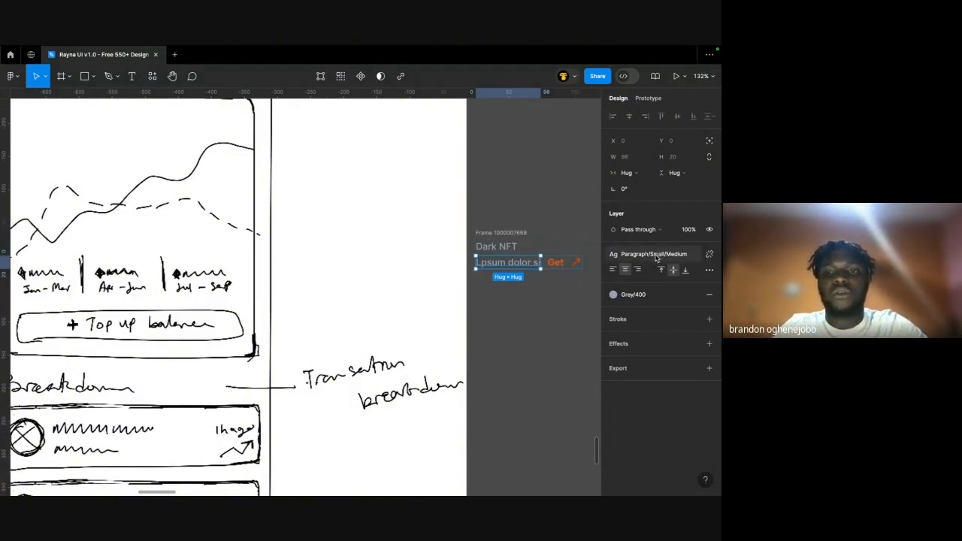
Try Grey/50 on the copied "Dark NFT" title and settle on the Shade/White fill.
left_click(516, 247)
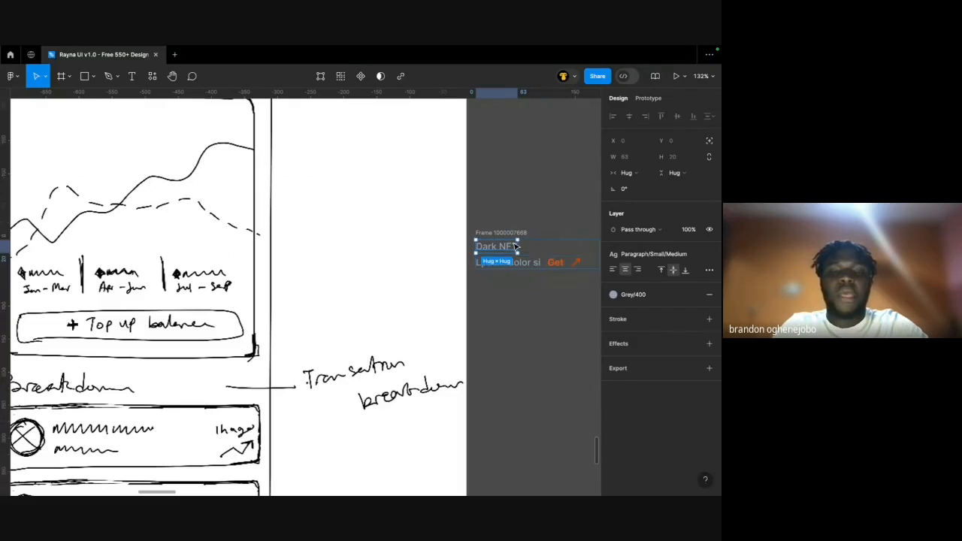
left_click(653, 256)
scroll(646, 273, "down", 2)
scroll(647, 274, "up", 2)
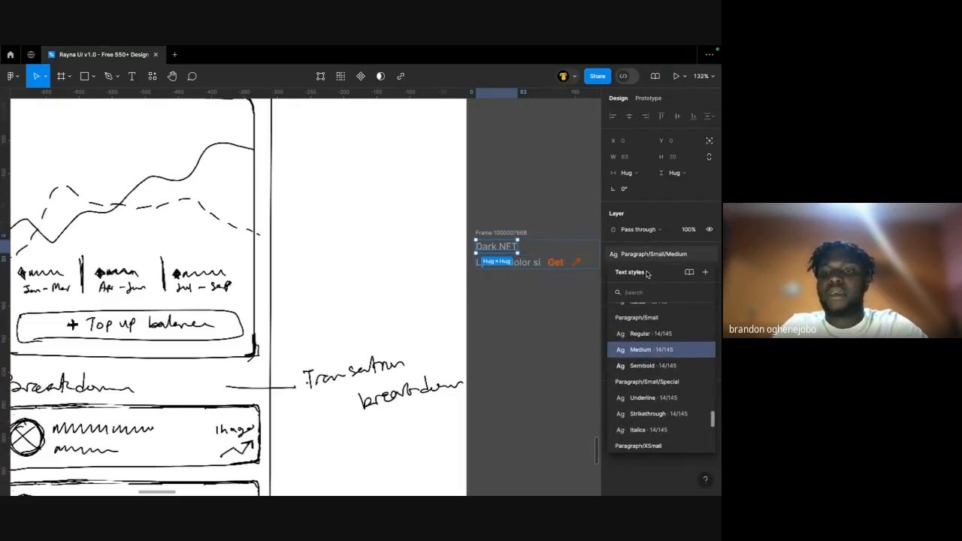
key("Escape")
left_click(630, 296)
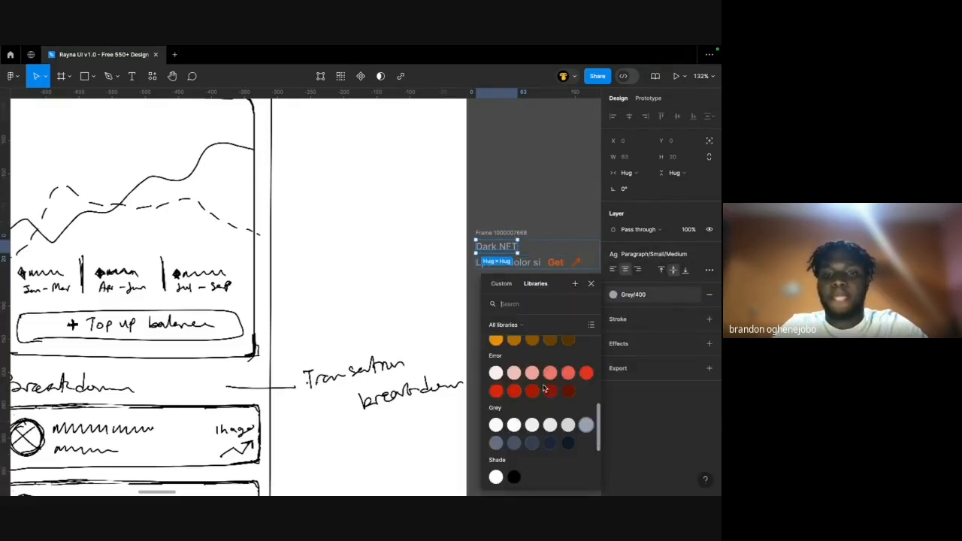
left_click(495, 426)
left_click(620, 297)
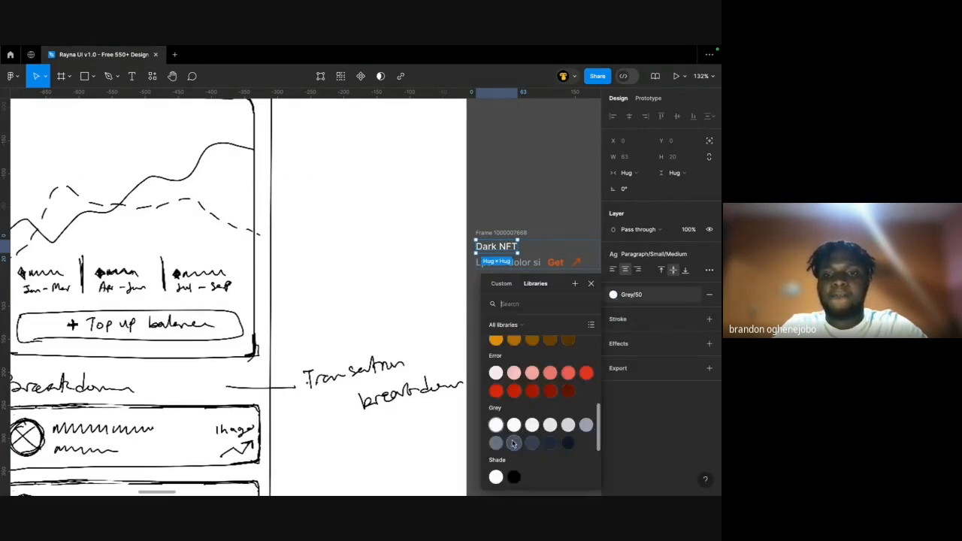
left_click(496, 477)
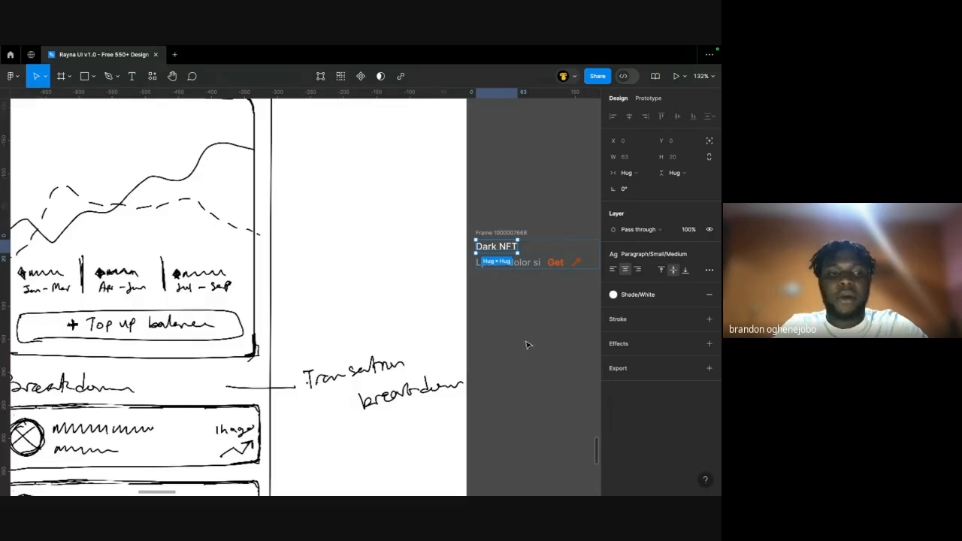
Ungroup the copied stack's subtitle row and delete its orange "Get" link with the arrow.
left_click(529, 285)
left_click(527, 259)
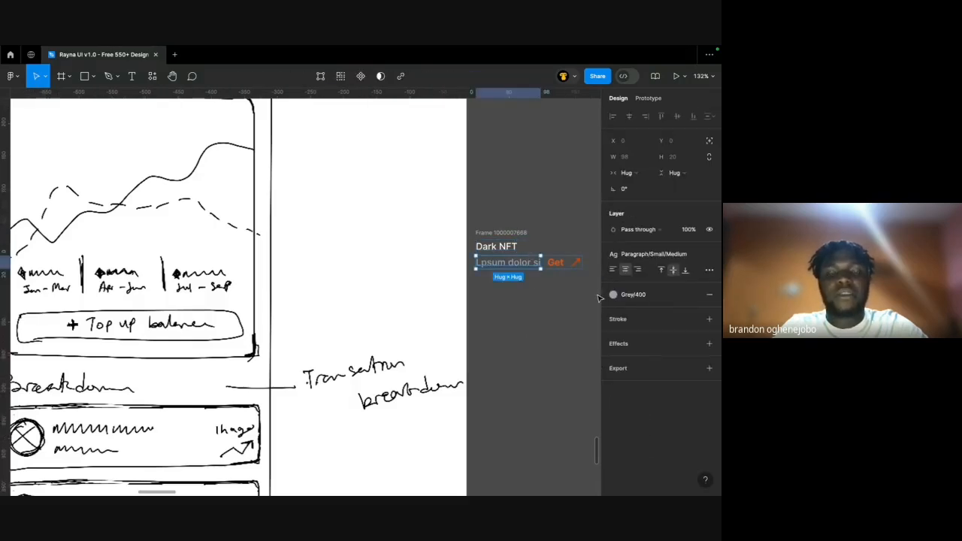
left_click(557, 307)
left_click(557, 263)
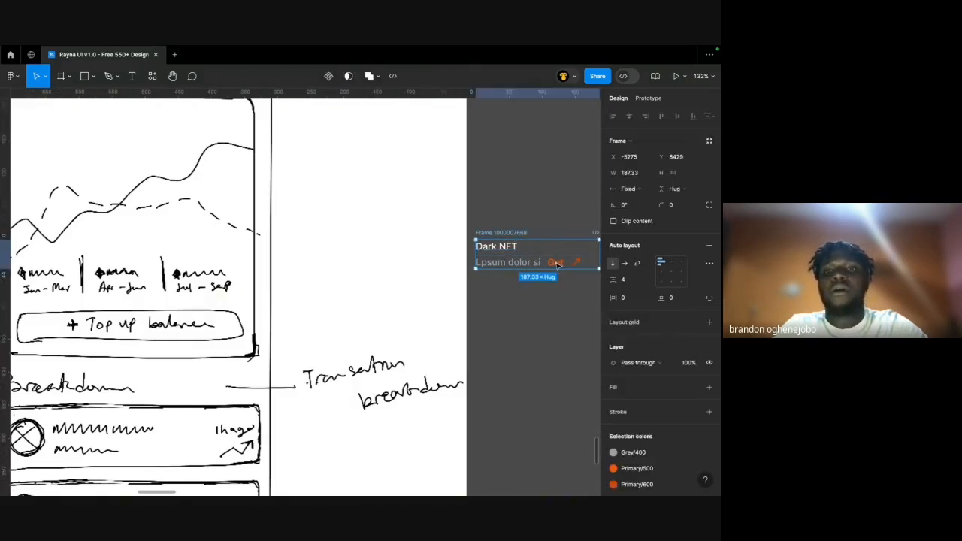
left_click(557, 263)
left_click(513, 246)
left_click(535, 263)
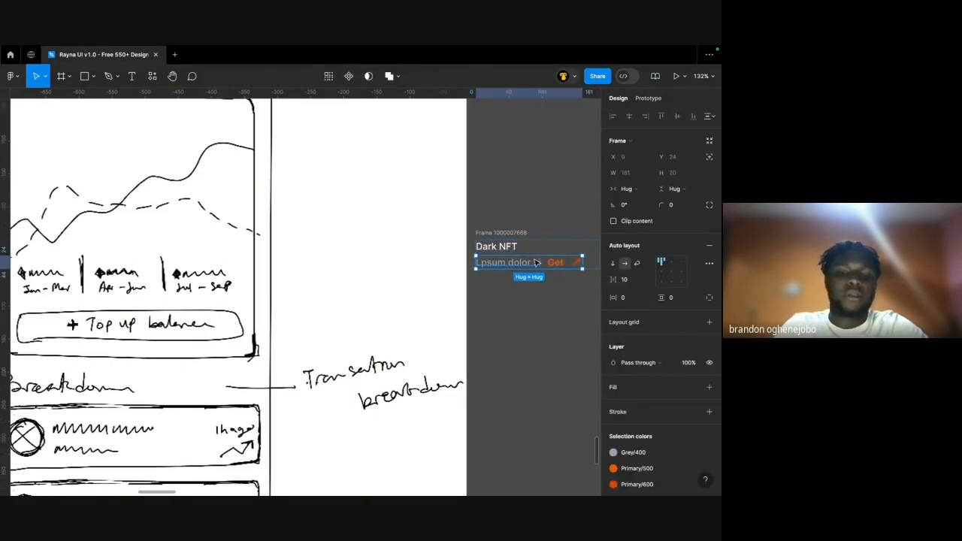
key("super+shift+g")
left_click(509, 275)
key("Delete")
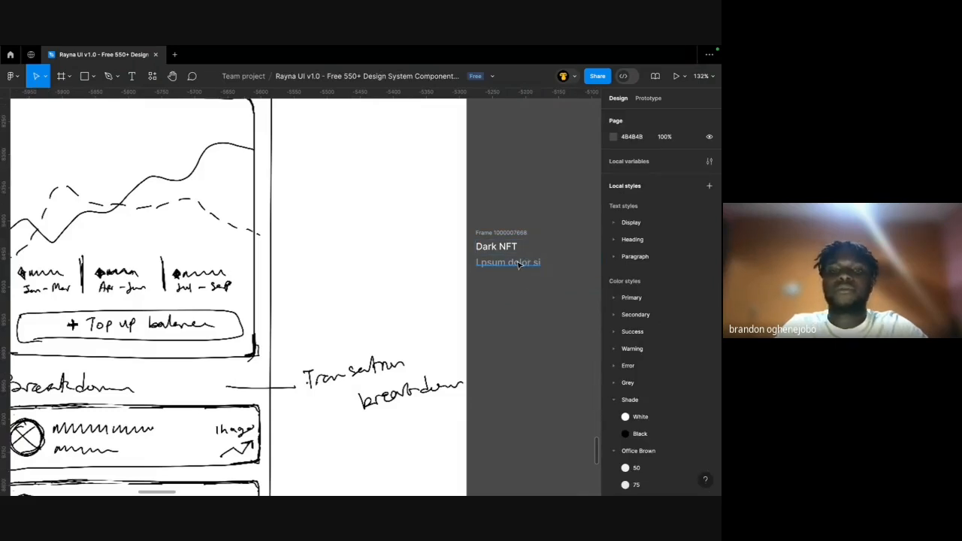
Check the text styles assigned to the copied stack's subtitle and "Dark NFT" title.
left_click(524, 260)
left_click(641, 255)
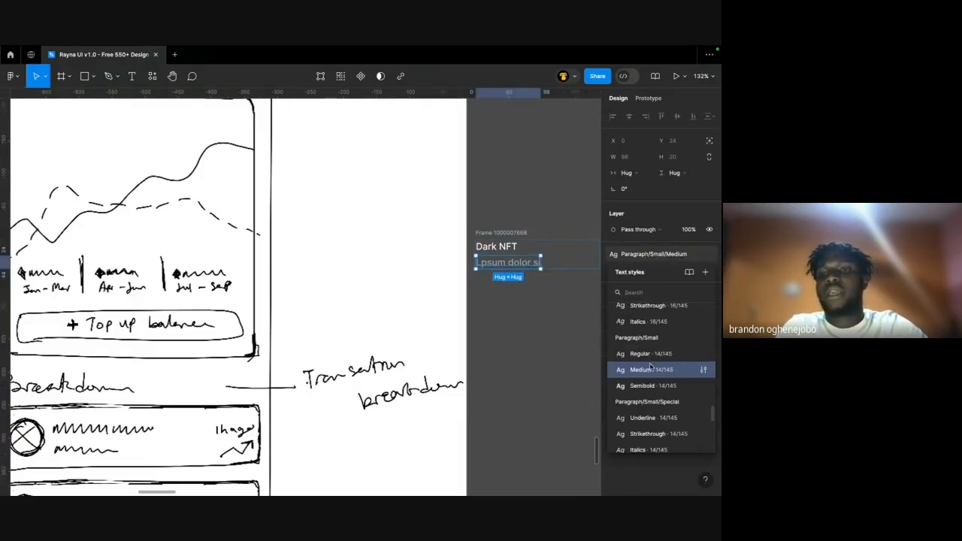
left_click(515, 249)
left_click(655, 256)
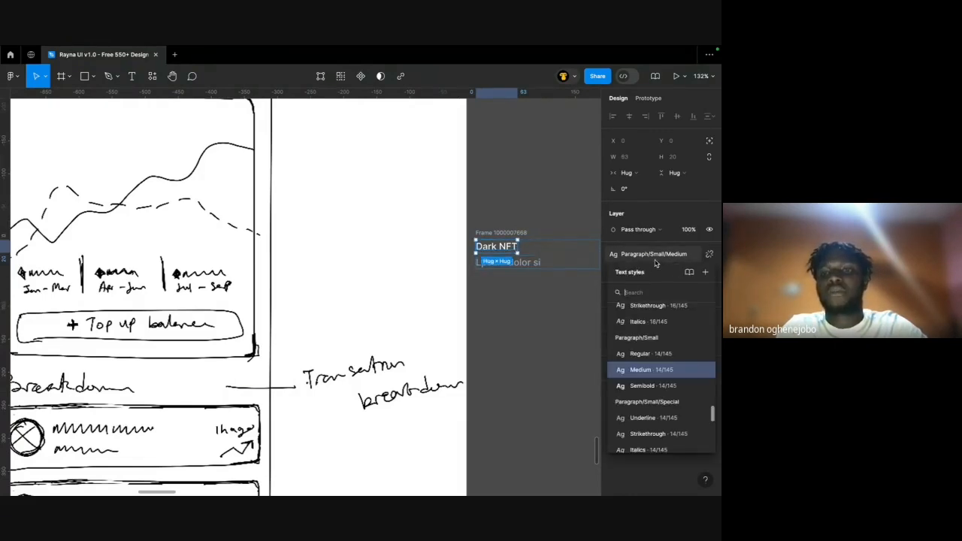
left_click(505, 221)
left_click(497, 250)
scroll(497, 250, "left", 1)
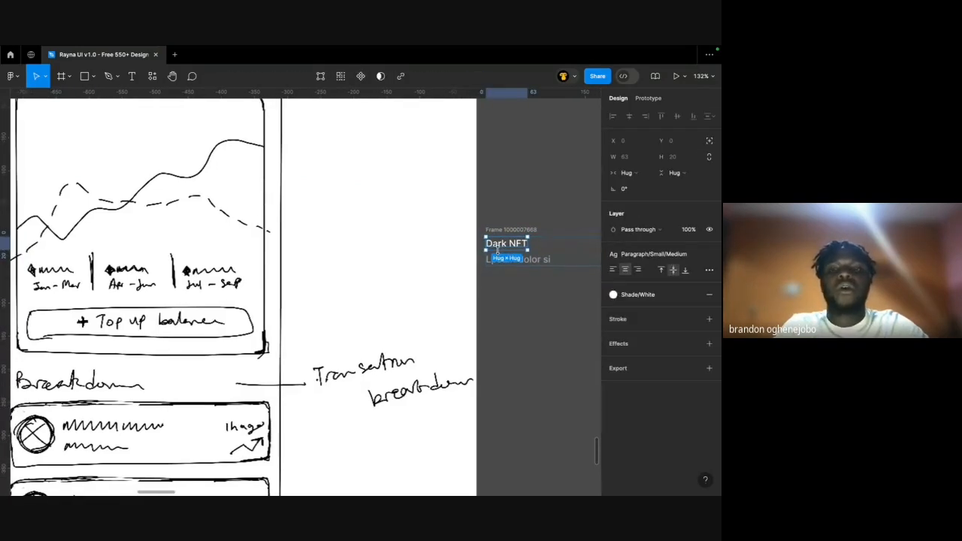
scroll(497, 250, "right", 1)
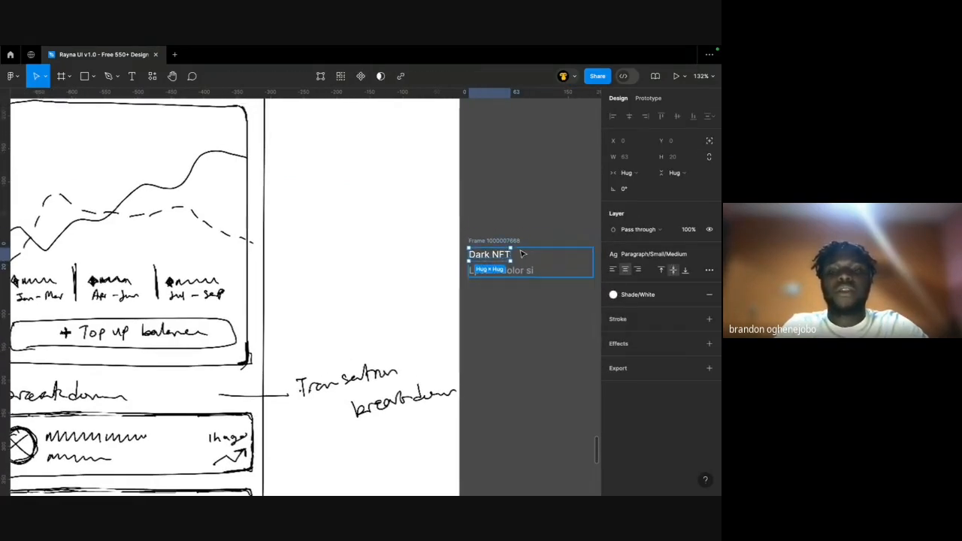
Replace the copied stack's "Dark NFT" title text with "Amount".
key("Return")
type("Price")
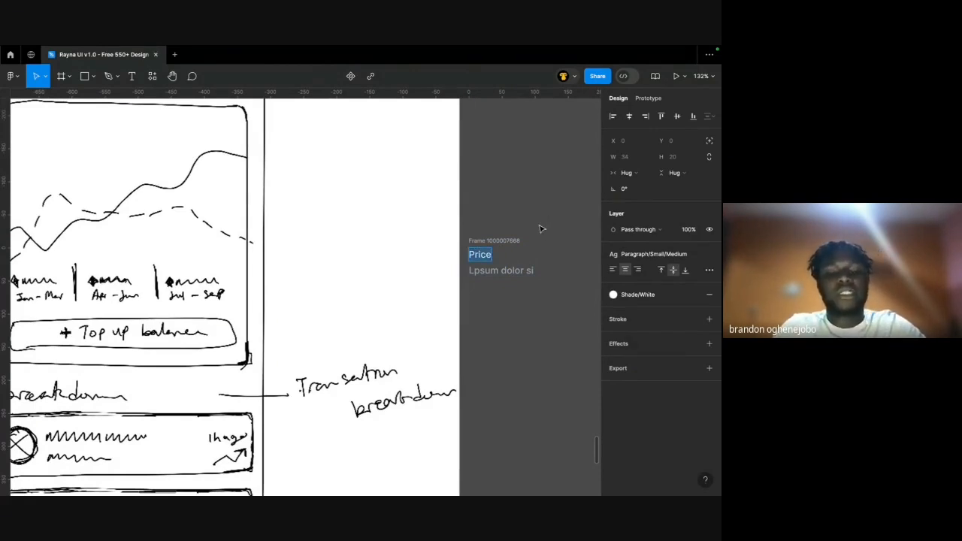
type("Ammount")
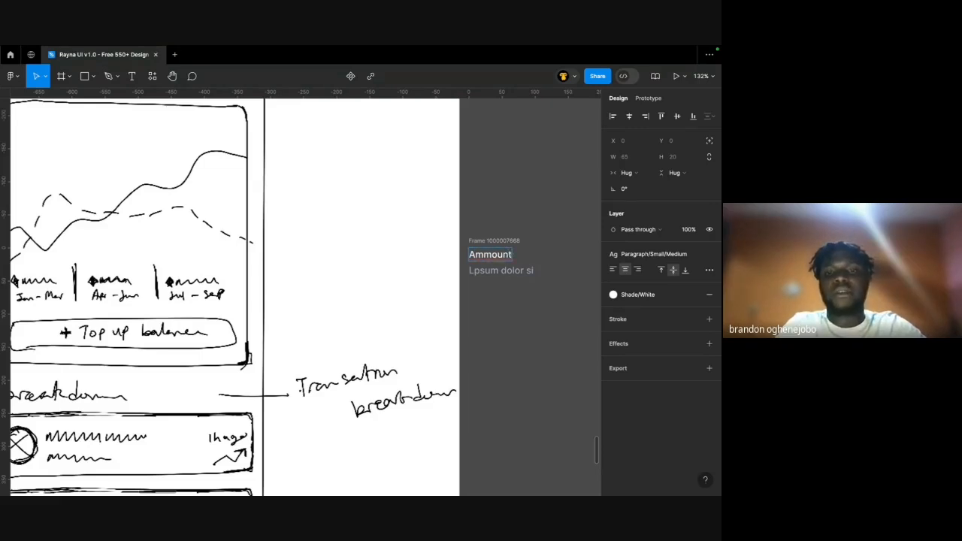
type("Am")
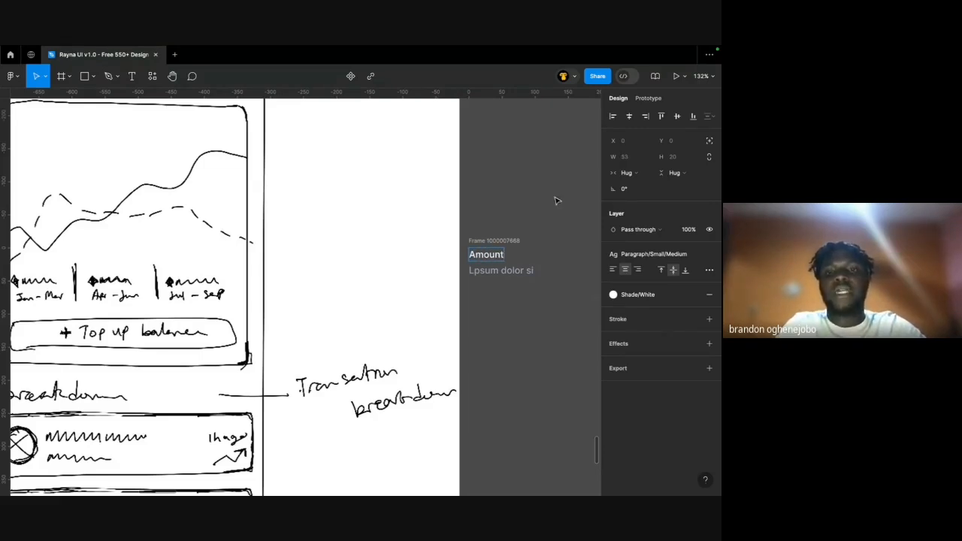
key("Escape")
Replace the stack's placeholder subtitle text with "Jan - Mar".
left_click(515, 275)
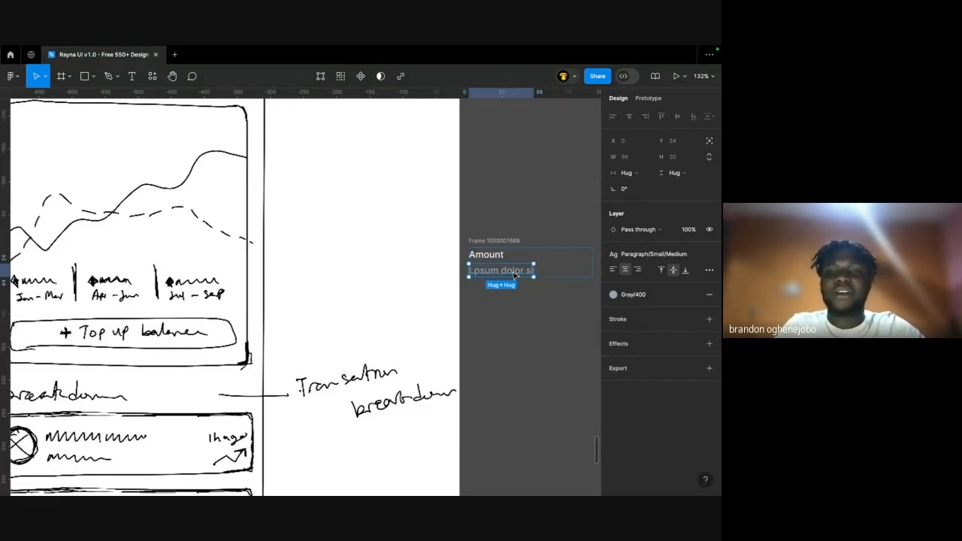
scroll(515, 275, "left", 1)
double_click(512, 272)
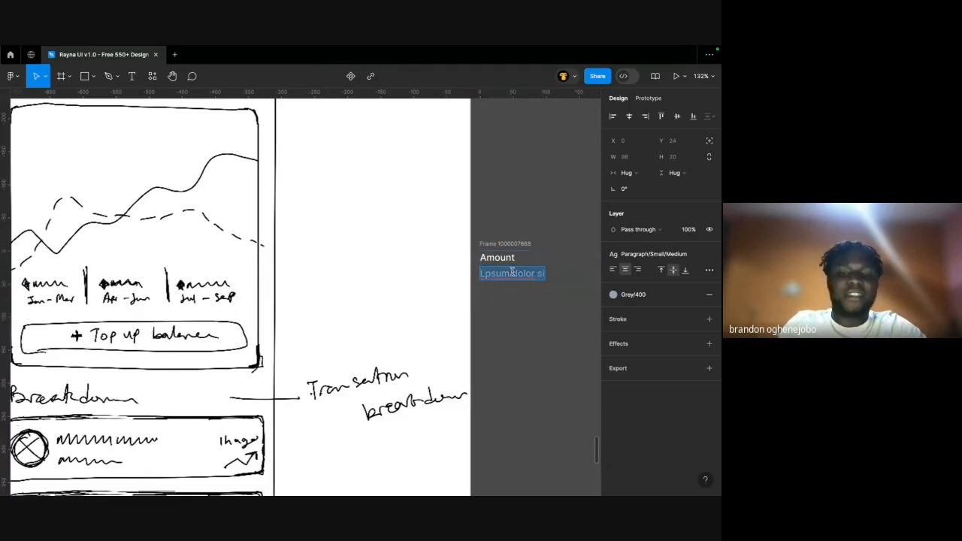
key("BackSpace")
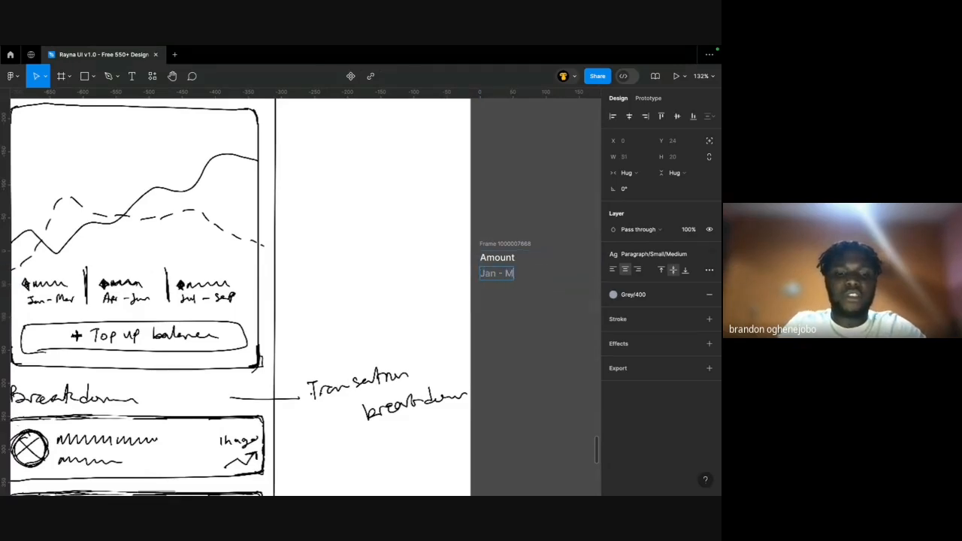
key("Escape")
Add a 1 px 000000 inside stroke to only the right side of the "Amount / Jan - Mar" frame.
left_click(522, 246)
scroll(522, 247, "right", 4)
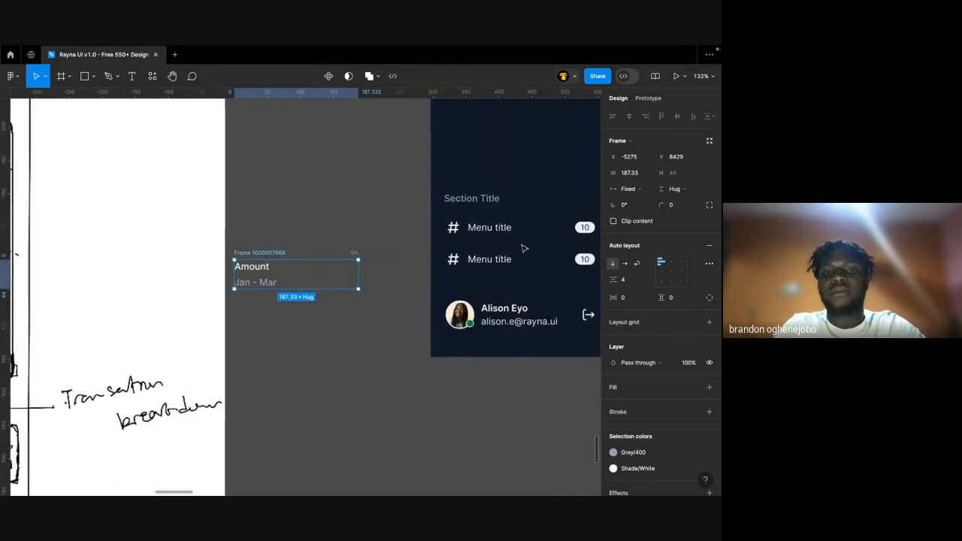
scroll(521, 247, "left", 1)
scroll(403, 283, "up", 5)
scroll(403, 282, "down", 4)
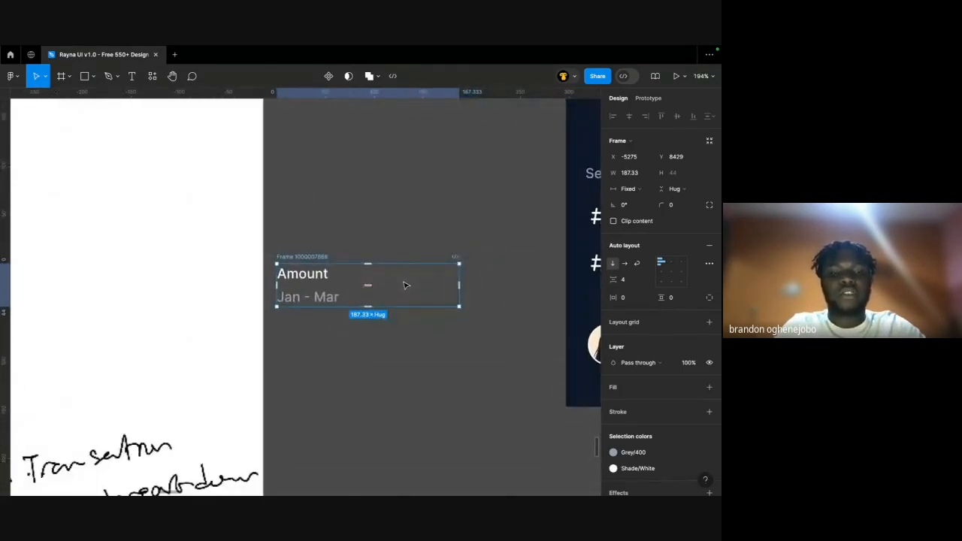
scroll(323, 302, "left", 6)
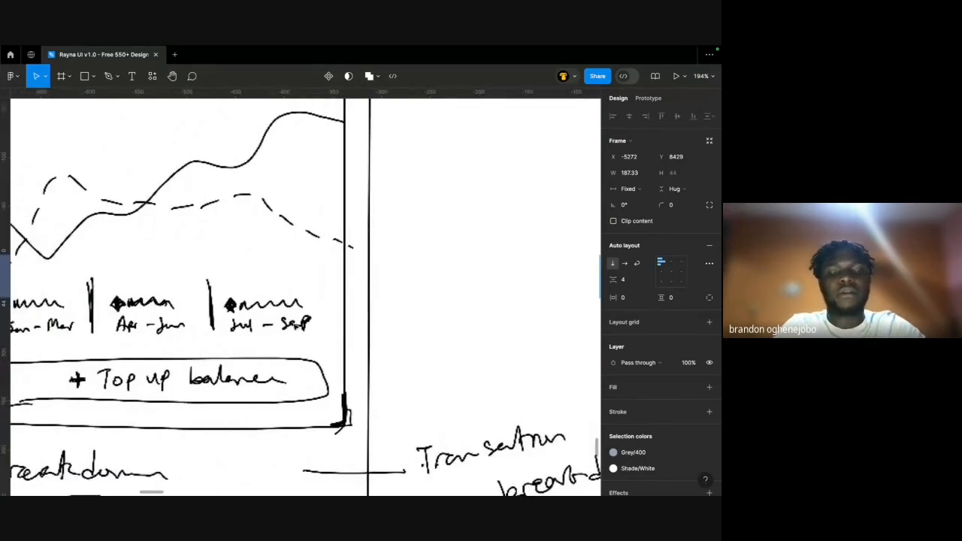
scroll(294, 326, "right", 5)
left_click(444, 339)
scroll(444, 339, "up", 3)
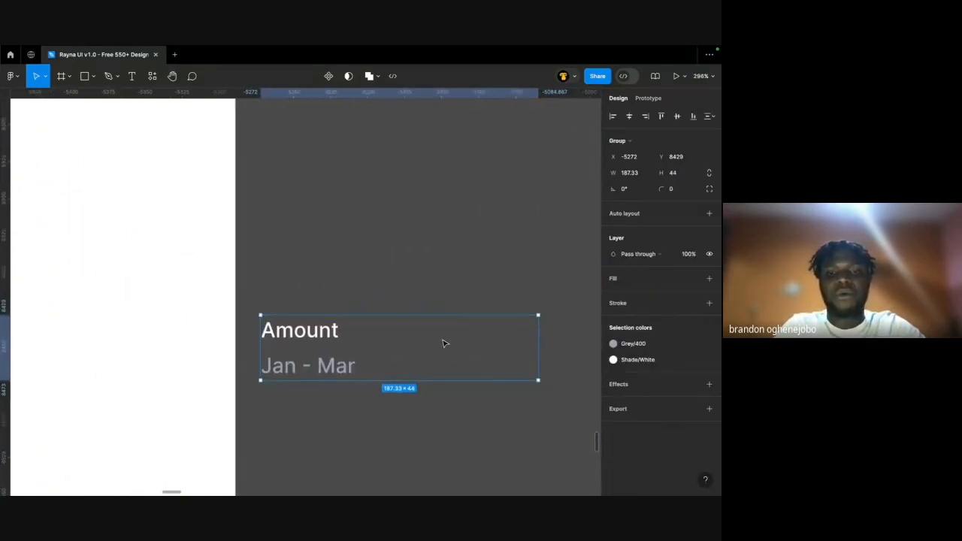
scroll(444, 343, "right", 1)
key("shift+a")
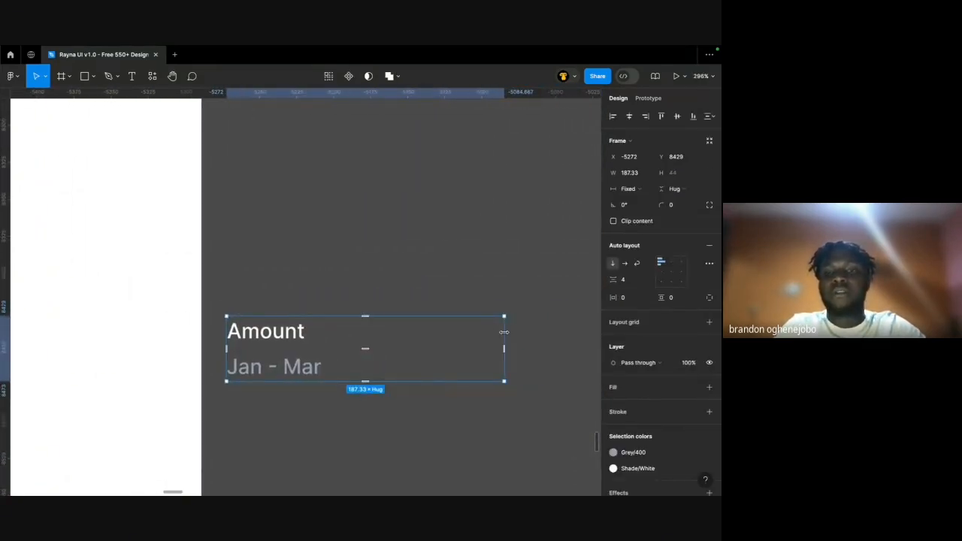
left_click(709, 411)
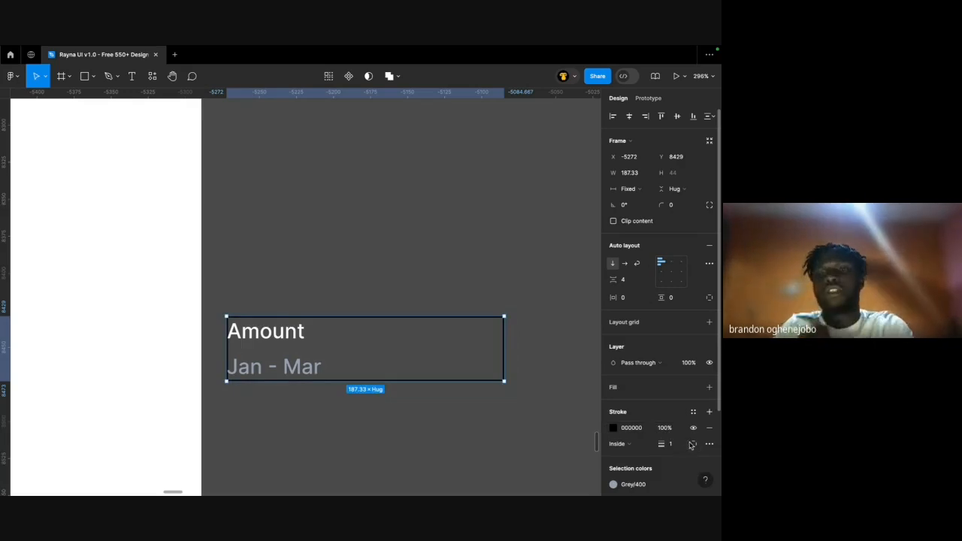
left_click(692, 443)
left_click(688, 460)
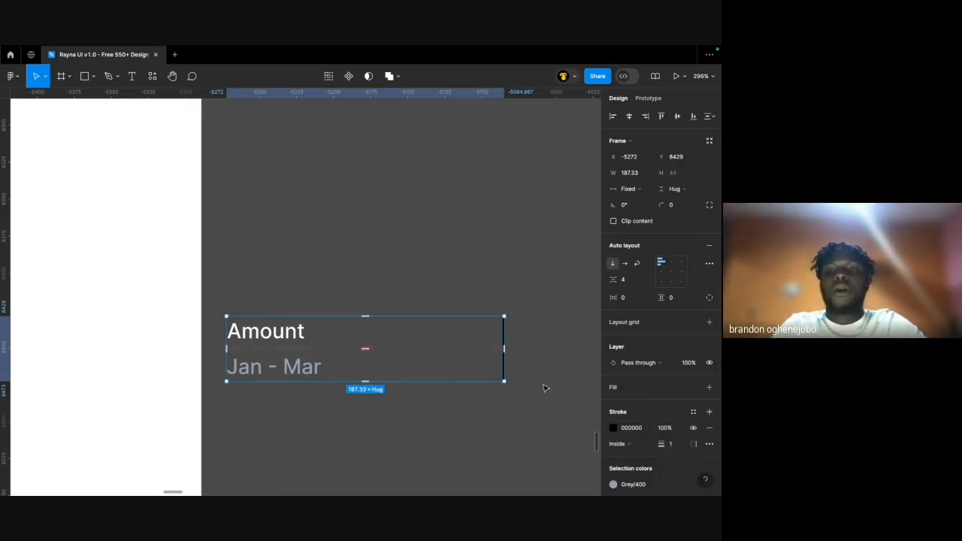
Set the "Amount / Jan - Mar" frame's horizontal resizing to hug its contents.
scroll(624, 387, "down", 3)
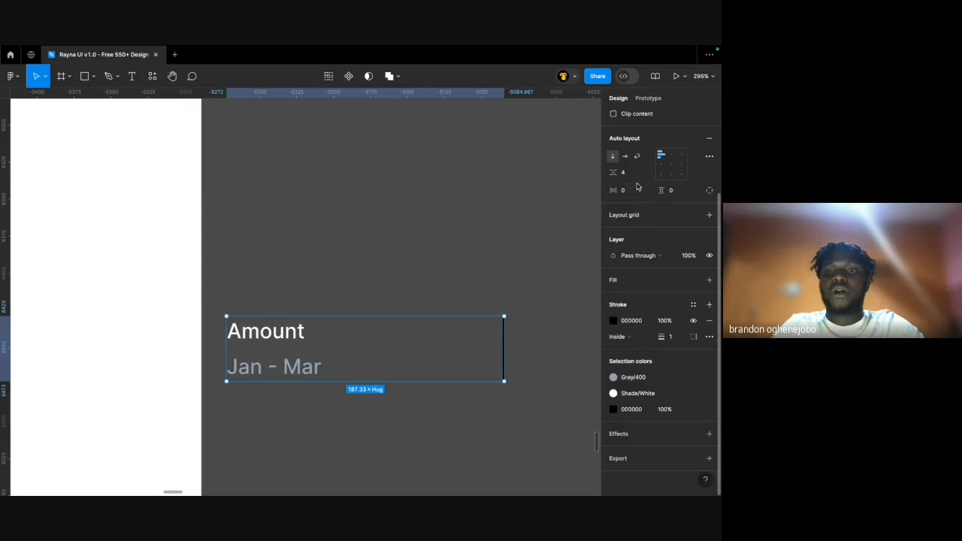
scroll(637, 187, "up", 3)
key("ctrl+Right")
key("ctrl+Left")
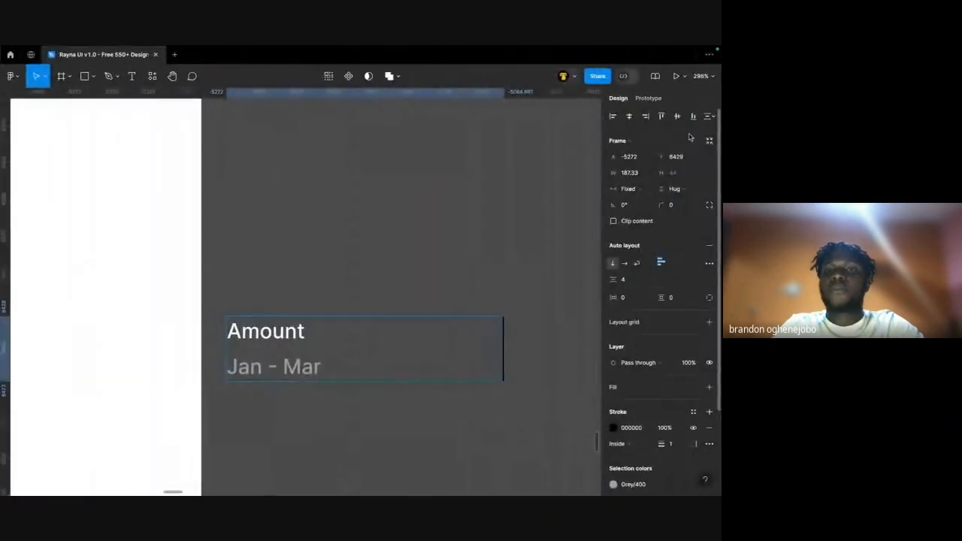
left_click(628, 189)
left_click(638, 200)
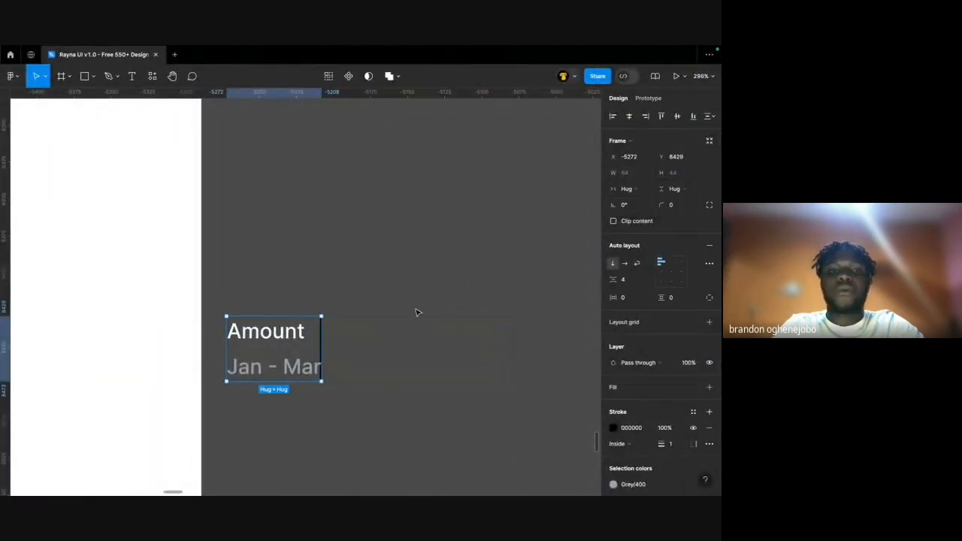
Switch the "Amount / Jan - Mar" frame to individual padding and set its right padding to 8.
double_click(271, 337)
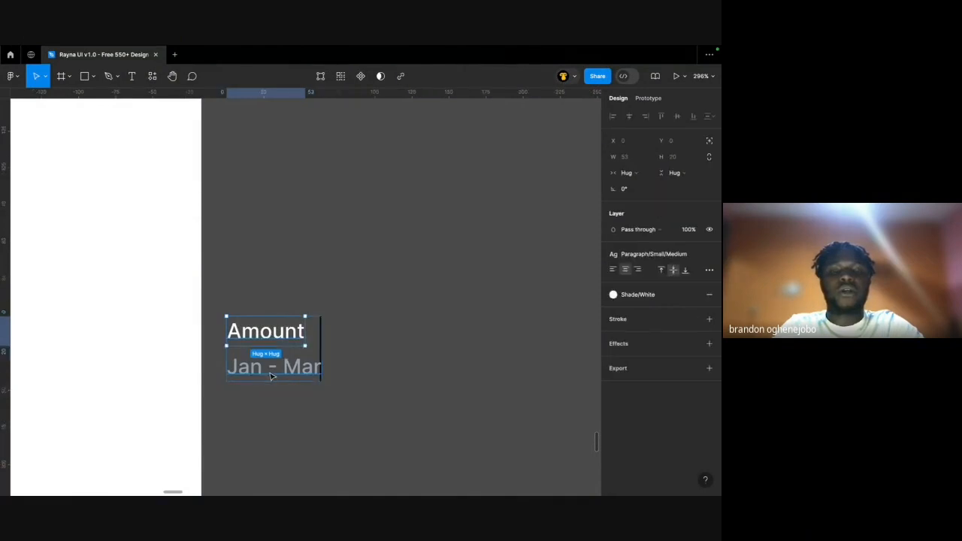
left_click(271, 375)
left_click(274, 310)
left_click(239, 325)
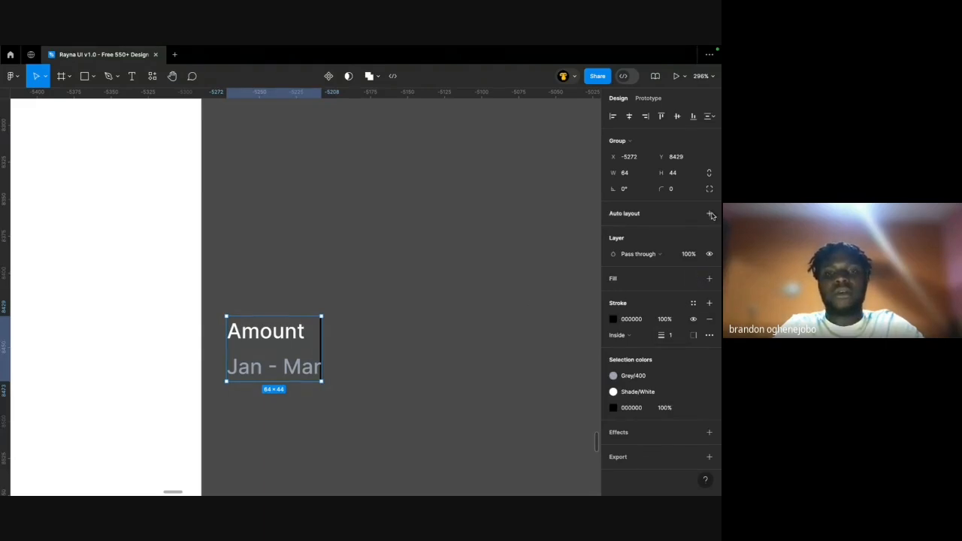
left_click(445, 328)
scroll(419, 337, "down", 3)
left_click(365, 343)
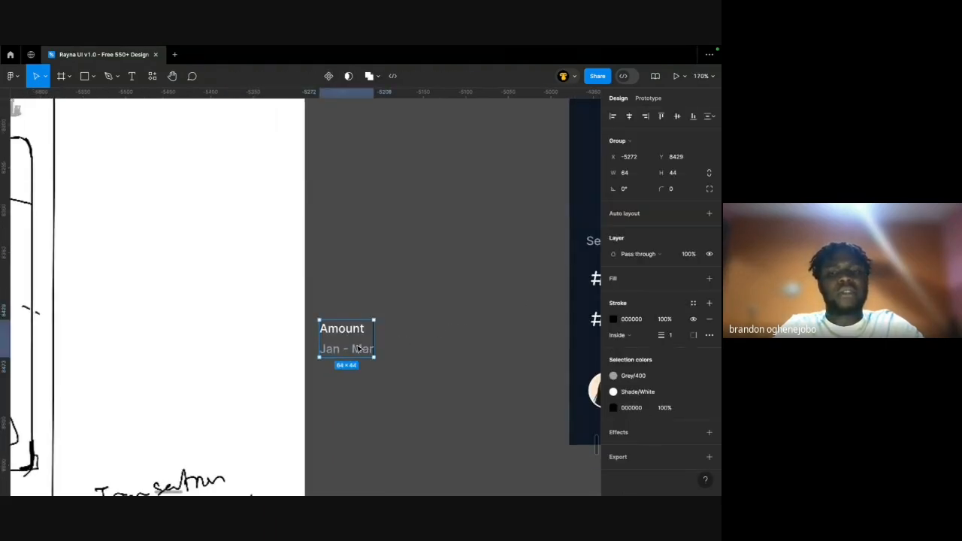
key("shift+a")
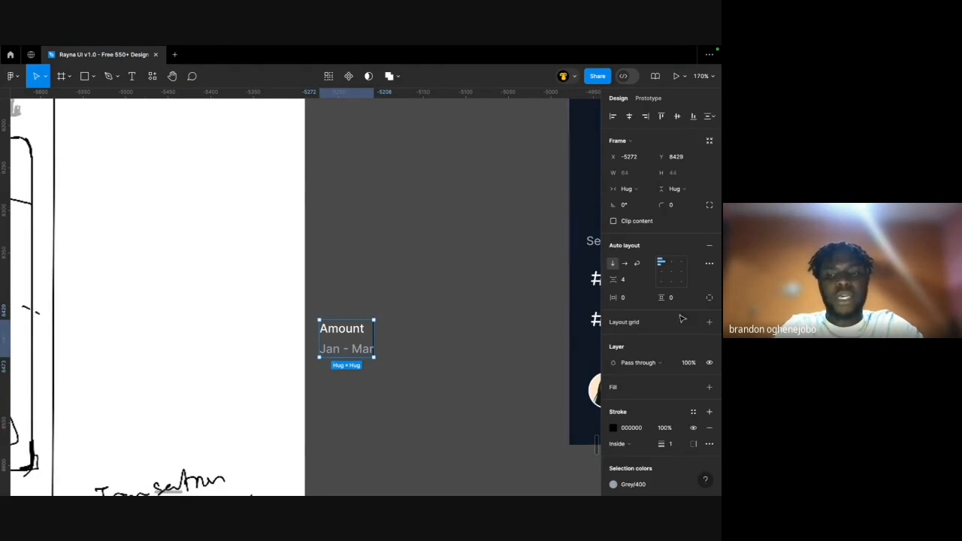
left_click(707, 298)
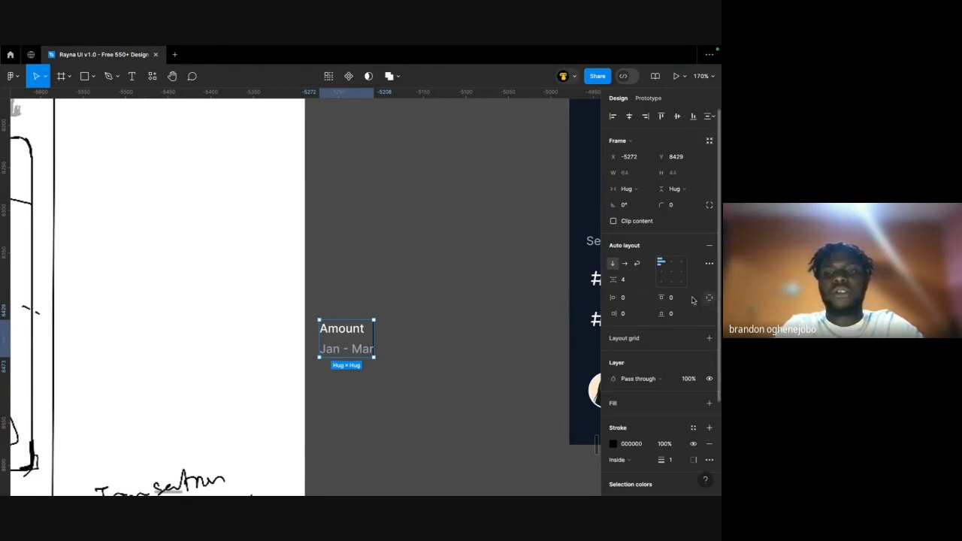
left_click(632, 314)
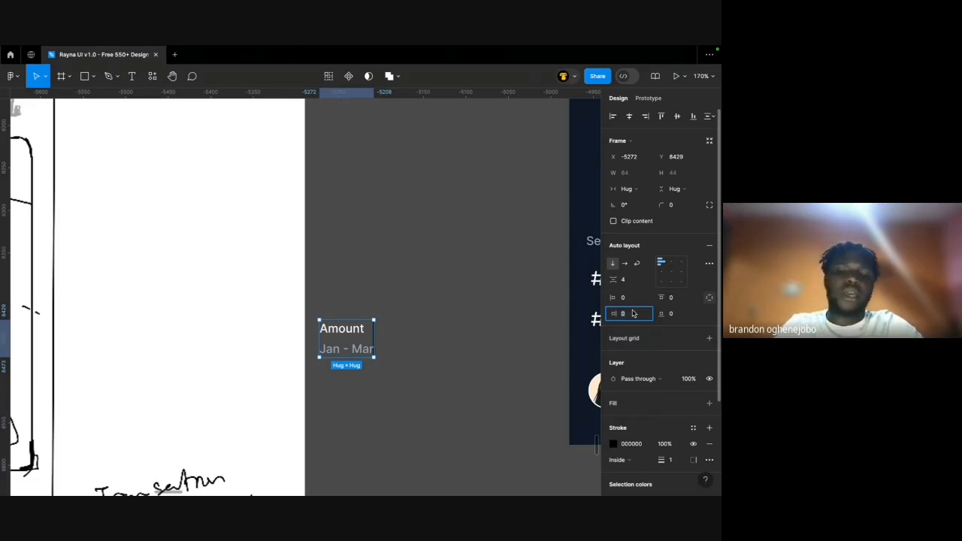
type("8")
key("Return")
scroll(336, 377, "up", 3)
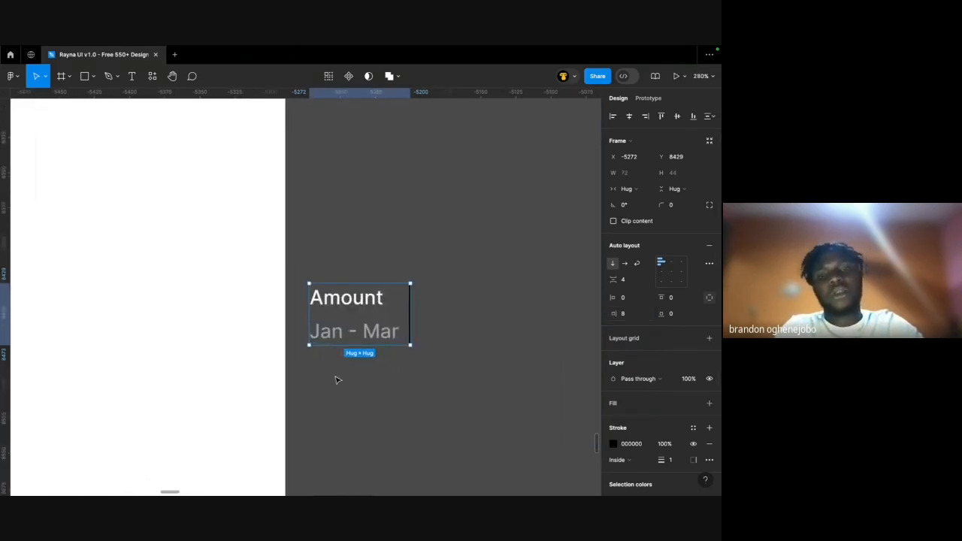
scroll(406, 322, "up", 3)
scroll(408, 320, "down", 4)
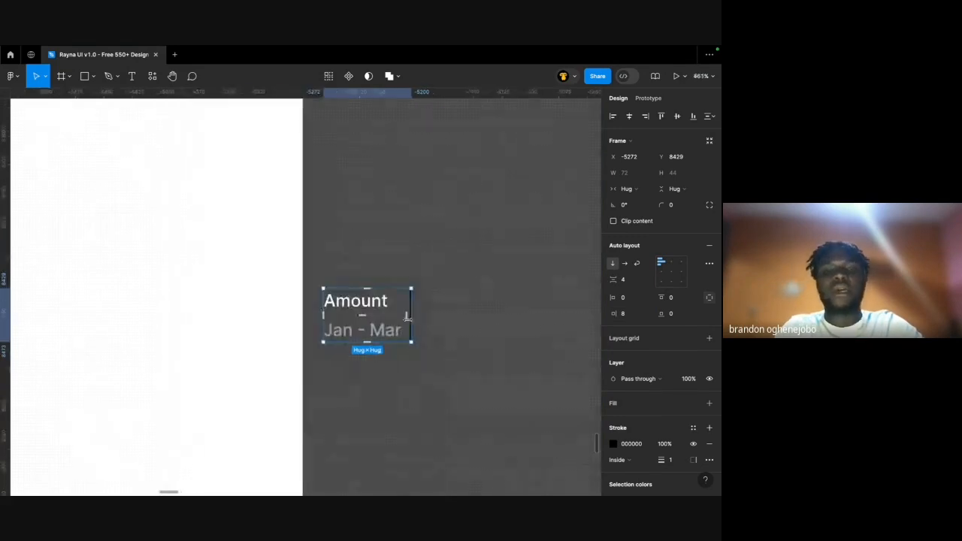
Apply auto layout to the group containing the overlapping "Amount / Jan - Mar" frames.
left_click(438, 310)
left_click(369, 310)
scroll(364, 311, "down", 1)
key("shift+a")
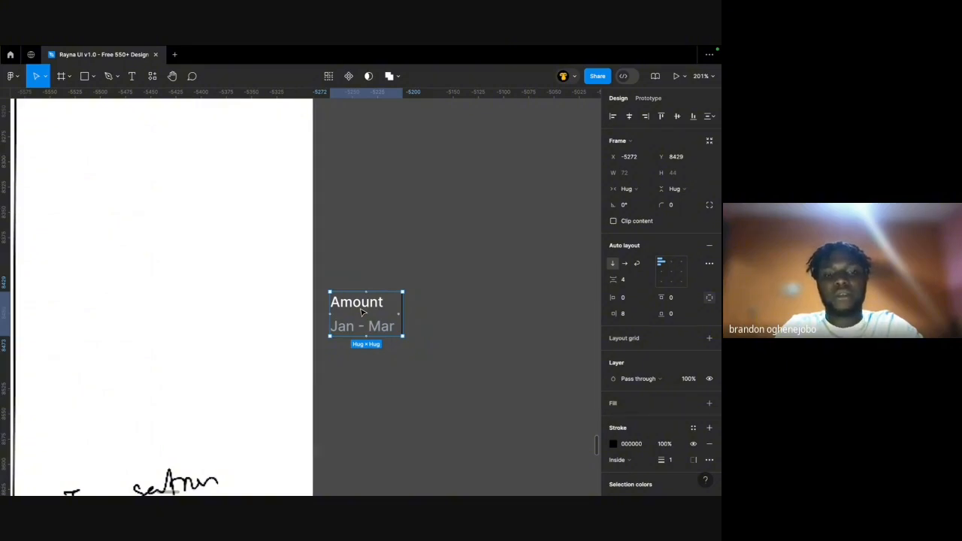
scroll(361, 312, "down", 4)
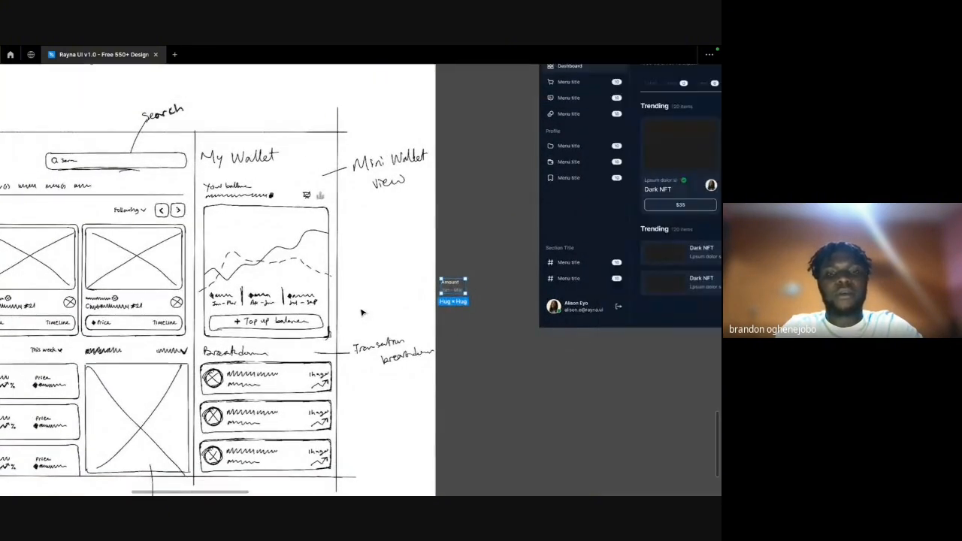
key("ctrl+backslash")
key("ctrl+backslash")
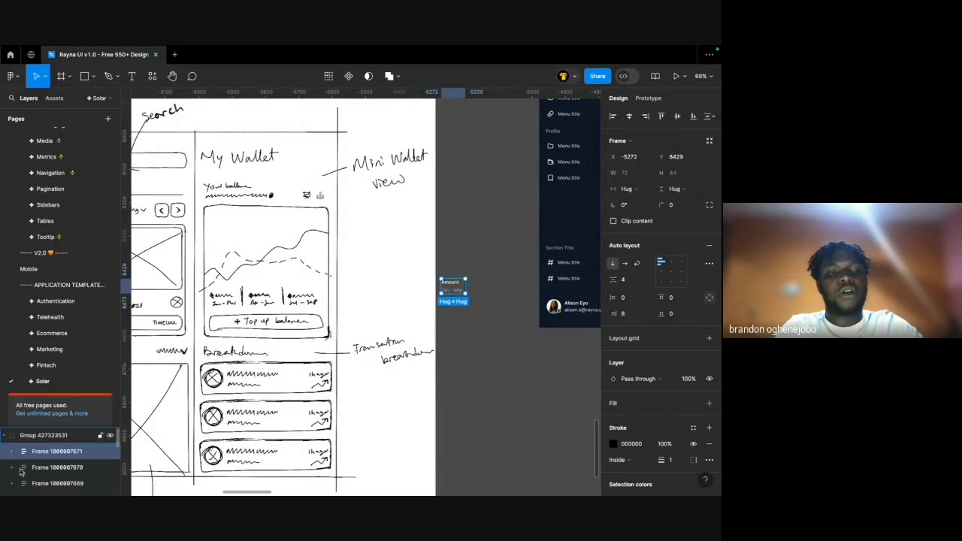
key("ctrl+z")
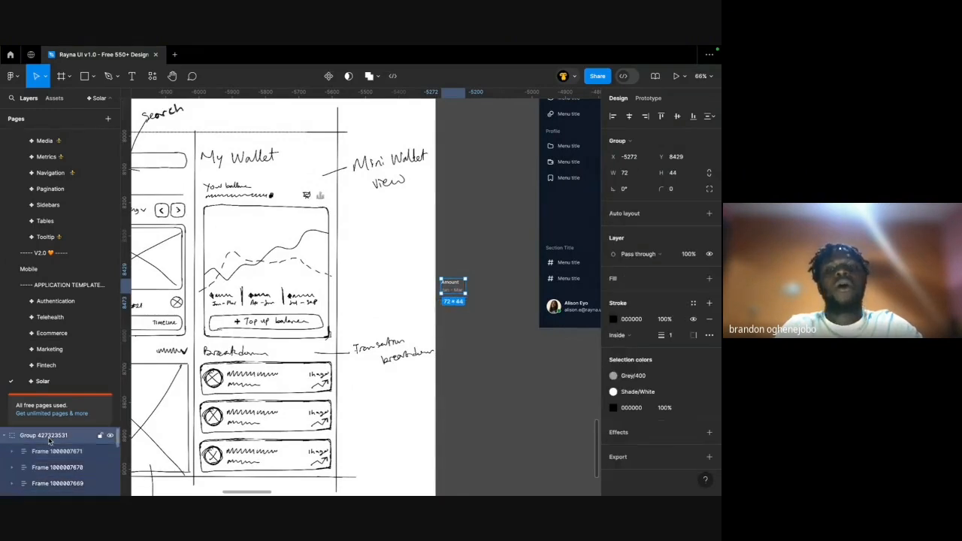
key("shift+a")
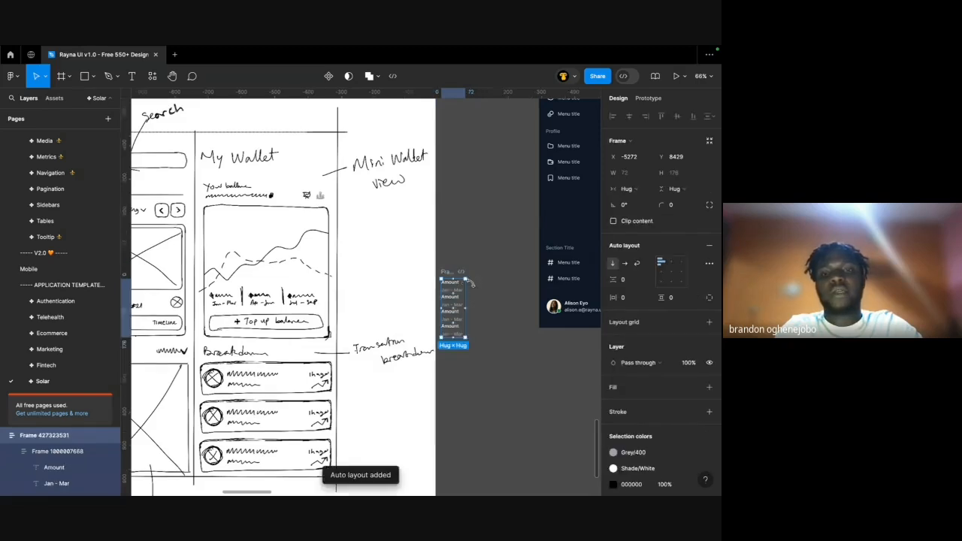
Change the legend frame's auto layout direction to horizontal so its items sit side by side.
scroll(471, 289, "up", 5)
scroll(432, 322, "down", 1)
scroll(431, 322, "right", 1)
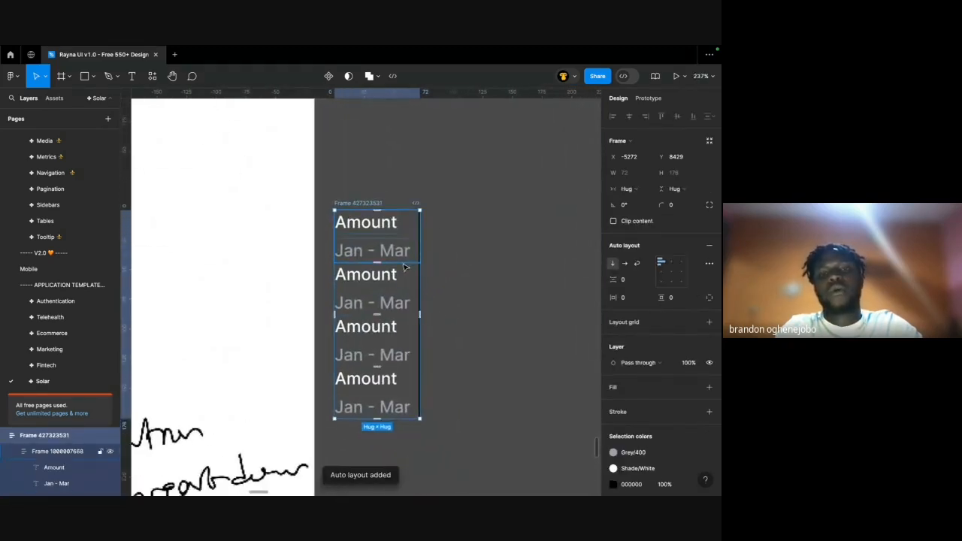
left_click(624, 263)
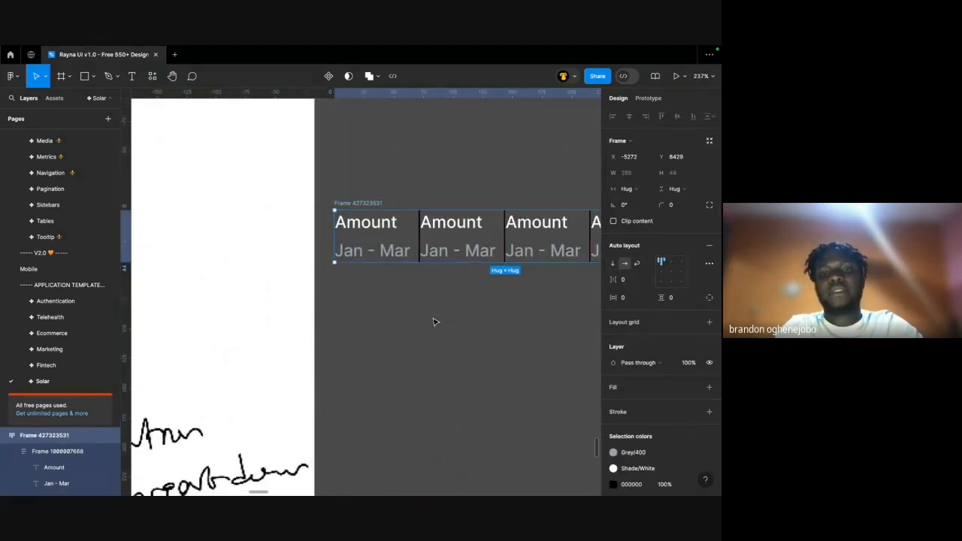
Move the legend row down to empty canvas beside the wireframe, at about X -5248, Y 8809.
scroll(434, 321, "down", 4)
scroll(433, 322, "down", 3)
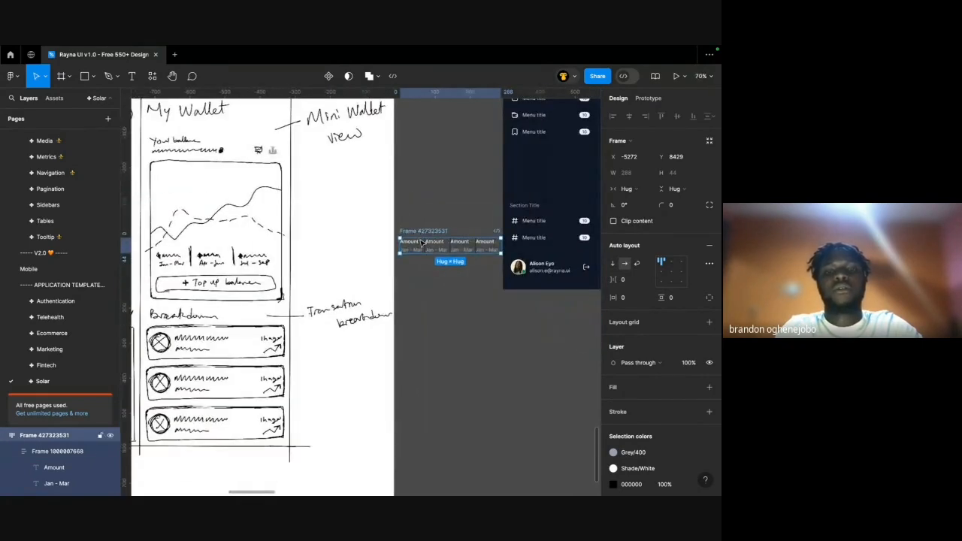
left_click_drag(422, 231, 429, 367)
scroll(436, 369, "up", 5)
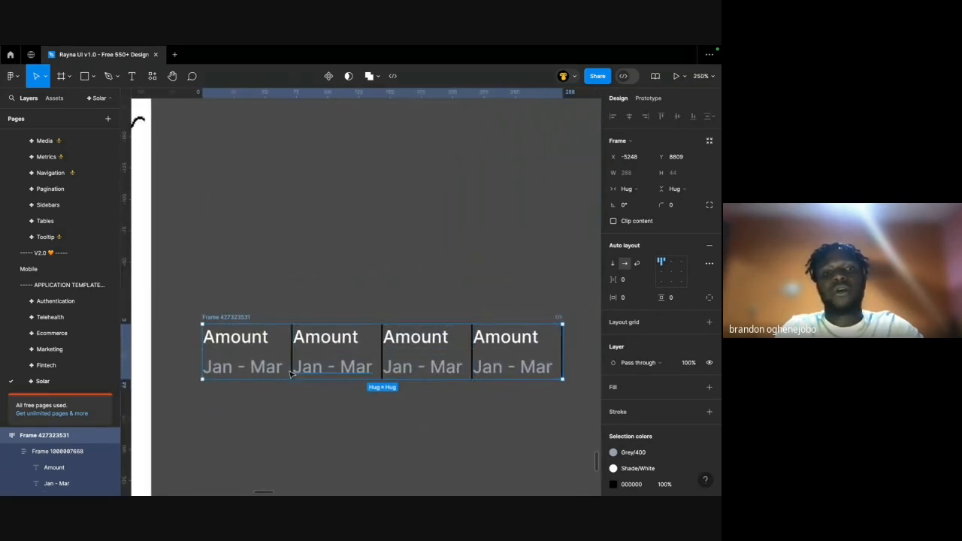
Set the spacing between items in the horizontal legend frame to 8.
left_click(293, 369)
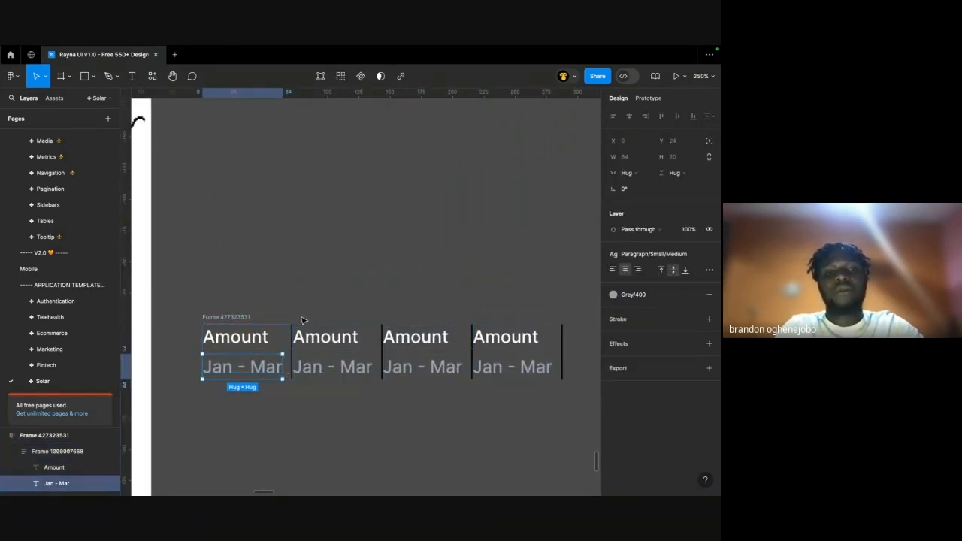
left_click(233, 316)
left_click(632, 281)
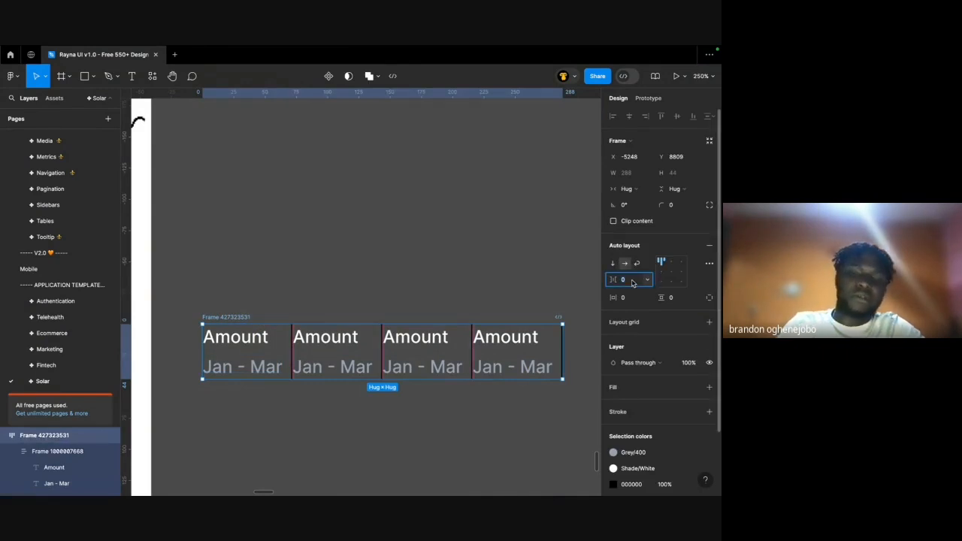
left_click(474, 271)
Delete the fourth "Amount / Jan - Mar" item from the legend row.
scroll(474, 270, "down", 5)
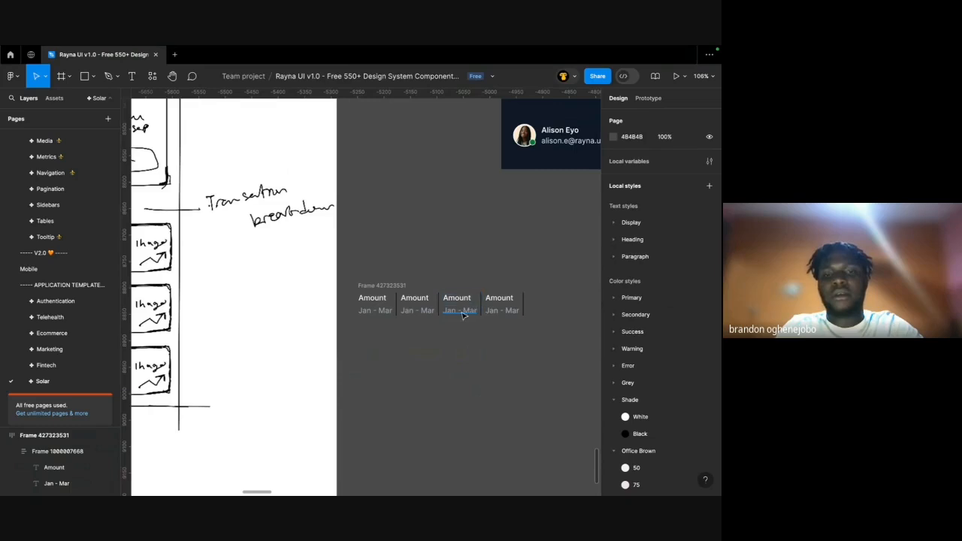
left_click(493, 316)
key("Delete")
Remove the divider stroke from the last of the three "Amount / Jan - Mar" items.
scroll(491, 316, "up", 5)
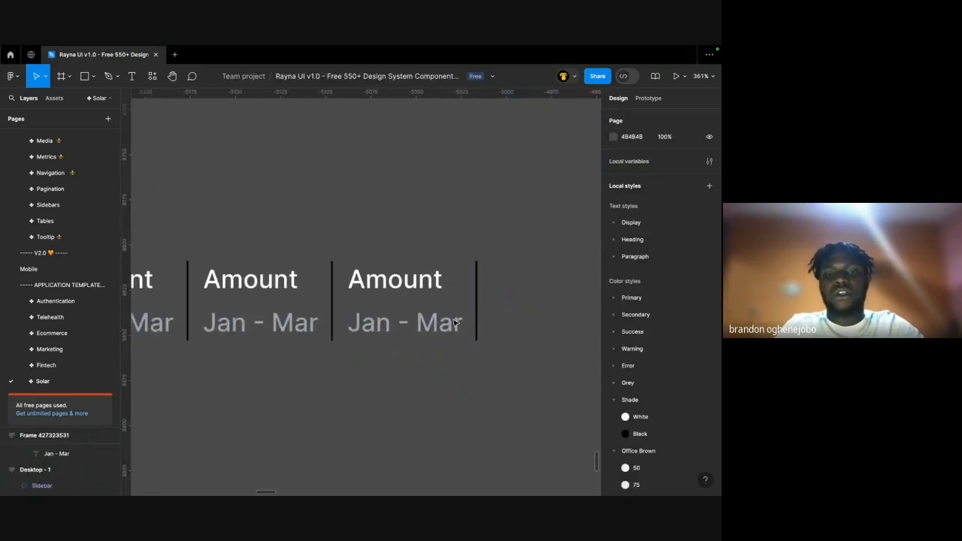
left_click(455, 323, "super")
left_click(267, 299)
left_click(394, 303)
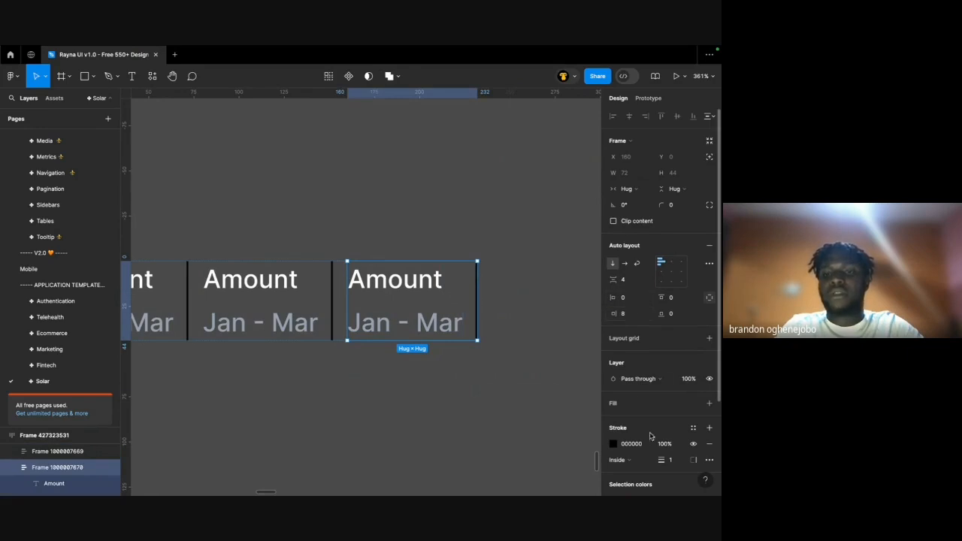
left_click(709, 443)
left_click(534, 397)
Move the legend row into the wallet's chart card between the line chart and top-up button, with its width filling the container.
scroll(534, 399, "down", 8)
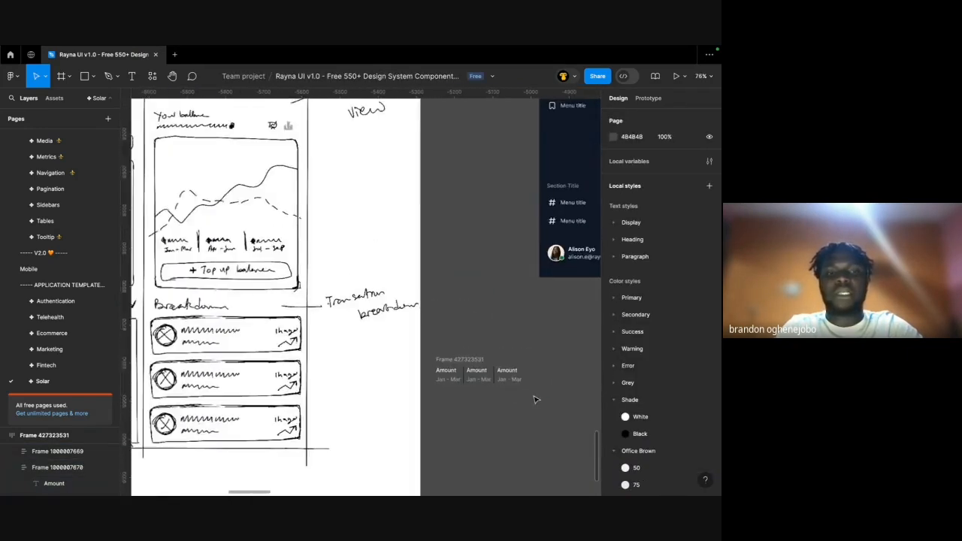
left_click(467, 351)
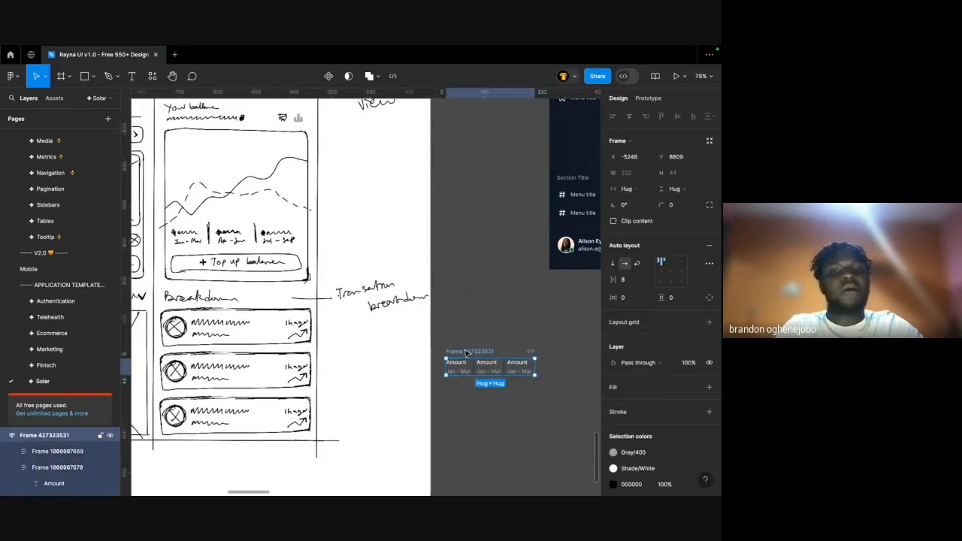
scroll(466, 352, "right", 1)
scroll(466, 352, "down", 1)
scroll(450, 359, "right", 2)
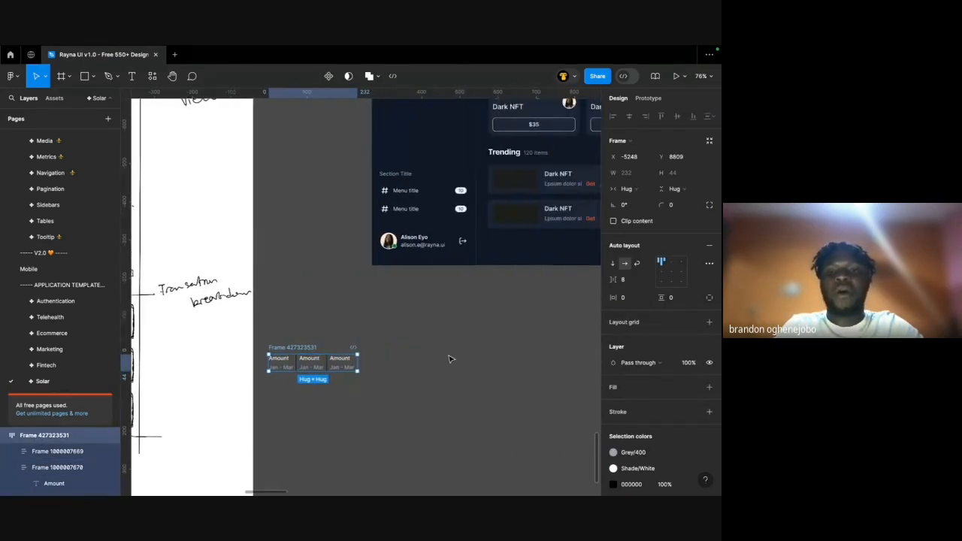
key("ctrl+x")
scroll(451, 358, "right", 6)
scroll(451, 359, "up", 2)
scroll(386, 159, "up", 5)
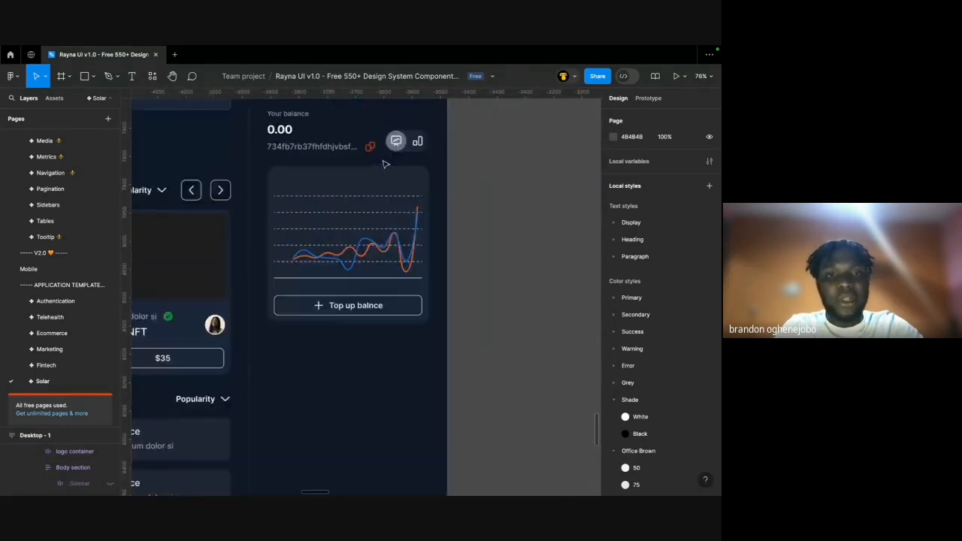
left_click(370, 328)
key("ctrl+v")
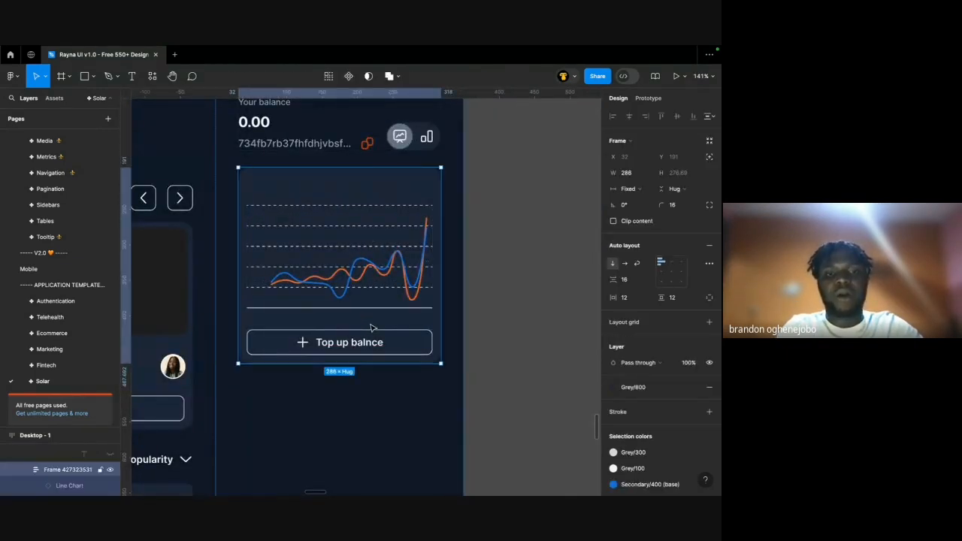
key("Up")
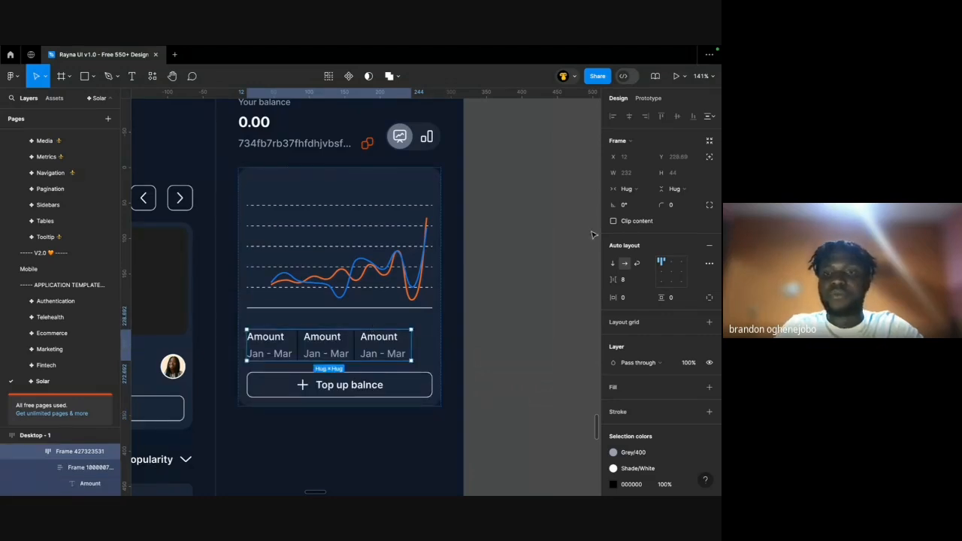
left_click(626, 189)
left_click(636, 200)
Group the line chart and legend row in a vertical auto layout frame with 8 spacing.
left_click(349, 308, "shift")
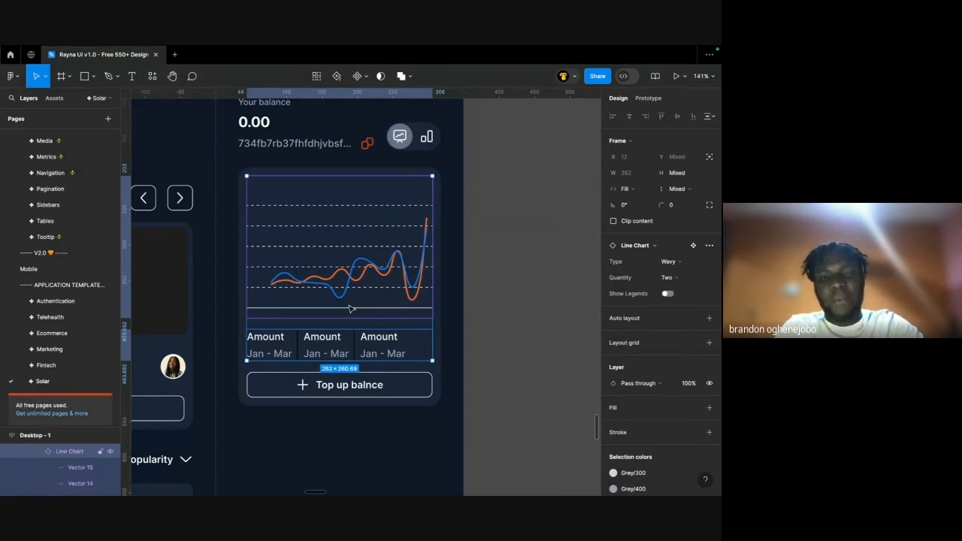
key("shift+a")
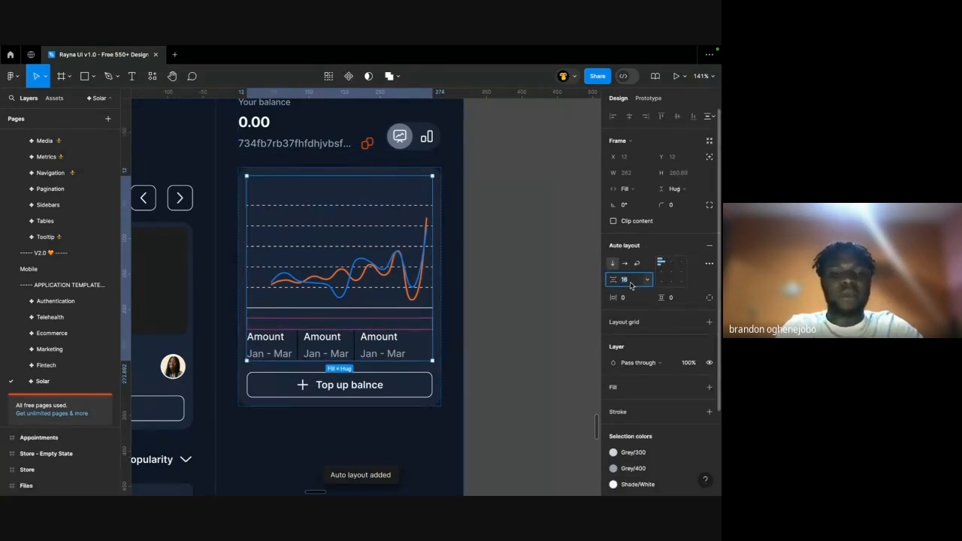
type("8")
key("Return")
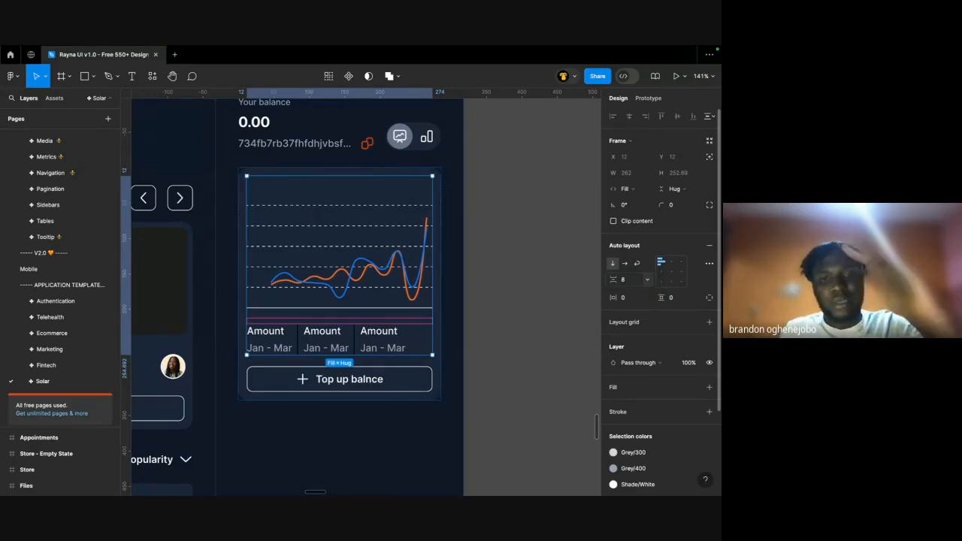
Try to shorten the line chart from its lower edge, undo the resize, and check its vertical sizing options.
left_click(299, 310)
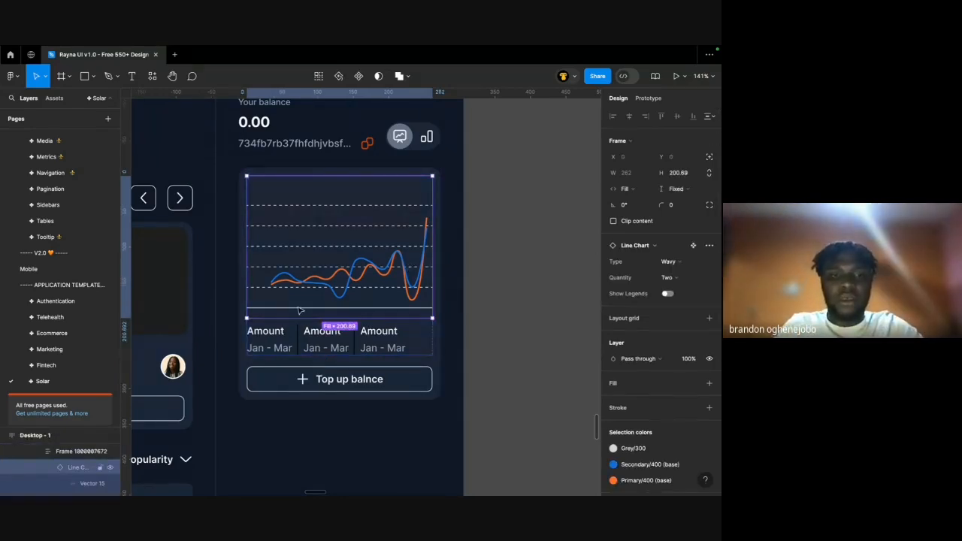
double_click(272, 310)
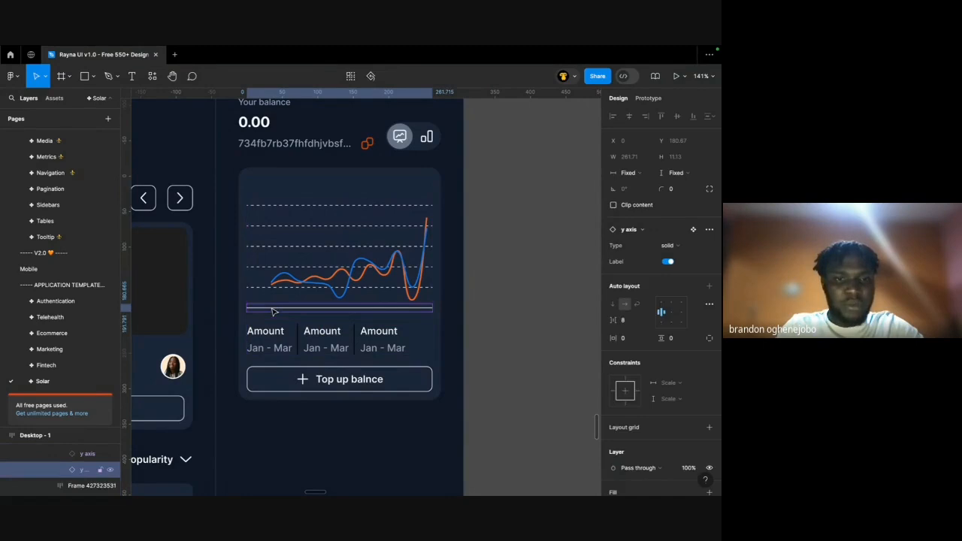
left_click(269, 318)
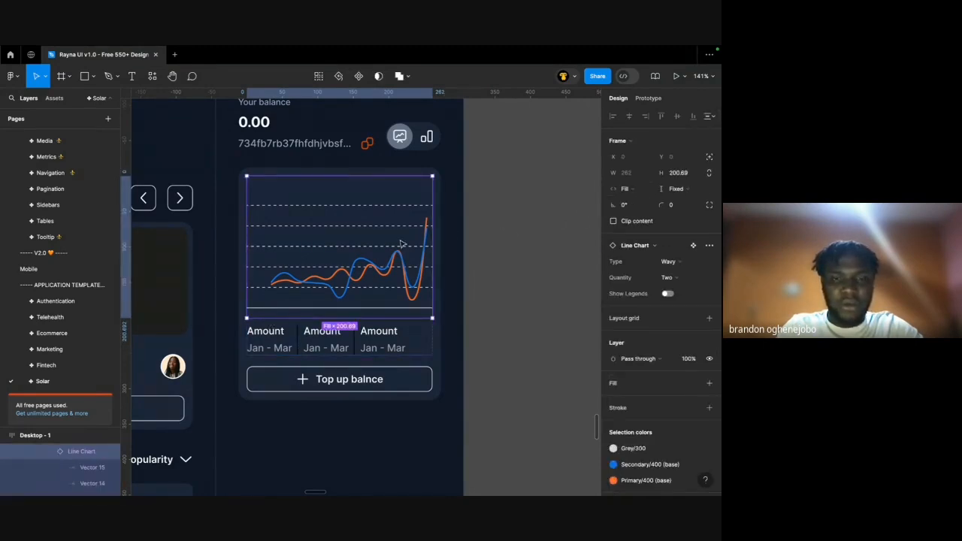
scroll(317, 321, "up", 5)
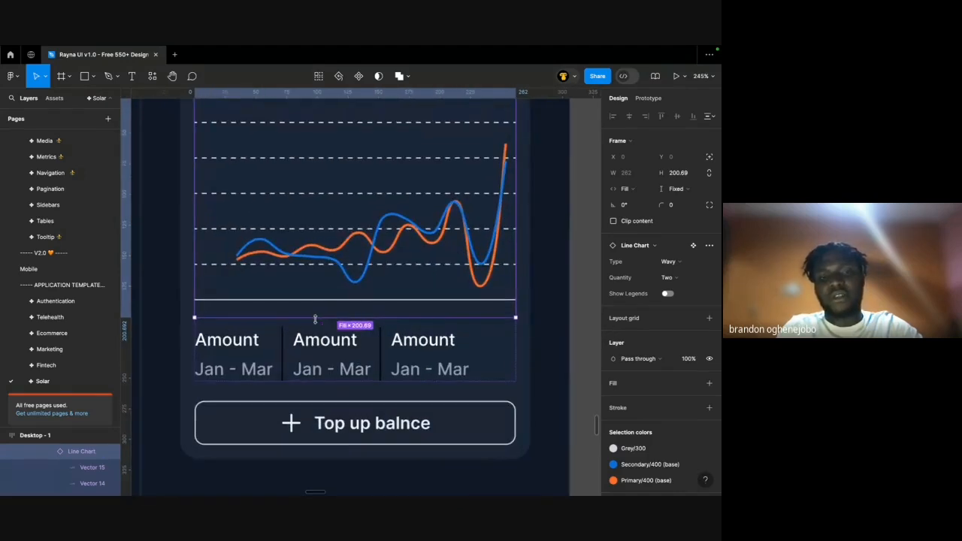
left_click_drag(316, 320, 321, 248)
key("super+z")
scroll(321, 249, "up", 3)
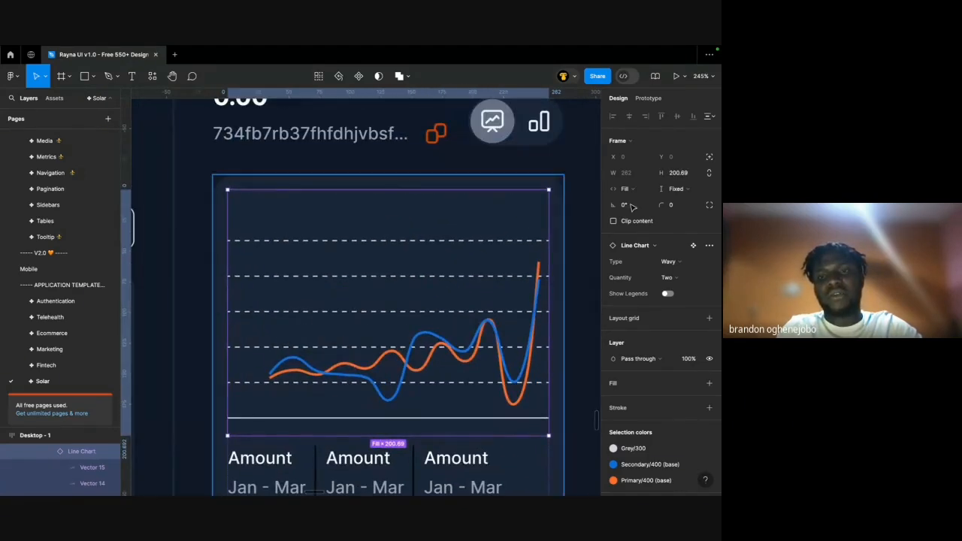
left_click(673, 188)
left_click(667, 189)
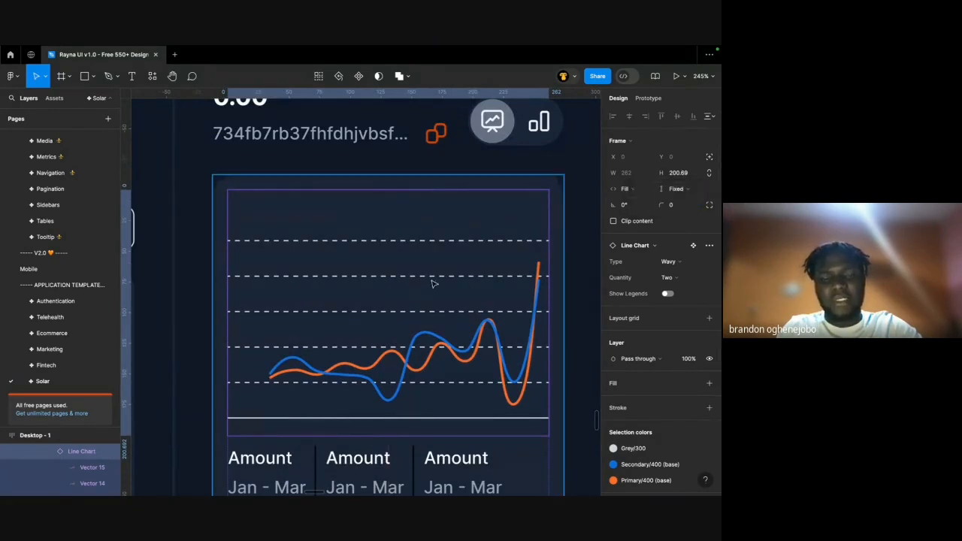
Examine the Line Chart's nested layers, toggling the hidden x axis layer to see the space it occupies.
scroll(429, 286, "right", 2)
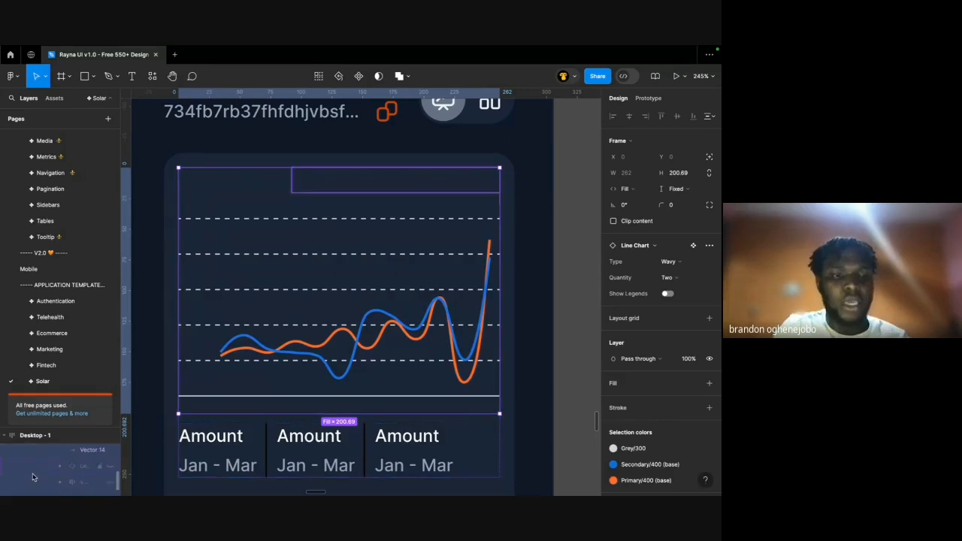
scroll(30, 445, "up", 2)
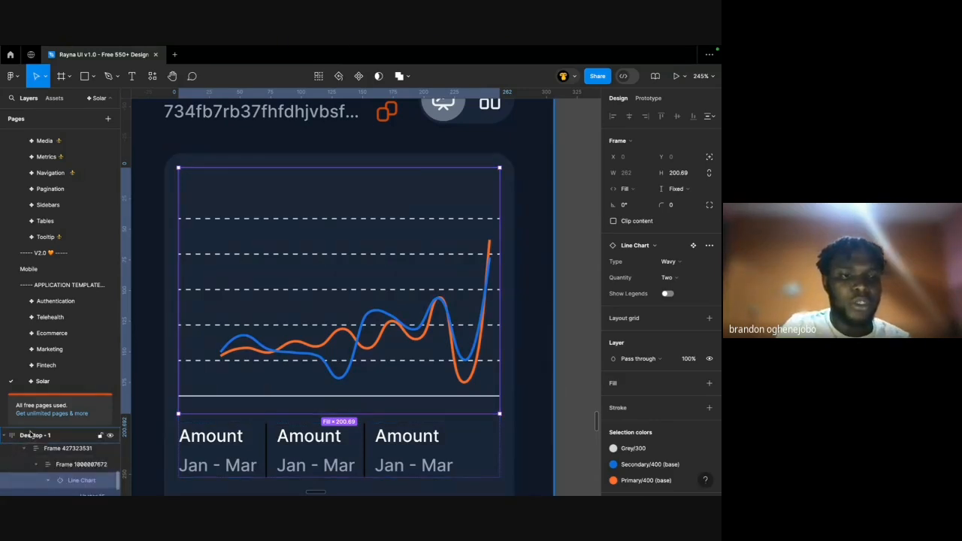
left_click_drag(30, 427, 34, 167)
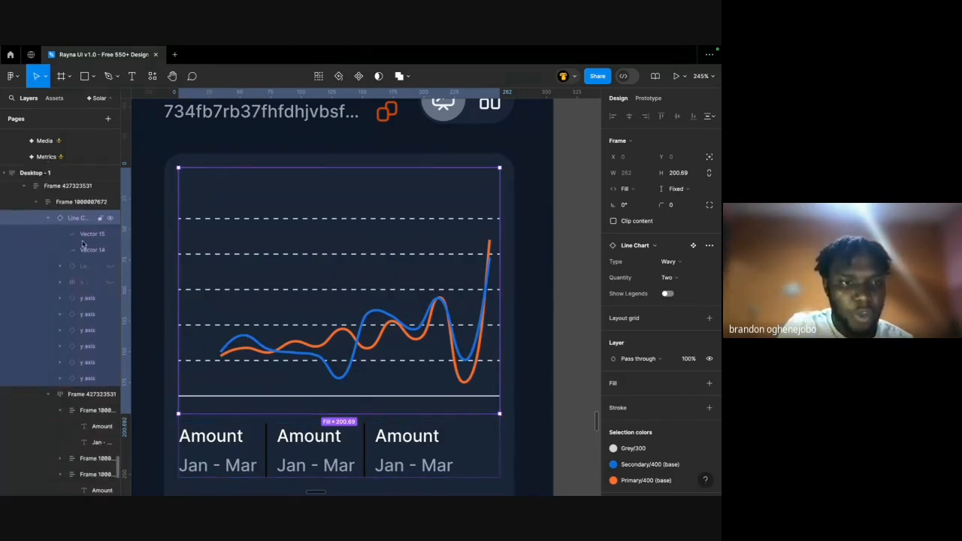
left_click(48, 235)
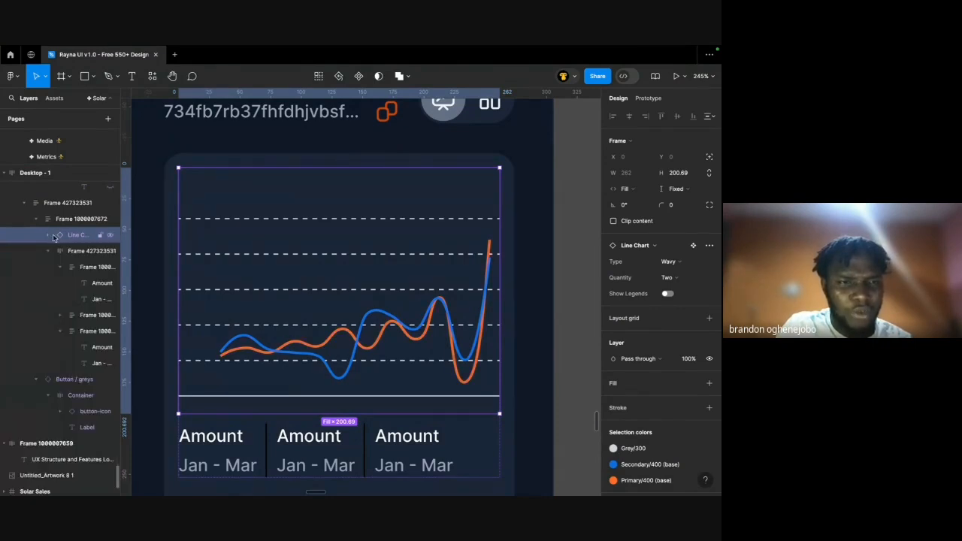
left_click(48, 234)
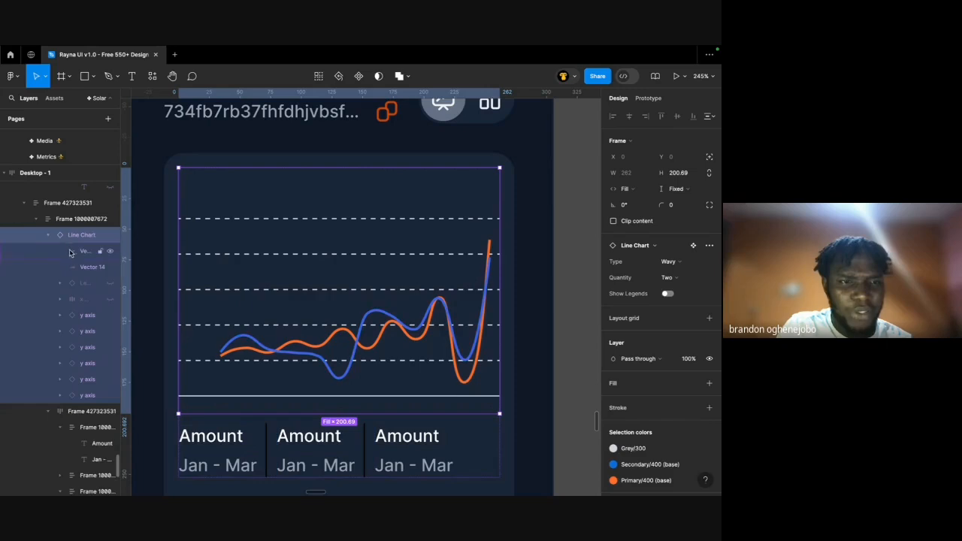
left_click(77, 301)
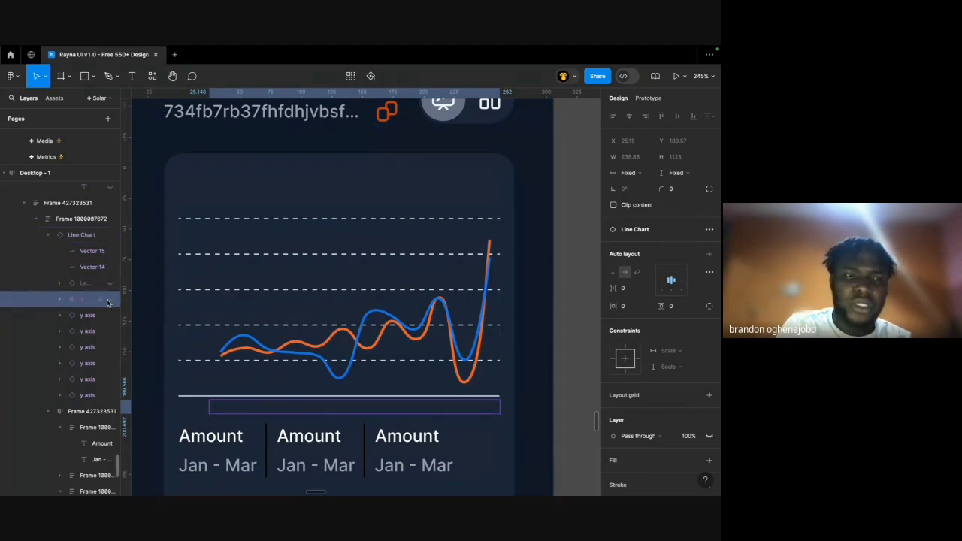
left_click(110, 300)
left_click(110, 300)
left_click(110, 301)
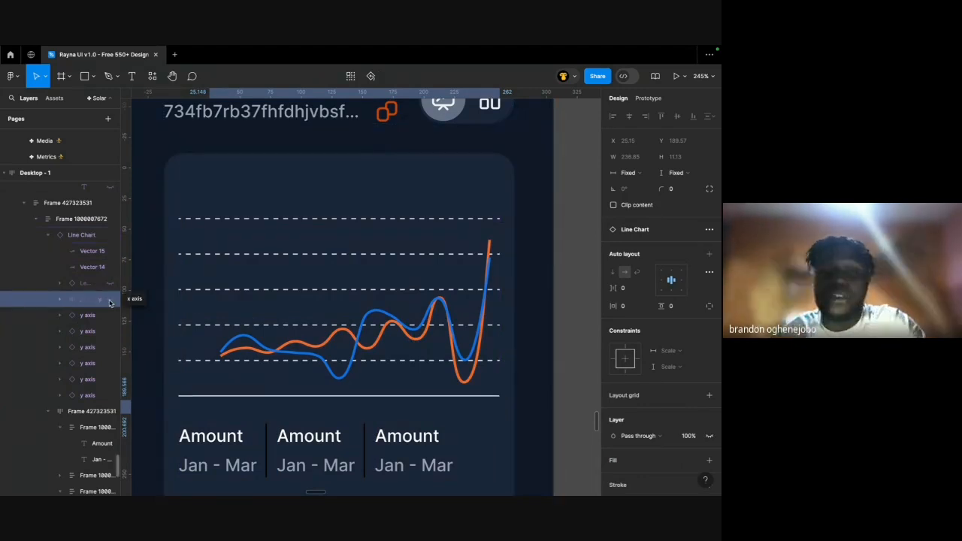
left_click(78, 236)
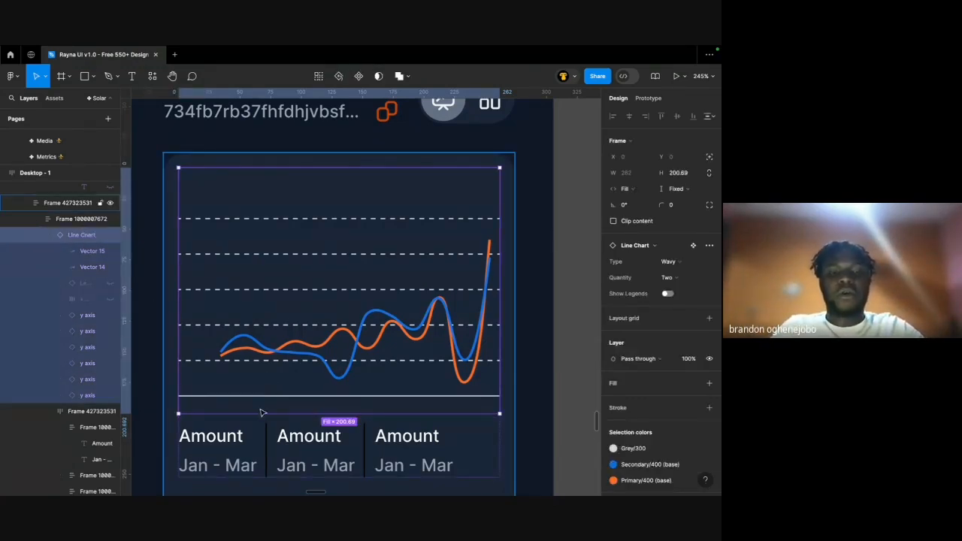
Measure the gap between the chart's lowest y axis line and the bottom of the Line Chart frame.
scroll(285, 342, "down", 4)
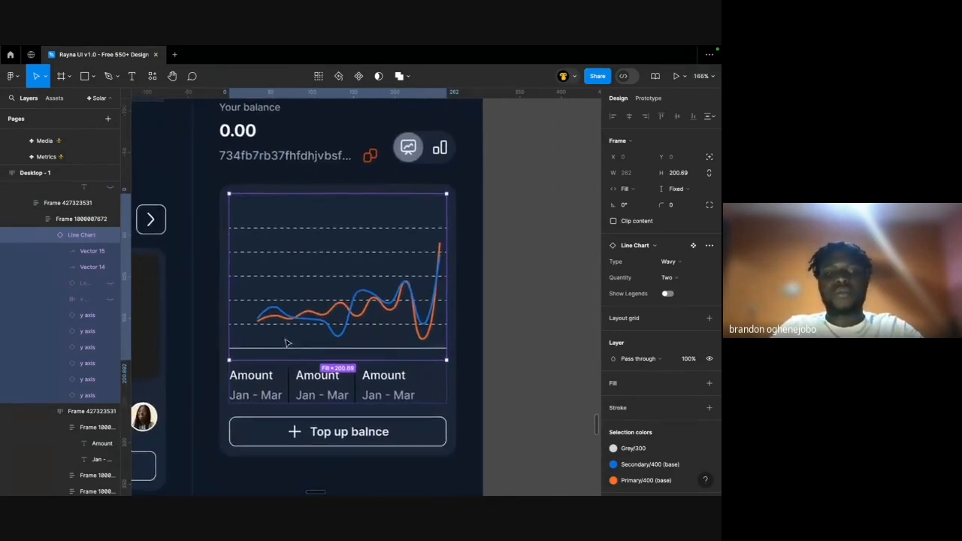
left_click(272, 379)
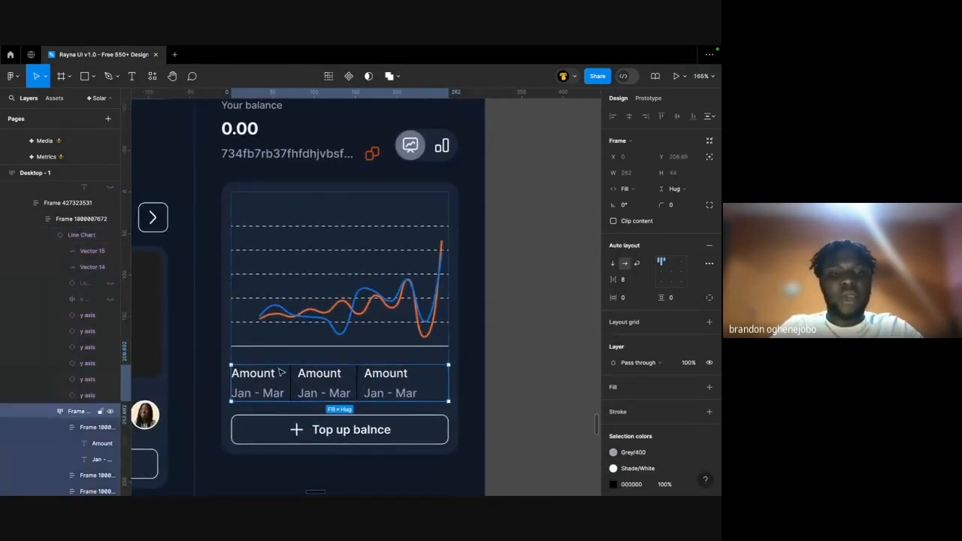
double_click(291, 350)
scroll(291, 350, "up", 6)
key("alt")
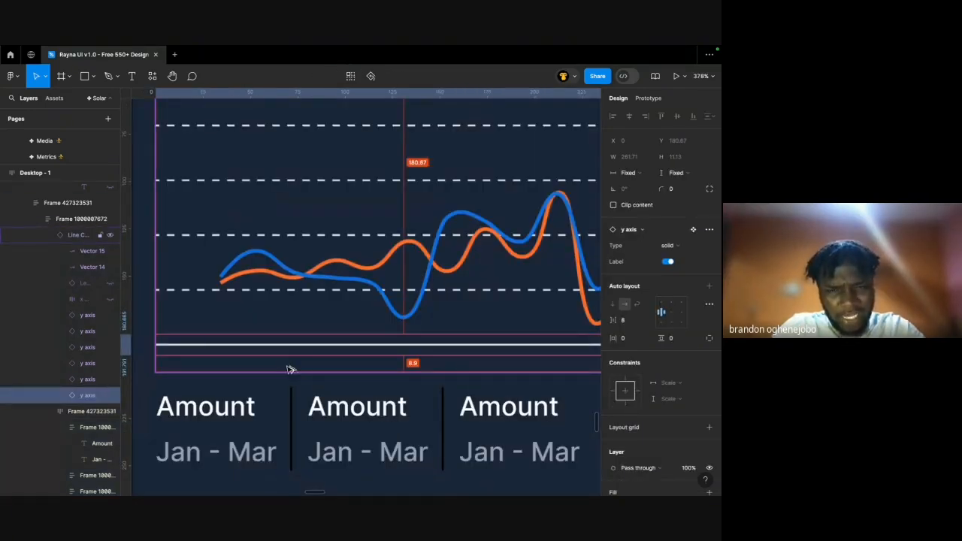
scroll(290, 371, "down", 4)
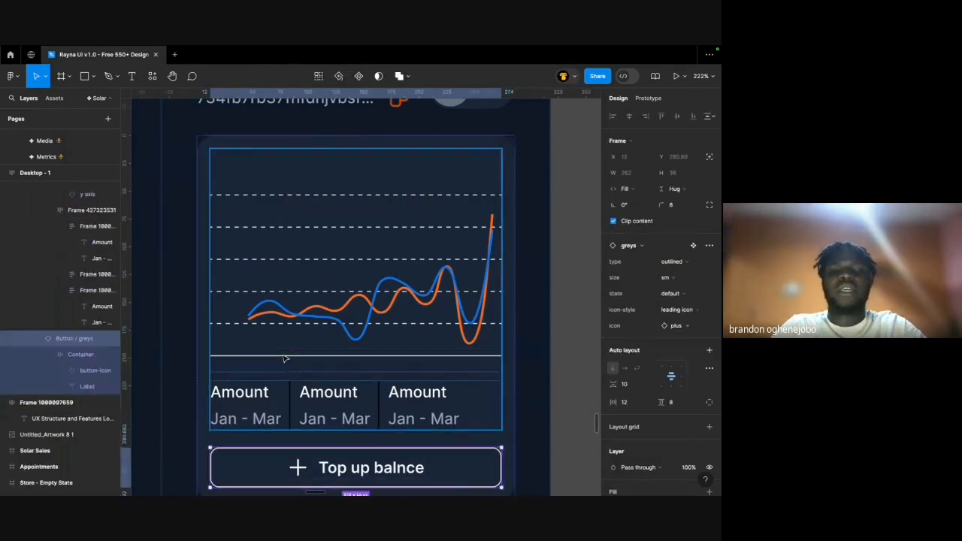
Set the vertical spacing between the line chart and legend row to 0.
left_click(285, 359)
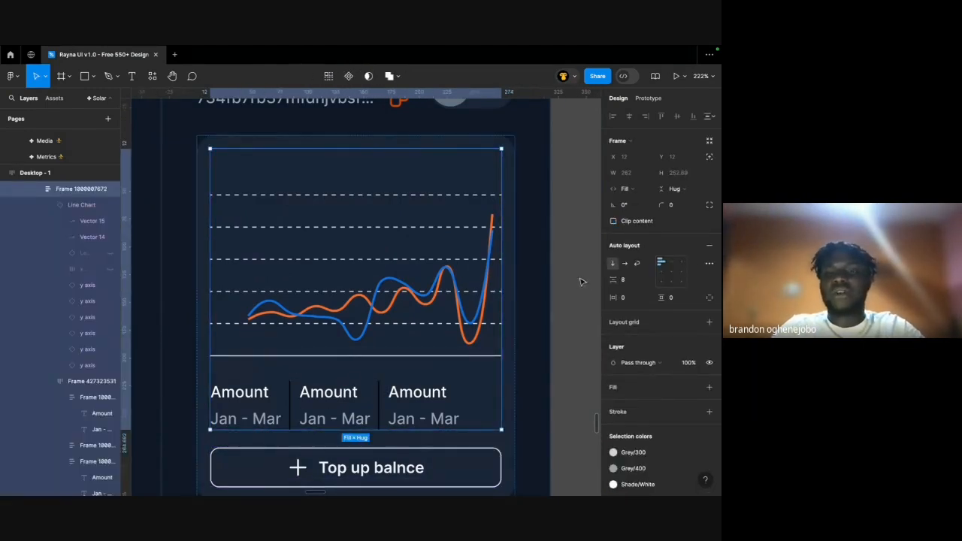
type("0")
key("Return")
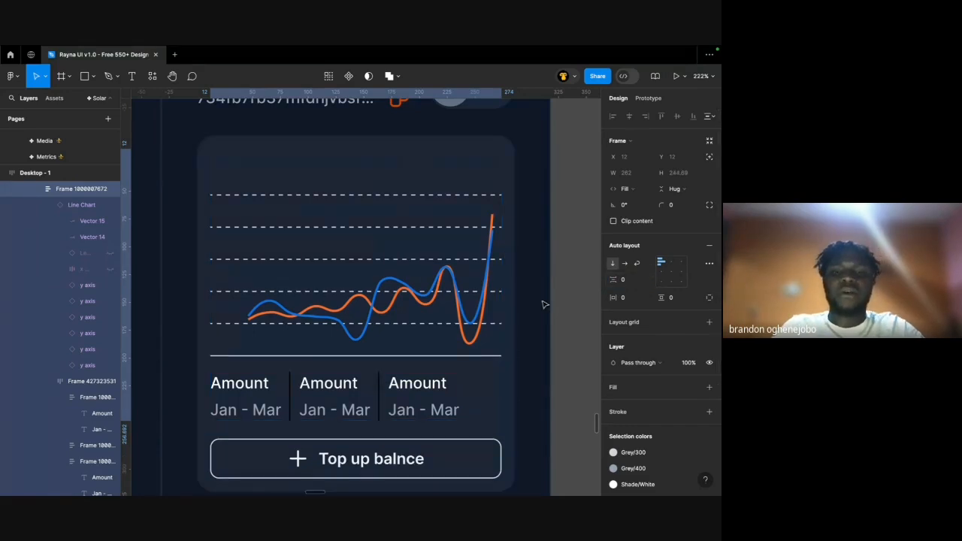
Set the width of the three legend items in the row below the line chart to Fill.
left_click(323, 357, "super")
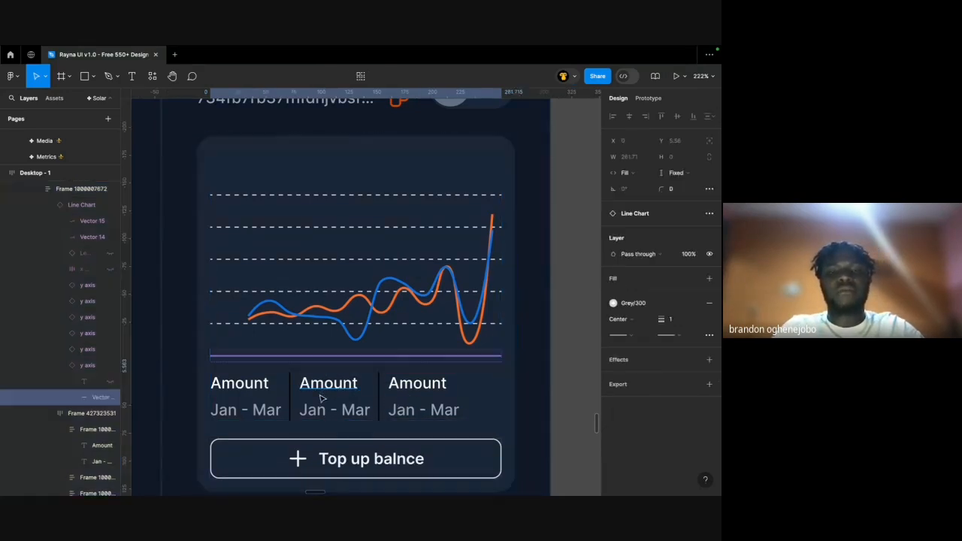
left_click(322, 398)
key("Return")
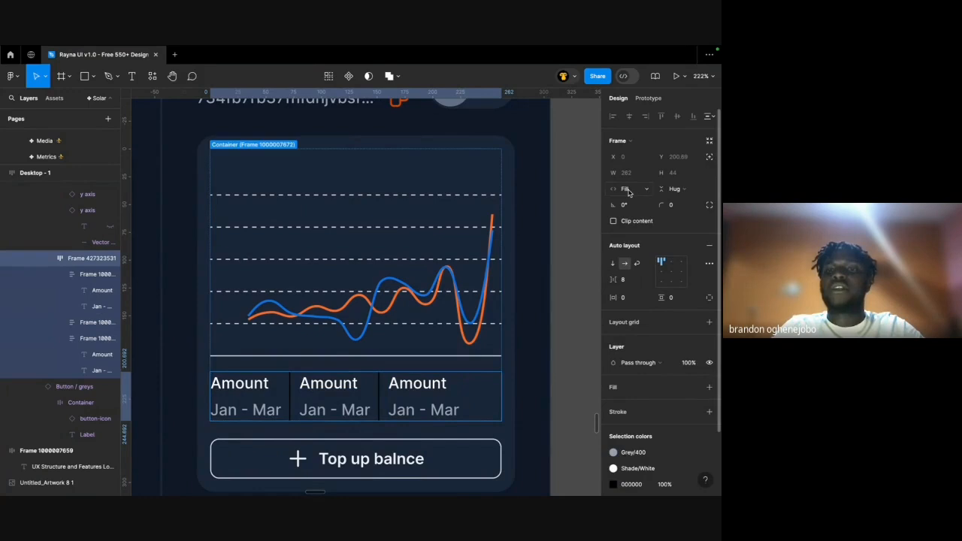
left_click(632, 193)
left_click(638, 200)
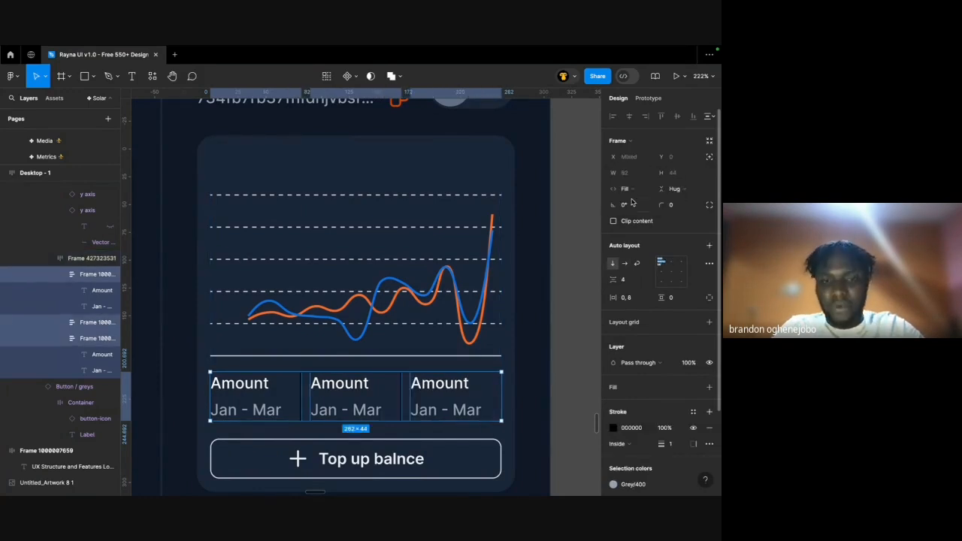
Remove the black stroke from all three Amount legend items.
double_click(356, 401)
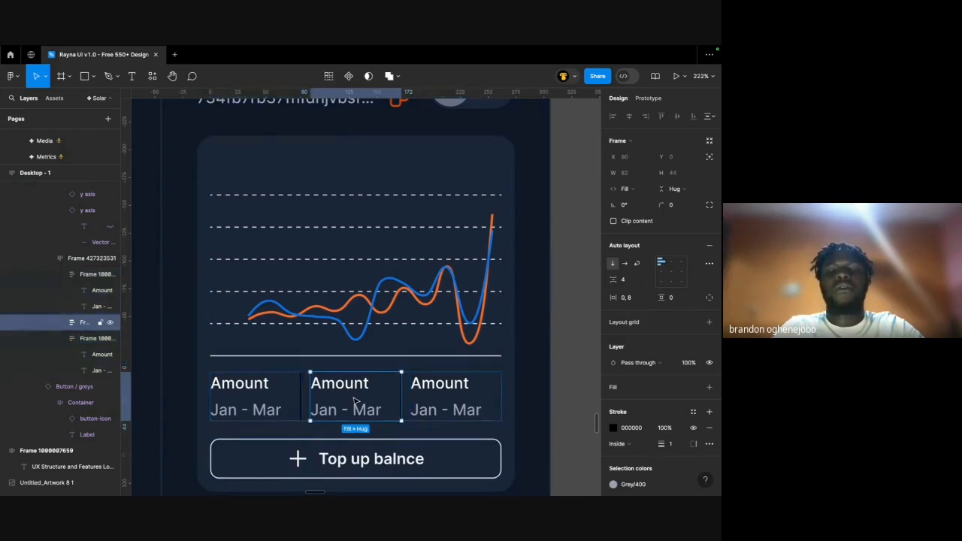
left_click(291, 398)
double_click(268, 408)
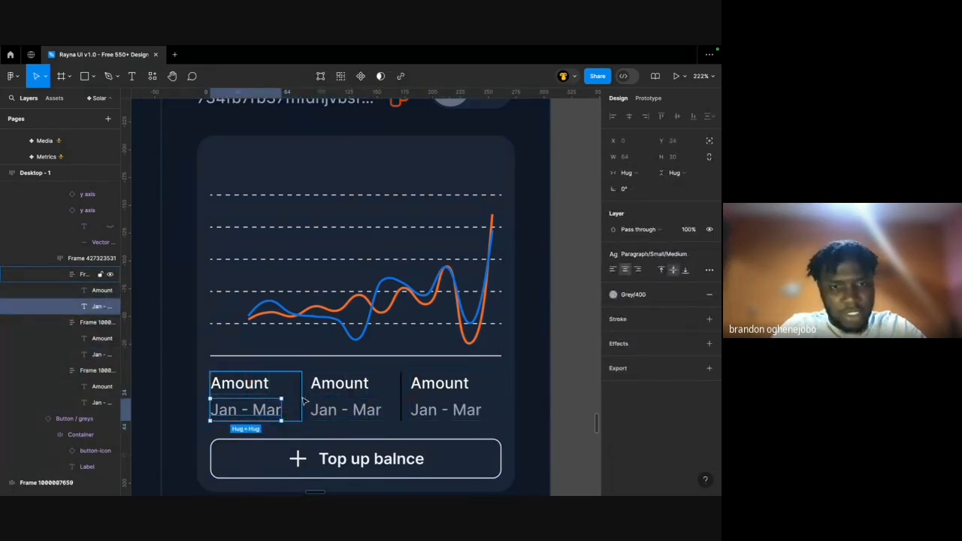
left_click(298, 395)
left_click(322, 394)
key("super+a")
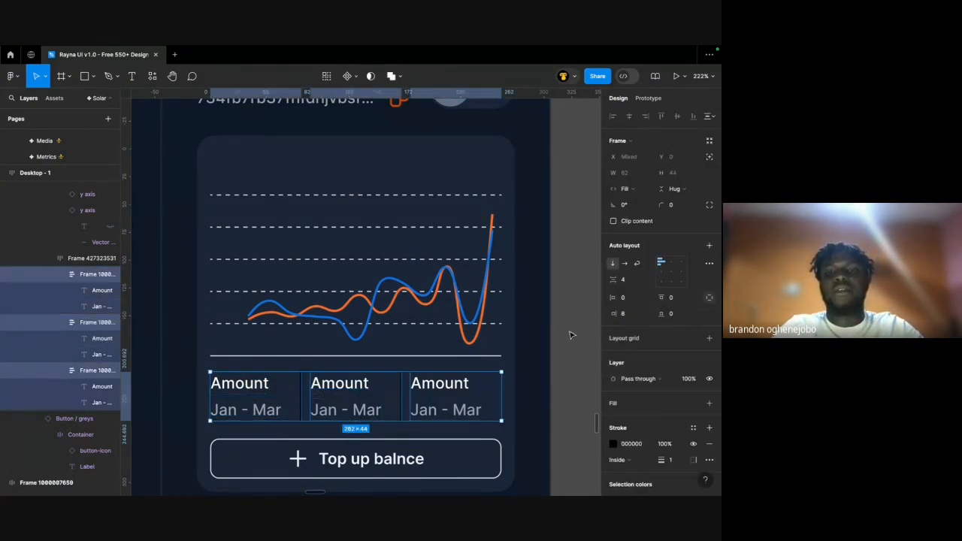
scroll(509, 376, "down", 3)
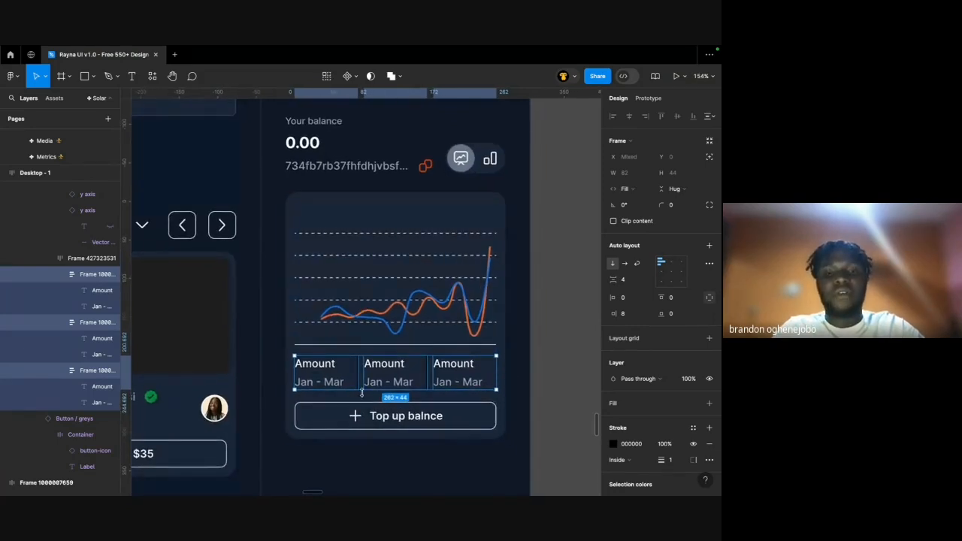
scroll(361, 391, "up", 5)
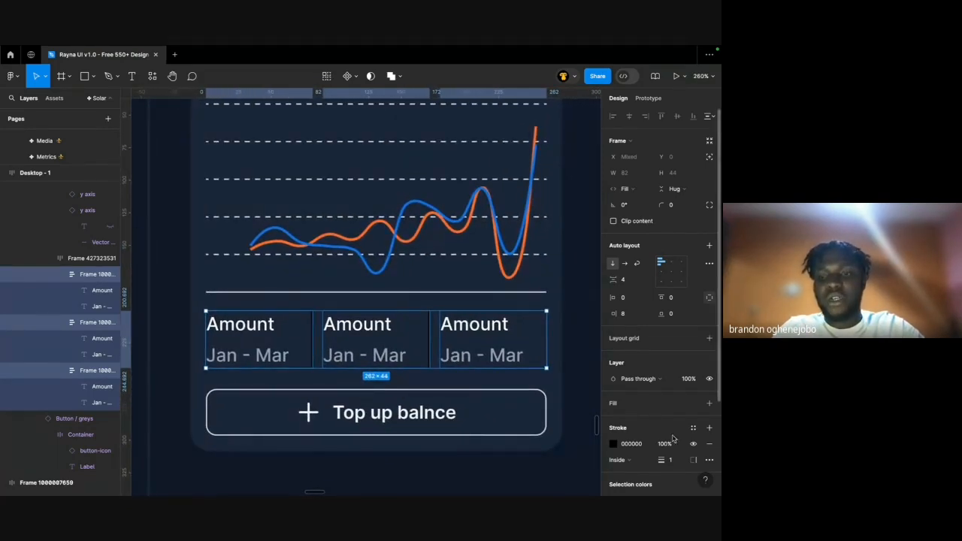
left_click(710, 444)
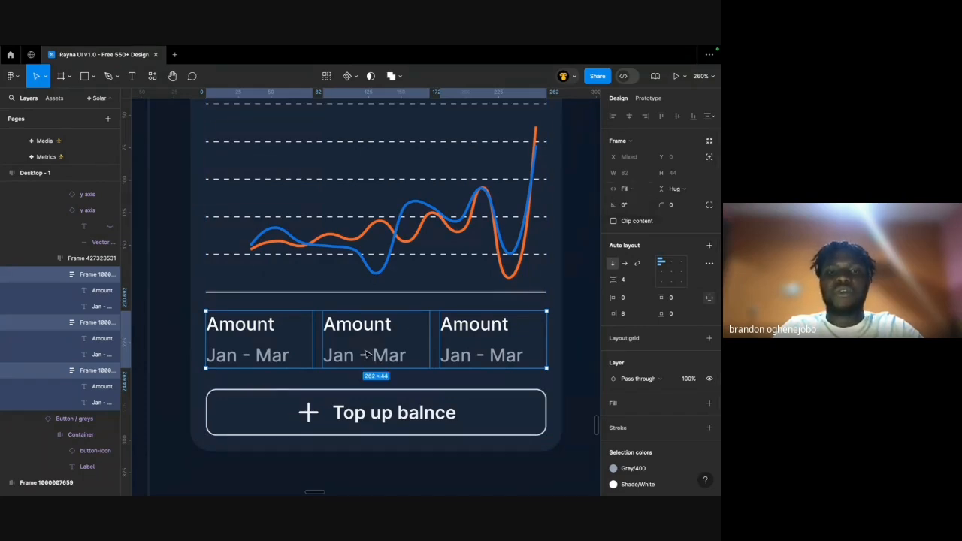
Set the legend row's horizontal spacing between items to 4.
left_click(351, 296)
left_click(342, 348)
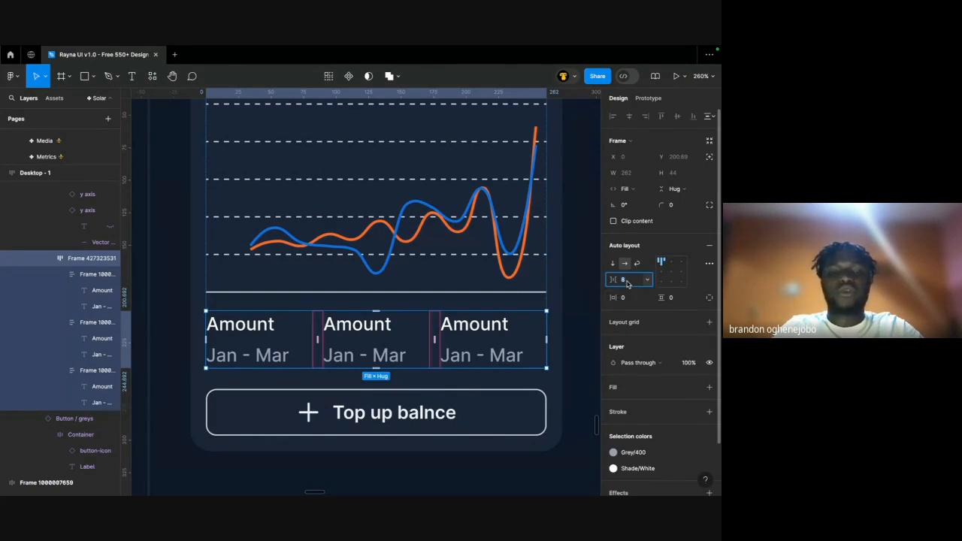
type("4")
key("Return")
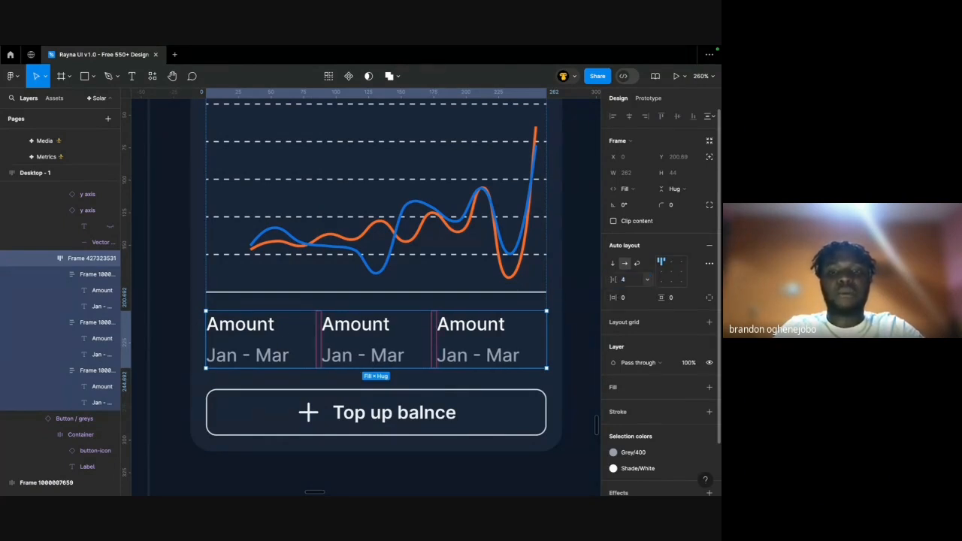
left_click(561, 325)
left_click(573, 324)
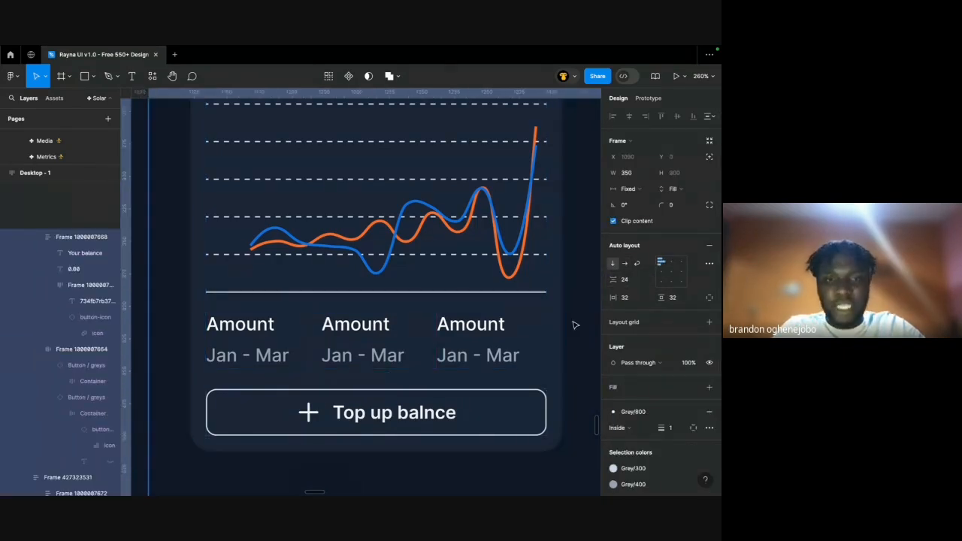
Search the component assets for "divider".
scroll(573, 324, "right", 2)
scroll(573, 324, "right", 2)
left_click(524, 314)
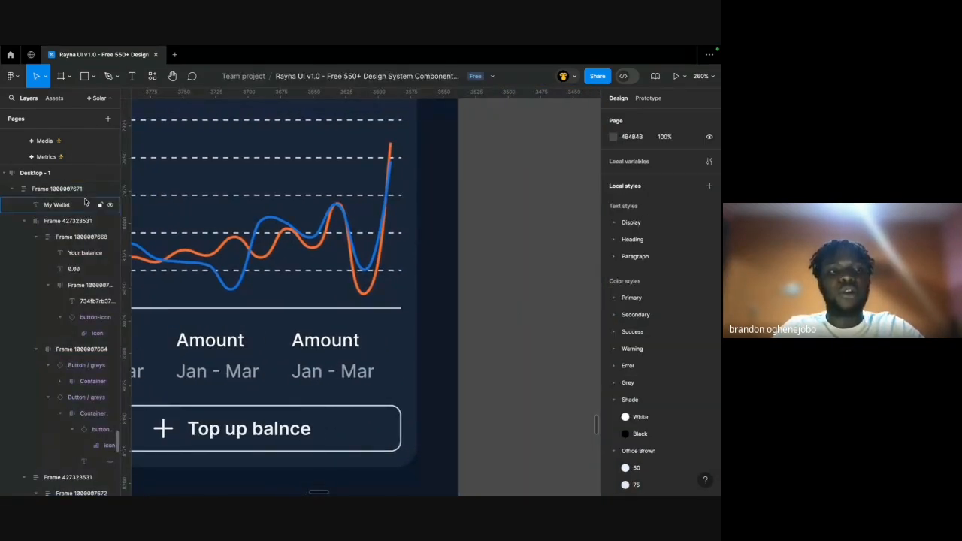
left_click(54, 98)
left_click(47, 122)
type("divider")
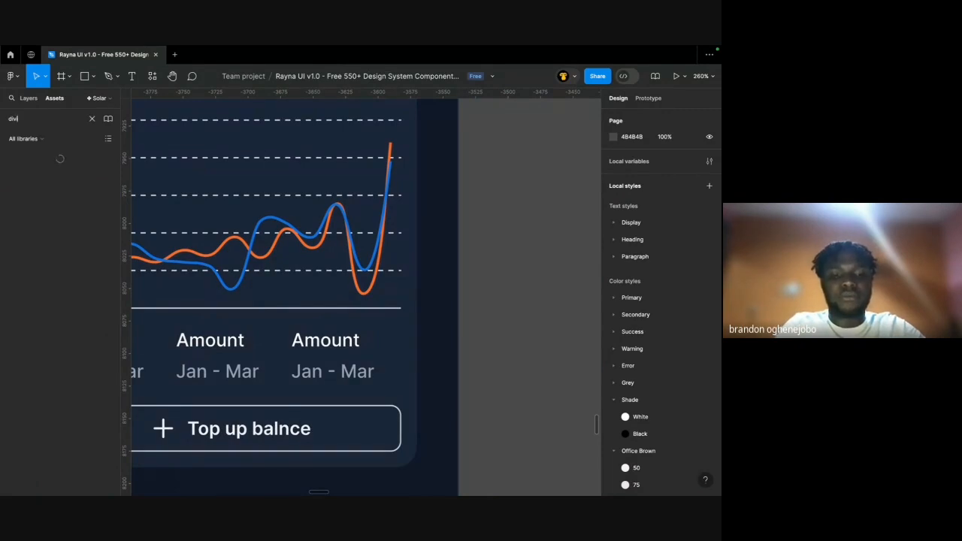
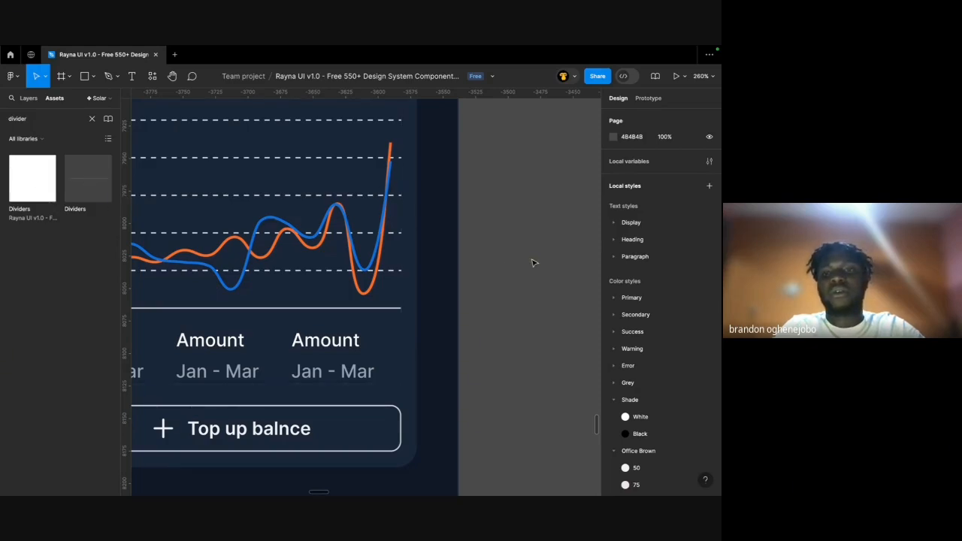
left_click_drag(88, 179, 534, 263)
scroll(535, 263, "down", 3)
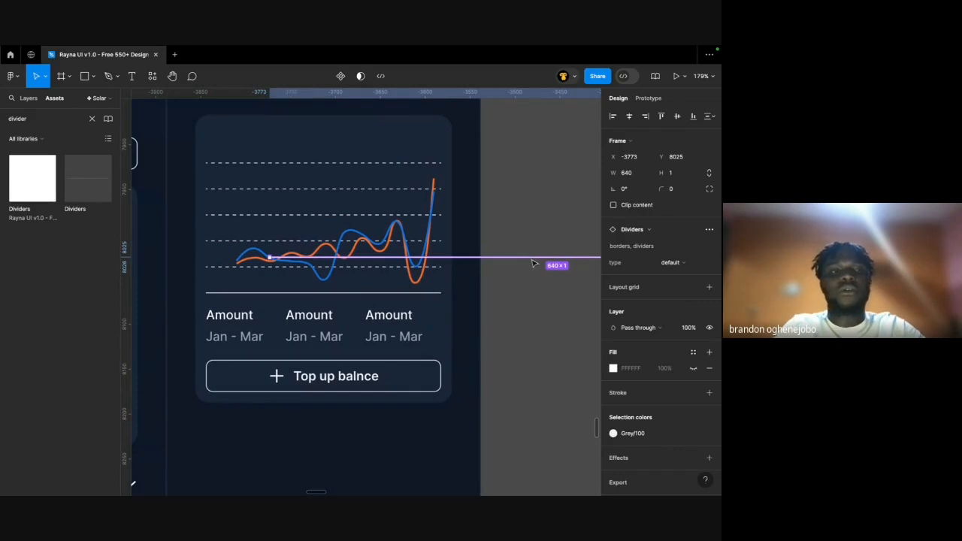
key("Delete")
Insert the Rayna UI Dividers component on the canvas, keep its default type, and rotate it to 90°.
left_click_drag(29, 175, 538, 258)
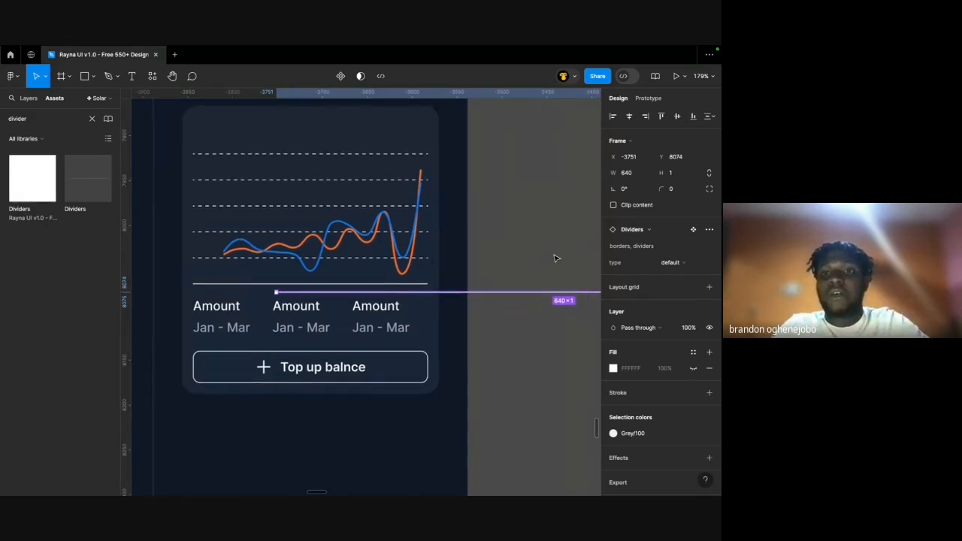
left_click(672, 262)
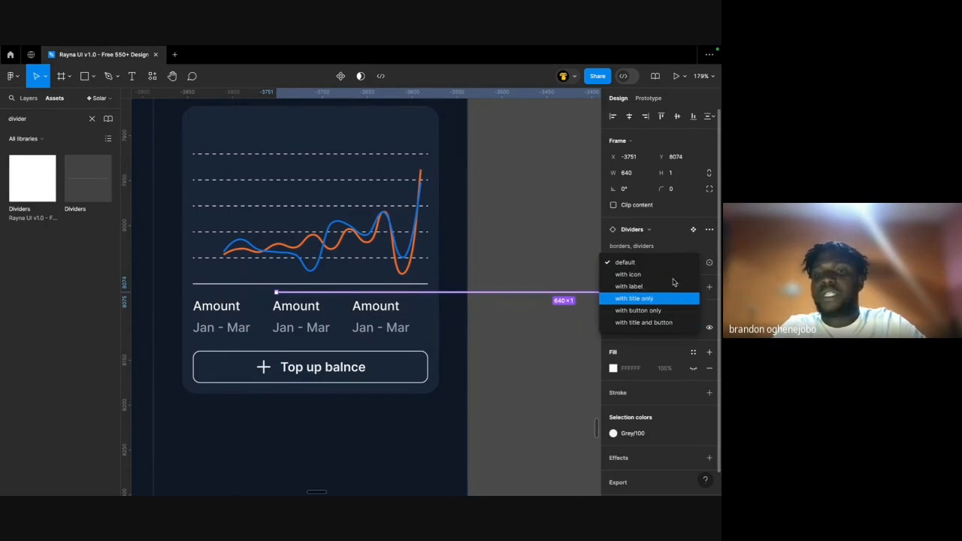
left_click(710, 239)
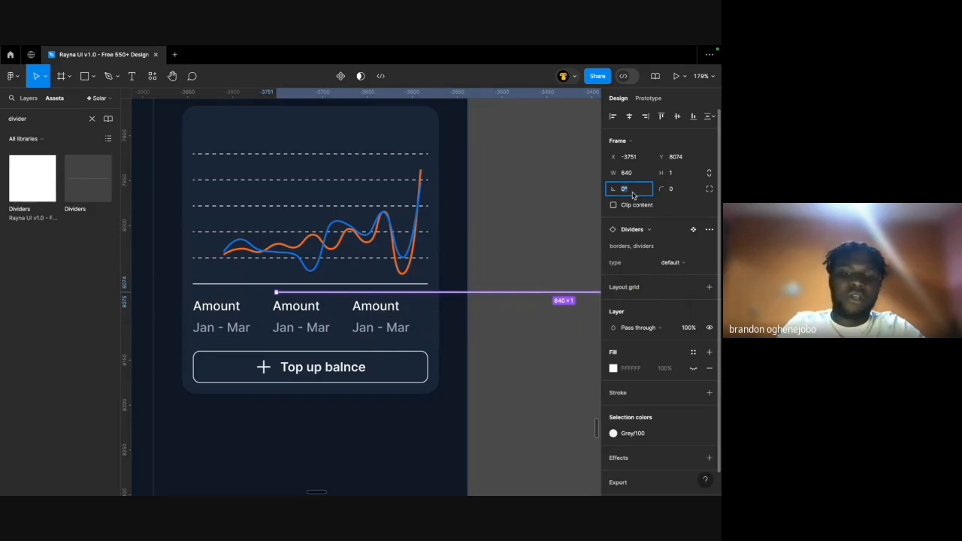
type("90")
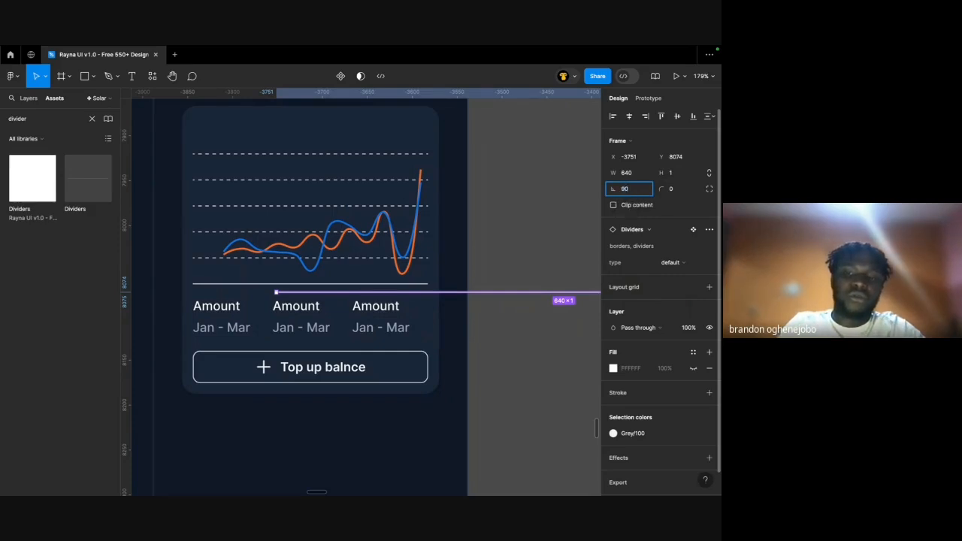
key("Return")
scroll(573, 216, "down", 5)
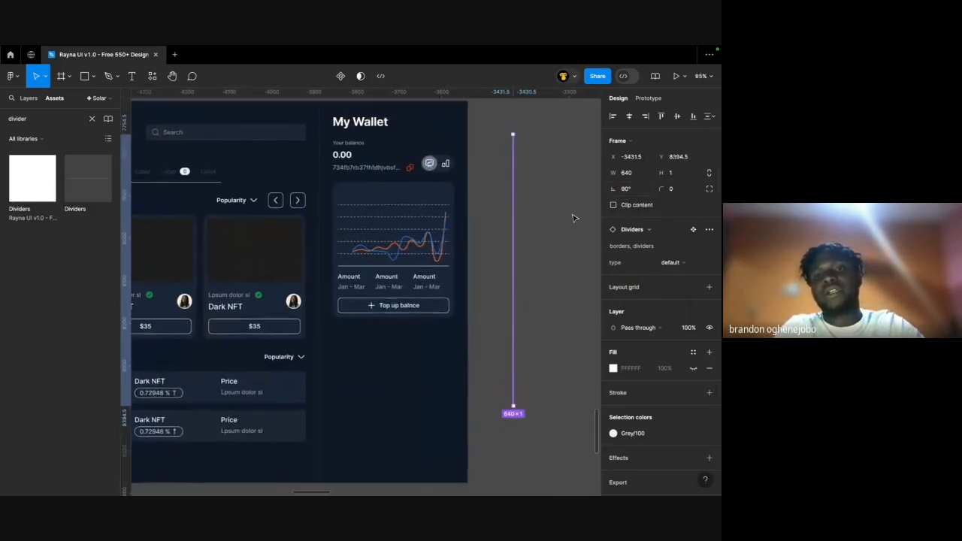
Move the rotated divider into the legend row and set its vertical sizing to Fill.
scroll(526, 240, "up", 1)
scroll(444, 278, "up", 5)
key("Escape")
scroll(440, 279, "down", 2)
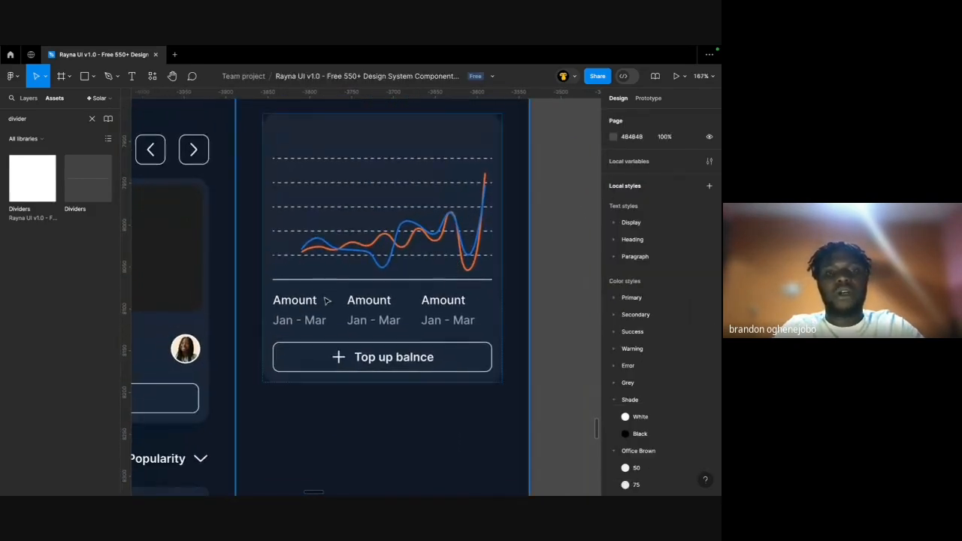
left_click(318, 280, "super")
left_click(306, 320)
key("super+v")
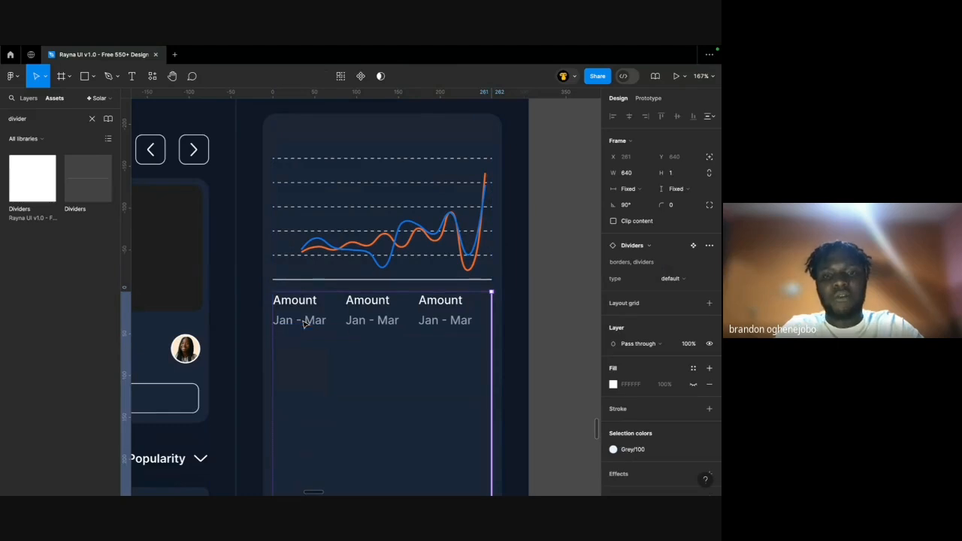
left_click(679, 189)
left_click(680, 199)
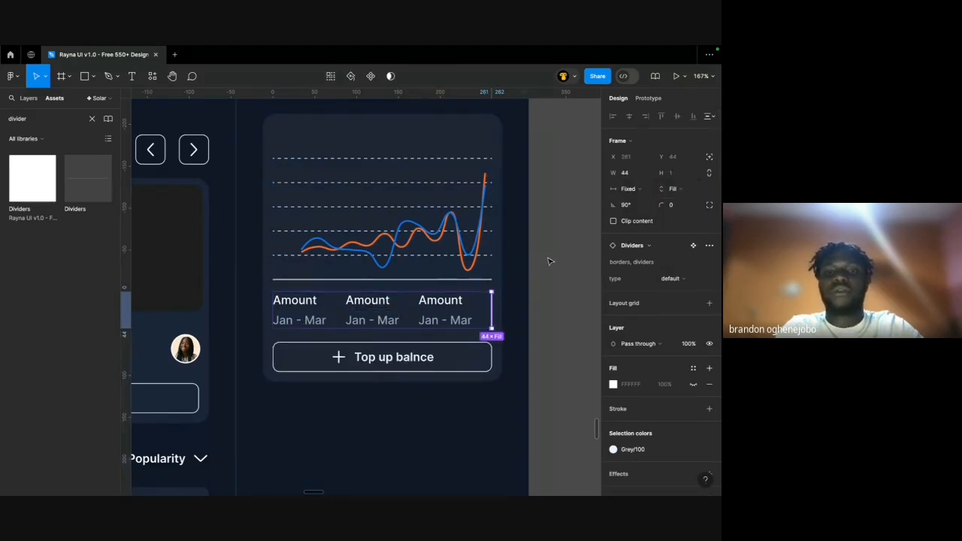
Place copies of the divider between the first and second and between the second and third legend items.
key("Left")
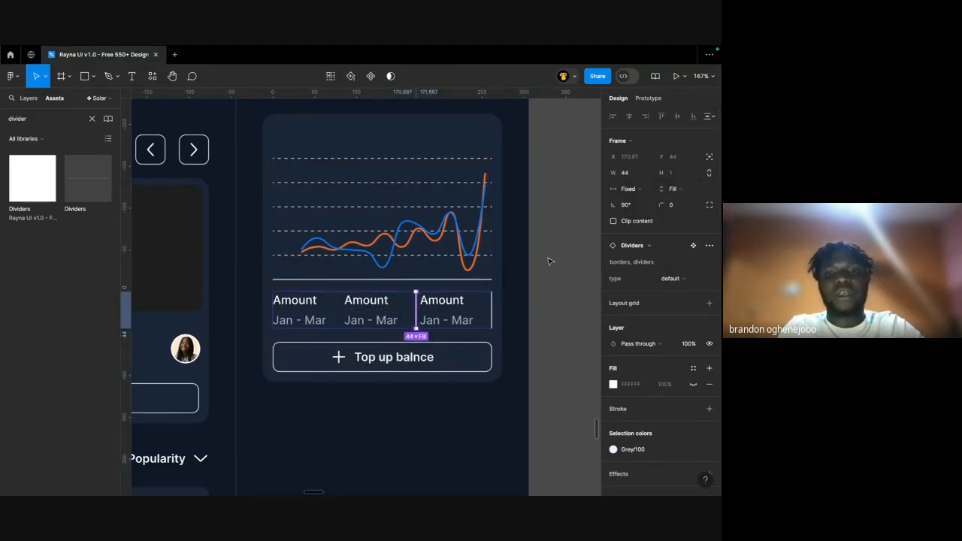
key("Left")
scroll(431, 305, "up", 3, "super")
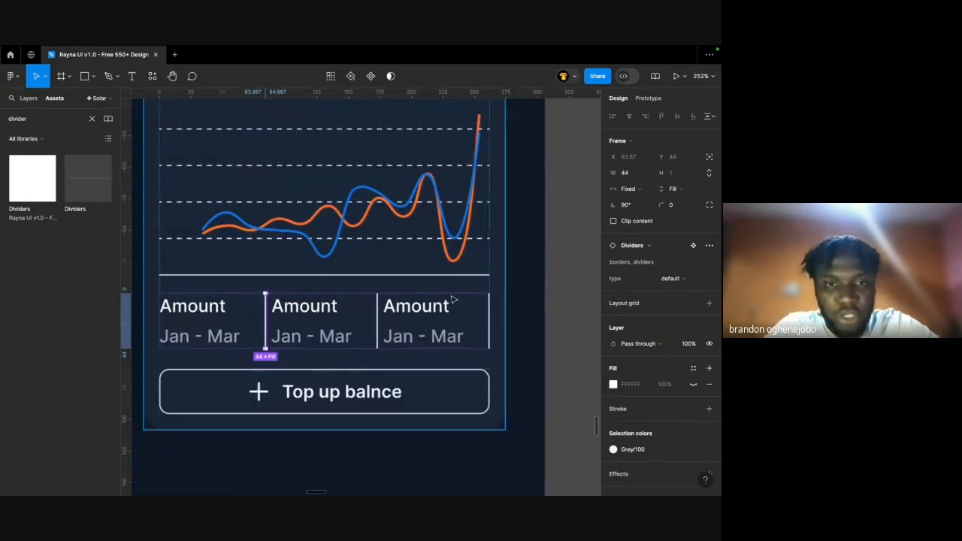
Align the contents of all three legend items to top center.
scroll(193, 344, "left", 2)
left_click(248, 315)
left_click(369, 316)
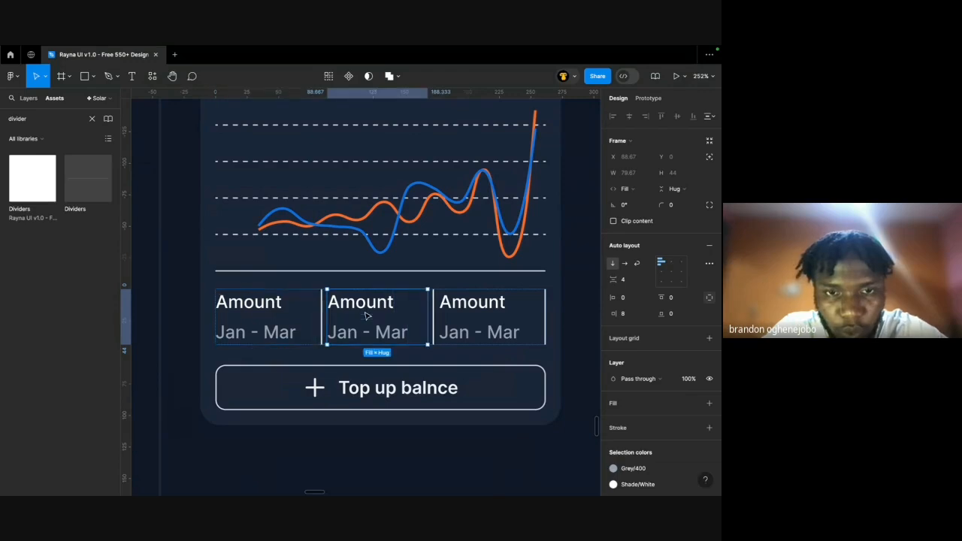
left_click(494, 311, "shift")
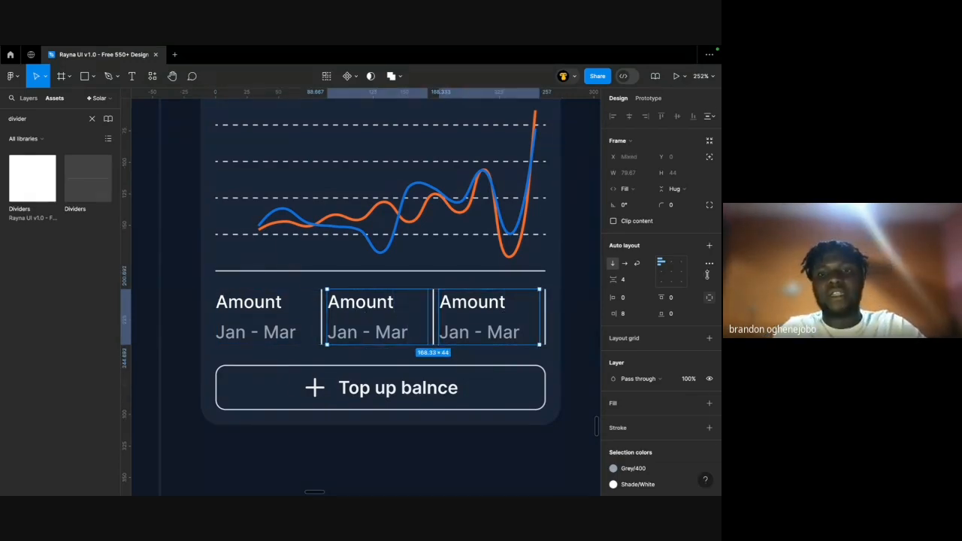
key("Return")
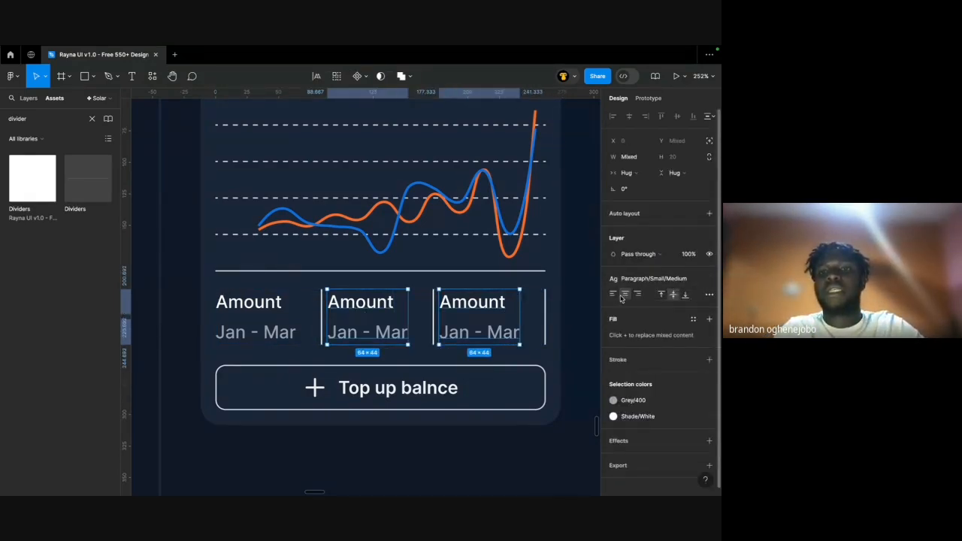
key("shift+Return")
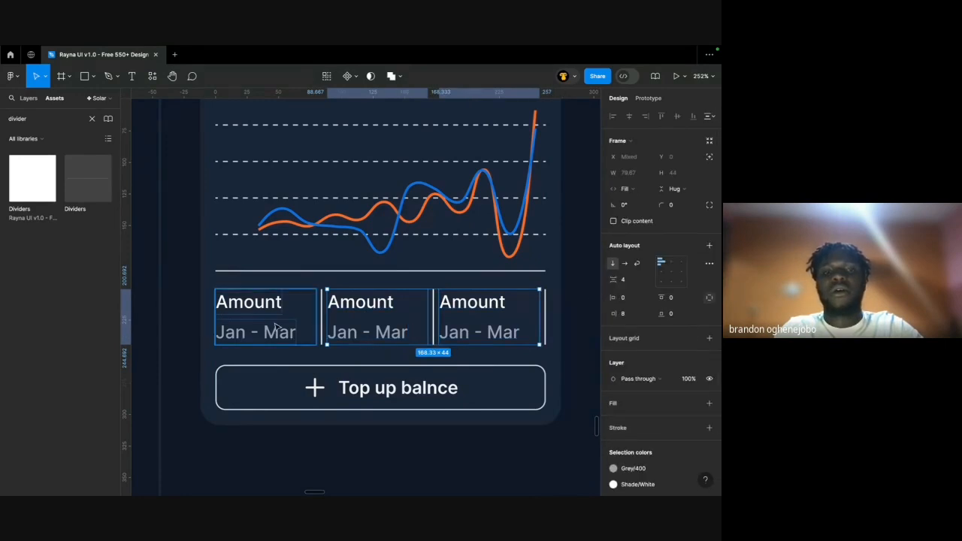
left_click(274, 325)
left_click(380, 323, "shift")
left_click(521, 322, "shift")
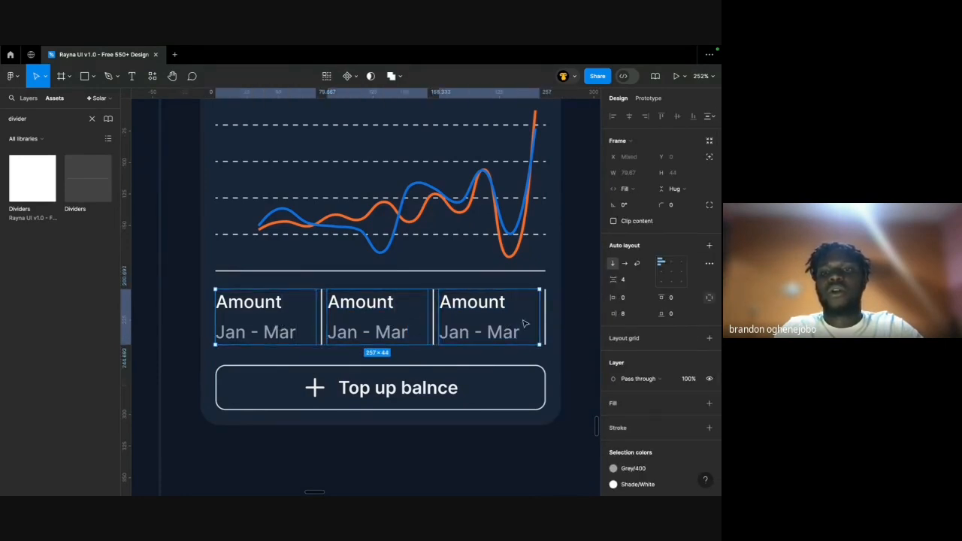
left_click(674, 262)
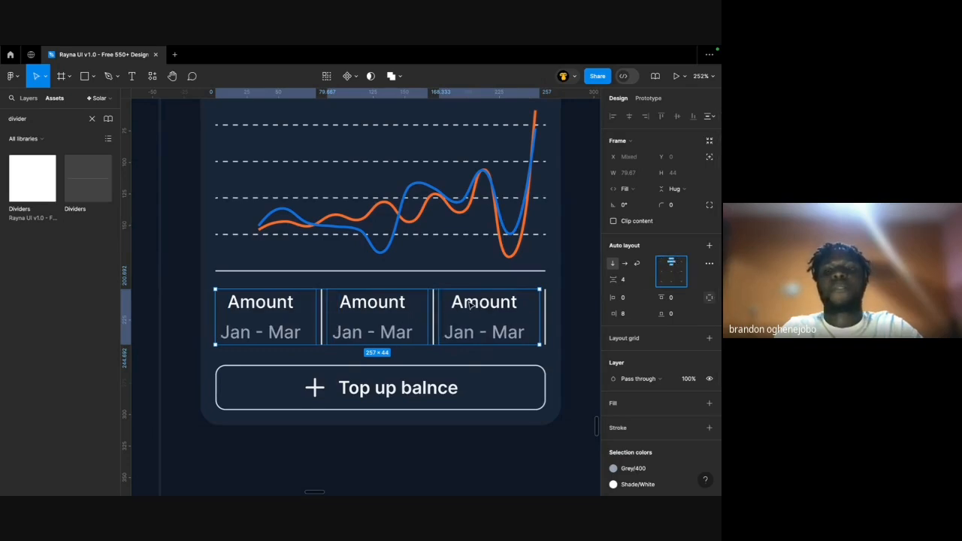
Combine the side paddings of the three legend items and set their horizontal padding to 0.
left_click(708, 297)
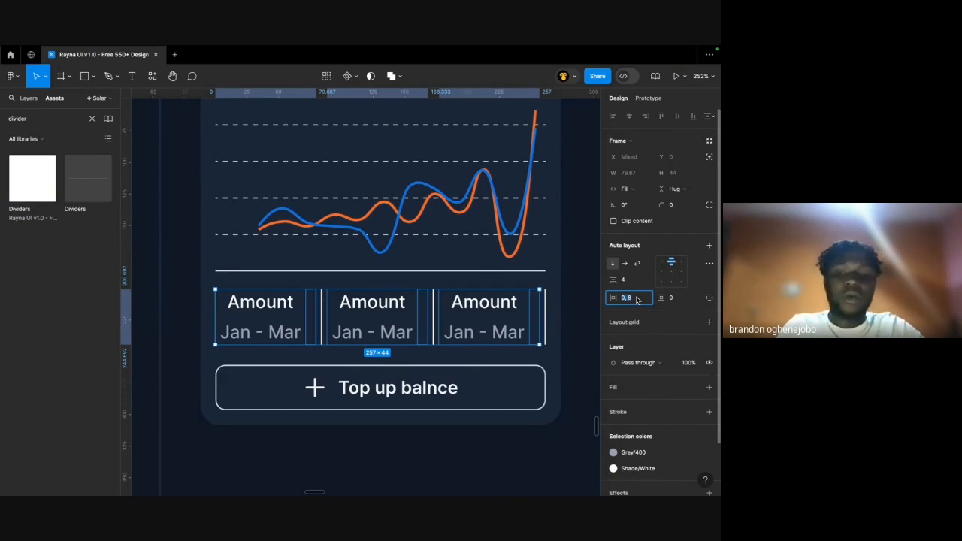
key("Return")
scroll(547, 300, "down", 1)
scroll(547, 301, "right", 1)
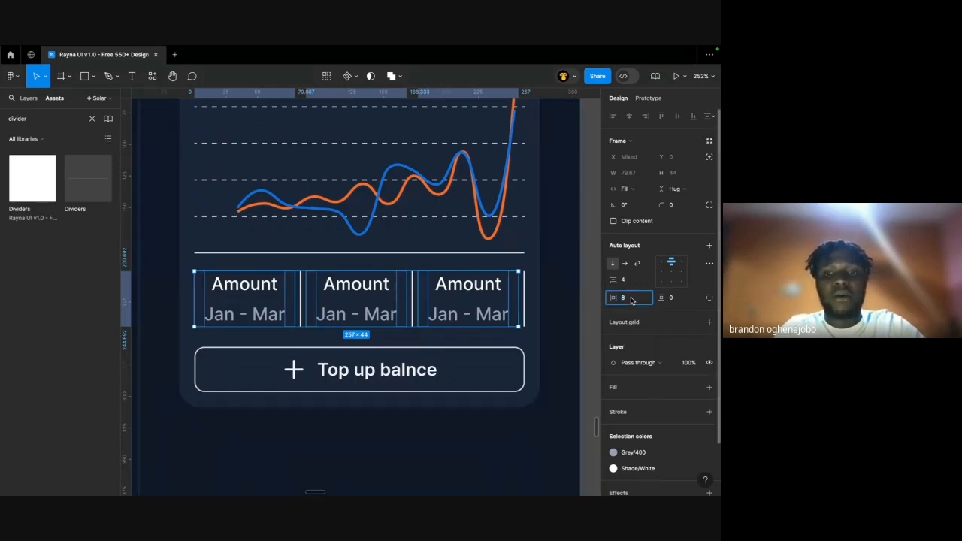
type("0")
key("Return")
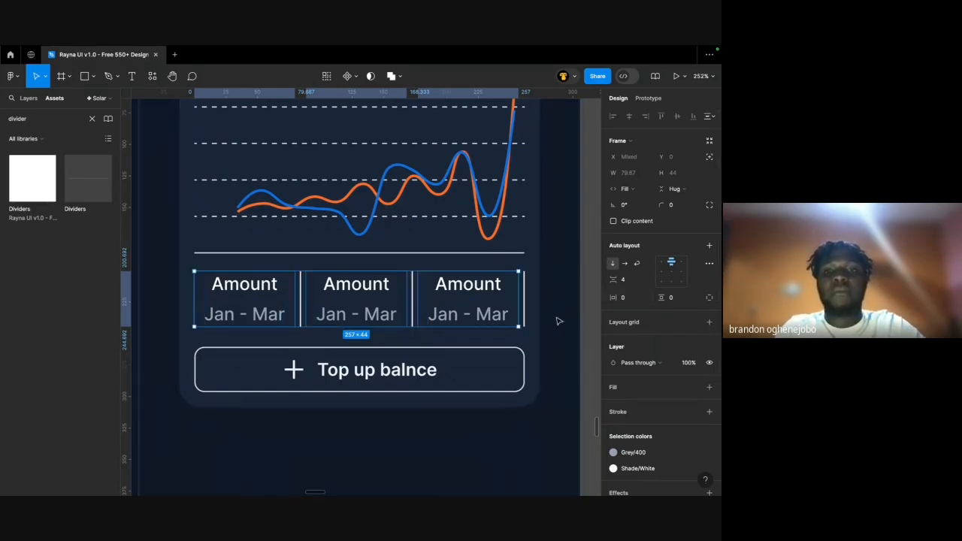
Delete the trailing vertical divider after the third legend item.
scroll(407, 314, "up", 1)
left_click(319, 324)
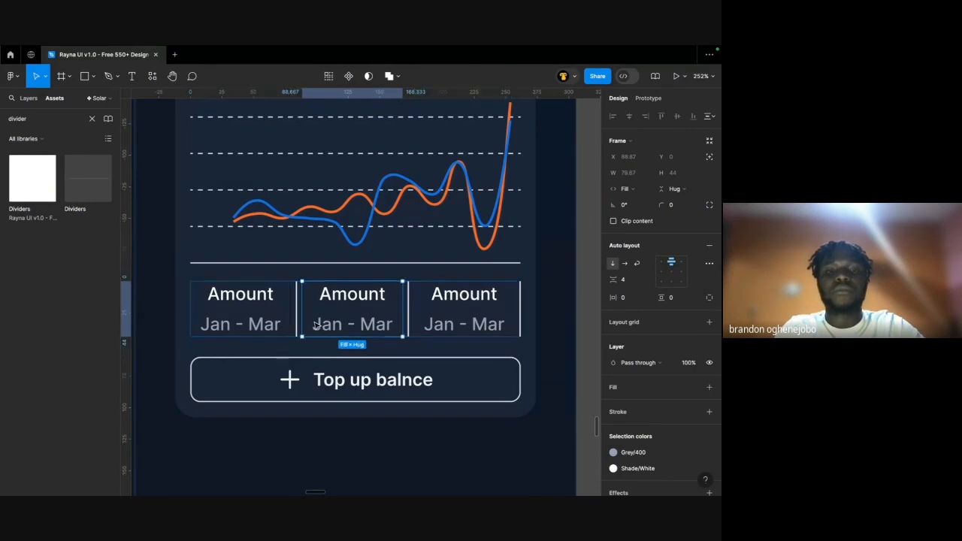
left_click(235, 314)
left_click(321, 316)
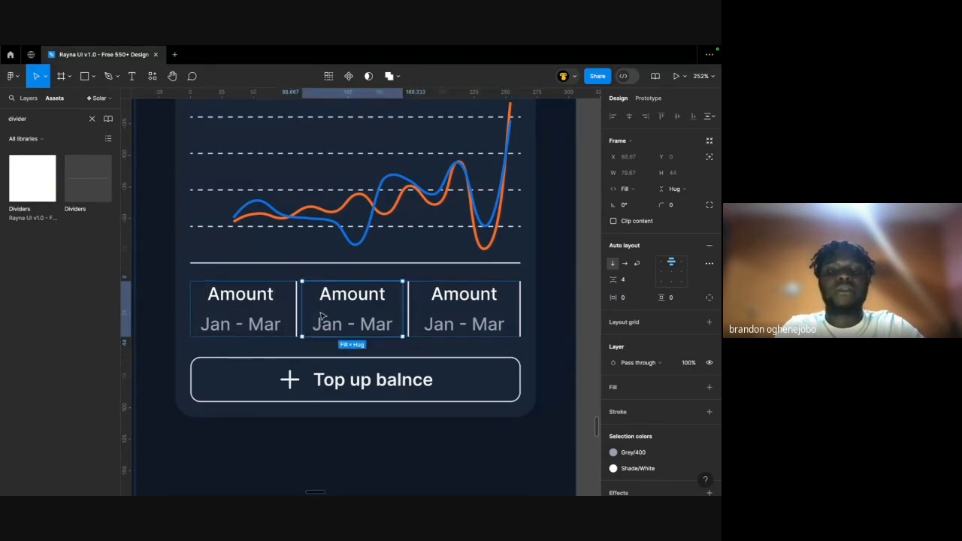
left_click(521, 293)
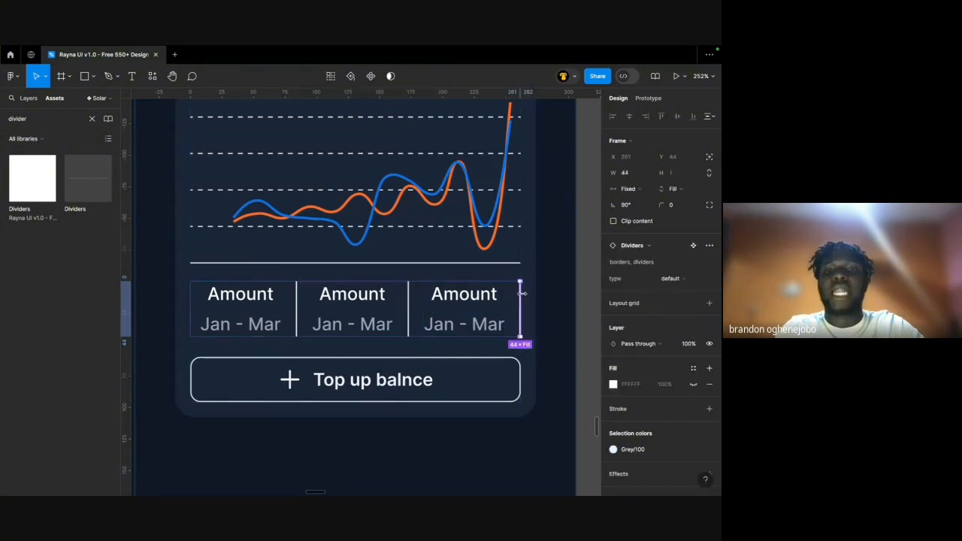
key("Delete")
Recolor the two remaining vertical dividers in the legend row with the library color Grey/700.
left_click(279, 320, "super")
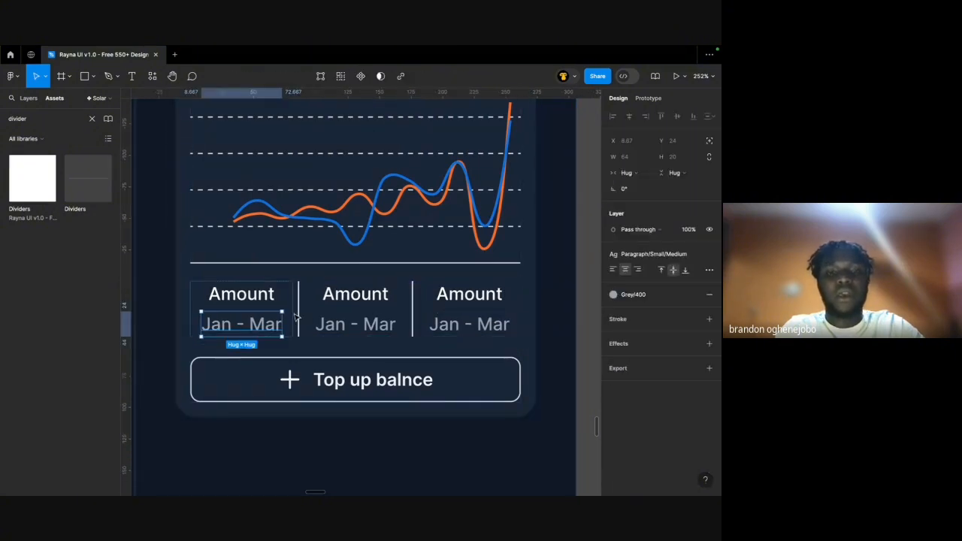
left_click(299, 315)
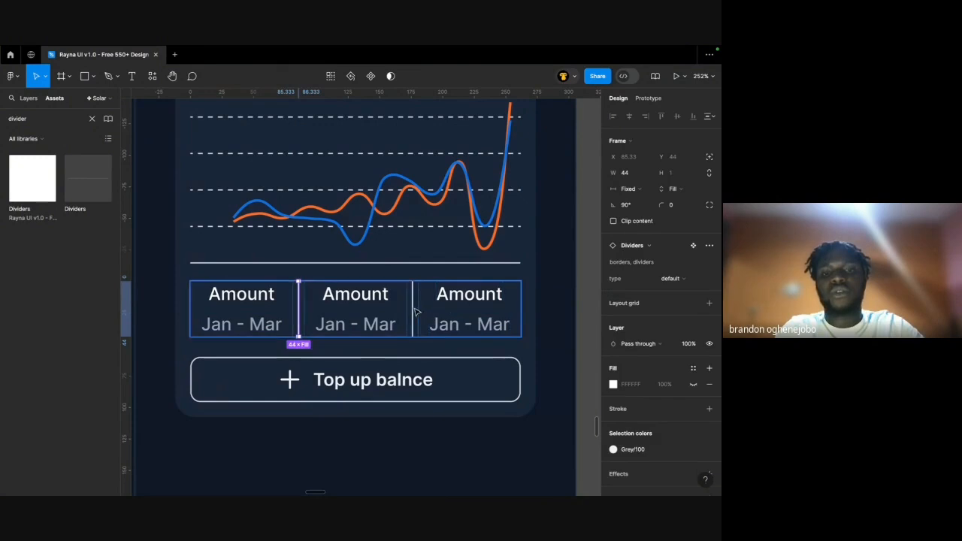
left_click(412, 308, "shift")
scroll(651, 466, "down", 2)
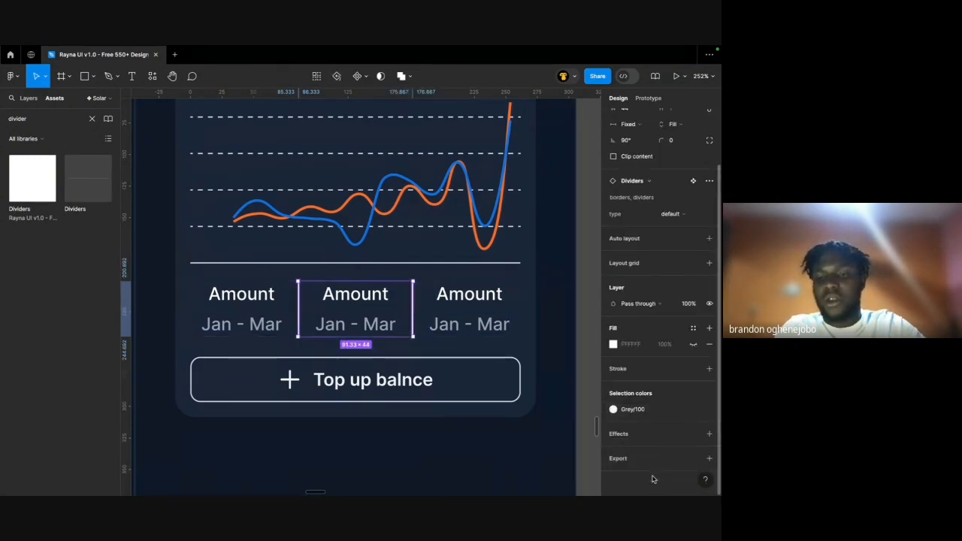
left_click(613, 409)
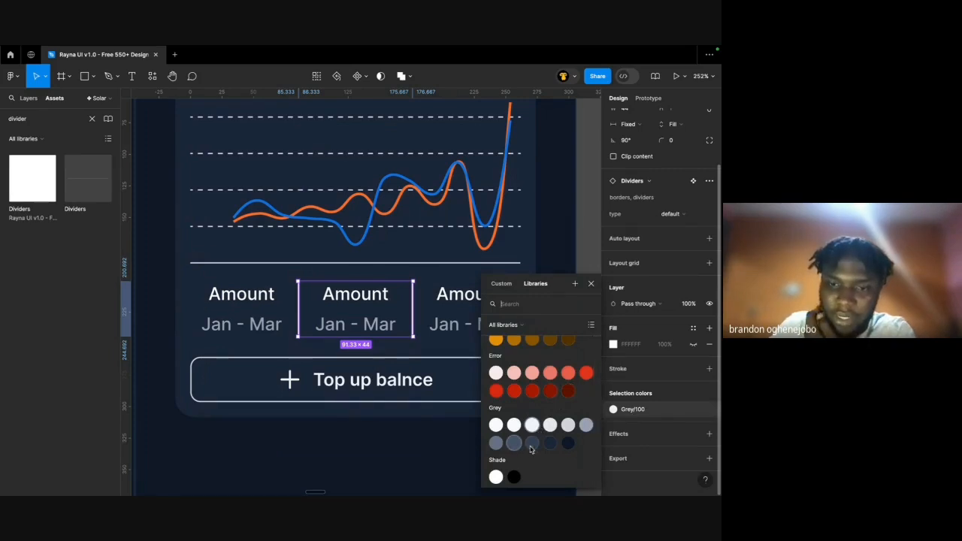
left_click(554, 444)
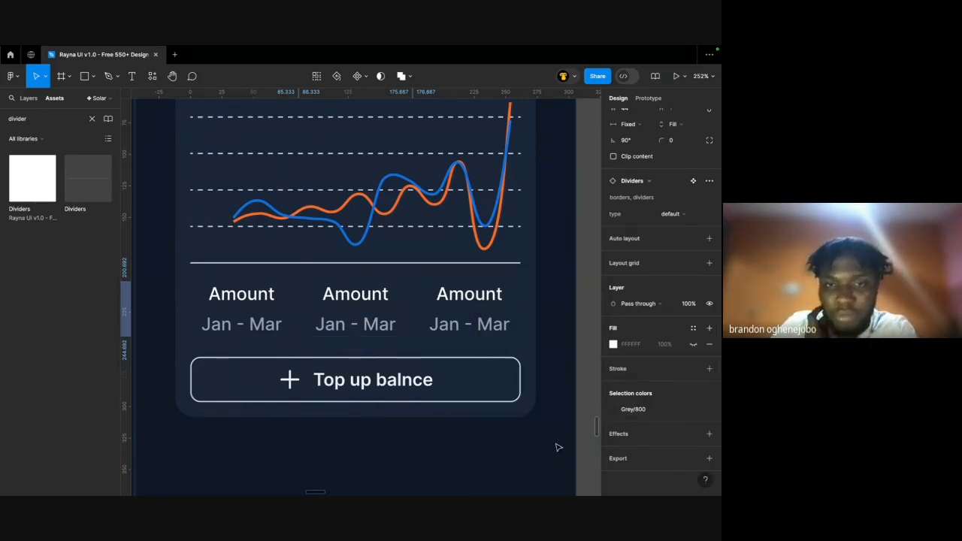
left_click(616, 409)
left_click(532, 425)
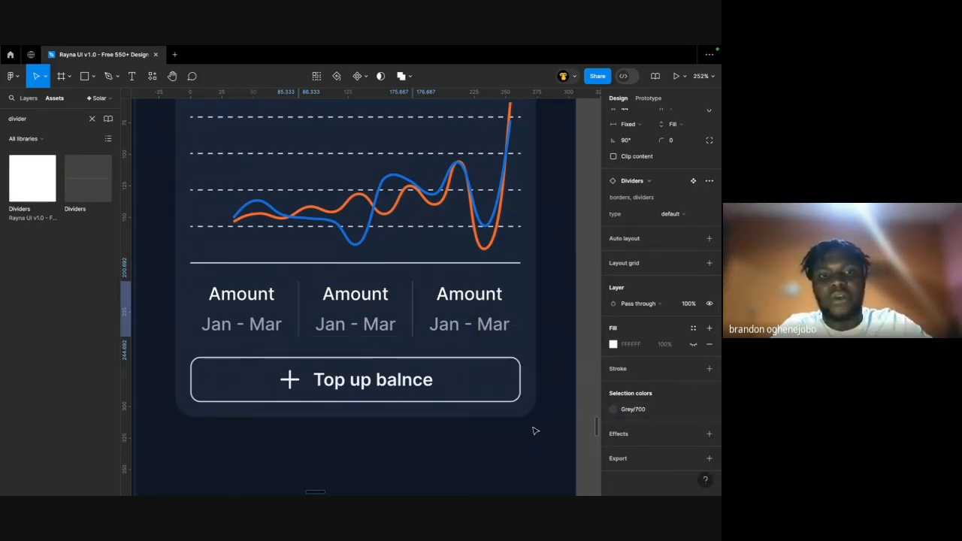
Inspect the border colors of the dashboard's main content column and sidebar for comparison with the legend dividers.
scroll(535, 430, "down", 5)
left_click(294, 262)
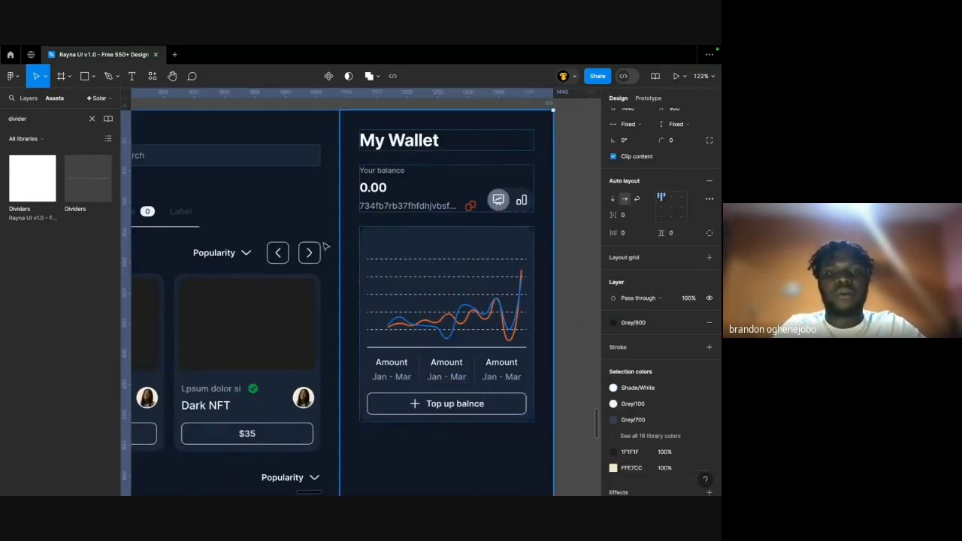
left_click(310, 246)
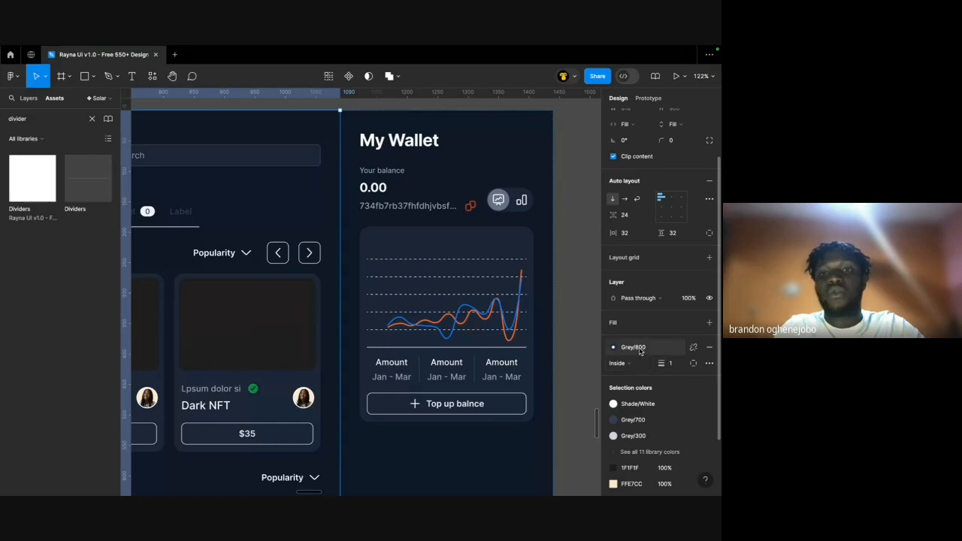
scroll(451, 338, "down", 5)
scroll(347, 309, "left", 3)
left_click(311, 308)
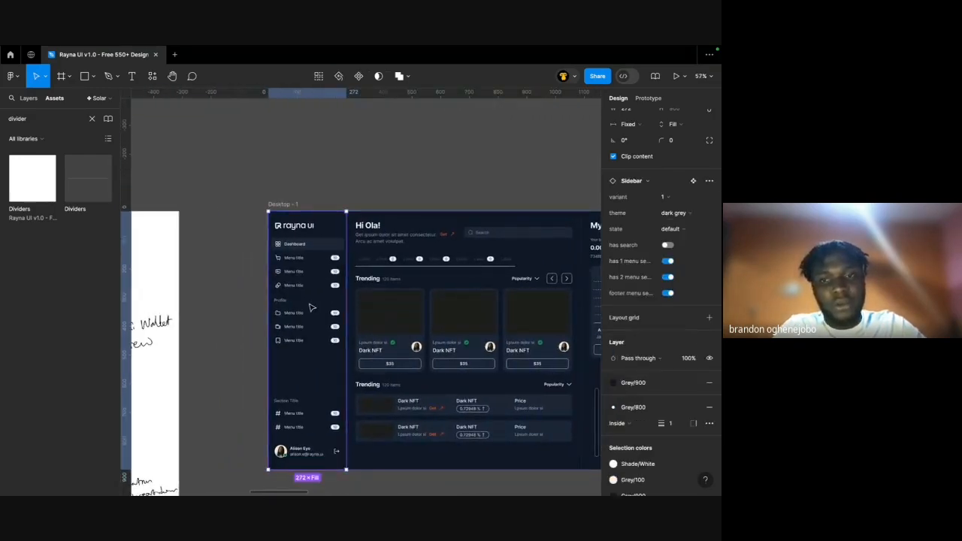
scroll(464, 275, "right", 3)
scroll(464, 275, "up", 5)
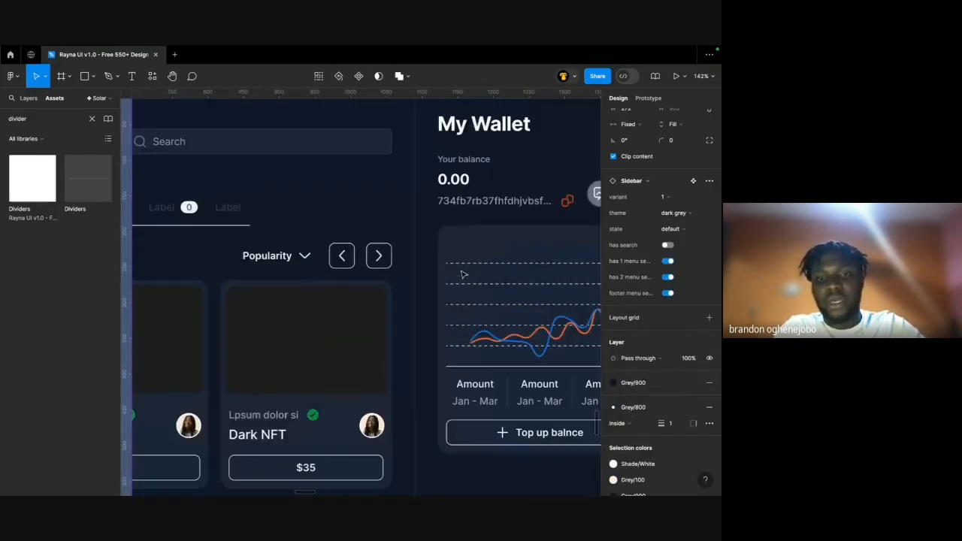
Try a darker grey library color on the dividers of the legend row.
scroll(436, 354, "right", 2)
left_click(434, 351)
left_click(433, 362)
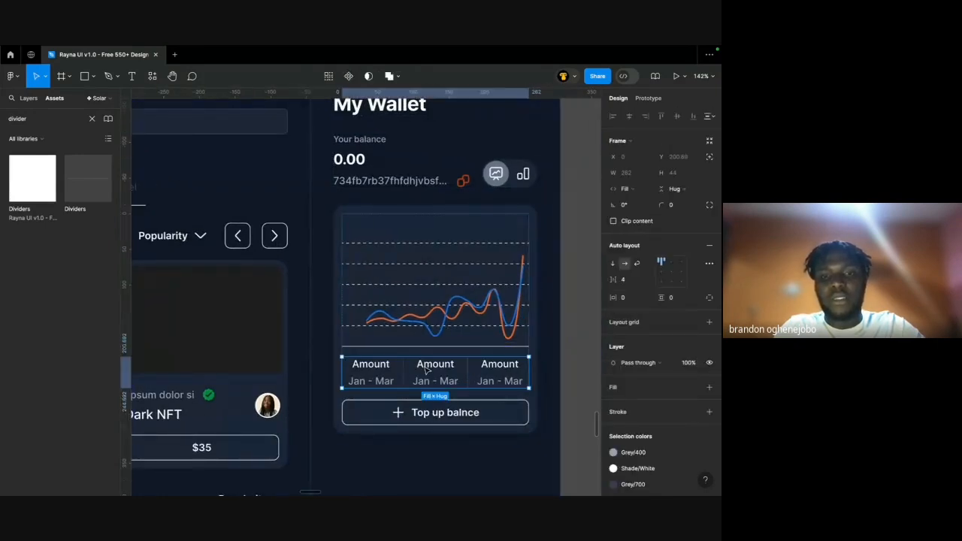
left_click(613, 409)
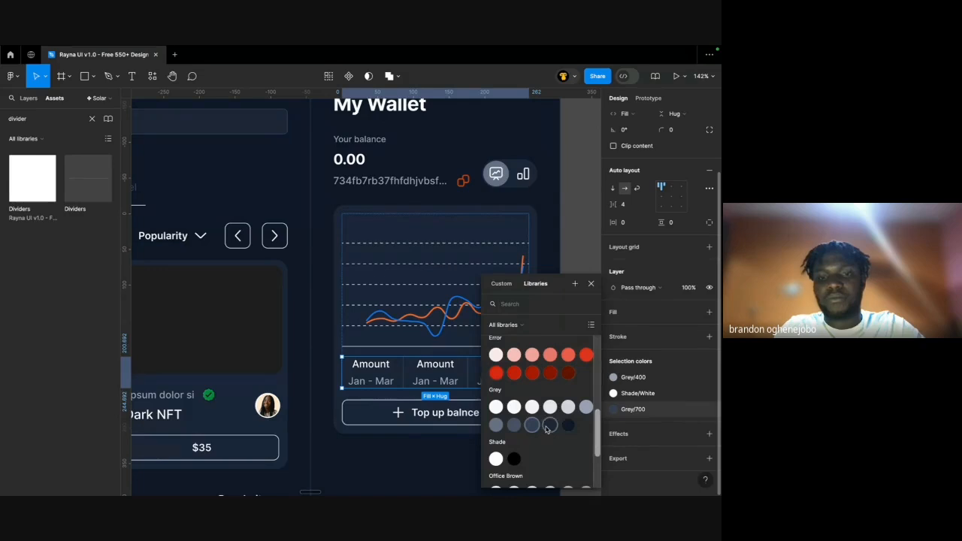
left_click(571, 378)
left_click(571, 363)
scroll(520, 384, "up", 5)
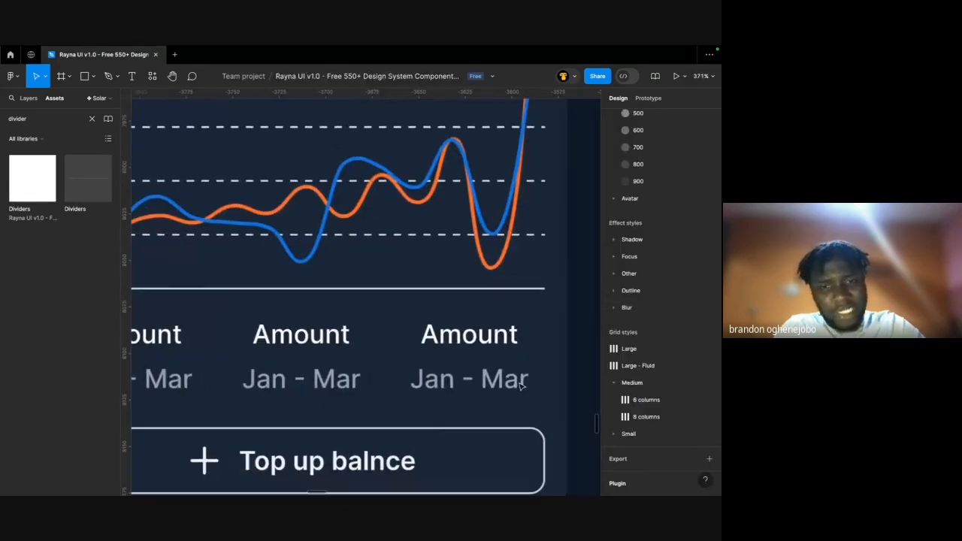
scroll(520, 385, "down", 5)
left_click(523, 380, "ctrl")
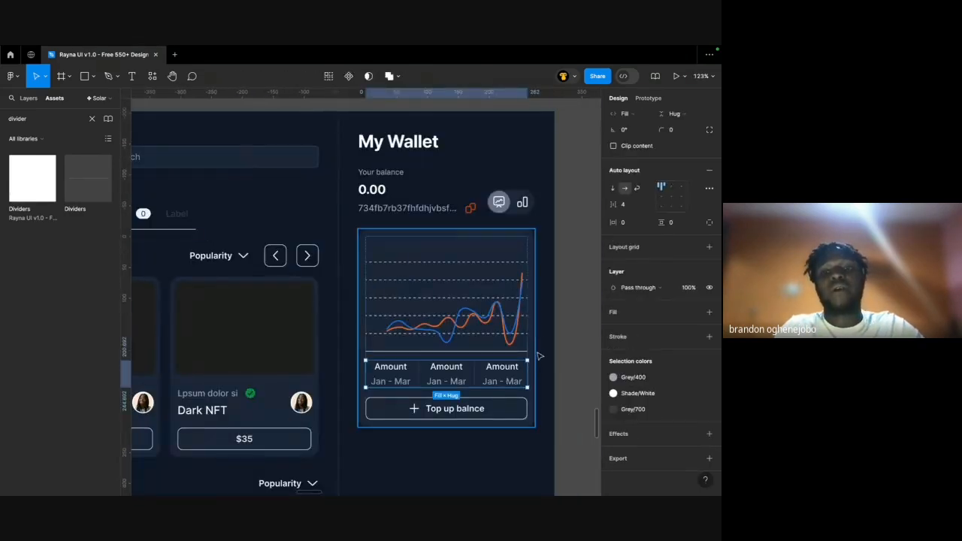
left_click(535, 310)
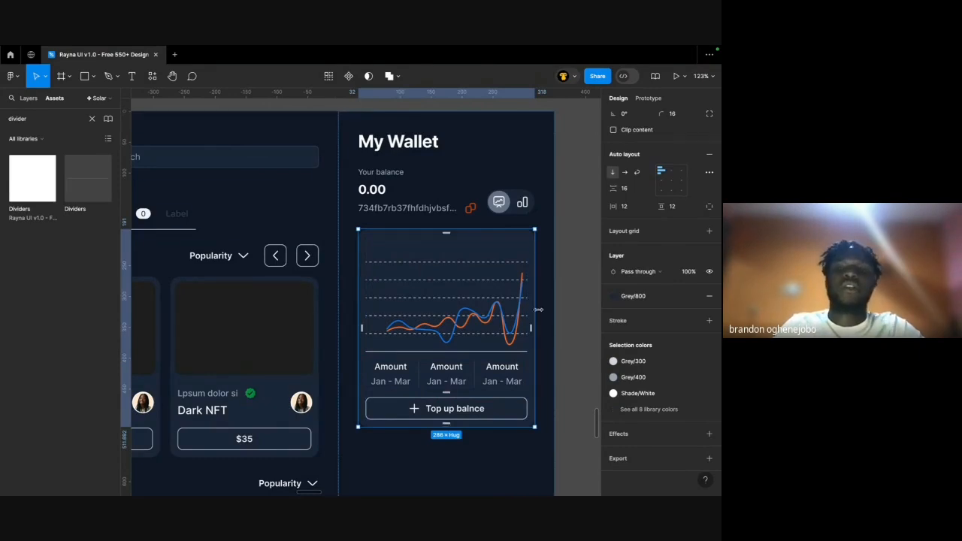
left_click(563, 301)
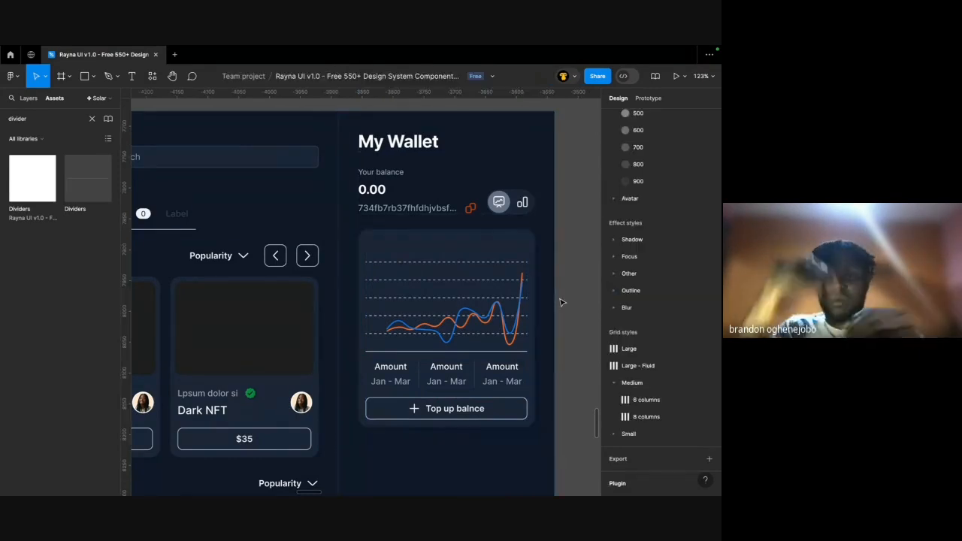
scroll(470, 367, "up", 5)
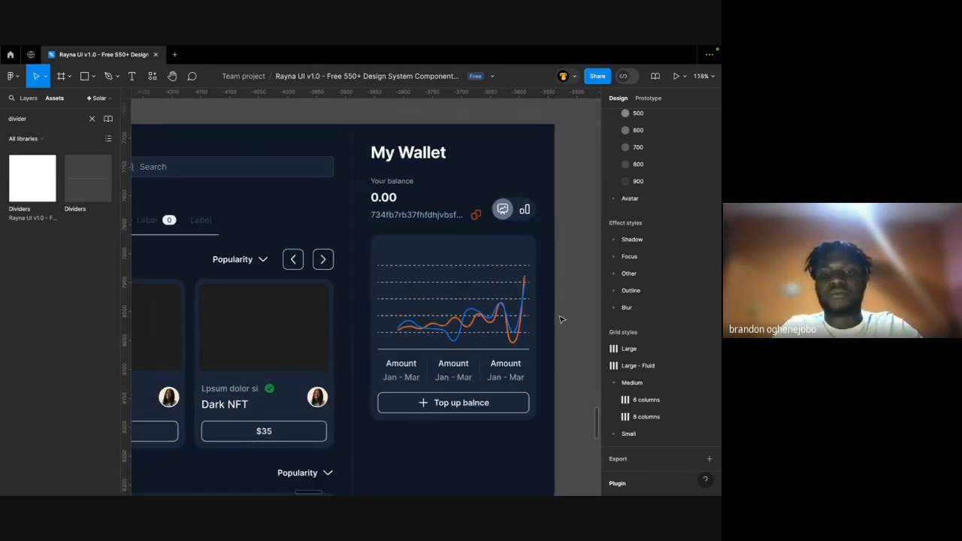
scroll(370, 446, "down", 1)
Change the period text of the second legend item to "Apr - Jun".
double_click(310, 370, "ctrl")
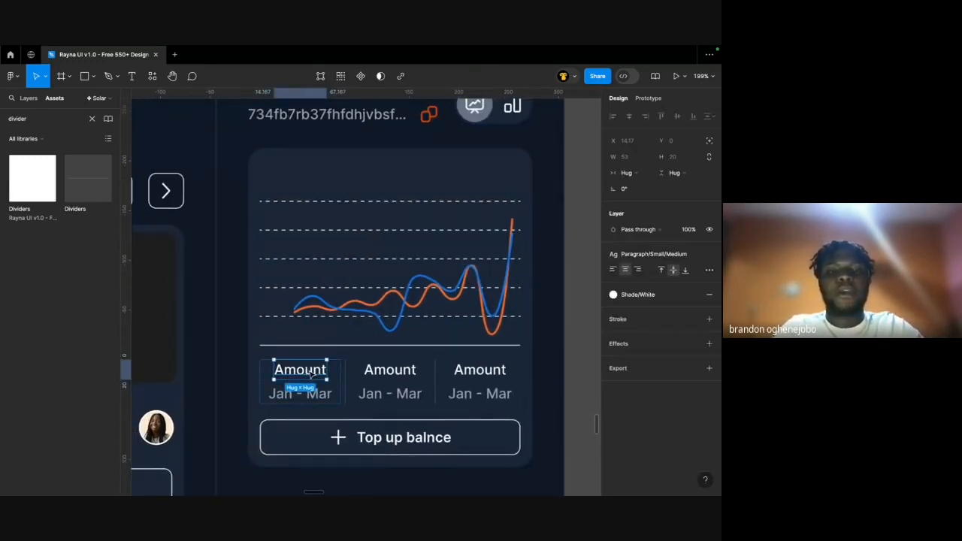
left_click(385, 372, "ctrl")
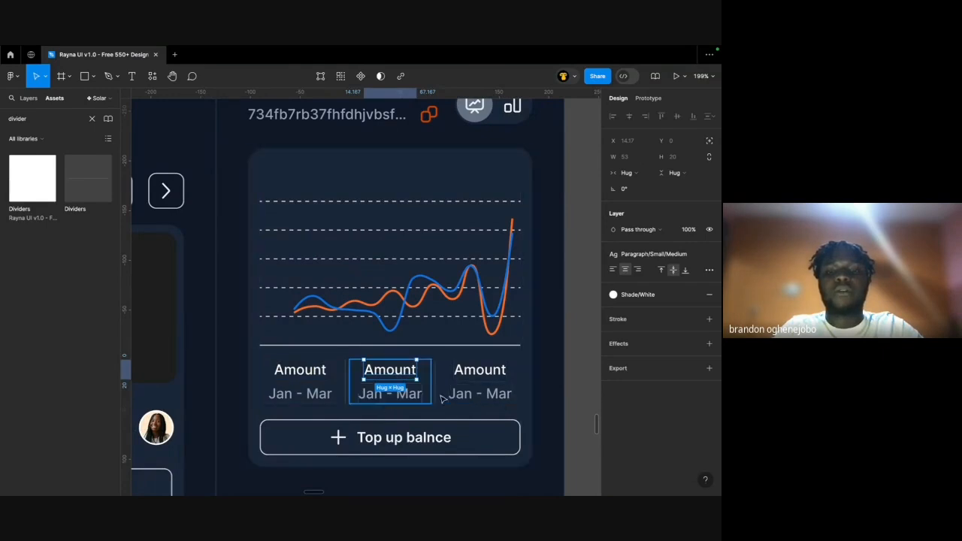
left_click(389, 395, "ctrl")
scroll(387, 401, "up", 5)
double_click(358, 391)
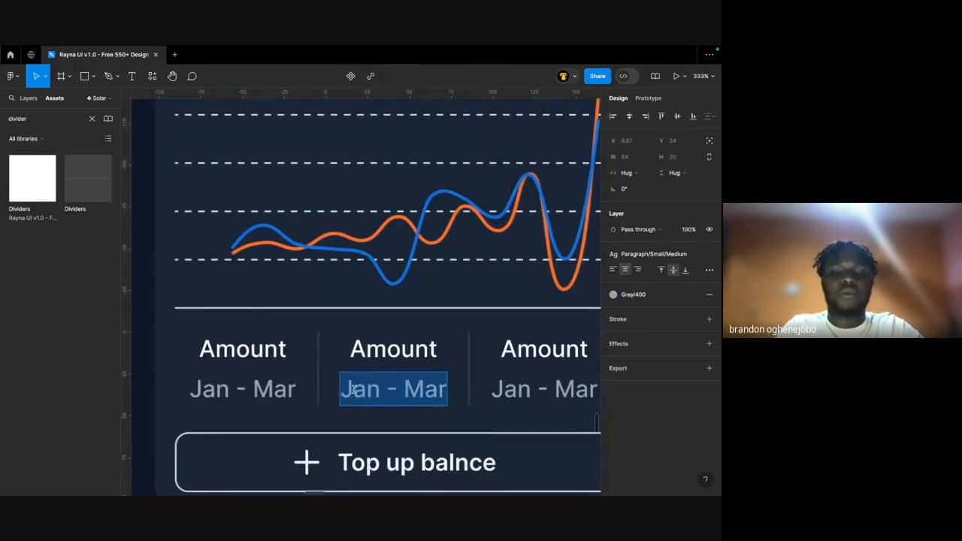
double_click(353, 388)
type("A")
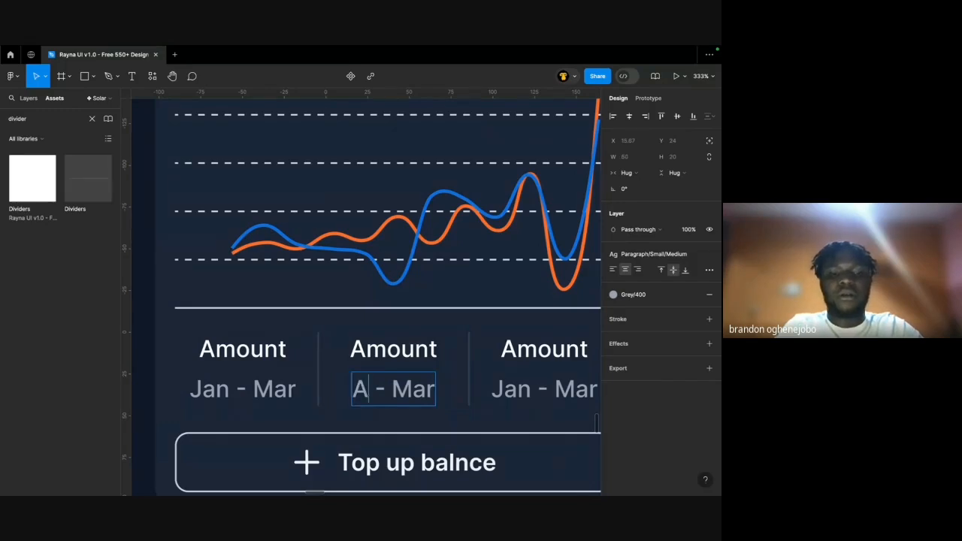
type("pr")
double_click(411, 392)
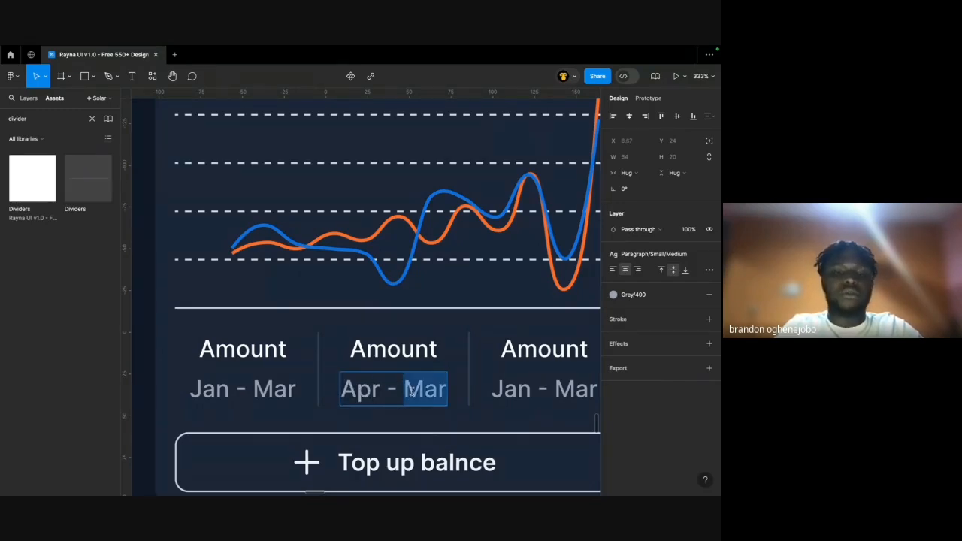
type("Jub")
type("n")
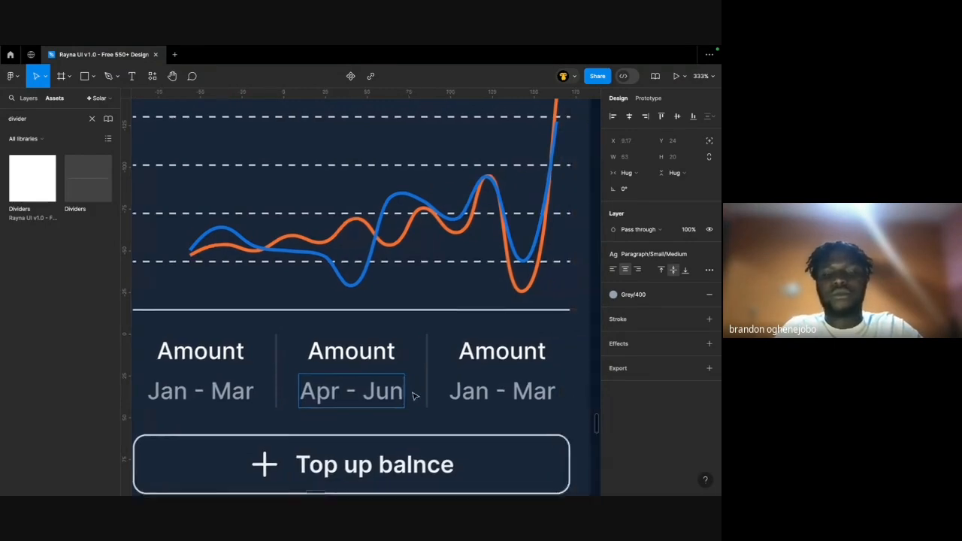
Change the period text of the third legend item to "Jul - Sep".
scroll(414, 393, "down", 3)
scroll(350, 411, "up", 4)
double_click(340, 406)
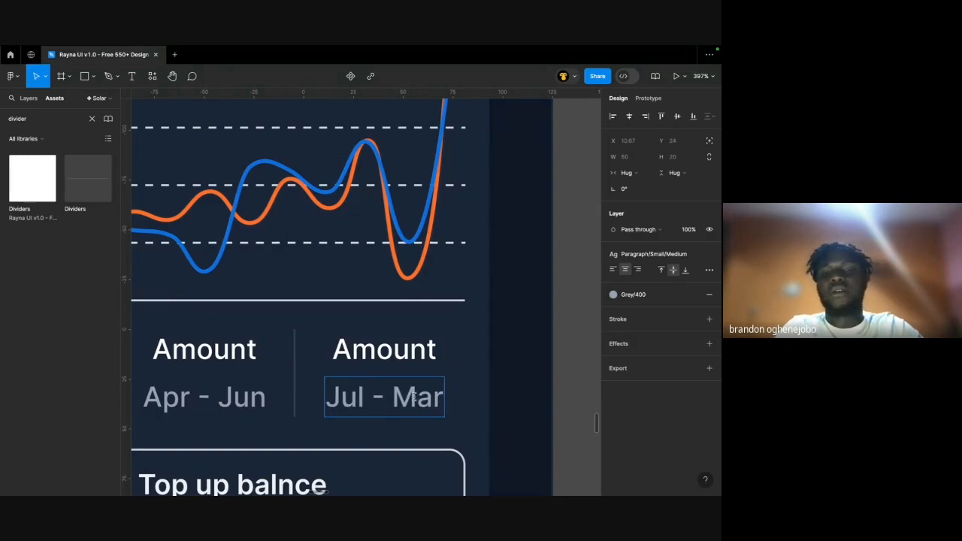
scroll(414, 397, "down", 5)
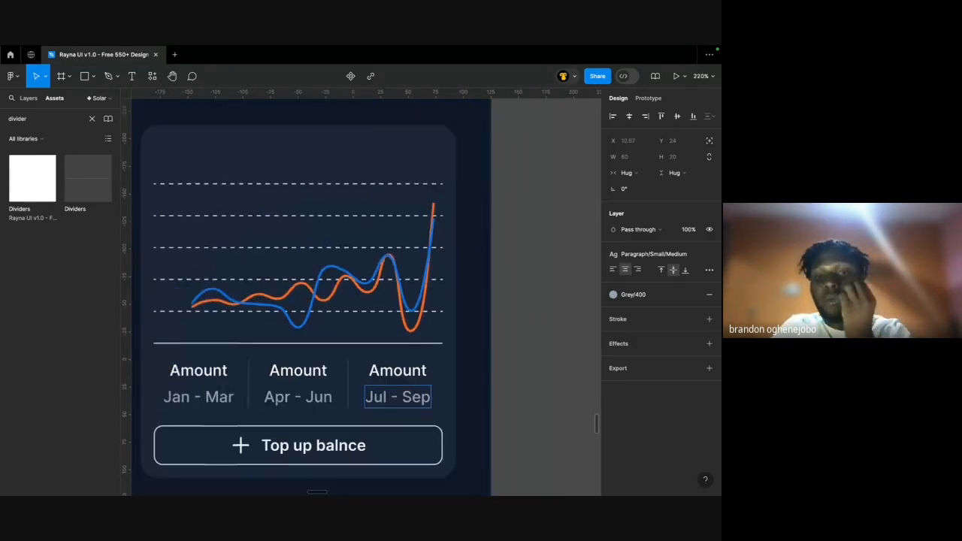
Compare the legend row and wallet card with the My Wallet section of the hand-drawn wireframe.
scroll(533, 364, "down", 3)
scroll(416, 333, "left", 3)
scroll(415, 333, "down", 2)
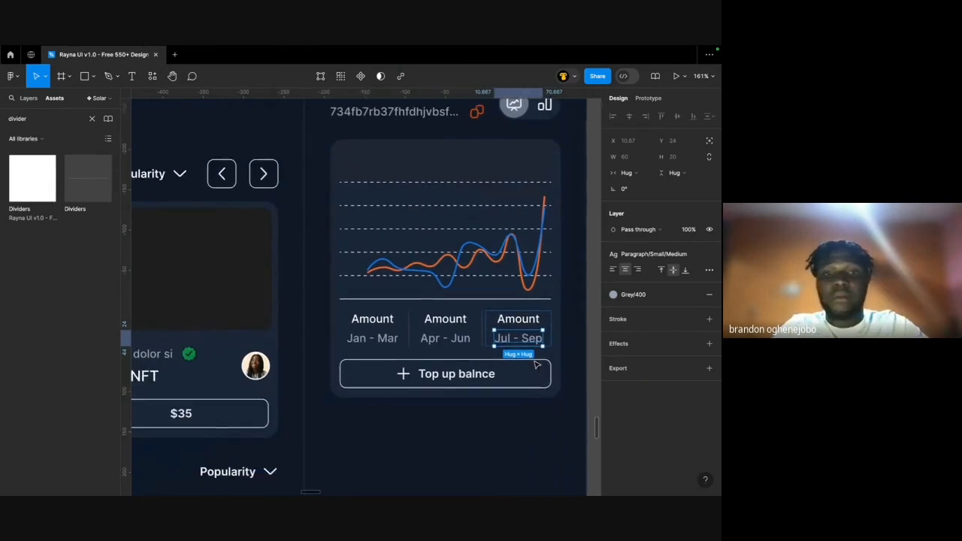
left_click(416, 332)
left_click(478, 332)
left_click(540, 331)
scroll(540, 331, "down", 6)
scroll(540, 331, "left", 10)
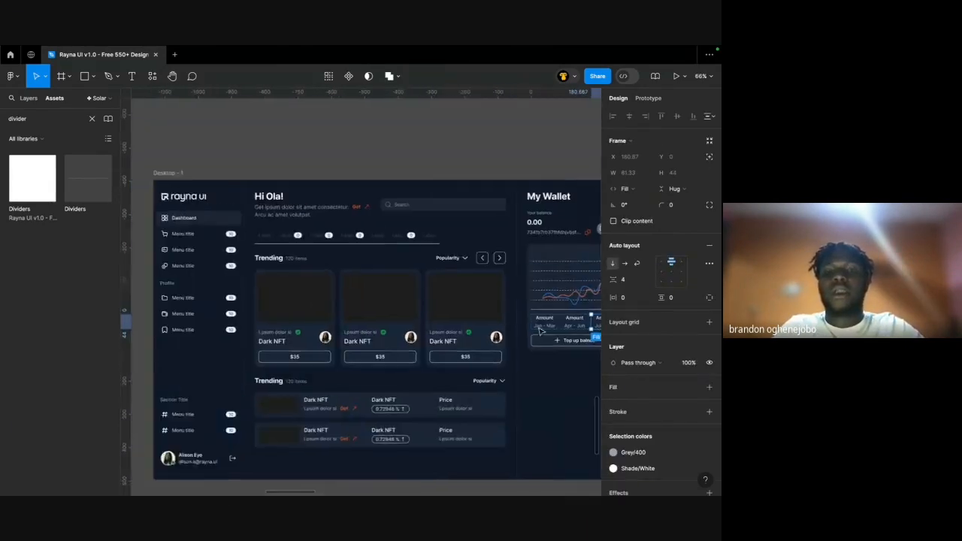
scroll(539, 331, "up", 5)
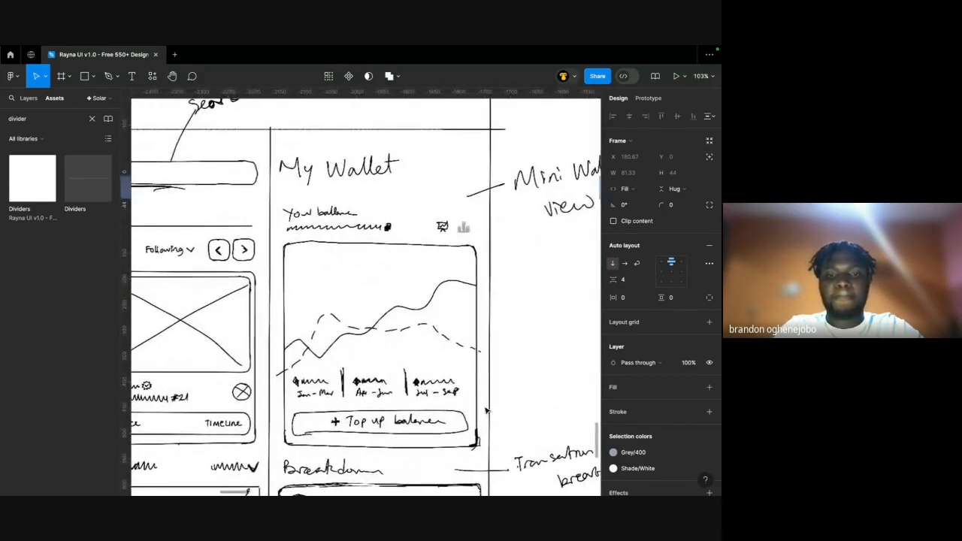
scroll(425, 406, "up", 2)
scroll(424, 405, "down", 4)
scroll(424, 406, "right", 10)
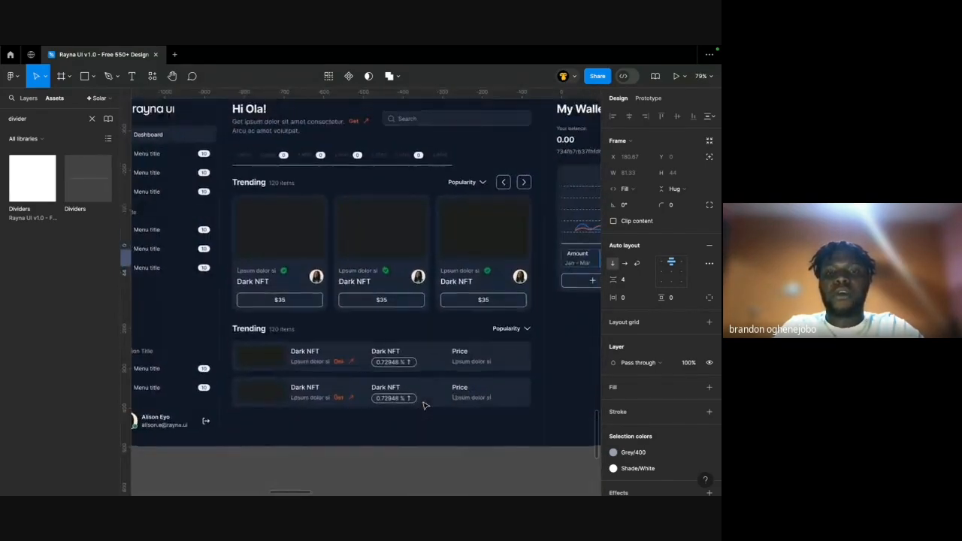
scroll(425, 406, "left", 10)
scroll(426, 406, "up", 6)
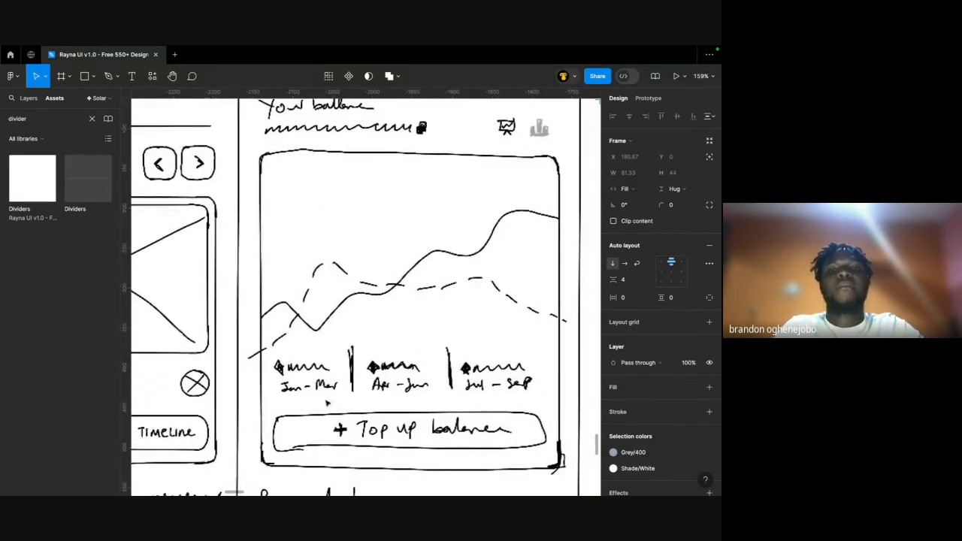
scroll(342, 347, "down", 5)
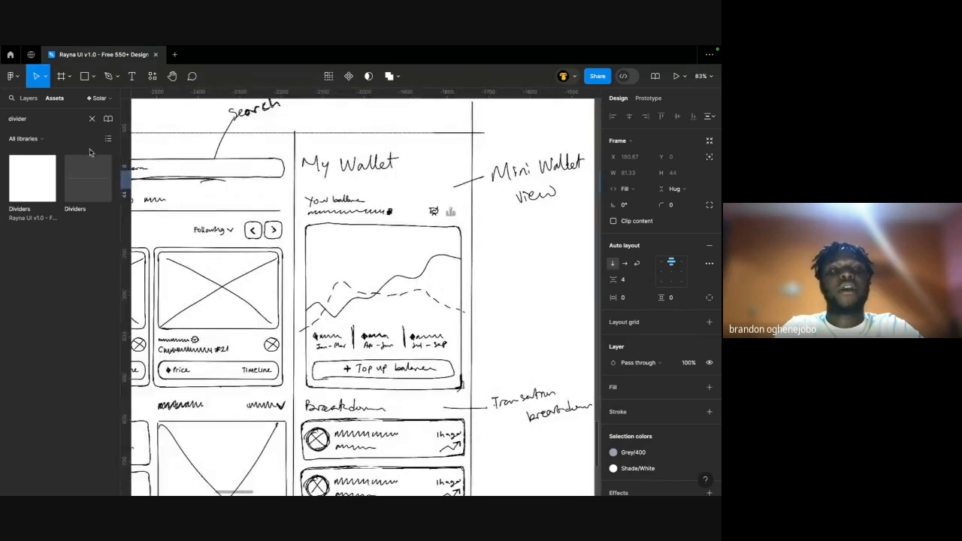
Clear the divider search from the assets and return to the Desktop - 1 frame.
left_click(92, 119)
scroll(266, 283, "down", 5)
scroll(266, 283, "right", 6)
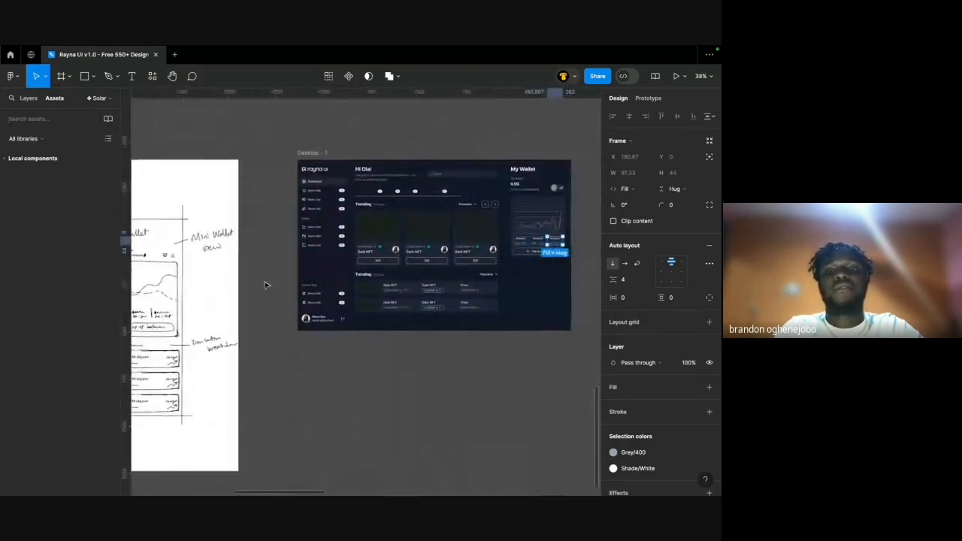
Examine the wallet card's line chart and its layers, and compare it with the My Wallet section of the hand-drawn wireframe.
scroll(300, 214, "up", 7)
scroll(301, 216, "right", 4)
scroll(301, 215, "up", 1)
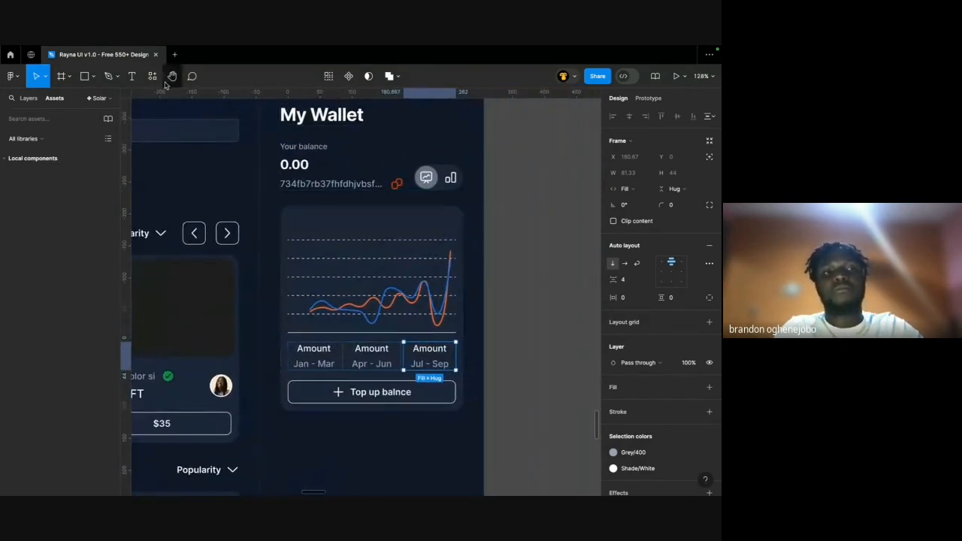
left_click(29, 99)
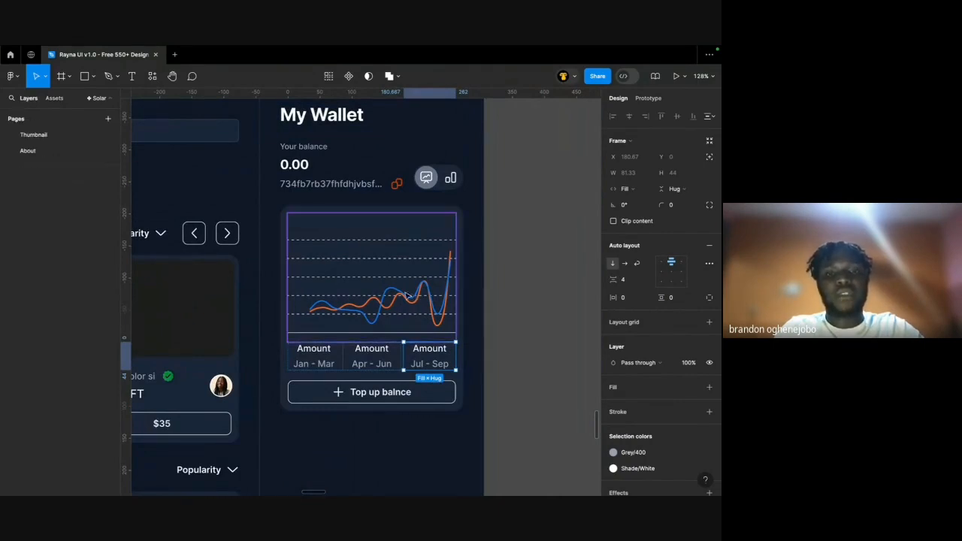
left_click(359, 283)
scroll(358, 283, "down", 1)
scroll(359, 284, "up", 5)
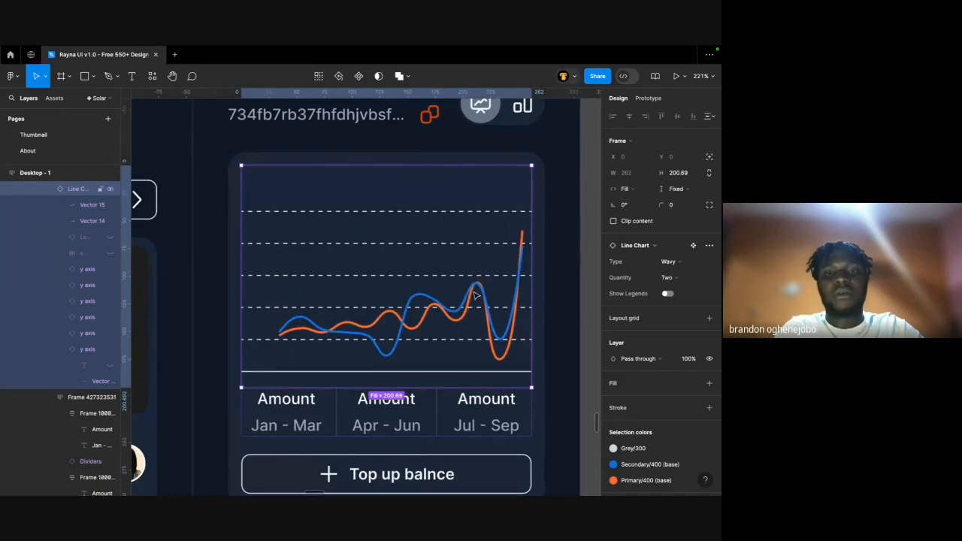
scroll(544, 266, "down", 2)
left_click(575, 266)
scroll(576, 266, "down", 2)
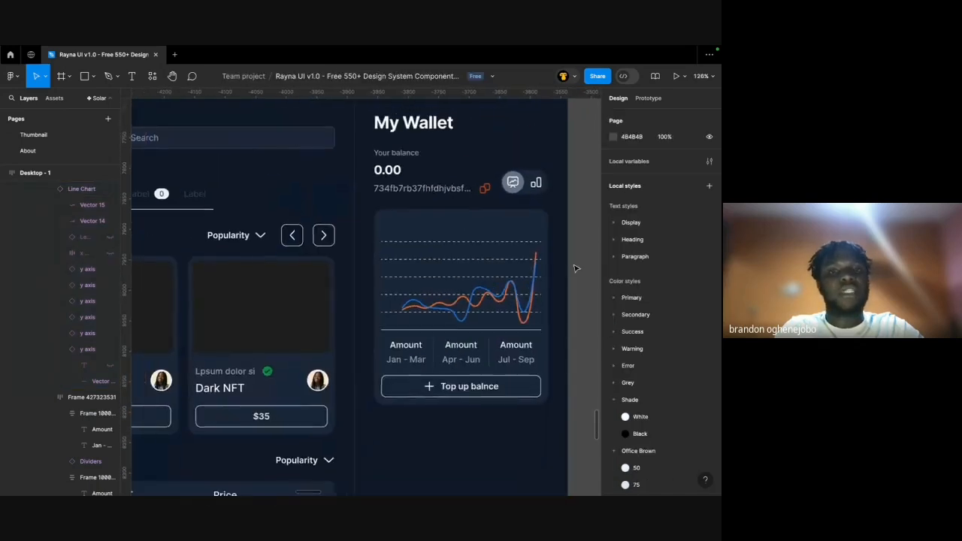
scroll(576, 269, "down", 3)
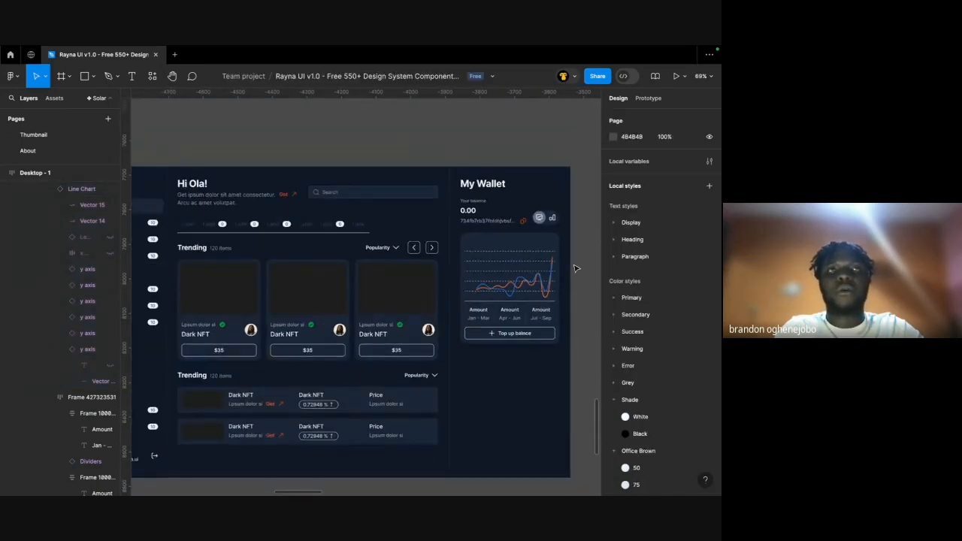
scroll(533, 273, "left", 10)
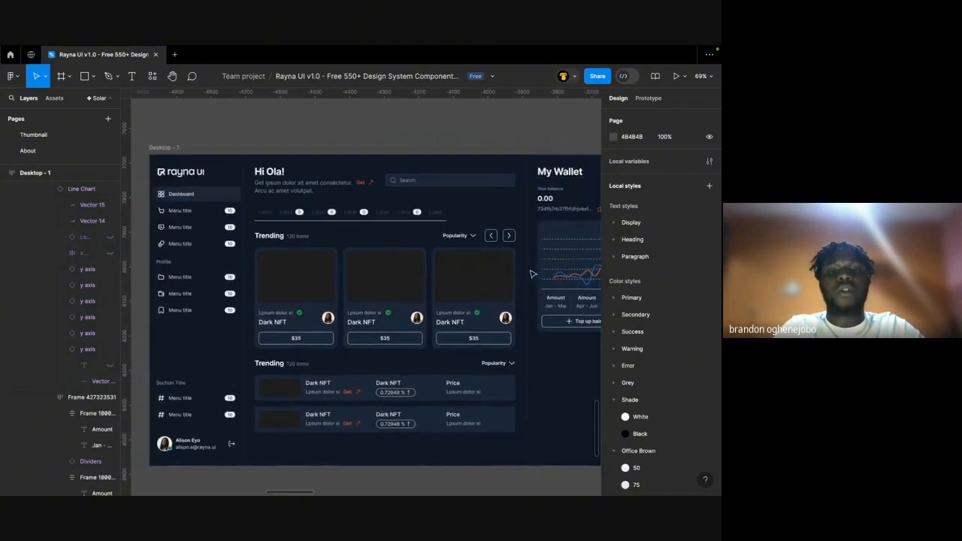
scroll(530, 274, "left", 5)
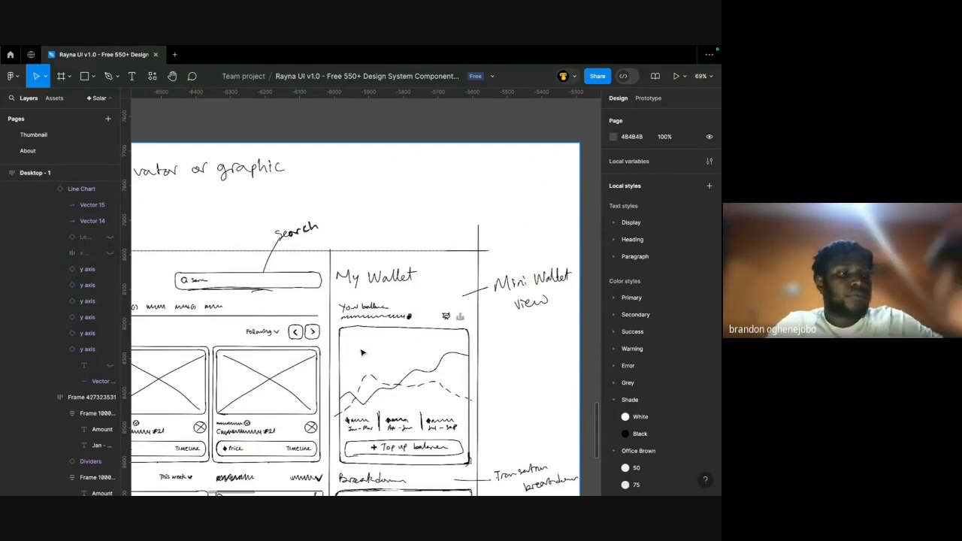
scroll(361, 353, "right", 8)
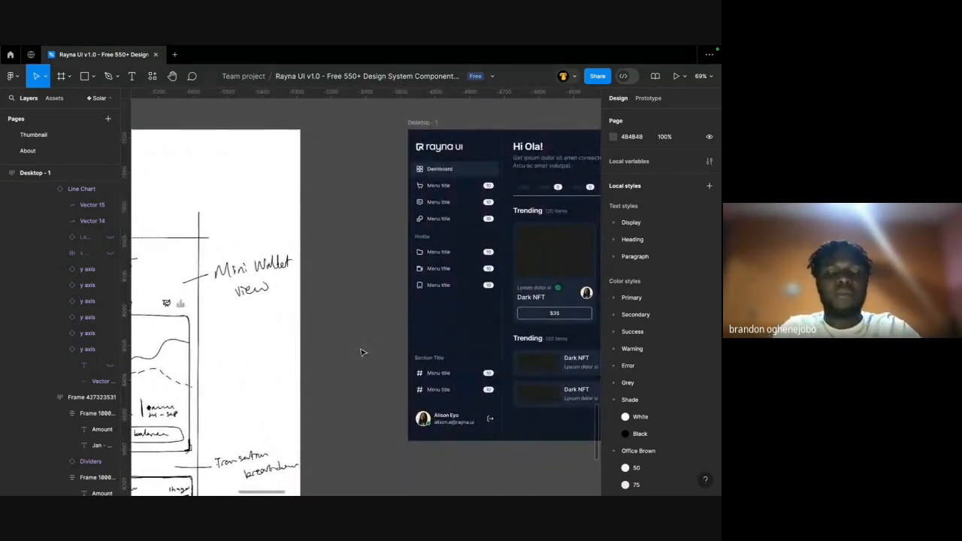
scroll(361, 353, "right", 10)
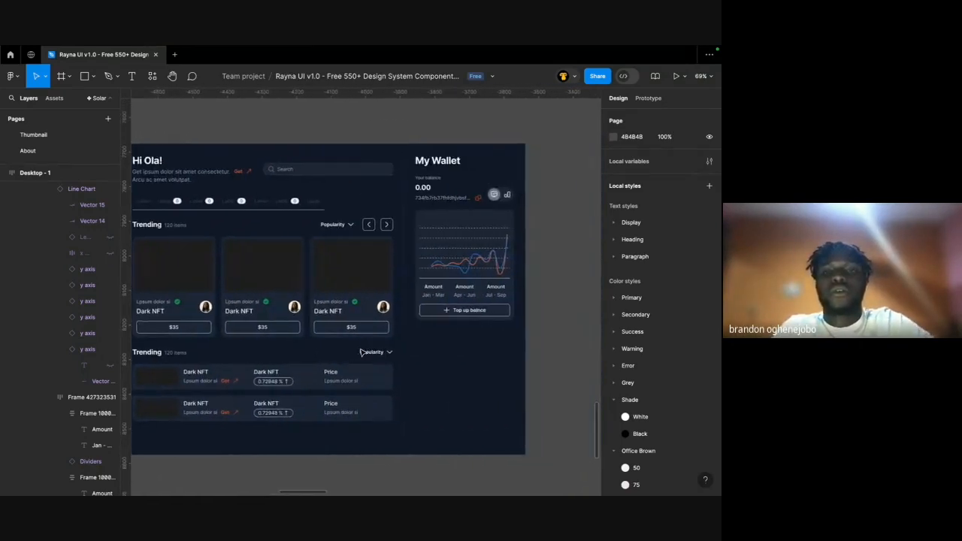
Copy the balance text block from the wallet header into the chart card and place it above the line chart.
scroll(361, 352, "right", 3)
scroll(338, 353, "up", 5)
left_click(328, 354)
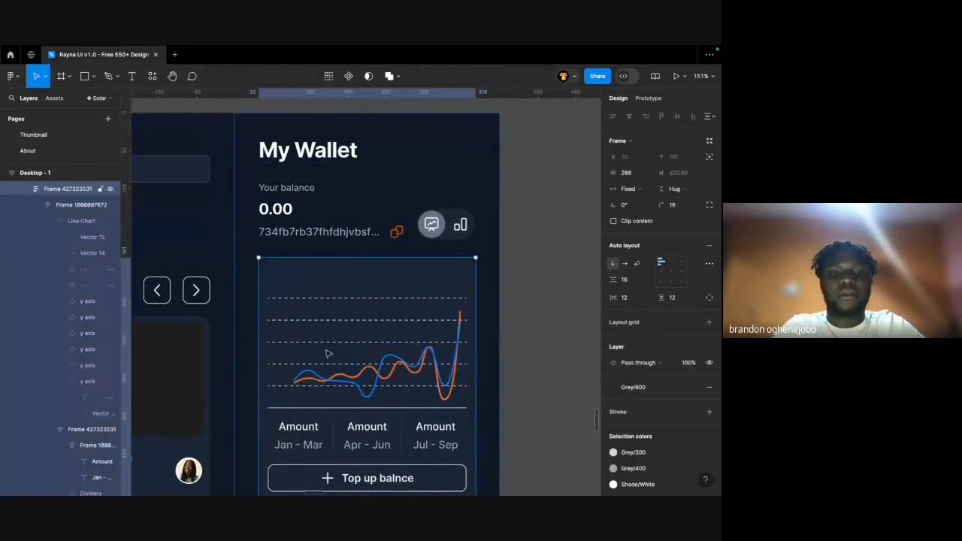
left_click(319, 430, "super")
left_click(328, 362)
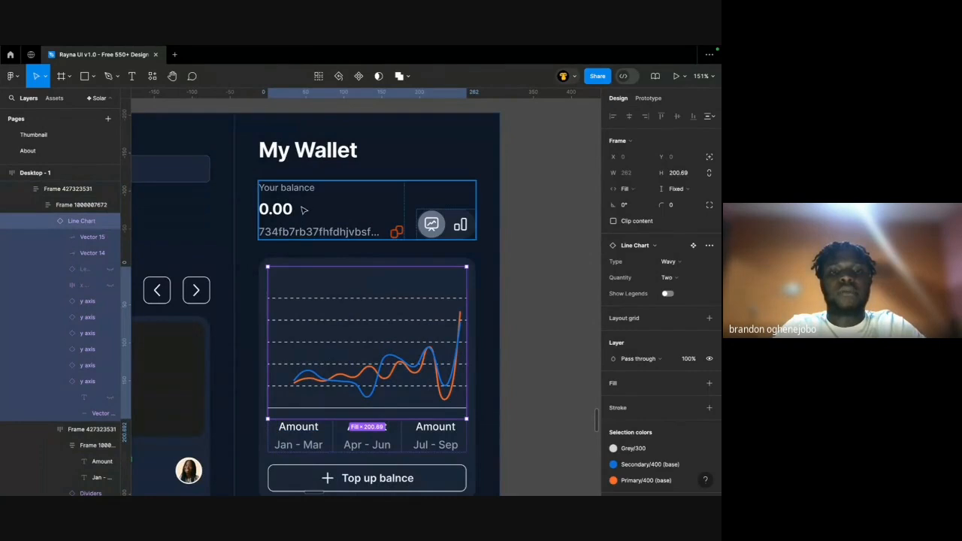
left_click(305, 211)
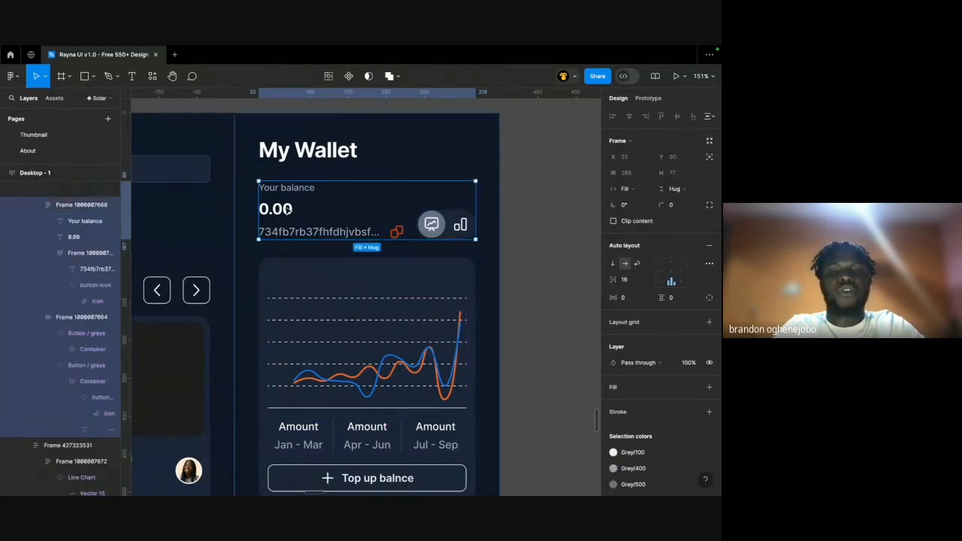
left_click(307, 273)
key("ctrl+v")
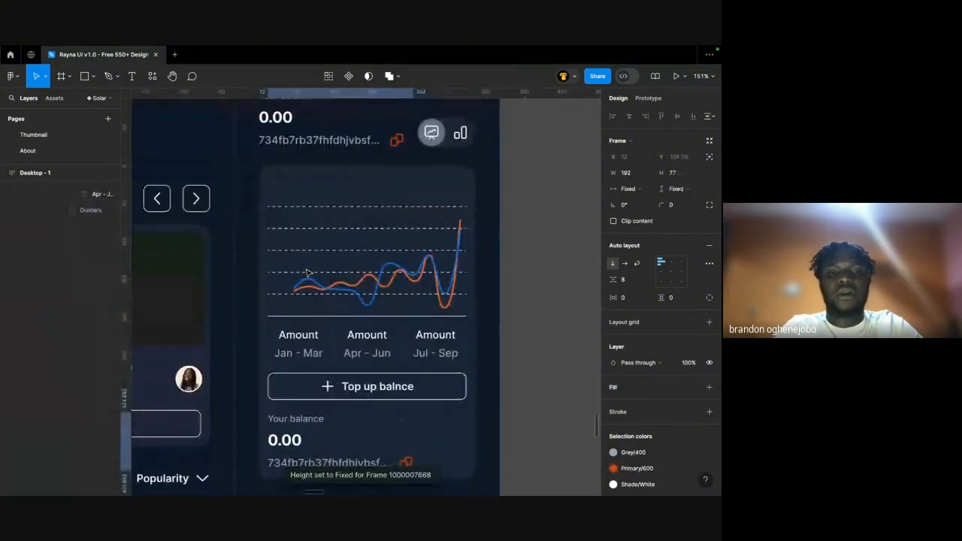
key("Up")
key("Up")
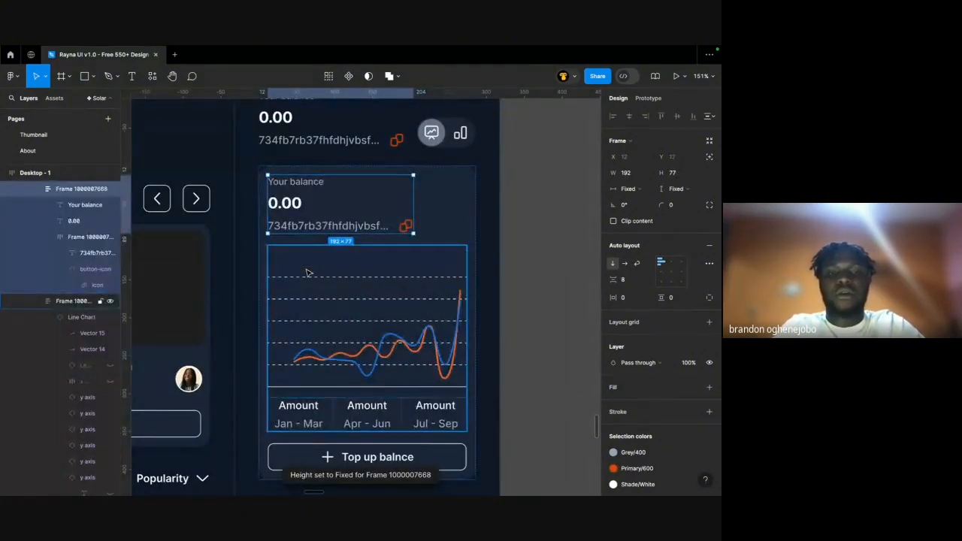
Remove the "Your balance" label from the copied block and replace its wallet address text with "Bitcoin".
left_click(295, 182)
key("Delete")
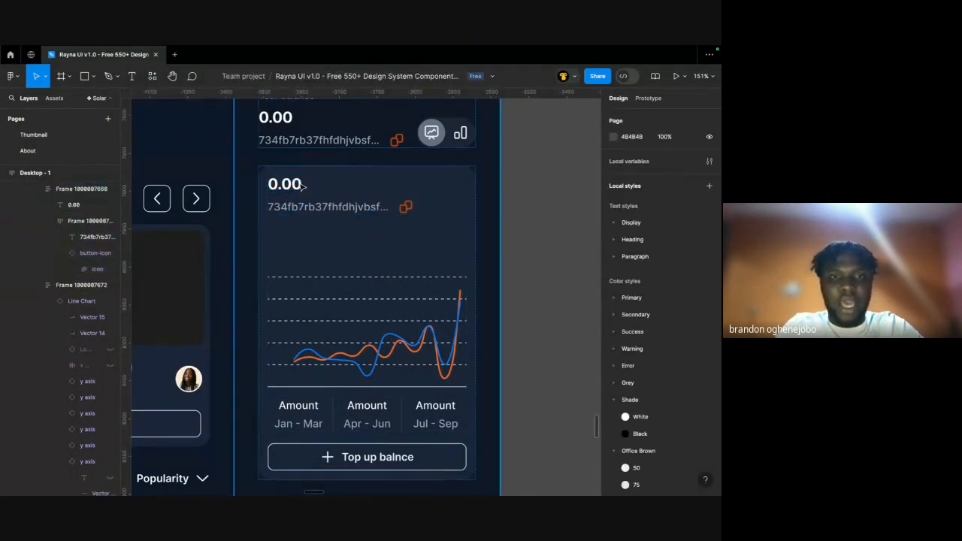
left_click(298, 184)
left_click(326, 207)
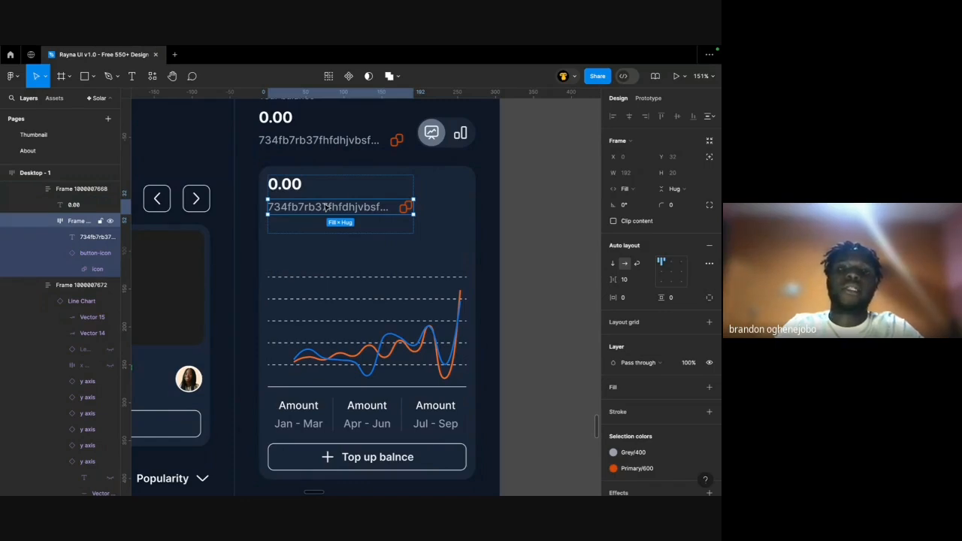
double_click(326, 207)
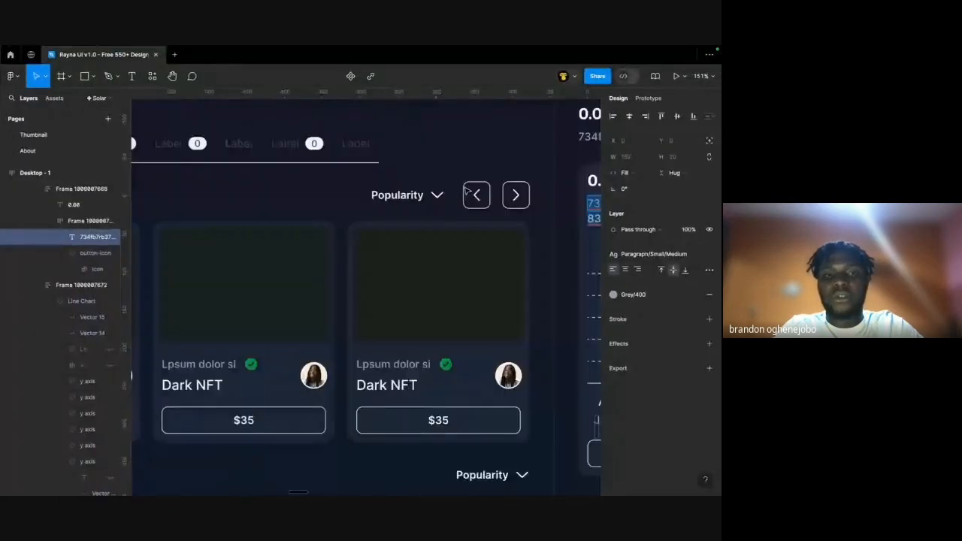
scroll(466, 192, "left", 10)
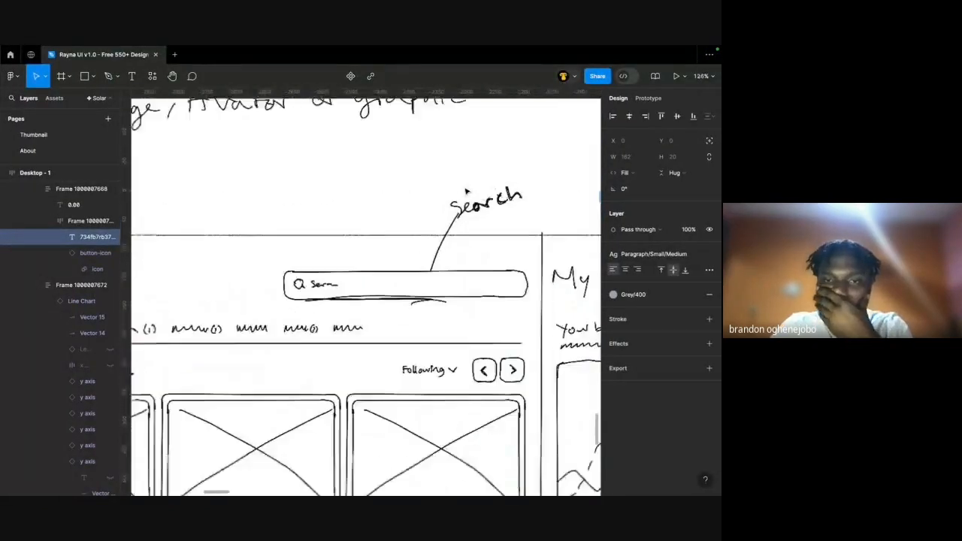
scroll(466, 191, "right", 3)
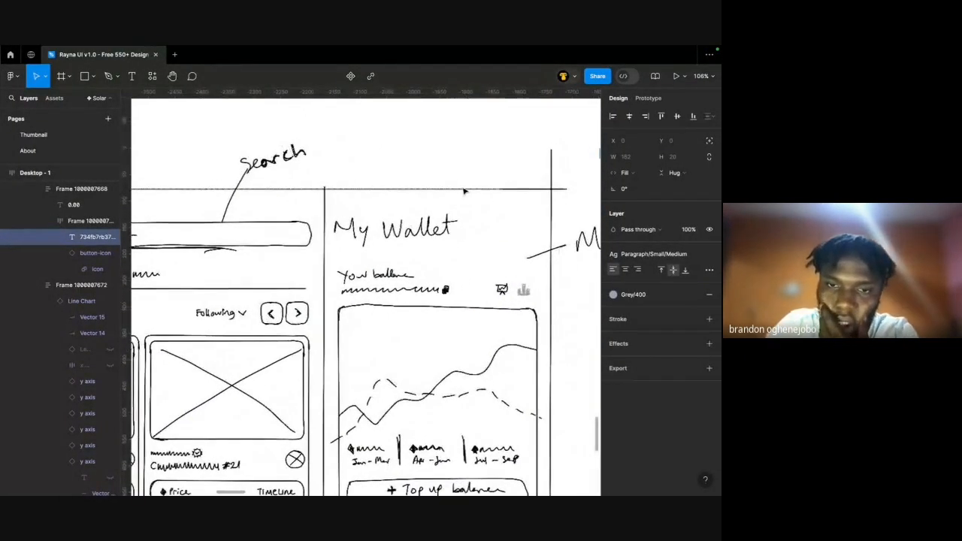
scroll(466, 191, "right", 2)
scroll(466, 191, "right", 15)
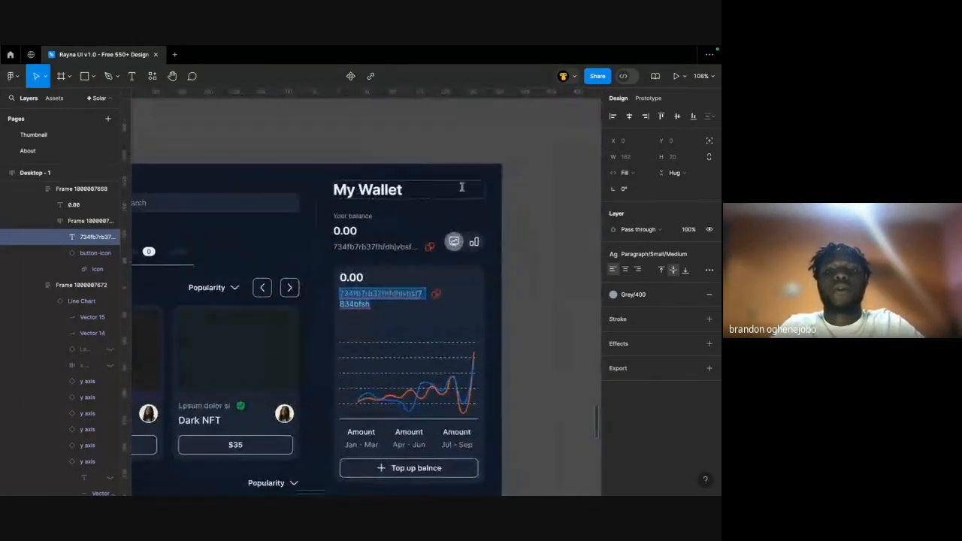
type("Bitcoin")
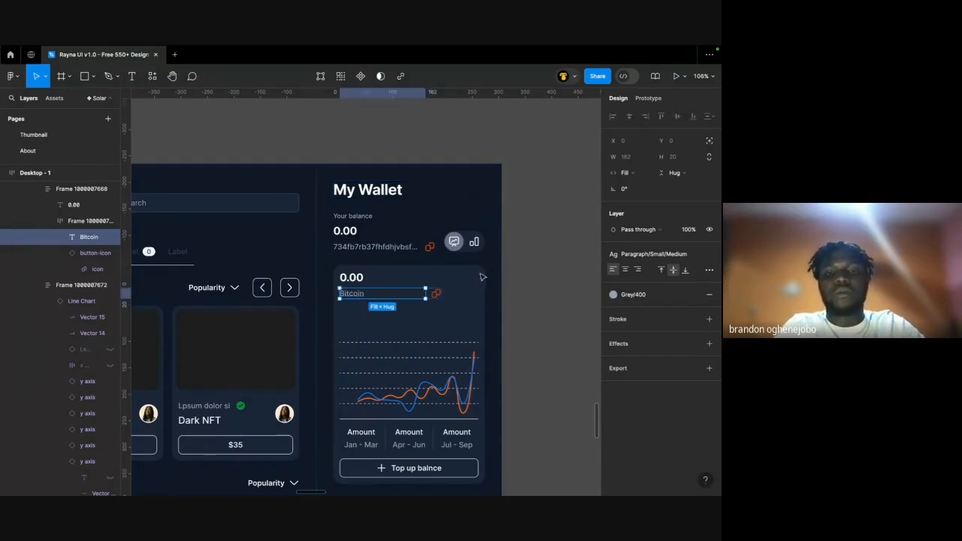
Reorder the copied block's lower row so that the copy icon comes before the Bitcoin text.
left_click(351, 278)
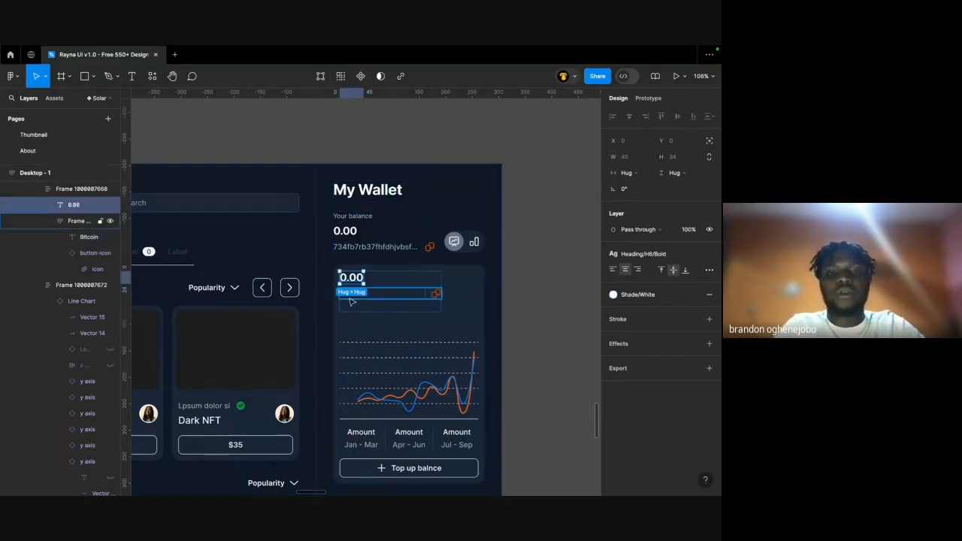
left_click(436, 293)
left_click(361, 299)
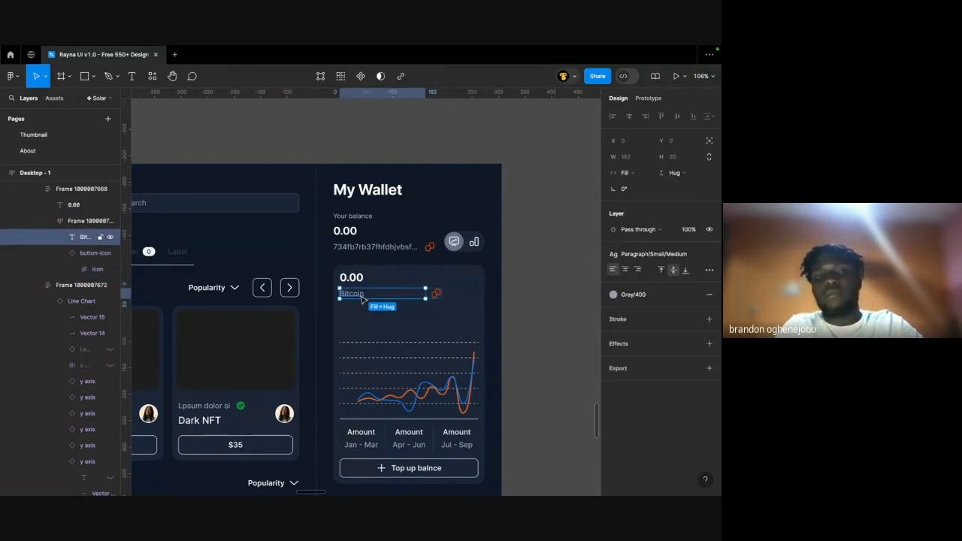
key("Right")
Recolor the icon beside the Bitcoin text with the Grey/400 library style.
left_click(345, 296)
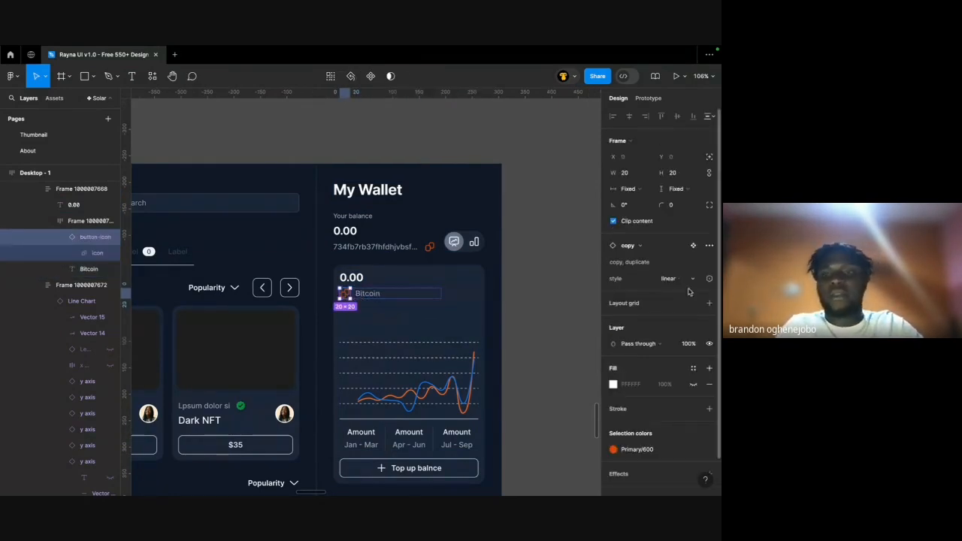
left_click(613, 448)
type("w")
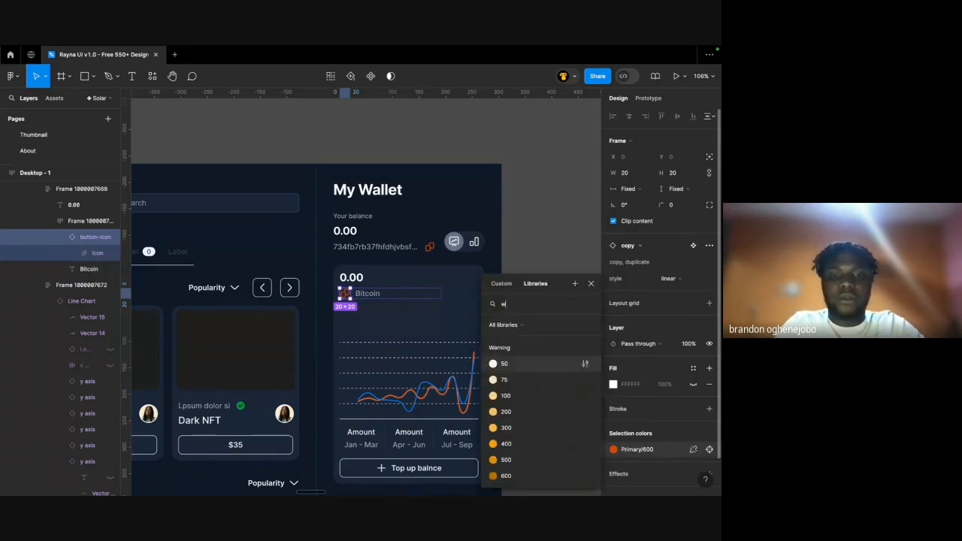
key("BackSpace")
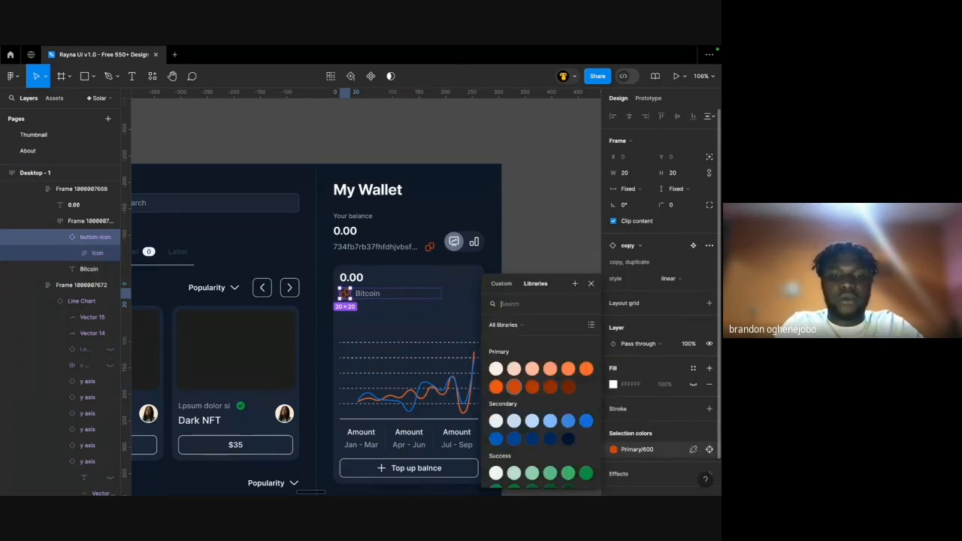
type("gra")
key("BackSpace")
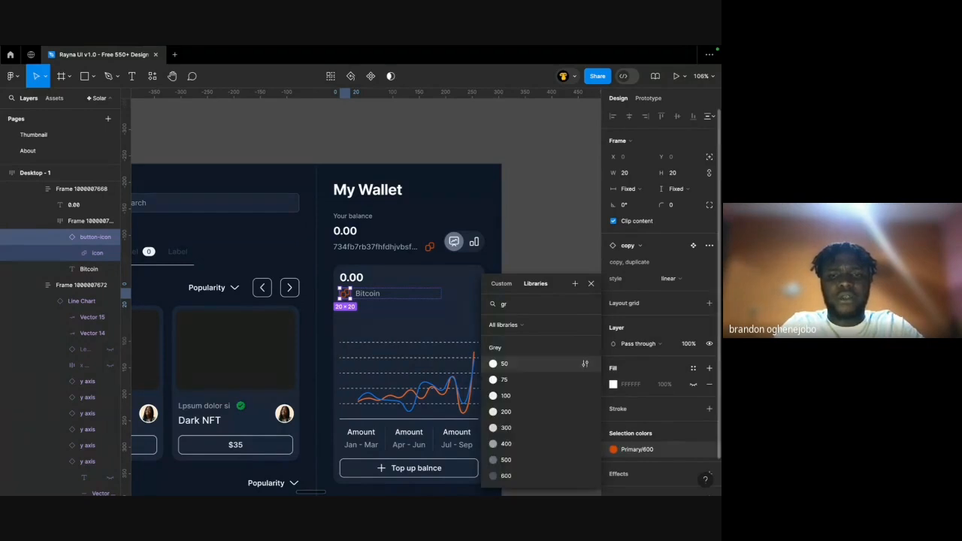
left_click(507, 444)
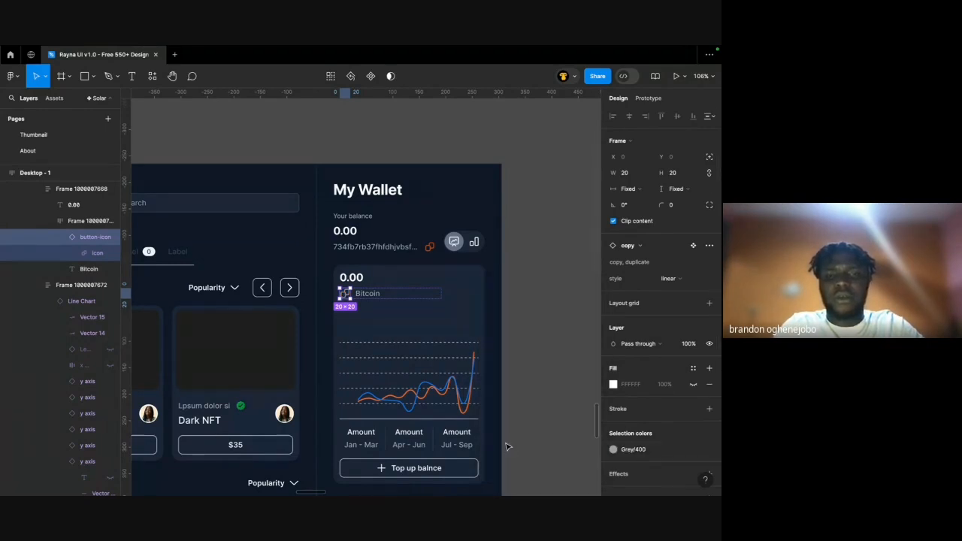
Swap the icon beside the Bitcoin text for the coins icon, searching the components for "coin".
left_click(641, 247)
type("coin")
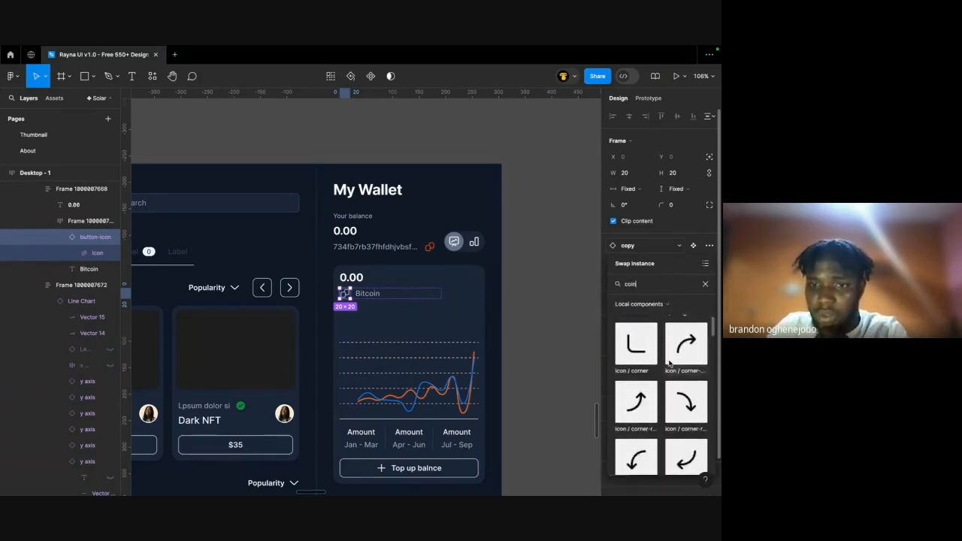
scroll(669, 364, "down", 2)
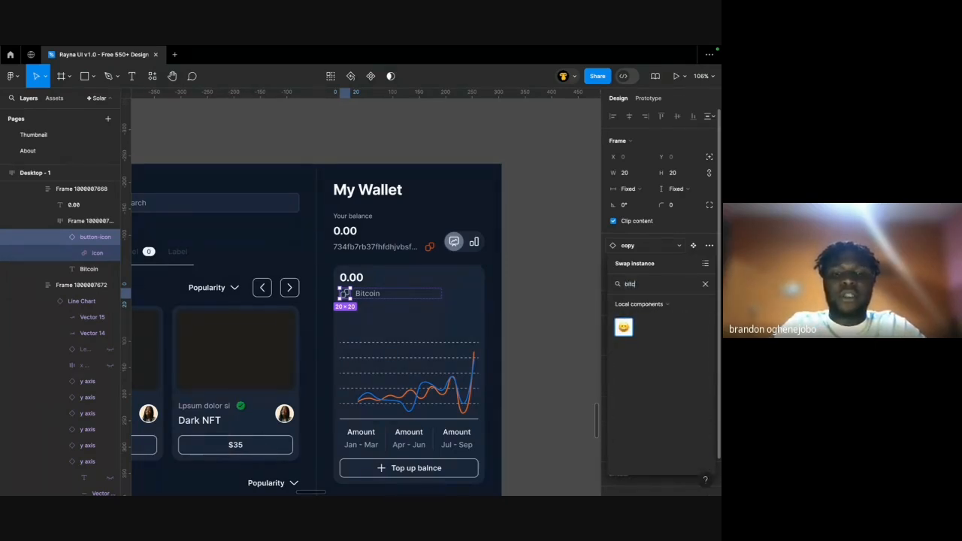
key("ctrl+a")
type("c")
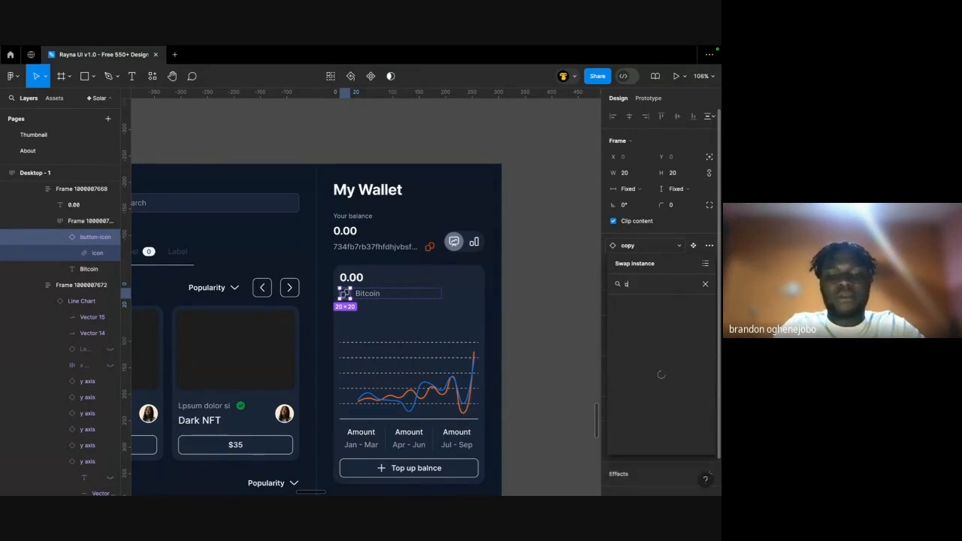
type("oin")
left_click(635, 339)
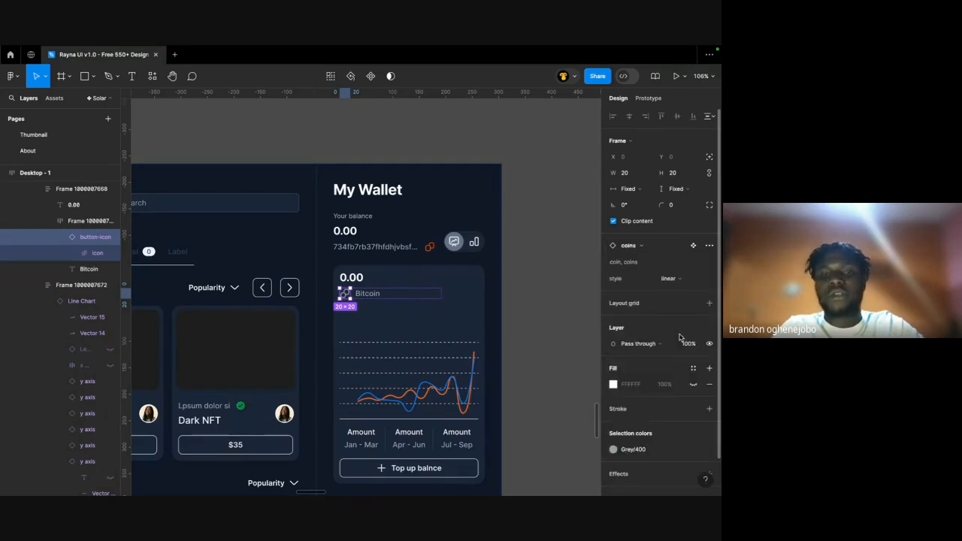
left_click(534, 249)
scroll(314, 293, "right", 3)
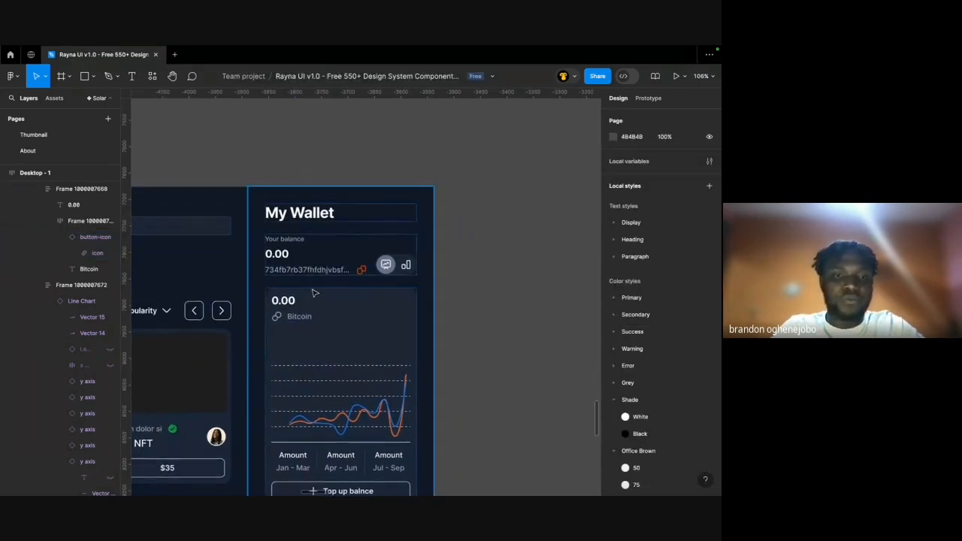
scroll(314, 293, "up", 2)
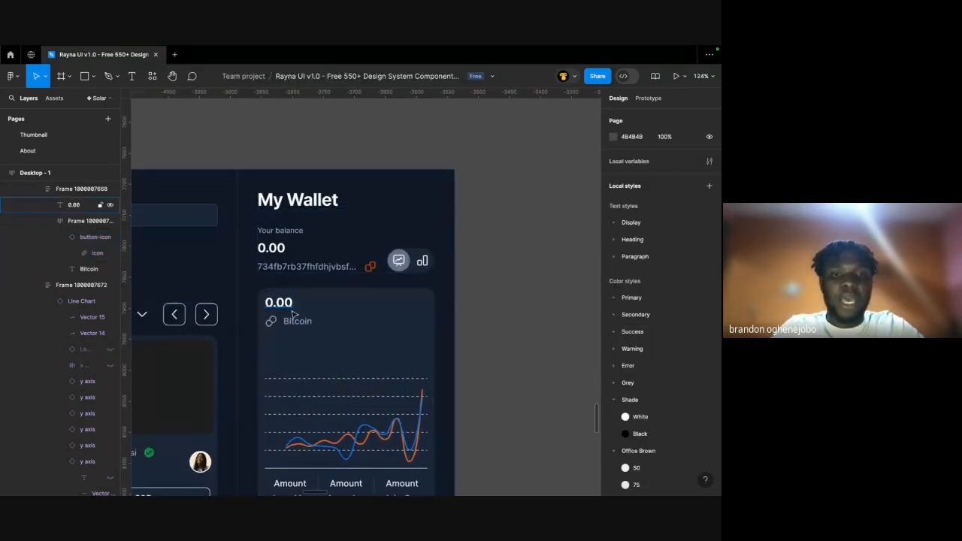
double_click(284, 304)
left_click(309, 324)
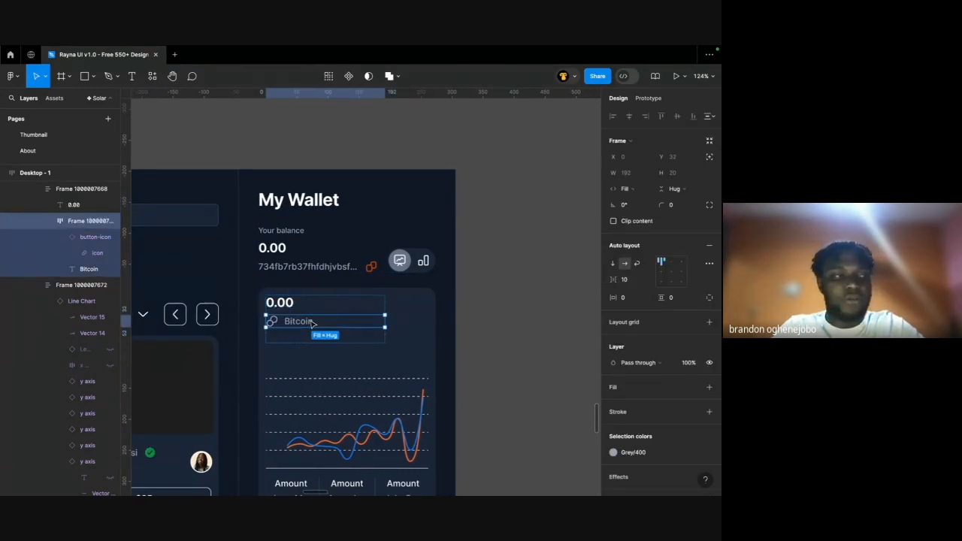
Swap the arrow icons beside the "Get" labels in both rows of the lower Trending list for the arrow-up icon.
scroll(312, 321, "left", 4)
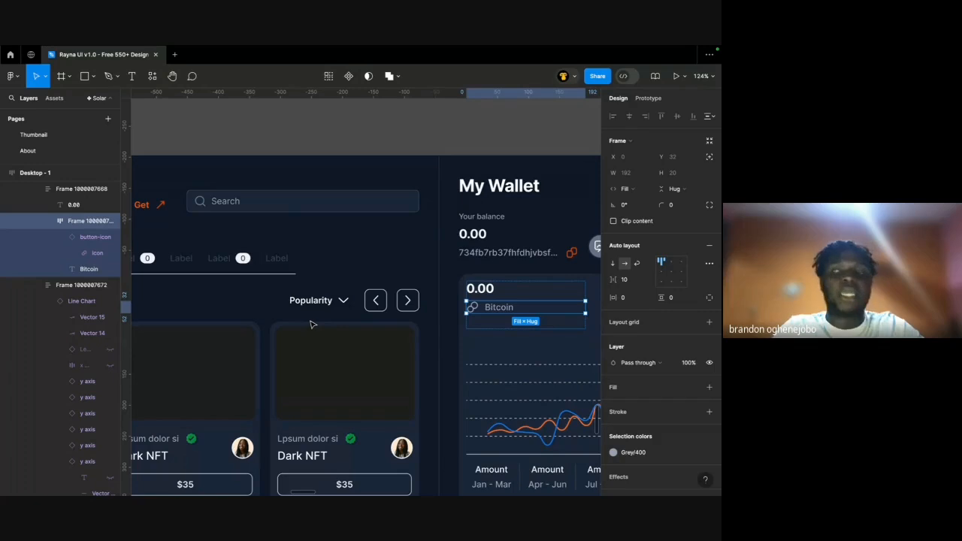
scroll(376, 338, "down", 3)
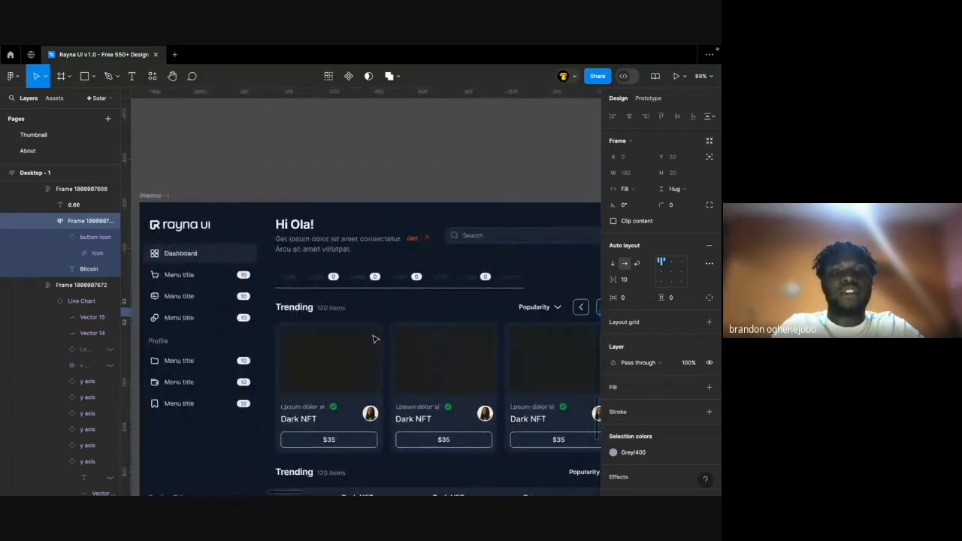
scroll(421, 263, "down", 5)
scroll(421, 263, "right", 2)
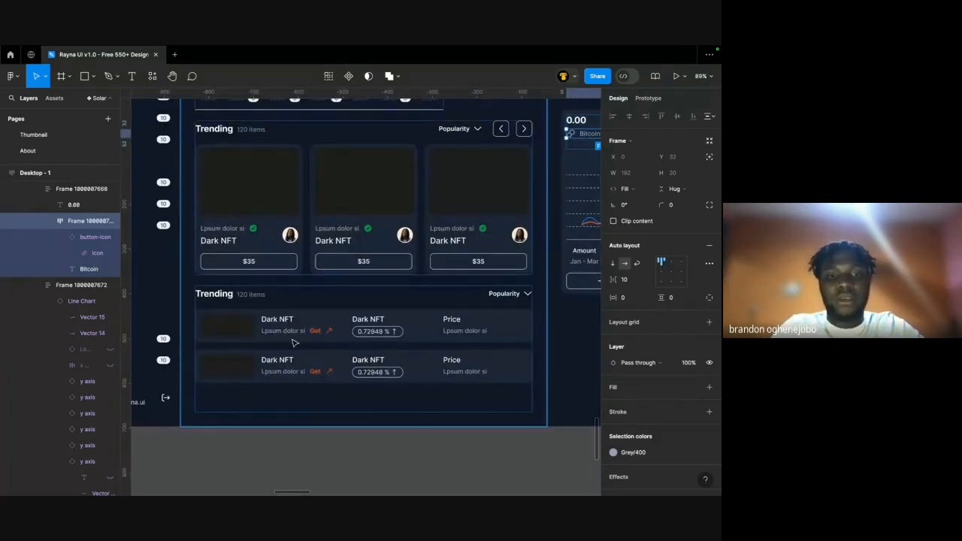
scroll(294, 343, "up", 3)
left_click(314, 329)
left_click(328, 329)
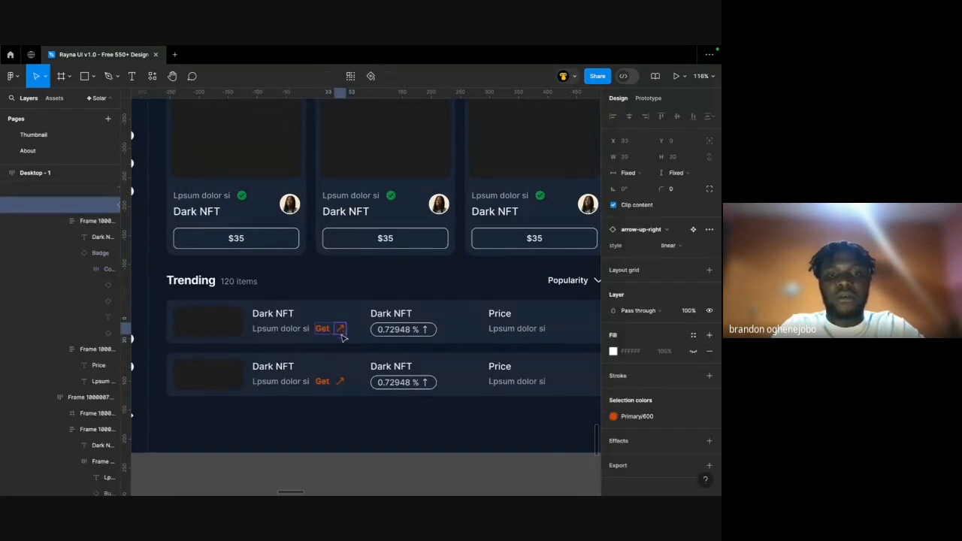
left_click(326, 384, "shift+super")
left_click(342, 382, "shift+super")
left_click(325, 384, "shift+super")
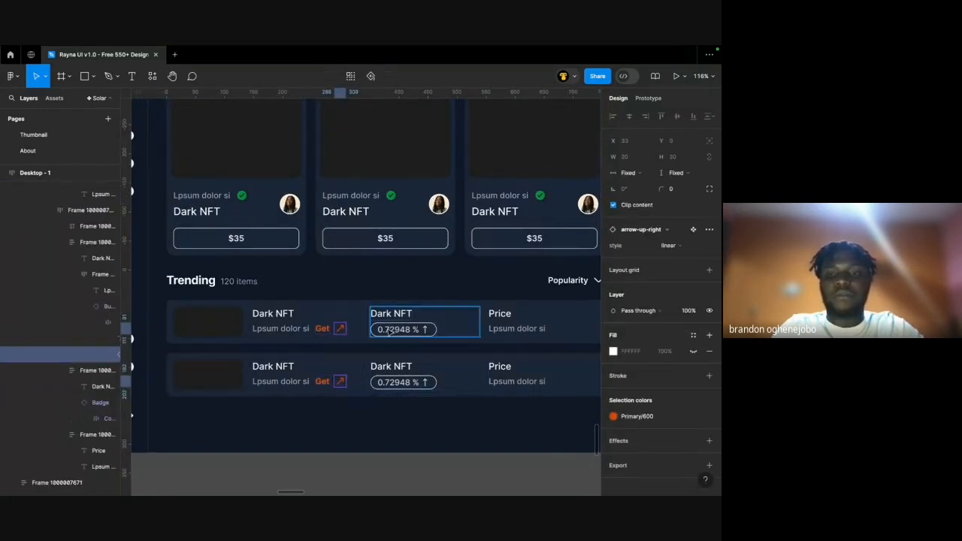
left_click(659, 231)
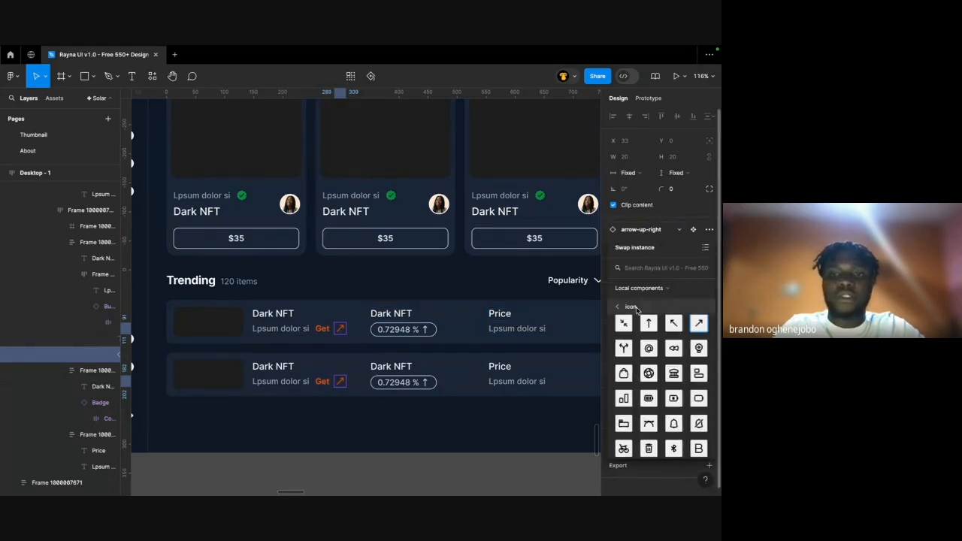
left_click(645, 331)
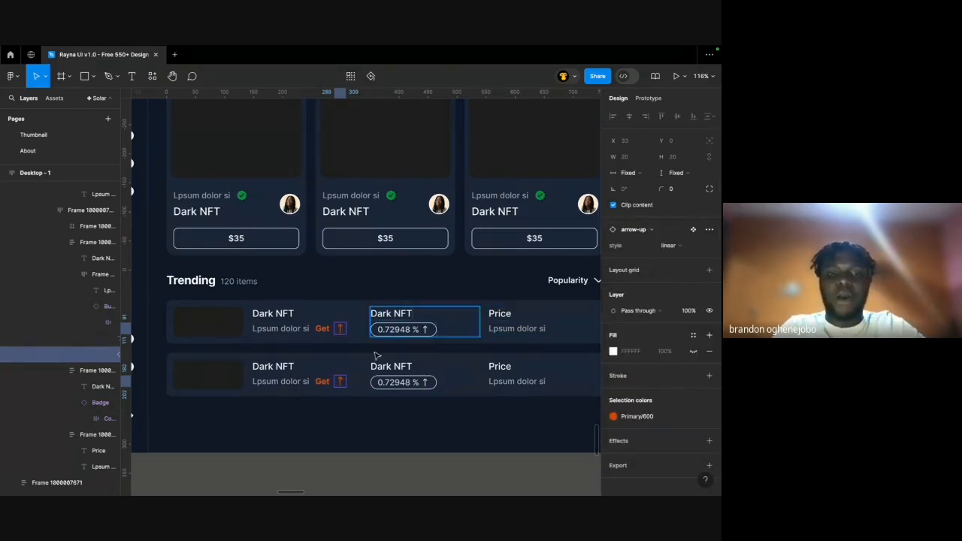
Swap the "Get" icon in the second lower Trending row for arrow-down, searching the components for "down".
left_click(343, 384)
double_click(343, 383)
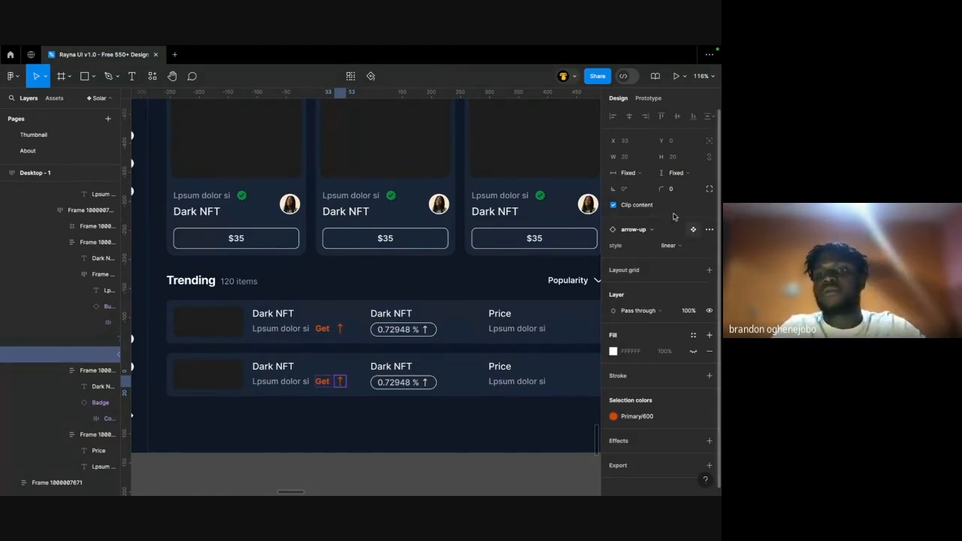
left_click(647, 230)
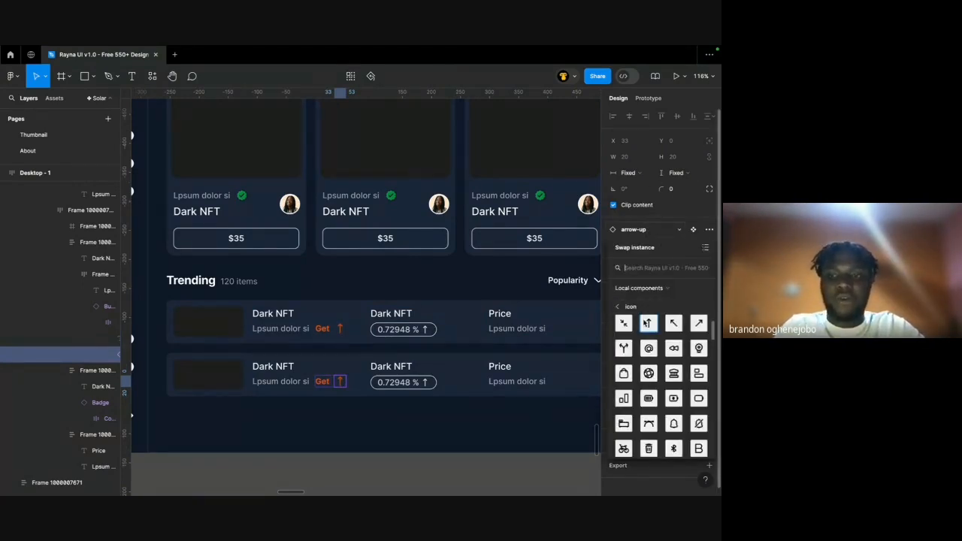
type("down")
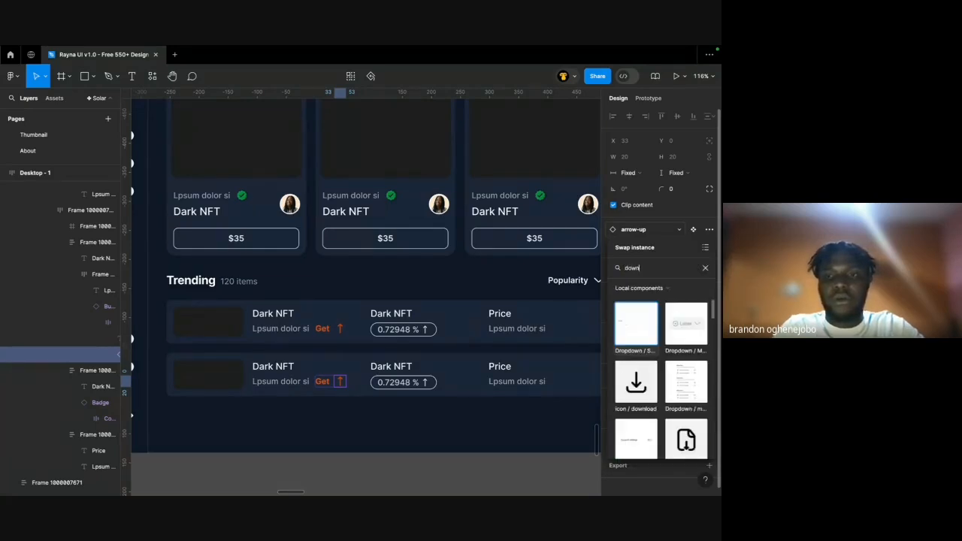
scroll(646, 411, "down", 10)
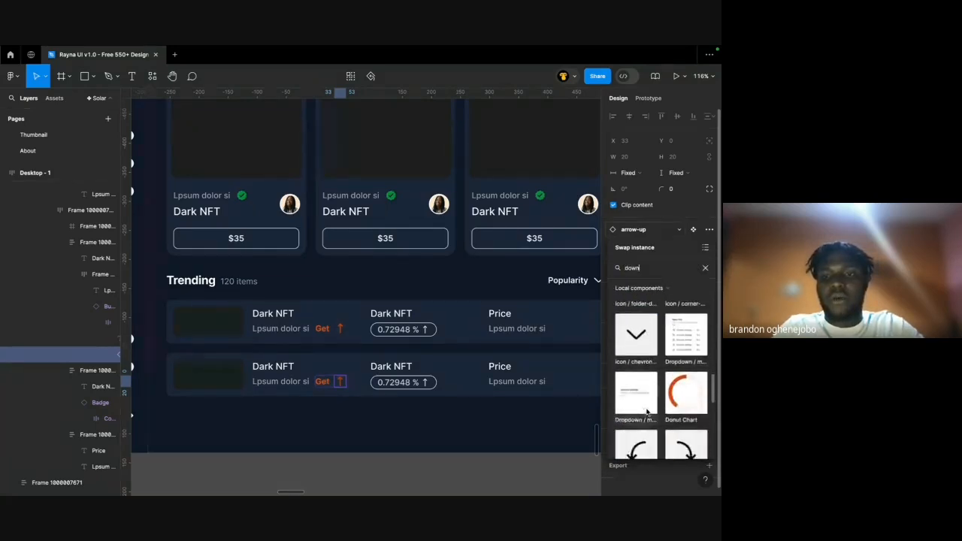
scroll(646, 412, "up", 8)
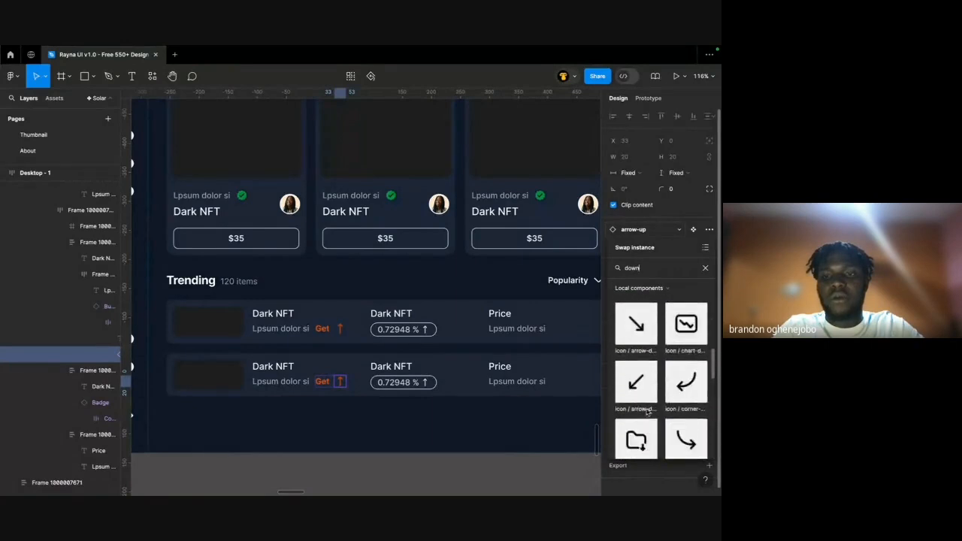
left_click(690, 396)
Recolor the "Get" label and up arrow in the first lower Trending row with the Success/400 (base) library style.
scroll(502, 377, "left", 2)
scroll(502, 378, "up", 1)
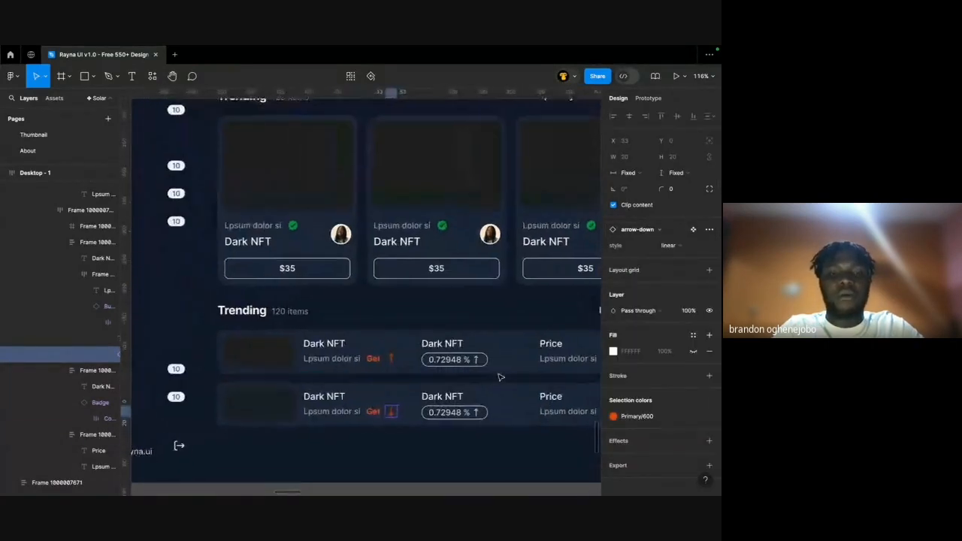
left_click(351, 362, "super")
left_click(393, 362)
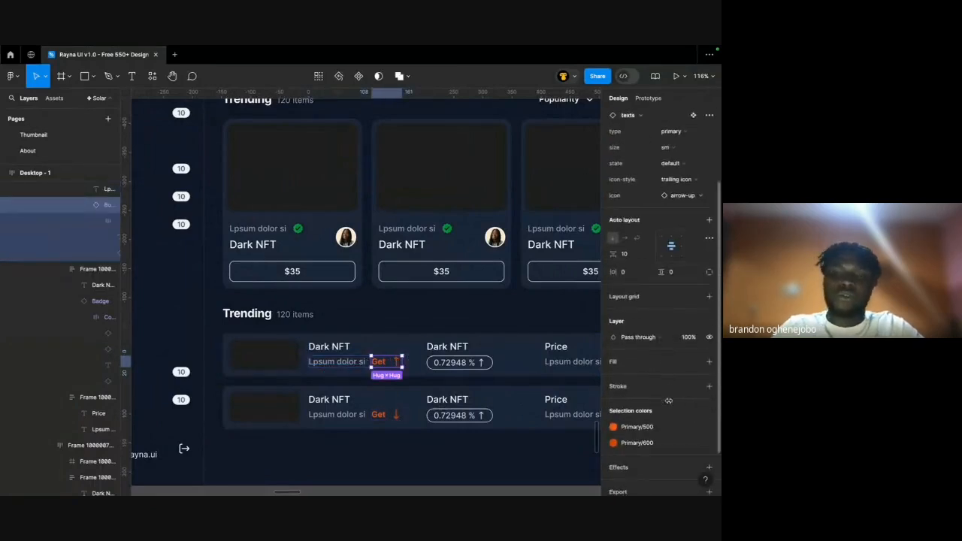
left_click(640, 394)
left_click(640, 394)
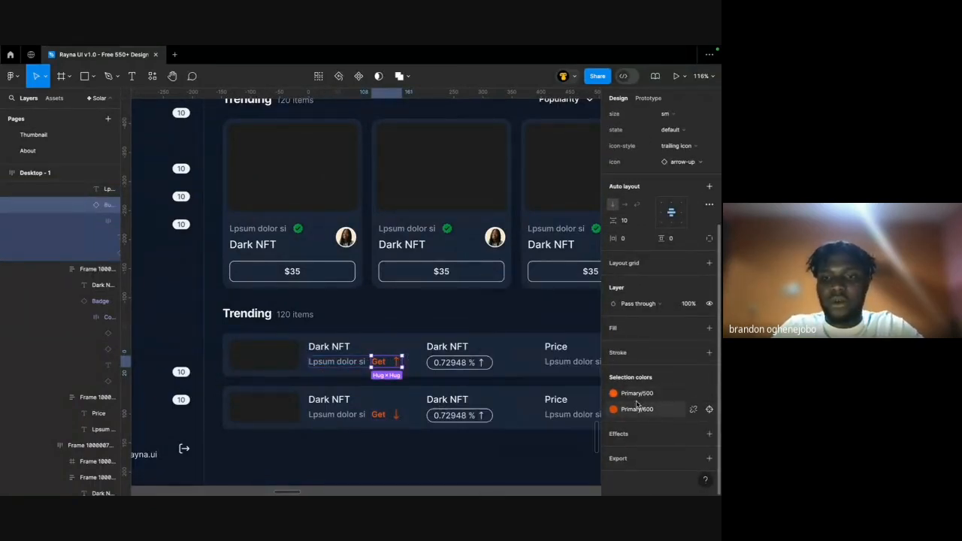
left_click(640, 394)
scroll(520, 424, "down", 1)
left_click(586, 405)
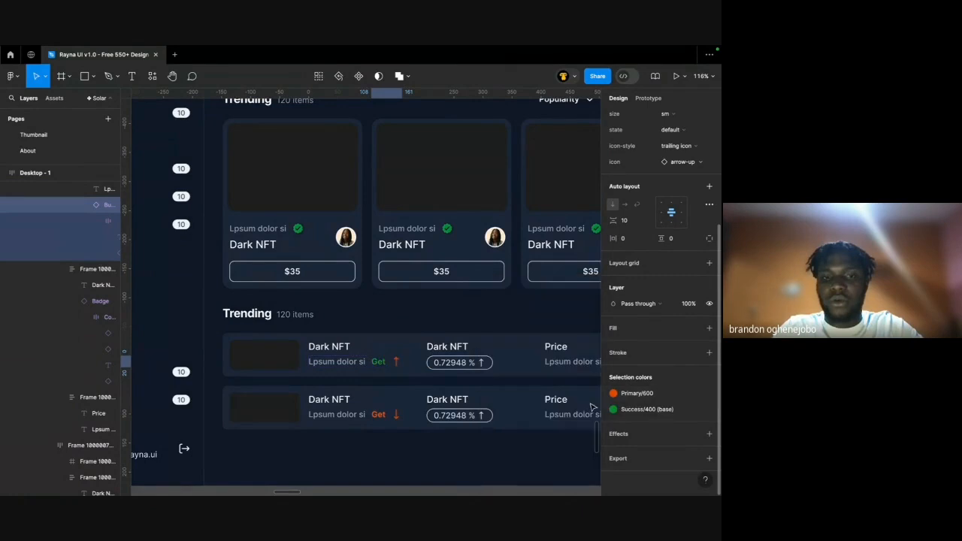
left_click(629, 395)
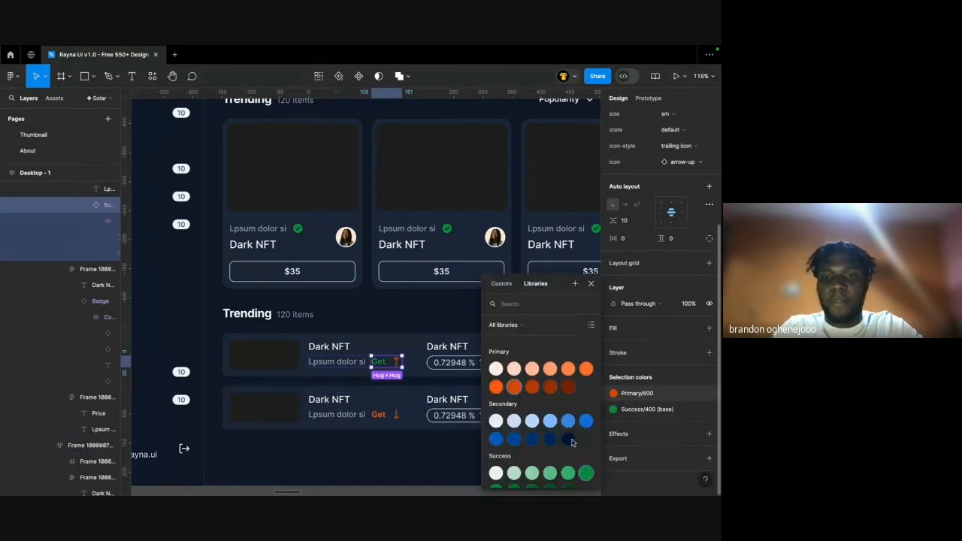
left_click(587, 473)
Recolor the "Get" label and down arrow in the second lower Trending row with the Error/400 (base) library style.
left_click(388, 415, "super")
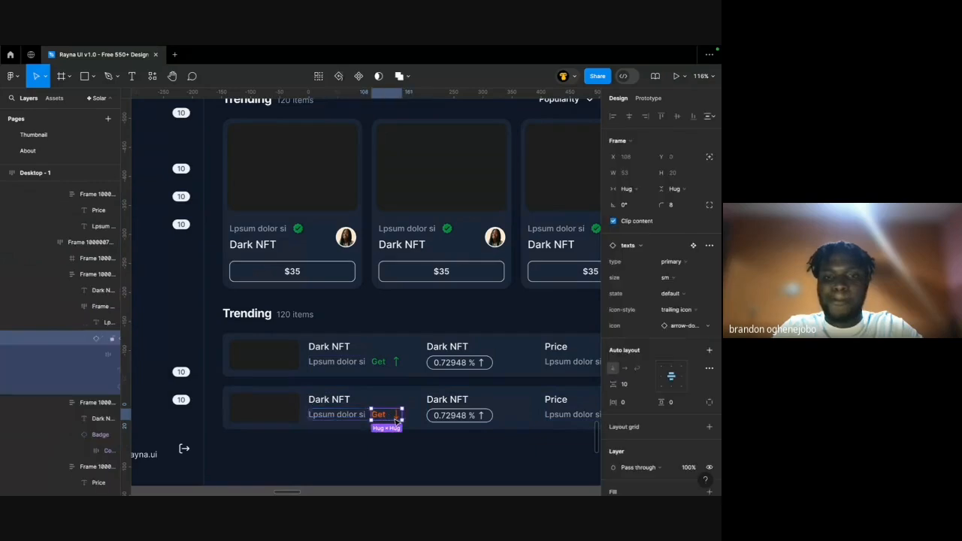
scroll(629, 418, "down", 4)
left_click(633, 420)
scroll(530, 419, "down", 6)
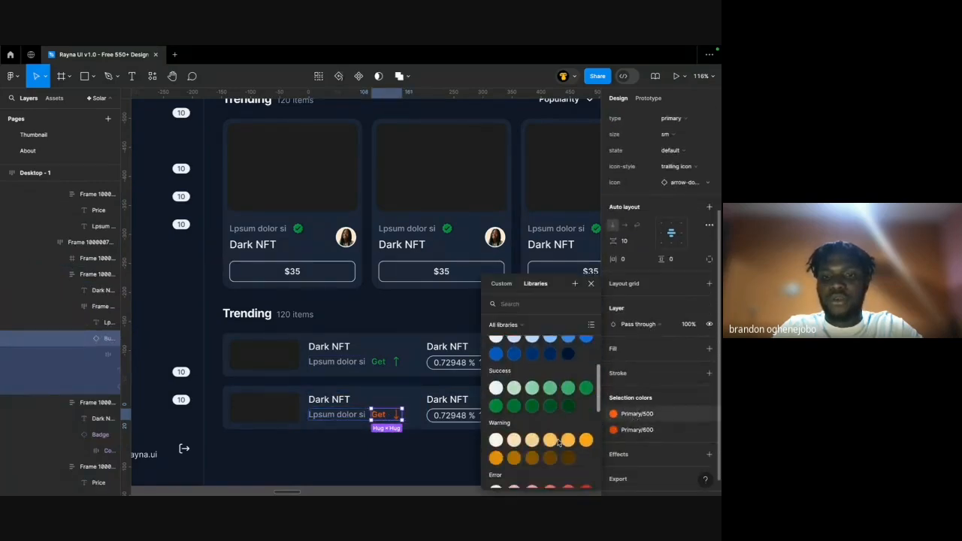
left_click(586, 397)
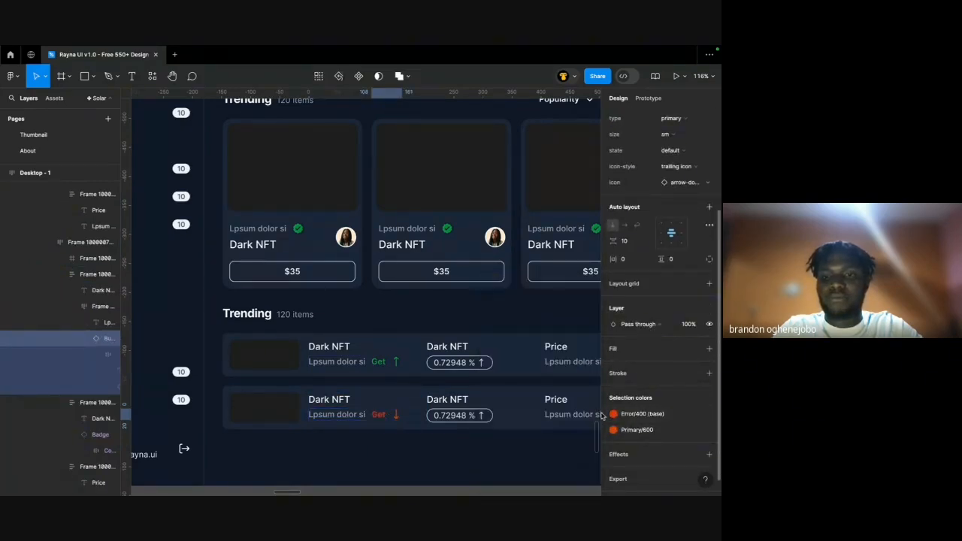
left_click(624, 429)
scroll(594, 415, "down", 5)
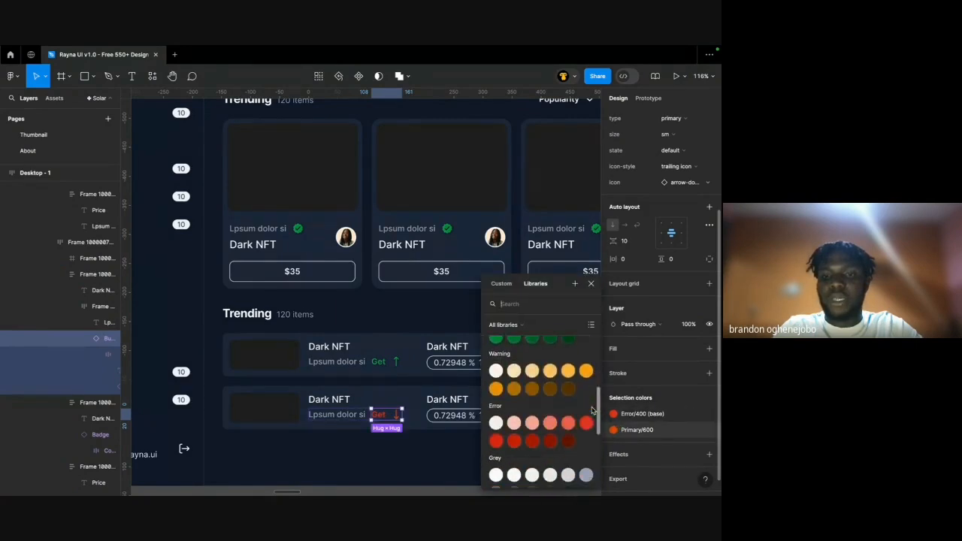
left_click(586, 423)
Examine the spacing between the "Get" labels, their arrows and the neighbouring text in the lower Trending rows.
left_click(381, 363)
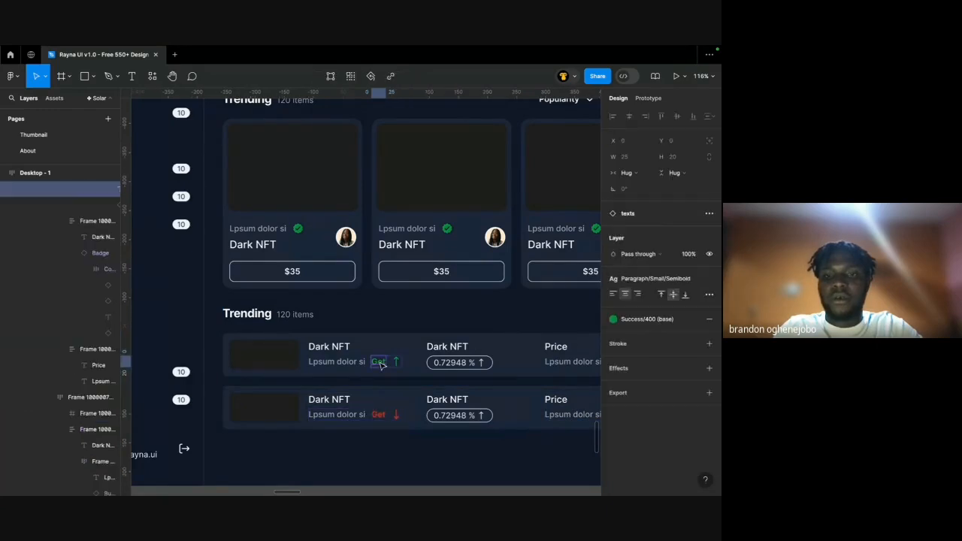
left_click(380, 416)
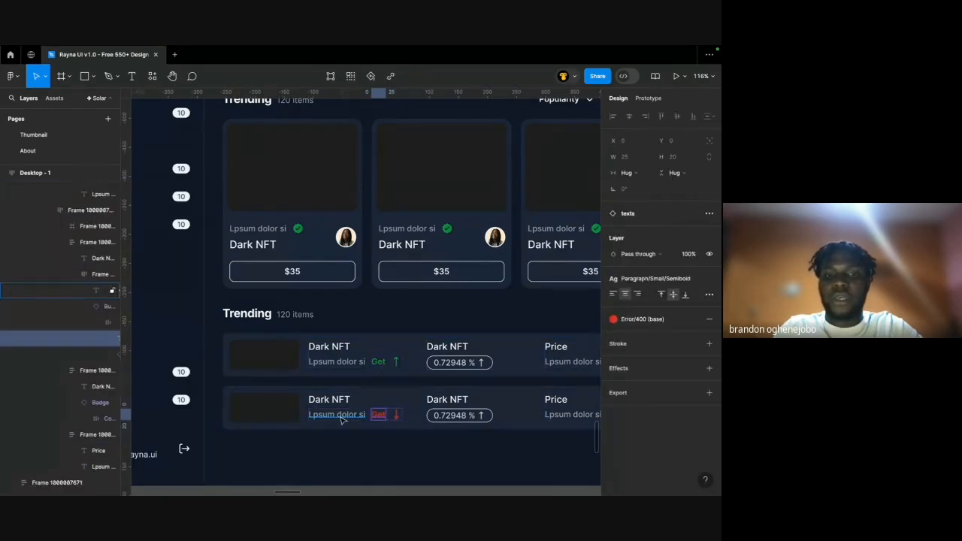
left_click(342, 418)
left_click(398, 418)
left_click(380, 418)
scroll(380, 421, "up", 5)
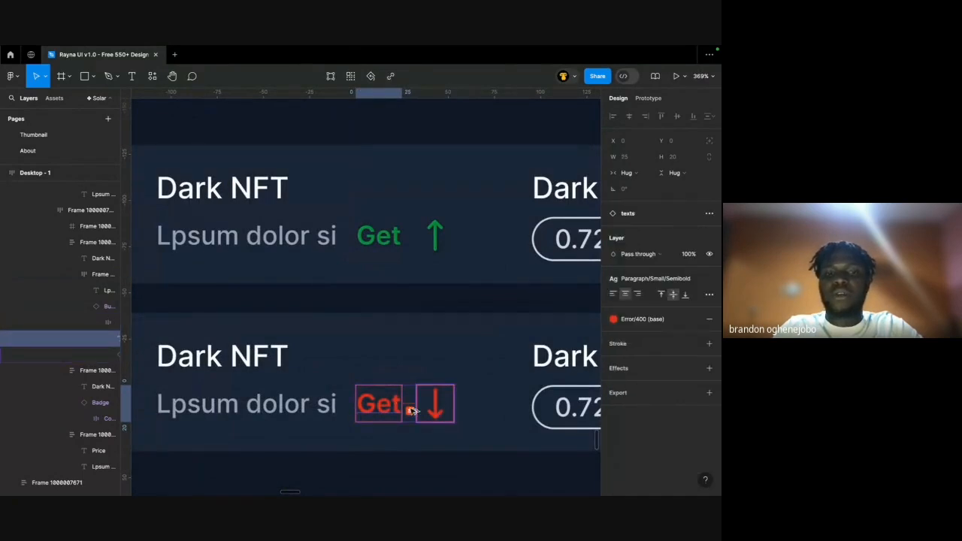
left_click(313, 401)
scroll(386, 371, "down", 4)
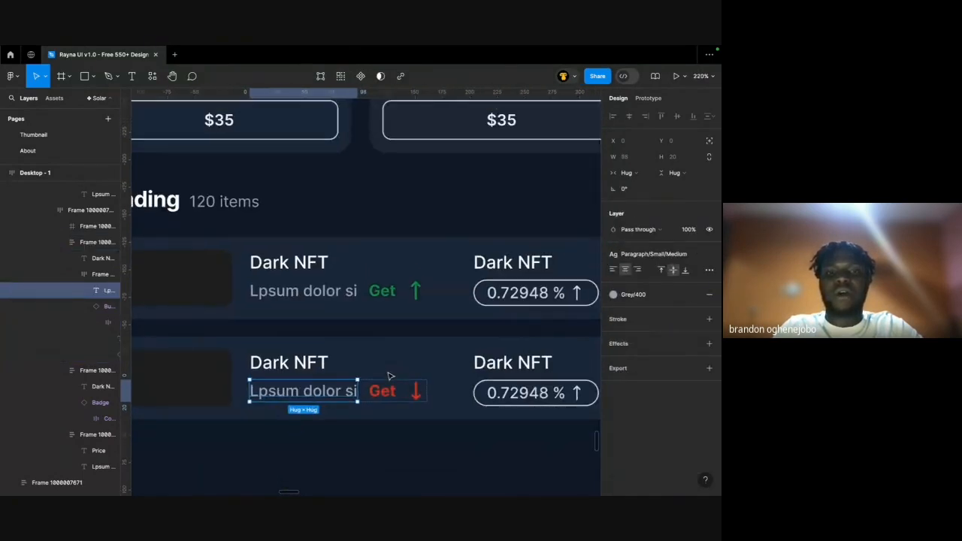
Set the auto layout spacing of both rows' "Get" button instances to 4.
left_click(349, 291)
left_click(382, 291)
left_click(390, 392, "shift")
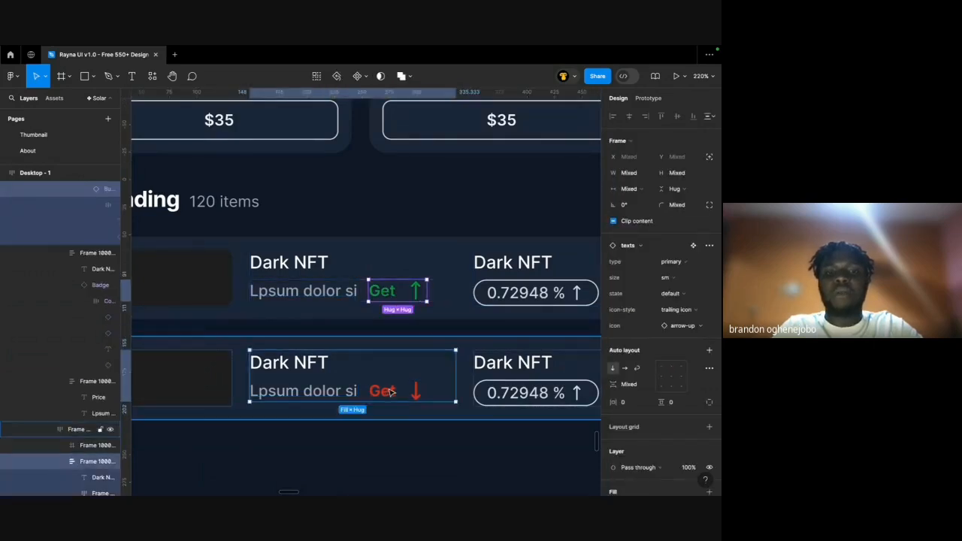
left_click(390, 392, "shift")
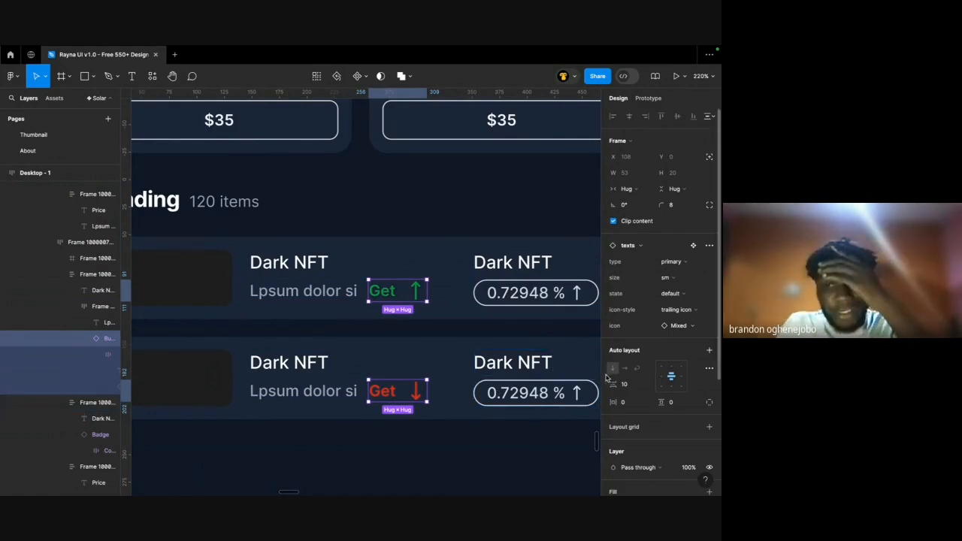
type("4")
key("Return")
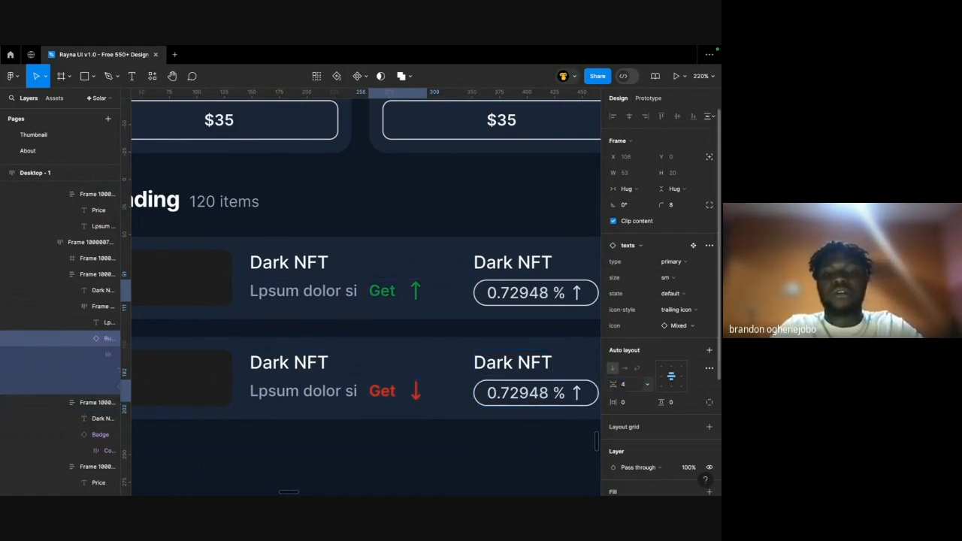
Set the spacing between label and arrow to 4 in the inner containers of both "Get" buttons.
left_click(562, 394)
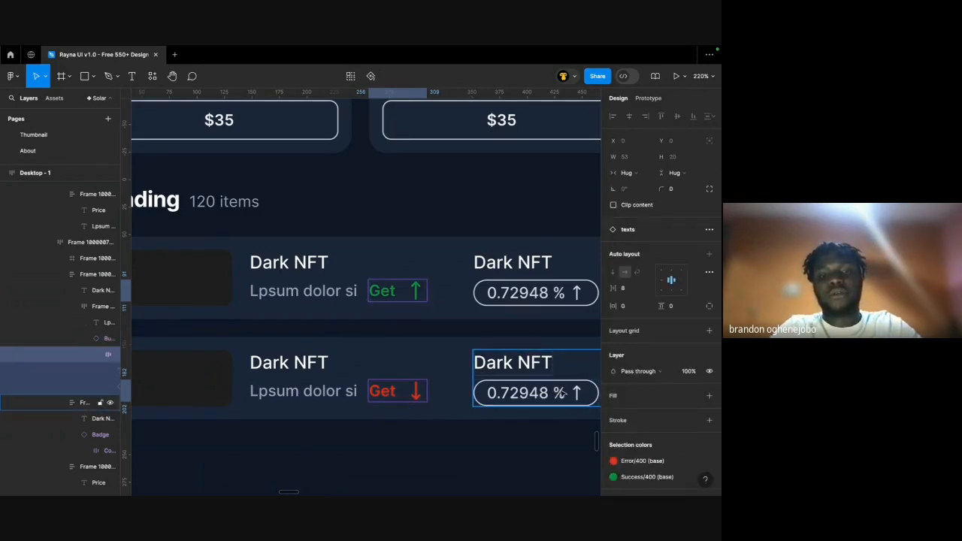
left_click(631, 292)
type("4")
key("Return")
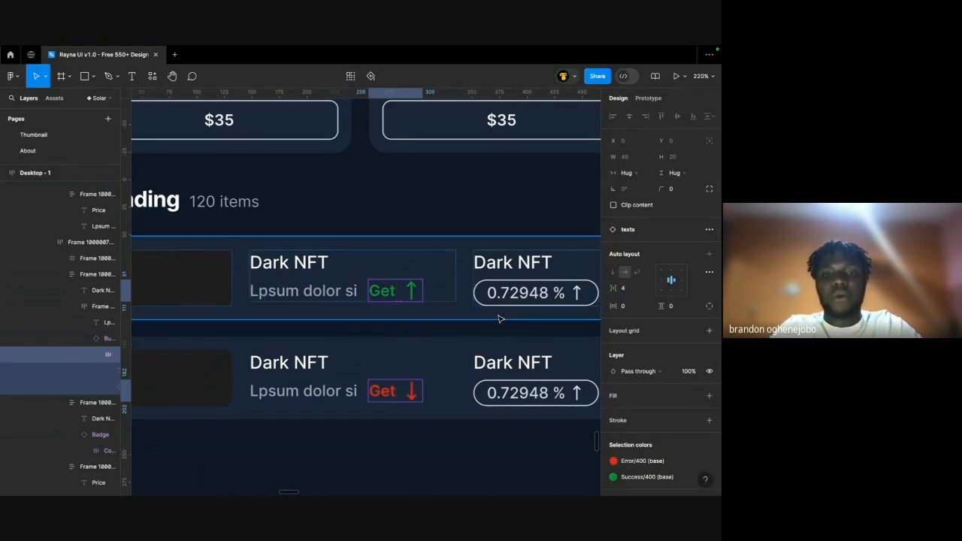
Examine the restyled "Get" labels and arrows in the two lower Trending rows.
left_click(500, 318)
scroll(499, 399, "down", 1)
left_click(492, 474)
scroll(455, 386, "down", 4)
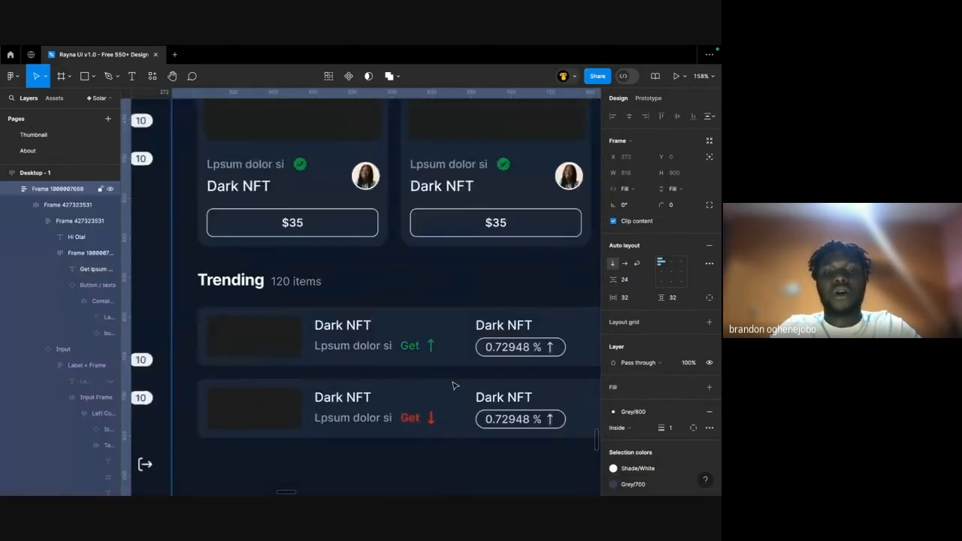
scroll(455, 386, "up", 5)
scroll(455, 385, "down", 5)
scroll(454, 384, "down", 3)
scroll(436, 375, "up", 6)
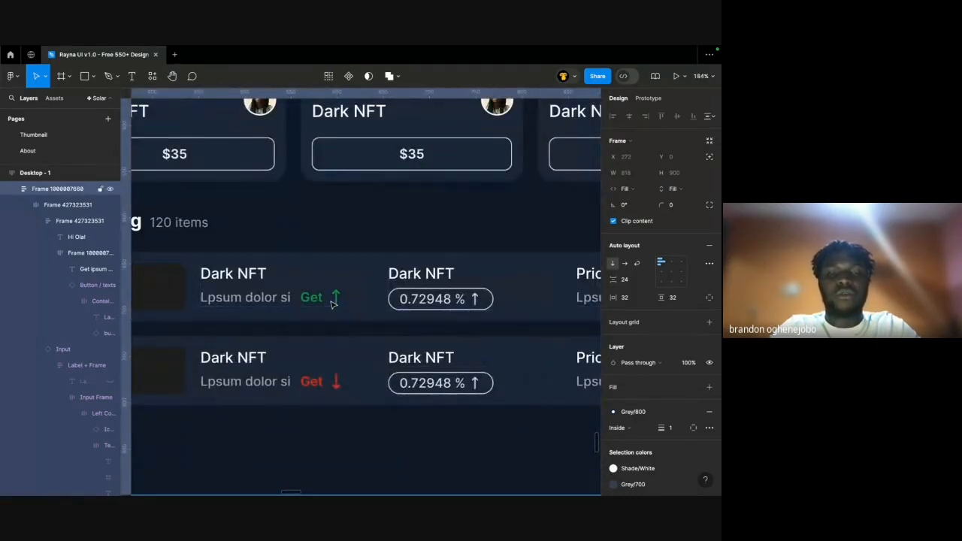
Compare the wireframe's lower list rows and breakdown section with the two rows of the dashboard's lower Trending list.
scroll(334, 301, "down", 1)
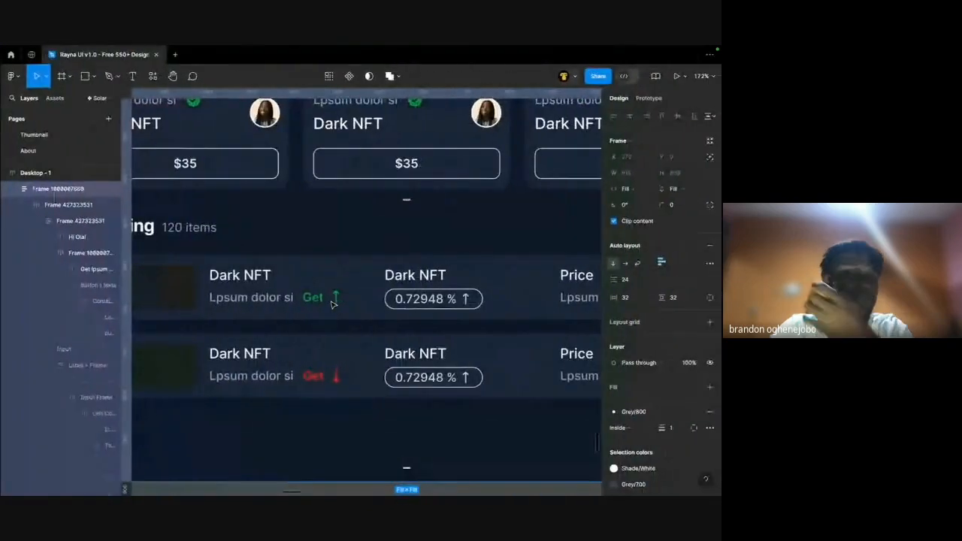
scroll(338, 318, "down", 1)
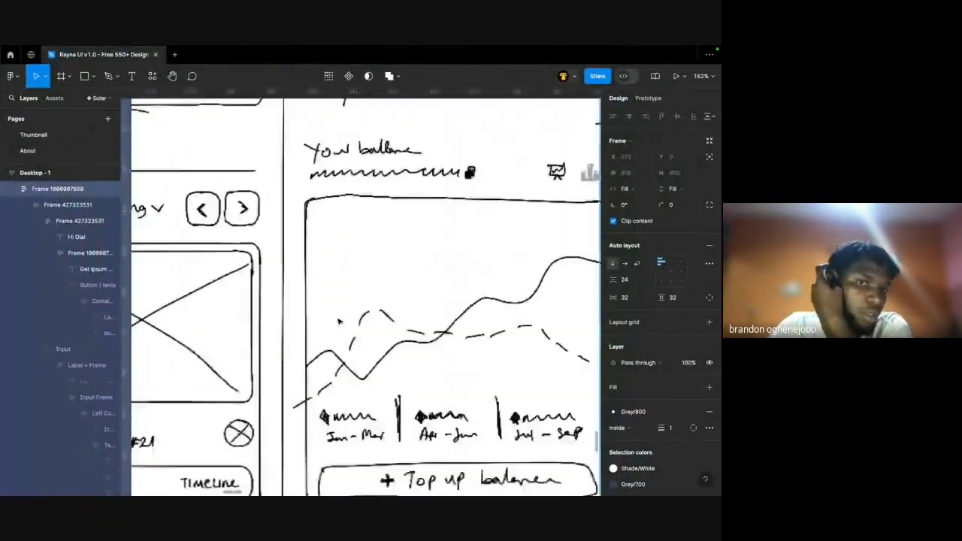
scroll(338, 320, "left", 5)
scroll(338, 320, "down", 10)
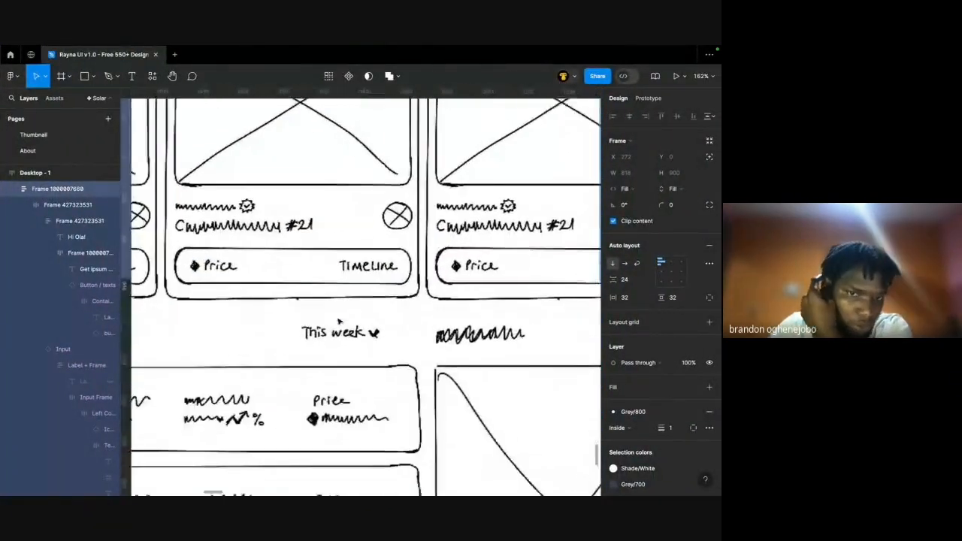
scroll(339, 320, "left", 3)
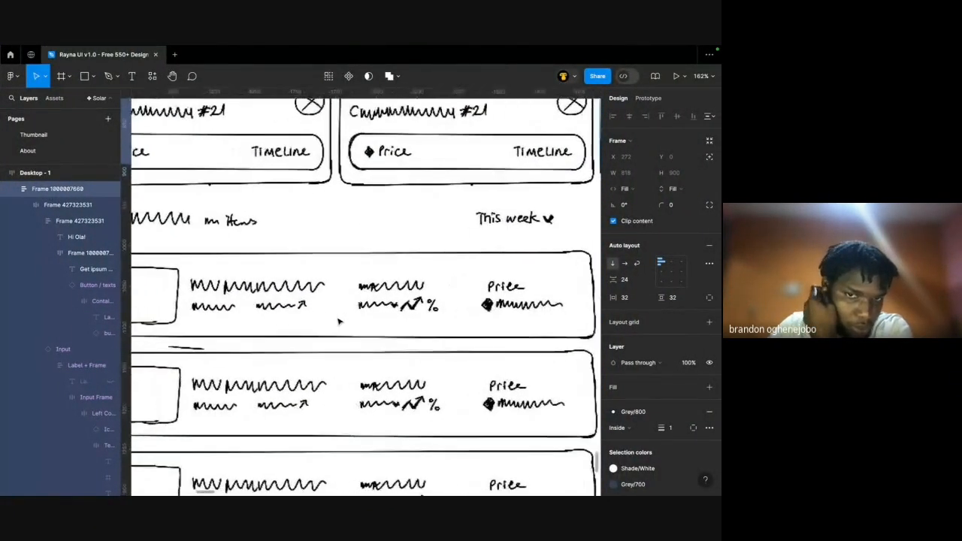
scroll(338, 321, "left", 2)
scroll(338, 321, "down", 4)
scroll(338, 322, "right", 10)
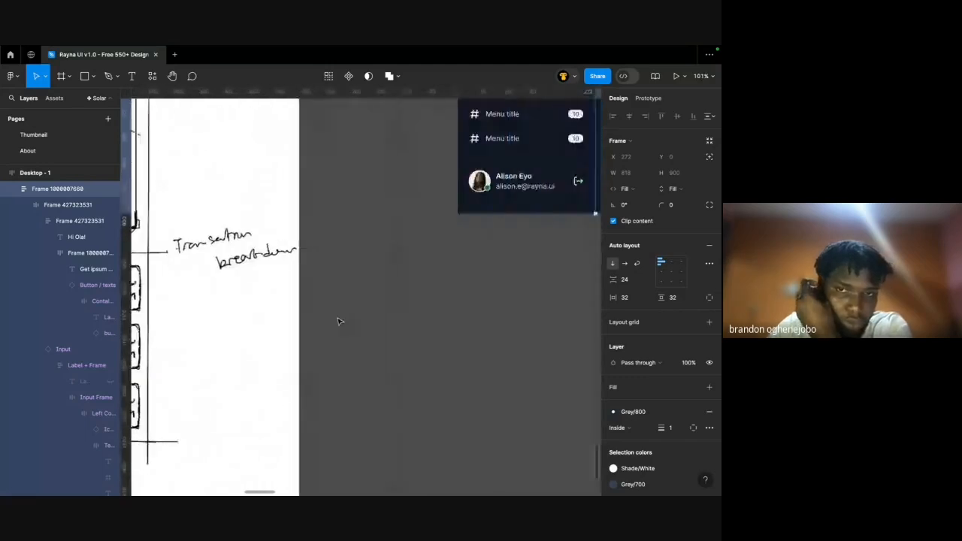
scroll(338, 322, "left", 4)
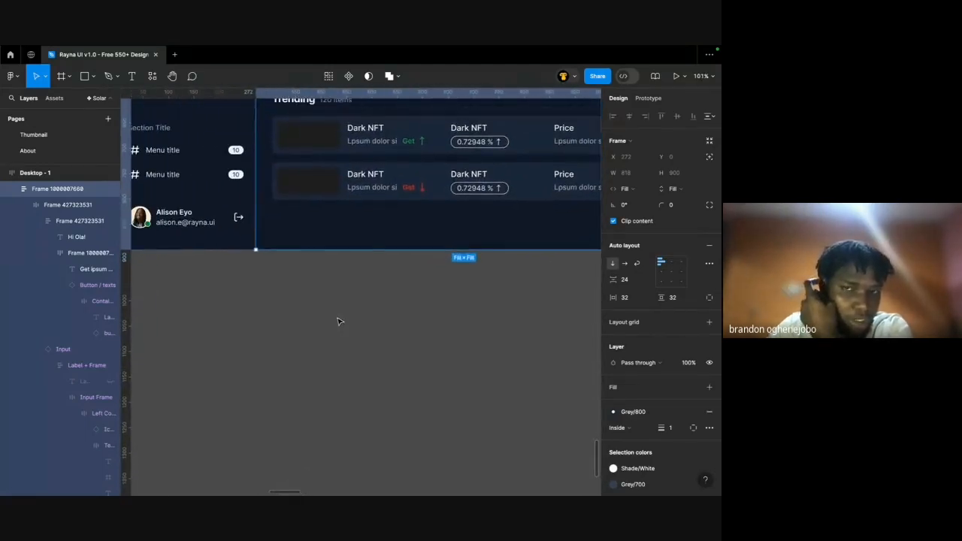
scroll(338, 322, "left", 15)
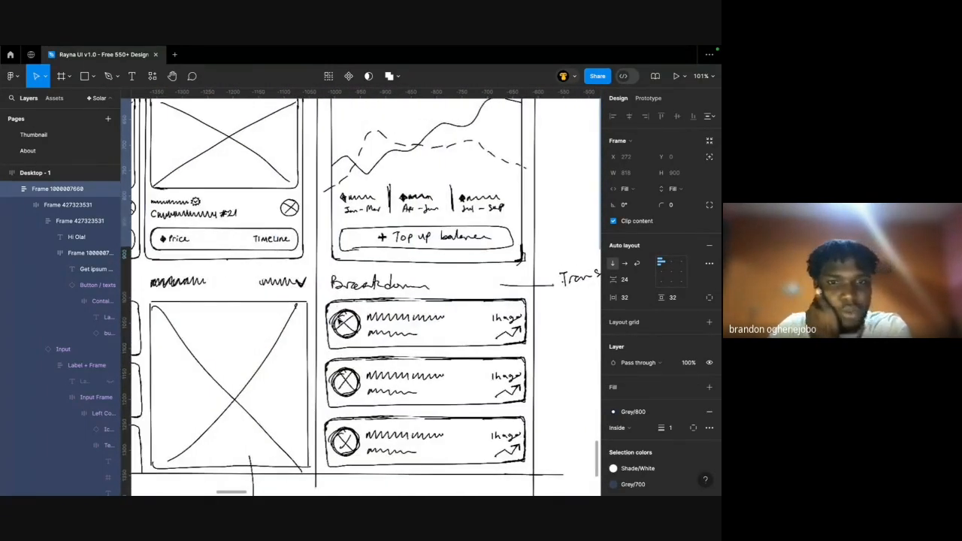
scroll(334, 322, "left", 2)
scroll(335, 323, "left", 5)
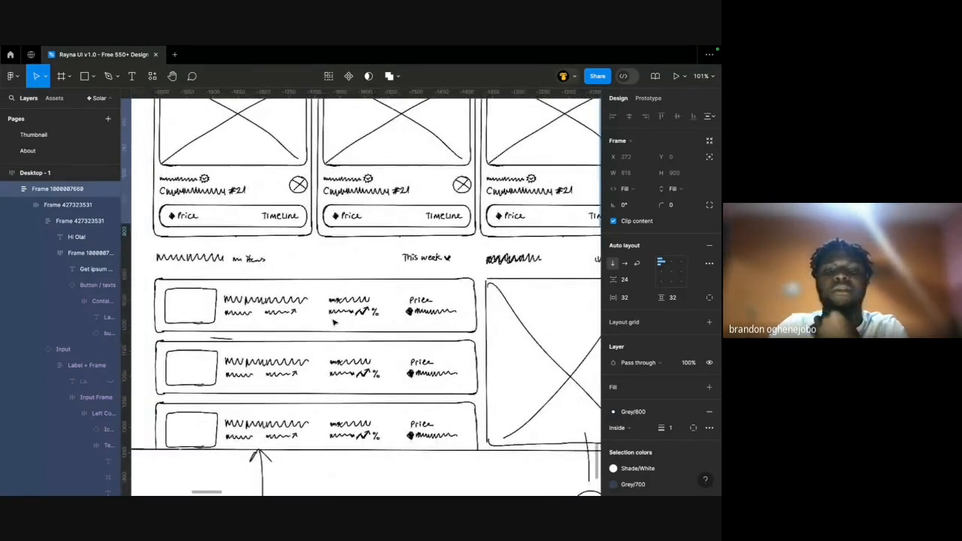
scroll(335, 322, "right", 20)
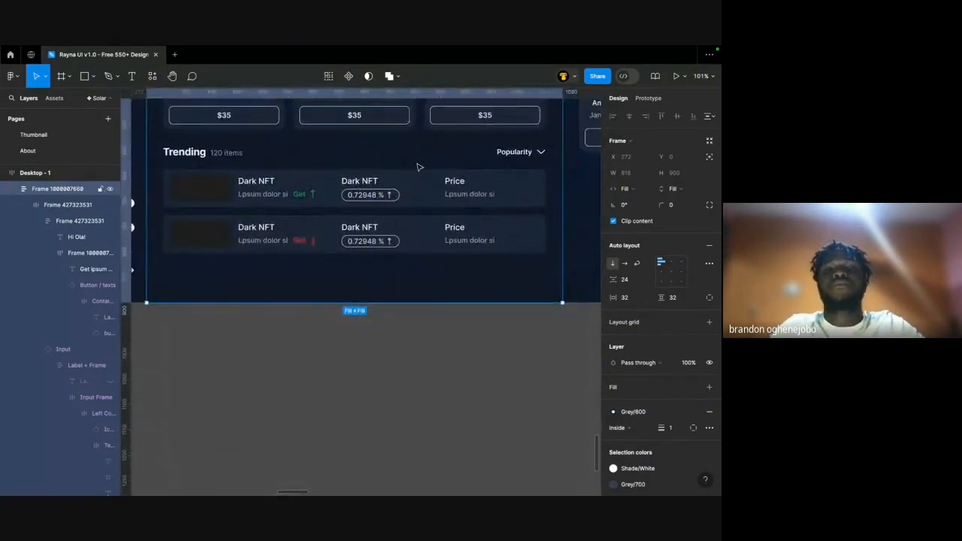
Set the percentage badge's color property to success in the first row of the lower Trending list.
scroll(418, 167, "up", 5)
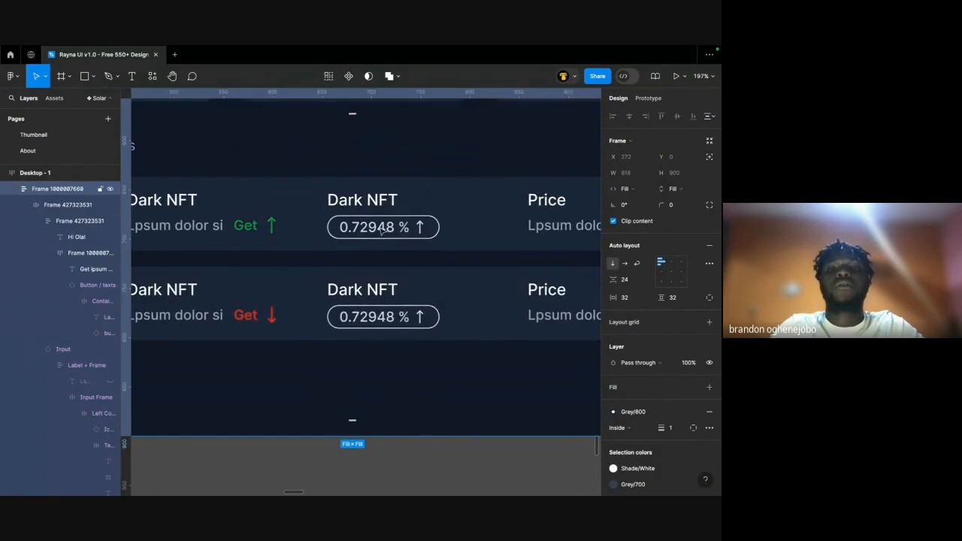
scroll(382, 232, "left", 2)
left_click(397, 229)
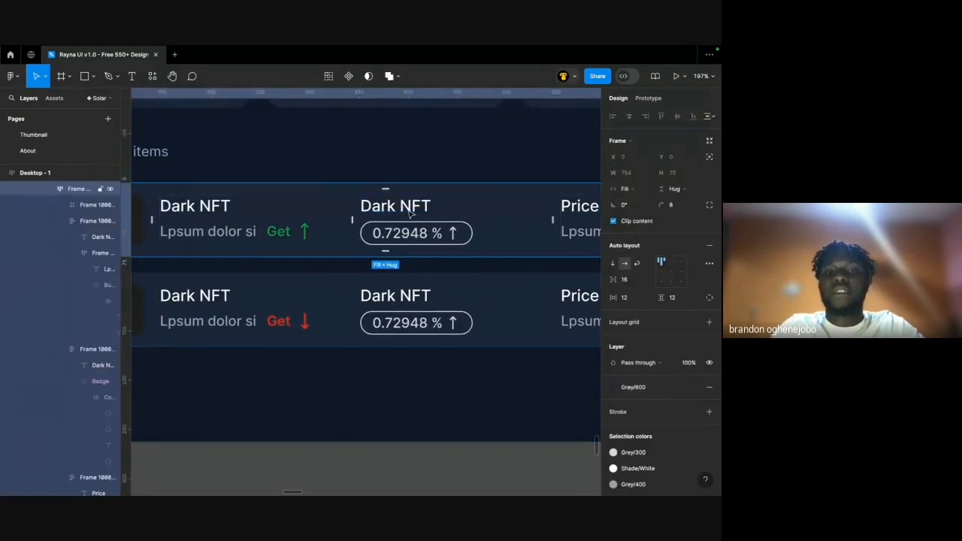
left_click(455, 234)
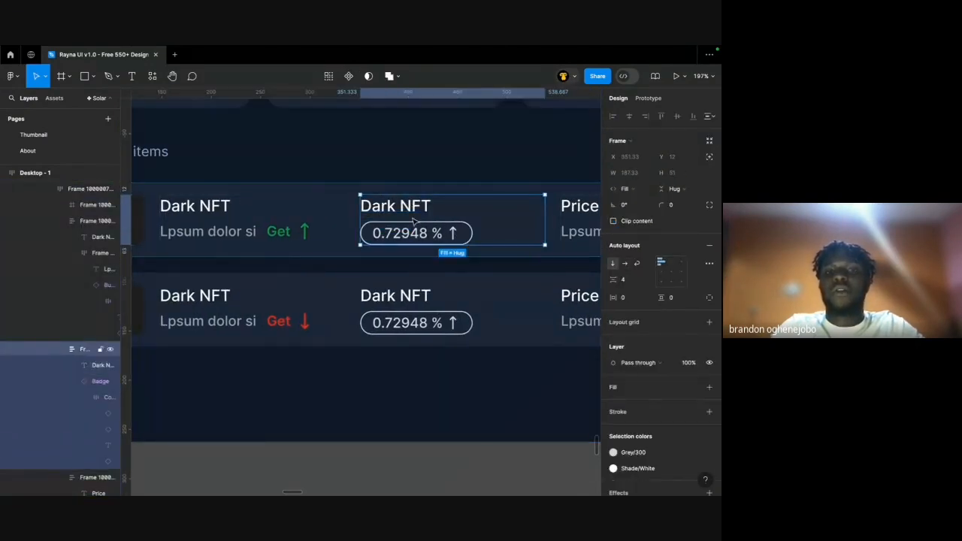
left_click(432, 234)
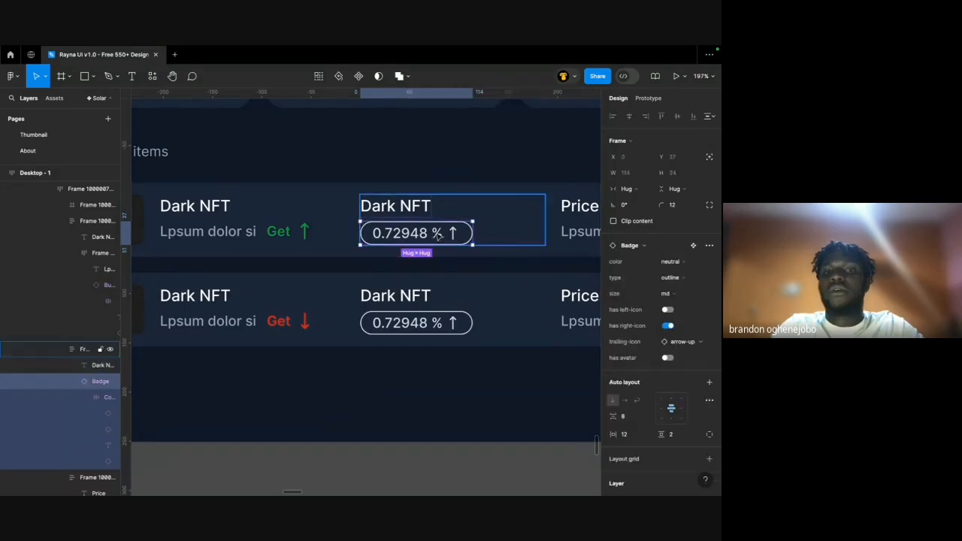
left_click(677, 277)
left_click(677, 278)
left_click(682, 263)
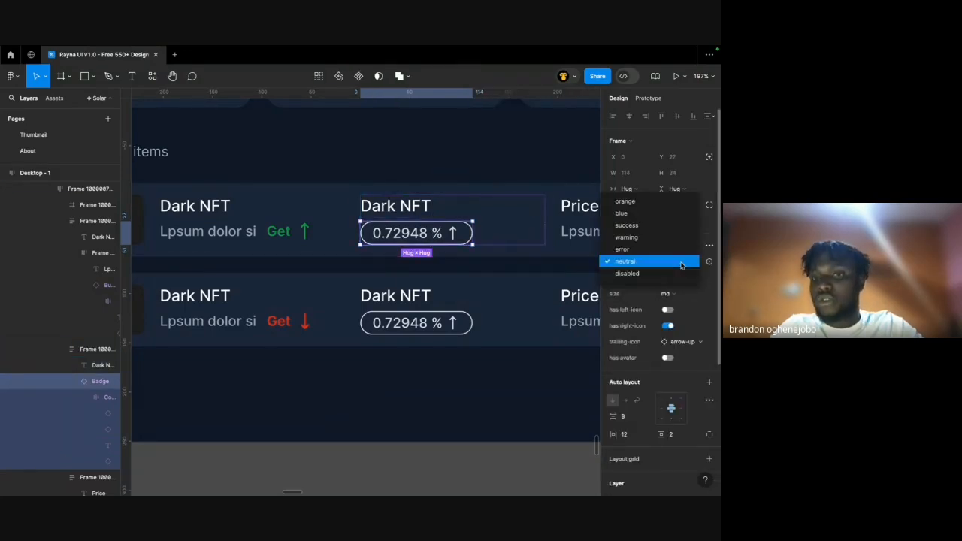
left_click(626, 225)
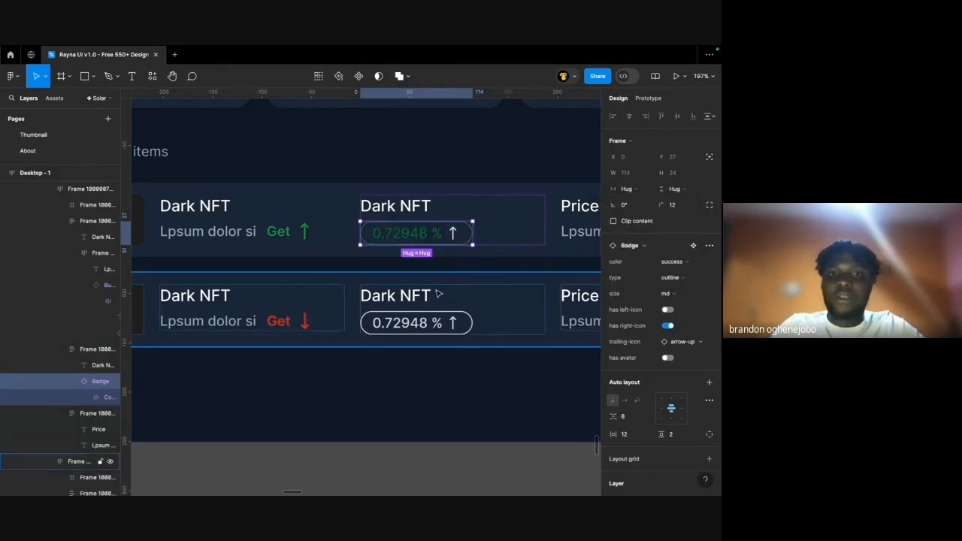
Set the percentage badge's color property to error in the second row of the lower Trending list.
left_click(418, 321)
left_click(418, 323)
left_click(689, 263)
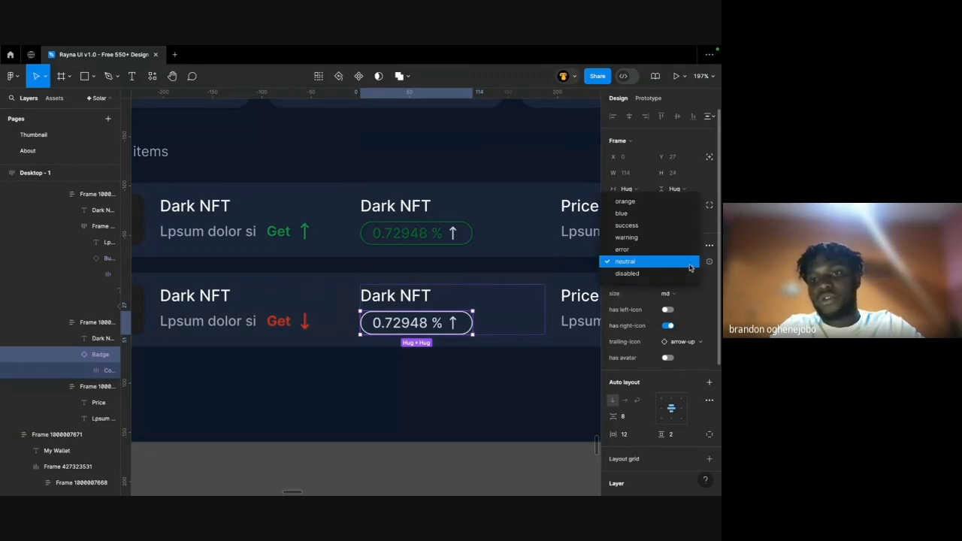
left_click(644, 250)
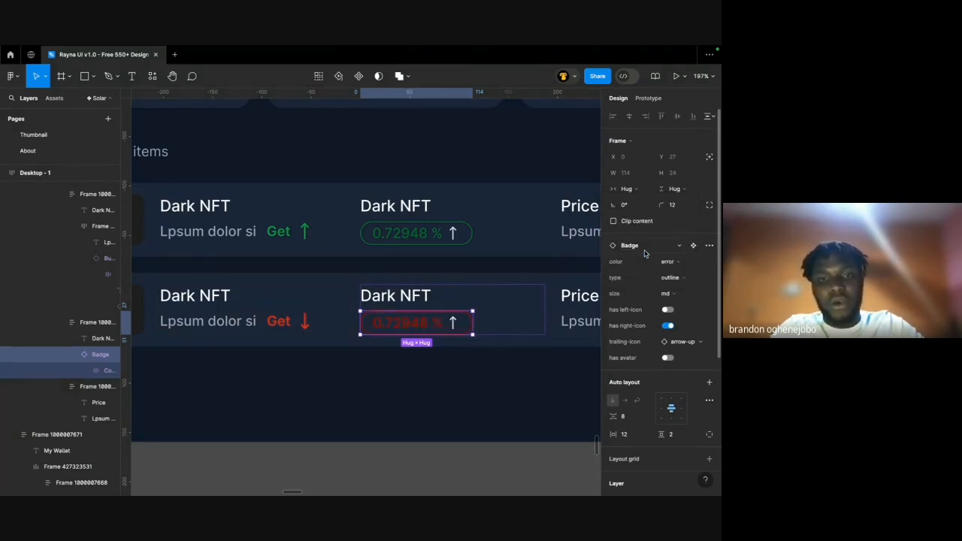
Try to reset all changes on the arrow icon inside the second row's percentage badge.
left_click(453, 322)
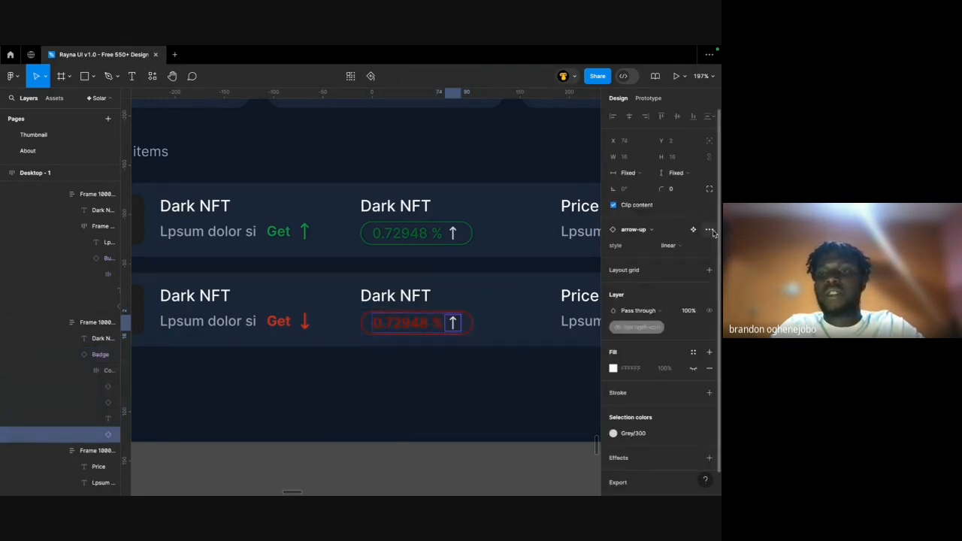
left_click(708, 229)
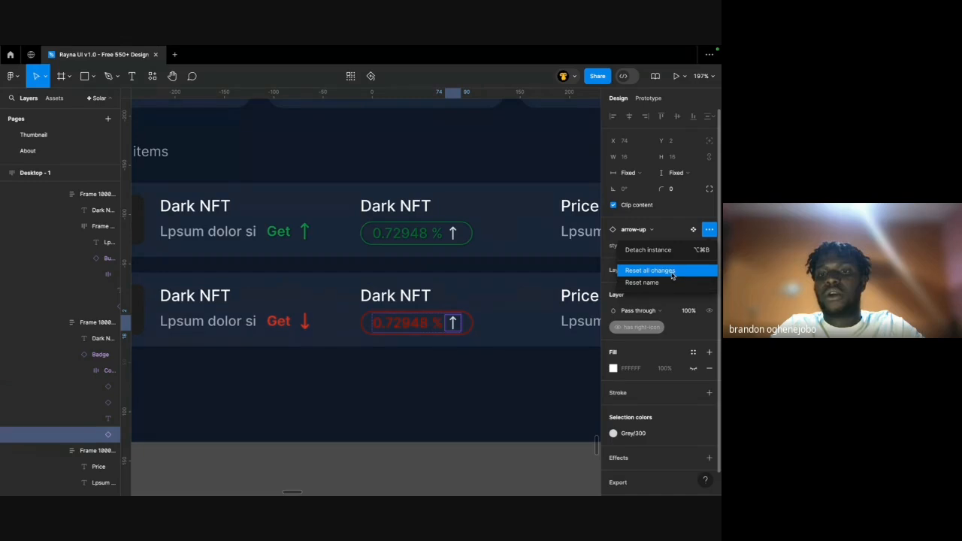
left_click(672, 272)
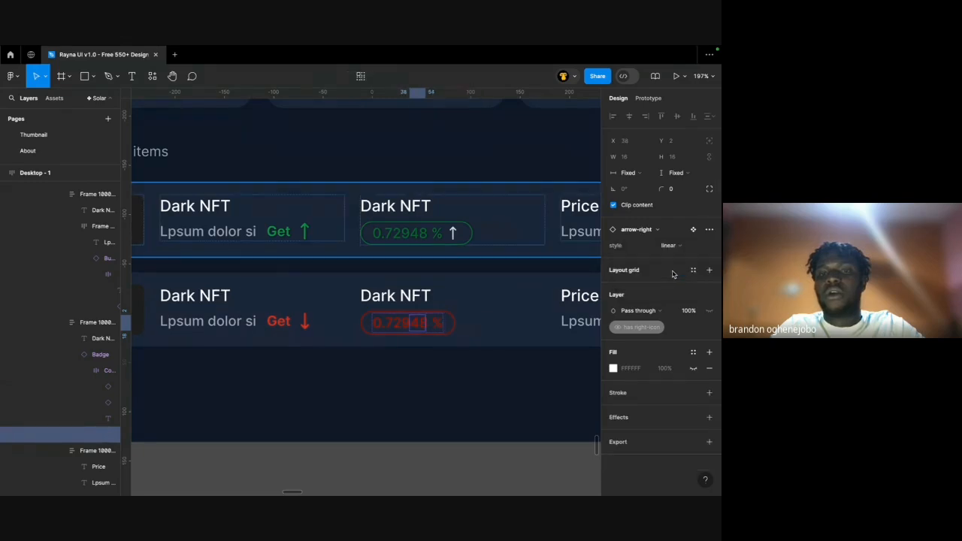
Recolor the arrow in the second row's percentage badge with the Error 700 library color.
left_click(425, 327)
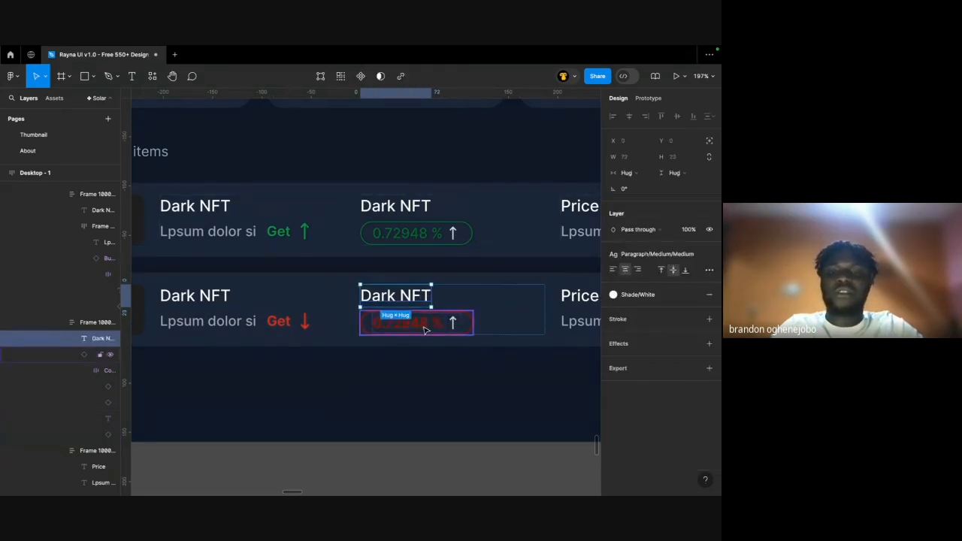
scroll(635, 363, "down", 5)
left_click(627, 406)
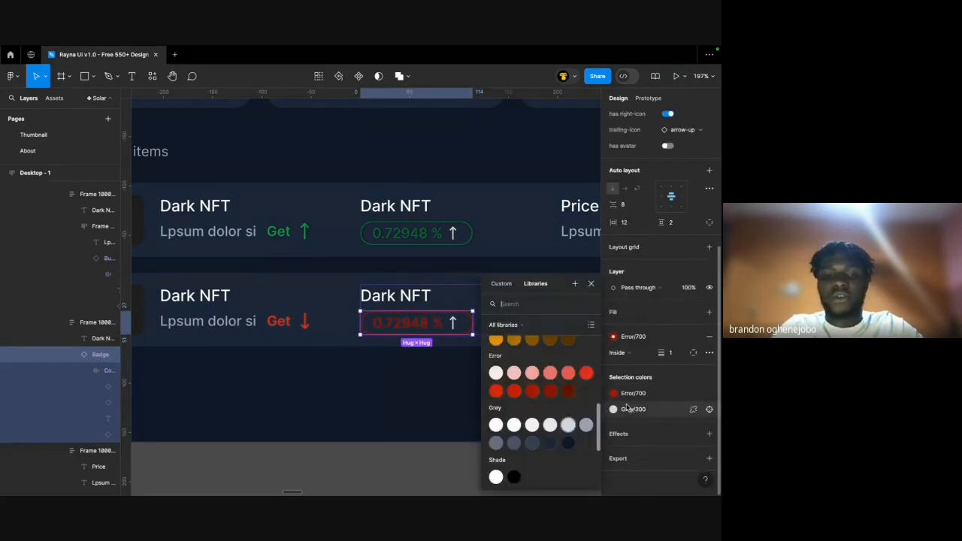
type("700")
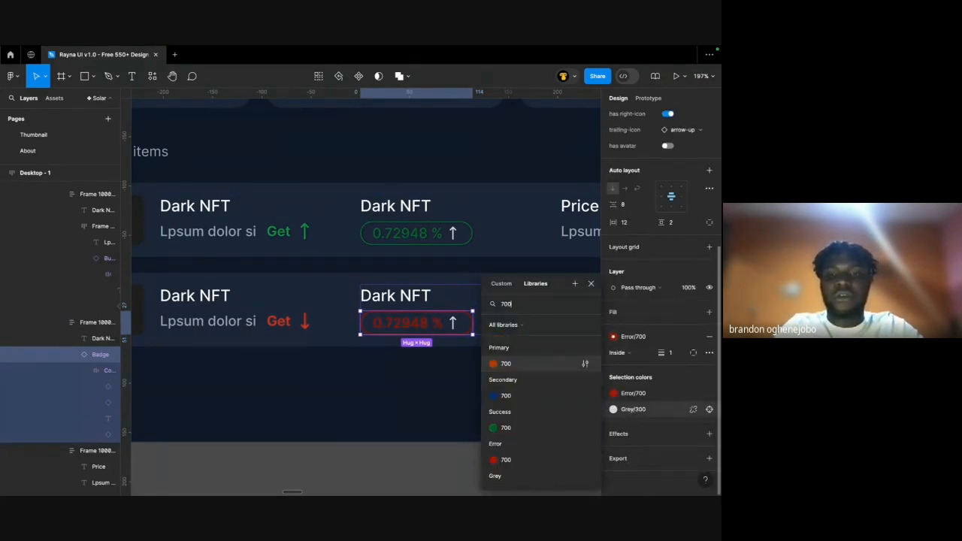
left_click(516, 461)
Recolor the arrow in the first row's percentage badge with the Success 700 library color.
left_click(451, 233)
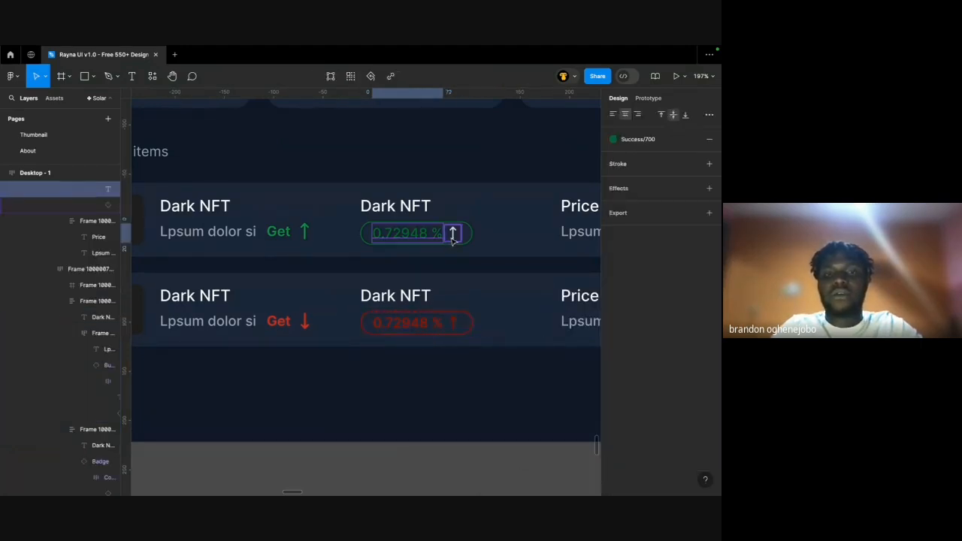
left_click(618, 433)
type("700")
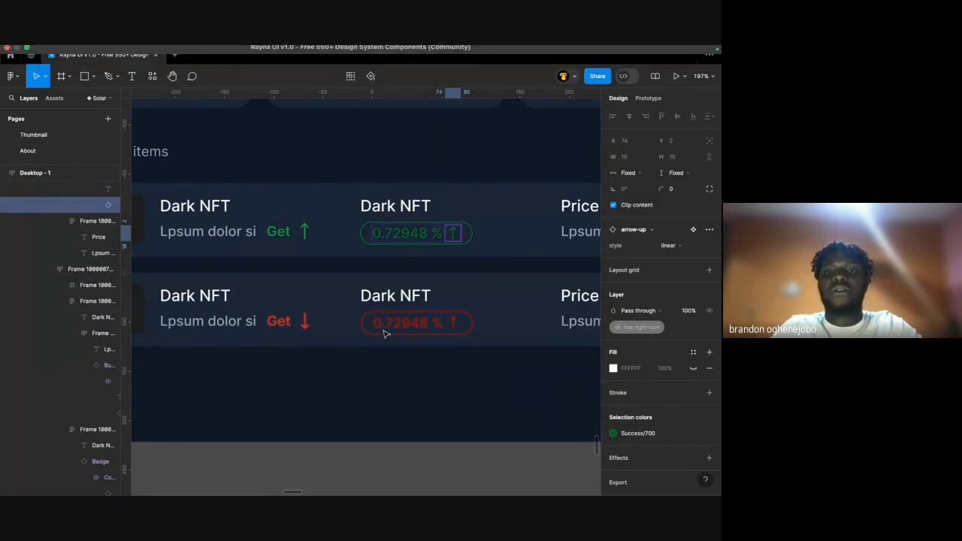
Delete the "Get" button with its arrow from both rows of the lower Trending list.
scroll(382, 330, "down", 4)
left_click(376, 374)
scroll(376, 312, "up", 3)
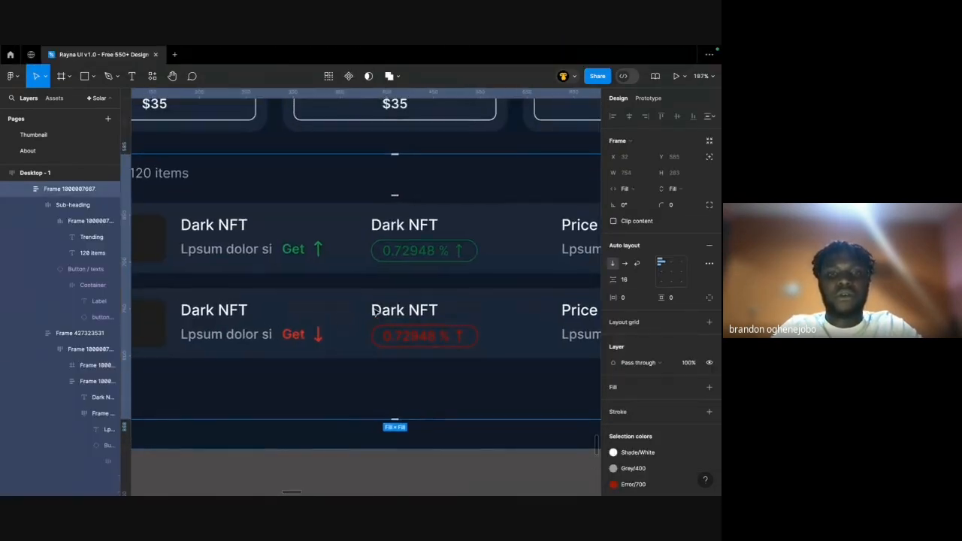
left_click(301, 249)
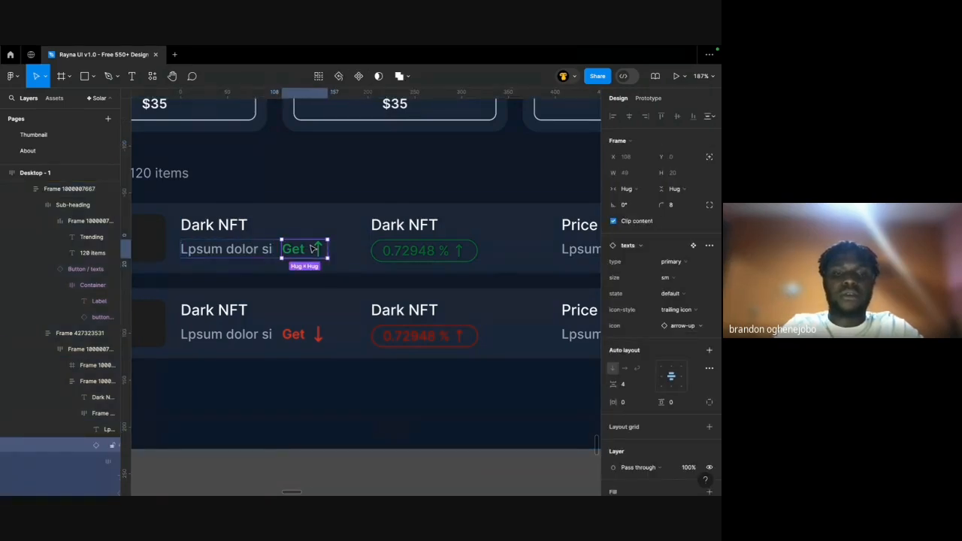
key("Delete")
left_click(309, 338)
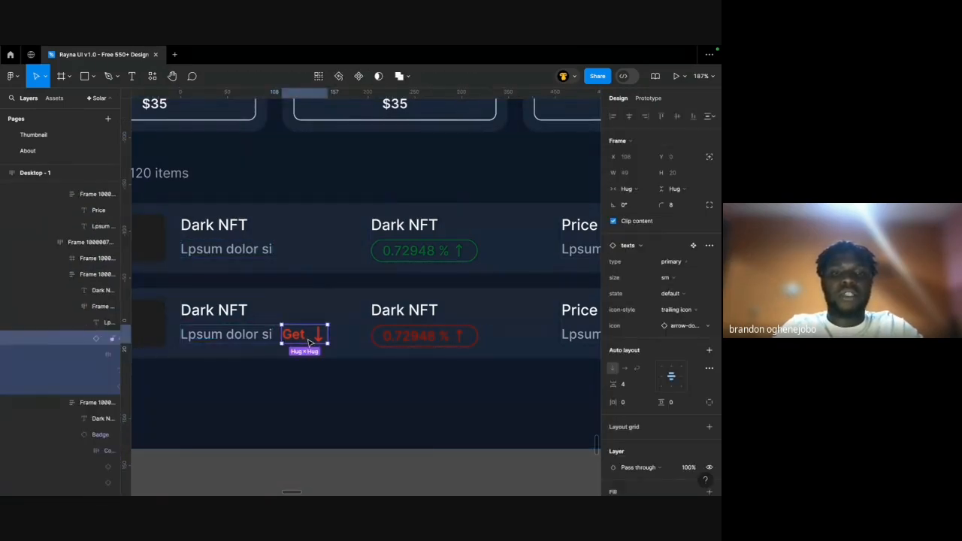
key("Delete")
Ungroup the leftover frame around the "Lpsum dolor si" text in both lower Trending rows.
left_click(249, 252)
left_click(246, 256)
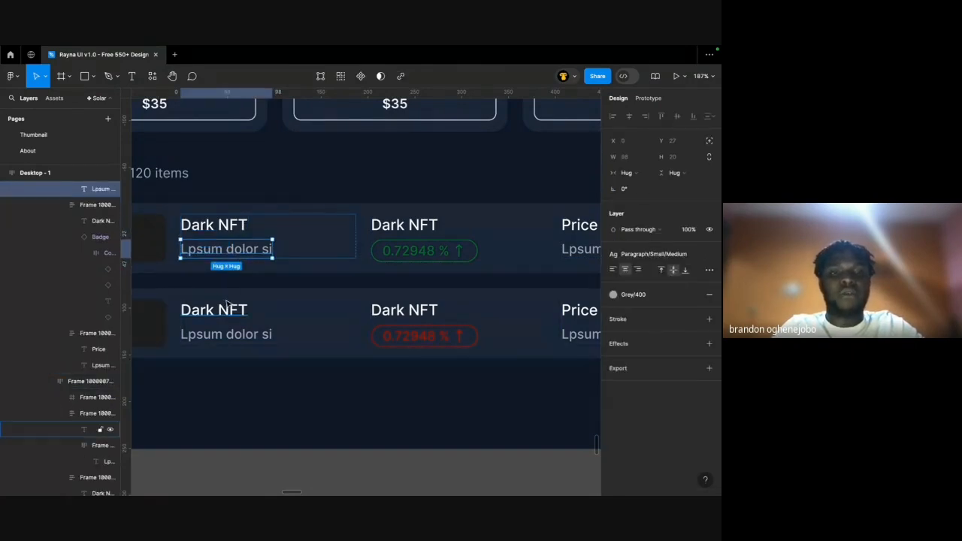
left_click(254, 336)
key("super+z")
Recolor both rows' percentage badges together, changing the green to Success/400 (base) and the red to Error/400 (base).
scroll(253, 337, "down", 2)
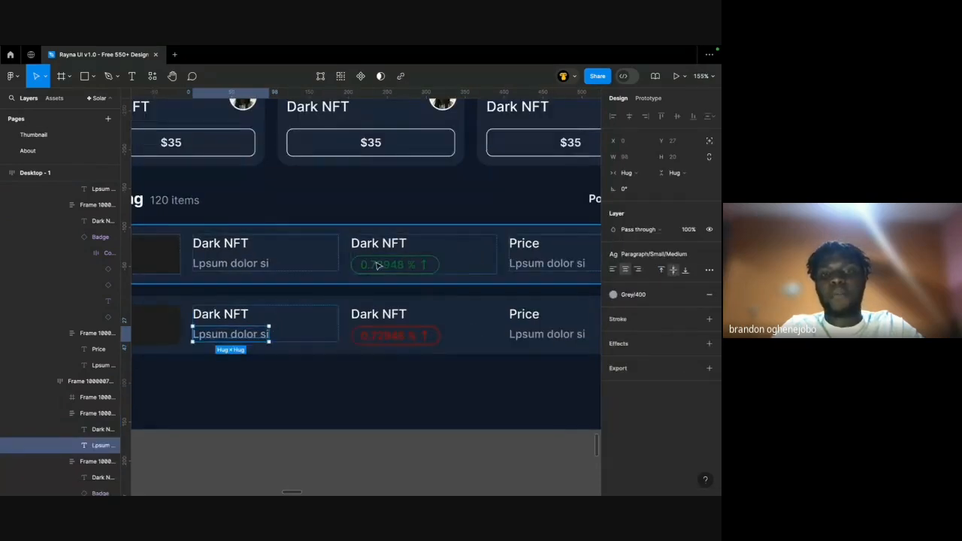
left_click(386, 247, "super")
key("shift+Return")
left_click(378, 337, "shift")
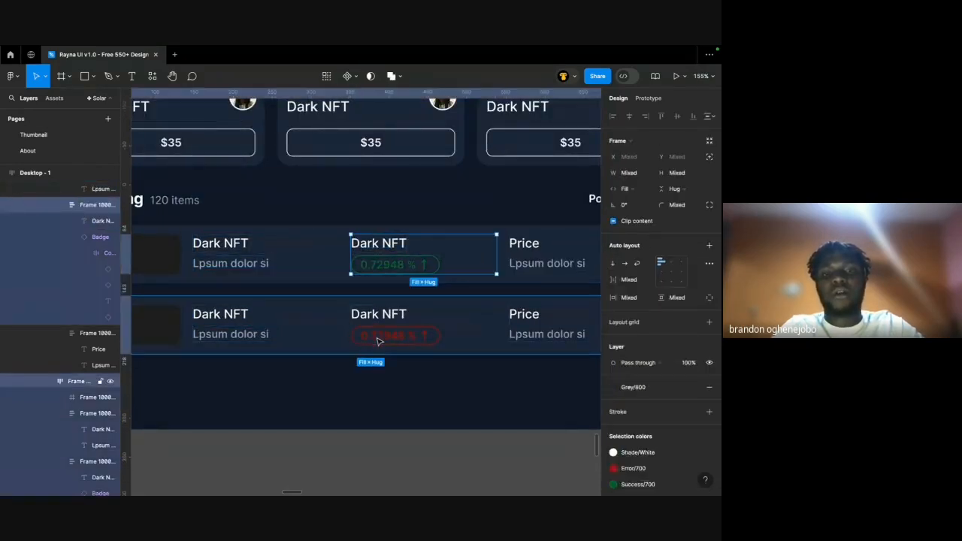
scroll(661, 471, "down", 1)
left_click(613, 429)
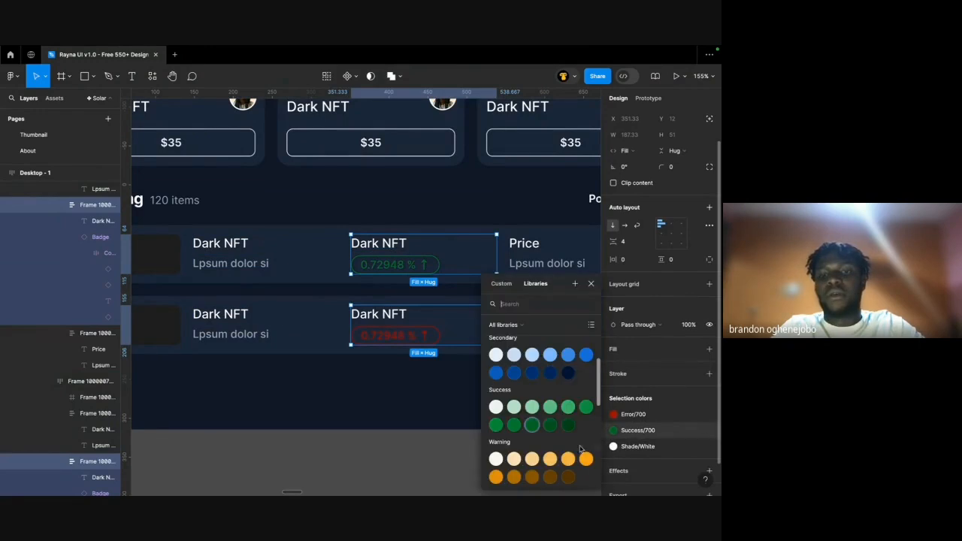
scroll(559, 396, "up", 1)
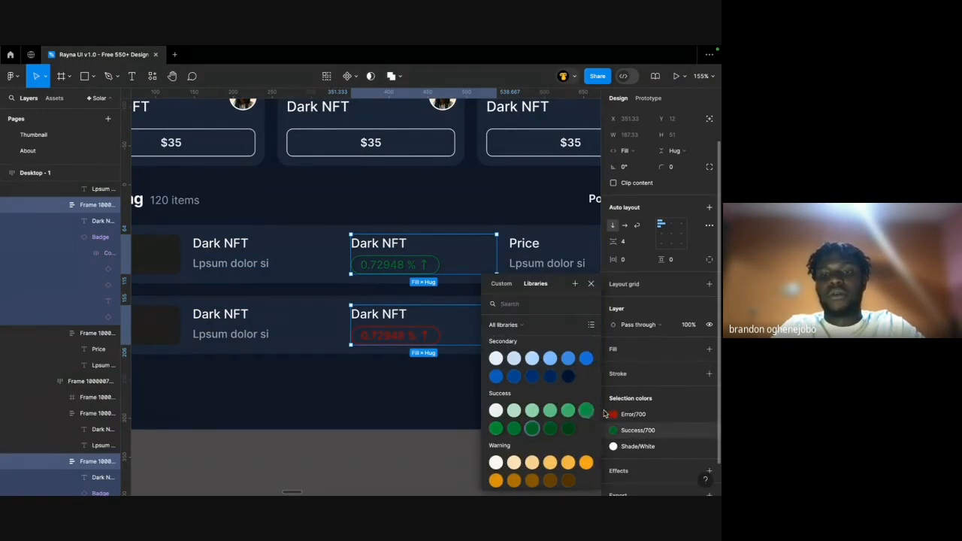
left_click(613, 414)
left_click(587, 408)
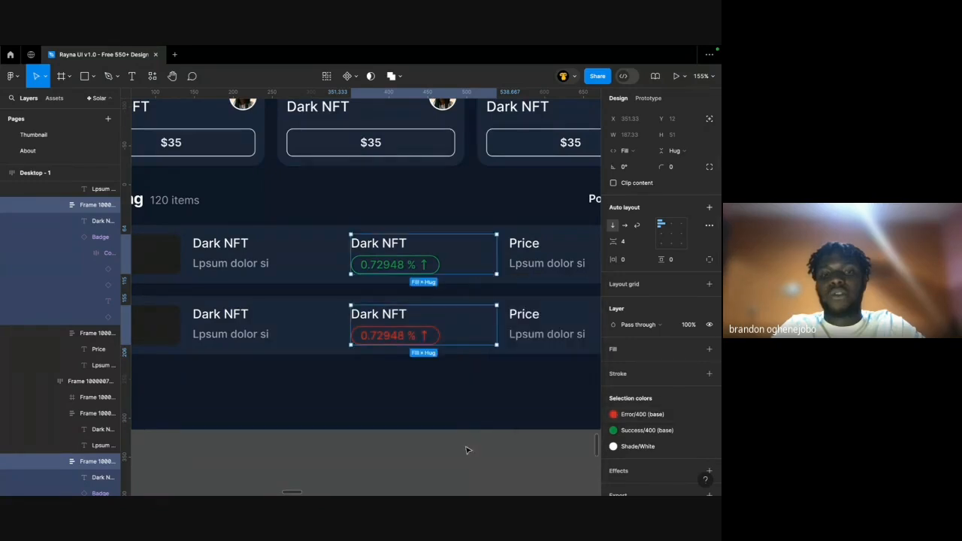
left_click(468, 449)
scroll(467, 449, "down", 3)
scroll(468, 450, "right", 2)
scroll(467, 449, "down", 4)
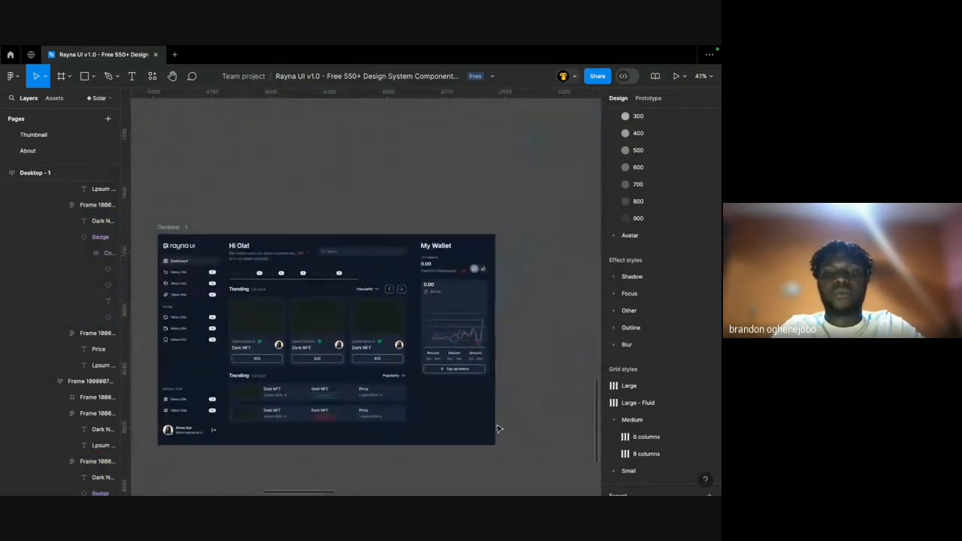
Set the vertical sizing of the frame holding "0.00" and "Bitcoin" in the wallet card to Hug.
scroll(470, 328, "up", 3)
scroll(468, 325, "up", 4)
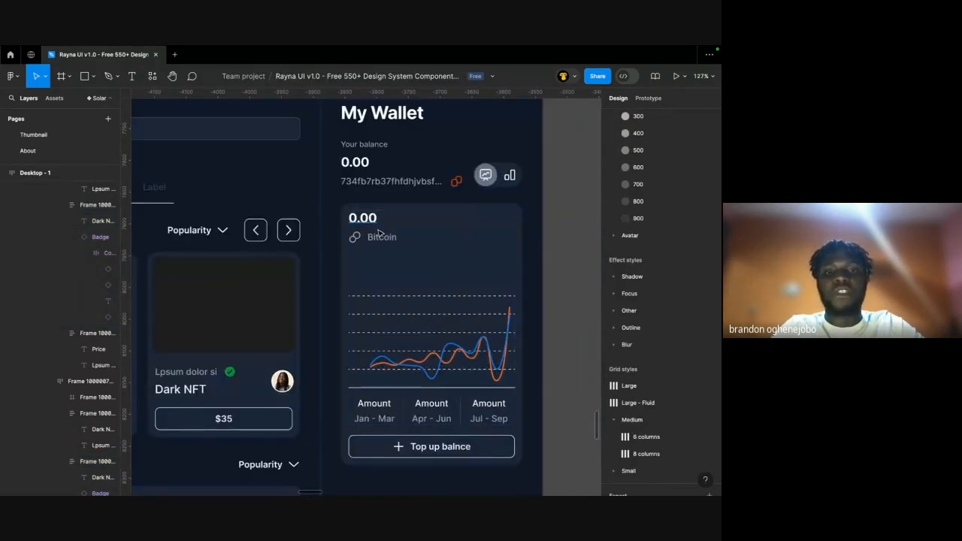
double_click(399, 294)
left_click(400, 224)
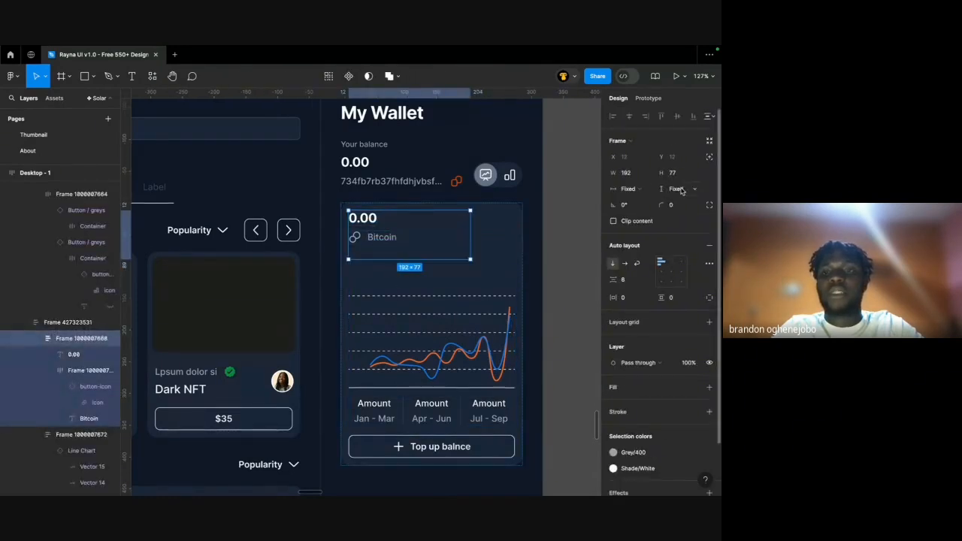
left_click(674, 189)
left_click(681, 203)
Try shrinking the wallet card's line chart to a height of 155, and again to a height of 147.
left_click(420, 313)
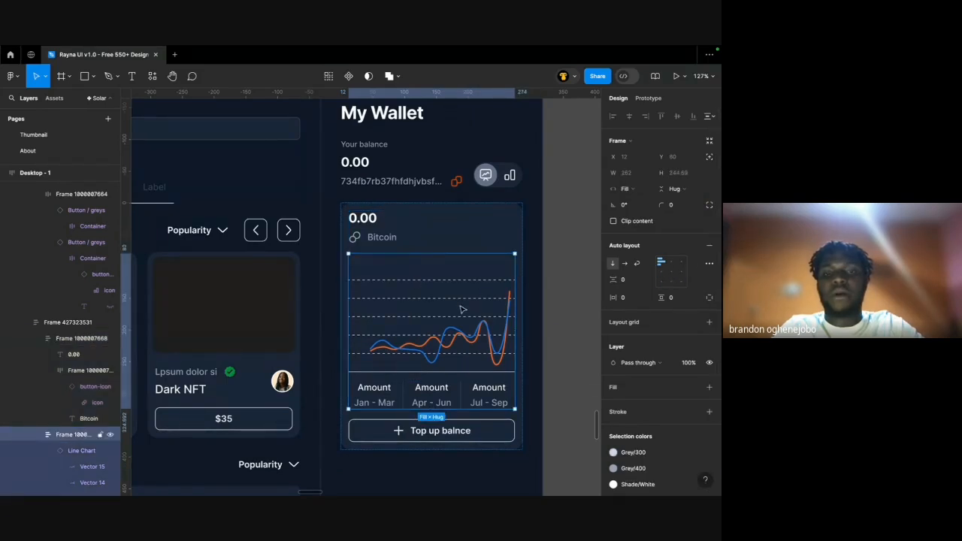
left_click(454, 263)
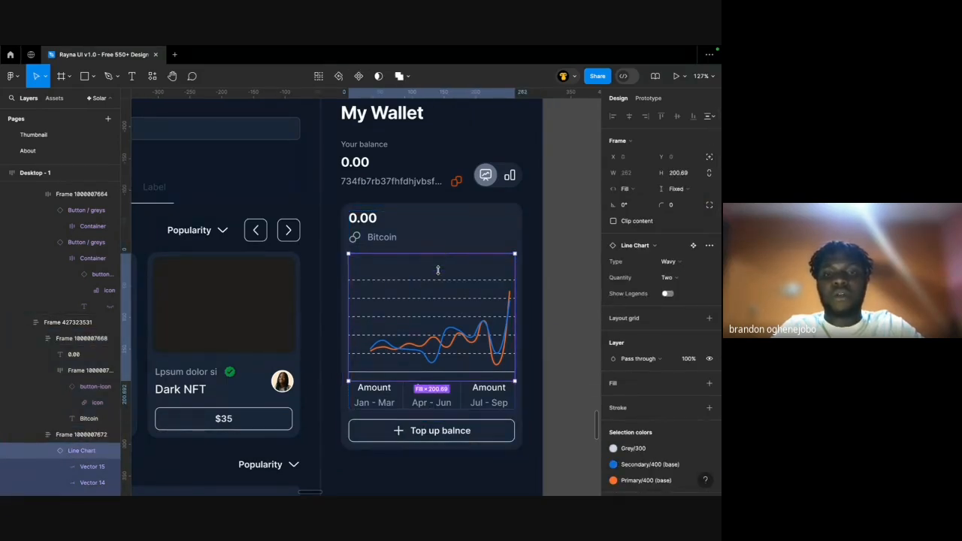
left_click_drag(437, 269, 441, 296)
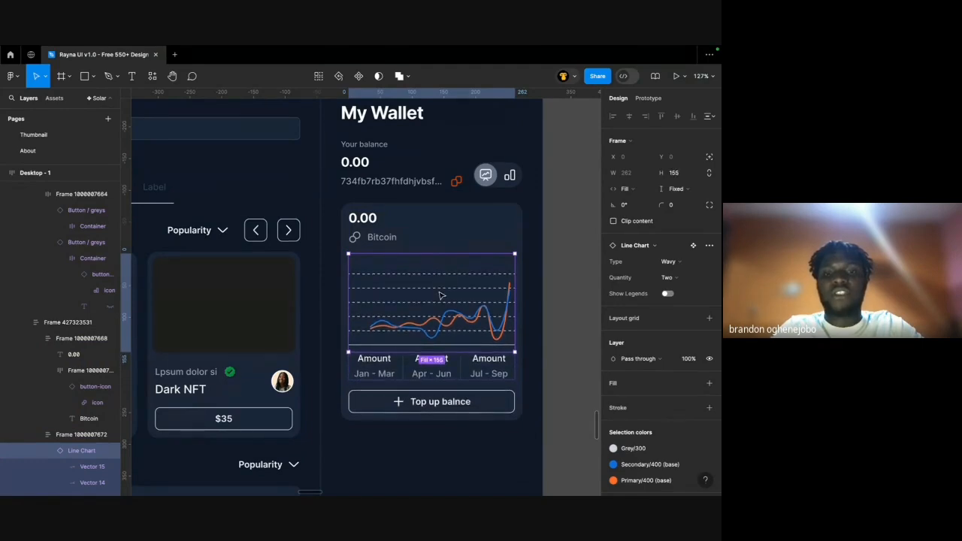
scroll(441, 295, "up", 5)
scroll(441, 295, "right", 2)
key("super+z")
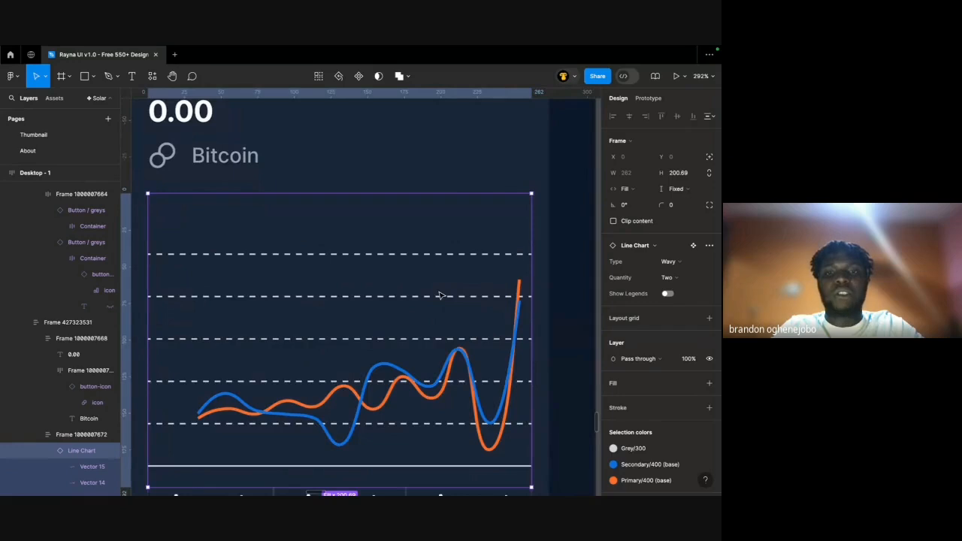
scroll(442, 296, "down", 1)
scroll(441, 295, "left", 1)
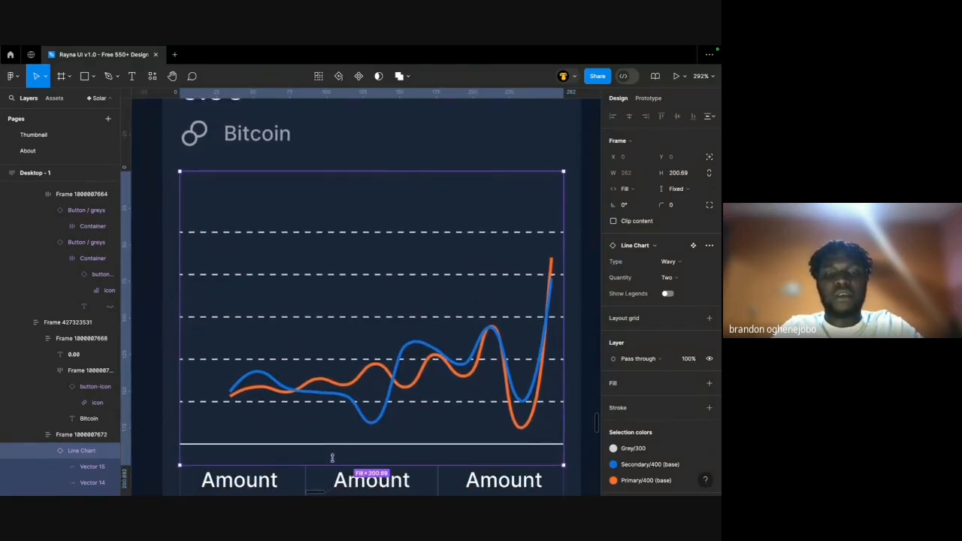
left_click_drag(332, 456, 338, 386)
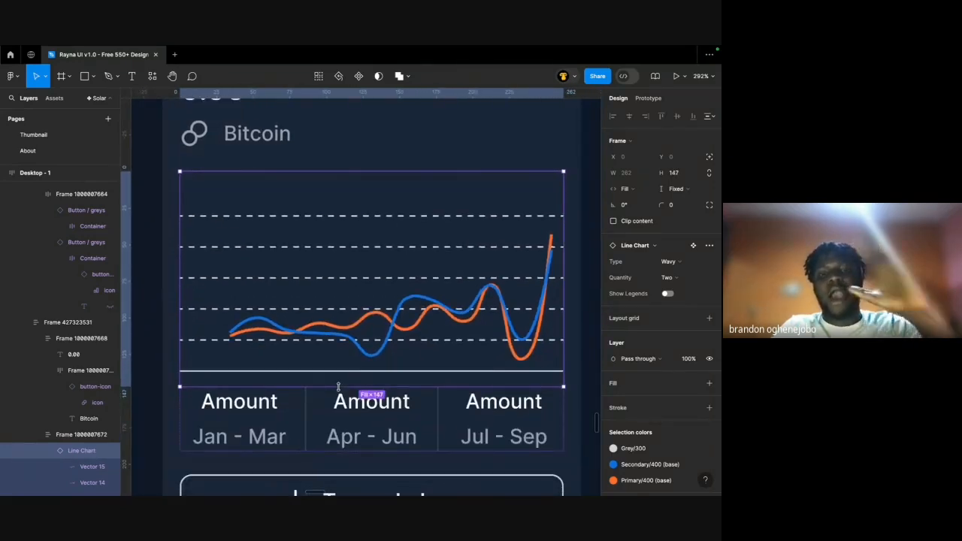
scroll(339, 390, "down", 3)
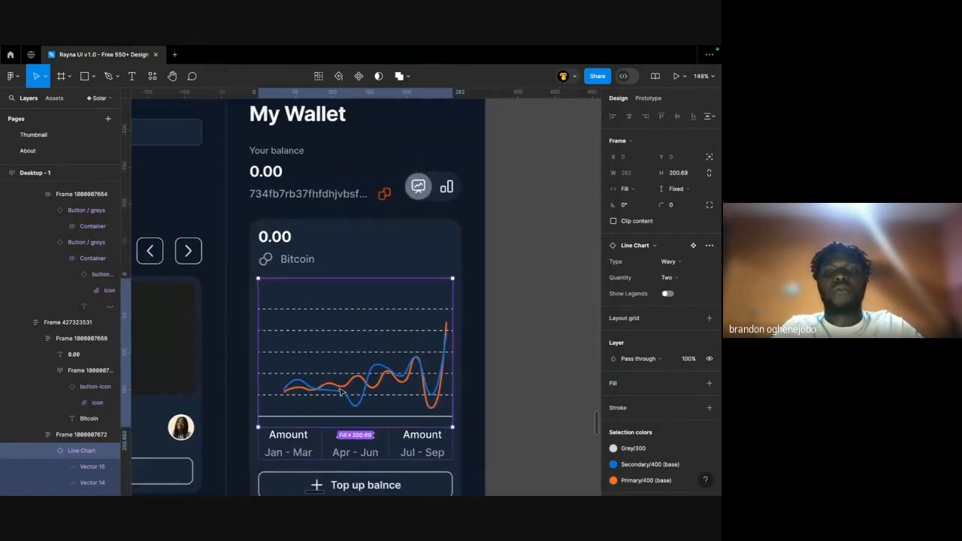
Compare the wireframe's My Wallet section with the dashboard's wallet card and look over the Trending lists.
left_click(521, 262)
scroll(525, 260, "down", 1)
scroll(525, 260, "down", 2)
scroll(524, 261, "left", 10)
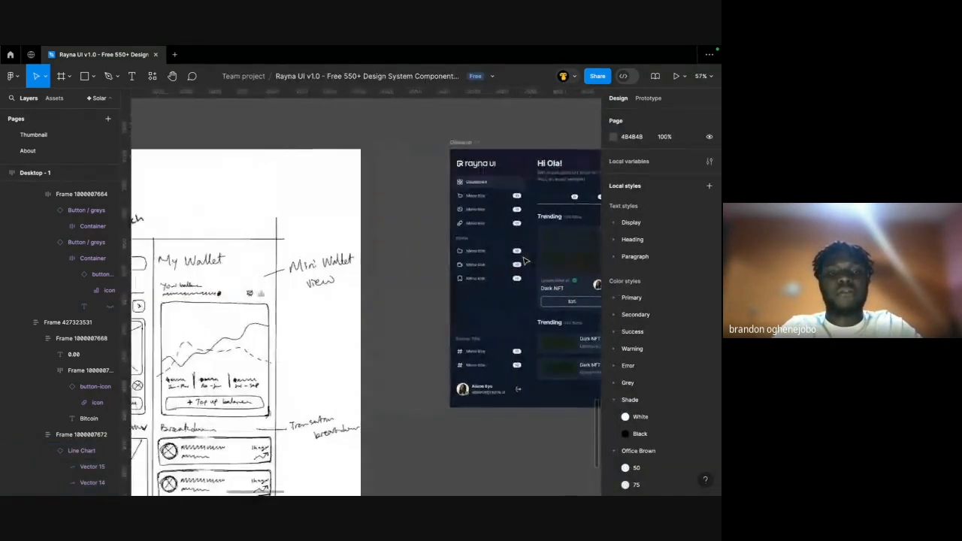
scroll(525, 261, "right", 10)
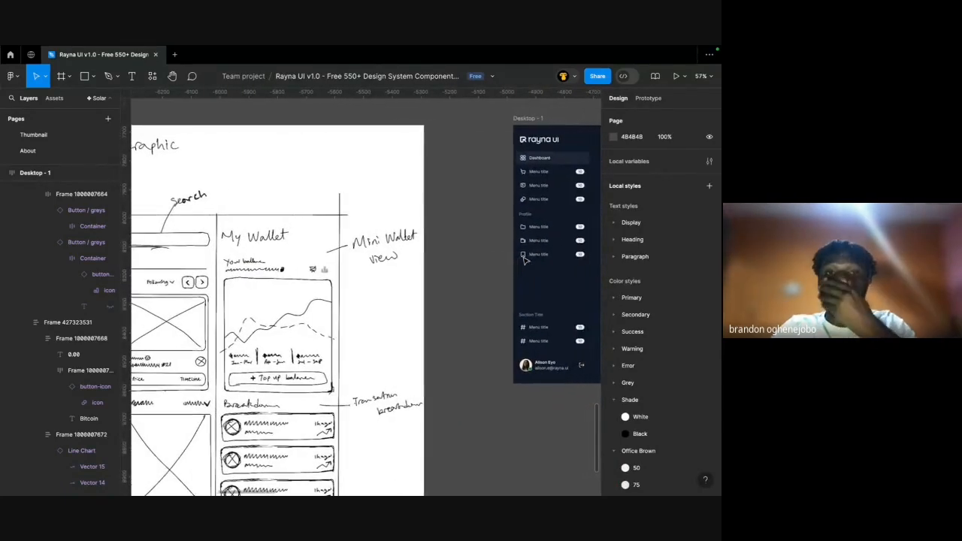
scroll(549, 188, "up", 5)
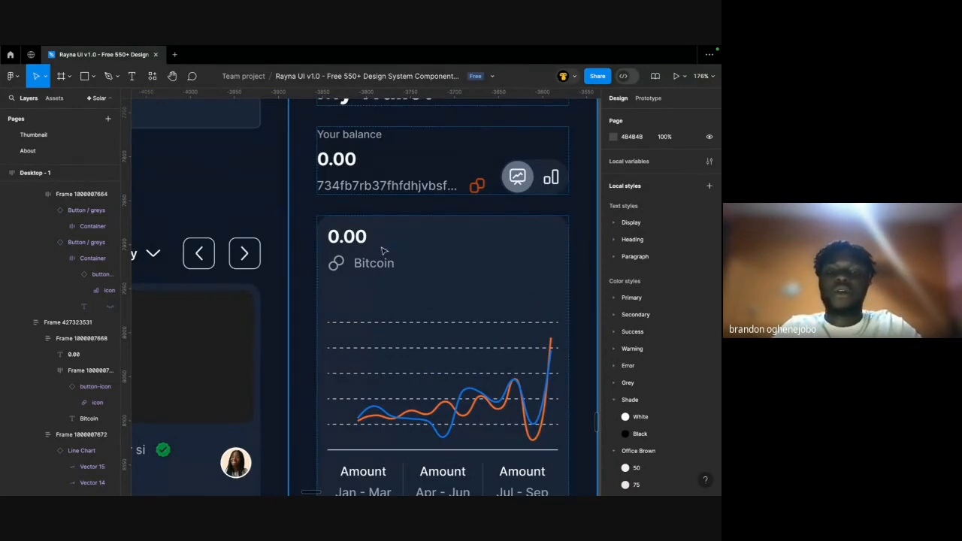
left_click(349, 244, "super")
left_click(377, 268)
scroll(377, 268, "down", 4)
scroll(377, 268, "left", 2)
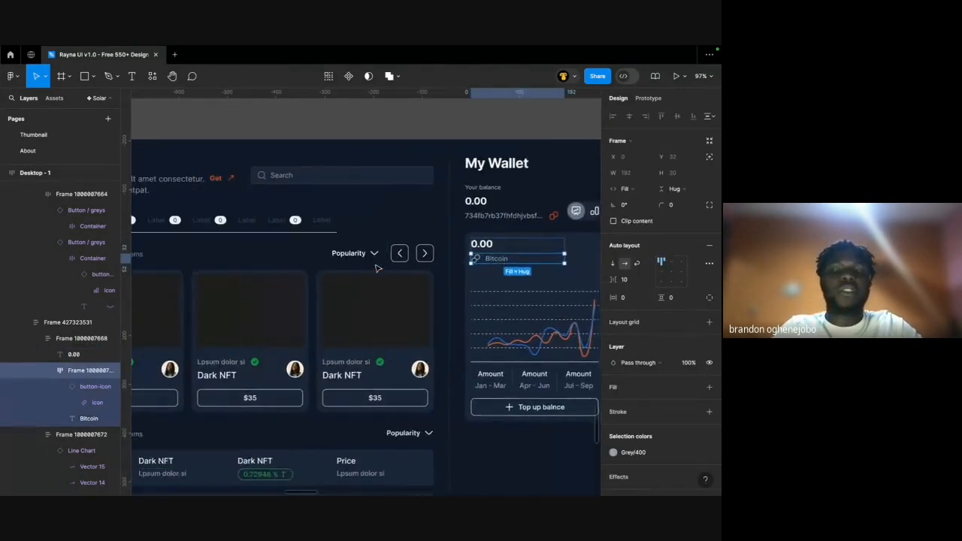
scroll(377, 267, "left", 3)
scroll(377, 268, "down", 4)
scroll(378, 267, "left", 1)
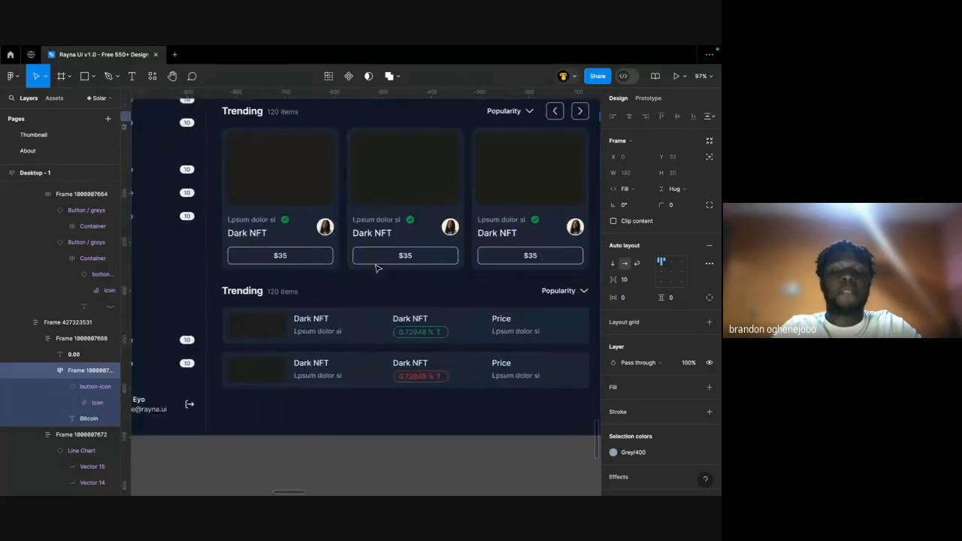
scroll(377, 267, "up", 5)
scroll(378, 267, "right", 5)
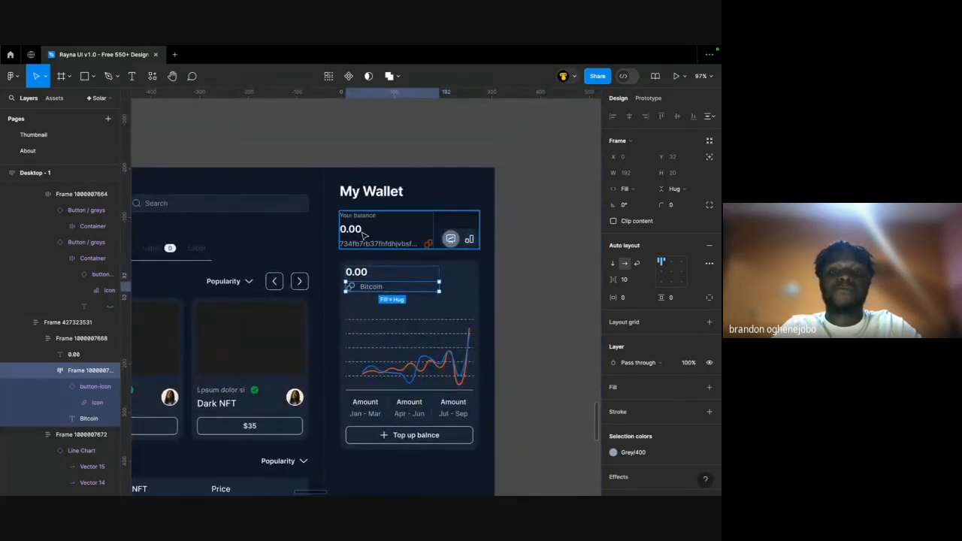
Delete the "0.00" amount above the wallet address under My Wallet and change the "Your balance" label there to "Address".
left_click(363, 234, "super")
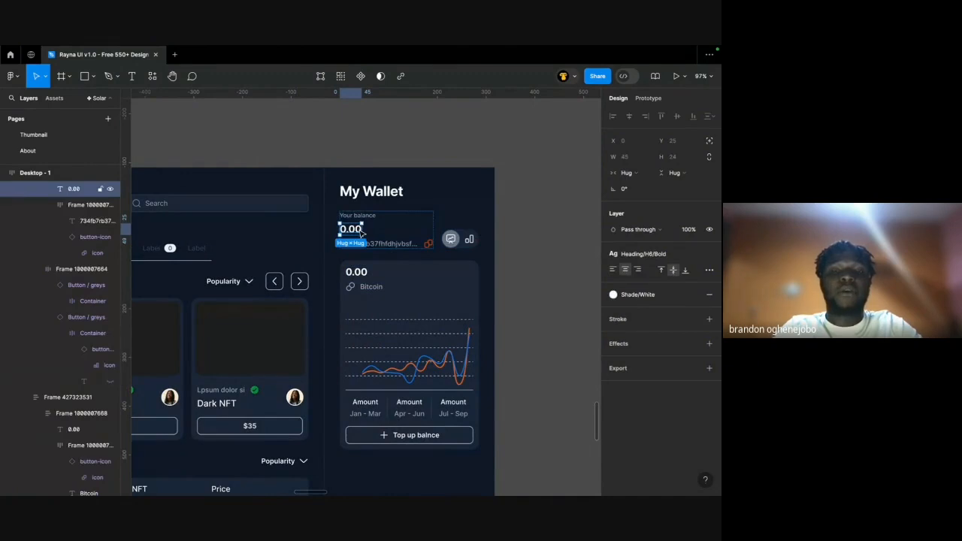
key("Delete")
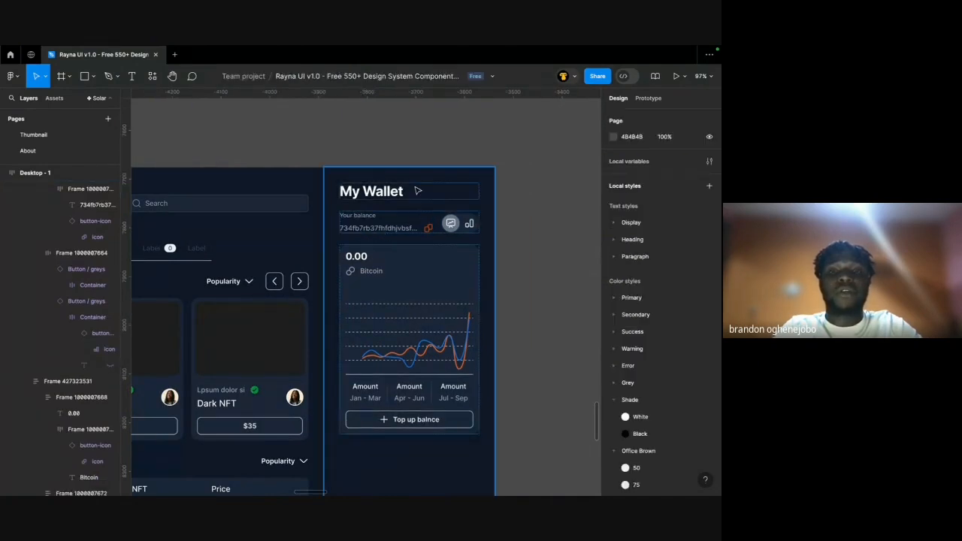
left_click(371, 217, "super")
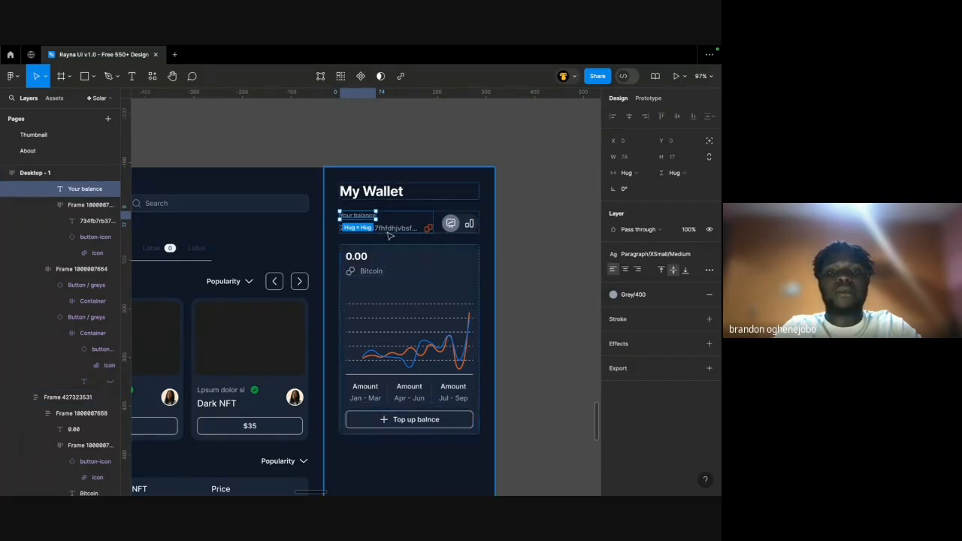
left_click(393, 231, "super")
scroll(425, 227, "up", 3)
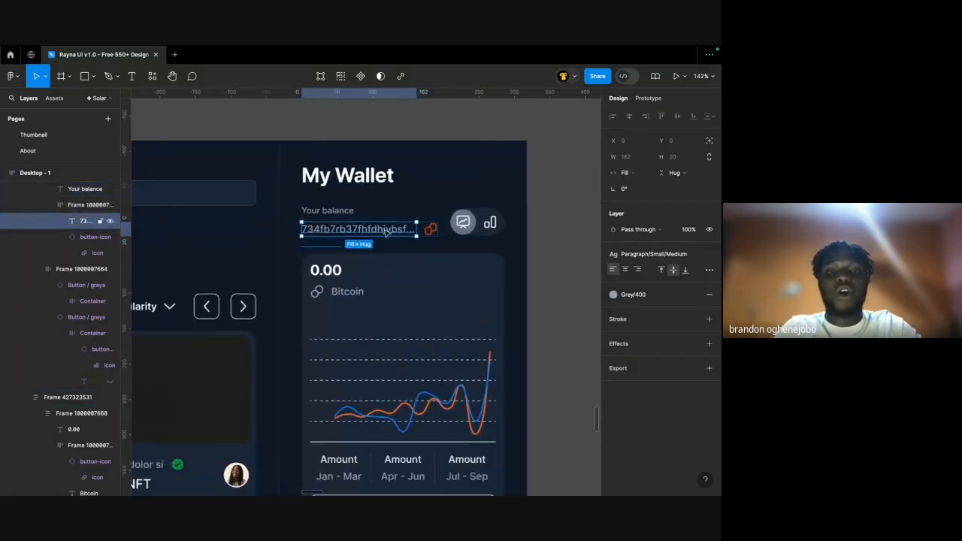
left_click(330, 213, "super")
double_click(330, 213)
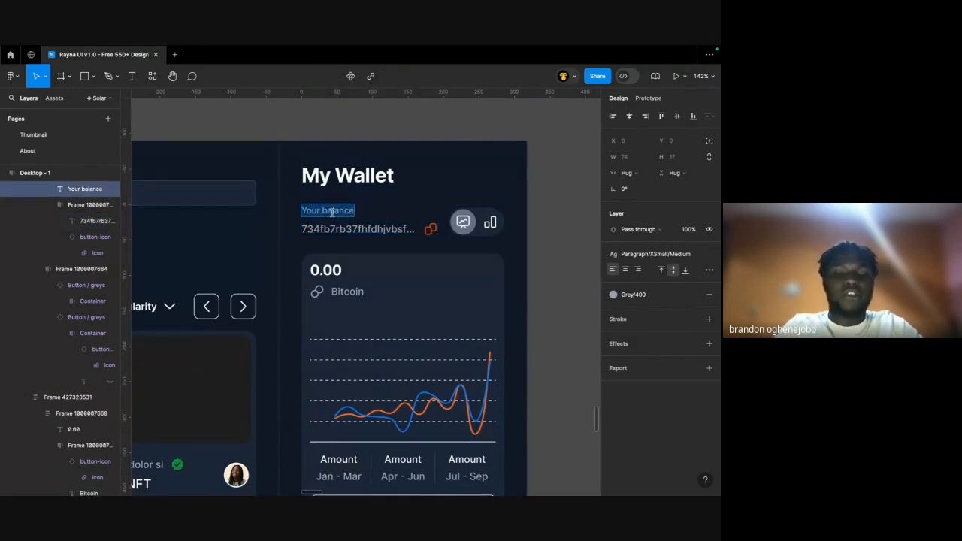
type("Address")
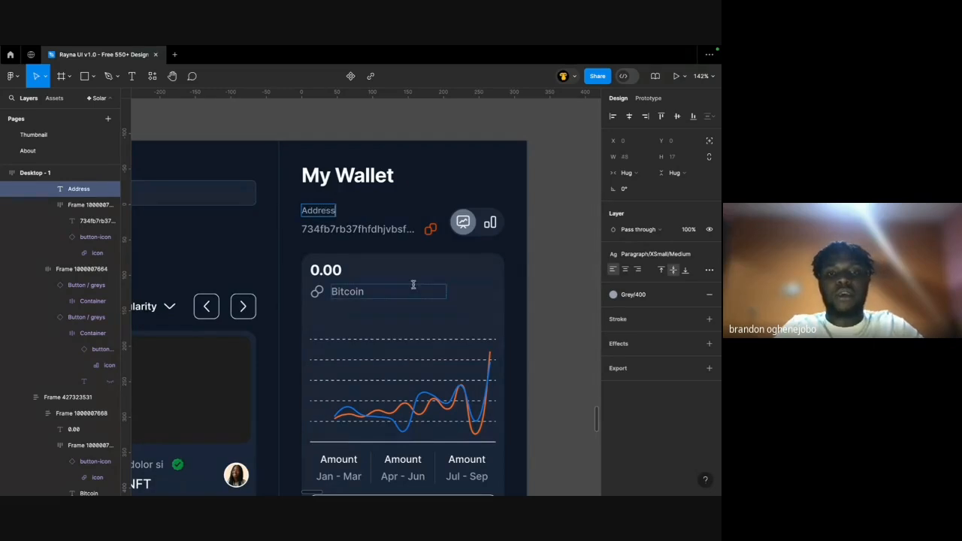
left_click(413, 285, "super")
left_click(366, 233, "super")
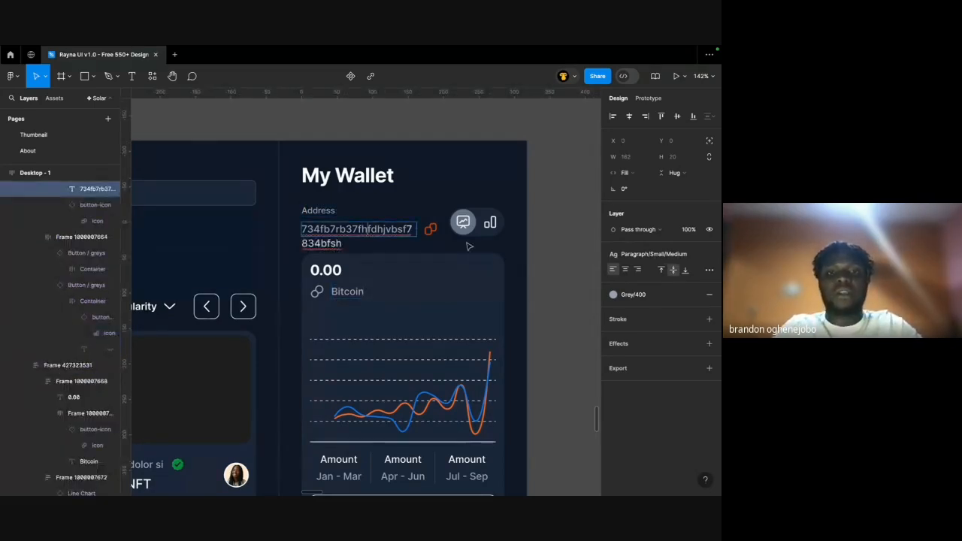
Copy the "Address" label into the wallet card, place it above "0.00" and change its text to "Your balance".
left_click(326, 203, "super")
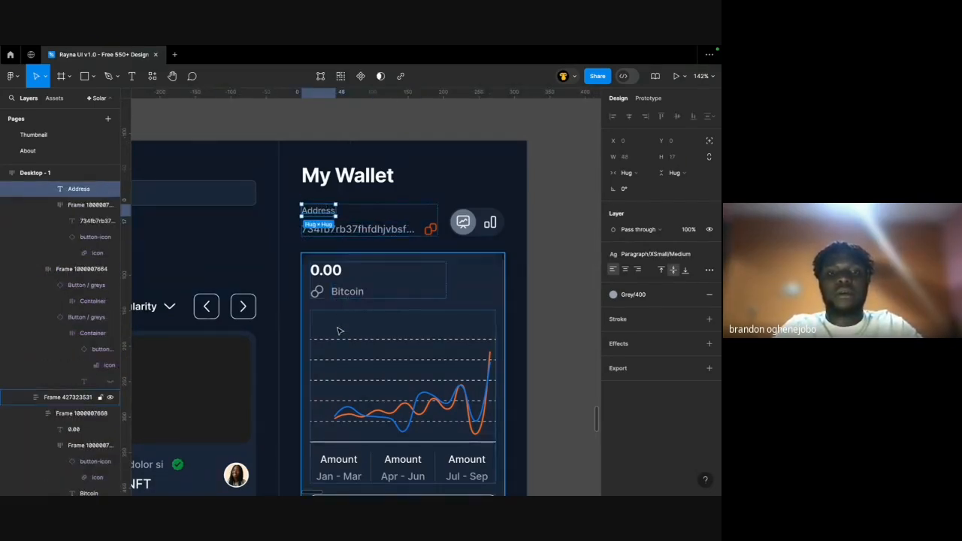
left_click(340, 295)
key("super+v")
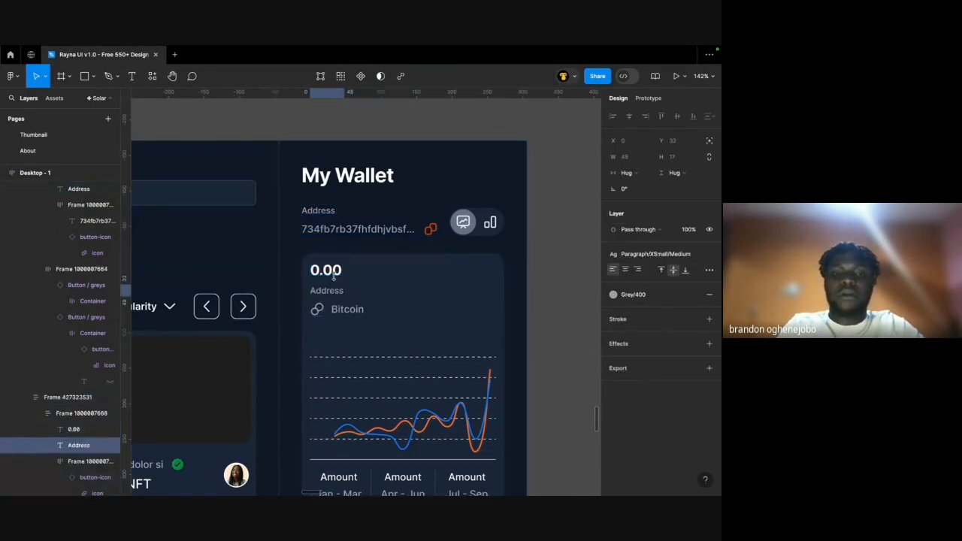
key("Up")
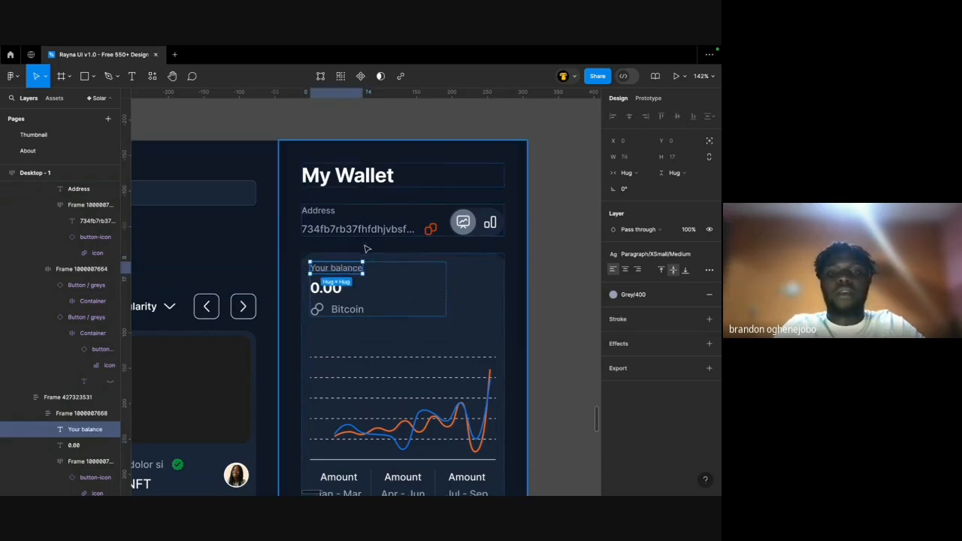
left_click(362, 243)
Recolor the wallet address text with the library's Grey swatch one shade darker than Grey/100.
left_click(332, 214)
left_click(380, 231)
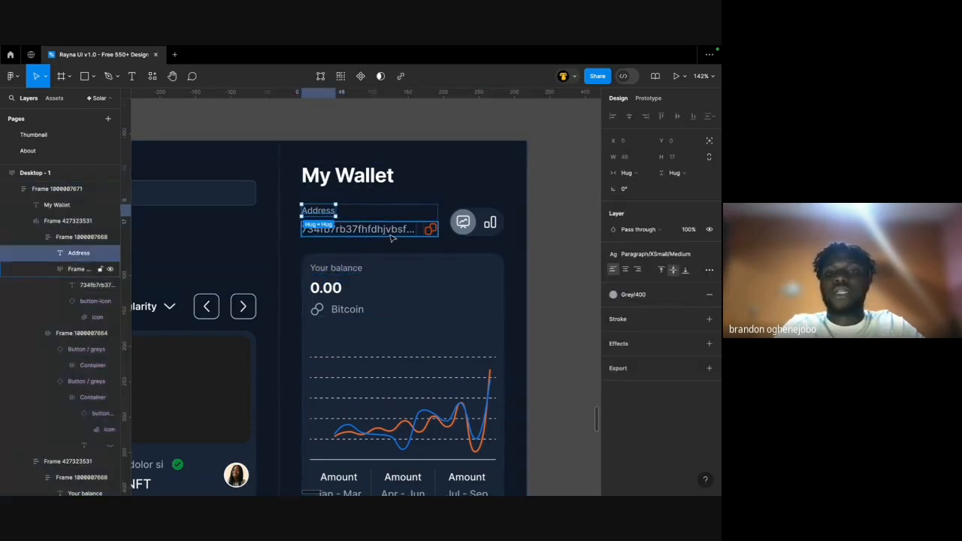
left_click(637, 299)
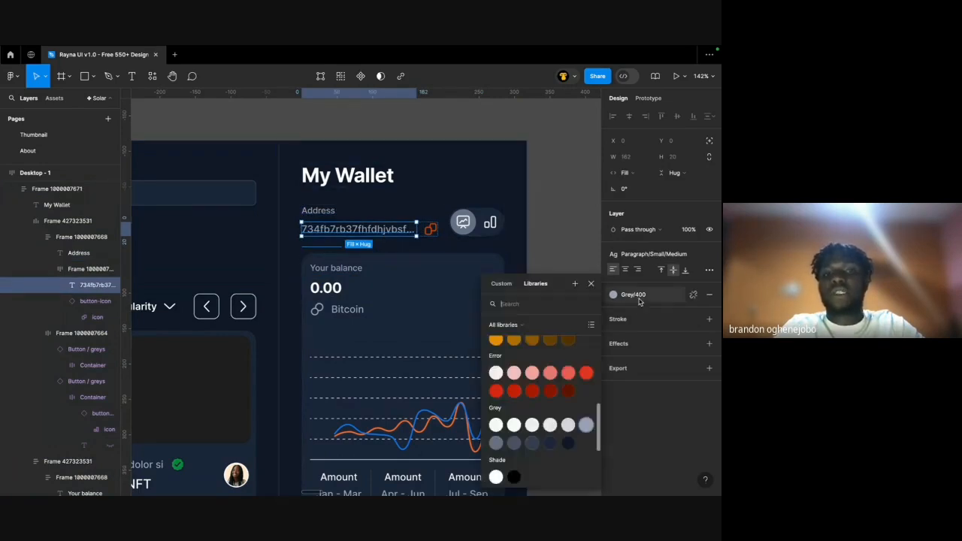
scroll(553, 410, "down", 1)
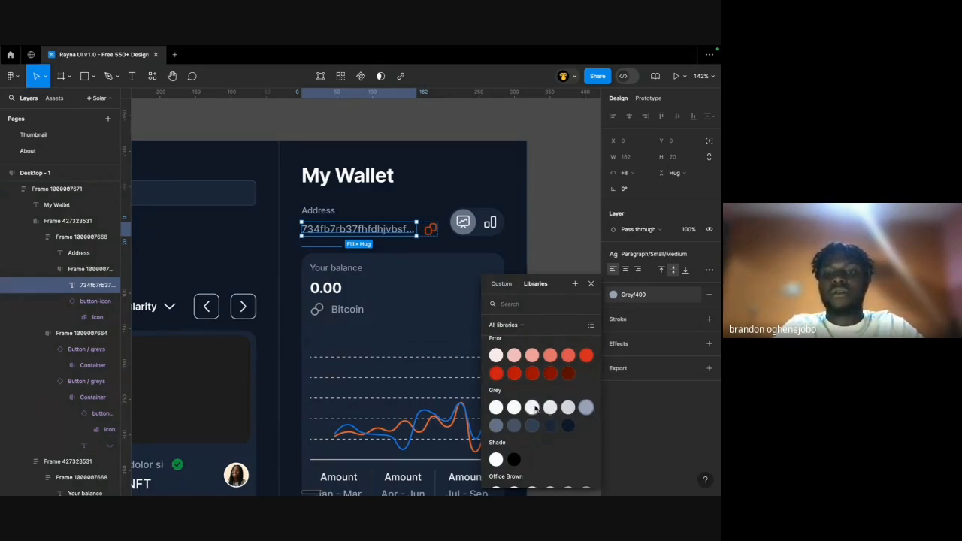
left_click(532, 407)
left_click(635, 295)
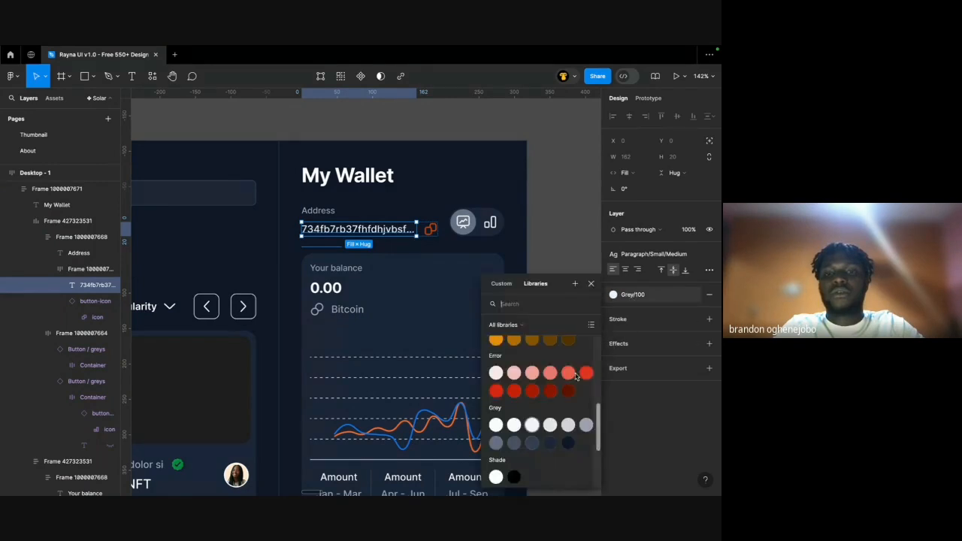
left_click(549, 426)
left_click(553, 312)
Check the dashboard in the full-screen preview, and examine the wireframe's Breakdown list beneath the wallet card.
key("ctrl+Left")
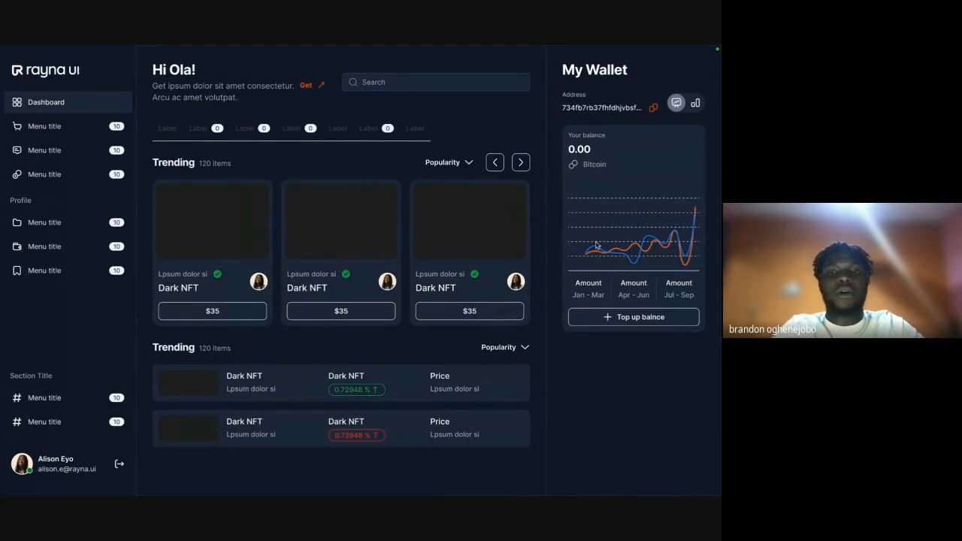
key("ctrl+Right")
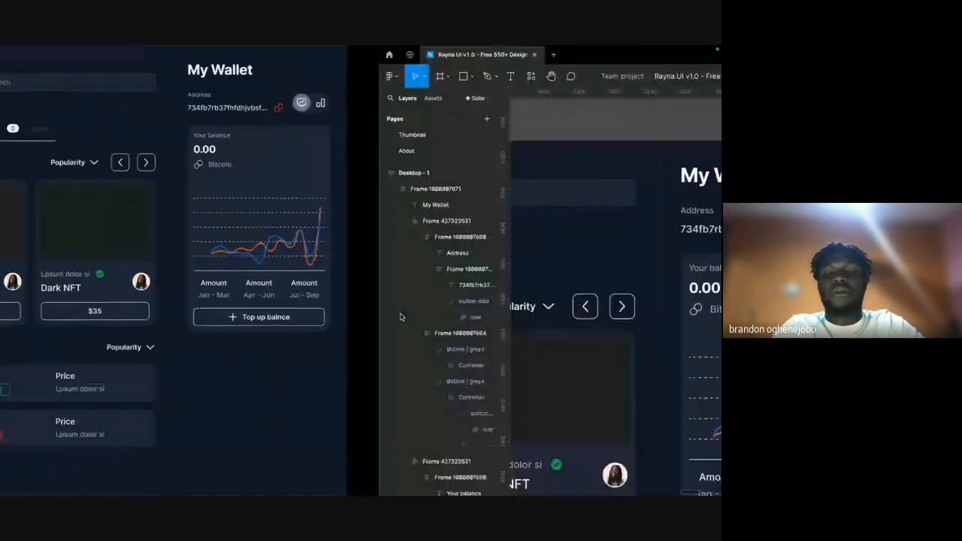
scroll(553, 251, "down", 4)
scroll(554, 251, "down", 10)
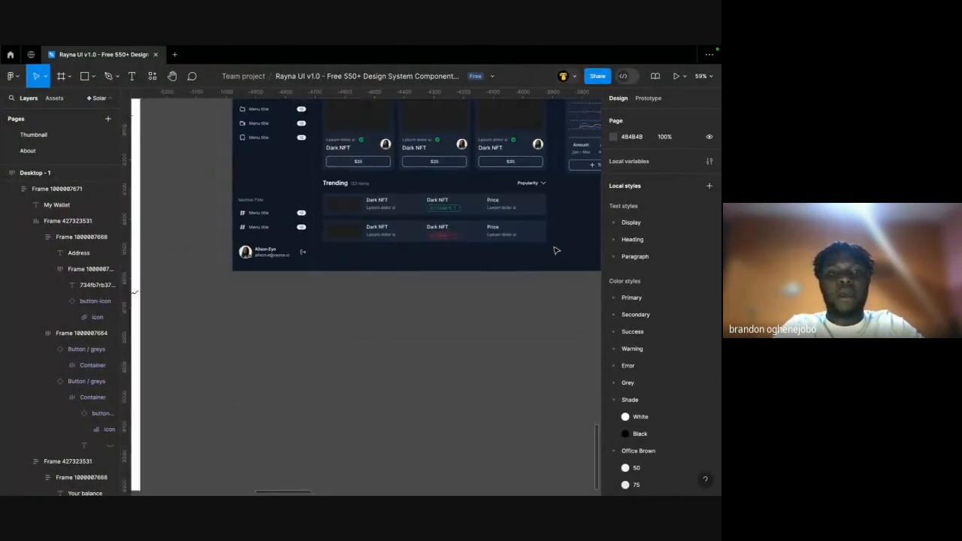
scroll(426, 365, "right", 4)
scroll(426, 366, "up", 5)
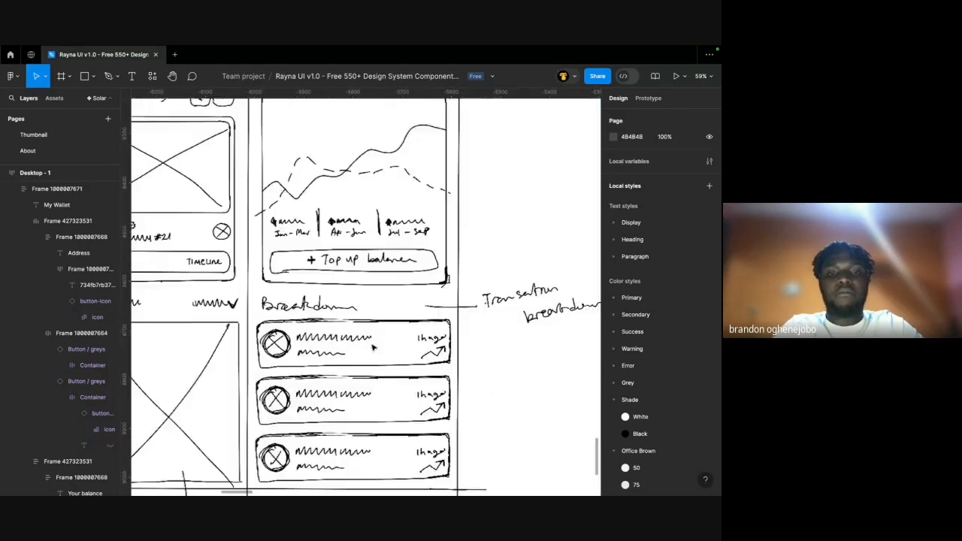
scroll(347, 292, "down", 3)
scroll(346, 292, "down", 3)
scroll(348, 291, "right", 8)
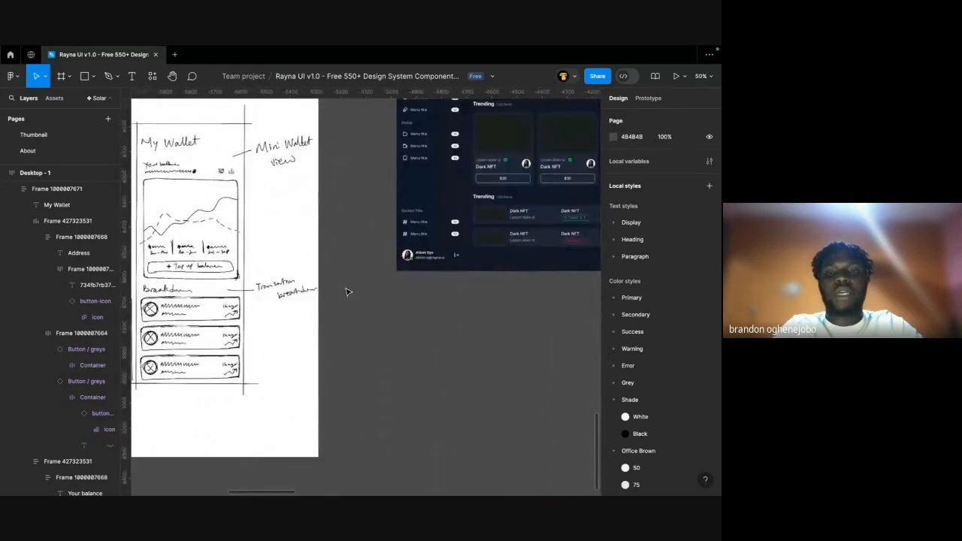
left_click(247, 298)
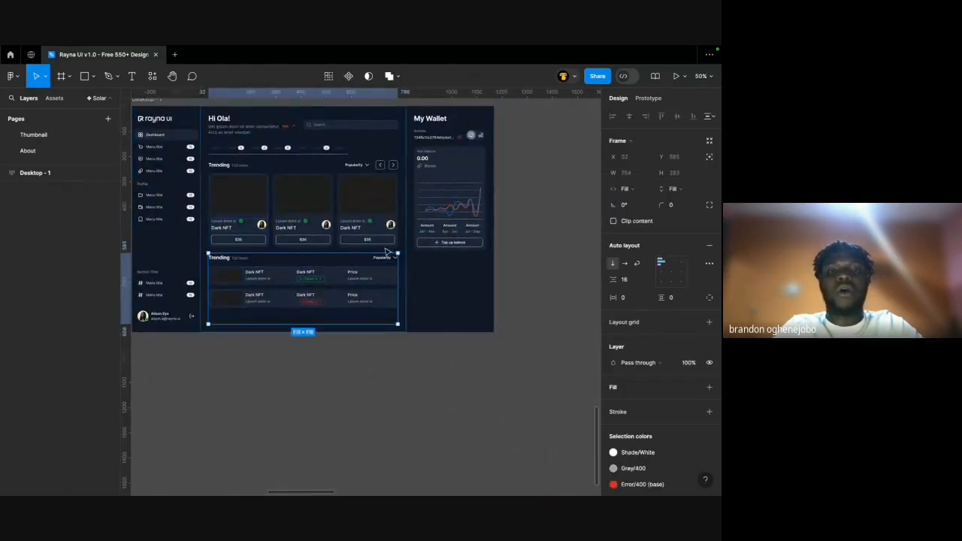
Place a copy of the lower Trending list section in the My Wallet panel, directly beneath the wallet card.
left_click(457, 267)
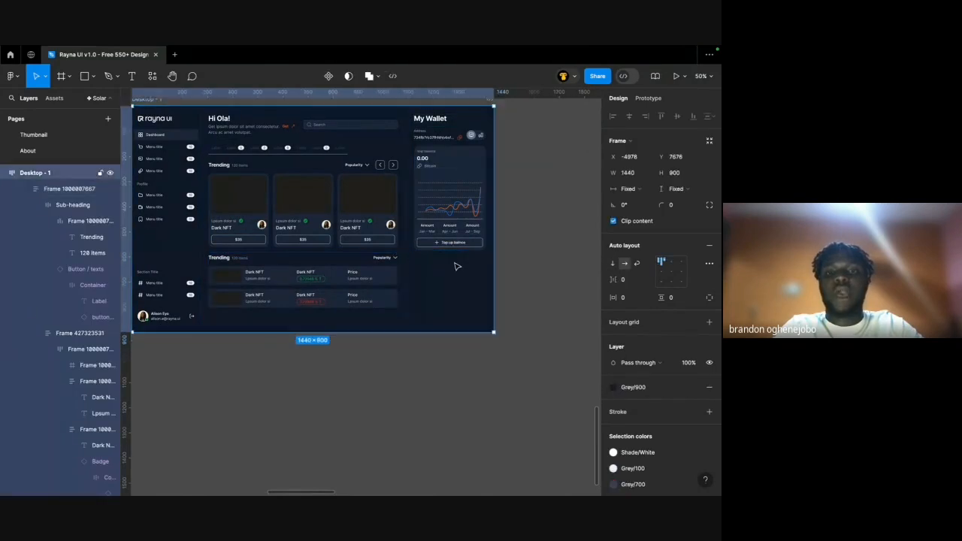
left_click(385, 240)
left_click(482, 243)
key("super+v")
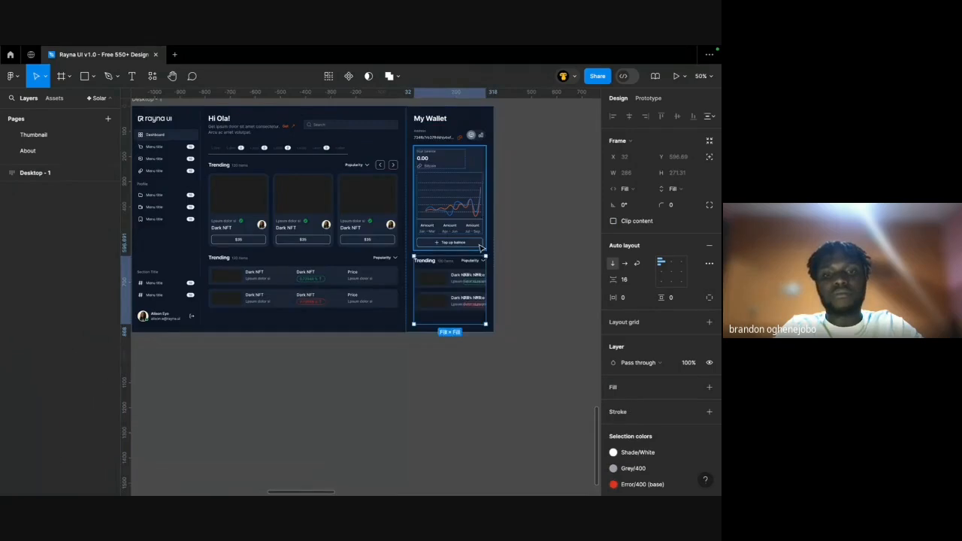
Delete the "Popularity" dropdown from the heading of the copied Trending list under the wallet card.
scroll(481, 245, "up", 5)
scroll(481, 248, "down", 10)
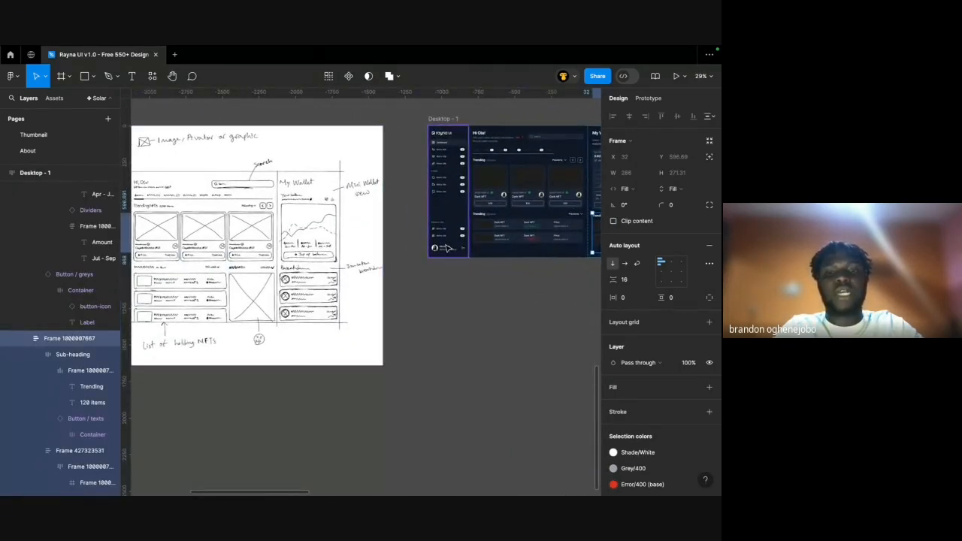
scroll(446, 248, "right", 2)
scroll(588, 212, "up", 10)
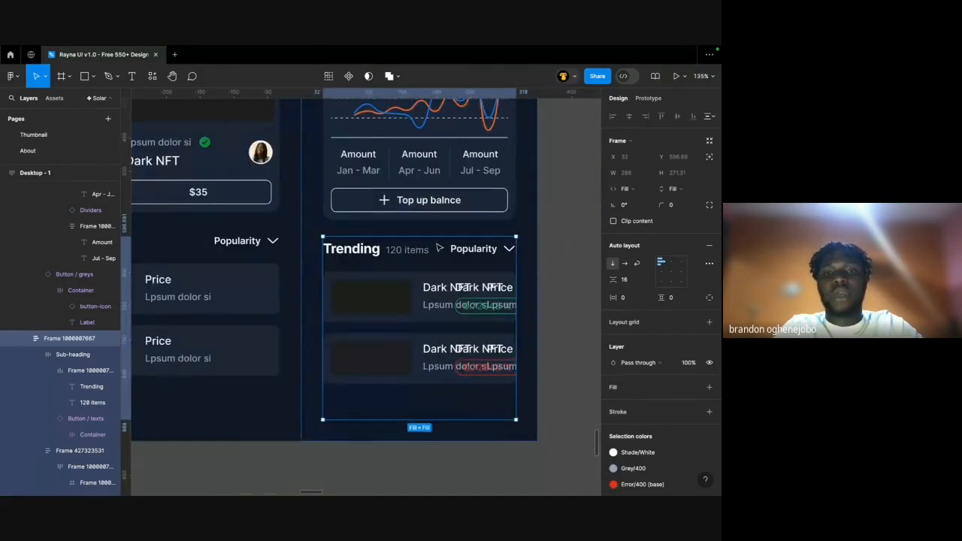
left_click(474, 248)
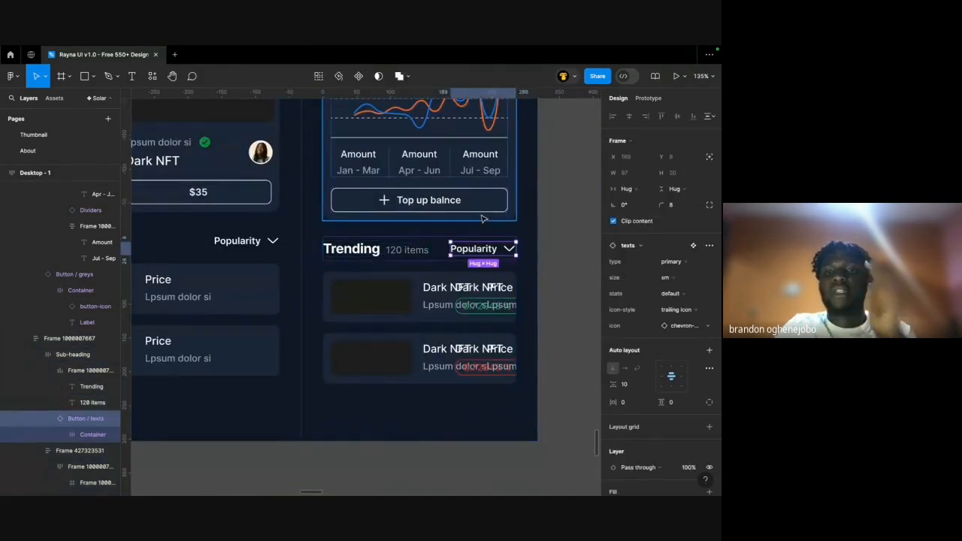
key("Delete")
Set the auto layout spacing of the copied list's sub-heading to 10 instead of Auto.
left_click(432, 282)
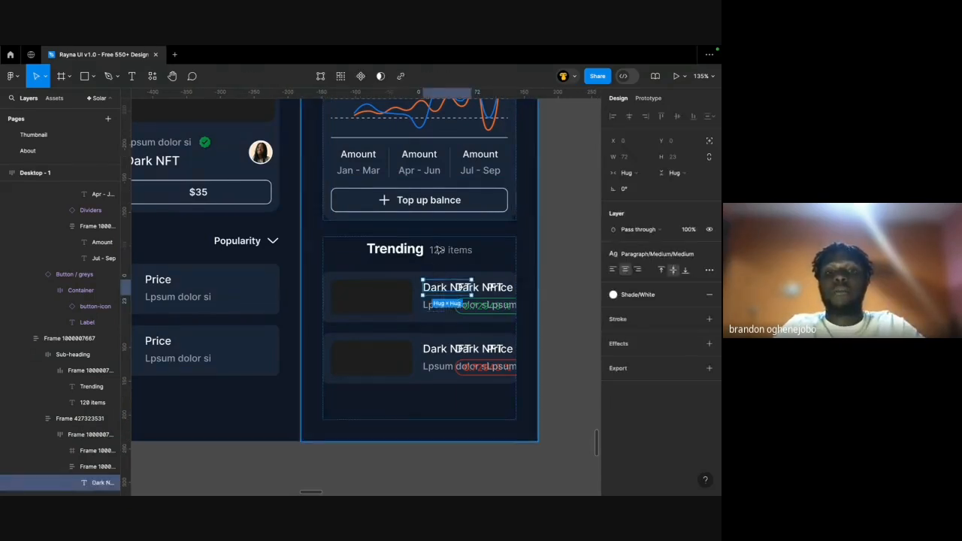
left_click(451, 252)
left_click(638, 280)
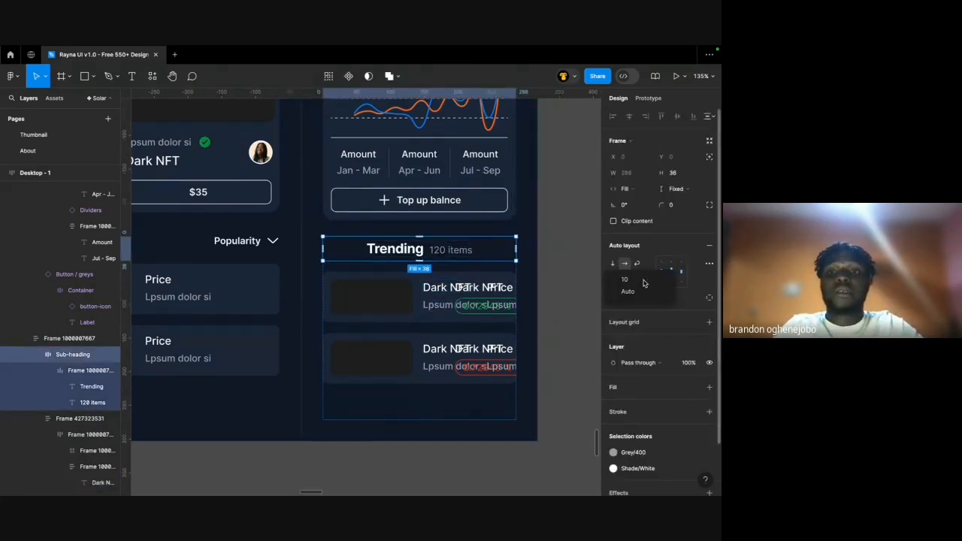
left_click(642, 286)
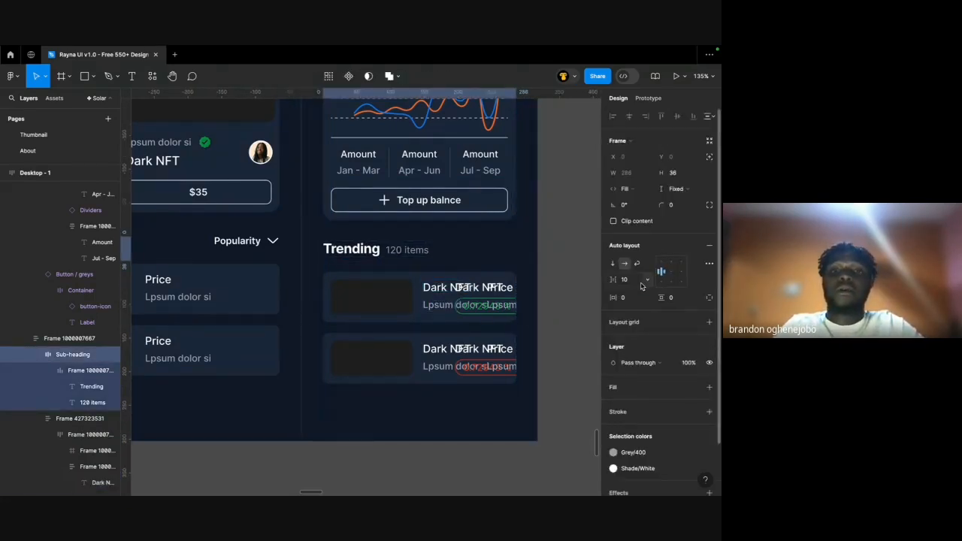
Set the width of the image placeholder in the copied list's first row to 50 and open its height for editing.
left_click(565, 259)
scroll(563, 258, "right", 2)
scroll(563, 258, "down", 1)
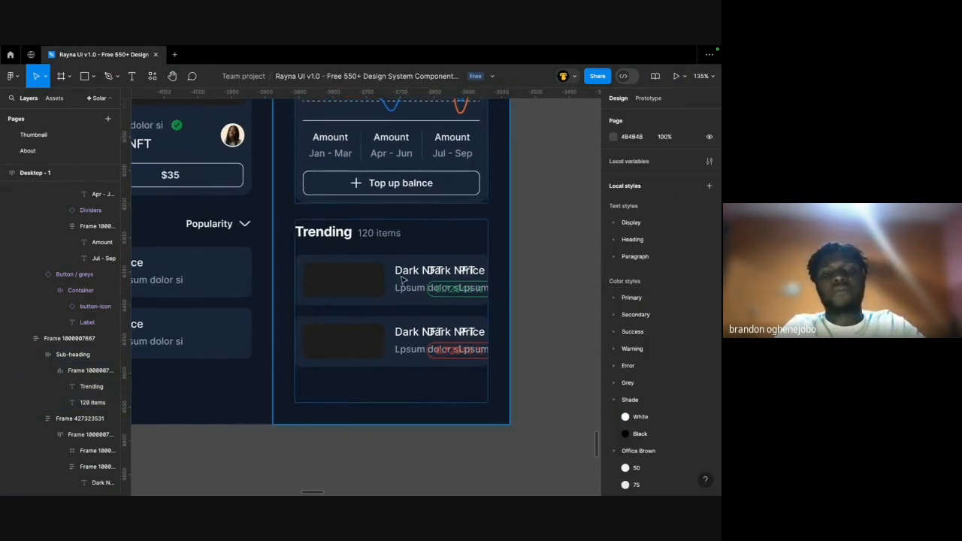
left_click(368, 284, "super")
left_click(390, 334)
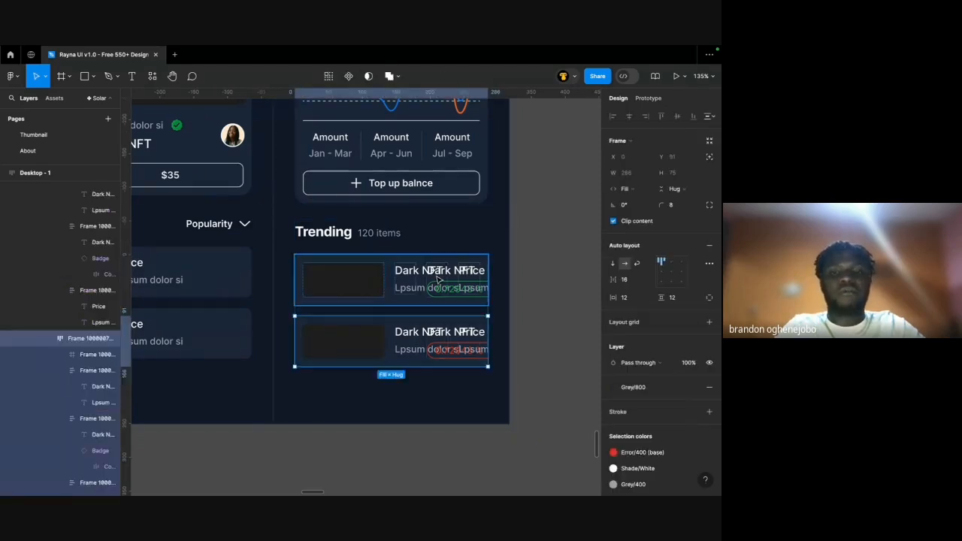
left_click(435, 278)
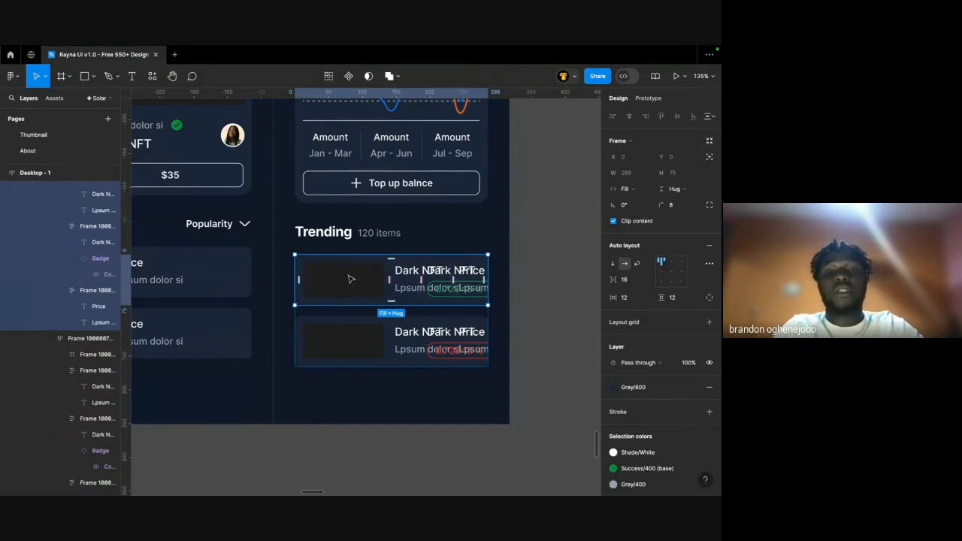
left_click(378, 268)
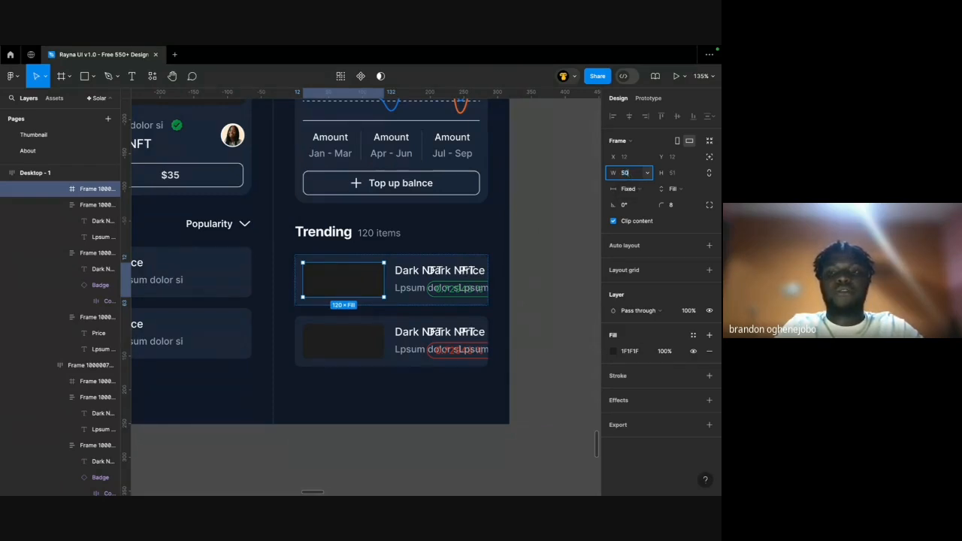
left_click(671, 173)
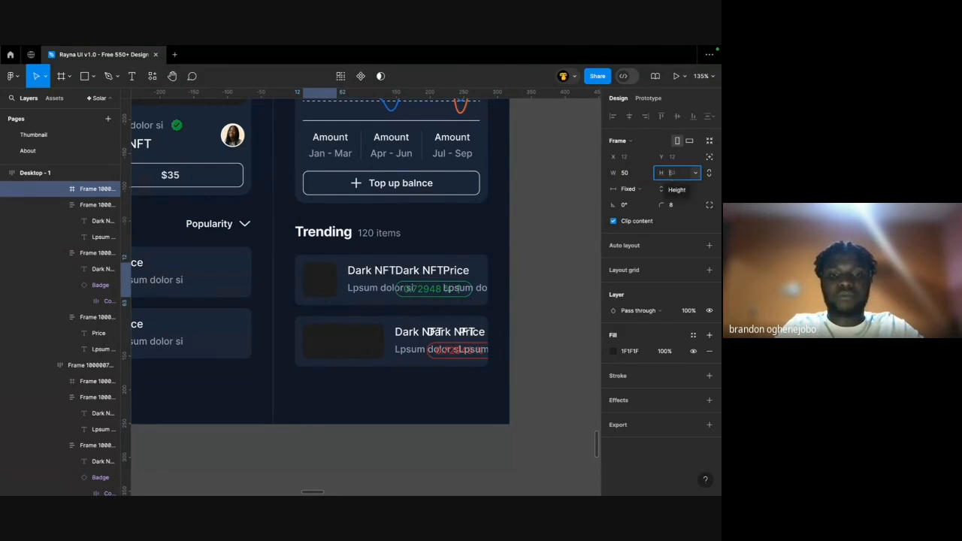
Set the height of the first wallet Trending row's image placeholder to 50 and its corner radius to 9999.
type("50")
key("Return")
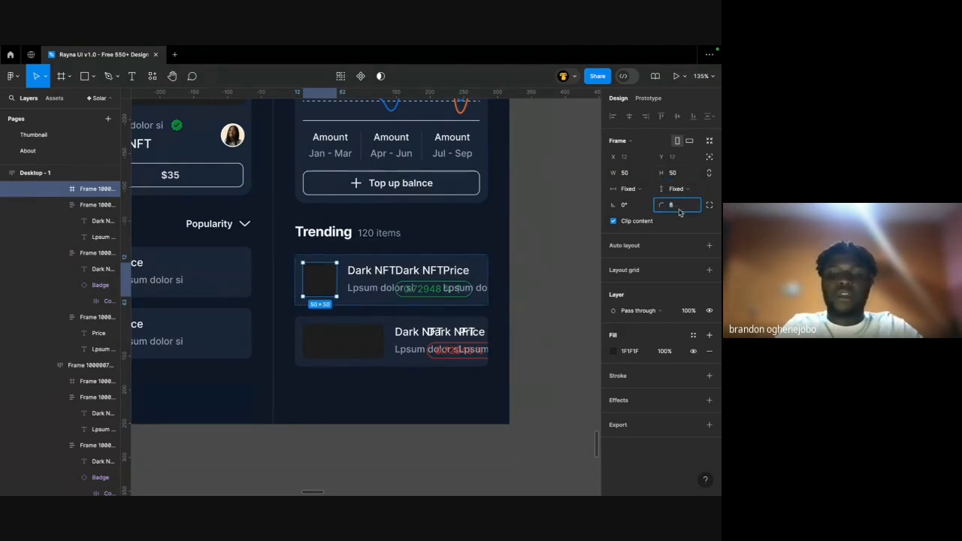
key("Return")
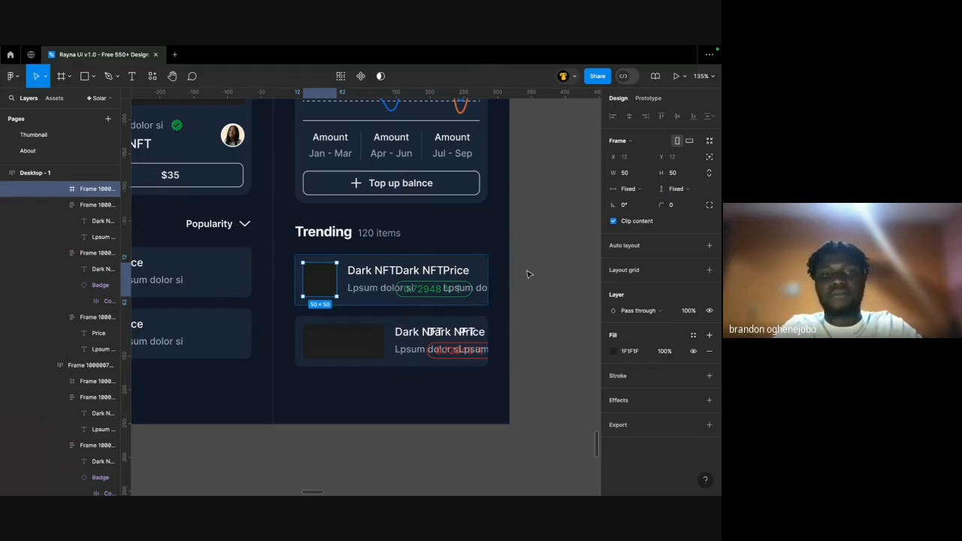
left_click(529, 275)
key("super+z")
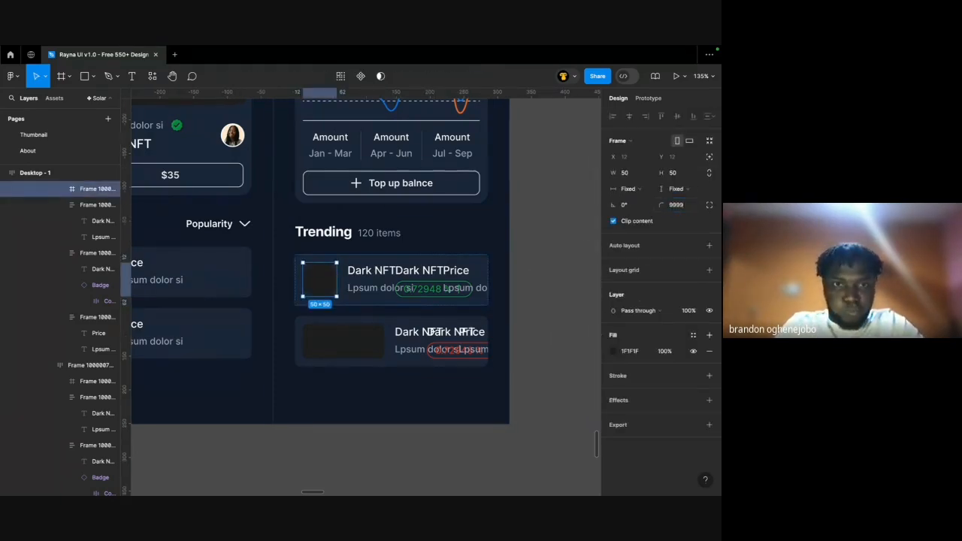
Inspect the frame settings of the wallet's Trending list and its first row.
left_click(537, 269)
left_click(334, 234, "super")
left_click(341, 278)
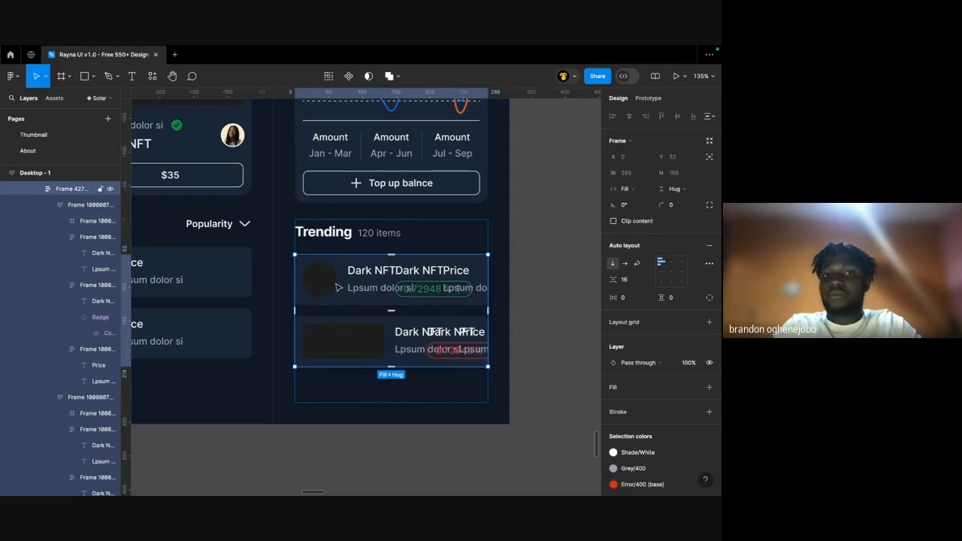
left_click(339, 288)
scroll(421, 285, "down", 6)
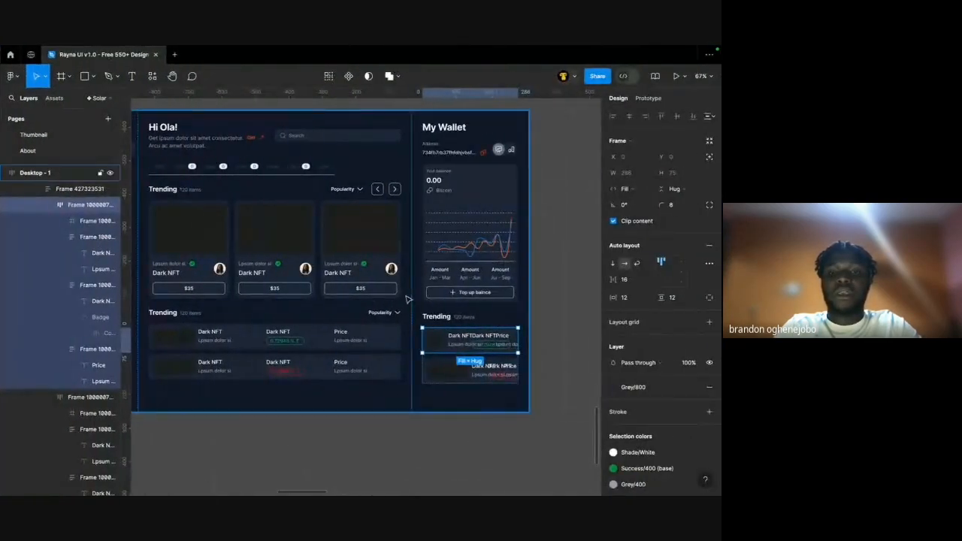
Set the corner radius of the three large Trending NFT cards to 12.
left_click(399, 298)
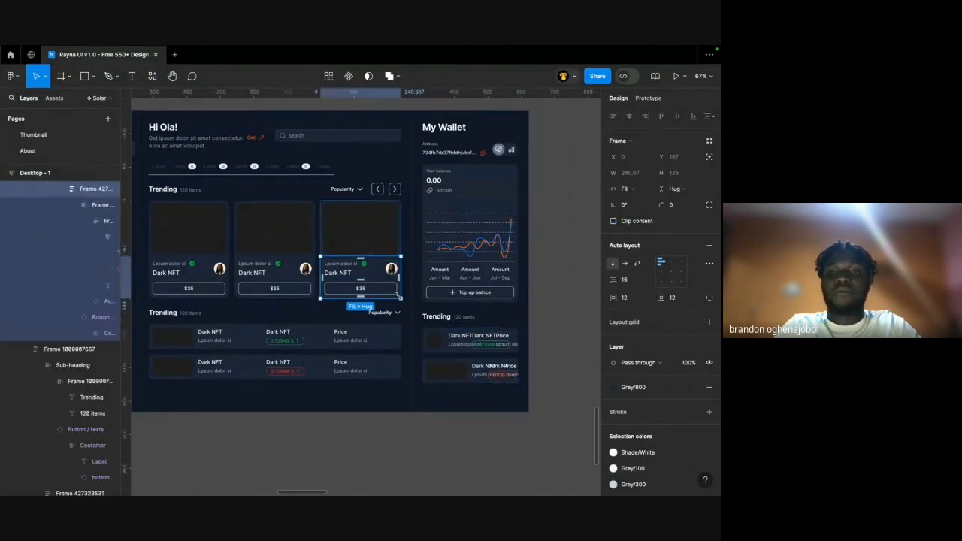
left_click(430, 289)
left_click(342, 240)
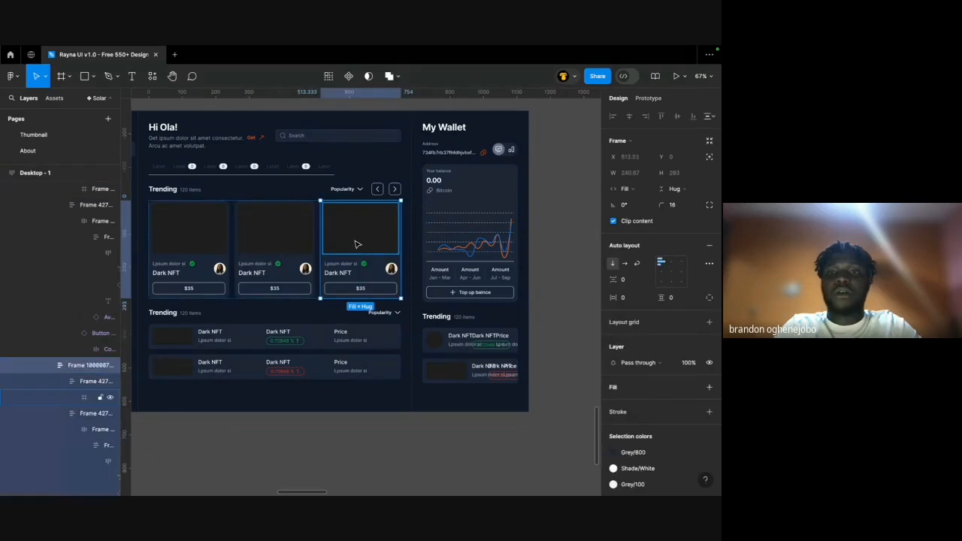
key("ctrl+a")
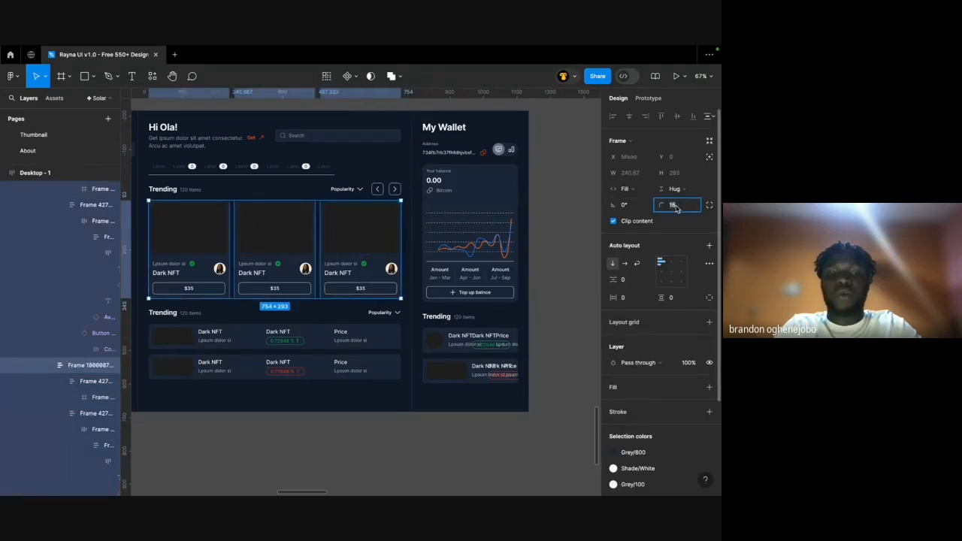
key("Return")
scroll(437, 216, "left", 3)
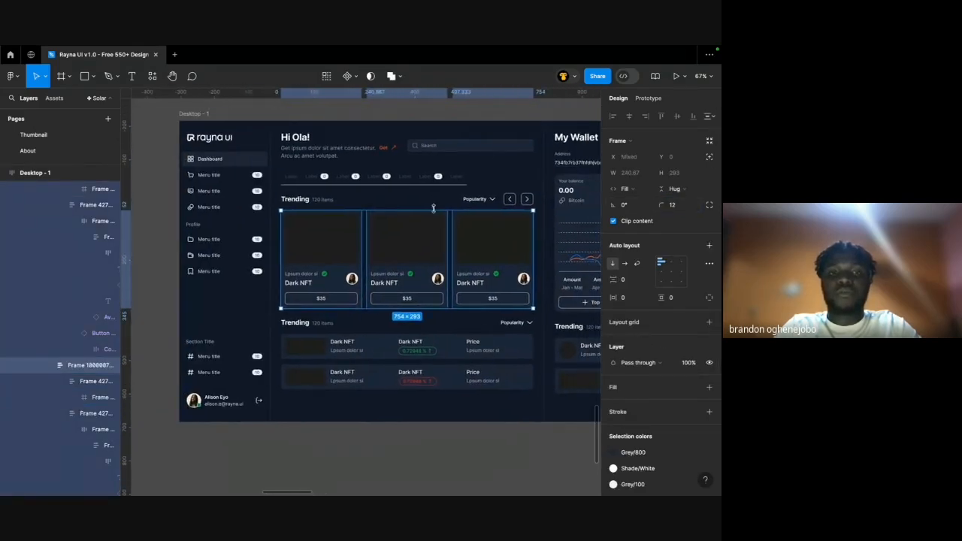
Check the corner radius of the search field and the Dashboard sidebar item.
left_click(501, 145)
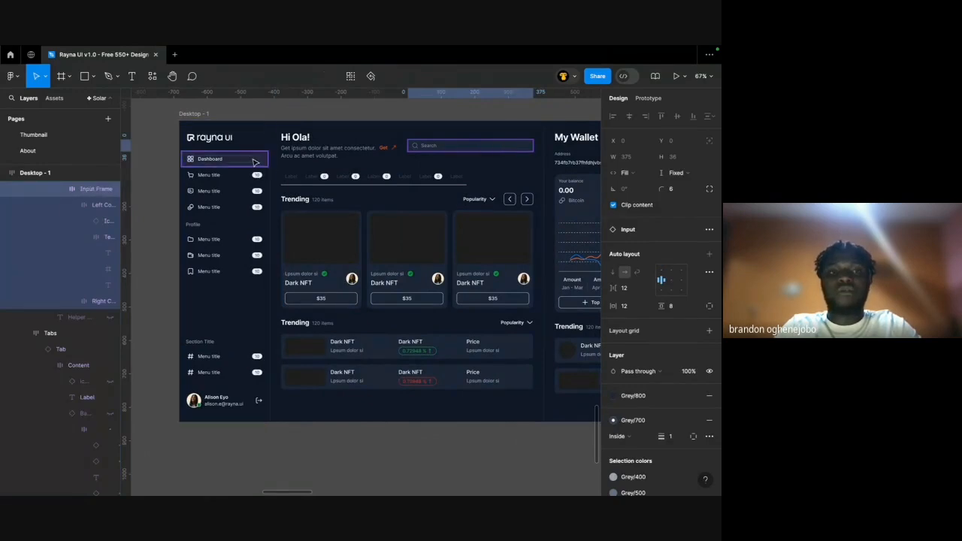
left_click(257, 164)
scroll(443, 193, "right", 5)
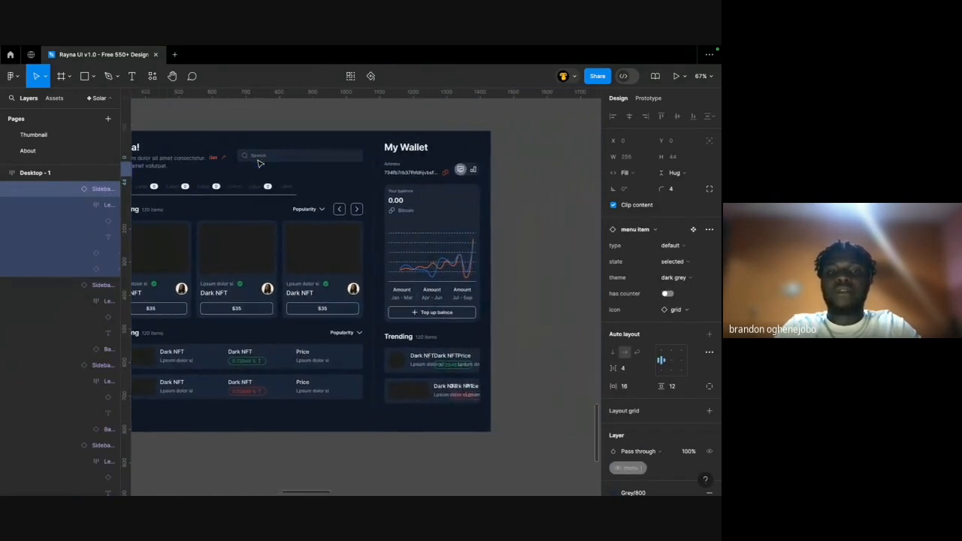
Set the corner radius of the three large Trending NFT cards to 8.
scroll(383, 265, "up", 3)
scroll(383, 265, "left", 3)
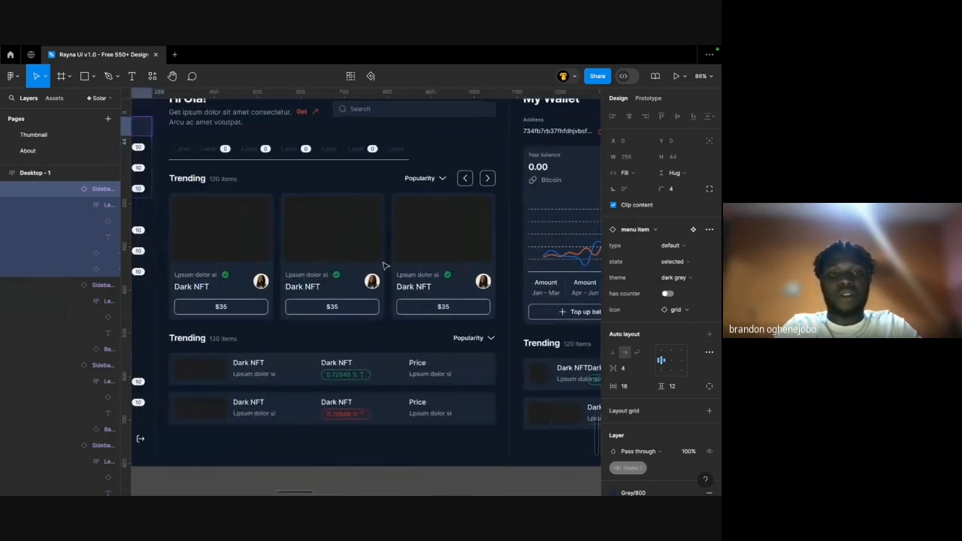
left_click(383, 265)
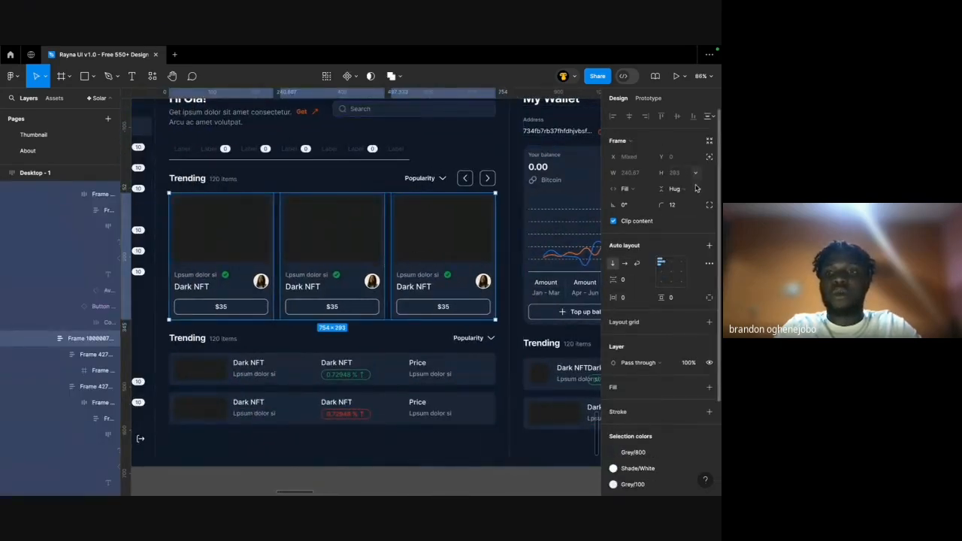
left_click(575, 234)
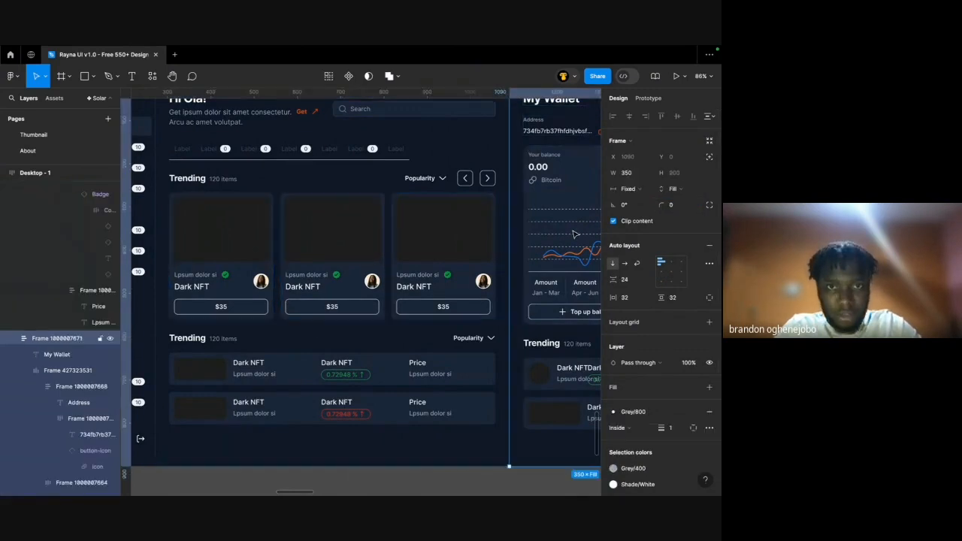
Change the corner radius of the image placeholders in all three large Trending NFT cards.
left_click(255, 224, "super")
left_click(321, 224)
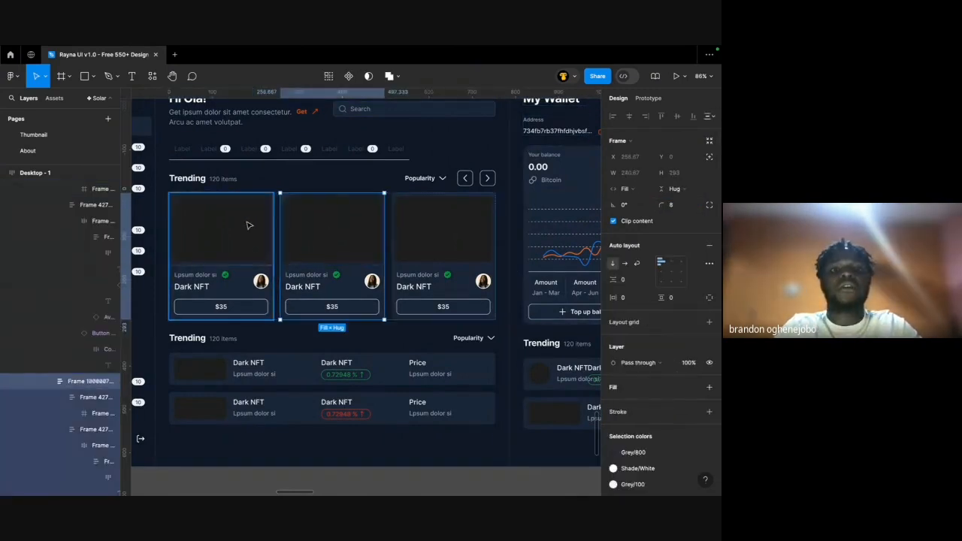
left_click(247, 224, "super")
left_click(316, 229, "shift")
left_click(410, 225, "shift")
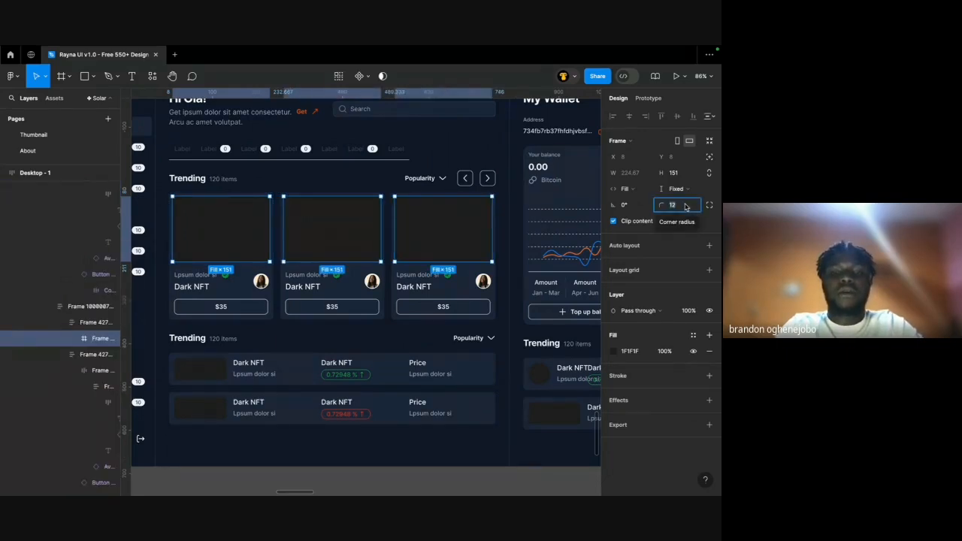
left_click(571, 250)
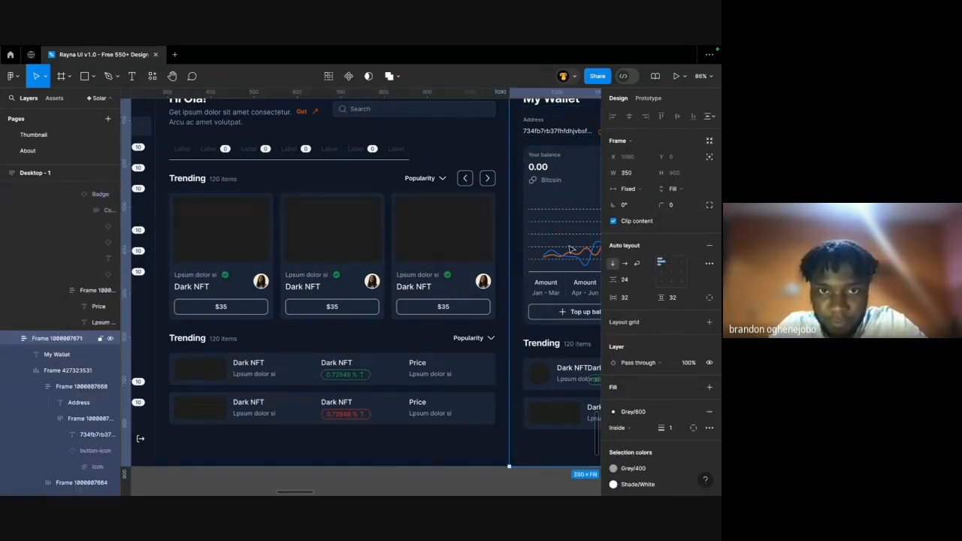
Preview the full dashboard, and set the wallet balance card's corner radius to 8.
key("ctrl+Left")
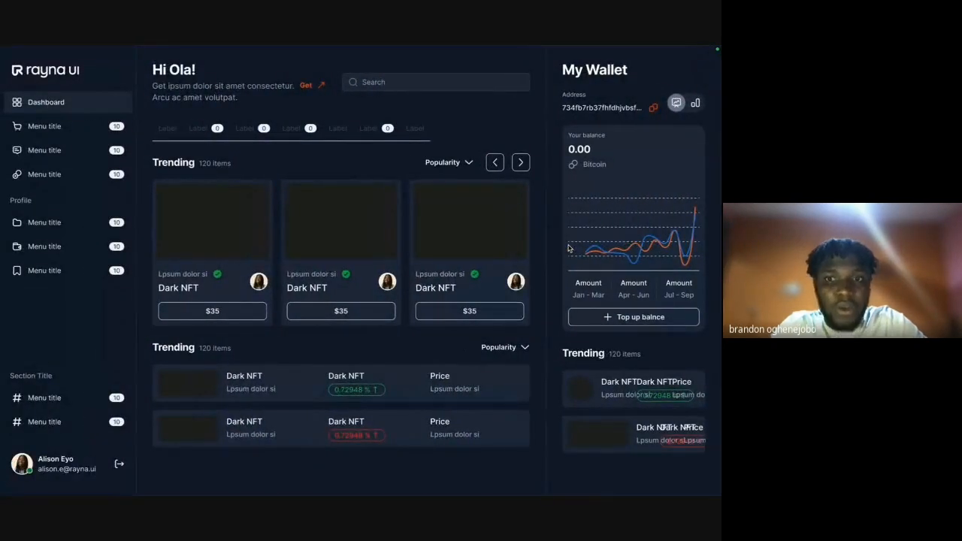
key("ctrl+Right")
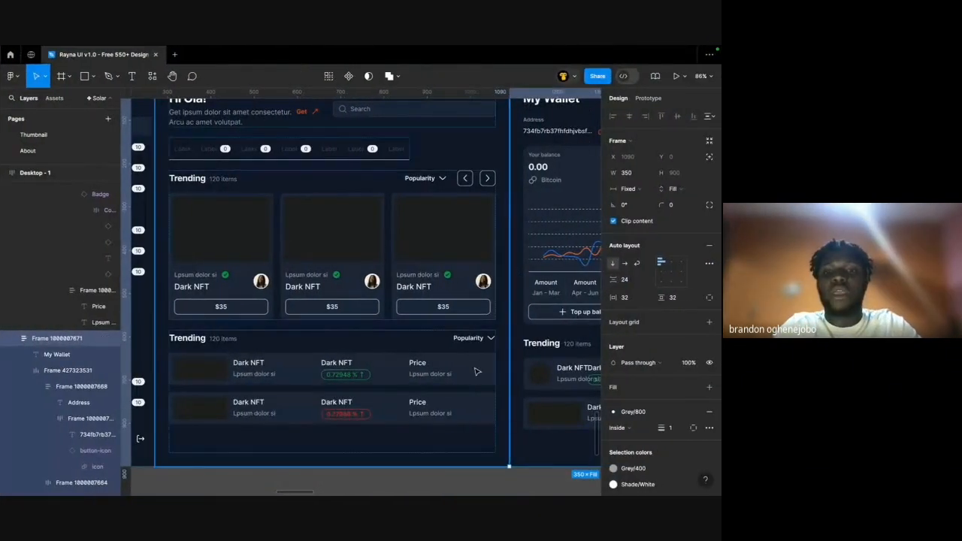
left_click(489, 364)
scroll(489, 364, "right", 3)
left_click(535, 272)
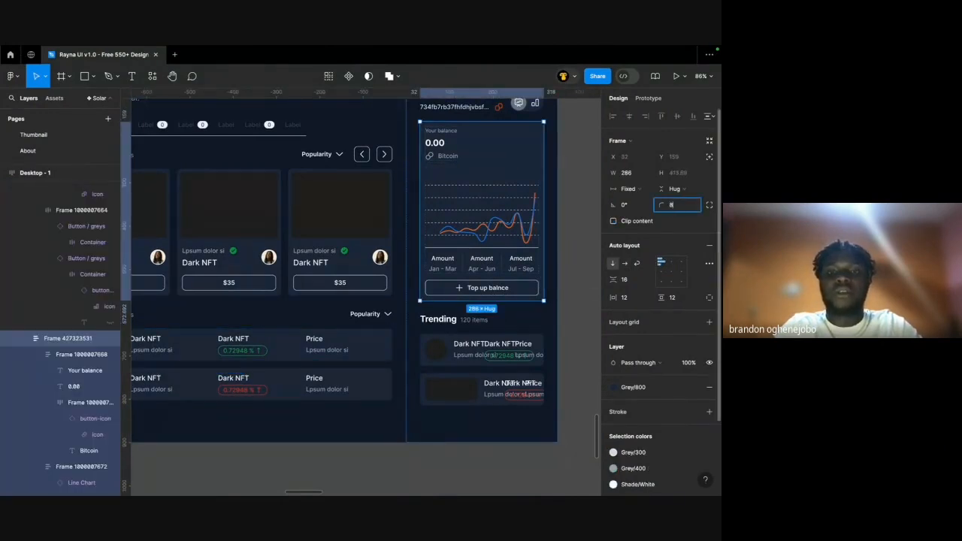
left_click(526, 338)
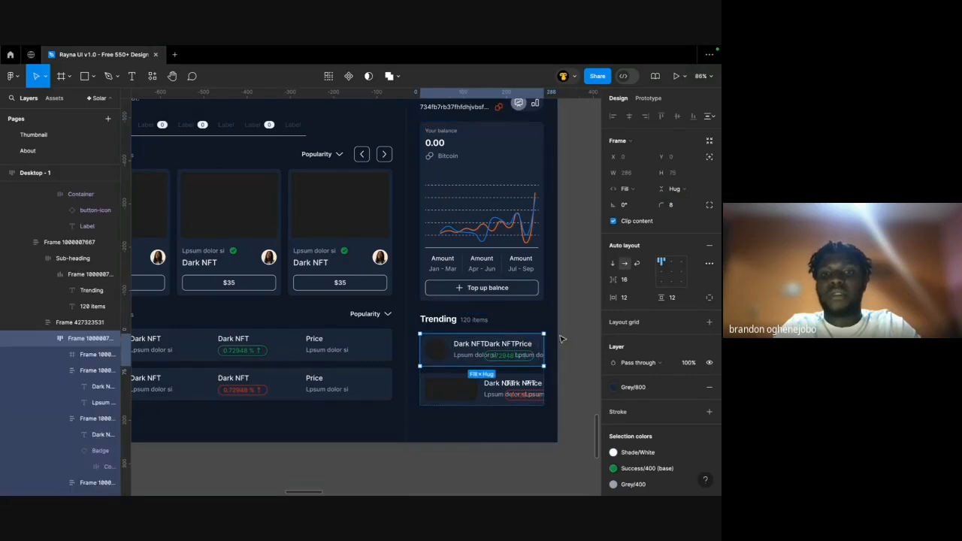
left_click(560, 338)
Set the corner radius of the square image placeholder in the wallet's first Trending row to 6.
scroll(559, 339, "up", 5)
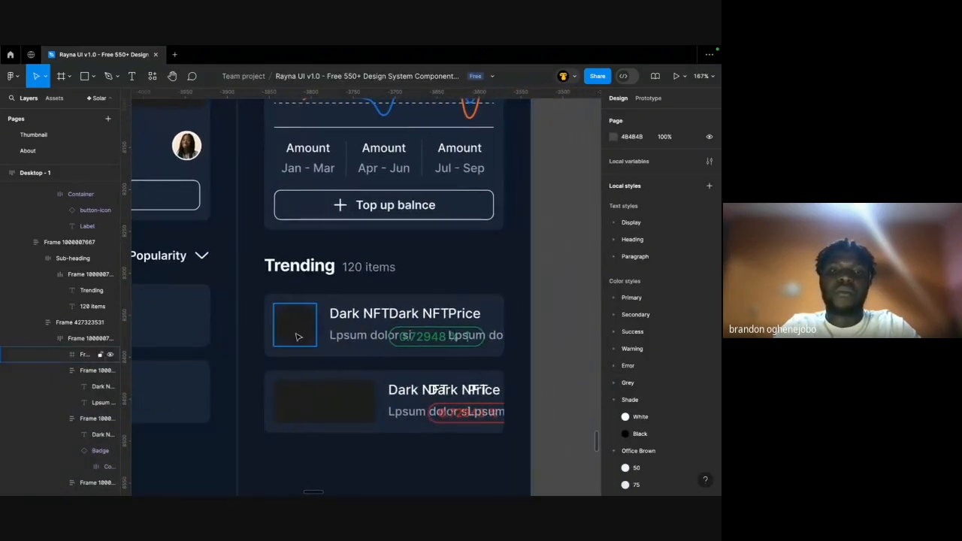
left_click(298, 337)
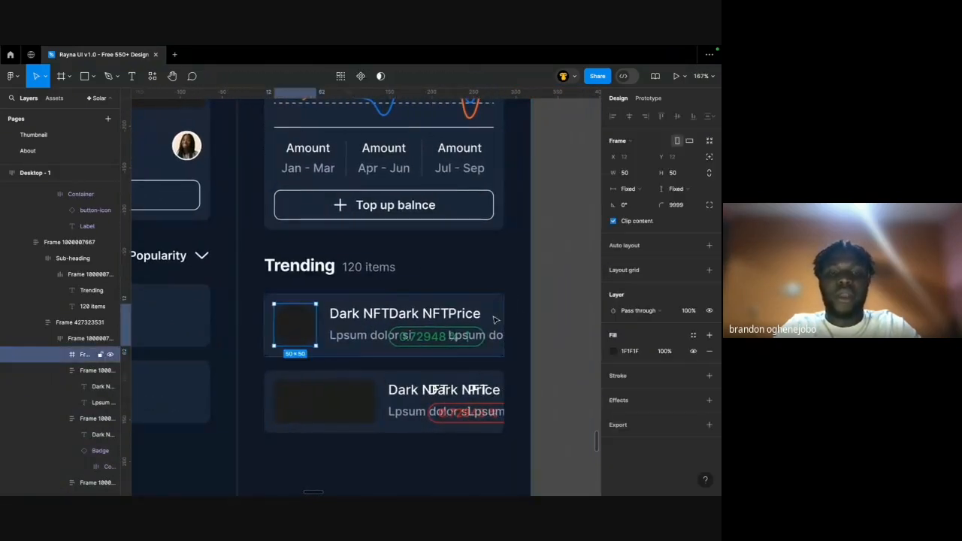
left_click(673, 210)
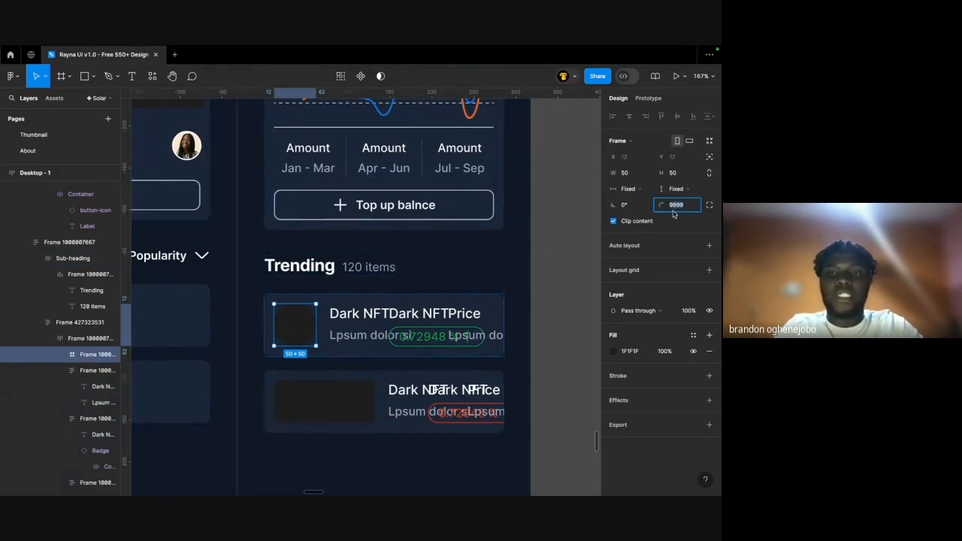
type("6")
key("Return")
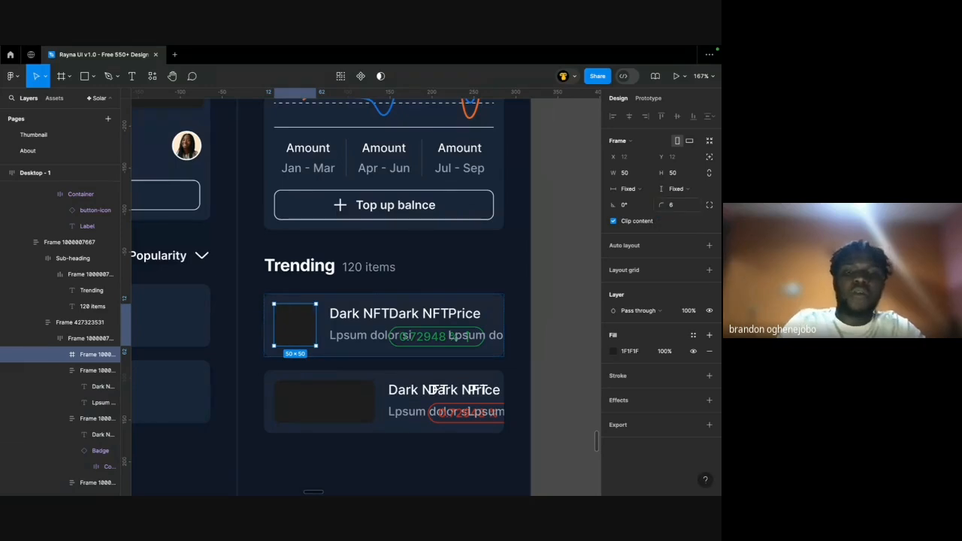
left_click(359, 324)
left_click(298, 321)
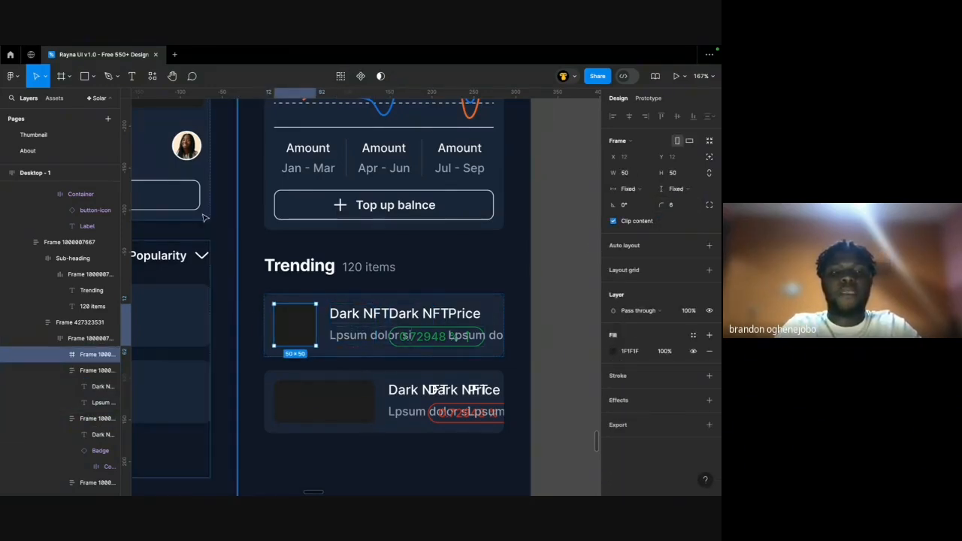
Delete the percentage badge column and the Price column from the first row of the wallet's Trending list.
left_click(367, 324)
double_click(418, 319)
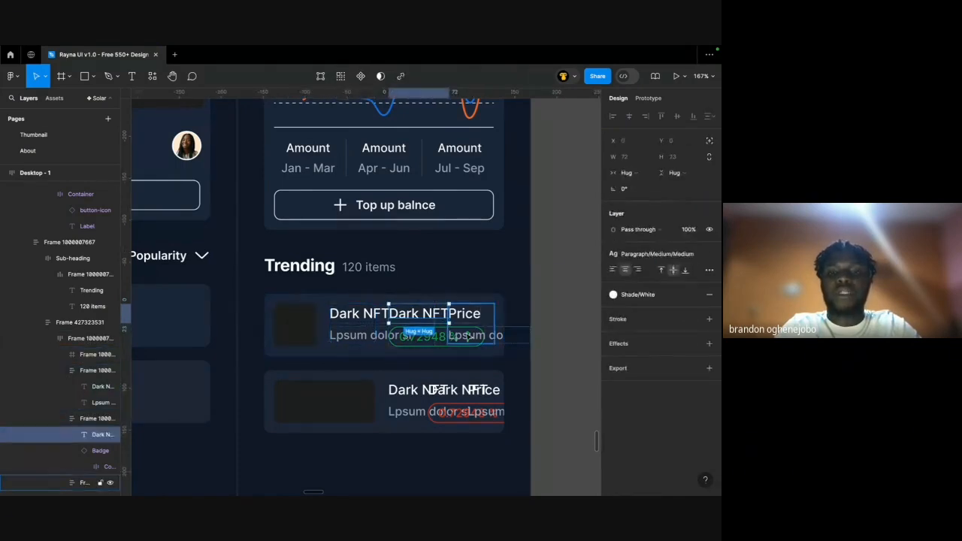
left_click(366, 326)
left_click(422, 327)
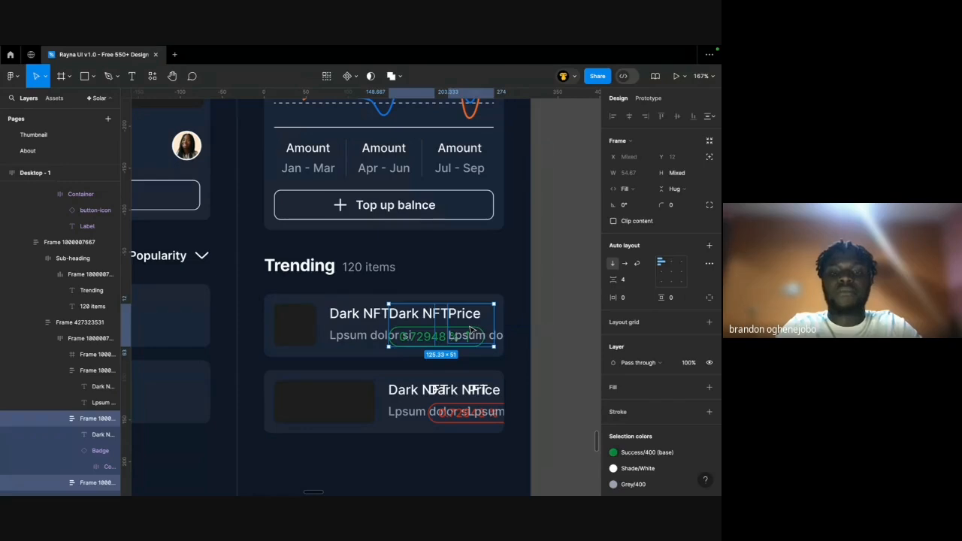
key("Delete")
Delete the second row of the wallet's Trending list and select the remaining row.
left_click(421, 344)
left_click(405, 384)
key("Delete")
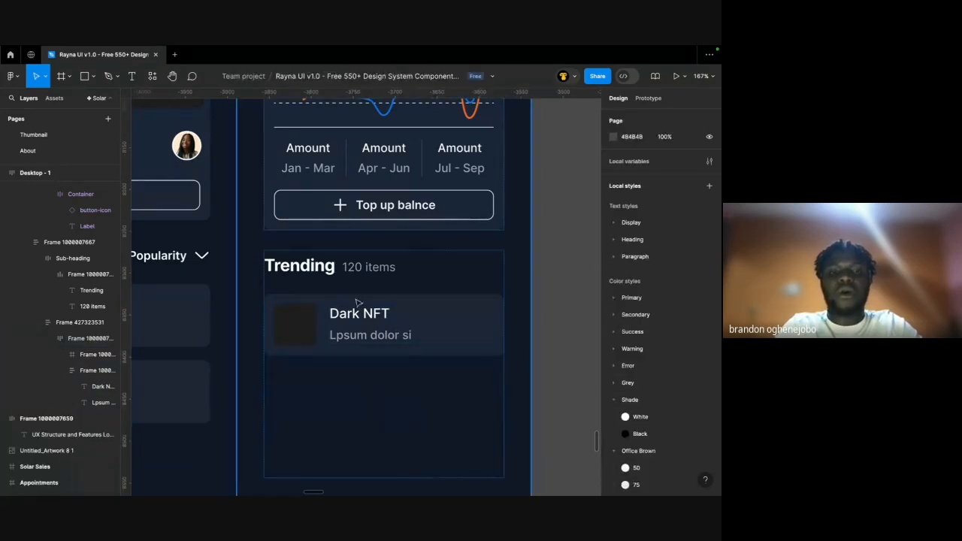
left_click(331, 323)
scroll(329, 324, "down", 1)
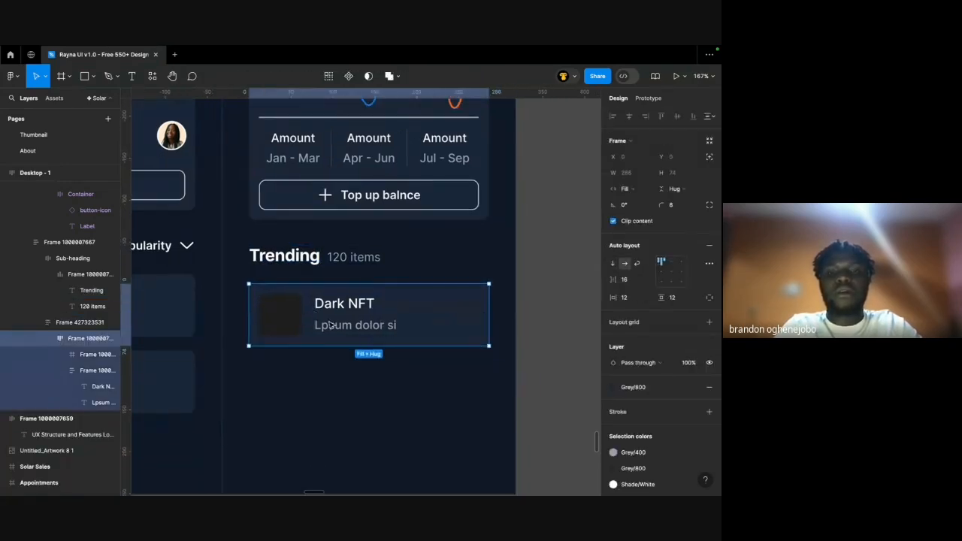
Examine the Breakdown section of the hand-drawn wireframe for the layout of its transaction rows.
left_click(559, 282)
scroll(559, 282, "down", 5)
scroll(559, 282, "left", 5)
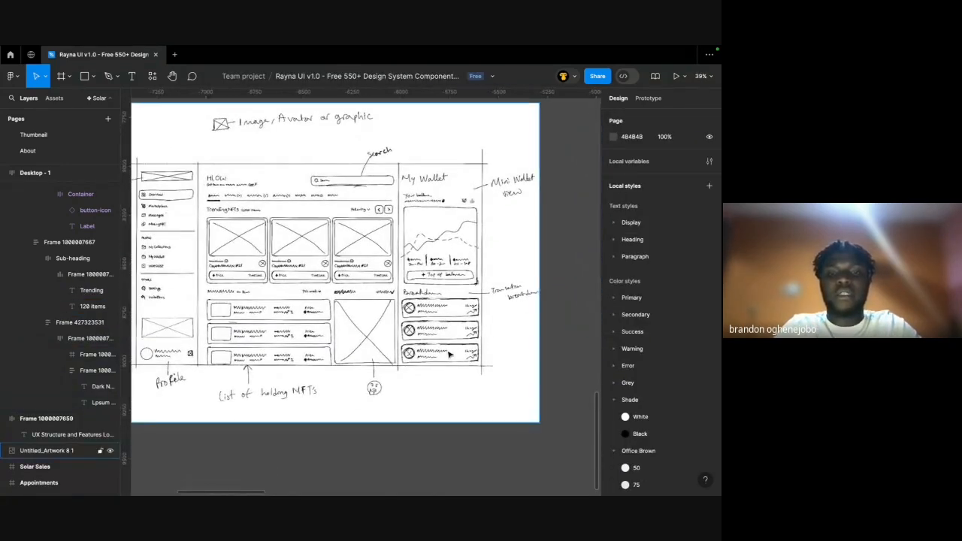
scroll(449, 357, "up", 5)
scroll(449, 357, "right", 1)
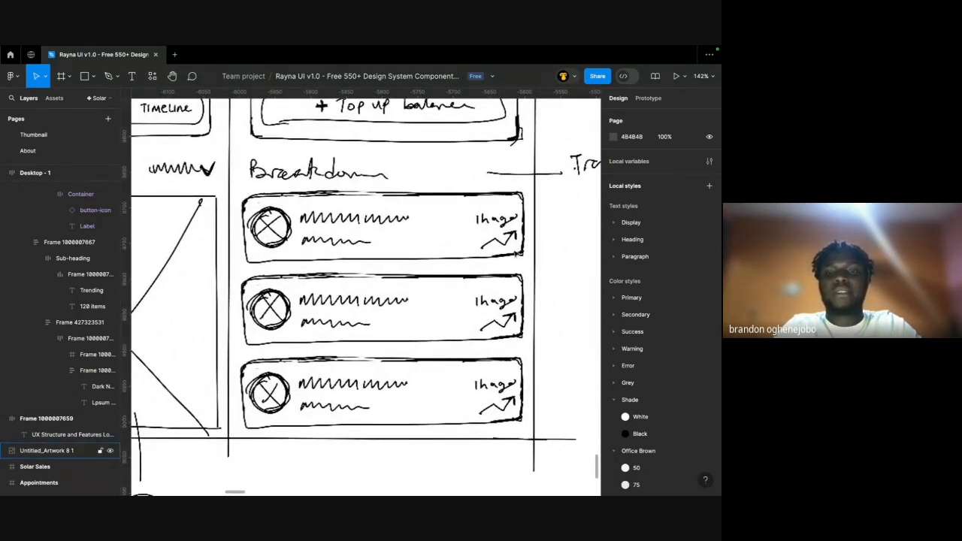
scroll(502, 250, "down", 4)
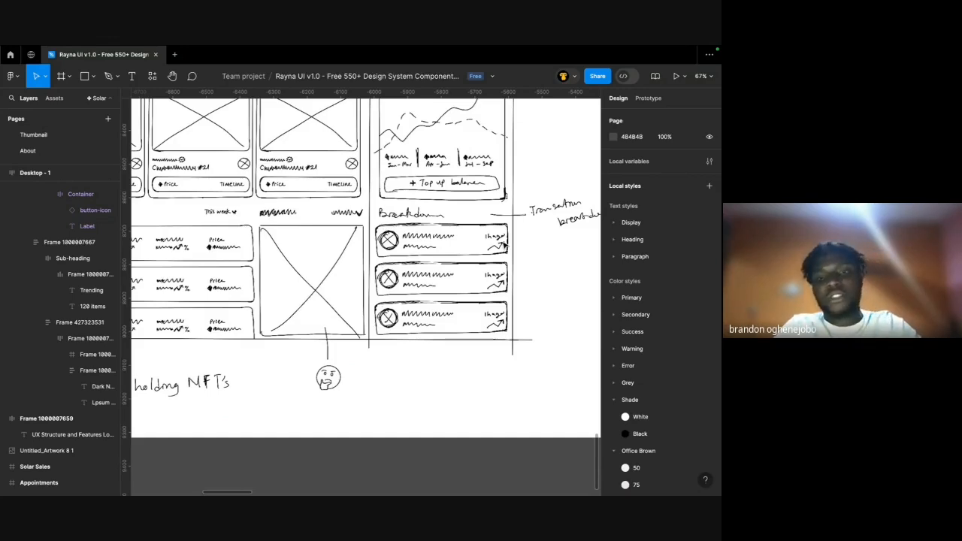
scroll(503, 245, "left", 3)
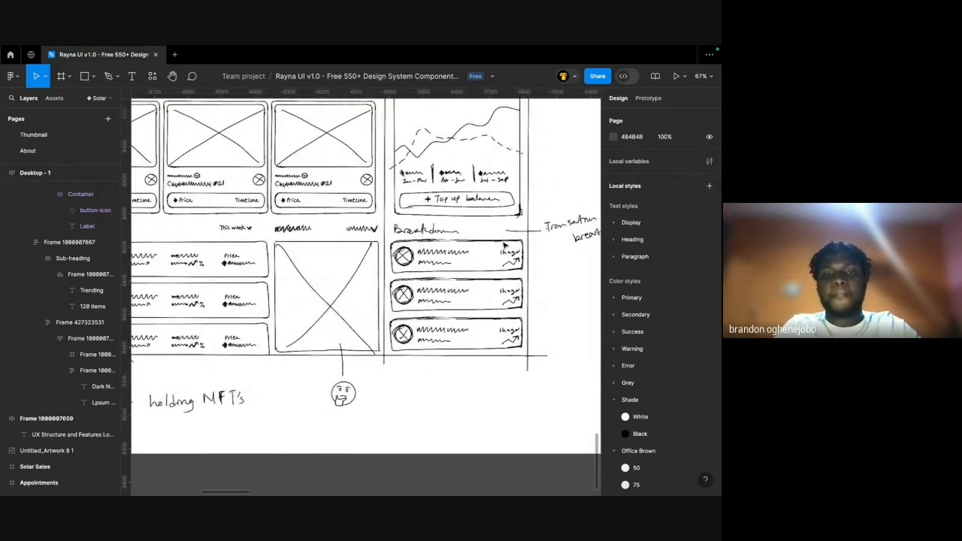
scroll(504, 245, "left", 2)
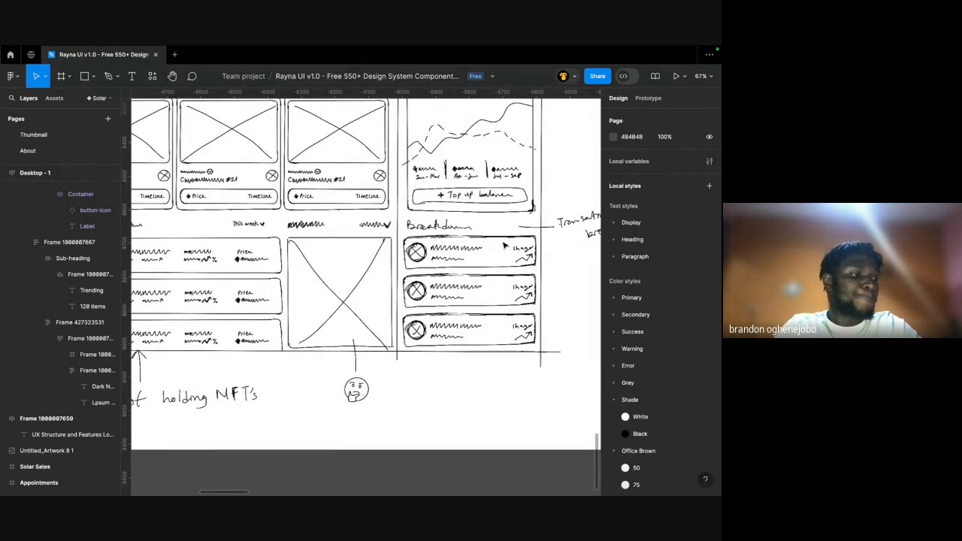
Copy the title and green percentage badge column from the main Trending list's first row into the wallet's Trending row and align its contents top right.
scroll(503, 245, "left", 5)
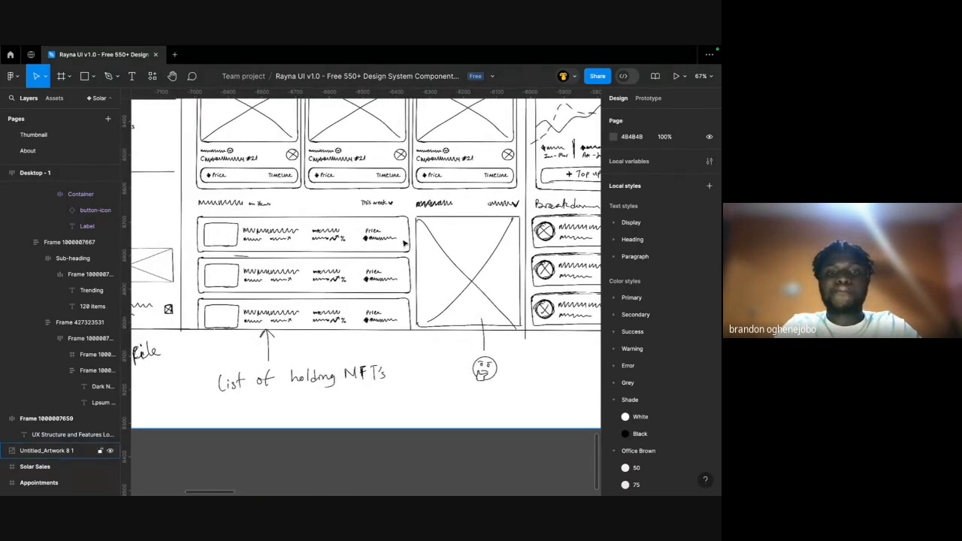
scroll(403, 242, "right", 10)
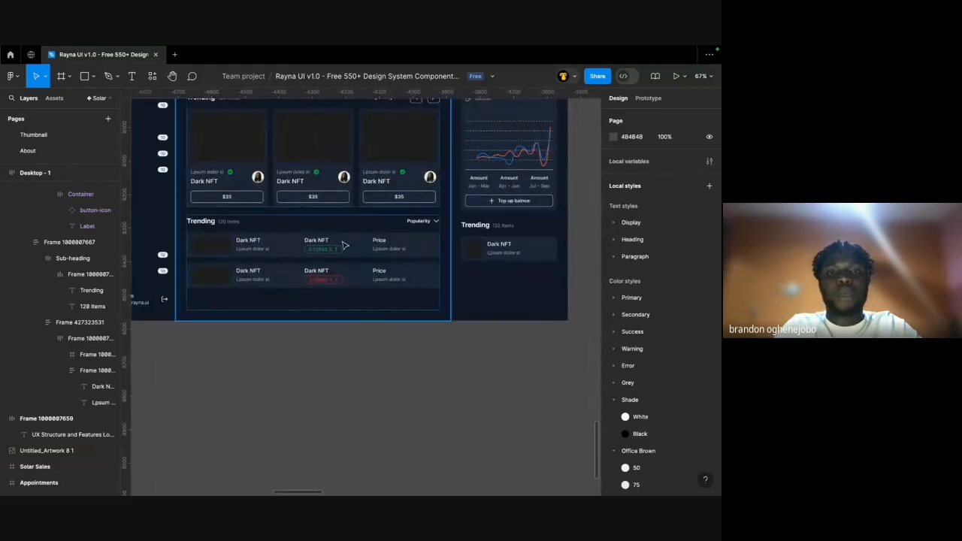
scroll(293, 249, "up", 5)
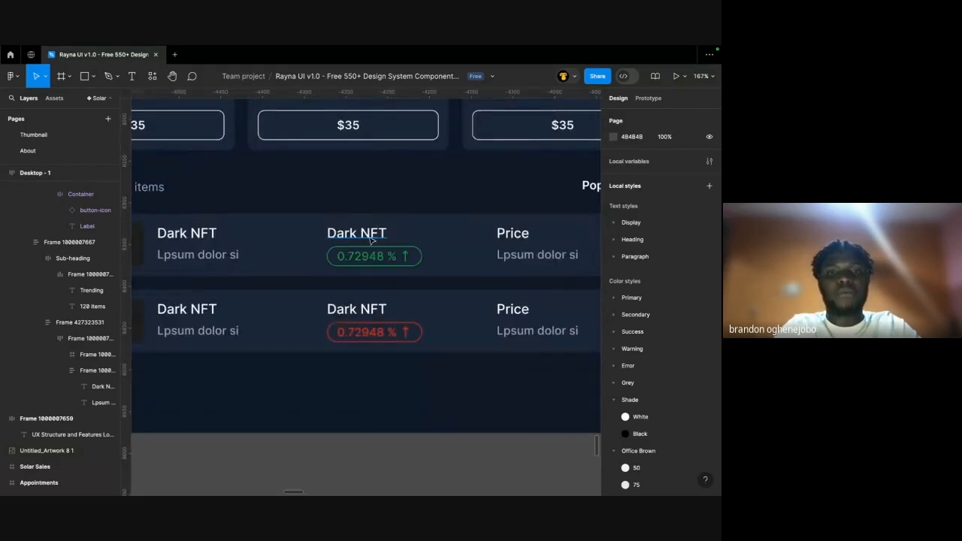
left_click(357, 237)
left_click(375, 246)
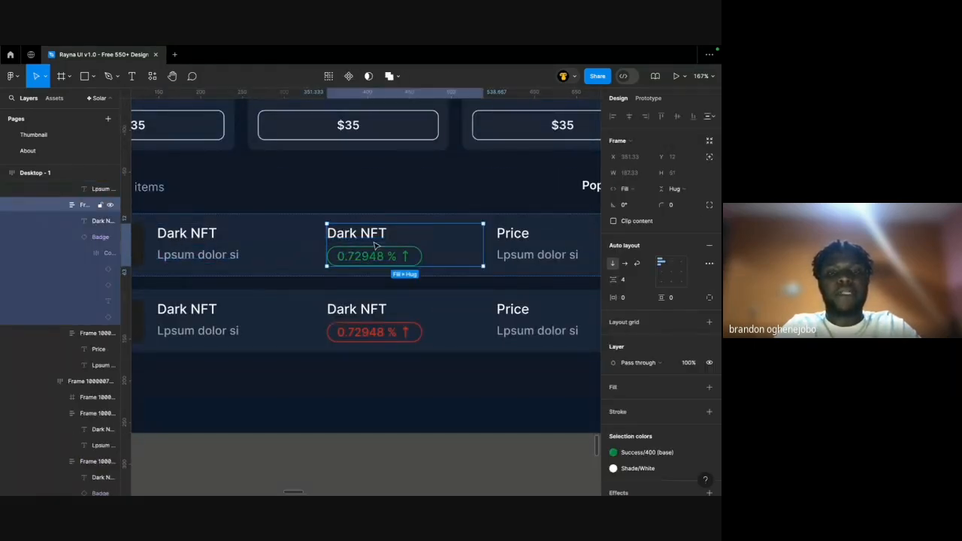
scroll(365, 262, "down", 3)
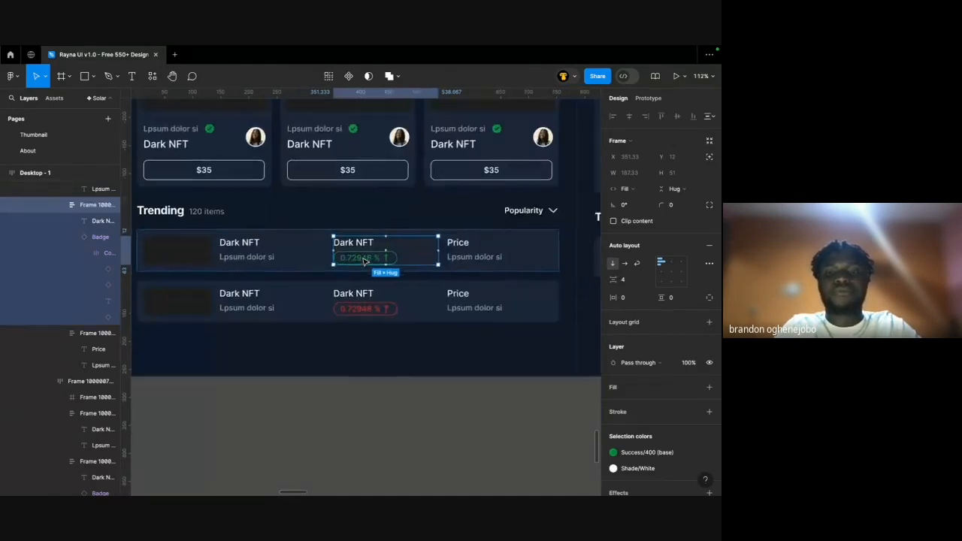
scroll(365, 261, "right", 4)
scroll(398, 239, "up", 2)
left_click(447, 262)
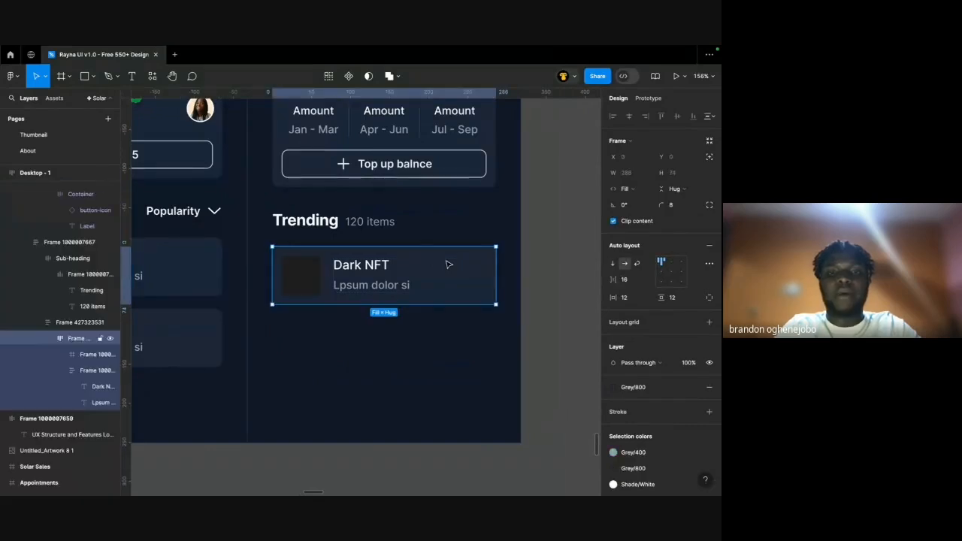
left_click(344, 290)
scroll(417, 288, "up", 4)
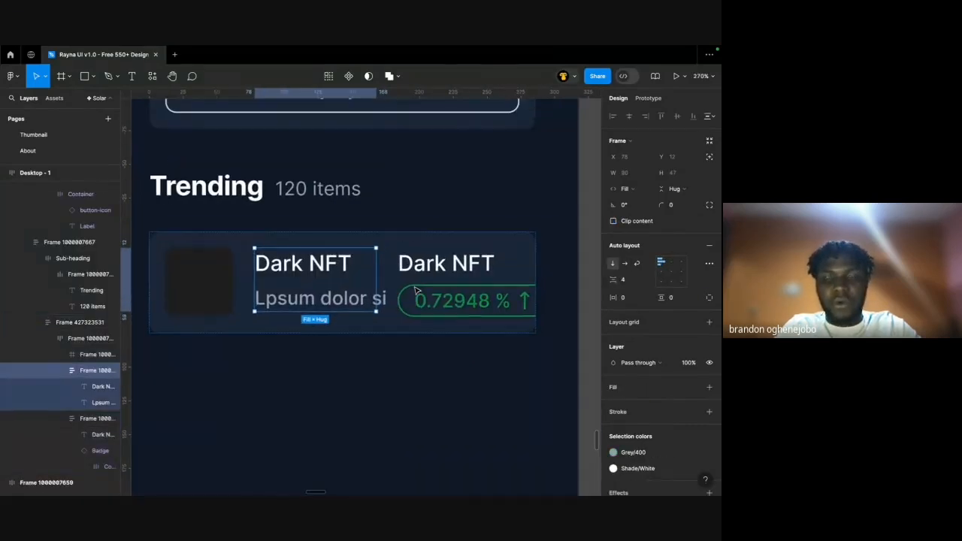
left_click(467, 273)
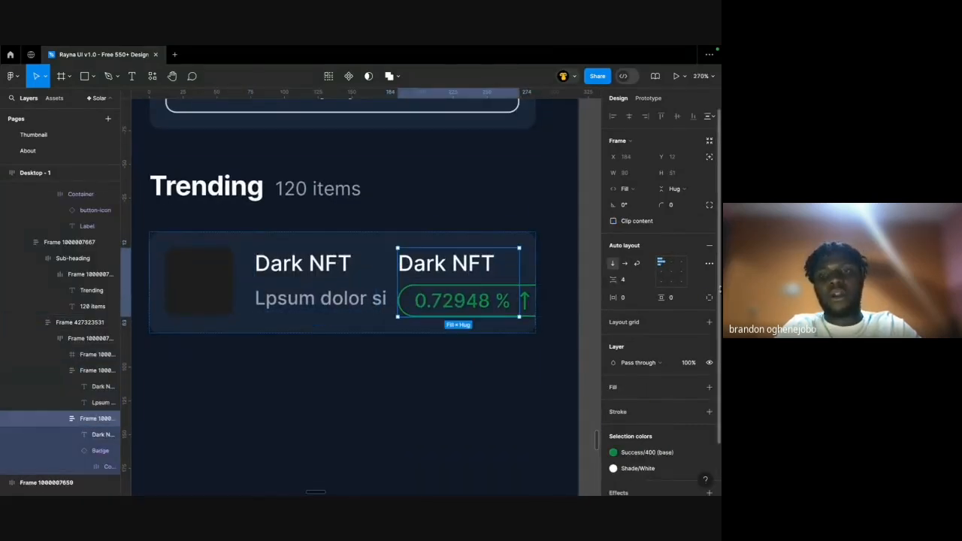
left_click(681, 261)
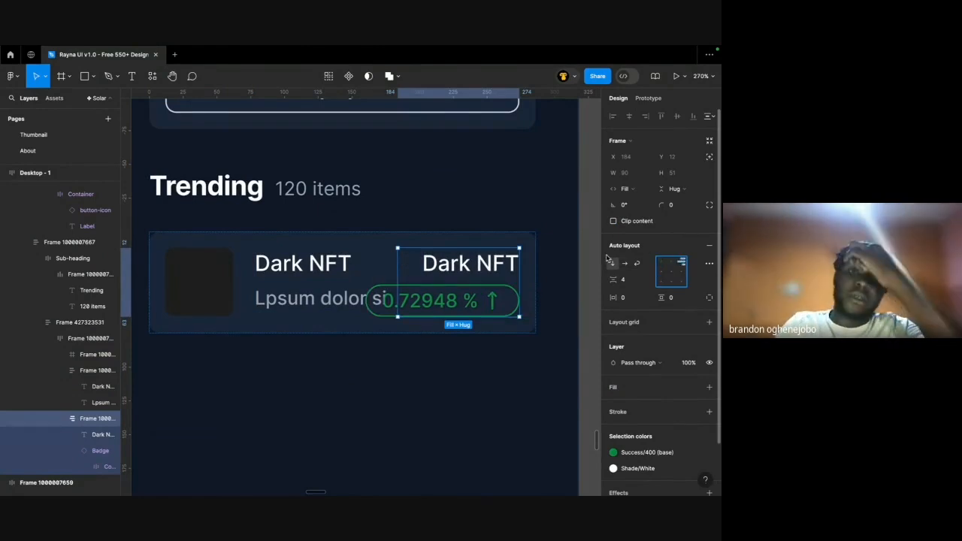
Try a width of 400 for the My Wallet panel, then undo it.
scroll(518, 260, "down", 5)
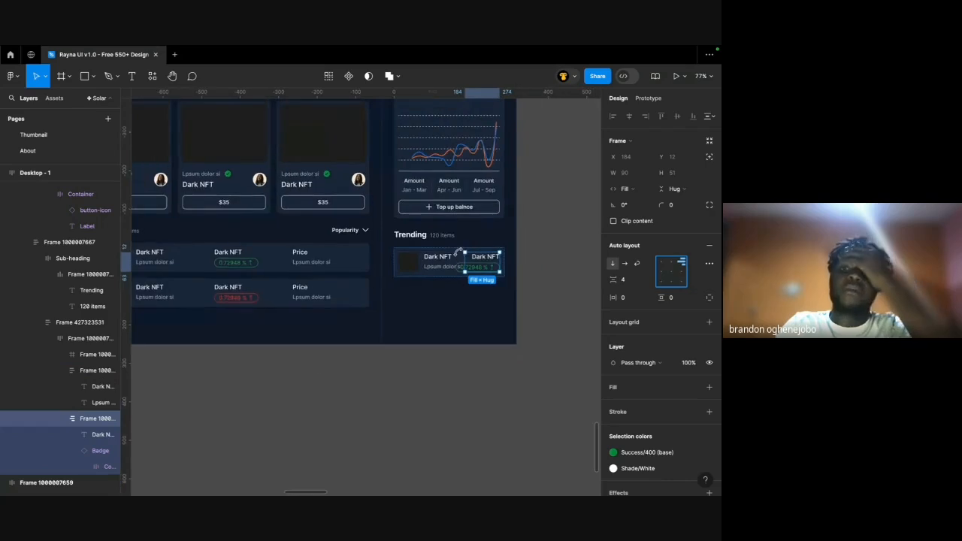
scroll(457, 251, "down", 2)
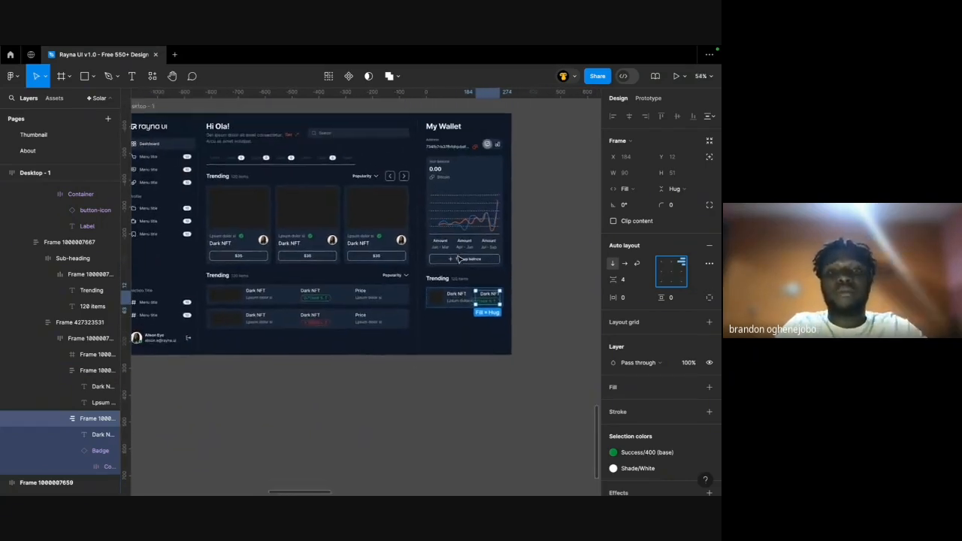
left_click(438, 222)
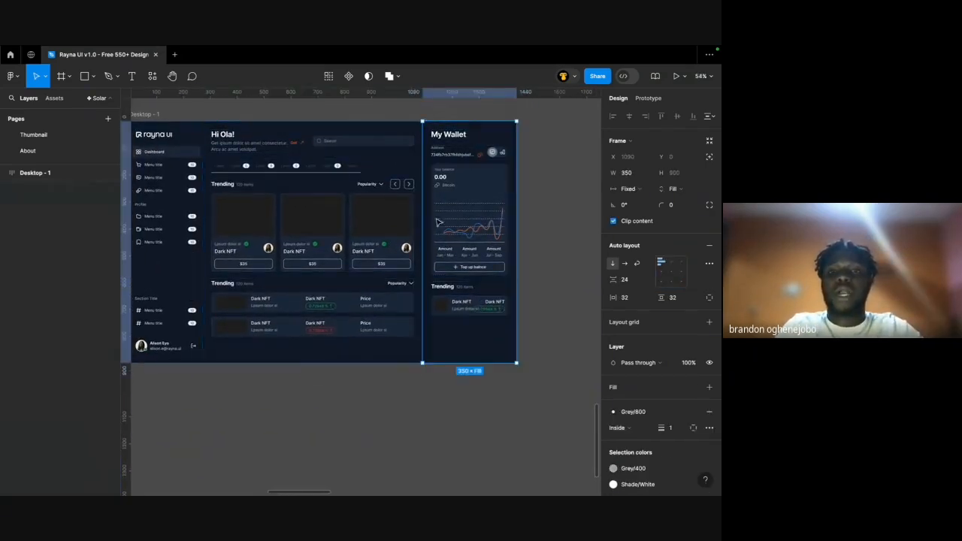
left_click(629, 173)
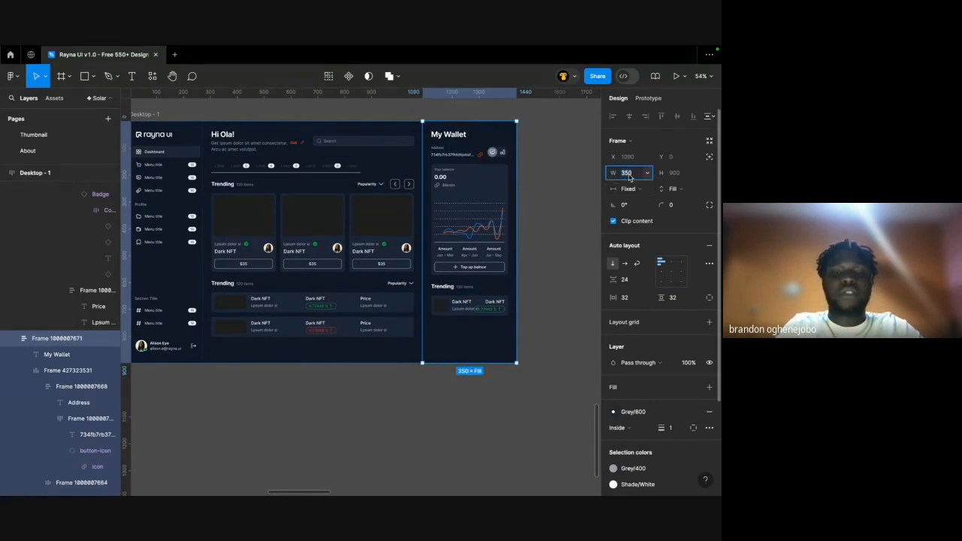
type("400")
key("Return")
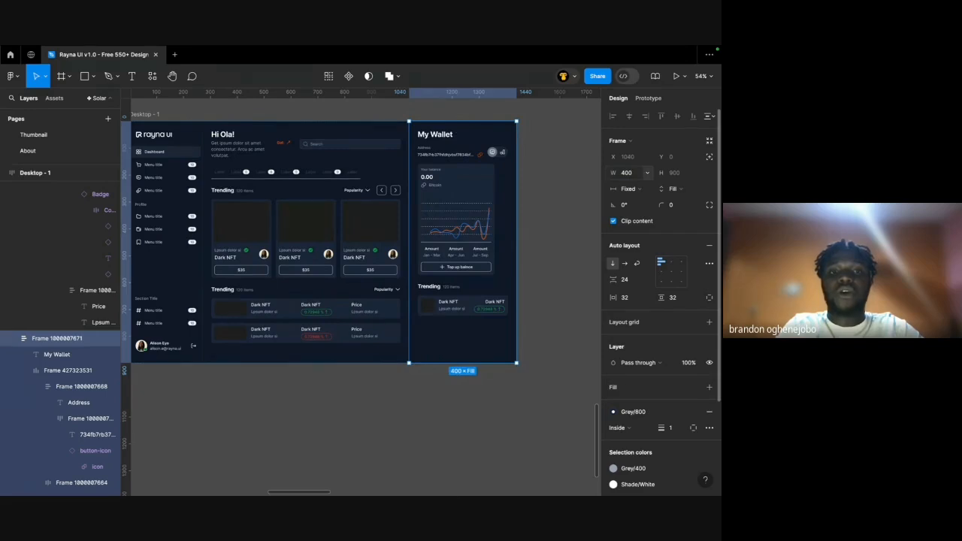
key("ctrl+z")
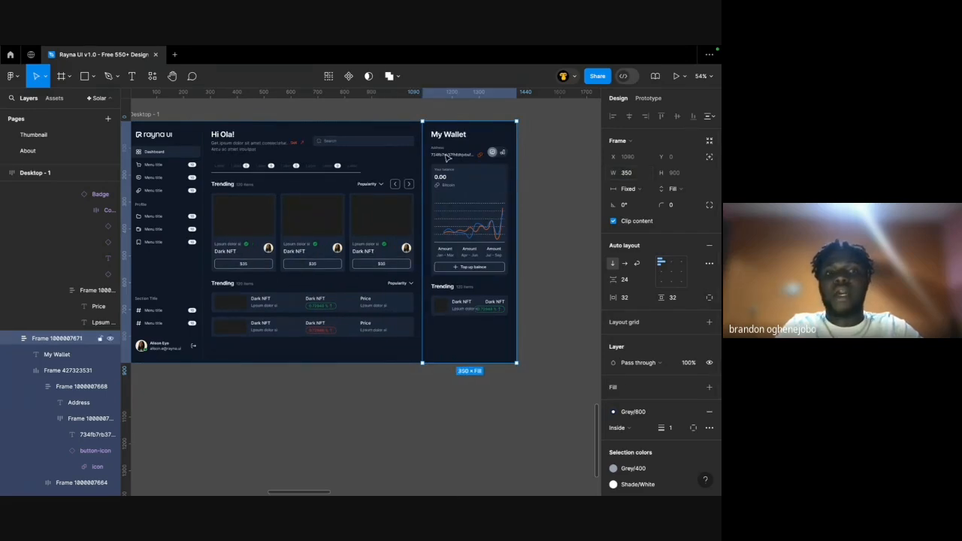
key("ctrl+shift+z")
key("ctrl+z")
Measure the spacing between the sidebar logo and the edges of its container.
scroll(516, 220, "up", 5)
left_click(526, 281)
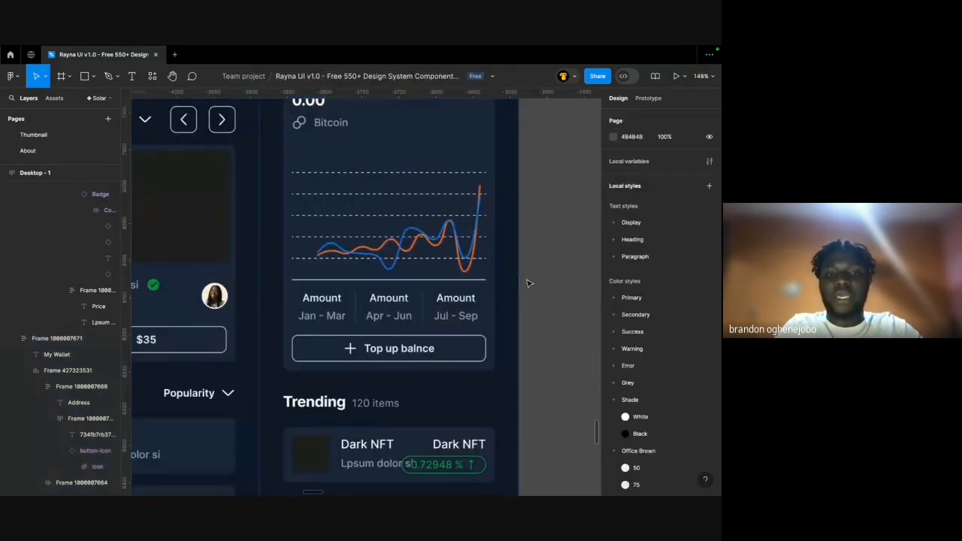
scroll(527, 283, "up", 2)
scroll(543, 318, "down", 5)
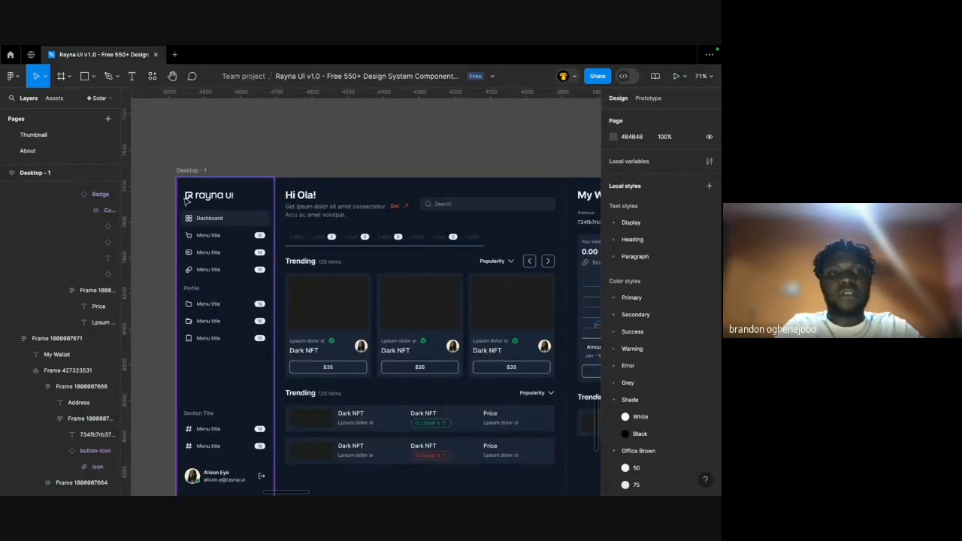
scroll(187, 201, "up", 5)
left_click(192, 200, "ctrl")
left_click(197, 201)
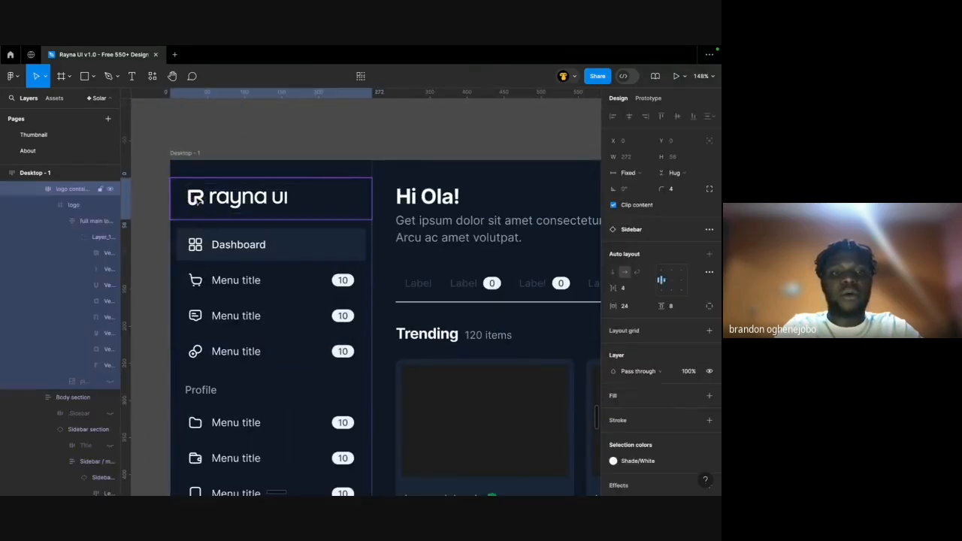
double_click(199, 202)
key("alt")
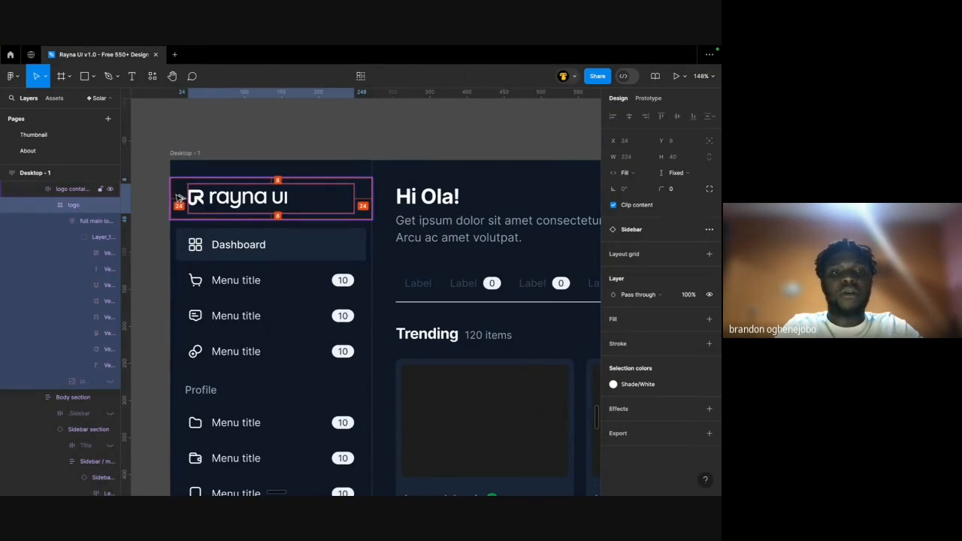
Set the horizontal padding of both the main content panel and the My Wallet panel to 24.
scroll(178, 197, "down", 5)
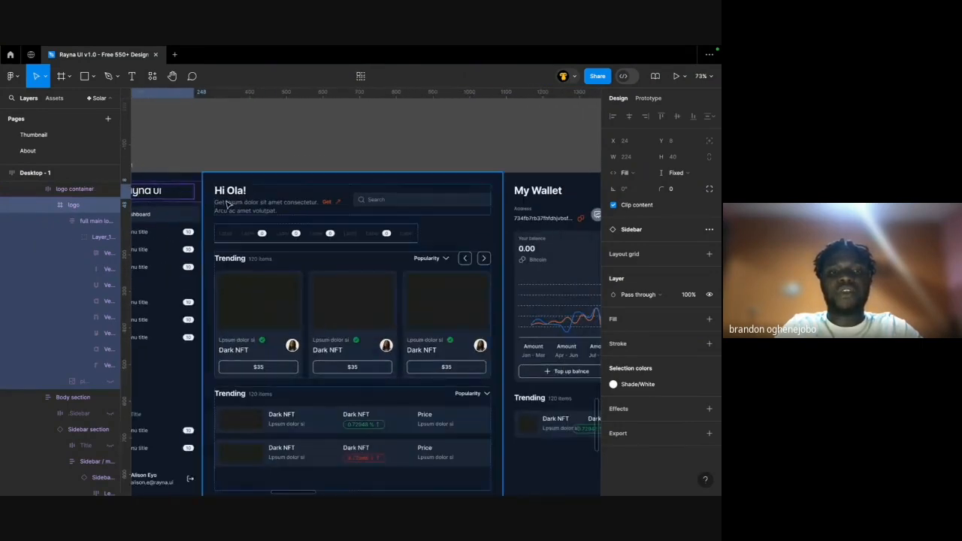
left_click(228, 205)
scroll(358, 204, "down", 3)
scroll(359, 204, "down", 2)
scroll(358, 204, "up", 2)
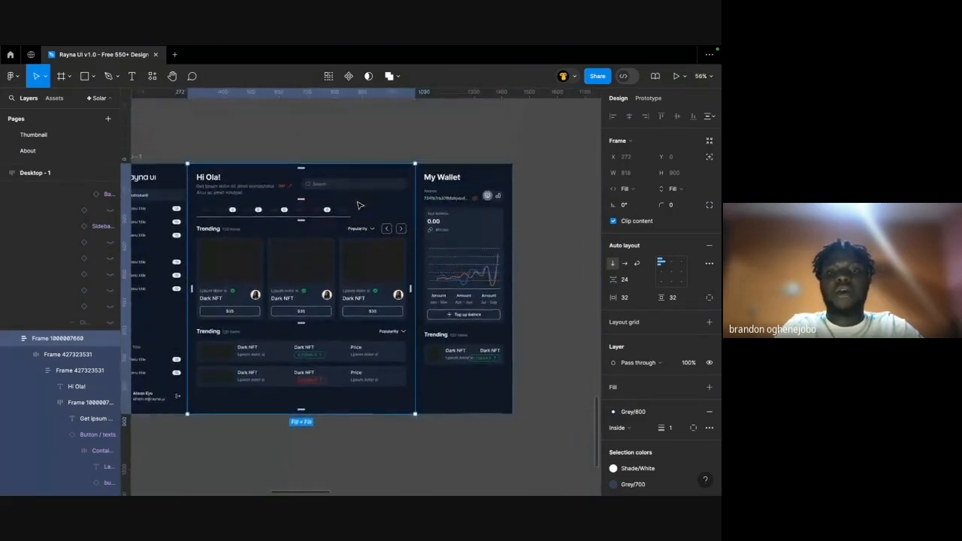
left_click(474, 224, "shift")
type("2")
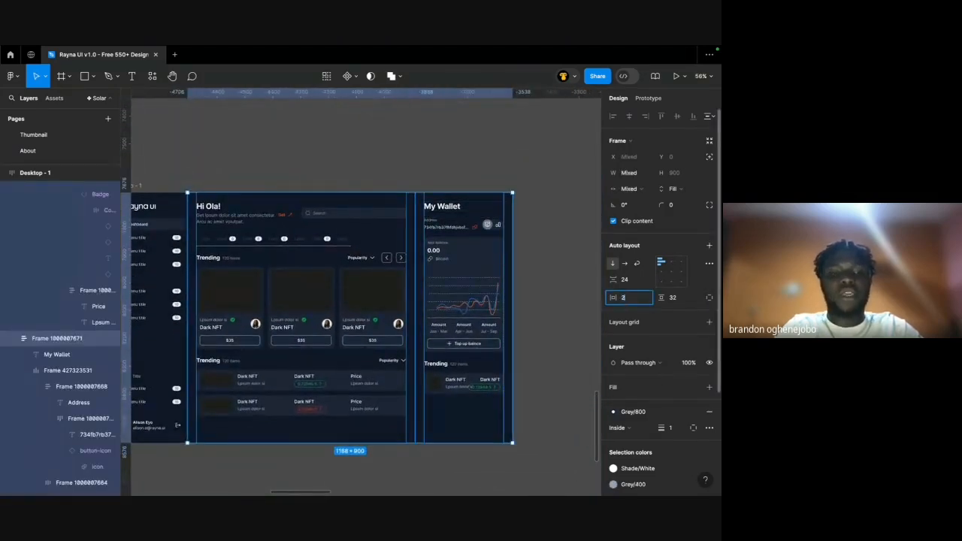
type("4")
key("Return")
scroll(257, 247, "up", 5, "ctrl")
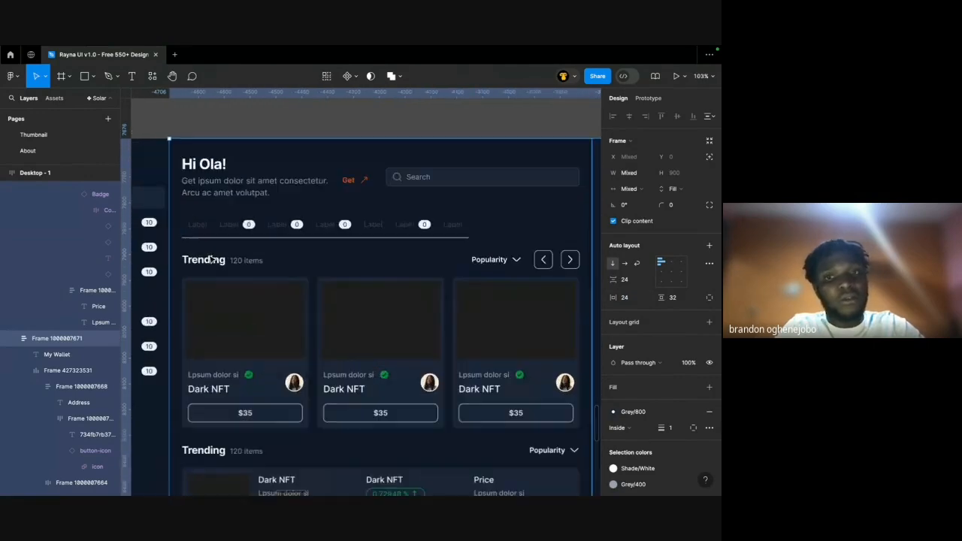
left_click(248, 120)
key("shift+1")
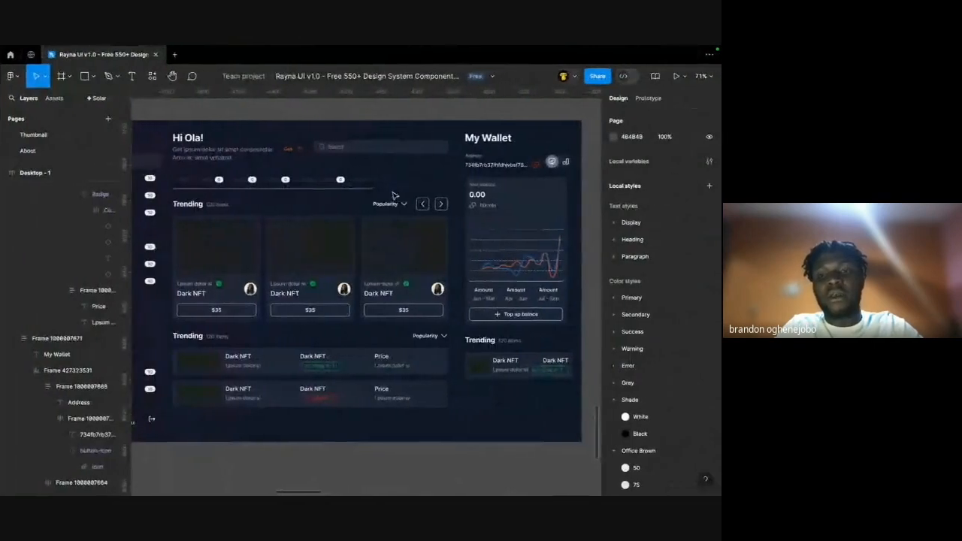
Open the percentage text in the green badge of the wallet's Trending row for editing.
scroll(384, 423, "up", 5)
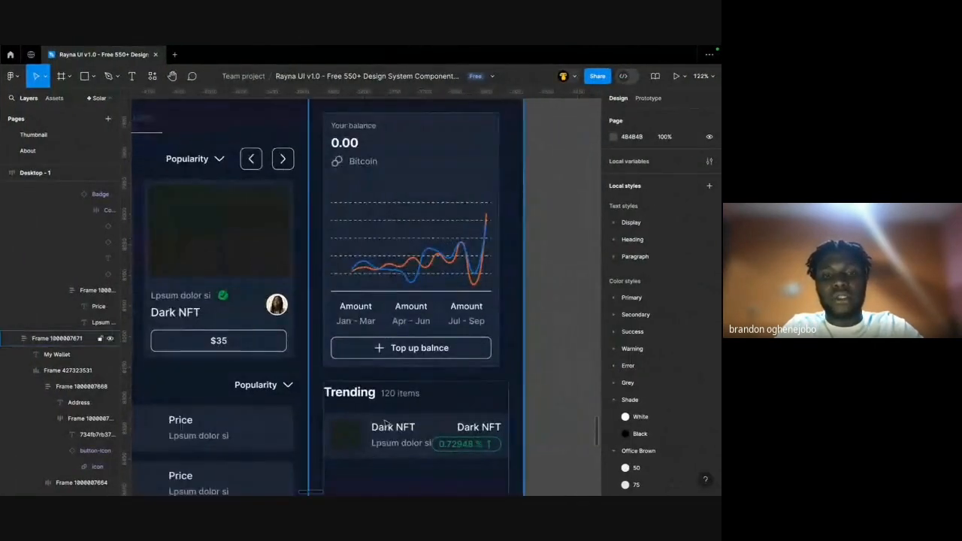
left_click(377, 438)
scroll(384, 440, "down", 2)
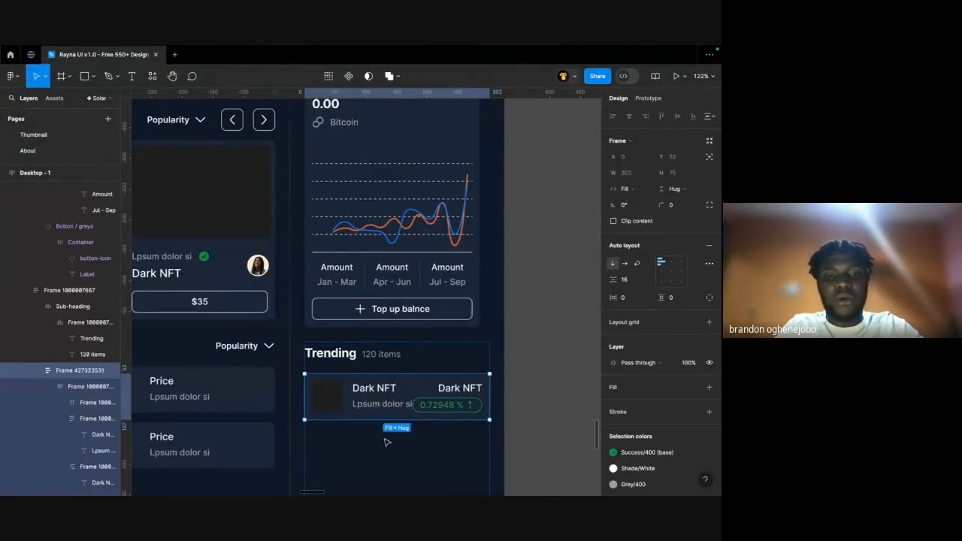
scroll(386, 443, "up", 5)
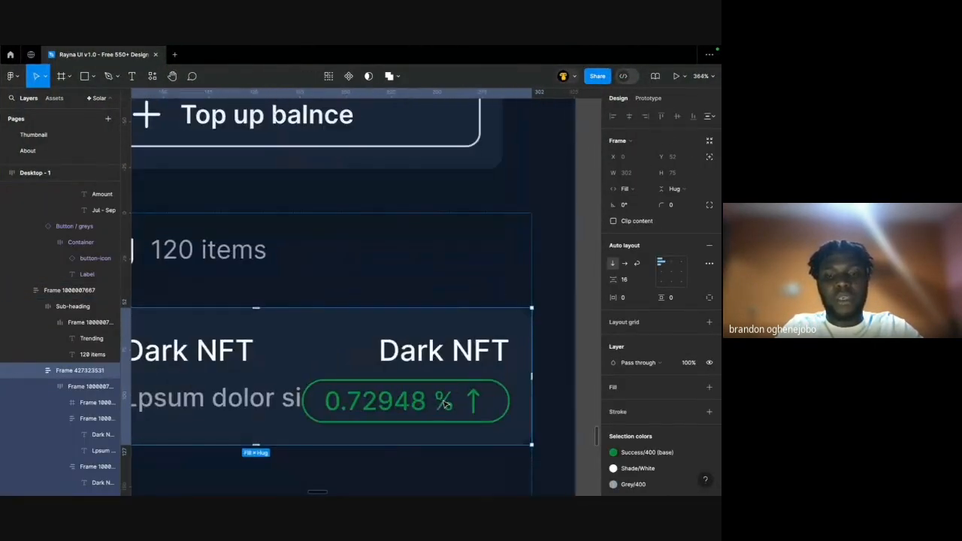
double_click(443, 403)
double_click(441, 403)
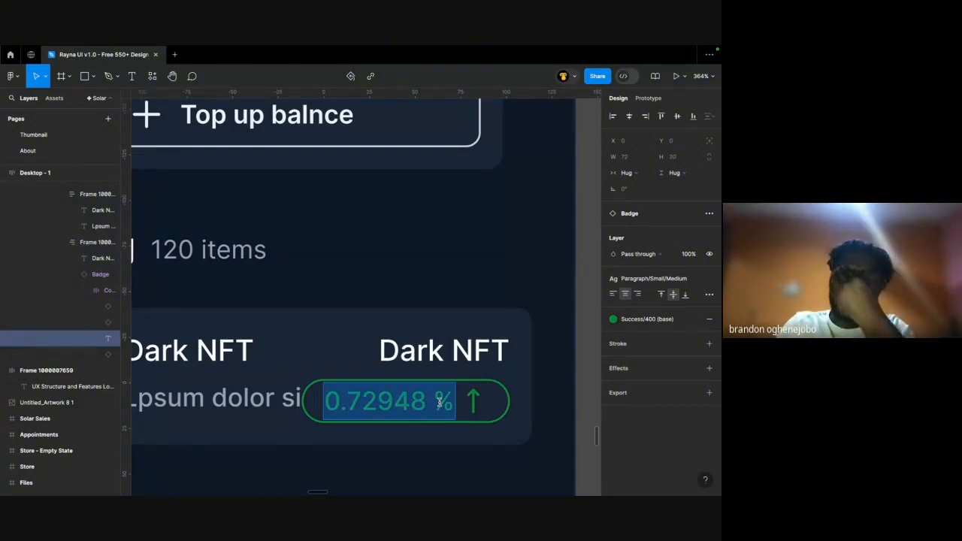
Examine the right-hand content of the transaction rows in the wireframe's Breakdown section.
scroll(441, 404, "down", 4)
scroll(442, 406, "left", 20)
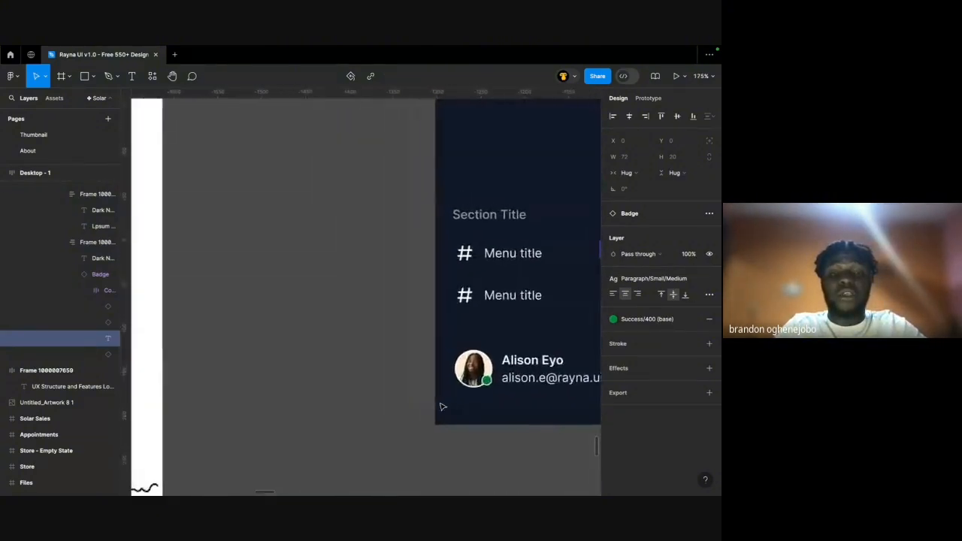
scroll(441, 407, "down", 3)
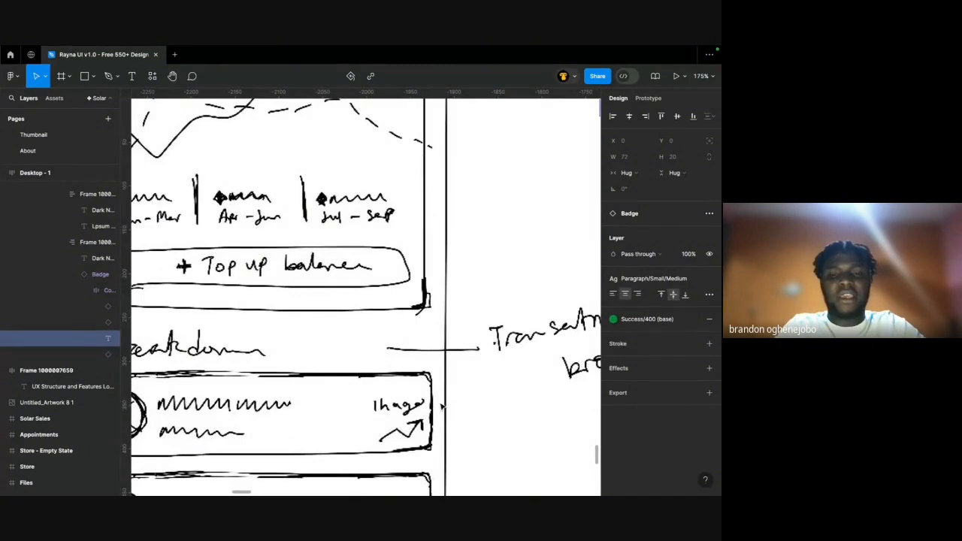
scroll(441, 407, "down", 4)
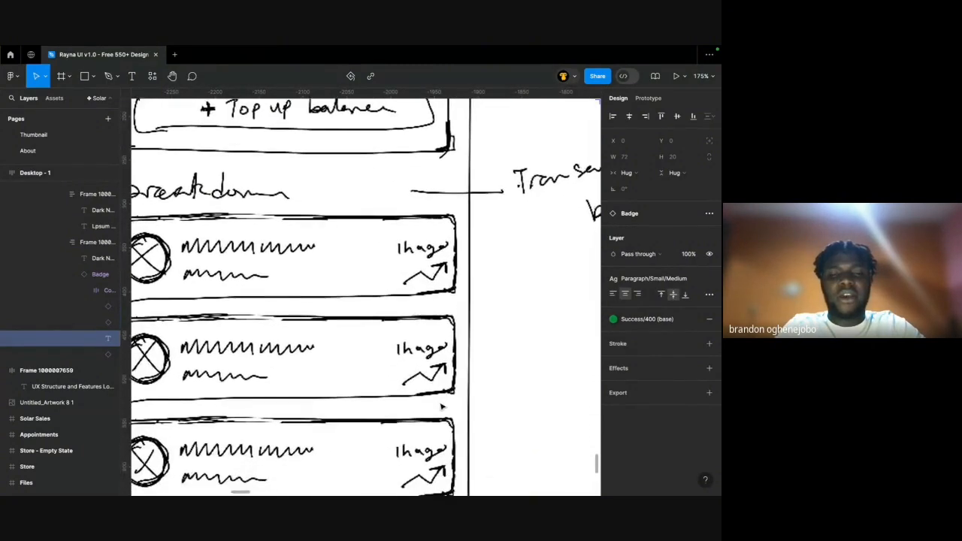
scroll(442, 406, "down", 2)
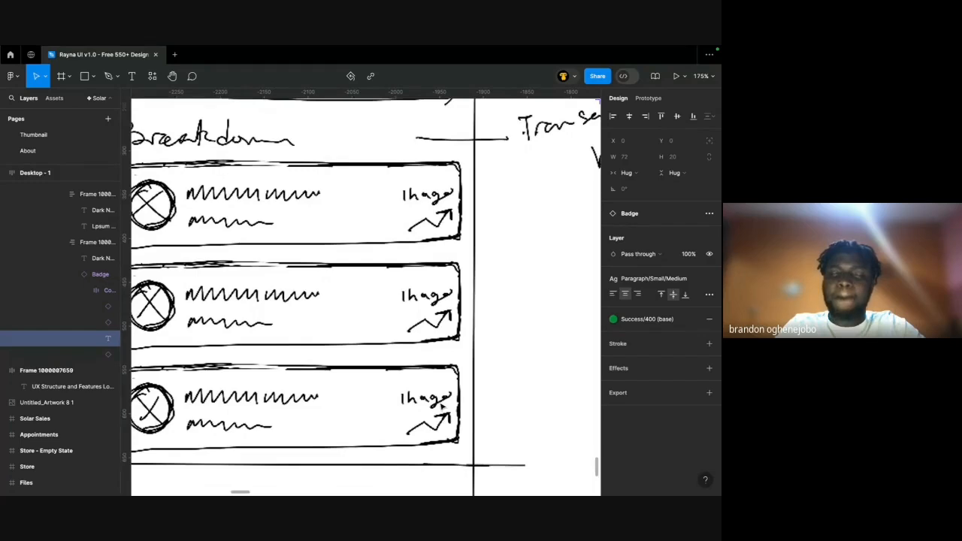
Compare the wallet's Trending row with the transaction rows in the wireframe's Breakdown section.
scroll(441, 406, "right", 15)
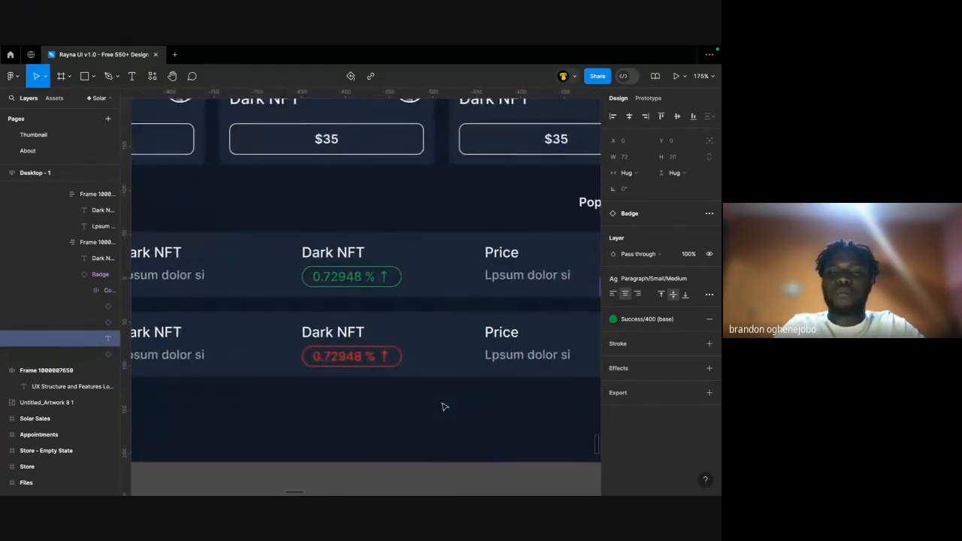
scroll(444, 407, "right", 10)
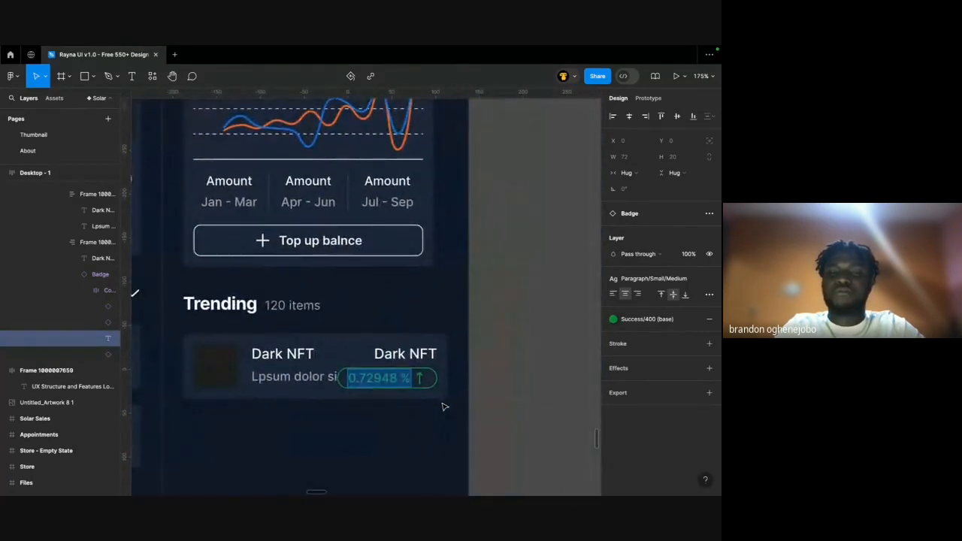
left_click(296, 380)
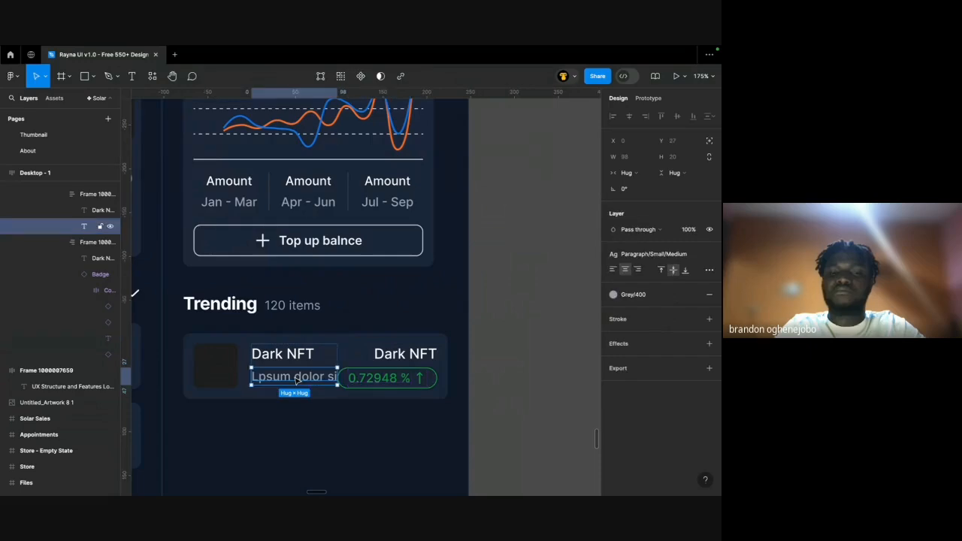
scroll(297, 381, "left", 20)
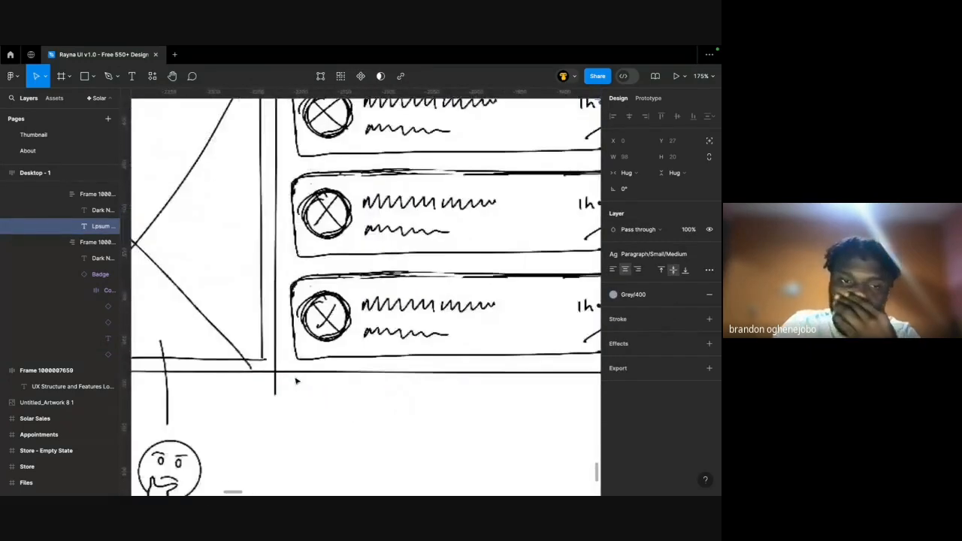
scroll(297, 381, "down", 5)
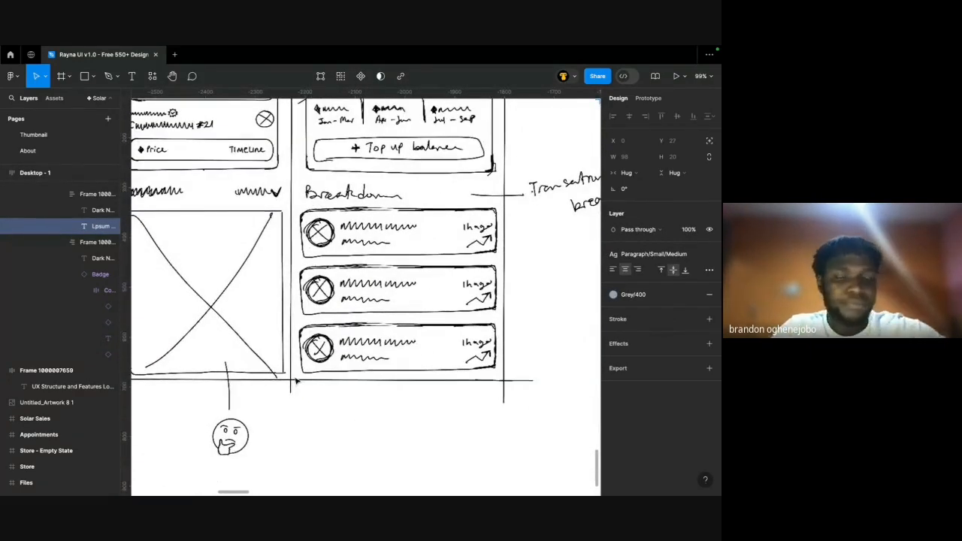
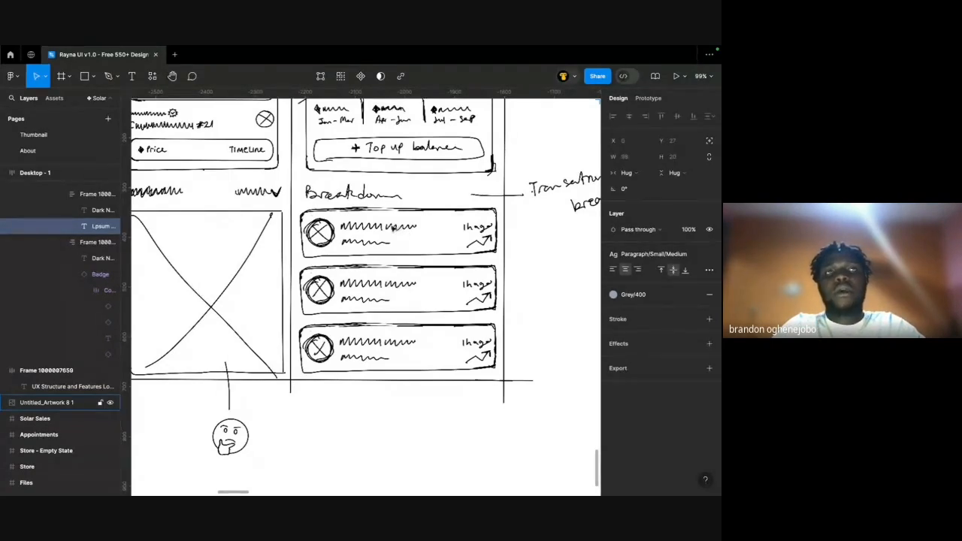
scroll(380, 225, "up", 5)
left_click(303, 224)
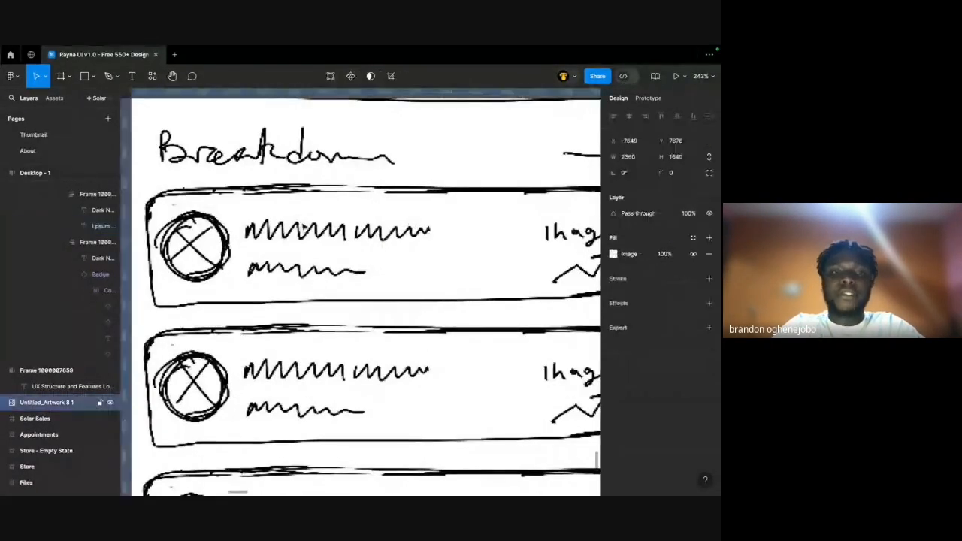
scroll(303, 225, "down", 2)
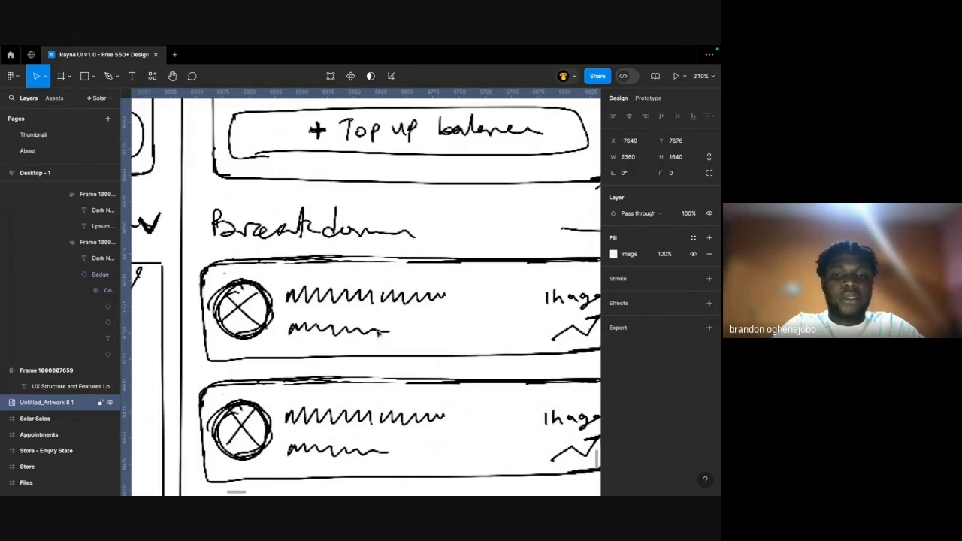
scroll(380, 335, "right", 3)
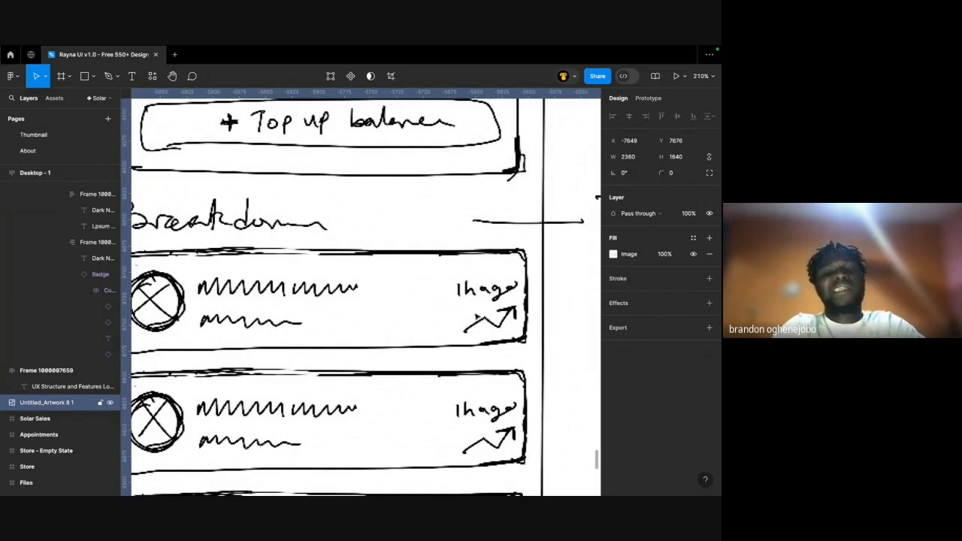
Delete the percentage text from the green badge in the wallet's Trending row, keeping the arrow.
scroll(480, 323, "down", 5)
scroll(479, 323, "right", 12)
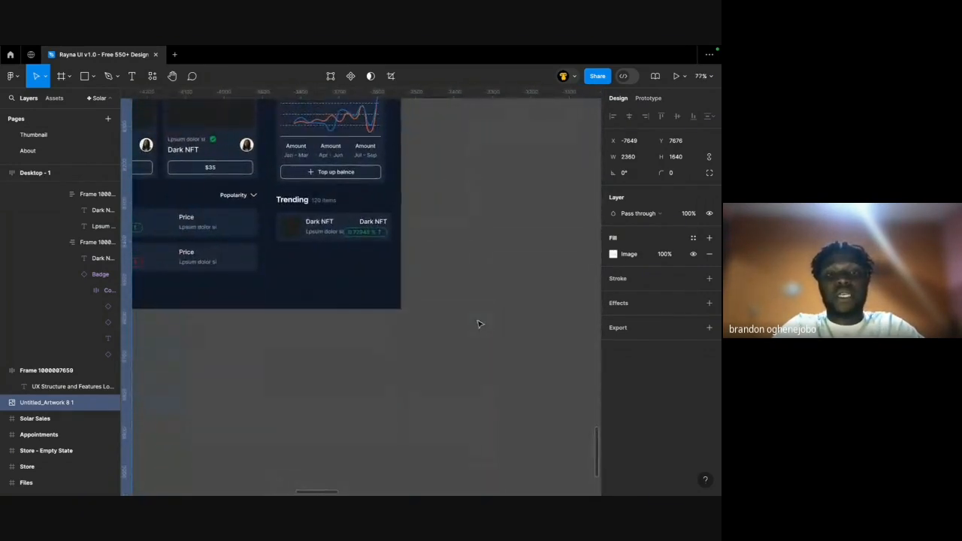
scroll(411, 243, "up", 3)
scroll(411, 243, "up", 5)
left_click(389, 289)
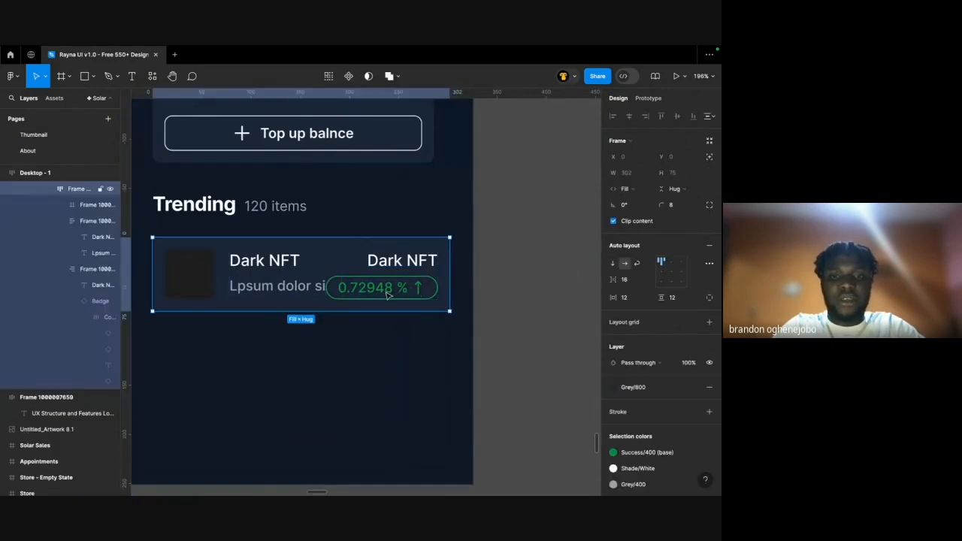
left_click(400, 291, "super")
key("Delete")
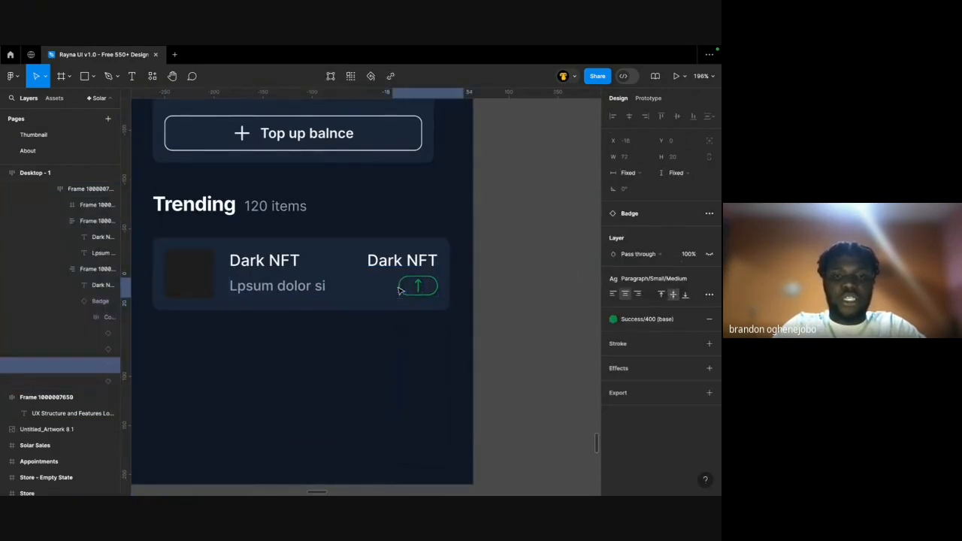
Examine the time label and trend arrow at the end of the wireframe's Breakdown rows.
left_click(315, 289, "super")
left_click(404, 273)
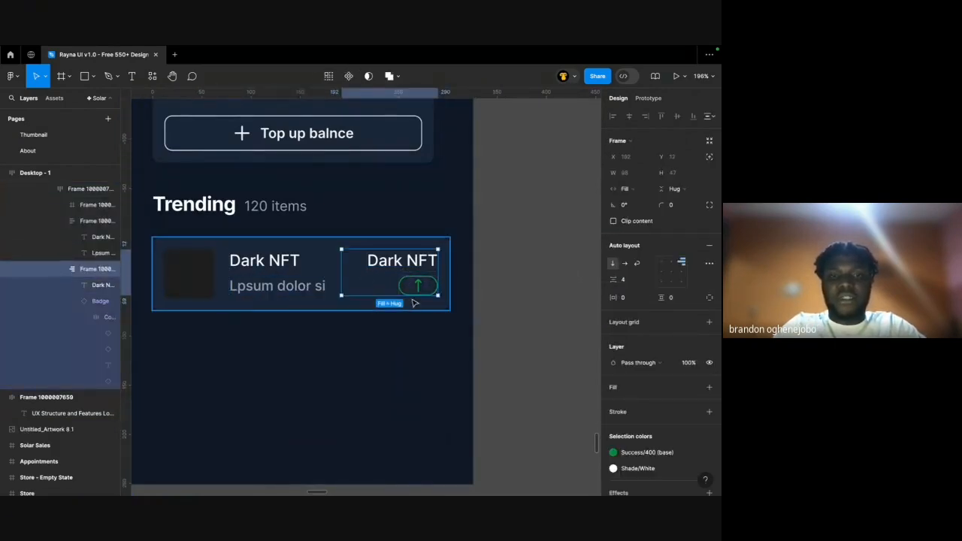
left_click(414, 303)
scroll(414, 303, "left", 7)
scroll(416, 318, "down", 3)
scroll(417, 319, "down", 10)
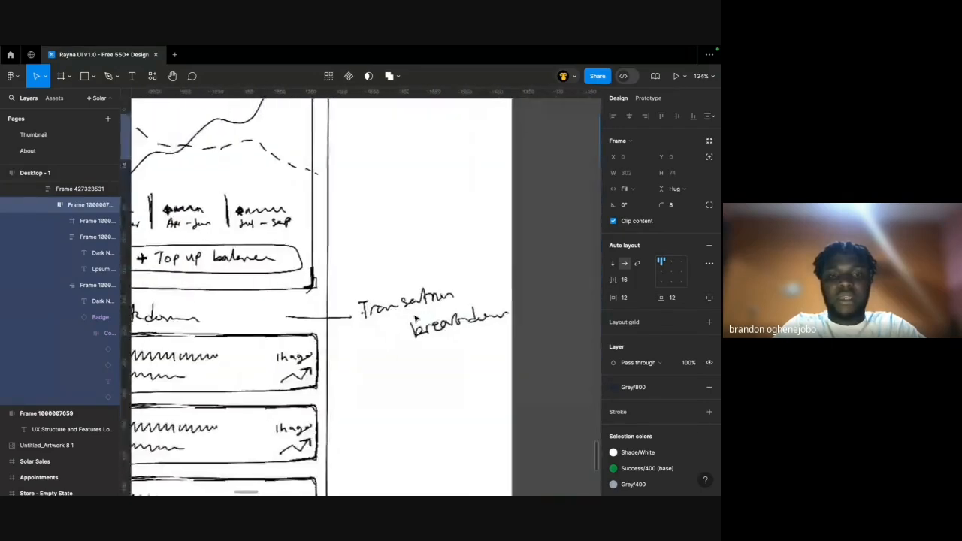
scroll(378, 284, "up", 3)
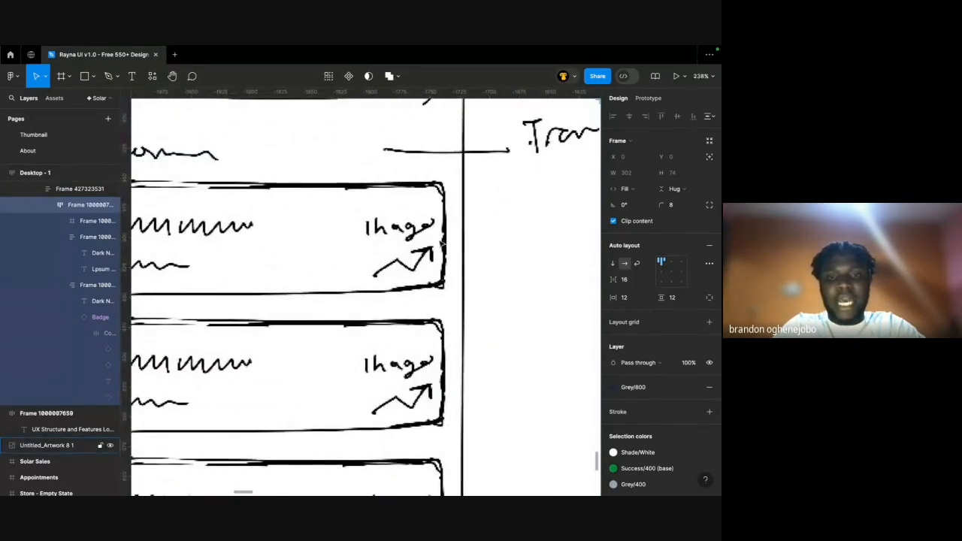
scroll(373, 305, "down", 3)
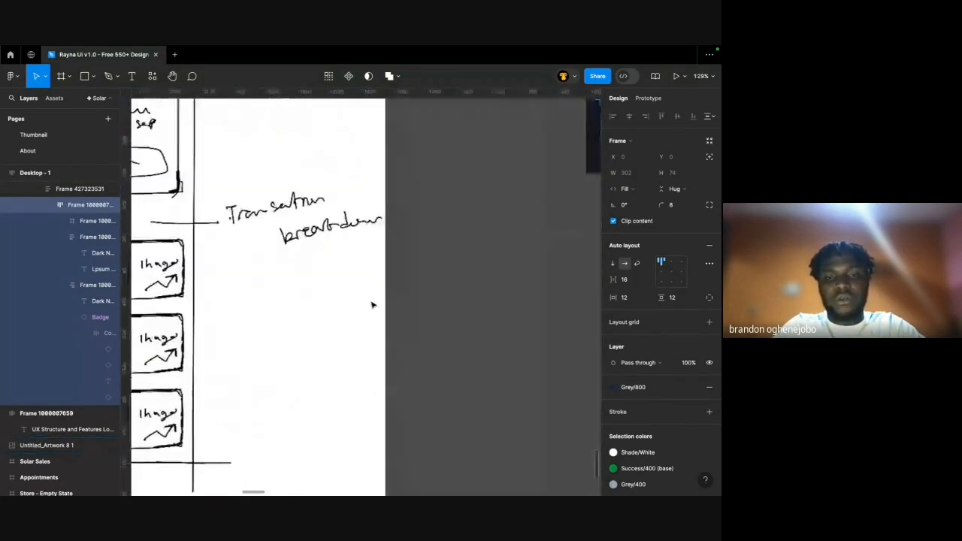
Look up the text style of the "Dark NFT" label above the arrow badge in the wallet's Trending row.
scroll(373, 305, "up", 10)
scroll(373, 305, "right", 5)
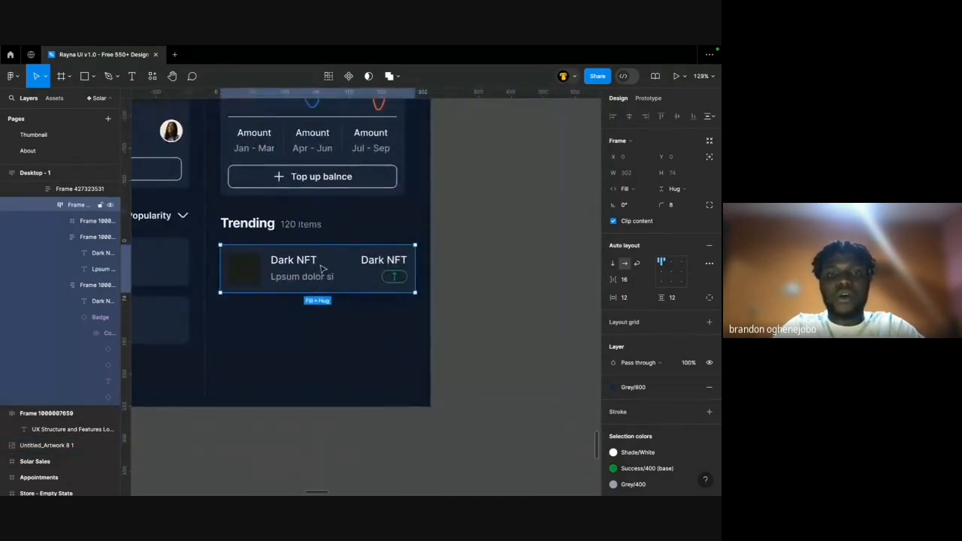
scroll(373, 305, "up", 3)
left_click(297, 281, "ctrl")
left_click(414, 263, "ctrl")
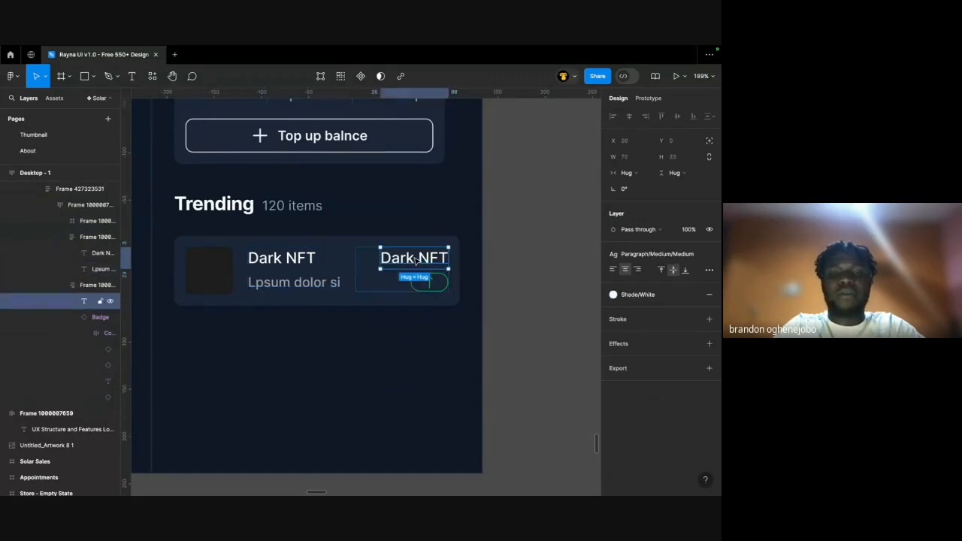
left_click(654, 254)
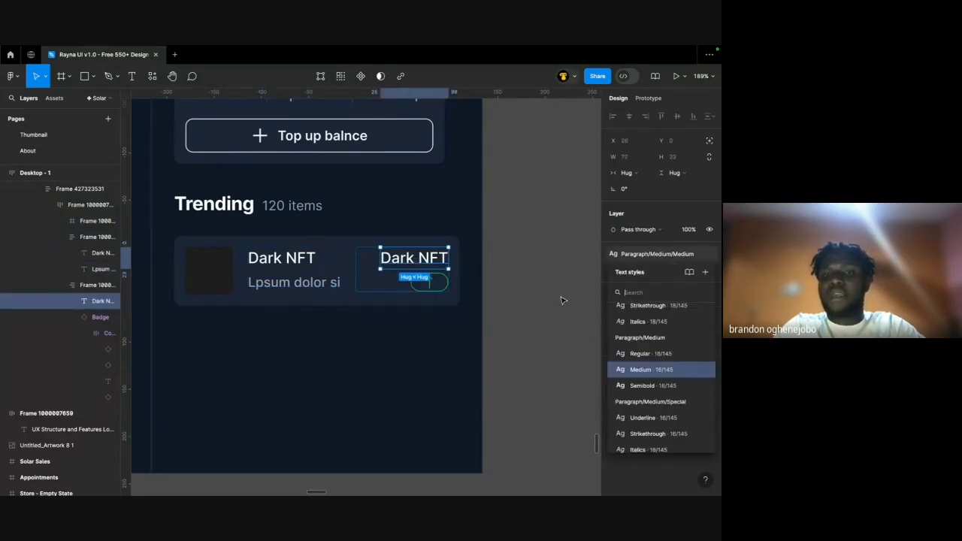
Check the text style of the "120 items" label beside the main panel's lower Trending heading.
scroll(561, 298, "down", 5)
scroll(573, 312, "down", 6)
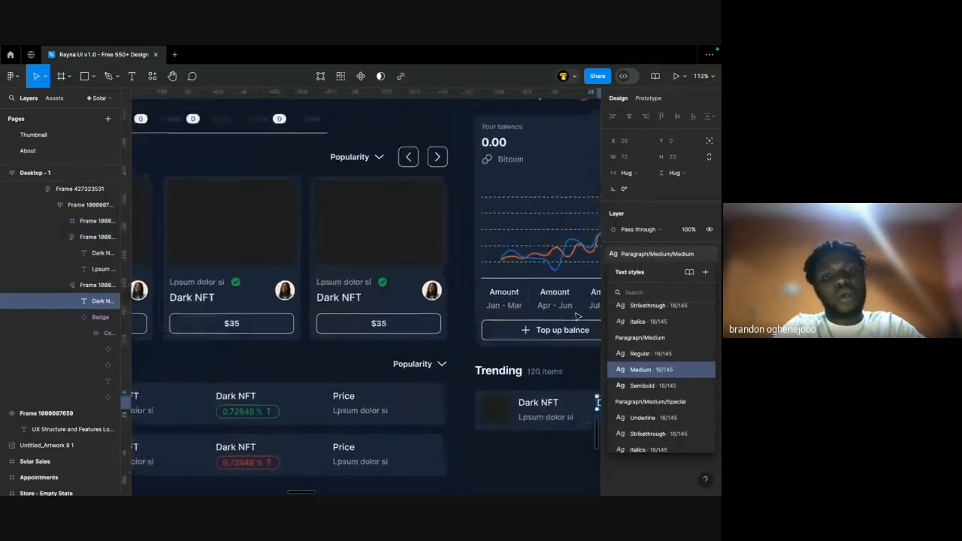
scroll(535, 282, "up", 4)
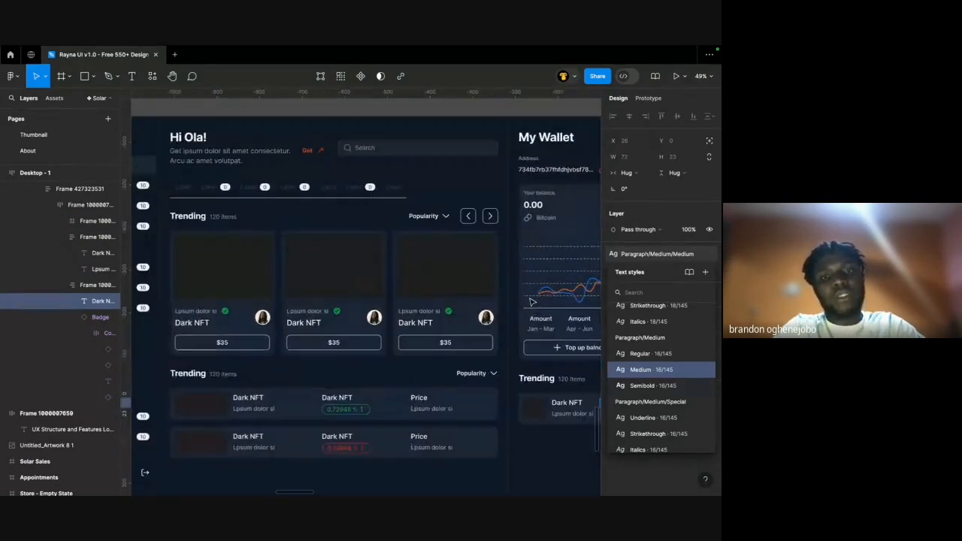
scroll(239, 333, "down", 2)
left_click(242, 333)
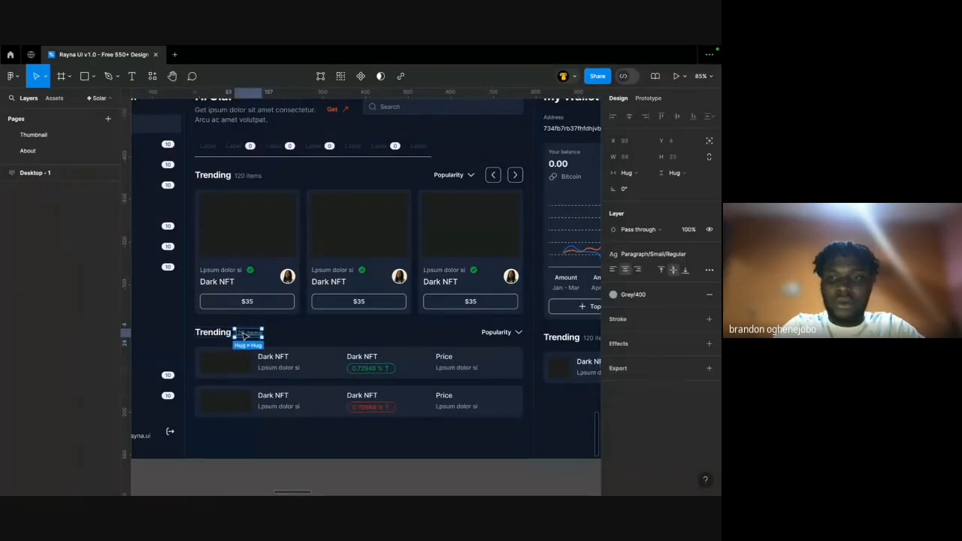
left_click(656, 255)
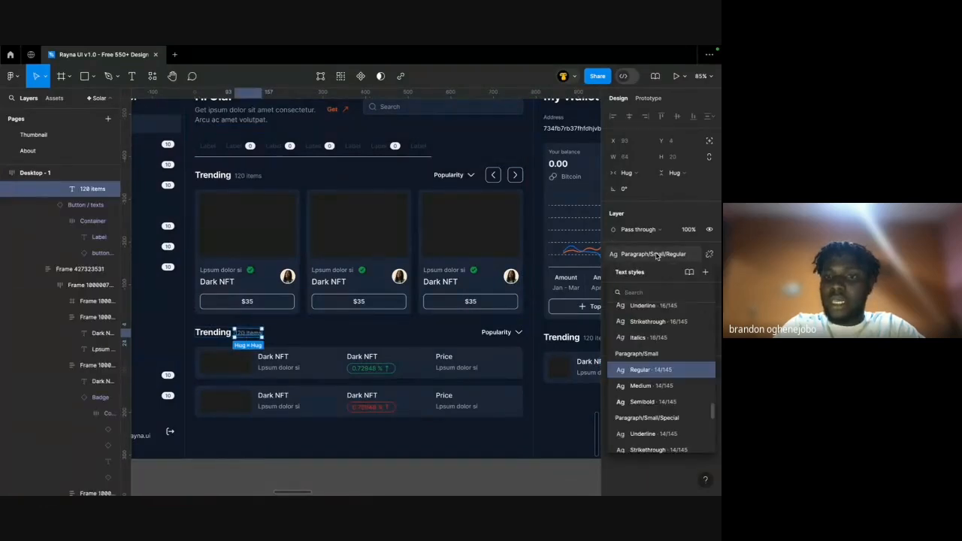
Check the text style of the "Your balance" label in the My Wallet card.
scroll(468, 290, "right", 3)
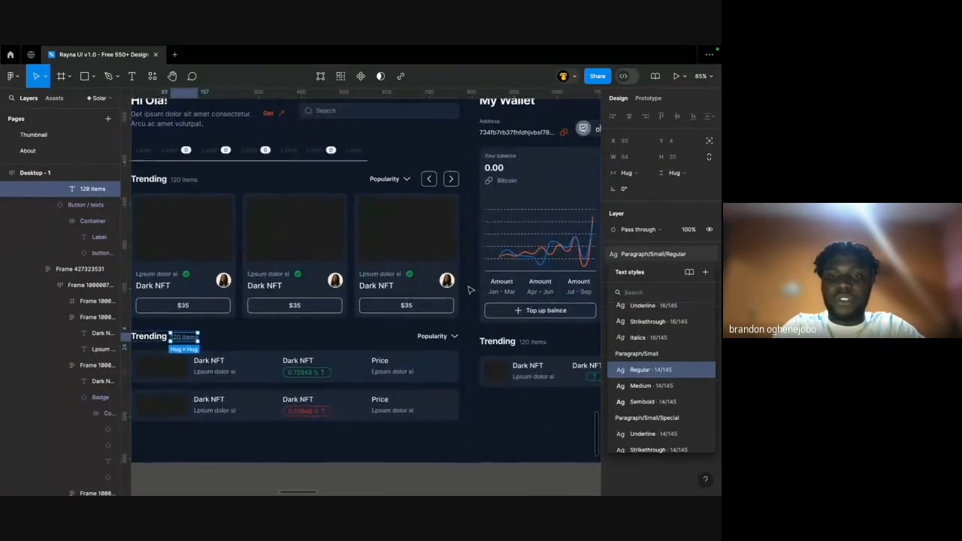
left_click(463, 186)
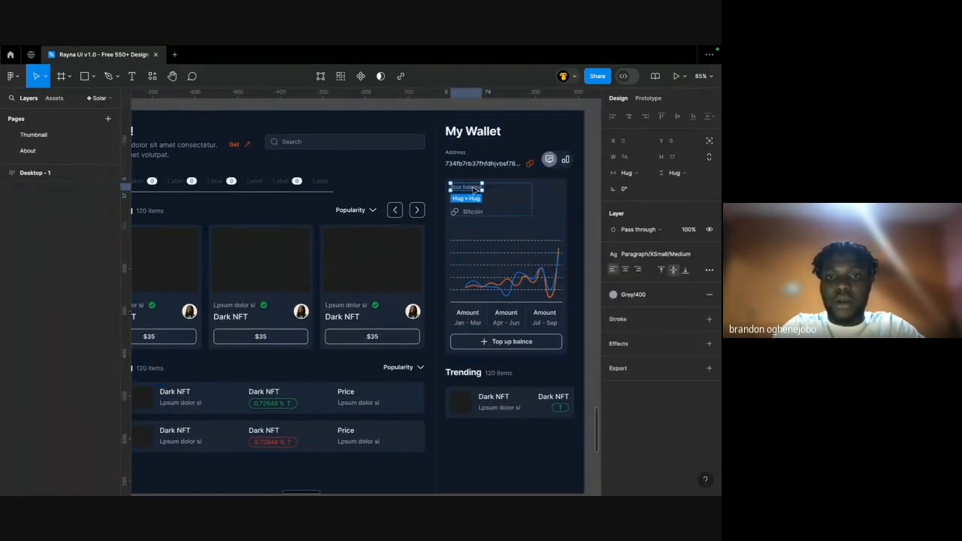
scroll(486, 251, "right", 1)
scroll(486, 252, "right", 2)
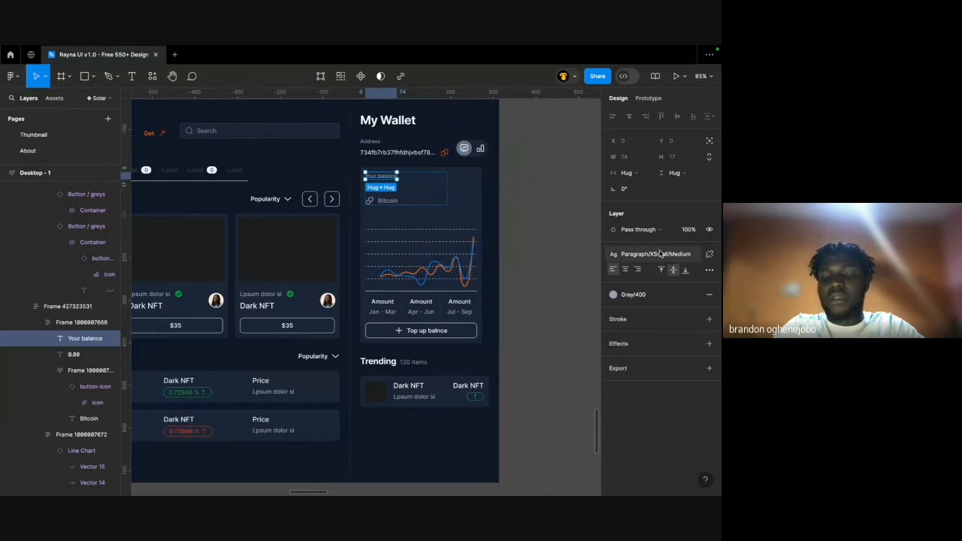
left_click(660, 254)
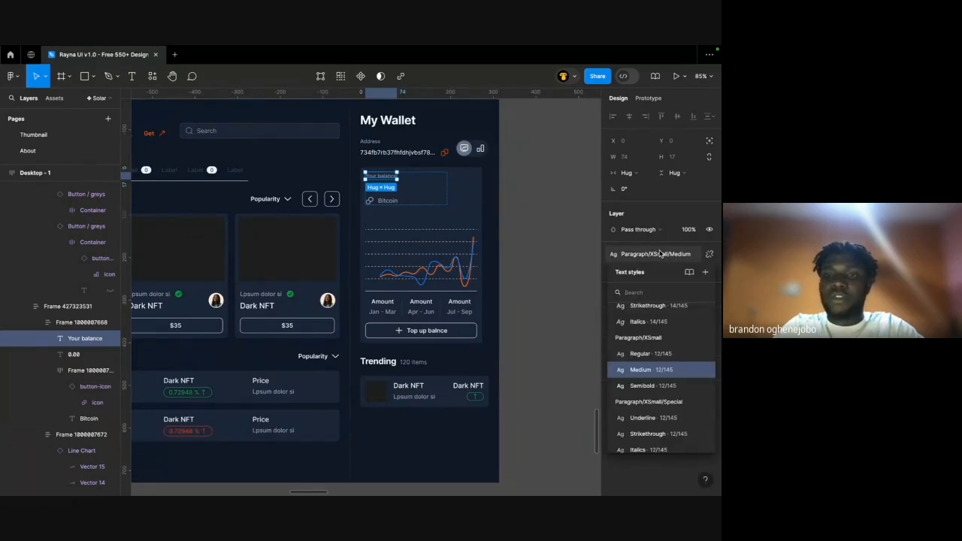
Apply the wallet "120 items" label's Paragraph/Small/Regular style and Grey/400 colour to the "Dark NFT" text above the arrow badge.
left_click(521, 369)
scroll(421, 402, "up", 5)
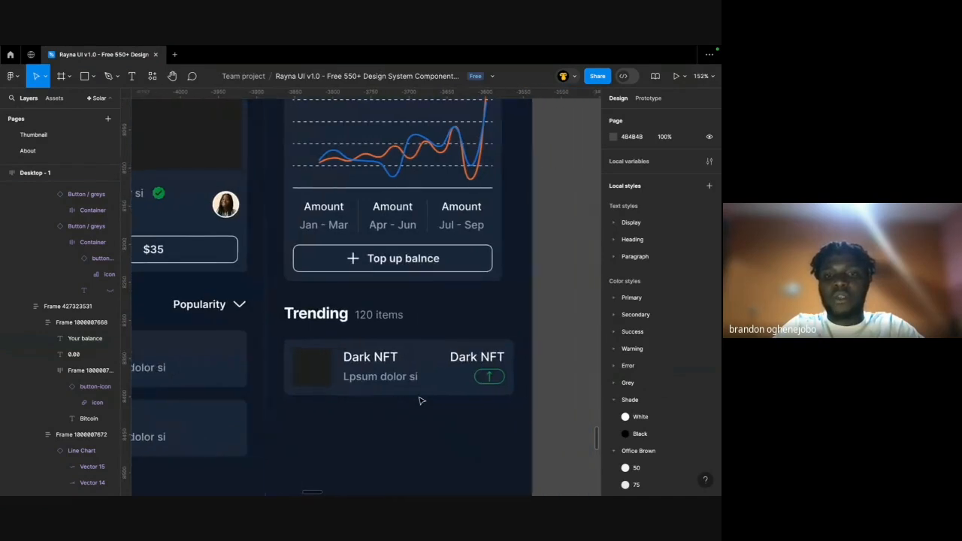
left_click(379, 314)
left_click(489, 365)
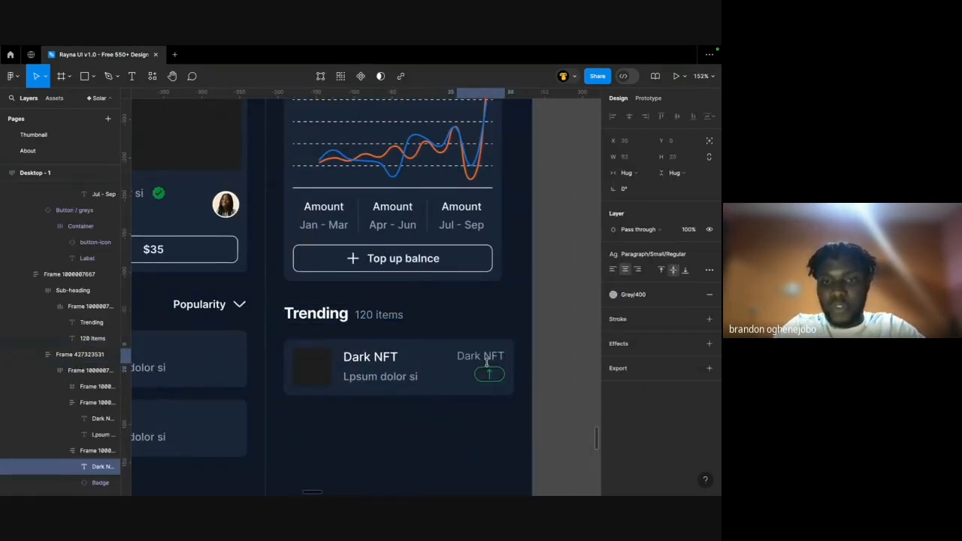
Compare the "120 items" label with the grey "Dark NFT" text and search the available text styles for "1".
scroll(490, 365, "up", 1)
left_click(376, 311)
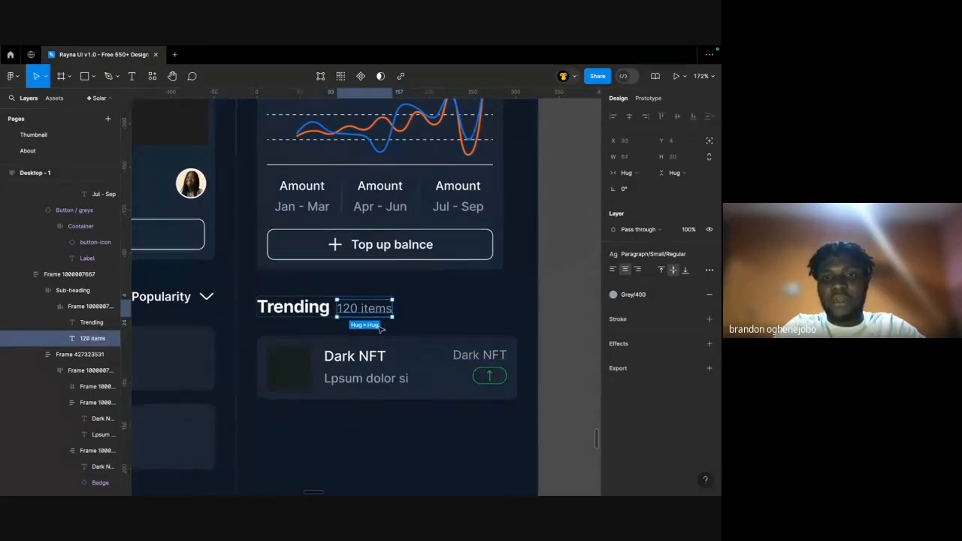
left_click(505, 364)
left_click(644, 254)
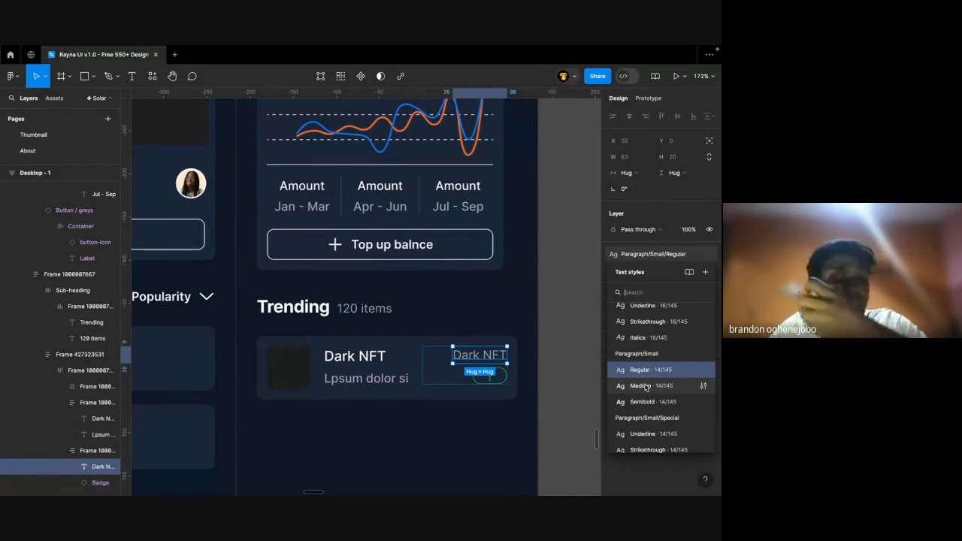
scroll(563, 368, "left", 1)
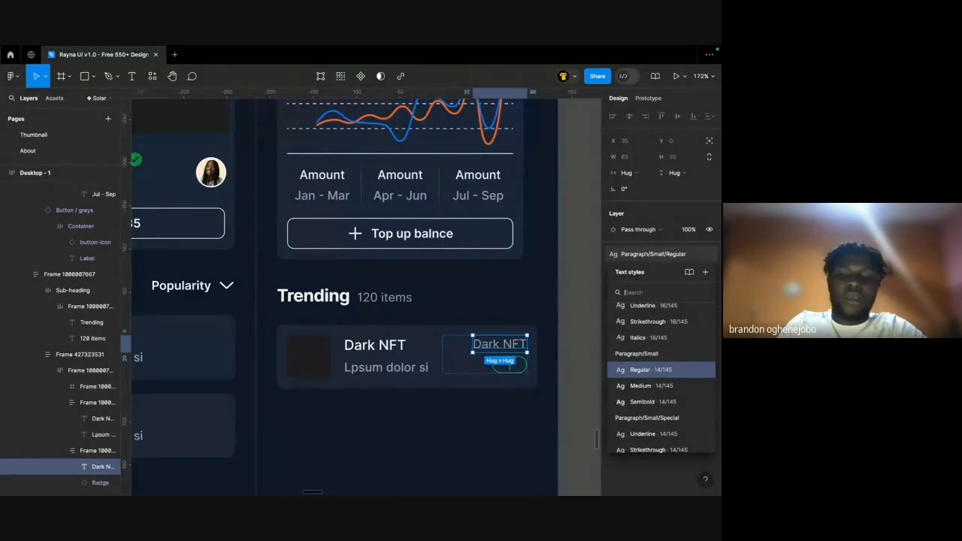
type("1")
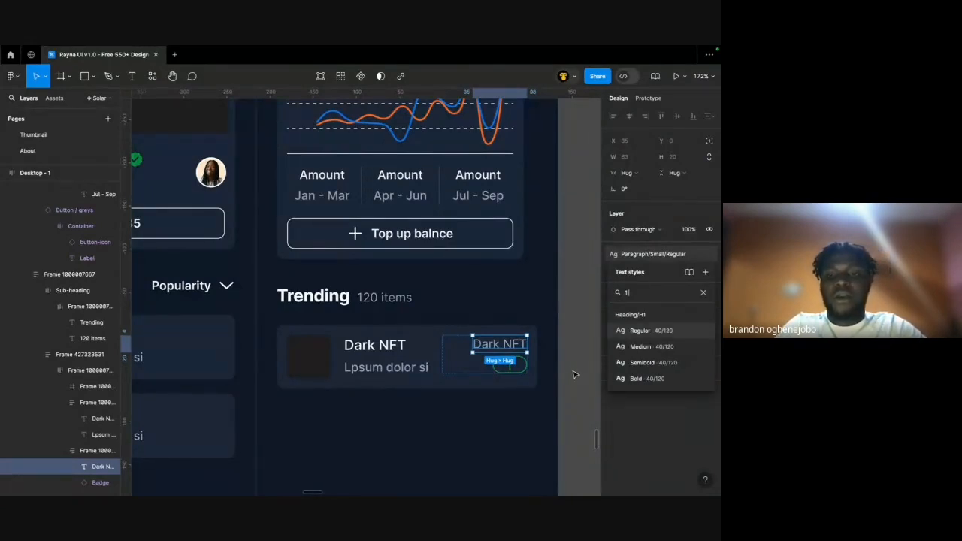
left_click(703, 292)
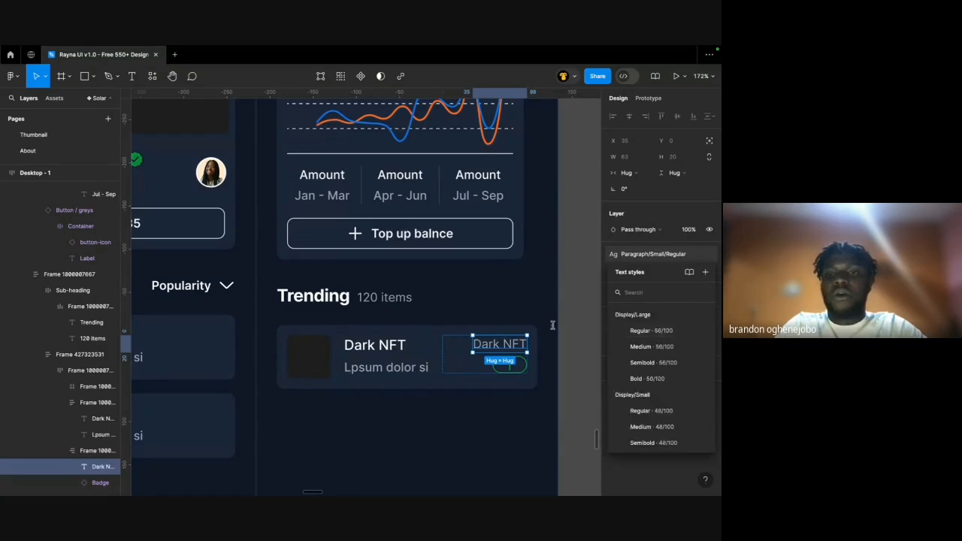
left_click(634, 247)
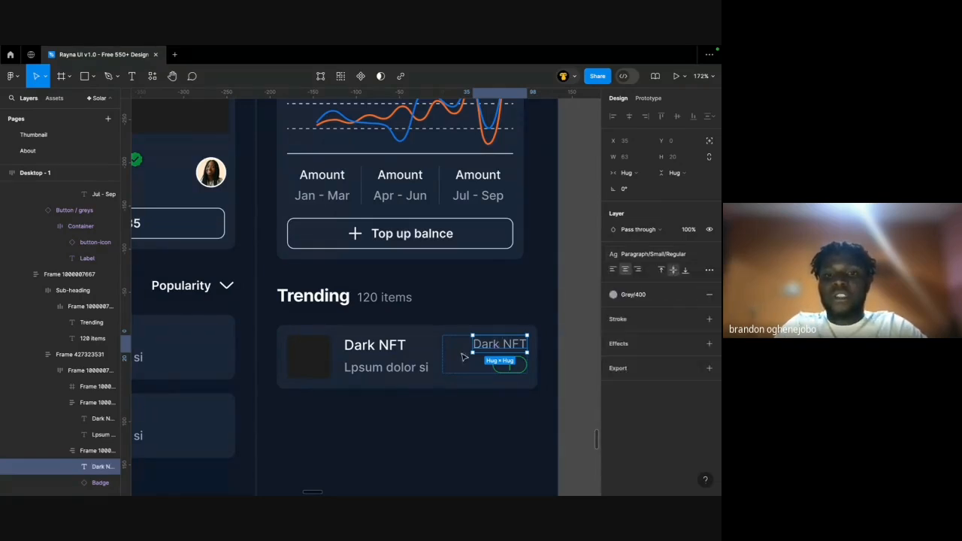
Replace the grey "Dark NFT" text above the arrow badge in the wallet's Trending row with "1hr ago".
double_click(490, 344)
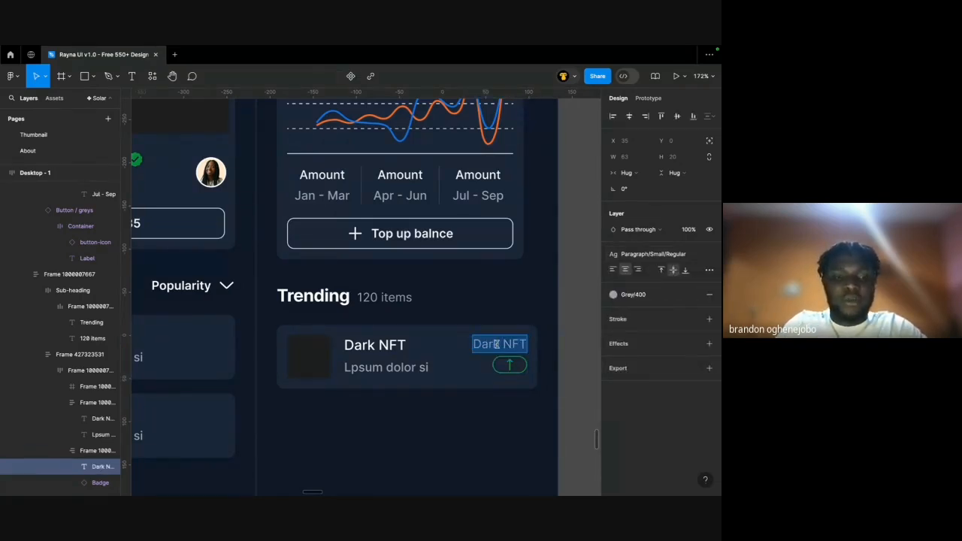
key("BackSpace")
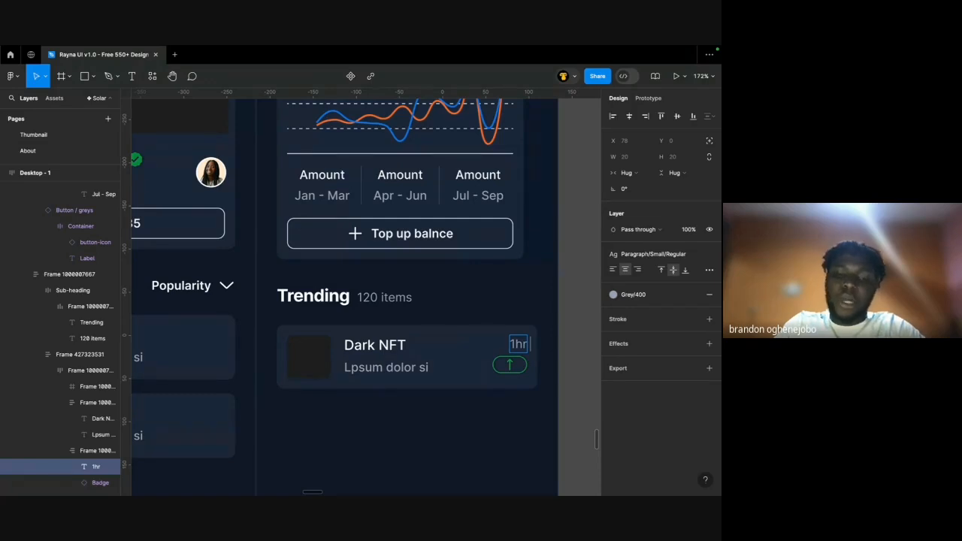
left_click(354, 369)
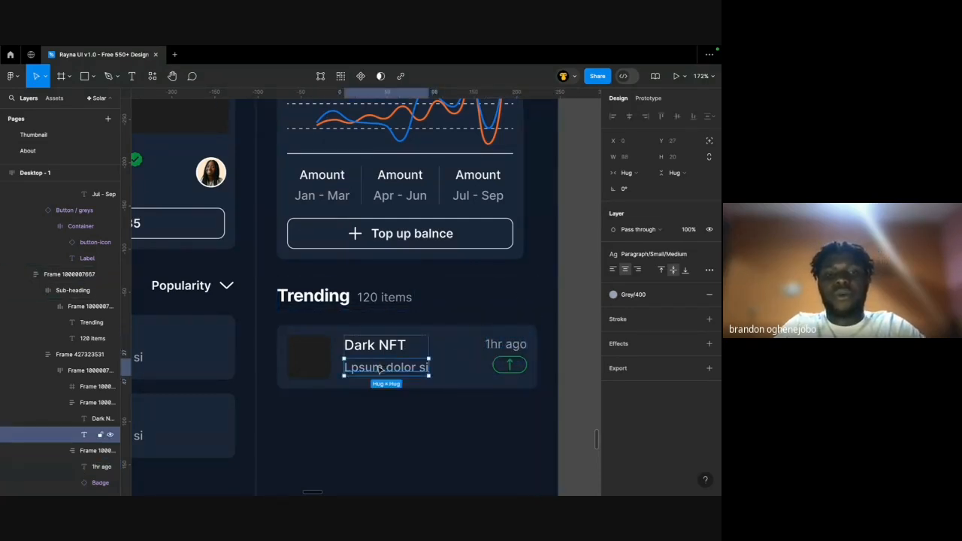
Replace the "Lpsum dolor si" subtitle in the wallet's Trending row with "0.72747".
double_click(380, 365)
scroll(376, 365, "down", 3)
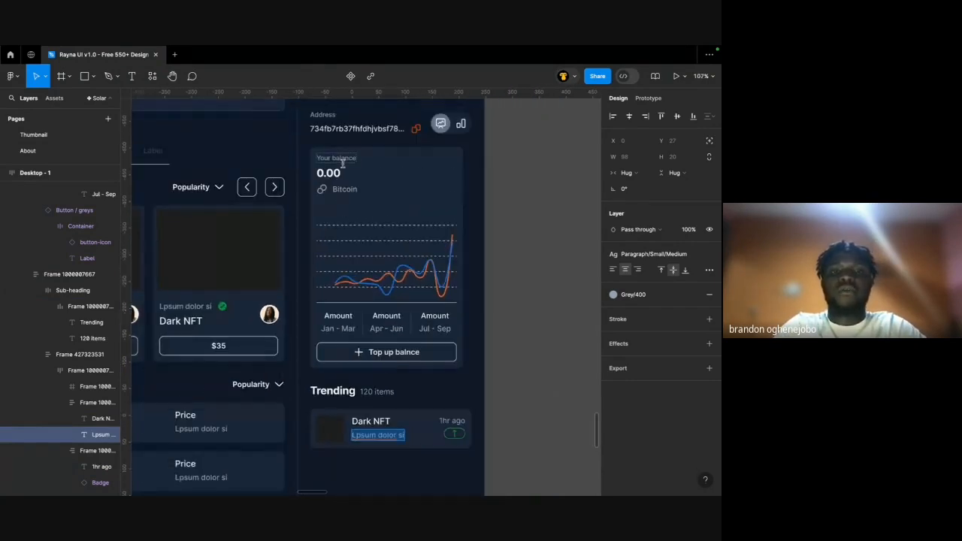
scroll(338, 196, "down", 1)
scroll(339, 196, "left", 1)
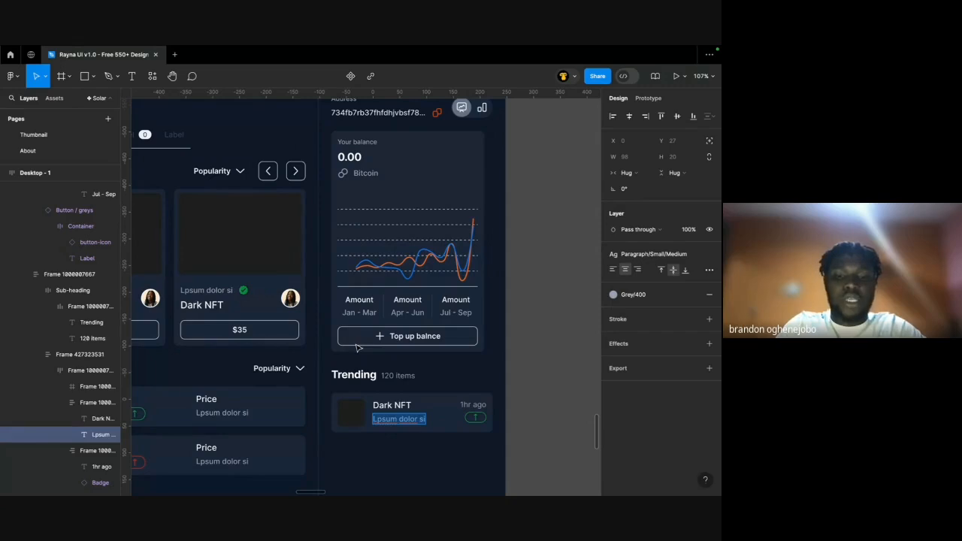
type("0.72747")
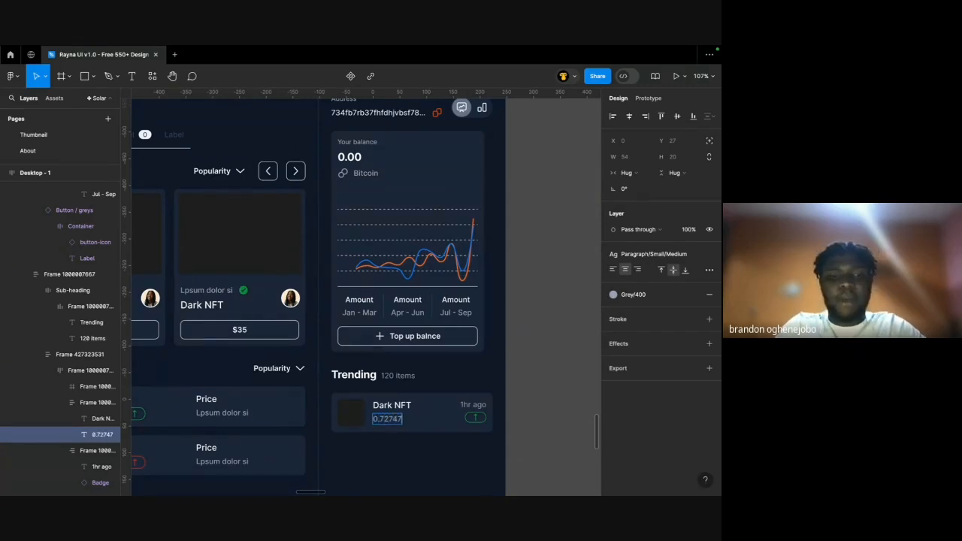
key("Escape")
Copy the word "Bitcoin" from the balance card and paste it over the wallet row's "Dark NFT" title.
scroll(450, 379, "up", 3)
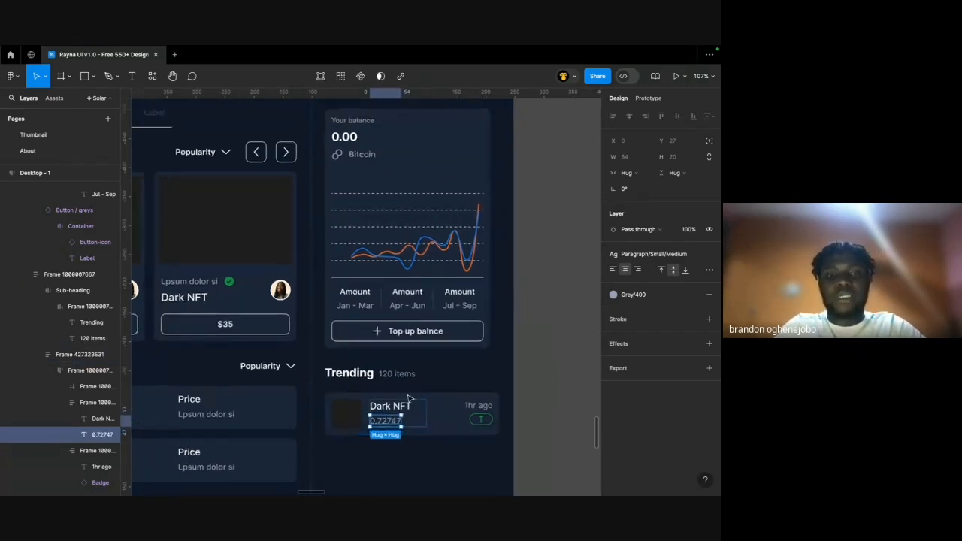
scroll(352, 167, "up", 1)
left_click(350, 144)
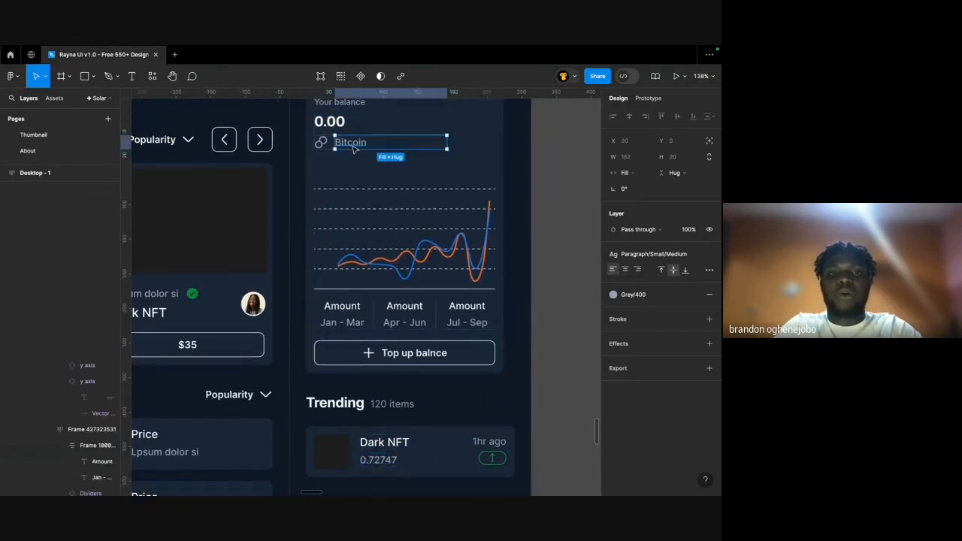
double_click(350, 146)
key("ctrl+c")
double_click(381, 442)
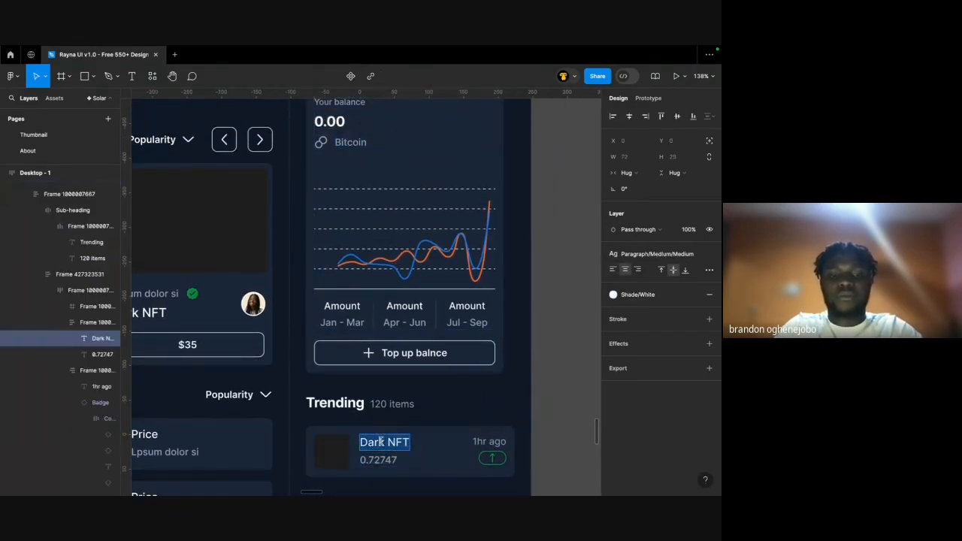
key("ctrl+v")
scroll(414, 423, "down", 2)
key("Escape")
scroll(528, 376, "down", 2)
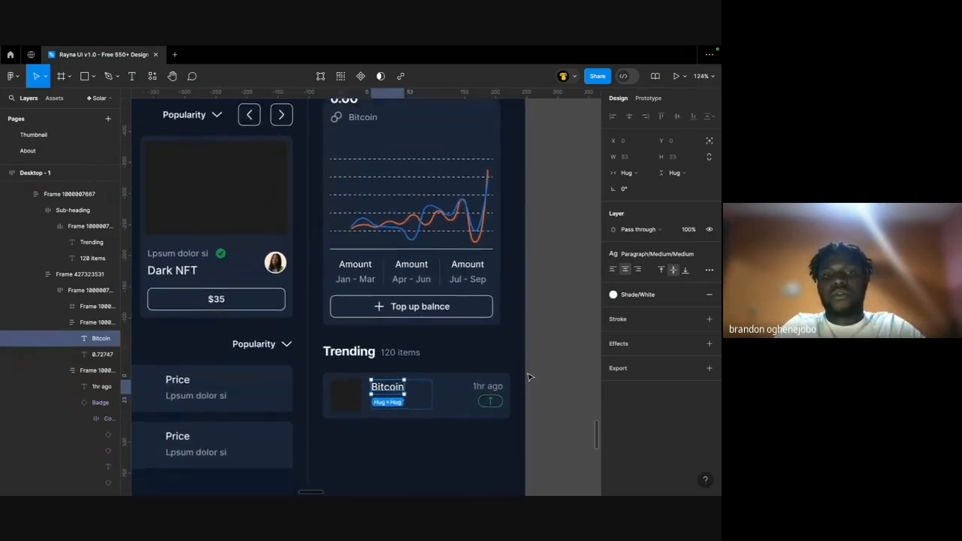
scroll(530, 376, "down", 3)
Inspect the dark thumbnail square in the wallet's Bitcoin row and its frame properties.
scroll(328, 335, "up", 5)
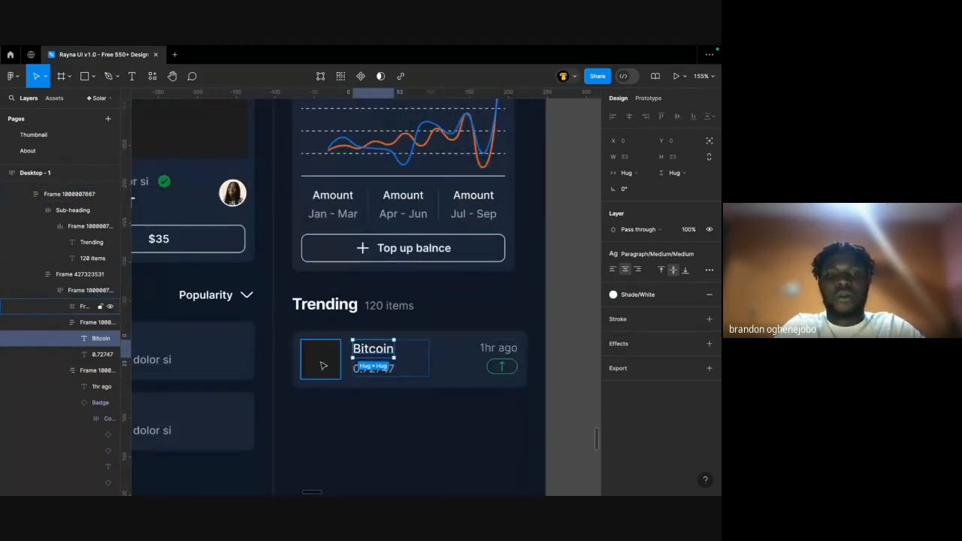
left_click(323, 364)
scroll(323, 365, "up", 5)
left_click(395, 361)
left_click(328, 372)
scroll(328, 372, "down", 5)
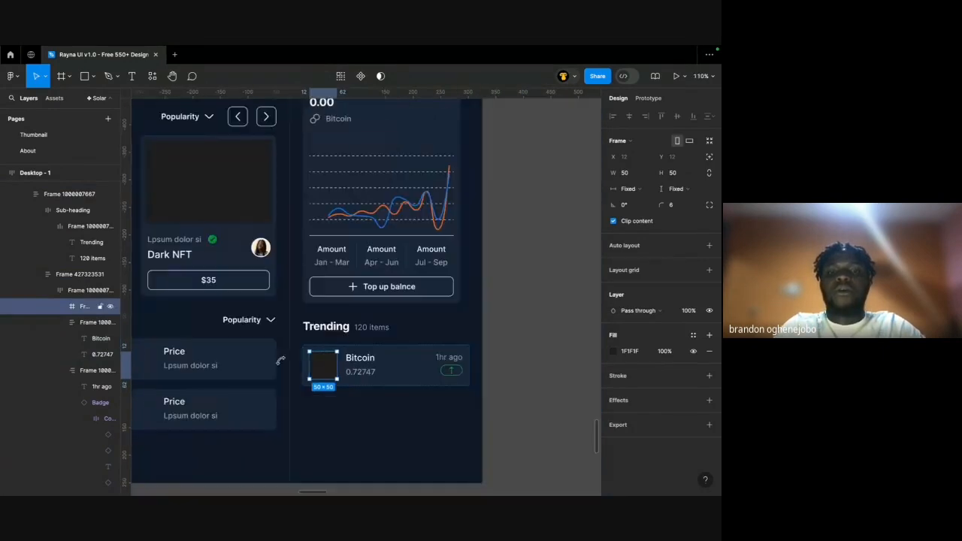
left_click(614, 272)
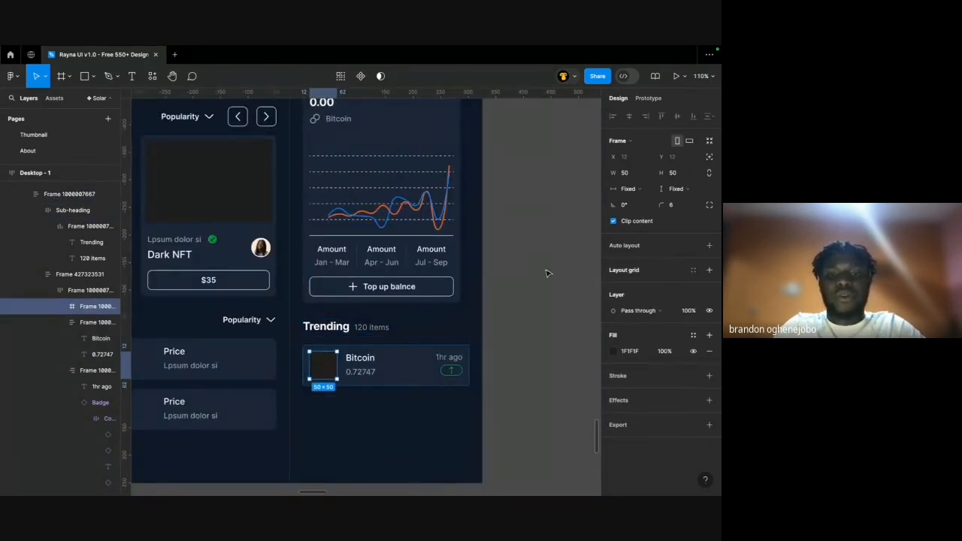
left_click(531, 283)
Enlarge the list of pages and open the design system's Avatars page.
scroll(531, 284, "down", 3)
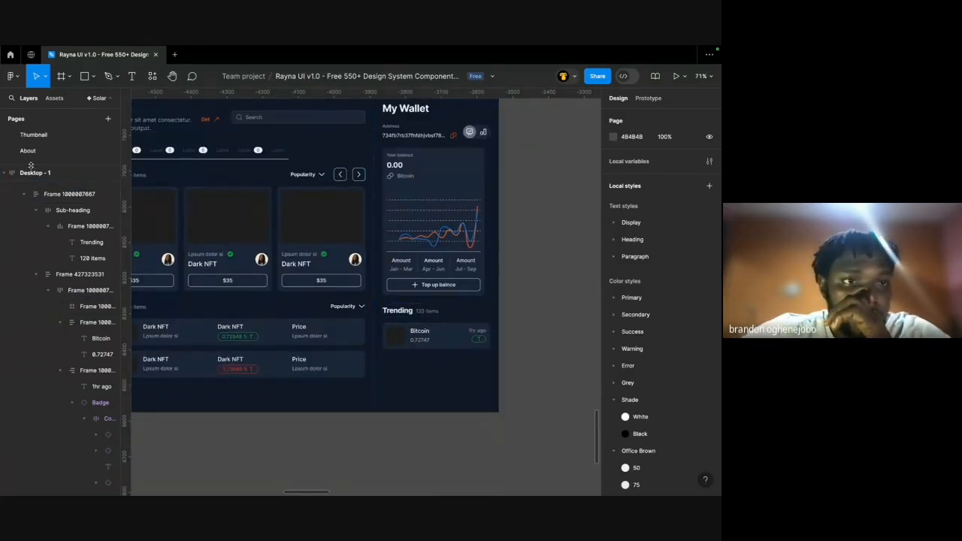
left_click_drag(31, 165, 34, 401)
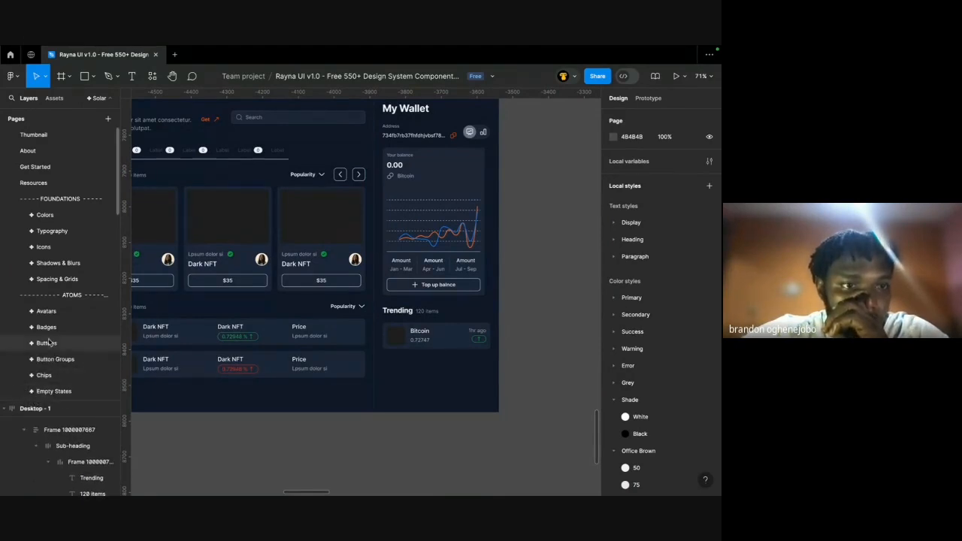
scroll(49, 343, "down", 3)
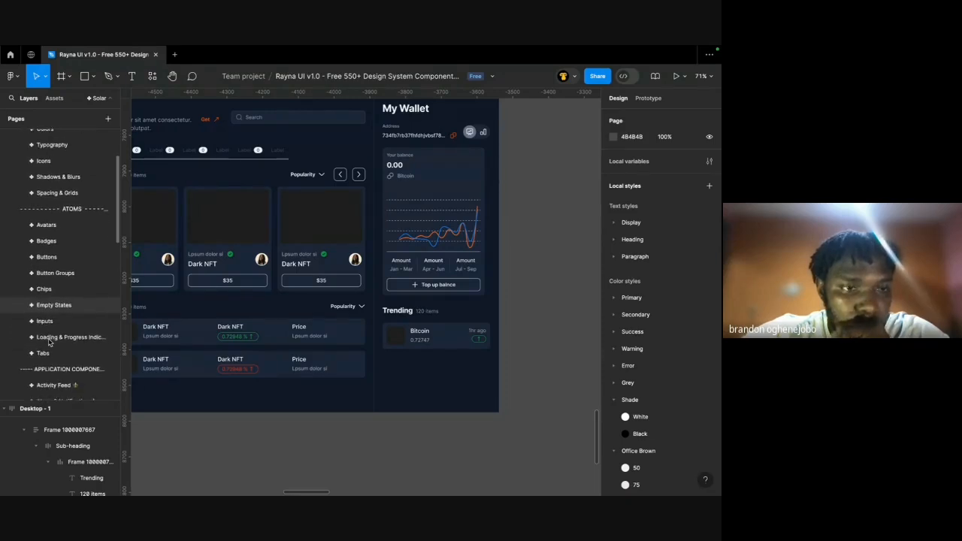
scroll(48, 343, "down", 3)
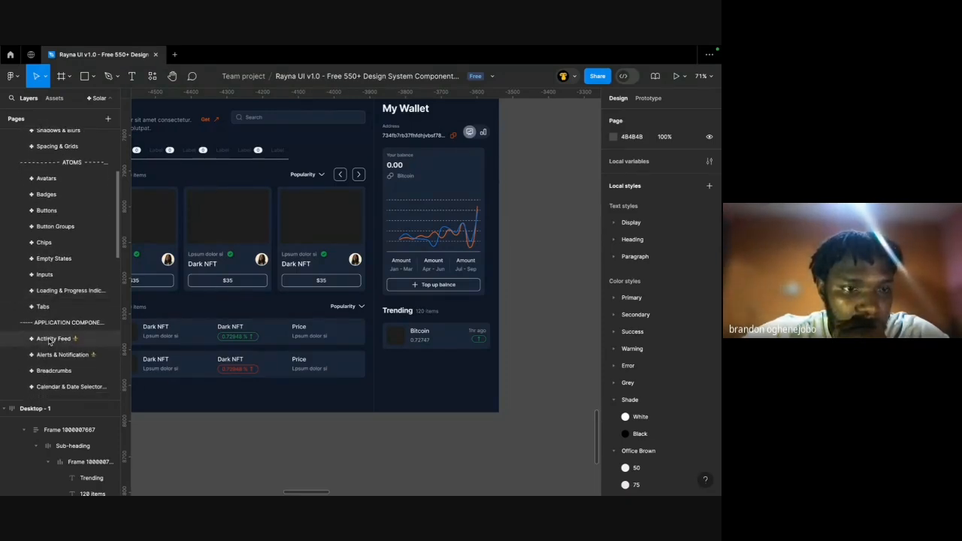
scroll(49, 341, "down", 3)
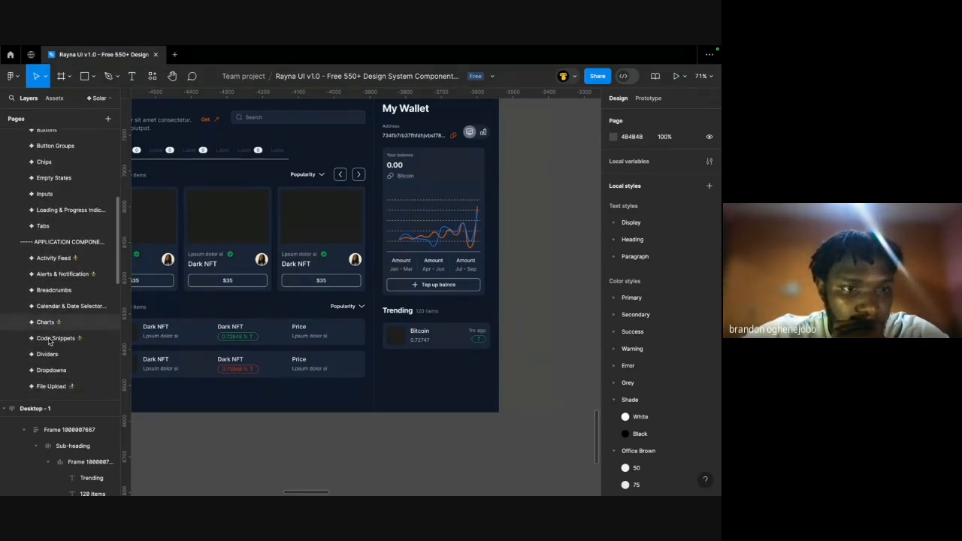
scroll(49, 341, "down", 3)
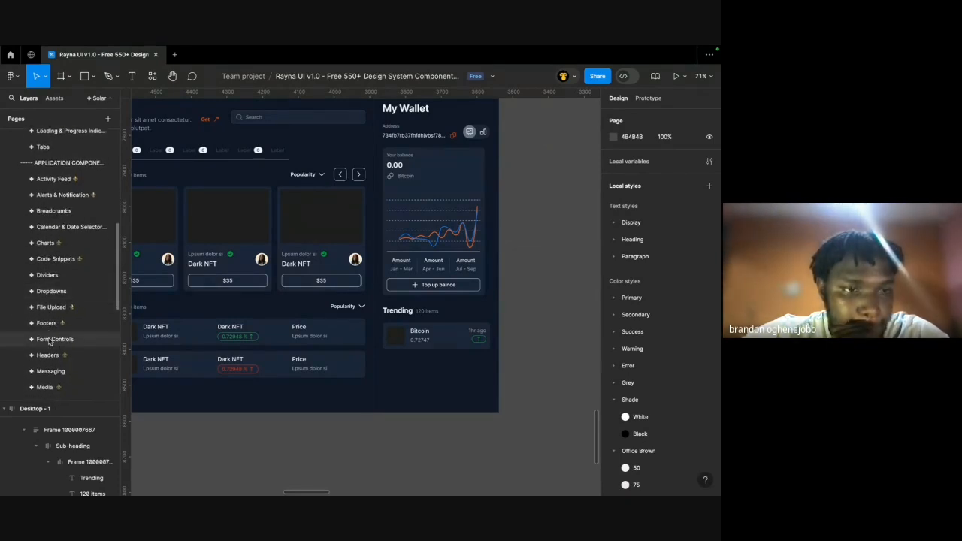
scroll(49, 341, "down", 1)
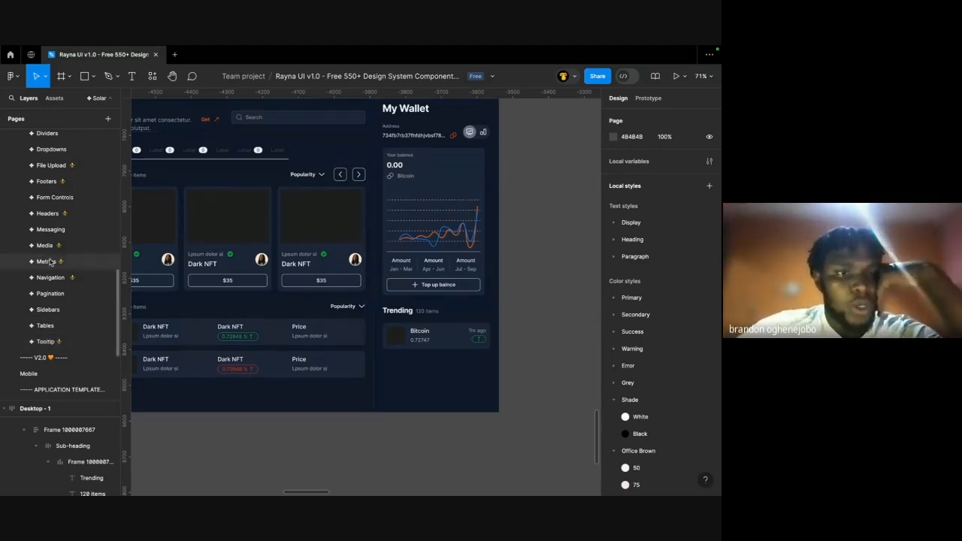
scroll(50, 261, "up", 3)
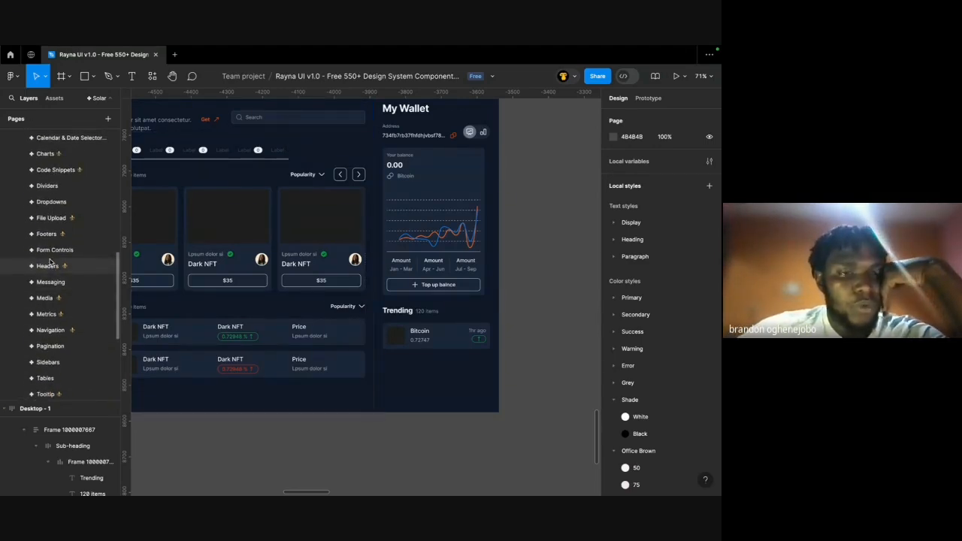
scroll(51, 271, "up", 3)
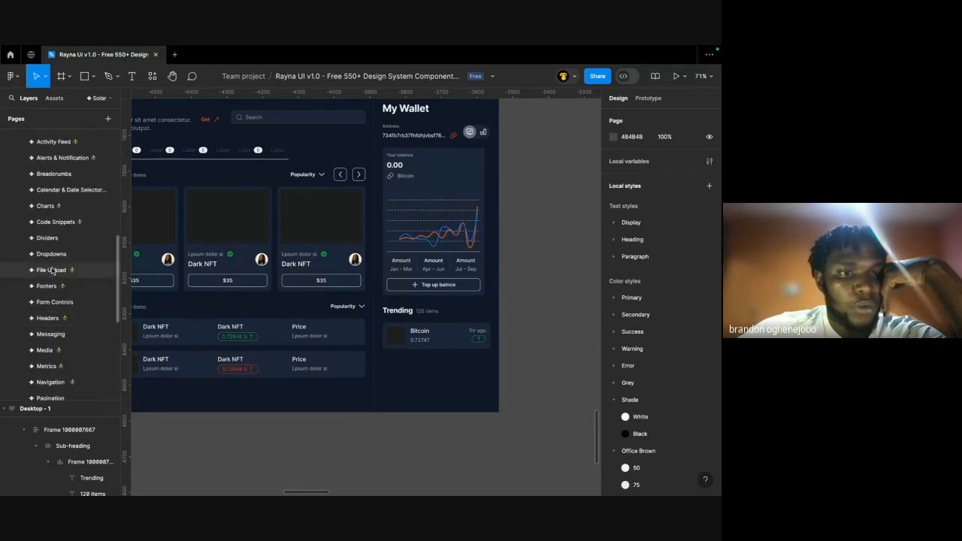
scroll(51, 244, "up", 8)
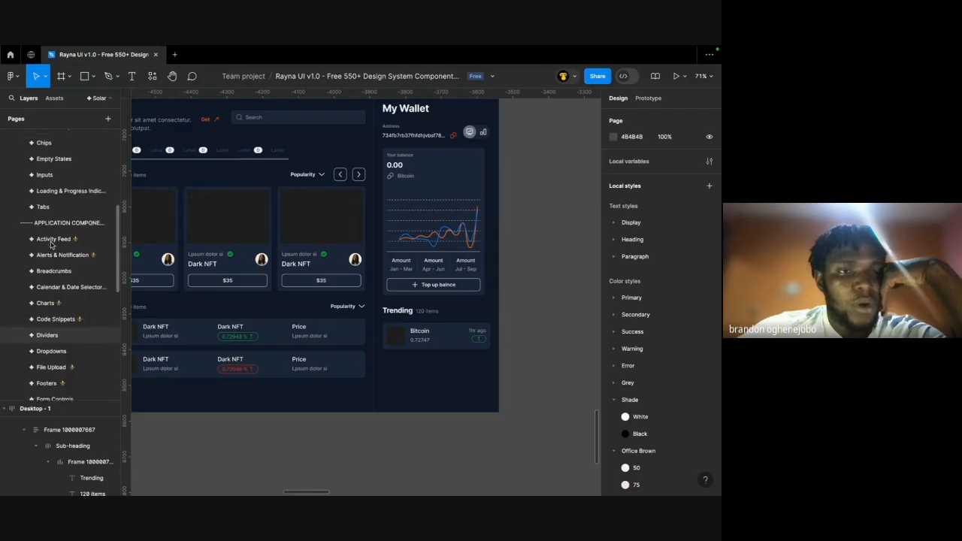
scroll(52, 244, "up", 3)
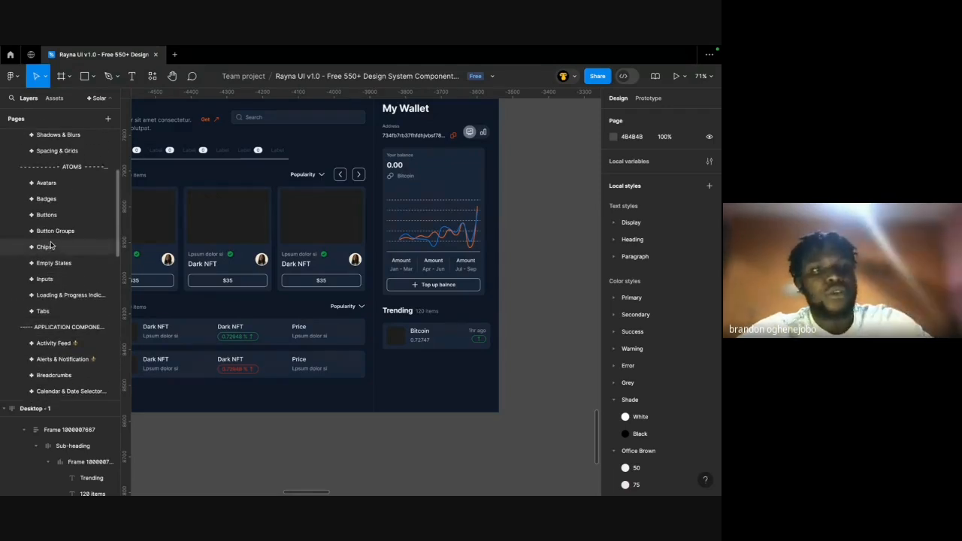
left_click(56, 184)
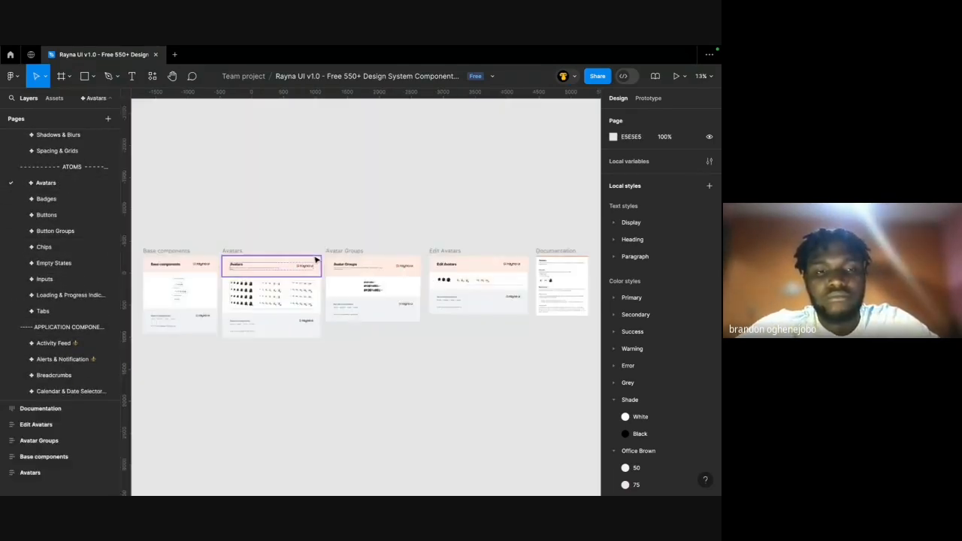
Look through the avatar base components and the photo, icon and initials avatar variants.
scroll(197, 300, "up", 6)
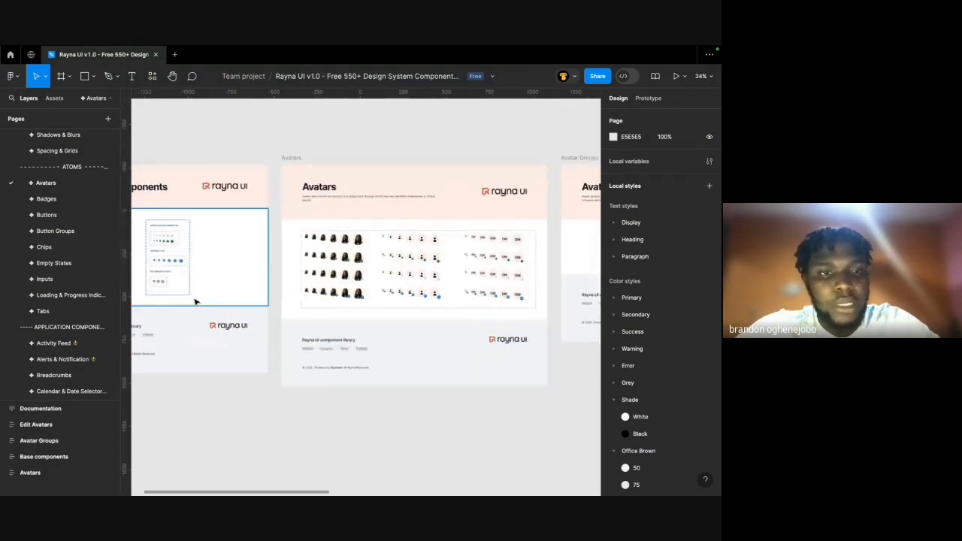
scroll(263, 239, "up", 8)
scroll(276, 229, "left", 3)
scroll(275, 228, "down", 1)
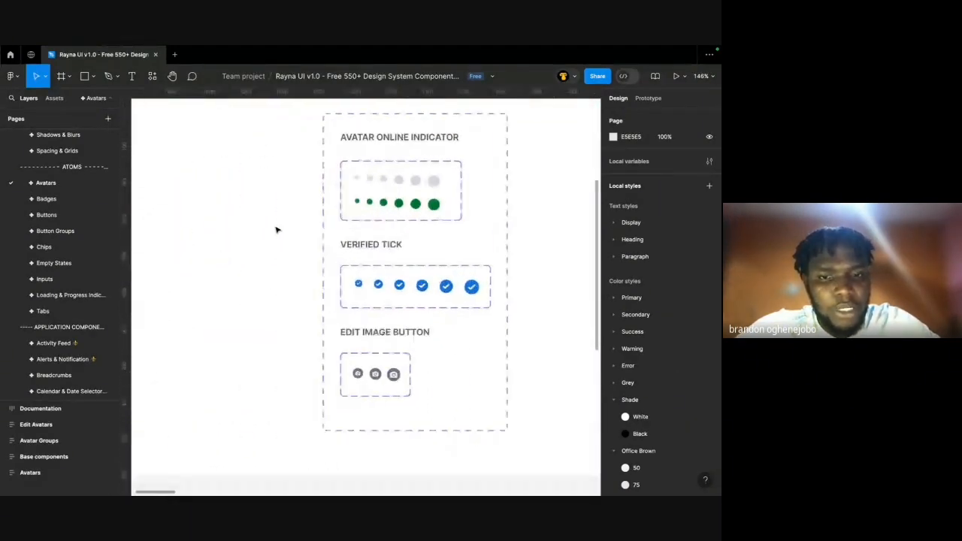
scroll(307, 194, "right", 10)
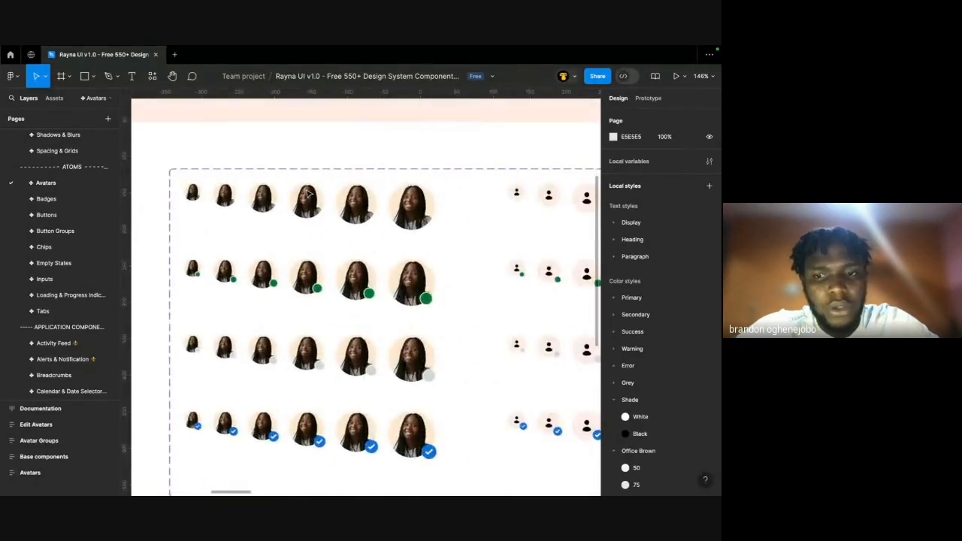
scroll(307, 193, "down", 4)
scroll(307, 194, "right", 5)
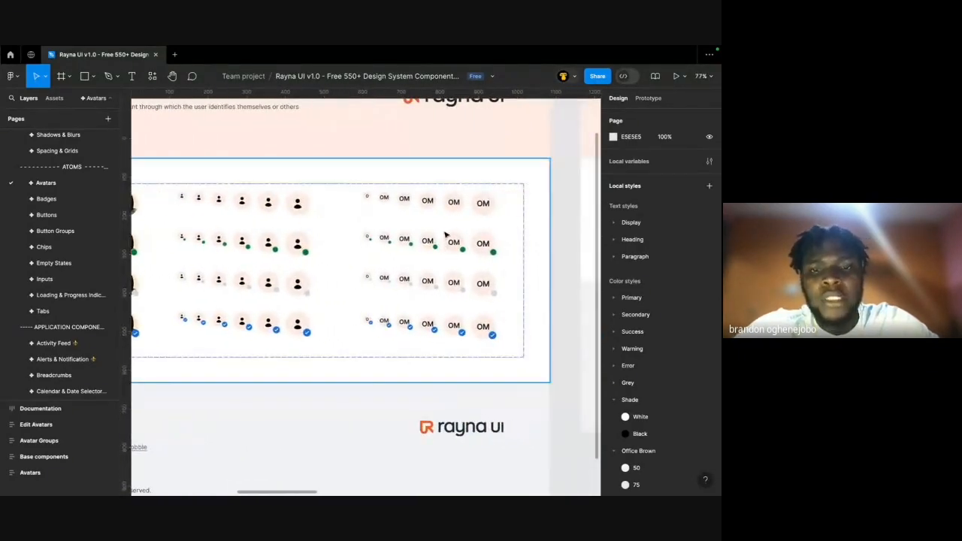
Examine the user icon and the background circle inside the largest icon avatar with the grey status dot.
left_click(288, 291)
scroll(287, 291, "up", 5)
double_click(298, 283)
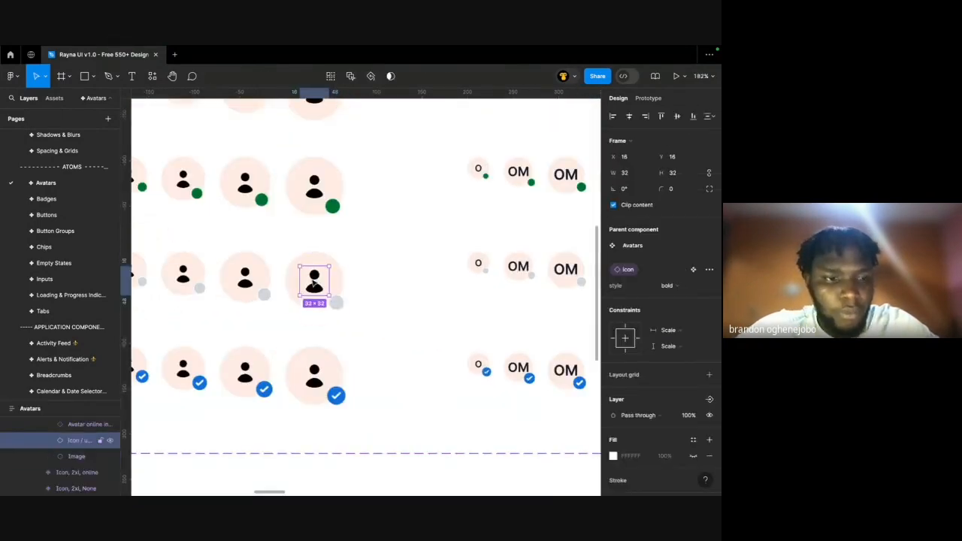
left_click(357, 284)
left_click(290, 281, "super")
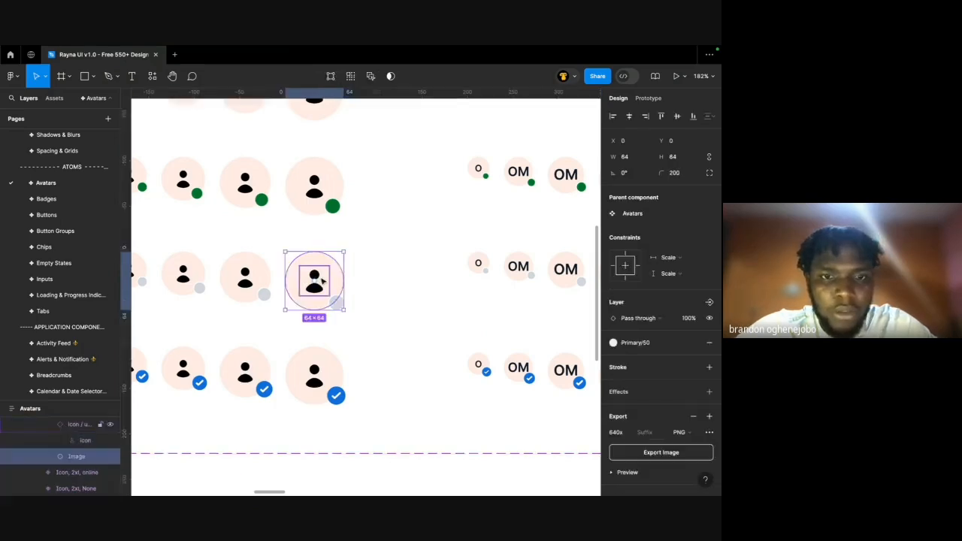
left_click(322, 281)
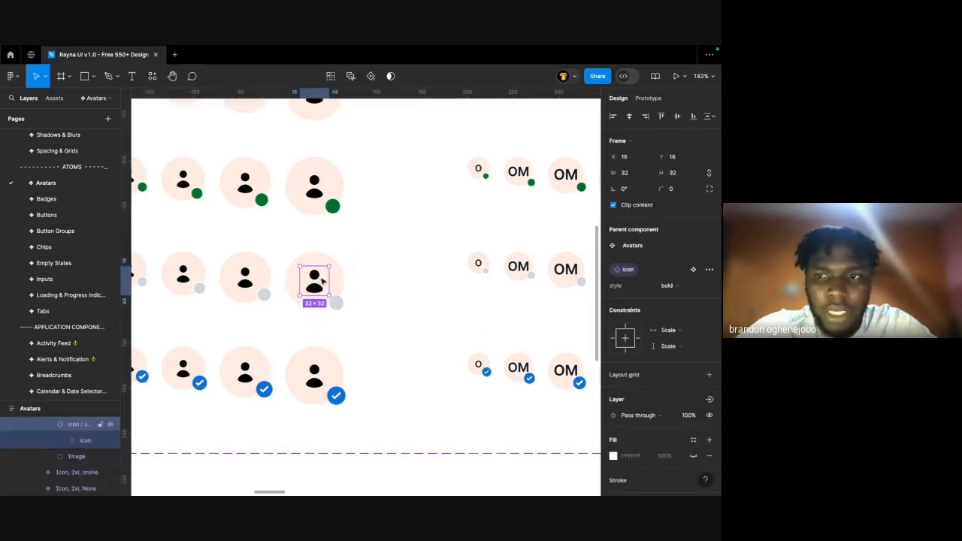
View the main component of the avatar's user icon on the Icons page and return to the instance.
left_click(694, 269)
scroll(405, 229, "down", 5)
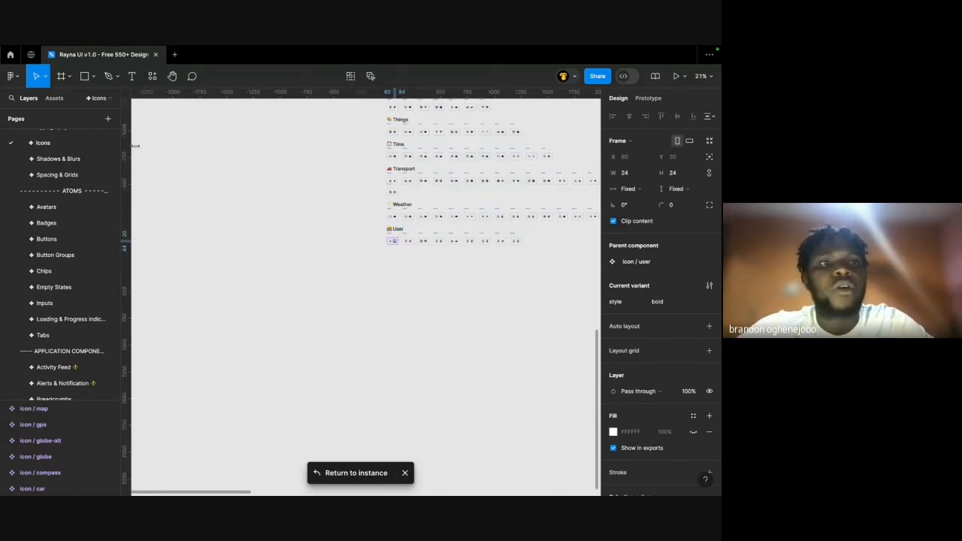
left_click(360, 472)
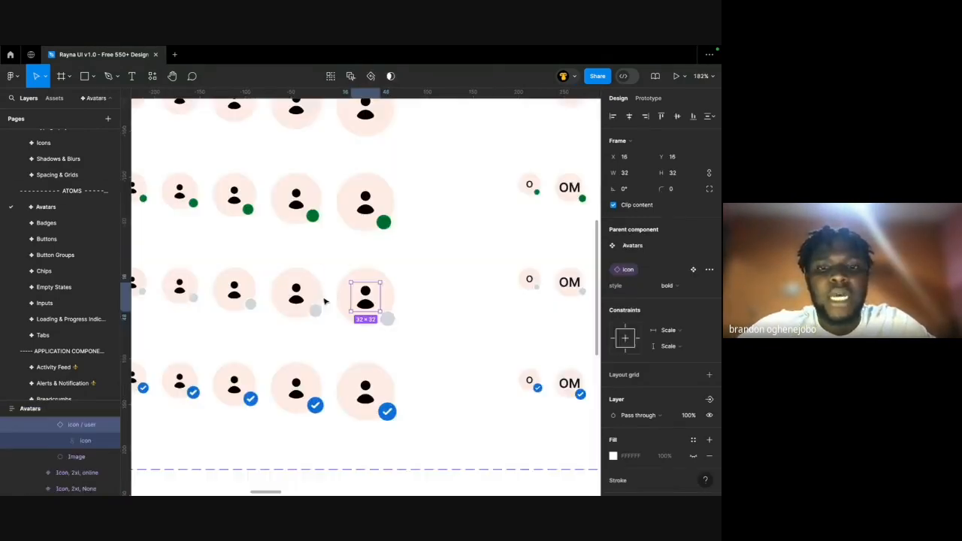
scroll(325, 301, "down", 5)
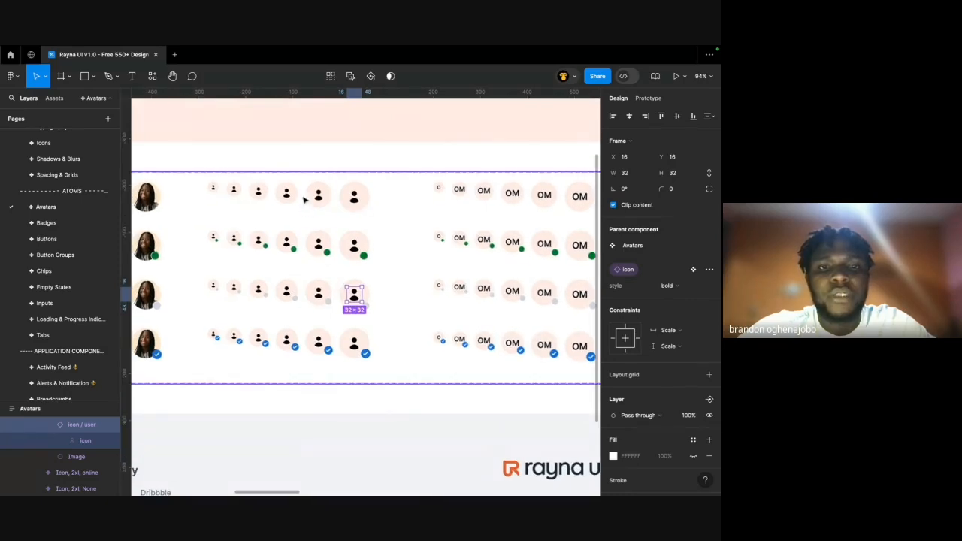
Return to the Solar page and copy the photo avatar from the third Dark NFT card.
left_click(293, 195)
left_click(327, 202)
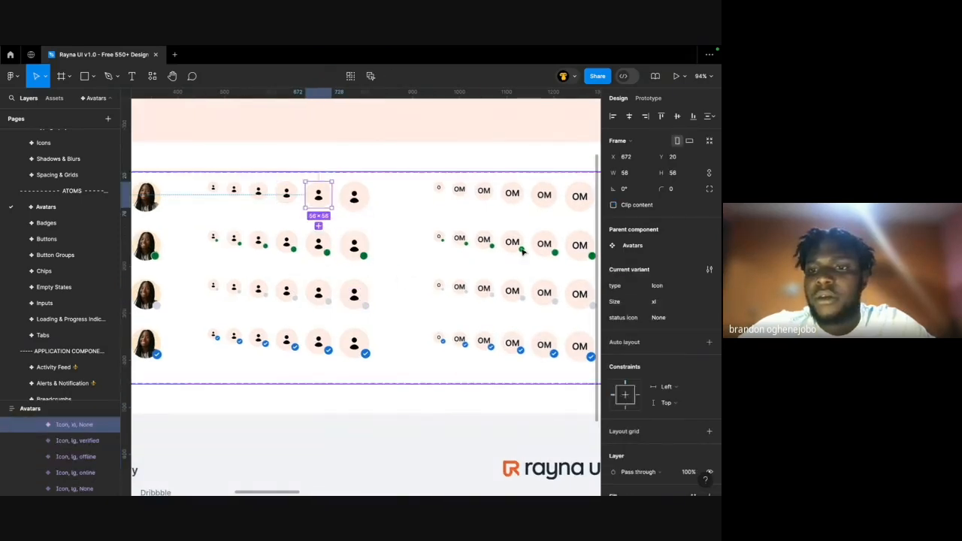
scroll(71, 371, "down", 5)
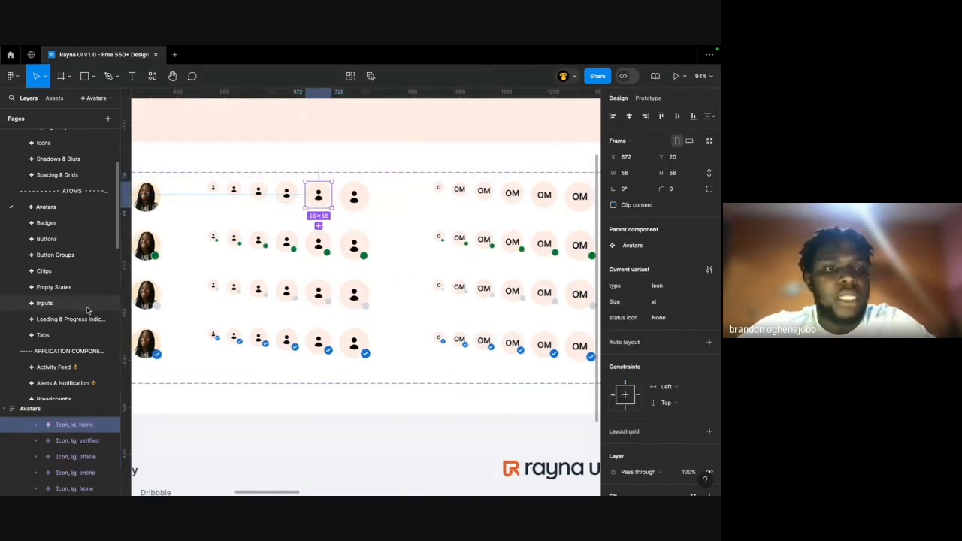
scroll(71, 371, "down", 2)
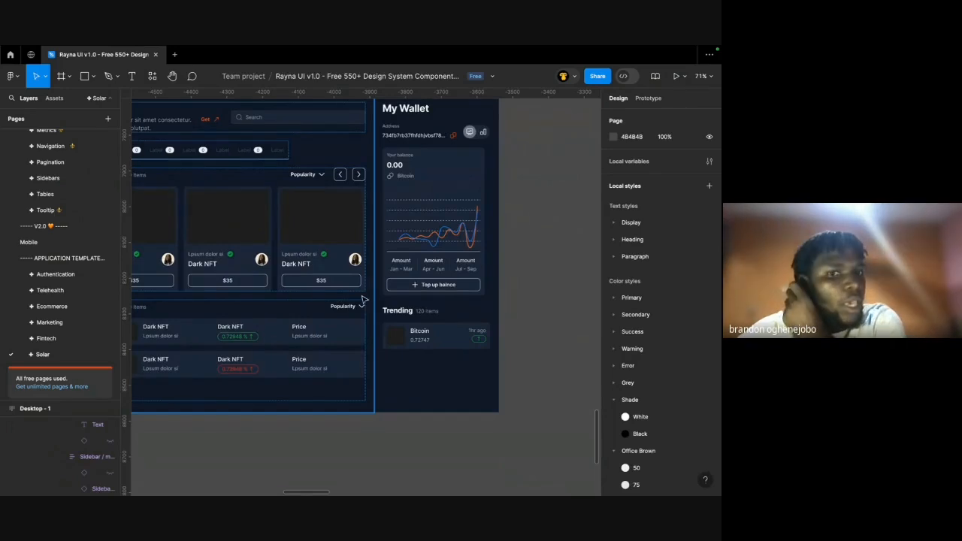
scroll(364, 299, "left", 2)
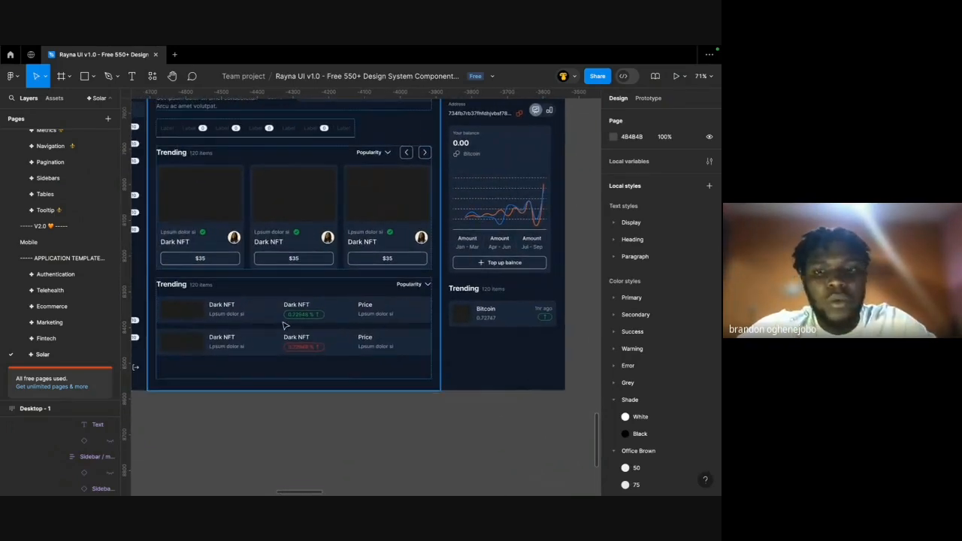
scroll(284, 325, "right", 1)
left_click(332, 259)
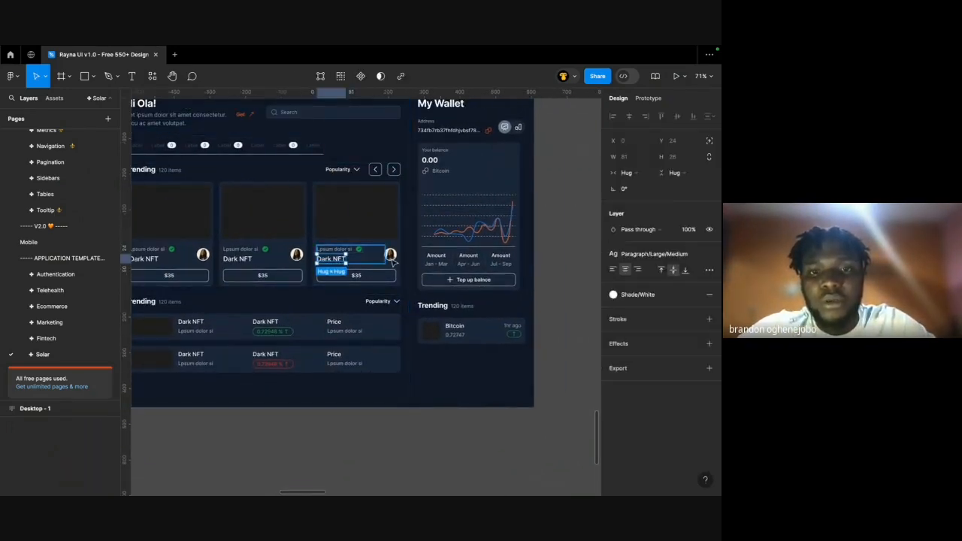
left_click(390, 254)
scroll(420, 339, "up", 5)
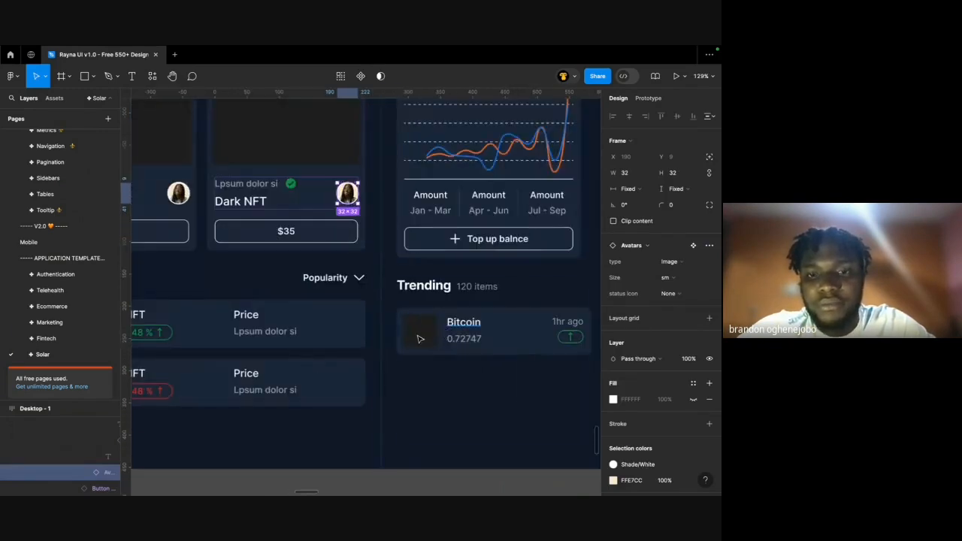
Examine the wallet's Bitcoin row: its thumbnail, the name and amount text group, and the time and badge group.
left_click(419, 339)
left_click(464, 332)
left_click(531, 332)
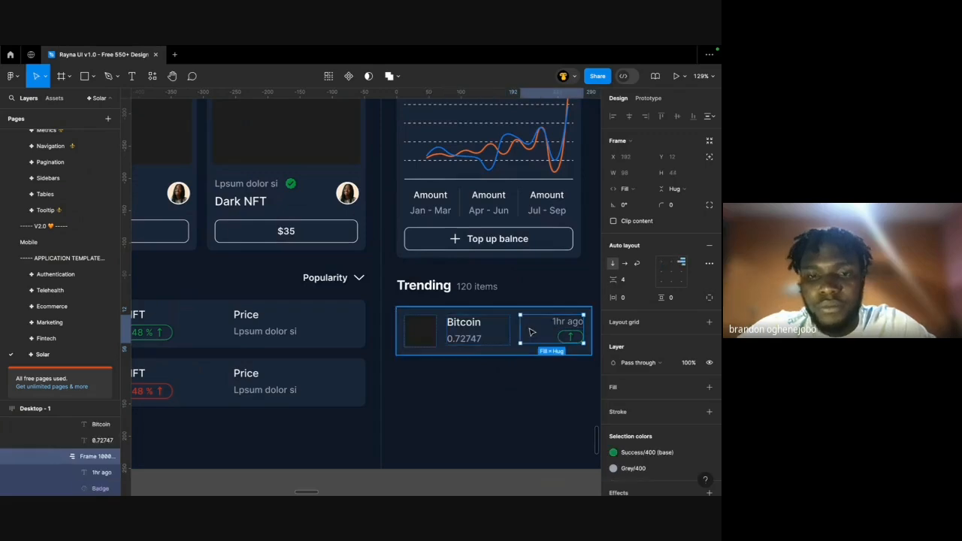
left_click(452, 310)
scroll(451, 311, "up", 5)
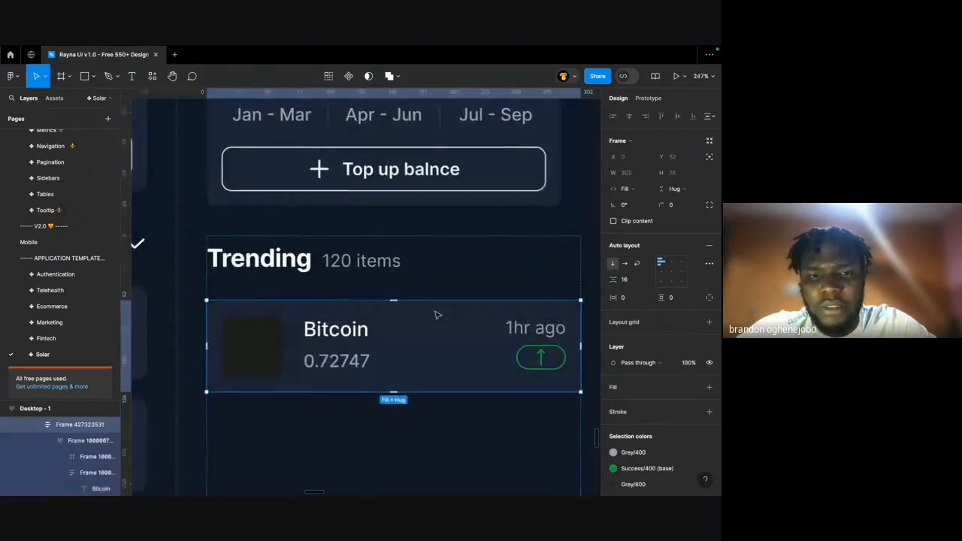
left_click(297, 338)
left_click(319, 342)
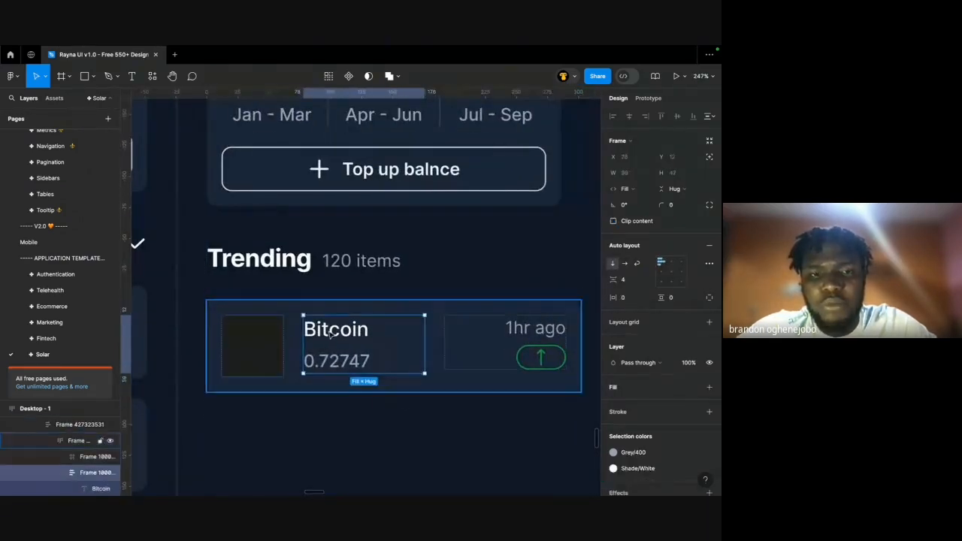
scroll(331, 335, "down", 2)
left_click(481, 326)
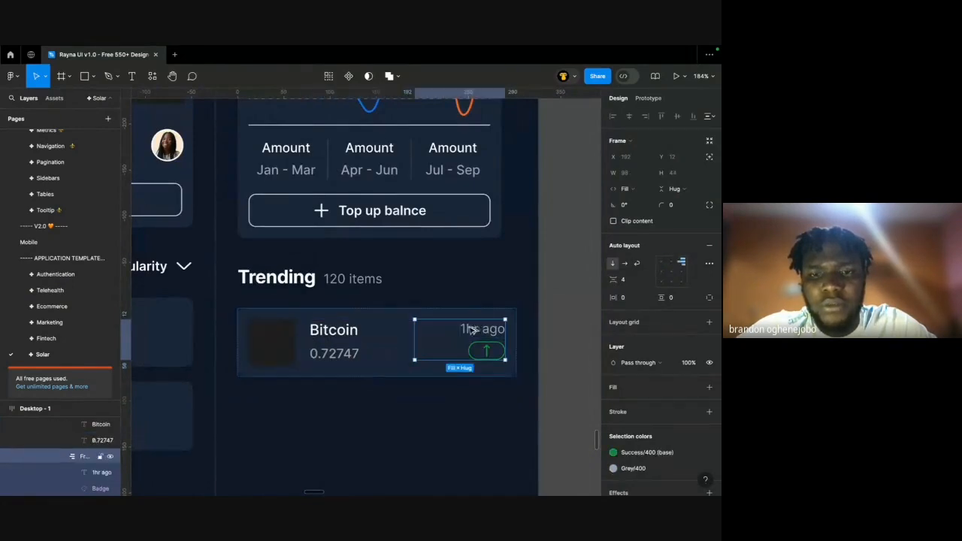
left_click(344, 338)
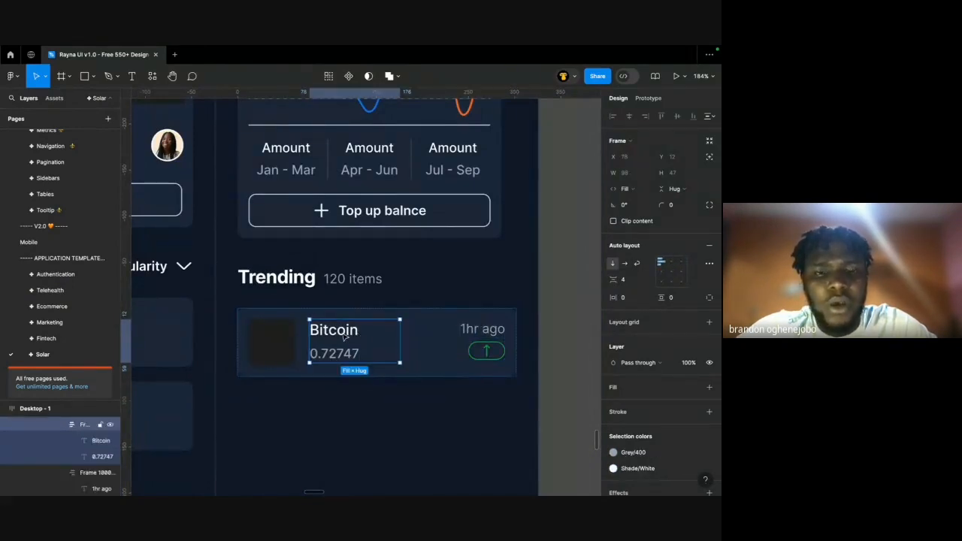
Paste the copied avatar into the Bitcoin row and move it between the dark thumbnail and the name text.
left_click(284, 336)
left_click(303, 331)
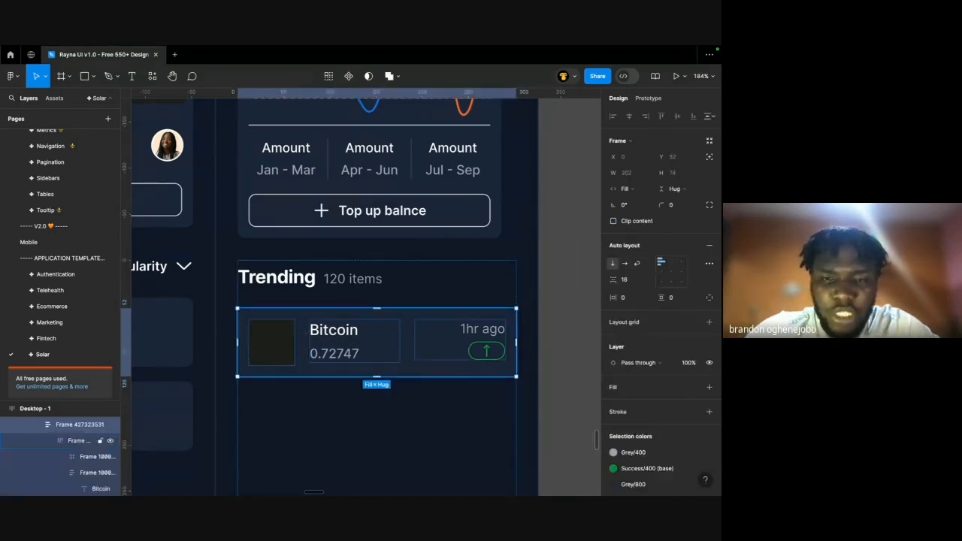
key("super+v")
key("super+z")
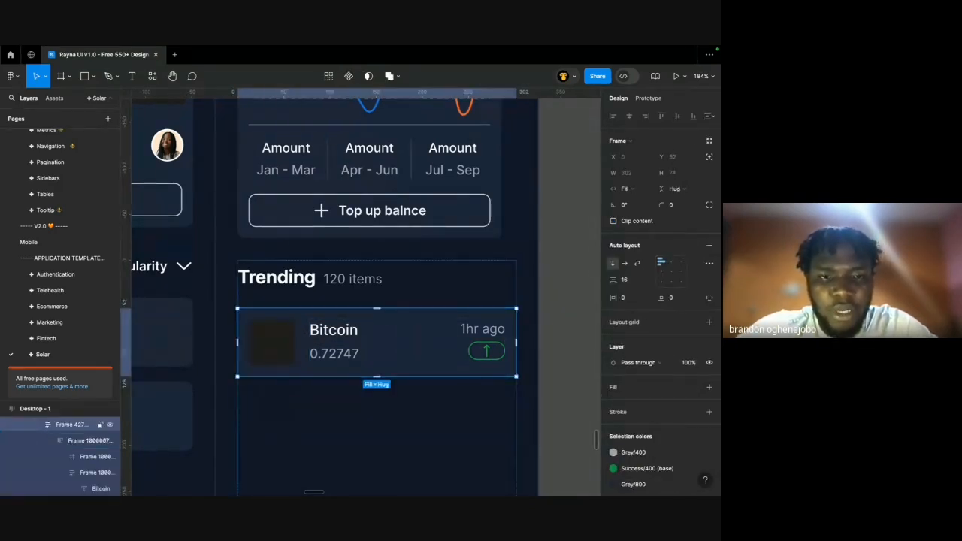
key("super+v")
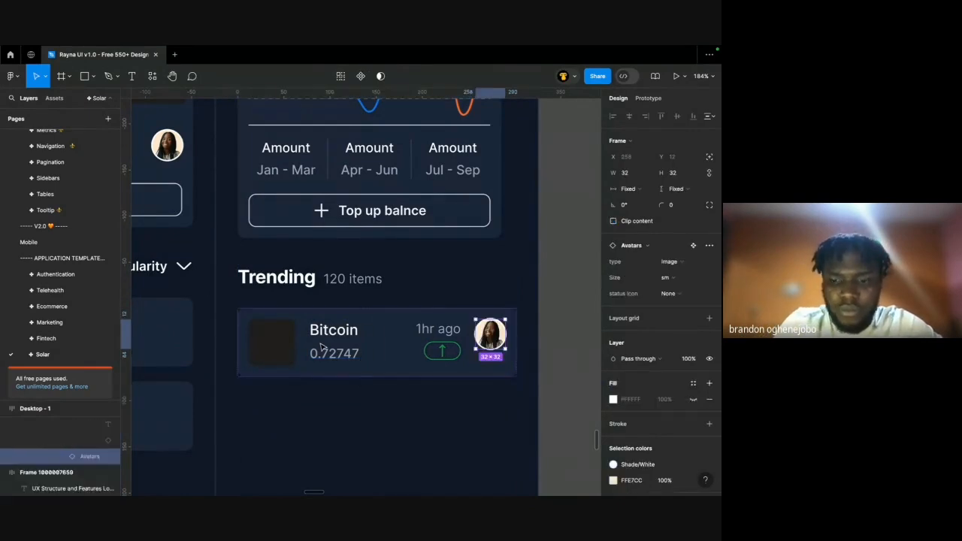
key("Left")
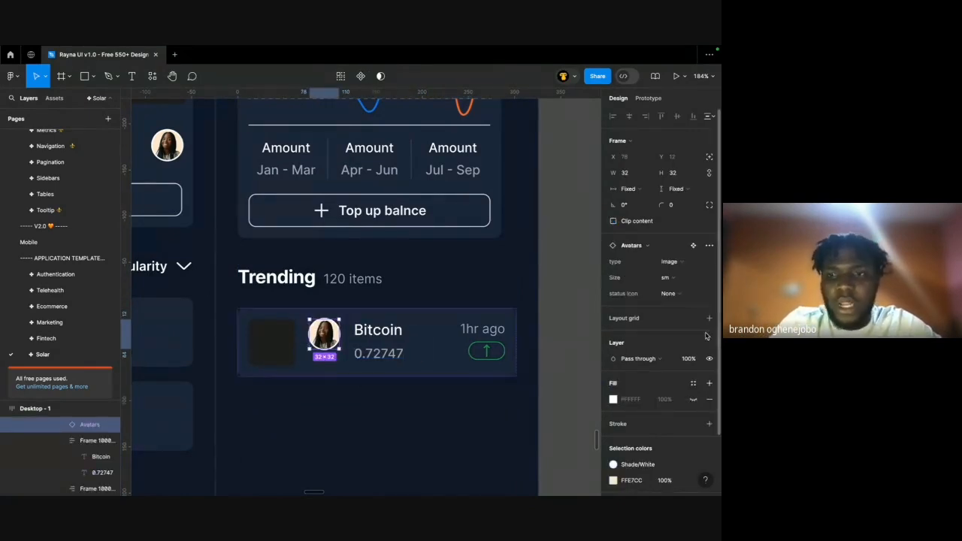
Set the pasted avatar's size to md and delete the dark placeholder thumbnail from the Bitcoin row.
left_click(676, 282)
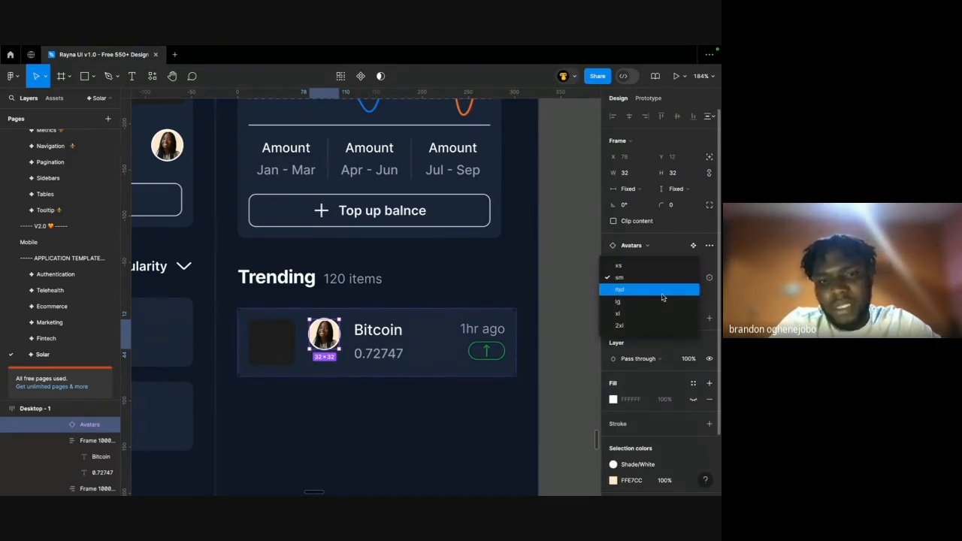
left_click(662, 297)
left_click(272, 339)
key("Delete")
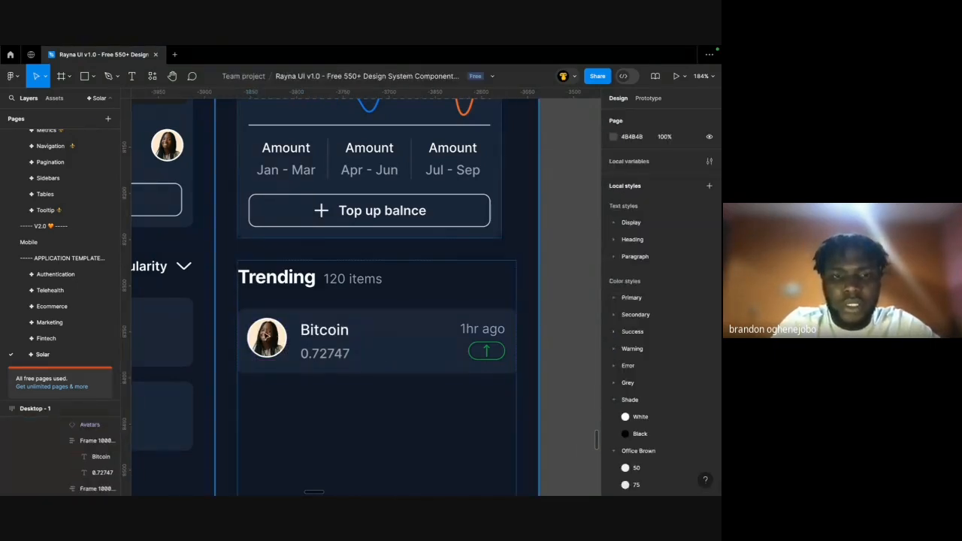
Align the Bitcoin row's contents to the left and vertically centred.
left_click(264, 337)
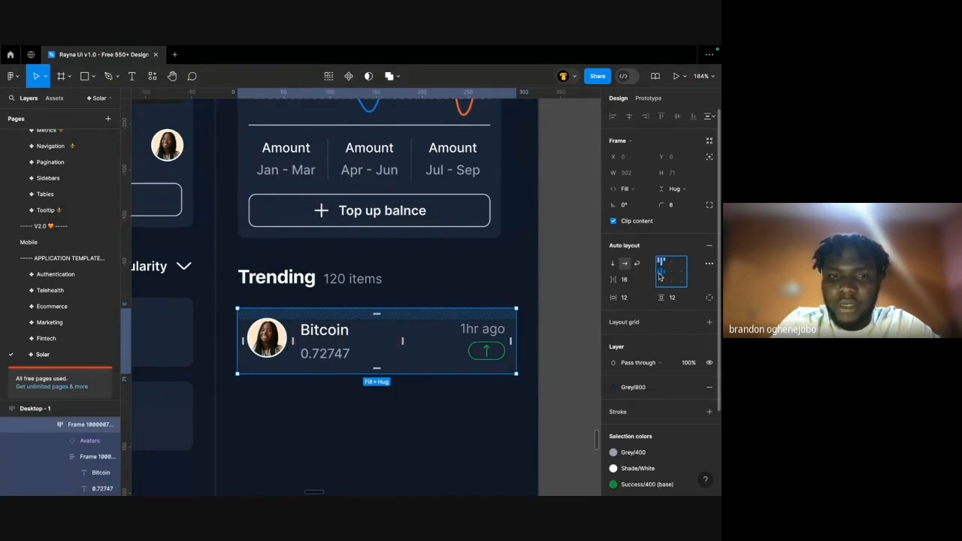
left_click(660, 275)
left_click(565, 317)
Set the Bitcoin row avatar's type to Icon after trying the Initials type.
left_click(326, 331, "super")
left_click(269, 340, "super")
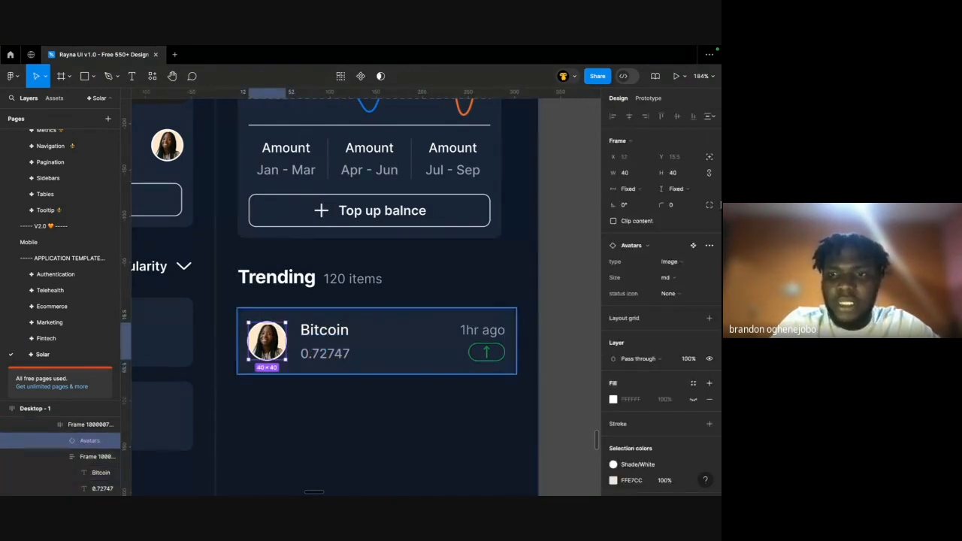
left_click(673, 266)
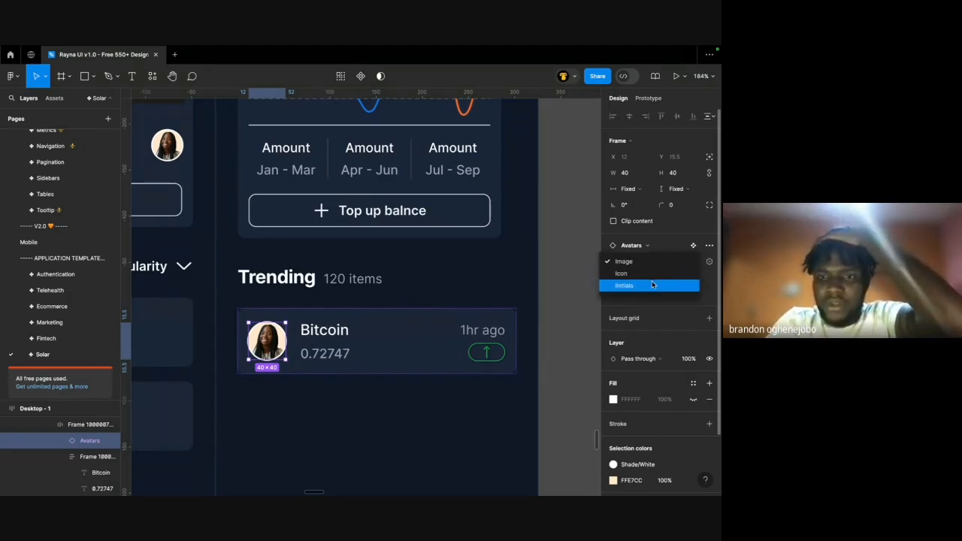
left_click(653, 284)
left_click(666, 260)
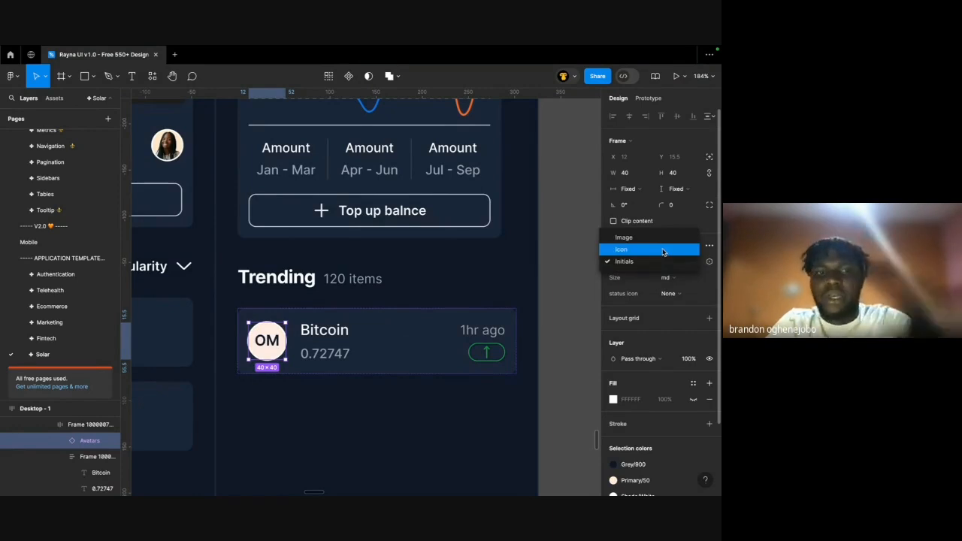
left_click(663, 248)
left_click(571, 287)
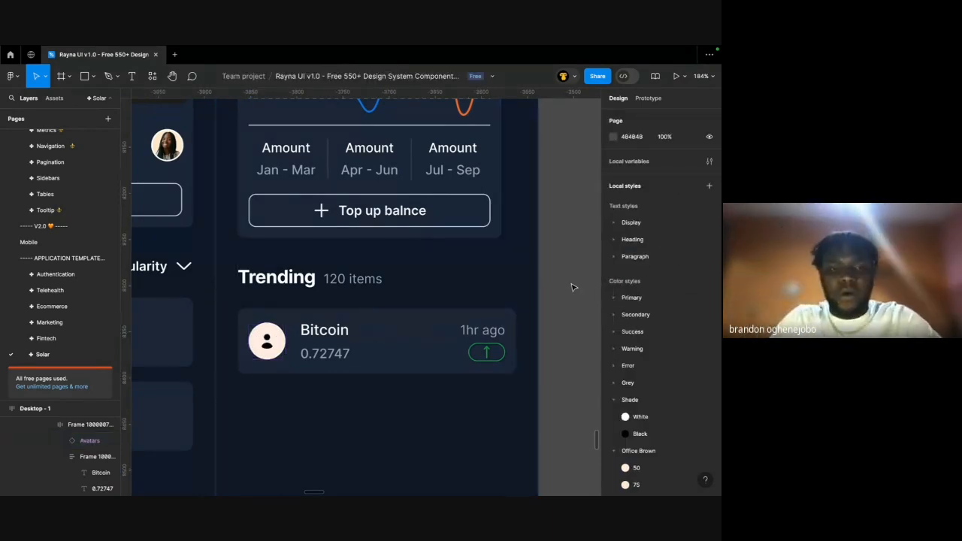
Search the icon components for "coin" and swap the avatar's user icon for coins-alt.
left_click(312, 334, "super")
left_click(268, 345)
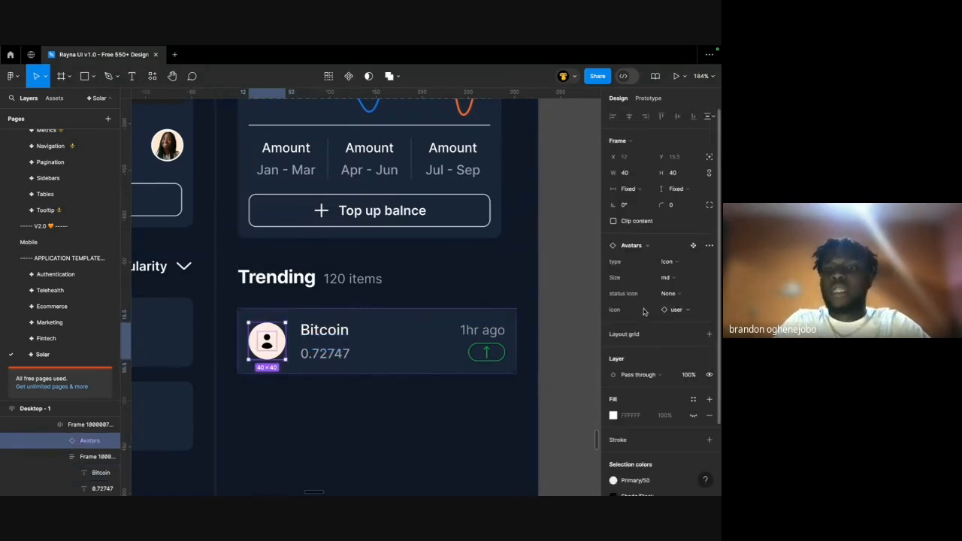
left_click(682, 319)
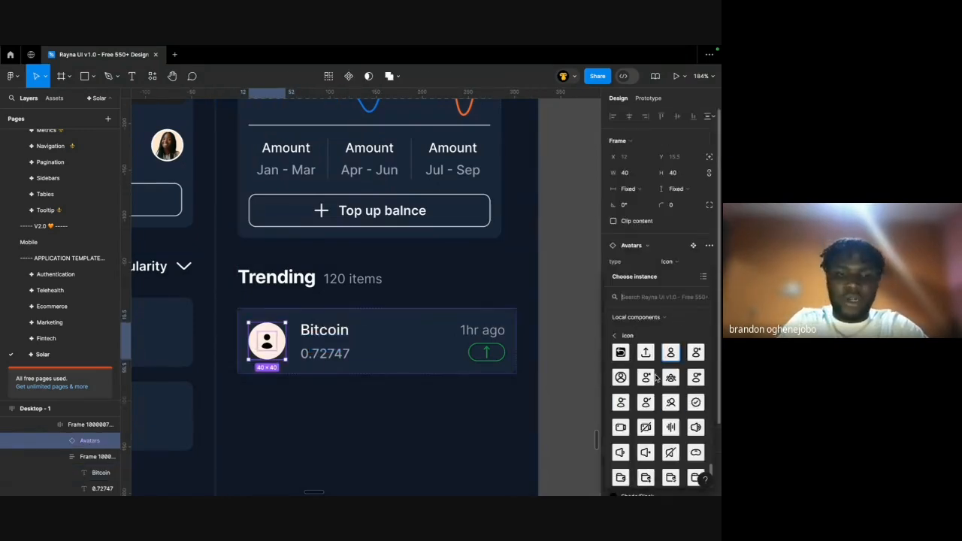
type("coin")
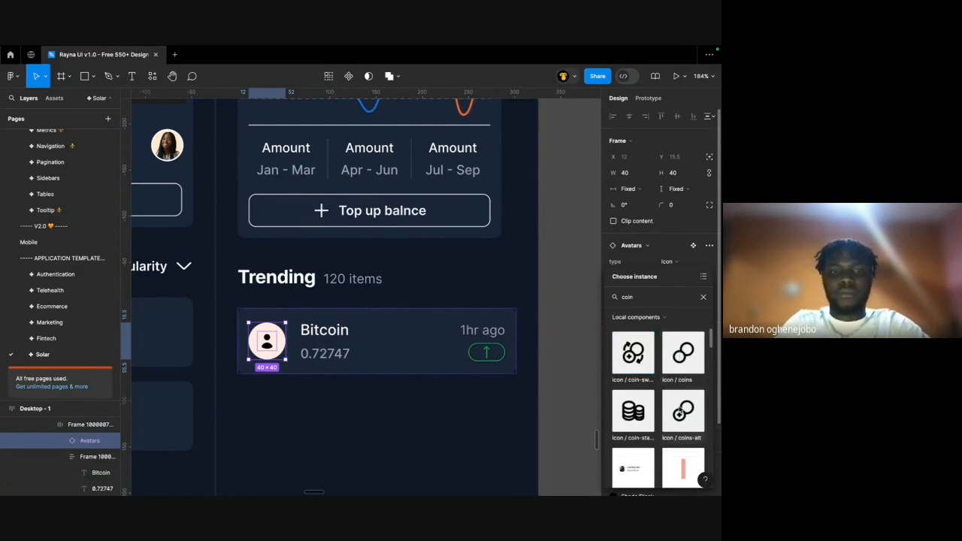
left_click(682, 410)
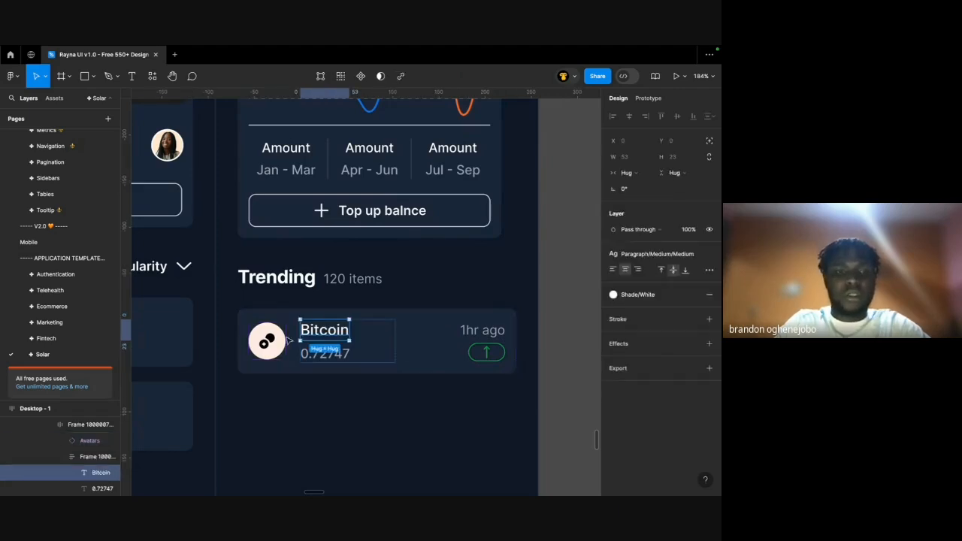
Review the Bitcoin row with its coin avatar in the context of the wallet and the neighbouring dashboard sections.
scroll(284, 342, "left", 2)
scroll(284, 342, "down", 1)
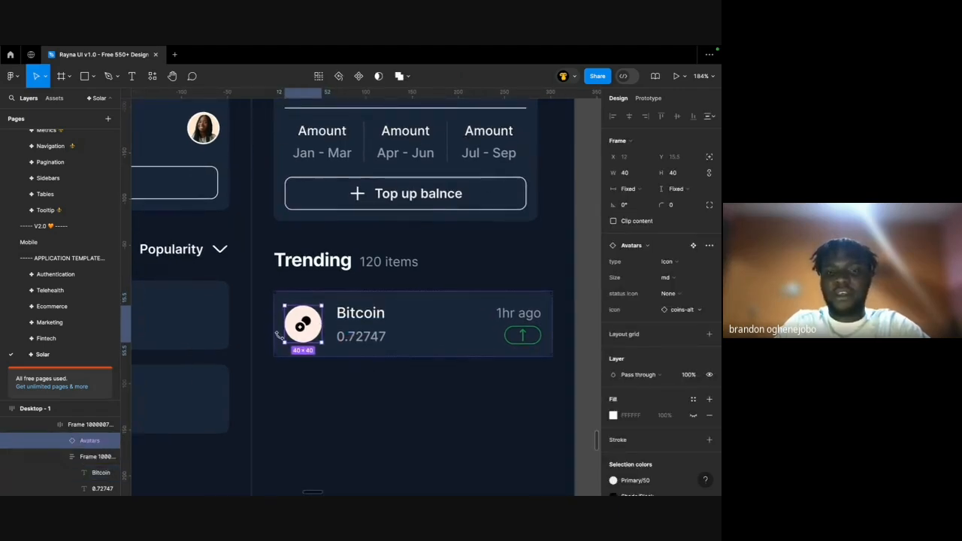
scroll(279, 336, "down", 5)
left_click(473, 283)
scroll(473, 283, "left", 3)
scroll(405, 319, "up", 3)
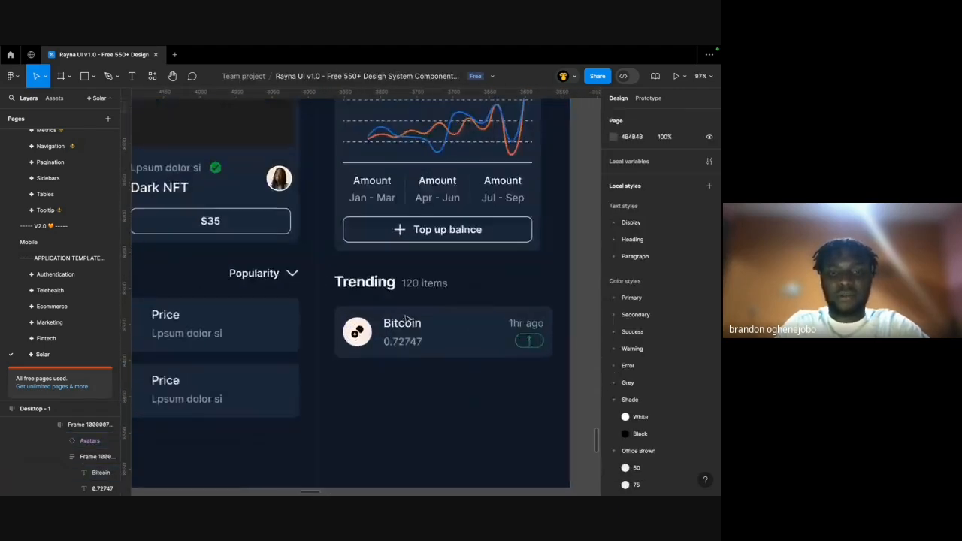
scroll(406, 319, "up", 4)
scroll(404, 317, "down", 1)
scroll(398, 317, "right", 2)
Wrap the coin avatar and the Bitcoin name and amount text in their own horizontal auto layout frame.
left_click(321, 318)
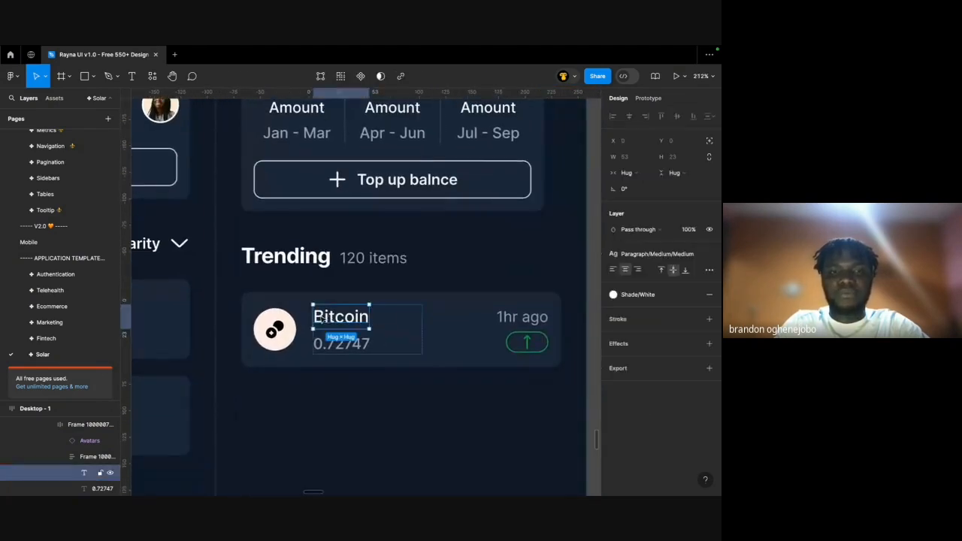
left_click(291, 329)
left_click(331, 325)
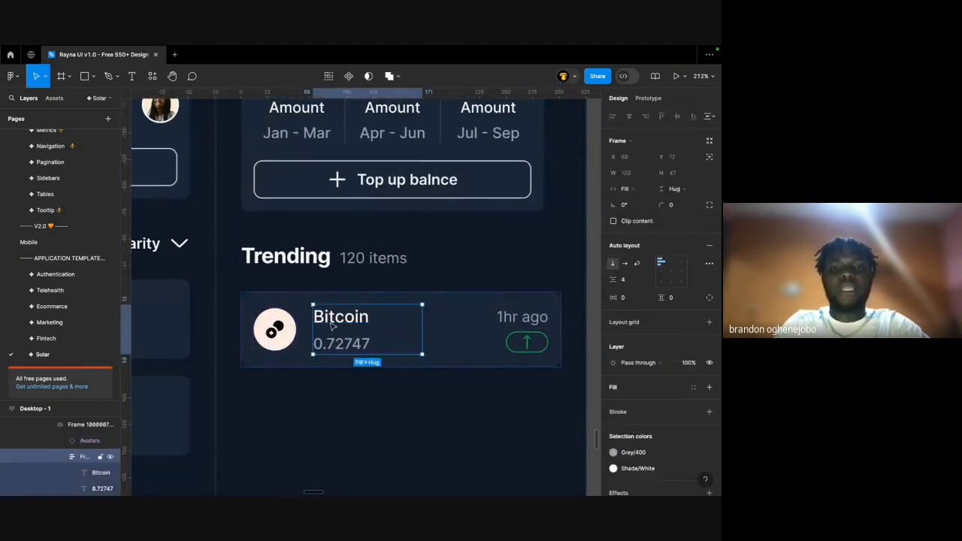
left_click(515, 321, "shift")
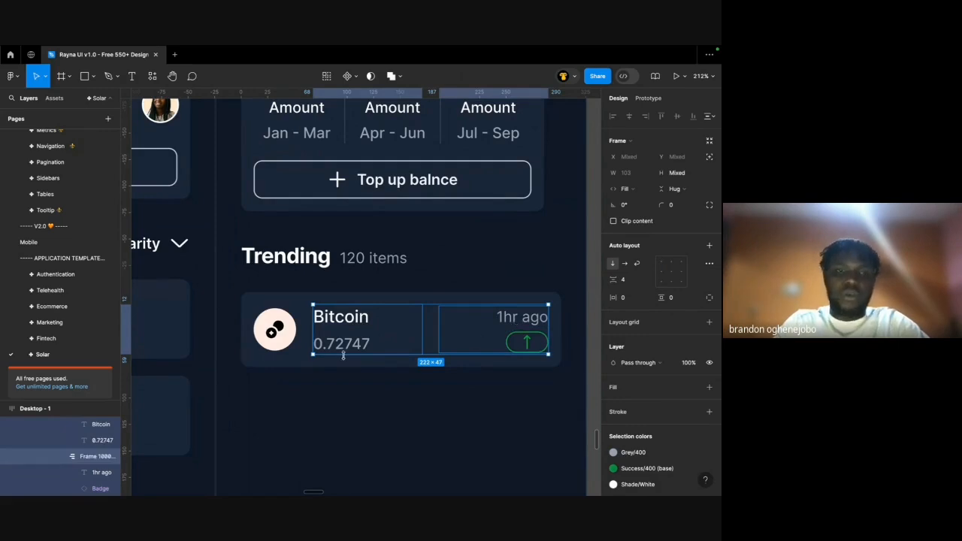
left_click(360, 338)
left_click(274, 329, "shift")
key("shift+a")
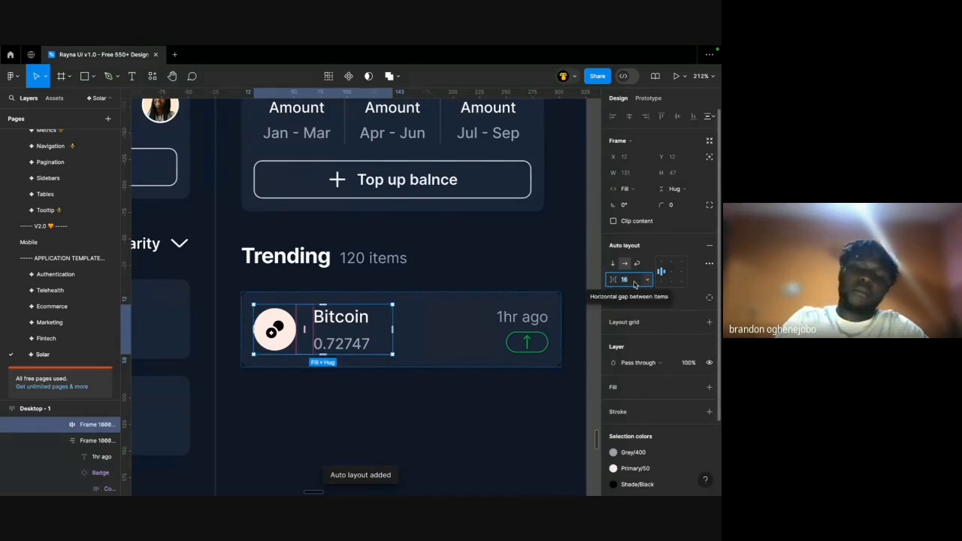
Set the horizontal gap between the coin avatar and the Bitcoin text to 12.
left_click(548, 279)
scroll(549, 281, "down", 3, "ctrl")
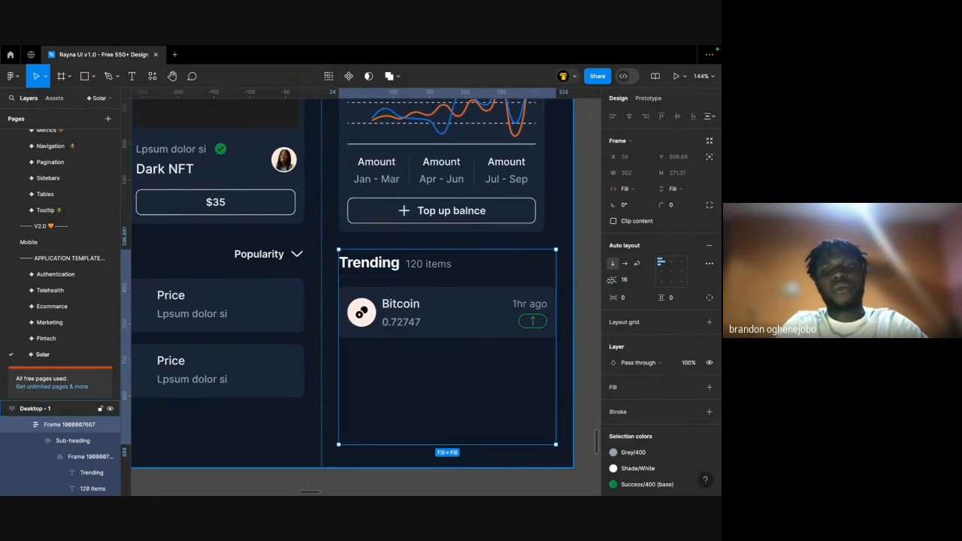
key("super+z")
type("12")
key("Return")
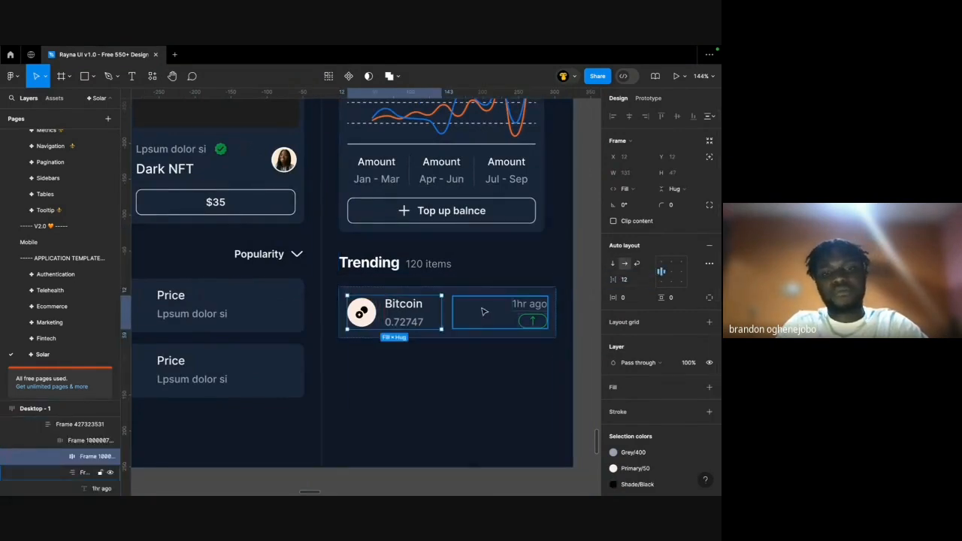
scroll(485, 313, "right", 1)
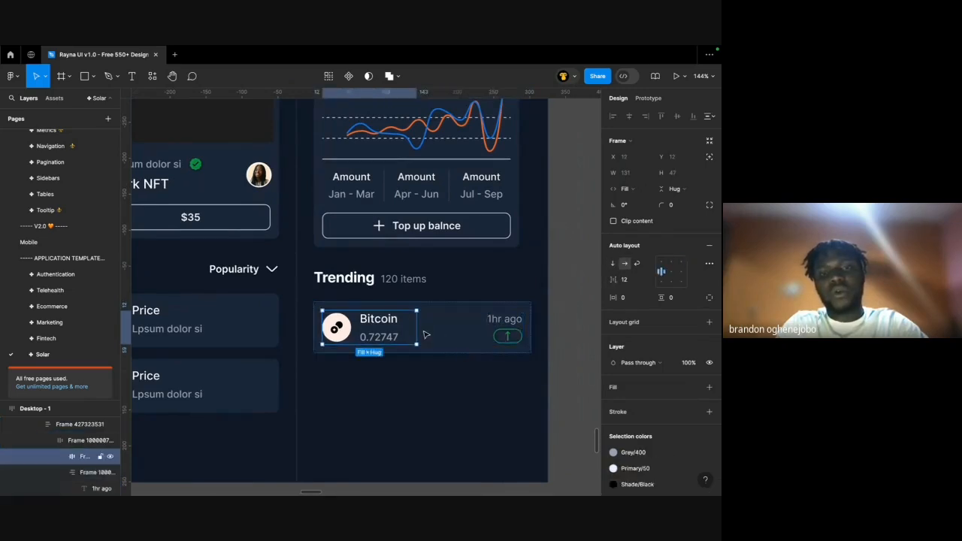
Inspect the auto layout frames inside the Bitcoin row and check the row in the full-screen dashboard preview.
left_click(471, 335, "shift")
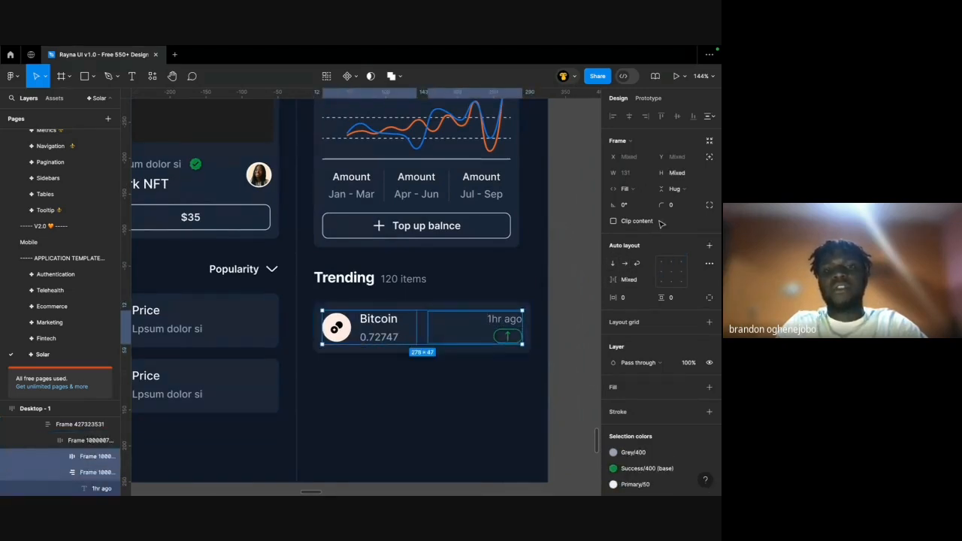
key("shift+a")
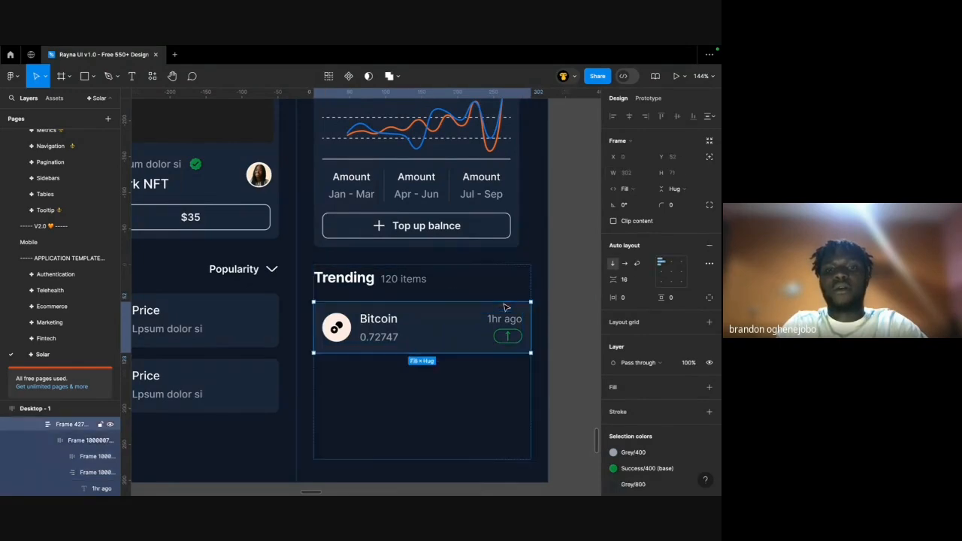
left_click(631, 281)
left_click(569, 318)
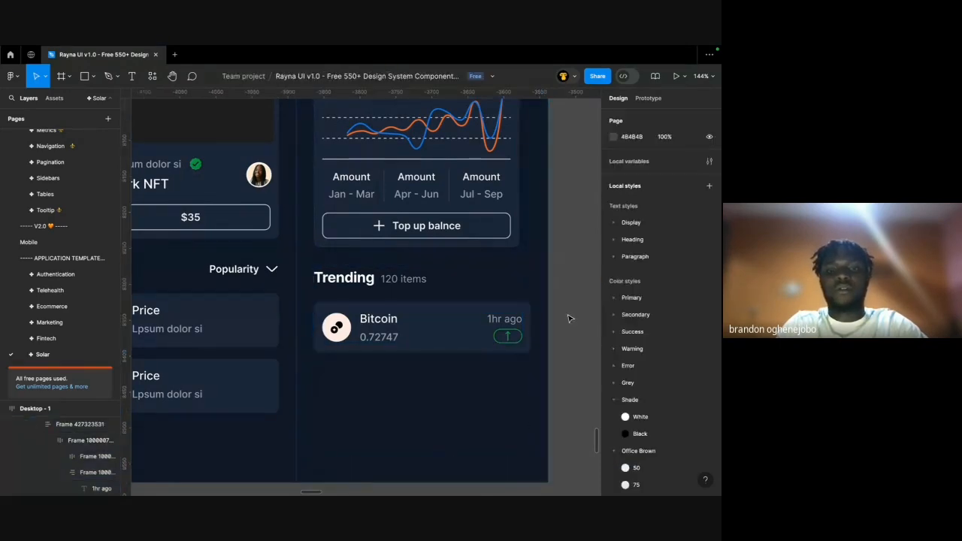
key("ctrl+Left")
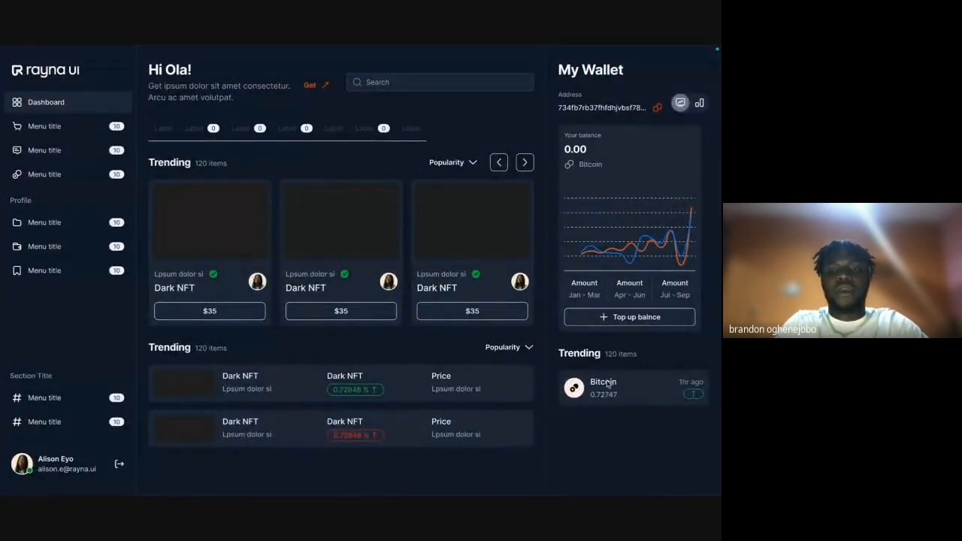
key("ctrl+Right")
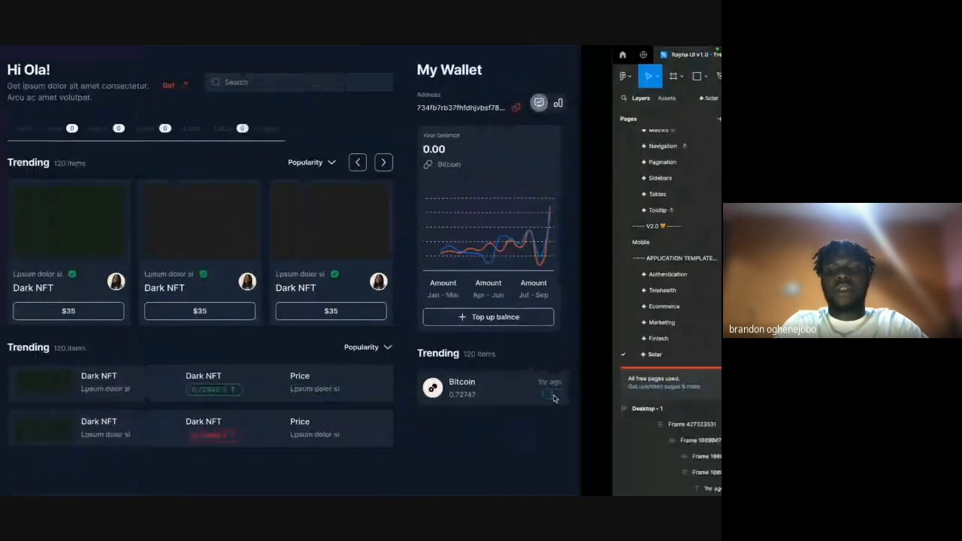
Set the vertical gap to 8 in both the Bitcoin text stack and the time-and-badge stack, and check the preview.
left_click(368, 339)
double_click(381, 338)
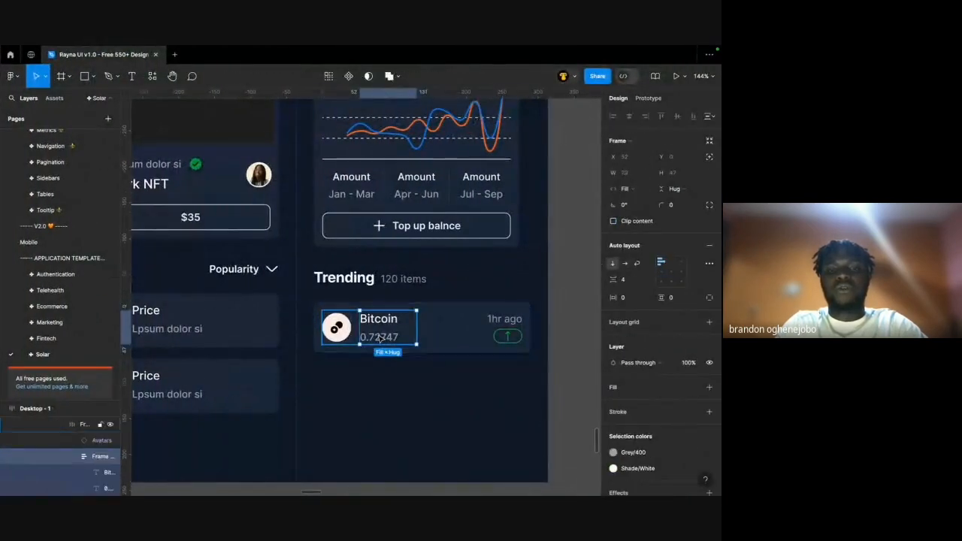
left_click(472, 328, "shift")
left_click(629, 280)
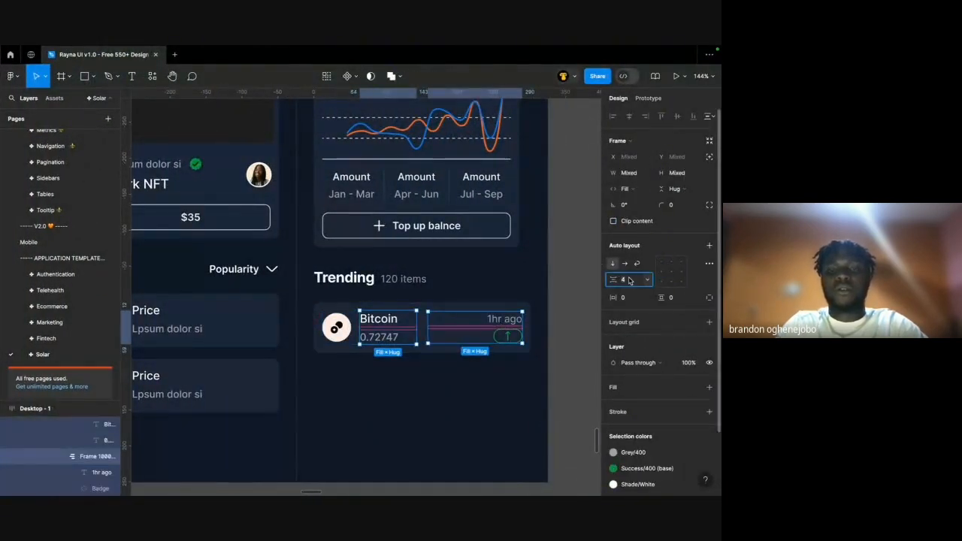
type("8")
key("Return")
left_click(558, 341)
key("ctrl+Left")
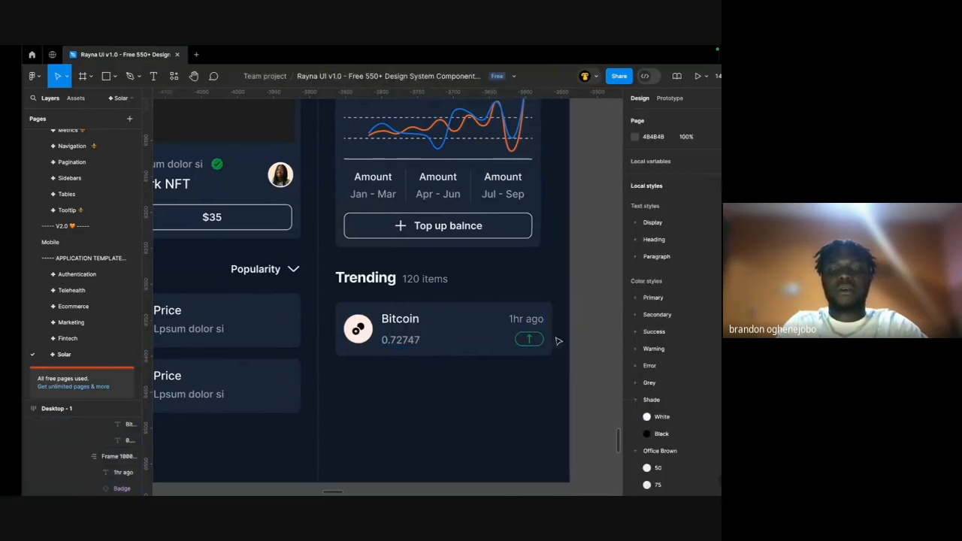
key("ctrl+Right")
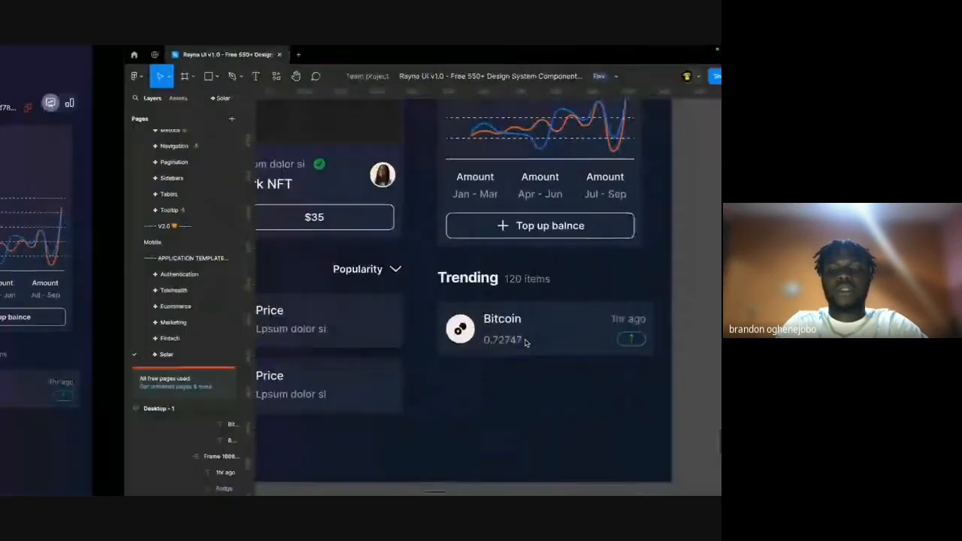
Tighten the vertical gap between the Bitcoin name and the amount below it in the transaction row.
left_click(387, 337, "super")
left_click(386, 323, "super")
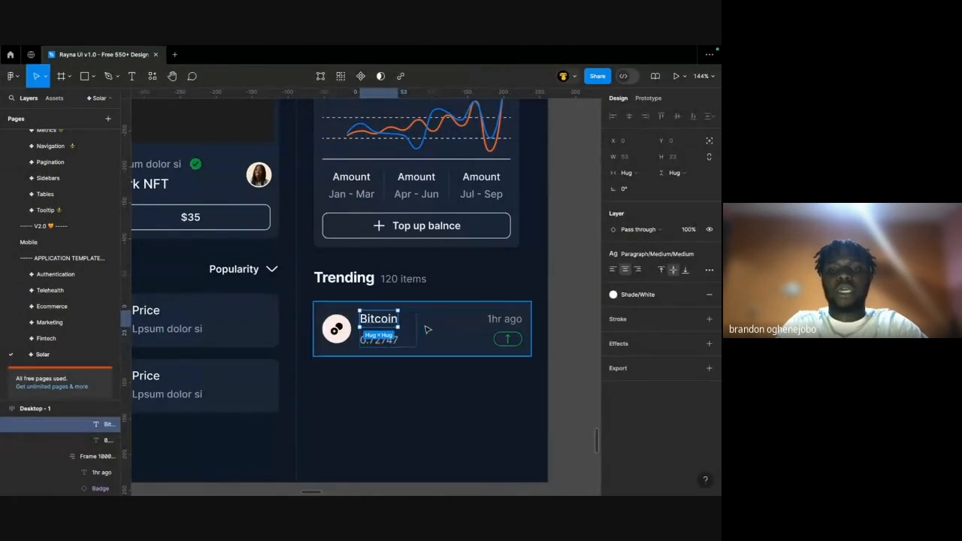
left_click(504, 320, "super")
left_click(397, 320, "super")
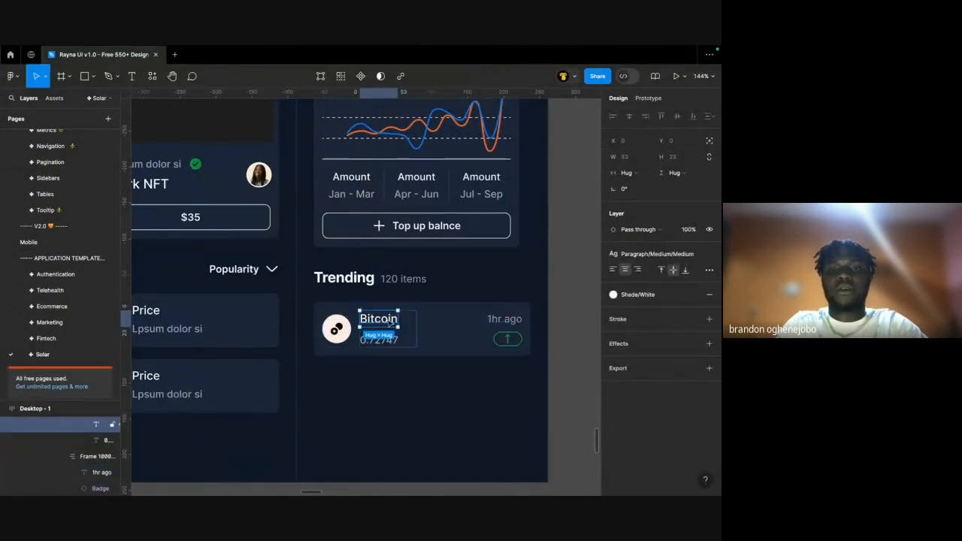
scroll(399, 322, "right", 3)
left_click(273, 336, "shift")
key("shift+a")
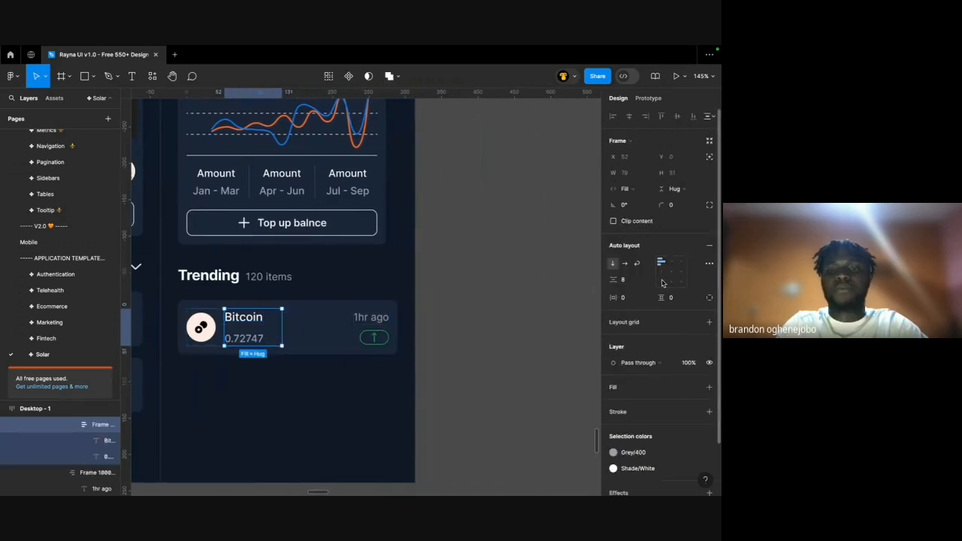
key("Return")
left_click(478, 341)
scroll(479, 341, "left", 2)
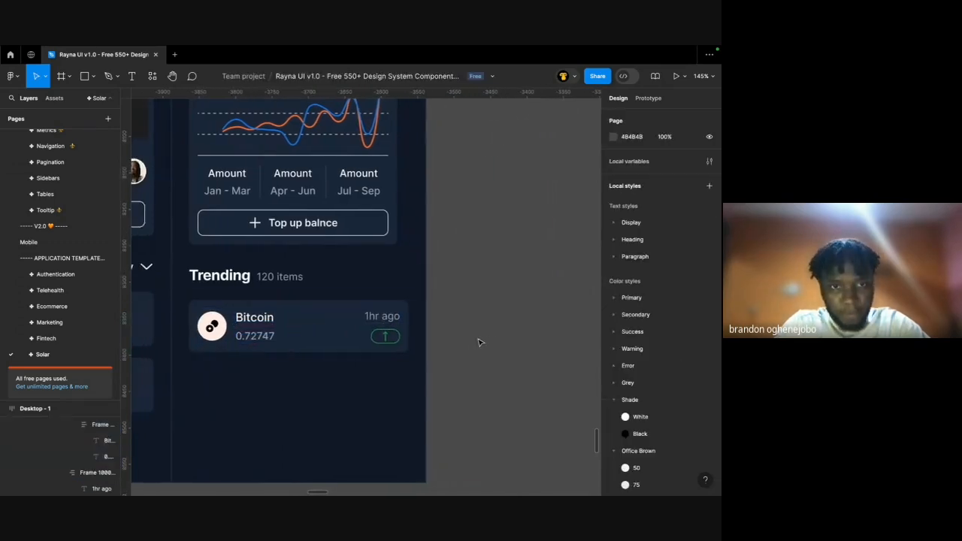
Change the Trending heading above the wallet's Bitcoin row to "Breakdown", following the hand-drawn wireframe.
scroll(479, 342, "down", 5)
scroll(479, 341, "up", 2)
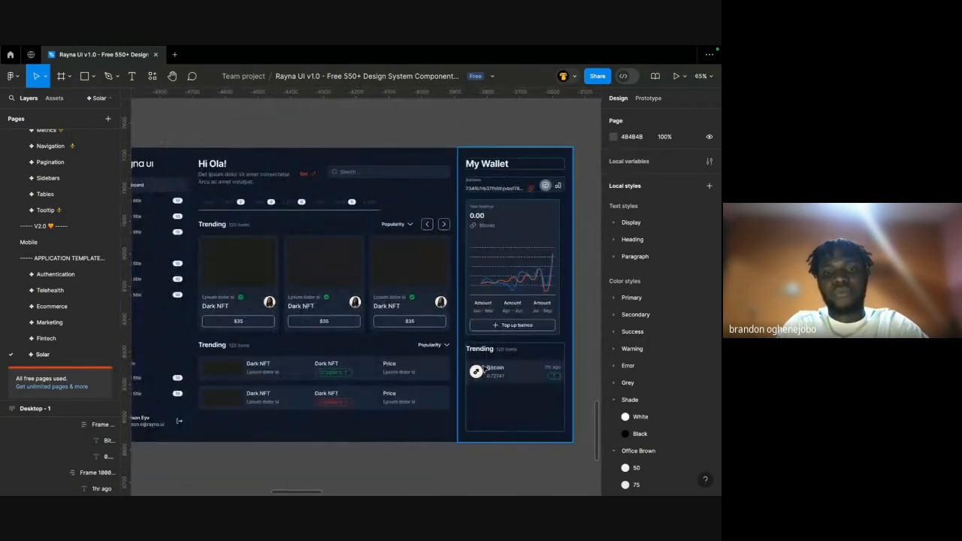
double_click(479, 349)
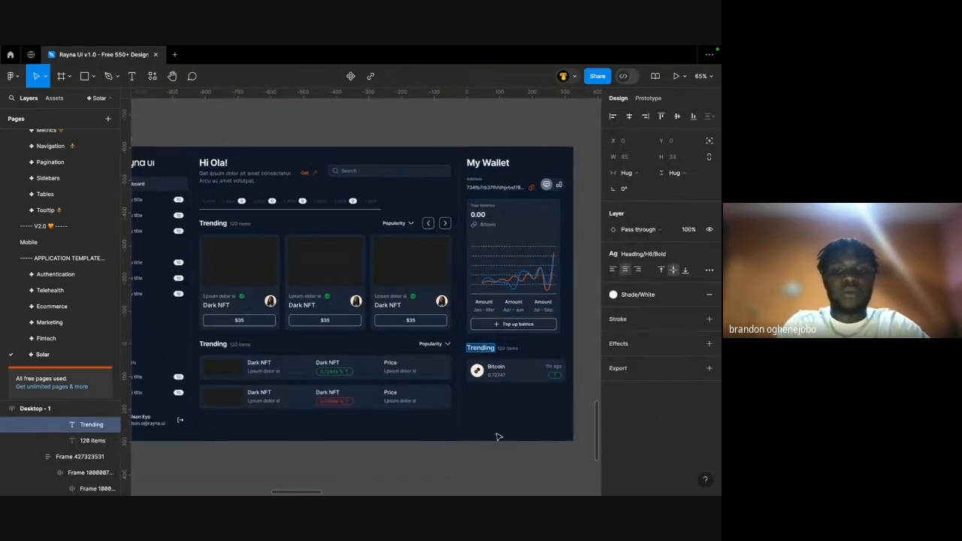
scroll(498, 437, "left", 10)
scroll(497, 437, "down", 2)
scroll(498, 436, "down", 5)
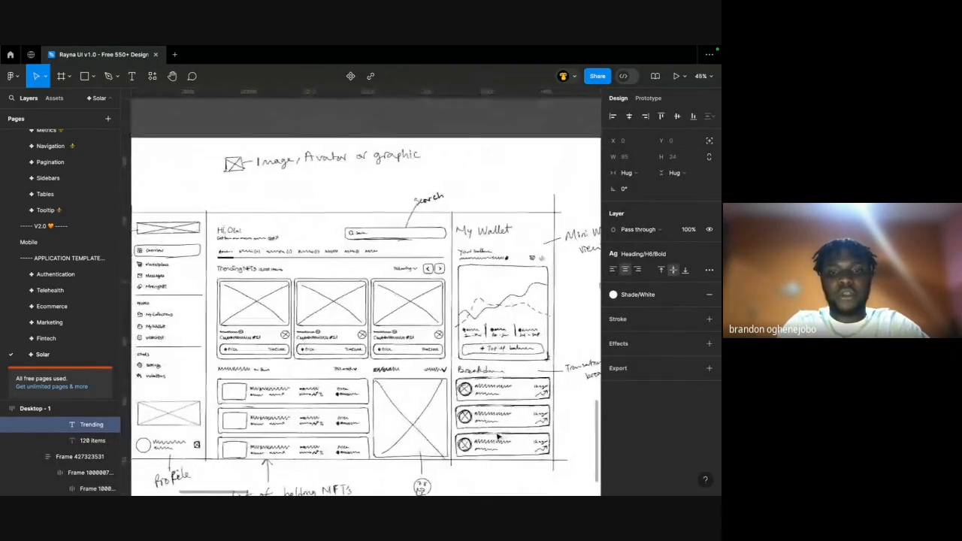
type("Breakdown")
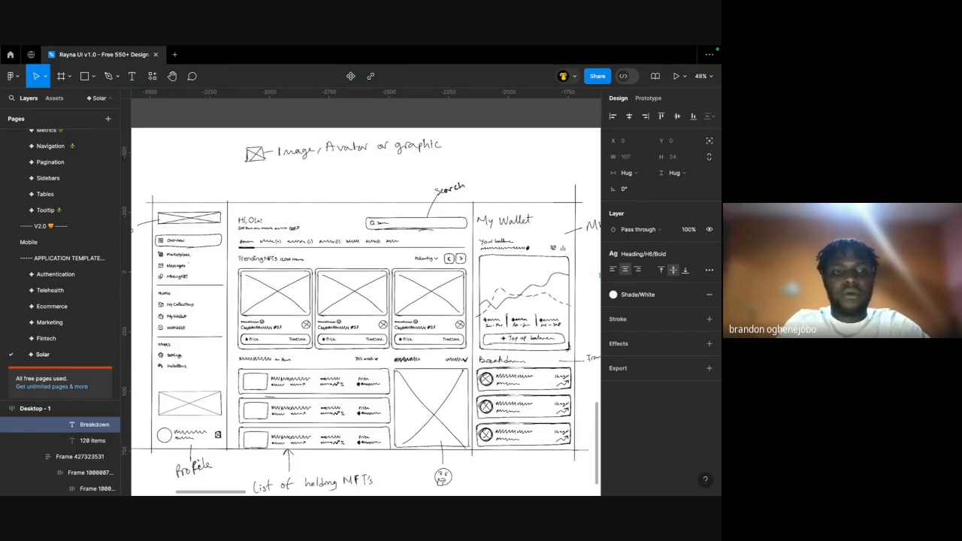
scroll(518, 414, "right", 15)
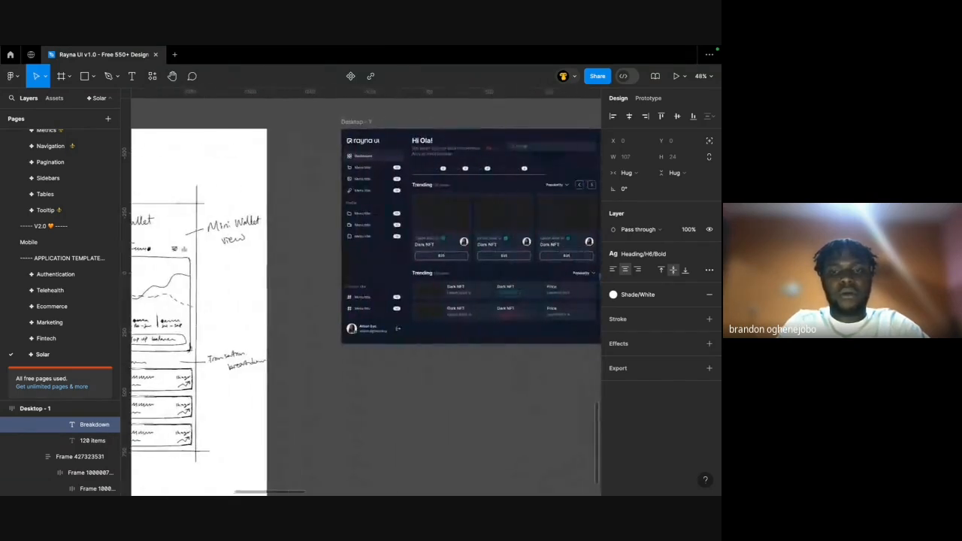
scroll(353, 301, "up", 10, "ctrl")
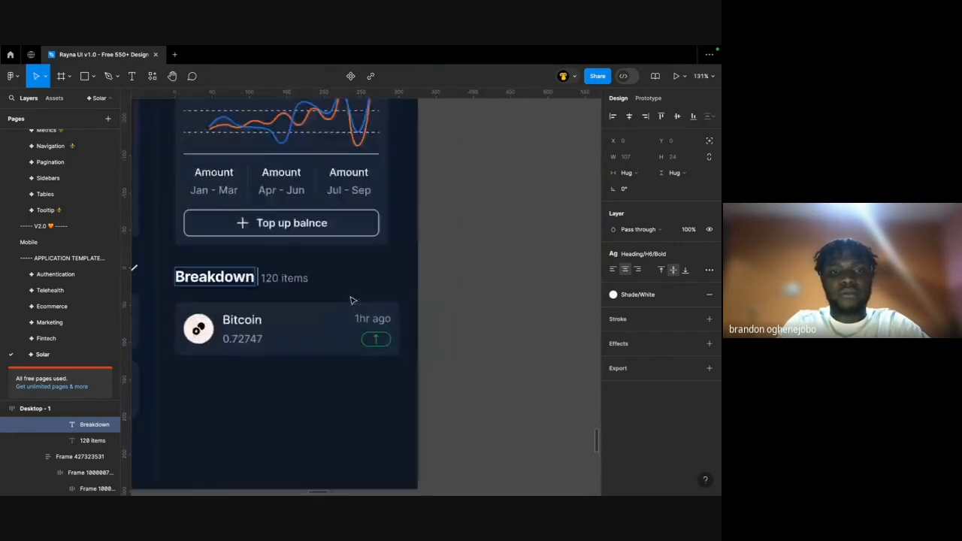
scroll(353, 298, "down", 3, "ctrl")
scroll(568, 299, "down", 2, "ctrl")
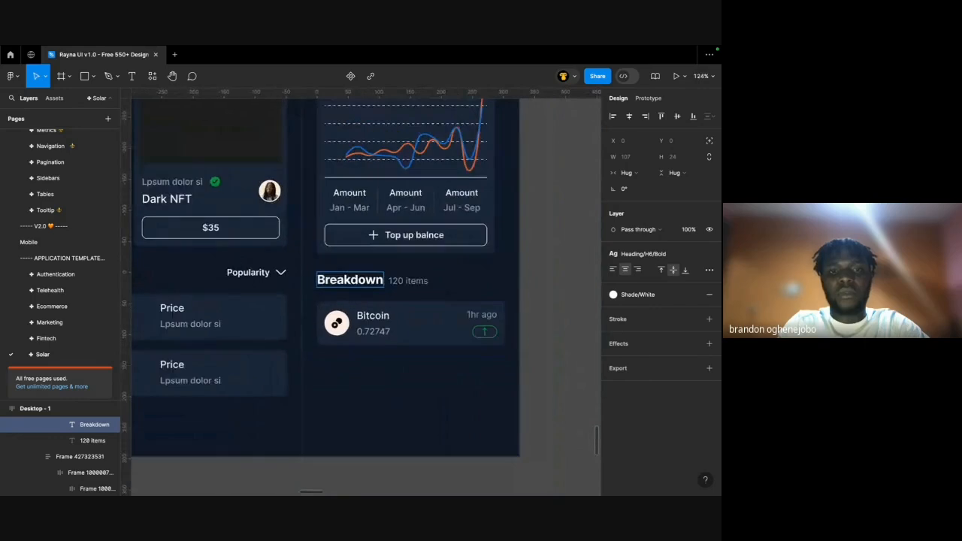
Ungroup the inner frame of the wallet's Breakdown sub-heading and delete its "120 items" label.
scroll(567, 299, "down", 3, "ctrl")
scroll(567, 299, "down", 4, "ctrl")
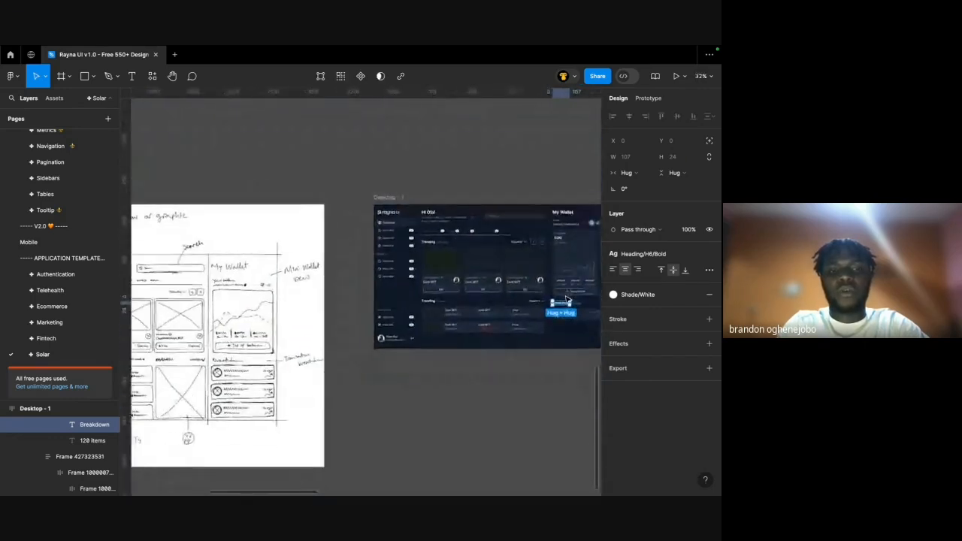
scroll(571, 293, "up", 1, "ctrl")
left_click(580, 284)
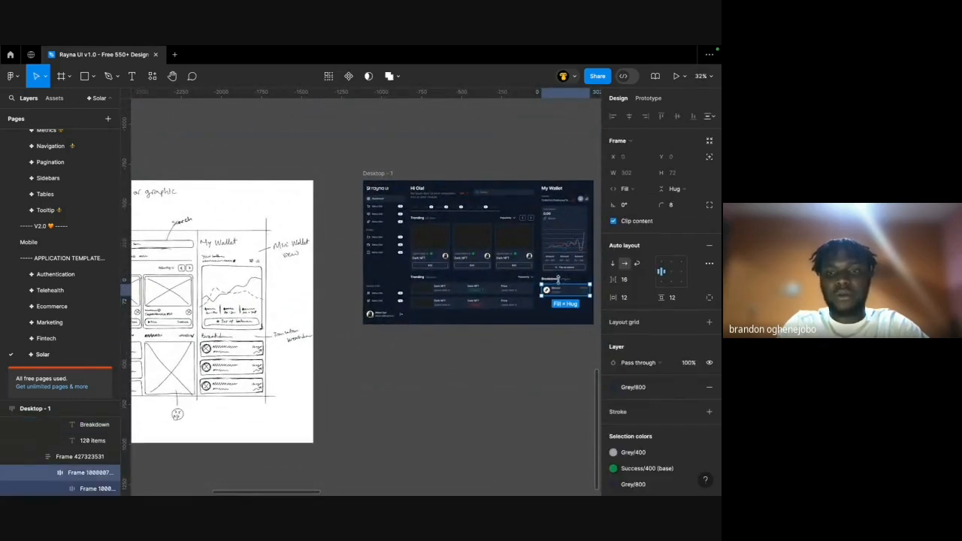
left_click(560, 283)
scroll(560, 282, "up", 5, "ctrl")
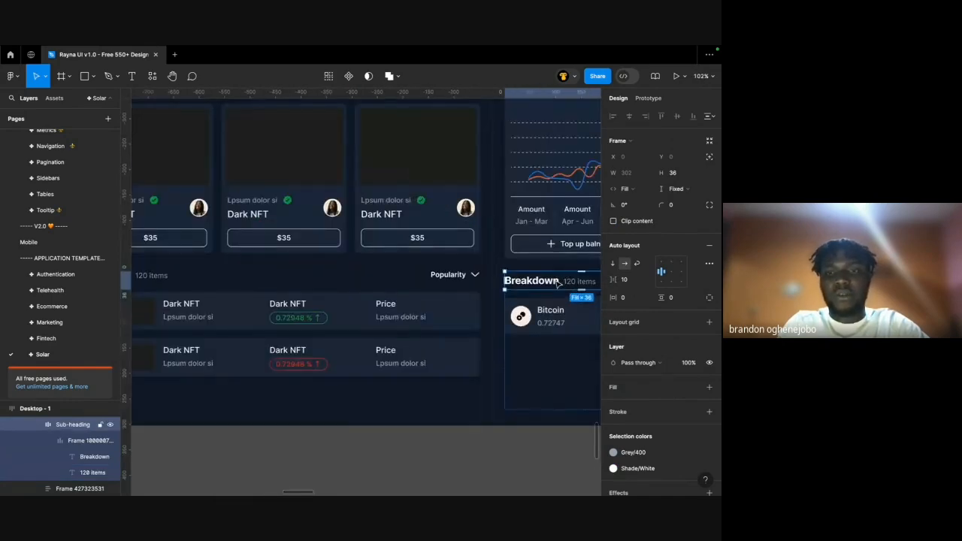
left_click(558, 282)
key("ctrl+shift+g")
left_click(540, 282, "shift")
key("Delete")
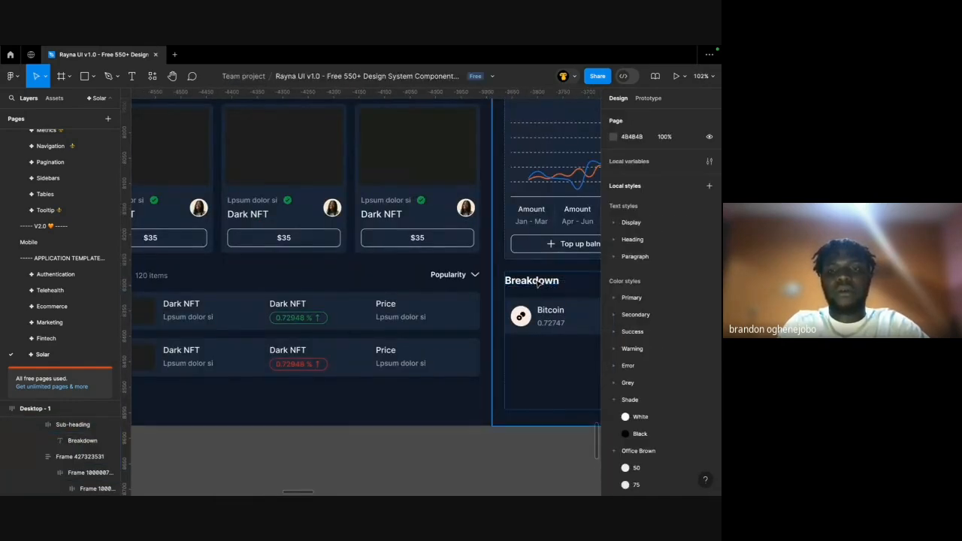
Change the Address label under the My Wallet heading to "Your address".
scroll(536, 281, "down", 5, "ctrl")
scroll(552, 203, "up", 8, "ctrl")
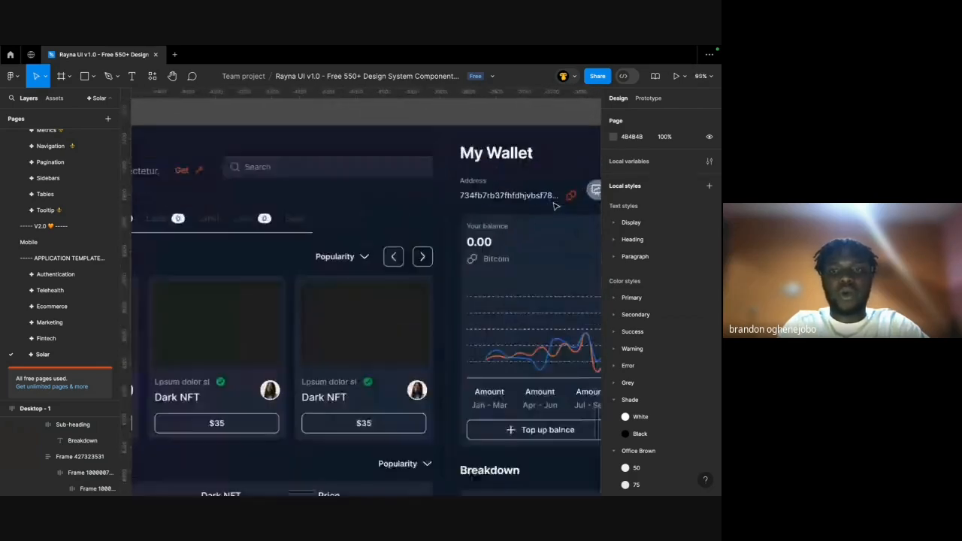
double_click(469, 233)
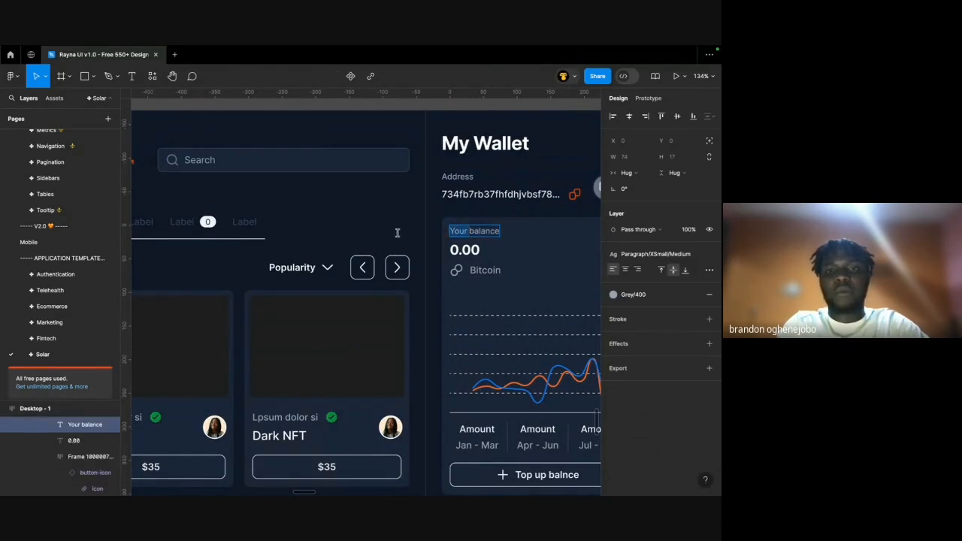
left_click(447, 177)
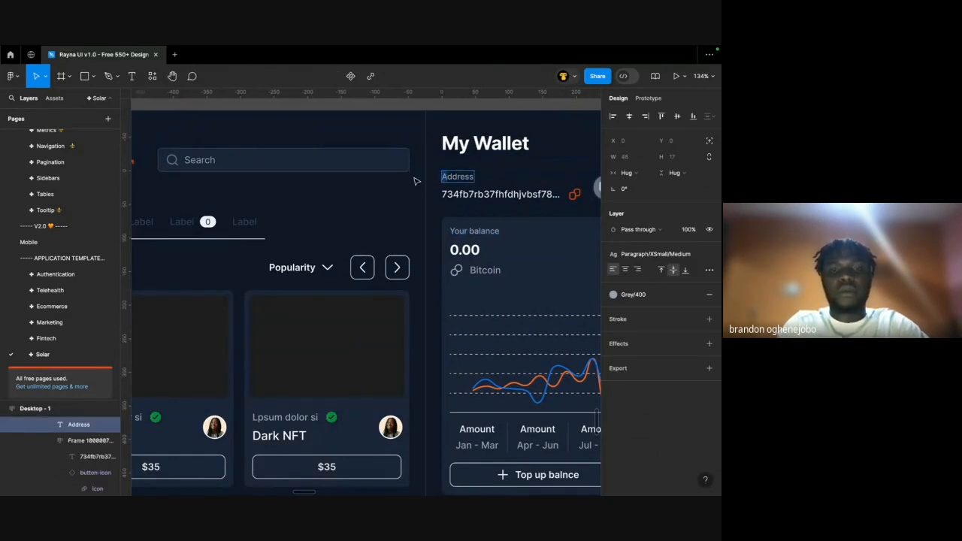
key("Return")
type("Your ddress")
key("Escape")
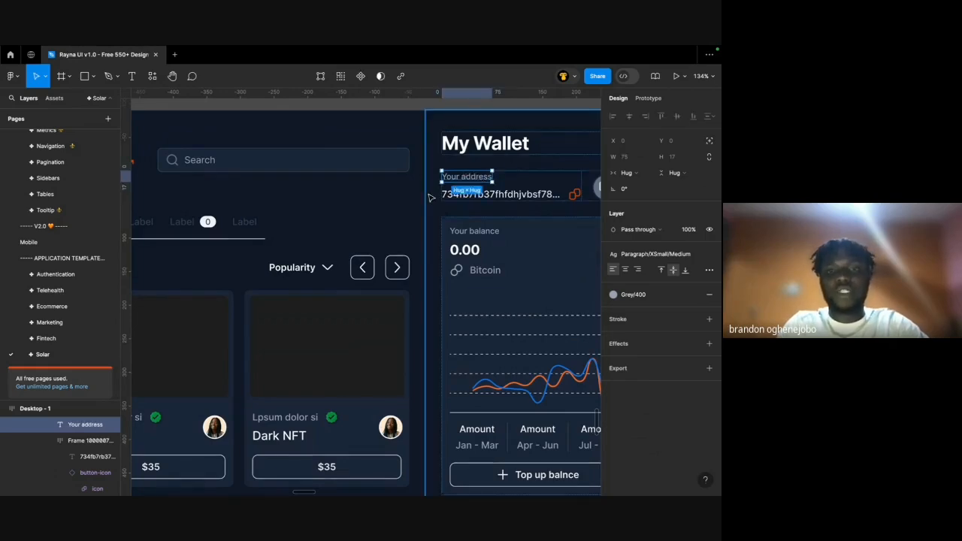
scroll(428, 196, "down", 5)
left_click(440, 132)
Rename the sidebar menu item with the cart icon, directly below Dashboard, to "Market".
scroll(440, 133, "left", 6)
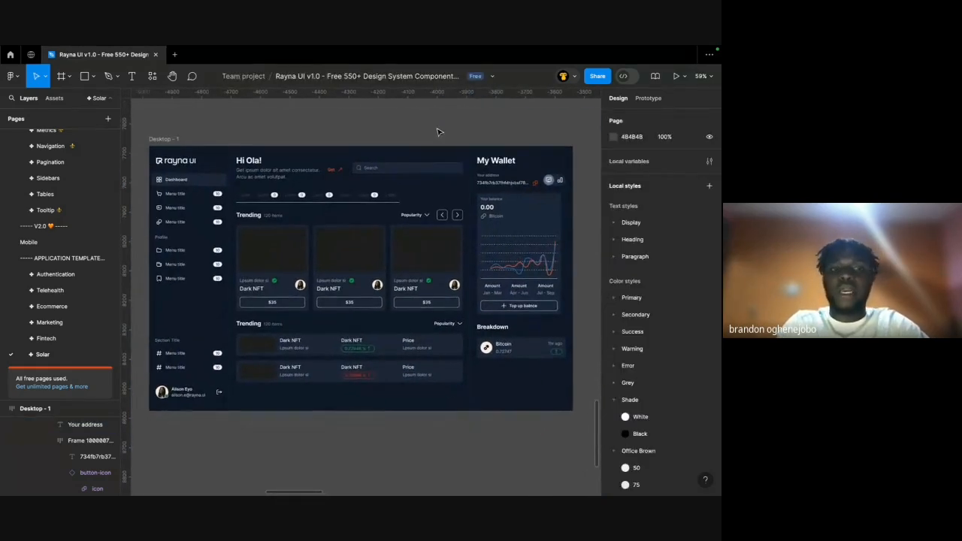
scroll(439, 133, "left", 5)
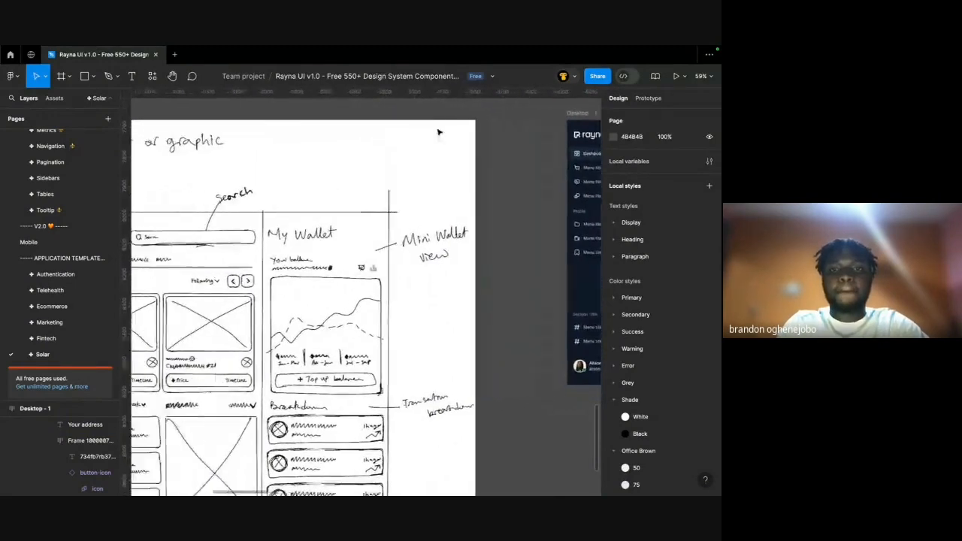
scroll(440, 132, "right", 10)
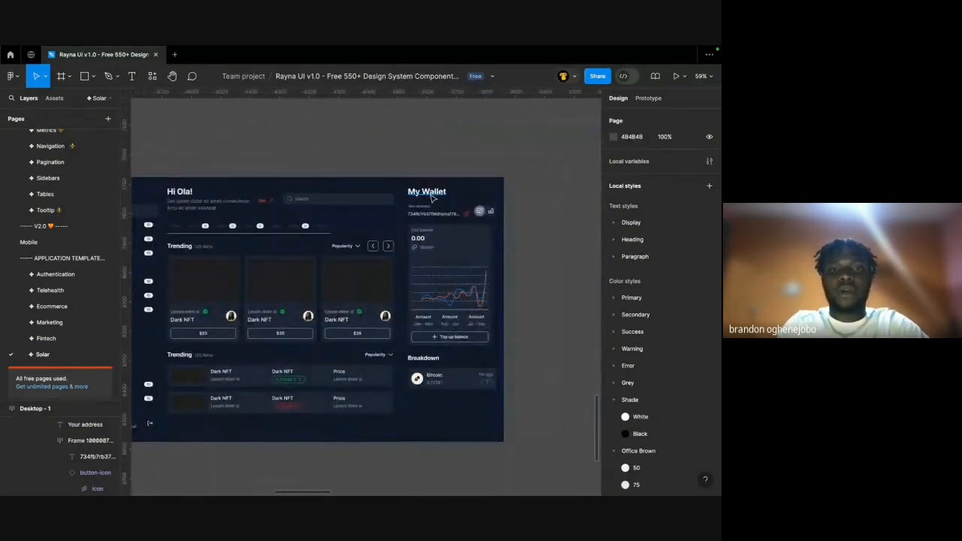
left_click(429, 194)
scroll(383, 217, "left", 5)
scroll(383, 217, "up", 6)
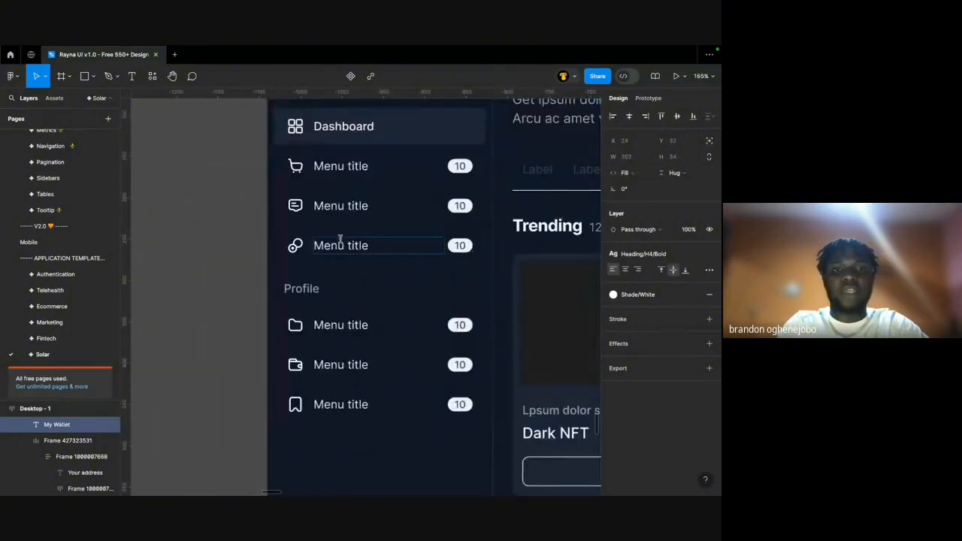
scroll(345, 213, "up", 1)
left_click(330, 218)
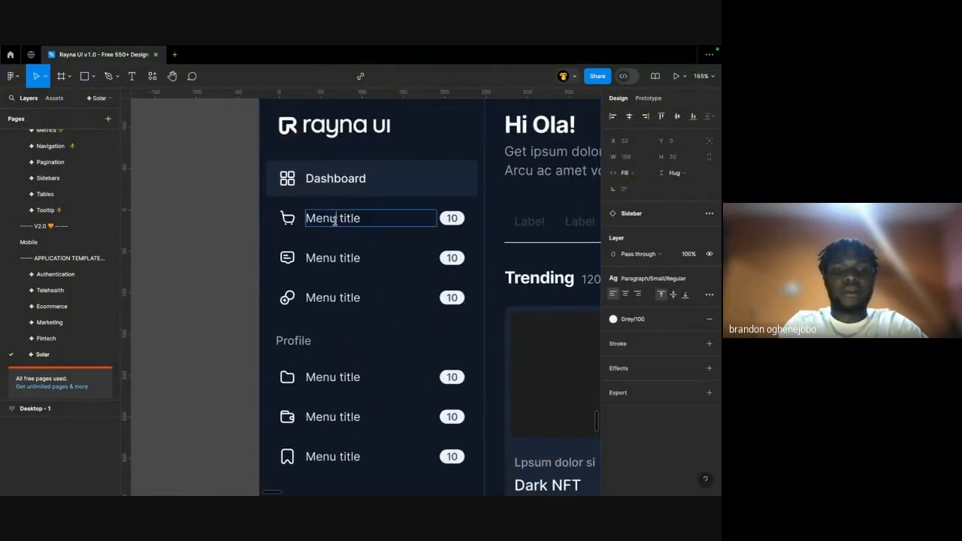
double_click(330, 218)
type("Market")
Rename the sidebar menu item with the chat icon, directly below Market, to "Messages".
left_click(329, 260)
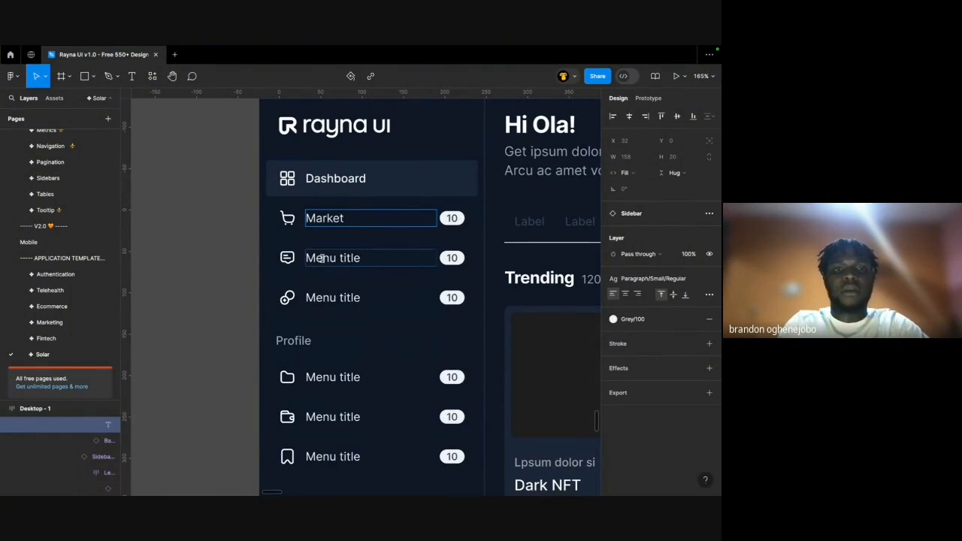
double_click(329, 259)
type("C")
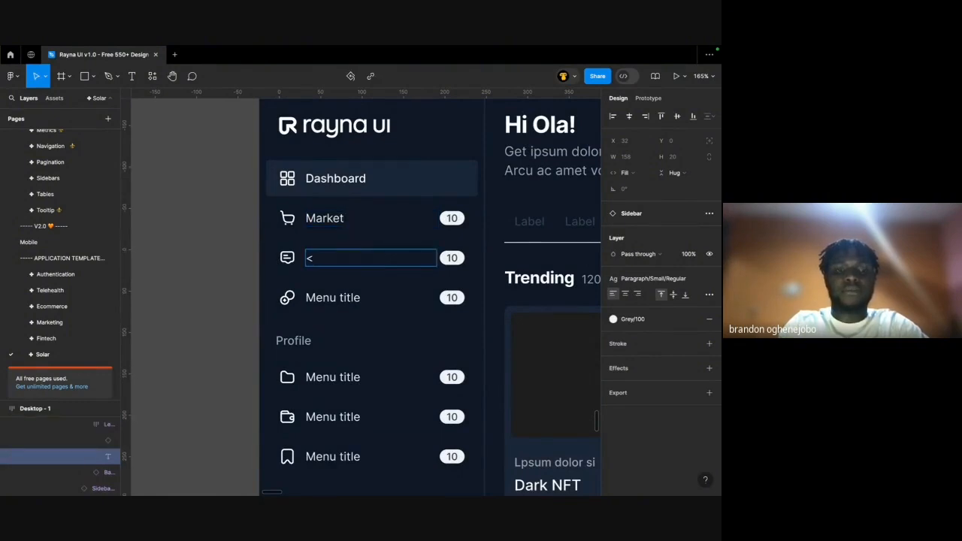
type("essages")
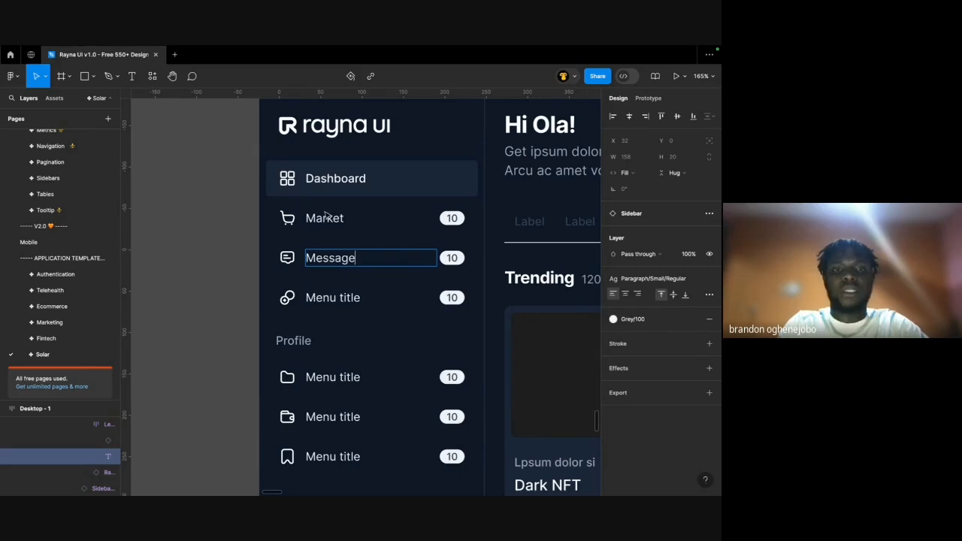
Rename the sidebar menu item directly below Messages, just above the Profile section, to "Mining NTF".
double_click(327, 298)
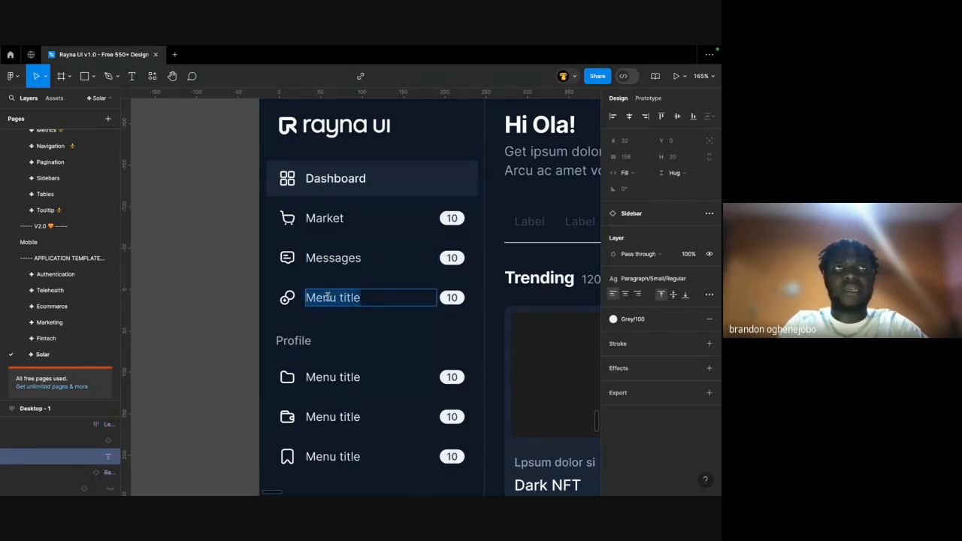
type("My Wallet")
key("super+a")
type("Mini")
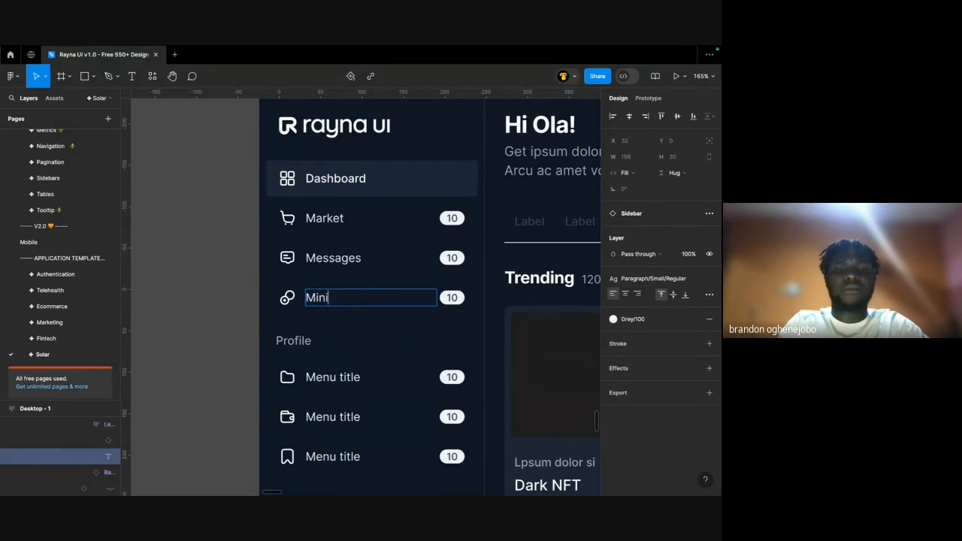
type("ng NTF")
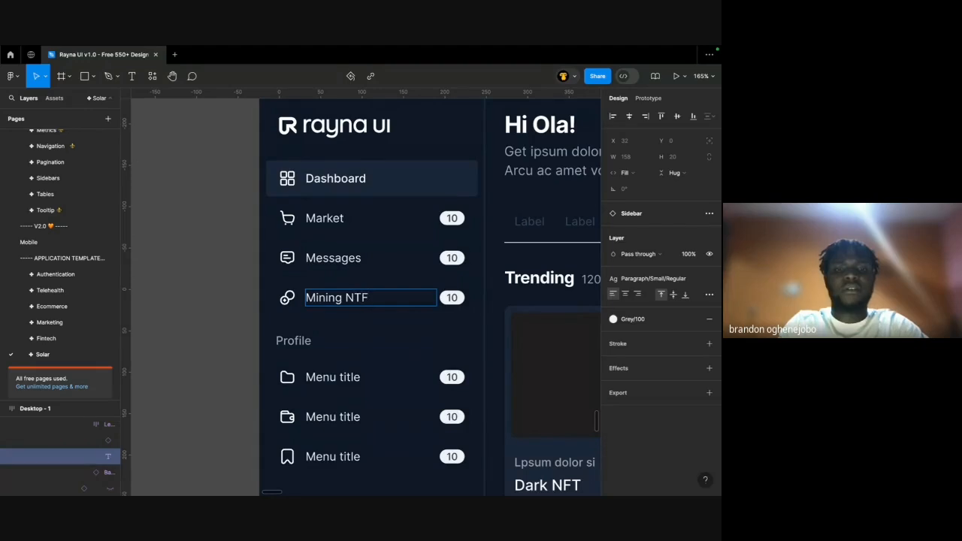
Rename the folder and wallet menu items in the sidebar's Profile section to "My collection" and "My Wallet".
left_click(325, 379)
scroll(325, 380, "down", 2)
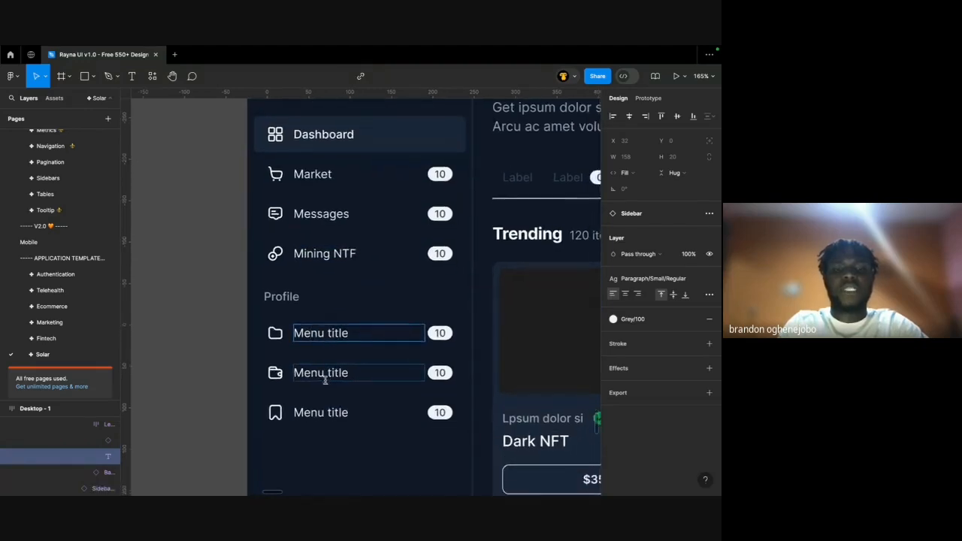
key("Return")
type("My c")
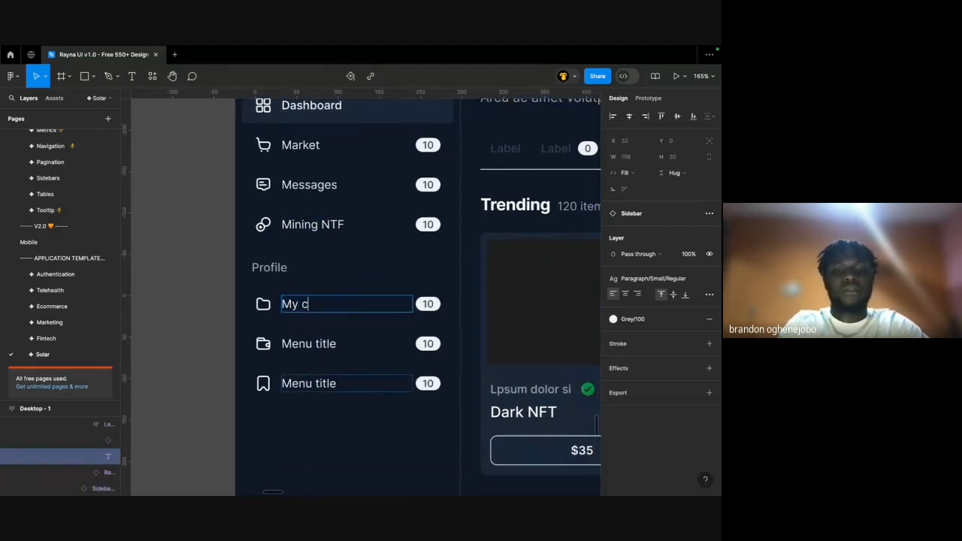
type("ollecti")
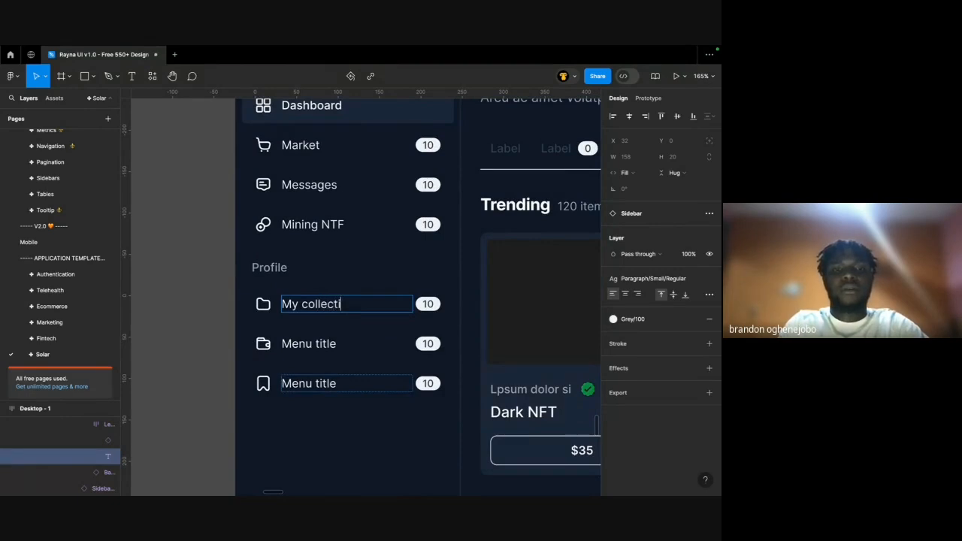
type("on")
left_click(303, 343)
key("Return")
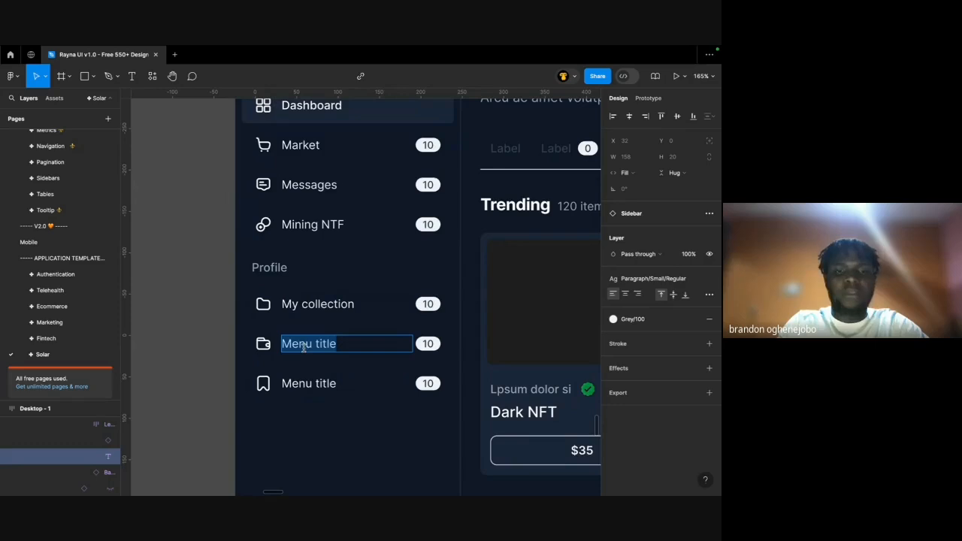
type("My Wallet")
Rename the menu item with the bookmark icon in the sidebar's Profile section to "Bookmarks".
left_click(303, 382)
key("Return")
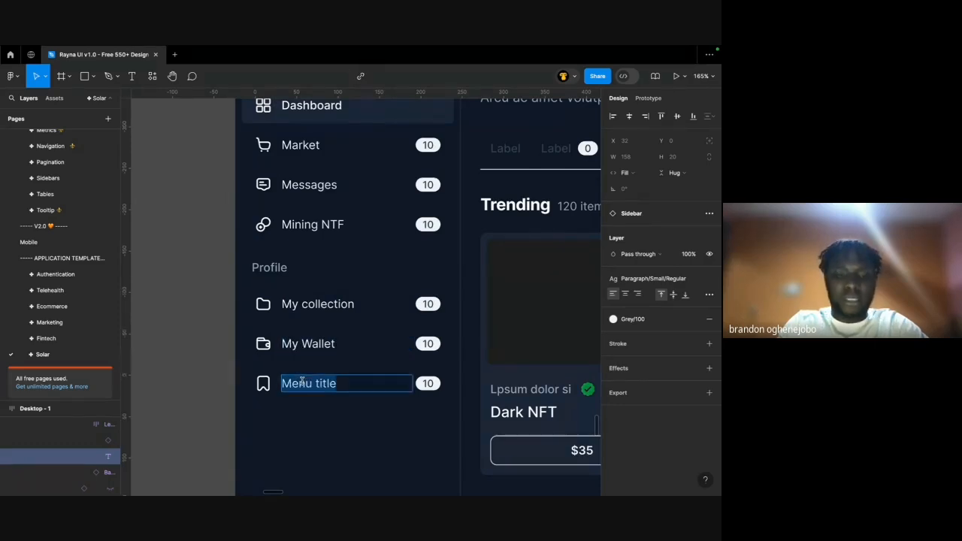
type("Bo")
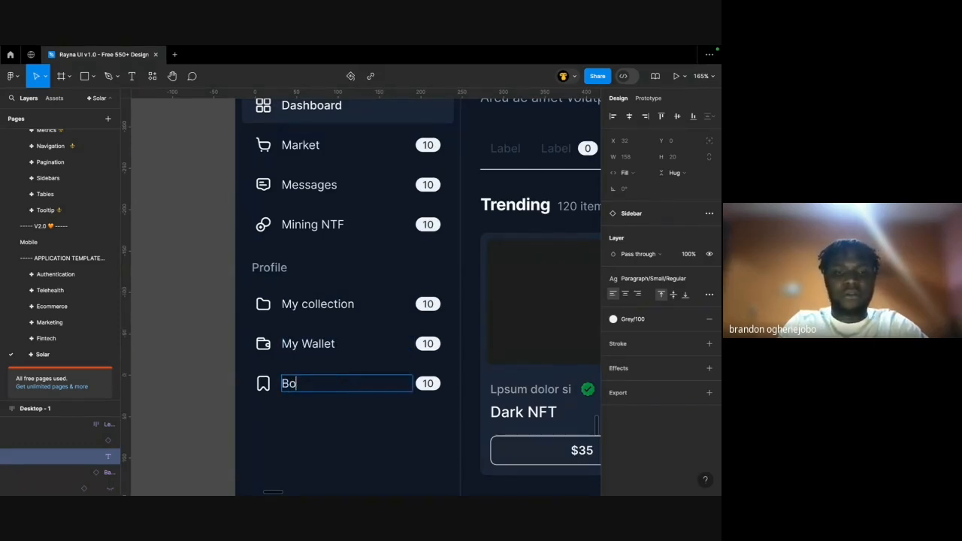
type("okmar")
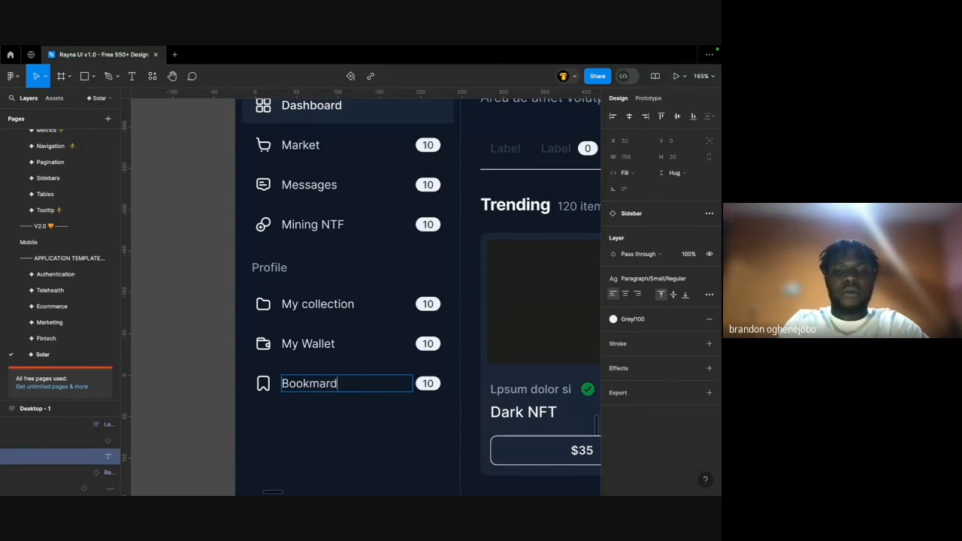
type("ks")
Change the bookmark-icon menu item under Profile to "Watchlist", following the sidebar of the hand-drawn wireframe.
scroll(328, 363, "down", 5)
scroll(328, 362, "left", 10)
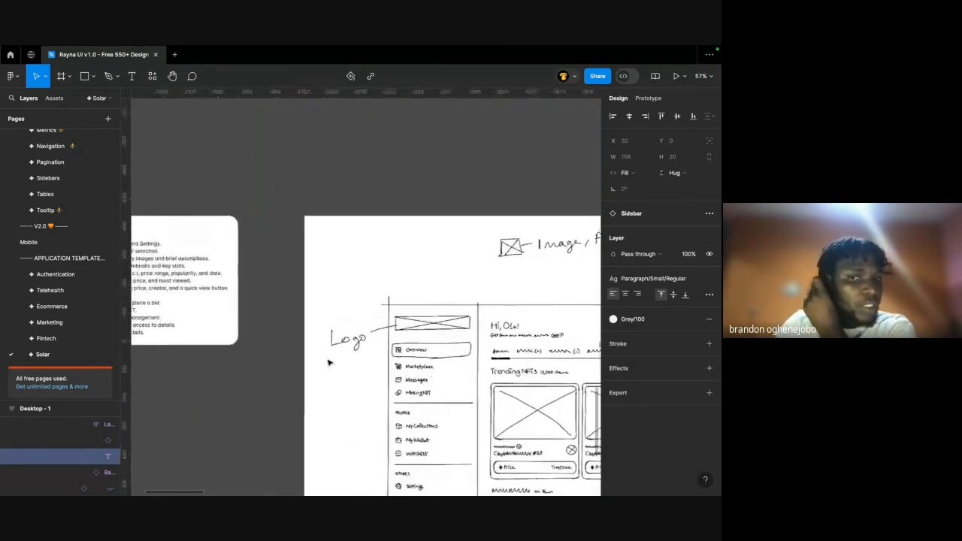
scroll(329, 362, "down", 1)
scroll(406, 365, "up", 5)
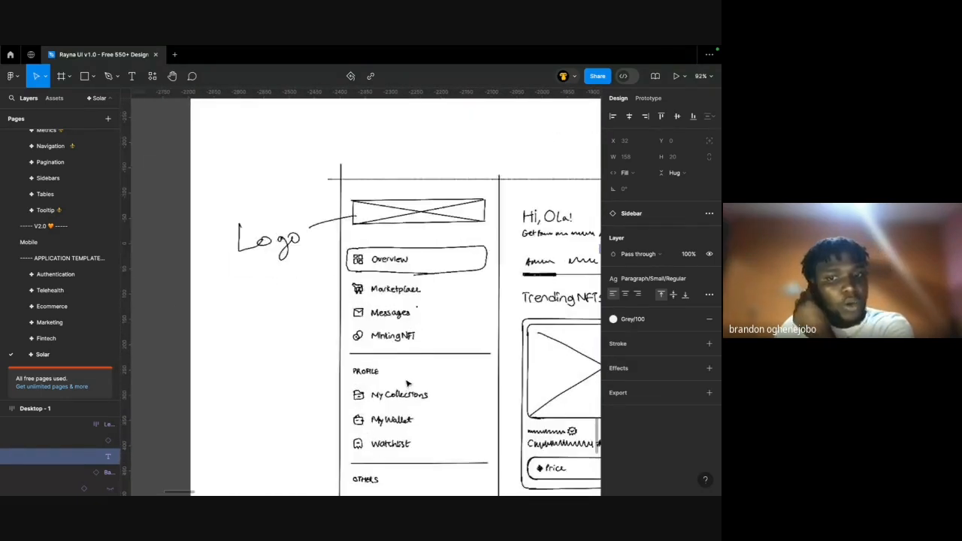
scroll(406, 385, "down", 2)
scroll(405, 386, "down", 2)
scroll(398, 375, "up", 1)
scroll(380, 350, "up", 4)
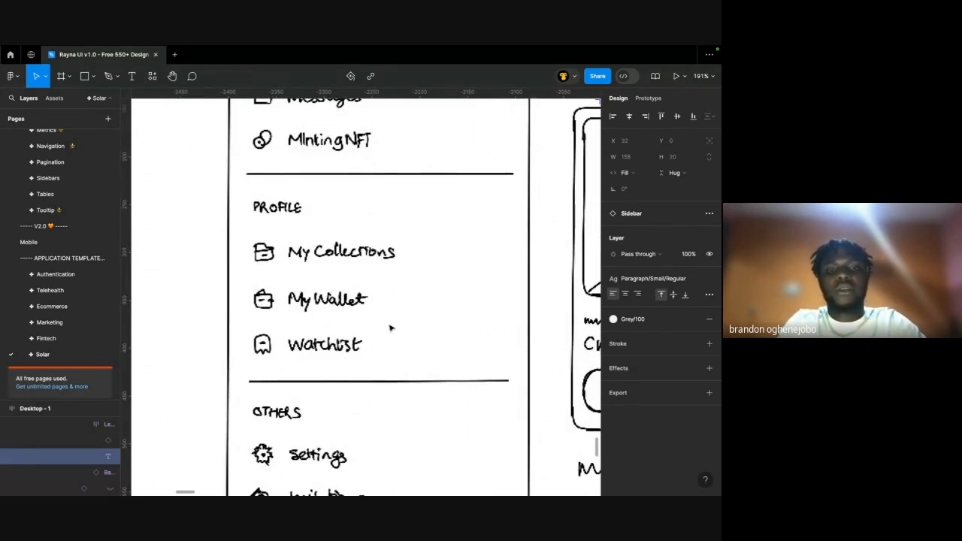
scroll(392, 327, "down", 4)
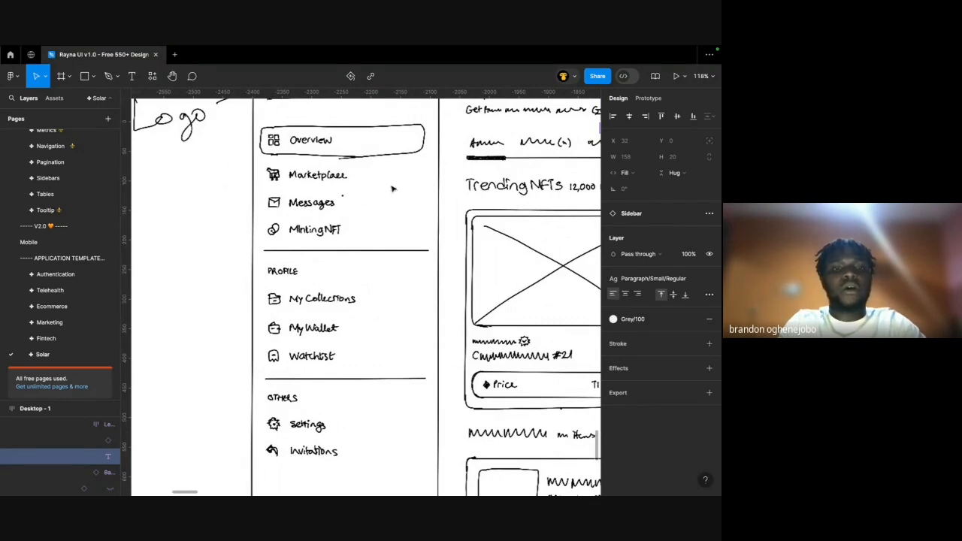
scroll(369, 336, "down", 1)
scroll(369, 336, "down", 4)
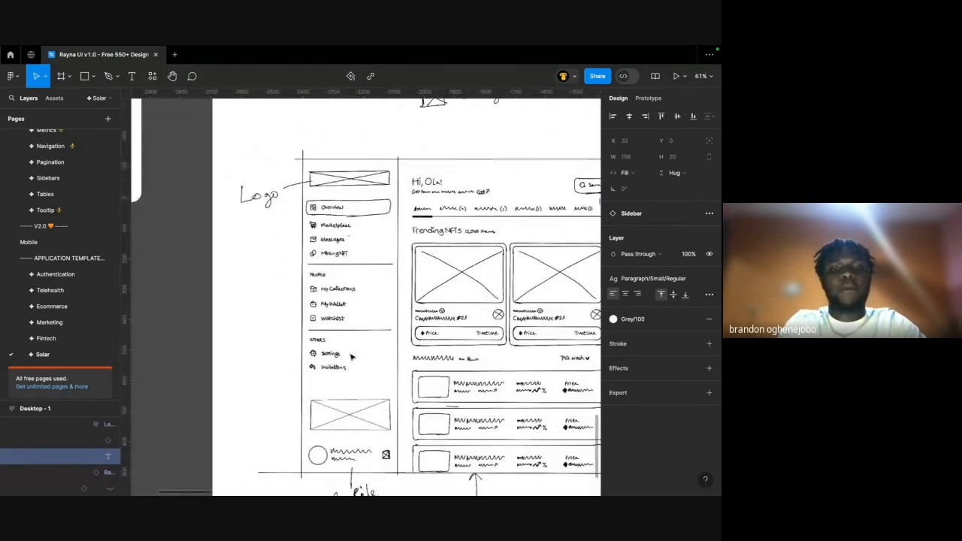
scroll(344, 374, "up", 6)
scroll(324, 382, "down", 5)
Change the Section Title label above the sidebar's two hashtag menu items to "Other".
scroll(325, 382, "right", 10)
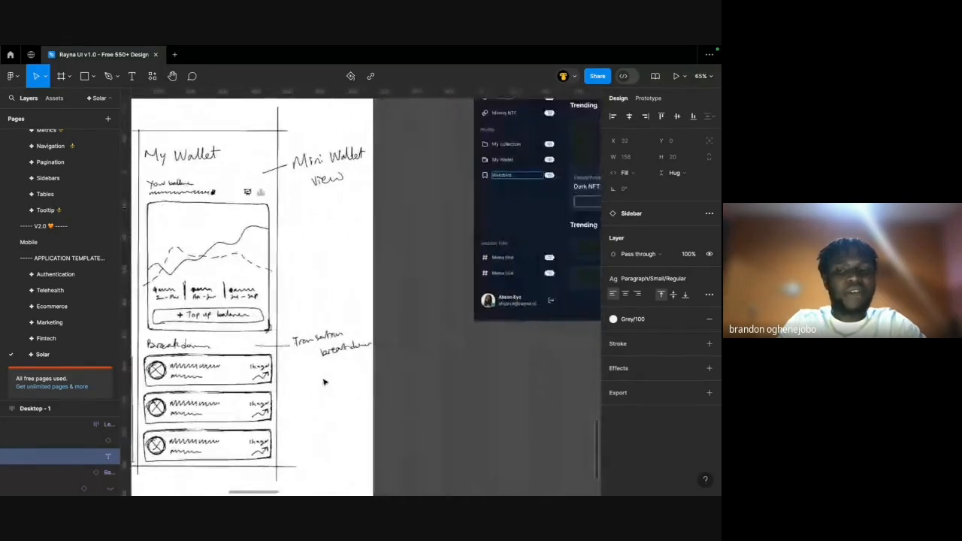
scroll(402, 281, "up", 4)
scroll(398, 281, "up", 1)
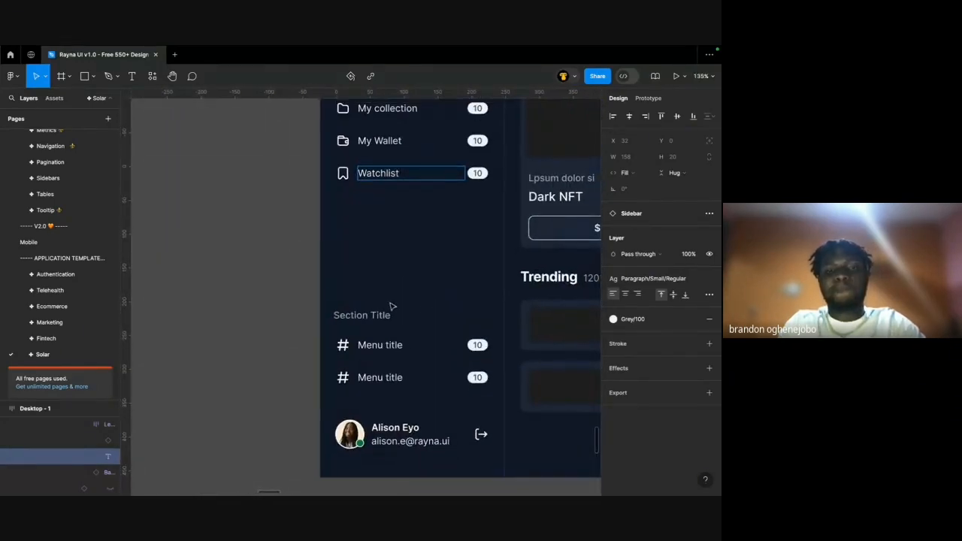
left_click(382, 314)
double_click(381, 314)
type("Other")
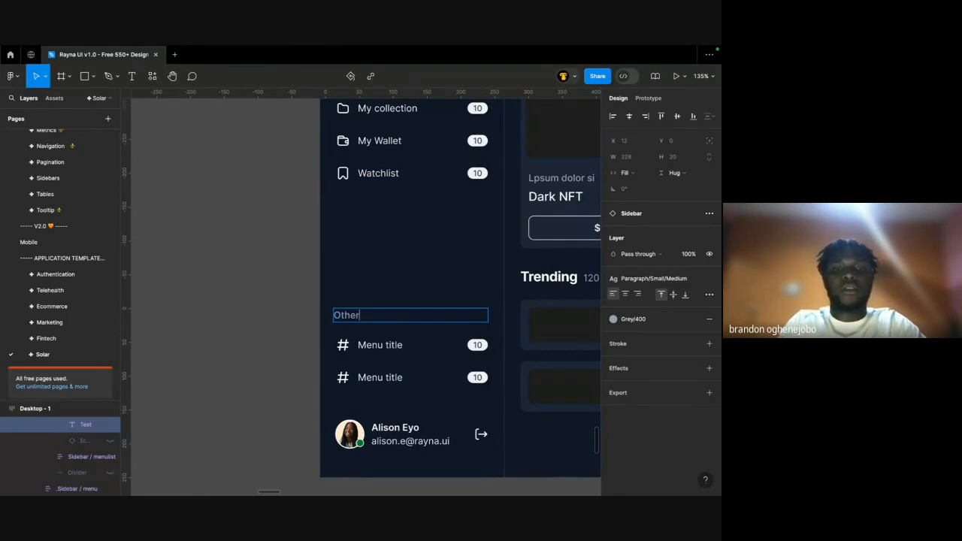
Rename the two hashtag menu items in the sidebar's Other section to "Invite" and "Settings", in that order.
scroll(383, 315, "up", 2)
scroll(383, 315, "down", 3)
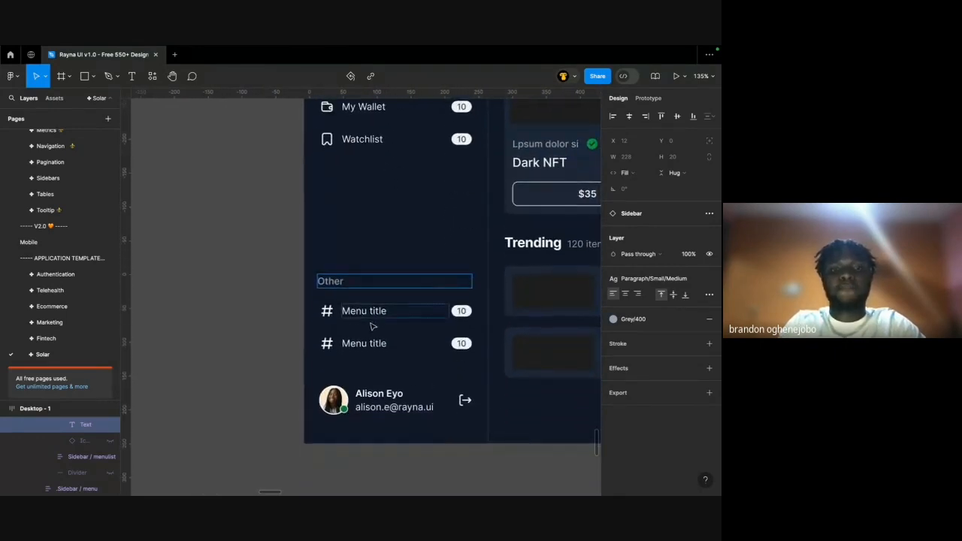
left_click(370, 307)
double_click(414, 303)
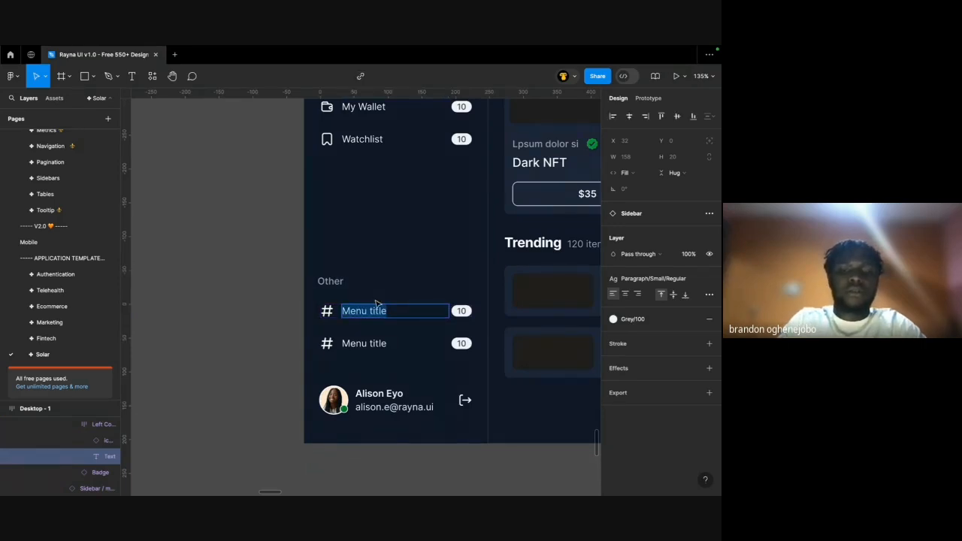
type("Invite")
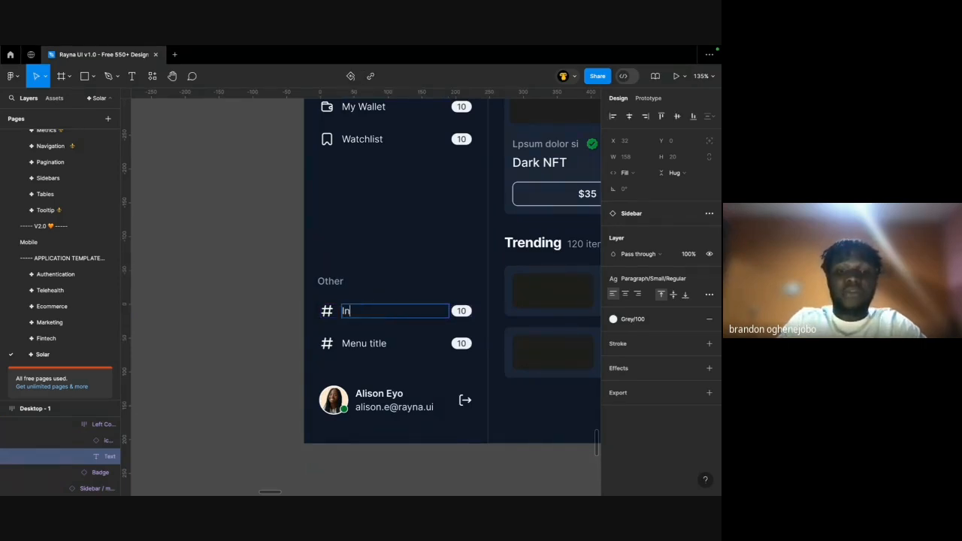
double_click(368, 344)
type("Settings")
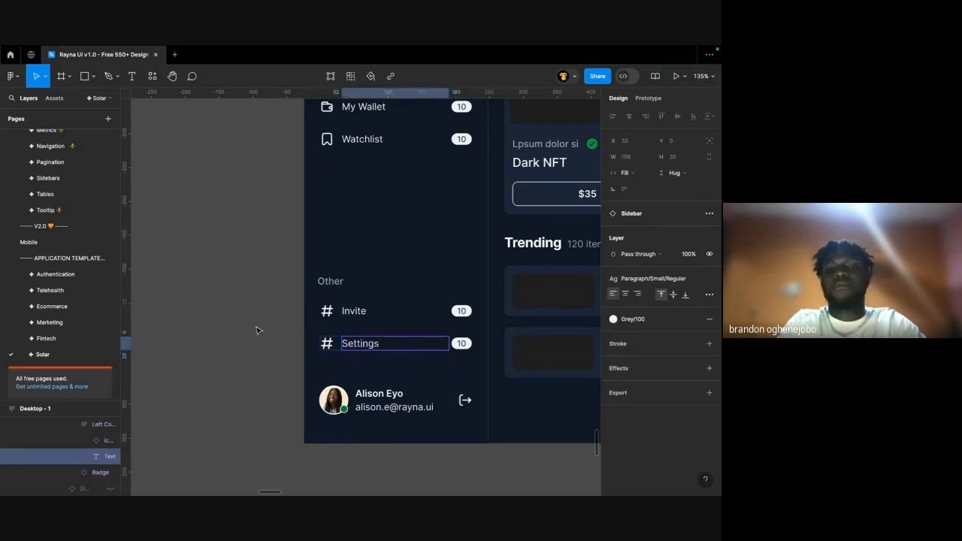
left_click(257, 328)
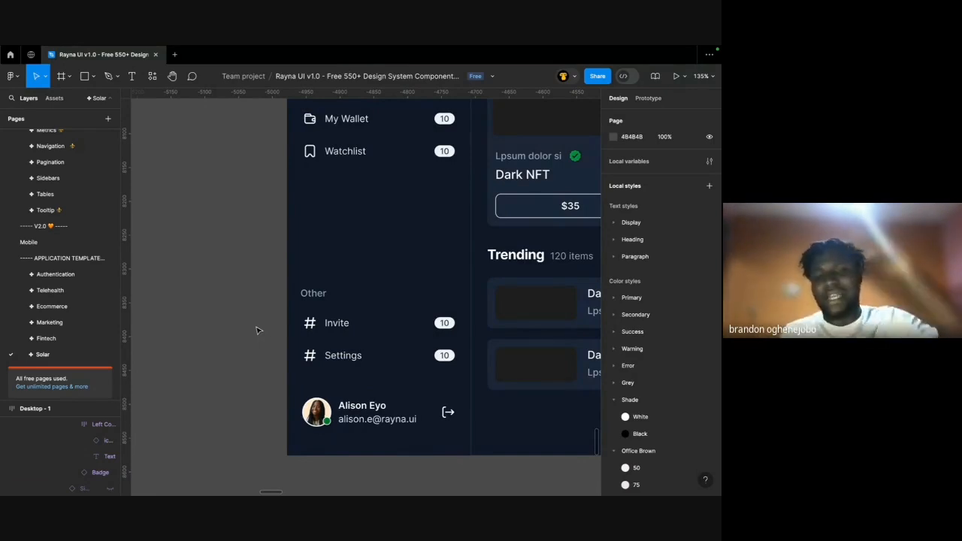
scroll(337, 320, "right", 1)
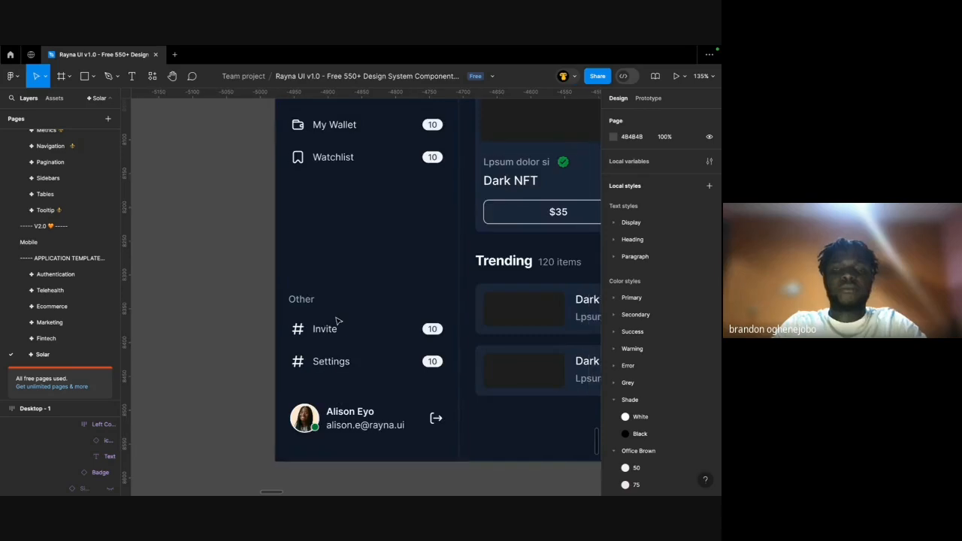
Search the icon components for refer, invite and share, and swap the Invite menu item's hashtag icon for the share icon.
left_click(306, 361, "super")
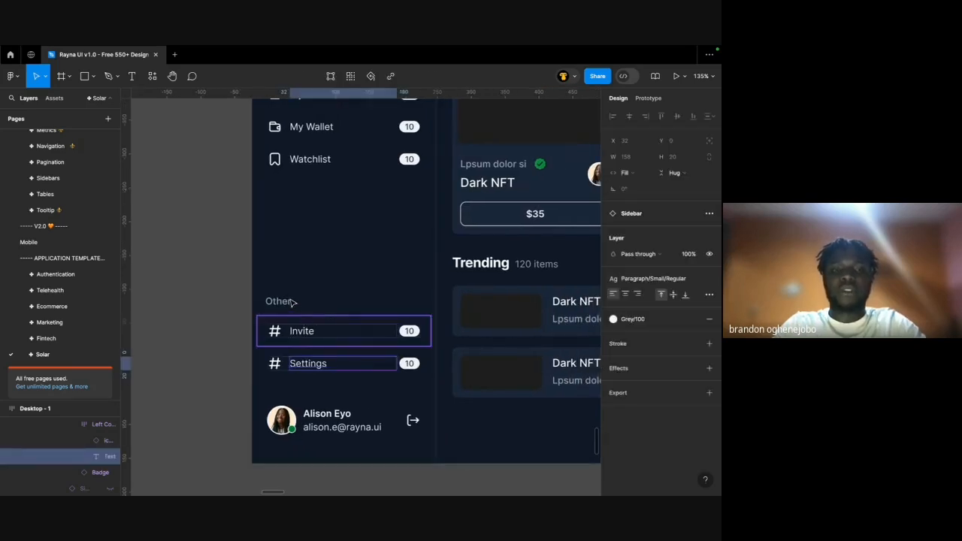
double_click(297, 336)
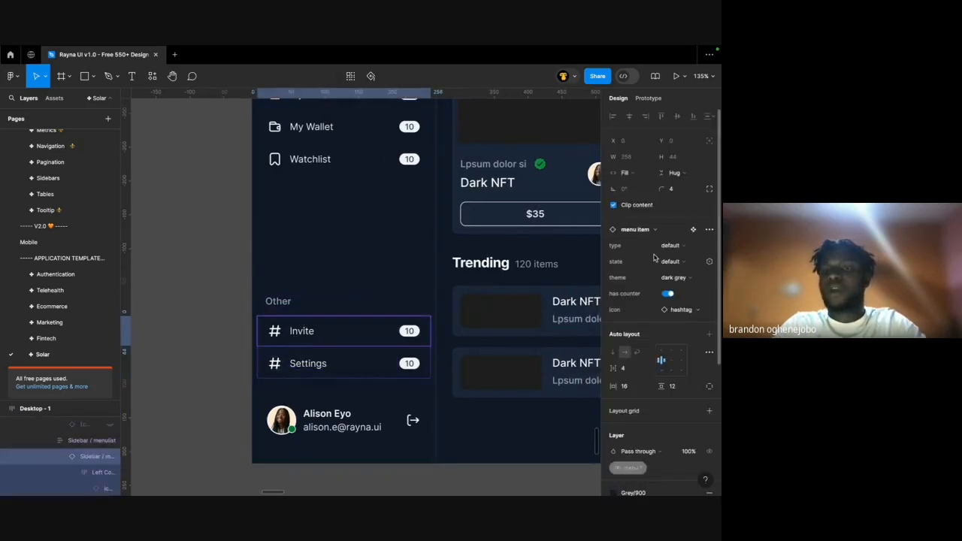
left_click(680, 309)
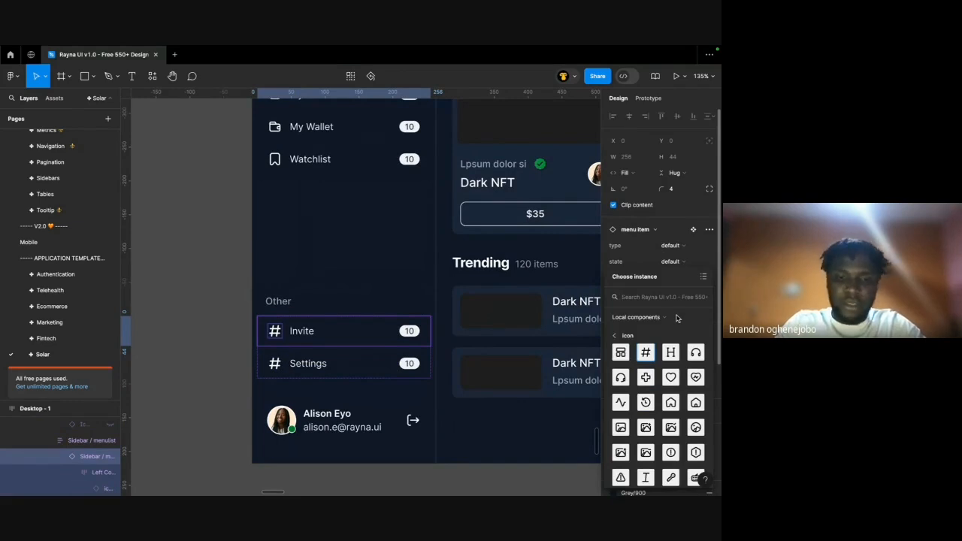
type("refer")
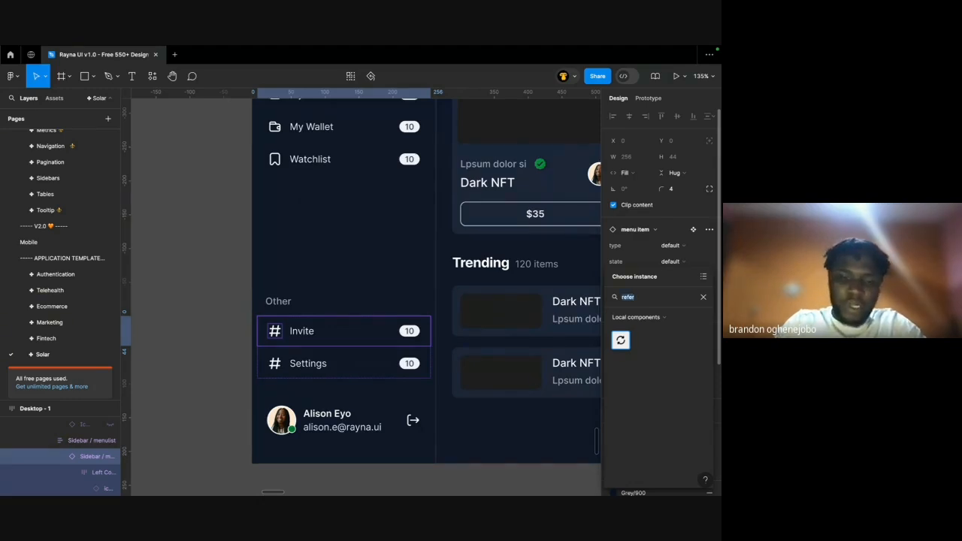
type("invite")
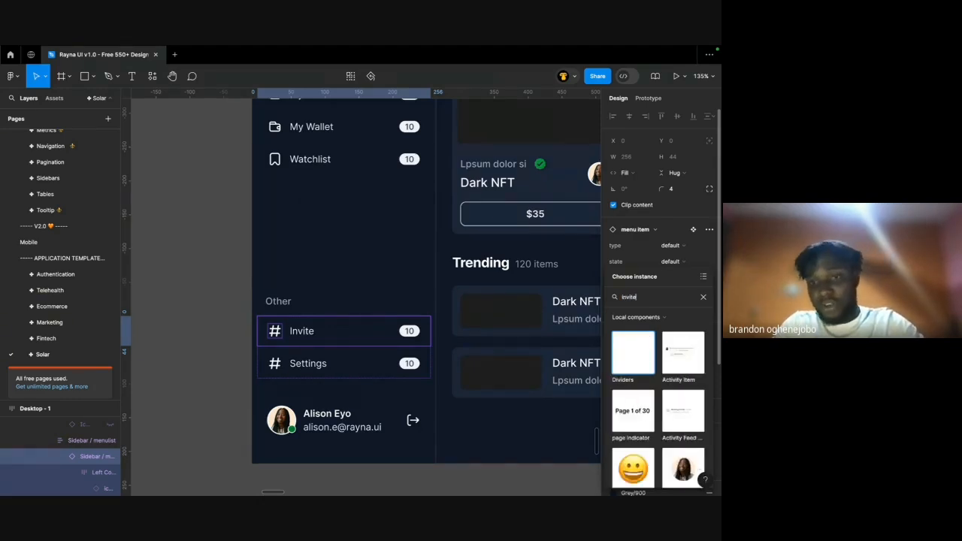
key("ctrl+a")
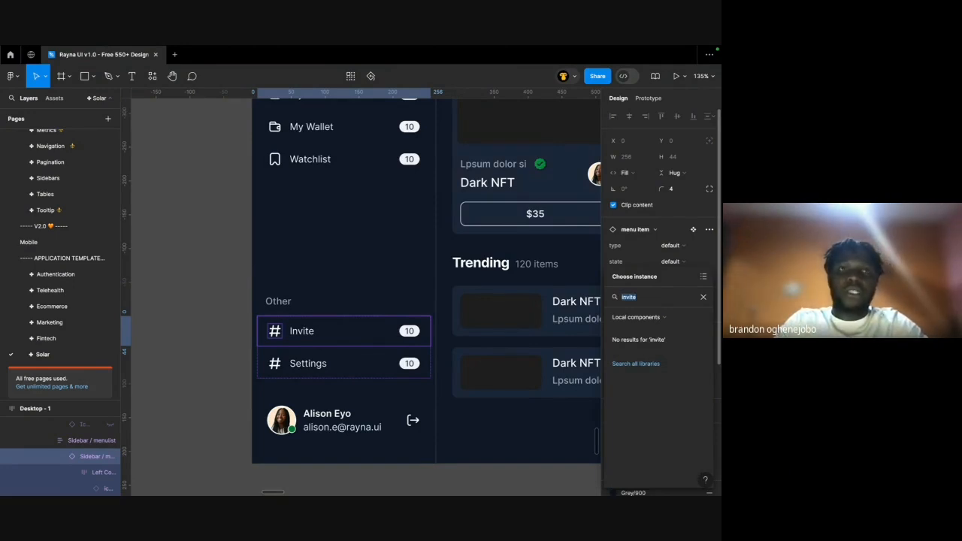
type("share")
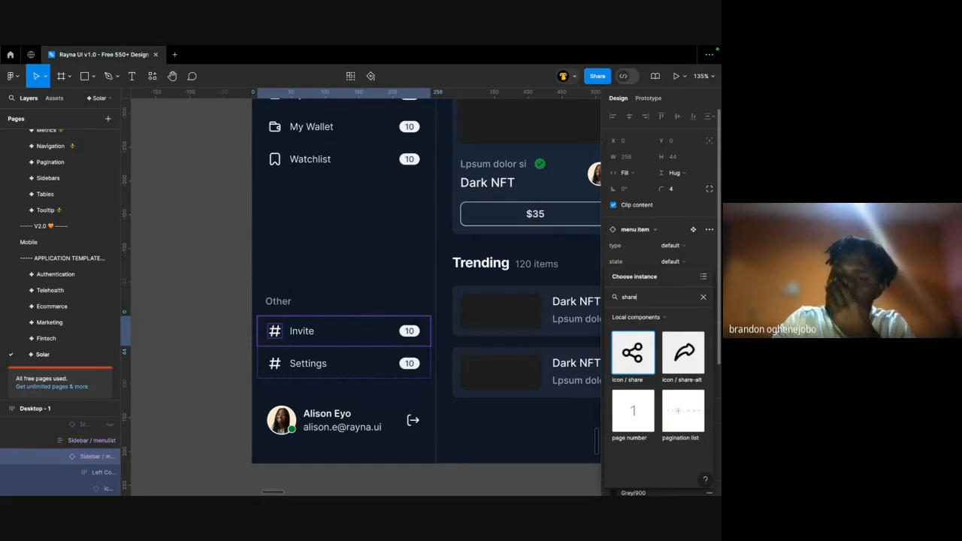
left_click(636, 363)
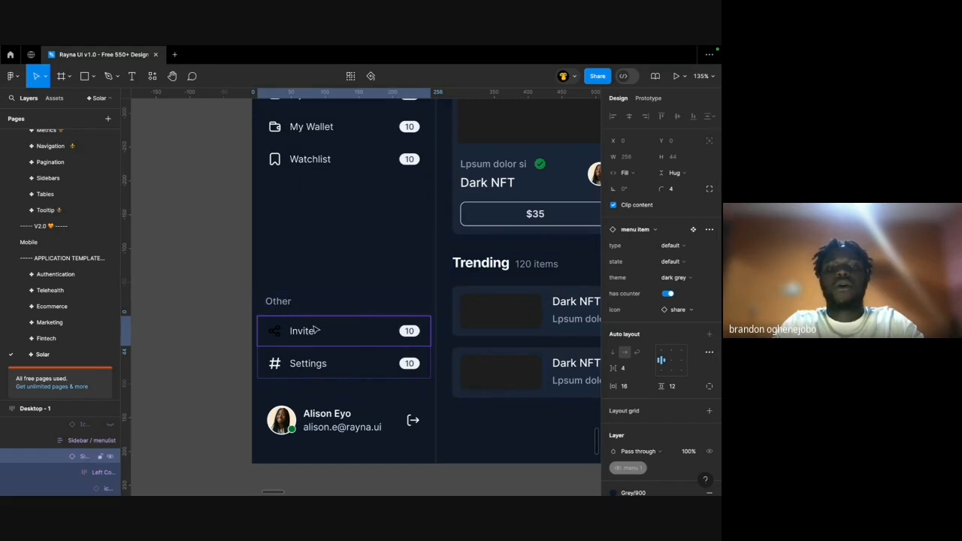
Undo the Invite menu item's share icon and swap its hashtag icon for the share-alt arrow icon.
key("ctrl+z")
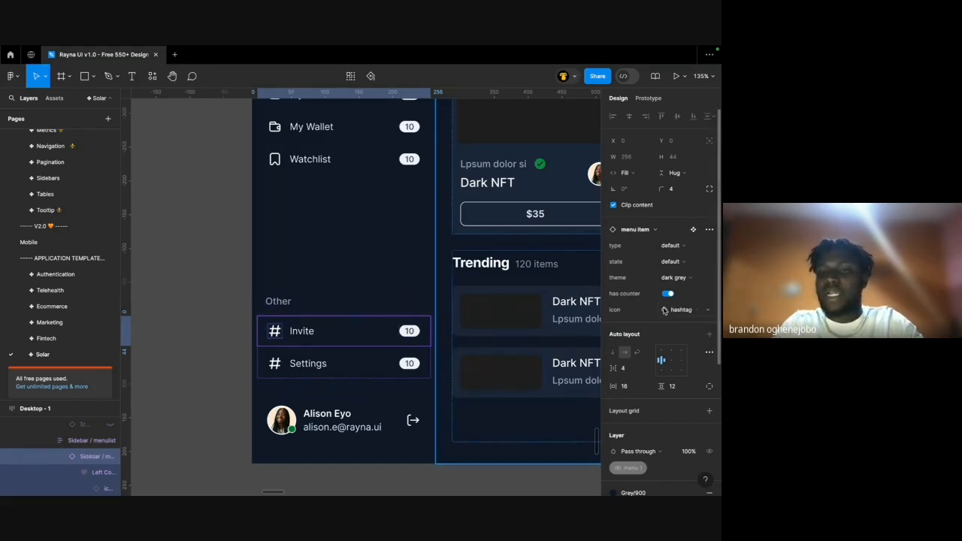
left_click(679, 309)
type("sha")
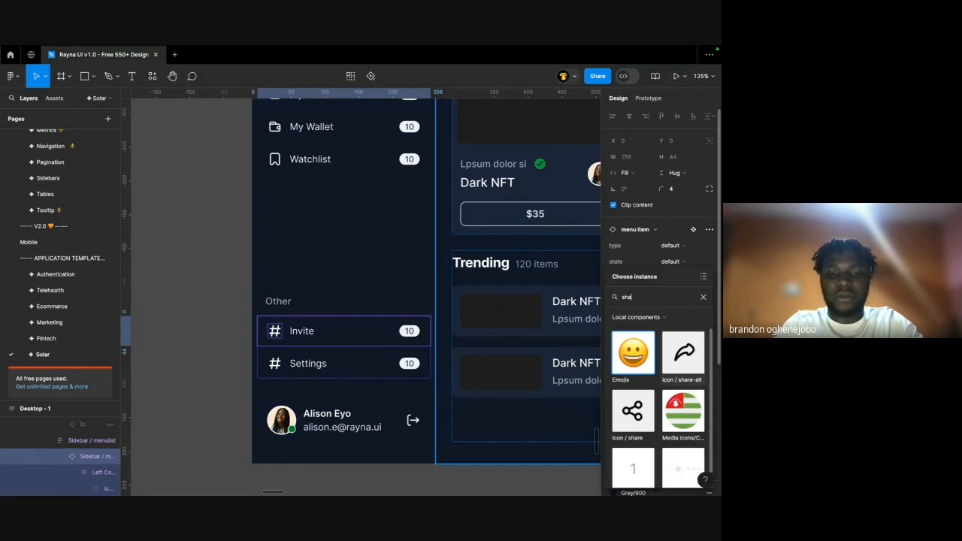
left_click(693, 351)
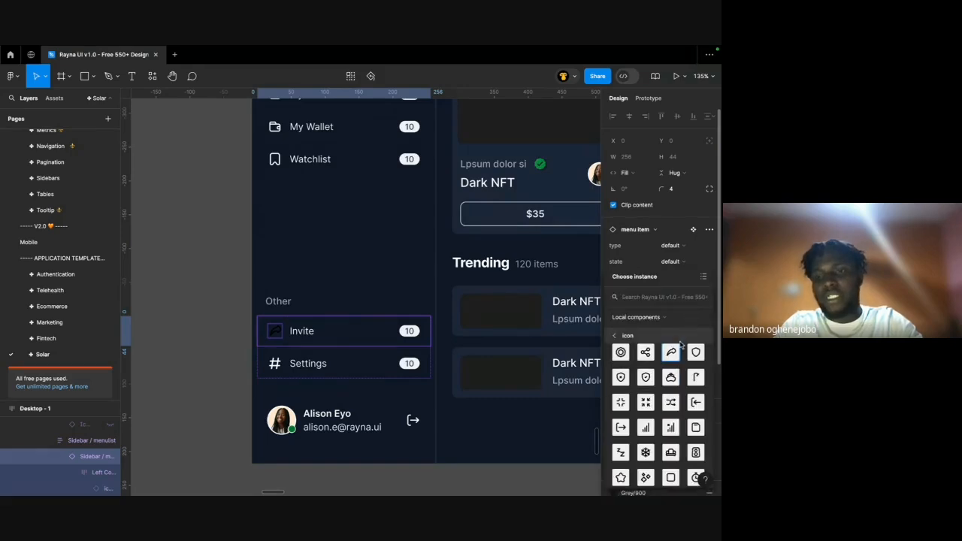
scroll(671, 379, "down", 3)
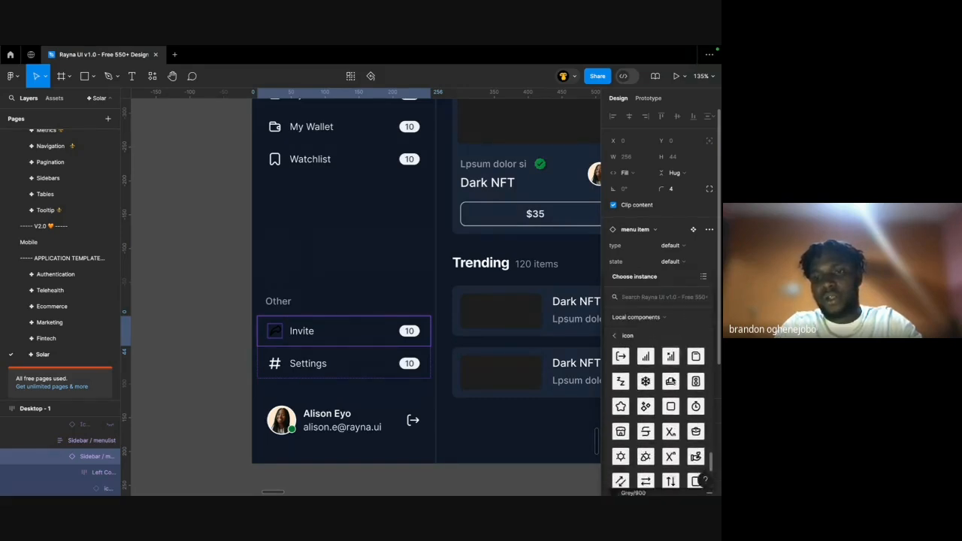
scroll(671, 379, "down", 3)
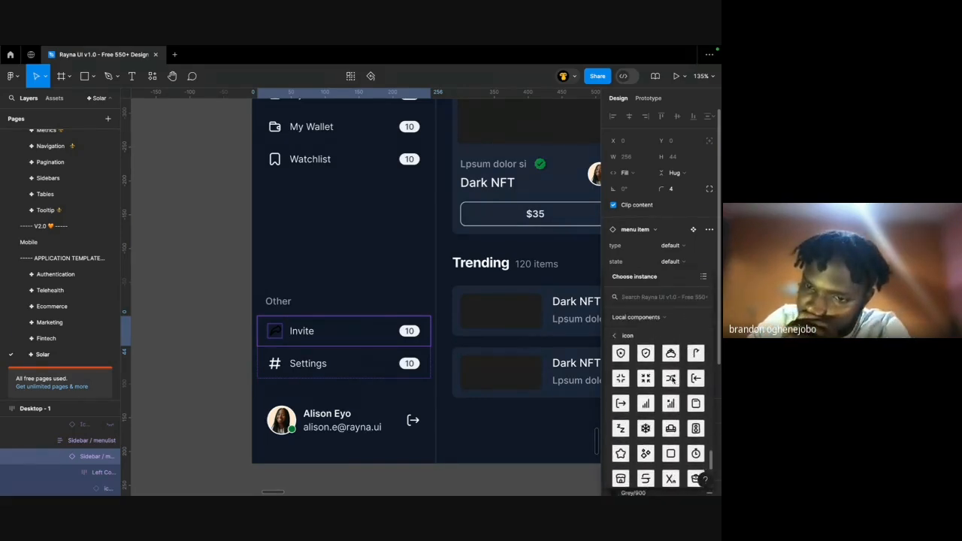
scroll(671, 380, "down", 8)
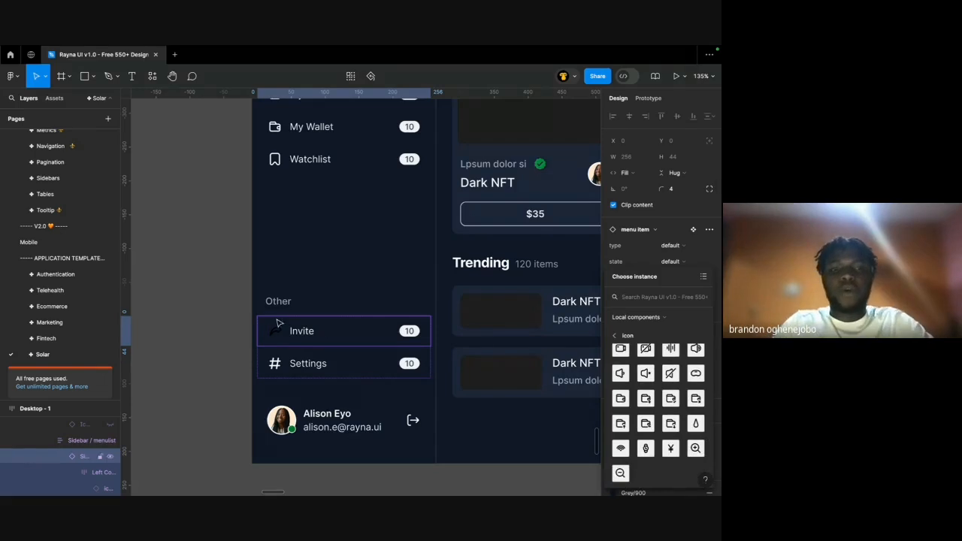
Search the icon components for settings and replace the Settings menu item's hashtag icon with the round settings icon.
left_click(301, 365)
left_click(676, 309)
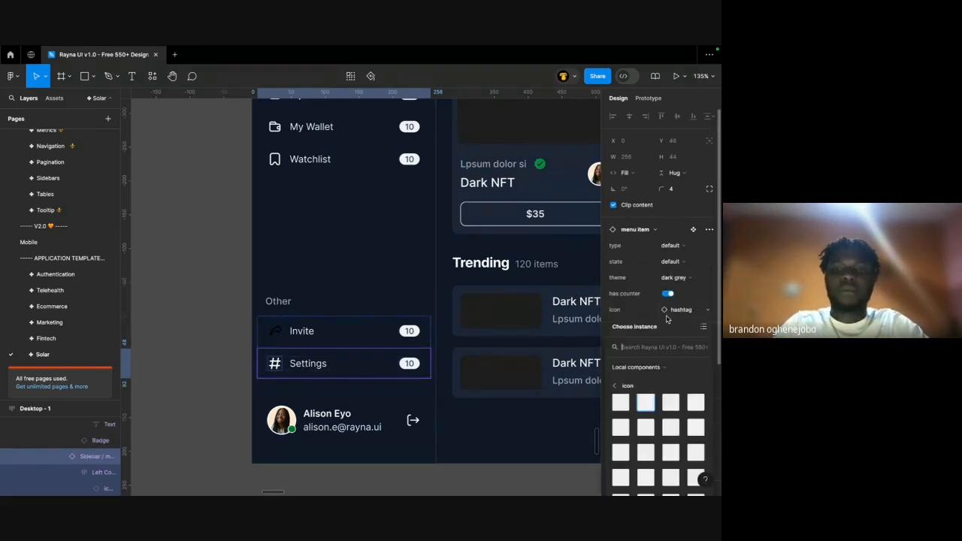
type("settings")
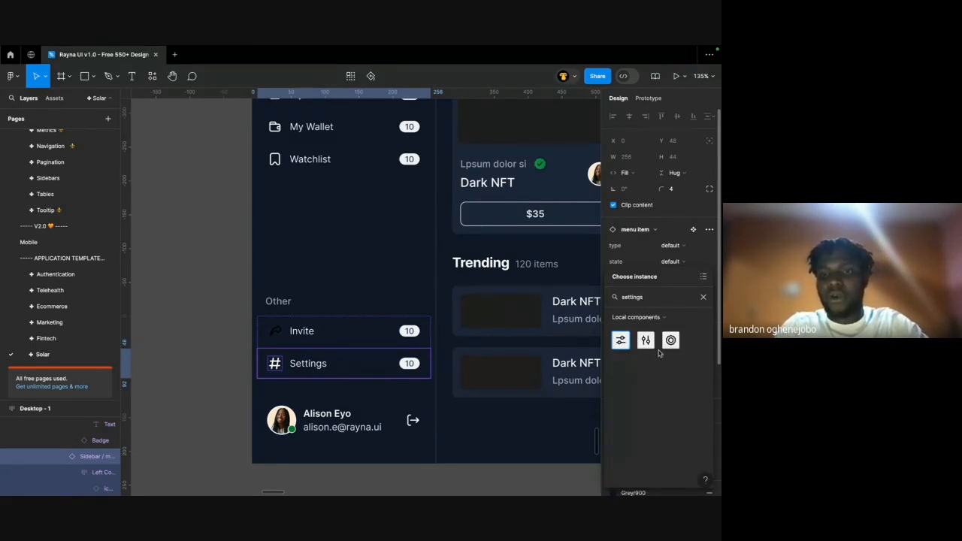
left_click(670, 342)
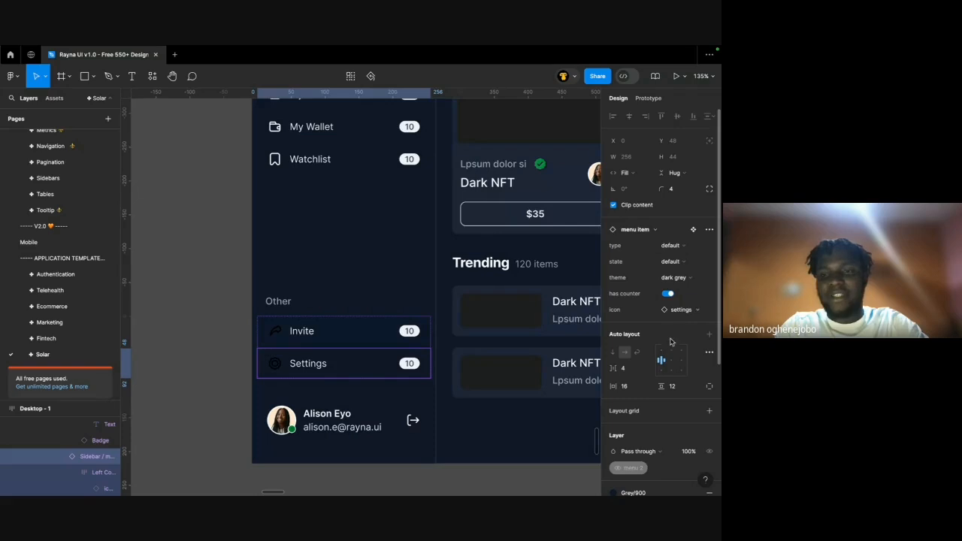
Search the icon components for gear alternatives and inspect the Settings menu item's current icon up close.
left_click(681, 309)
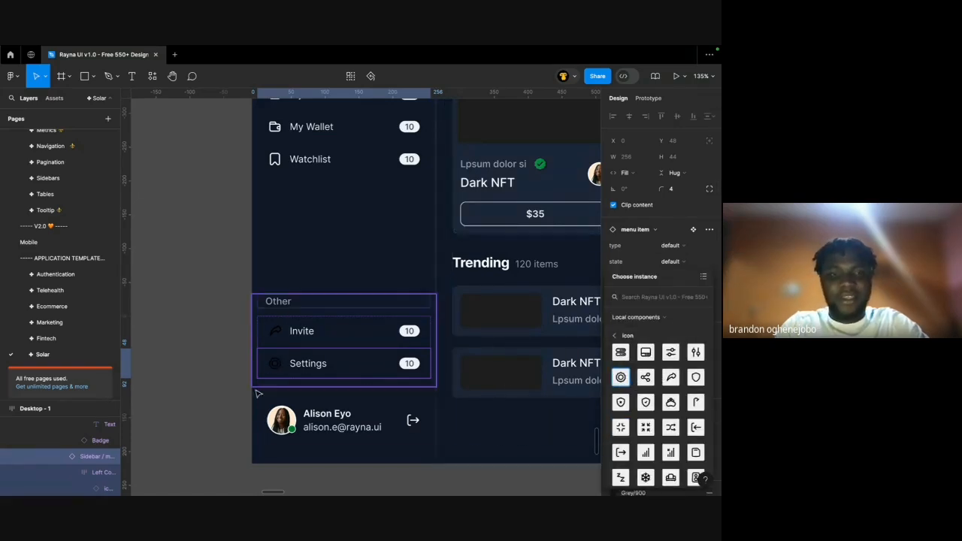
scroll(255, 393, "up", 5)
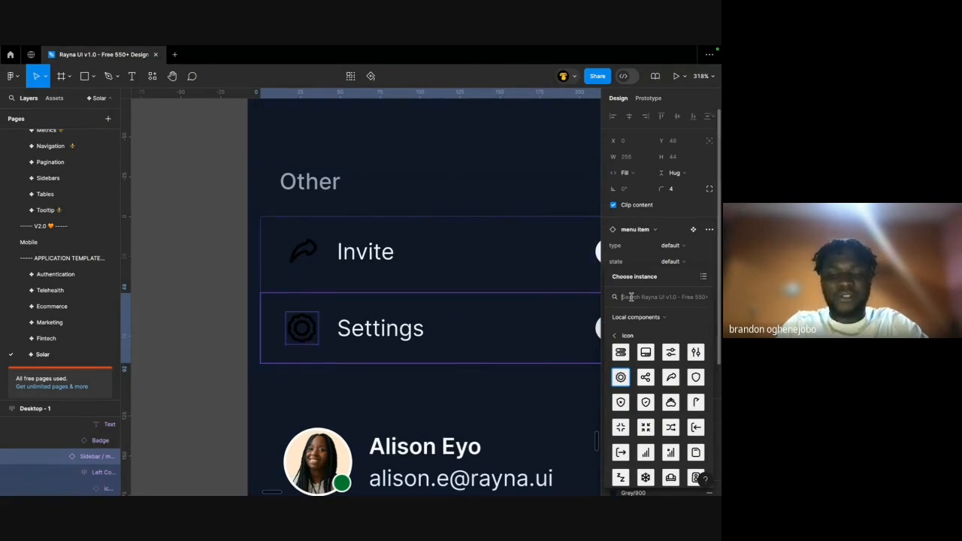
type("gear")
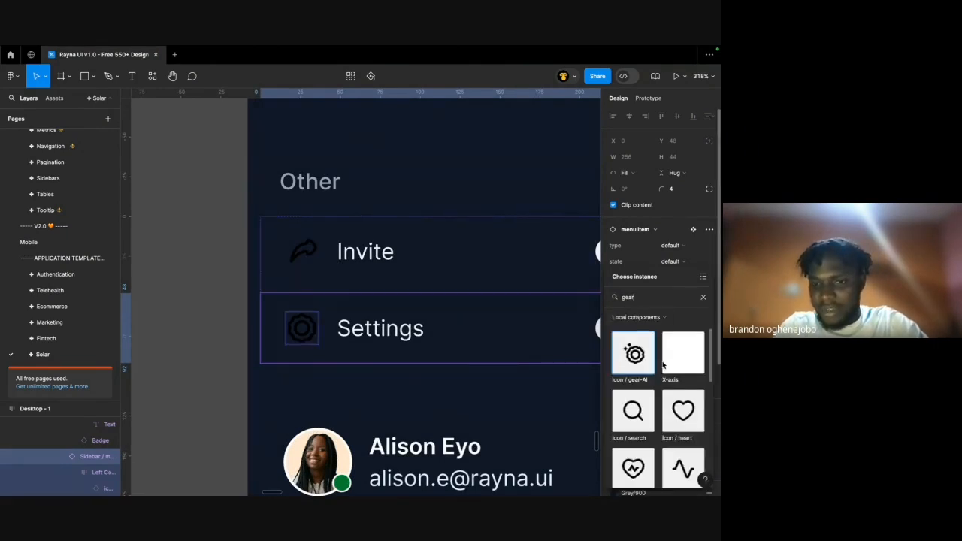
scroll(661, 360, "down", 5)
scroll(663, 364, "down", 3)
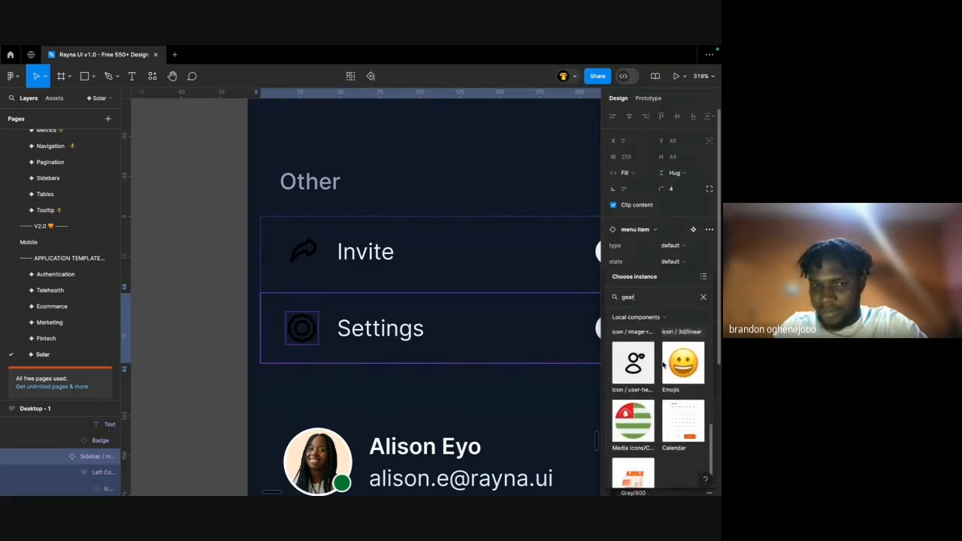
scroll(663, 364, "up", 6)
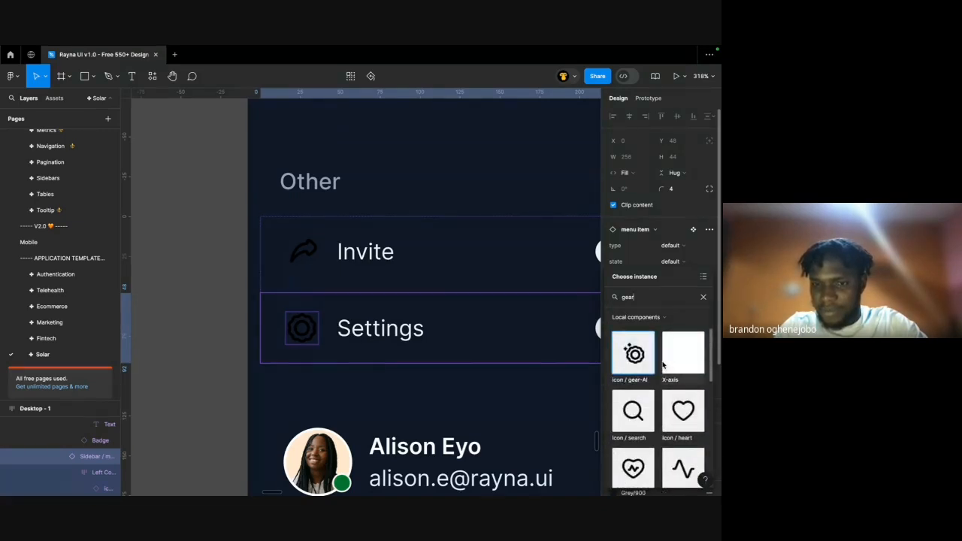
scroll(278, 343, "up", 5)
scroll(347, 328, "up", 4)
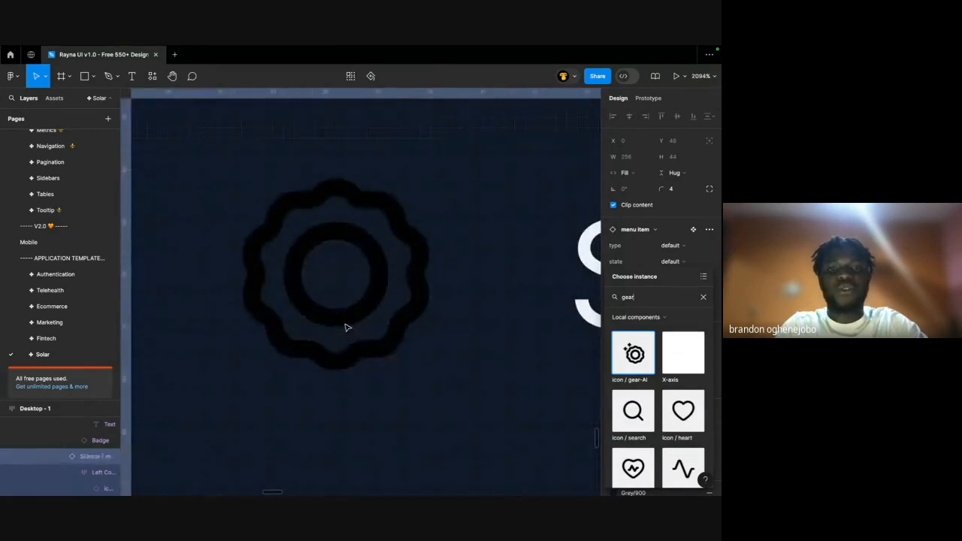
scroll(354, 284, "down", 9)
key("Escape")
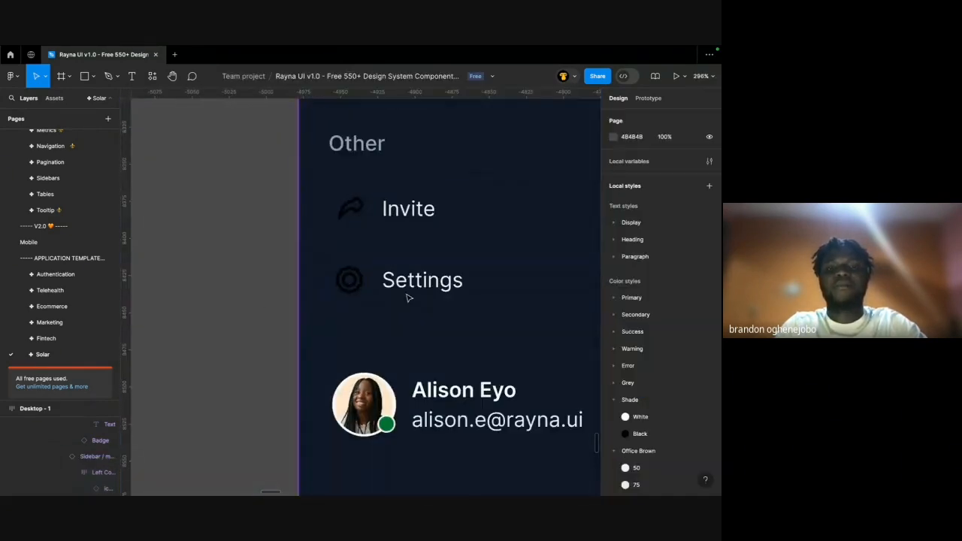
Recolour the black Invite and Settings icons in the Other section to the white Shade style.
scroll(390, 282, "down", 2)
left_click(410, 239)
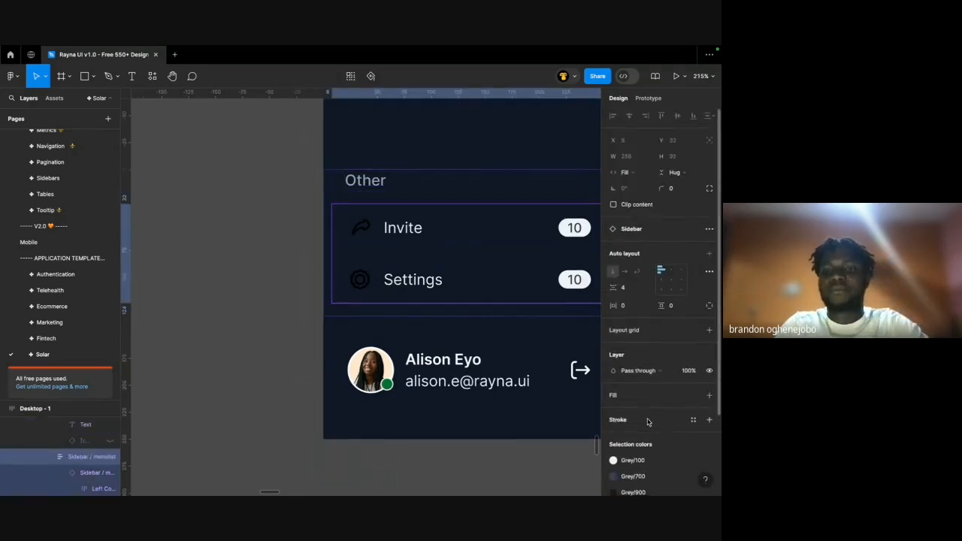
scroll(648, 254, "down", 3)
left_click(614, 409)
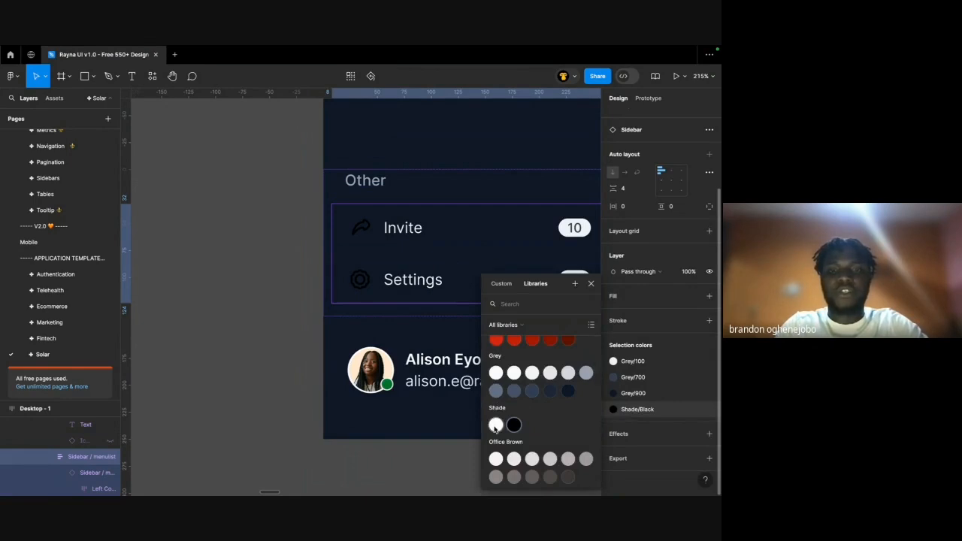
left_click(262, 335)
scroll(262, 335, "down", 5)
scroll(307, 312, "up", 5)
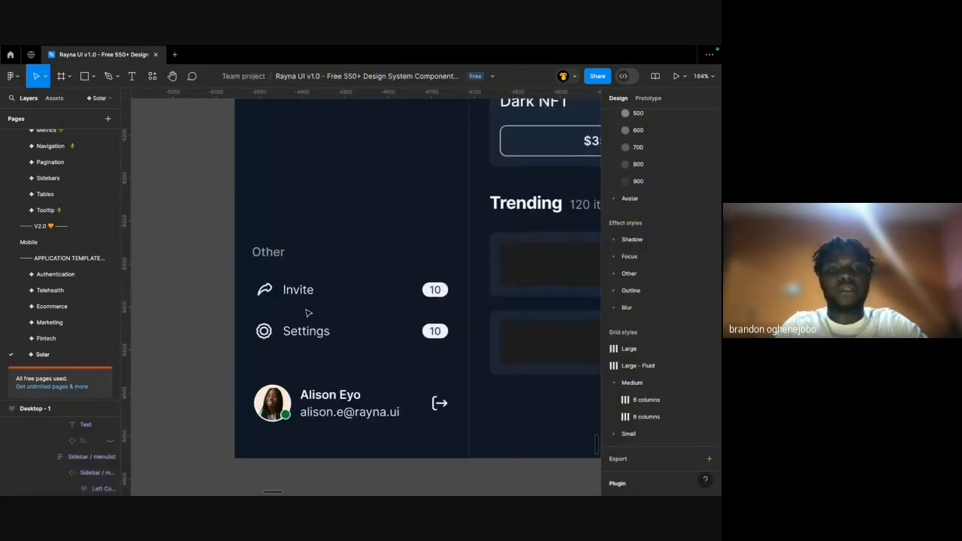
Turn off the counter on all menu items in the sidebar's first section, from Dashboard to Mining NTF.
scroll(307, 312, "down", 5)
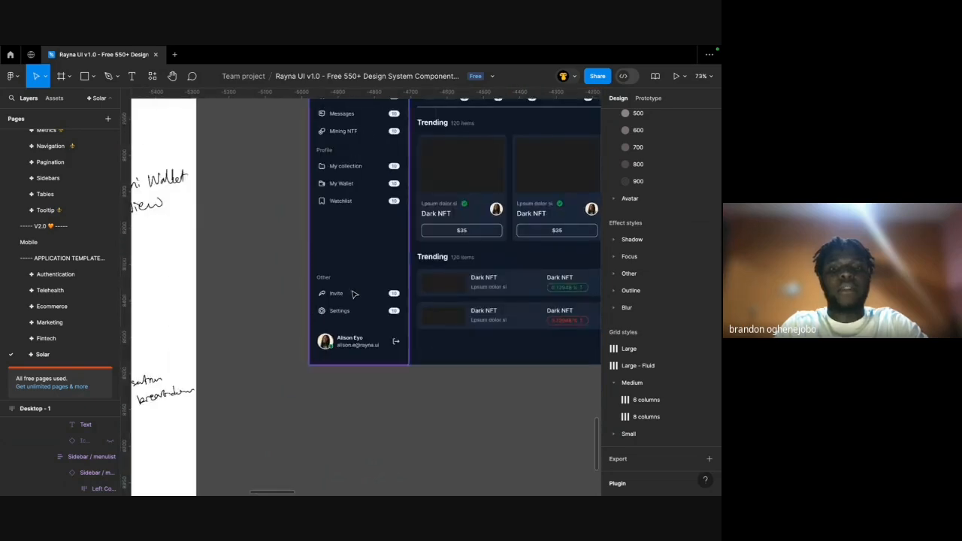
scroll(362, 173, "up", 2)
left_click(338, 125, "ctrl")
left_click(338, 143)
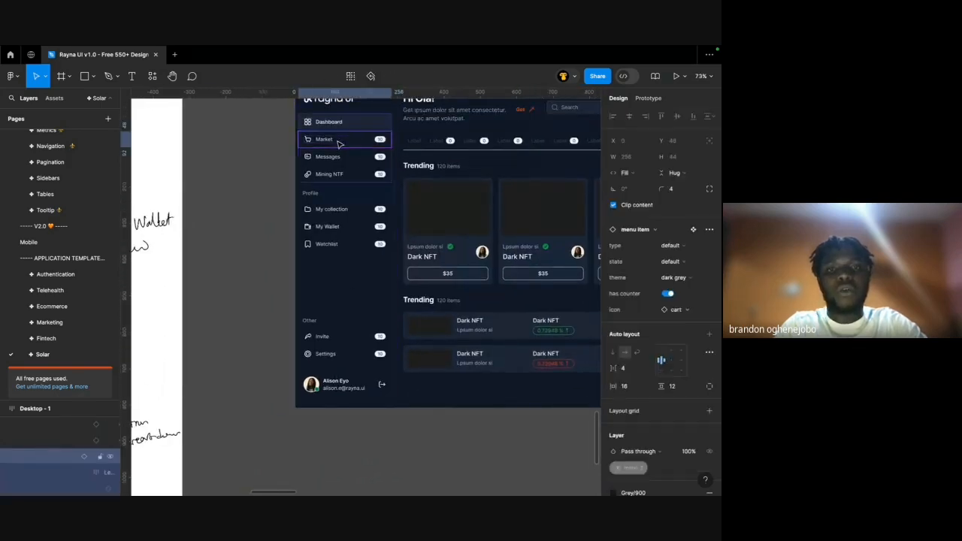
key("ctrl+a")
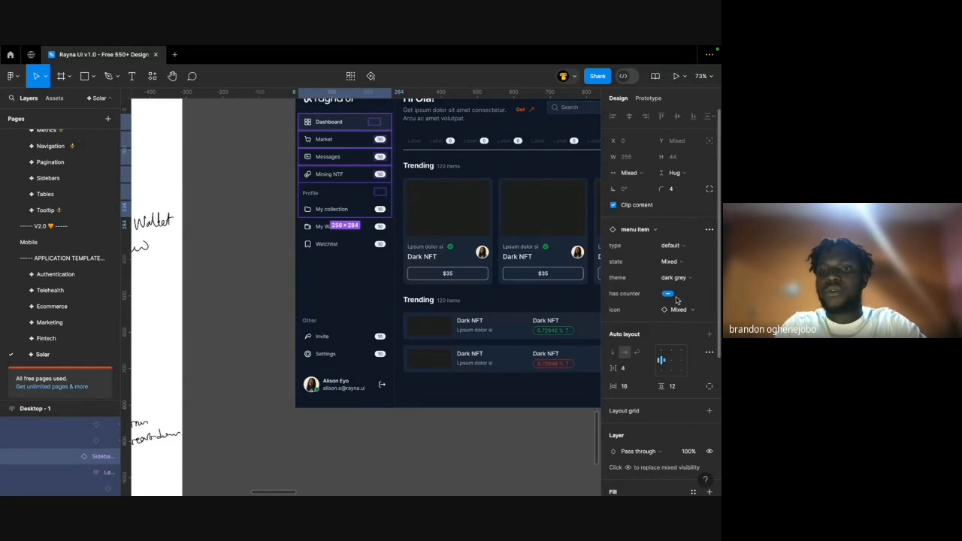
left_click(669, 295)
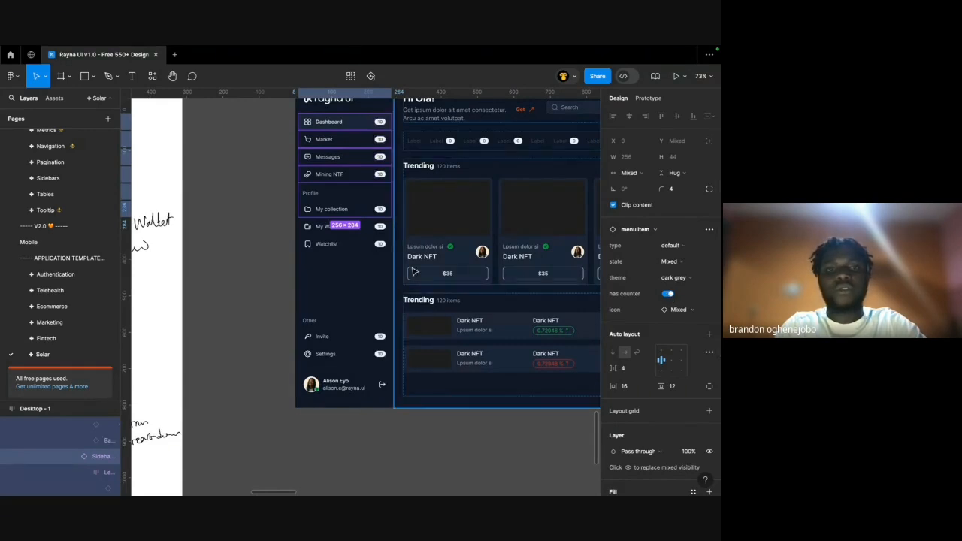
left_click(669, 294)
Turn off the counter on the My collection, My Wallet and Watchlist menu items in the Profile section.
left_click(352, 237)
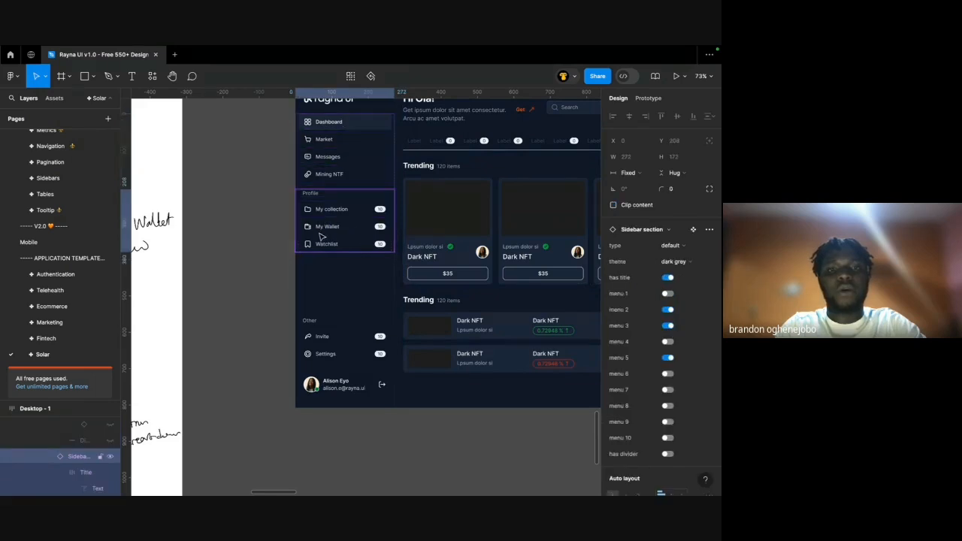
double_click(321, 226)
double_click(321, 225)
left_click(323, 212)
key("super+a")
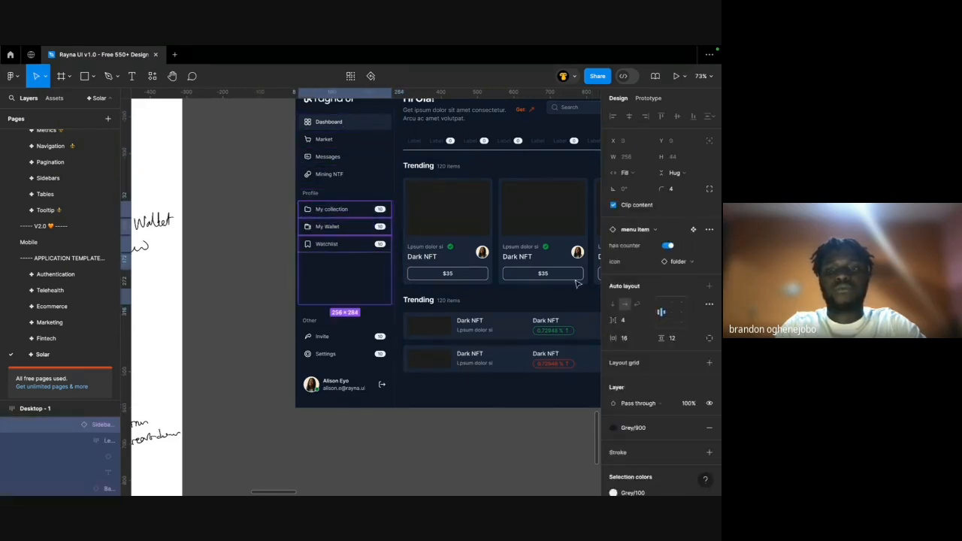
left_click(667, 294)
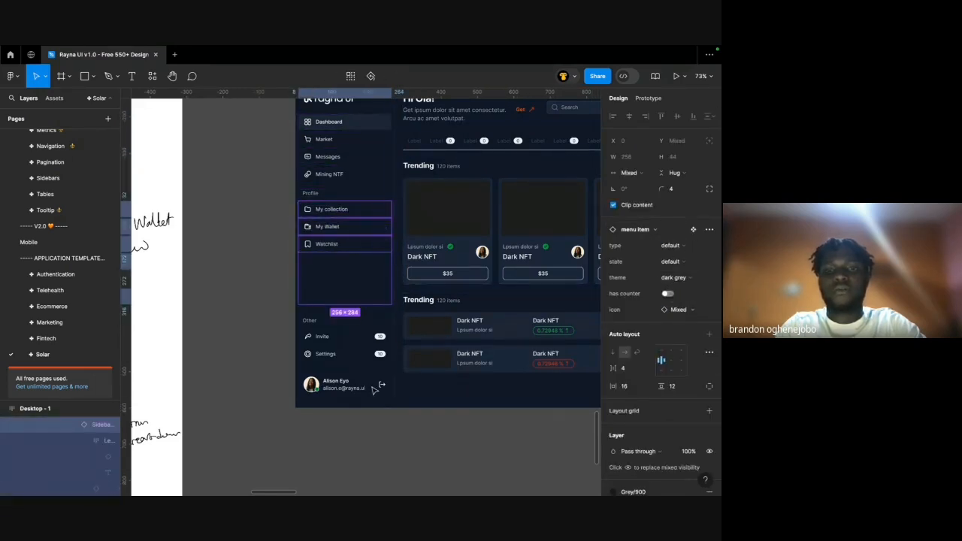
Turn off the counter on the Invite and Settings menu items in the sidebar's Other section.
left_click(330, 356, "super")
left_click(331, 341)
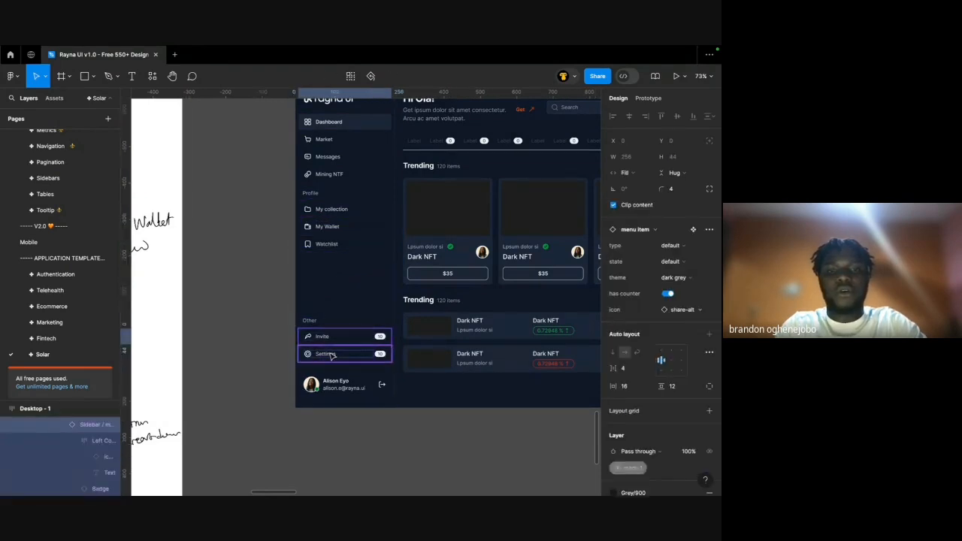
left_click(327, 355, "shift")
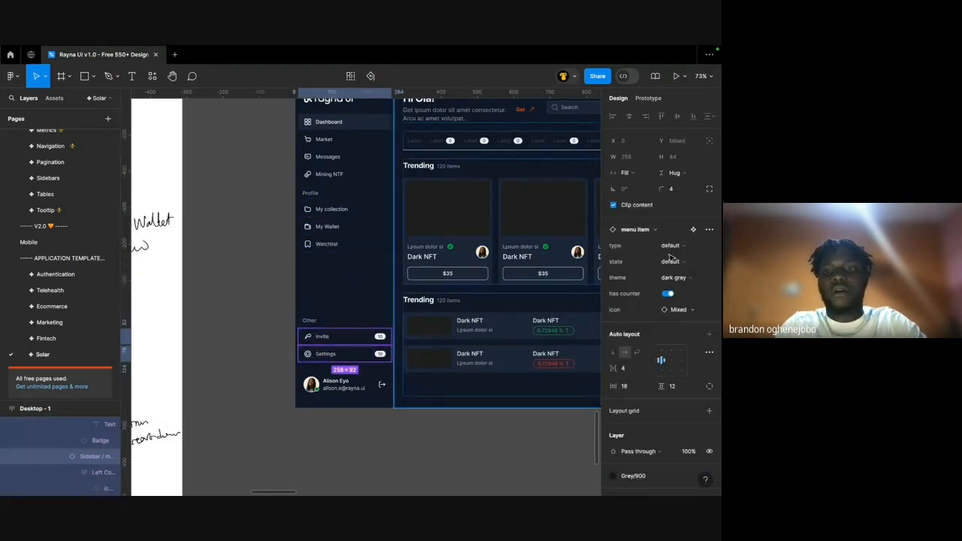
left_click(292, 292)
Review the whole dashboard design and compare its tab row and content with the hand-drawn wireframe.
key("ctrl+Left")
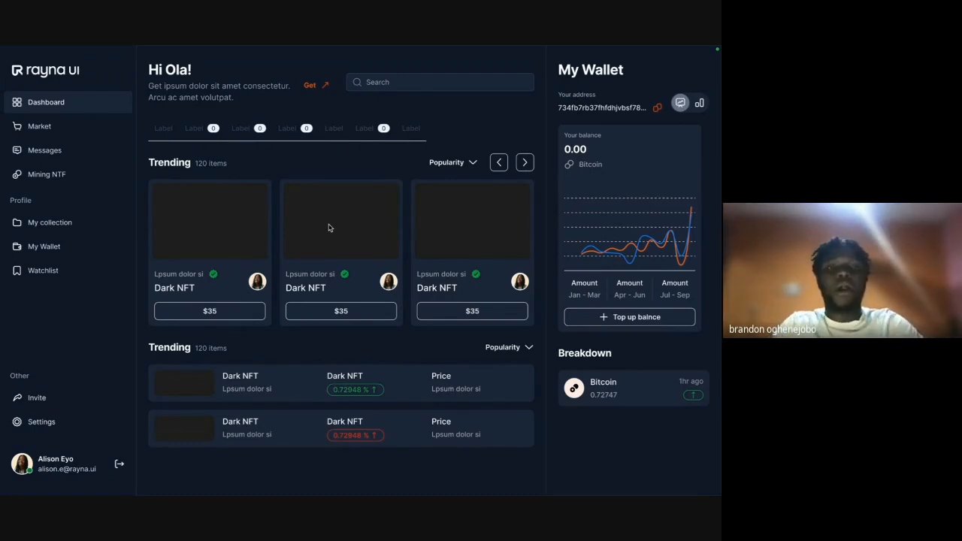
key("ctrl+Right")
scroll(323, 185, "right", 2)
scroll(323, 185, "up", 1)
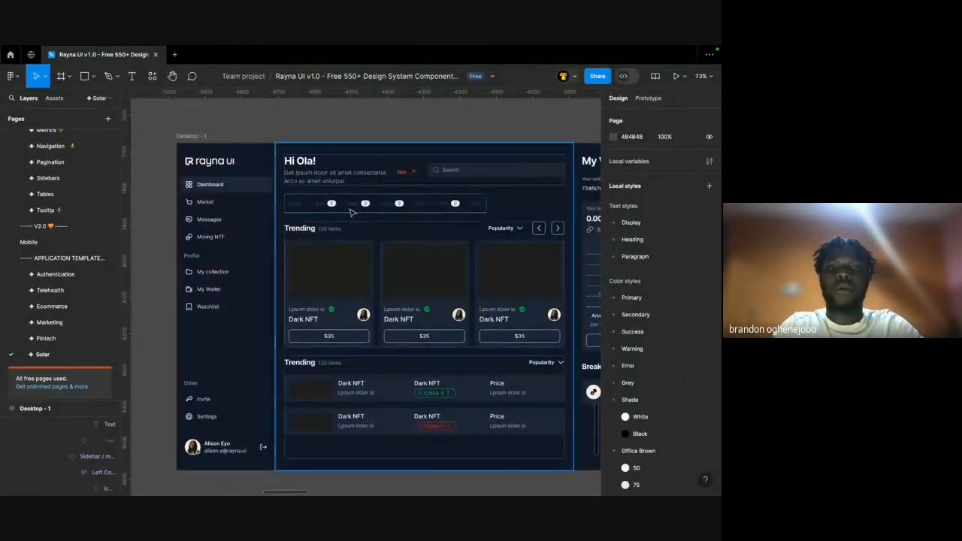
scroll(351, 213, "up", 5)
scroll(351, 213, "down", 7)
scroll(351, 213, "left", 7)
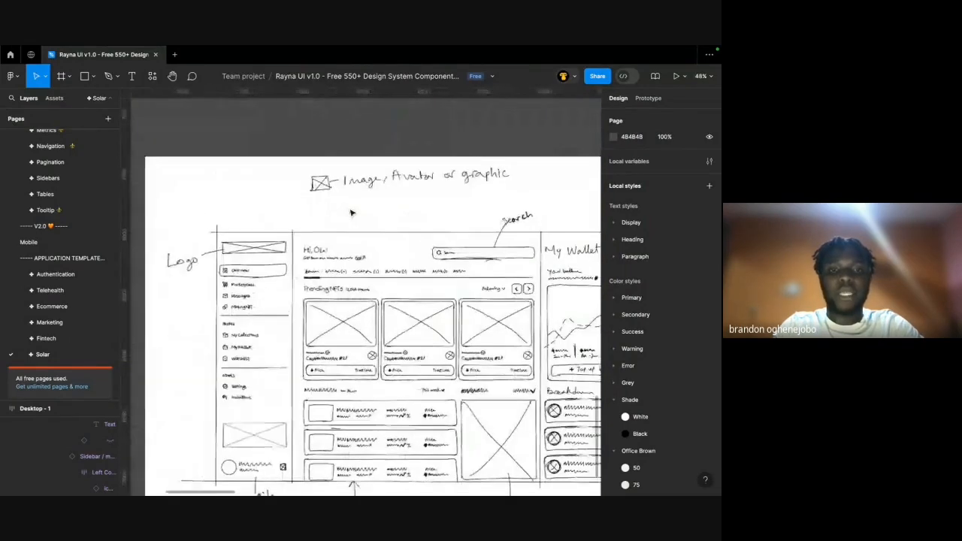
scroll(351, 212, "up", 5)
scroll(350, 212, "down", 4)
scroll(325, 289, "right", 6)
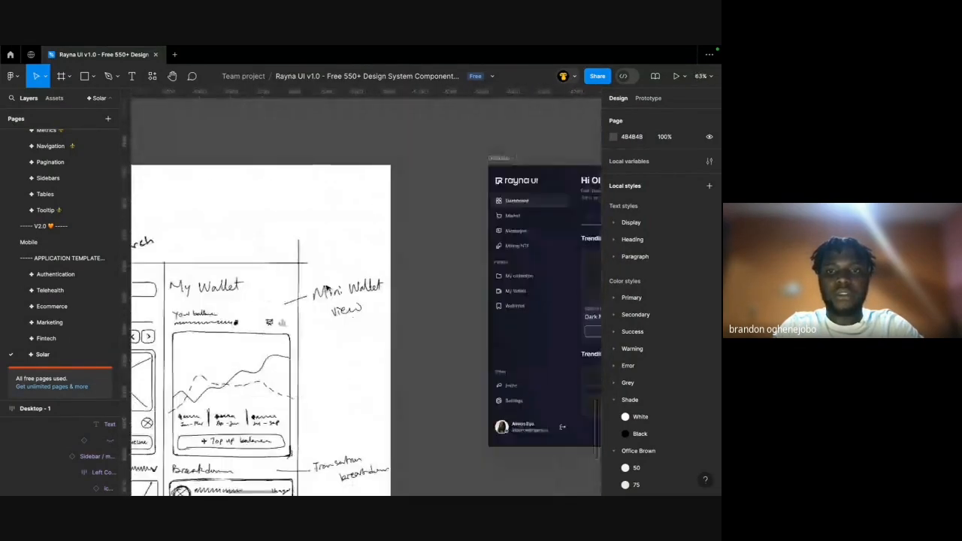
Relabel the first two tabs in the content area's tab row as Activity and Created.
scroll(326, 289, "right", 4)
scroll(256, 238, "up", 4)
left_click(256, 237)
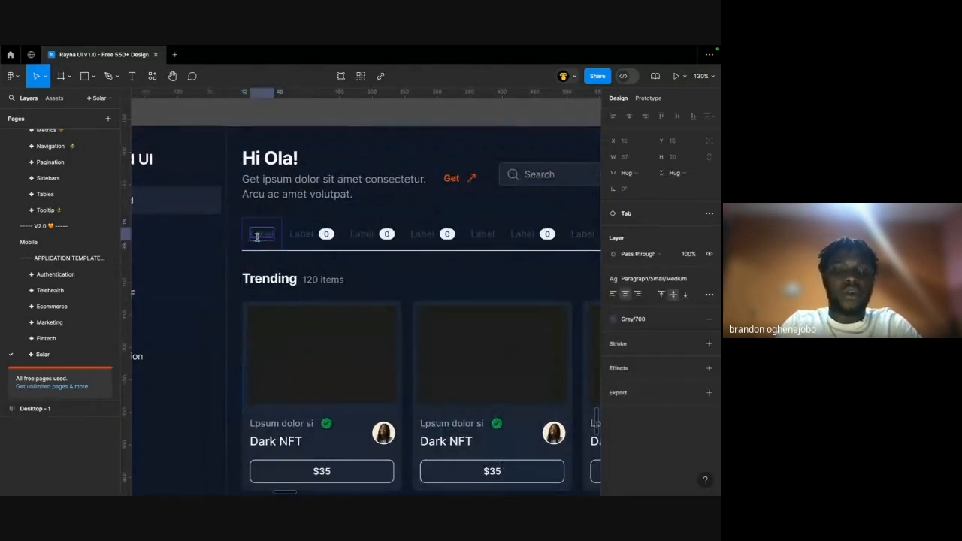
double_click(256, 238)
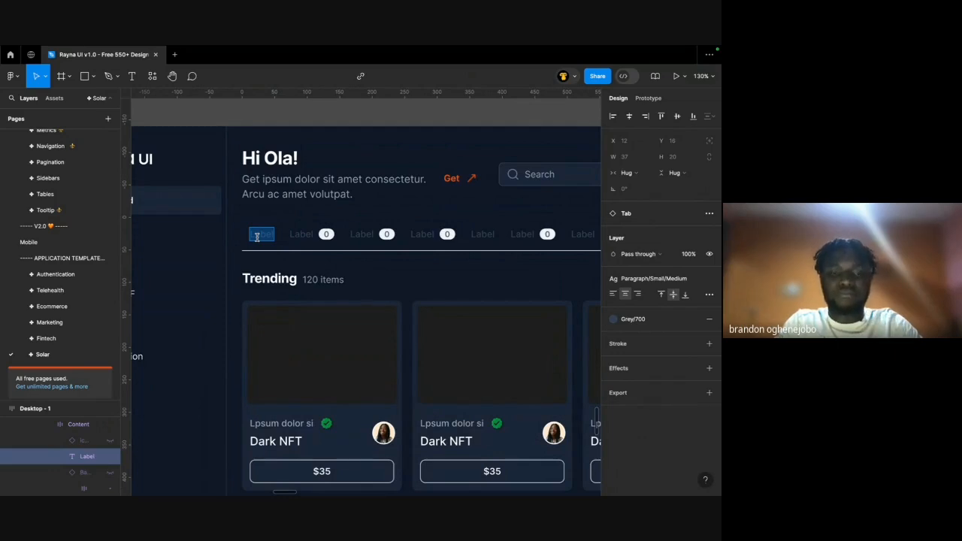
type("Acti")
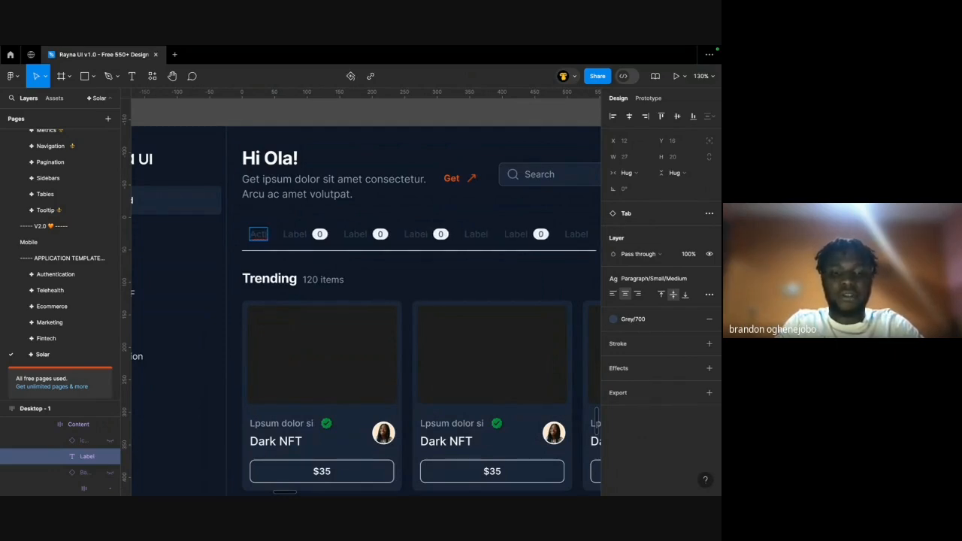
type("vity")
double_click(310, 234)
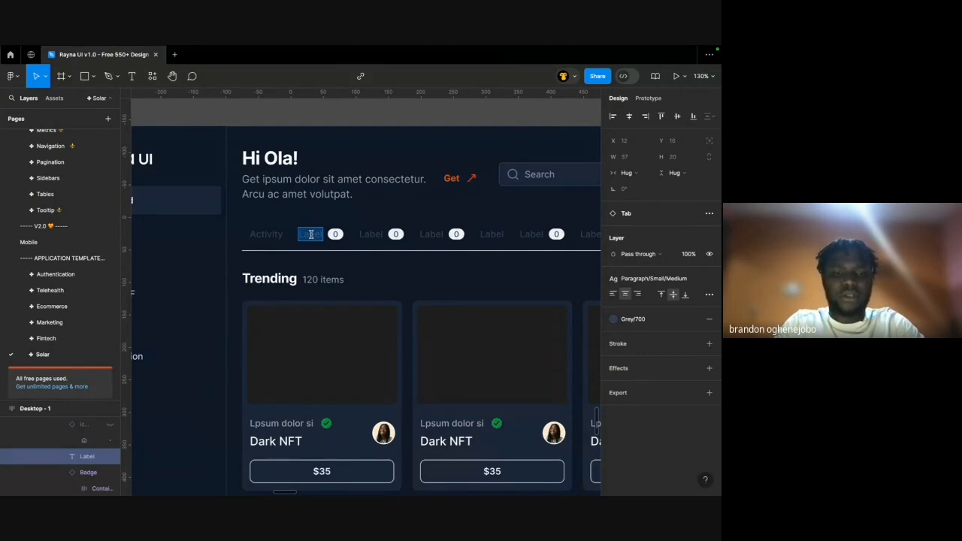
type("Created")
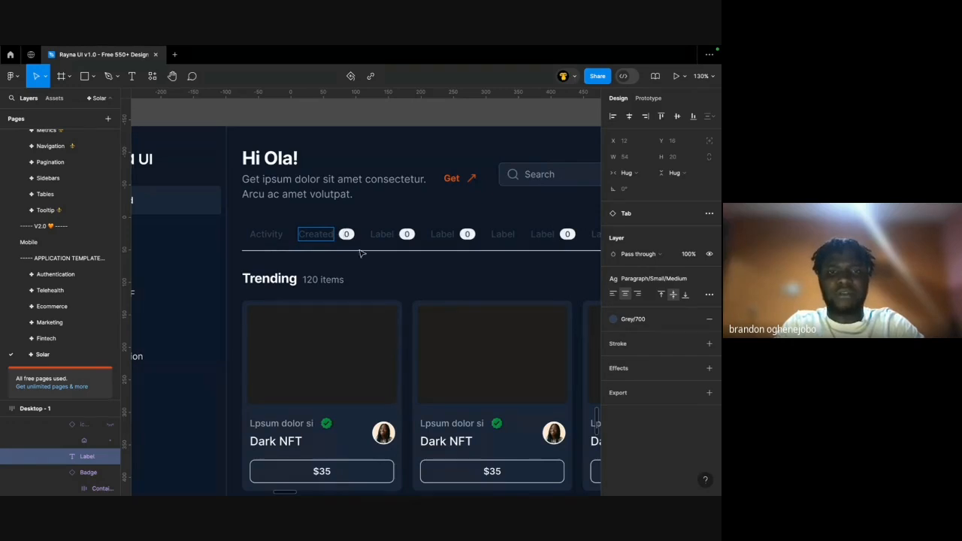
Relabel the third tab in the content area's tab row as Collects.
double_click(382, 234)
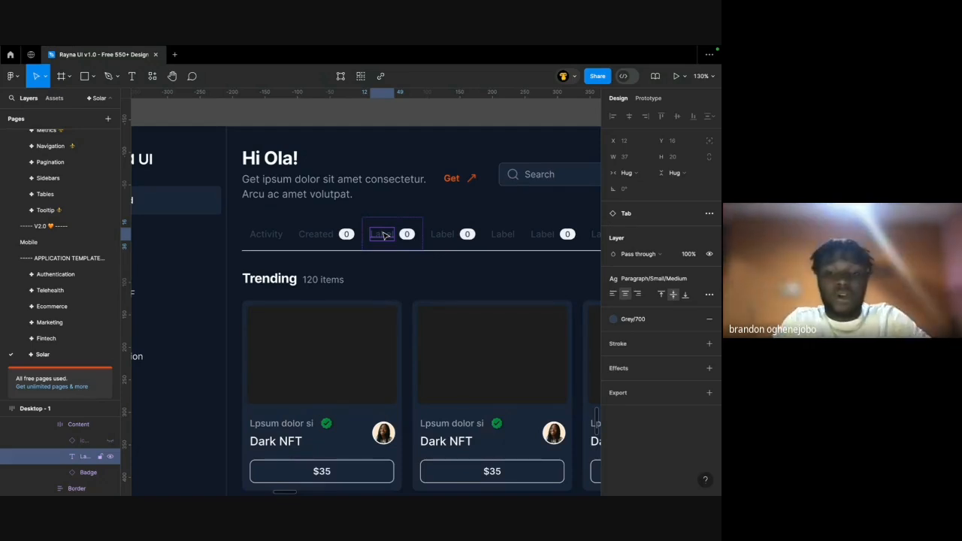
double_click(382, 234)
type("Collecte")
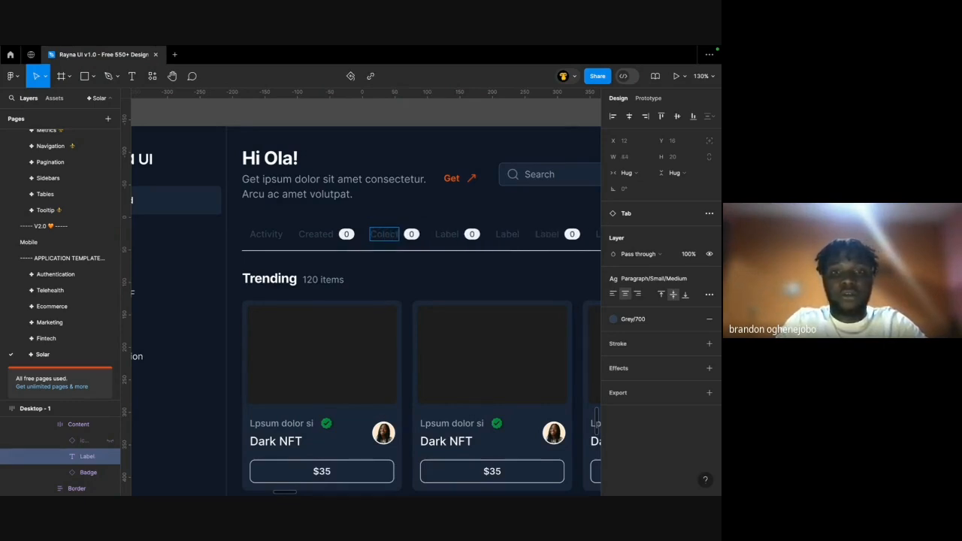
key("BackSpace")
key("BackSpace")
key("BackSpace")
key("BackSpace")
key("BackSpace")
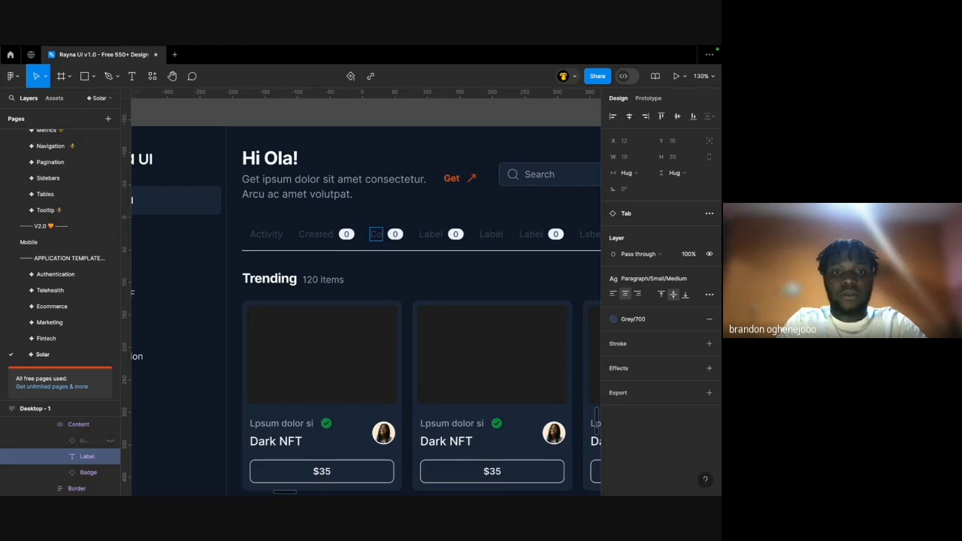
type("llects")
Relabel the fourth tab in the content area's tab row as Auction.
scroll(362, 292, "right", 4)
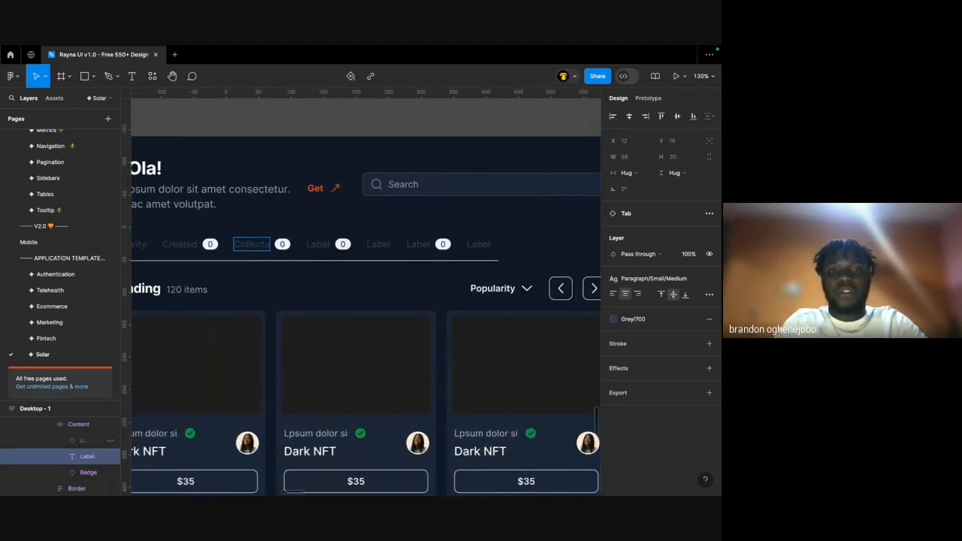
double_click(318, 247)
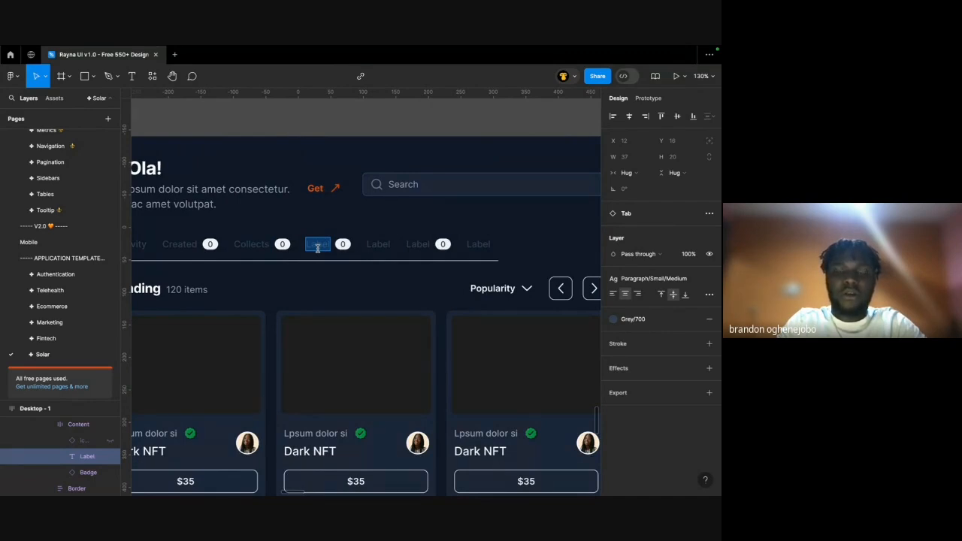
type("Auc")
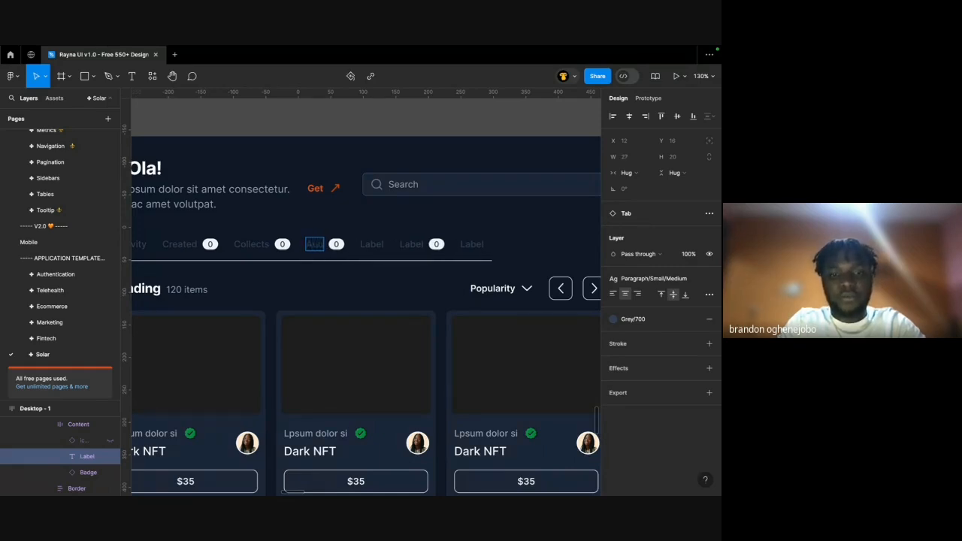
type("tion")
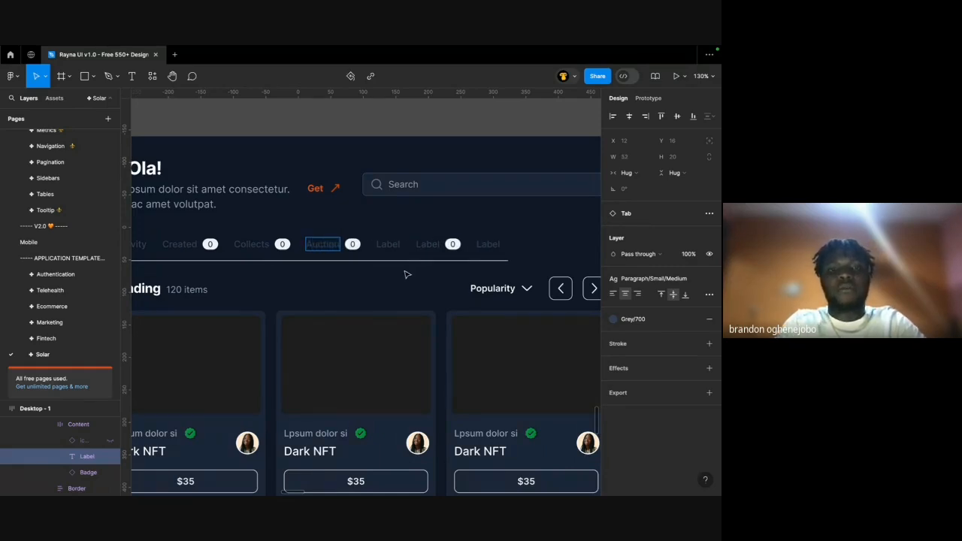
Hide the three remaining unrenamed Label tabs that follow the Auction tab.
scroll(352, 242, "right", 3)
double_click(328, 247)
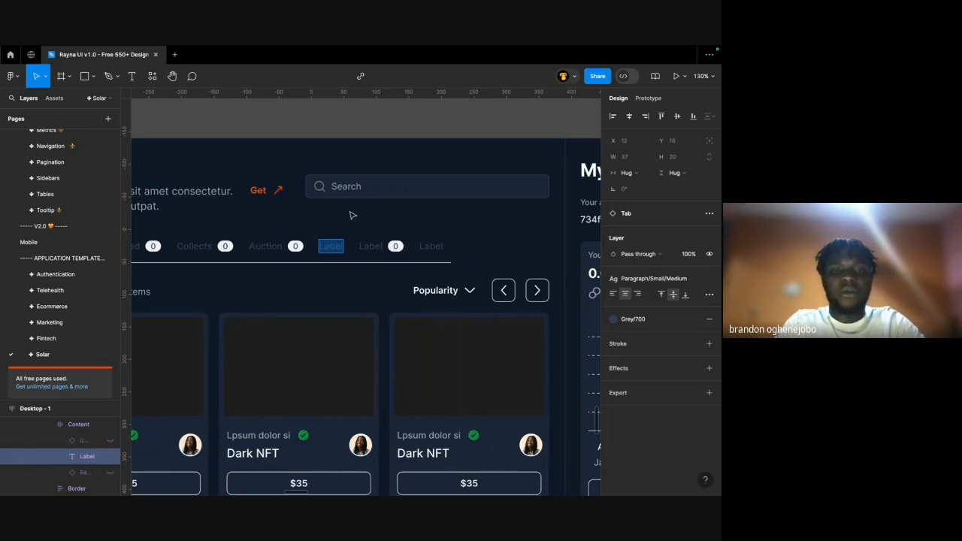
key("Escape")
scroll(345, 231, "down", 2)
left_click(291, 251)
left_click(339, 252)
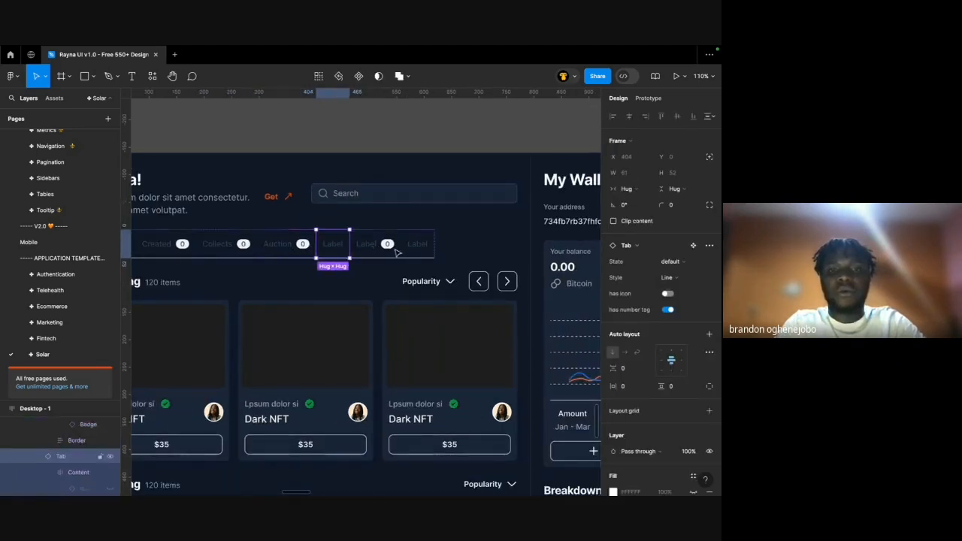
left_click(397, 252, "shift")
left_click(418, 247, "shift")
key("ctrl+shift+h")
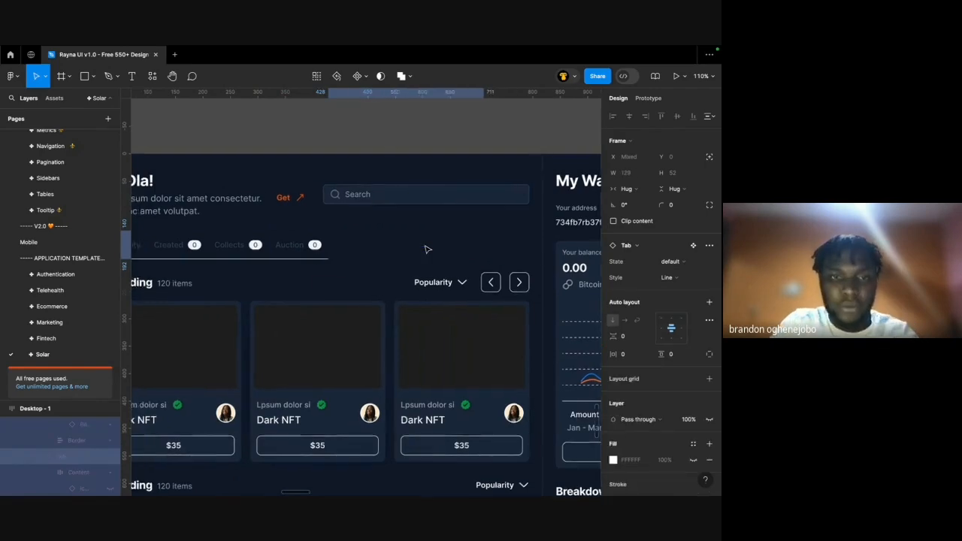
scroll(426, 248, "left", 5)
scroll(421, 250, "down", 2)
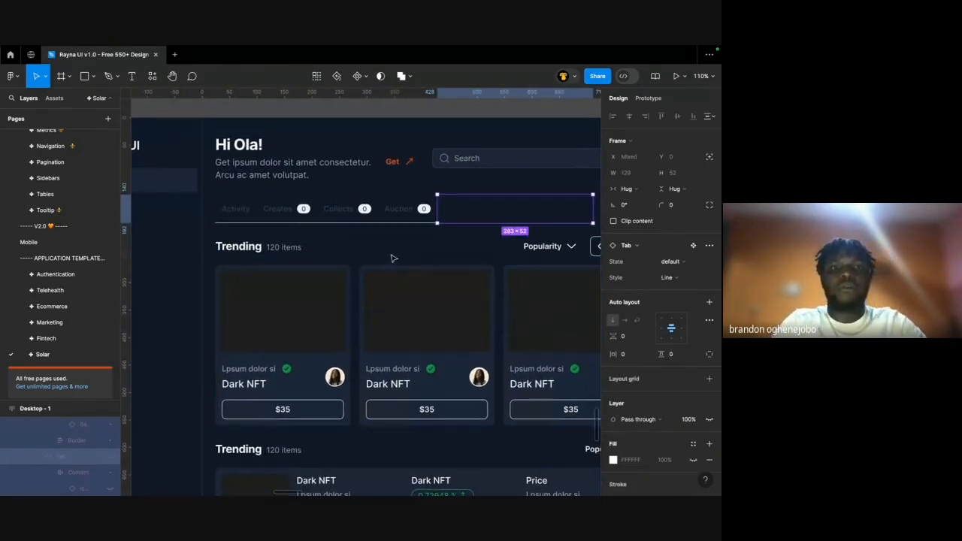
double_click(248, 211)
left_click(302, 213)
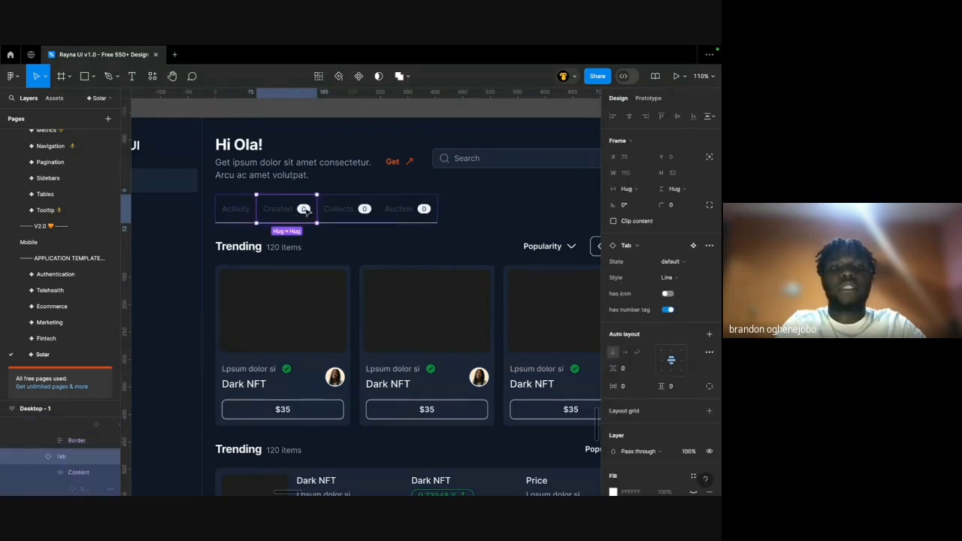
double_click(304, 210)
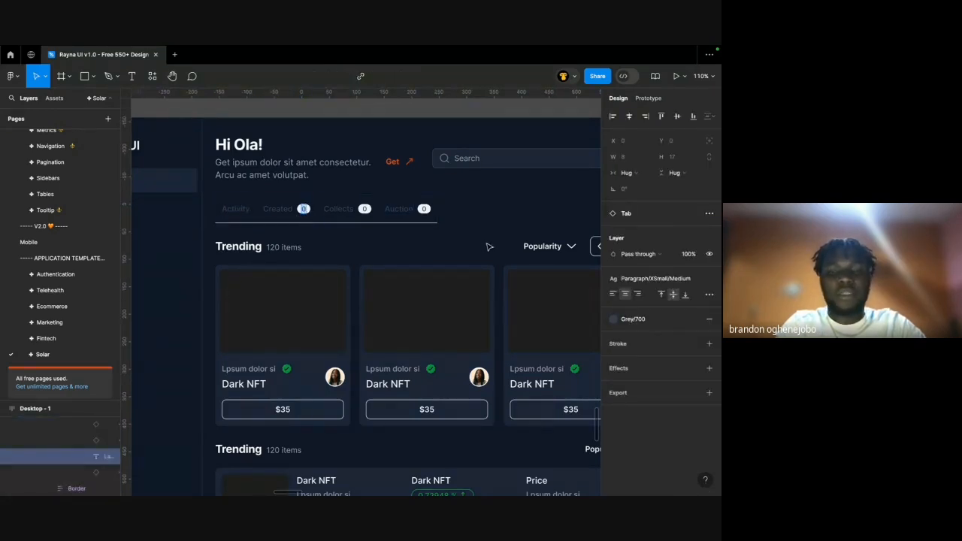
left_click(334, 217)
Set the state of the Activity tab to active.
scroll(293, 215, "up", 2)
left_click(273, 221)
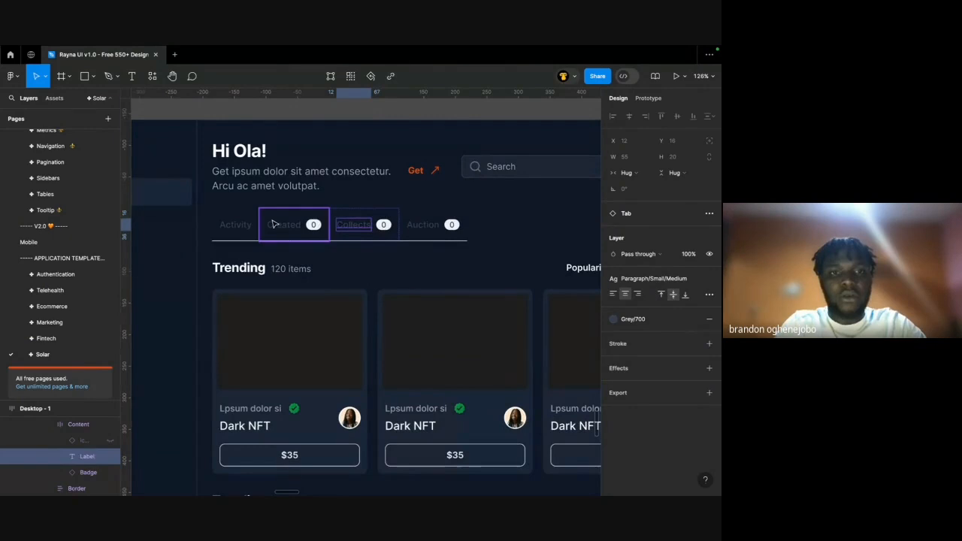
left_click(233, 233)
left_click(671, 261)
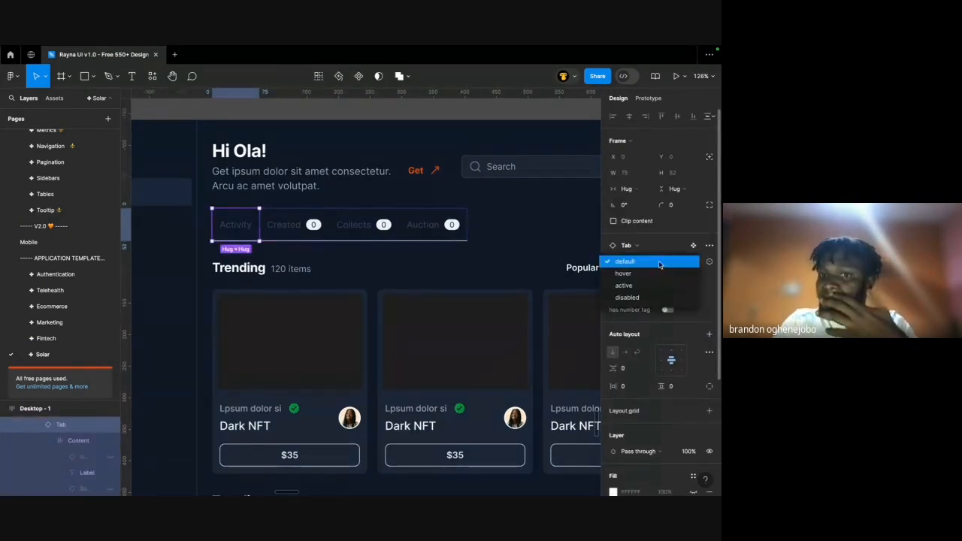
left_click(633, 285)
Recolor the Grey/700 text of the Created, Collects and Auction tabs, trying Grey/200, undoing it and applying Grey/400 instead.
left_click(289, 225)
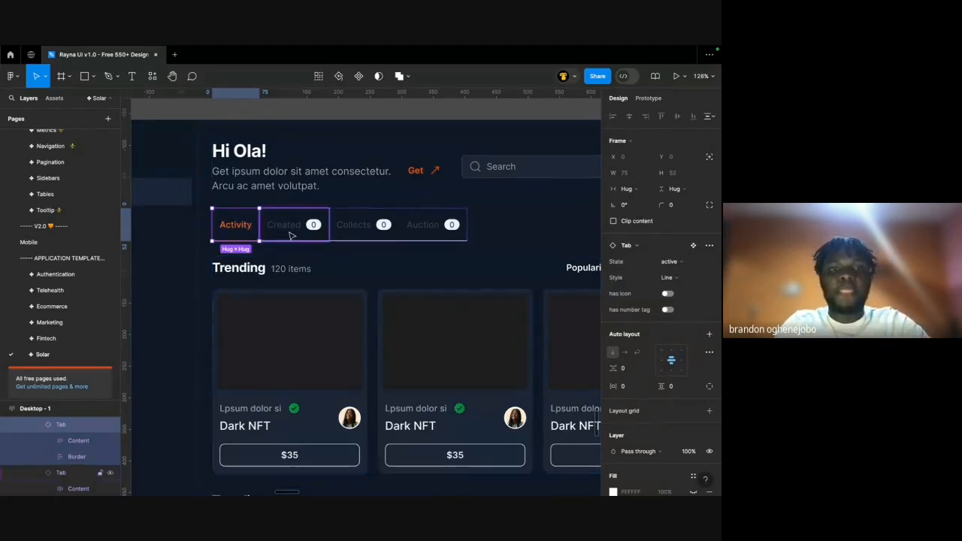
left_click(359, 225, "shift")
left_click(414, 229, "shift")
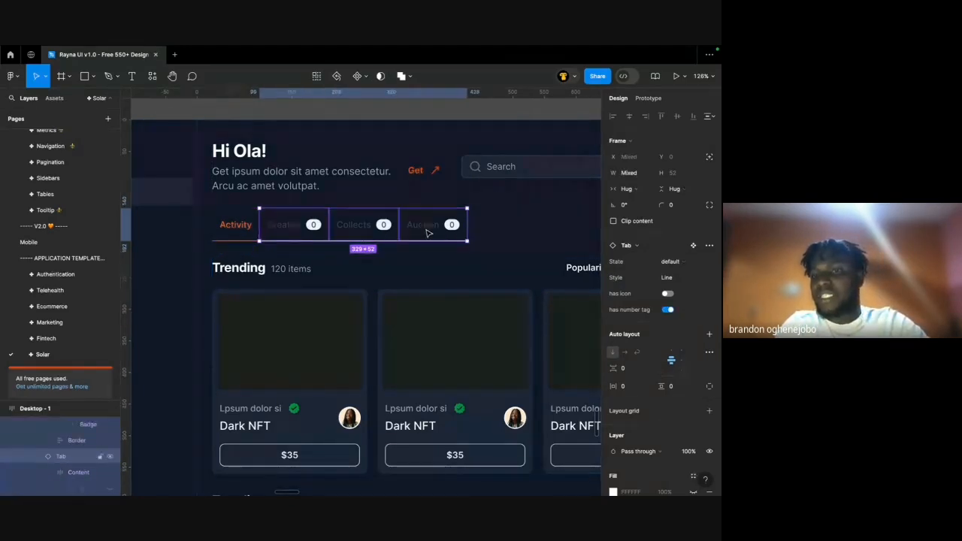
scroll(627, 361, "down", 5)
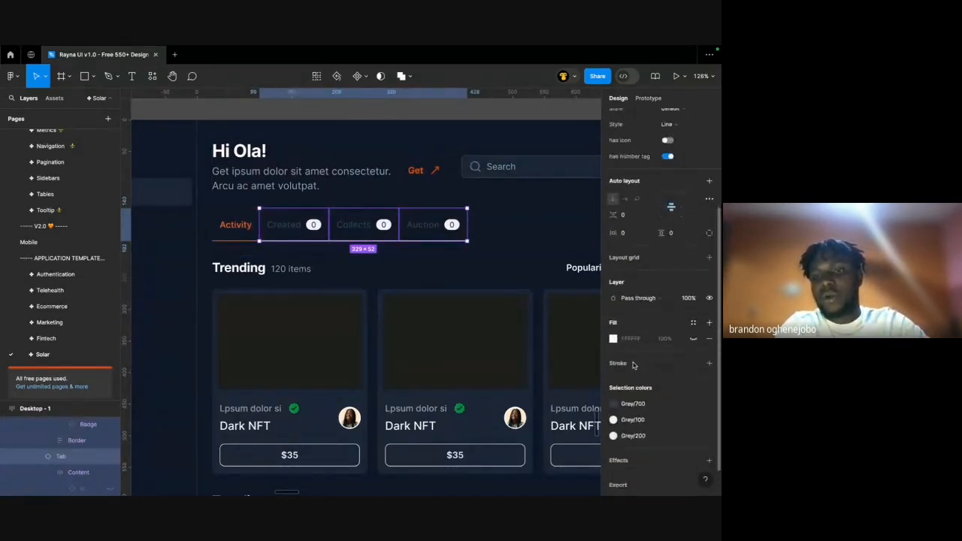
left_click(625, 410)
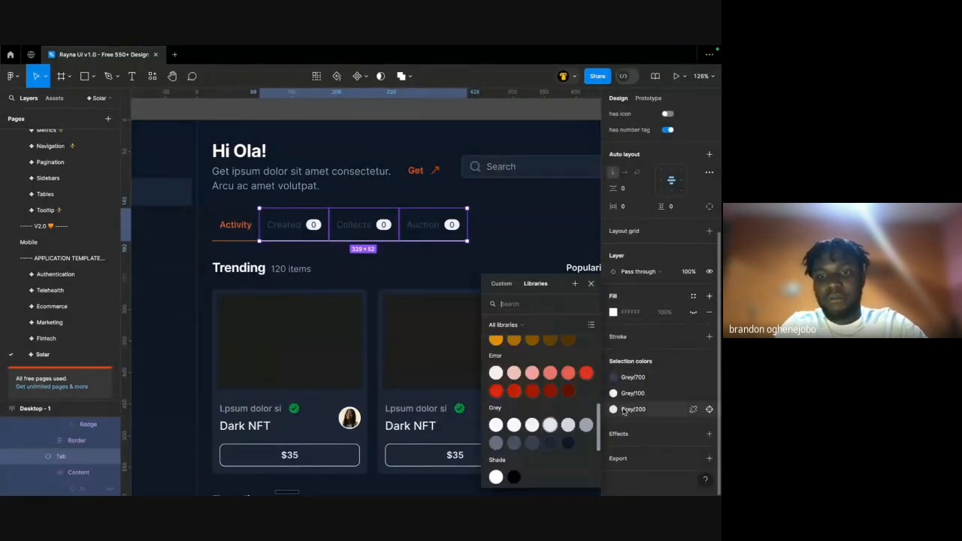
left_click(626, 405)
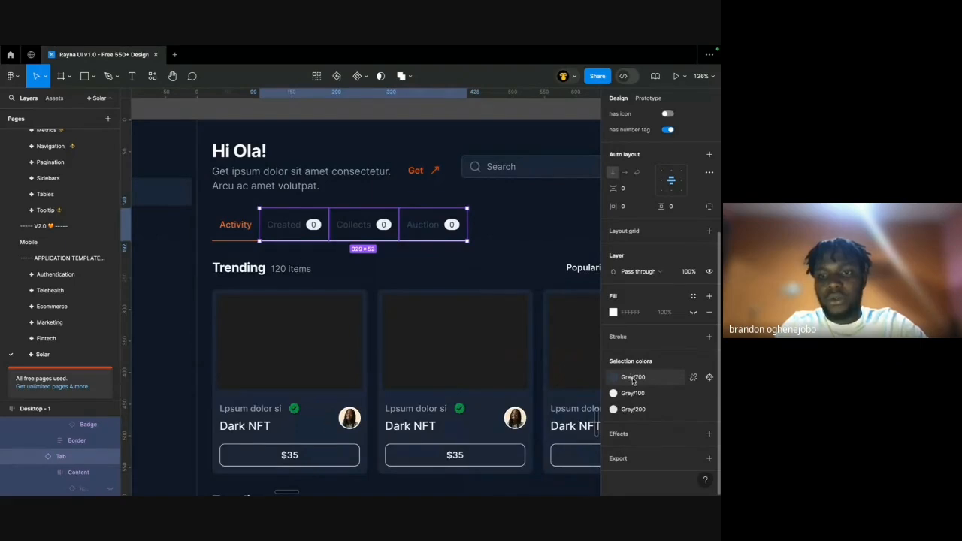
left_click(632, 377)
left_click(550, 407)
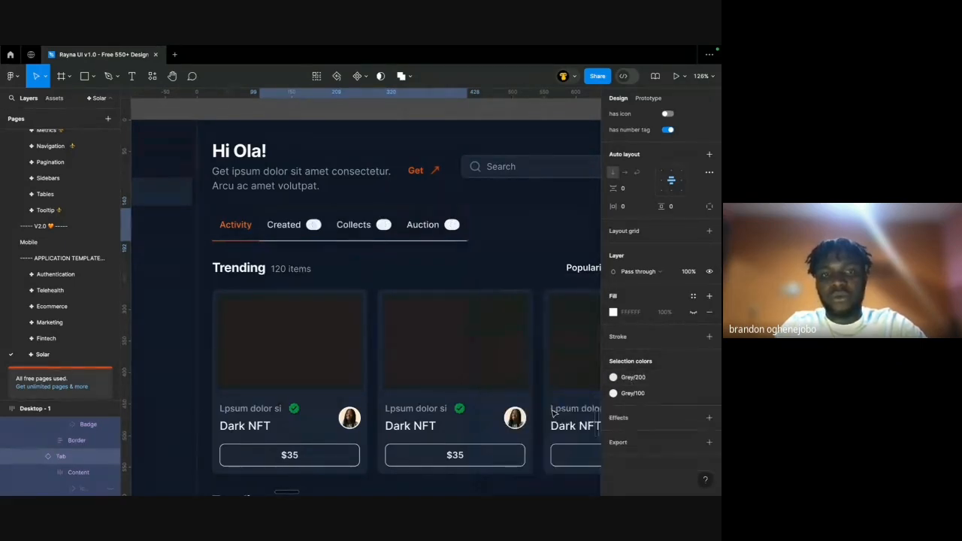
key("ctrl+z")
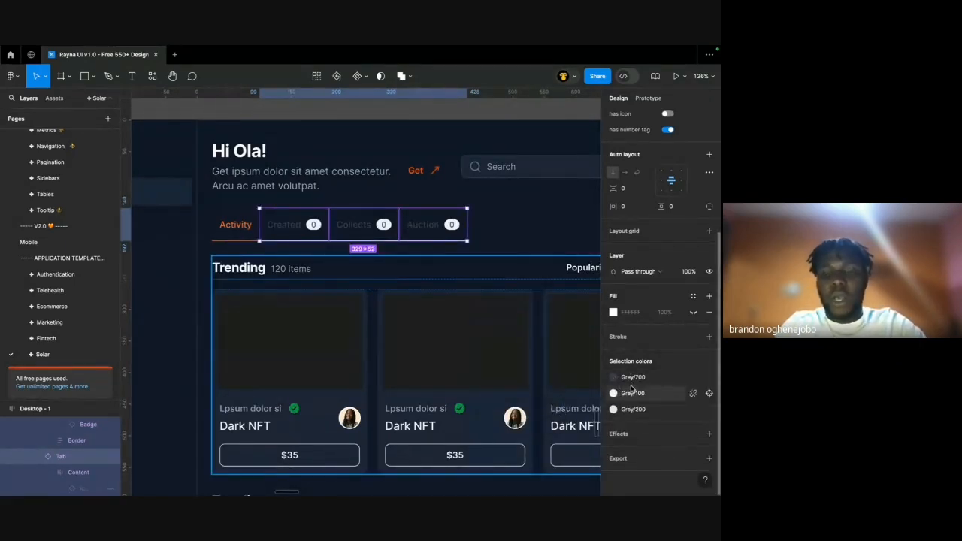
left_click(632, 378)
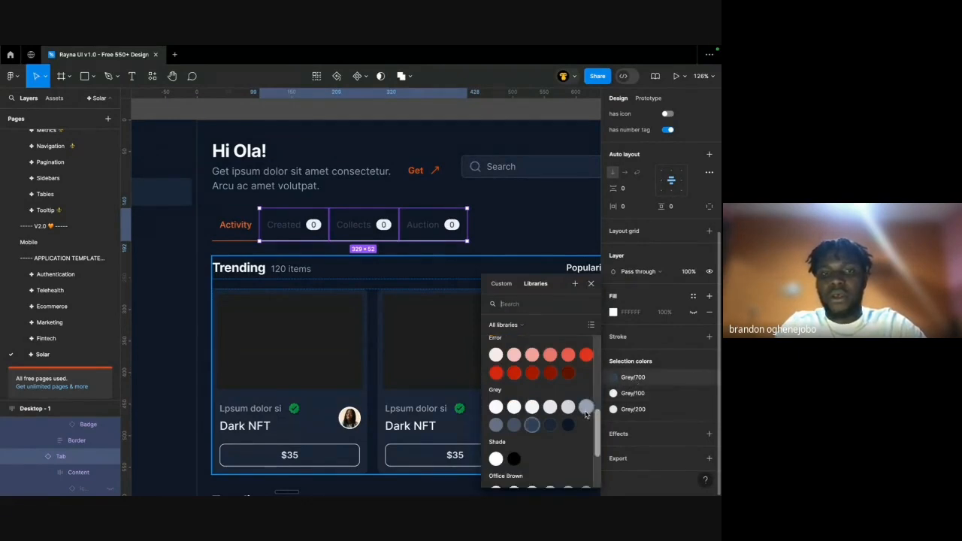
left_click(585, 410)
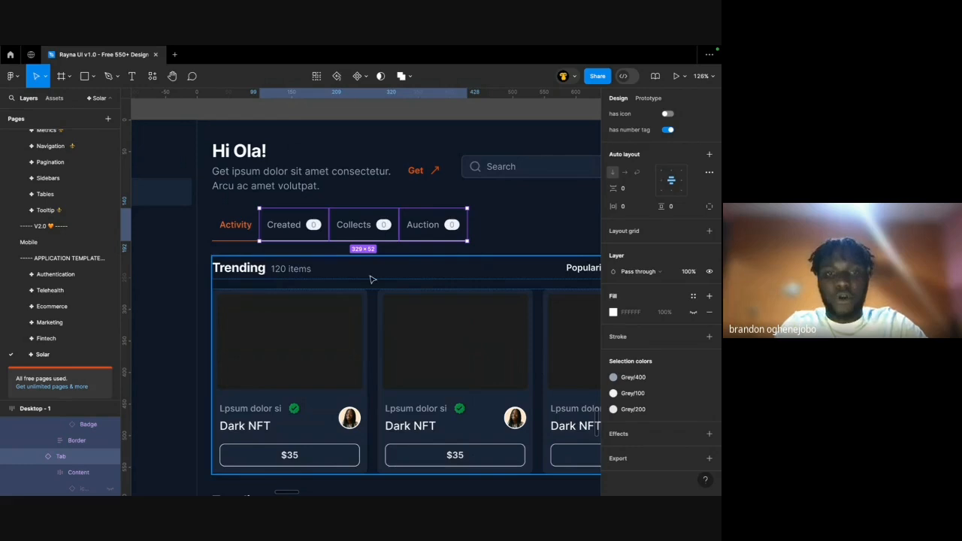
left_click(313, 227, "super")
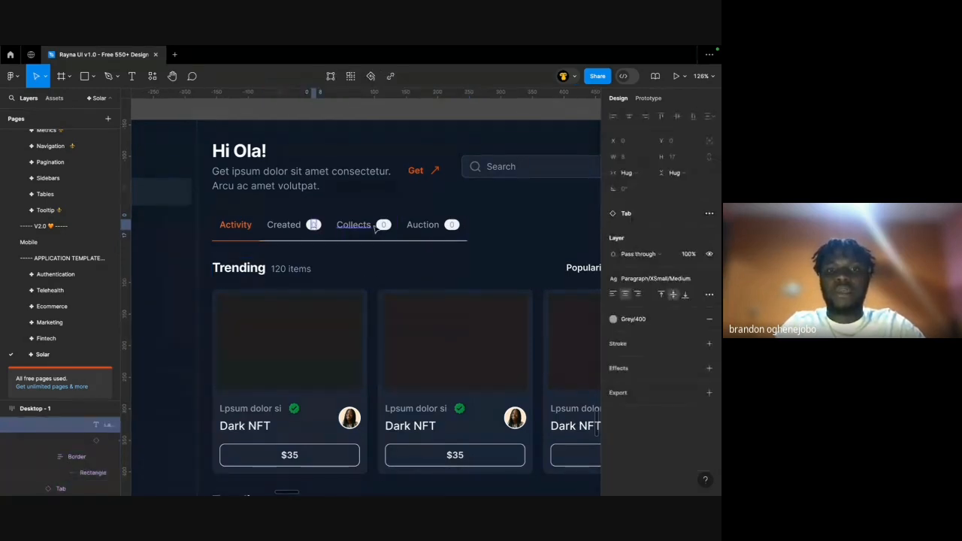
left_click(384, 225, "shift+super")
left_click(451, 225, "shift+super")
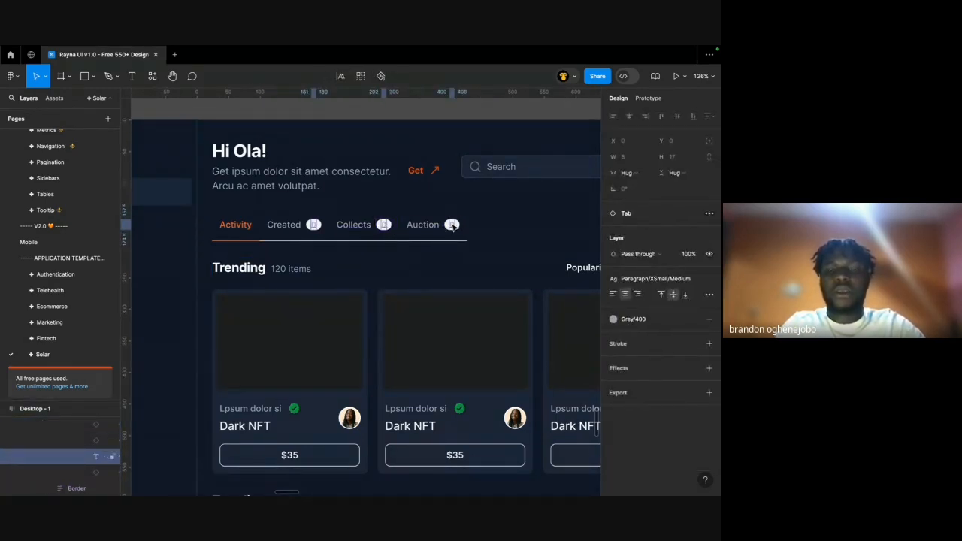
Try the outline and filled types on the Created tab's badge, ending back on accent.
left_click(291, 226)
left_click(320, 225)
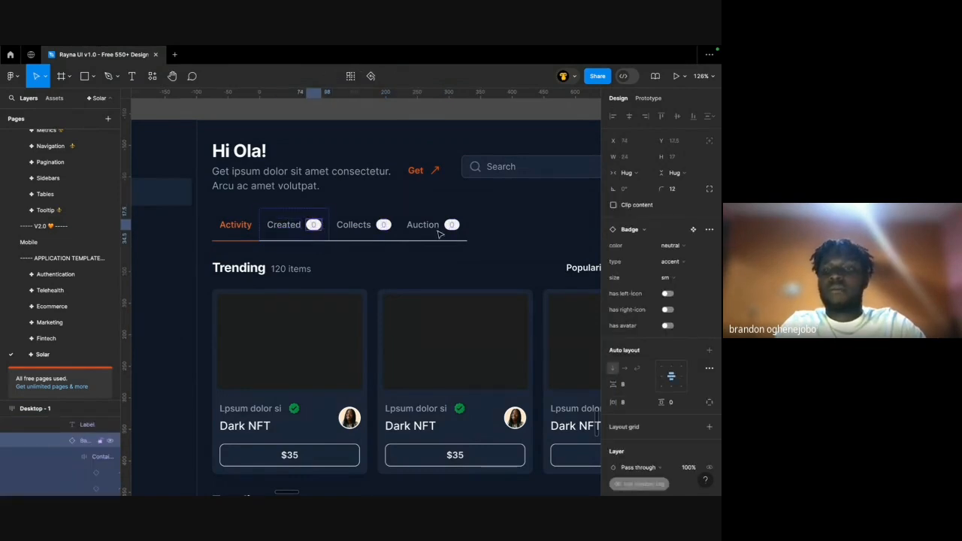
left_click(686, 261)
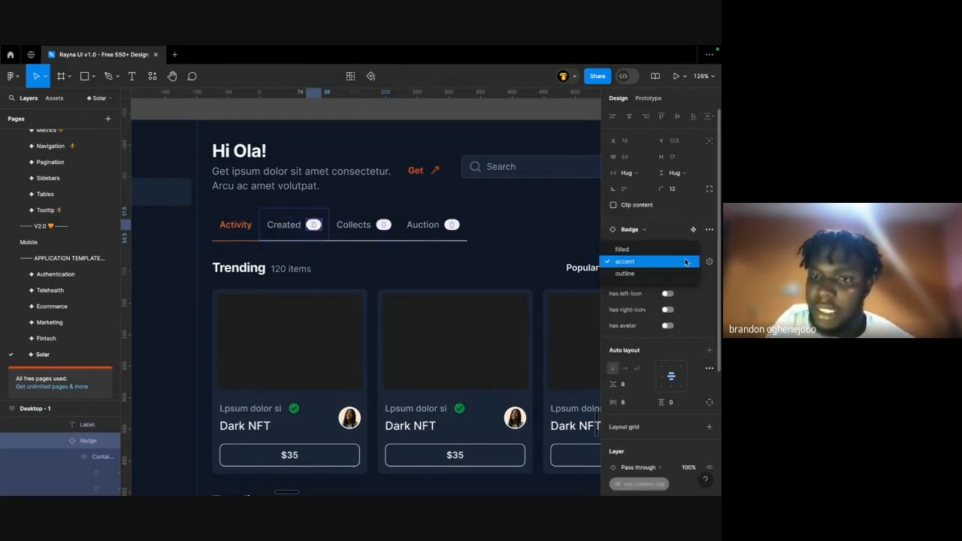
left_click(674, 273)
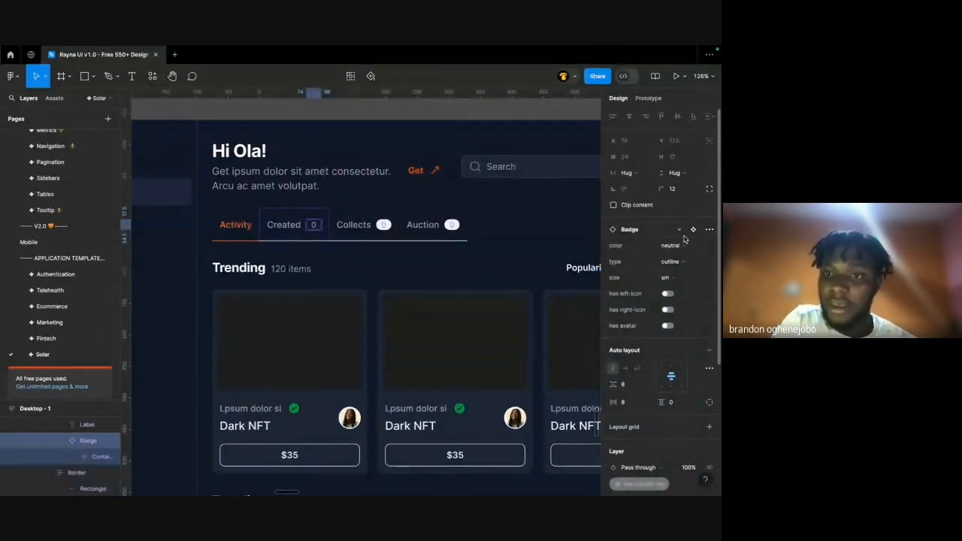
left_click(684, 261)
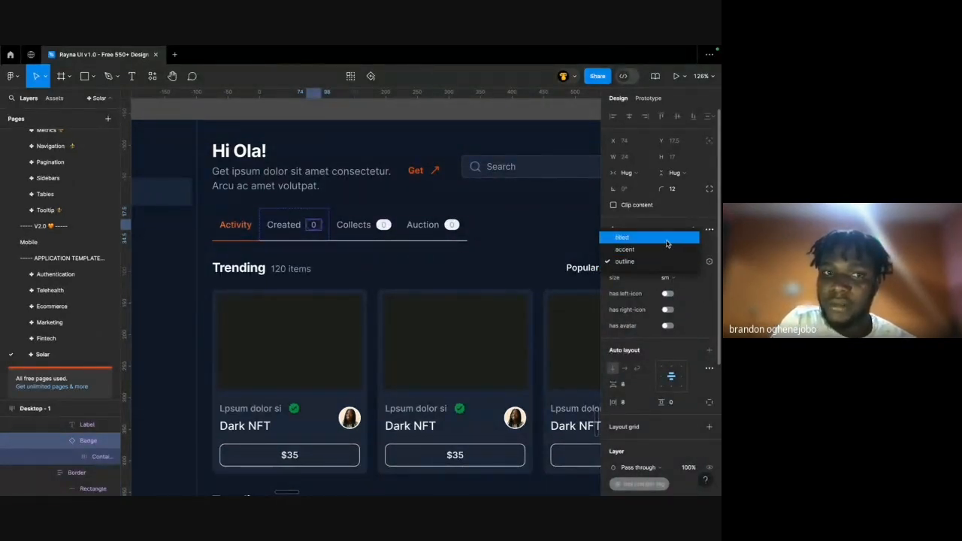
left_click(666, 237)
left_click(674, 262)
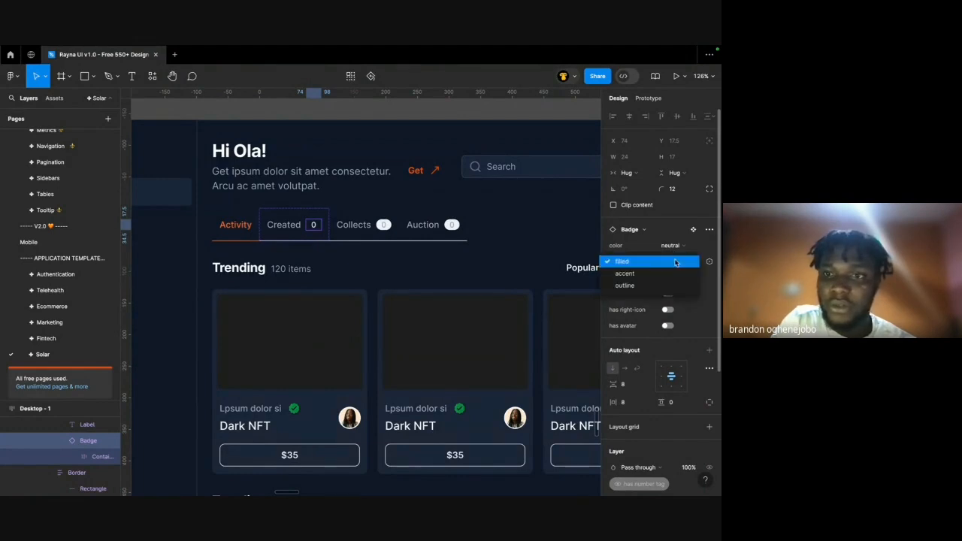
left_click(675, 275)
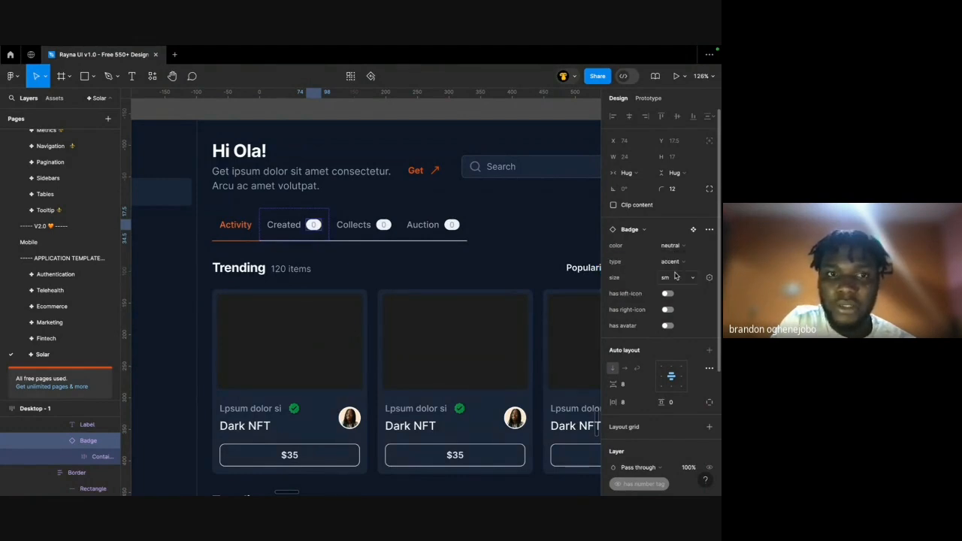
Examine the Badge main component's color and type variants on the Badges page, then return to the Solar page.
left_click(694, 230)
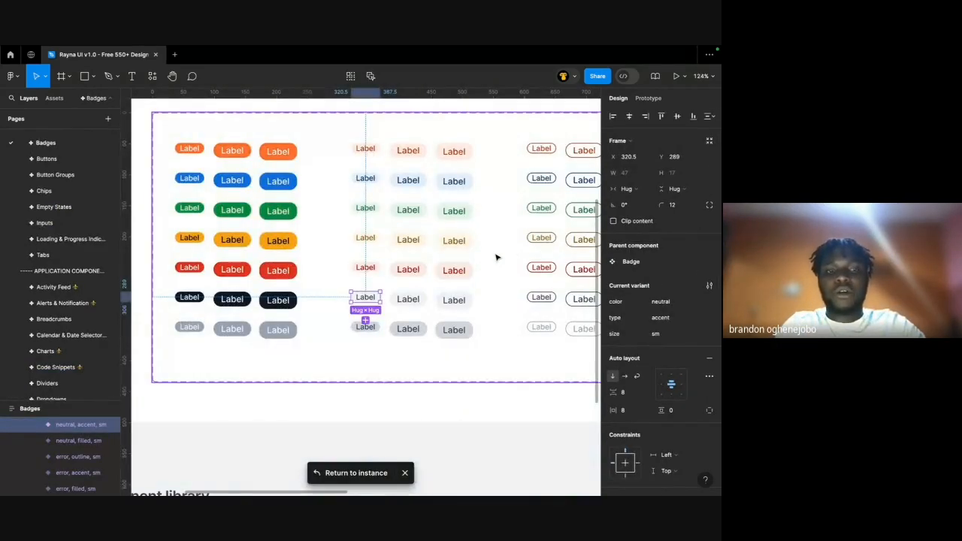
scroll(495, 258, "down", 10)
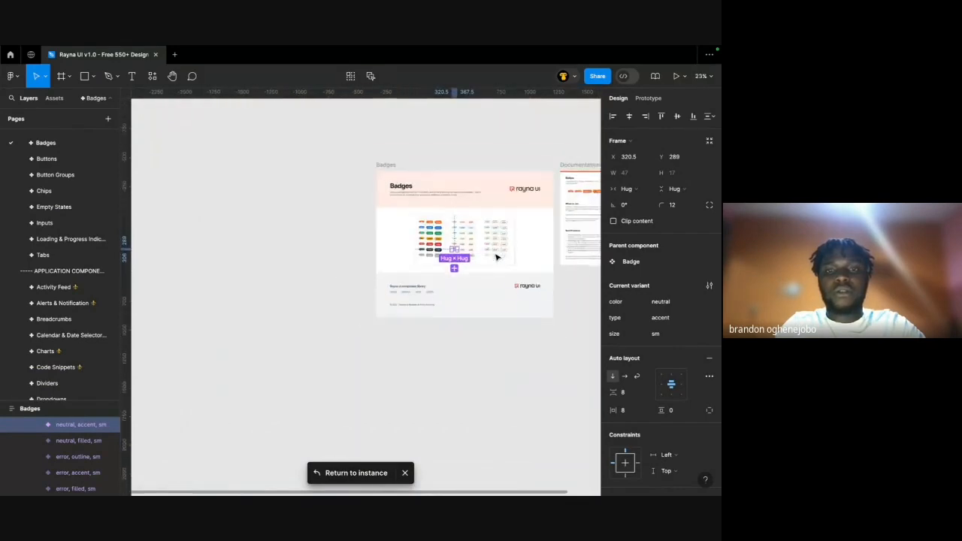
scroll(495, 257, "right", 3)
scroll(271, 260, "up", 5)
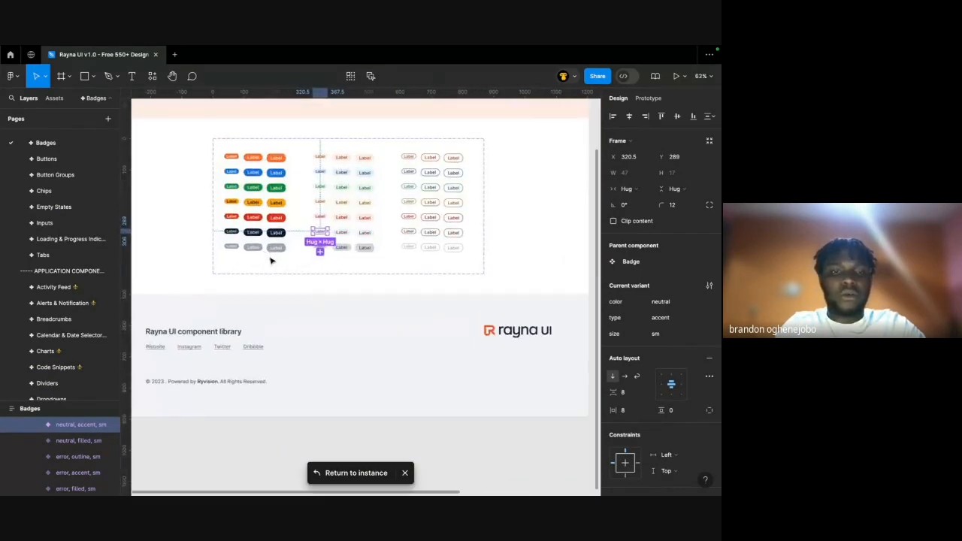
scroll(288, 260, "up", 5)
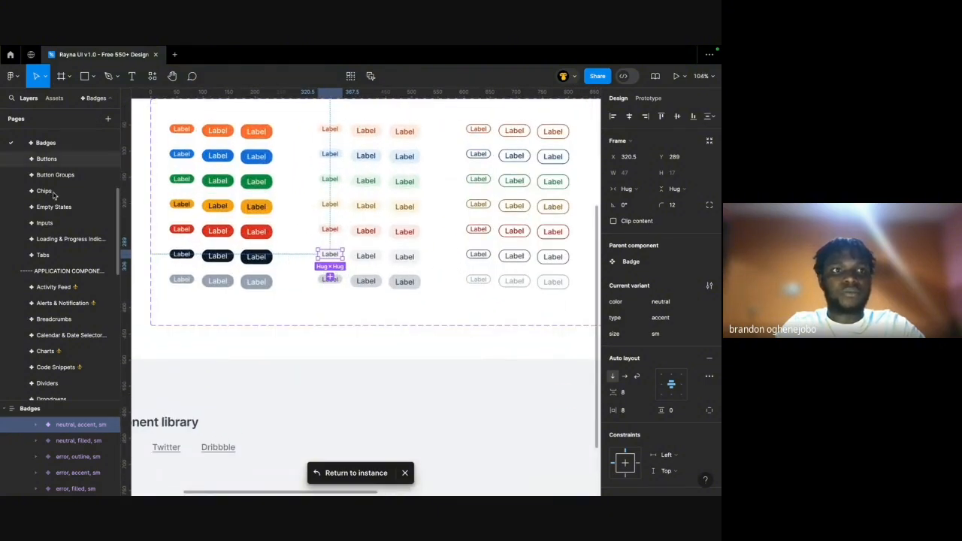
scroll(77, 213, "down", 4)
scroll(76, 212, "down", 3)
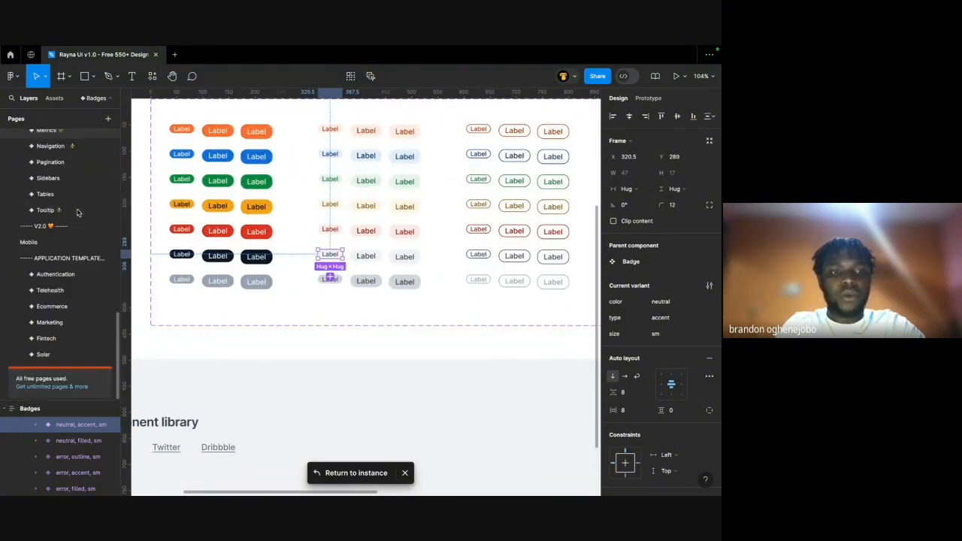
left_click(75, 354)
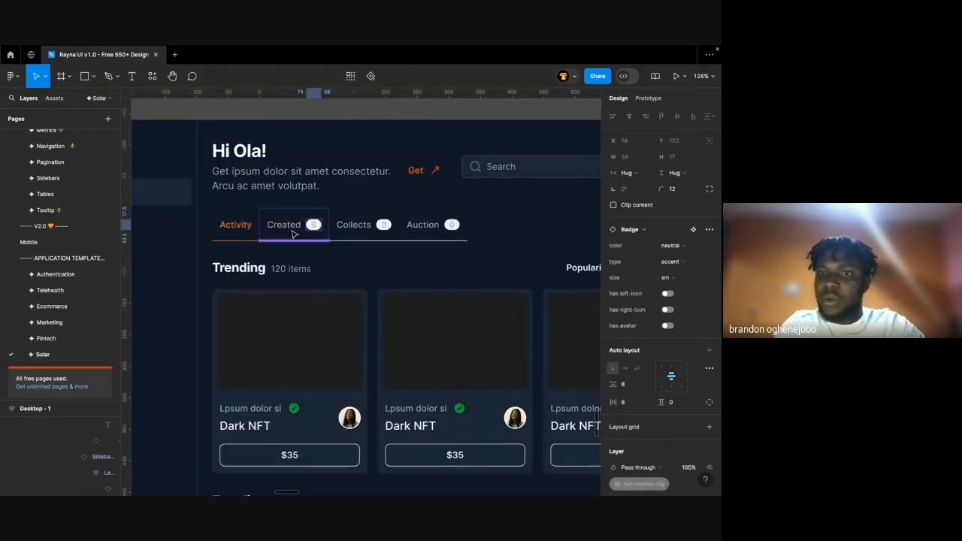
Switch the Created tab's badge to the filled type, try outline and undo that last change.
scroll(291, 228, "up", 5)
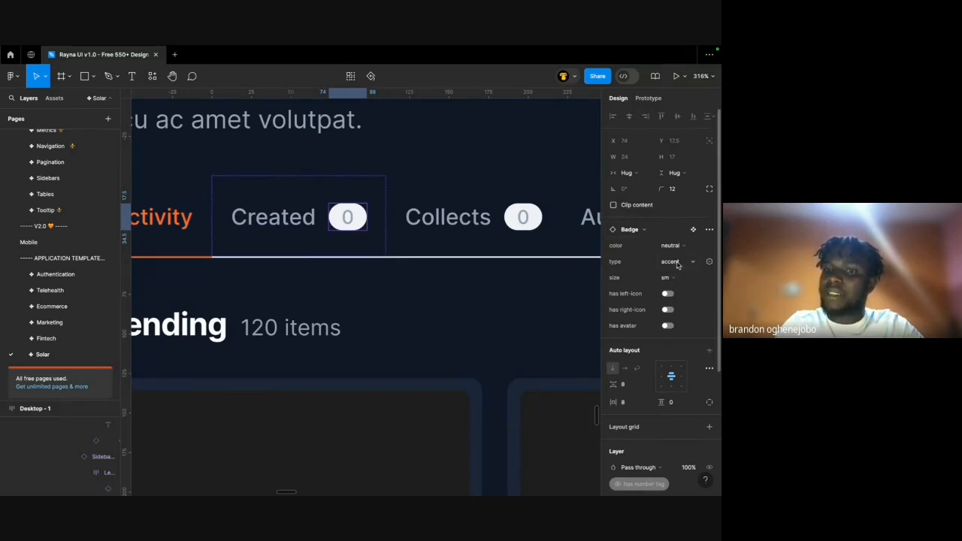
scroll(677, 265, "down", 4)
scroll(677, 265, "up", 4)
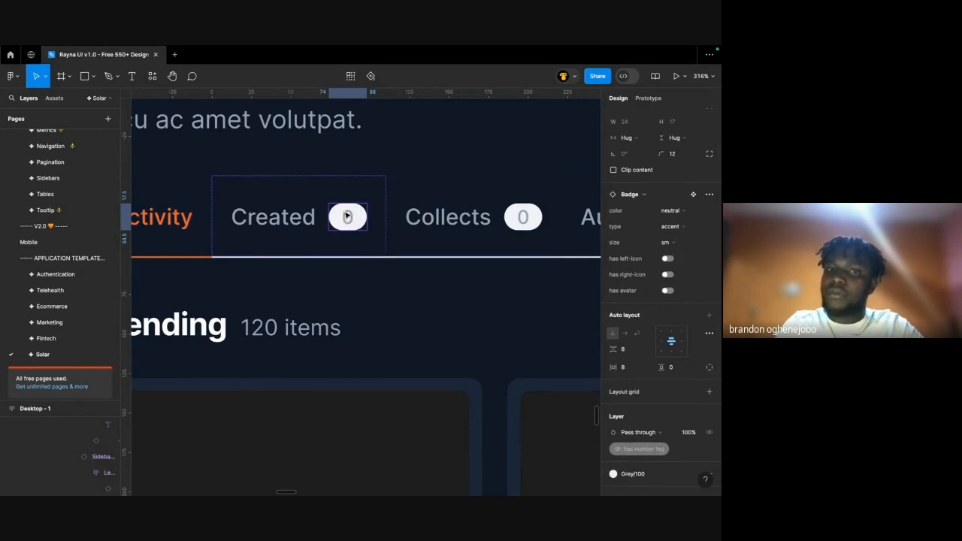
left_click(688, 227)
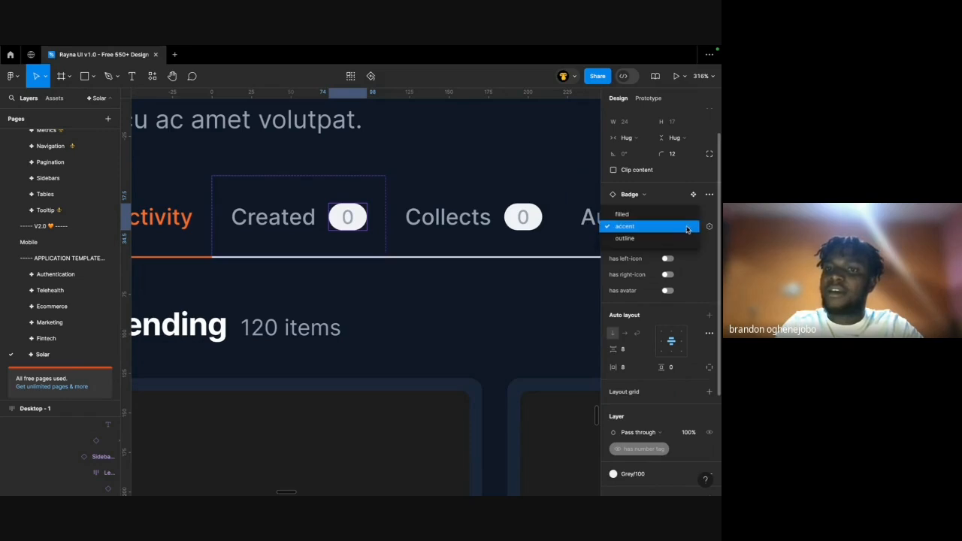
left_click(685, 215)
left_click(283, 218)
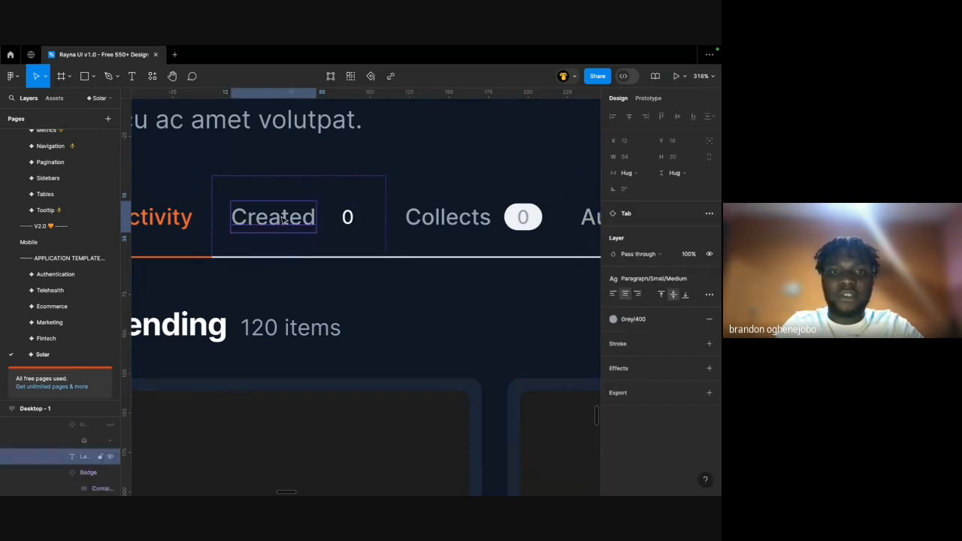
key("Tab")
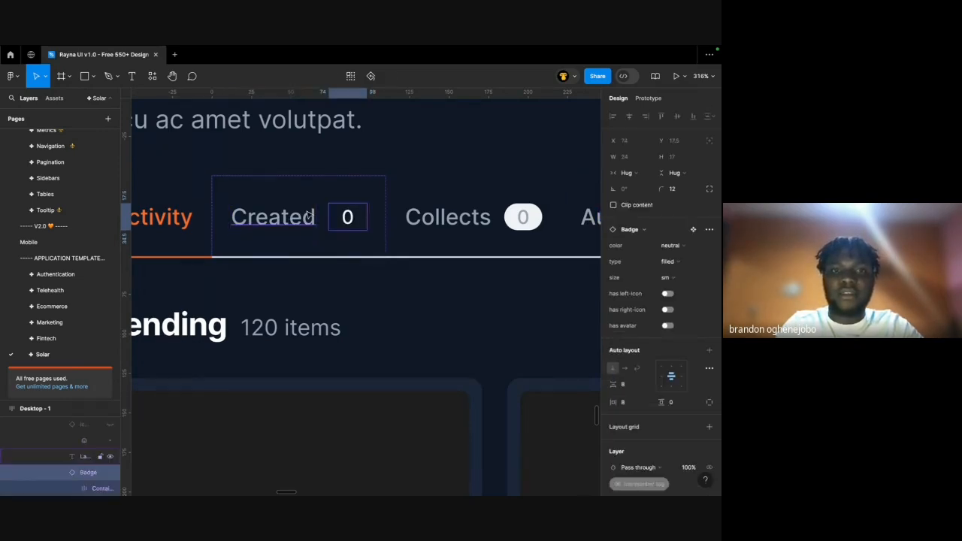
left_click(673, 261)
left_click(661, 286)
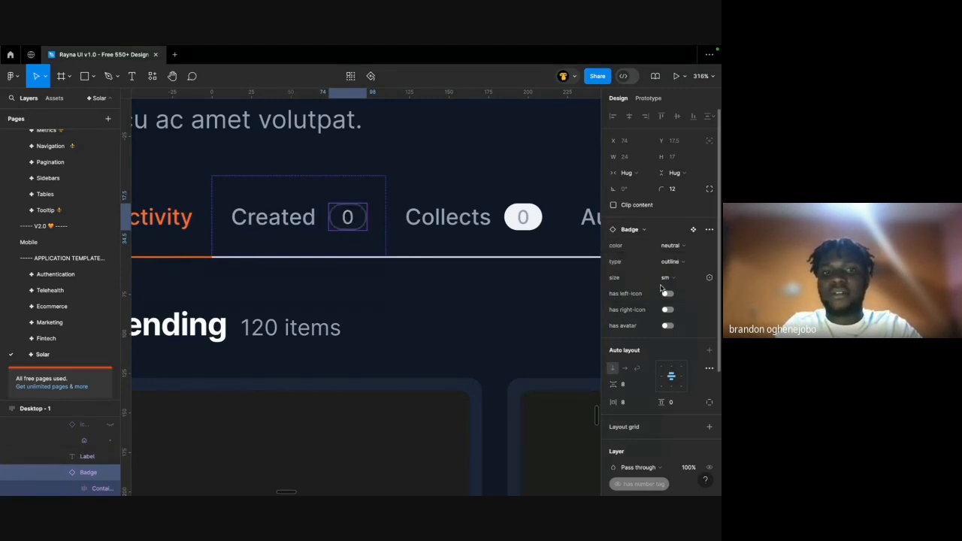
key("ctrl+z")
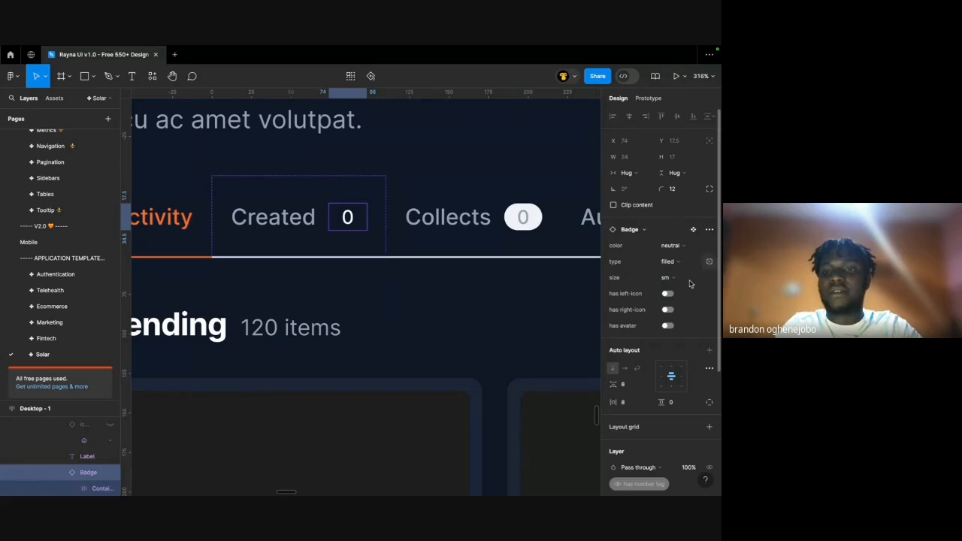
Check the fill of the Created tab's filled badge and set its type back to accent.
scroll(690, 283, "down", 5)
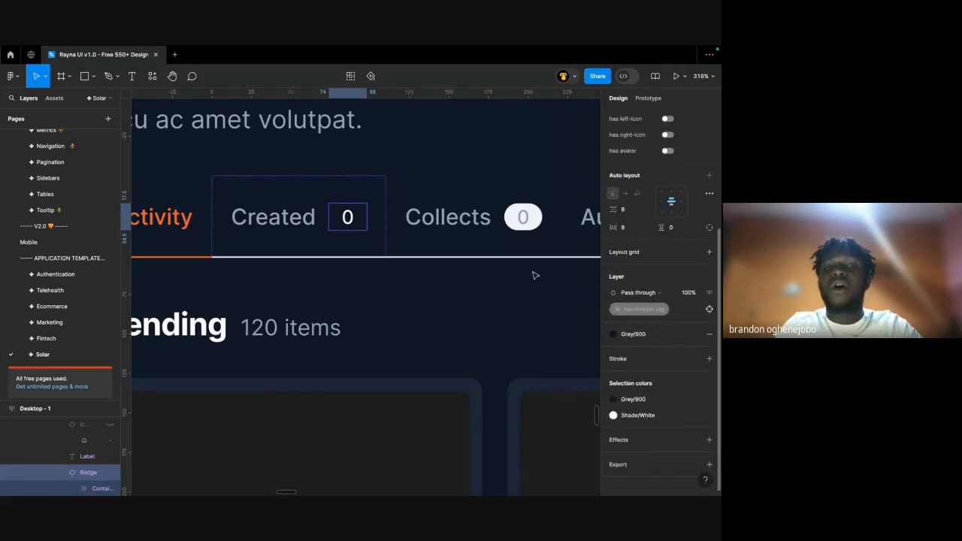
scroll(554, 230, "right", 2)
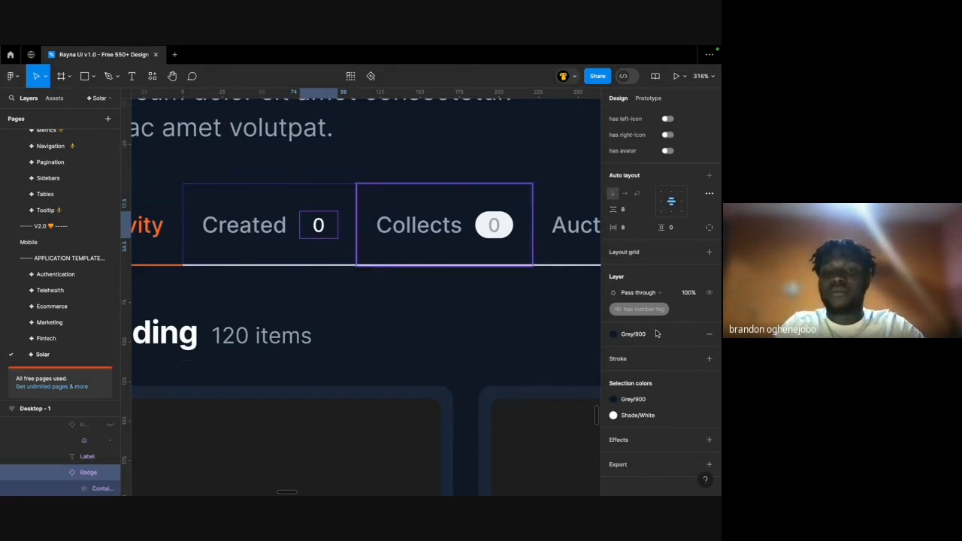
scroll(643, 226, "up", 5)
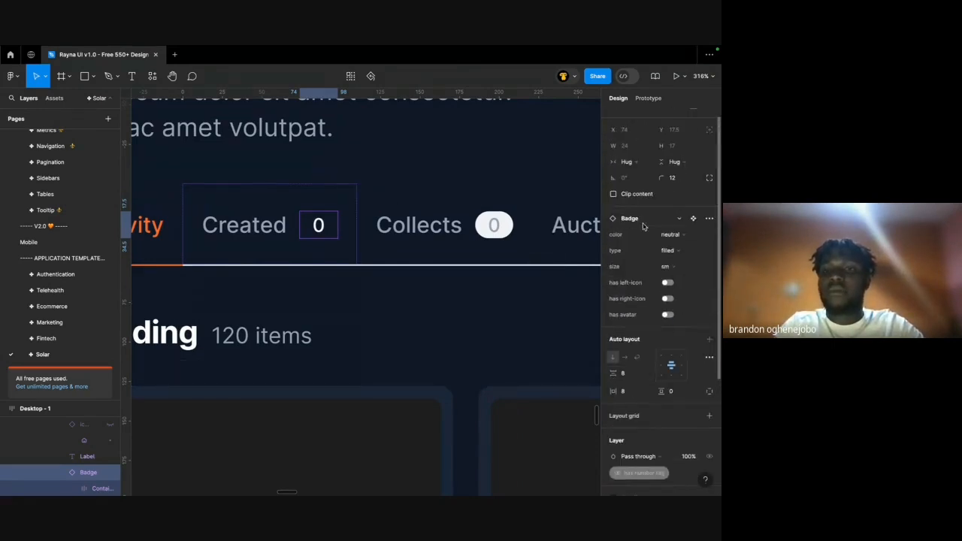
left_click(665, 255)
left_click(653, 272)
scroll(650, 353, "down", 5)
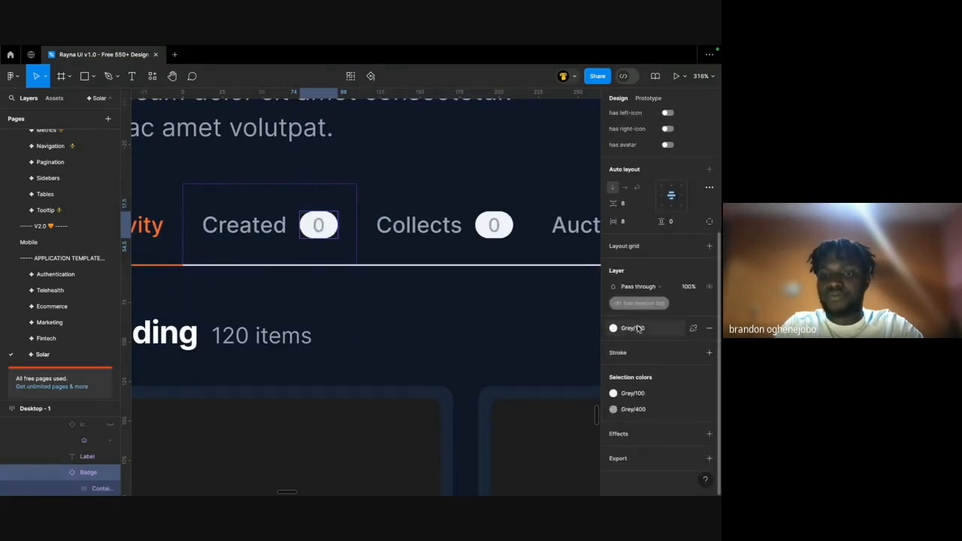
Try a Grey/50 fill on the Desktop - 1 frame to compare the badge on a light background, and undo it.
scroll(377, 267, "down", 3)
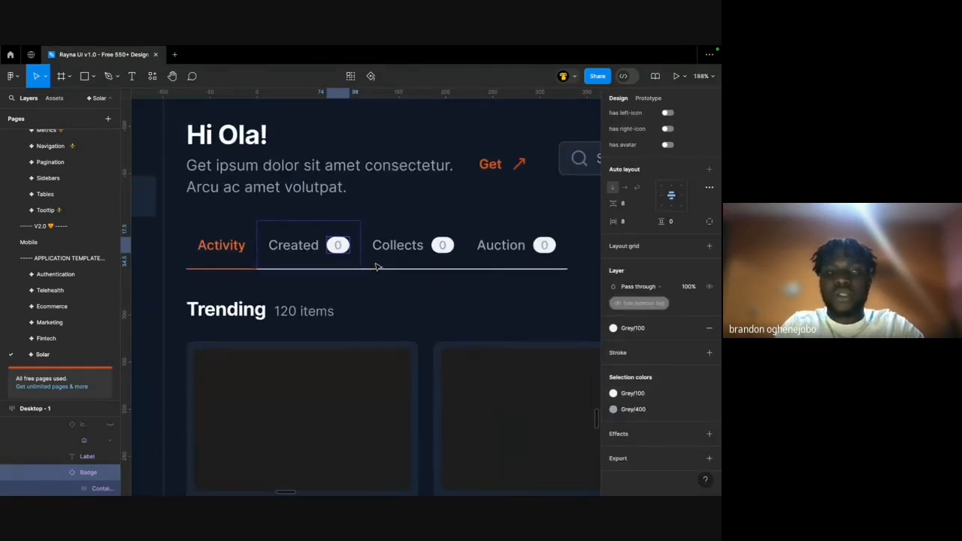
scroll(378, 267, "down", 2)
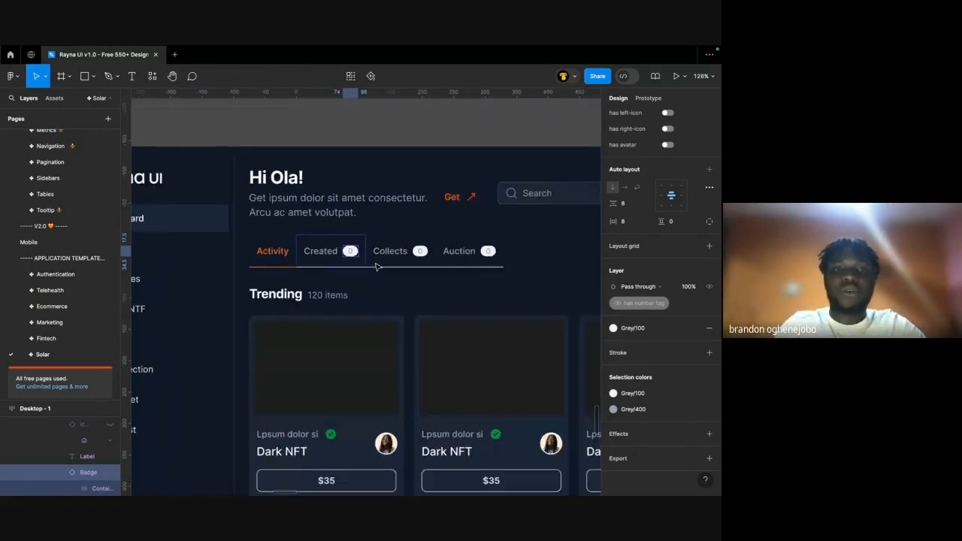
scroll(377, 266, "down", 3)
left_click(250, 185)
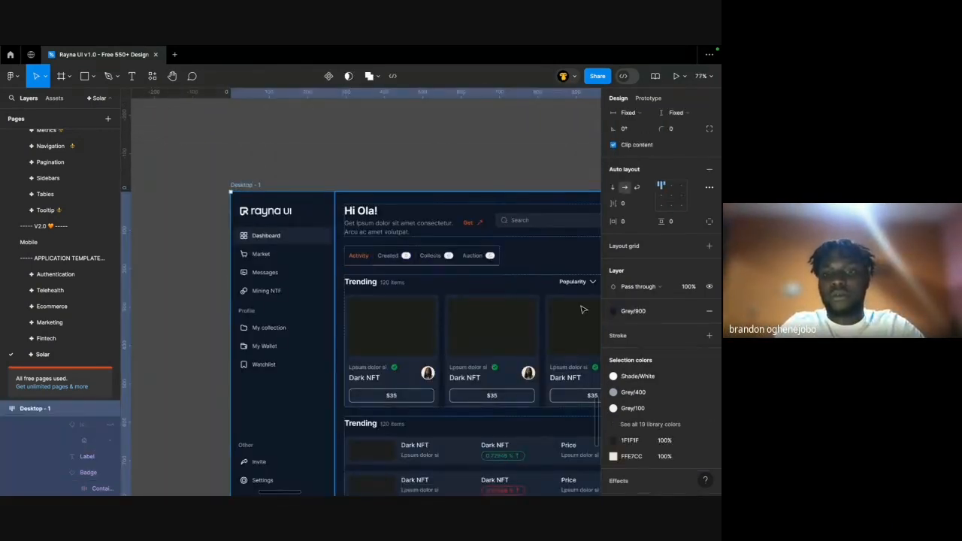
left_click(634, 311)
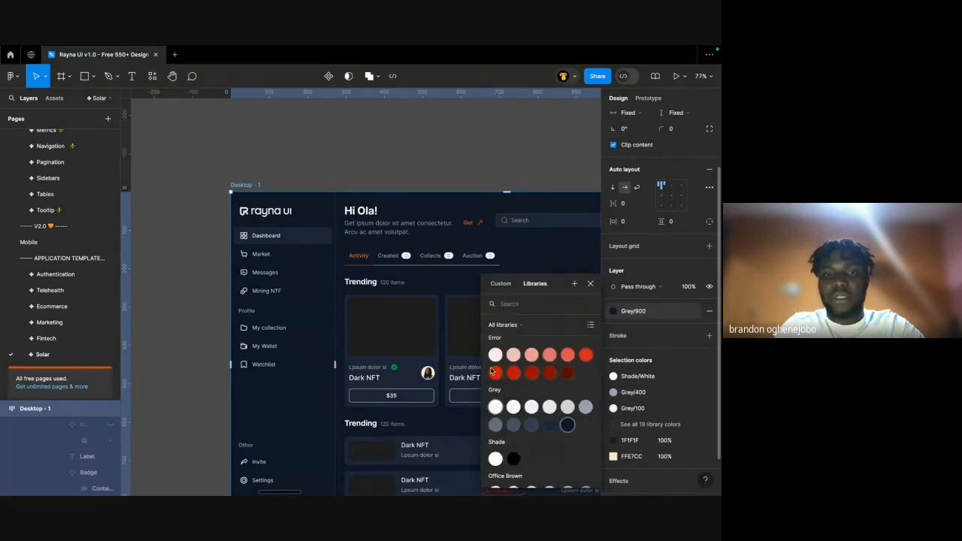
left_click(496, 406)
scroll(406, 251, "up", 10)
scroll(404, 268, "up", 1)
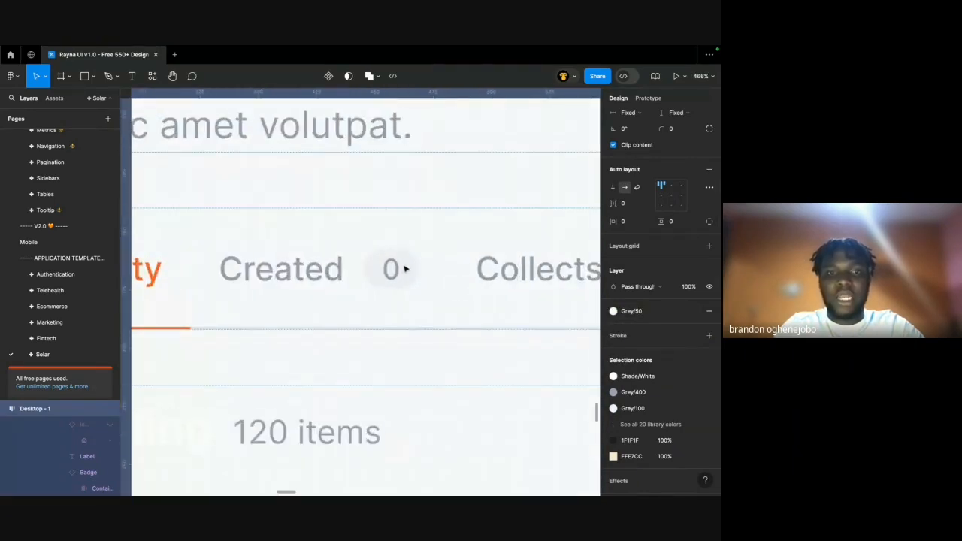
key("ctrl+z")
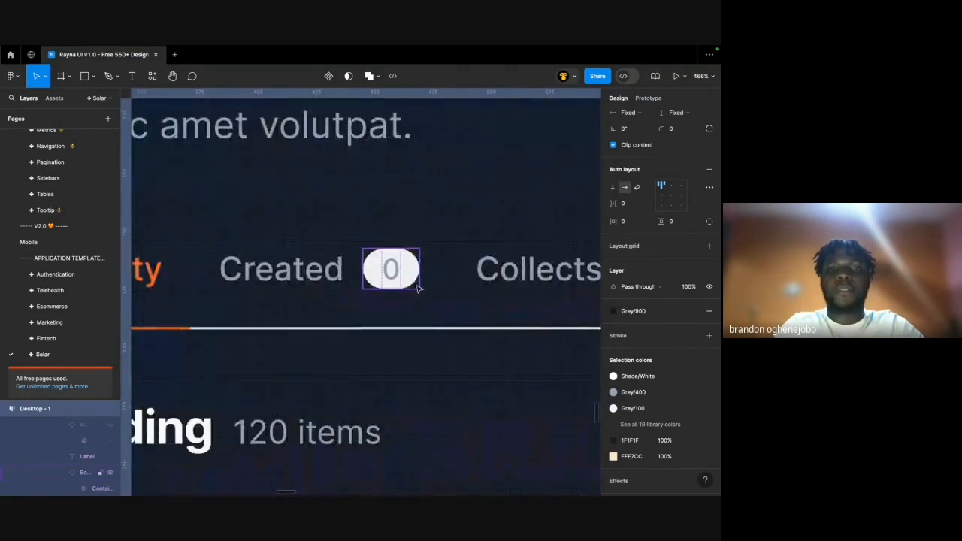
Set the type of the badge in the Created tab to filled.
scroll(419, 286, "down", 5)
left_click(410, 281)
left_click(410, 280)
scroll(410, 280, "right", 3)
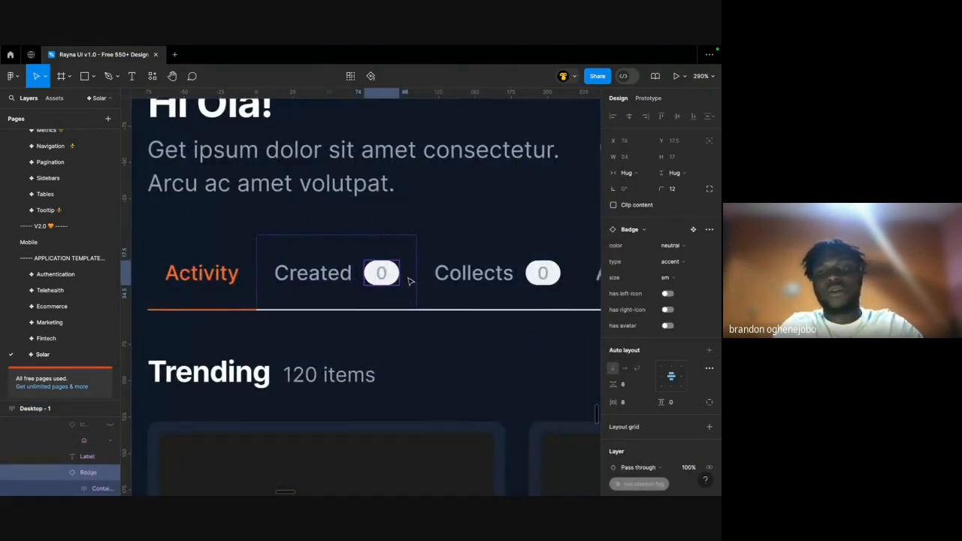
left_click(682, 265)
left_click(622, 250)
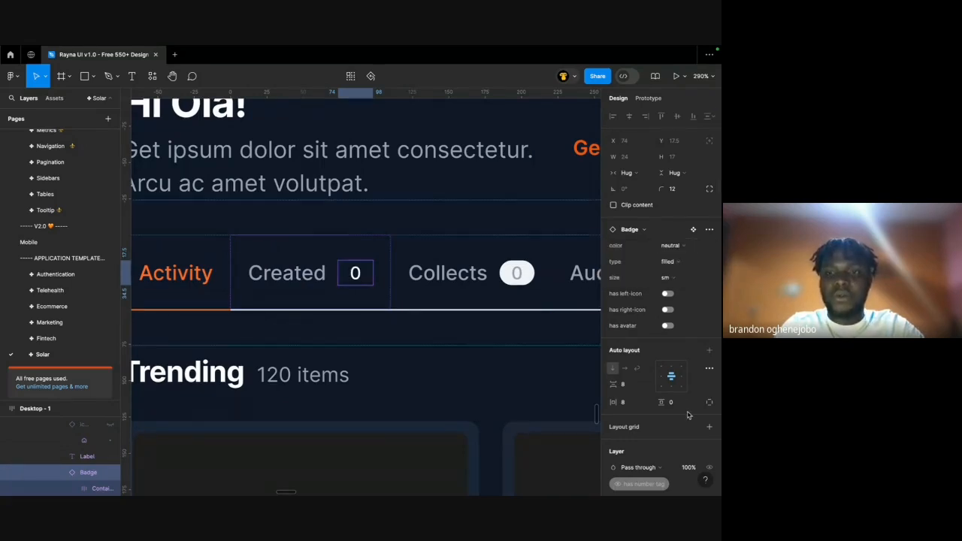
Recolor the Grey/900 fill of the Created tab's badge, trying Grey/800 and settling on the next lighter grey.
scroll(689, 414, "down", 3)
scroll(686, 415, "down", 1)
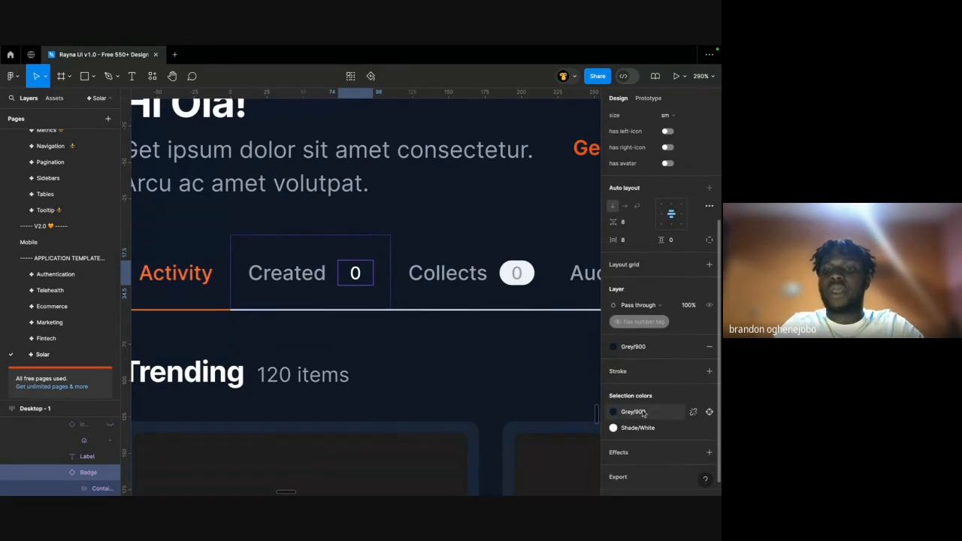
left_click(632, 411)
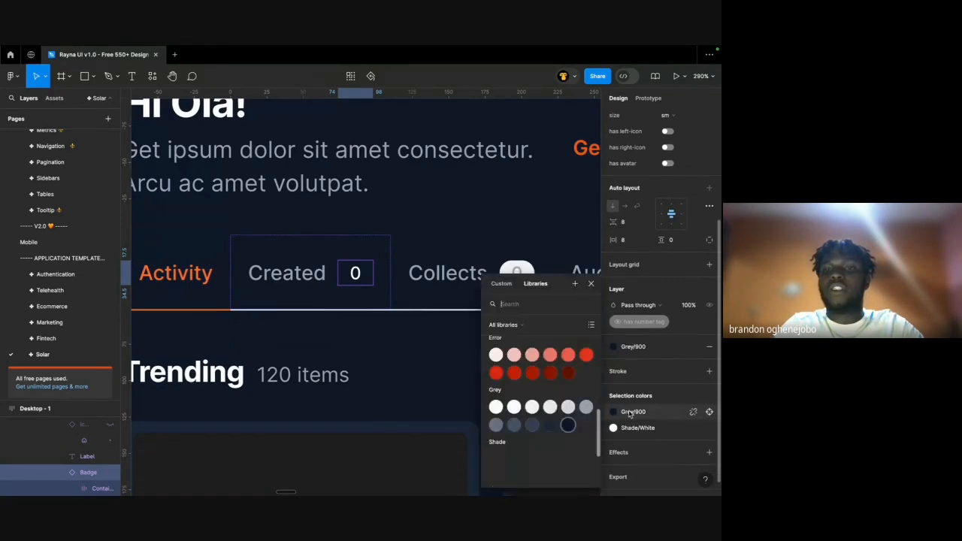
left_click(550, 426)
left_click(633, 411)
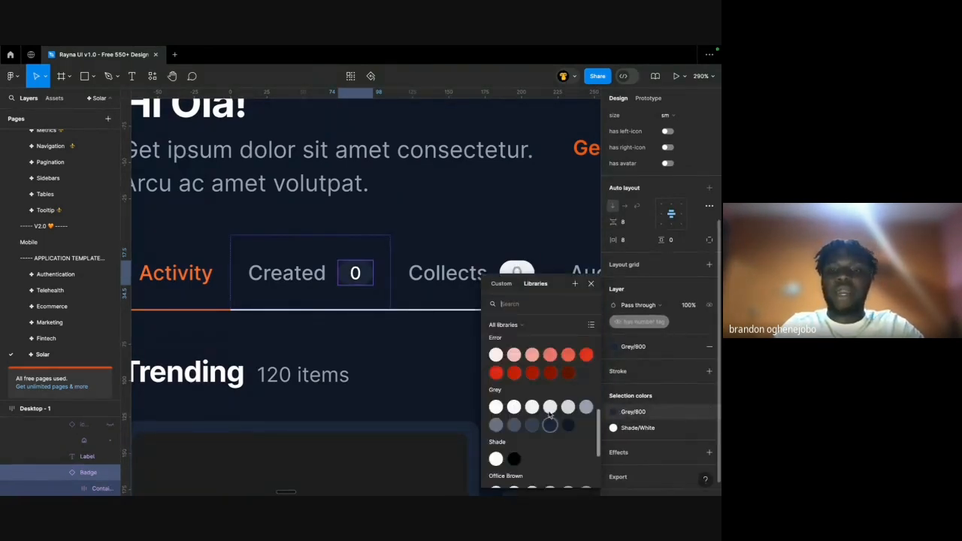
left_click(537, 424)
key("ctrl+Left")
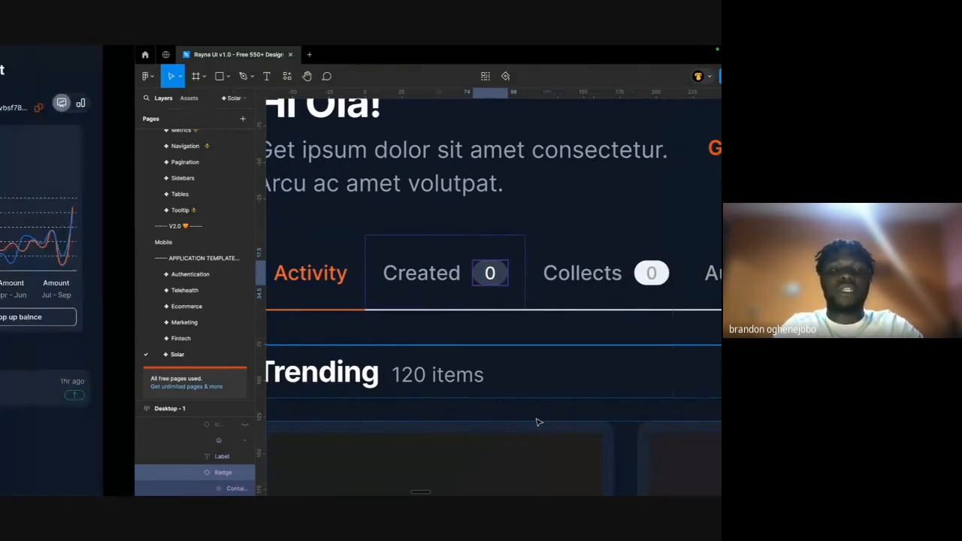
Compare the Created tab's badge with the full dashboard view and check the badge's type and fill style.
key("ctrl+Right")
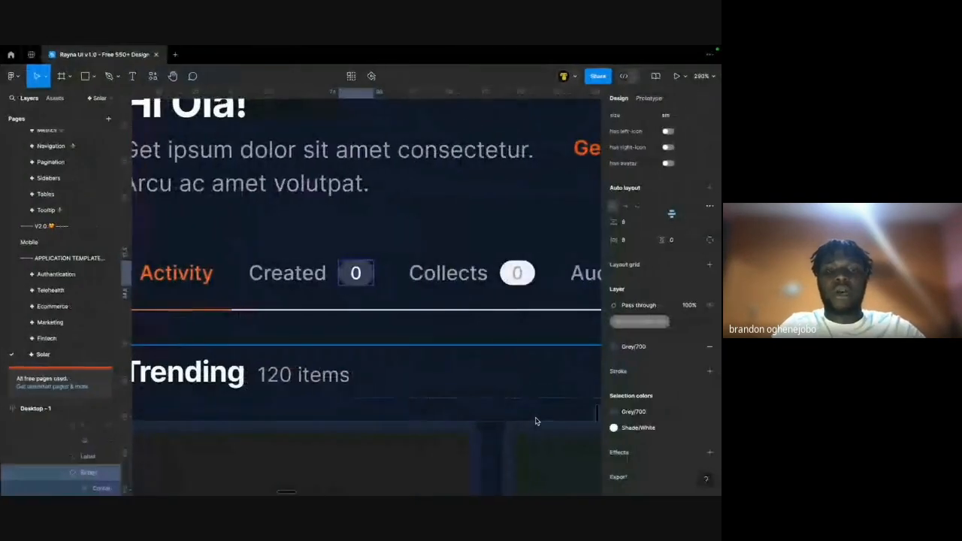
key("ctrl+Left")
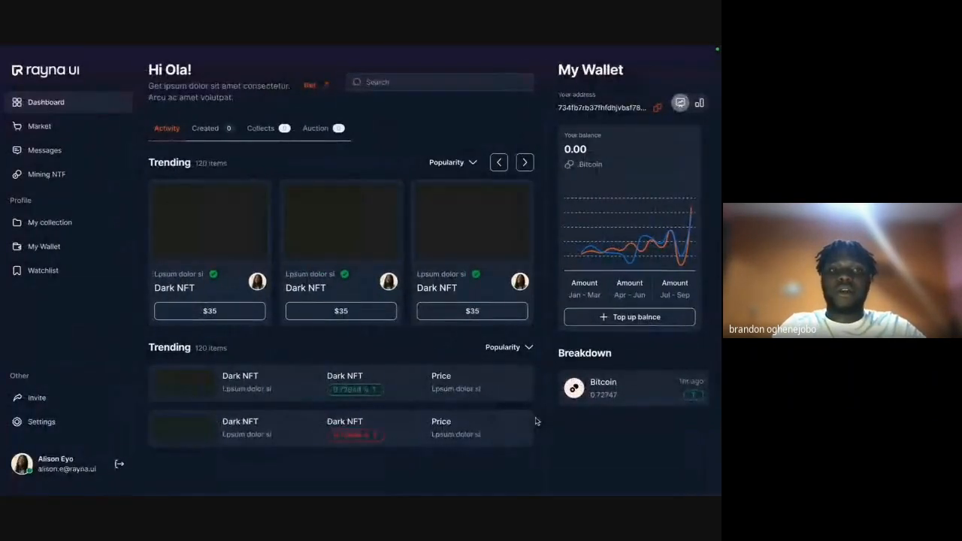
key("ctrl+Right")
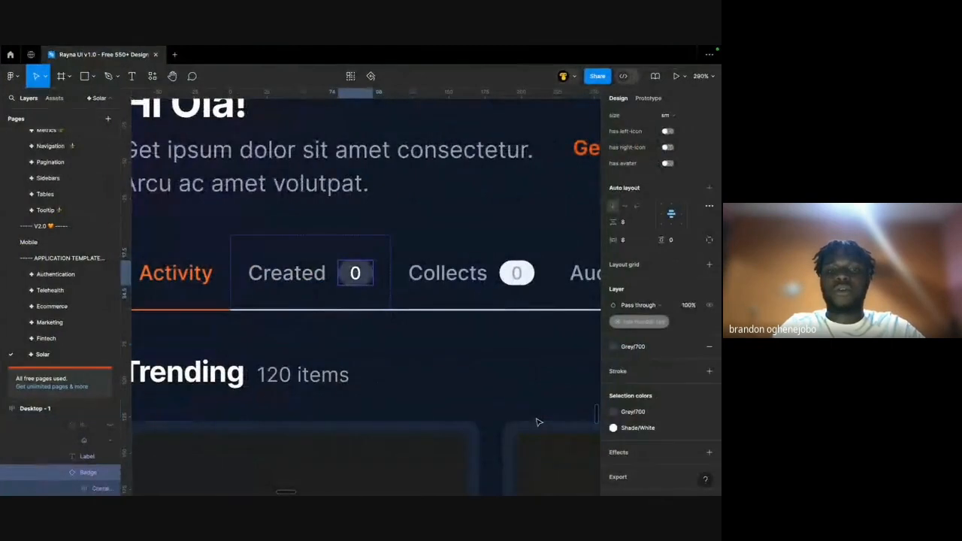
left_click(319, 283)
left_click(371, 278)
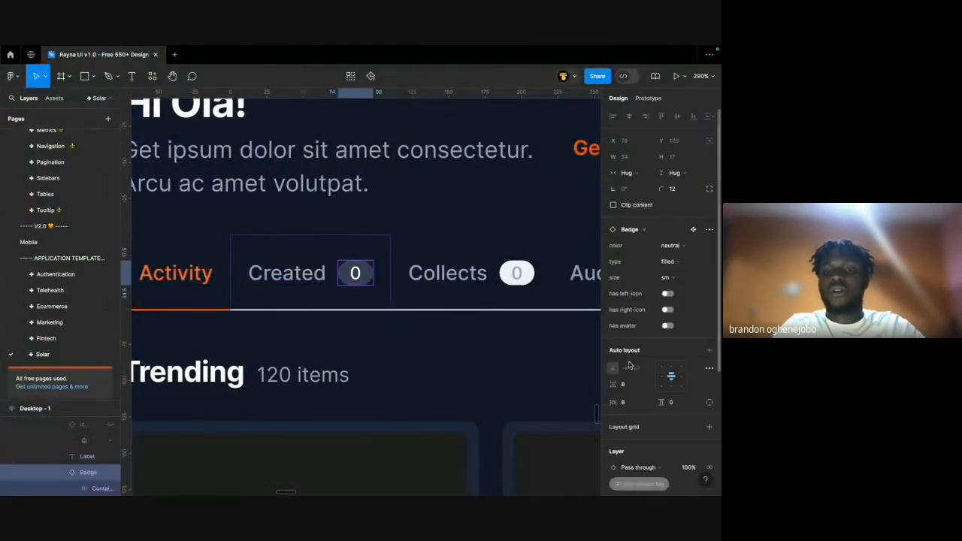
scroll(631, 432, "down", 4)
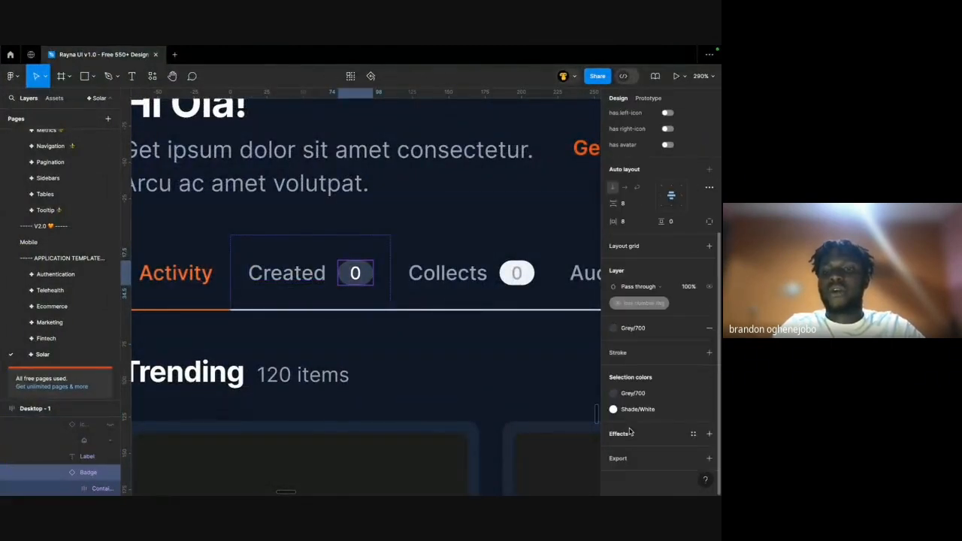
Set the type of the badges in the Collects and Auction tabs to filled.
left_click(460, 278)
left_click(520, 277)
scroll(522, 280, "right", 3)
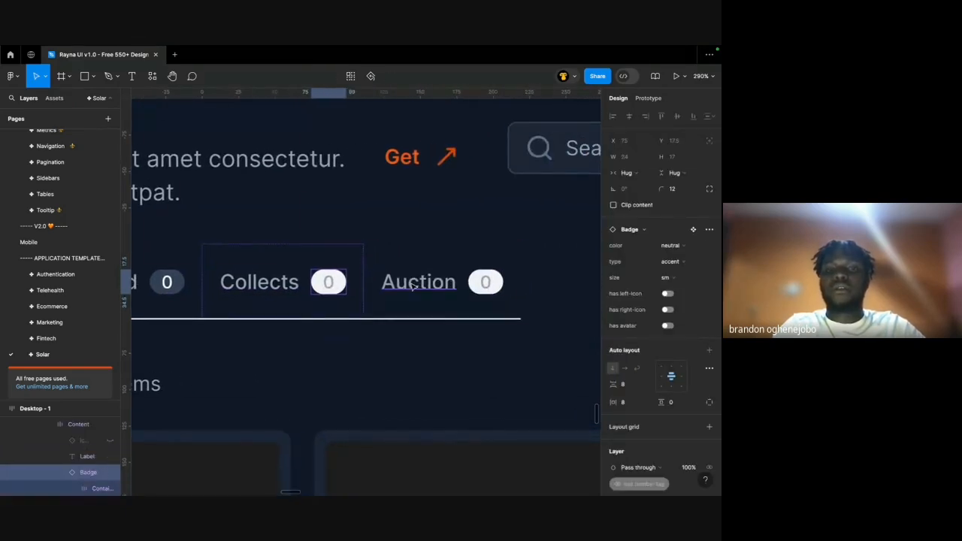
left_click(415, 286, "shift")
left_click(480, 286, "shift")
left_click(434, 286, "shift")
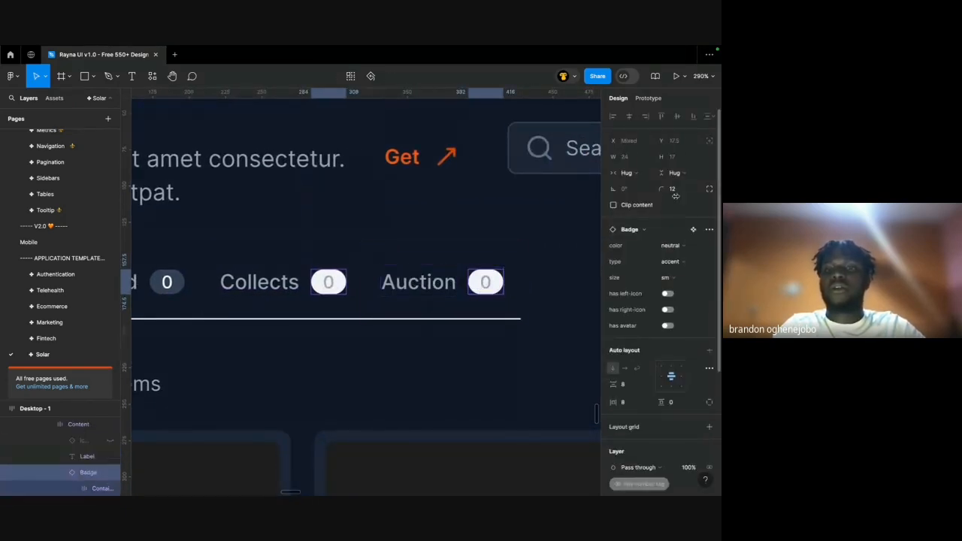
left_click(676, 261)
left_click(675, 255)
scroll(661, 446, "down", 5)
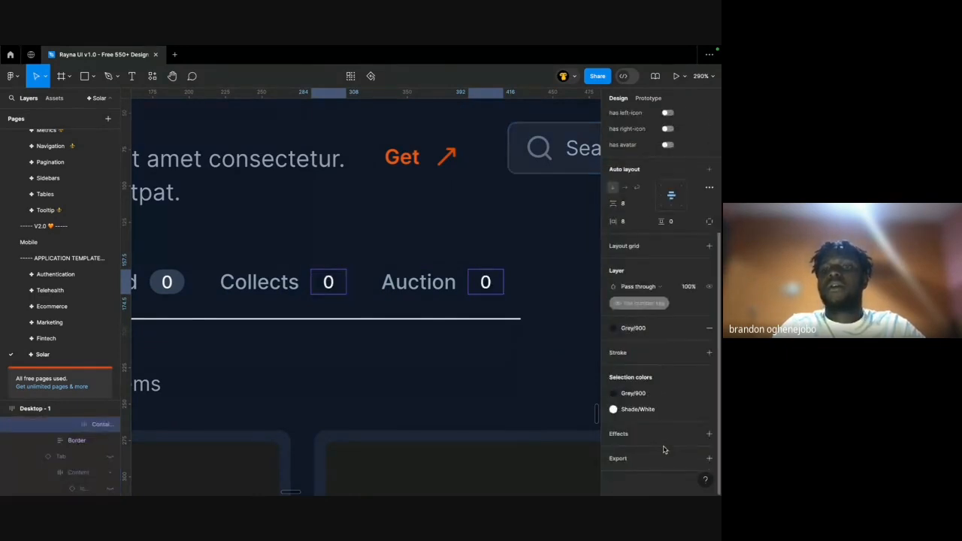
Recolor the Grey/900 fill of the Collects and Auction badges to Grey/700, matching the Created badge.
left_click(639, 393)
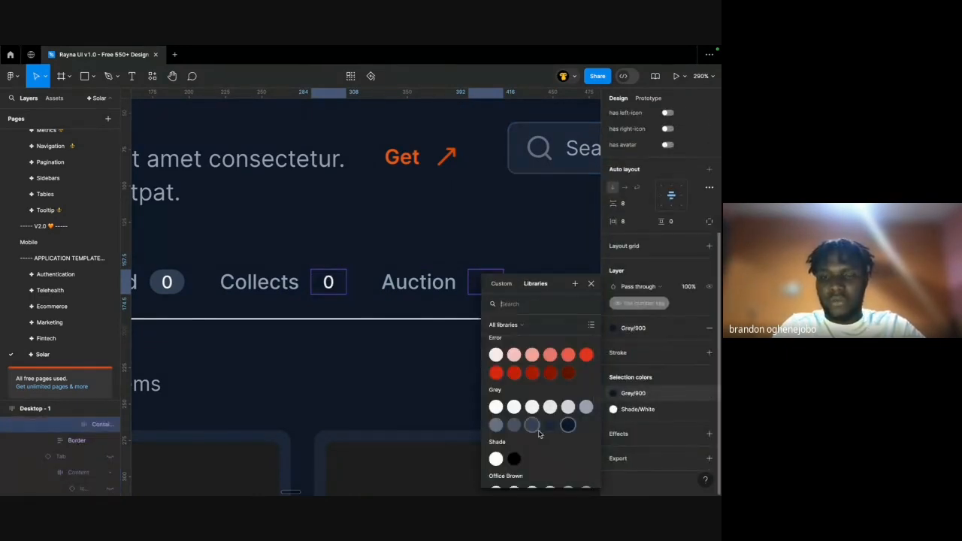
left_click(536, 428)
left_click(489, 385)
scroll(489, 385, "down", 6)
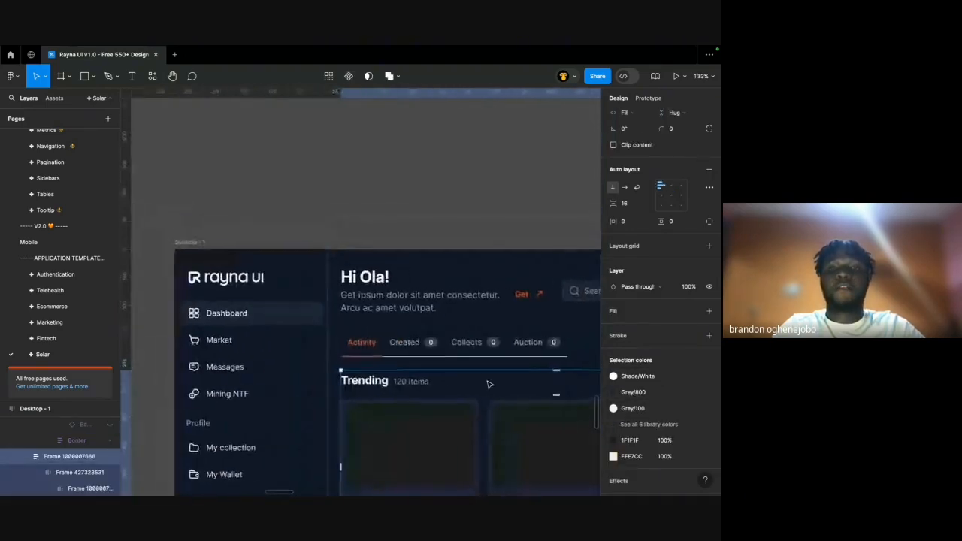
left_click(460, 188)
scroll(350, 304, "right", 1)
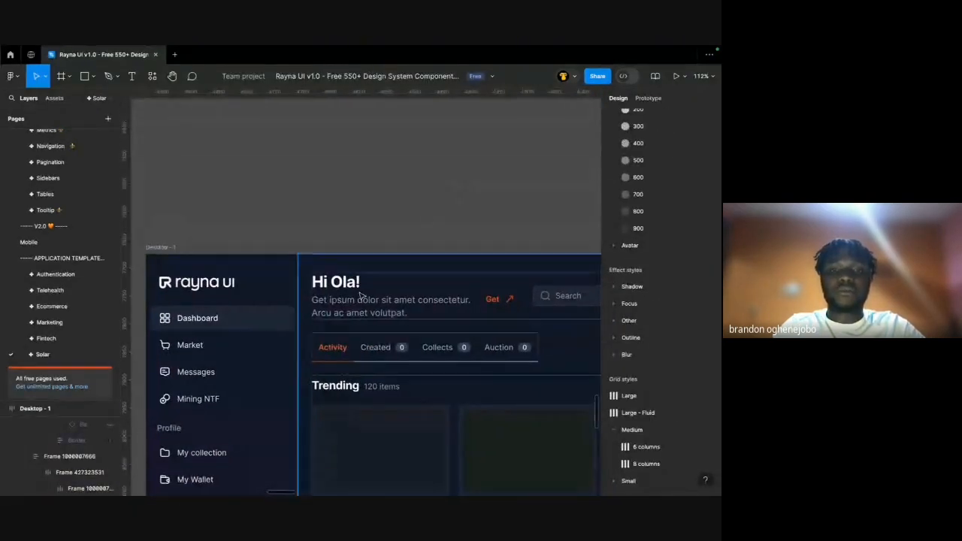
Replace the paragraph under the Hi Ola! greeting with "Get one month free trial" and set its width to Hug contents.
double_click(347, 308)
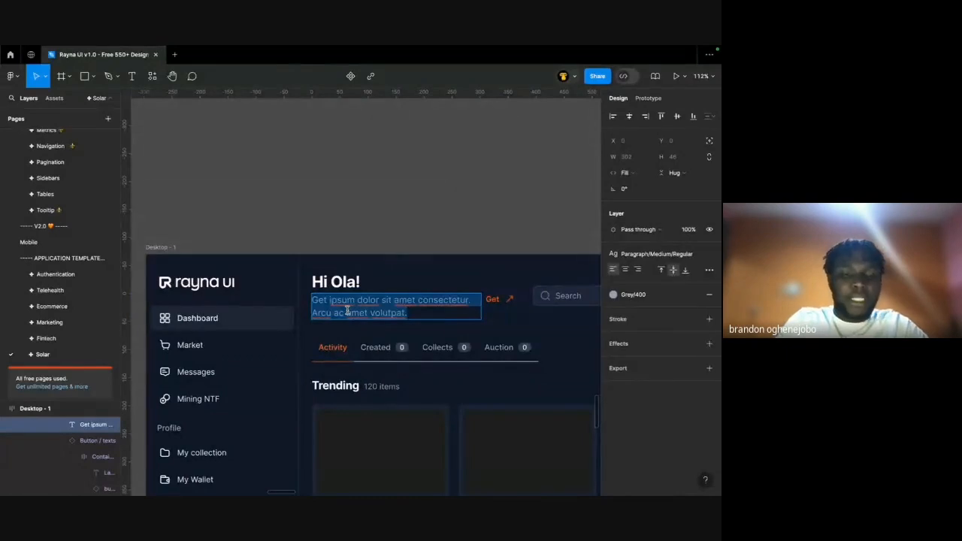
key("BackSpace")
type("Get one month free trial")
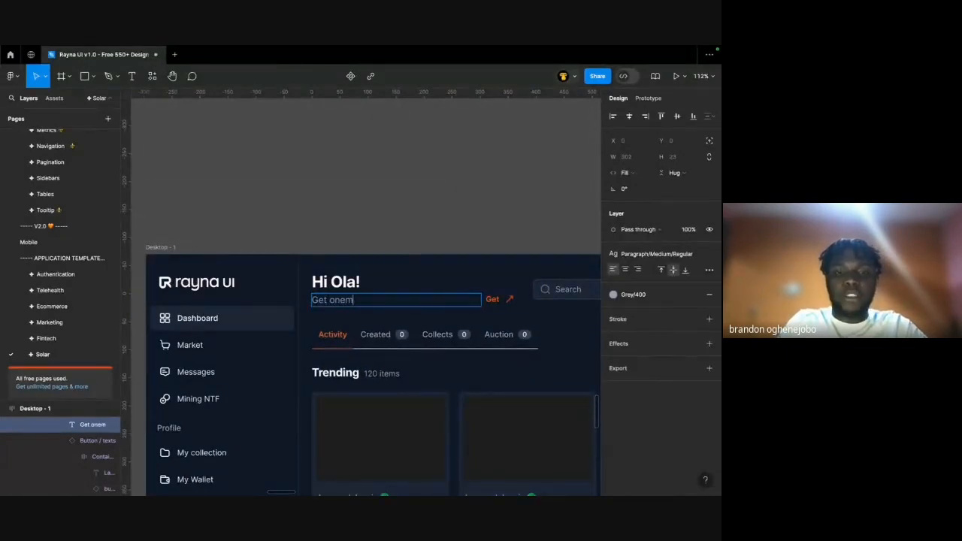
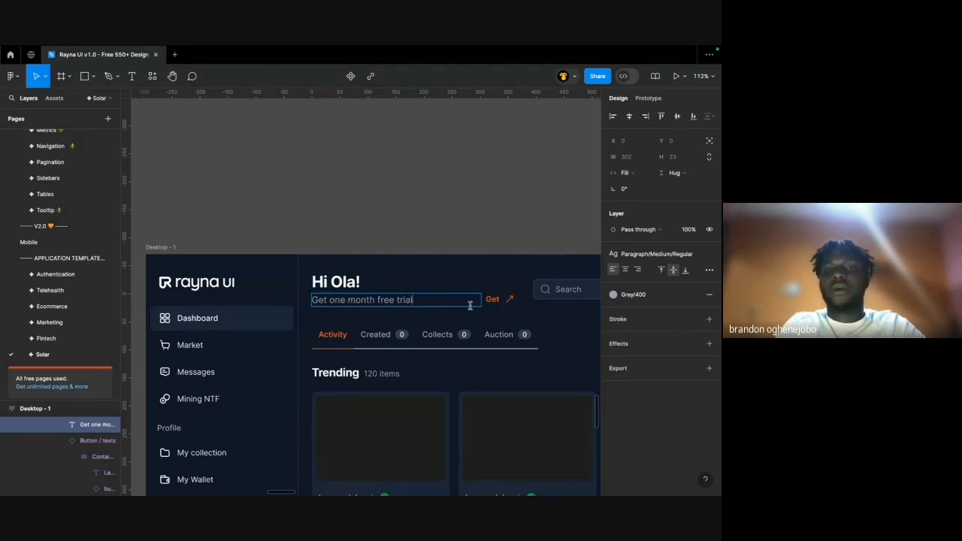
key("Escape")
left_click(635, 173)
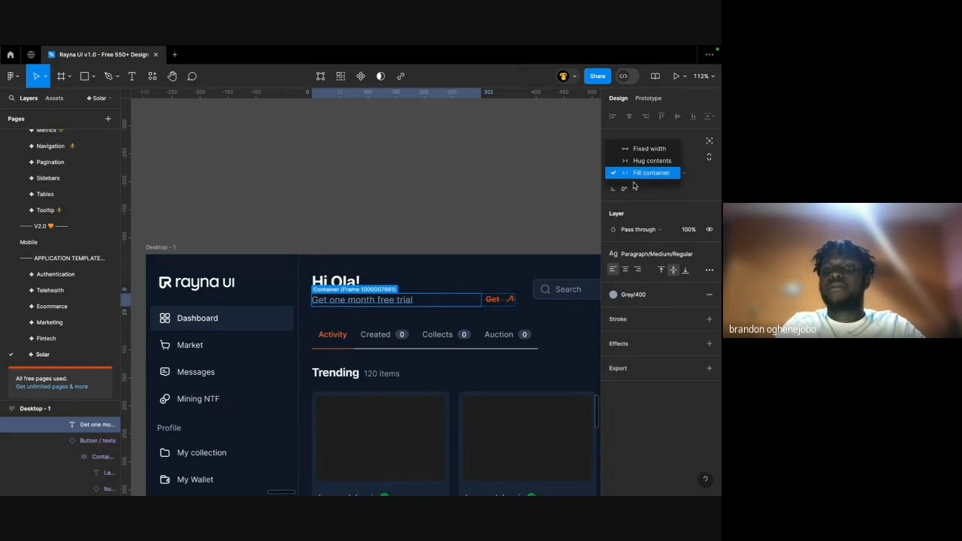
left_click(641, 161)
left_click(466, 246)
Change the Trending heading above the NFT cards to "Trending NFT's".
scroll(462, 233, "down", 5)
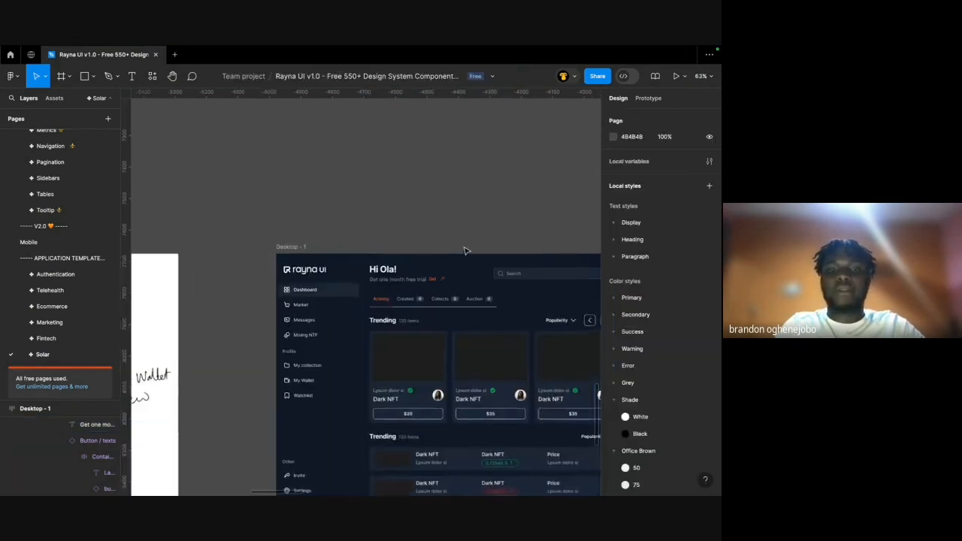
scroll(460, 228, "down", 3)
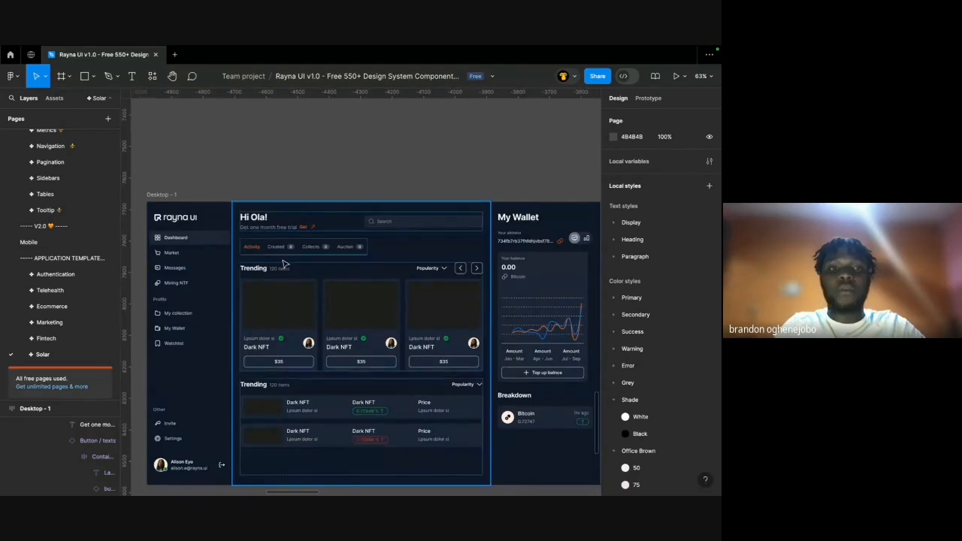
scroll(255, 218, "up", 5)
left_click(254, 216)
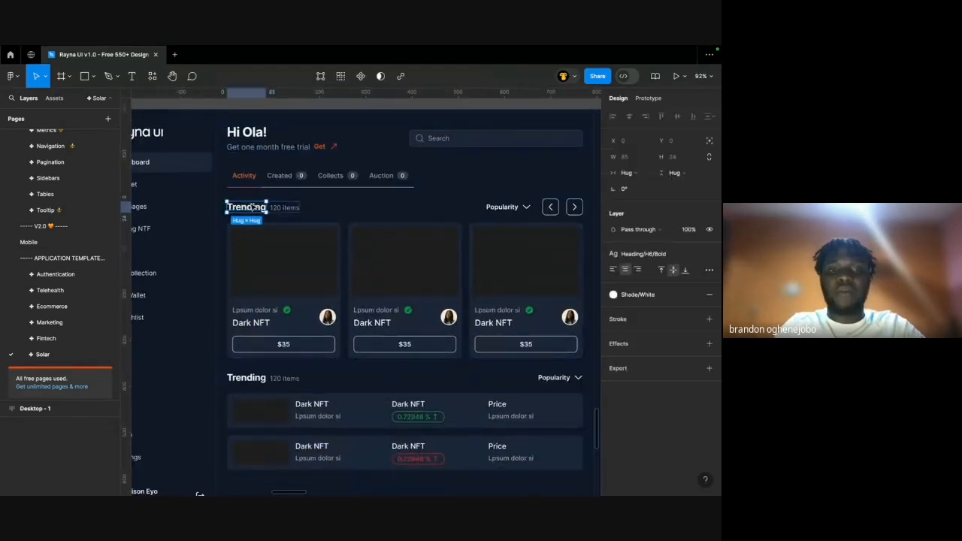
double_click(258, 214)
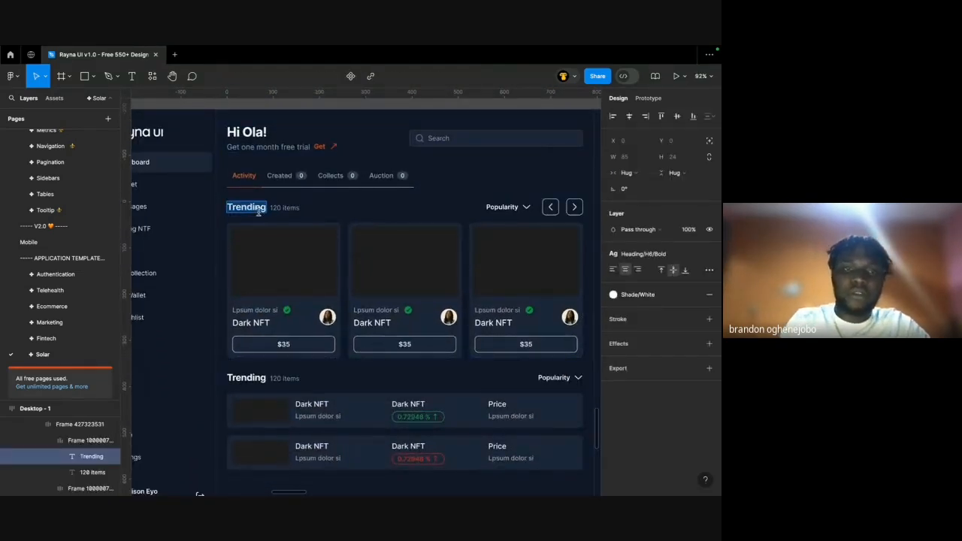
type("NFT")
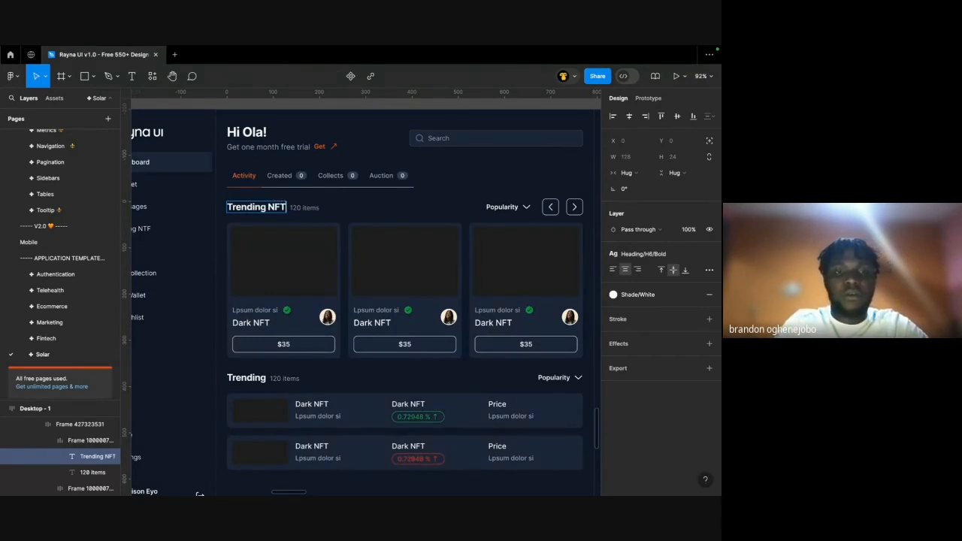
type("'s")
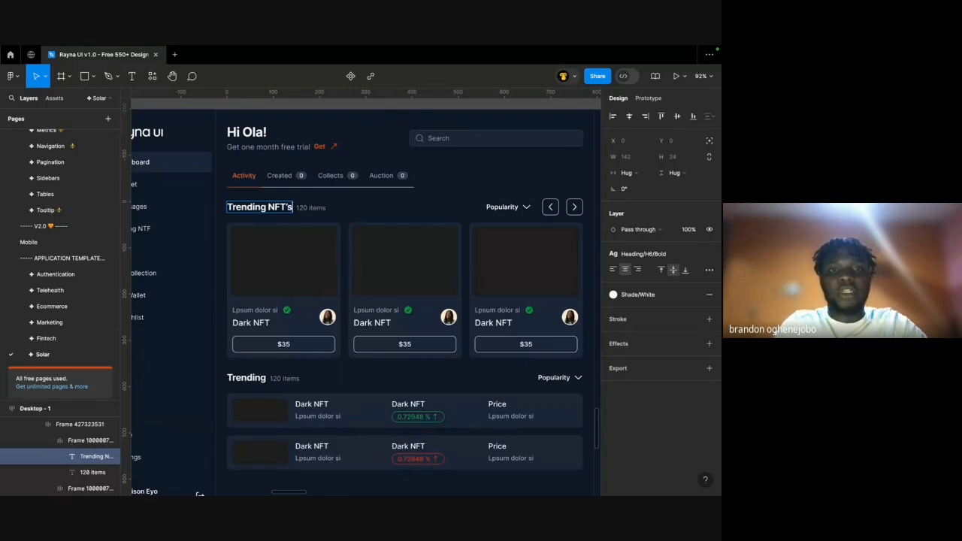
key("Escape")
Examine the Trending NFT's header row and the text labels on the first NFT card.
left_click(319, 213)
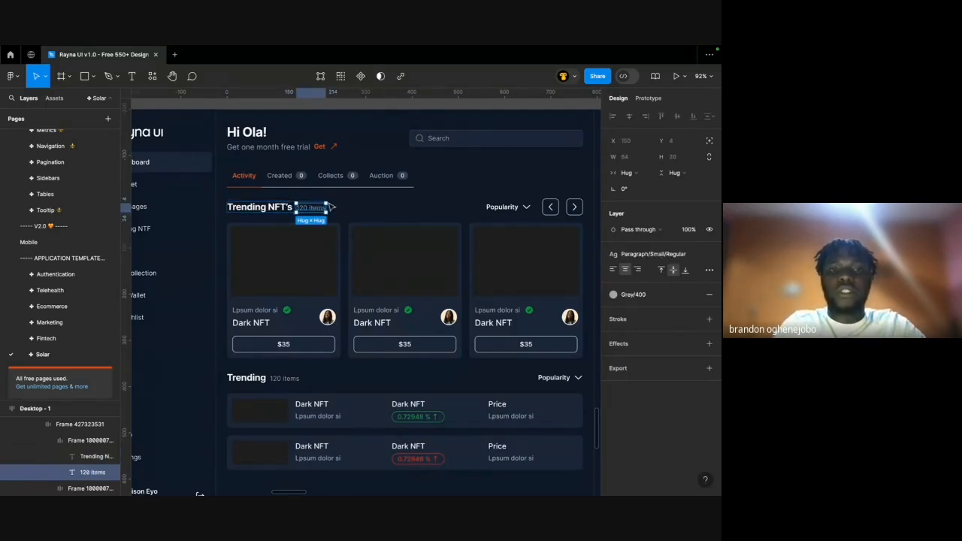
left_click(543, 214)
scroll(541, 213, "right", 1)
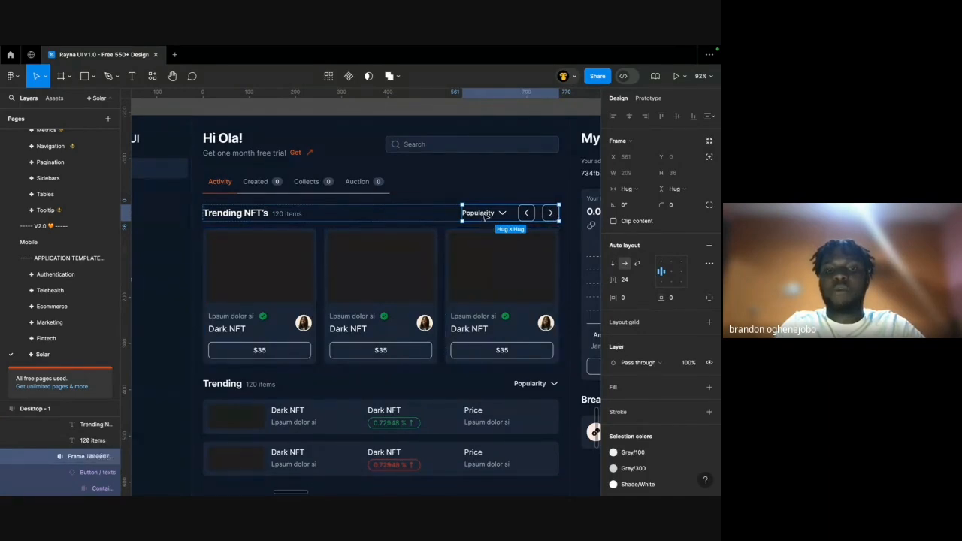
scroll(487, 216, "down", 2)
scroll(258, 253, "up", 3)
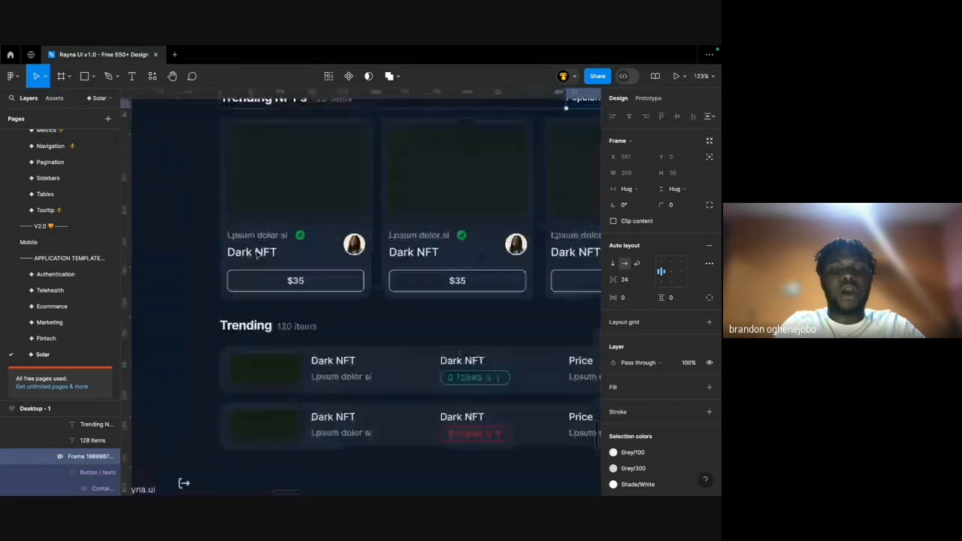
scroll(258, 255, "up", 1)
scroll(257, 255, "right", 2)
scroll(260, 270, "down", 2)
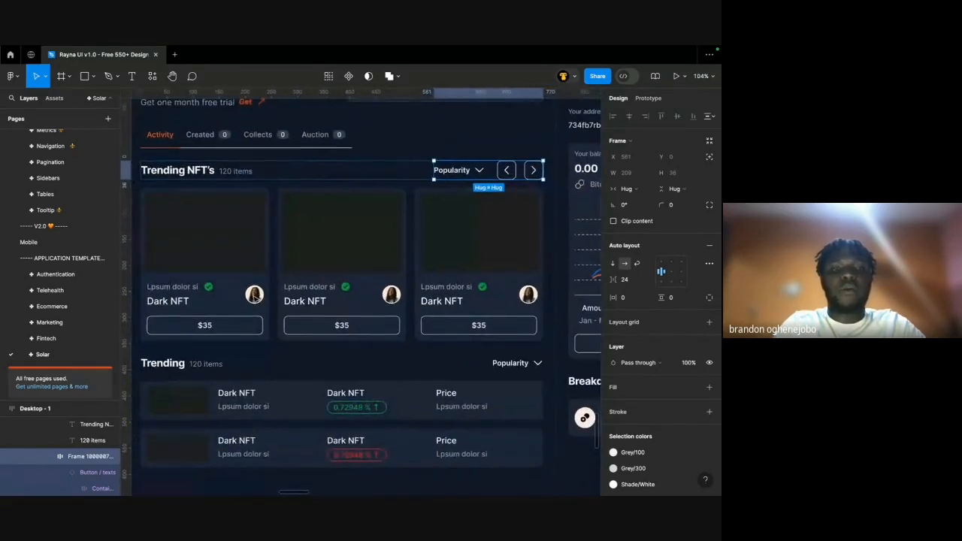
left_click(186, 290, "super")
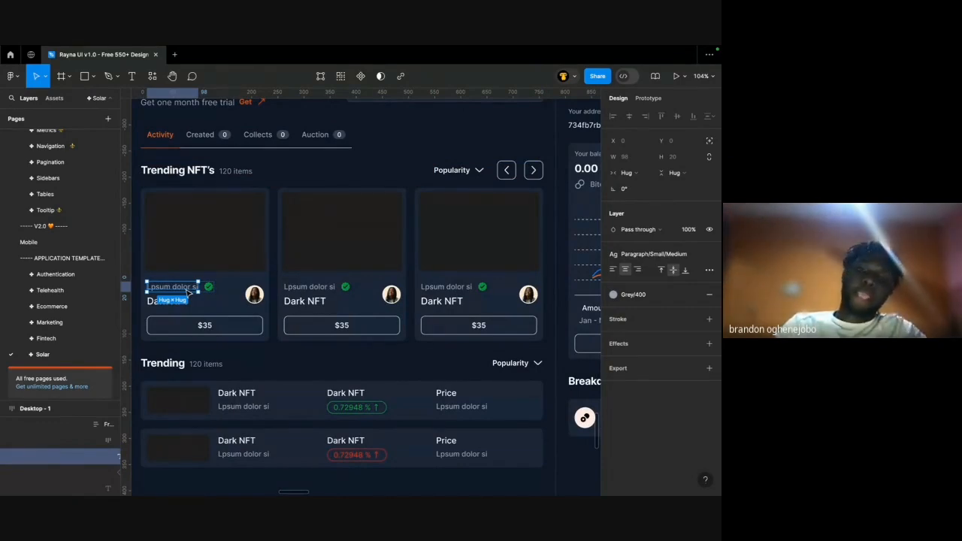
scroll(188, 295, "up", 5)
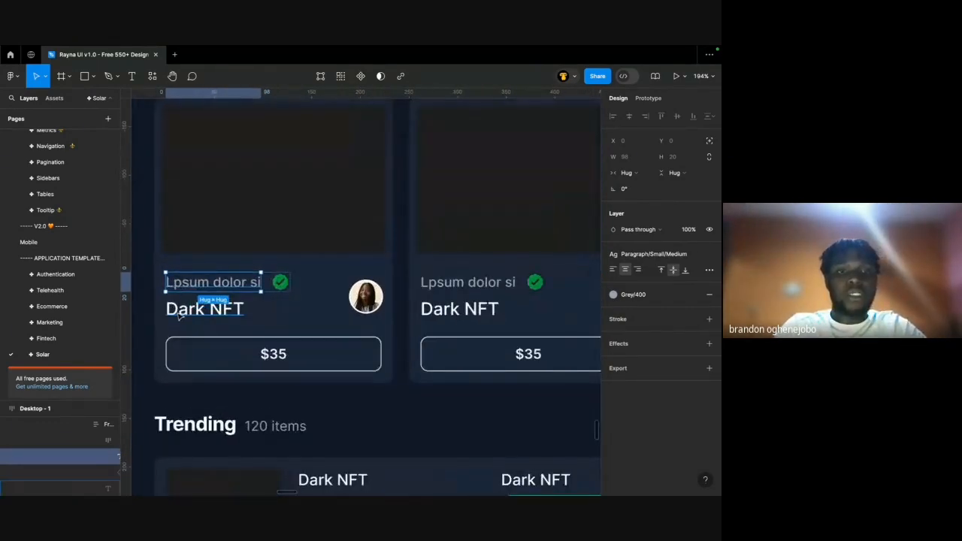
left_click(182, 316)
Change the Dark NFT title on the second trending card to "Apple NFT".
scroll(203, 310, "down", 5)
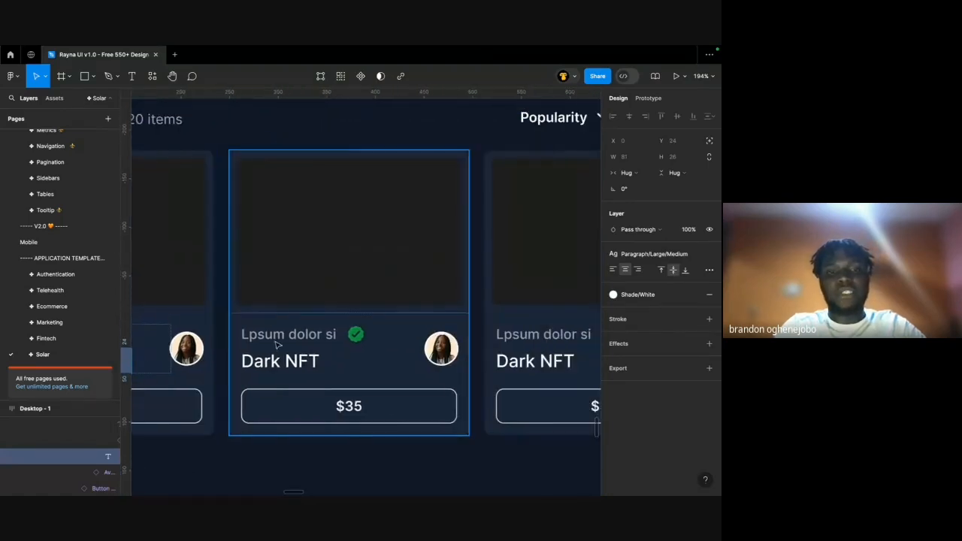
left_click(284, 368)
double_click(284, 366)
double_click(290, 365)
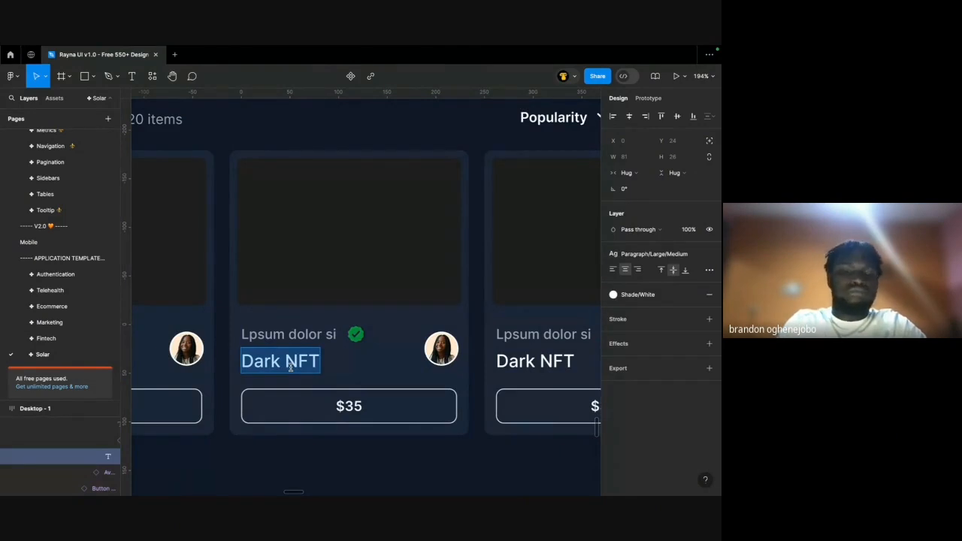
type("A")
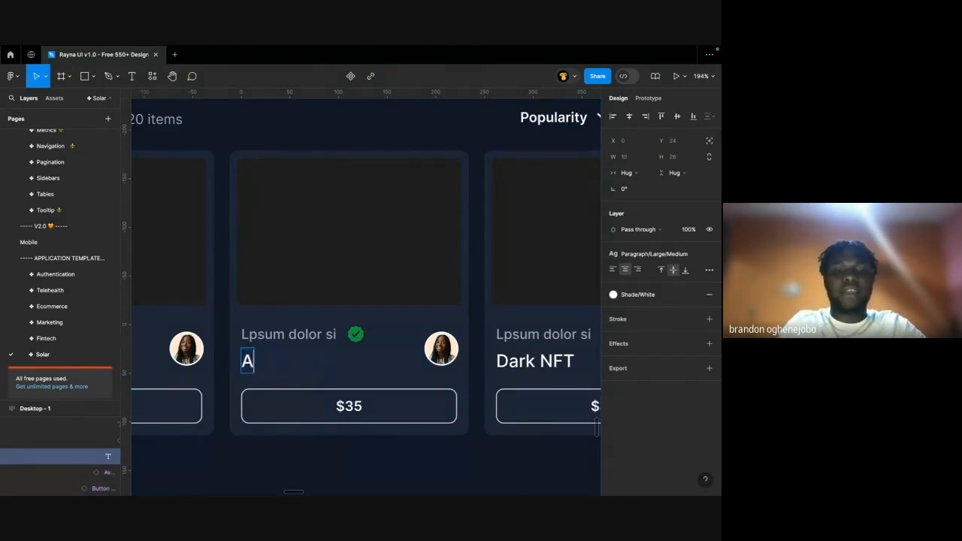
type("pple N")
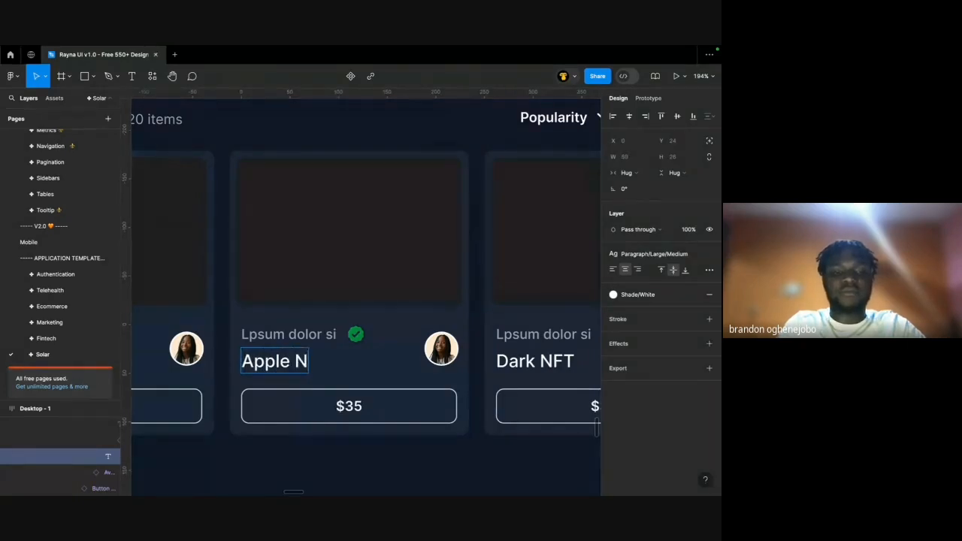
type("FTa")
scroll(344, 366, "right", 5)
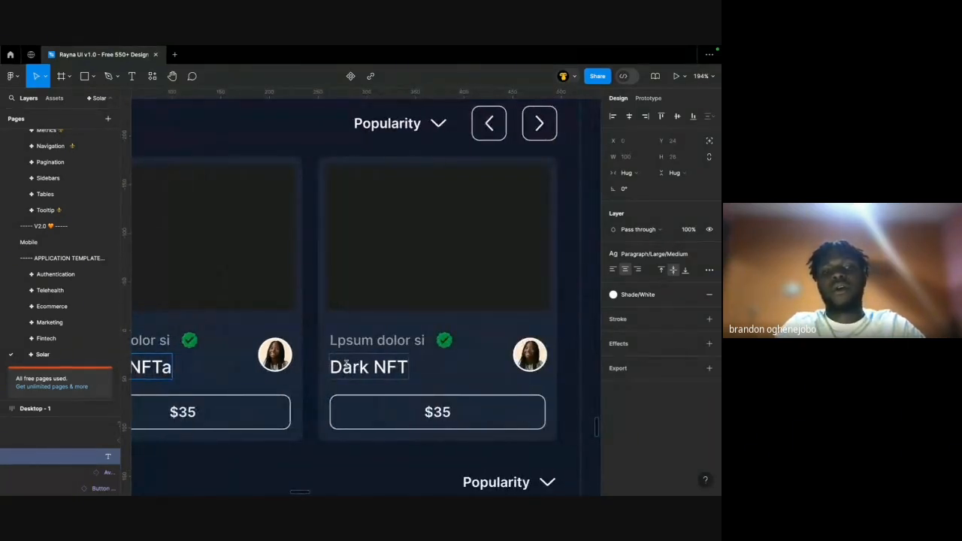
key("BackSpace")
Change the Dark NFT title on the third trending card to "Microsoft NFT".
double_click(359, 367)
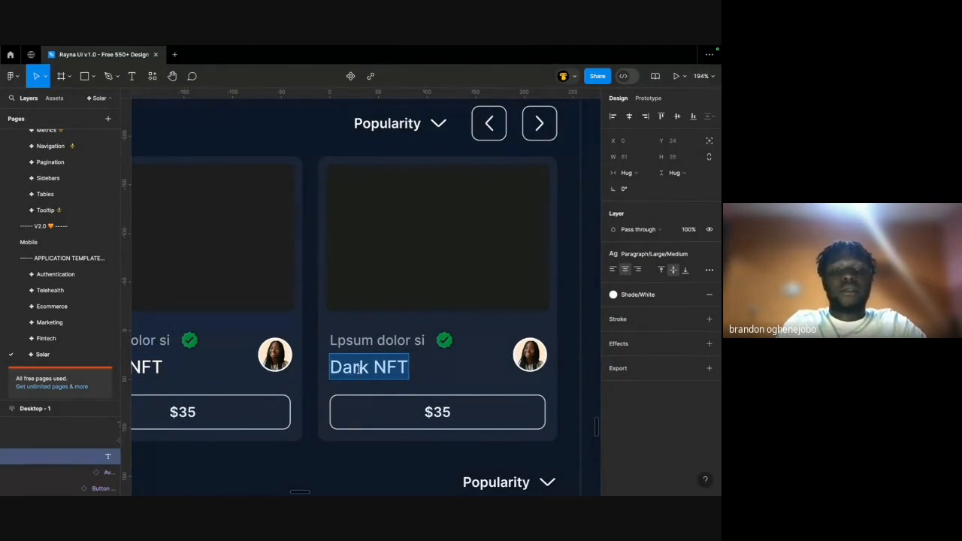
type("Mi")
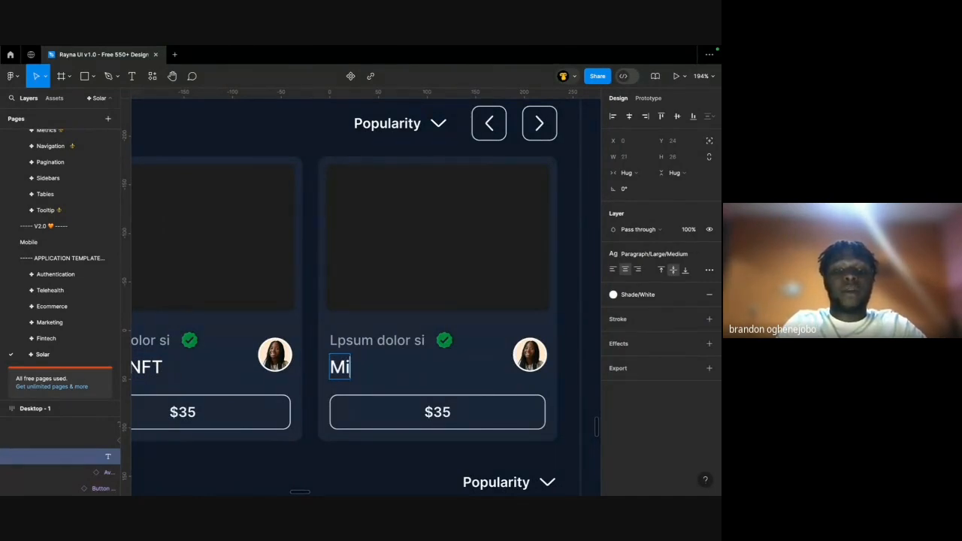
type("crosoft")
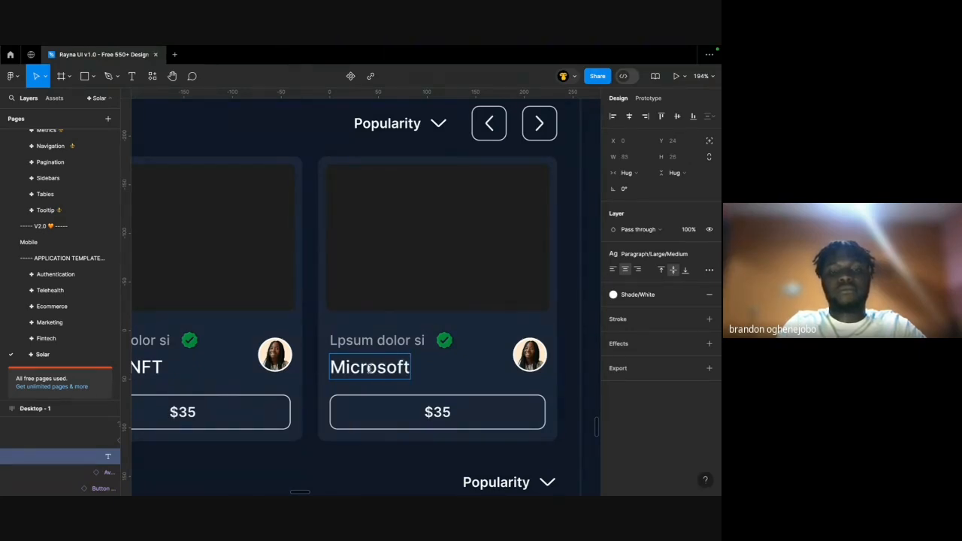
type(" NFT")
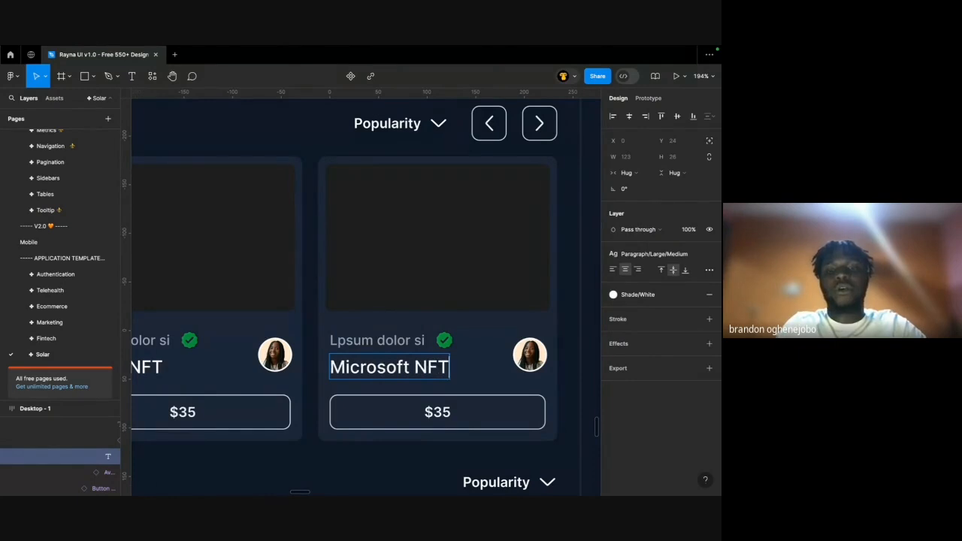
Replace the "Lpsum dolor si" placeholder above the Microsoft NFT title with a creator's first name and capitalised surname.
scroll(433, 335, "down", 3)
double_click(434, 335)
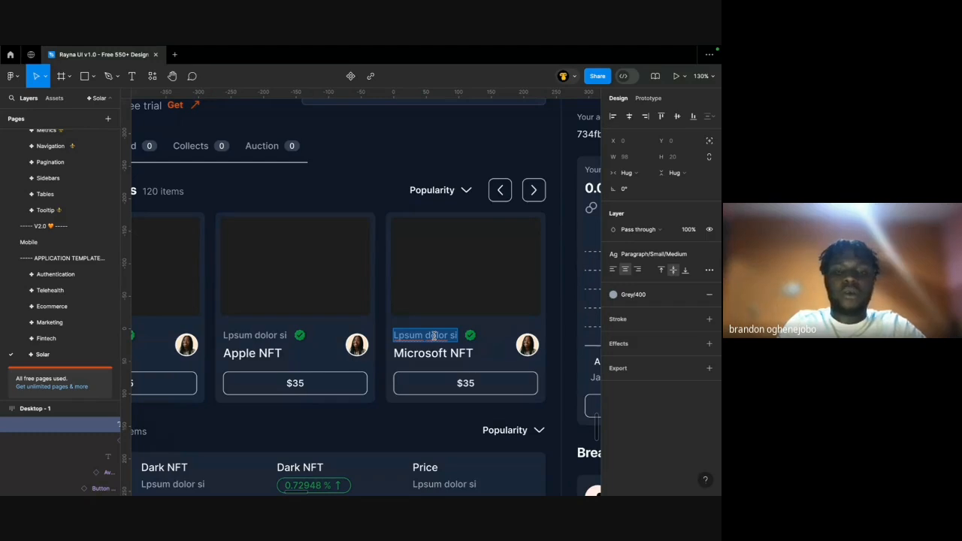
type("Mike")
scroll(433, 335, "left", 1)
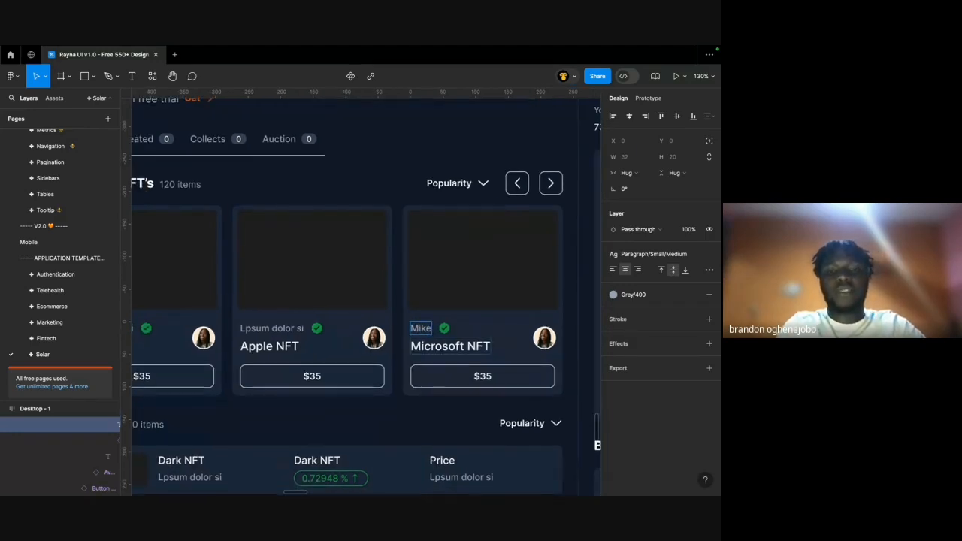
scroll(449, 342, "left", 2)
scroll(449, 342, "up", 1)
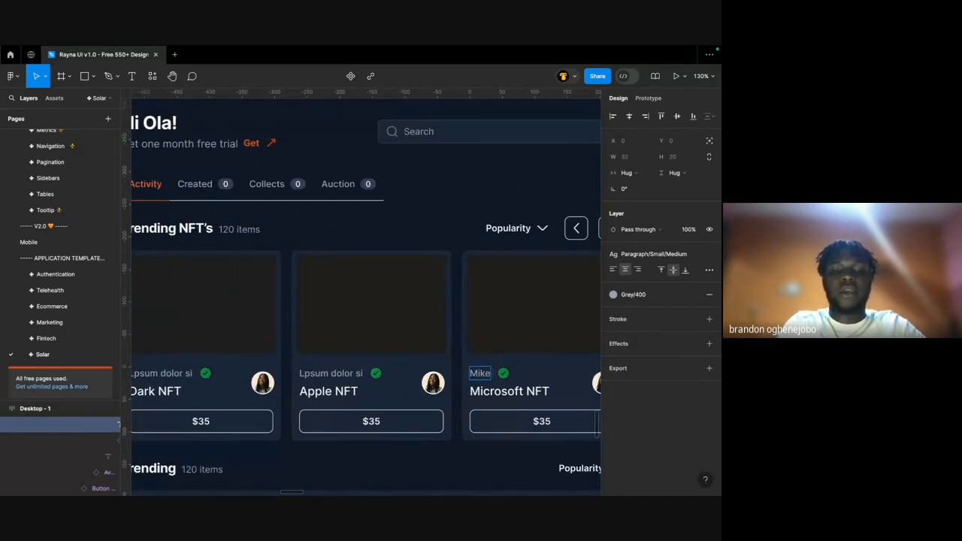
type("greg")
scroll(432, 313, "down", 2)
scroll(432, 313, "right", 1)
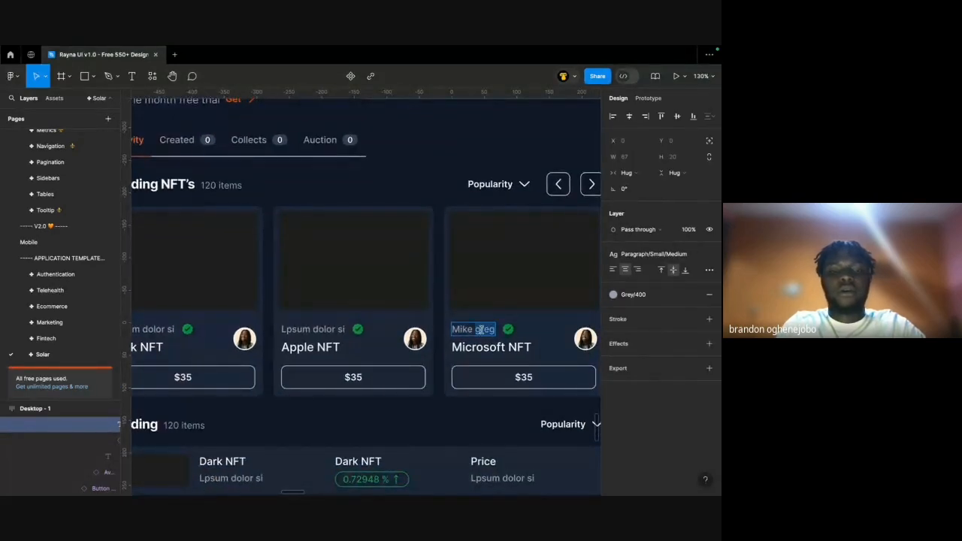
key("BackSpace")
key("BackSpace")
key("BackSpace")
key("BackSpace")
type("Greg")
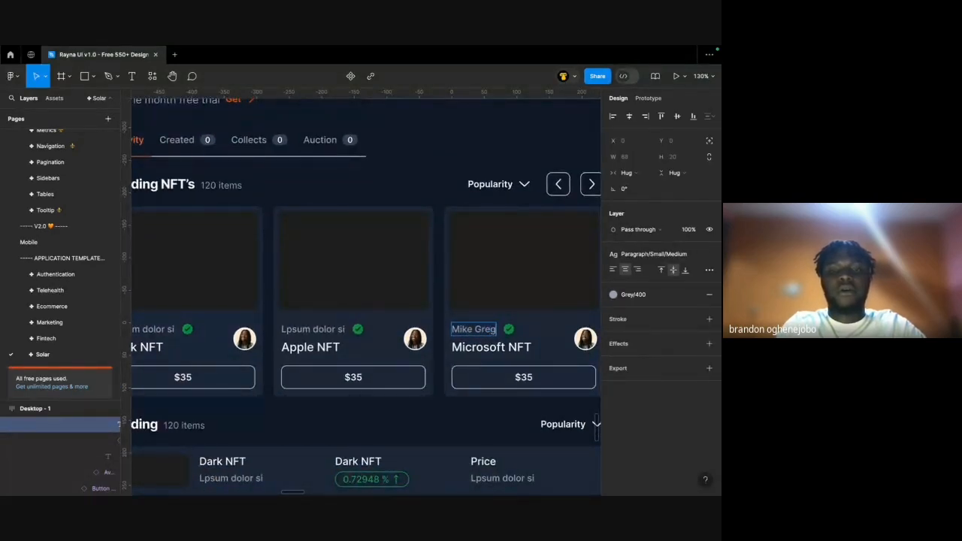
scroll(366, 293, "left", 3)
type("g")
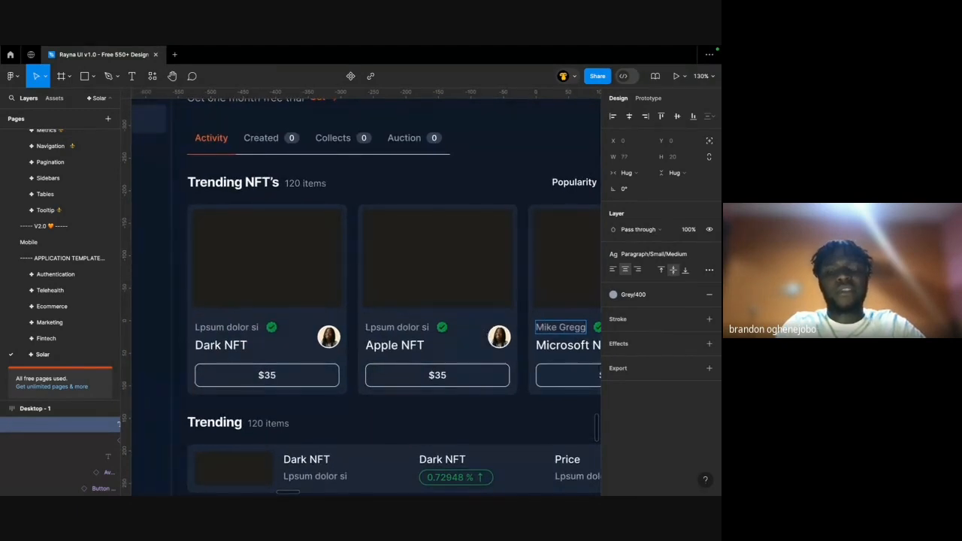
Replace the "Lpsum dolor si" placeholder above the Apple NFT title with a creator's full name and open spelling suggestions for the surname.
double_click(421, 327)
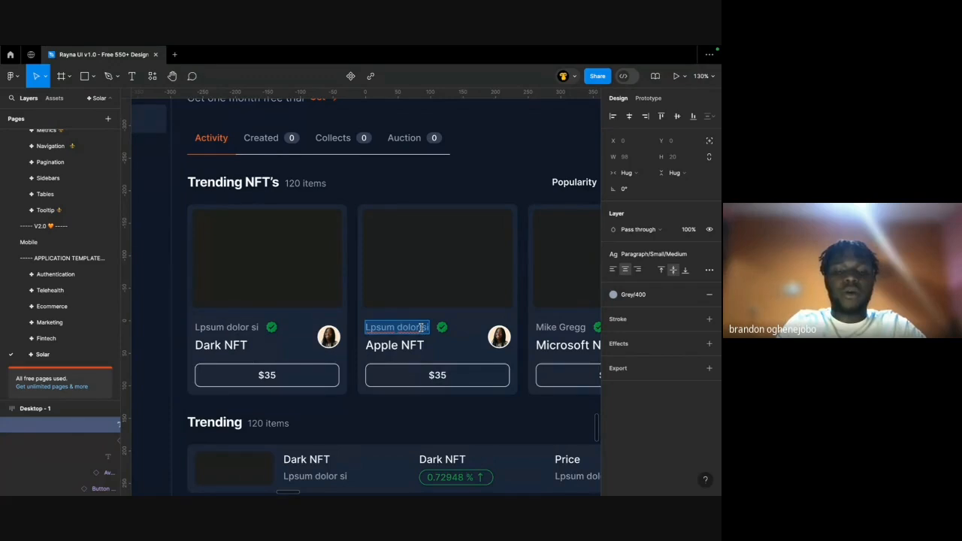
type("Brandon")
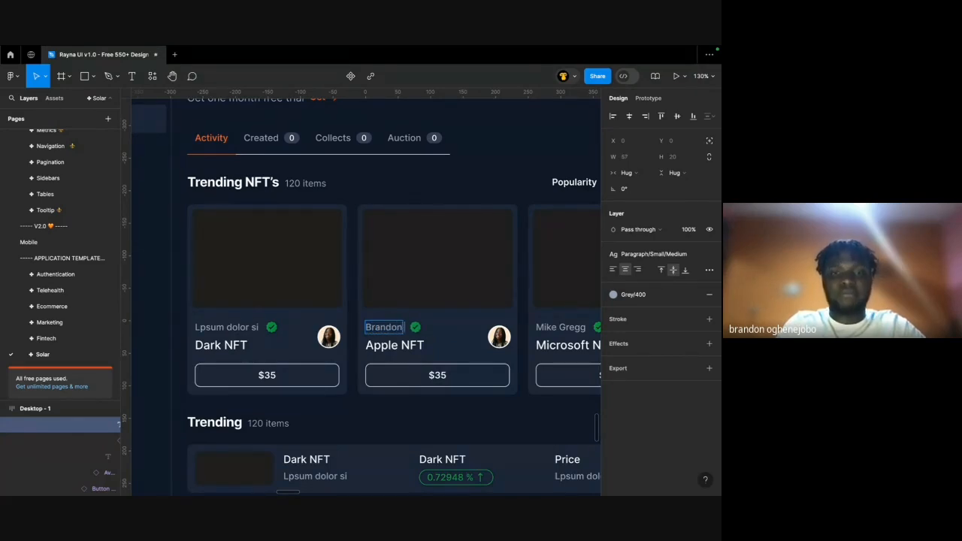
type(" Ste")
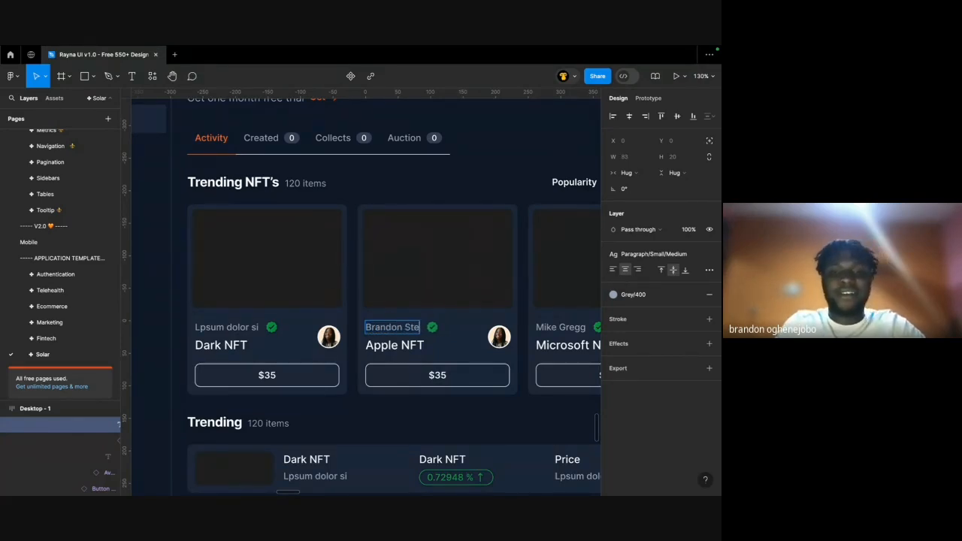
type("eve")
scroll(366, 293, "left", 3)
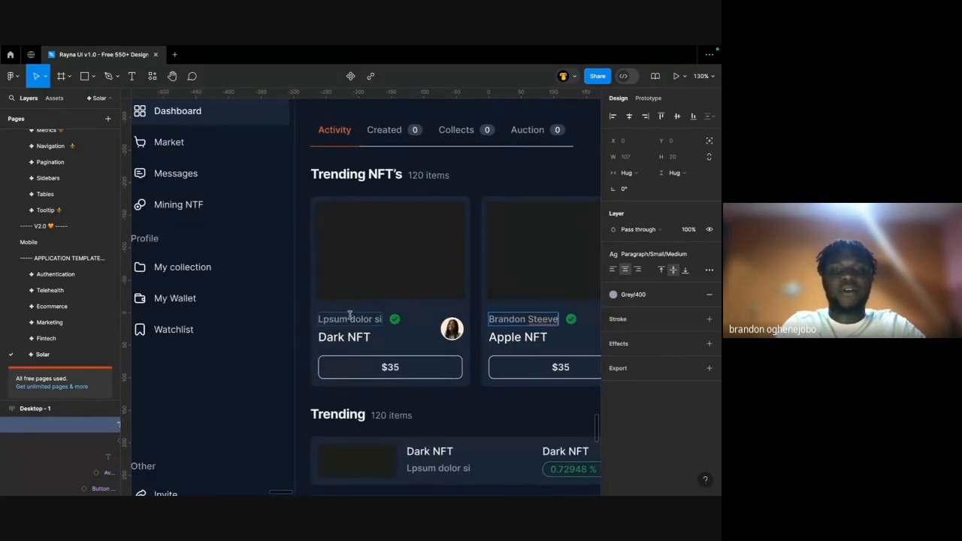
right_click(538, 315)
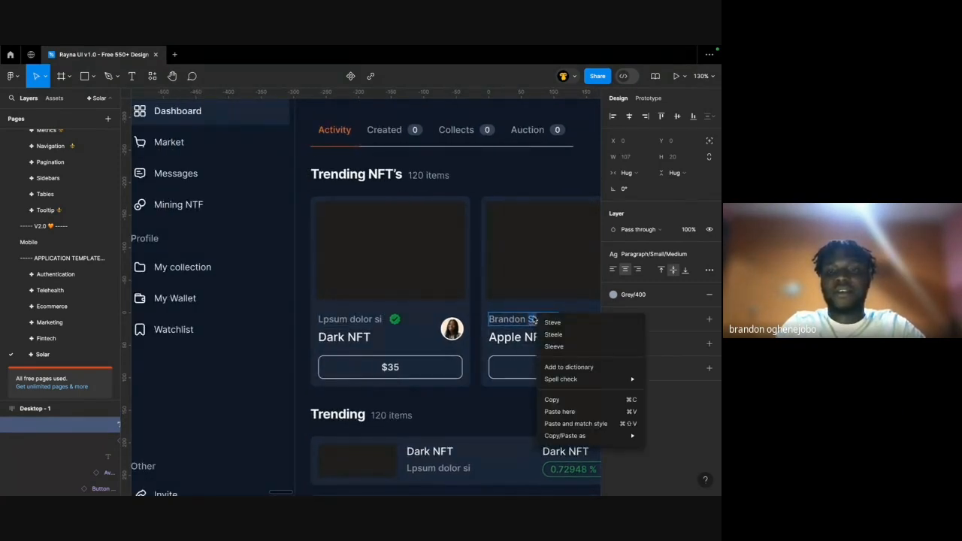
Correct the misspelled surname on the Apple NFT card and replace the Dark NFT card's placeholder text with a creator's full name.
left_click(552, 321)
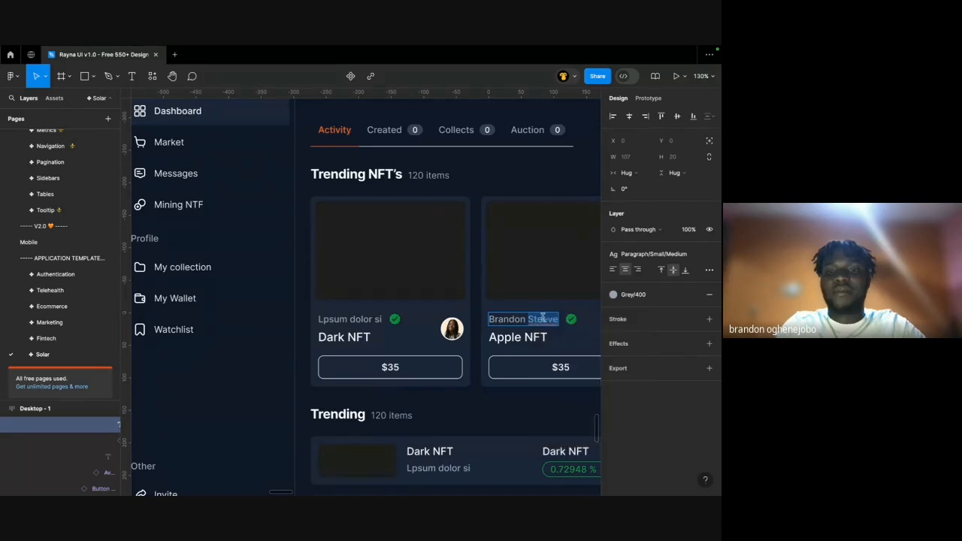
left_click(363, 315)
double_click(344, 319)
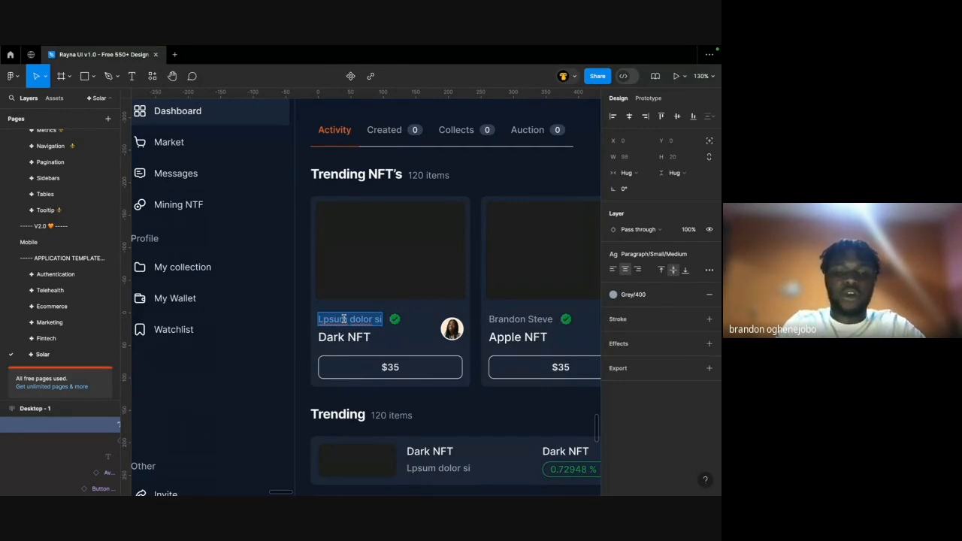
type("John d")
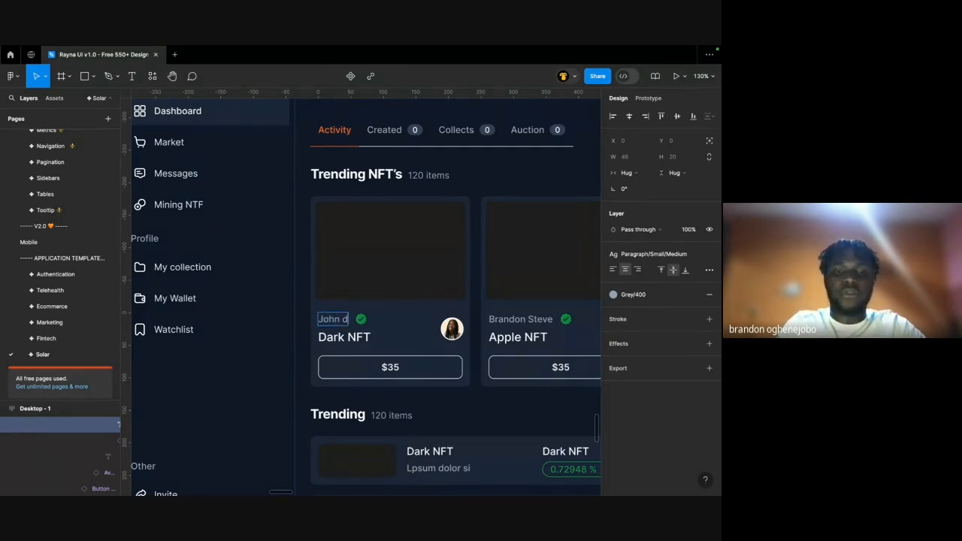
type("oe")
scroll(191, 333, "down", 5)
double_click(354, 326)
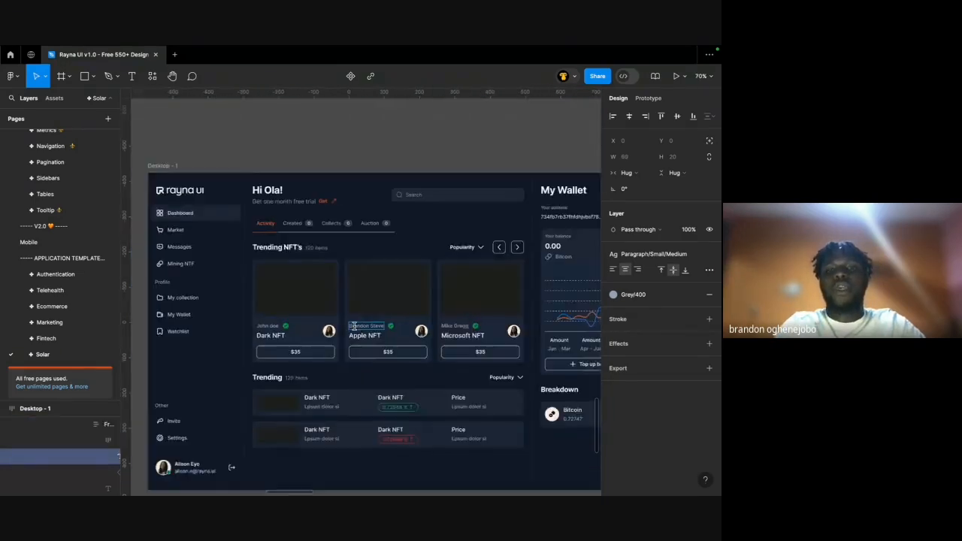
scroll(354, 326, "right", 2)
left_click(305, 395)
scroll(403, 338, "up", 1)
scroll(390, 340, "left", 2)
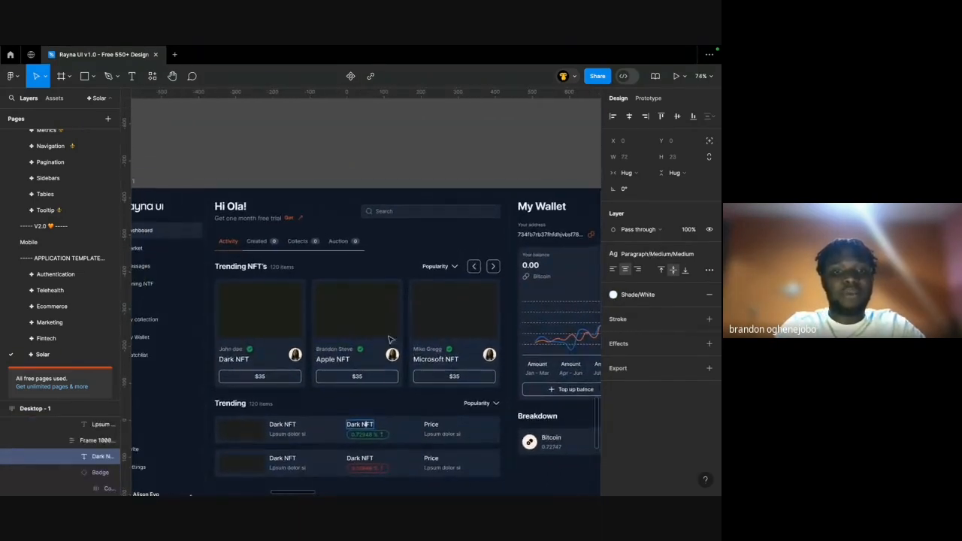
scroll(390, 340, "up", 5)
left_click(333, 377)
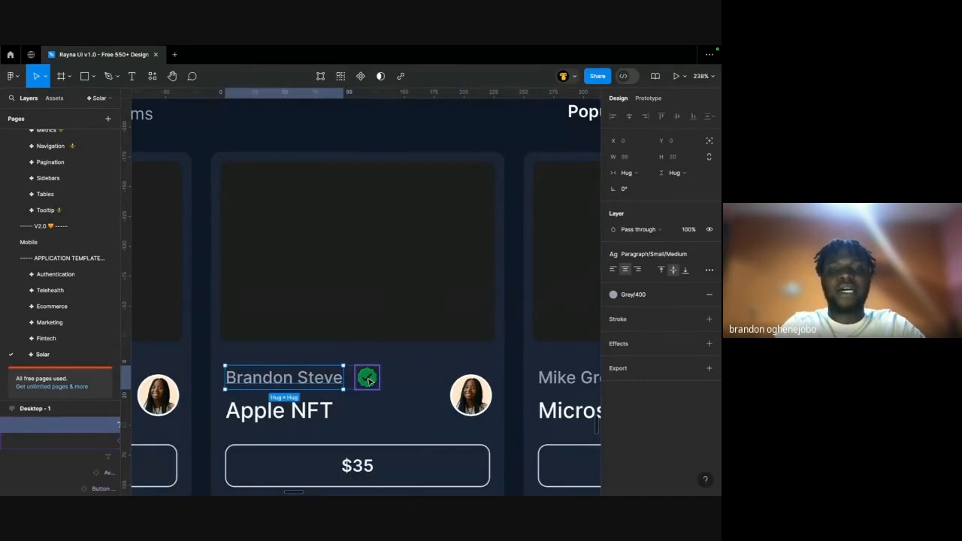
key("shift+super+h")
left_click(425, 369)
key("super+z")
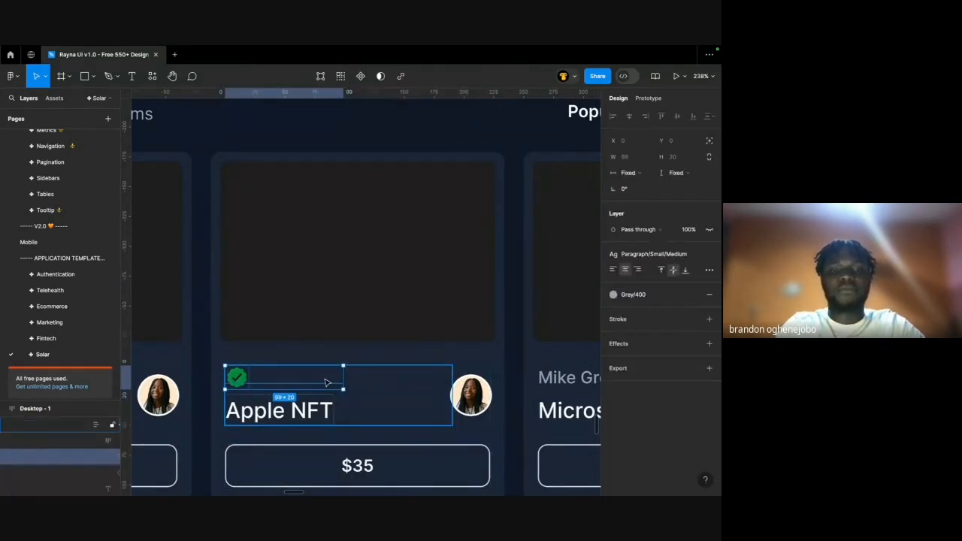
key("super+z")
Hide the green verified badge beside the creator's name on the Apple NFT card.
left_click(368, 378)
key("shift+super+h")
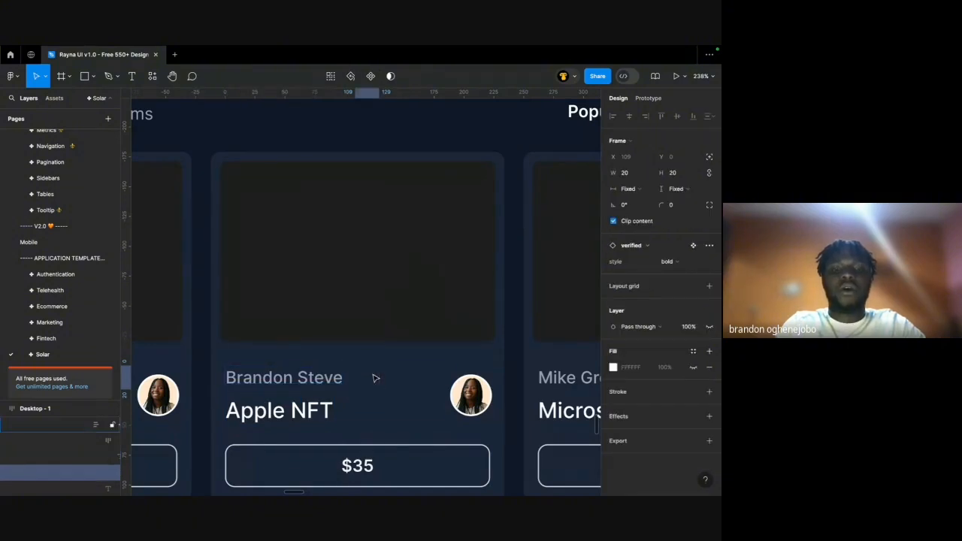
scroll(373, 377, "down", 2)
scroll(400, 309, "down", 3)
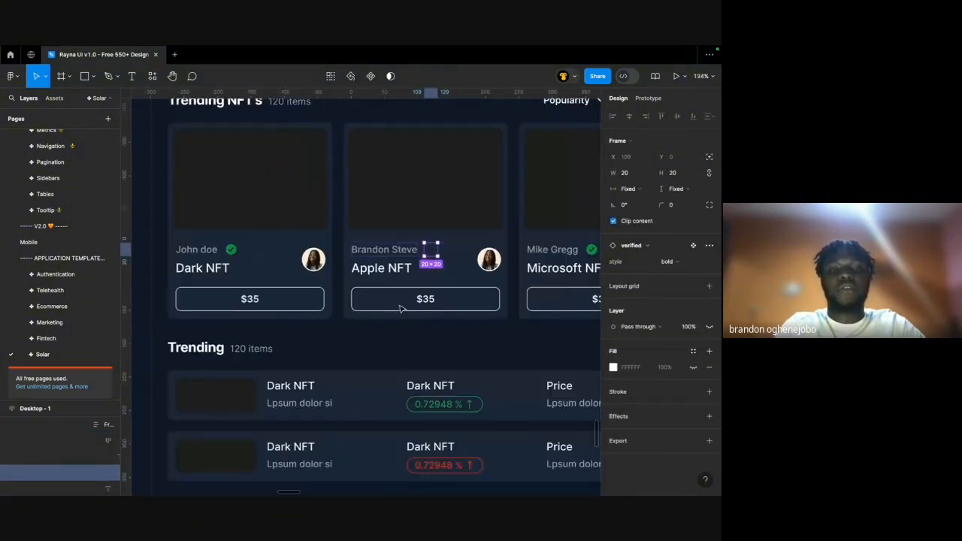
Check the available type options for the avatar on the Dark NFT card, keeping Image.
left_click(242, 267)
left_click(312, 259)
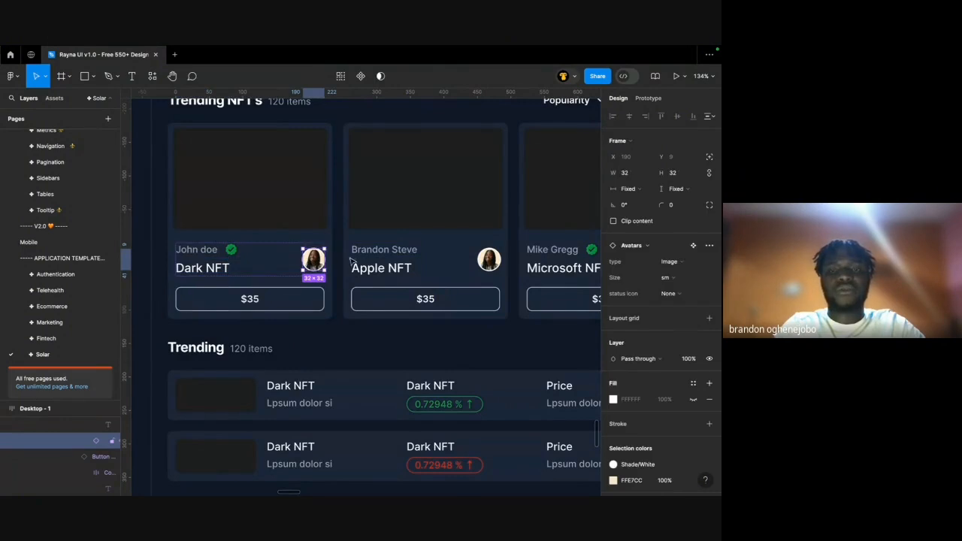
left_click(690, 263)
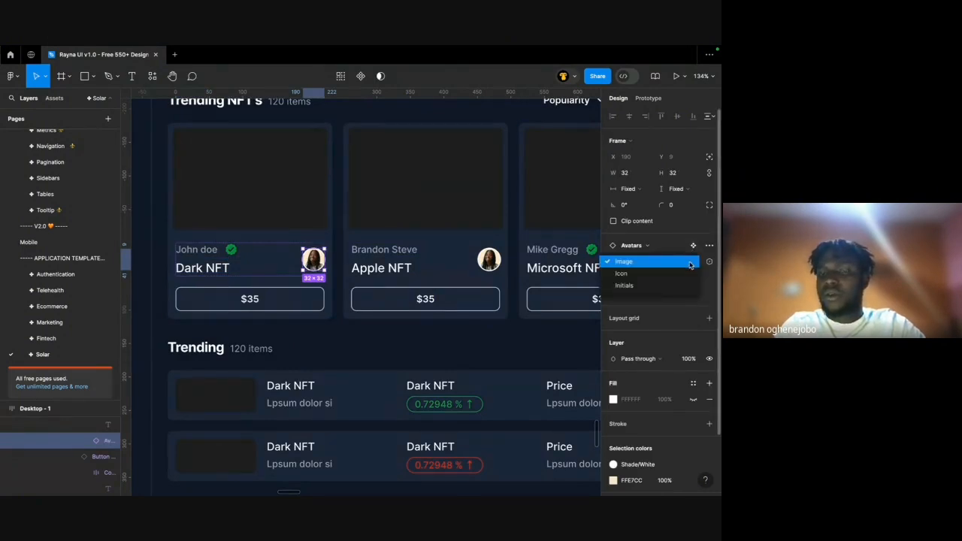
left_click(690, 261)
Compare the whole dashboard design with the hand-drawn wireframe sketch beside it.
scroll(399, 267, "down", 5)
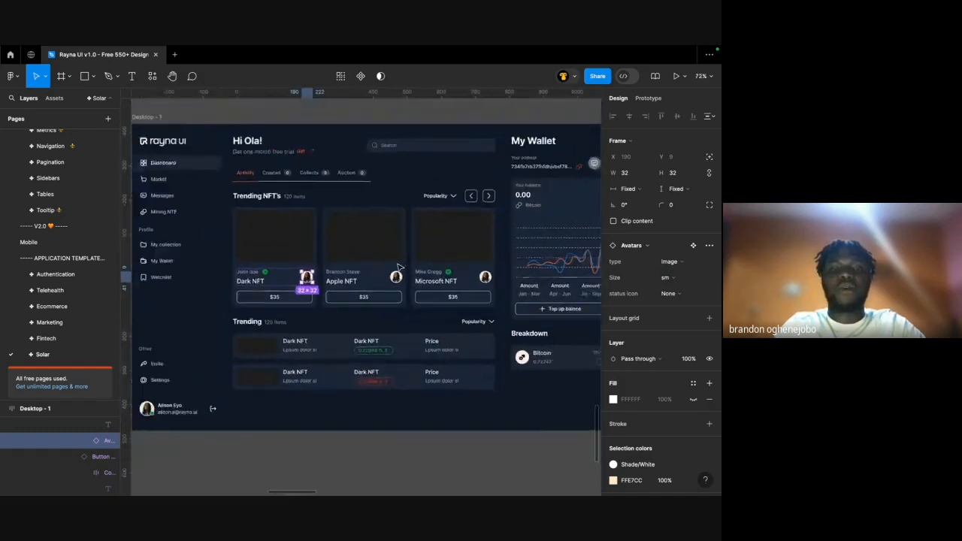
scroll(399, 267, "down", 4)
scroll(399, 268, "up", 3)
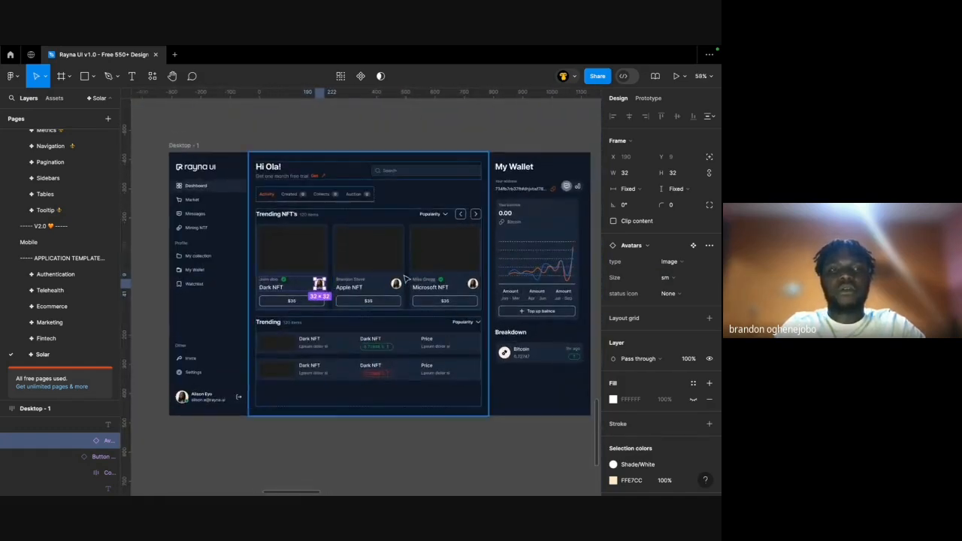
left_click(384, 470)
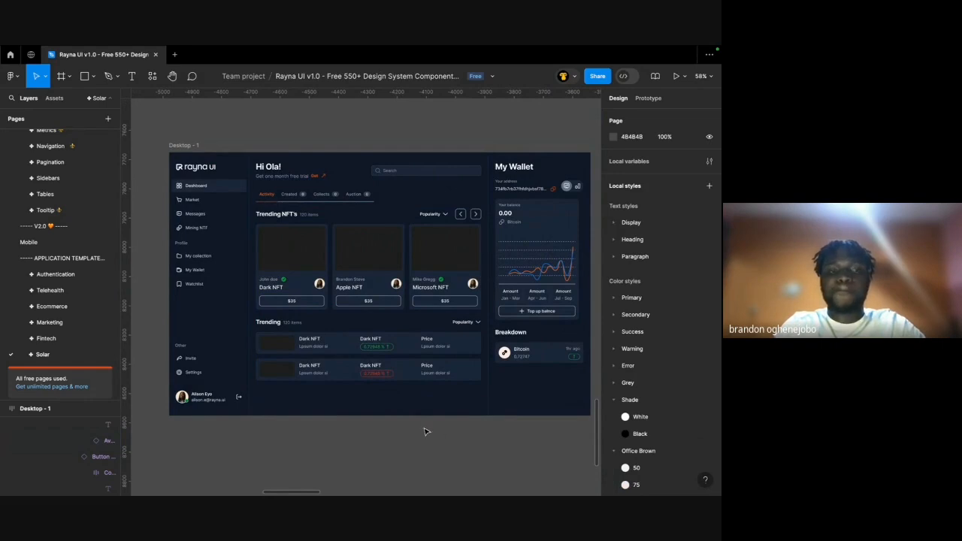
scroll(383, 359, "up", 3)
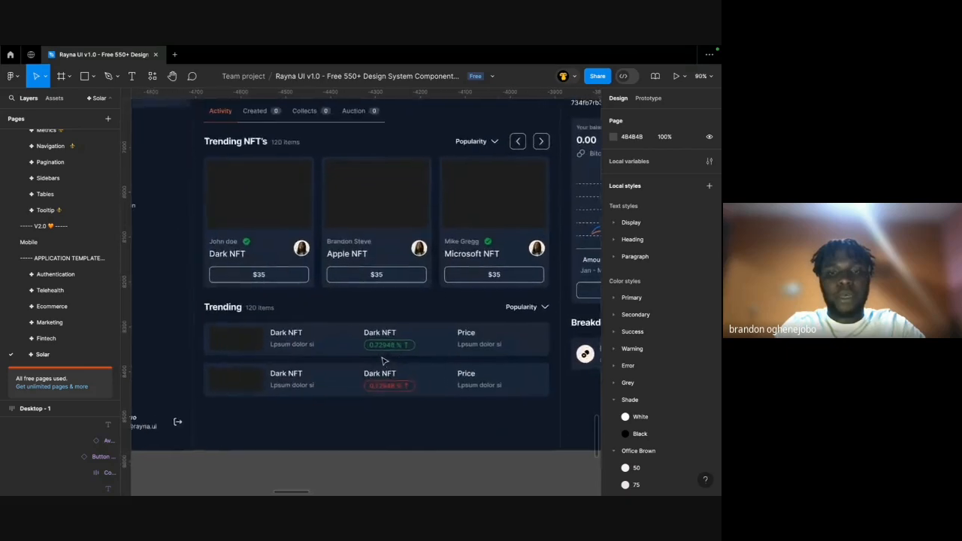
scroll(384, 359, "down", 4)
scroll(339, 176, "down", 2)
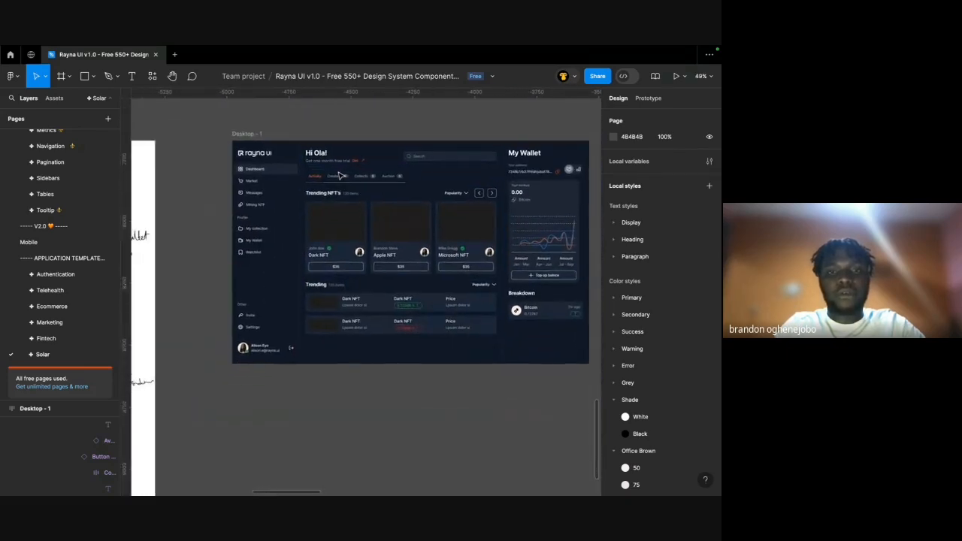
scroll(338, 175, "up", 1)
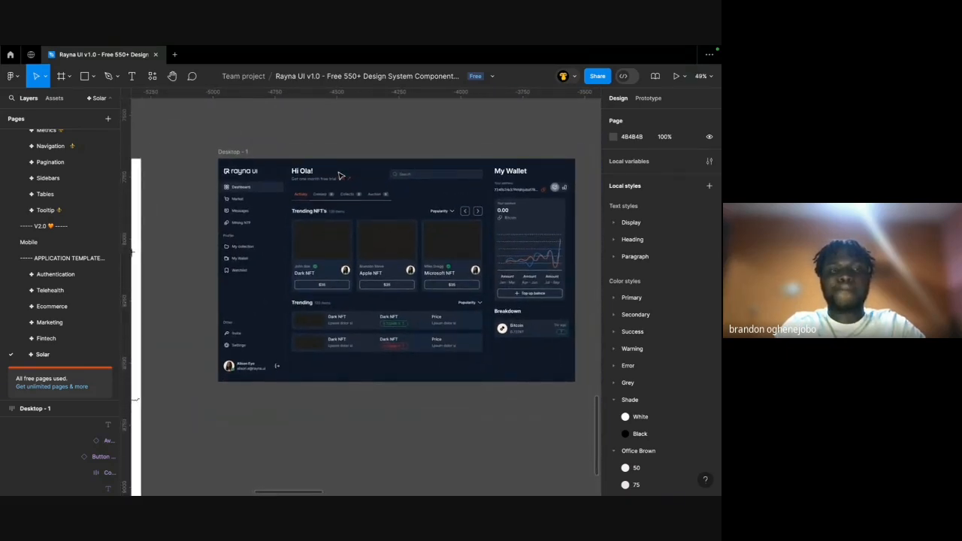
scroll(339, 176, "left", 5)
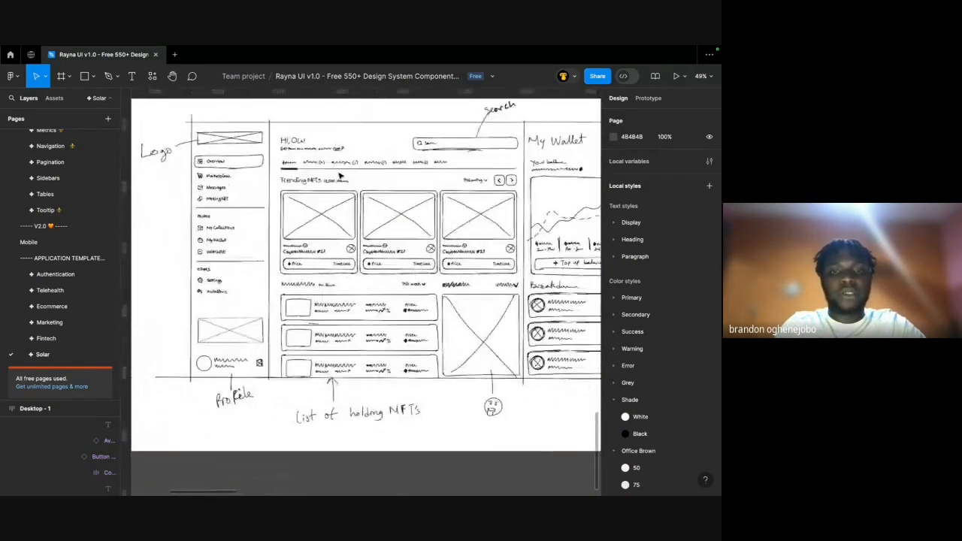
scroll(339, 176, "right", 10)
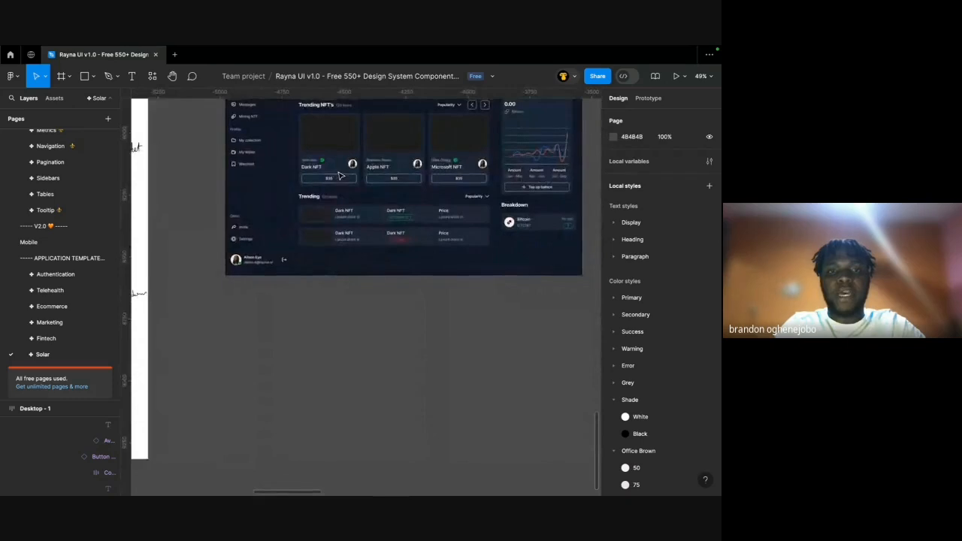
Set the price on the Apple NFT card's button to $150.
scroll(357, 286, "up", 2)
scroll(357, 286, "up", 5)
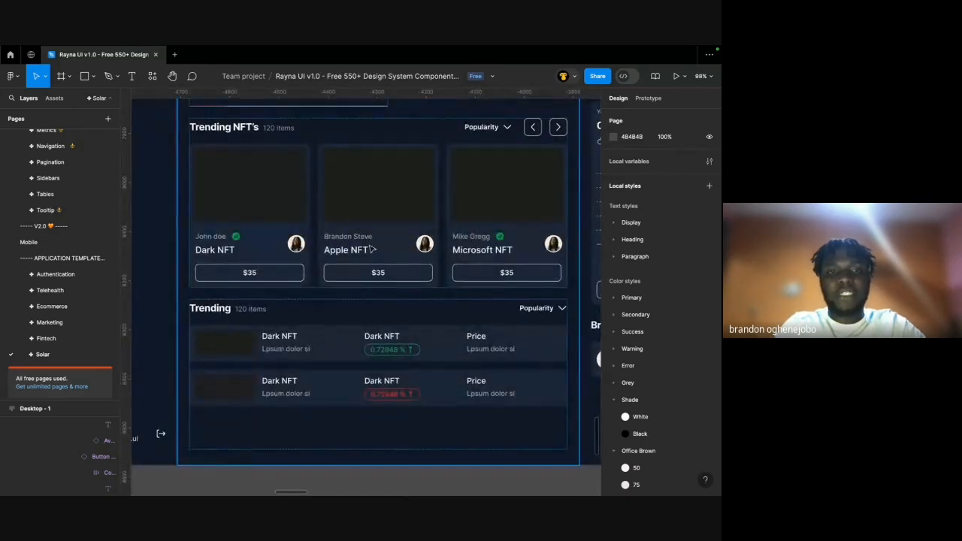
scroll(470, 266, "up", 1)
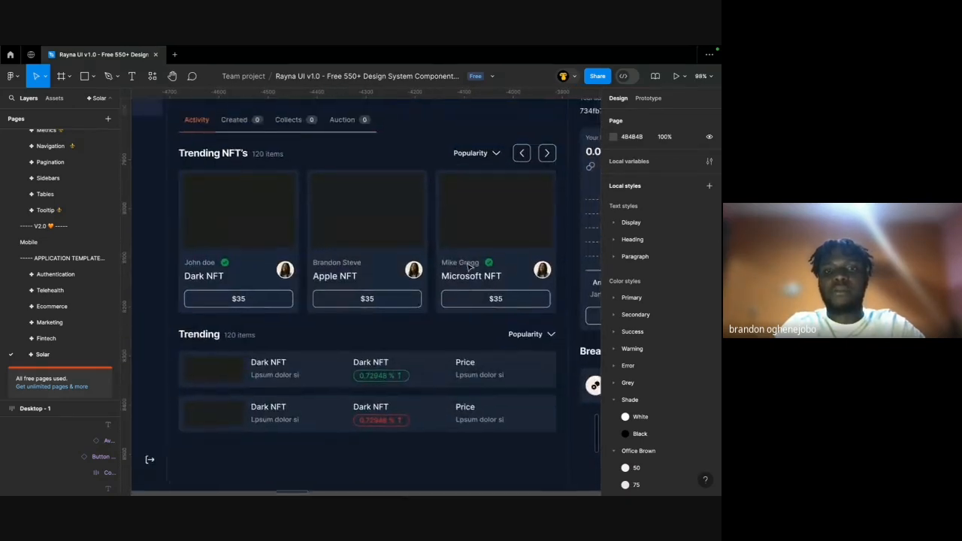
scroll(470, 266, "down", 2)
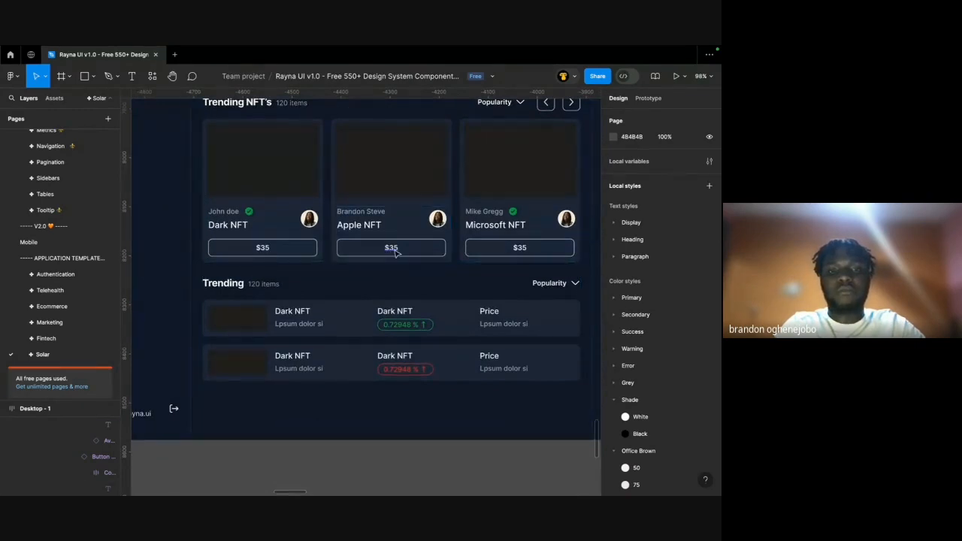
double_click(393, 250, "super")
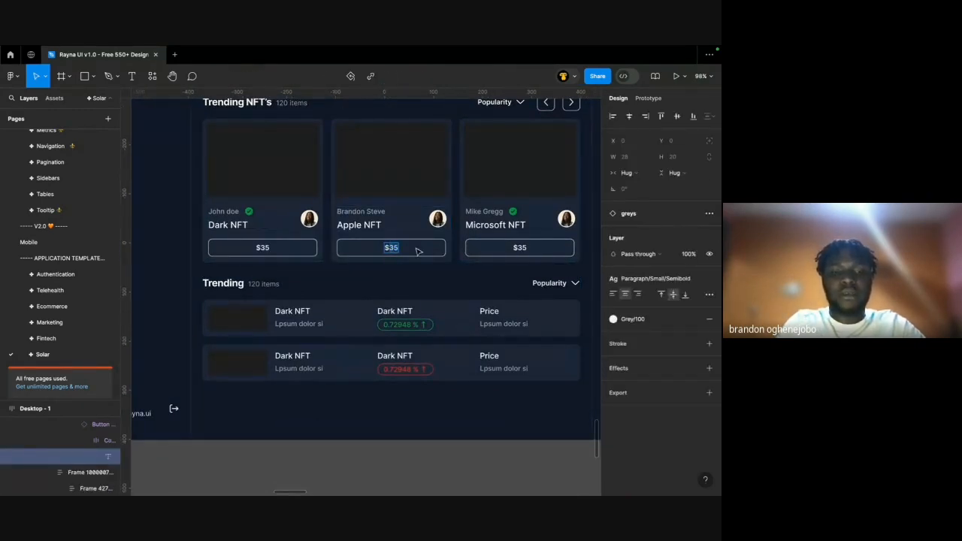
type("$16")
key("BackSpace")
type("50")
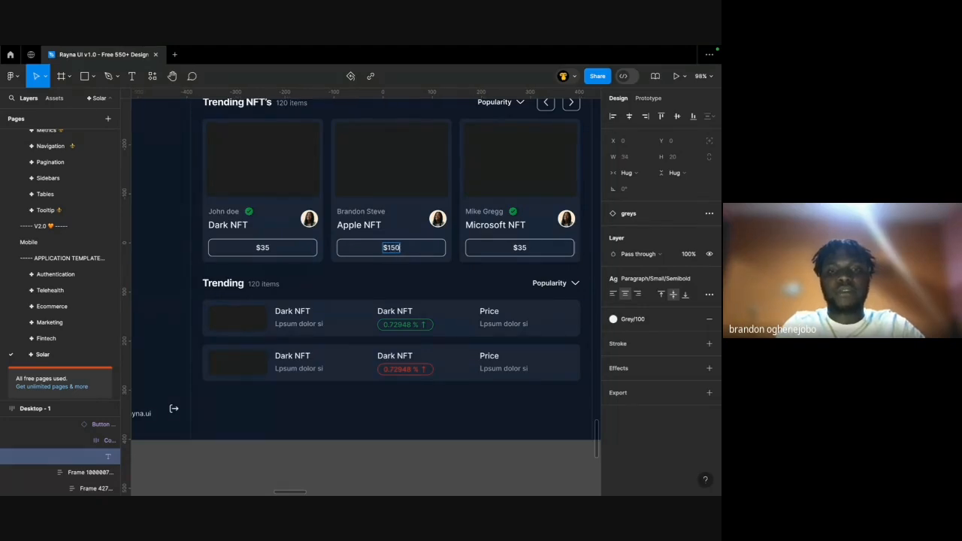
Inspect the balance amount and the coin icon beside Bitcoin in the My Wallet section.
scroll(366, 293, "right", 5)
scroll(366, 293, "up", 2)
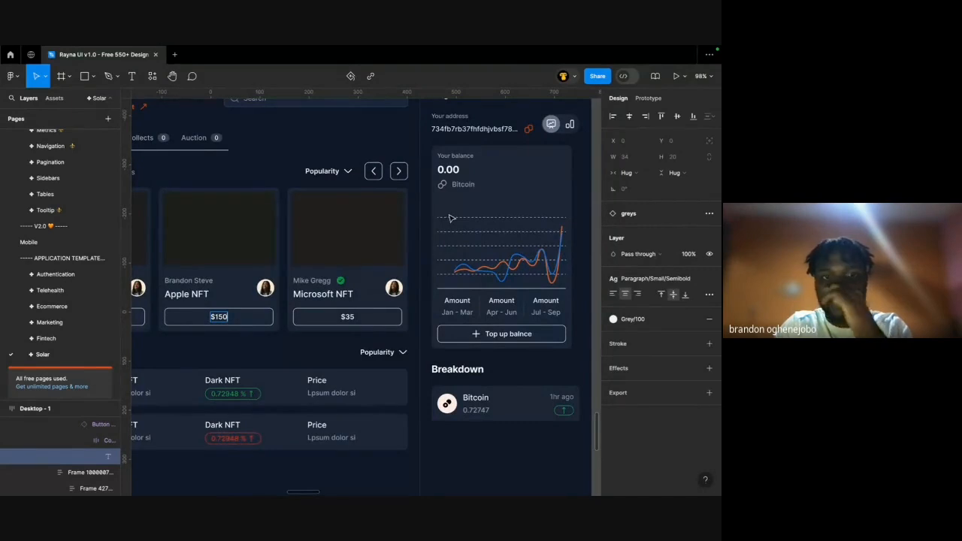
scroll(451, 218, "left", 2)
double_click(487, 166)
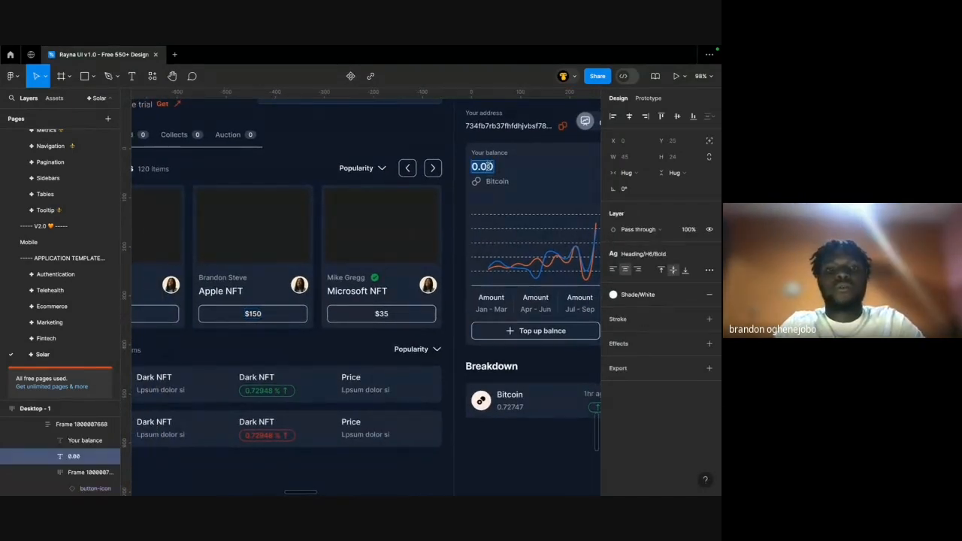
scroll(489, 167, "left", 2)
left_click(554, 159)
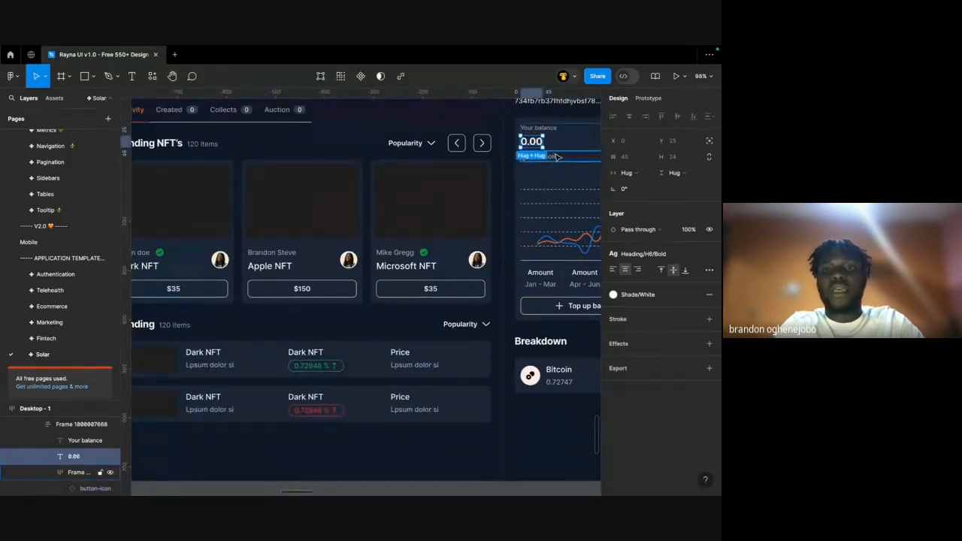
double_click(555, 157)
left_click(526, 157)
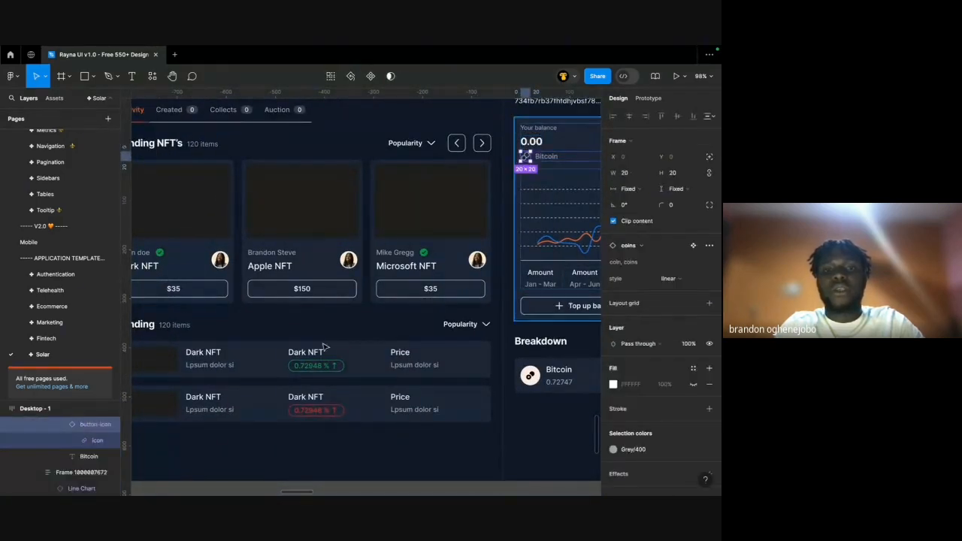
Set the icon style of the price buttons on all three Trending NFT's cards to leading icon.
left_click(346, 284)
left_click(429, 288)
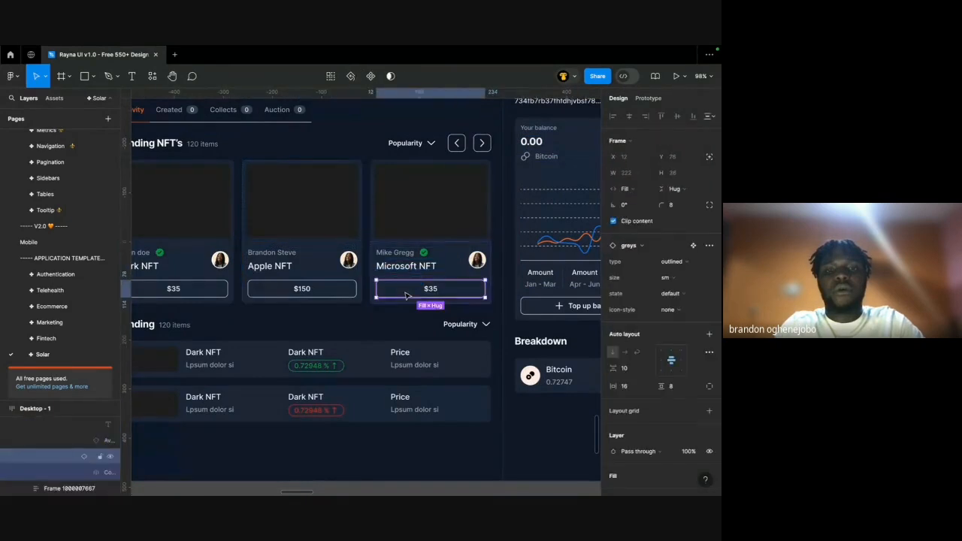
left_click(304, 289, "shift")
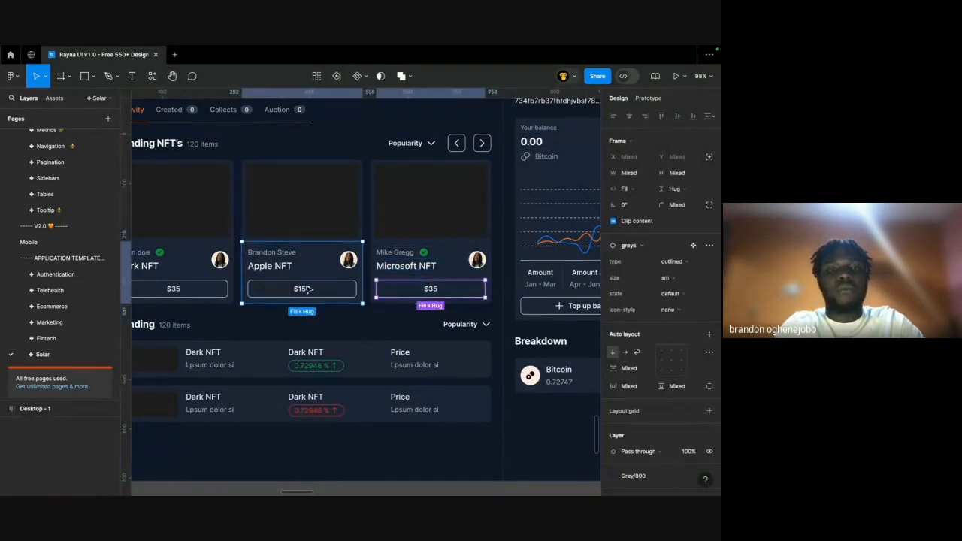
left_click(173, 289, "shift")
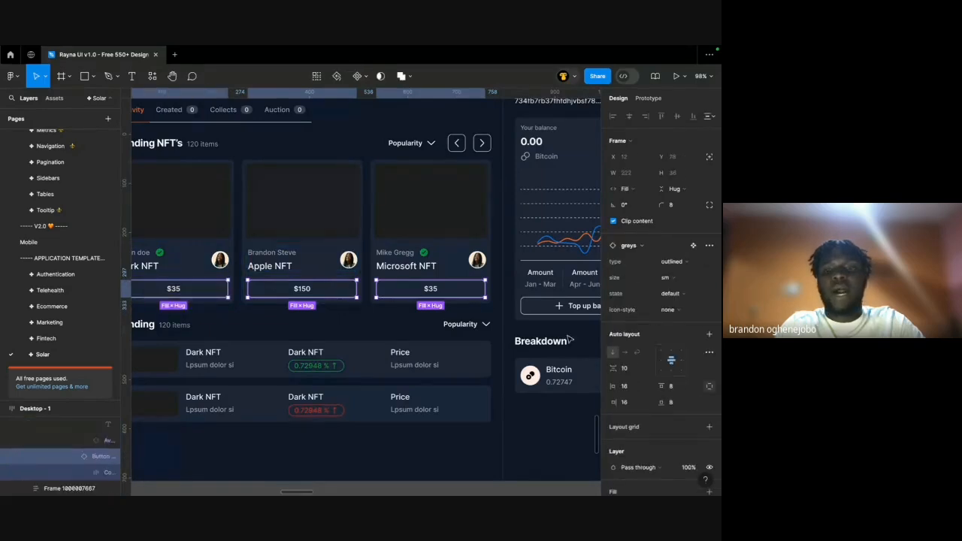
left_click(674, 312)
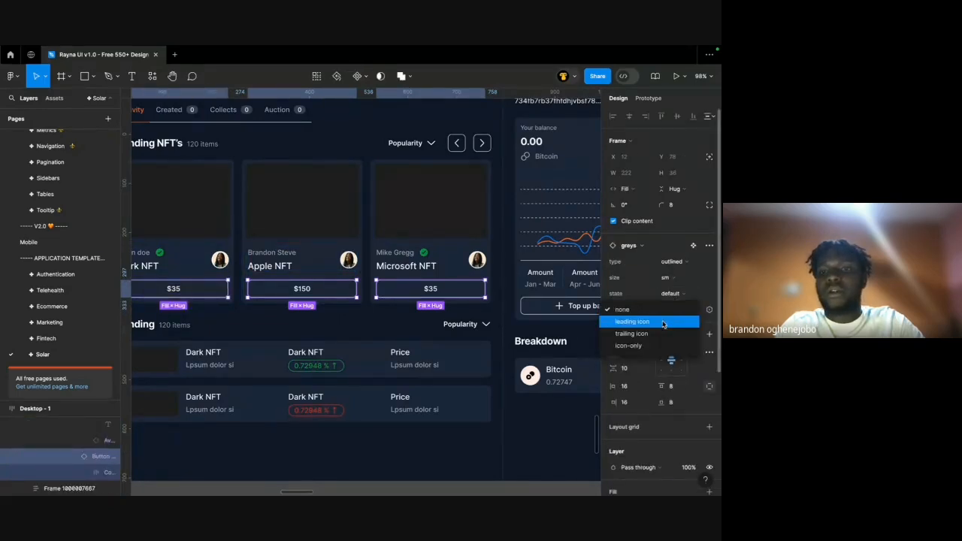
left_click(662, 321)
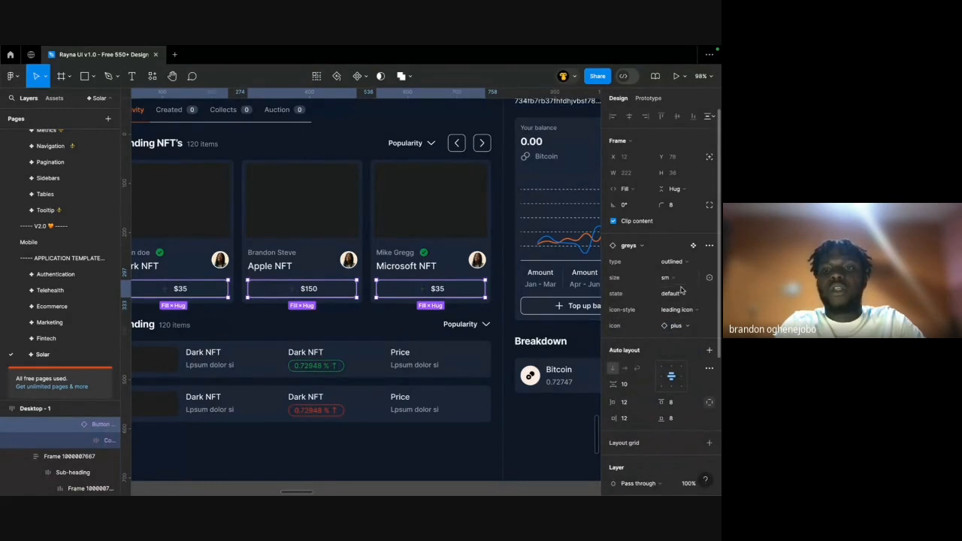
left_click(677, 315)
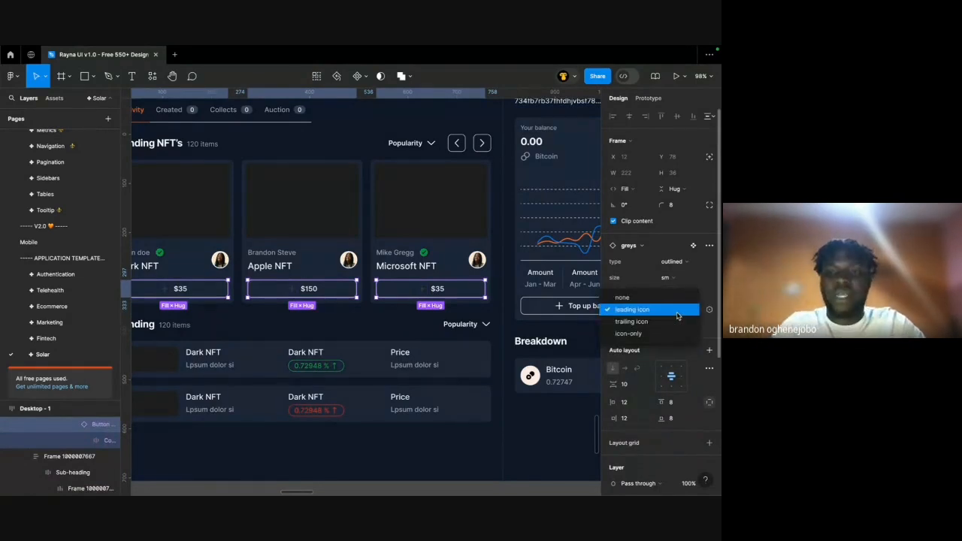
left_click(713, 277)
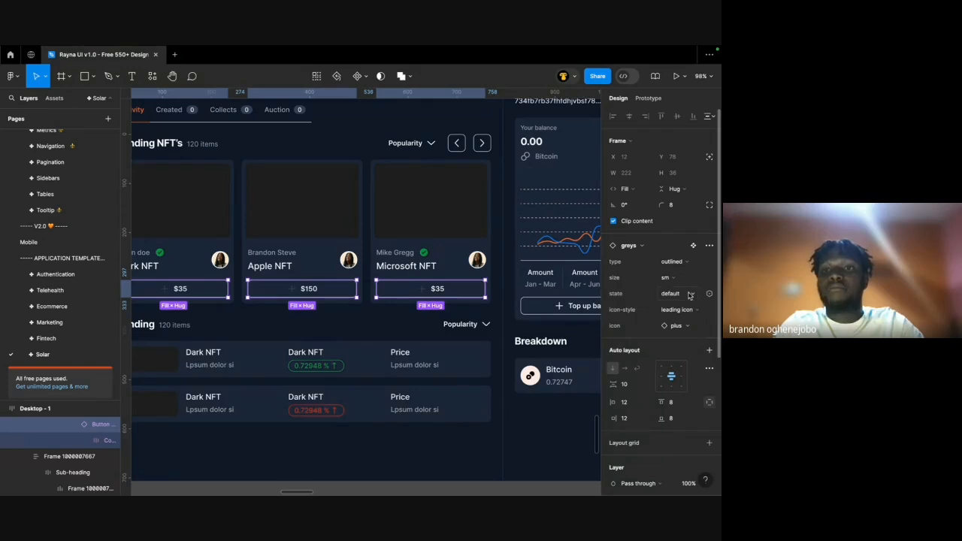
Swap the leading icon of all three Trending NFT's price buttons to coins-alt, found by searching for "coin".
left_click(690, 295)
left_click(688, 297)
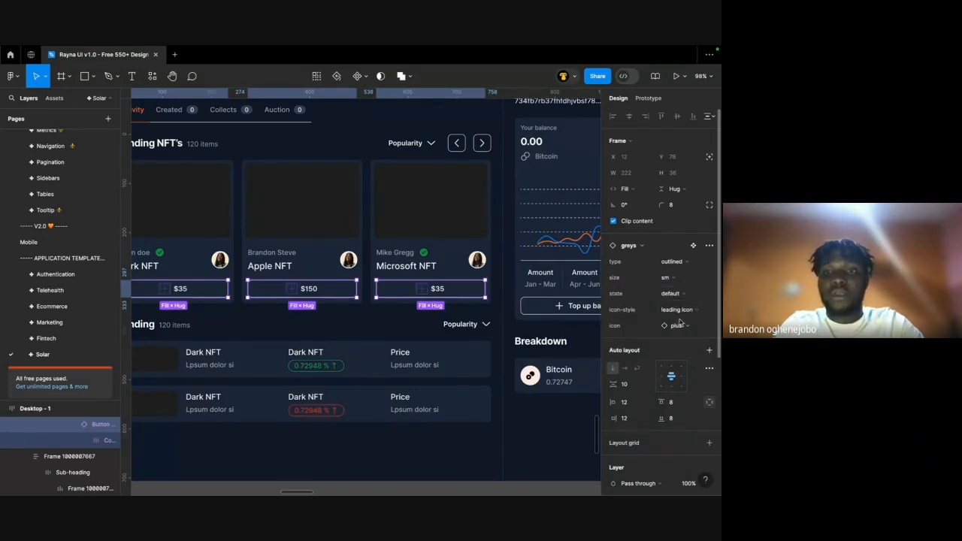
left_click(676, 326)
type("coin")
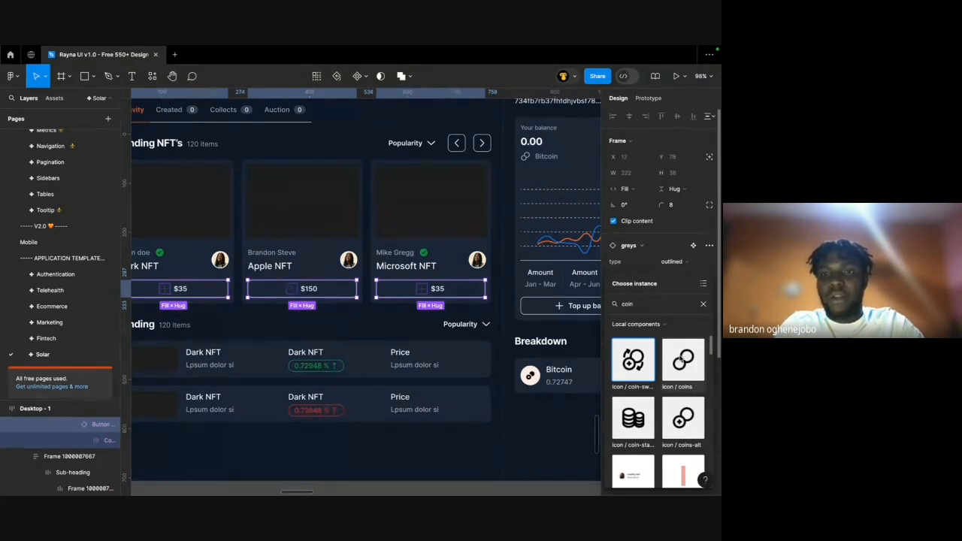
left_click(683, 418)
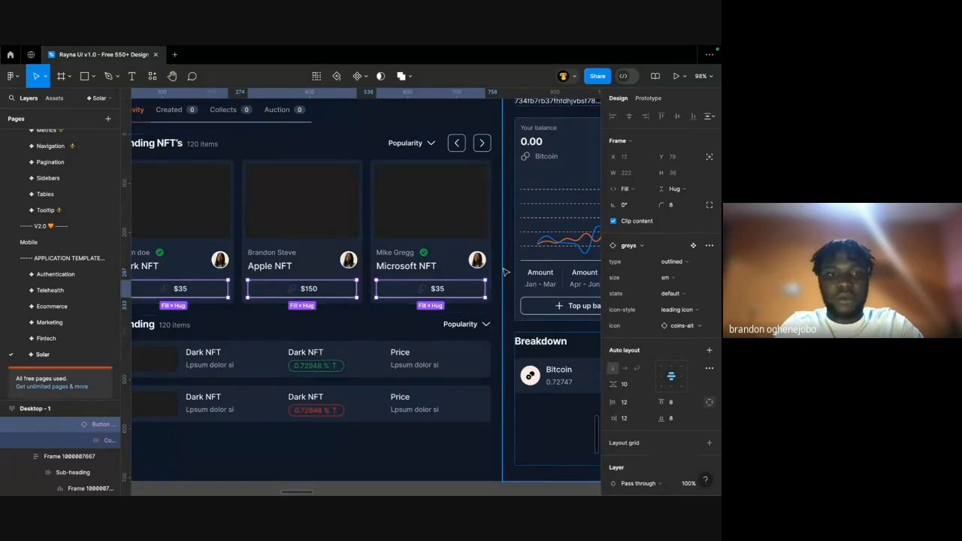
Change the coin icons' Grey/700 color to Grey/100 on all three selected price buttons.
scroll(529, 214, "right", 1)
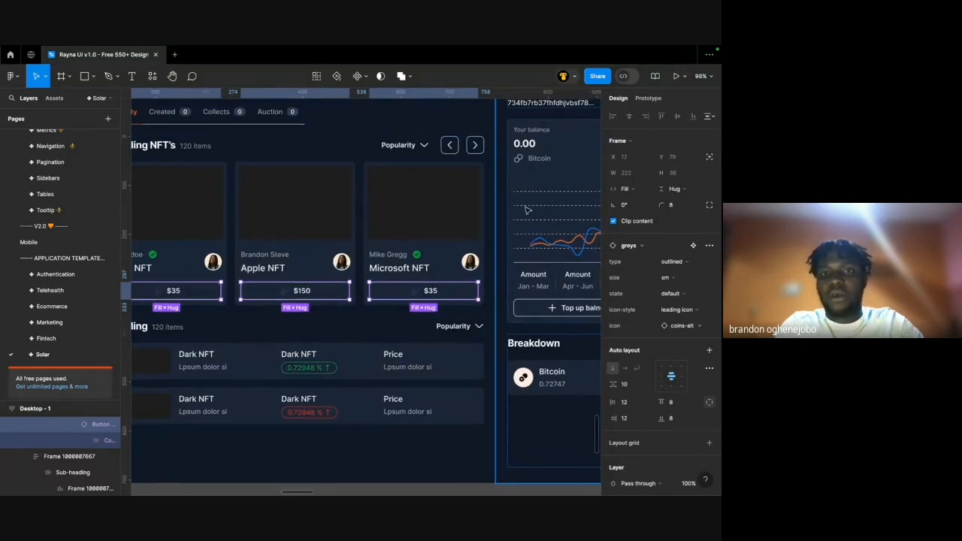
scroll(494, 190, "left", 1)
scroll(494, 190, "left", 1)
scroll(646, 376, "down", 5)
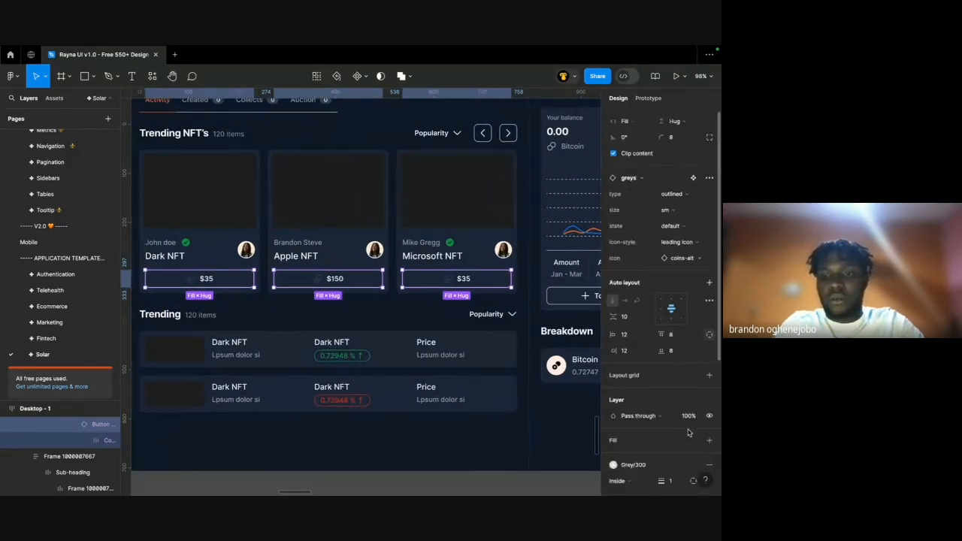
left_click(631, 412)
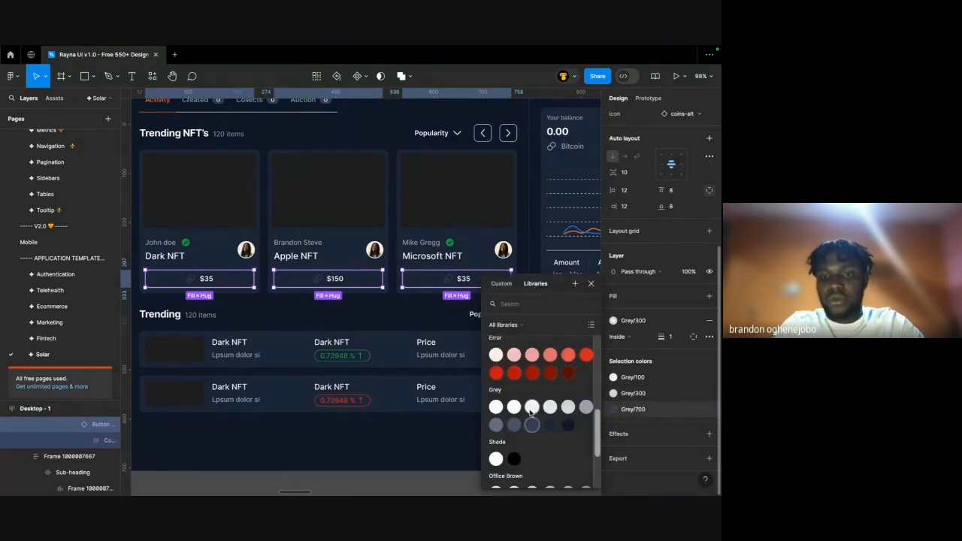
left_click(541, 410)
scroll(518, 340, "left", 3)
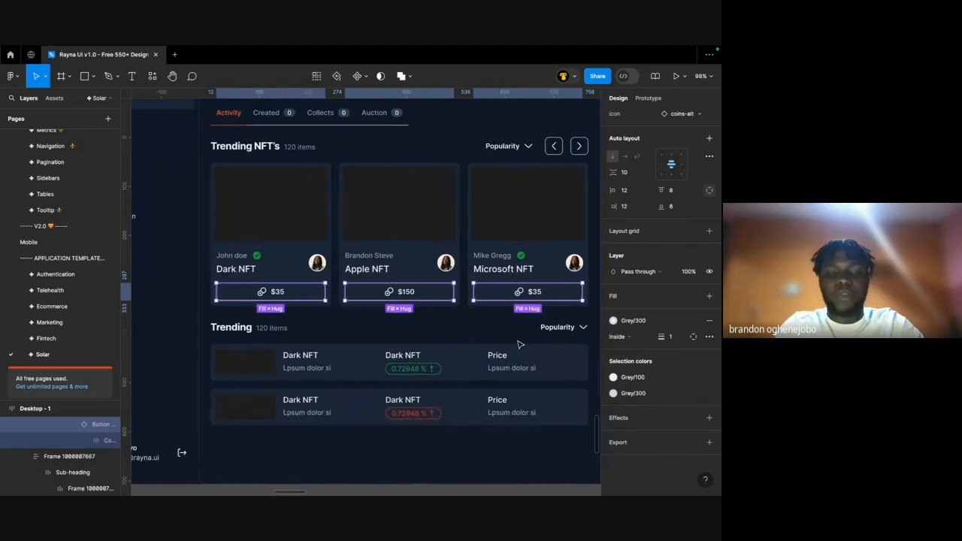
Inspect the coin icon inside the price button of each of the three Trending NFT's cards.
scroll(272, 304, "up", 5)
left_click(259, 302, "super")
left_click(233, 302, "super")
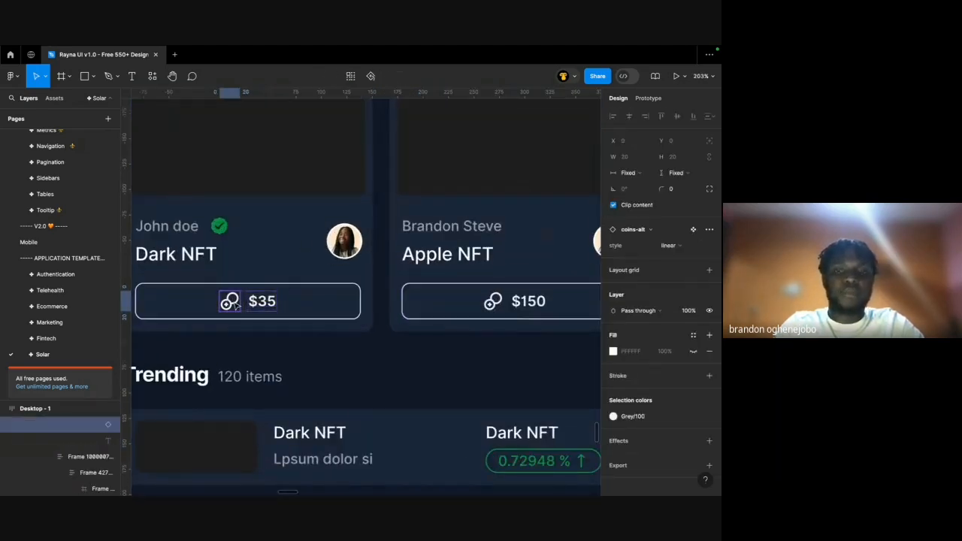
scroll(456, 304, "right", 3)
left_click(453, 302, "super")
left_click(432, 301, "super")
scroll(433, 302, "right", 3)
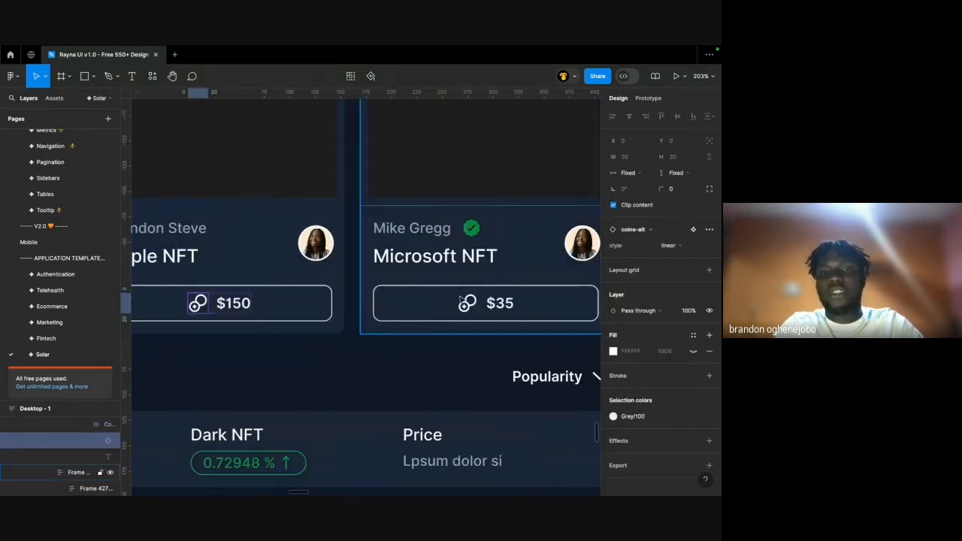
left_click(494, 304, "super")
left_click(465, 306, "super")
scroll(464, 304, "down", 5)
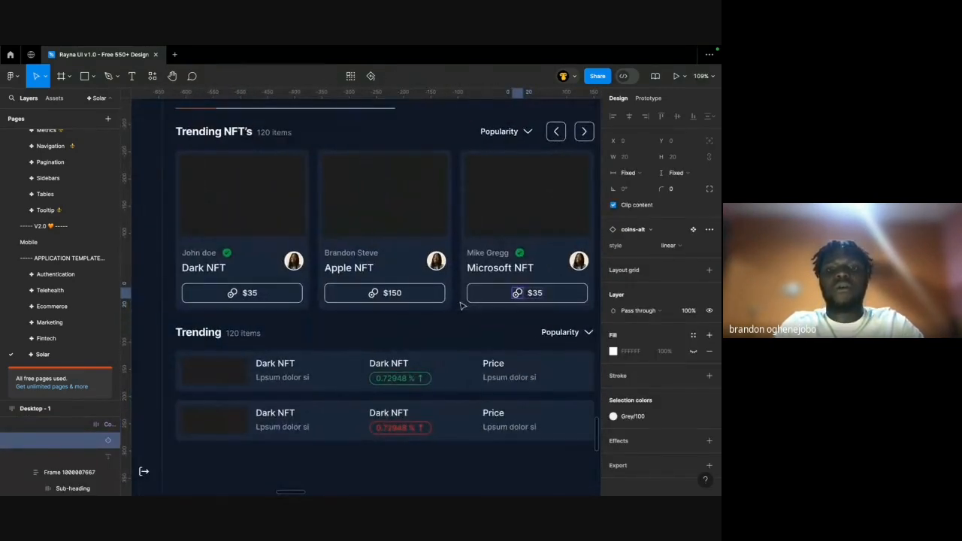
Set the price on the Dark NFT card's button to 0.62847 and copy that text.
left_click(251, 299, "super")
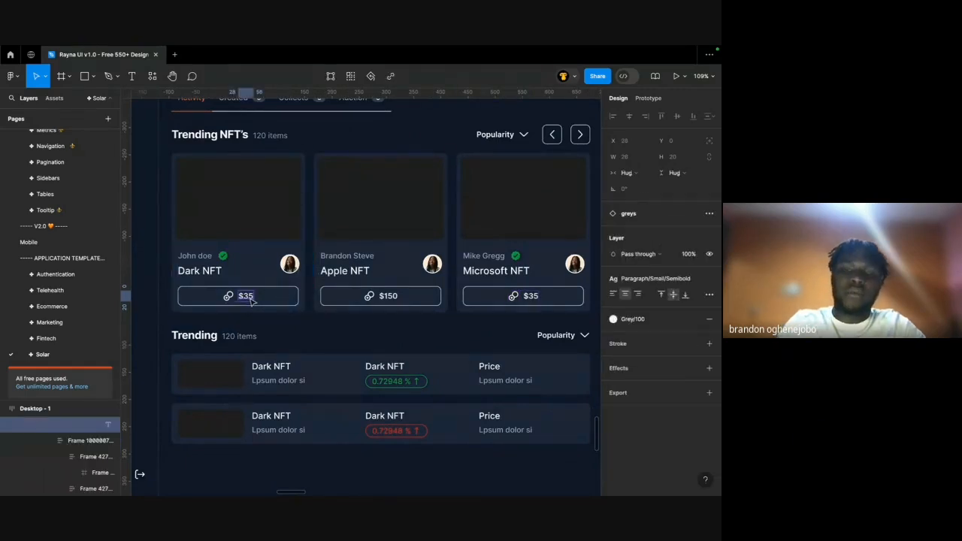
double_click(250, 299)
type("0.")
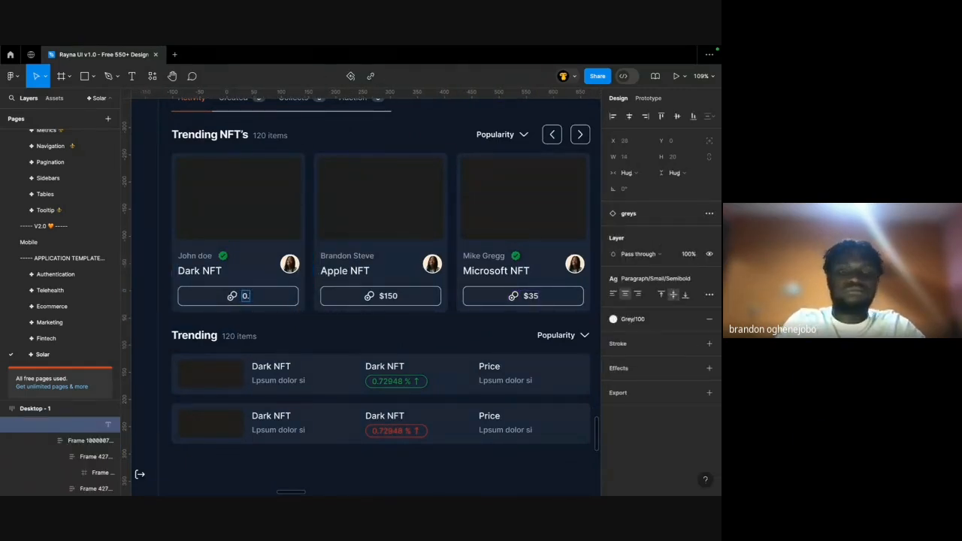
type("62847")
key("super+a")
key("super+c")
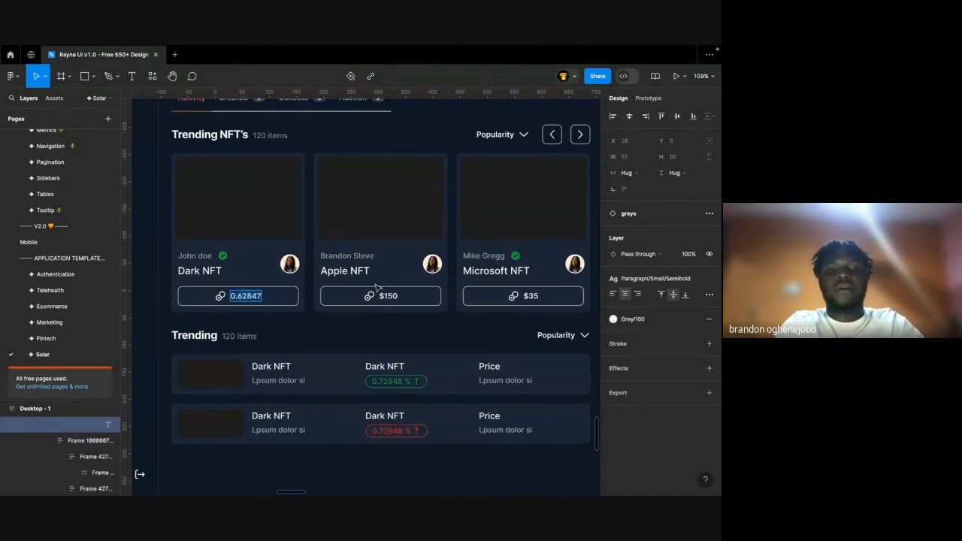
Set the Apple NFT card's button price to 0.7329 and the Microsoft NFT card's to 0.80274.
double_click(384, 296)
key("super+v")
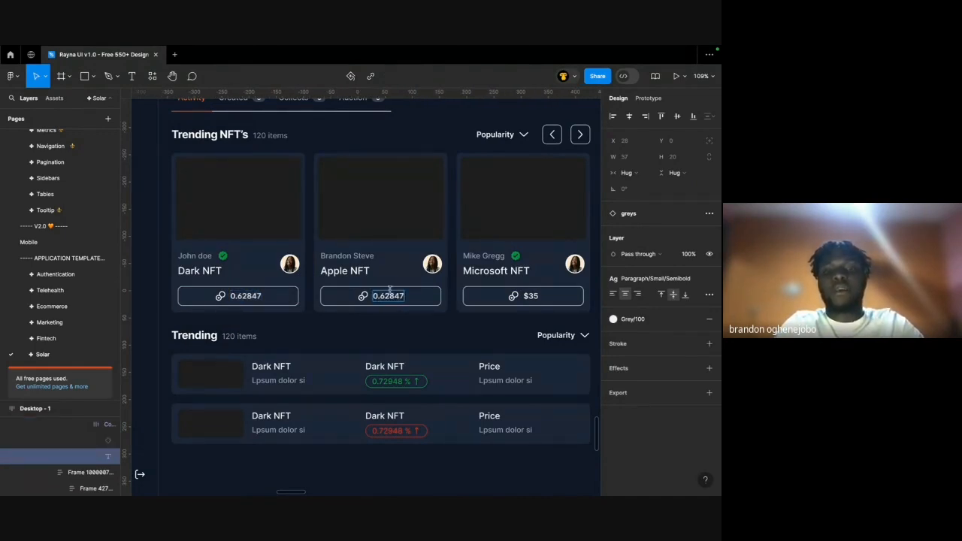
type("0.7329")
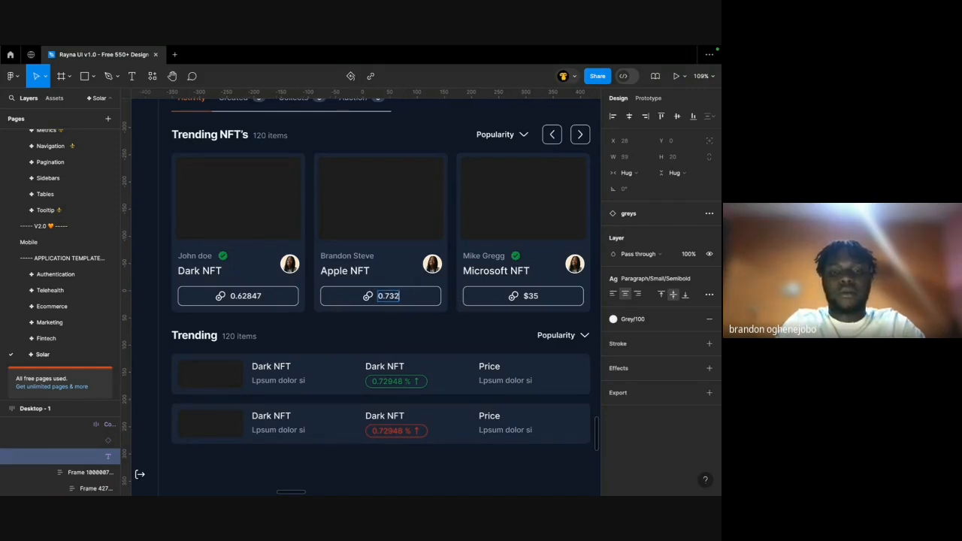
double_click(531, 295)
key("super+v")
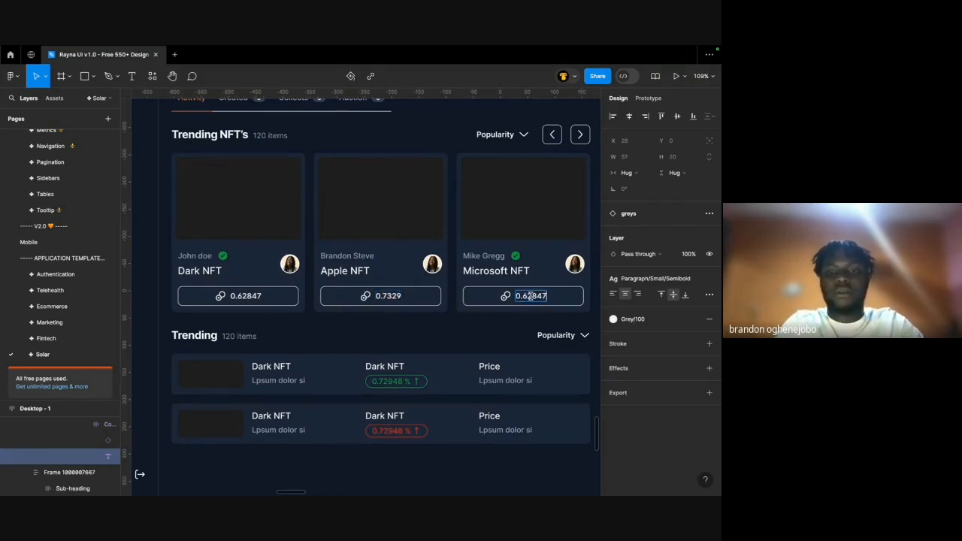
type("80274")
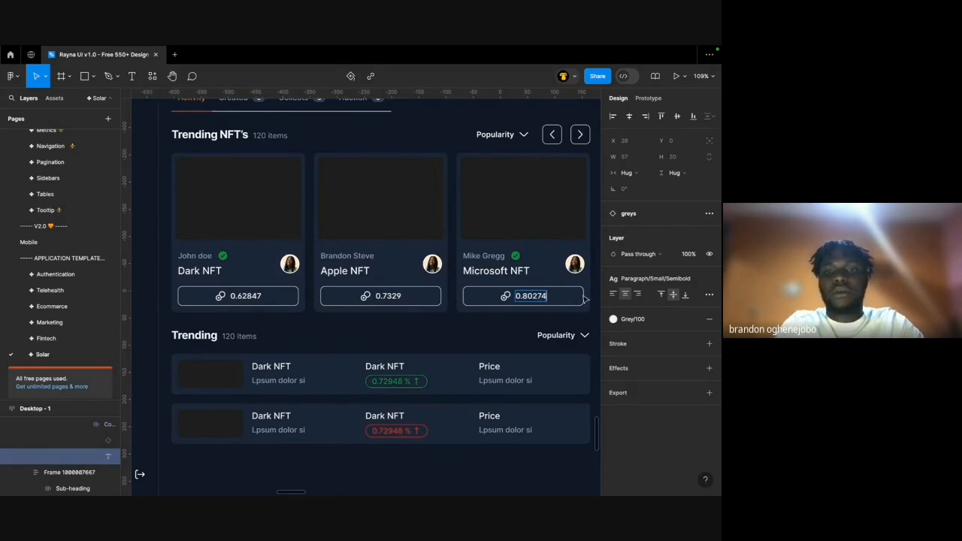
scroll(554, 292, "down", 3)
scroll(553, 291, "right", 2)
left_click(551, 292)
left_click(474, 485)
Review the My Wallet breakdown and the Trending list, and compare the dashboard with the hand-drawn wireframe.
scroll(474, 485, "right", 1)
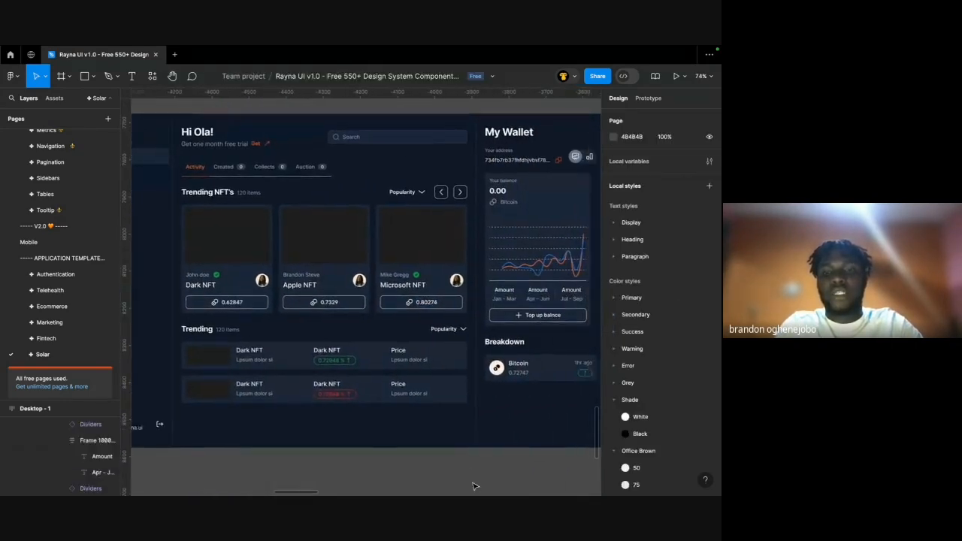
scroll(474, 486, "down", 1)
scroll(440, 479, "left", 1)
scroll(414, 466, "right", 3)
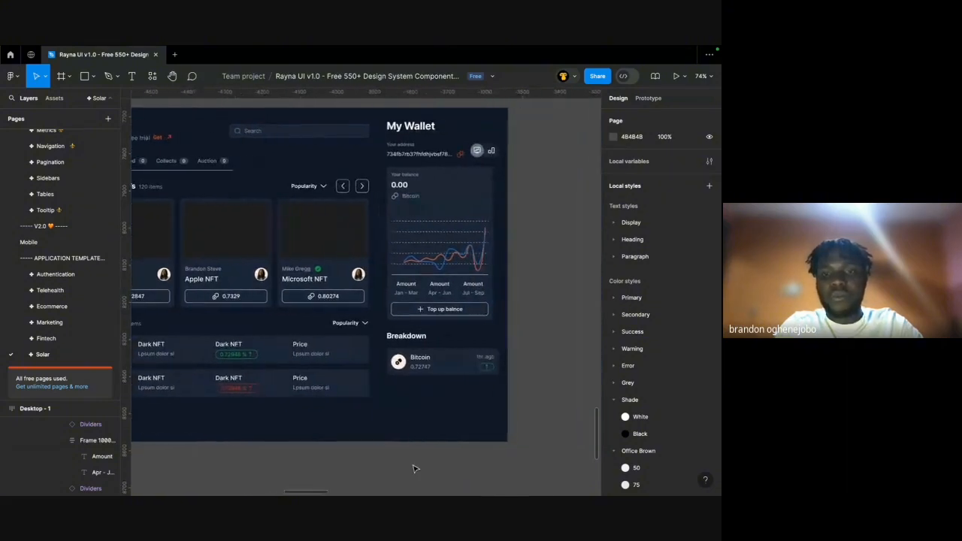
scroll(459, 406, "up", 3)
left_click(425, 323)
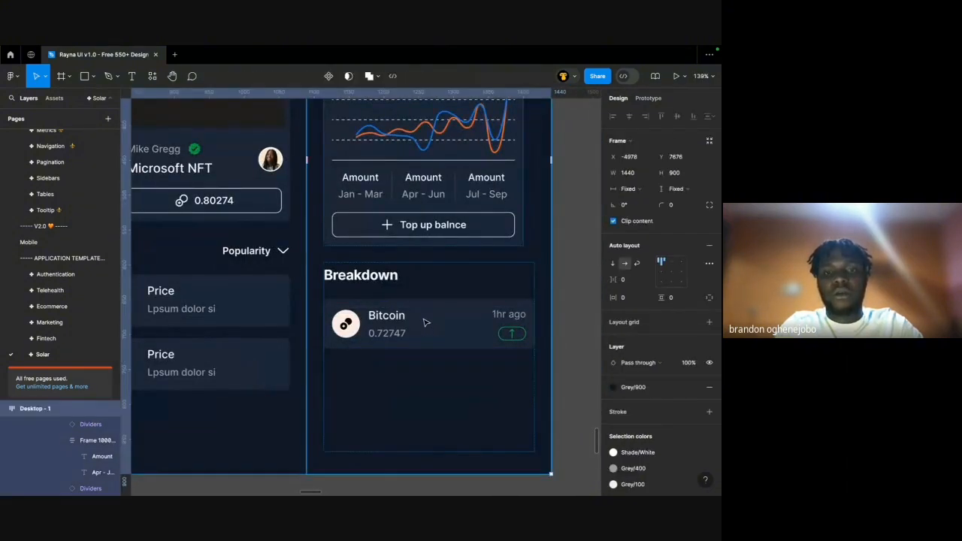
scroll(398, 368, "down", 5)
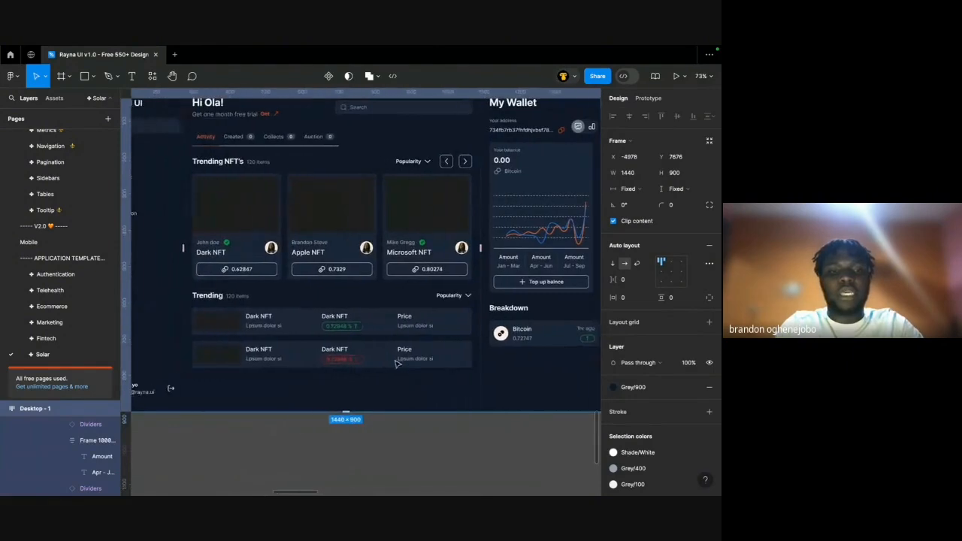
scroll(383, 384, "up", 1)
scroll(383, 385, "left", 1)
scroll(235, 312, "up", 2)
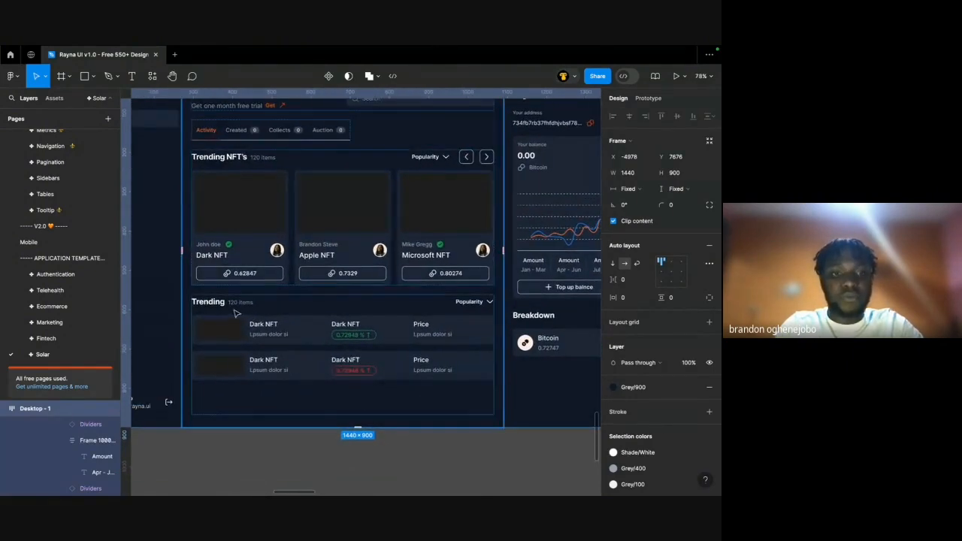
scroll(217, 307, "left", 8)
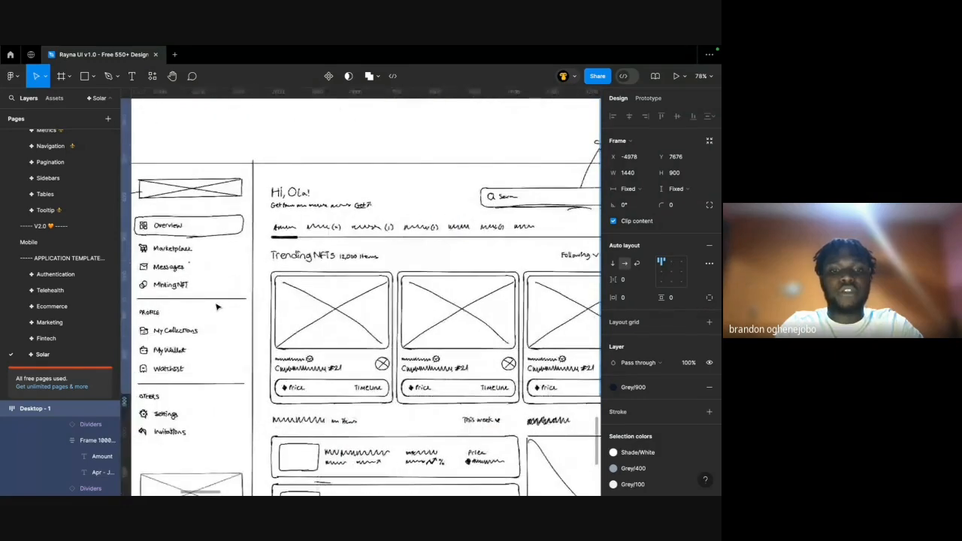
scroll(217, 306, "right", 8)
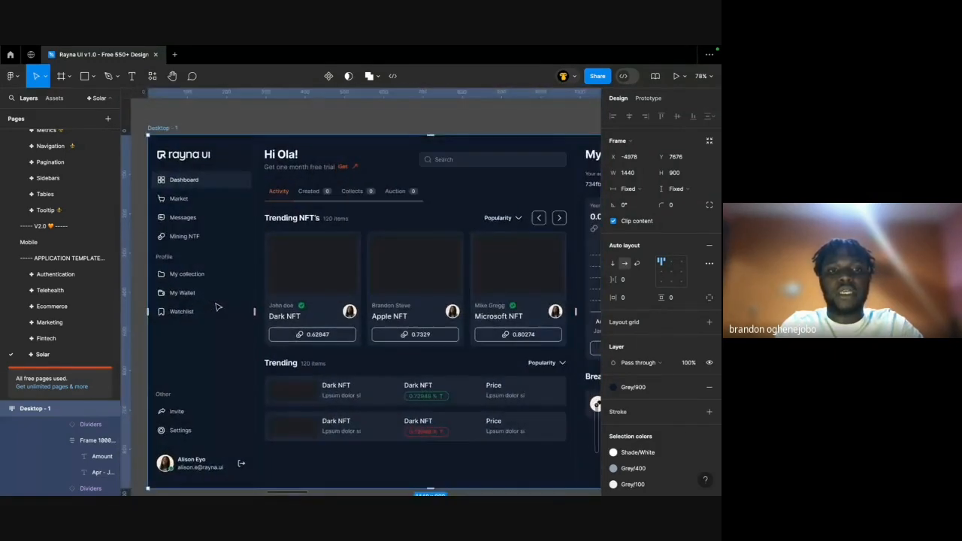
Rename the Collects tab above the Trending NFT's section to "Collection".
double_click(284, 359)
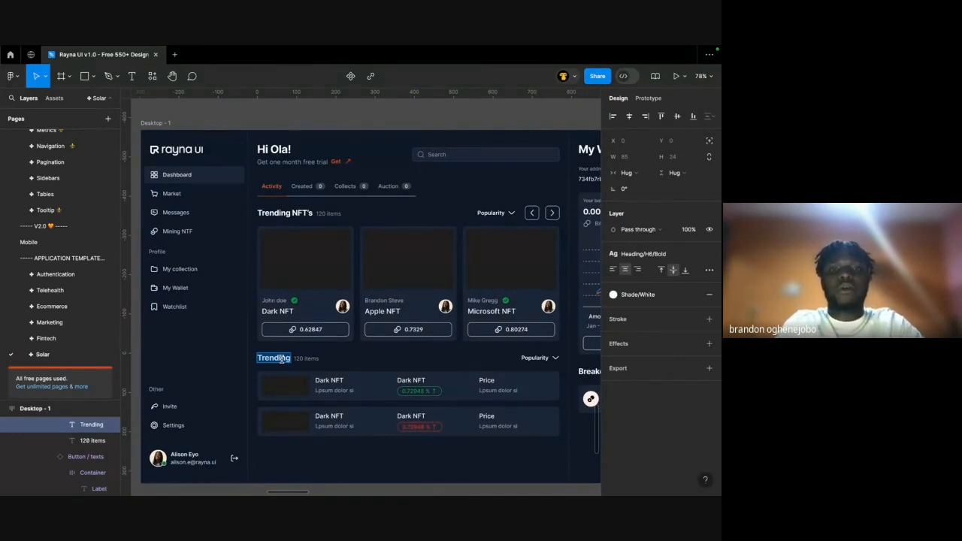
left_click(352, 185)
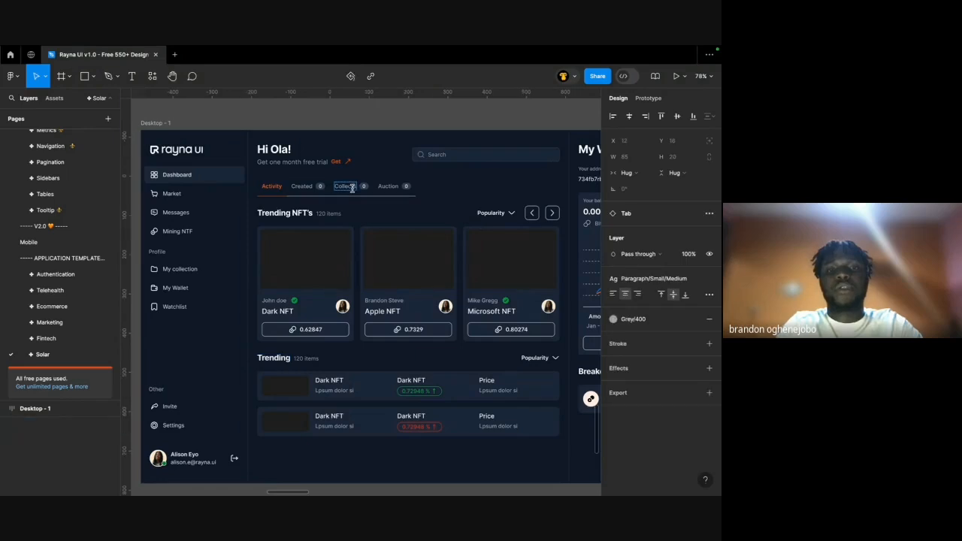
type("ion")
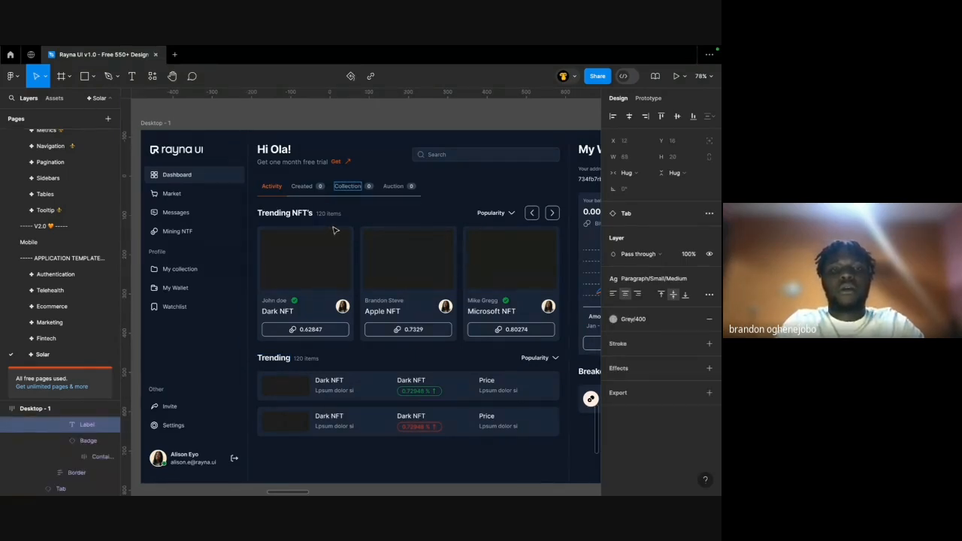
Check the wireframe's list rows and their handwritten annotation to determine what the lower Trending heading represents.
left_click(275, 359)
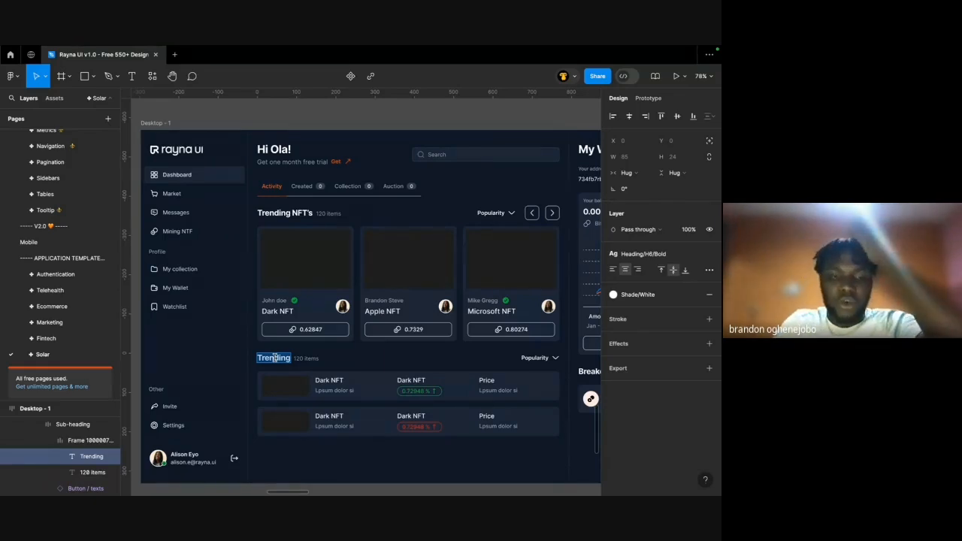
scroll(276, 361, "left", 10)
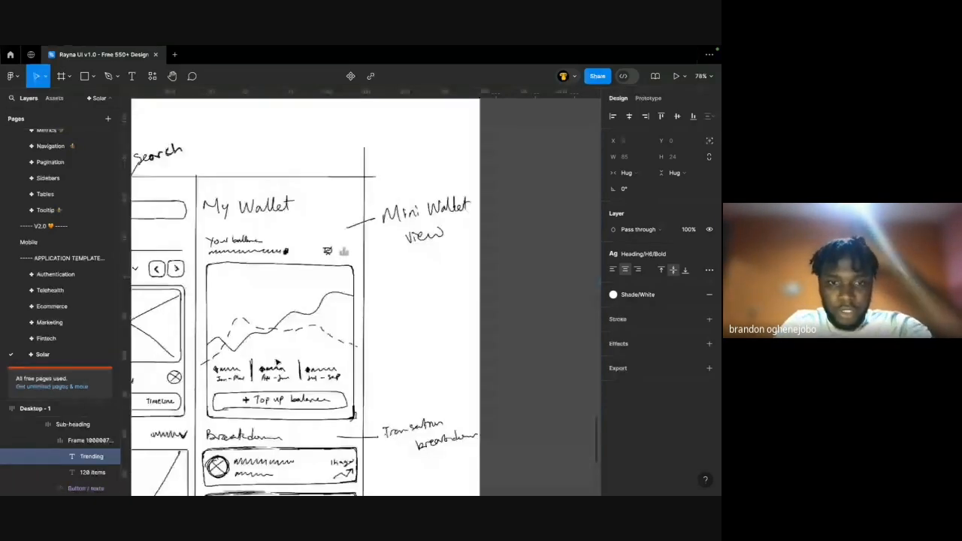
scroll(277, 363, "down", 10)
scroll(277, 363, "left", 2)
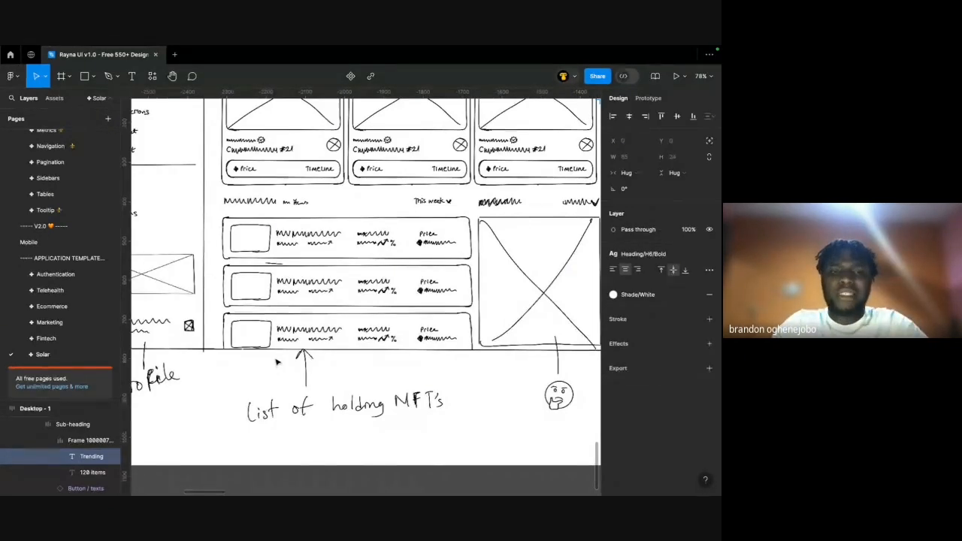
key("ctrl+Right")
key("ctrl+Left")
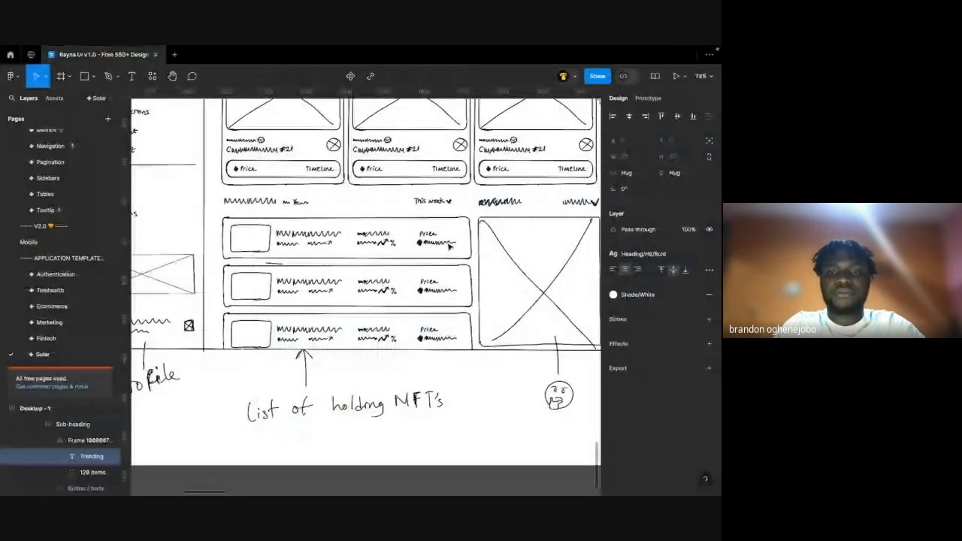
scroll(450, 247, "right", 10)
scroll(450, 246, "up", 3)
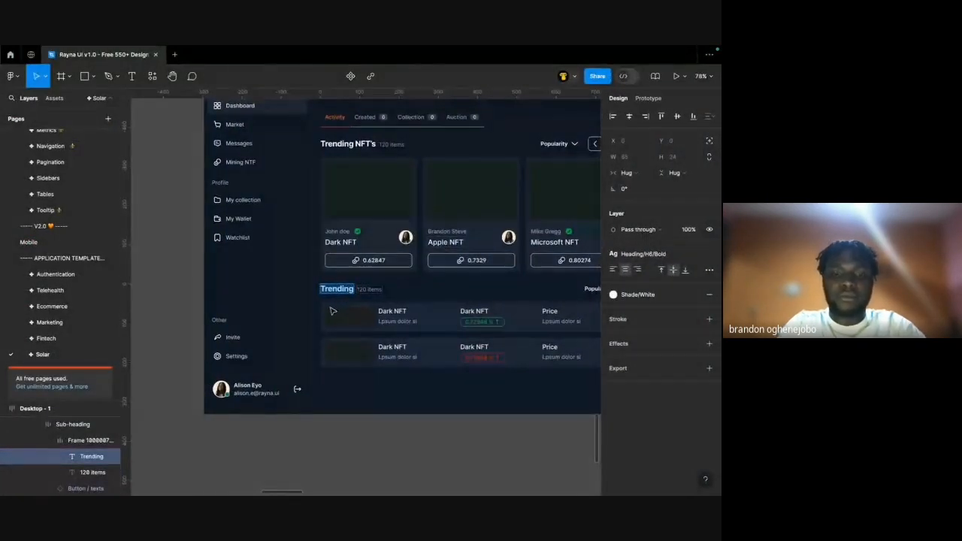
Change the Trending heading above the lower NFT list to "My collection".
type("My")
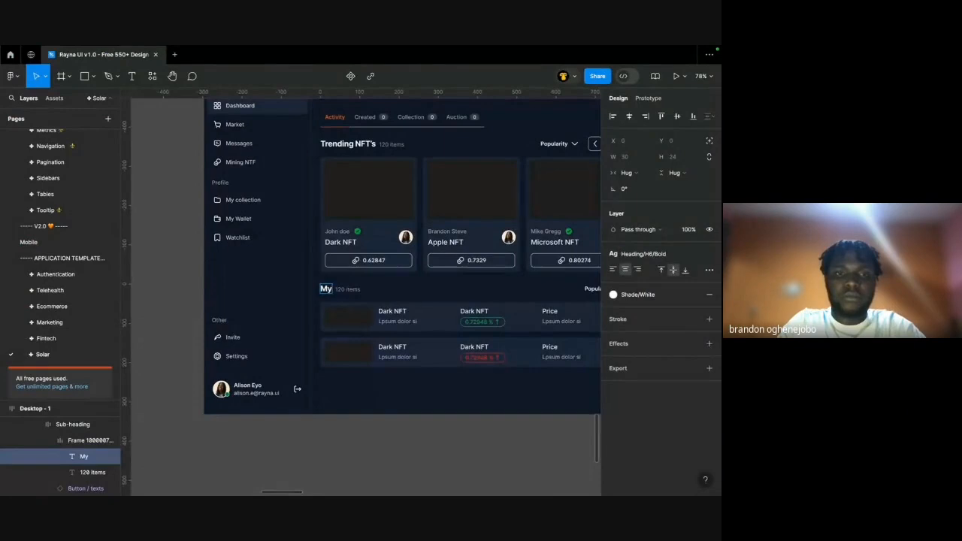
left_click(241, 200)
double_click(325, 289)
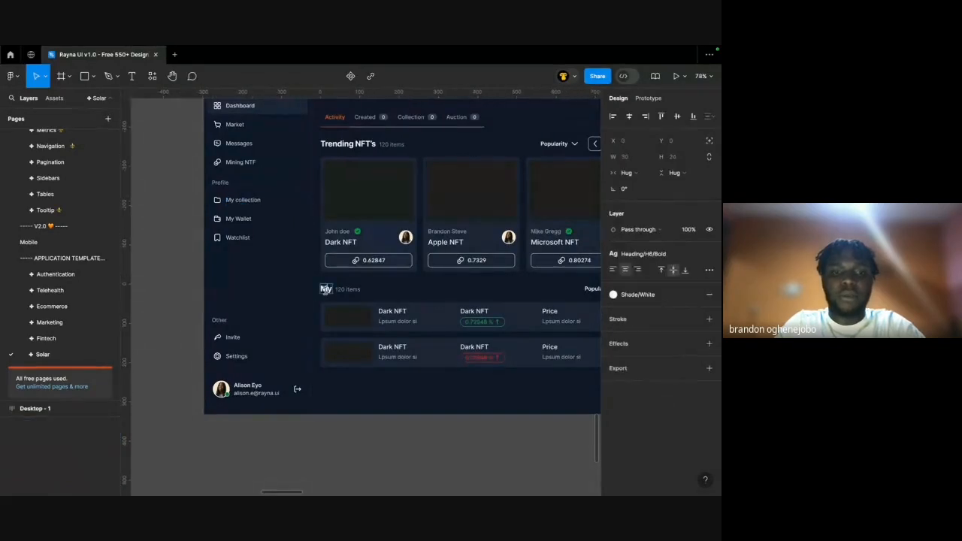
type("My collection")
scroll(326, 295, "right", 2)
scroll(305, 467, "left", 1)
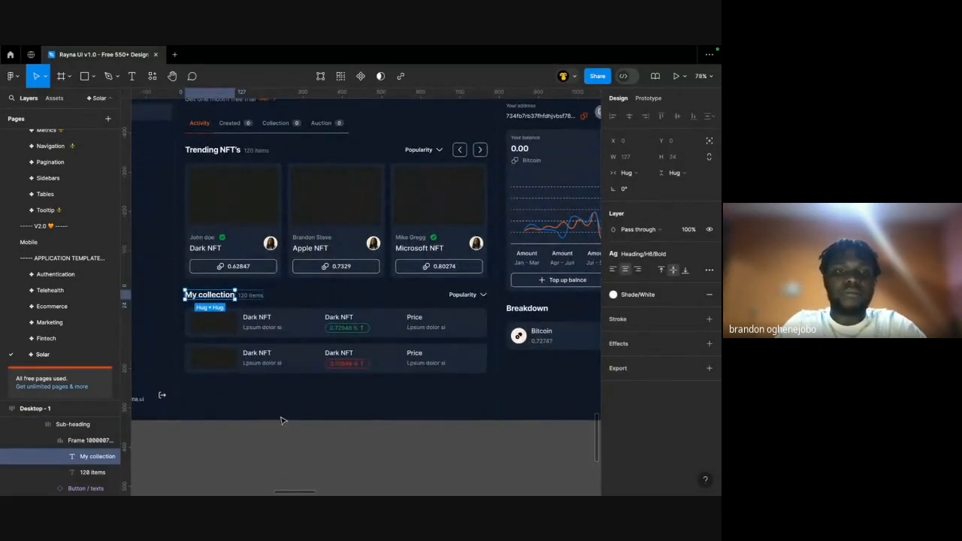
Change the item count beside the My collection heading to "20 items".
double_click(248, 295)
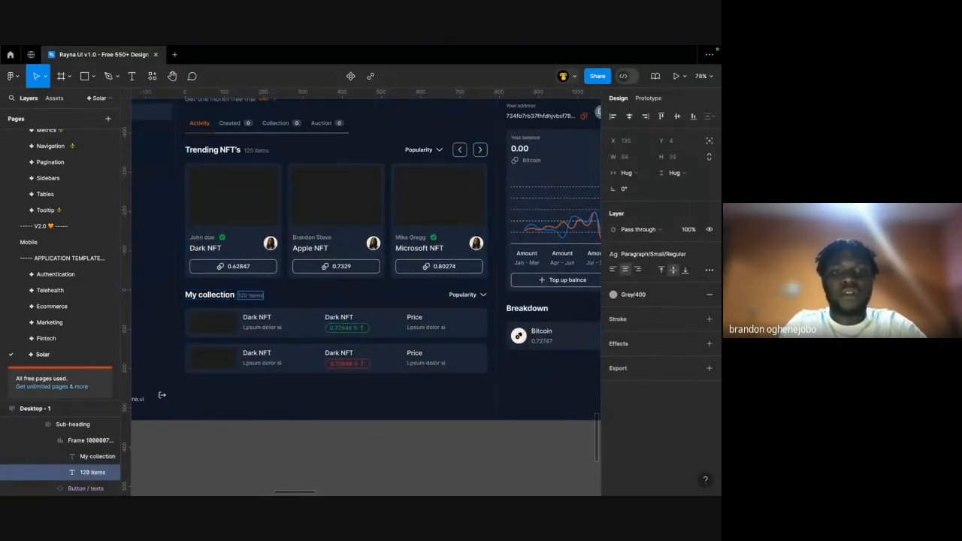
left_click(325, 435)
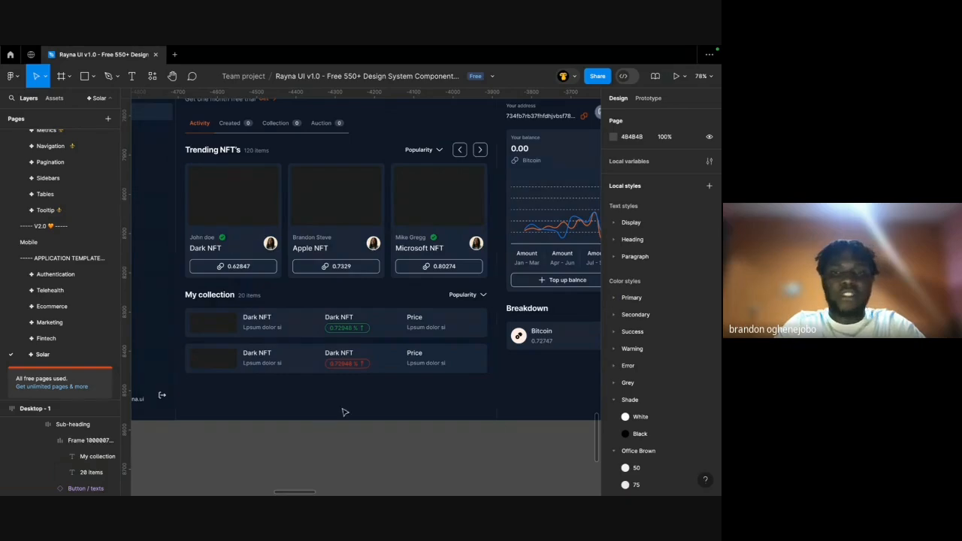
Check the wireframe and the UX Structure and Features text for filter options suited to the My collection dropdown.
double_click(472, 297)
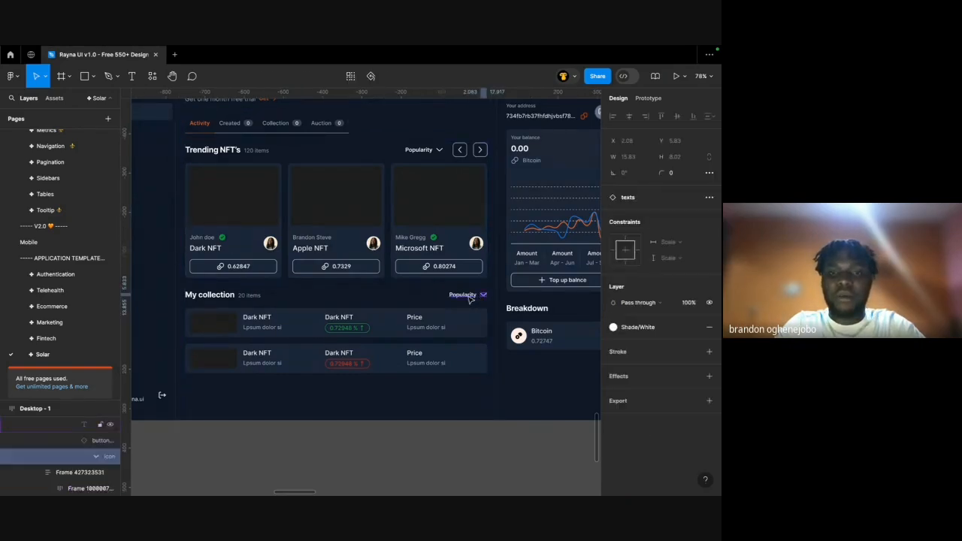
scroll(470, 299, "left", 15)
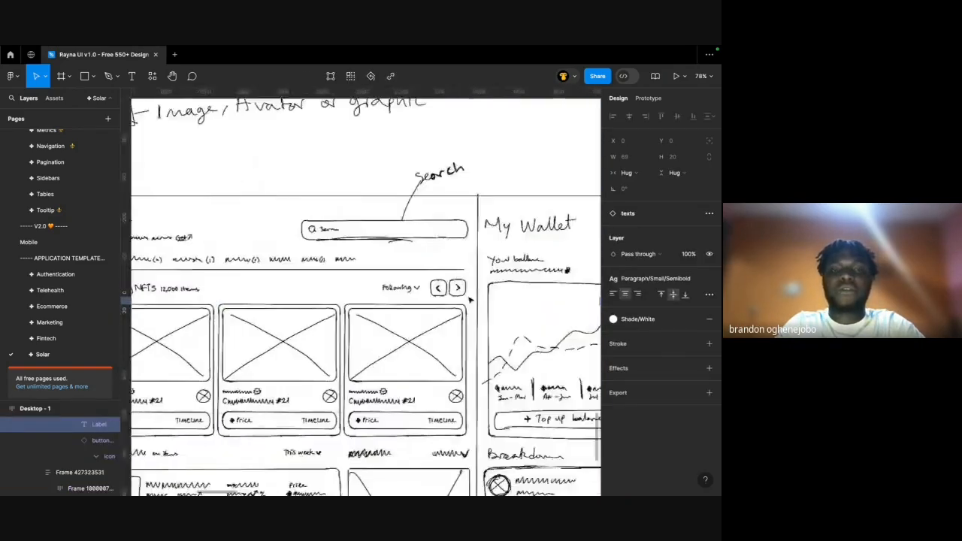
scroll(470, 300, "down", 3)
scroll(466, 300, "left", 10)
scroll(480, 285, "right", 3)
scroll(515, 223, "up", 5)
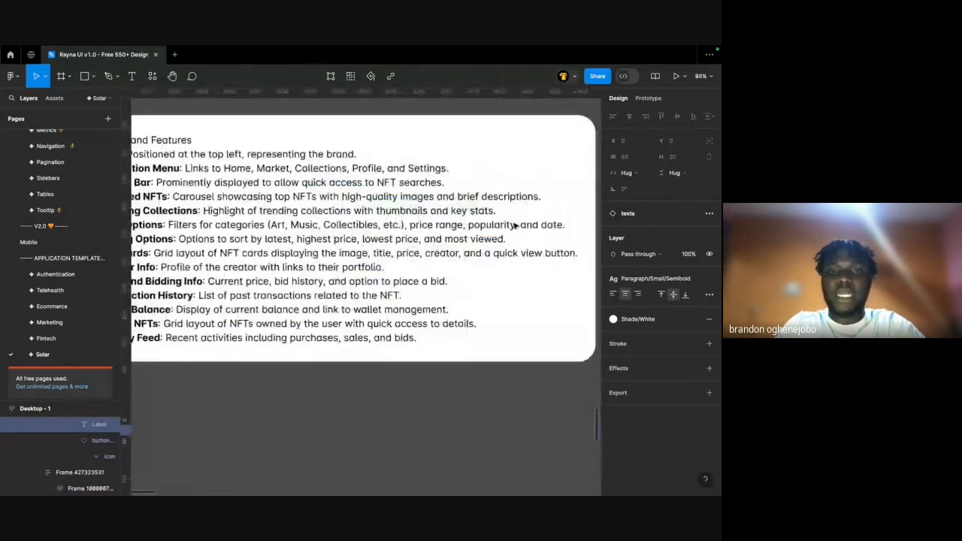
scroll(516, 224, "right", 2)
scroll(516, 224, "up", 1)
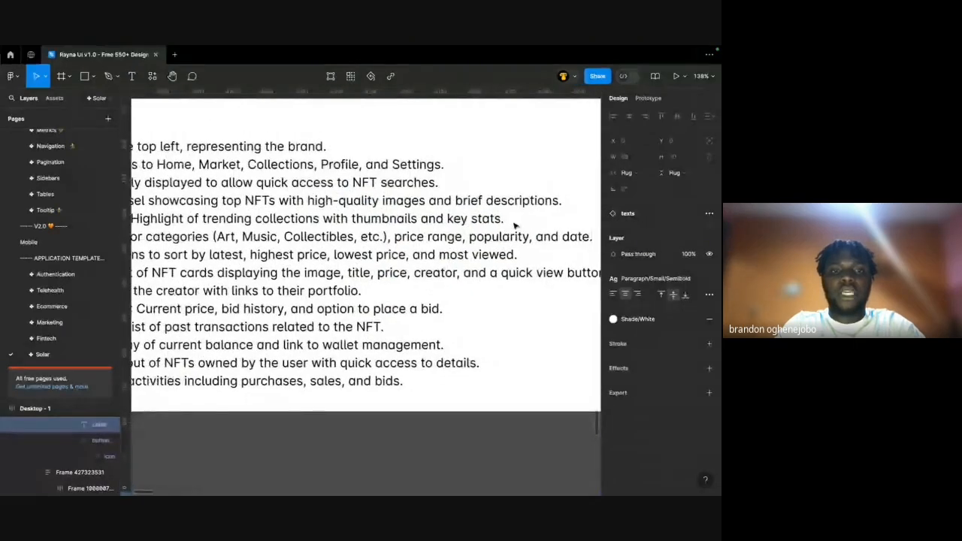
scroll(515, 226, "left", 1)
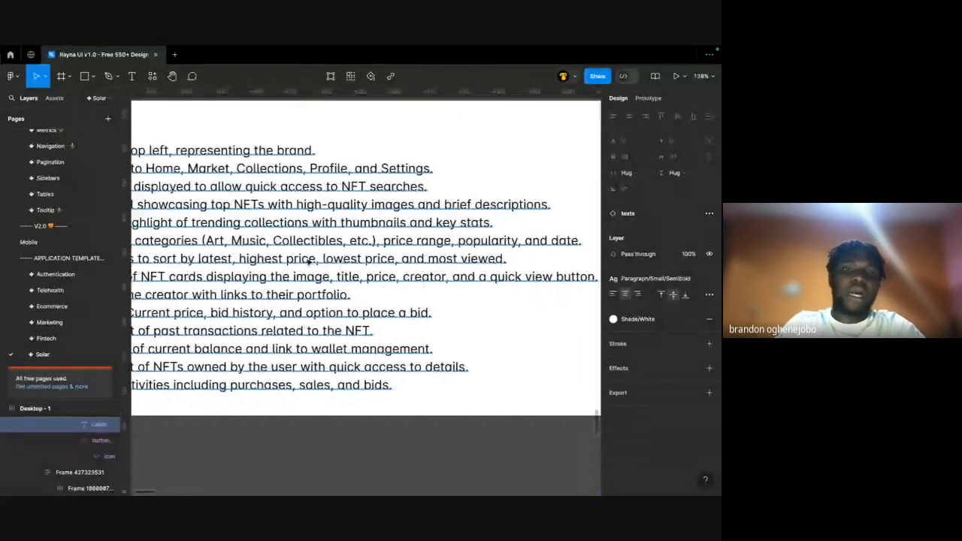
scroll(345, 244, "right", 5)
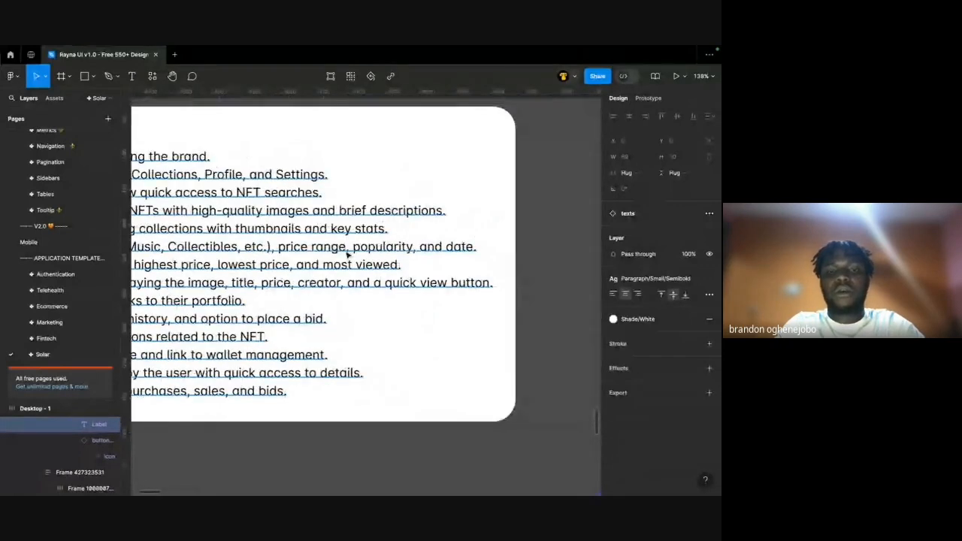
left_click(344, 255)
double_click(344, 255)
left_click(404, 247)
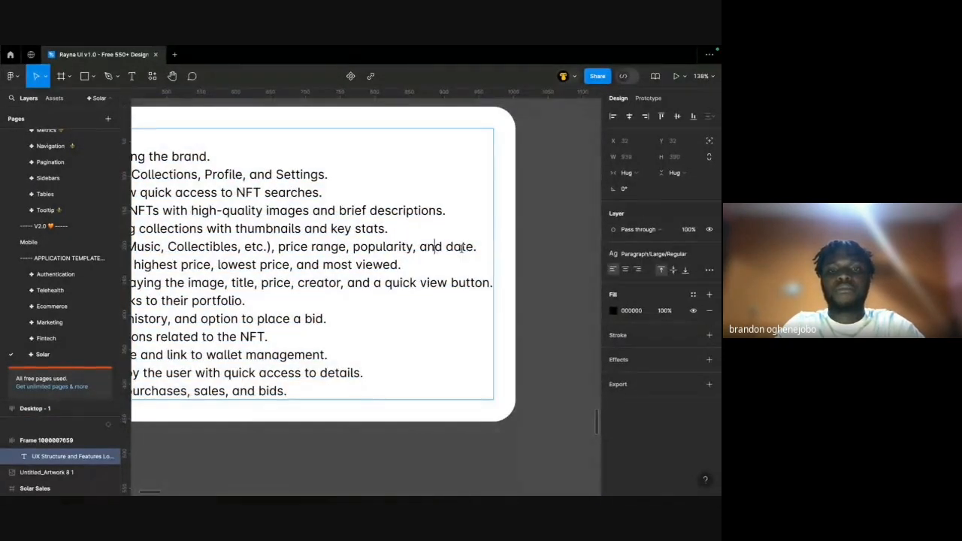
scroll(461, 247, "left", 3)
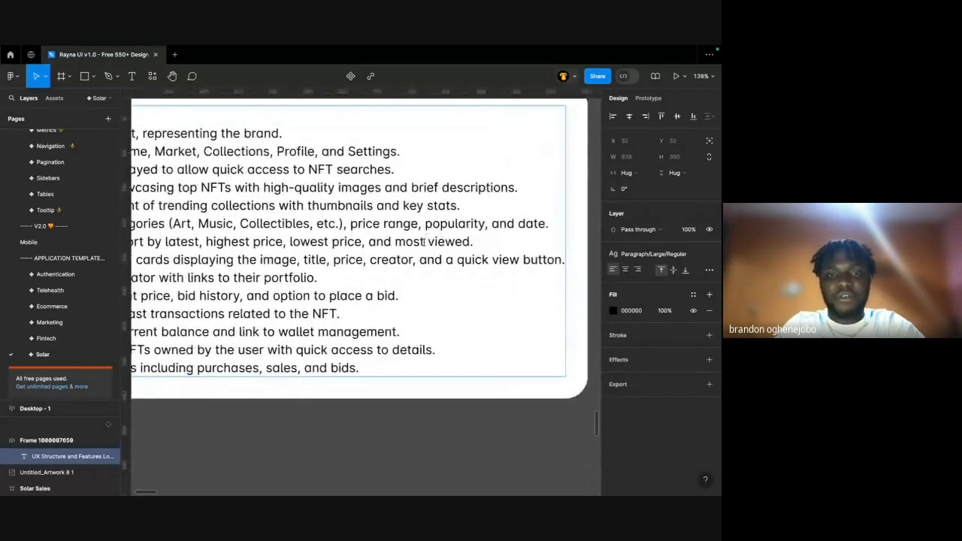
scroll(423, 241, "left", 2)
scroll(423, 241, "up", 1)
double_click(260, 232)
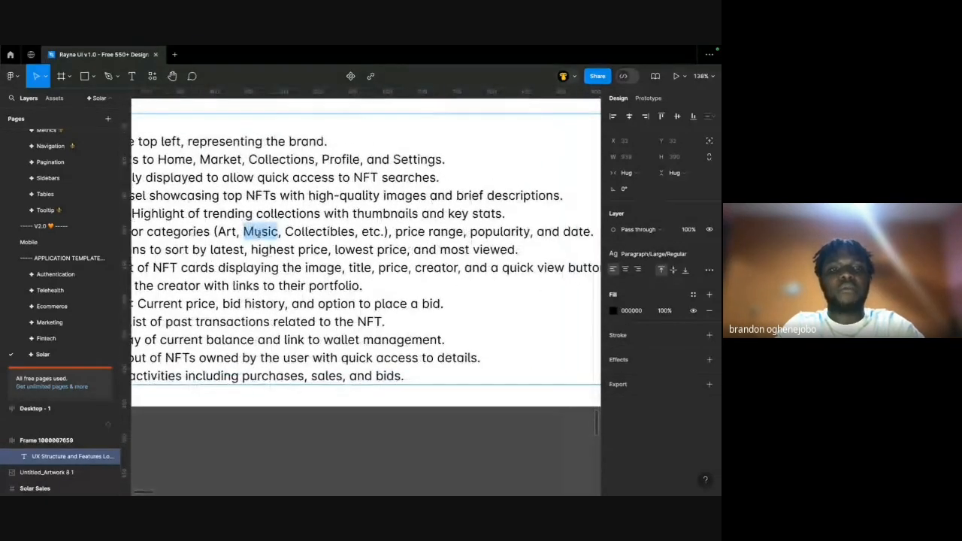
double_click(227, 231)
scroll(227, 231, "down", 4)
scroll(231, 234, "right", 12)
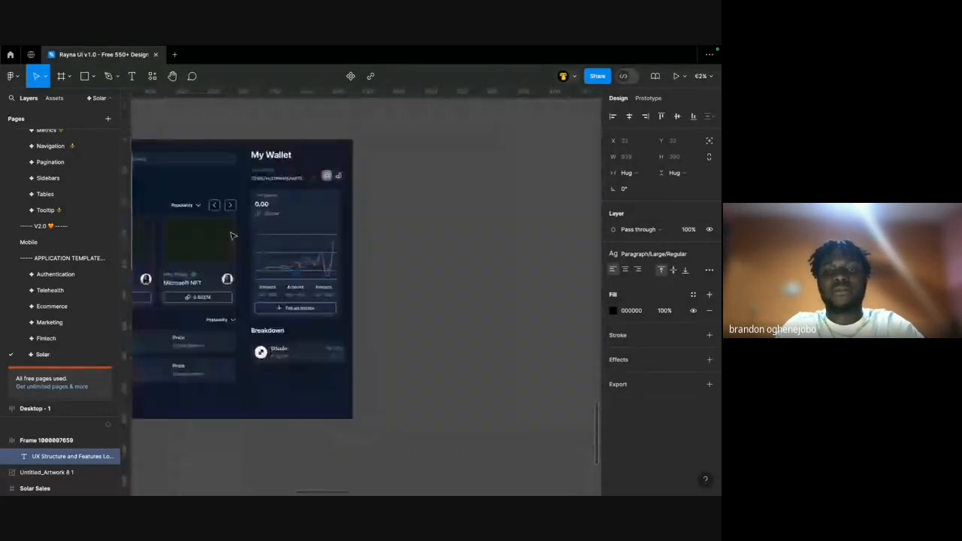
Change the filter dropdown label in the My collection header from Popularity to "Art".
scroll(232, 235, "left", 2)
scroll(278, 292, "up", 3)
double_click(364, 310)
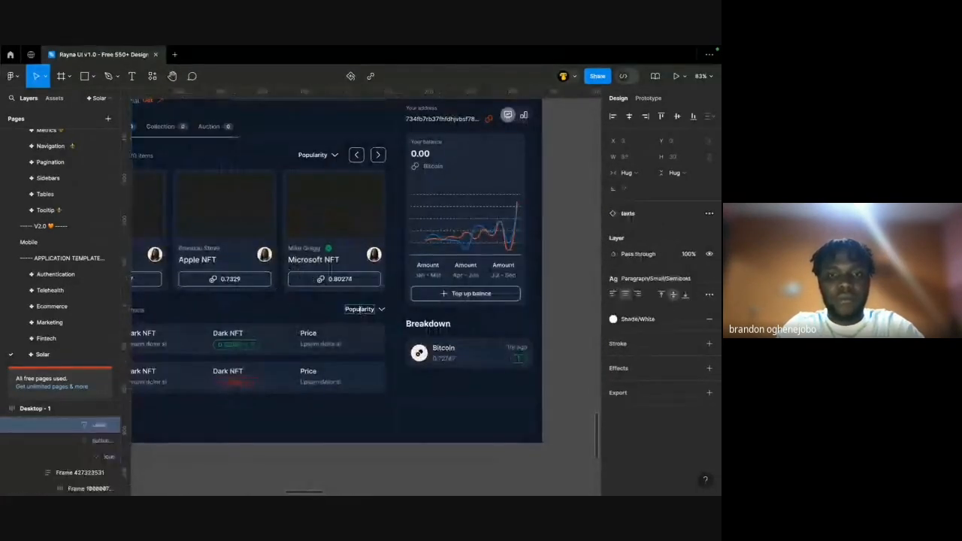
type("Art")
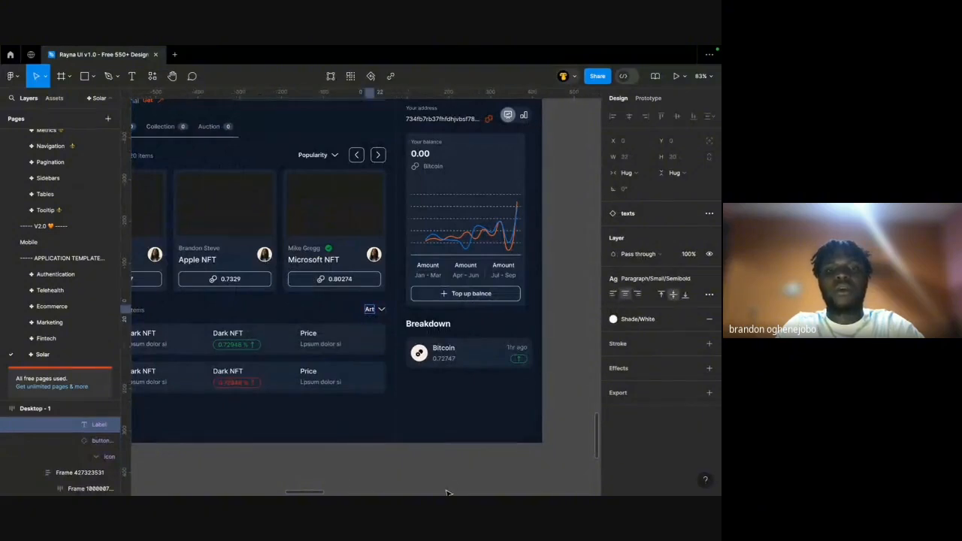
scroll(445, 490, "down", 2)
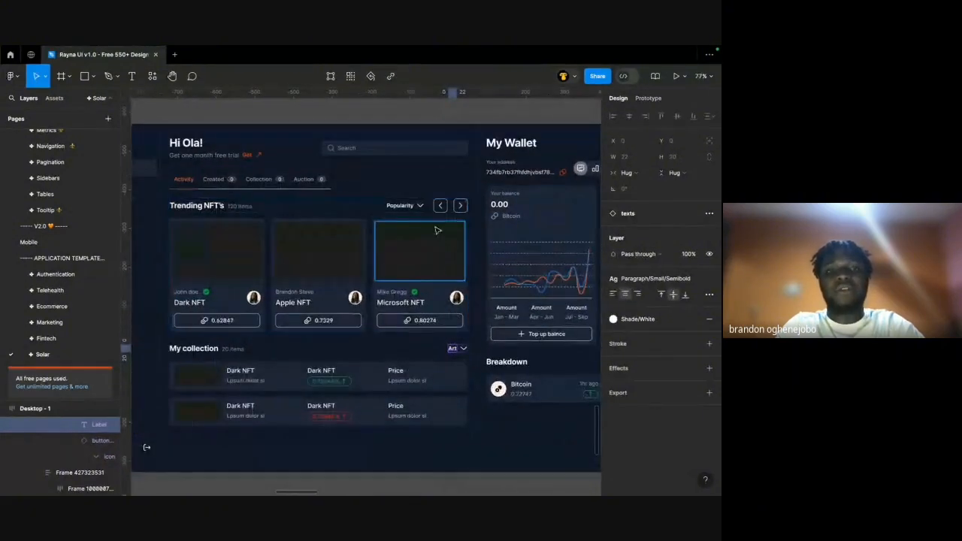
Recolour both the Popularity and Art filter dropdowns with the Grey/100 library colour.
left_click(239, 206)
double_click(401, 209)
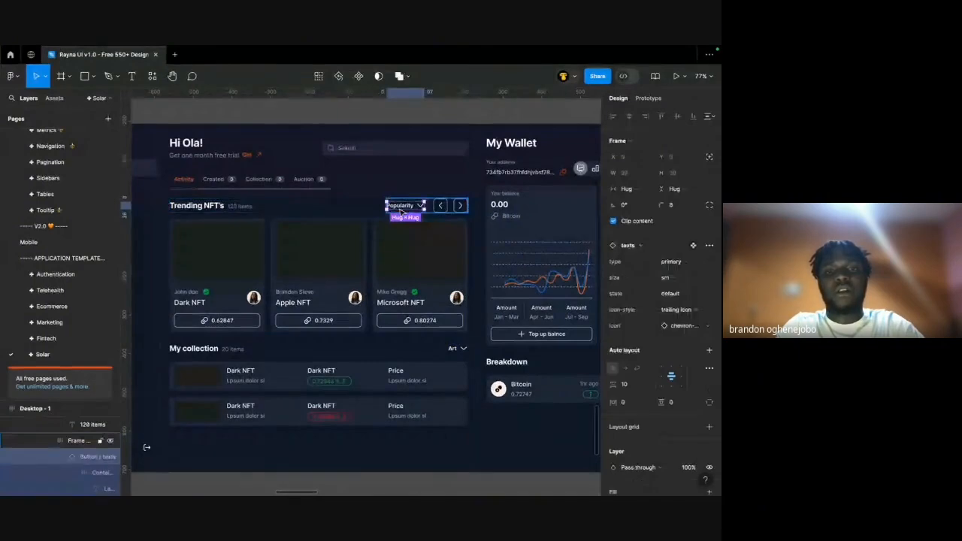
left_click(454, 350)
left_click(454, 350)
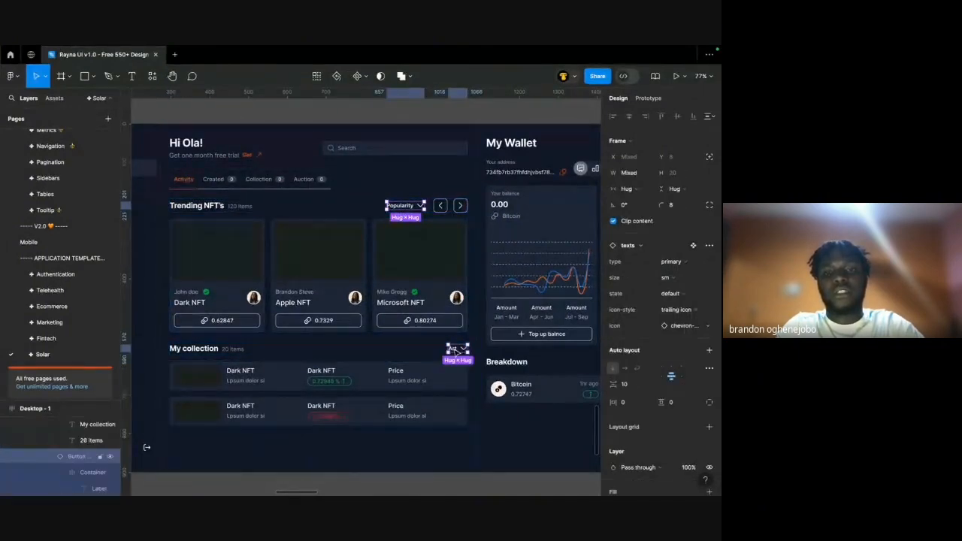
scroll(679, 453, "down", 3)
left_click(634, 410)
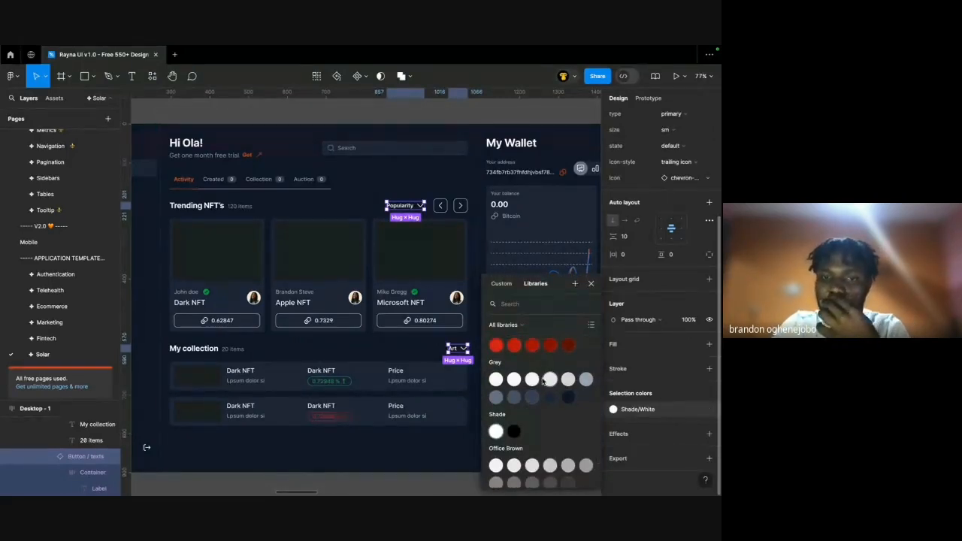
left_click(532, 380)
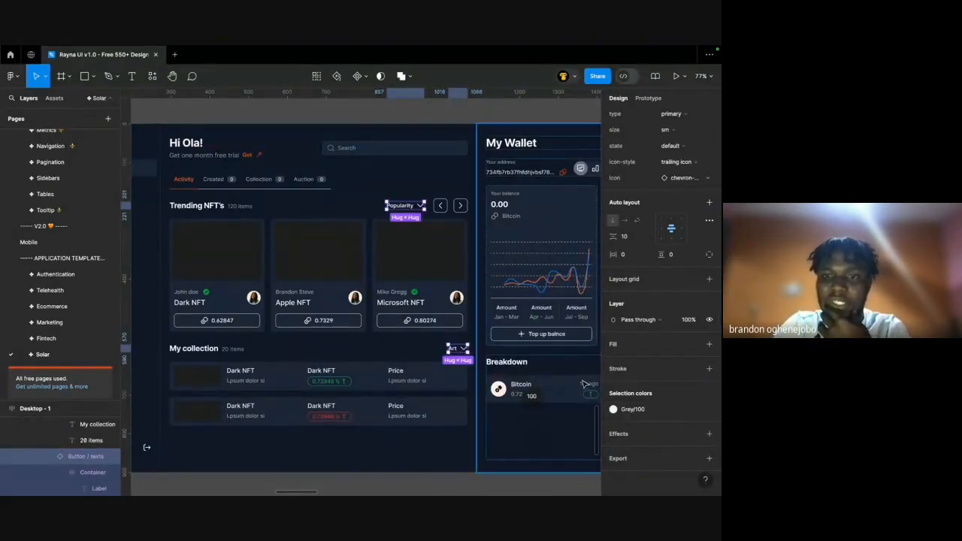
left_click(615, 412)
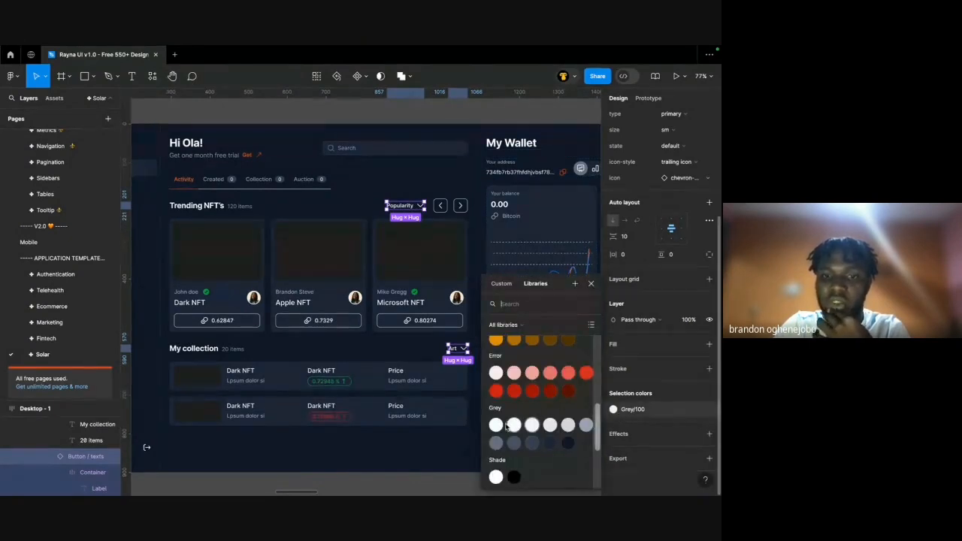
left_click(473, 184)
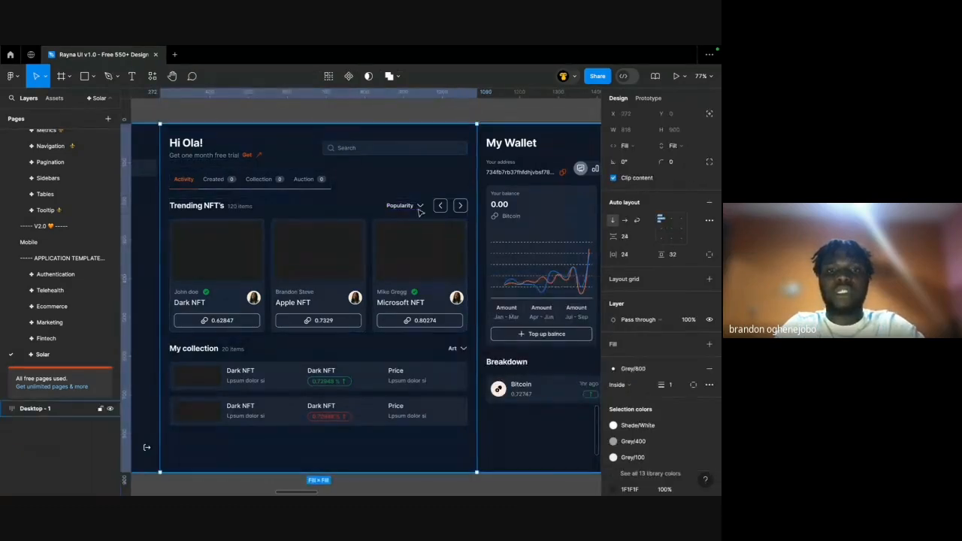
Check the colour styles of the carousel arrows, the My collection item count and the Art dropdown, and review the whole dashboard.
double_click(456, 208)
scroll(611, 402, "down", 1)
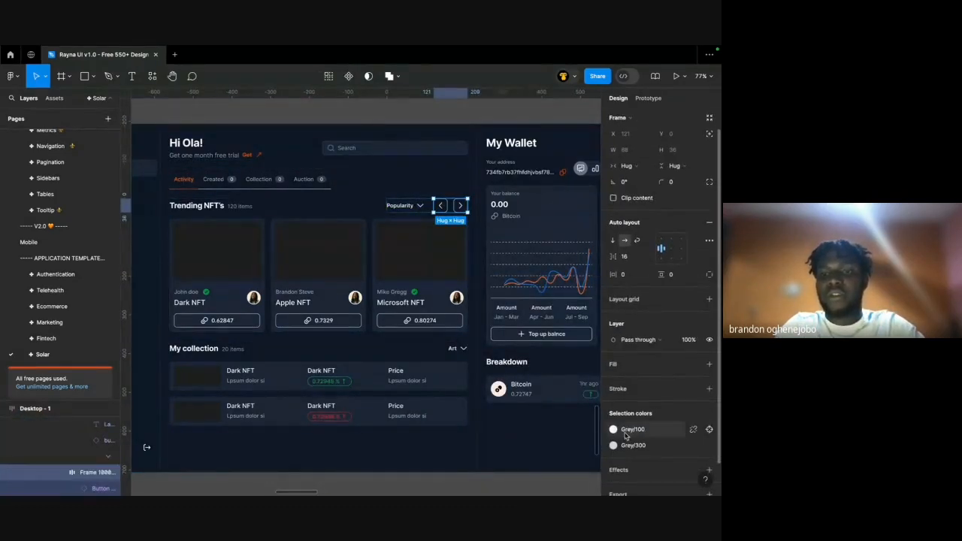
left_click(625, 434)
left_click(437, 370)
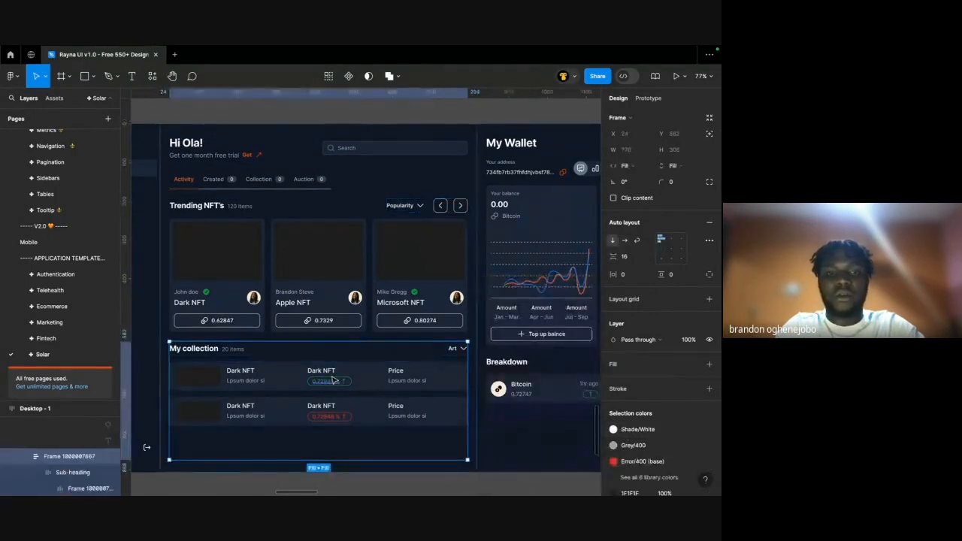
left_click(232, 350, "super")
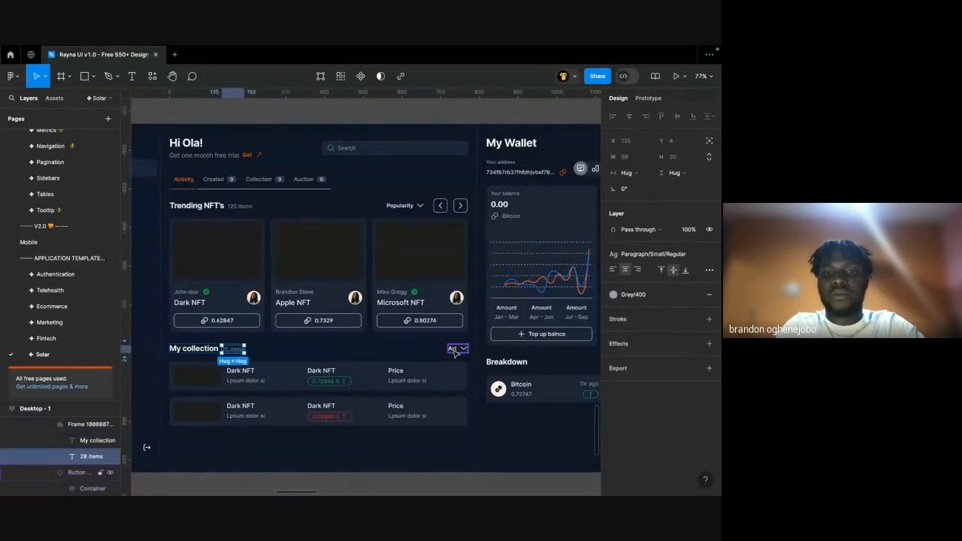
left_click(451, 351)
scroll(452, 353, "right", 1)
scroll(451, 353, "down", 1)
scroll(669, 374, "down", 3)
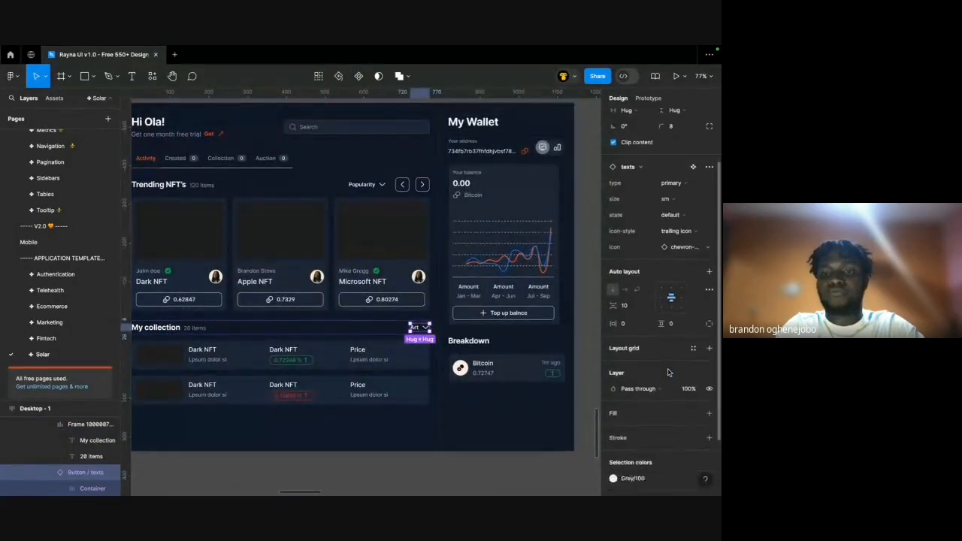
scroll(532, 461, "left", 2)
scroll(577, 279, "up", 1)
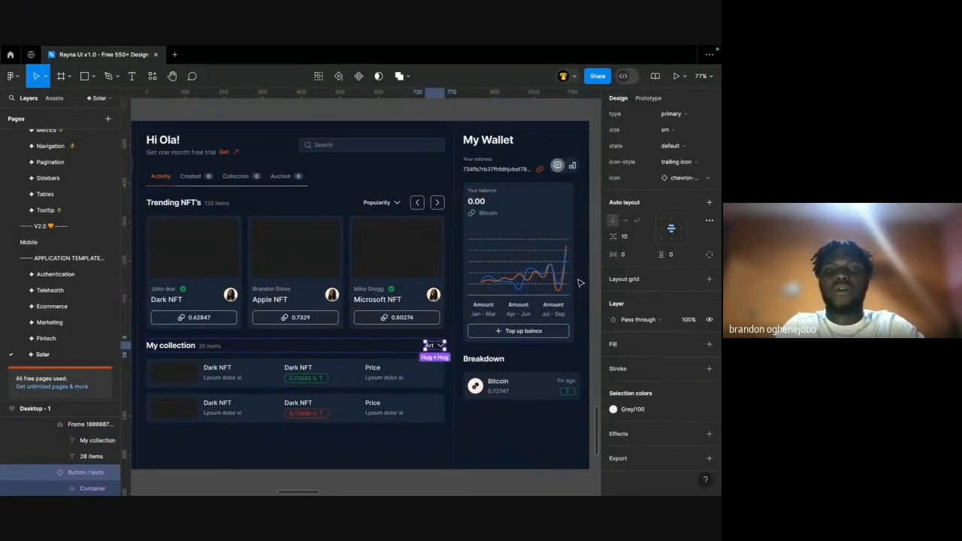
scroll(538, 270, "down", 5)
left_click(483, 172)
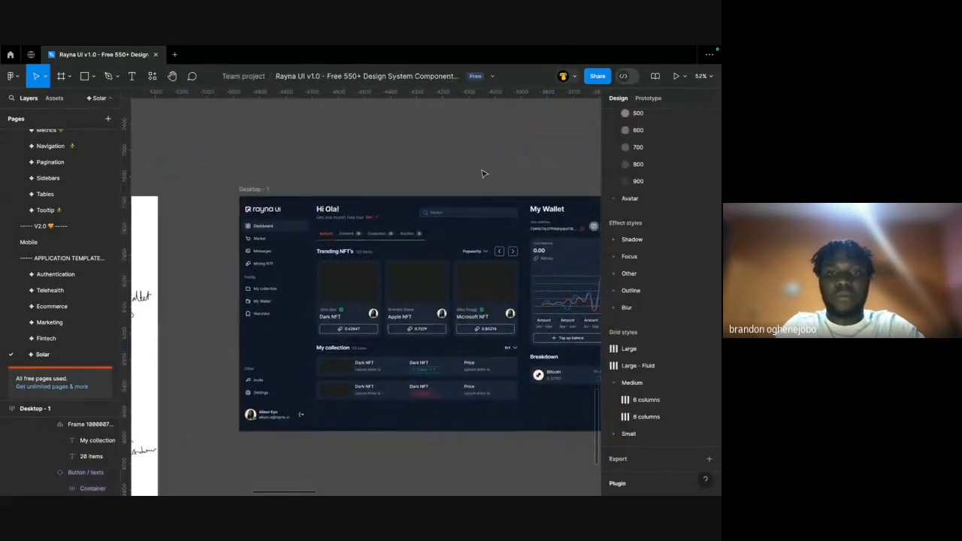
Rename the Auction tab above the Trending NFT's section to "Auctions".
scroll(419, 249, "up", 5)
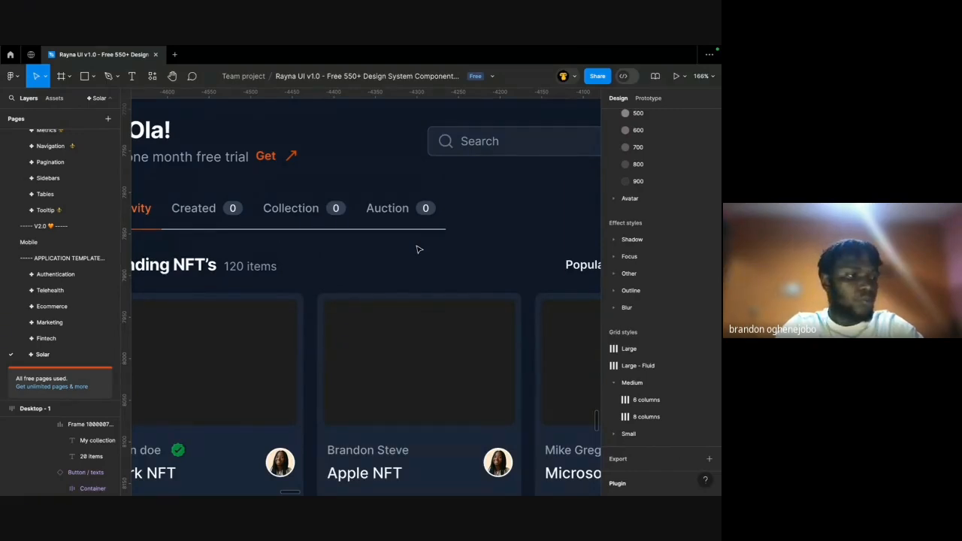
double_click(399, 207)
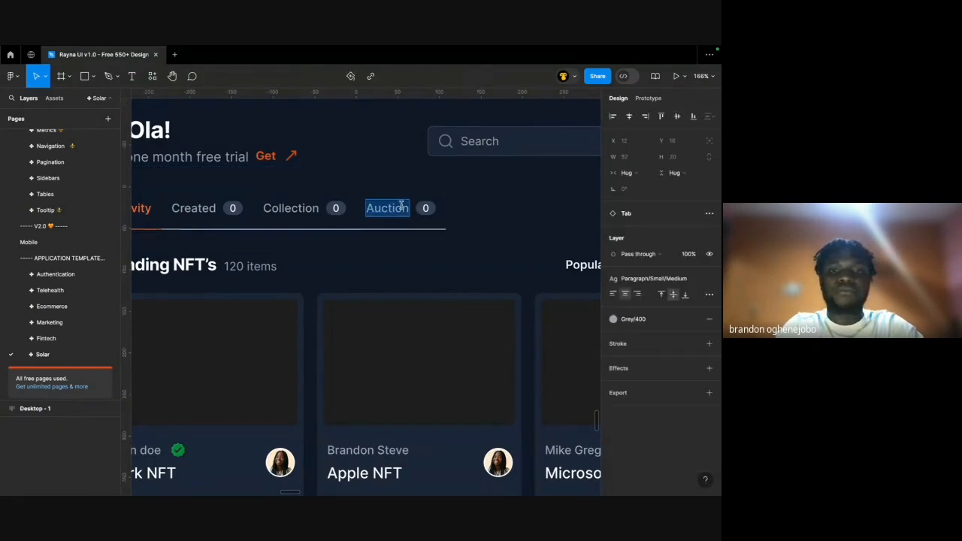
key("Right")
type("s")
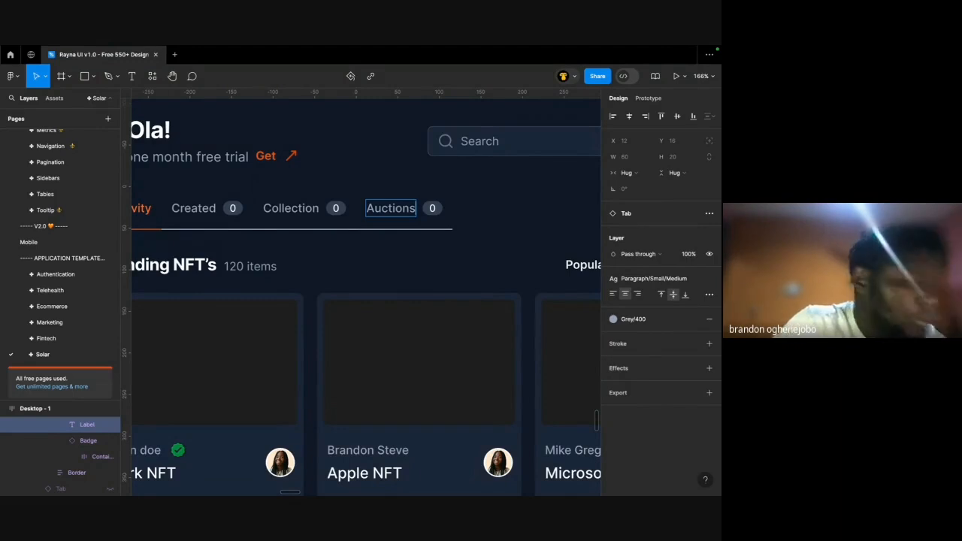
scroll(400, 209, "down", 5)
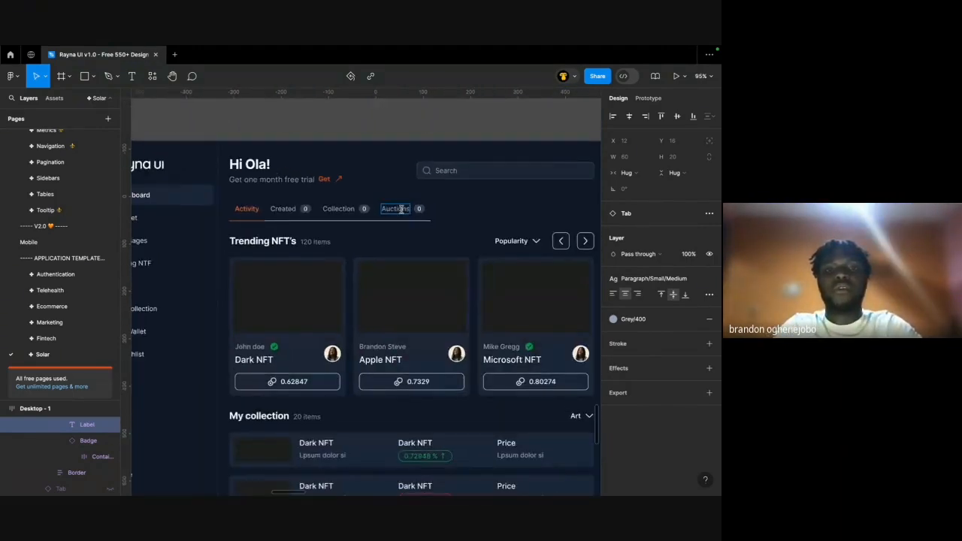
Make the three hidden placeholder tabs after the Auctions tab visible.
left_click(398, 211)
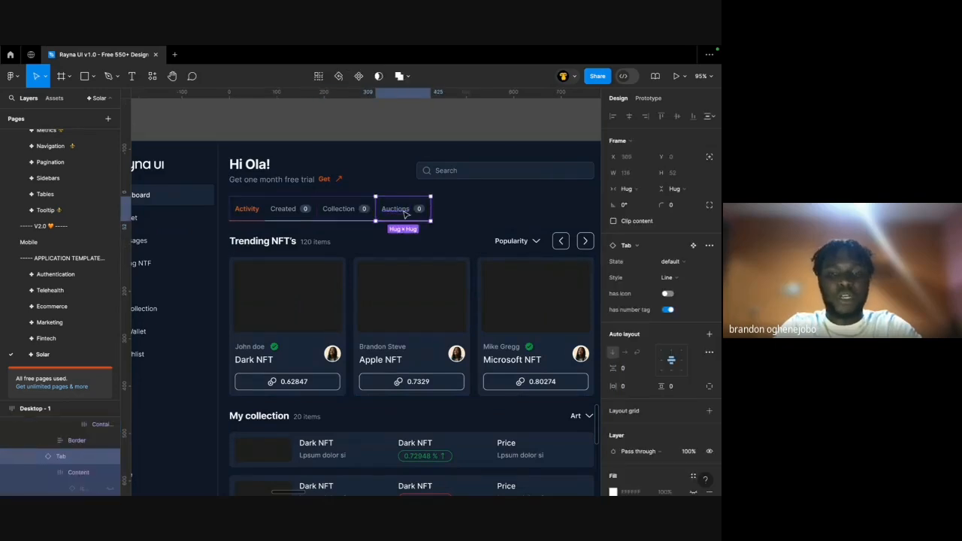
scroll(43, 429, "down", 3)
scroll(82, 477, "up", 1)
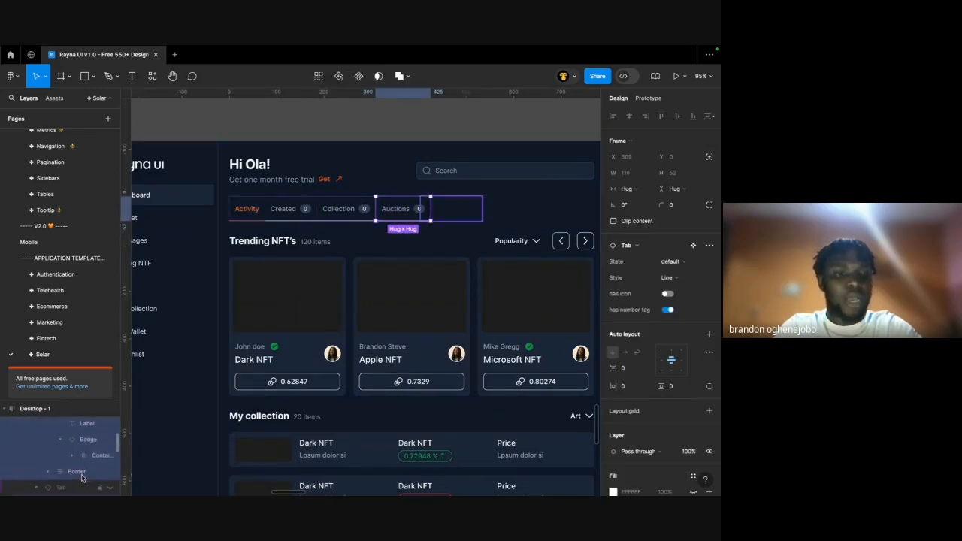
scroll(97, 455, "down", 2)
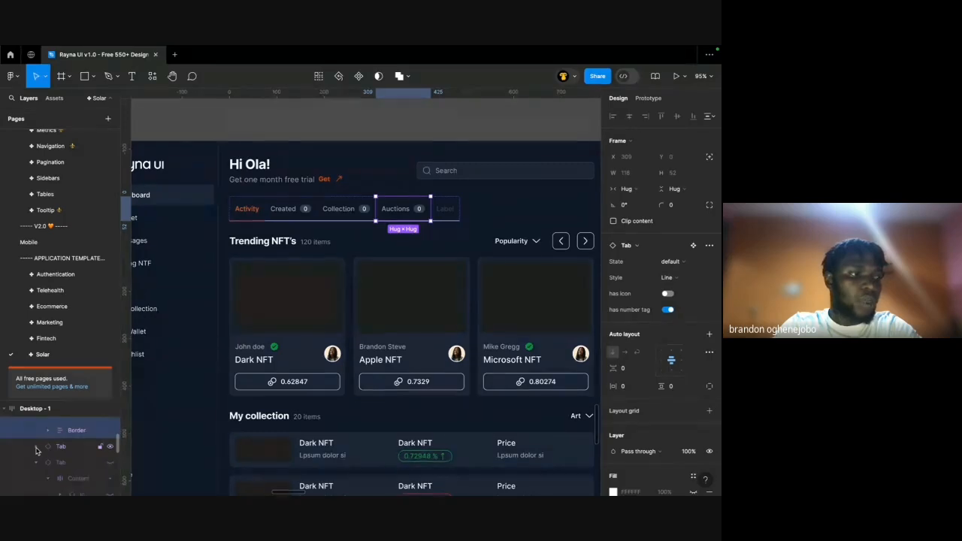
scroll(35, 450, "down", 1)
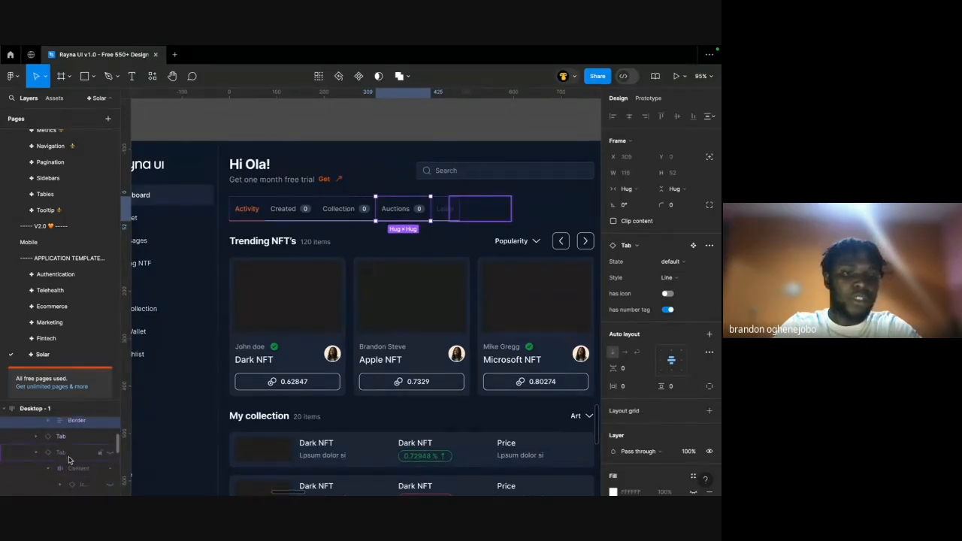
scroll(60, 455, "up", 1)
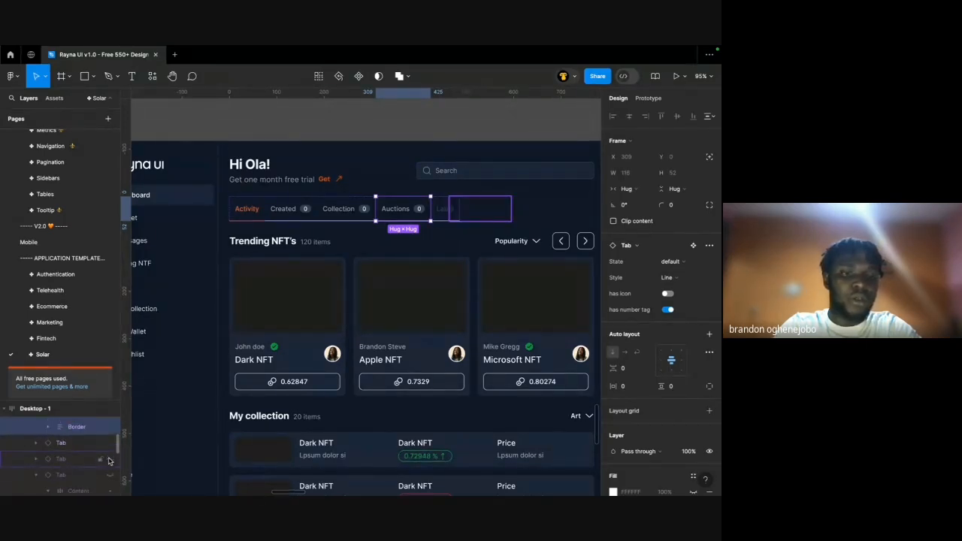
left_click(453, 213)
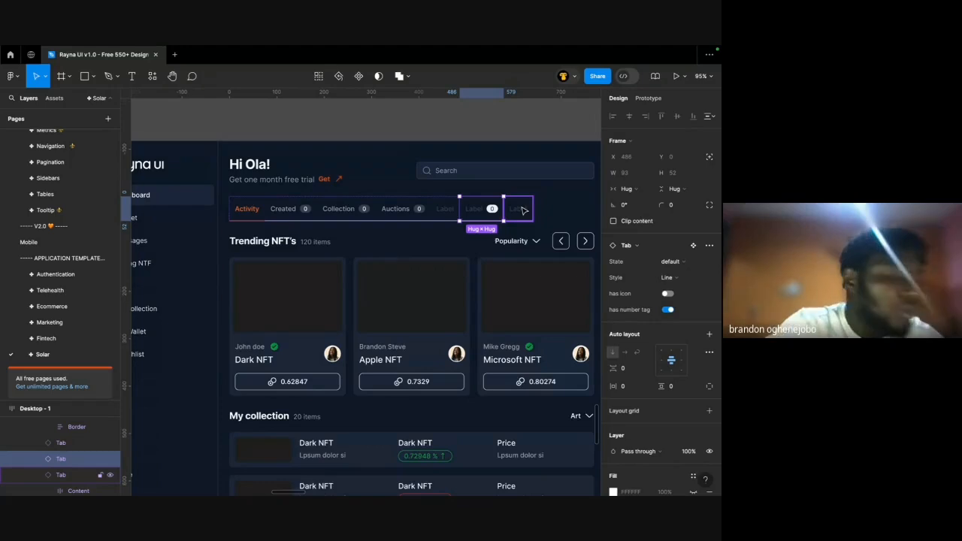
scroll(363, 217, "right", 2)
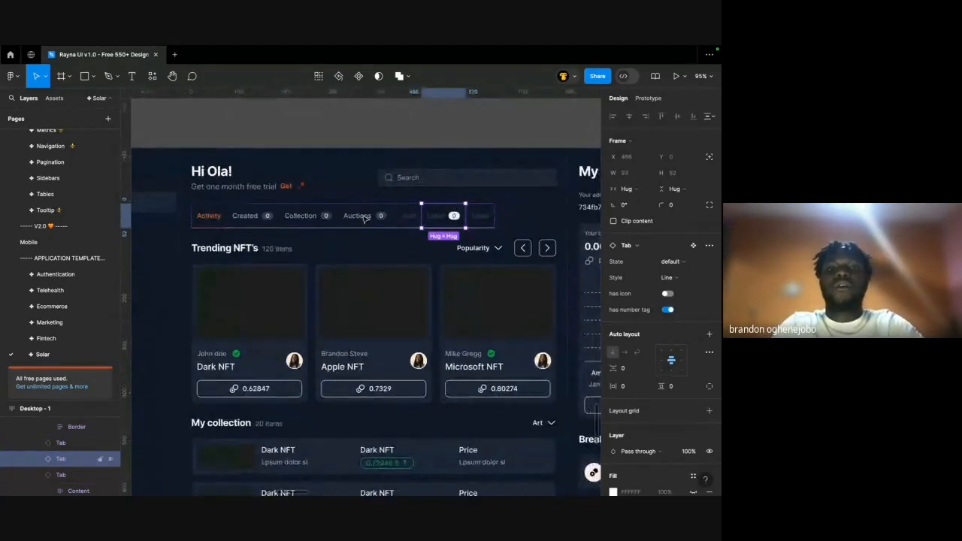
Apply the Grey/400 text styling of the Auctions label to the labels of the three placeholder tabs.
left_click(407, 215, "shift")
left_click(479, 215, "shift")
scroll(639, 435, "down", 3)
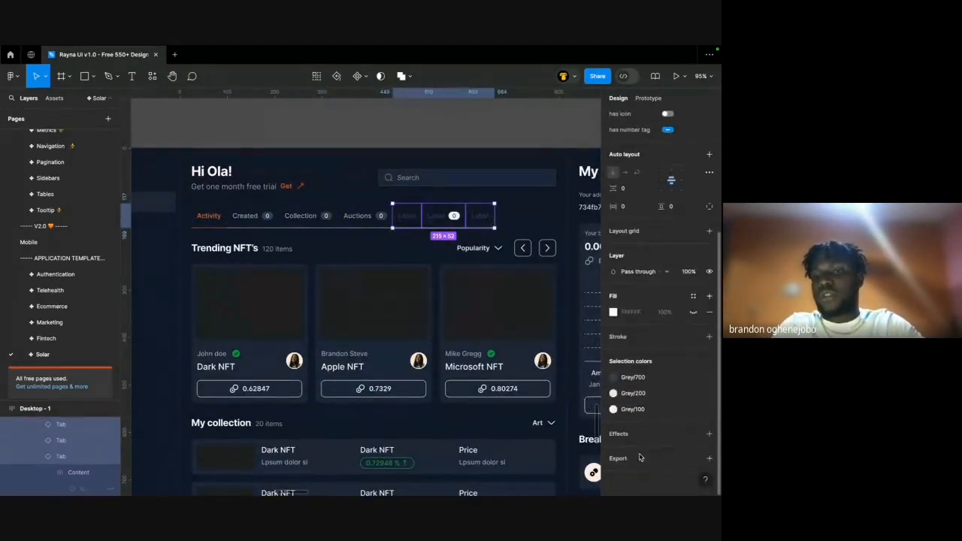
double_click(356, 217)
left_click(406, 216)
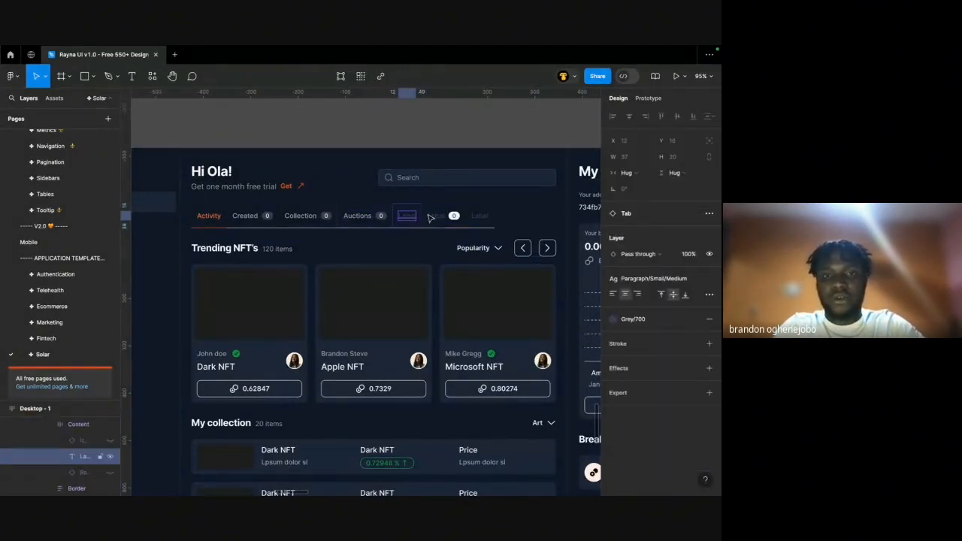
left_click(436, 216, "shift")
left_click(479, 216, "shift")
key("super+alt+v")
scroll(483, 220, "up", 5)
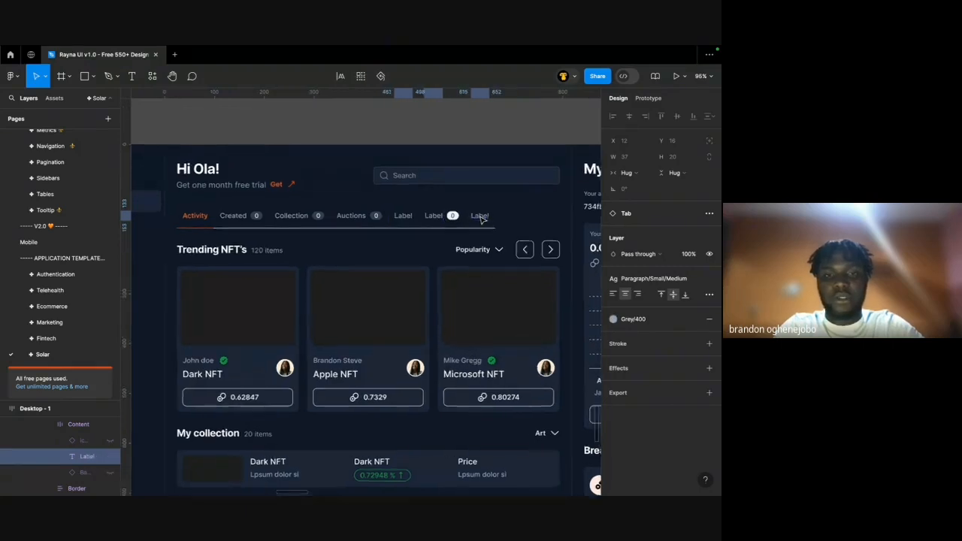
Review the Activity, Created, Collection and Auctions tabs in the row above the Trending NFT's section.
left_click(287, 235)
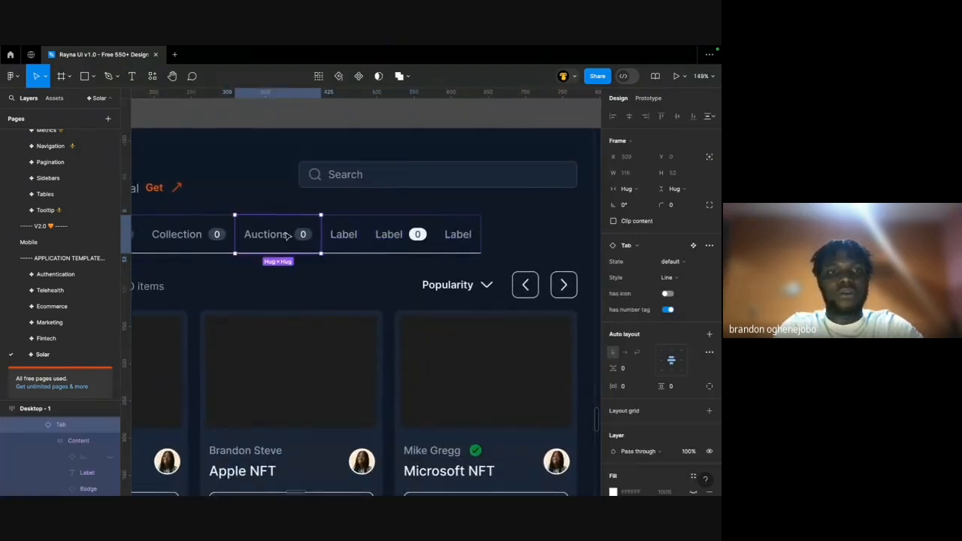
scroll(288, 234, "down", 1)
scroll(288, 235, "left", 2)
left_click(208, 234)
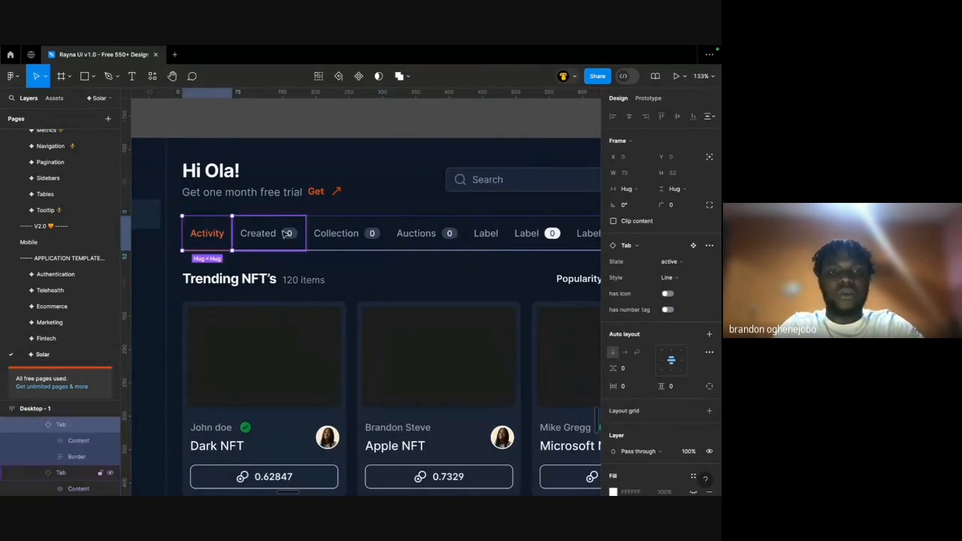
left_click(286, 234)
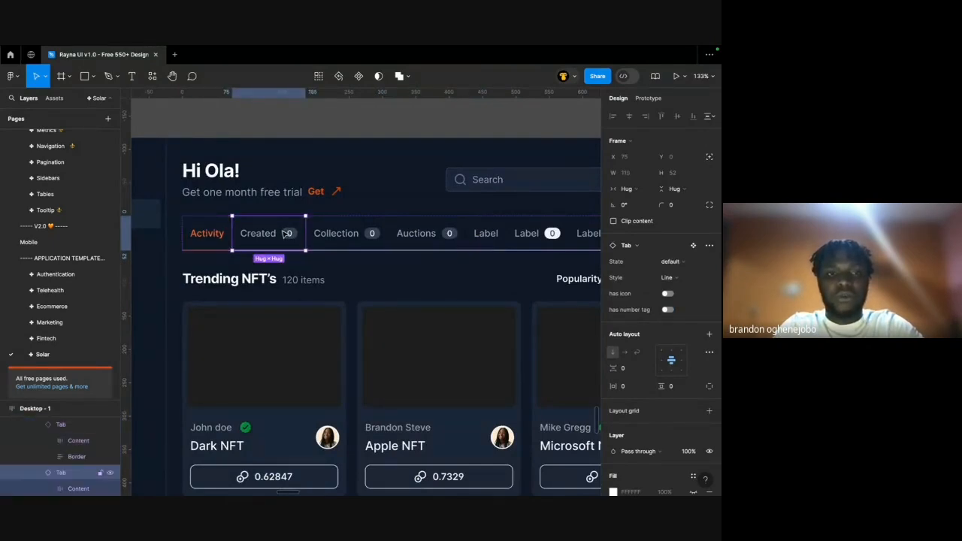
scroll(334, 236, "right", 1)
left_click(338, 237)
scroll(337, 237, "right", 2)
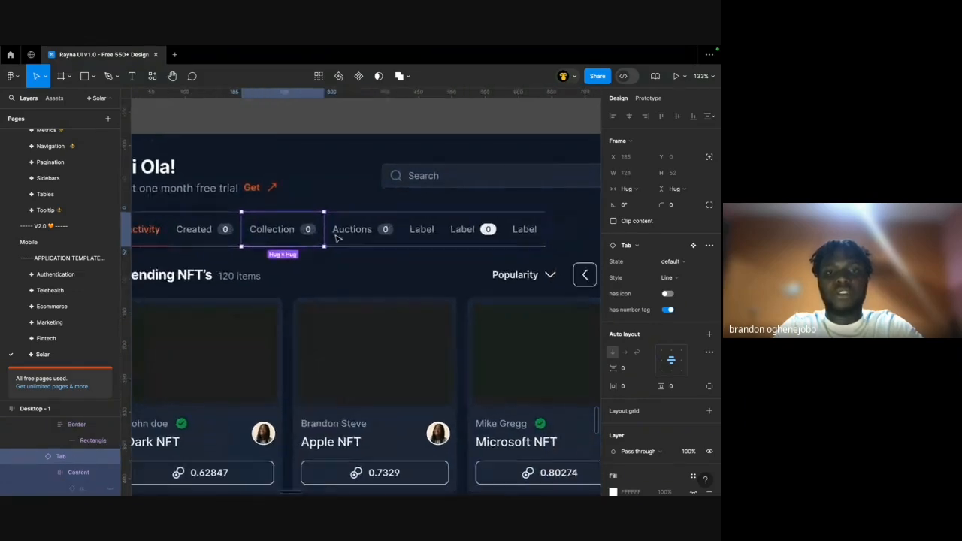
left_click(339, 234)
scroll(354, 231, "right", 1)
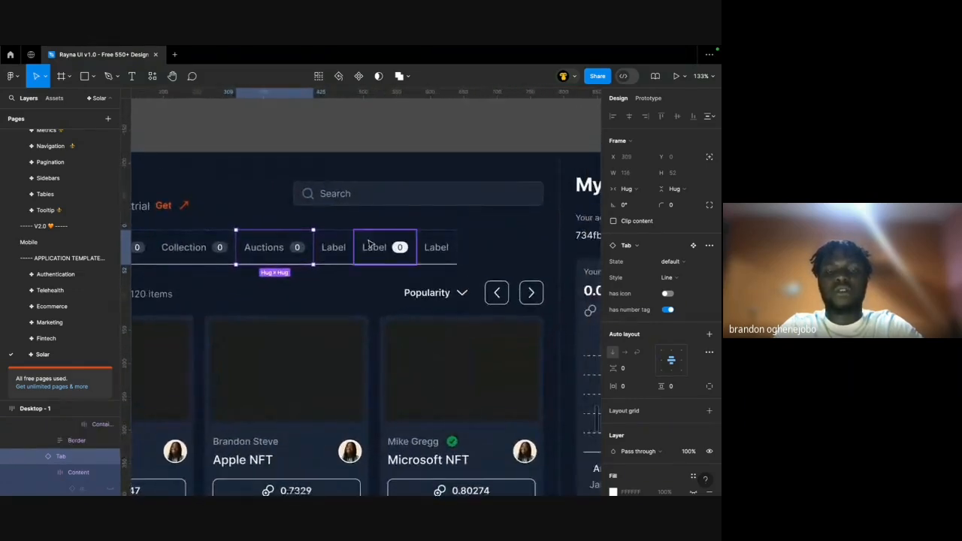
Delete the three placeholder Label tabs that follow the Auctions tab.
scroll(331, 248, "up", 1)
left_click(331, 248)
double_click(327, 254)
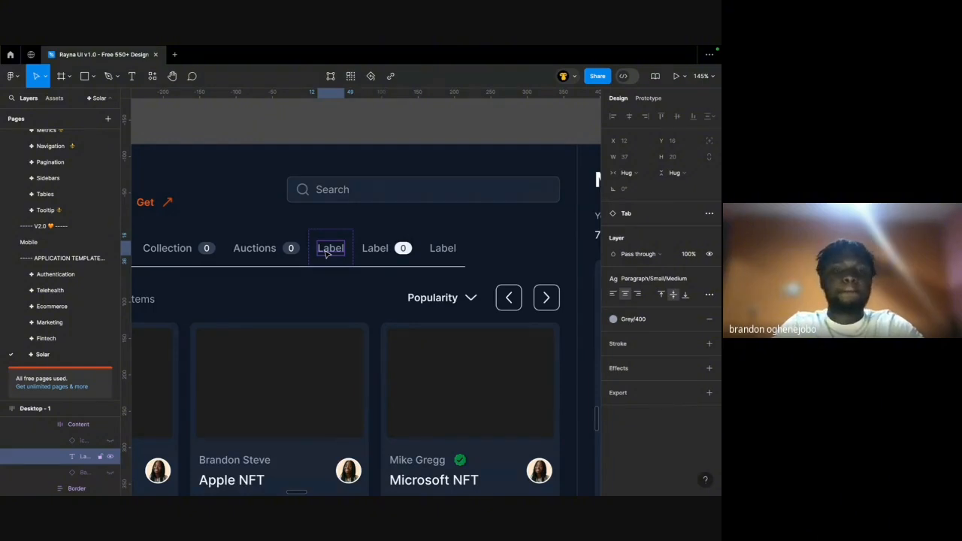
left_click(291, 263)
left_click(341, 255)
left_click(432, 255, "shift")
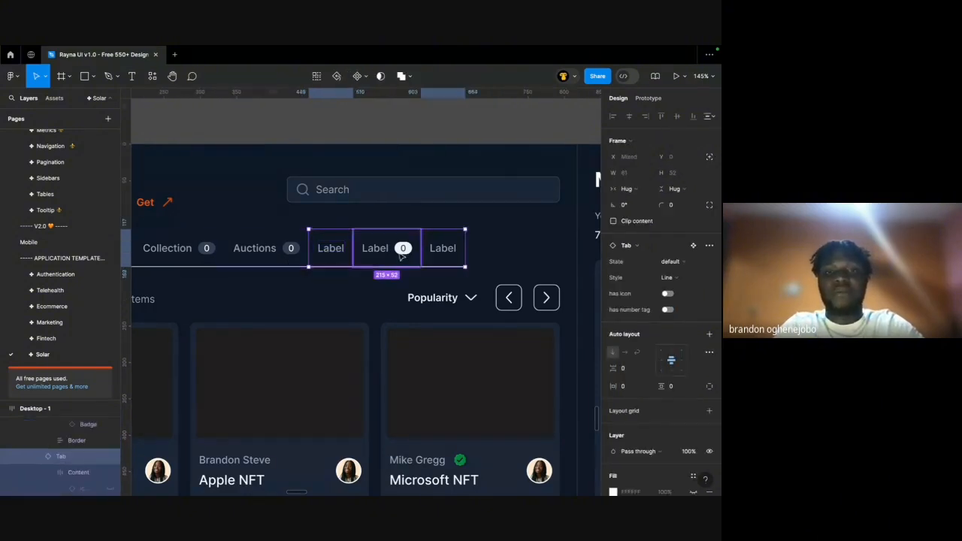
left_click(401, 256, "shift")
key("Delete")
Copy the coin icon and 0.80274 value from the Microsoft NFT card into the price column of the first My collection row.
scroll(400, 256, "down", 5)
scroll(399, 225, "left", 1)
scroll(399, 193, "down", 1)
scroll(399, 193, "right", 1)
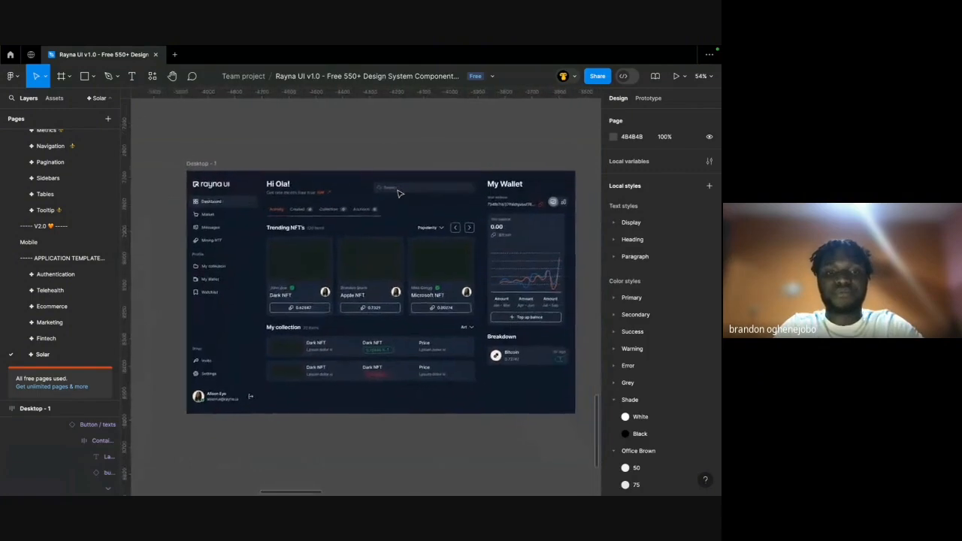
scroll(399, 193, "left", 1)
scroll(398, 193, "up", 5, "ctrl")
scroll(407, 271, "down", 3)
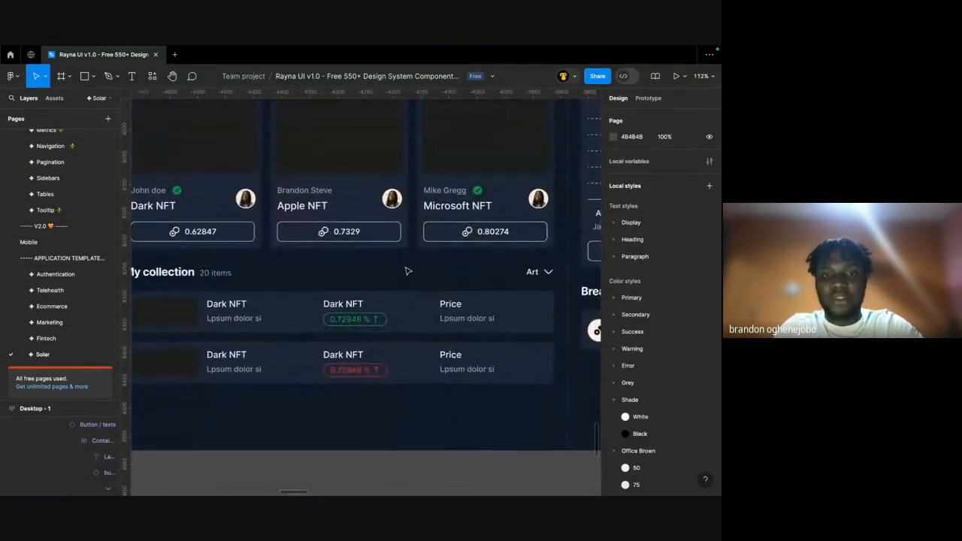
scroll(436, 293, "left", 1)
left_click(453, 308)
scroll(457, 309, "down", 3, "ctrl")
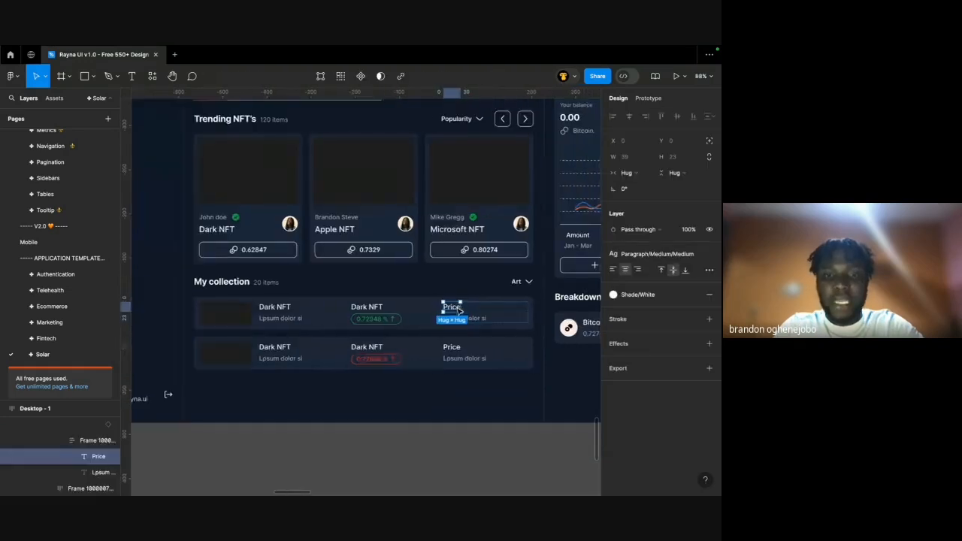
scroll(458, 309, "up", 2, "ctrl")
left_click(479, 248)
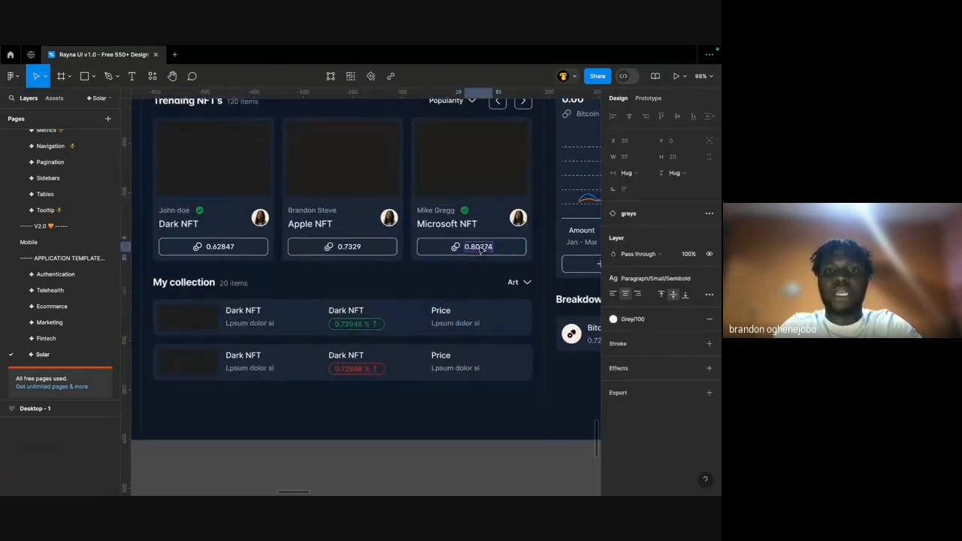
double_click(479, 248)
left_click(425, 251)
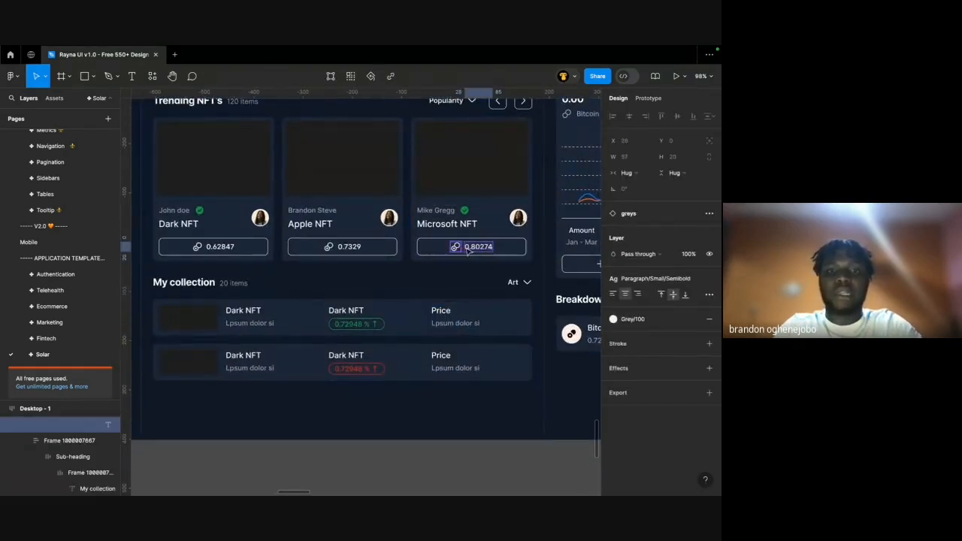
left_click(427, 251)
double_click(475, 252)
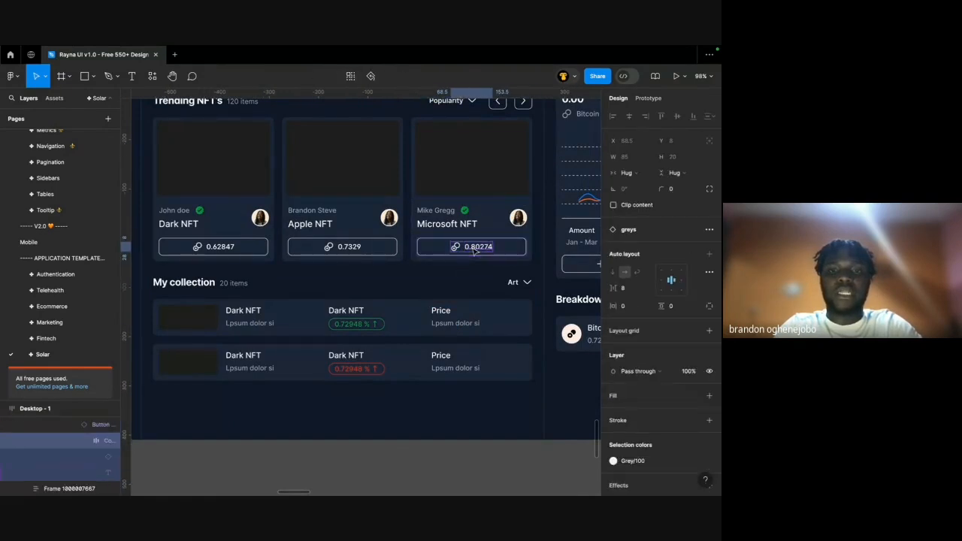
left_click_drag(475, 252, 454, 328)
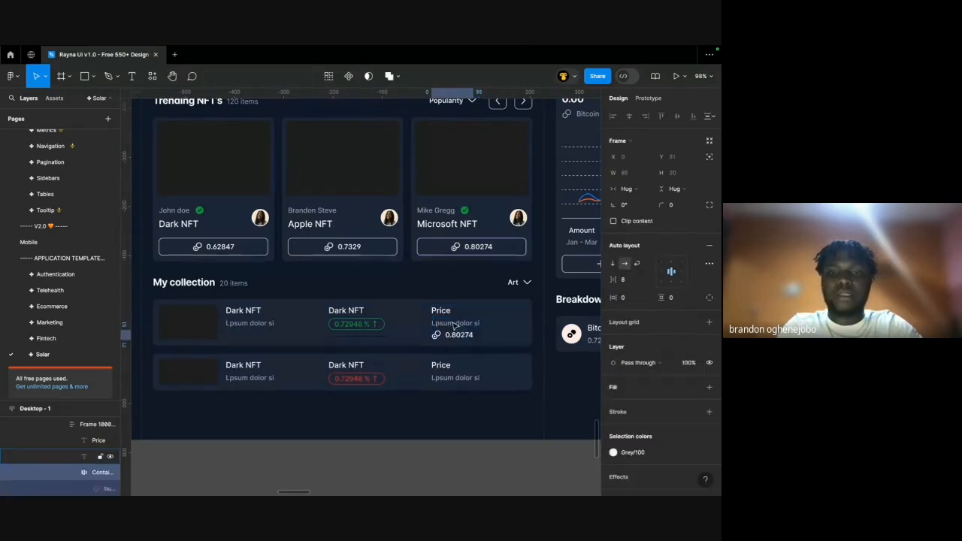
Delete the Price label in the first My collection row and paste the coin icon with 0.80274 under the second row's Price label.
scroll(449, 324, "up", 3)
left_click(450, 307)
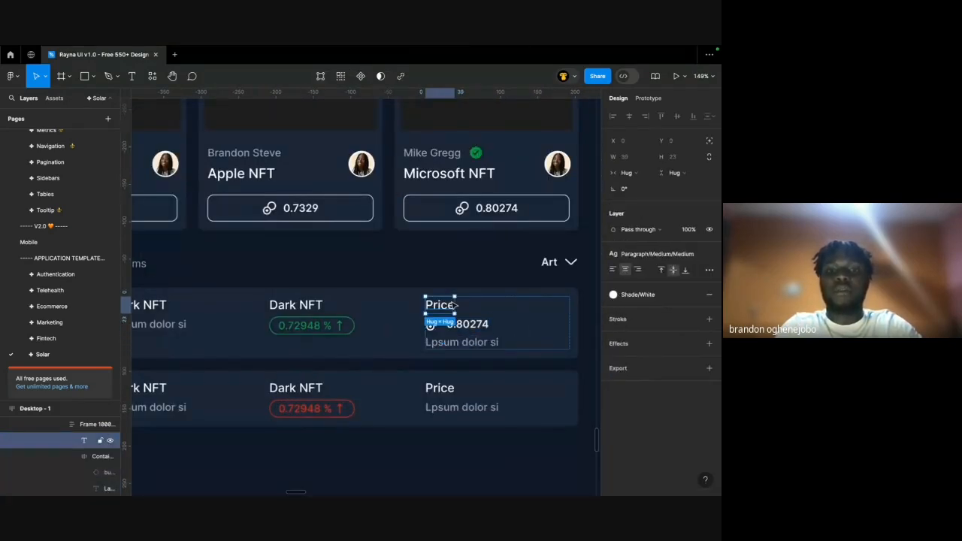
key("Delete")
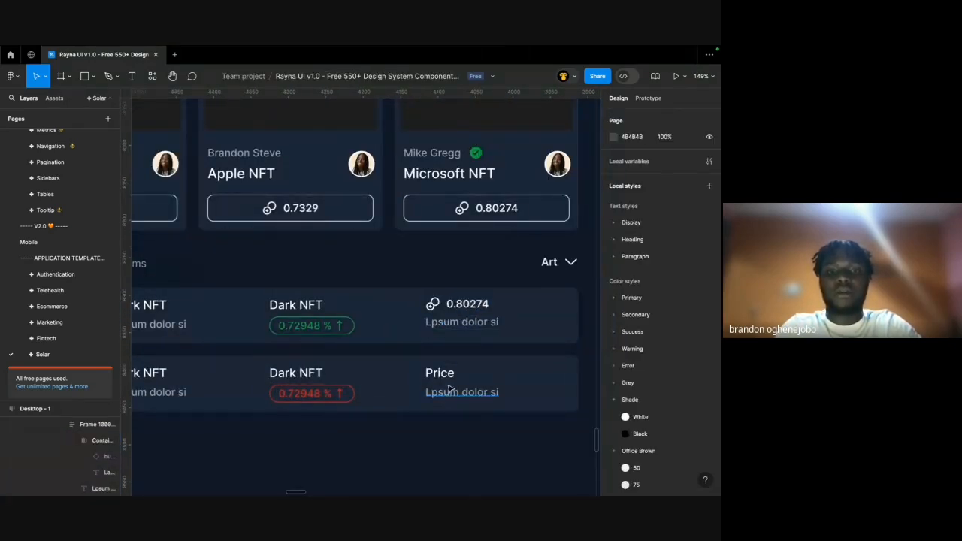
left_click(450, 378)
key("ctrl+v")
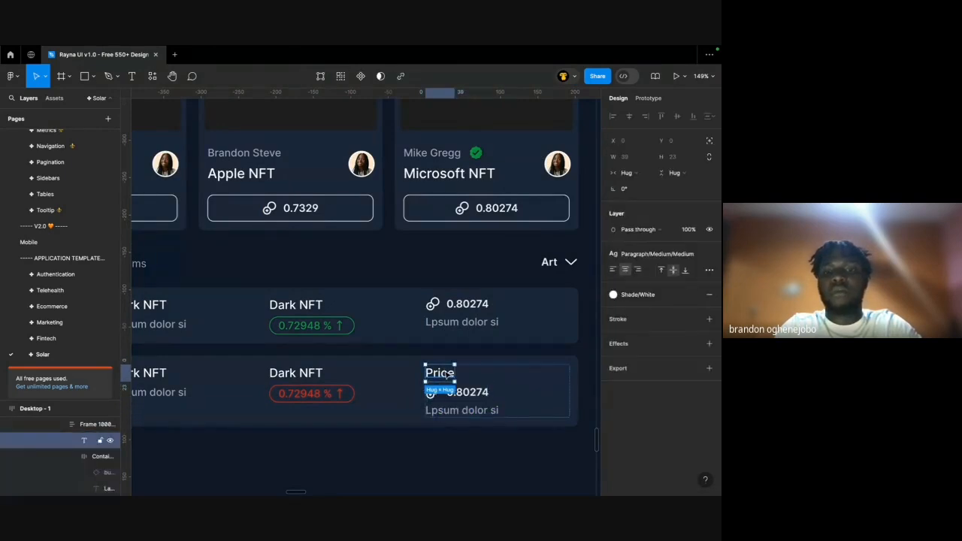
Compare the text styles of the Price label, the 0.80274 value and the Dark NFT title in the second My collection row.
double_click(487, 394)
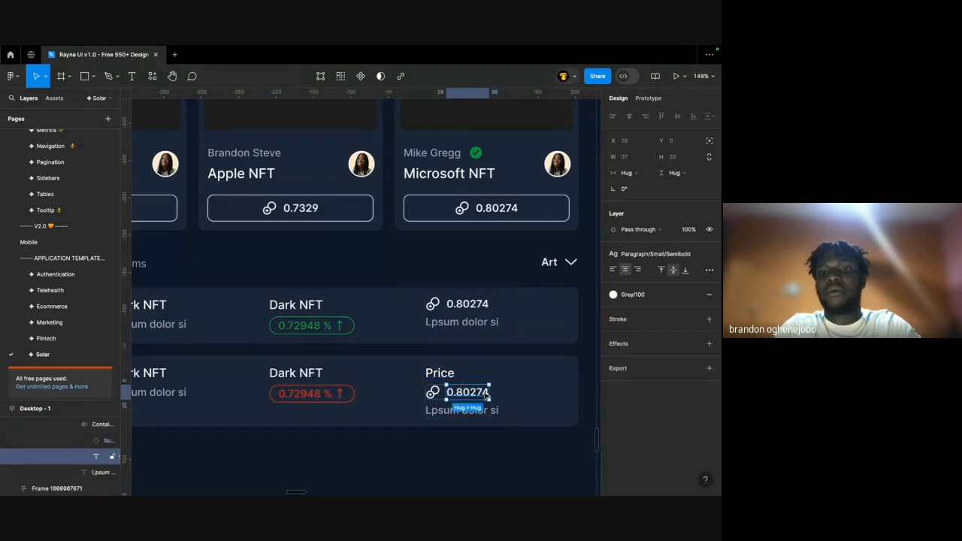
left_click(446, 375)
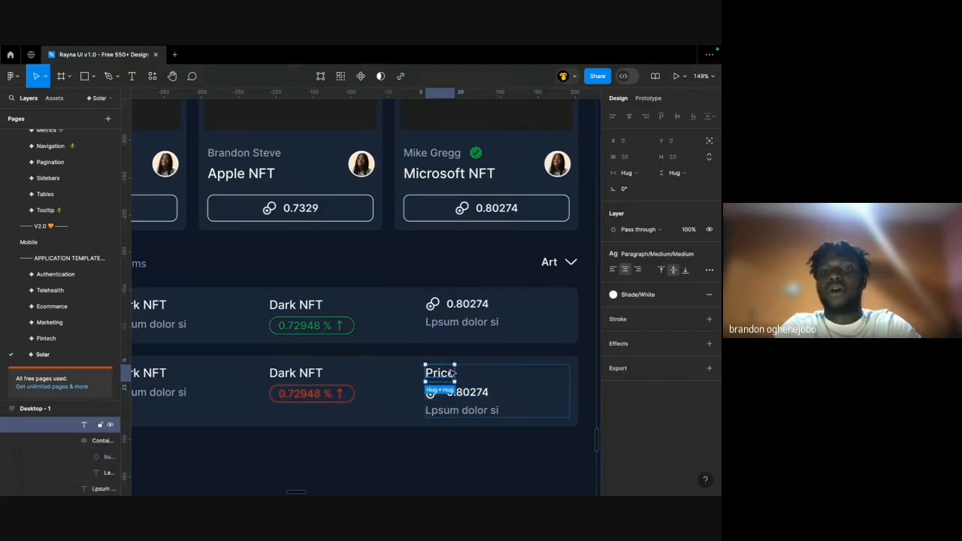
left_click(643, 255)
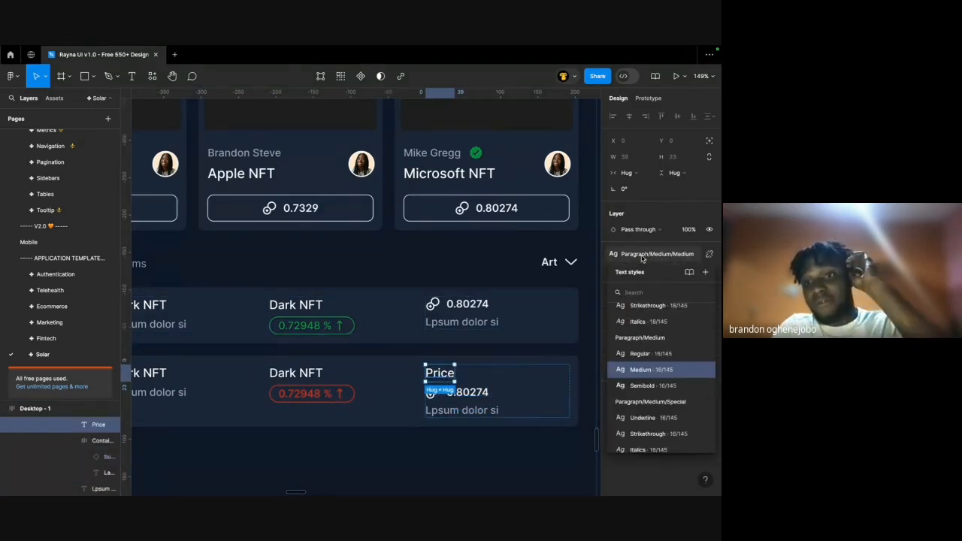
double_click(466, 392)
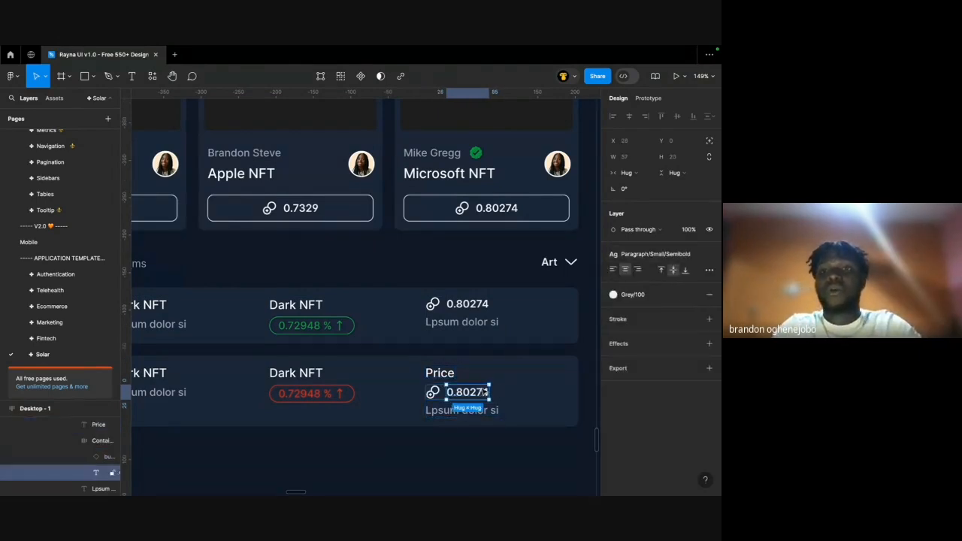
left_click(651, 254)
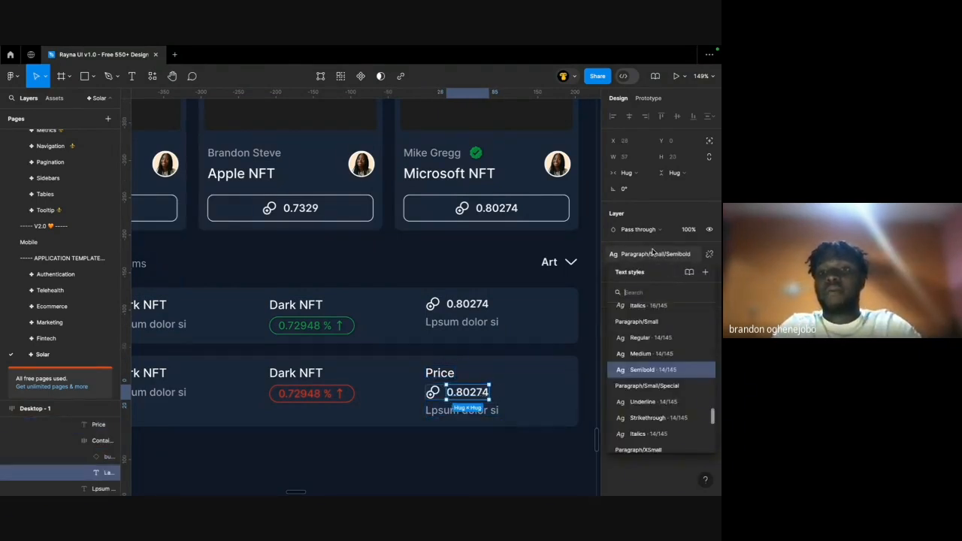
left_click(484, 364)
left_click(443, 376)
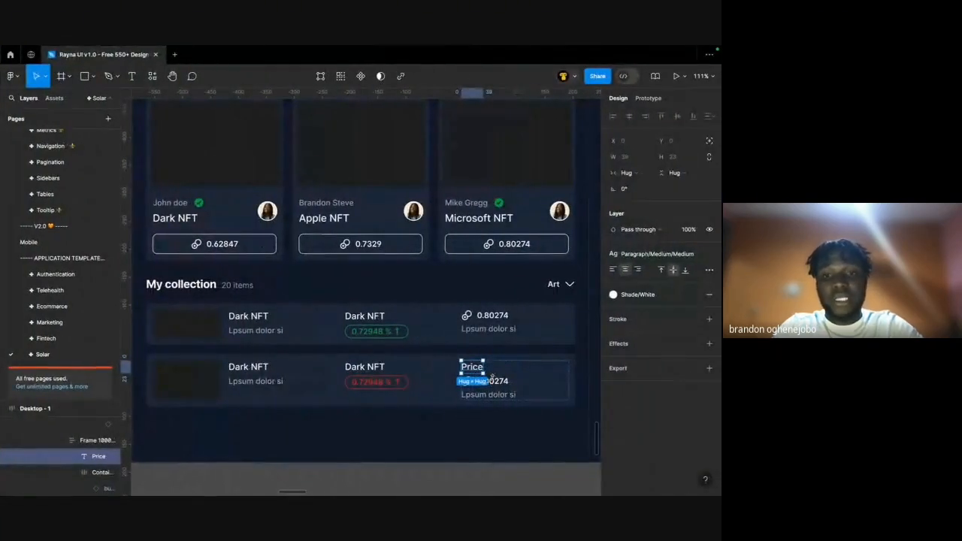
left_click(500, 383)
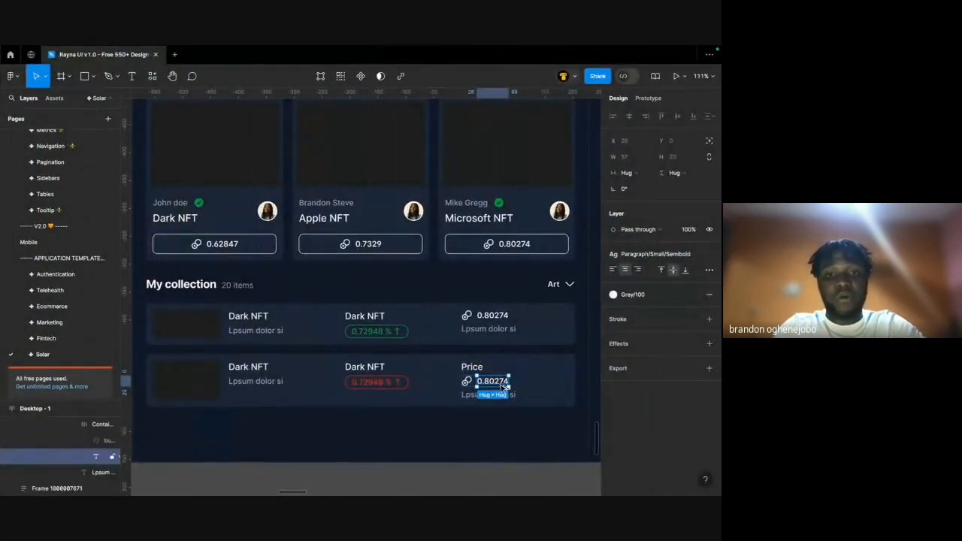
left_click(365, 367)
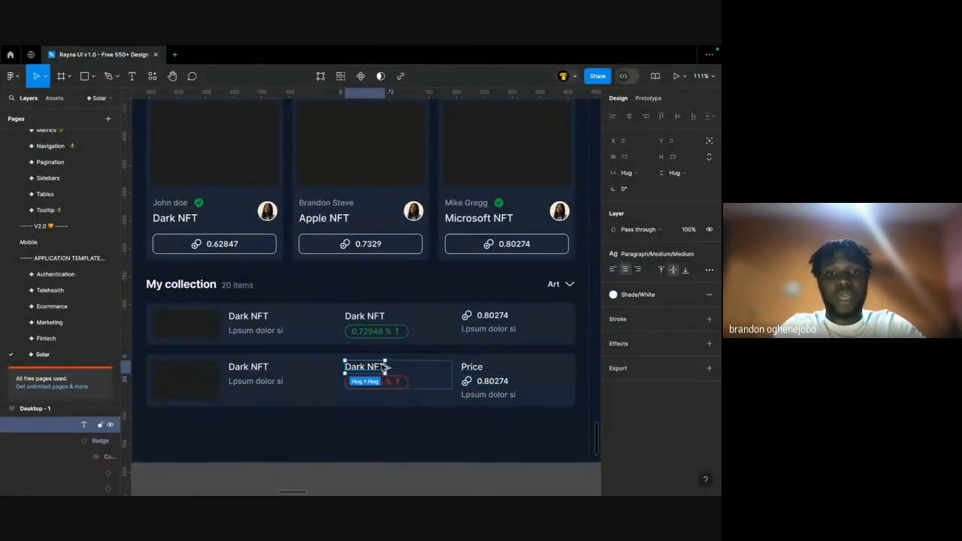
Apply the Paragraph/Small/Semibold text style and Grey/100 colour to the Dark NFT titles in both My collection rows.
left_click(248, 368)
left_click(263, 319)
left_click(367, 318)
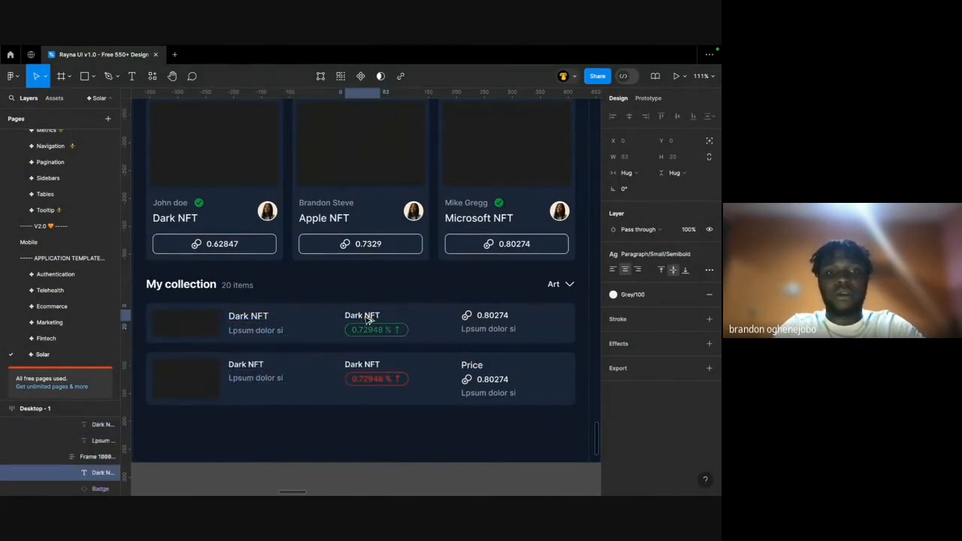
left_click(254, 316)
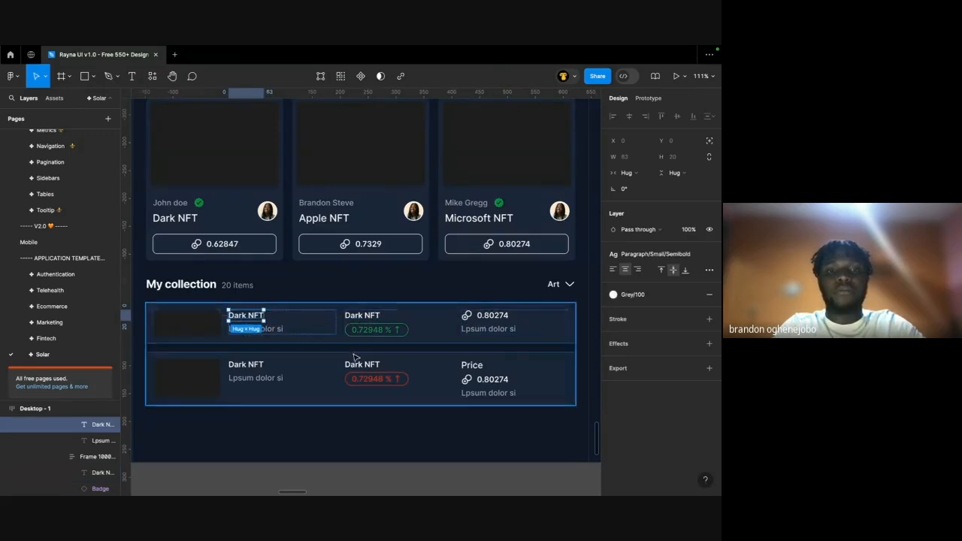
Set the vertical auto layout spacing to 6 for the three text columns in both My collection rows.
left_click(273, 382)
left_click(263, 379)
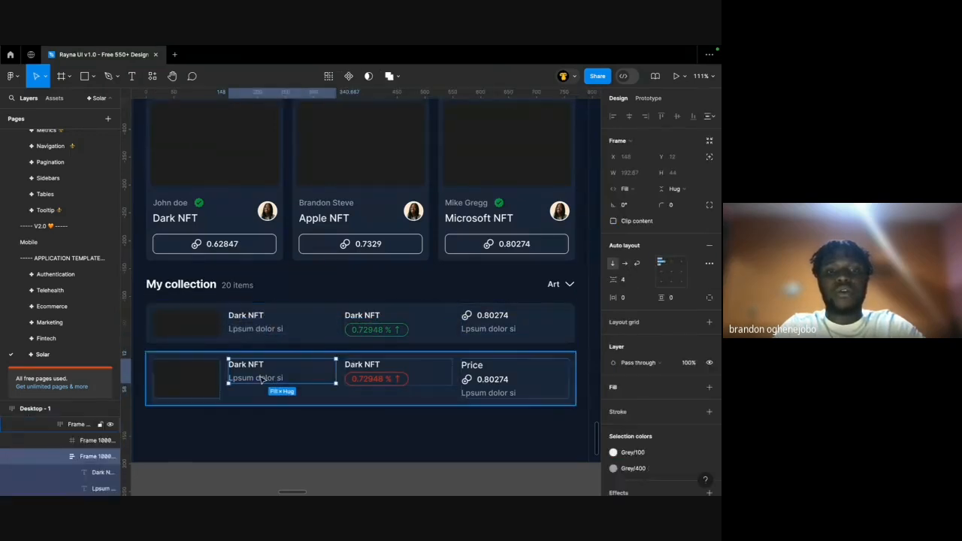
left_click(380, 382, "shift")
left_click(472, 387, "shift")
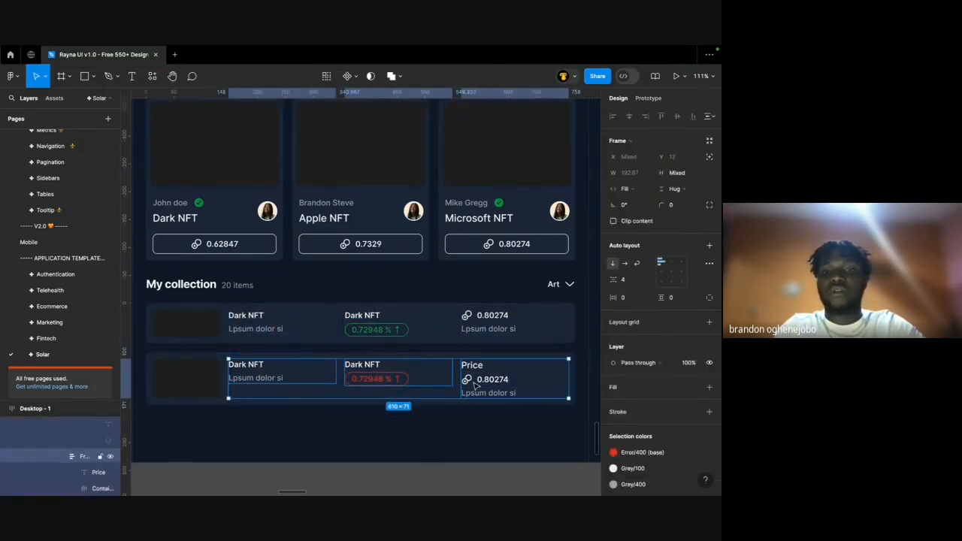
double_click(476, 326, "shift")
left_click(384, 333, "shift")
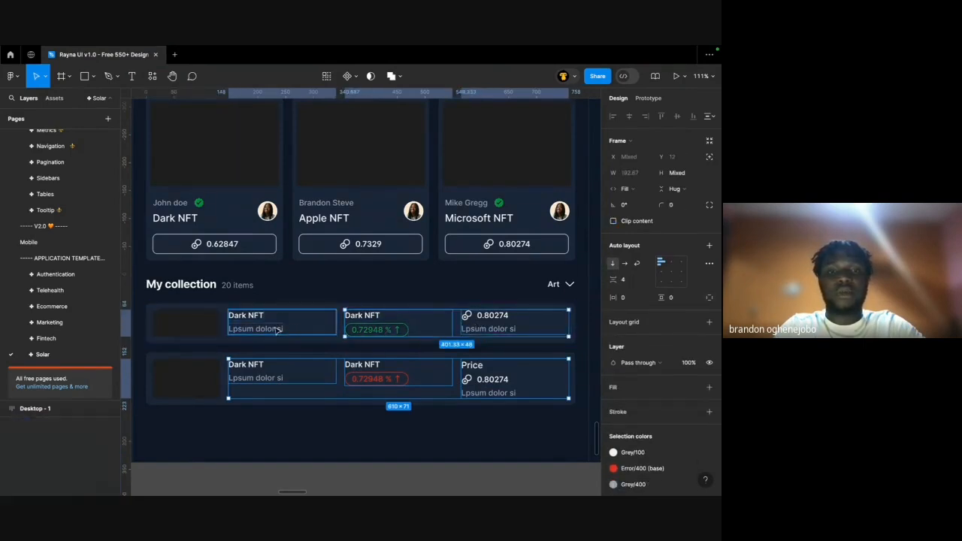
left_click(277, 330, "shift")
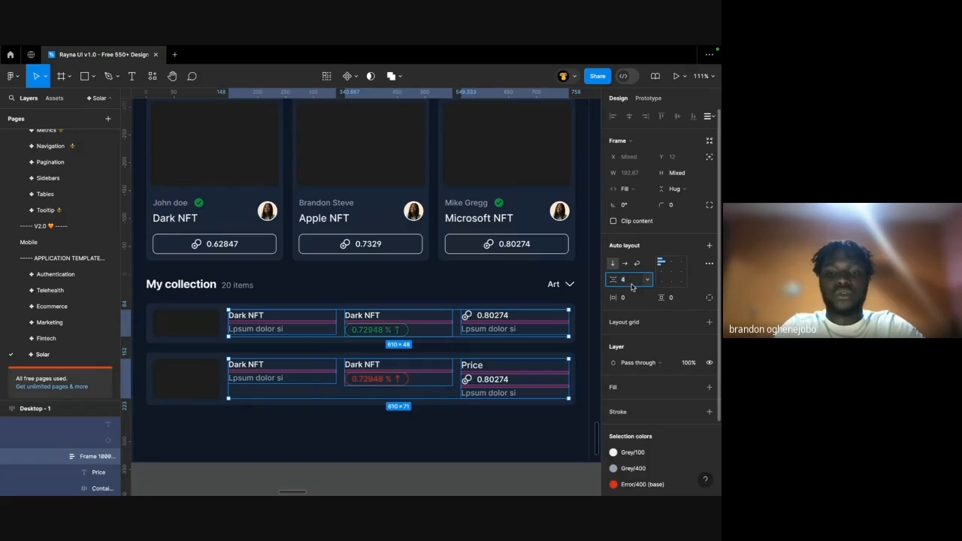
type("6")
key("Return")
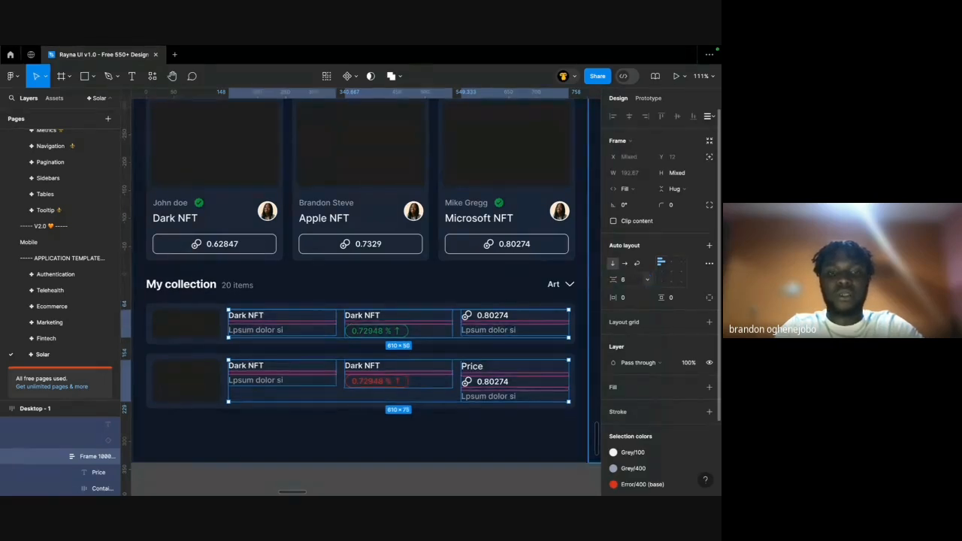
left_click(207, 330)
key("Escape")
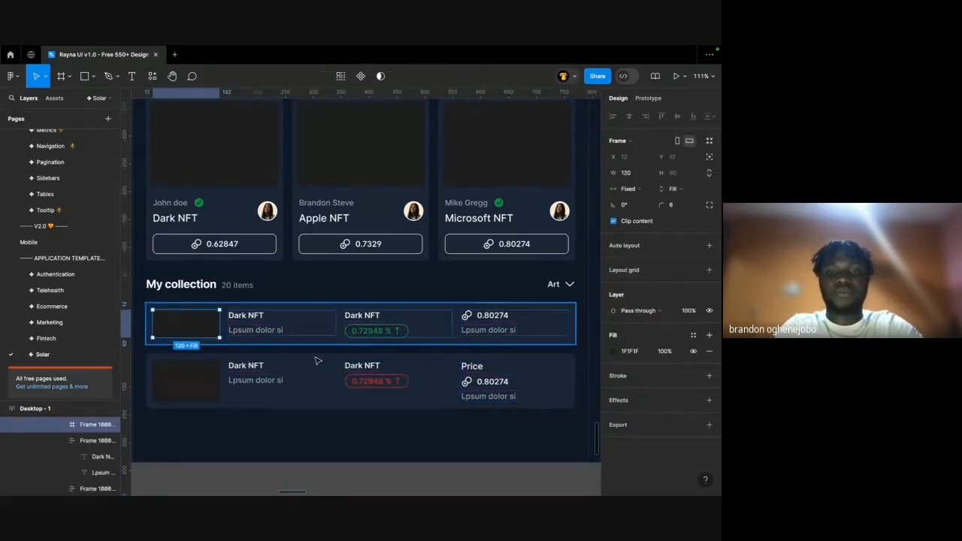
Delete the Price label above 0.80274 in the second My collection row and check the rows in the dashboard preview.
left_click(470, 379)
left_click(471, 367)
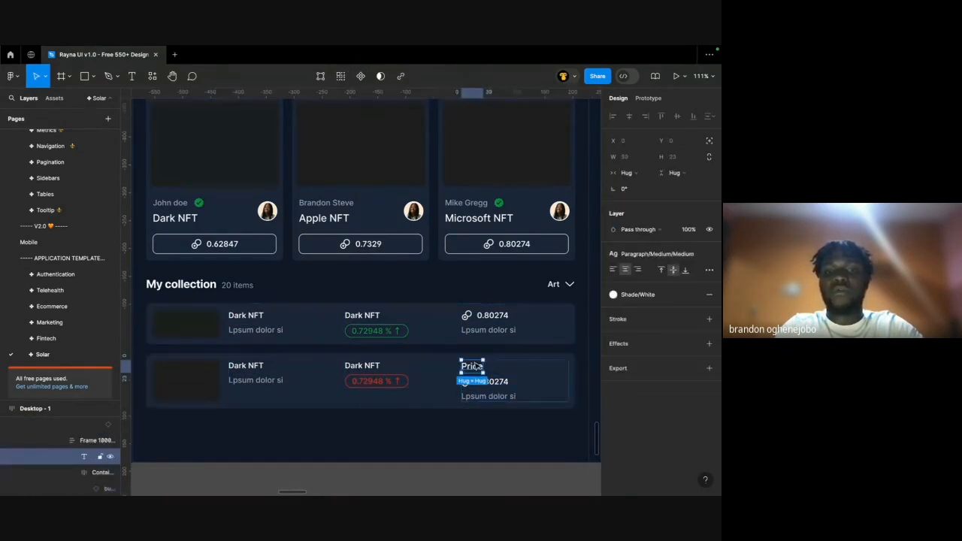
key("Delete")
scroll(465, 367, "right", 1)
key("ctrl+Left")
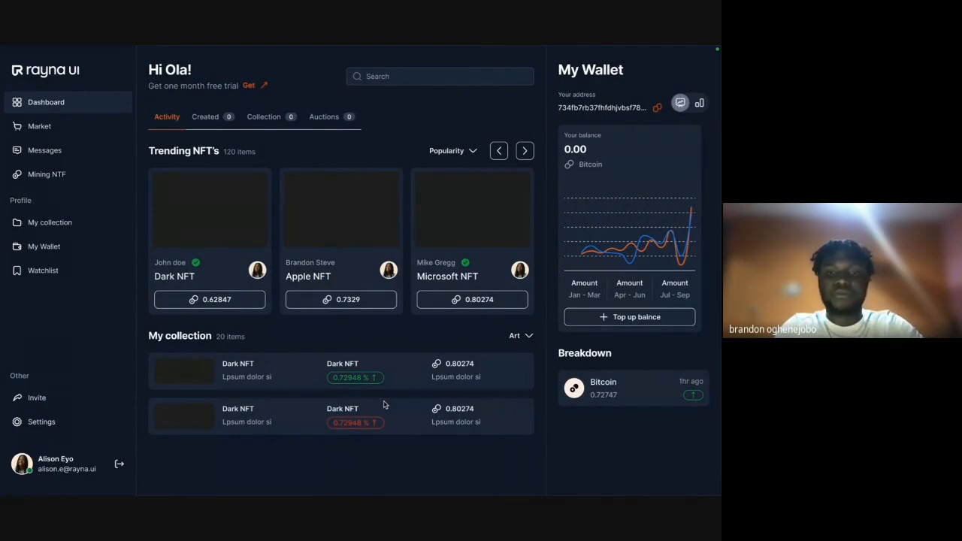
key("ctrl+Right")
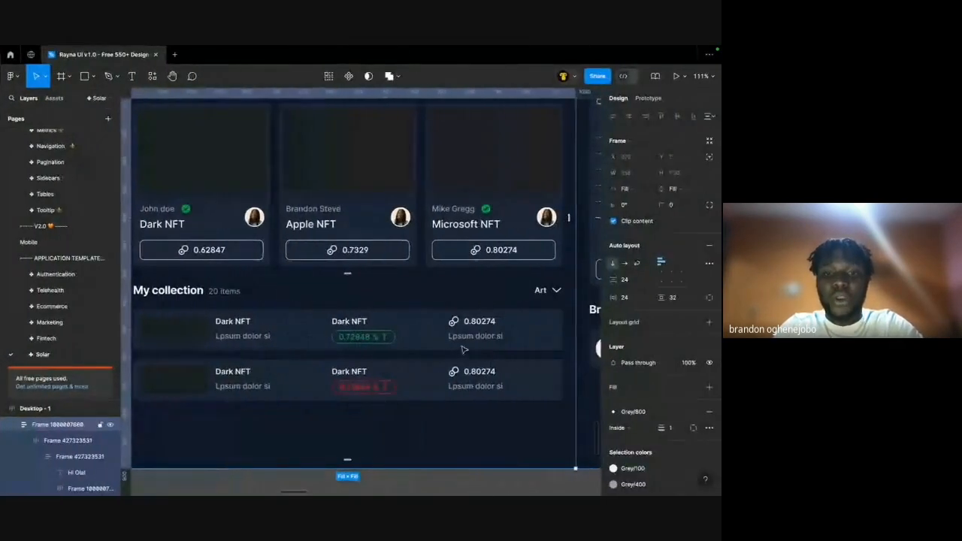
Move the Lpsum dolor si text above 0.80274 in the first My collection row and change it to Price.
left_click(476, 337)
key("shift+Tab")
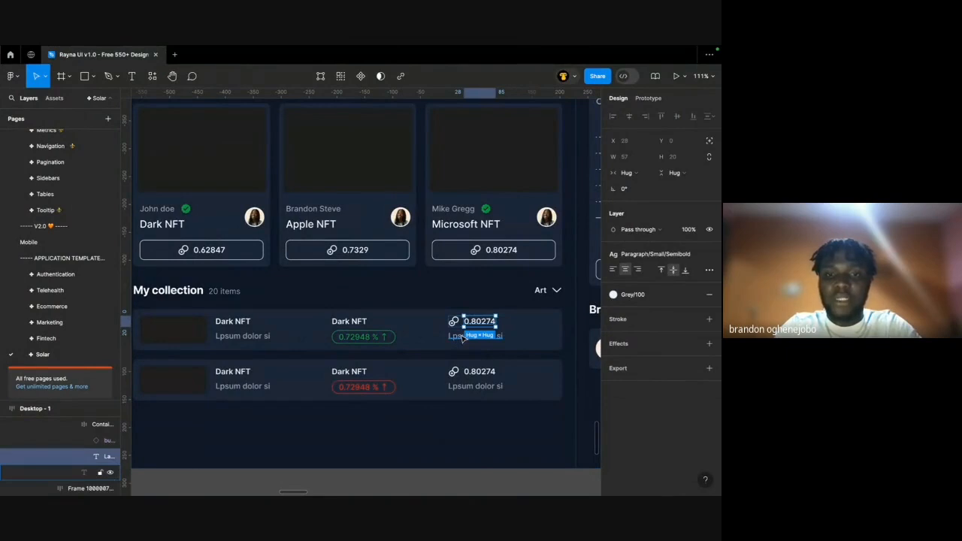
key("Tab")
key("Up")
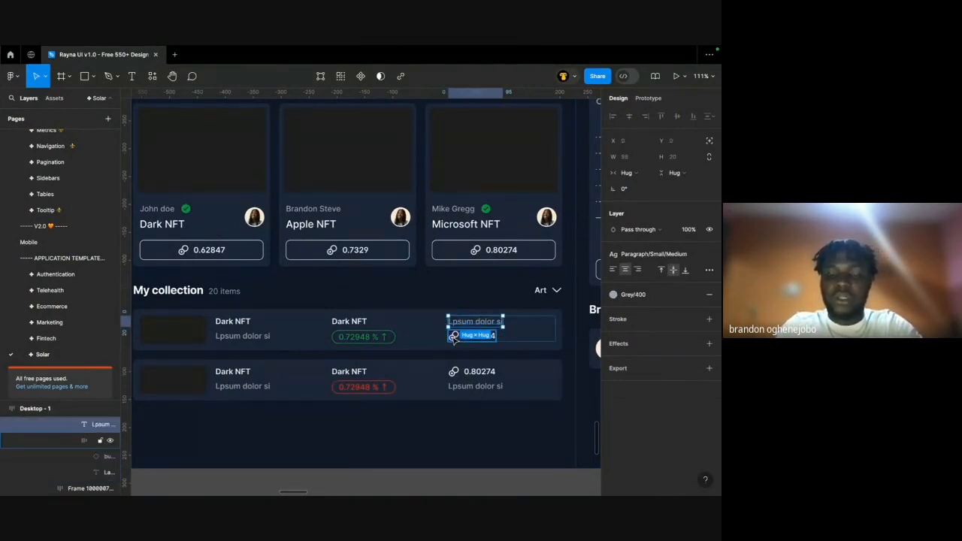
key("Return")
type("Price")
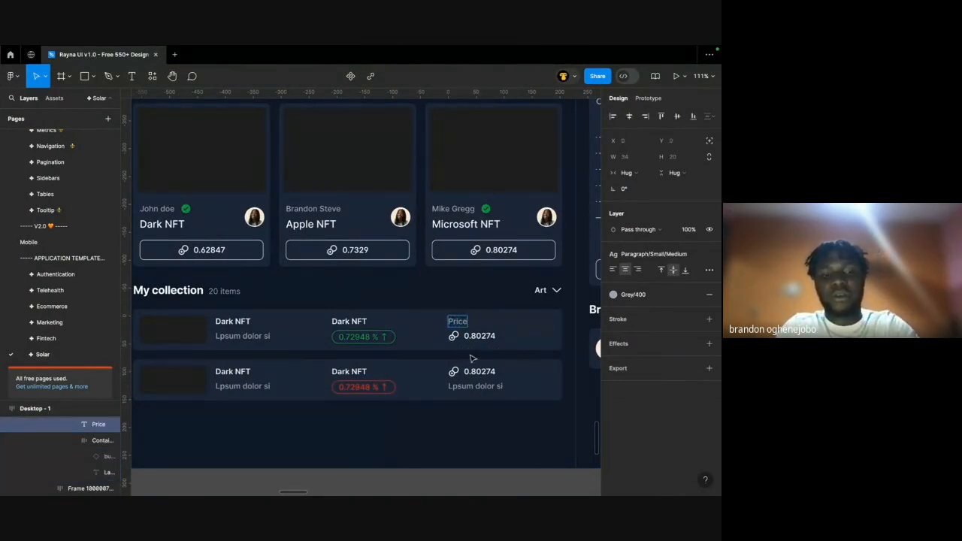
Change the text under 0.80274 in the second row to Price and move the coin value below it.
left_click(470, 383)
key("Return")
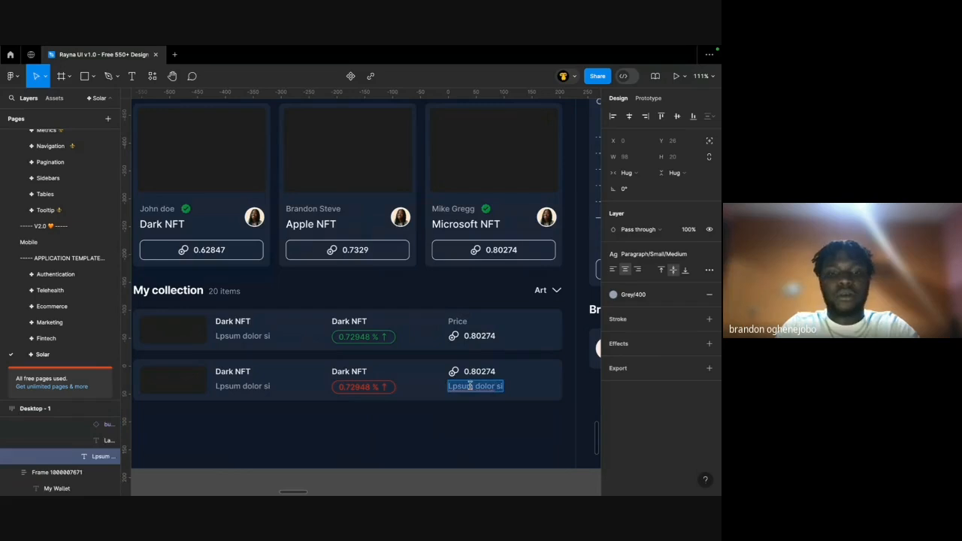
type("Price")
key("Escape")
left_click(467, 374)
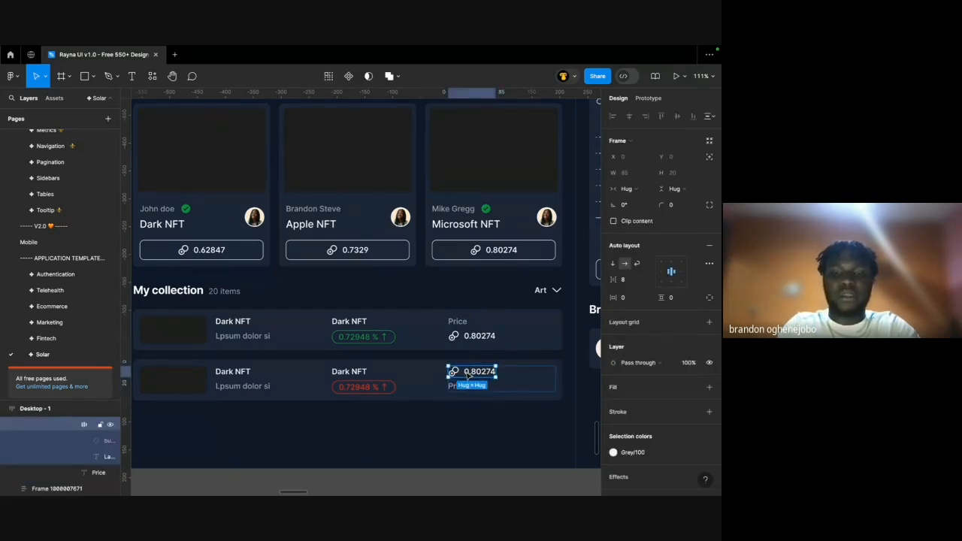
key("Down")
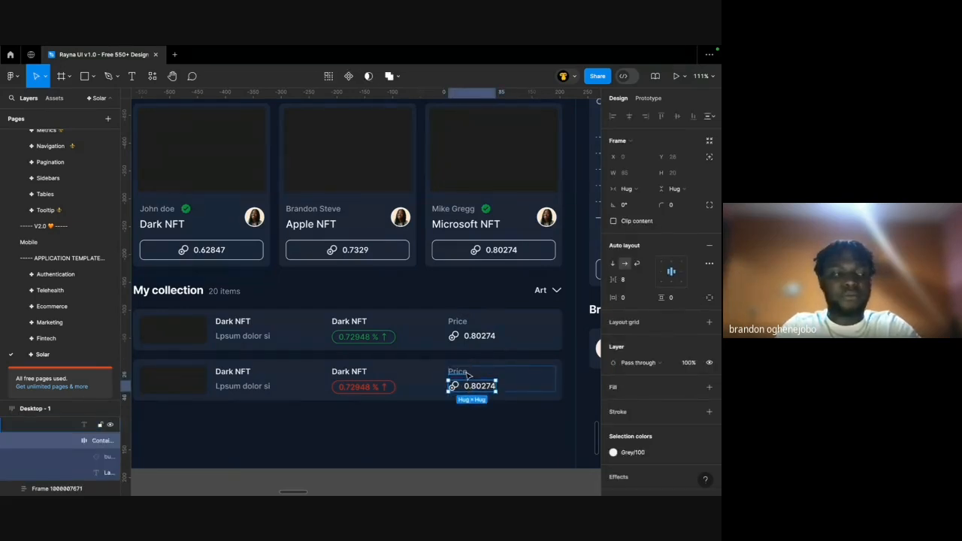
Duplicate the Price label into the first row's percentage column and delete the Dark NFT title there.
left_click_drag(464, 324, 352, 323)
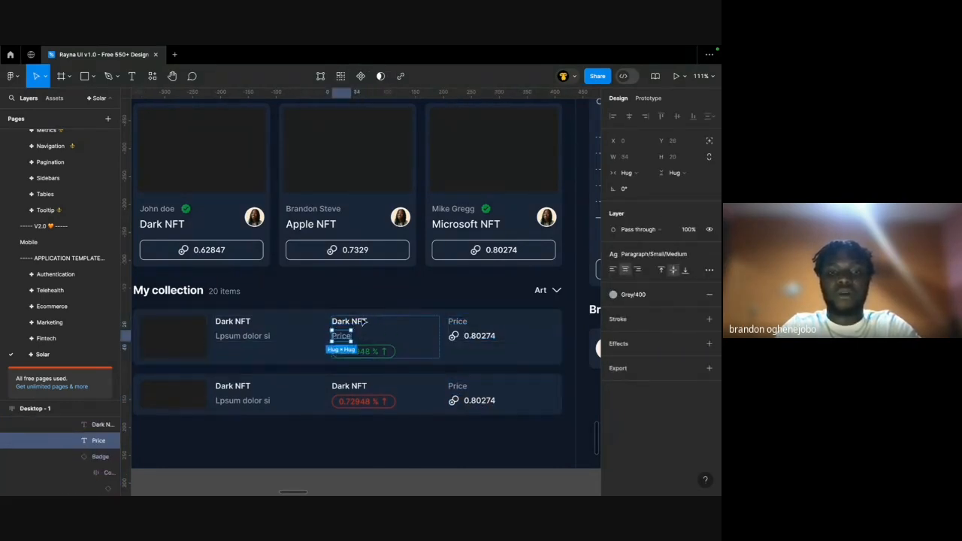
left_click(362, 321)
key("Delete")
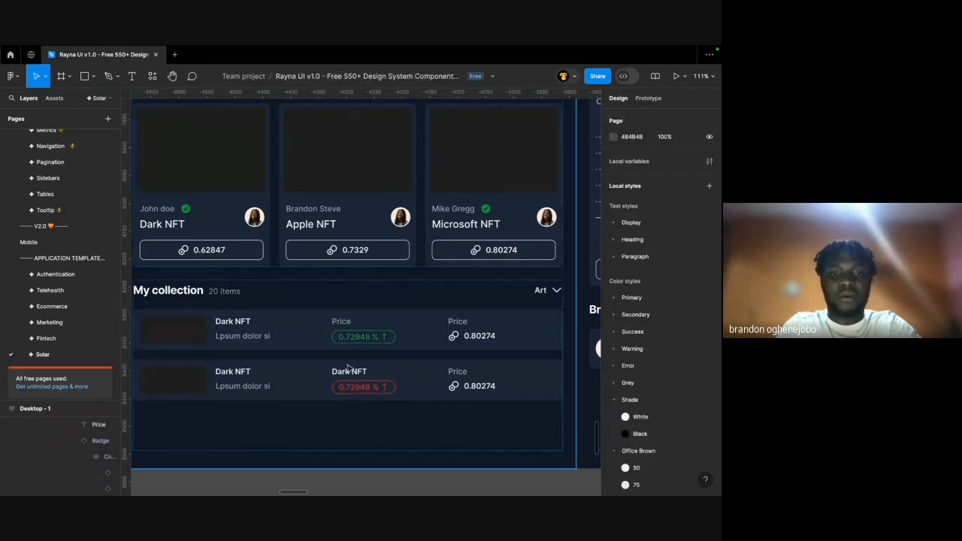
Copy the Price label into the second row's percentage column and delete the Dark NFT title above it.
left_click(347, 321)
key("ctrl+c")
left_click(351, 372)
key("ctrl+v")
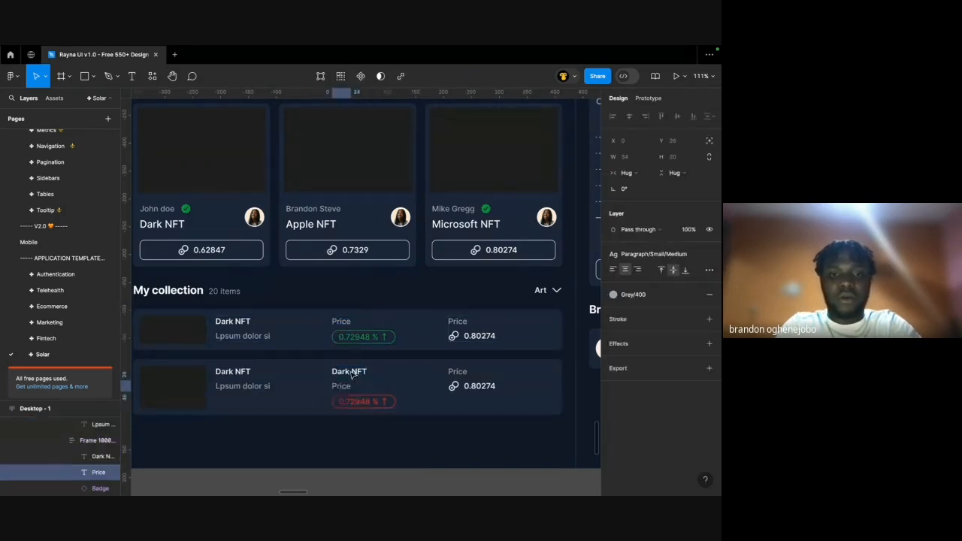
left_click(351, 372)
key("Delete")
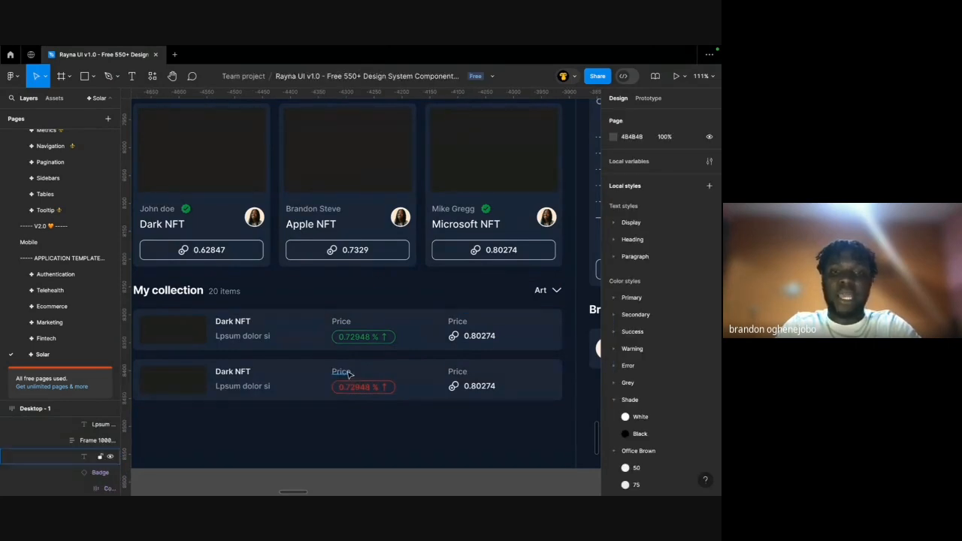
Change the label above the second row's red percentage badge to 24H Change.
left_click(342, 373)
double_click(344, 373)
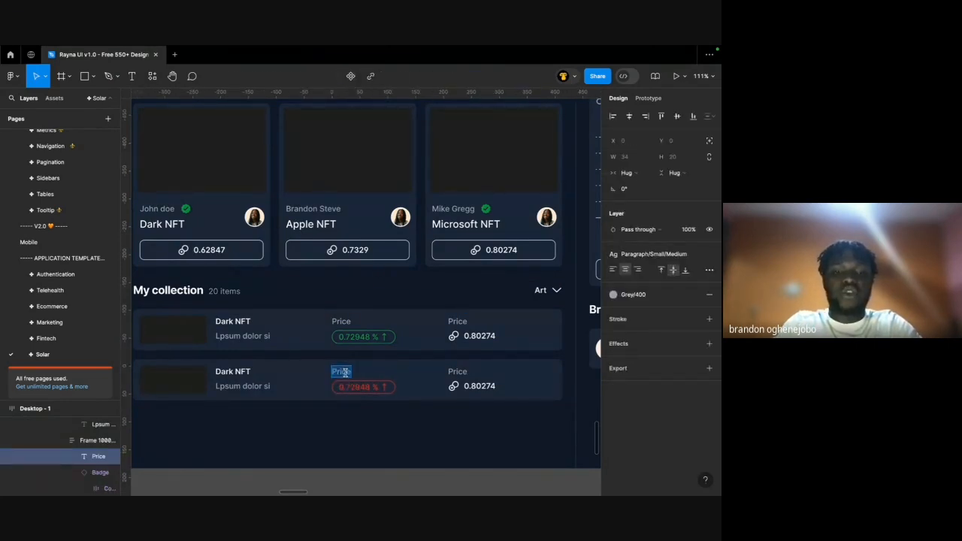
type("24H change")
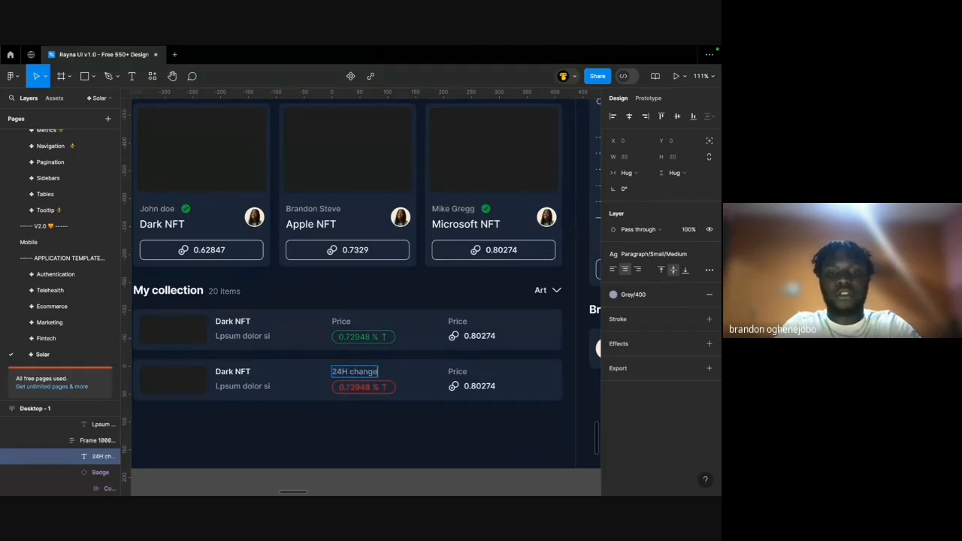
key("ctrl+a")
left_click(351, 372)
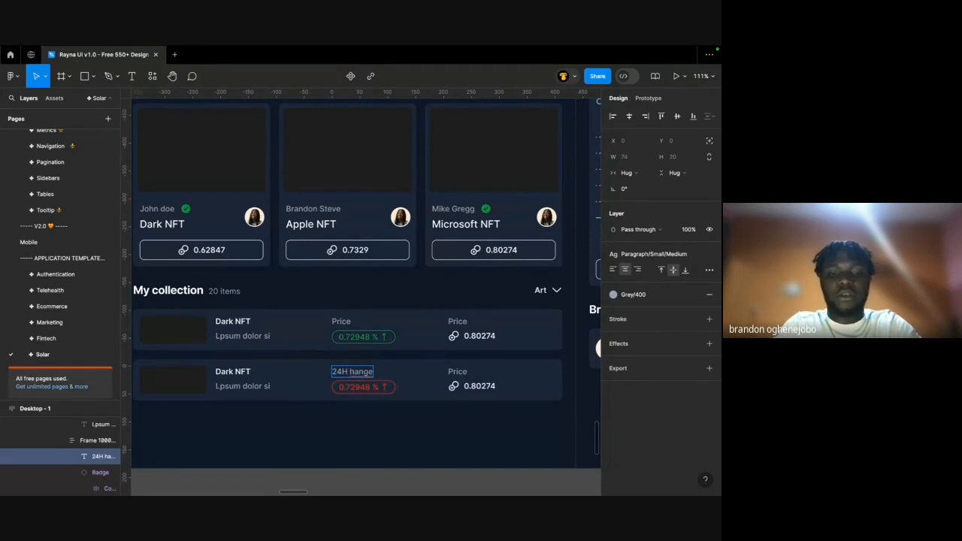
type("C")
Copy the 24H Change text over the Price label above the first row's green percentage badge.
key("ctrl+a")
double_click(341, 321)
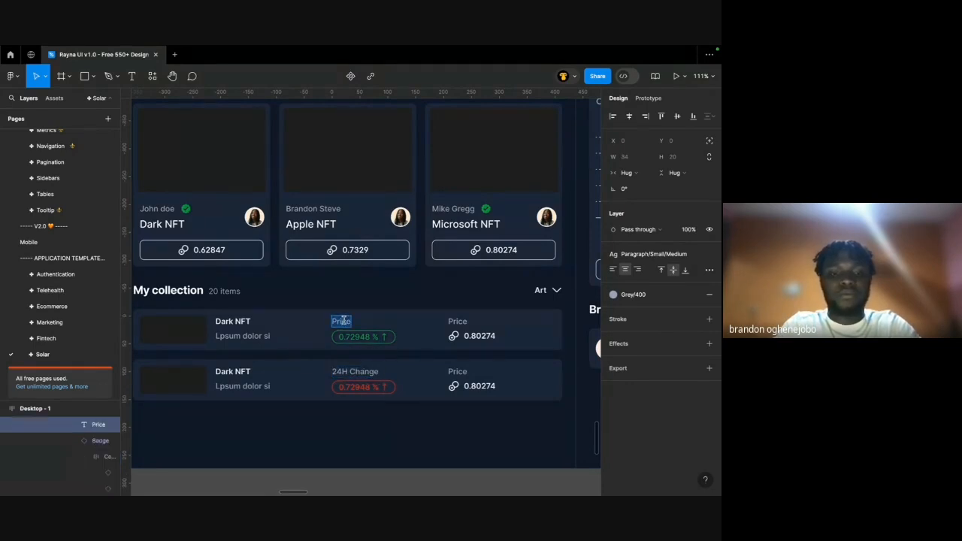
key("ctrl+v")
scroll(346, 325, "left", 3)
left_click(339, 295)
scroll(339, 295, "left", 1)
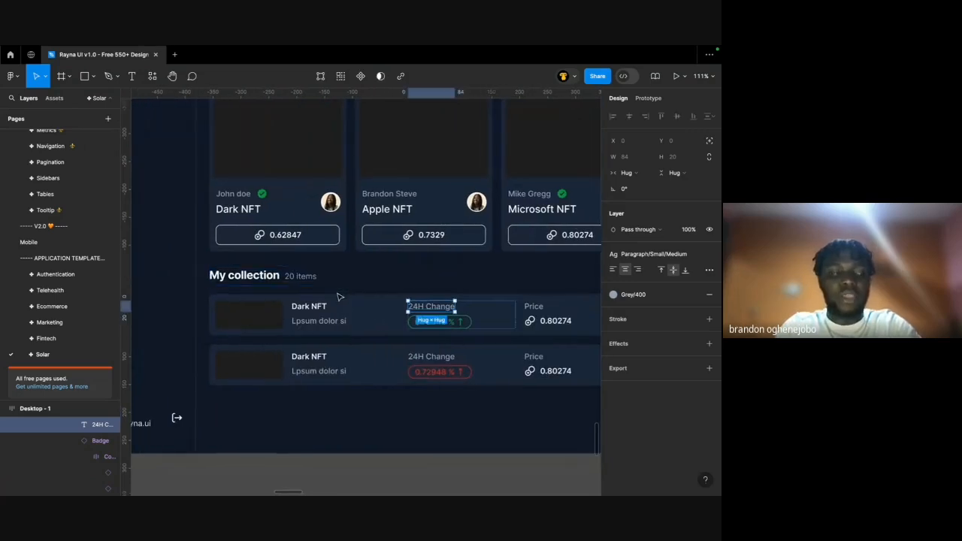
Replace the second My collection row's Dark NFT title with the Apple NFT text copied from the trending card.
left_click(312, 307)
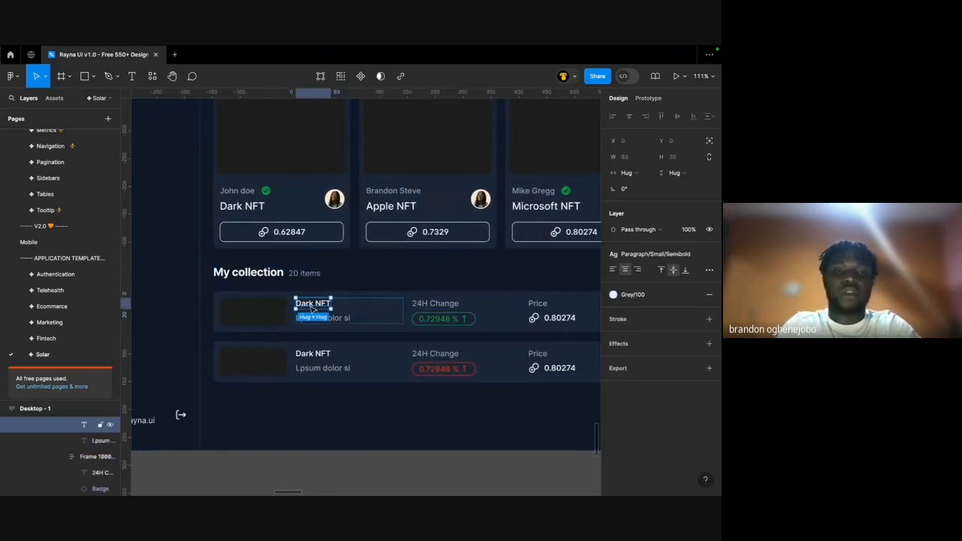
double_click(385, 209)
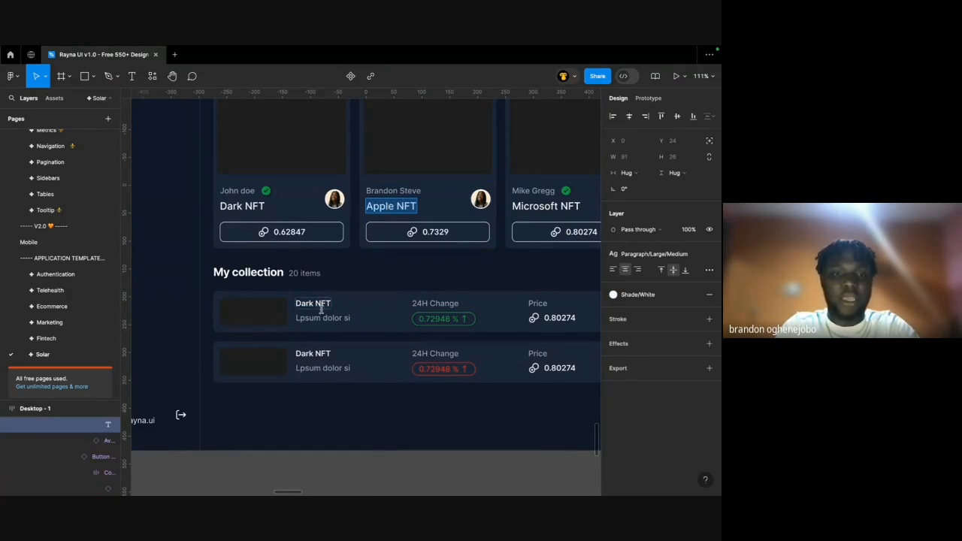
left_click(312, 350)
key("ctrl+v")
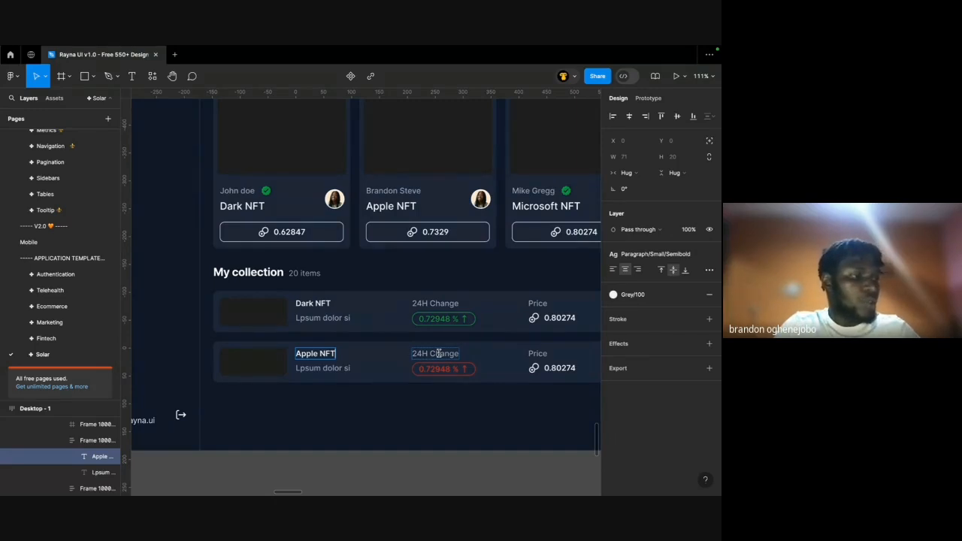
Copy the creator name with verified badge from the Dark NFT card and paste it under Lpsum dolor si in both My collection rows.
scroll(412, 280, "down", 2)
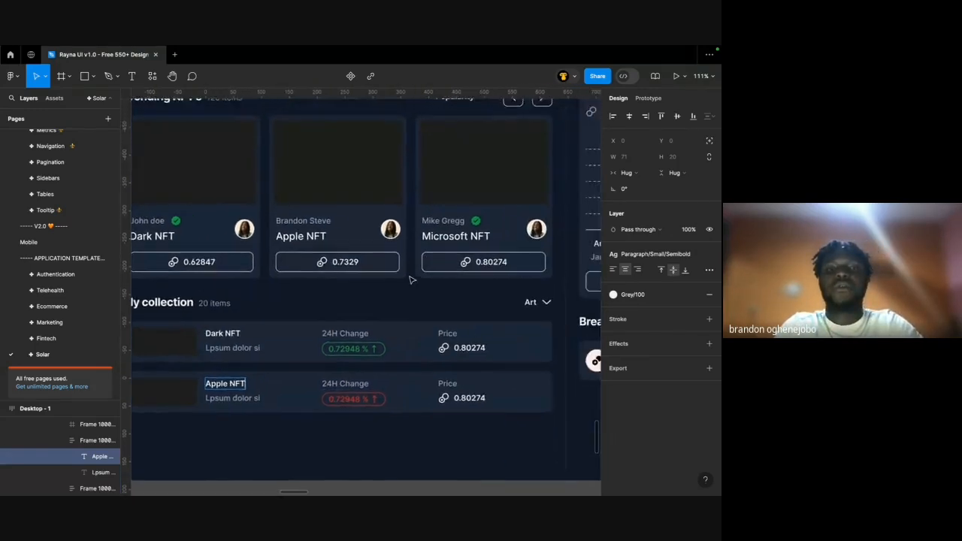
scroll(214, 322, "up", 3)
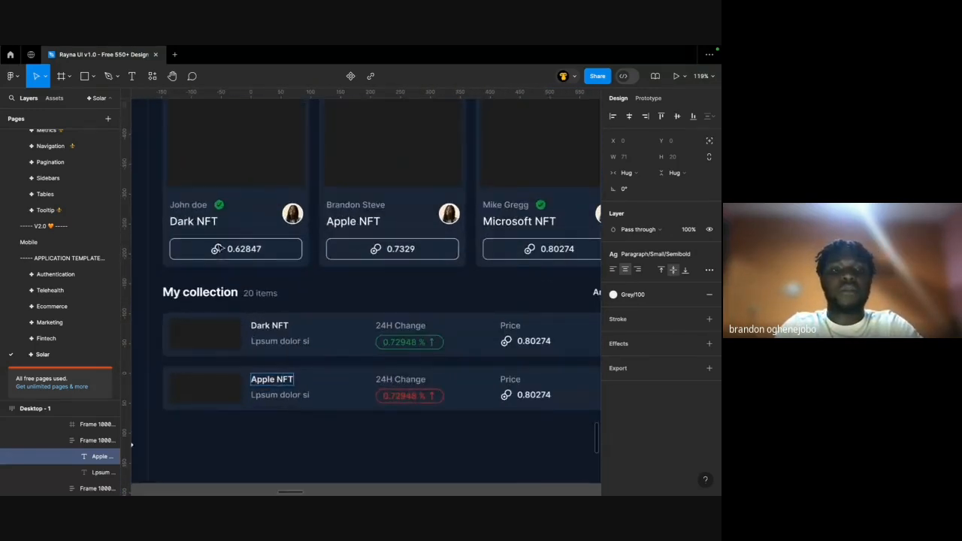
left_click(206, 218)
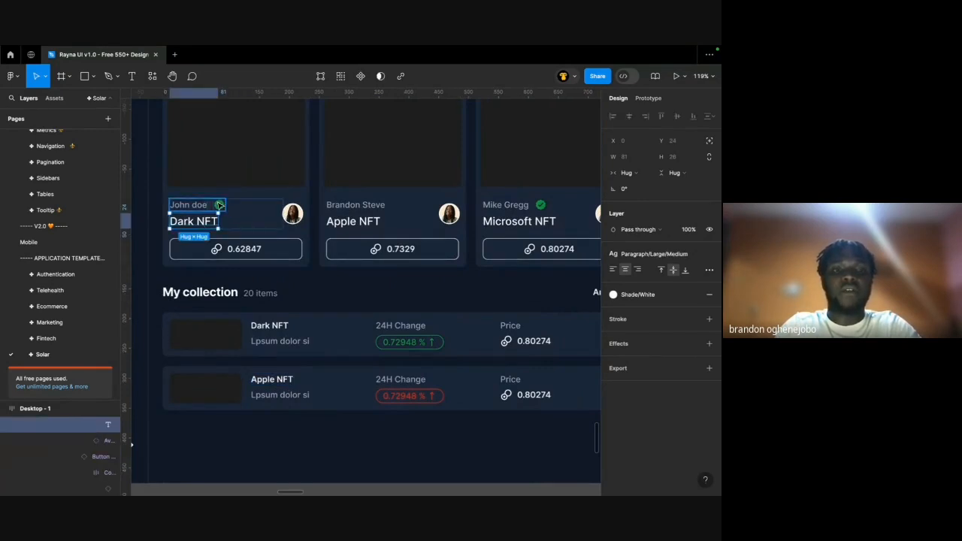
left_click(215, 204)
left_click(278, 343)
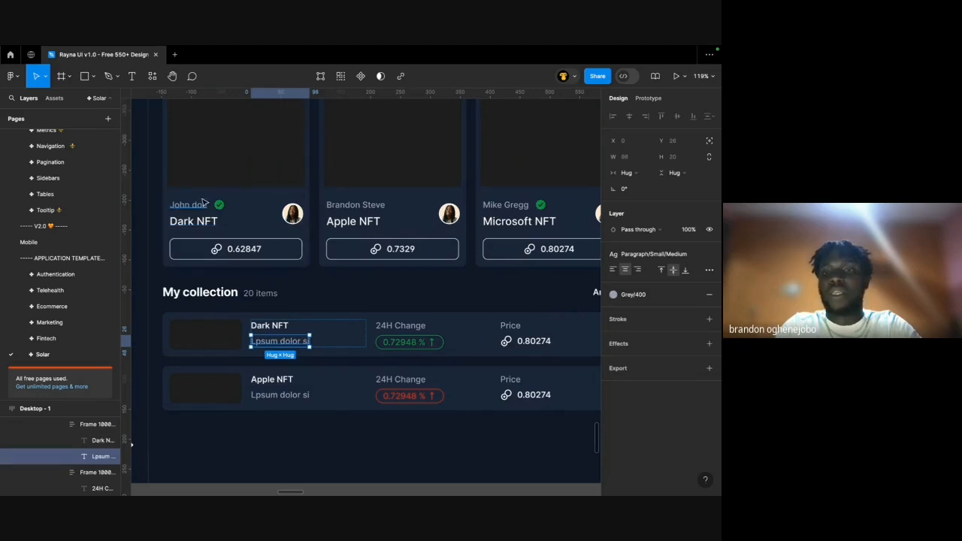
left_click(204, 204)
left_click(288, 342)
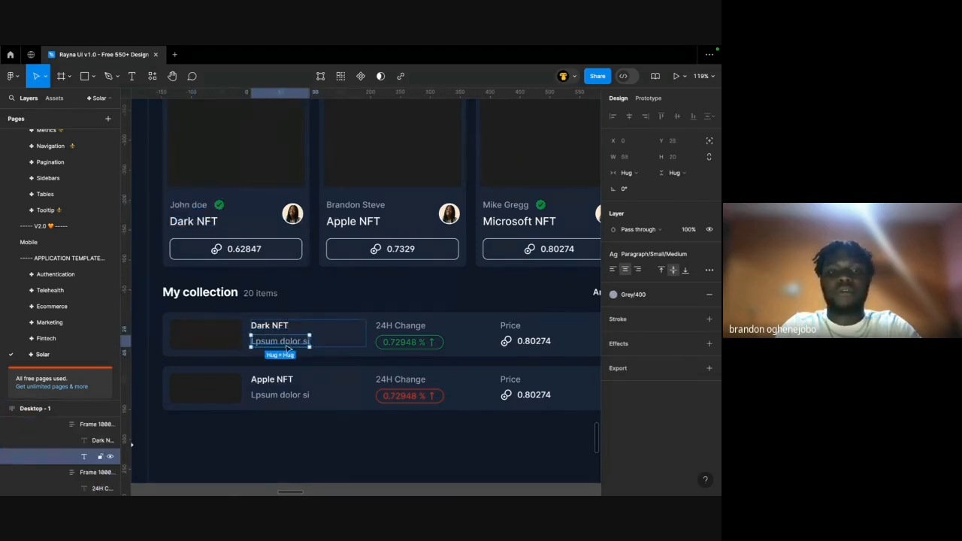
key("ctrl+v")
left_click(282, 409)
key("ctrl+v")
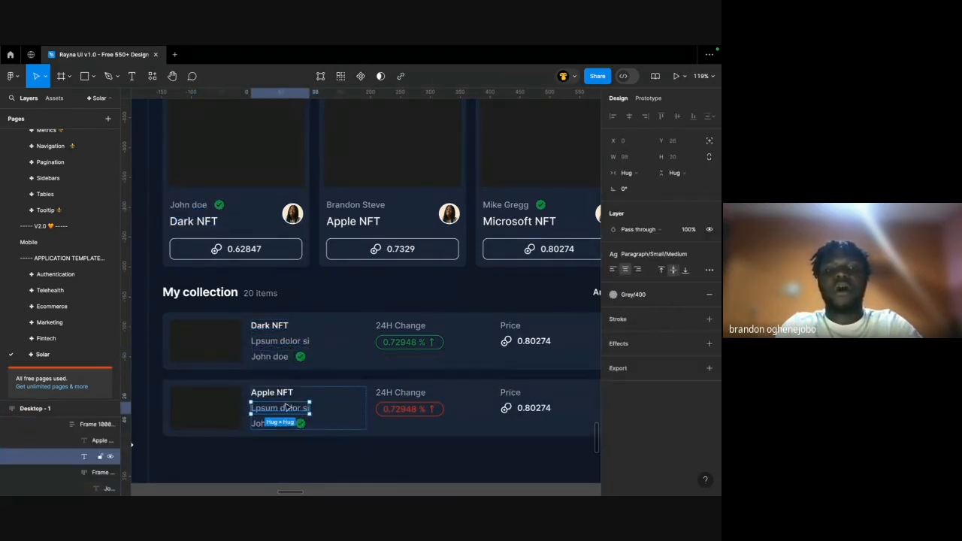
Delete the Lpsum dolor si text from both My collection rows.
left_click(281, 342, "shift")
key("Delete")
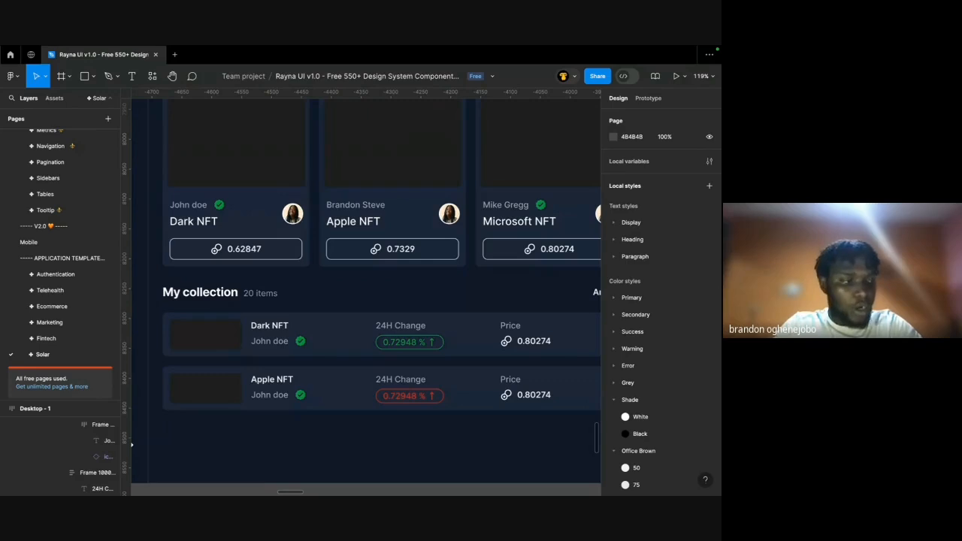
scroll(132, 445, "down", 3)
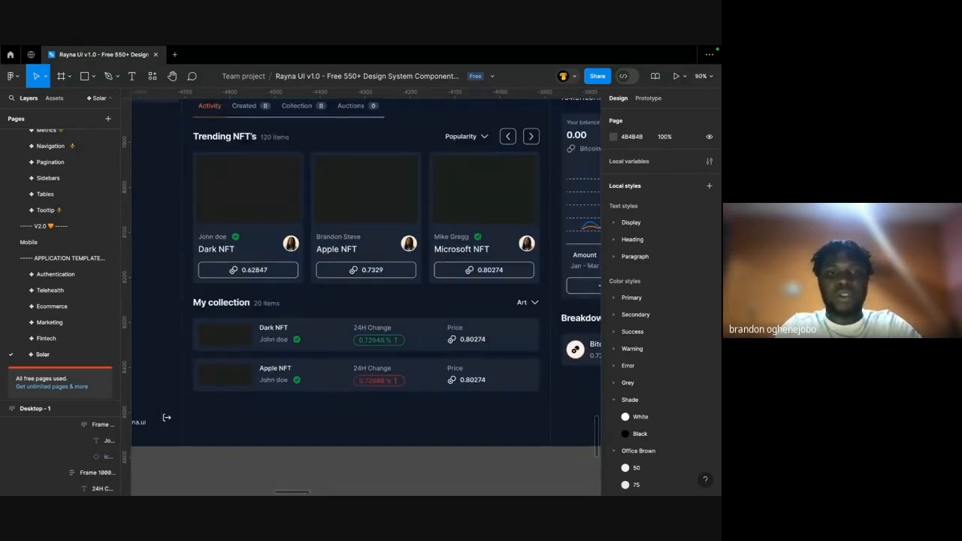
left_click(255, 305)
double_click(265, 306)
scroll(262, 308, "up", 3)
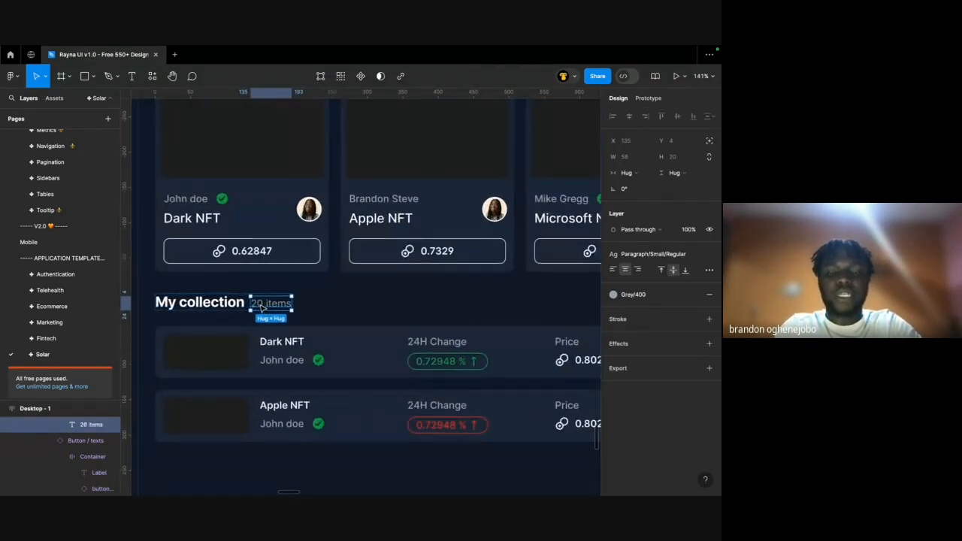
double_click(239, 348)
left_click(301, 347)
scroll(301, 347, "down", 3)
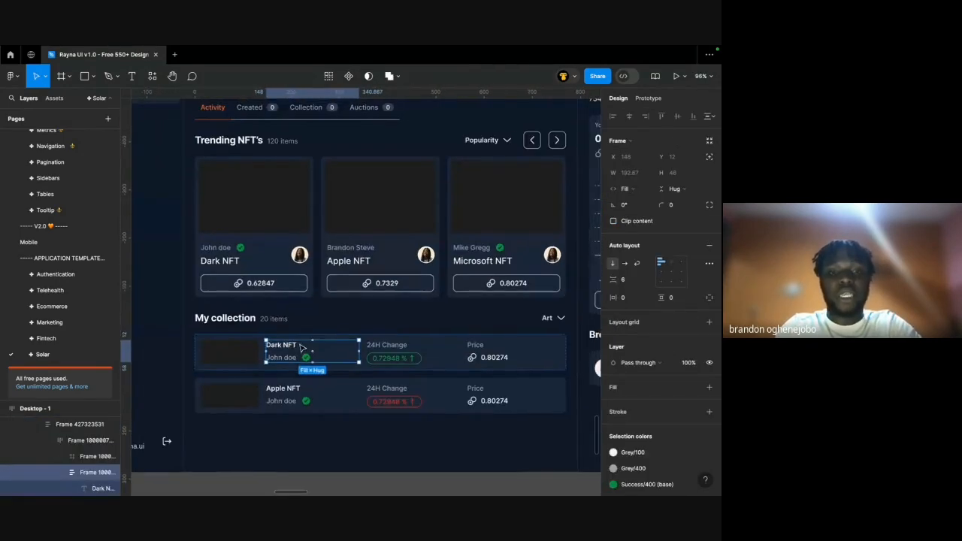
double_click(248, 396)
left_click(272, 396)
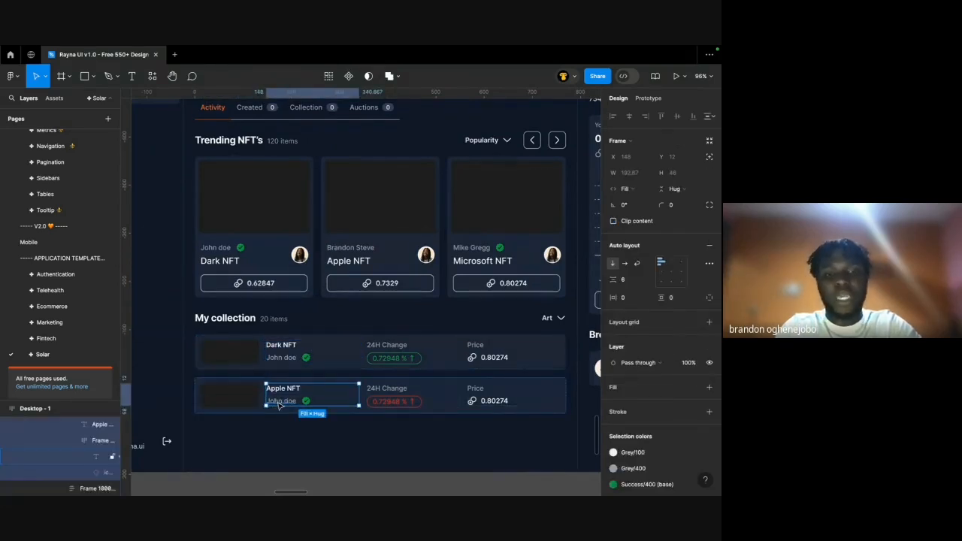
left_click(280, 404, "super")
left_click(292, 360, "super")
left_click(328, 361, "super")
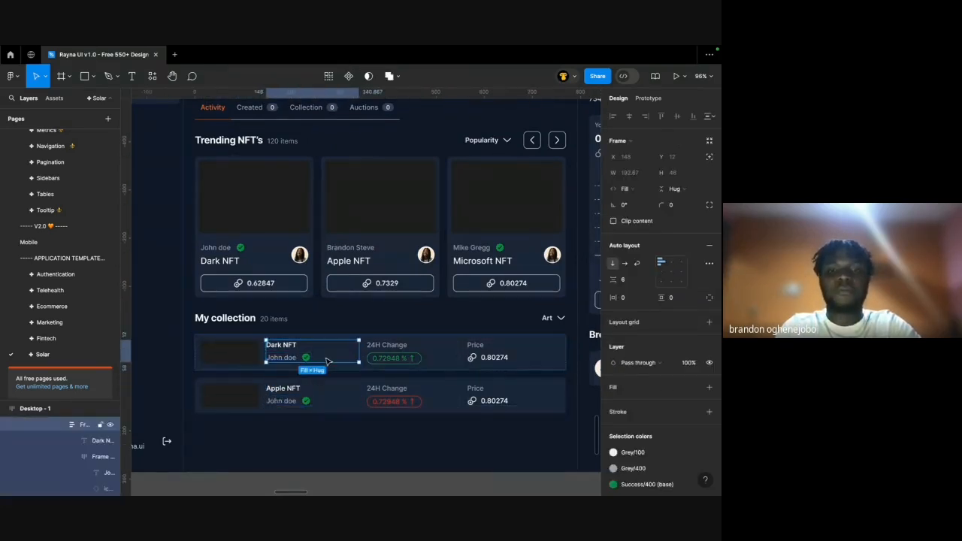
scroll(327, 361, "down", 2)
left_click(234, 342)
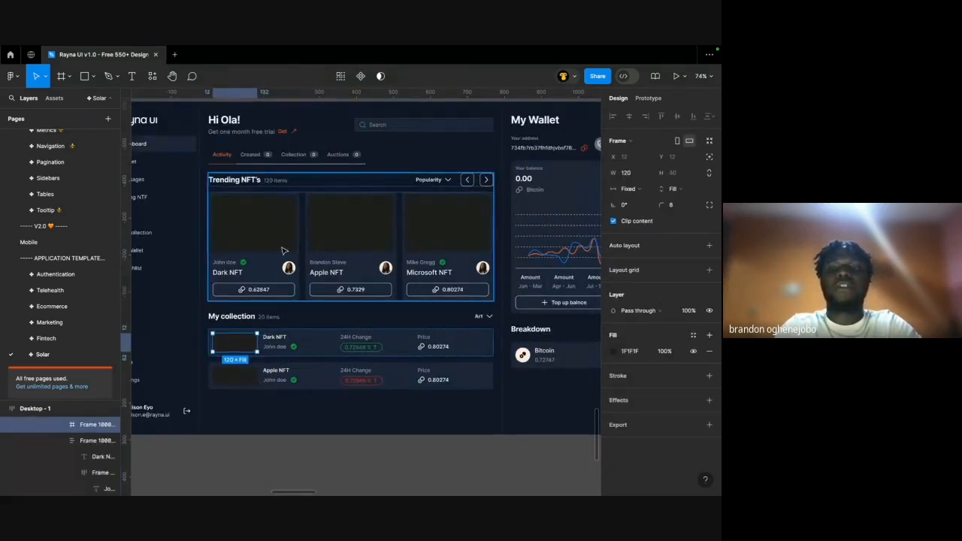
Switch to Chrome, search for gogle in a new tab and show the image results.
key("ctrl+Right")
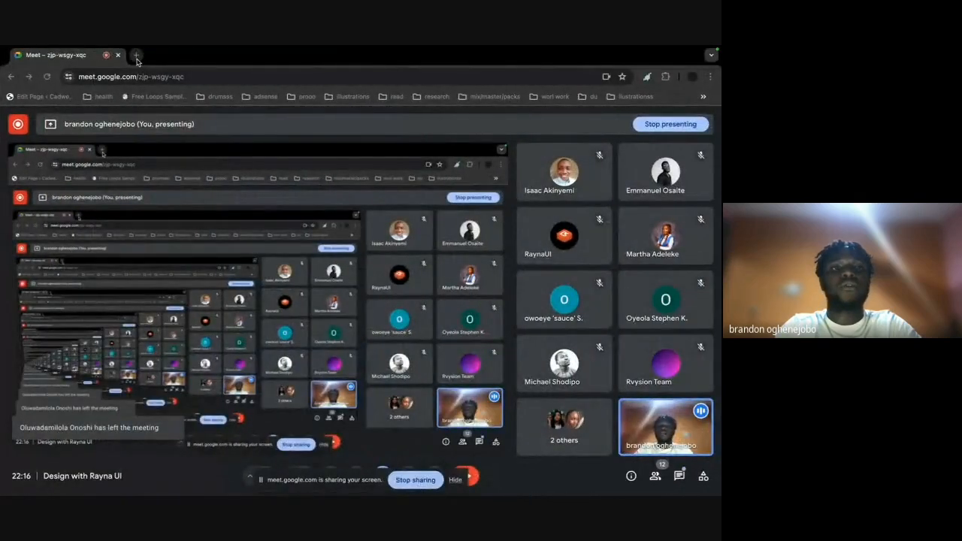
left_click(136, 55)
left_click(137, 77)
type("ggo")
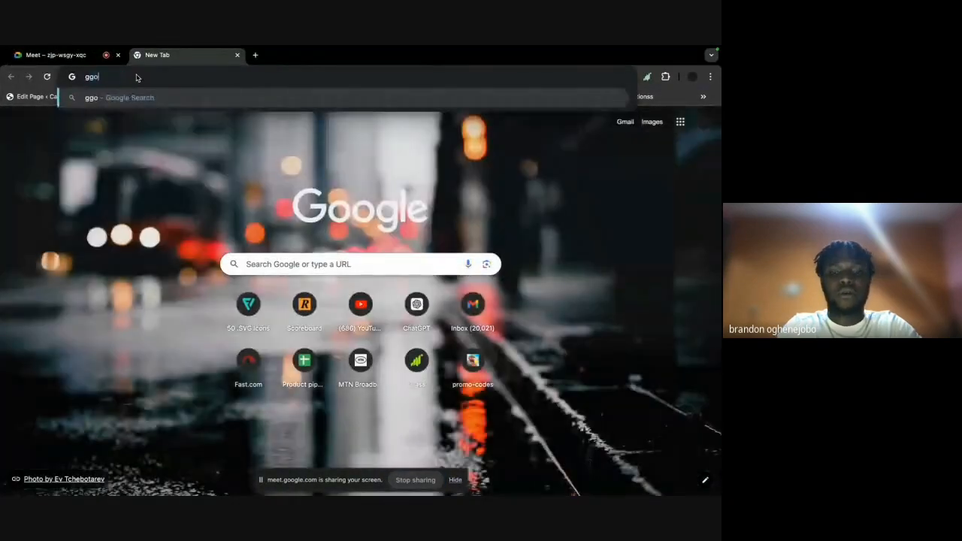
type("g")
key("BackSpace")
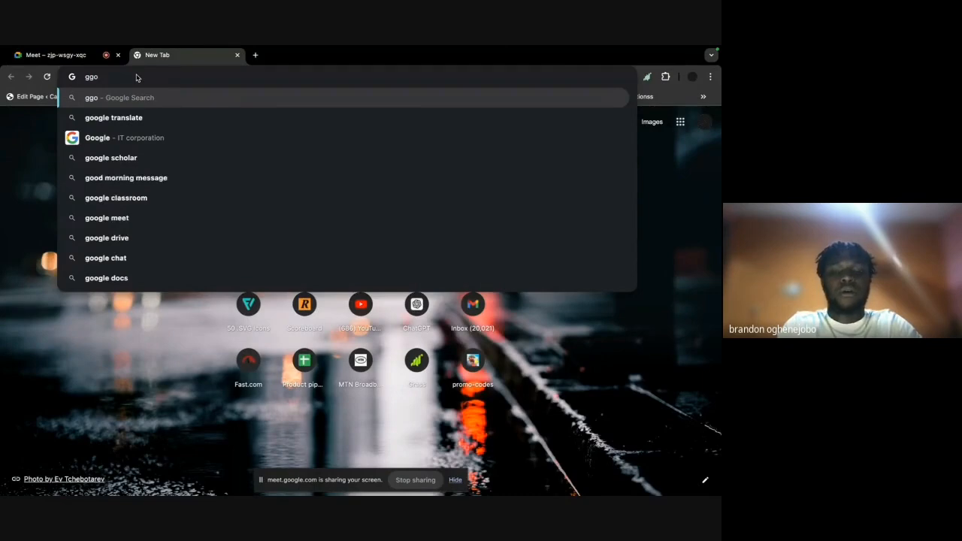
key("BackSpace")
key("BackSpace")
type("ogle")
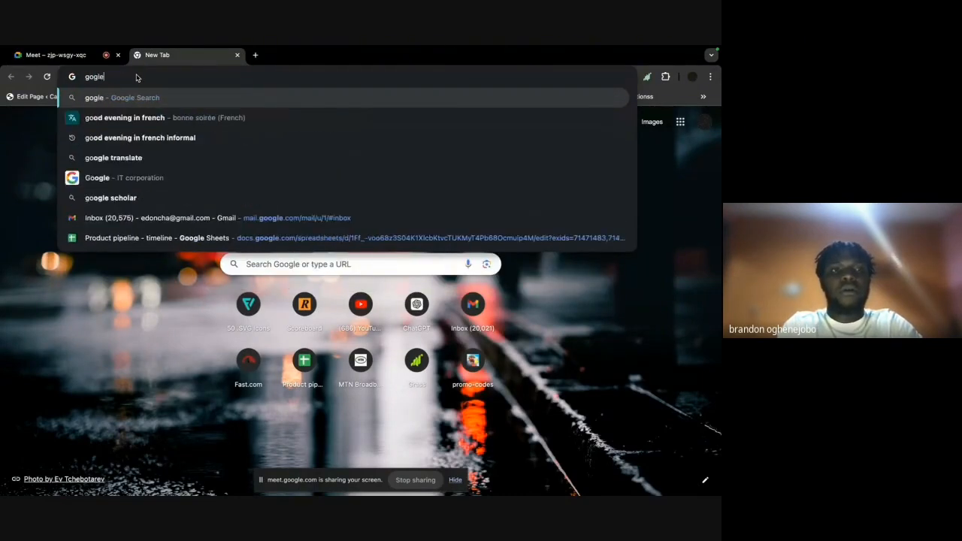
key("Return")
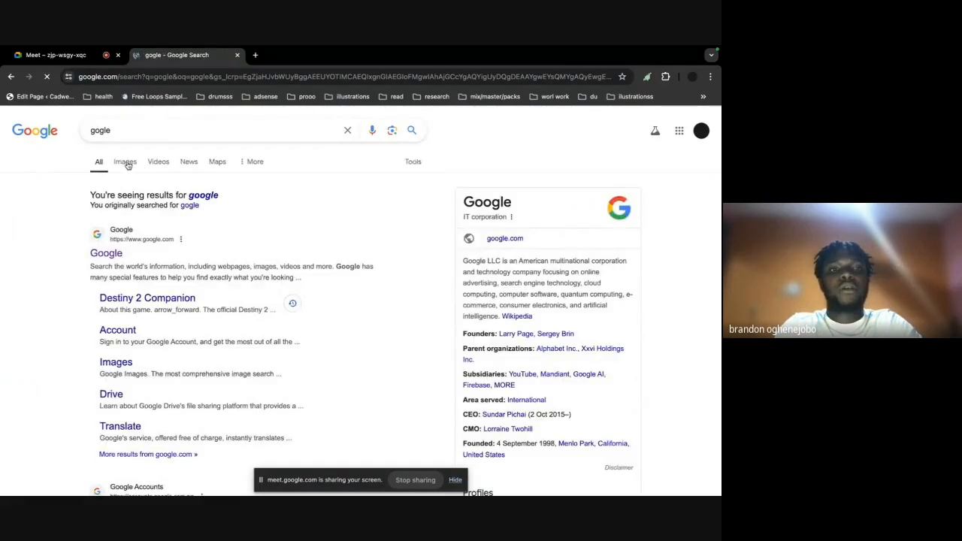
left_click(126, 162)
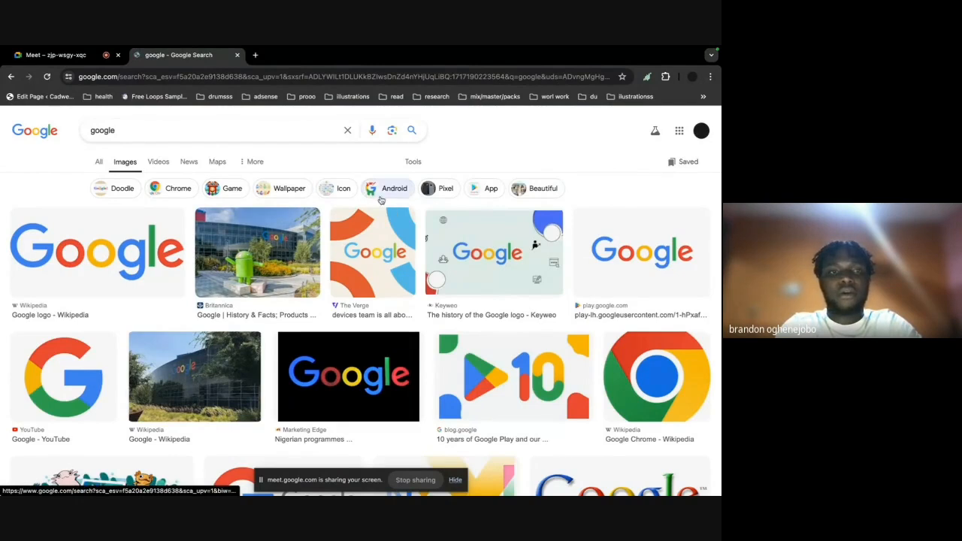
Filter the image results by usage rights to Commercial & other licenses.
left_click(415, 163)
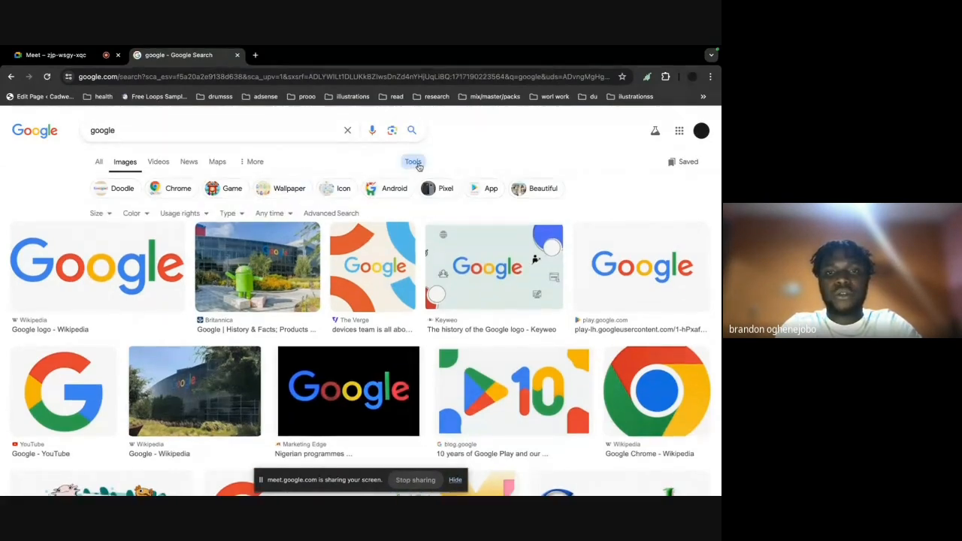
left_click(319, 213)
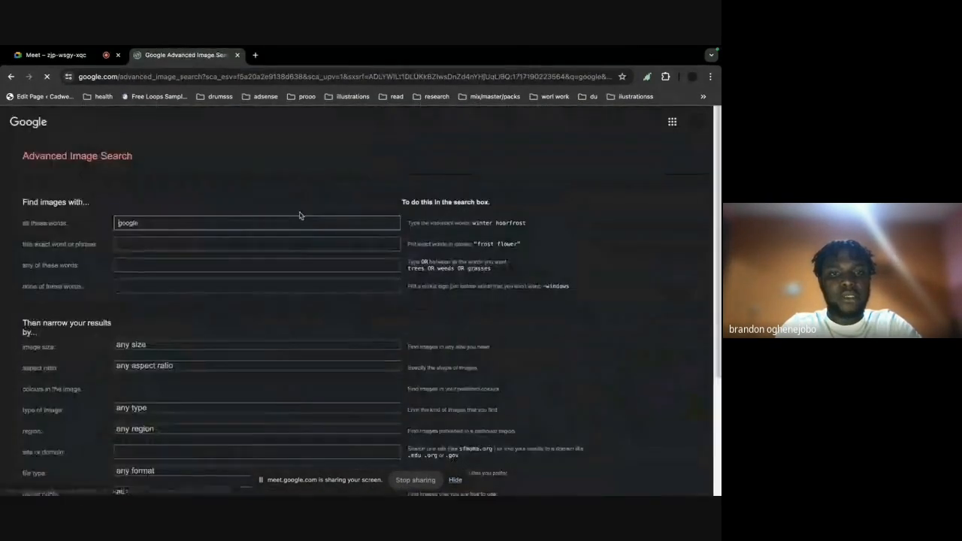
key("alt+Left")
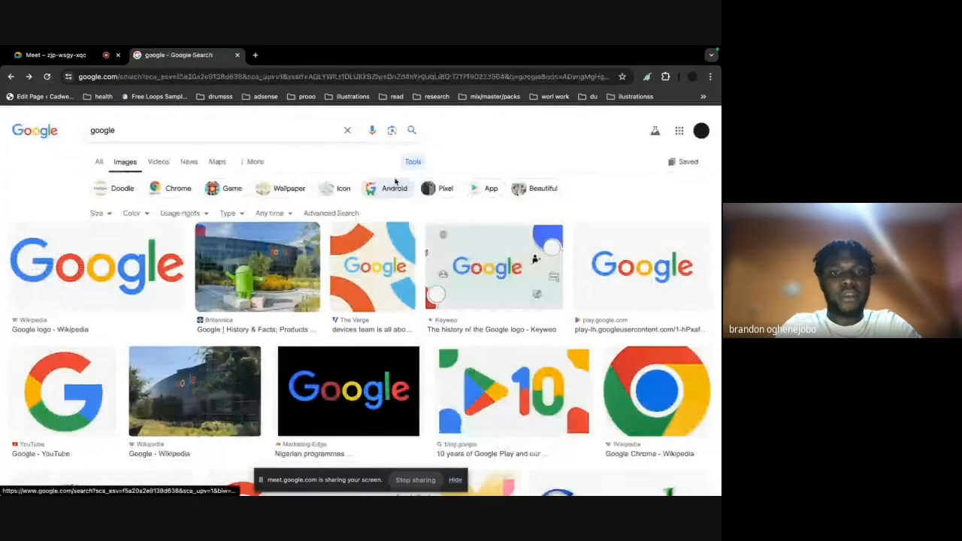
left_click(267, 214)
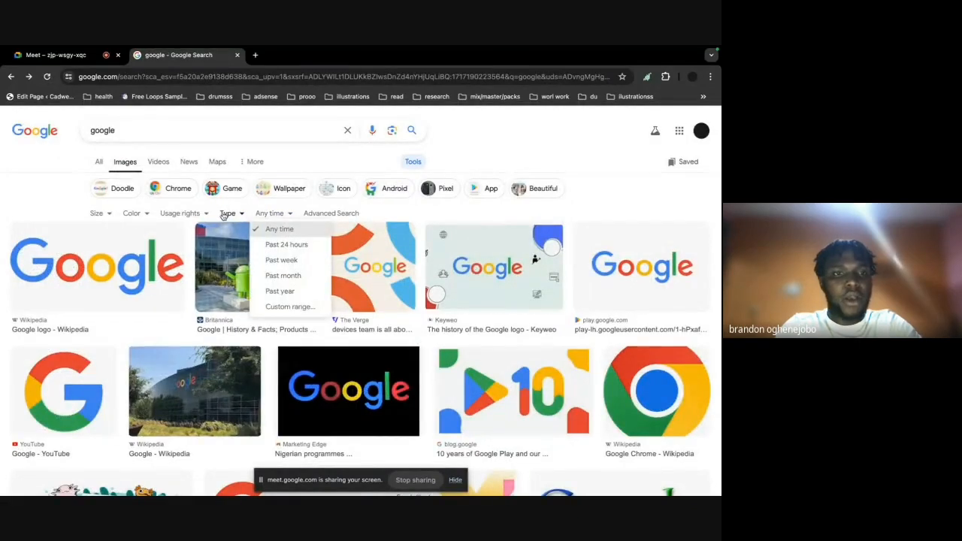
left_click(189, 214)
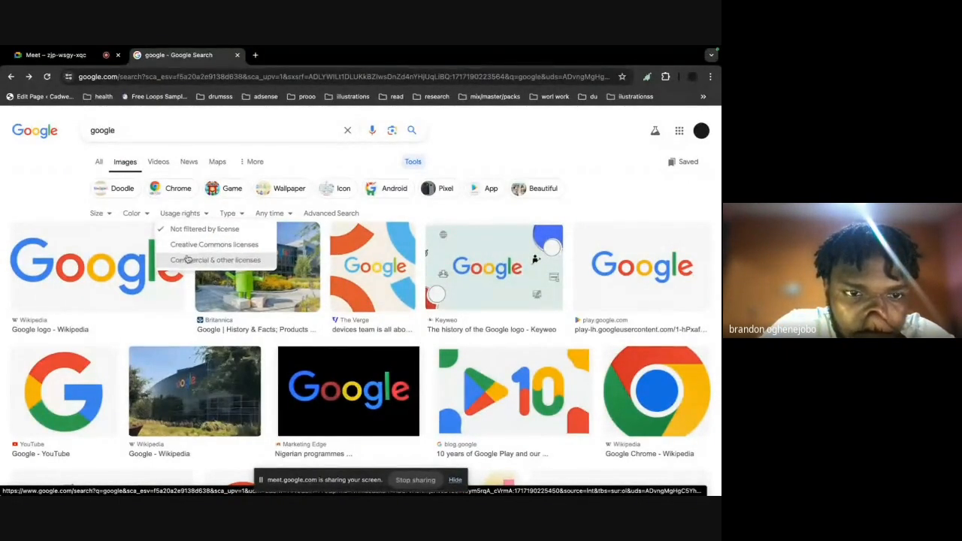
left_click(189, 260)
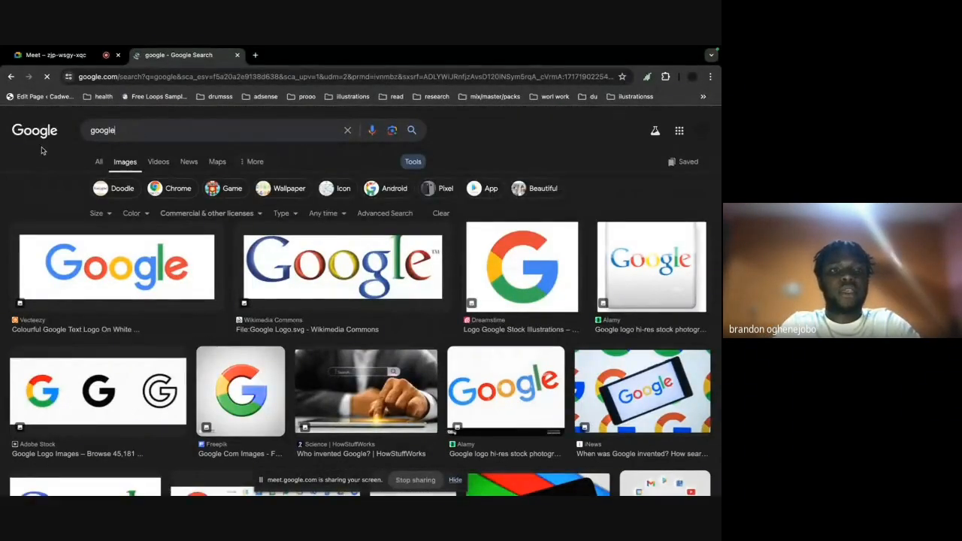
Replace the image search term with nft and run the search.
left_click_drag(117, 131, 42, 151)
type("nft")
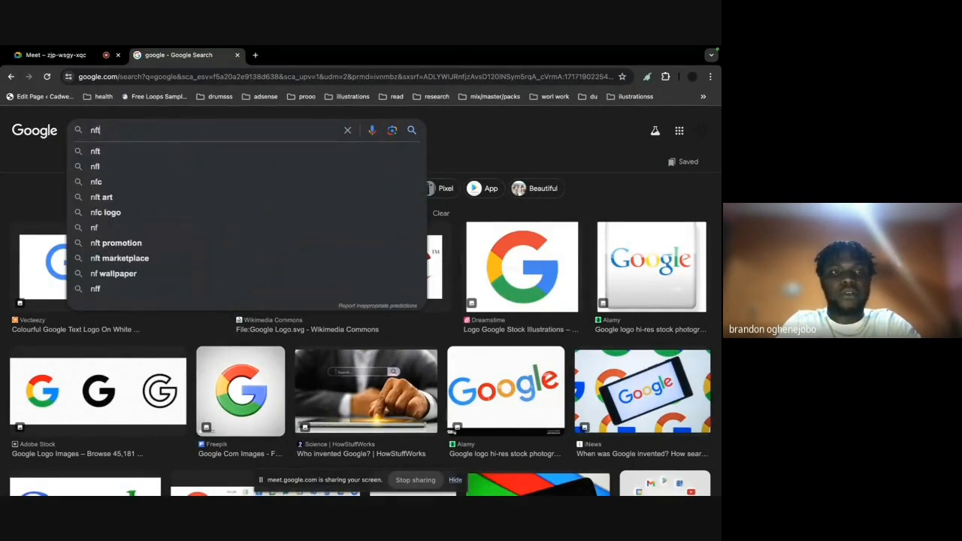
scroll(110, 209, "down", 1)
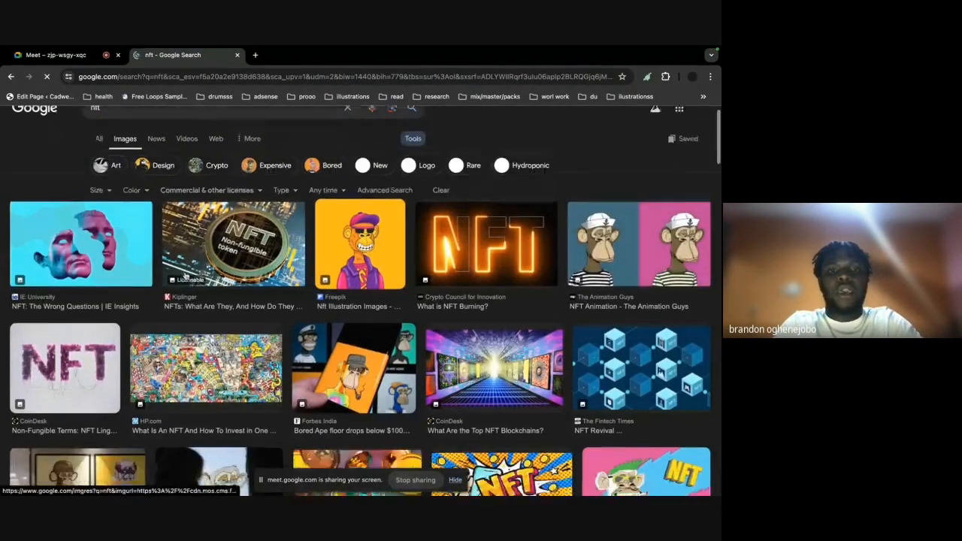
Open the IE University image of the split pink face on cyan and copy it.
left_click(111, 208)
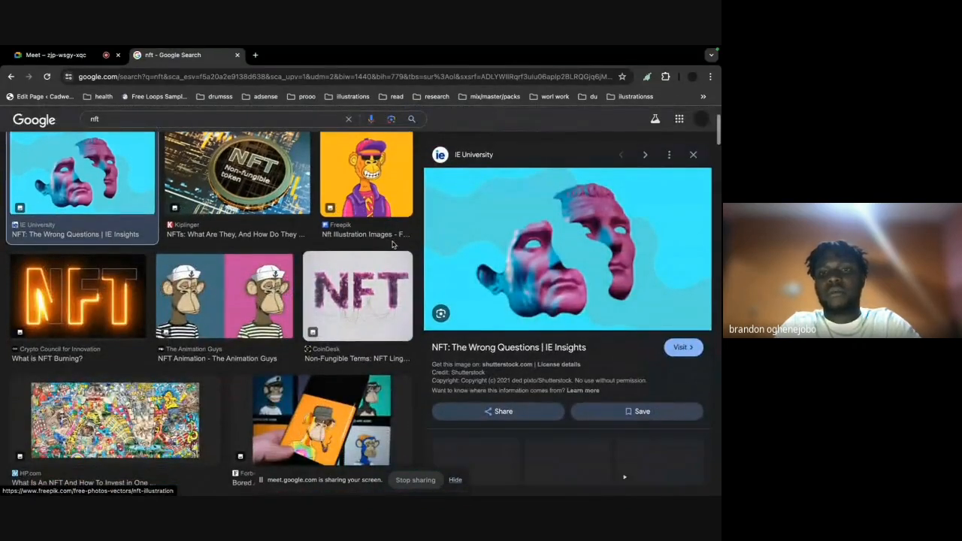
scroll(391, 293, "up", 1)
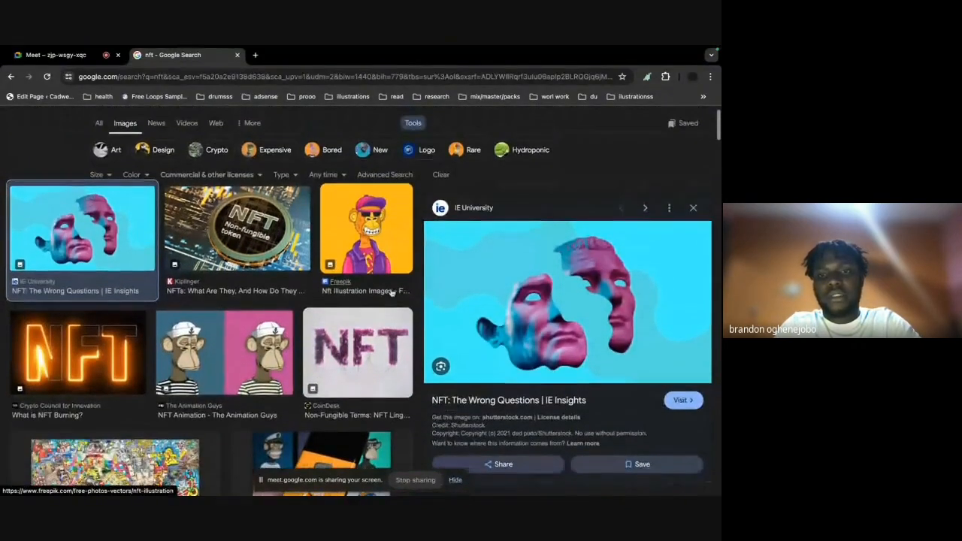
right_click(500, 320)
left_click(515, 437)
Switch to Figma, paste the split-face image onto the canvas and move it below the dashboard frame.
key("alt+Tab")
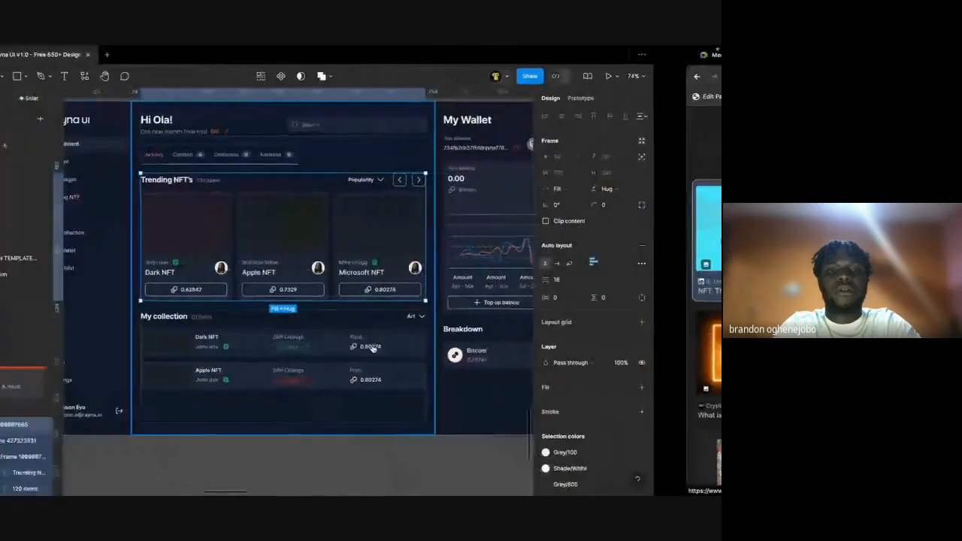
scroll(354, 394, "down", 5)
left_click(355, 396)
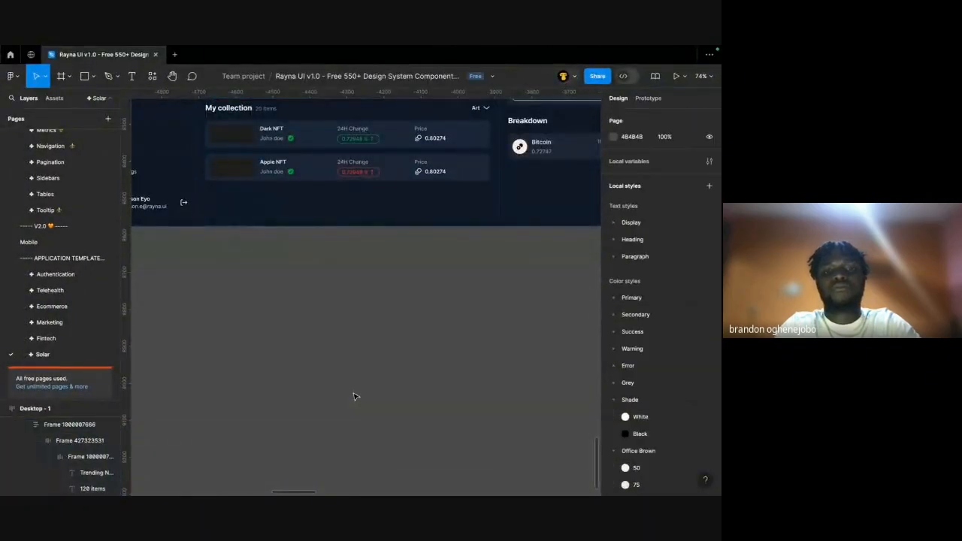
scroll(354, 396, "up", 1)
key("ctrl+v")
scroll(354, 396, "up", 3)
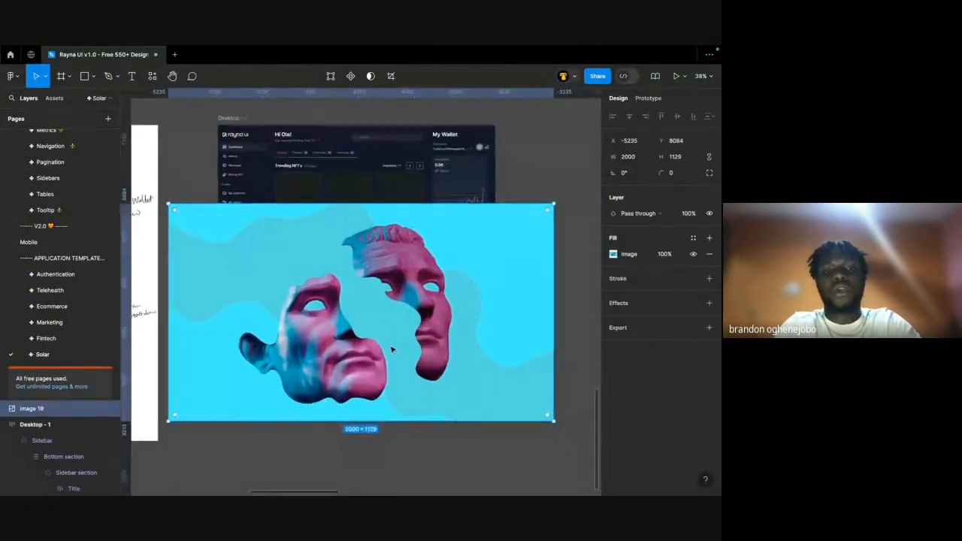
scroll(392, 349, "down", 1)
left_click_drag(343, 268, 375, 472)
Set the pasted image's corner radius to 6, matching the Dark NFT card's image placeholder.
left_click(296, 169, "super")
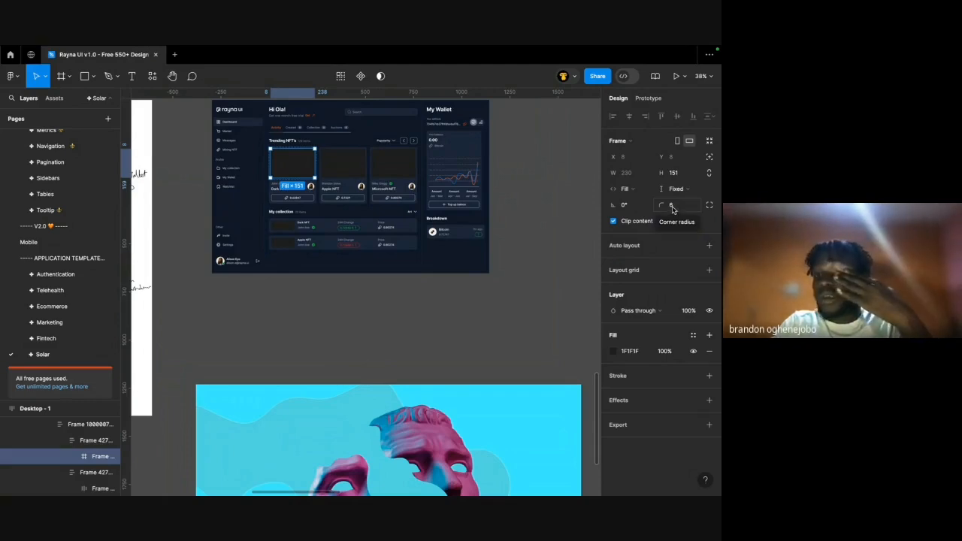
scroll(425, 316, "down", 1)
left_click(409, 398)
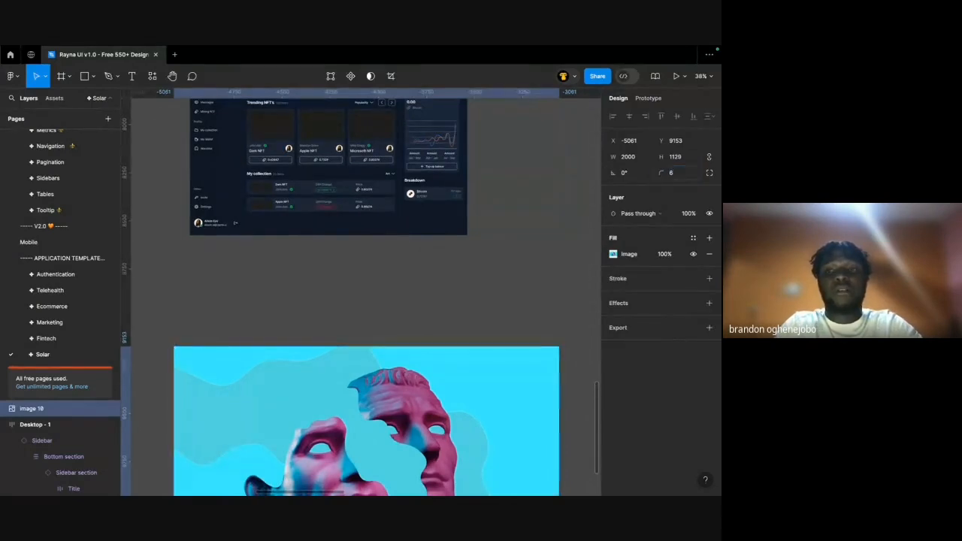
Copy the image's properties onto the Dark NFT card's placeholder and delete the loose image from the canvas.
key("super+alt+c")
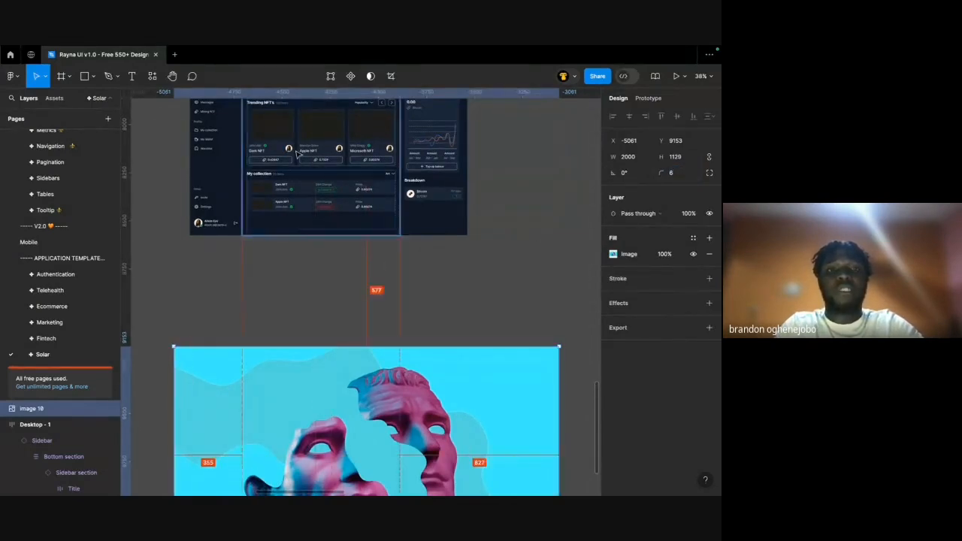
left_click(279, 131, "super")
key("super+alt+v")
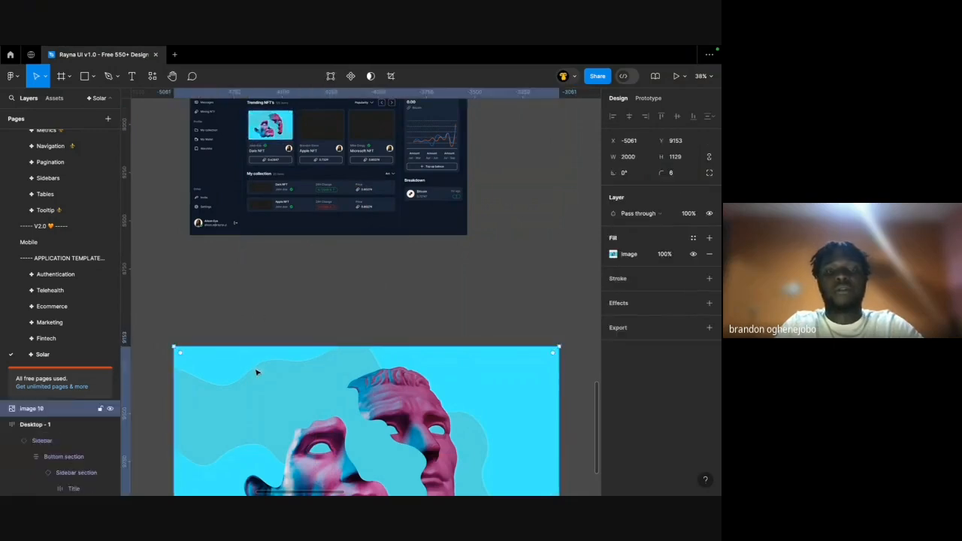
key("Delete")
key("shift+1")
scroll(296, 243, "up", 5, "ctrl")
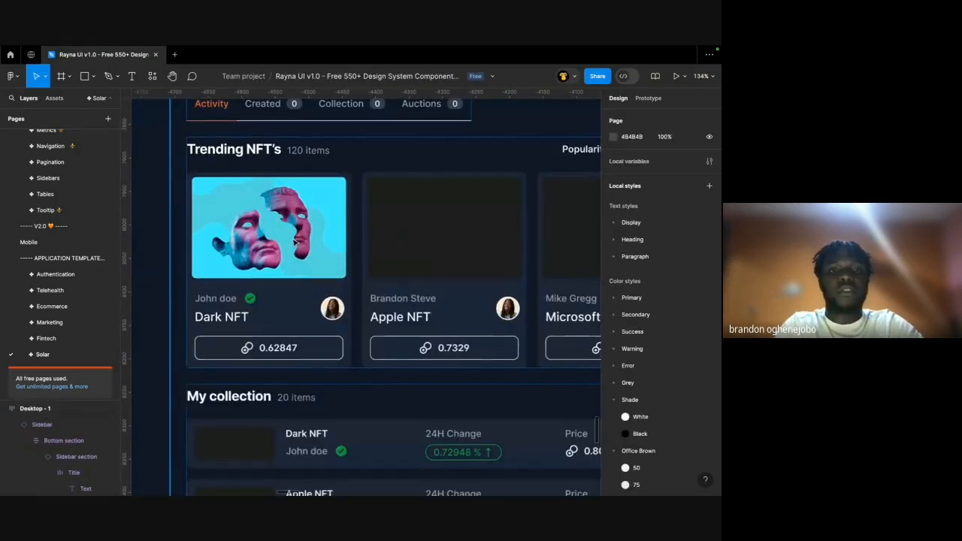
scroll(295, 243, "down", 5)
scroll(293, 246, "down", 1)
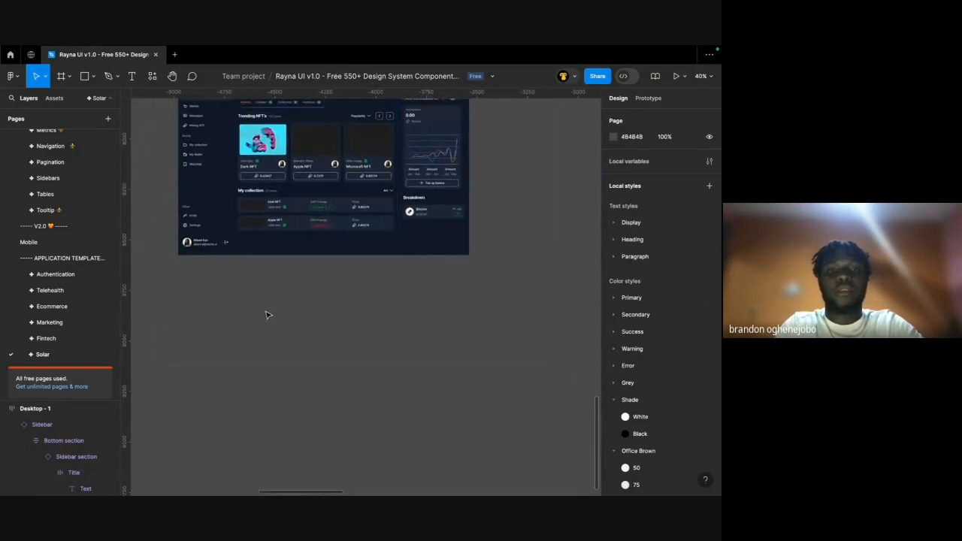
Switch to the browser's NFT image results, open the jinfa.tax ape image on pink and blue, and copy it.
key("ctrl+Right")
scroll(288, 260, "down", 3)
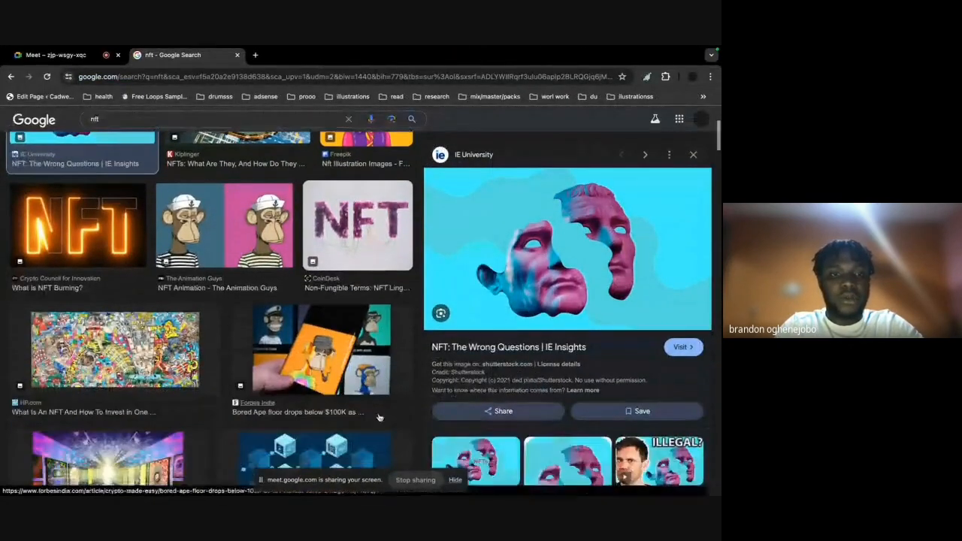
scroll(289, 261, "down", 3)
scroll(253, 280, "down", 5)
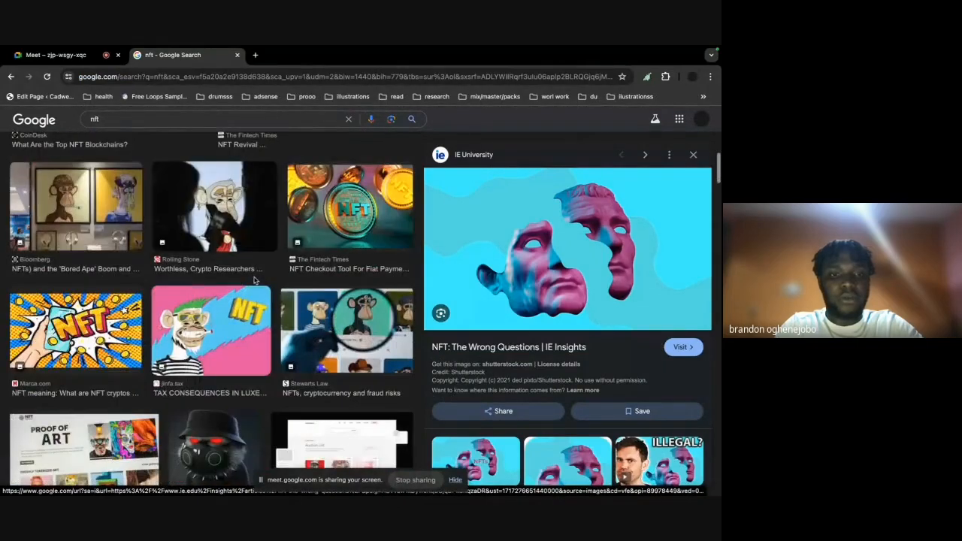
left_click(260, 292)
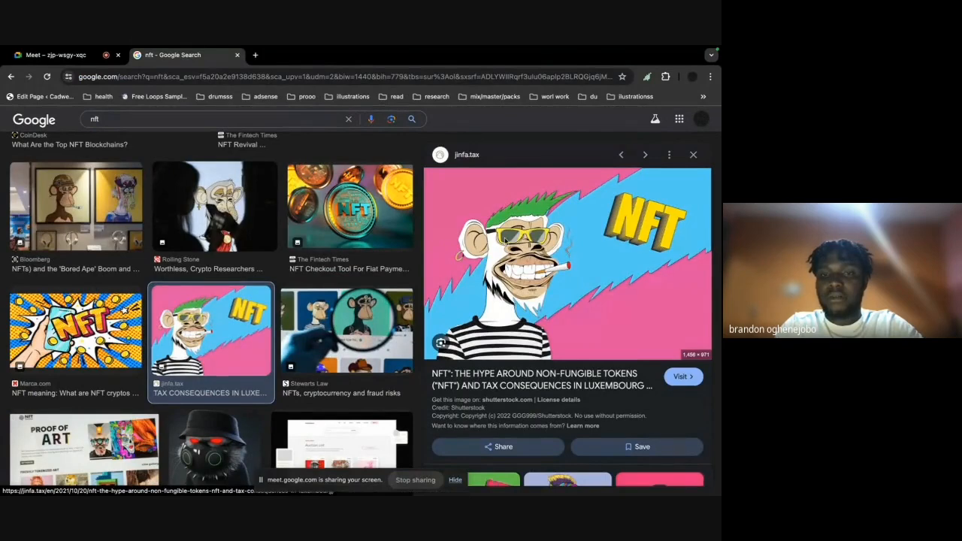
right_click(505, 236)
left_click(525, 364)
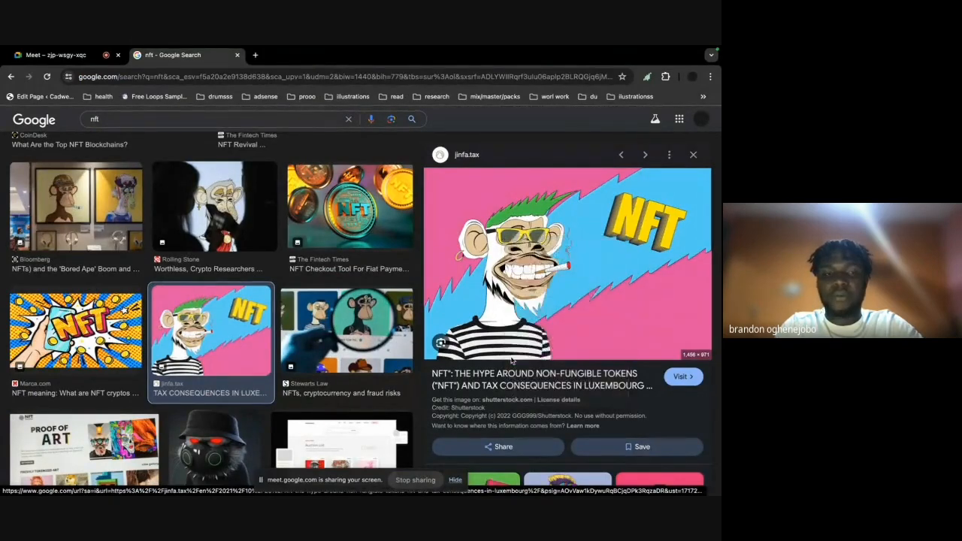
Switch to Figma, paste the ape image onto the canvas and move it below the dashboard frame.
key("alt+Tab")
key("ctrl+v")
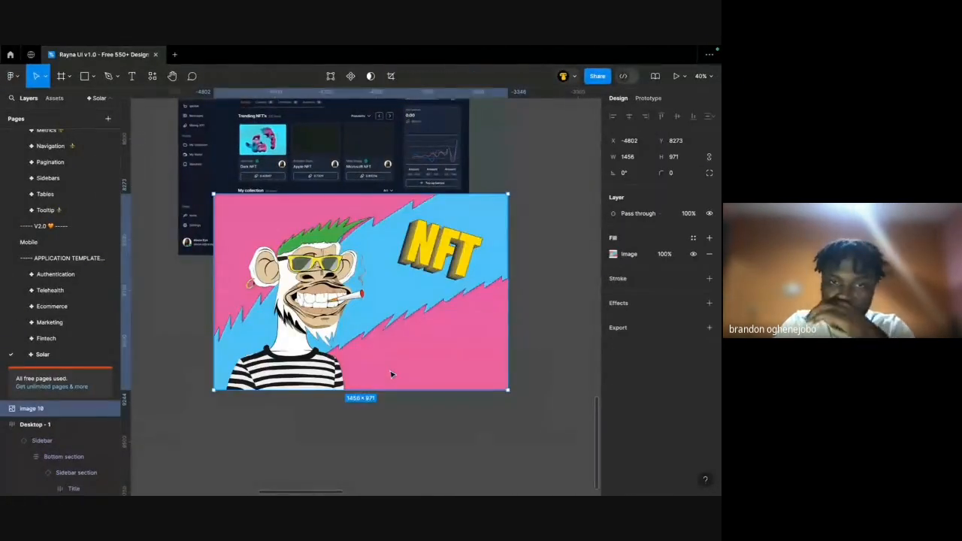
scroll(402, 370, "down", 3)
left_click_drag(402, 370, 391, 462)
Set the ape image's corner radius to 6, matching the Apple NFT card's image placeholder.
left_click(352, 223, "super")
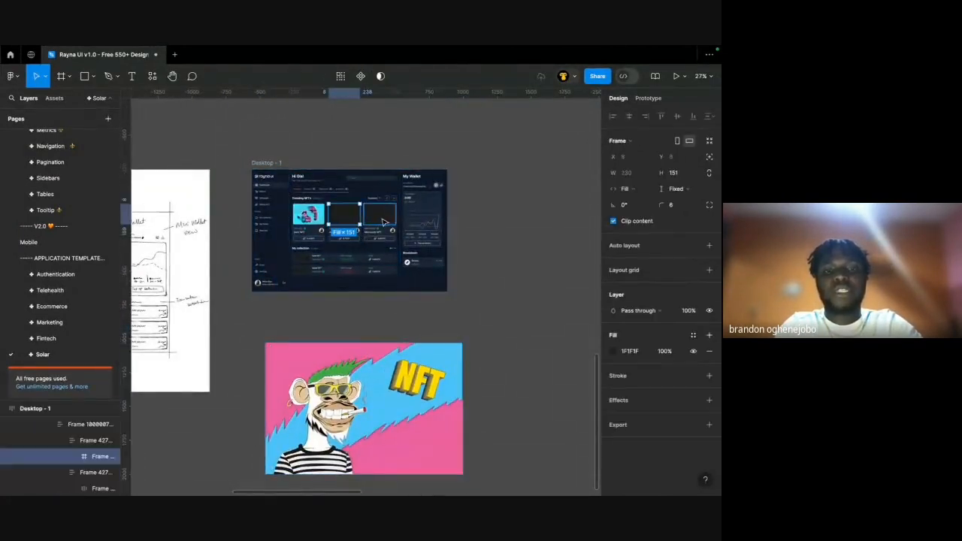
left_click(383, 222, "super")
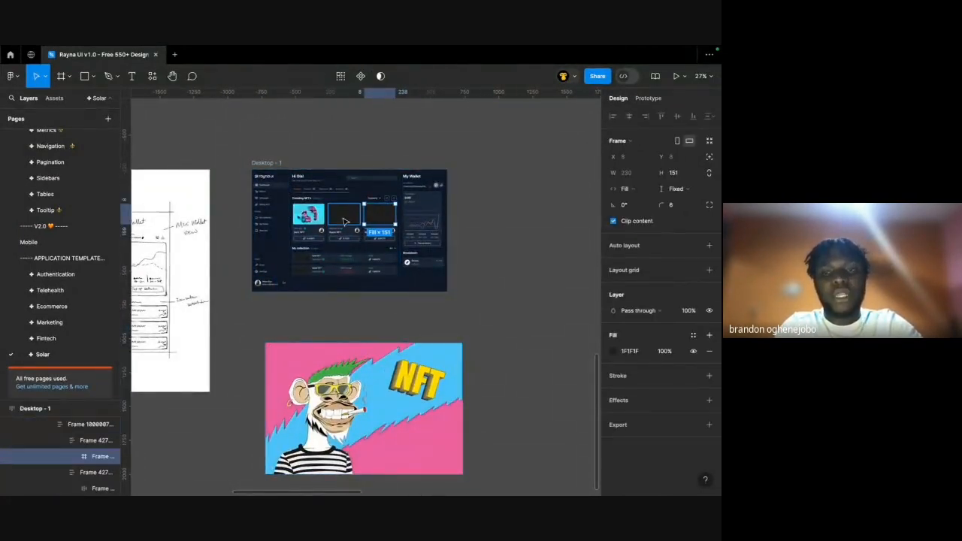
left_click(343, 221, "super")
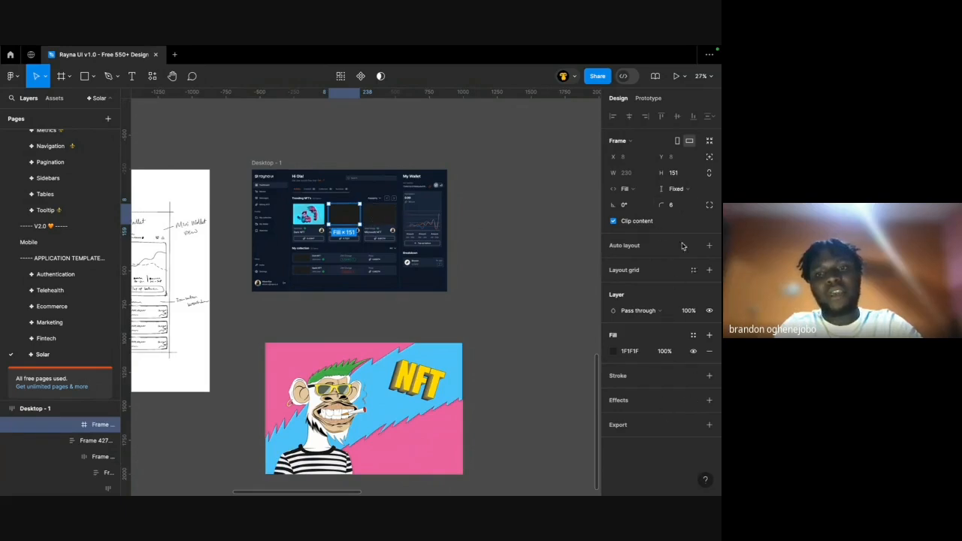
left_click(334, 473)
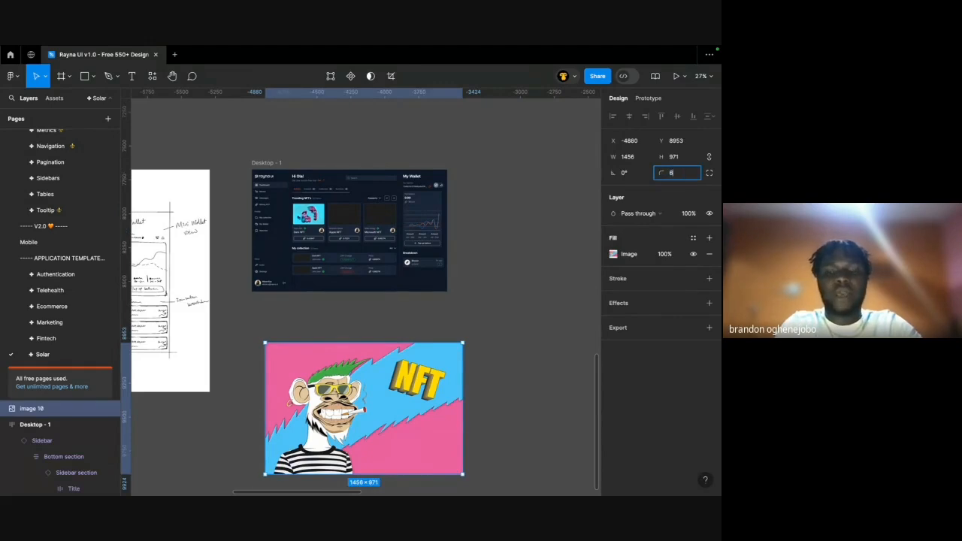
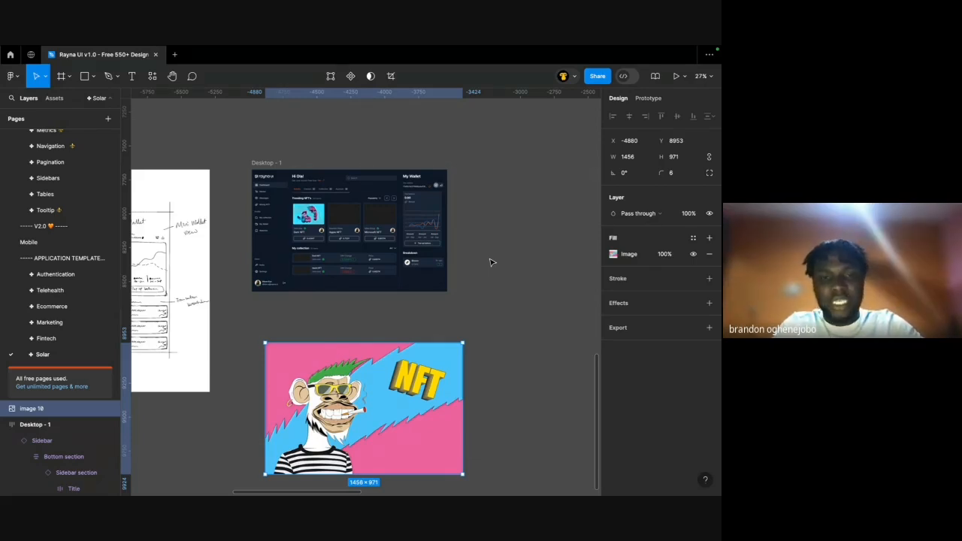
Copy the ape image's properties onto the Apple NFT card's placeholder and delete the loose image from the canvas.
left_click(347, 217, "ctrl")
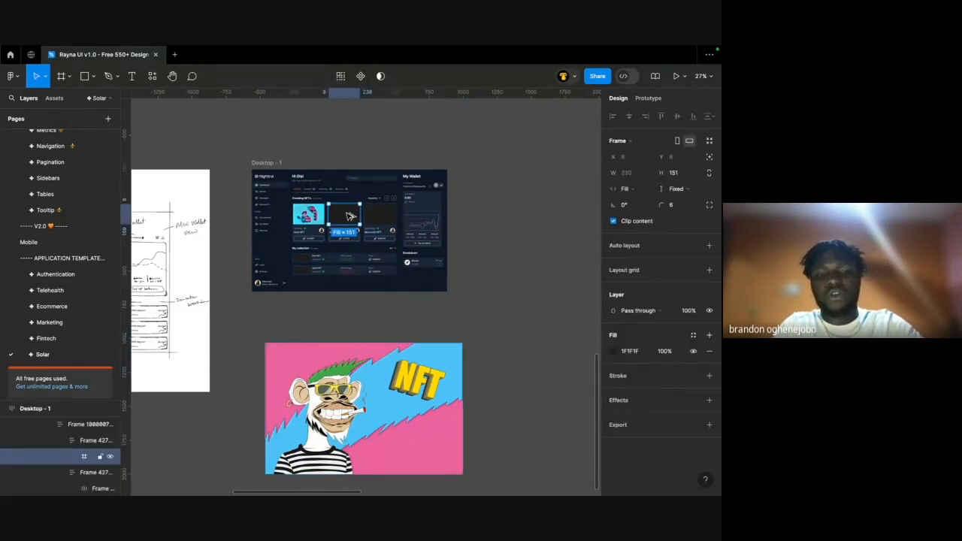
key("ctrl+alt+v")
left_click(324, 361)
key("Delete")
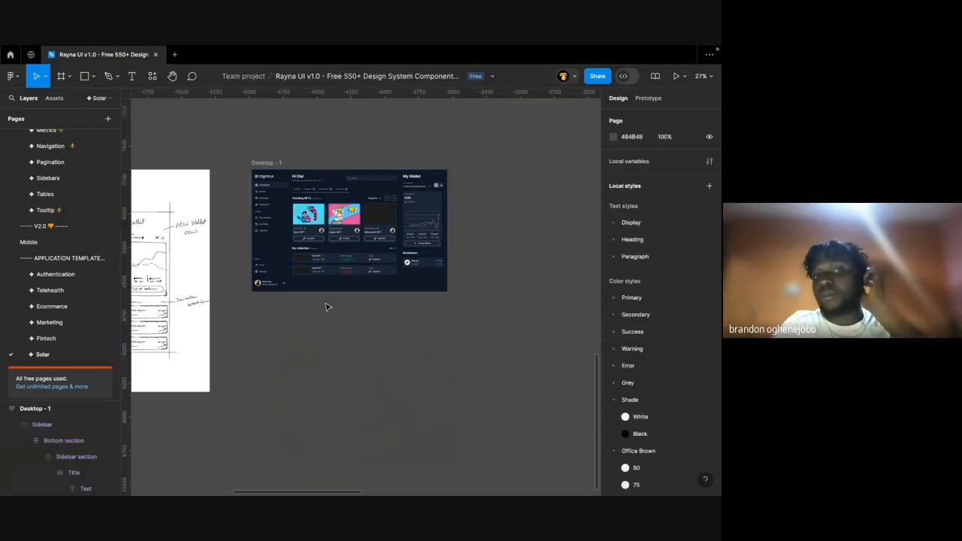
scroll(320, 233, "up", 6)
scroll(321, 233, "right", 2)
scroll(321, 233, "up", 2)
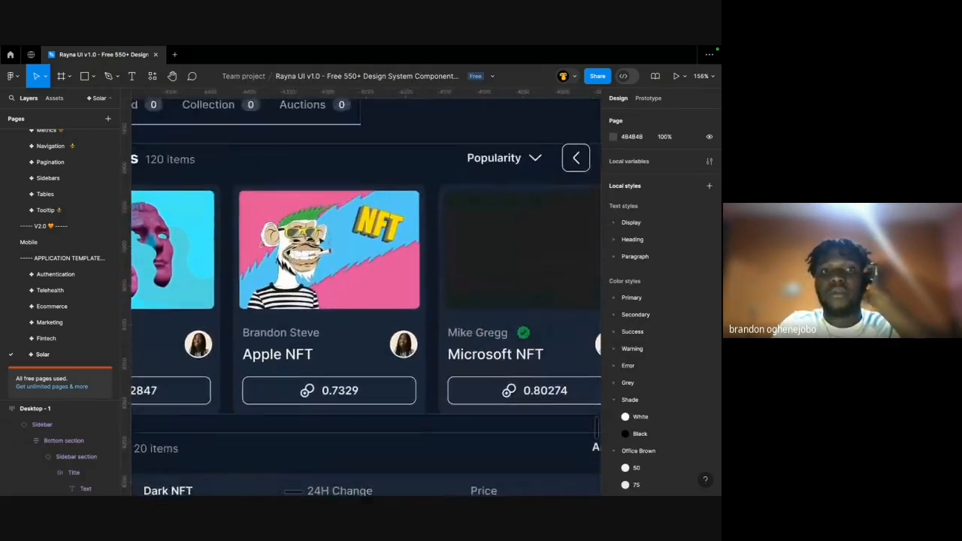
scroll(321, 241, "down", 3)
scroll(328, 345, "down", 5)
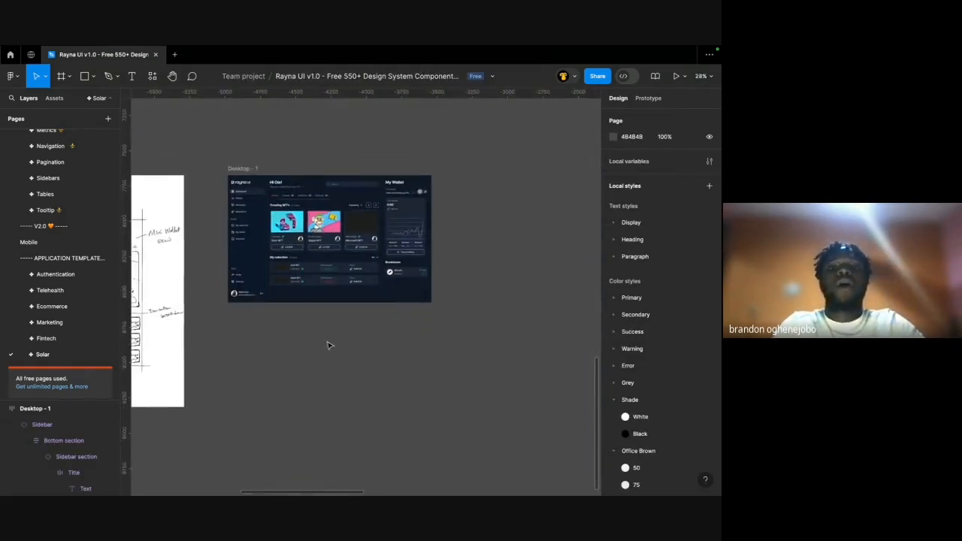
Switch to the browser and copy Innovio's NFT Character Design image of the masked character with red eyes.
left_click(368, 230)
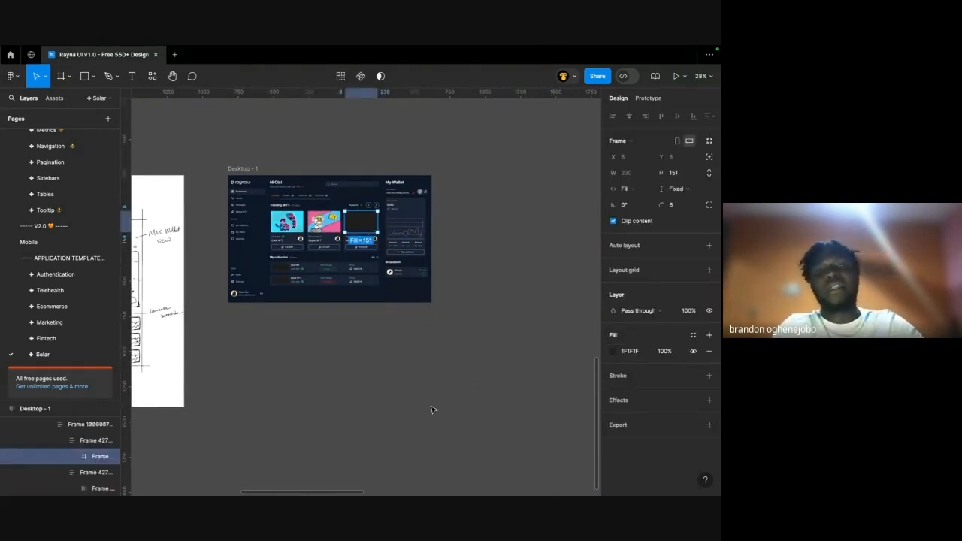
key("ctrl+Right")
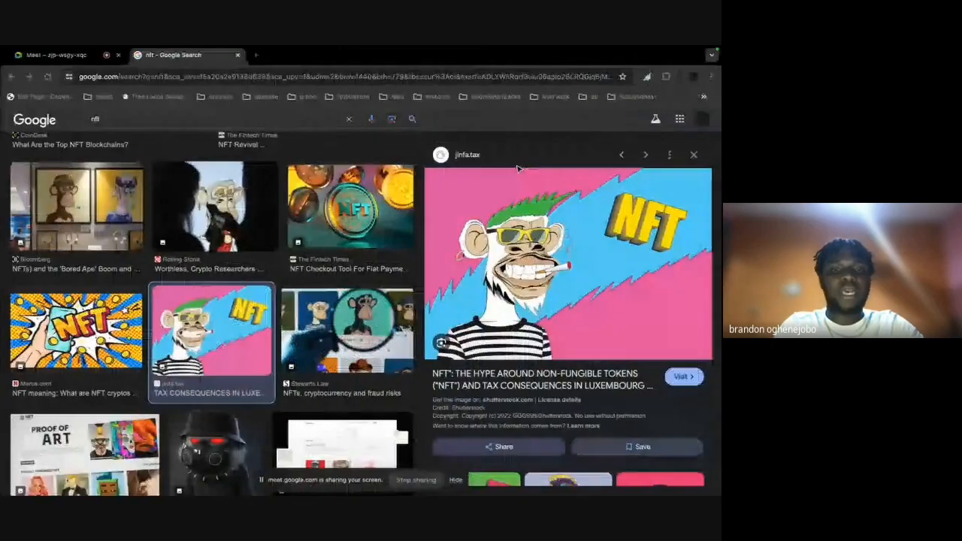
scroll(327, 316, "down", 5)
scroll(327, 316, "up", 3)
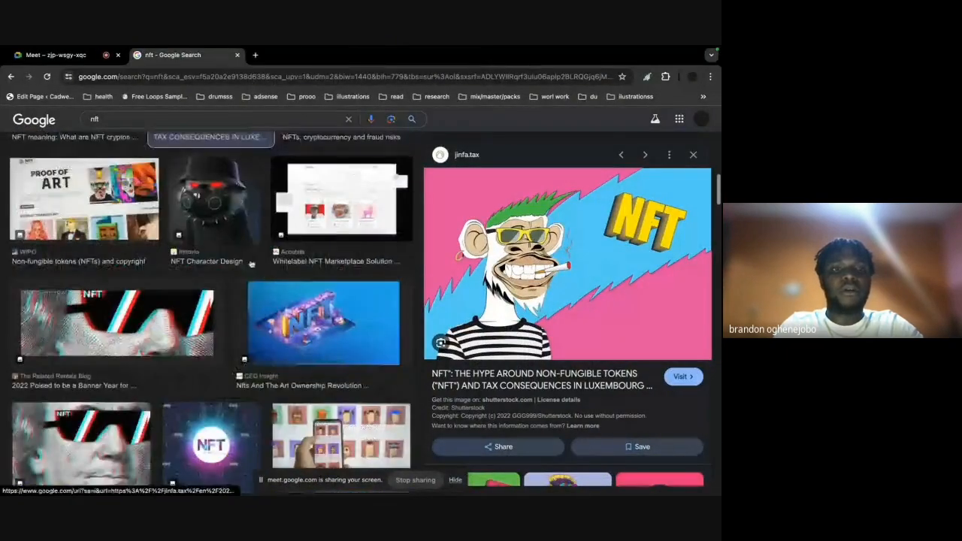
left_click(214, 199)
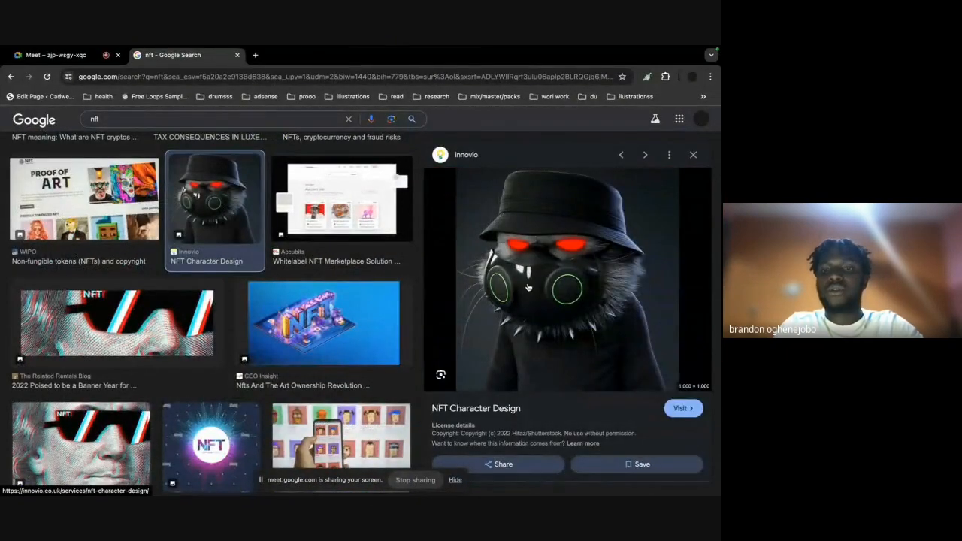
right_click(528, 287)
left_click(549, 408)
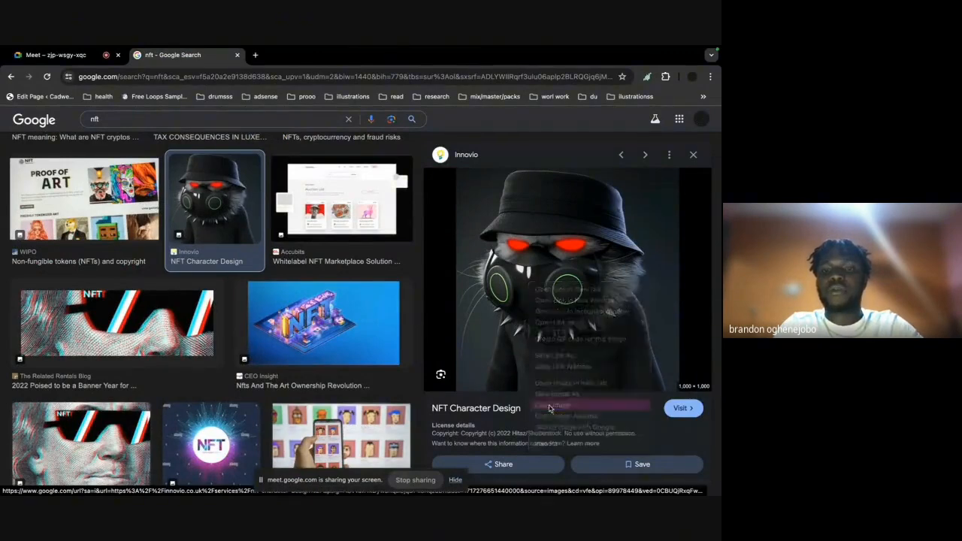
Switch to Figma, paste the masked character image with corner radius 6, copy its properties and delete it from the canvas.
key("ctrl+Left")
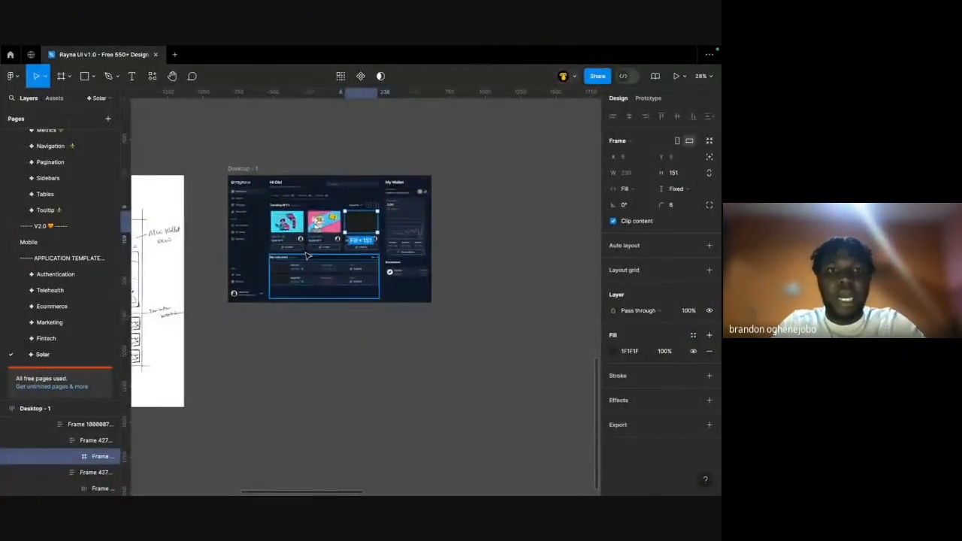
scroll(306, 256, "up", 10)
scroll(308, 252, "down", 5)
scroll(312, 242, "up", 5)
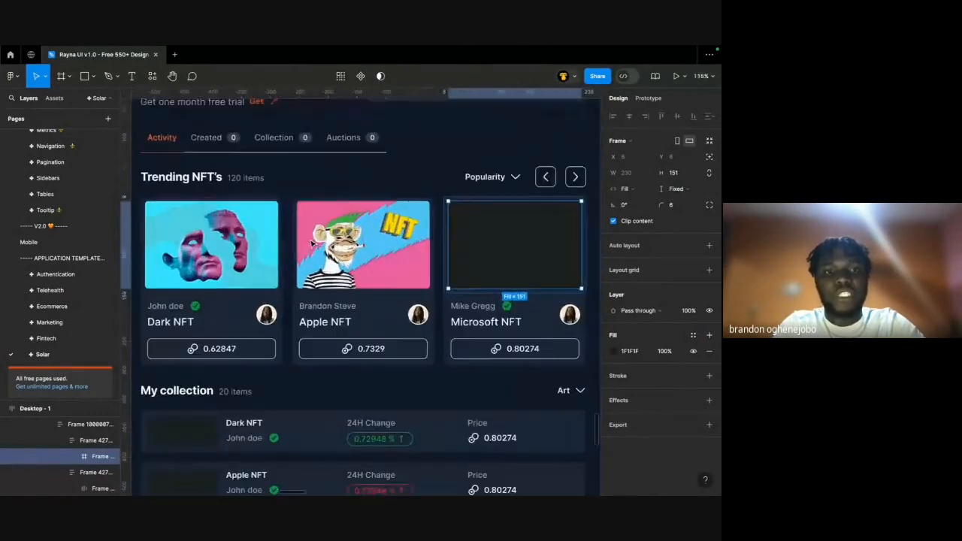
left_click(248, 242)
scroll(225, 236, "down", 4)
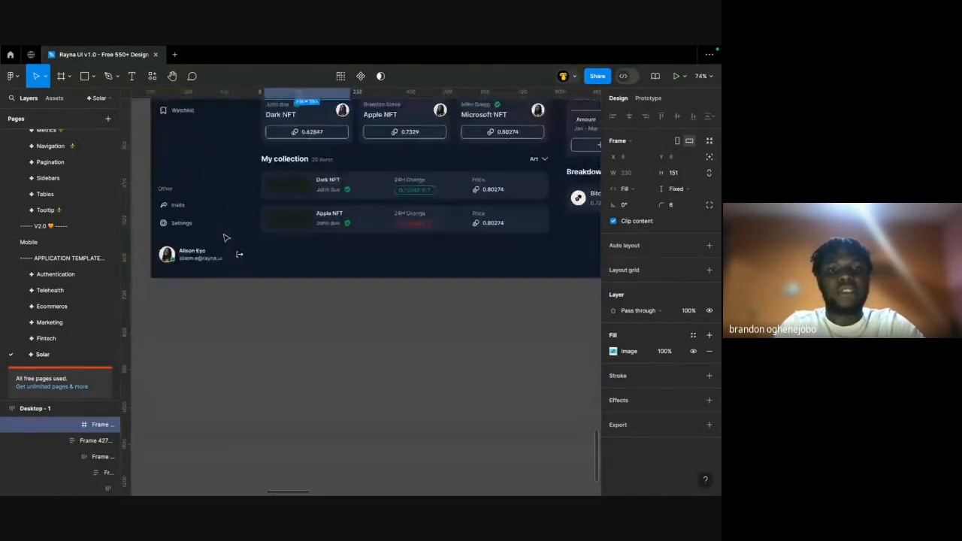
left_click(274, 329)
scroll(274, 329, "down", 3)
key("ctrl+v")
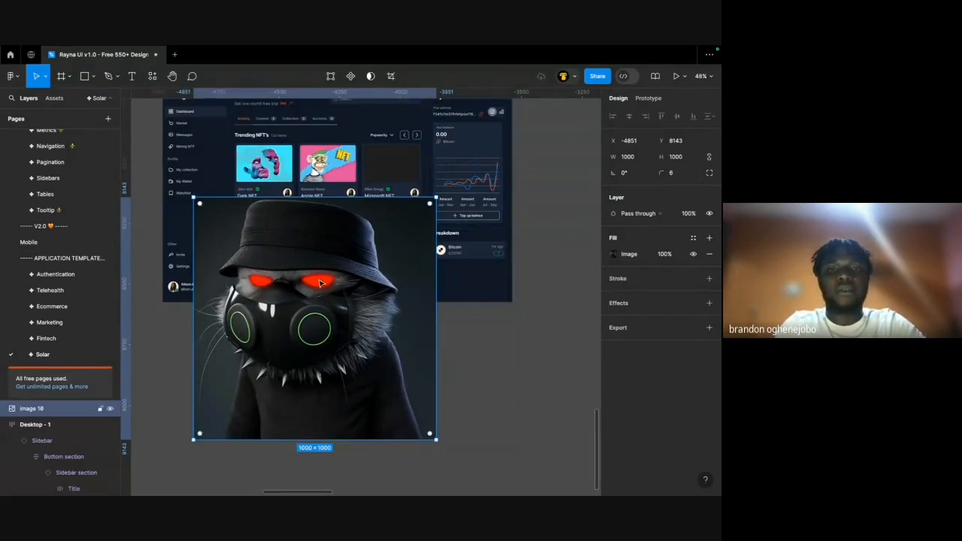
key("Delete")
Duplicate the Dark NFT card's image frame below the dashboard and apply the masked character's properties to the original.
scroll(255, 156, "up", 3)
left_click(255, 156)
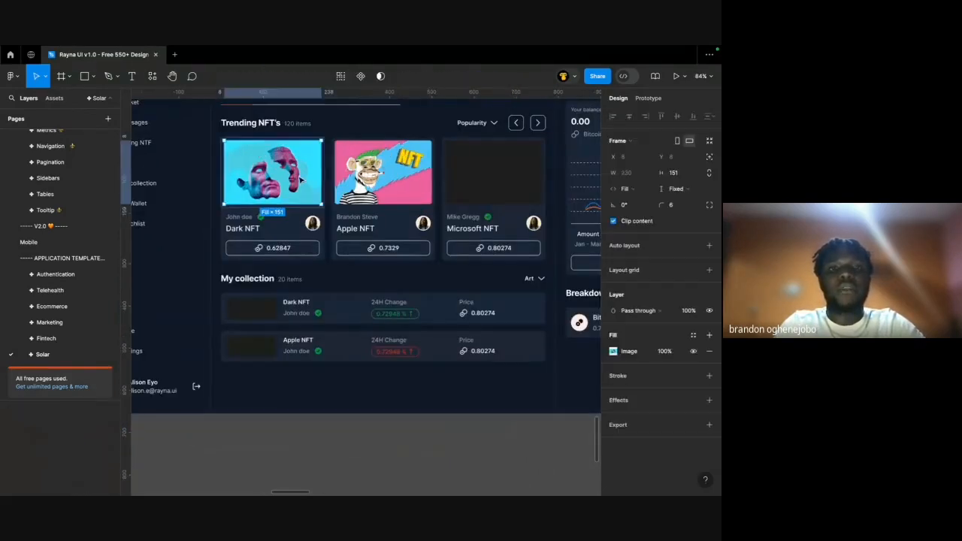
scroll(297, 214, "down", 3)
left_click_drag(296, 214, 278, 364)
left_click(297, 186, "super")
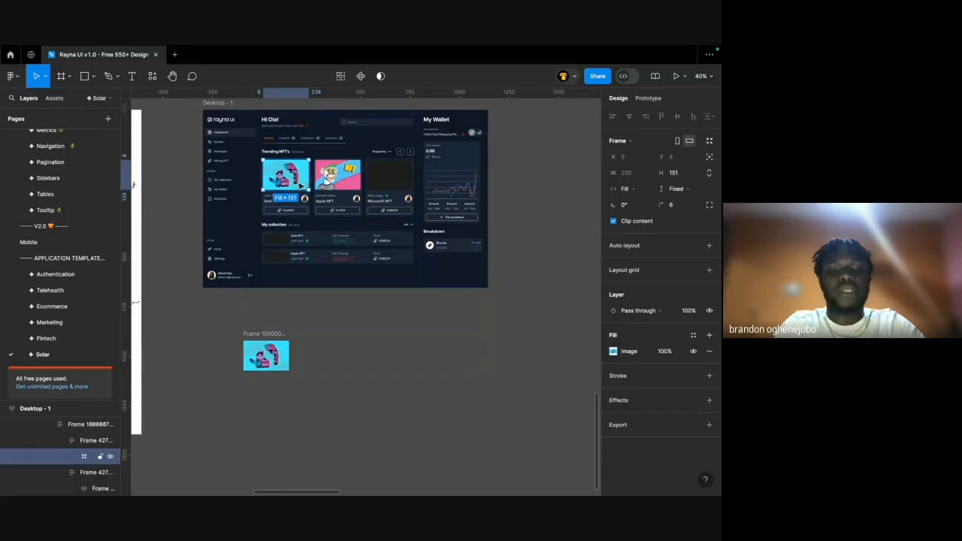
Copy the loose split-face frame's properties onto the Microsoft NFT card's placeholder and delete the loose frame.
left_click(266, 365)
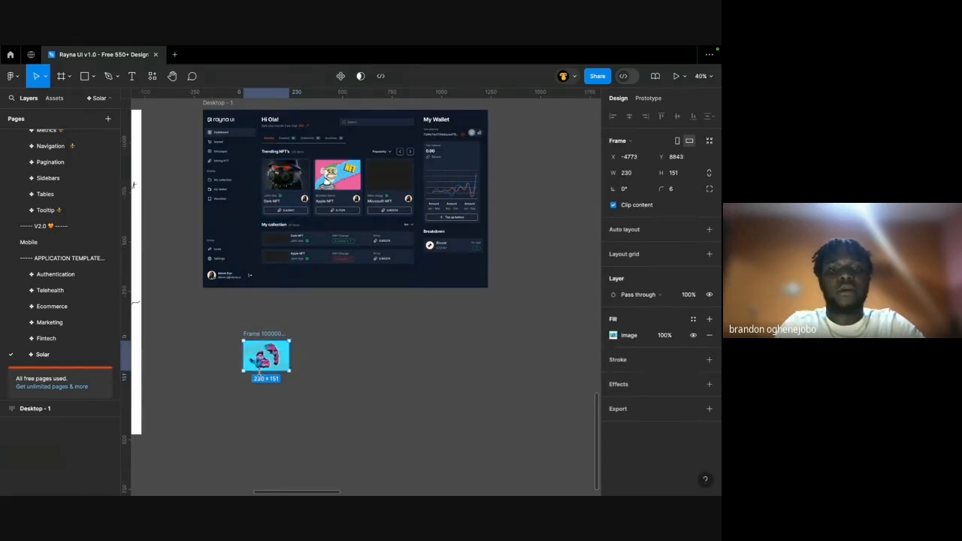
left_click(396, 178, "super")
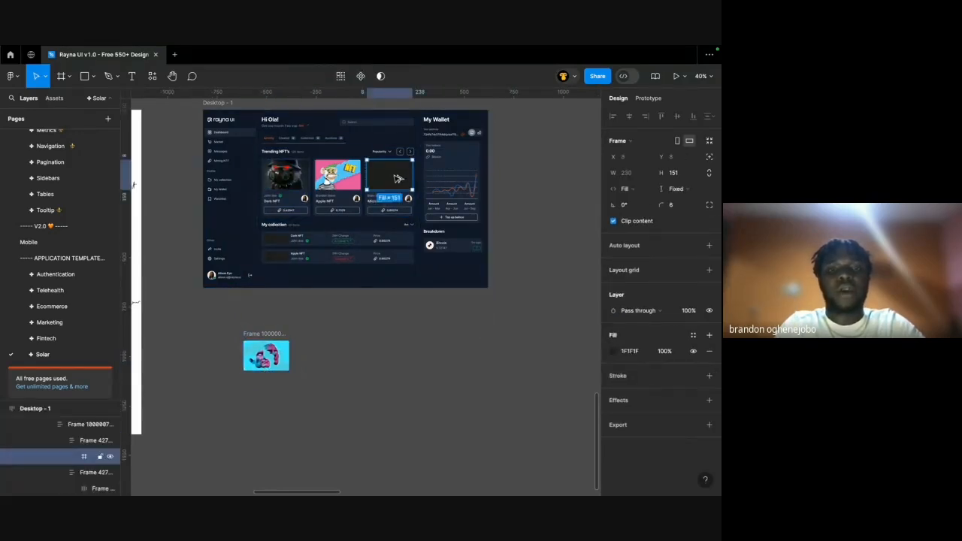
key("alt+super+v")
scroll(300, 171, "up", 2)
left_click(270, 363)
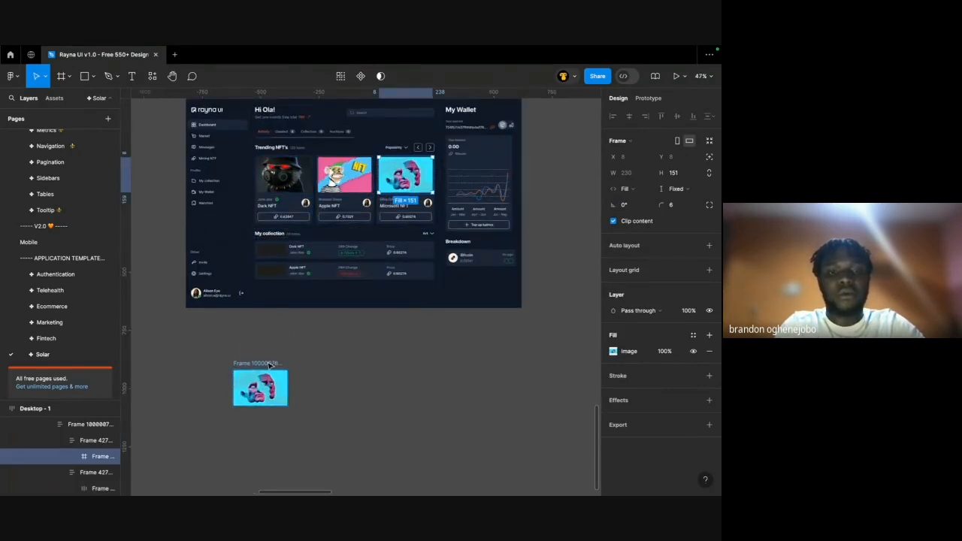
key("Delete")
Copy the Dark NFT card image's properties onto the Dark NFT row's thumbnail in My collection and set its corner radius to 8.
scroll(328, 143, "up", 5)
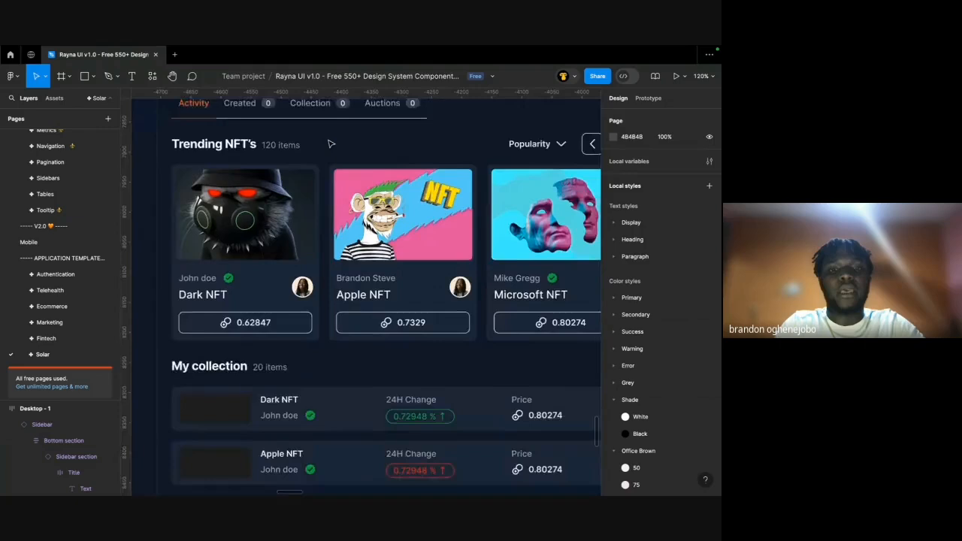
scroll(244, 331, "down", 3)
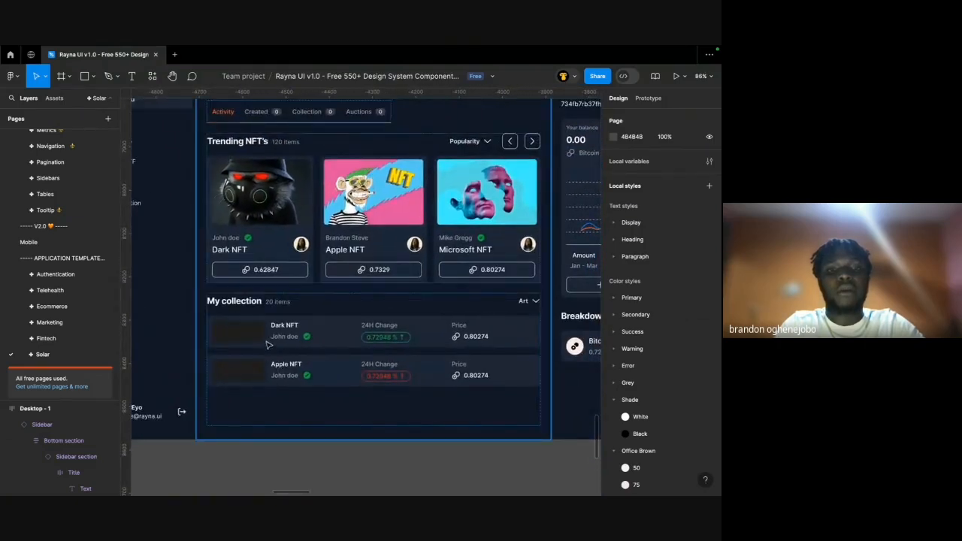
left_click(269, 218)
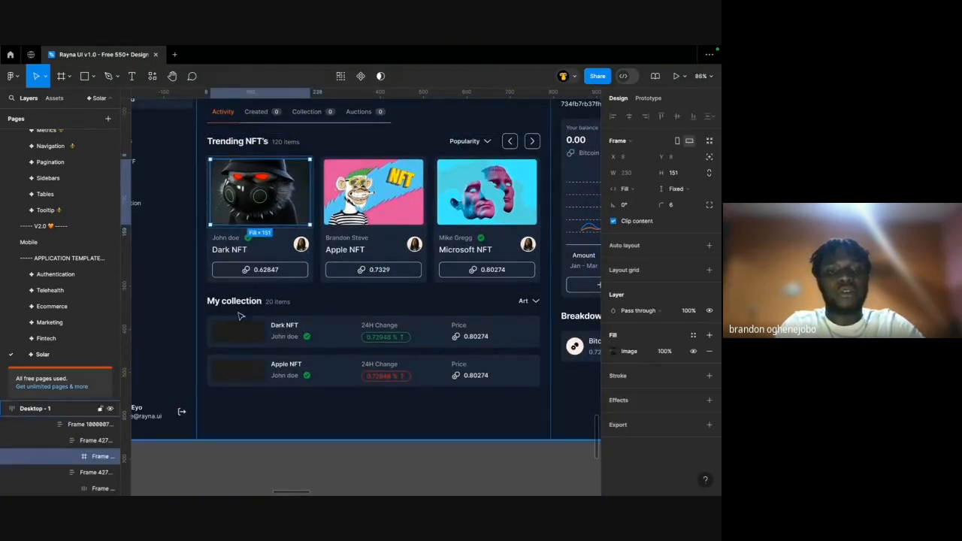
left_click(244, 334, "ctrl")
left_click(245, 335, "ctrl")
left_click(245, 335, "ctrl")
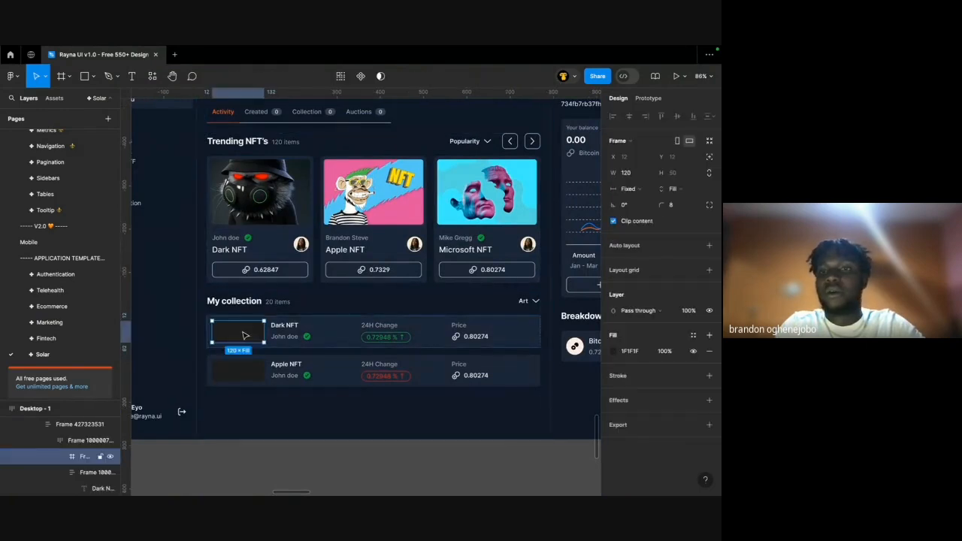
key("ctrl+alt+v")
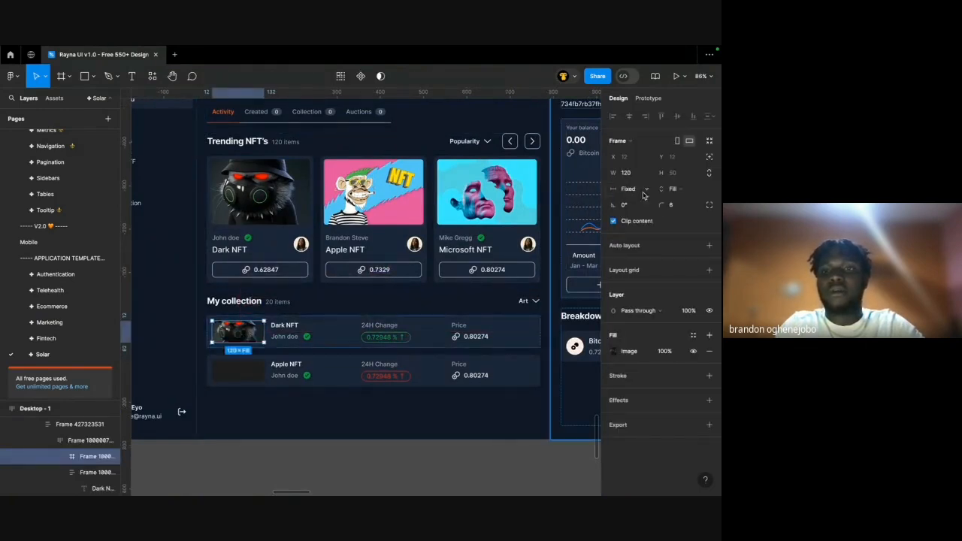
key("Return")
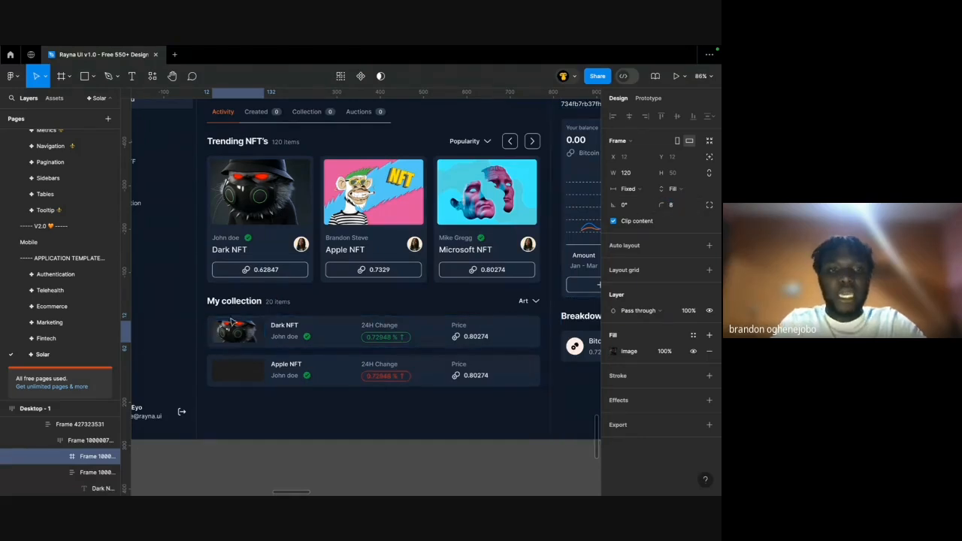
scroll(229, 327, "up", 5)
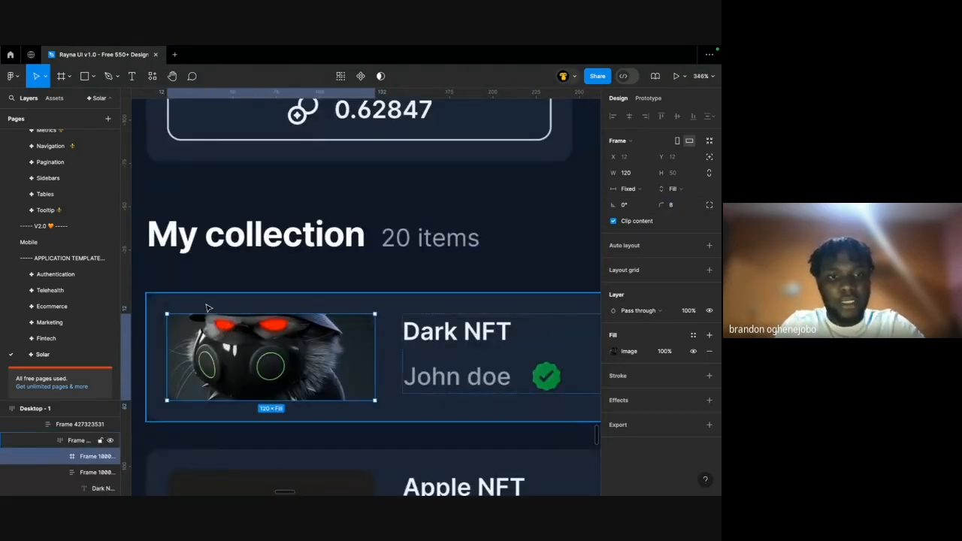
Set the corner radius of the Dark NFT row's thumbnail in My collection to 6.
key("shift+Return")
left_click(213, 339)
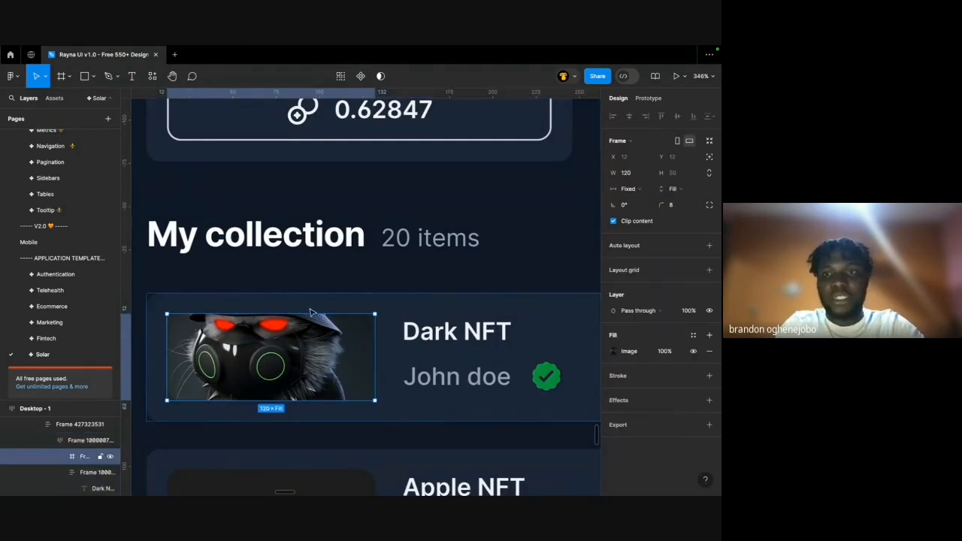
scroll(213, 339, "down", 2)
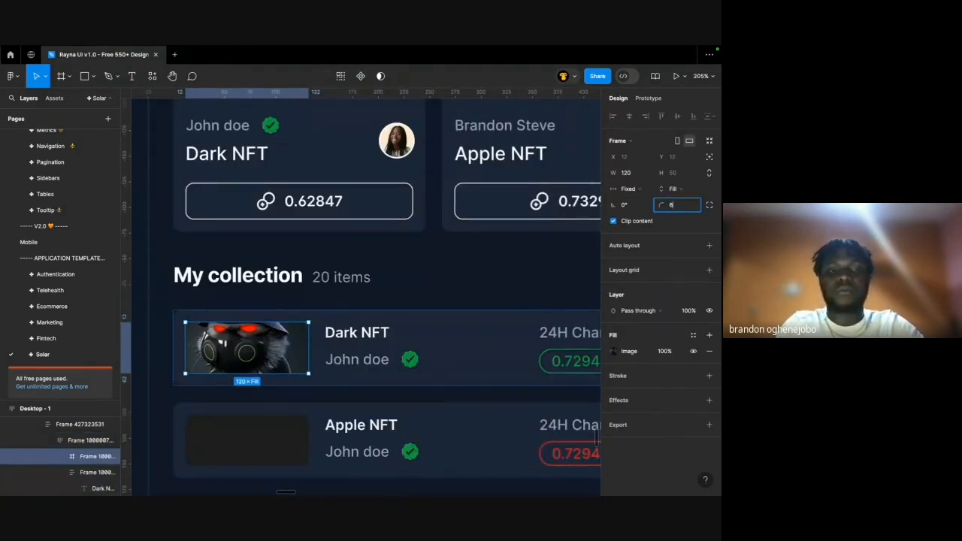
key("Return")
scroll(421, 296, "down", 5)
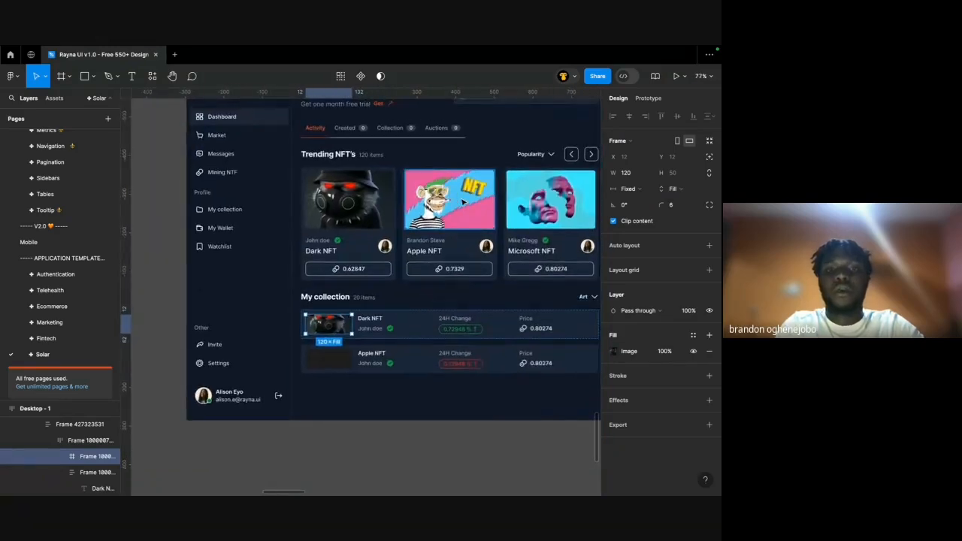
Copy the Apple NFT card image's properties onto the Apple NFT row's thumbnail in My collection.
scroll(463, 201, "right", 2)
left_click(417, 214)
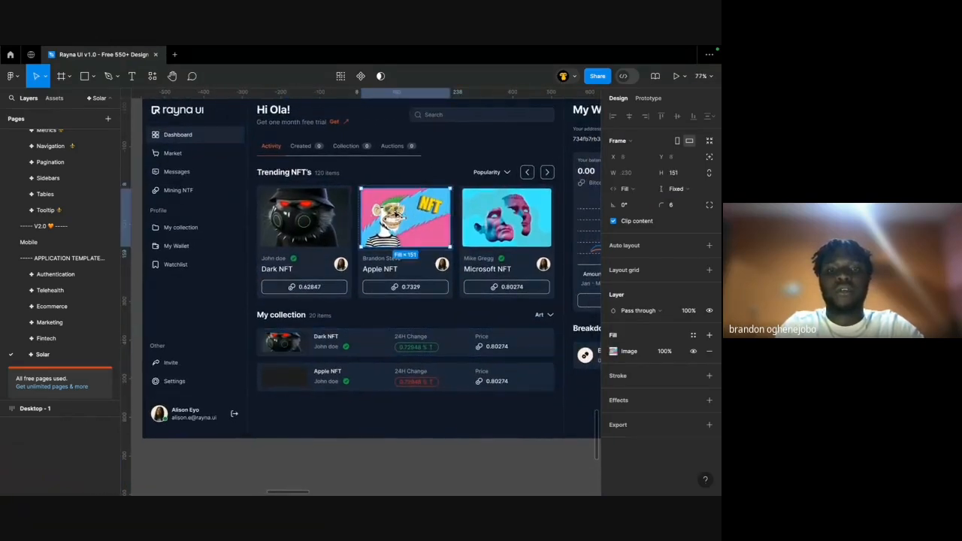
left_click(281, 378, "super")
key("Escape")
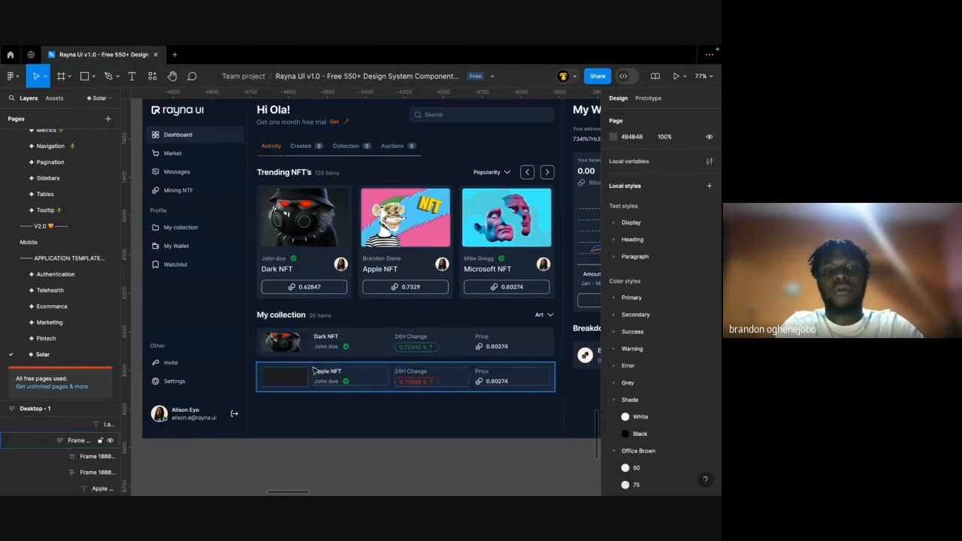
left_click(428, 207, "super")
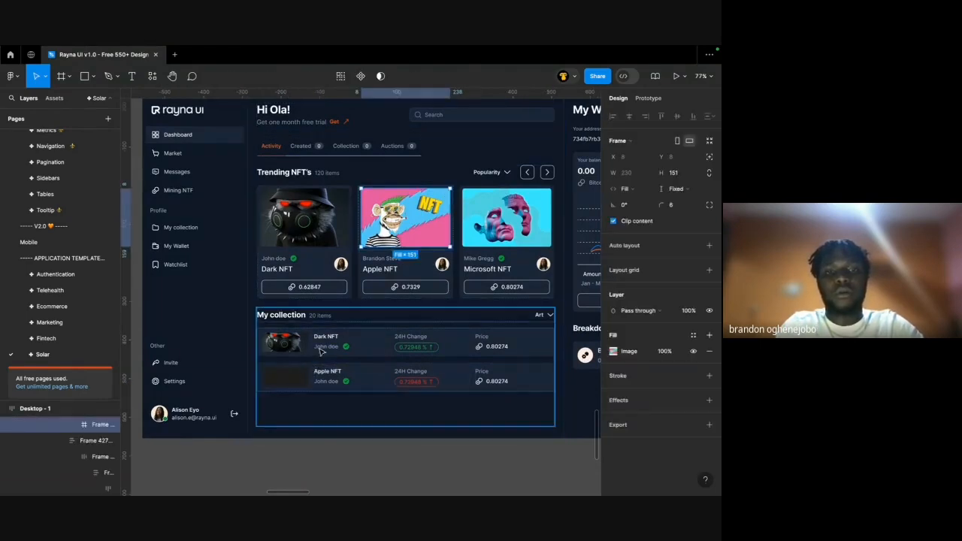
left_click(297, 382, "super")
key("super+alt+v")
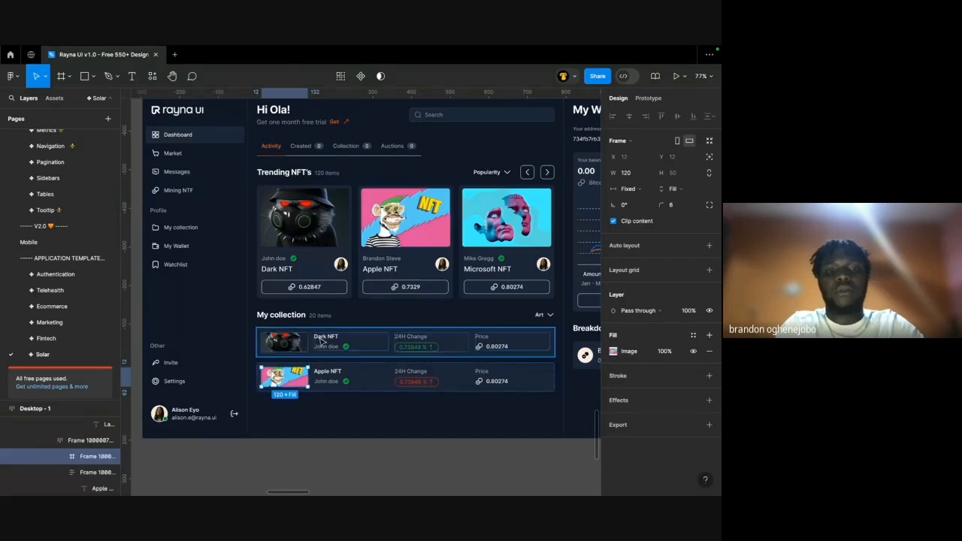
Duplicate the Apple NFT row in My collection and apply the Microsoft NFT card image's properties to the copy's thumbnail.
left_click(323, 342)
left_click(351, 377)
key("super+d")
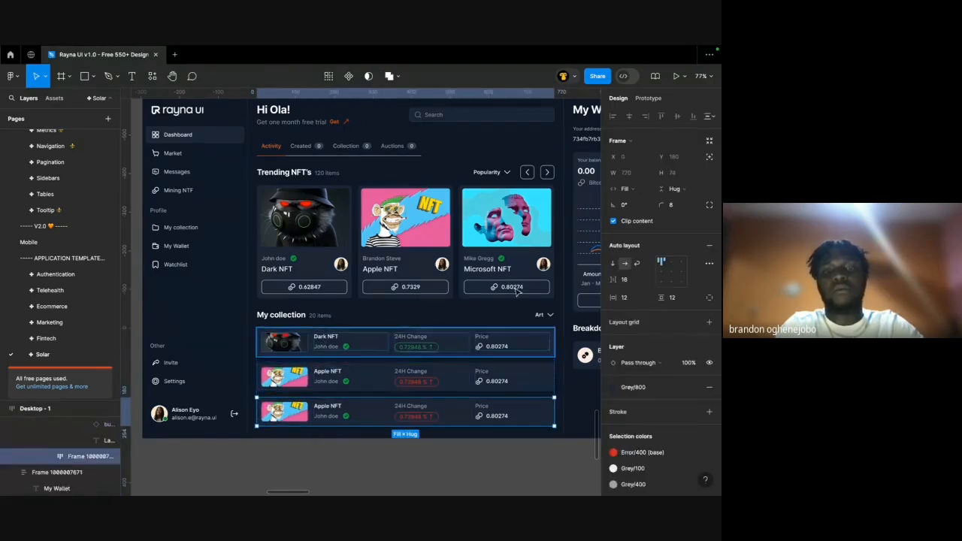
left_click(514, 225, "super")
key("super+alt+c")
left_click(284, 412, "super")
key("super+alt+v")
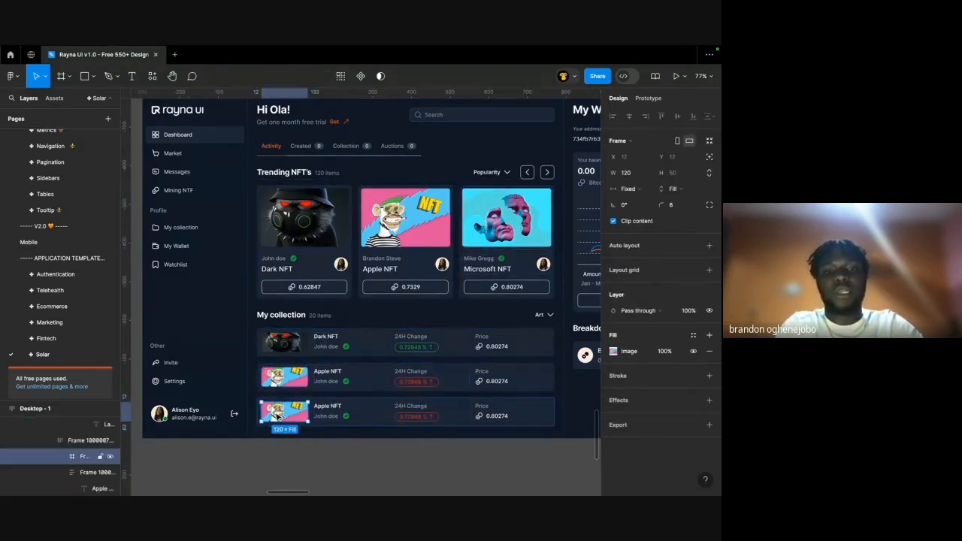
Change the third My collection row's title to Microsoft NFT, copied from the Microsoft NFT card.
left_click(491, 268, "super")
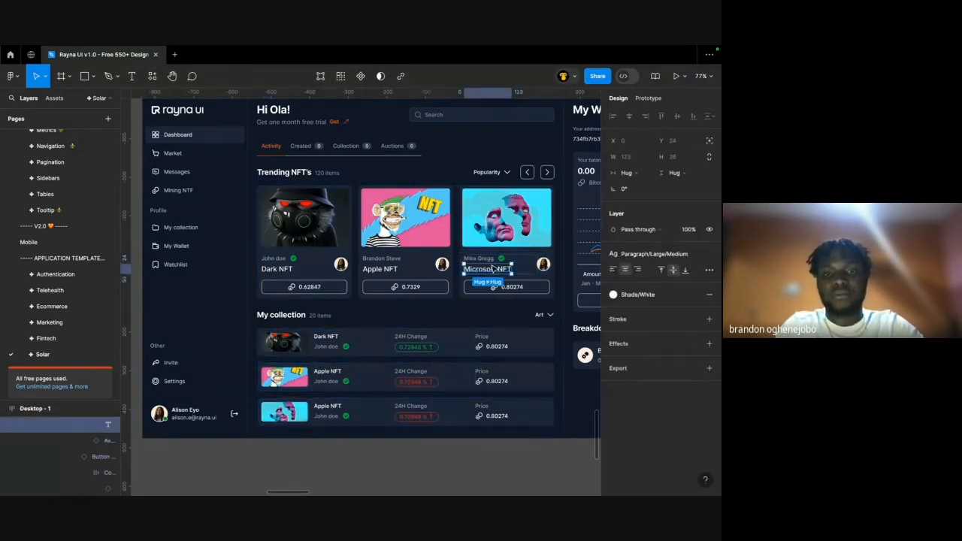
double_click(491, 267)
left_click(323, 407, "super")
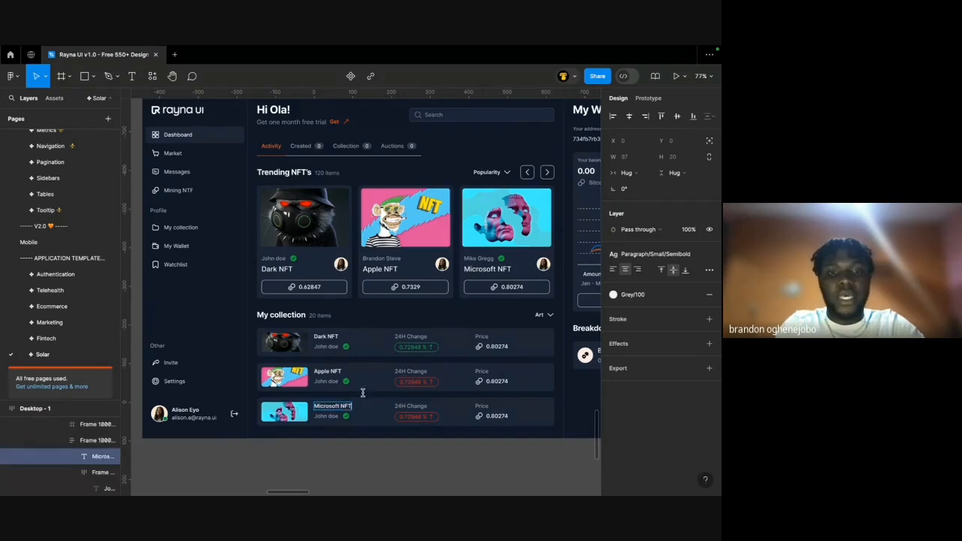
Replace the Apple NFT row's creator name with the one from the Apple NFT card and hide the row's verified badge.
scroll(383, 385, "up", 4)
double_click(382, 194)
key("ctrl+c")
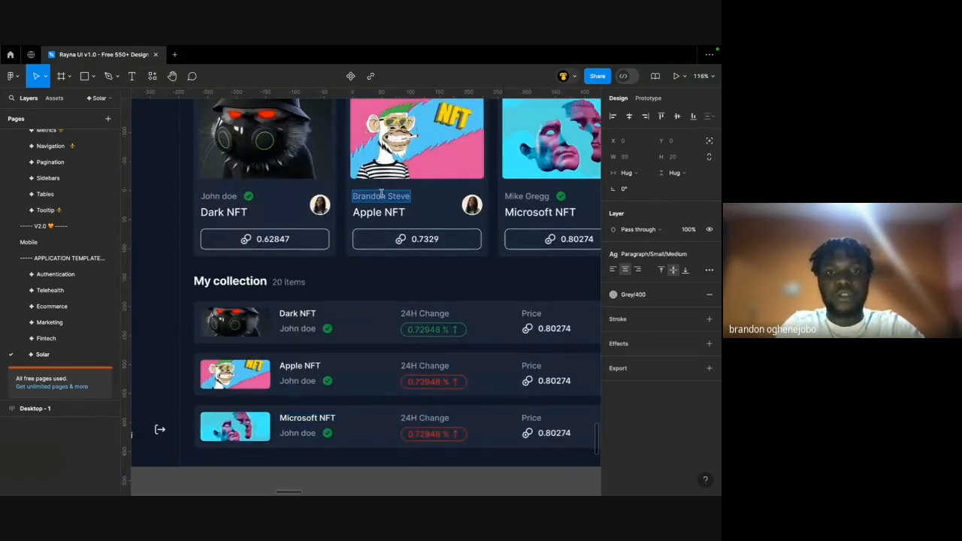
double_click(288, 381)
key("ctrl+v")
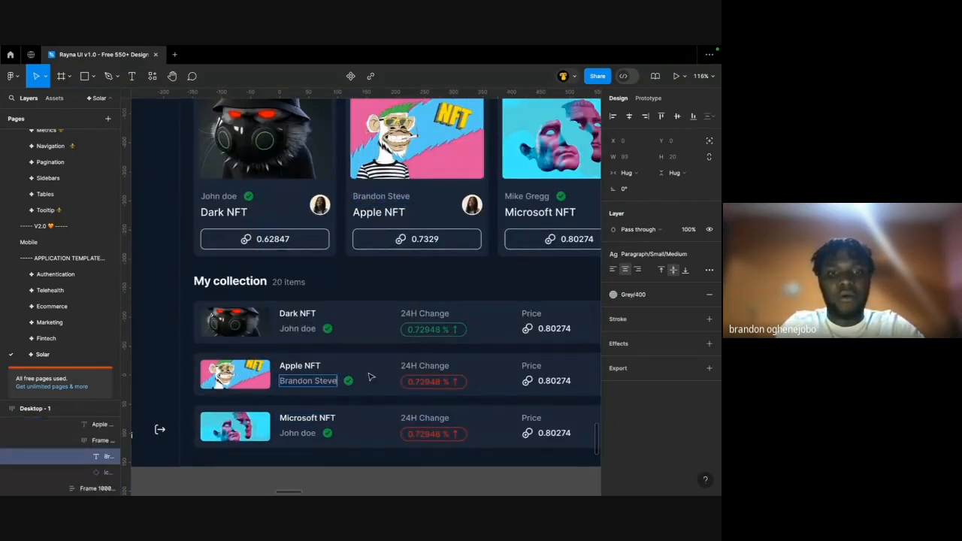
left_click(350, 381)
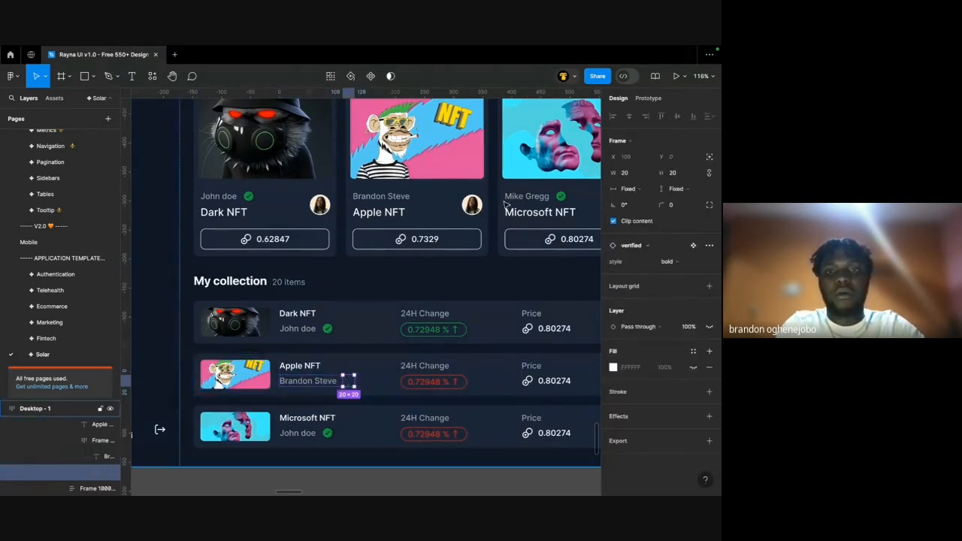
Replace the Microsoft NFT row's creator name with the one from the Microsoft NFT card.
double_click(528, 196)
key("ctrl+c")
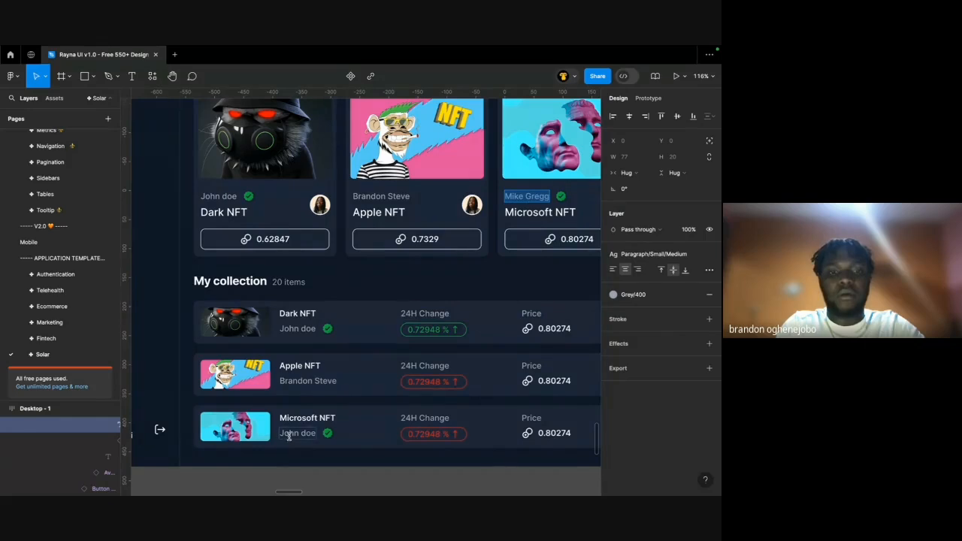
double_click(289, 434)
key("ctrl+v")
Copy the Dark NFT card's creator name into the Dark NFT row of My collection and clear the selection.
left_click(221, 197)
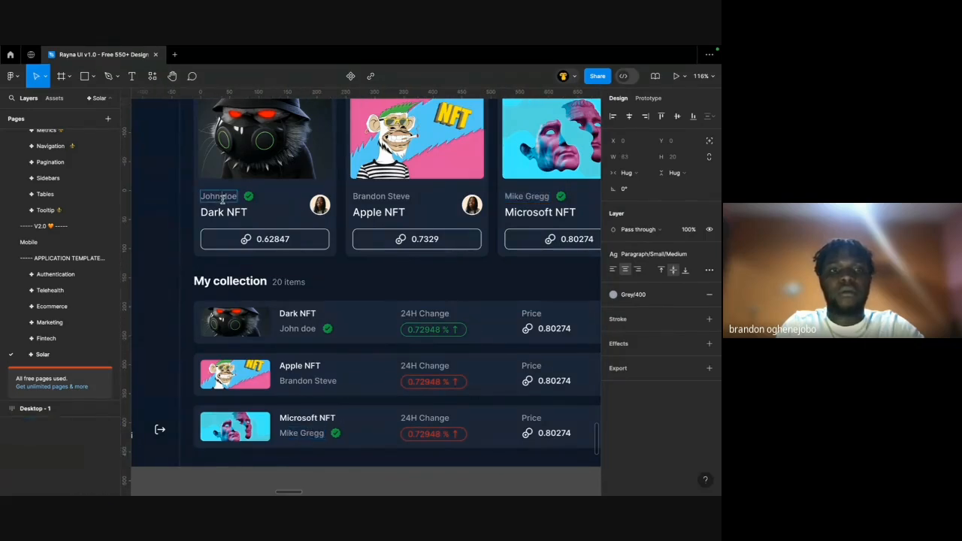
double_click(219, 197)
double_click(299, 328)
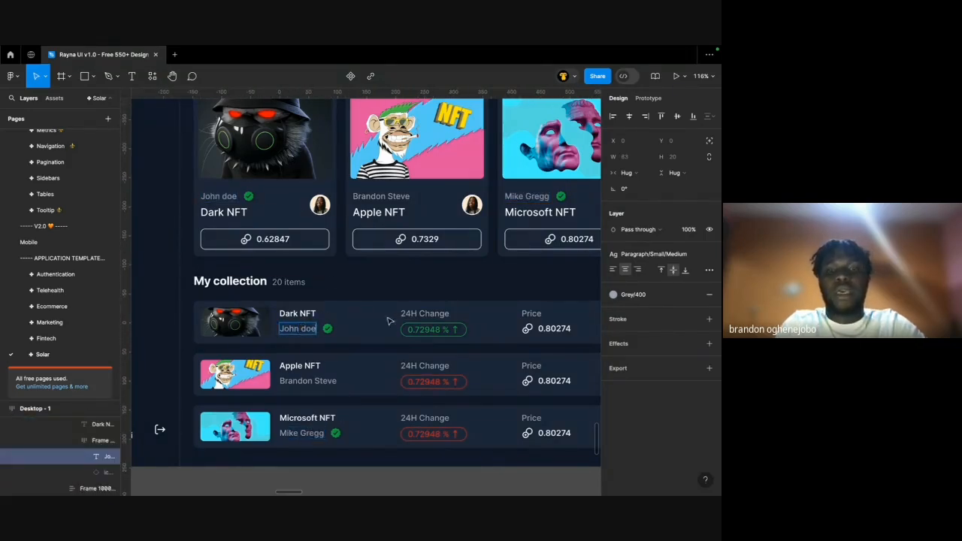
scroll(389, 321, "down", 5)
left_click(390, 483)
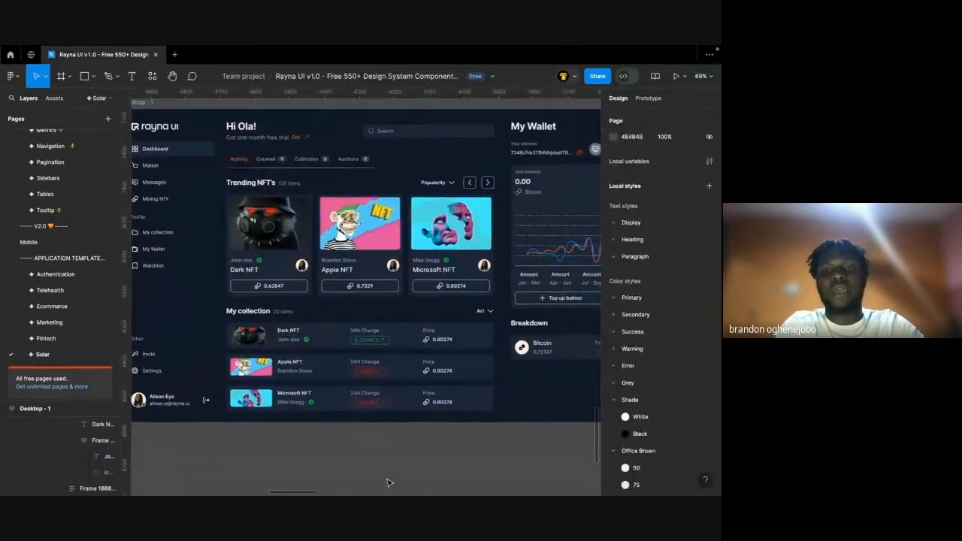
Compare the dashboard's My Wallet panel and balance chart with the hand-drawn wireframe.
scroll(388, 482, "down", 2)
scroll(457, 382, "right", 3)
scroll(457, 382, "left", 5)
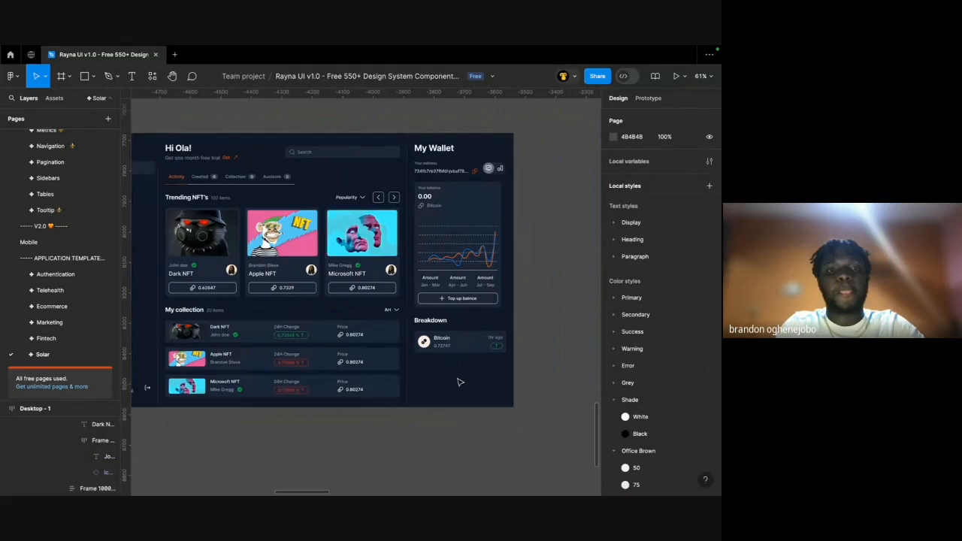
scroll(460, 382, "left", 1)
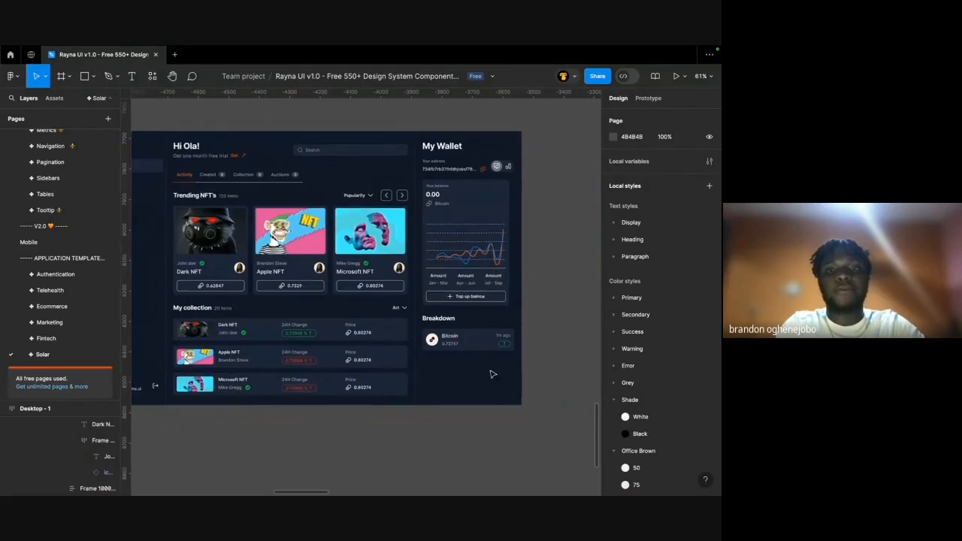
scroll(492, 373, "up", 8)
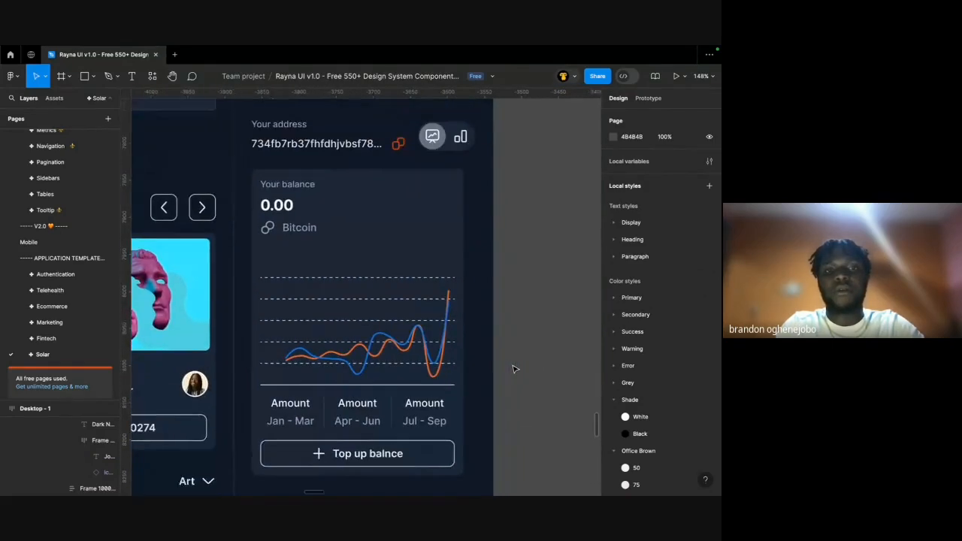
scroll(513, 368, "down", 4)
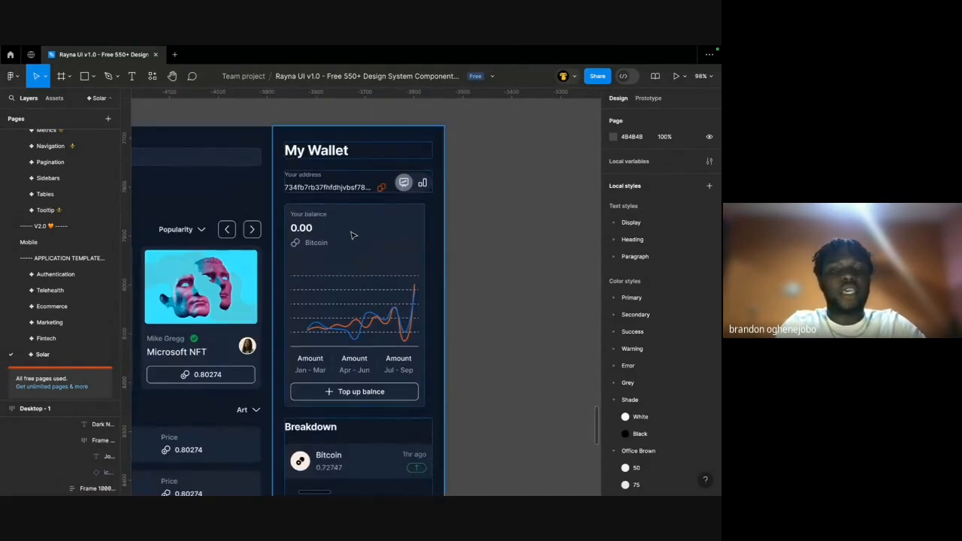
scroll(353, 235, "down", 4)
scroll(353, 235, "left", 8)
scroll(353, 235, "down", 1)
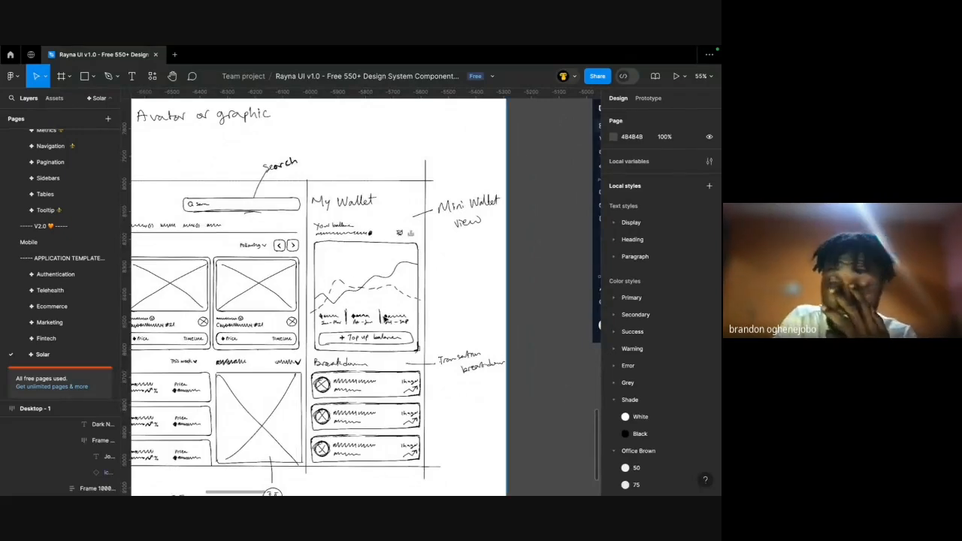
scroll(358, 225, "right", 8)
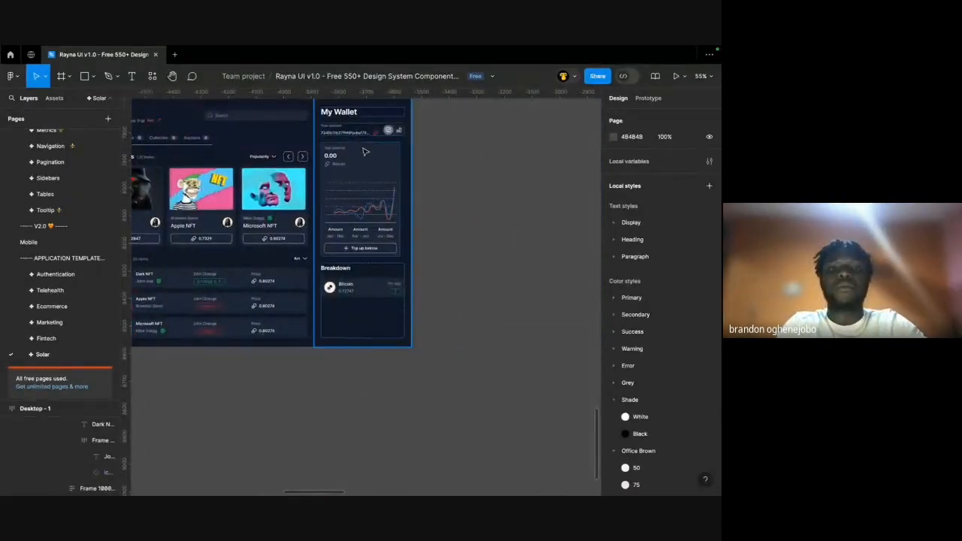
scroll(364, 151, "up", 4)
scroll(364, 162, "up", 1)
scroll(353, 211, "up", 2)
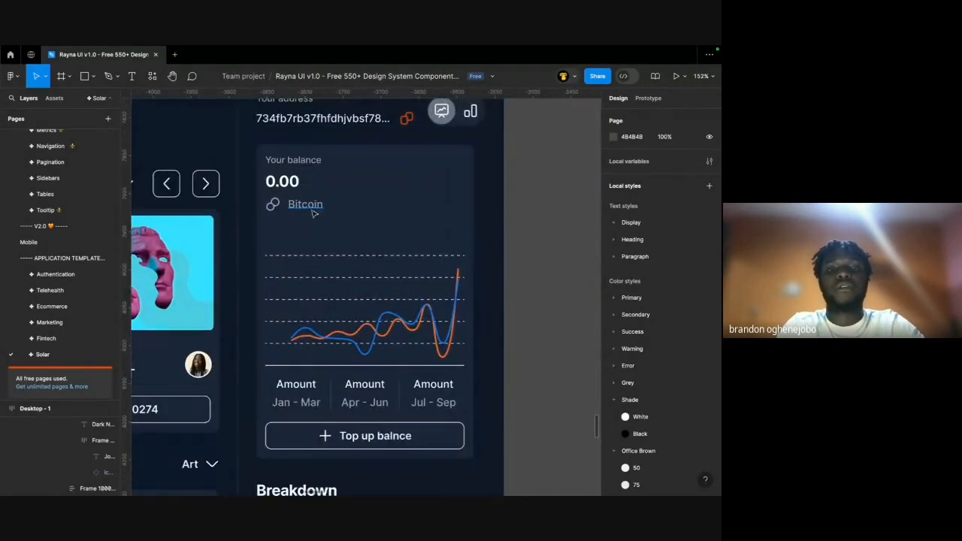
Wrap the "Your balance" label and the 0.00 amount in the wallet card in their own auto layout frame.
left_click(311, 209, "super")
left_click(314, 297)
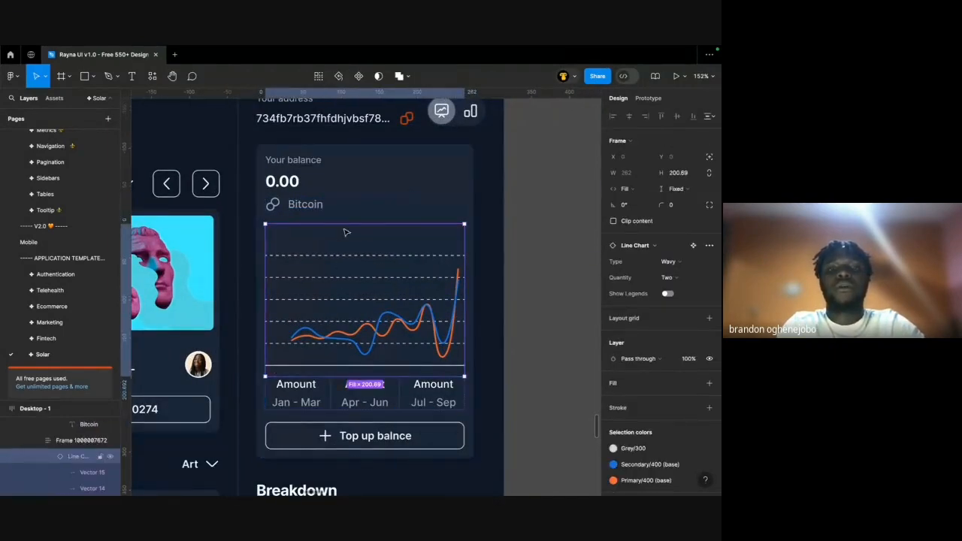
left_click(304, 301)
left_click(398, 200)
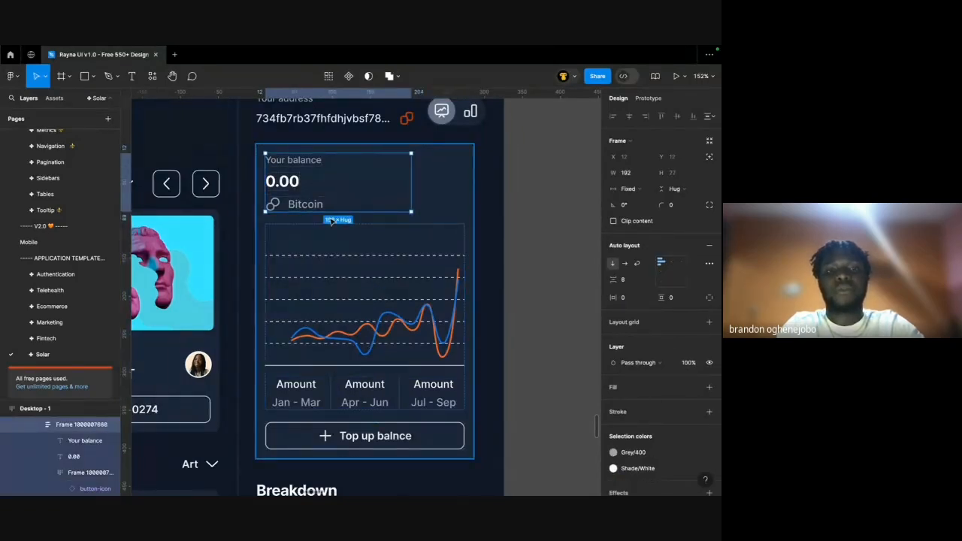
left_click(295, 182)
left_click(300, 162, "shift")
key("shift+a")
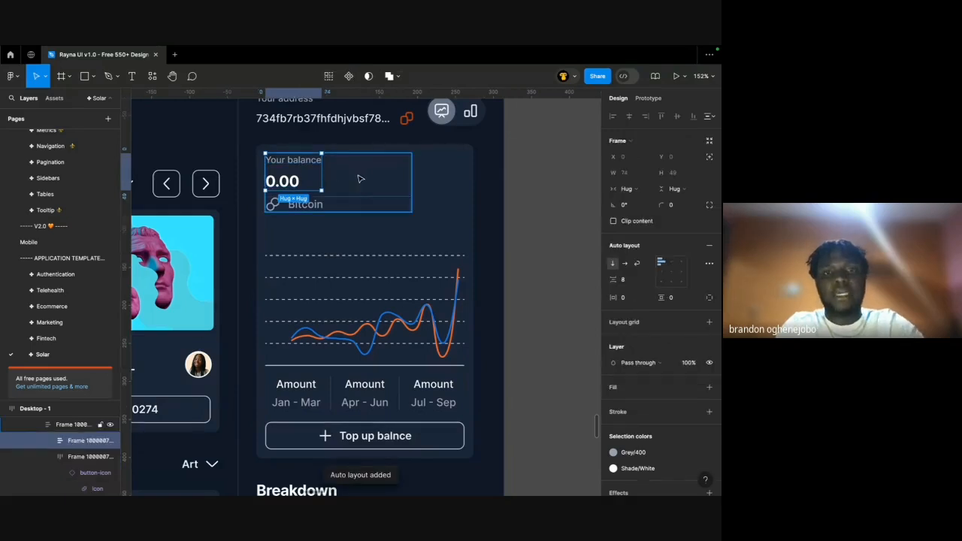
Make the wallet card's balance header a horizontal auto layout with fill width and Auto spacing between its items.
left_click(624, 263)
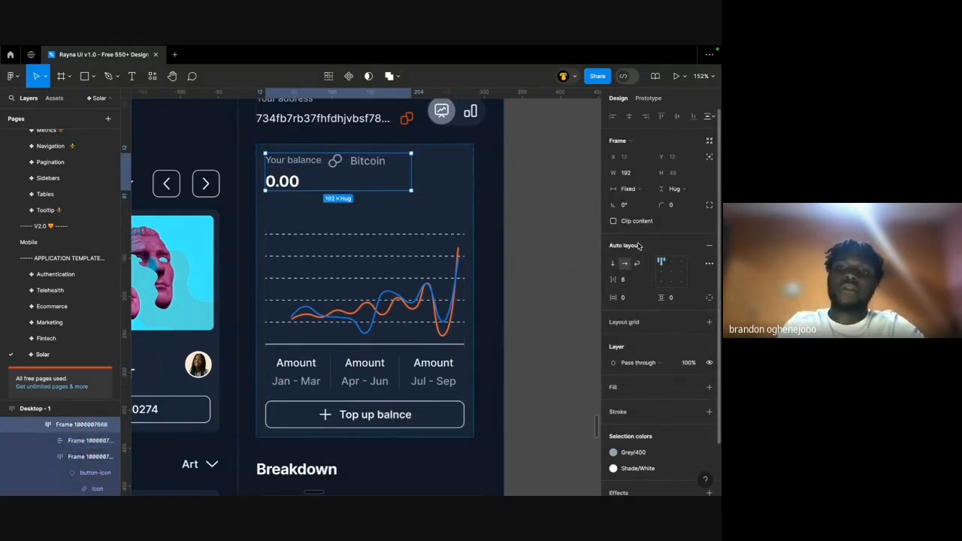
left_click(646, 175)
left_click(646, 212)
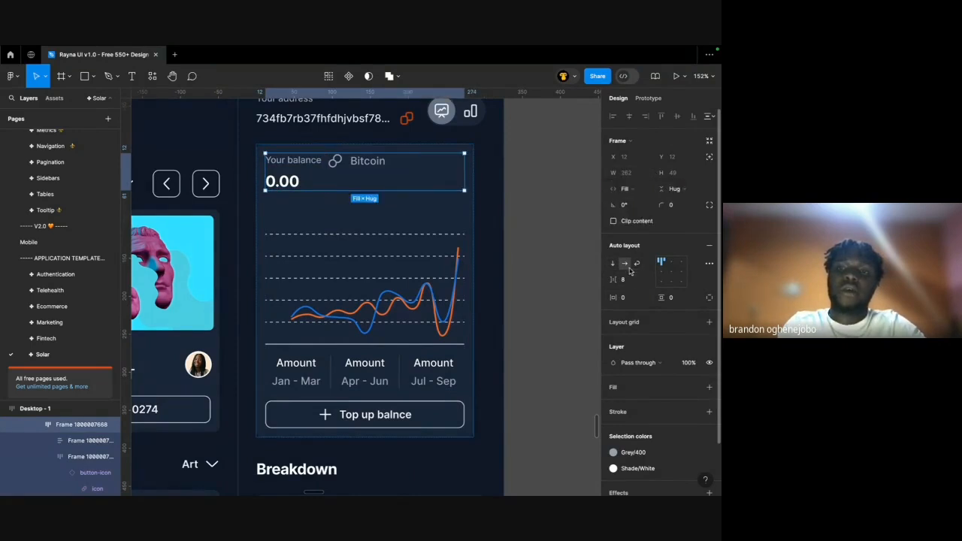
key("Return")
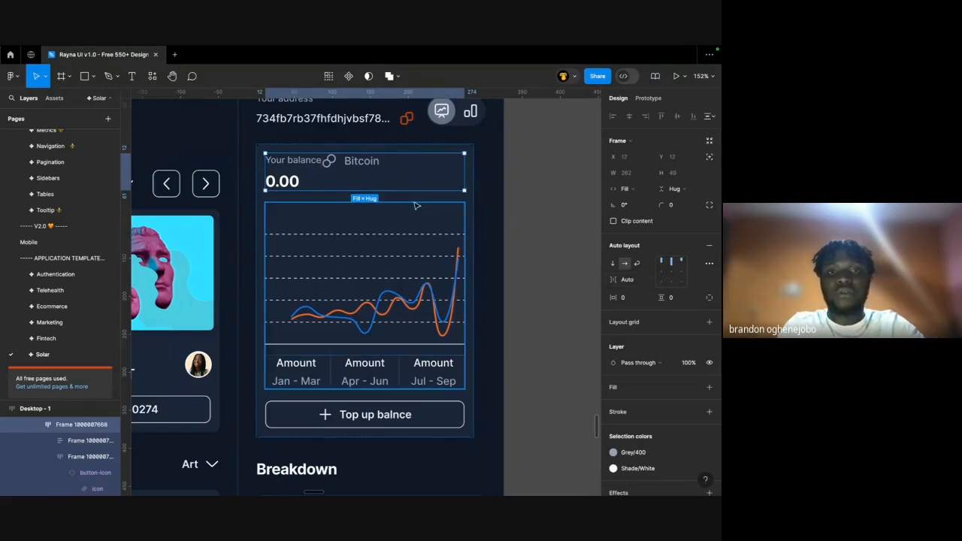
Set the frame holding the coin icon and Bitcoin label in the wallet card's header to hug its contents horizontally.
left_click(378, 167)
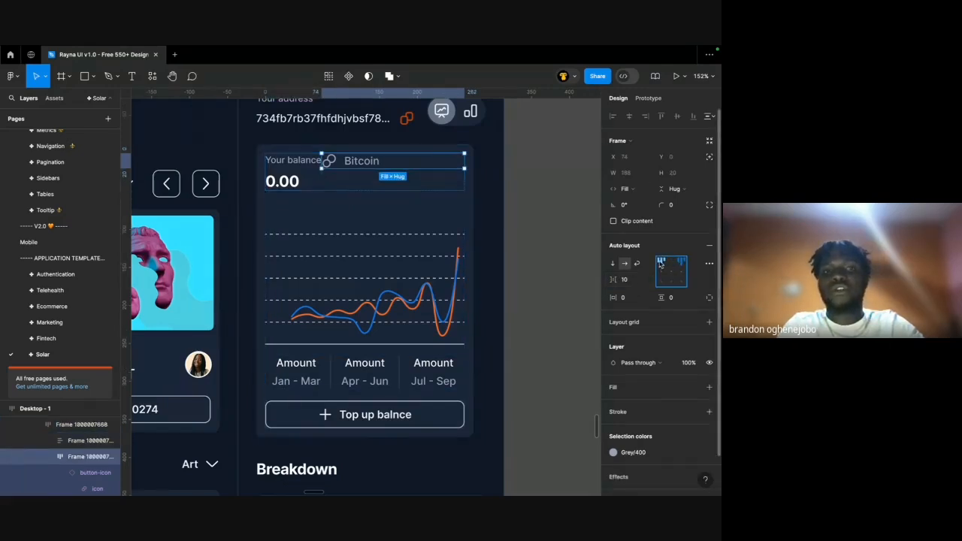
left_click(625, 189)
left_click(636, 174)
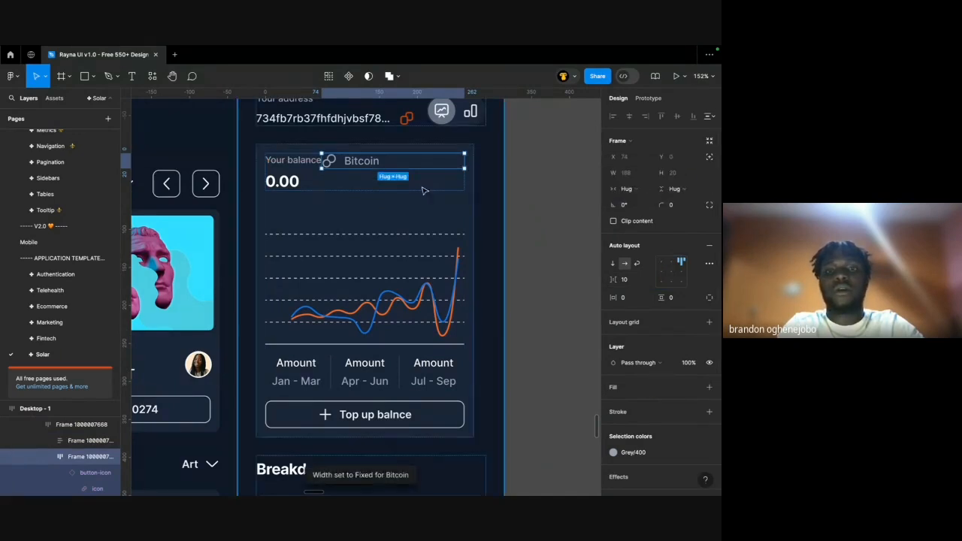
key("Return")
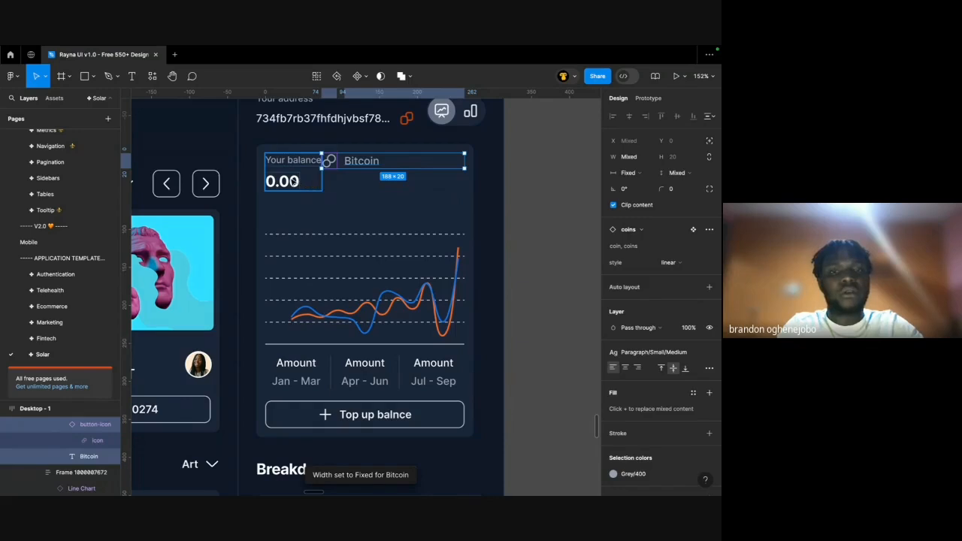
key("shift+a")
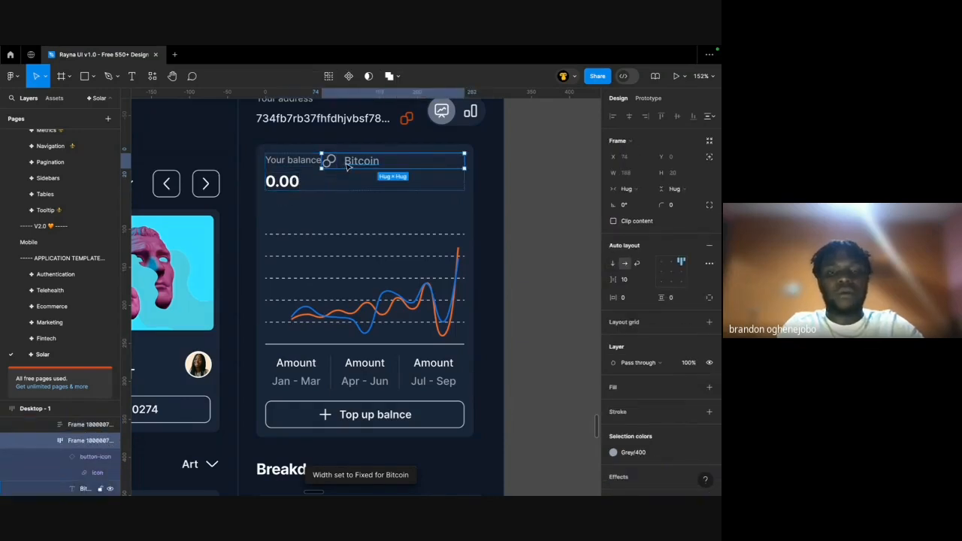
key("ctrl+z")
key("shift+a")
scroll(383, 169, "up", 5)
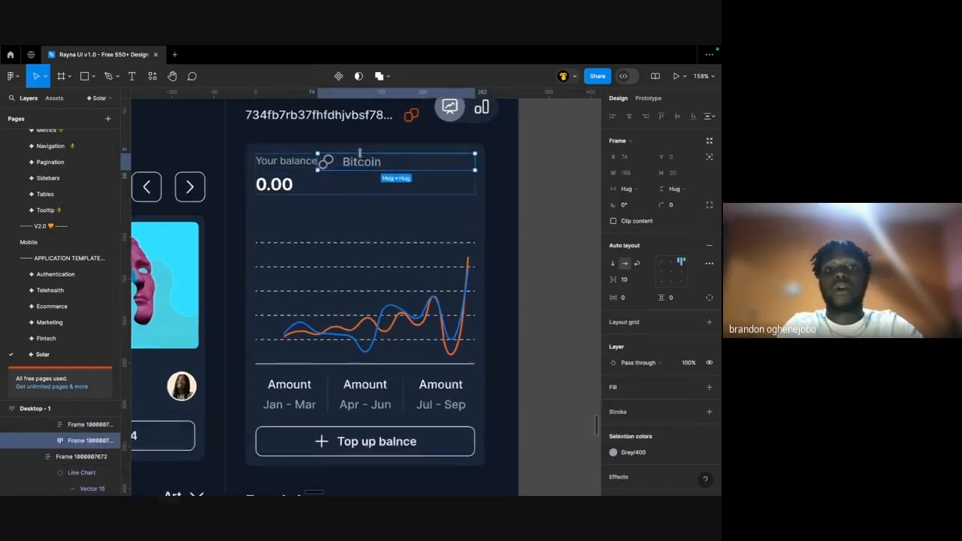
Set the width of the Bitcoin text in the wallet card's header to Hug contents.
left_click(366, 171)
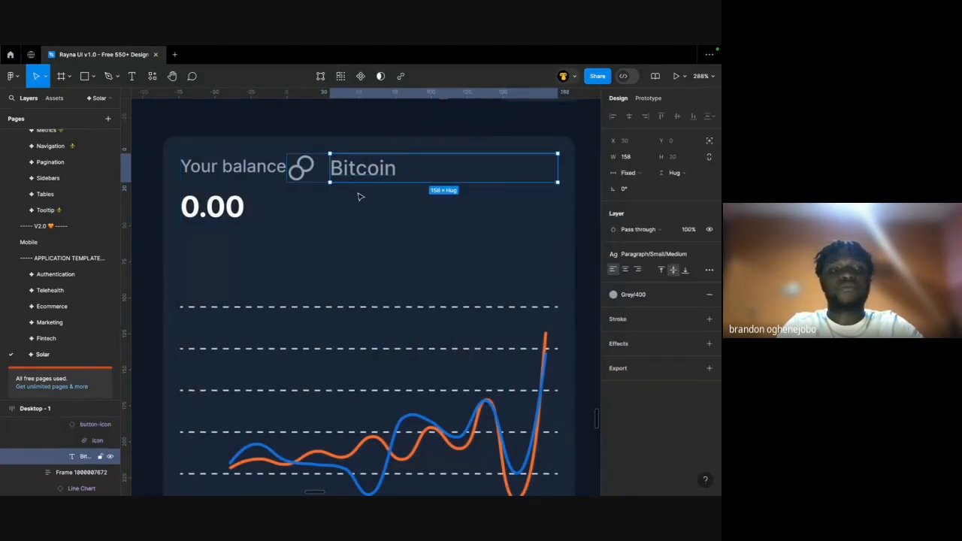
left_click(629, 173)
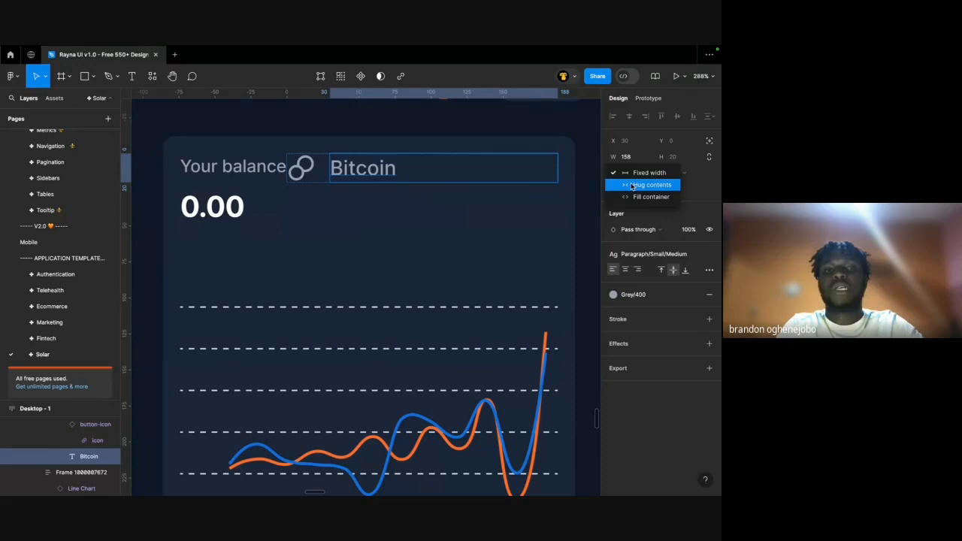
left_click(632, 187)
left_click(357, 173)
scroll(356, 172, "down", 3)
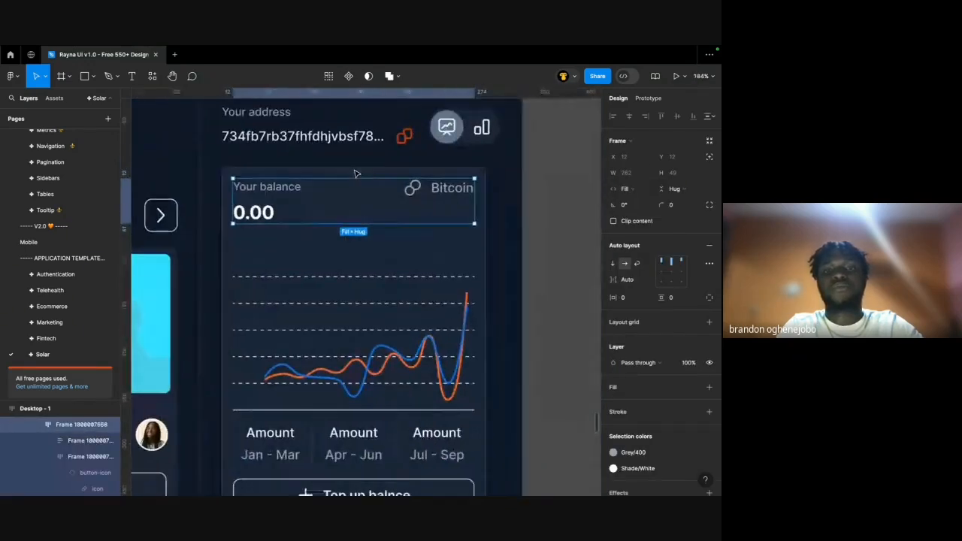
scroll(566, 188, "down", 4)
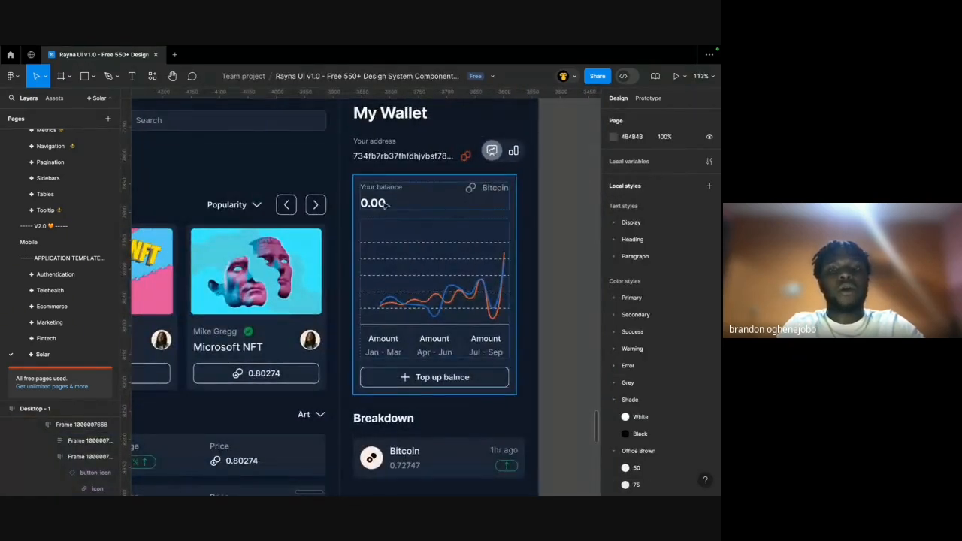
Try placing the "Your balance" label below the 0.00 amount, then return it above the amount and clear the selection.
left_click(373, 203)
left_click(383, 231)
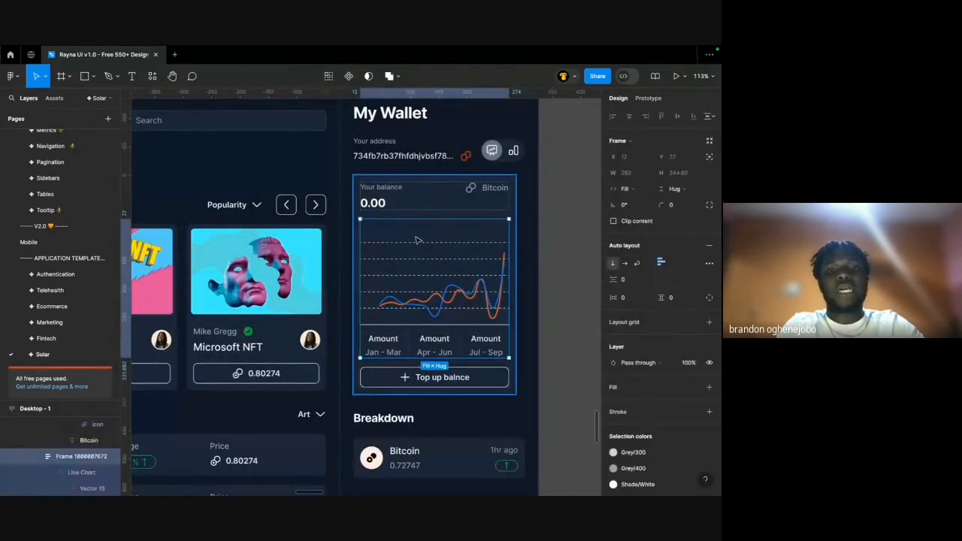
left_click(391, 208)
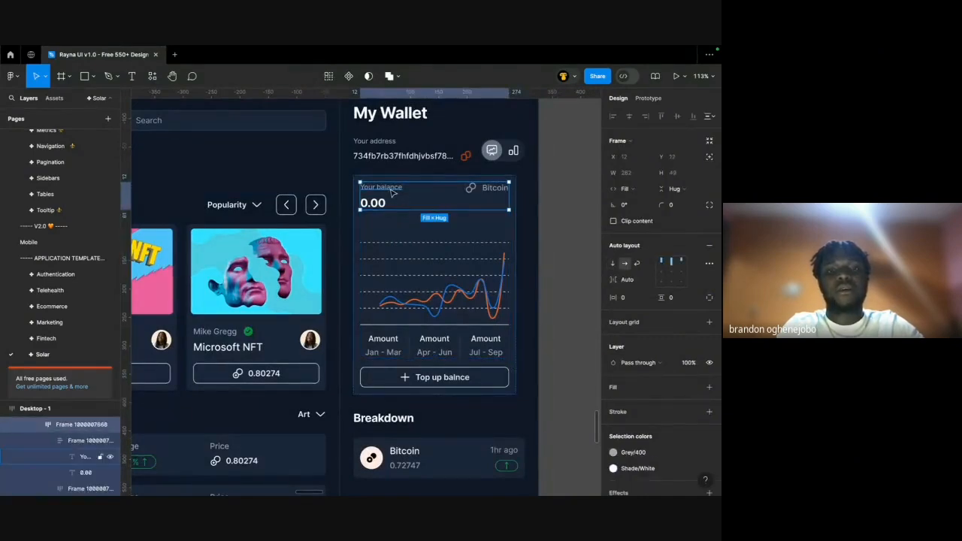
left_click(391, 189)
key("Down")
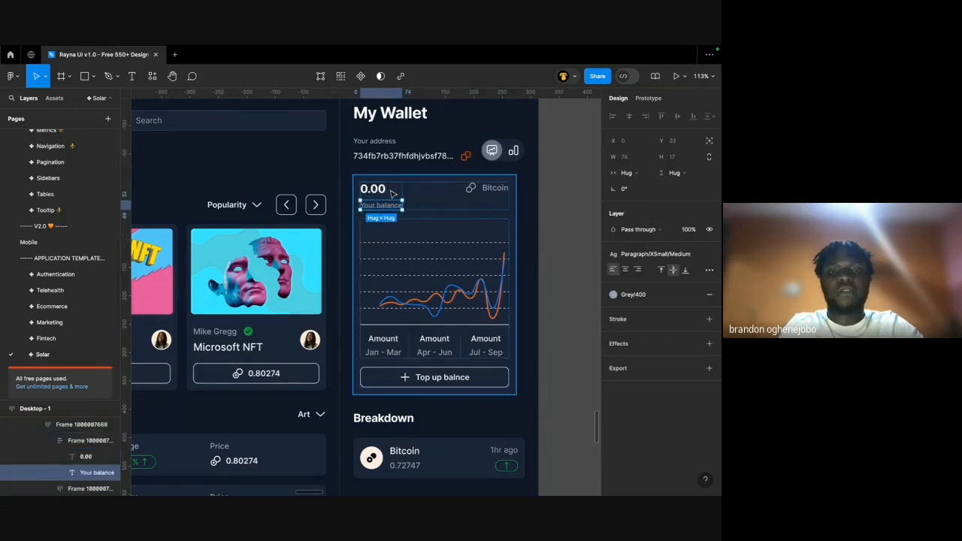
key("ctrl+d")
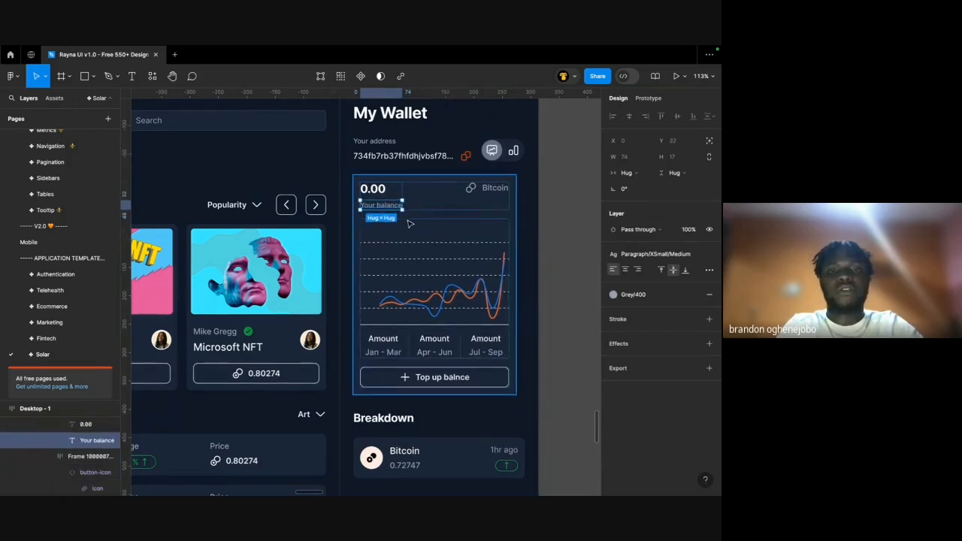
key("Delete")
key("Up")
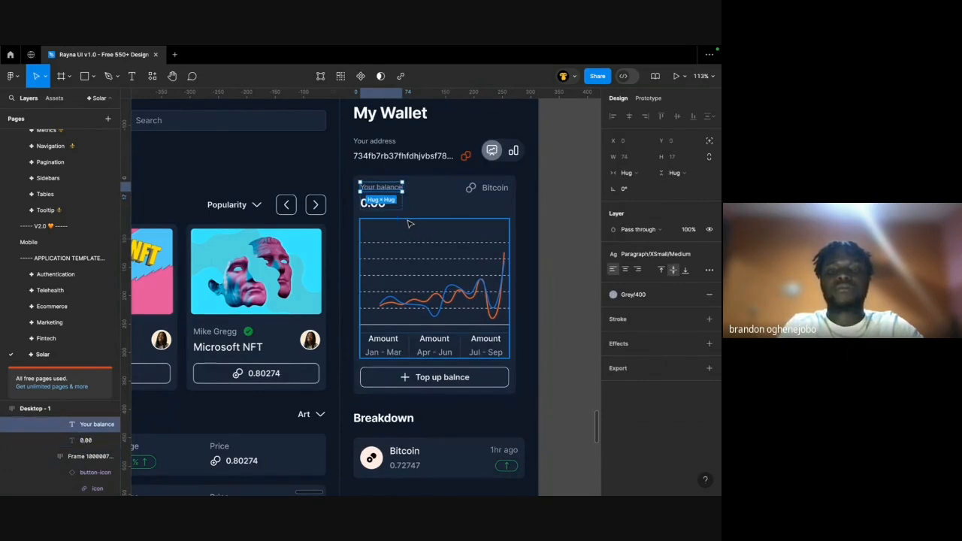
left_click(546, 200)
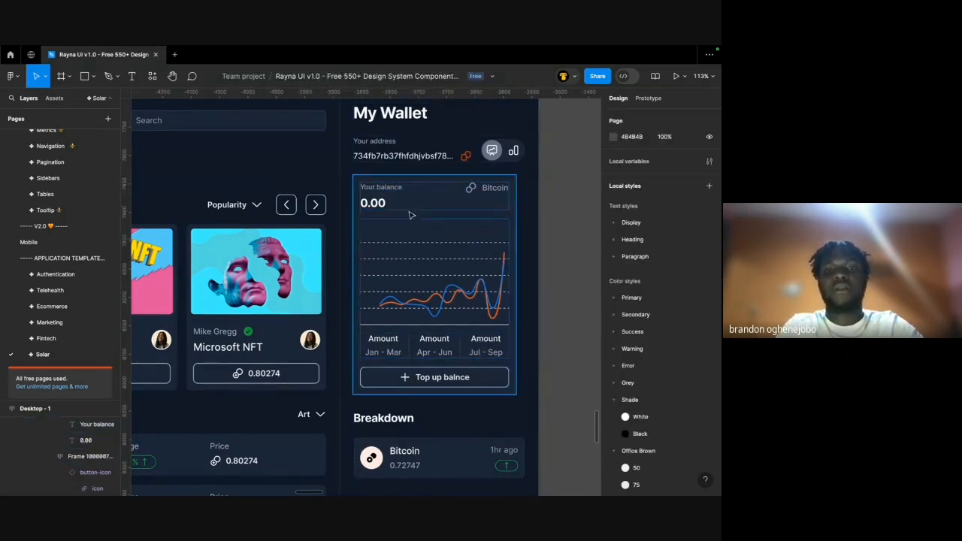
Group the line chart in the wallet card and convert the group to a frame.
left_click(390, 256)
double_click(484, 272)
scroll(484, 272, "up", 5)
scroll(484, 272, "right", 2)
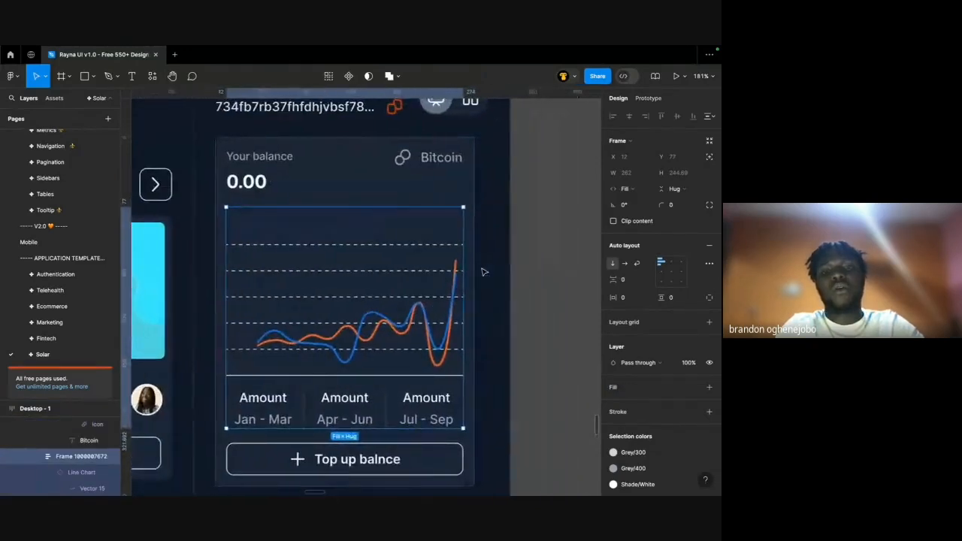
double_click(362, 323)
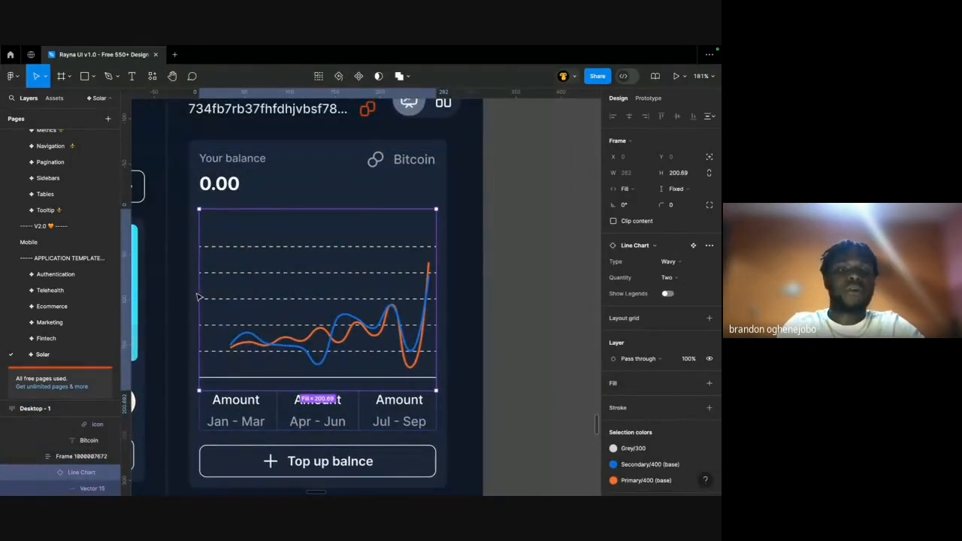
double_click(302, 233)
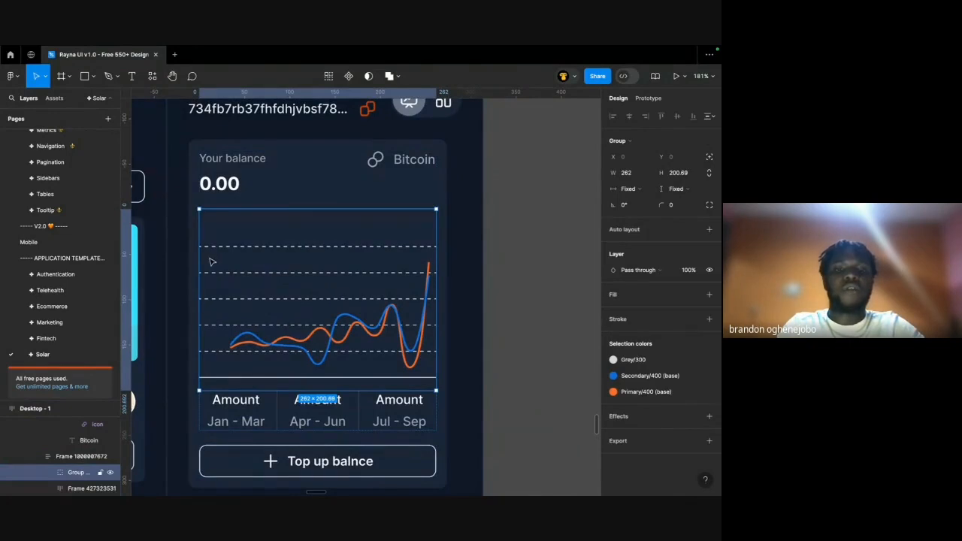
scroll(208, 261, "up", 5)
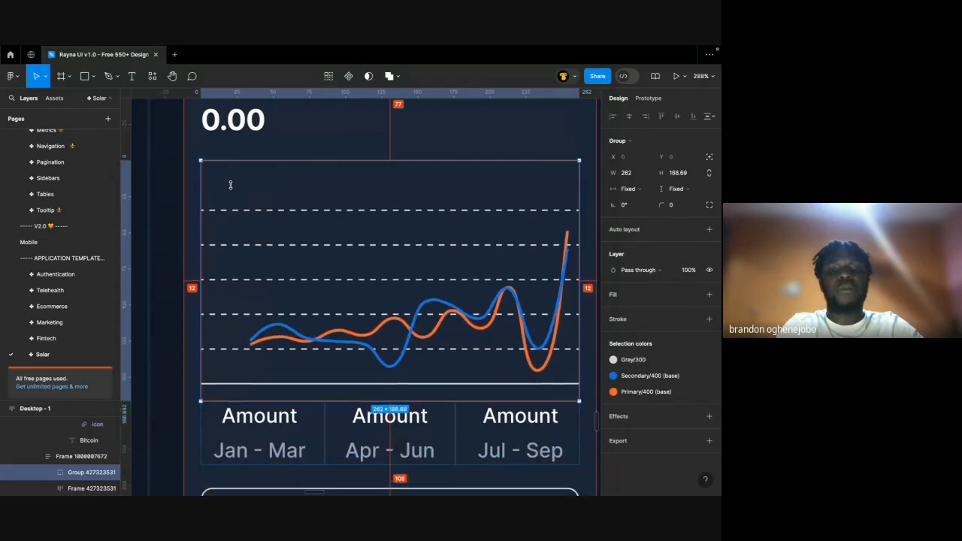
scroll(264, 198, "down", 5)
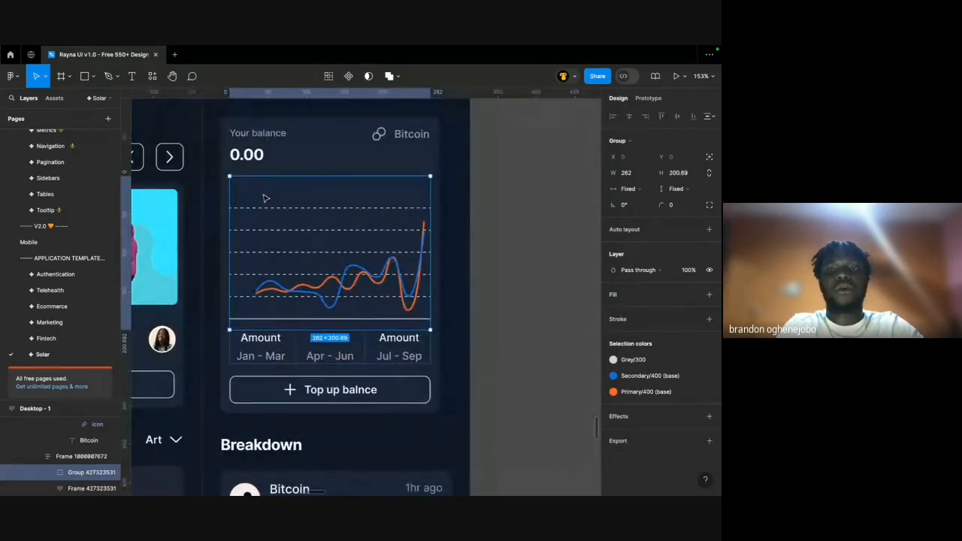
left_click(621, 141)
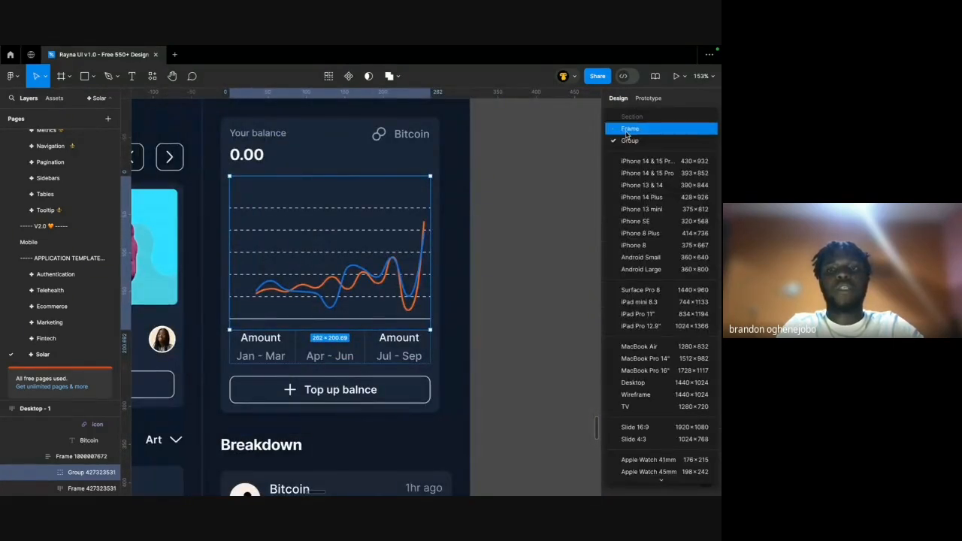
left_click(629, 129)
Crop the chart frame's empty space below the baseline and above the first gridline, to a height of about 165.
scroll(236, 326, "up", 5)
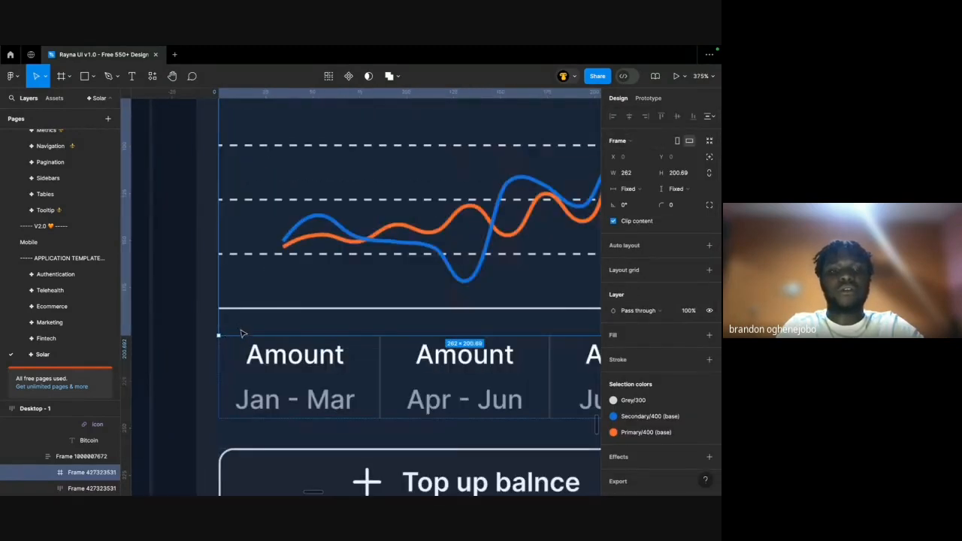
left_click_drag(239, 330, 240, 310)
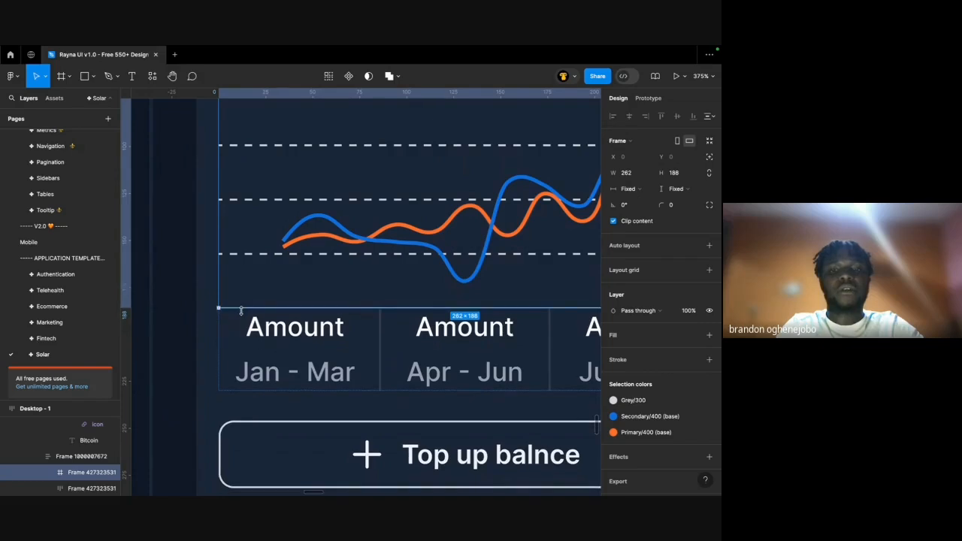
scroll(242, 312, "up", 5)
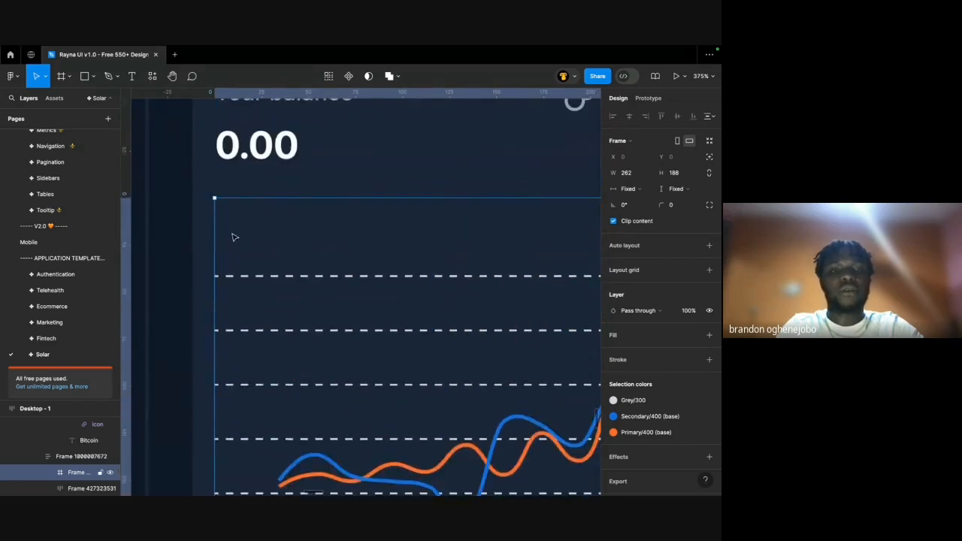
scroll(234, 237, "up", 2)
left_click_drag(243, 187, 242, 240)
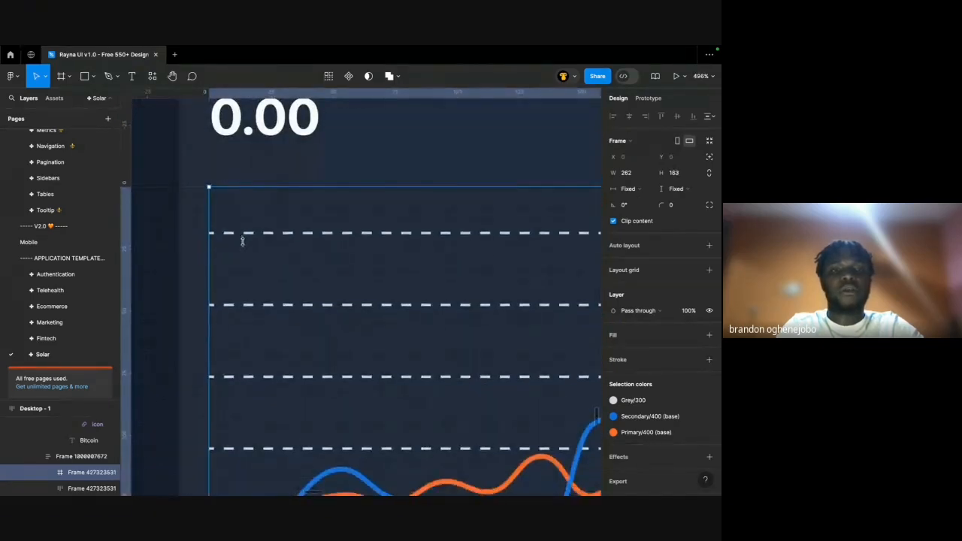
Check the gap above the chart's first dashed gridline and set the chart frame's height to 173.
double_click(249, 242)
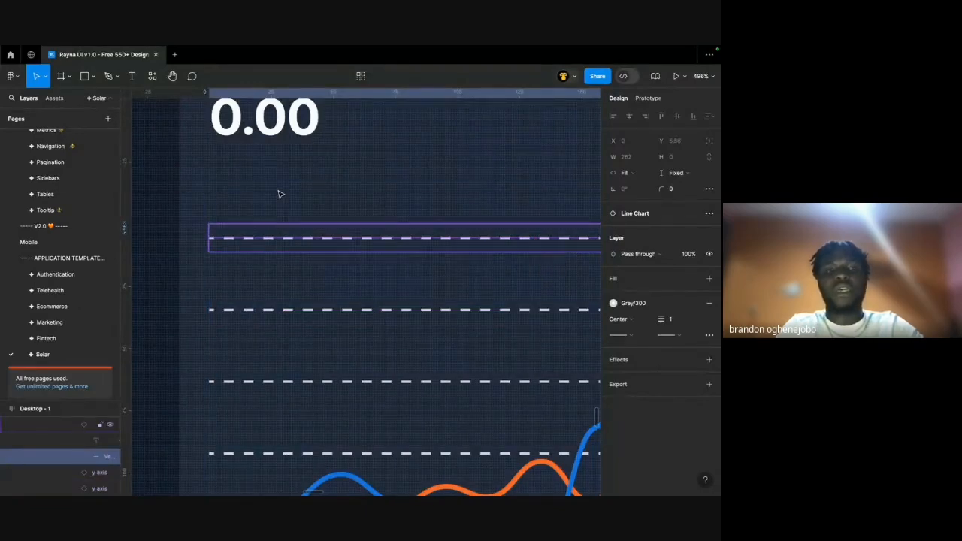
left_click(266, 219)
scroll(263, 201, "down", 2)
scroll(263, 202, "down", 1)
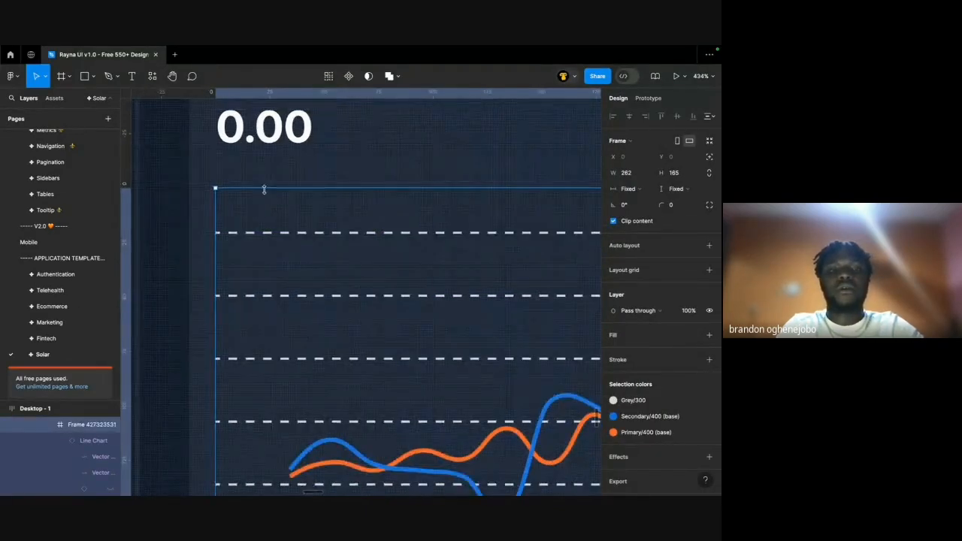
double_click(255, 231)
double_click(255, 233)
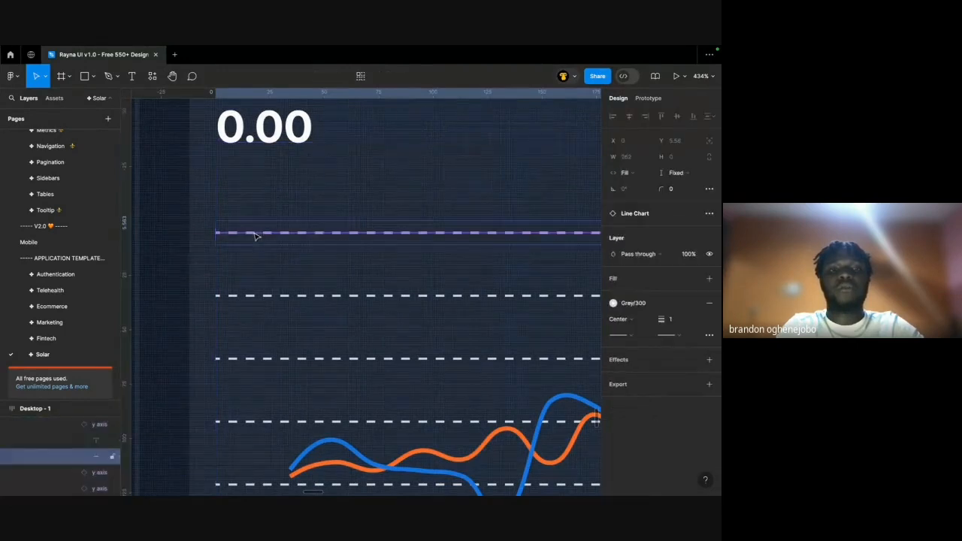
left_click(245, 195)
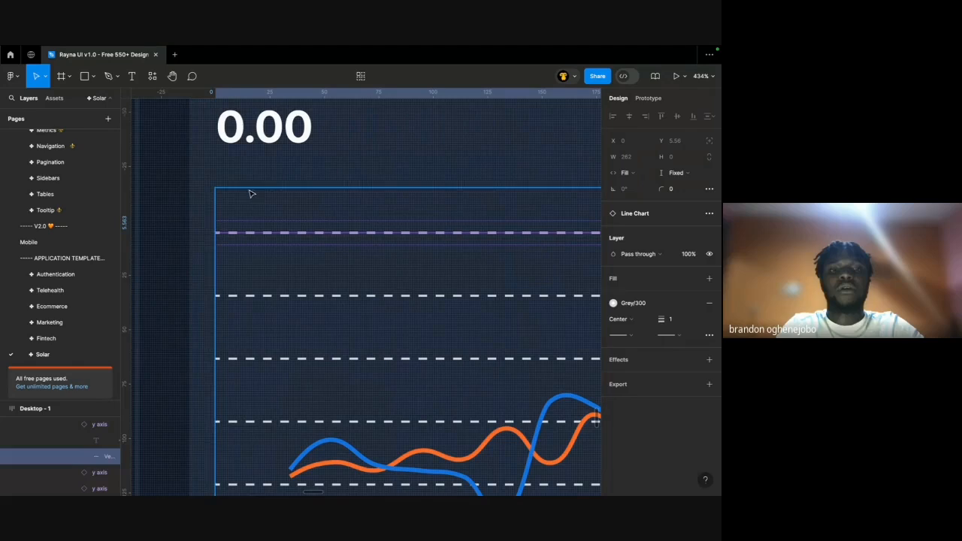
key("alt")
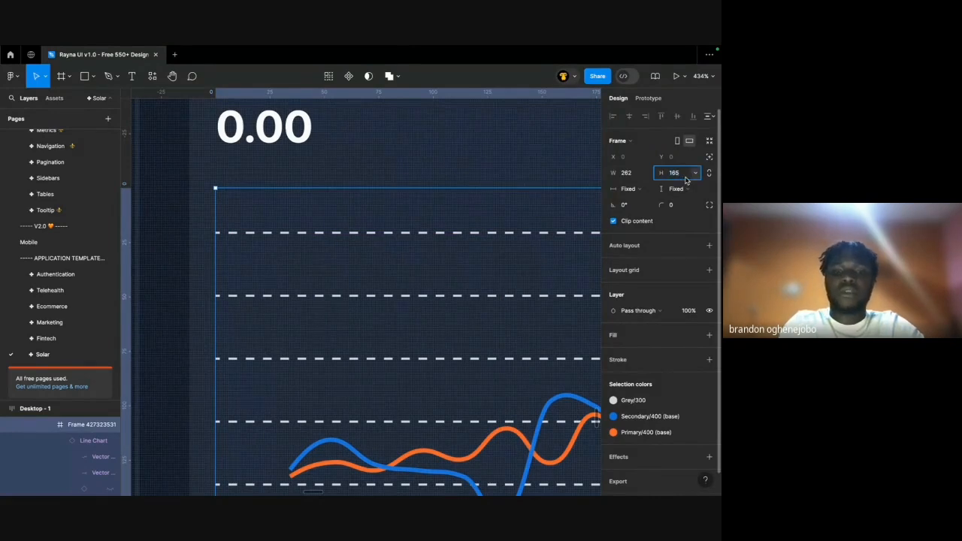
type("8")
key("Return")
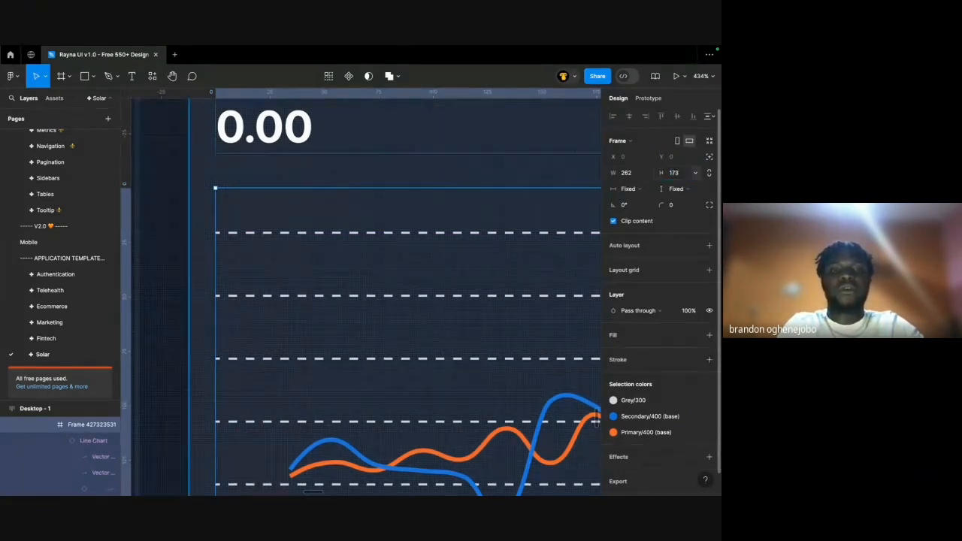
Move the line chart down inside its clipping frame to Y -14 so its baseline meets the frame's lower edge.
scroll(498, 211, "down", 5)
scroll(499, 210, "up", 1)
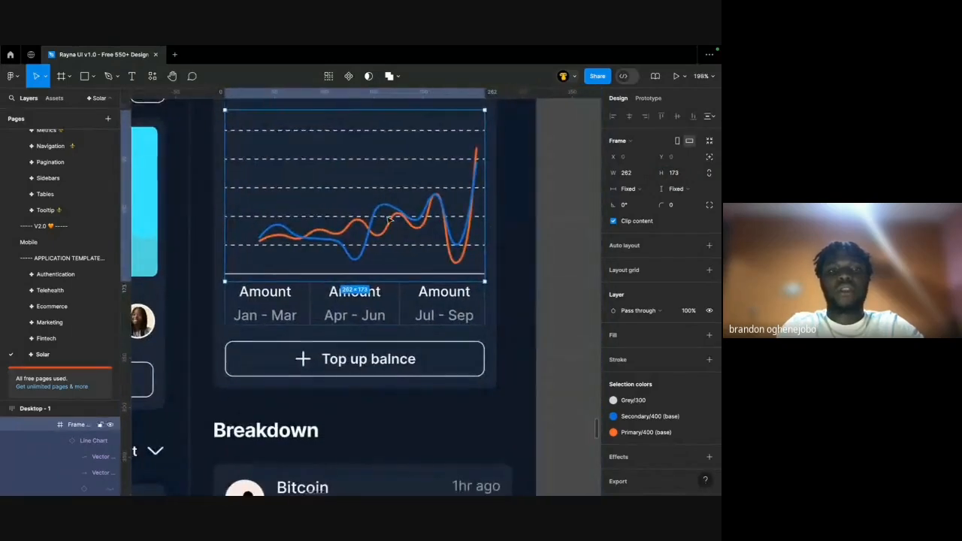
double_click(388, 219)
scroll(388, 220, "up", 1)
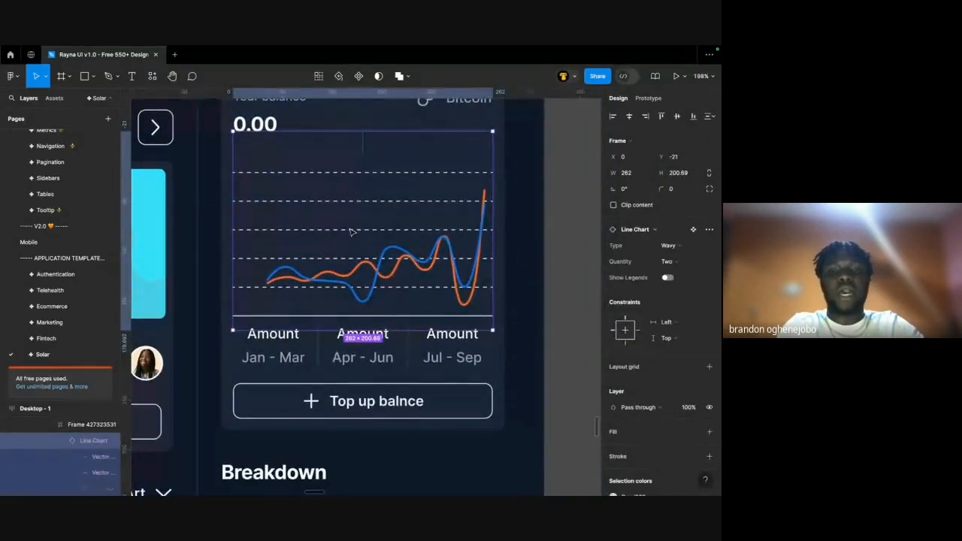
scroll(248, 310, "up", 5)
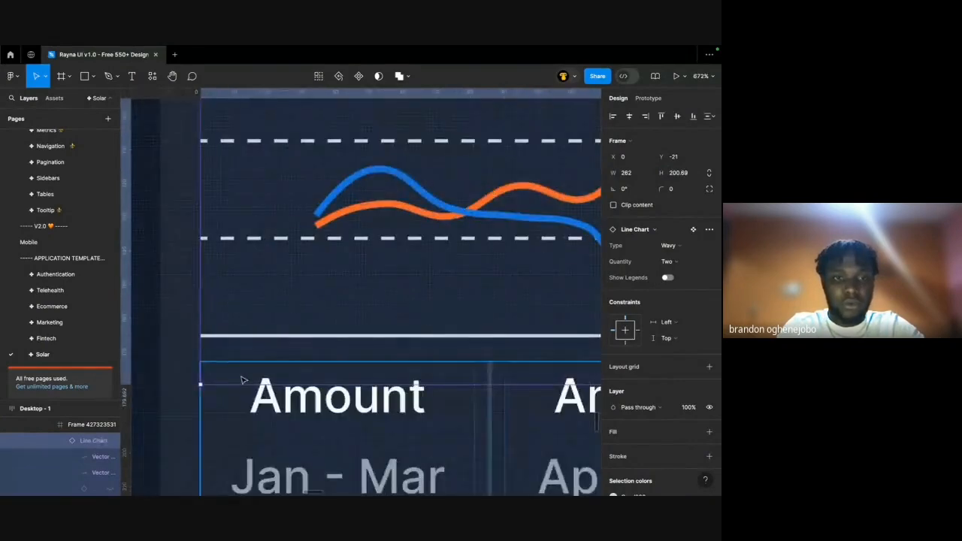
left_click(258, 369)
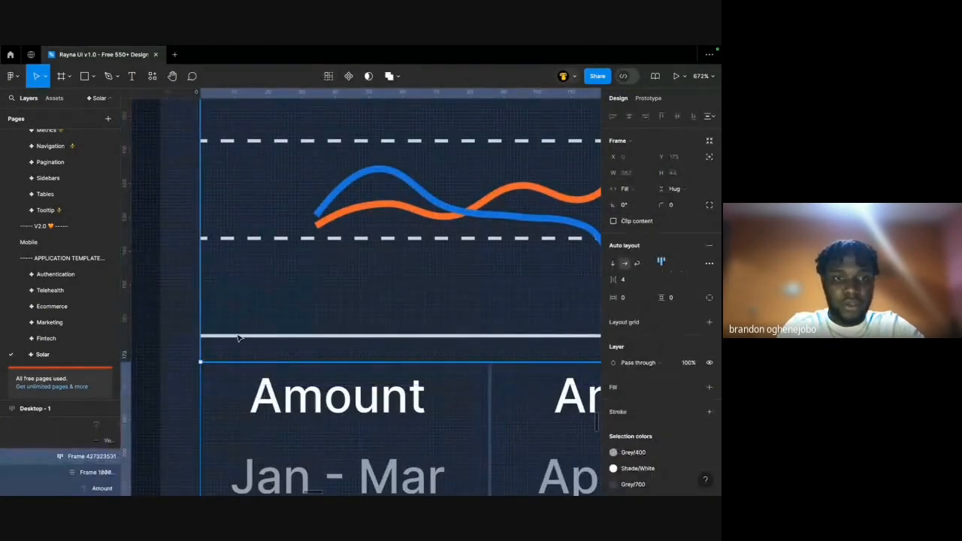
scroll(211, 357, "up", 5)
left_click(211, 357)
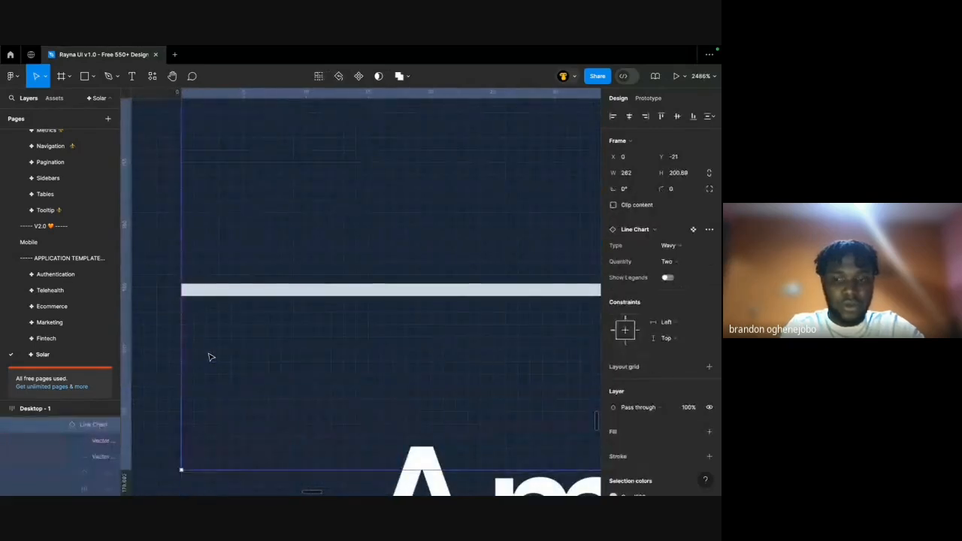
key("Down")
key("Down")
key("Down")
key("Down")
key("Down")
key("Down")
key("Down")
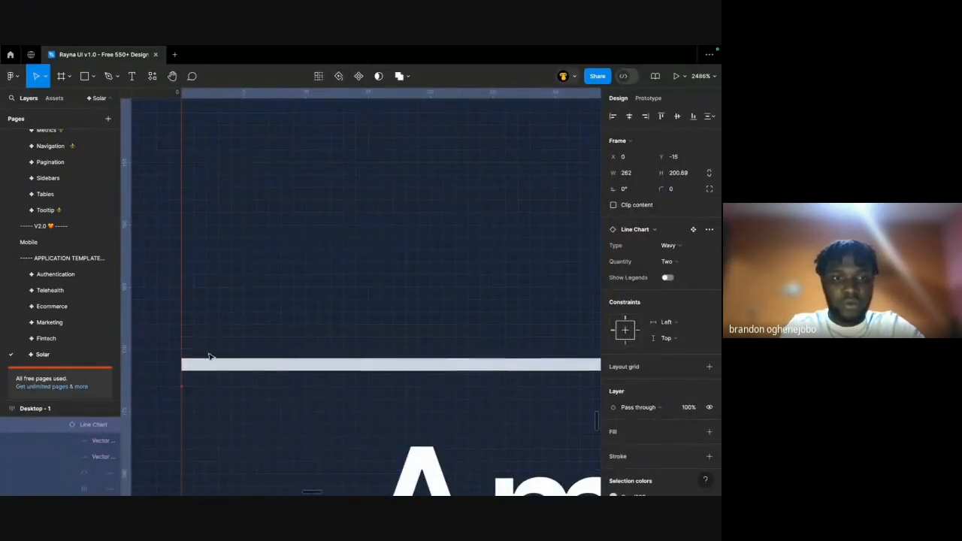
key("Down")
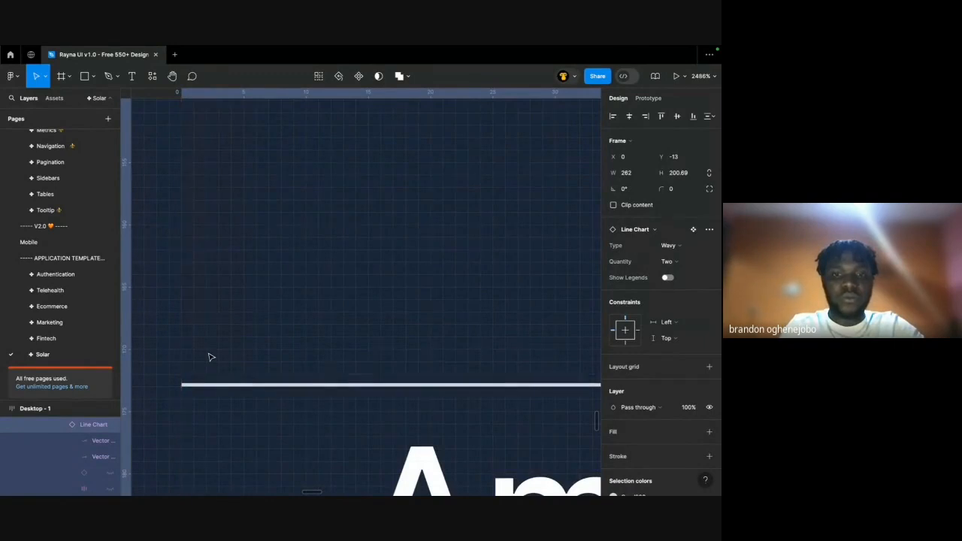
key("Up")
scroll(221, 339, "down", 5)
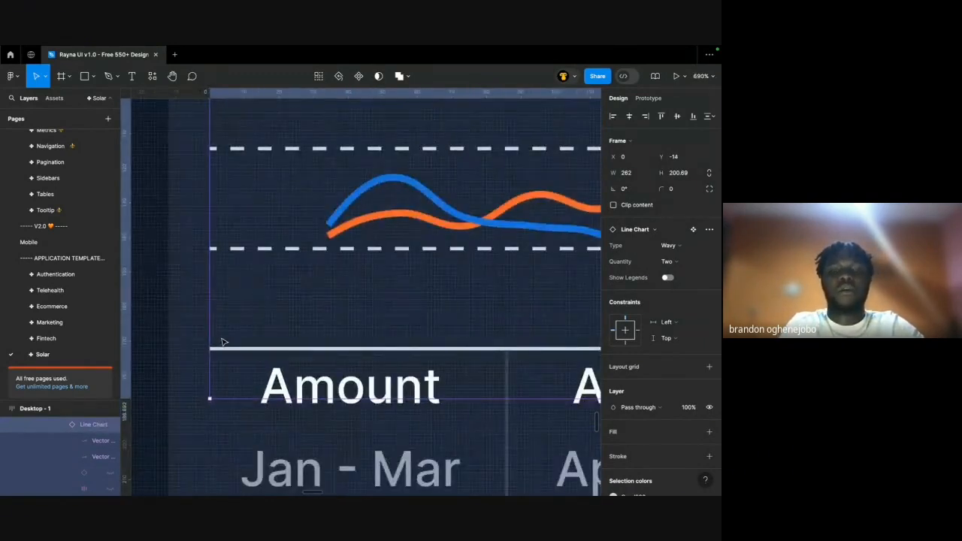
scroll(222, 342, "down", 5)
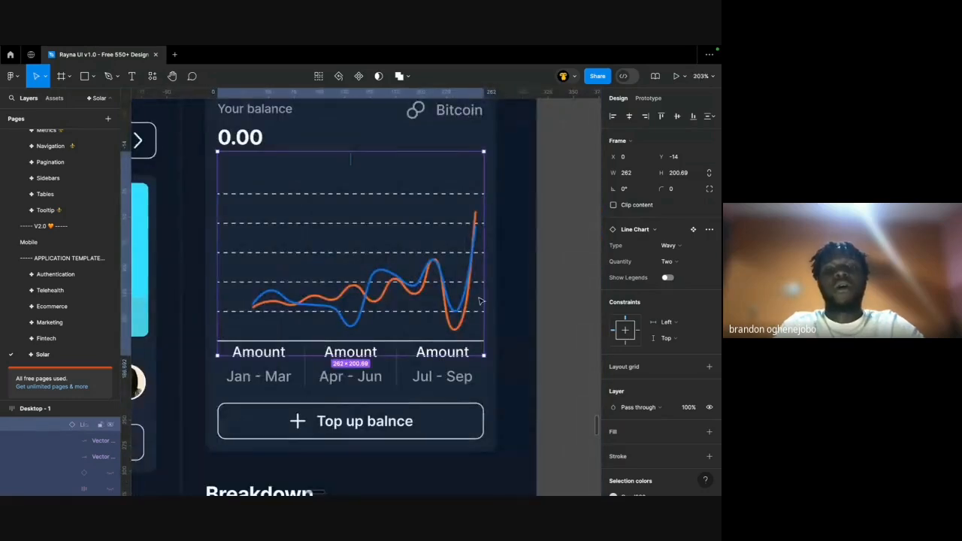
Set the vertical gap between the line chart and the quarterly amounts row to 8.
left_click(513, 285)
left_click(254, 141, "super")
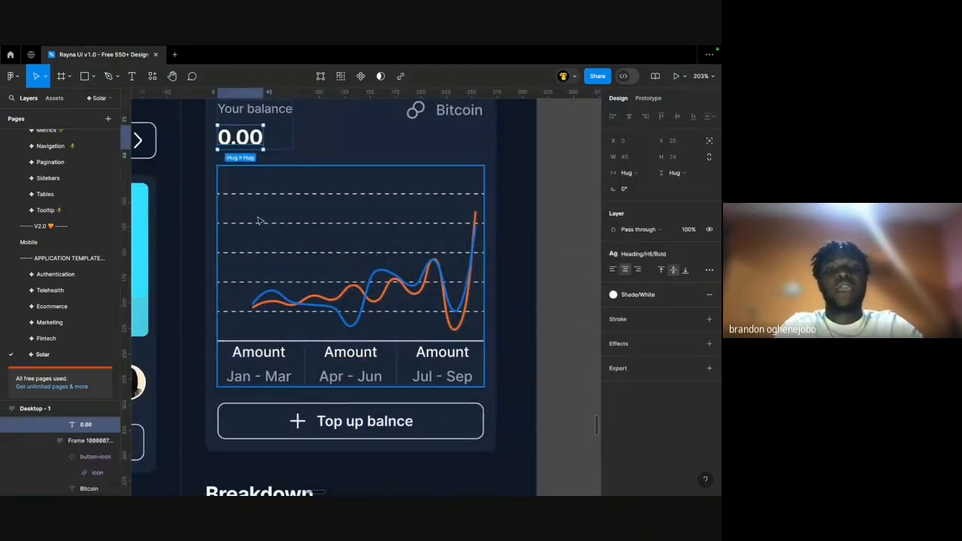
double_click(260, 221)
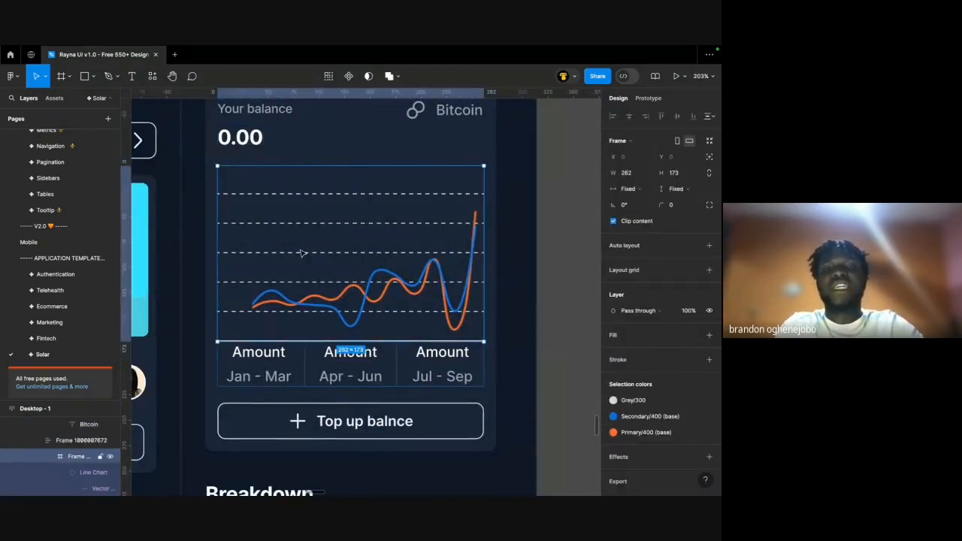
scroll(334, 249, "up", 1)
scroll(334, 249, "left", 1)
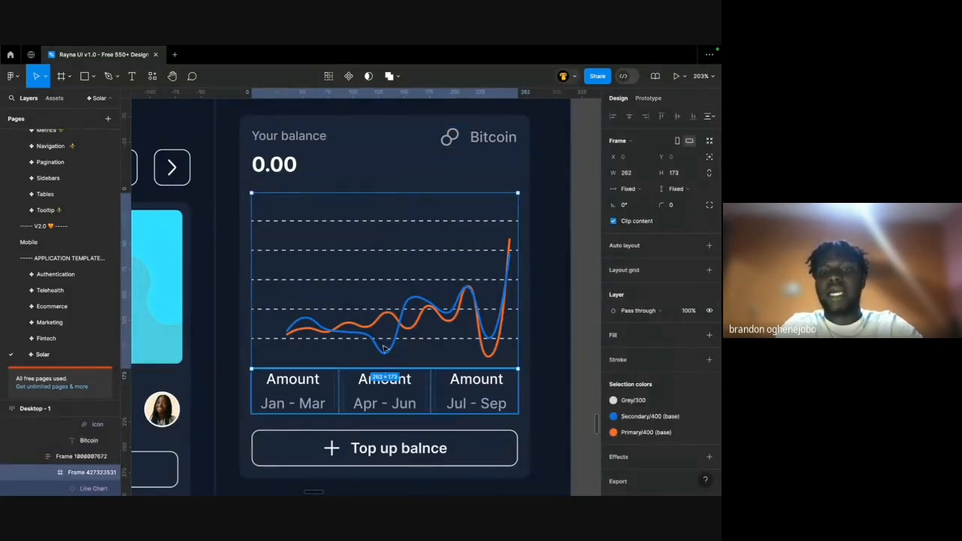
left_click(336, 451)
left_click(335, 452)
left_click(356, 338)
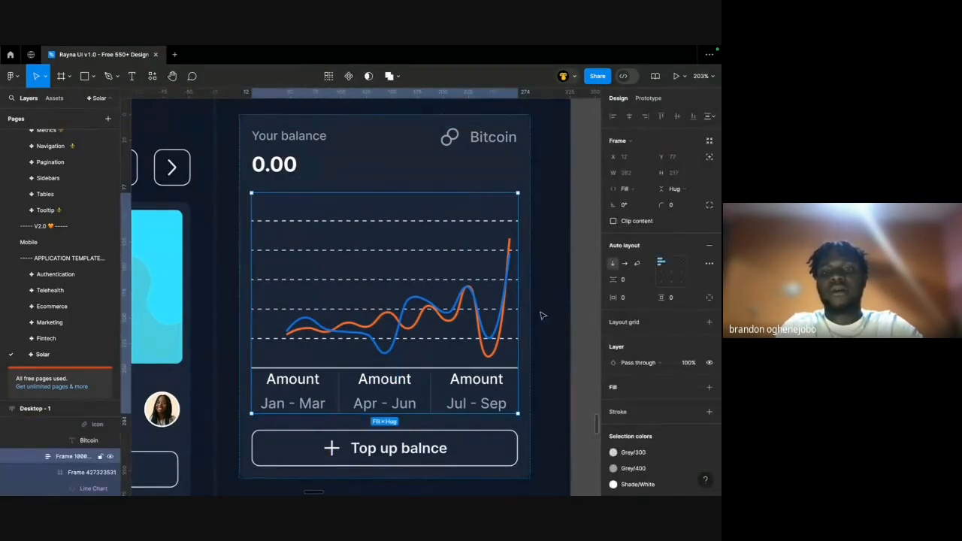
left_click(631, 281)
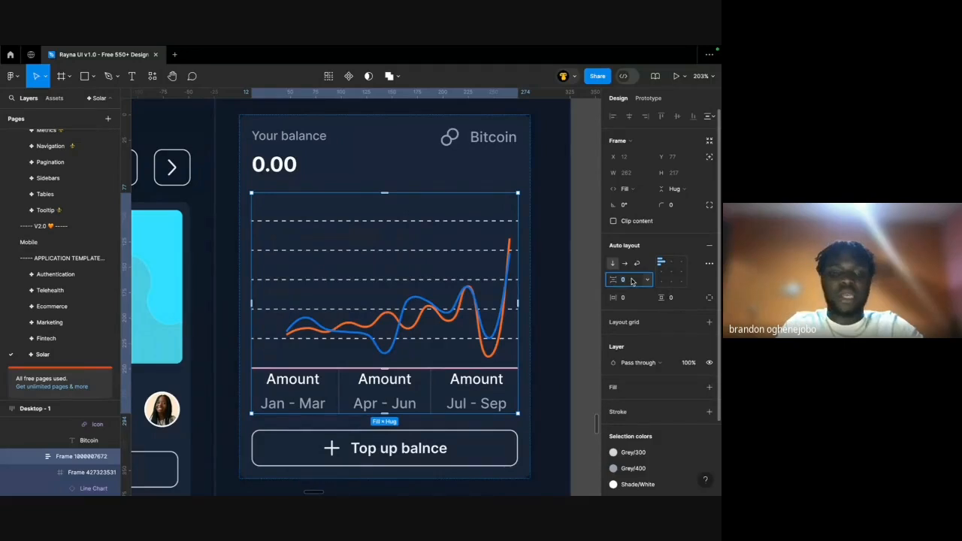
left_click(571, 334)
scroll(574, 334, "right", 1)
scroll(574, 334, "down", 3)
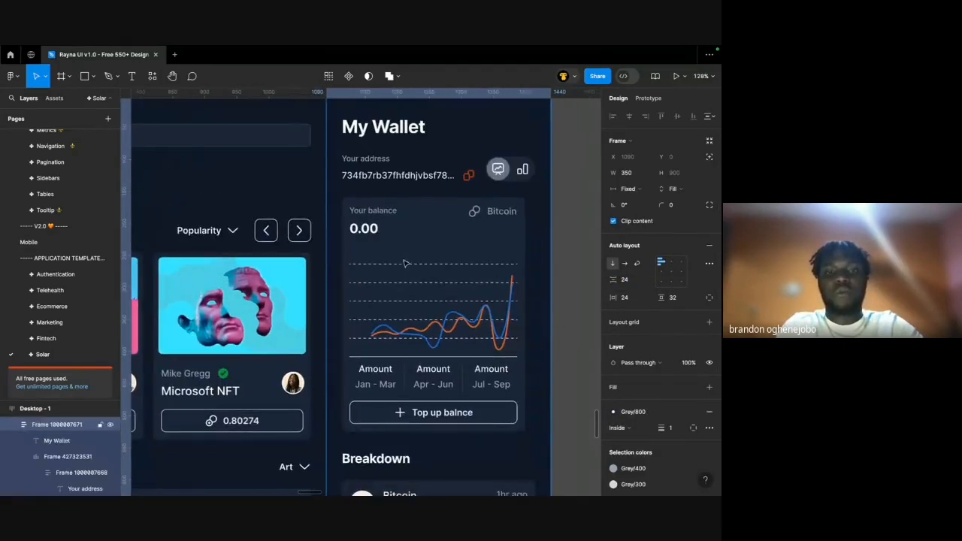
Examine the spacing between the wallet card's balance header and the line chart.
left_click(366, 230, "super")
left_click(402, 285)
scroll(369, 281, "right", 1)
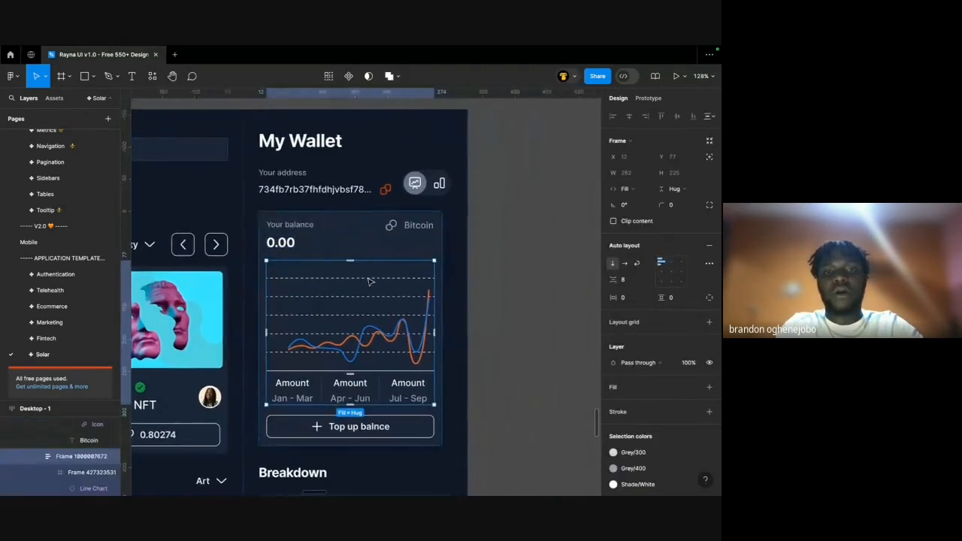
scroll(370, 283, "up", 1)
scroll(353, 296, "up", 1)
left_click(322, 308)
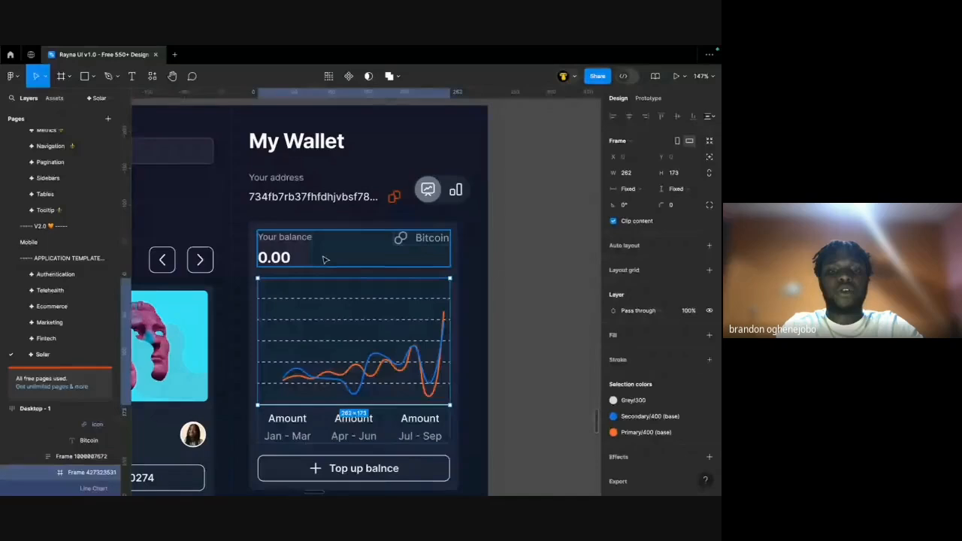
scroll(323, 313, "up", 3)
scroll(320, 314, "down", 2)
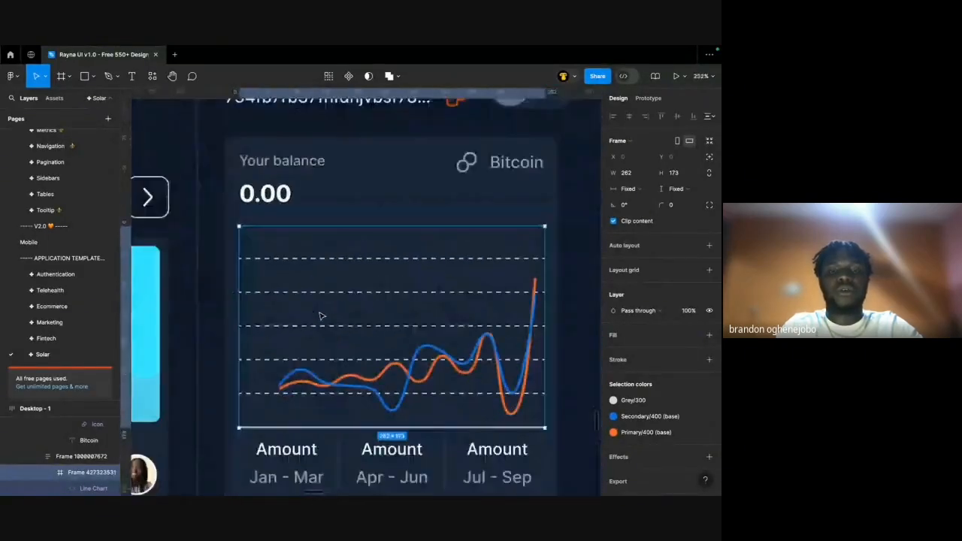
left_click(305, 196)
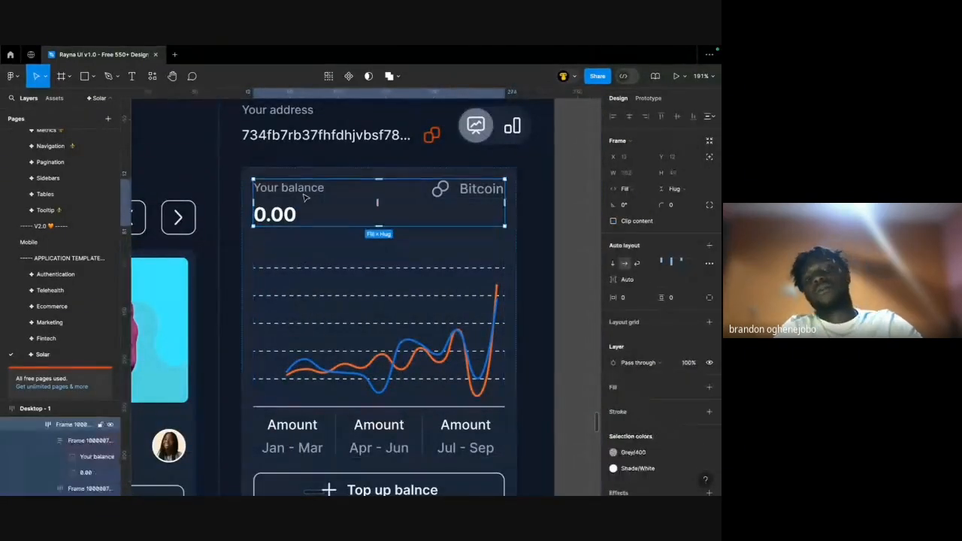
left_click(569, 245)
scroll(569, 248, "down", 3)
scroll(569, 247, "right", 1)
scroll(446, 338, "down", 1)
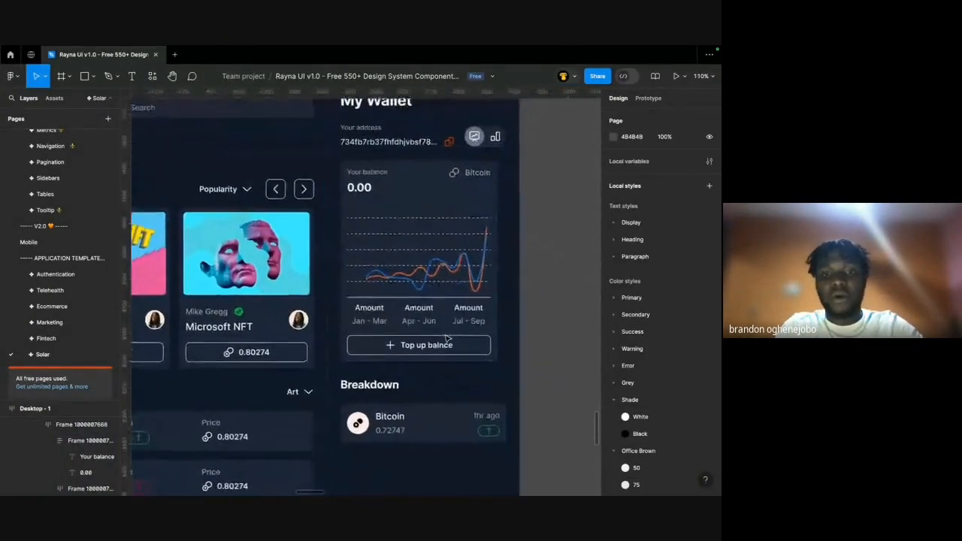
Check the wallet card's chart and amount labels in the full-screen prototype preview.
left_click(363, 305, "super")
key("ctrl+Left")
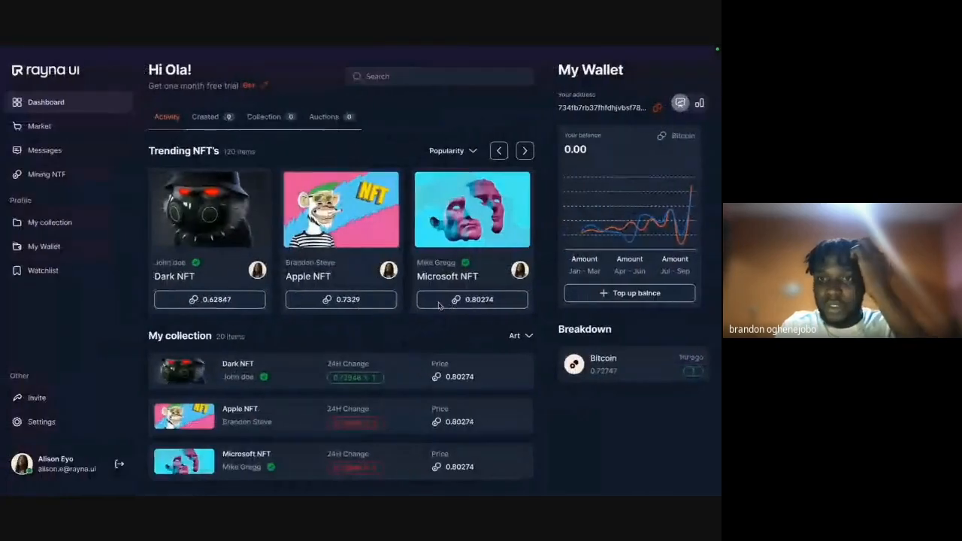
key("ctrl+Right")
Apply the Paragraph/XSmall/Medium text style to the three "Amount" labels below the chart.
left_click(421, 308, "super")
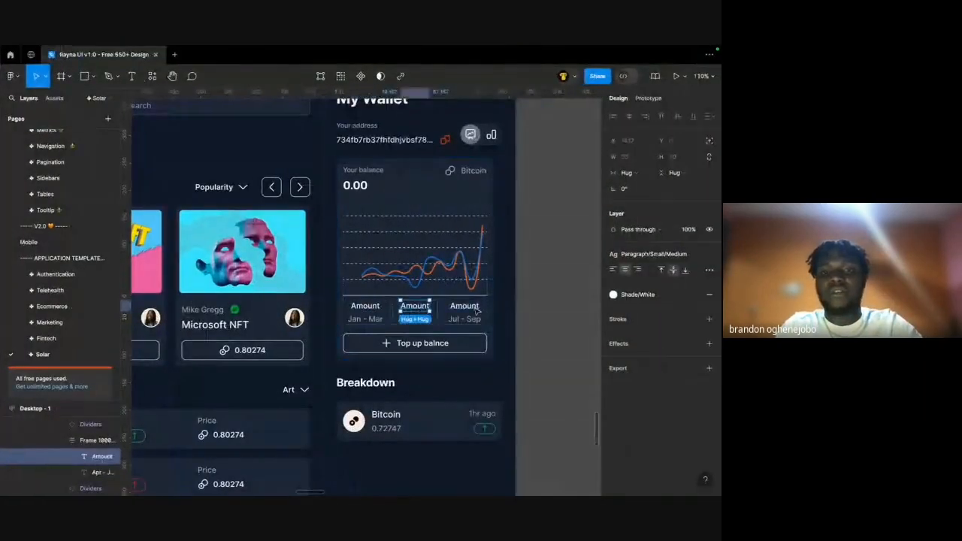
left_click(469, 309, "shift+super")
left_click(382, 310, "shift+super")
left_click(646, 278)
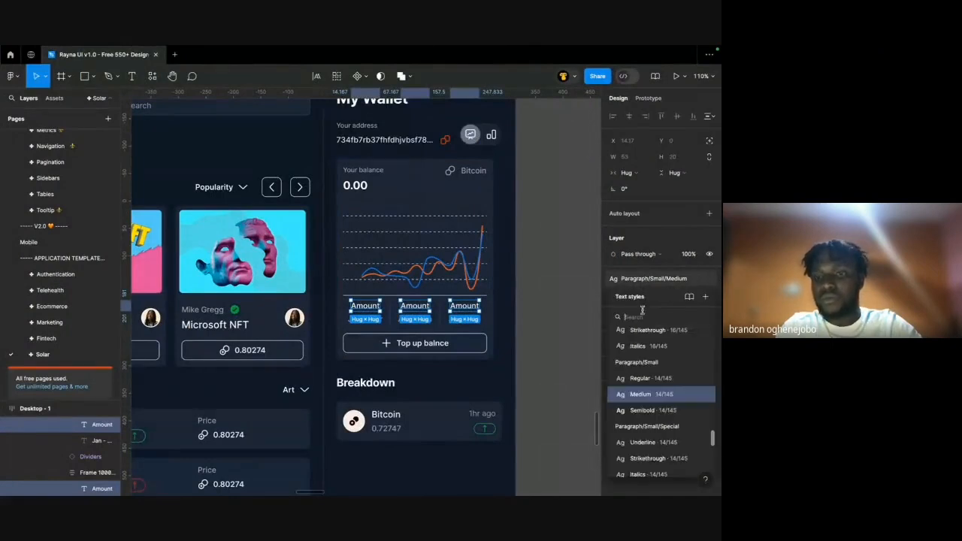
scroll(653, 405, "down", 2)
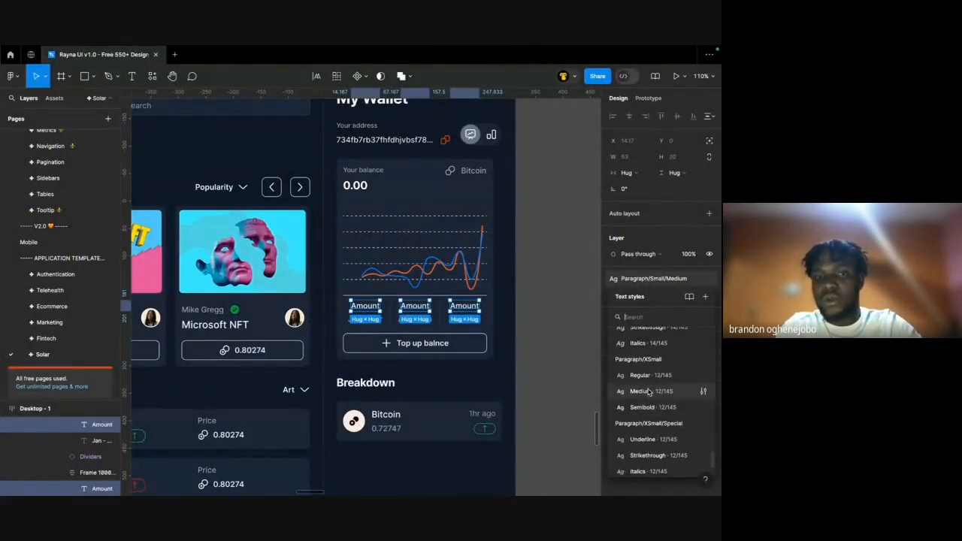
left_click(645, 392)
scroll(389, 284, "up", 5)
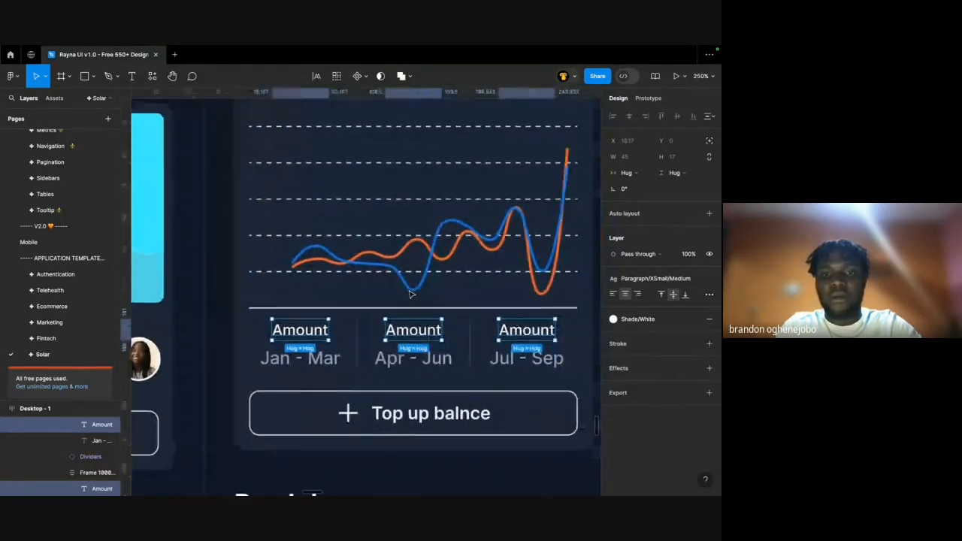
left_click(327, 361)
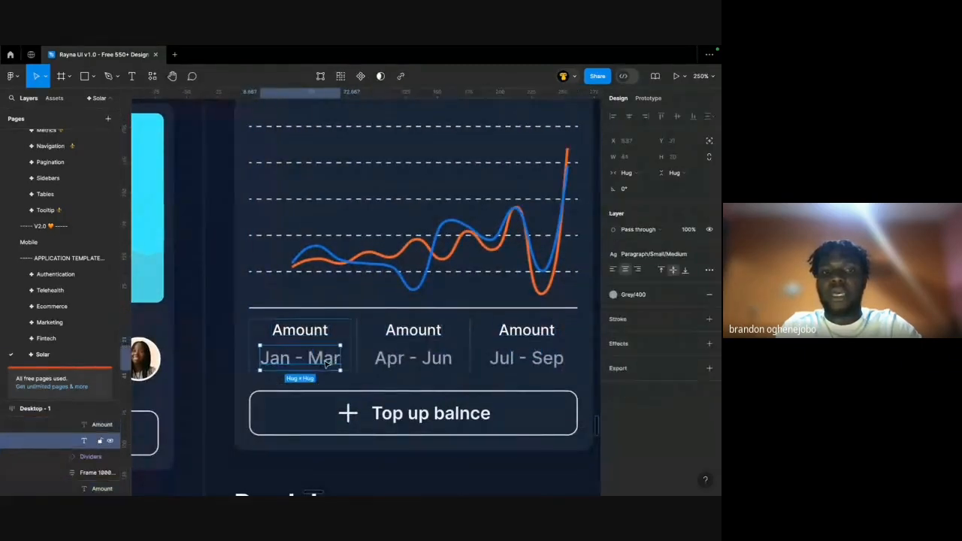
left_click(405, 360)
left_click(498, 358, "shift")
left_click(316, 360, "shift")
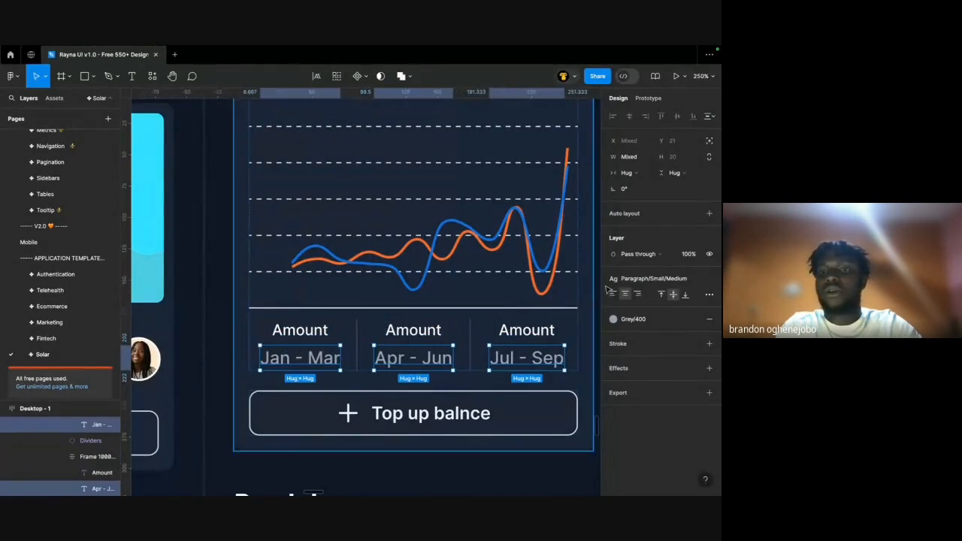
left_click(623, 280)
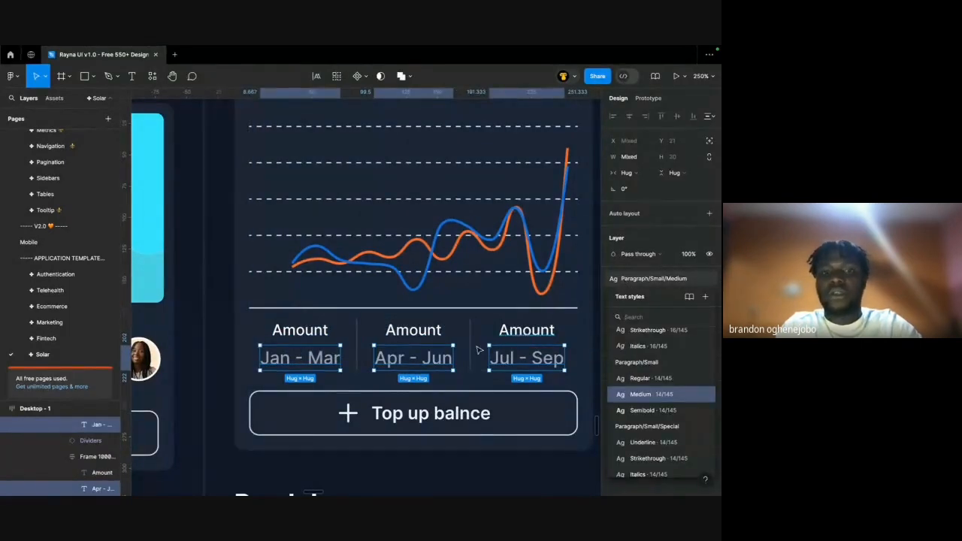
Switch to the Google Meet call in the browser to check it and return to the design file.
key("alt+Tab")
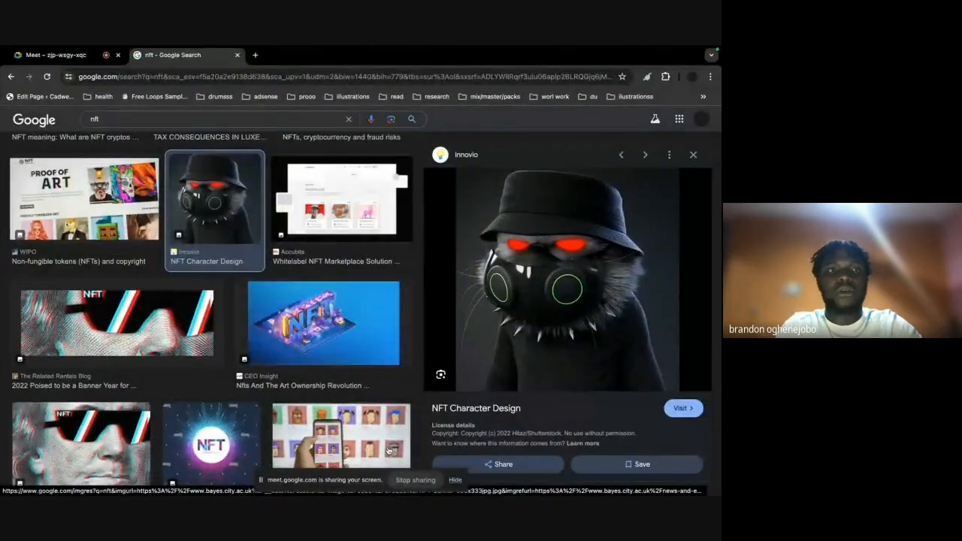
left_click(52, 55)
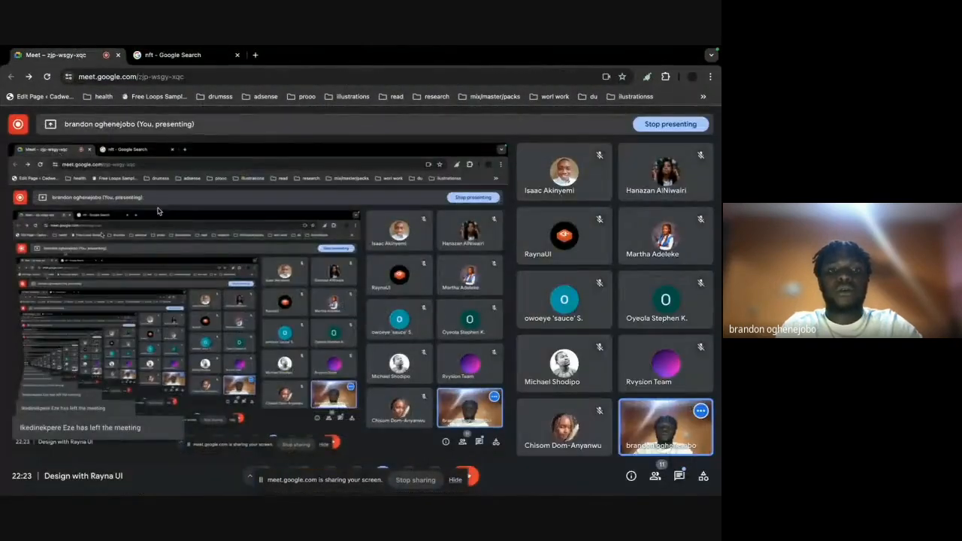
key("alt+Tab")
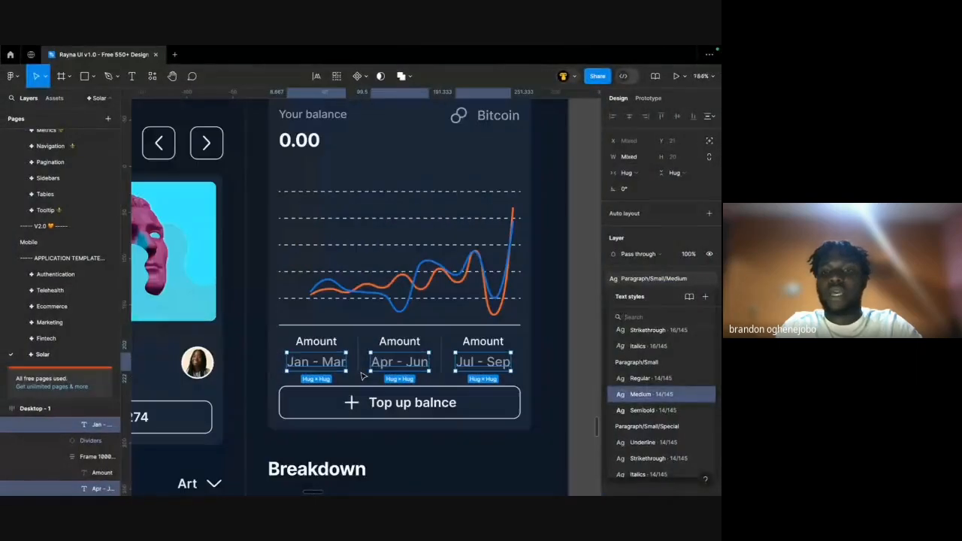
Clear the label selection and review the whole dashboard with the smaller amount labels in the prototype preview.
scroll(363, 376, "down", 3)
left_click(552, 326)
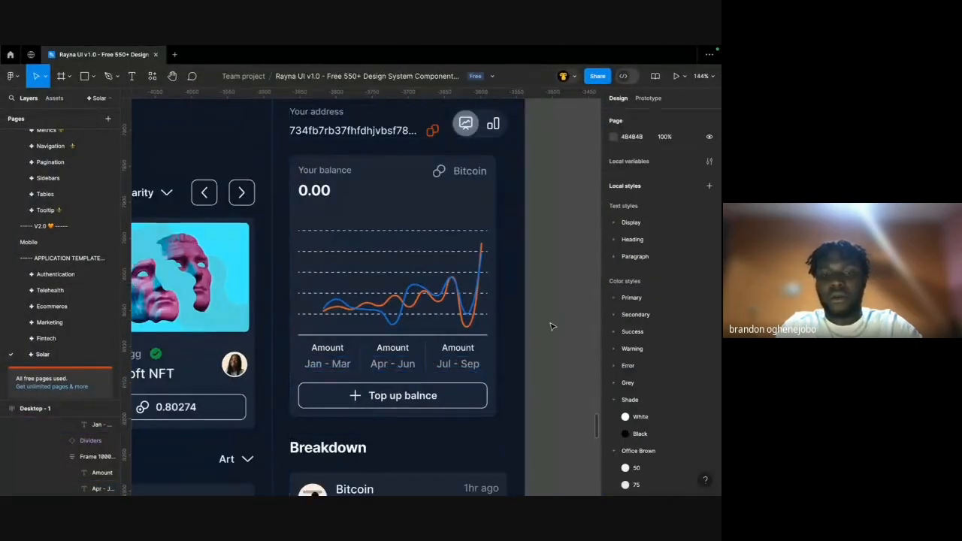
scroll(553, 326, "down", 2)
scroll(552, 326, "down", 3)
scroll(552, 326, "left", 3)
key("ctrl+Left")
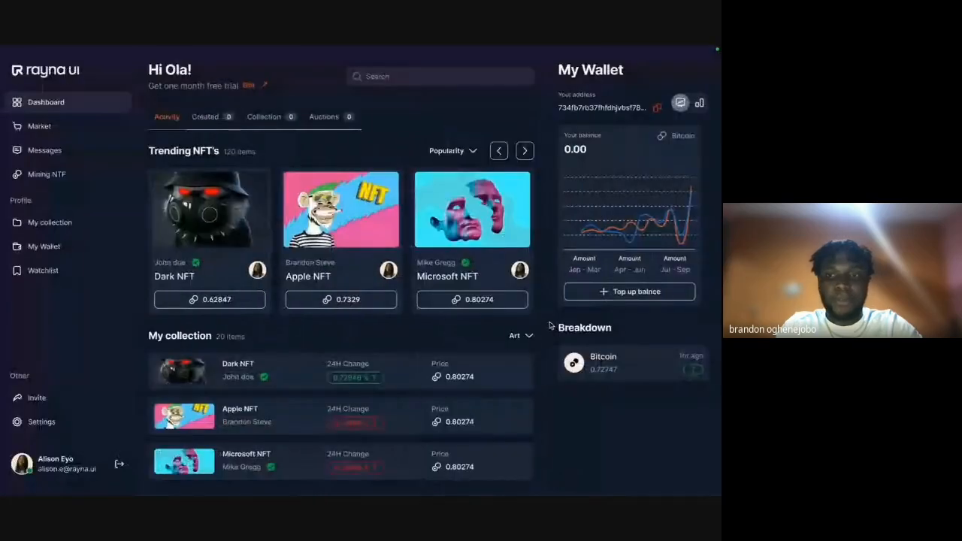
key("ctrl+Right")
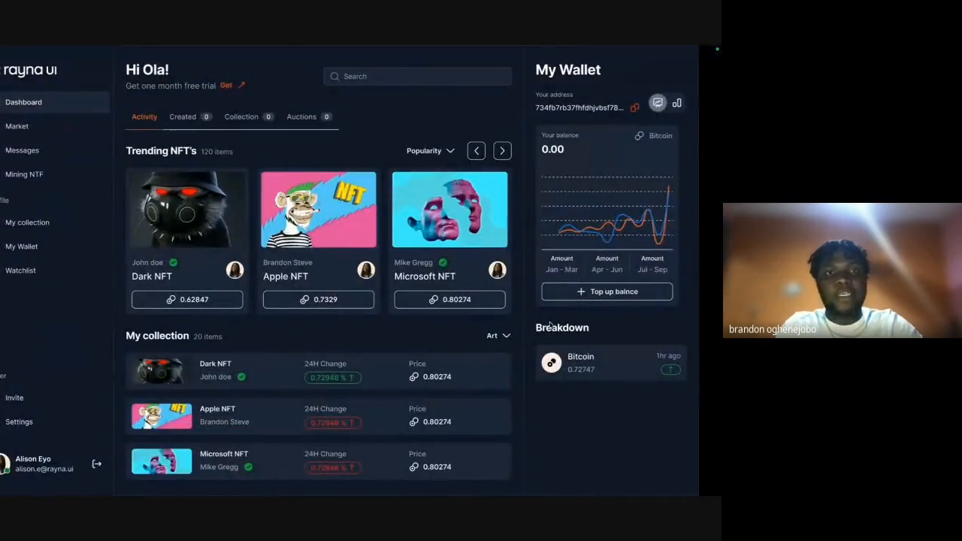
scroll(505, 445, "right", 4)
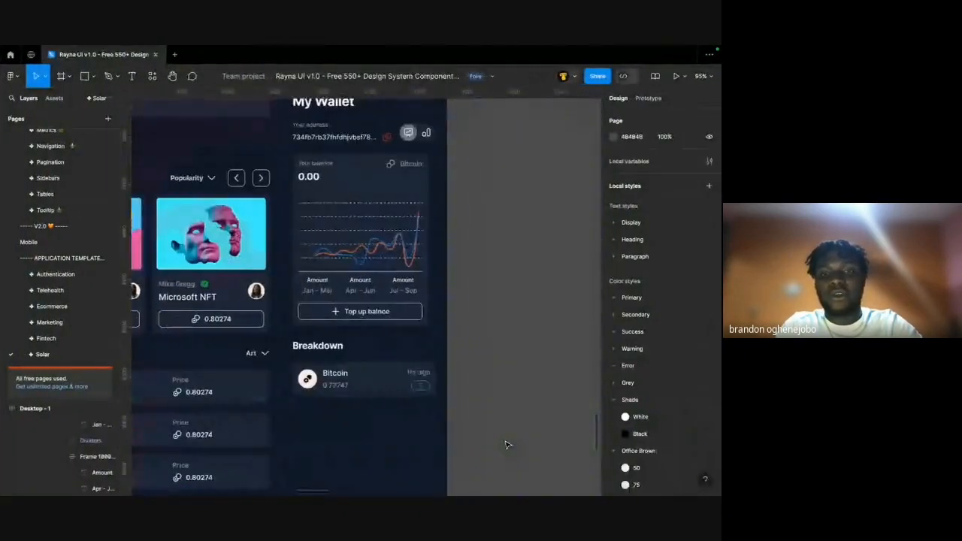
Duplicate the Bitcoin transaction row three times under the Breakdown heading.
left_click(310, 353, "super")
double_click(311, 387)
scroll(312, 387, "up", 4)
key("ctrl+d")
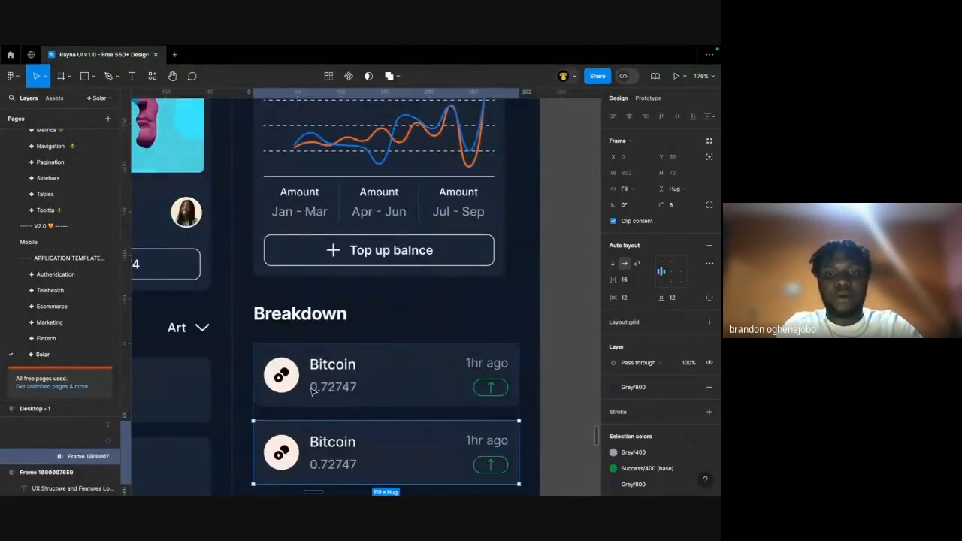
key("ctrl+d")
key("ctrl+d")
scroll(312, 388, "down", 3)
scroll(311, 388, "up", 2)
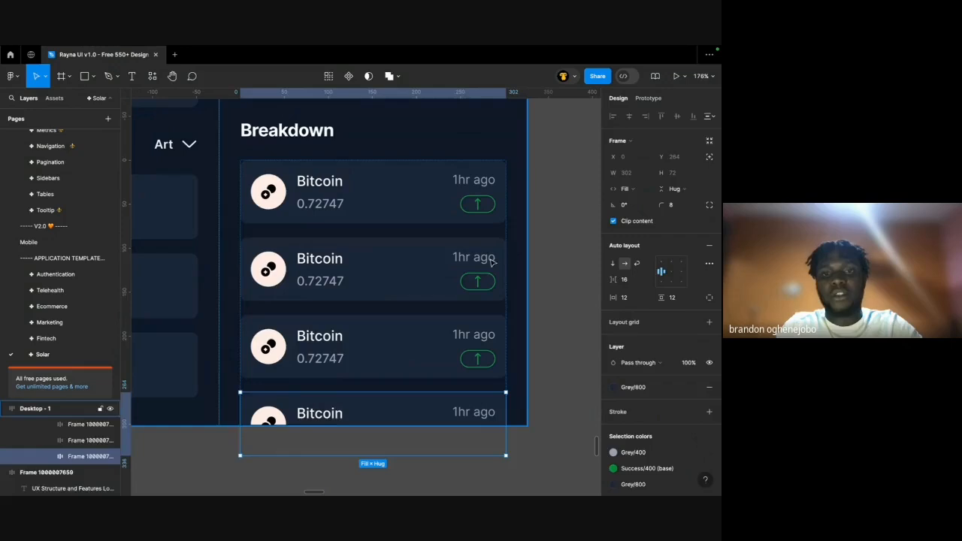
Set the second Breakdown row's badge color to warning and swap its trailing icon for the arrow-down icon.
double_click(478, 281)
left_click(478, 281)
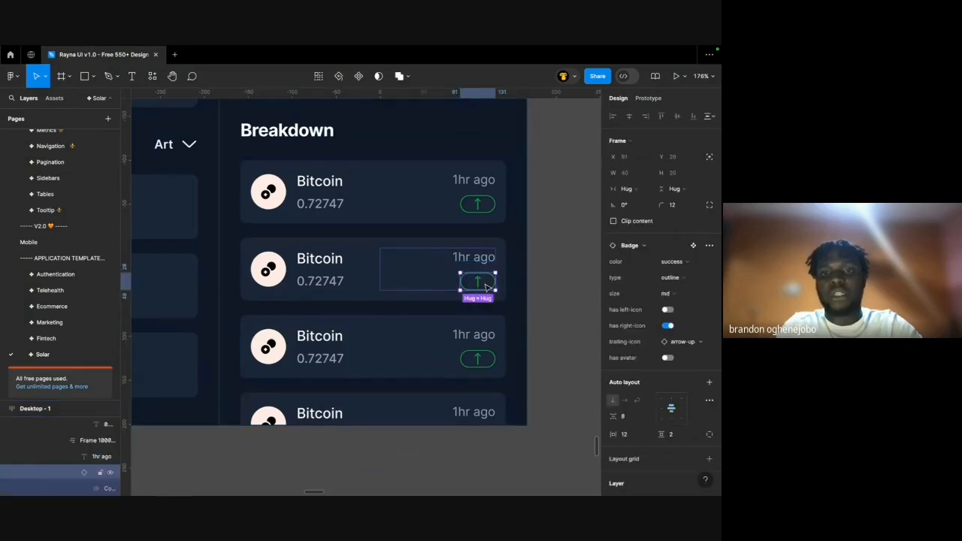
left_click(676, 277)
left_click(669, 277)
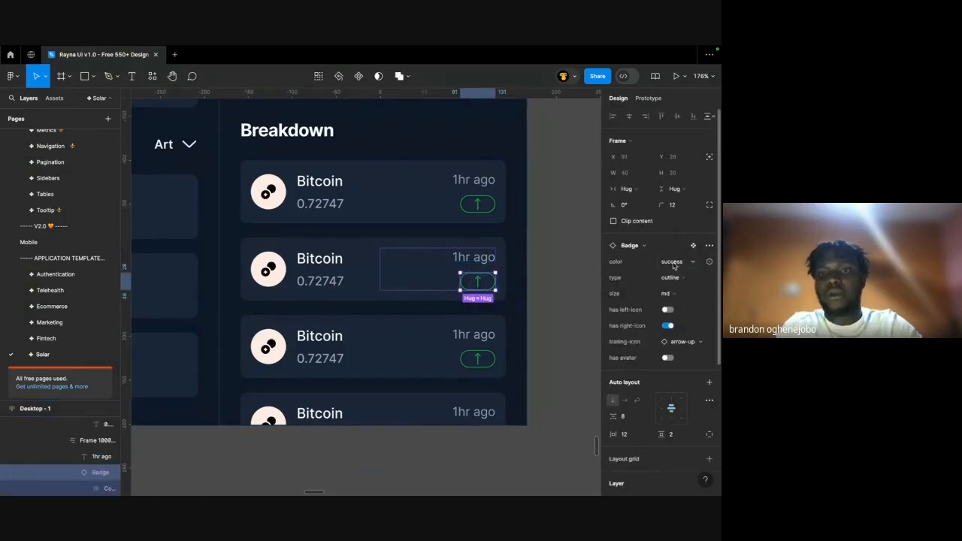
left_click(661, 261)
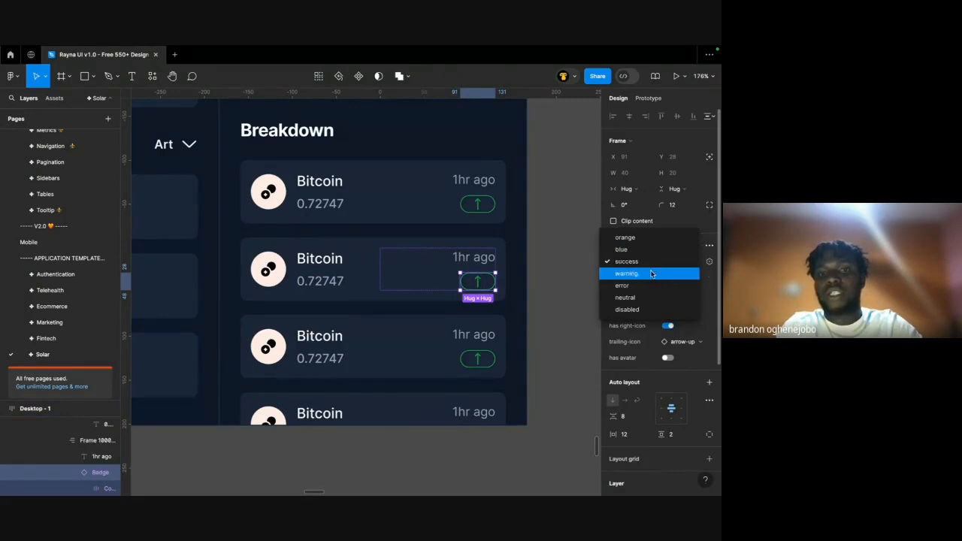
left_click(652, 274)
left_click(682, 342)
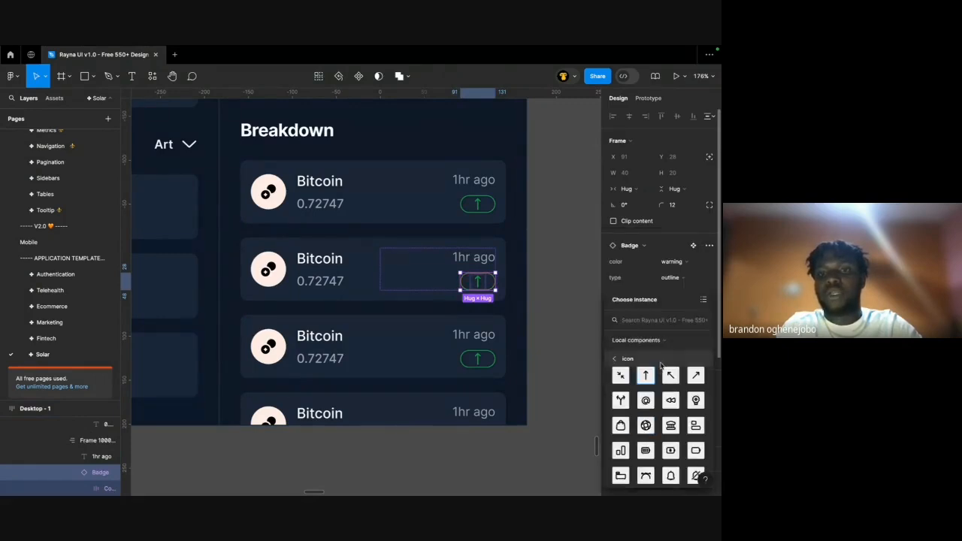
scroll(655, 440, "down", 2)
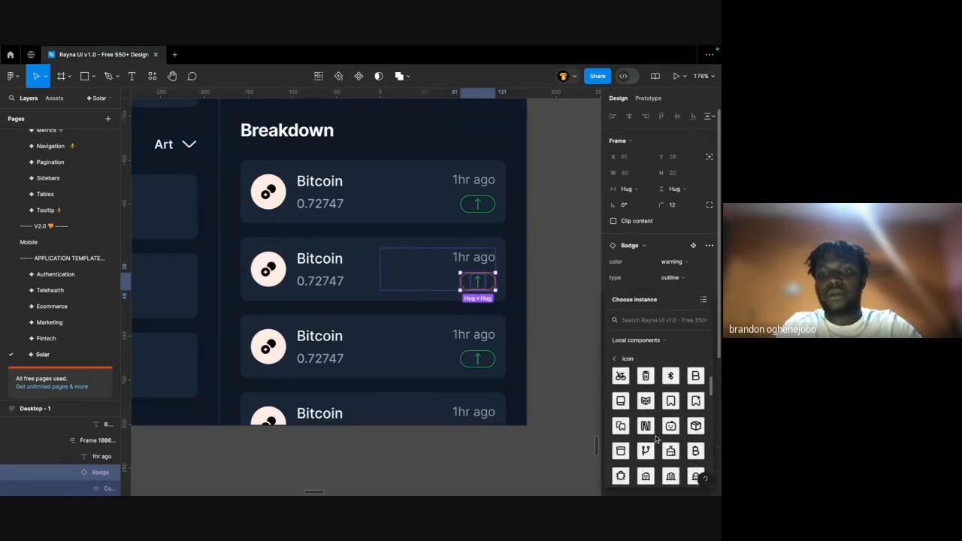
type("div")
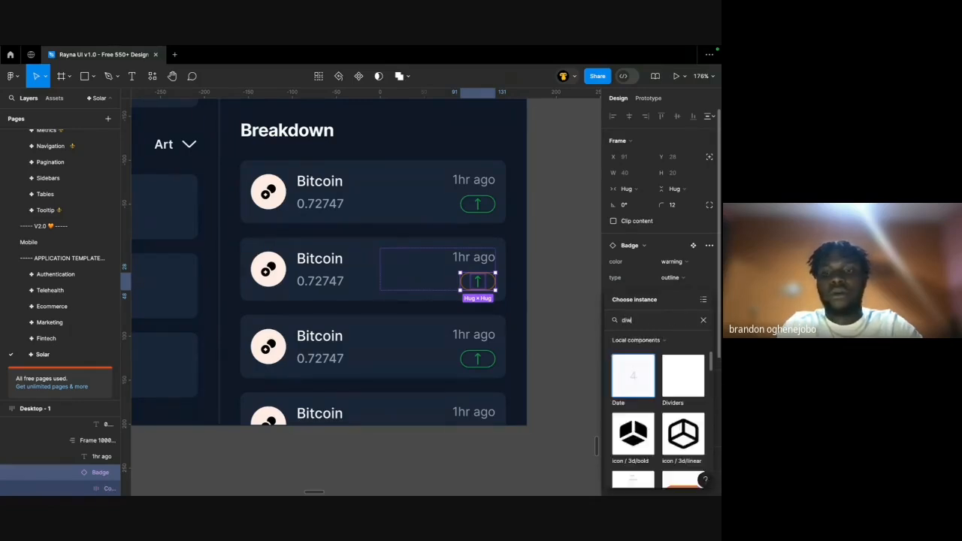
type("iwn")
key("BackSpace")
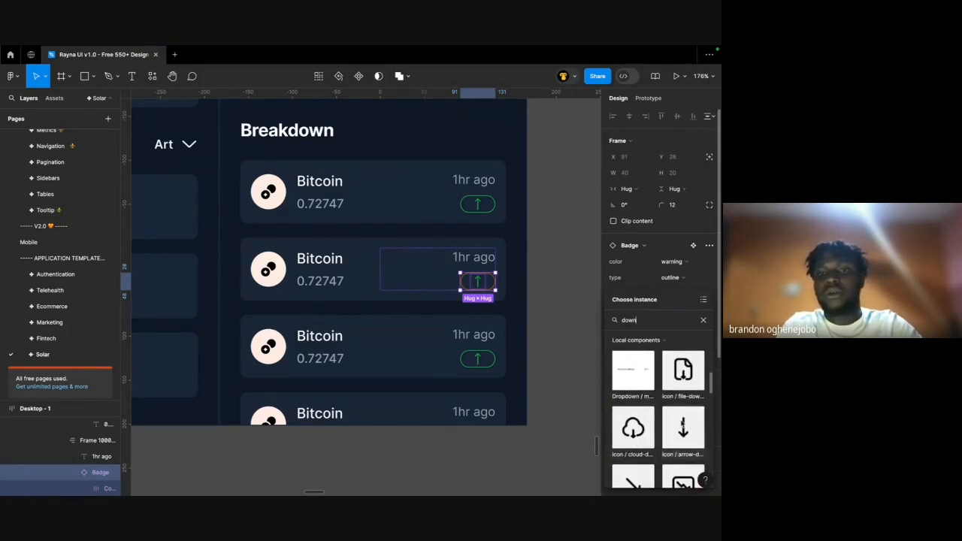
left_click(680, 428)
Change the second row's badge color variant to error.
scroll(659, 467, "down", 5)
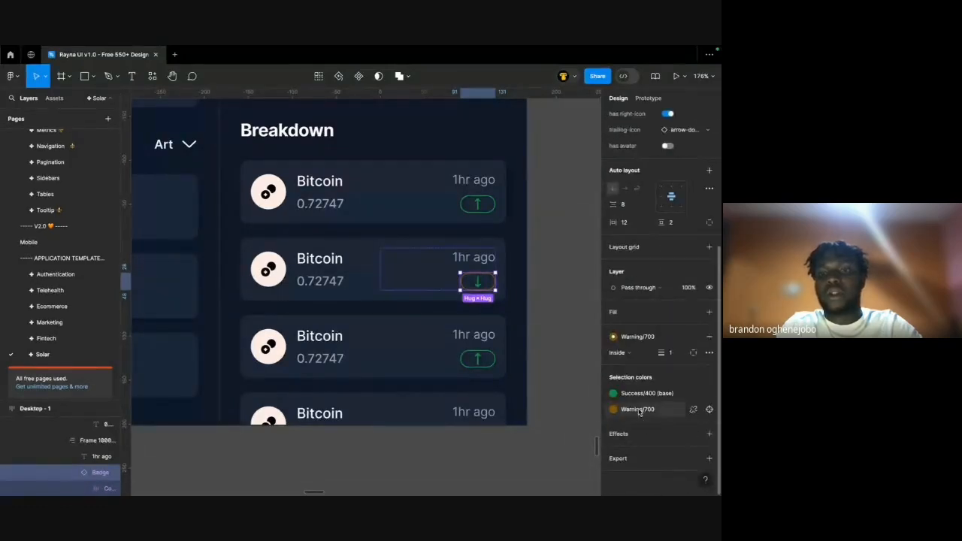
left_click(571, 385)
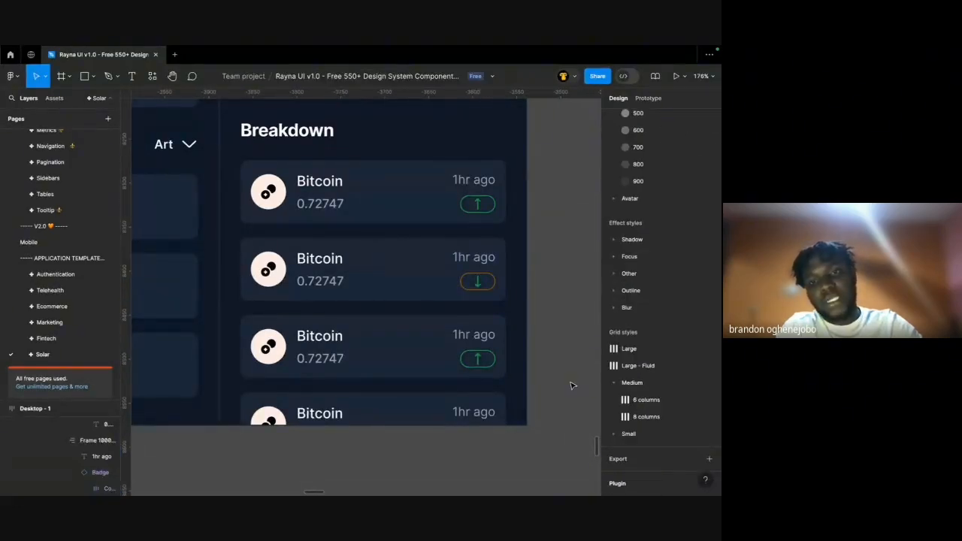
key("super+z")
left_click(640, 409)
left_click(652, 233)
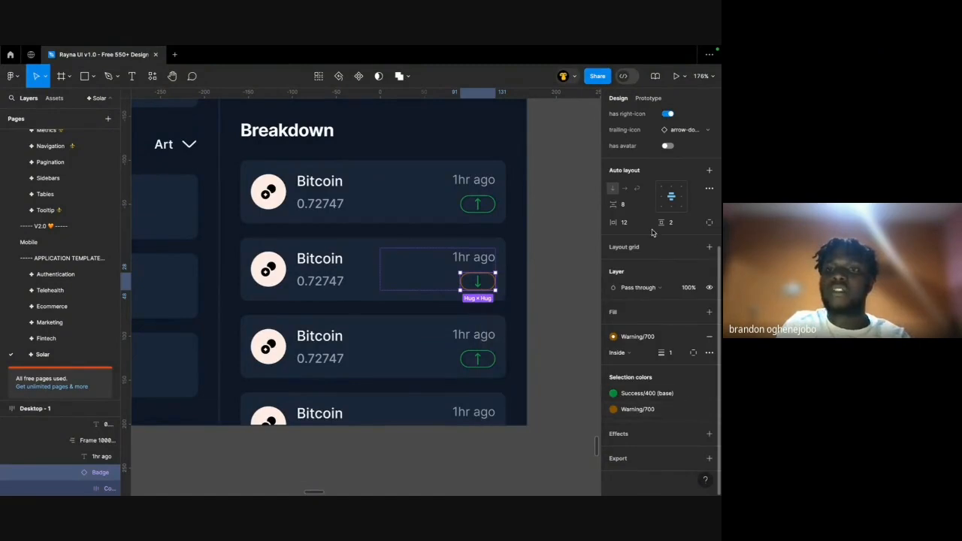
scroll(652, 233, "up", 3)
left_click(673, 252)
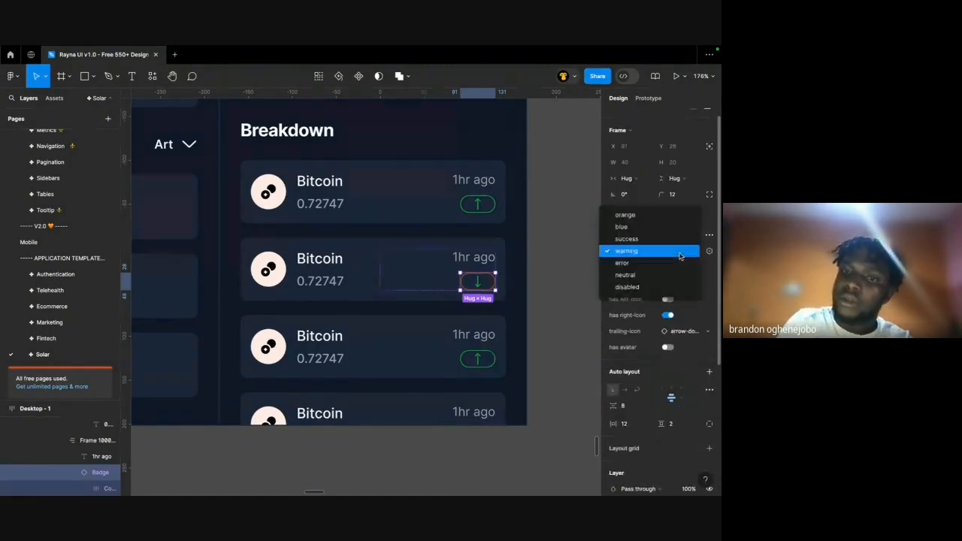
left_click(666, 263)
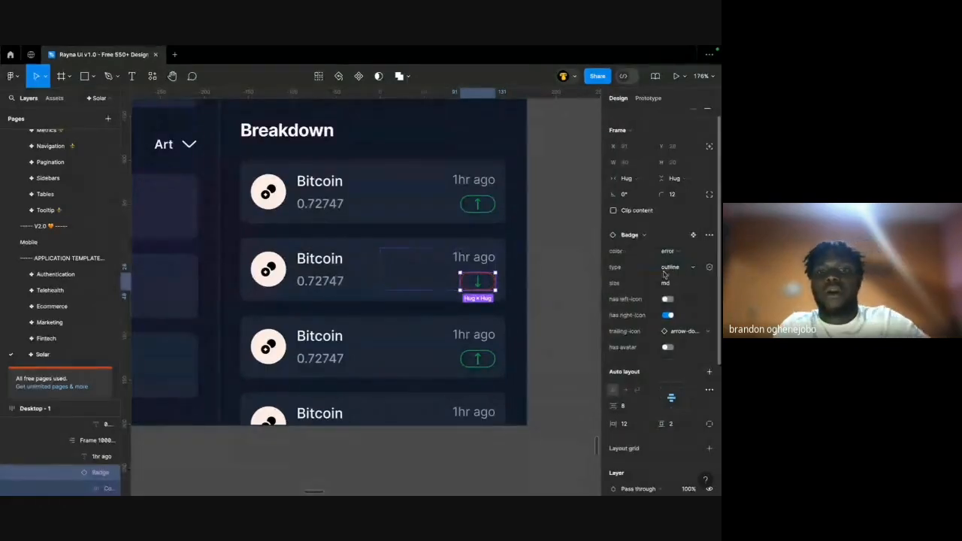
Apply the Error/400 (base) color style to both the arrow and the outline of the second row's badge.
scroll(655, 291, "down", 3)
left_click(613, 409)
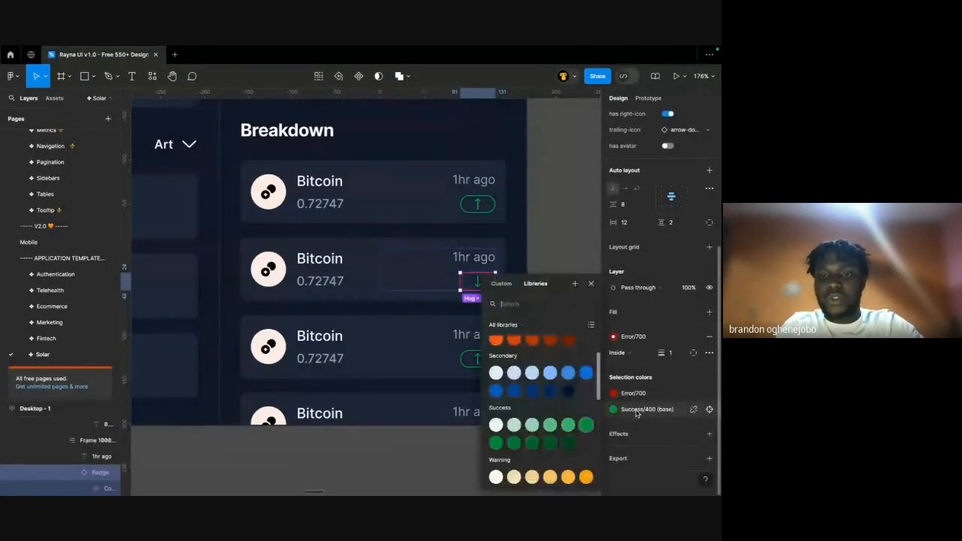
scroll(577, 406, "up", 2)
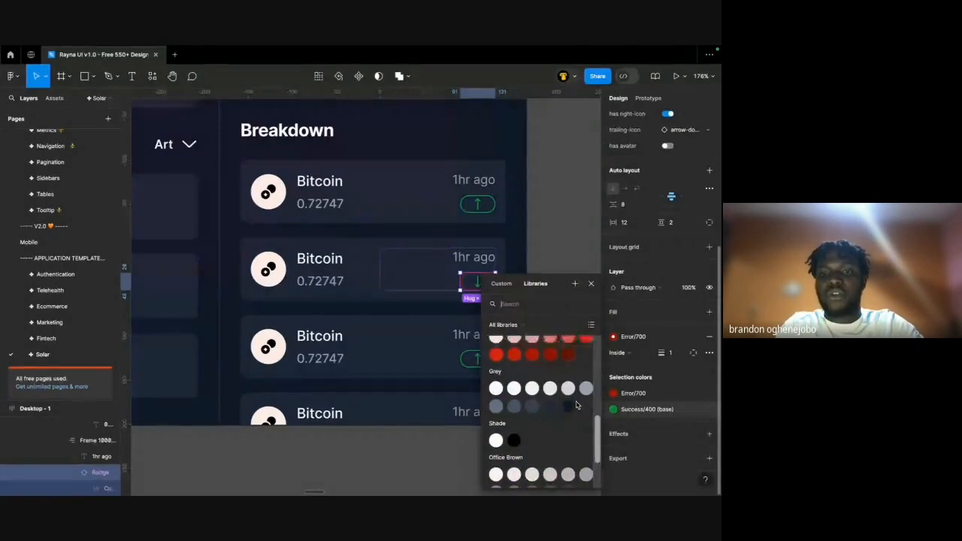
left_click(586, 378)
left_click(616, 396)
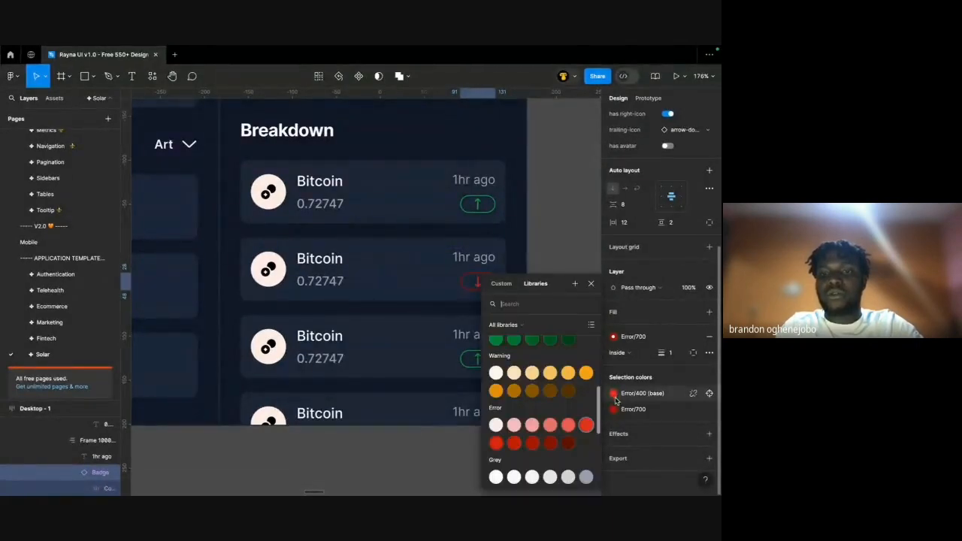
left_click(615, 411)
left_click(586, 407)
left_click(565, 255)
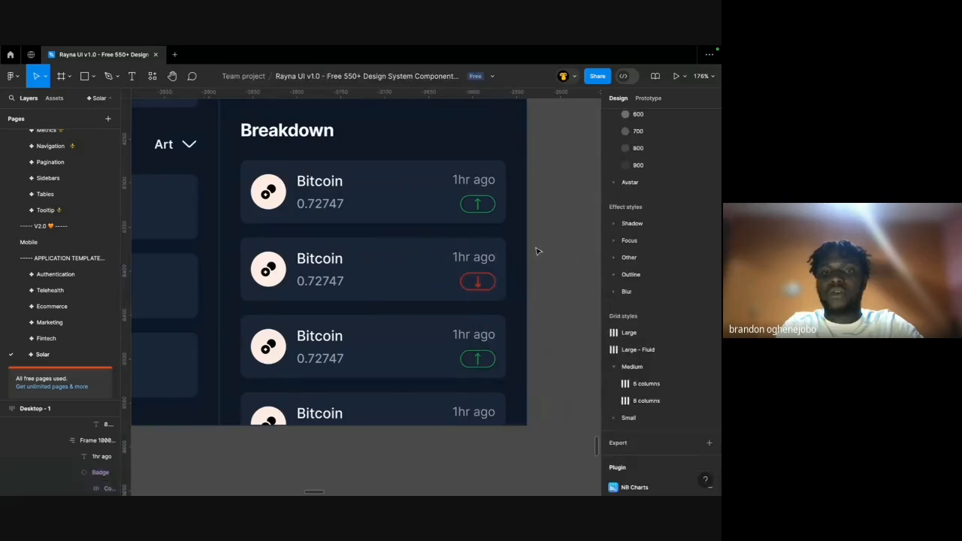
double_click(342, 209)
left_click(472, 180)
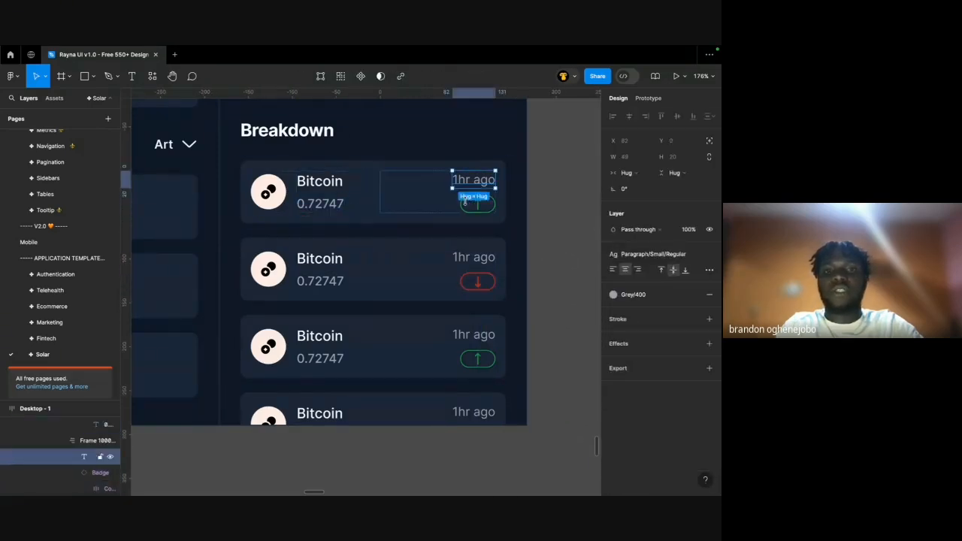
left_click(477, 203)
left_click(301, 280)
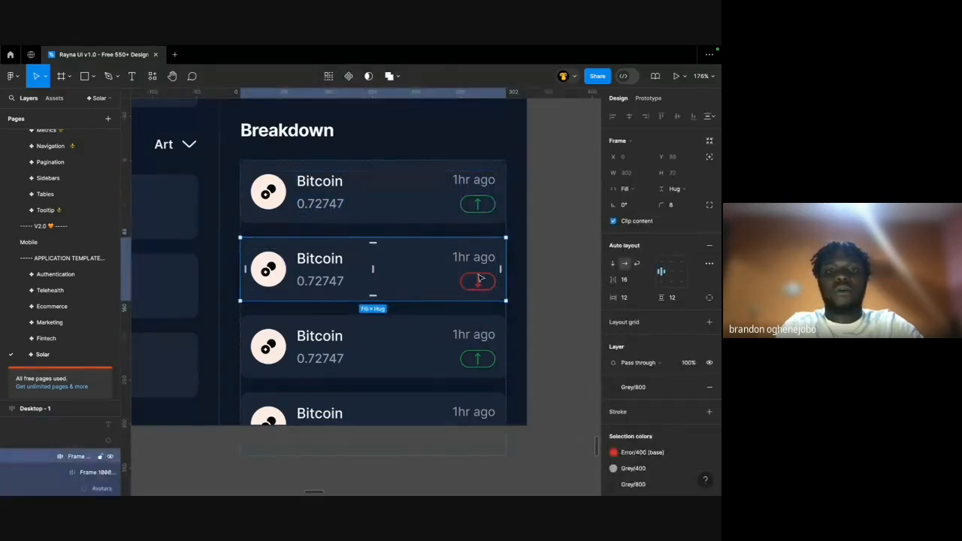
scroll(379, 270, "up", 2)
left_click(336, 384)
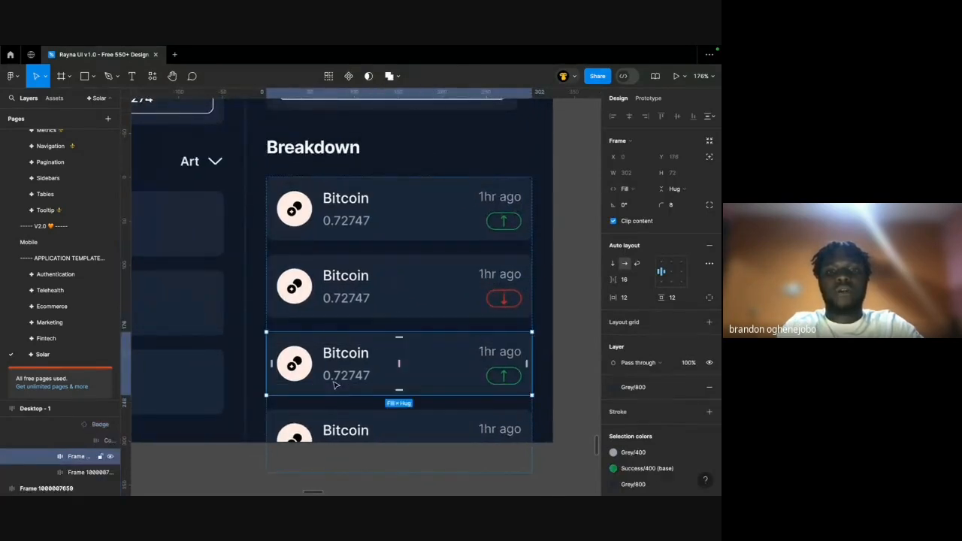
left_click(376, 274)
Delete the cut-off fourth Breakdown row and duplicate the second row with the red down-arrow badge.
left_click(342, 423)
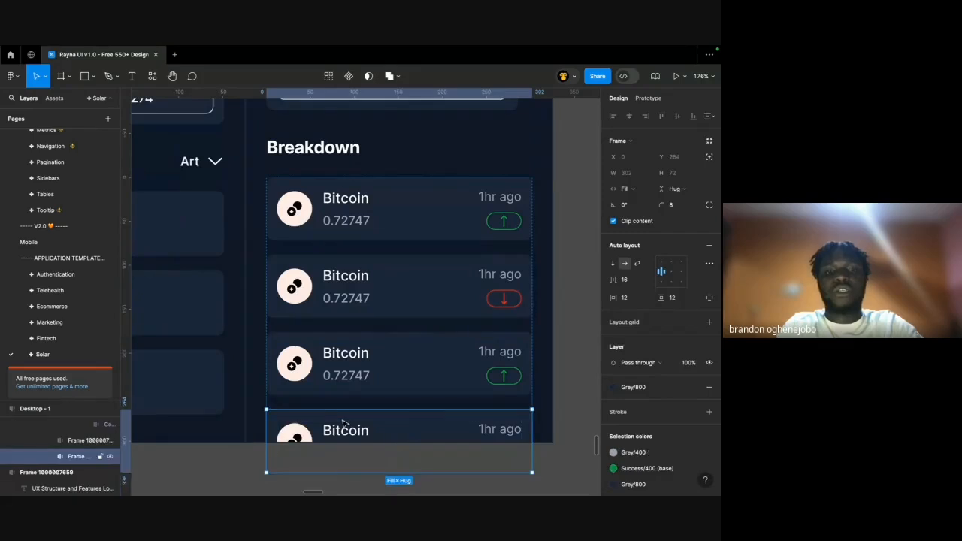
key("Delete")
left_click(340, 312)
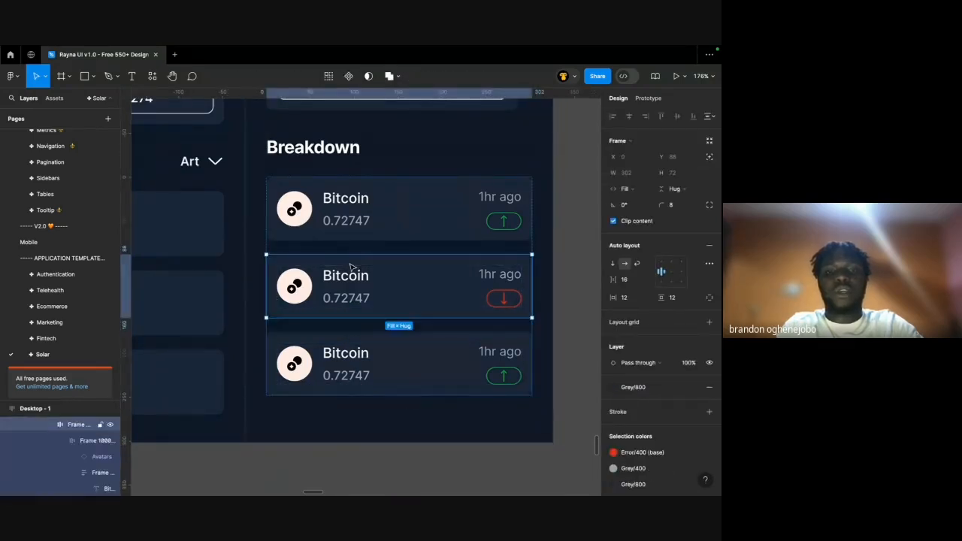
key("ctrl+d")
Rename the fourth Breakdown row's title to "Ethirium".
double_click(359, 436)
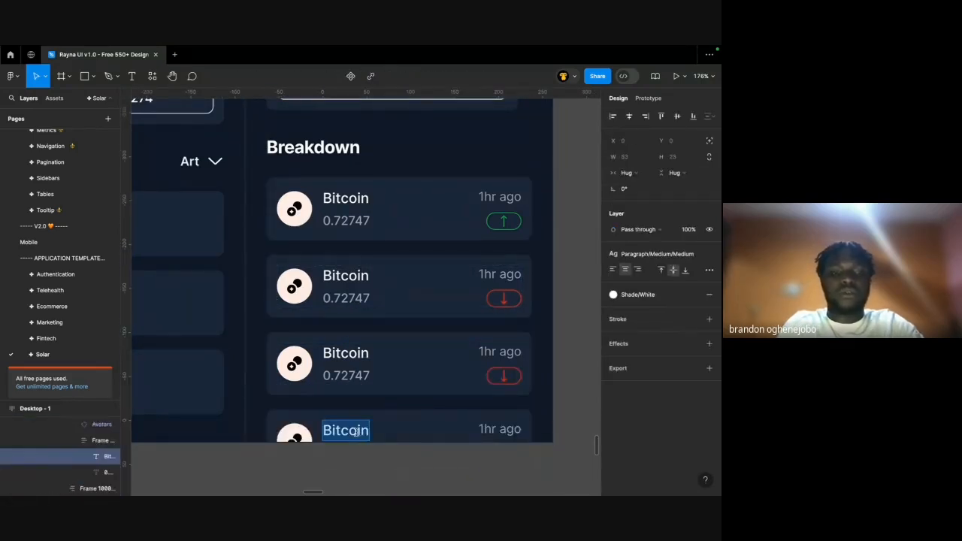
type("Eth")
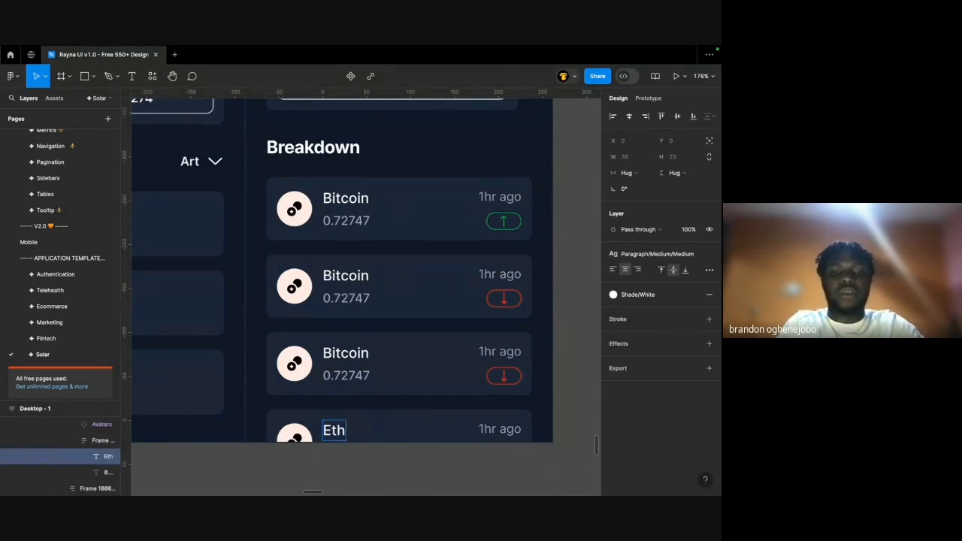
type("irium")
right_click(350, 434)
double_click(328, 432)
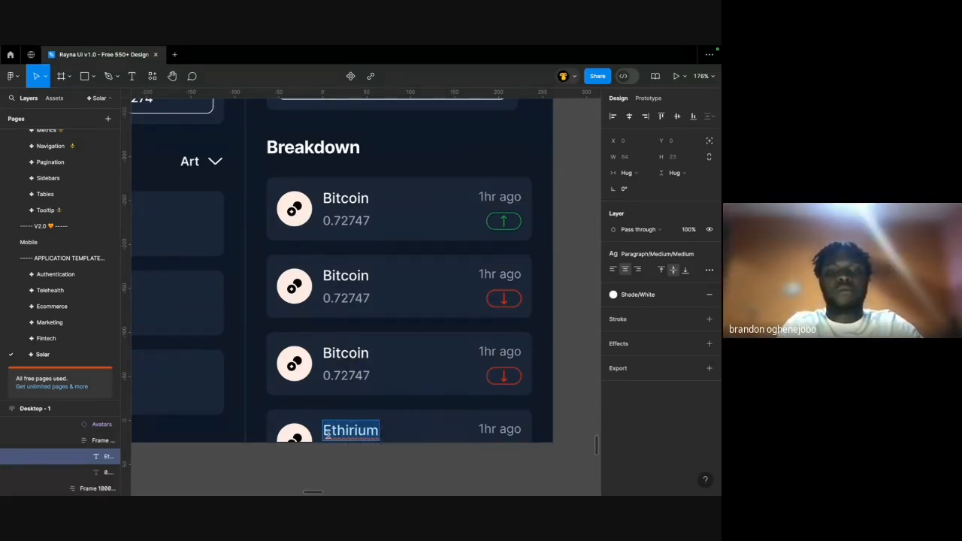
key("Escape")
scroll(343, 342, "up", 1)
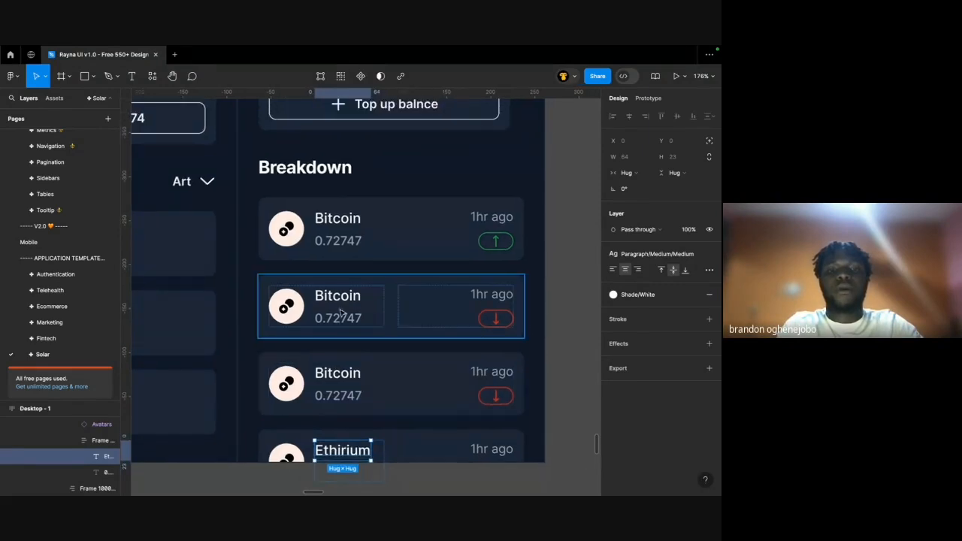
Copy the "Ethirium" title from the fourth Breakdown row into the second row's title.
left_click(338, 322)
scroll(355, 451, "down", 5)
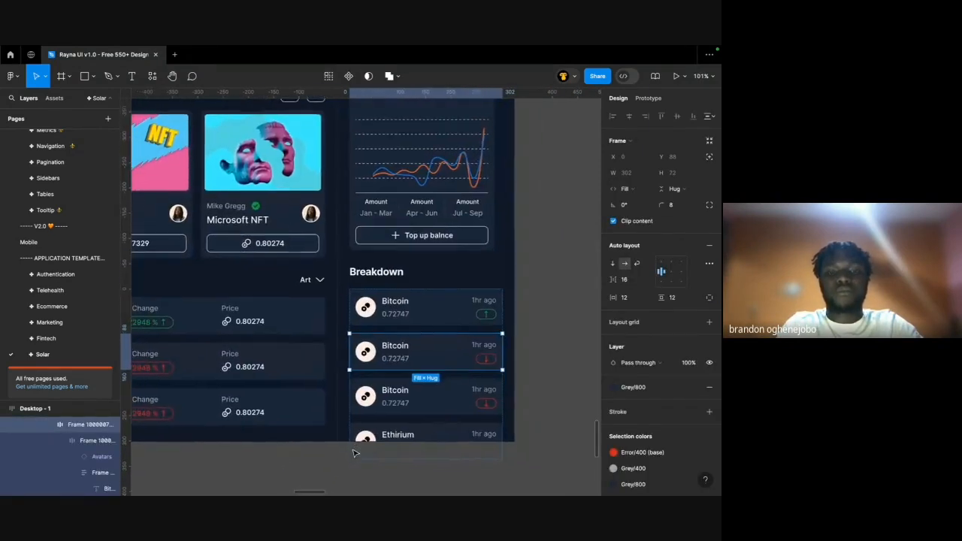
double_click(402, 434)
key("ctrl+c")
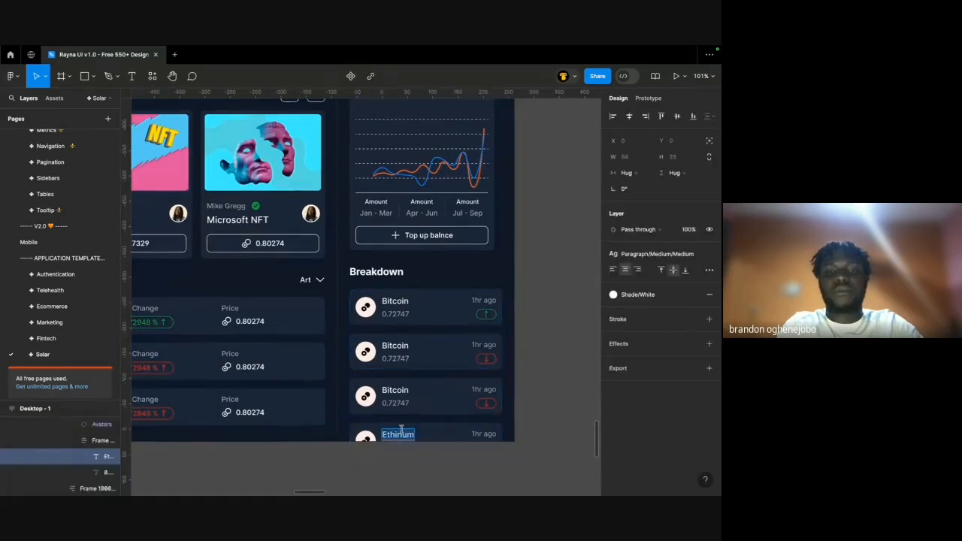
double_click(396, 346)
key("ctrl+v")
key("Escape")
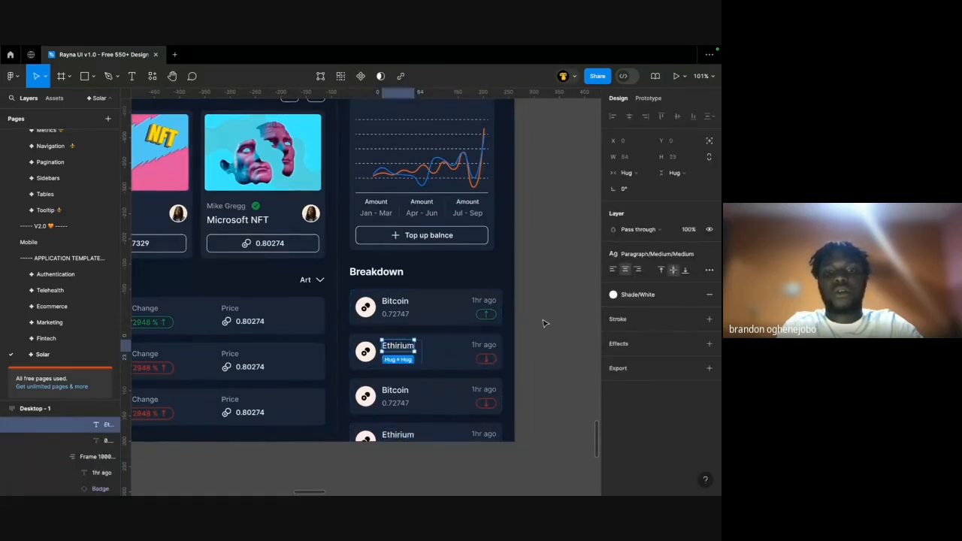
left_click(542, 323)
Hide the interface and compare the whole dashboard, including the Breakdown rows, with the hand-drawn wireframe.
scroll(545, 323, "down", 5)
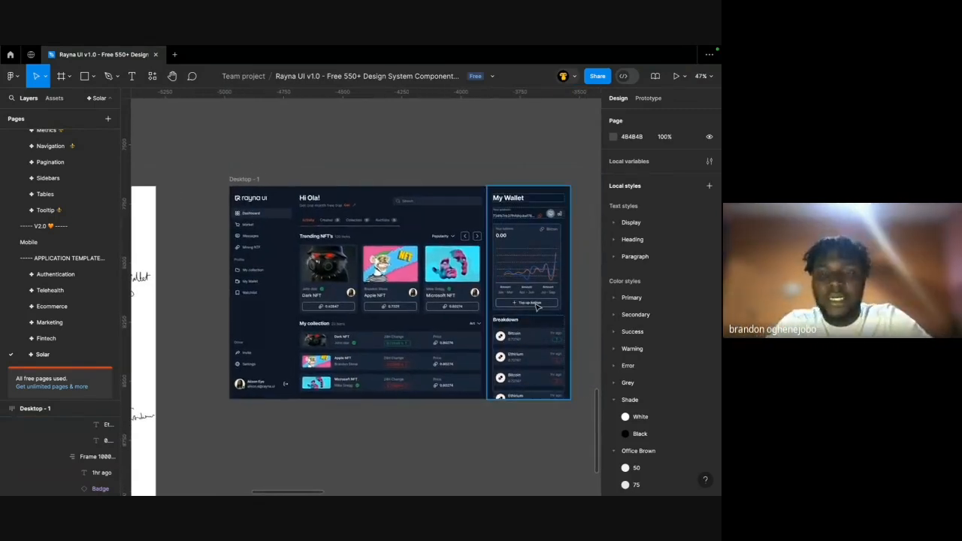
scroll(497, 258, "up", 3)
key("ctrl+backslash")
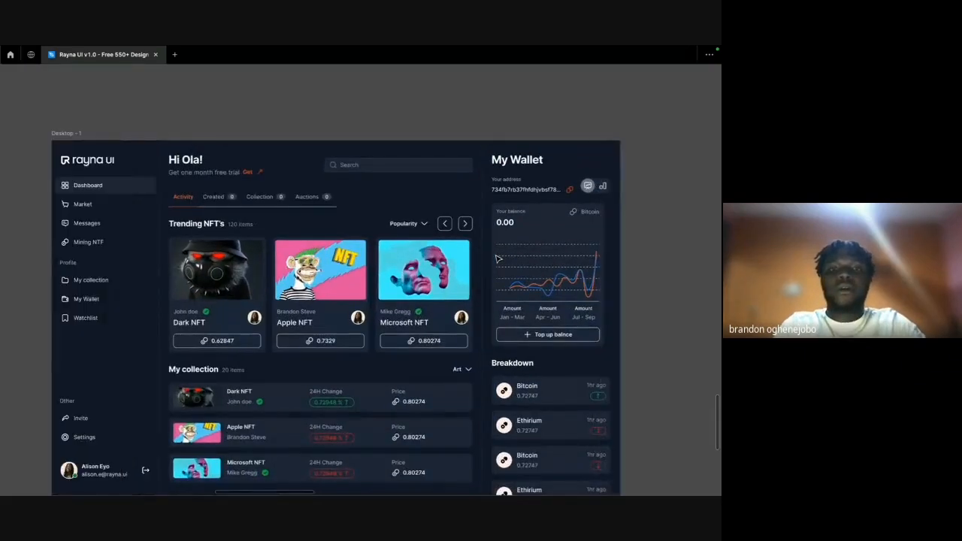
scroll(496, 259, "up", 2)
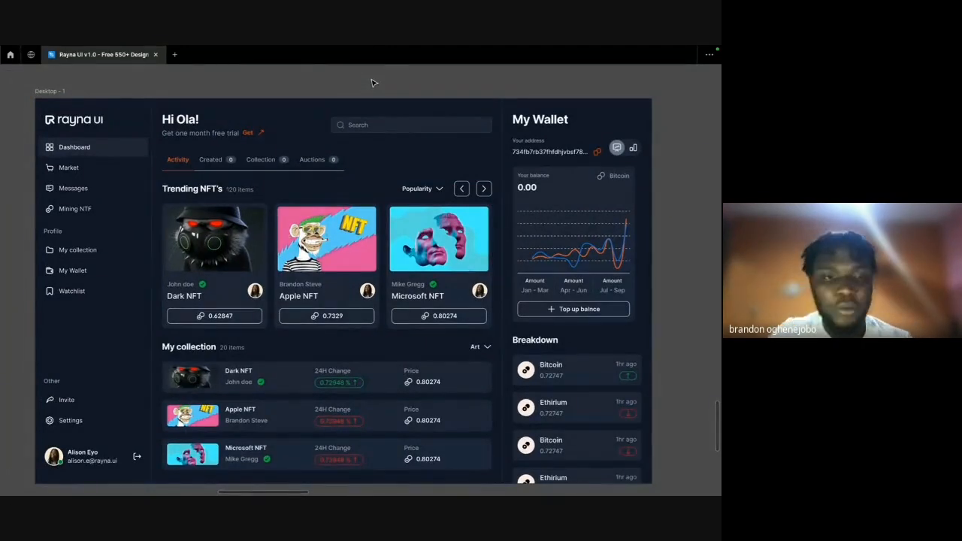
scroll(374, 83, "left", 10)
scroll(373, 83, "down", 1)
scroll(373, 82, "down", 3)
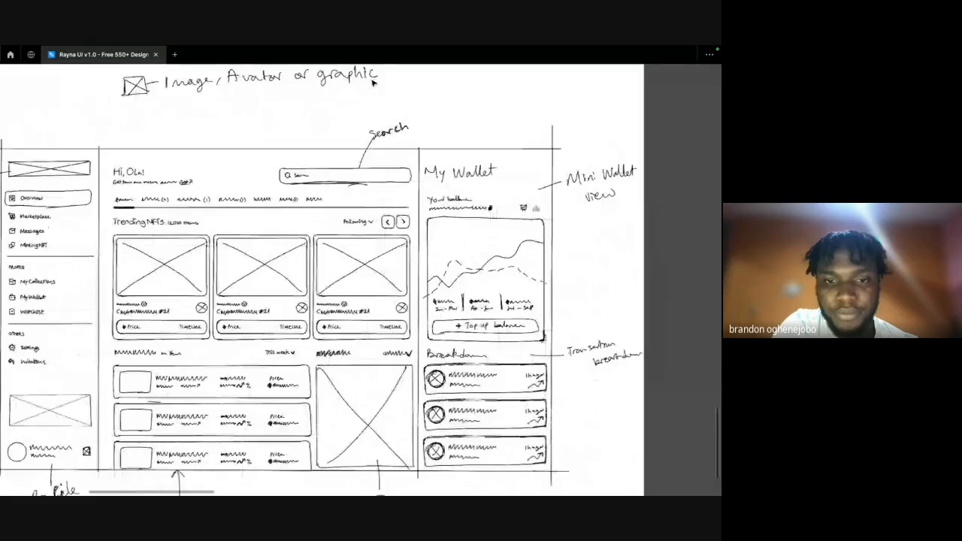
scroll(373, 83, "left", 2)
scroll(374, 82, "down", 1)
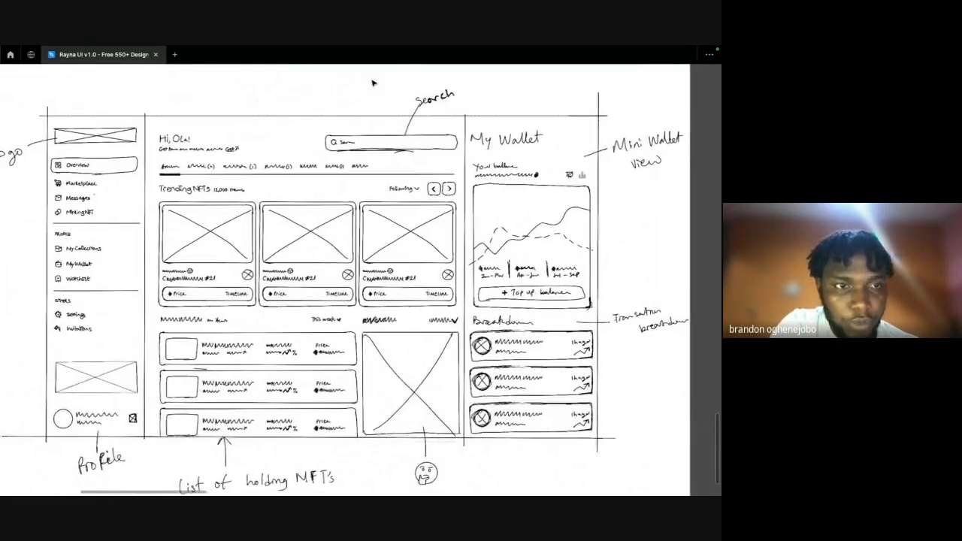
Replace the "Art" filter label beside the My collection heading with "This week", following the wireframe.
scroll(373, 83, "left", 1)
scroll(373, 82, "up", 1)
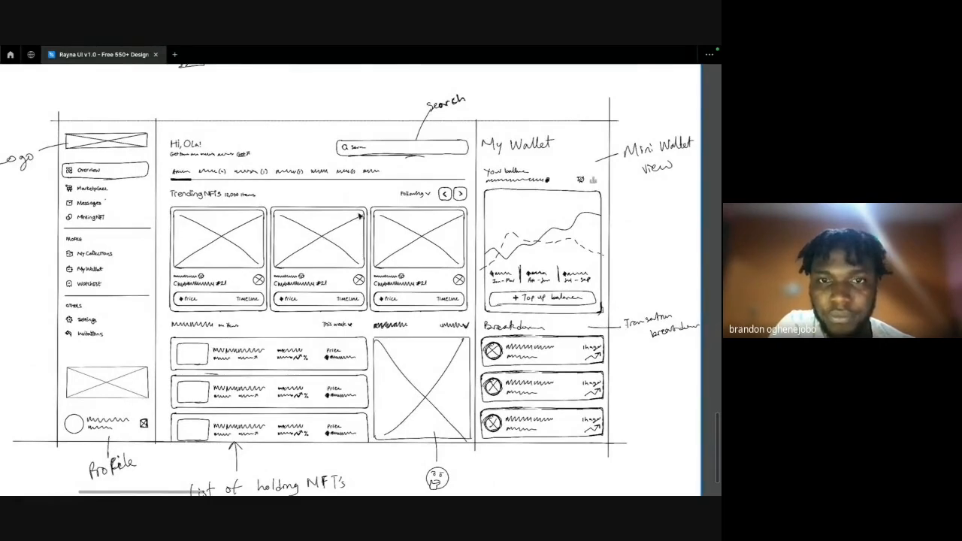
scroll(392, 213, "right", 10)
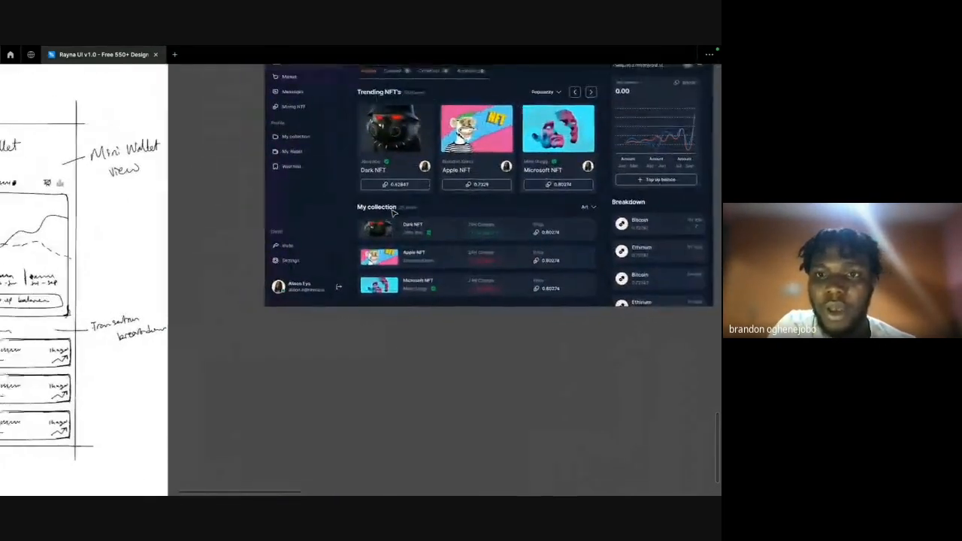
scroll(392, 214, "left", 4)
scroll(392, 214, "right", 8)
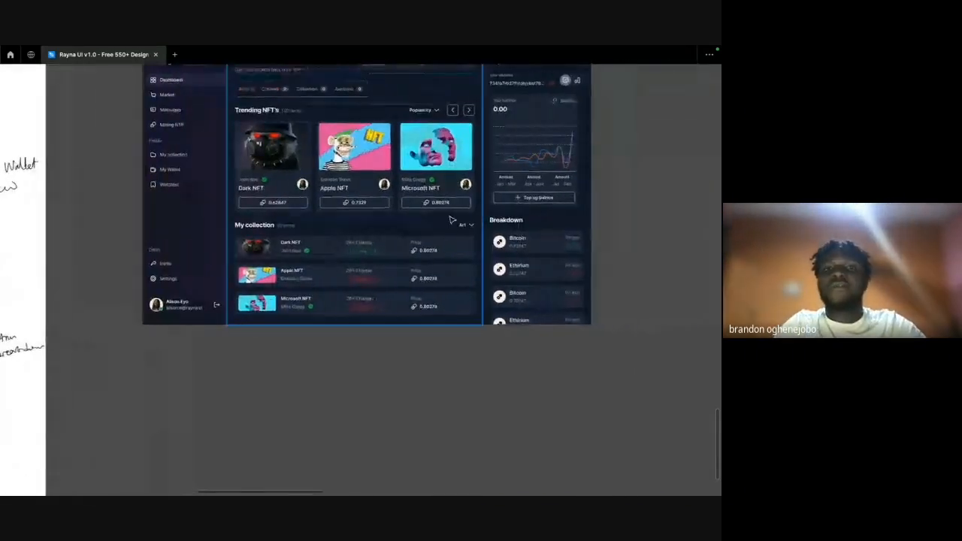
scroll(475, 237, "up", 5)
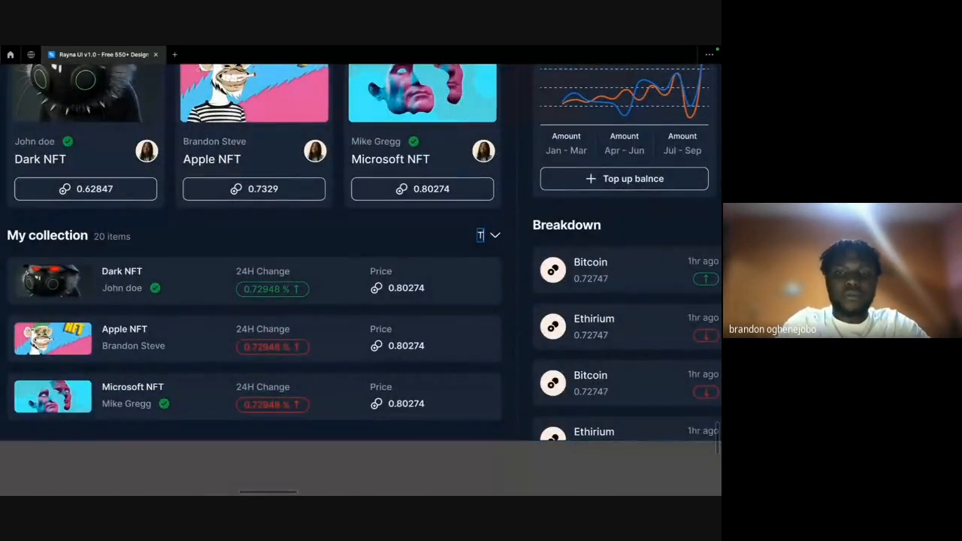
key("BackSpace")
type("is")
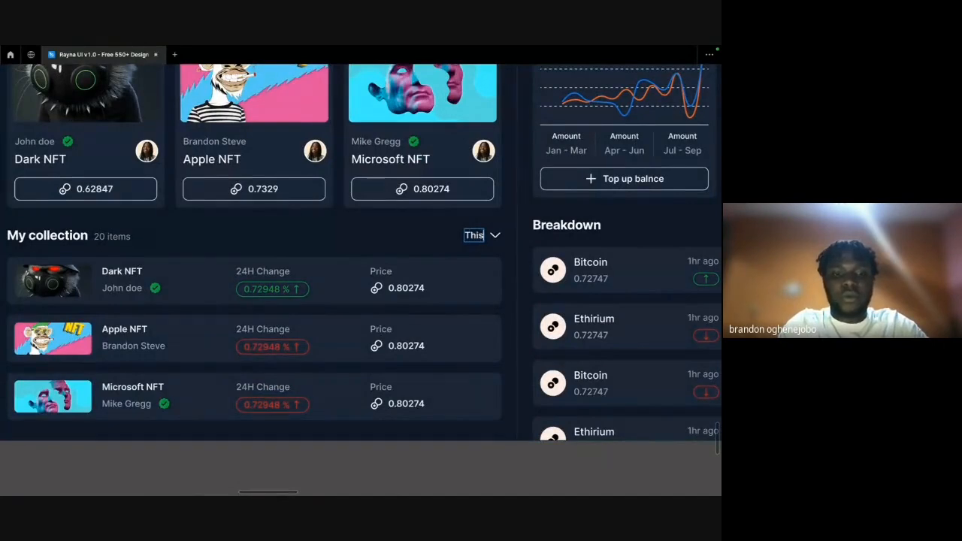
type(" week")
Compare the dashboard's sections and layout with the hand-drawn wireframe.
scroll(469, 235, "down", 5)
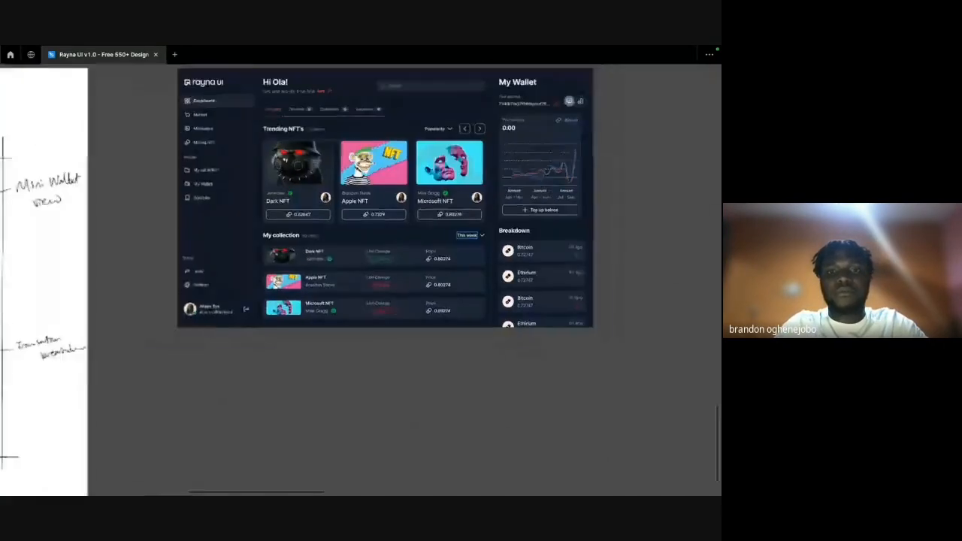
scroll(361, 280, "left", 9)
scroll(427, 286, "right", 1)
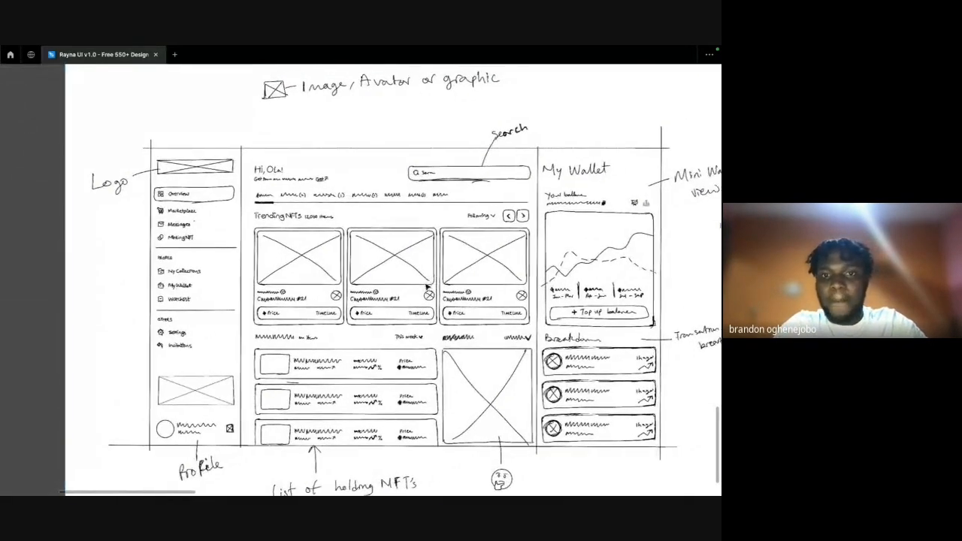
scroll(426, 286, "right", 1)
scroll(360, 280, "right", 10)
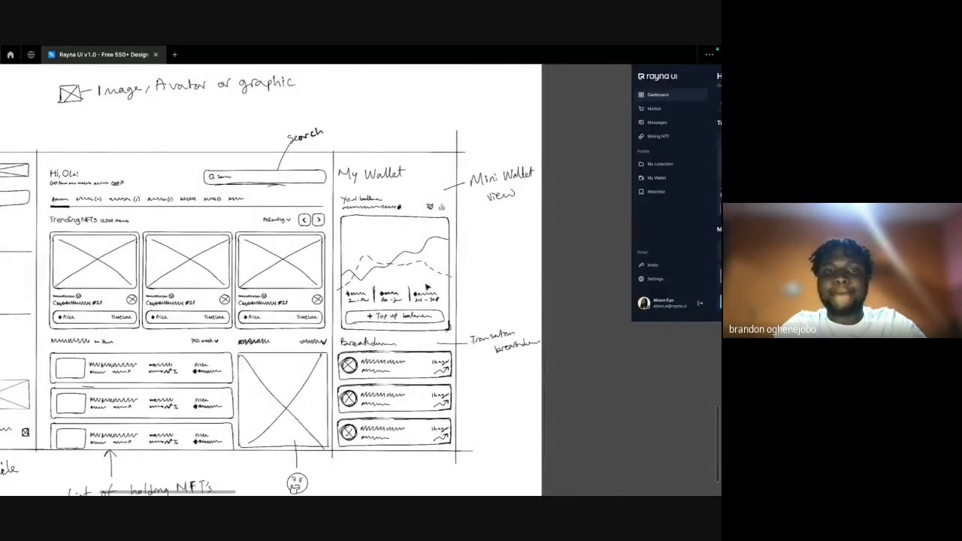
scroll(362, 279, "left", 5)
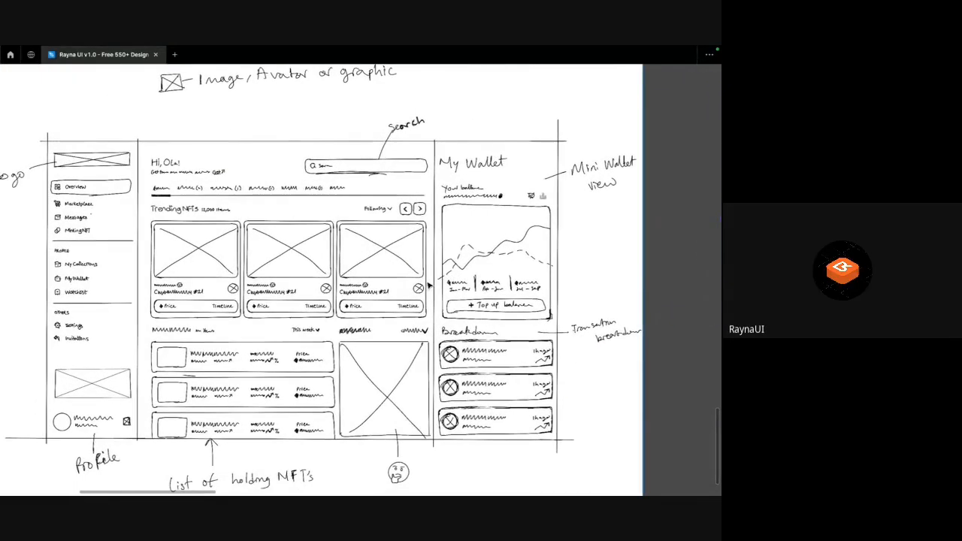
scroll(427, 286, "down", 5)
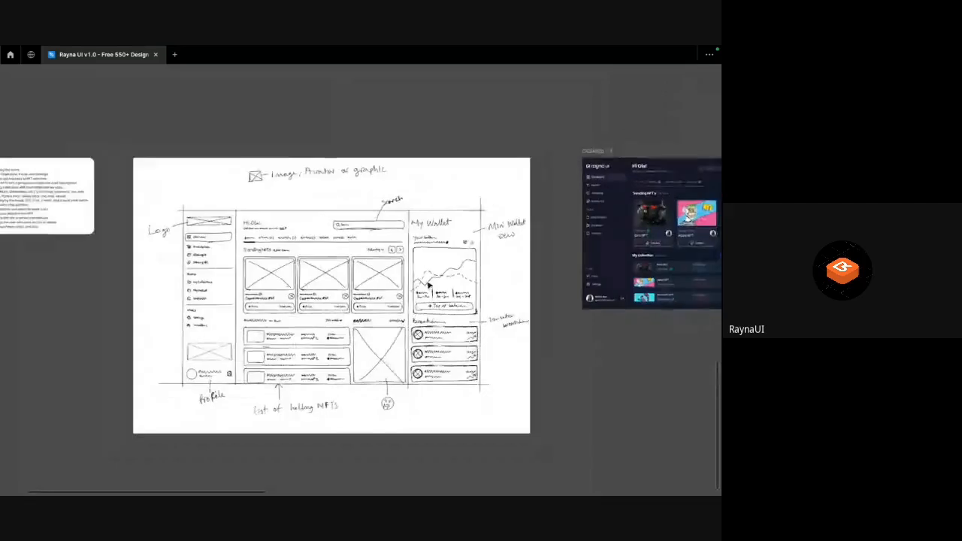
scroll(428, 284, "up", 2)
scroll(427, 284, "right", 4)
View the dashboard design full-screen, including the My collection and Breakdown lists, and return to the design canvas.
key("ctrl+Left")
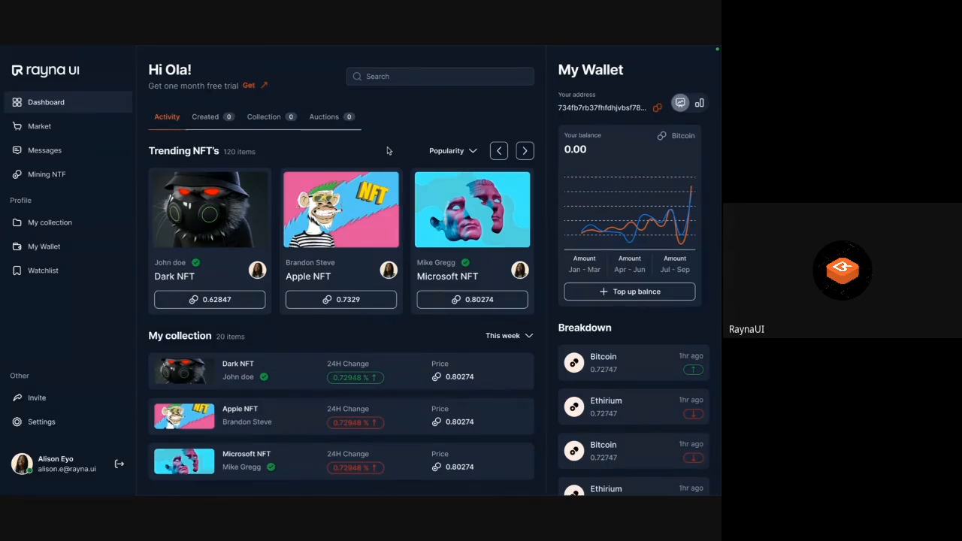
key("ctrl+Right")
key("ctrl+Right")
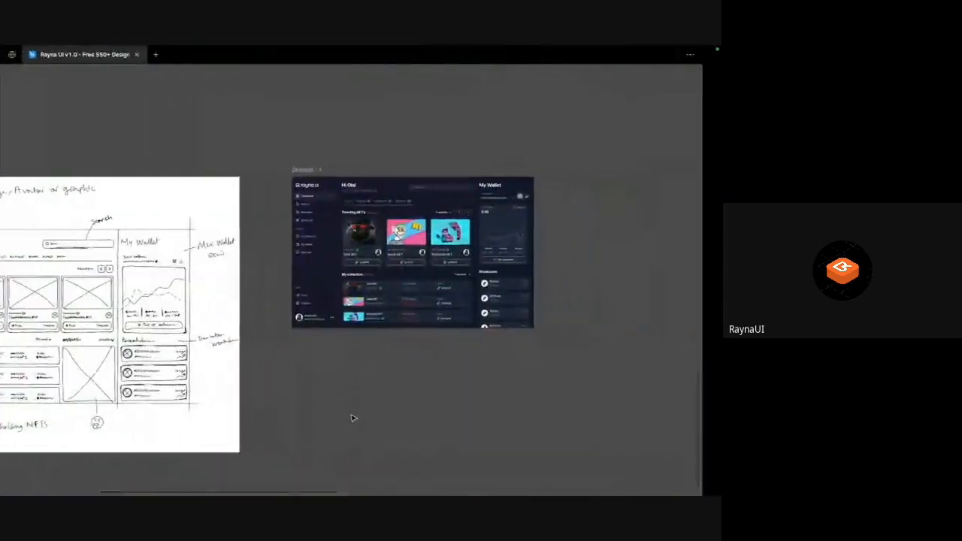
key("ctrl+Left")
key("ctrl+Left")
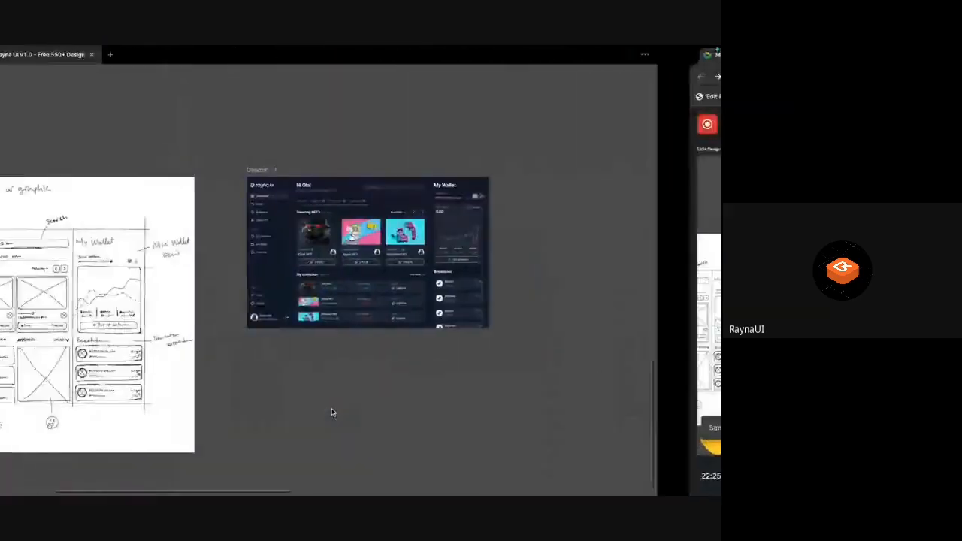
key("ctrl+Right")
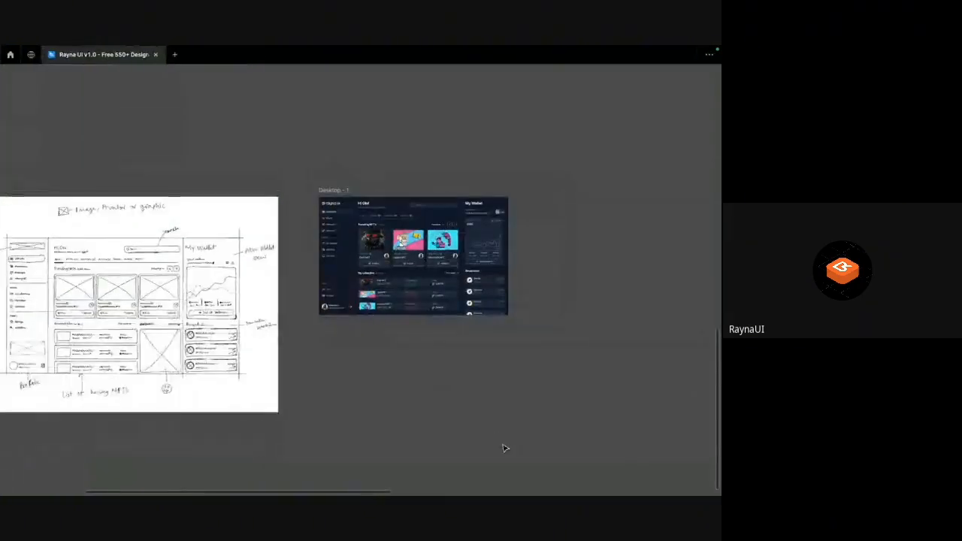
key("ctrl+Right")
left_click(426, 479)
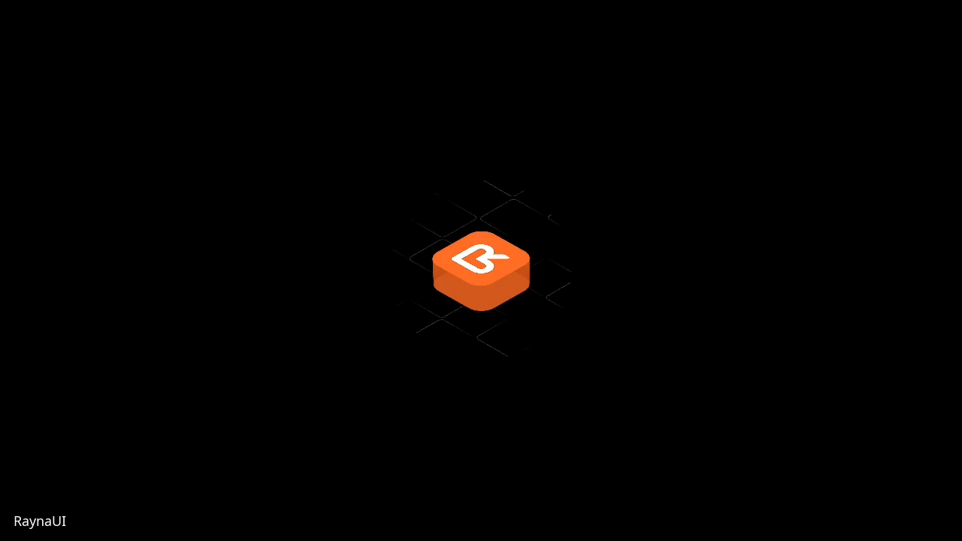